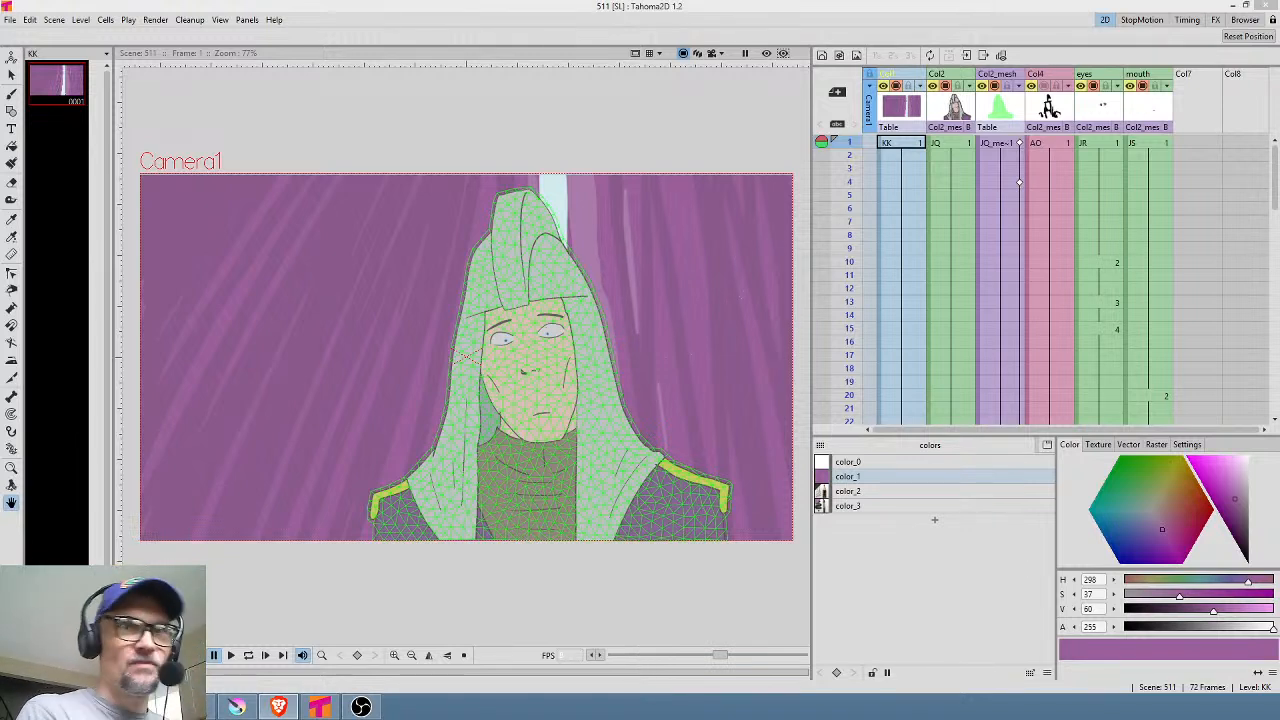
# Step: Open the Stage Schematic and bring the whole node tree into view
pyautogui.click(679, 12)
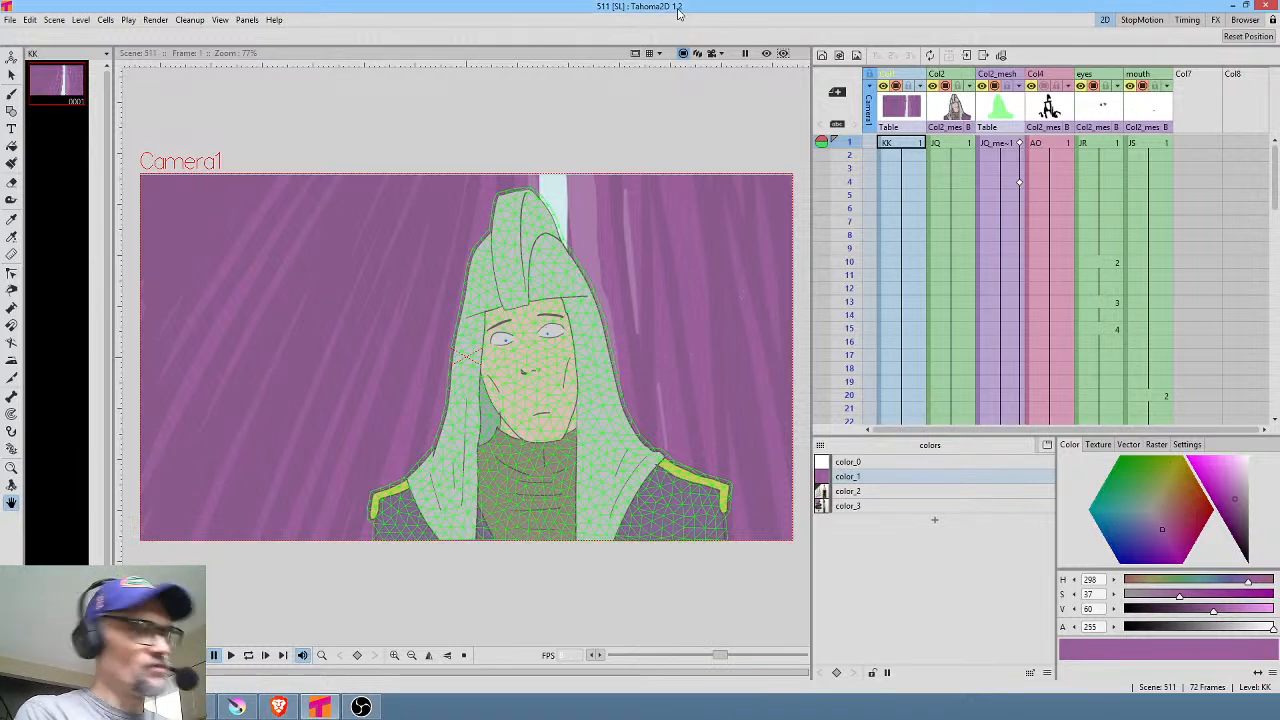
pyautogui.hotkey('shift', 's')
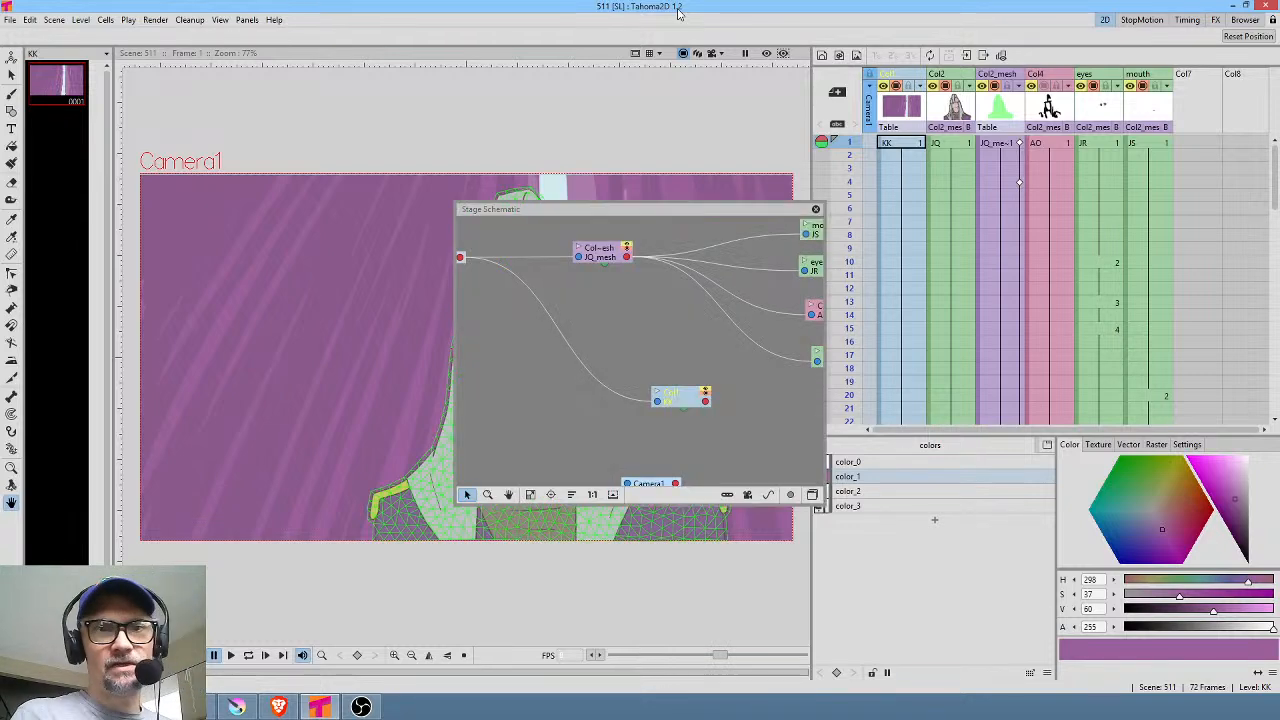
pyautogui.scroll(-3, 636, 324)
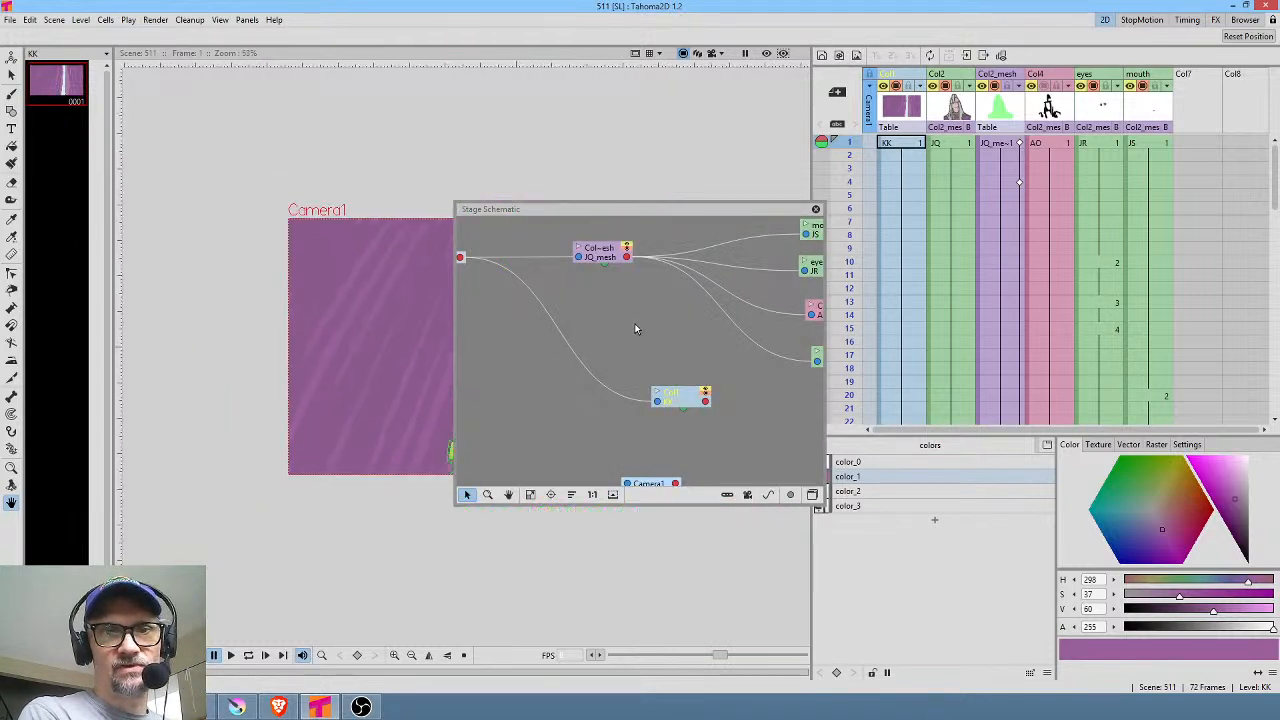
pyautogui.scroll(4, 636, 324)
pyautogui.click(636, 325)
pyautogui.scroll(-3, 636, 324)
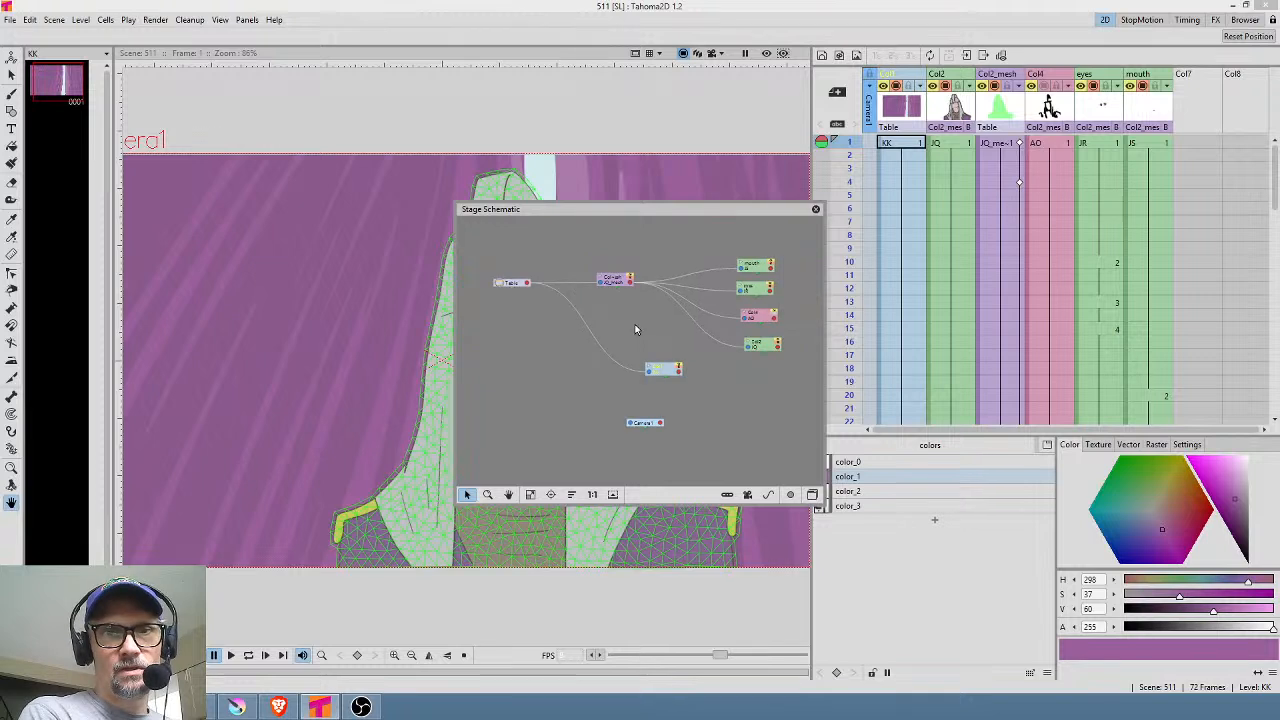
# Step: Enlarge and reposition the Stage Schematic window, examine how the nodes connect to the Table and mesh, and close it
pyautogui.click(439, 203)
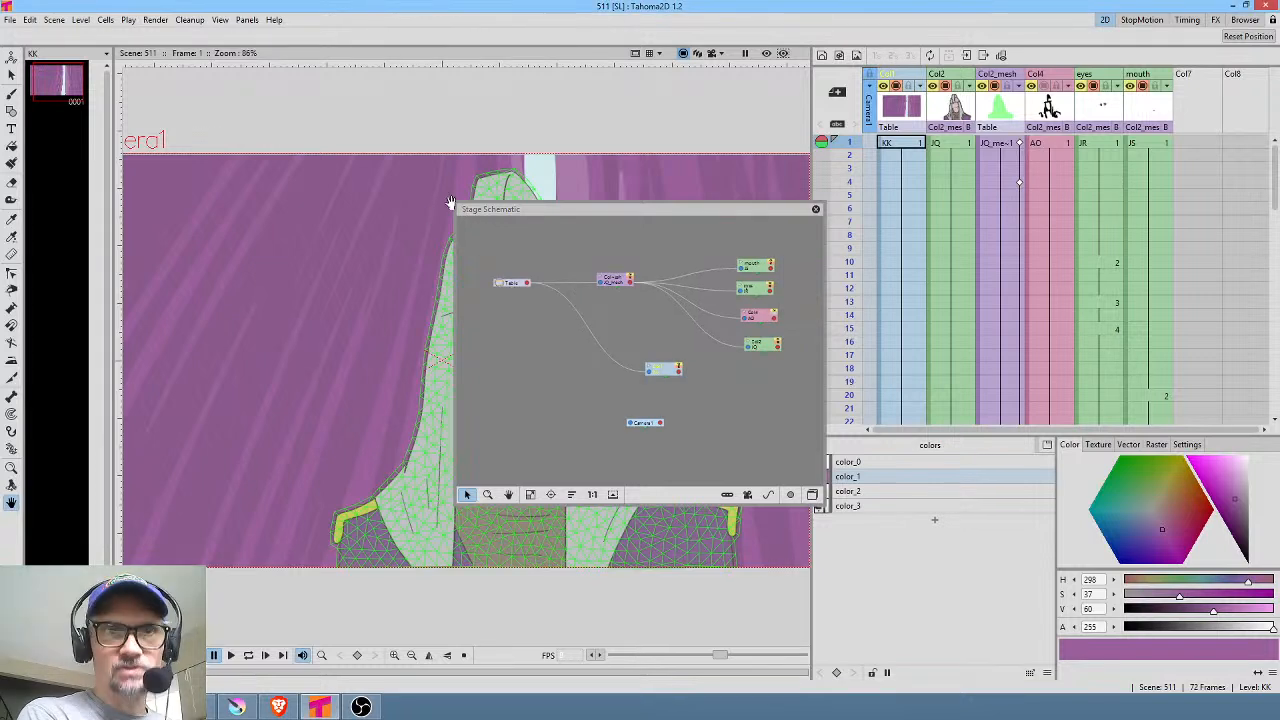
pyautogui.moveTo(451, 202); pyautogui.dragTo(243, 113)
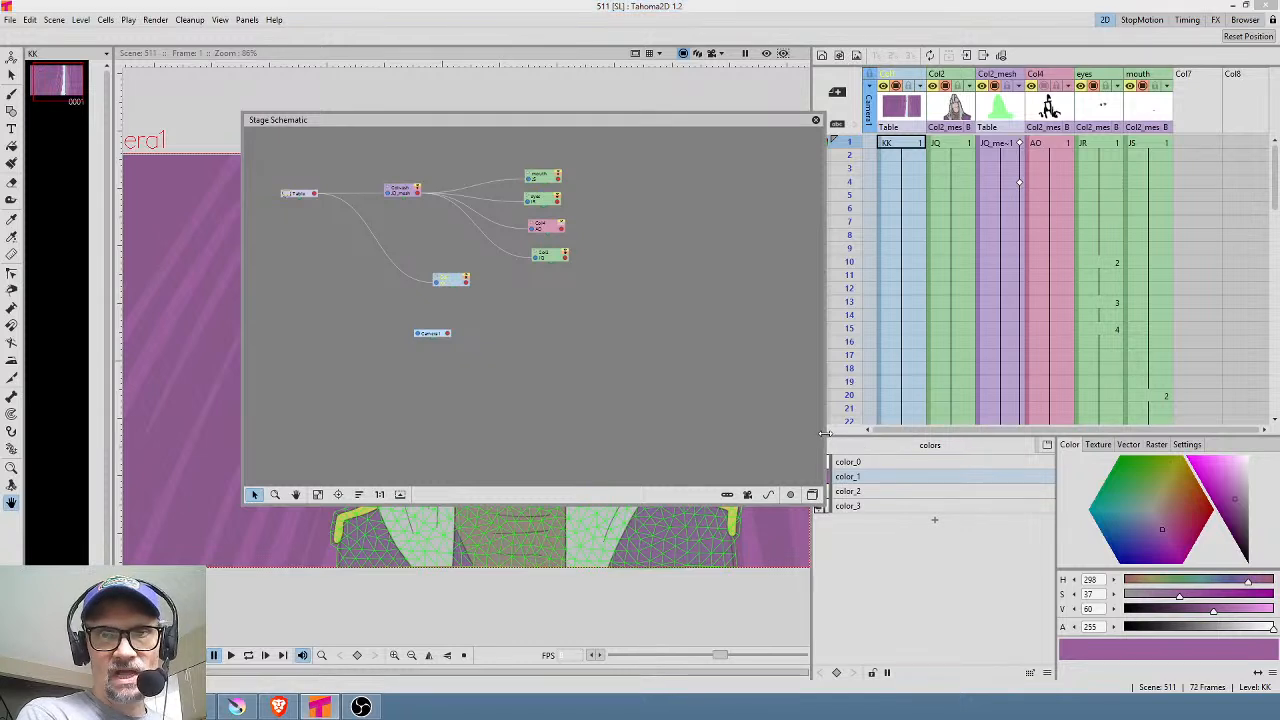
pyautogui.moveTo(823, 431); pyautogui.dragTo(956, 432)
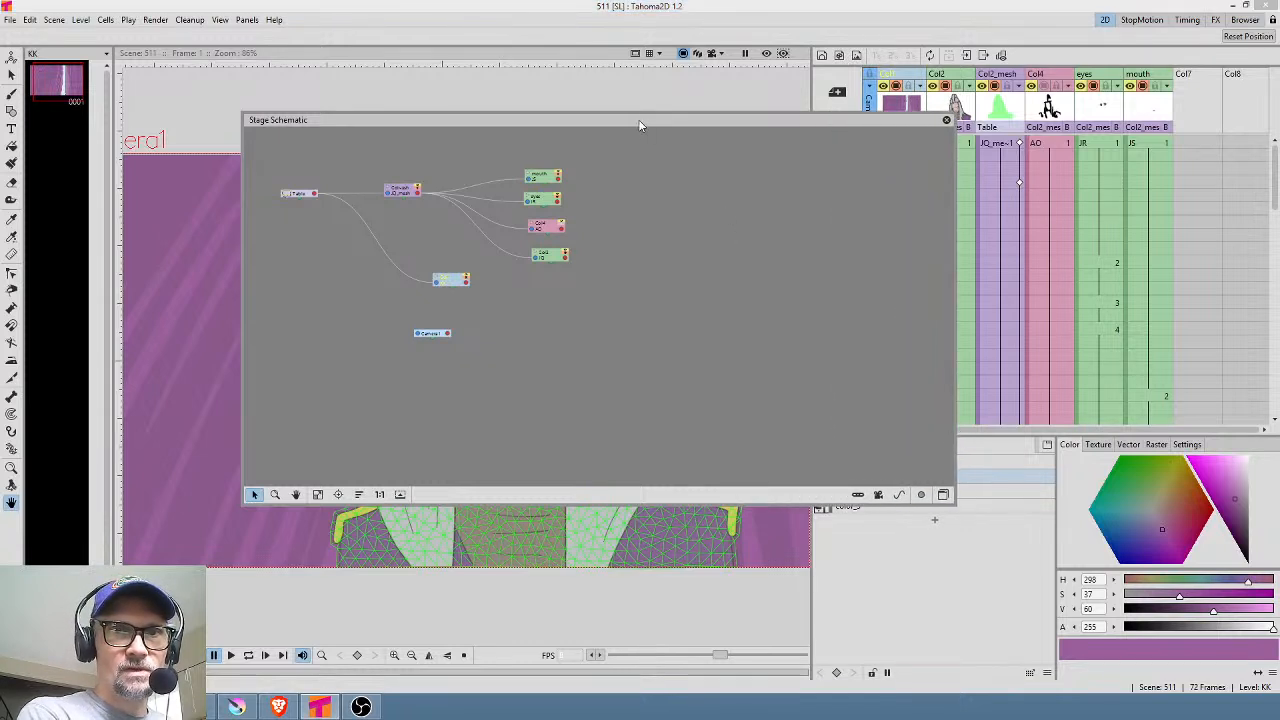
pyautogui.moveTo(640, 125); pyautogui.dragTo(724, 229)
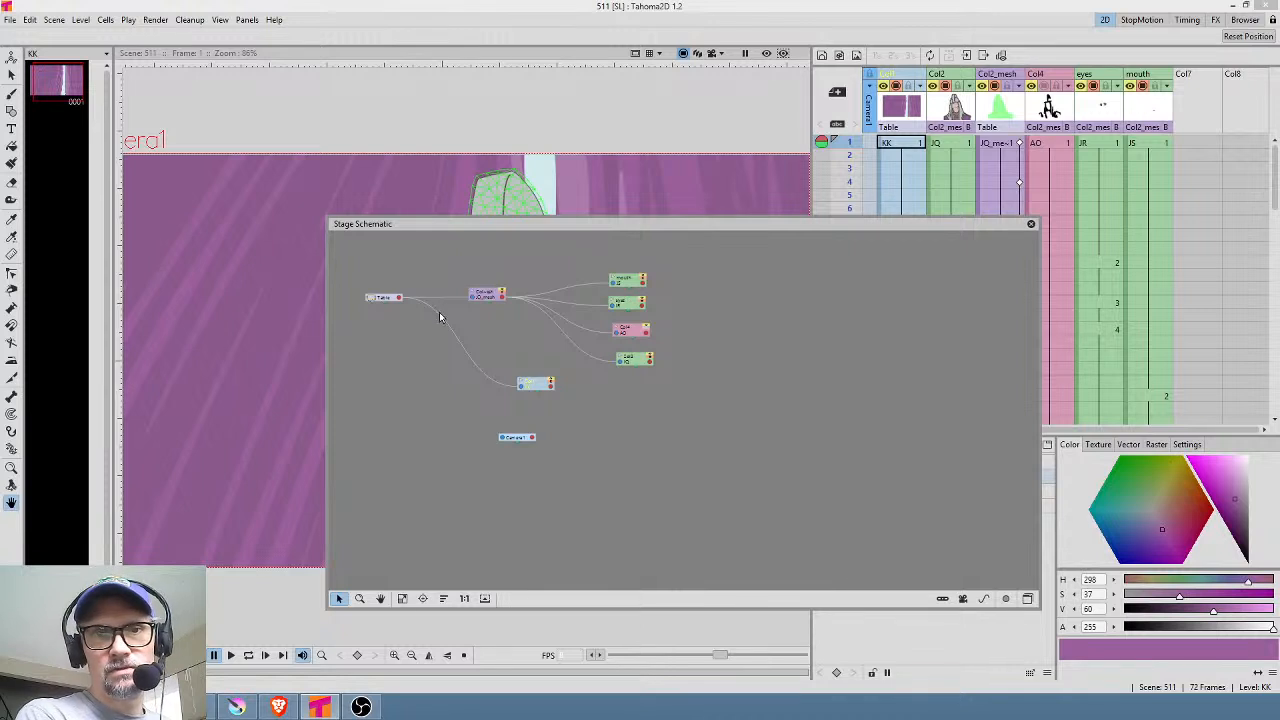
pyautogui.scroll(3, 530, 340)
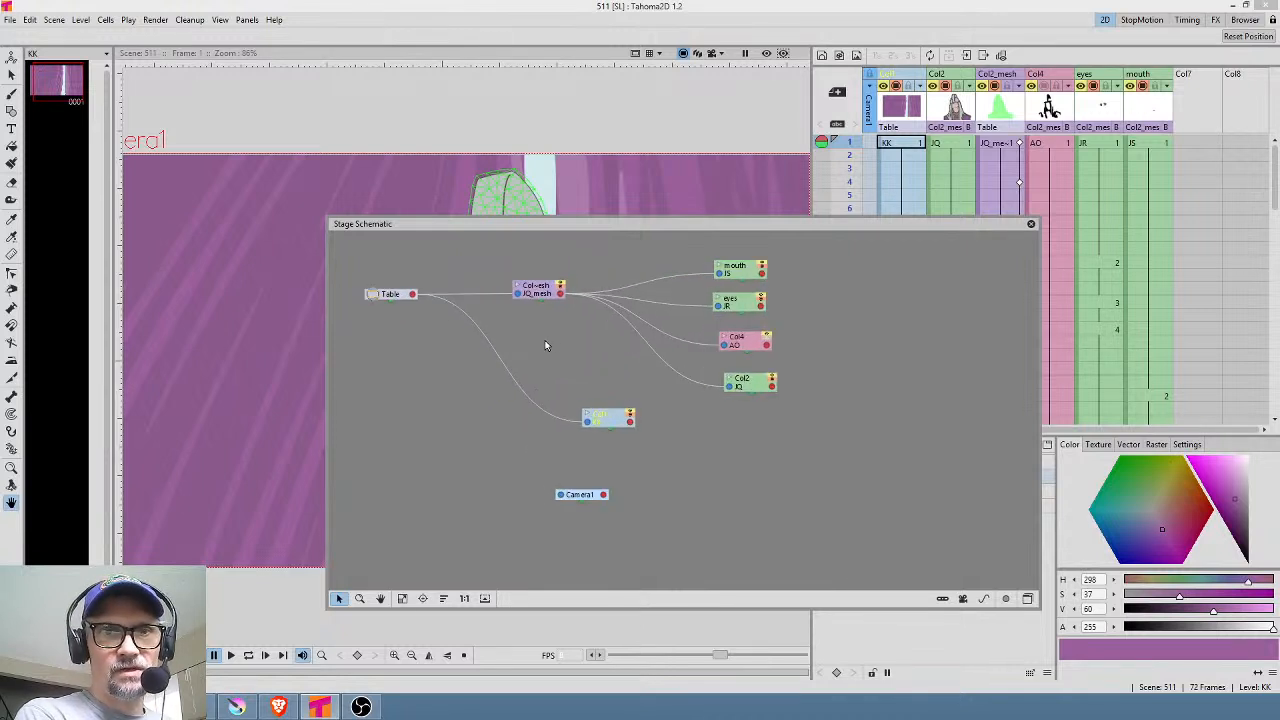
pyautogui.moveTo(549, 344); pyautogui.dragTo(568, 373)
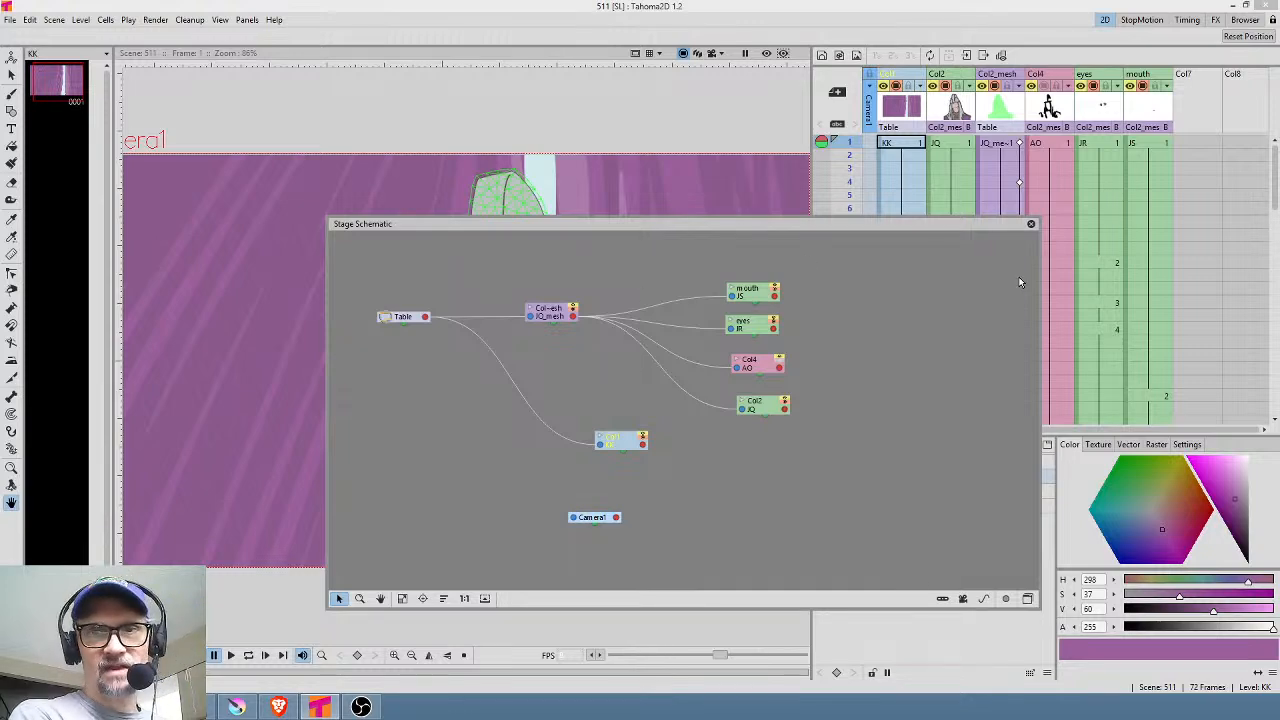
pyautogui.click(1031, 223)
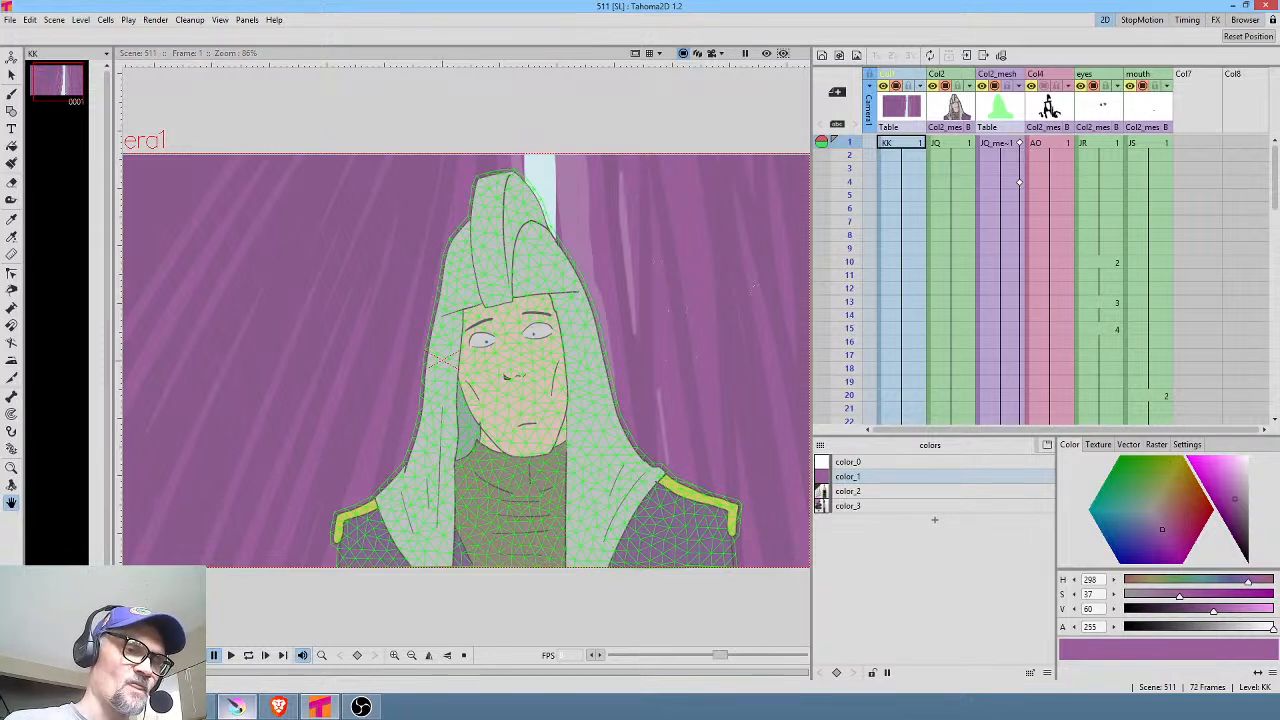
# Step: Switch to Krita and open -004.ora.kra from the scenes folder of the SL project
pyautogui.click(247, 709)
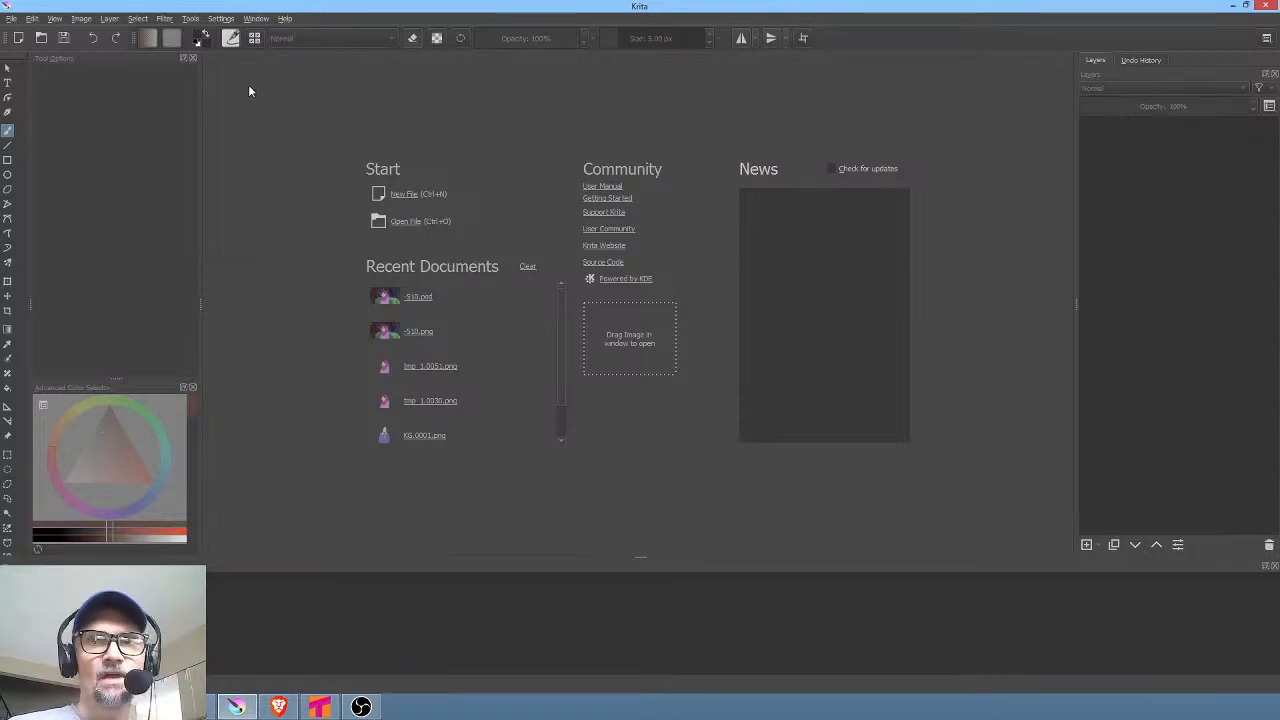
pyautogui.click(11, 18)
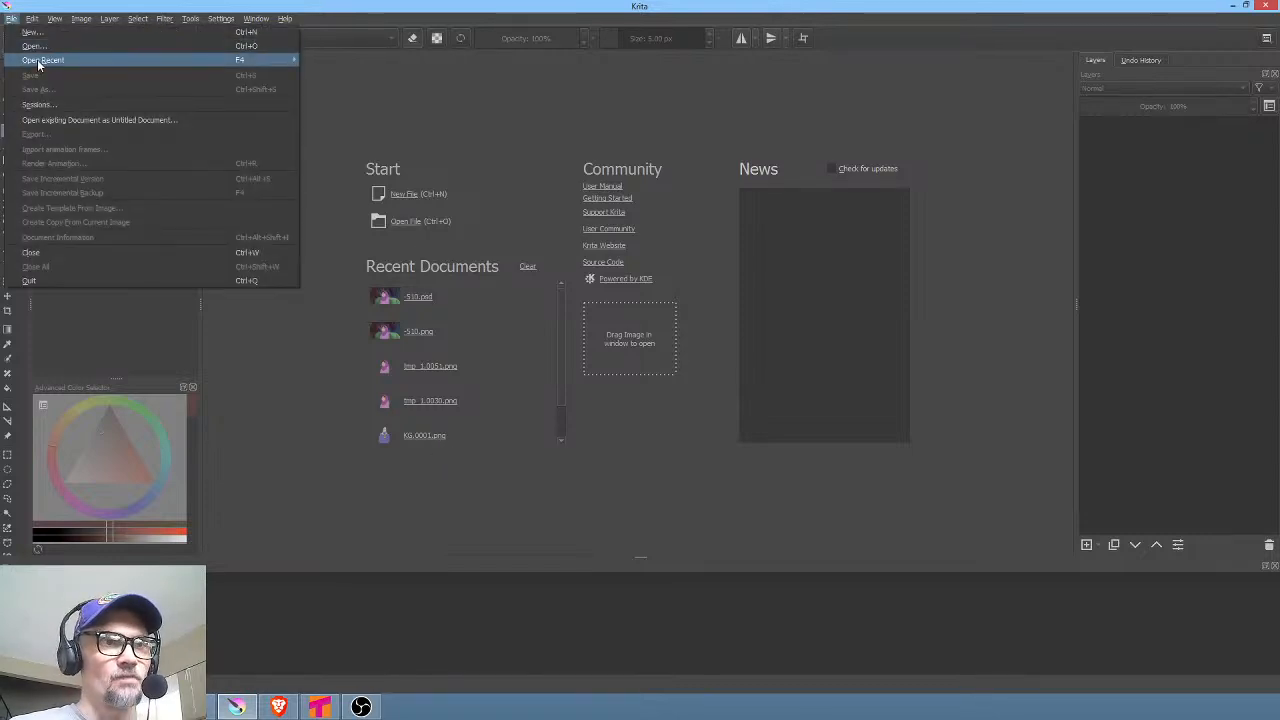
pyautogui.moveTo(38, 63)
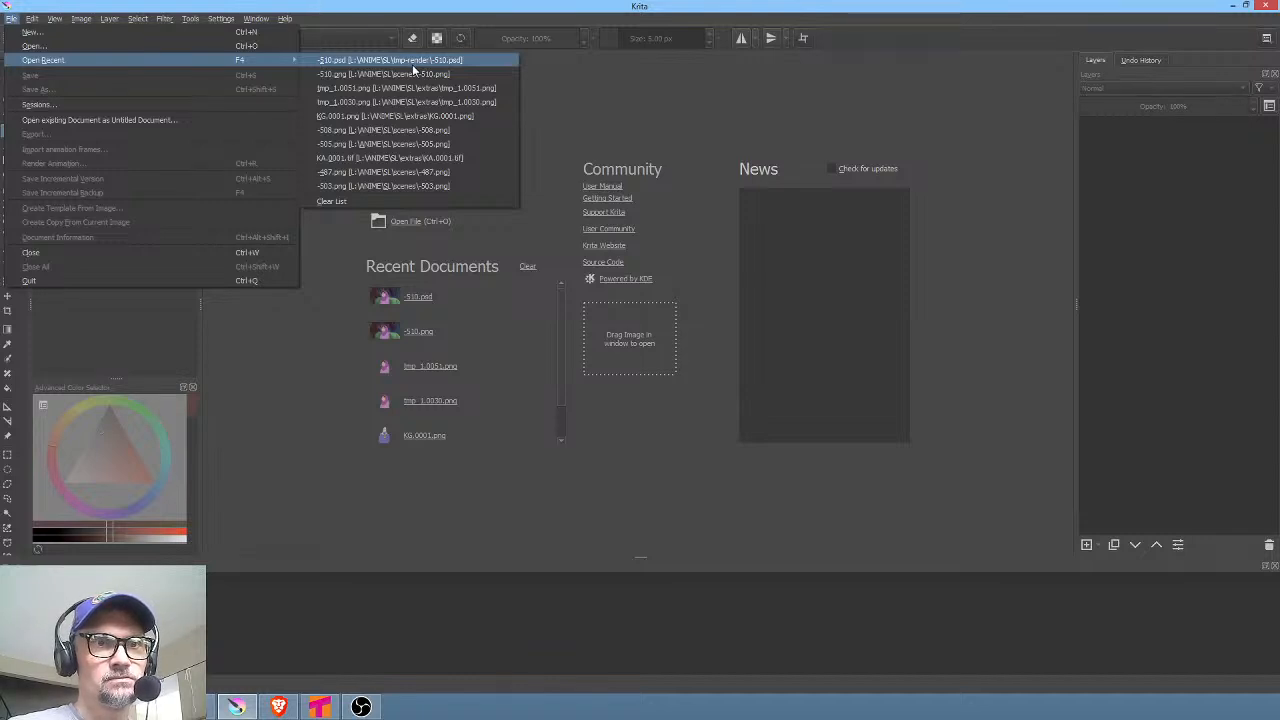
pyautogui.click(100, 45)
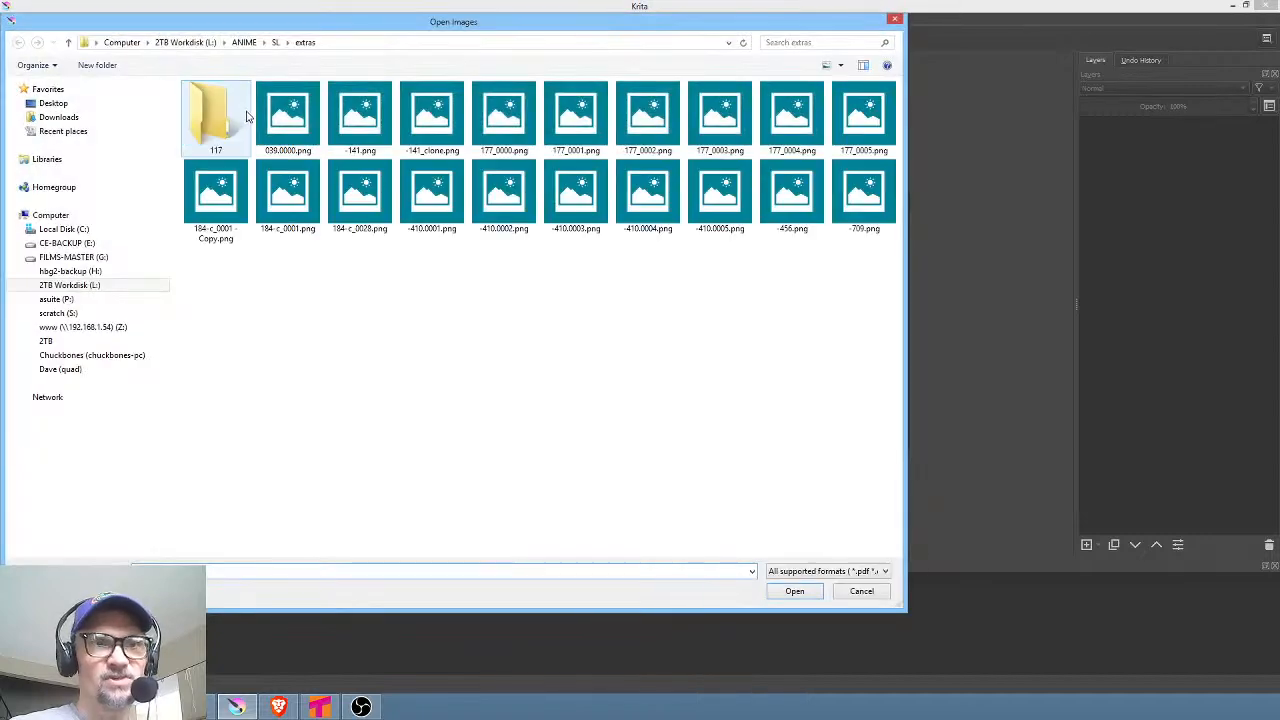
pyautogui.click(279, 47)
pyautogui.doubleClick(222, 425)
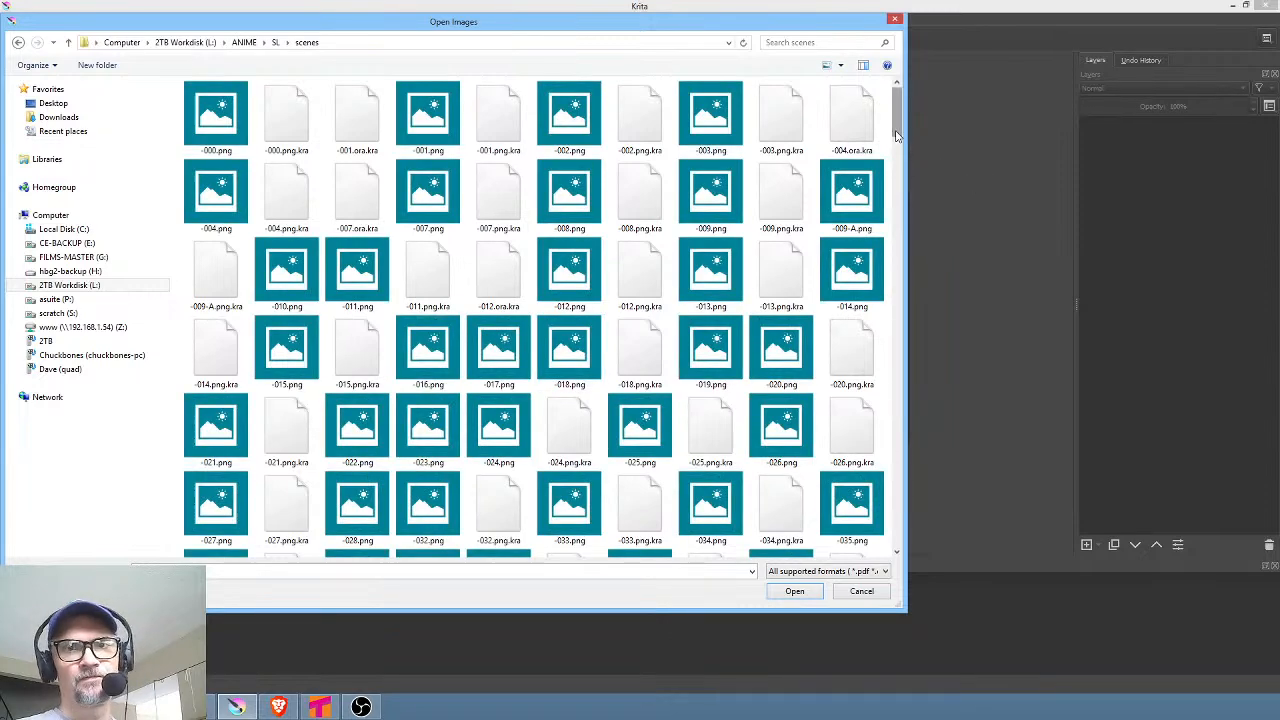
pyautogui.doubleClick(853, 127)
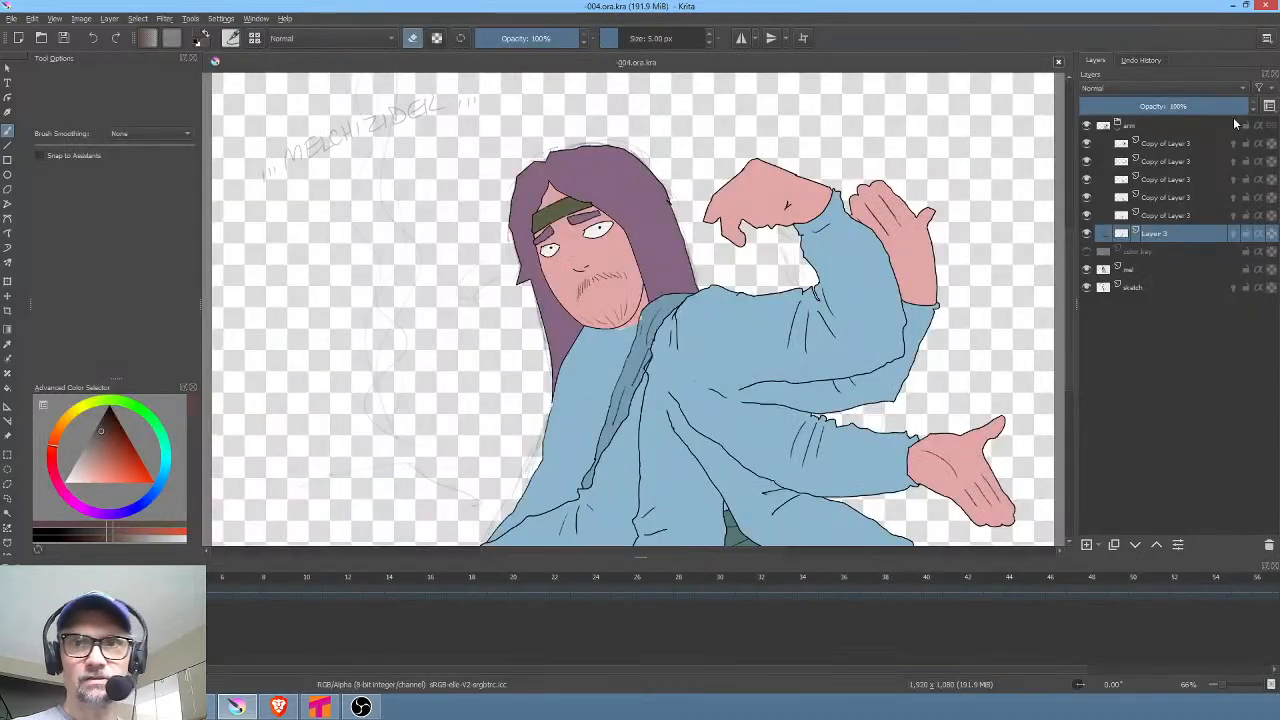
# Step: Review the copied layers inside the arm group, collapse the group and select it
pyautogui.scroll(-5, 886, 230)
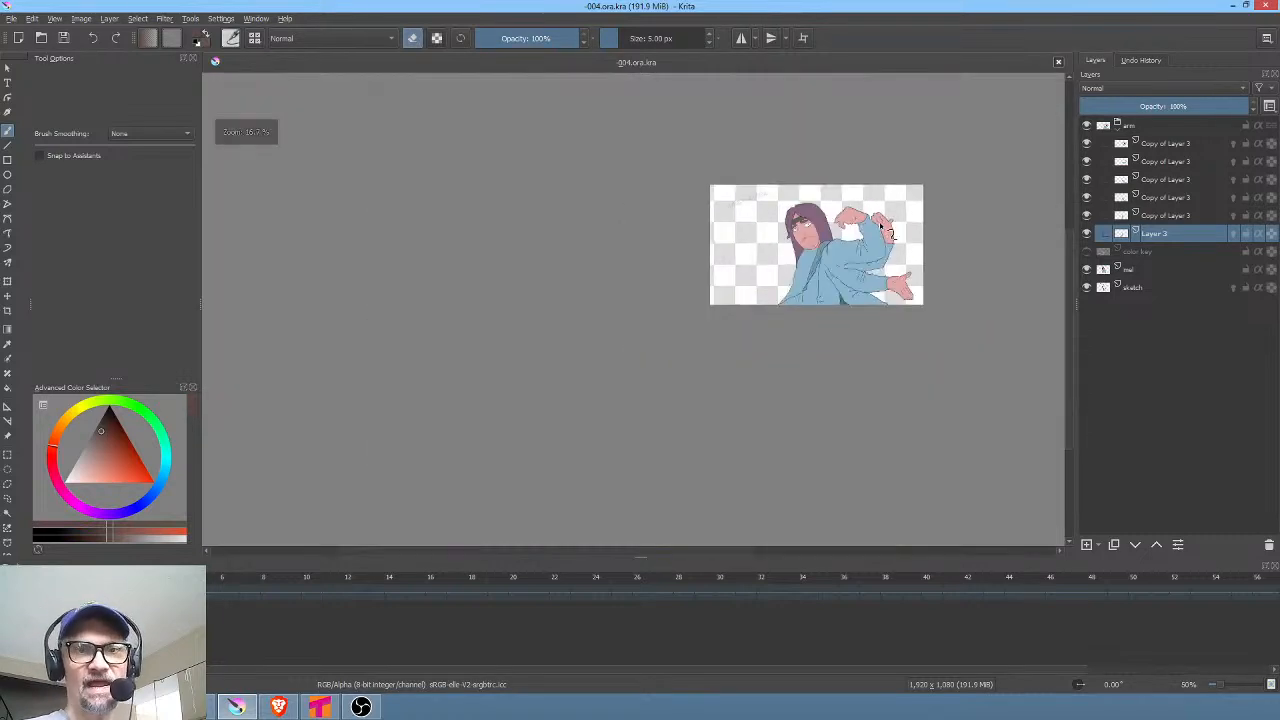
pyautogui.scroll(5, 886, 230)
pyautogui.click(1131, 145)
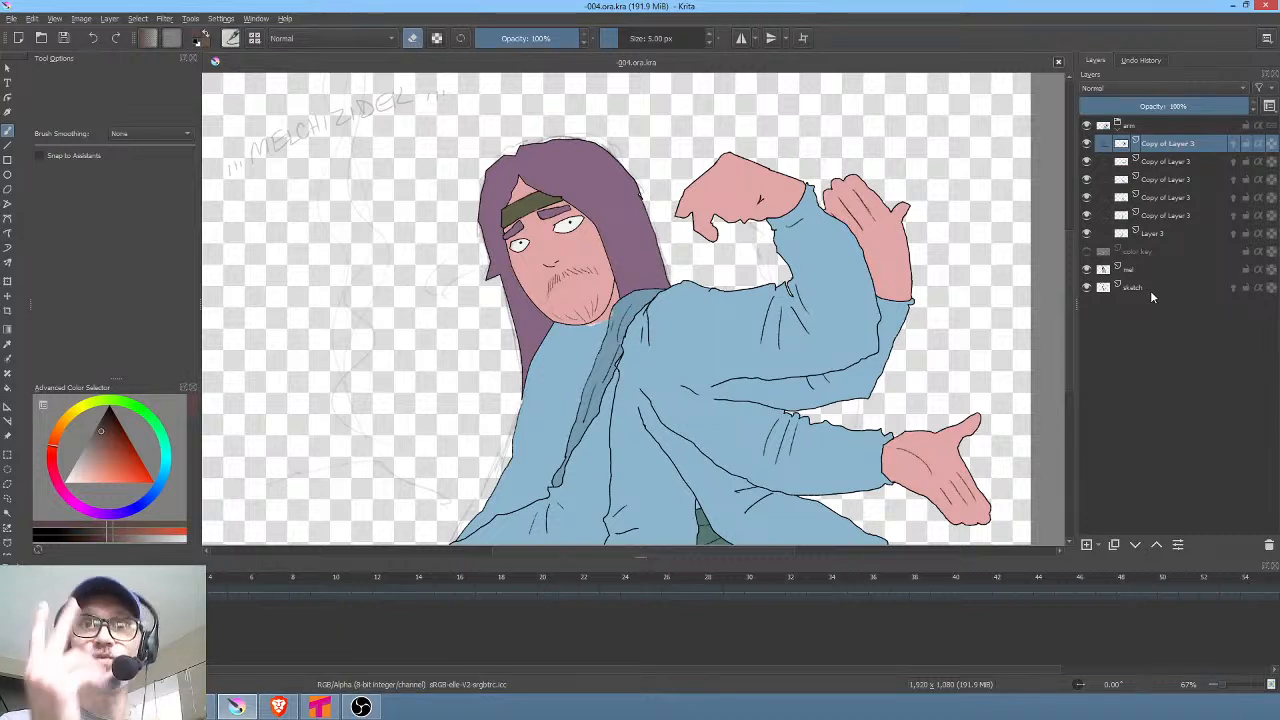
pyautogui.moveTo(1200, 123)
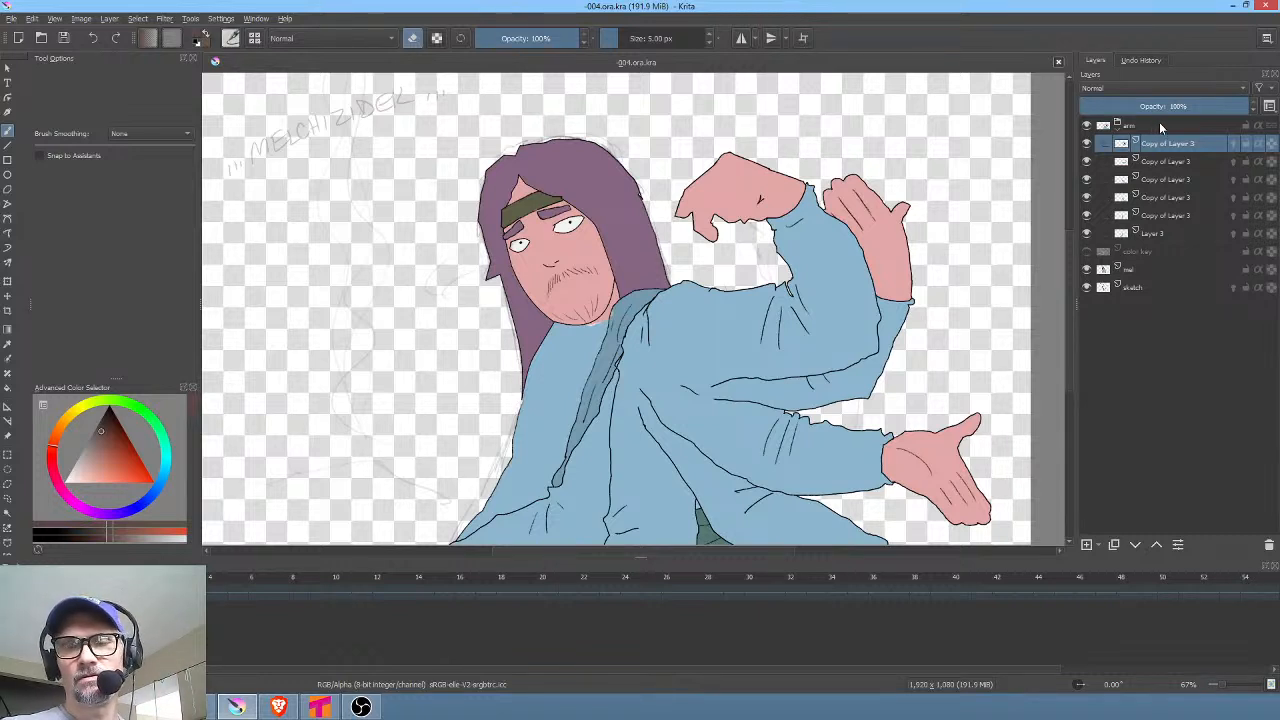
pyautogui.moveTo(1159, 123)
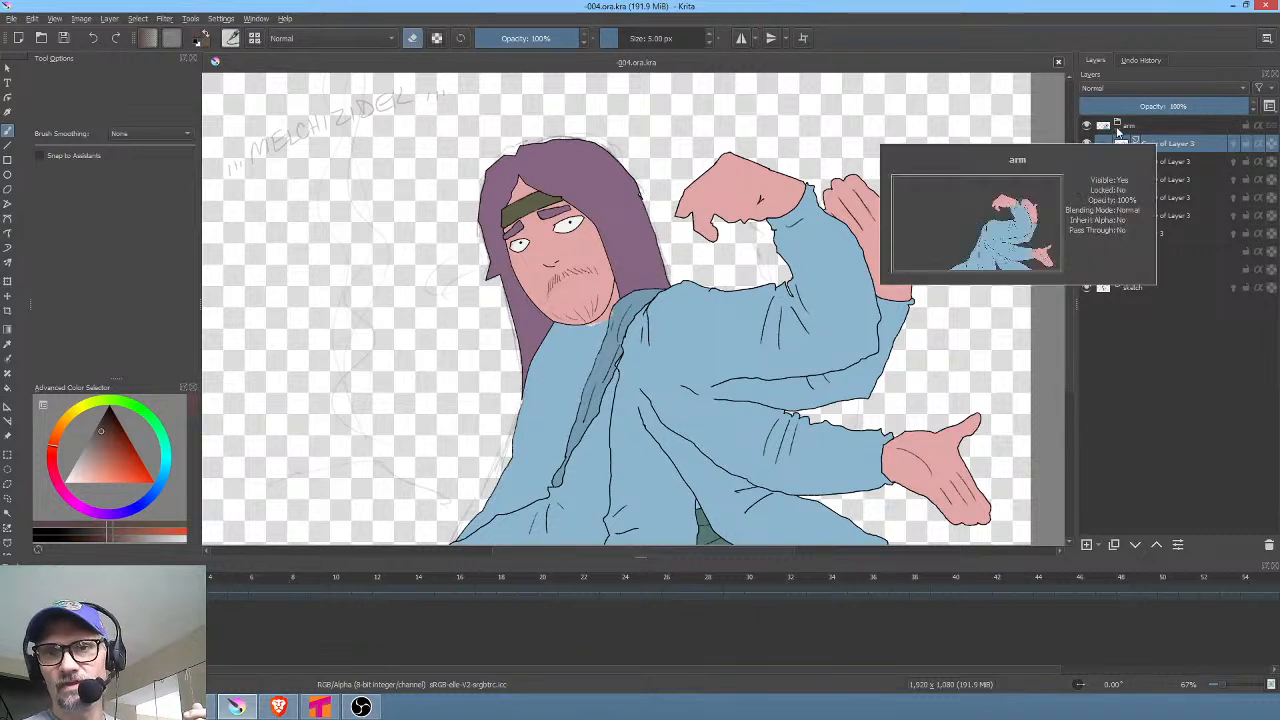
pyautogui.click(1118, 128)
pyautogui.click(1146, 127)
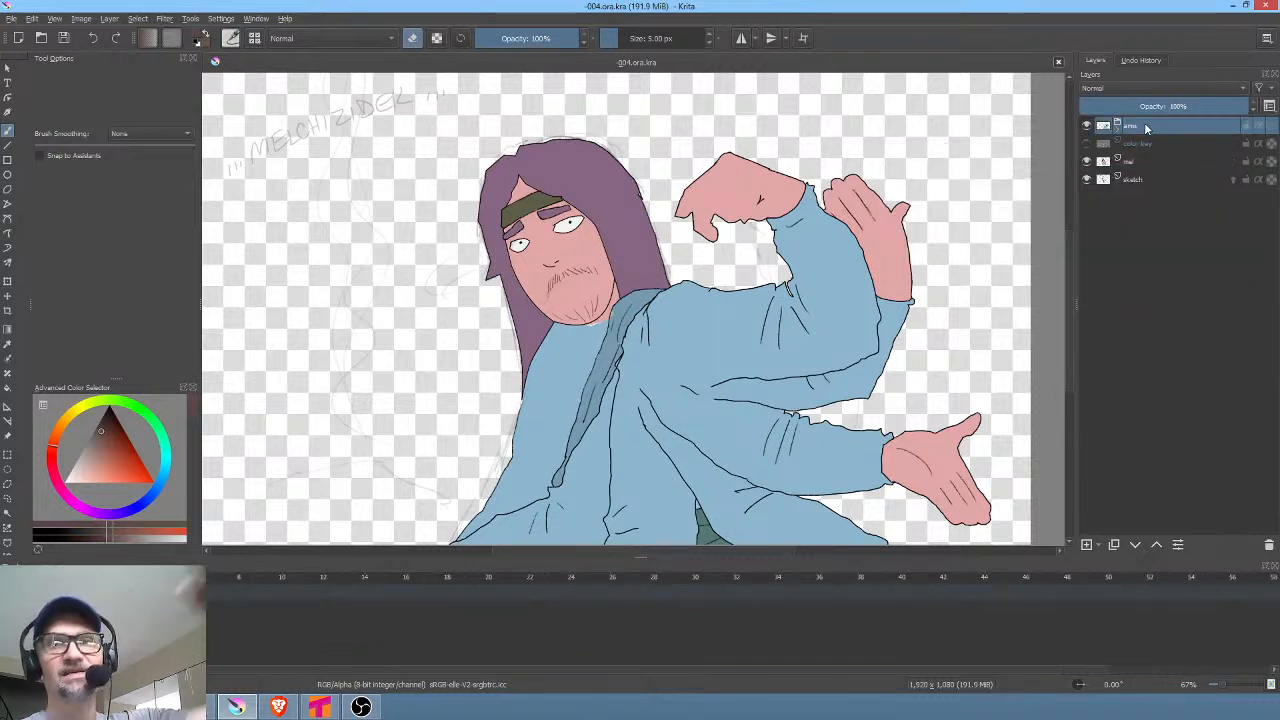
# Step: Toggle the arm group's visibility off and on repeatedly to see which artwork it controls, leaving it visible
pyautogui.click(1086, 125)
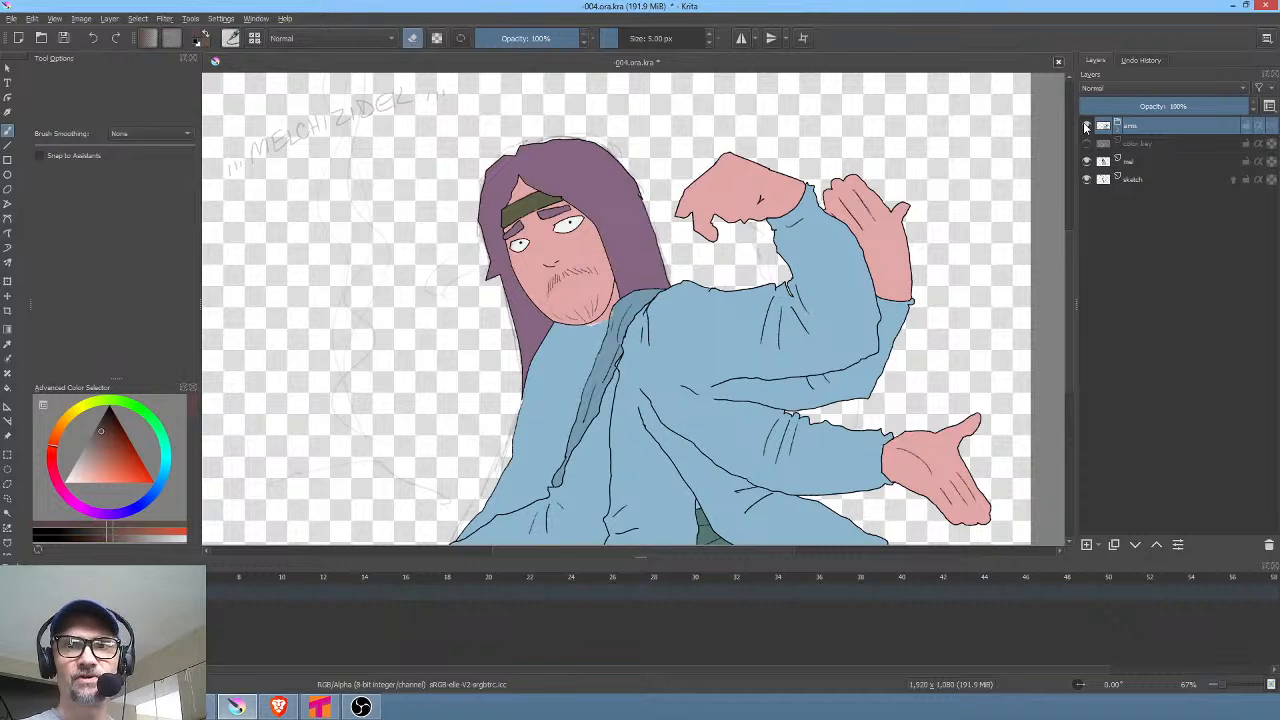
pyautogui.click(1087, 126)
pyautogui.click(1087, 126)
pyautogui.click(1088, 126)
pyautogui.click(1088, 126)
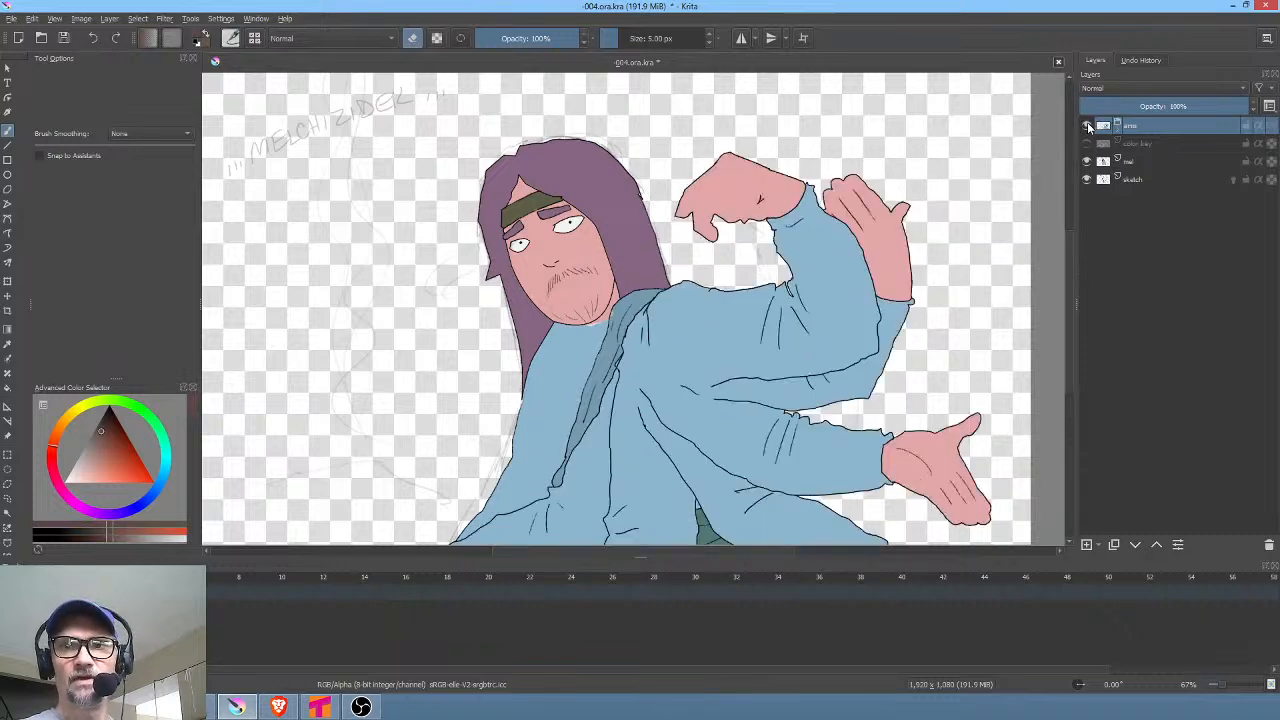
pyautogui.click(1088, 126)
pyautogui.click(1088, 126)
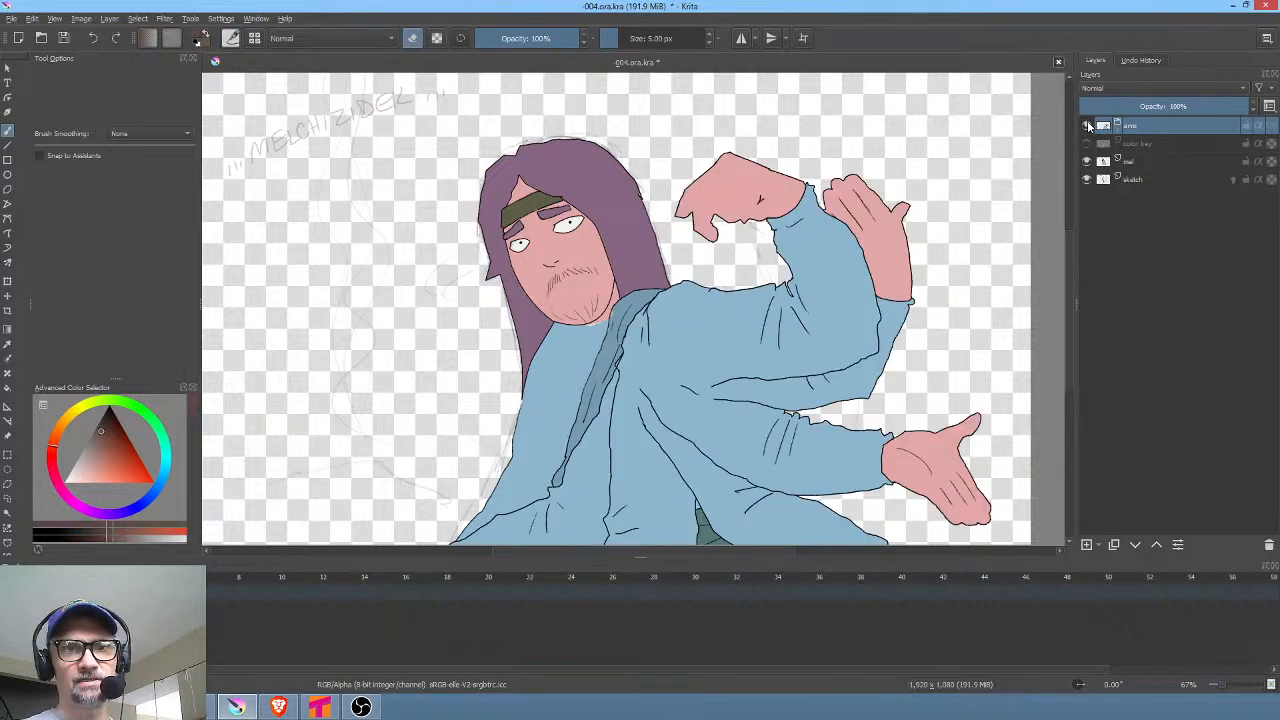
pyautogui.click(1088, 126)
pyautogui.click(1088, 127)
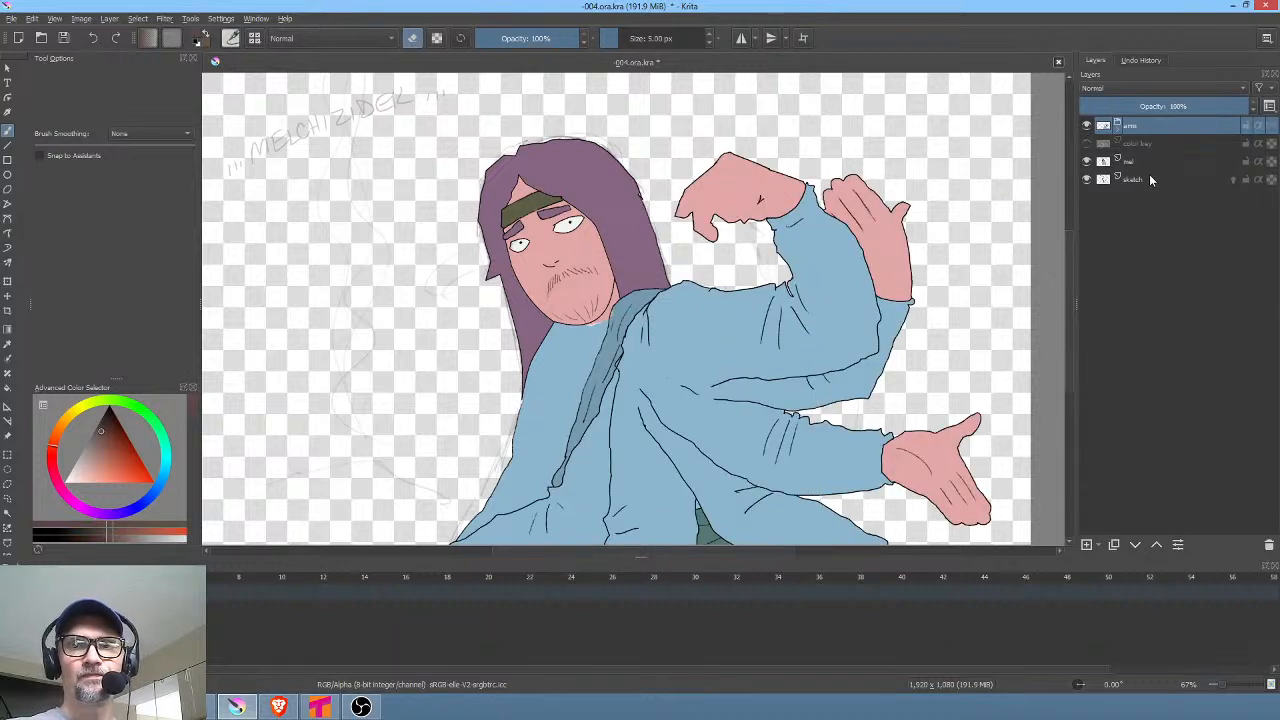
# Step: Switch back to Tahoma2D, reopen the Stage Schematic and move the Table node slightly lower
pyautogui.click(318, 705)
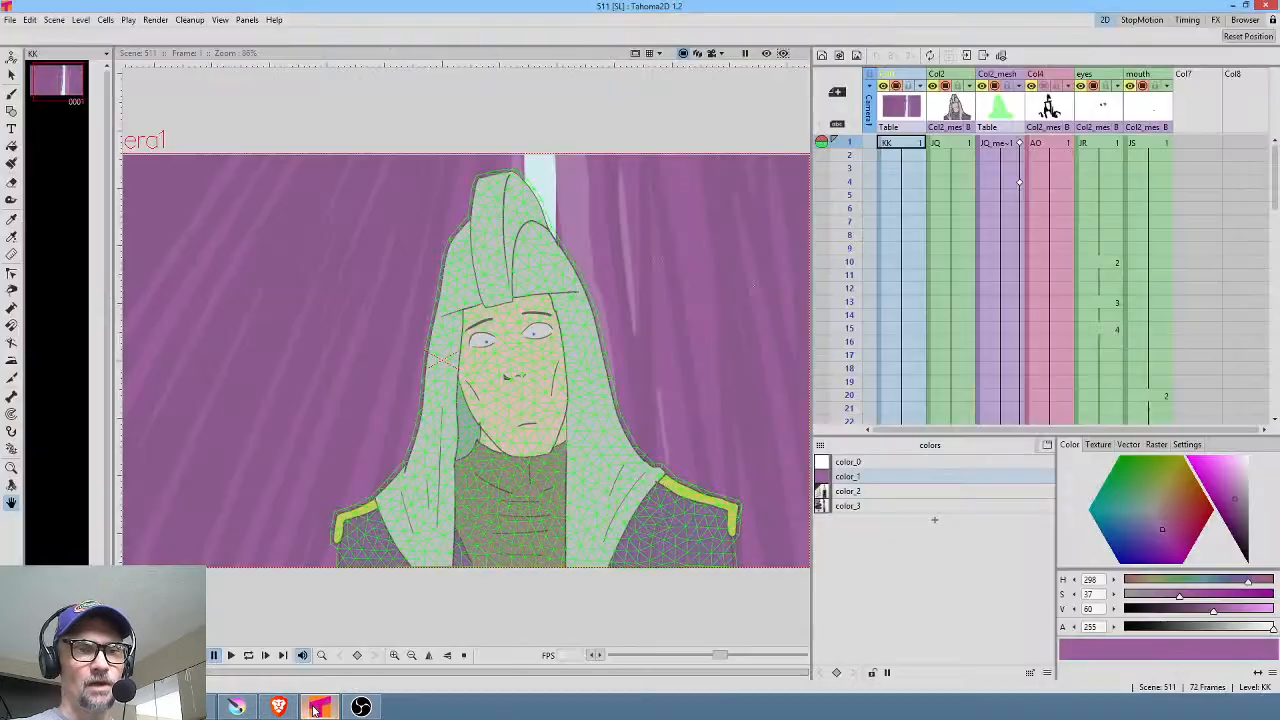
pyautogui.hotkey('shift', 's')
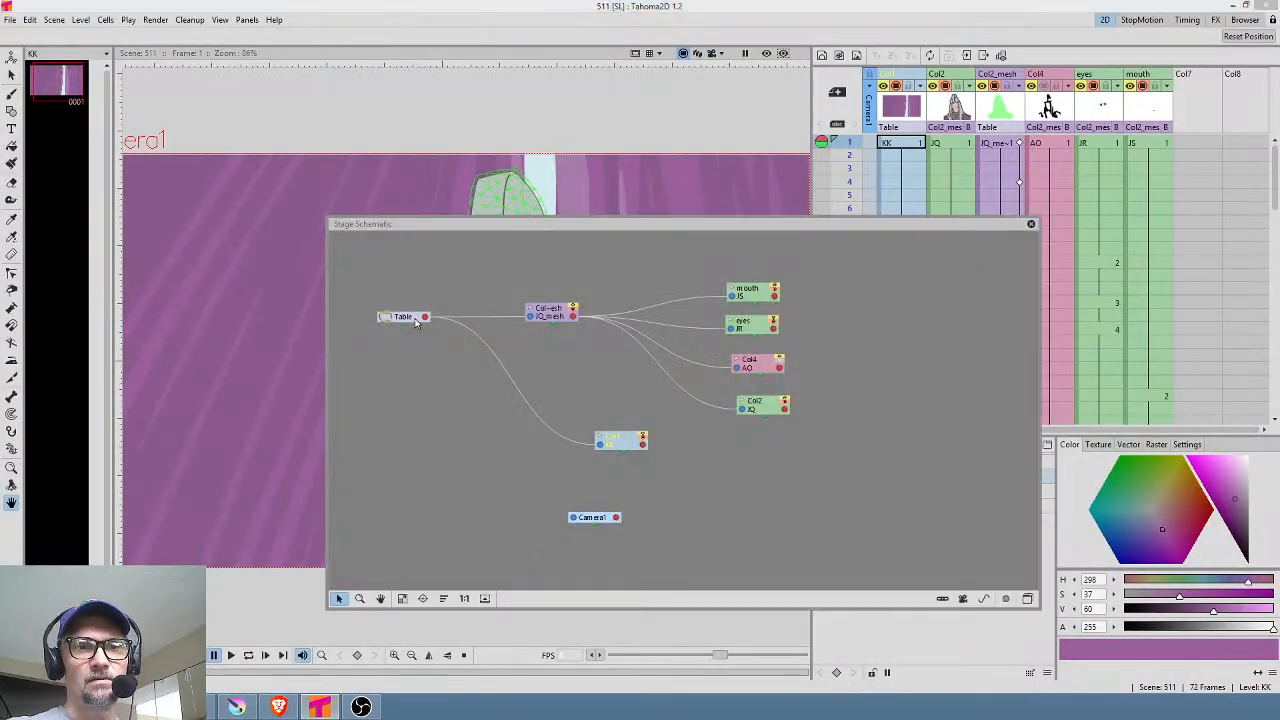
pyautogui.moveTo(401, 318); pyautogui.dragTo(422, 347)
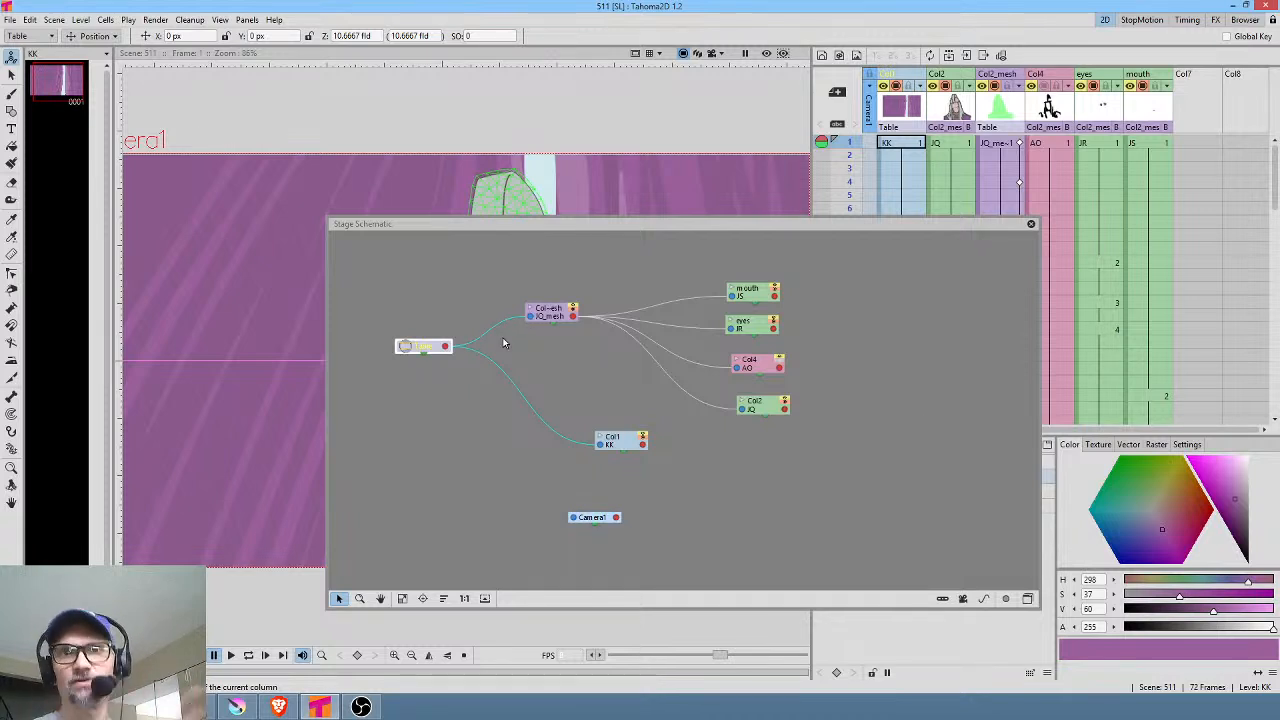
# Step: Compare the node tree with Krita's layer groups by switching to Krita briefly and returning to Tahoma2D
pyautogui.click(238, 706)
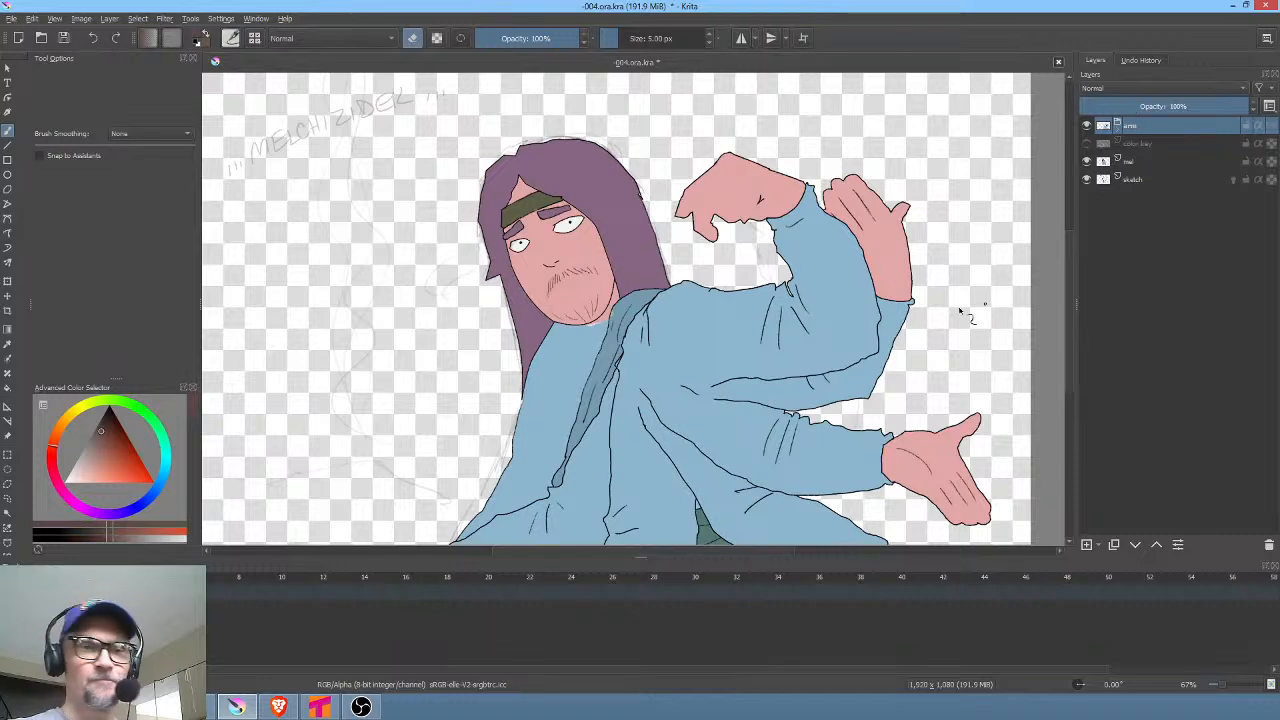
pyautogui.click(330, 708)
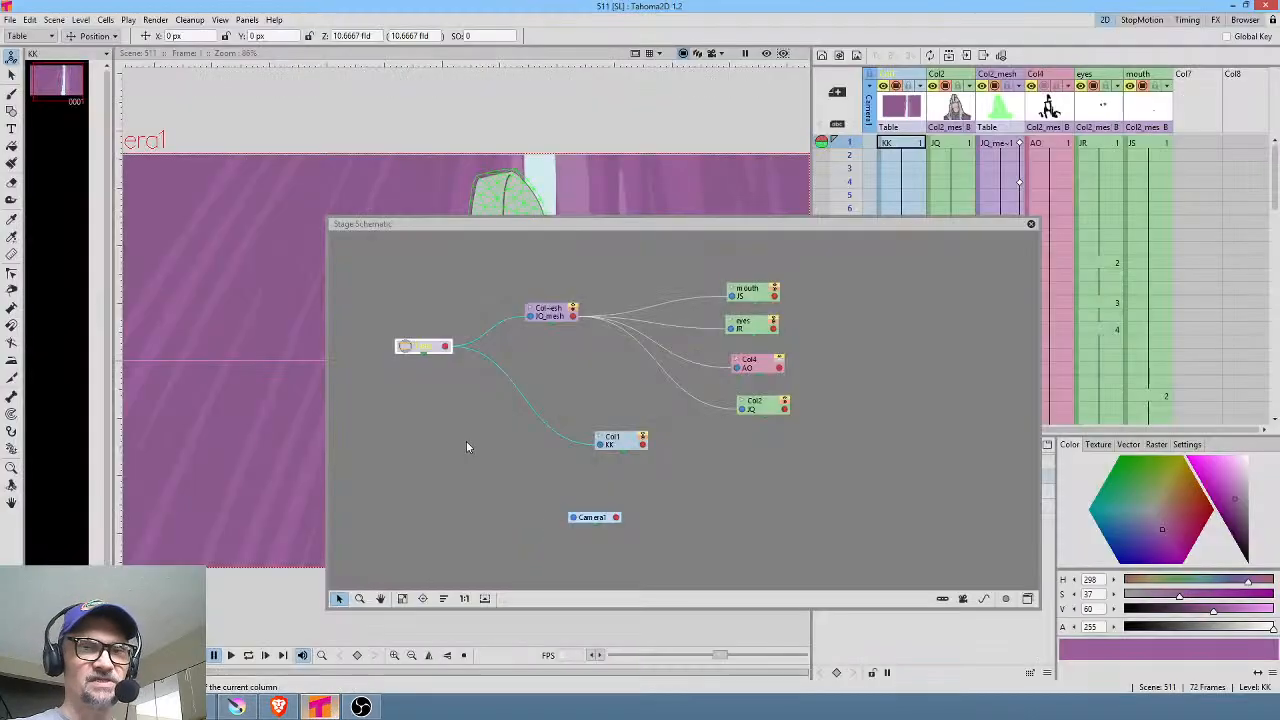
# Step: Move the Col2_mesh node slightly higher in the Stage Schematic and close the schematic window
pyautogui.click(580, 303)
pyautogui.moveTo(586, 306); pyautogui.dragTo(851, 242)
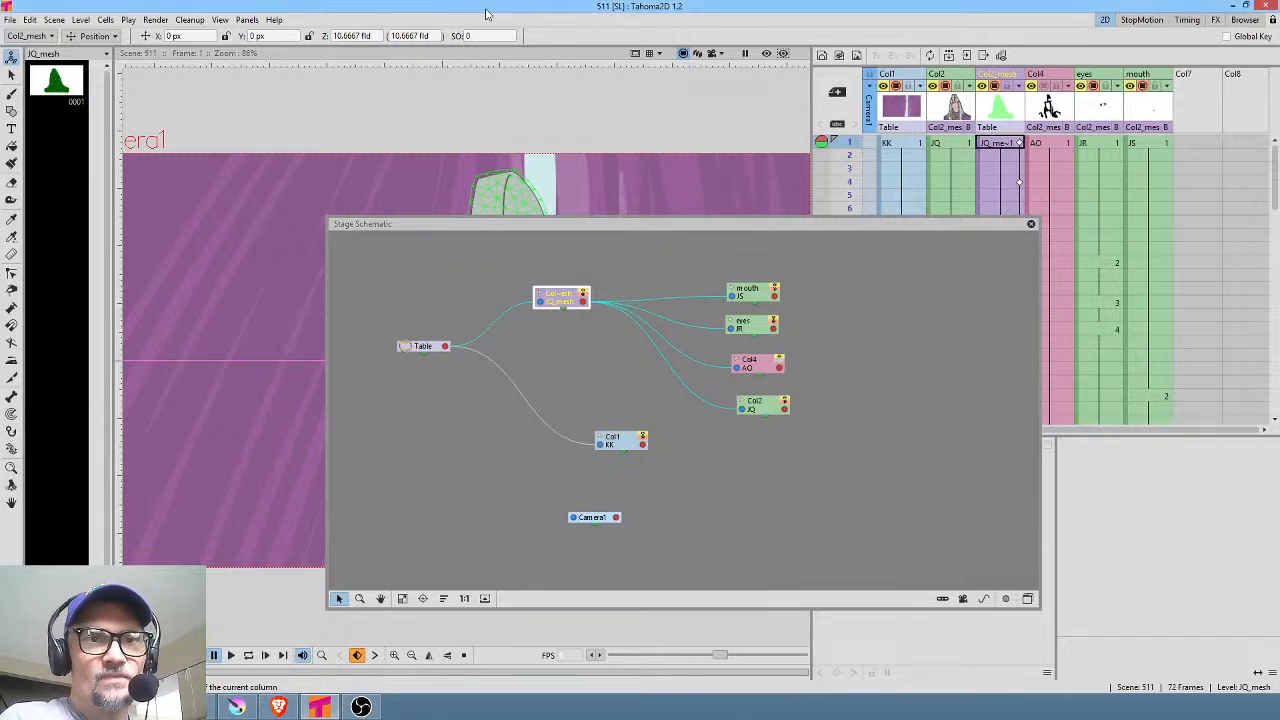
pyautogui.click(1031, 224)
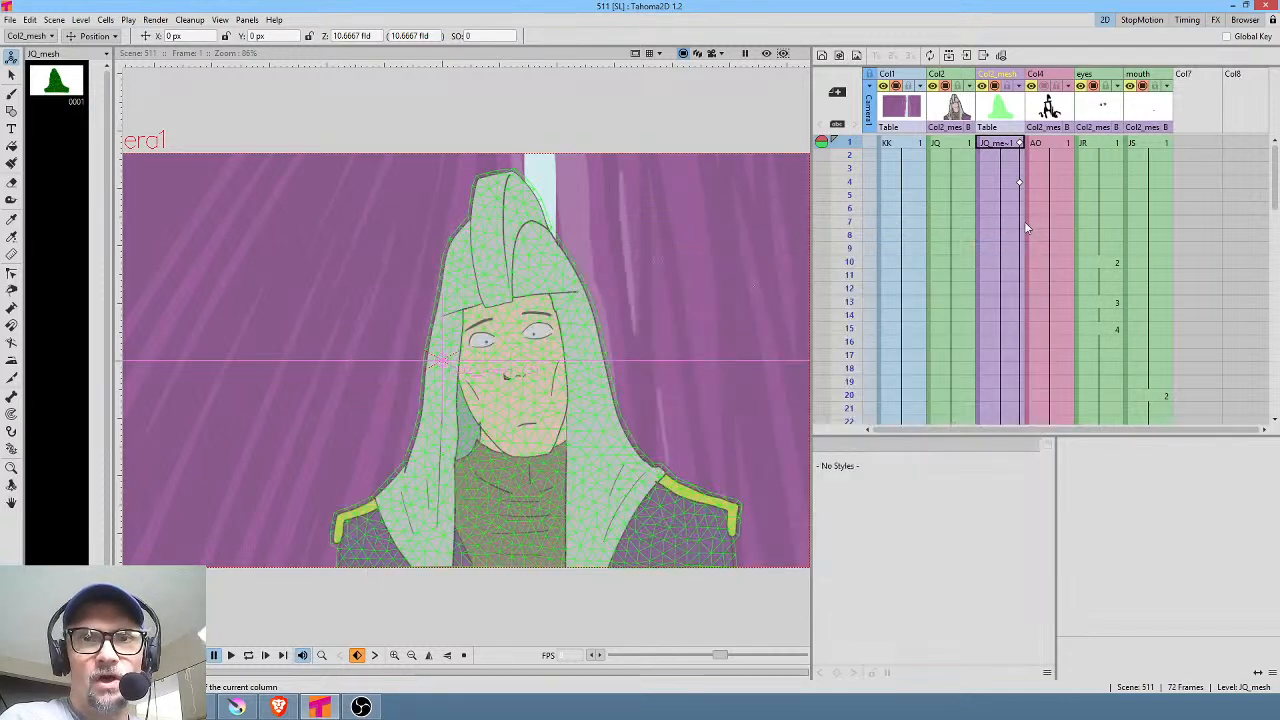
# Step: Select the JQ drawing at frame 1 in Col2, then the whole Col2 column
pyautogui.click(958, 146)
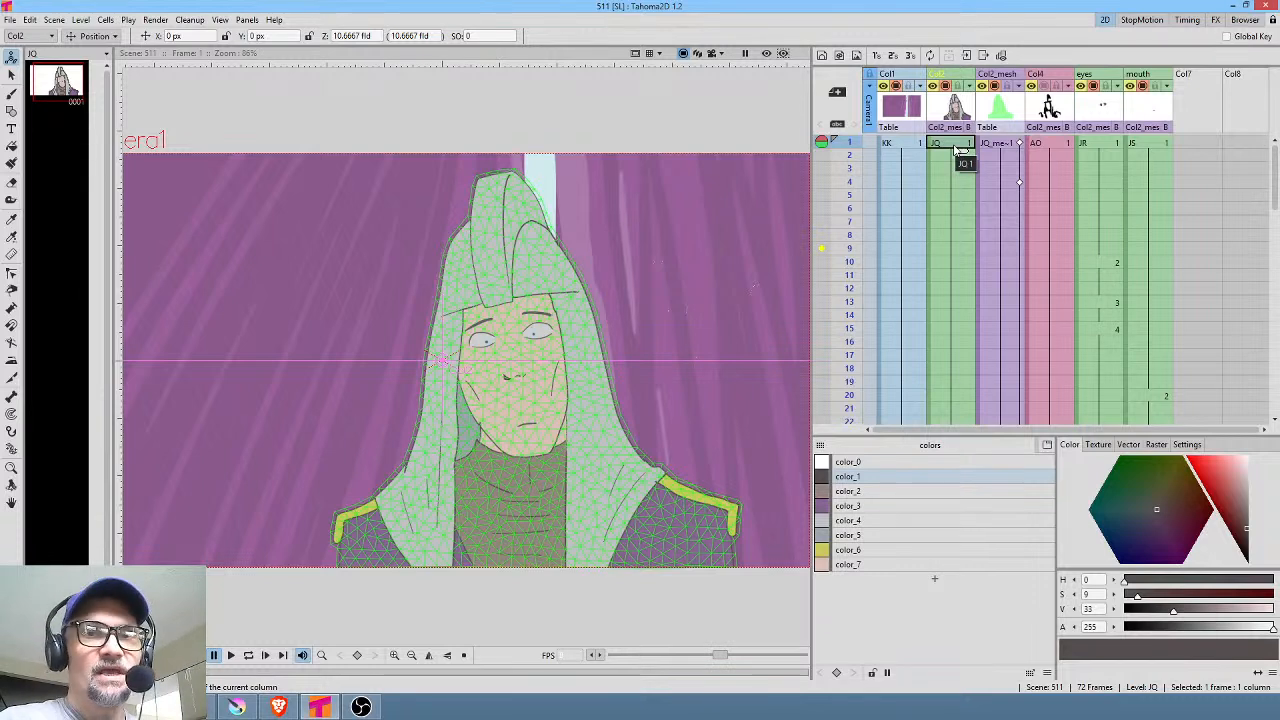
pyautogui.click(941, 118)
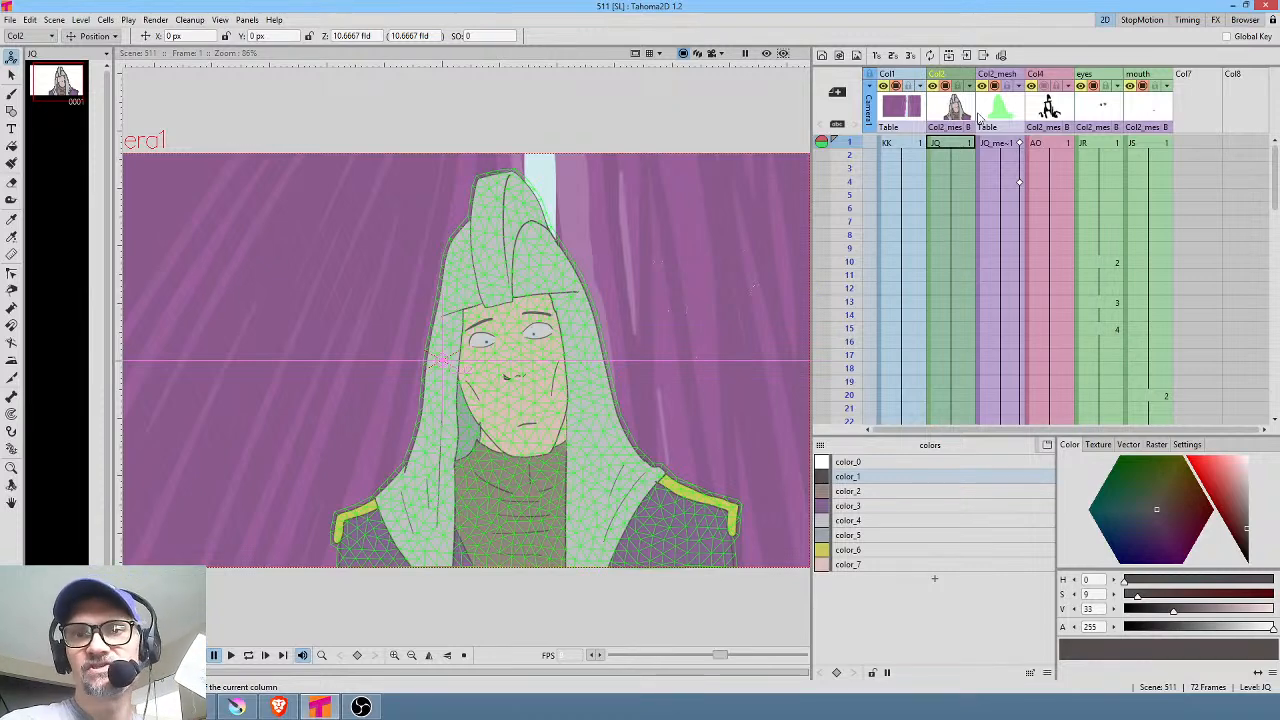
# Step: Select the Col2_mesh column and then Col2, and switch to Krita to step through the mel, sketch and arms layers
pyautogui.click(1007, 118)
pyautogui.click(955, 112)
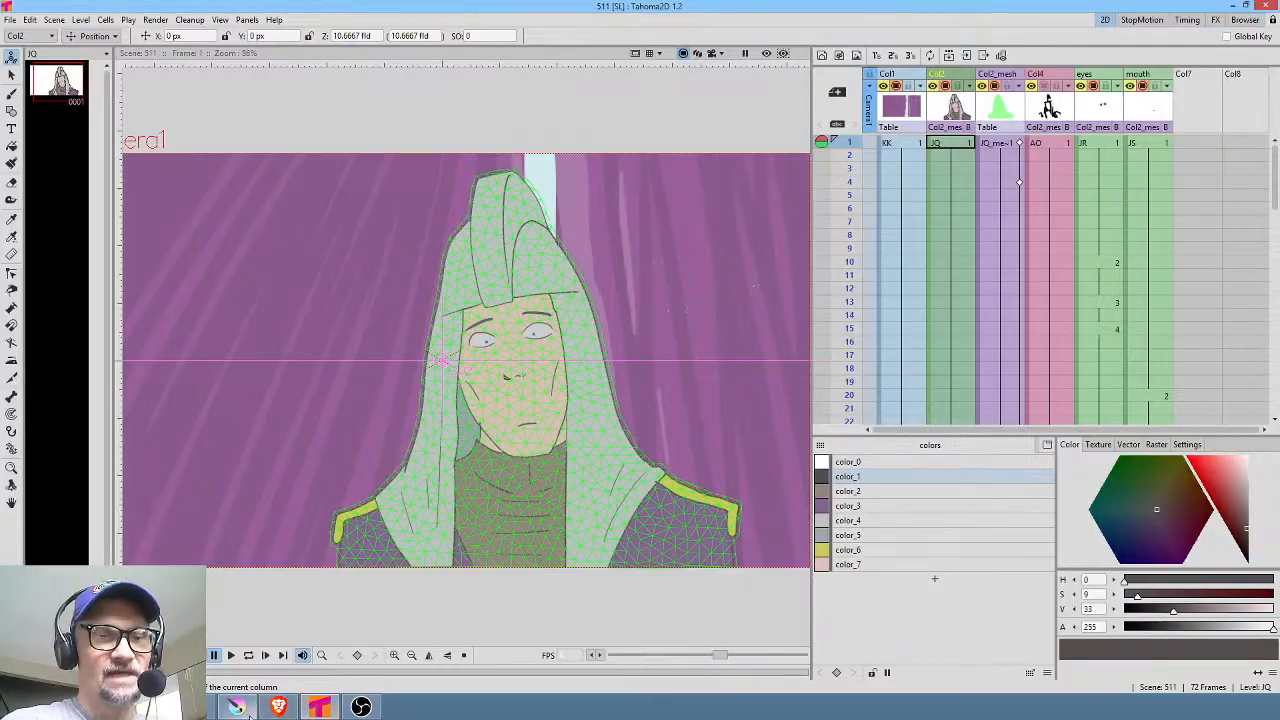
pyautogui.click(237, 706)
pyautogui.click(1148, 162)
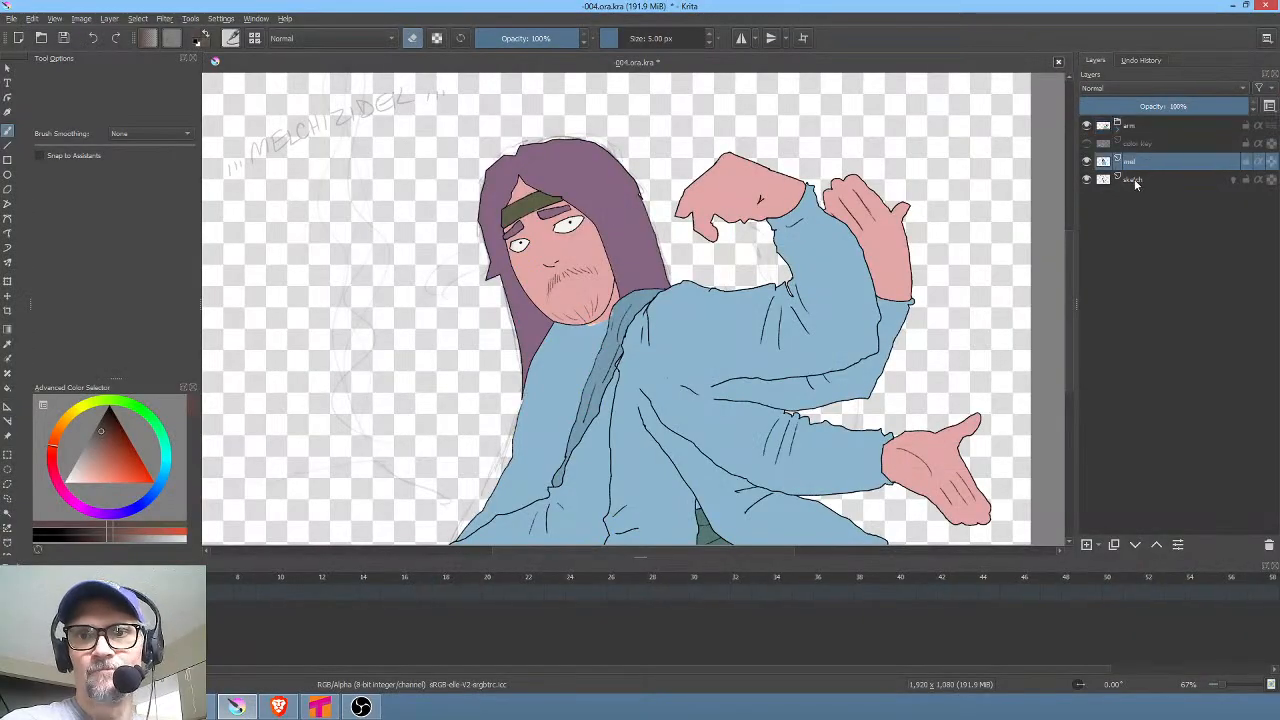
pyautogui.click(1141, 178)
pyautogui.click(1144, 163)
pyautogui.click(1142, 127)
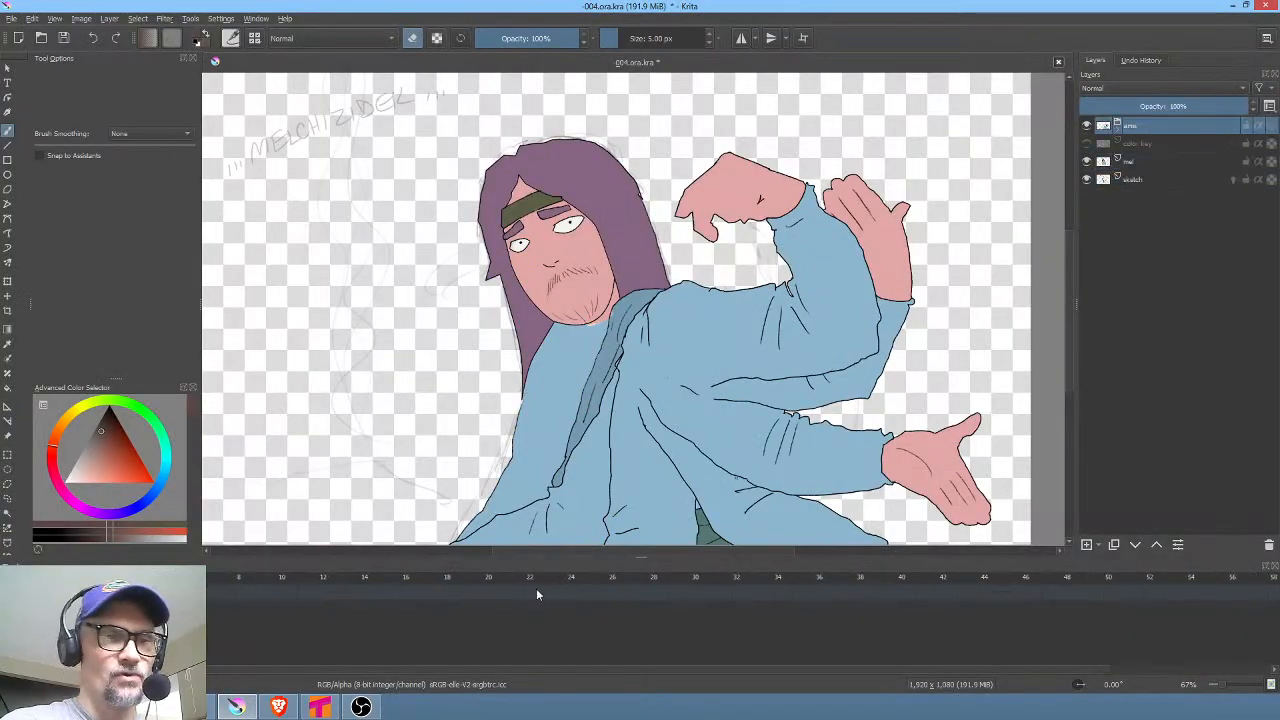
# Step: Compare Tahoma2D with Krita again, then step through Tahoma2D's Col2_mesh, Col4, eyes and mouth columns, ending on Col2
pyautogui.click(320, 706)
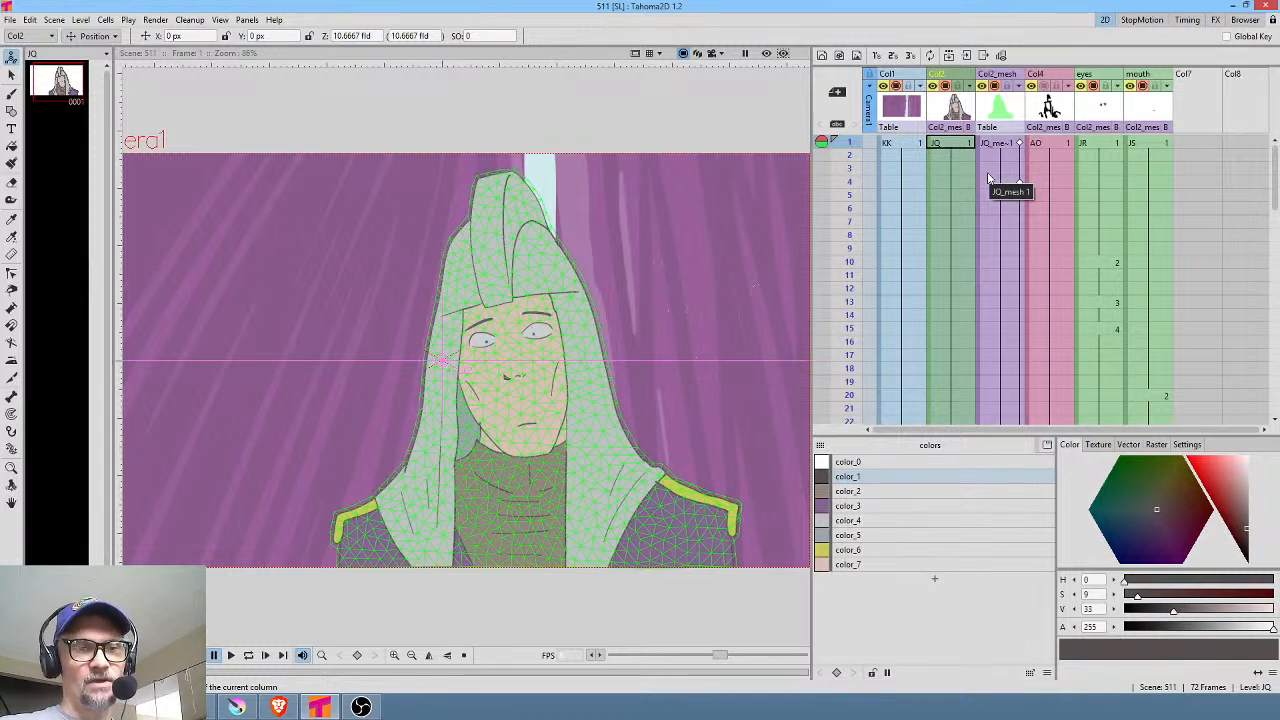
pyautogui.click(245, 710)
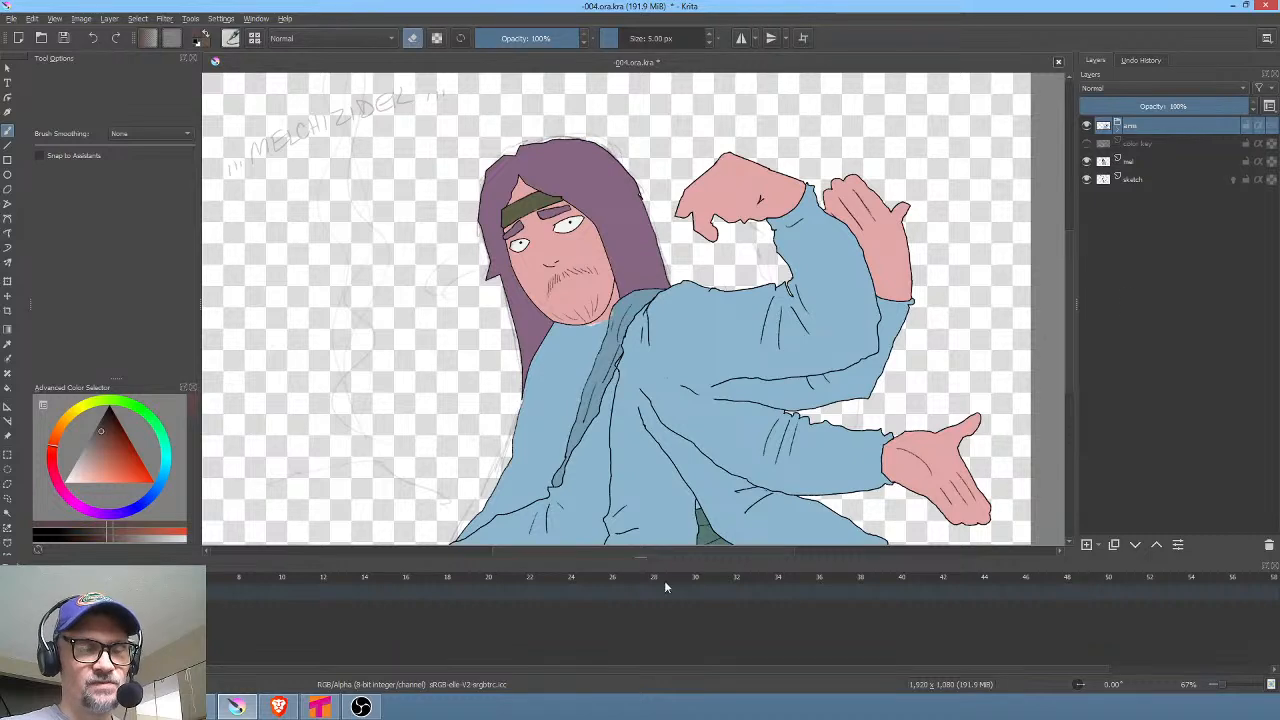
pyautogui.click(332, 704)
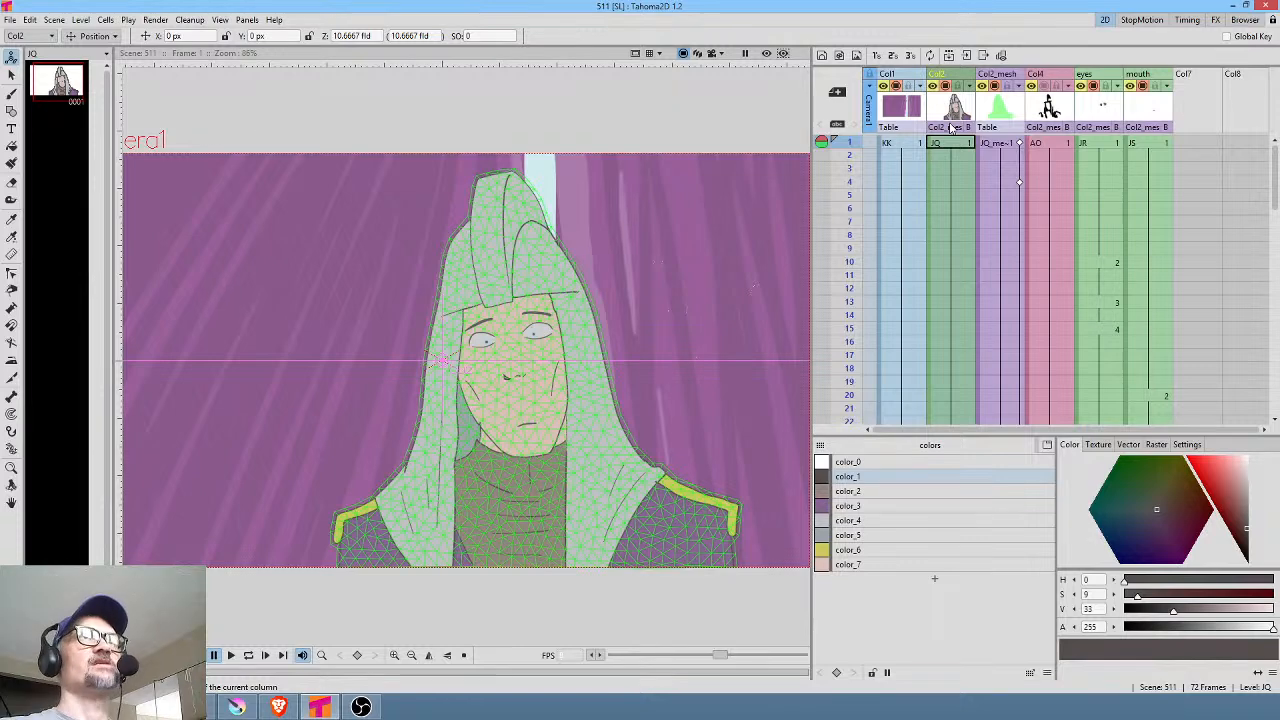
pyautogui.click(1001, 108)
pyautogui.click(1046, 110)
pyautogui.click(1090, 112)
pyautogui.click(1140, 108)
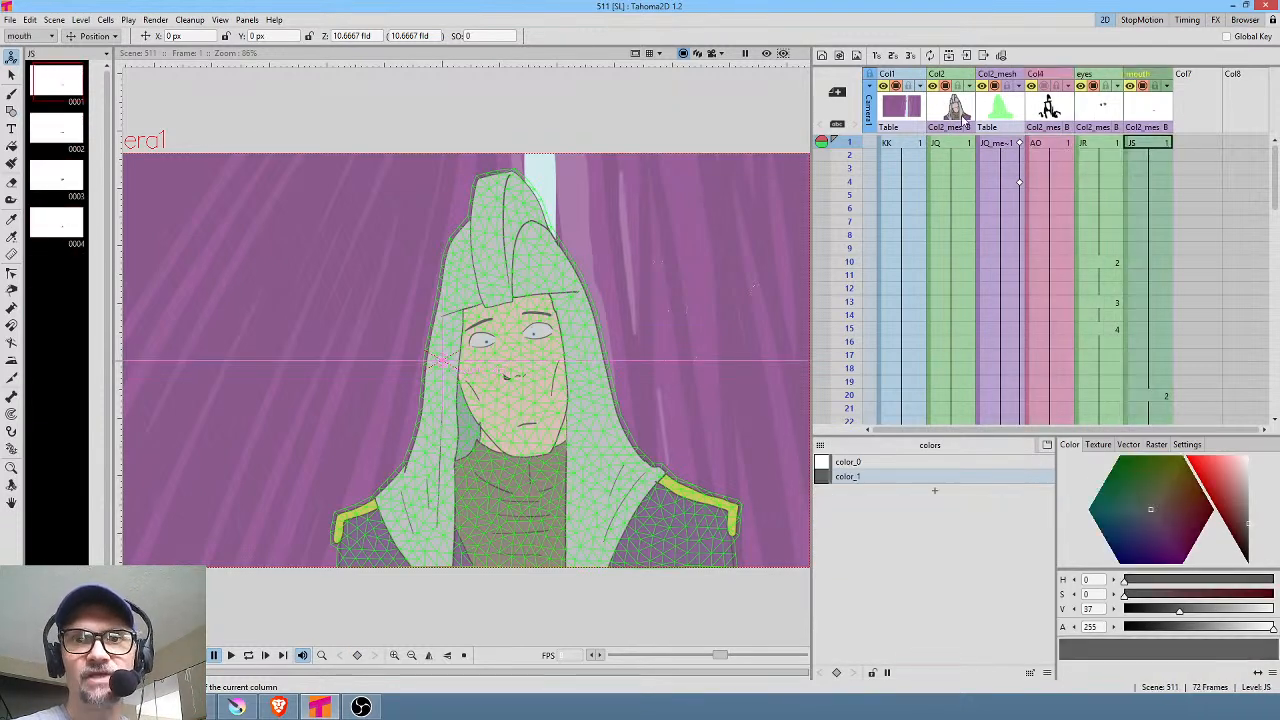
pyautogui.click(955, 118)
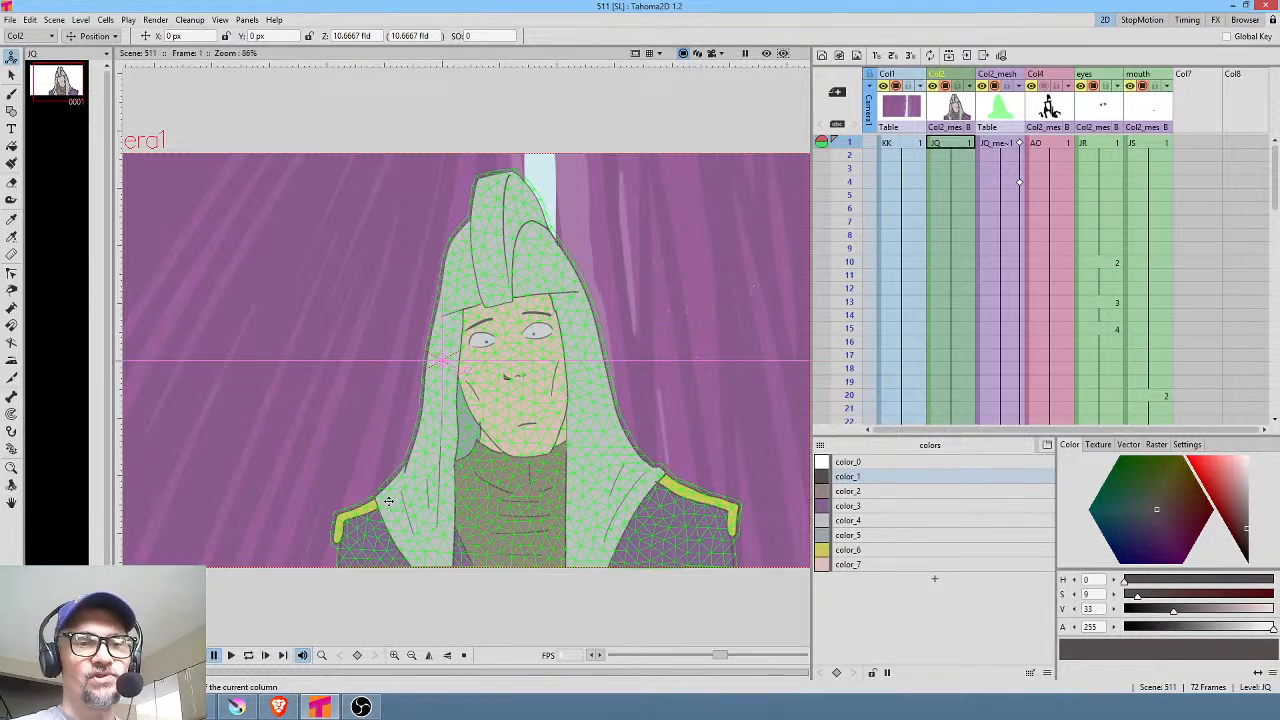
# Step: Switch to Krita and view the blending modes available for the mel layer, leaving its mode unchanged
pyautogui.click(237, 707)
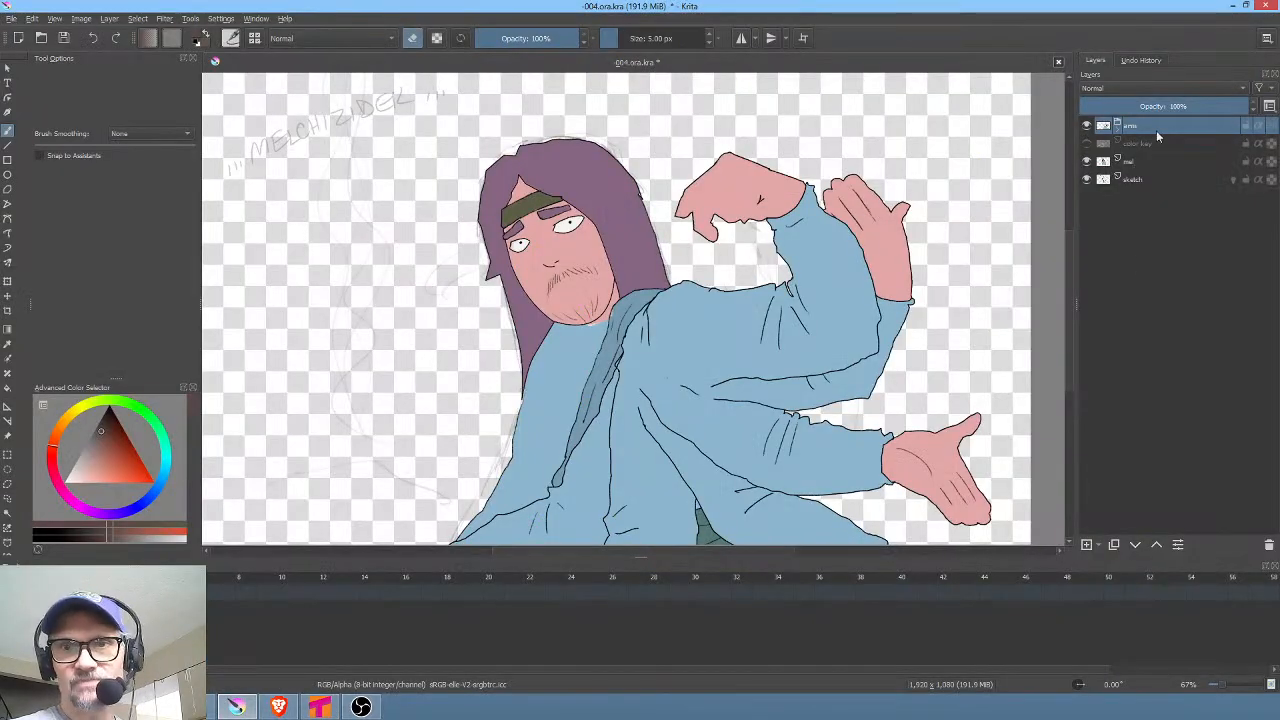
pyautogui.click(1141, 163)
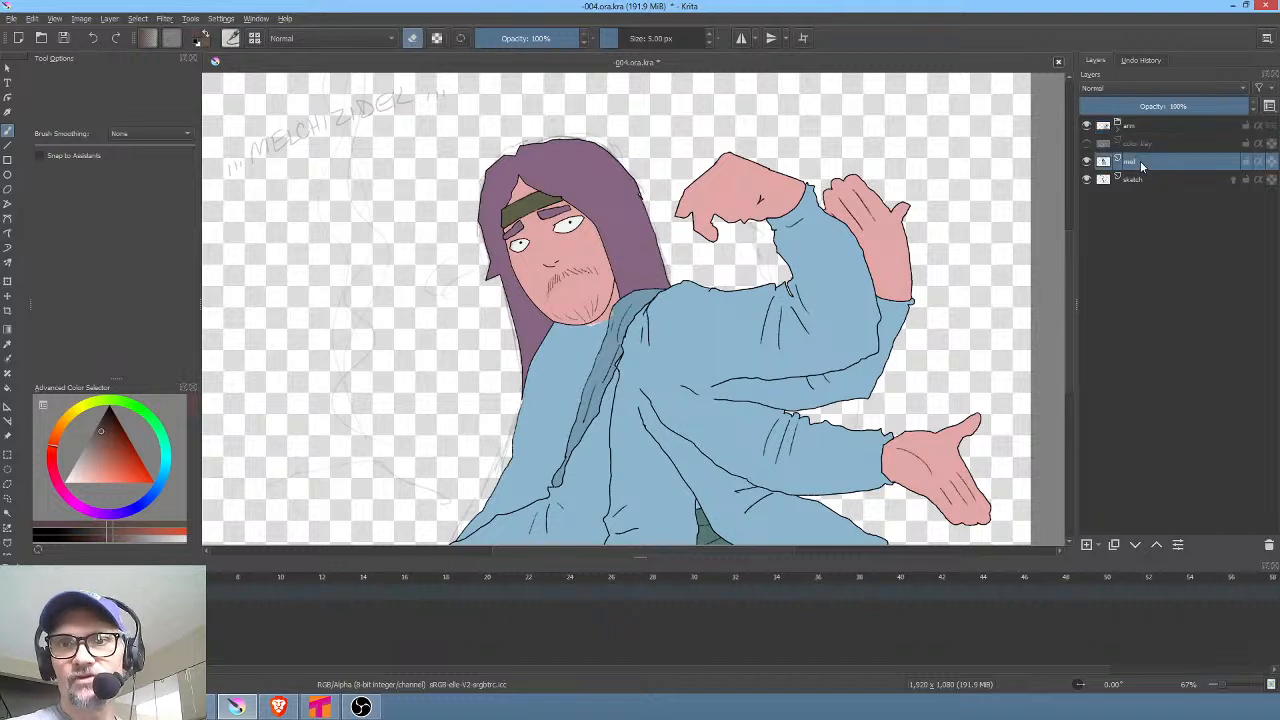
pyautogui.click(1154, 89)
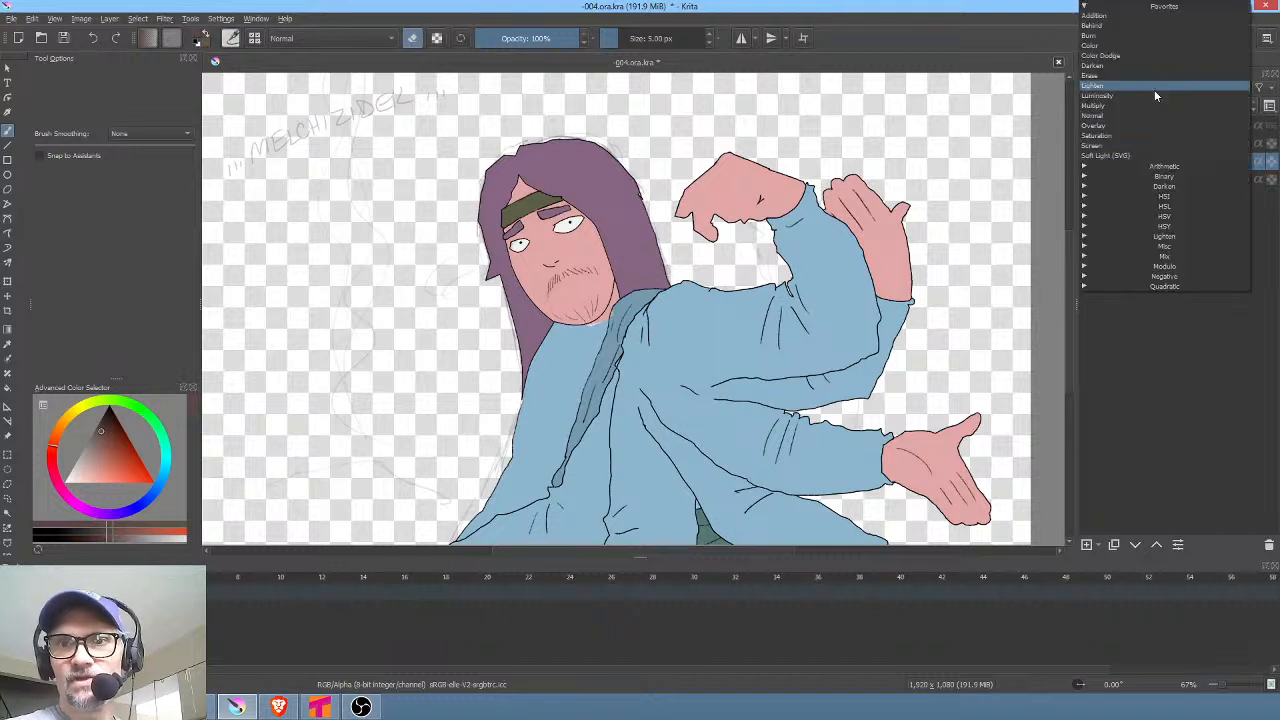
pyautogui.click(1229, 374)
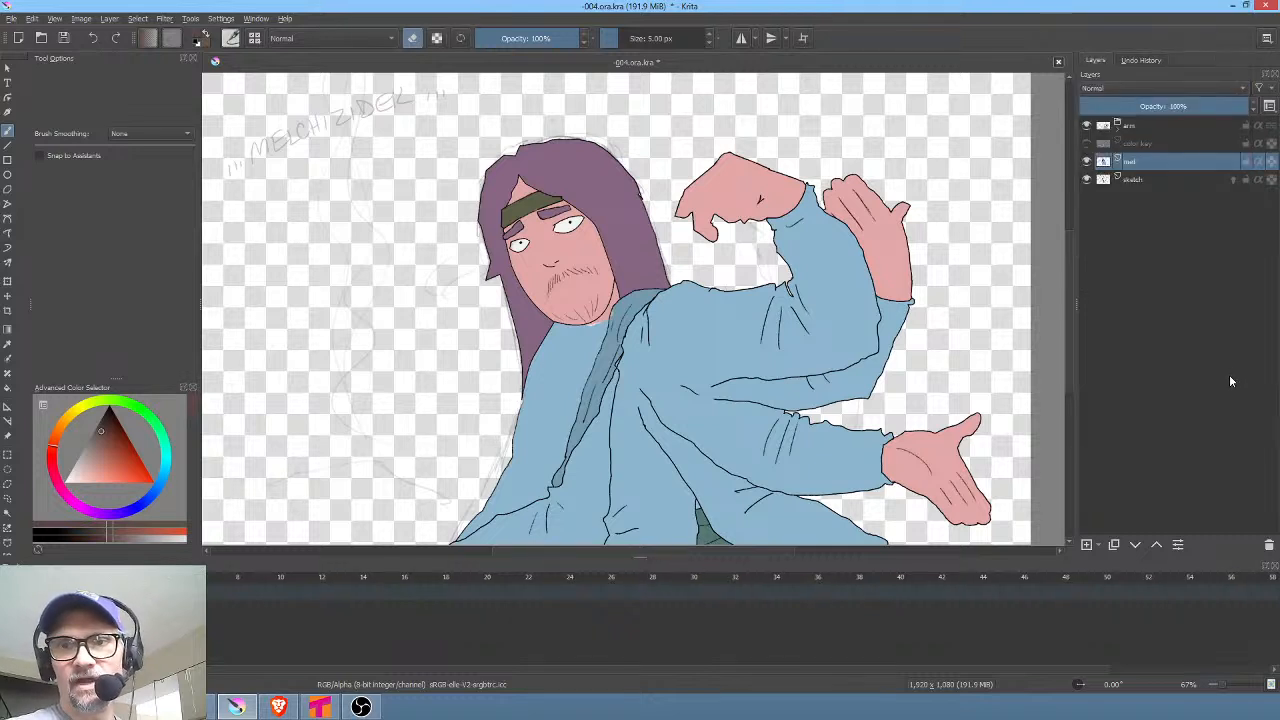
pyautogui.click(1156, 89)
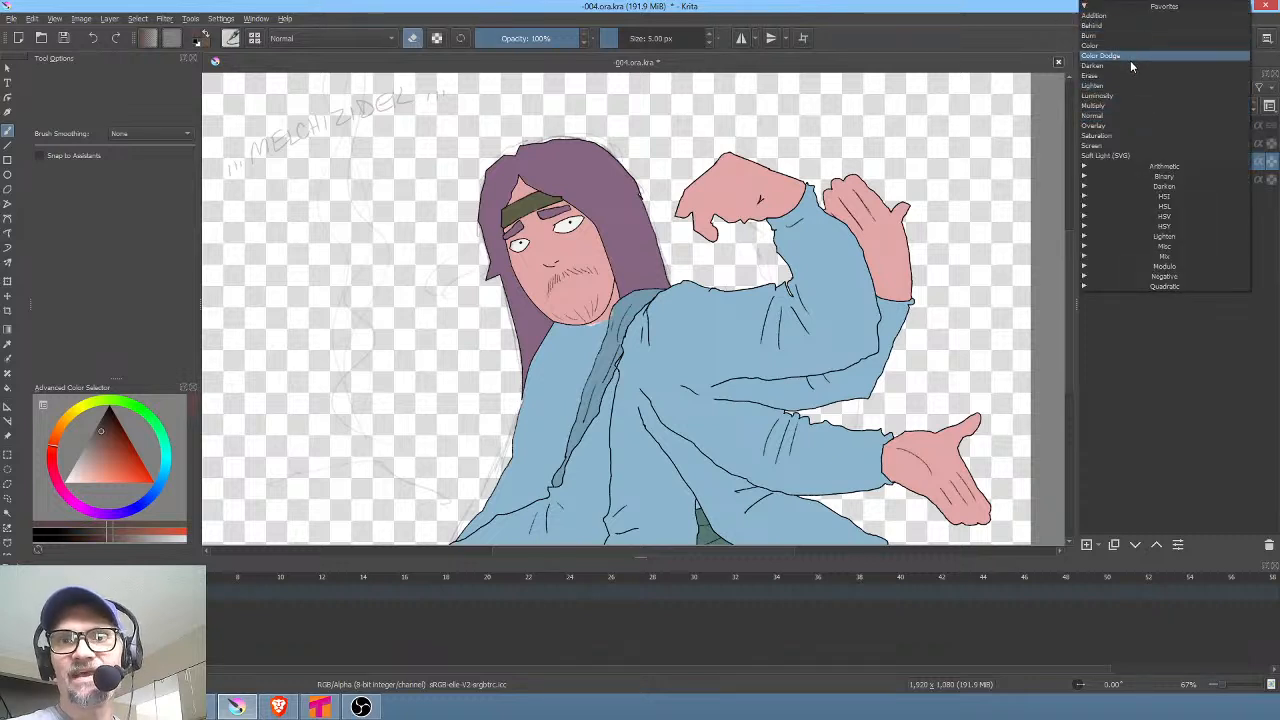
pyautogui.click(1203, 388)
# Step: Select the arms layer group and choose Overlay as its blending mode
pyautogui.click(1145, 125)
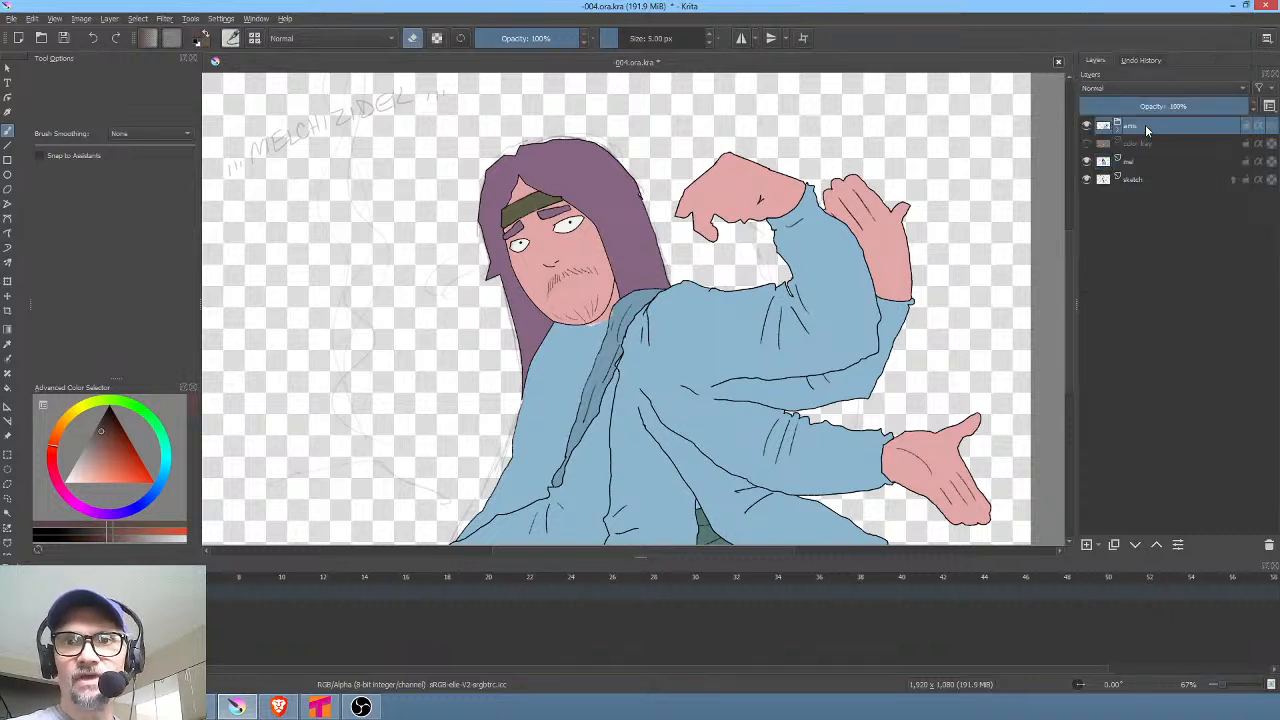
pyautogui.click(1122, 91)
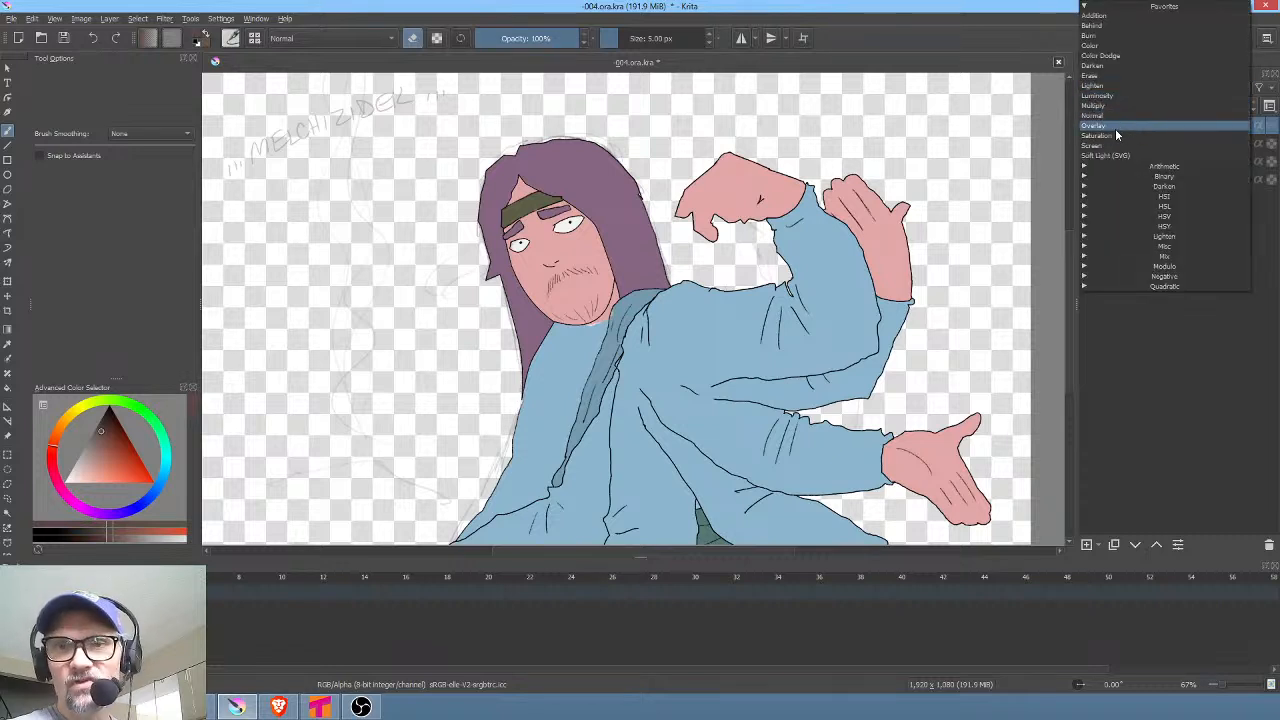
pyautogui.click(1115, 127)
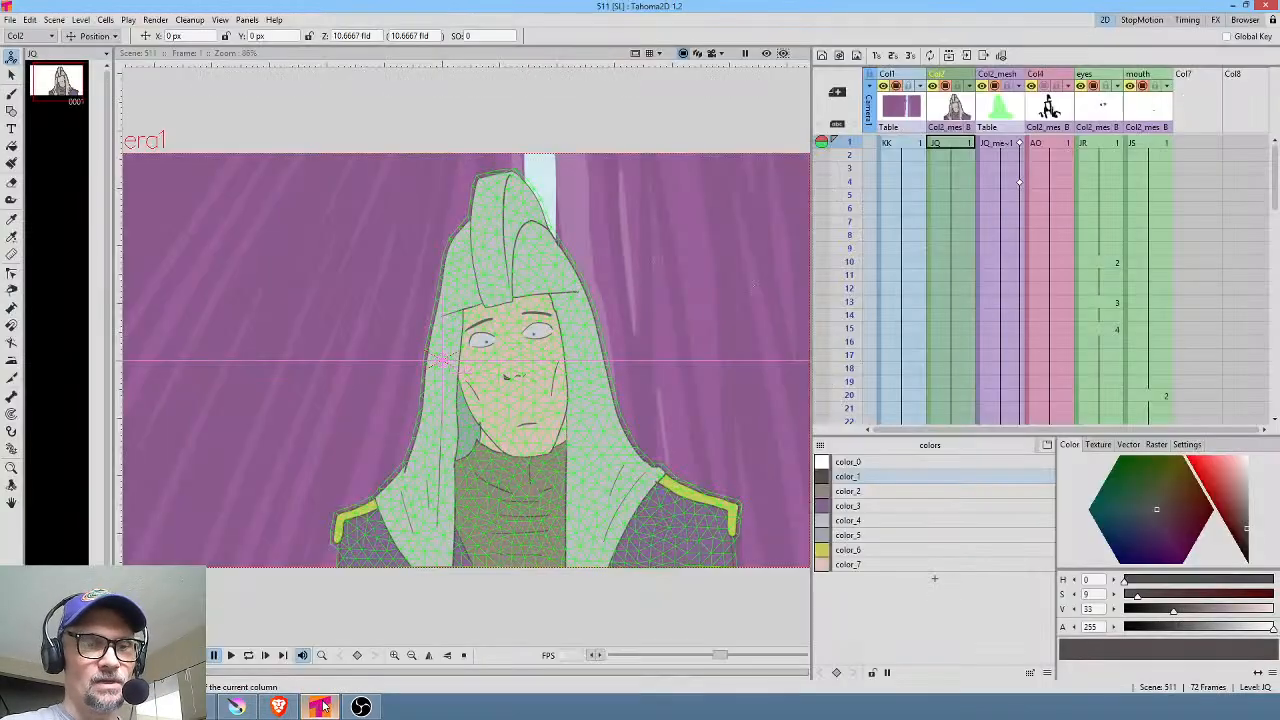
# Step: Switch back to Tahoma2D and select the Col2_mesh column, then the Col2 column
pyautogui.click(320, 707)
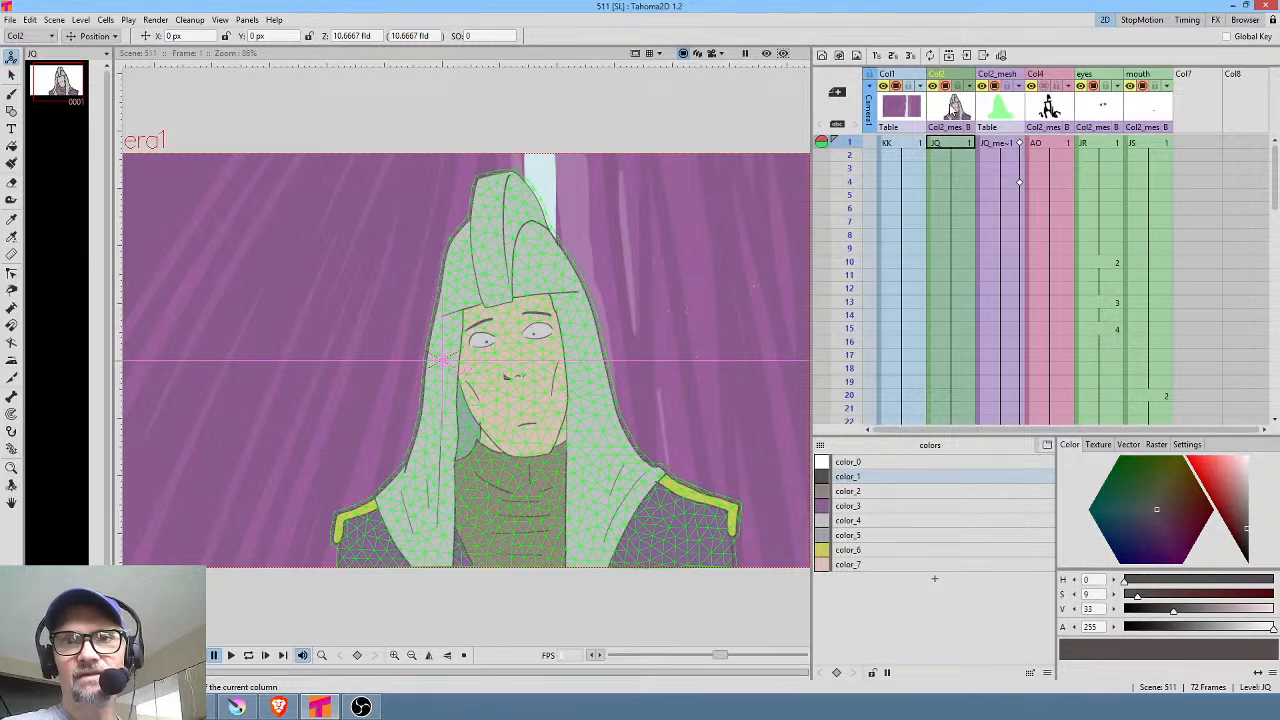
pyautogui.click(997, 107)
pyautogui.click(957, 108)
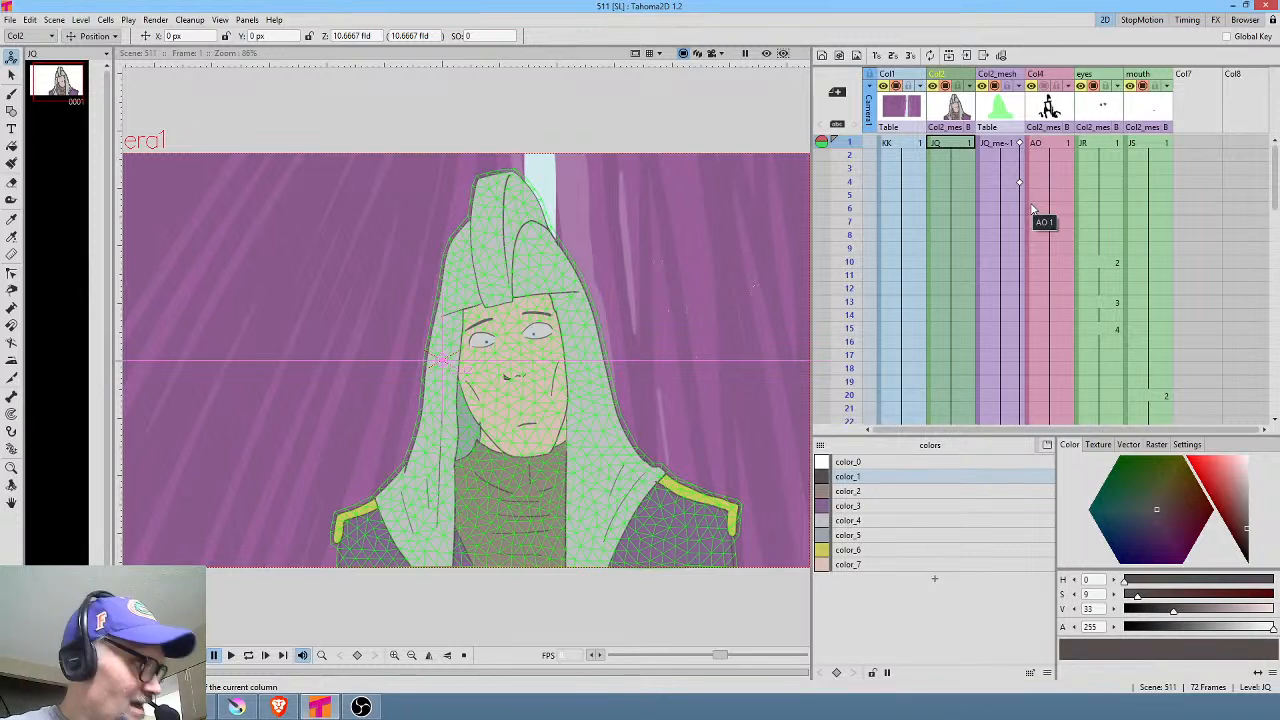
# Step: Open the Stage Schematic, move its window higher over the viewer and switch it to the FX Schematic
pyautogui.hotkey('shift', 's')
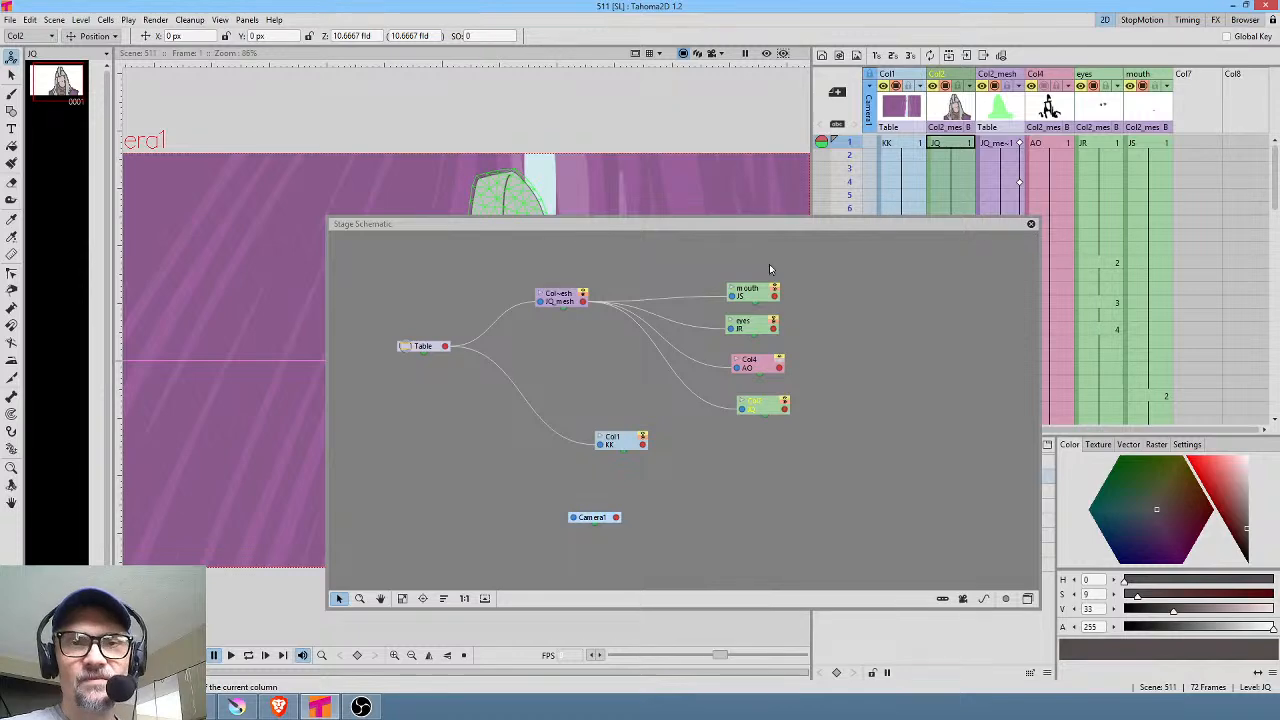
pyautogui.moveTo(762, 224); pyautogui.dragTo(732, 164)
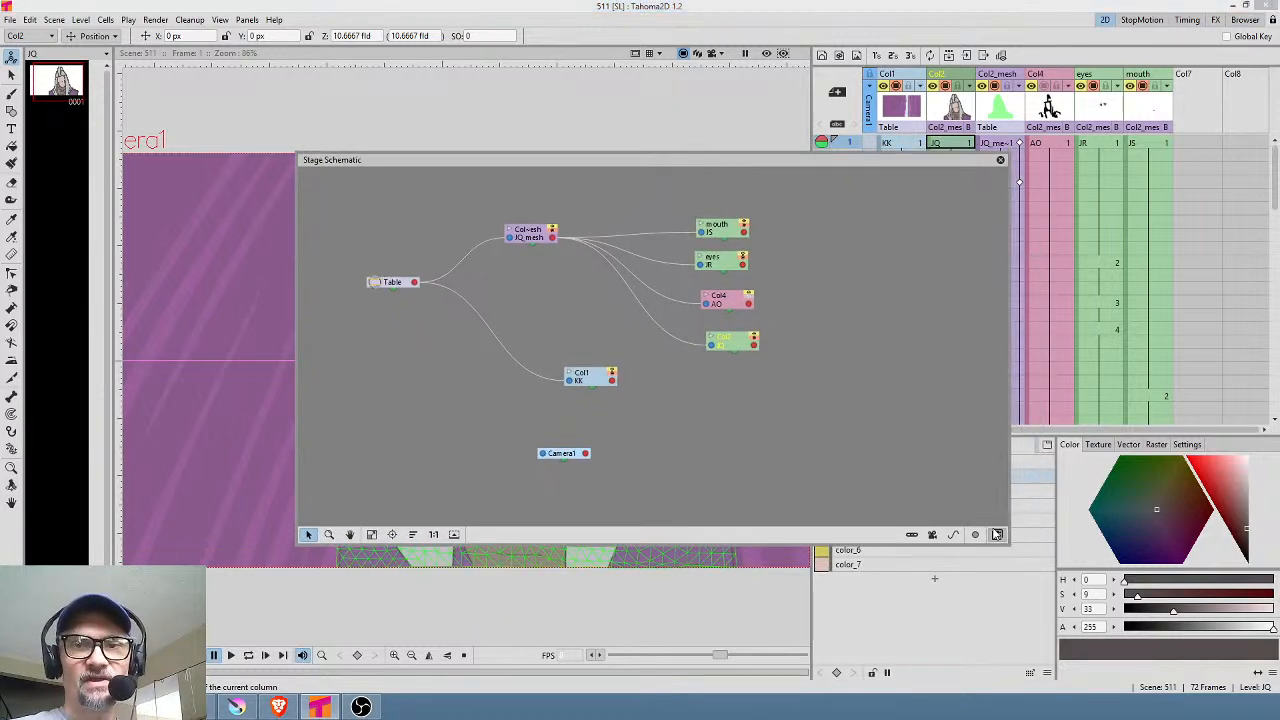
pyautogui.click(996, 534)
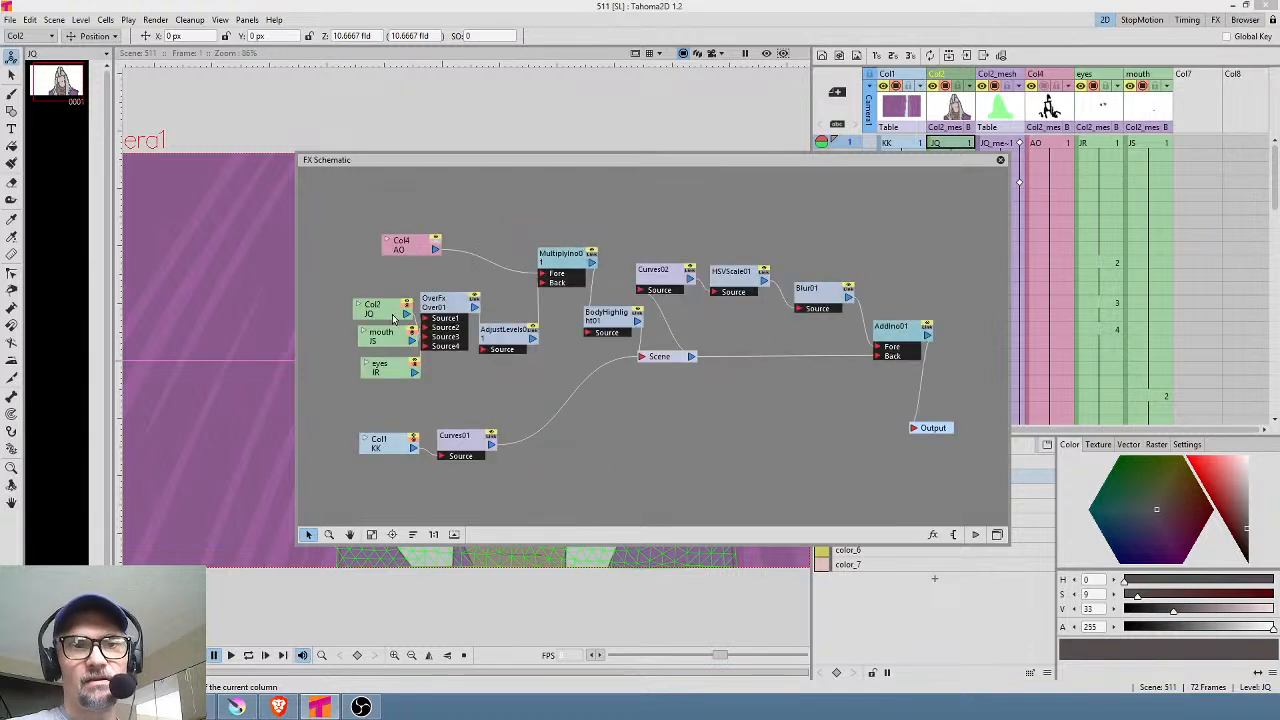
# Step: Spread the Col2, mouth and eyes nodes away from the Over node and nudge the Over and AdjustLevels nodes upward
pyautogui.moveTo(391, 306); pyautogui.dragTo(378, 290)
pyautogui.moveTo(387, 341)
pyautogui.mouseDown()
pyautogui.moveTo(365, 325)
pyautogui.moveTo(384, 355)
pyautogui.moveTo(369, 343)
pyautogui.mouseUp()
pyautogui.moveTo(448, 308); pyautogui.dragTo(449, 303)
pyautogui.moveTo(502, 340); pyautogui.dragTo(510, 325)
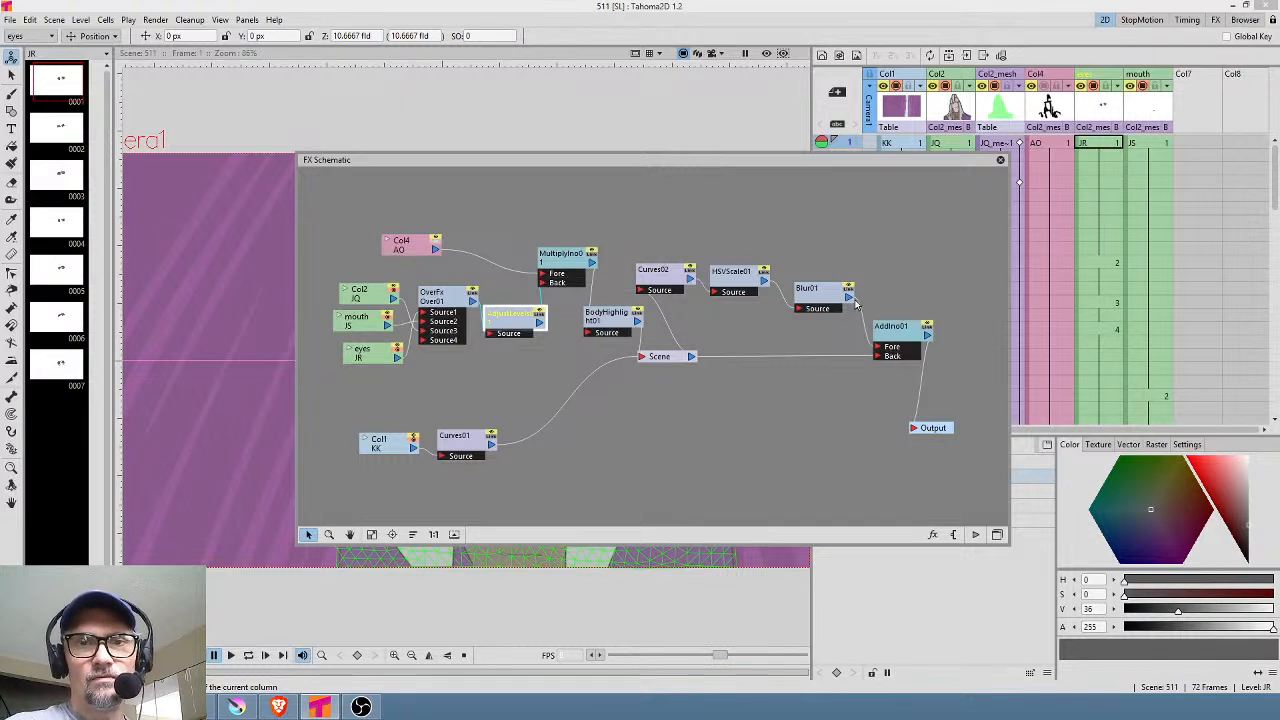
# Step: Shift the Blur01, HSVScale01 and Curves02 nodes slightly up and to the right in the FX Schematic
pyautogui.moveTo(855, 303); pyautogui.dragTo(870, 295)
pyautogui.moveTo(745, 280); pyautogui.dragTo(759, 271)
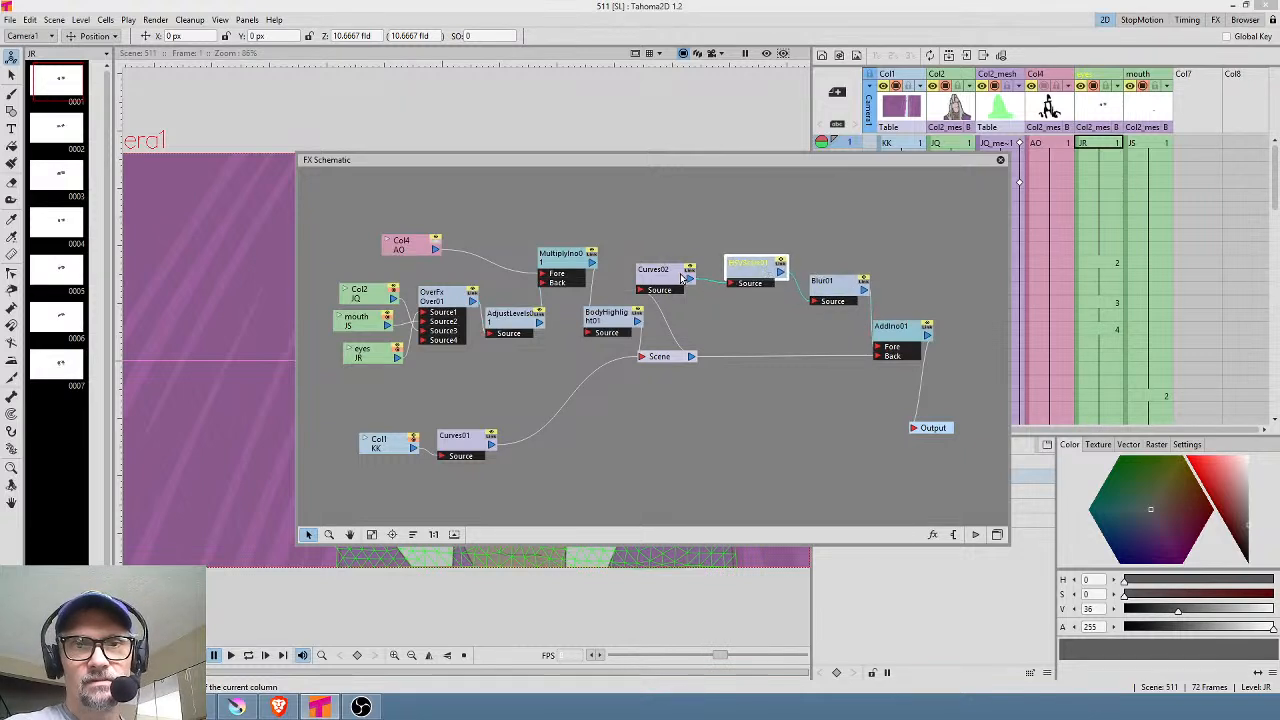
pyautogui.moveTo(683, 279); pyautogui.dragTo(697, 272)
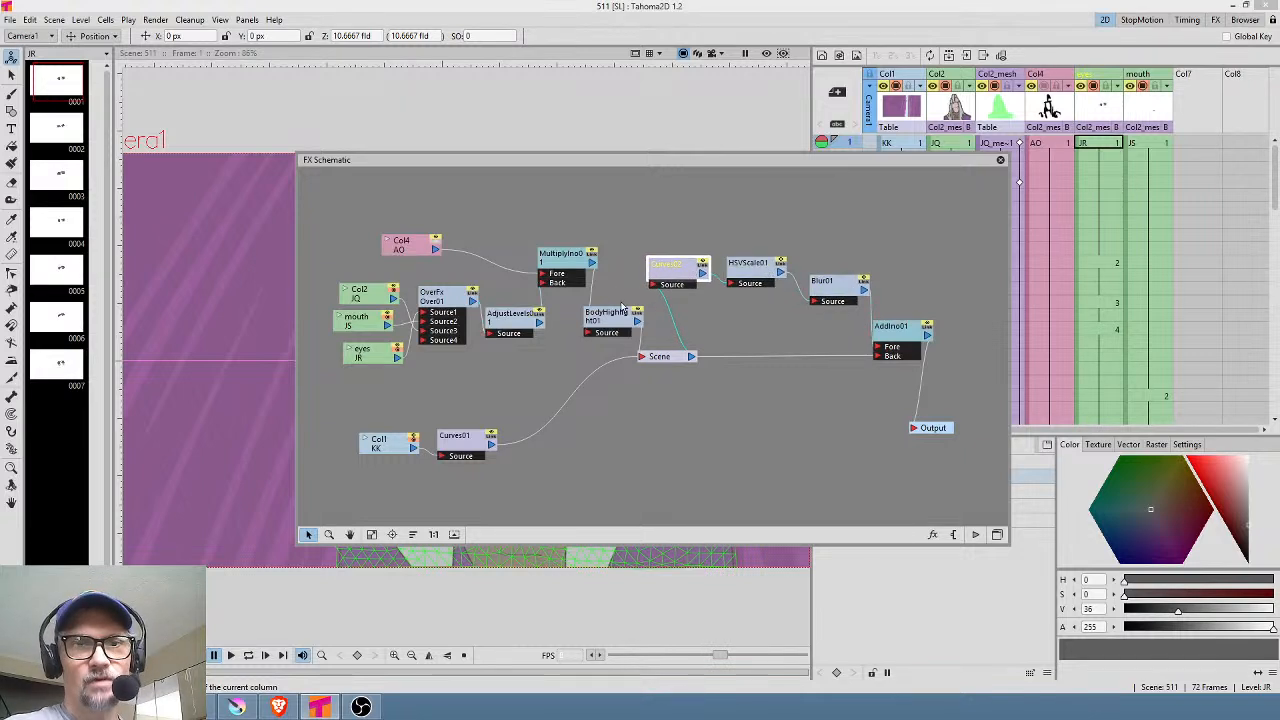
# Step: Return to the Stage Schematic and rearrange the Table, Col2_mesh and Col1 nodes, placing Col1 below Col2_mesh
pyautogui.click(997, 536)
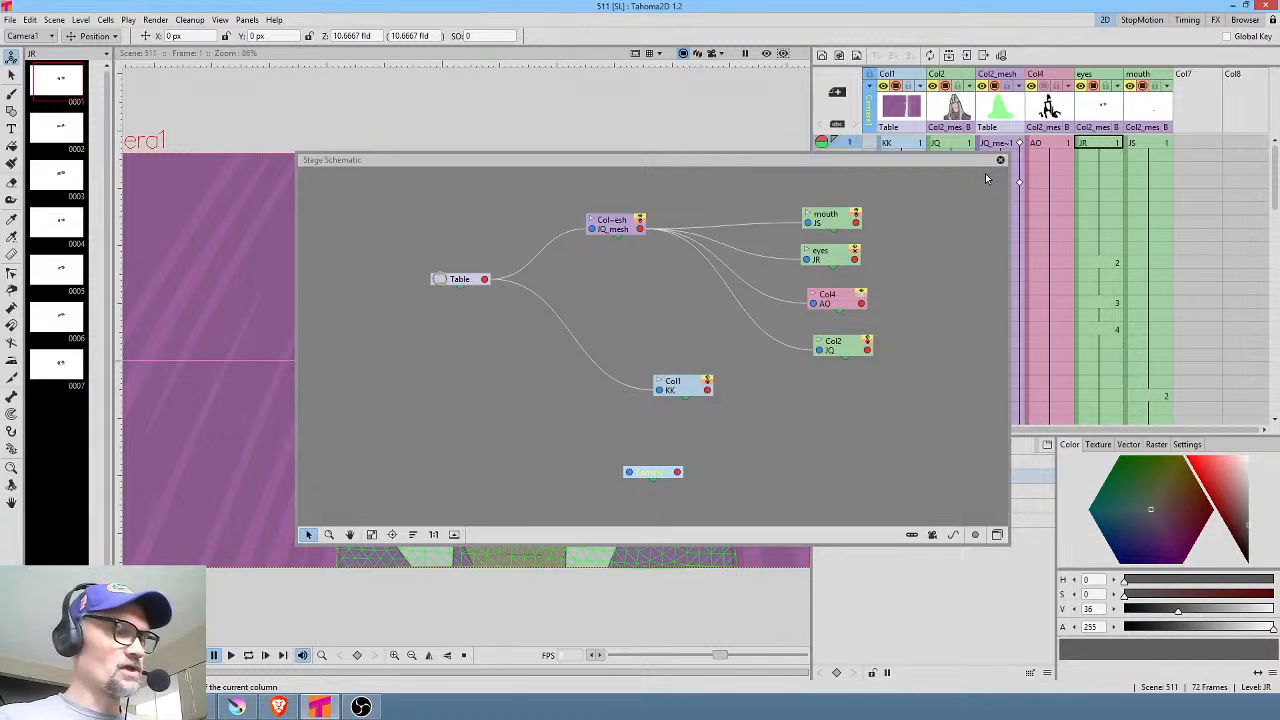
pyautogui.moveTo(659, 271); pyautogui.dragTo(618, 289)
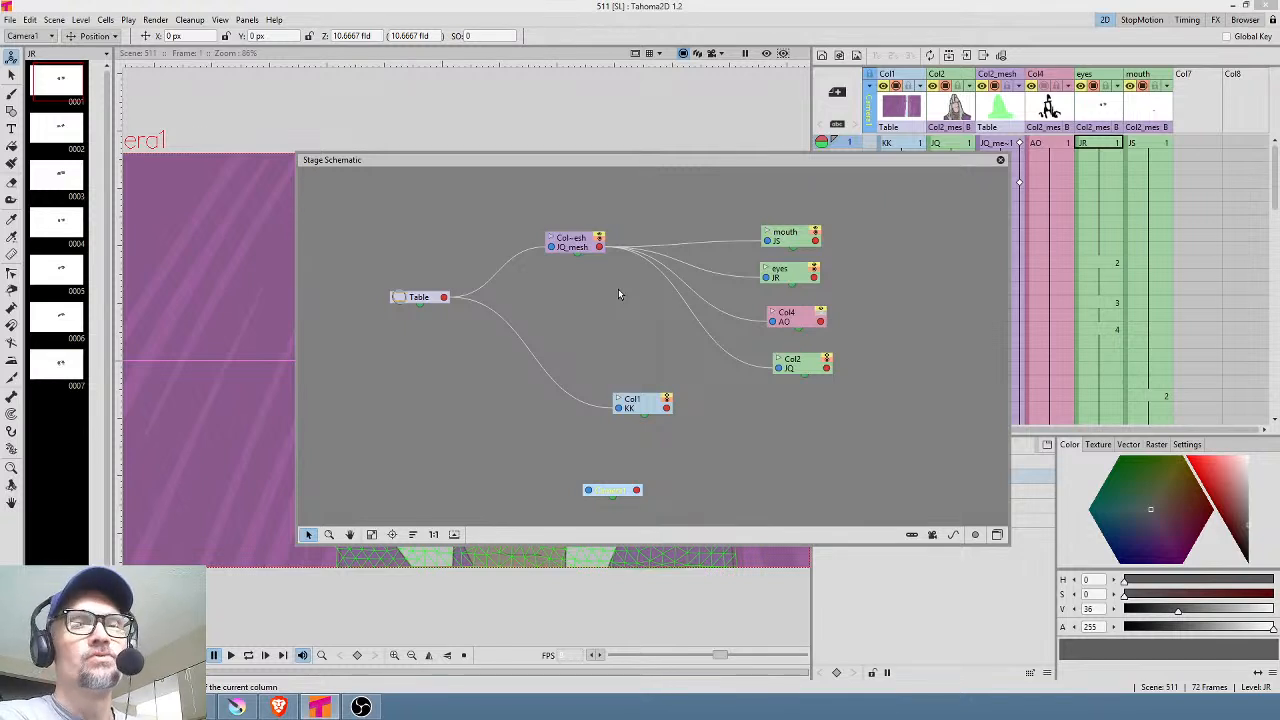
pyautogui.moveTo(429, 302); pyautogui.dragTo(392, 275)
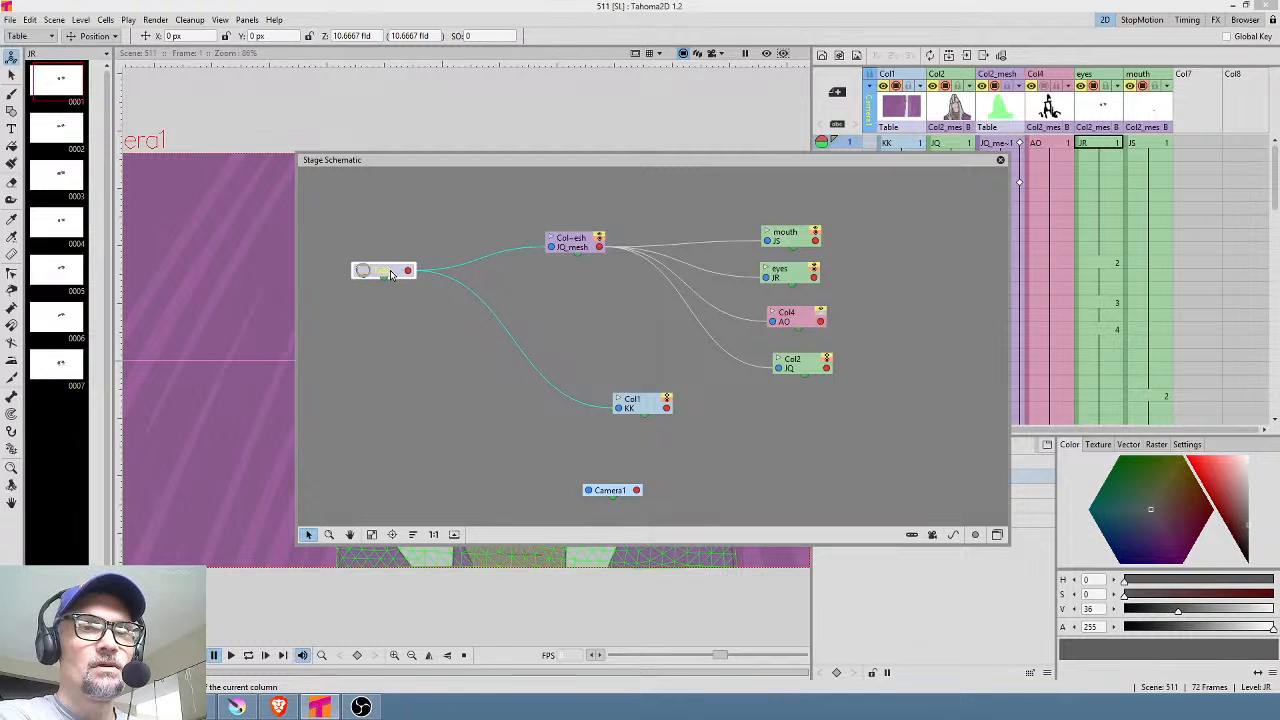
pyautogui.moveTo(585, 248); pyautogui.dragTo(560, 238)
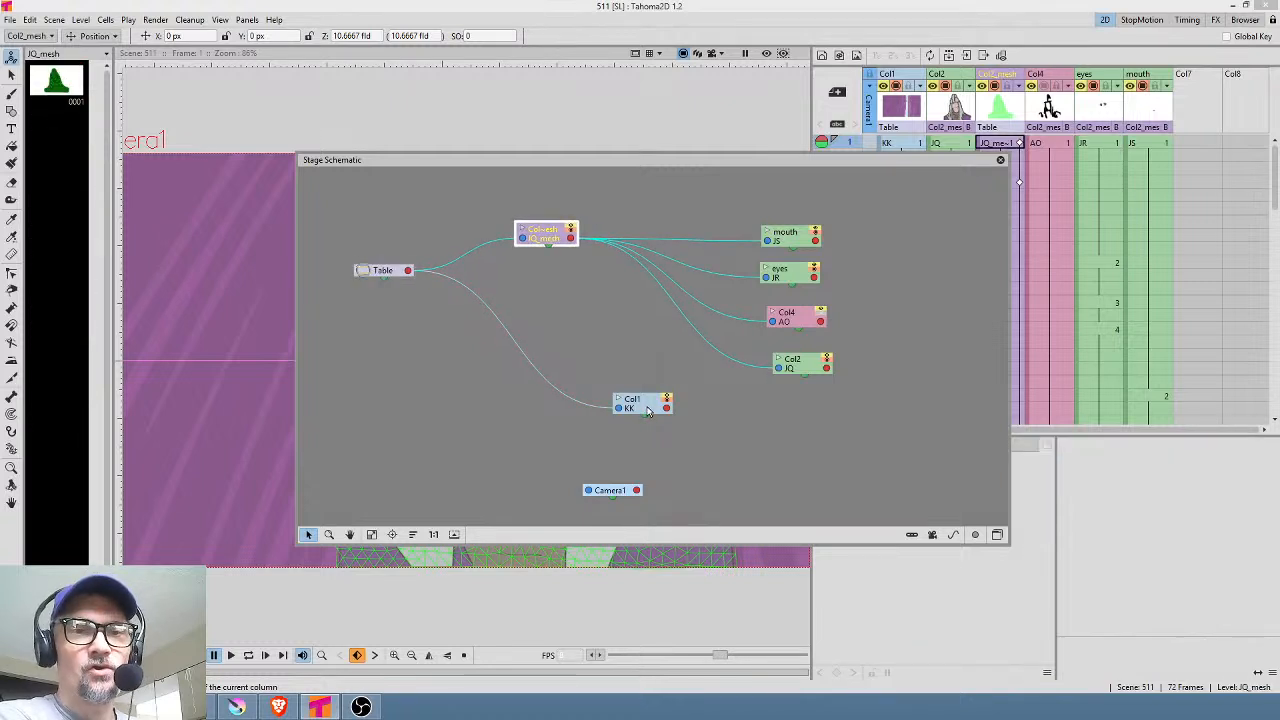
pyautogui.moveTo(647, 410); pyautogui.dragTo(552, 357)
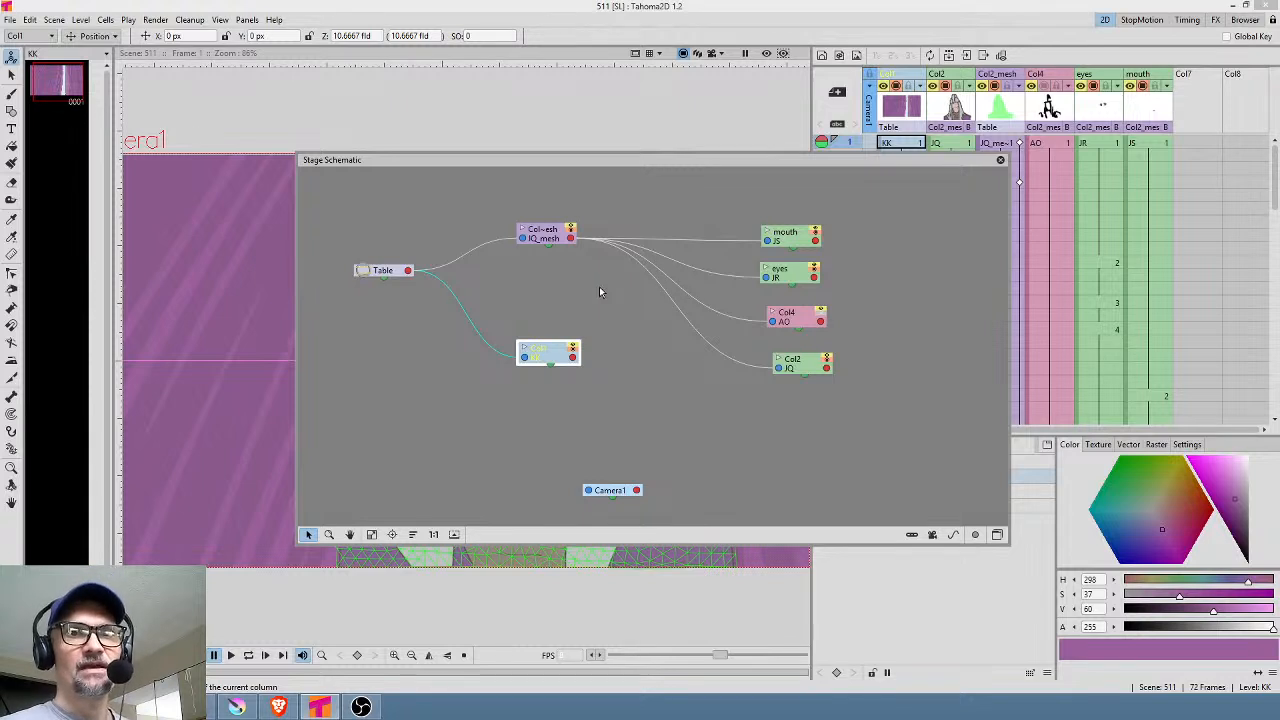
pyautogui.moveTo(562, 234); pyautogui.dragTo(551, 246)
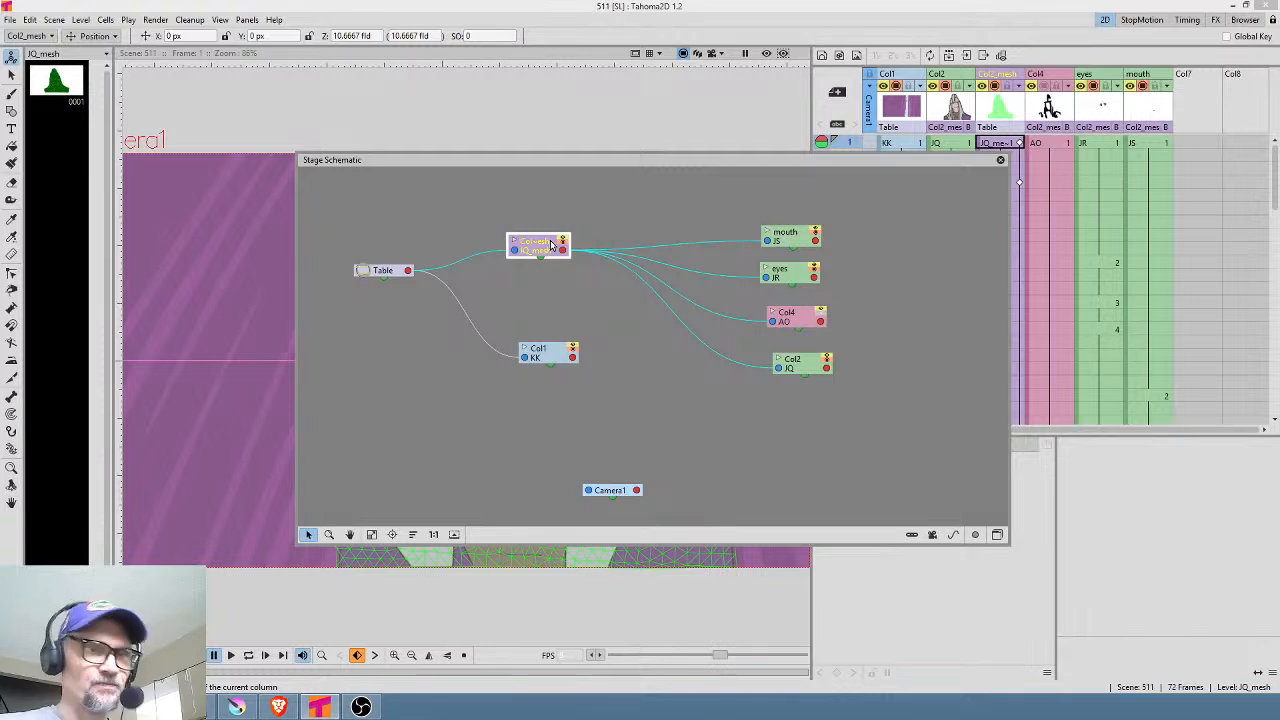
# Step: Close the Stage Schematic, then demonstrate reopening and closing it two more times, leaving it closed
pyautogui.click(999, 161)
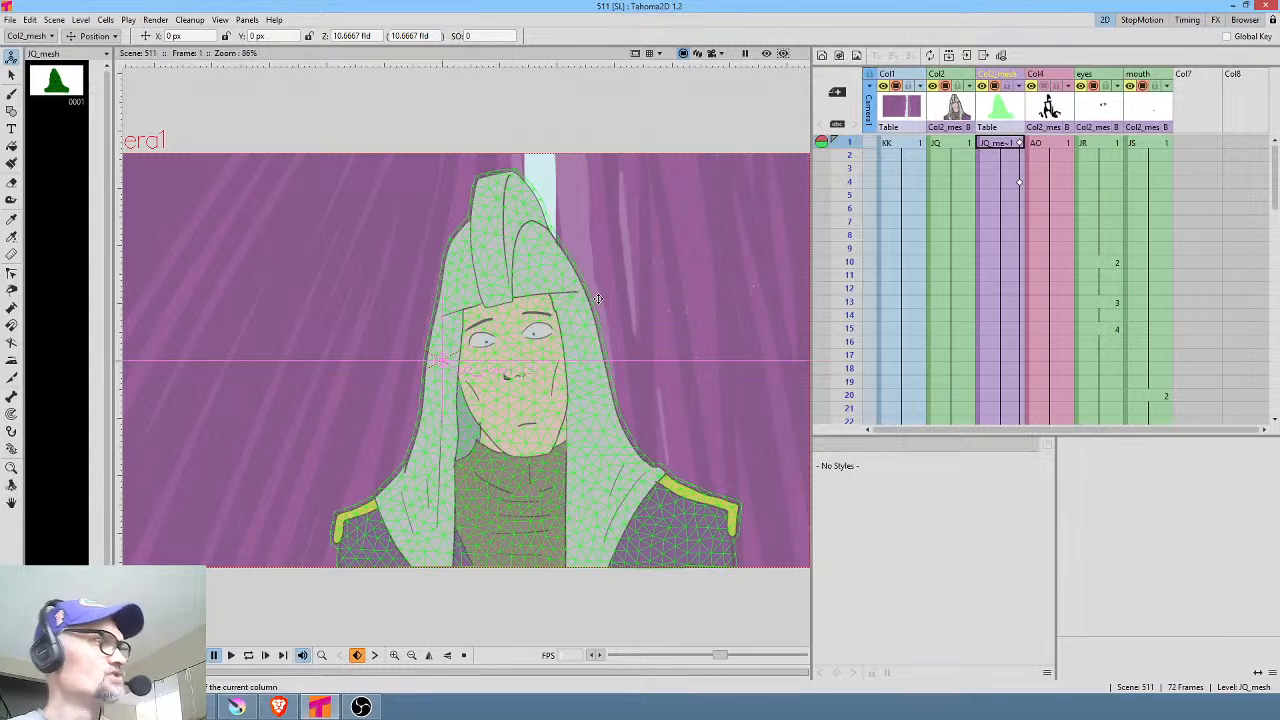
pyautogui.hotkey('alt', 's')
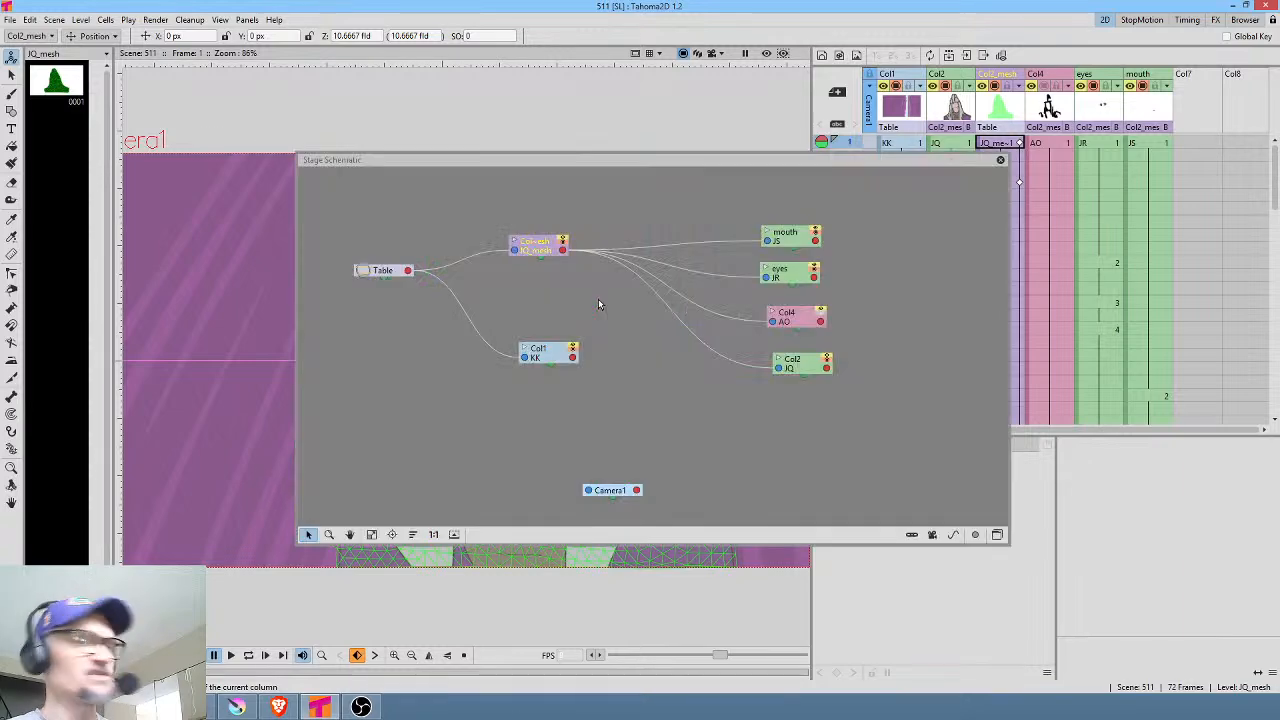
pyautogui.click(999, 161)
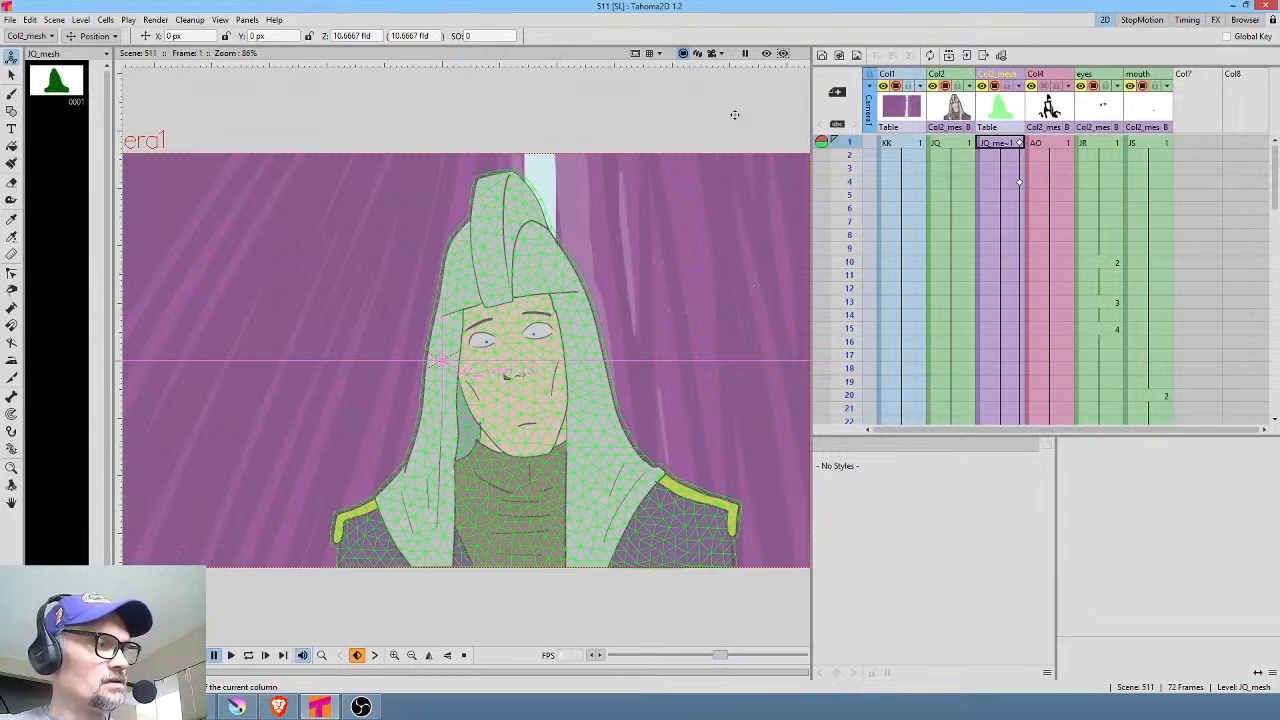
pyautogui.press('Tab')
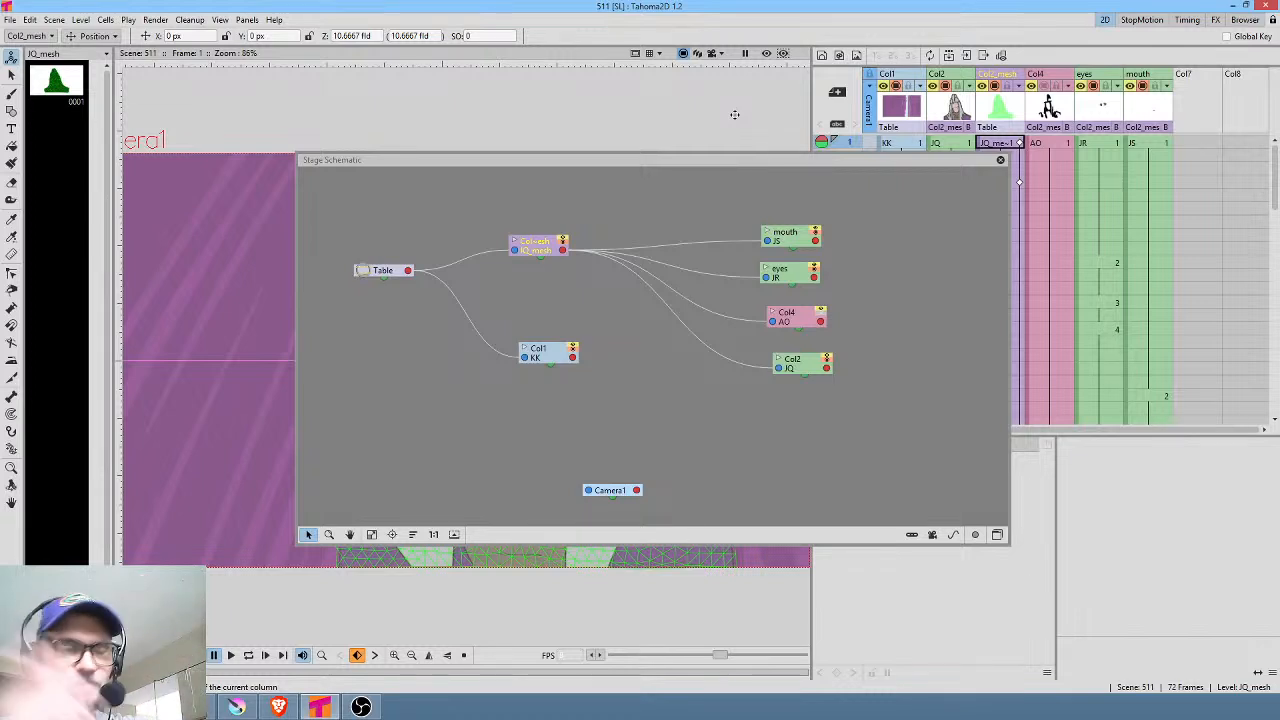
pyautogui.click(1000, 161)
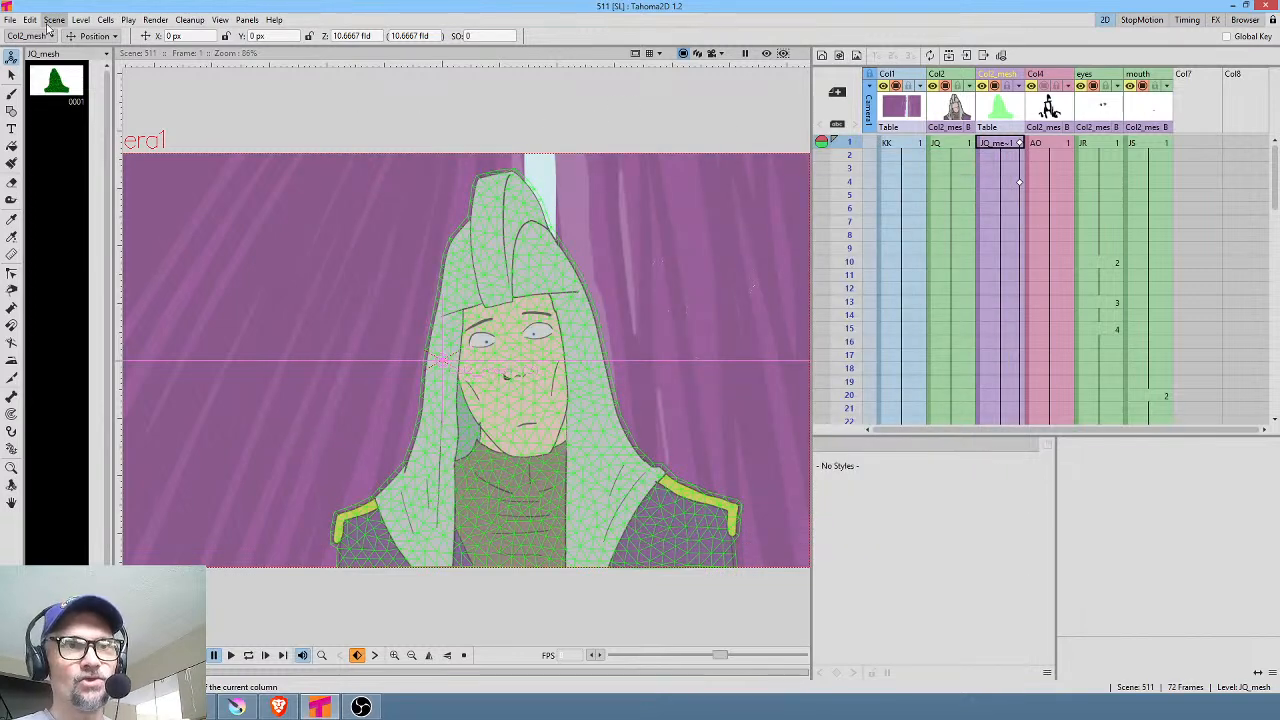
# Step: Search the configurable shortcuts for "sch" to check the Schematic and Toggle FX/Stage schematic commands, and close the dialog
pyautogui.click(9, 19)
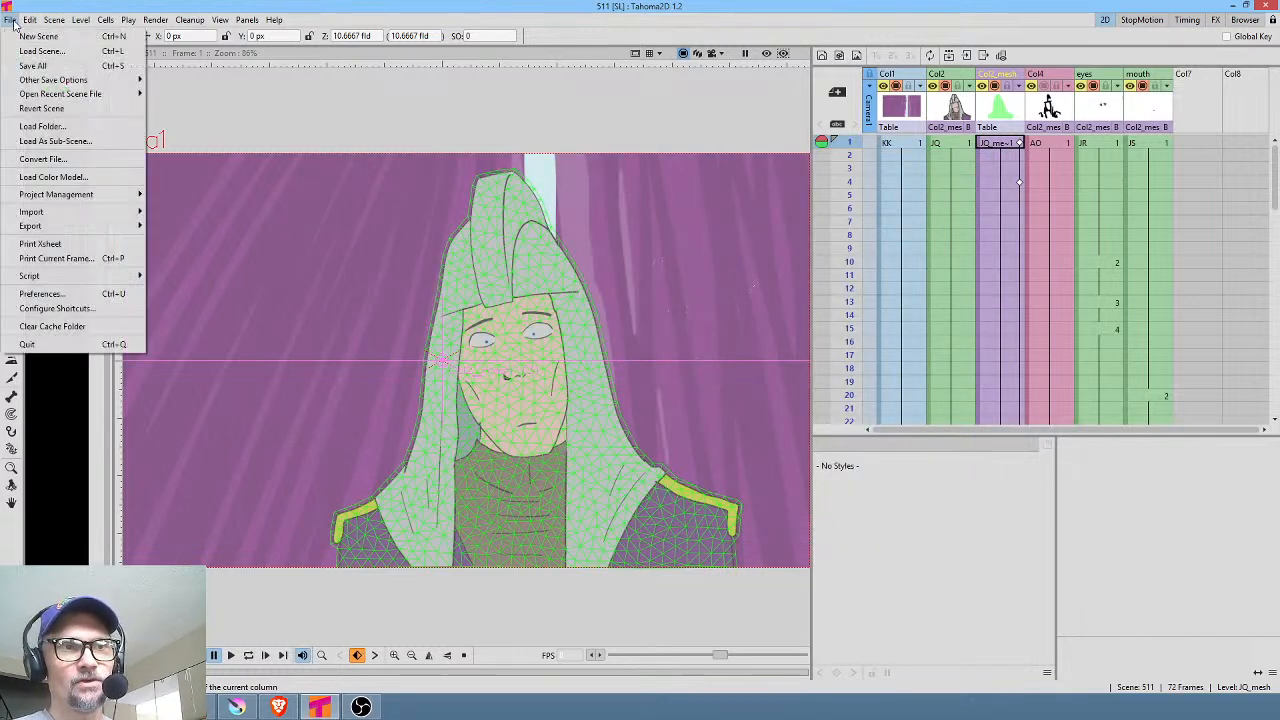
pyautogui.click(84, 309)
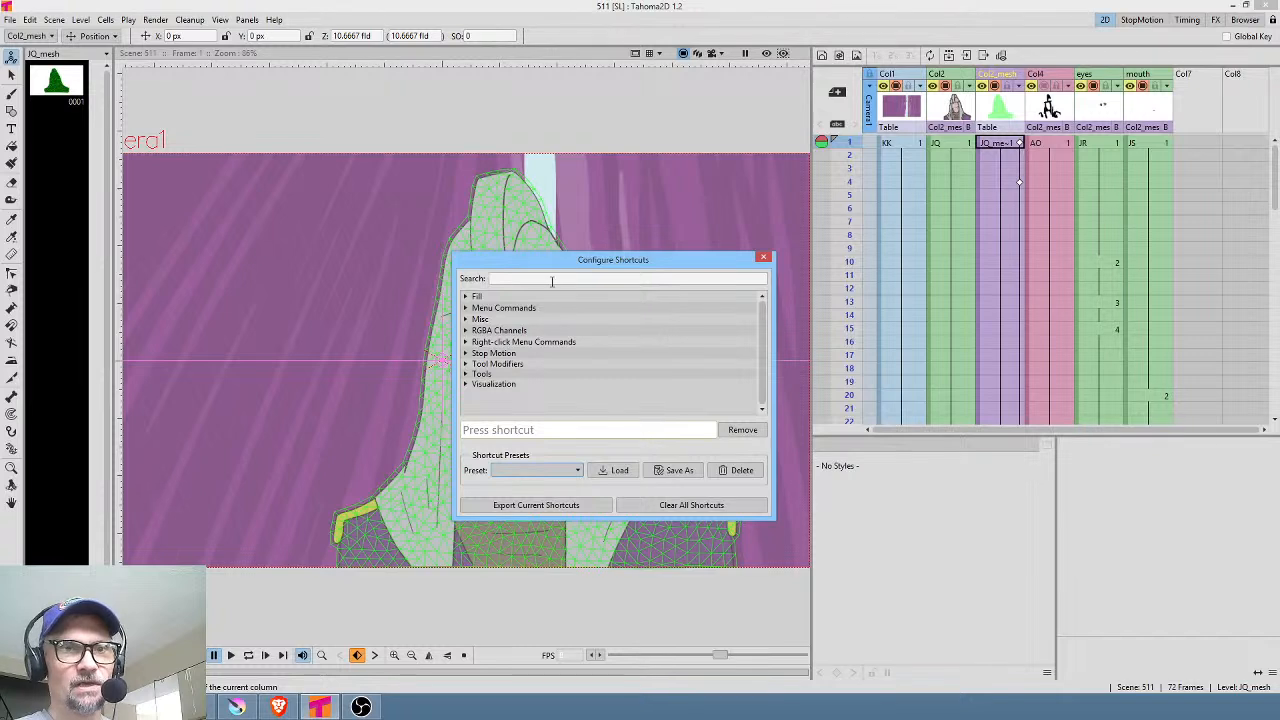
pyautogui.write('sdc')
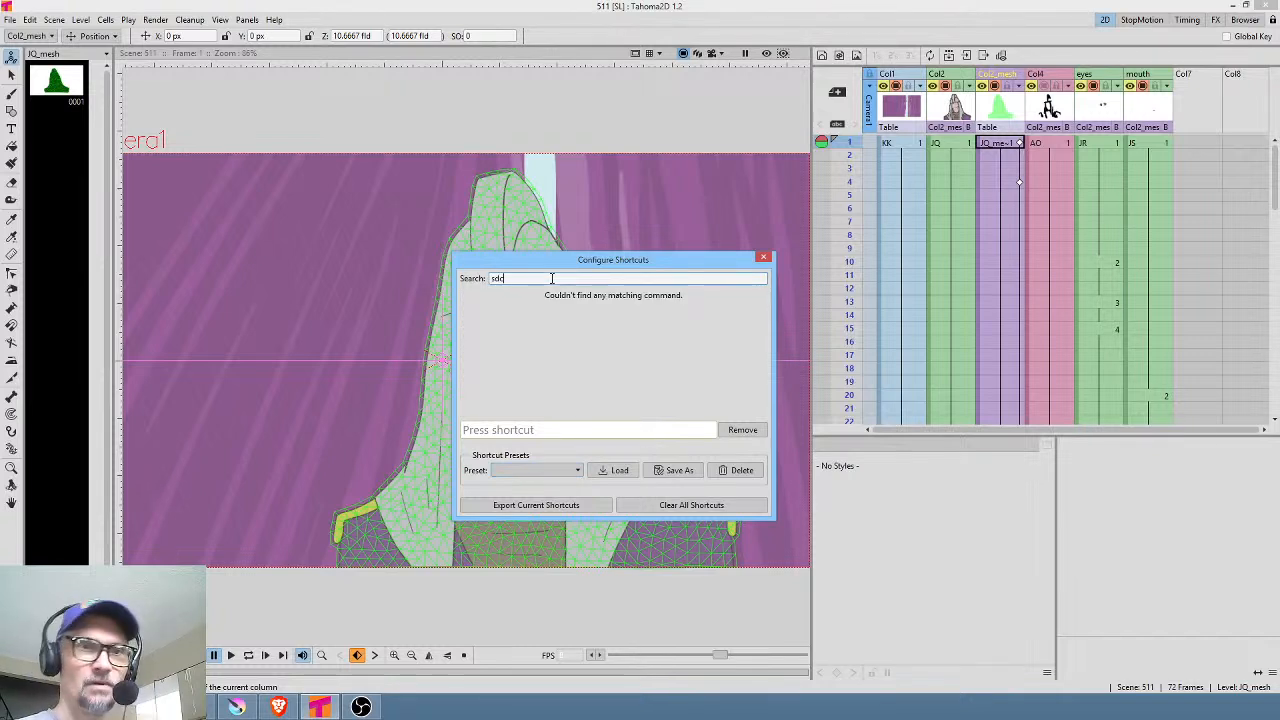
pyautogui.press('BackSpace')
pyautogui.press('BackSpace')
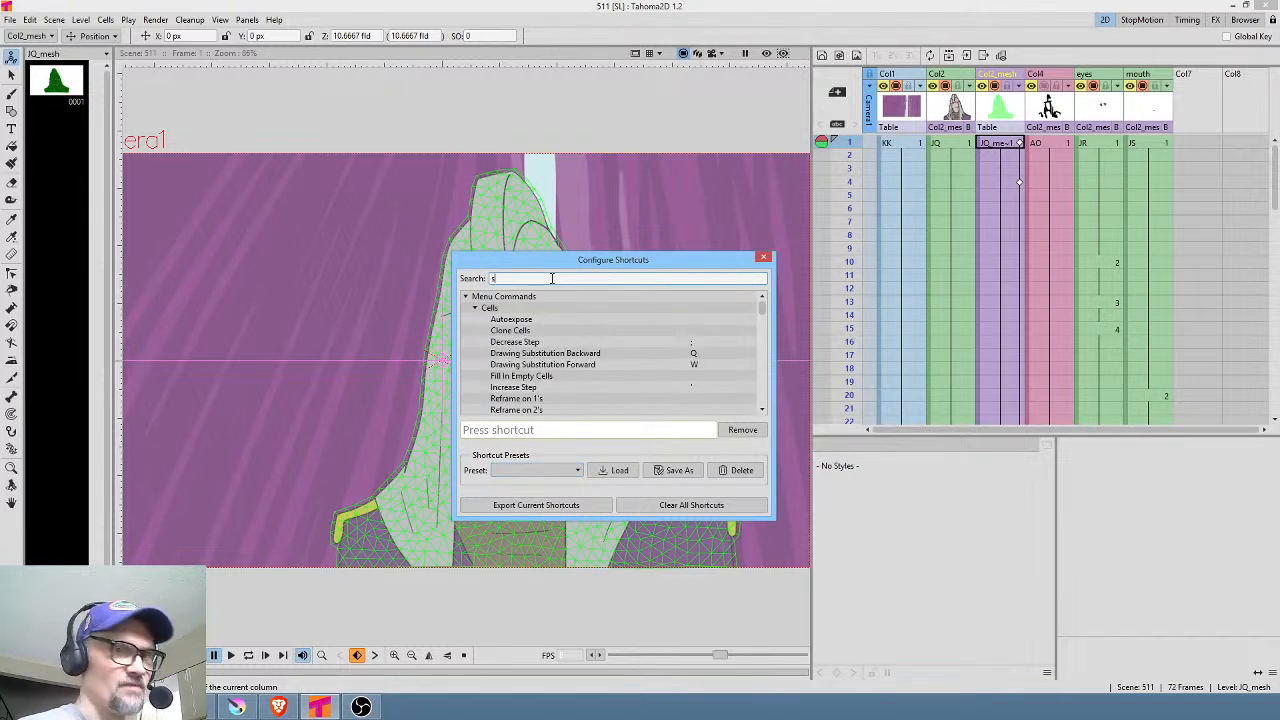
pyautogui.write('ch')
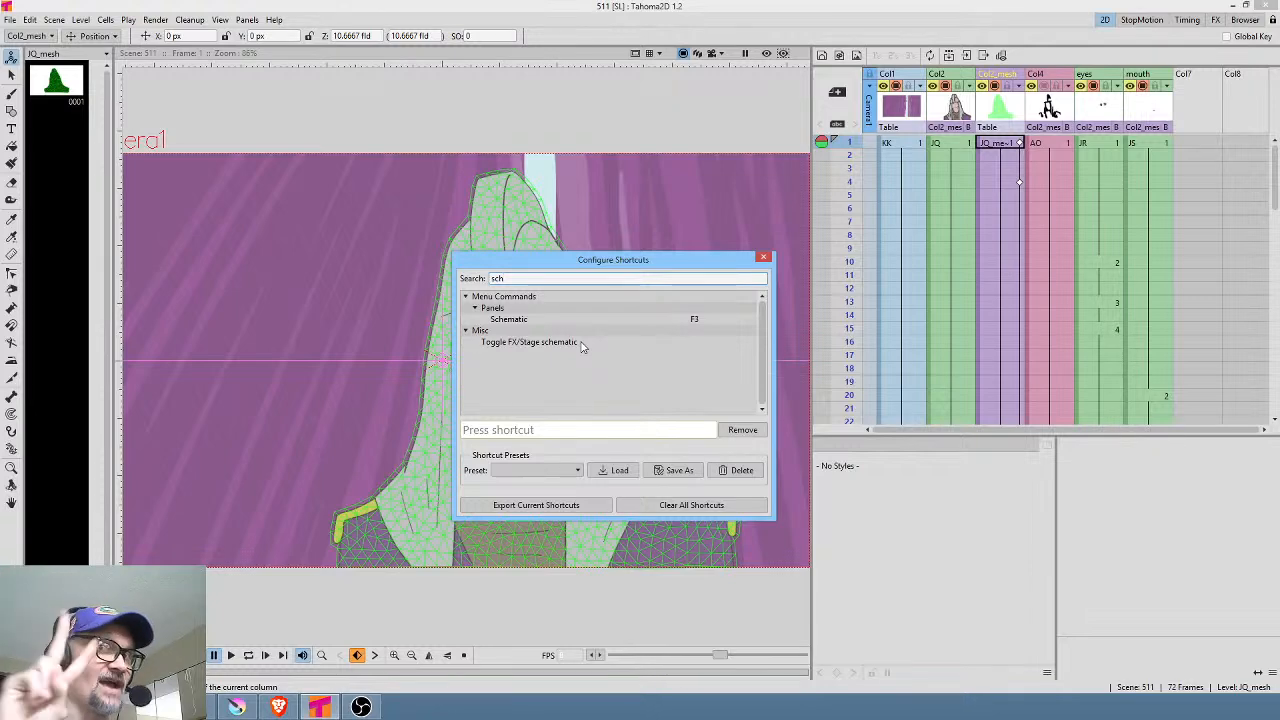
pyautogui.press('Escape')
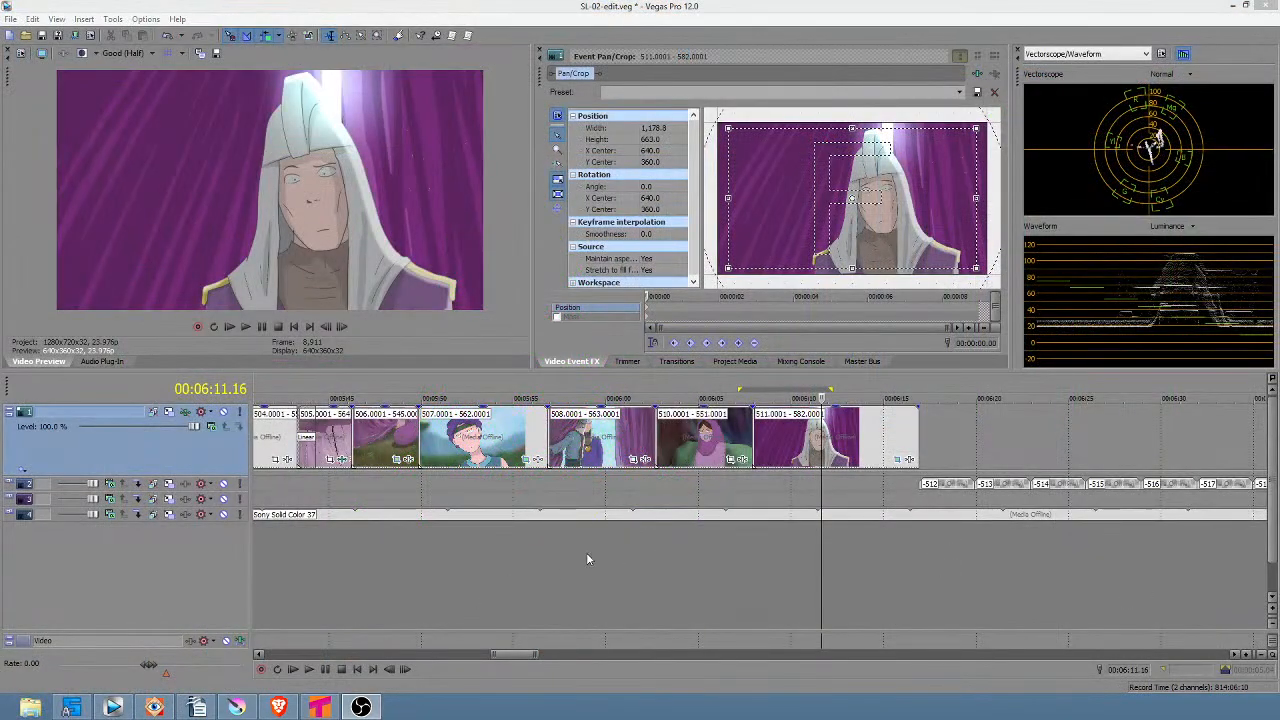
# Step: Switch to Vegas Pro and play the timeline from shot 510 through shot 511, stopping playback at the end
pyautogui.click(655, 556)
pyautogui.press('space')
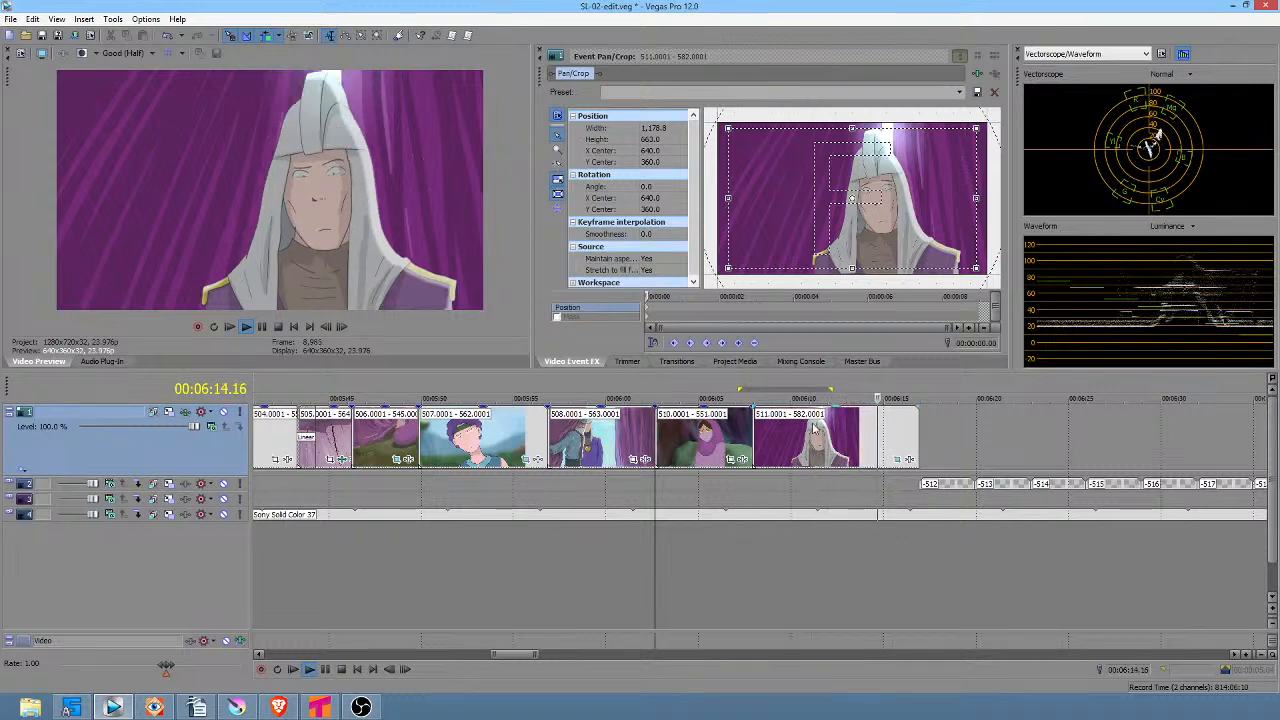
pyautogui.press('space')
pyautogui.click(854, 546)
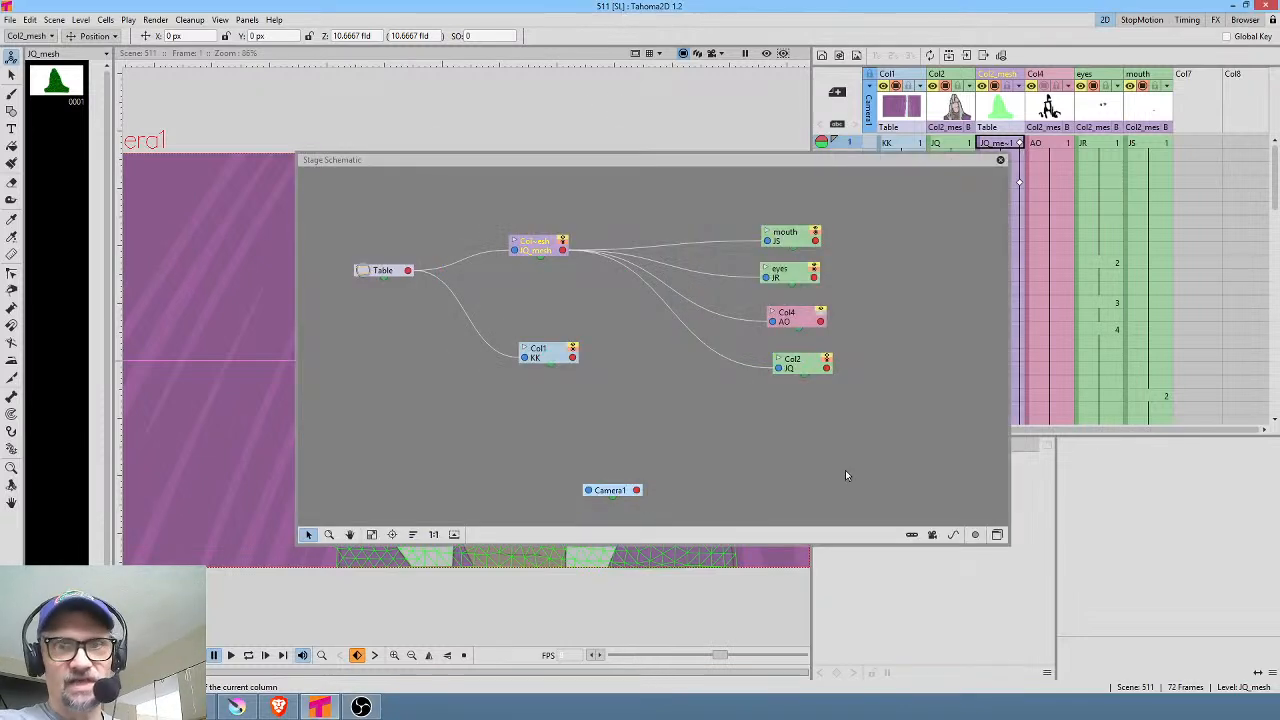
# Step: Return to Tahoma2D, alternate between the Stage and FX Schematics, shift the floating schematic window, and close it
pyautogui.click(998, 535)
pyautogui.click(997, 535)
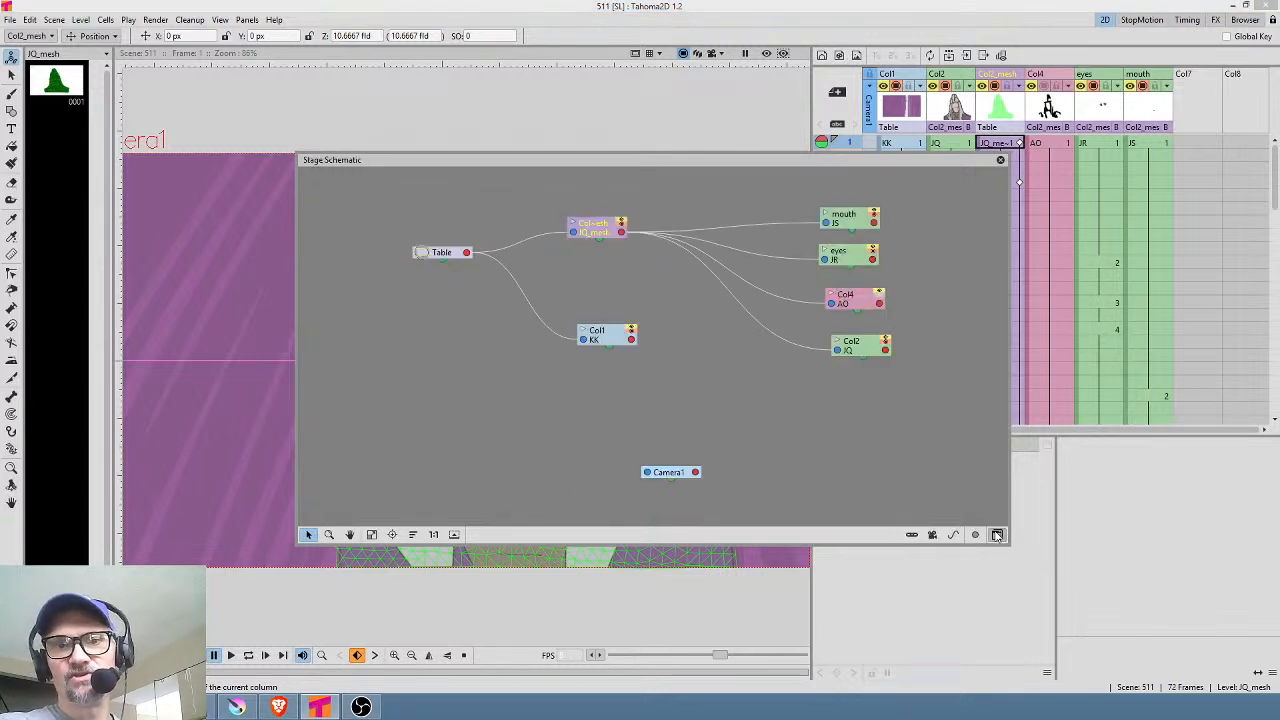
pyautogui.click(997, 535)
pyautogui.click(997, 535)
pyautogui.click(997, 535)
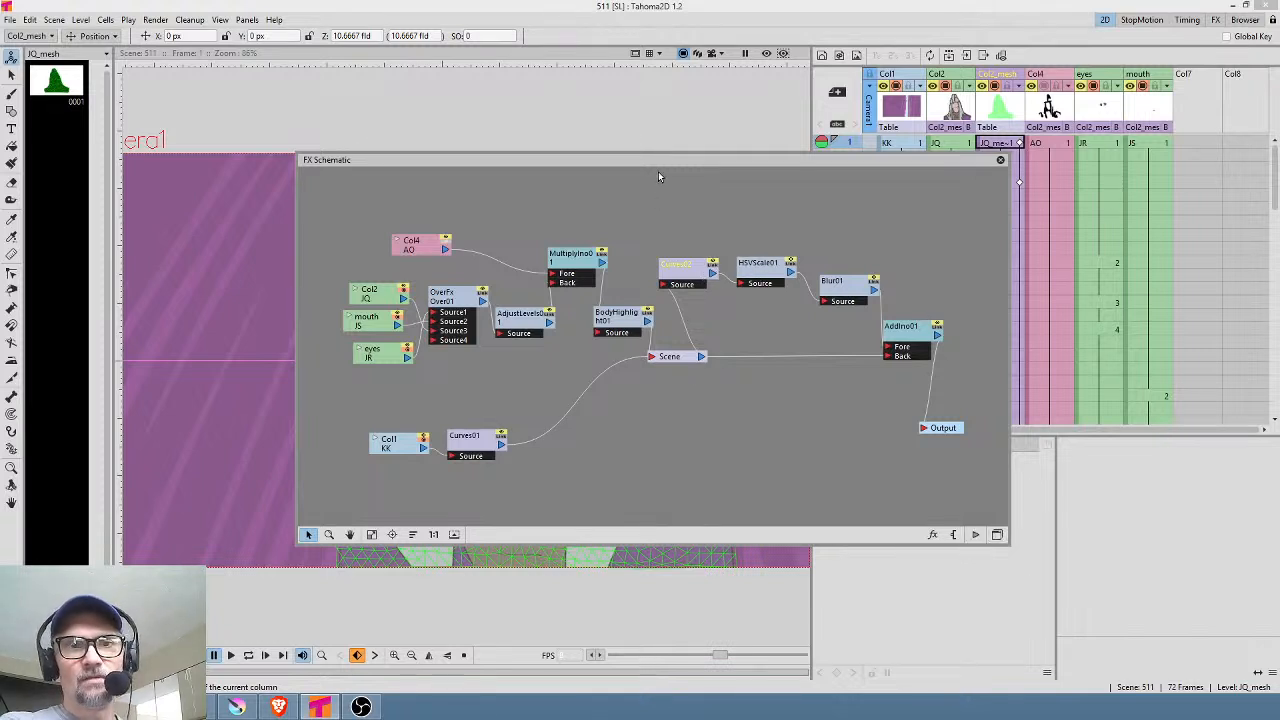
pyautogui.moveTo(661, 161); pyautogui.dragTo(837, 237)
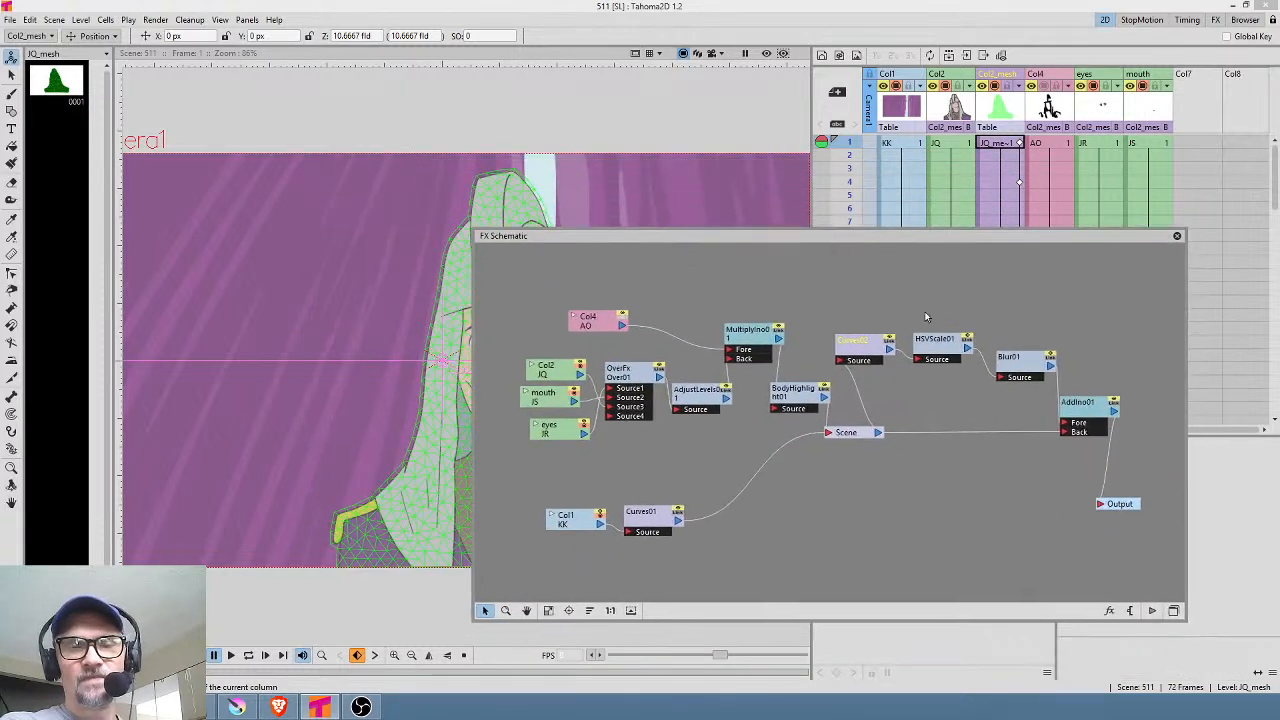
pyautogui.click(1177, 235)
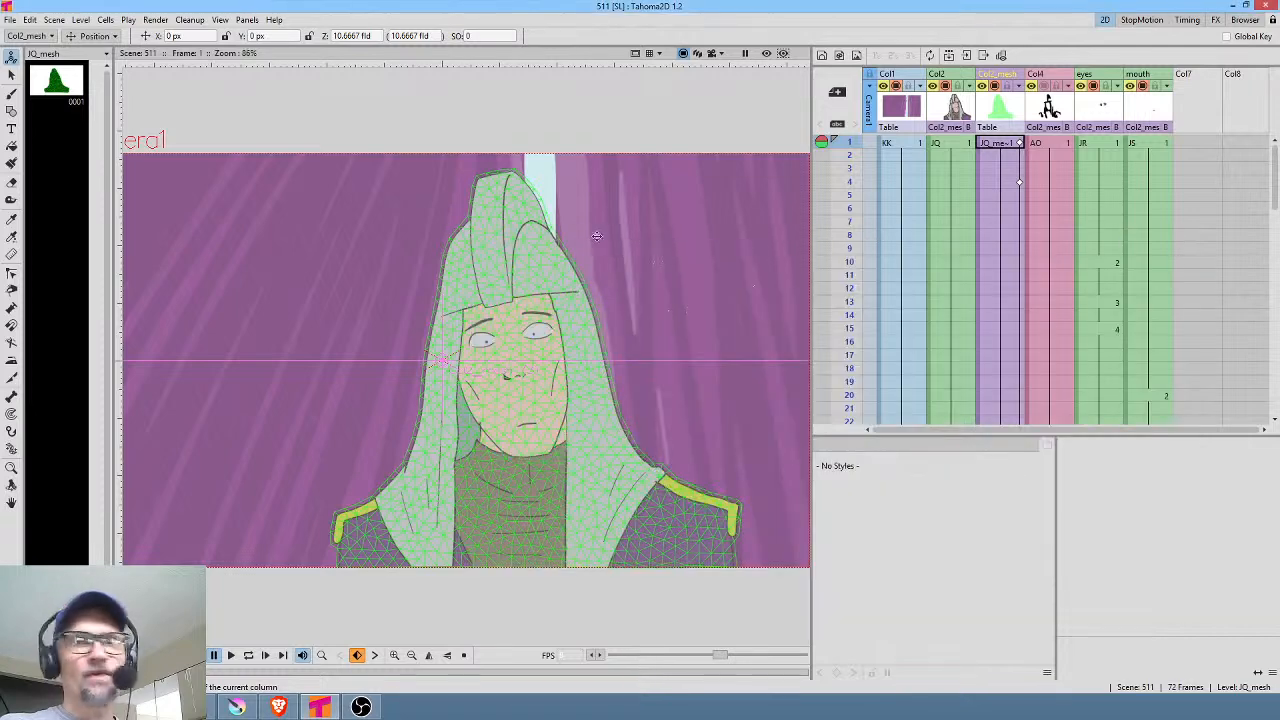
# Step: Toggle the viewer's preview on and off several times to compare the rendered effects with the mesh view, leaving preview off
pyautogui.hotkey('ctrl', 'shift', 'r')
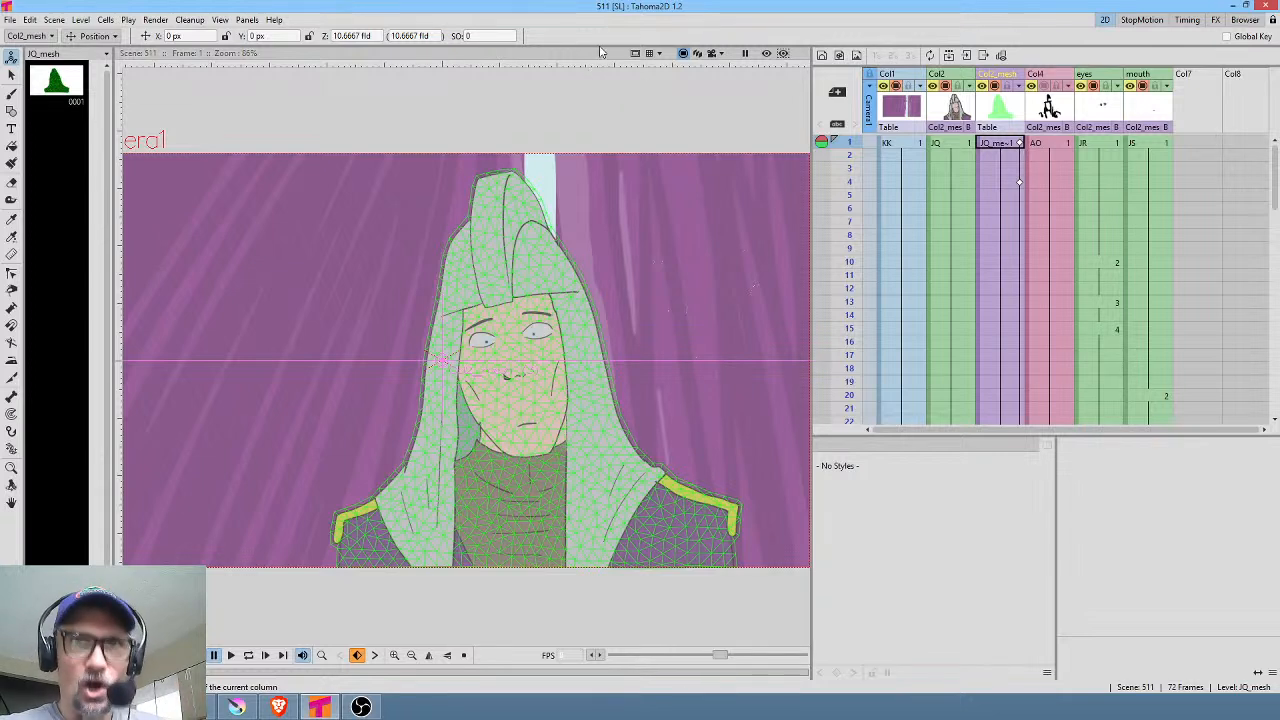
pyautogui.click(766, 53)
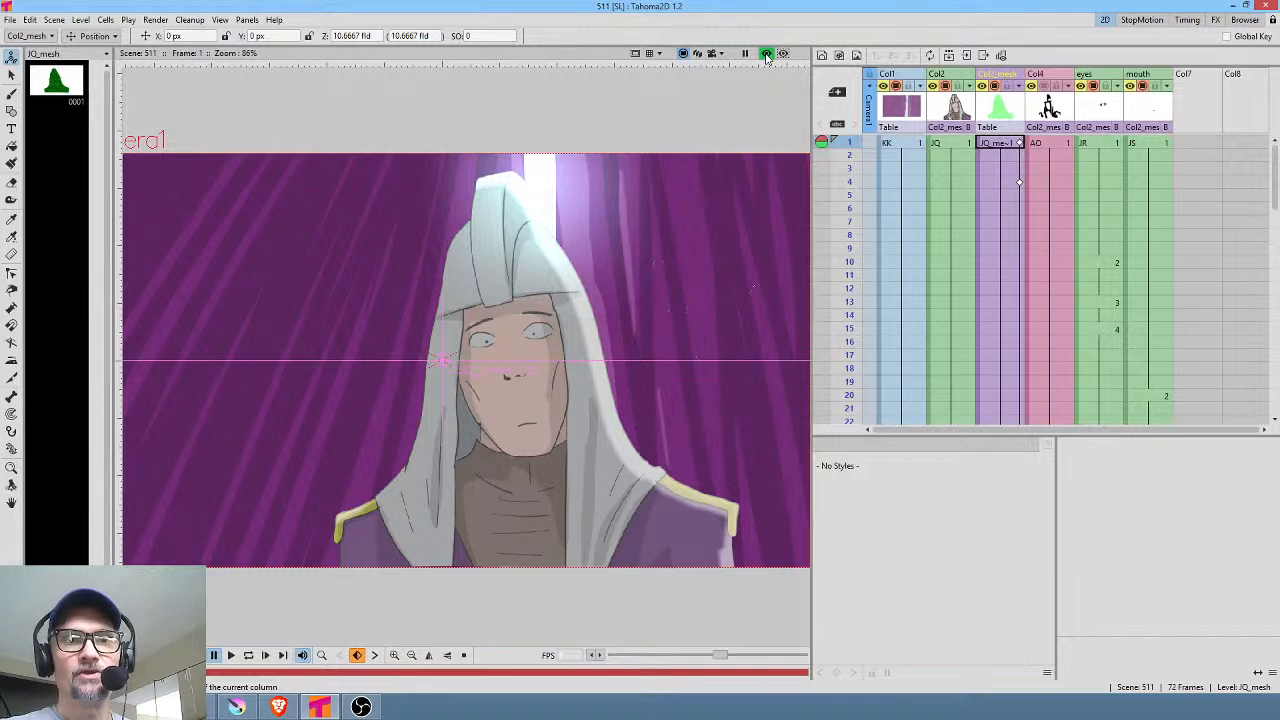
pyautogui.click(766, 53)
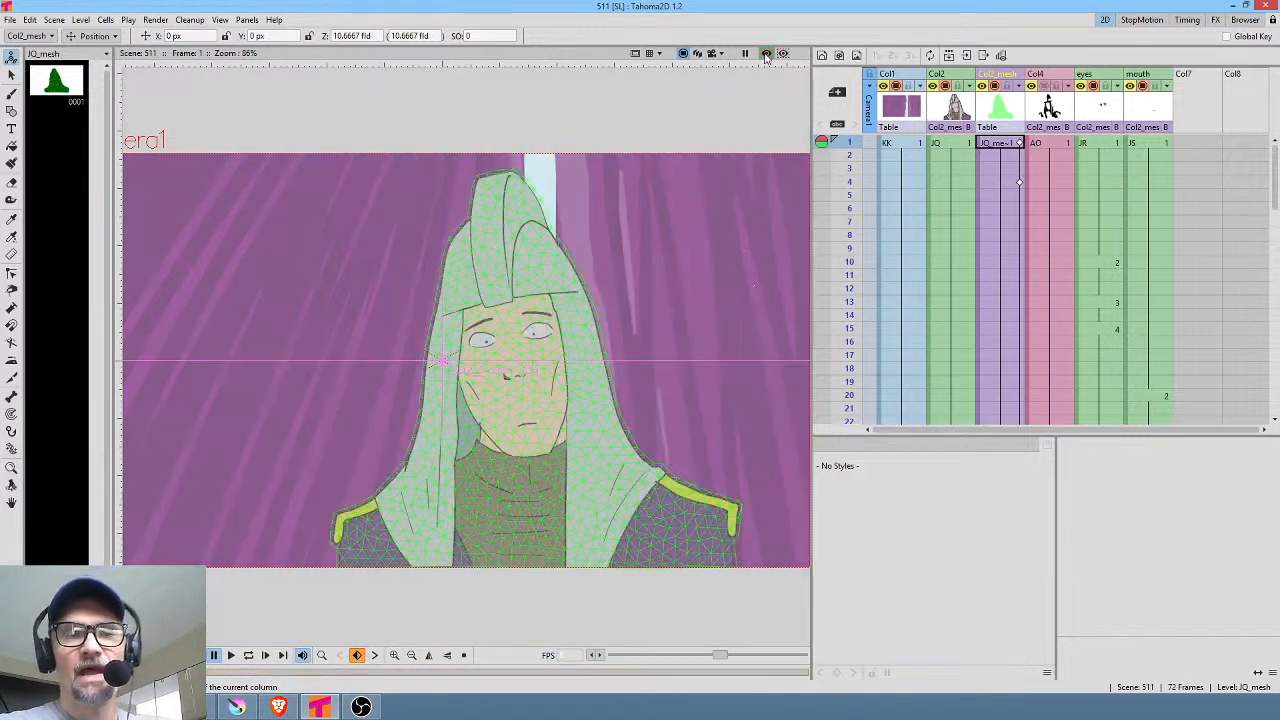
pyautogui.click(766, 54)
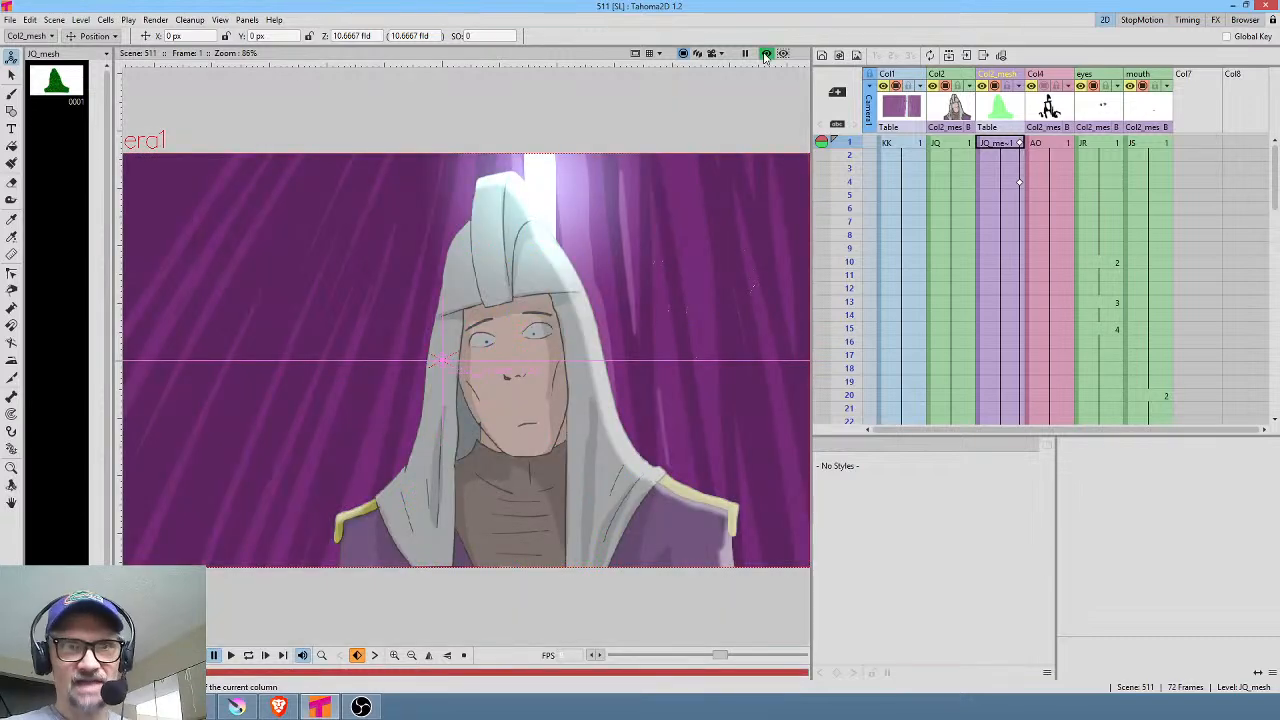
pyautogui.click(766, 57)
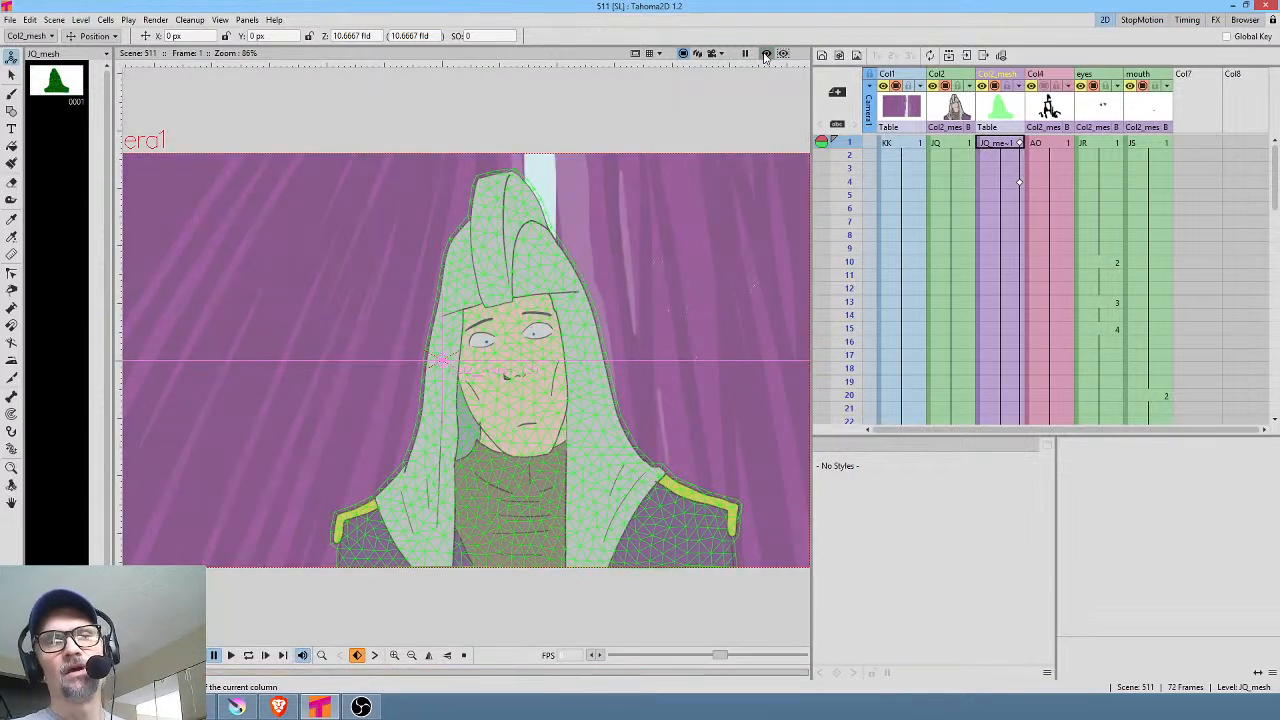
pyautogui.click(766, 55)
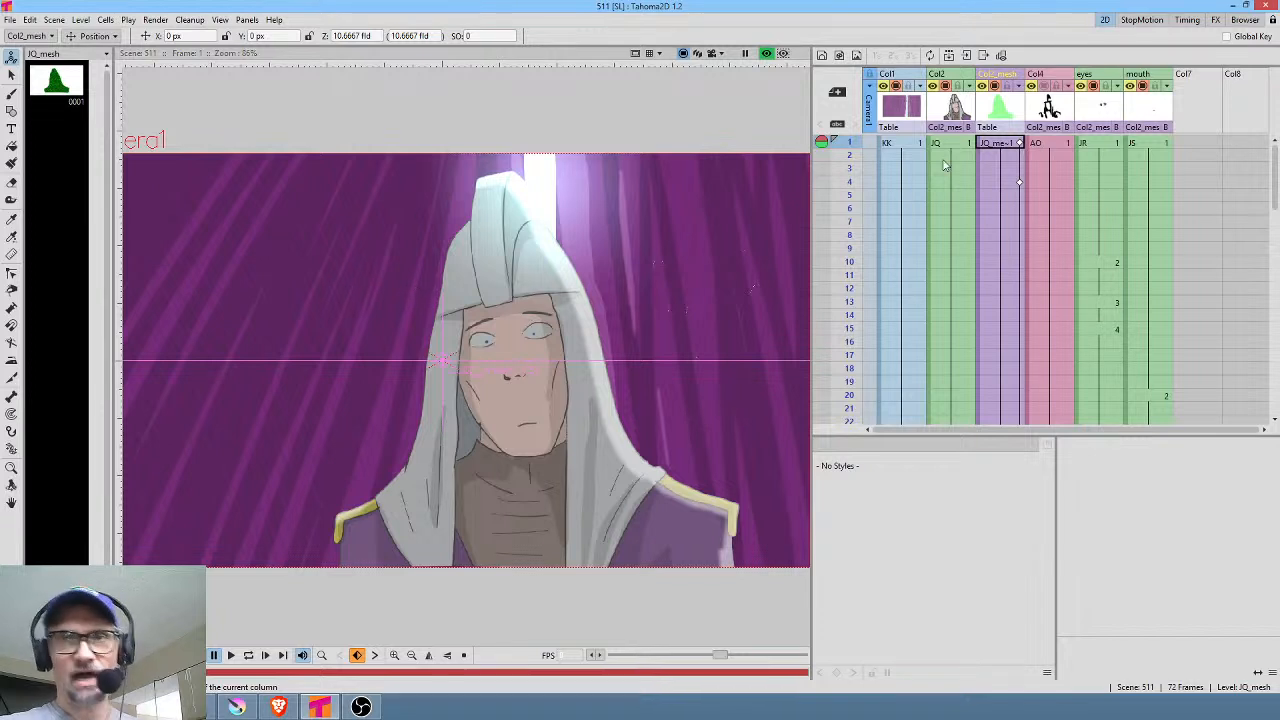
pyautogui.click(770, 55)
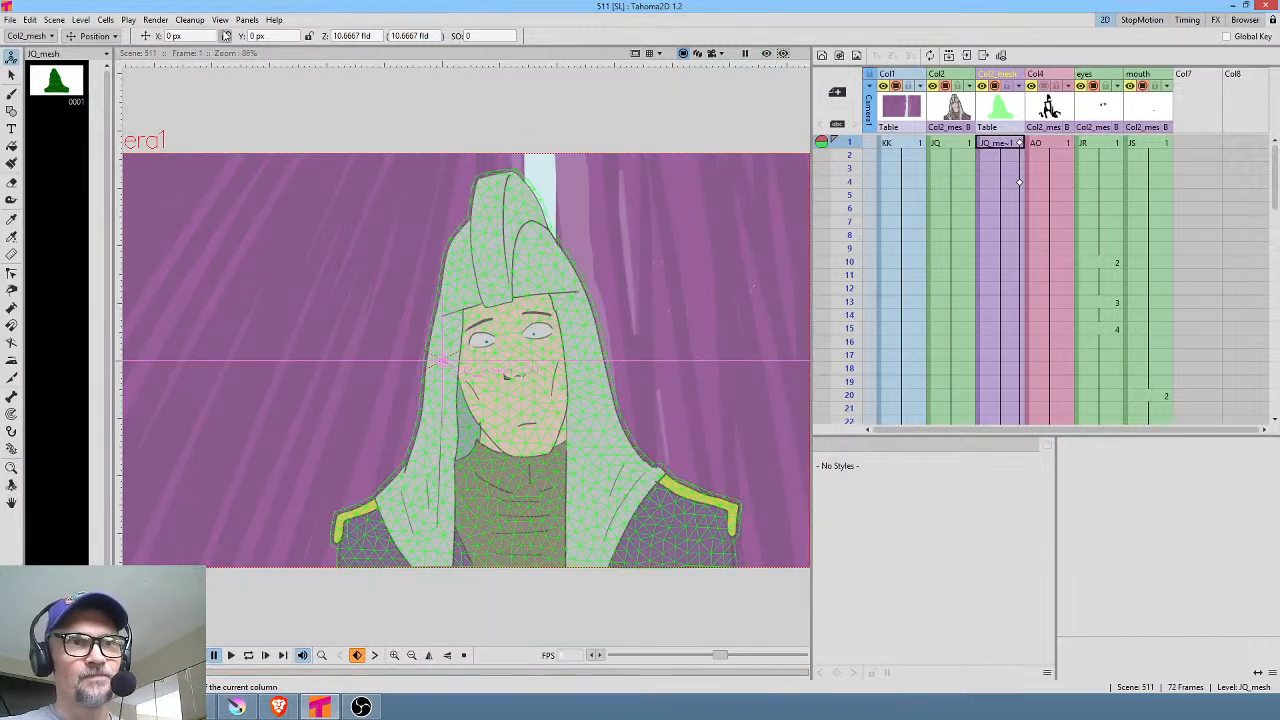
# Step: Open a floating ComboViewer, move it over the Xsheet area, and close it
pyautogui.click(247, 20)
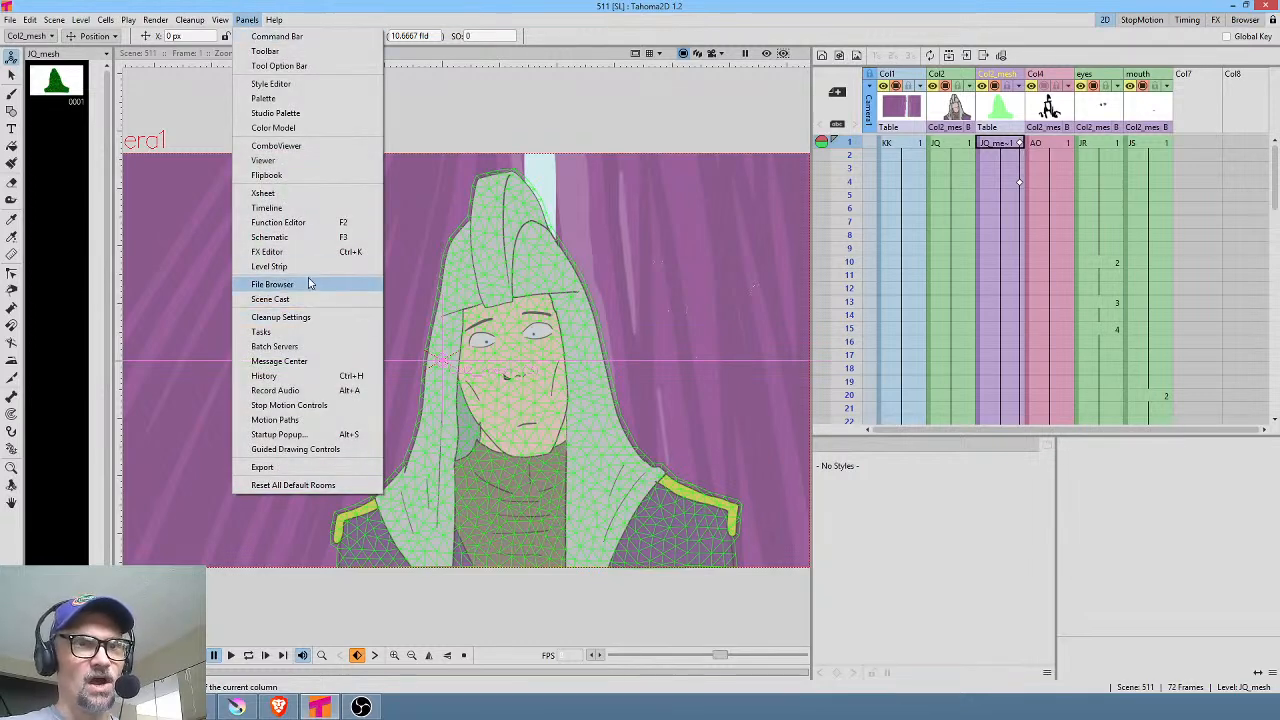
pyautogui.click(295, 149)
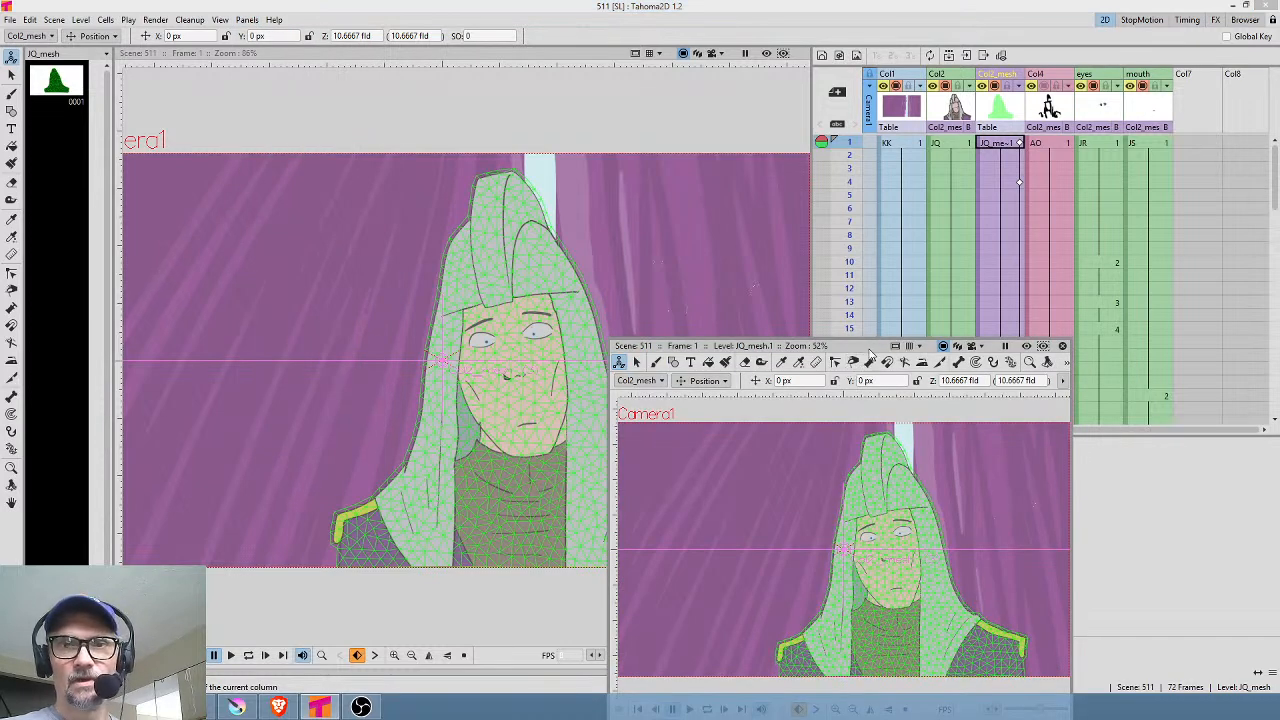
pyautogui.moveTo(870, 350); pyautogui.dragTo(903, 207)
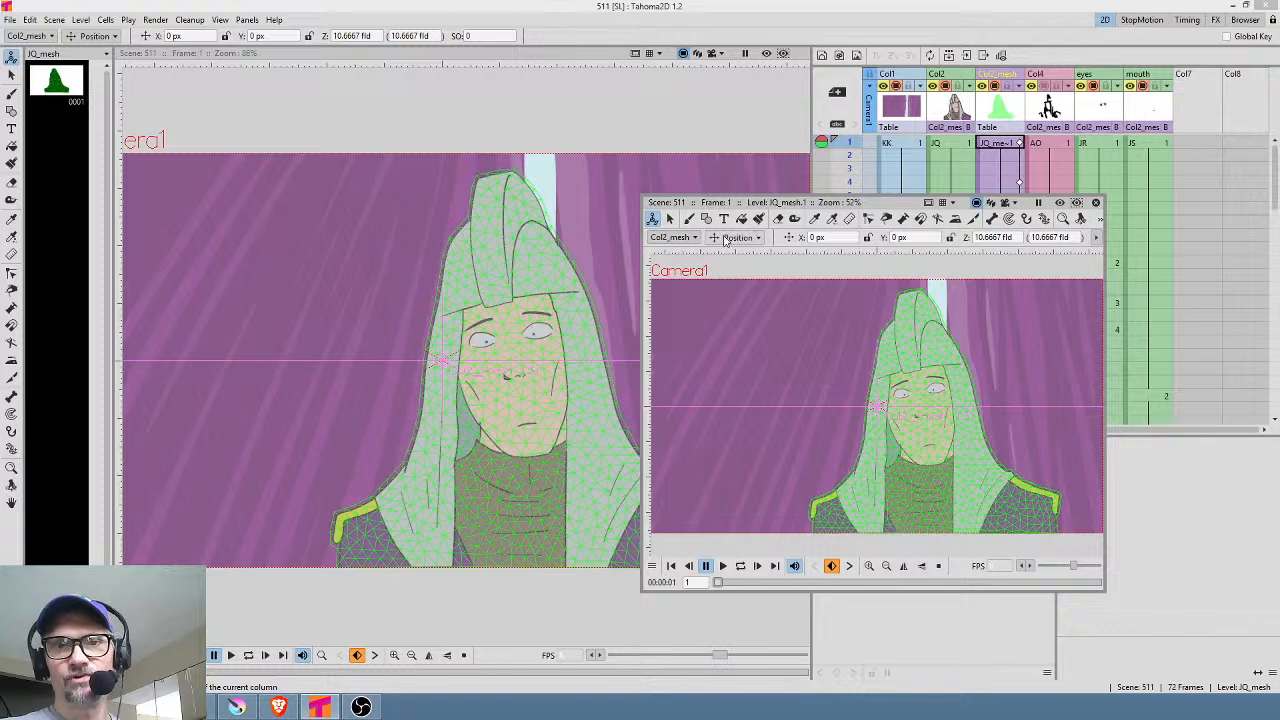
pyautogui.click(1095, 204)
# Step: Open a floating Viewer, make it taller, turn on its preview, and move it off the main screen
pyautogui.click(246, 19)
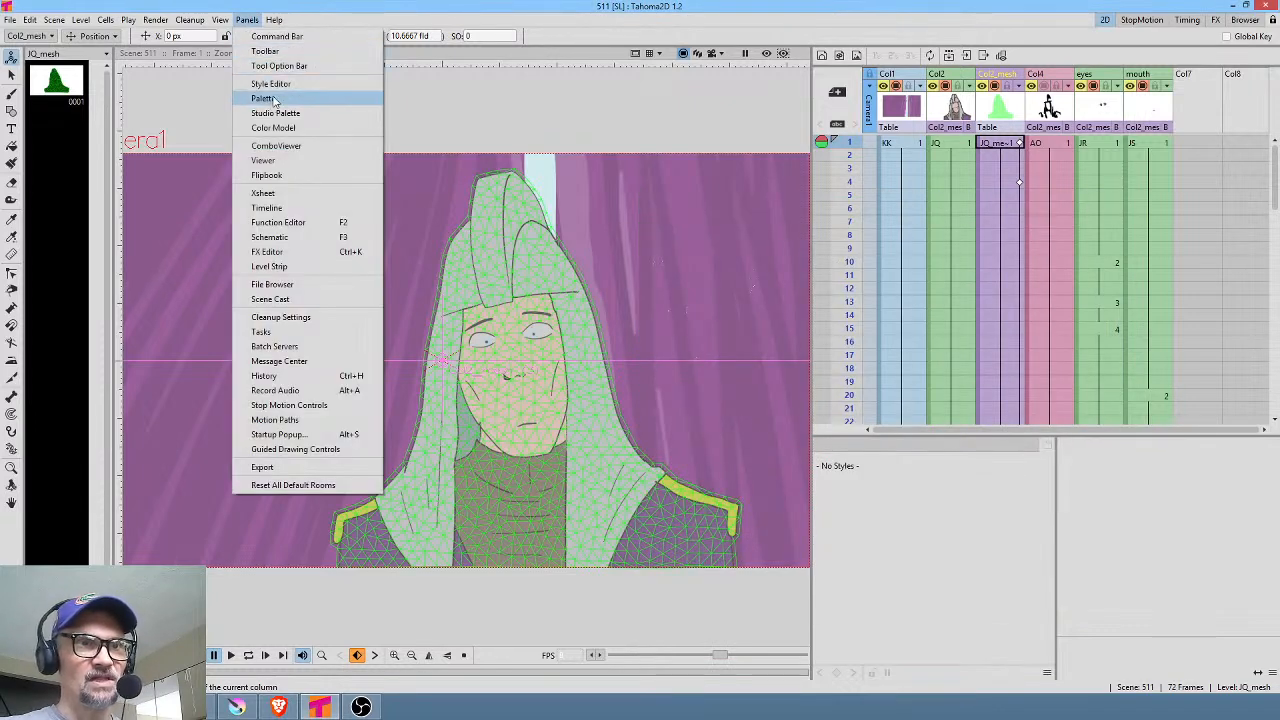
pyautogui.click(300, 165)
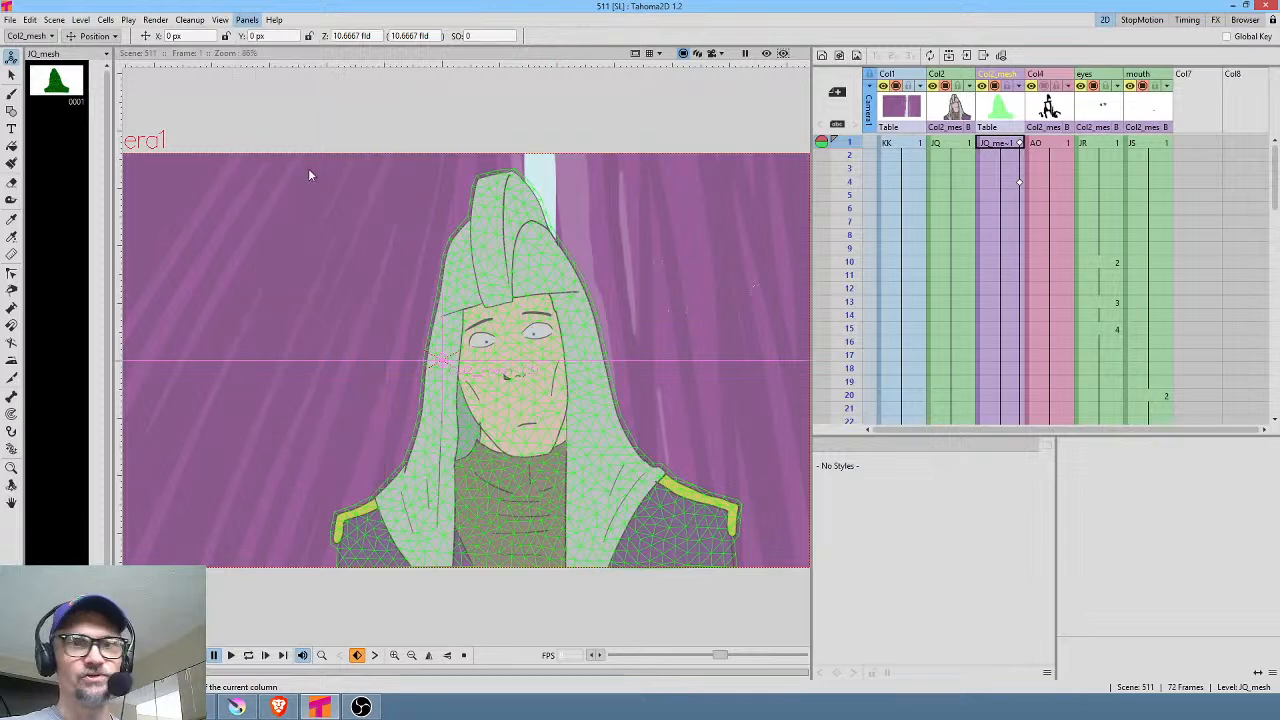
pyautogui.moveTo(829, 356); pyautogui.dragTo(882, 160)
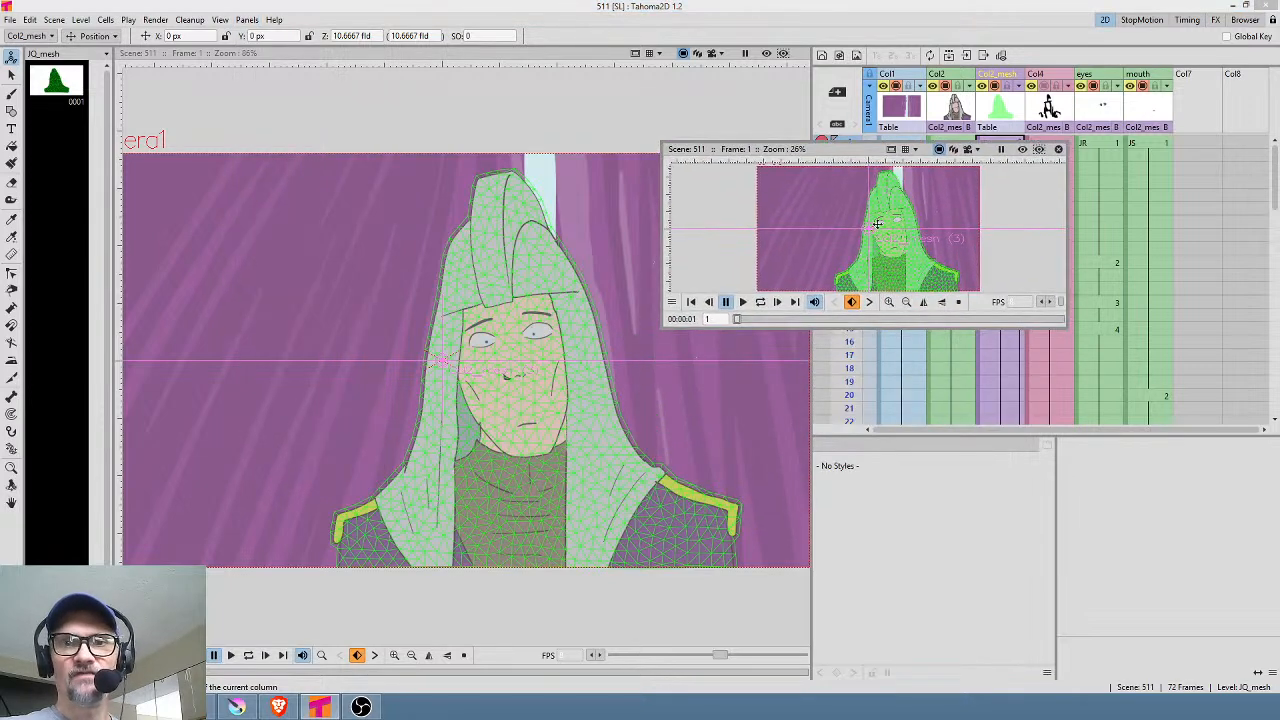
pyautogui.moveTo(890, 328); pyautogui.dragTo(884, 468)
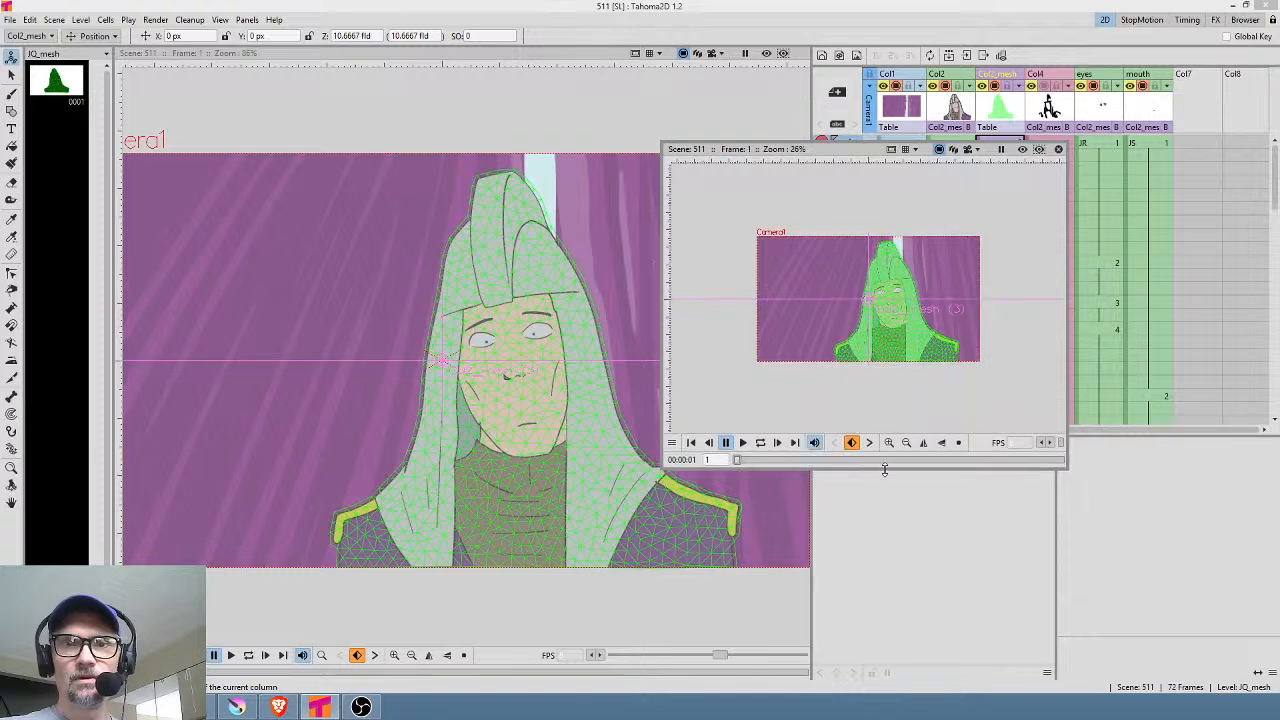
pyautogui.click(1022, 149)
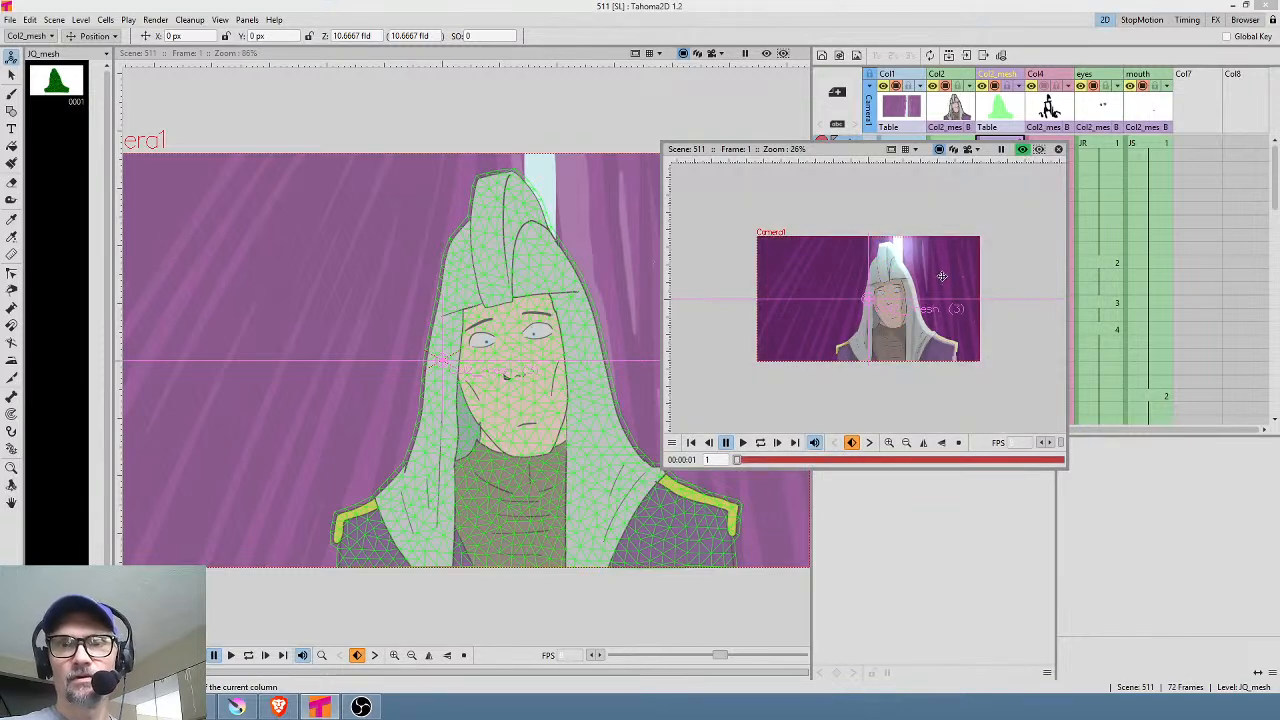
pyautogui.scroll(1, 942, 275)
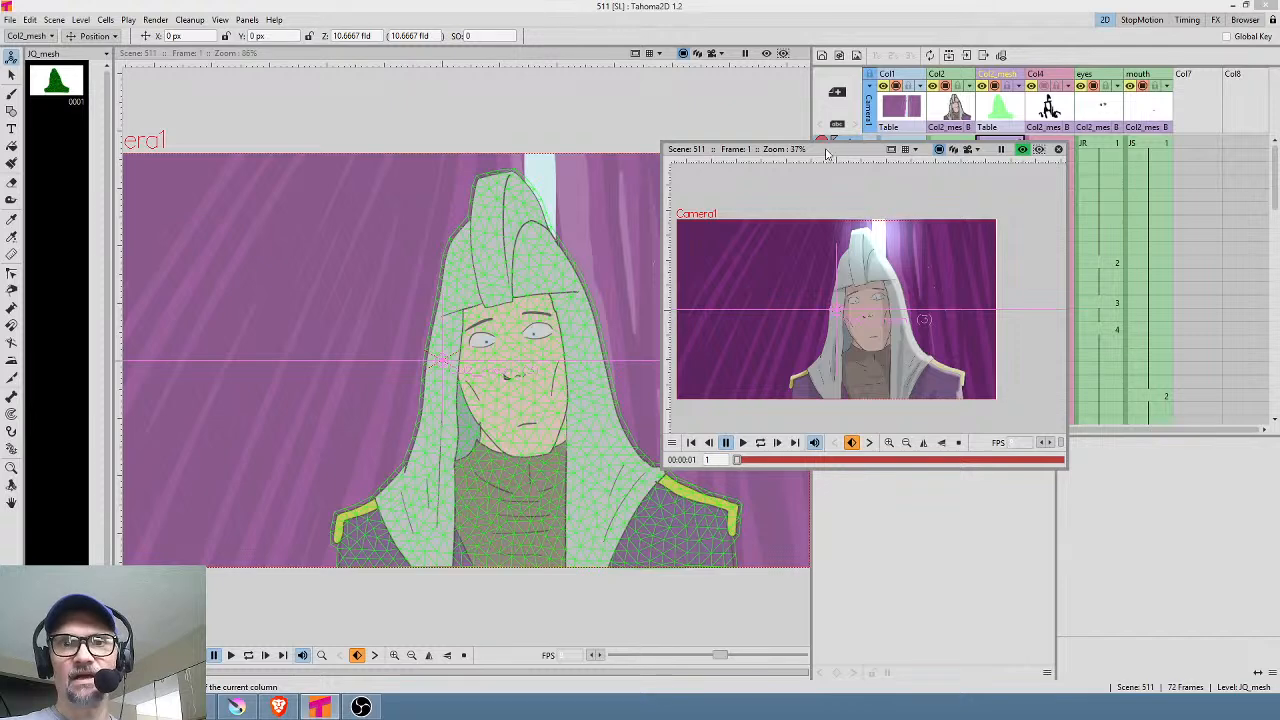
pyautogui.moveTo(827, 150); pyautogui.dragTo(775, 0)
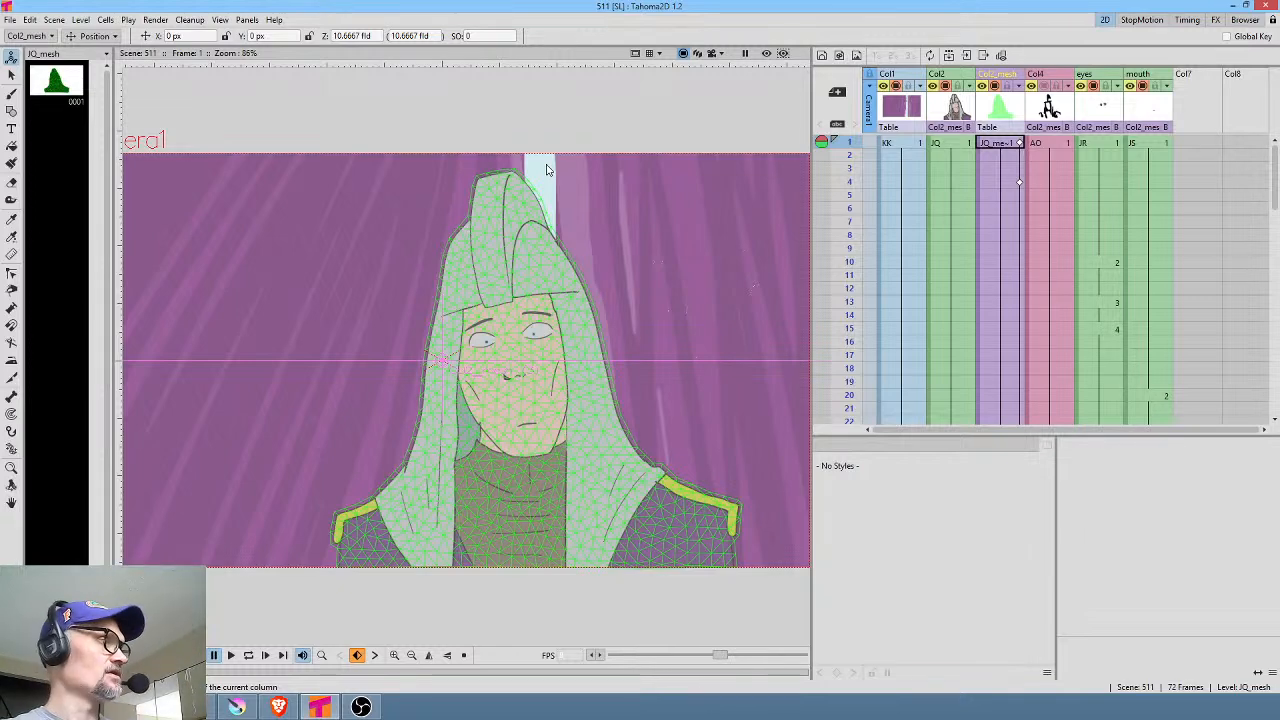
# Step: Reopen the Stage Schematic and arrange Table beside and midway between Col2_mesh and Col1, keeping Col1 closely below Col2_mesh
pyautogui.hotkey('ctrl', 'shift', 'f')
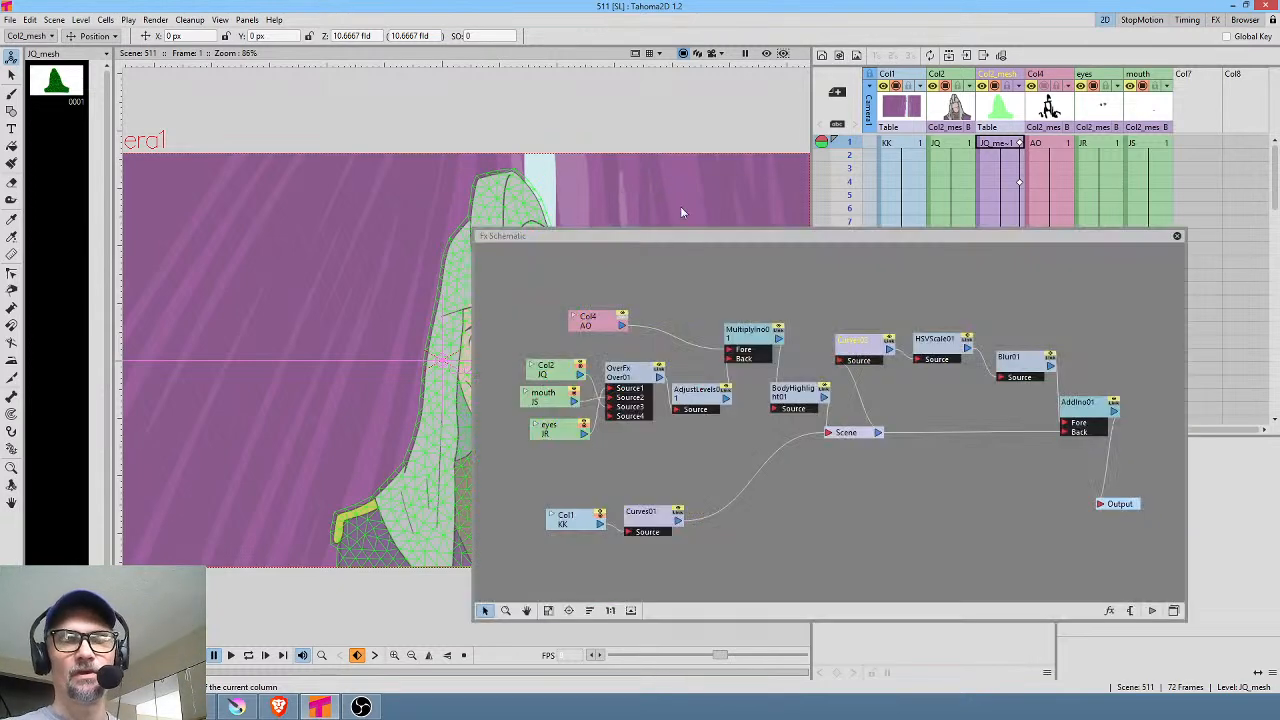
pyautogui.click(1175, 611)
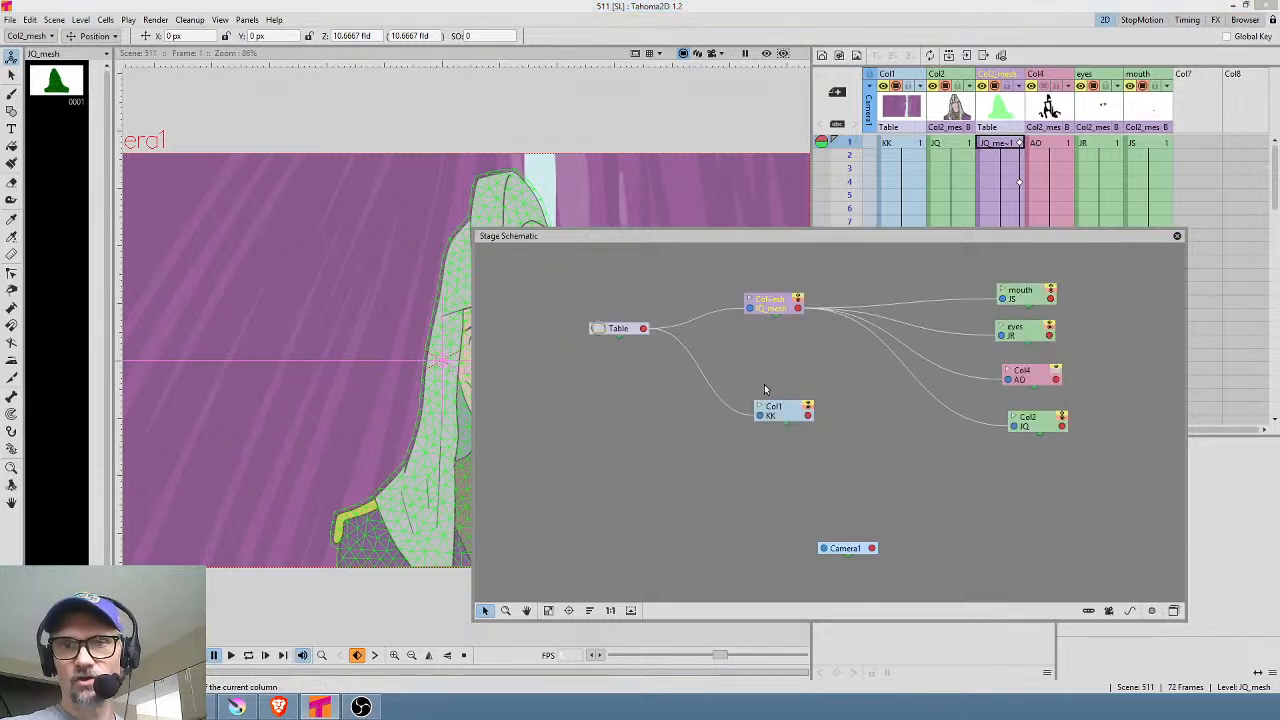
pyautogui.moveTo(605, 321); pyautogui.dragTo(562, 298)
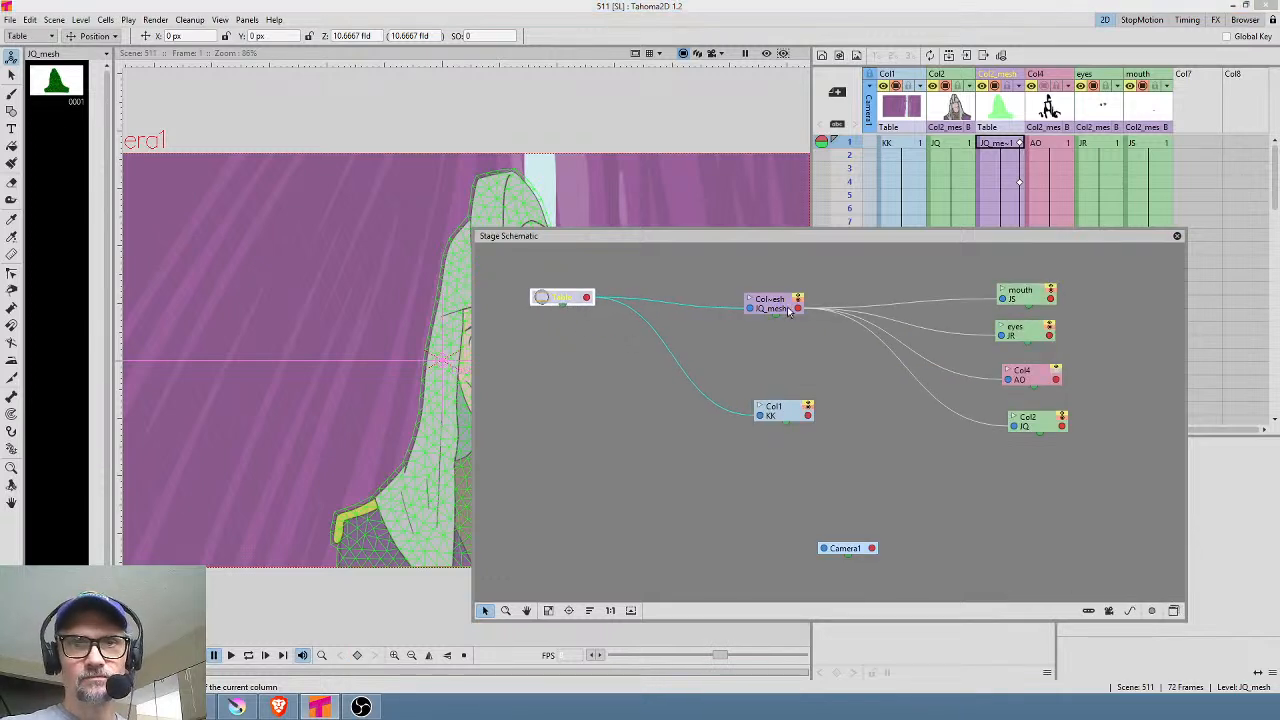
pyautogui.moveTo(789, 310); pyautogui.dragTo(760, 303)
pyautogui.moveTo(797, 415); pyautogui.dragTo(759, 352)
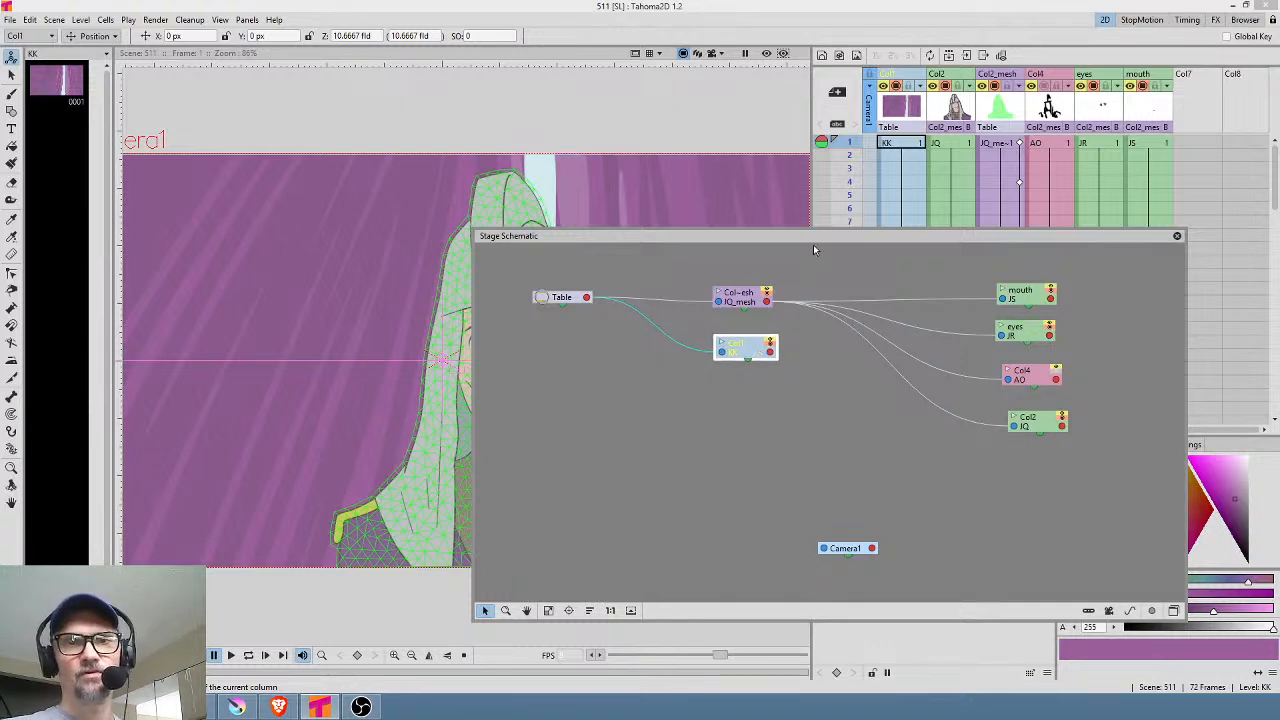
pyautogui.moveTo(813, 244)
pyautogui.mouseDown()
pyautogui.moveTo(853, 243)
pyautogui.moveTo(811, 246)
pyautogui.mouseUp()
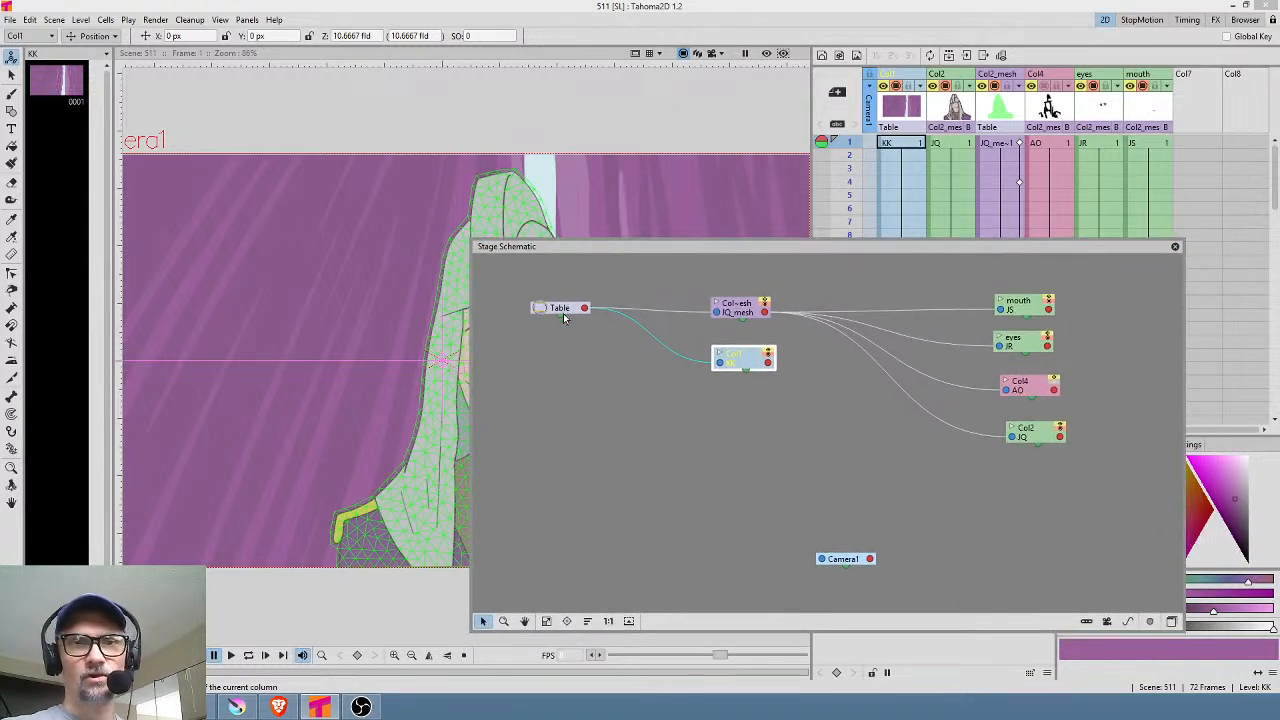
pyautogui.moveTo(563, 317); pyautogui.dragTo(547, 367)
pyautogui.moveTo(752, 362); pyautogui.dragTo(755, 395)
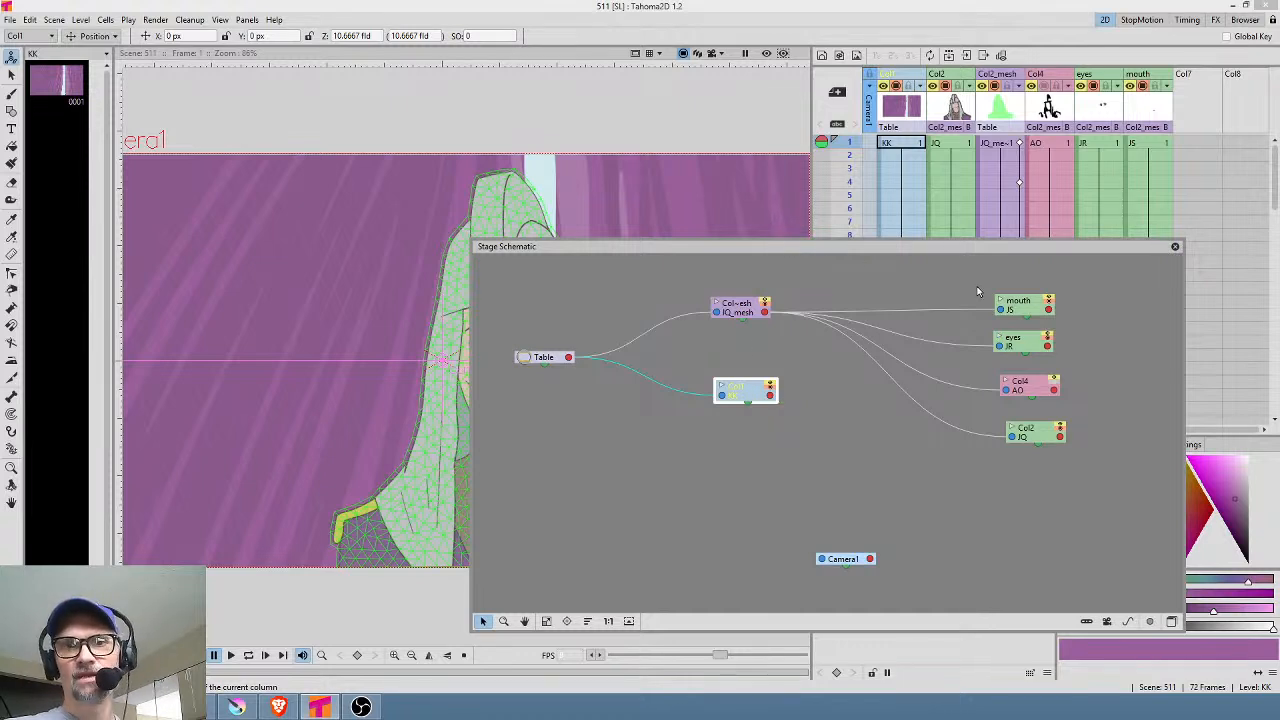
# Step: Select the Col2_mesh node, and switch between the Stage and FX Schematics, ending on the Stage Schematic
pyautogui.click(746, 316)
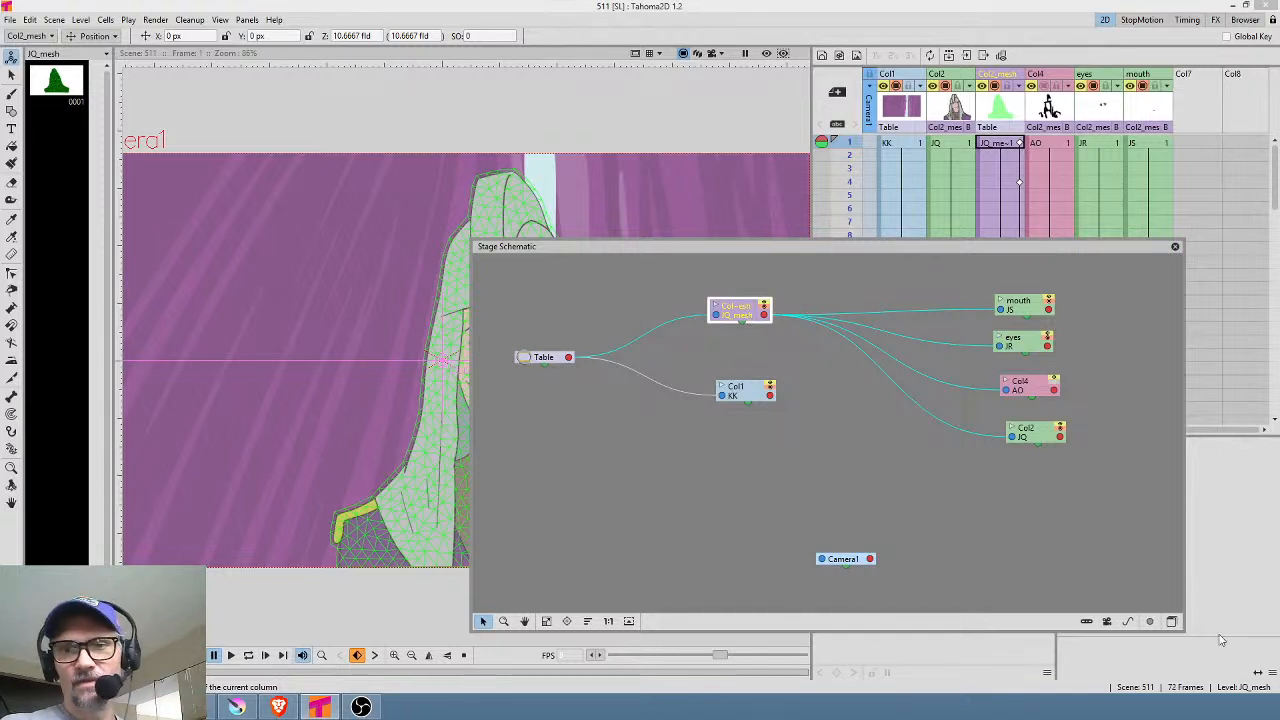
pyautogui.click(1171, 621)
pyautogui.click(1171, 622)
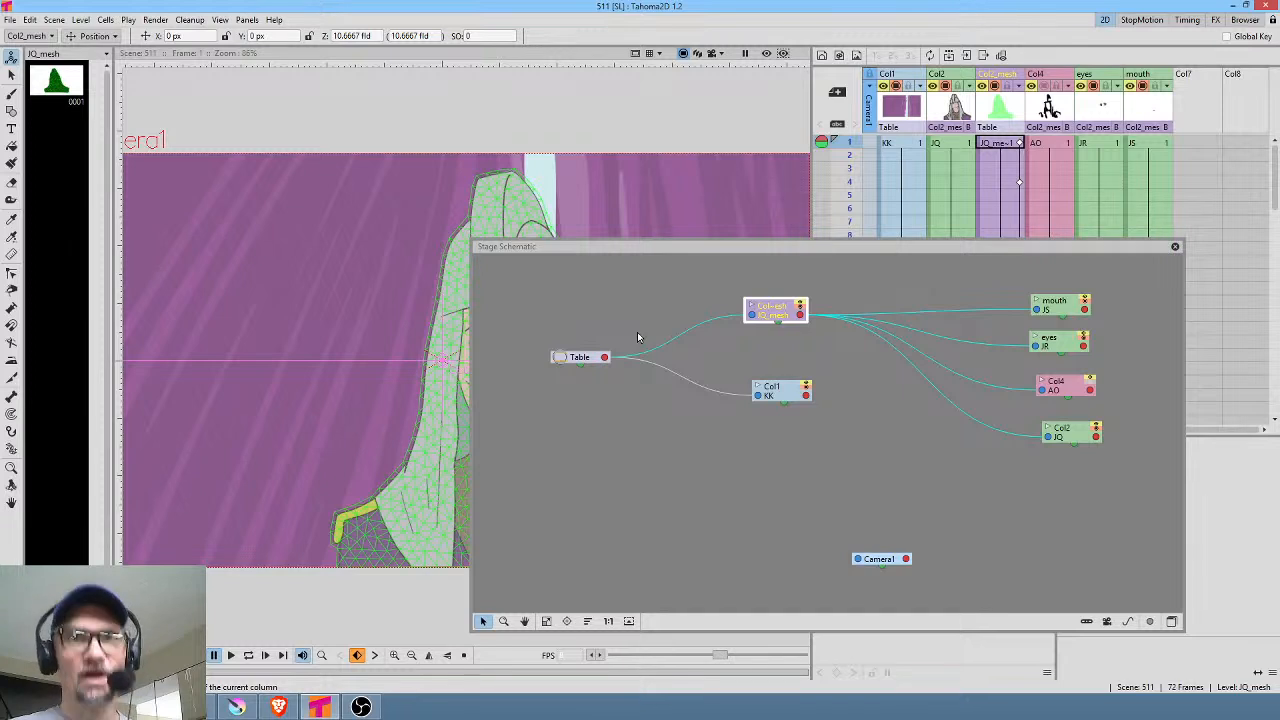
# Step: Arrange Table level with Col2_mesh in the Stage Schematic, and stack the mouth, eyes and Col4 nodes closely in one column
pyautogui.moveTo(594, 360); pyautogui.dragTo(571, 321)
pyautogui.moveTo(775, 313); pyautogui.dragTo(756, 298)
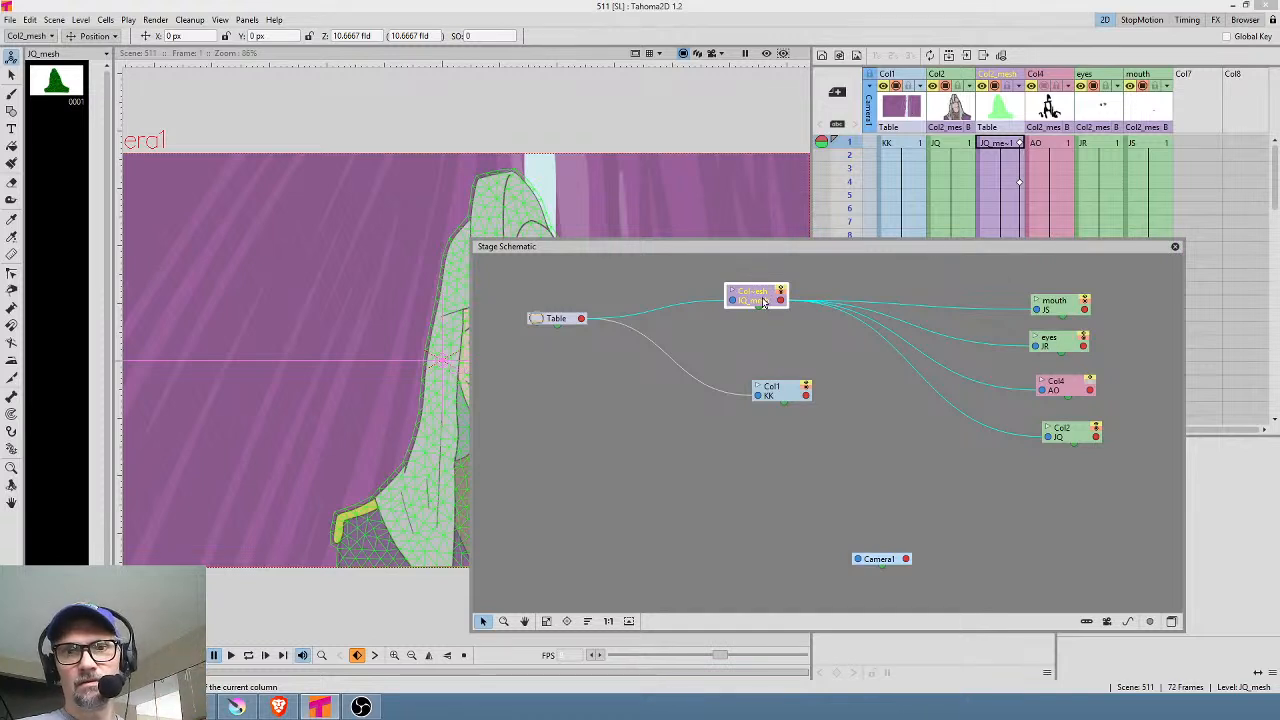
pyautogui.moveTo(762, 302); pyautogui.dragTo(785, 320)
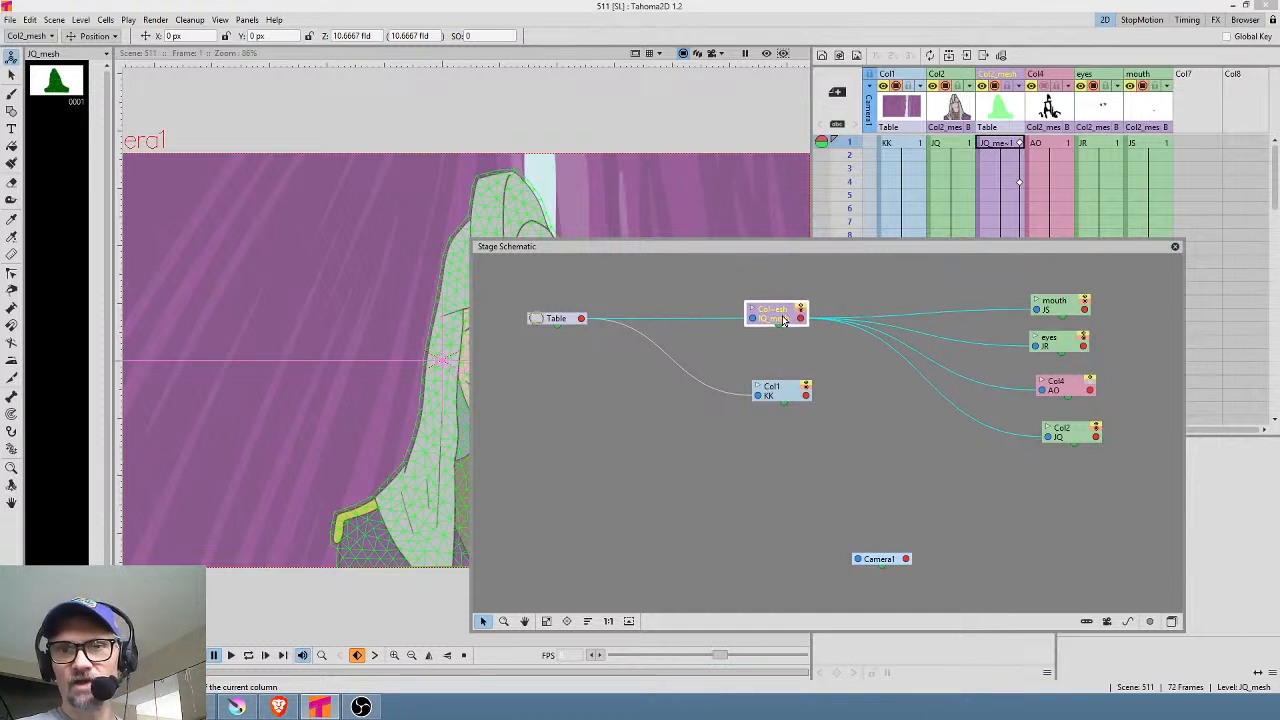
pyautogui.moveTo(1066, 312); pyautogui.dragTo(1062, 292)
pyautogui.moveTo(1067, 345); pyautogui.dragTo(1067, 327)
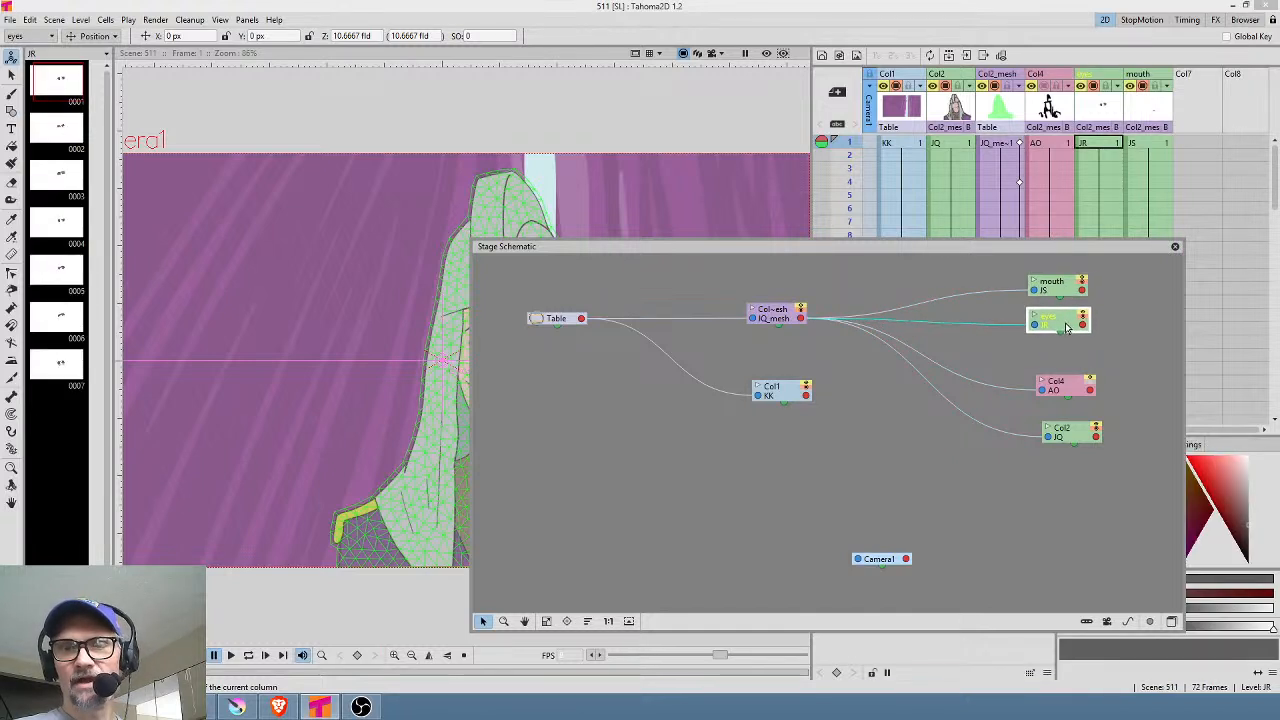
pyautogui.moveTo(1076, 394); pyautogui.dragTo(1066, 364)
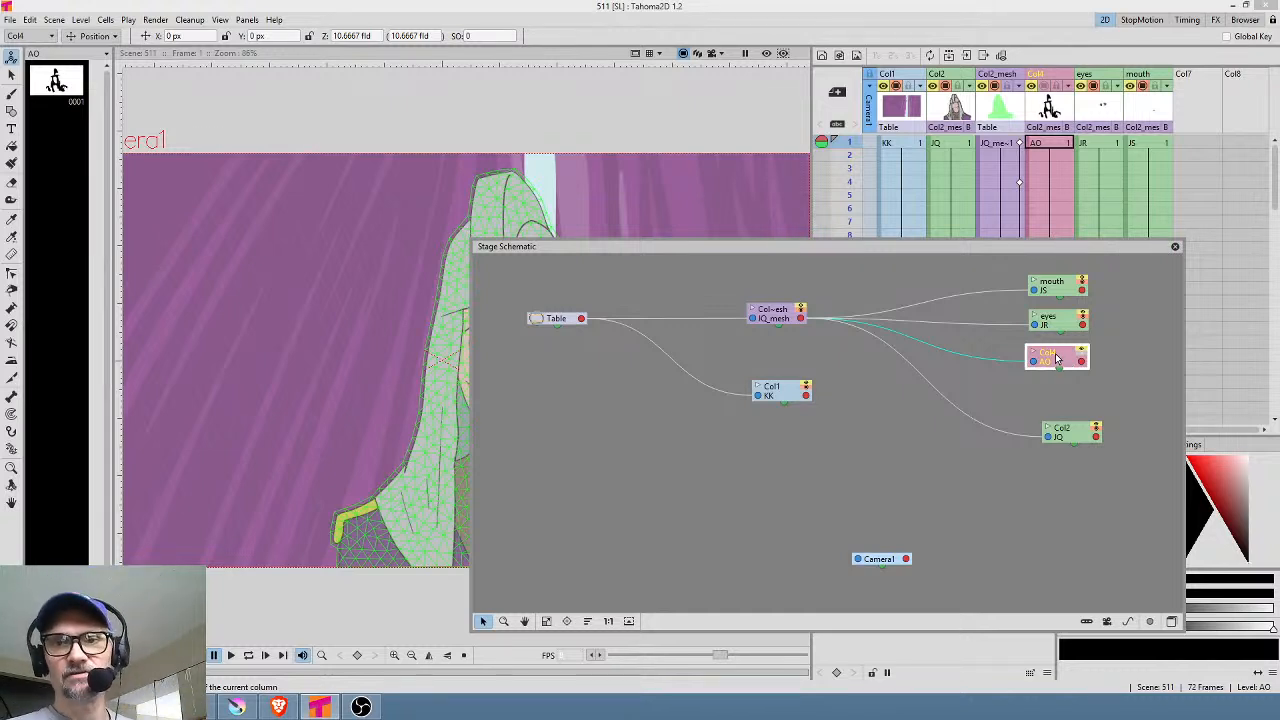
# Step: Rename the Col4 node as shd in the Stage Schematic
pyautogui.doubleClick(1047, 354)
pyautogui.write('shd')
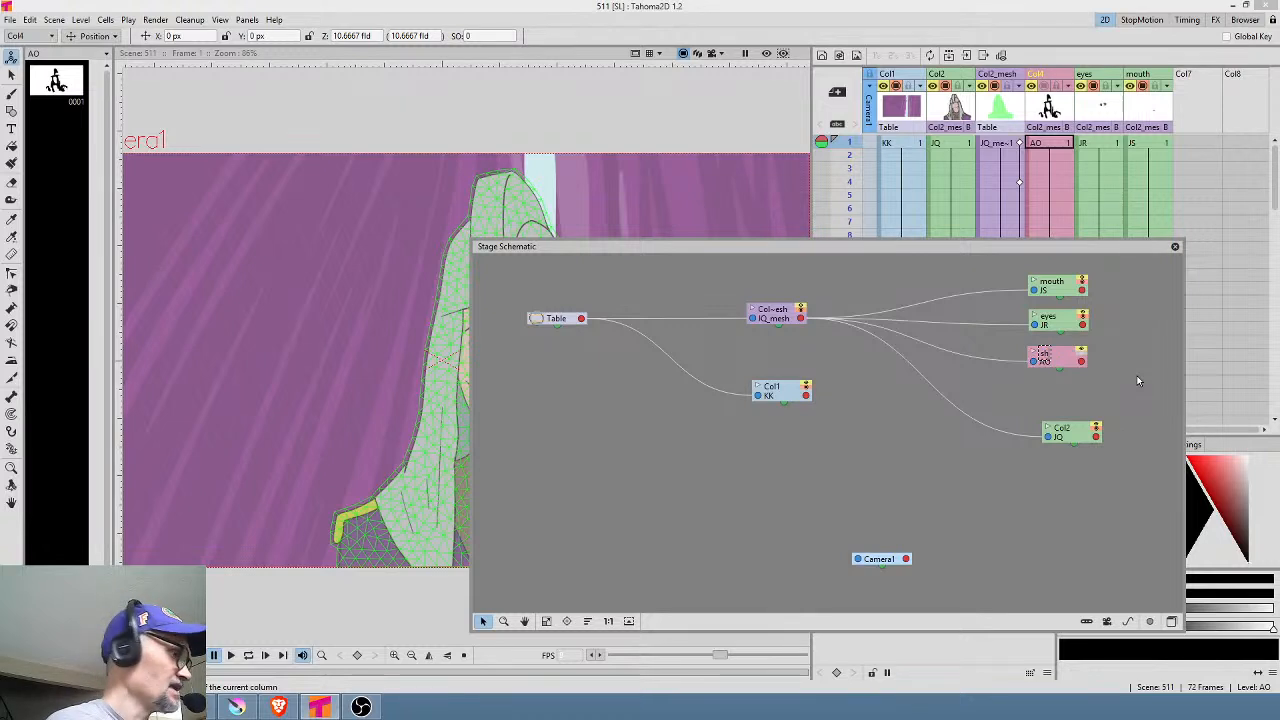
pyautogui.press('Return')
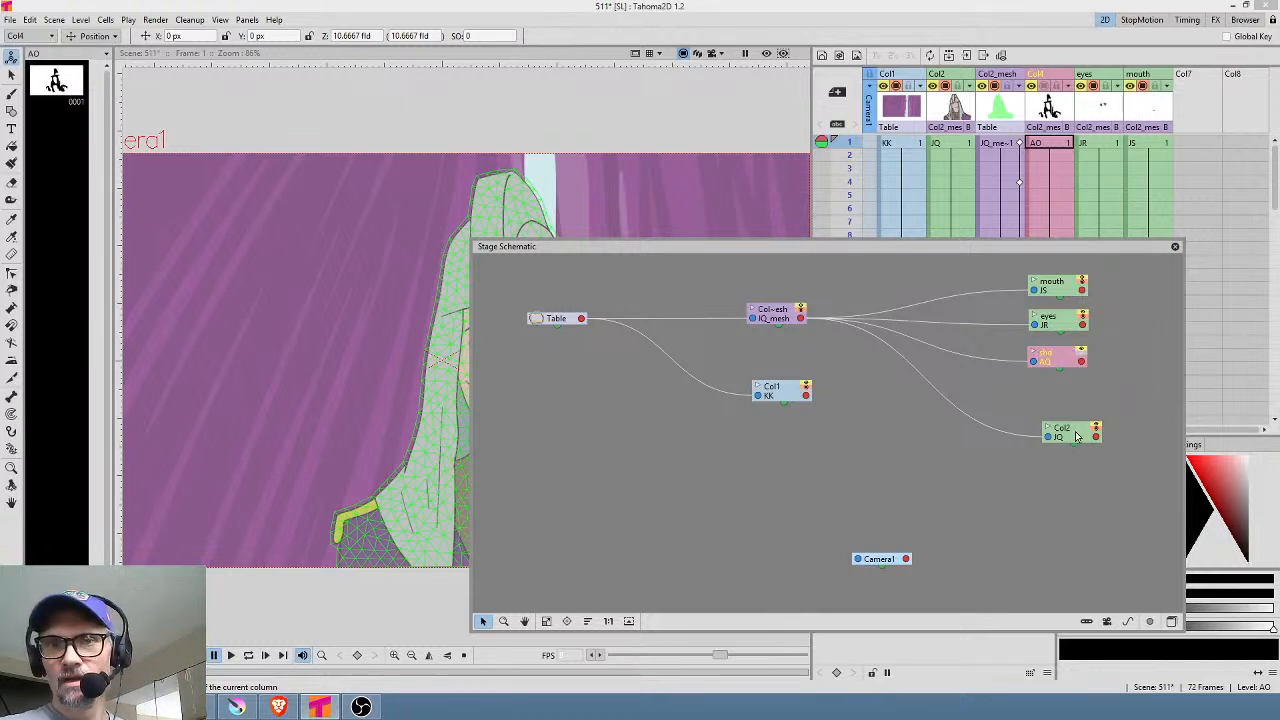
# Step: Move the Col2 node up closer beneath shd and try to rename it
pyautogui.moveTo(1077, 435); pyautogui.dragTo(1076, 405)
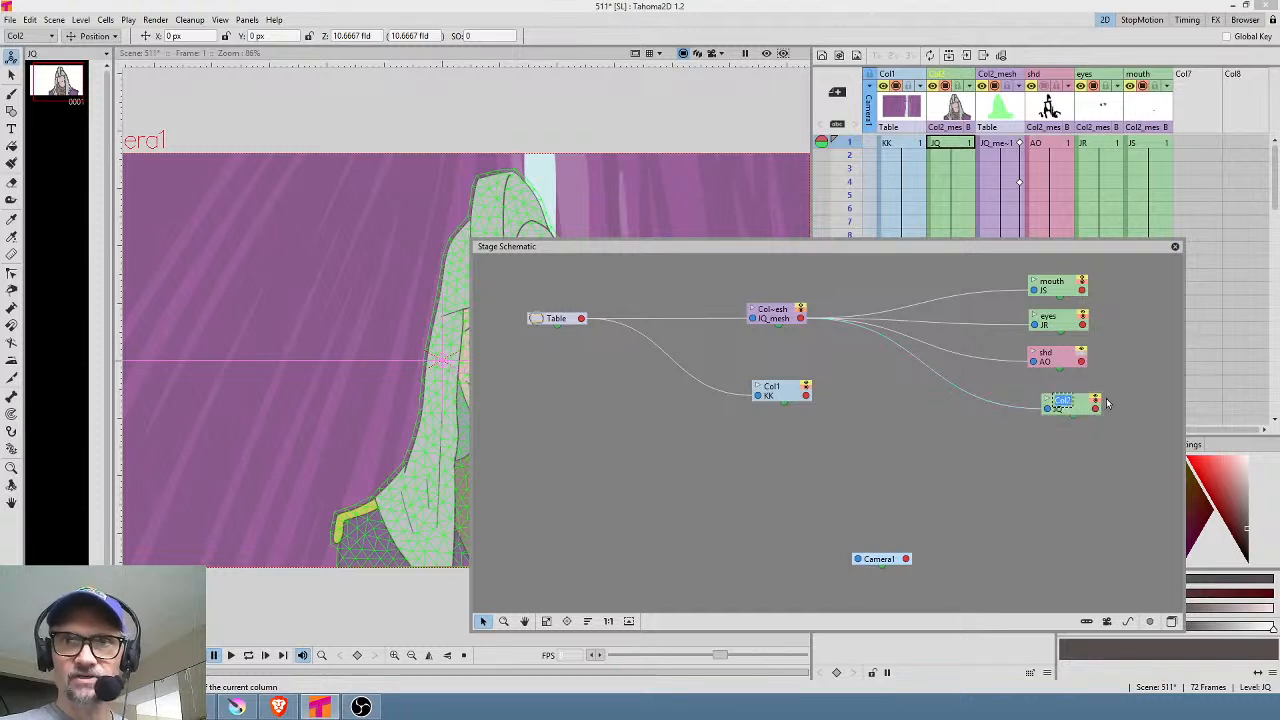
pyautogui.doubleClick(1064, 401)
pyautogui.press('k')
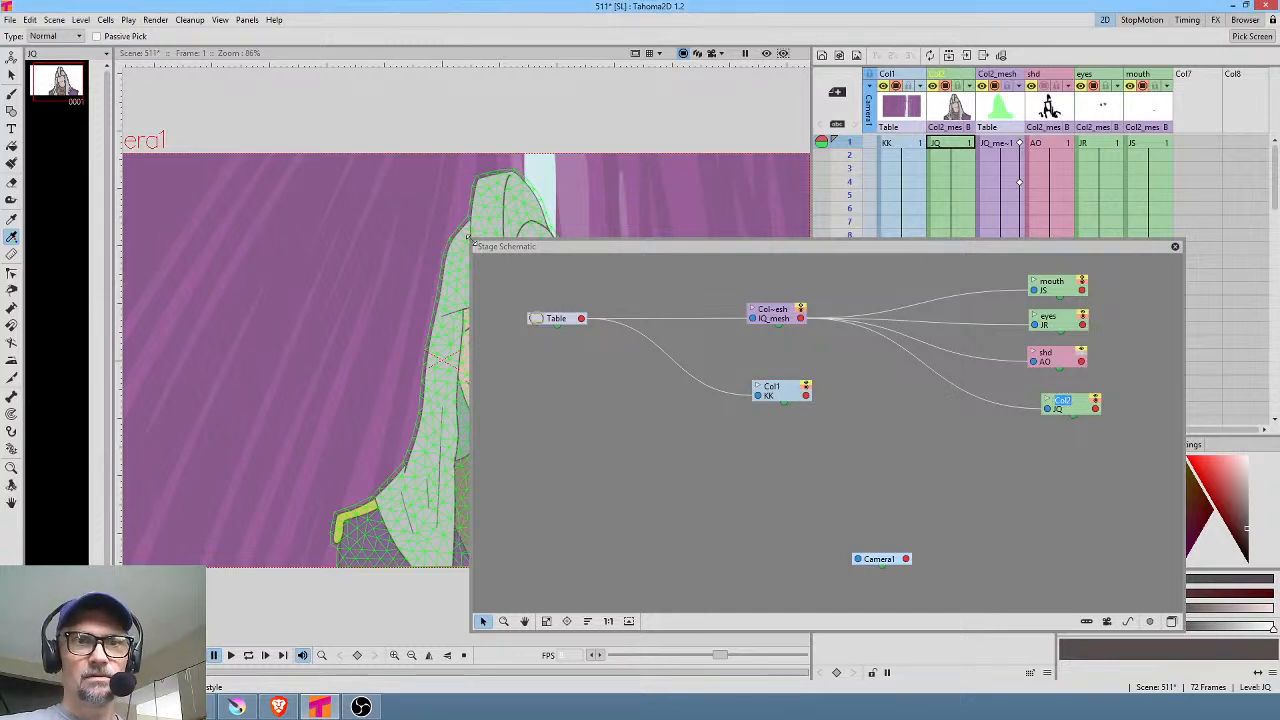
# Step: Shrink the Stage Schematic window to uncover the character, and toggle the Col2 node's visibility repeatedly, leaving the column shown
pyautogui.moveTo(470, 241); pyautogui.dragTo(768, 218)
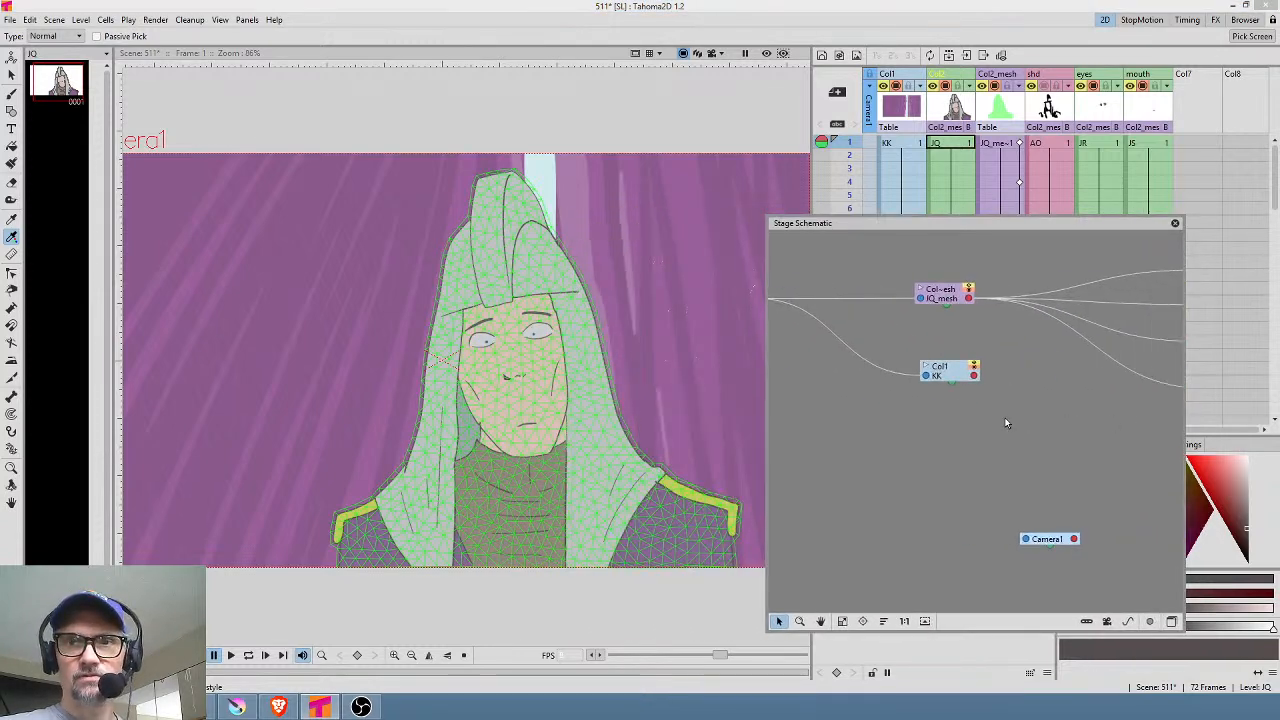
pyautogui.moveTo(1006, 419); pyautogui.dragTo(786, 438)
pyautogui.click(1043, 395)
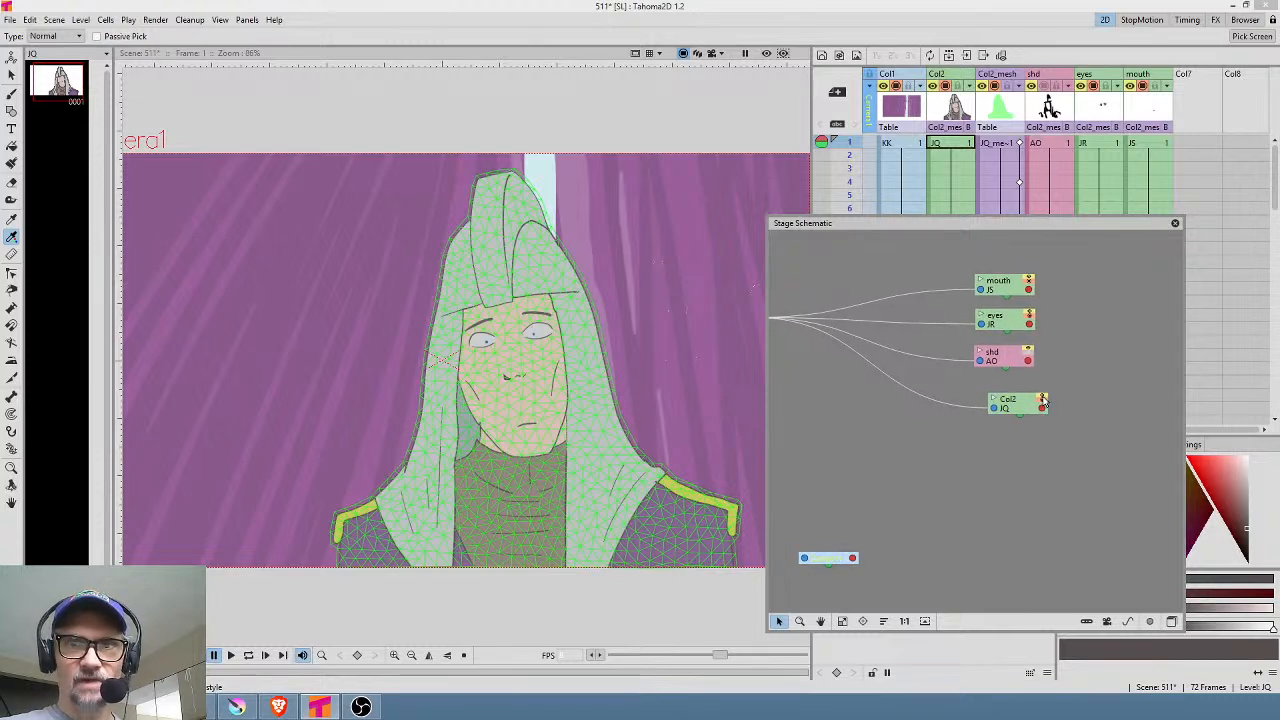
pyautogui.click(1043, 402)
pyautogui.click(1043, 402)
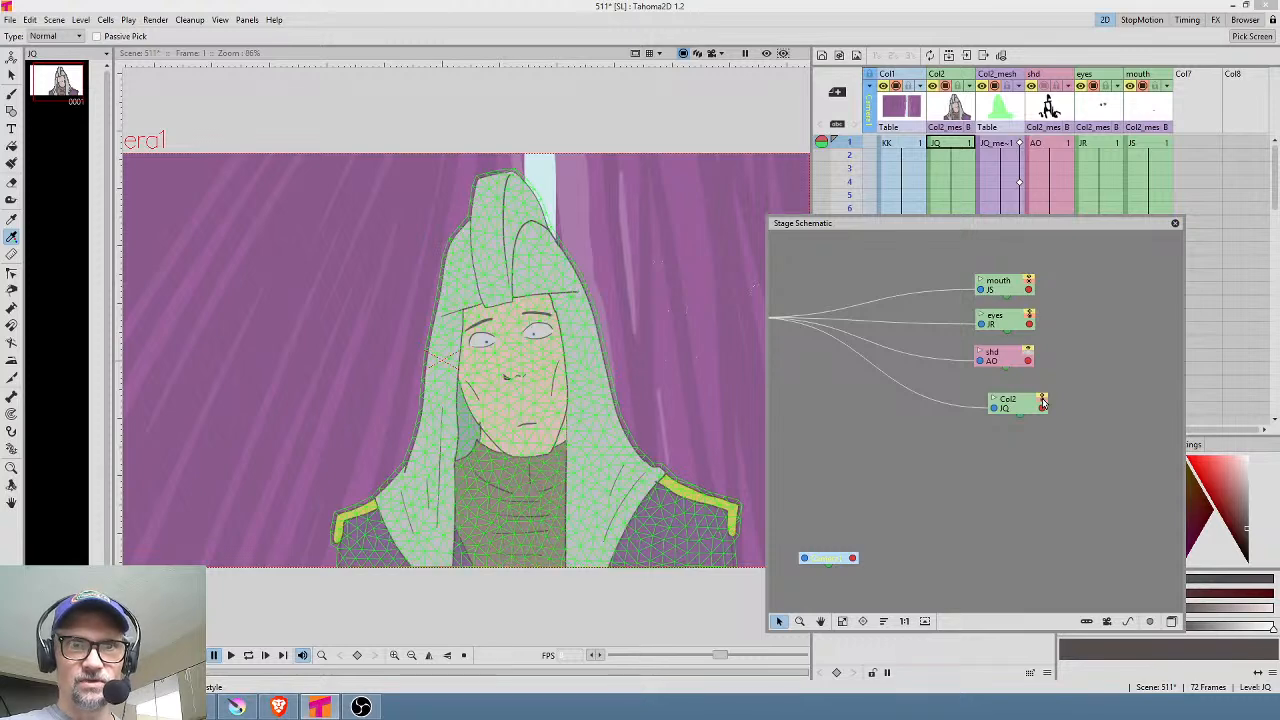
pyautogui.click(1043, 402)
pyautogui.click(1043, 402)
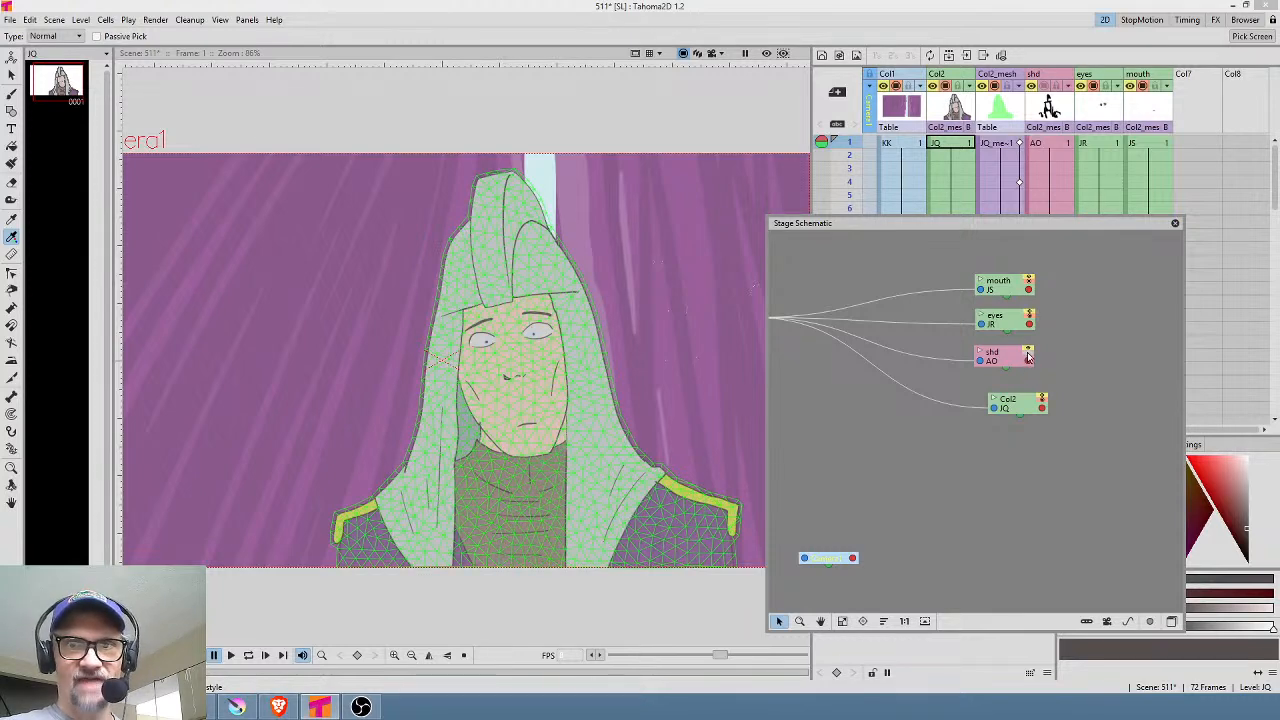
# Step: Toggle the visibility of the shd, eyes and mouth nodes in turn, leaving shd hidden and the other two shown
pyautogui.click(1029, 357)
pyautogui.click(1029, 357)
pyautogui.click(1029, 357)
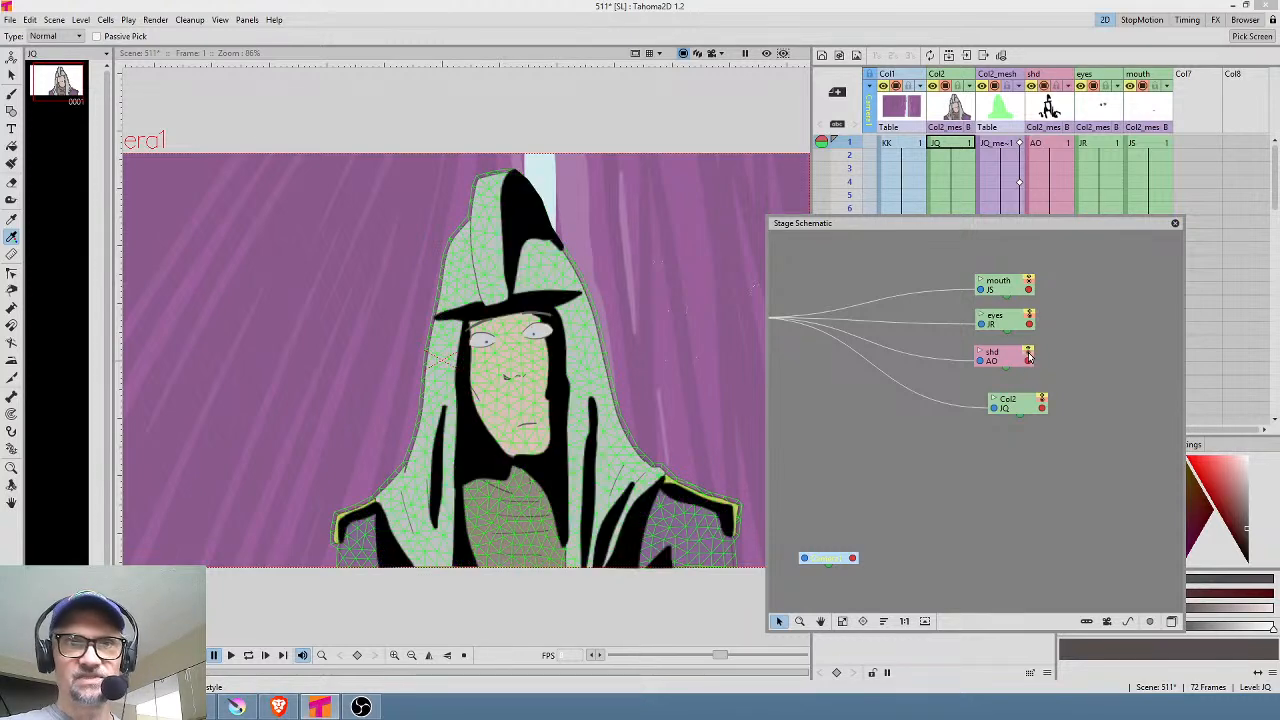
pyautogui.click(1029, 357)
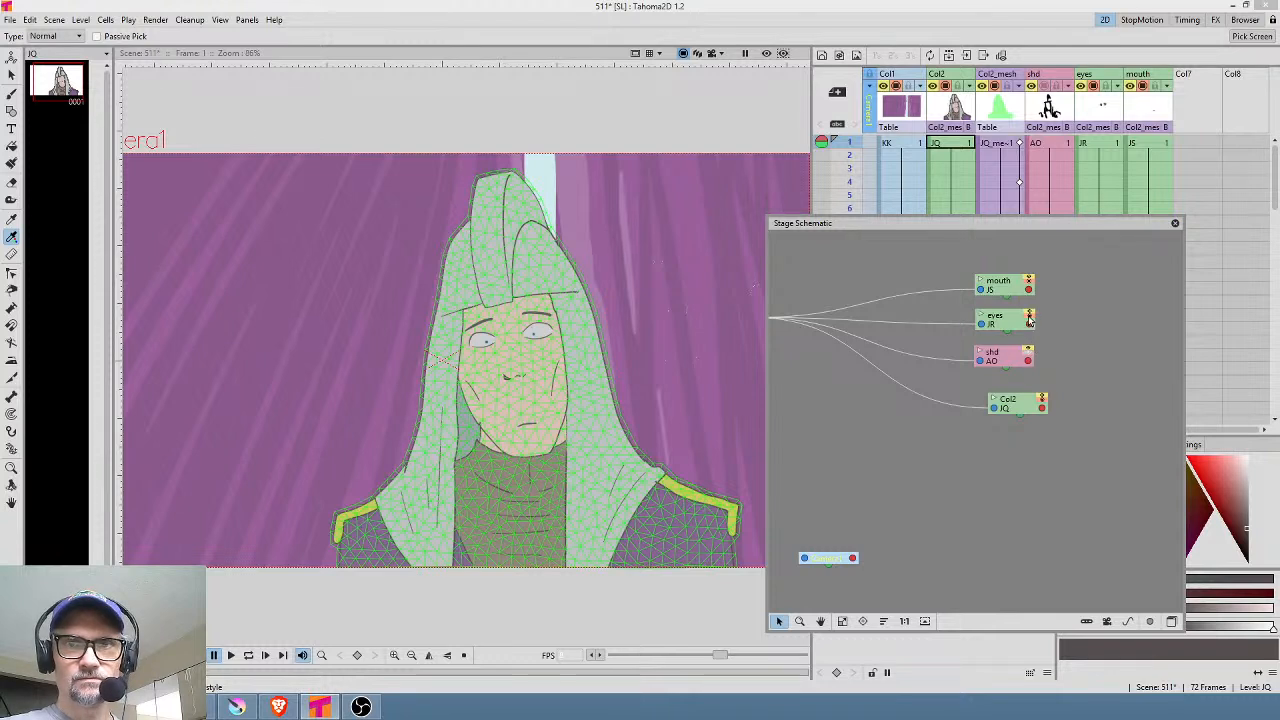
pyautogui.click(1029, 318)
pyautogui.click(1030, 319)
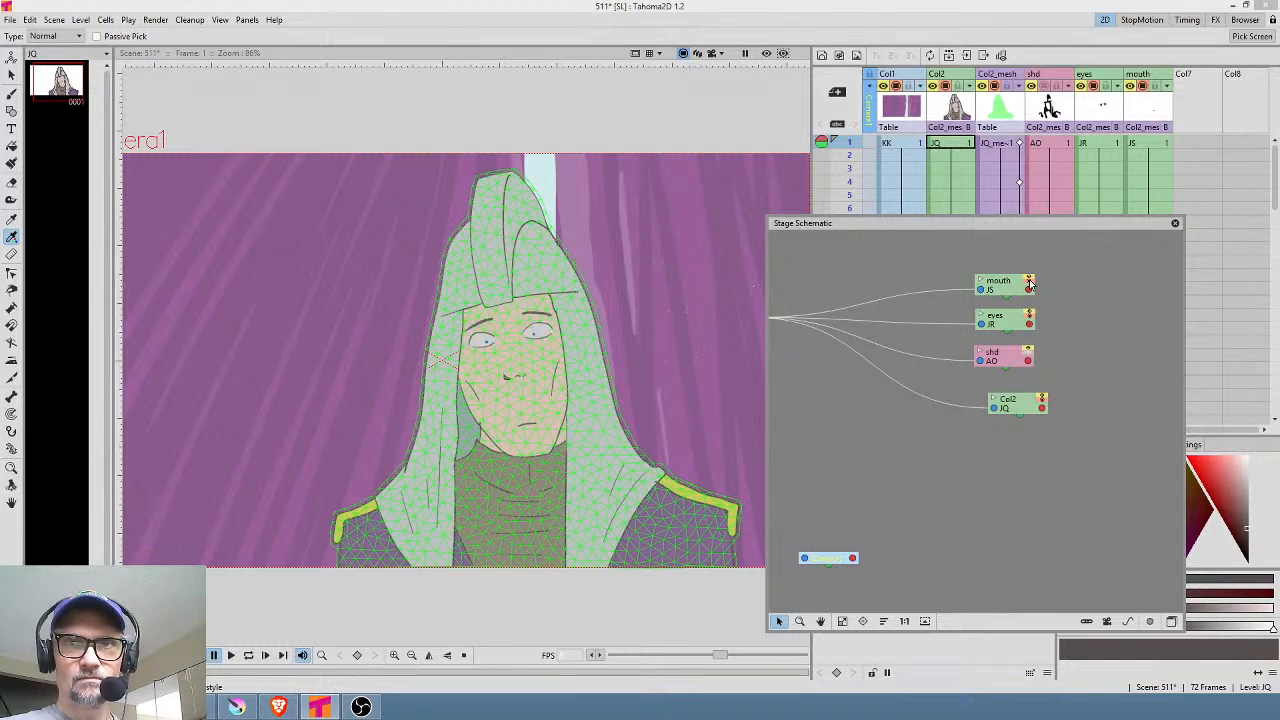
pyautogui.click(1029, 284)
pyautogui.click(1029, 284)
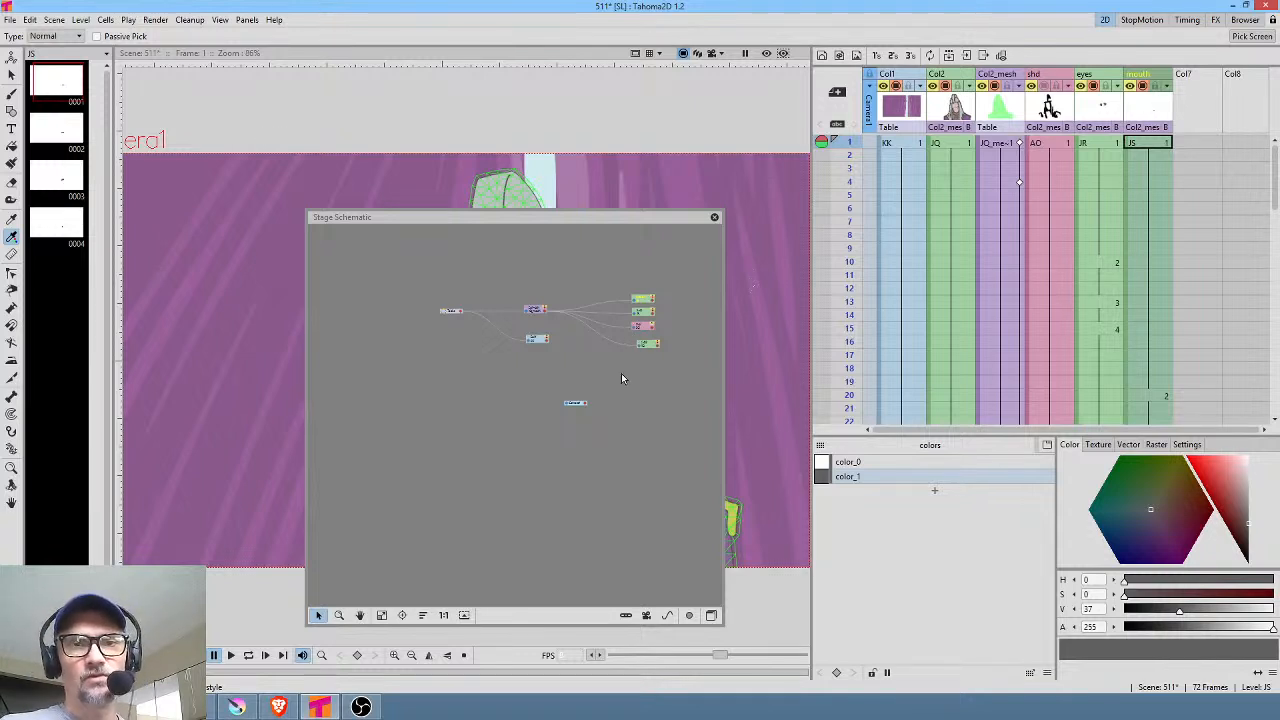
# Step: Widen the Stage Schematic window so the whole node tree fits, and close it
pyautogui.scroll(4, 631, 374)
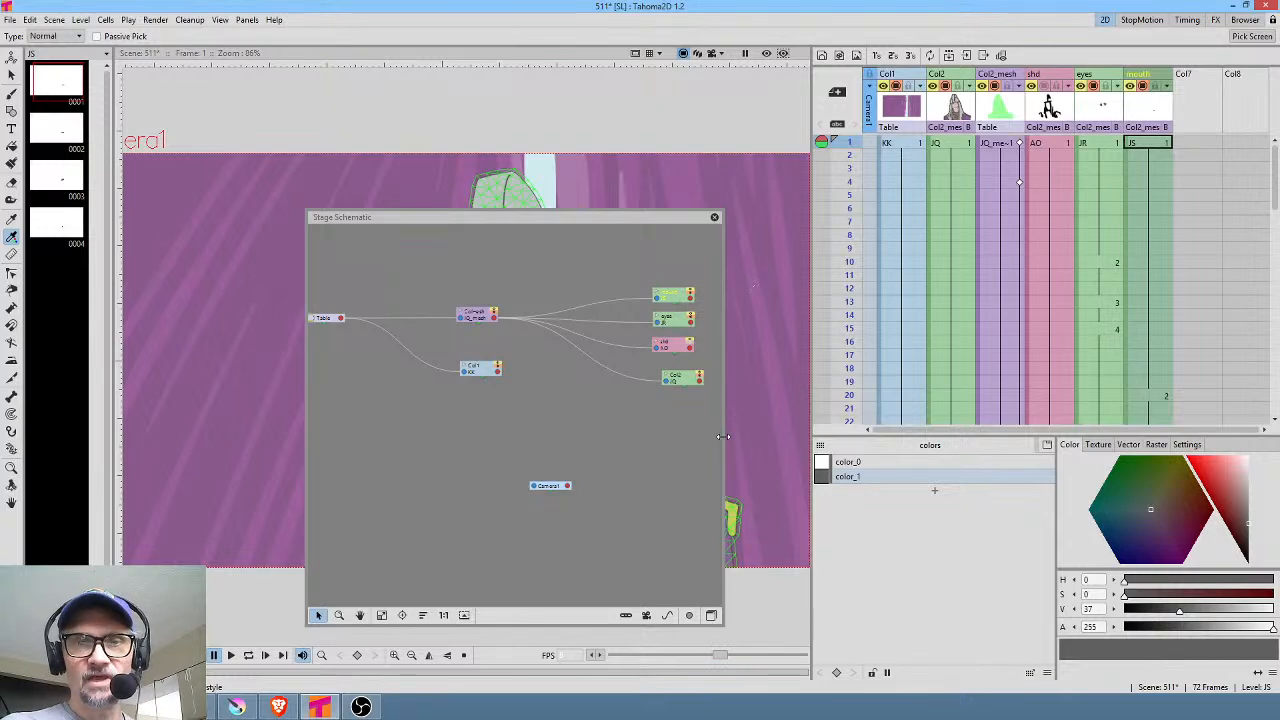
pyautogui.moveTo(725, 433); pyautogui.dragTo(920, 440)
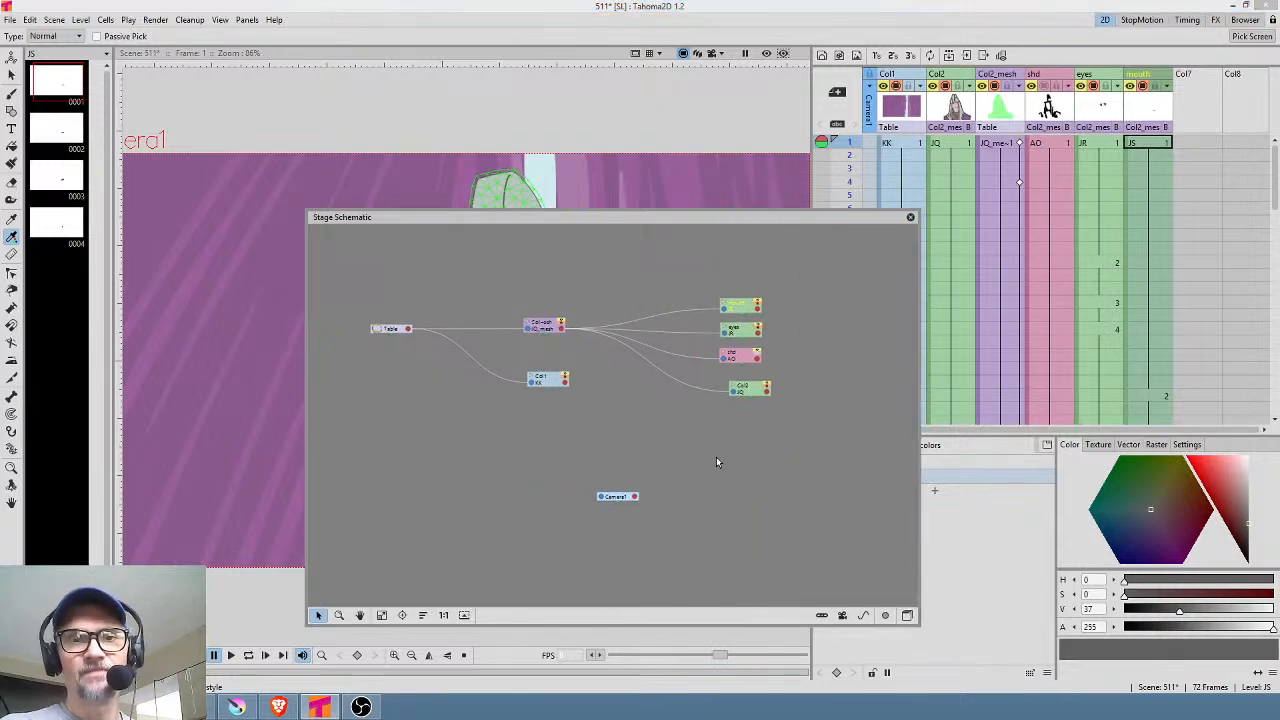
pyautogui.click(910, 217)
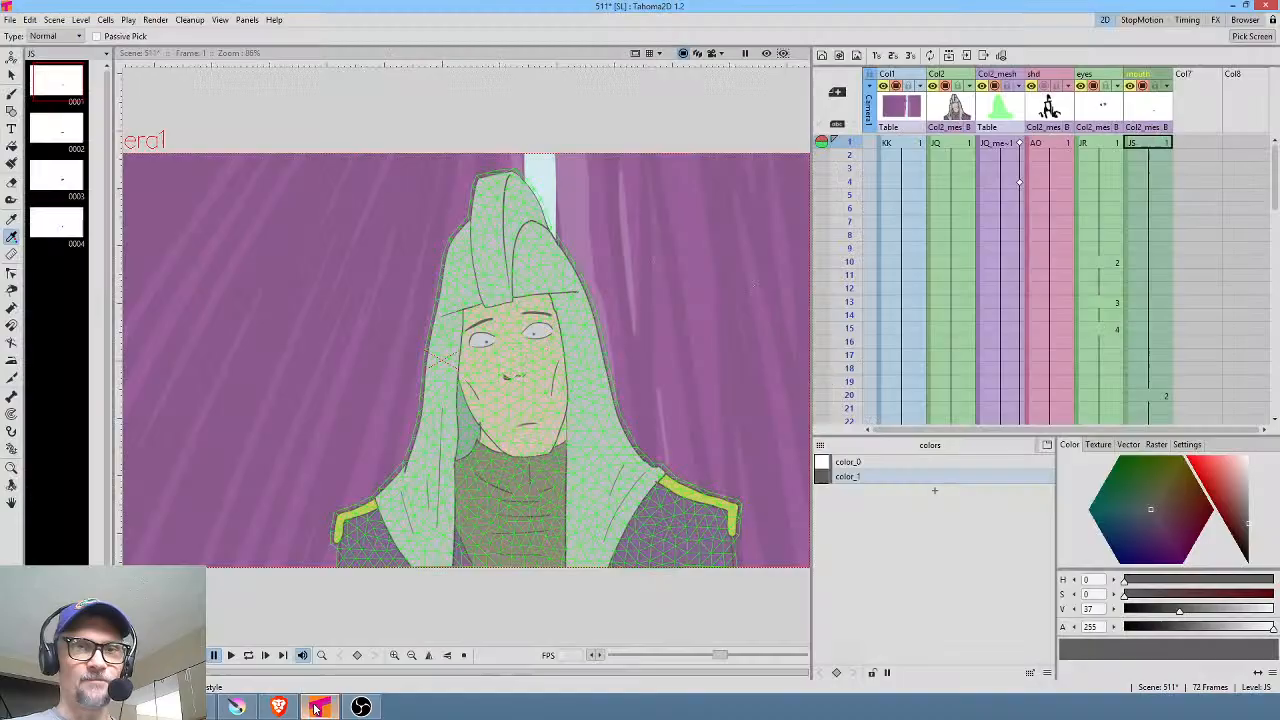
# Step: Select each Xsheet column in turn from Col1 through mouth, and return to Col1
pyautogui.click(905, 110)
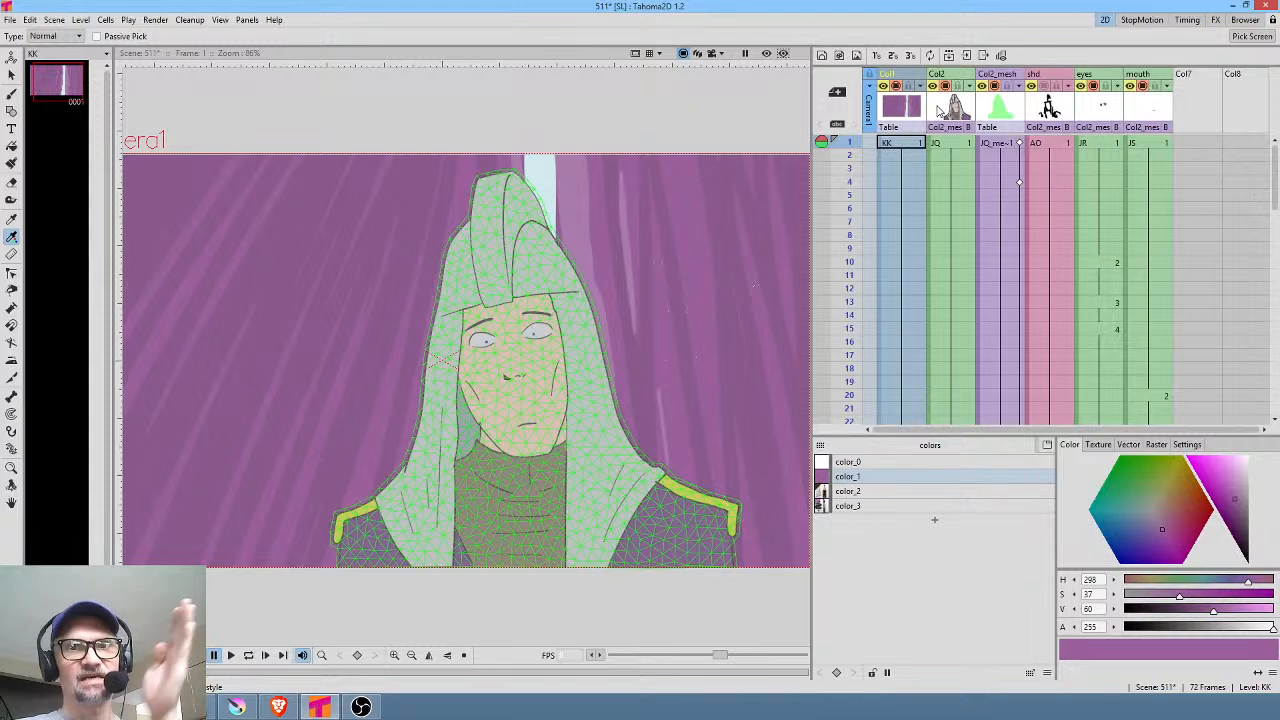
pyautogui.click(945, 110)
pyautogui.click(998, 110)
pyautogui.click(1040, 110)
pyautogui.click(1098, 110)
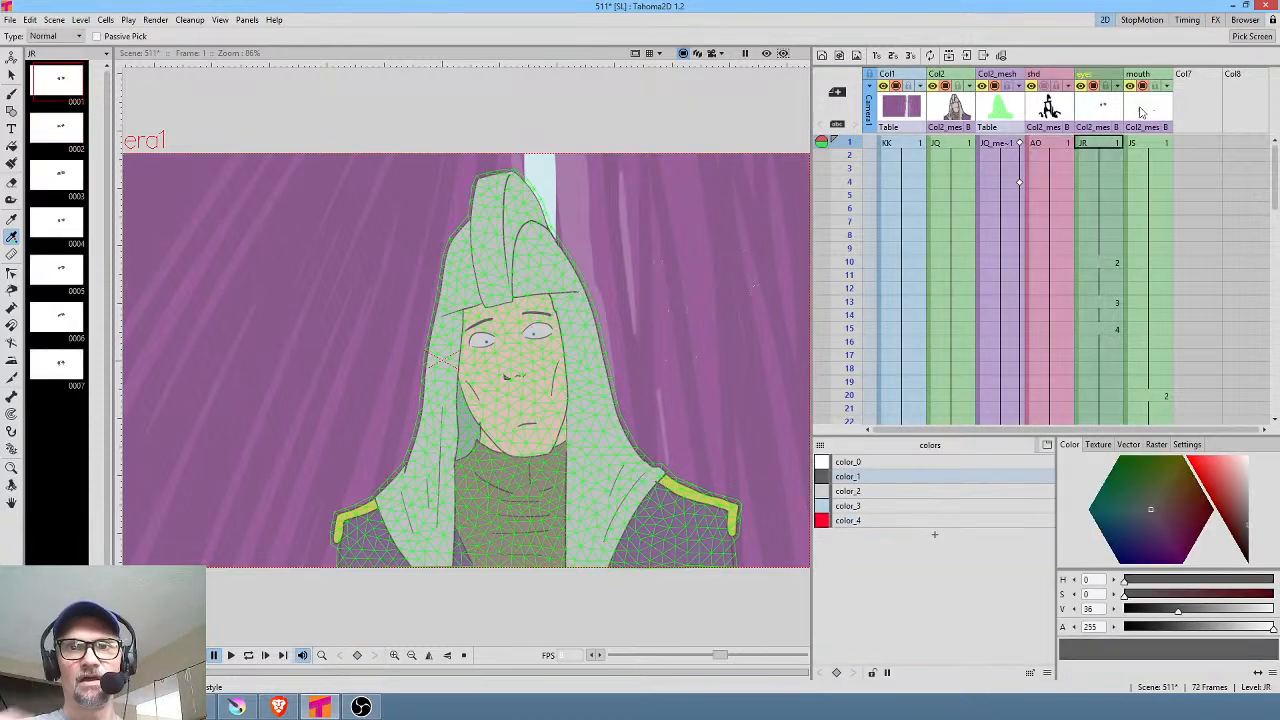
pyautogui.click(1141, 112)
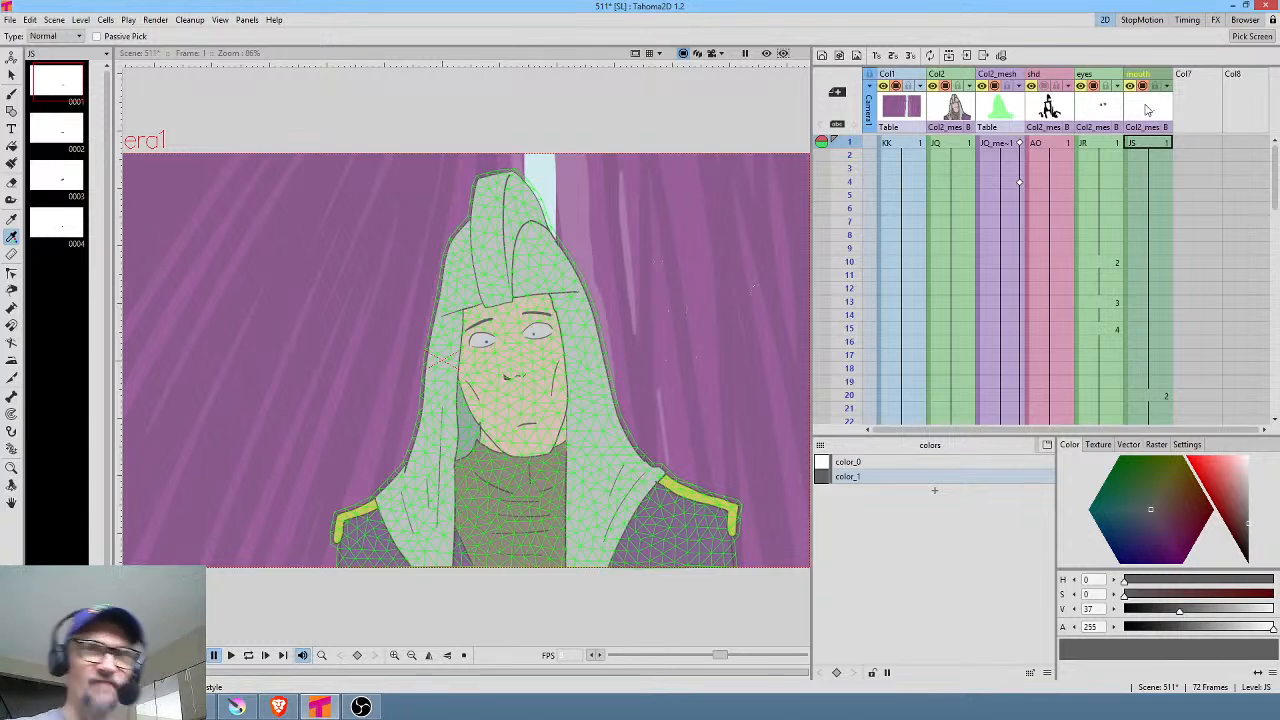
pyautogui.click(906, 112)
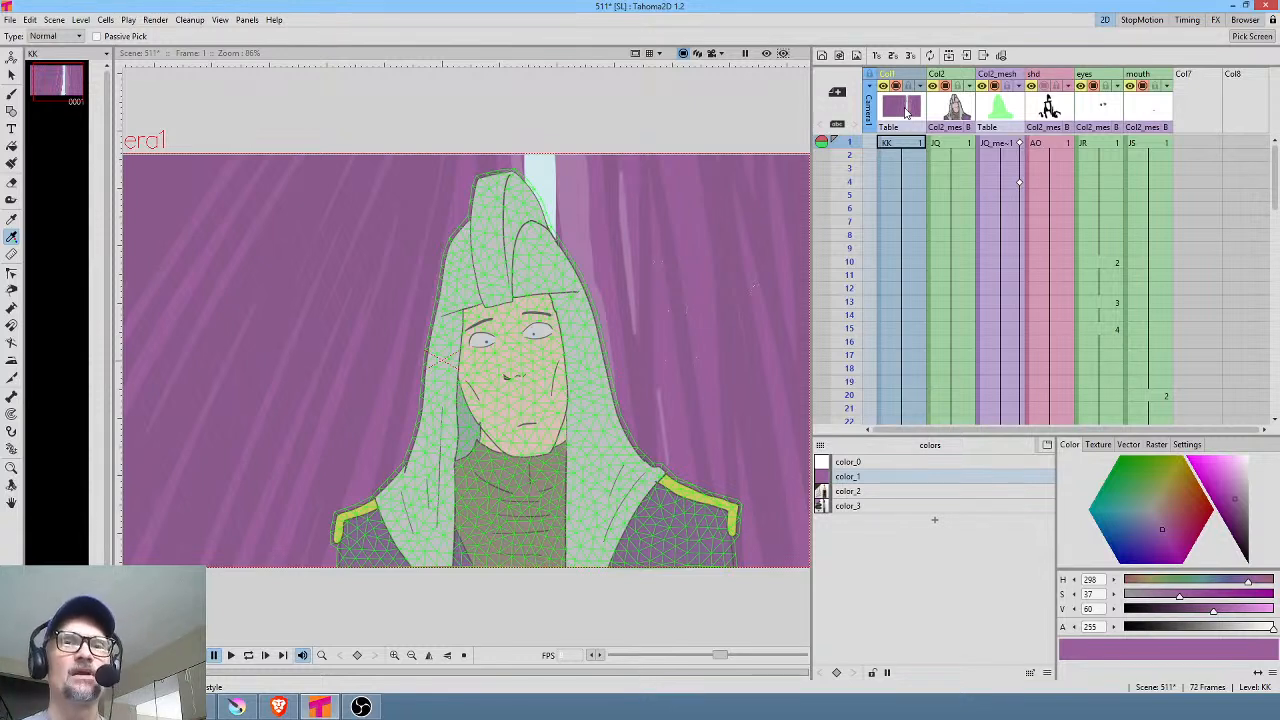
# Step: Reopen the Stage Schematic, and switch to the FX Schematic and back
pyautogui.press('F6')
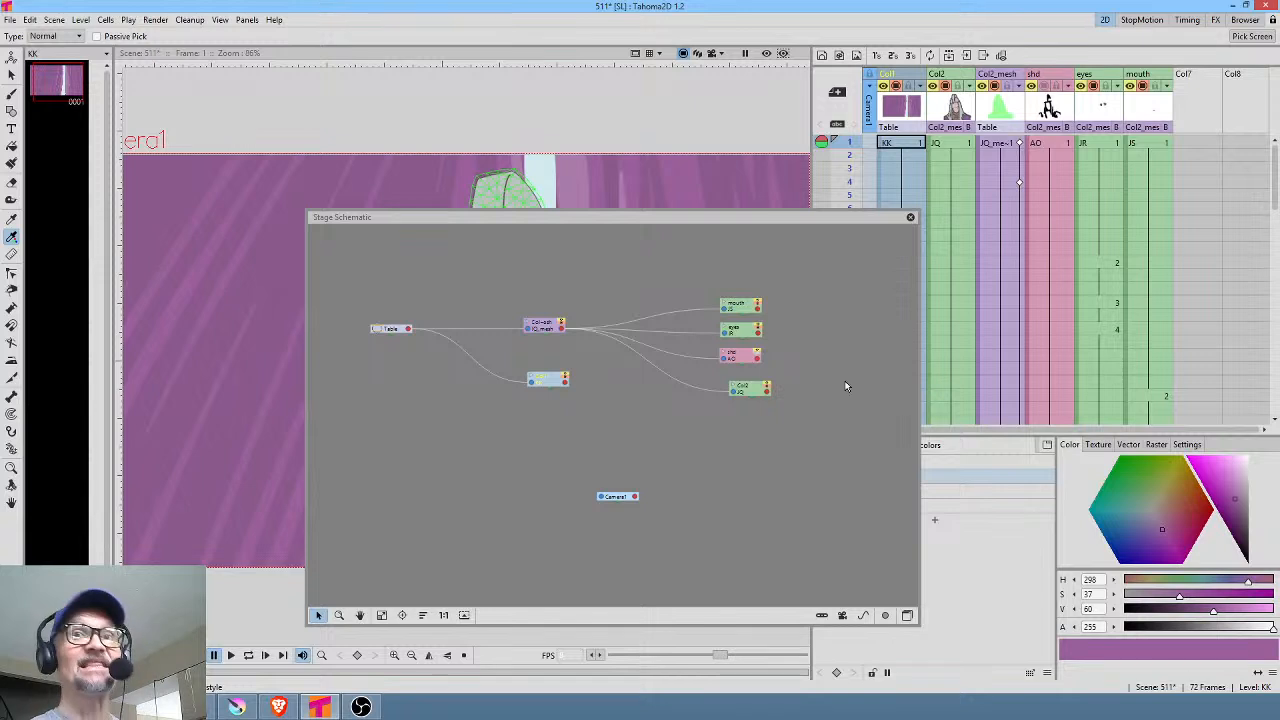
pyautogui.click(907, 615)
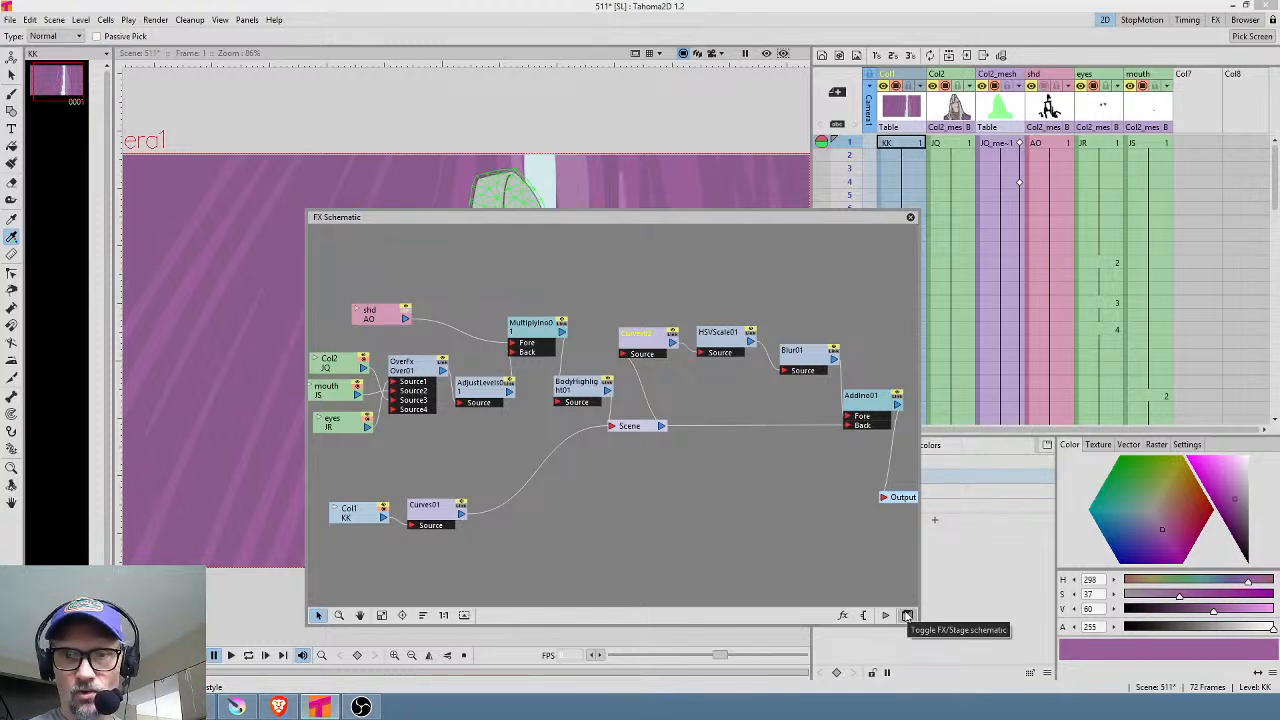
pyautogui.click(907, 615)
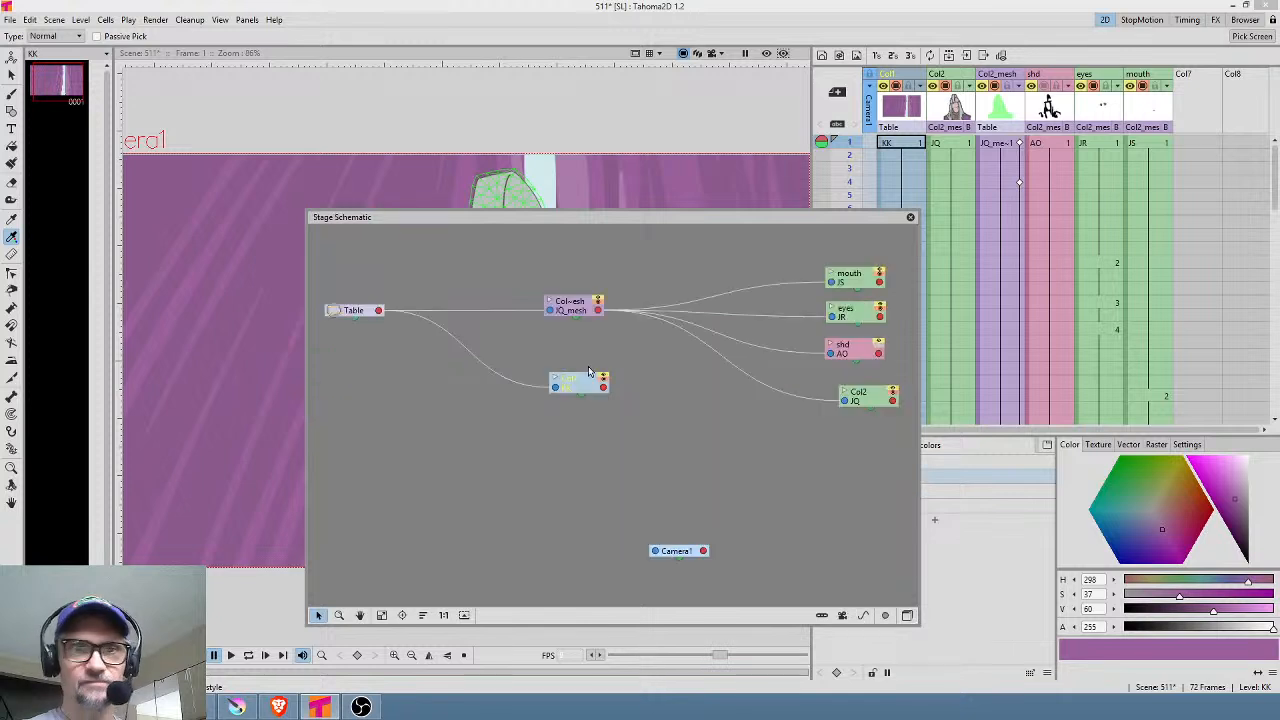
# Step: Move Table closer to Col2_mesh, and space the mouth, eyes, shd and Col2 nodes evenly in an aligned column
pyautogui.moveTo(367, 312); pyautogui.dragTo(445, 330)
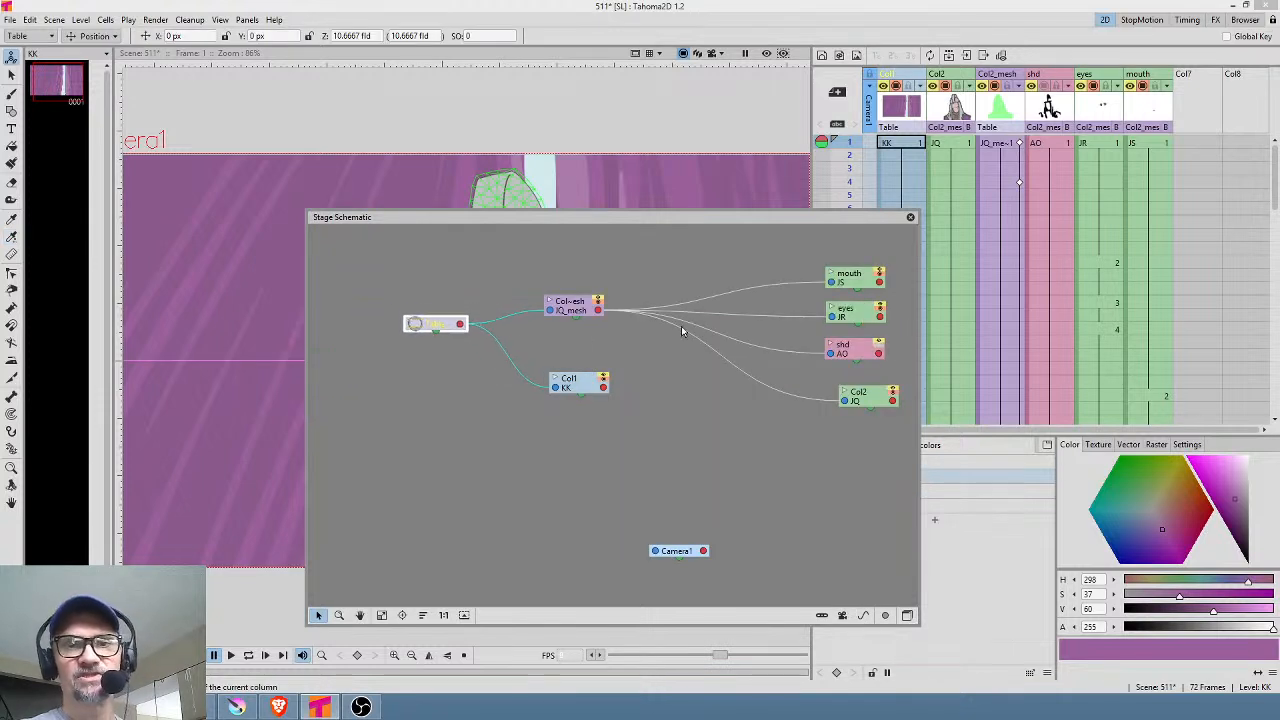
pyautogui.moveTo(860, 280); pyautogui.dragTo(858, 267)
pyautogui.moveTo(869, 316); pyautogui.dragTo(869, 342)
pyautogui.moveTo(869, 397); pyautogui.dragTo(853, 385)
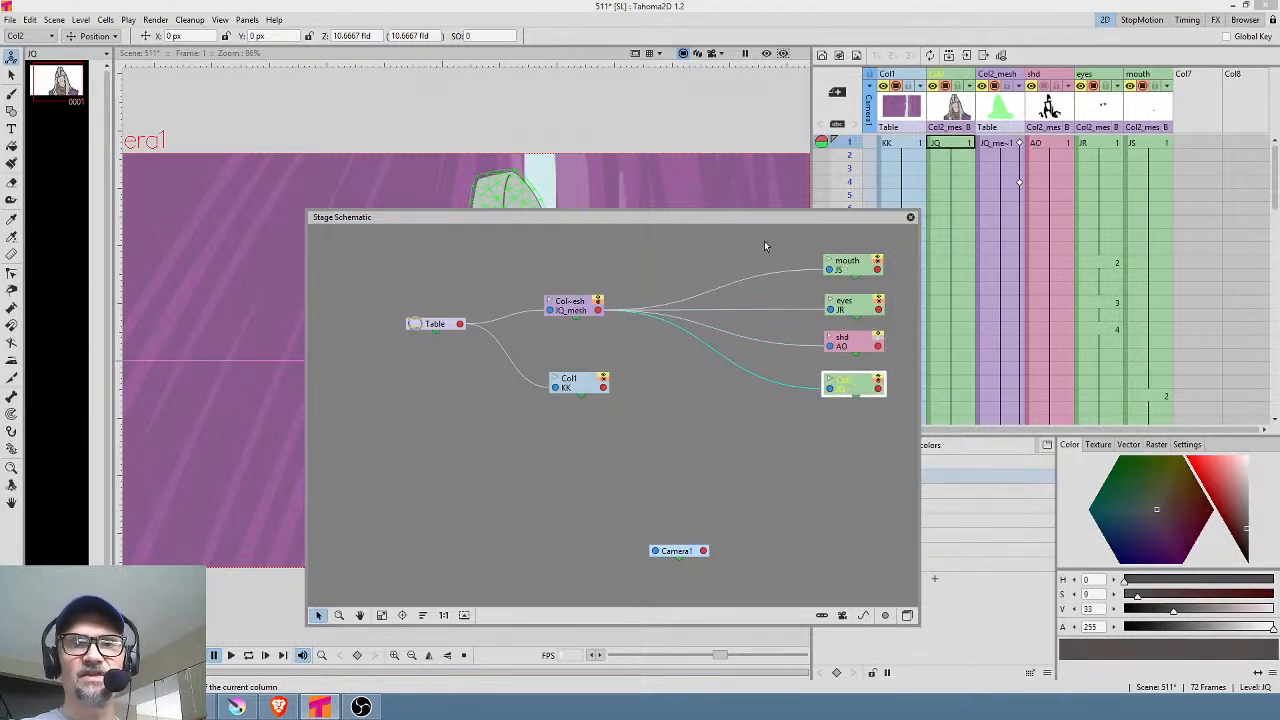
# Step: Select the mouth, eyes and shd nodes in turn to point out the children of Col2_mesh
pyautogui.click(844, 270)
pyautogui.click(853, 309)
pyautogui.click(854, 268)
pyautogui.click(862, 303)
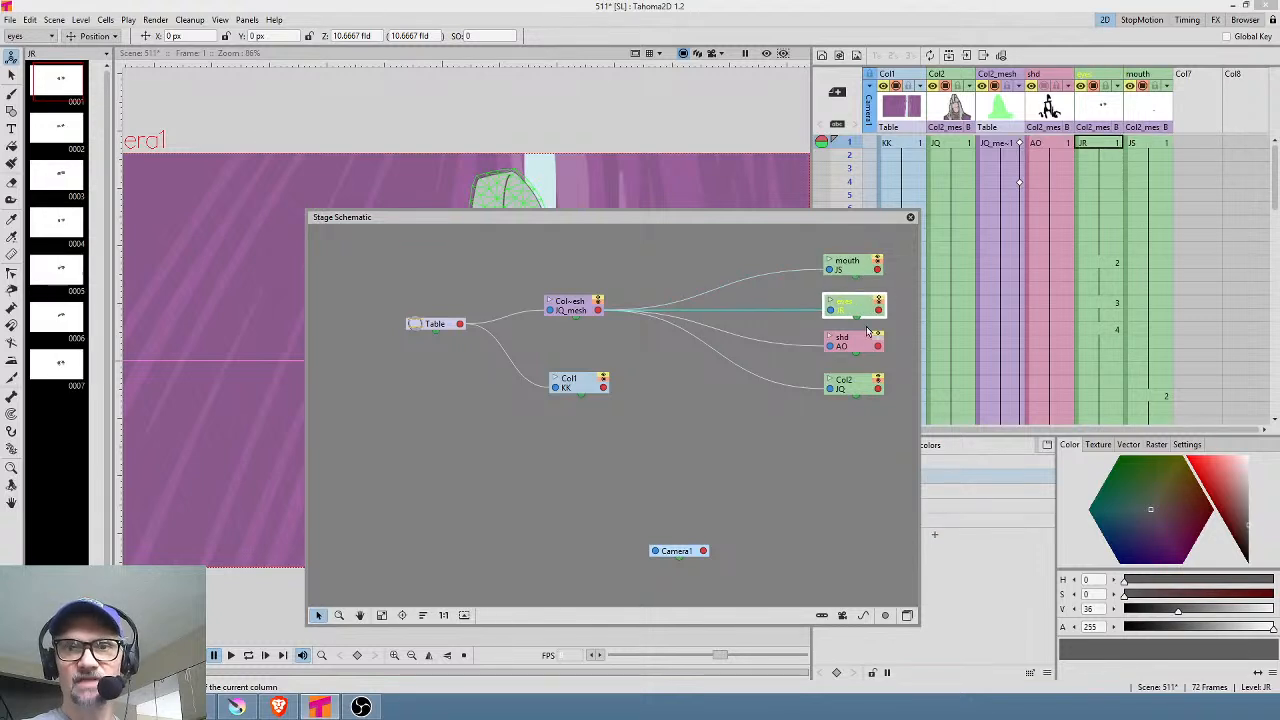
pyautogui.click(866, 348)
# Step: Rename the Col2 column as char from its Xsheet header
pyautogui.doubleClick(853, 391)
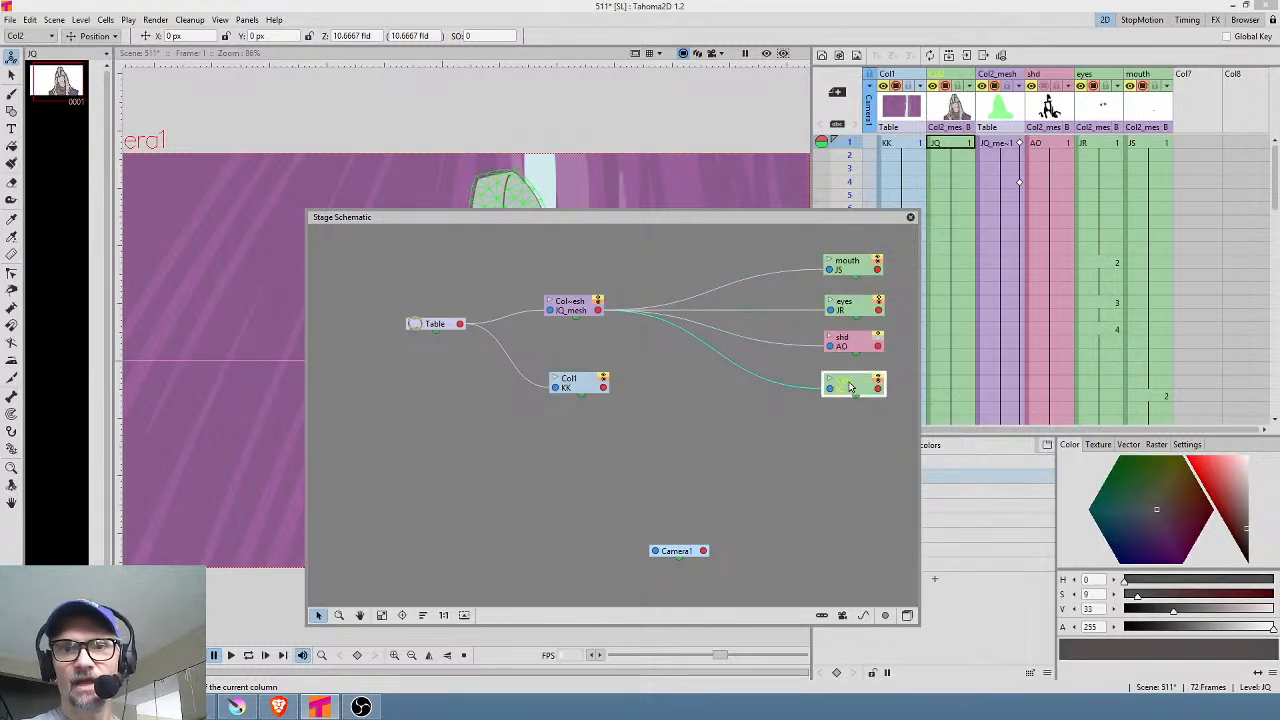
pyautogui.press('k')
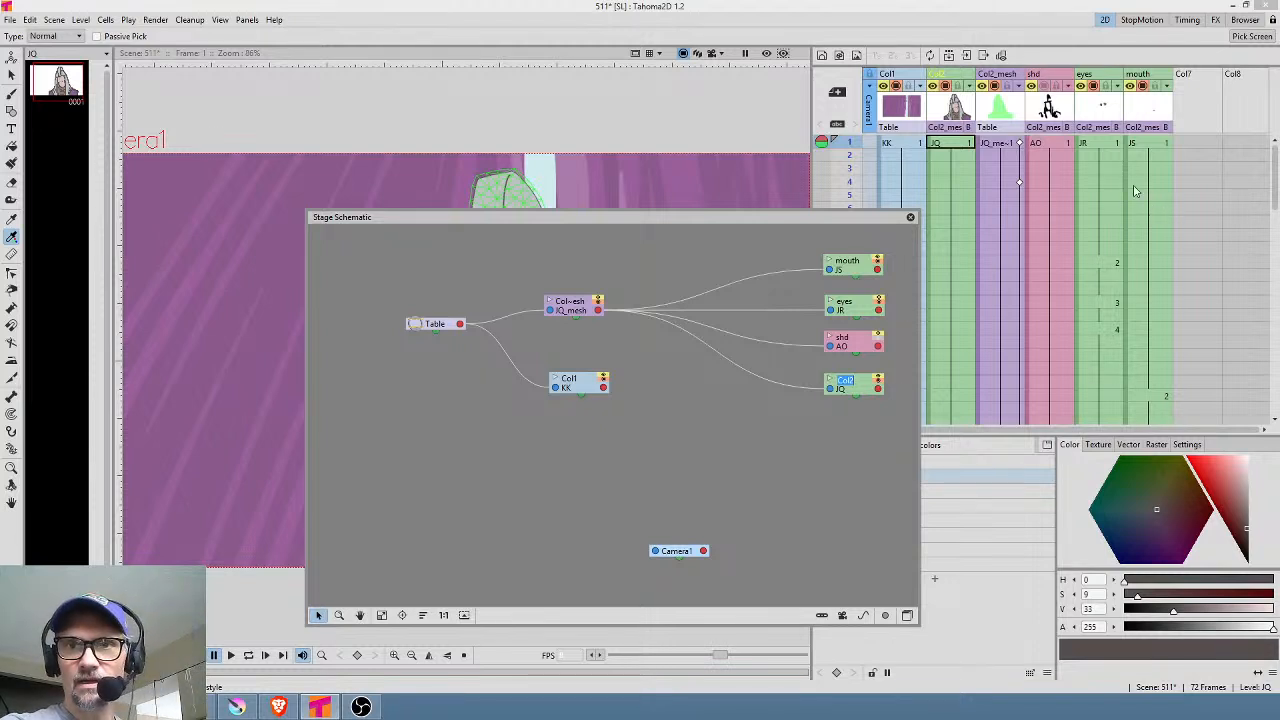
pyautogui.doubleClick(955, 72)
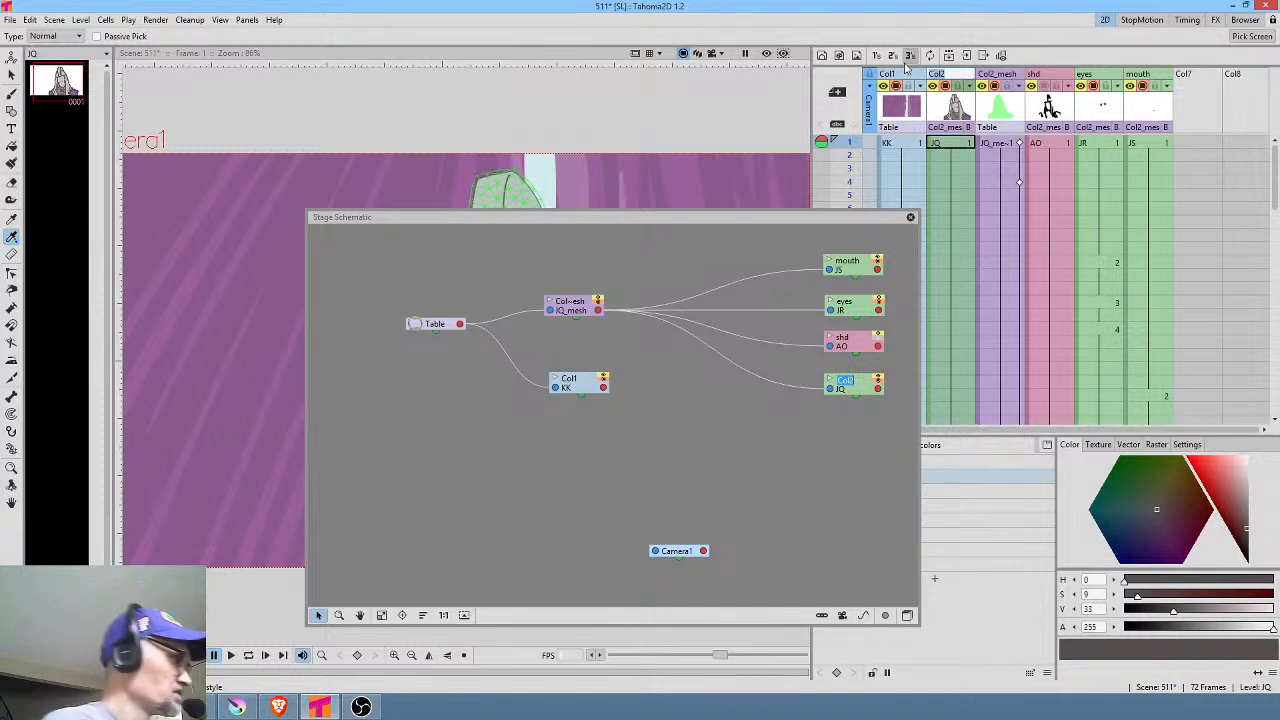
pyautogui.write('char')
pyautogui.press('Return')
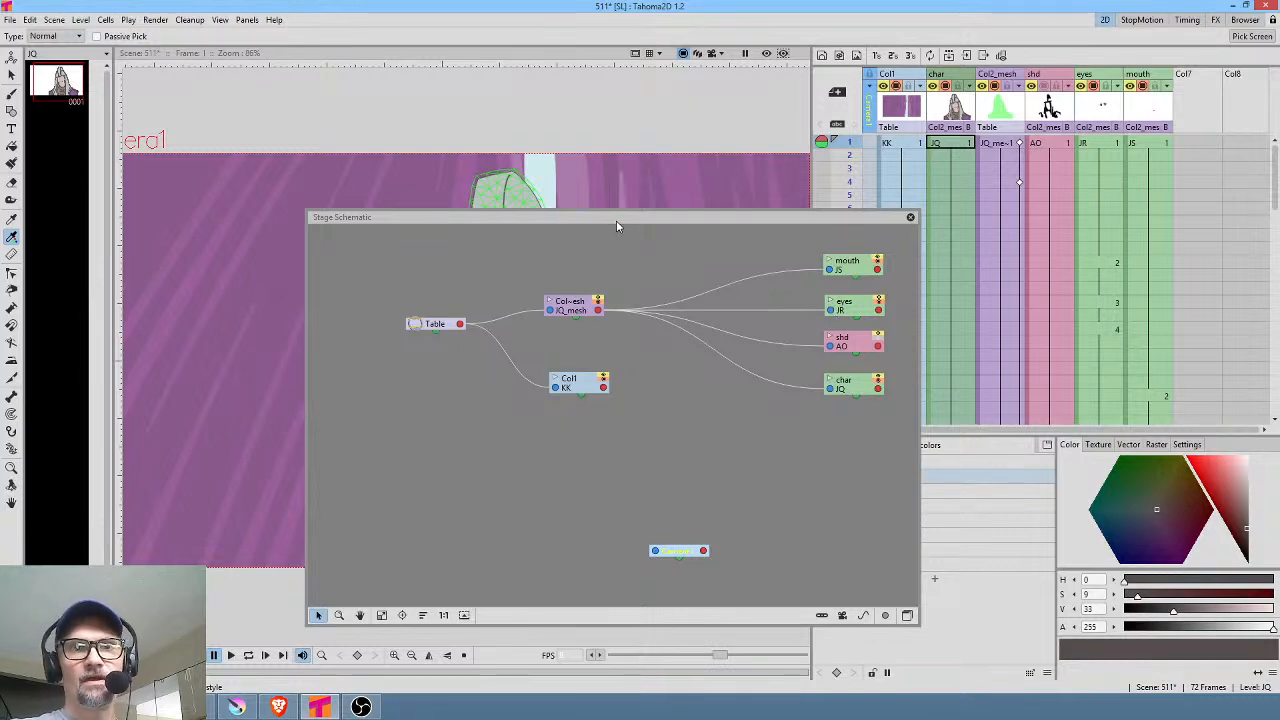
# Step: Move the Stage Schematic aside and close it, and scrub the timeline to frame 5 to view the mesh deformation
pyautogui.moveTo(616, 220)
pyautogui.mouseDown()
pyautogui.moveTo(945, 242)
pyautogui.moveTo(908, 225)
pyautogui.mouseUp()
pyautogui.moveTo(868, 318)
pyautogui.mouseDown()
pyautogui.moveTo(872, 264)
pyautogui.moveTo(889, 322)
pyautogui.moveTo(878, 304)
pyautogui.mouseUp()
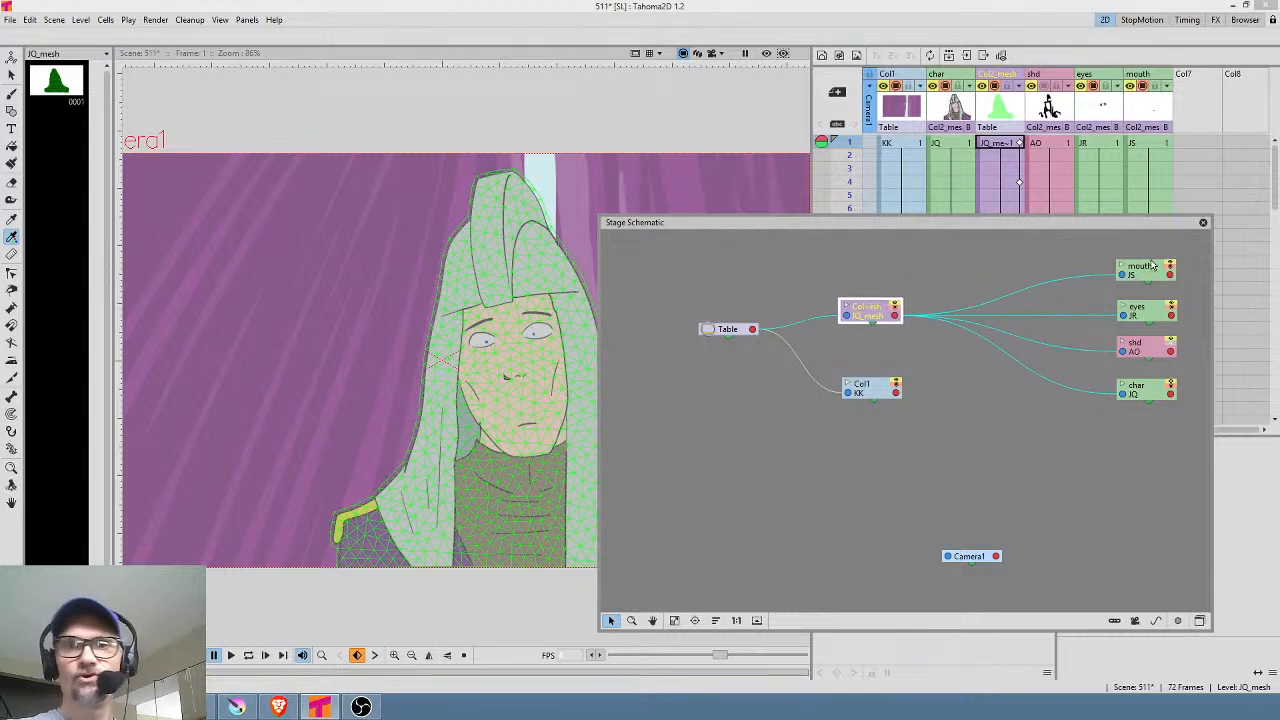
pyautogui.click(1203, 223)
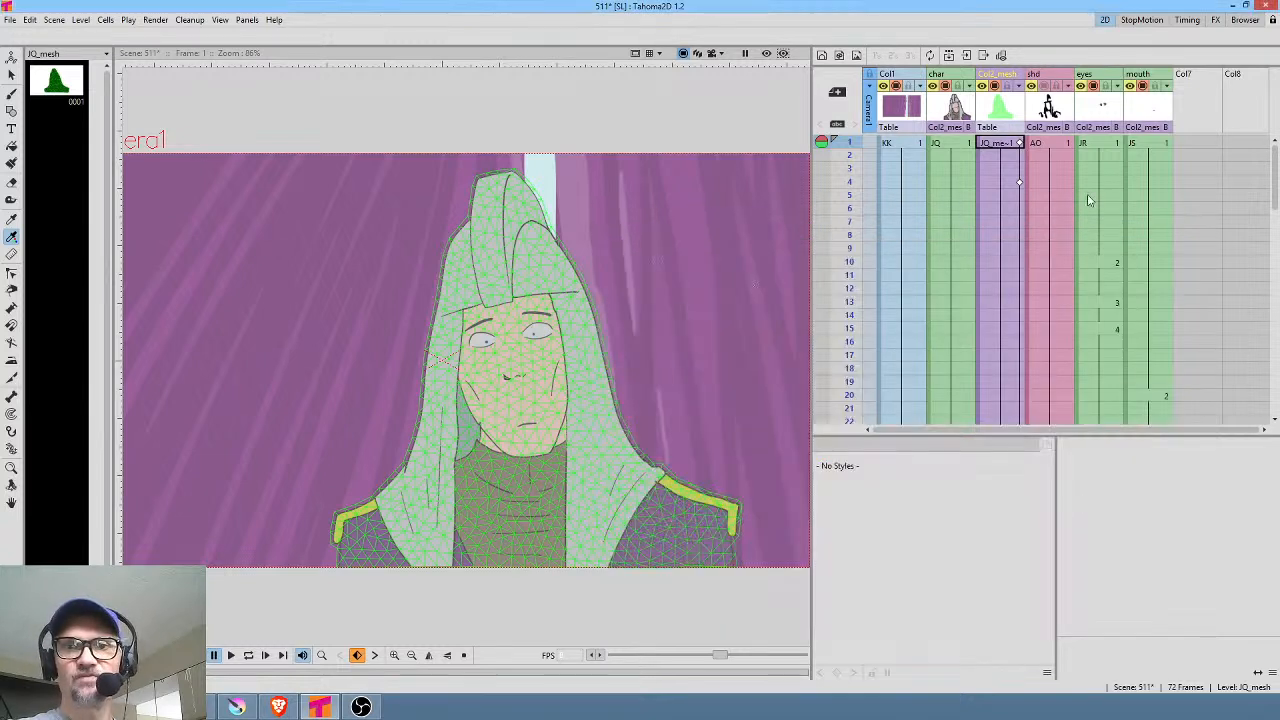
pyautogui.click(849, 170)
pyautogui.moveTo(851, 179)
pyautogui.mouseDown()
pyautogui.moveTo(853, 228)
pyautogui.moveTo(849, 118)
pyautogui.moveTo(849, 196)
pyautogui.mouseUp()
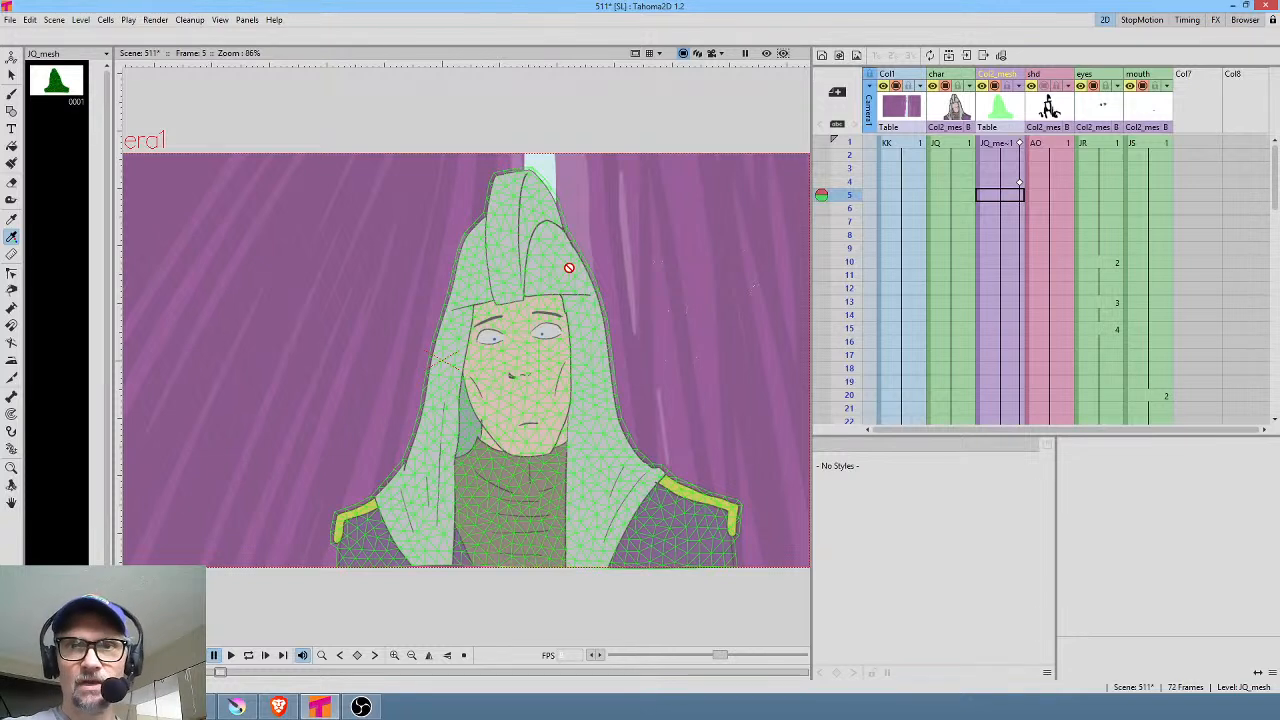
# Step: Show the Col2_mesh skeleton with the Plastic tool in Animate mode and go to frame 4
pyautogui.click(998, 108)
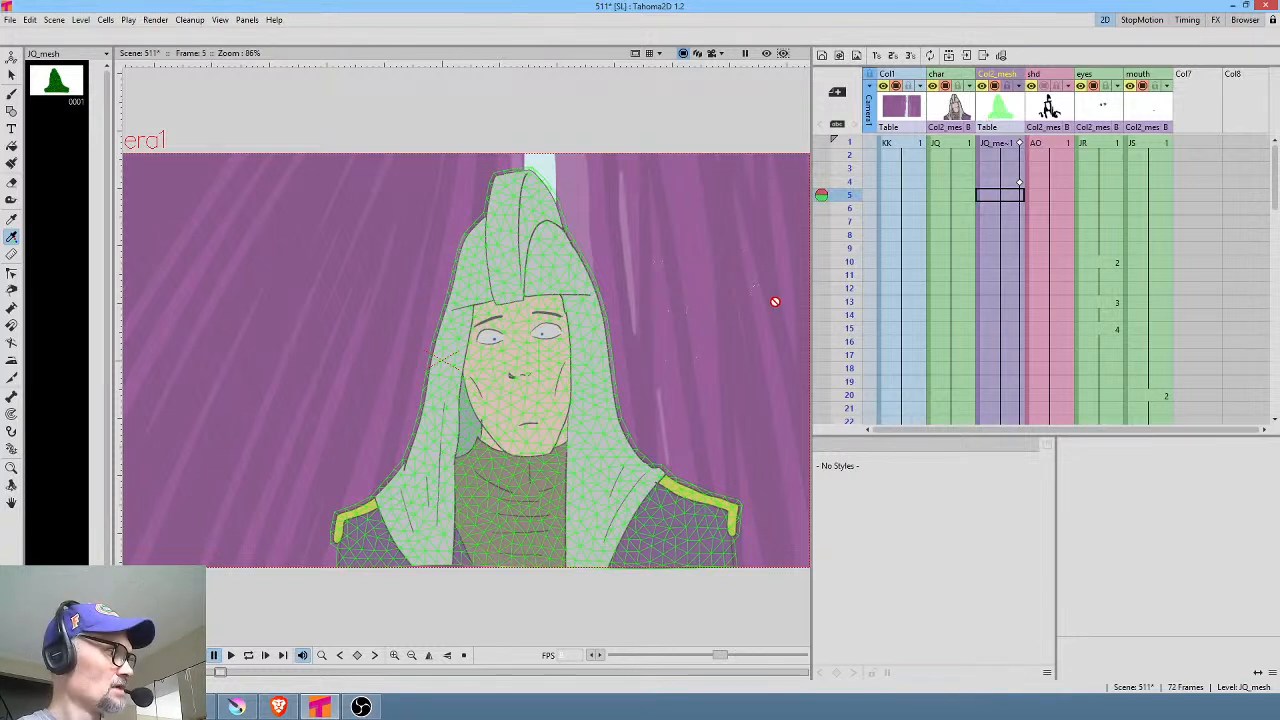
pyautogui.press('x')
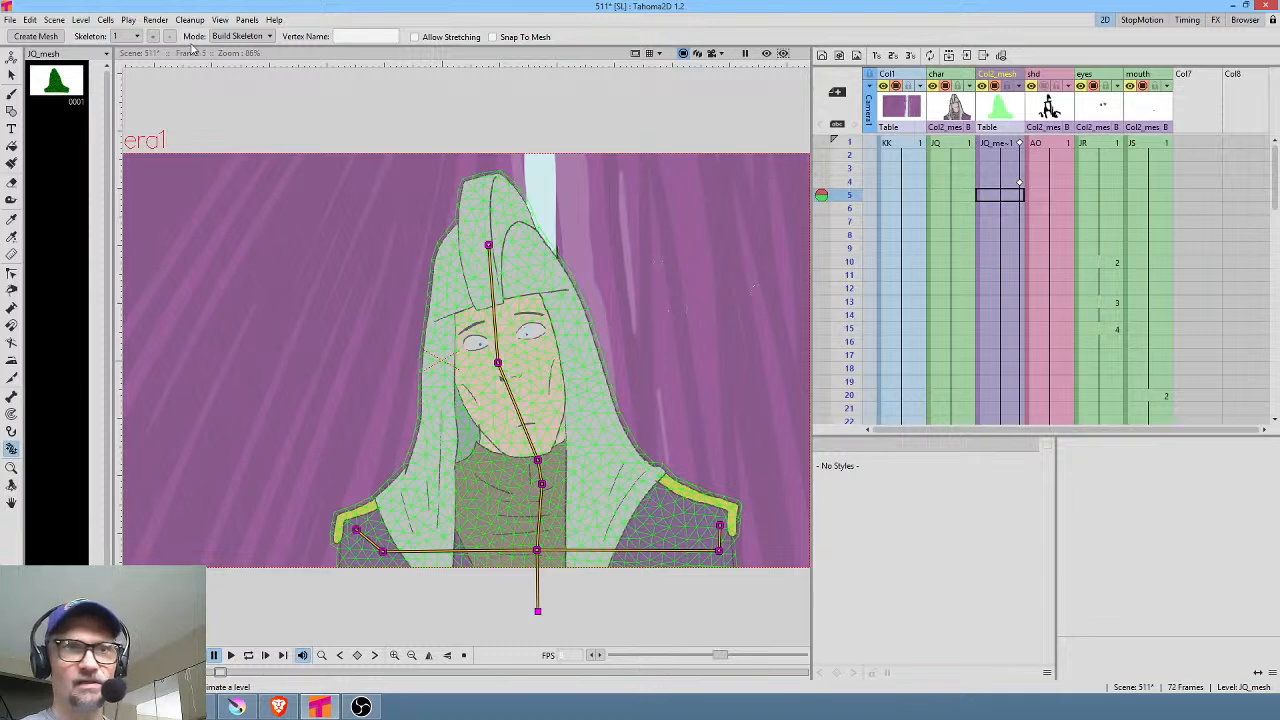
pyautogui.click(240, 37)
pyautogui.click(245, 76)
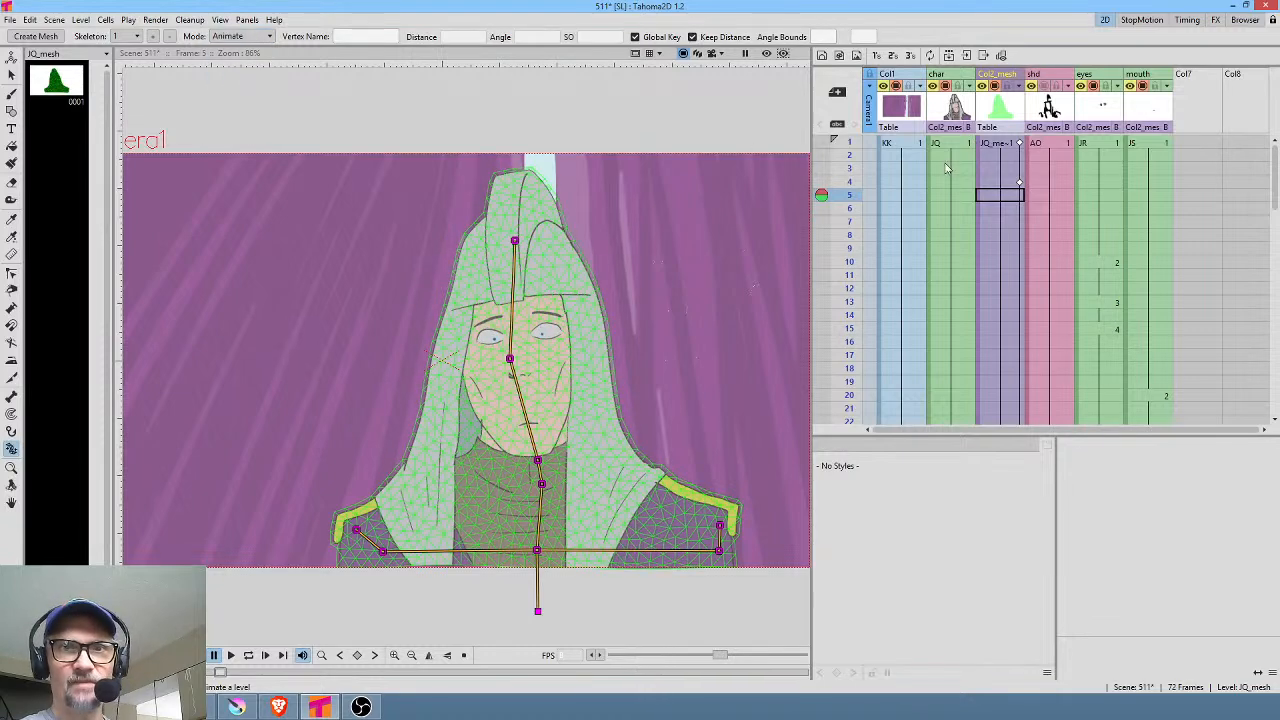
pyautogui.click(849, 181)
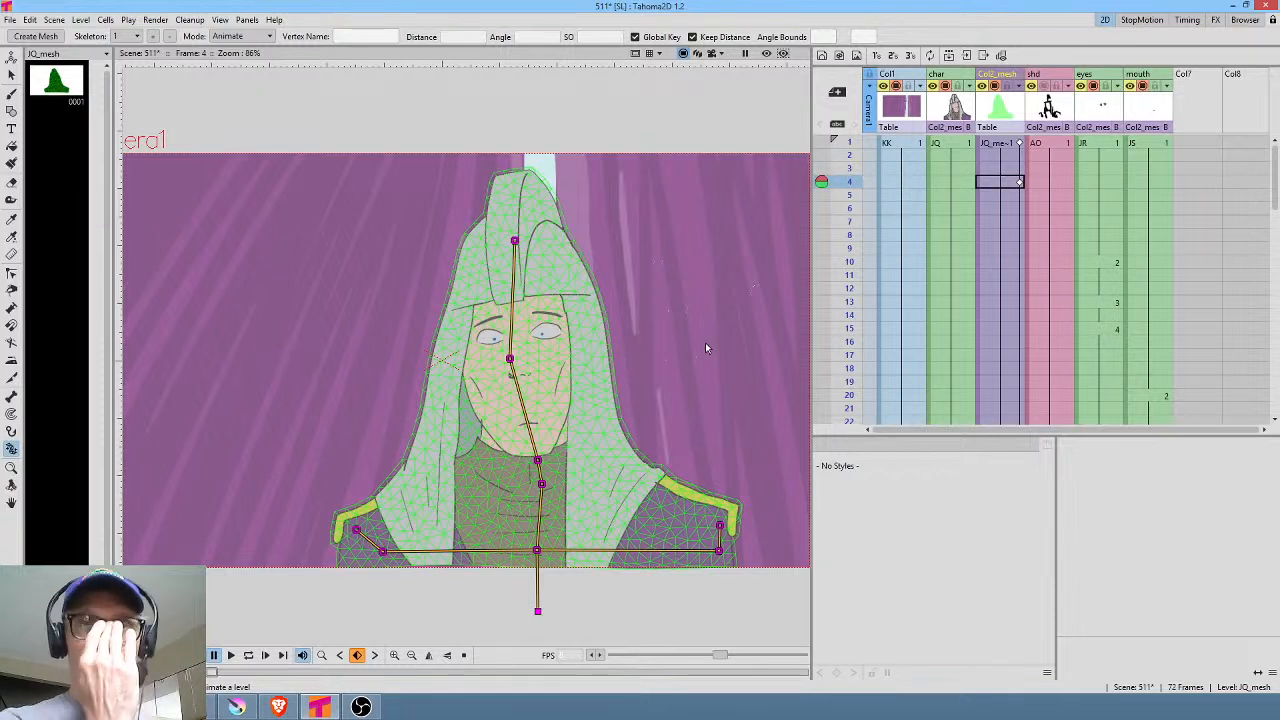
# Step: Reopen the Stage Schematic, and move the Table node slightly outward and the Col2_mesh node slightly up
pyautogui.press('F9')
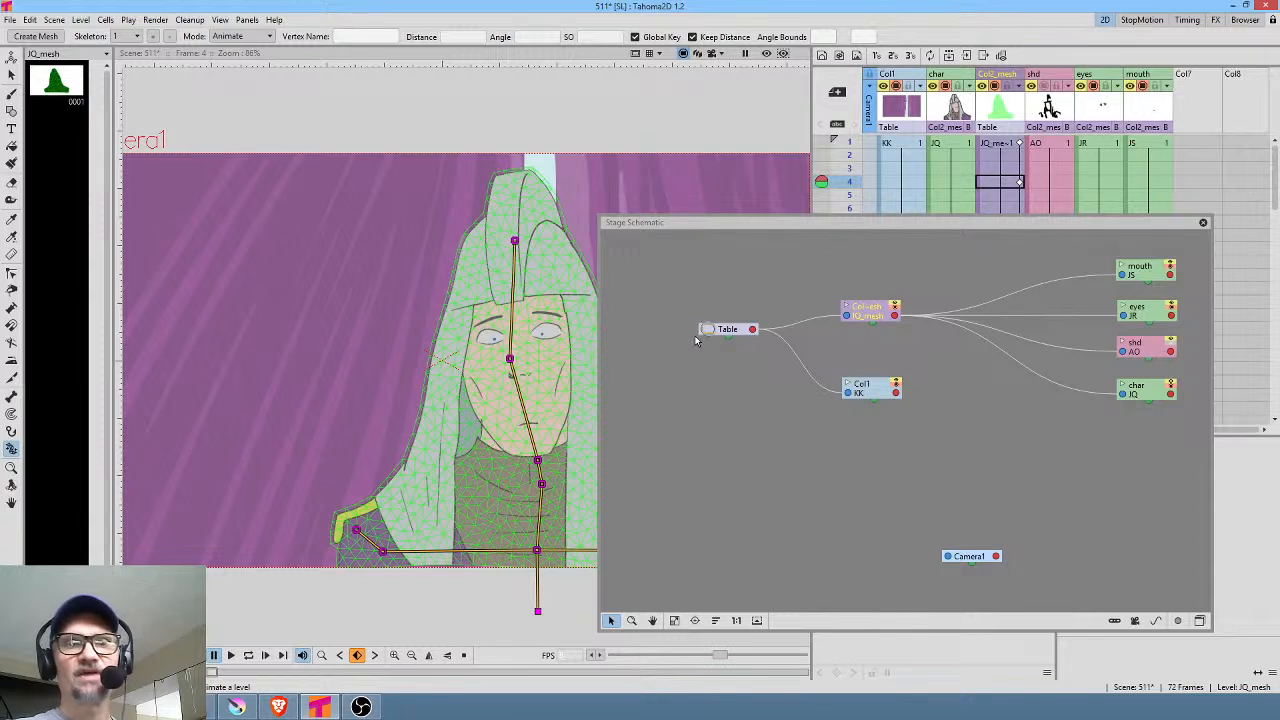
pyautogui.moveTo(712, 332); pyautogui.dragTo(699, 330)
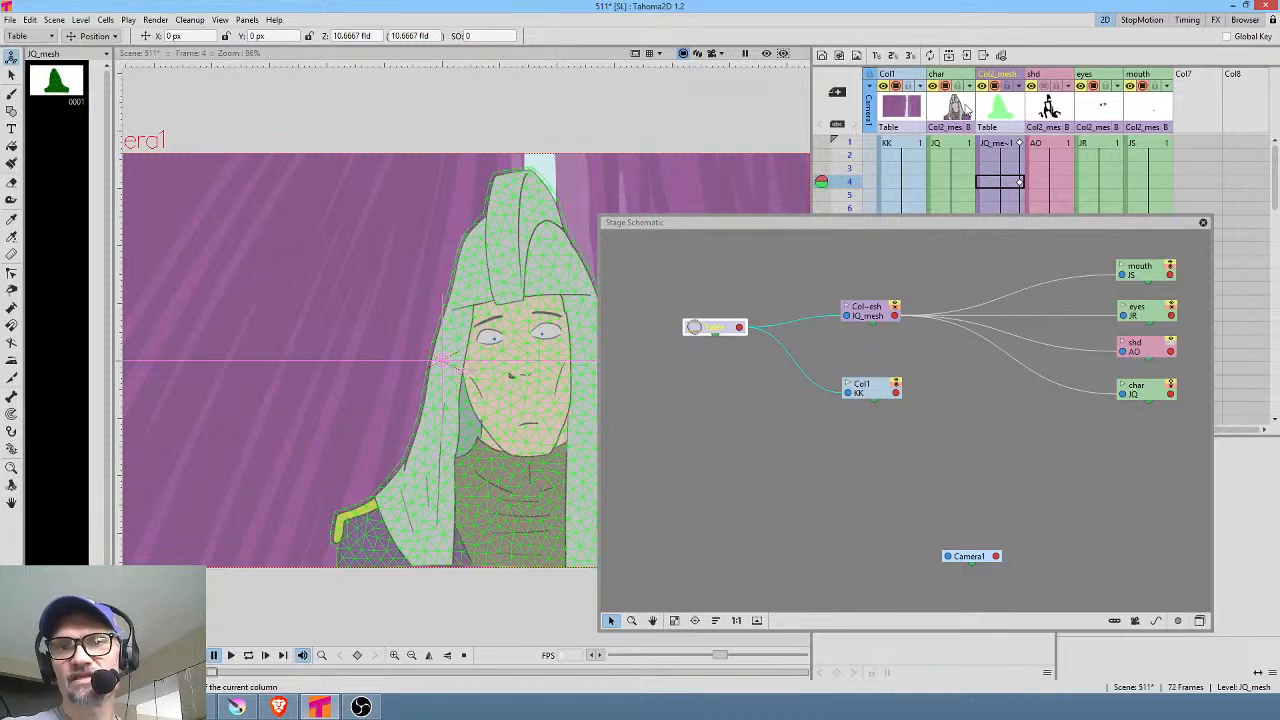
pyautogui.click(960, 108)
pyautogui.click(870, 308)
pyautogui.moveTo(870, 308); pyautogui.dragTo(864, 296)
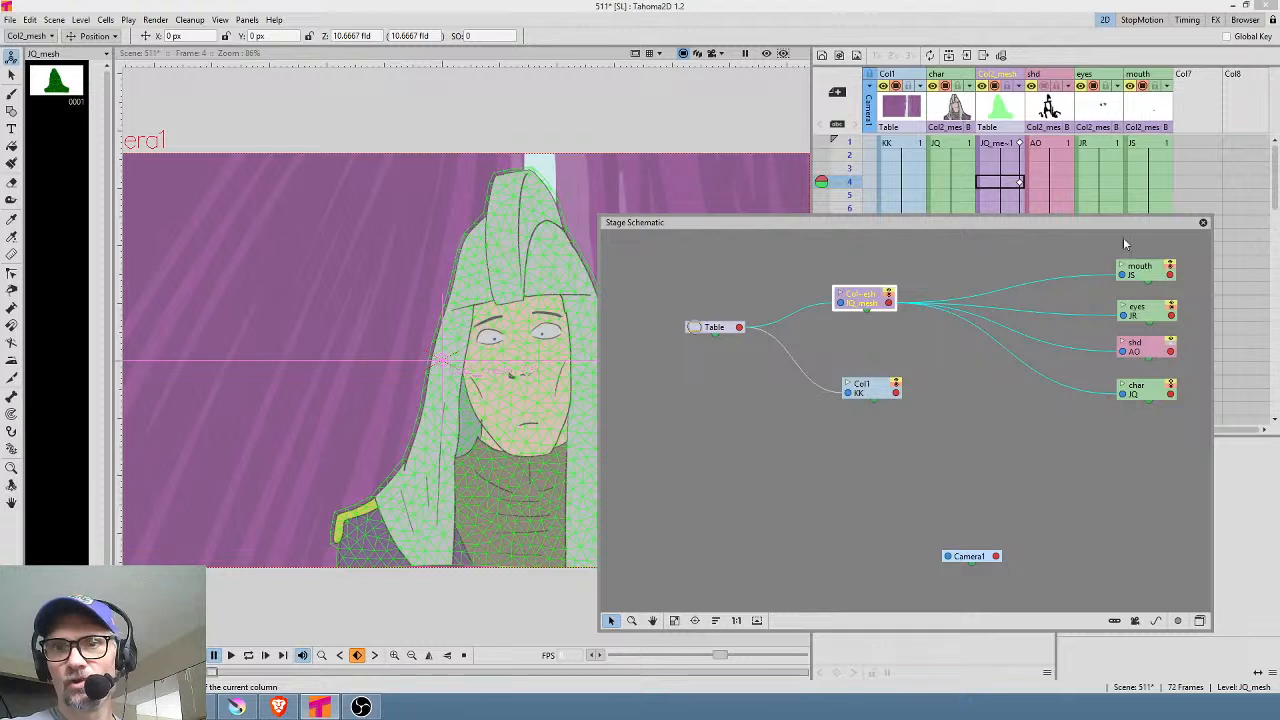
# Step: Select char and Col2_mesh alternately in the schematic and the Xsheet to match each node with its column
pyautogui.moveTo(1146, 391); pyautogui.dragTo(1151, 401)
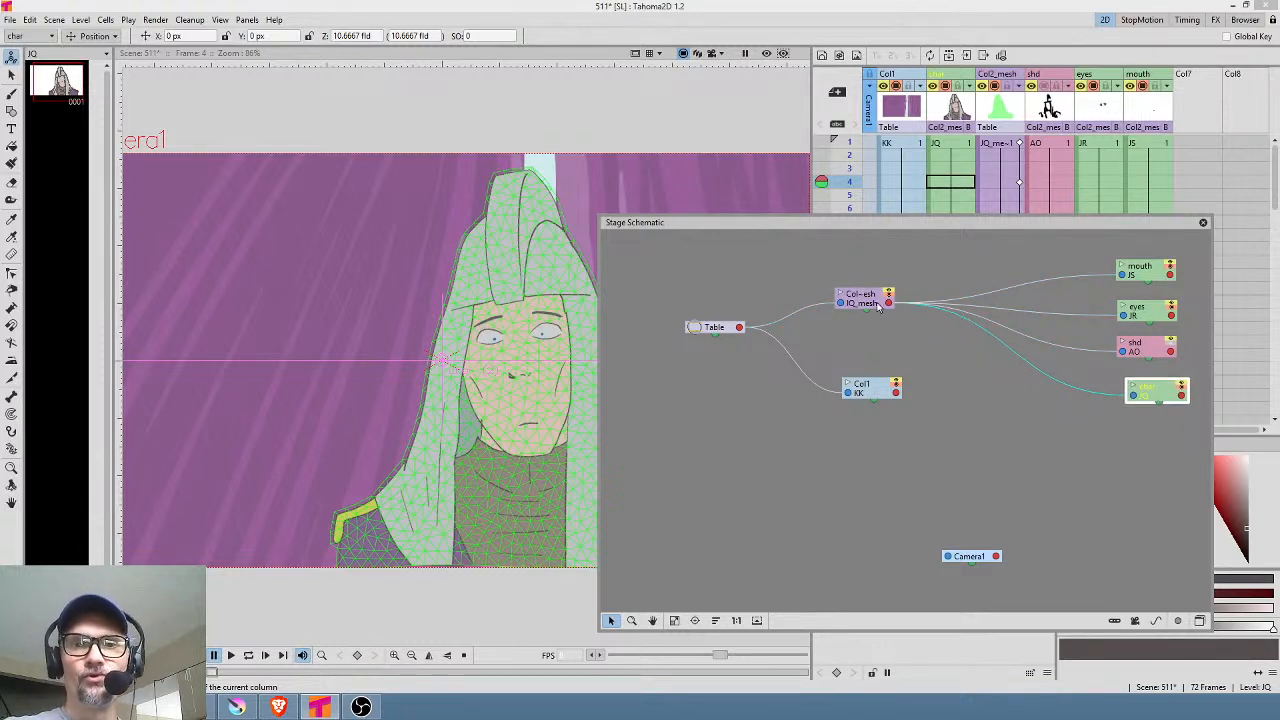
pyautogui.moveTo(878, 308); pyautogui.dragTo(873, 316)
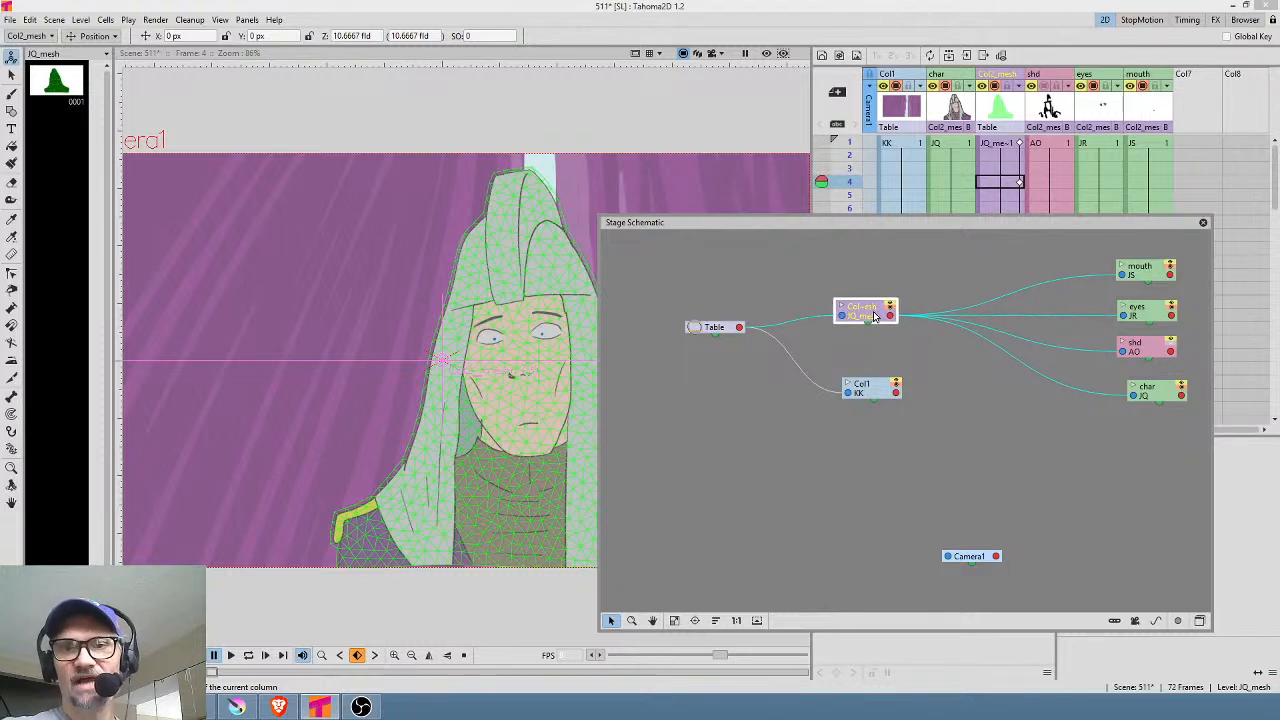
pyautogui.click(958, 112)
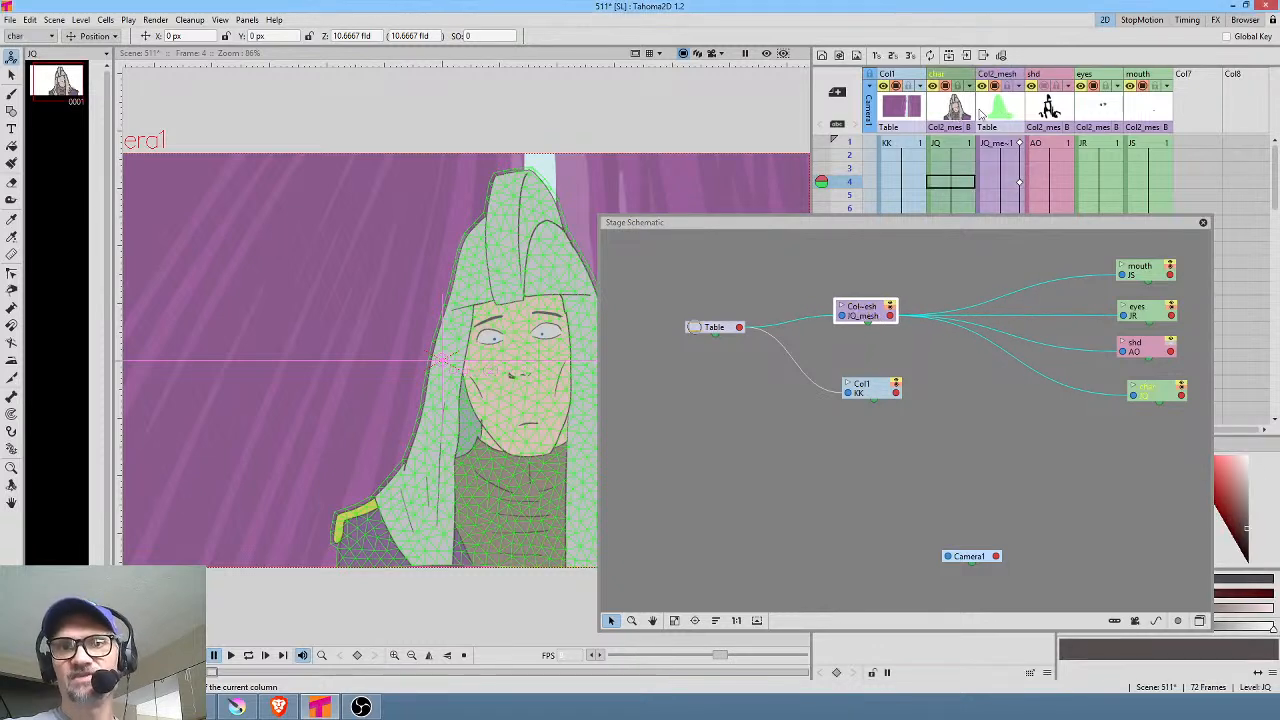
pyautogui.click(1006, 113)
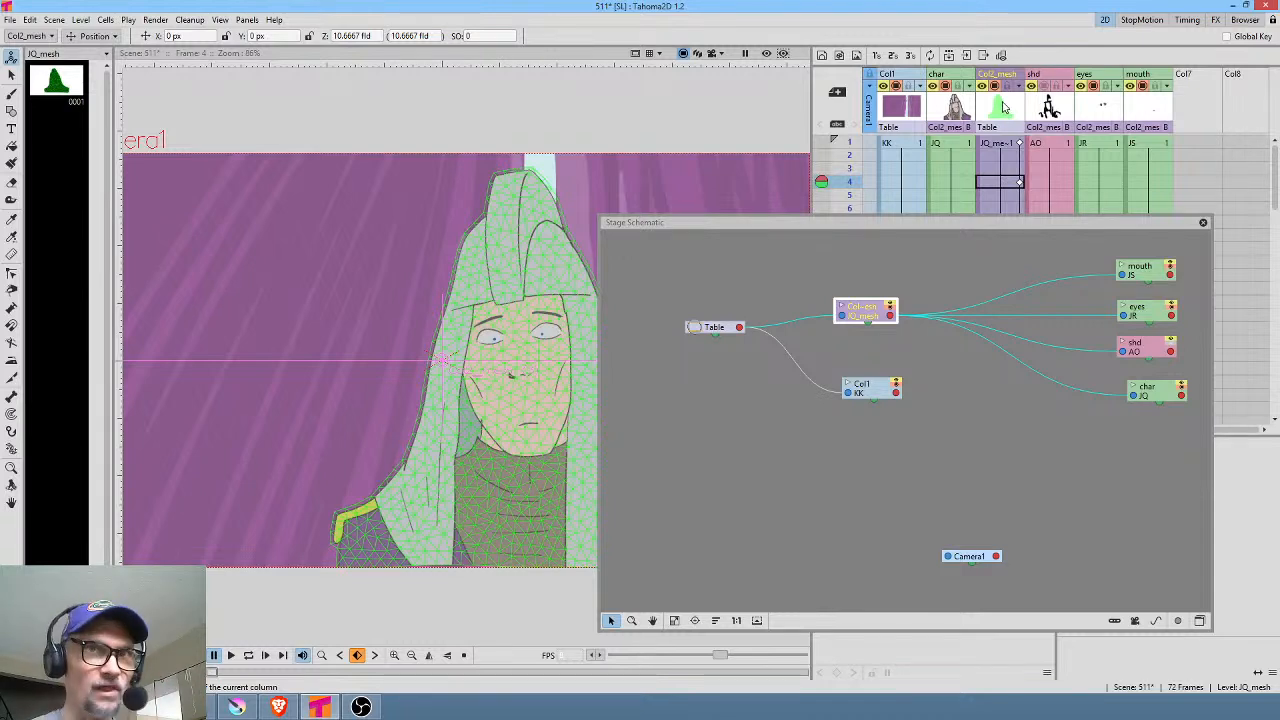
# Step: Select the char, shd, eyes and mouth nodes in turn to point out the columns parented to the mesh
pyautogui.click(1166, 393)
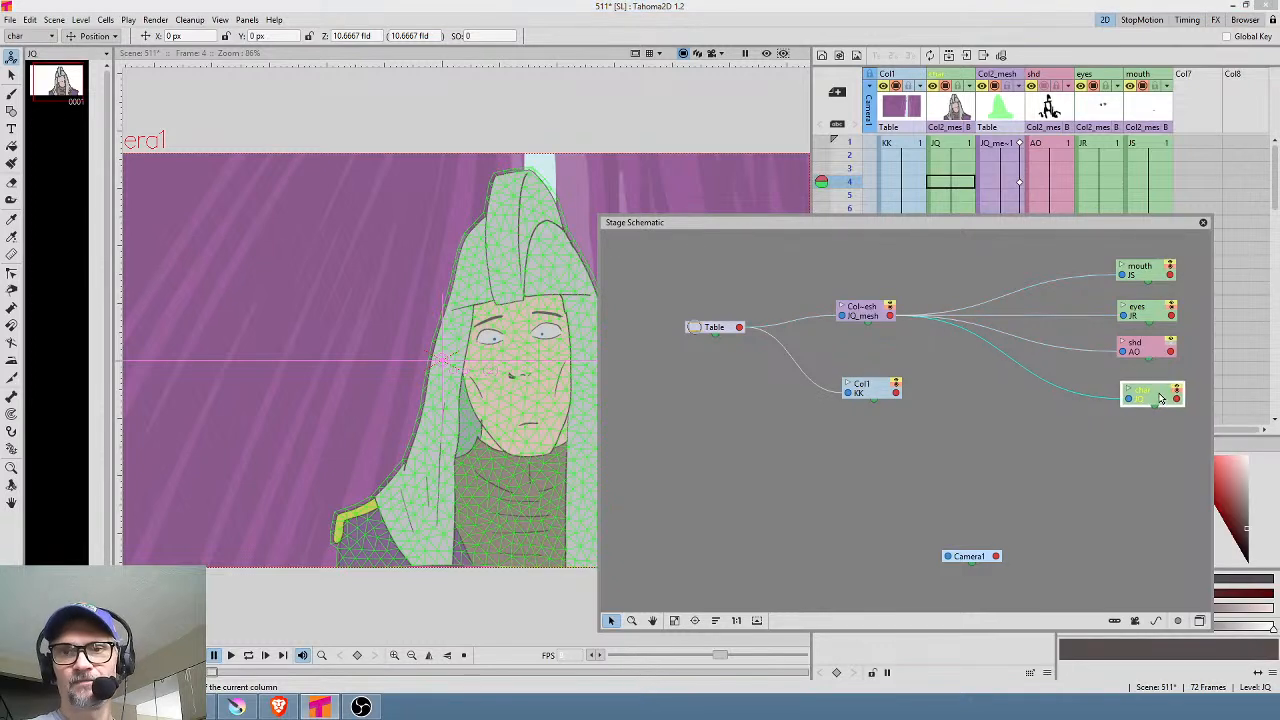
pyautogui.click(1153, 352)
pyautogui.click(1150, 318)
pyautogui.click(1144, 273)
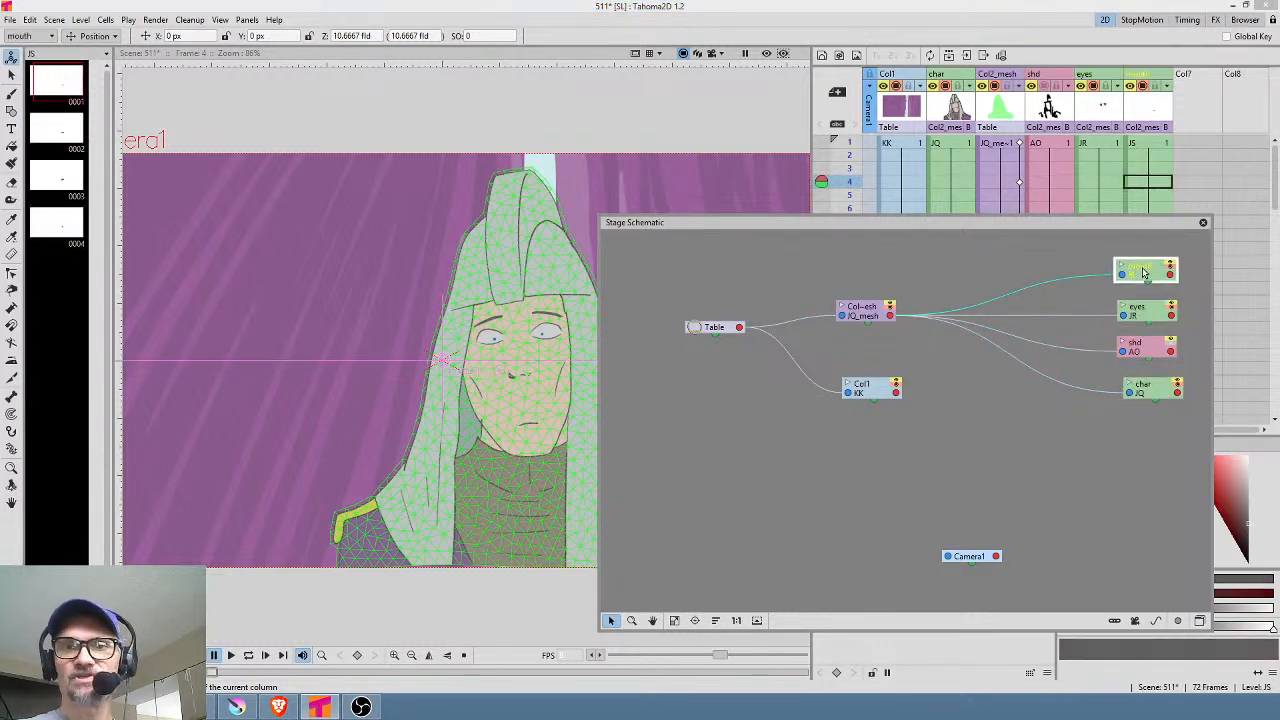
pyautogui.click(1140, 318)
pyautogui.click(1144, 272)
pyautogui.click(1146, 316)
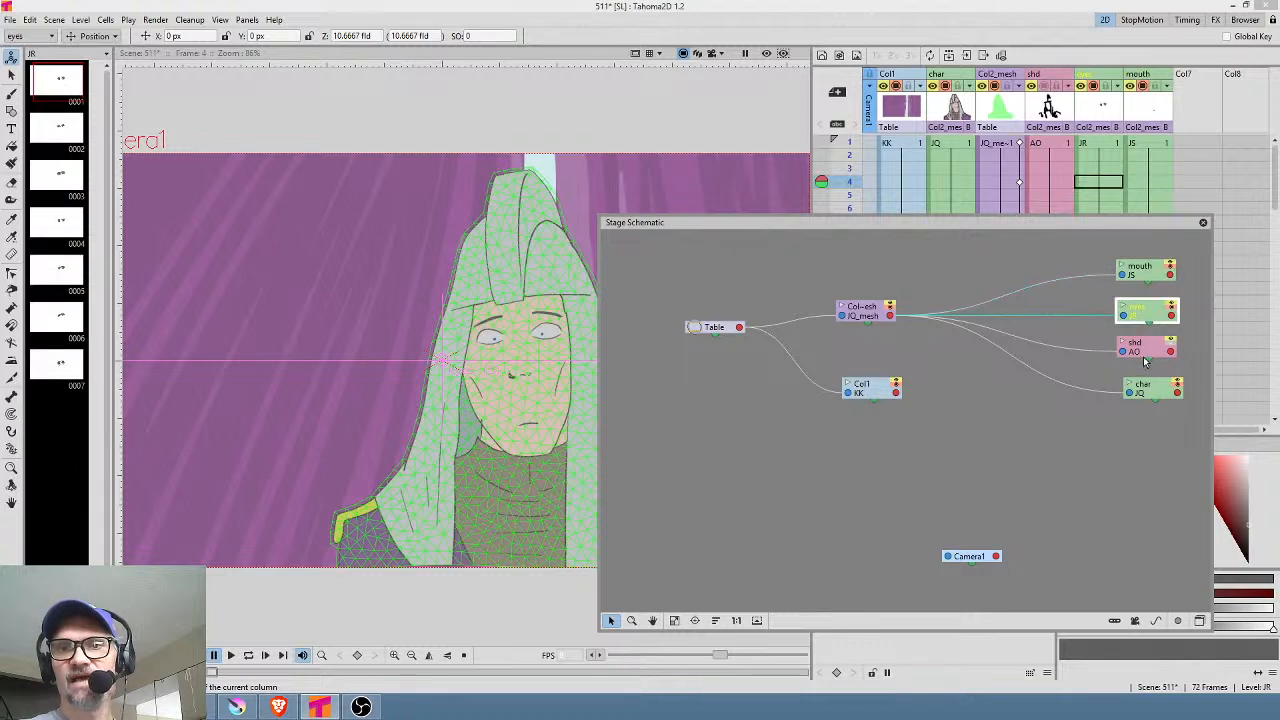
pyautogui.click(1145, 348)
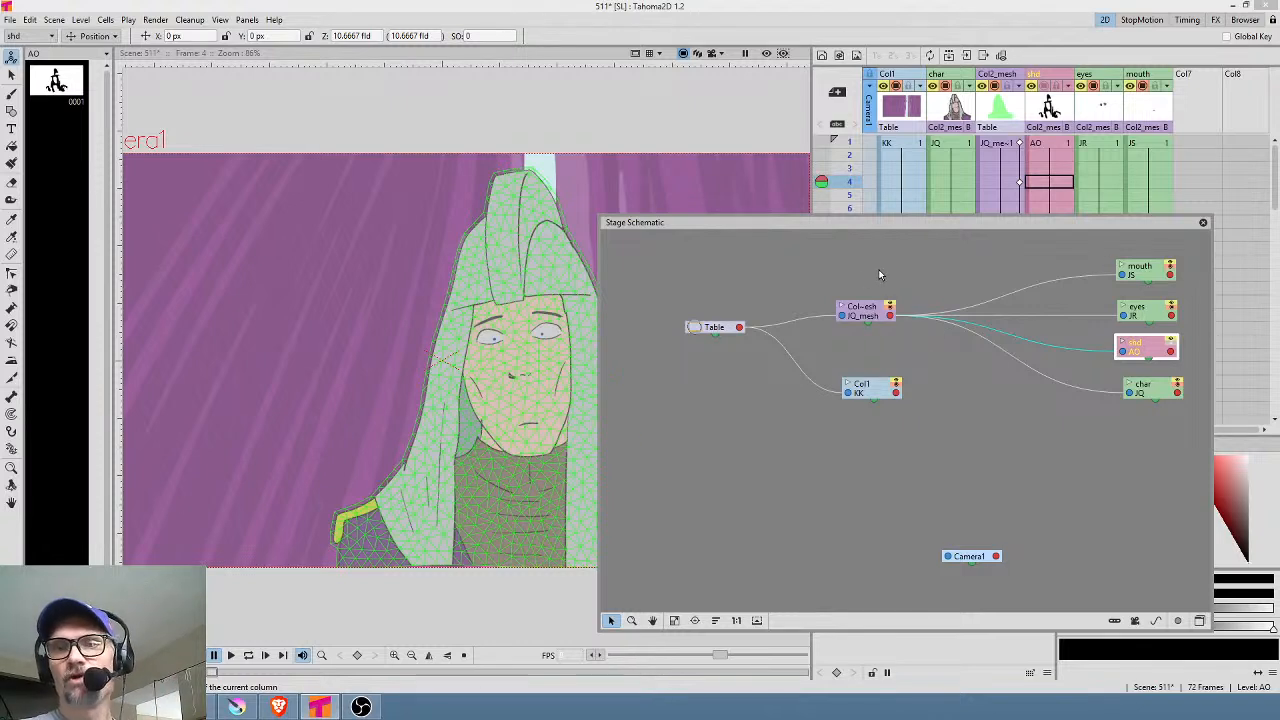
# Step: Nudge the eyes node up, and move Table, Col2_mesh and Col1 closer to the child nodes
pyautogui.moveTo(1149, 315)
pyautogui.mouseDown()
pyautogui.moveTo(1104, 383)
pyautogui.moveTo(1148, 307)
pyautogui.mouseUp()
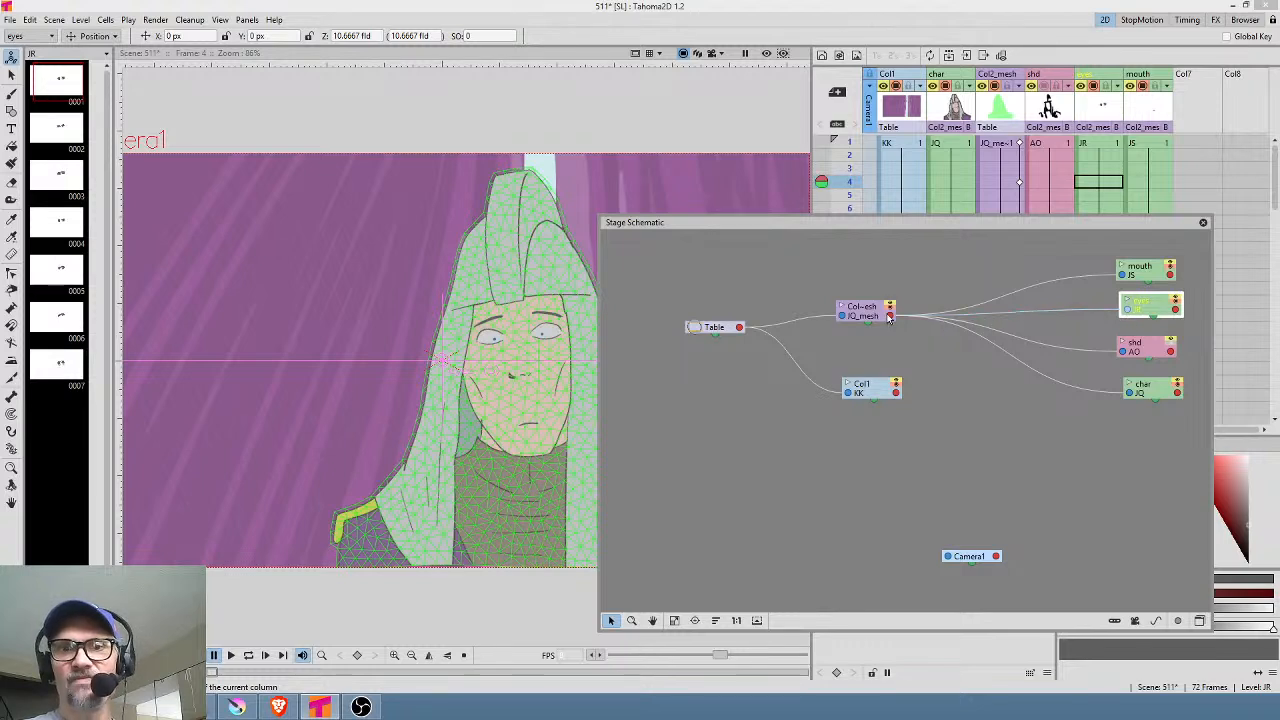
pyautogui.click(1134, 294)
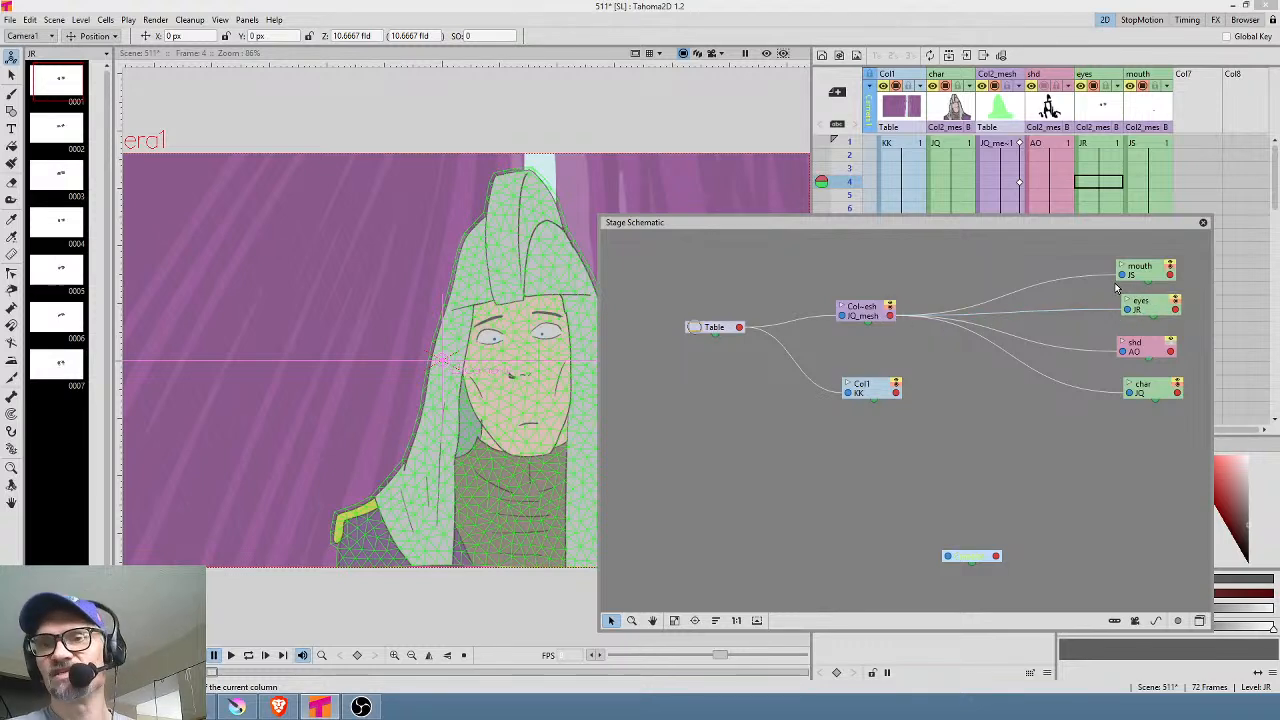
pyautogui.moveTo(1058, 353); pyautogui.dragTo(998, 356)
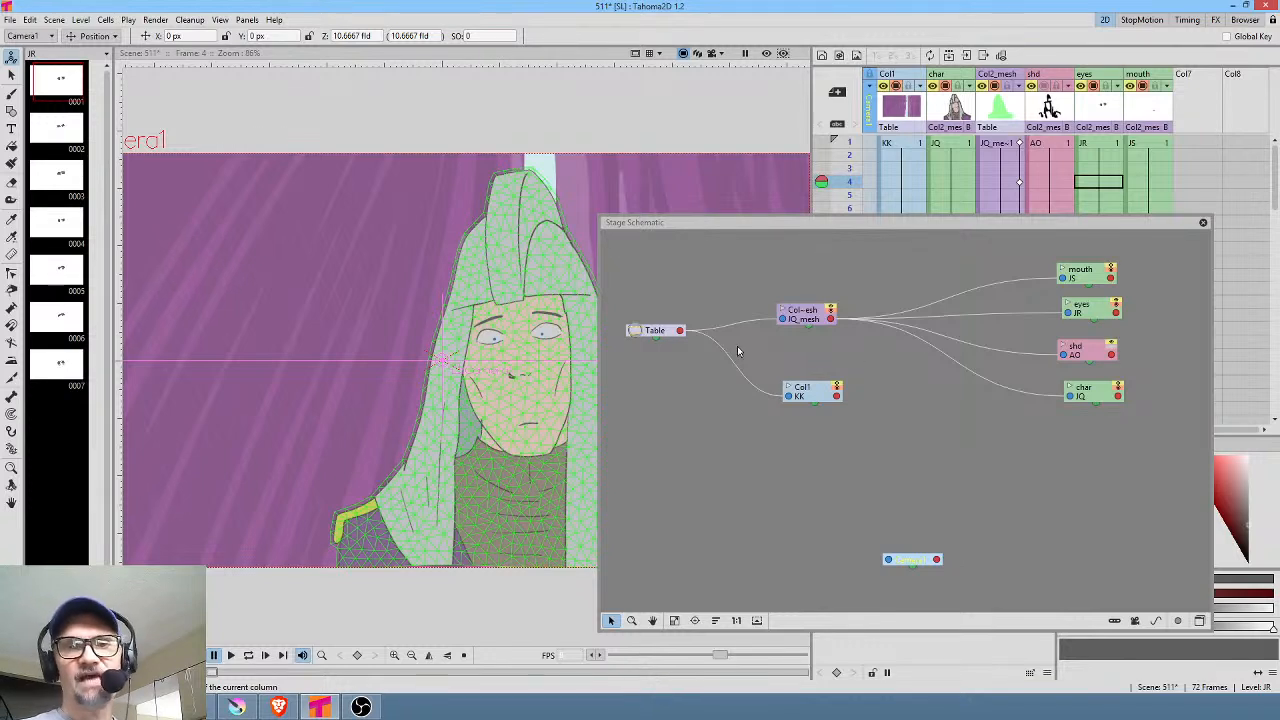
pyautogui.moveTo(803, 312); pyautogui.dragTo(862, 299)
pyautogui.moveTo(658, 332); pyautogui.dragTo(692, 320)
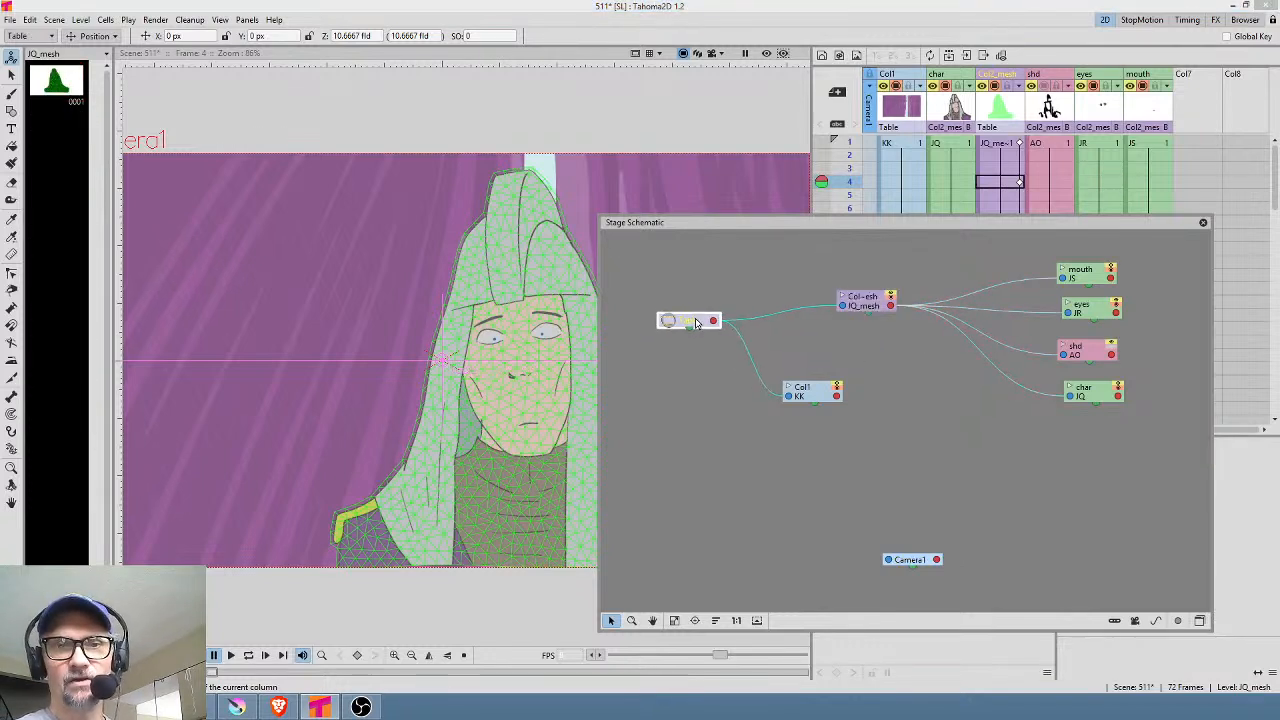
pyautogui.moveTo(809, 397); pyautogui.dragTo(873, 405)
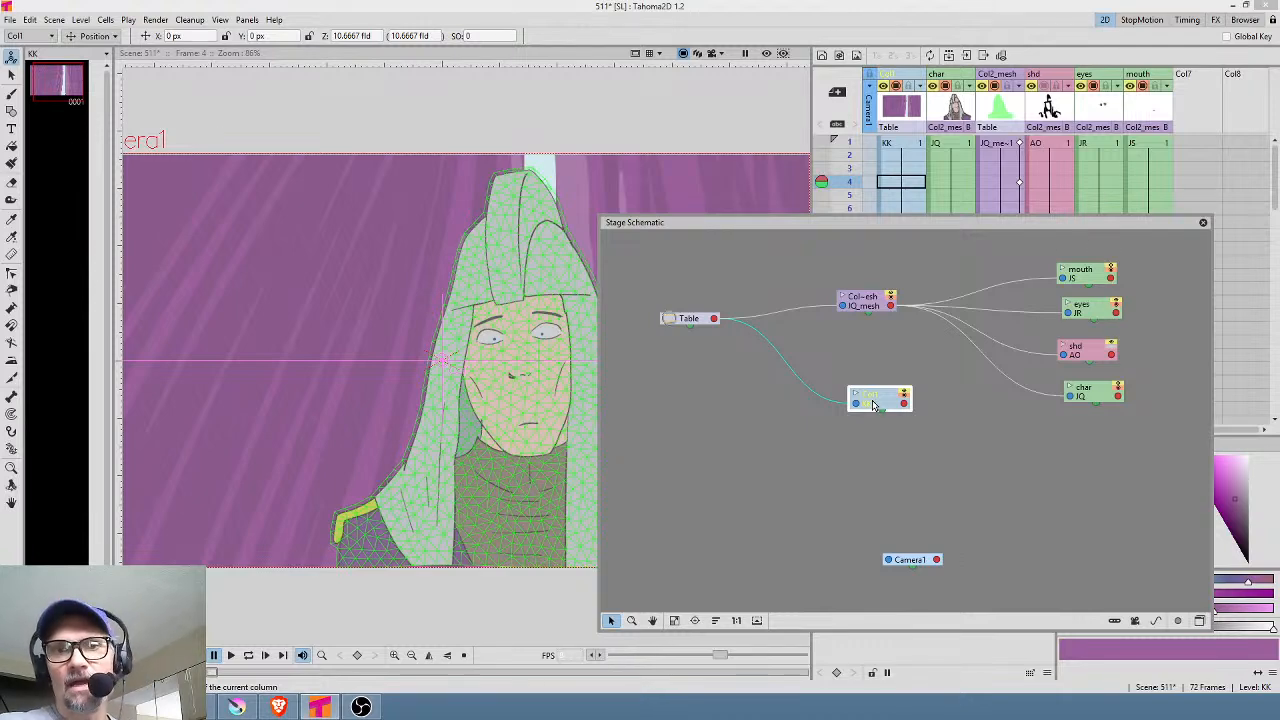
# Step: Close the Stage Schematic and save the whole scene with Save All
pyautogui.click(1203, 222)
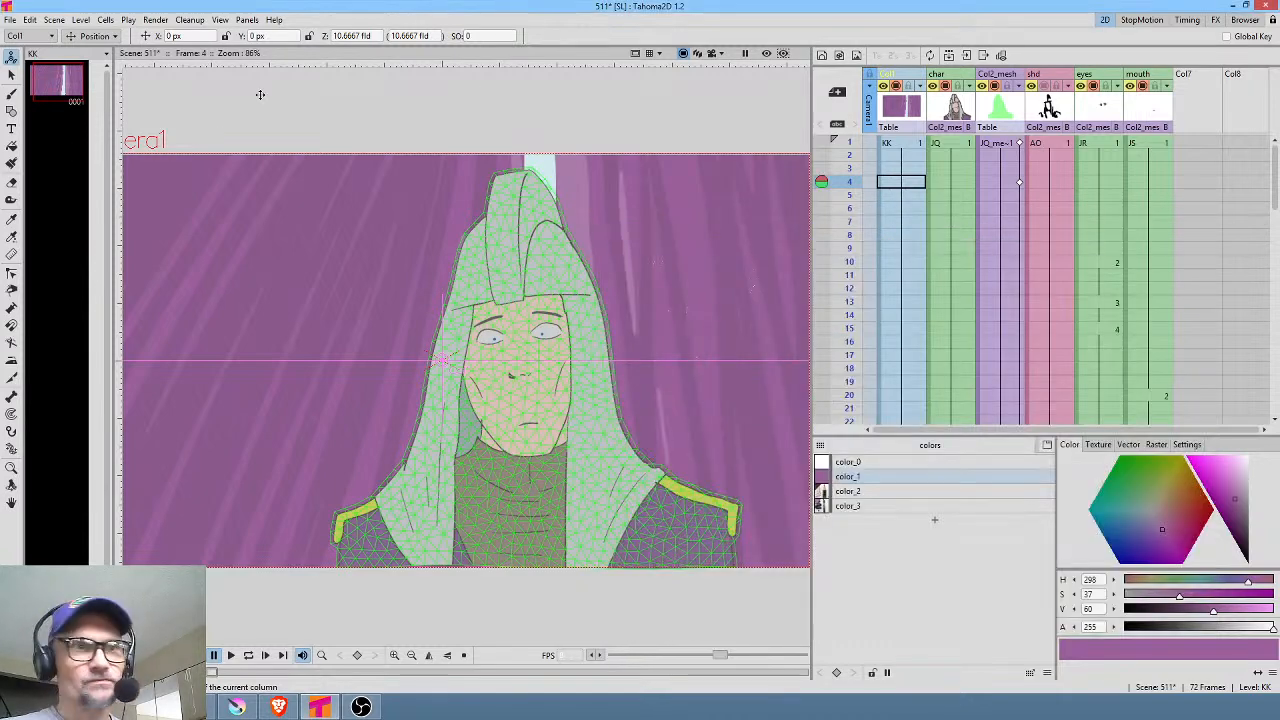
pyautogui.click(9, 19)
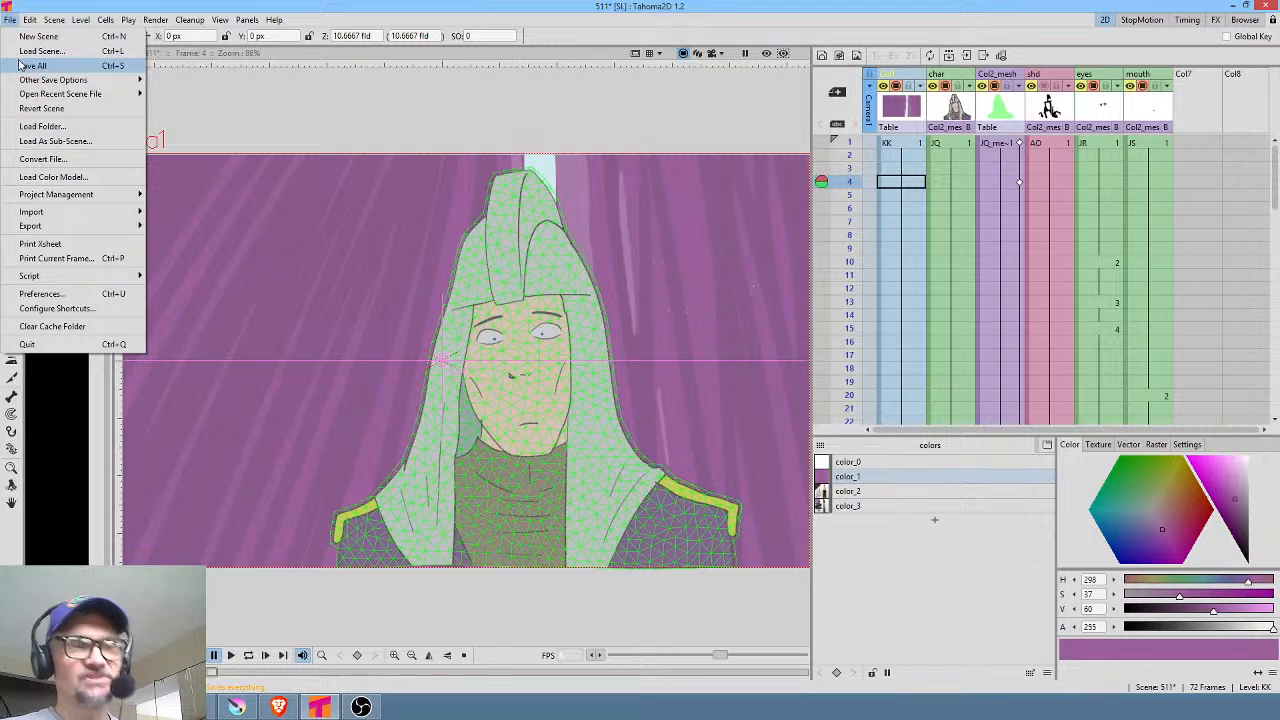
pyautogui.click(32, 65)
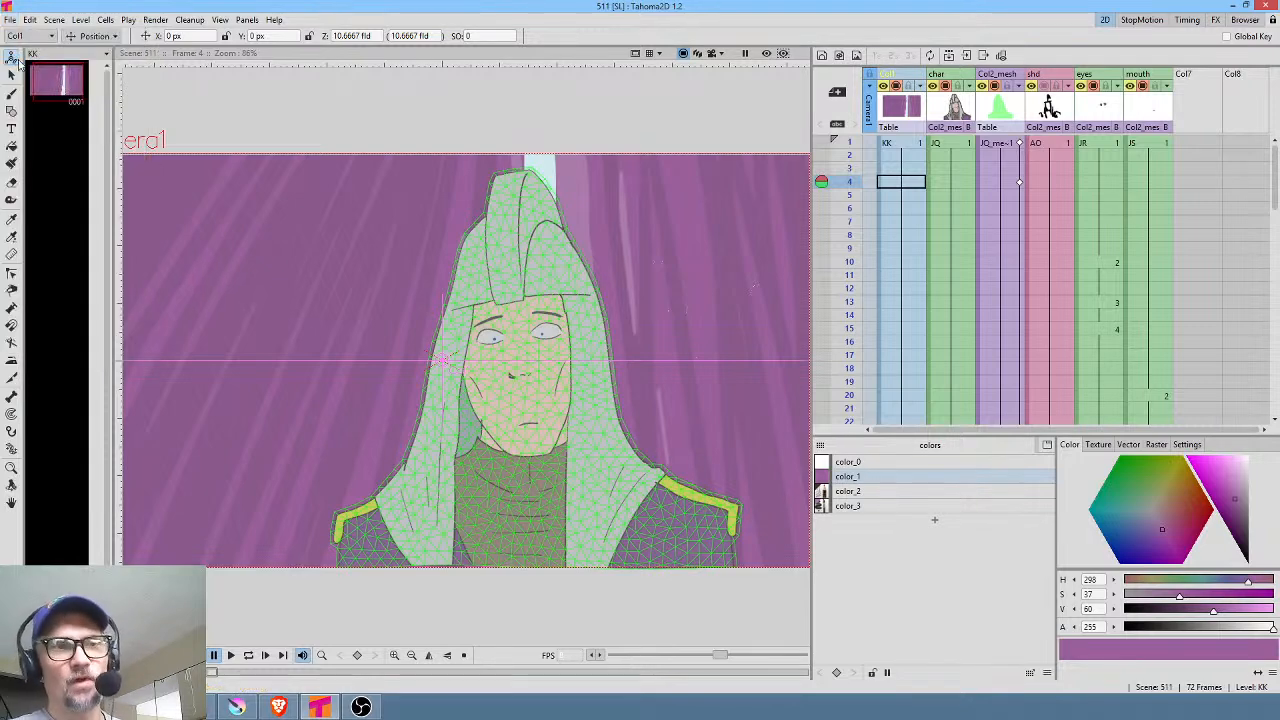
# Step: Add a drawing at frame 1 of Col7, and make Col7 the parent of Col2_mesh in the Stage Schematic
pyautogui.click(1205, 145)
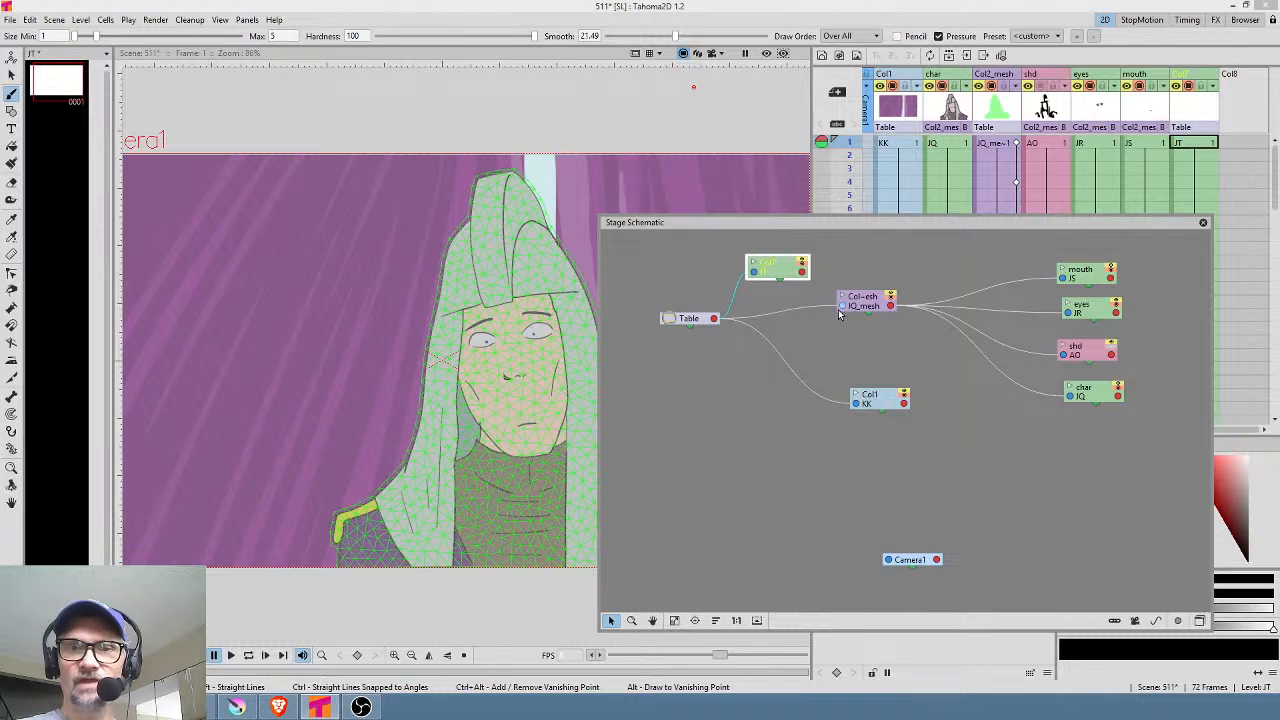
pyautogui.moveTo(860, 305); pyautogui.dragTo(907, 296)
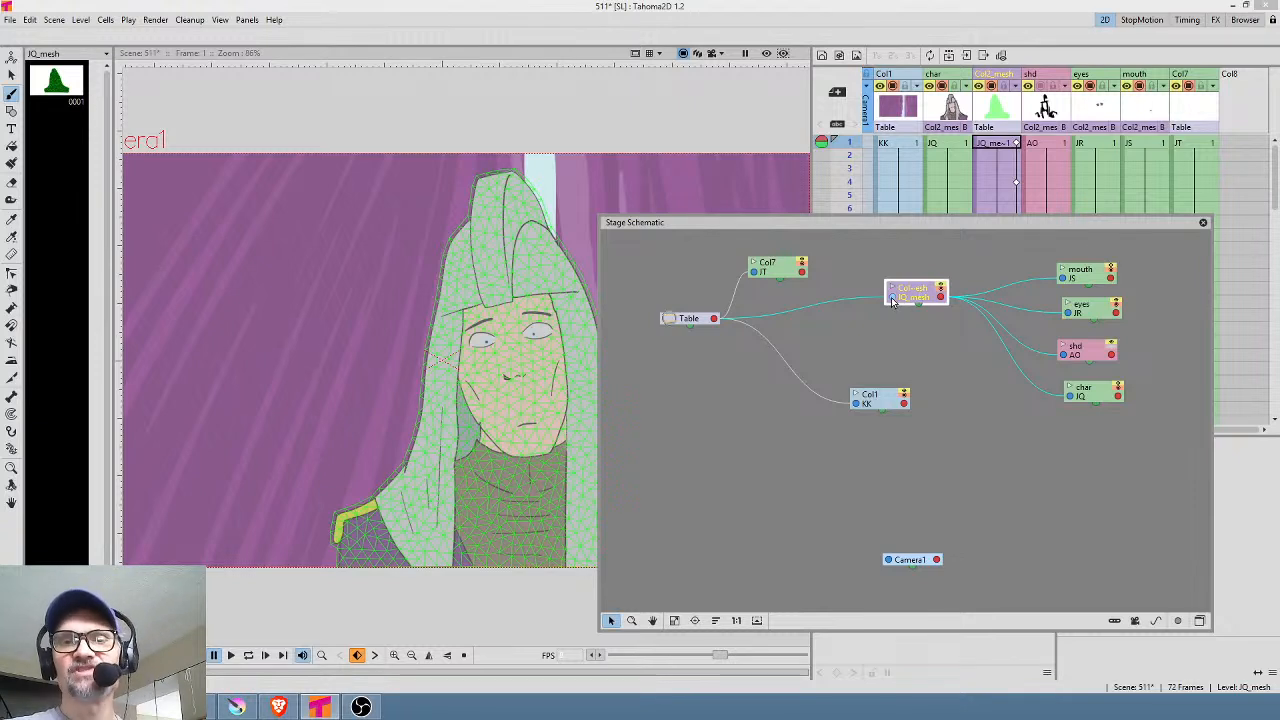
pyautogui.moveTo(890, 298); pyautogui.dragTo(800, 296)
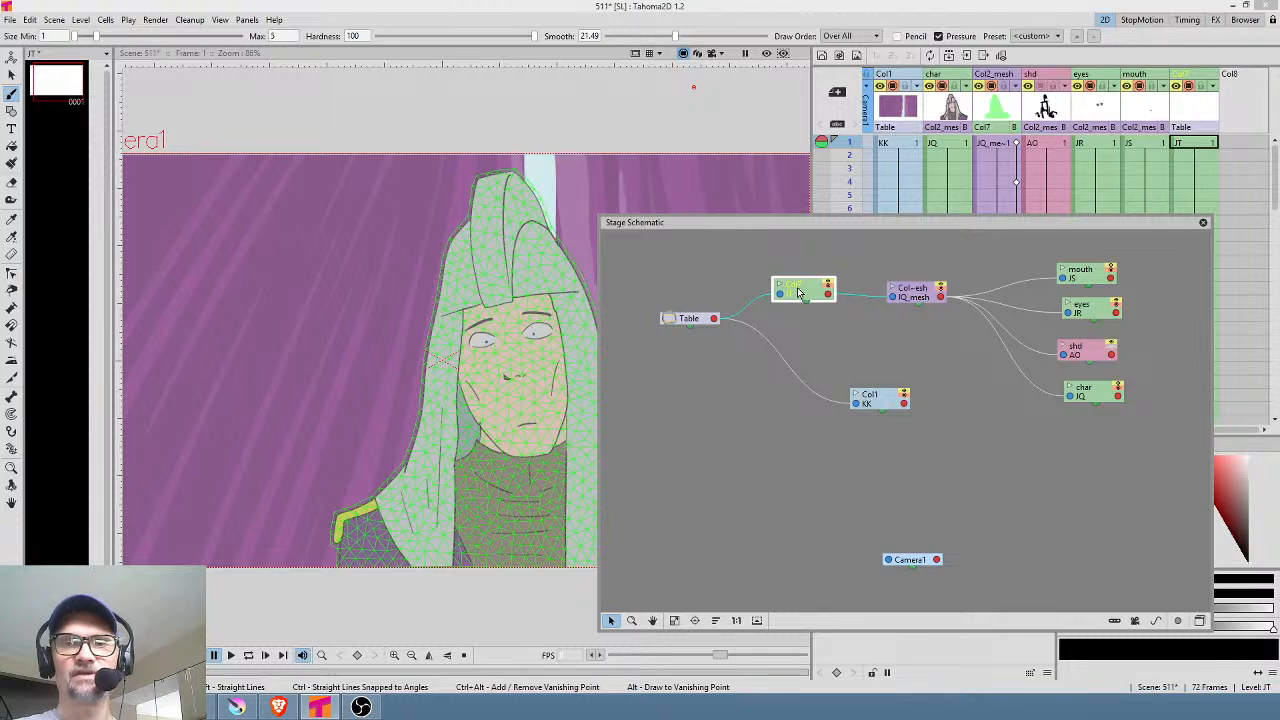
pyautogui.click(1187, 146)
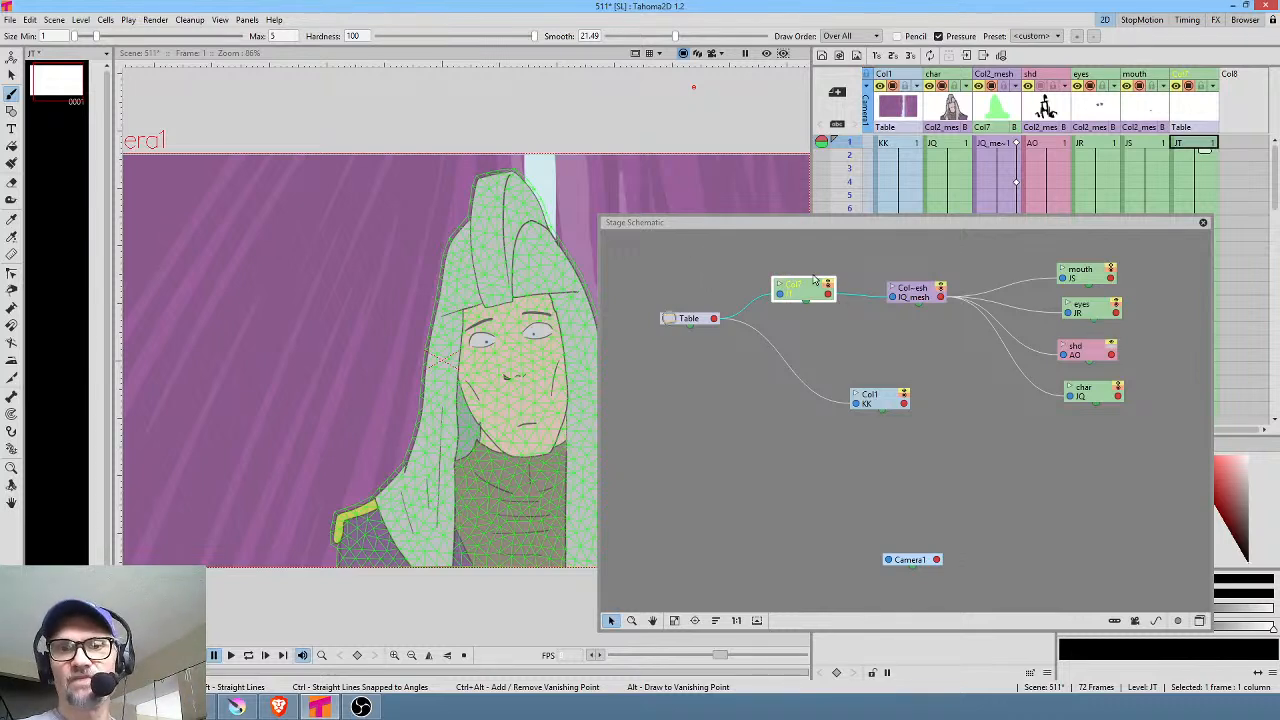
pyautogui.moveTo(799, 294); pyautogui.dragTo(805, 288)
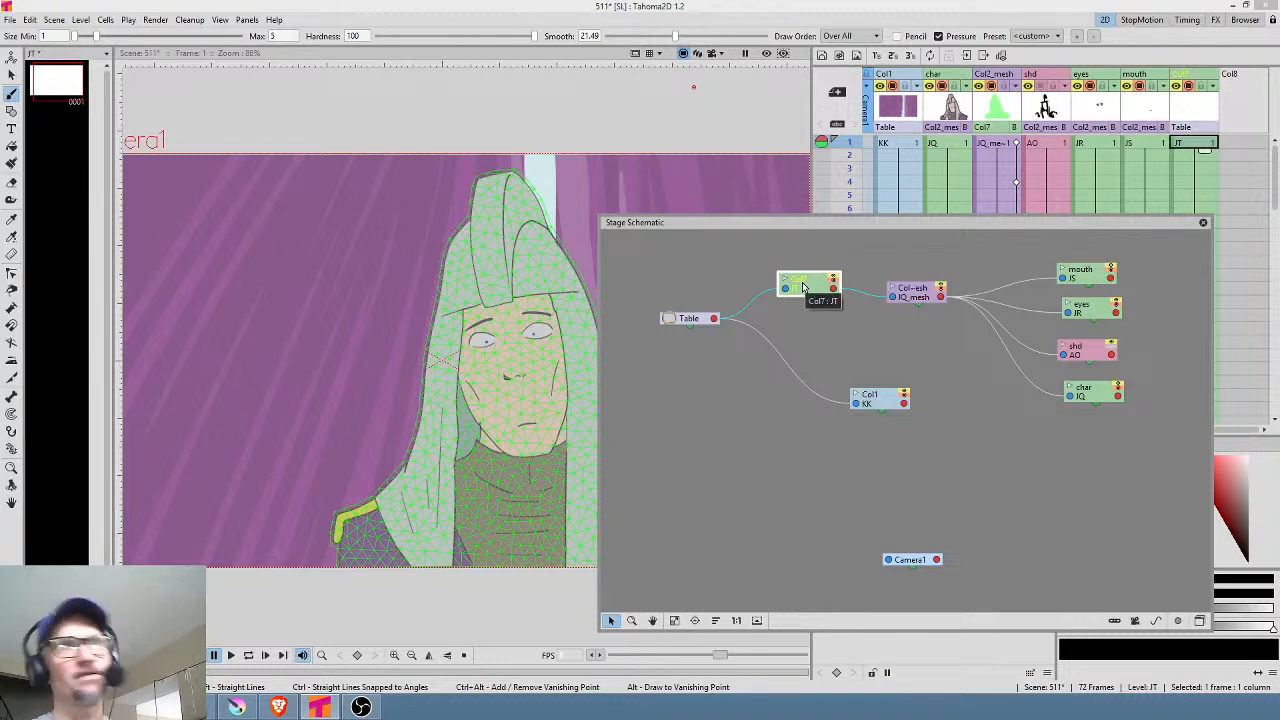
# Step: Parent Col1 to Col7 as well, and place Col1 below char and Col7 level with the Table node
pyautogui.click(854, 405)
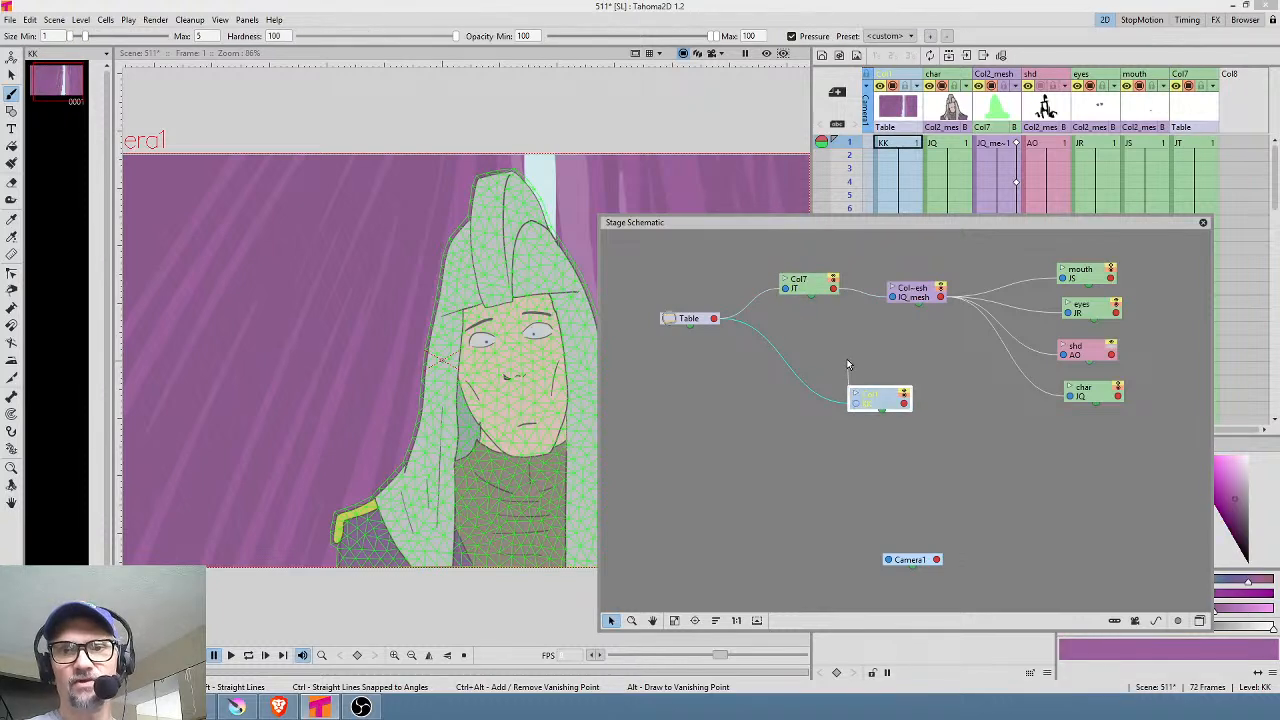
pyautogui.moveTo(841, 322); pyautogui.dragTo(833, 296)
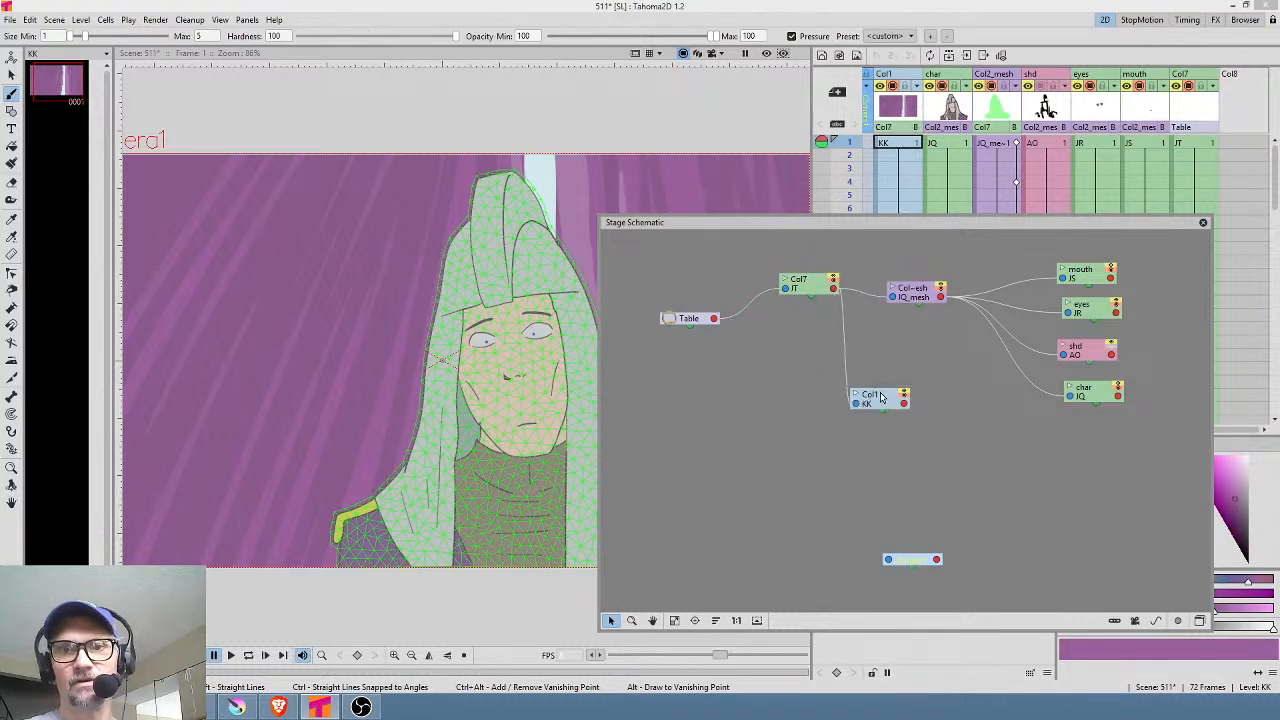
pyautogui.moveTo(880, 397); pyautogui.dragTo(1104, 437)
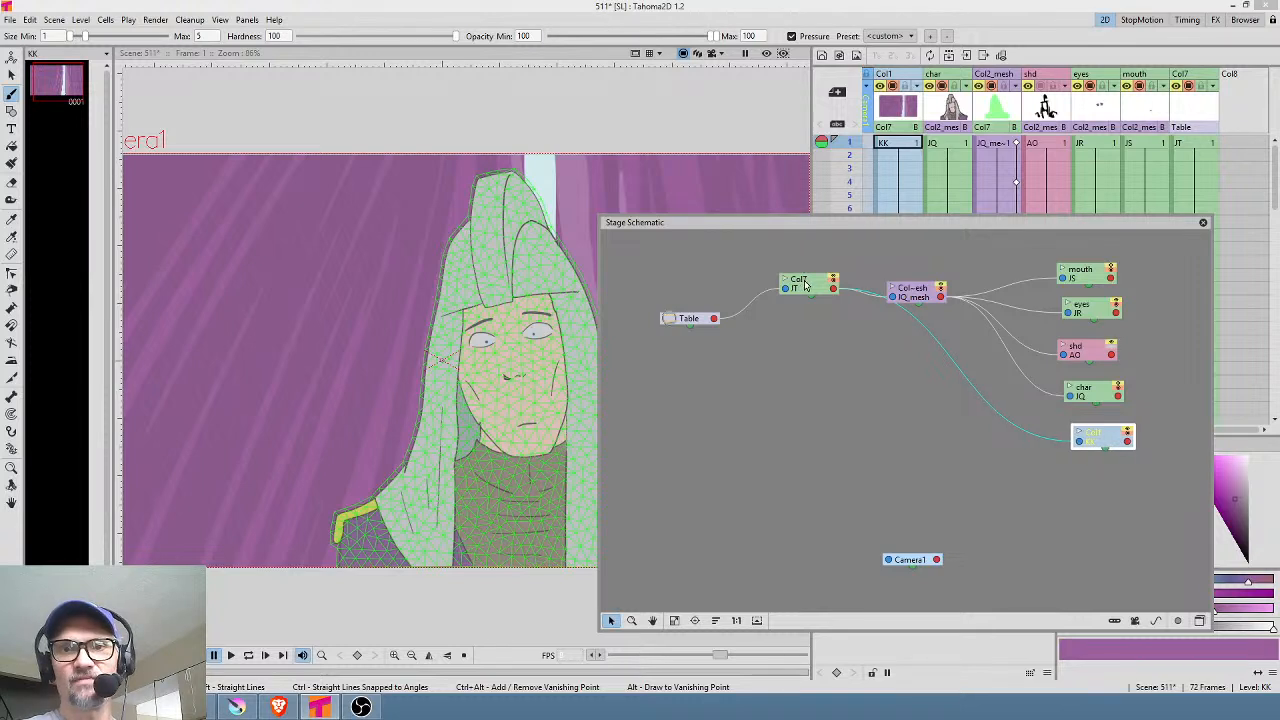
pyautogui.moveTo(805, 285); pyautogui.dragTo(797, 306)
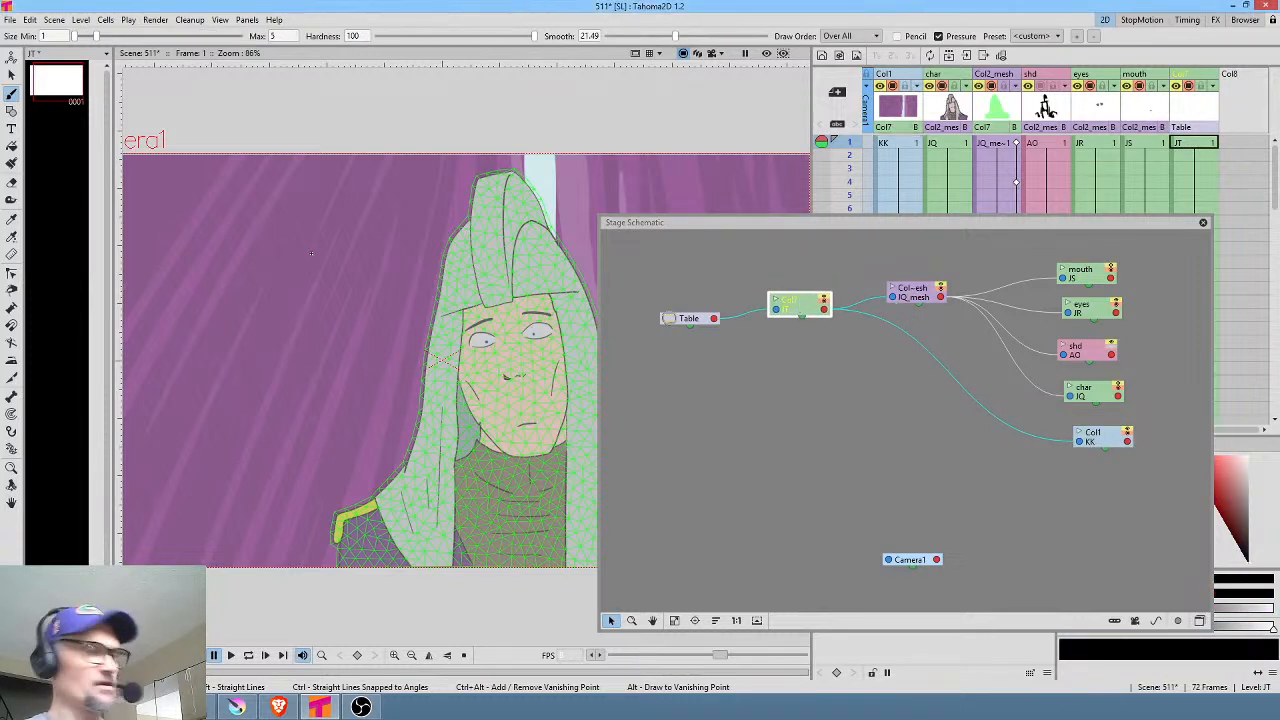
# Step: Move Col7 at frame 1 to X 126.34 px, Y -56.79 px with the Animate tool, shift it to X 252.68 px at frame 4, and scrub between them
pyautogui.press('a')
pyautogui.moveTo(311, 253)
pyautogui.mouseDown()
pyautogui.moveTo(350, 270)
pyautogui.moveTo(371, 209)
pyautogui.moveTo(421, 313)
pyautogui.moveTo(374, 334)
pyautogui.moveTo(402, 292)
pyautogui.mouseUp()
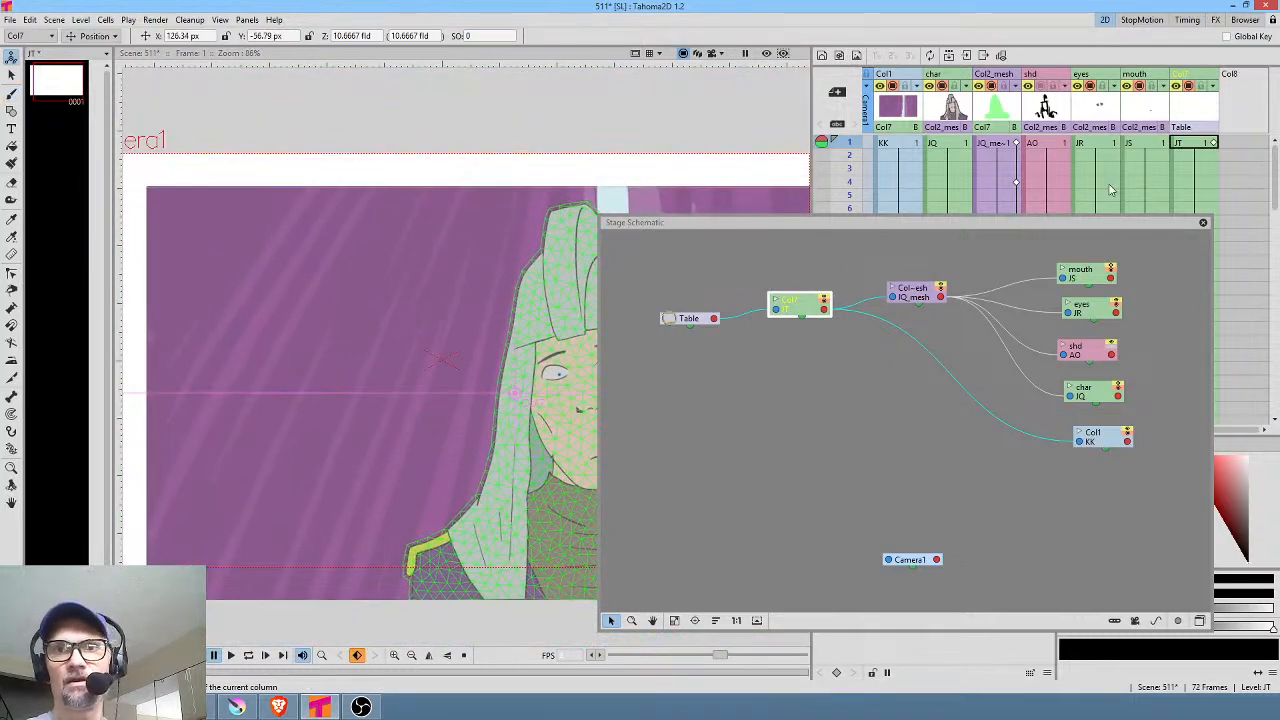
pyautogui.click(1195, 182)
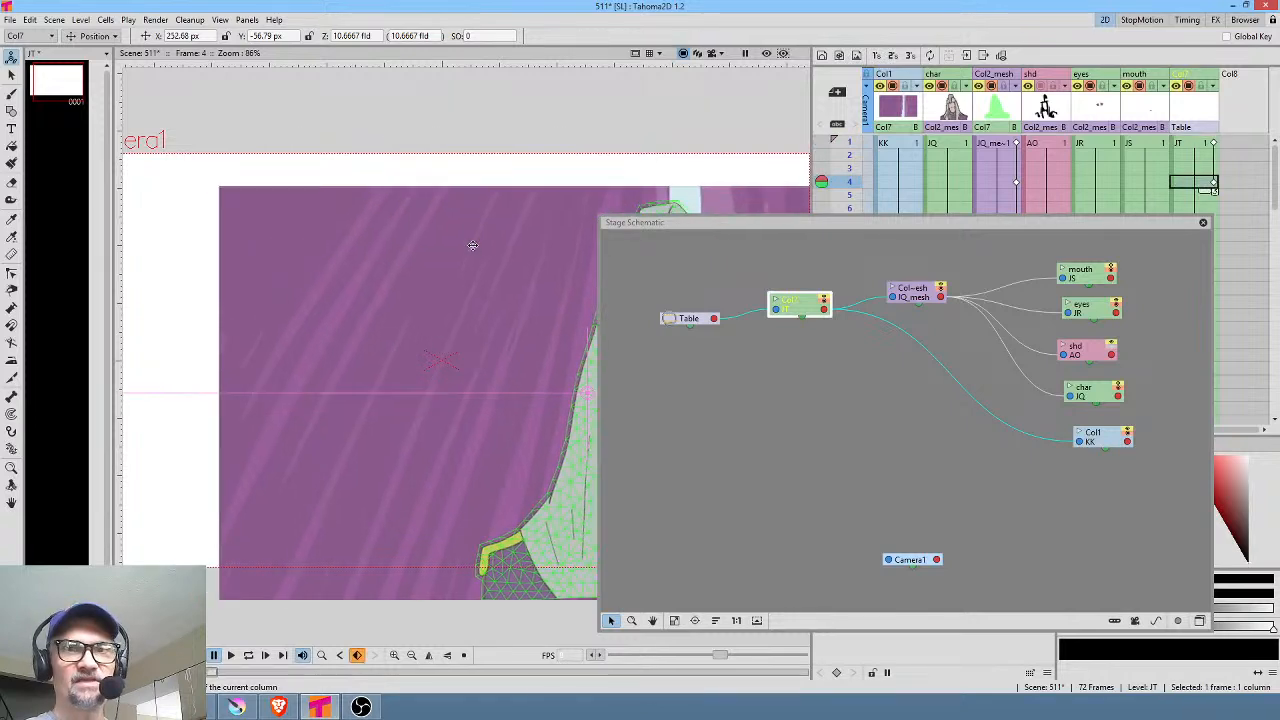
pyautogui.moveTo(847, 146)
pyautogui.mouseDown()
pyautogui.moveTo(849, 157)
pyautogui.moveTo(850, 134)
pyautogui.moveTo(846, 208)
pyautogui.moveTo(850, 168)
pyautogui.mouseUp()
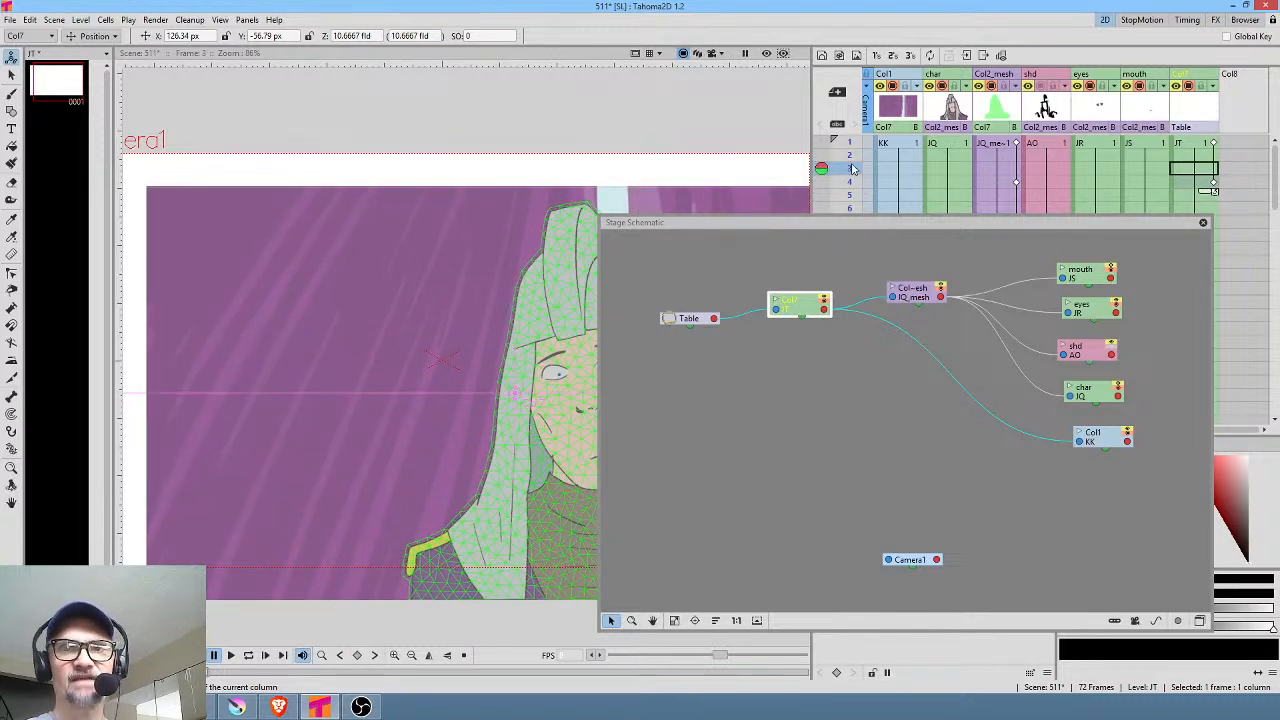
# Step: Line up the Table and Col7 nodes level with Col2_mesh, and place the Col1 node lower, below char
pyautogui.moveTo(807, 309); pyautogui.dragTo(803, 316)
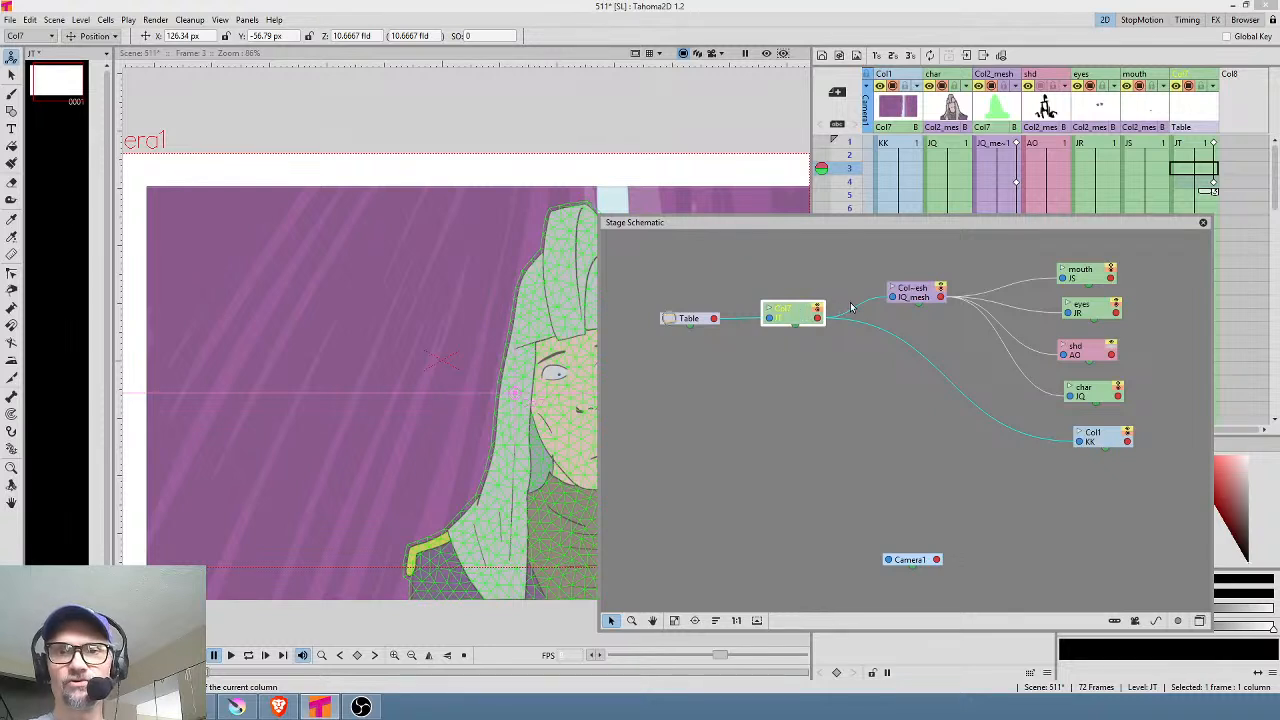
pyautogui.moveTo(1116, 443); pyautogui.dragTo(1099, 455)
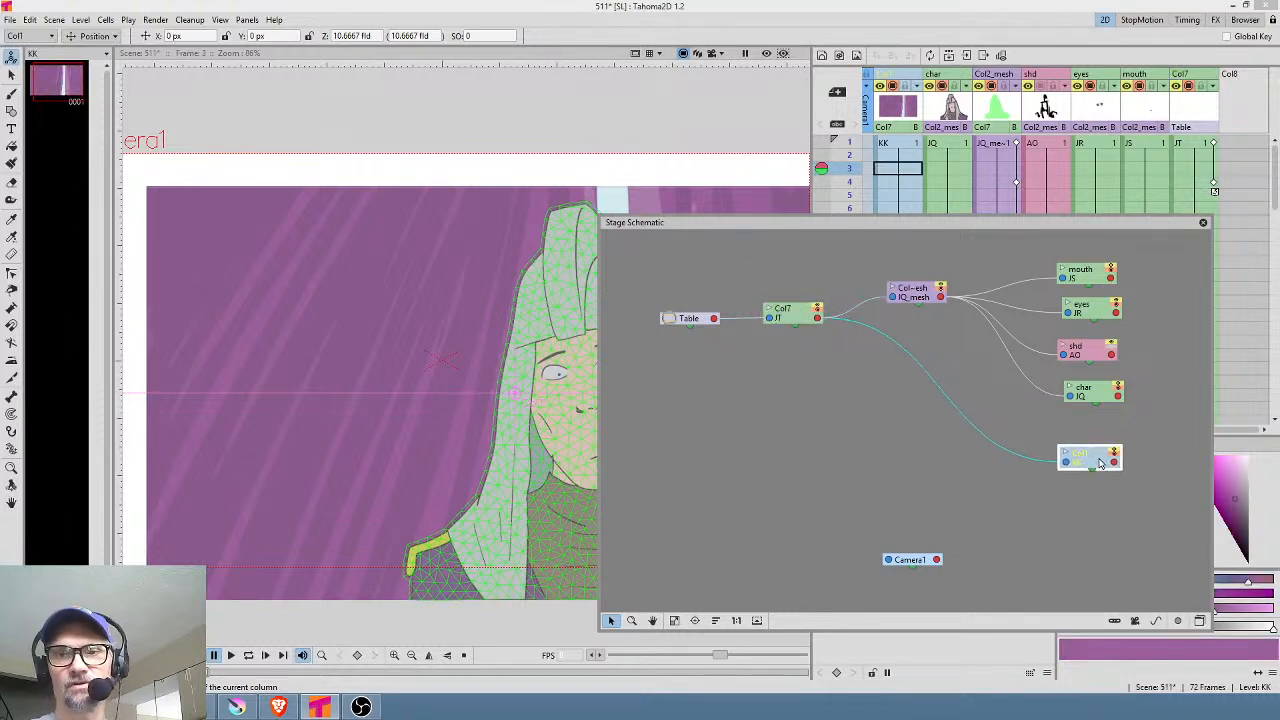
pyautogui.moveTo(796, 321); pyautogui.dragTo(781, 322)
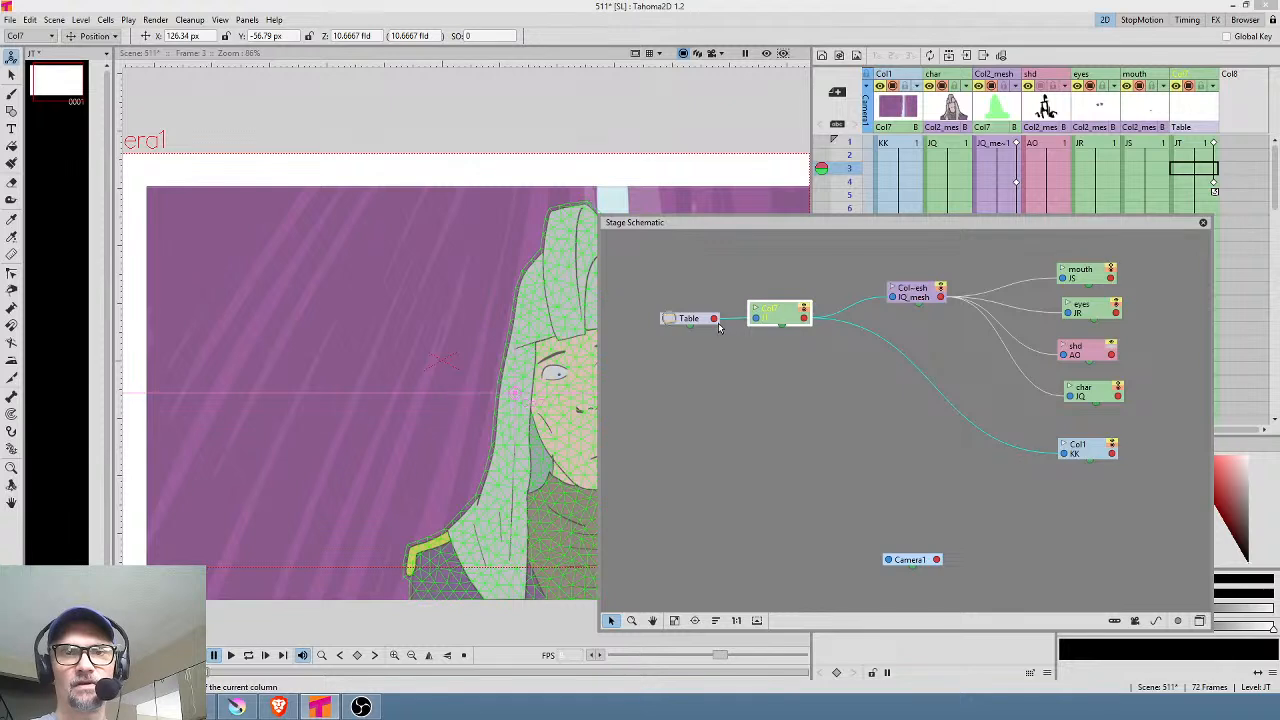
pyautogui.moveTo(698, 323); pyautogui.dragTo(686, 308)
pyautogui.moveTo(799, 321); pyautogui.dragTo(797, 305)
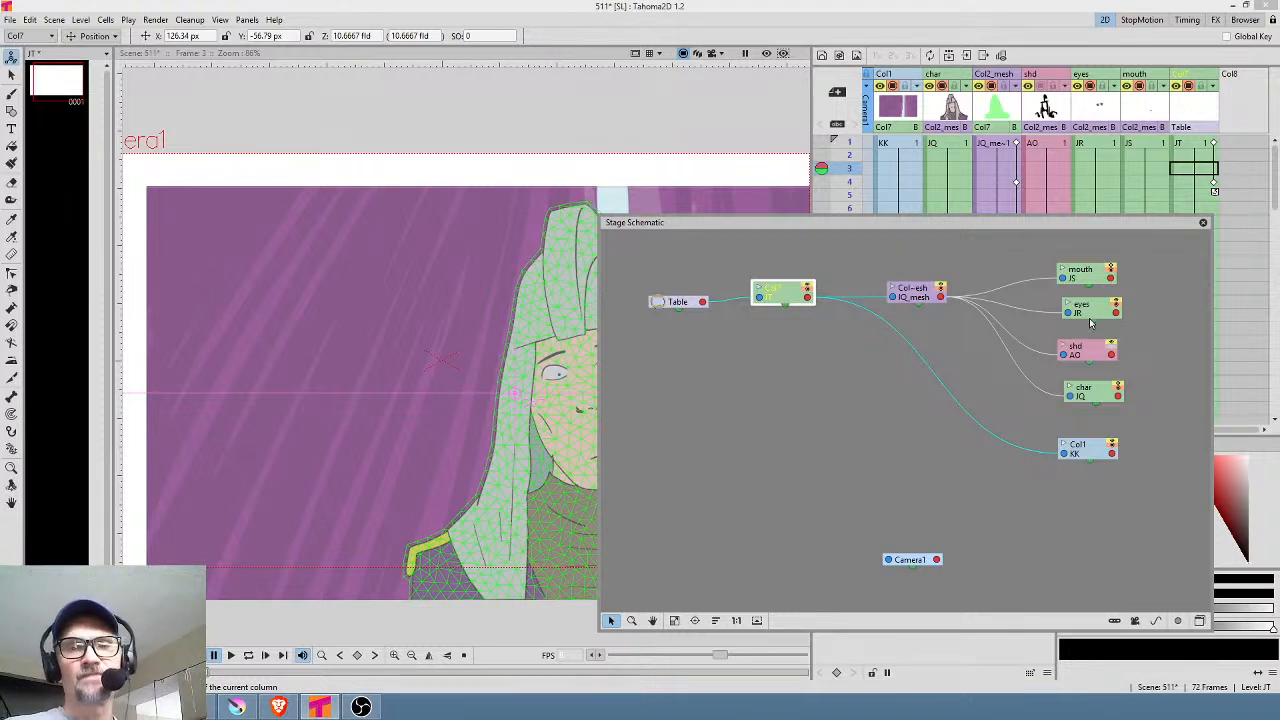
pyautogui.moveTo(688, 304); pyautogui.dragTo(680, 295)
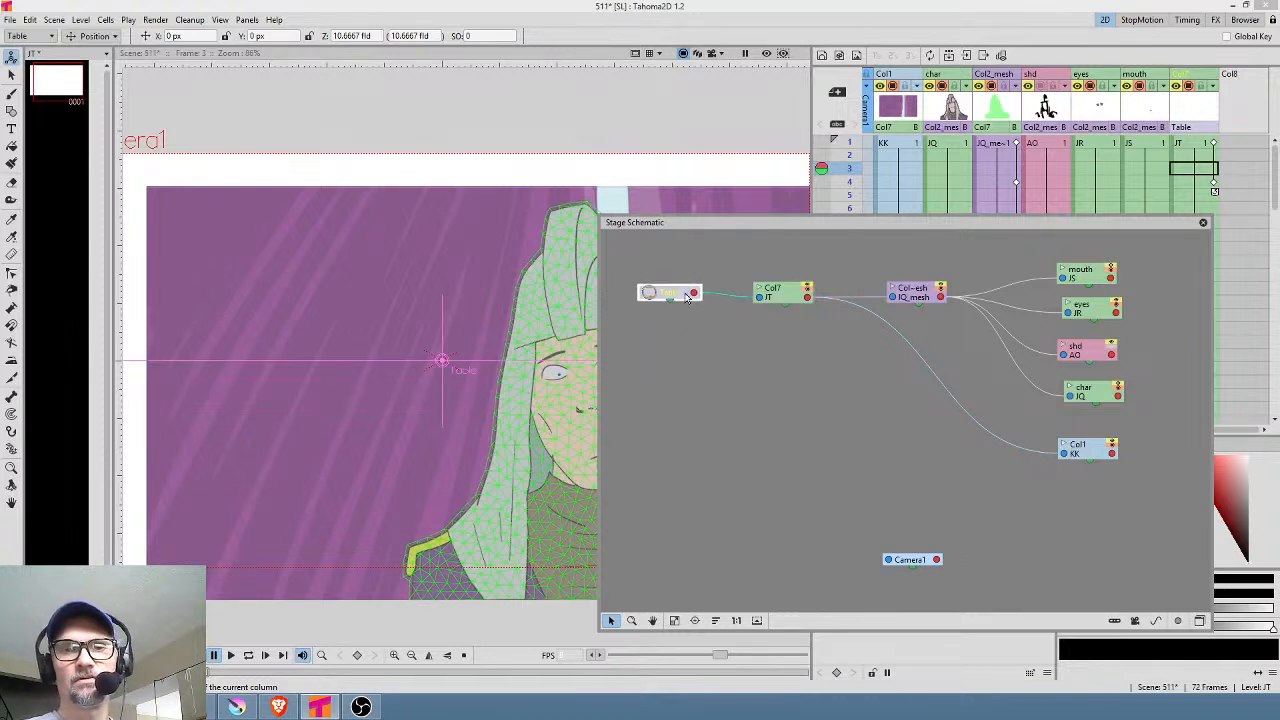
pyautogui.click(806, 302)
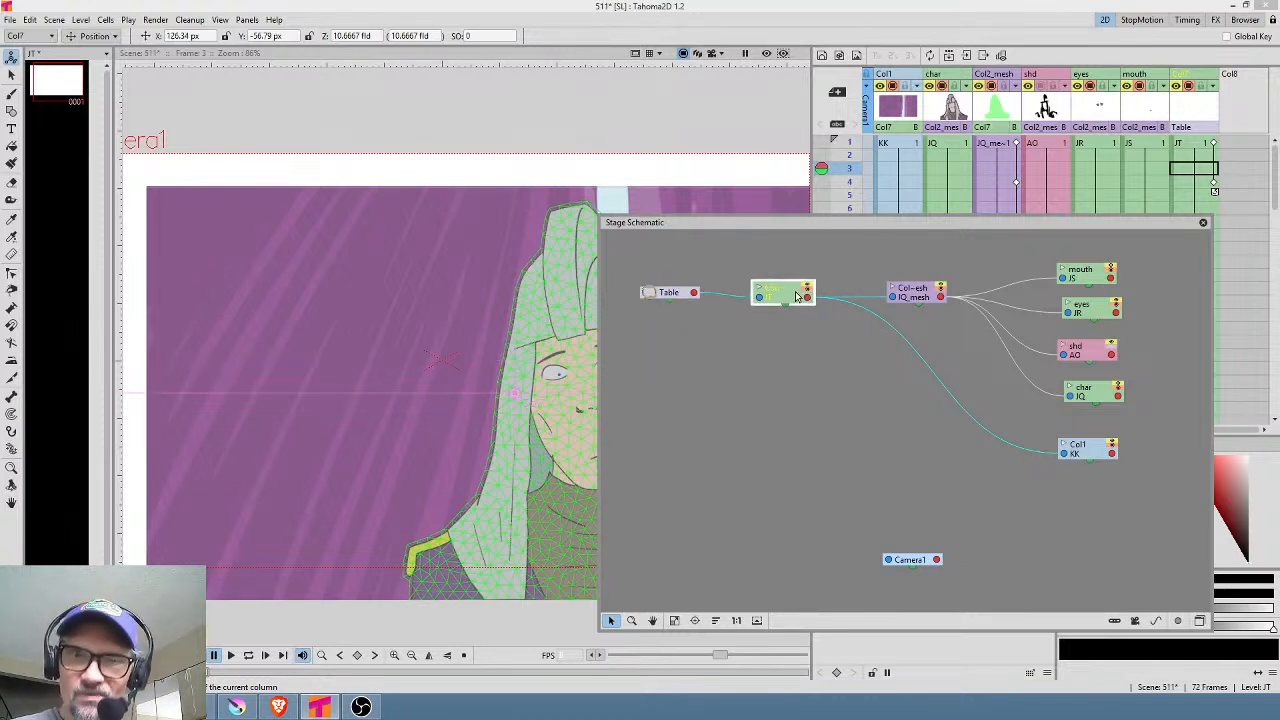
# Step: Delete the Col7 node from the Stage Schematic
pyautogui.moveTo(797, 296)
pyautogui.mouseDown()
pyautogui.moveTo(800, 285)
pyautogui.moveTo(776, 302)
pyautogui.mouseUp()
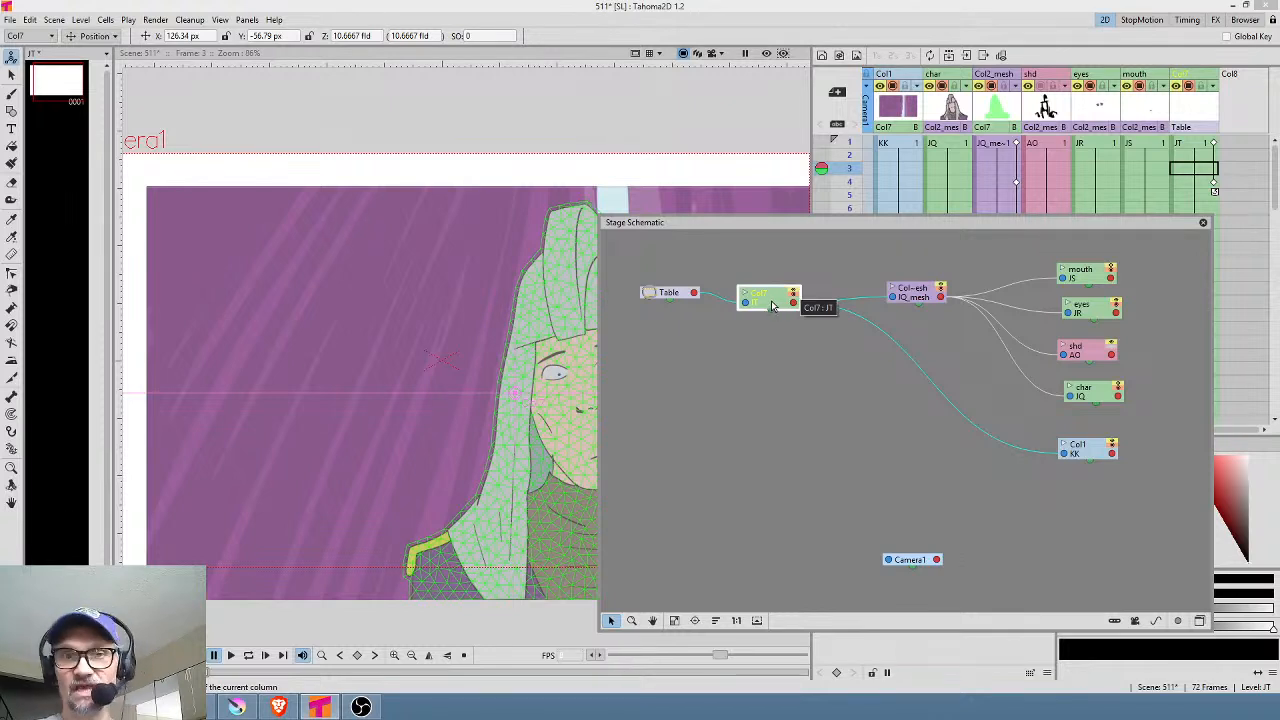
pyautogui.moveTo(771, 305); pyautogui.dragTo(773, 301)
pyautogui.press('Delete')
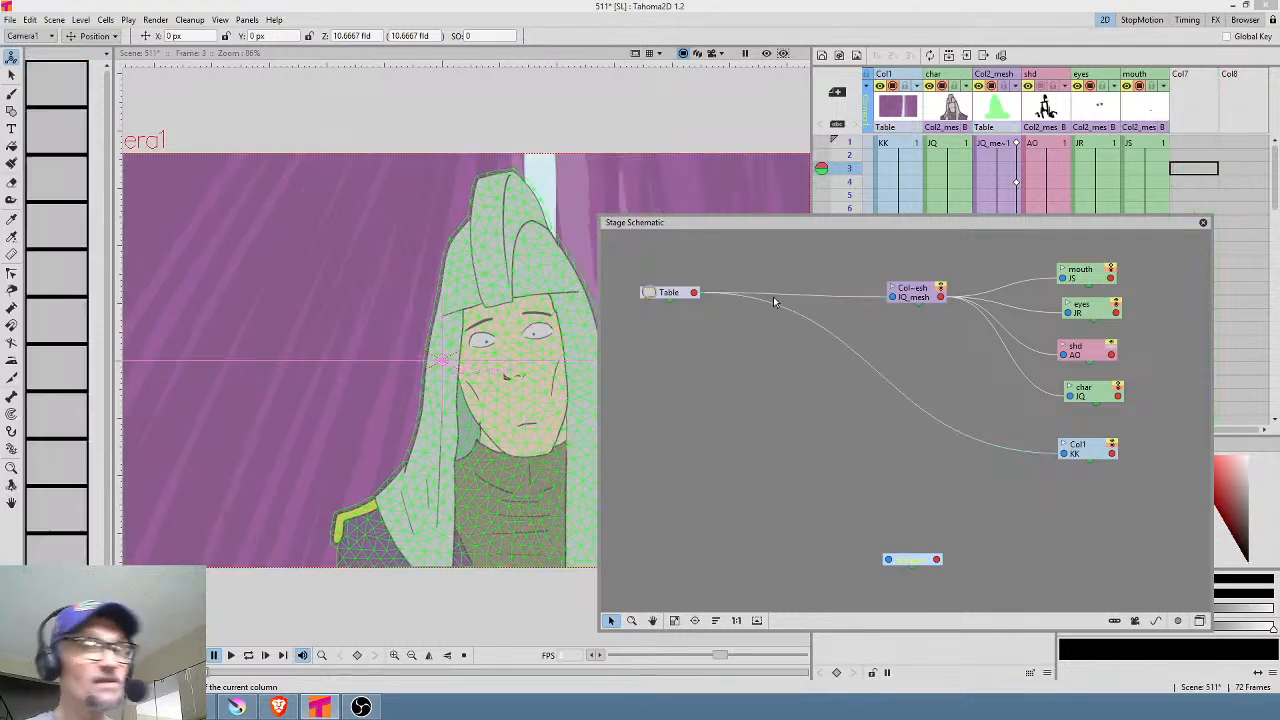
# Step: Turn on the rendered preview in the viewer and switch the Stage Schematic to the FX Schematic
pyautogui.click(767, 54)
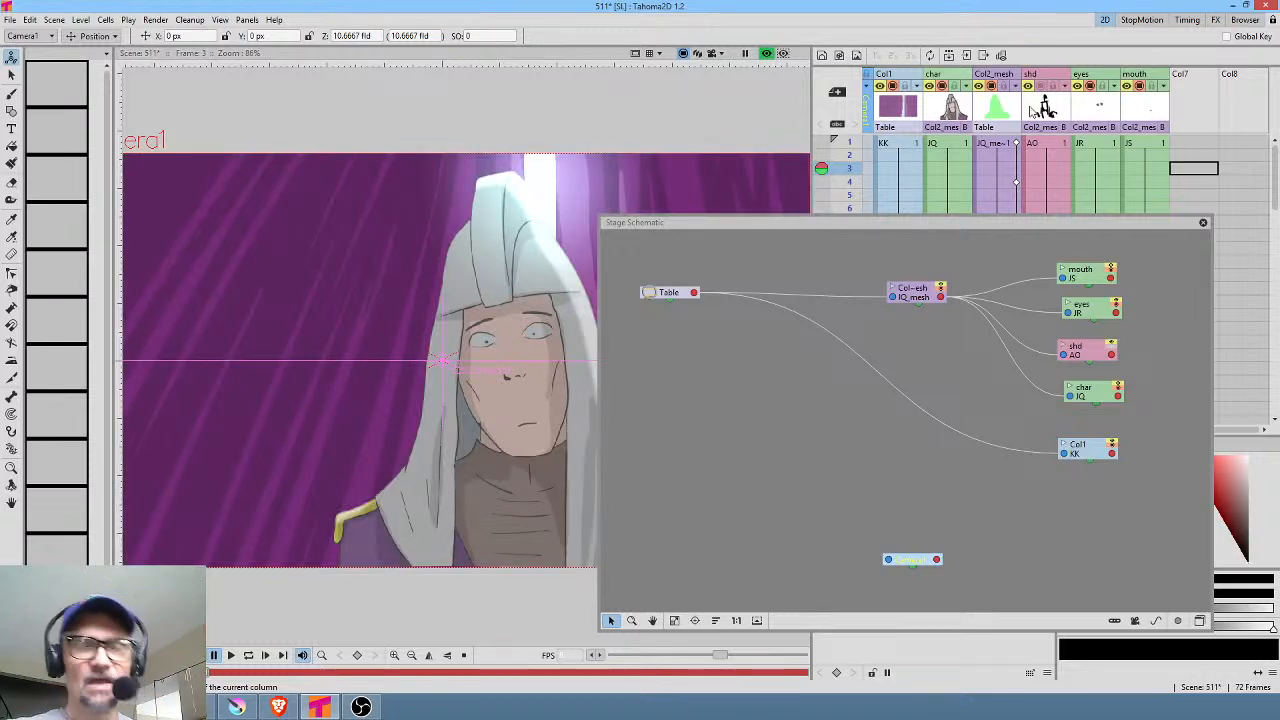
pyautogui.click(1199, 621)
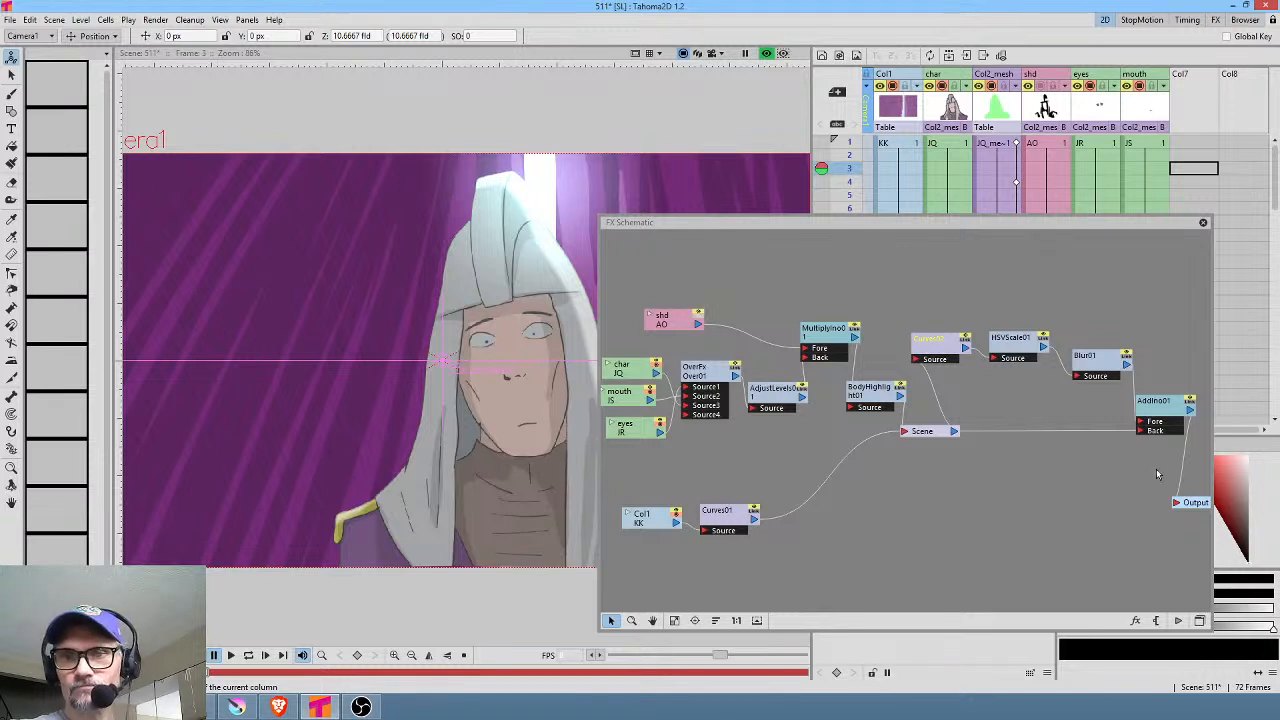
# Step: Widen the FX Schematic window so the whole node tree fits, and nudge the MultiplyIno01 node away from AdjustLevels01
pyautogui.moveTo(1157, 474); pyautogui.dragTo(1137, 466)
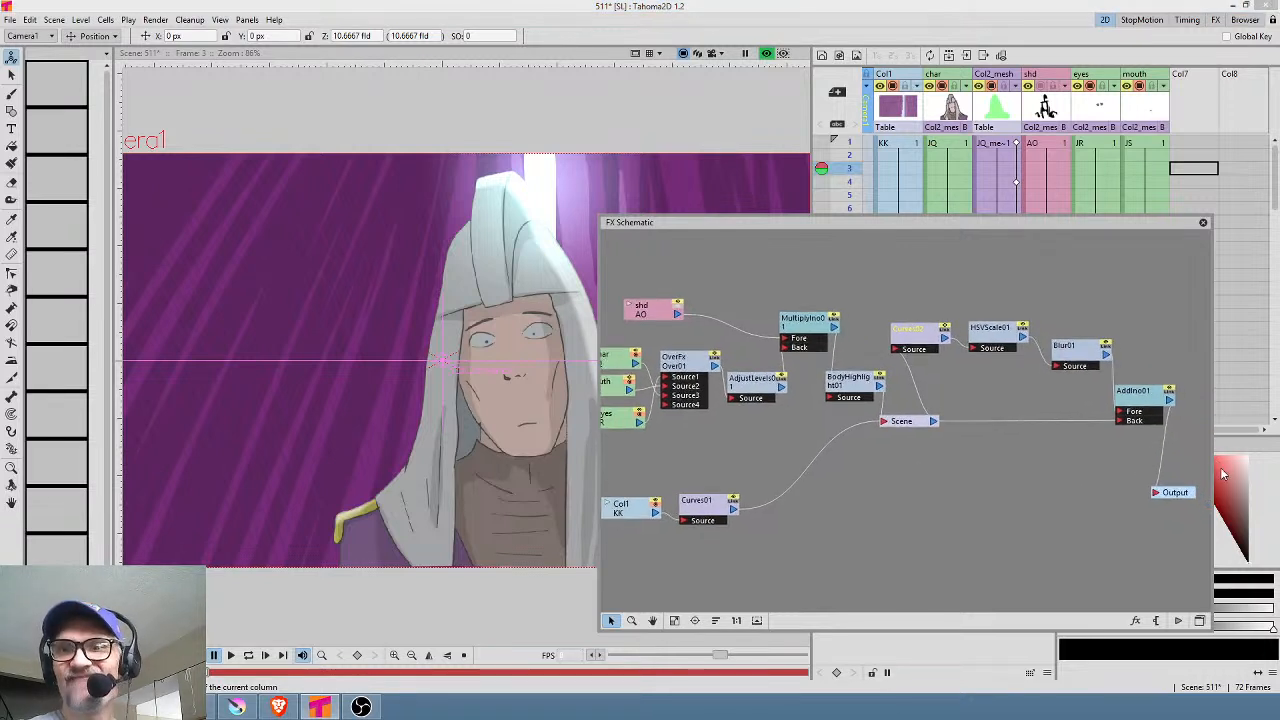
pyautogui.moveTo(1212, 478); pyautogui.dragTo(1244, 476)
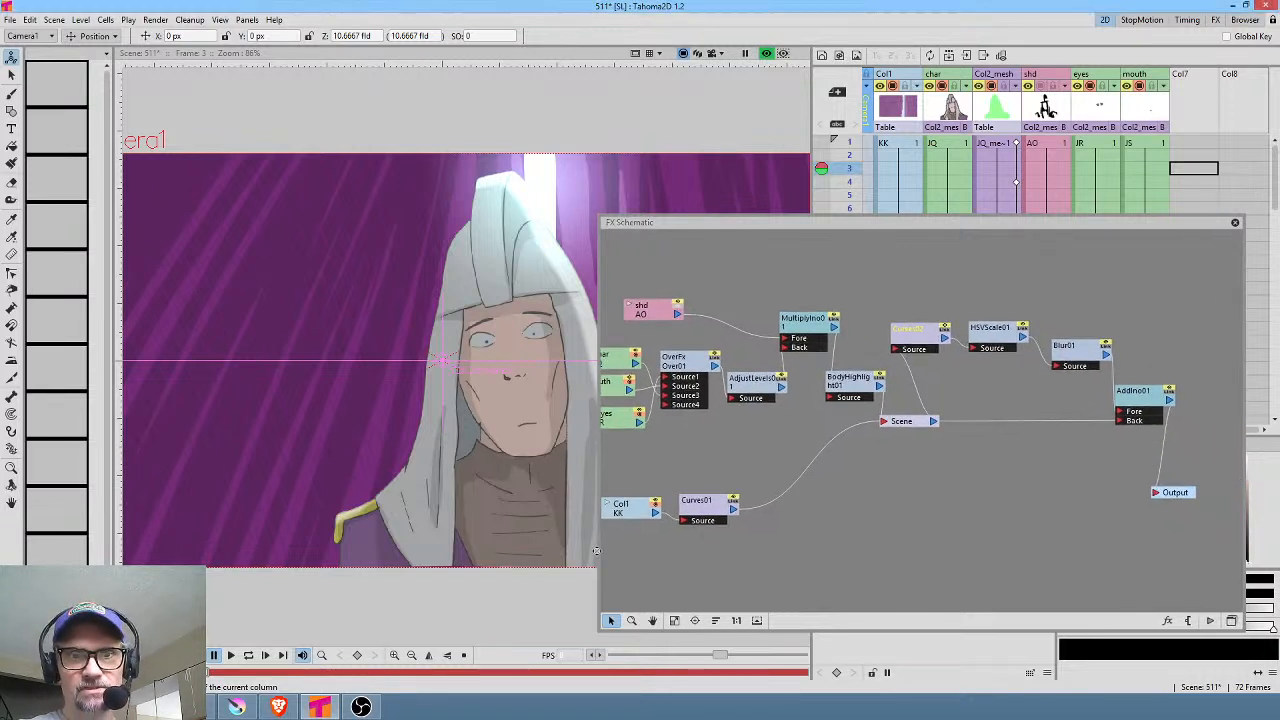
pyautogui.moveTo(596, 550); pyautogui.dragTo(548, 552)
pyautogui.moveTo(734, 531); pyautogui.dragTo(787, 527)
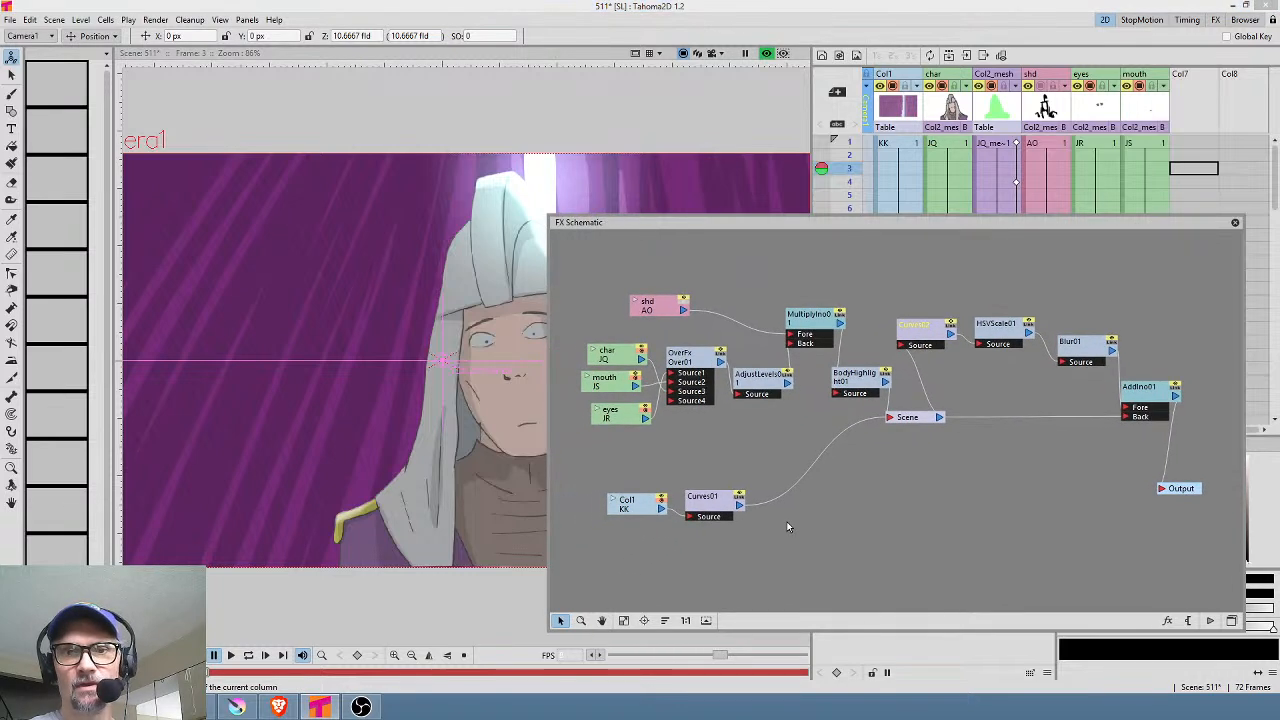
pyautogui.moveTo(832, 332); pyautogui.dragTo(829, 330)
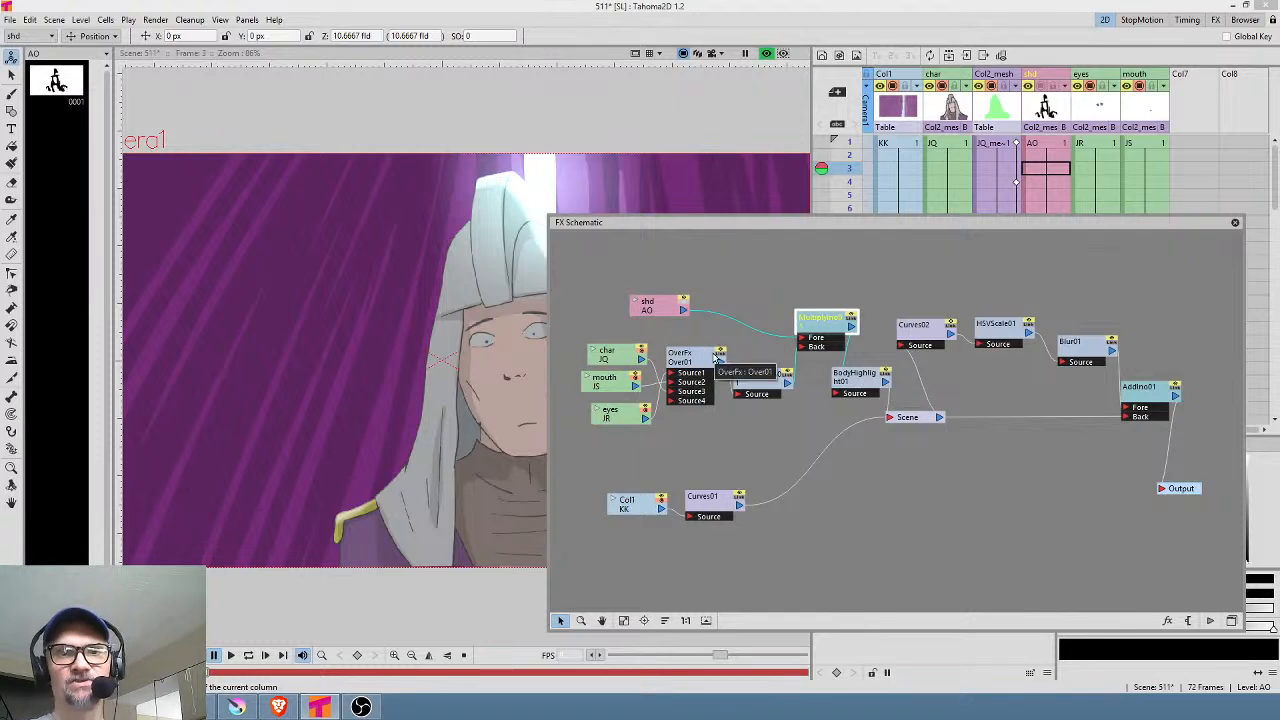
pyautogui.moveTo(766, 226)
pyautogui.mouseDown()
pyautogui.moveTo(805, 225)
pyautogui.moveTo(783, 228)
pyautogui.mouseUp()
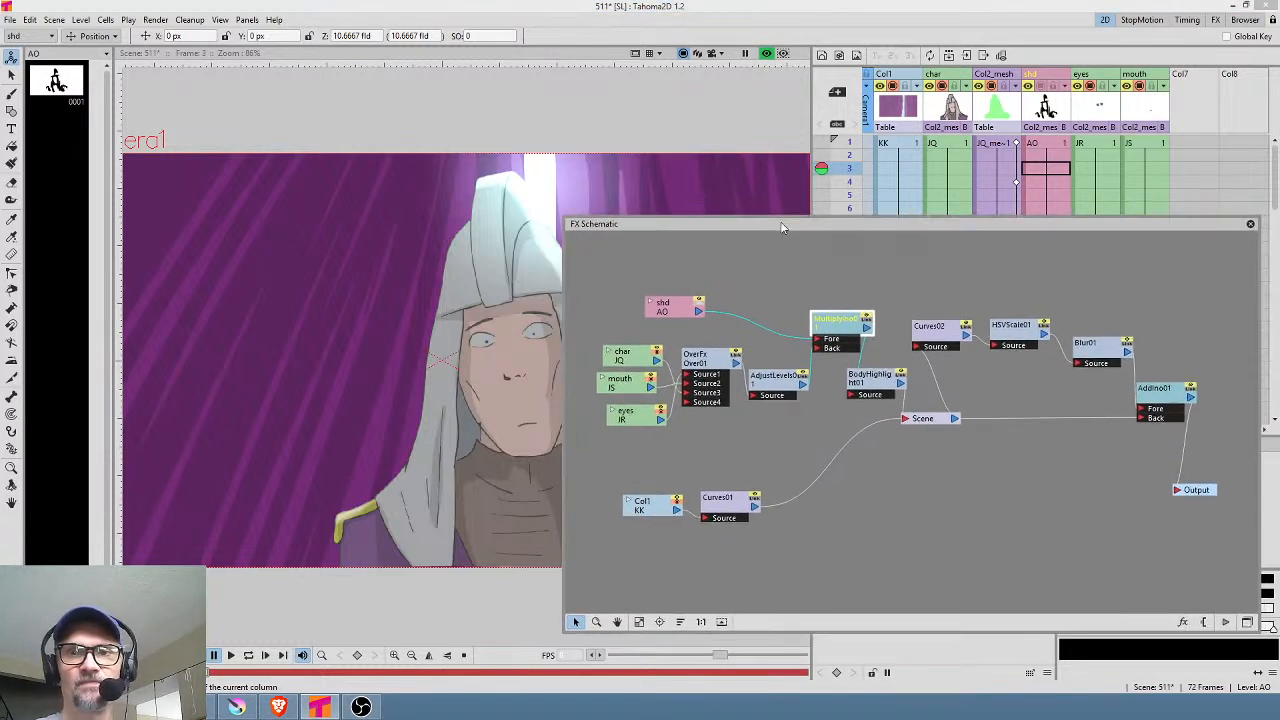
# Step: Turn off the Blur01, HSVScale01 and Curves02 effect nodes
pyautogui.click(1127, 343)
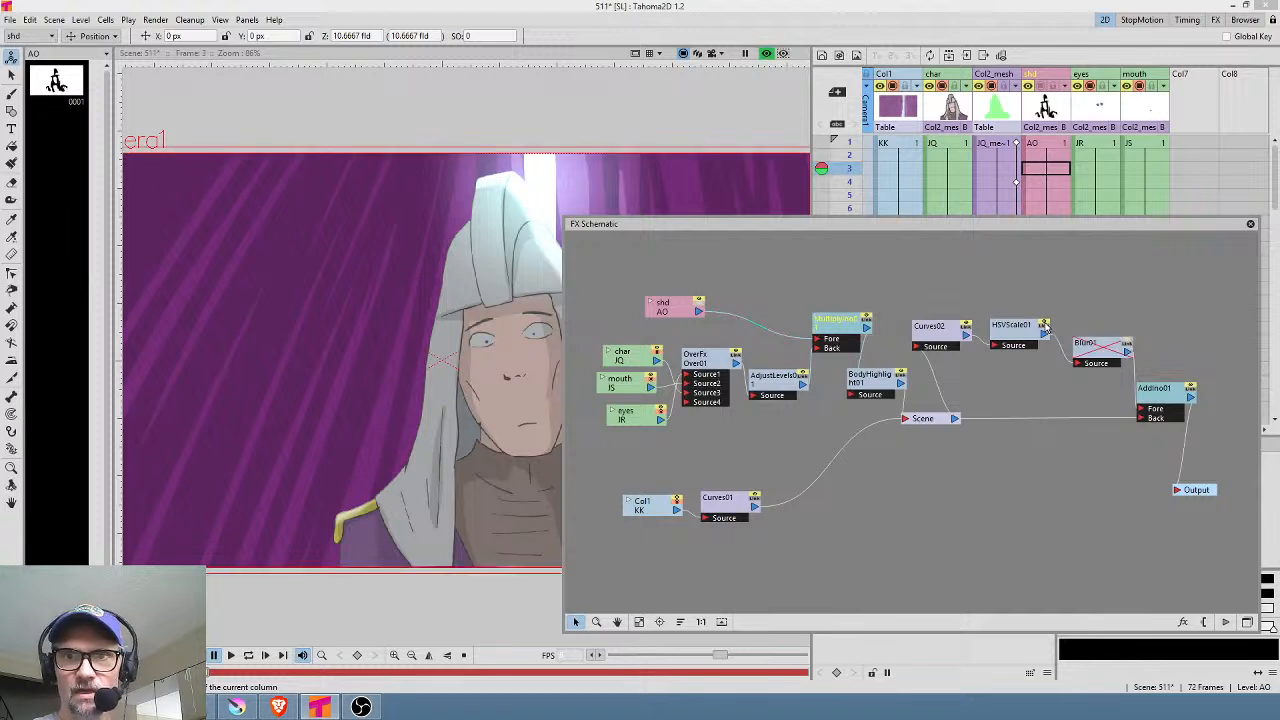
pyautogui.click(1043, 326)
pyautogui.click(966, 325)
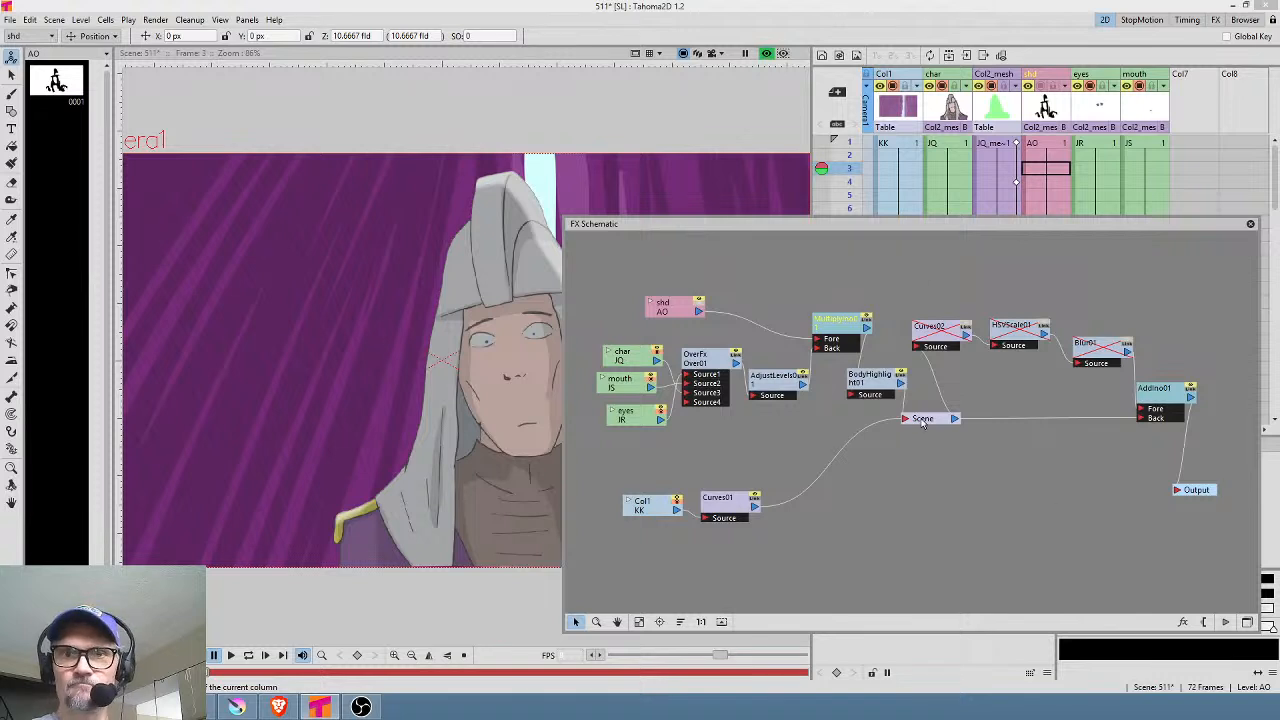
# Step: Turn off the BodyHighlight01, MultiplyIno01, AdjustLevels01, Over01 and Curves01 effect nodes as well
pyautogui.click(900, 375)
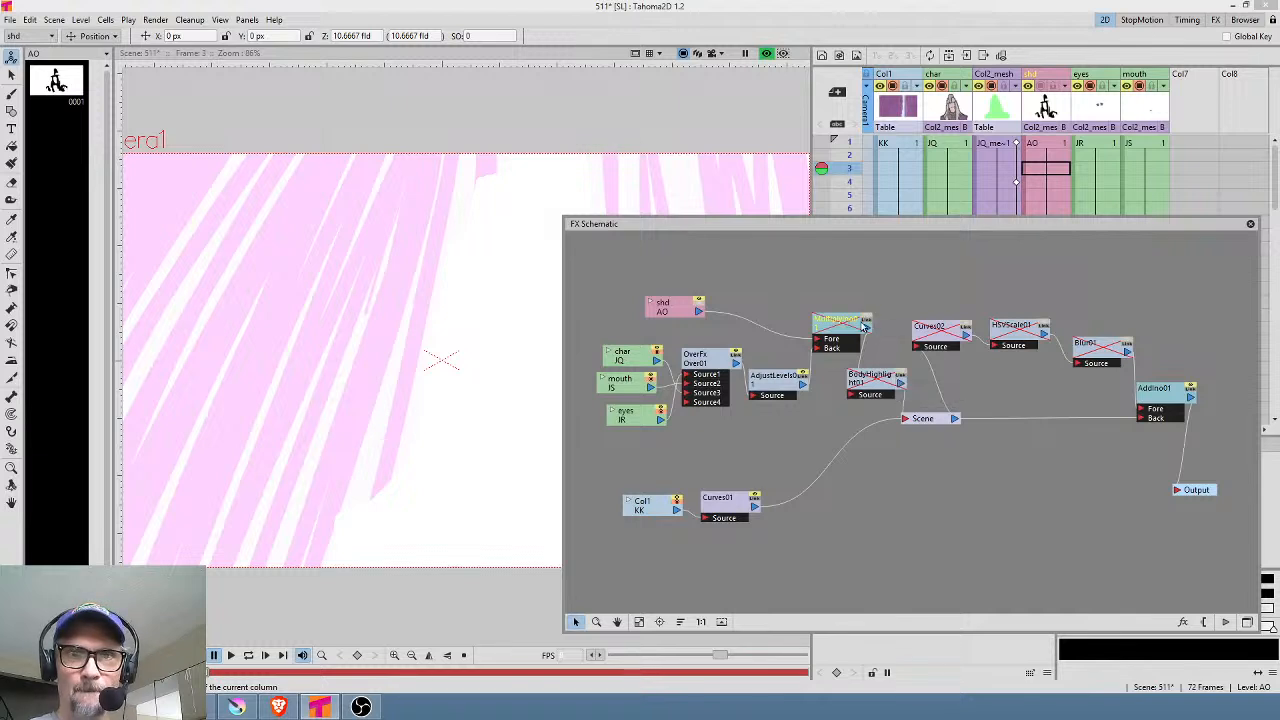
pyautogui.click(803, 374)
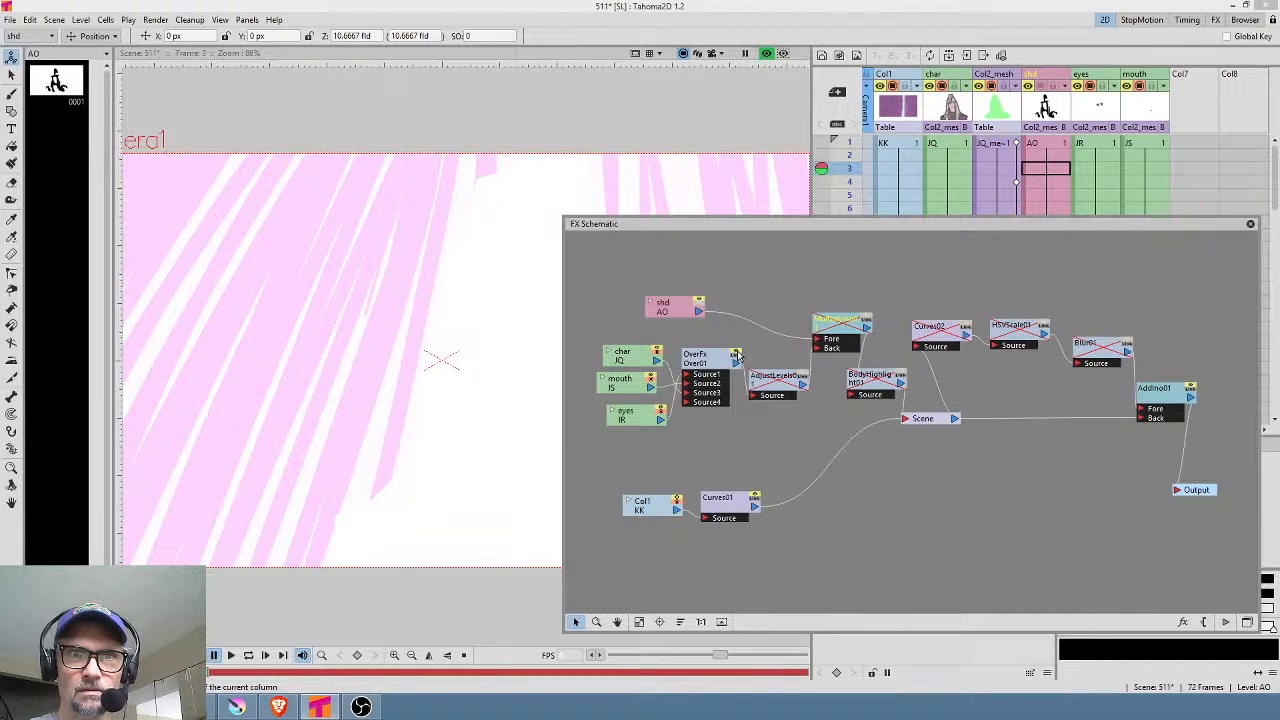
pyautogui.click(735, 355)
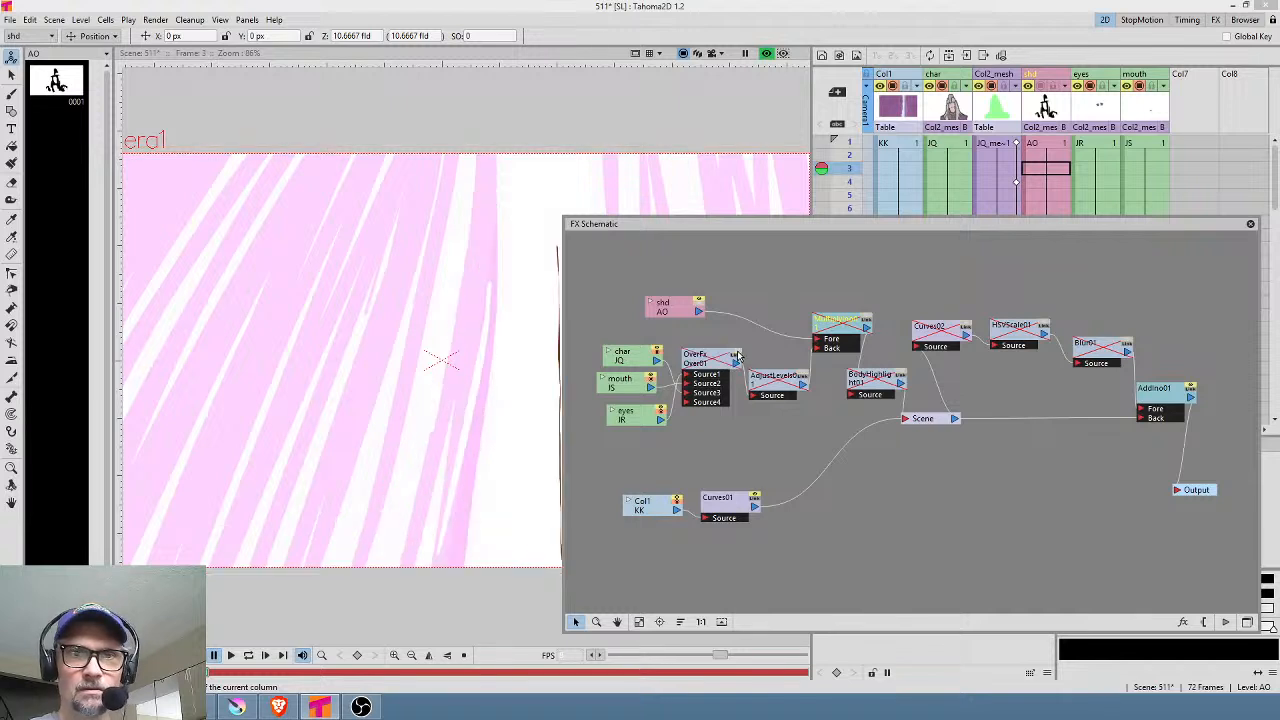
pyautogui.click(737, 355)
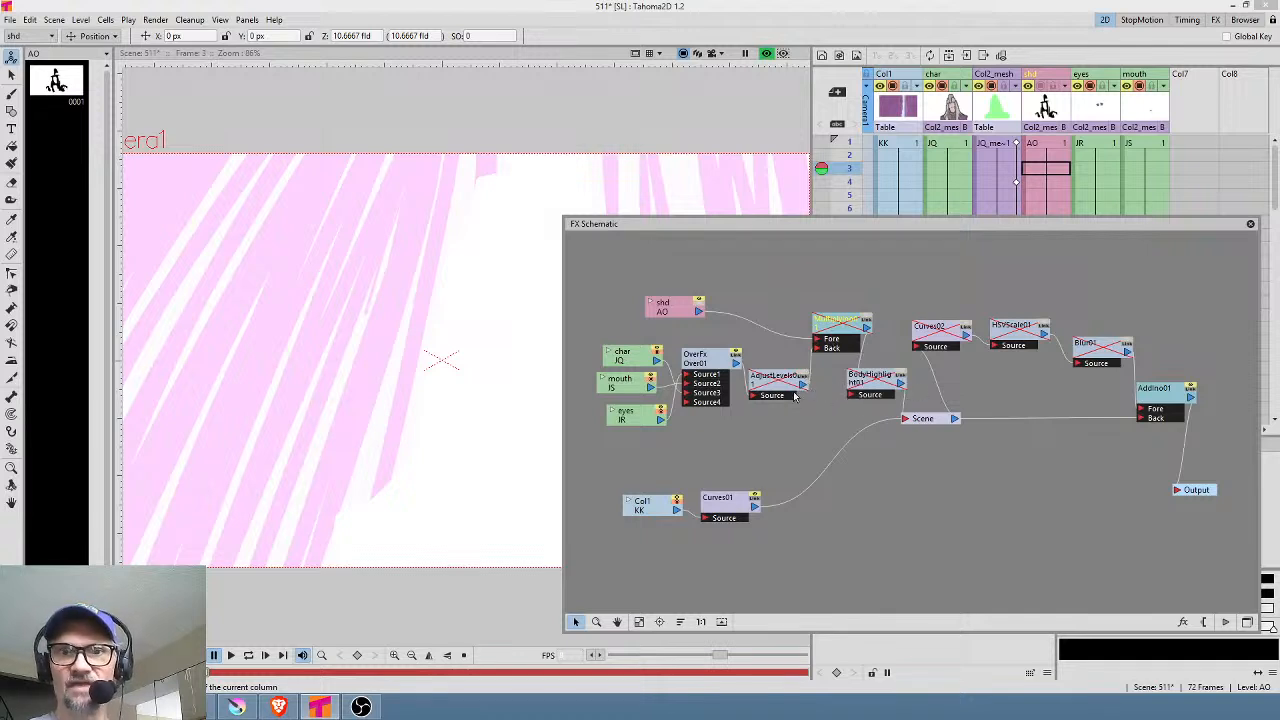
pyautogui.click(737, 357)
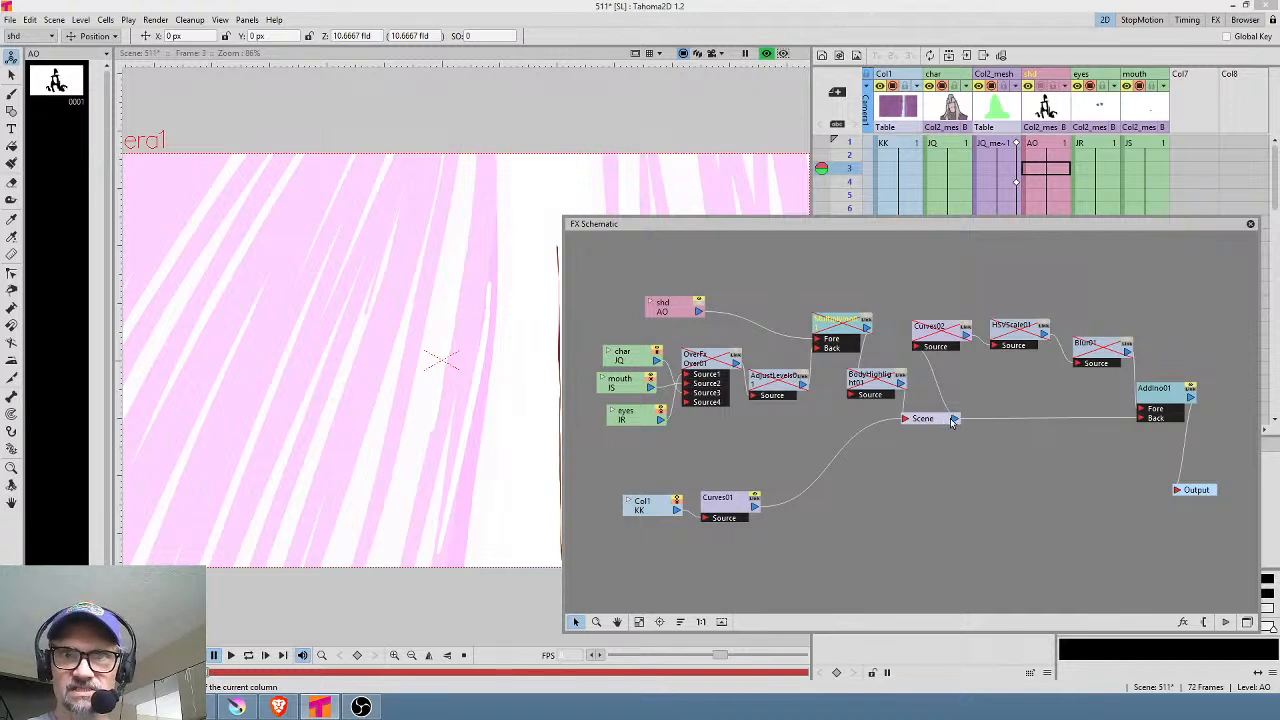
pyautogui.click(755, 497)
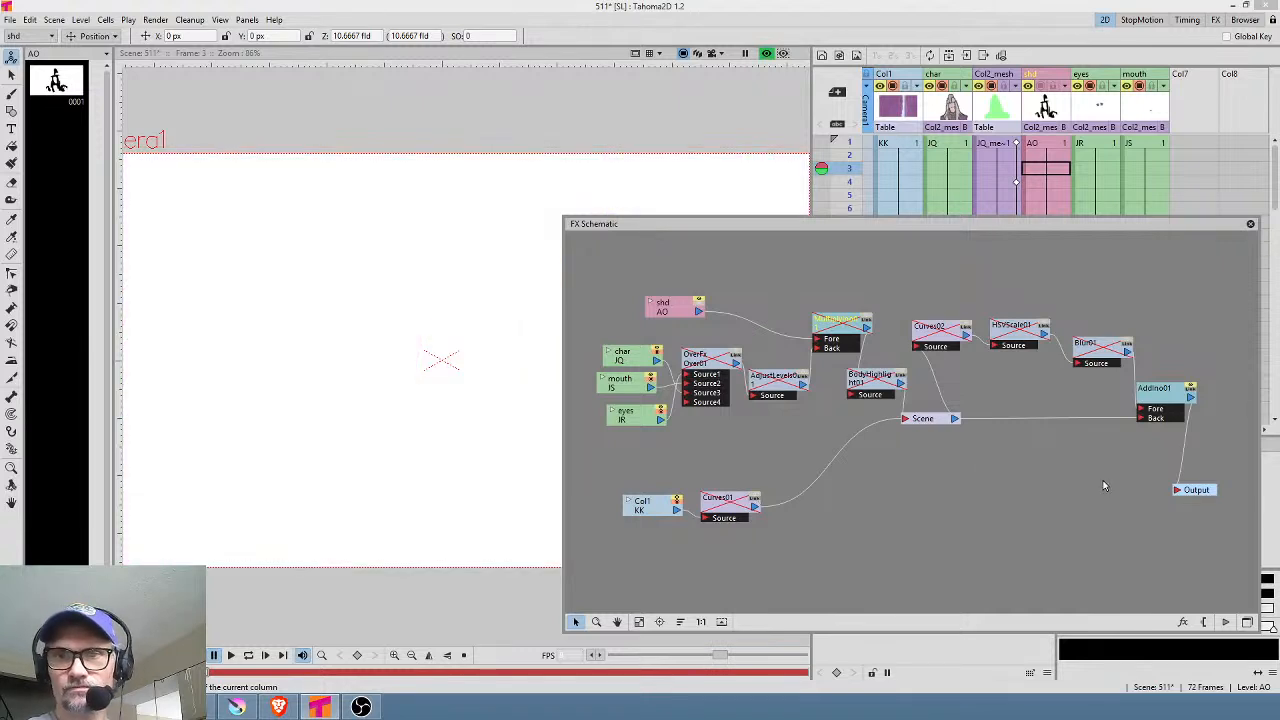
# Step: Rearrange the end of the FX tree, moving AddIno01 up and Output to its lower right
pyautogui.moveTo(1104, 486); pyautogui.dragTo(1013, 464)
pyautogui.moveTo(1110, 484); pyautogui.dragTo(1197, 412)
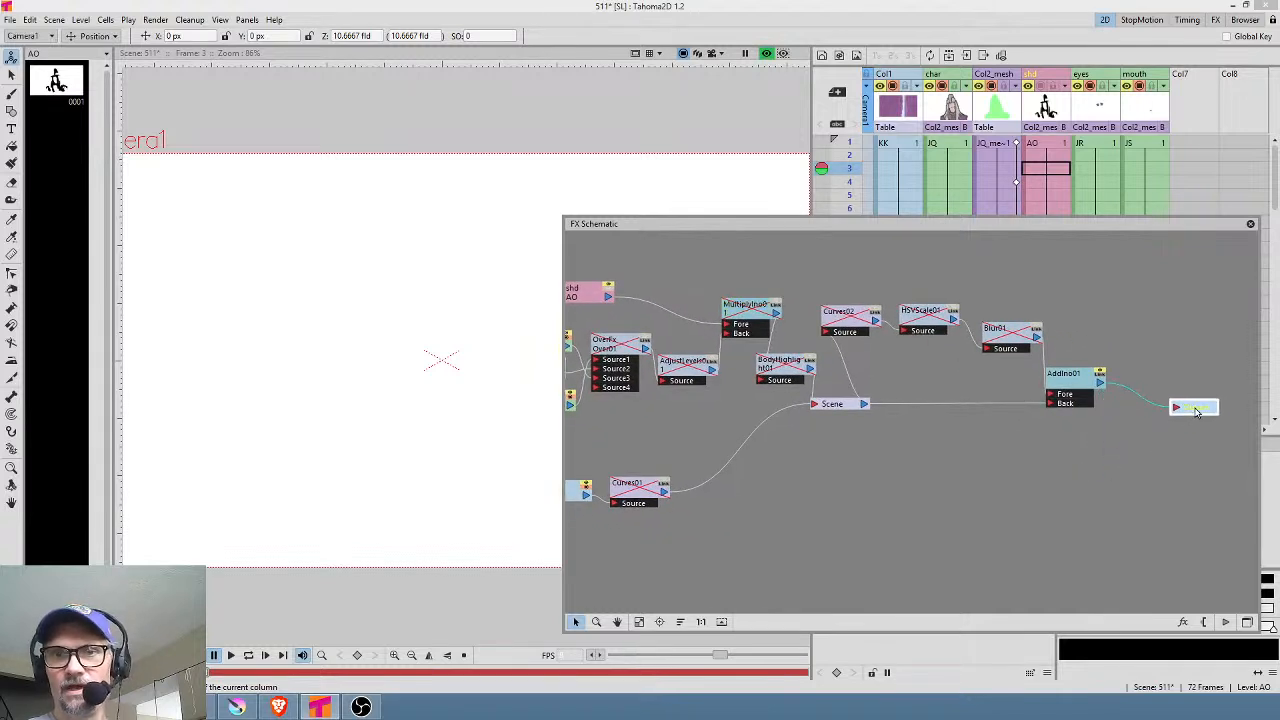
pyautogui.moveTo(1080, 381); pyautogui.dragTo(1106, 358)
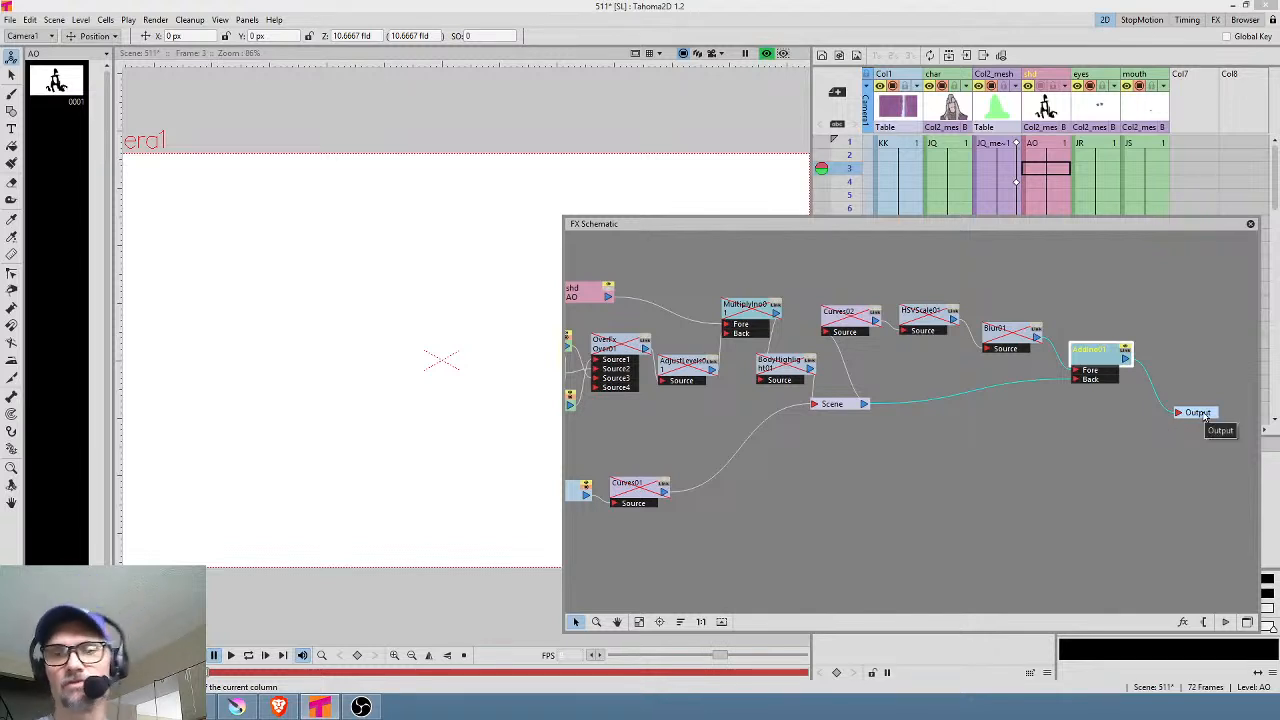
pyautogui.moveTo(1205, 418); pyautogui.dragTo(1203, 440)
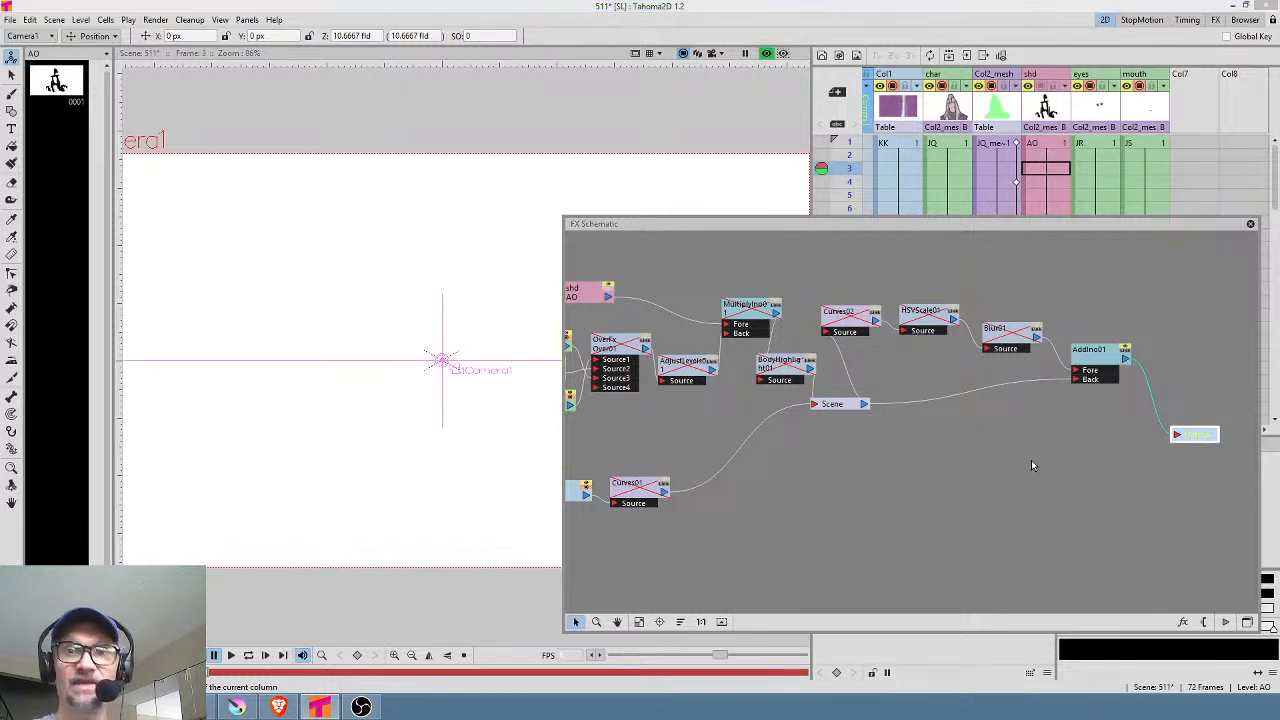
# Step: Line up the char and eyes nodes with mouth beside the Over01 node, and leave mouth selected
pyautogui.moveTo(1028, 463); pyautogui.dragTo(988, 451)
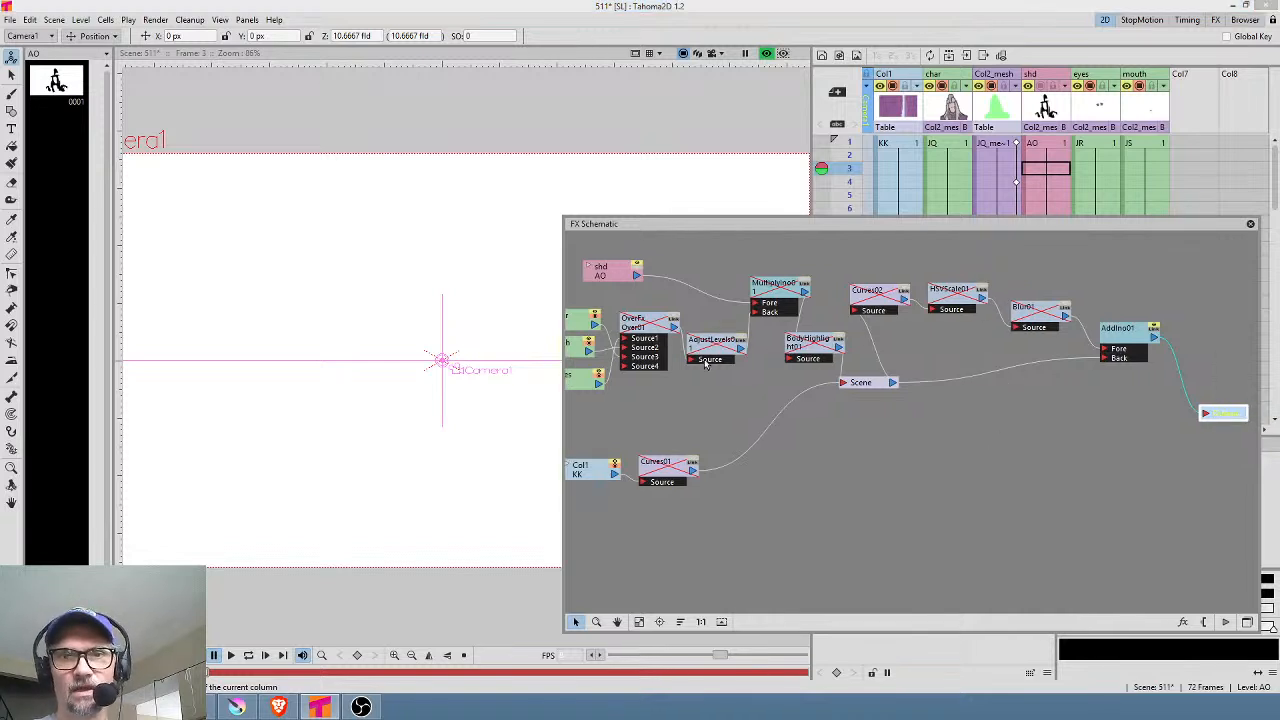
pyautogui.moveTo(676, 397); pyautogui.dragTo(716, 392)
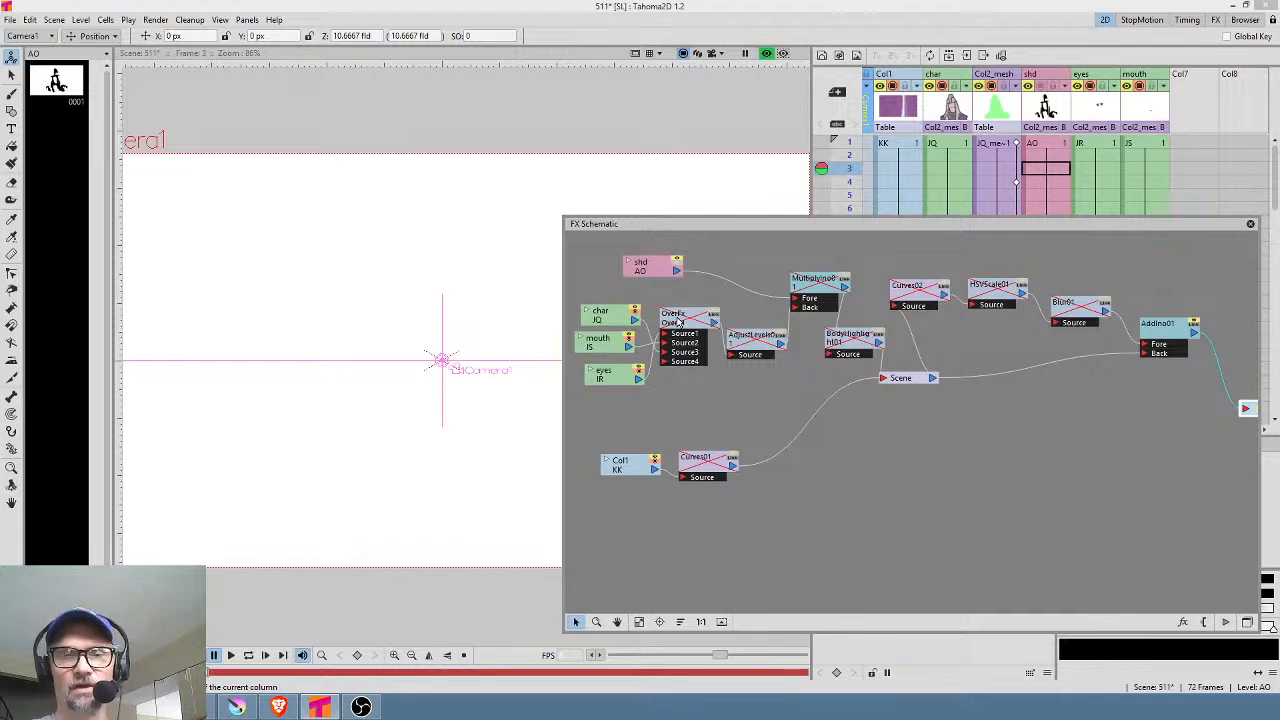
pyautogui.click(616, 321)
pyautogui.click(613, 345)
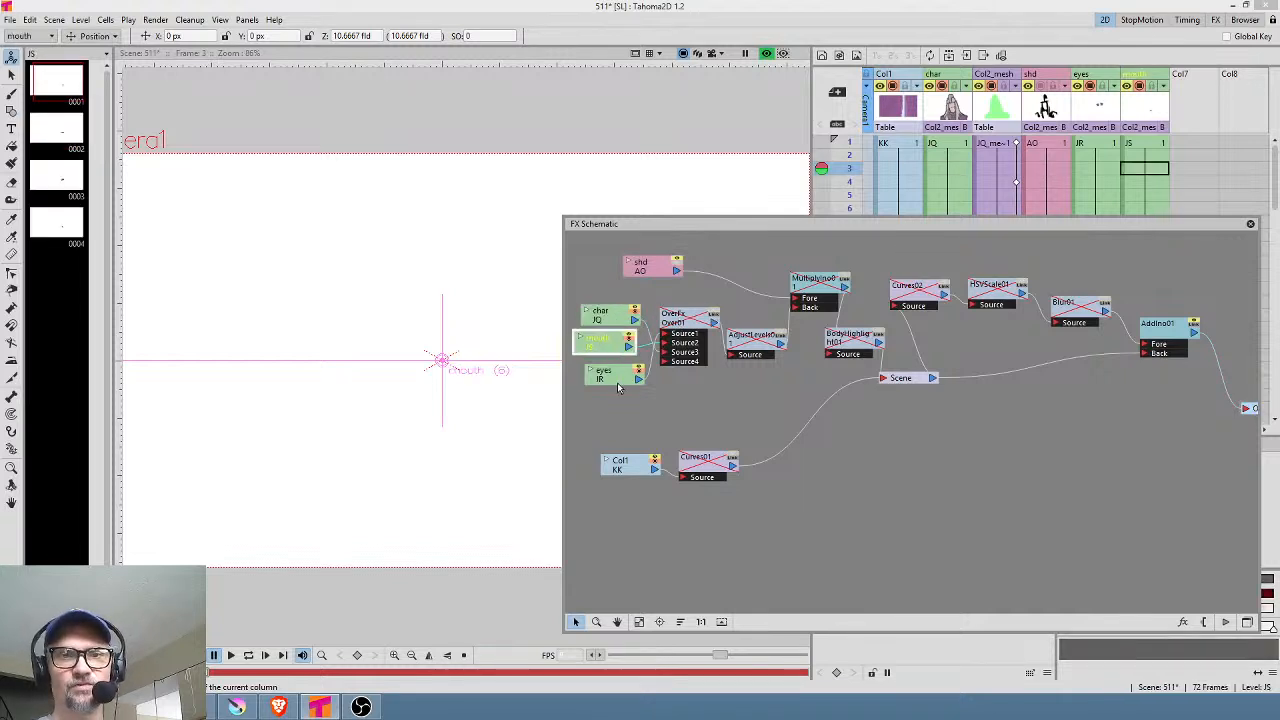
pyautogui.moveTo(618, 384)
pyautogui.mouseDown()
pyautogui.moveTo(603, 377)
pyautogui.moveTo(613, 383)
pyautogui.mouseUp()
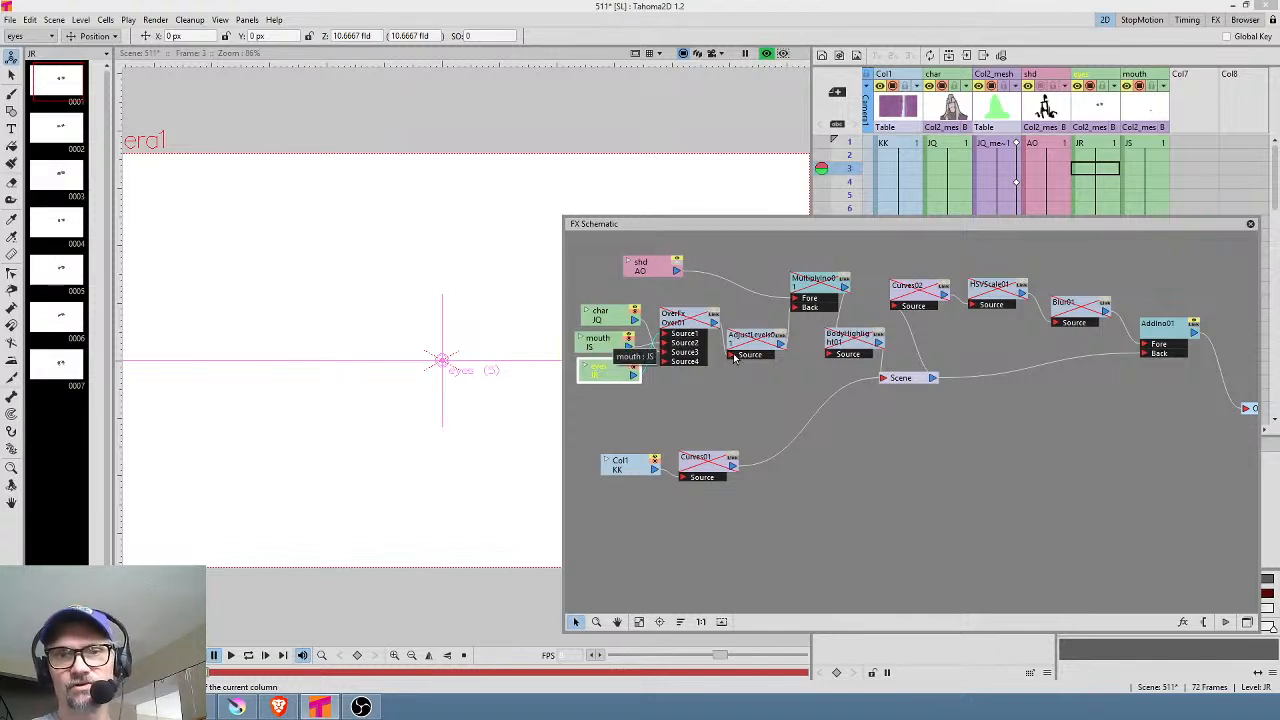
pyautogui.moveTo(620, 320); pyautogui.dragTo(615, 313)
pyautogui.click(610, 342)
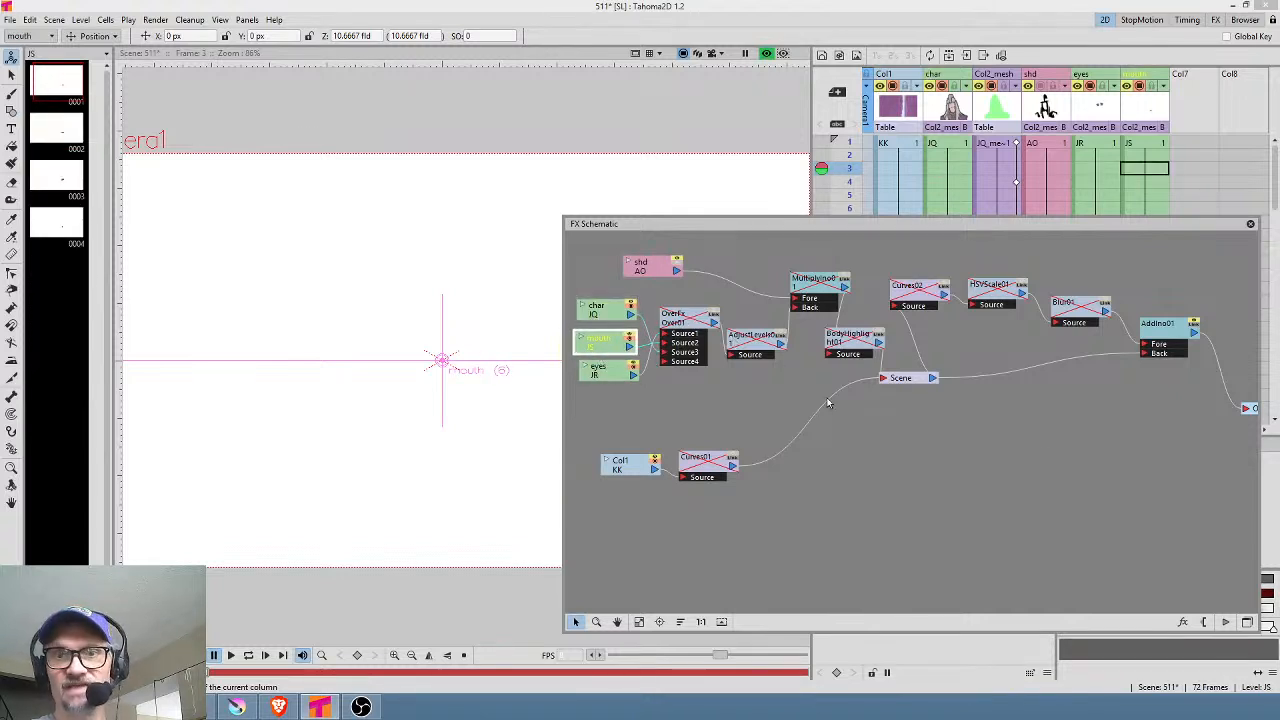
pyautogui.moveTo(1128, 452); pyautogui.dragTo(1073, 463)
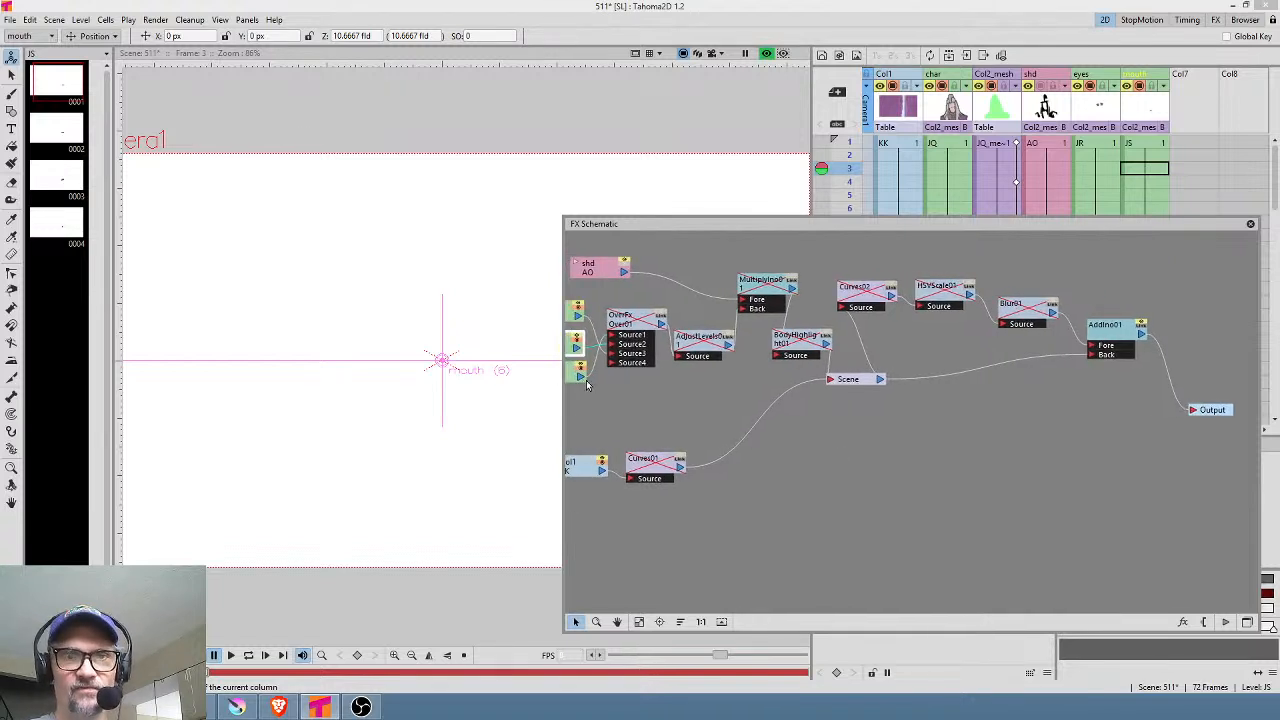
# Step: Connect the char node directly to Output, turn on the Over01 effect node and leave char selected
pyautogui.moveTo(585, 319); pyautogui.dragTo(1190, 430)
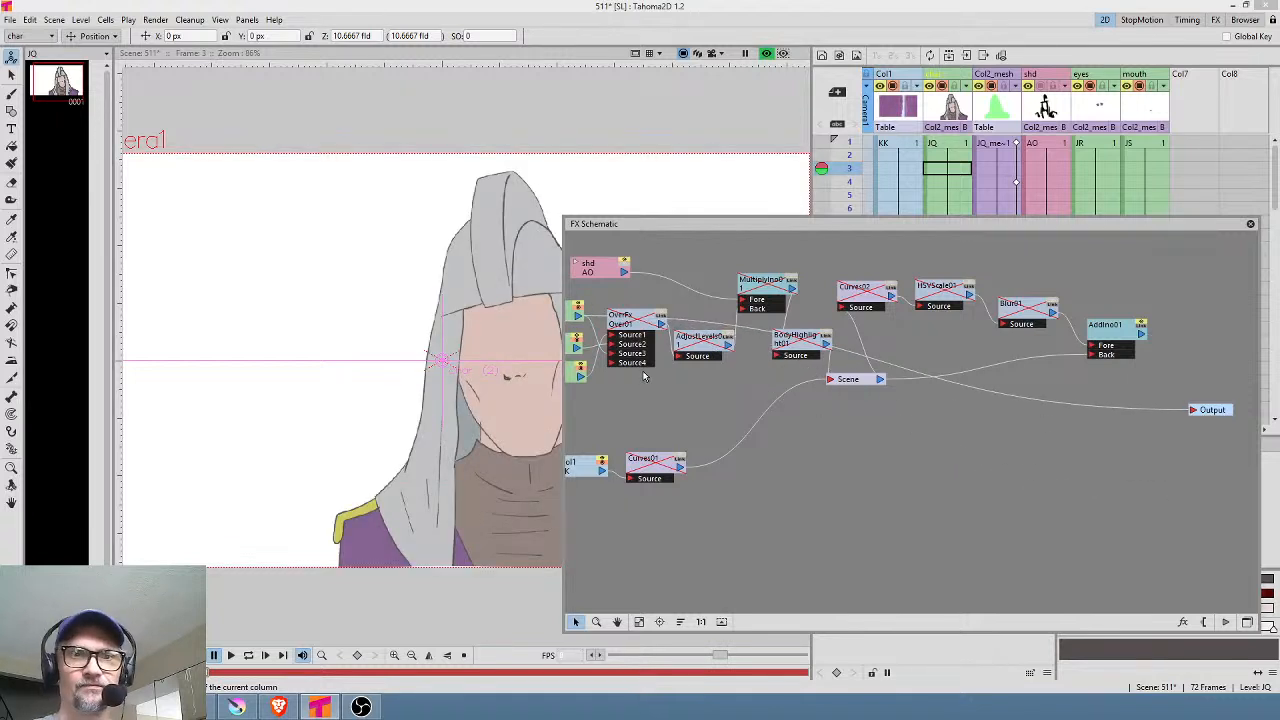
pyautogui.click(579, 315)
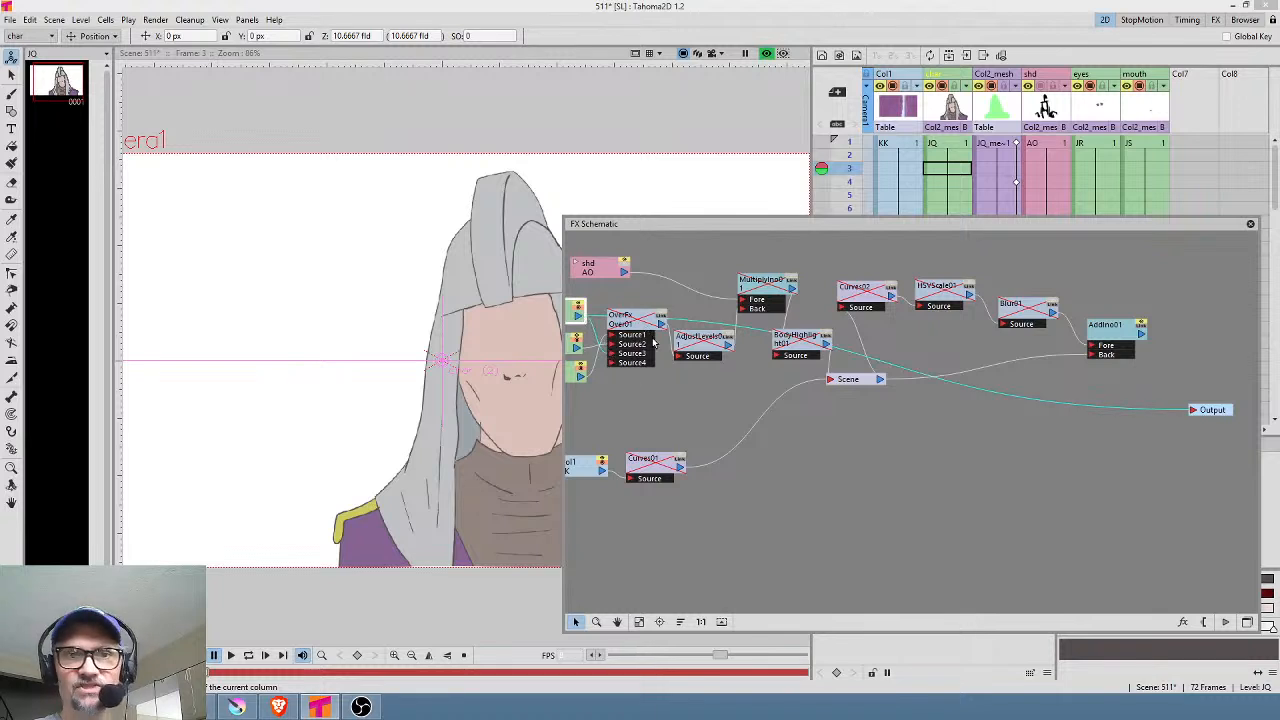
pyautogui.moveTo(643, 328)
pyautogui.mouseDown()
pyautogui.moveTo(640, 346)
pyautogui.moveTo(716, 349)
pyautogui.moveTo(644, 344)
pyautogui.mouseUp()
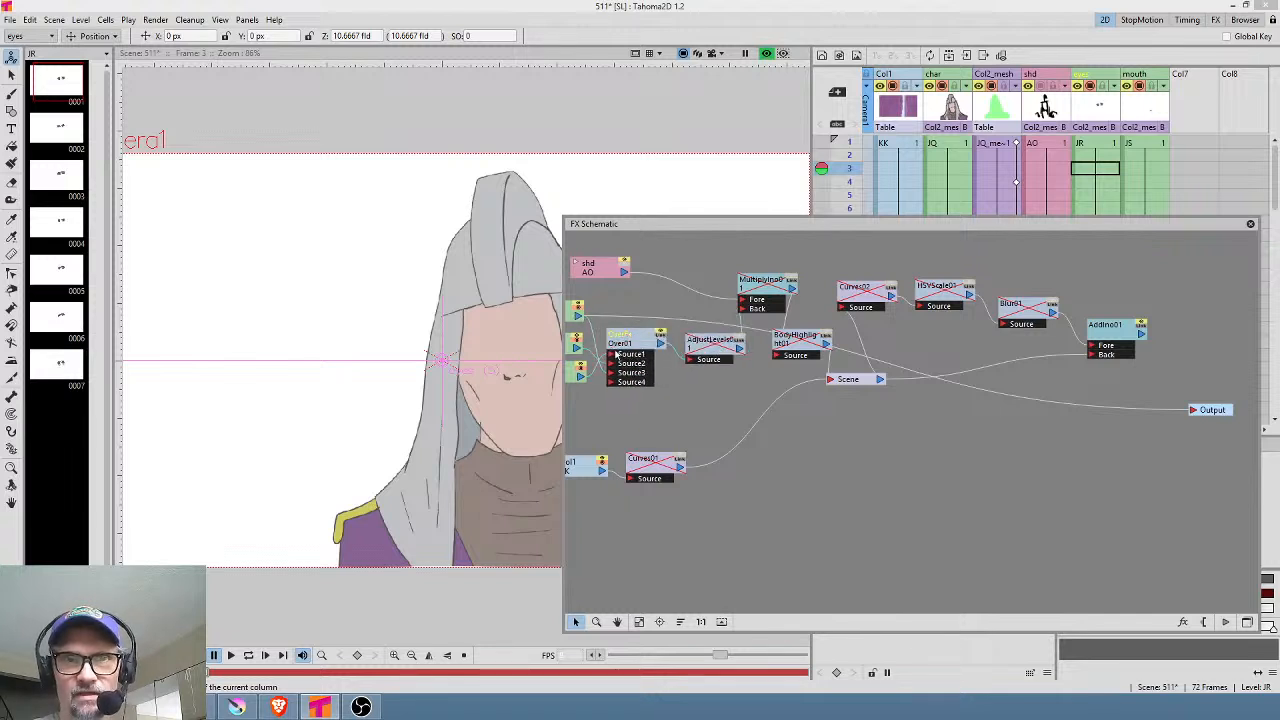
pyautogui.moveTo(617, 355); pyautogui.dragTo(717, 369)
pyautogui.click(645, 328)
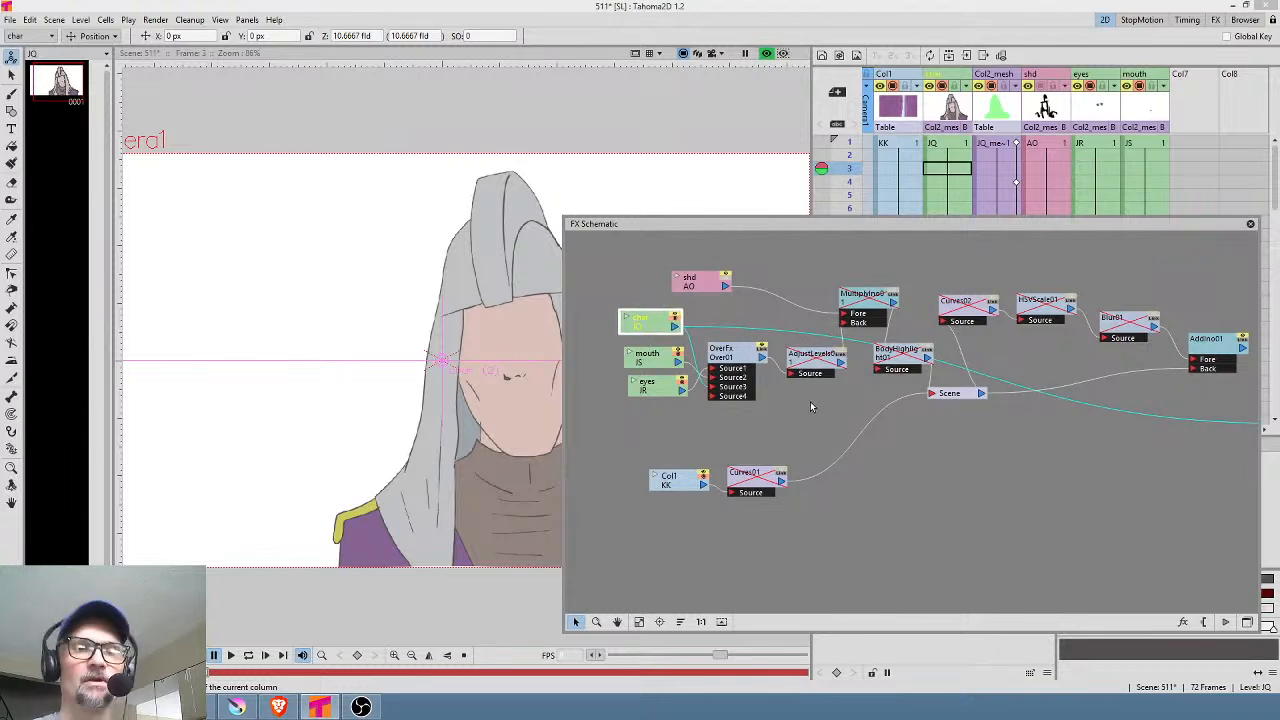
# Step: Connect the Over01 effect node to Output in place of char
pyautogui.moveTo(810, 401); pyautogui.dragTo(760, 374)
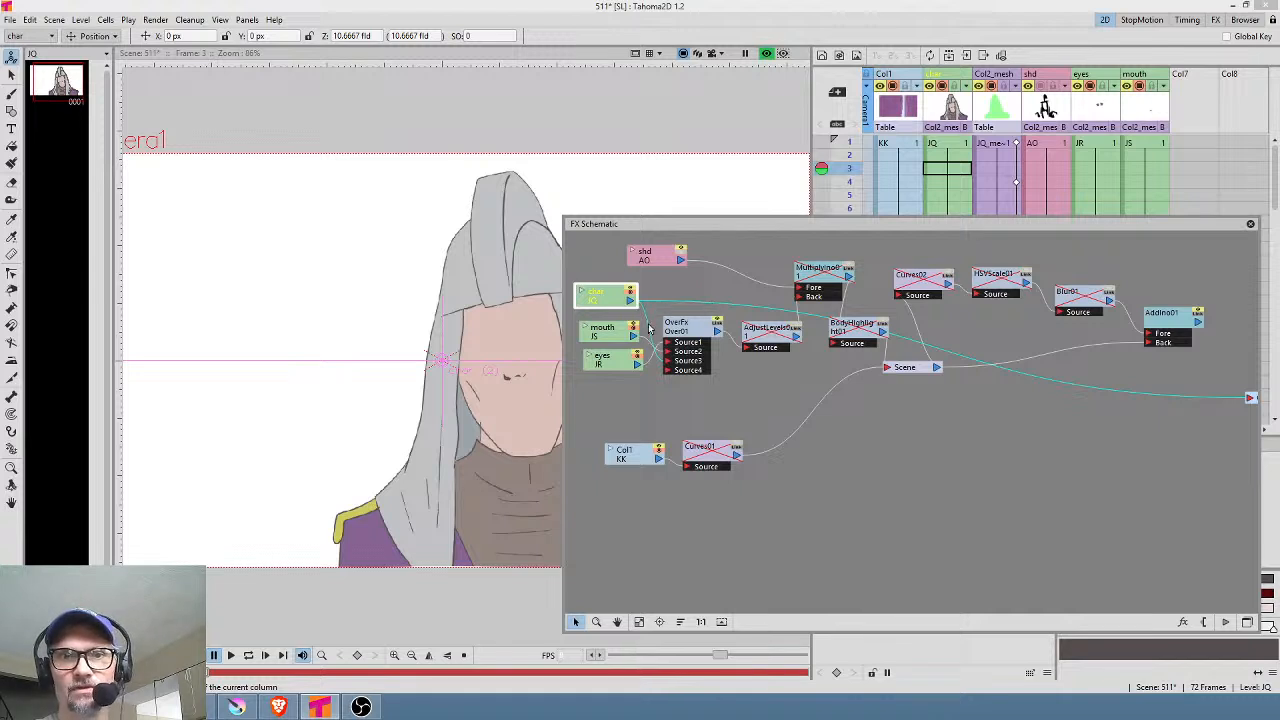
pyautogui.moveTo(828, 426); pyautogui.dragTo(742, 405)
pyautogui.moveTo(645, 326); pyautogui.dragTo(1177, 393)
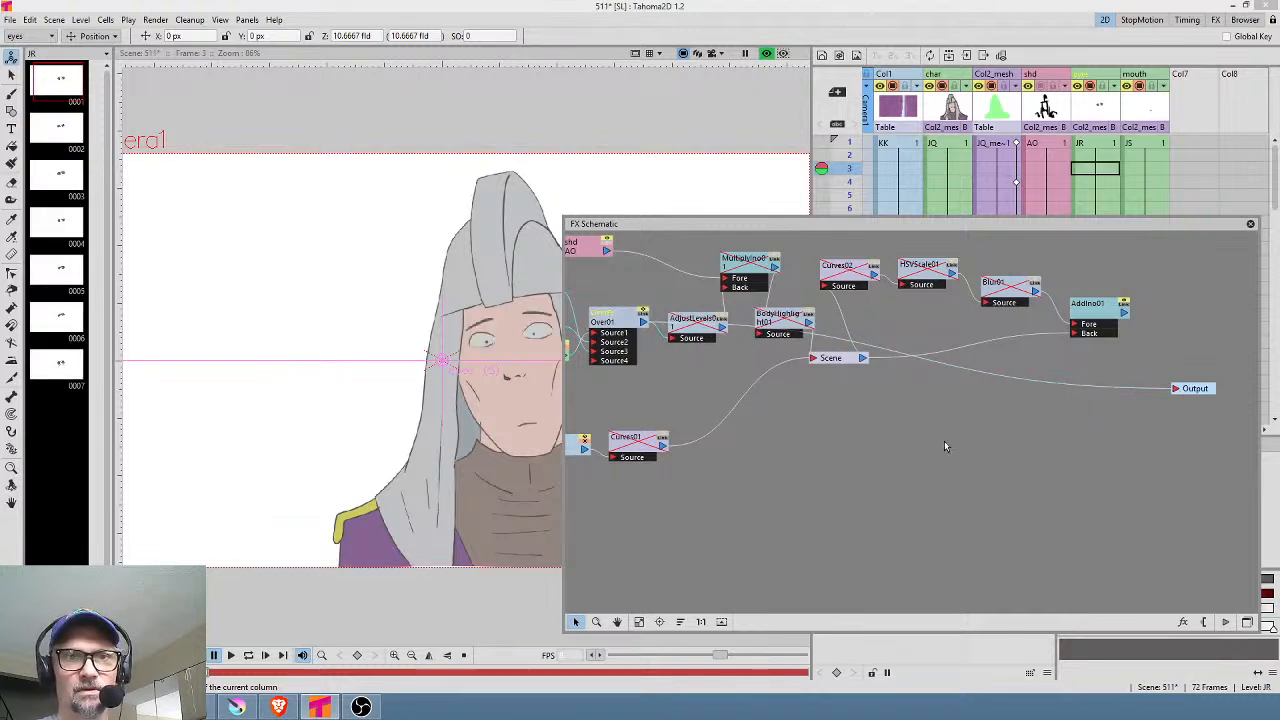
# Step: Space the mouth and eyes nodes evenly below char and shift the Over01 node slightly toward them
pyautogui.moveTo(910, 431); pyautogui.dragTo(1027, 433)
pyautogui.click(646, 291)
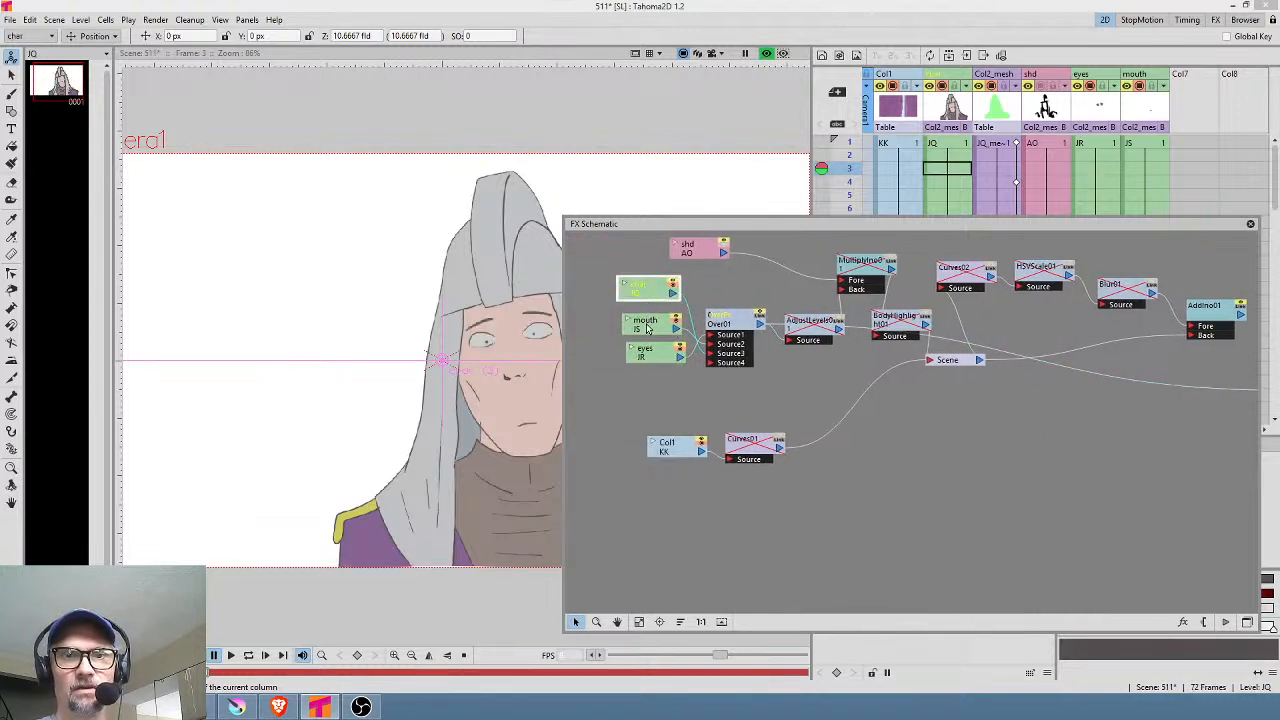
pyautogui.click(647, 328)
pyautogui.moveTo(652, 361)
pyautogui.mouseDown()
pyautogui.moveTo(650, 375)
pyautogui.moveTo(655, 336)
pyautogui.mouseUp()
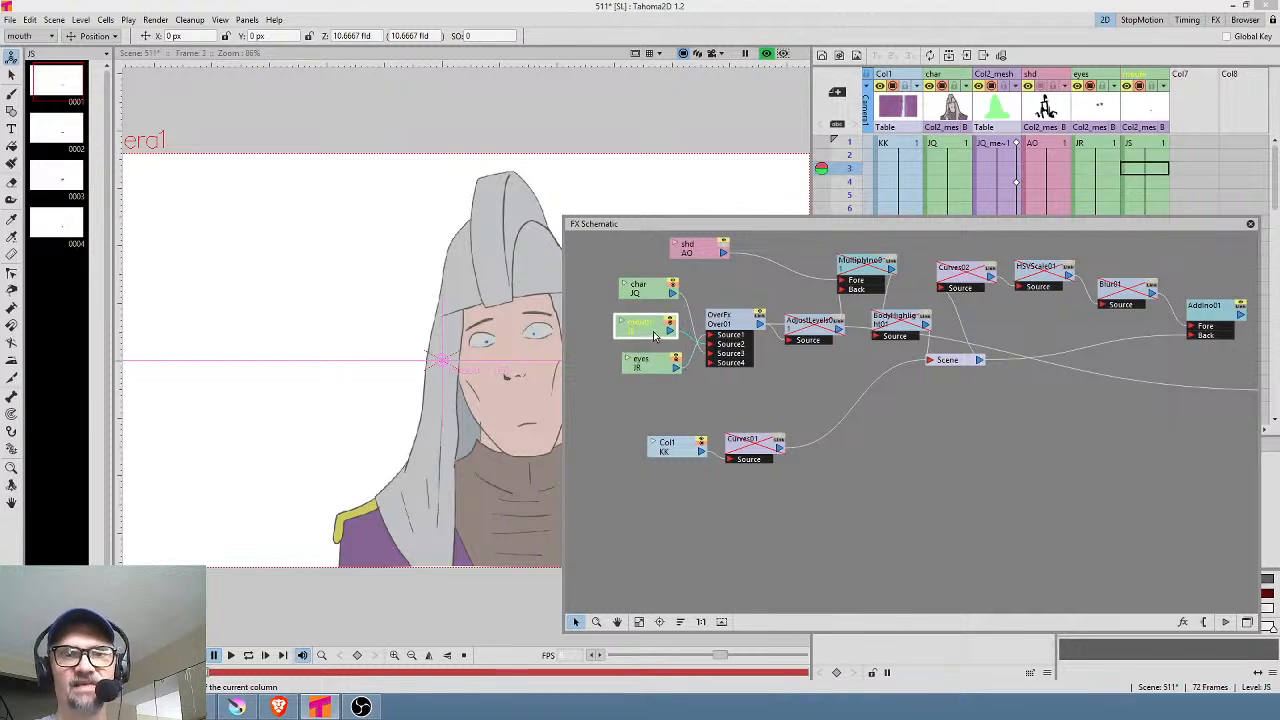
pyautogui.moveTo(736, 324); pyautogui.dragTo(730, 327)
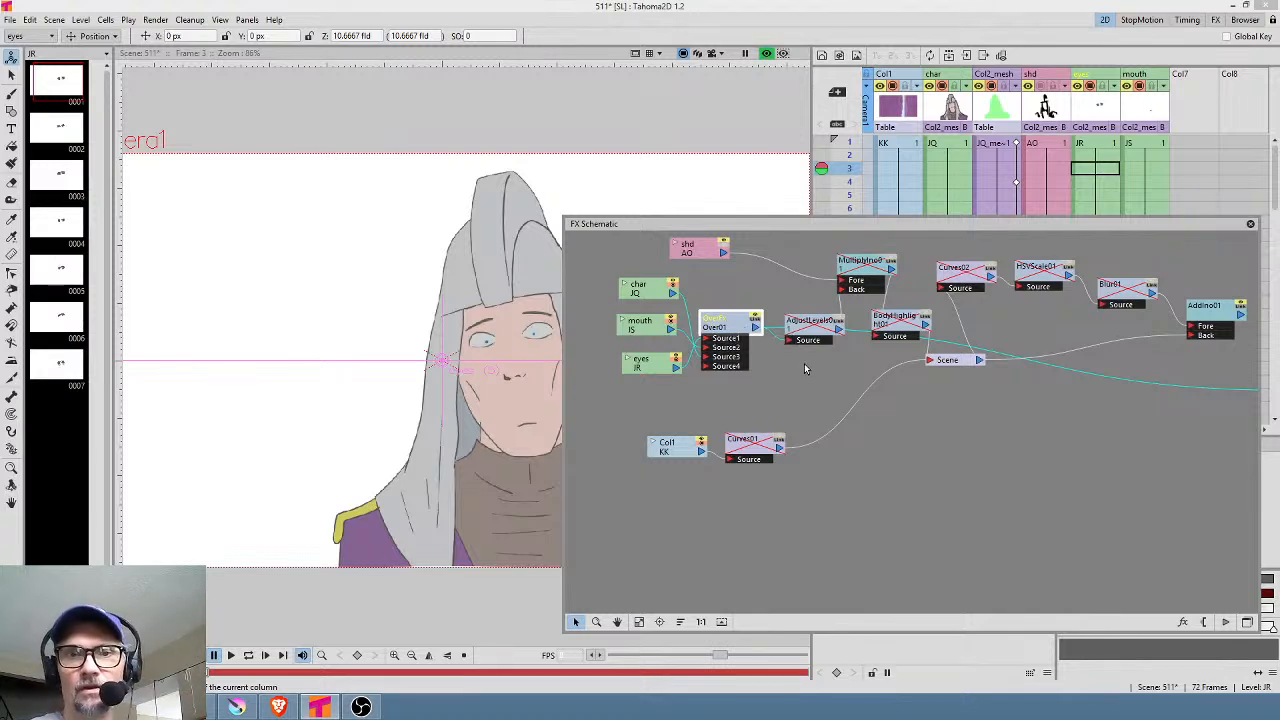
pyautogui.moveTo(804, 363); pyautogui.dragTo(765, 396)
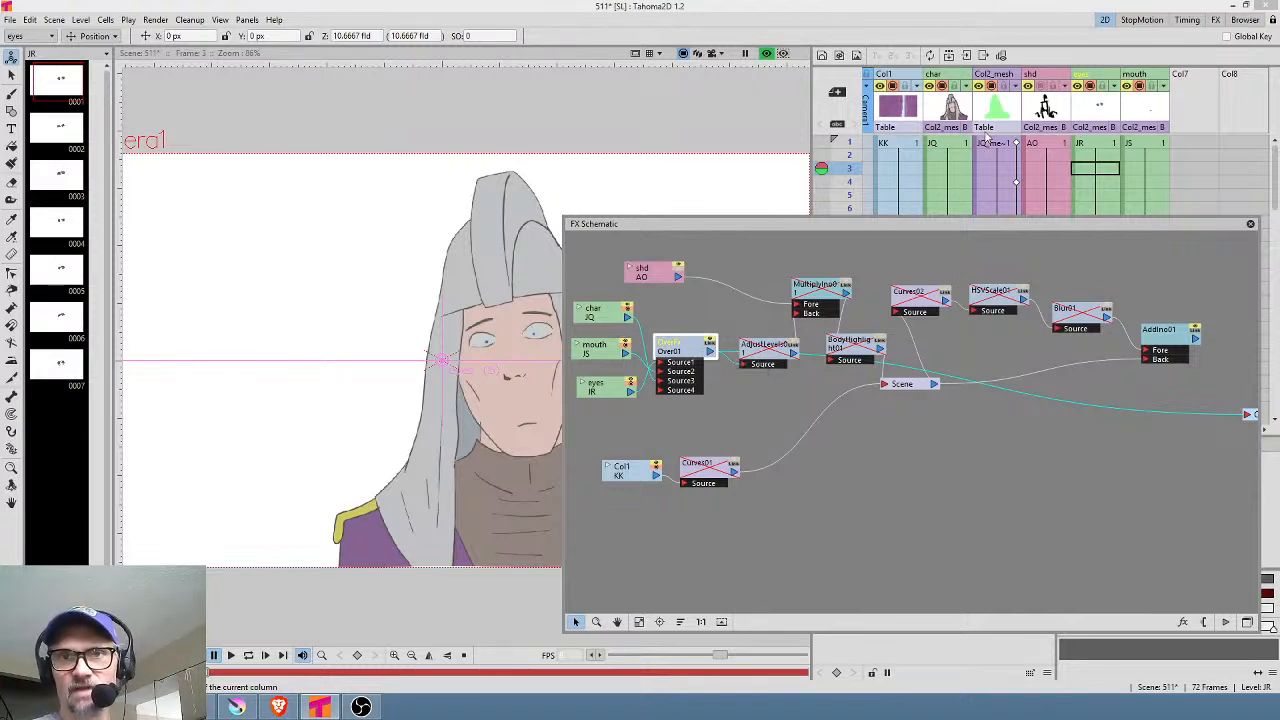
# Step: Select the shd, eyes, mouth and char columns one after another in the Xsheet to review their stacking order
pyautogui.click(1062, 116)
pyautogui.click(1102, 114)
pyautogui.click(1143, 114)
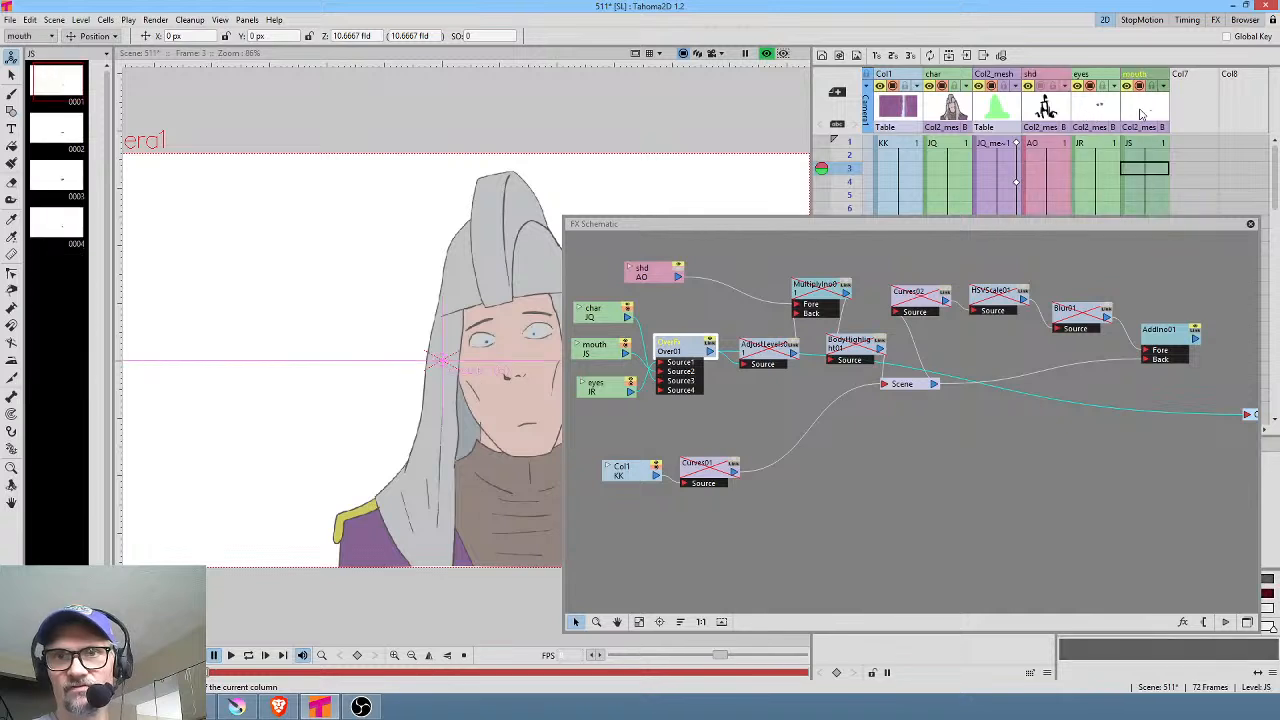
pyautogui.click(1093, 114)
pyautogui.click(960, 113)
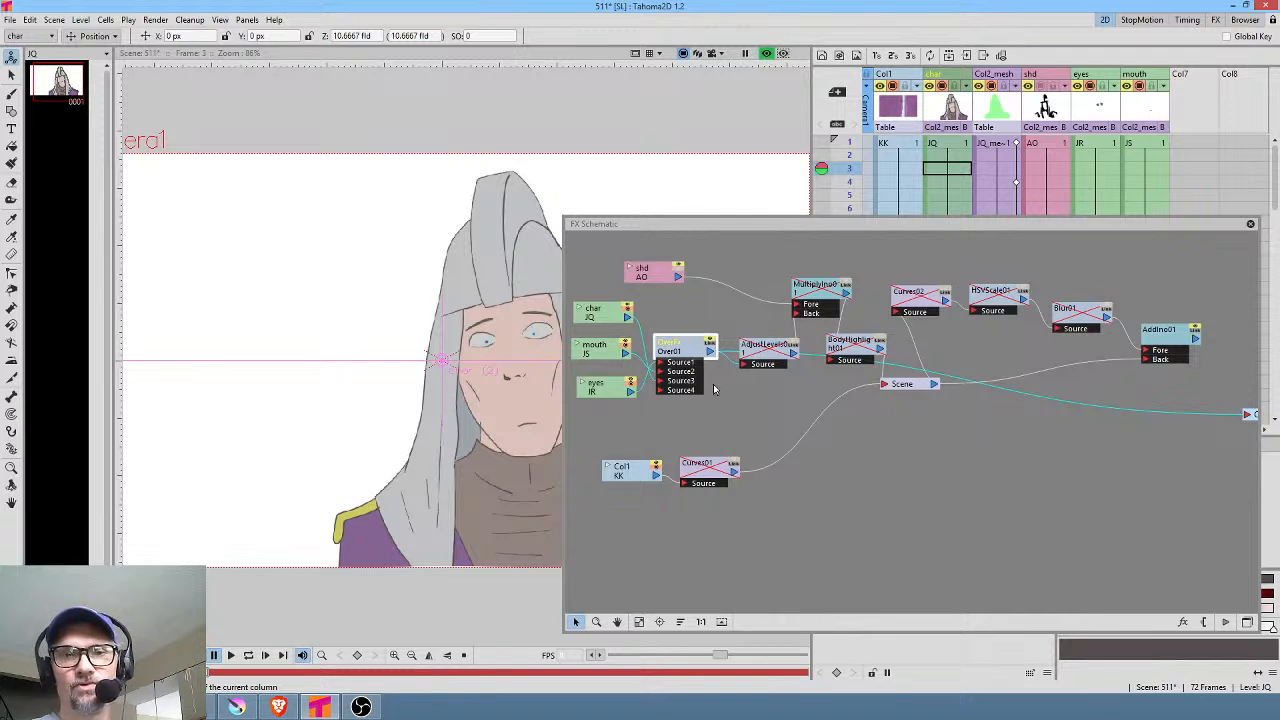
# Step: Browse the effects that can be inserted after Over01, up to Over in the Layer_Blending category, without inserting any
pyautogui.moveTo(687, 352); pyautogui.dragTo(688, 346)
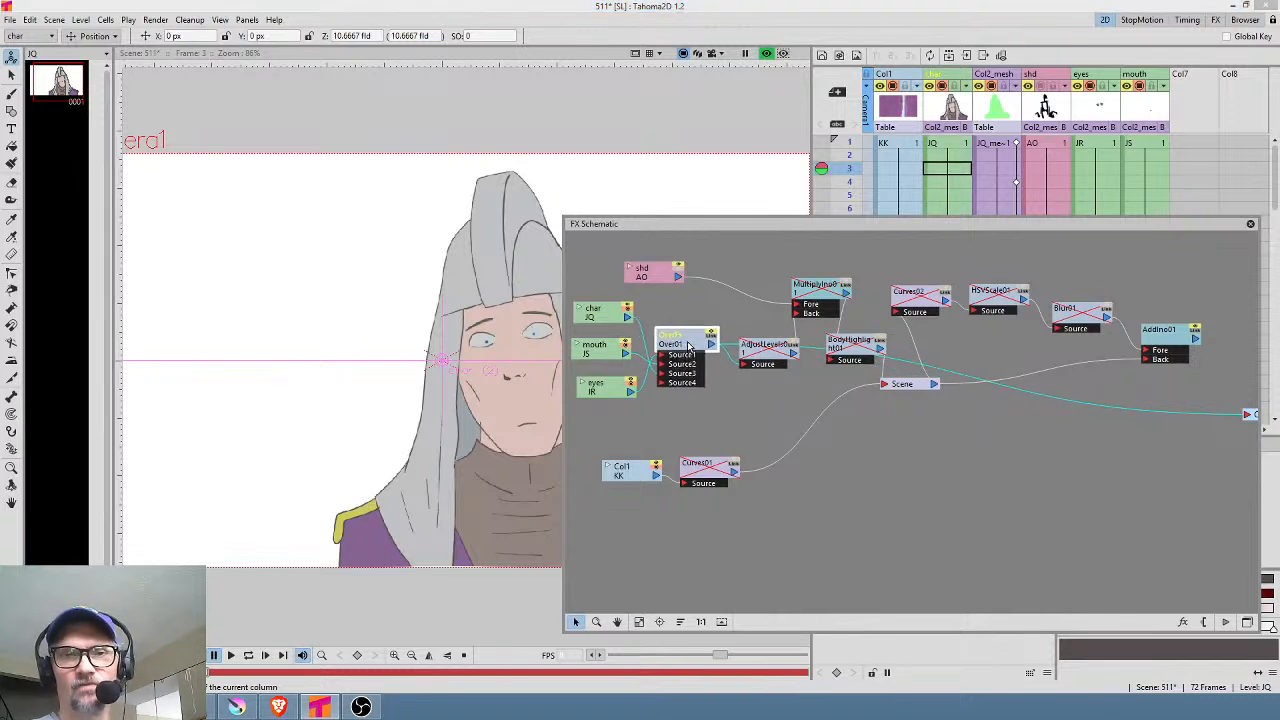
pyautogui.rightClick(688, 345)
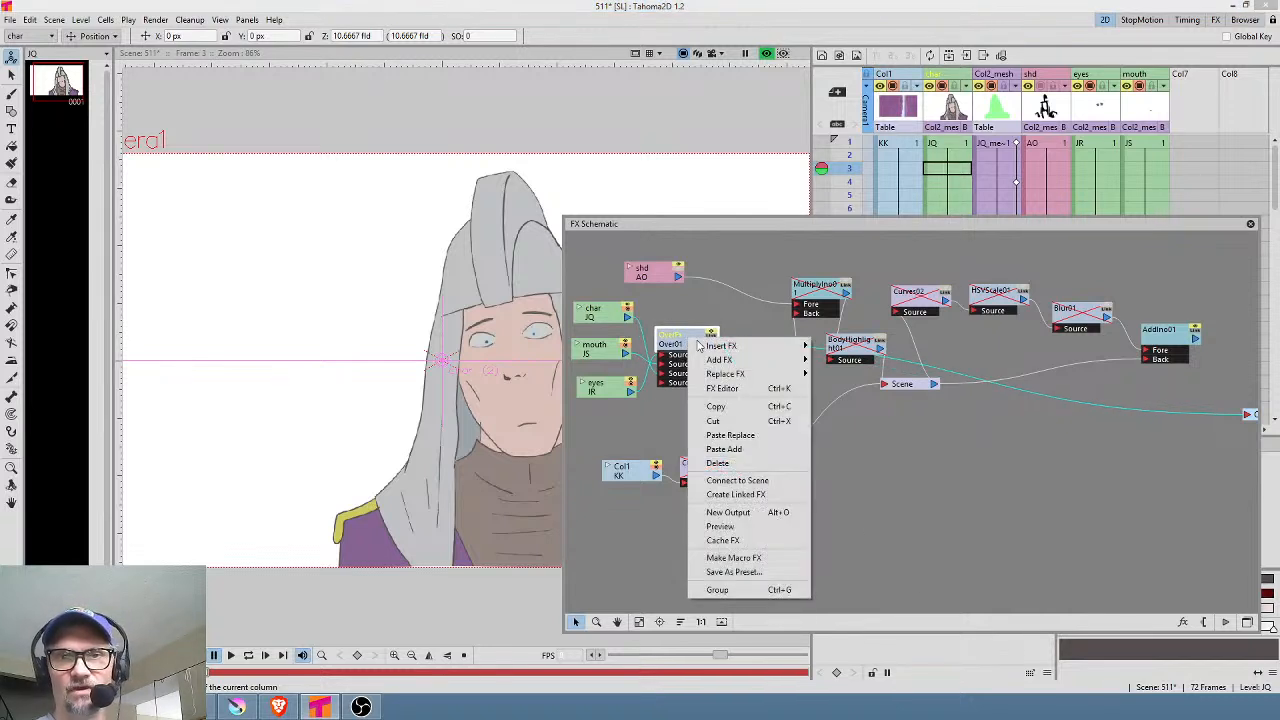
pyautogui.moveTo(714, 348)
pyautogui.moveTo(850, 355)
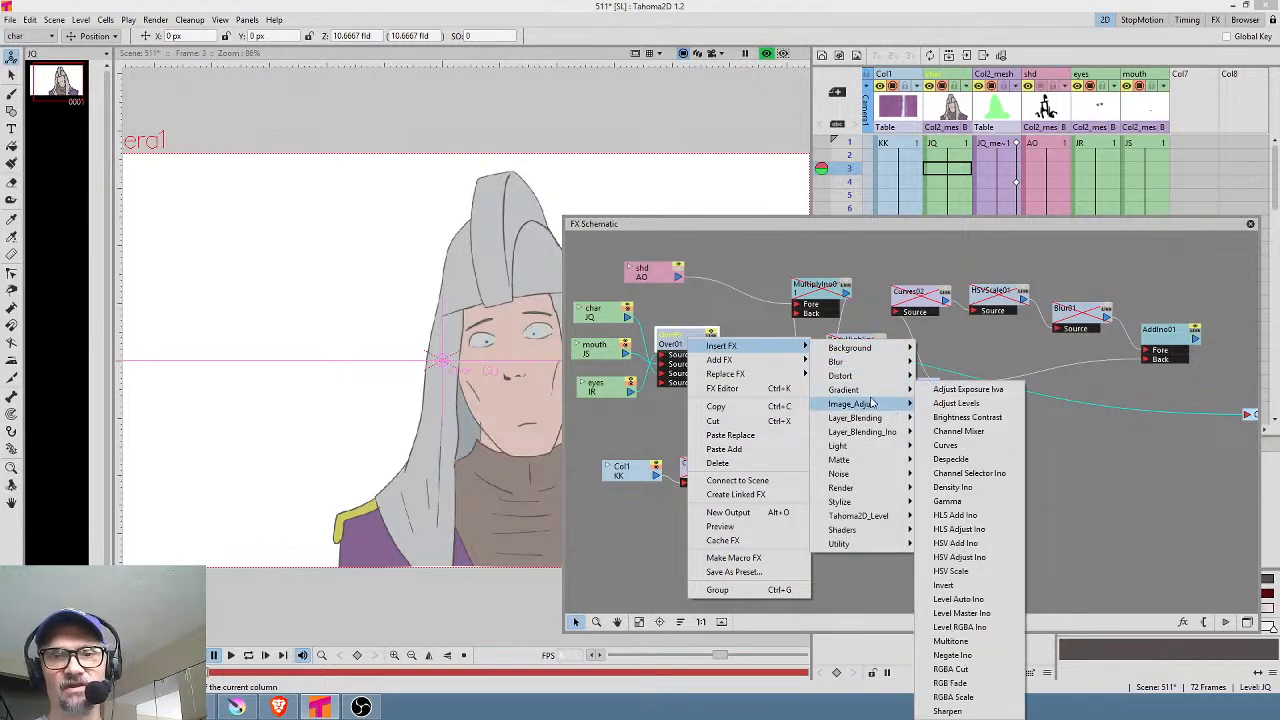
pyautogui.moveTo(867, 421)
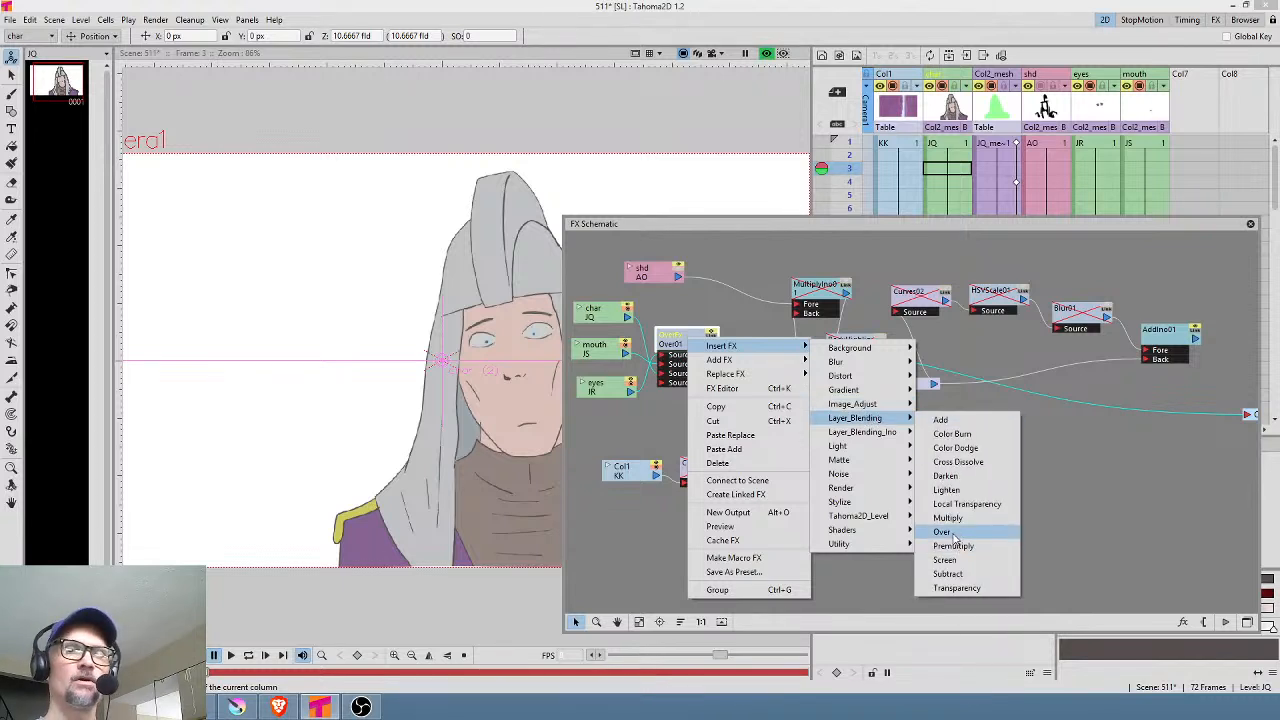
pyautogui.click(1173, 505)
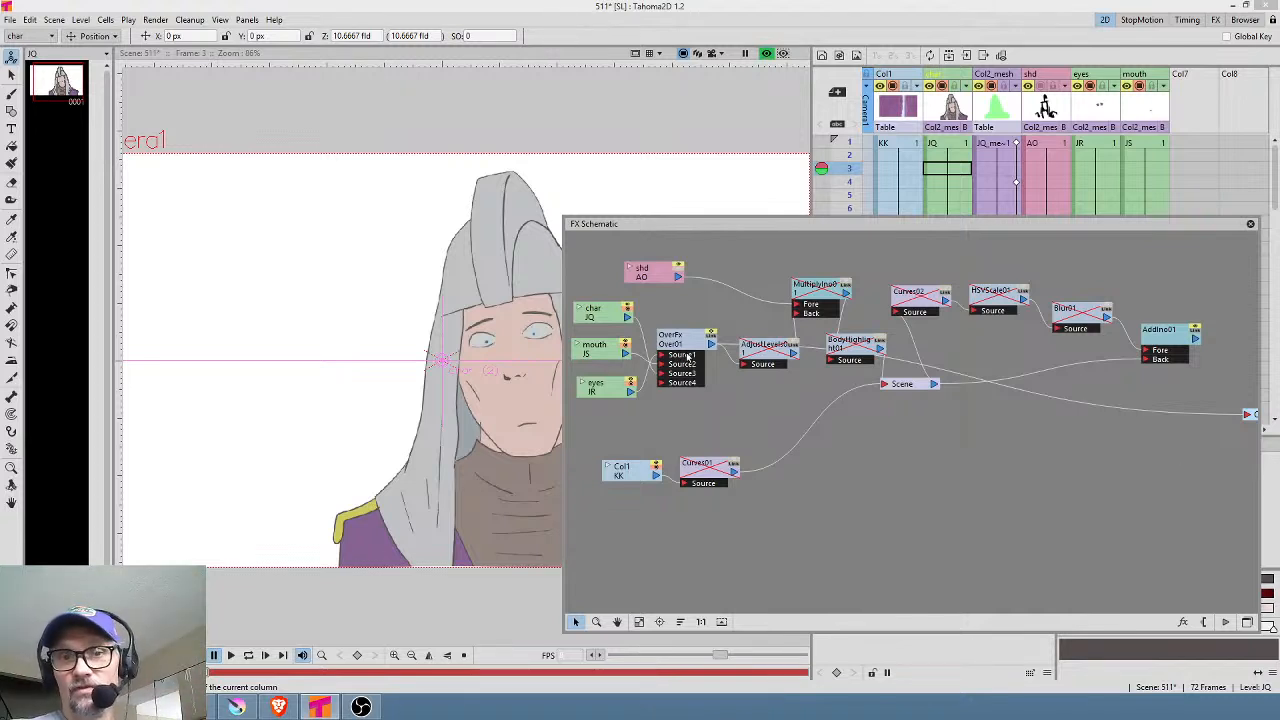
# Step: Move Over01 up and swap the positions of the eyes and char nodes, placing eyes above mouth and char below it
pyautogui.moveTo(688, 357); pyautogui.dragTo(692, 332)
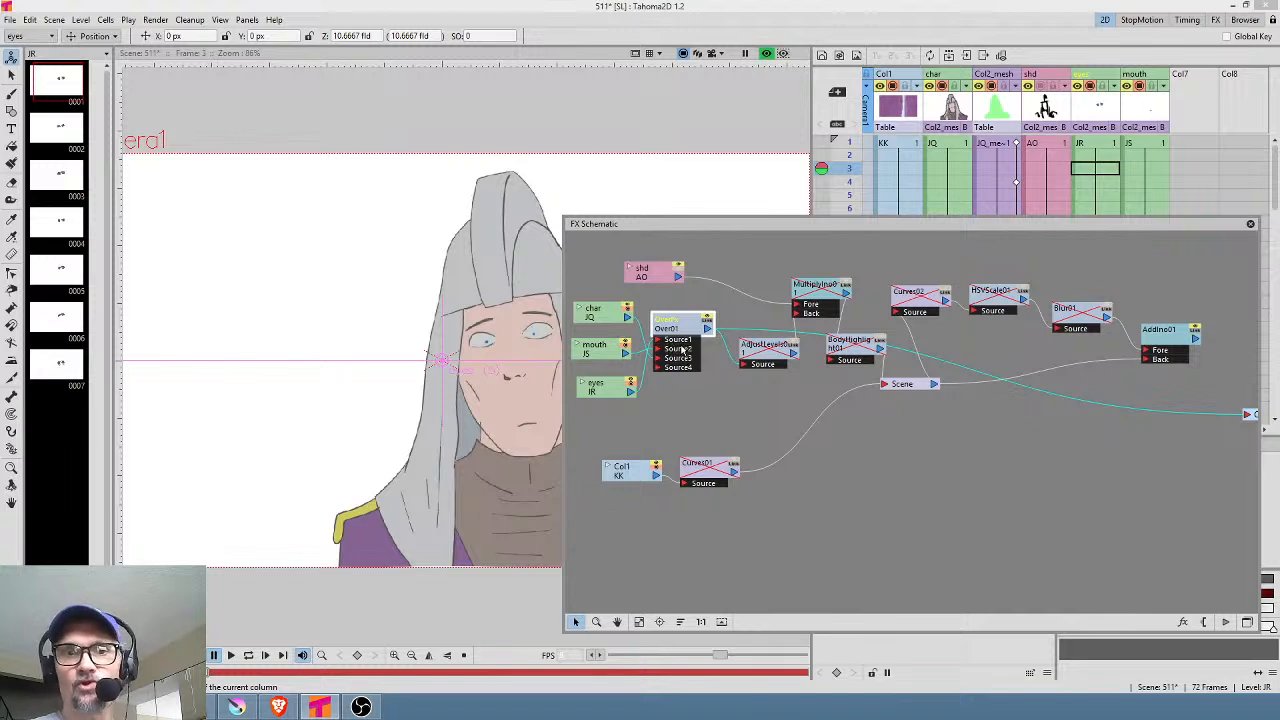
pyautogui.click(612, 392)
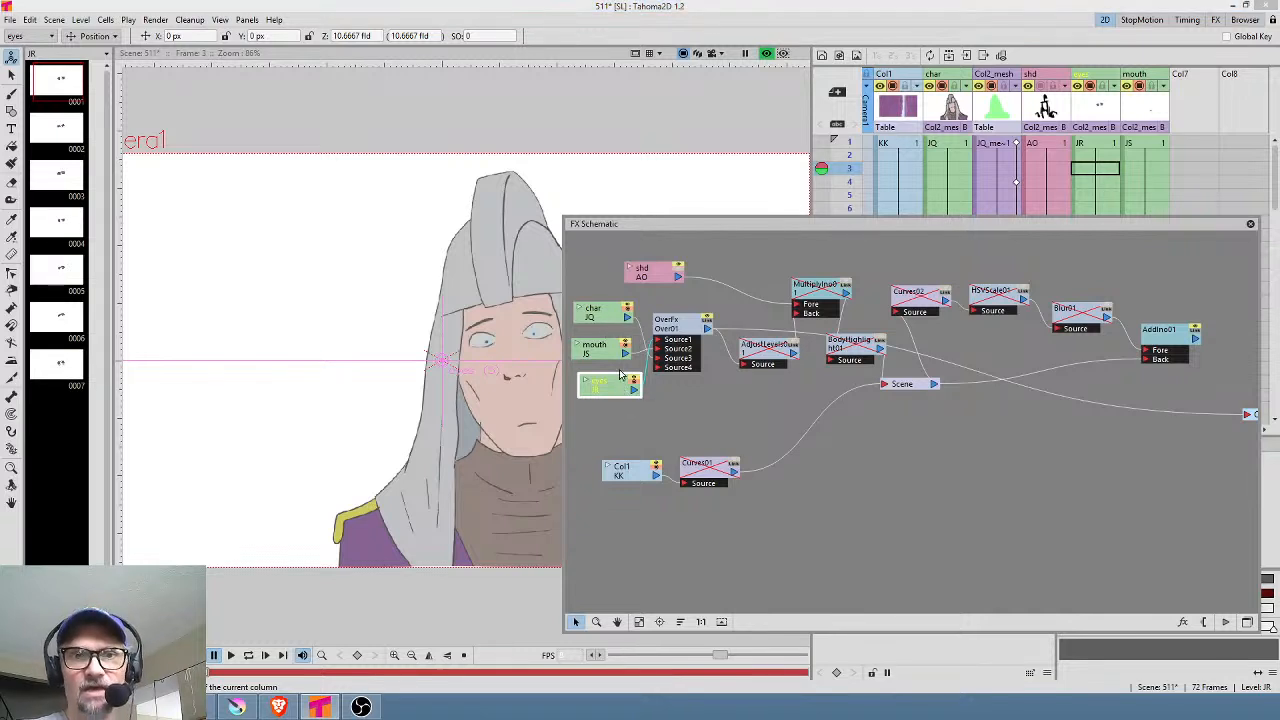
pyautogui.moveTo(620, 388); pyautogui.dragTo(605, 293)
pyautogui.moveTo(615, 325); pyautogui.dragTo(621, 396)
pyautogui.moveTo(604, 298); pyautogui.dragTo(604, 323)
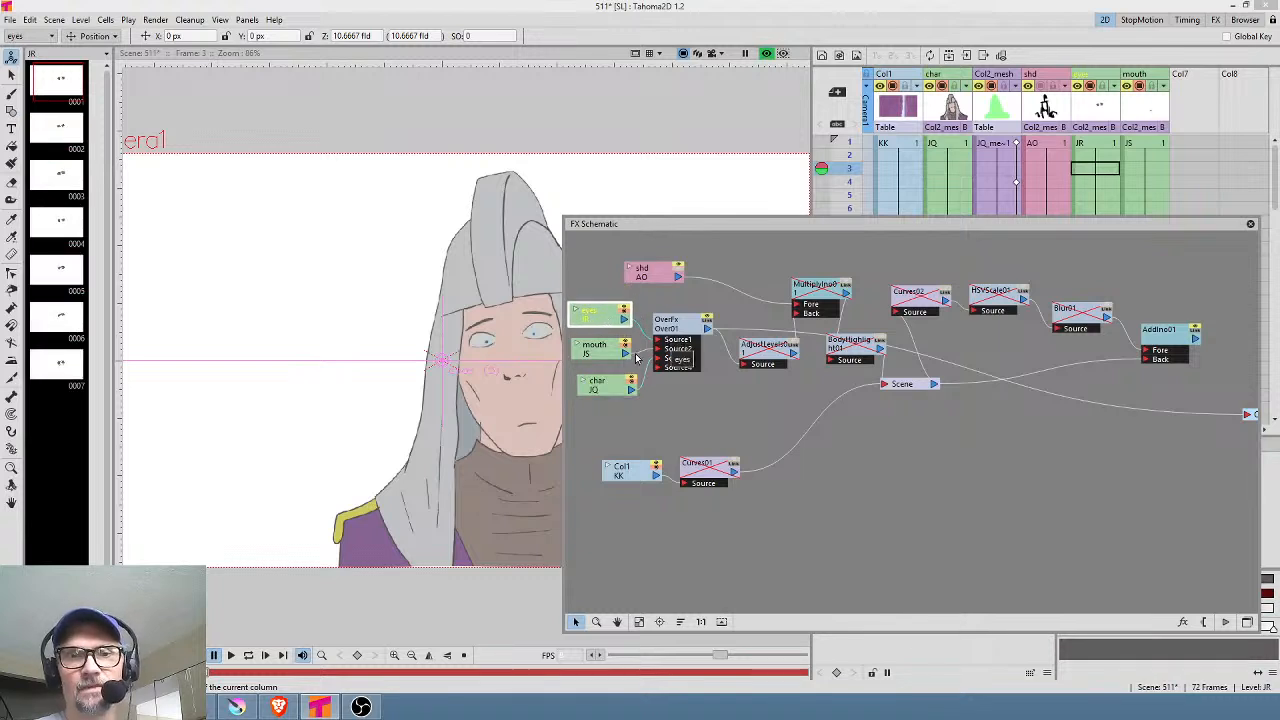
pyautogui.click(622, 384)
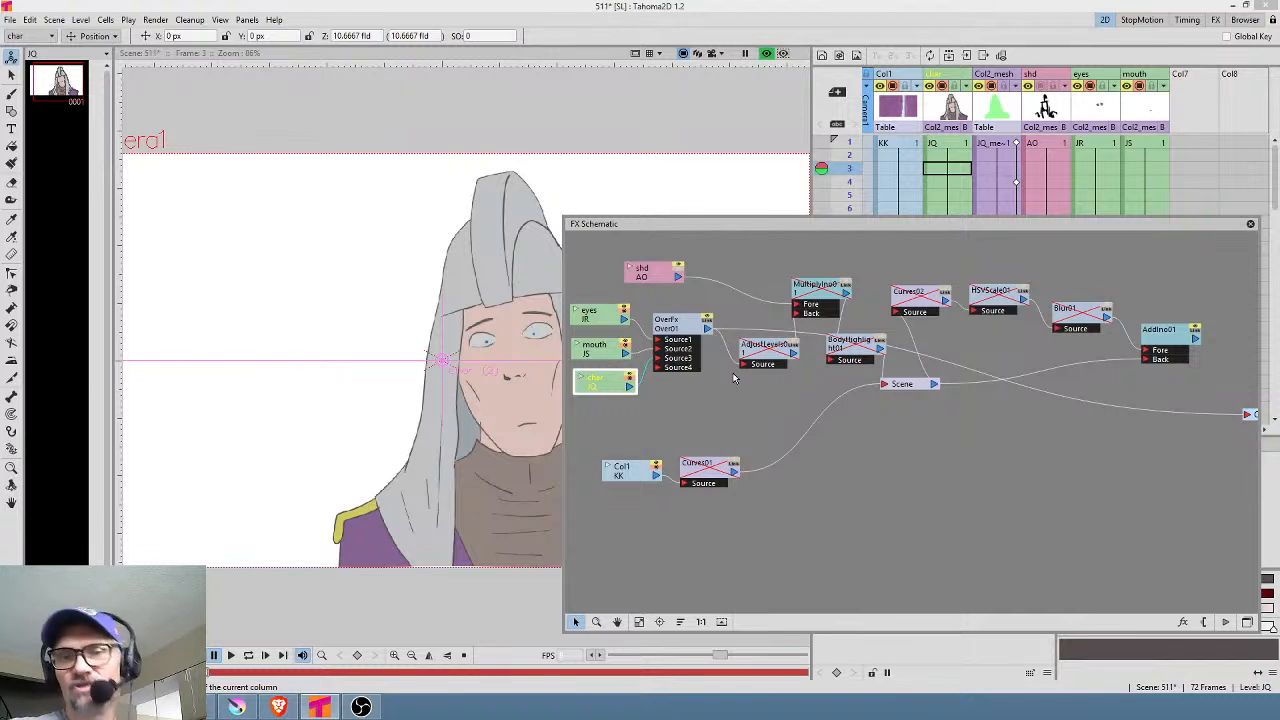
# Step: Turn on the AdjustLevels01 effect node and connect it to Output
pyautogui.moveTo(1012, 440); pyautogui.dragTo(942, 434)
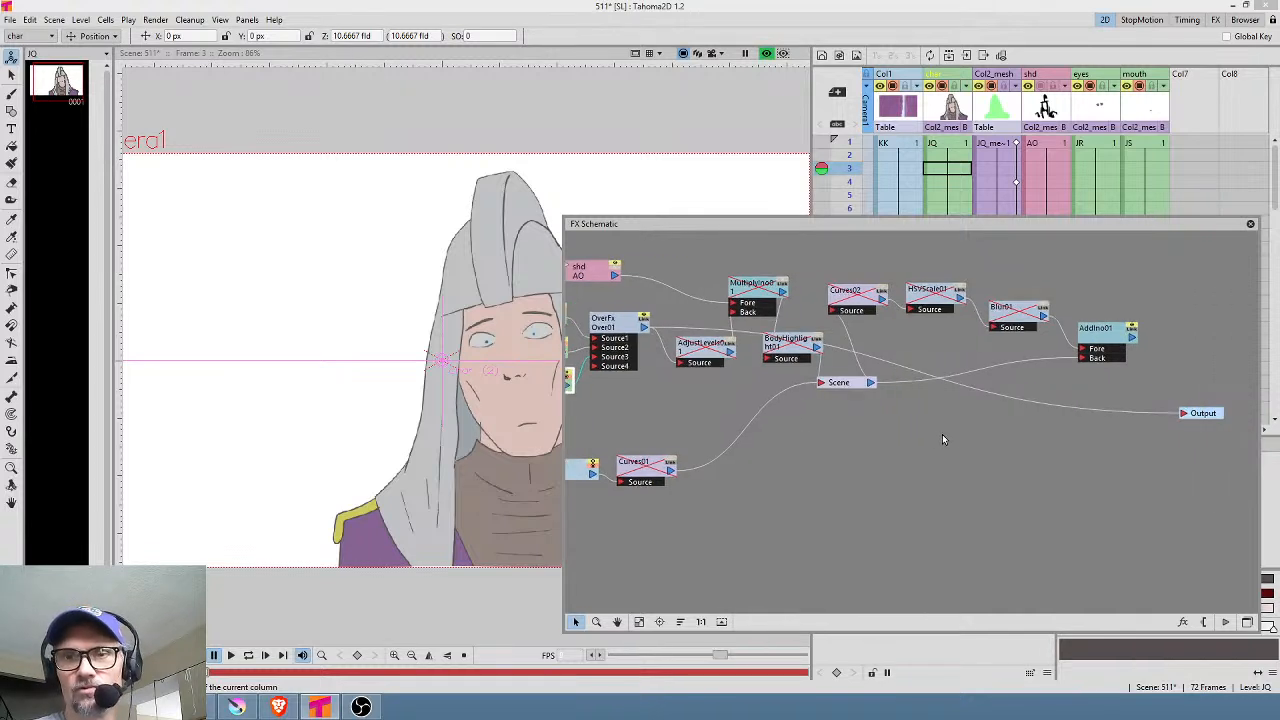
pyautogui.click(728, 352)
pyautogui.moveTo(918, 391); pyautogui.dragTo(1171, 413)
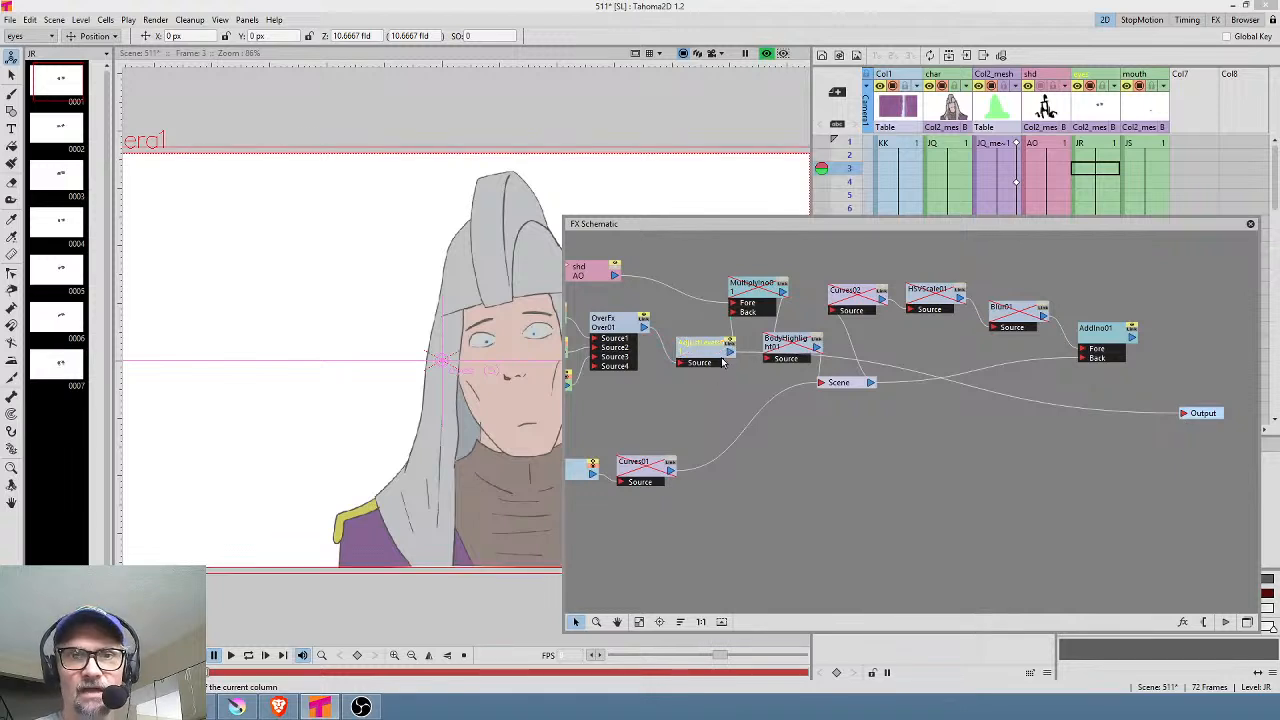
pyautogui.moveTo(712, 390); pyautogui.dragTo(775, 393)
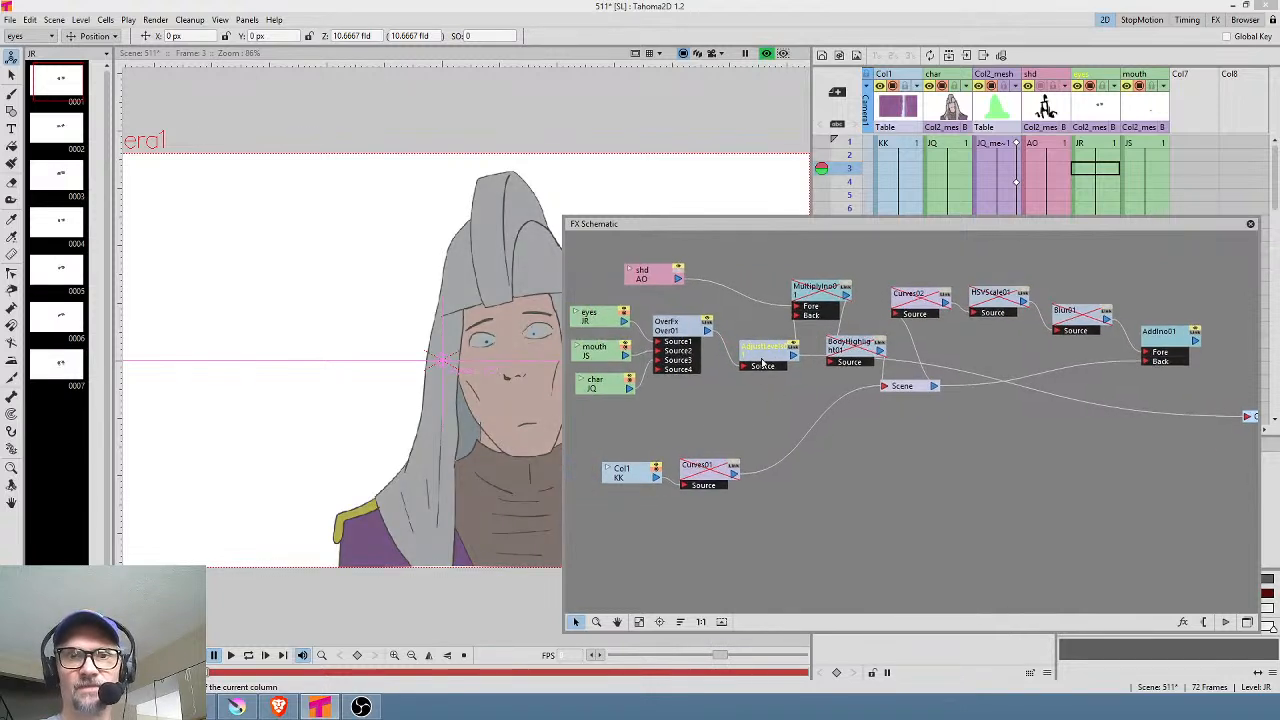
# Step: Open the AdjustLevels01 effect settings, examine its Adjust Levels and Gamma parameters, and close them
pyautogui.click(764, 361)
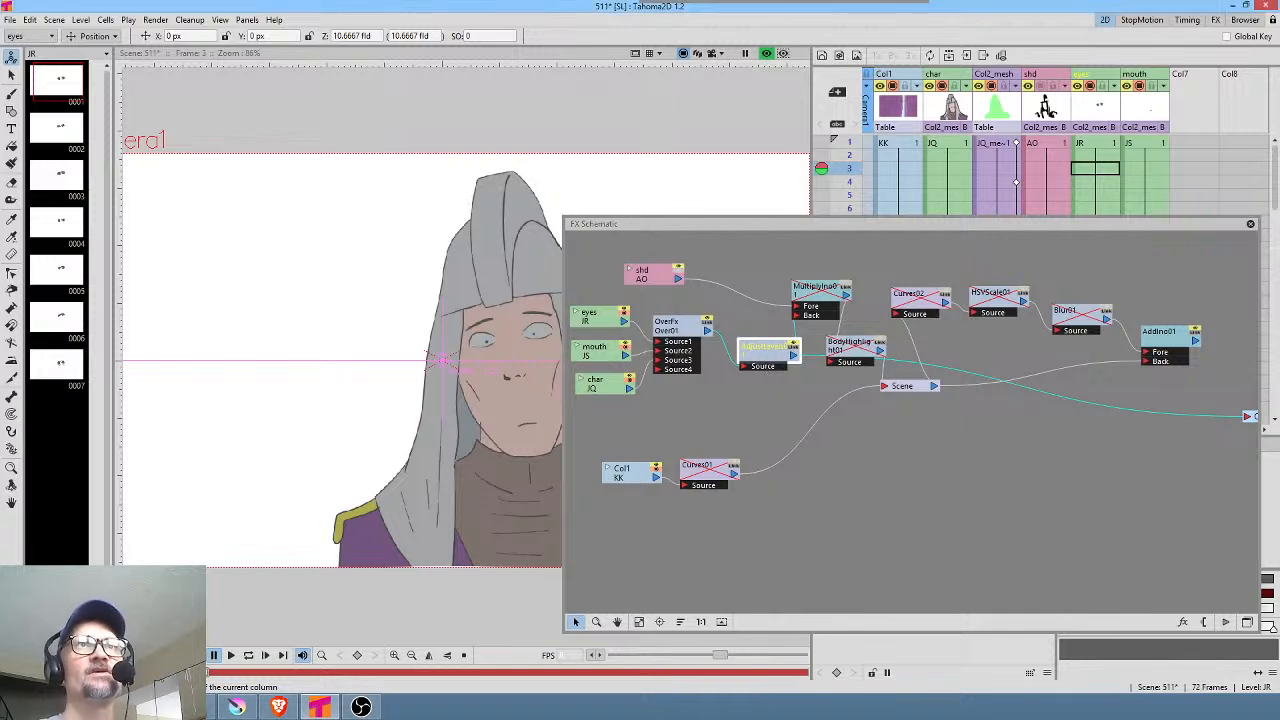
pyautogui.moveTo(794, 0); pyautogui.dragTo(1022, 210)
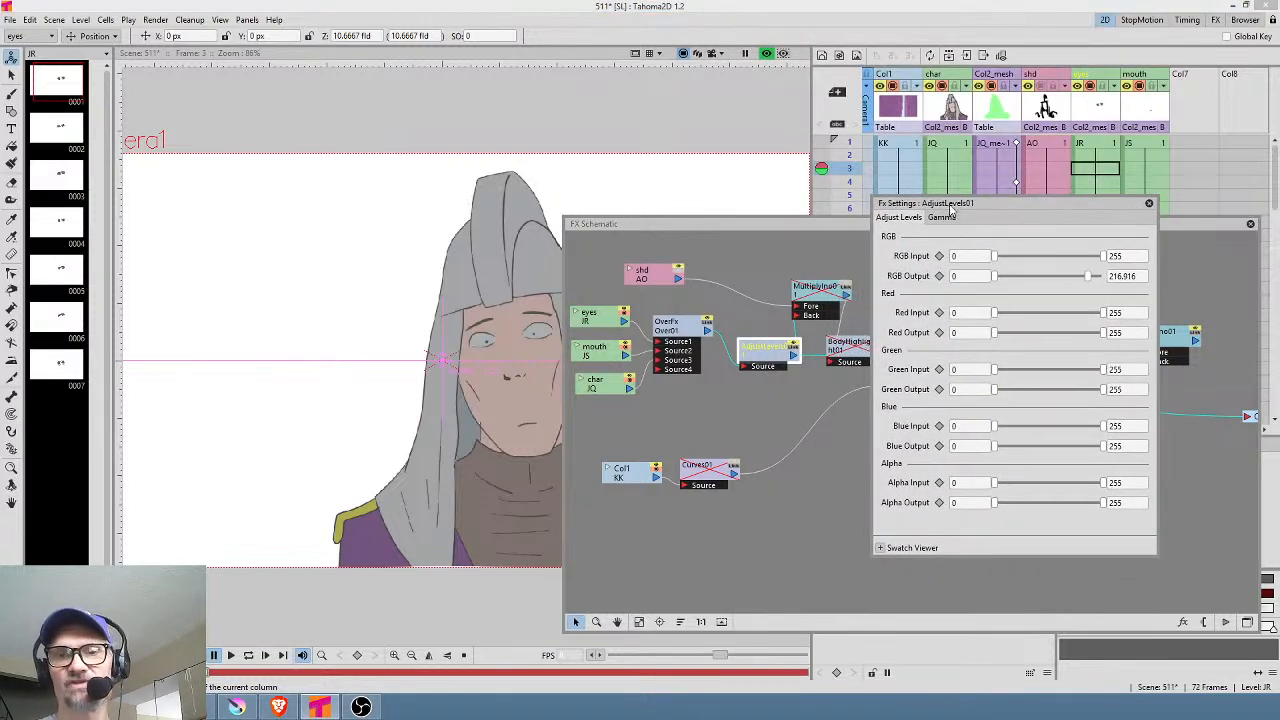
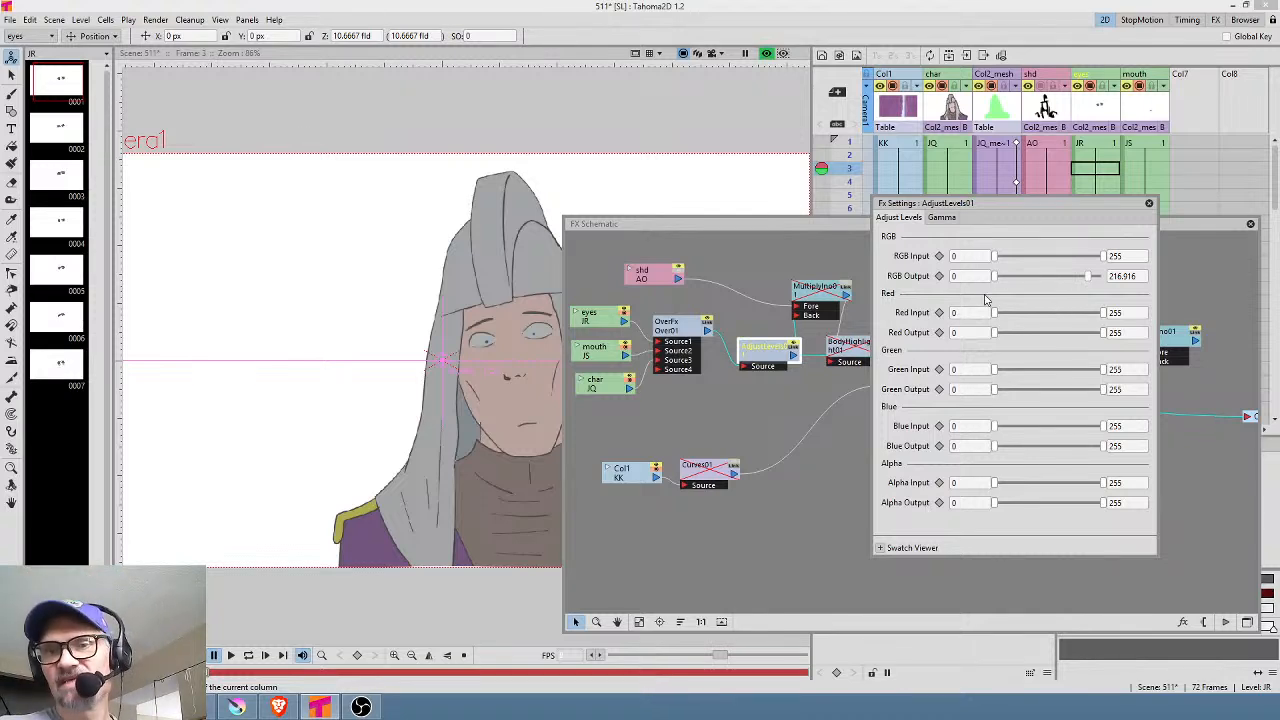
pyautogui.moveTo(1015, 203); pyautogui.dragTo(1025, 205)
pyautogui.click(952, 220)
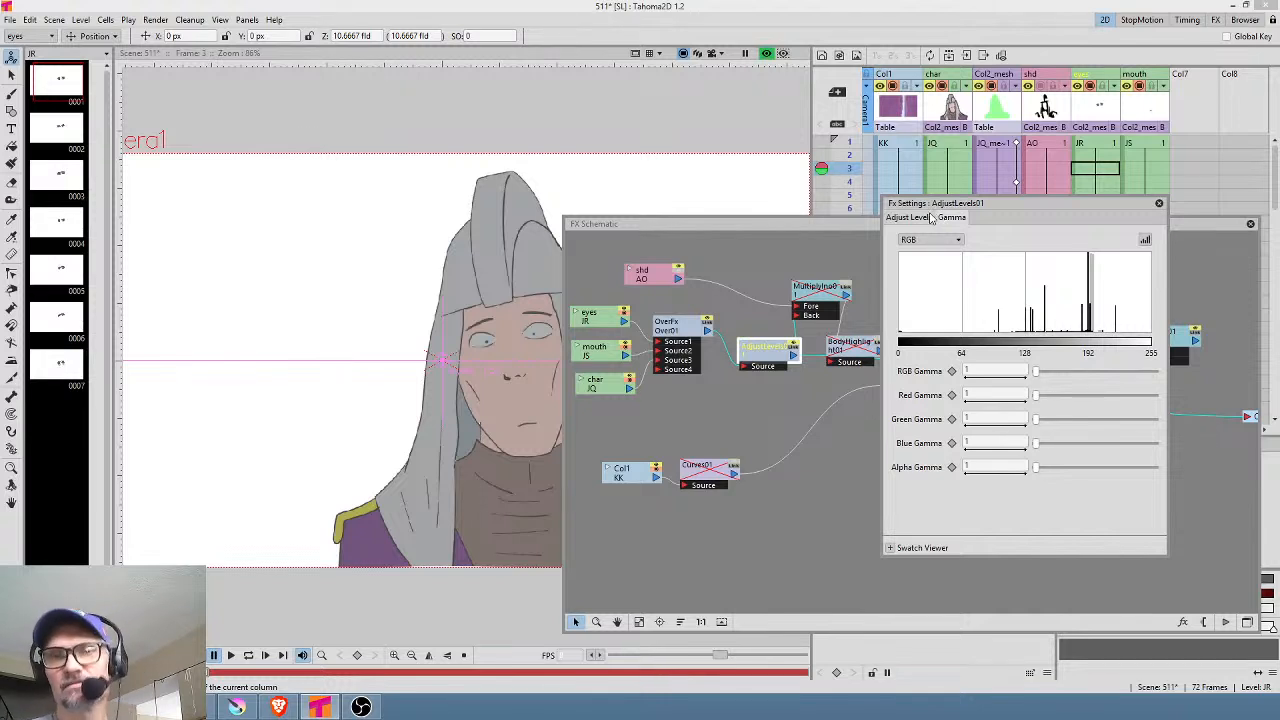
pyautogui.click(922, 220)
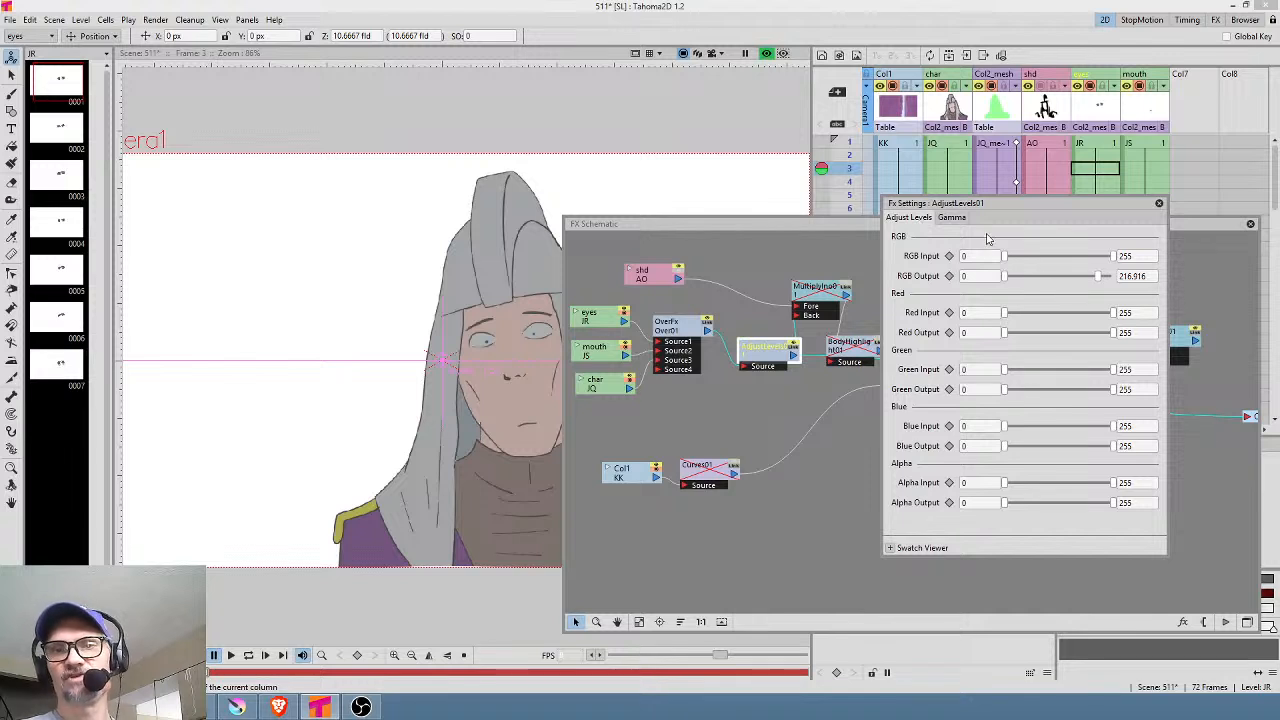
pyautogui.click(955, 218)
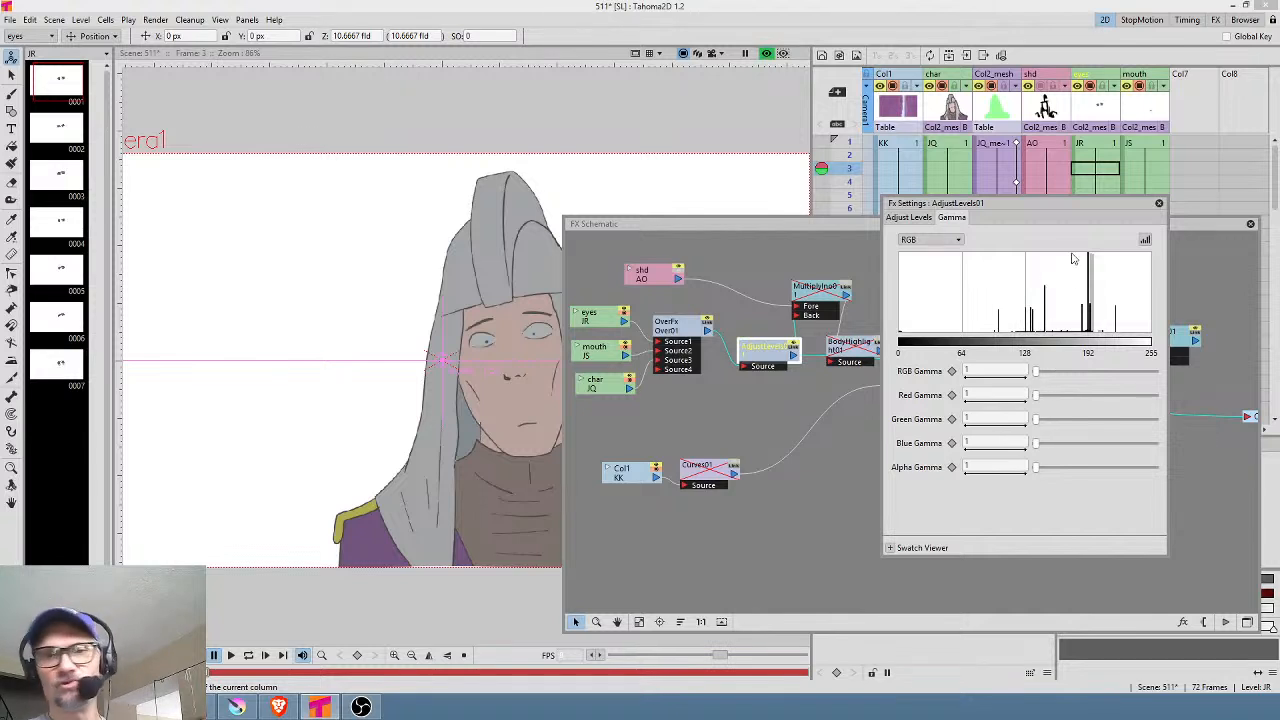
pyautogui.click(922, 218)
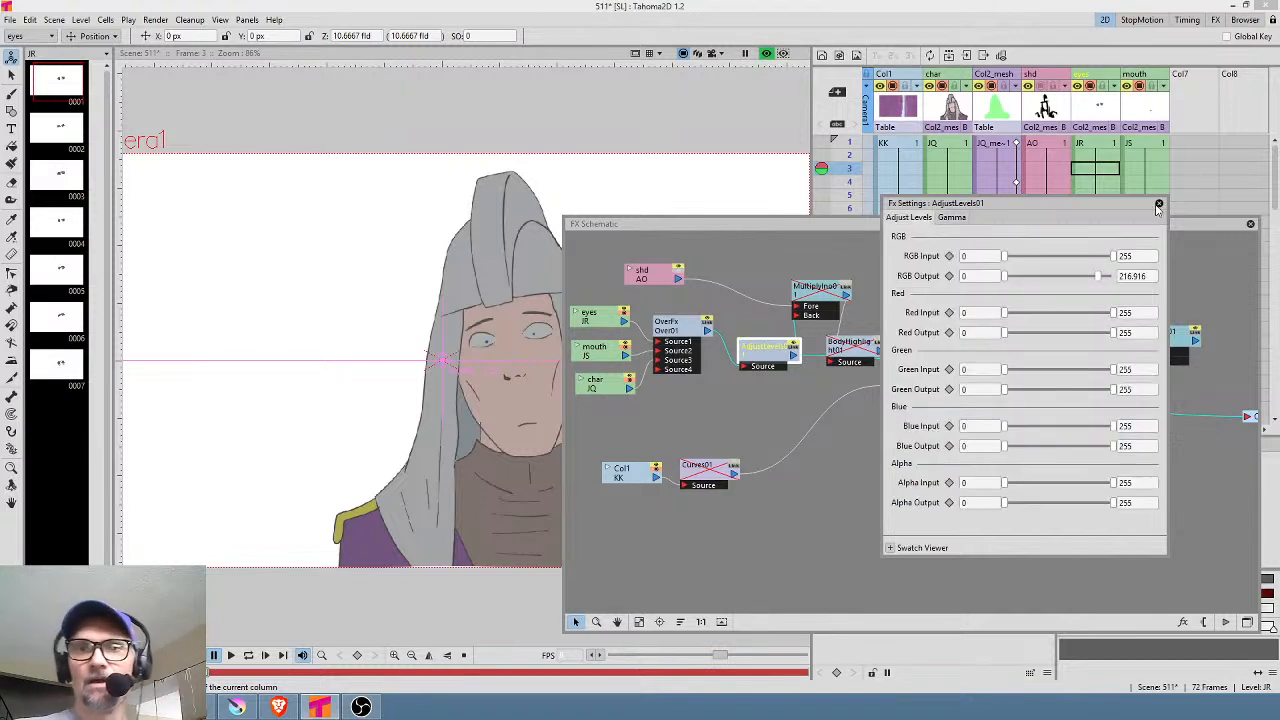
pyautogui.click(1159, 203)
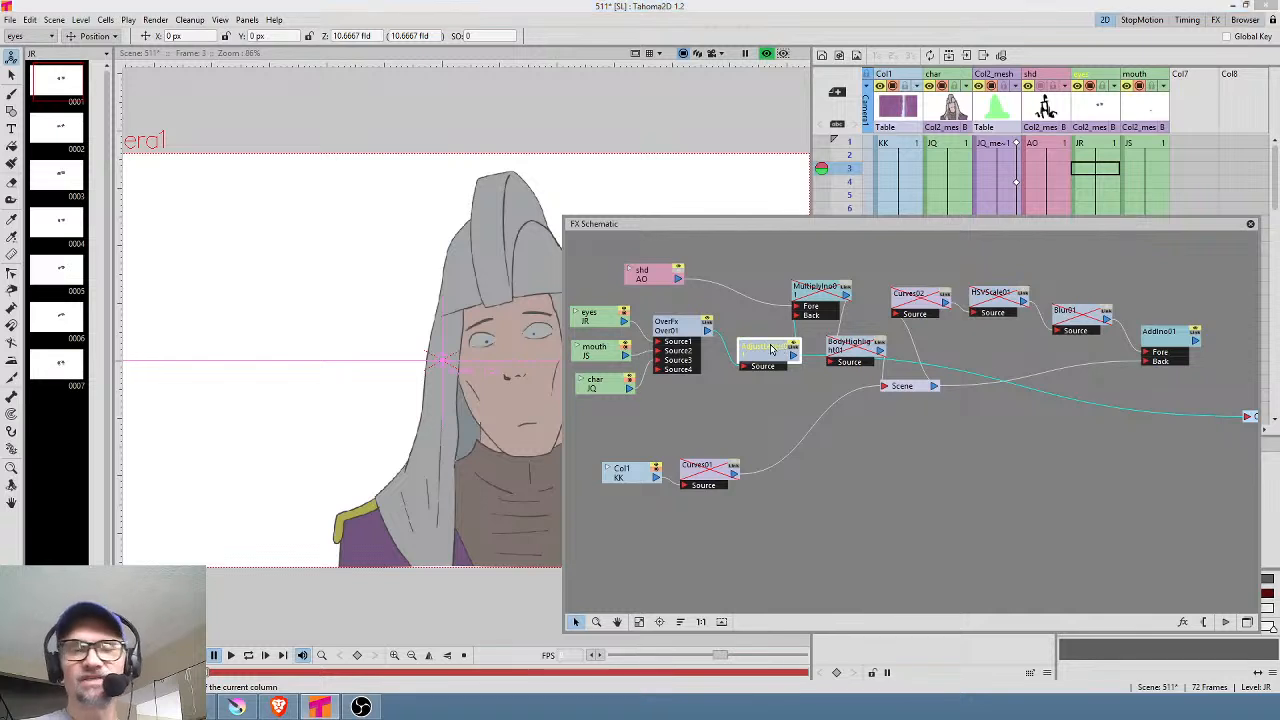
# Step: Move AdjustLevels01 closer to Over01, remove its link to Output, and move the shd node closer to MultiplyIno01
pyautogui.moveTo(781, 347); pyautogui.dragTo(765, 339)
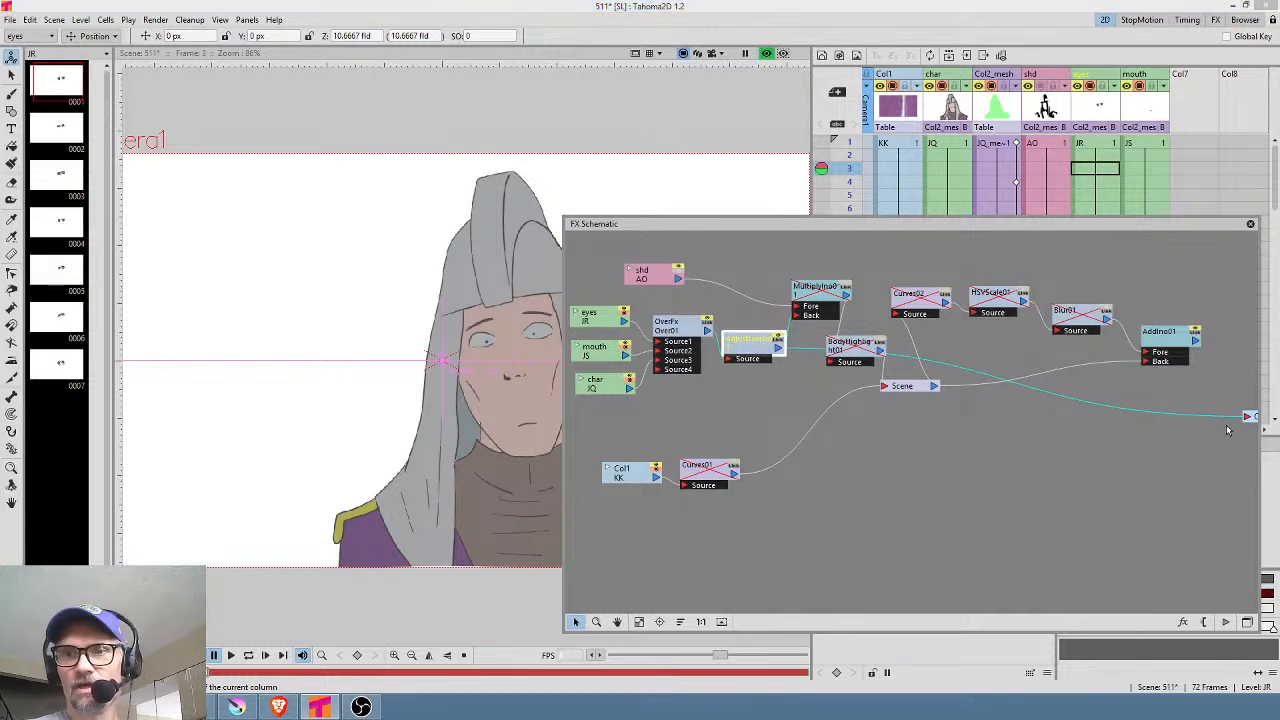
pyautogui.press('Delete')
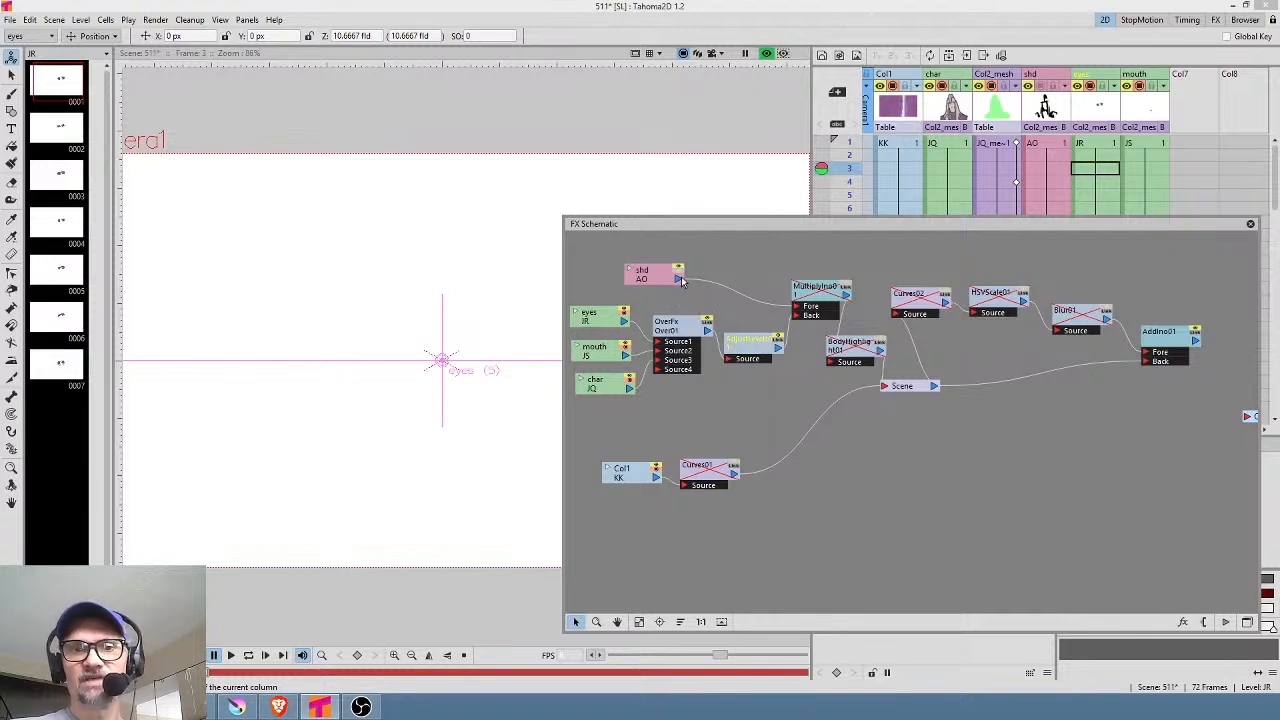
pyautogui.moveTo(655, 283); pyautogui.dragTo(685, 284)
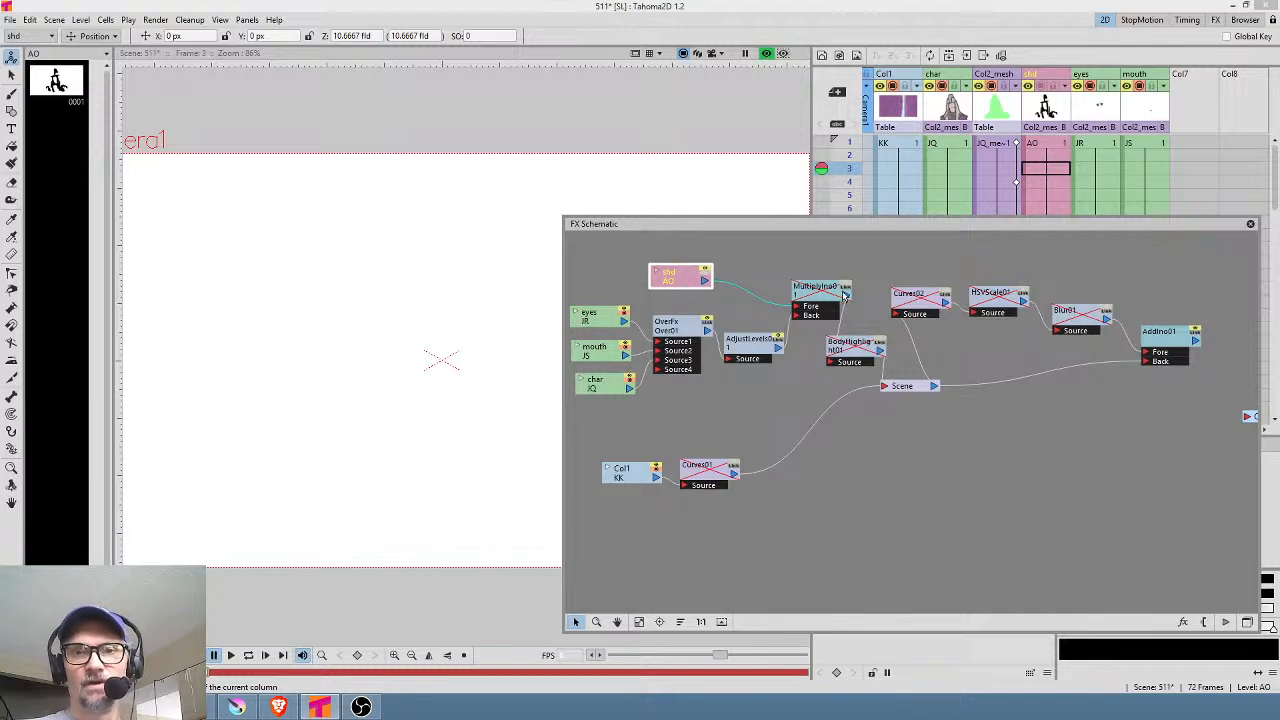
# Step: Turn on the MultiplyIno01 effect node, connect it to Output, and shift it slightly toward AdjustLevels01
pyautogui.click(757, 342)
pyautogui.moveTo(757, 342); pyautogui.dragTo(758, 342)
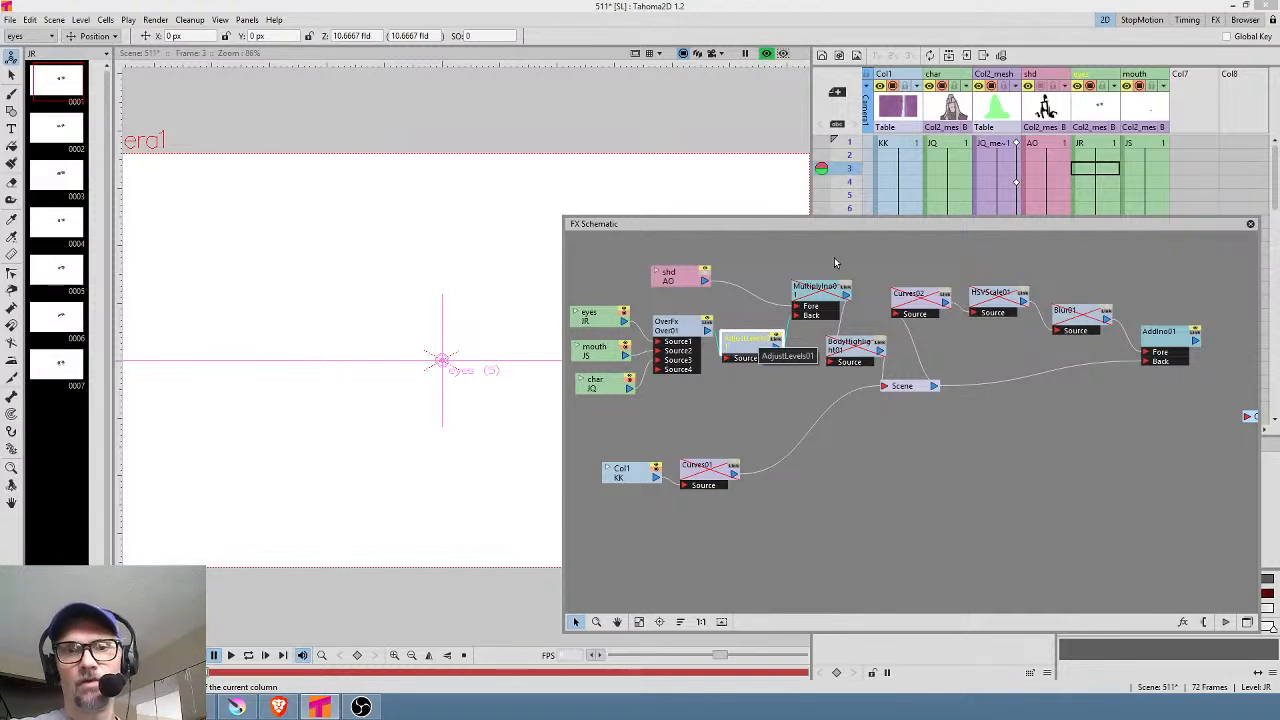
pyautogui.click(845, 288)
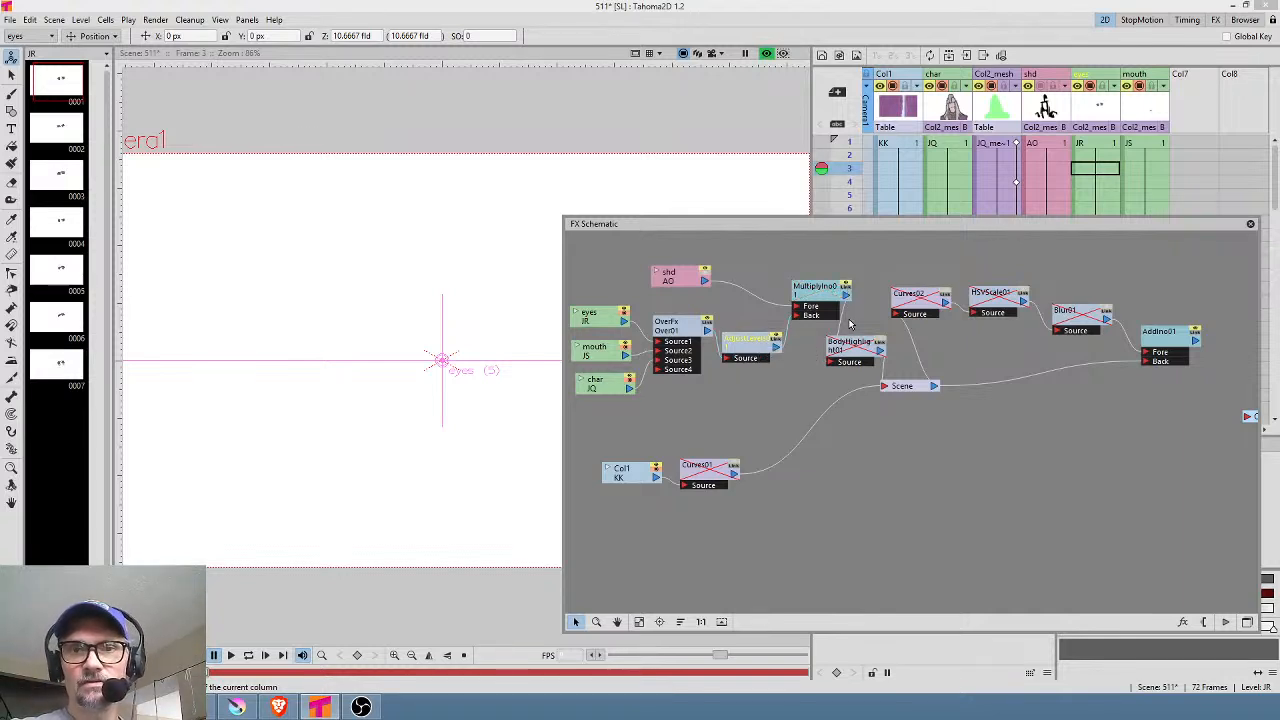
pyautogui.moveTo(845, 292); pyautogui.dragTo(1246, 422)
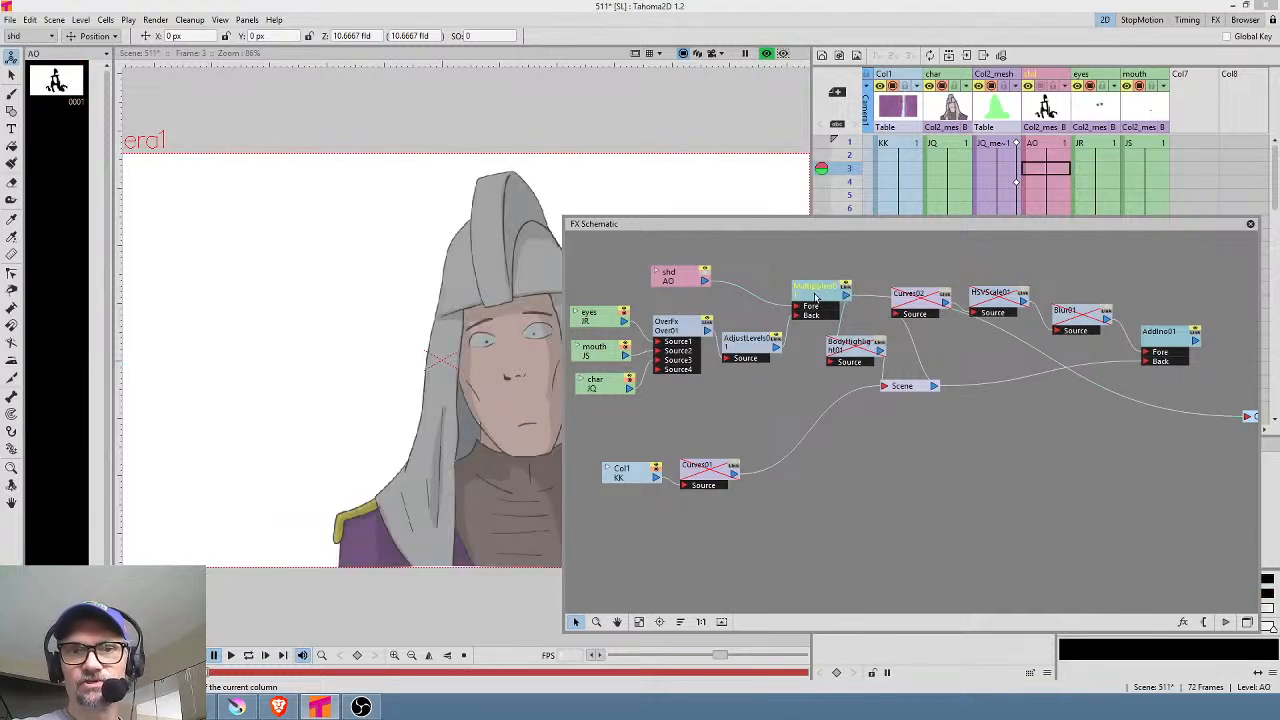
pyautogui.moveTo(814, 294); pyautogui.dragTo(799, 293)
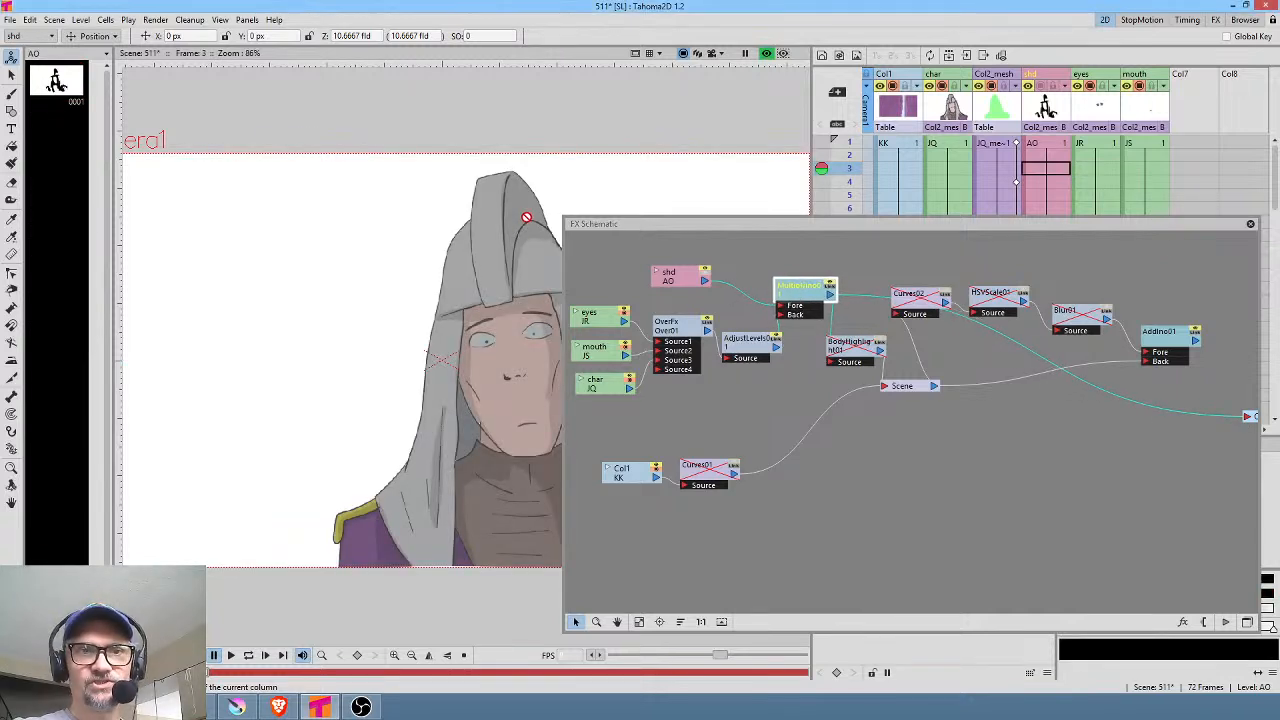
# Step: Toggle the shd node's preview off and on, and open MultiplyIno01's settings to examine Opacity and Clipping Mask before closing them
pyautogui.click(705, 272)
pyautogui.click(705, 272)
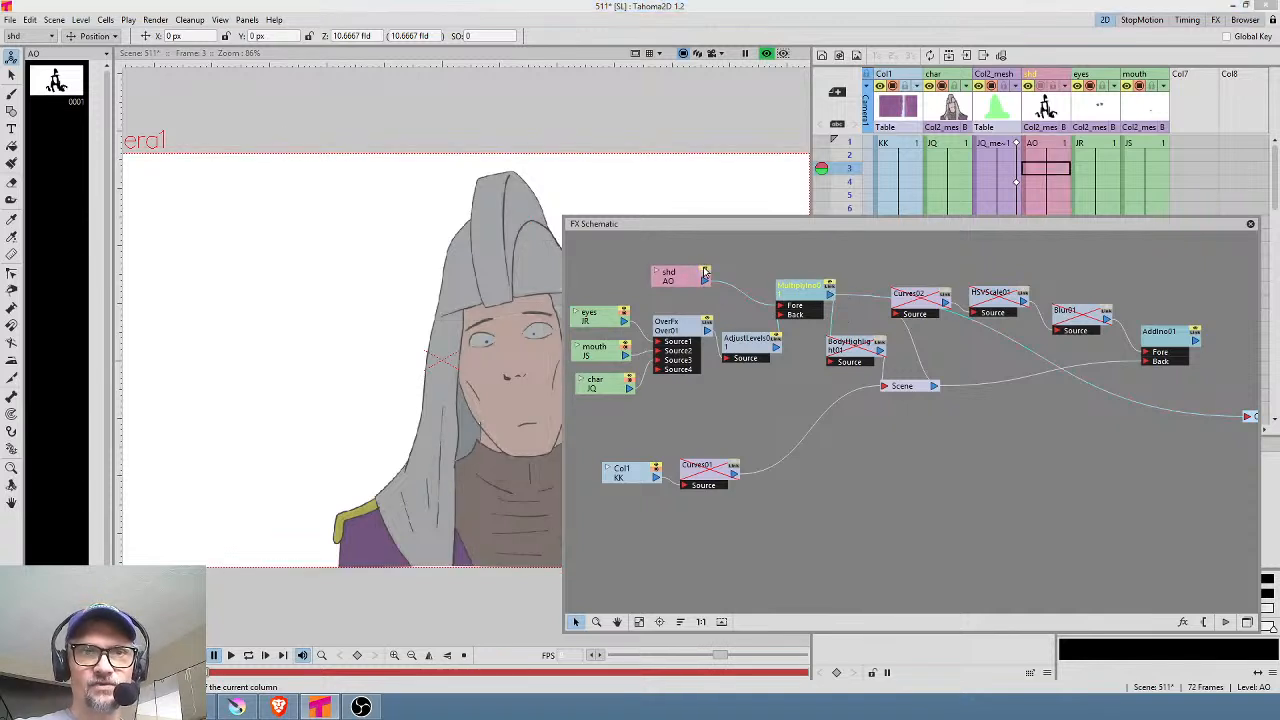
pyautogui.doubleClick(798, 291)
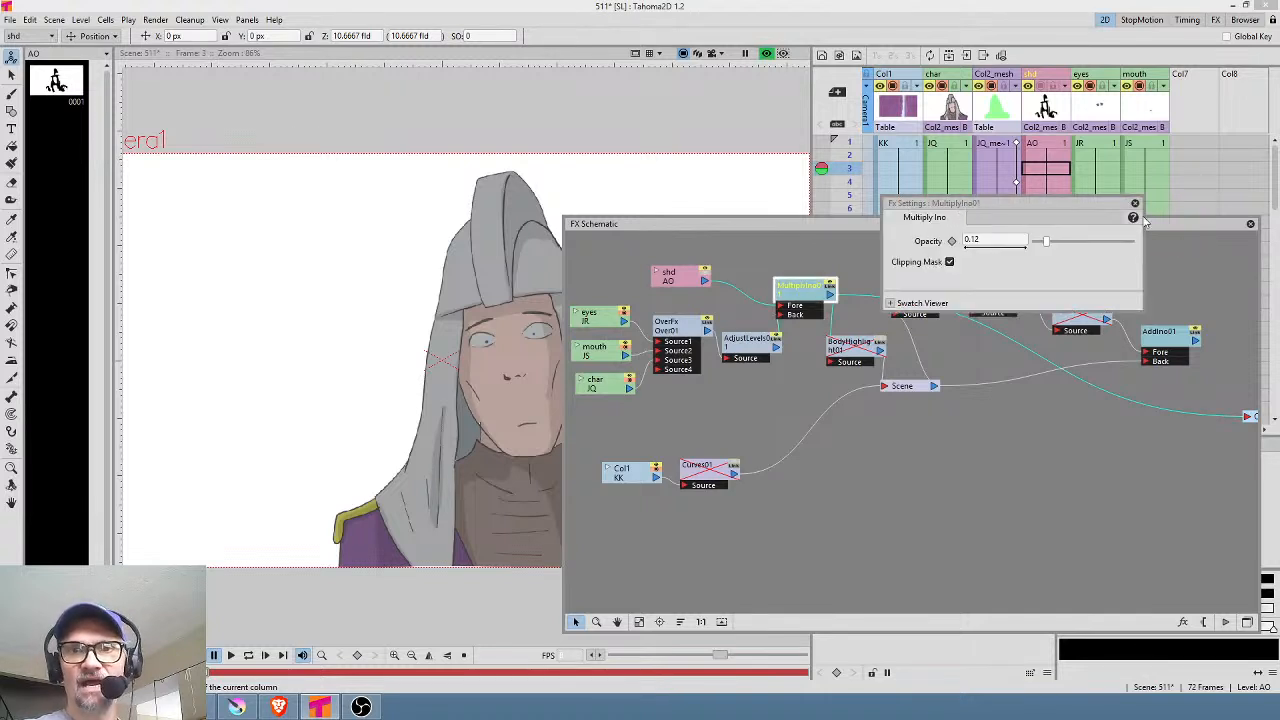
pyautogui.click(1135, 203)
# Step: Look up Multiply Ino among the Layer_Blending_Ino effects available to add after MultiplyIno01, without adding one
pyautogui.rightClick(803, 296)
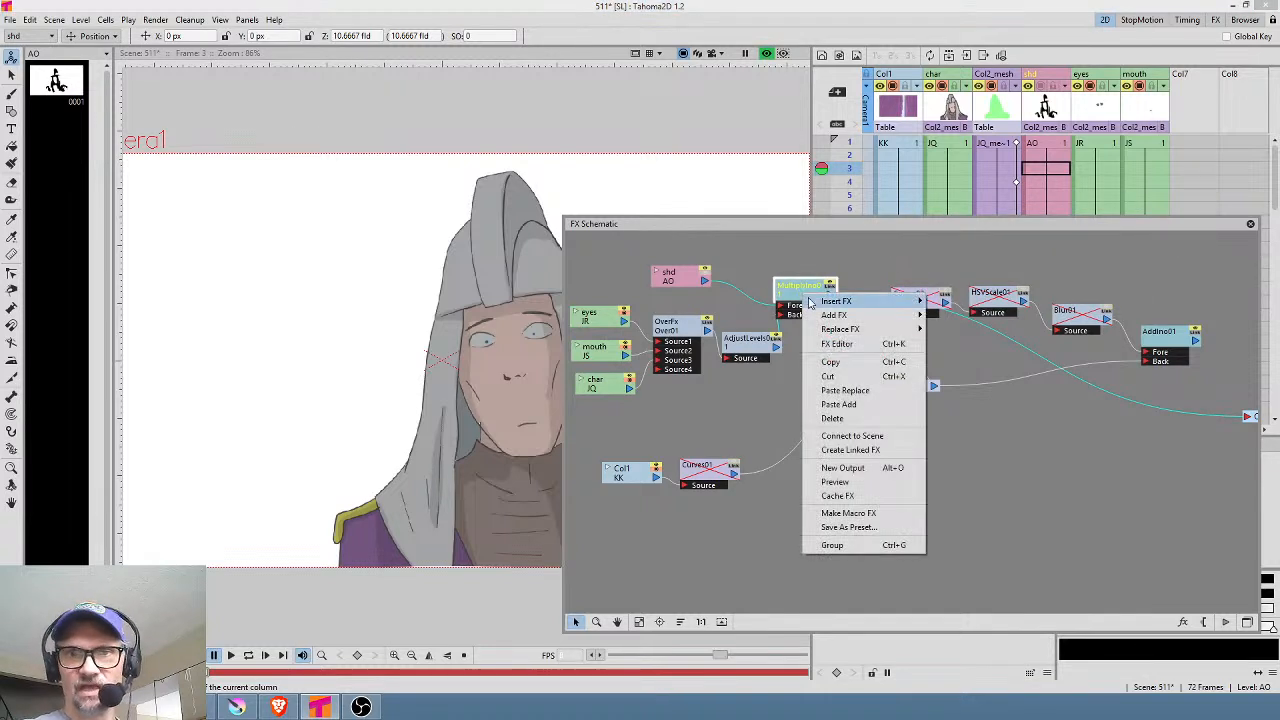
pyautogui.moveTo(831, 315)
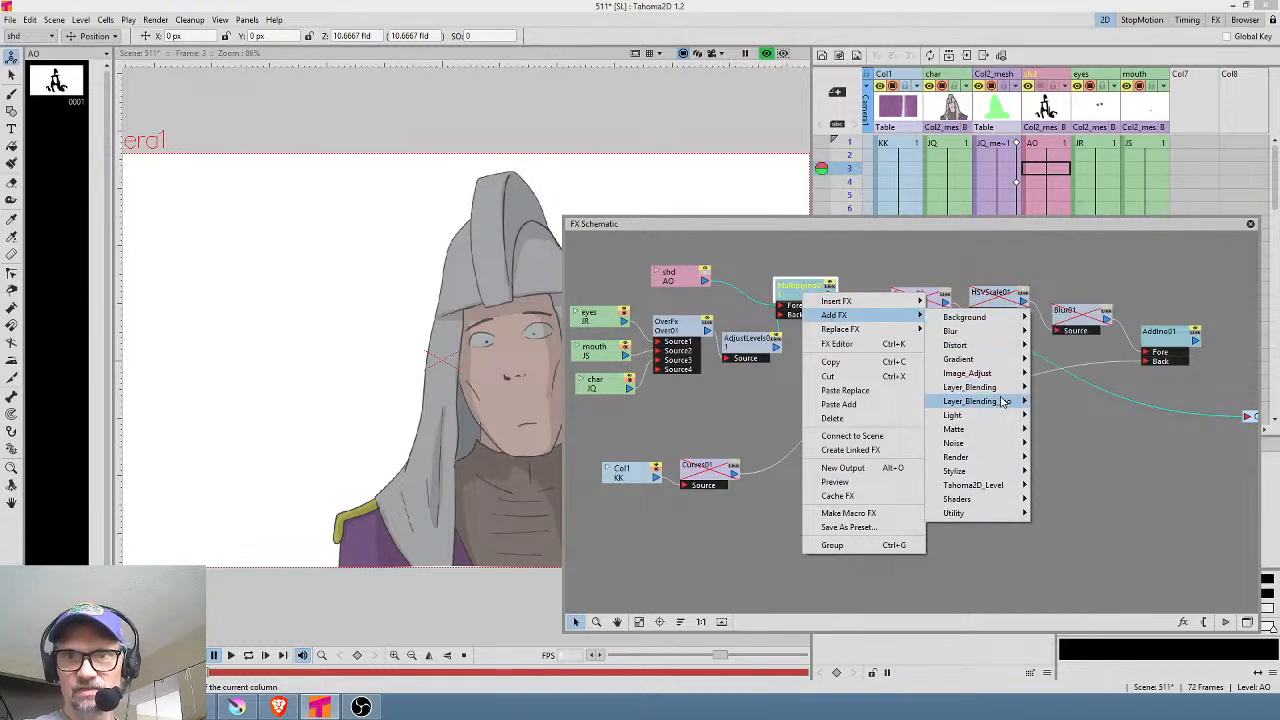
pyautogui.moveTo(1002, 401)
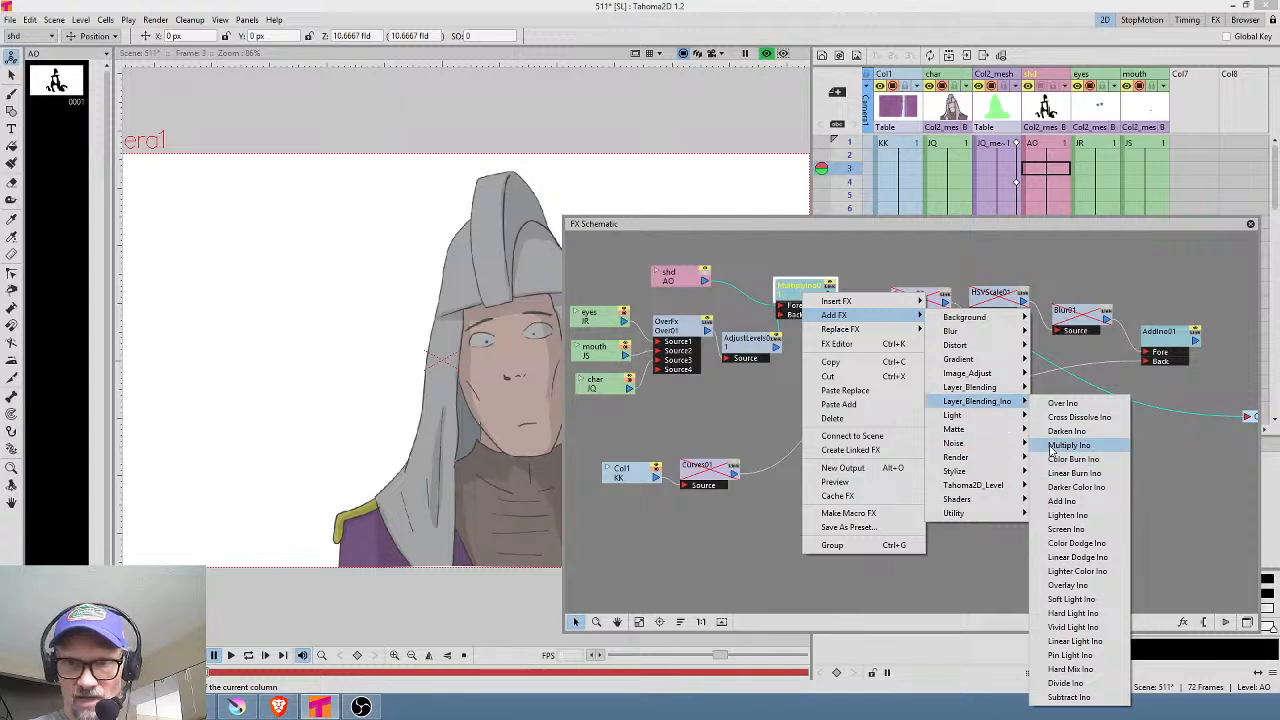
pyautogui.click(1152, 442)
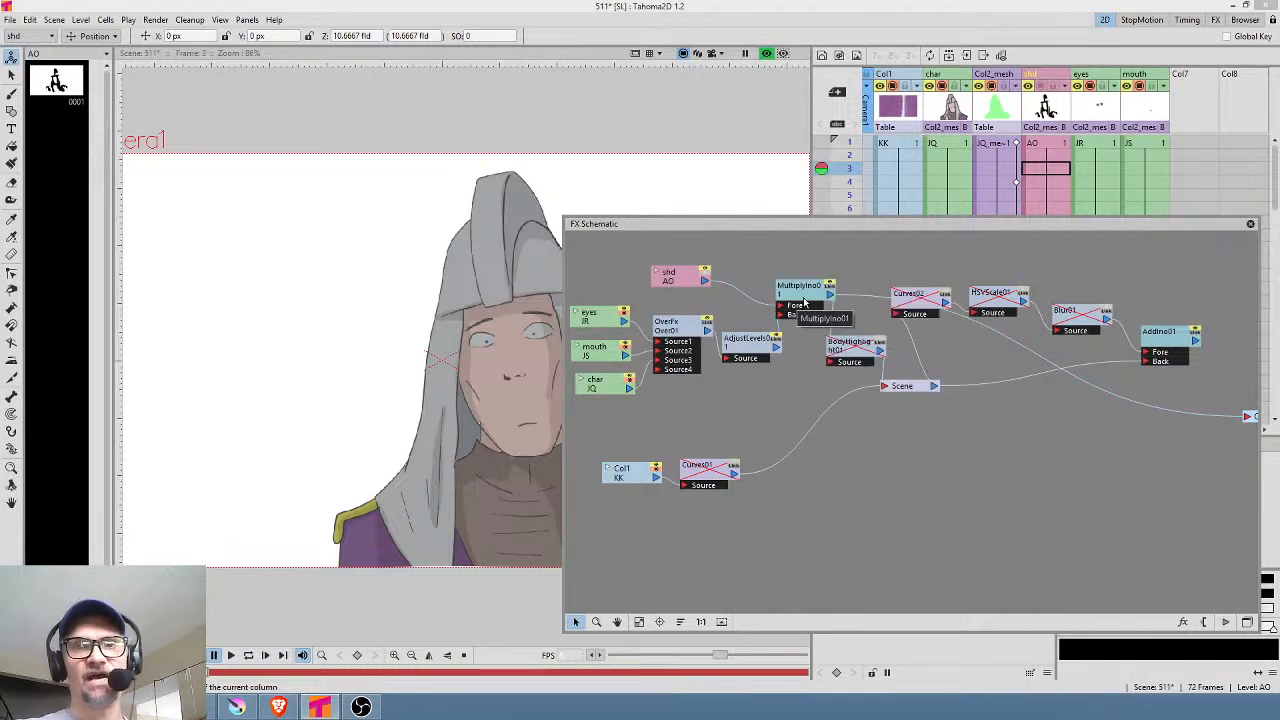
# Step: In MultiplyIno01's settings, switch Clipping Mask off and on twice to compare the shading, and close the settings
pyautogui.doubleClick(800, 302)
pyautogui.moveTo(978, 206); pyautogui.dragTo(977, 215)
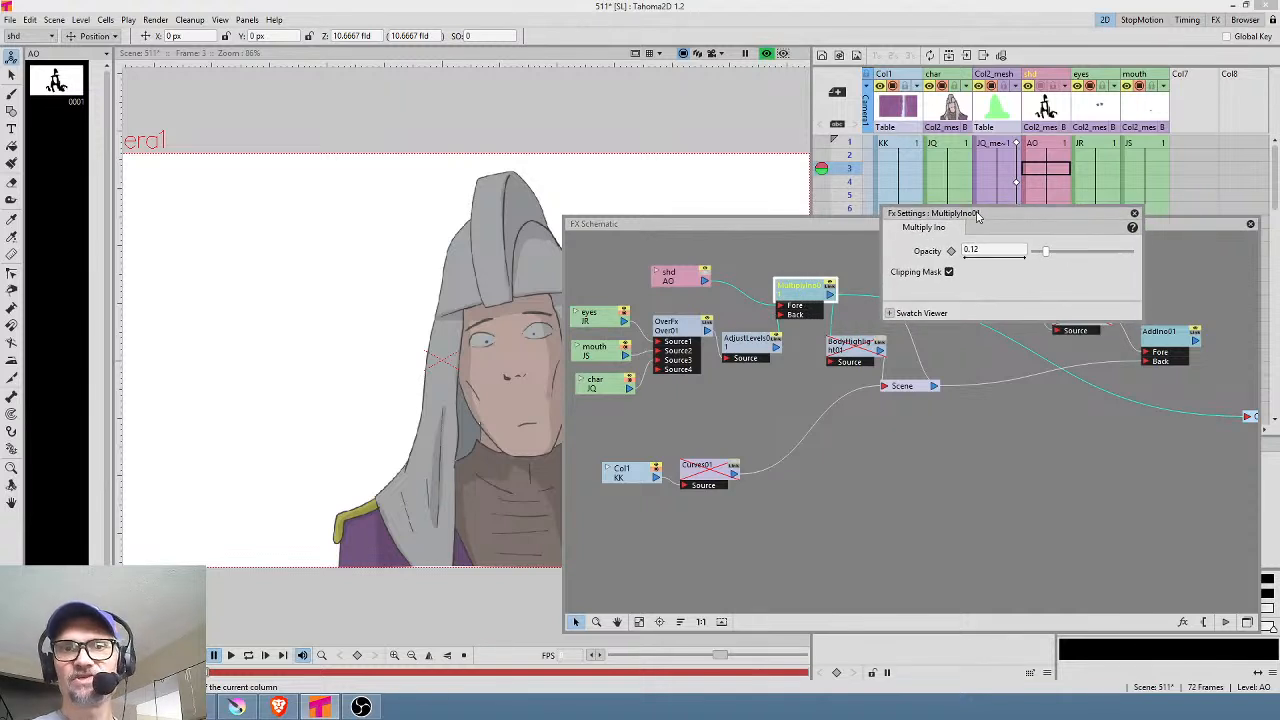
pyautogui.click(949, 272)
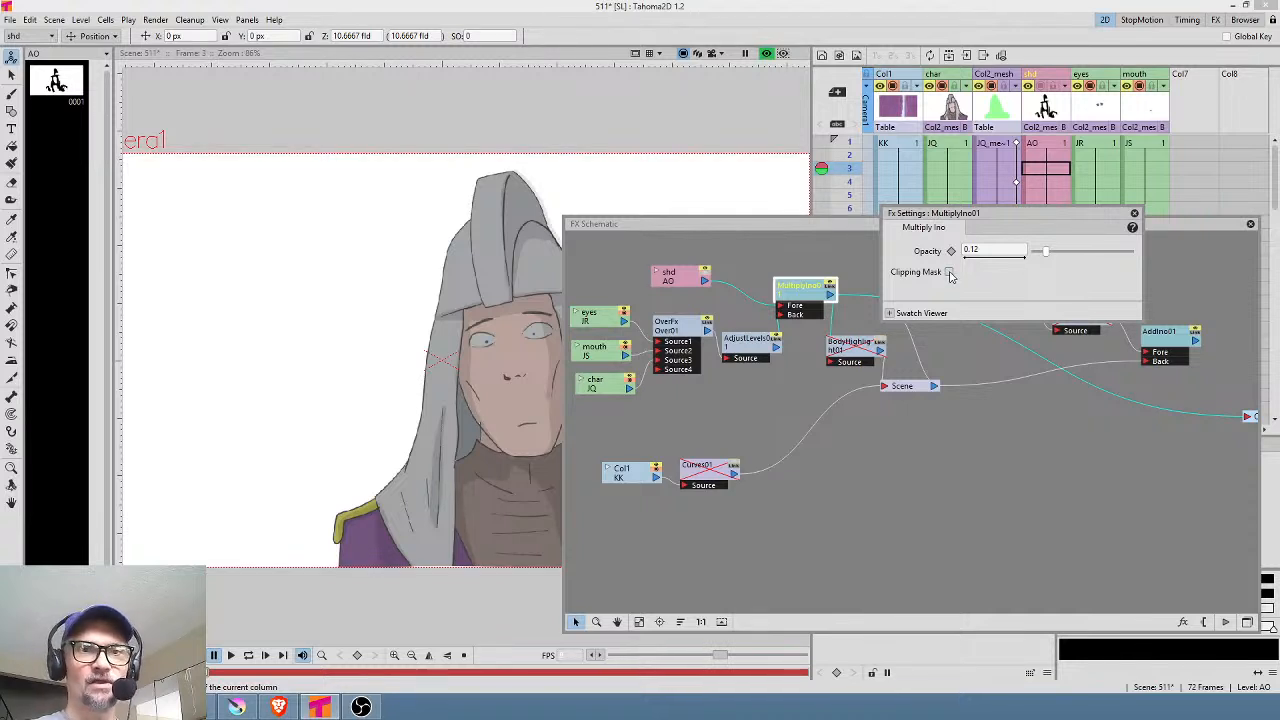
pyautogui.click(949, 272)
pyautogui.click(949, 272)
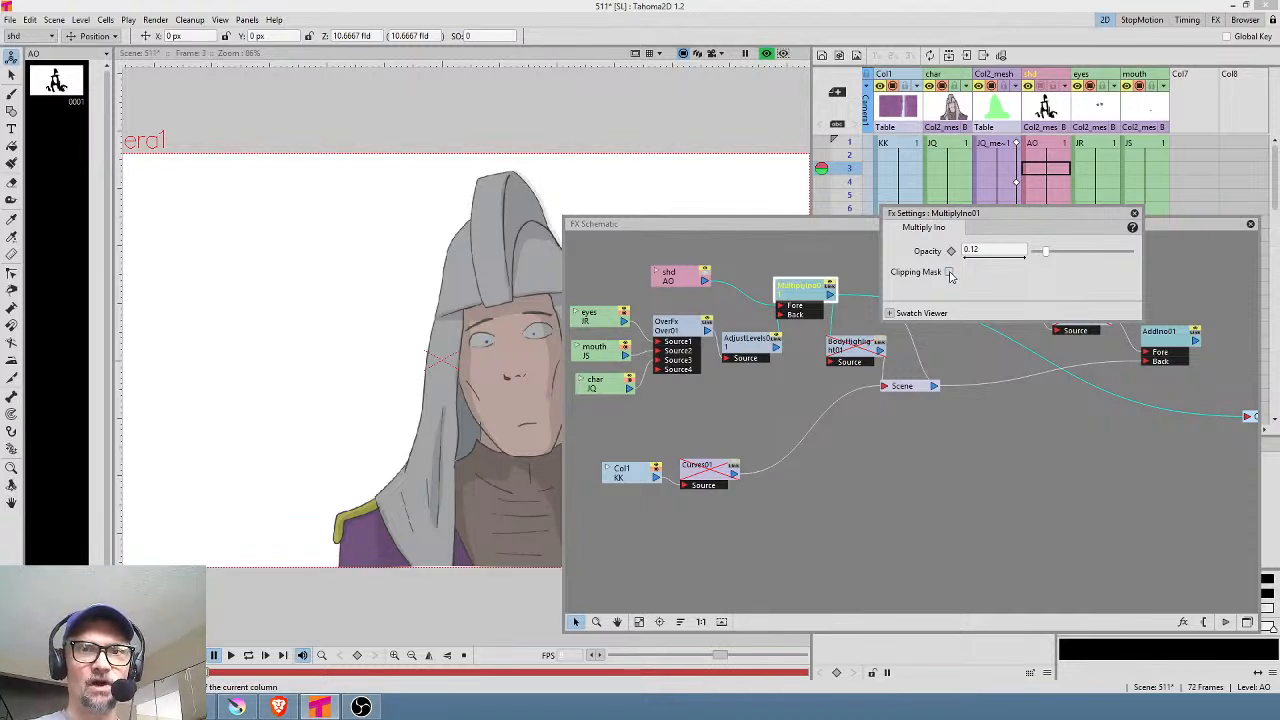
pyautogui.click(949, 272)
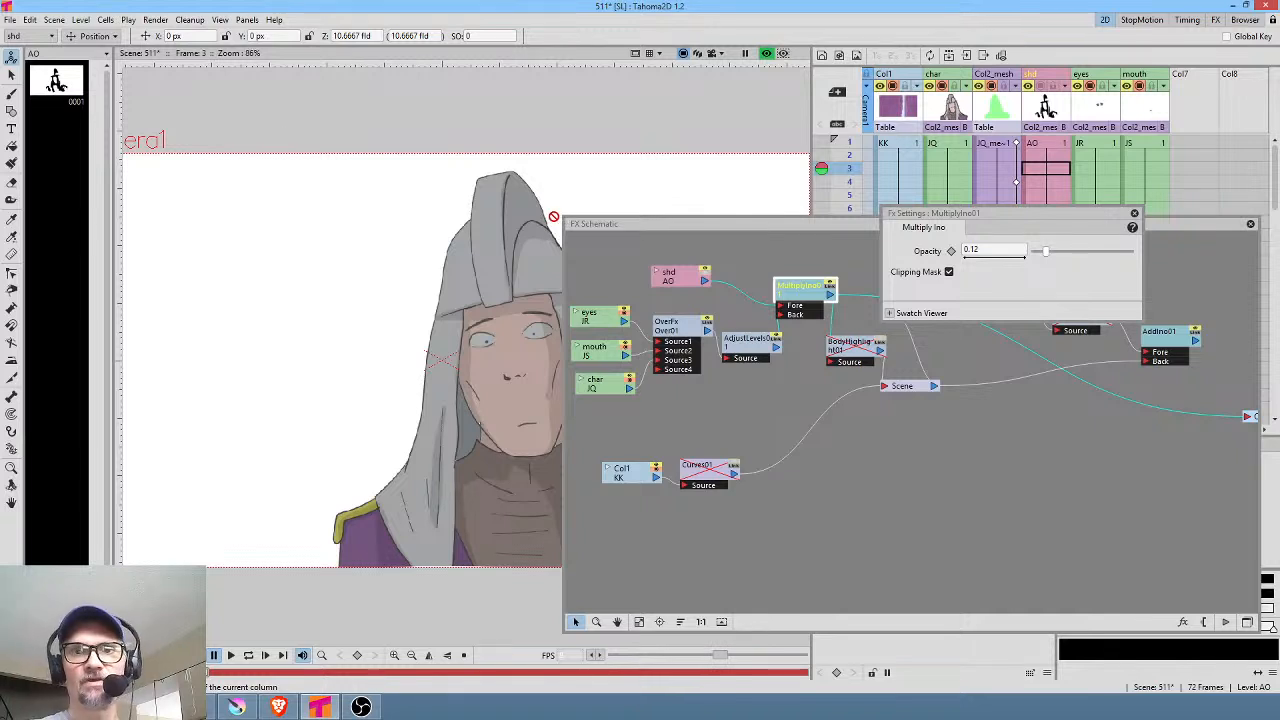
pyautogui.moveTo(952, 216); pyautogui.dragTo(959, 225)
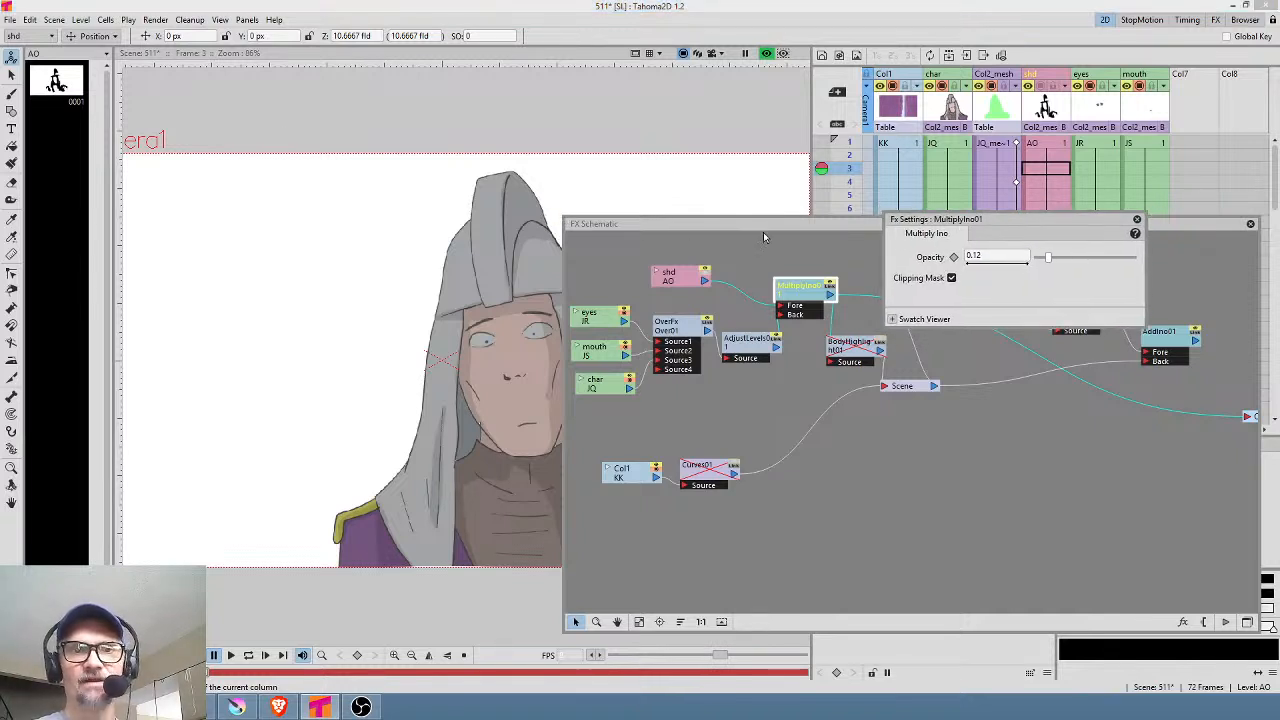
pyautogui.click(1138, 219)
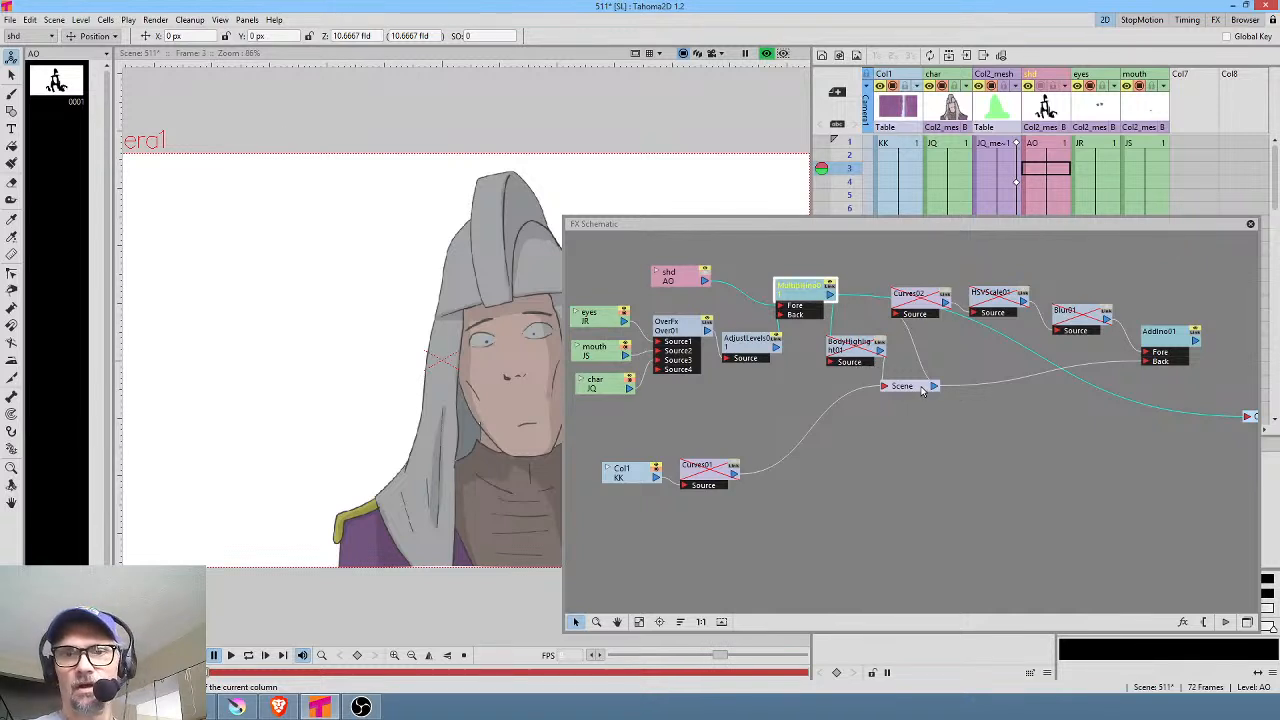
# Step: Shift the Scene node slightly, remove the link from MultiplyIno01 to Output, and connect Scene to Output instead
pyautogui.moveTo(938, 390); pyautogui.dragTo(964, 394)
pyautogui.click(1008, 342)
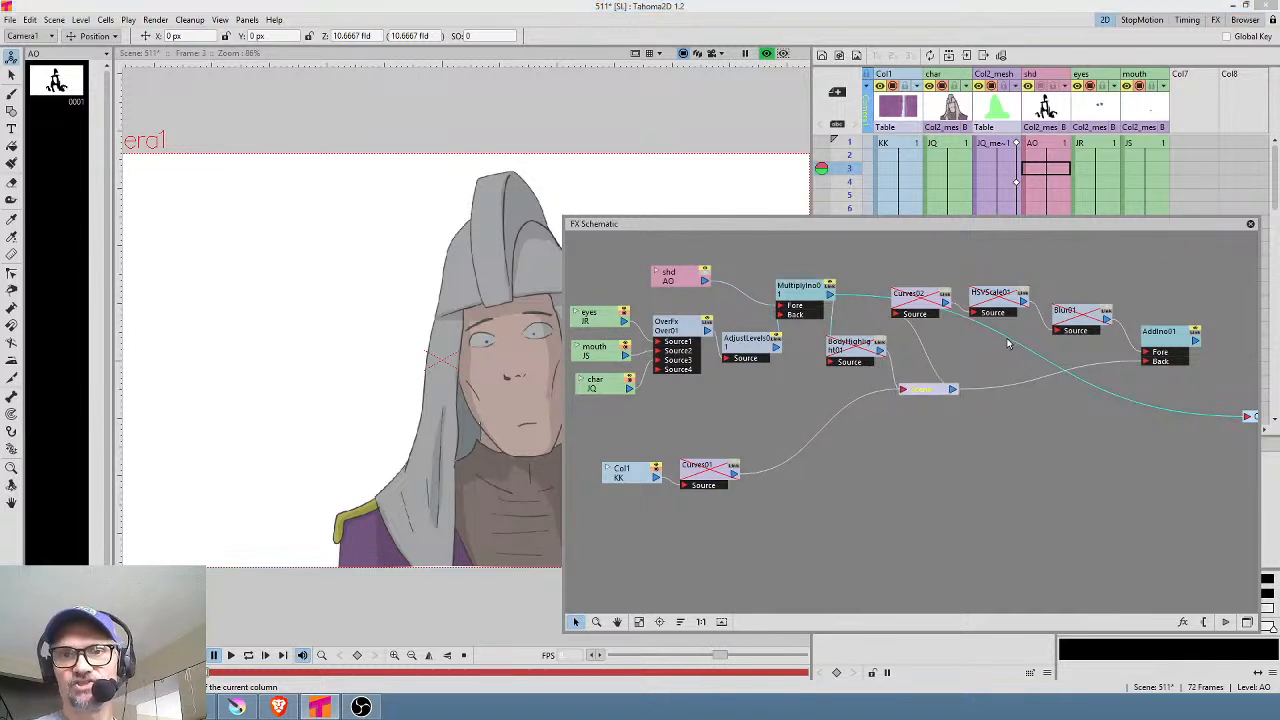
pyautogui.press('Delete')
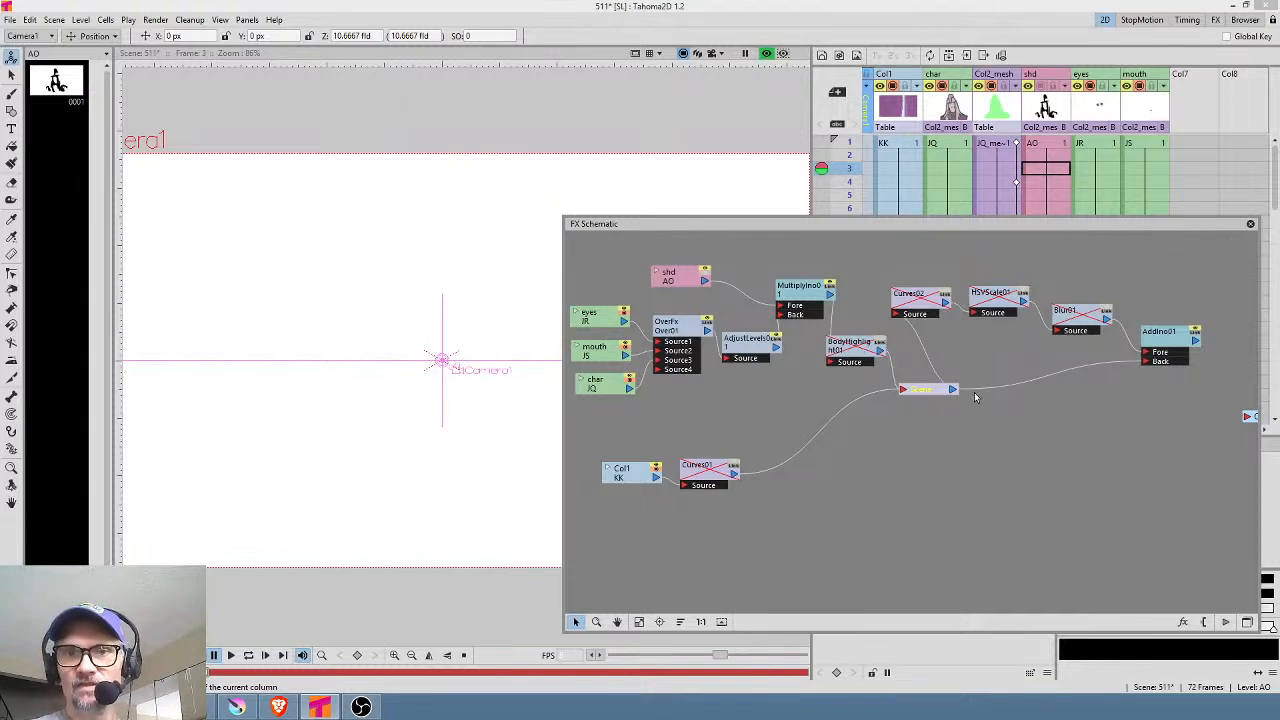
pyautogui.moveTo(979, 404); pyautogui.dragTo(1149, 401)
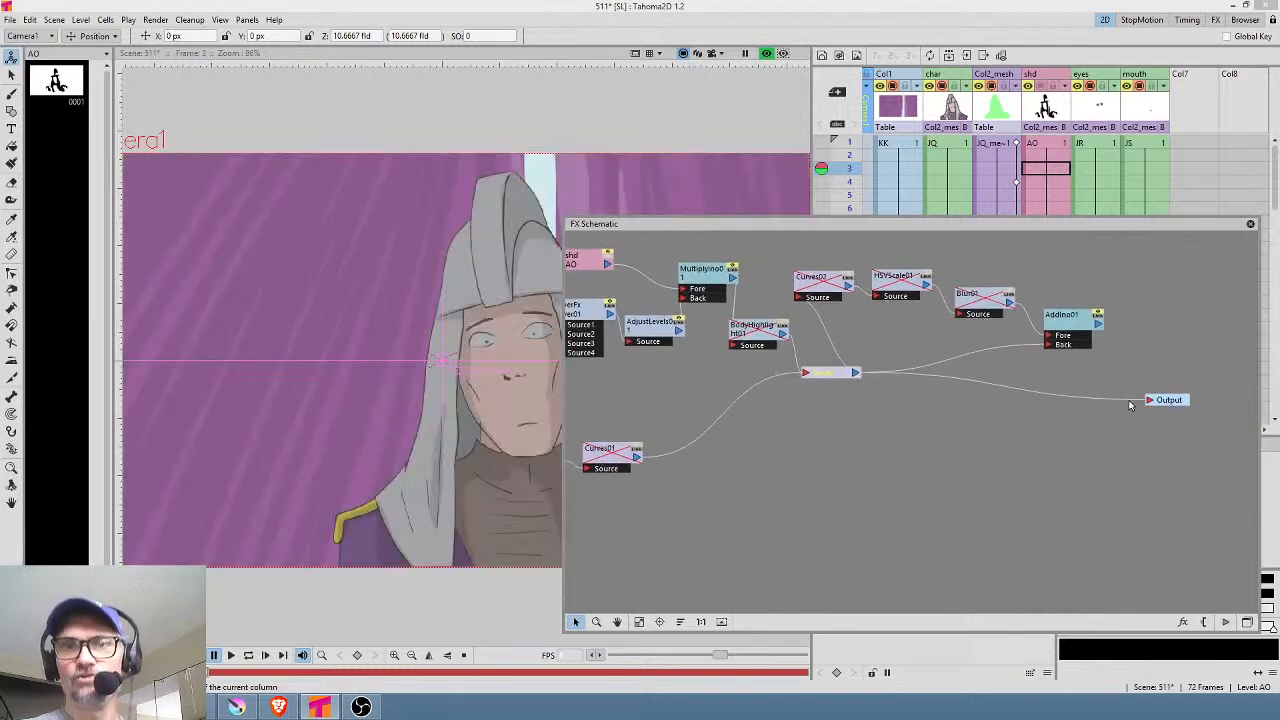
# Step: Turn on BodyHighlight01, examine and close its settings, and shift the FX Schematic window to uncover more of the character
pyautogui.doubleClick(783, 329)
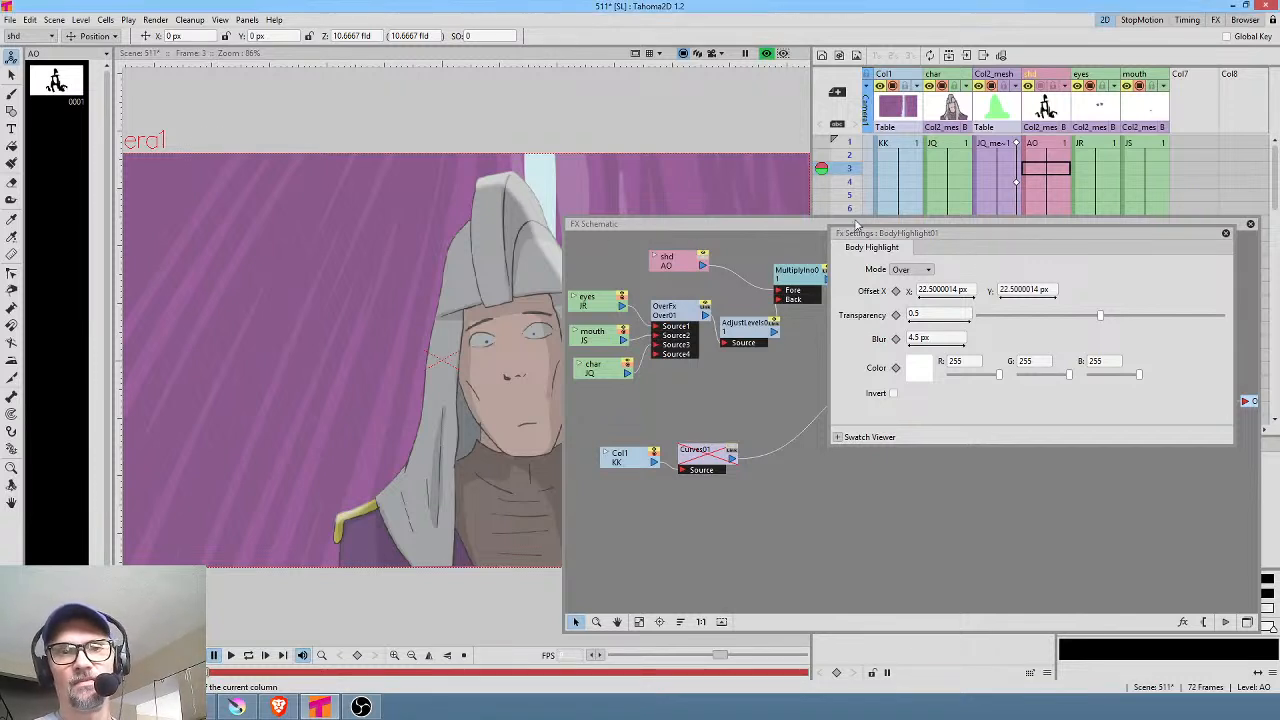
pyautogui.moveTo(1062, 238); pyautogui.dragTo(1078, 253)
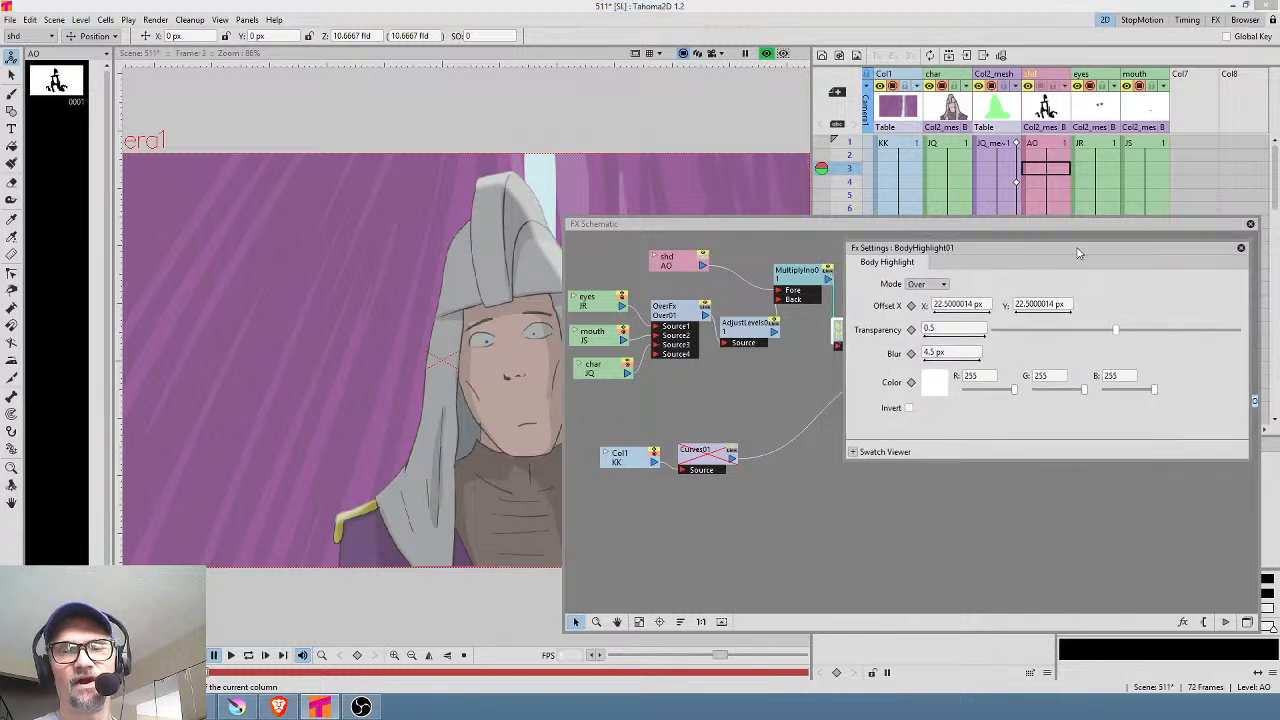
pyautogui.click(1241, 249)
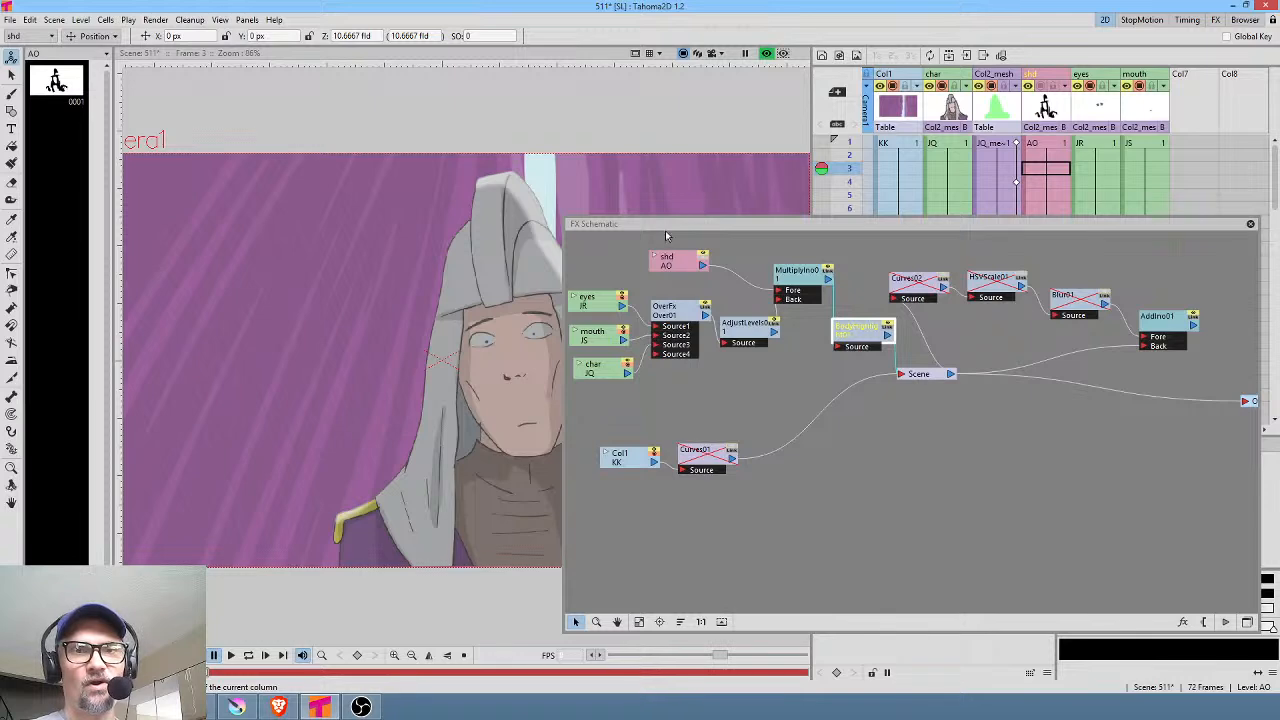
pyautogui.moveTo(665, 235); pyautogui.dragTo(737, 221)
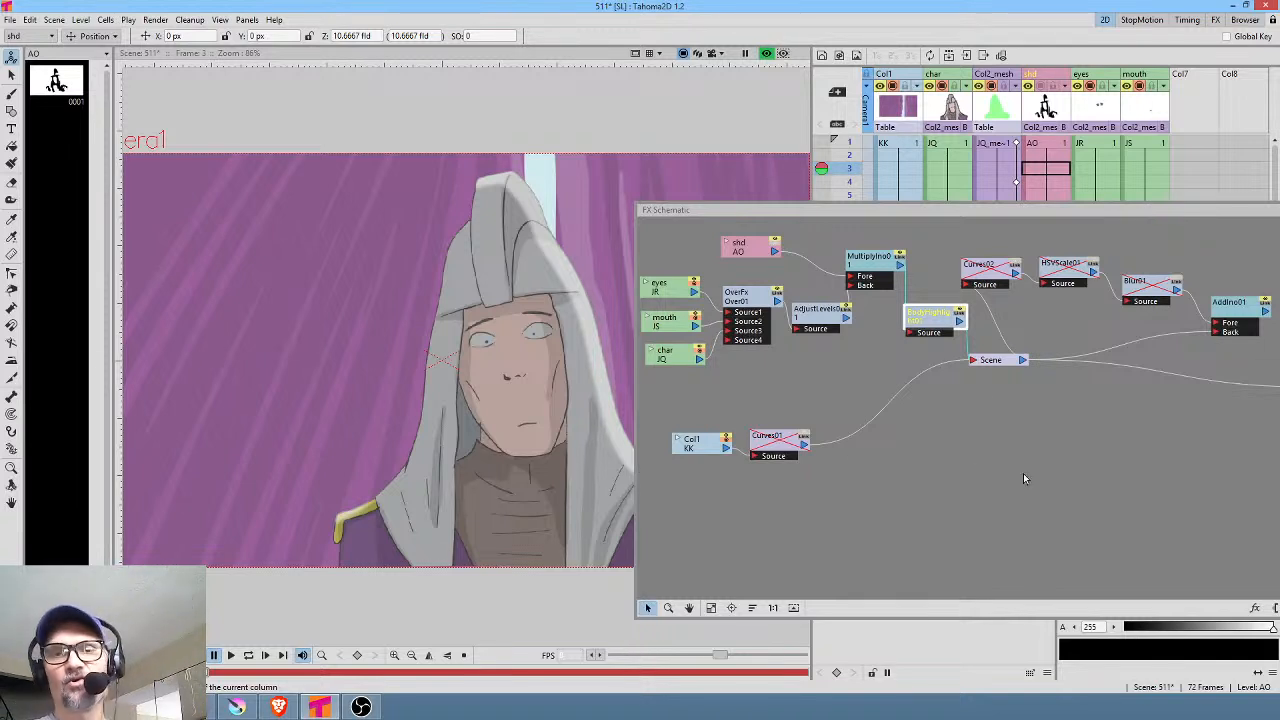
# Step: Reopen the BodyHighlight01 settings, switch Invert on and off again to compare the highlight, and close them
pyautogui.doubleClick(948, 322)
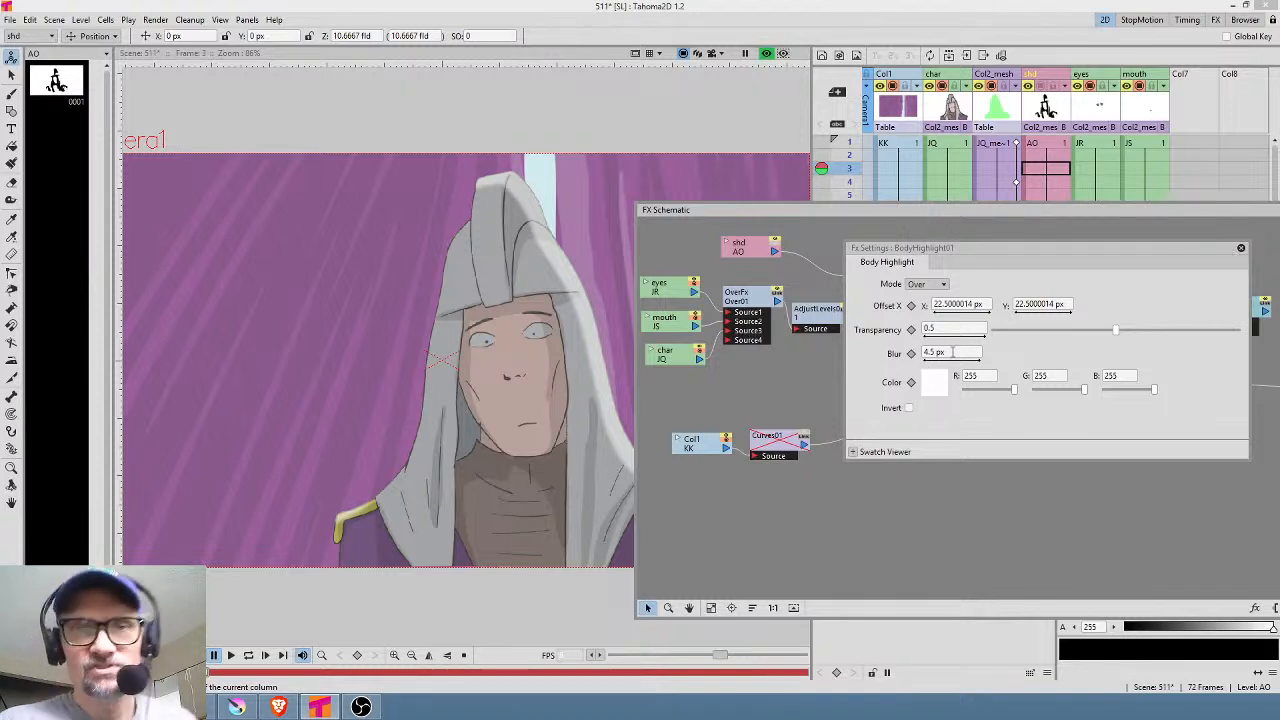
pyautogui.click(908, 409)
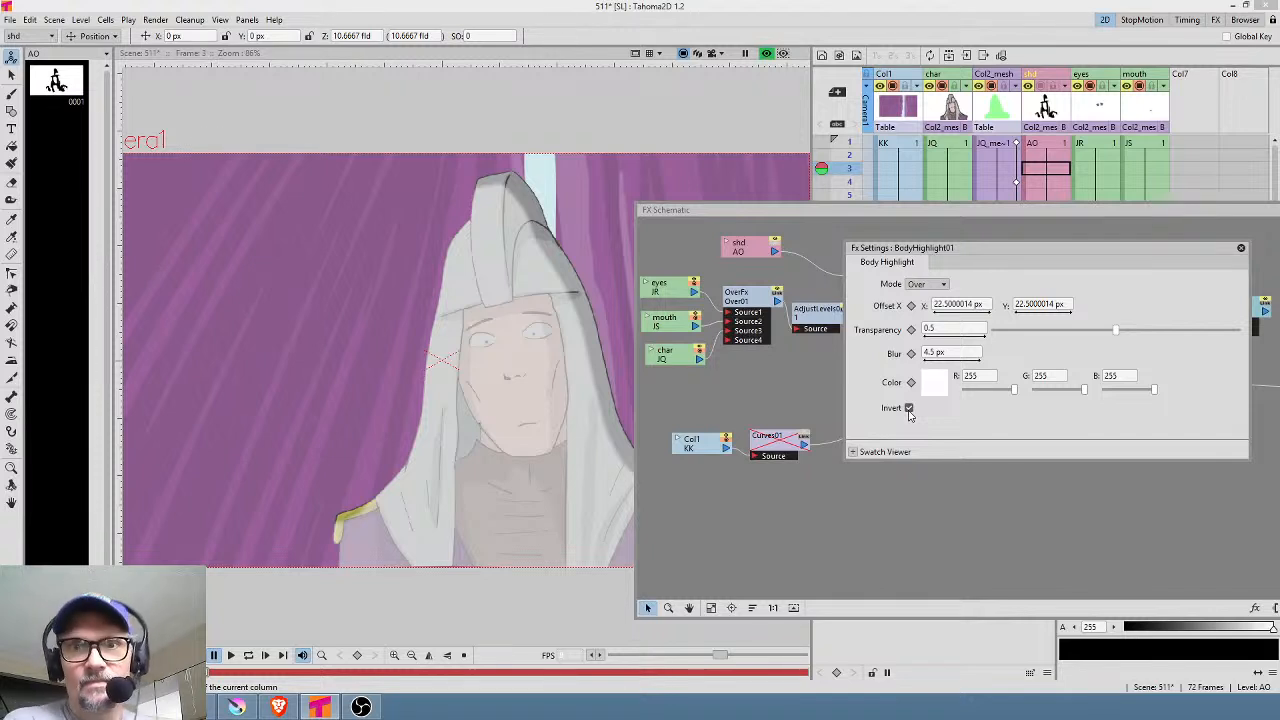
pyautogui.click(909, 409)
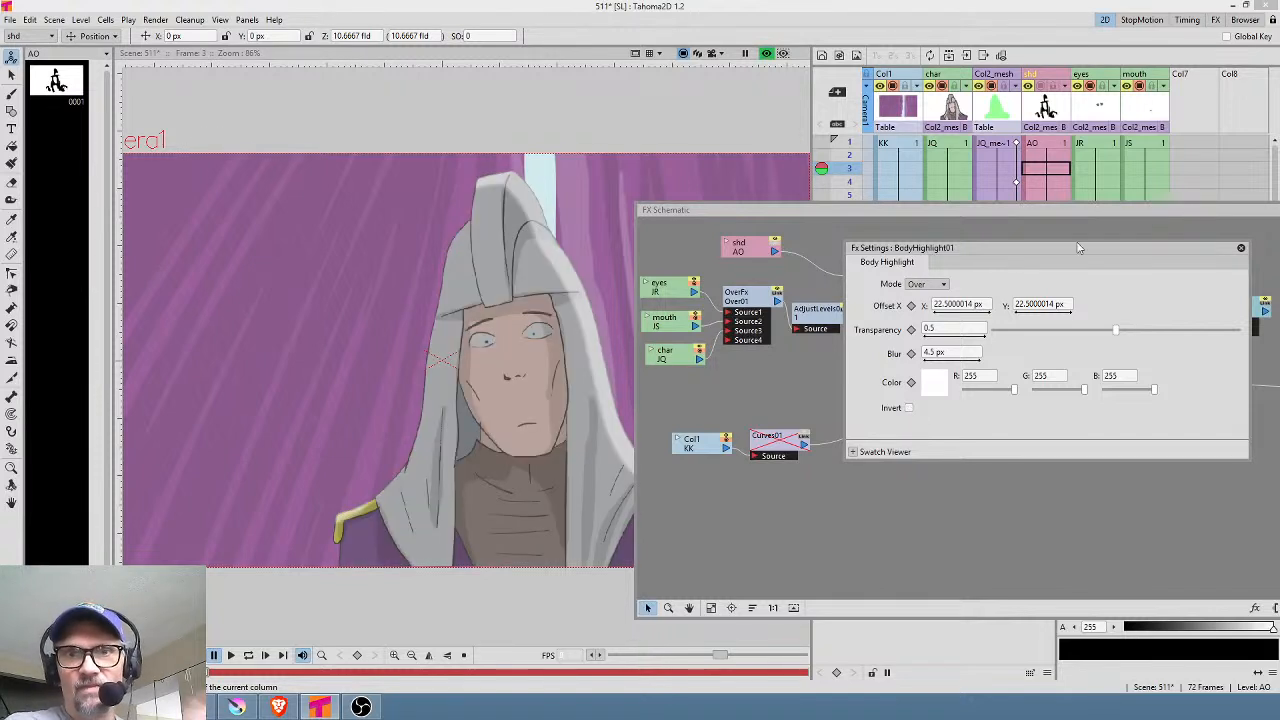
pyautogui.click(1241, 248)
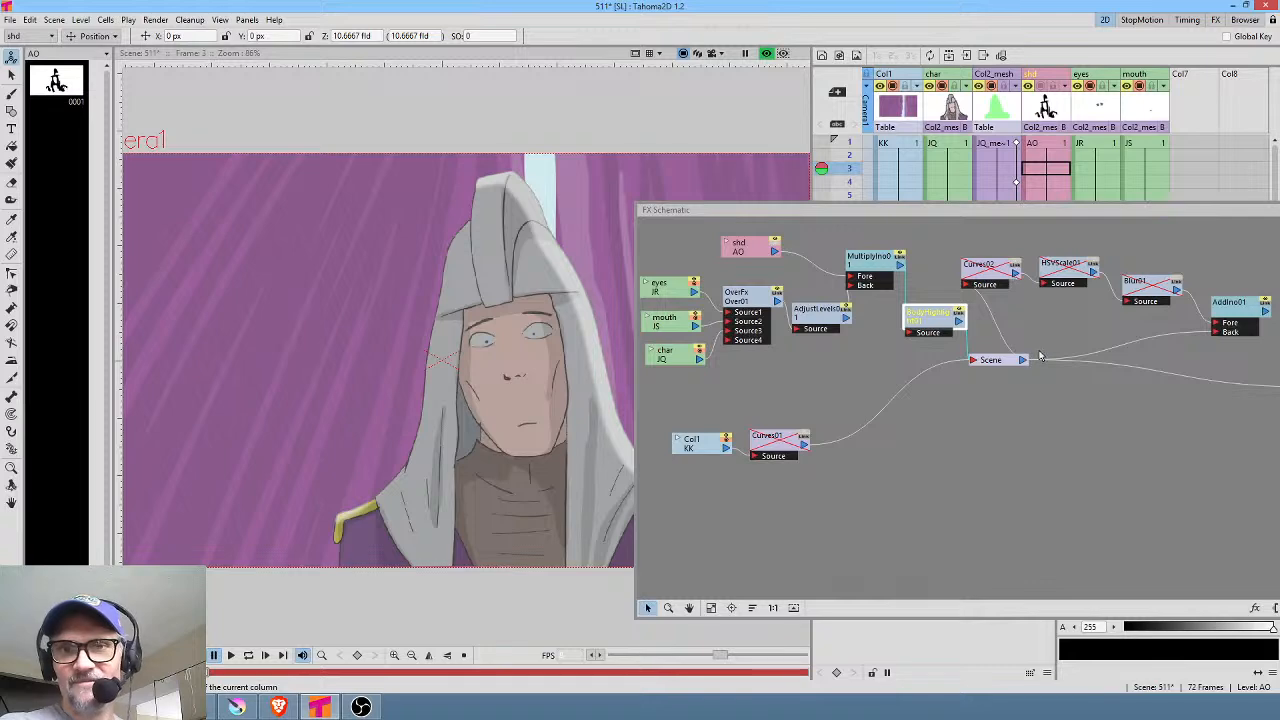
# Step: Move the Scene and Output nodes slightly lower in the FX Schematic
pyautogui.moveTo(1033, 332); pyautogui.dragTo(970, 314)
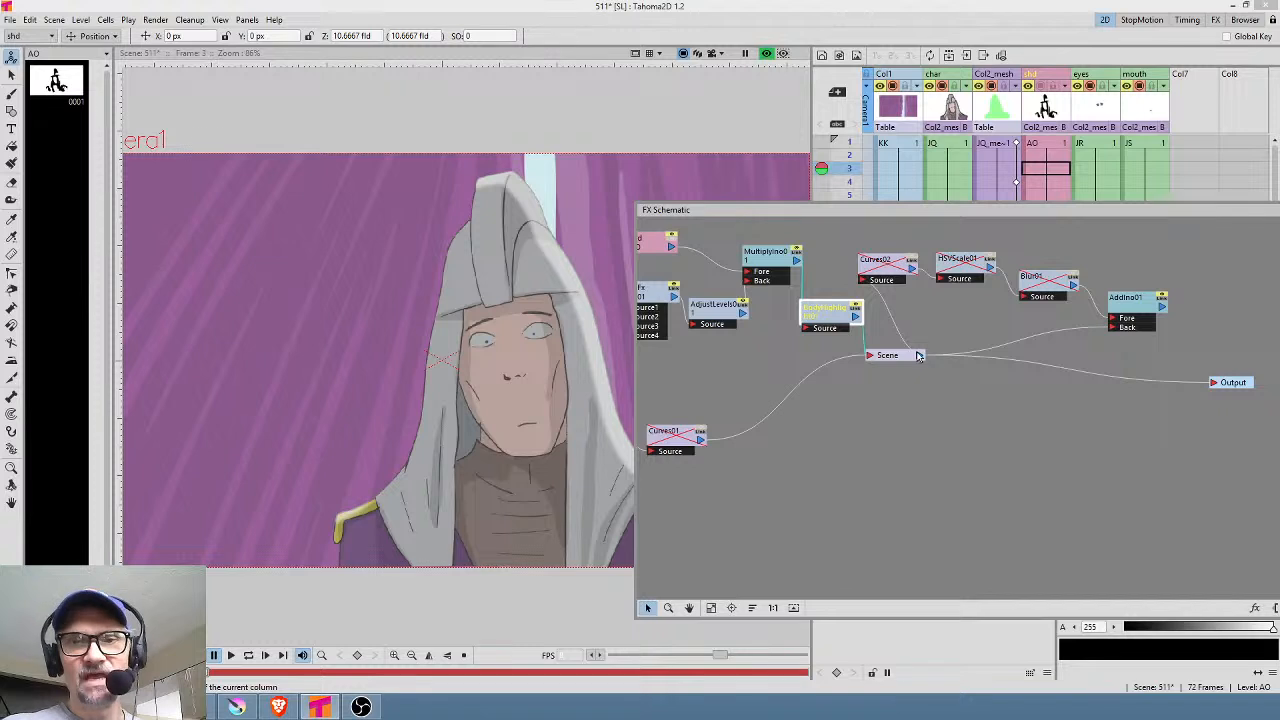
pyautogui.moveTo(905, 357); pyautogui.dragTo(896, 368)
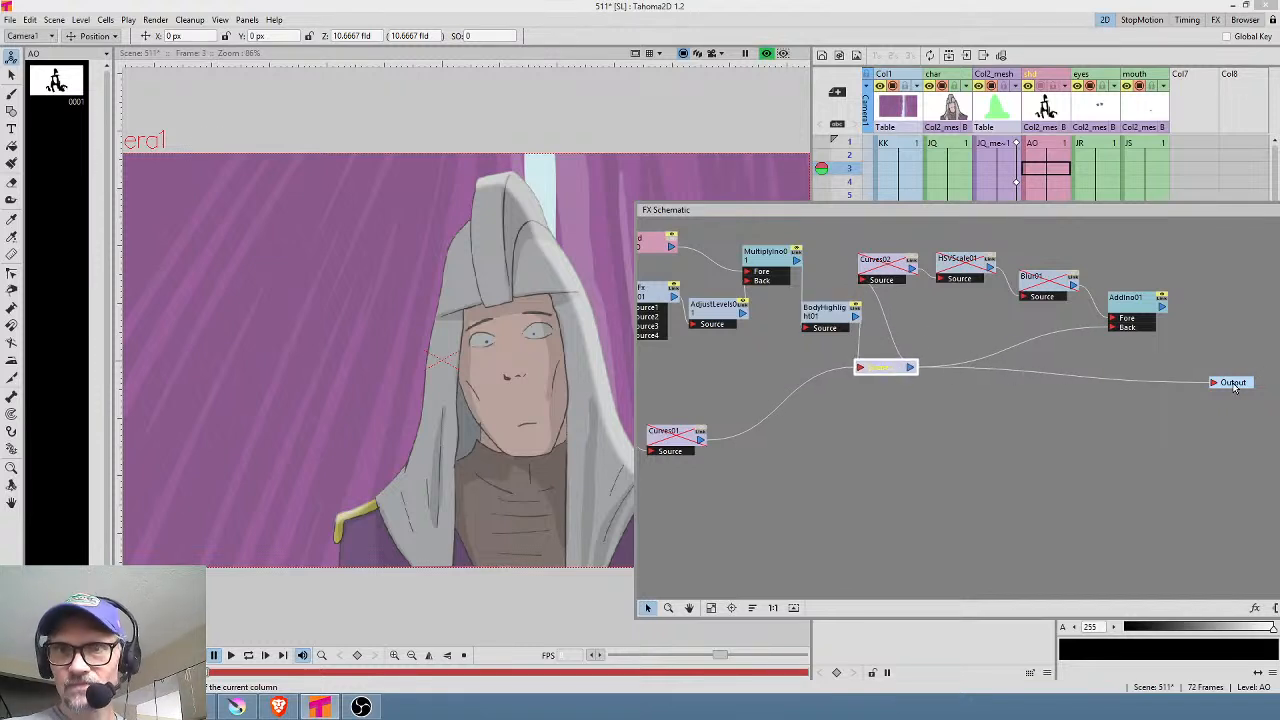
pyautogui.moveTo(1235, 388); pyautogui.dragTo(1240, 406)
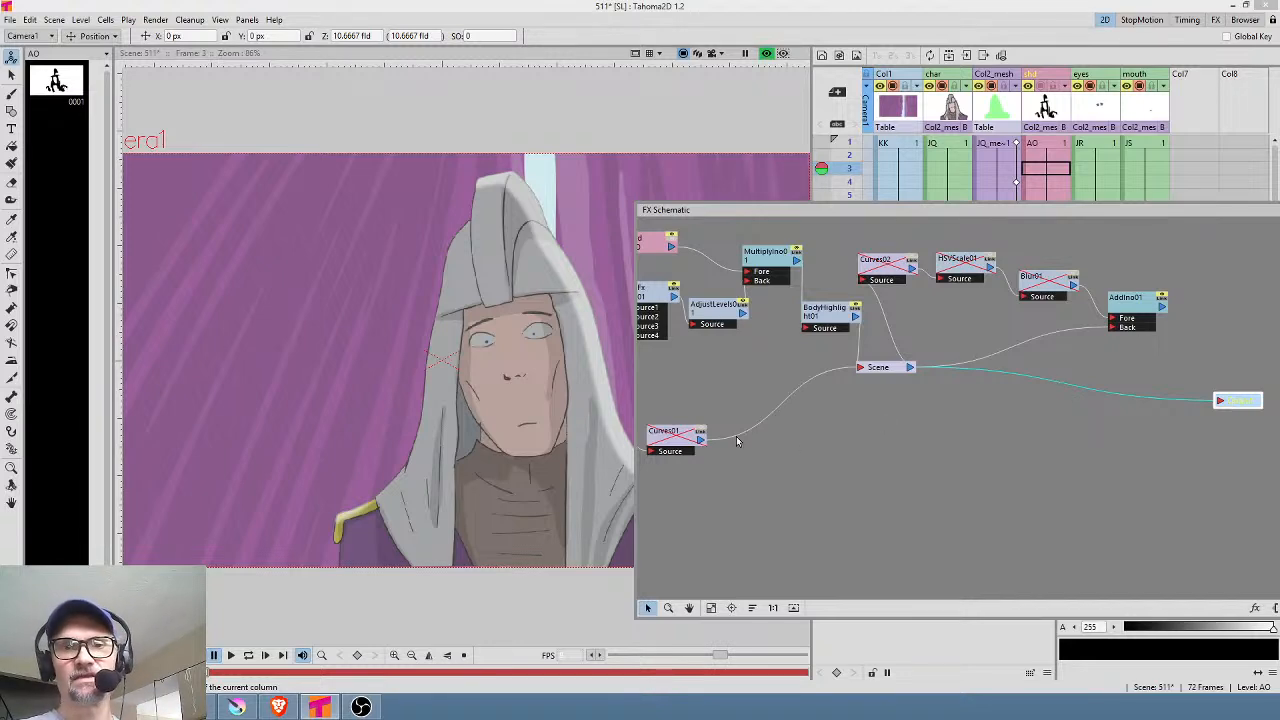
# Step: Turn on the Curves01 effect node for the Col1 background, examine its RGBA curve, and close the settings
pyautogui.moveTo(810, 453); pyautogui.dragTo(891, 410)
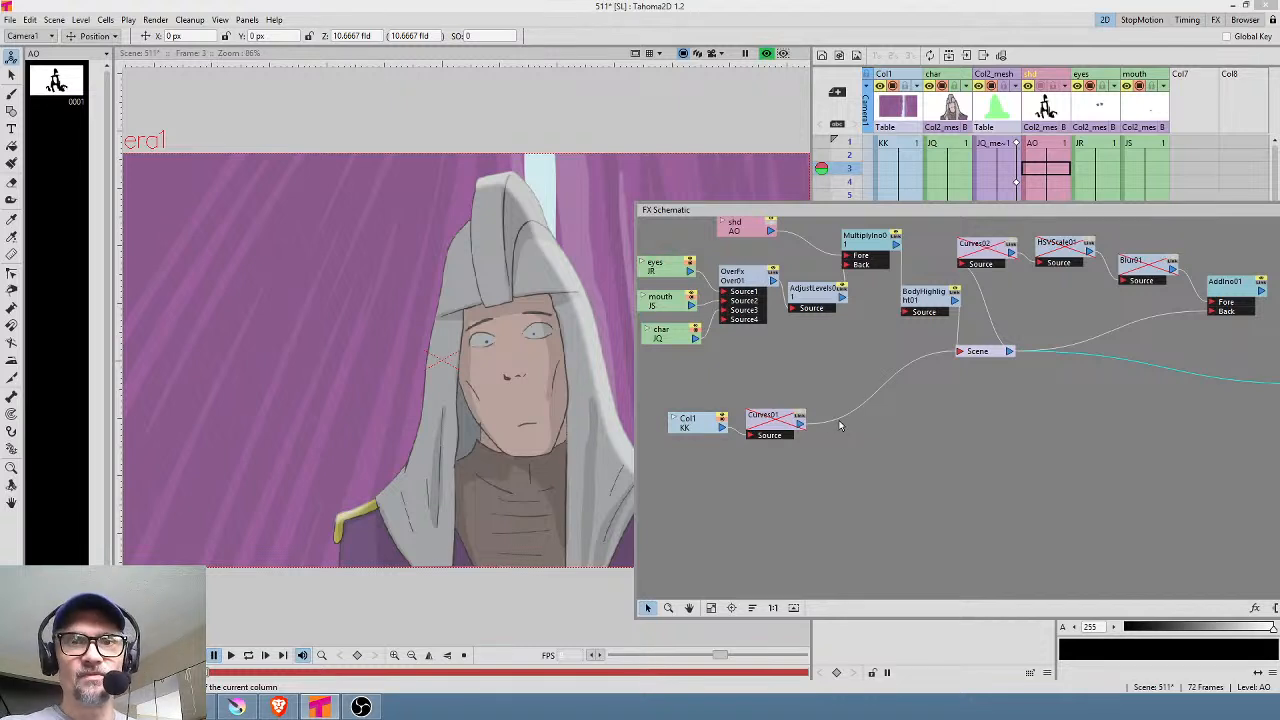
pyautogui.click(800, 415)
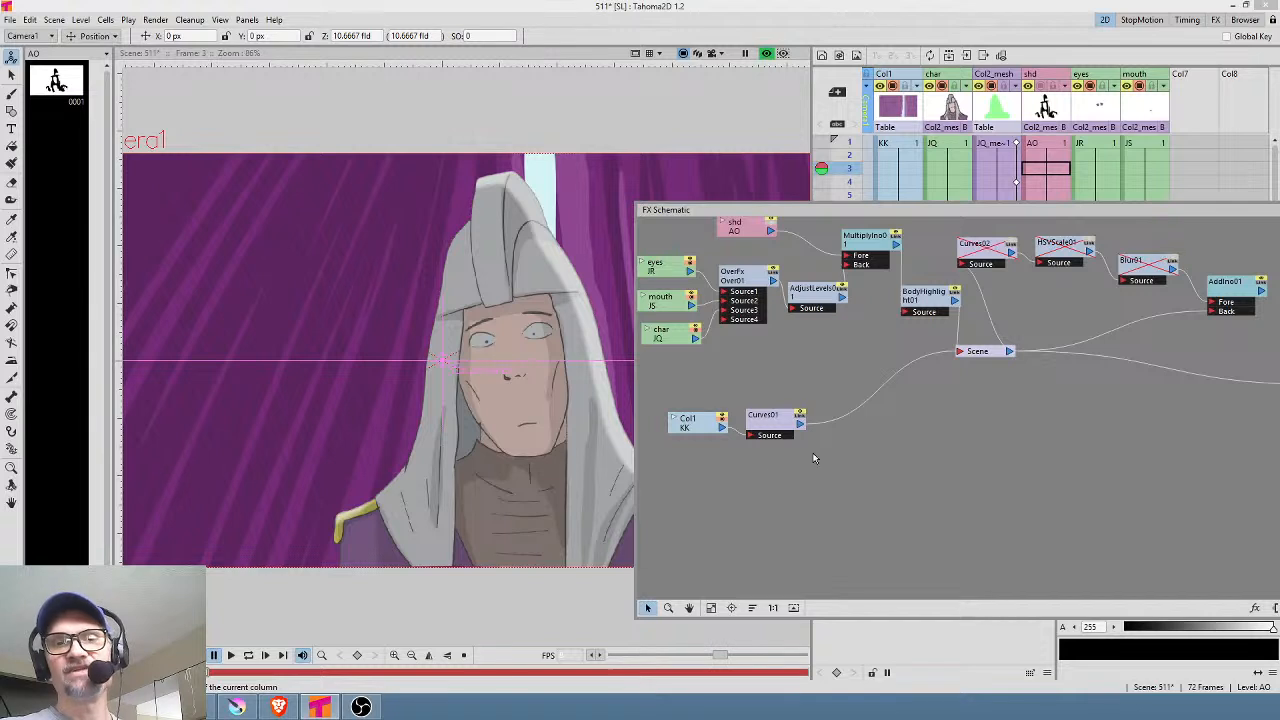
pyautogui.doubleClick(776, 420)
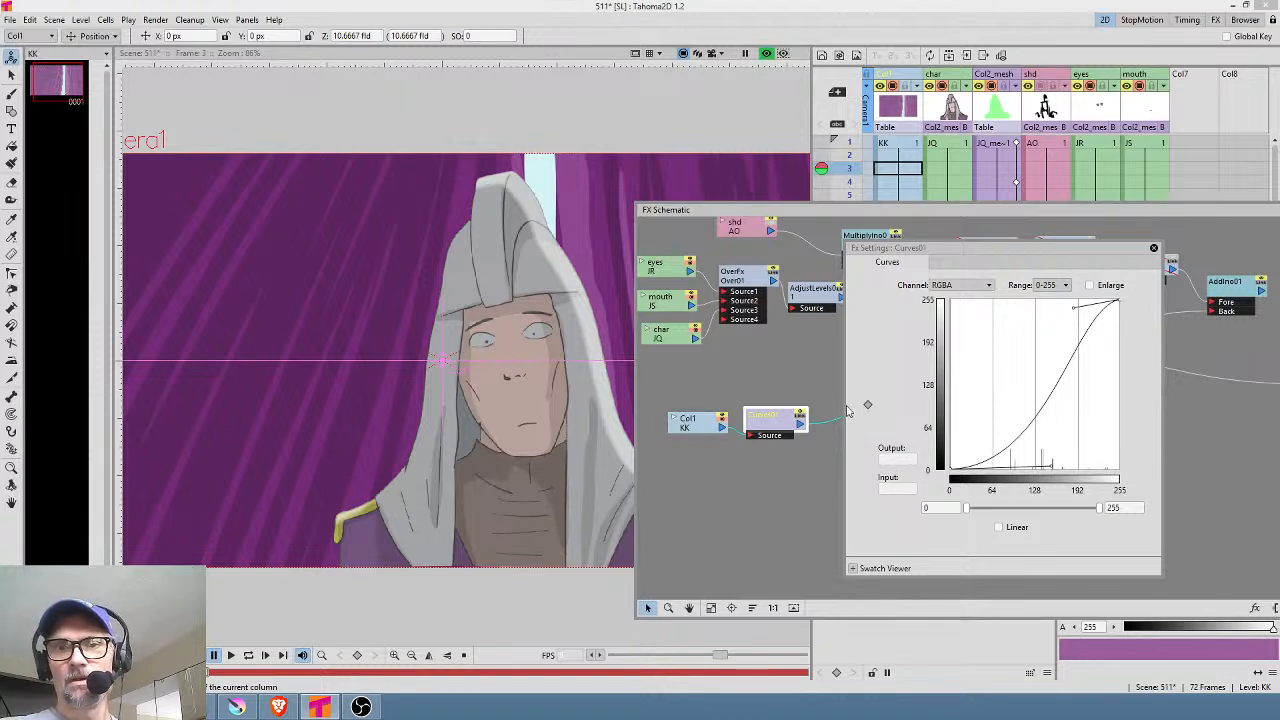
pyautogui.click(1153, 248)
# Step: Nudge the Col1 node, and move the Output node slightly lower and farther from Scene
pyautogui.moveTo(704, 428); pyautogui.dragTo(692, 420)
pyautogui.click(713, 409)
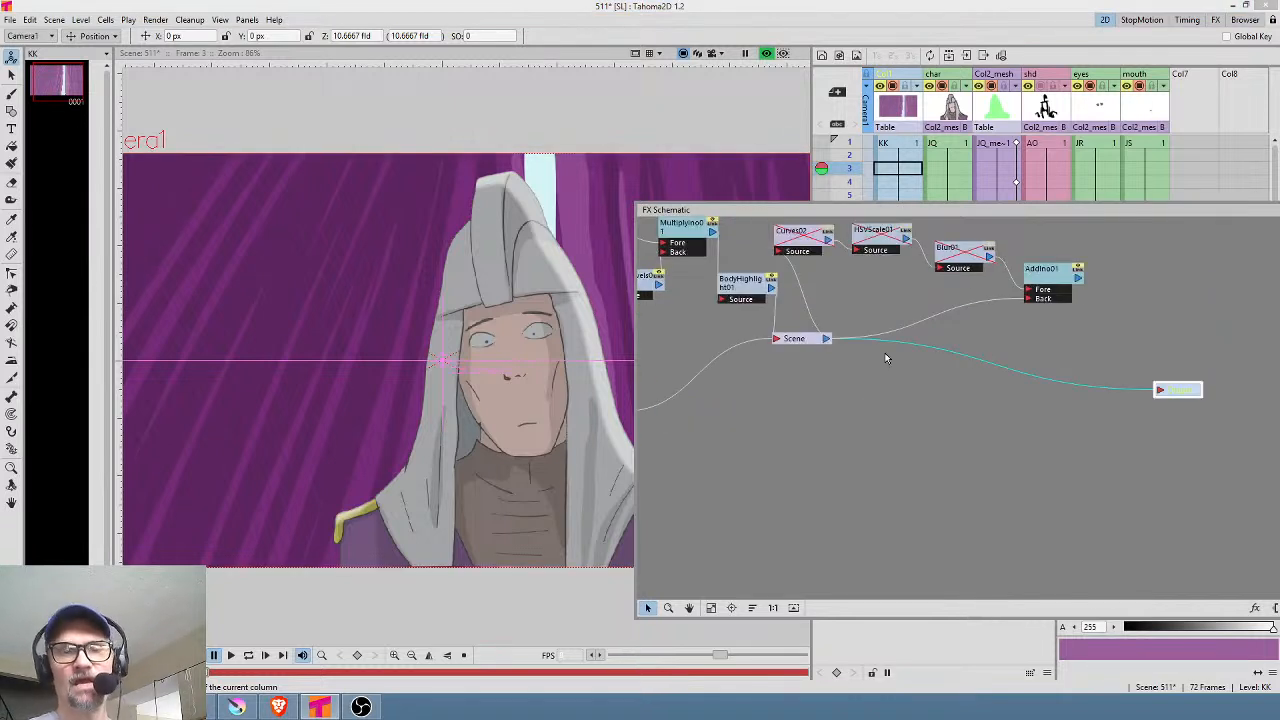
pyautogui.moveTo(826, 350); pyautogui.dragTo(899, 384)
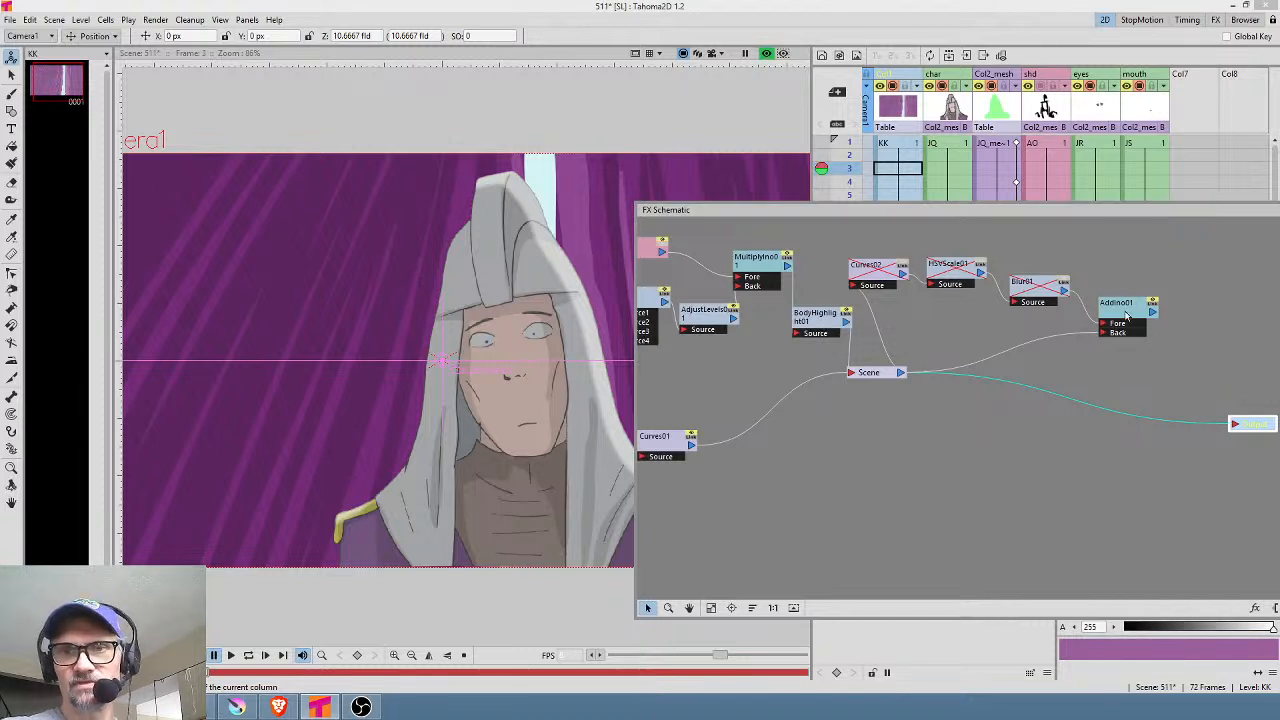
# Step: Shift the AddIno01, Blur01, HSVScale01, Curves02 and Scene nodes farther away from BodyHighlight01 in the FX Schematic
pyautogui.moveTo(1127, 316); pyautogui.dragTo(1185, 322)
pyautogui.moveTo(1045, 285); pyautogui.dragTo(1120, 273)
pyautogui.click(948, 272)
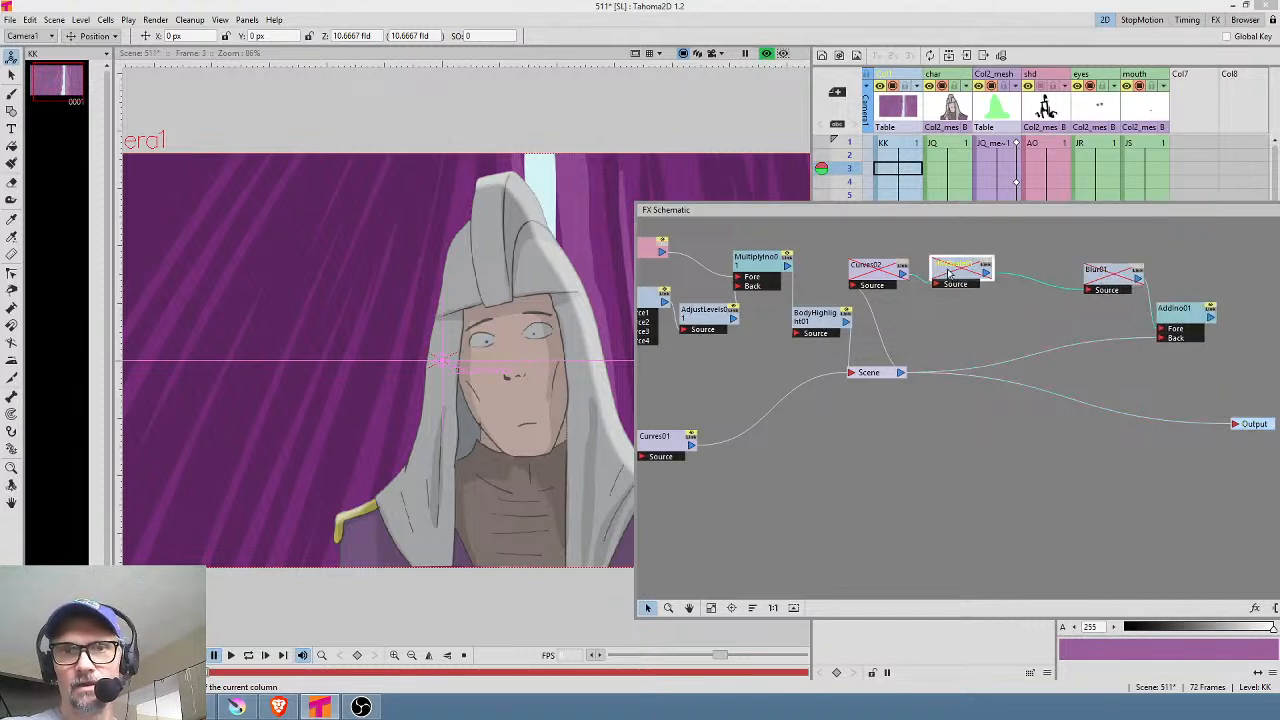
pyautogui.moveTo(948, 272); pyautogui.dragTo(1018, 266)
pyautogui.moveTo(875, 276); pyautogui.dragTo(942, 278)
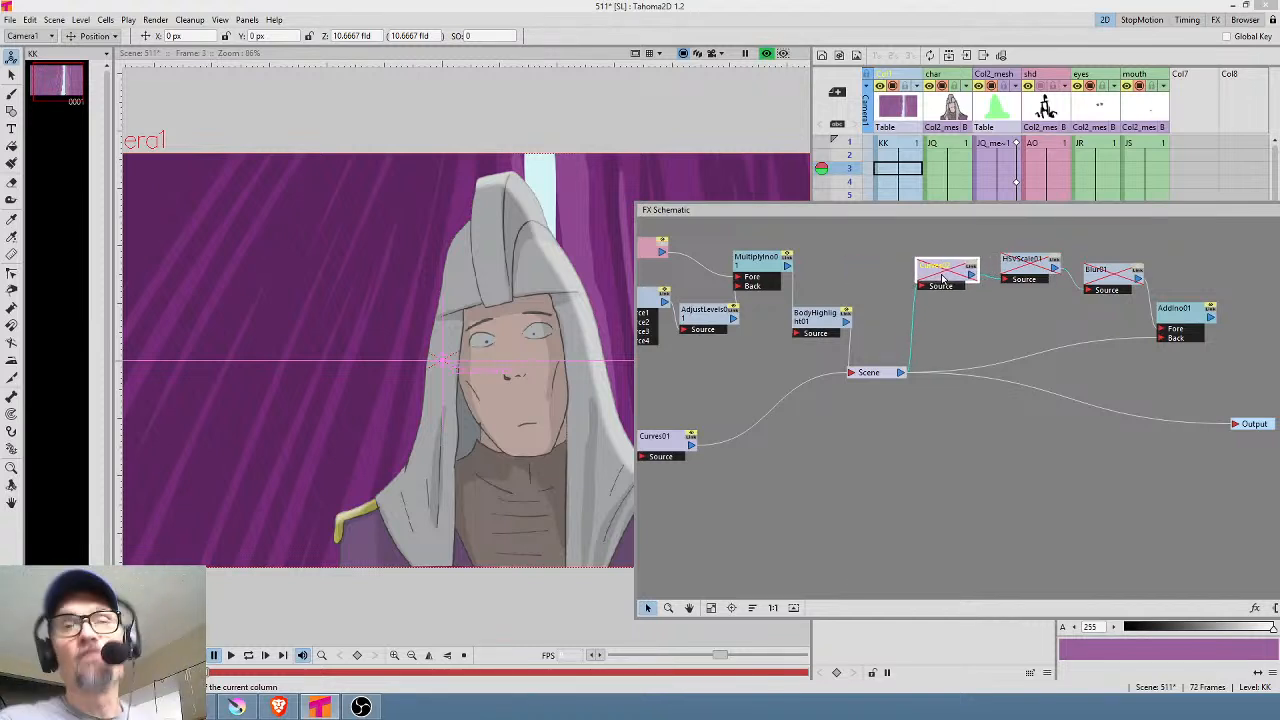
pyautogui.click(895, 376)
pyautogui.moveTo(895, 376); pyautogui.dragTo(982, 408)
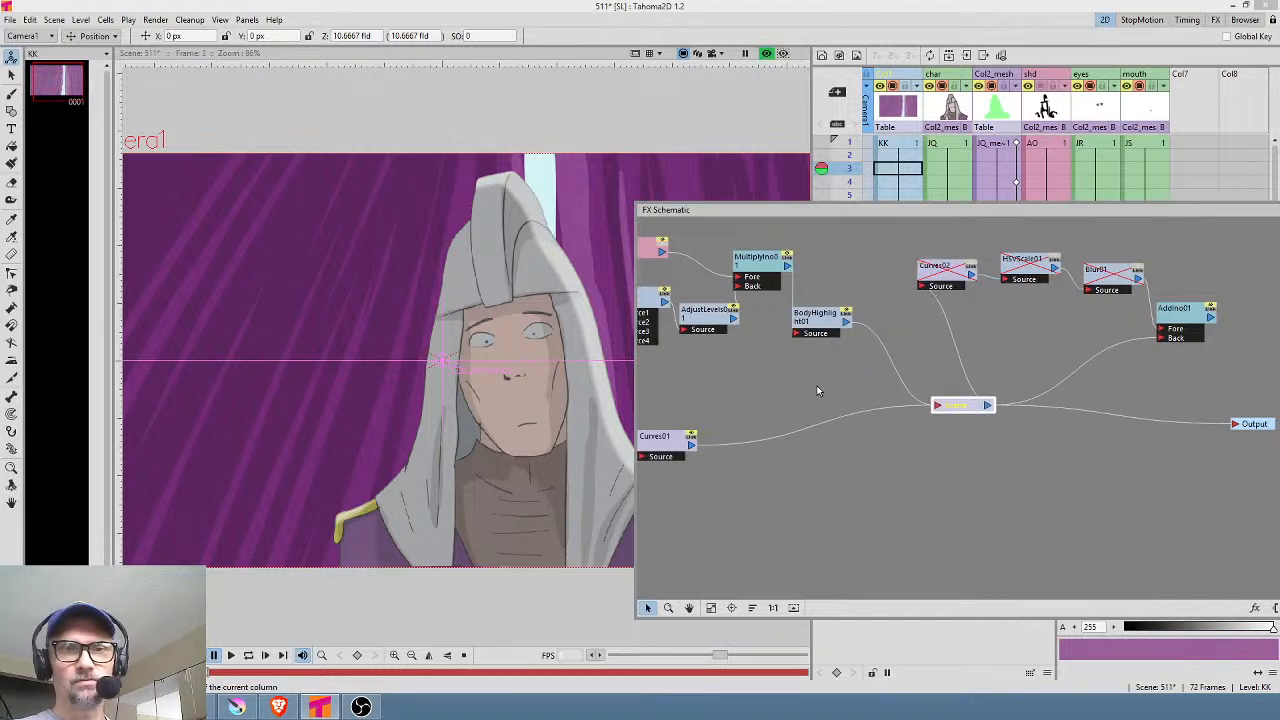
# Step: Open the BodyHighlight01 settings and turn Invert on
pyautogui.doubleClick(833, 324)
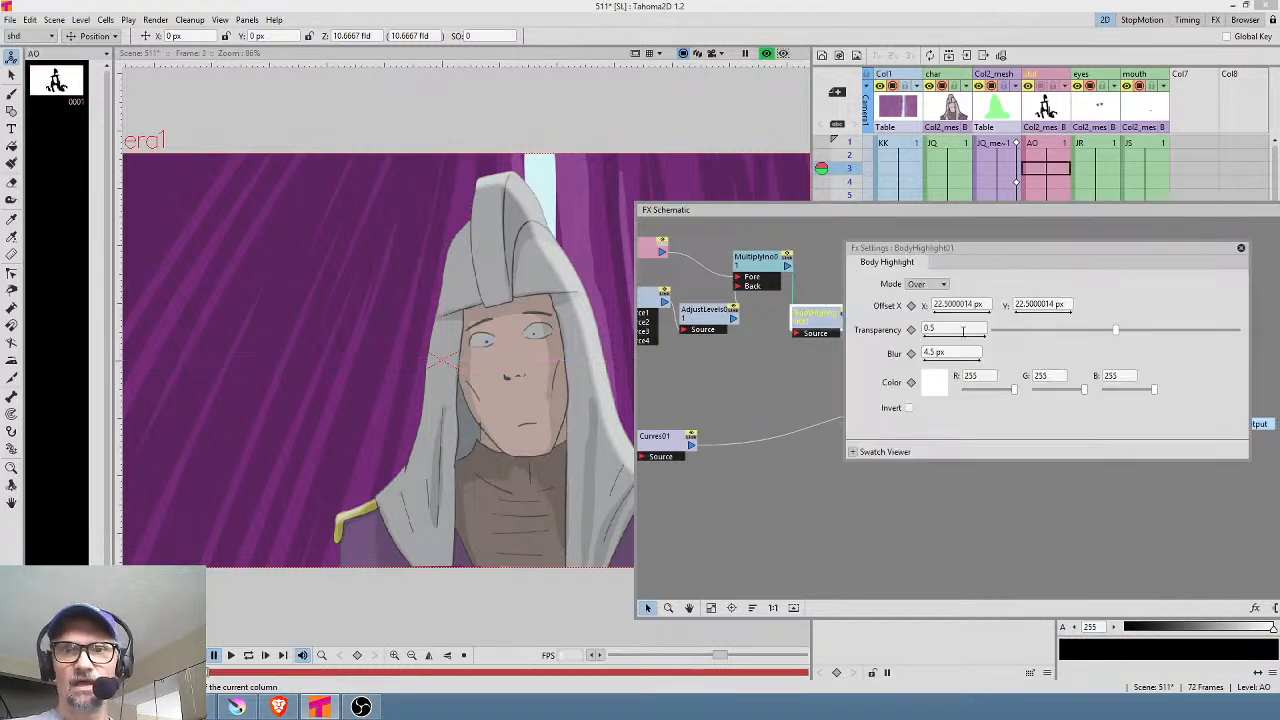
pyautogui.click(909, 409)
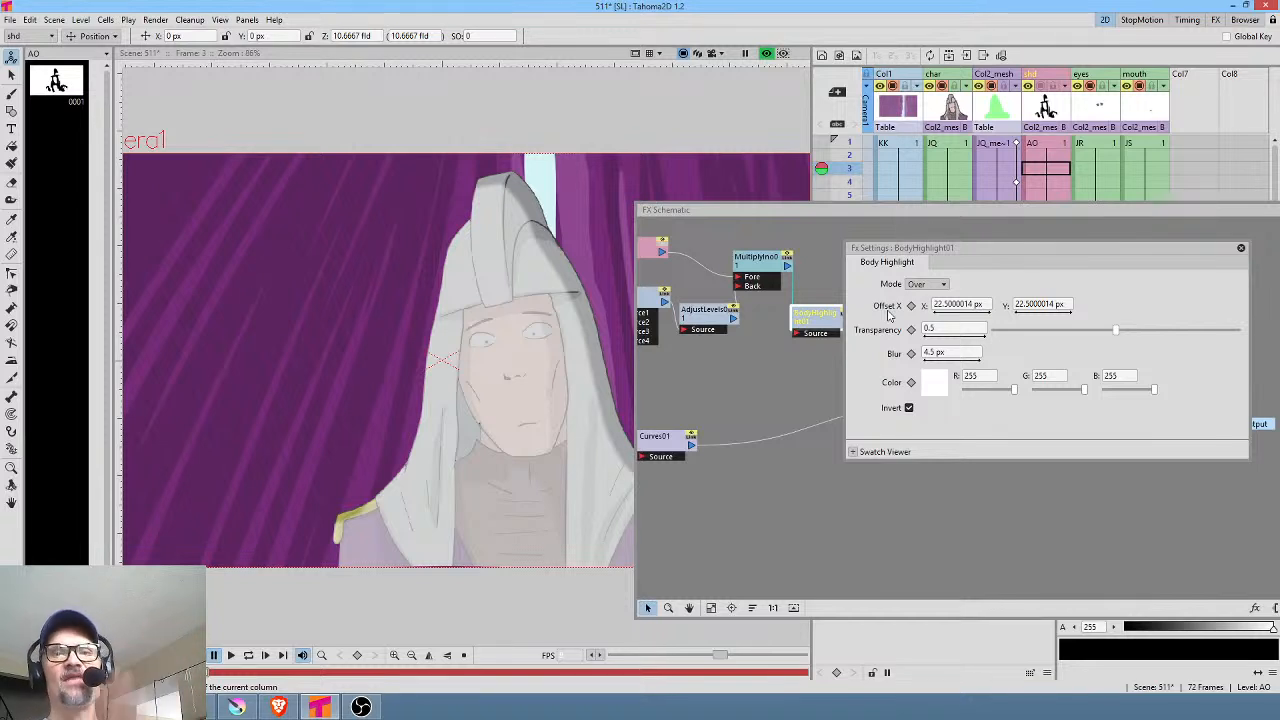
pyautogui.click(928, 328)
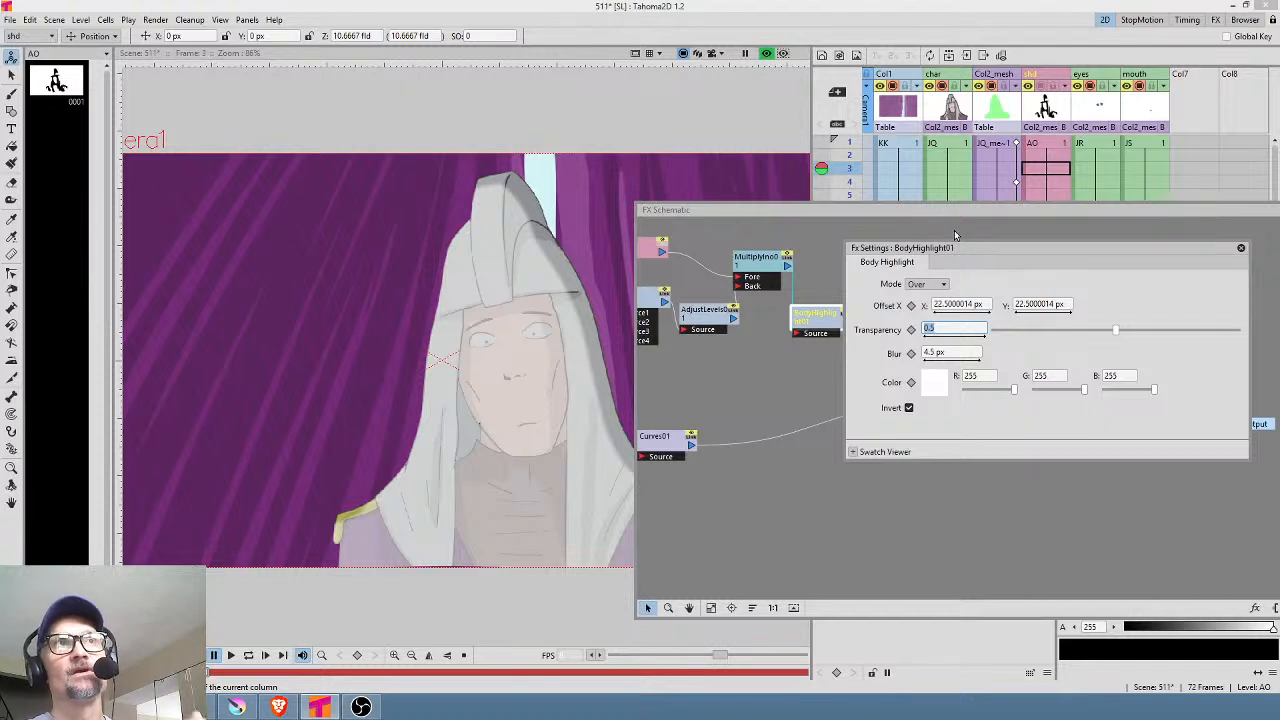
# Step: Try the Multiply, Add, Lighten and Darken modes on BodyHighlight01 with Invert on, and return the mode to Over
pyautogui.click(945, 285)
pyautogui.click(925, 320)
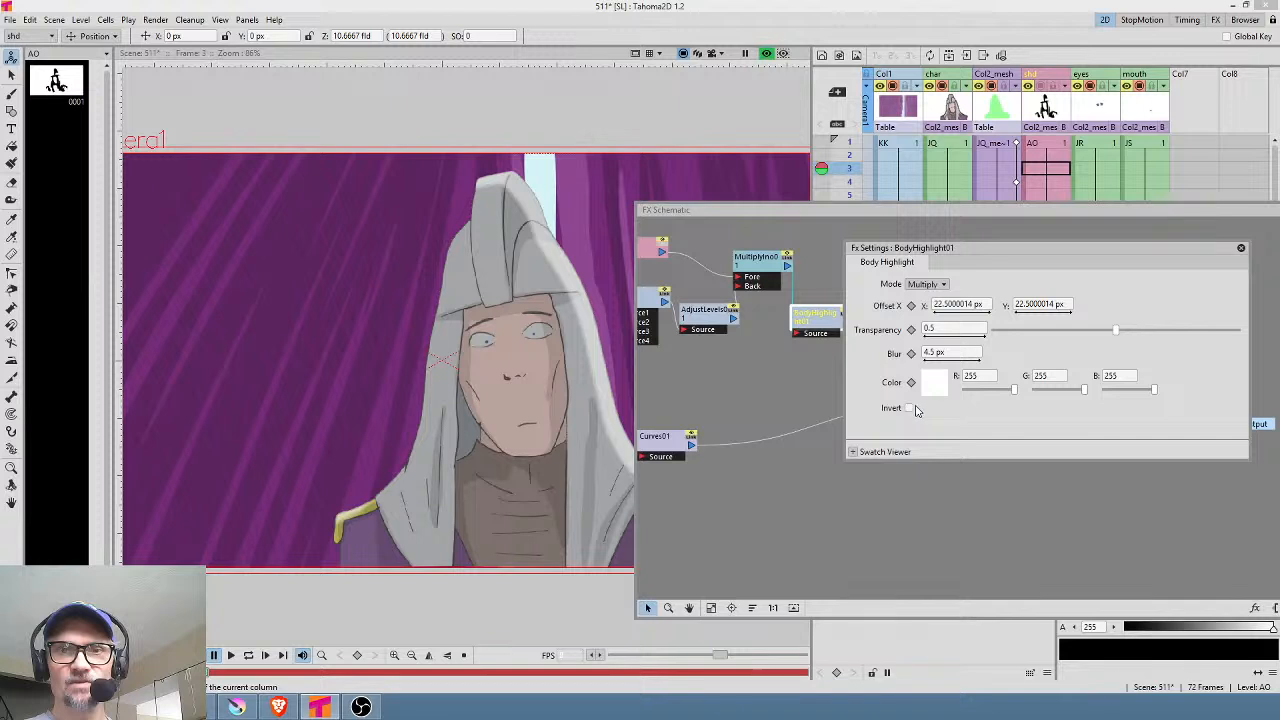
pyautogui.click(909, 408)
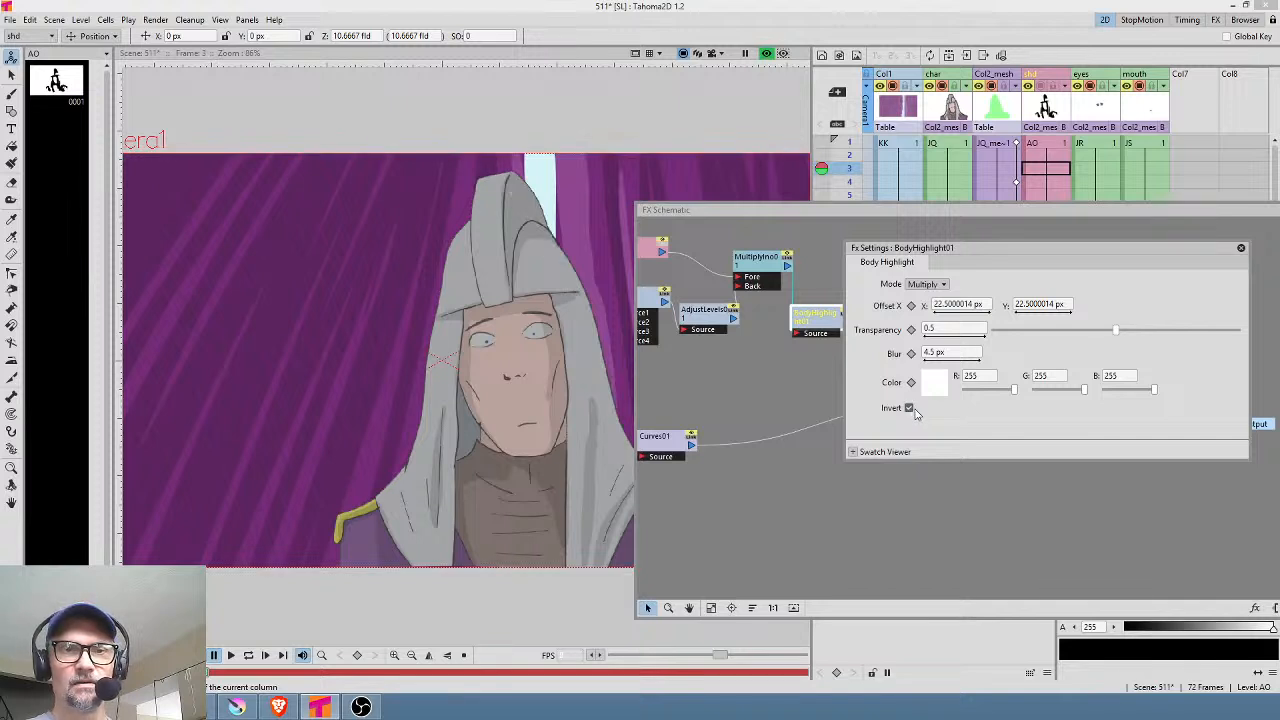
pyautogui.click(941, 286)
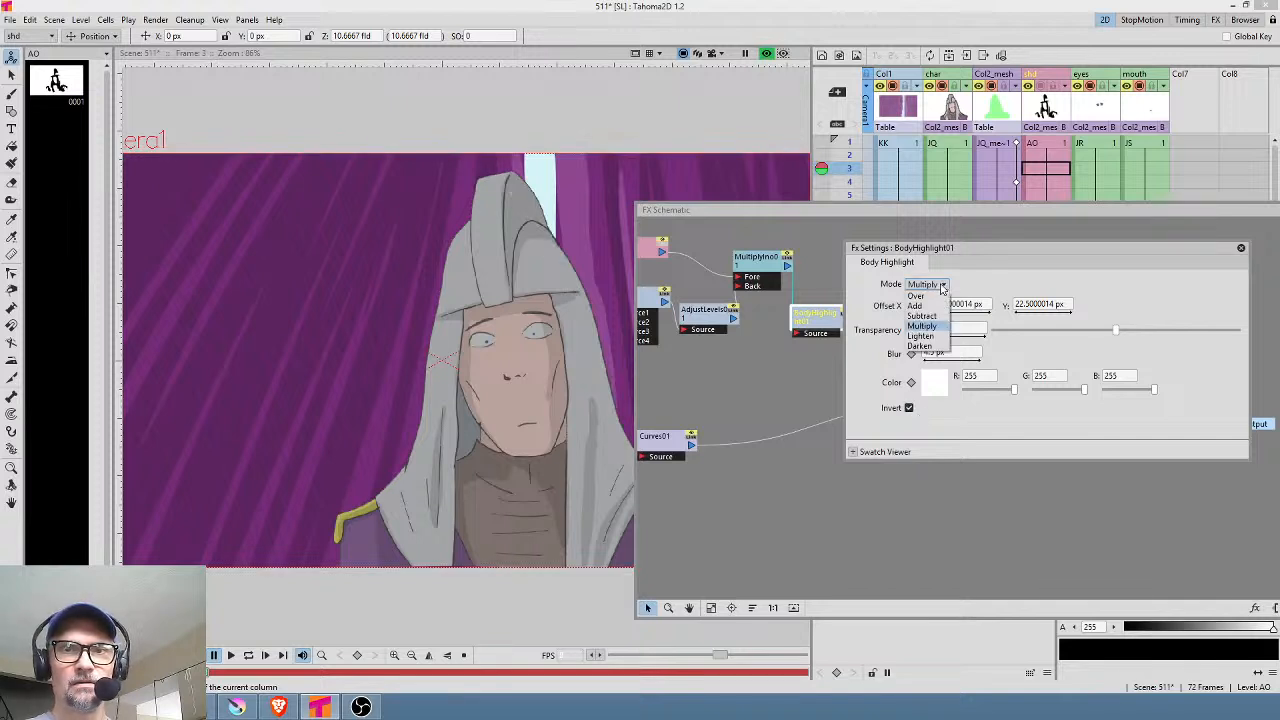
pyautogui.click(933, 306)
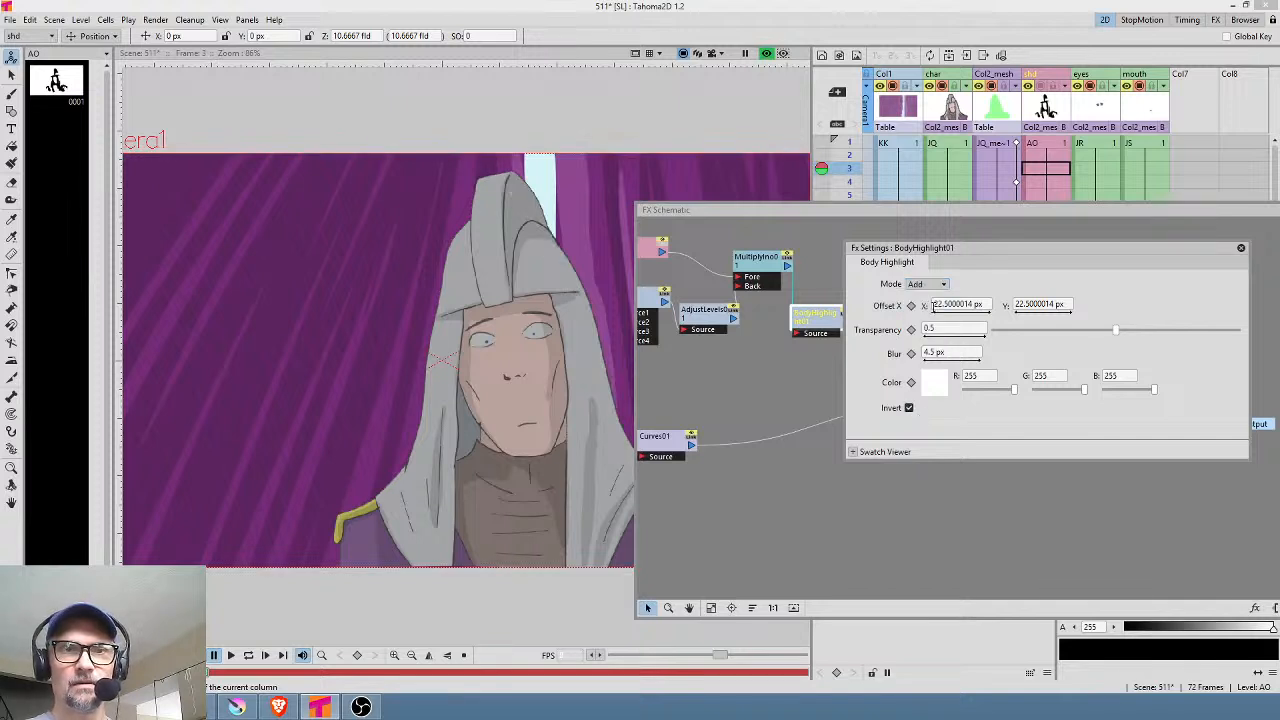
pyautogui.click(935, 285)
pyautogui.click(933, 340)
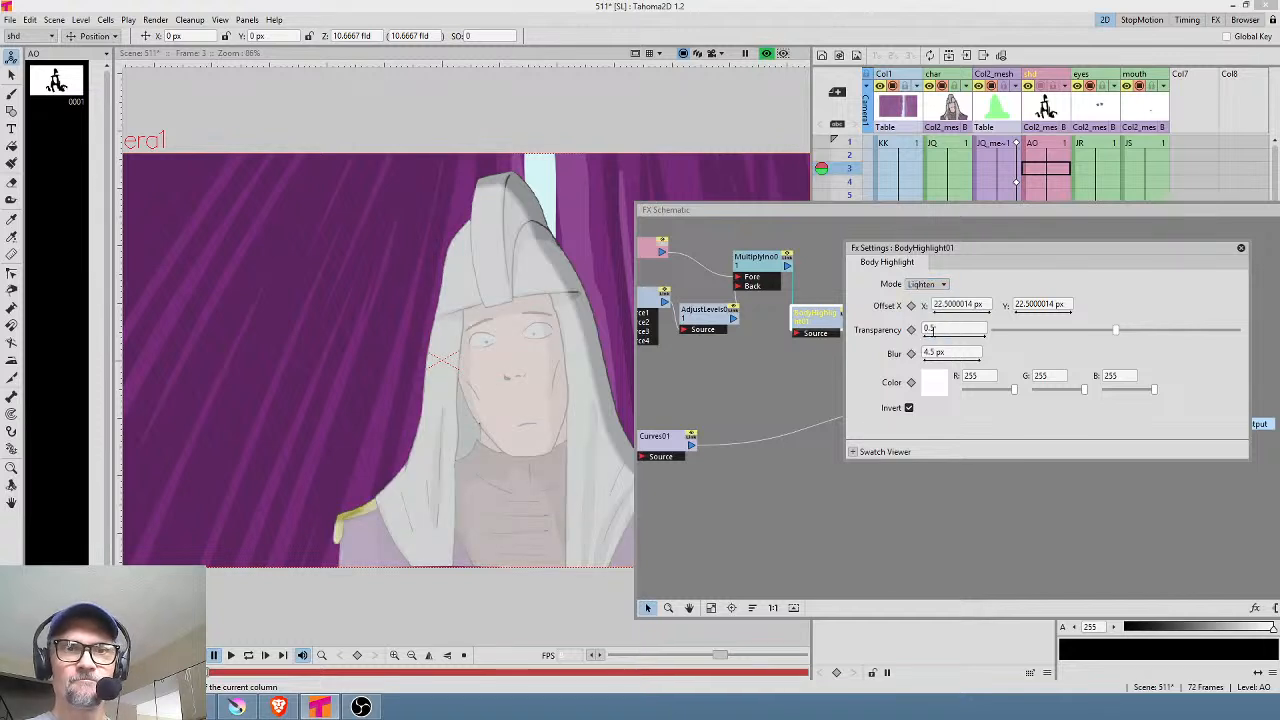
pyautogui.click(935, 285)
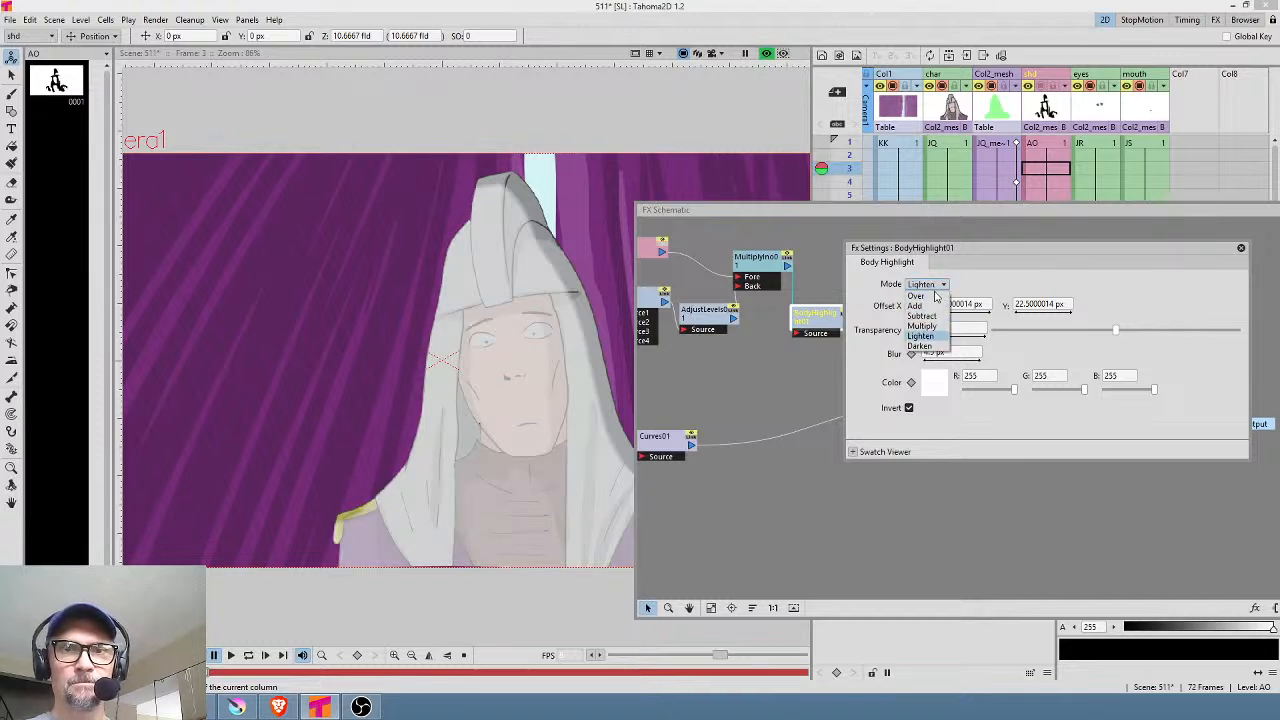
pyautogui.click(927, 350)
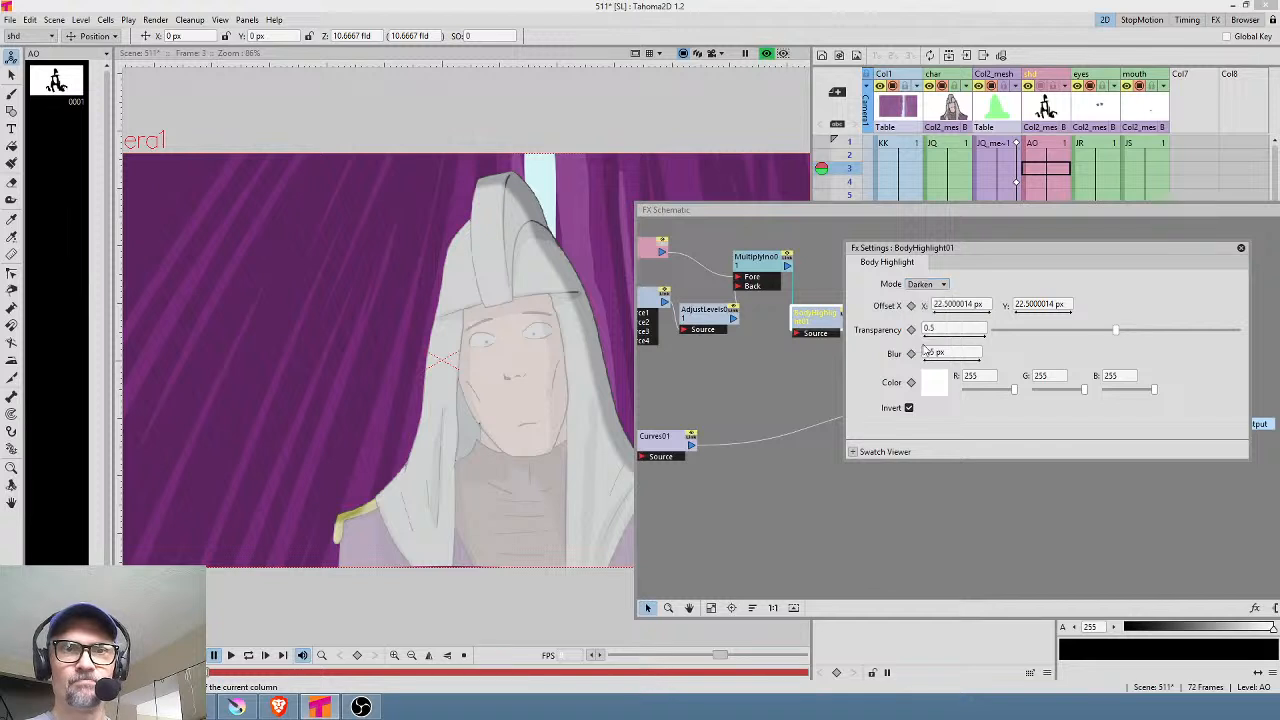
pyautogui.click(930, 284)
pyautogui.click(925, 299)
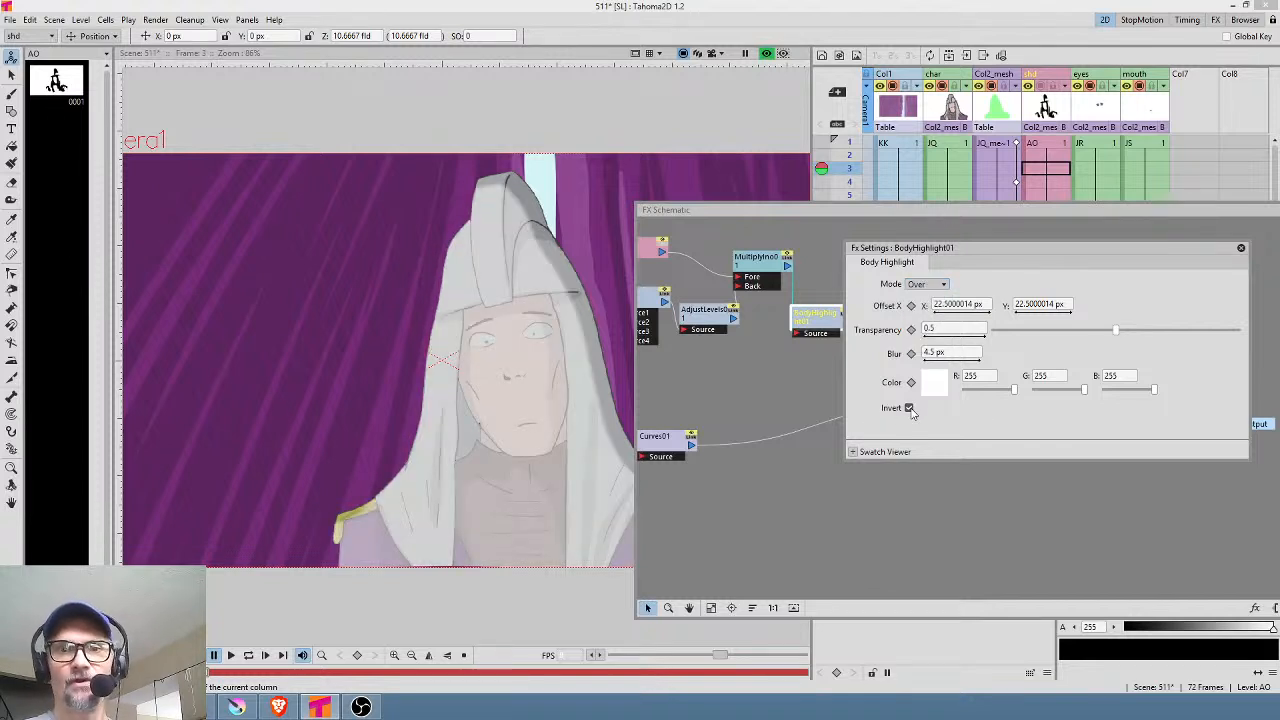
# Step: Compare the body highlight with Invert off and on again, and close the BodyHighlight01 settings, leaving Invert on
pyautogui.click(909, 408)
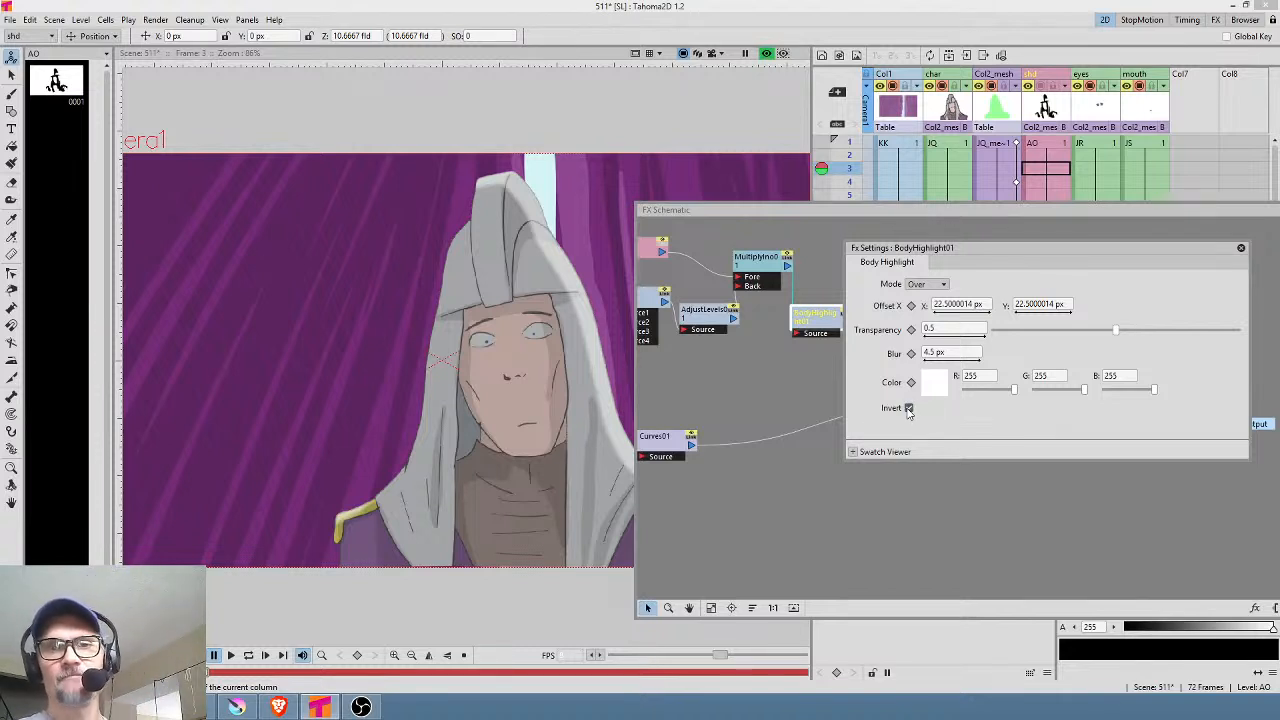
pyautogui.click(909, 408)
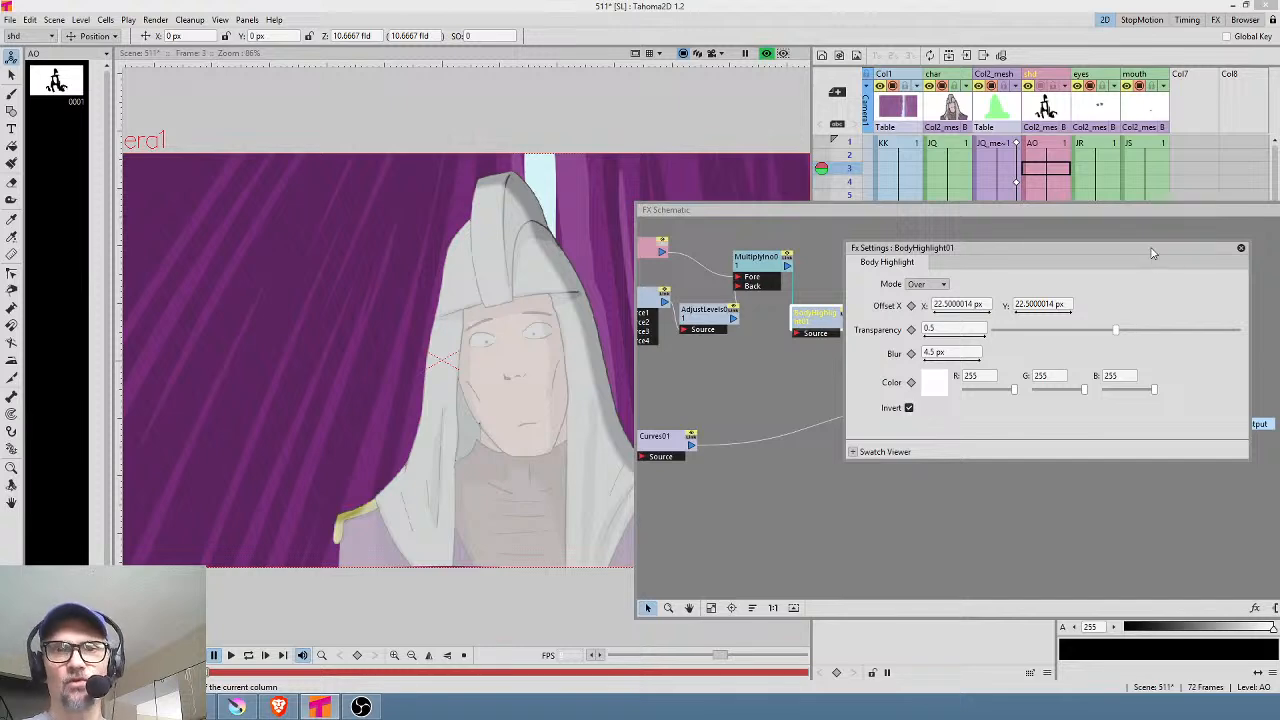
pyautogui.moveTo(1152, 253); pyautogui.dragTo(452, 221)
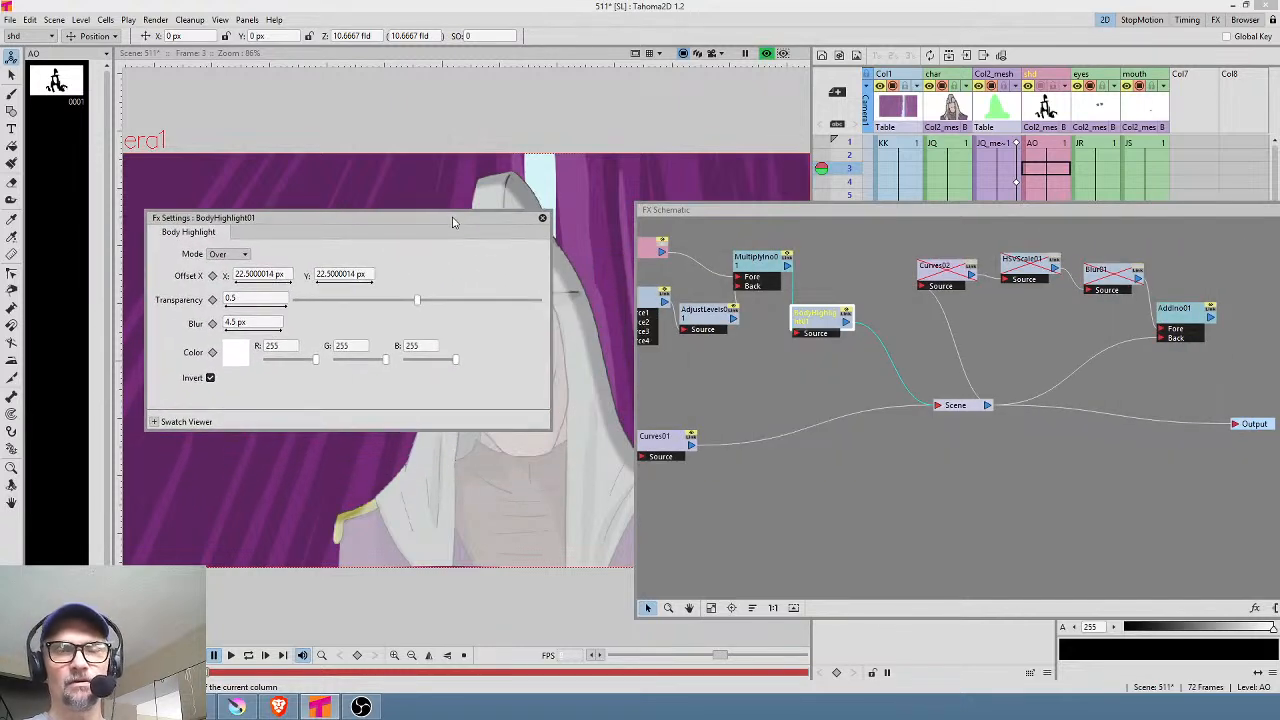
pyautogui.click(979, 408)
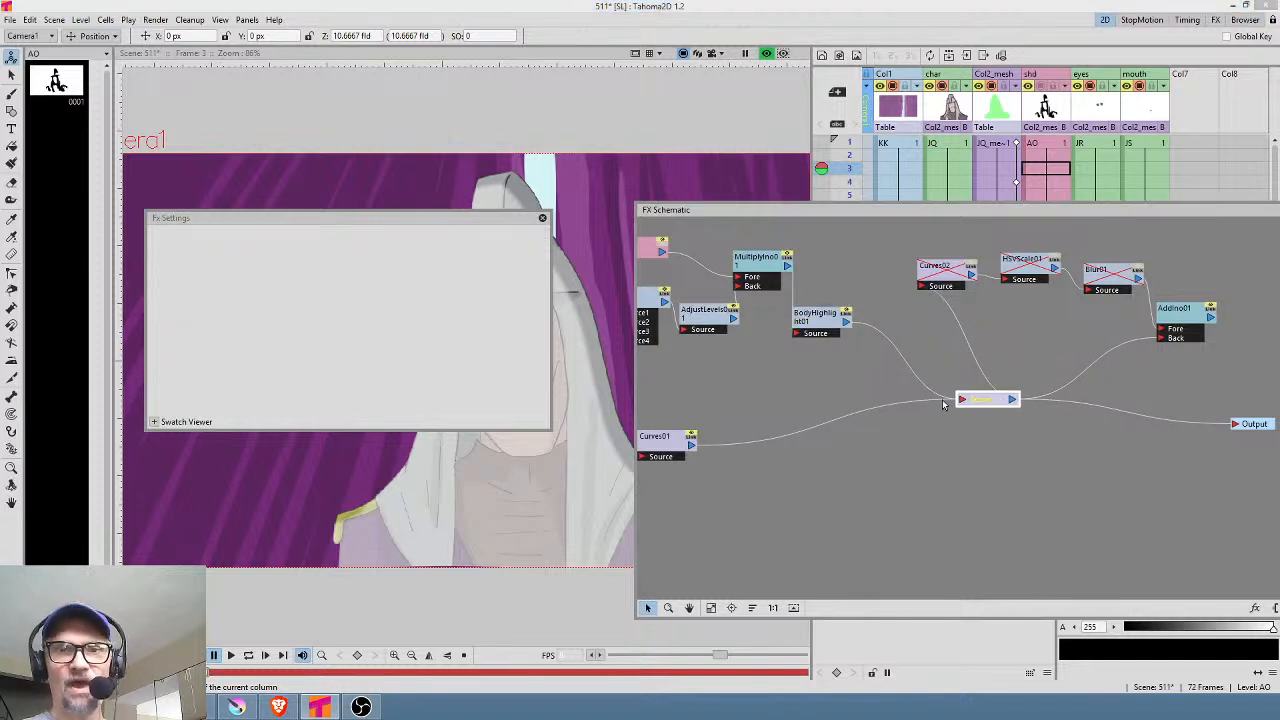
pyautogui.click(542, 218)
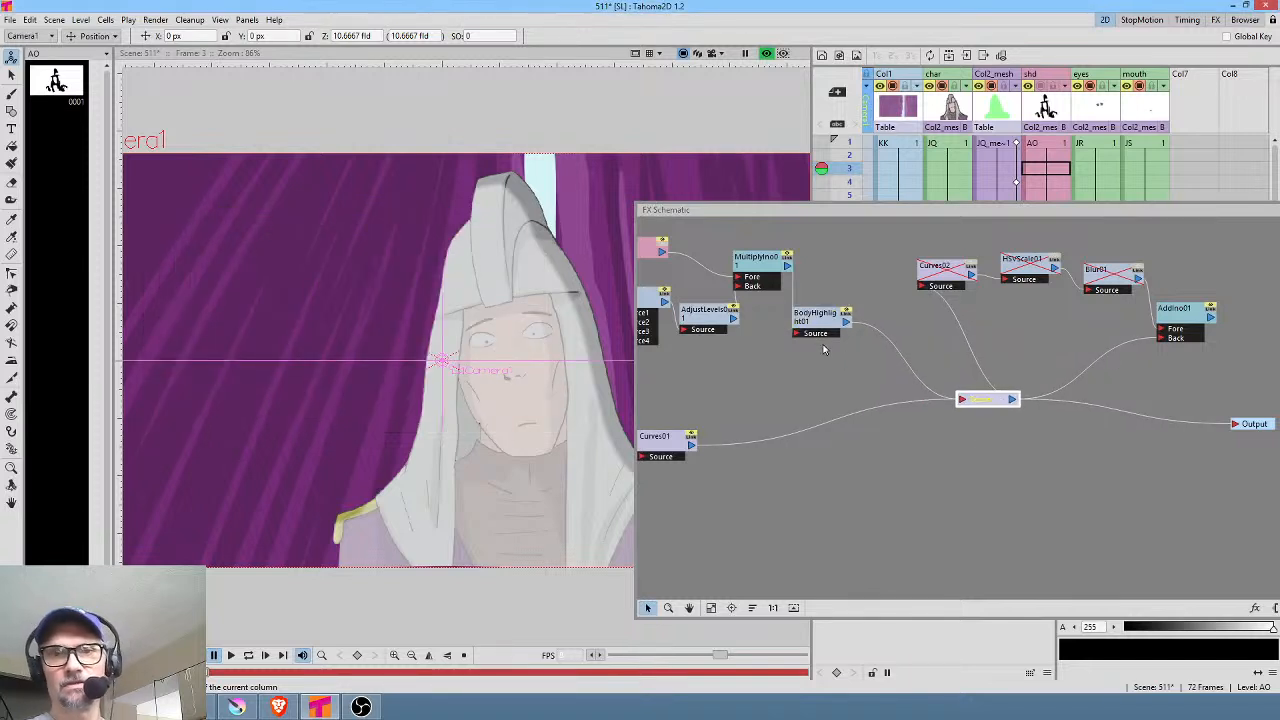
# Step: Move BodyHighlight01 up beside Curves02 and MultiplyIno01 down below AdjustLevels01 to free space before the Scene node
pyautogui.moveTo(962, 355); pyautogui.dragTo(1071, 345)
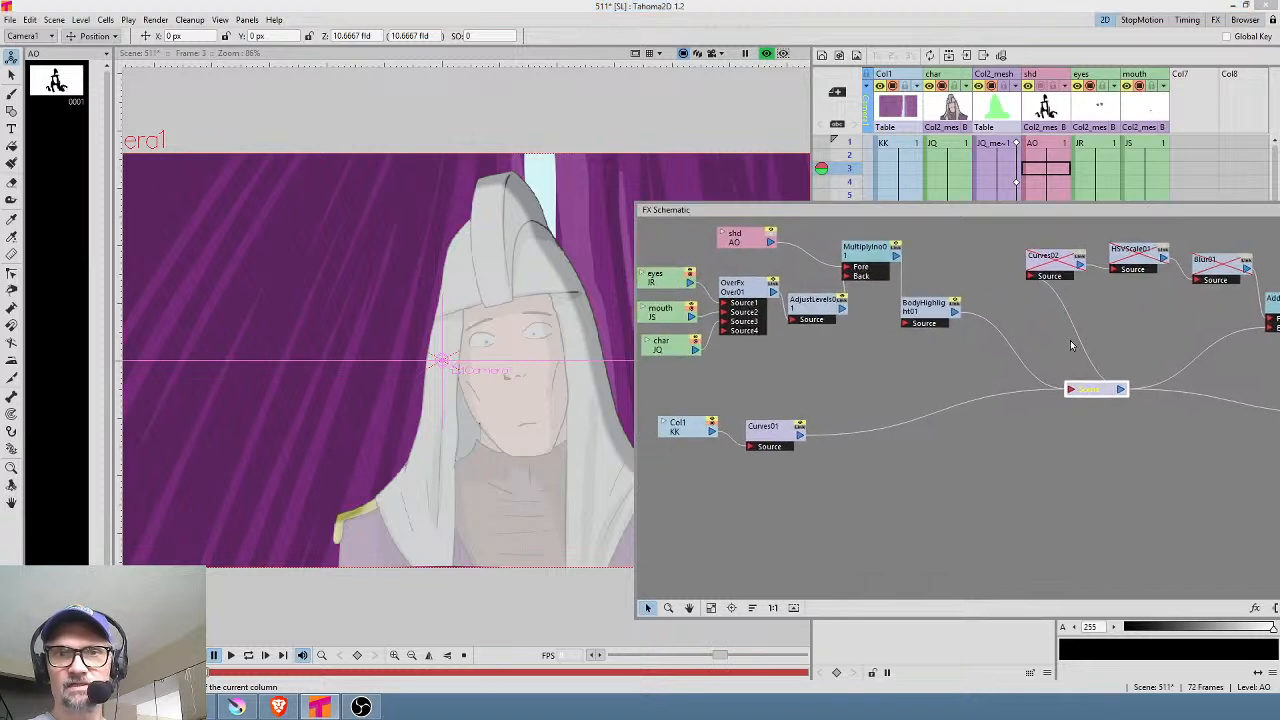
pyautogui.moveTo(912, 312); pyautogui.dragTo(934, 276)
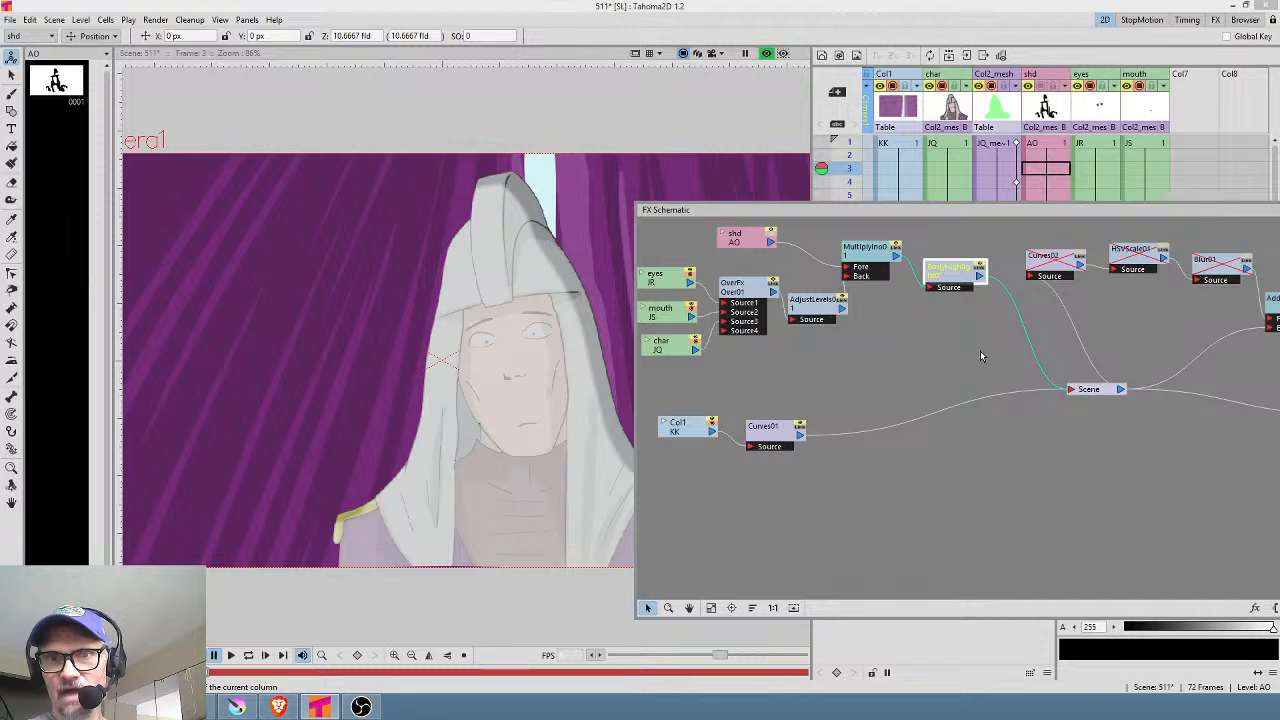
pyautogui.click(819, 307)
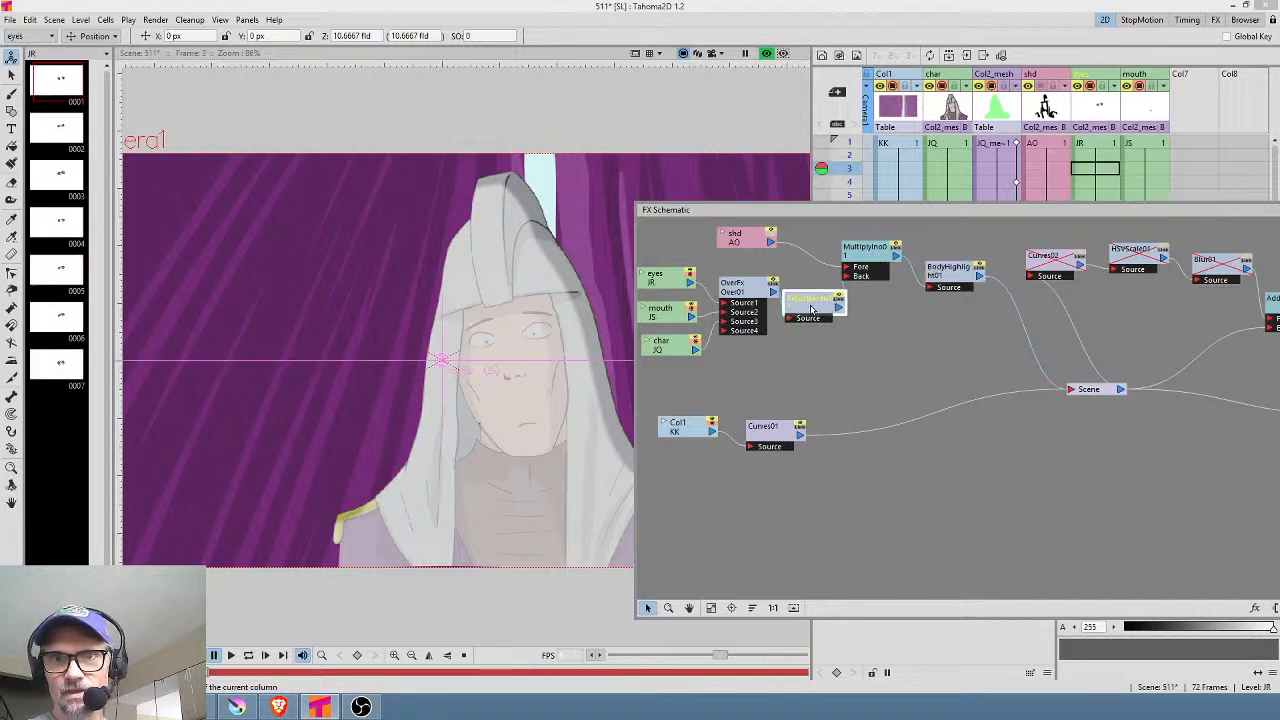
pyautogui.moveTo(868, 265); pyautogui.dragTo(882, 355)
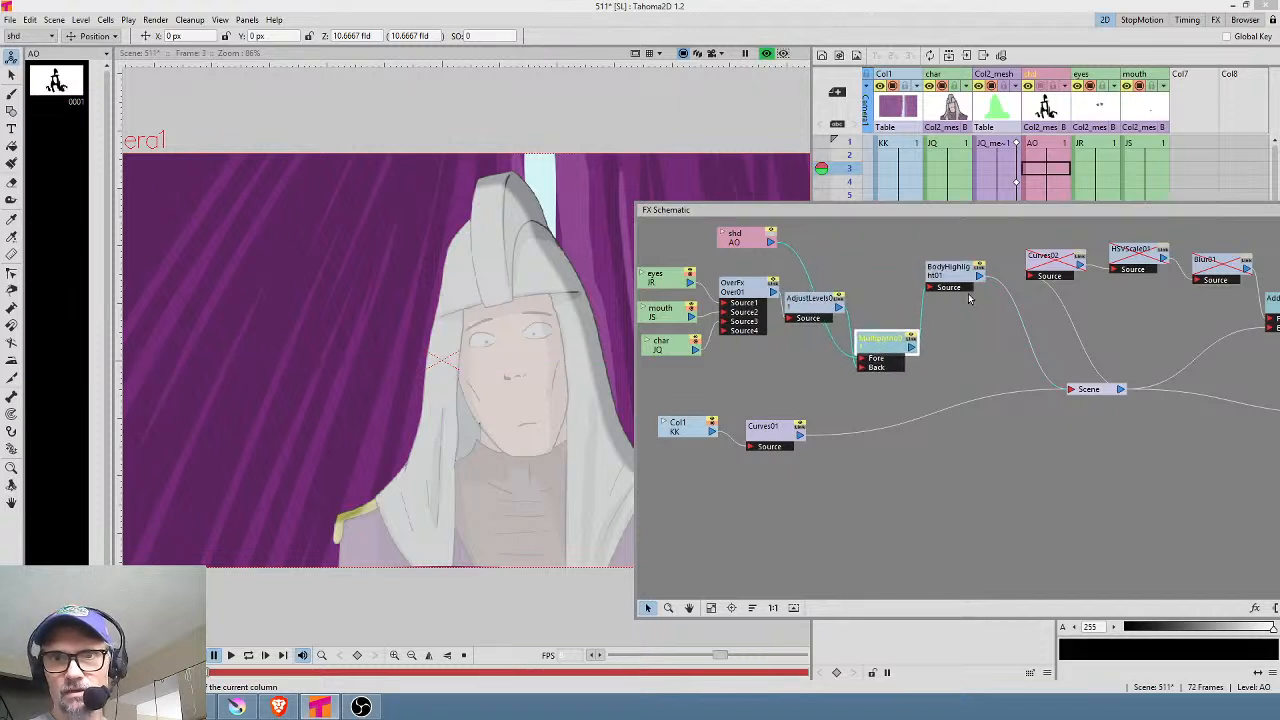
pyautogui.moveTo(1097, 392); pyautogui.dragTo(1104, 389)
pyautogui.click(962, 280)
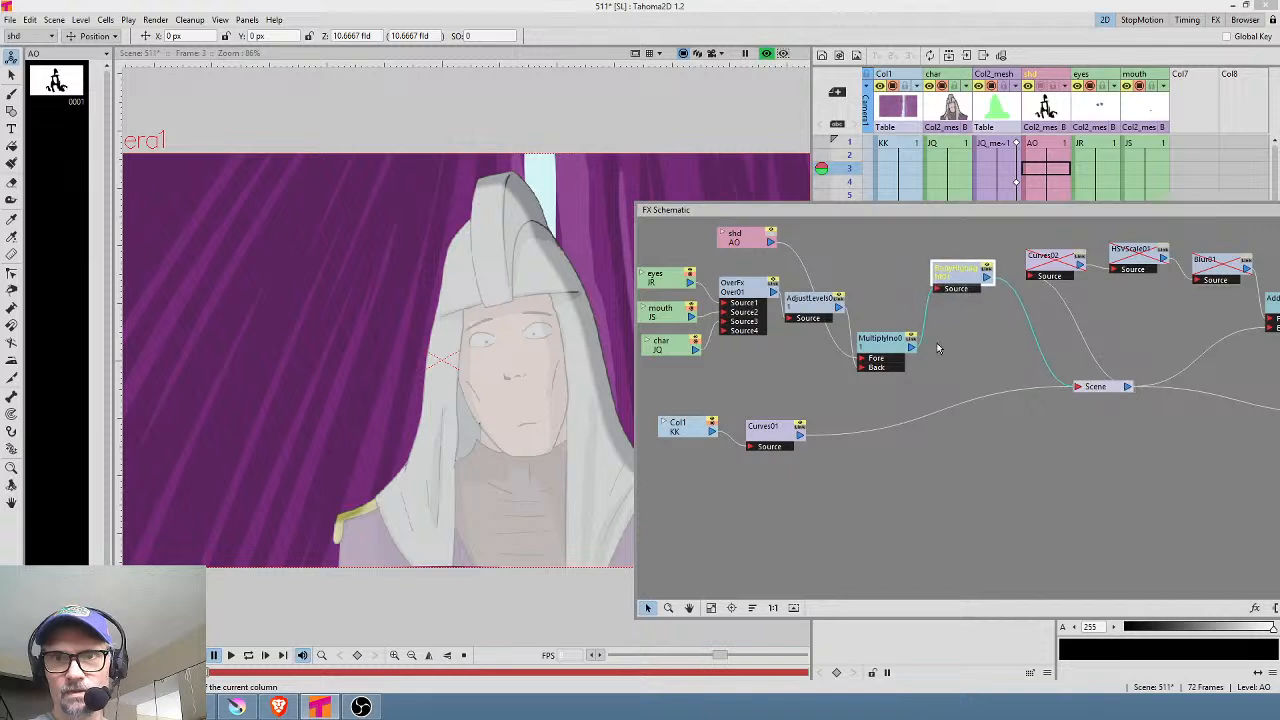
# Step: Add an Overlay Ino effect node and place it just below BodyHighlight01
pyautogui.rightClick(957, 357)
pyautogui.moveTo(990, 361)
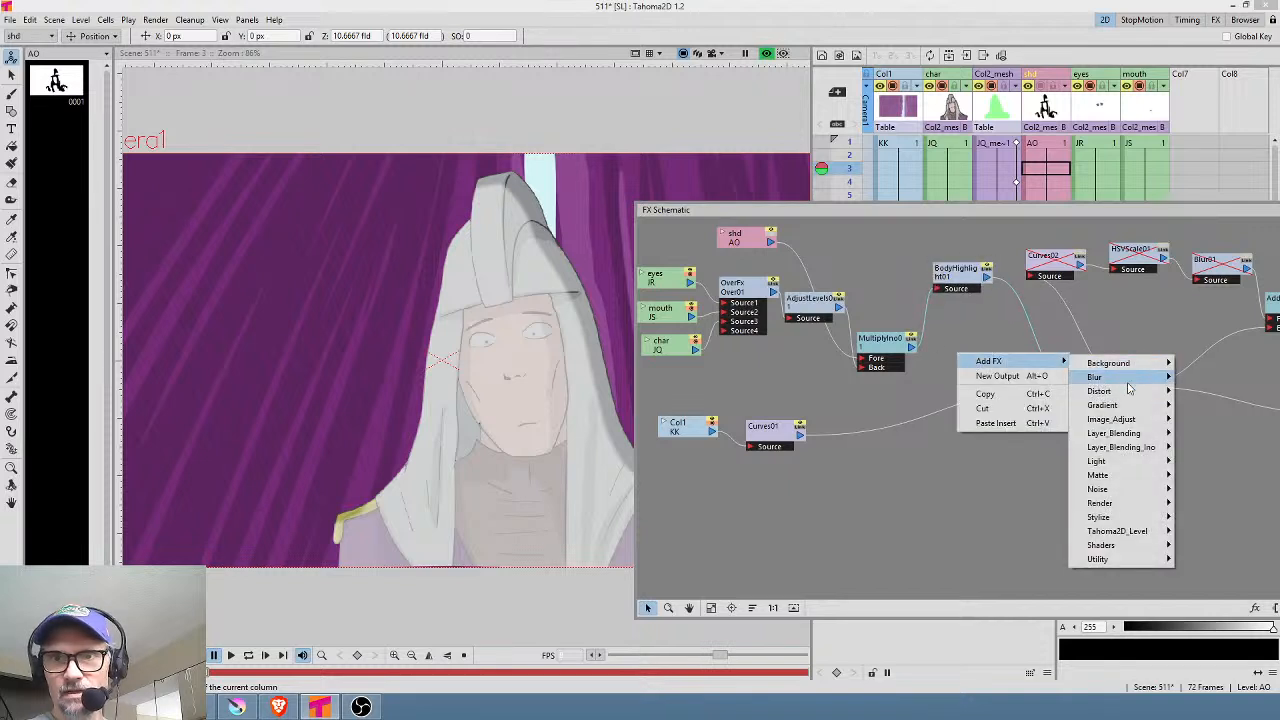
pyautogui.moveTo(1134, 451)
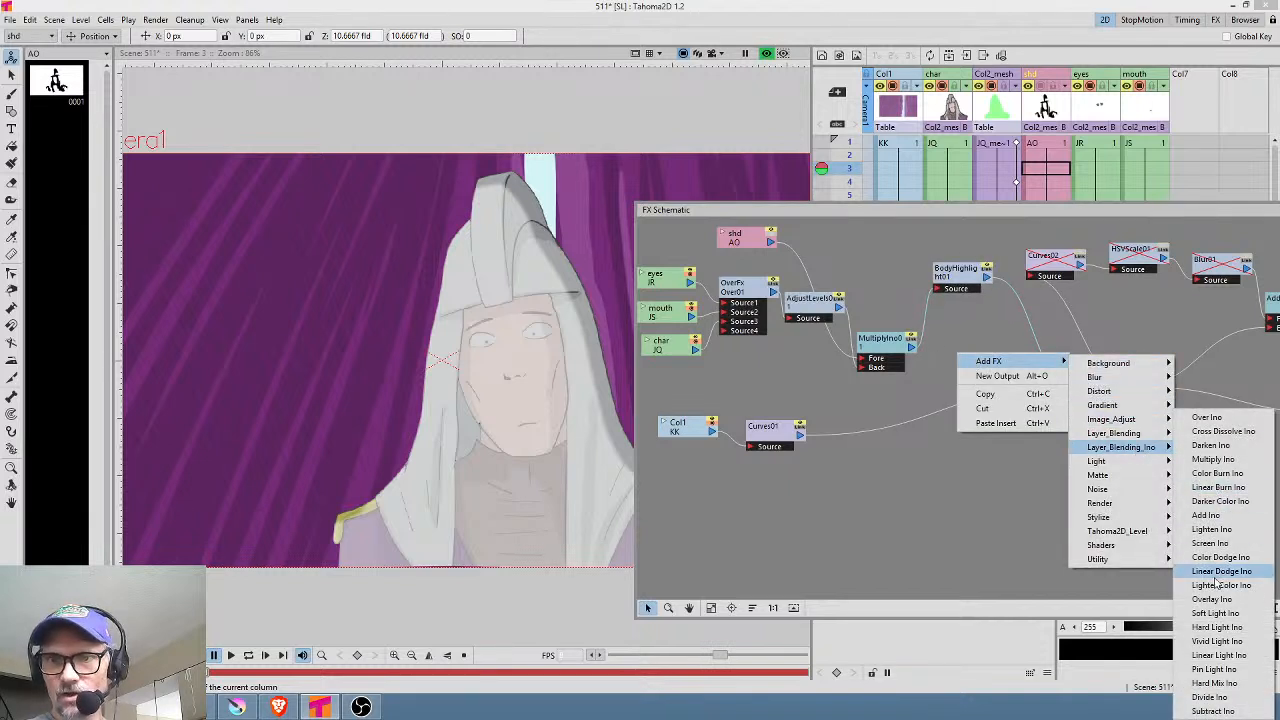
pyautogui.click(1211, 600)
pyautogui.moveTo(1002, 375); pyautogui.dragTo(997, 354)
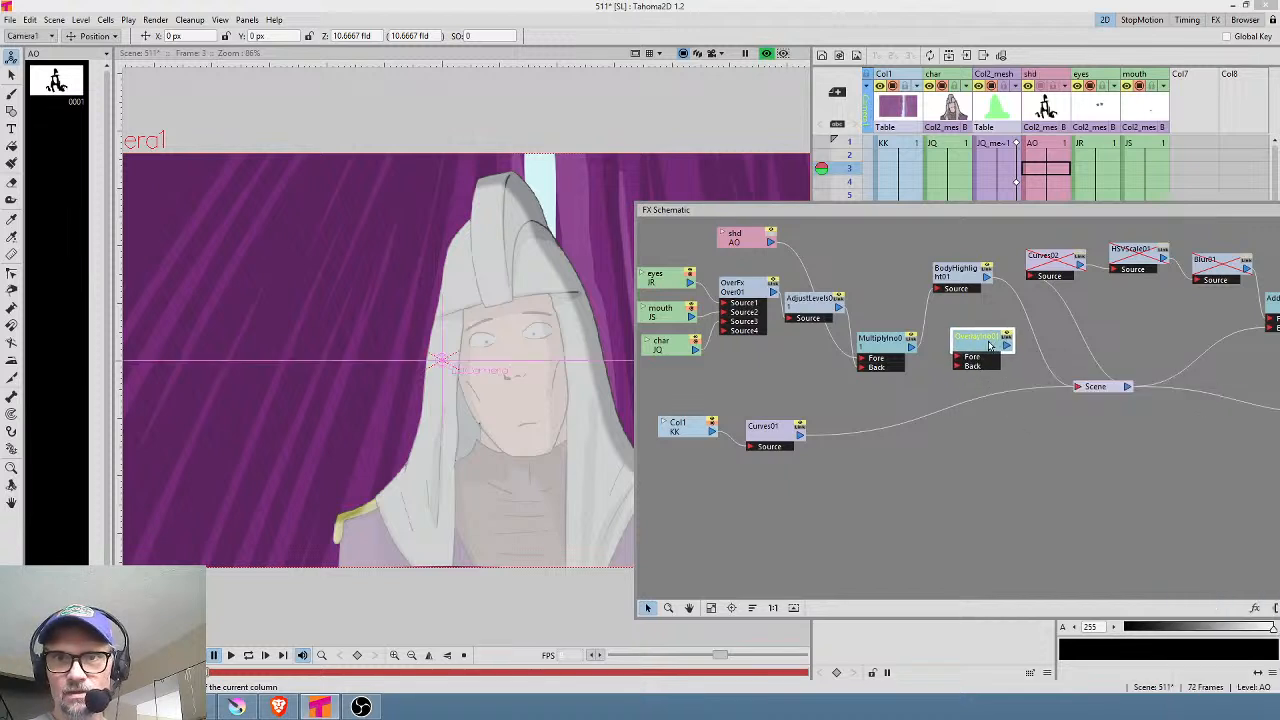
# Step: Connect MultiplyIno01 to the Overlay node's Back and BodyHighlight01 to its Fore, and feed the Overlay output into Scene instead of BodyHighlight01
pyautogui.click(912, 349)
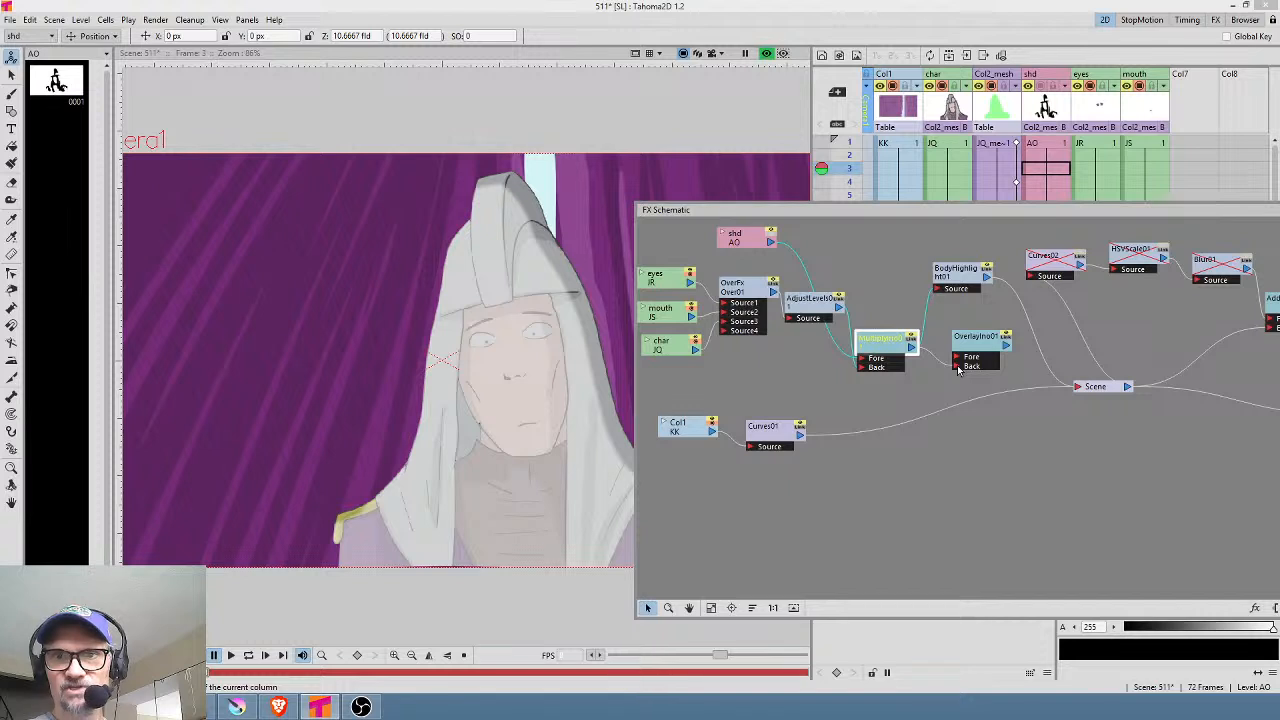
pyautogui.moveTo(912, 348); pyautogui.dragTo(958, 368)
pyautogui.moveTo(987, 278); pyautogui.dragTo(1077, 388)
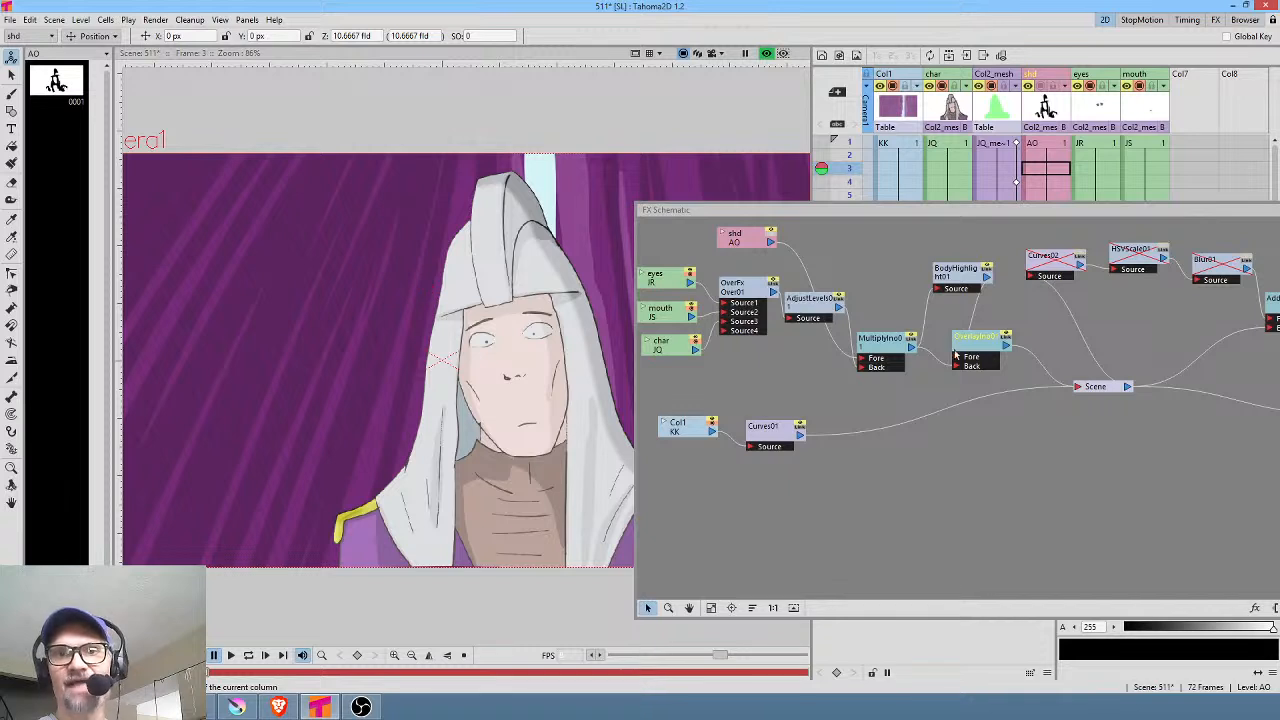
# Step: Open the OverlayIno01 settings and lower the opacity to 0.667
pyautogui.doubleClick(981, 348)
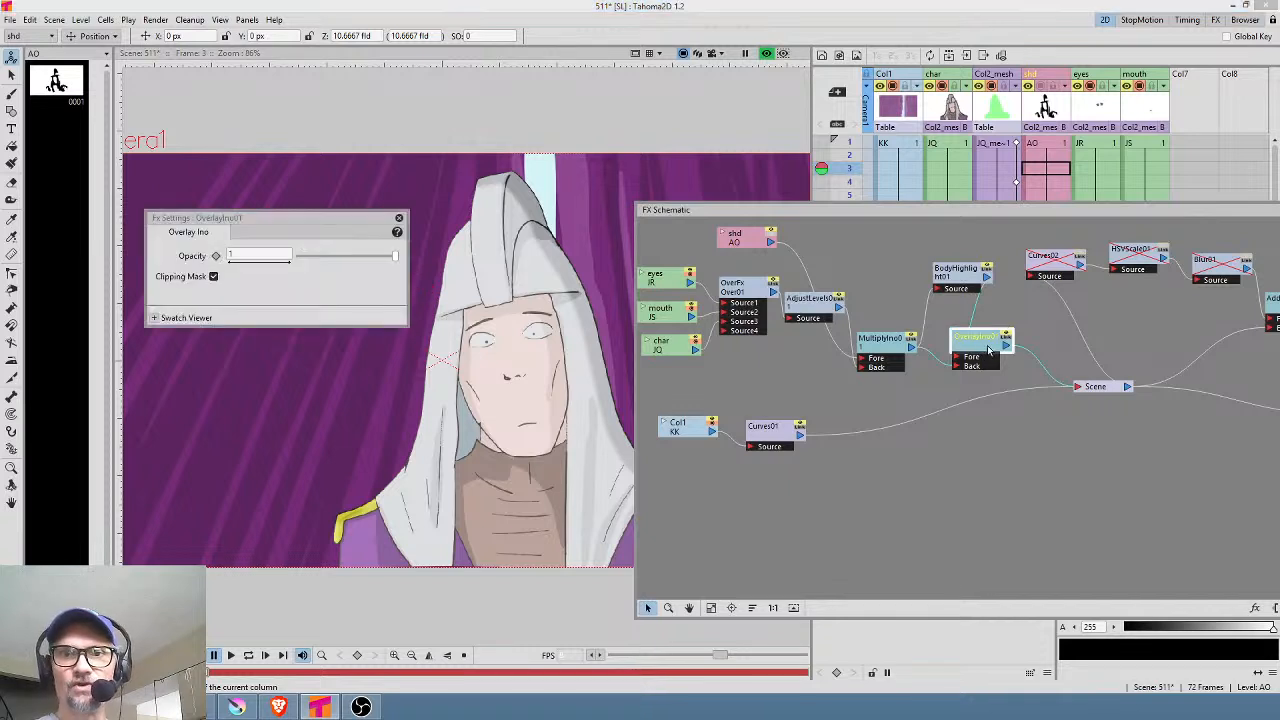
pyautogui.moveTo(397, 257)
pyautogui.mouseDown()
pyautogui.moveTo(271, 259)
pyautogui.moveTo(412, 265)
pyautogui.mouseUp()
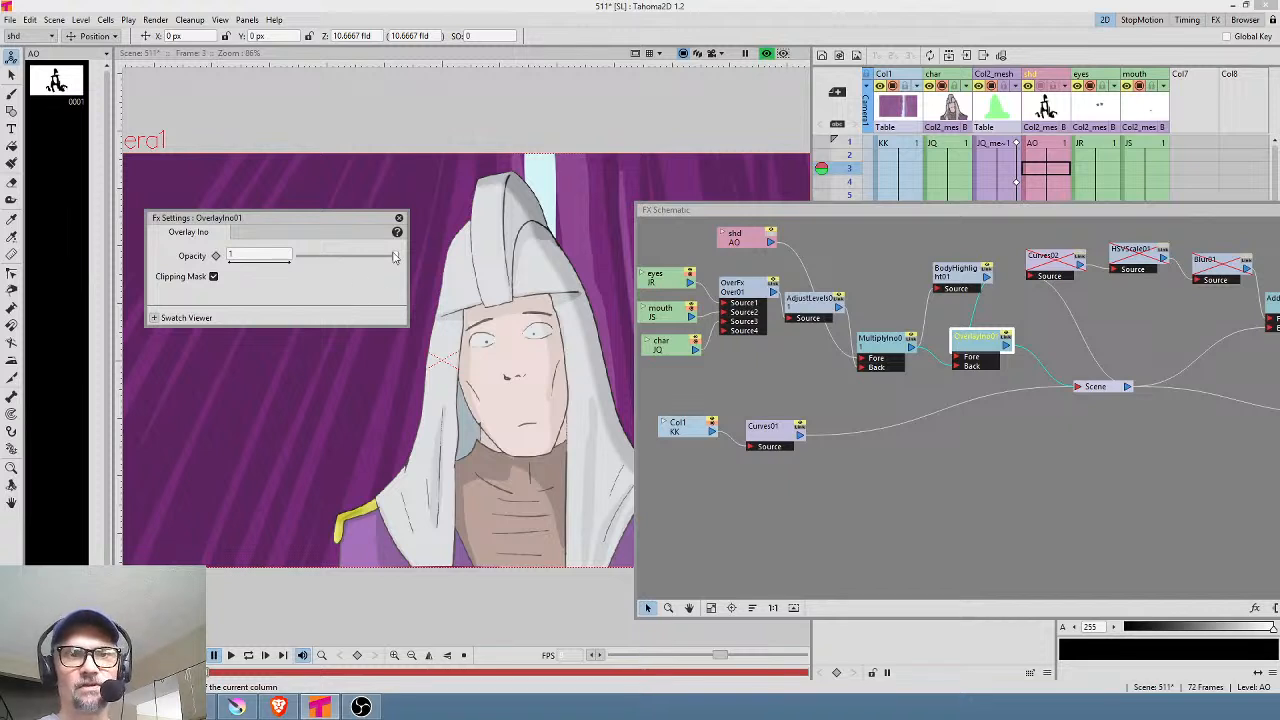
pyautogui.moveTo(395, 258); pyautogui.dragTo(363, 259)
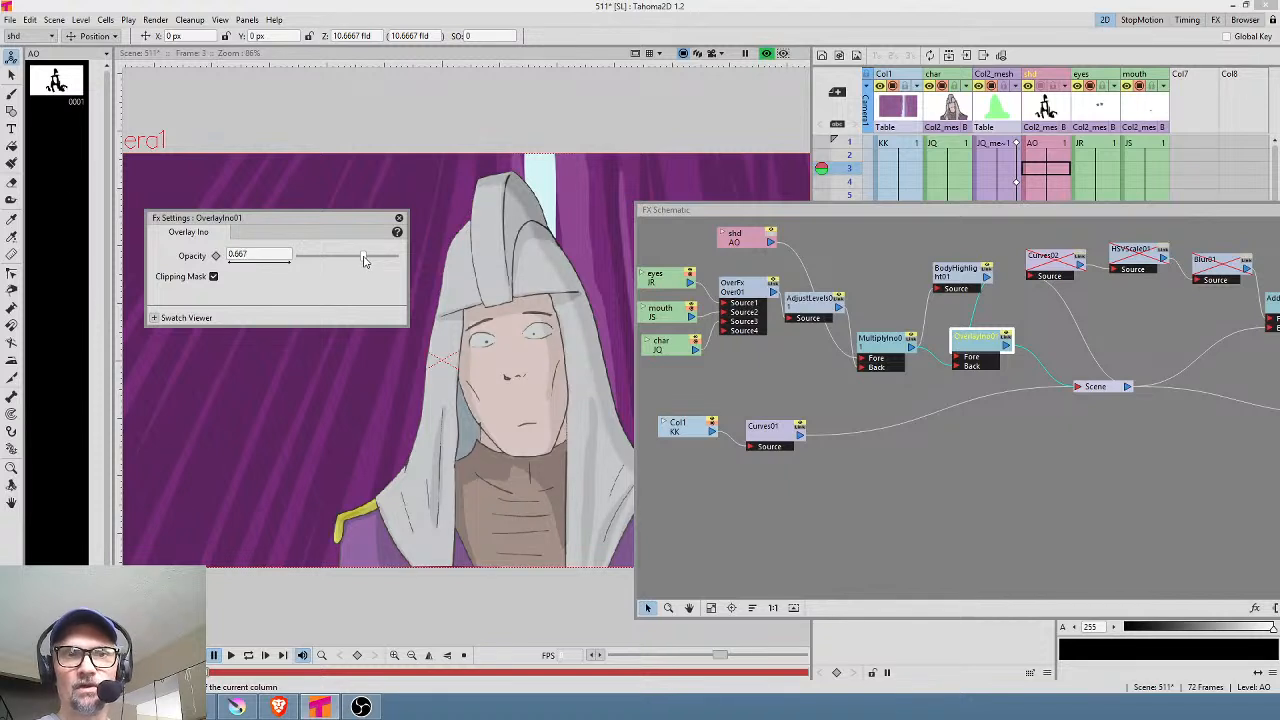
# Step: Try linking MultiplyIno01 directly to Scene, connect BodyHighlight01 to Scene in place of OverlayIno01, and close the effect settings
pyautogui.moveTo(913, 350); pyautogui.dragTo(1080, 390)
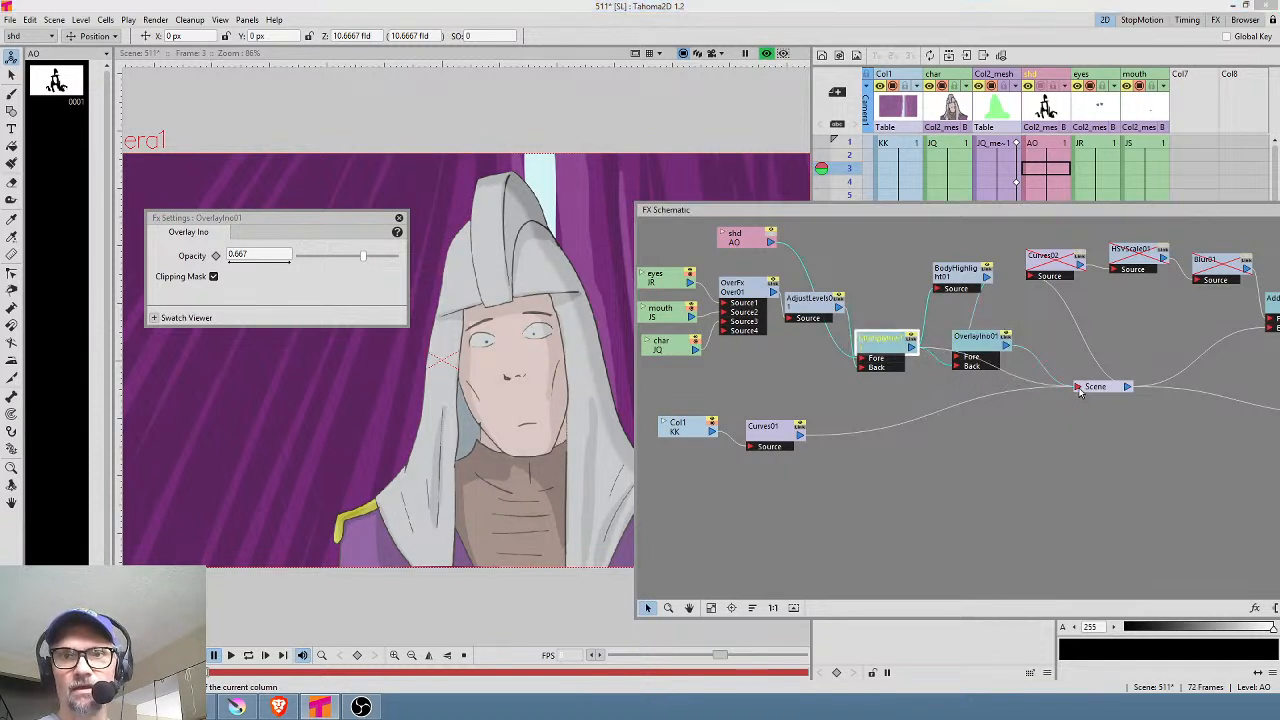
pyautogui.moveTo(993, 280); pyautogui.dragTo(1077, 390)
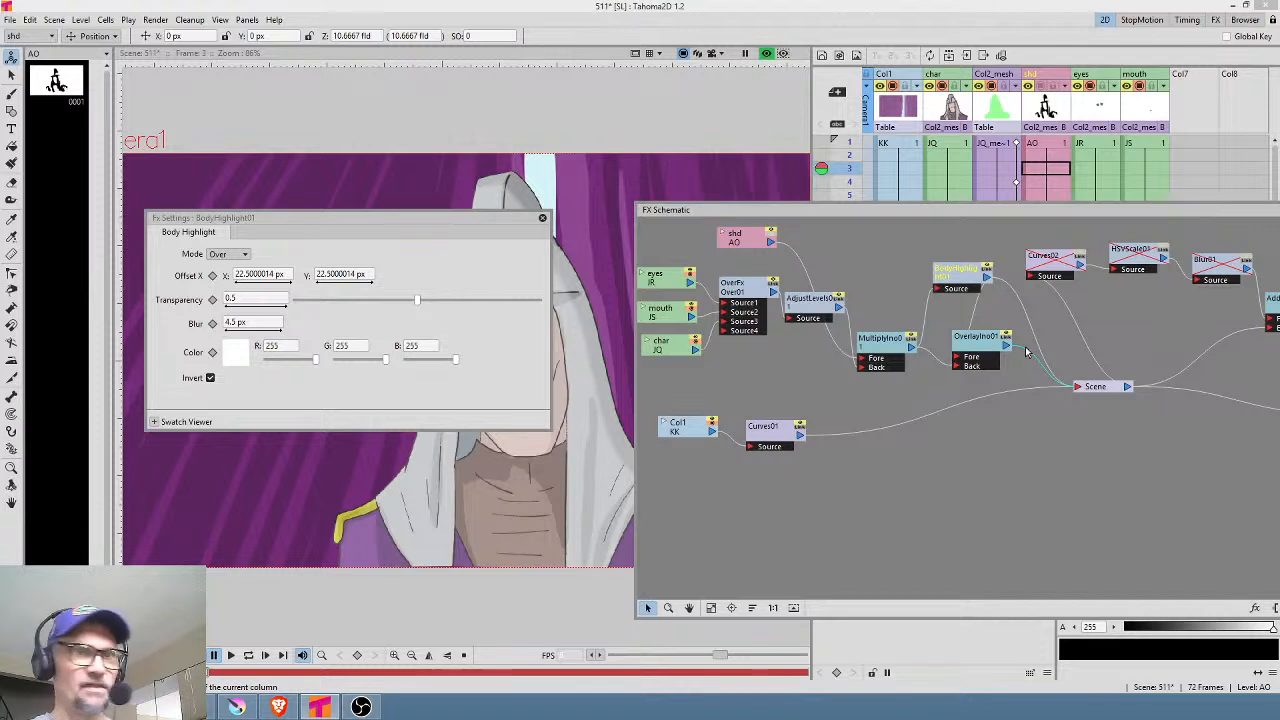
pyautogui.click(542, 218)
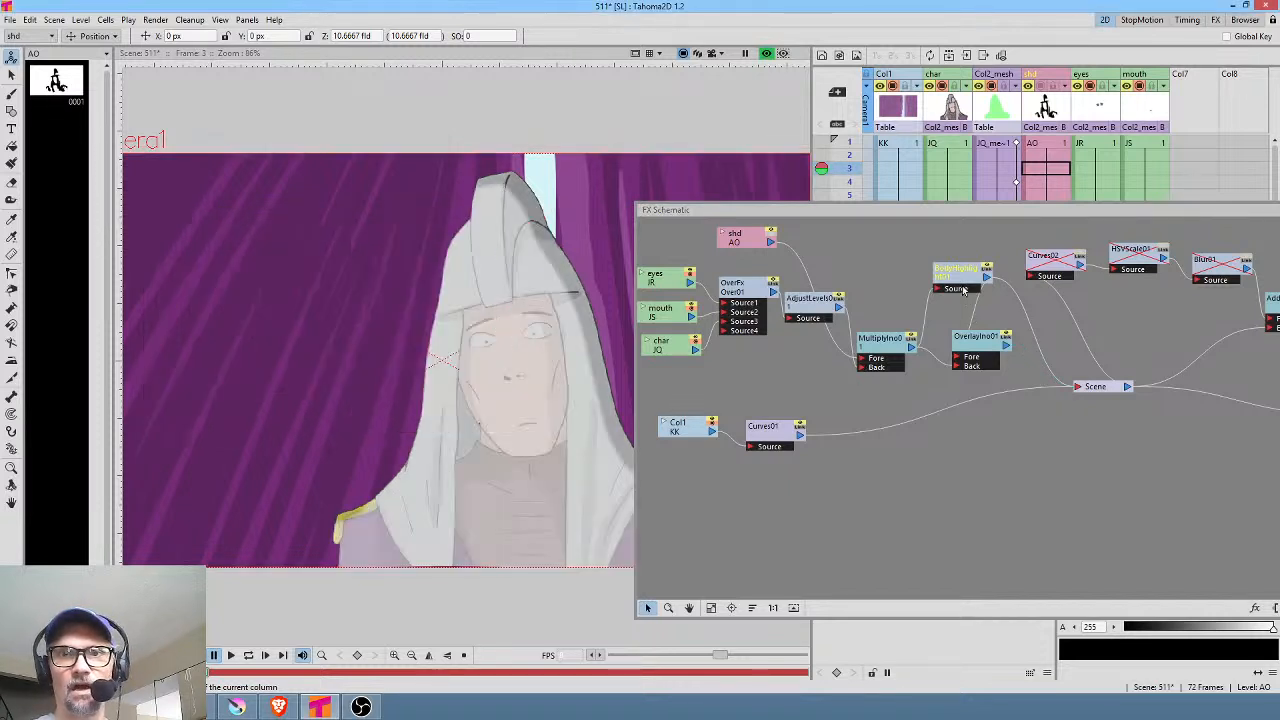
# Step: Delete the OverlayIno01 node and move BodyHighlight01 closer to MultiplyIno01
pyautogui.click(980, 340)
pyautogui.press('Delete')
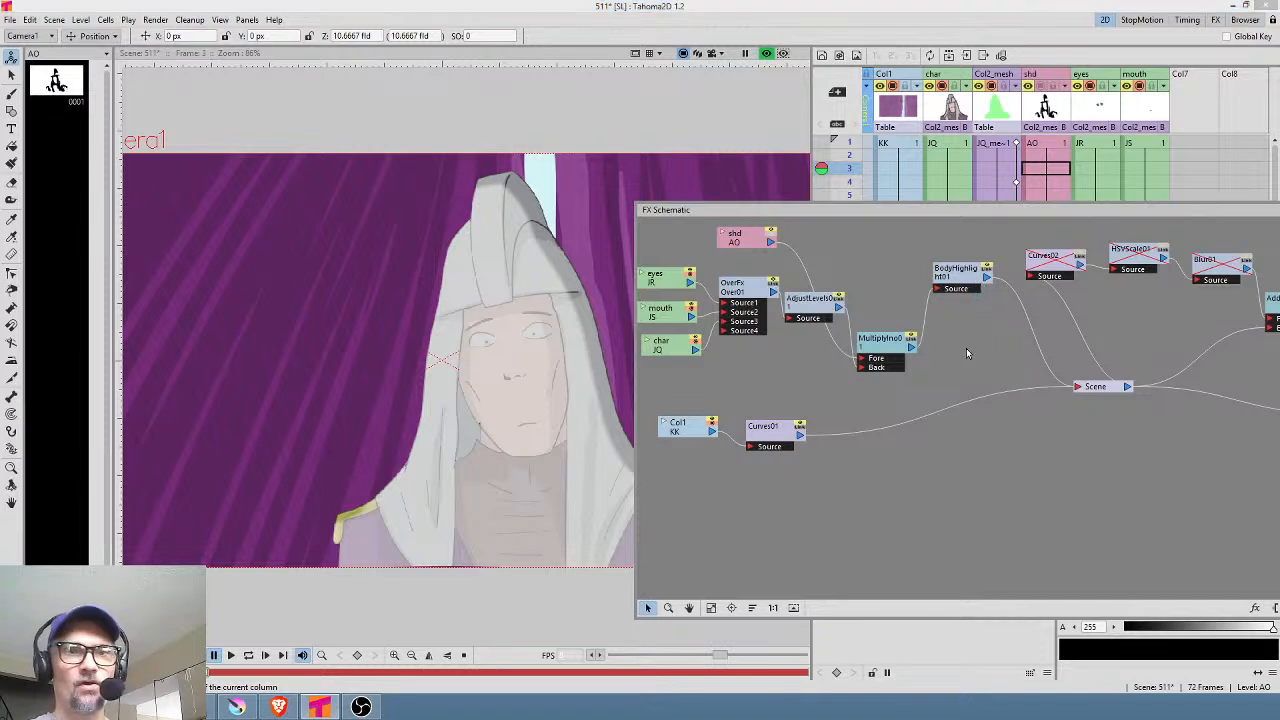
pyautogui.moveTo(953, 296); pyautogui.dragTo(940, 314)
# Step: Review the BodyHighlight01 settings, close them, and move MultiplyIno01 up to the height of the shd node
pyautogui.doubleClick(940, 300)
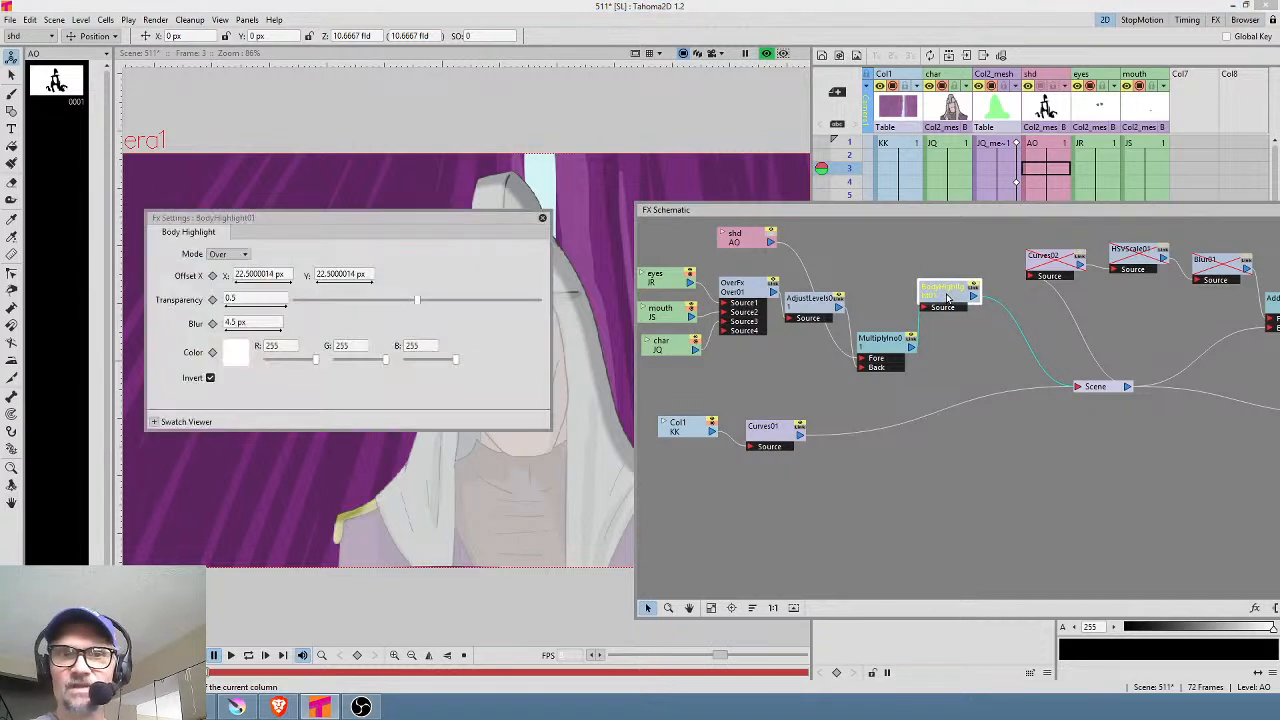
pyautogui.moveTo(402, 223); pyautogui.dragTo(922, 458)
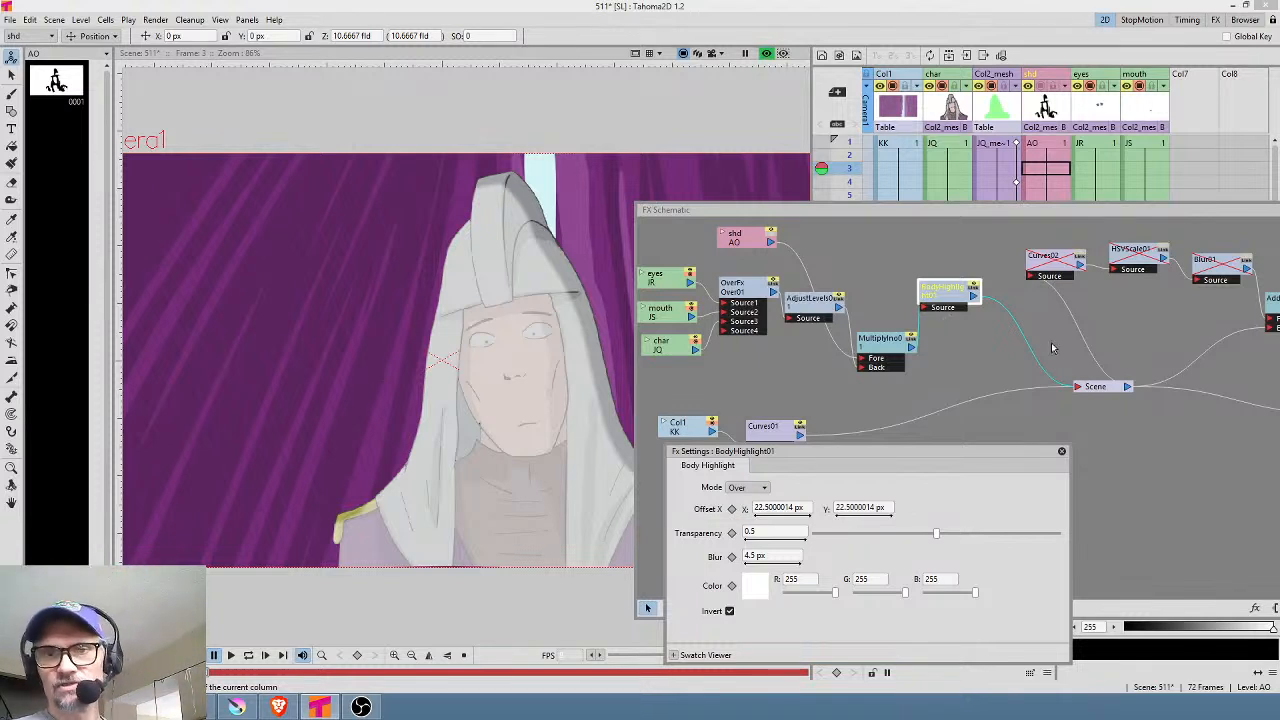
pyautogui.click(1061, 453)
pyautogui.moveTo(883, 344); pyautogui.dragTo(879, 263)
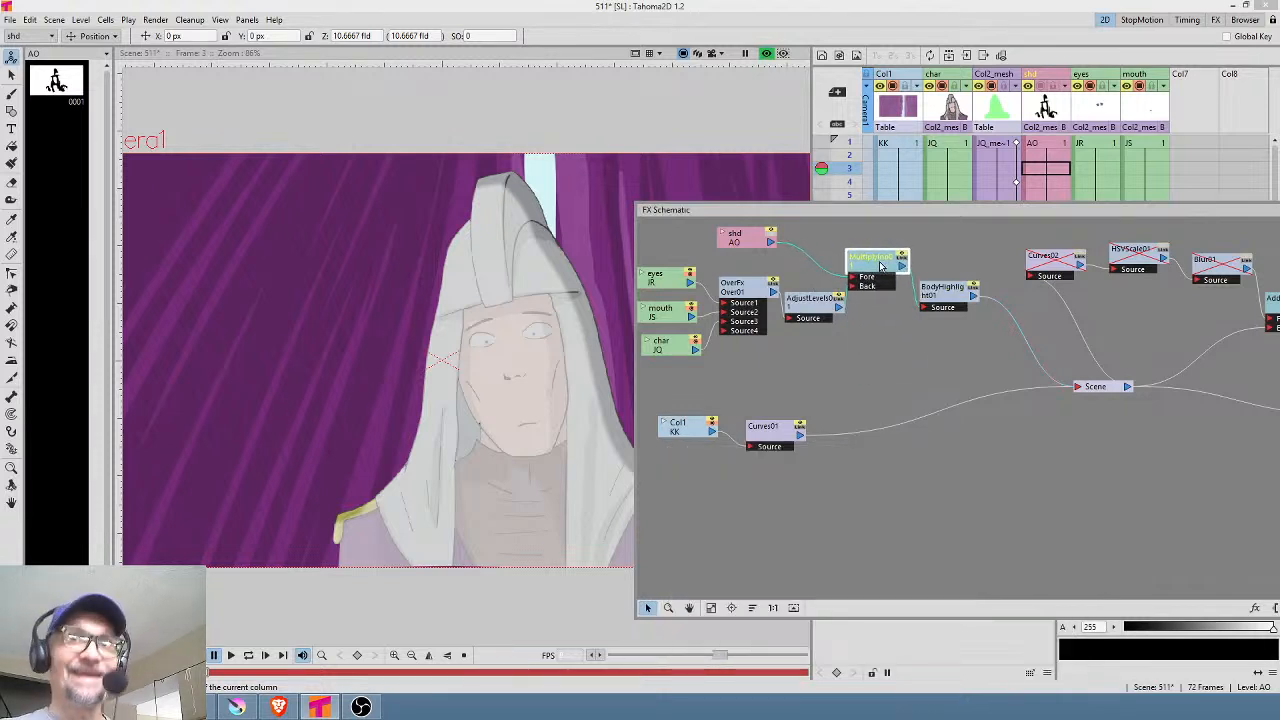
# Step: Turn off Invert in the BodyHighlight01 settings and close them
pyautogui.click(955, 296)
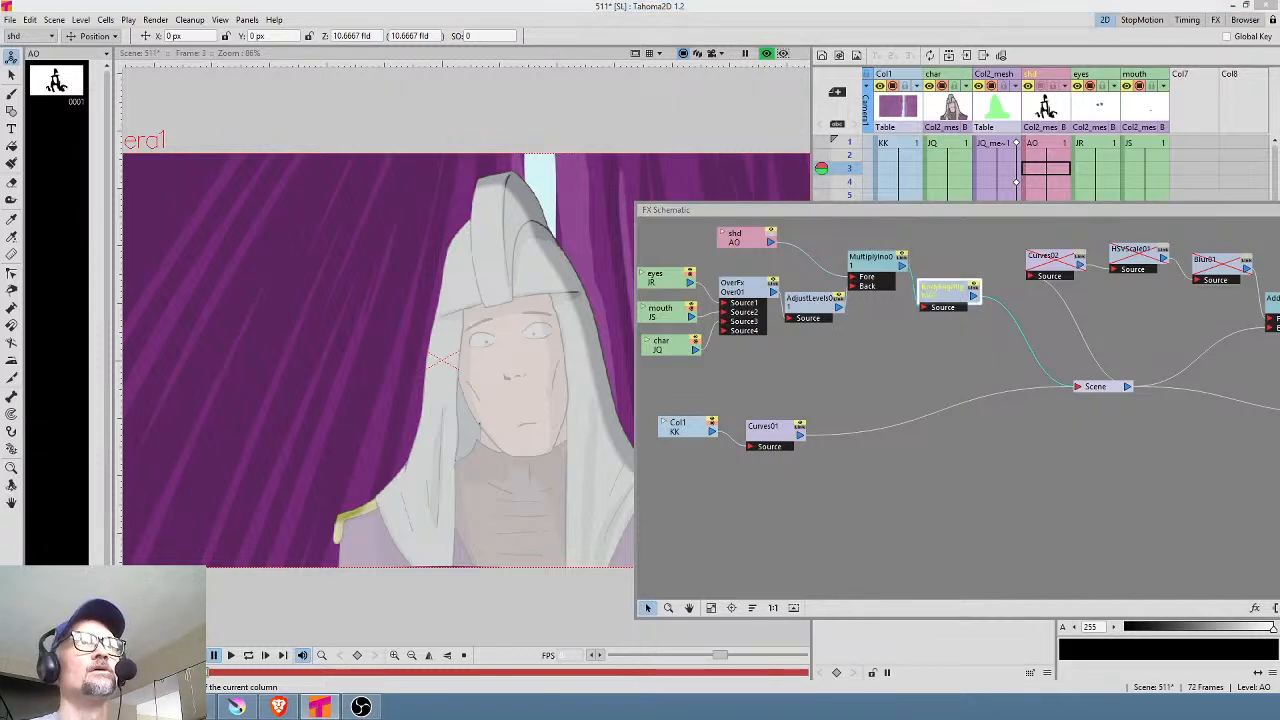
pyautogui.moveTo(768, 2); pyautogui.dragTo(788, 254)
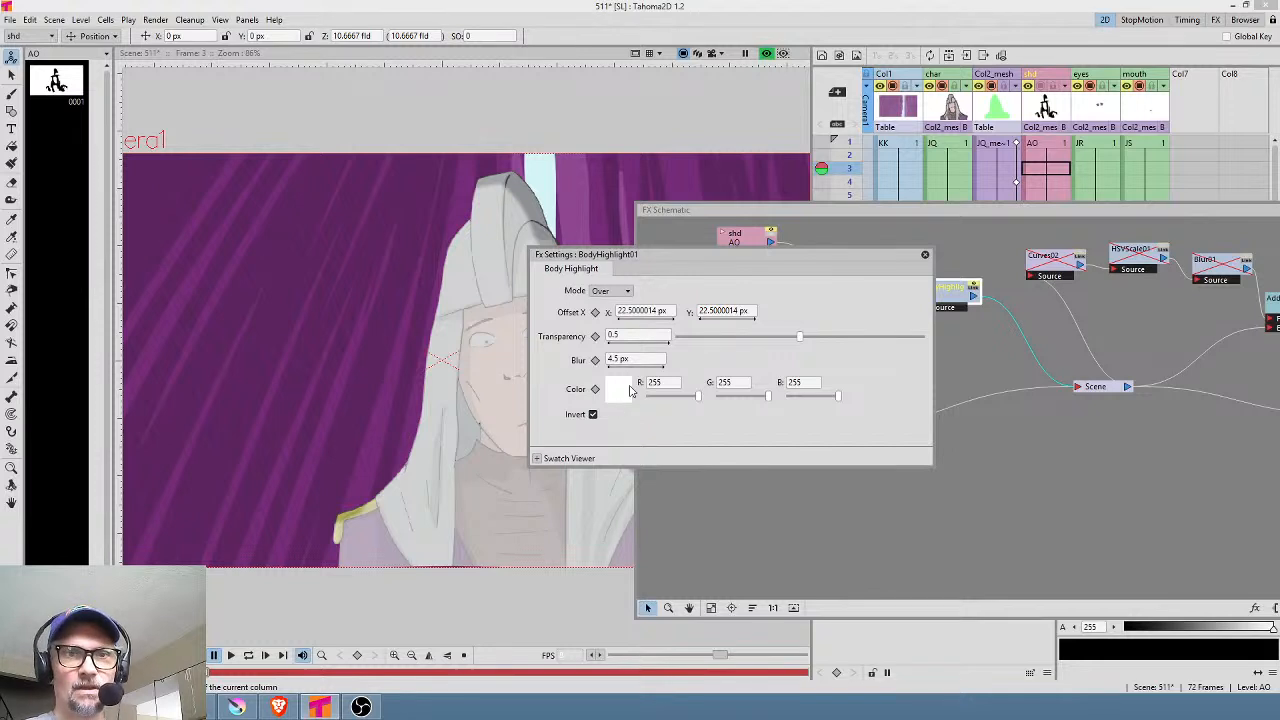
pyautogui.click(592, 414)
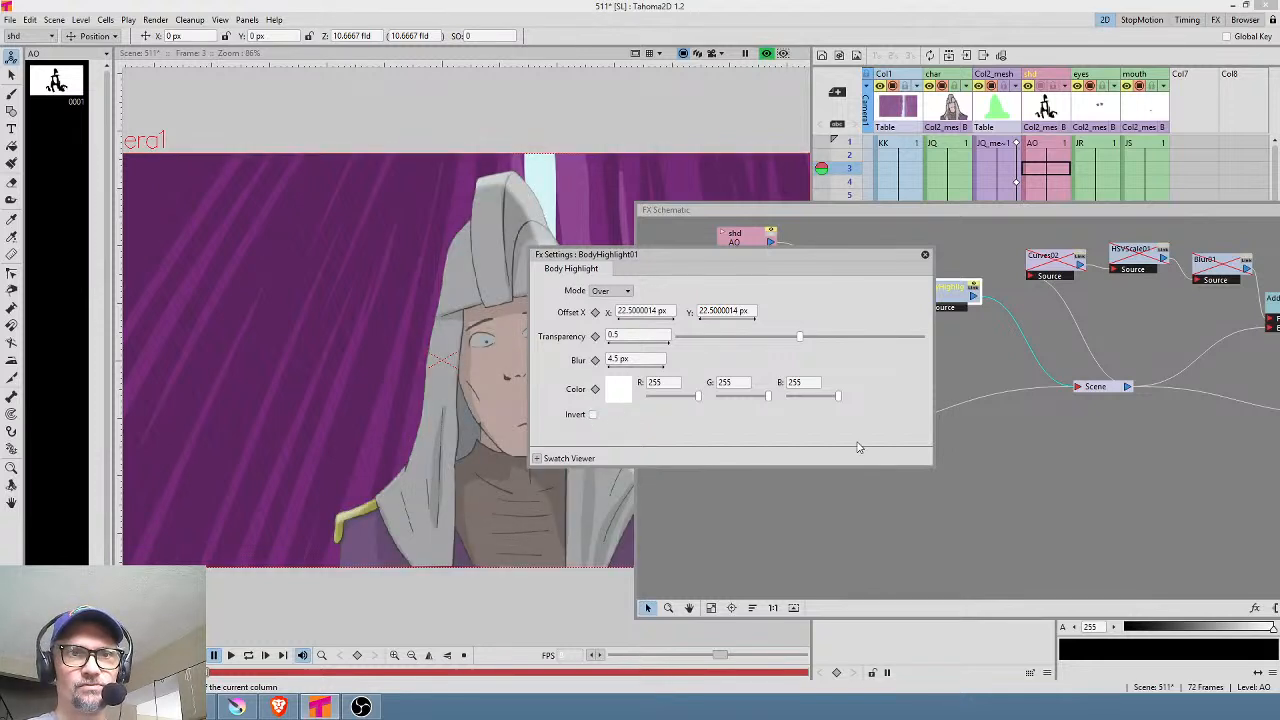
pyautogui.click(924, 254)
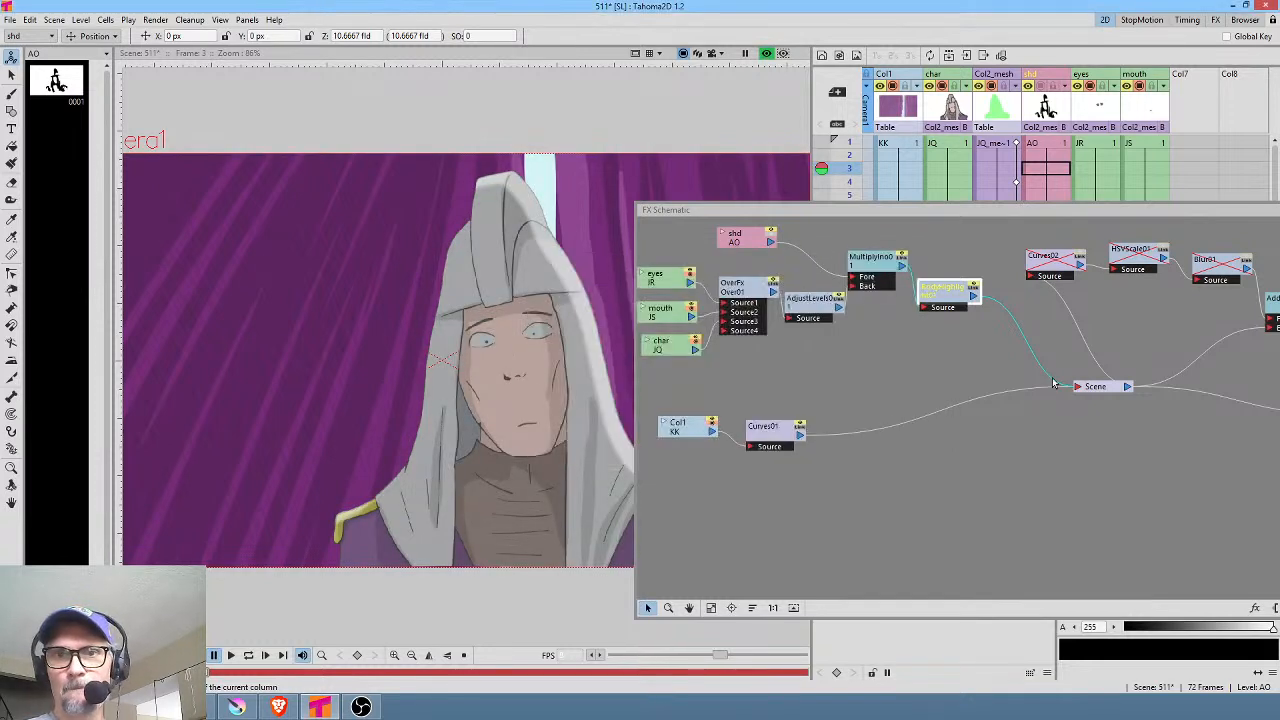
# Step: Move the Output node farther from Scene to make room between them, and reposition the FX Schematic window
pyautogui.moveTo(1018, 368); pyautogui.dragTo(807, 357)
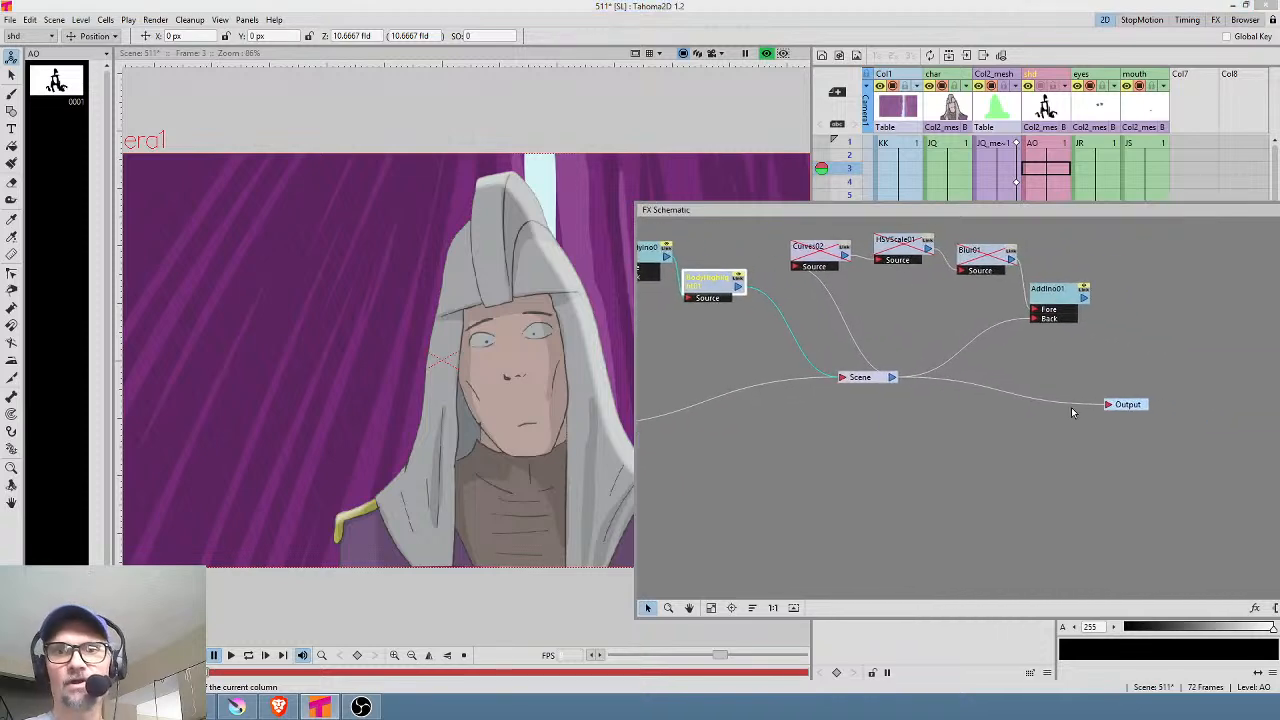
pyautogui.moveTo(1125, 405); pyautogui.dragTo(1184, 403)
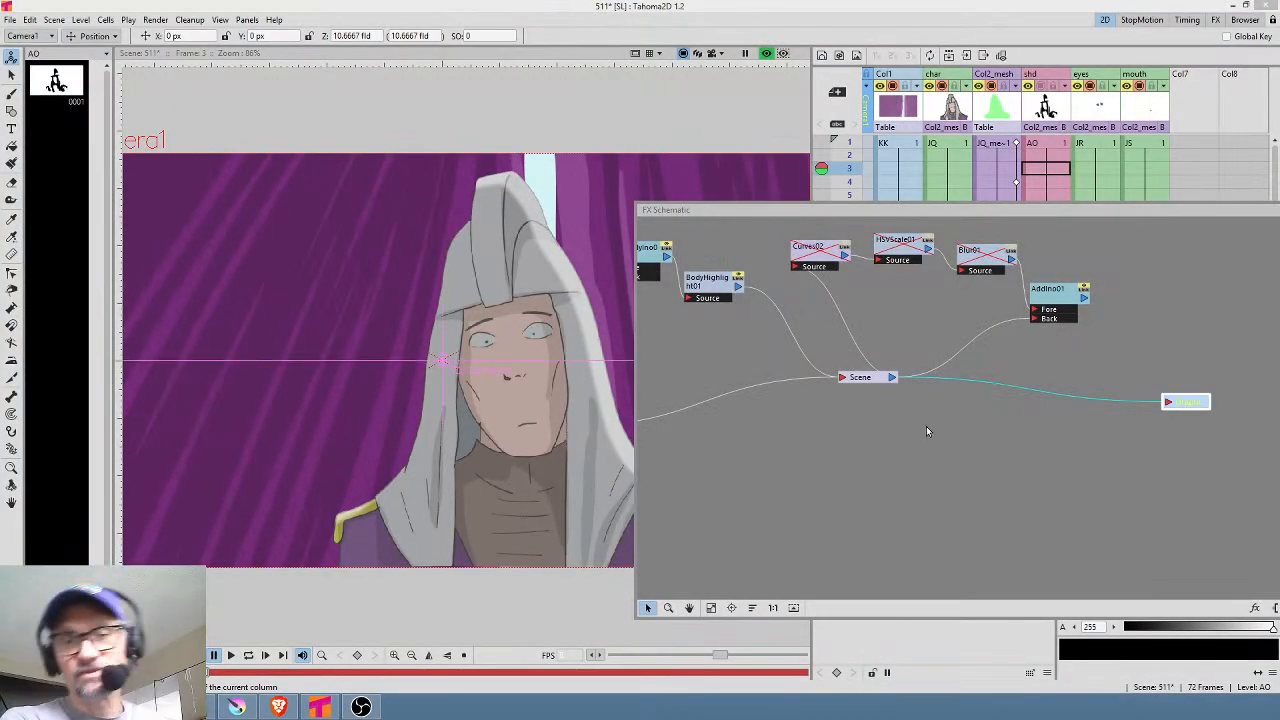
pyautogui.moveTo(884, 215); pyautogui.dragTo(851, 201)
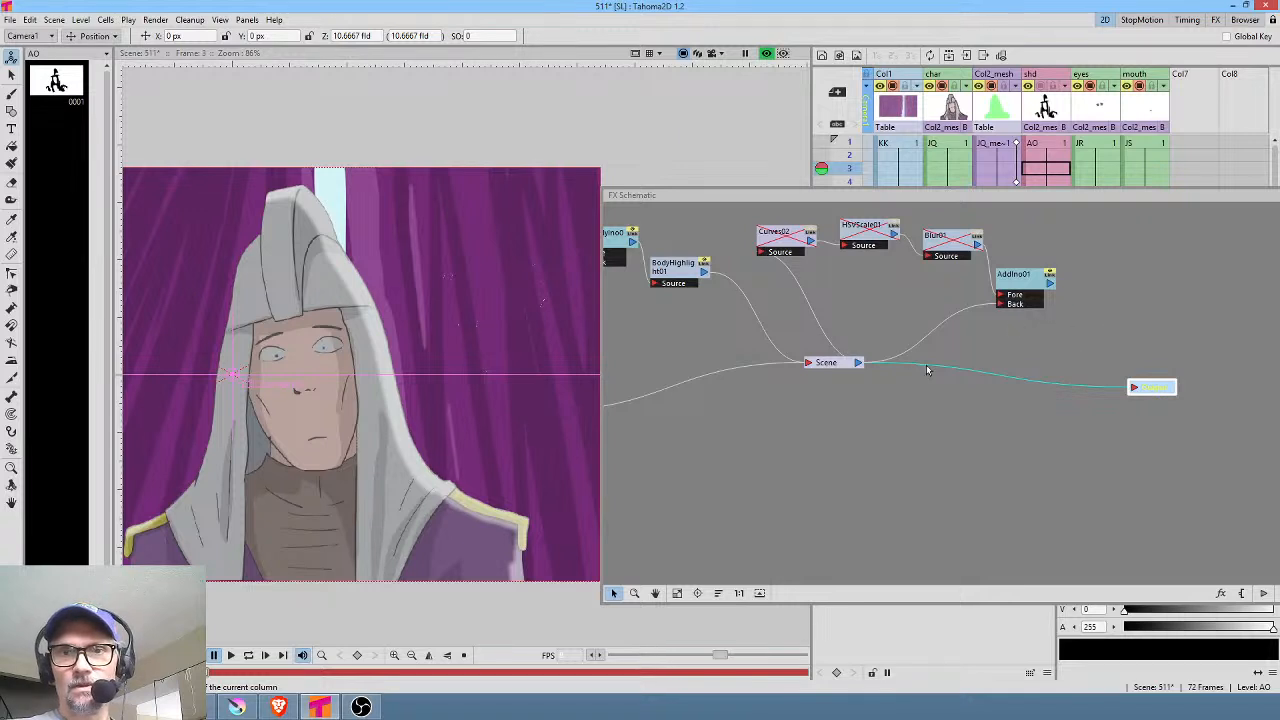
pyautogui.moveTo(1182, 396); pyautogui.dragTo(1208, 422)
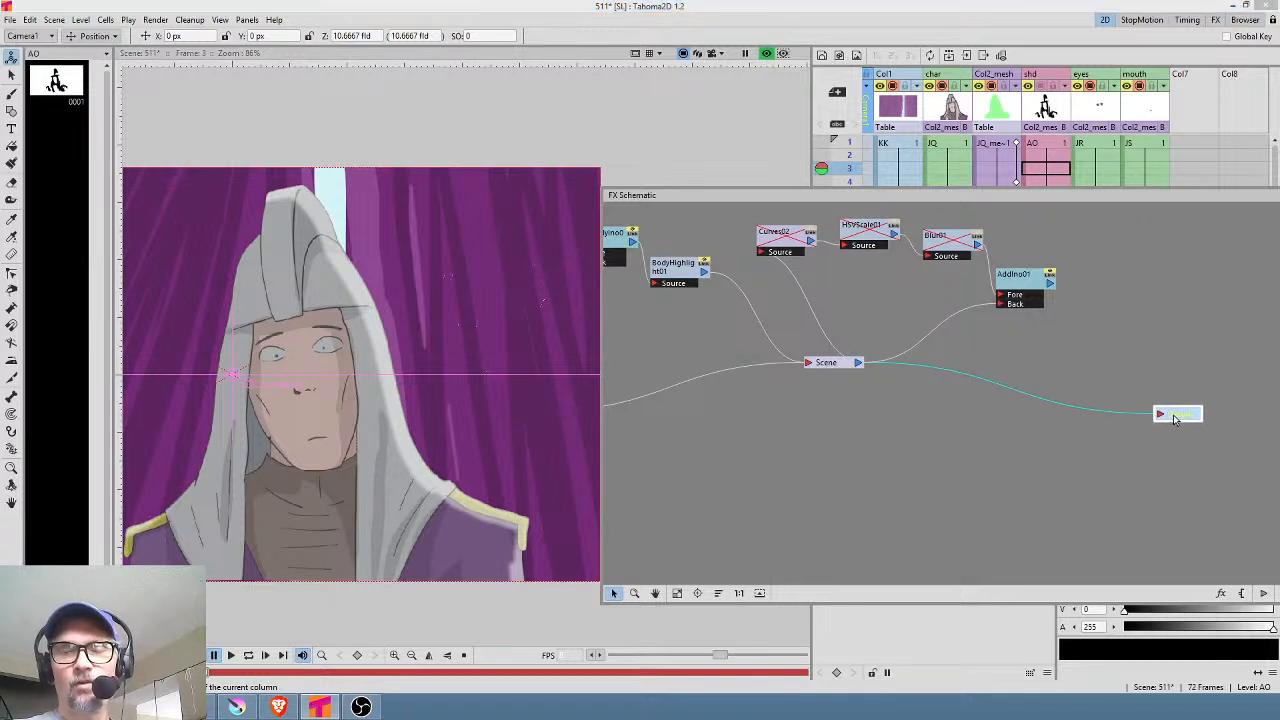
# Step: Insert a Bloom Iwa light effect on the link between Scene and Output, and place it midway between them
pyautogui.rightClick(1020, 397)
pyautogui.moveTo(1045, 400)
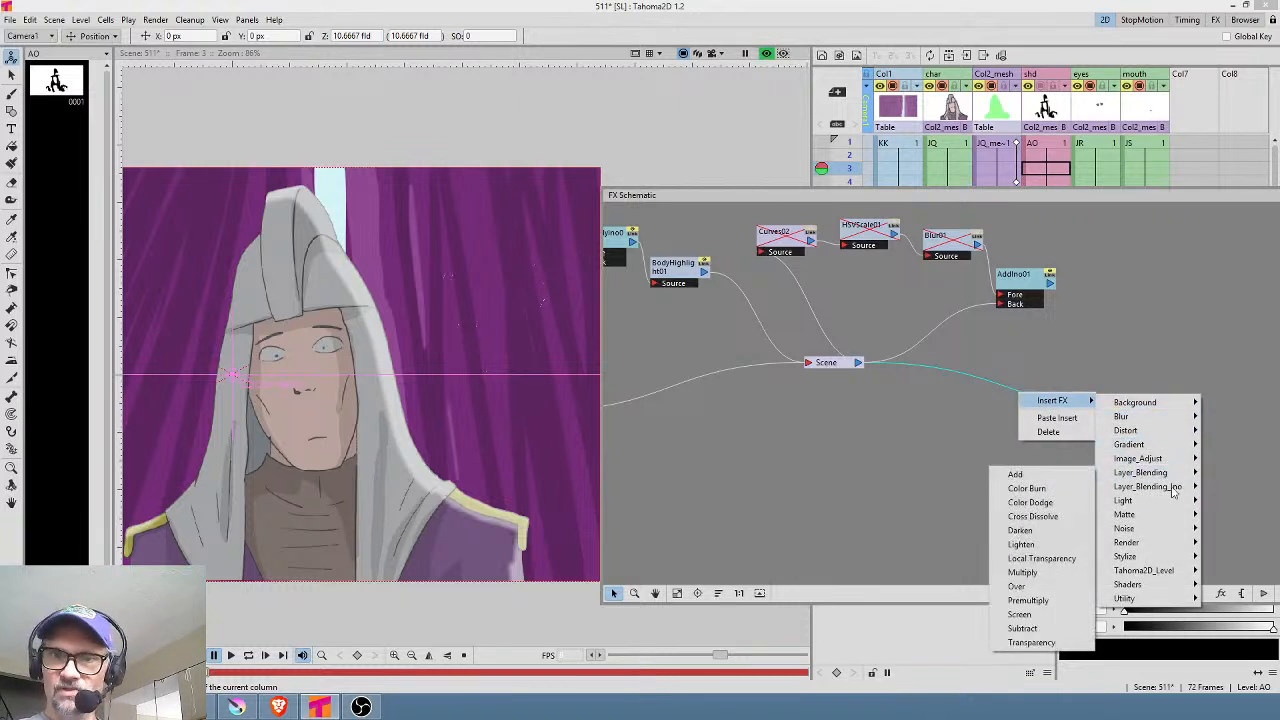
pyautogui.moveTo(1168, 507)
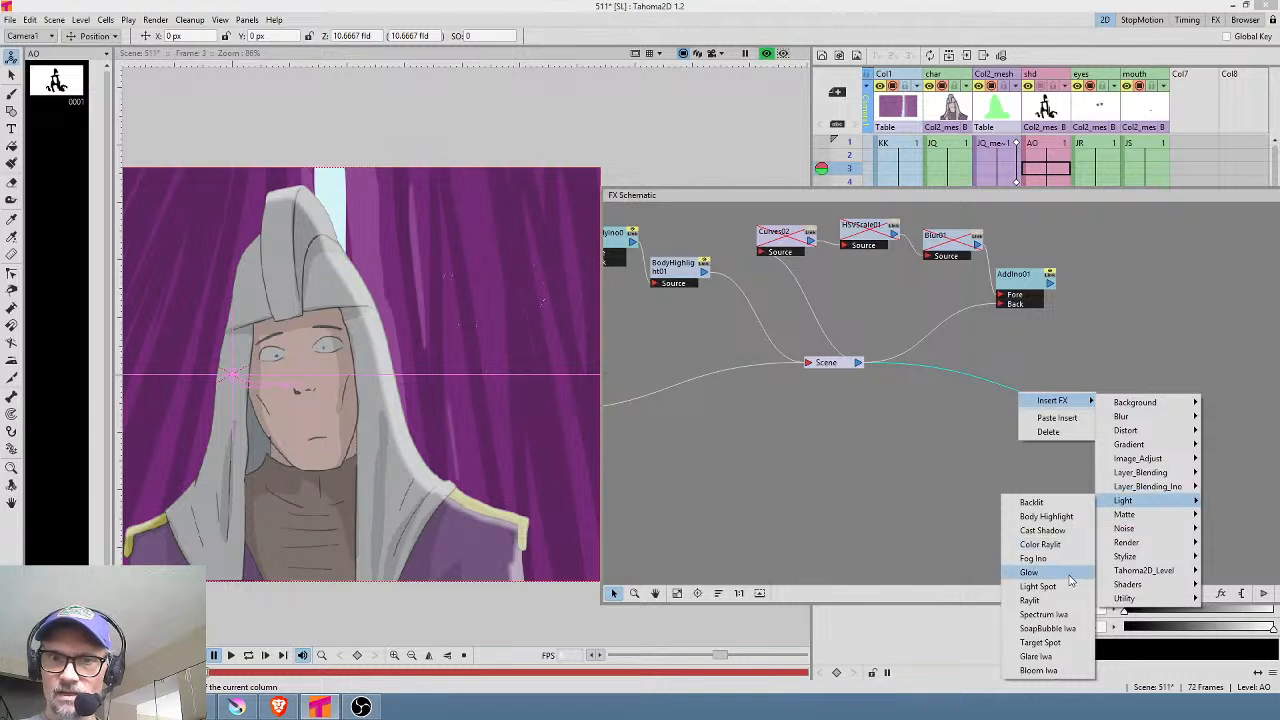
pyautogui.click(1037, 670)
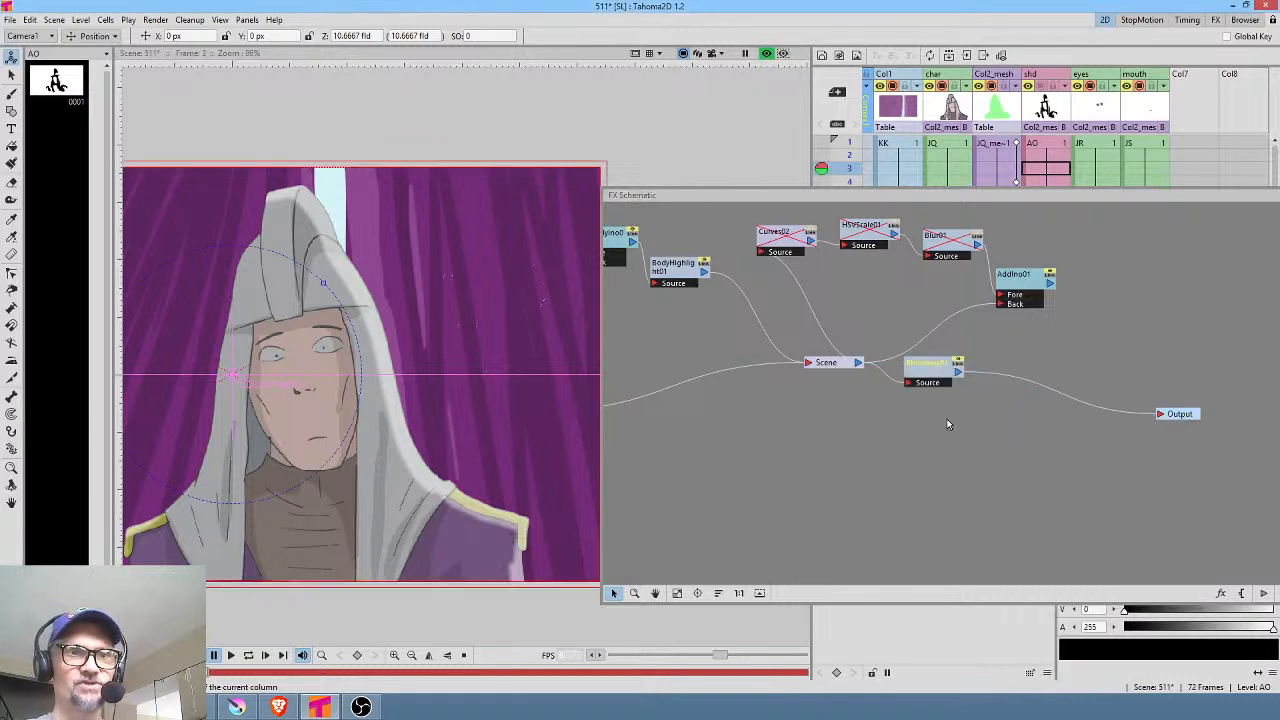
pyautogui.moveTo(937, 378); pyautogui.dragTo(986, 413)
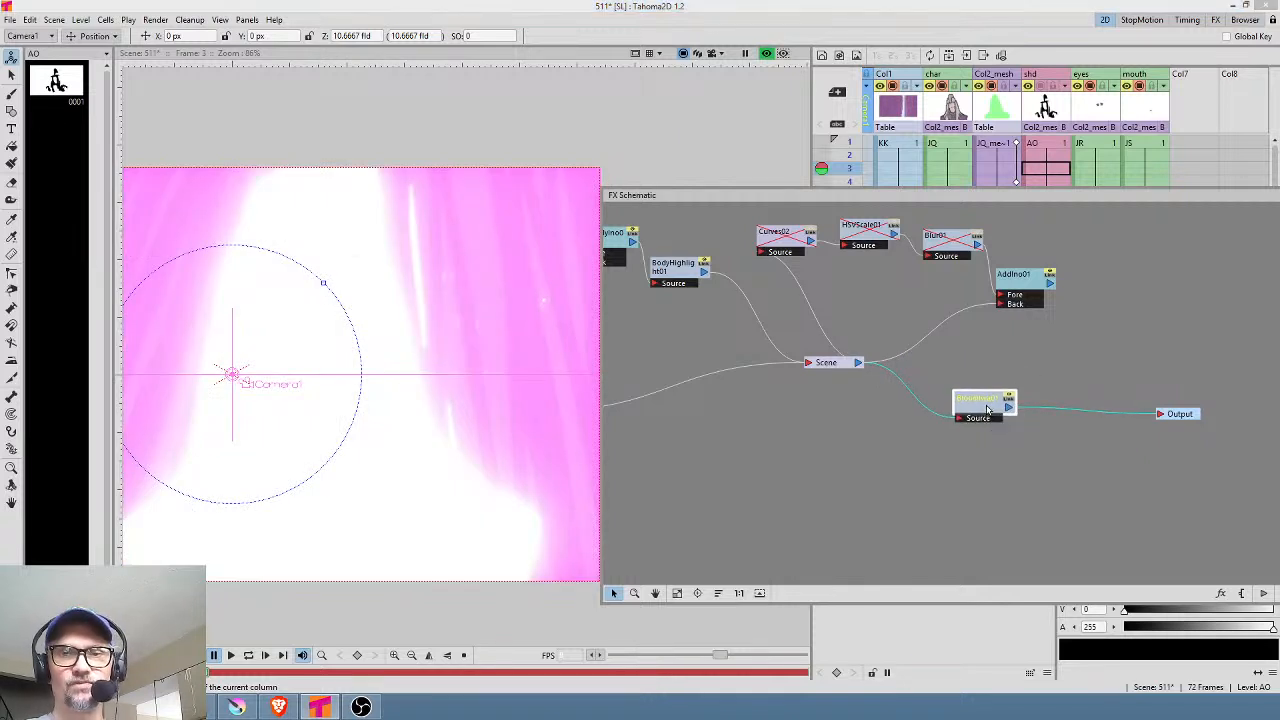
# Step: Examine the BloomIwa01 settings and compare them with the settings of Blur01
pyautogui.doubleClick(986, 410)
pyautogui.moveTo(731, 258); pyautogui.dragTo(931, 463)
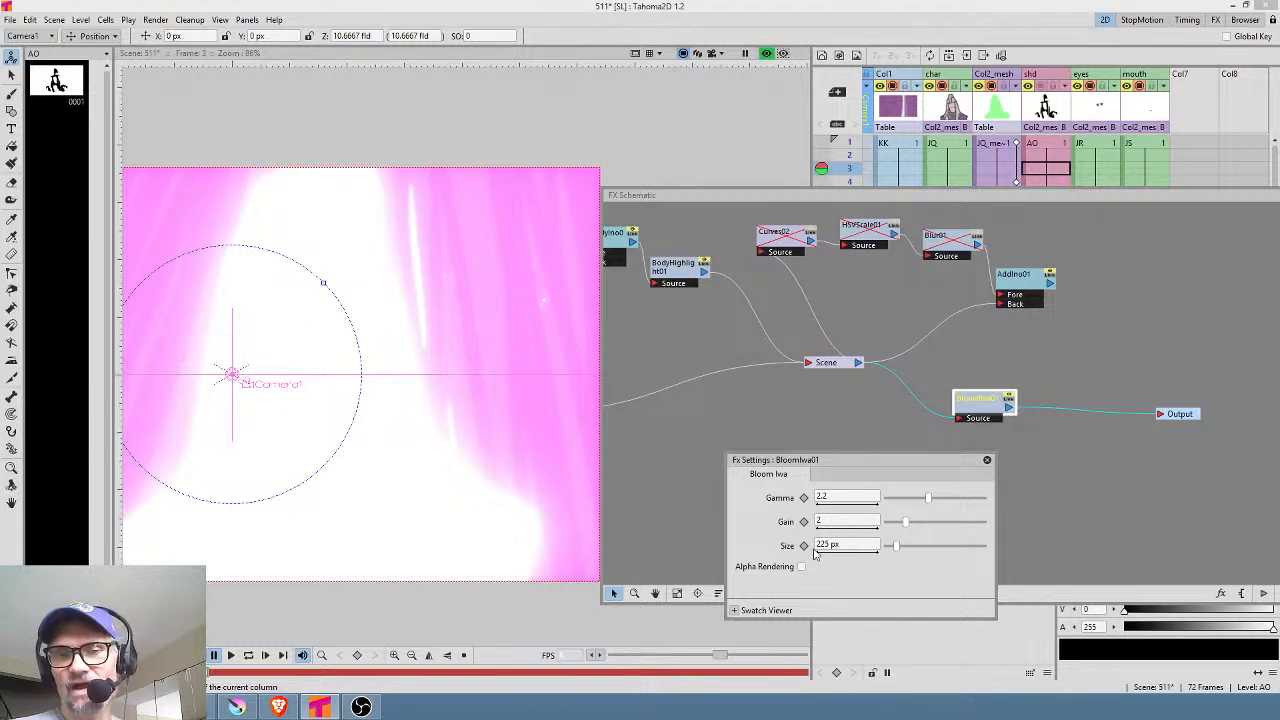
pyautogui.click(955, 252)
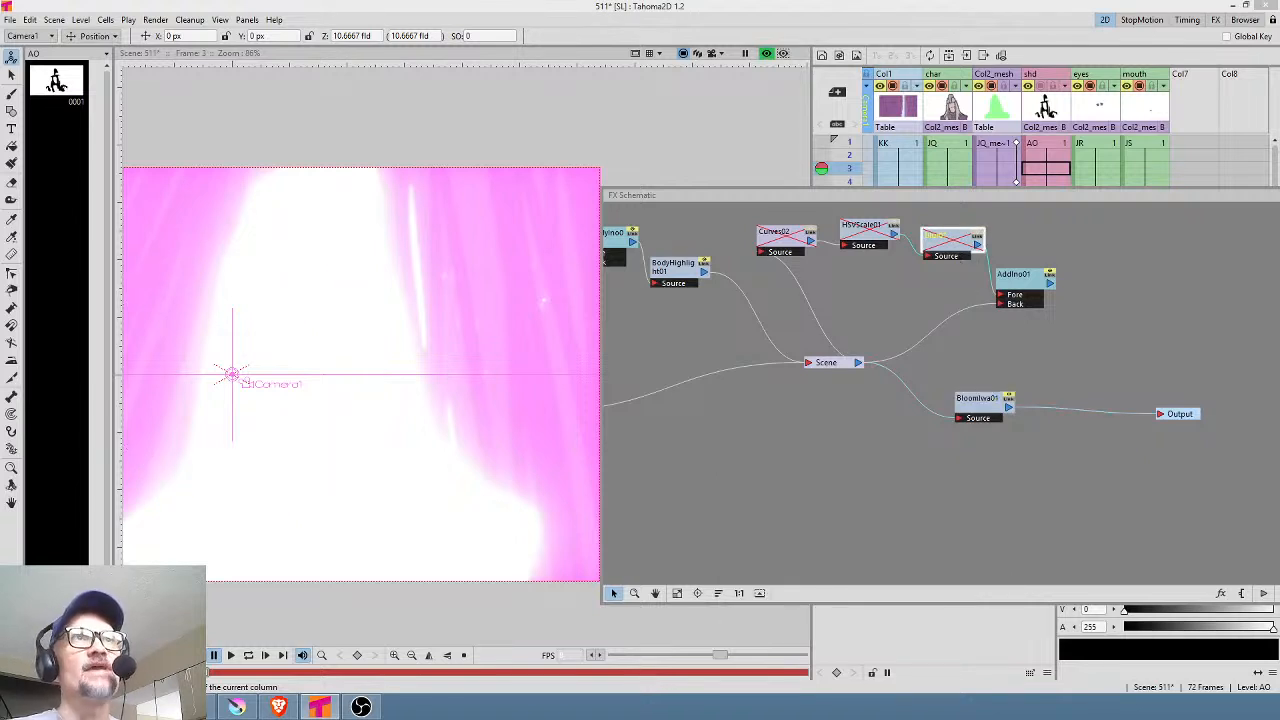
pyautogui.moveTo(828, 3); pyautogui.dragTo(789, 230)
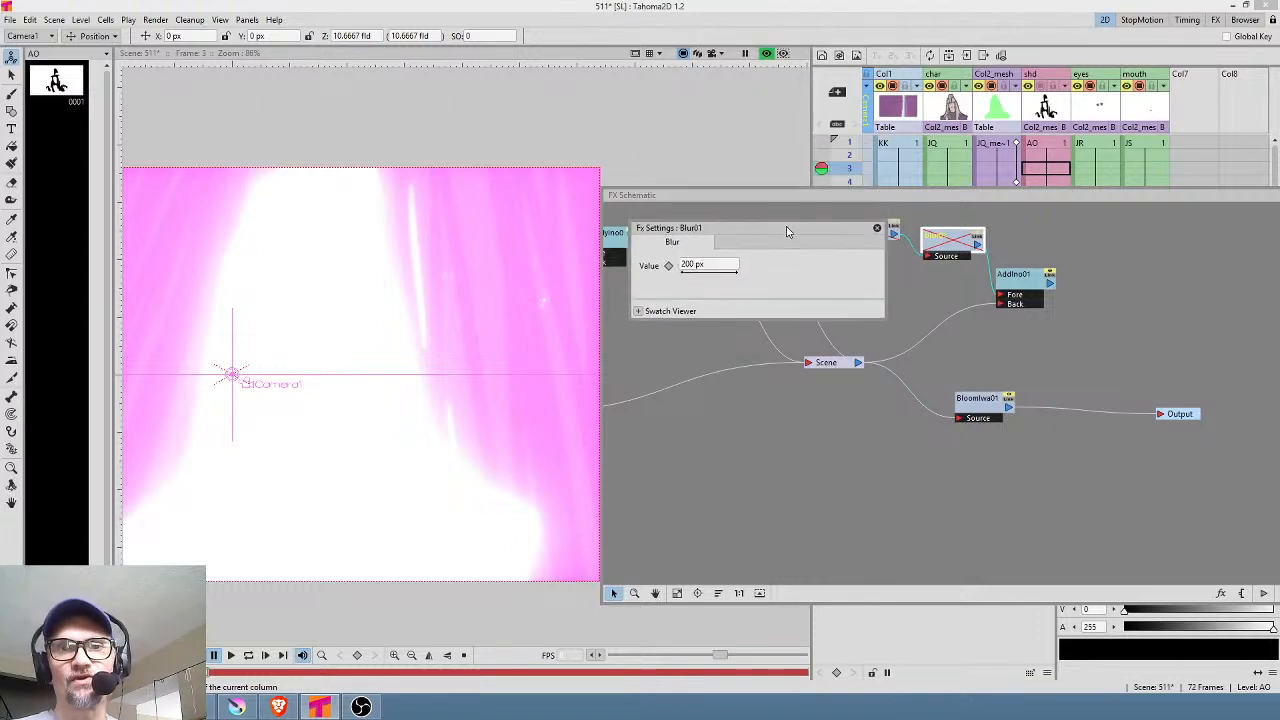
pyautogui.click(877, 230)
# Step: Lower BloomIwa01's Gain to 0.1, Gamma to 0.1 and Size to 0.225 px
pyautogui.doubleClick(973, 406)
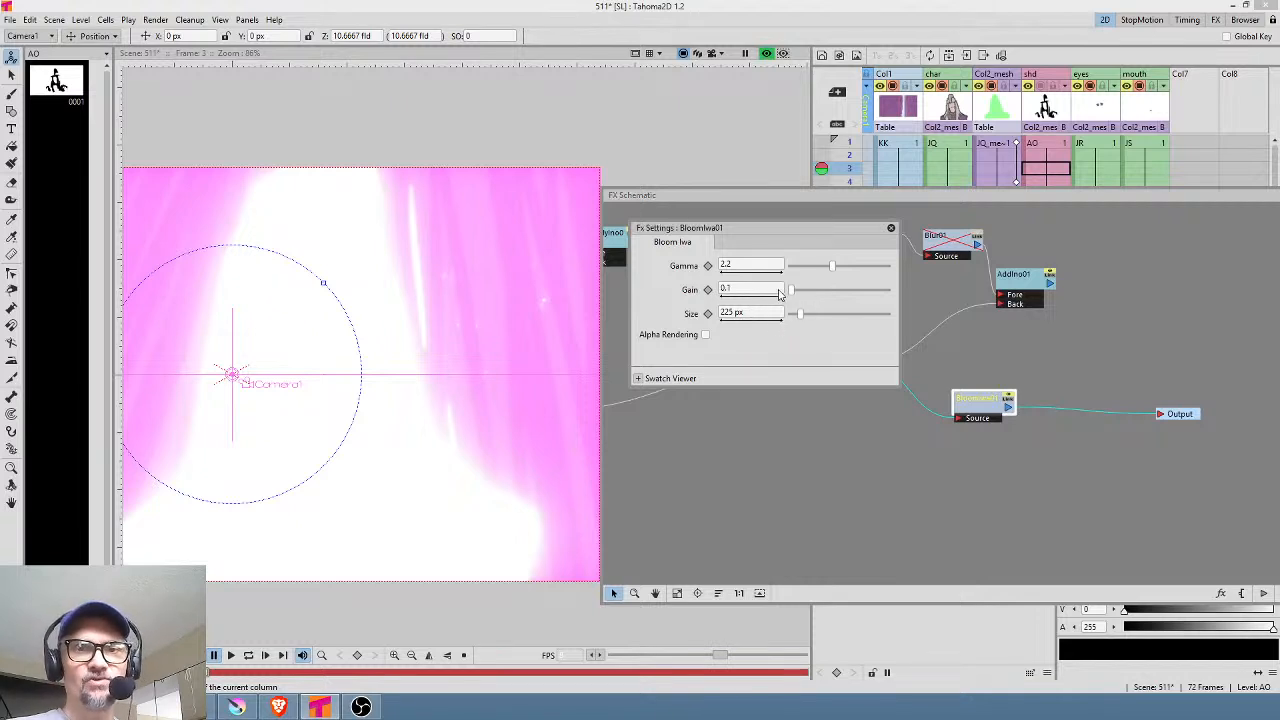
pyautogui.moveTo(810, 292); pyautogui.dragTo(790, 292)
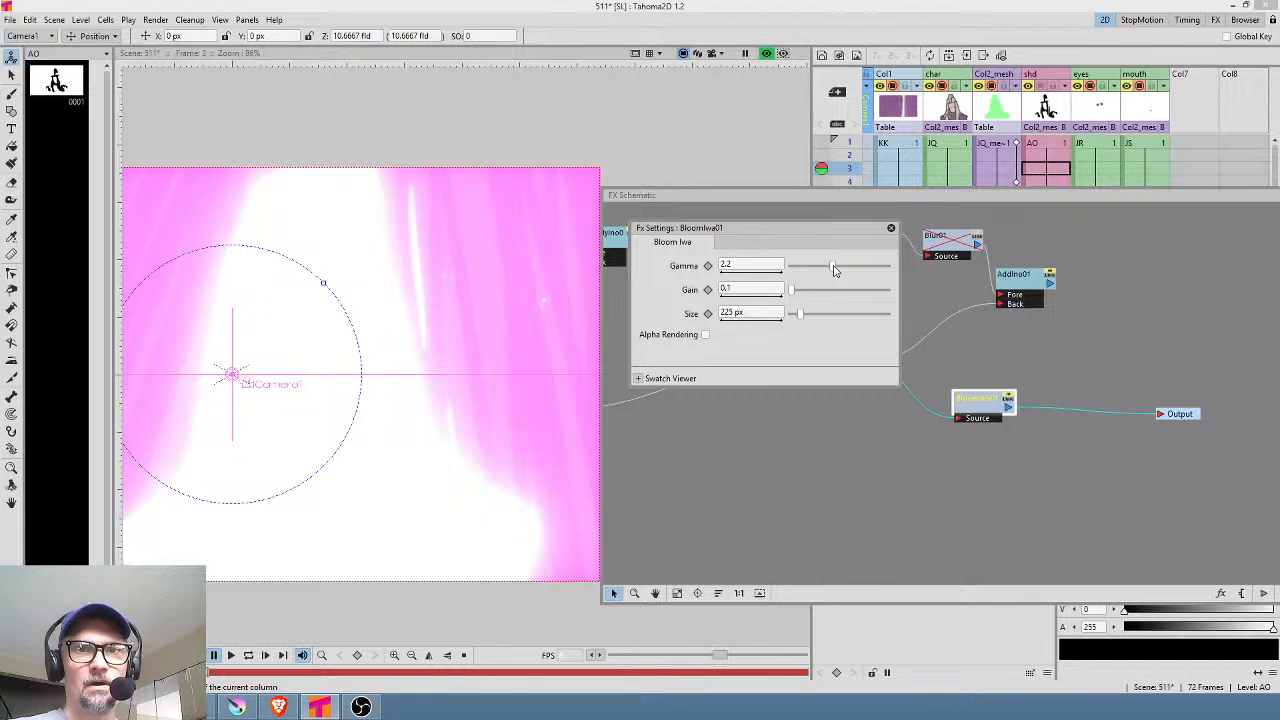
pyautogui.moveTo(834, 268); pyautogui.dragTo(791, 268)
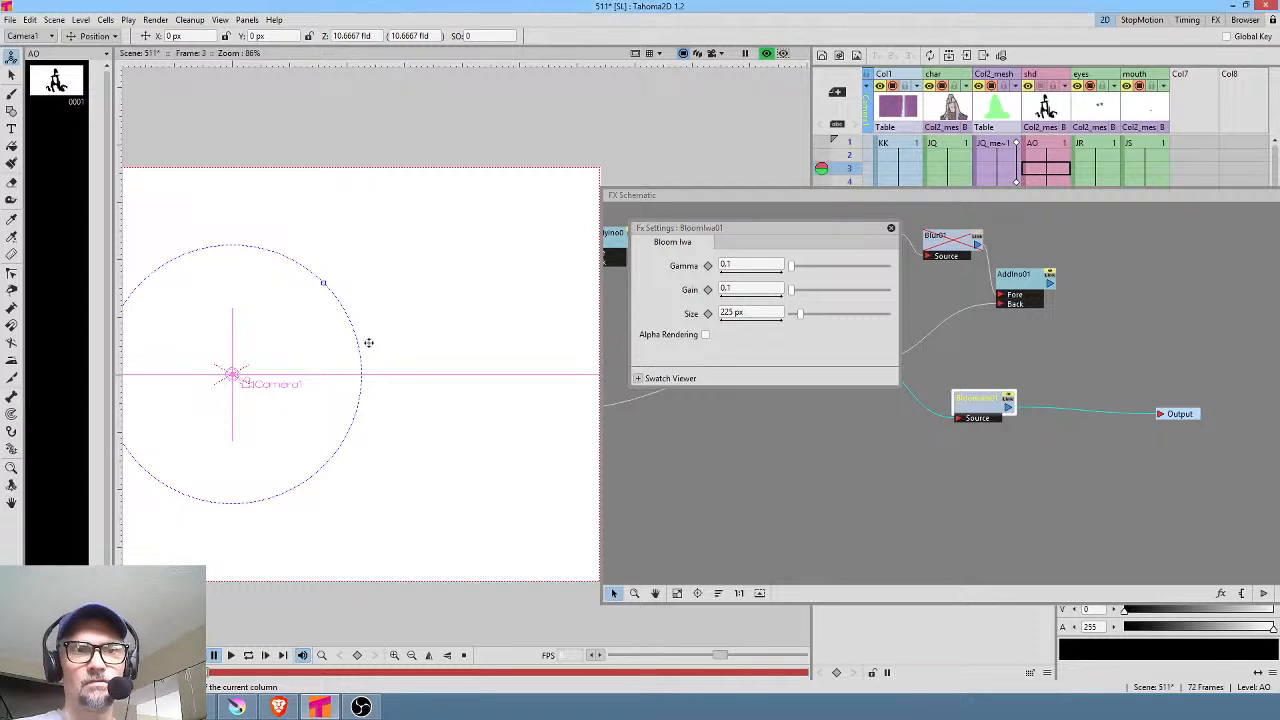
pyautogui.moveTo(378, 343); pyautogui.dragTo(446, 347)
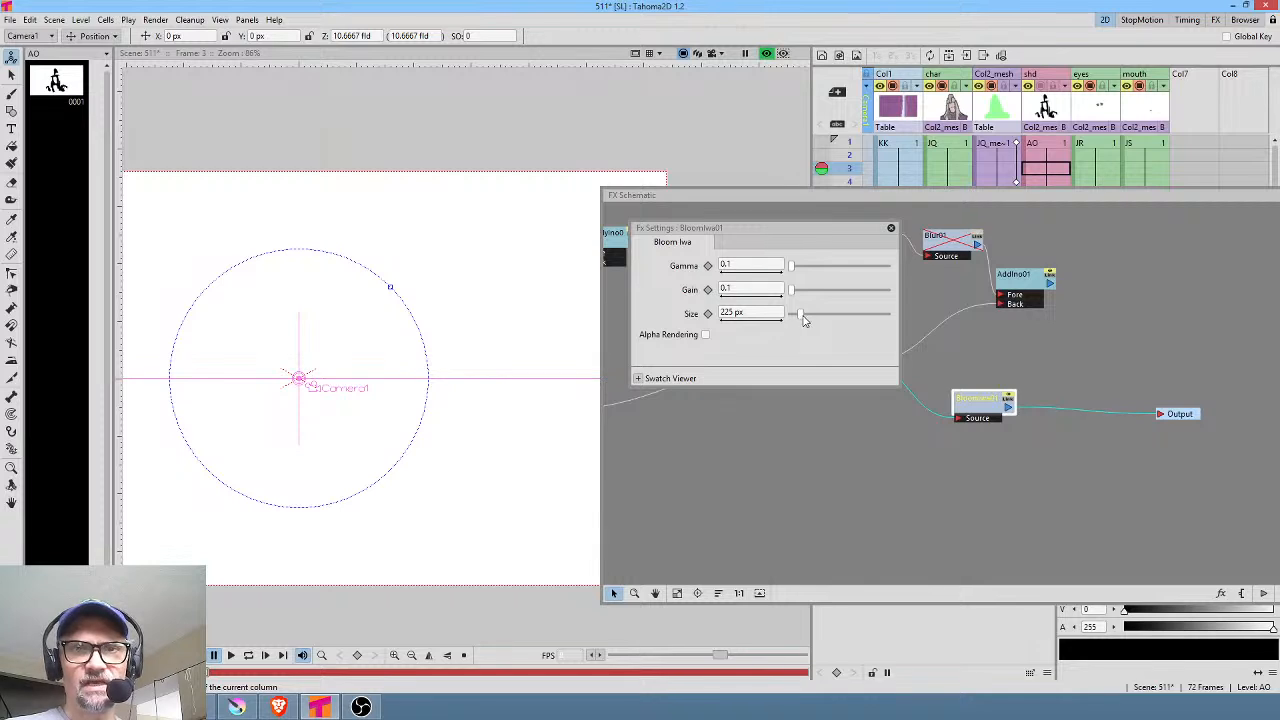
pyautogui.moveTo(801, 316); pyautogui.dragTo(785, 322)
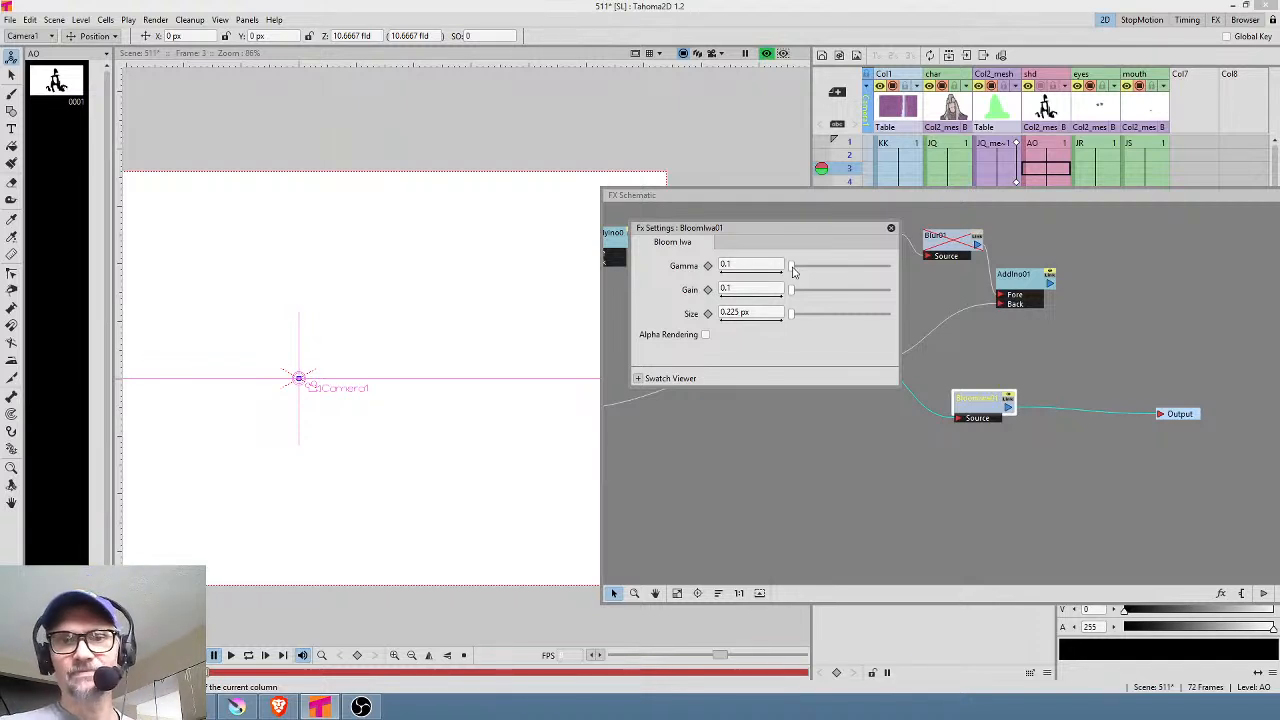
# Step: Raise BloomIwa01's Gamma to 5, Gain to 10 and Size to 2304 px
pyautogui.moveTo(792, 267); pyautogui.dragTo(932, 285)
pyautogui.moveTo(791, 291); pyautogui.dragTo(911, 302)
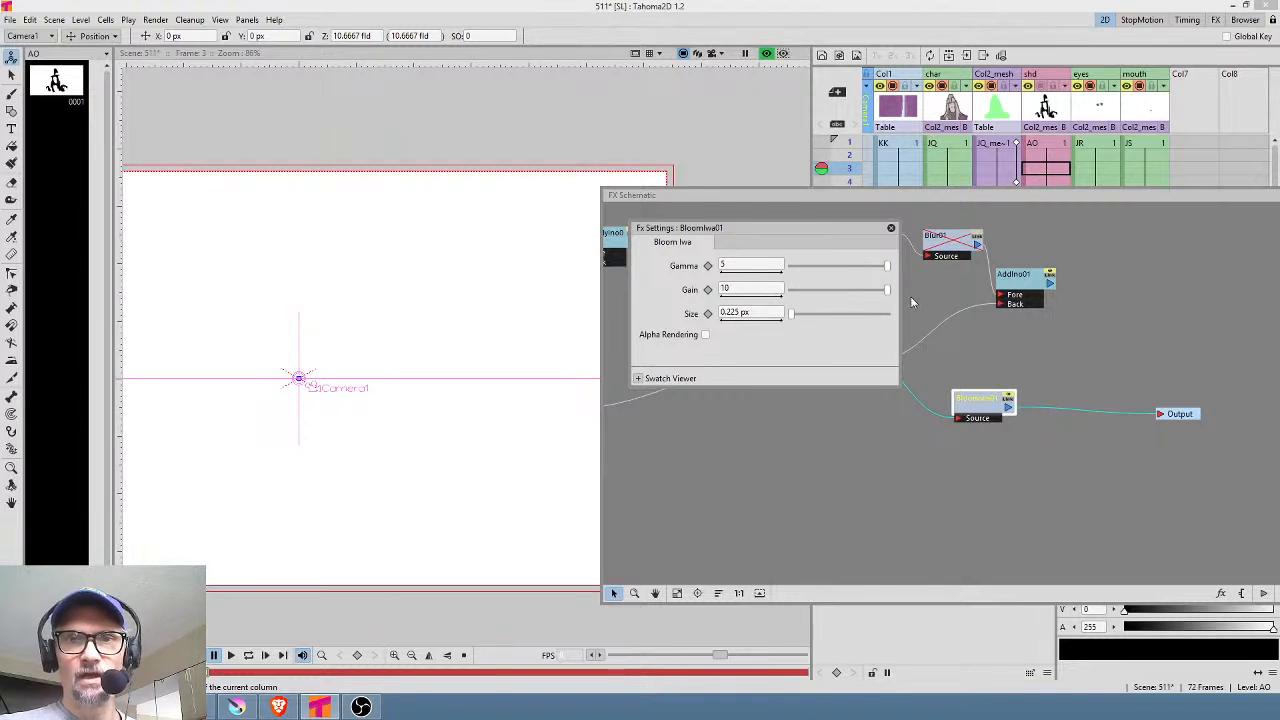
pyautogui.moveTo(791, 314); pyautogui.dragTo(916, 314)
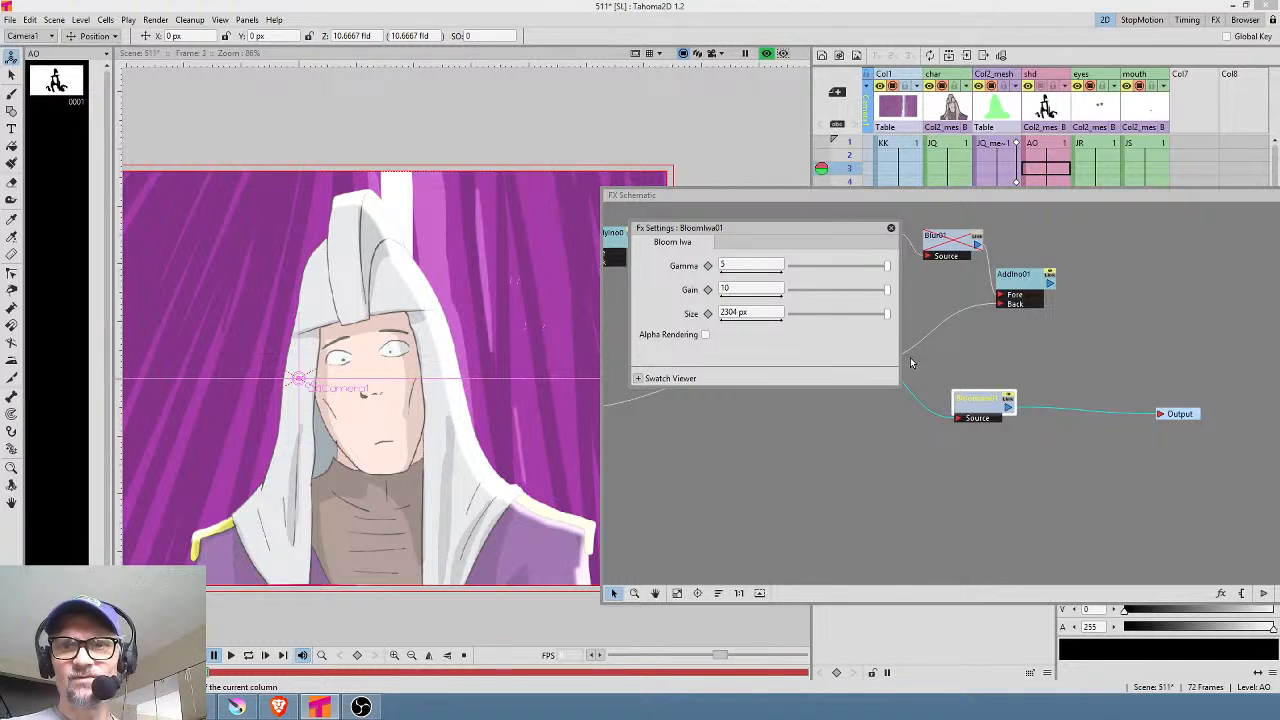
# Step: Toggle BloomIwa01 off and on and switch between frames 2 and 3 to check the bloom in the preview
pyautogui.click(1009, 399)
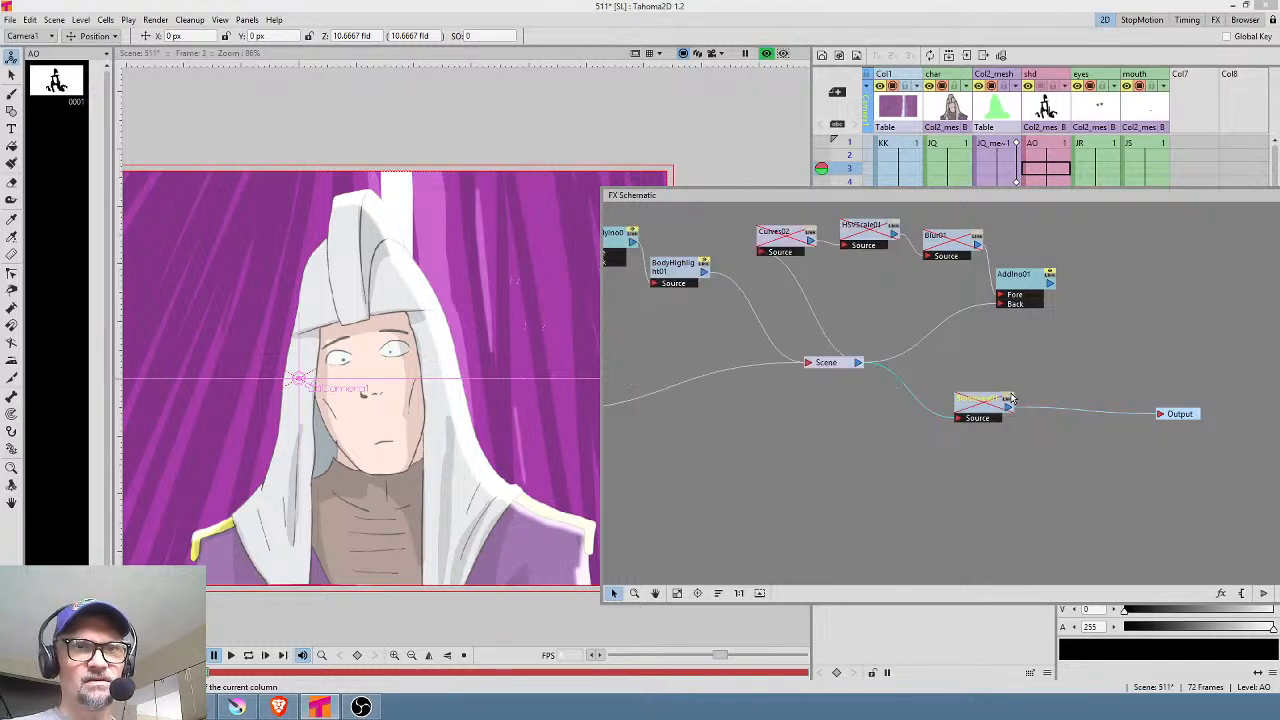
pyautogui.click(1009, 399)
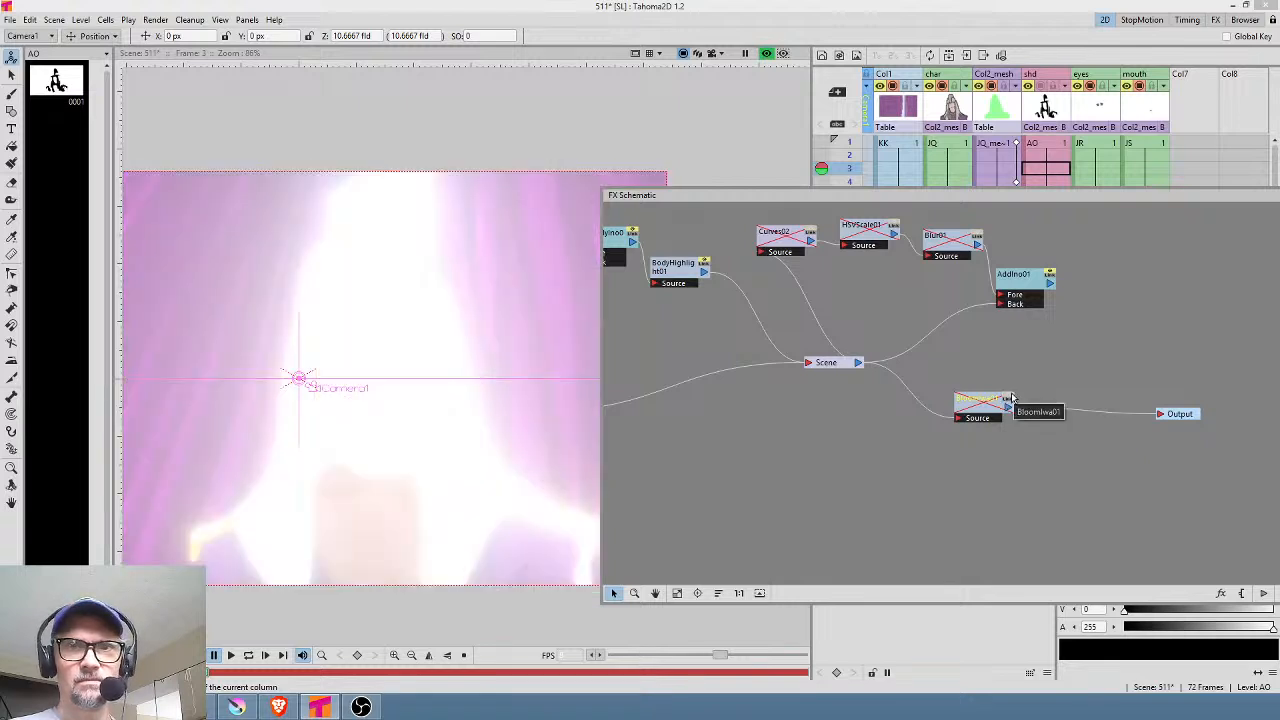
pyautogui.moveTo(876, 413); pyautogui.dragTo(955, 432)
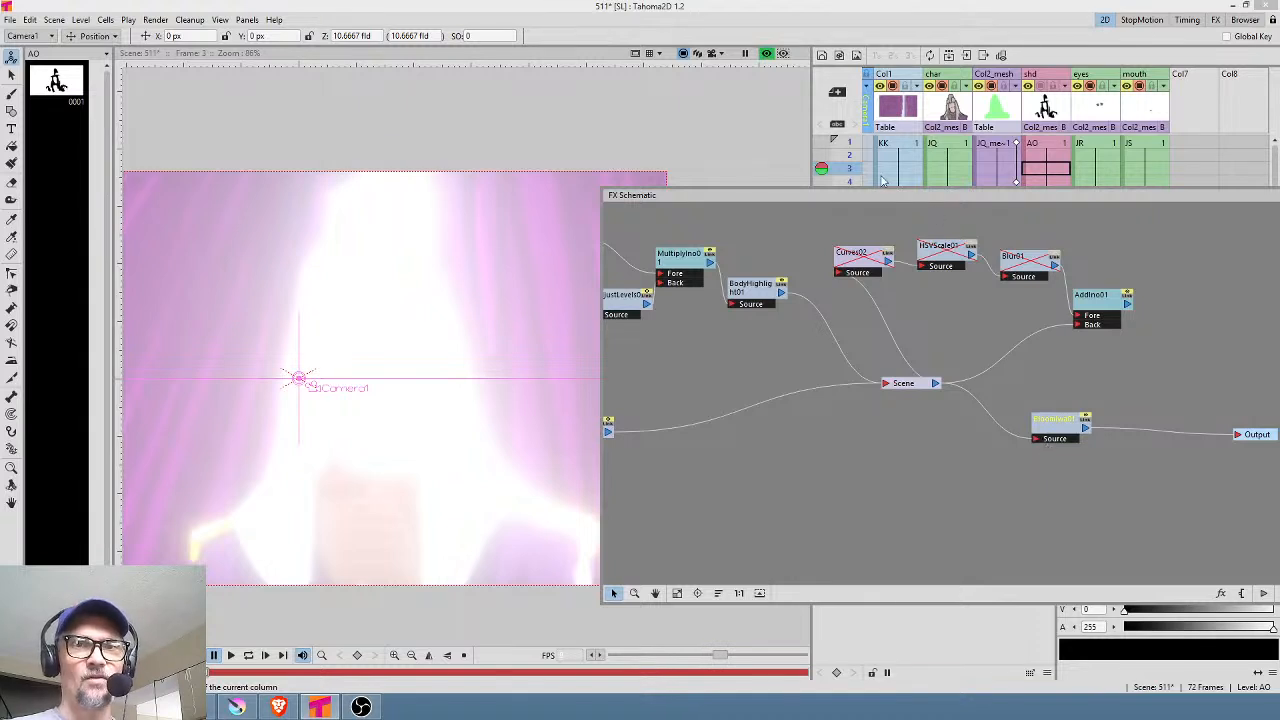
pyautogui.click(848, 157)
pyautogui.click(848, 168)
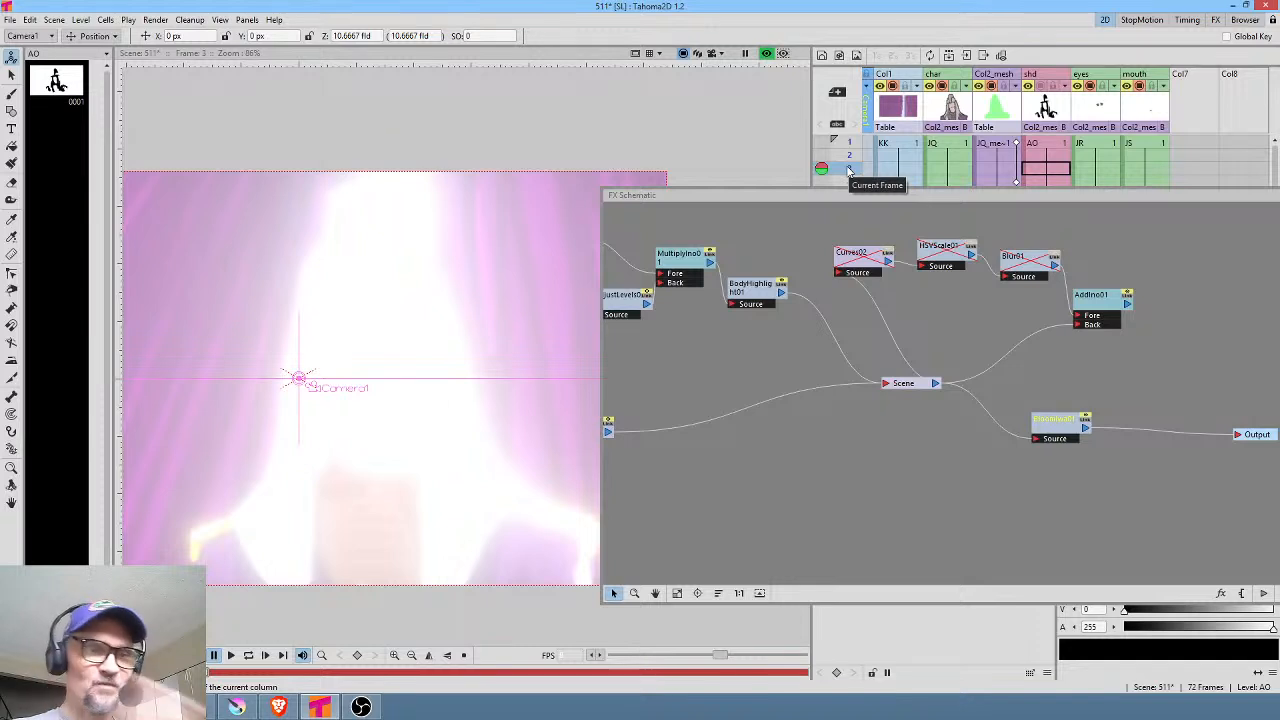
# Step: Disable and re-enable BloomIwa01, nudge its node slightly, and go to frame 2 to compare the render
pyautogui.click(1062, 438)
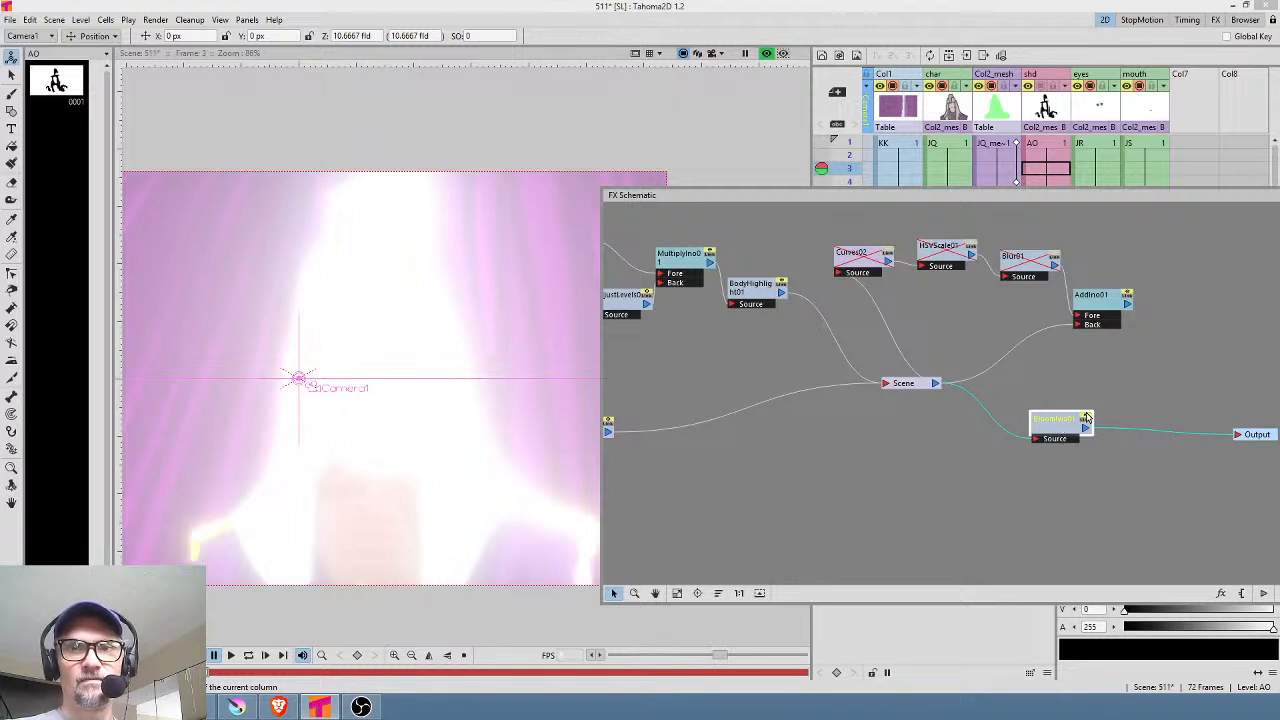
pyautogui.click(1087, 417)
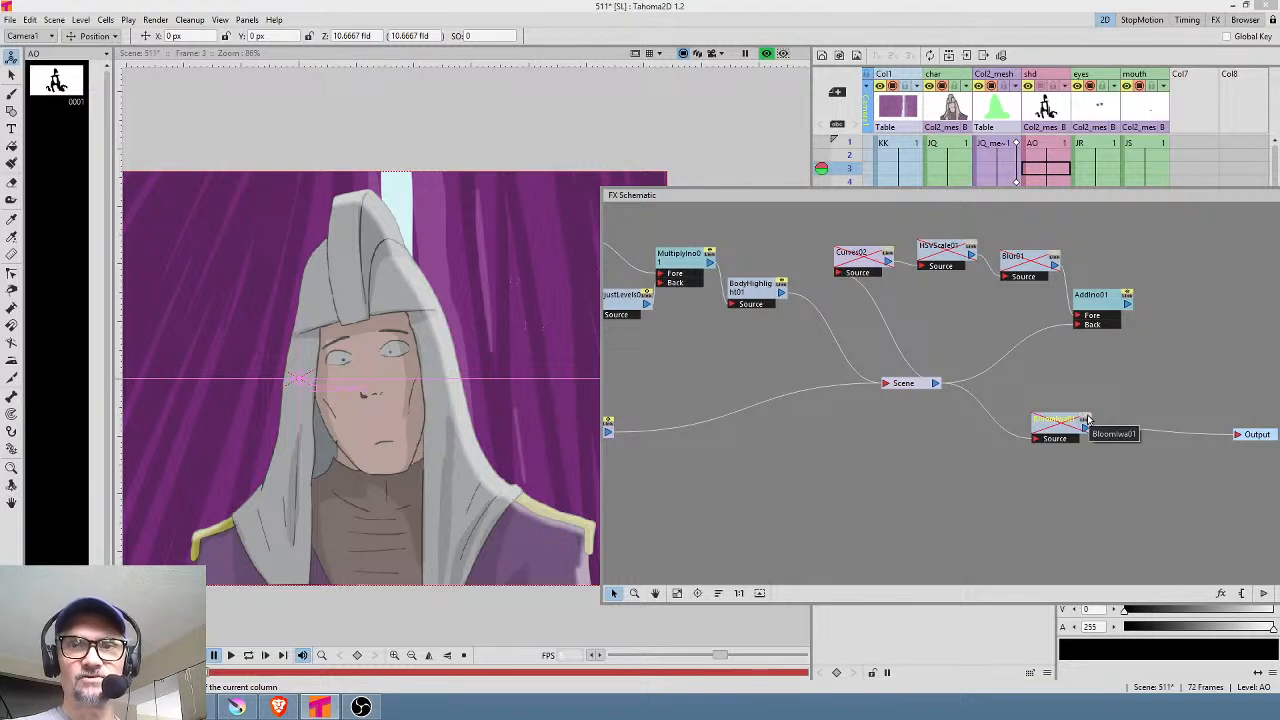
pyautogui.click(1087, 419)
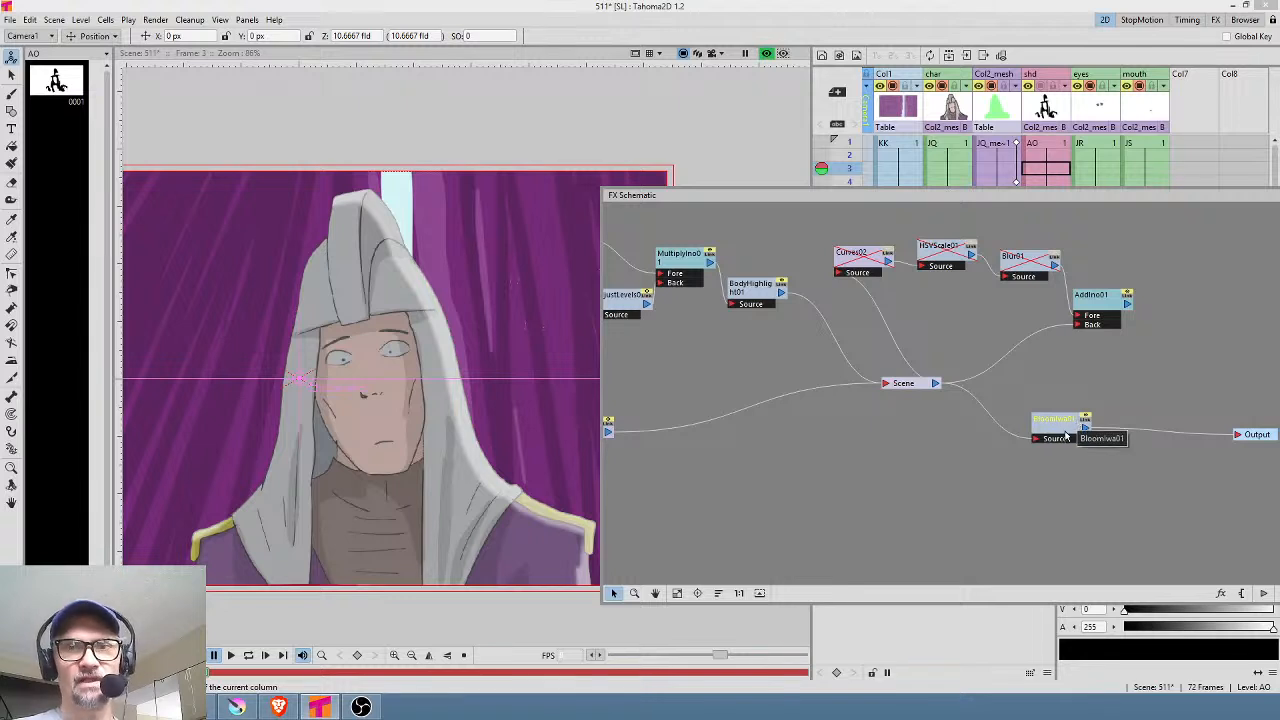
pyautogui.moveTo(1056, 437); pyautogui.dragTo(1049, 430)
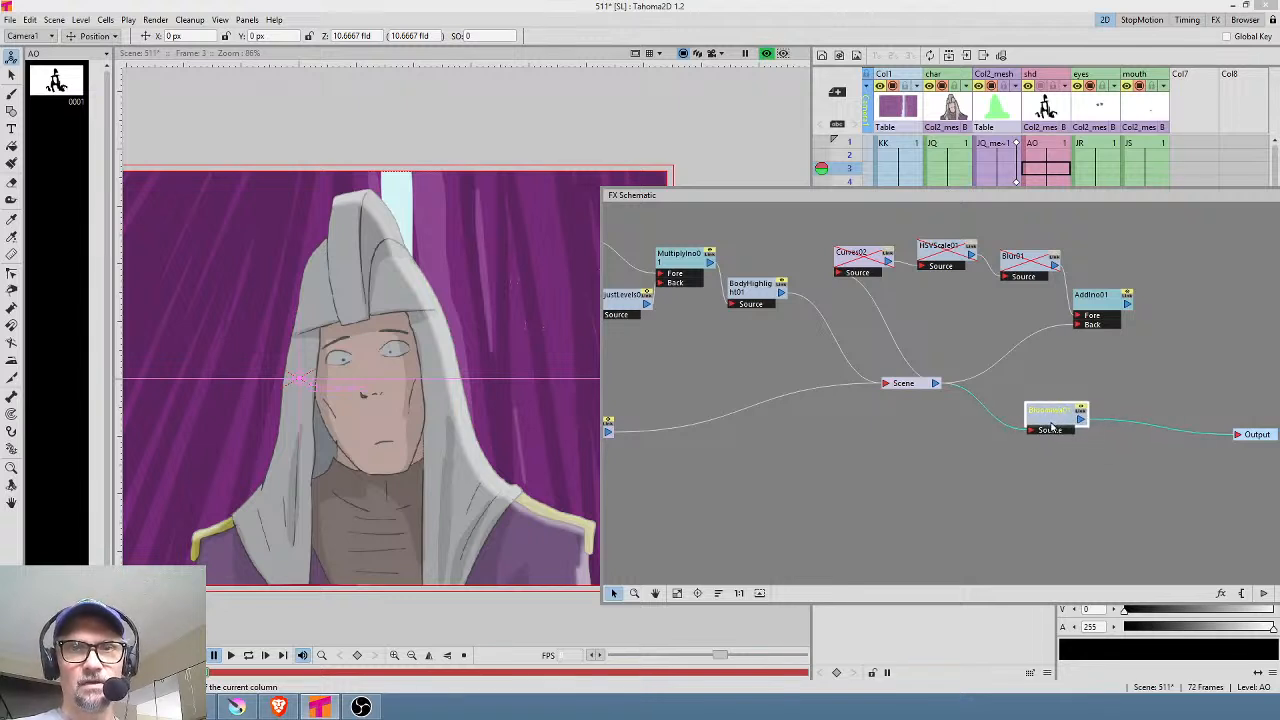
pyautogui.click(848, 157)
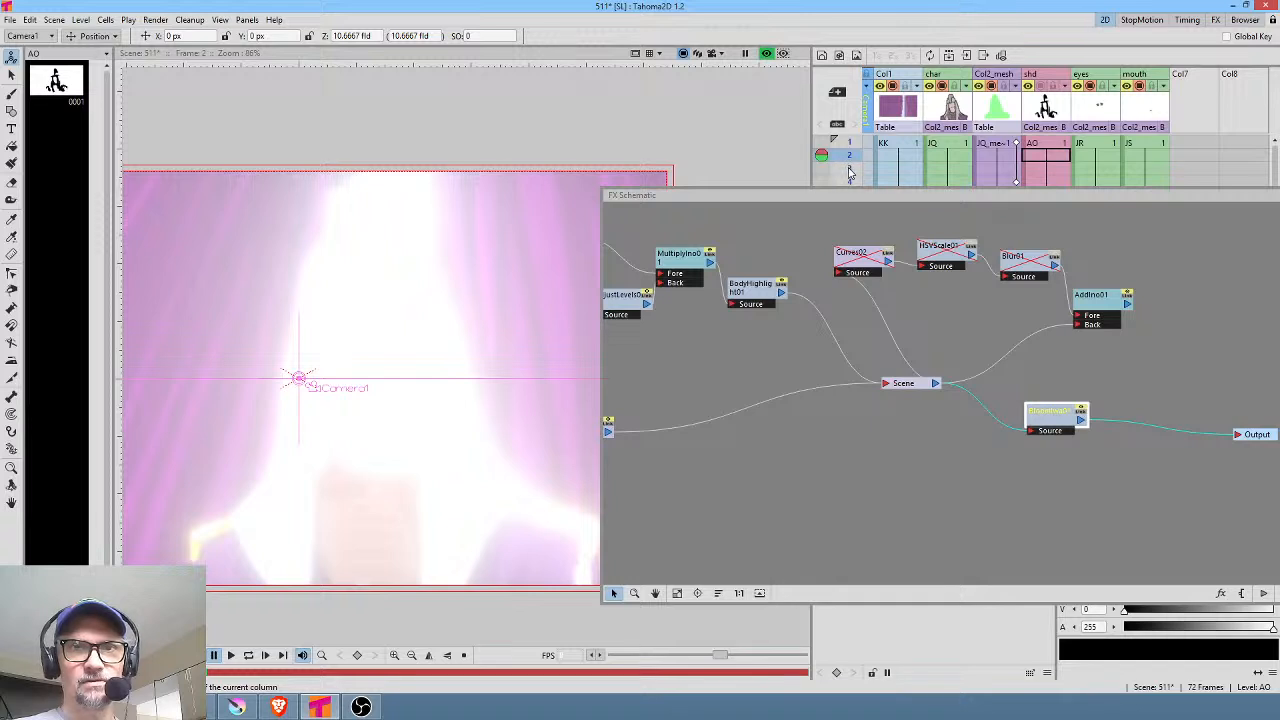
# Step: At frame 3, lower BloomIwa01's Size to 0.225 px and turn the effect off and on to compare the render
pyautogui.click(849, 168)
pyautogui.moveTo(1052, 420); pyautogui.dragTo(1054, 422)
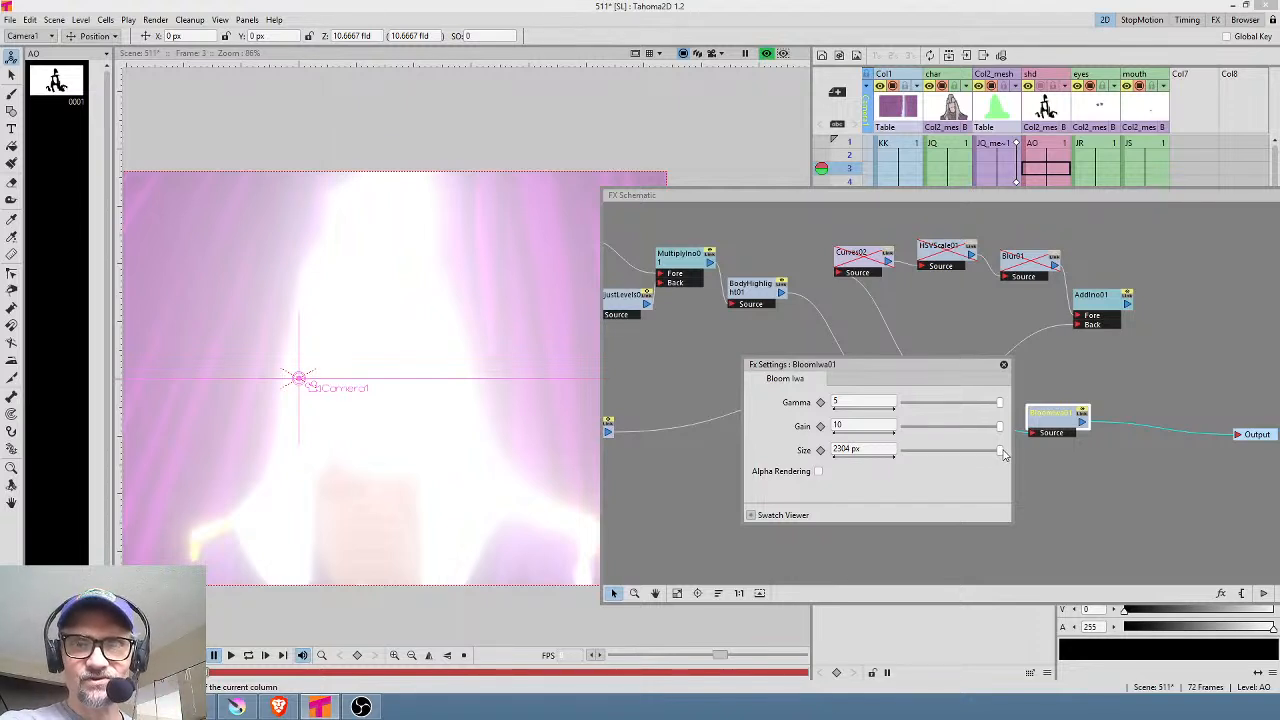
pyautogui.moveTo(1003, 453); pyautogui.dragTo(903, 451)
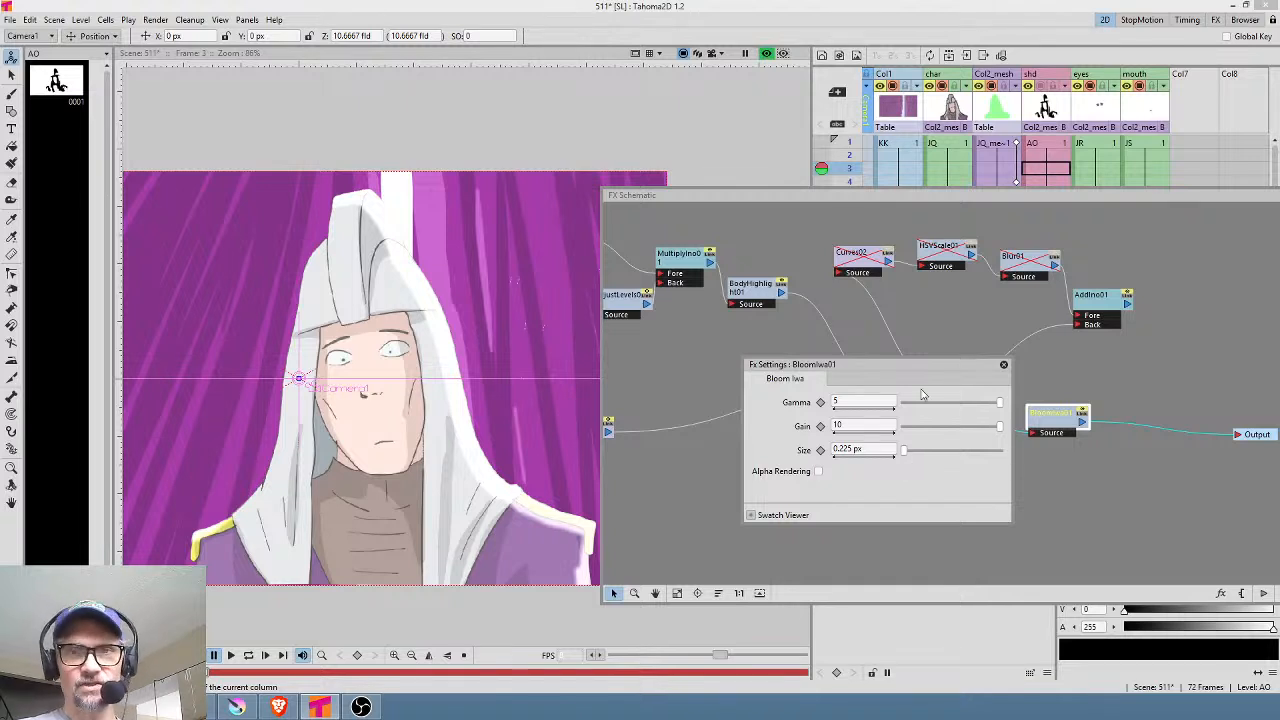
pyautogui.click(1084, 412)
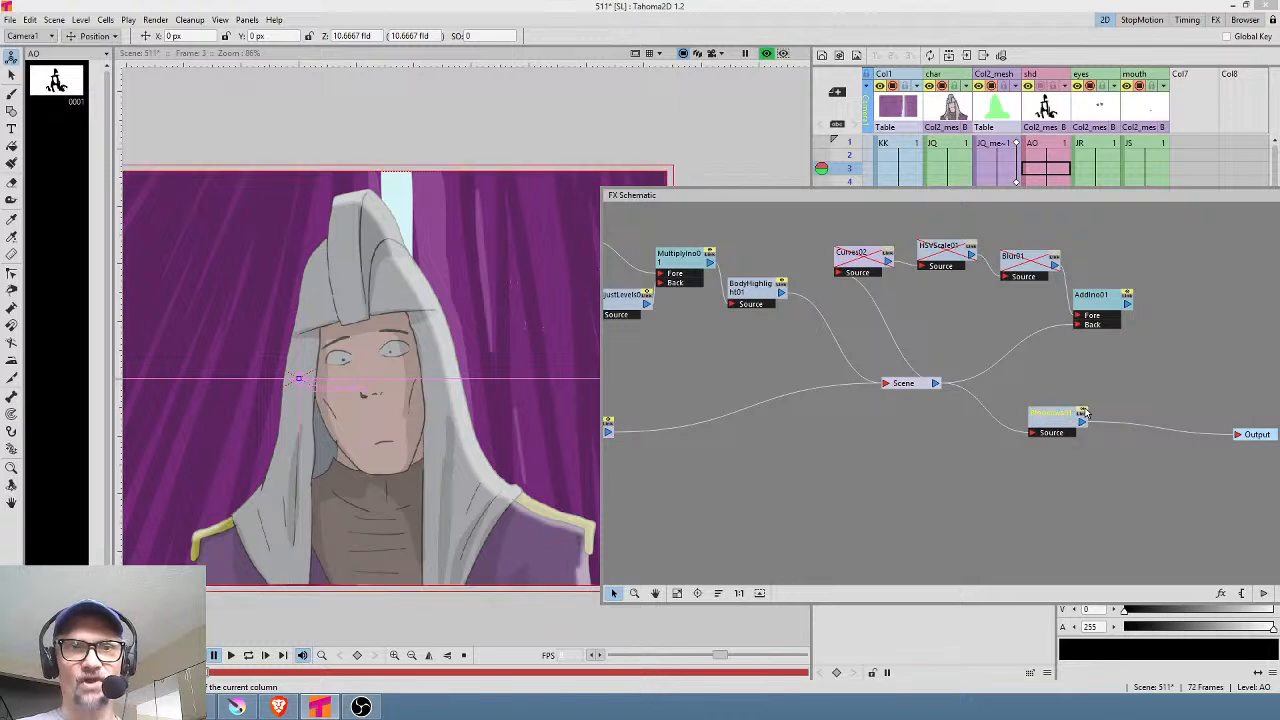
pyautogui.click(1063, 428)
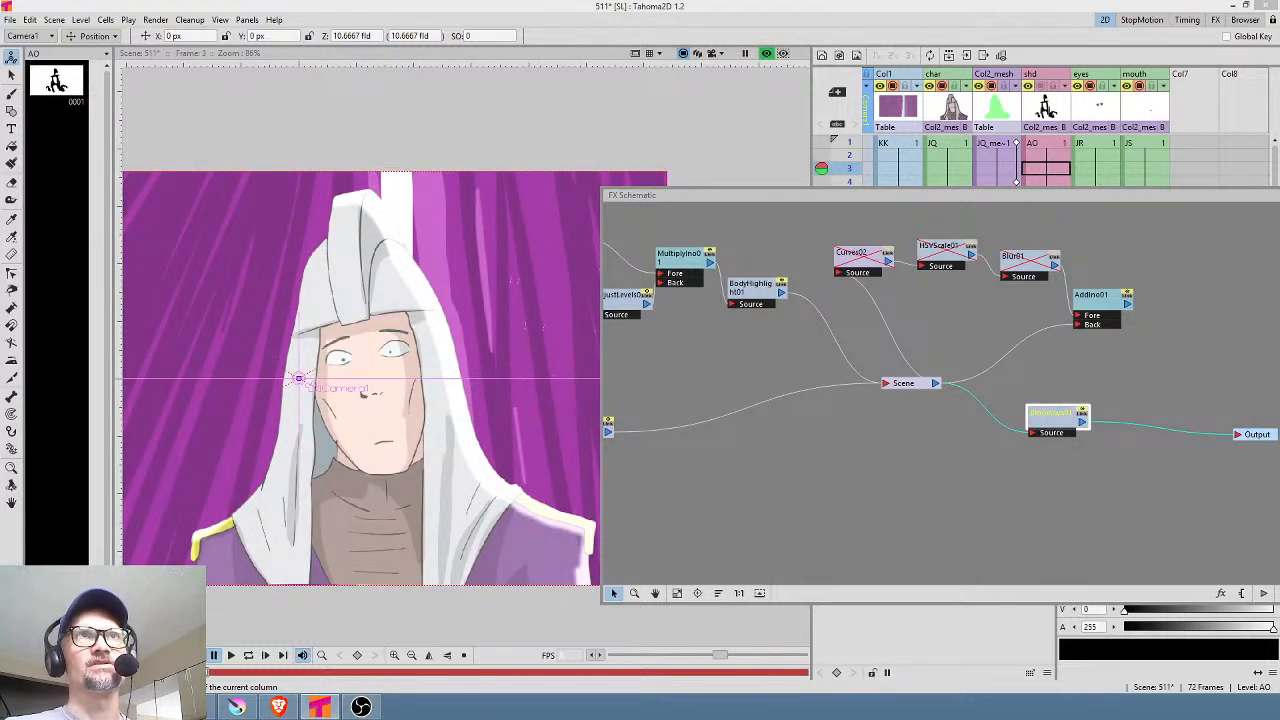
# Step: Set BloomIwa01's Size to 208.204 px and lower its Gain and Gamma to 0.1
pyautogui.doubleClick(1056, 414)
pyautogui.moveTo(785, 262); pyautogui.dragTo(807, 432)
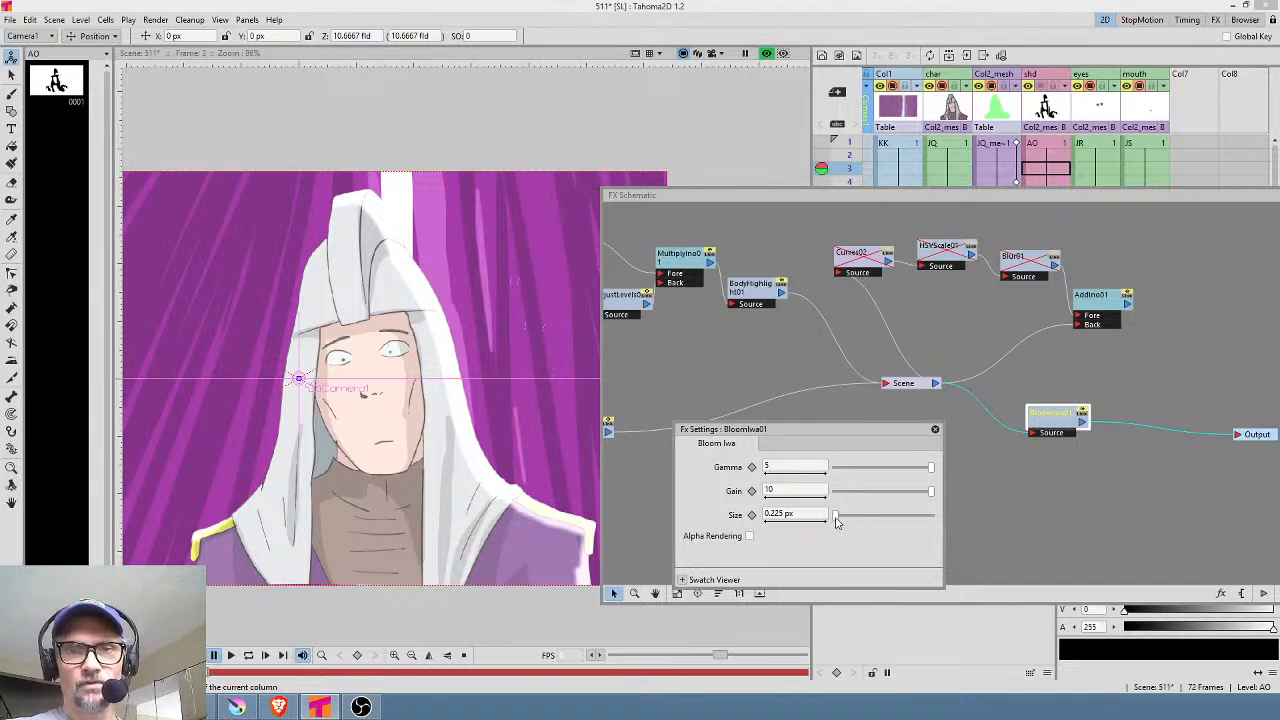
pyautogui.moveTo(836, 520); pyautogui.dragTo(845, 520)
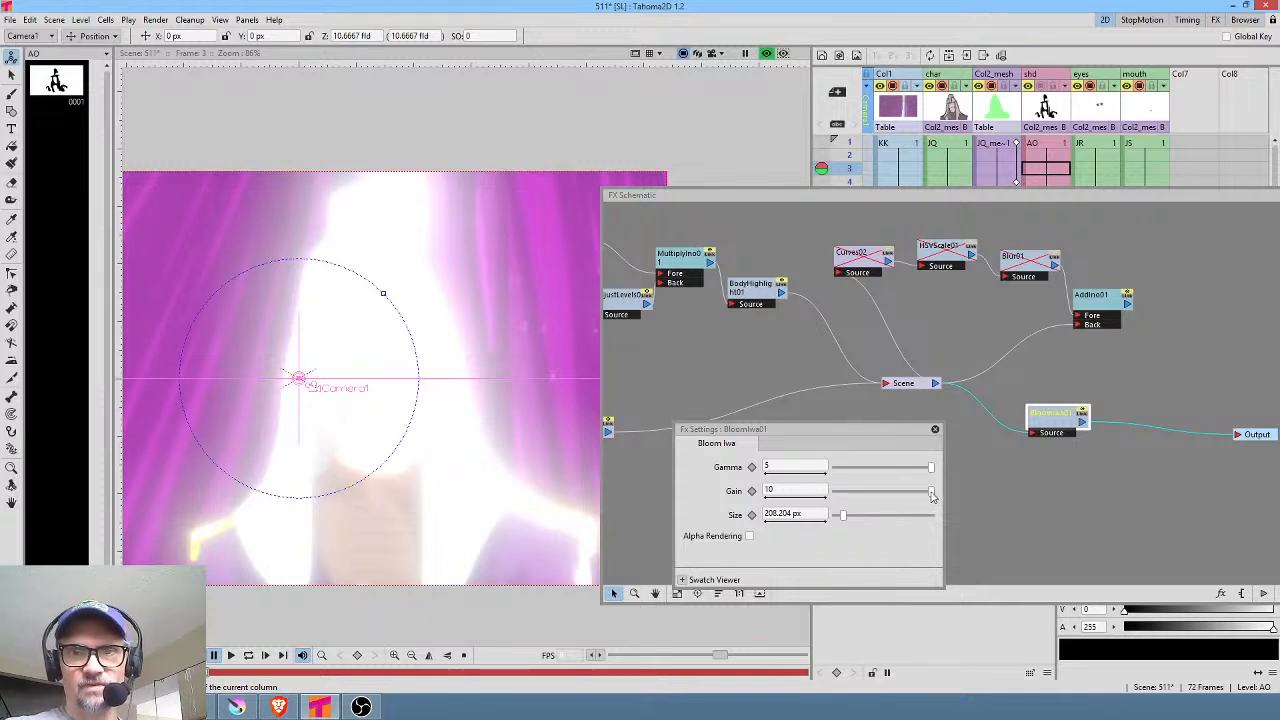
pyautogui.moveTo(931, 492); pyautogui.dragTo(835, 490)
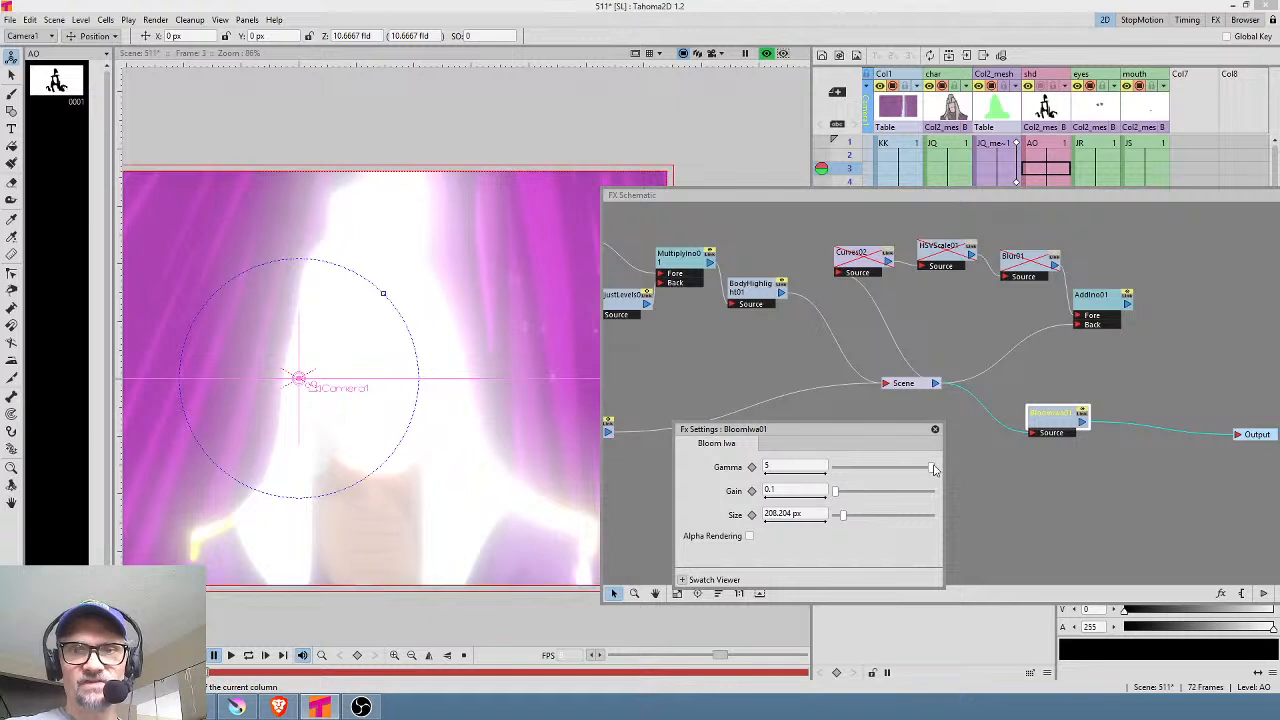
pyautogui.moveTo(931, 467); pyautogui.dragTo(781, 467)
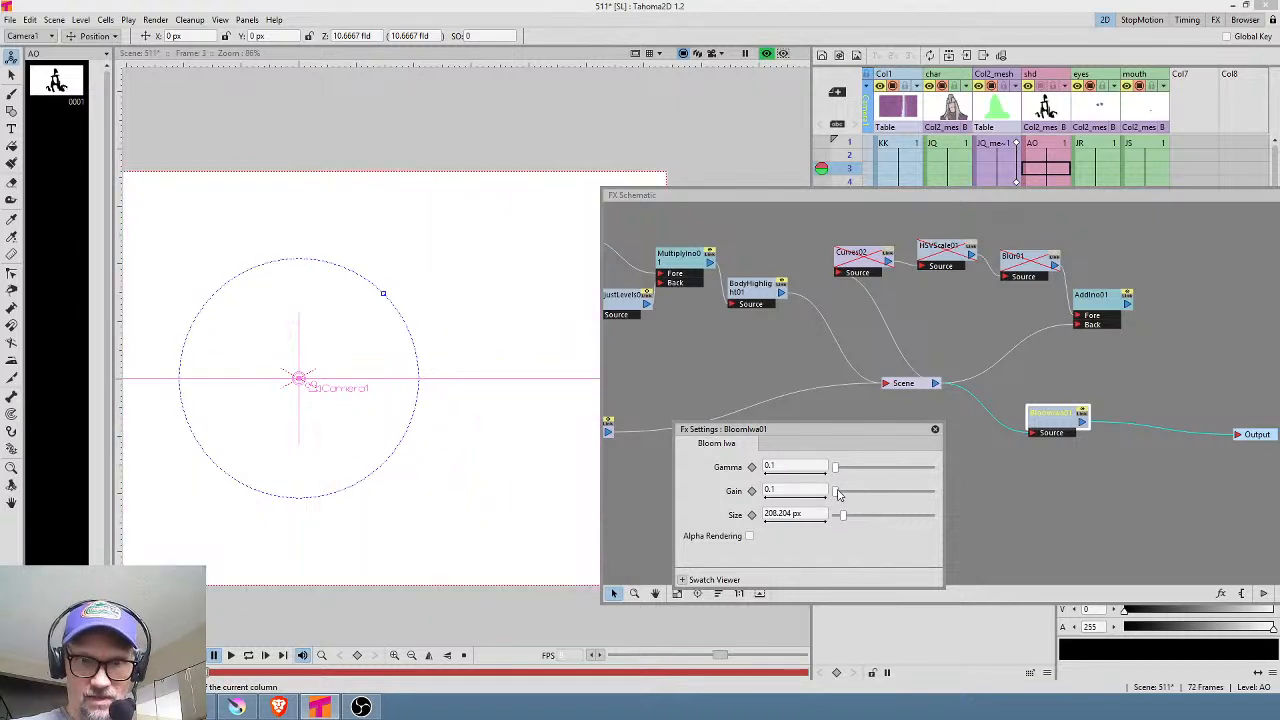
# Step: Raise BloomIwa01's Gain to 0.65 and set its Gamma to 1
pyautogui.moveTo(837, 494)
pyautogui.mouseDown()
pyautogui.moveTo(858, 495)
pyautogui.moveTo(842, 500)
pyautogui.moveTo(840, 473)
pyautogui.mouseUp()
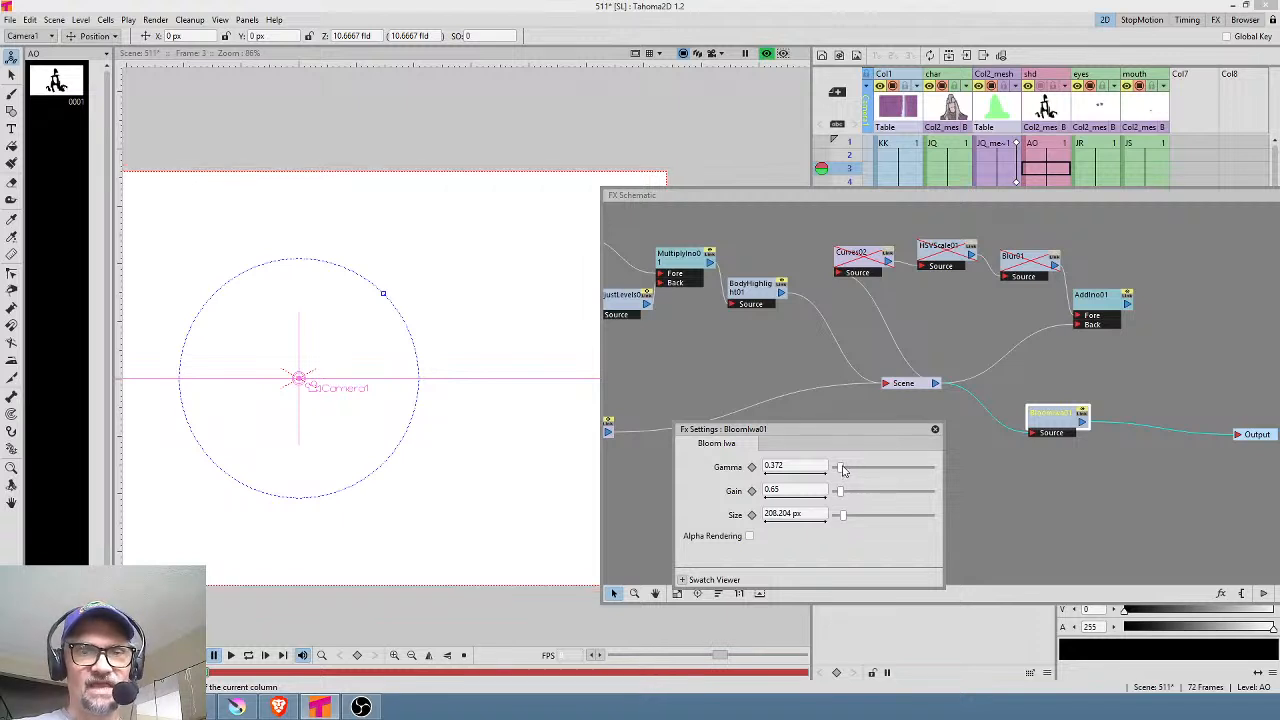
pyautogui.click(803, 467)
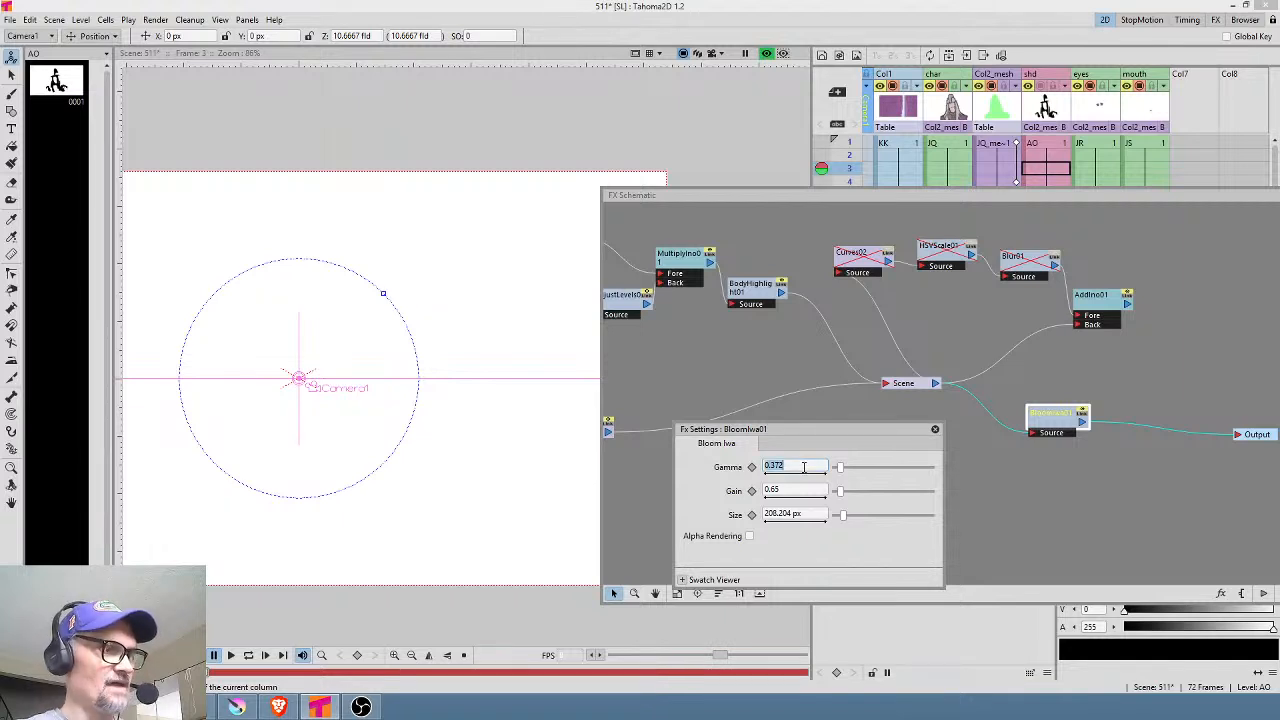
pyautogui.write('1')
pyautogui.press('Return')
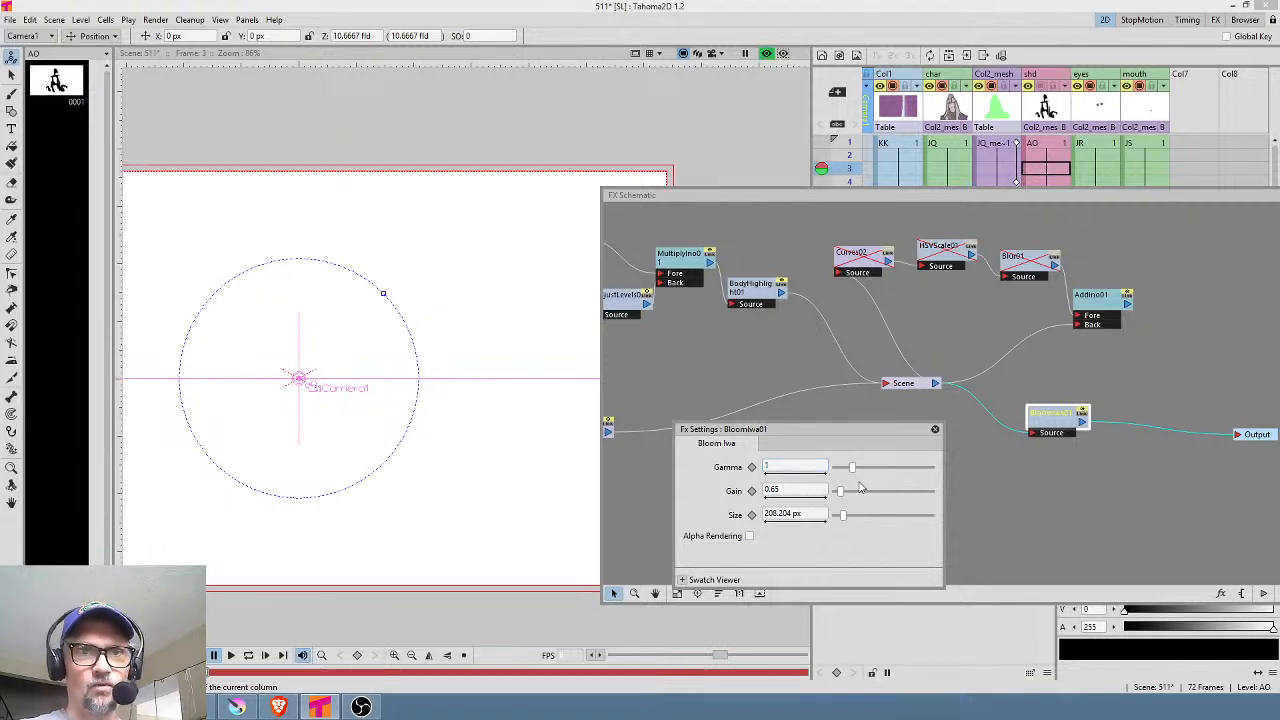
# Step: Try the Bloom Iwa effect with Gain at 10 and then 0.925, checking the rendered preview on frames 2 and 3
pyautogui.moveTo(840, 493); pyautogui.dragTo(932, 495)
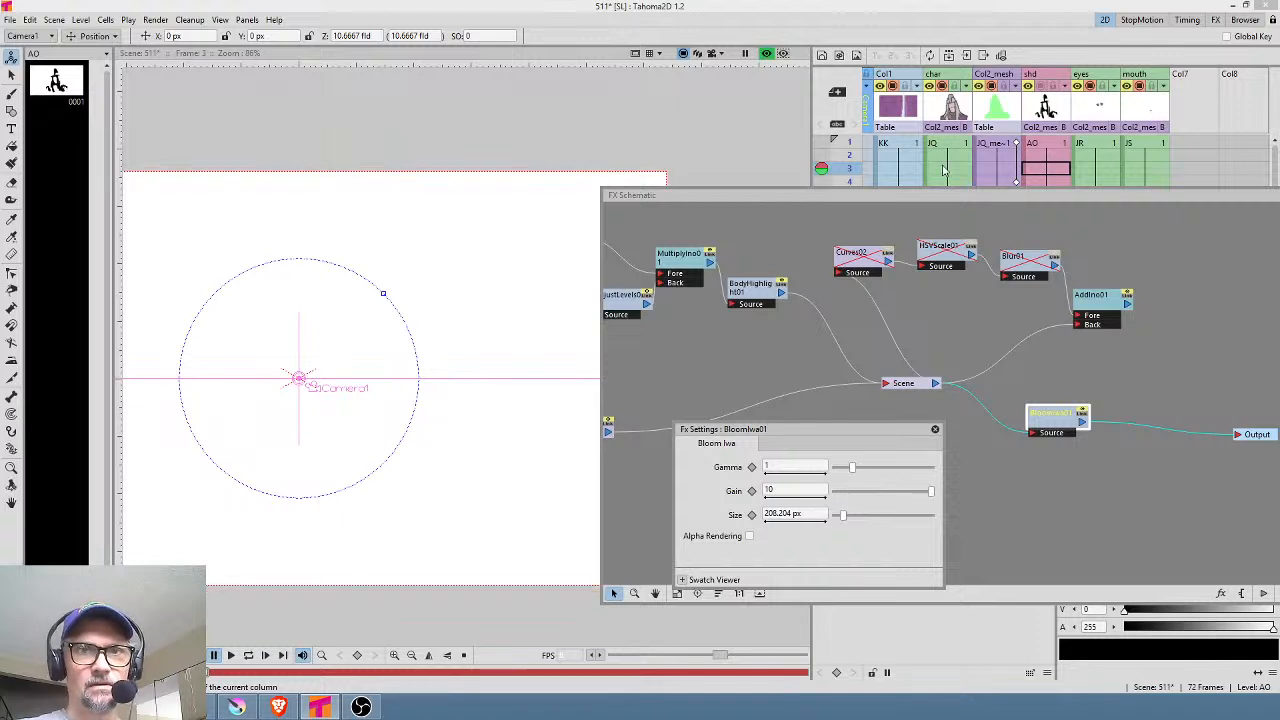
pyautogui.click(849, 155)
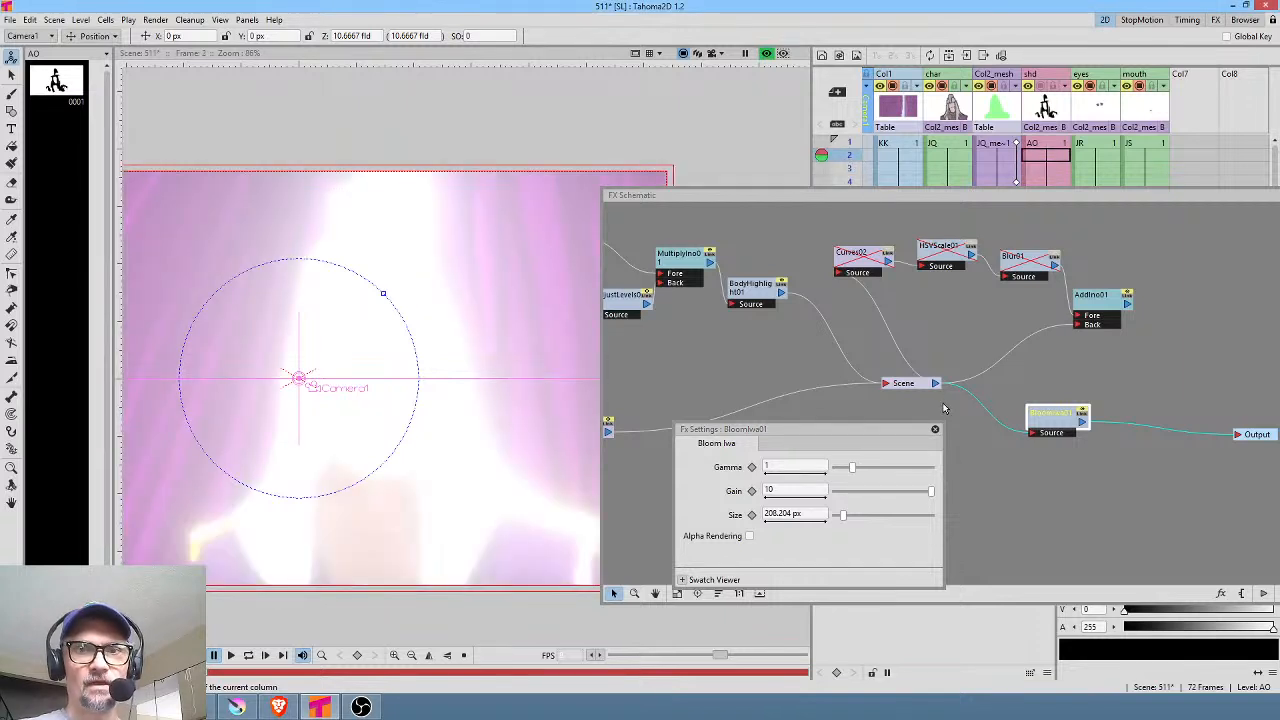
pyautogui.moveTo(930, 497); pyautogui.dragTo(843, 497)
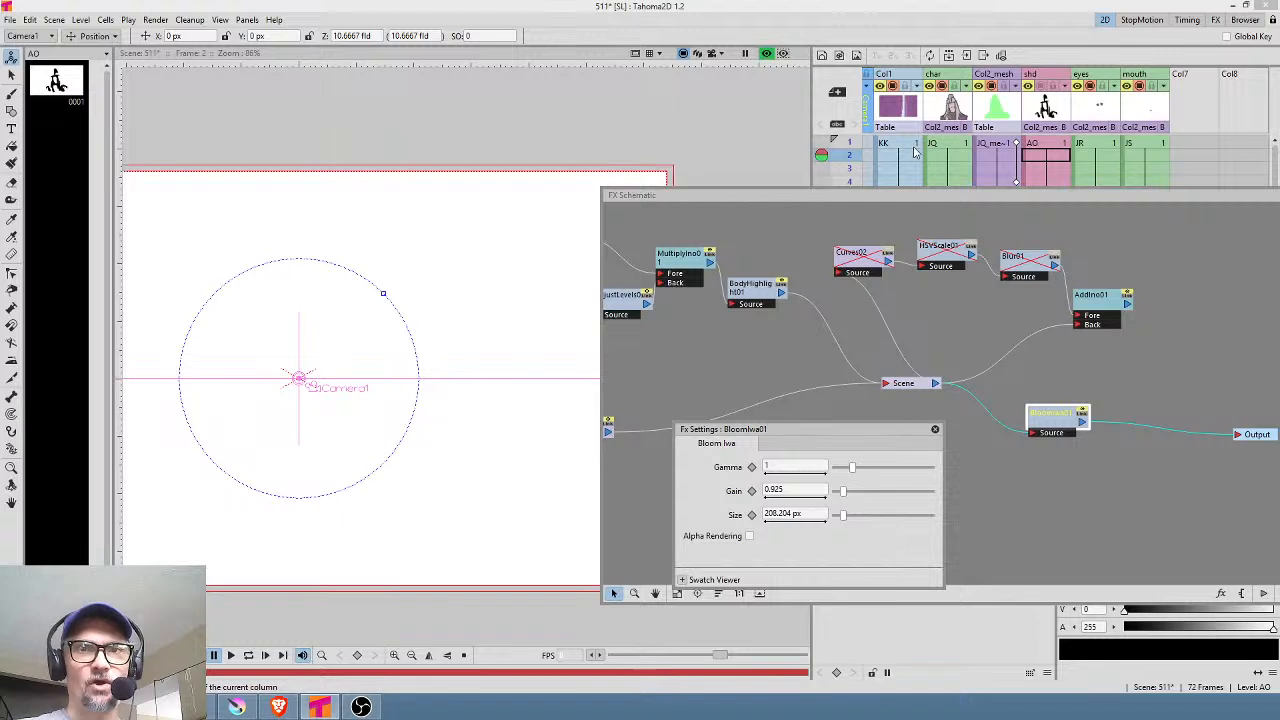
pyautogui.click(850, 168)
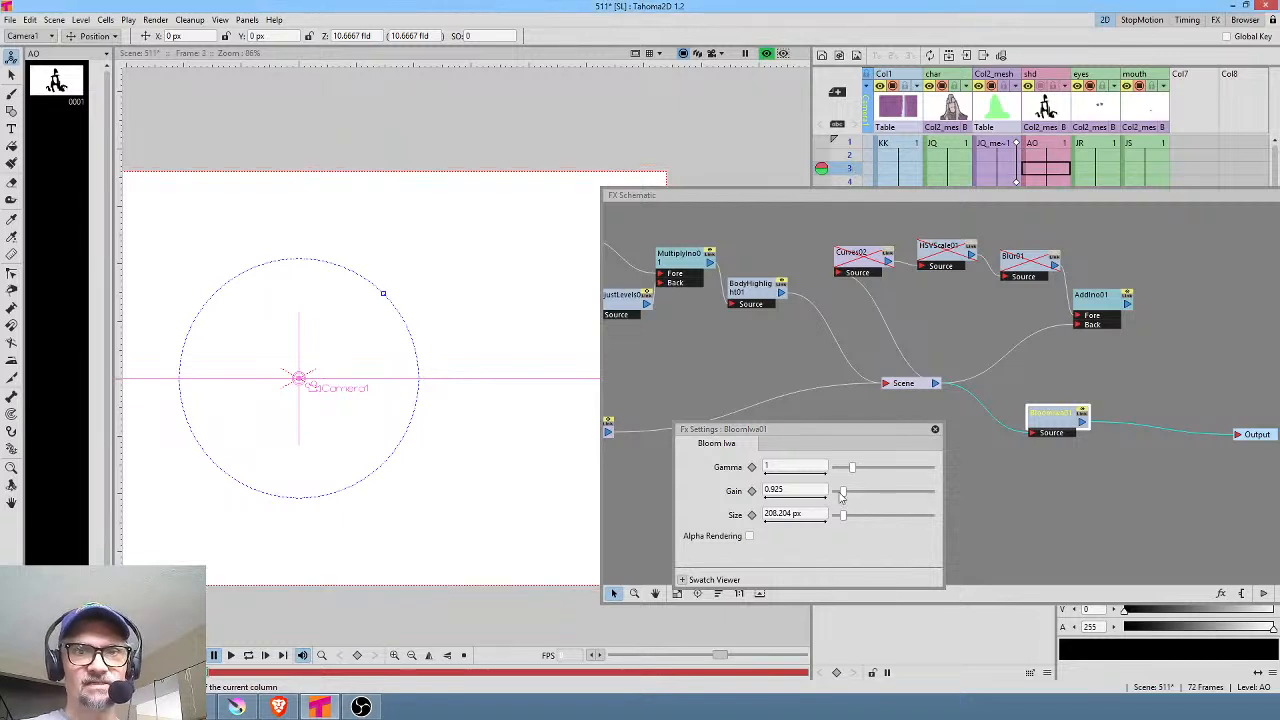
# Step: Switch the bloom node's preview off and on for comparison, and set its Gain to 2.781
pyautogui.click(1084, 411)
pyautogui.click(1084, 411)
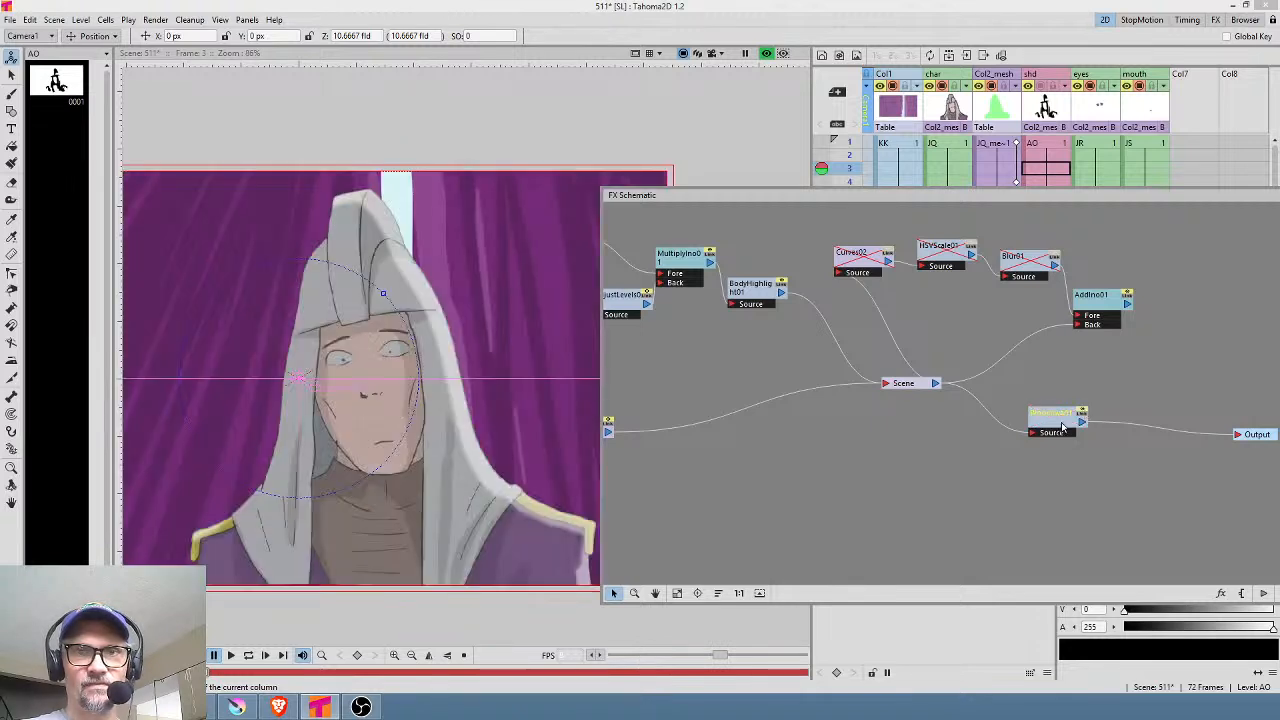
pyautogui.doubleClick(1064, 420)
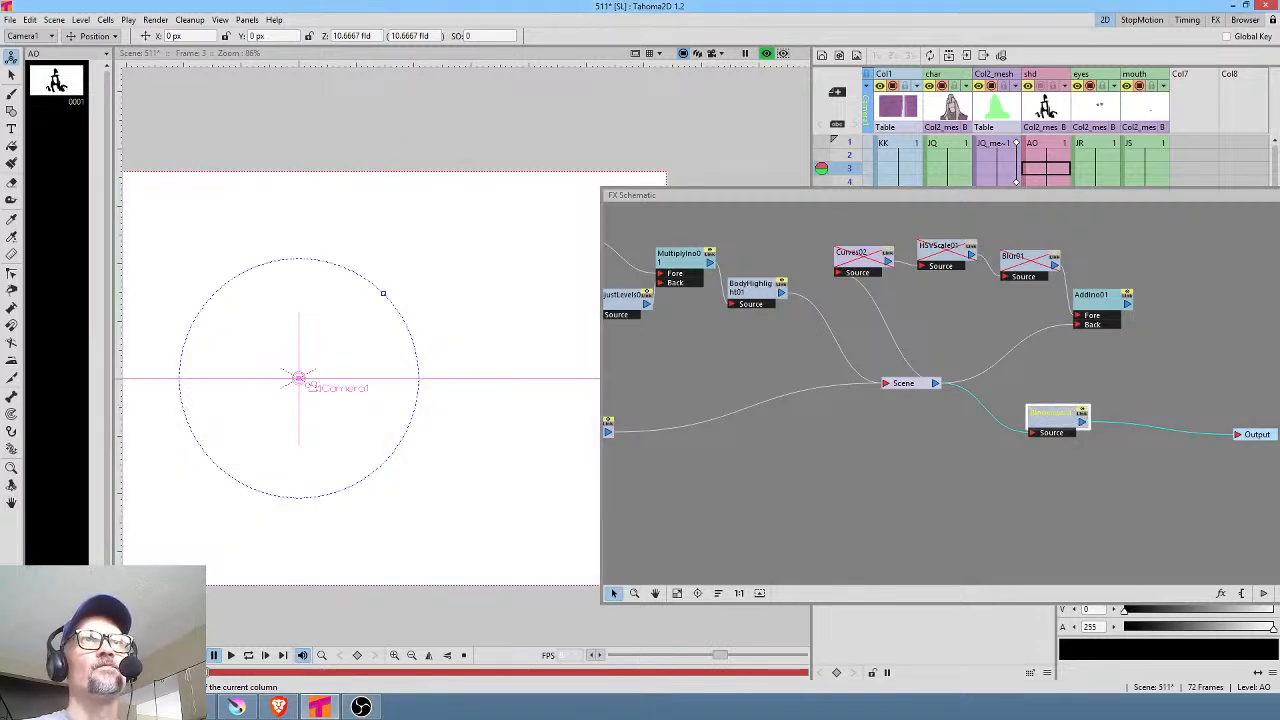
pyautogui.moveTo(795, 0); pyautogui.dragTo(841, 430)
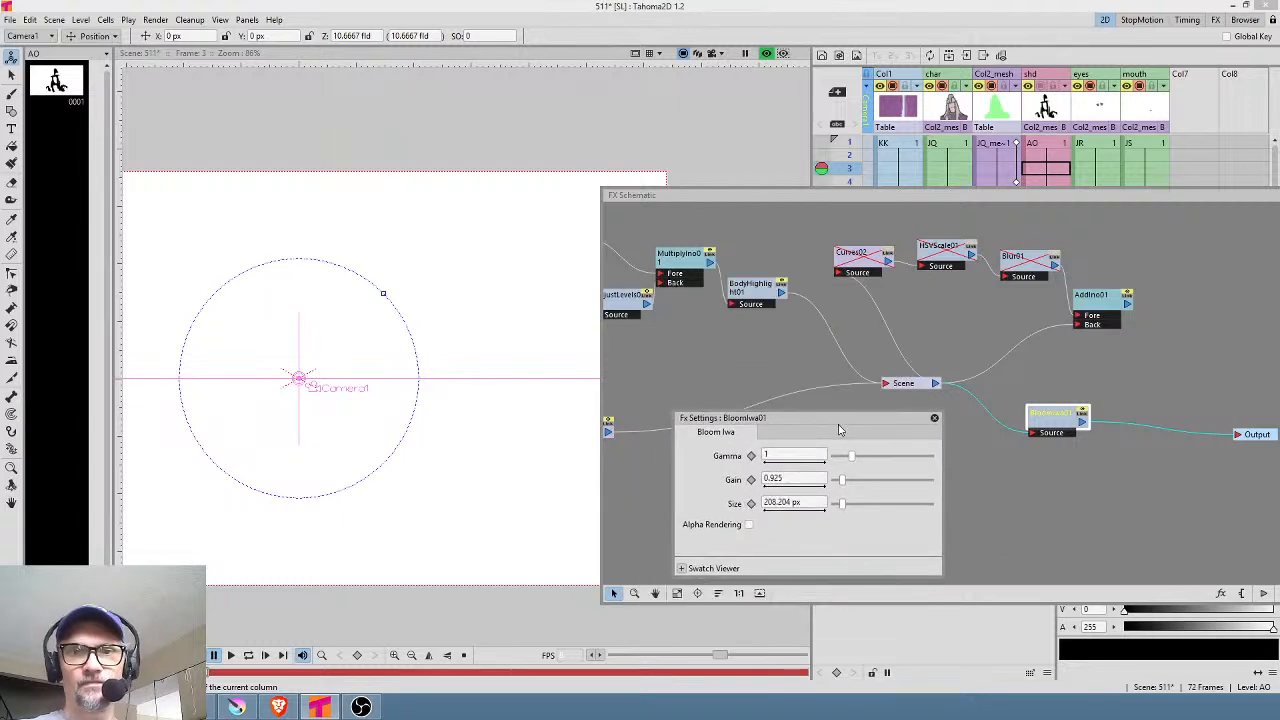
pyautogui.moveTo(841, 479); pyautogui.dragTo(862, 483)
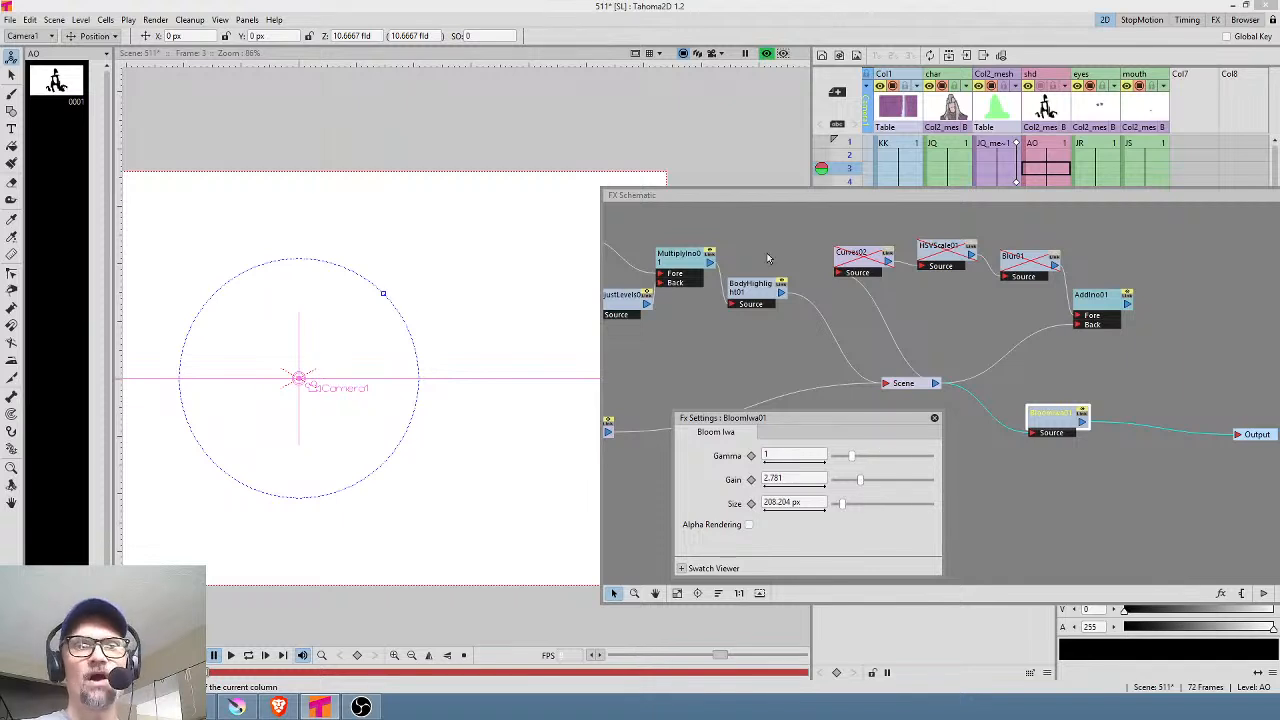
# Step: Examine the bloom result across frames 1 to 3 and compare the rendered preview with the normal camera view
pyautogui.click(847, 157)
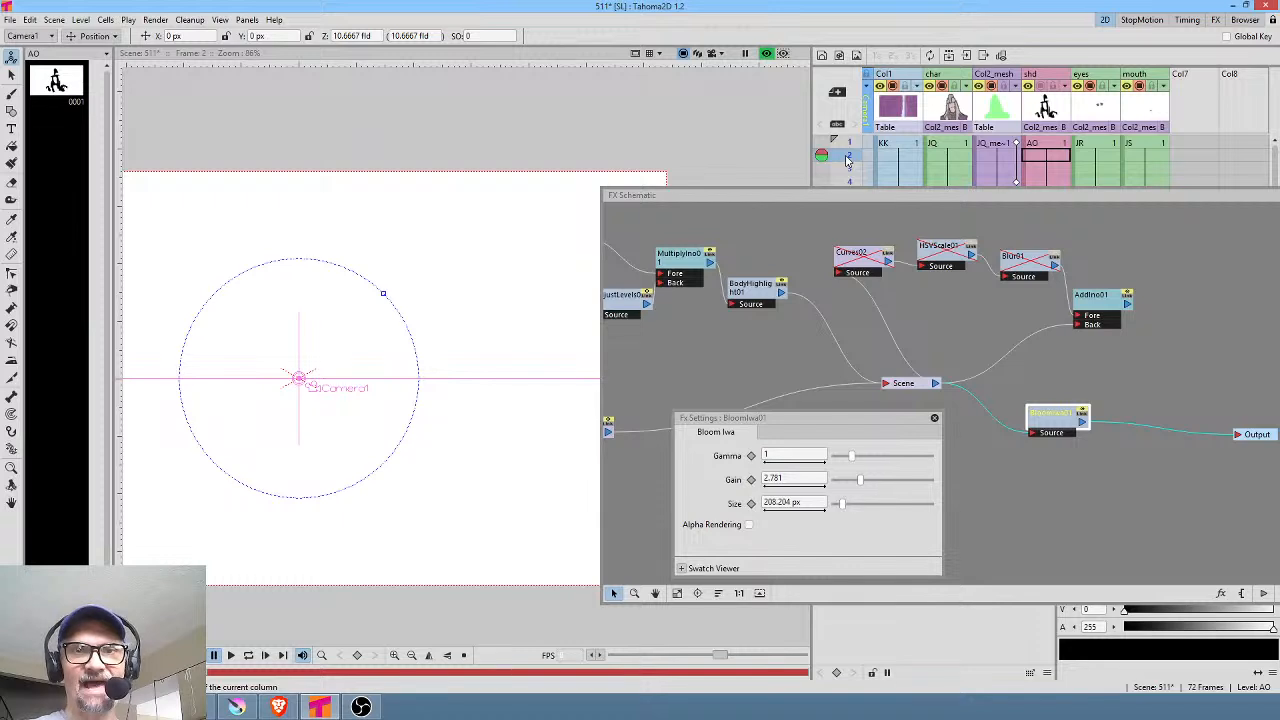
pyautogui.click(849, 145)
pyautogui.click(844, 160)
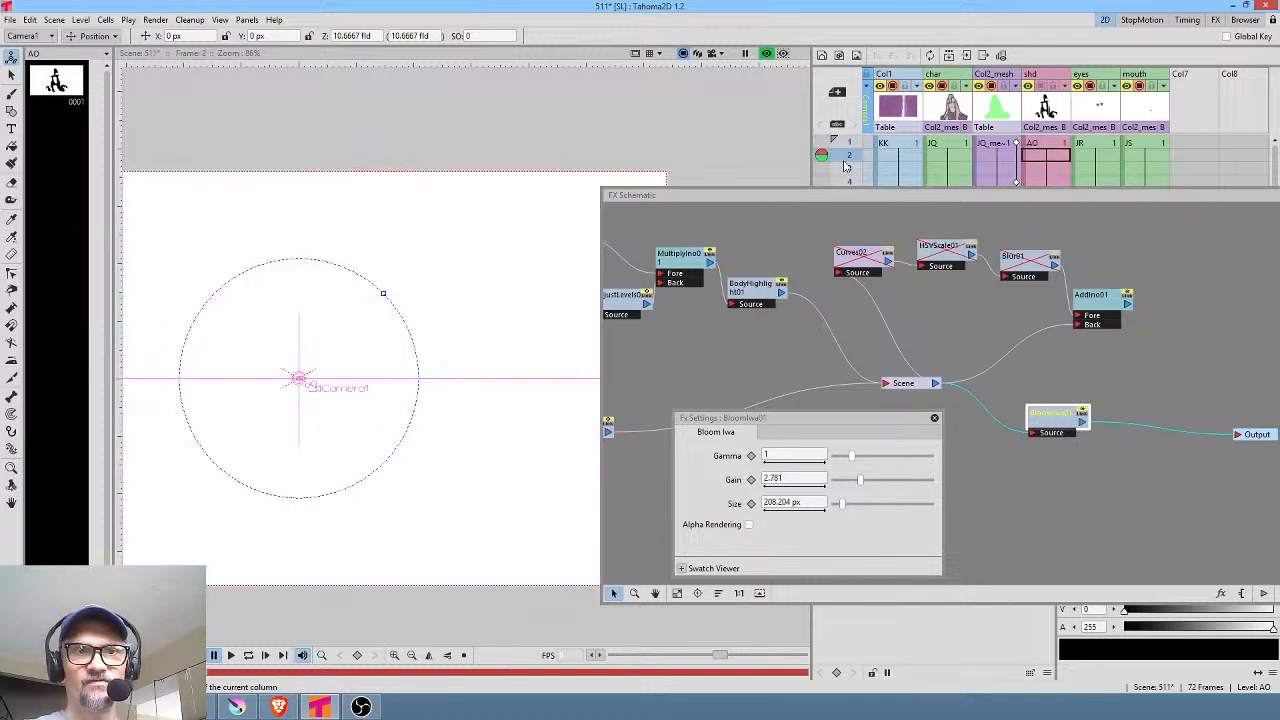
pyautogui.click(848, 169)
pyautogui.click(849, 157)
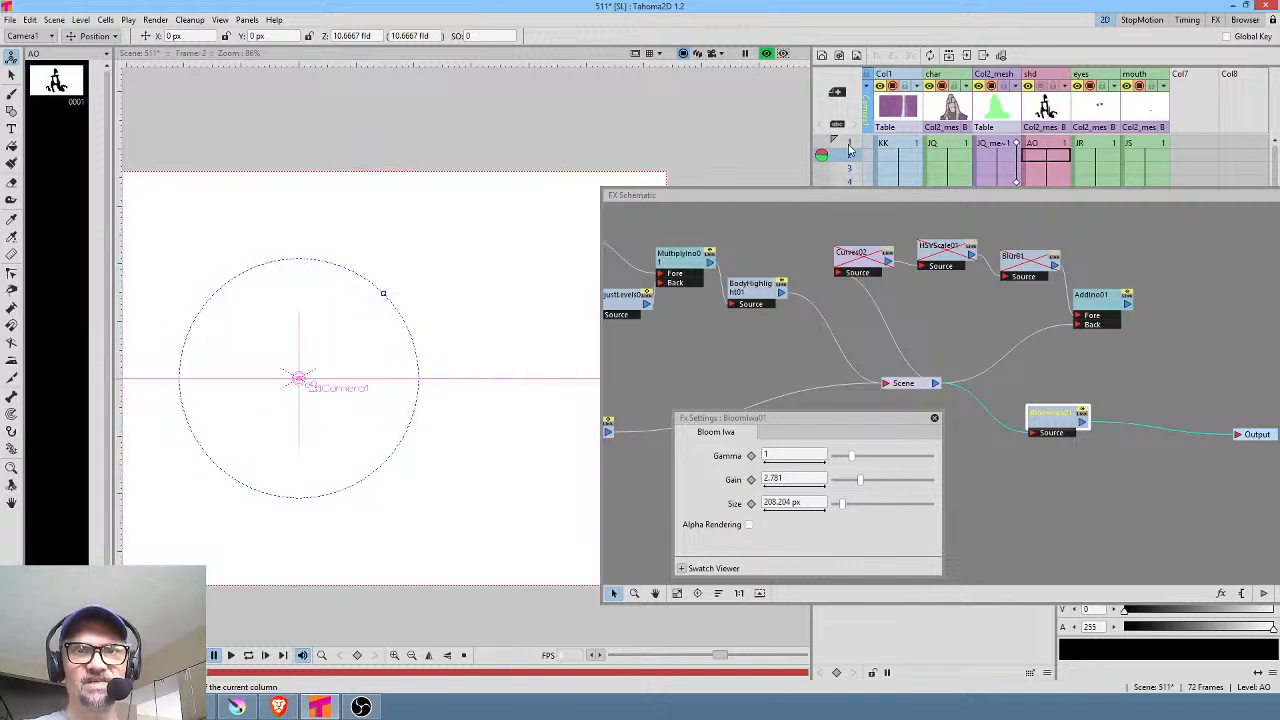
pyautogui.click(850, 144)
pyautogui.click(852, 157)
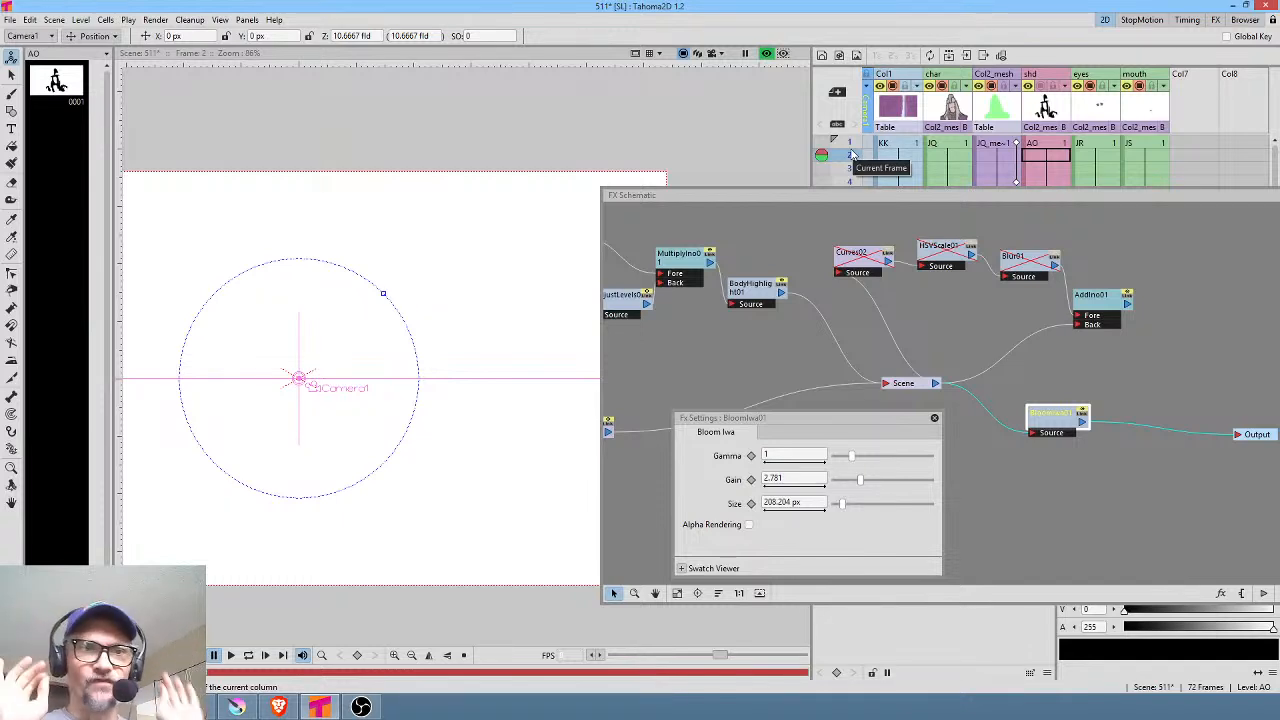
pyautogui.click(767, 54)
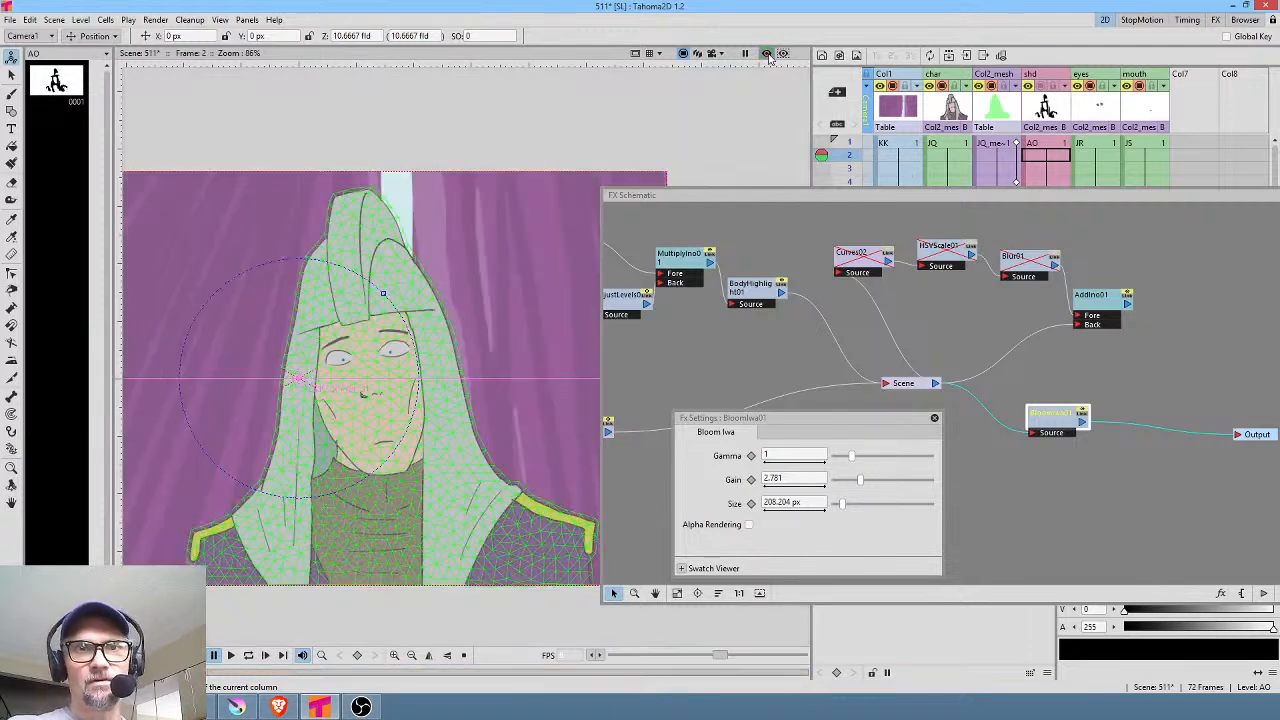
pyautogui.click(768, 55)
# Step: Raise the bloom's Gain to 10 and try Gamma values such as 2.686, 0.713 and 5
pyautogui.moveTo(853, 457); pyautogui.dragTo(949, 475)
pyautogui.moveTo(858, 480); pyautogui.dragTo(886, 467)
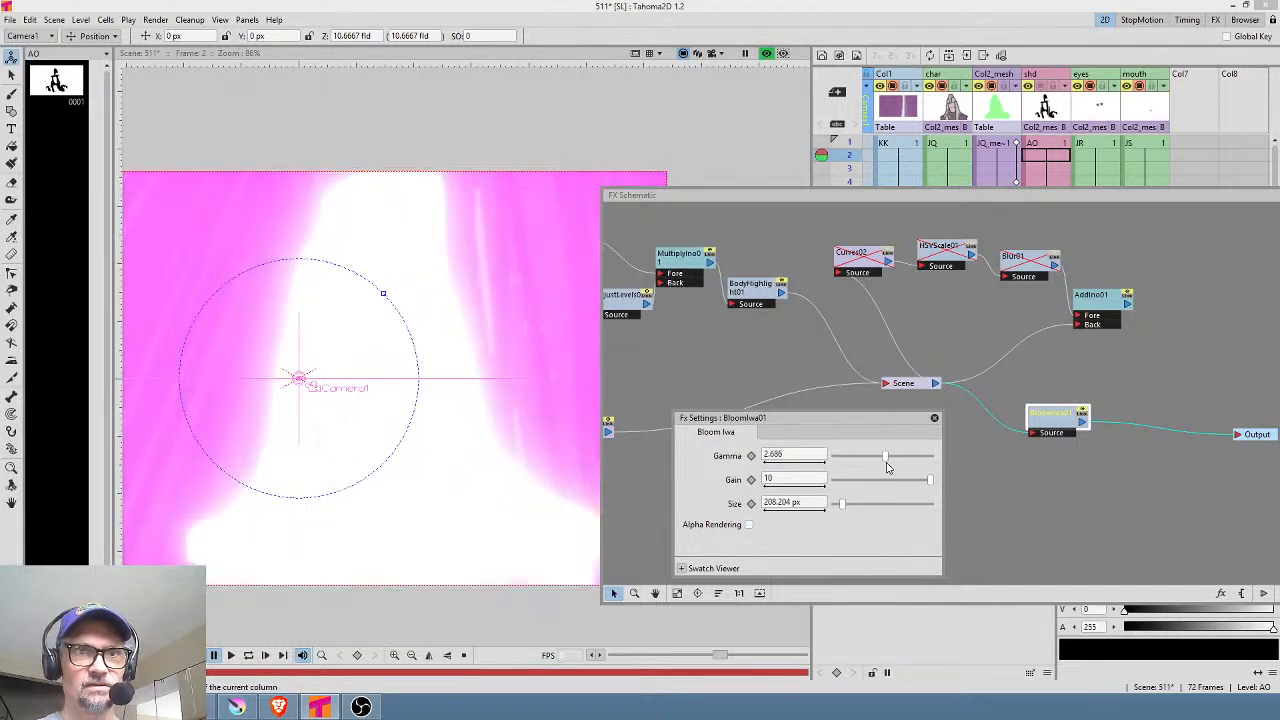
pyautogui.moveTo(886, 467); pyautogui.dragTo(848, 467)
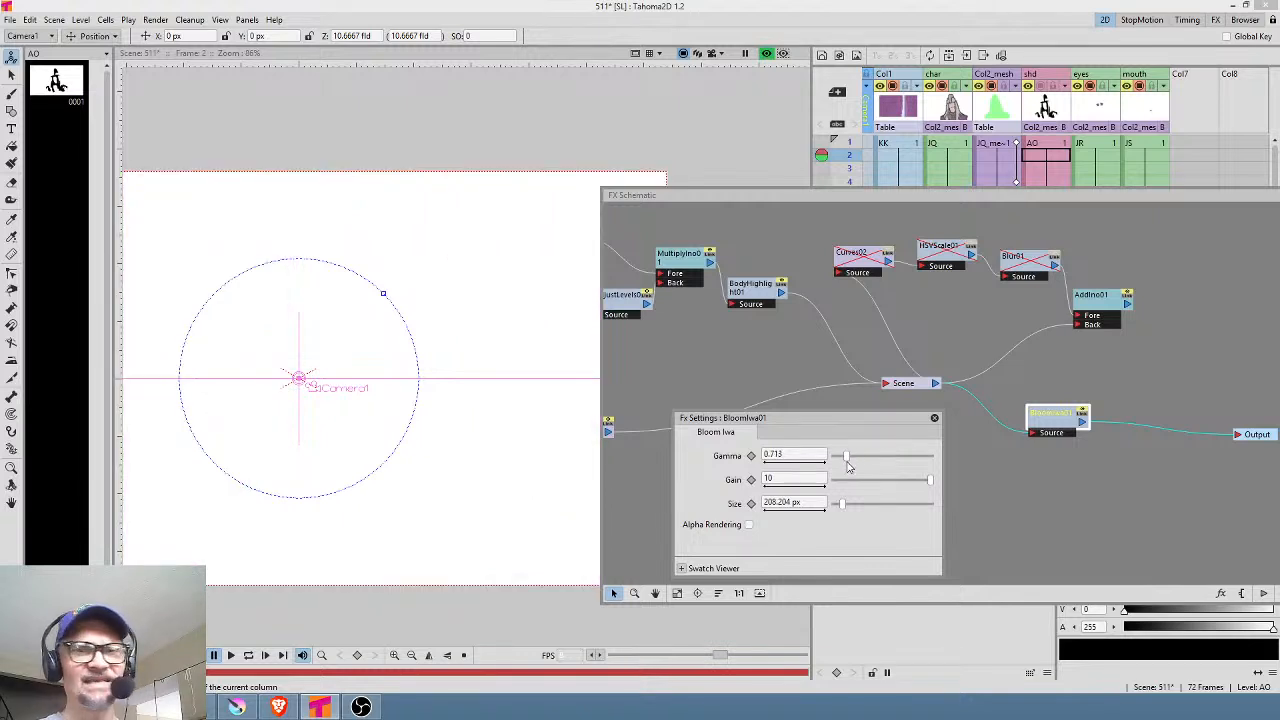
pyautogui.moveTo(847, 464); pyautogui.dragTo(977, 460)
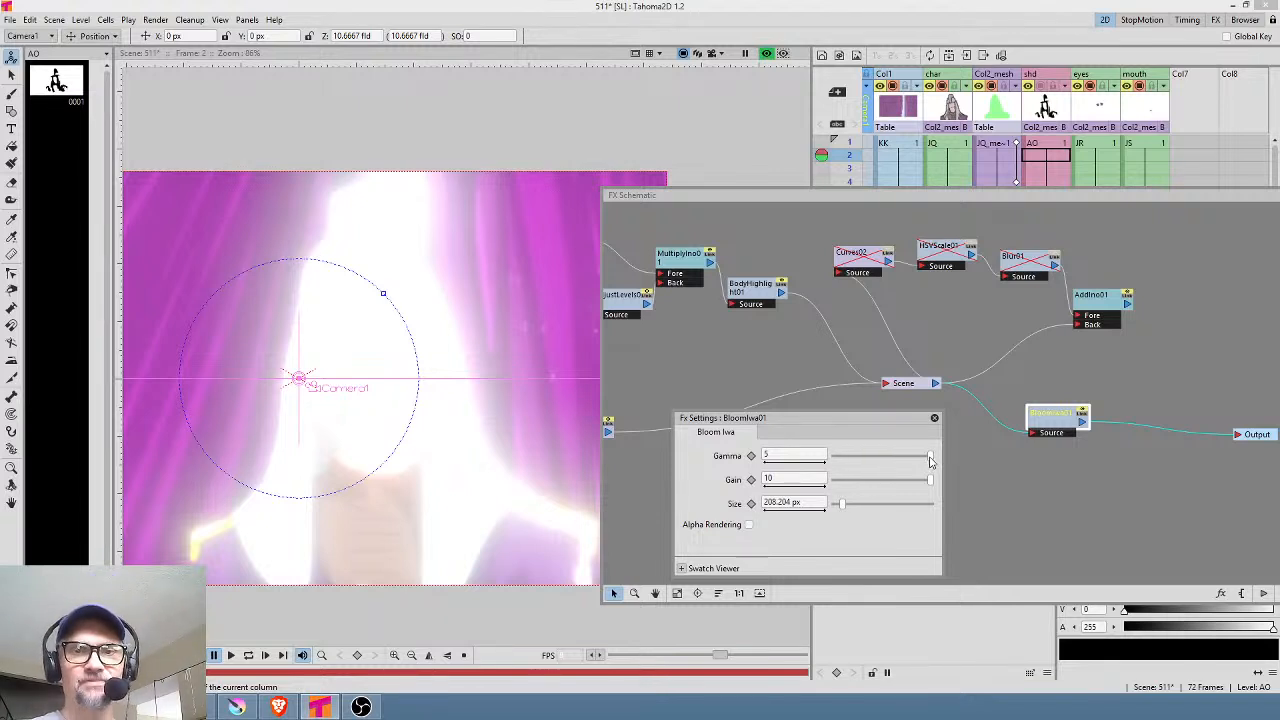
pyautogui.moveTo(930, 460); pyautogui.dragTo(912, 460)
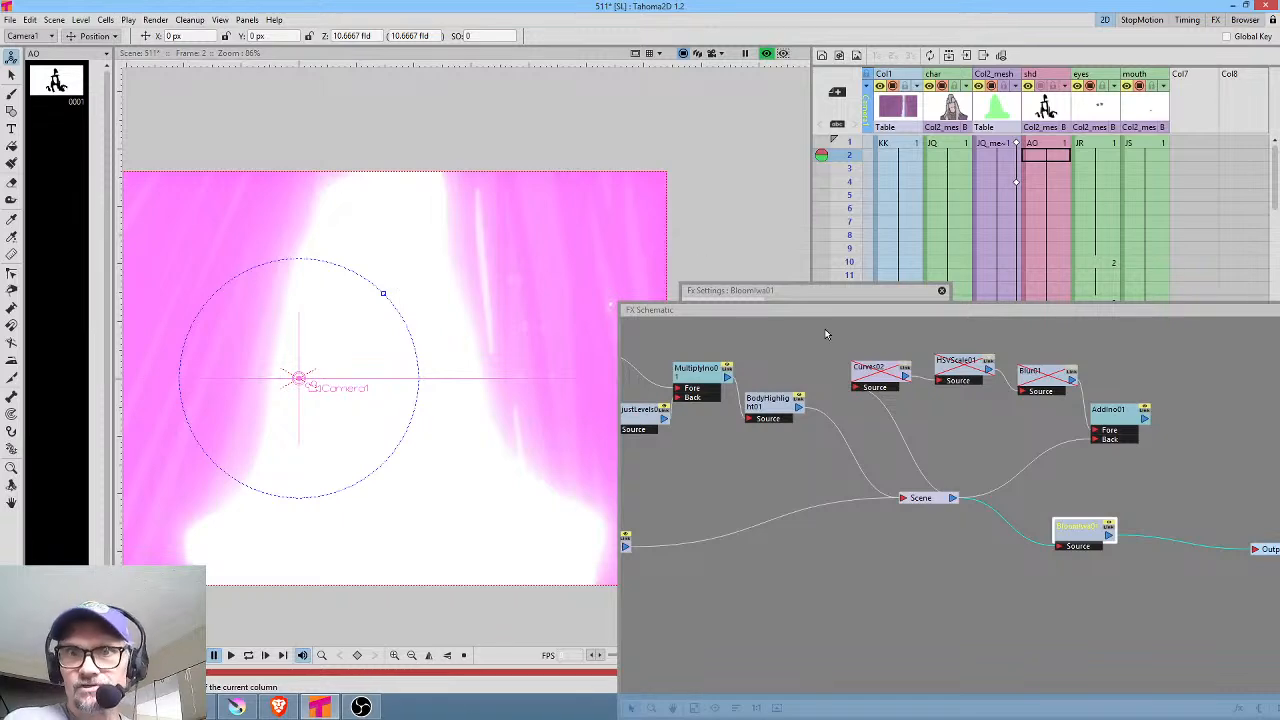
# Step: Temporarily disable the bloom node to inspect the character without the effect, and enable it again
pyautogui.moveTo(897, 309); pyautogui.dragTo(768, 268)
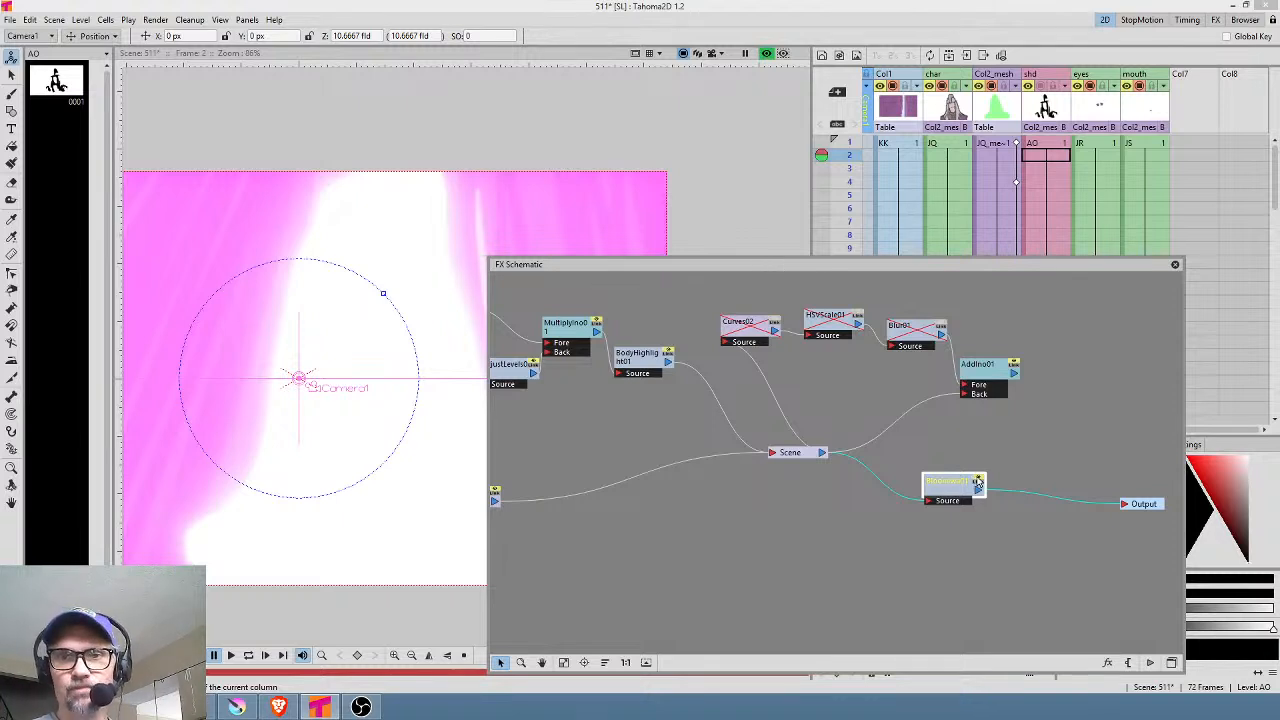
pyautogui.click(978, 482)
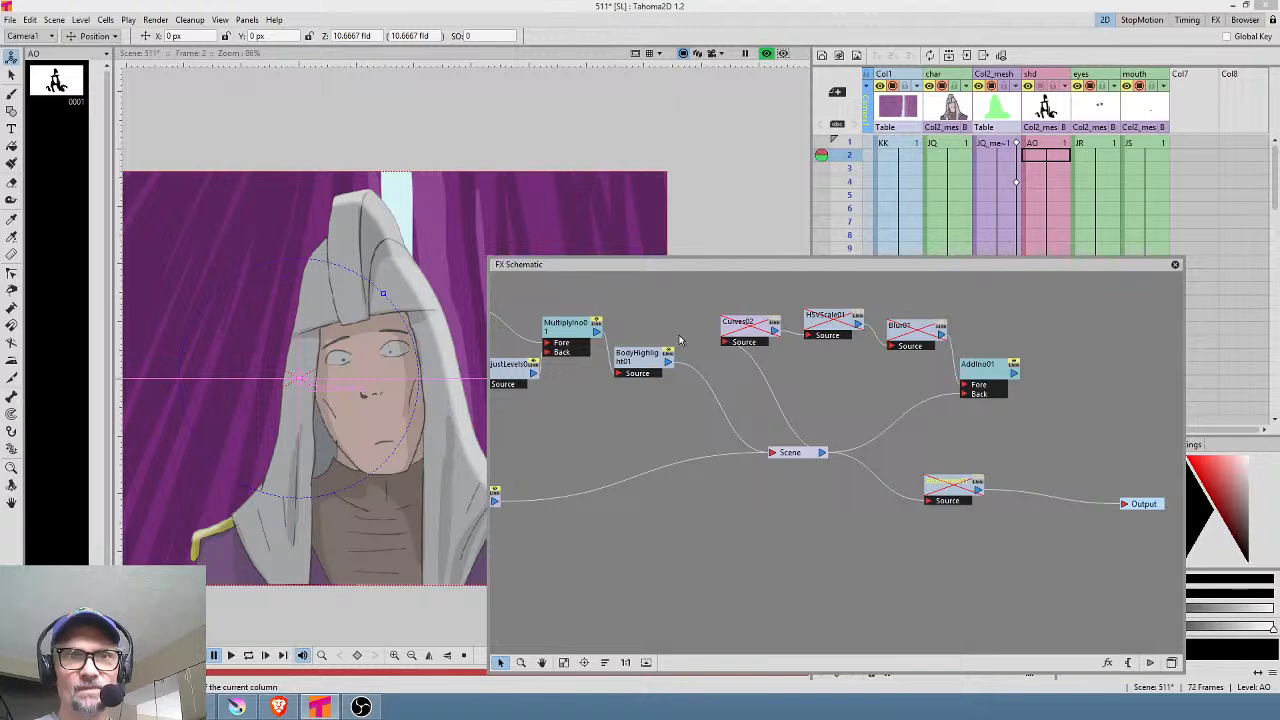
pyautogui.moveTo(747, 274); pyautogui.dragTo(841, 267)
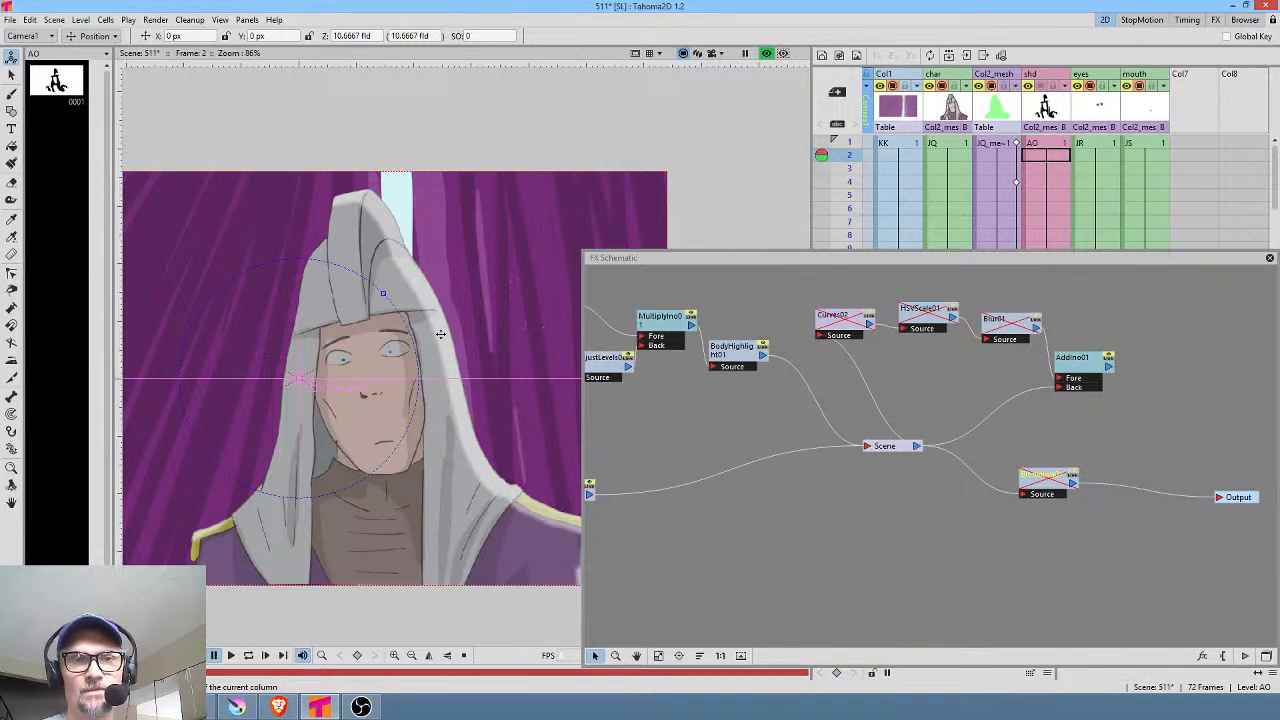
pyautogui.moveTo(440, 337); pyautogui.dragTo(409, 339)
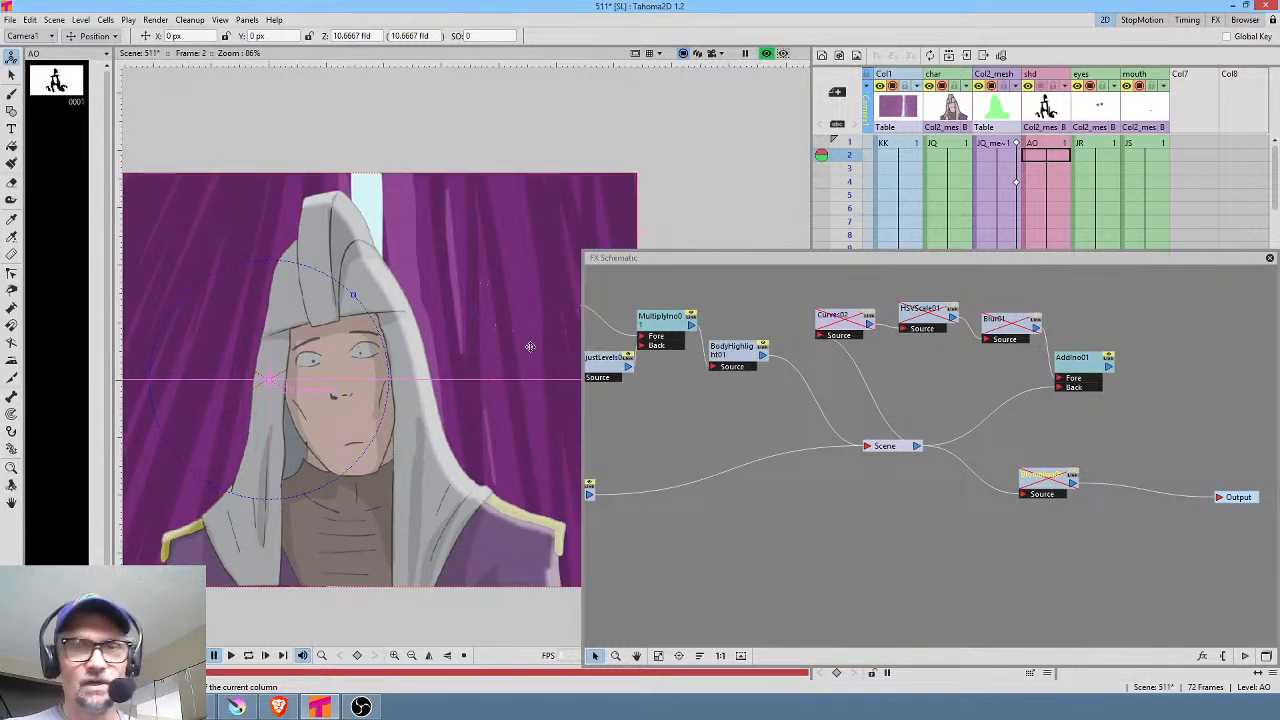
pyautogui.click(1072, 472)
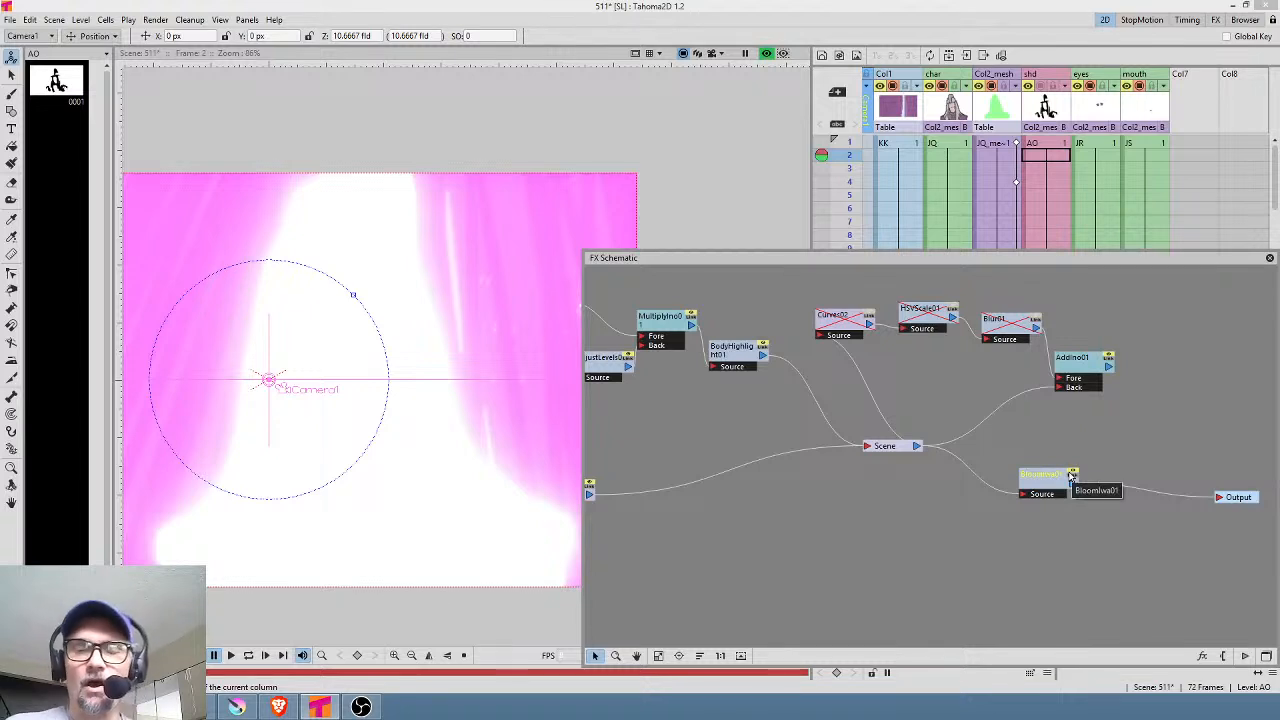
# Step: Delete the bloom node between Scene and Output
pyautogui.moveTo(1056, 492); pyautogui.dragTo(1050, 483)
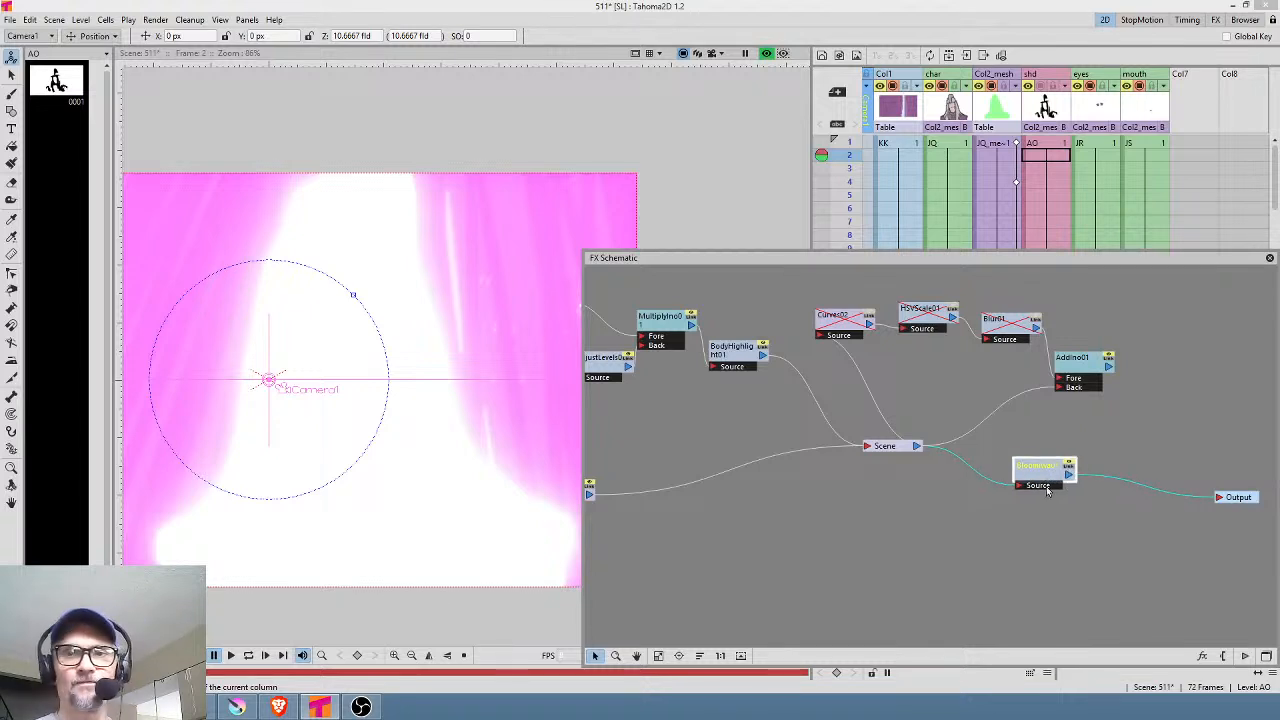
pyautogui.press('Delete')
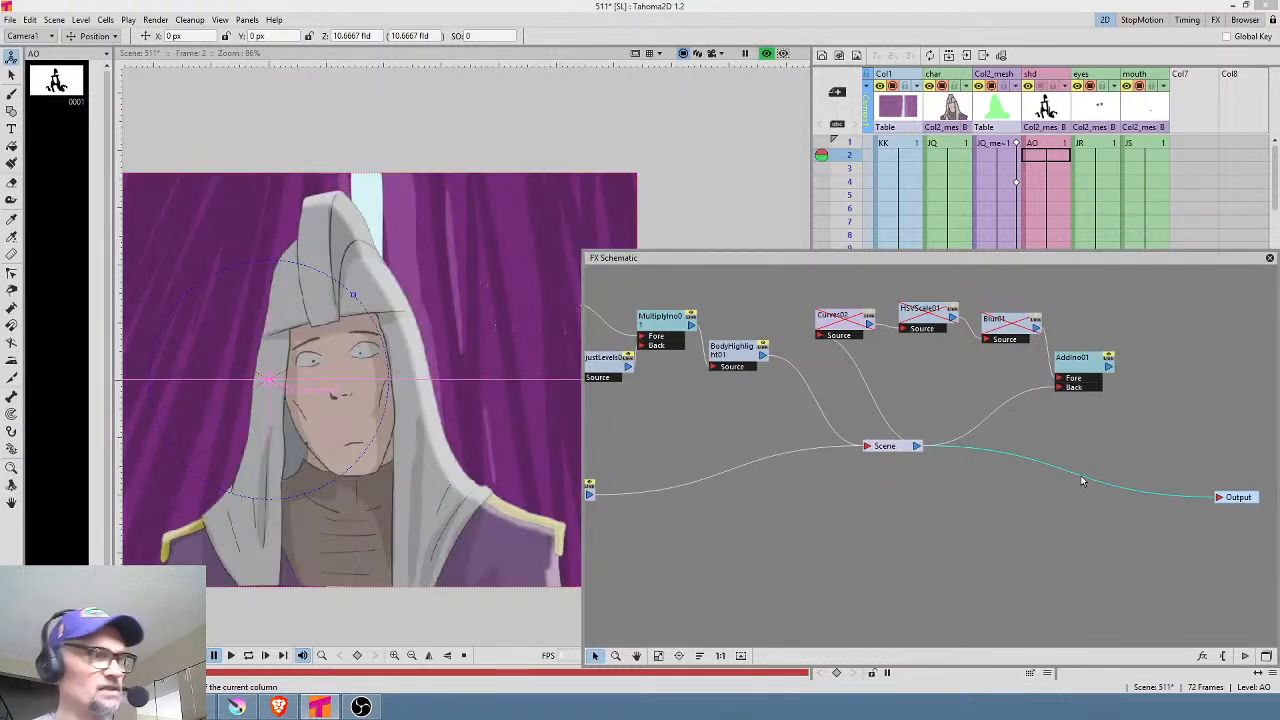
pyautogui.press('Delete')
# Step: Try routing the AddIno01 node into Output, reposition that node, and reconnect Scene directly to Output
pyautogui.moveTo(1111, 372); pyautogui.dragTo(1226, 498)
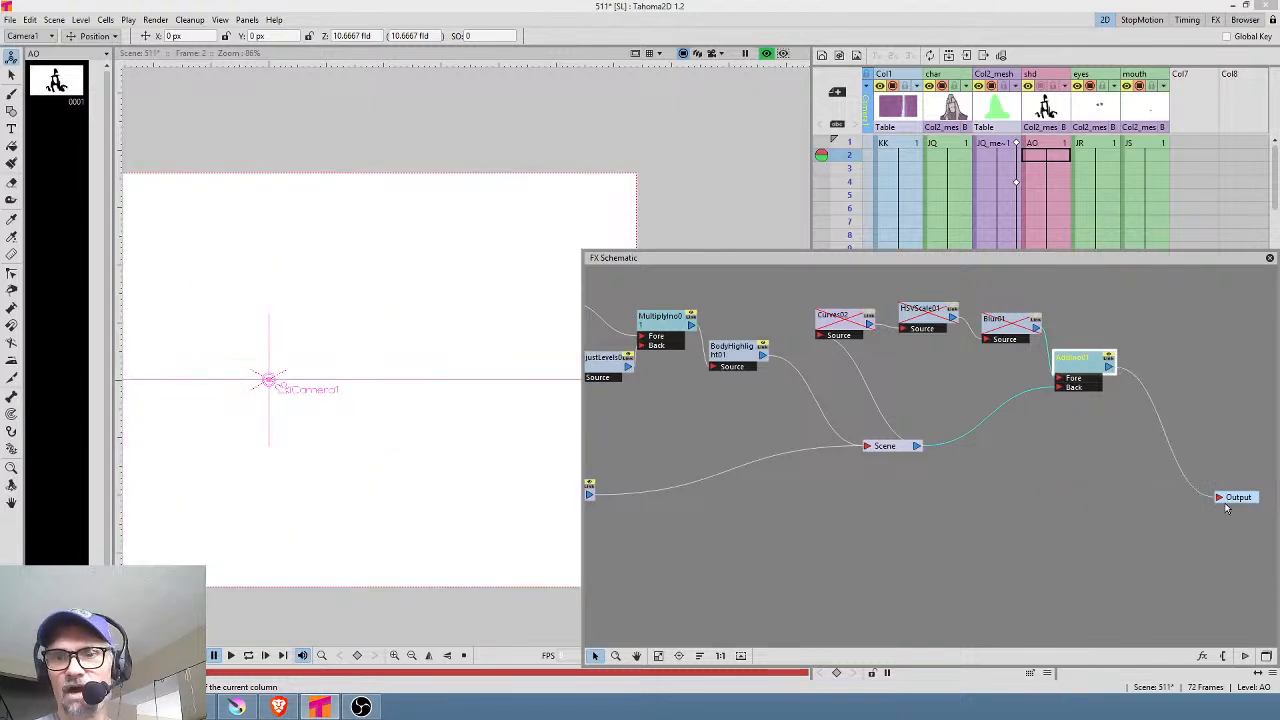
pyautogui.moveTo(1091, 380); pyautogui.dragTo(1101, 443)
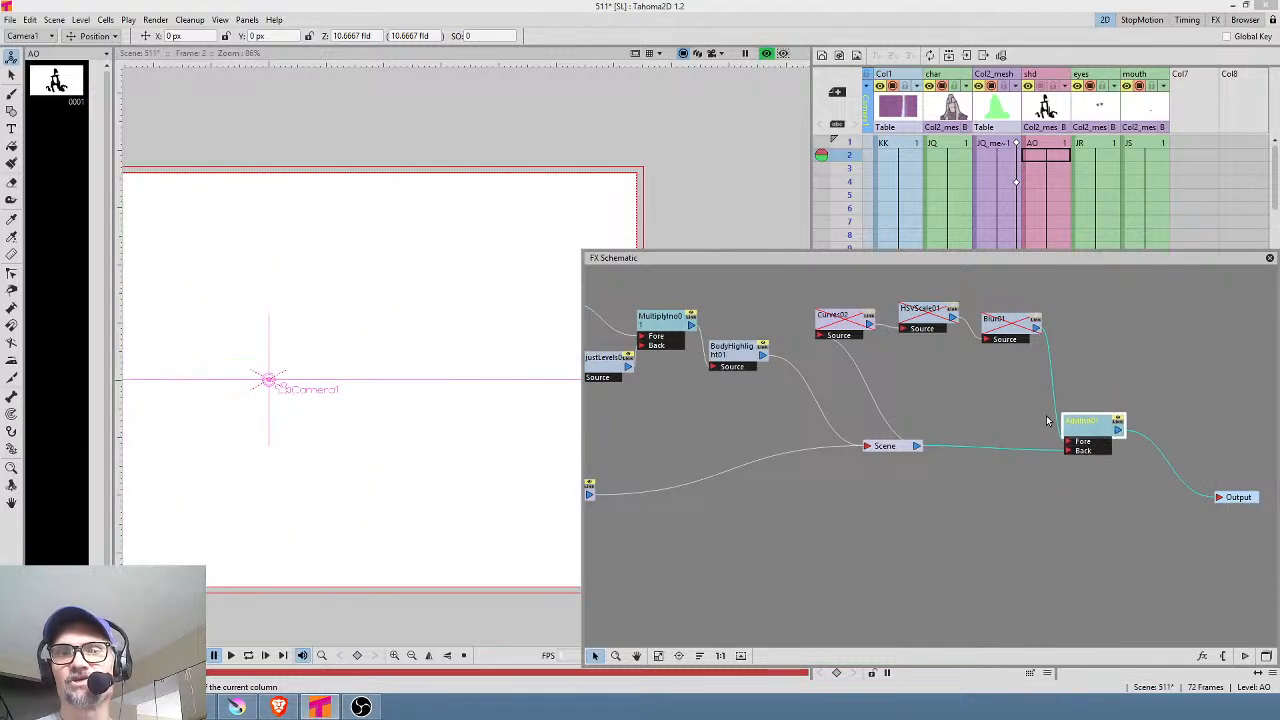
pyautogui.moveTo(931, 477)
pyautogui.mouseDown()
pyautogui.moveTo(933, 510)
pyautogui.moveTo(930, 481)
pyautogui.mouseUp()
pyautogui.moveTo(1056, 468); pyautogui.dragTo(1079, 406)
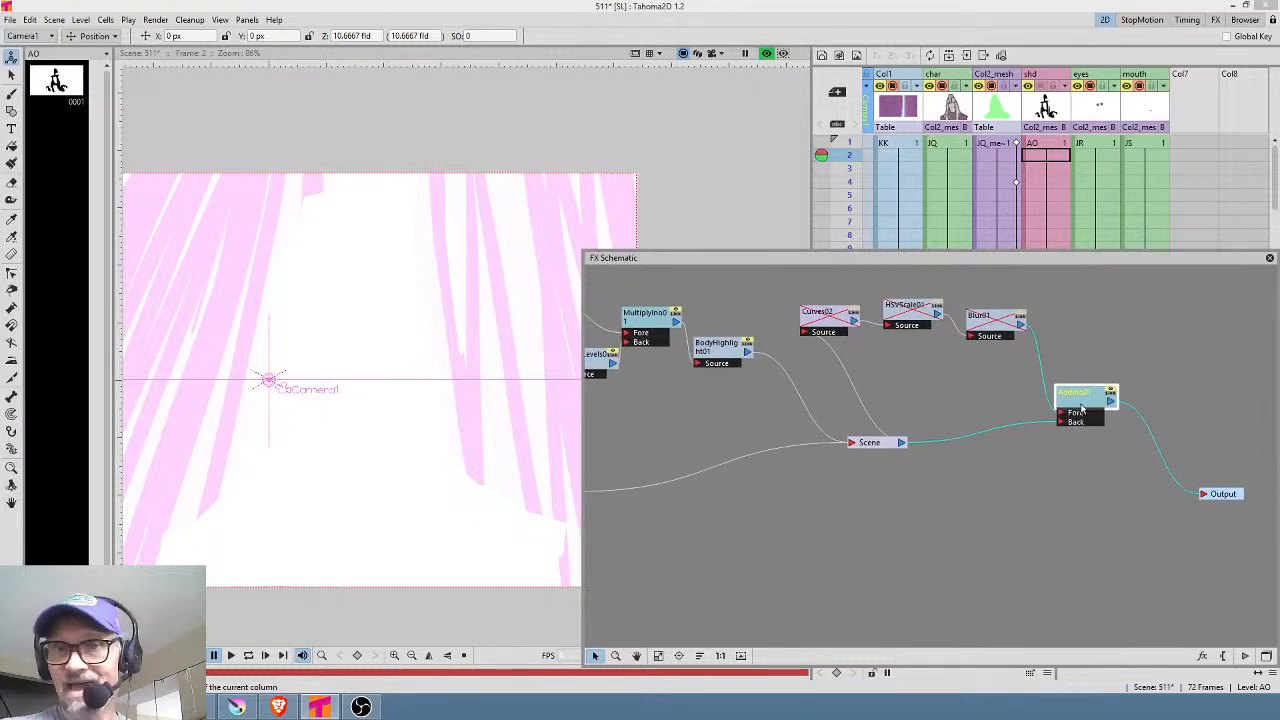
pyautogui.moveTo(906, 470); pyautogui.dragTo(1151, 485)
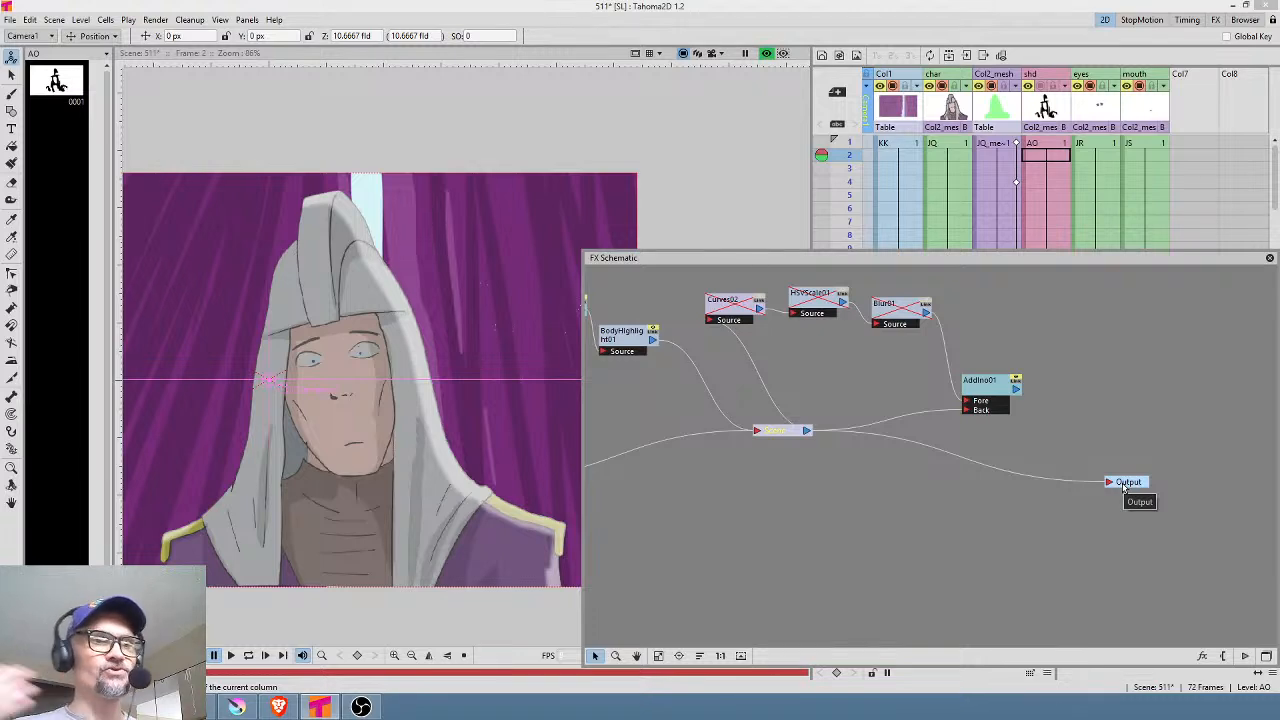
pyautogui.click(237, 707)
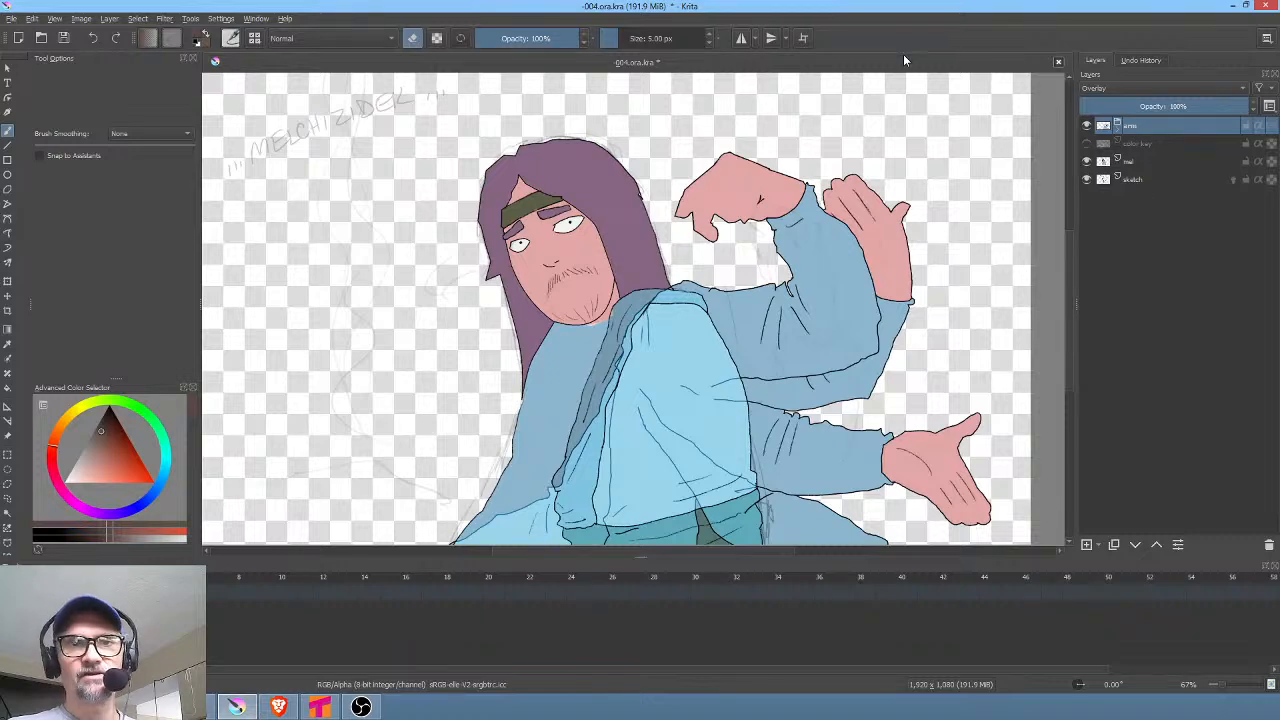
pyautogui.click(320, 707)
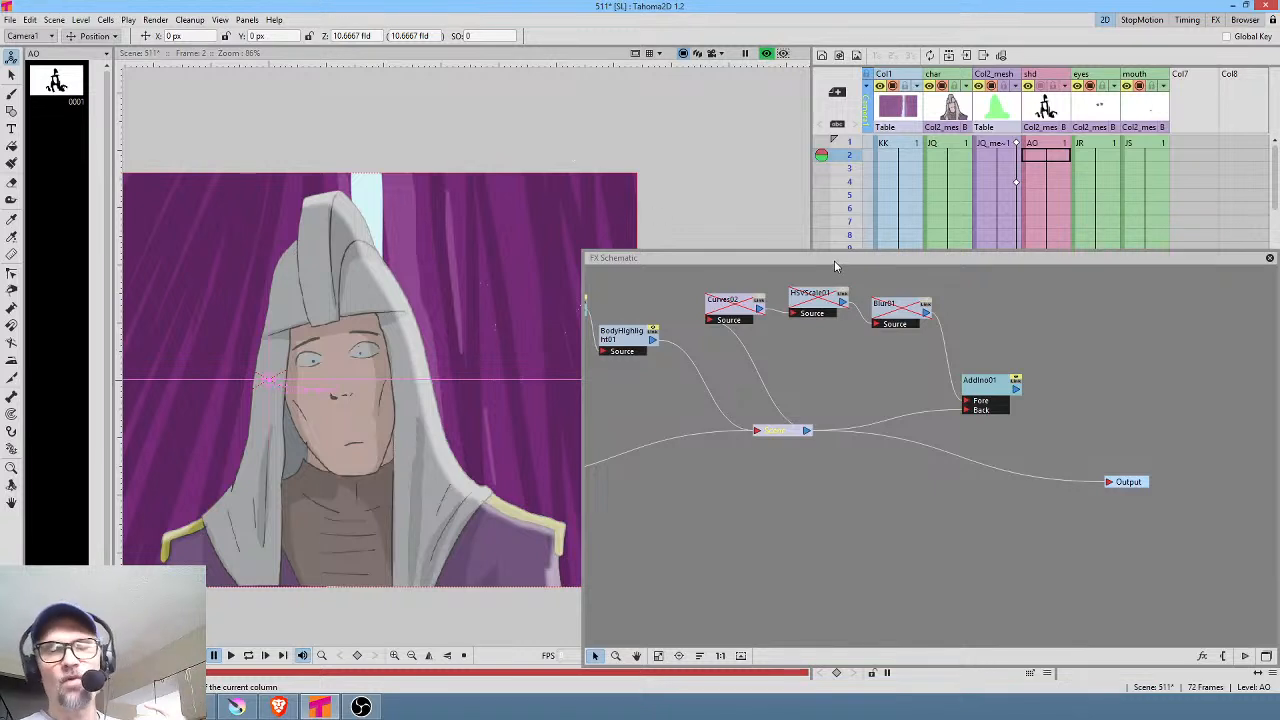
# Step: Move the Output node up level with the Curves, HSVScale and Blur chain, and shift AddIno01 slightly
pyautogui.moveTo(821, 352); pyautogui.dragTo(866, 356)
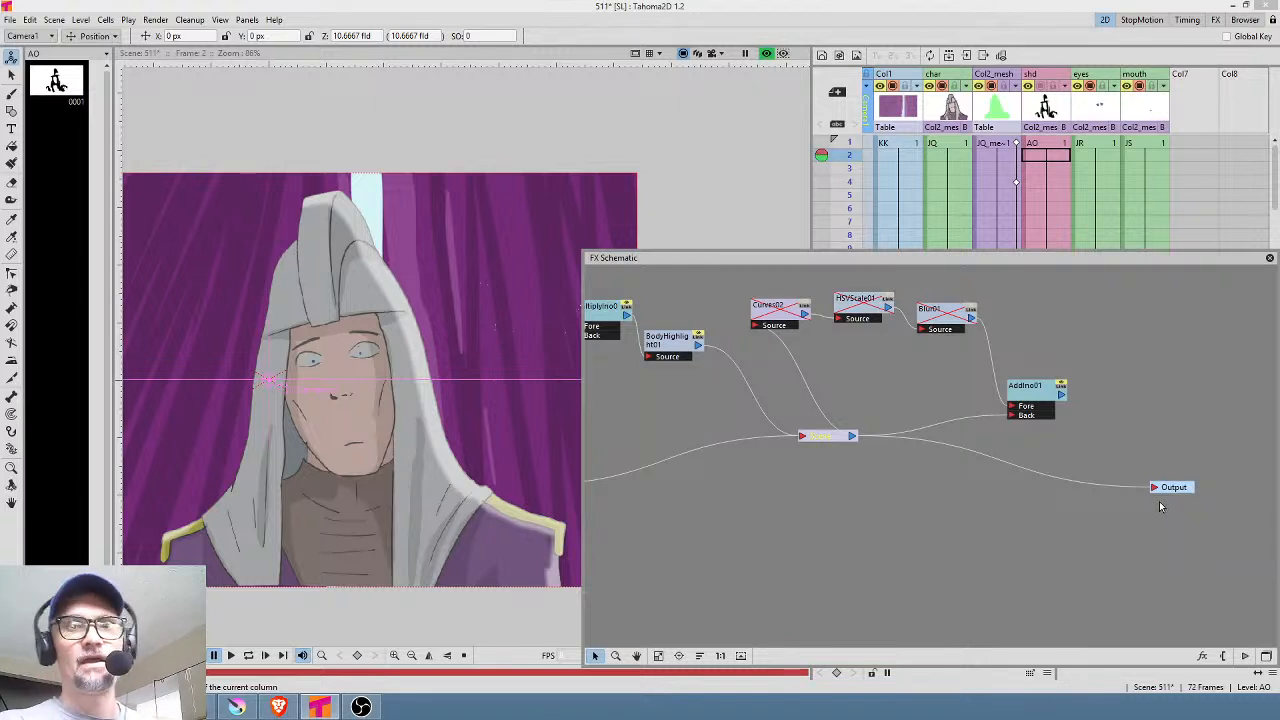
pyautogui.moveTo(1078, 447); pyautogui.dragTo(983, 458)
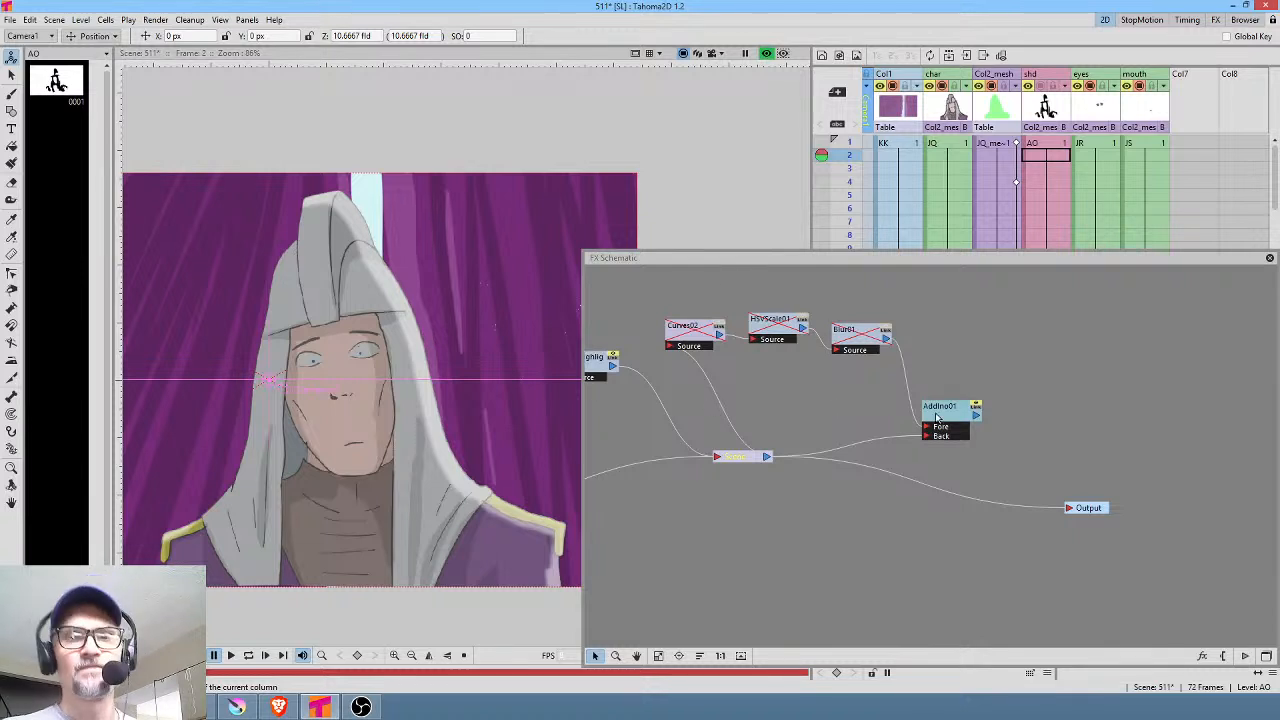
pyautogui.moveTo(1092, 508); pyautogui.dragTo(1097, 311)
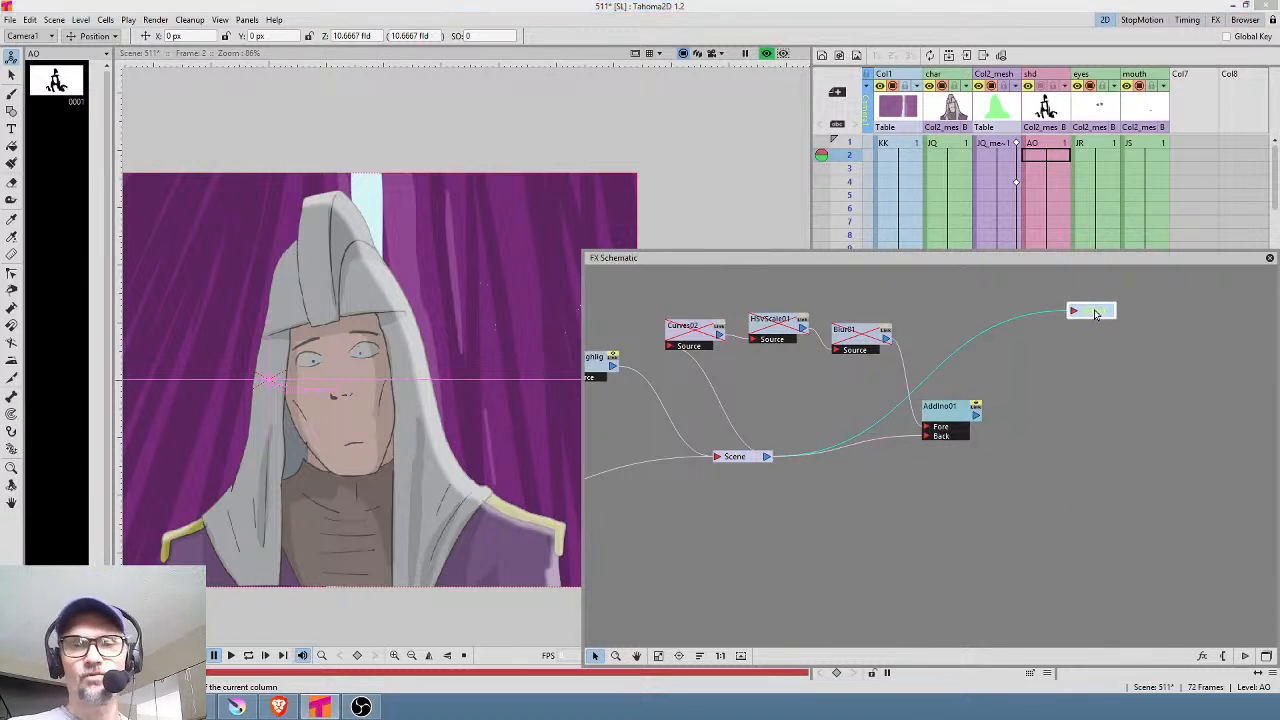
pyautogui.moveTo(952, 418); pyautogui.dragTo(968, 405)
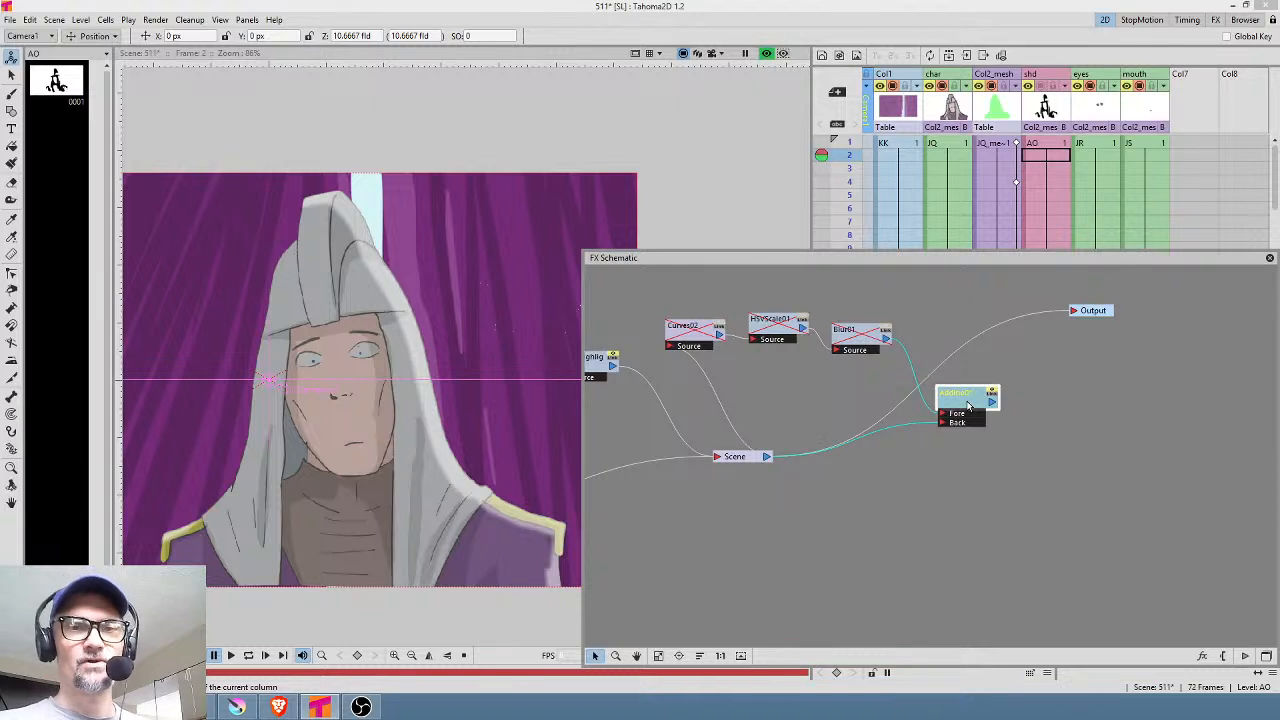
pyautogui.moveTo(654, 286); pyautogui.dragTo(992, 426)
pyautogui.rightClick(975, 407)
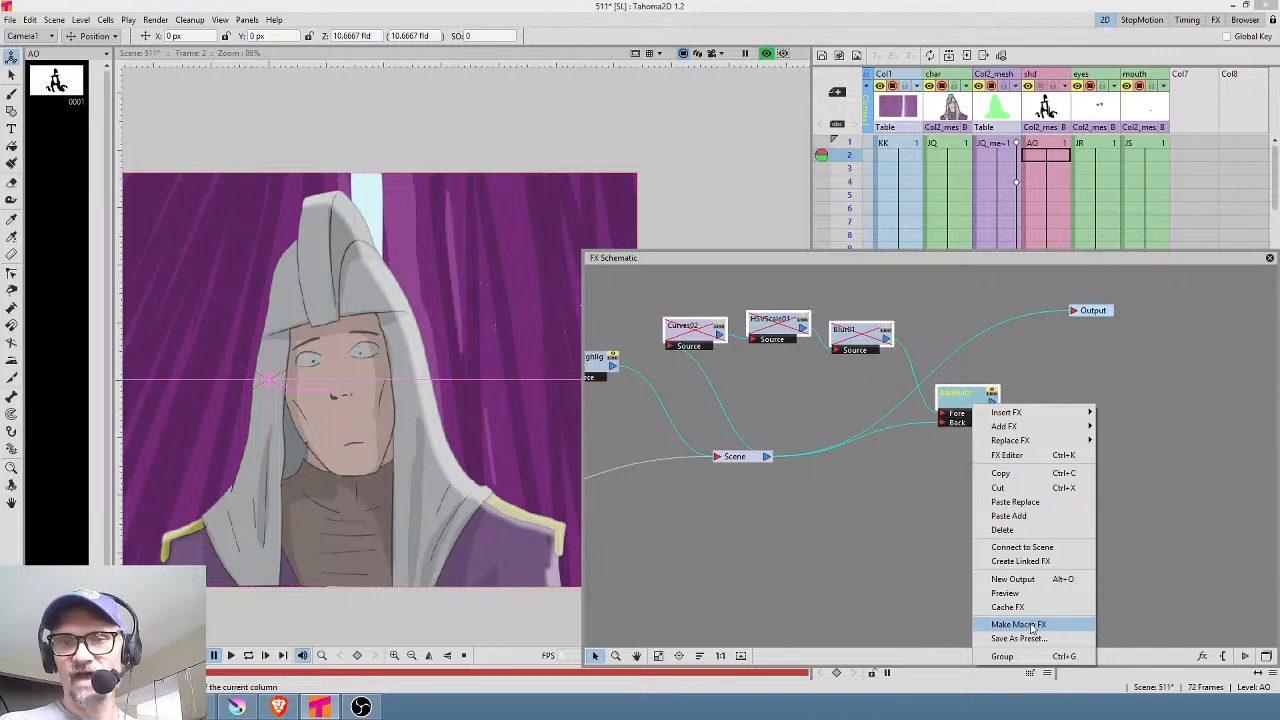
pyautogui.click(1138, 499)
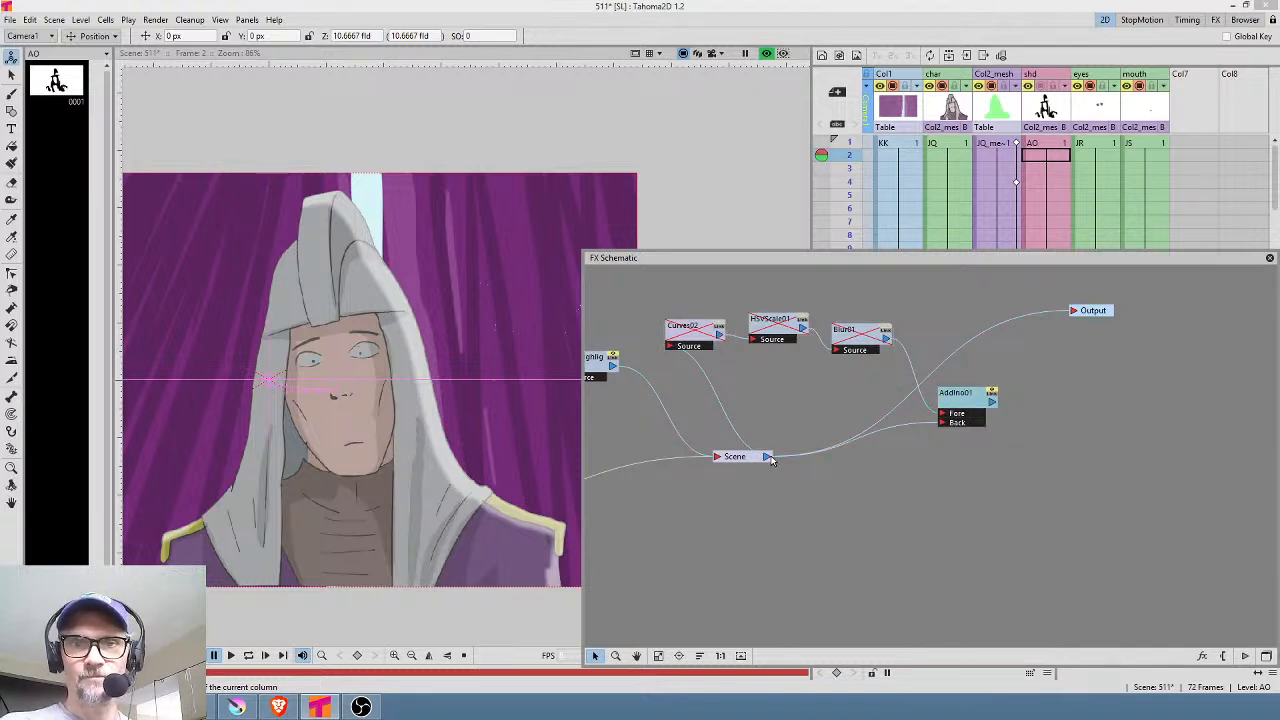
# Step: Move the Output node below the effect chain and align the Scene node level with it
pyautogui.moveTo(1100, 315); pyautogui.dragTo(1077, 497)
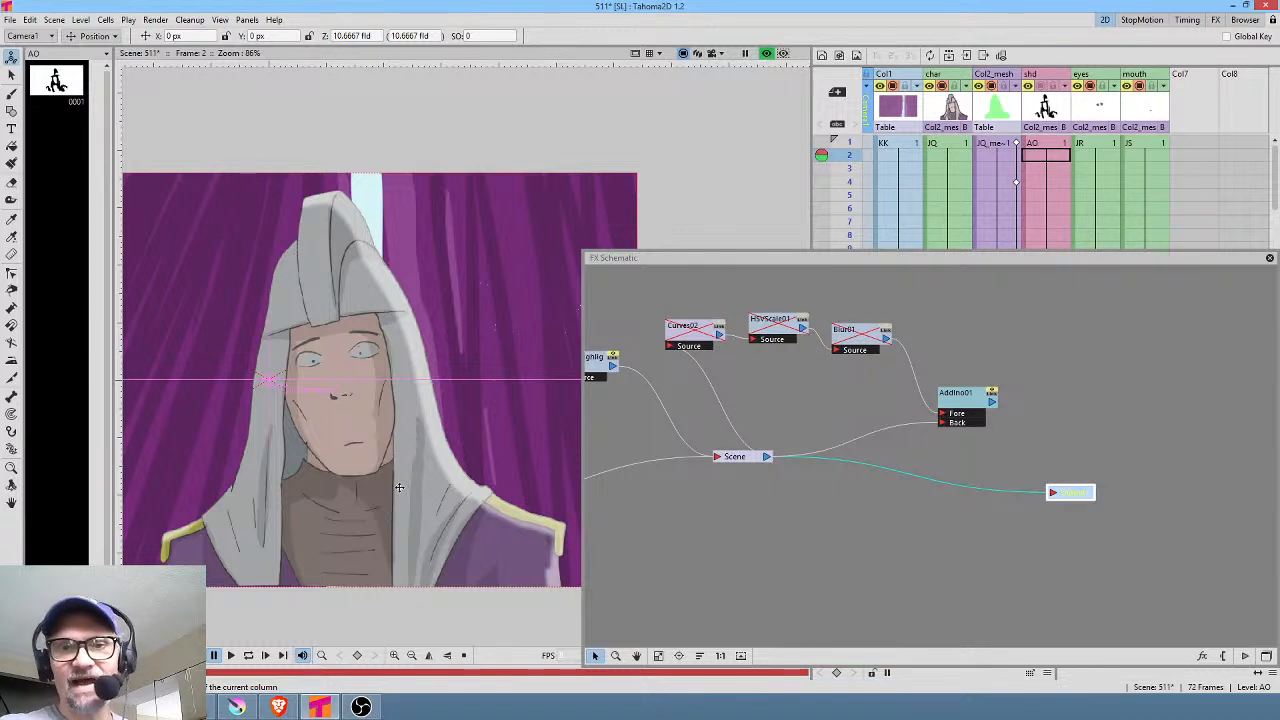
pyautogui.moveTo(1070, 497); pyautogui.dragTo(1087, 485)
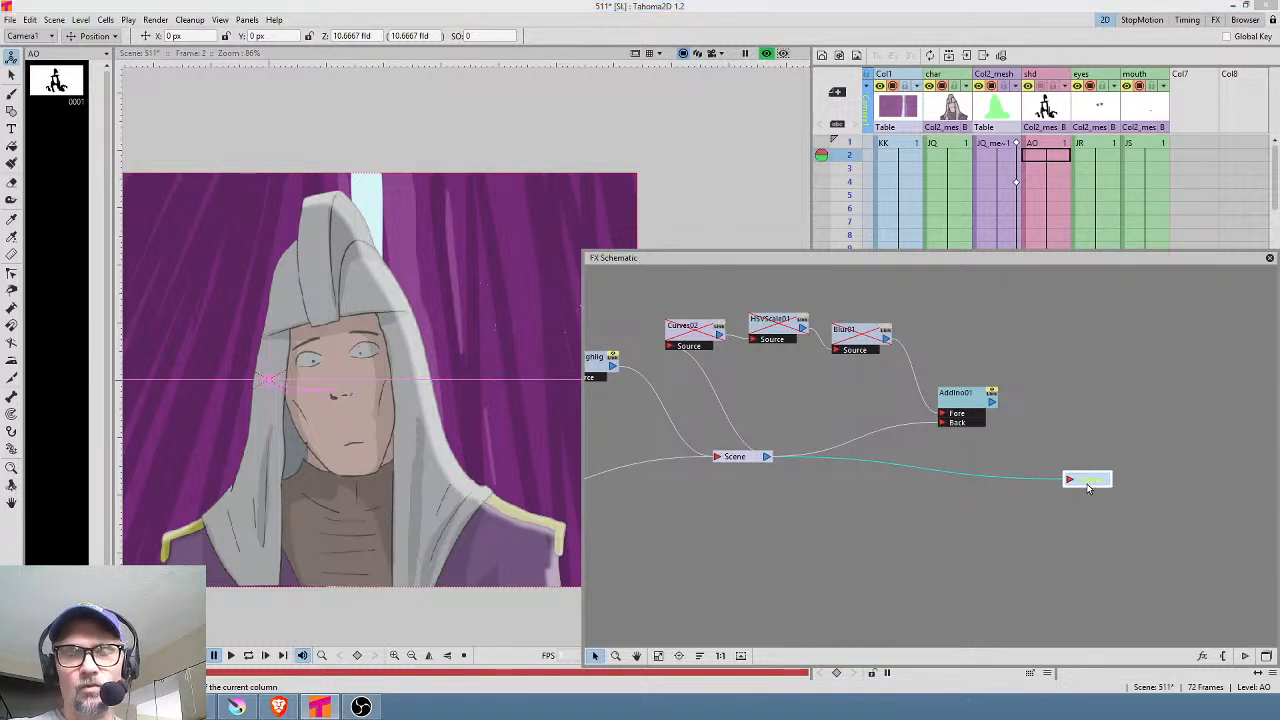
pyautogui.moveTo(742, 458); pyautogui.dragTo(735, 479)
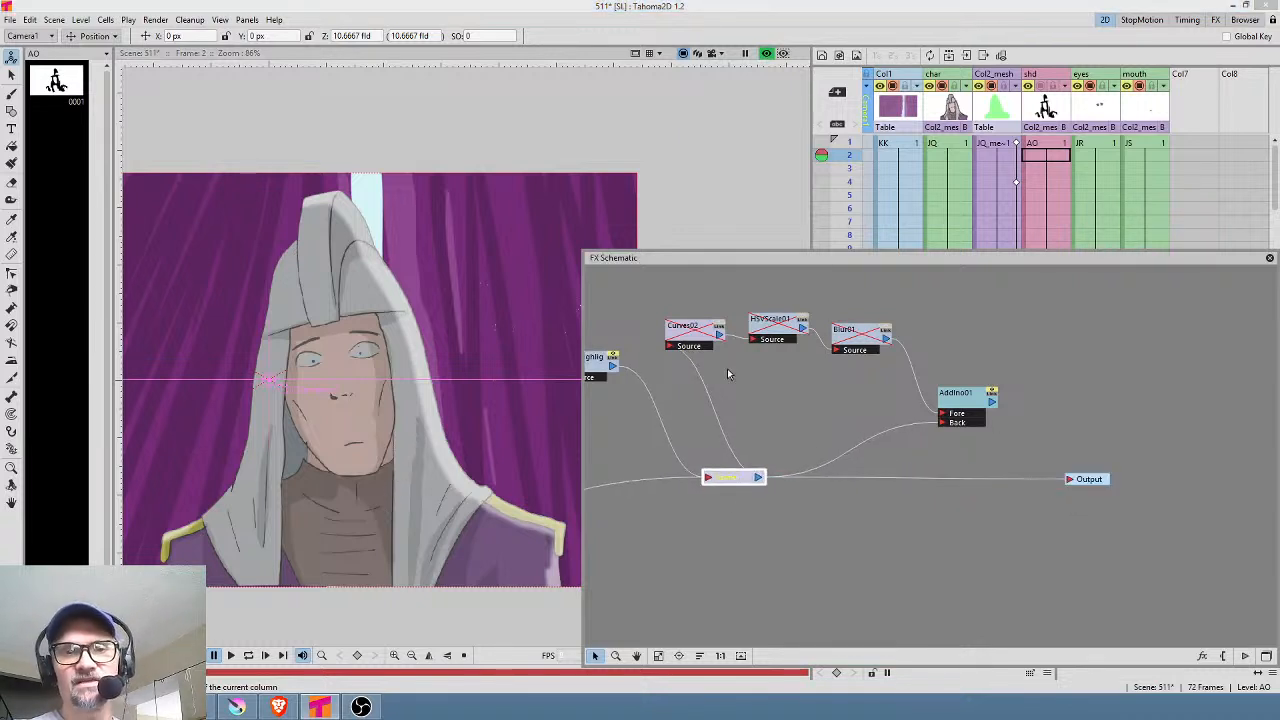
# Step: Shift AddIno01, Blur01, HSVScale01 and Curves02 away from the highlight node, and place Scene just before and below Curves02
pyautogui.moveTo(977, 408); pyautogui.dragTo(1015, 404)
pyautogui.moveTo(868, 338); pyautogui.dragTo(921, 342)
pyautogui.moveTo(780, 330); pyautogui.dragTo(832, 330)
pyautogui.moveTo(695, 338); pyautogui.dragTo(743, 345)
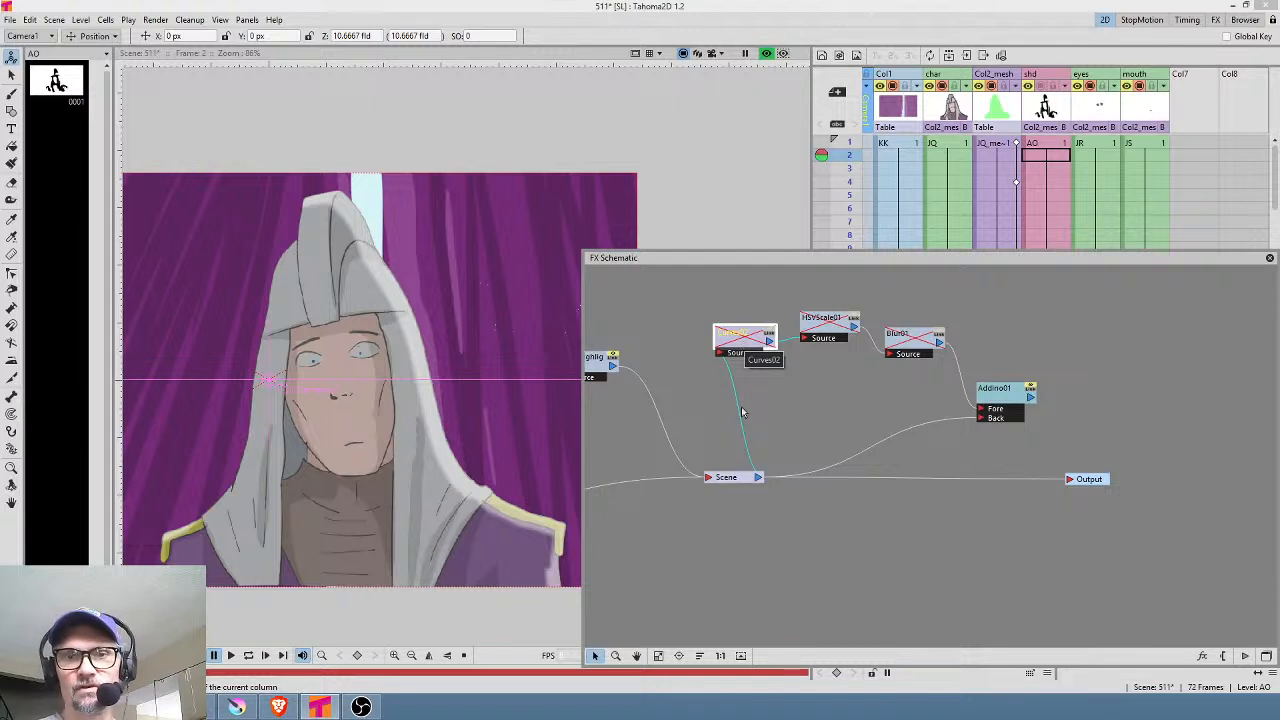
pyautogui.moveTo(738, 477); pyautogui.dragTo(679, 446)
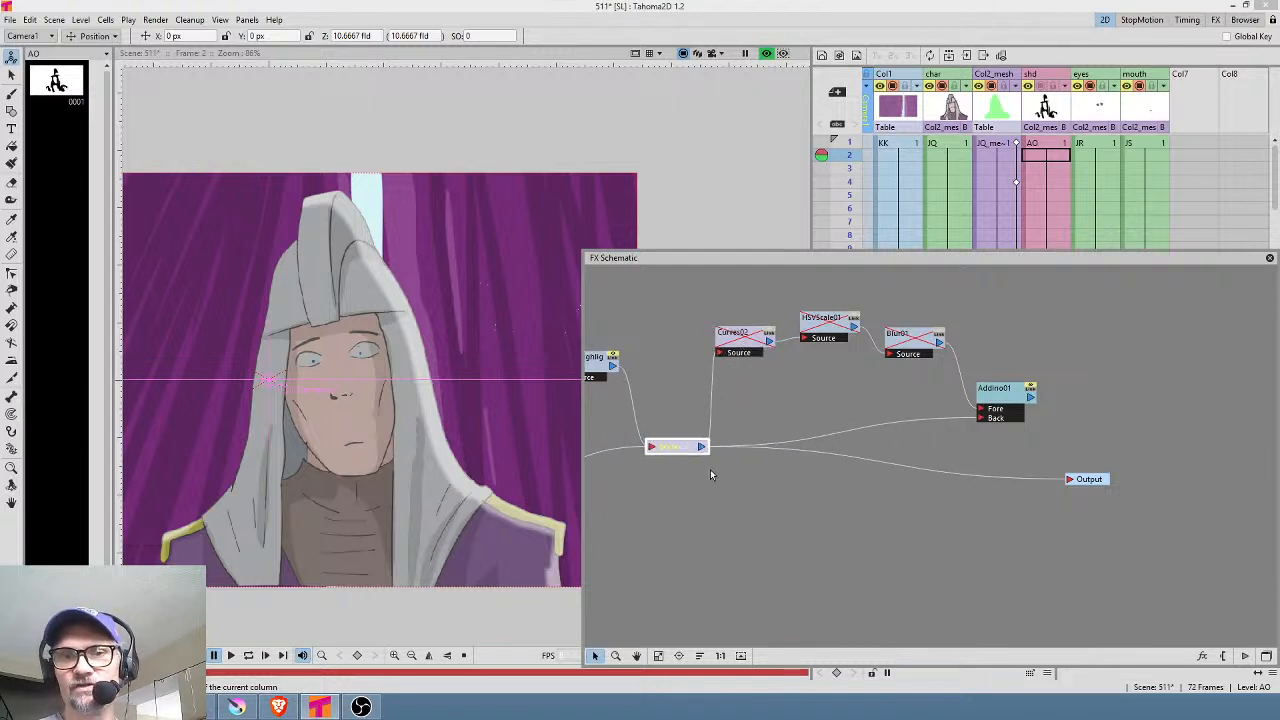
pyautogui.moveTo(694, 448); pyautogui.dragTo(704, 481)
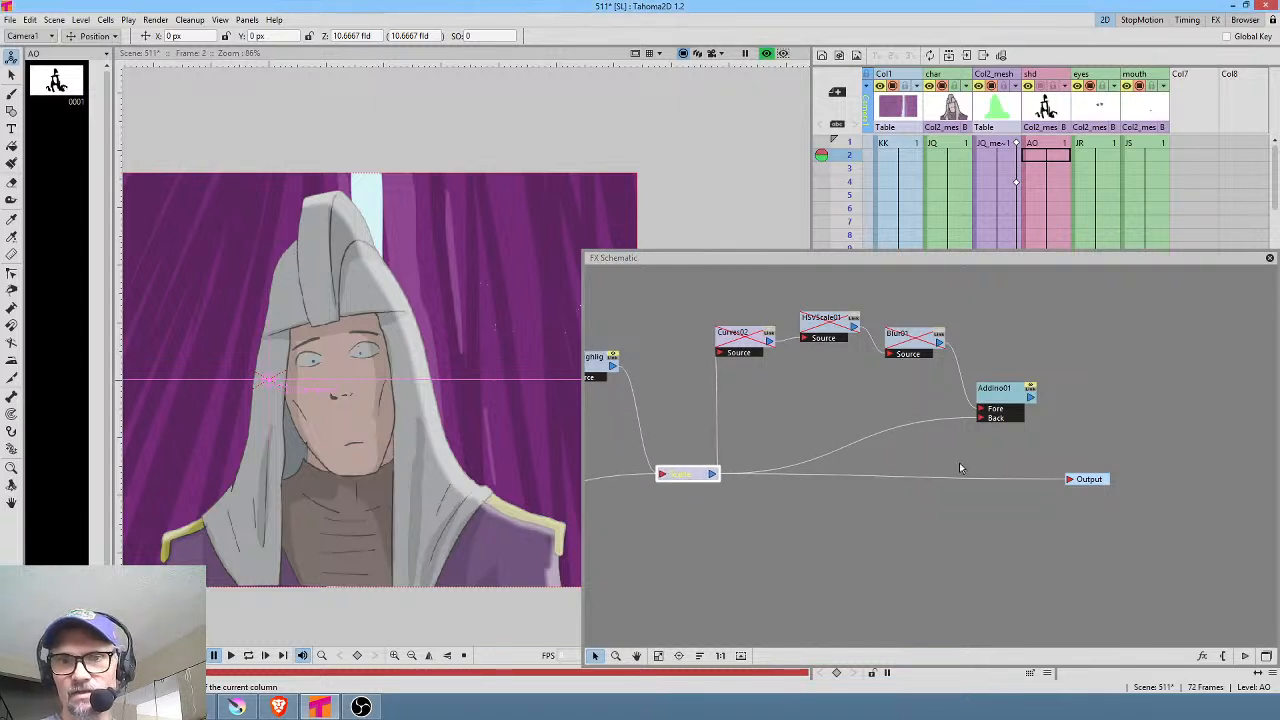
# Step: Replace the Scene link into Output with one from Curves02, and enable Curves02
pyautogui.moveTo(1088, 479); pyautogui.dragTo(1044, 532)
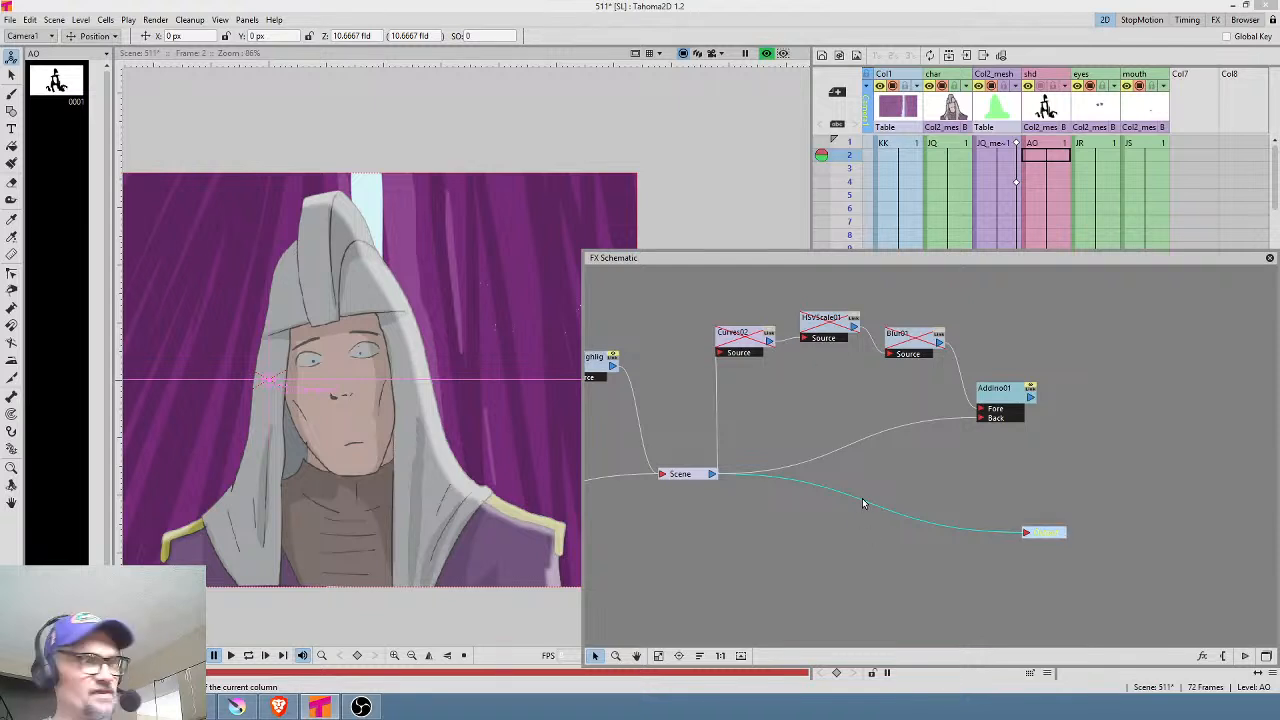
pyautogui.press('Delete')
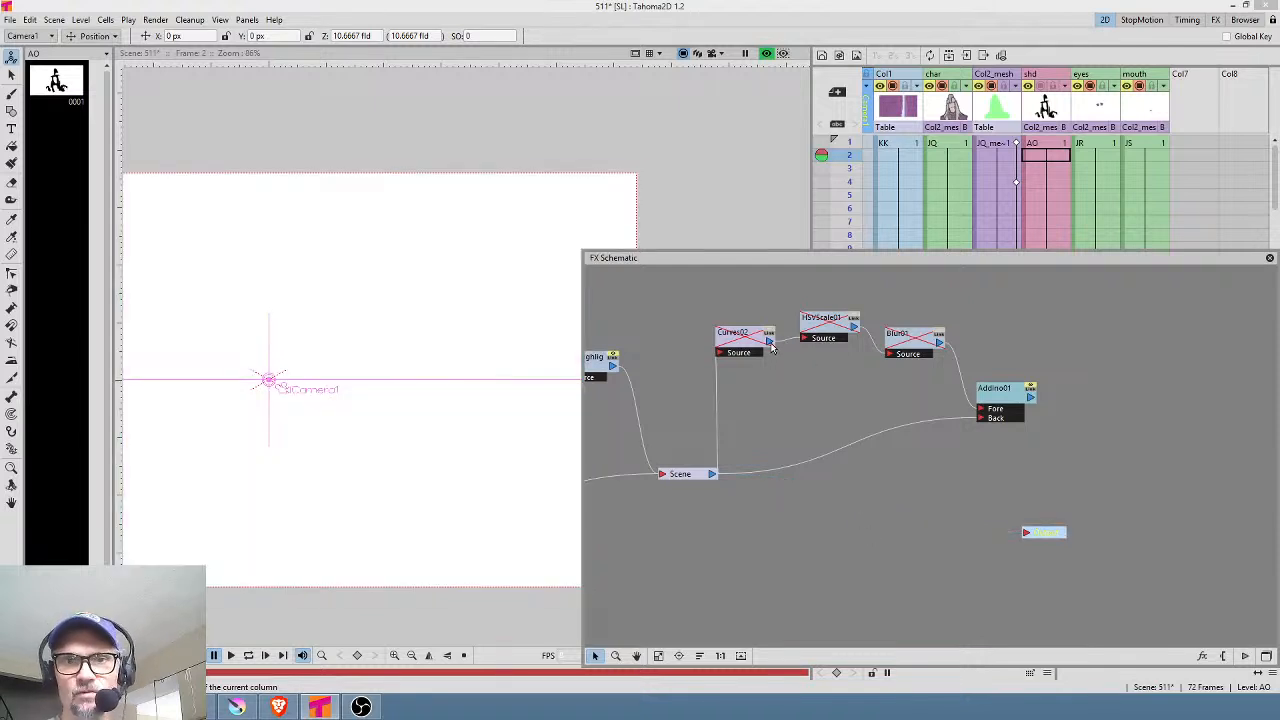
pyautogui.moveTo(771, 345); pyautogui.dragTo(1027, 532)
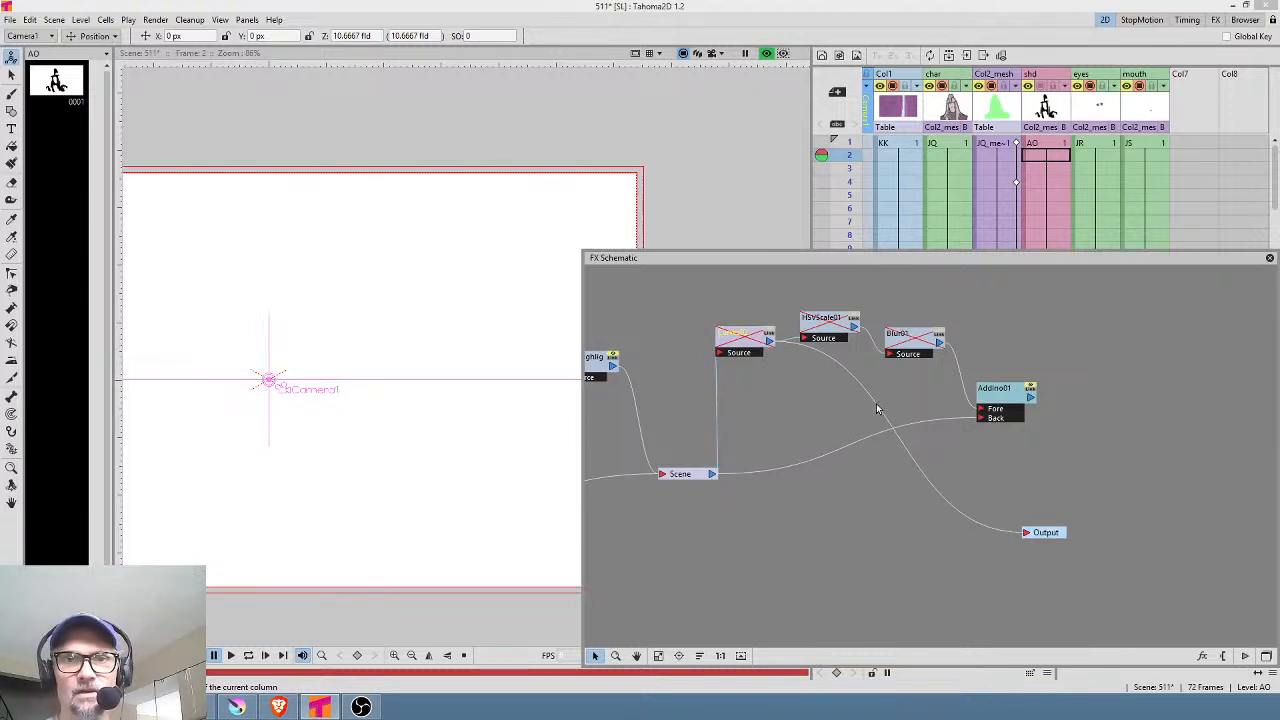
pyautogui.click(769, 331)
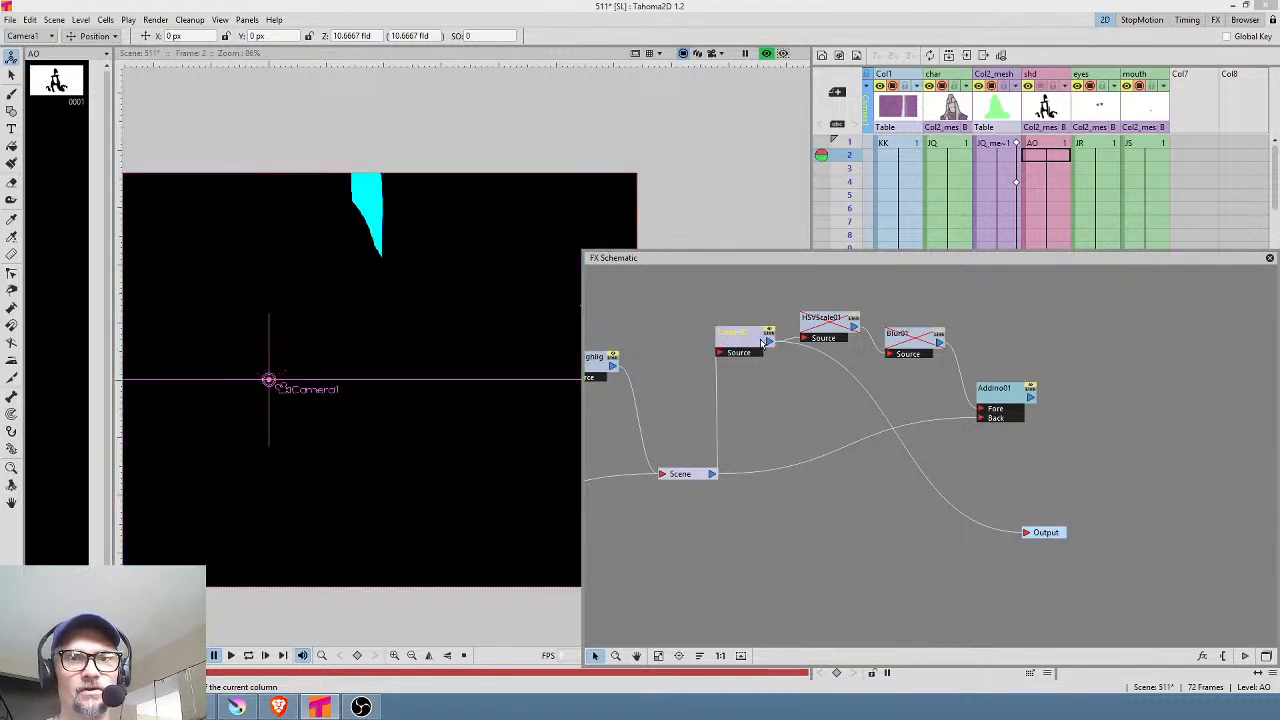
# Step: In Curves02's settings, set the lower curve point to input 178.11 and stretch its handle to input 242.11, output 89
pyautogui.click(760, 345)
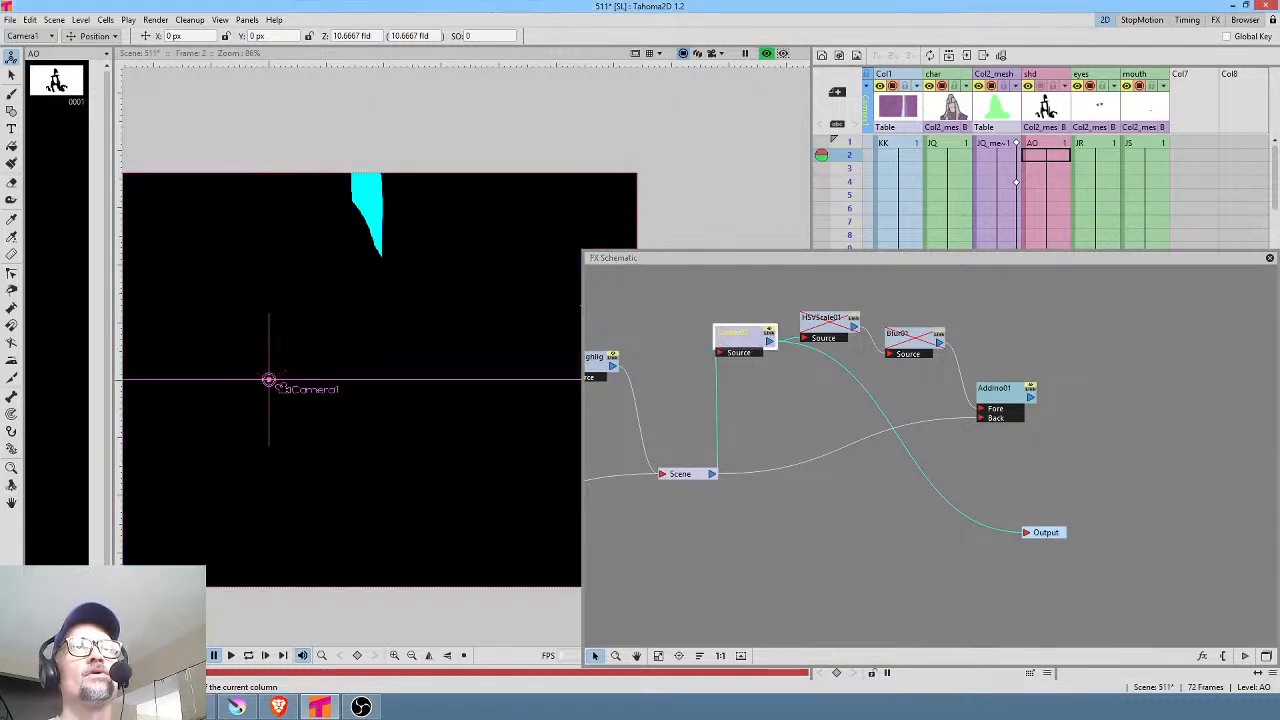
pyautogui.doubleClick(745, 343)
pyautogui.moveTo(931, 298); pyautogui.dragTo(930, 243)
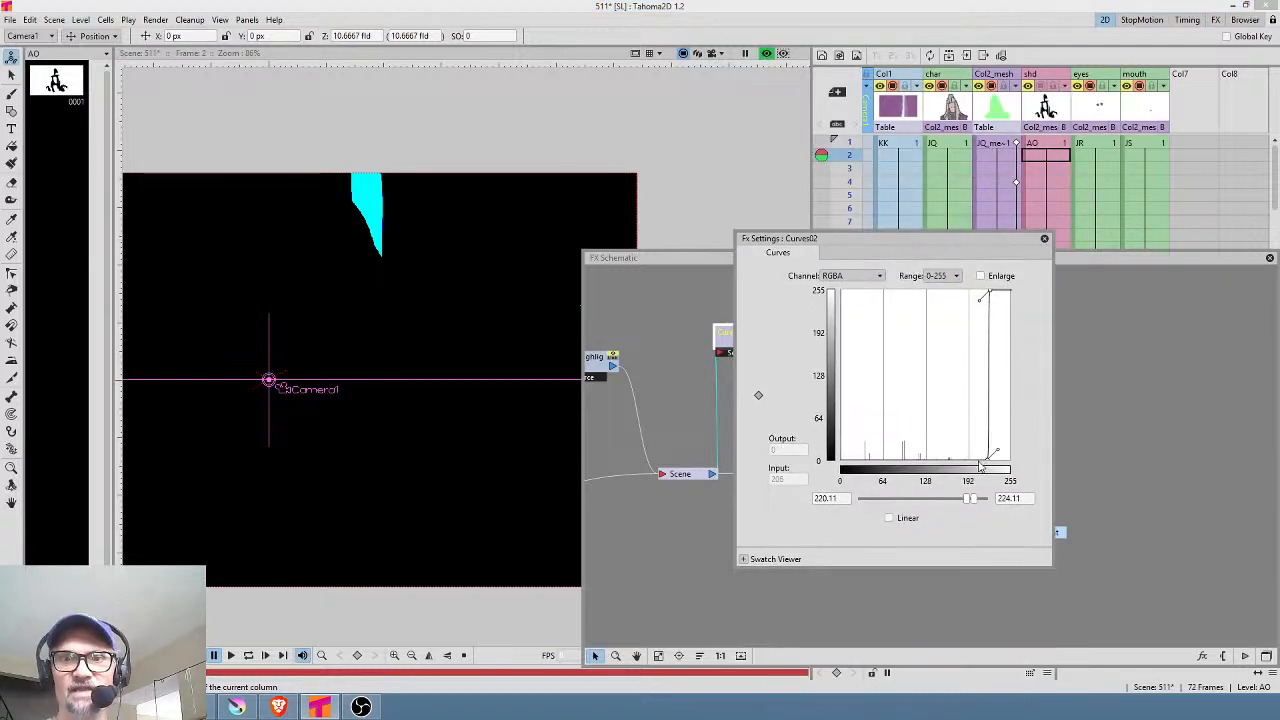
pyautogui.moveTo(987, 464); pyautogui.dragTo(955, 468)
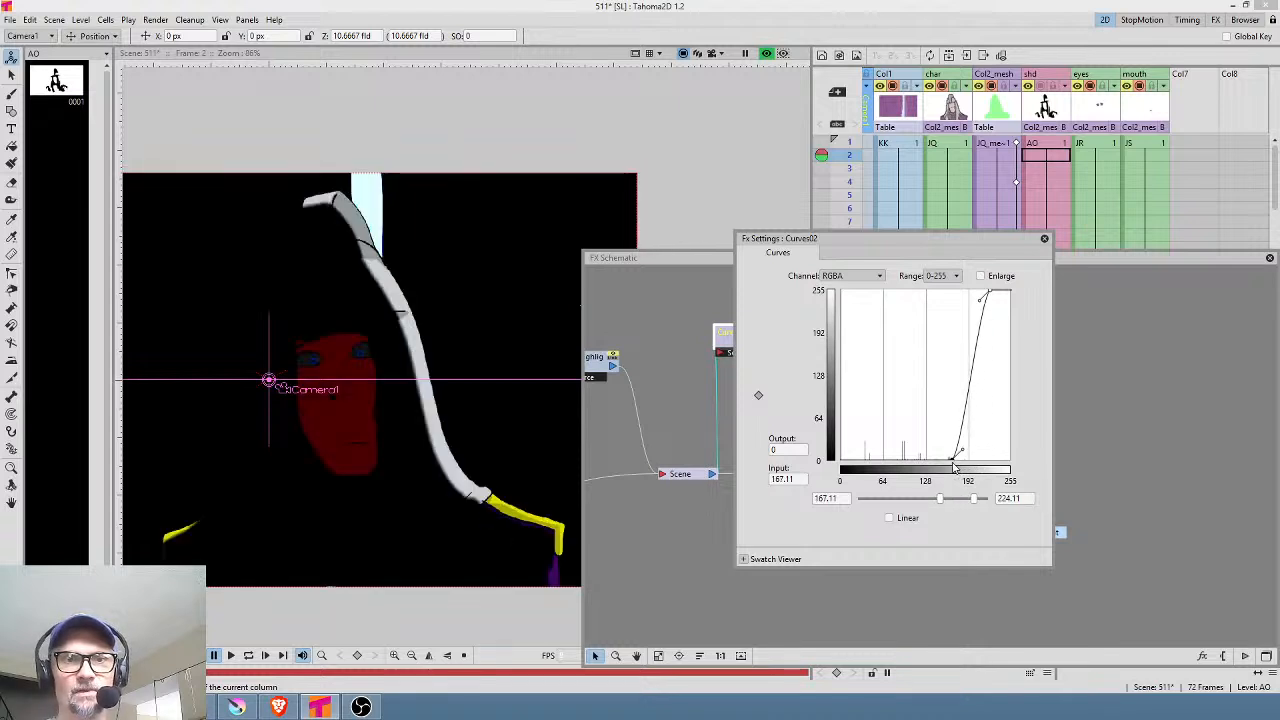
pyautogui.moveTo(955, 468); pyautogui.dragTo(962, 469)
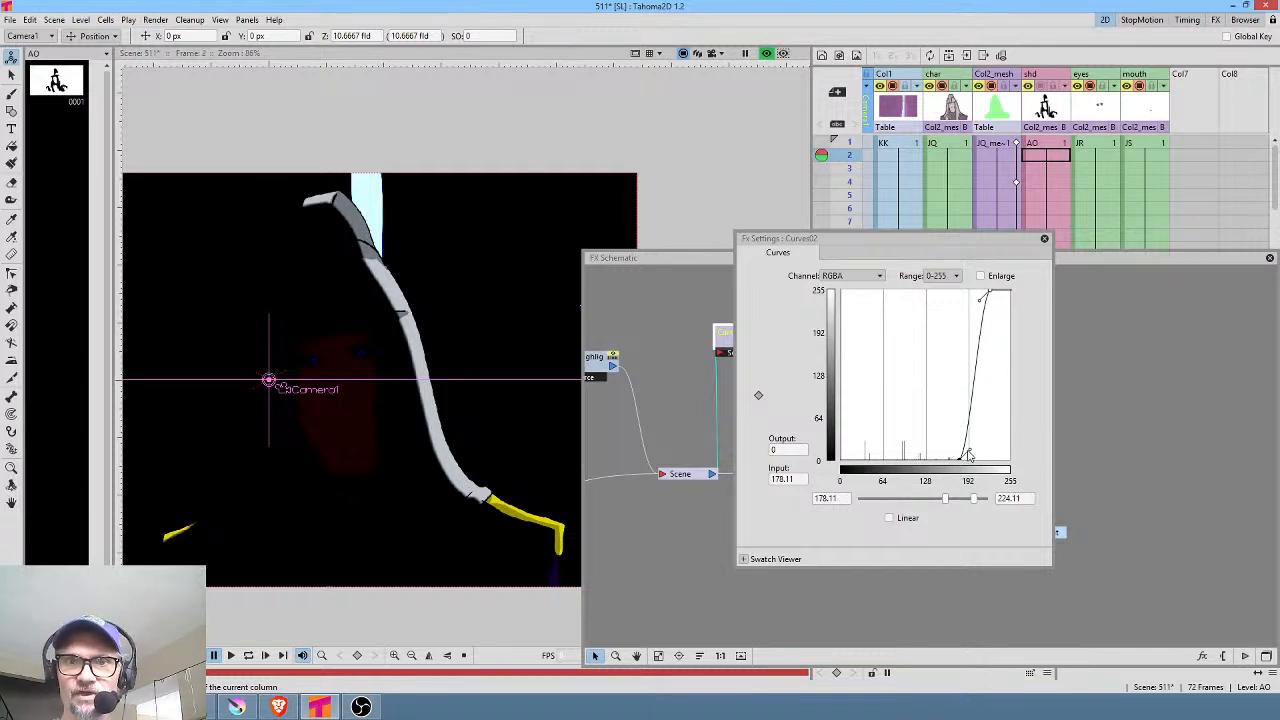
pyautogui.moveTo(966, 455); pyautogui.dragTo(1003, 405)
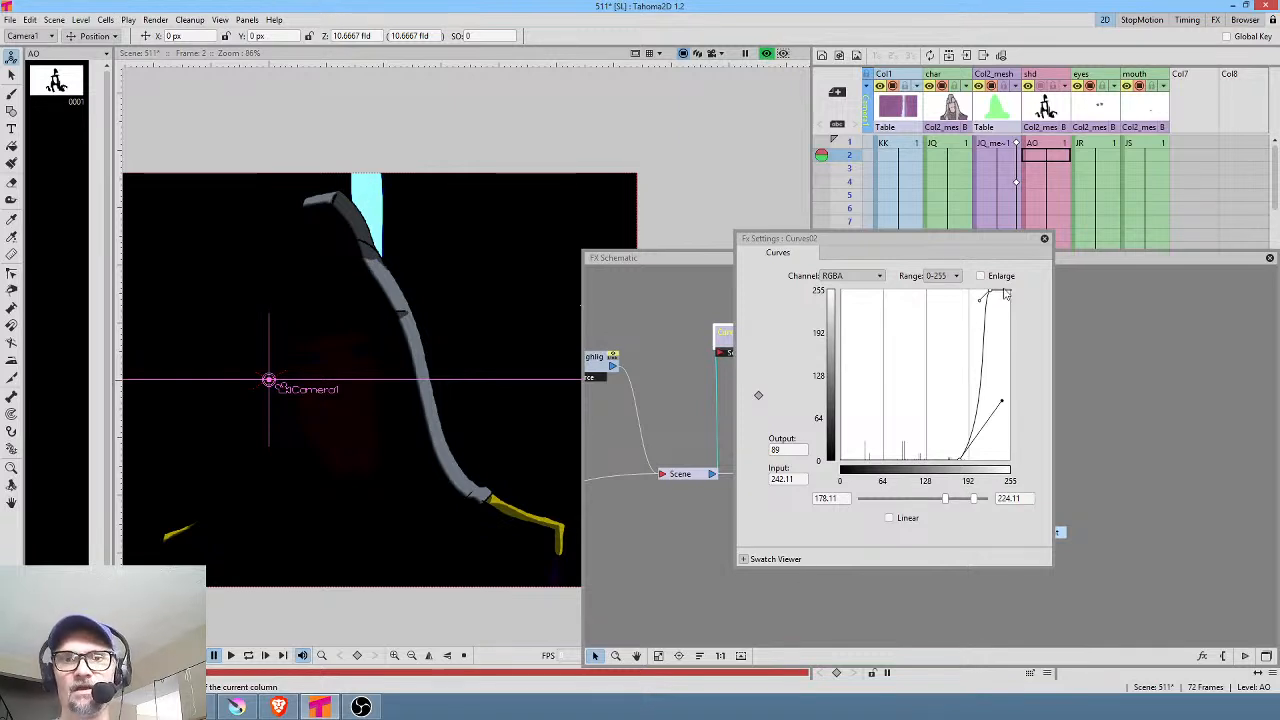
pyautogui.click(1044, 238)
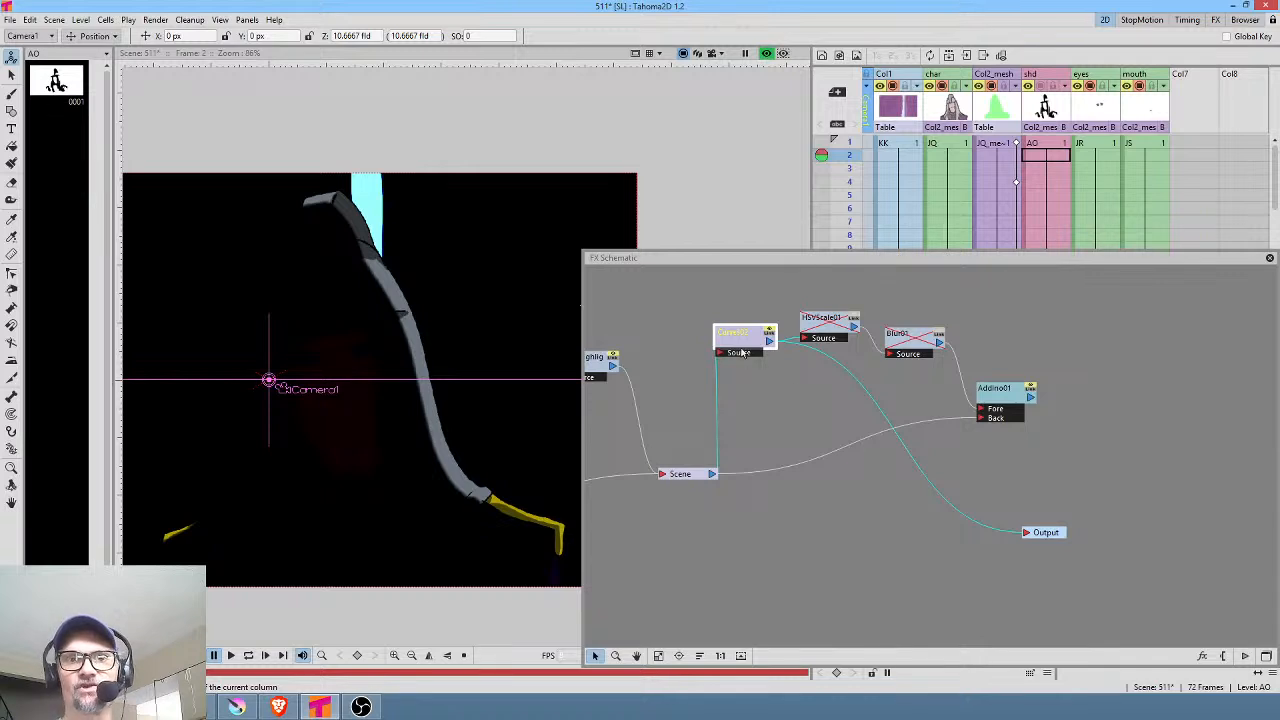
# Step: Connect HSVScale01 to Output in place of Curves02, enable HSVScale01 and place it beside Curves02
pyautogui.moveTo(742, 352); pyautogui.dragTo(741, 366)
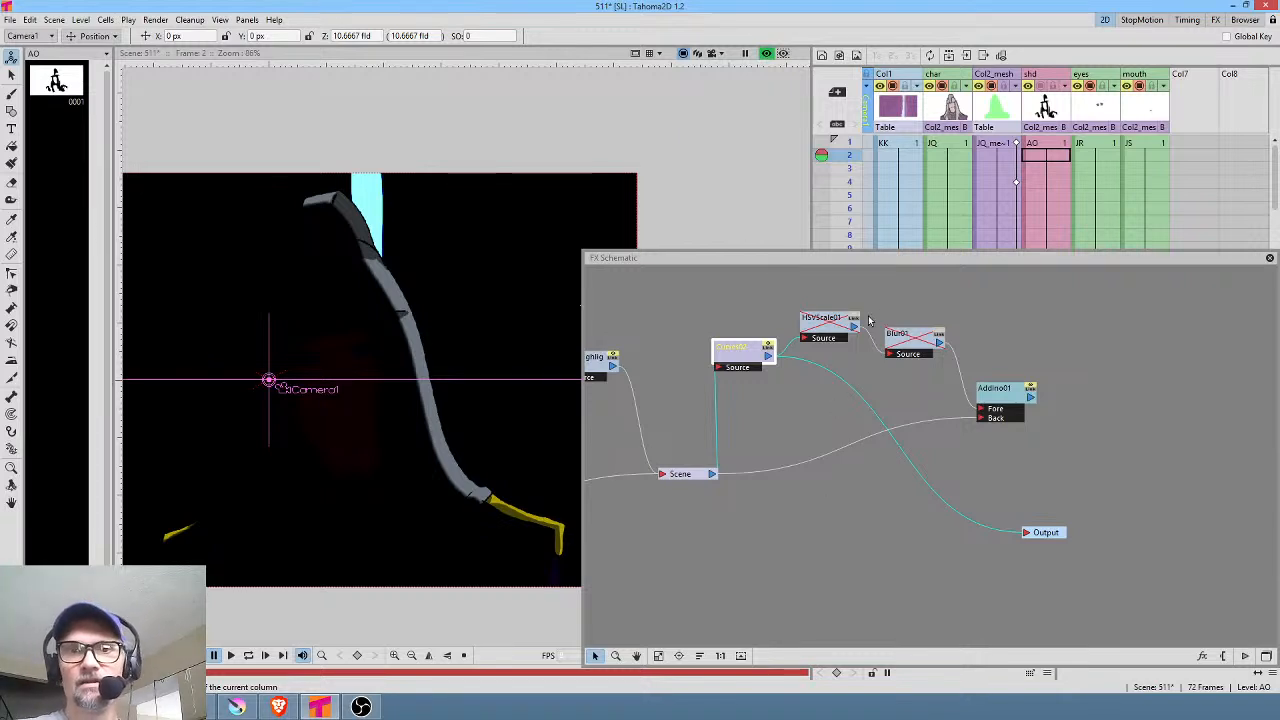
pyautogui.moveTo(856, 328); pyautogui.dragTo(1028, 535)
pyautogui.click(886, 394)
pyautogui.moveTo(855, 329); pyautogui.dragTo(836, 372)
pyautogui.click(837, 361)
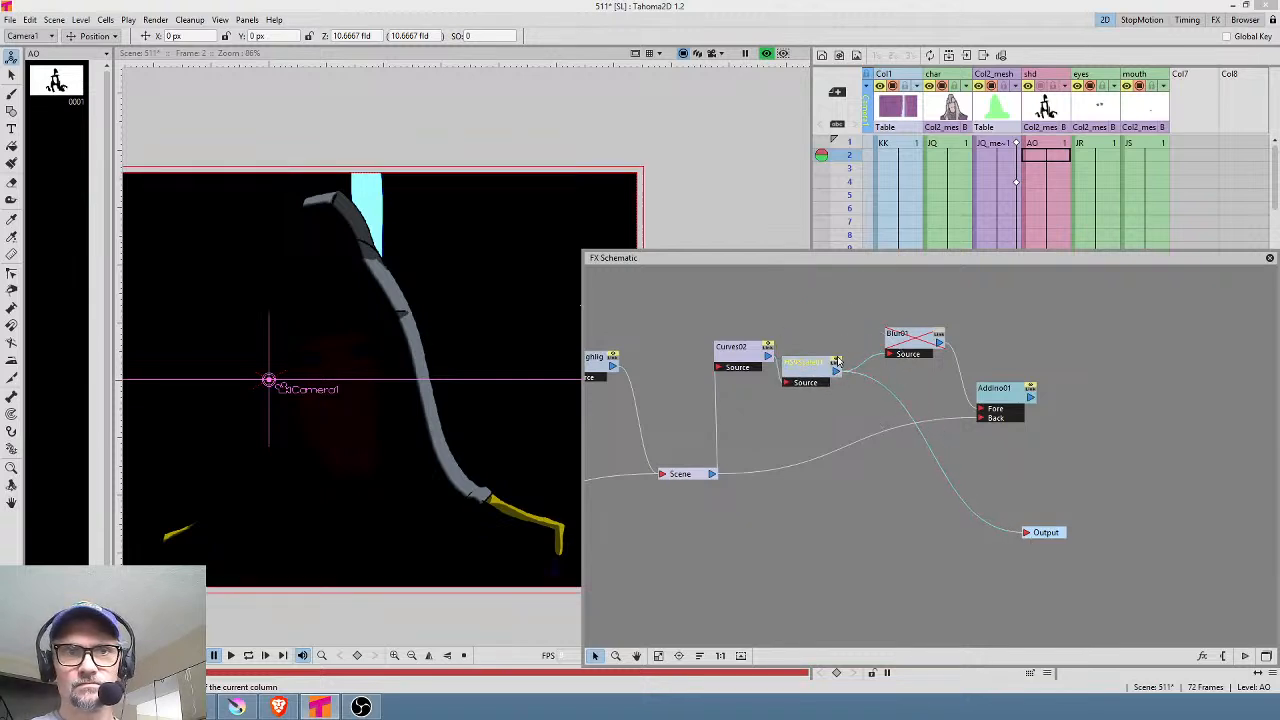
# Step: Review HSVScale01's settings, compare the image with the node off and on, and leave it disabled nearer Blur01
pyautogui.doubleClick(830, 372)
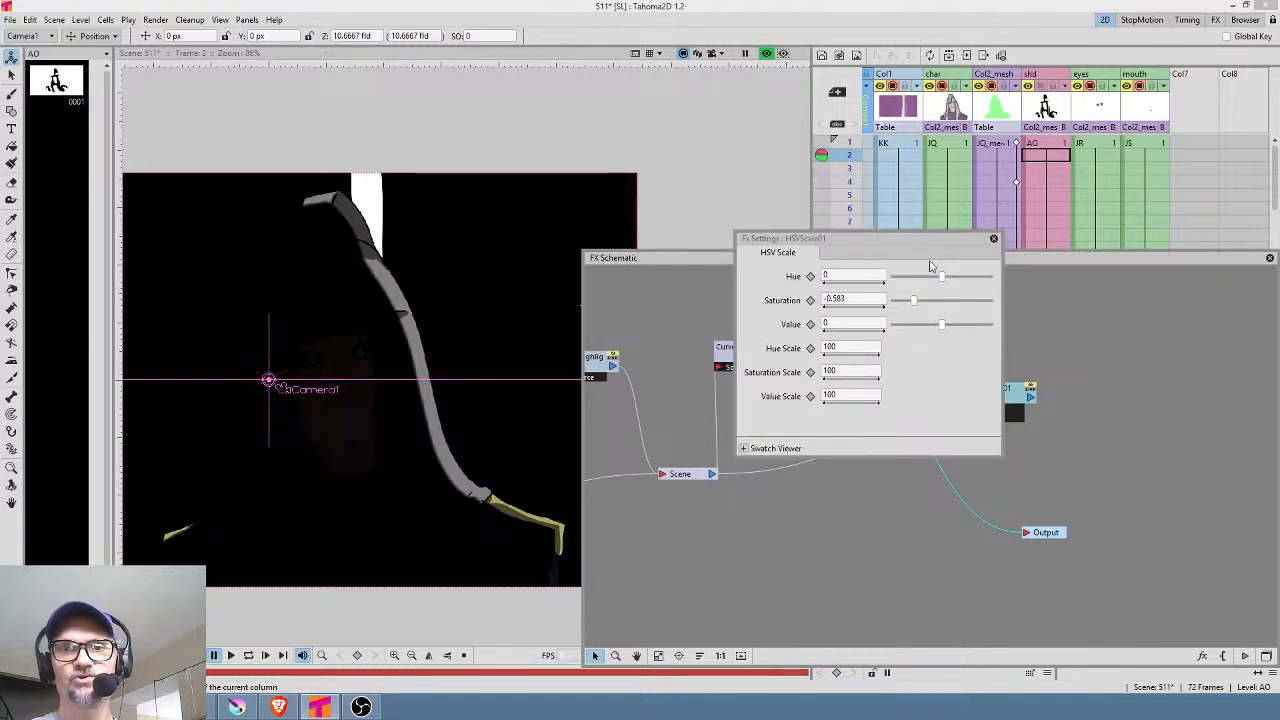
pyautogui.click(993, 238)
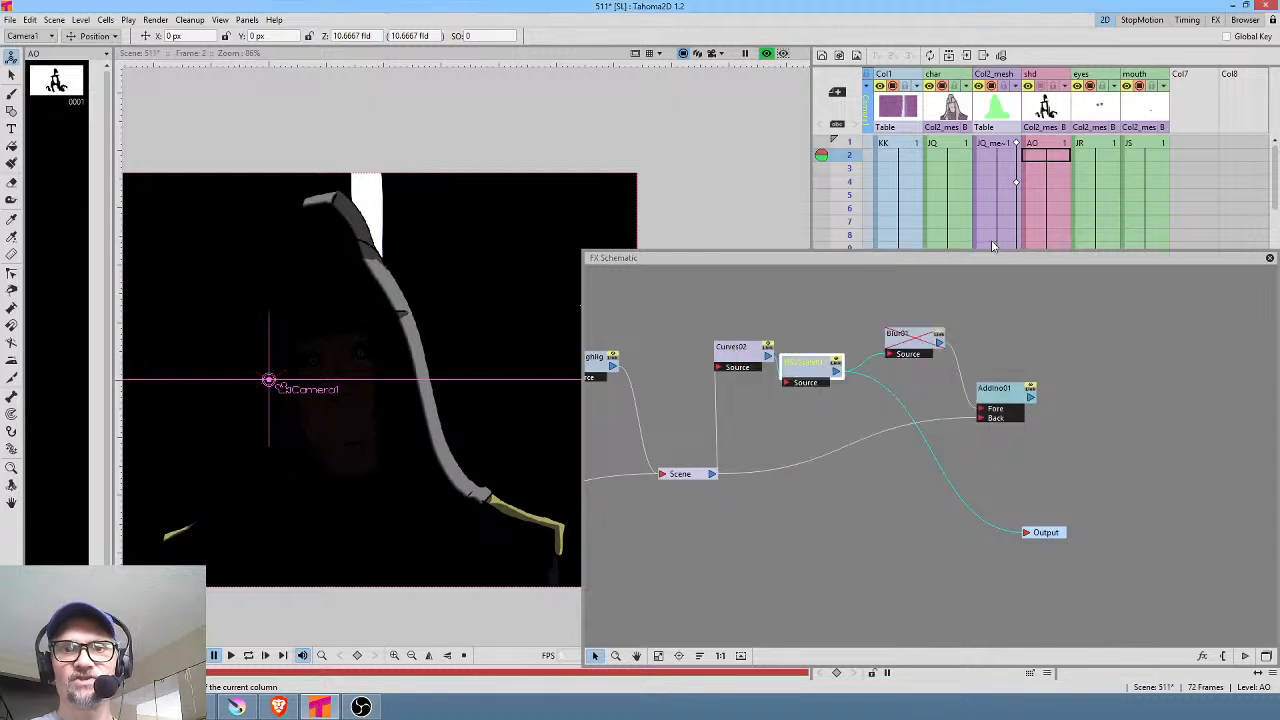
pyautogui.click(839, 362)
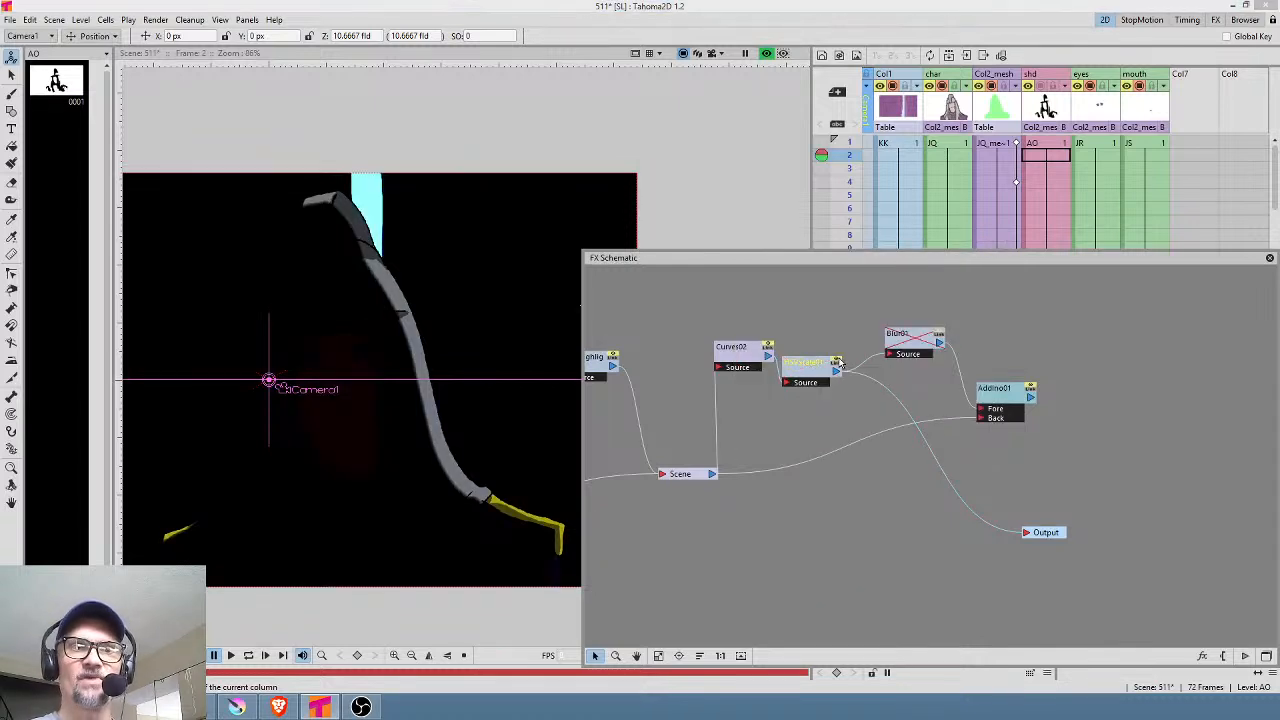
pyautogui.click(839, 362)
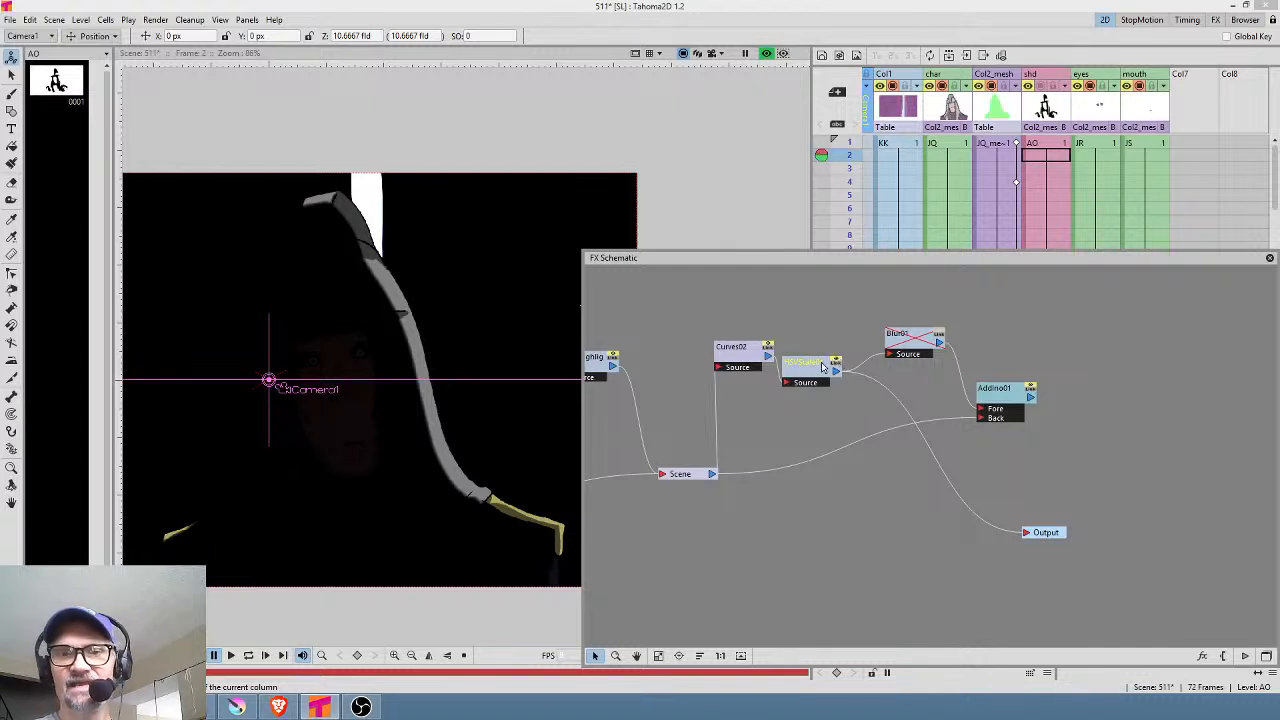
pyautogui.moveTo(822, 368); pyautogui.dragTo(822, 346)
pyautogui.click(851, 342)
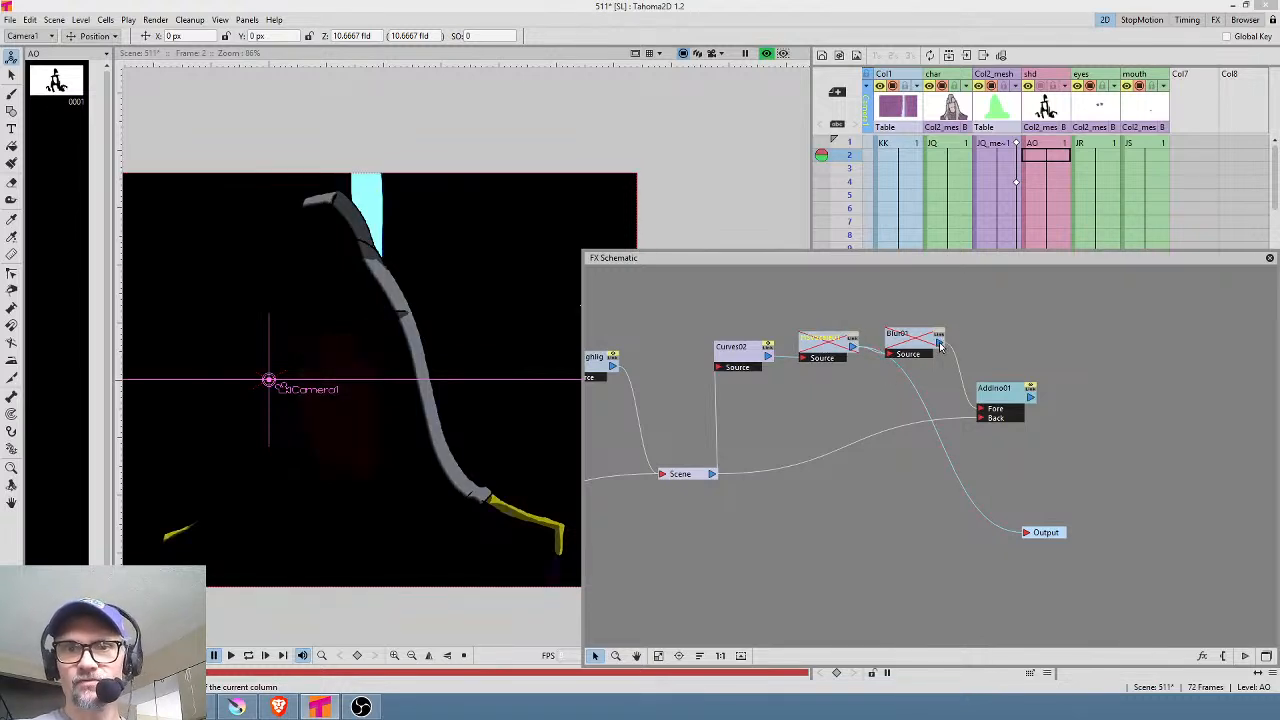
# Step: Connect Blur01 to Output in place of HSVScale01 and enable it, spacing AddIno01 farther from Blur01
pyautogui.moveTo(940, 345); pyautogui.dragTo(1026, 537)
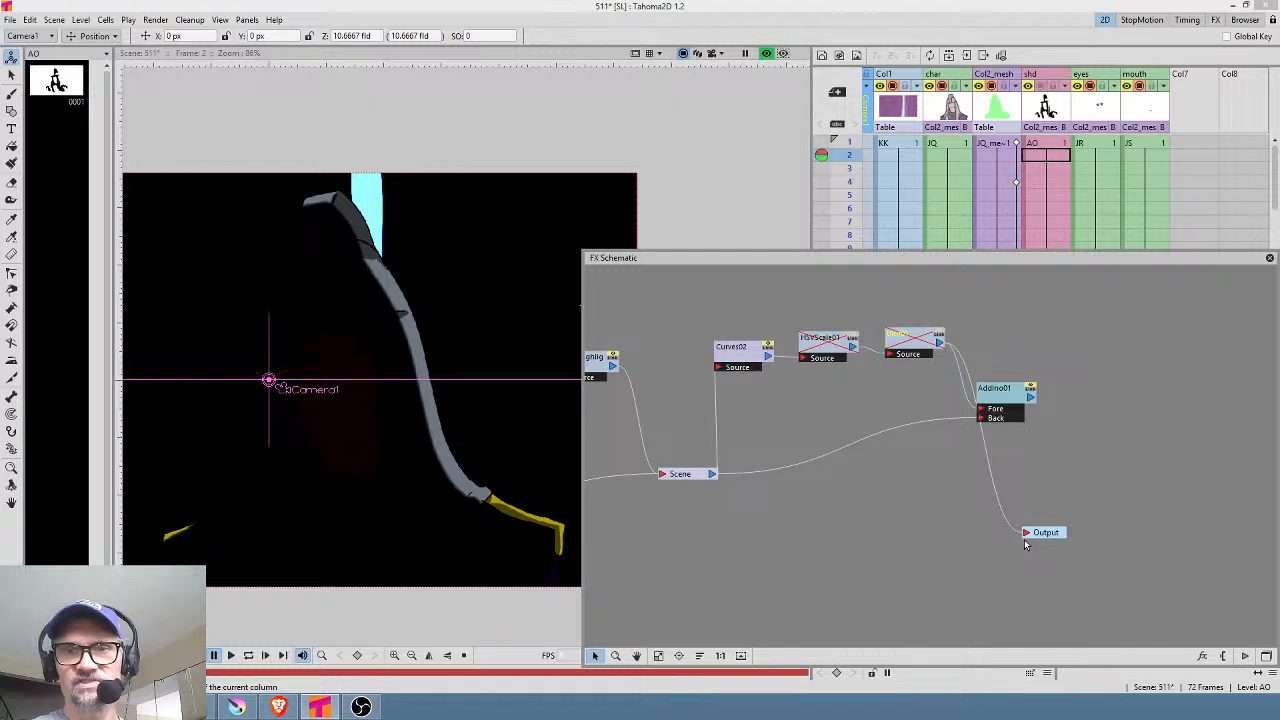
pyautogui.click(939, 335)
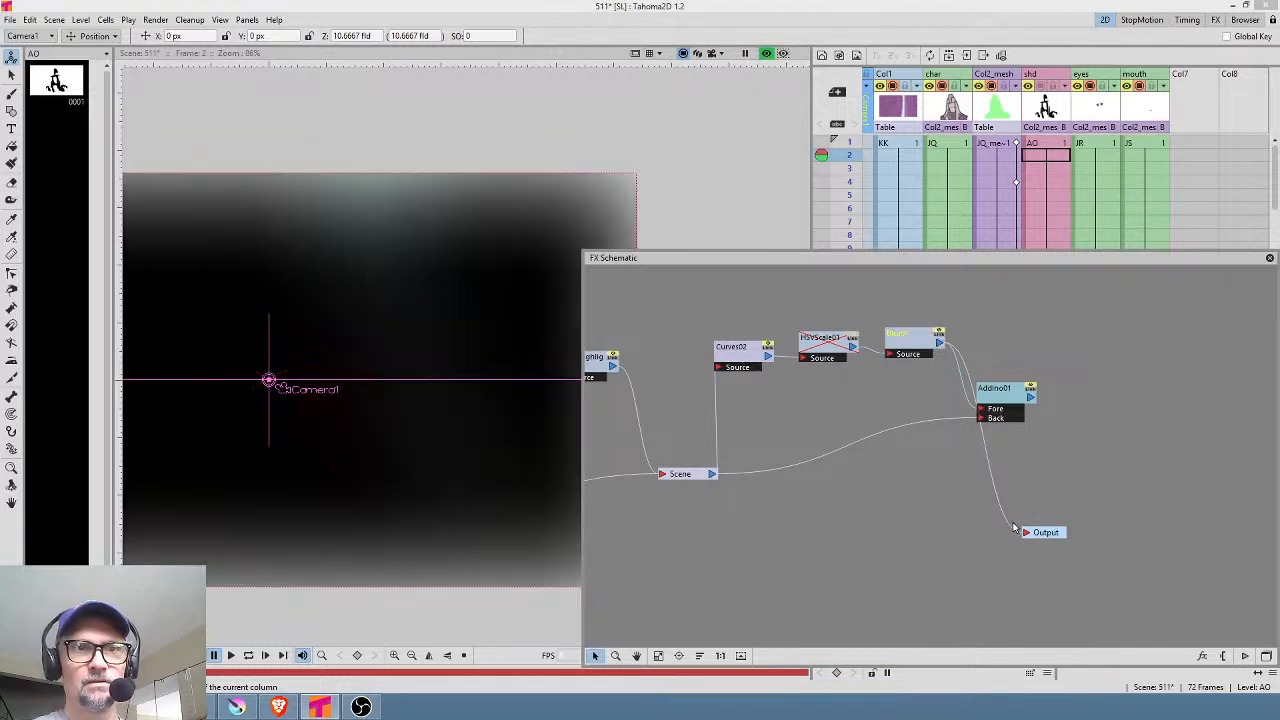
pyautogui.moveTo(907, 343)
pyautogui.mouseDown()
pyautogui.moveTo(888, 362)
pyautogui.moveTo(886, 342)
pyautogui.mouseUp()
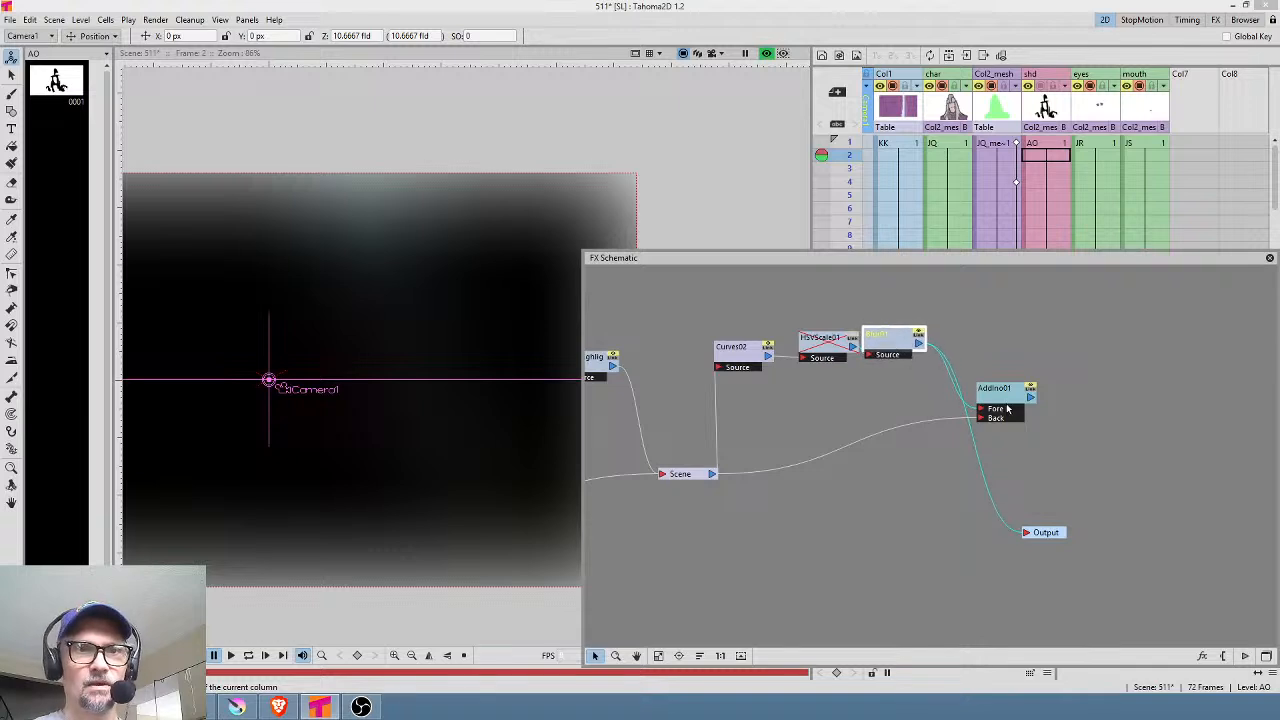
pyautogui.moveTo(1007, 408); pyautogui.dragTo(1074, 402)
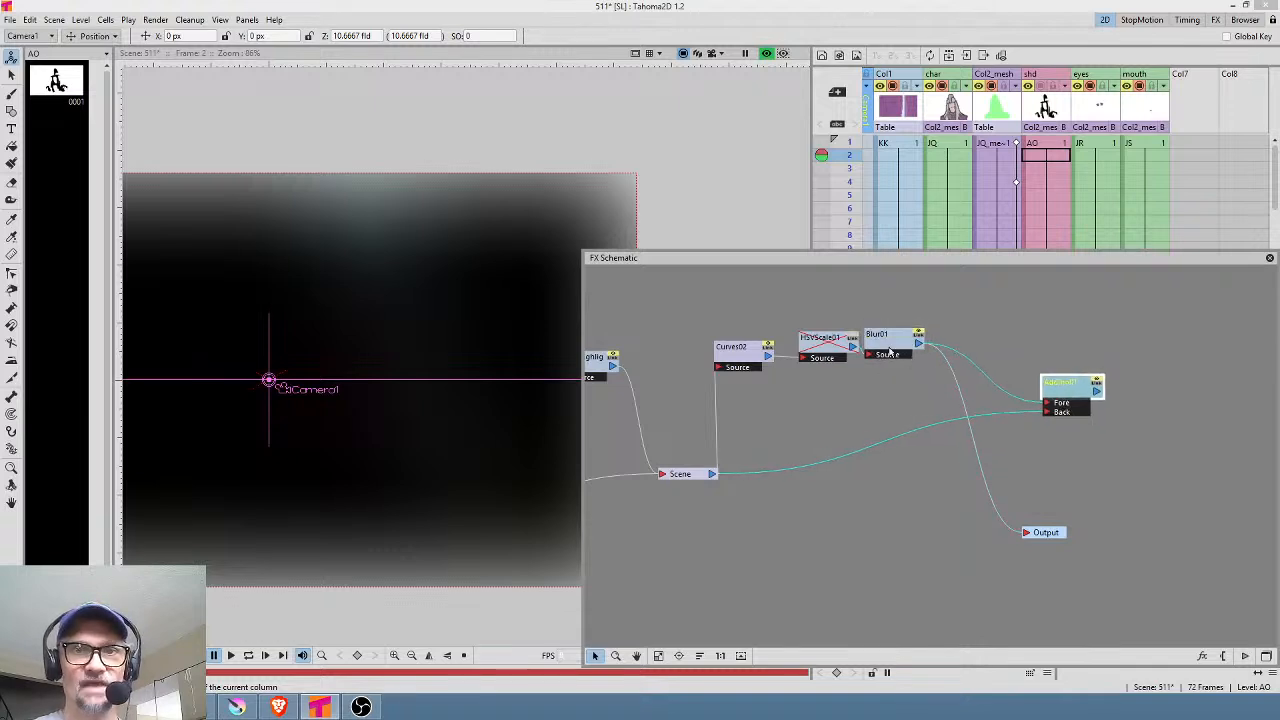
# Step: Temporarily enable HSVScale01 to compare its influence on the blurred glow, and raise the disabled node above the chain
pyautogui.click(826, 355)
pyautogui.moveTo(826, 355); pyautogui.dragTo(815, 352)
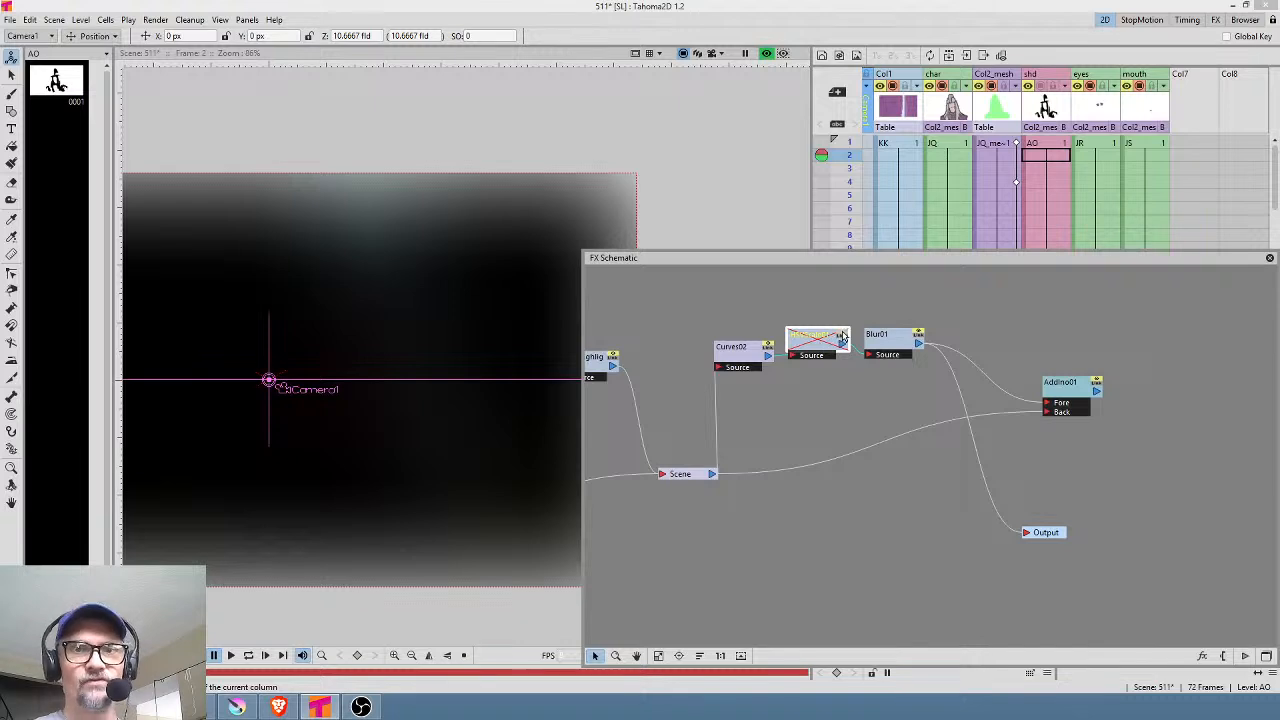
pyautogui.click(842, 335)
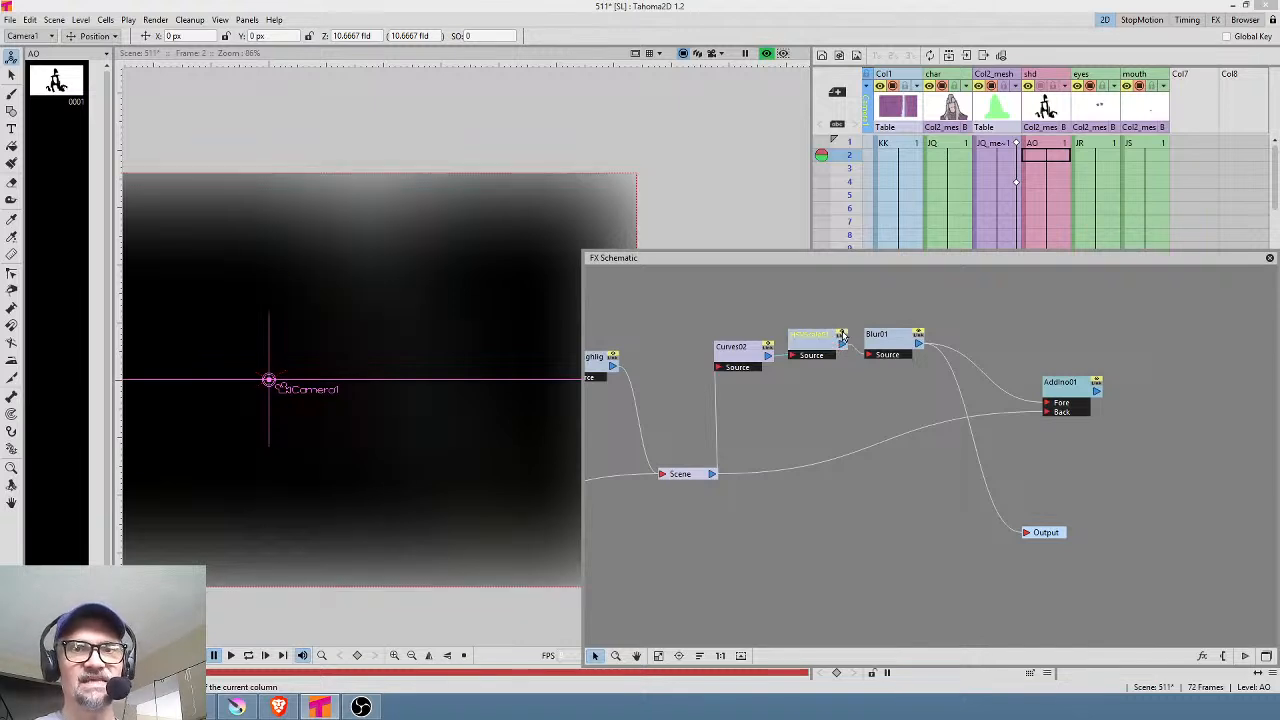
pyautogui.click(823, 347)
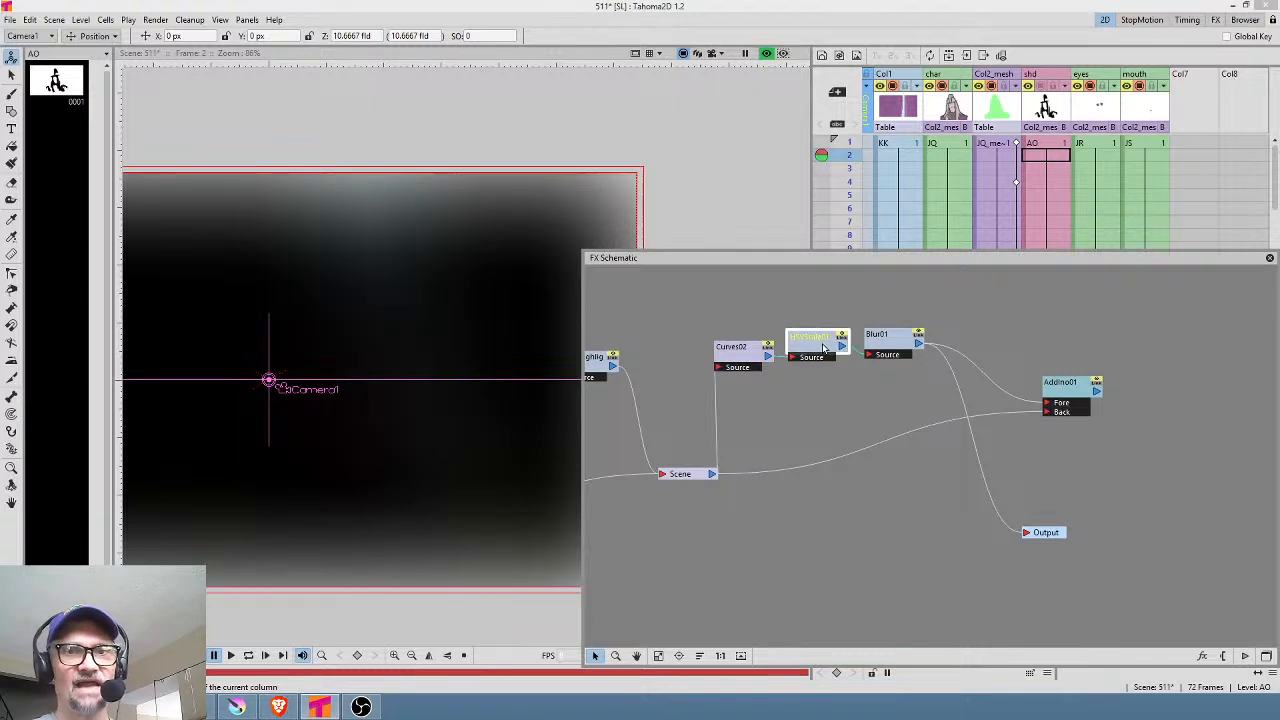
pyautogui.moveTo(823, 347); pyautogui.dragTo(824, 307)
pyautogui.click(848, 307)
# Step: Reposition Blur01 and Curves02 slightly lower, on either side beneath HSVScale01
pyautogui.moveTo(884, 353); pyautogui.dragTo(884, 363)
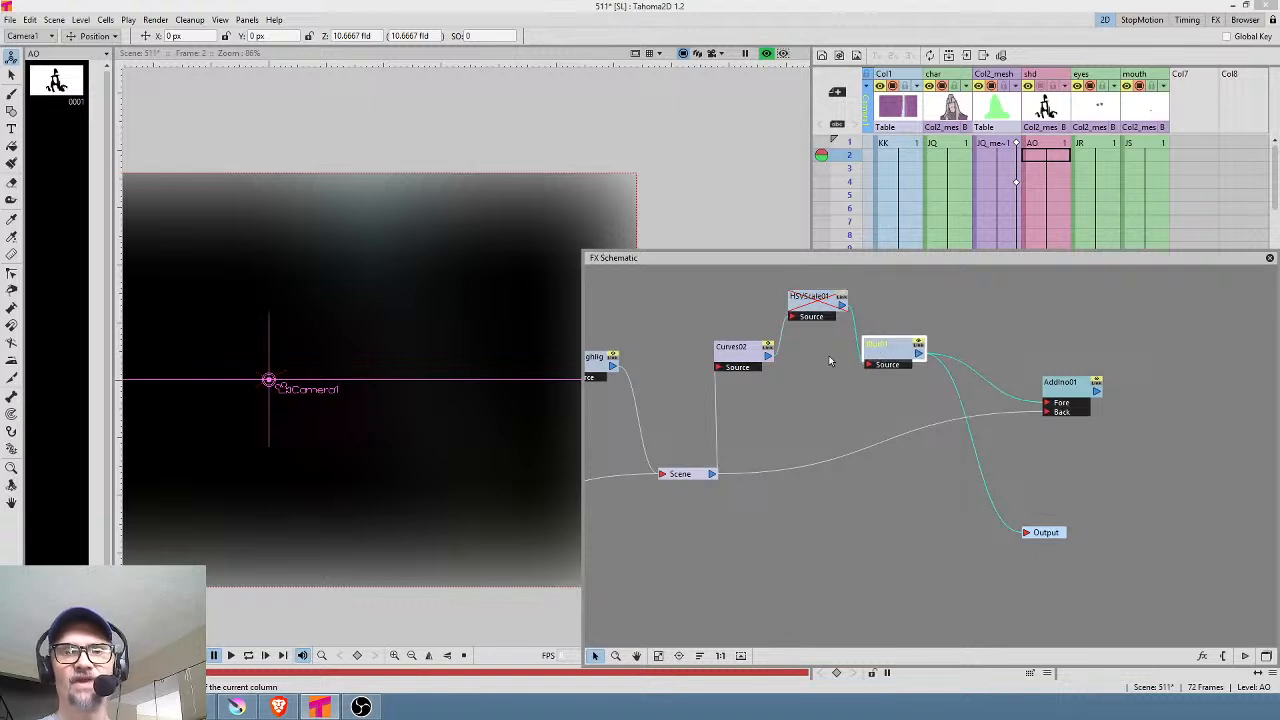
pyautogui.moveTo(750, 363); pyautogui.dragTo(770, 378)
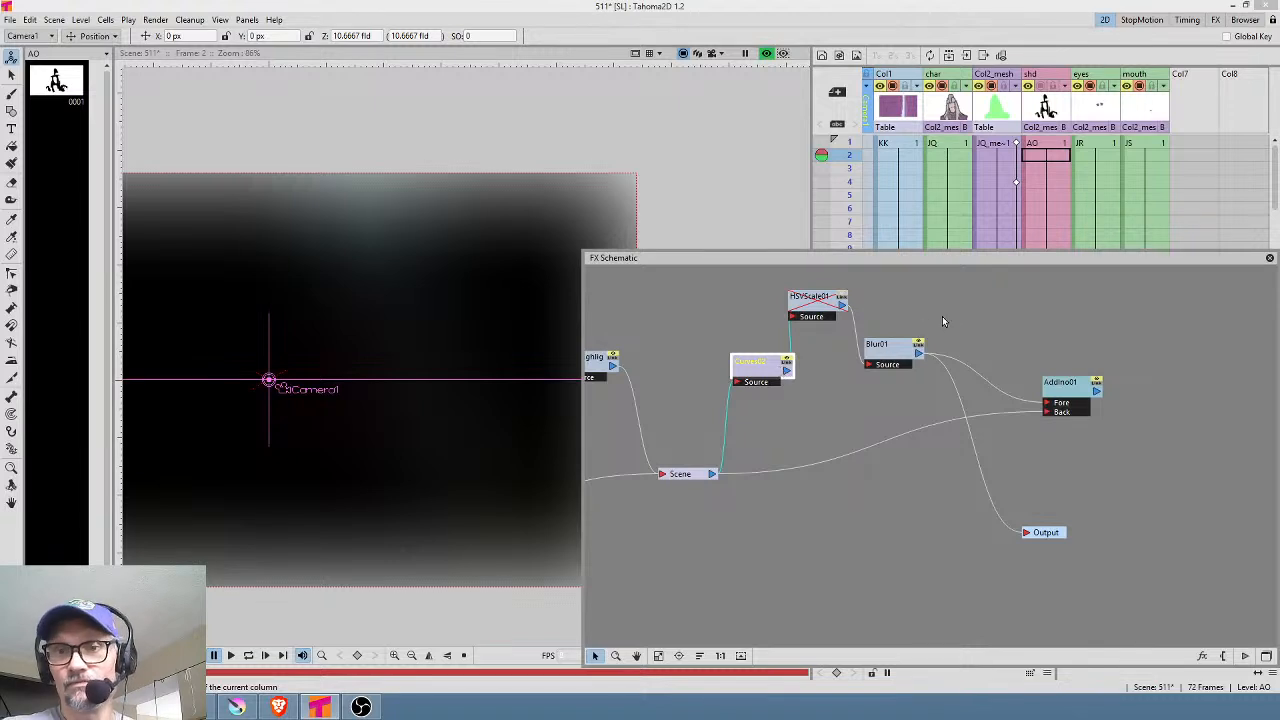
pyautogui.moveTo(910, 353); pyautogui.dragTo(910, 361)
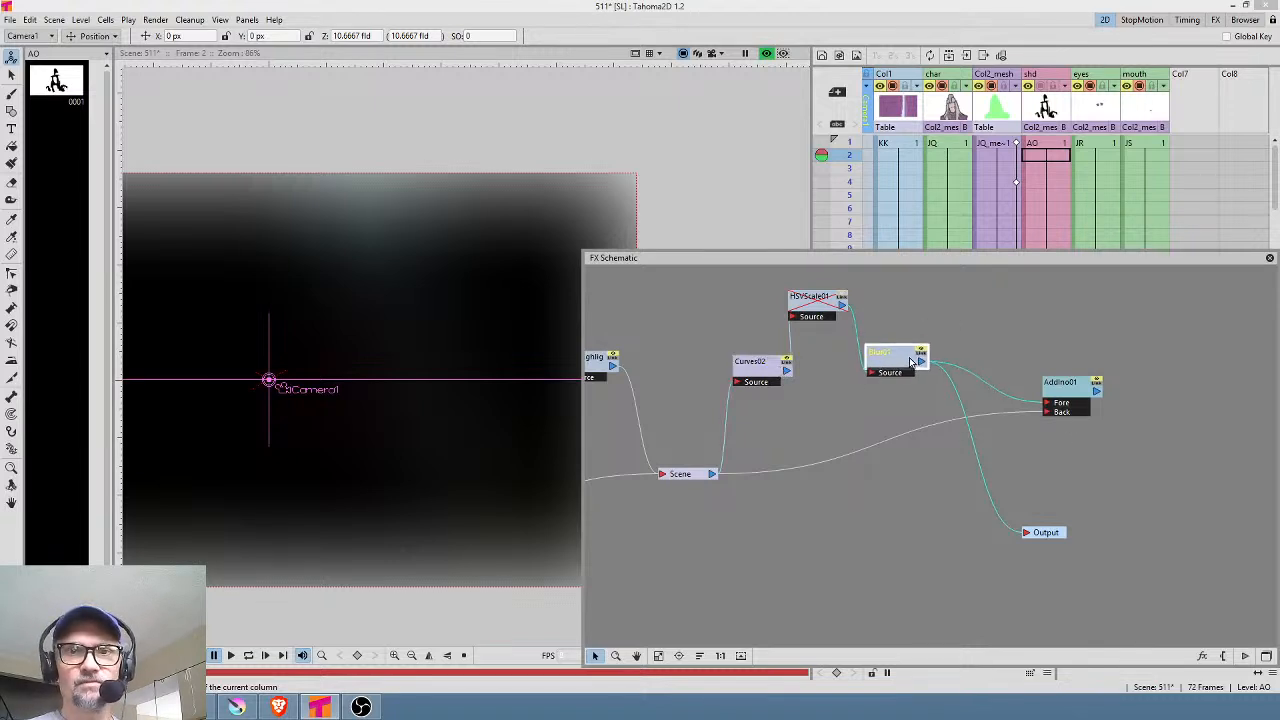
# Step: Review the settings of Blur01 and AddIno01, moving AddIno01 slightly nearer Blur01
pyautogui.doubleClick(909, 362)
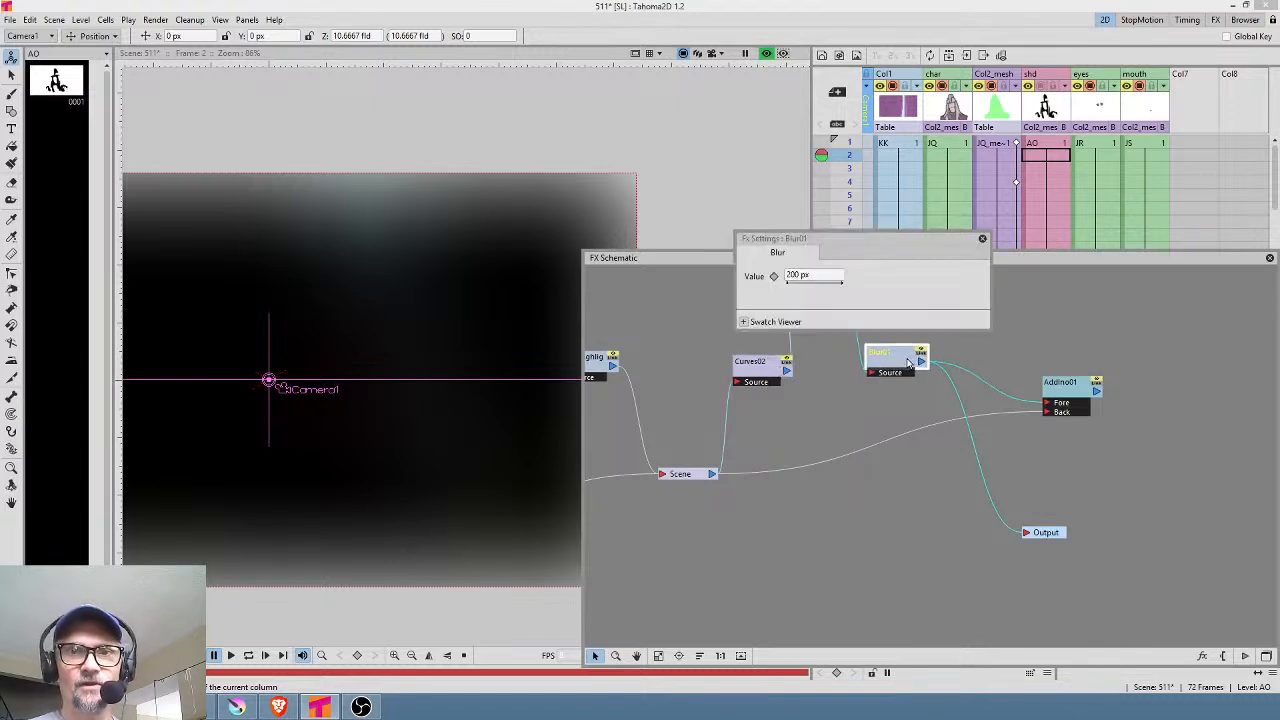
pyautogui.click(982, 238)
pyautogui.moveTo(452, 374); pyautogui.dragTo(602, 333)
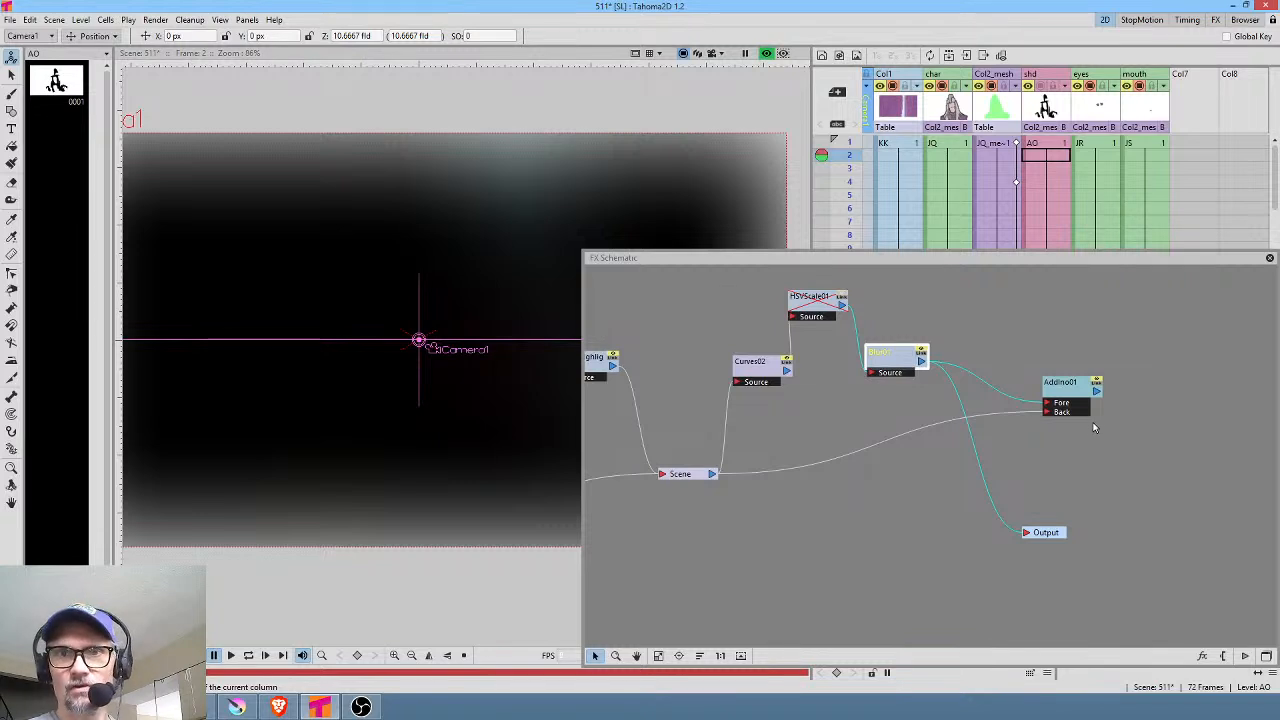
pyautogui.moveTo(1072, 393); pyautogui.dragTo(1053, 397)
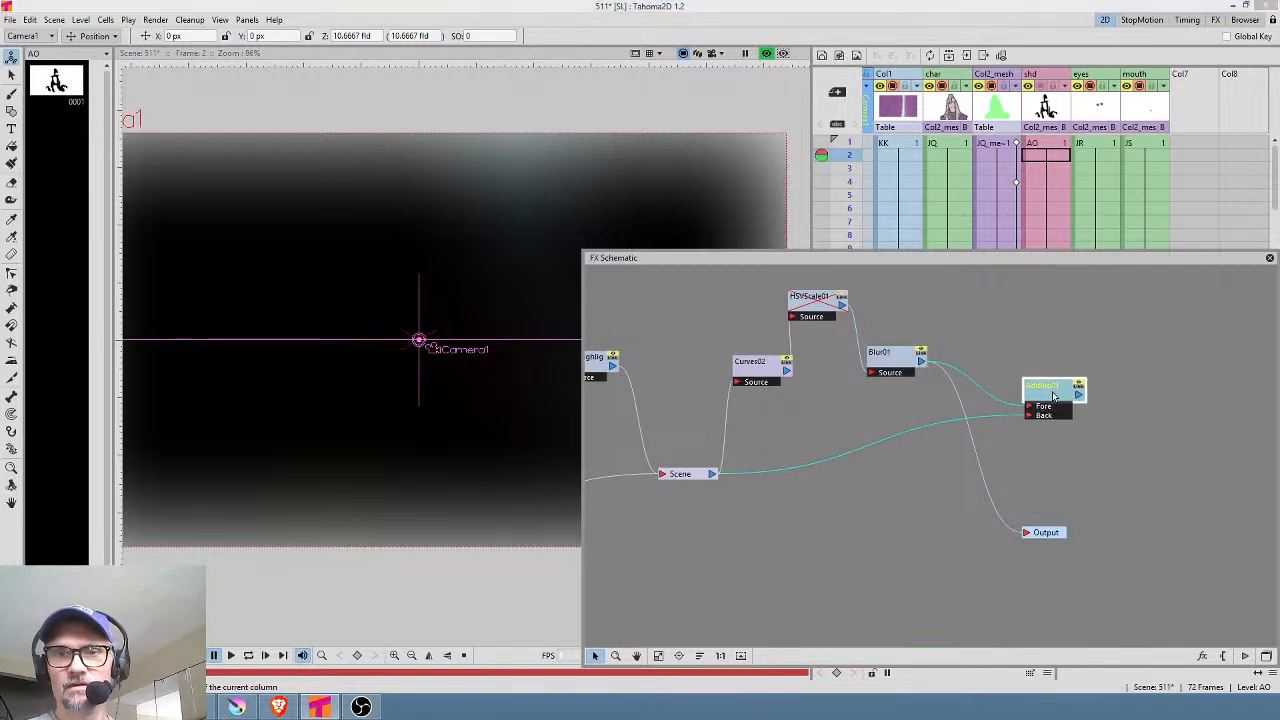
pyautogui.doubleClick(1053, 397)
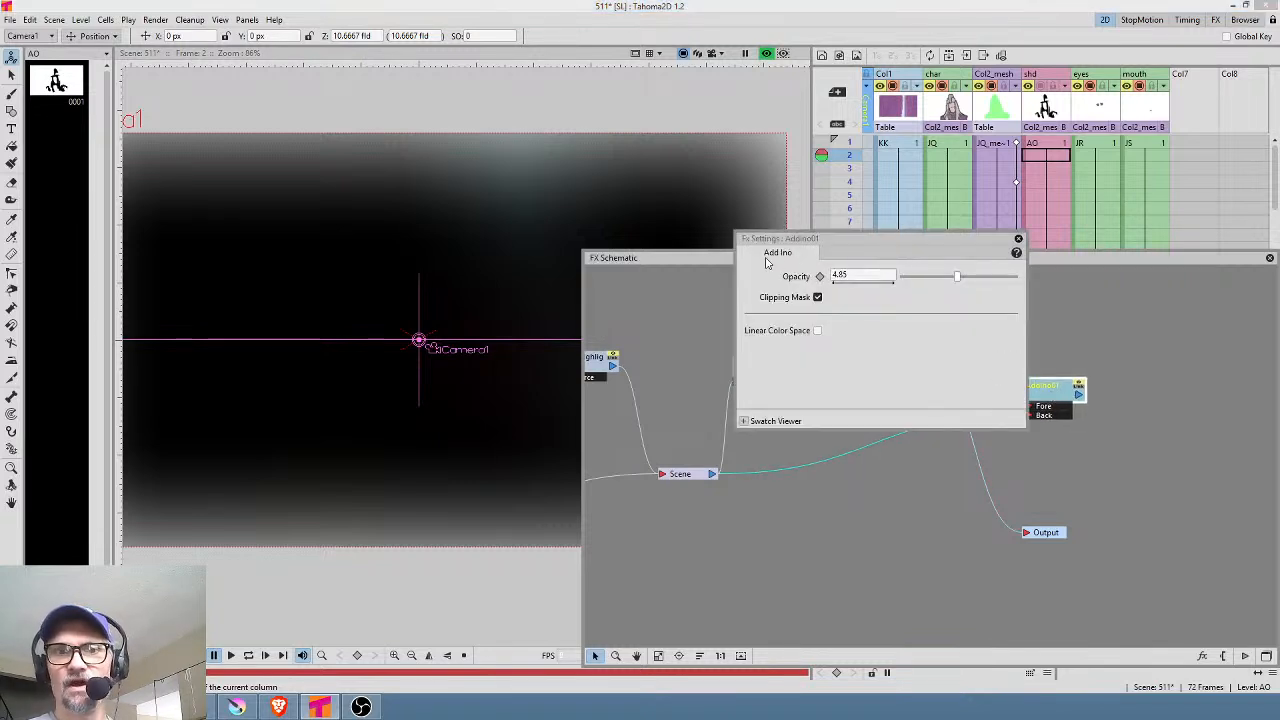
pyautogui.click(1018, 240)
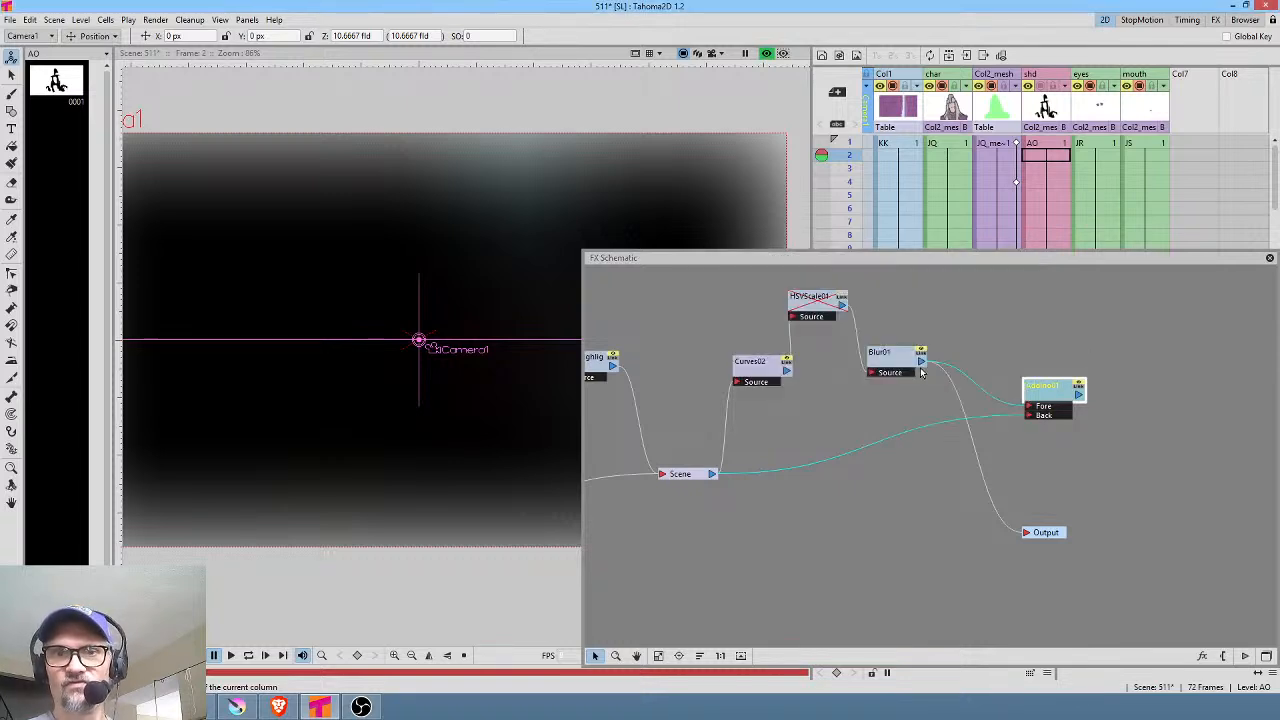
# Step: Connect AddIno01 to Output in place of Blur01, and compare the combined glow with HSVScale01 on and off
pyautogui.moveTo(1079, 397); pyautogui.dragTo(1024, 440)
pyautogui.click(1057, 402)
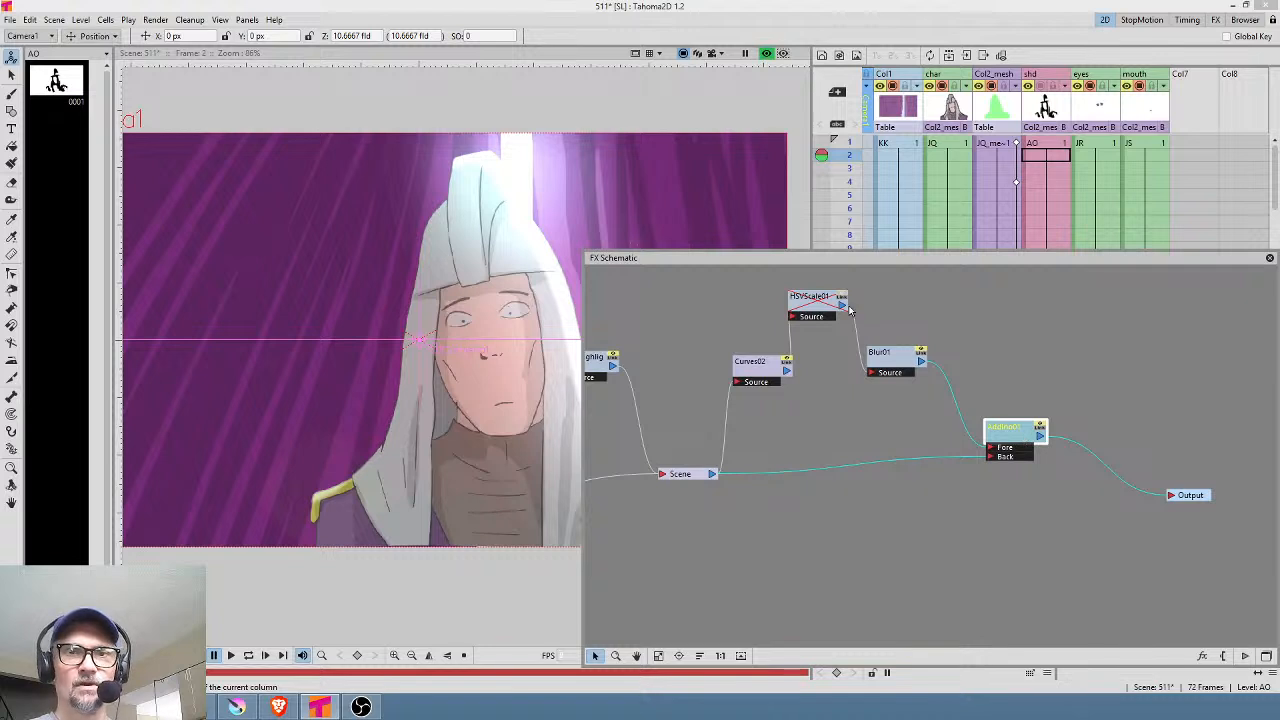
pyautogui.click(842, 298)
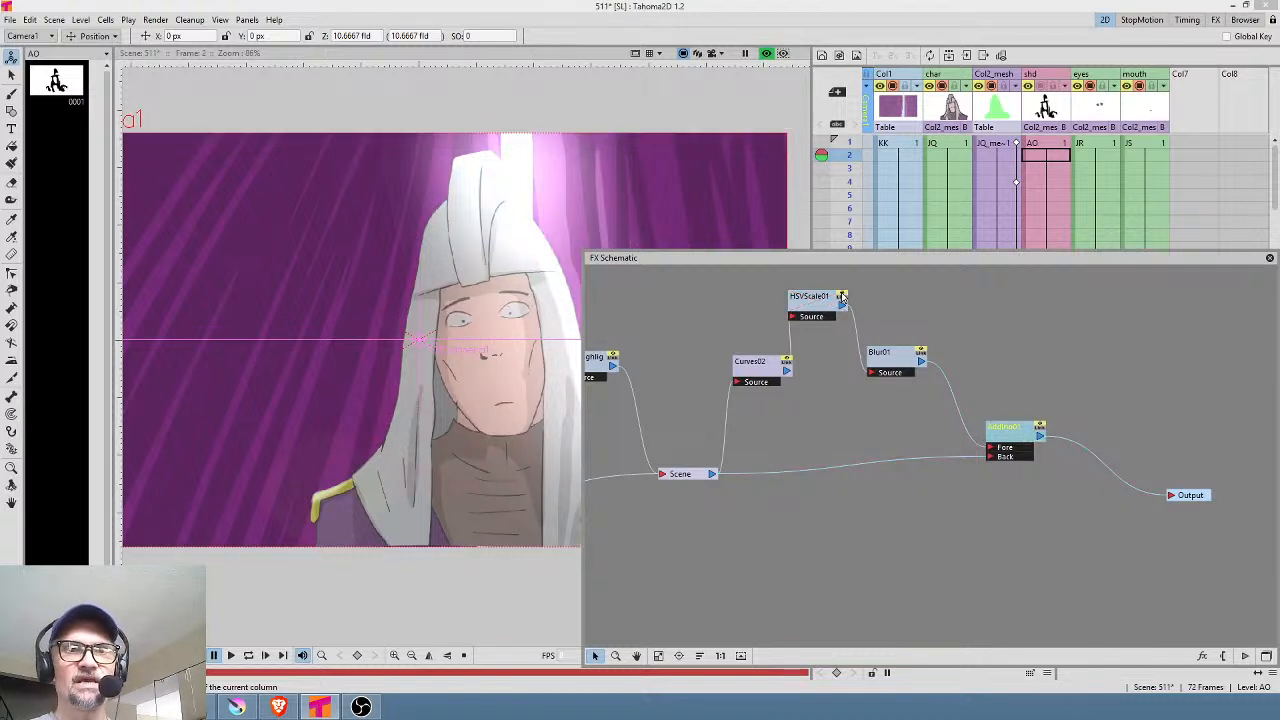
pyautogui.click(842, 298)
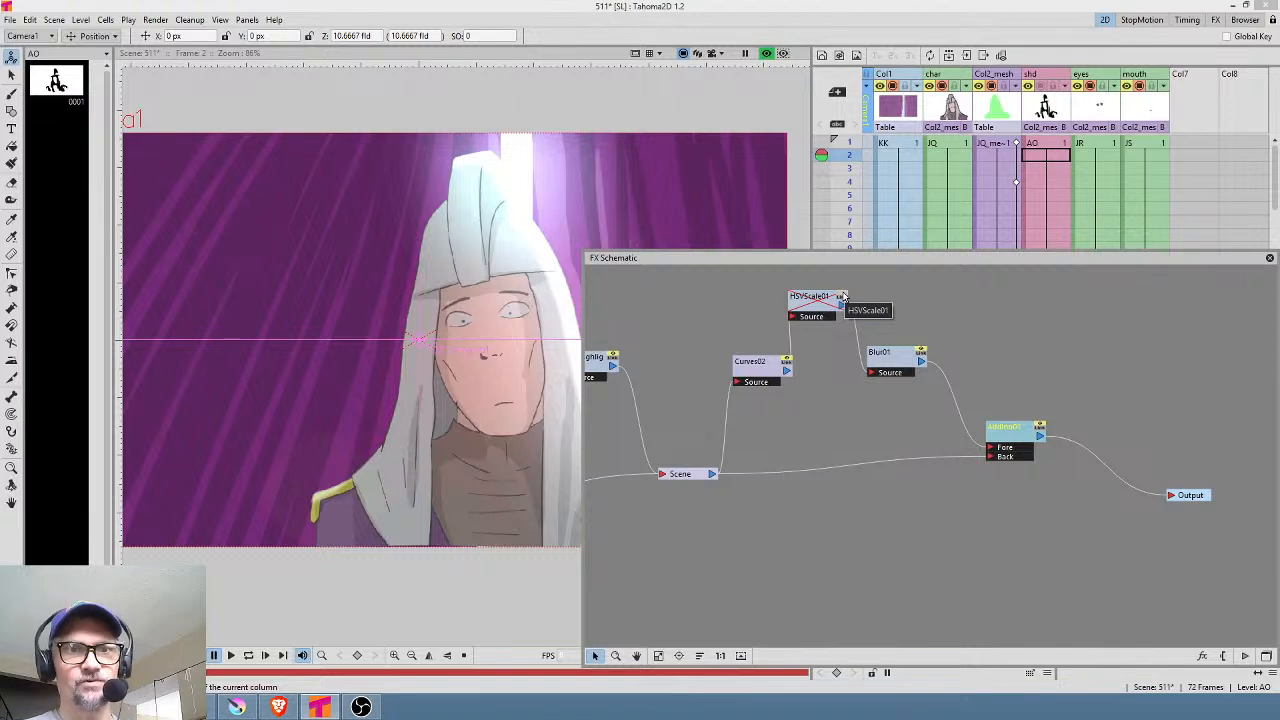
pyautogui.click(842, 296)
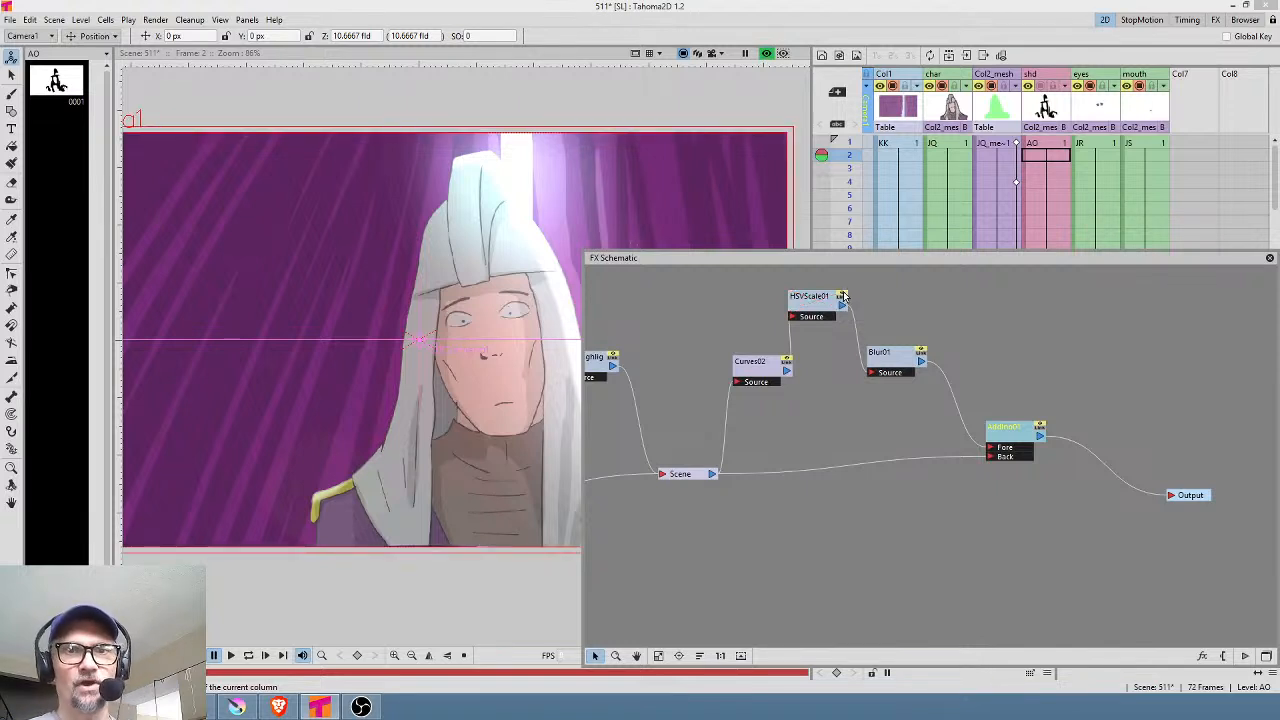
# Step: Delete HSVScale01 from the chain and move Curves02 and Blur01 closer together
pyautogui.click(828, 306)
pyautogui.press('Delete')
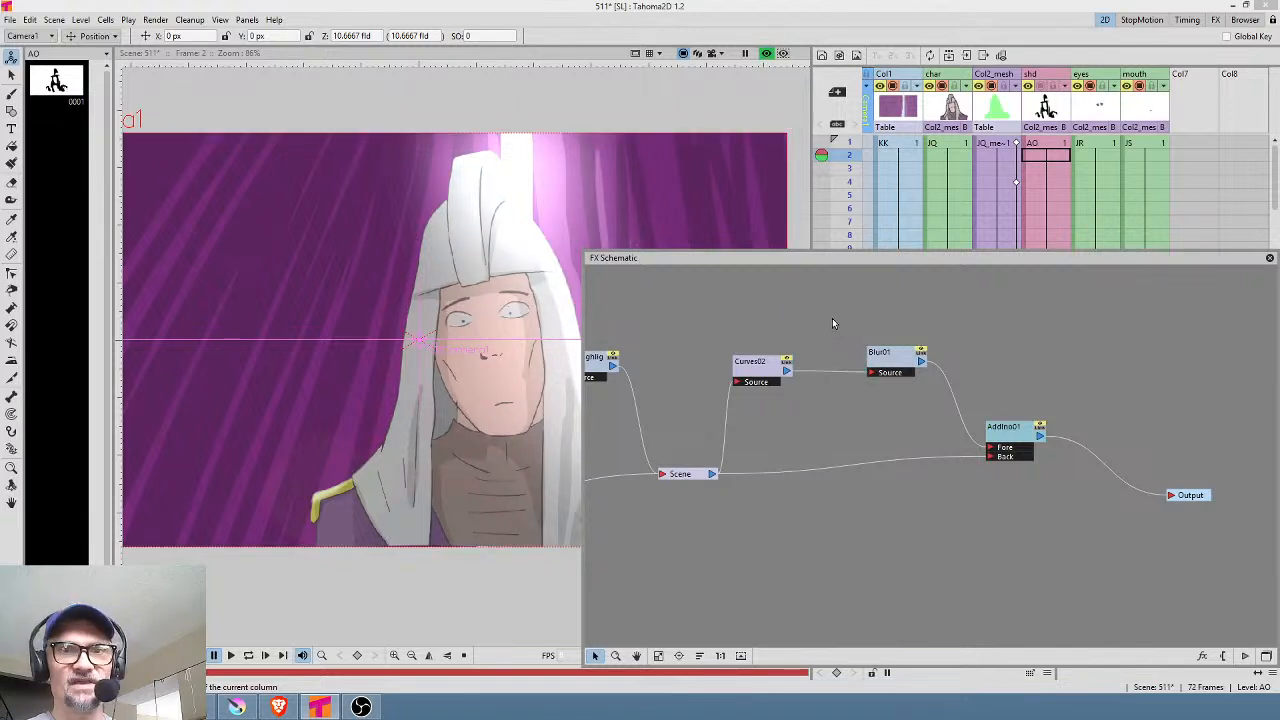
pyautogui.moveTo(767, 366); pyautogui.dragTo(786, 353)
pyautogui.moveTo(886, 372); pyautogui.dragTo(873, 366)
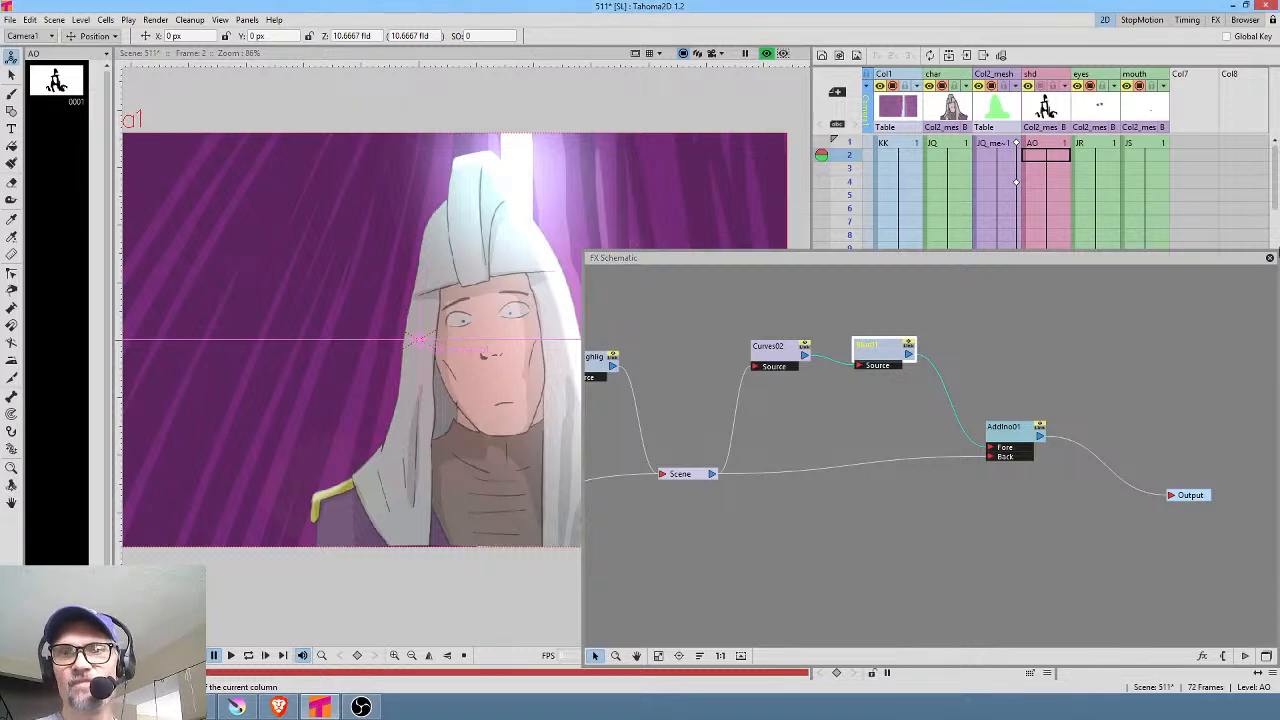
# Step: Close the FX Schematic and examine the glow around the character's hood and face up close
pyautogui.click(1270, 259)
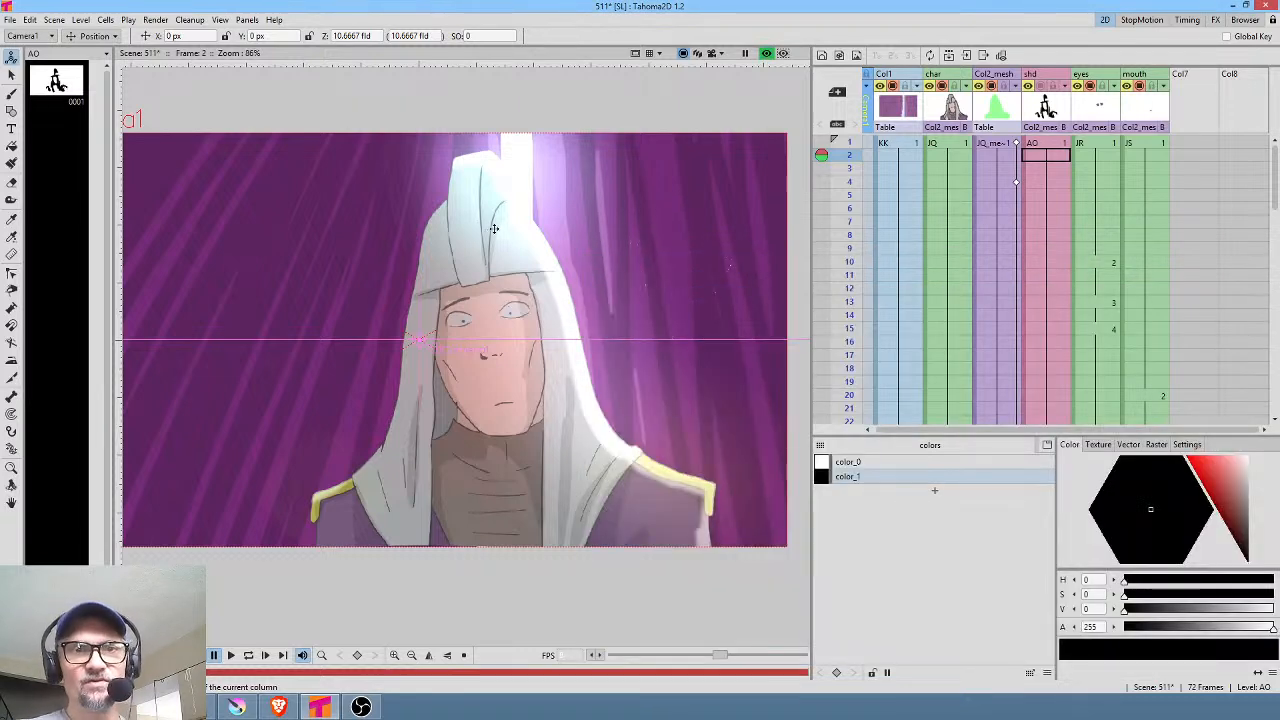
pyautogui.scroll(3, 494, 220)
pyautogui.scroll(-1, 499, 300)
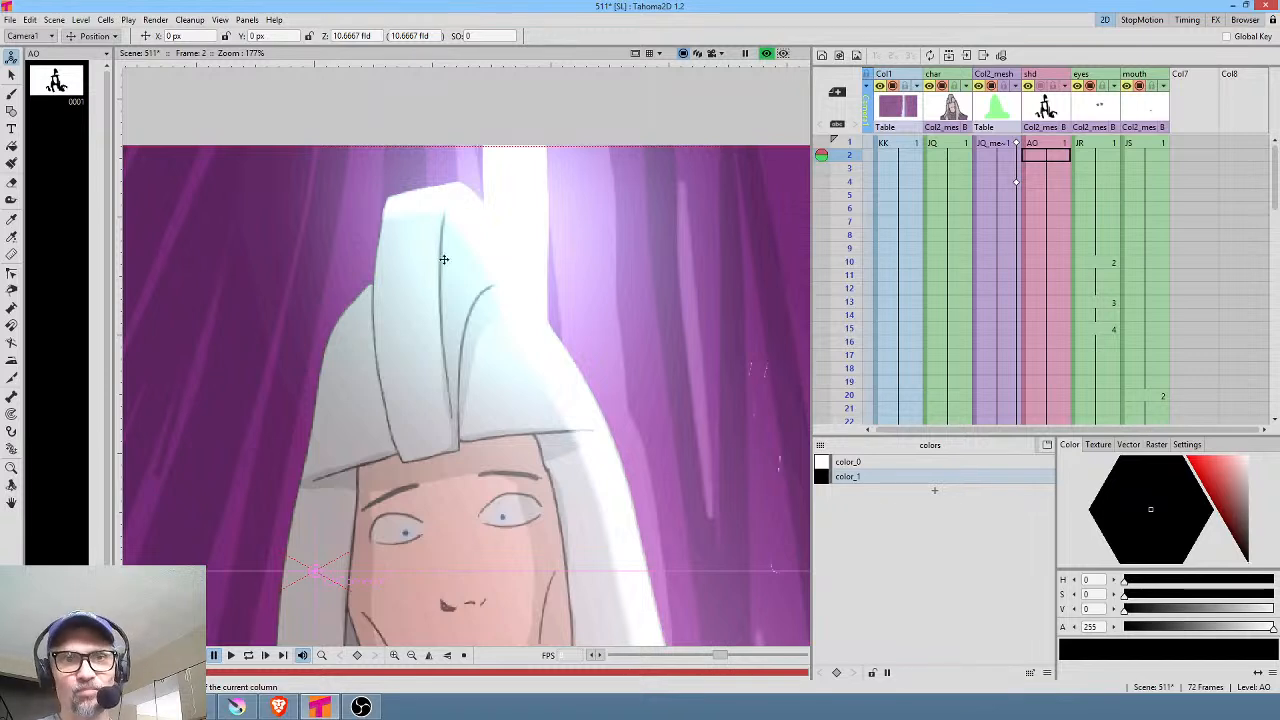
pyautogui.scroll(-2, 531, 378)
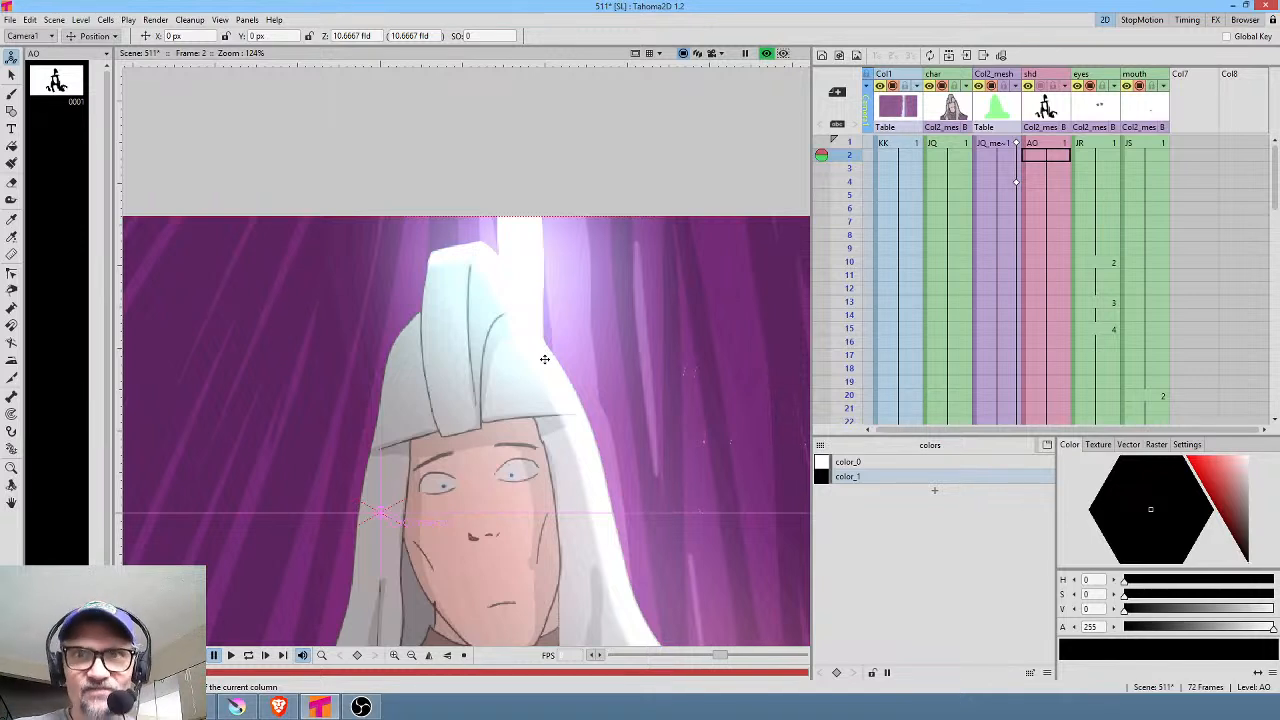
# Step: Reopen the FX Schematic and arrange Curves02, Blur01 and AddIno01 in a tighter group above the Scene connection
pyautogui.press('f')
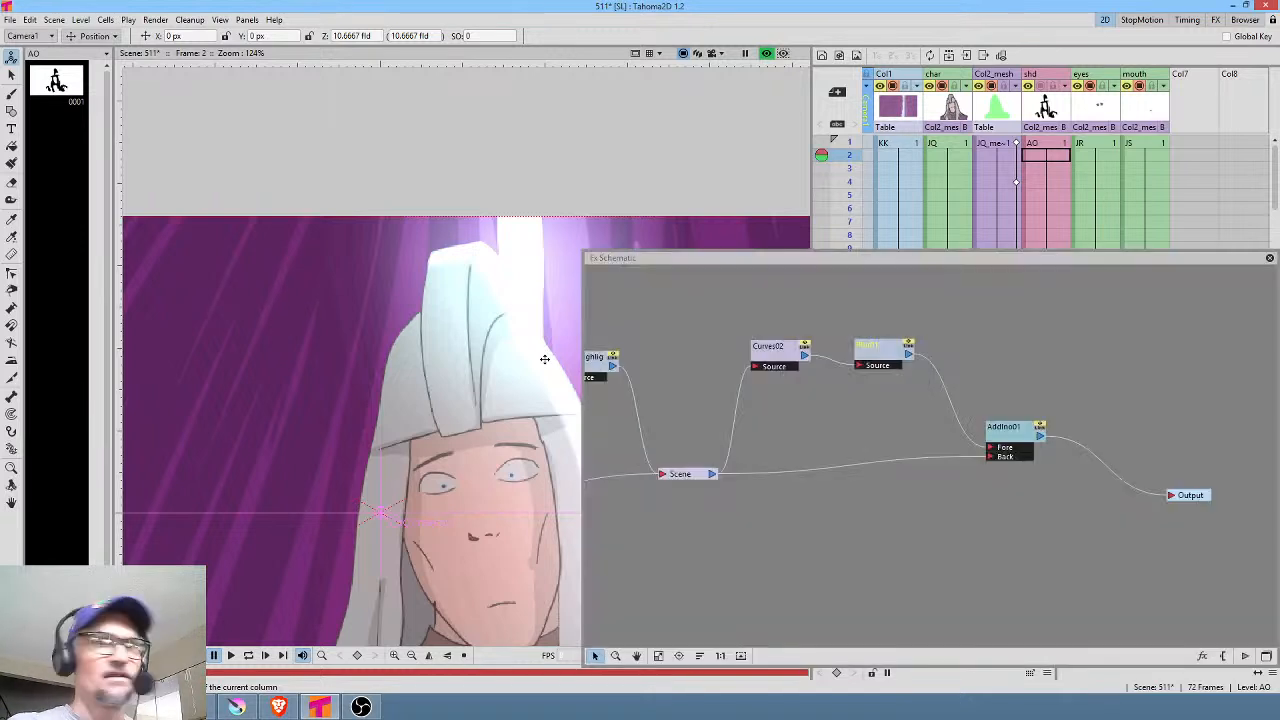
pyautogui.moveTo(788, 355); pyautogui.dragTo(786, 358)
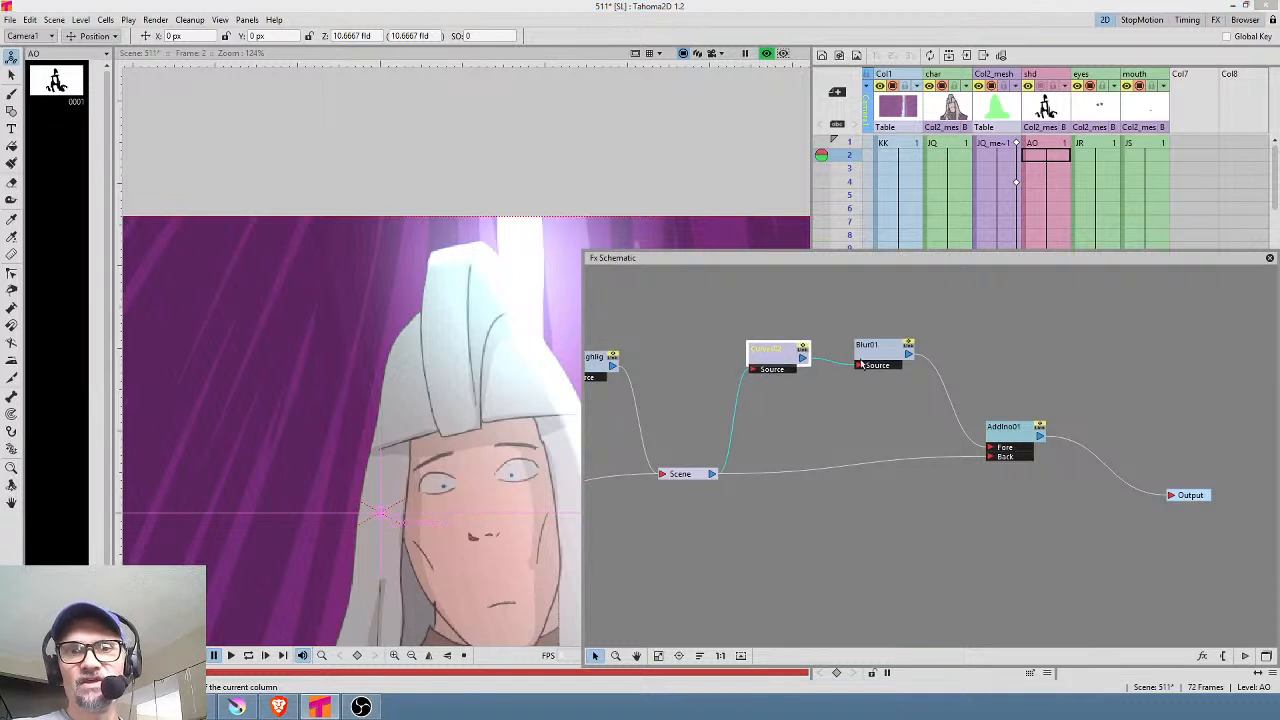
pyautogui.moveTo(891, 355)
pyautogui.mouseDown()
pyautogui.moveTo(888, 373)
pyautogui.moveTo(884, 355)
pyautogui.mouseUp()
pyautogui.moveTo(1019, 434); pyautogui.dragTo(980, 426)
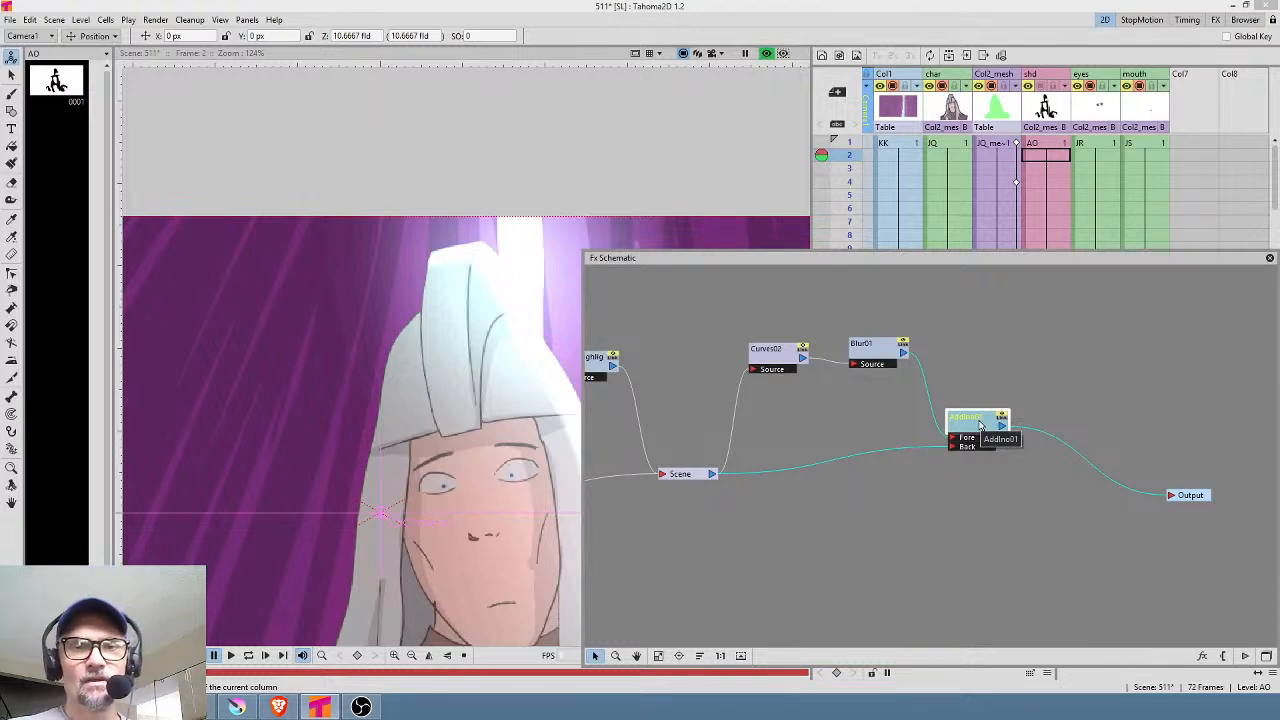
pyautogui.moveTo(980, 425); pyautogui.dragTo(1001, 453)
pyautogui.moveTo(880, 352); pyautogui.dragTo(886, 375)
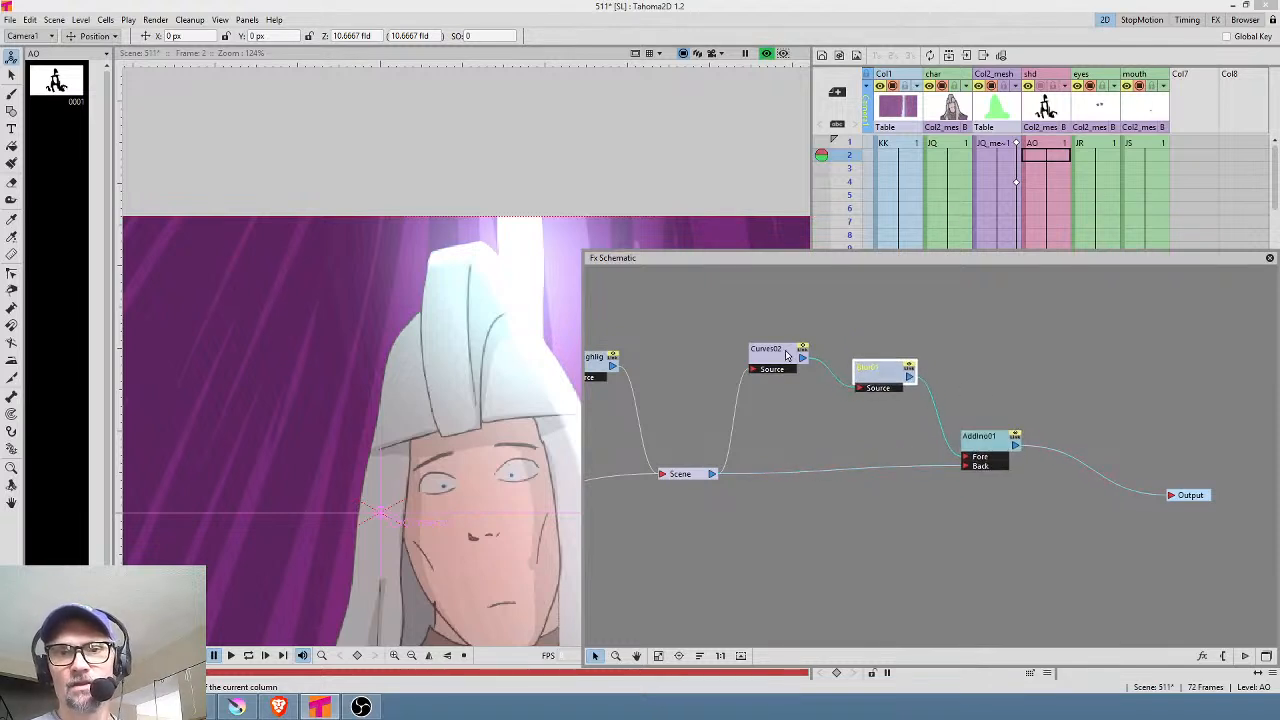
pyautogui.moveTo(786, 355); pyautogui.dragTo(805, 373)
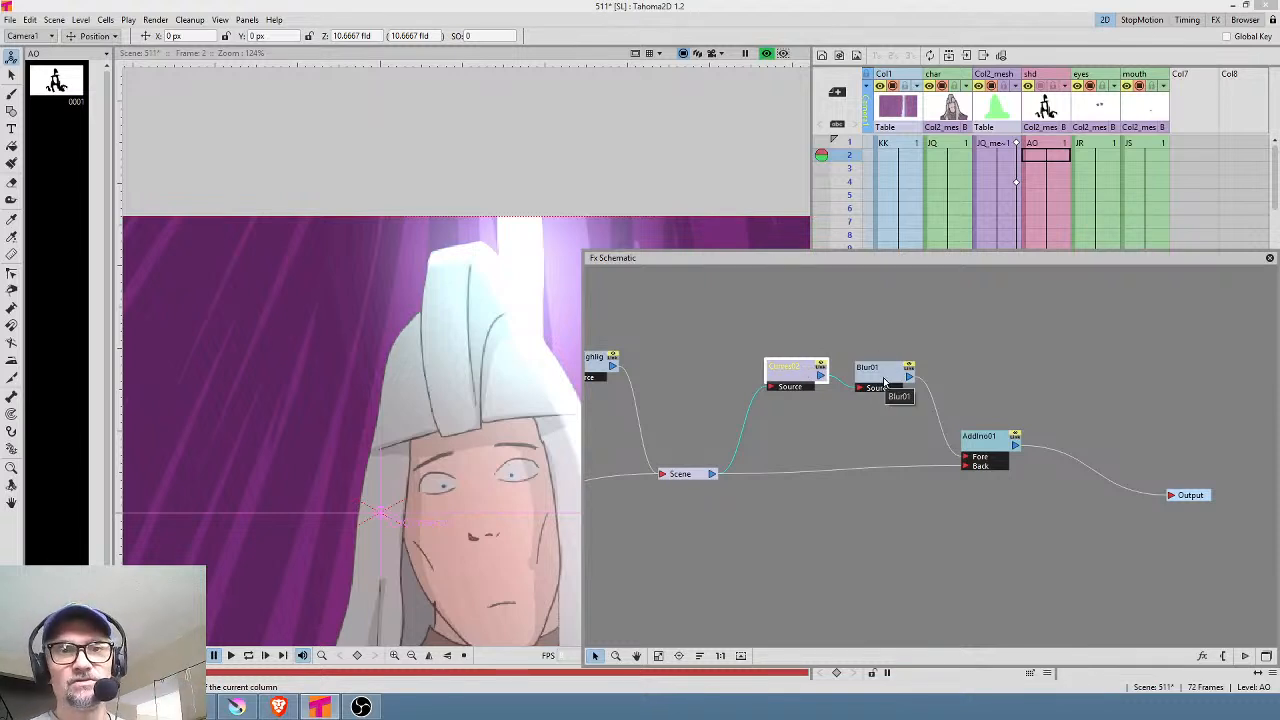
pyautogui.moveTo(884, 383); pyautogui.dragTo(876, 377)
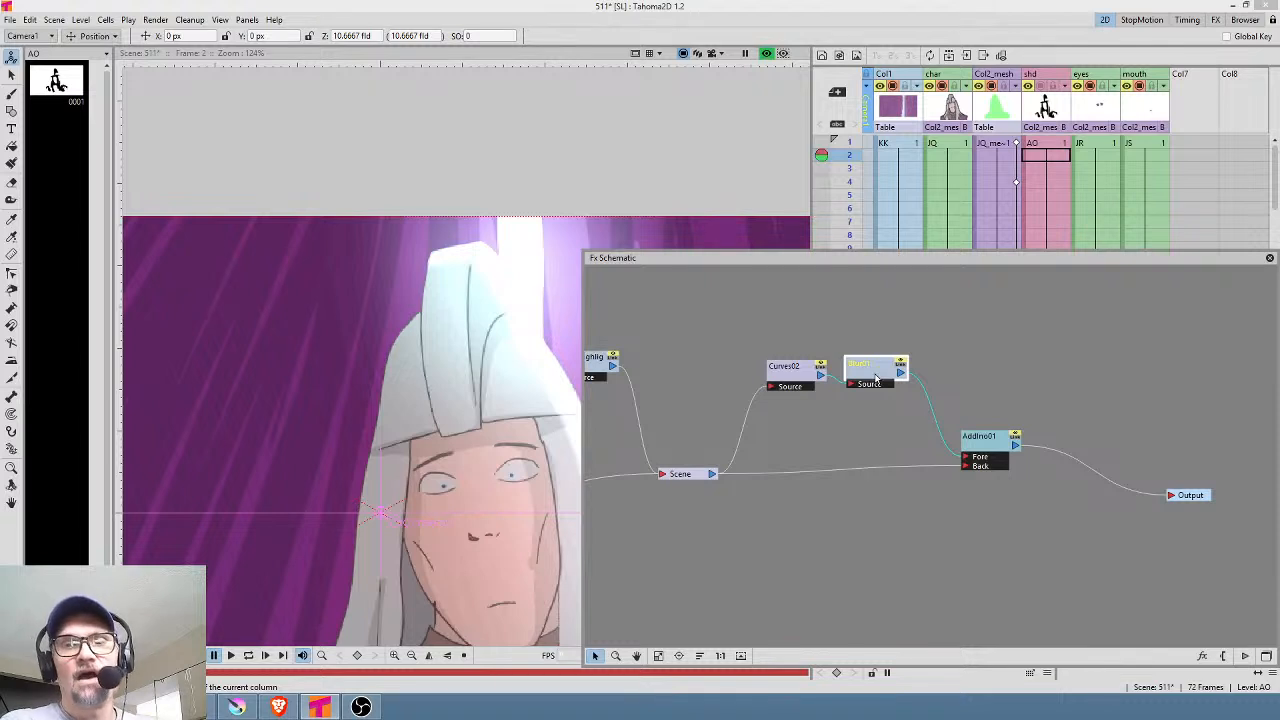
# Step: Set Blur01's value to 100 px and inspect the tighter glow on the whole character
pyautogui.doubleClick(876, 378)
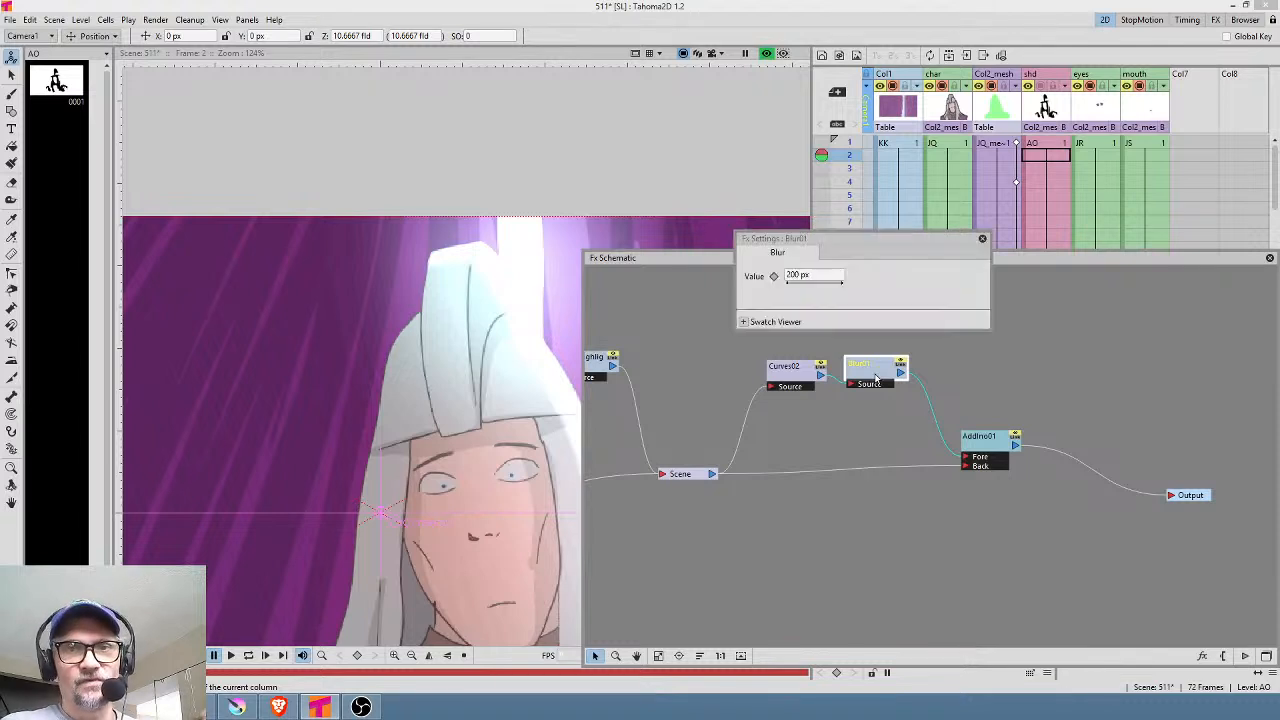
pyautogui.click(824, 277)
pyautogui.write('1')
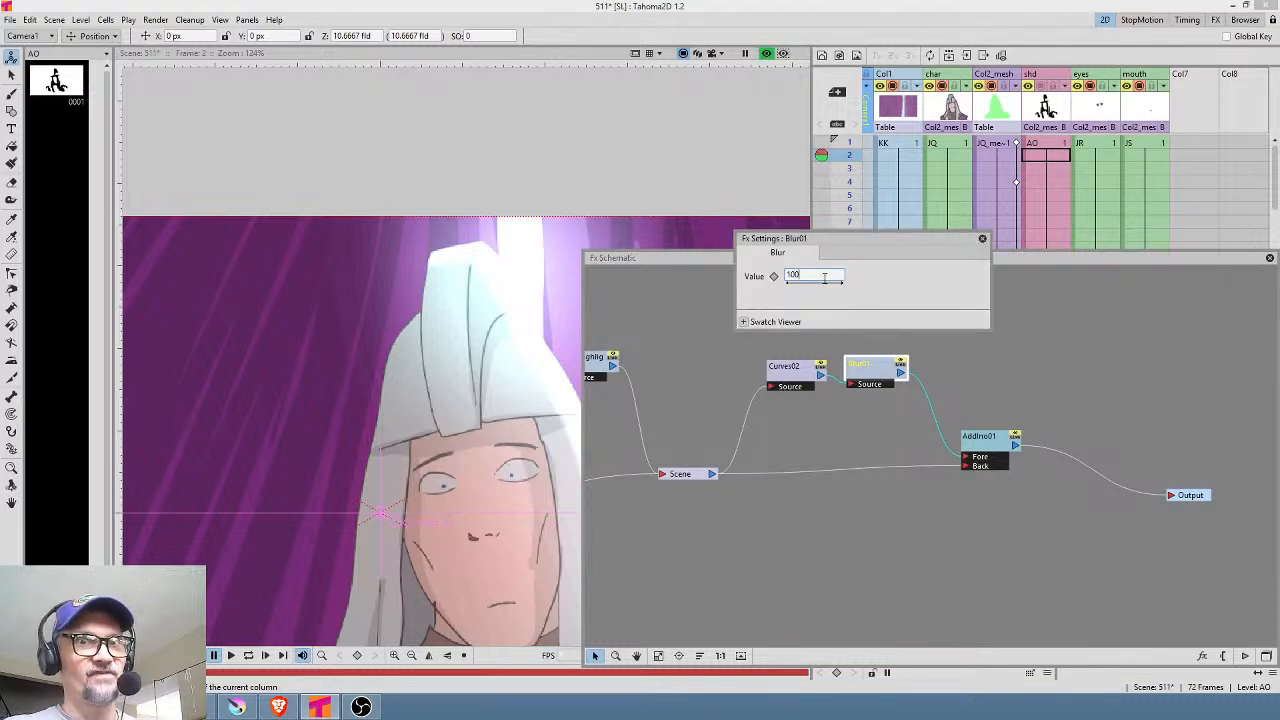
pyautogui.write('00')
pyautogui.press('Return')
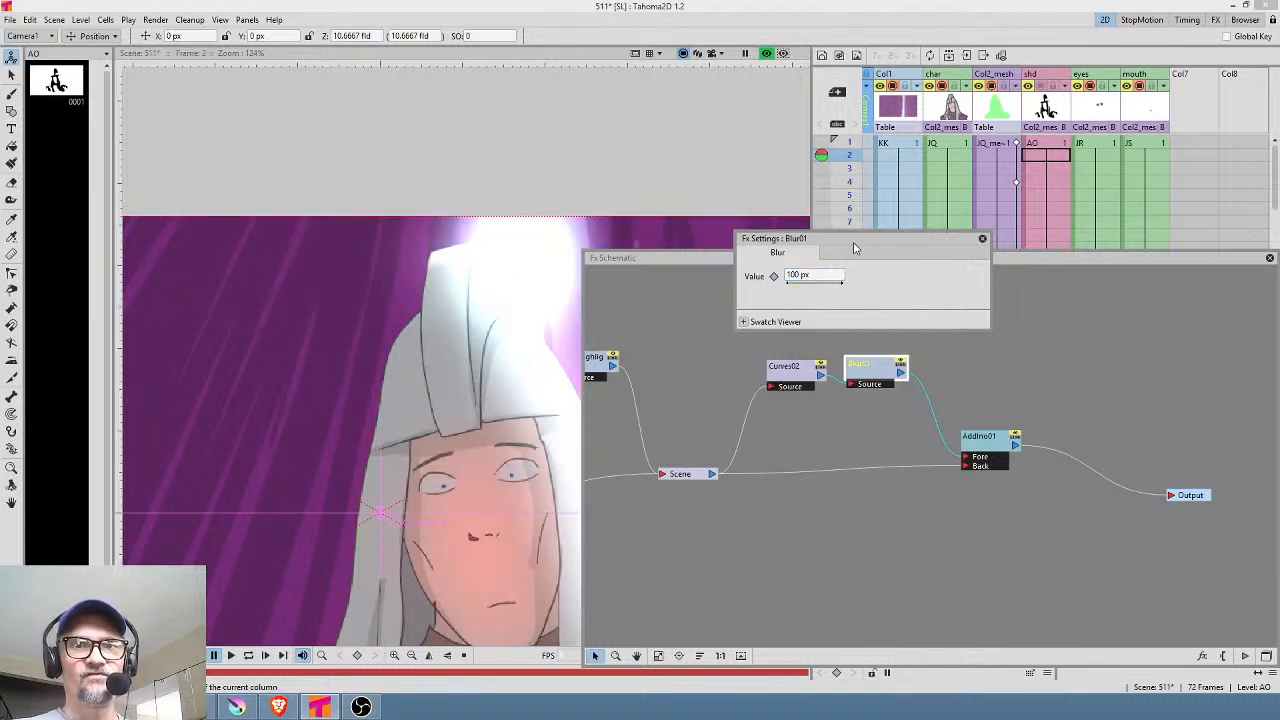
pyautogui.moveTo(857, 245); pyautogui.dragTo(947, 287)
pyautogui.moveTo(517, 407); pyautogui.dragTo(358, 318)
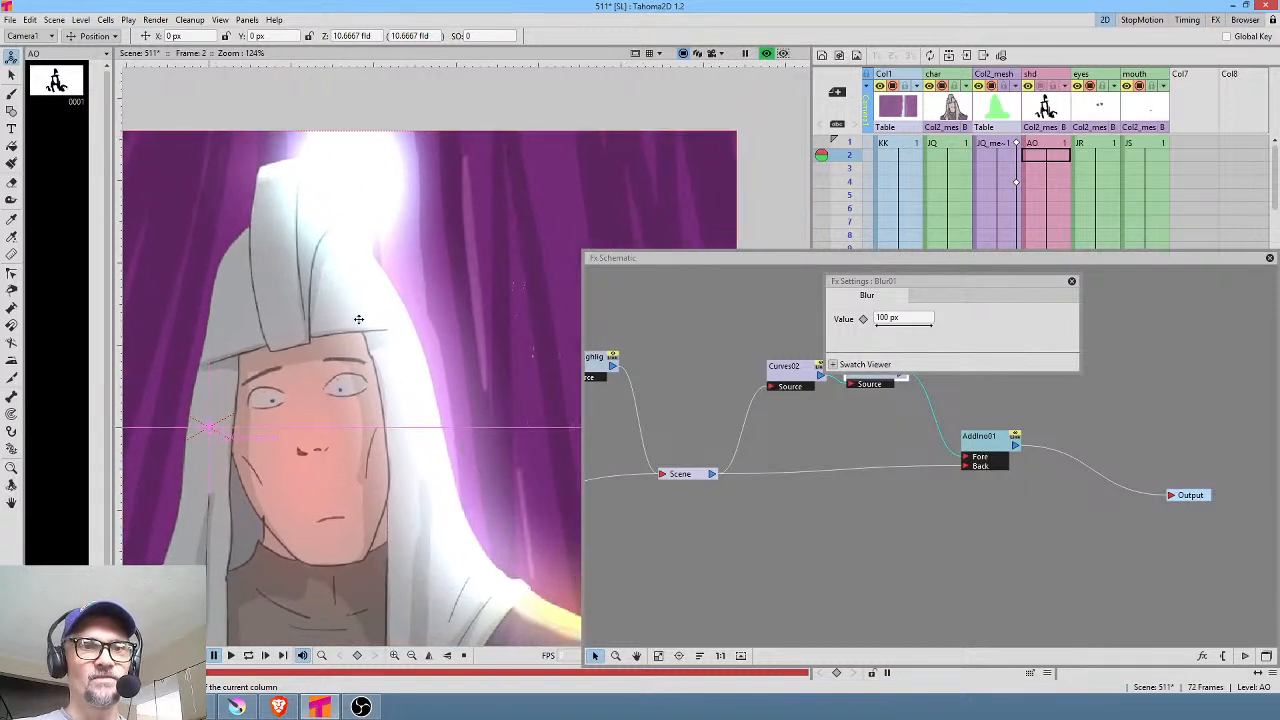
pyautogui.scroll(-3, 376, 344)
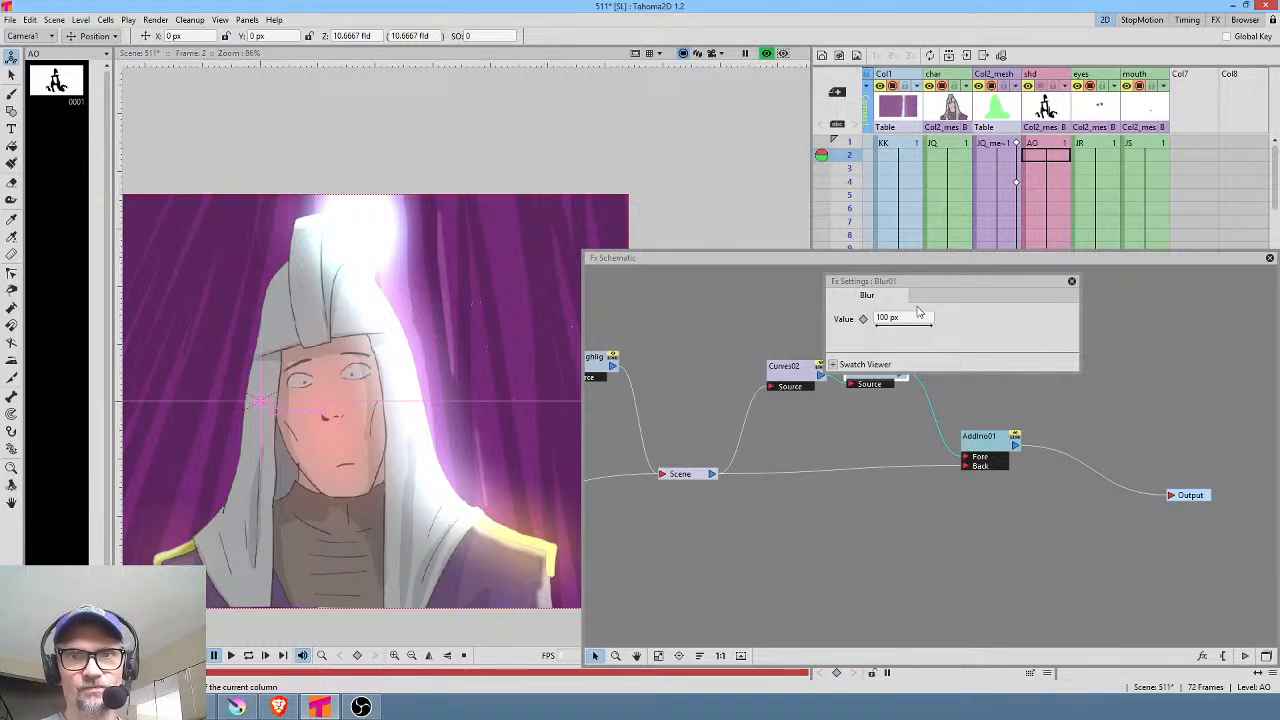
# Step: Set Blur01's value to 0 px to compare the unblurred look, and set it back to 100 px
pyautogui.click(916, 318)
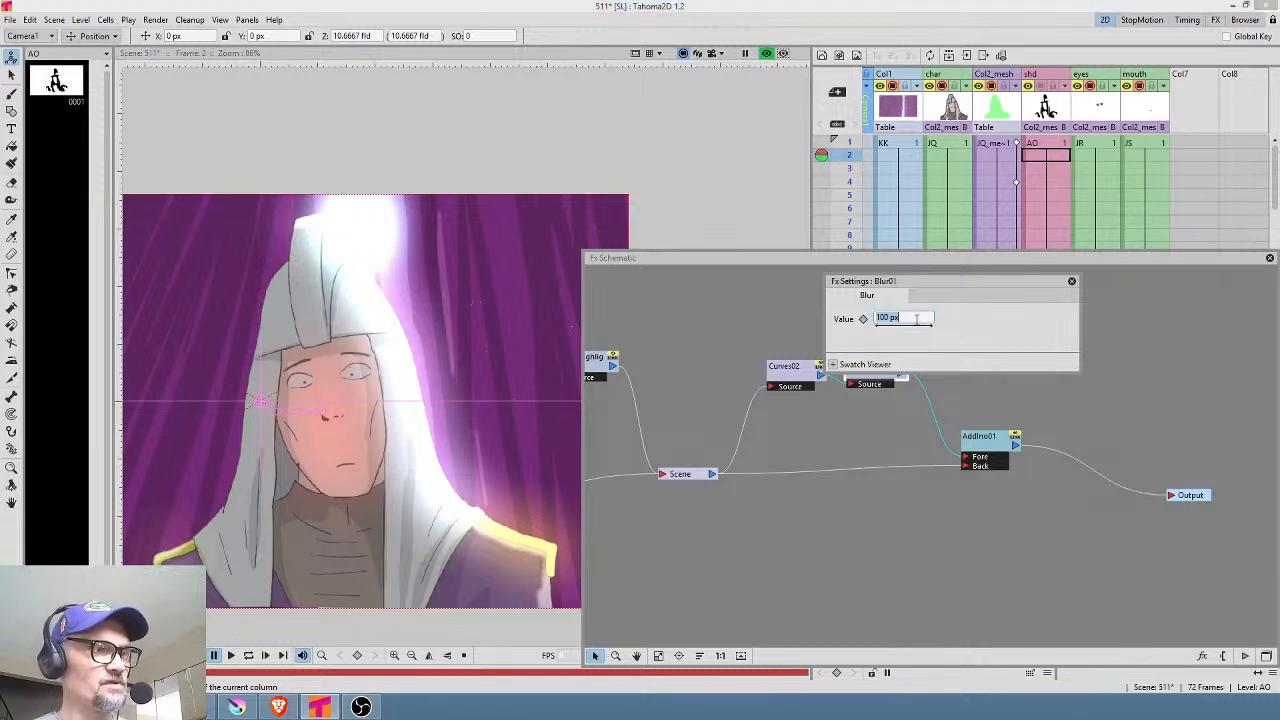
pyautogui.write('0')
pyautogui.press('Return')
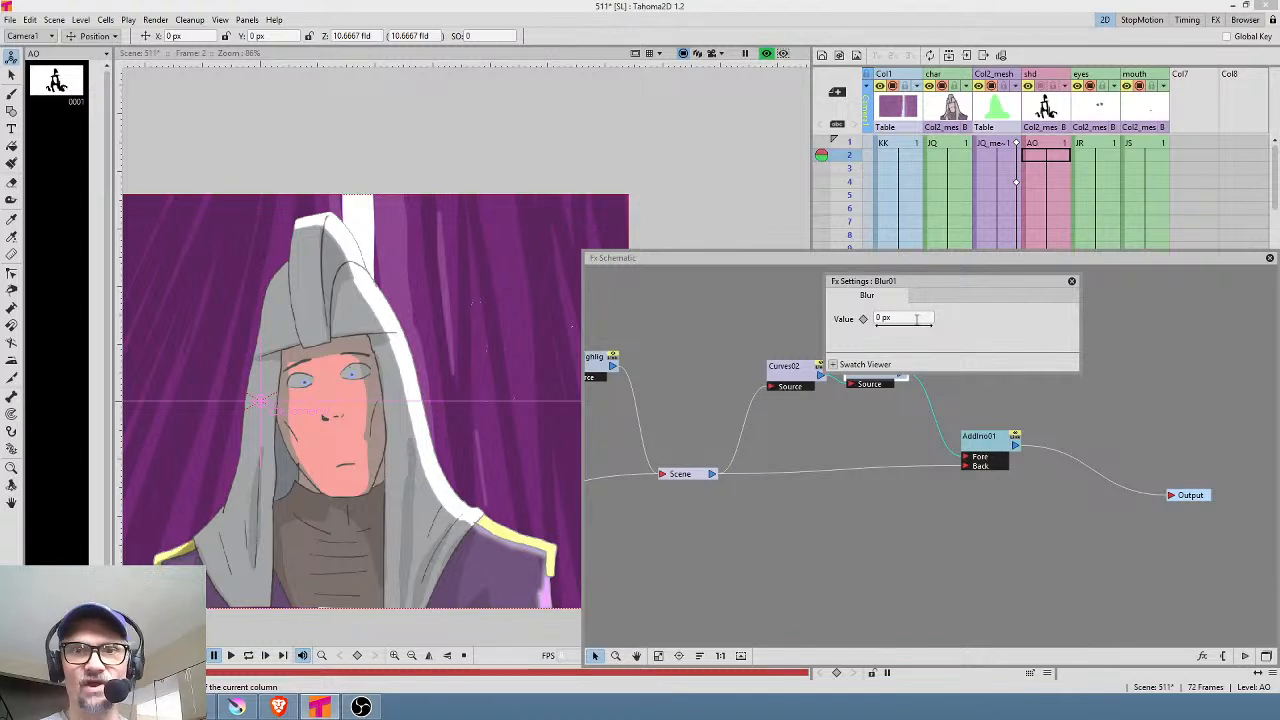
pyautogui.click(916, 318)
pyautogui.write('100')
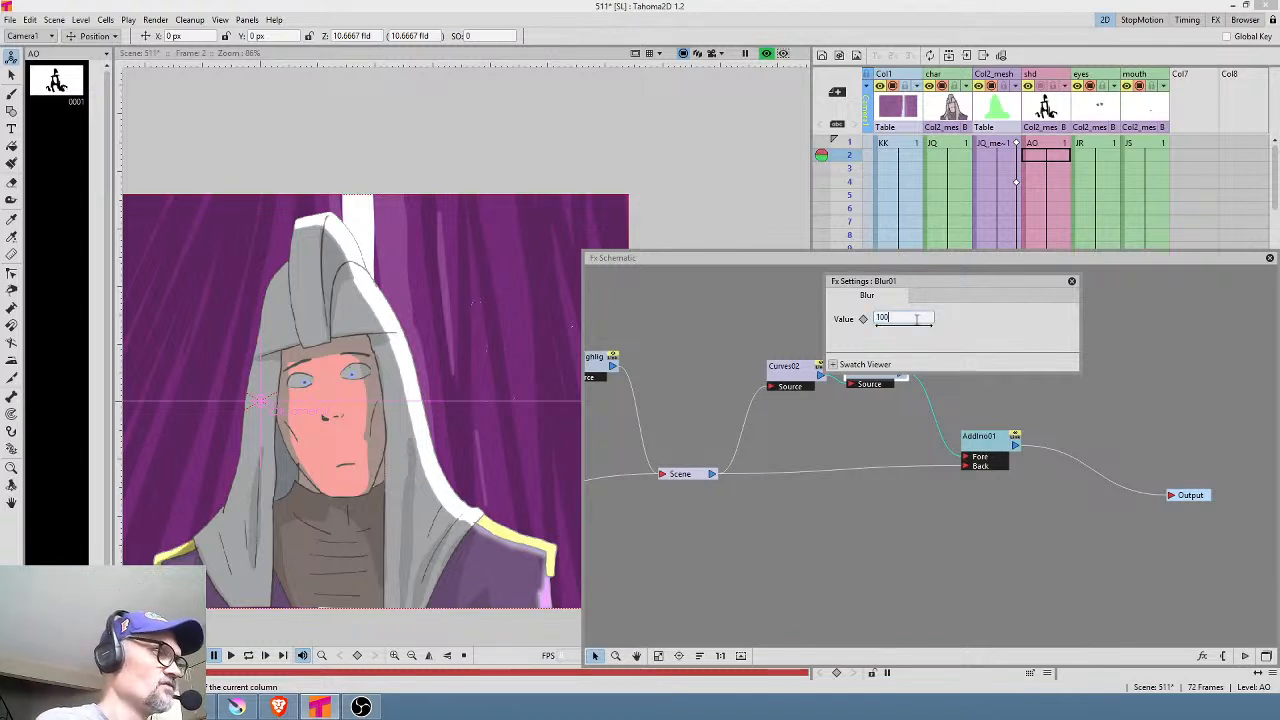
pyautogui.press('Return')
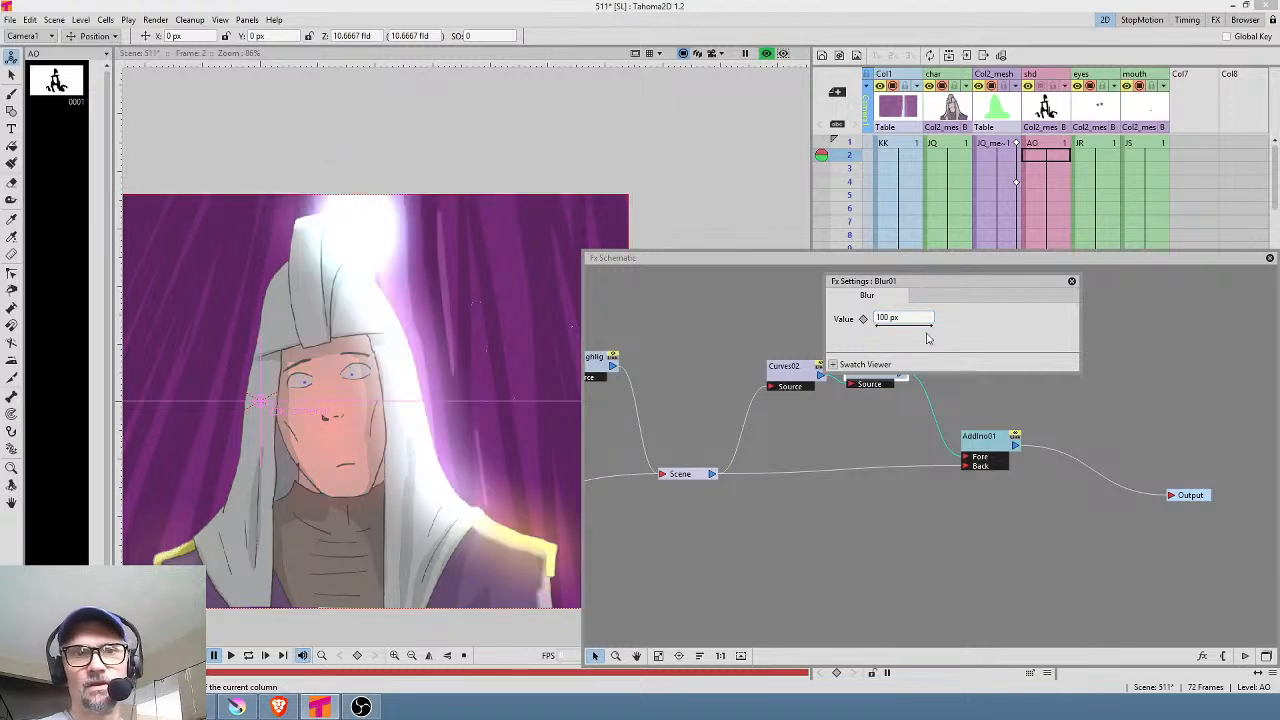
# Step: Compare AddIno01's opacity at 1.557 and 3.892, keeping 3.892, and turn off its clipping mask
pyautogui.click(997, 447)
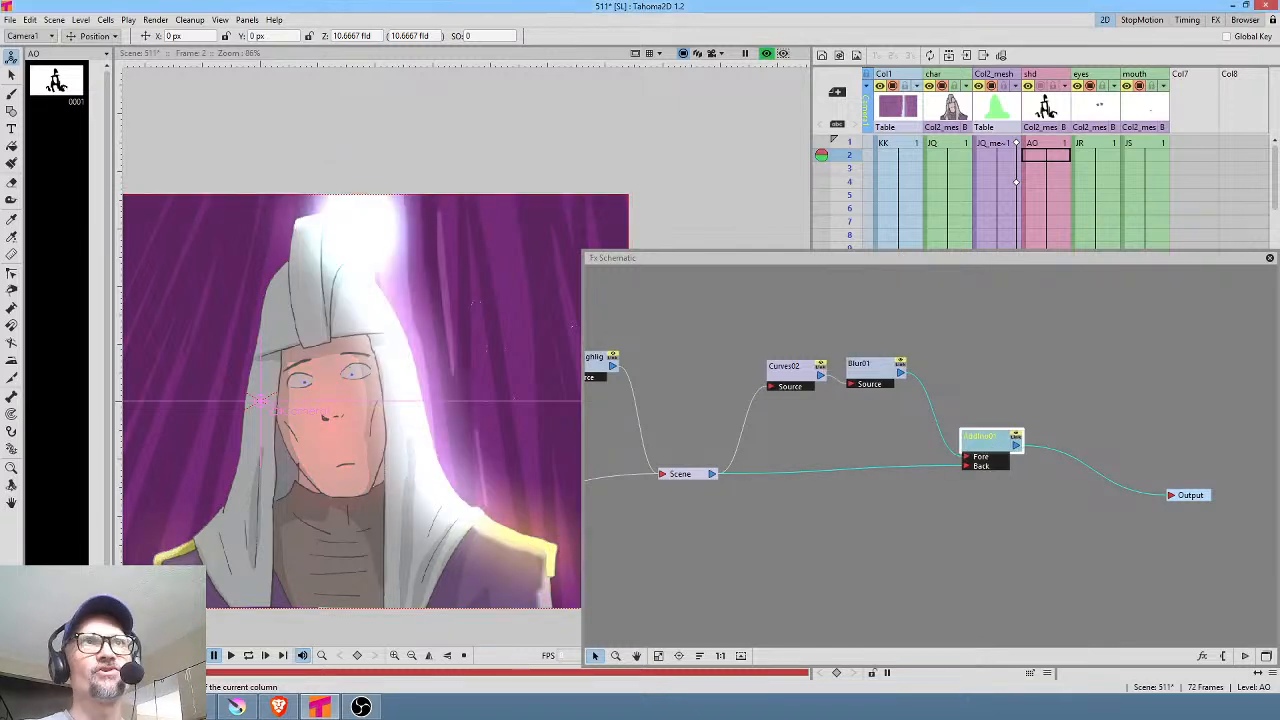
pyautogui.doubleClick(997, 447)
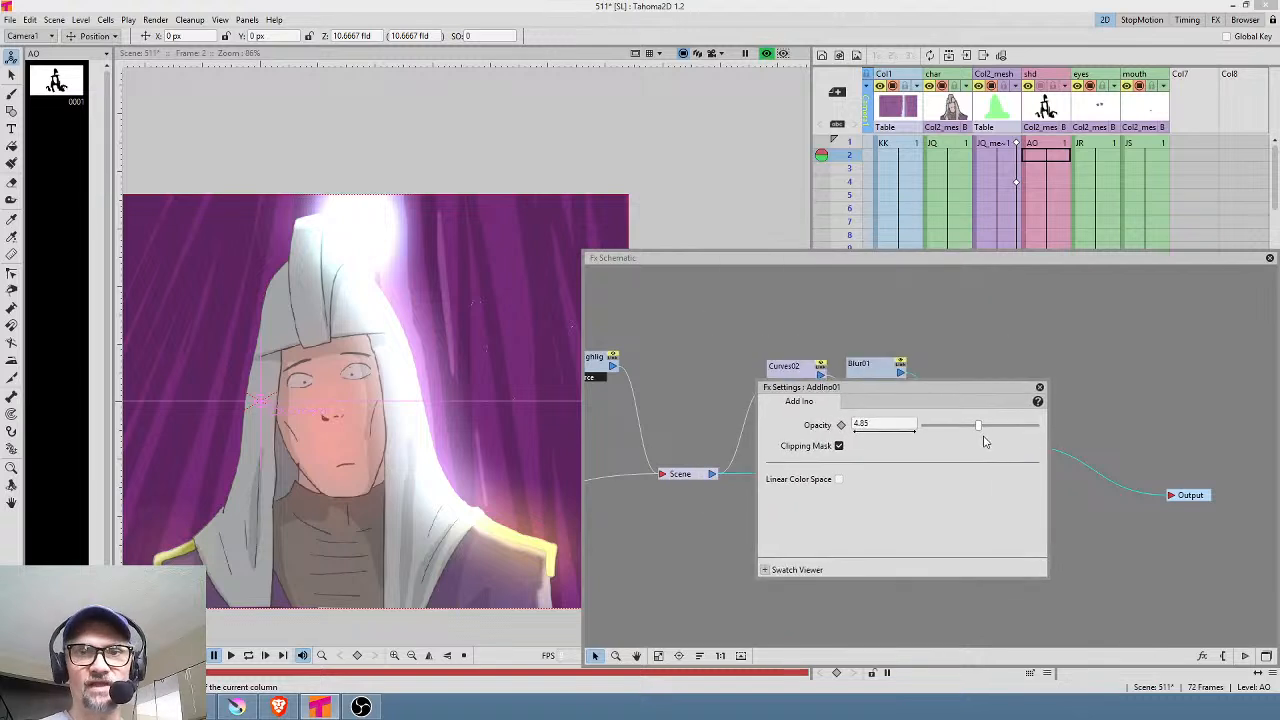
pyautogui.moveTo(981, 430); pyautogui.dragTo(945, 436)
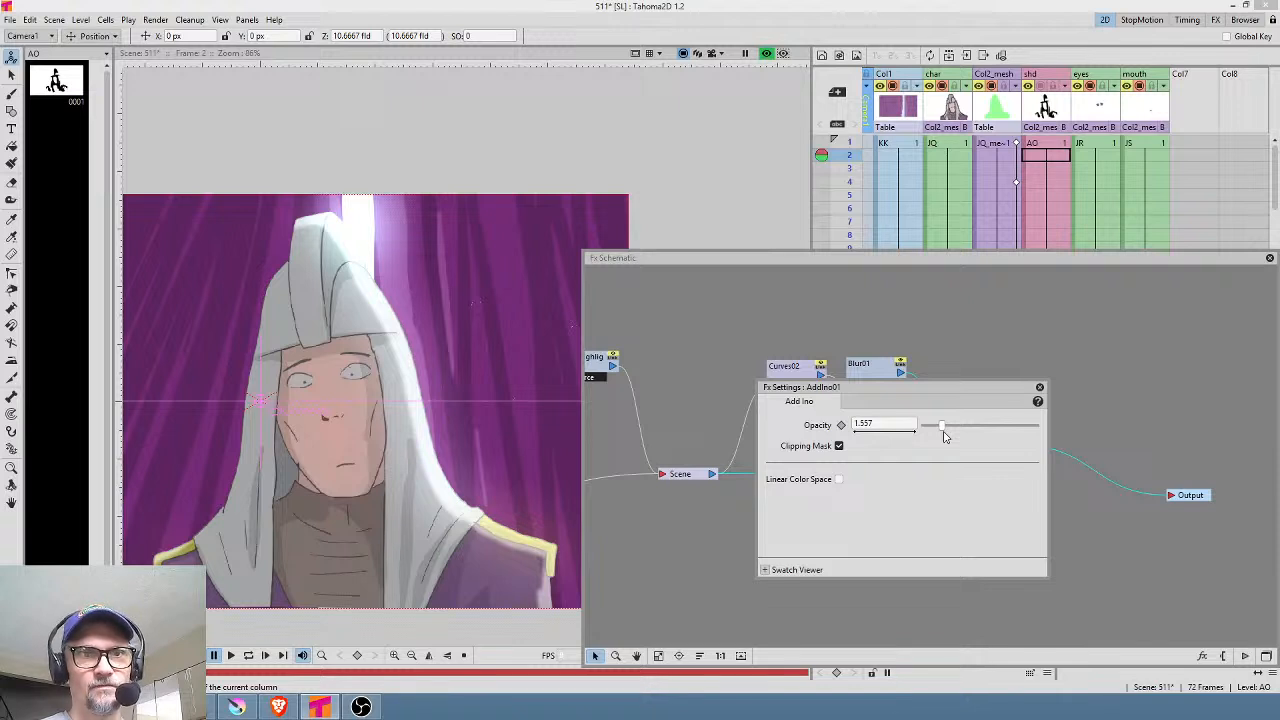
pyautogui.scroll(2, 390, 298)
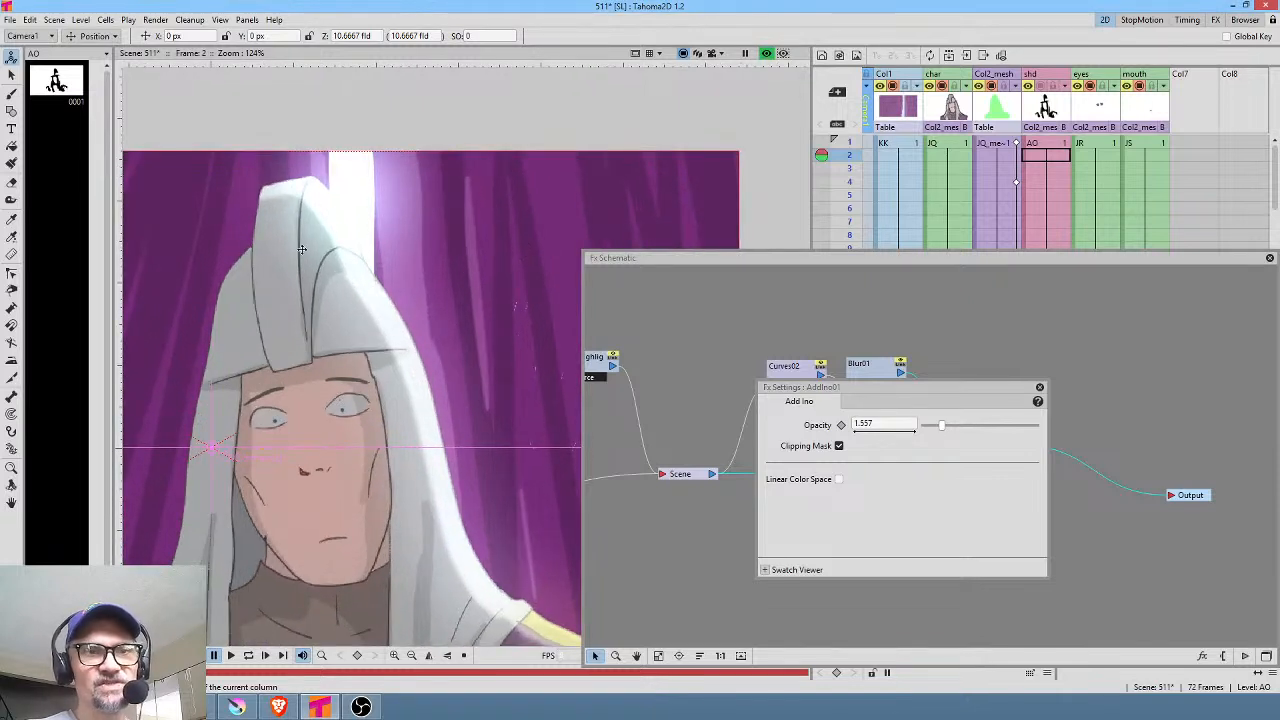
pyautogui.moveTo(943, 427); pyautogui.dragTo(967, 427)
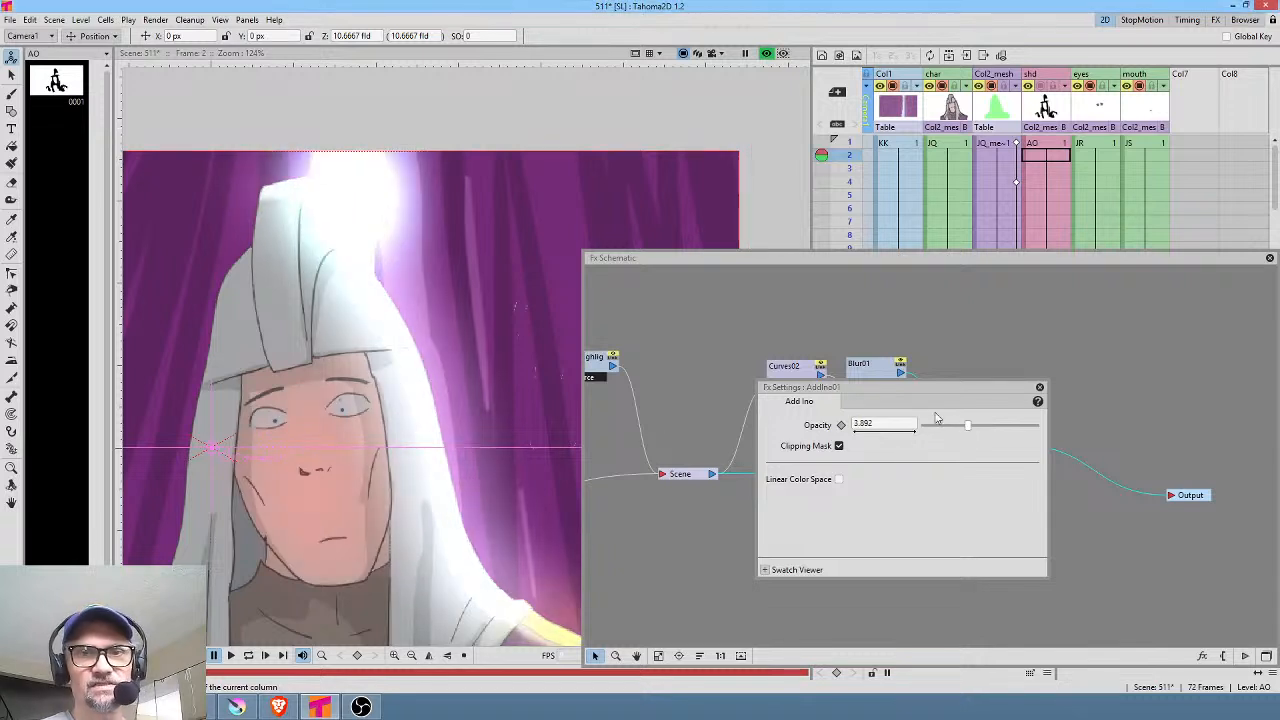
pyautogui.click(839, 446)
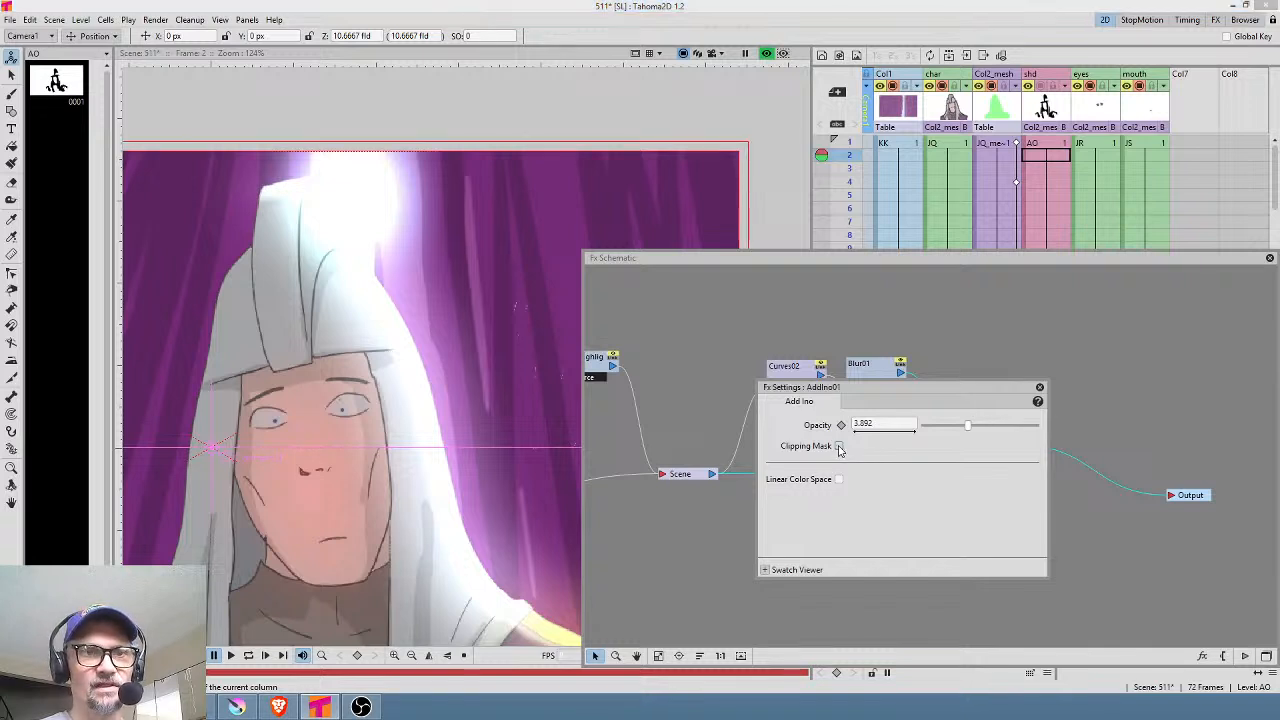
# Step: Compare AddIno01 with its clipping mask on and off, leaving it off, and place the node slightly closer to Blur01
pyautogui.click(839, 449)
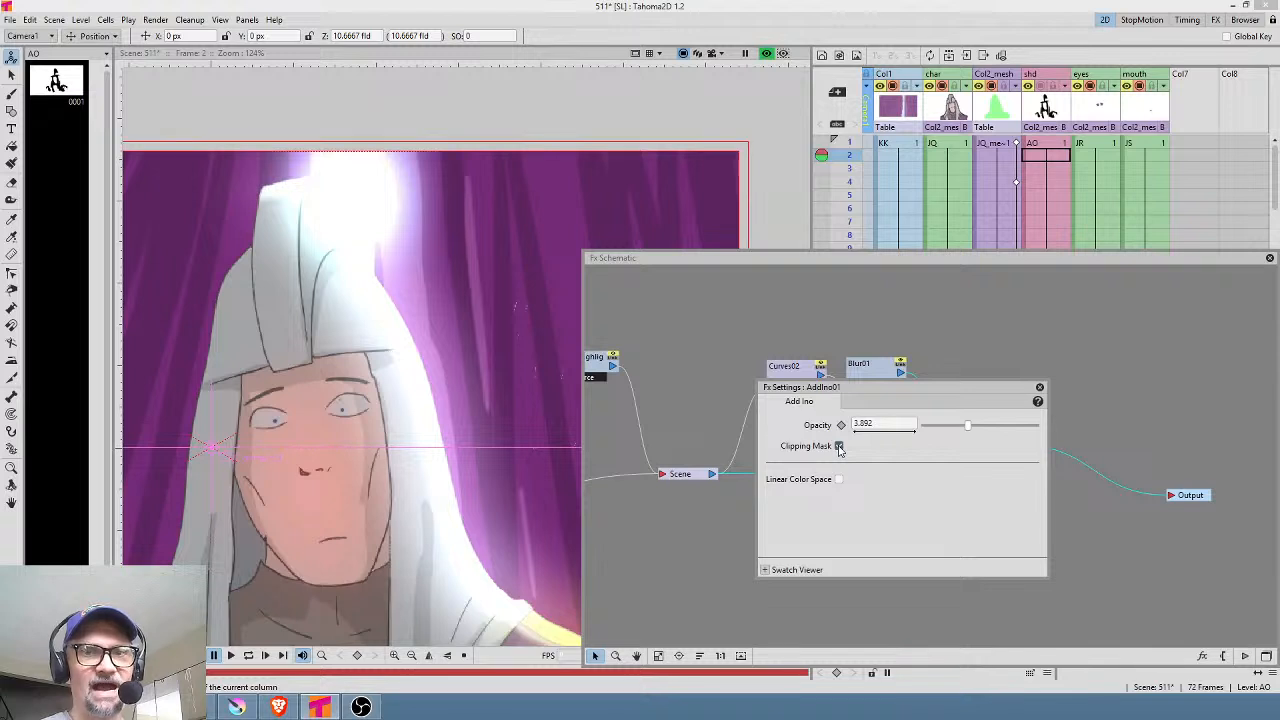
pyautogui.click(839, 449)
pyautogui.click(1039, 387)
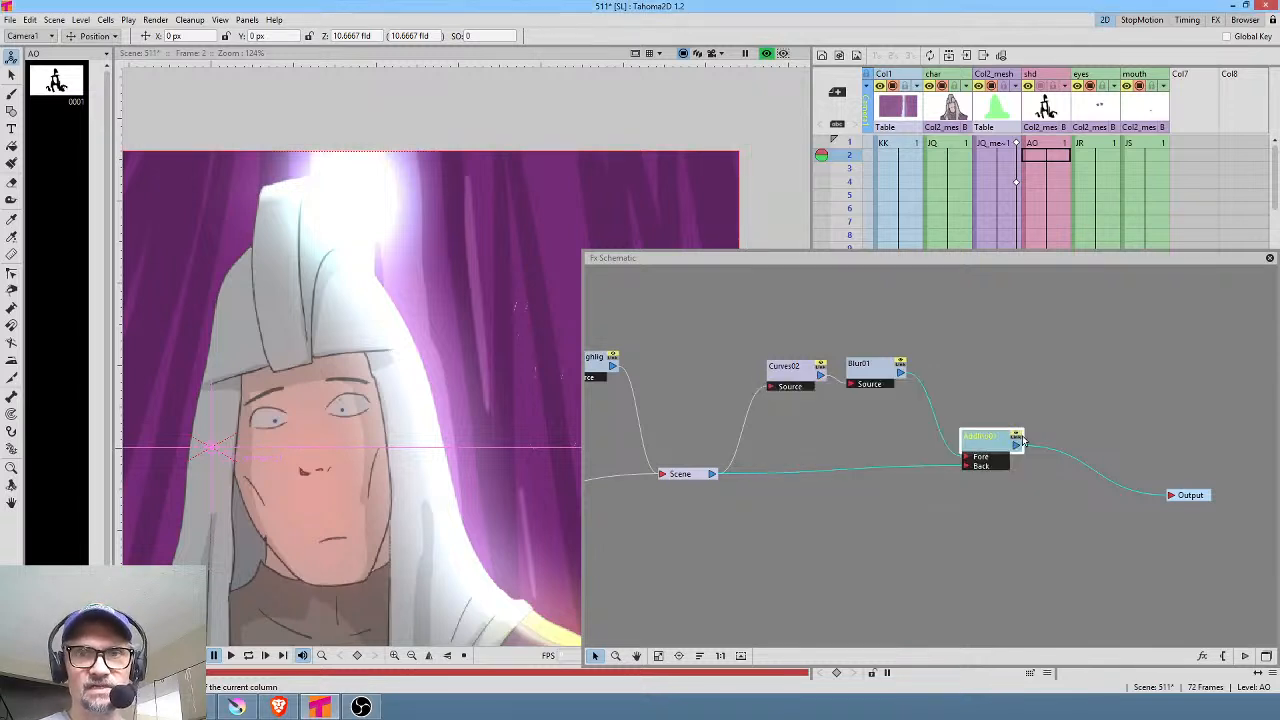
pyautogui.moveTo(1003, 443); pyautogui.dragTo(987, 445)
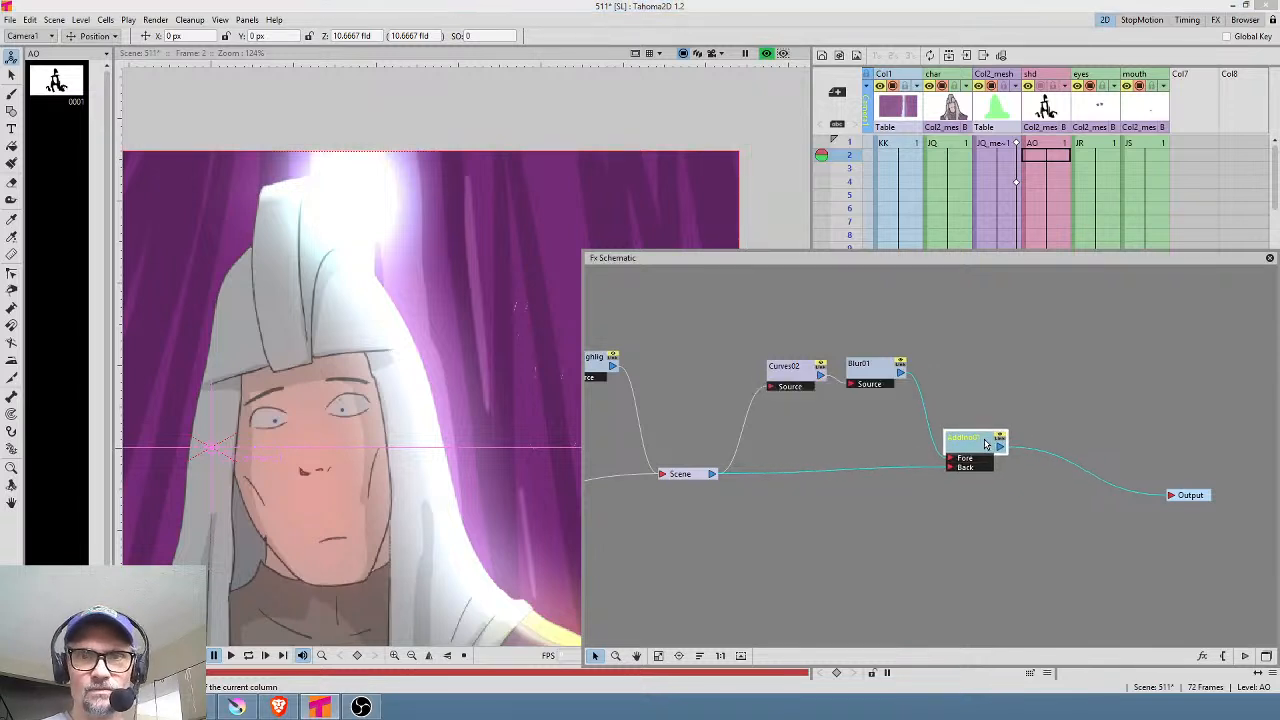
# Step: Try a Blur01 value of 150 px and inspect the glow on the whole character
pyautogui.doubleClick(872, 373)
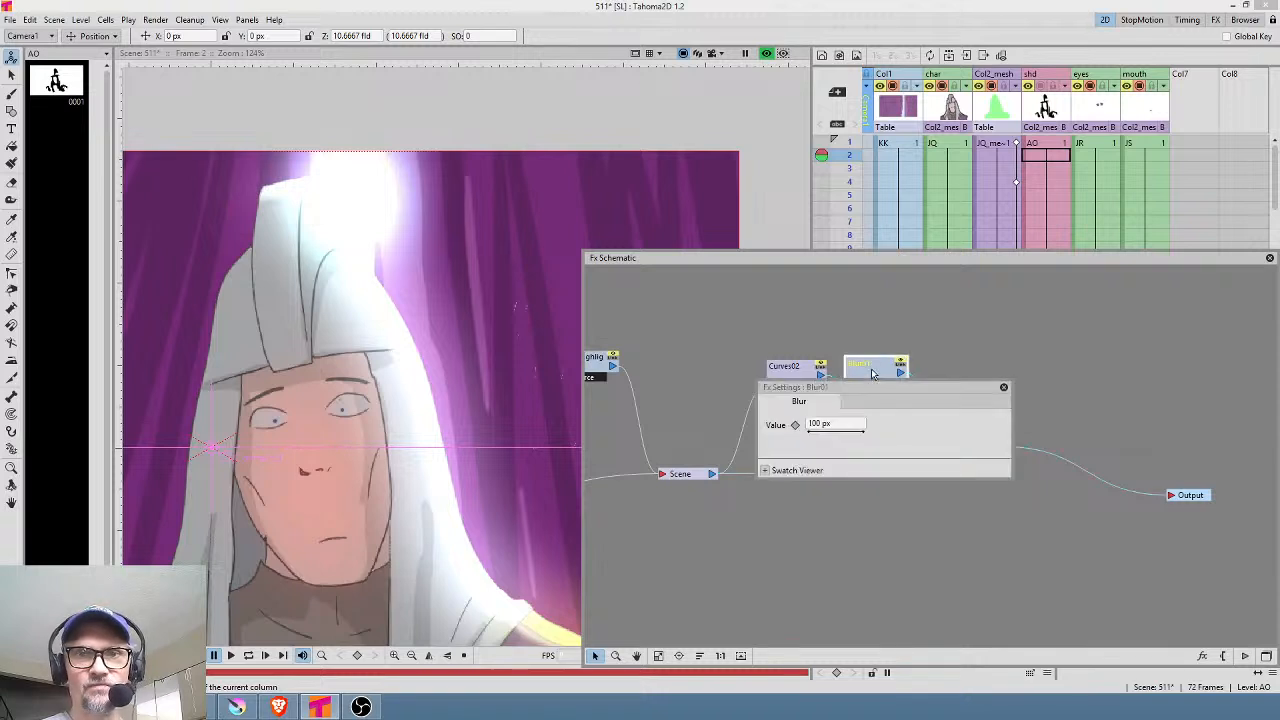
pyautogui.click(845, 423)
pyautogui.write('150')
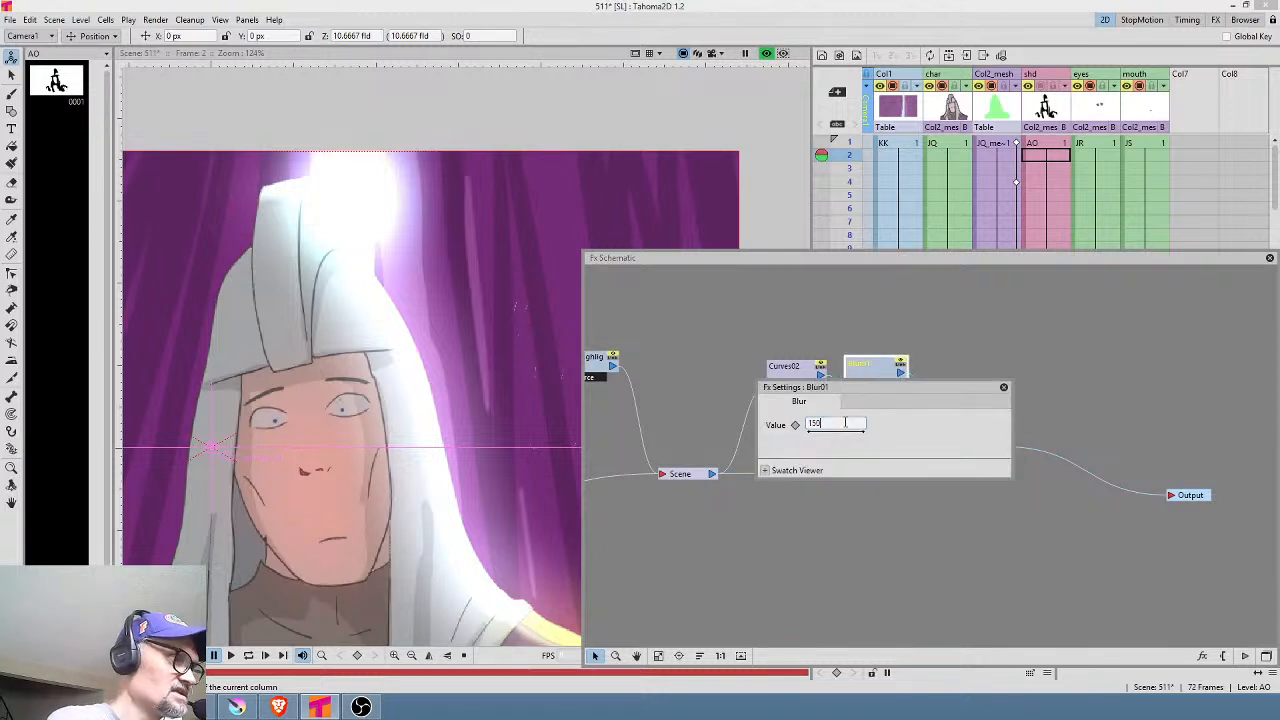
pyautogui.press('Return')
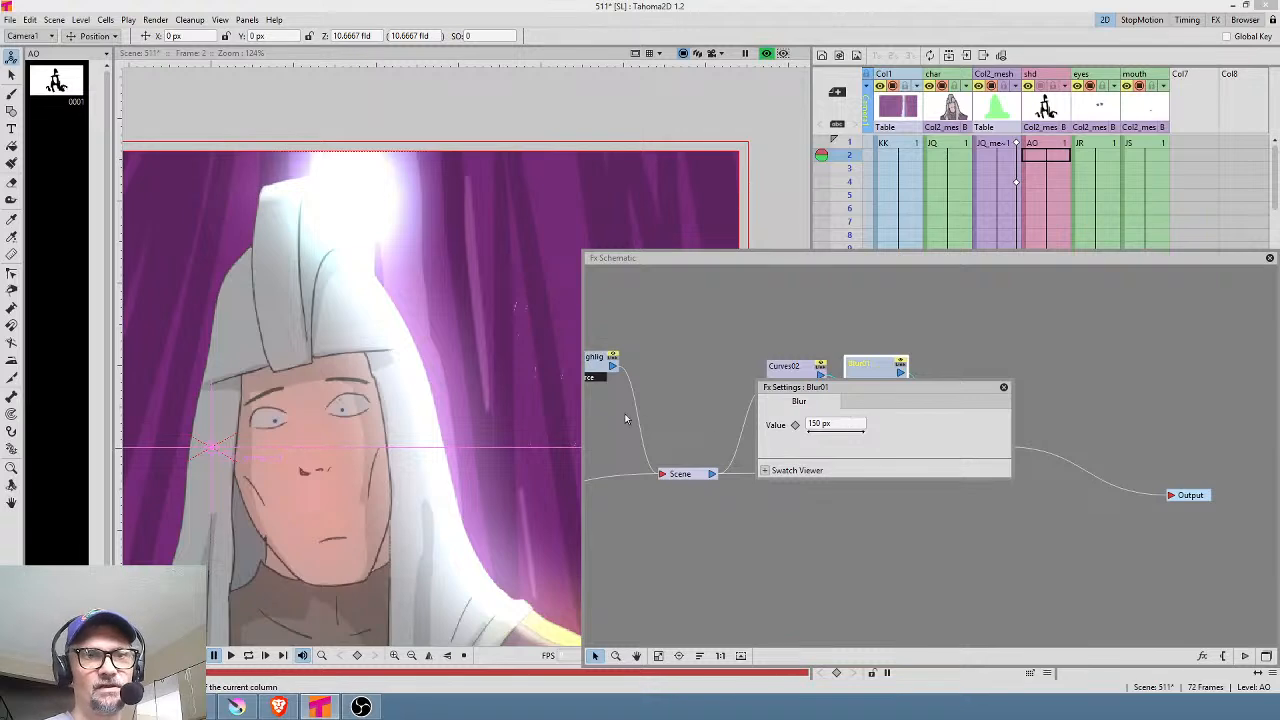
pyautogui.scroll(-3, 518, 360)
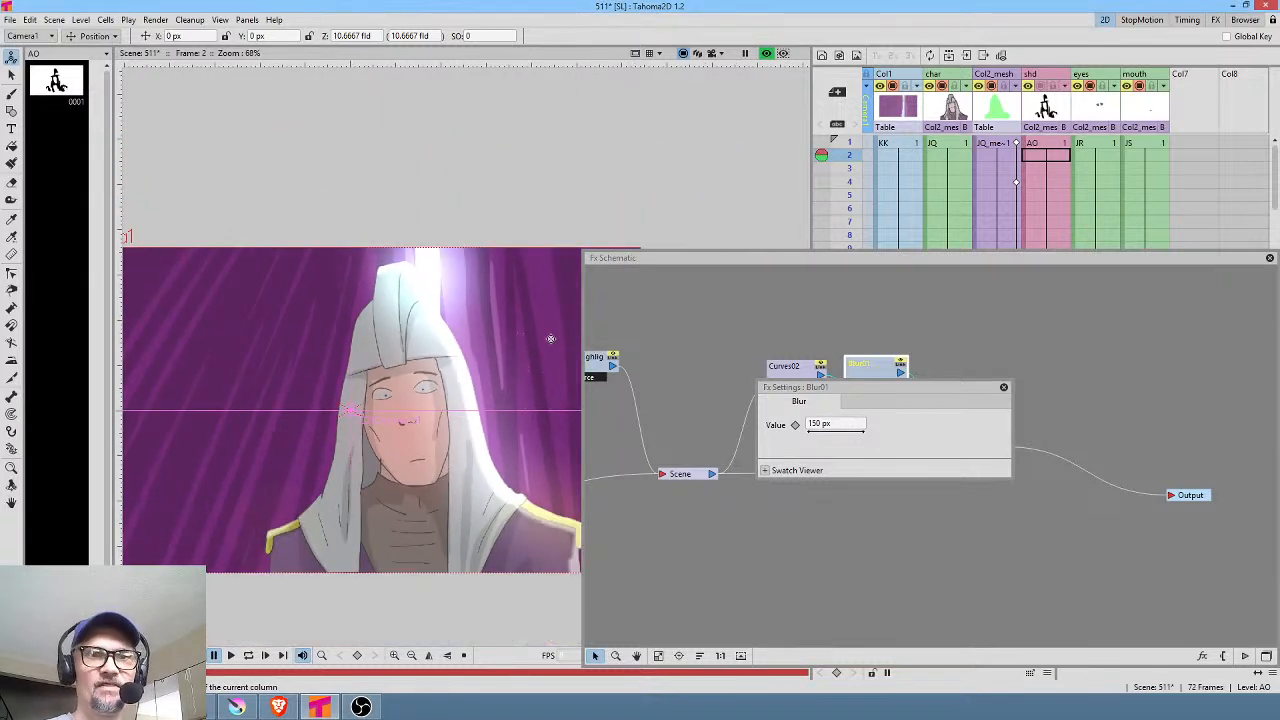
pyautogui.click(1003, 387)
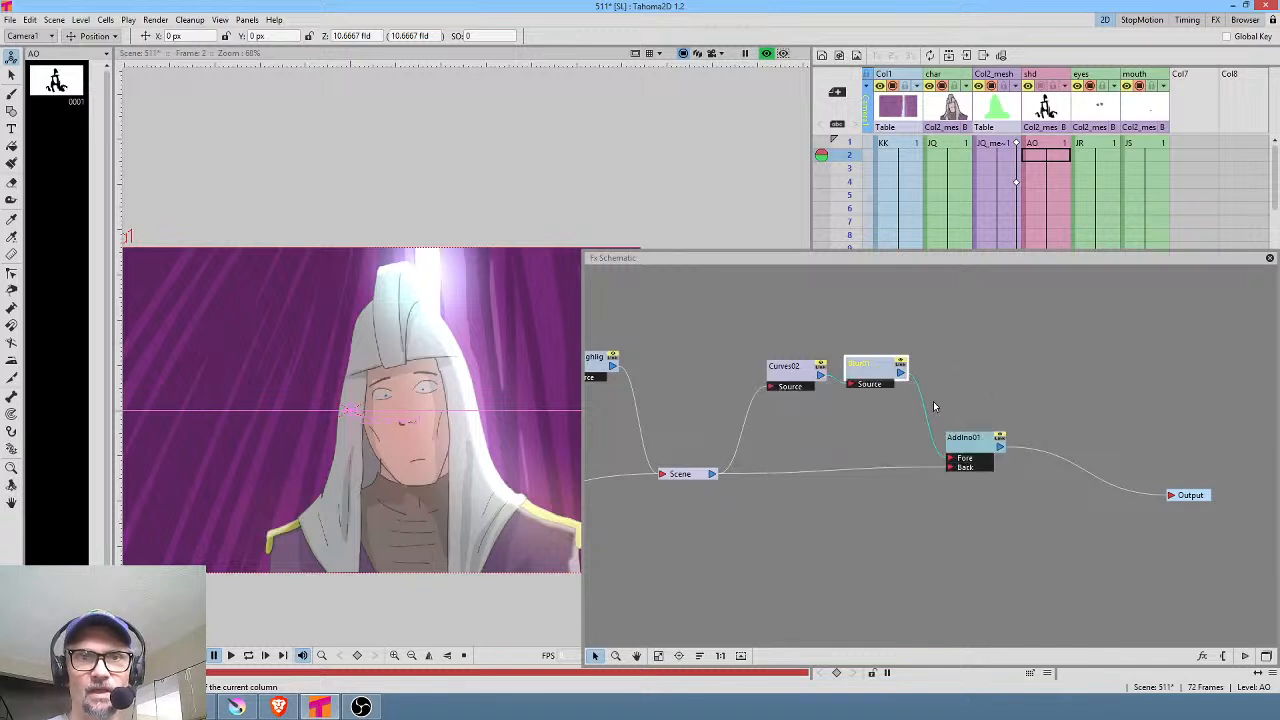
# Step: Compare a Blur01 value of 200 px on the character, and set the value to 180 px
pyautogui.doubleClick(884, 372)
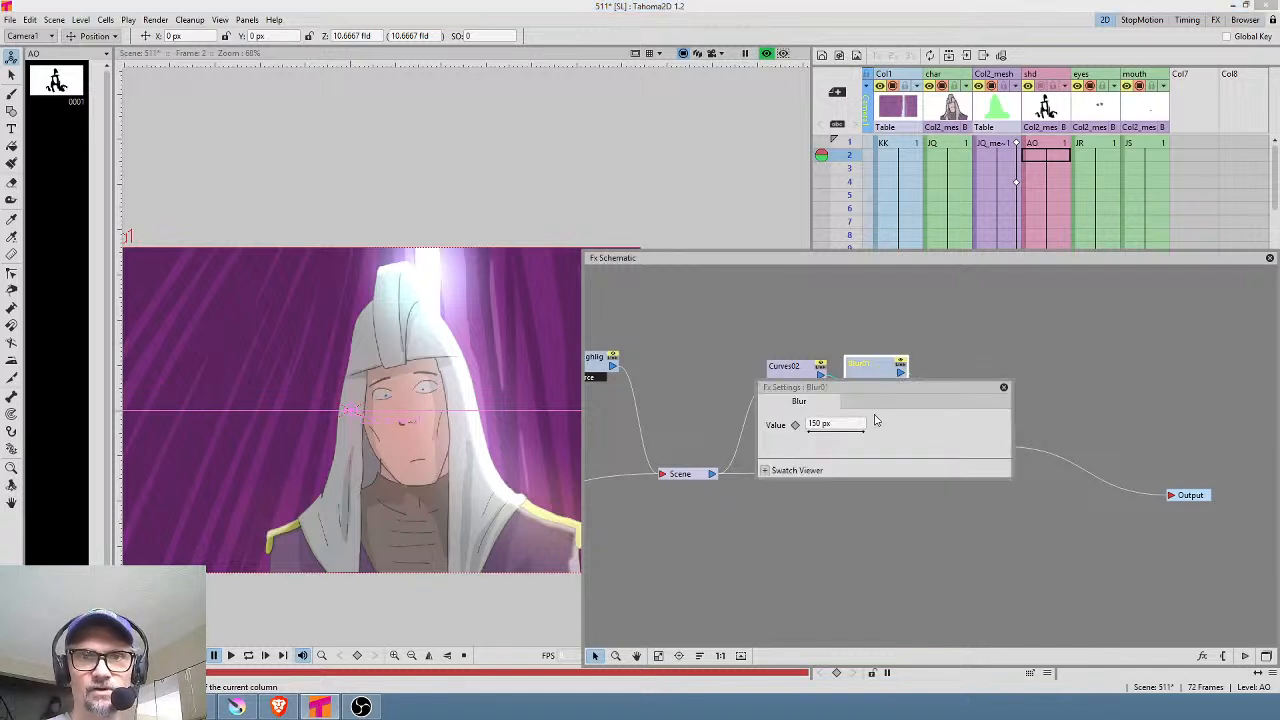
pyautogui.click(836, 423)
pyautogui.write('200')
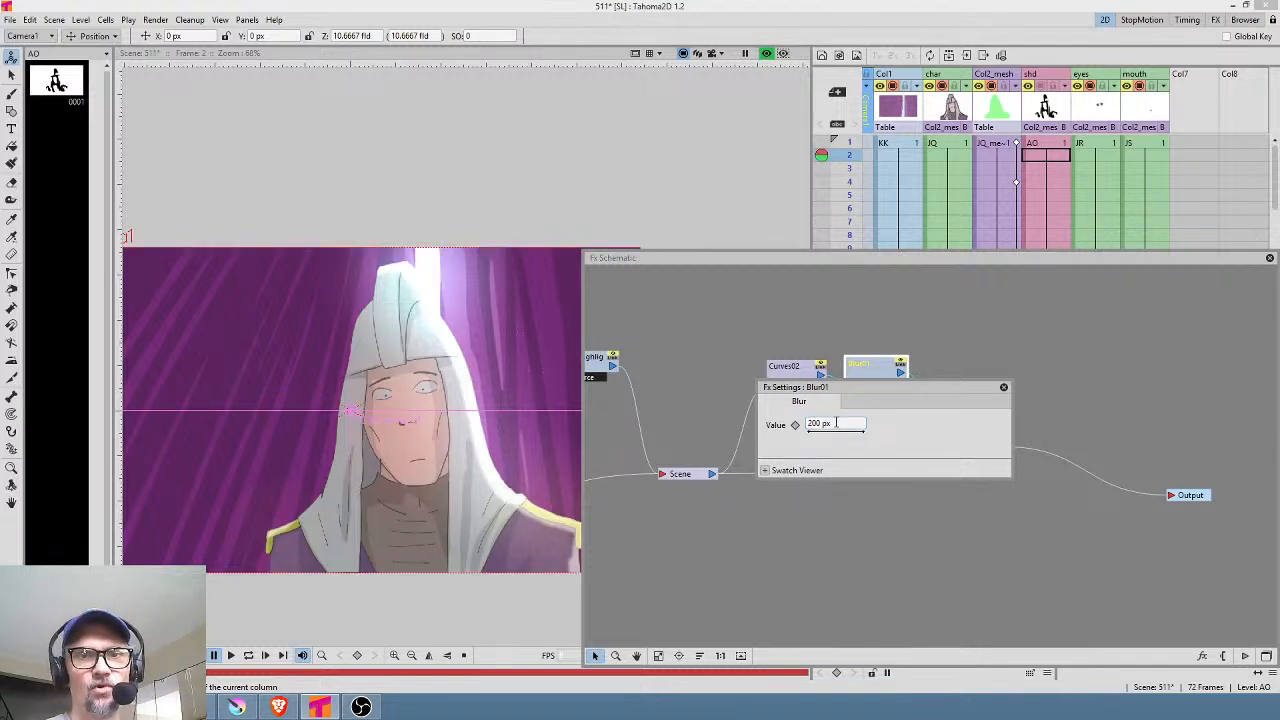
pyautogui.click(836, 423)
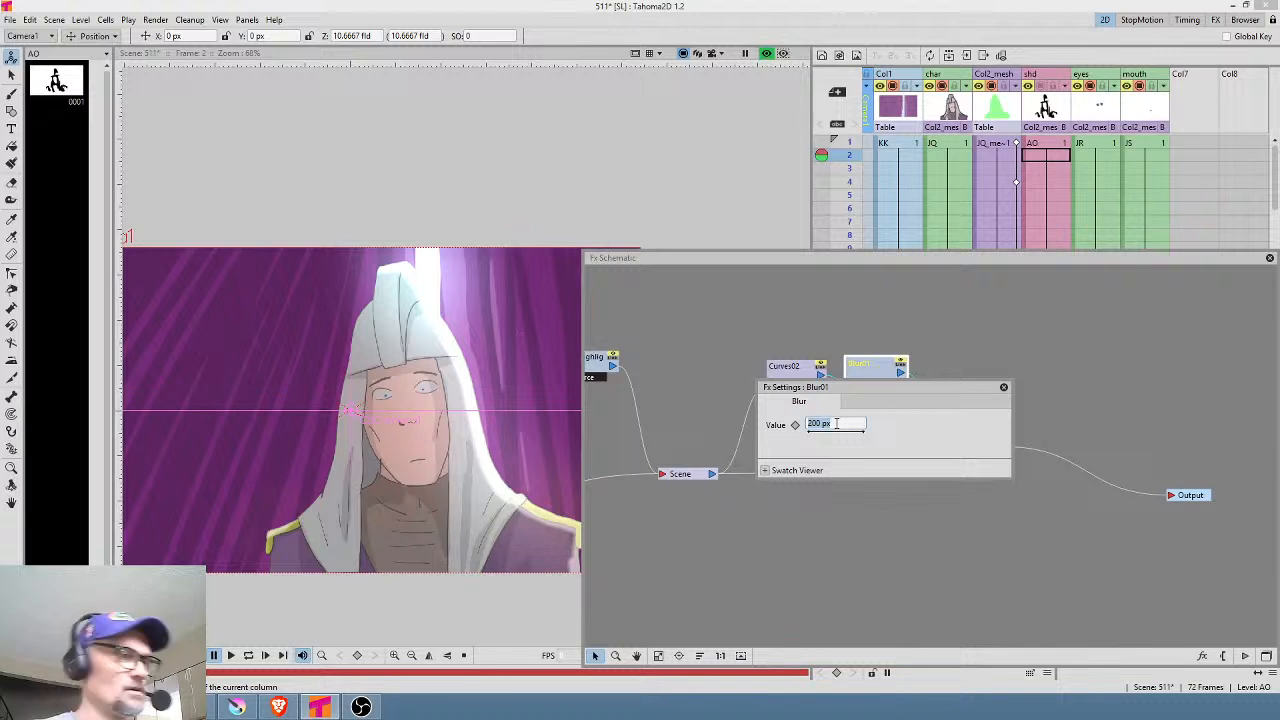
pyautogui.write('180')
pyautogui.press('Return')
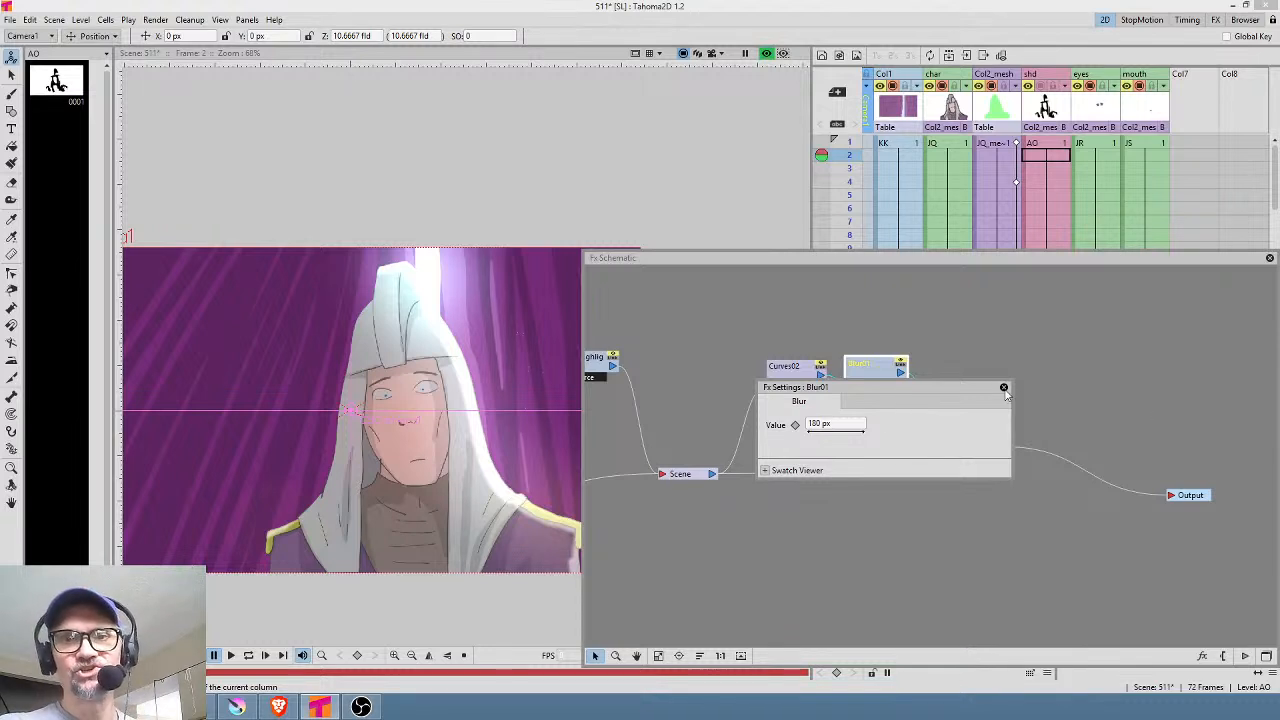
pyautogui.click(1004, 388)
# Step: Tidy the node layout by spacing Curves02 and Blur01 and placing Output close beside AddIno01 at the same height
pyautogui.click(970, 428)
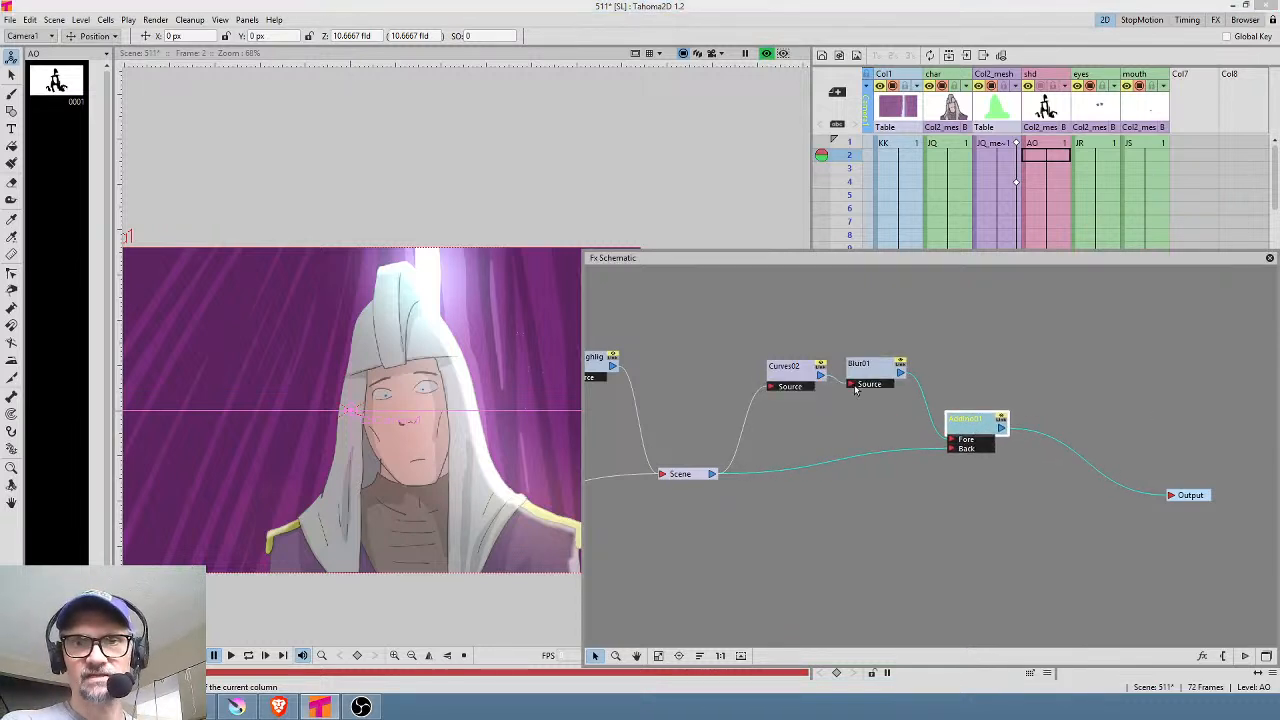
pyautogui.moveTo(785, 370); pyautogui.dragTo(785, 376)
pyautogui.moveTo(880, 370); pyautogui.dragTo(890, 370)
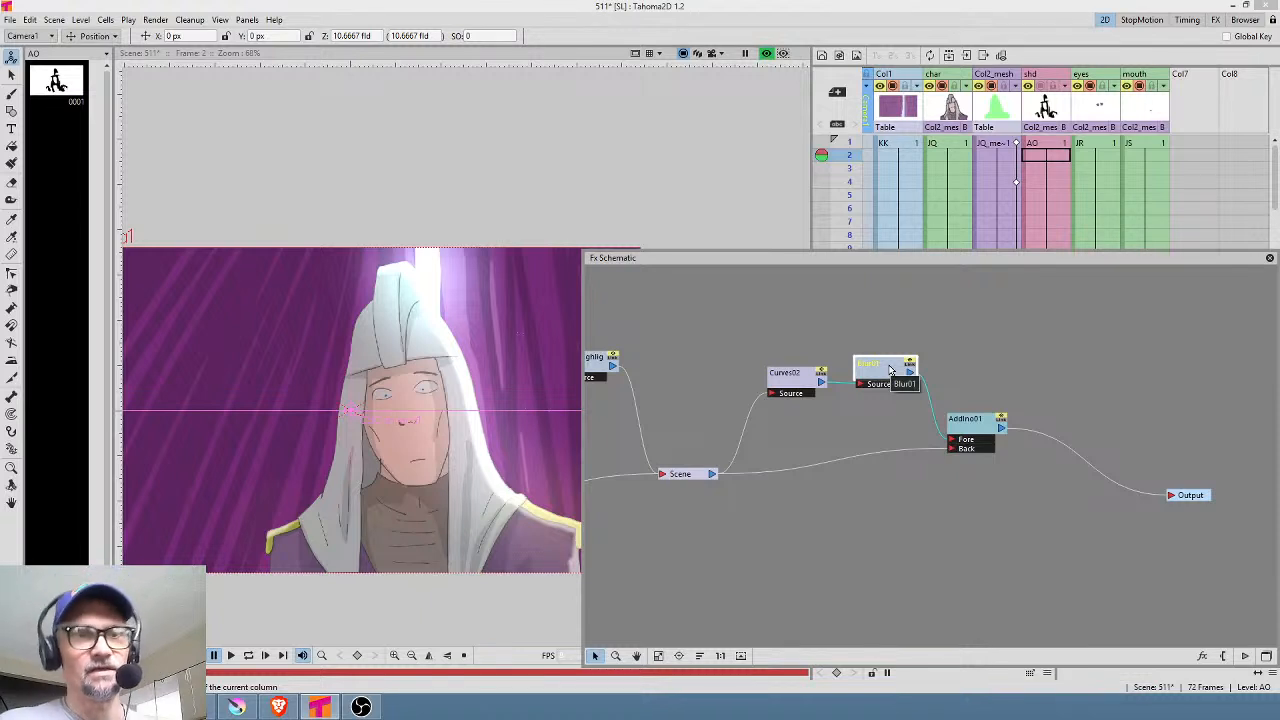
pyautogui.moveTo(988, 436); pyautogui.dragTo(980, 447)
pyautogui.moveTo(1190, 494); pyautogui.dragTo(1113, 450)
pyautogui.moveTo(977, 440); pyautogui.dragTo(982, 448)
pyautogui.moveTo(1118, 455); pyautogui.dragTo(1092, 452)
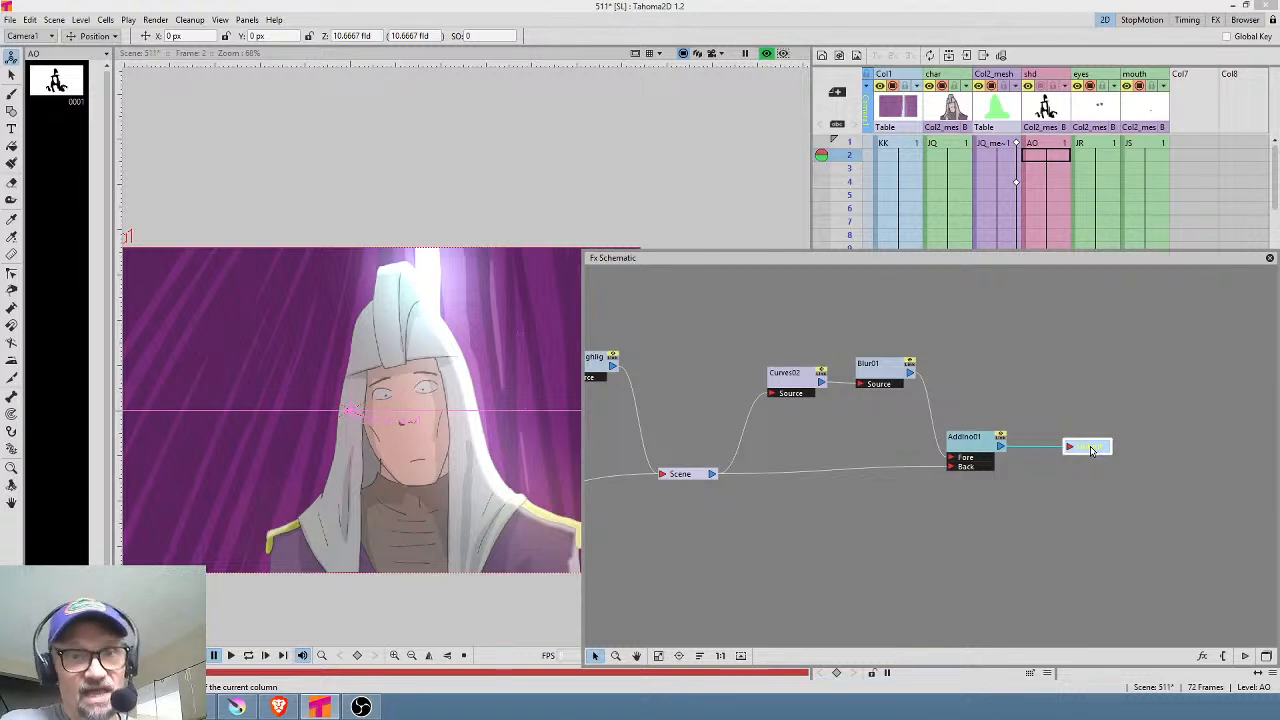
# Step: Review the whole node chain, close the FX Schematic, and turn off the viewer preview
pyautogui.scroll(-6, 824, 501)
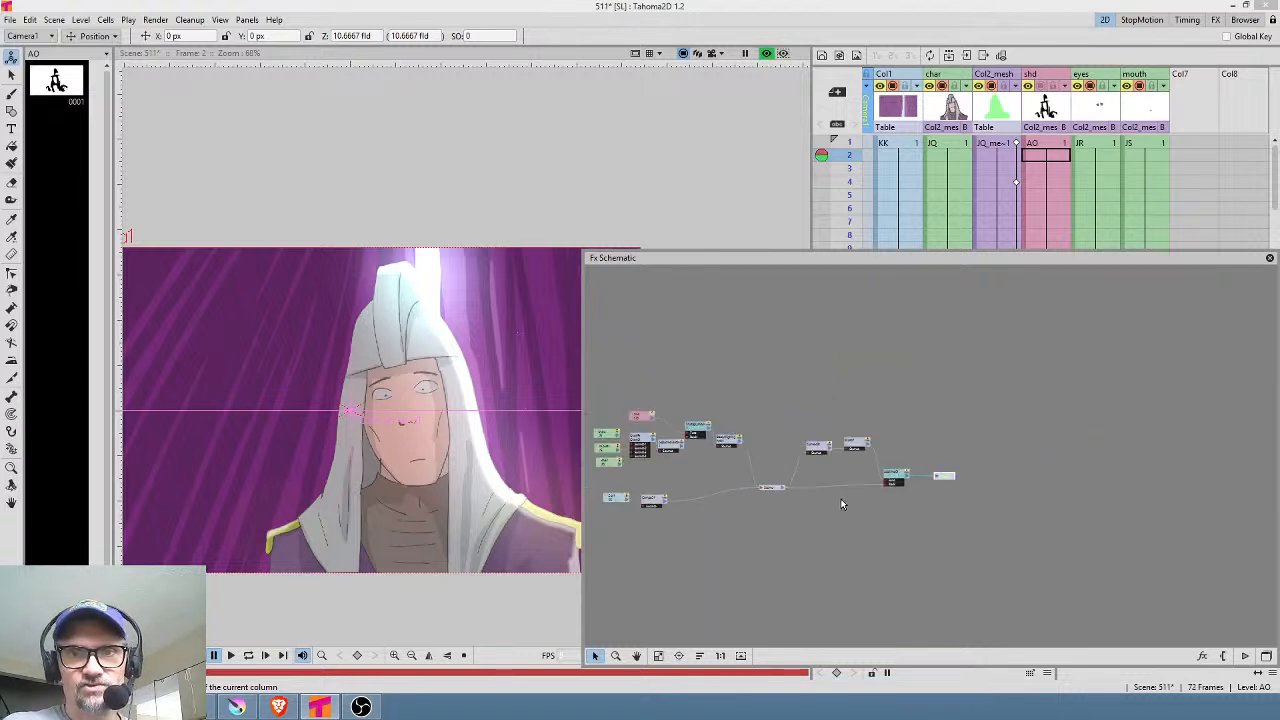
pyautogui.scroll(4, 908, 482)
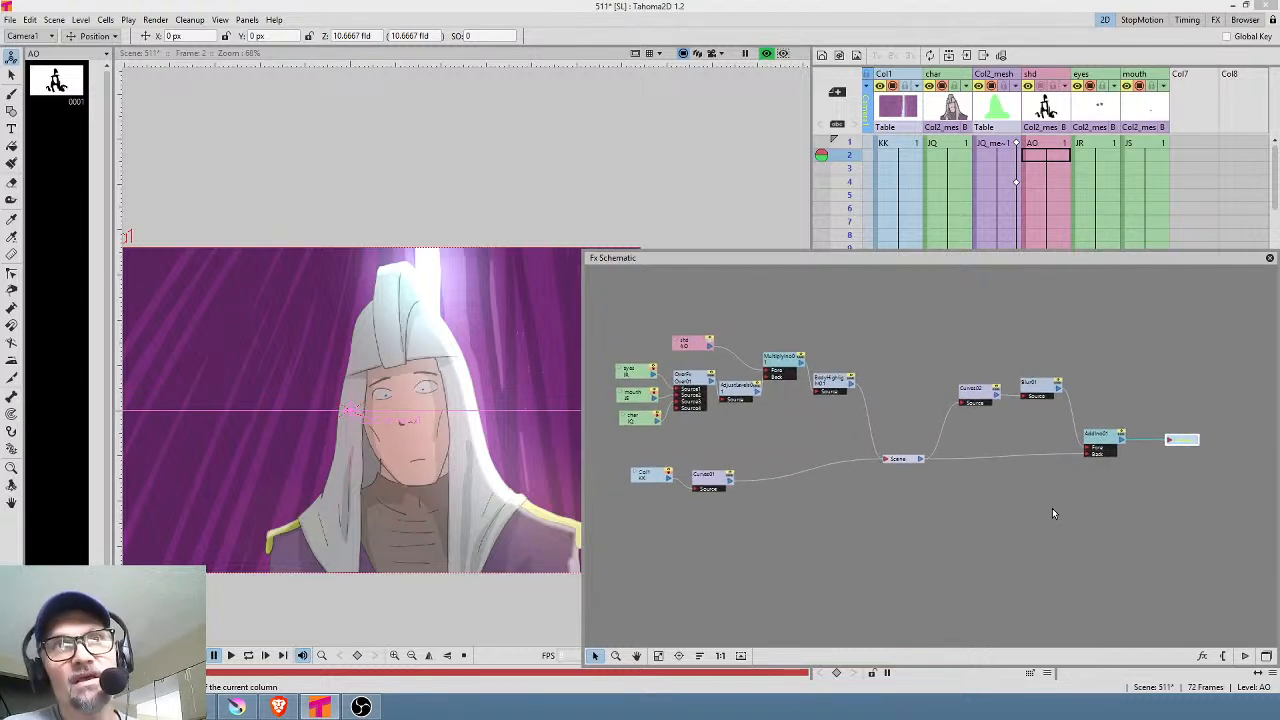
pyautogui.click(1269, 260)
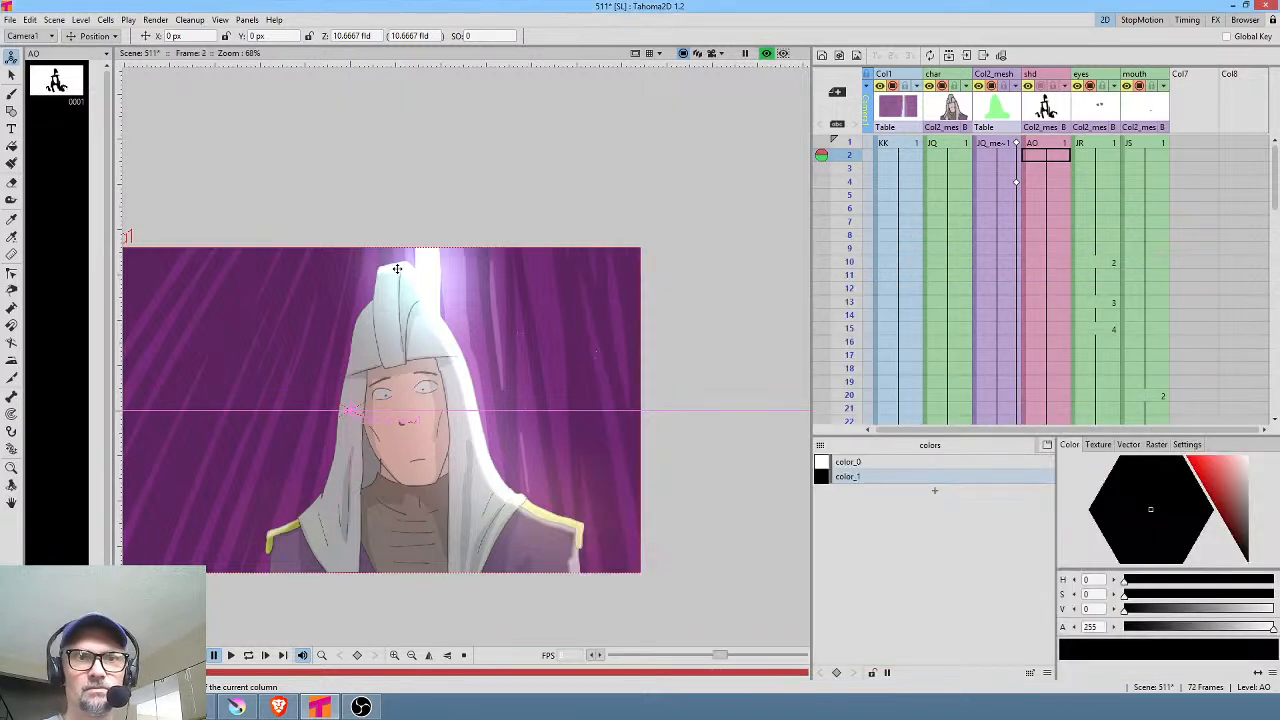
pyautogui.scroll(2, 573, 277)
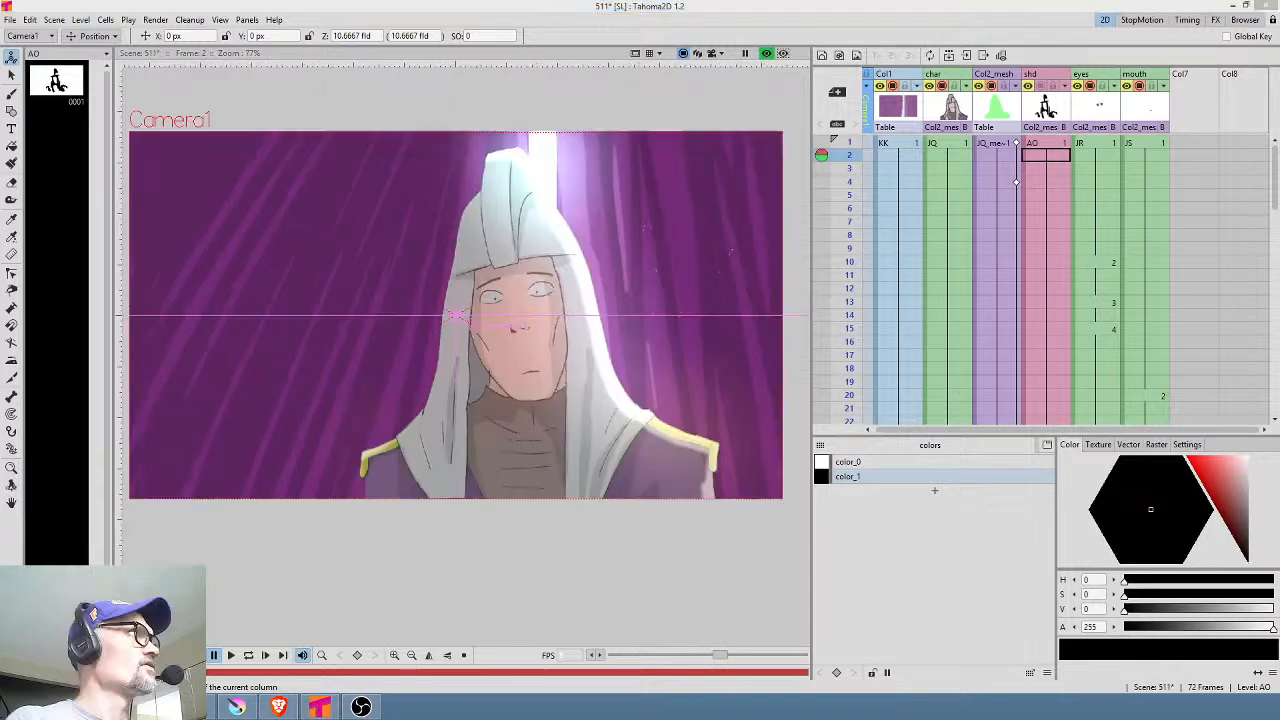
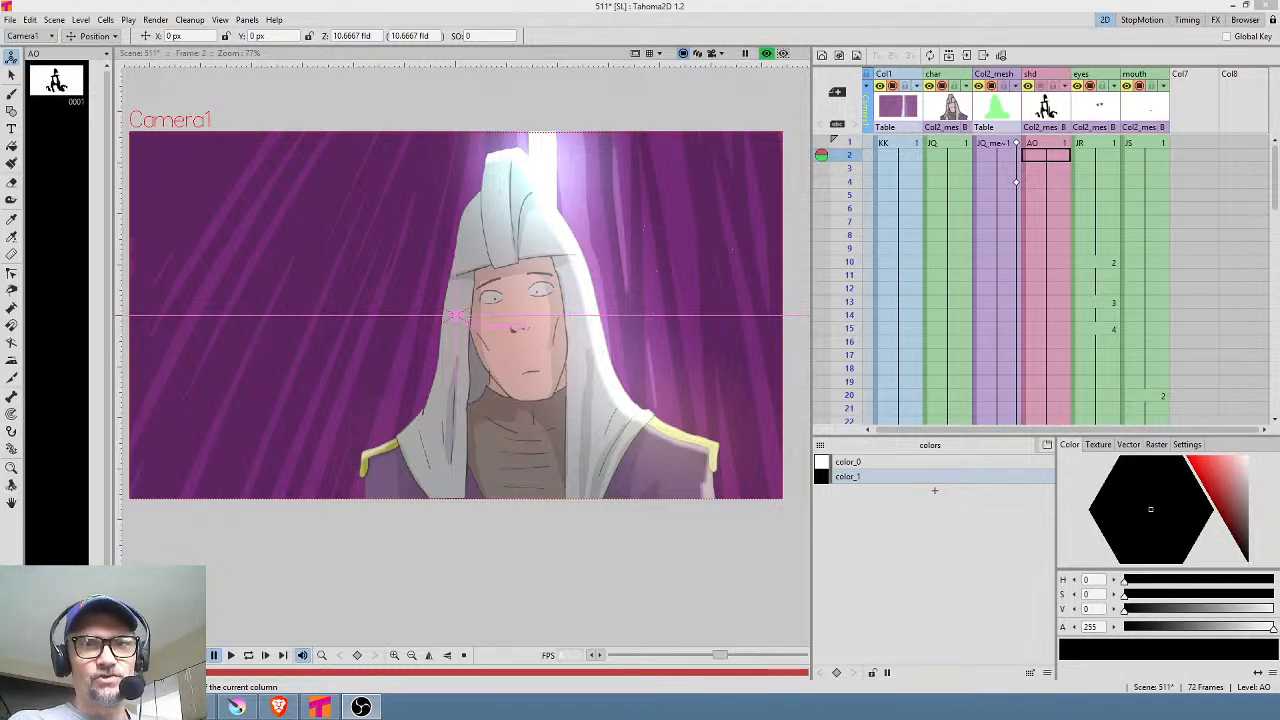
pyautogui.click(767, 54)
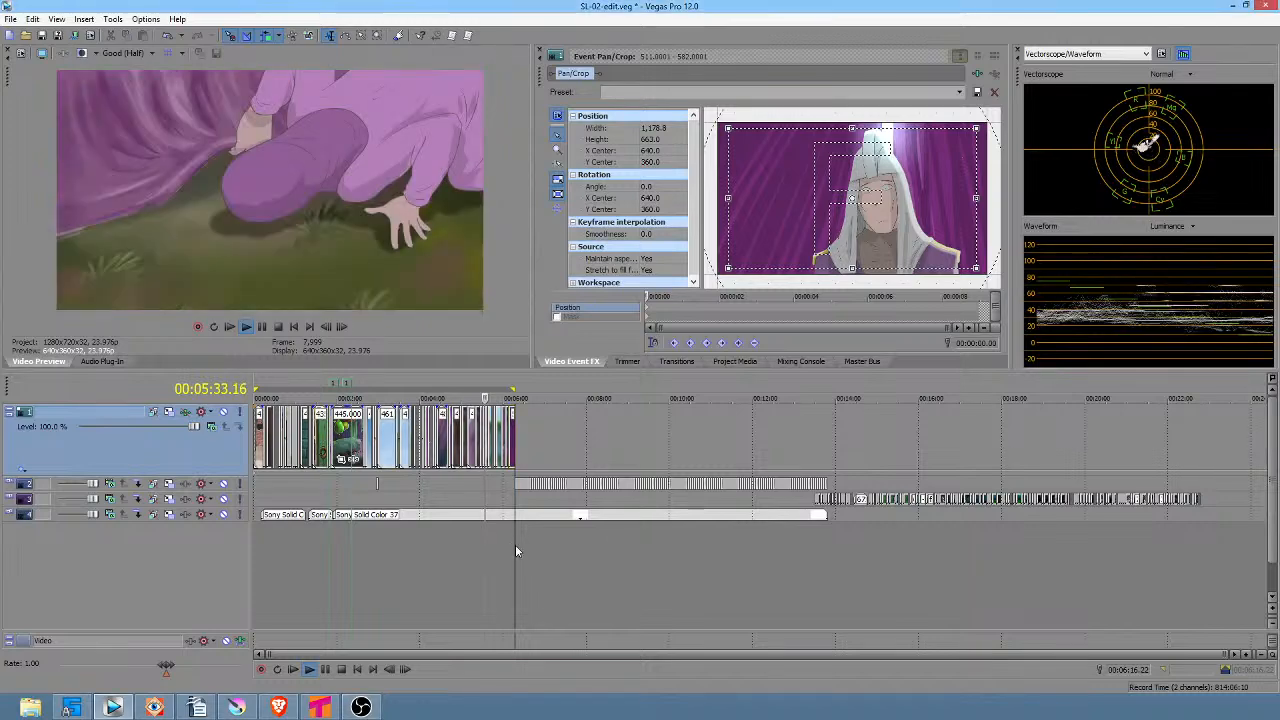
# Step: In the Vegas Pro edit, play the timeline from 00:06:03.19 through the 511 shot to review it in context
pyautogui.scroll(5, 515, 544)
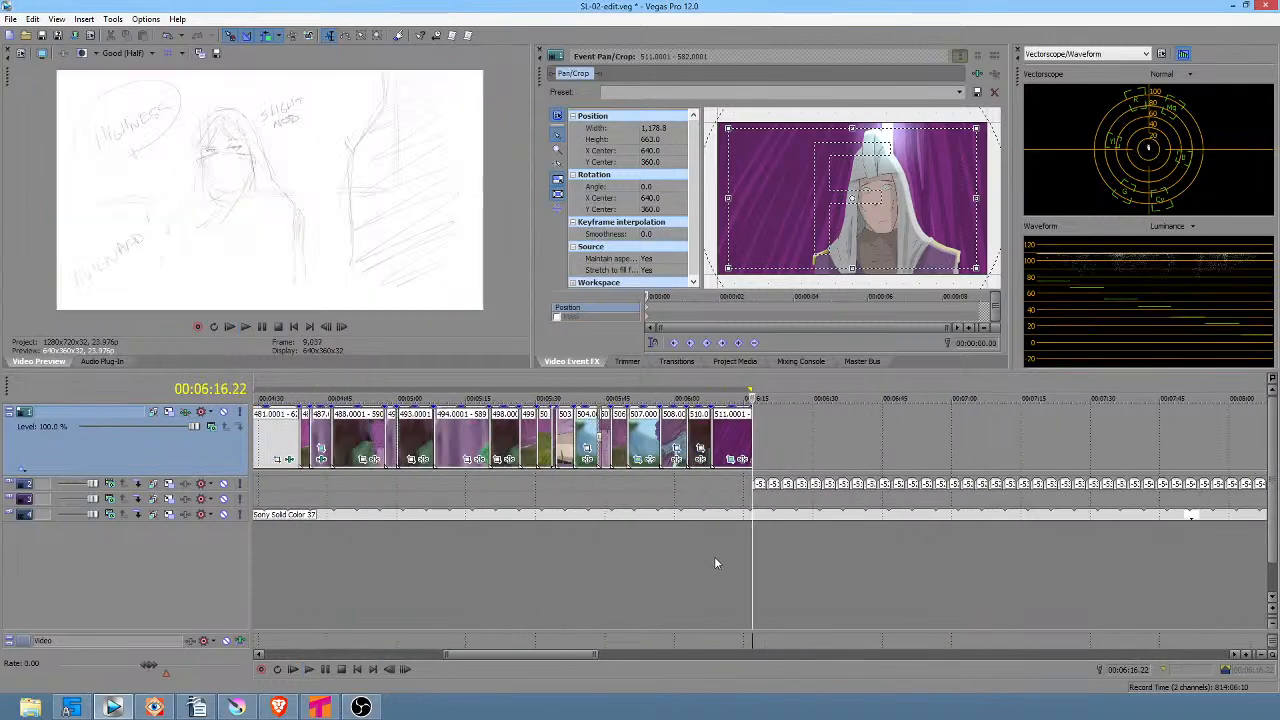
pyautogui.click(714, 559)
pyautogui.click(693, 557)
pyautogui.press('space')
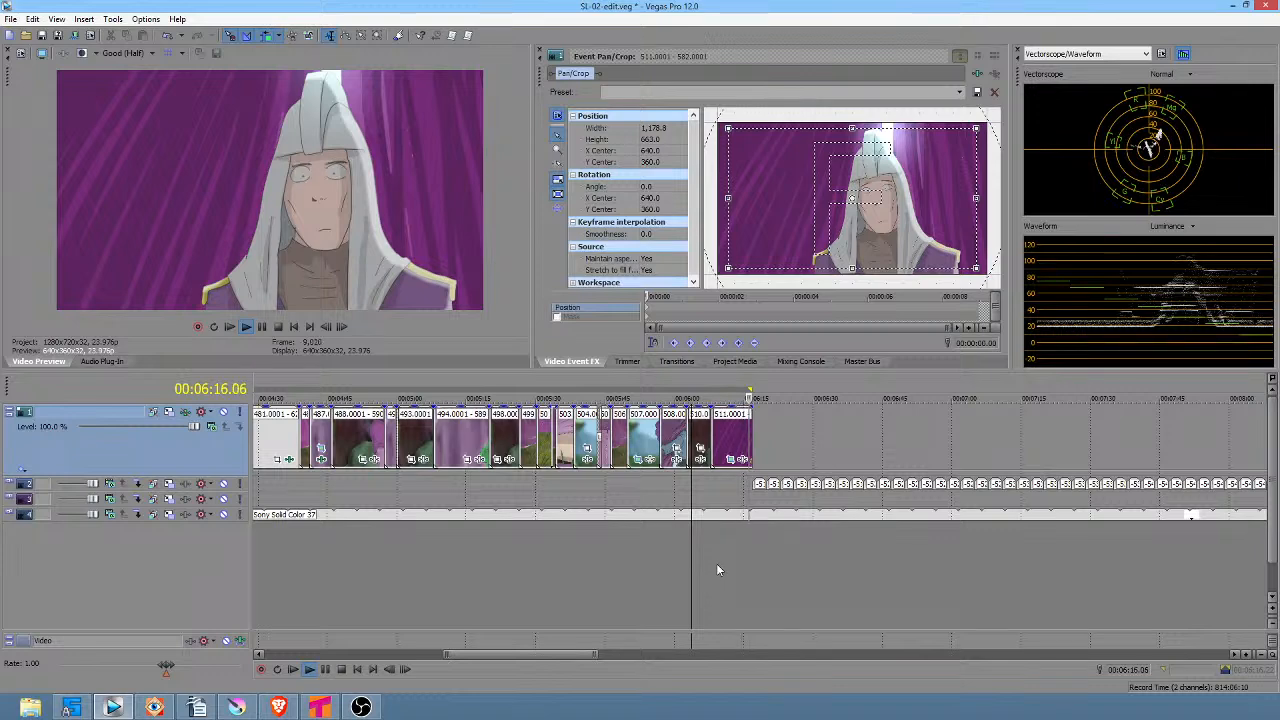
pyautogui.press('space')
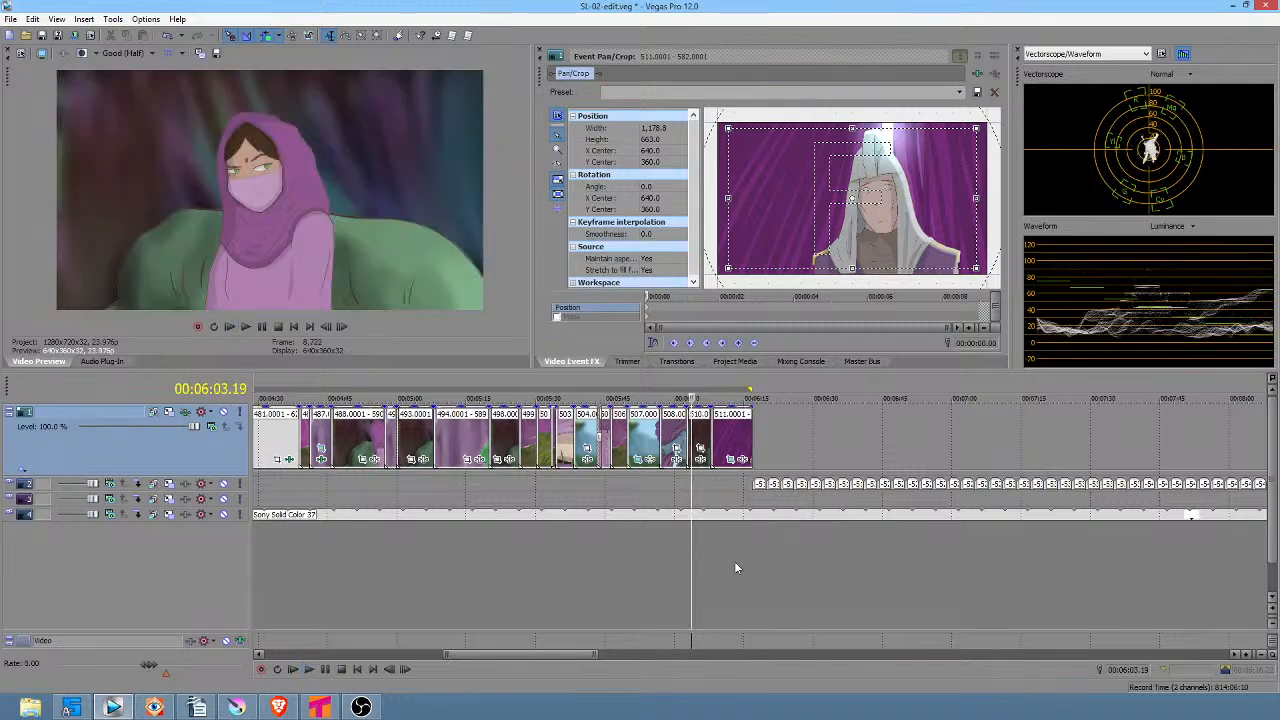
pyautogui.click(42, 55)
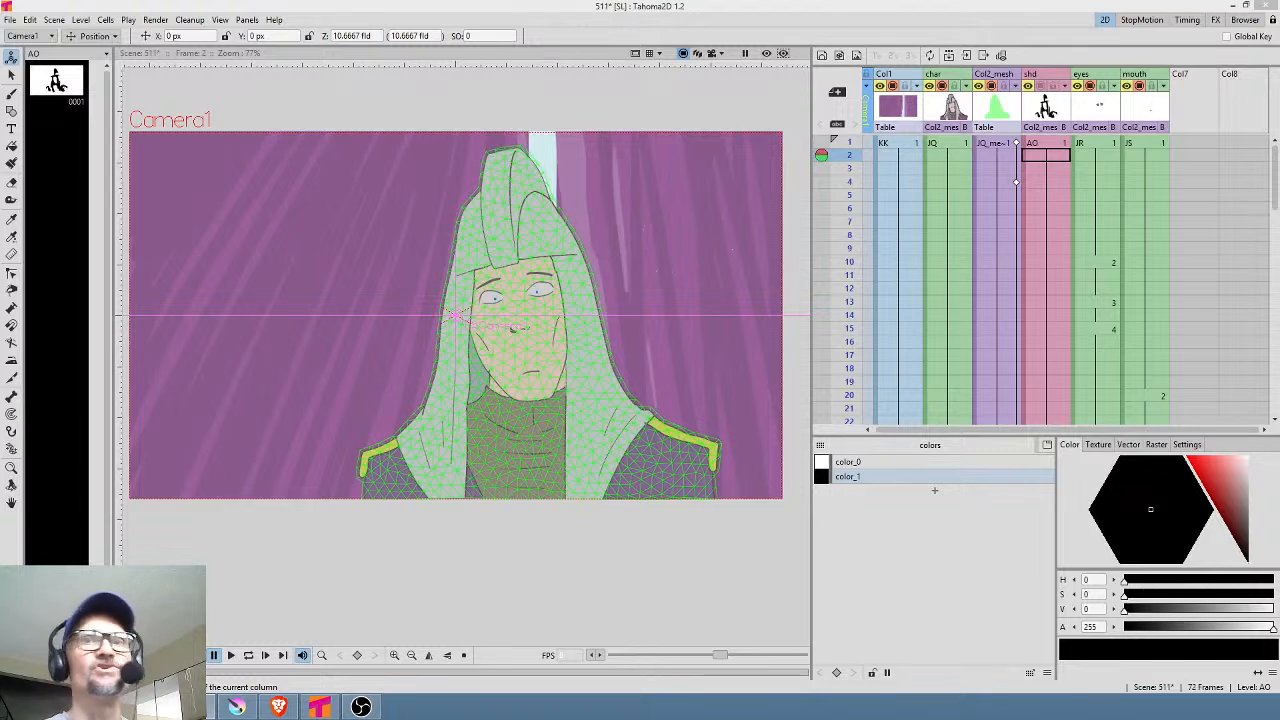
pyautogui.click(12, 20)
pyautogui.moveTo(30, 20)
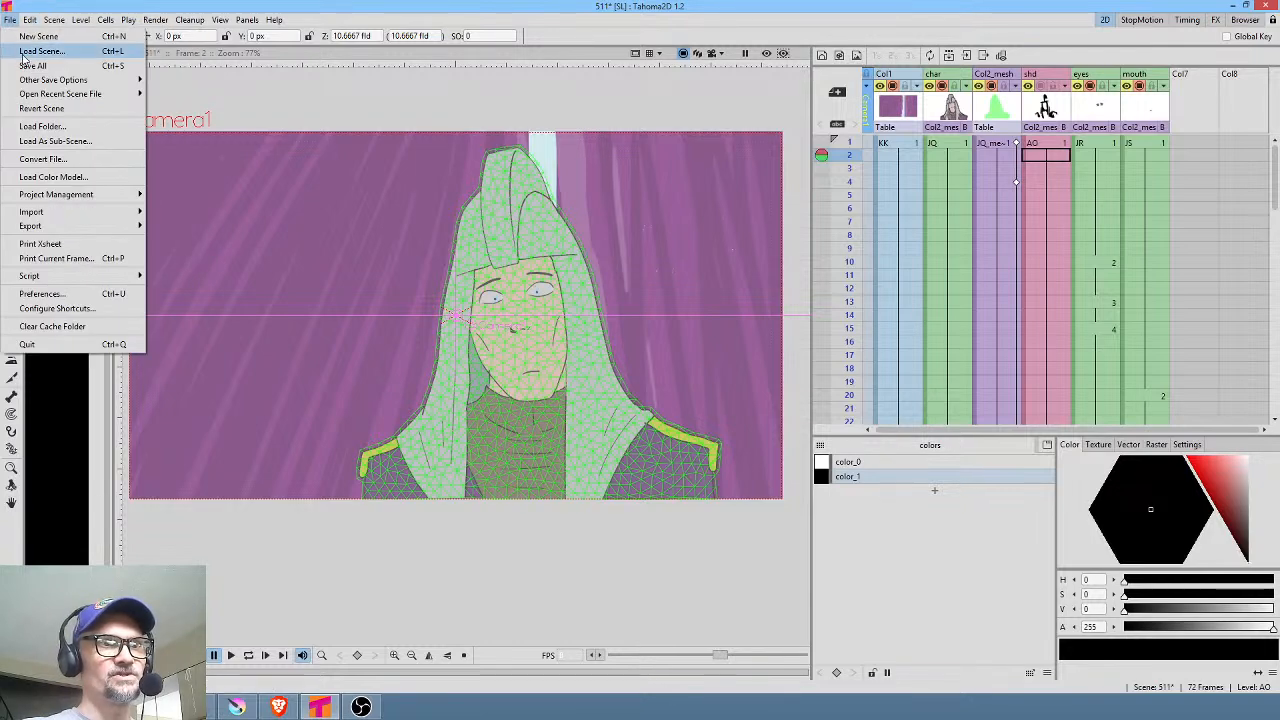
pyautogui.moveTo(70, 80)
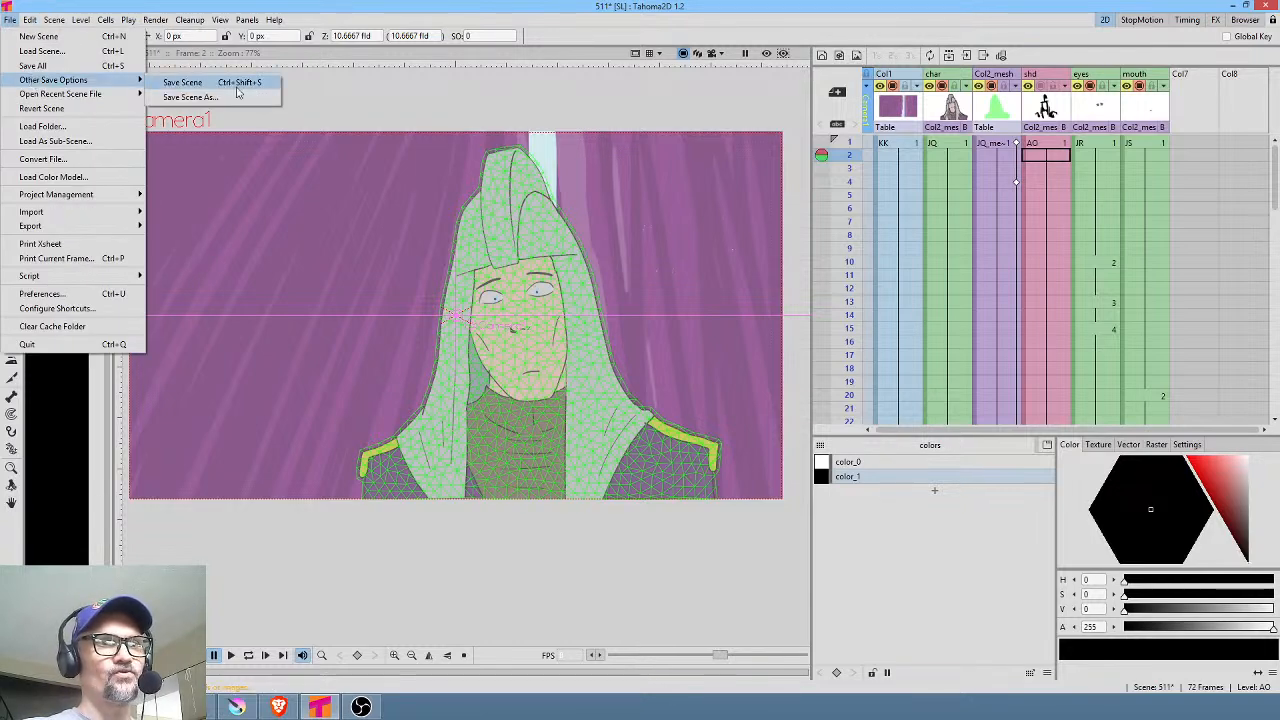
pyautogui.moveTo(104, 95)
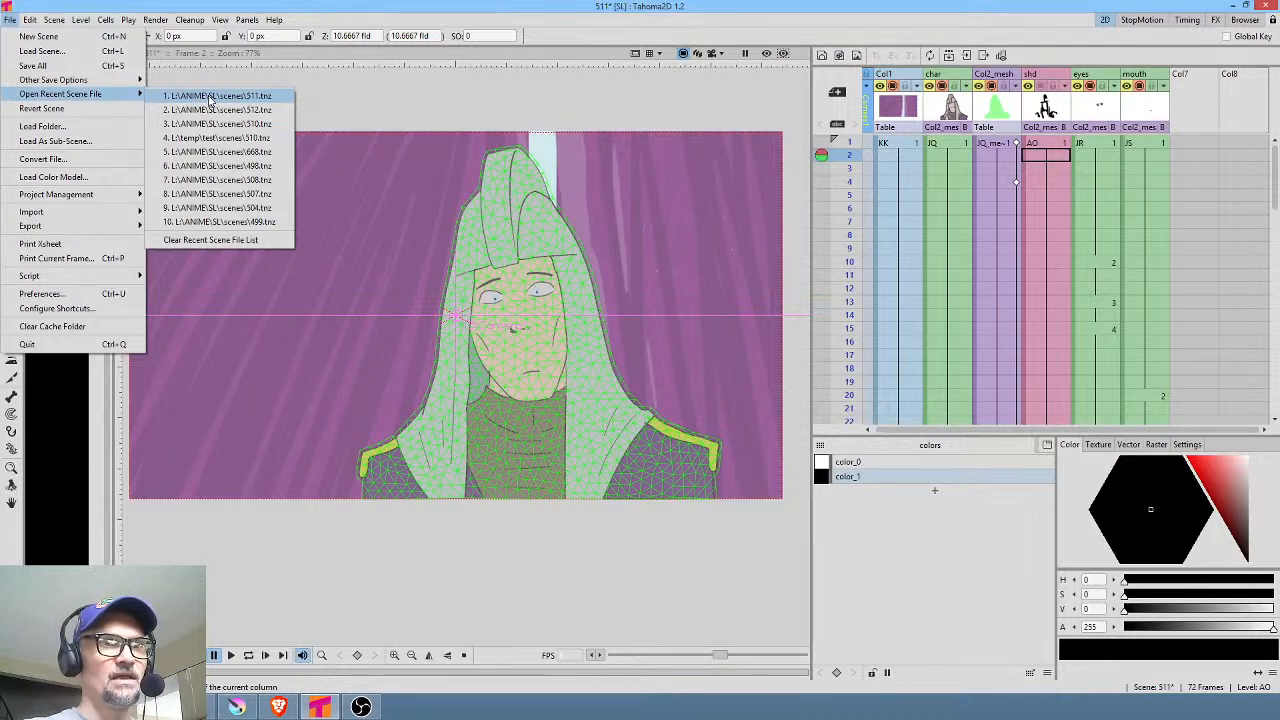
pyautogui.click(228, 110)
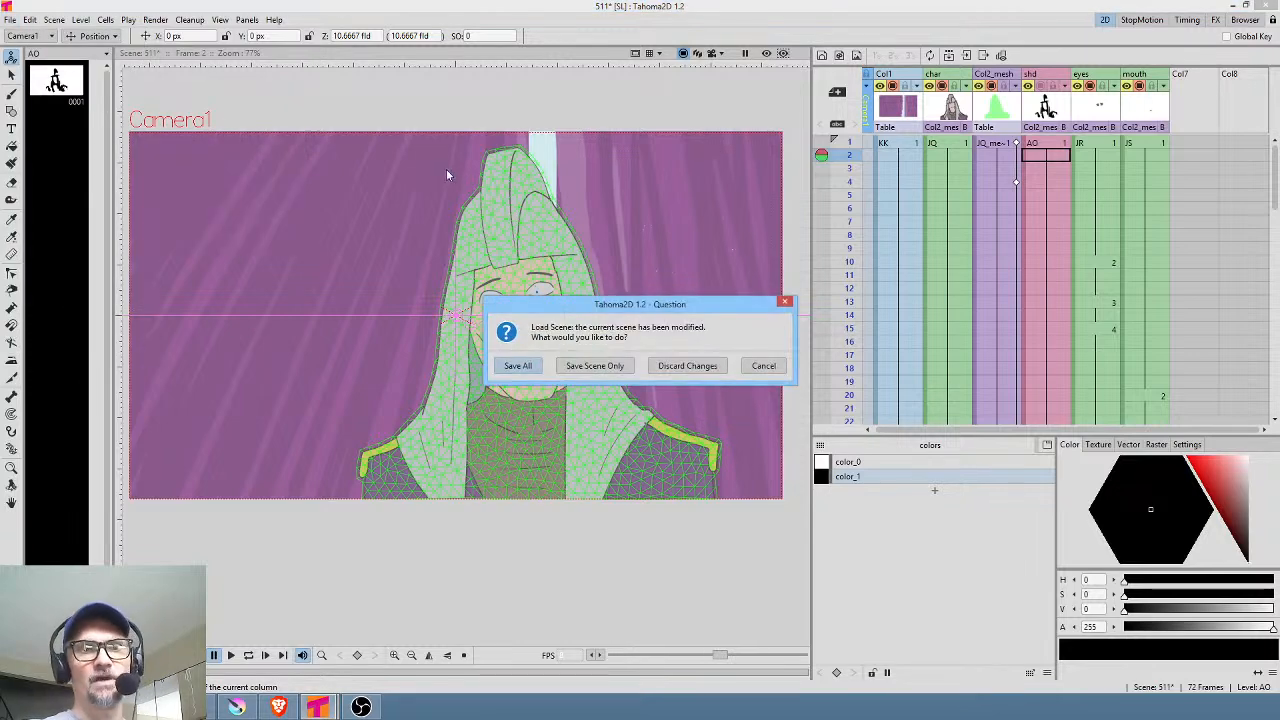
pyautogui.click(766, 367)
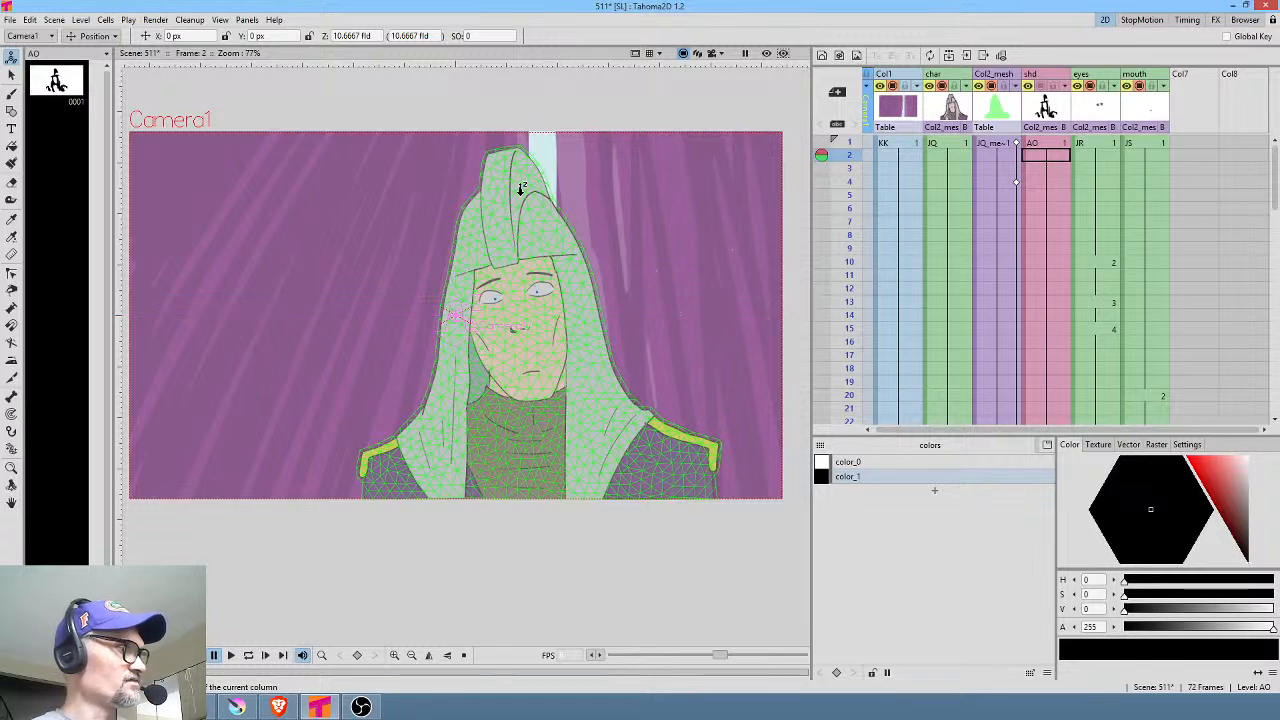
# Step: Render scene 511, and open the recent scene 512.tnz, saving all pending changes
pyautogui.hotkey('ctrl', 'shift', 'r')
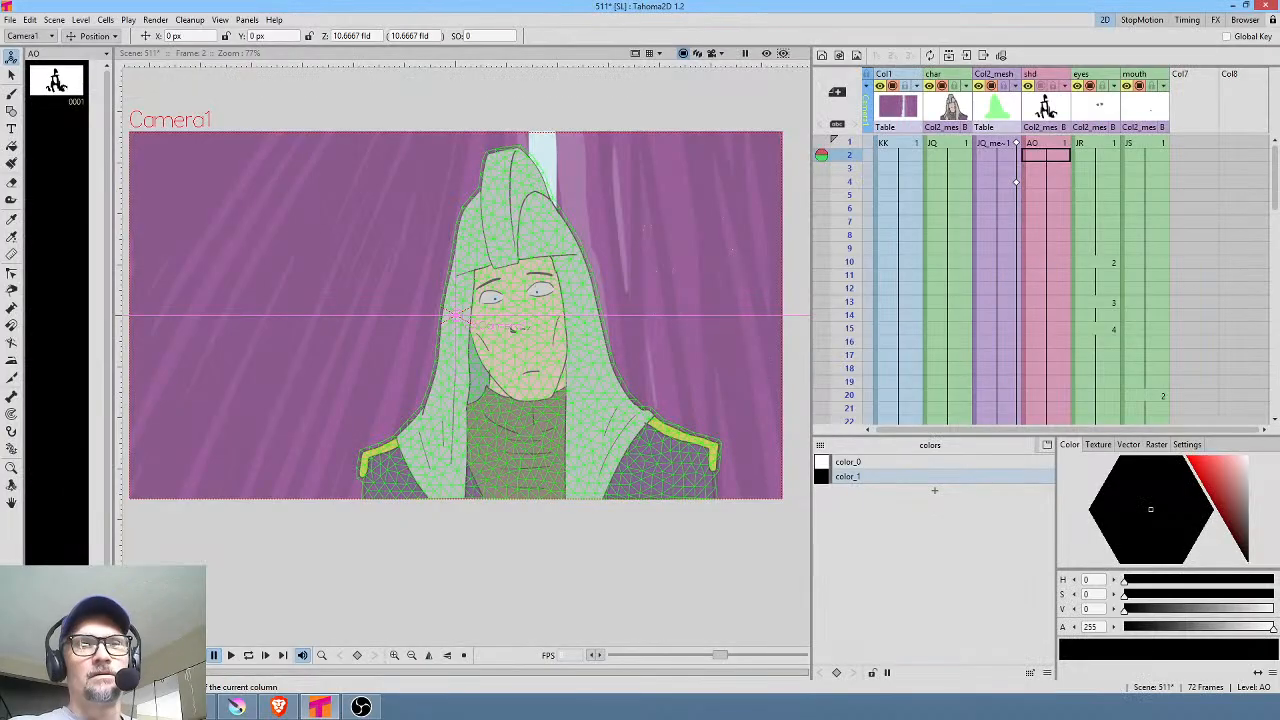
pyautogui.click(10, 19)
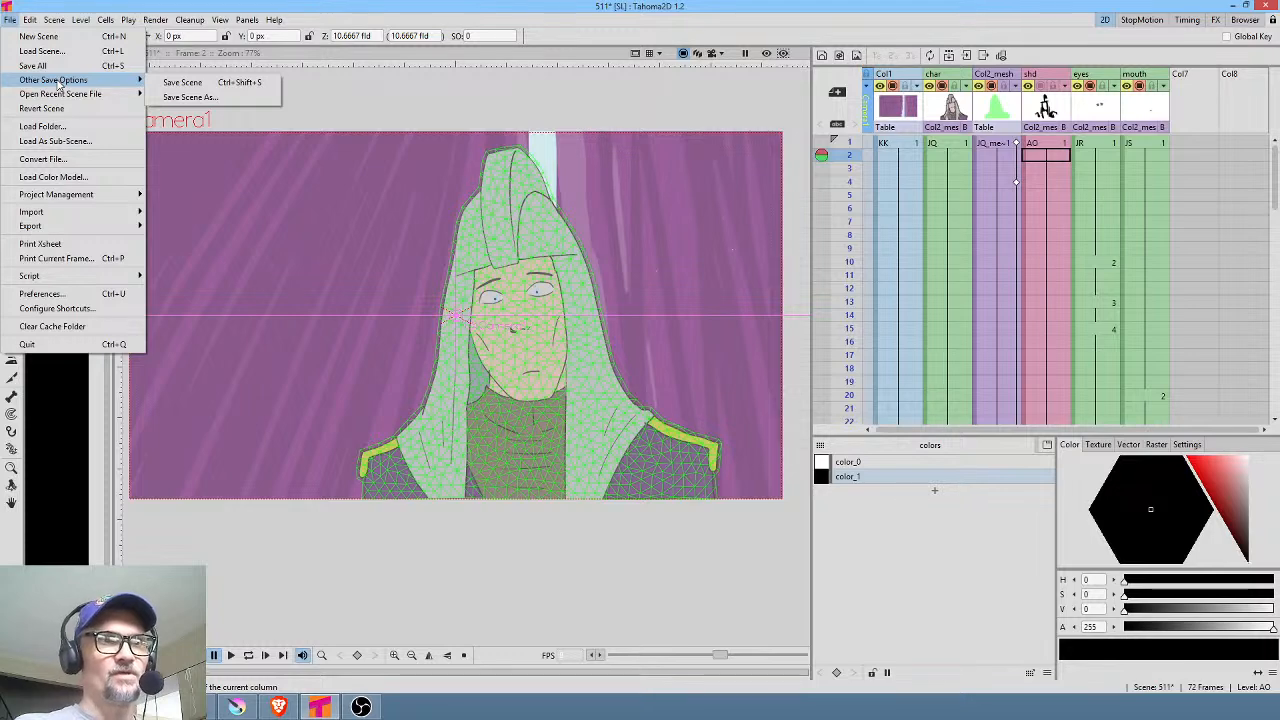
pyautogui.moveTo(110, 94)
pyautogui.click(236, 99)
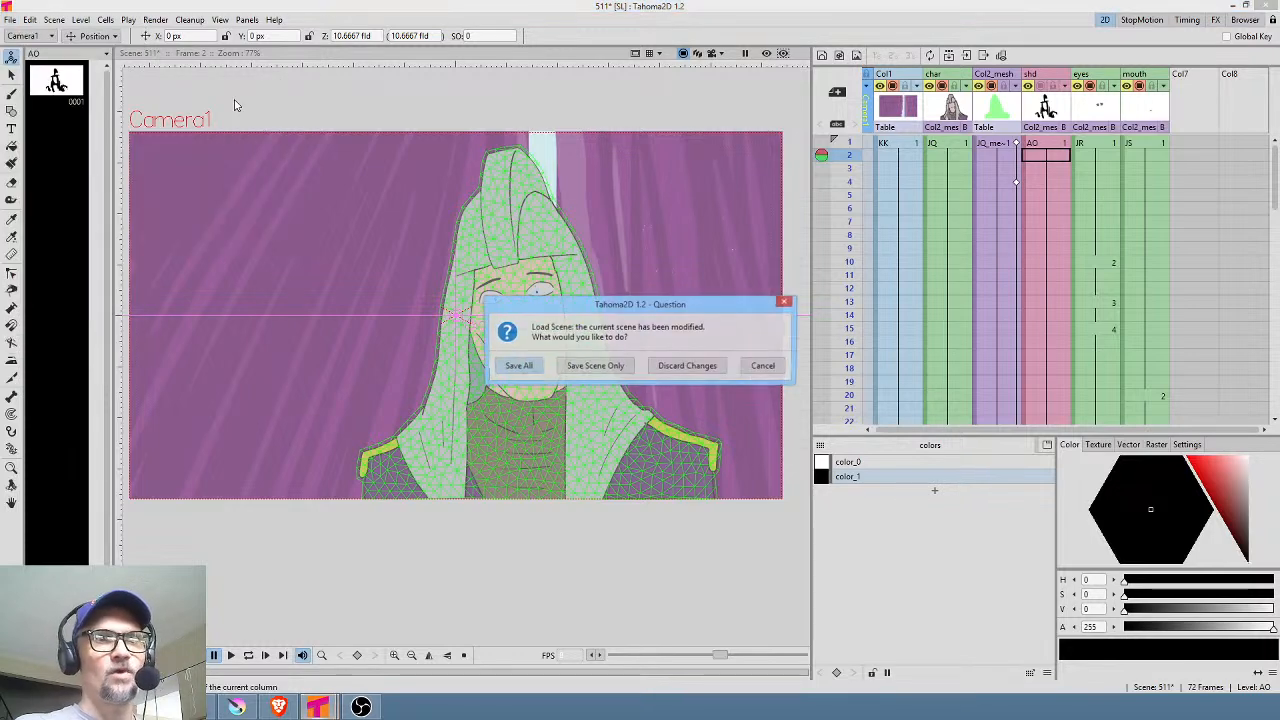
pyautogui.click(518, 366)
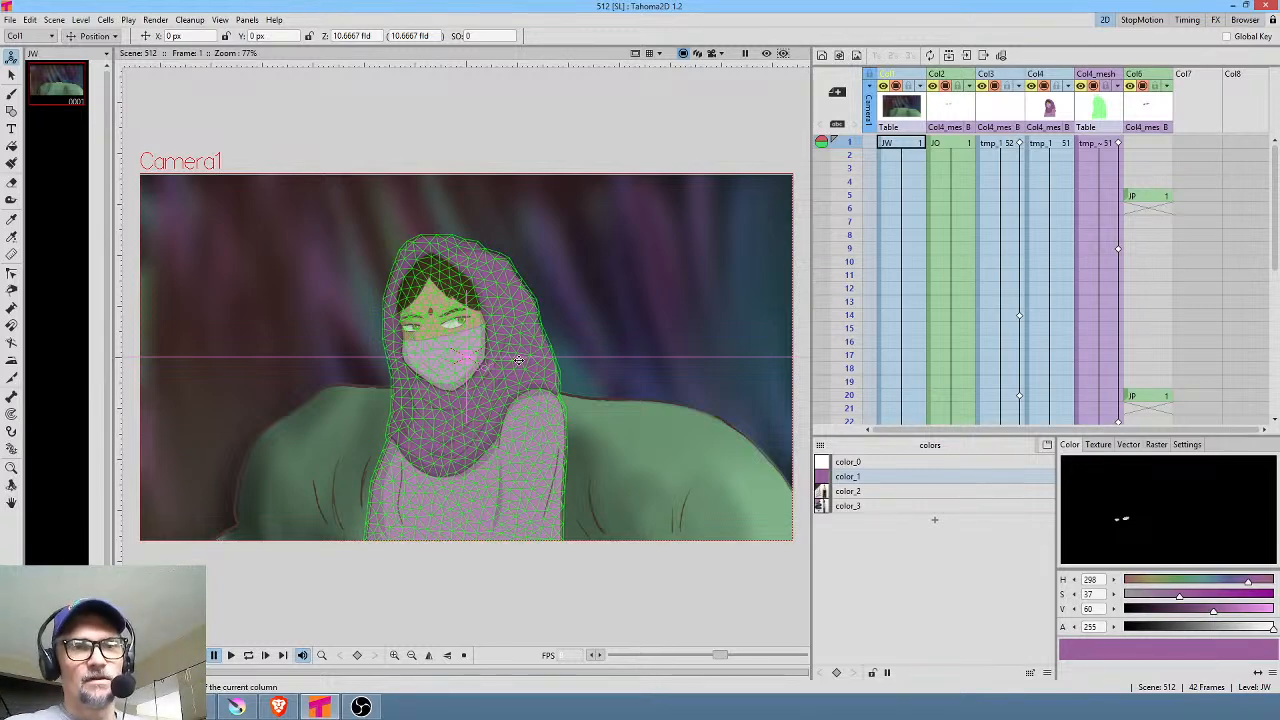
pyautogui.scroll(4, 508, 308)
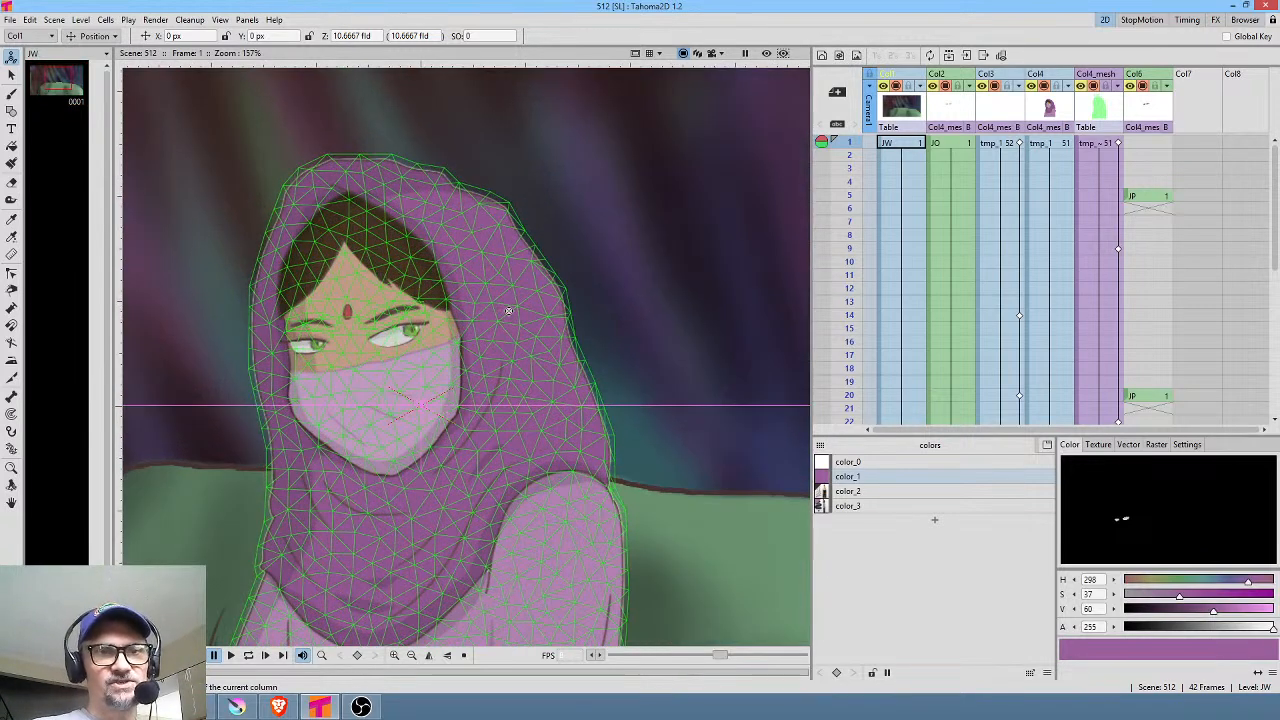
# Step: Open the FX Schematic for scene 512 and switch it to the Stage Schematic
pyautogui.hotkey('alt', 's')
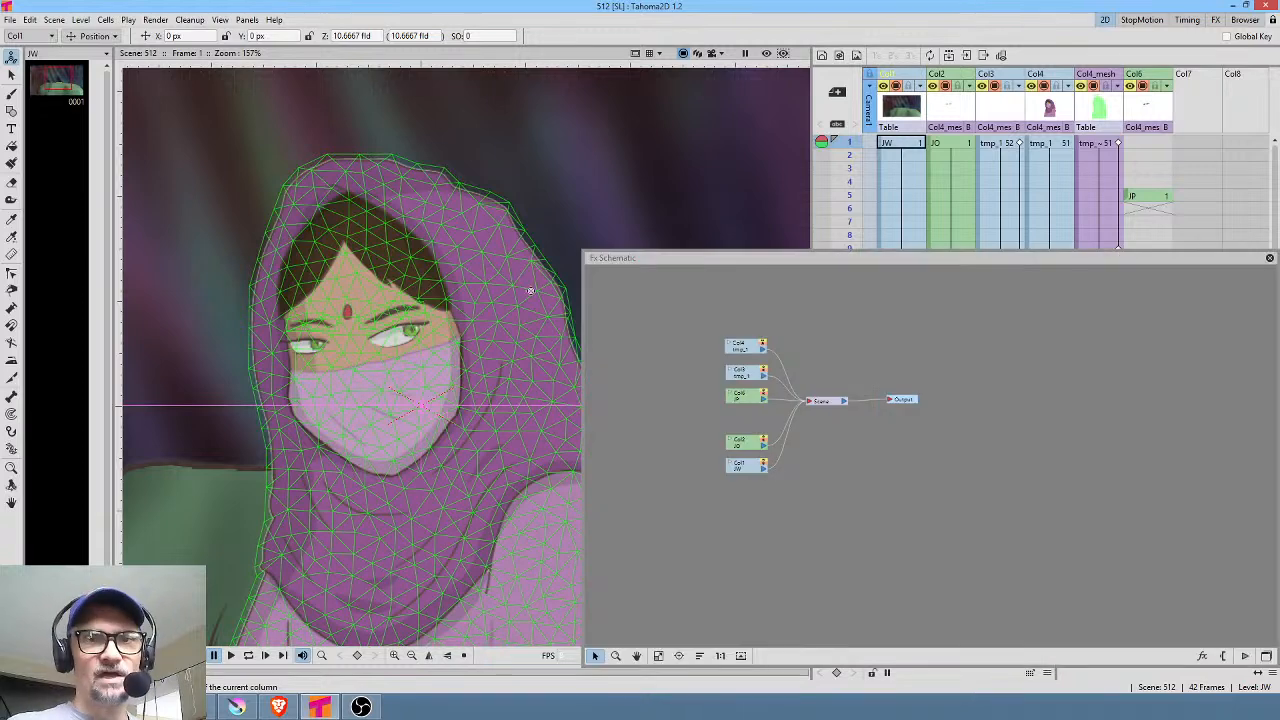
pyautogui.scroll(6, 756, 417)
pyautogui.scroll(-4, 754, 415)
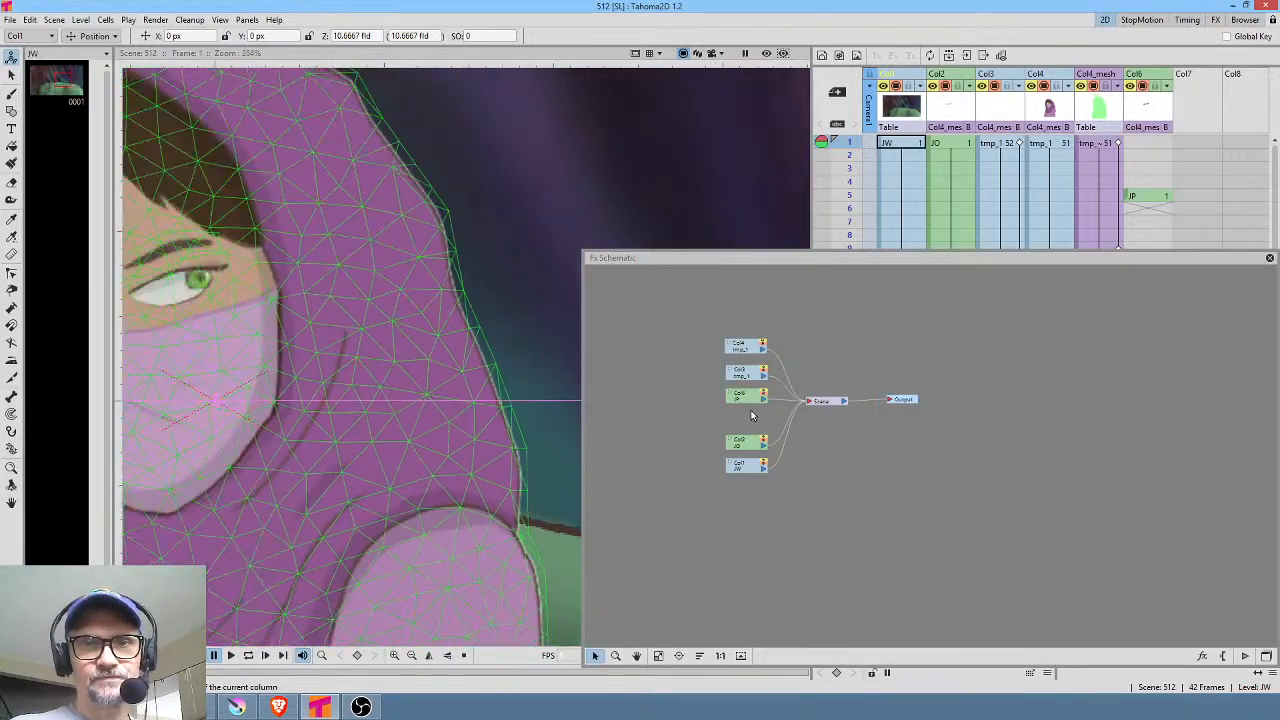
pyautogui.click(1266, 656)
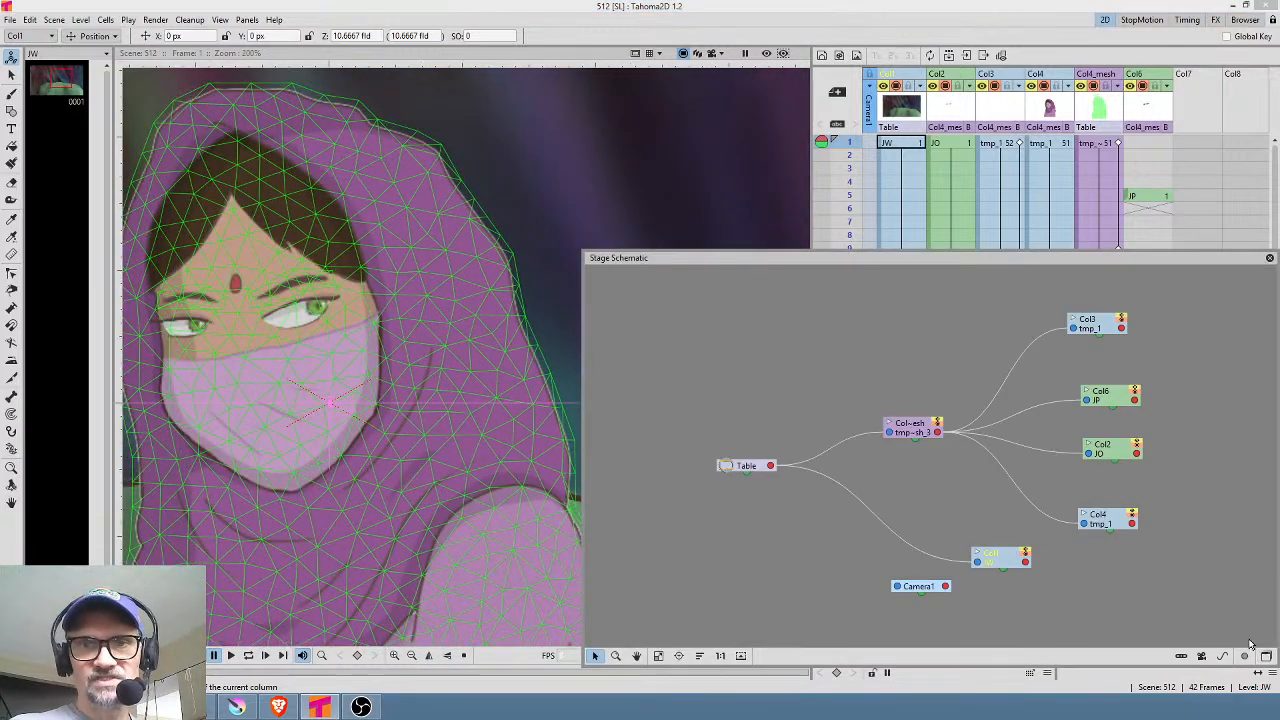
# Step: Raise the Table node level with the mesh node, shift the mesh node slightly up toward Table, and move Col6 closer to Col3
pyautogui.moveTo(747, 467); pyautogui.dragTo(747, 429)
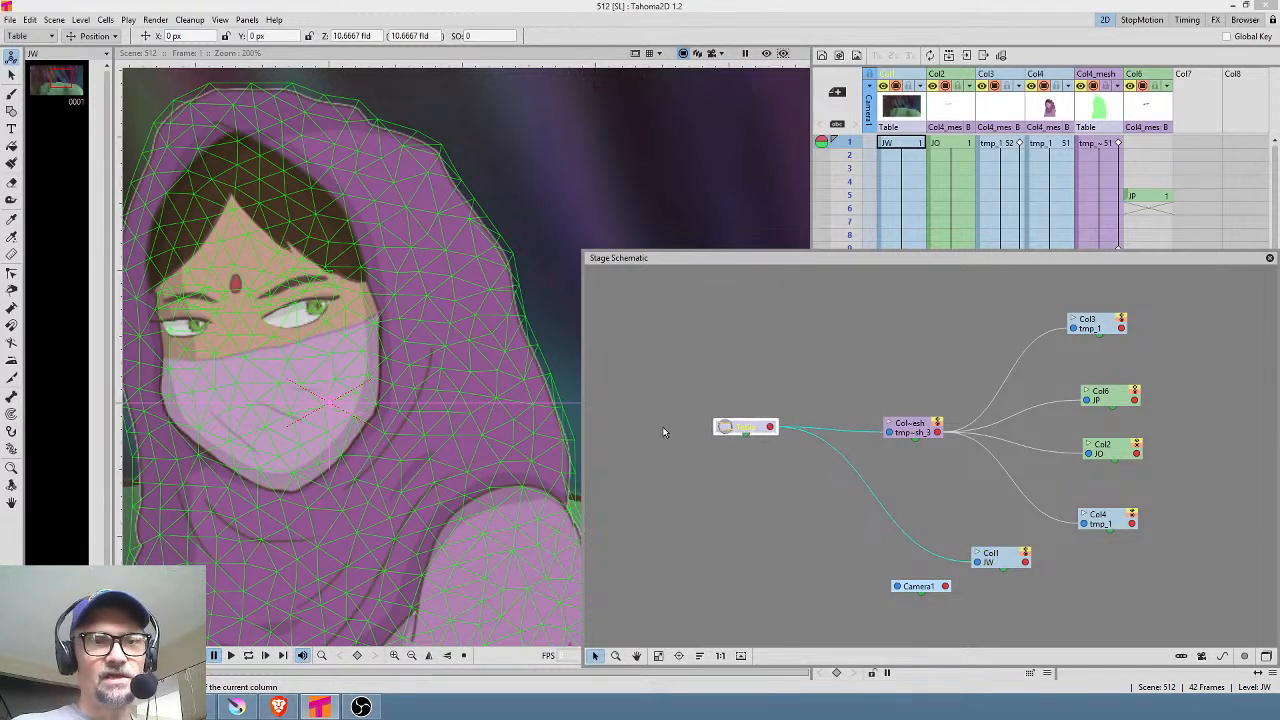
pyautogui.moveTo(915, 432); pyautogui.dragTo(892, 413)
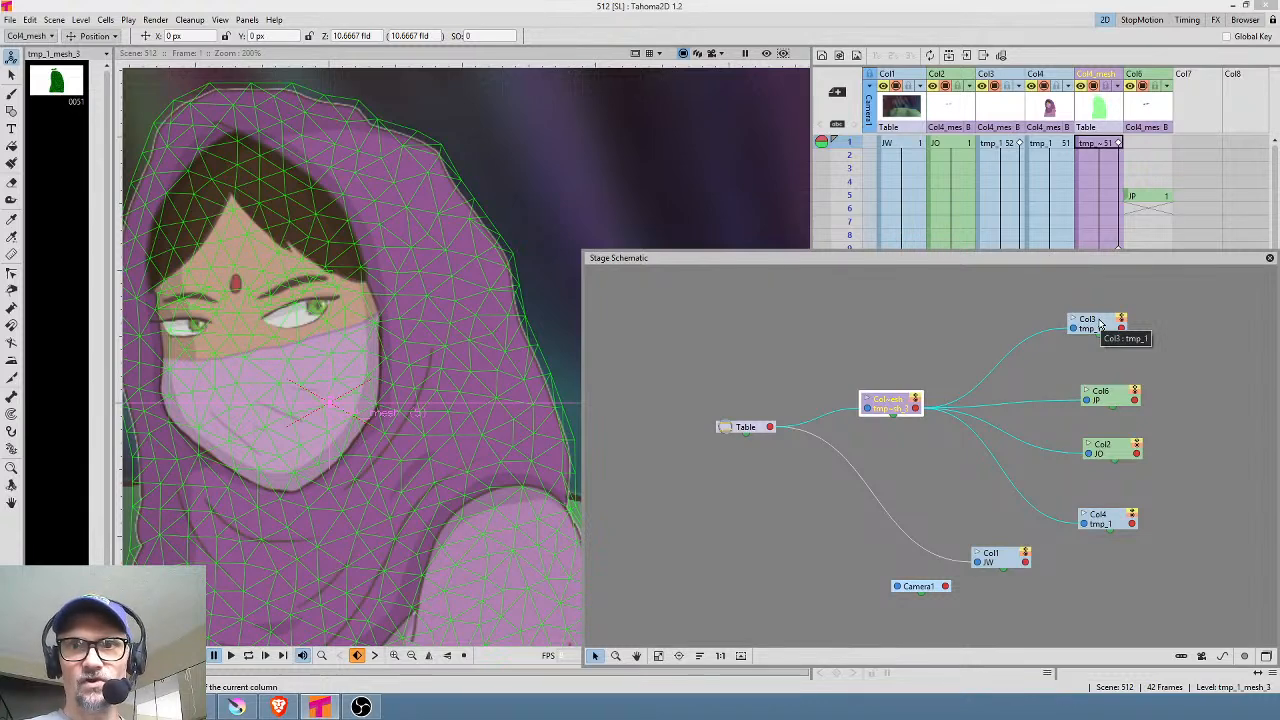
pyautogui.moveTo(1104, 390); pyautogui.dragTo(1100, 372)
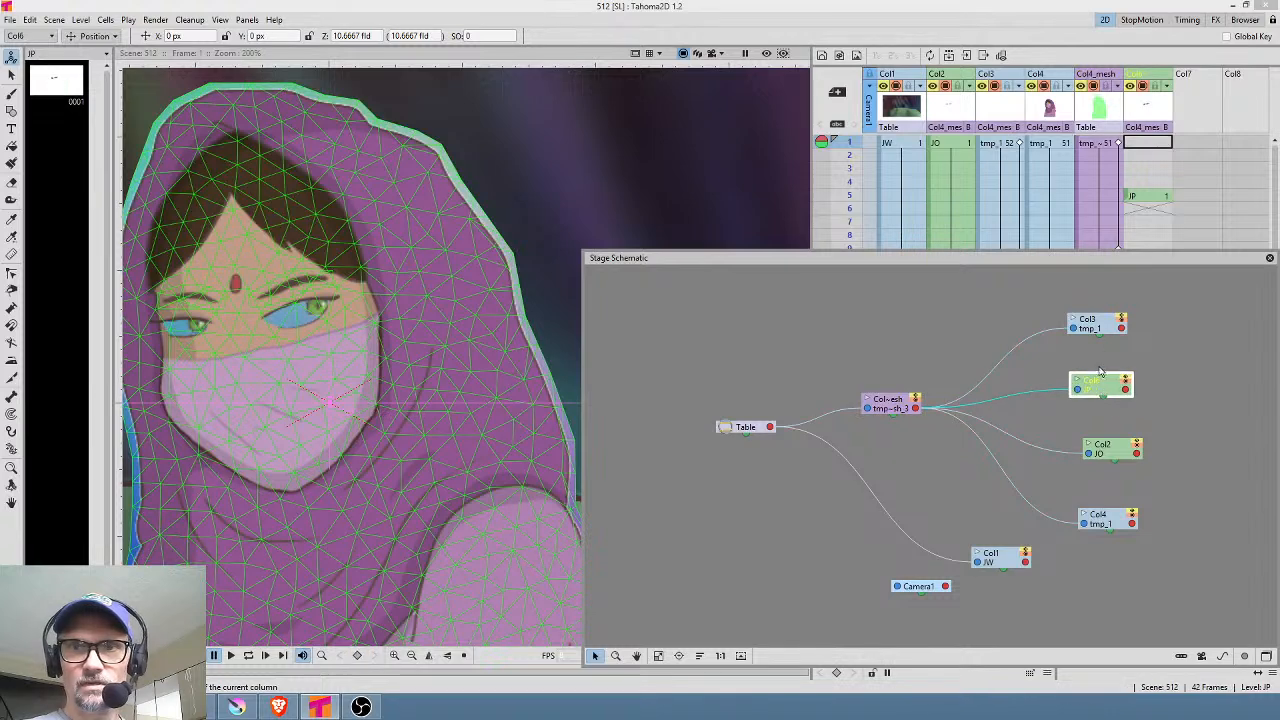
pyautogui.click(1121, 318)
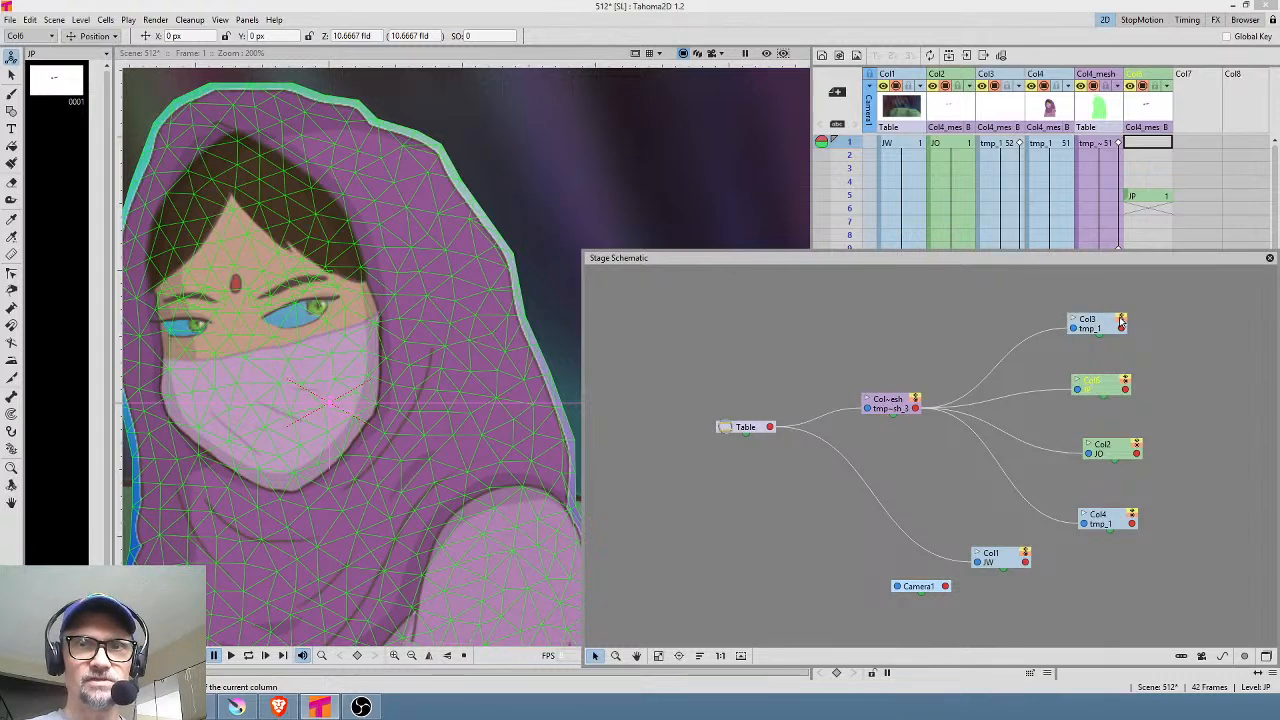
# Step: Toggle Col2's camera stand visibility to identify its artwork, and rename the column to whites
pyautogui.click(946, 86)
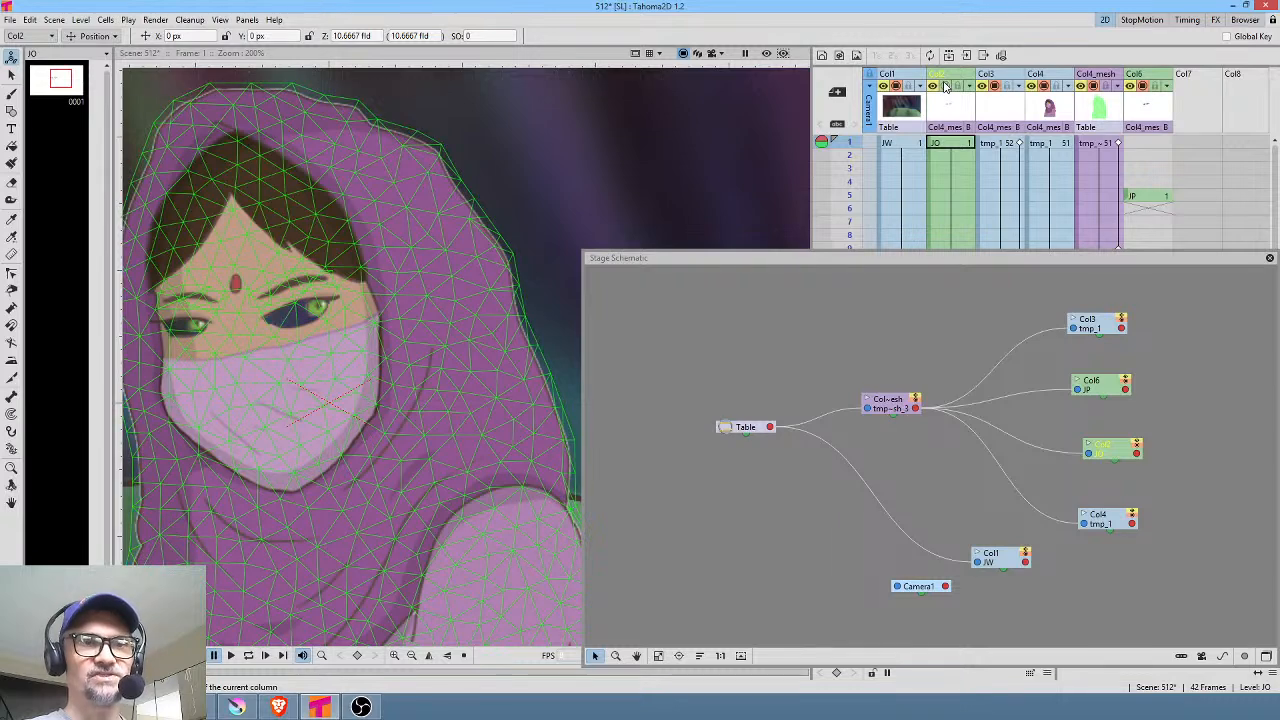
pyautogui.click(944, 88)
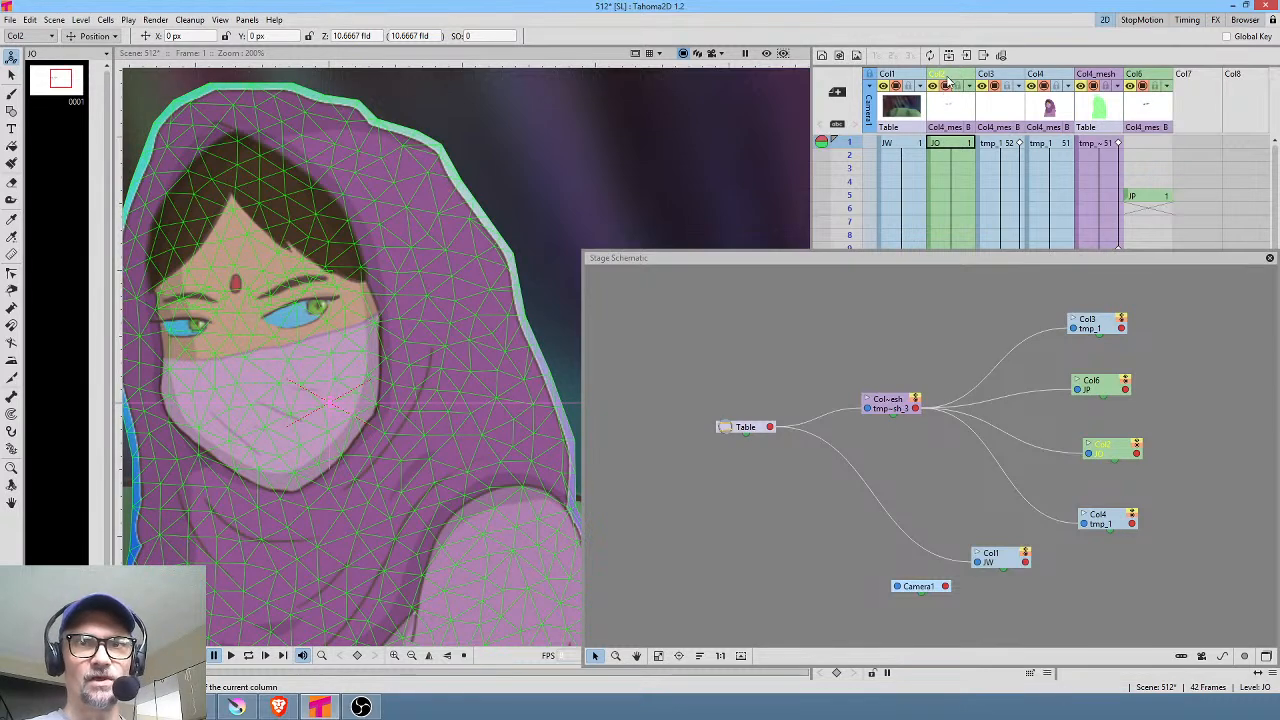
pyautogui.doubleClick(947, 75)
pyautogui.write('whites')
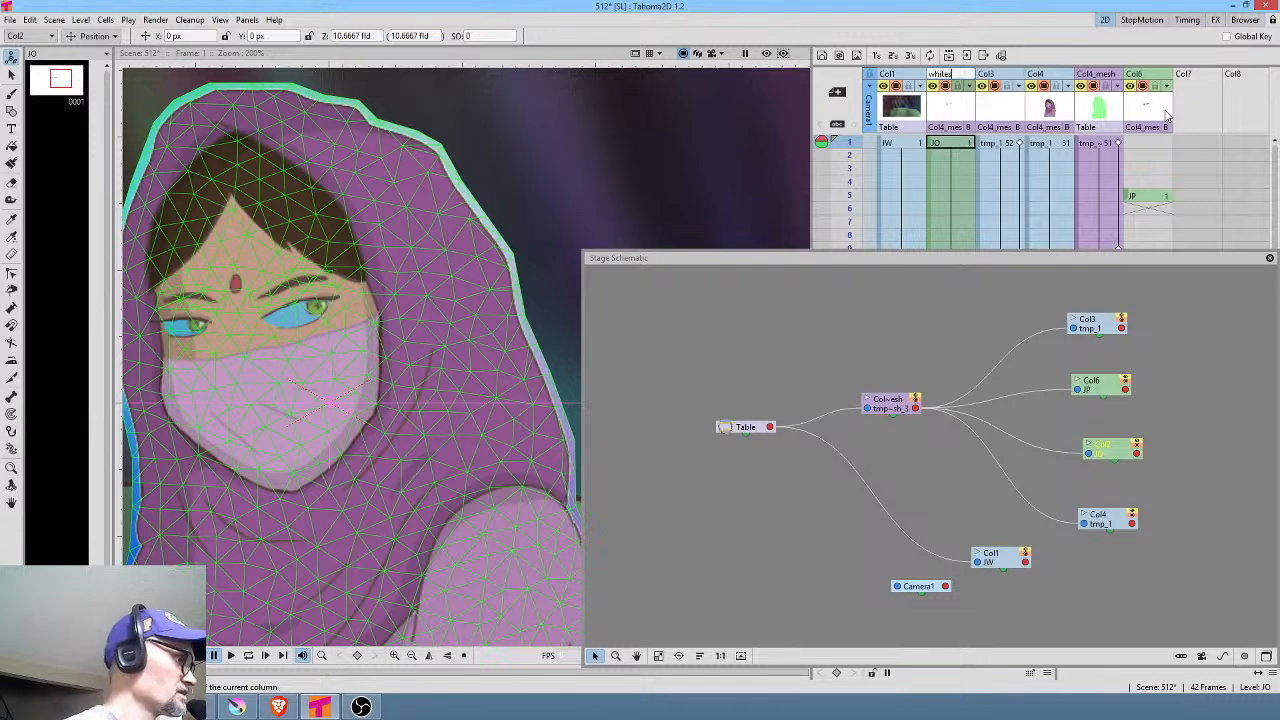
pyautogui.press('Return')
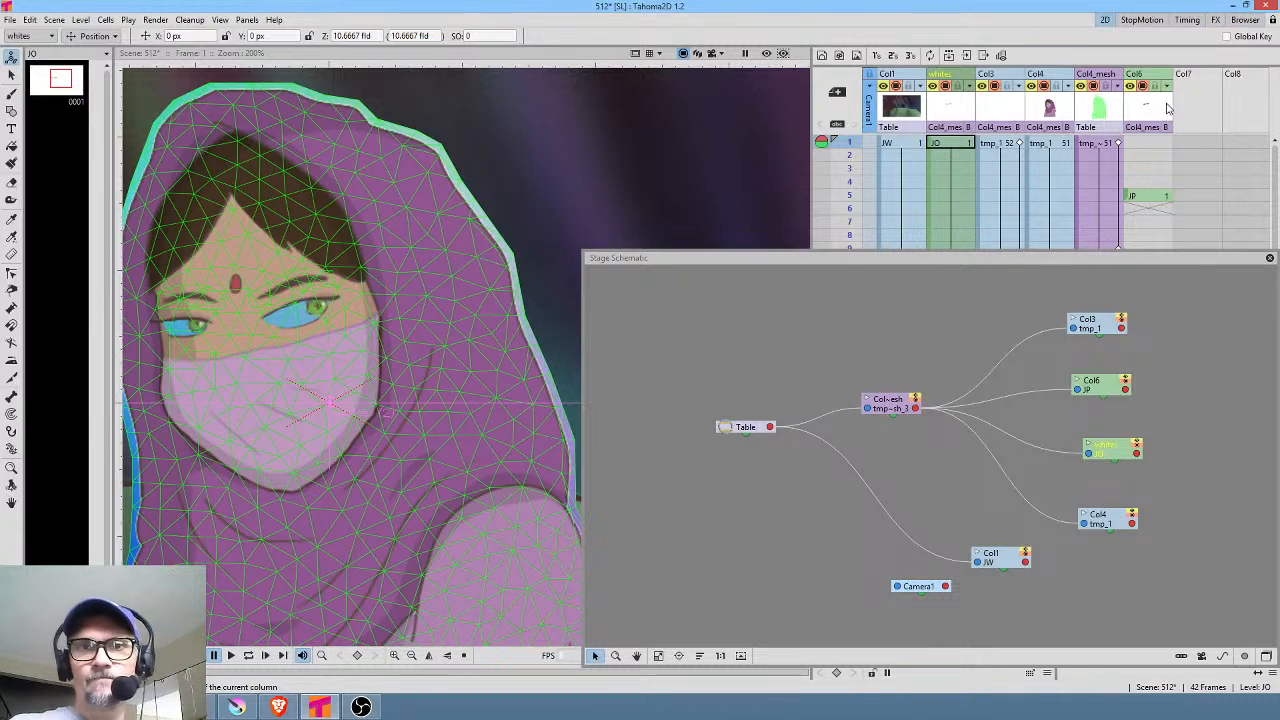
# Step: Toggle Col3's camera stand visibility to identify its artwork, and rename the column to iris
pyautogui.click(991, 87)
pyautogui.click(993, 87)
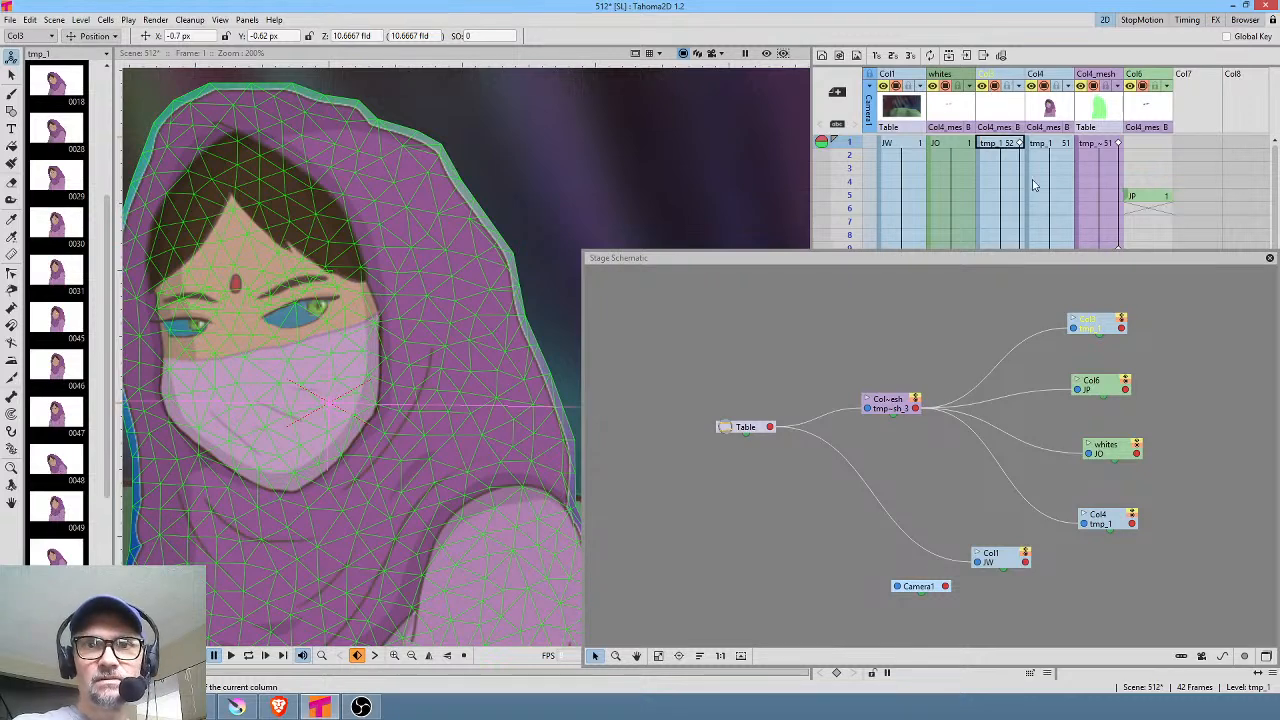
pyautogui.click(1000, 75)
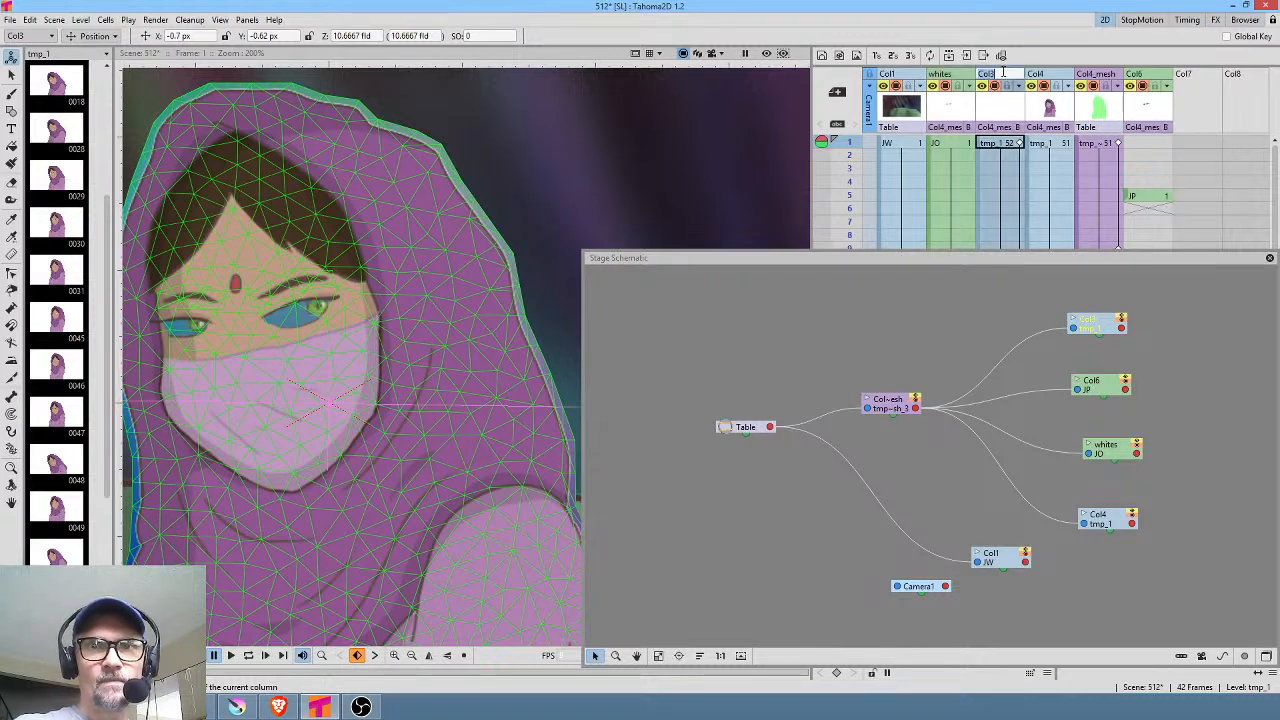
pyautogui.write('iris')
pyautogui.press('Return')
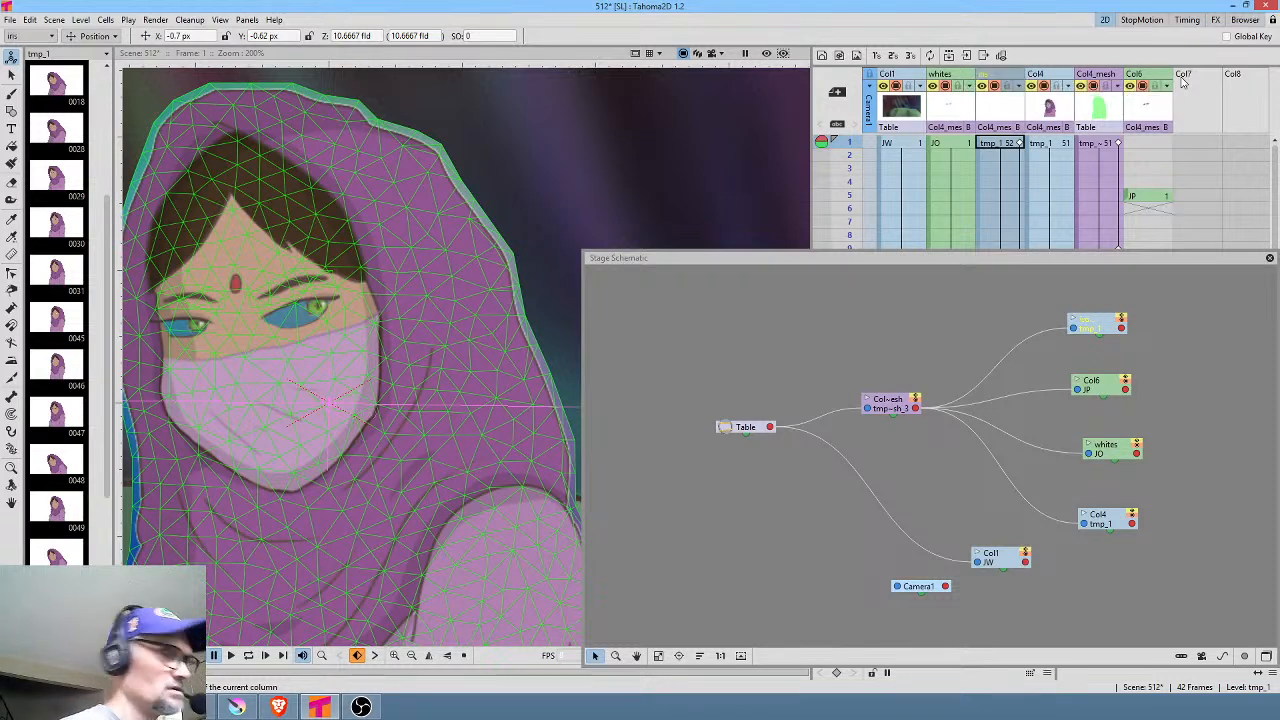
# Step: Rename the Col4 character column to char
pyautogui.click(1052, 75)
pyautogui.write('char')
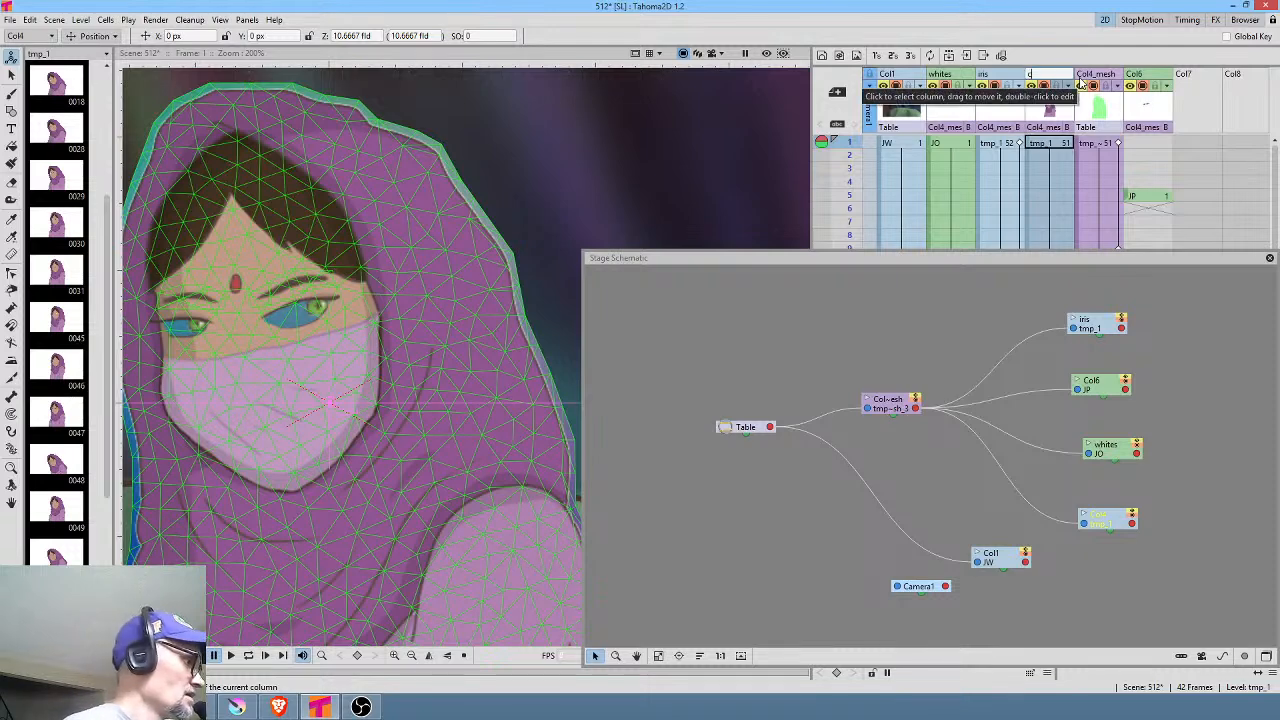
pyautogui.press('Return')
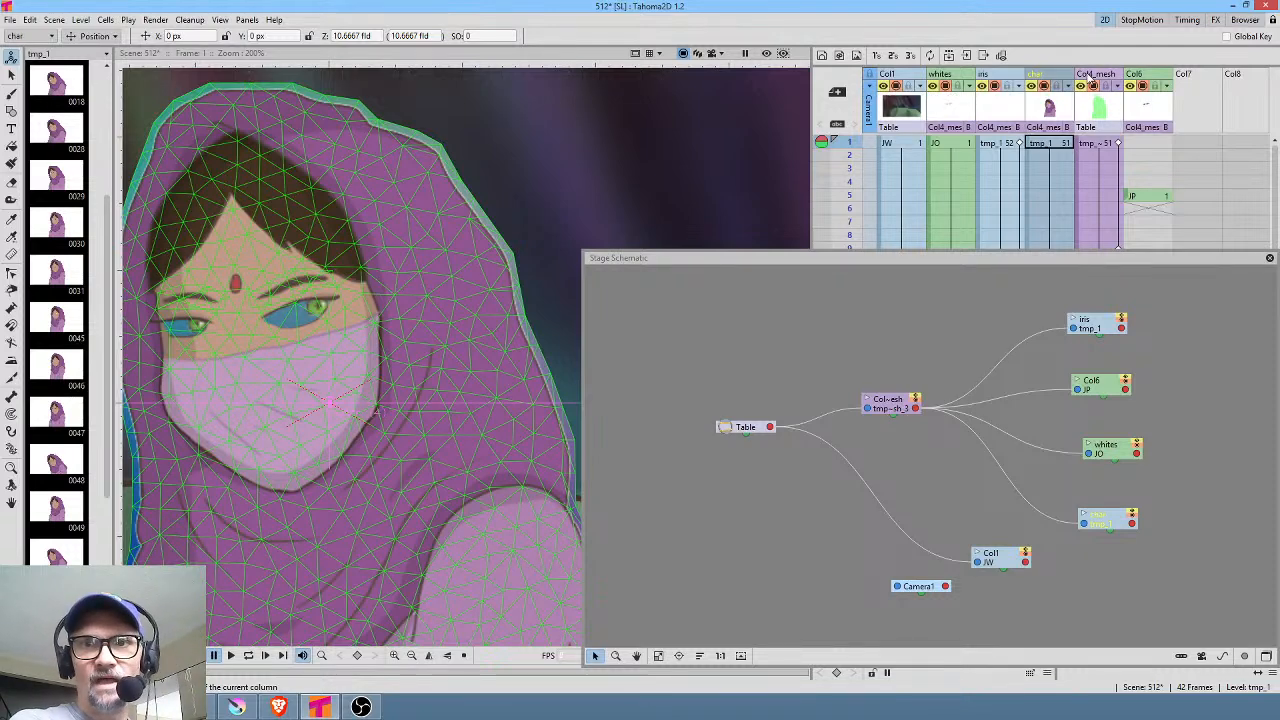
# Step: Select the Col4_mesh column and briefly preview the frame to compare it with the mesh overlay view
pyautogui.click(1098, 75)
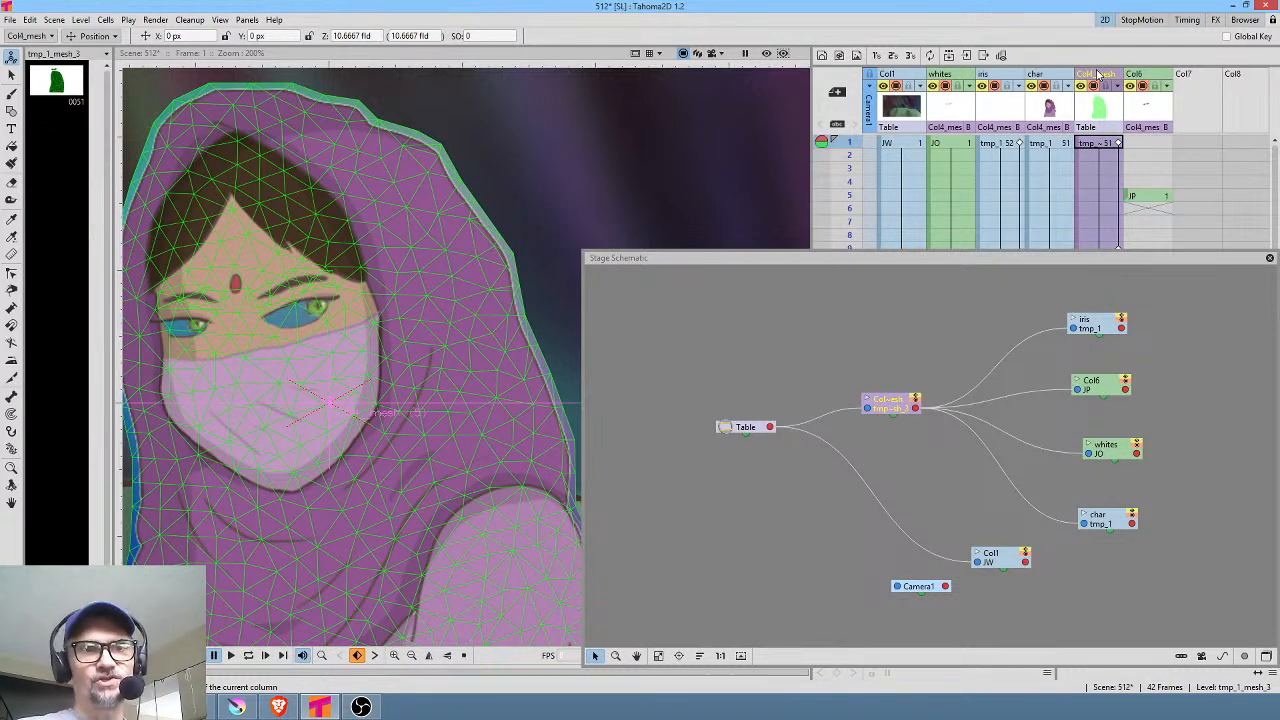
pyautogui.click(765, 53)
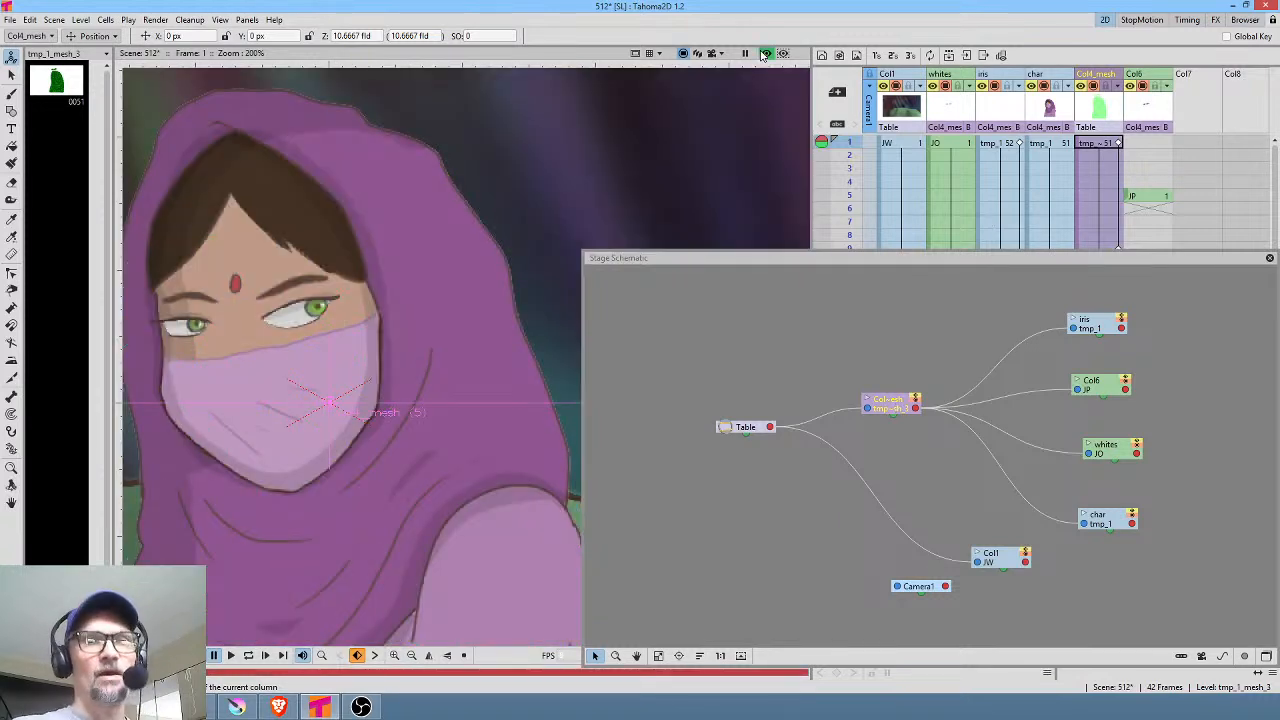
pyautogui.click(765, 53)
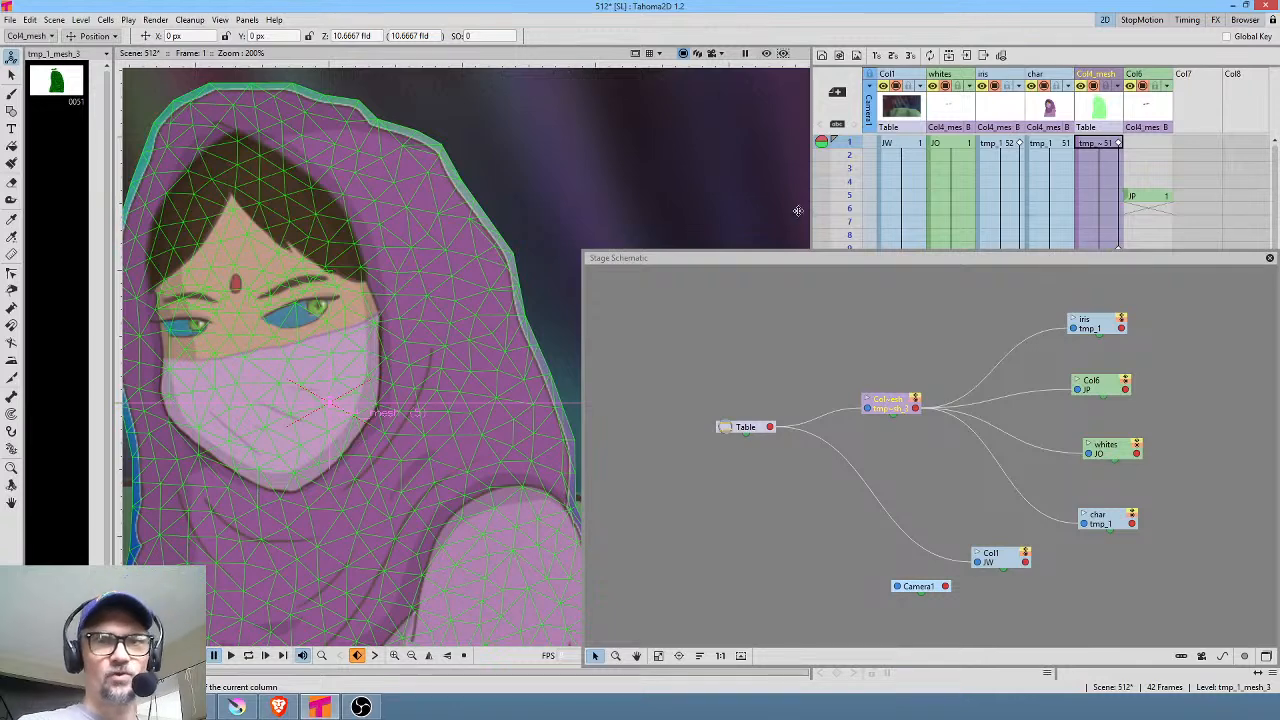
# Step: Select the whites column and toggle its camera stand visibility off and on to compare the eyes in the viewer
pyautogui.click(958, 110)
pyautogui.scroll(-3, 444, 119)
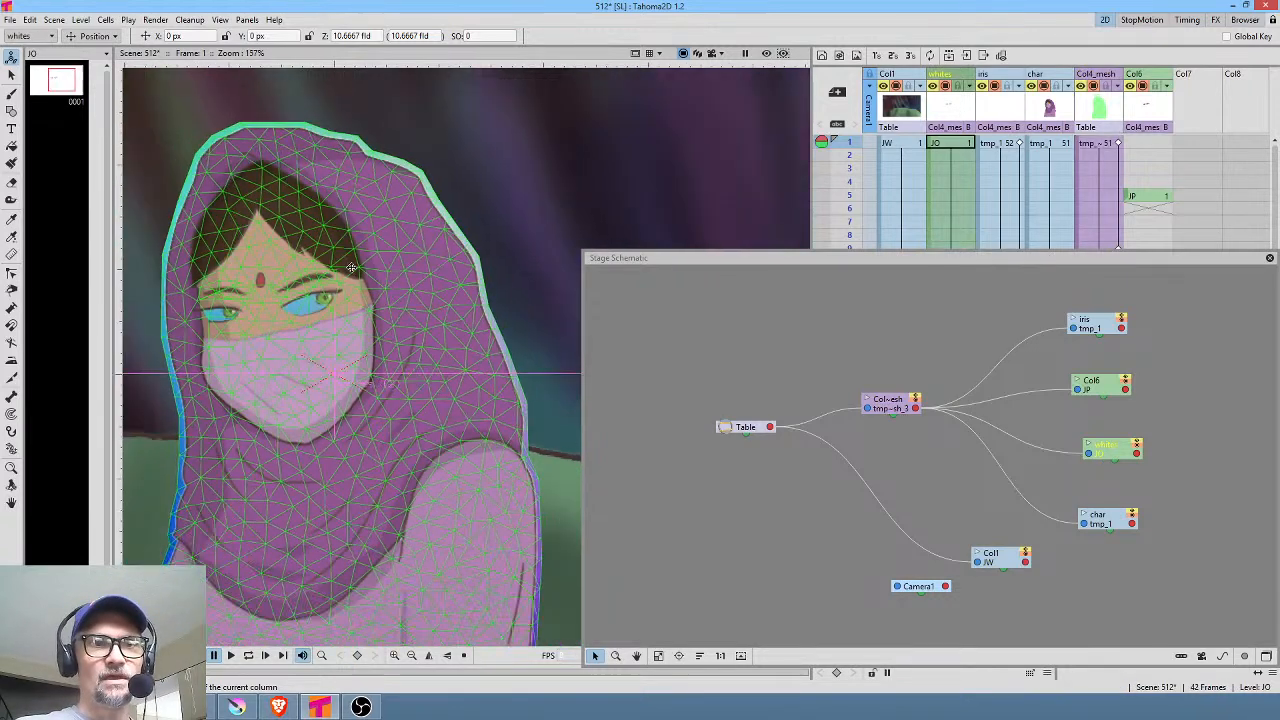
pyautogui.moveTo(444, 119); pyautogui.dragTo(426, 189)
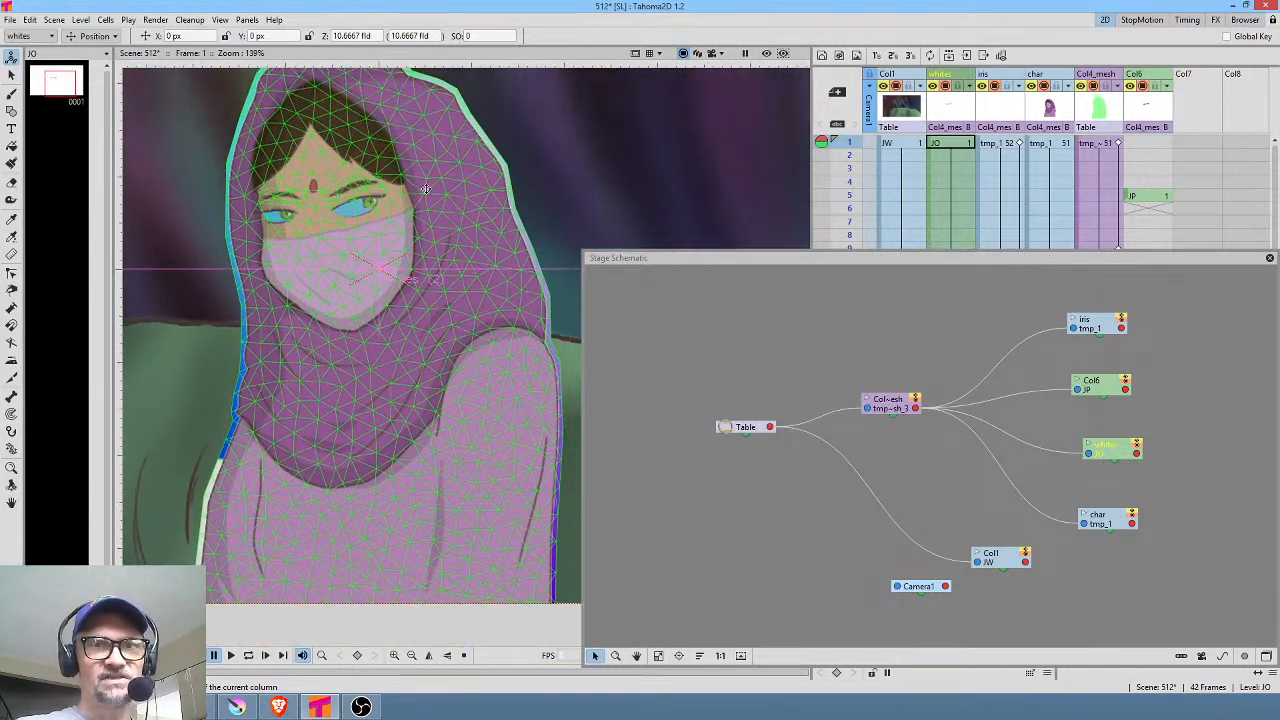
pyautogui.click(933, 86)
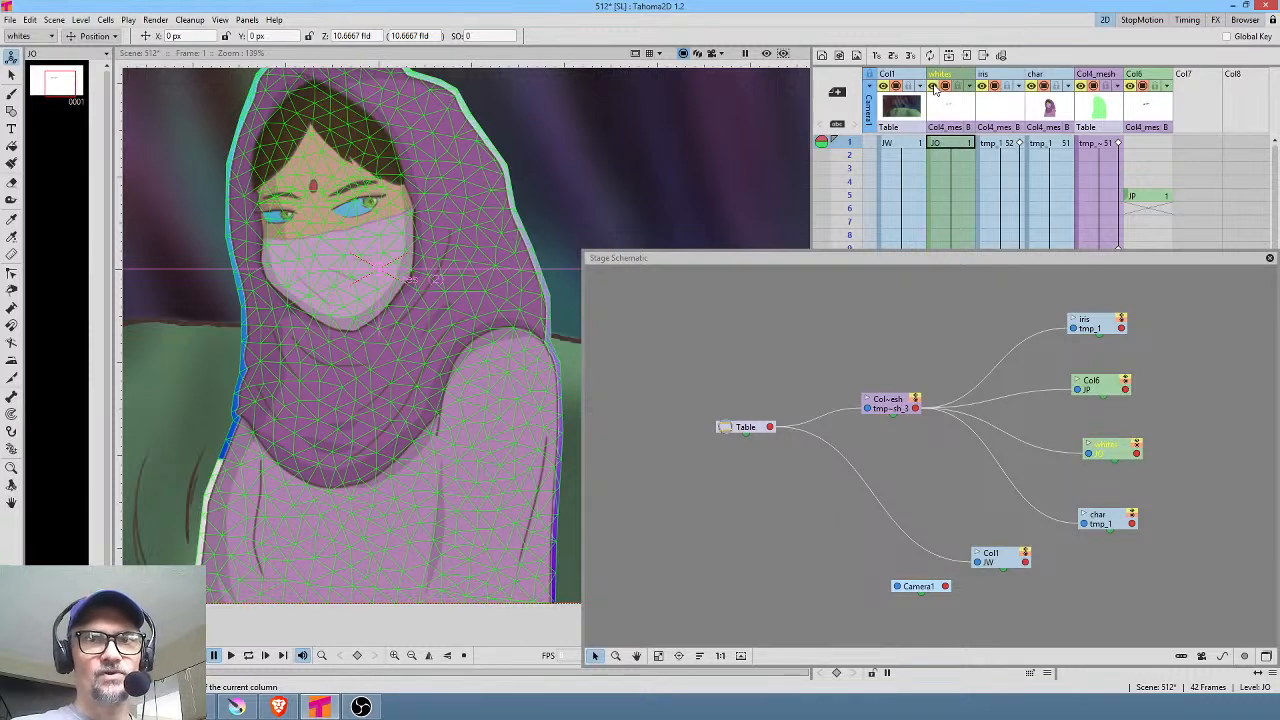
pyautogui.click(946, 86)
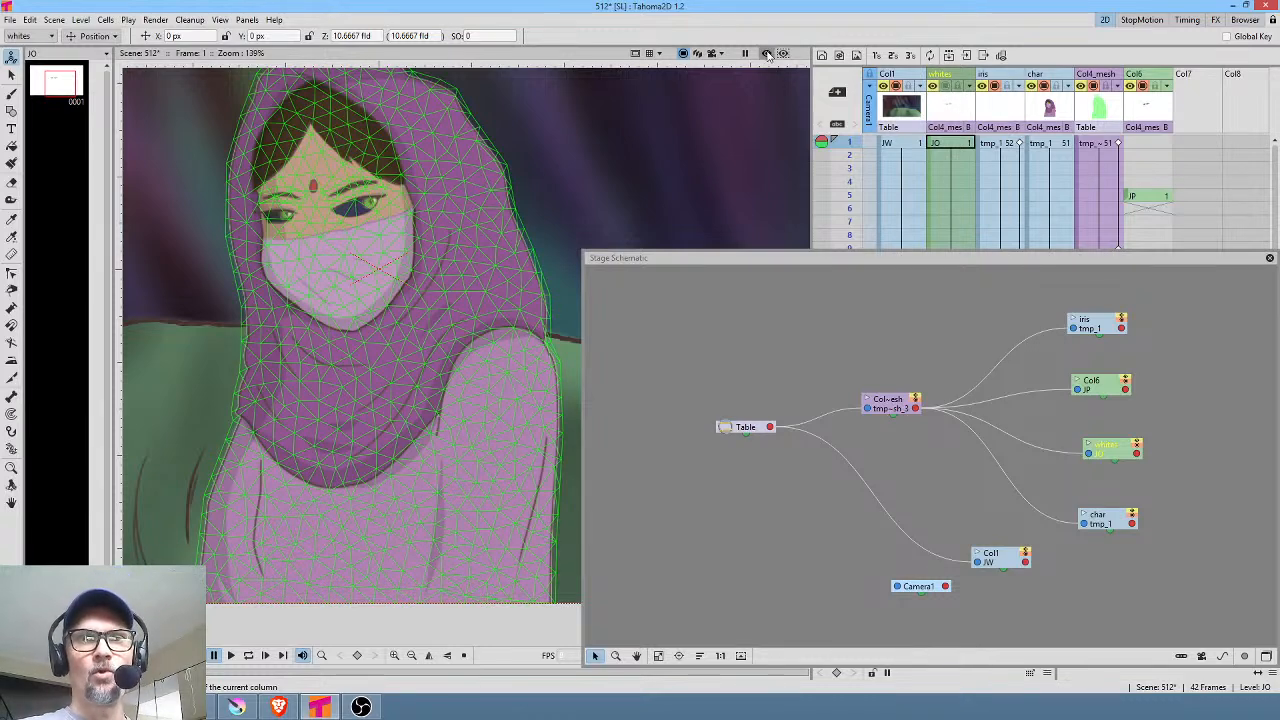
pyautogui.click(946, 87)
pyautogui.click(946, 88)
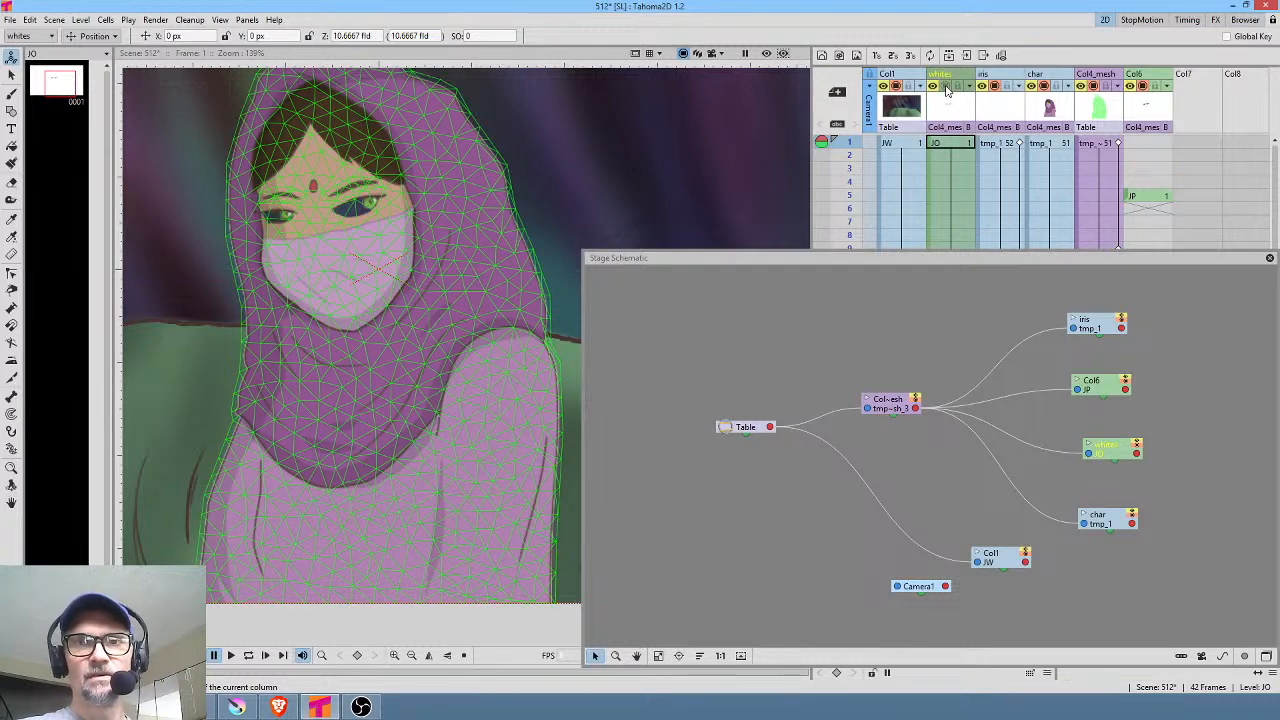
pyautogui.click(946, 88)
# Step: Preview the frame with the whites column's preview visibility off and on to compare how the eyes render
pyautogui.click(934, 88)
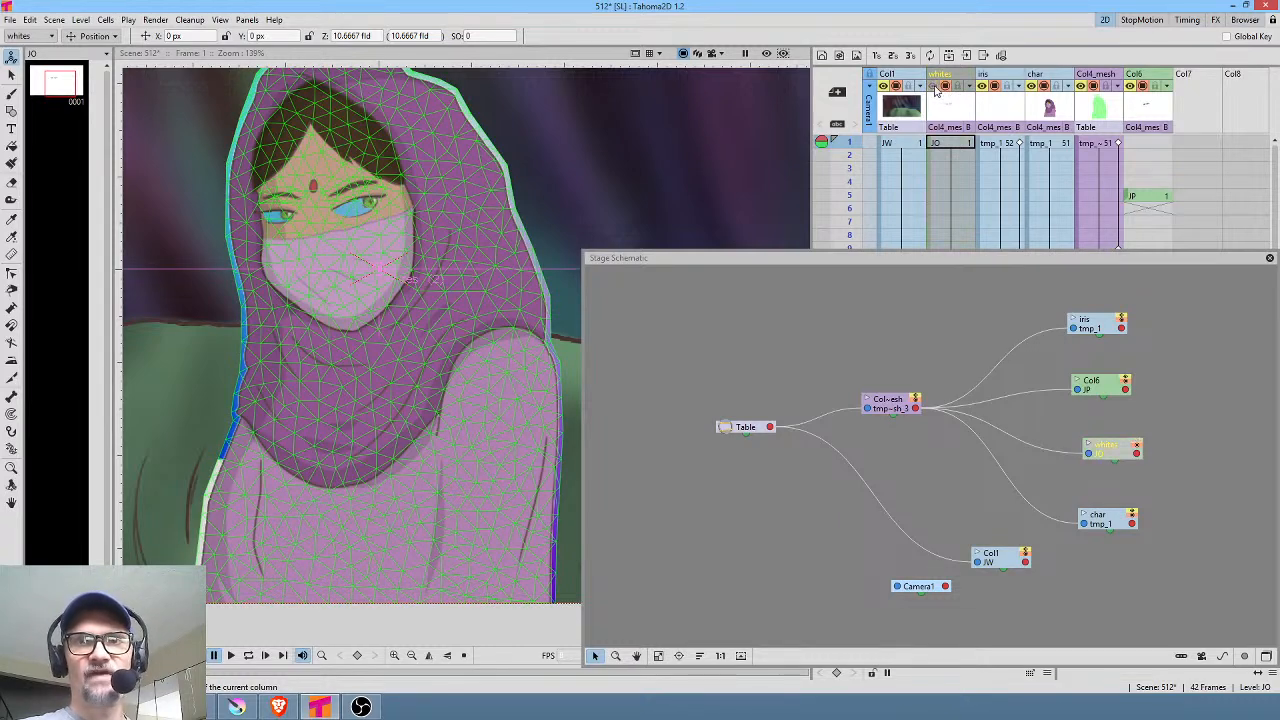
pyautogui.click(765, 54)
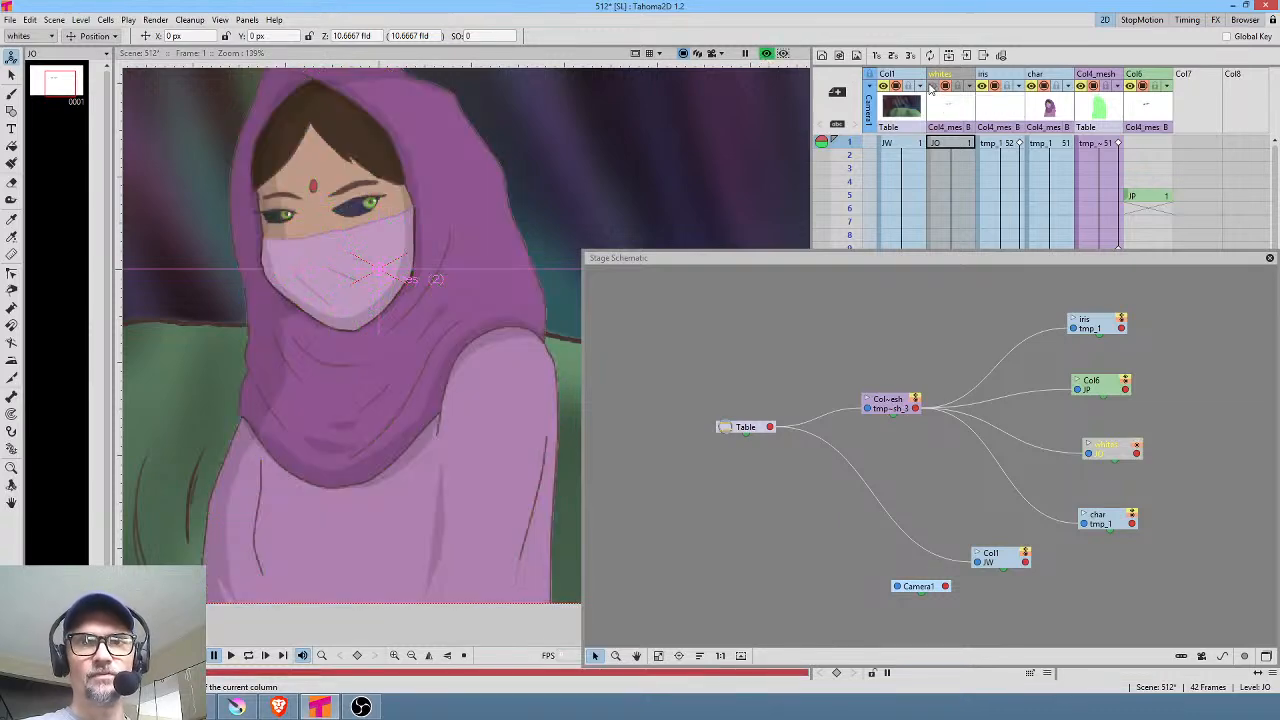
pyautogui.click(932, 88)
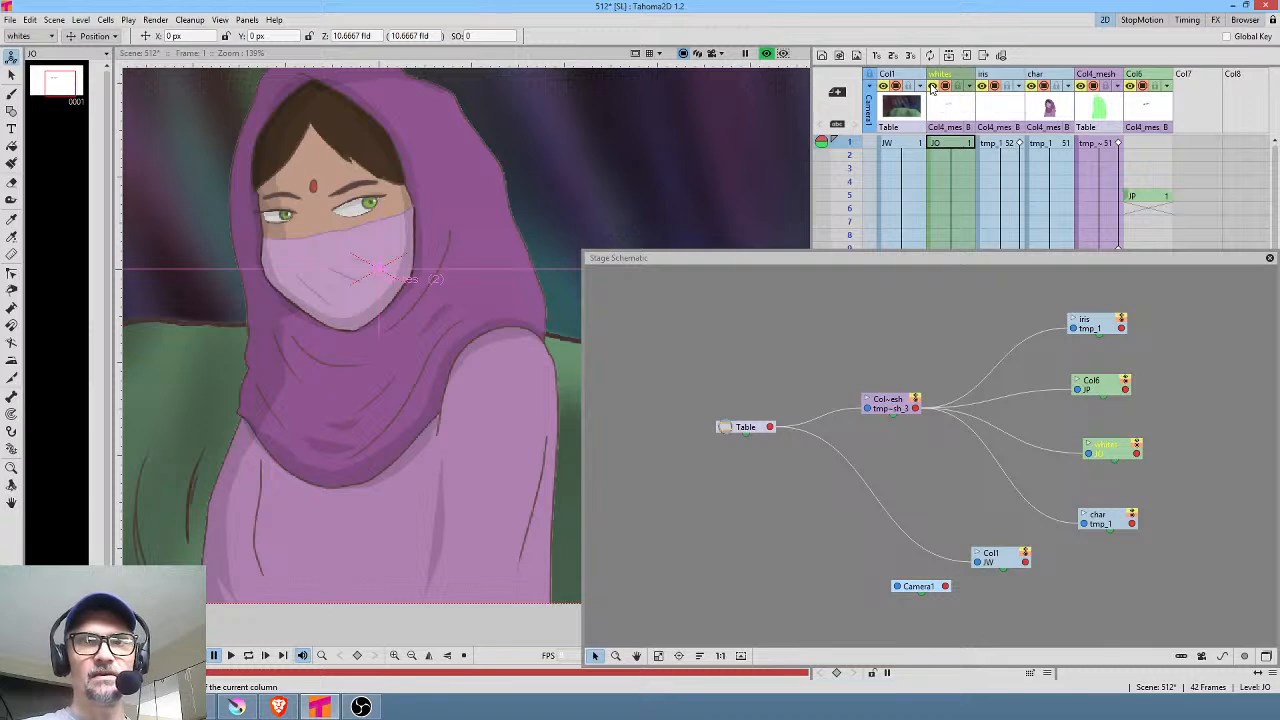
pyautogui.click(932, 88)
pyautogui.click(932, 88)
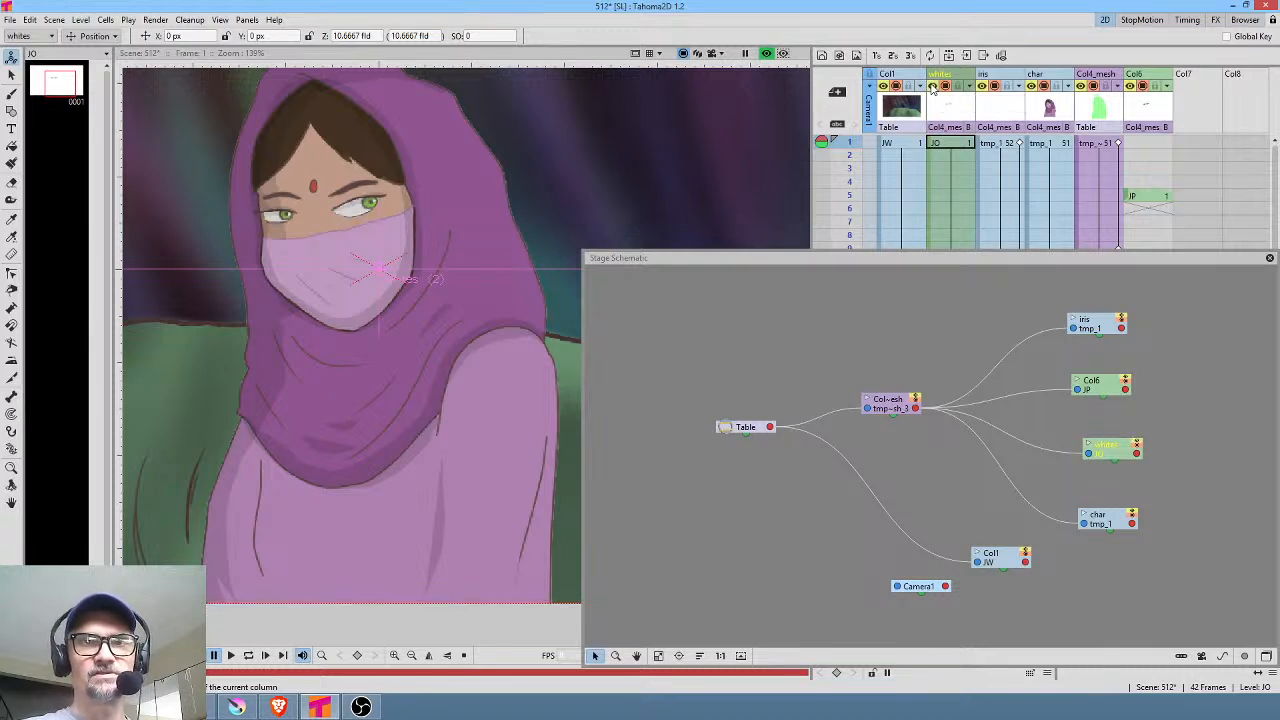
# Step: Turn off the viewer preview and toggle the whites column's camera stand visibility off and back on
pyautogui.click(766, 54)
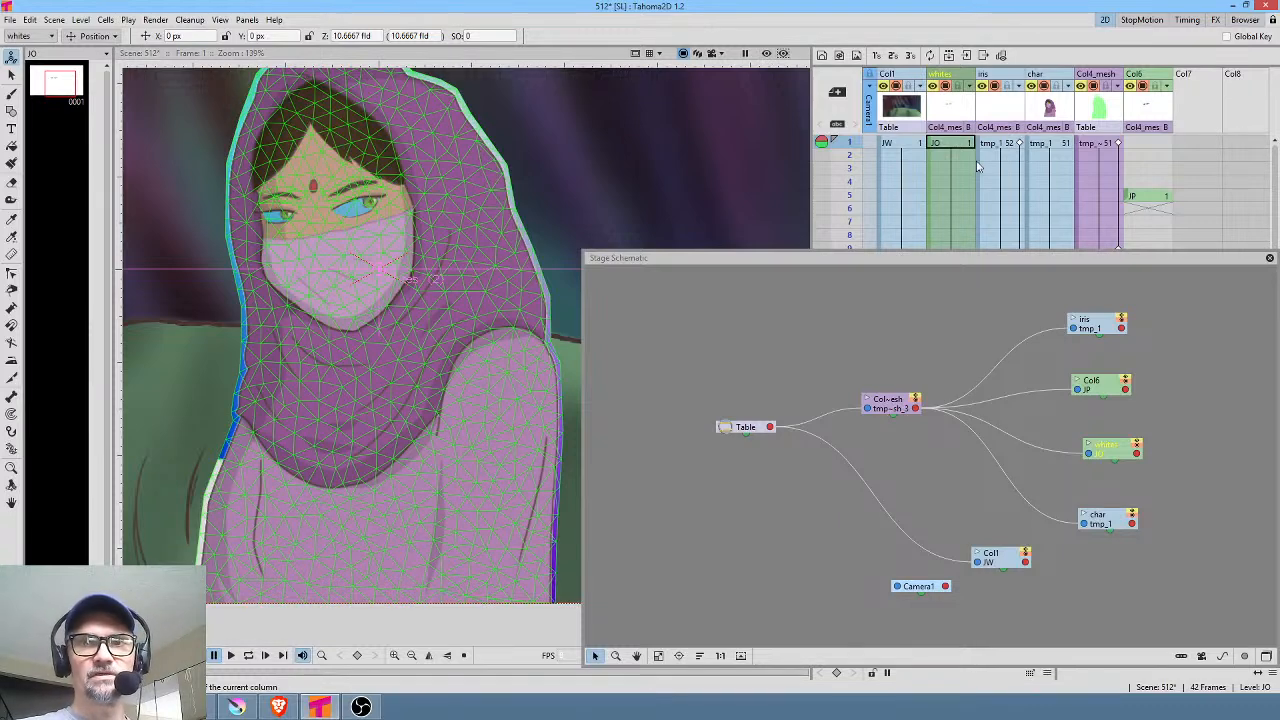
pyautogui.click(948, 87)
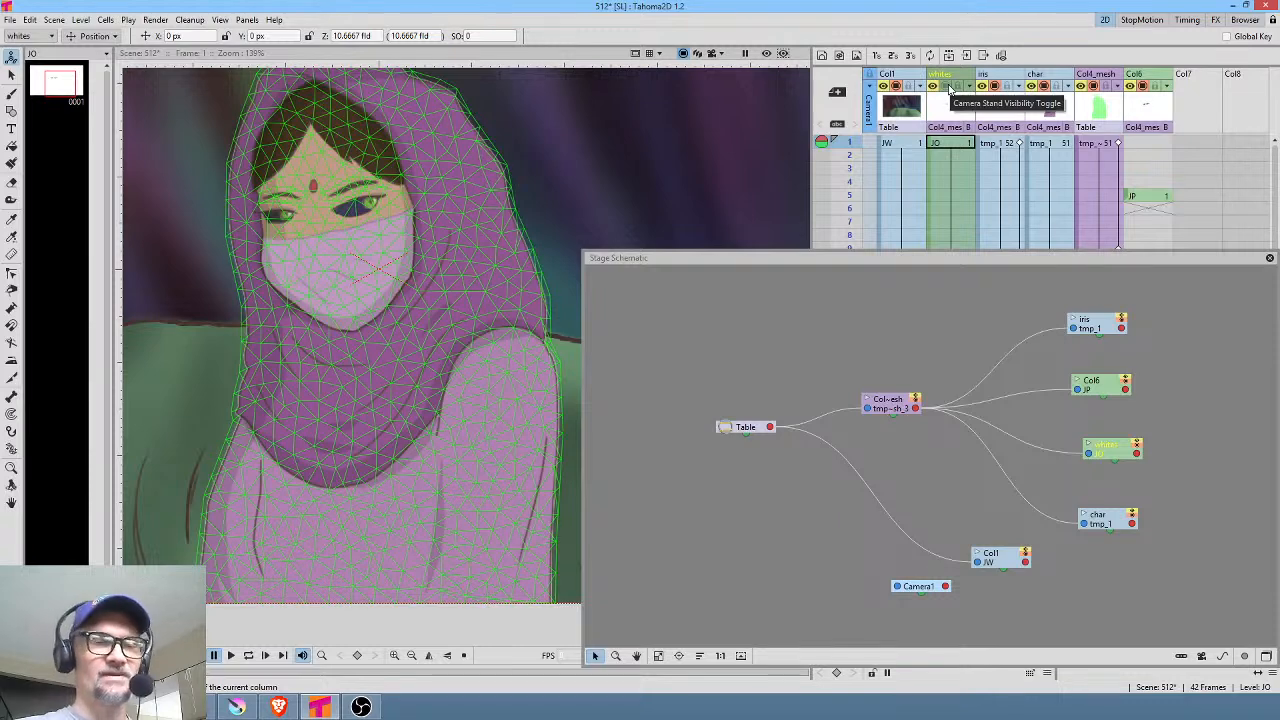
pyautogui.click(947, 87)
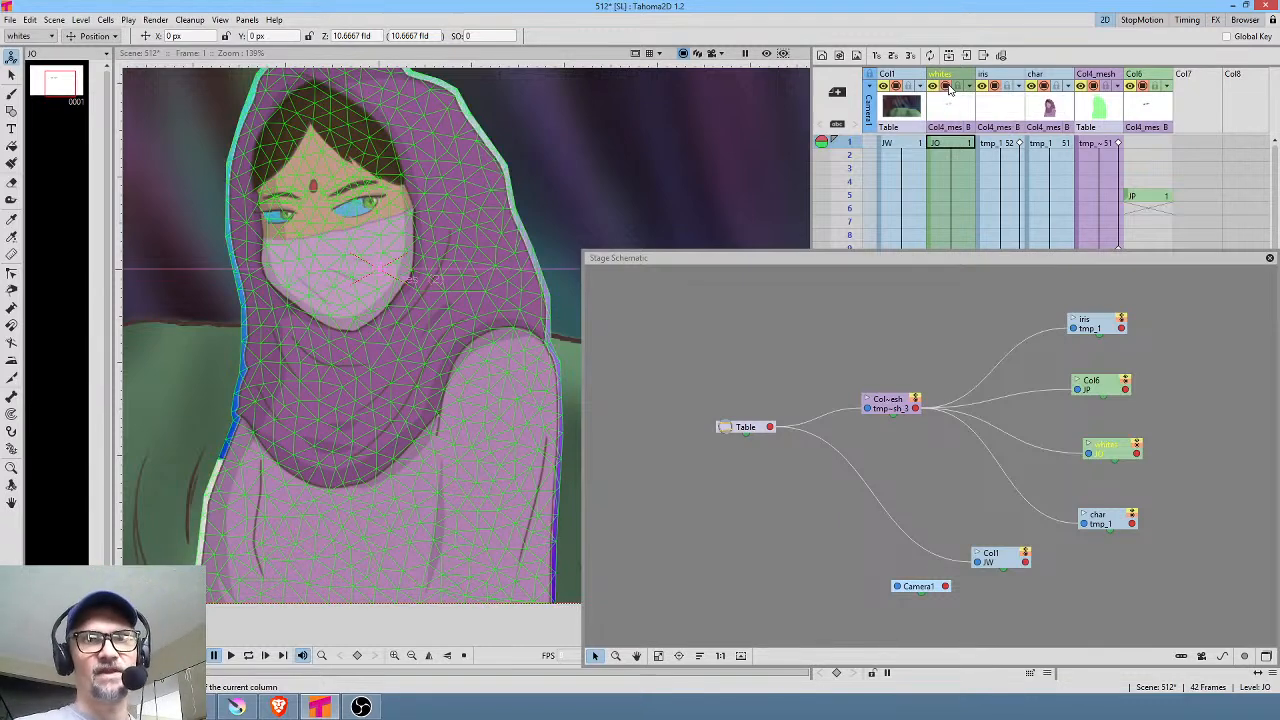
# Step: Move the mesh node slightly in the Stage Schematic and show only the whites column in the viewer
pyautogui.moveTo(888, 406); pyautogui.dragTo(900, 403)
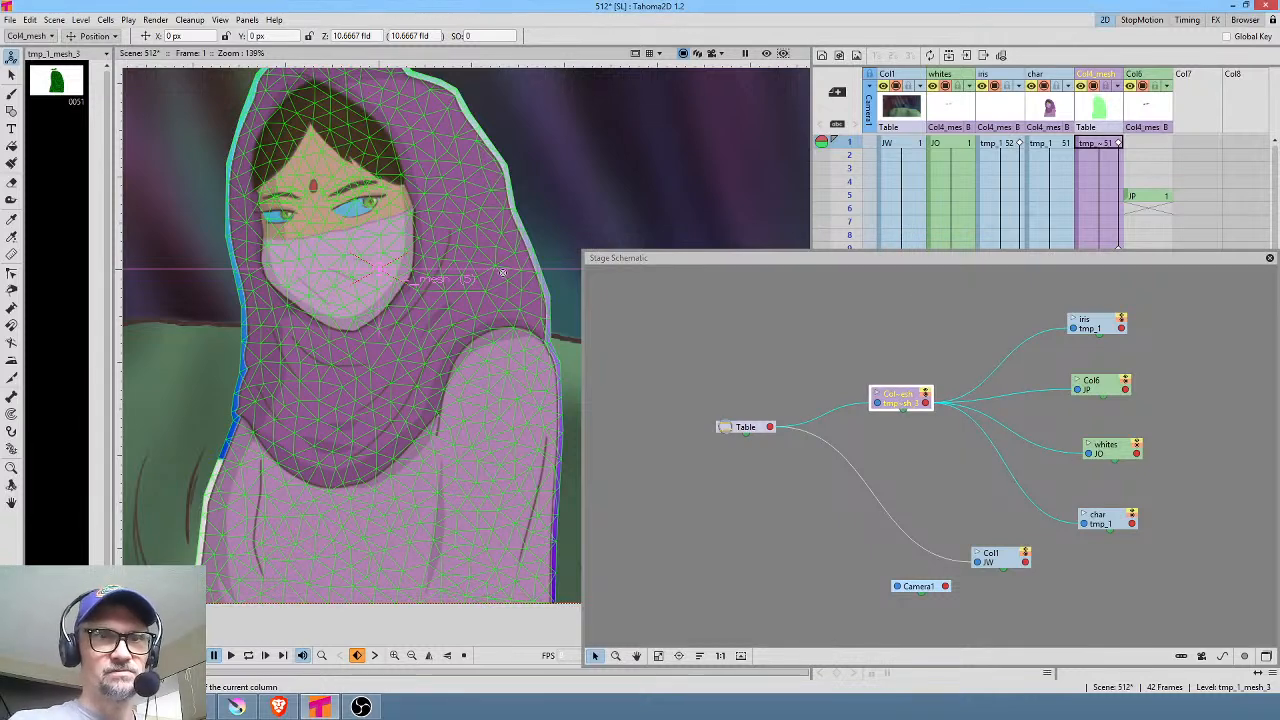
pyautogui.click(955, 110)
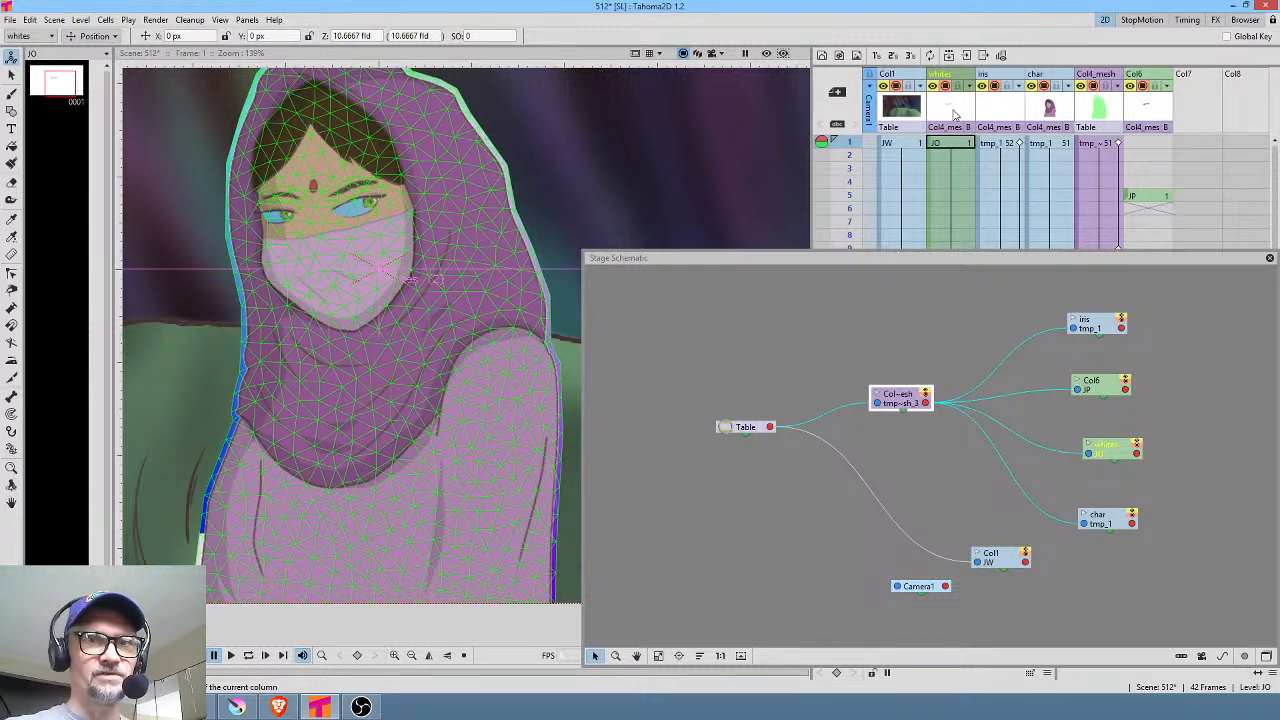
pyautogui.hotkey('alt', 's')
pyautogui.scroll(-5, 463, 330)
pyautogui.scroll(2, 466, 328)
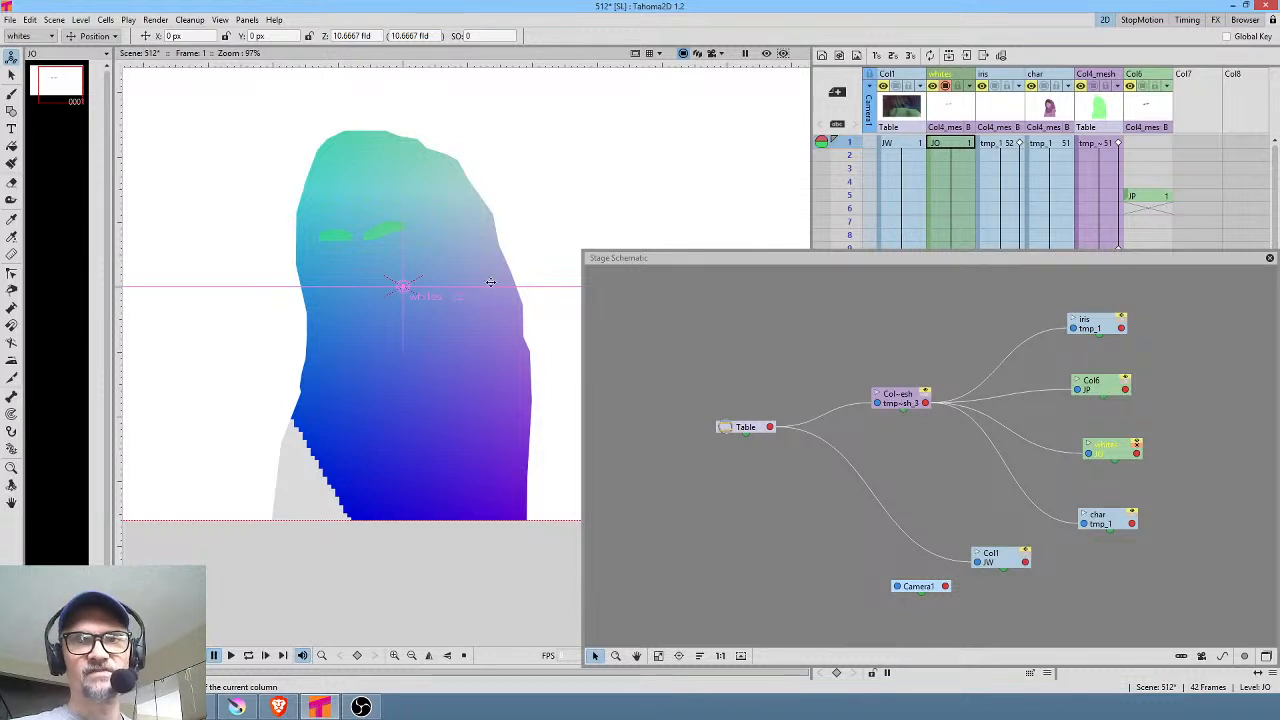
# Step: Restore the camera stand visibility of all columns and close the Stage Schematic
pyautogui.rightClick(946, 88)
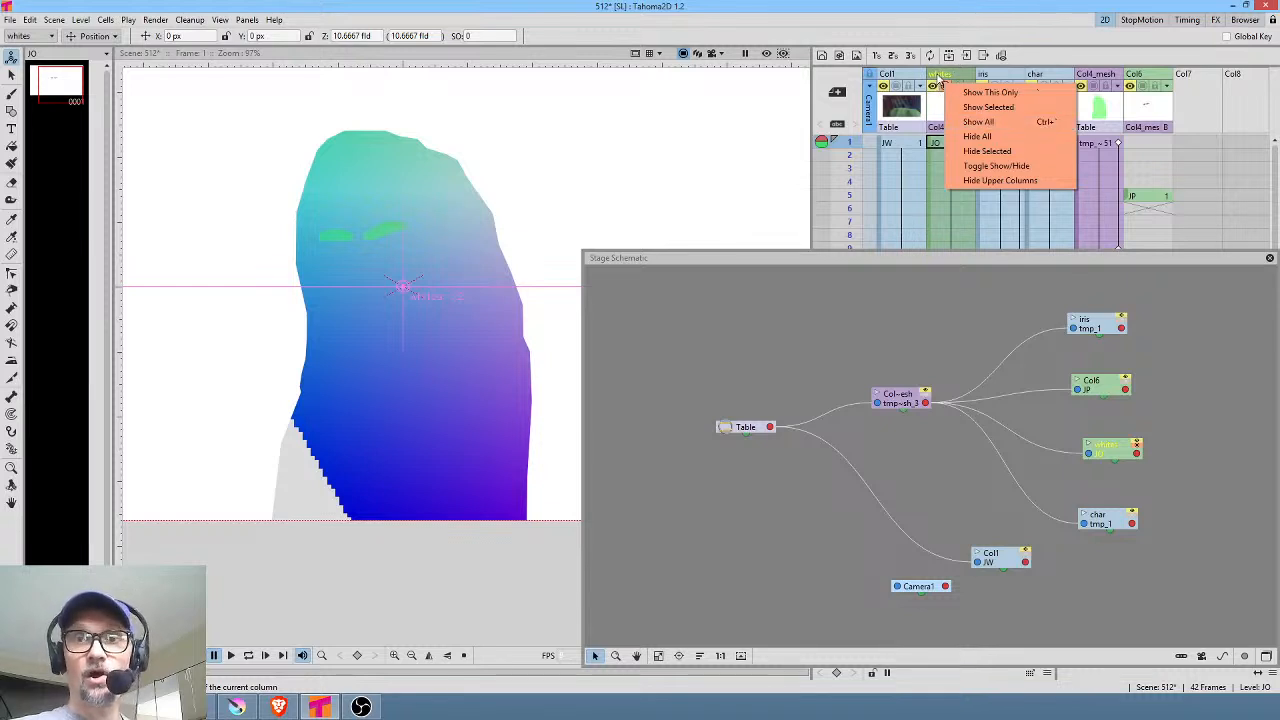
pyautogui.click(938, 80)
pyautogui.click(945, 88)
pyautogui.click(945, 88)
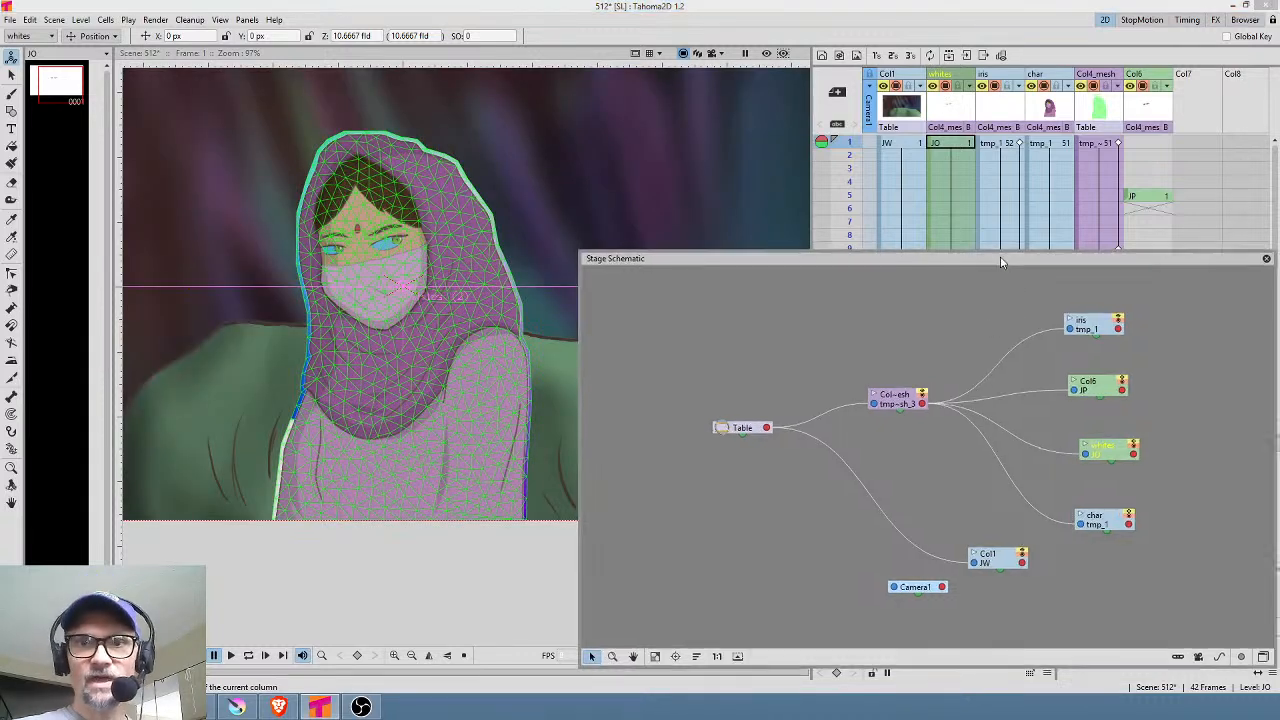
pyautogui.moveTo(1005, 262); pyautogui.dragTo(949, 243)
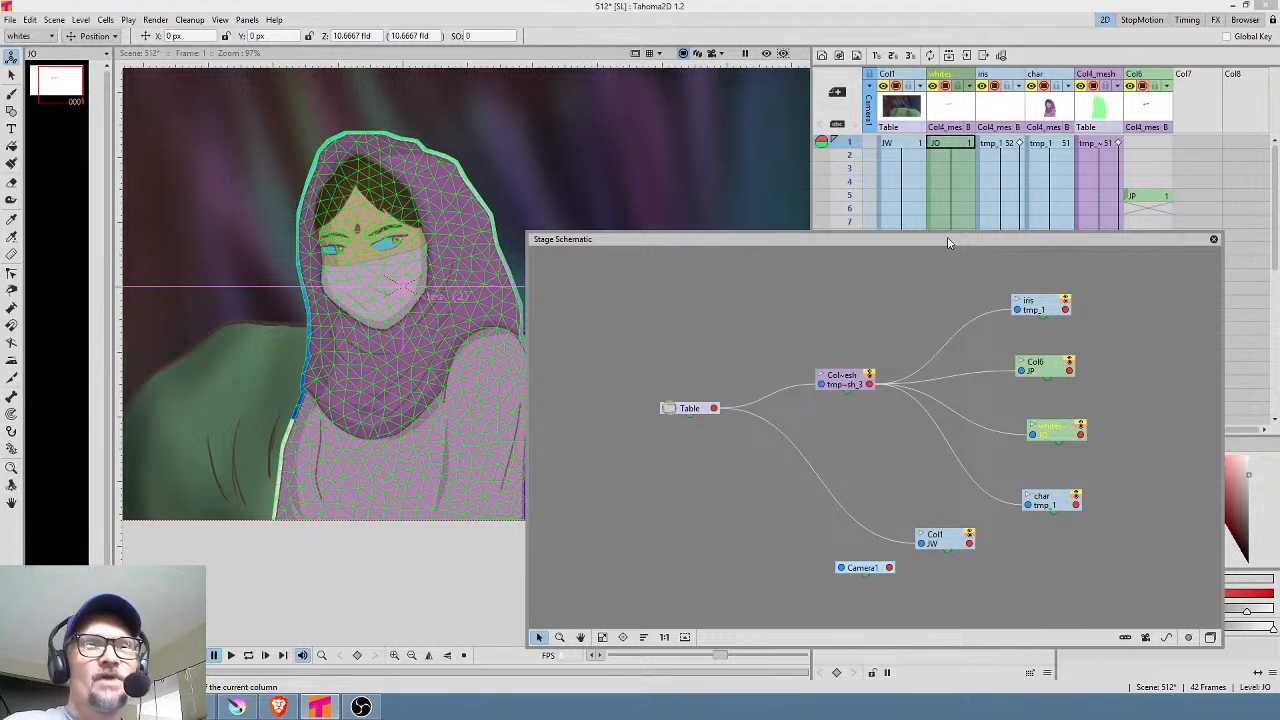
pyautogui.click(1214, 242)
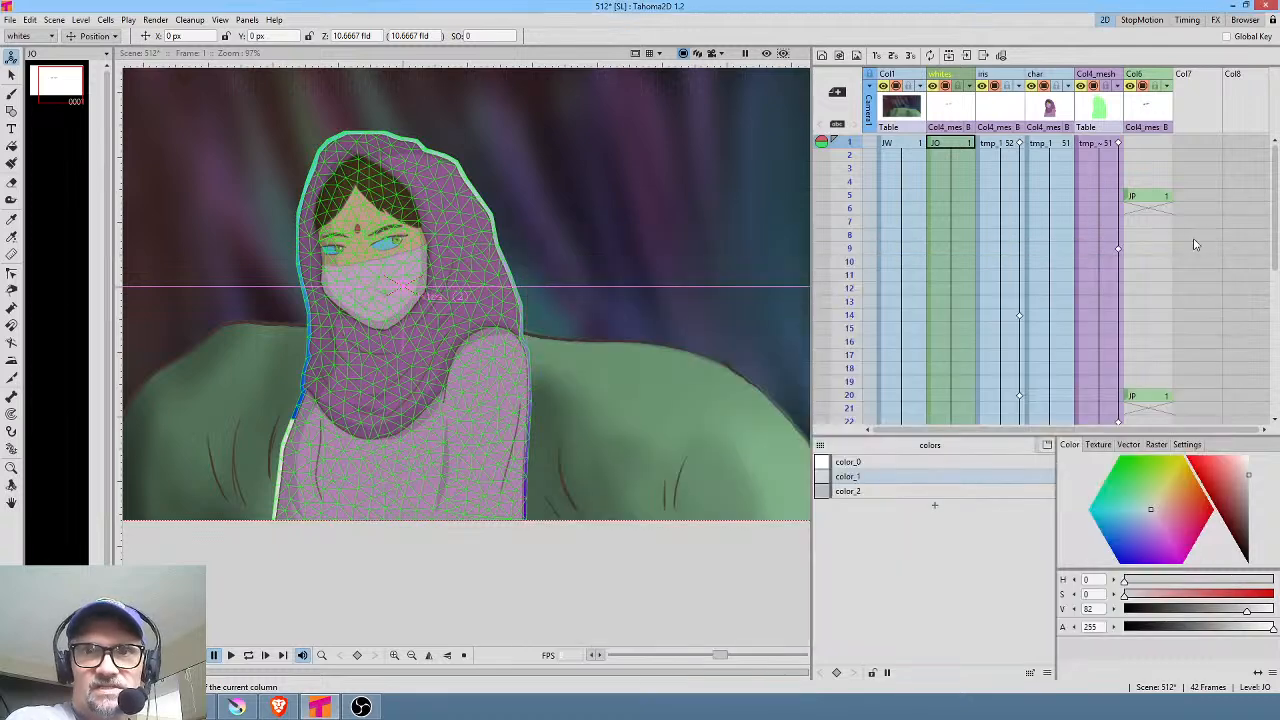
# Step: Scrub through frames 1 to 20 to examine the blinks and eye movement around the iris and mesh keys
pyautogui.moveTo(850, 148)
pyautogui.mouseDown()
pyautogui.moveTo(866, 234)
pyautogui.moveTo(880, 145)
pyautogui.moveTo(876, 274)
pyautogui.moveTo(872, 142)
pyautogui.moveTo(866, 262)
pyautogui.mouseUp()
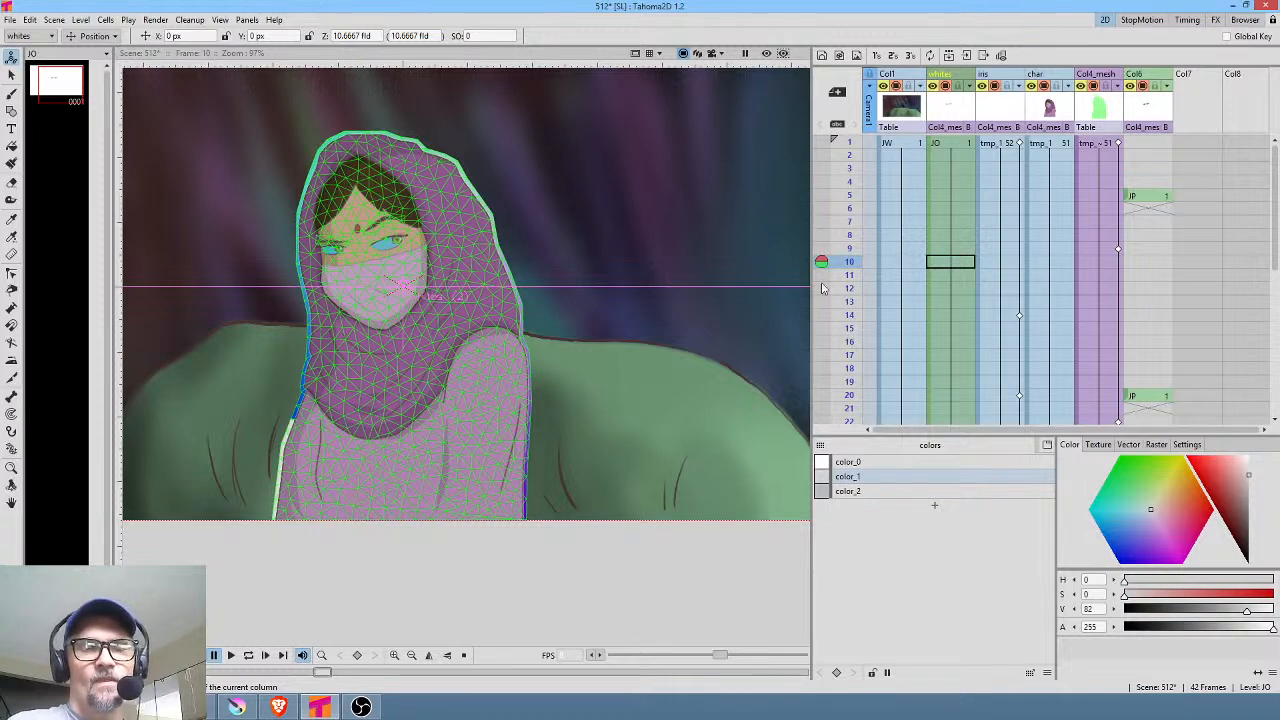
pyautogui.scroll(2, 368, 264)
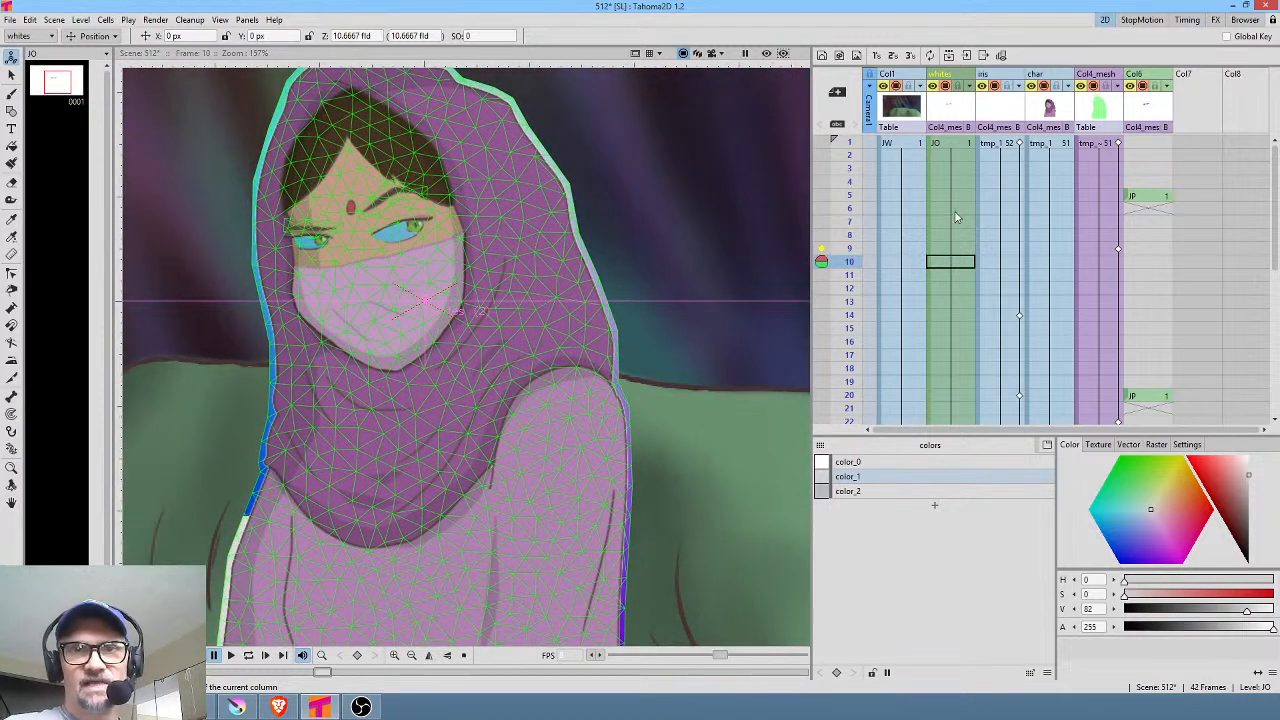
pyautogui.moveTo(863, 150)
pyautogui.mouseDown()
pyautogui.moveTo(866, 437)
pyautogui.moveTo(910, 67)
pyautogui.moveTo(936, 344)
pyautogui.moveTo(931, 208)
pyautogui.moveTo(950, 343)
pyautogui.moveTo(948, 195)
pyautogui.mouseUp()
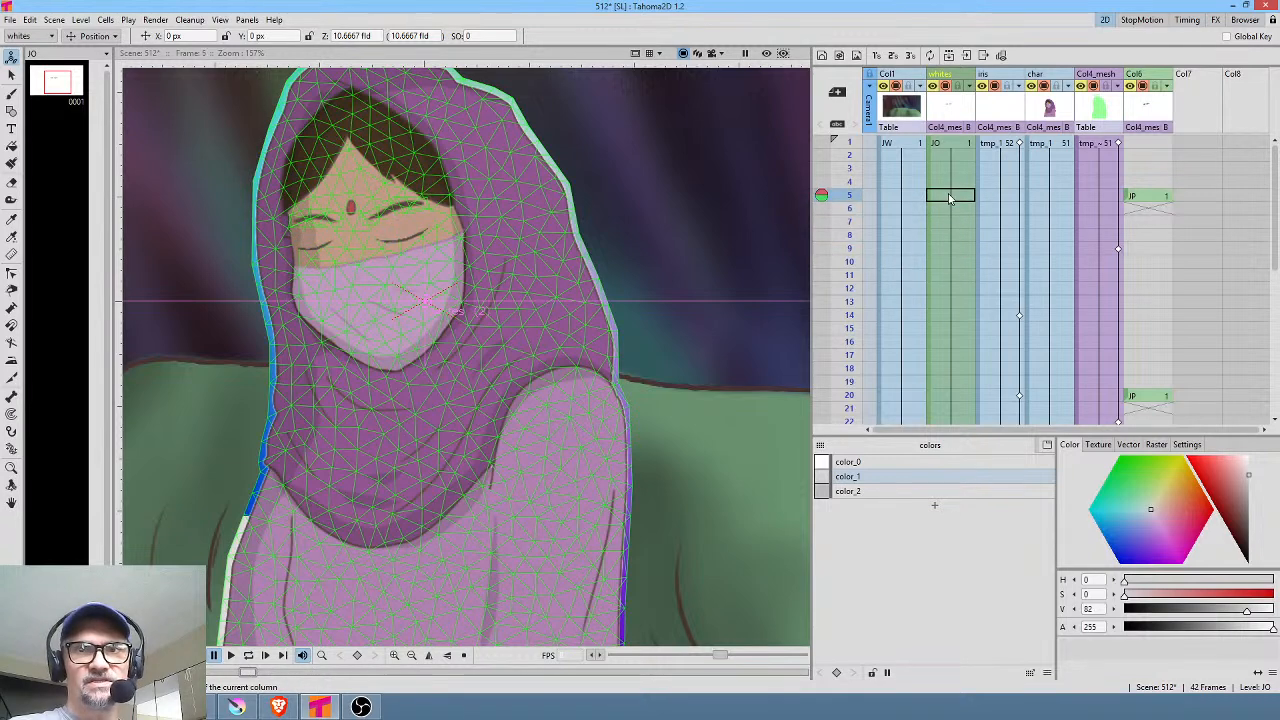
pyautogui.click(1020, 318)
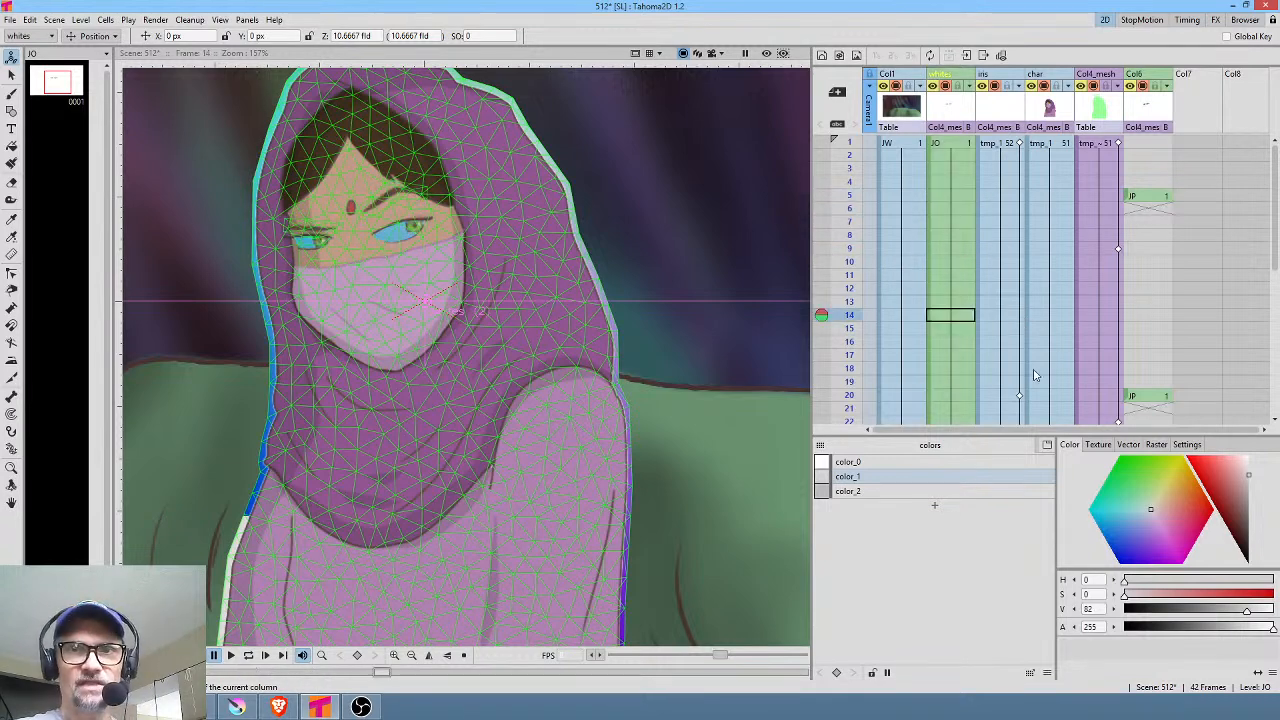
pyautogui.click(1020, 400)
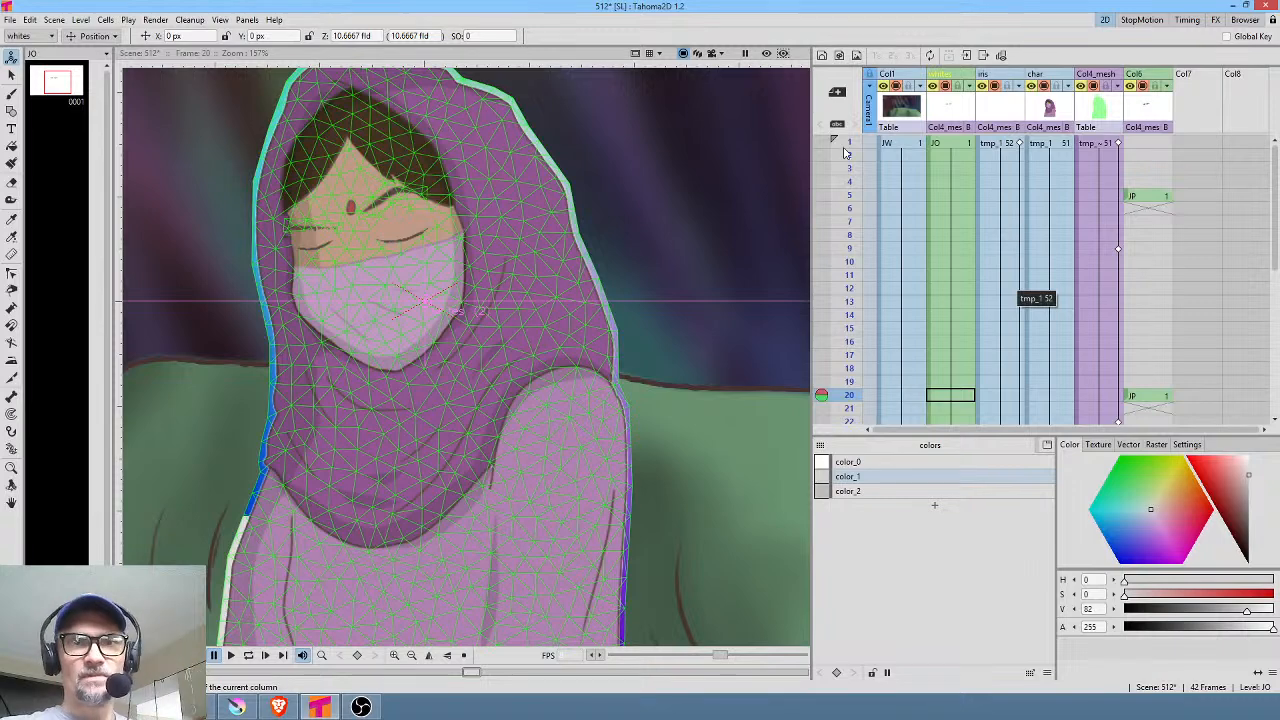
pyautogui.moveTo(847, 150)
pyautogui.mouseDown()
pyautogui.moveTo(857, 261)
pyautogui.moveTo(850, 184)
pyautogui.moveTo(858, 249)
pyautogui.mouseUp()
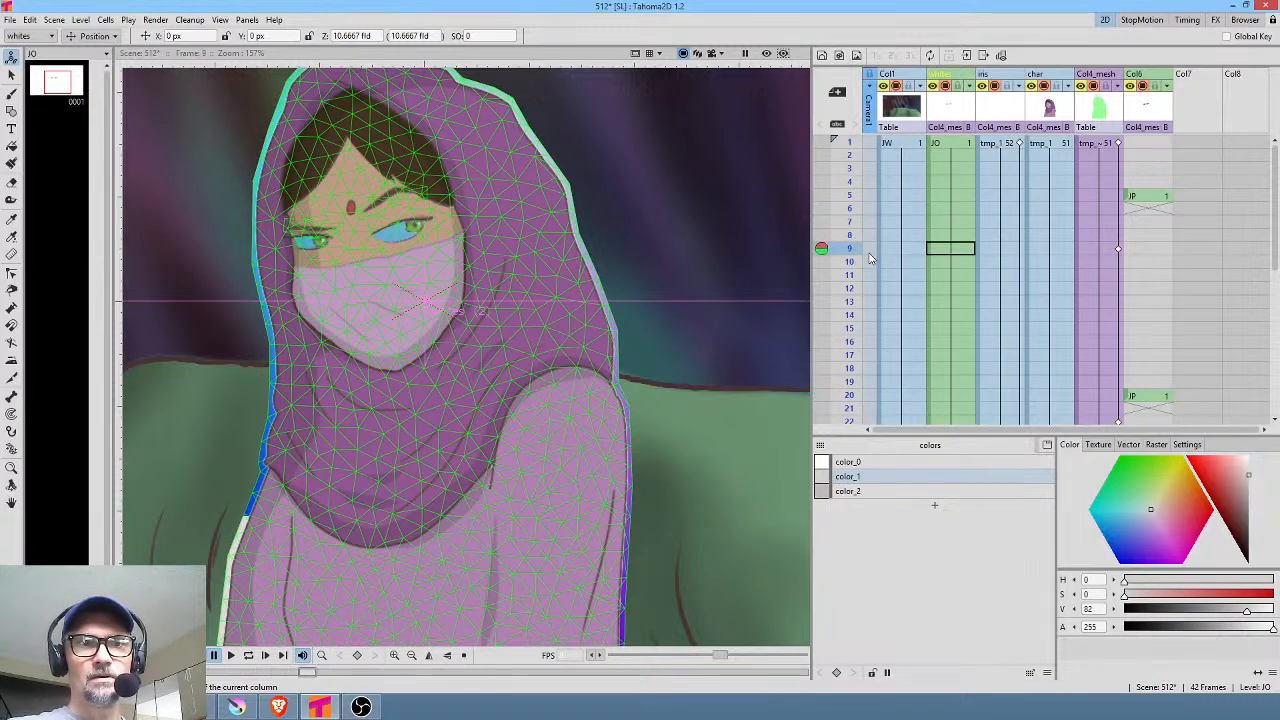
pyautogui.click(876, 239)
pyautogui.press('Up')
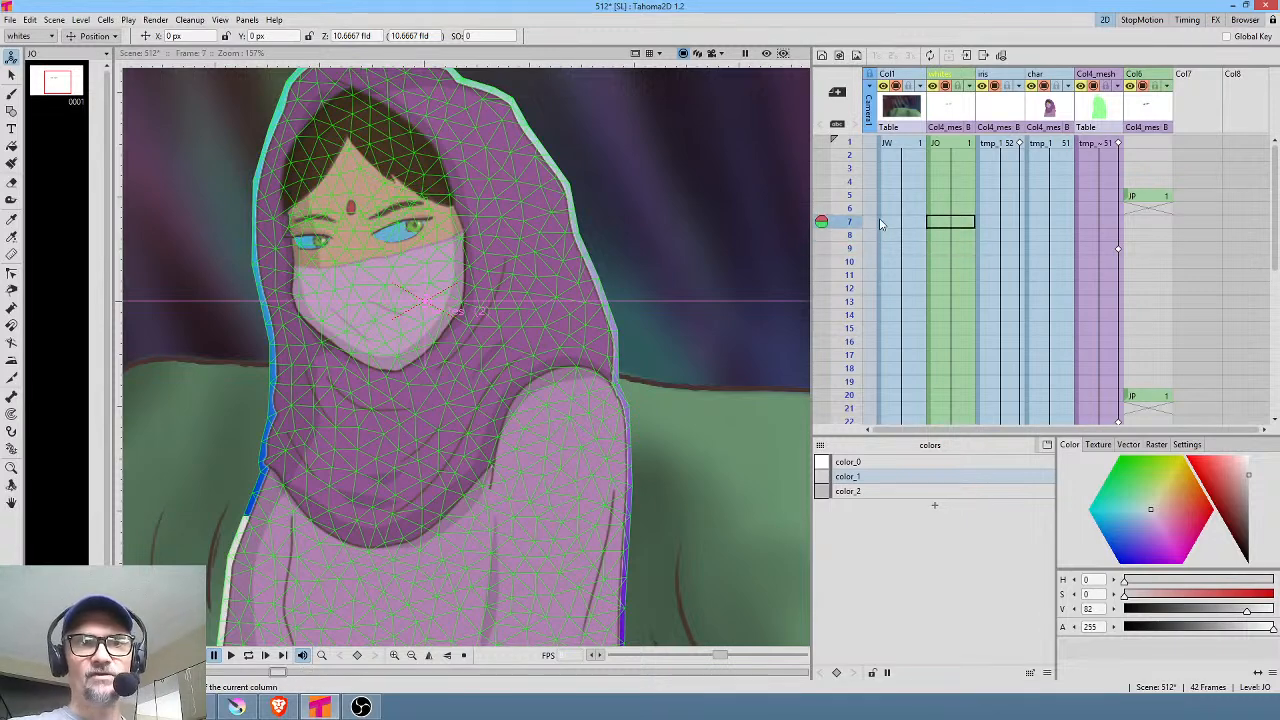
pyautogui.press('Down')
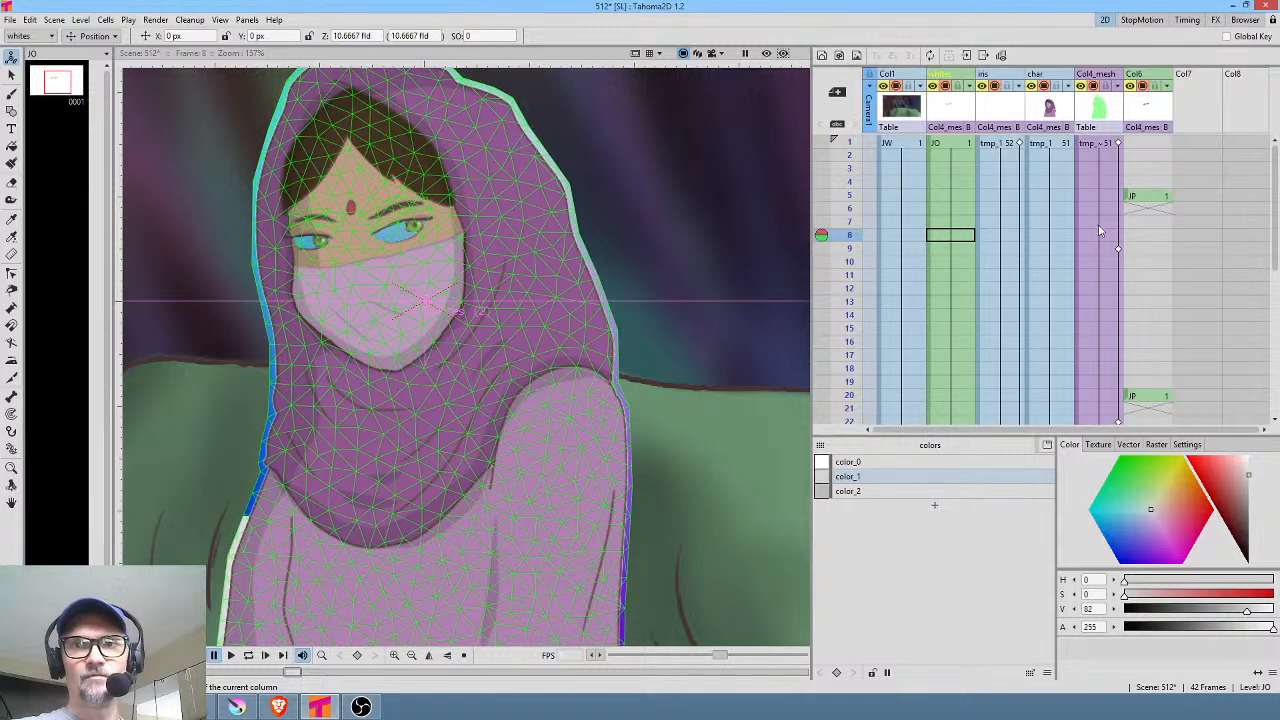
pyautogui.moveTo(853, 210)
pyautogui.mouseDown()
pyautogui.moveTo(851, 249)
pyautogui.moveTo(852, 210)
pyautogui.mouseUp()
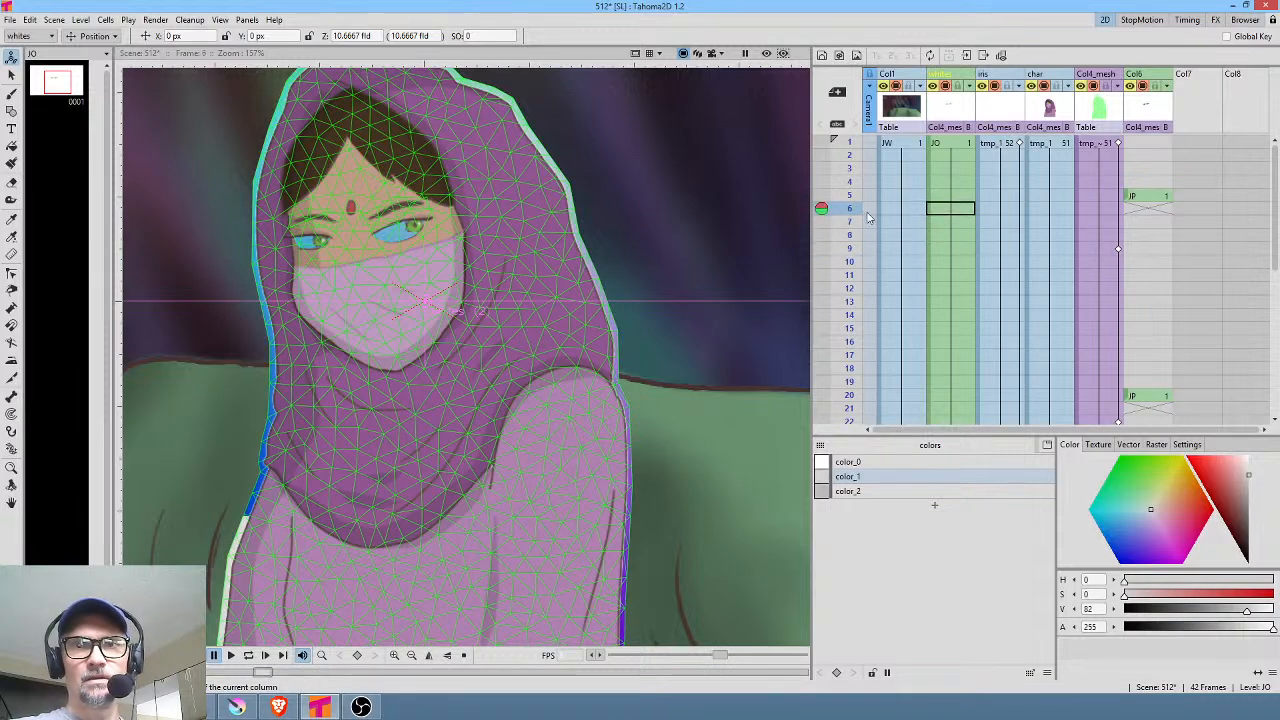
# Step: With the Skeleton tool active on the Col4_mesh column, delete the mesh key at frame 9 and the iris keys at frames 14 and 20
pyautogui.click(1100, 112)
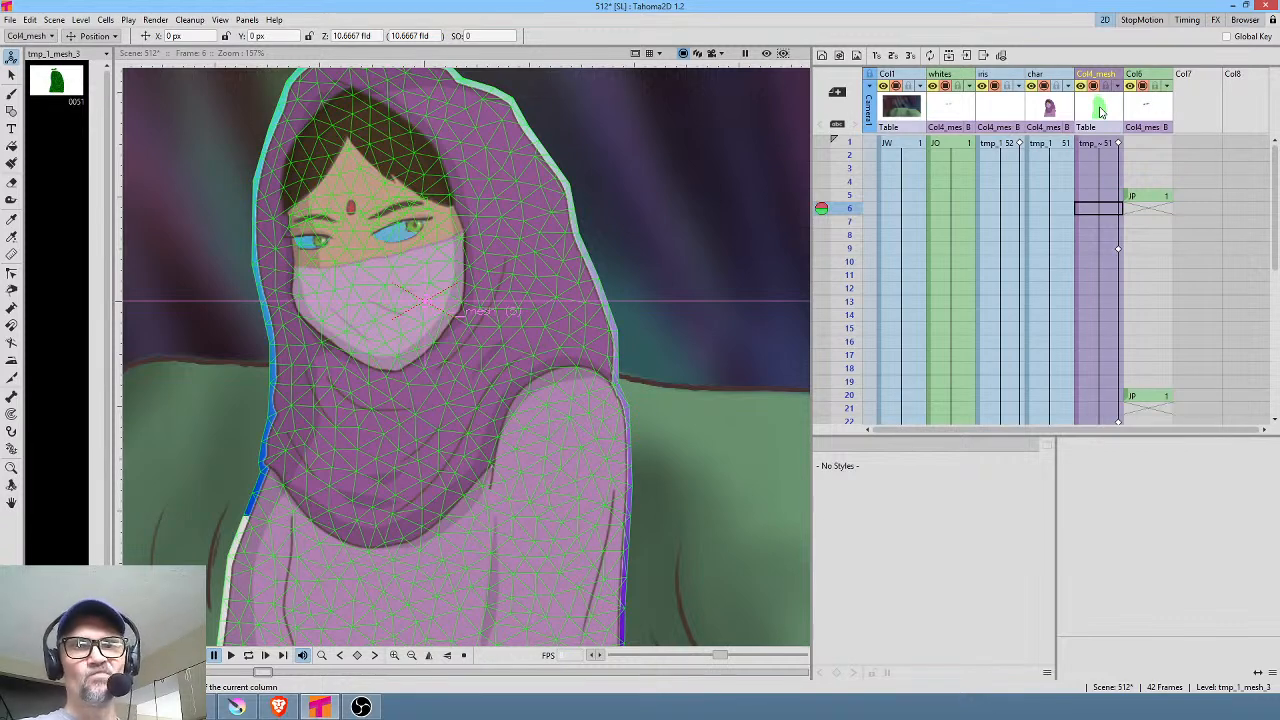
pyautogui.scroll(-4, 600, 220)
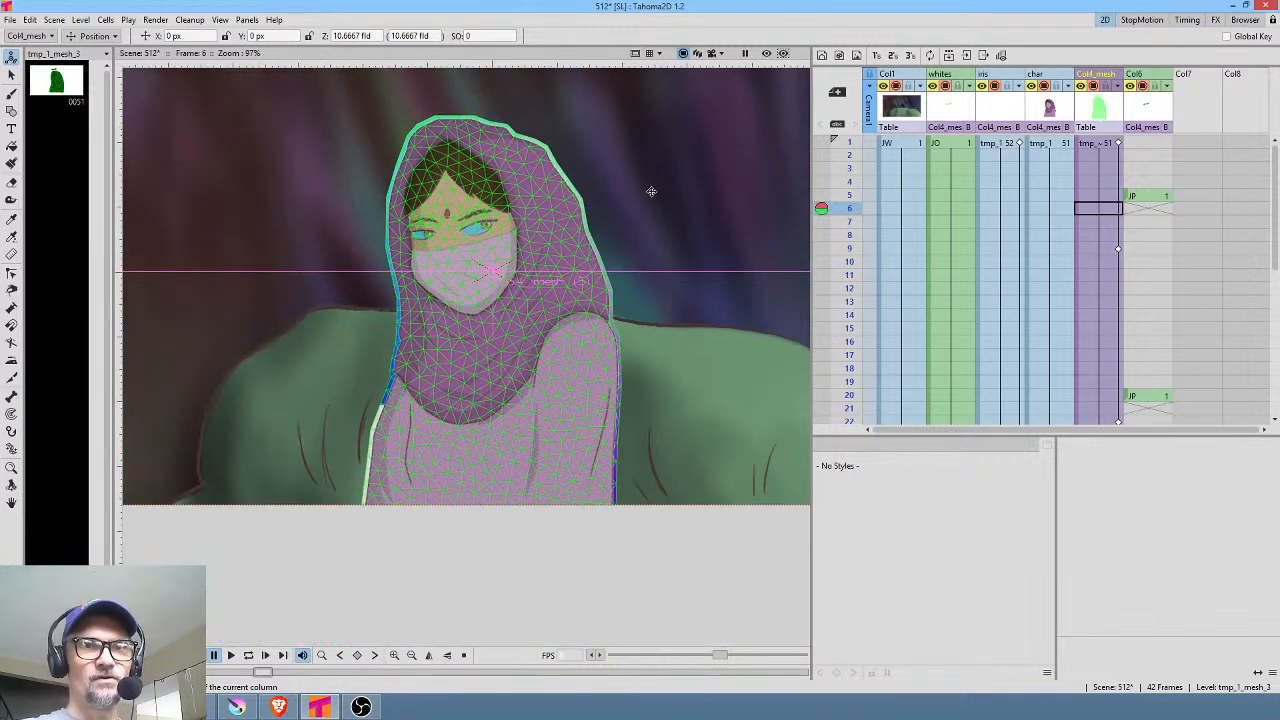
pyautogui.press('k')
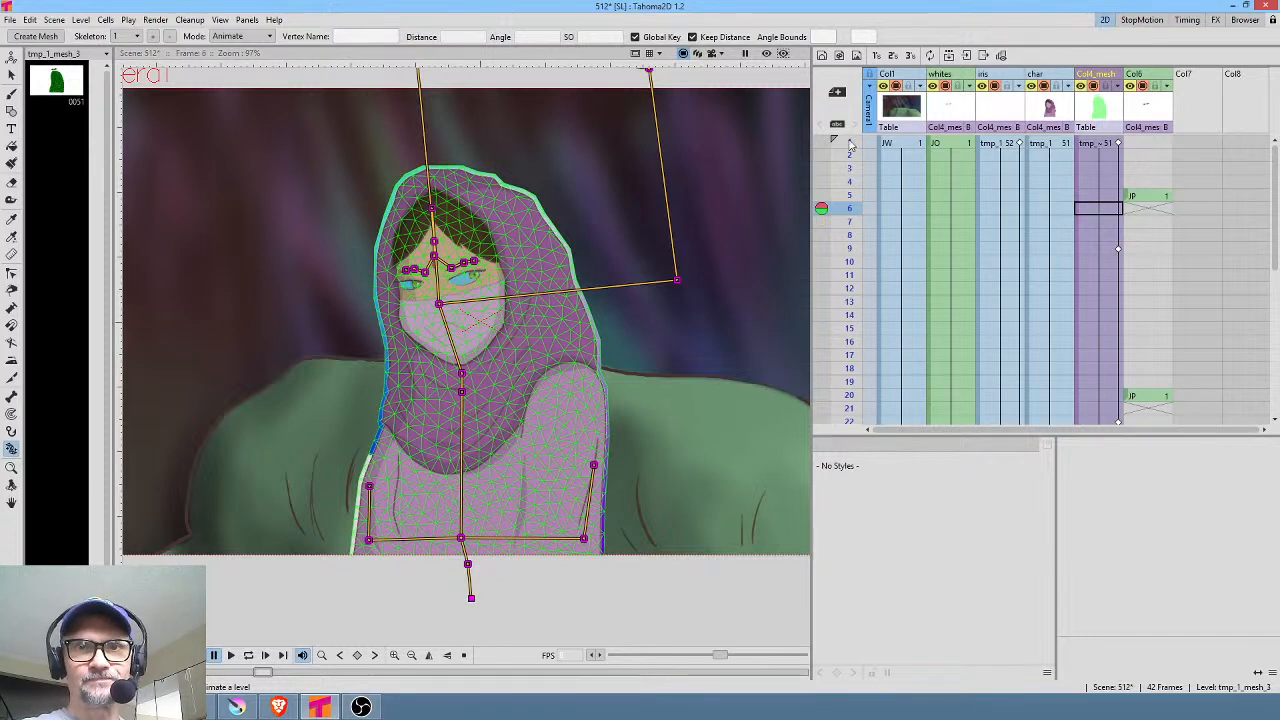
pyautogui.moveTo(850, 145)
pyautogui.mouseDown()
pyautogui.moveTo(846, 328)
pyautogui.moveTo(841, 197)
pyautogui.moveTo(850, 262)
pyautogui.moveTo(849, 222)
pyautogui.moveTo(850, 236)
pyautogui.mouseUp()
pyautogui.scroll(4, 782, 237)
pyautogui.click(1120, 253)
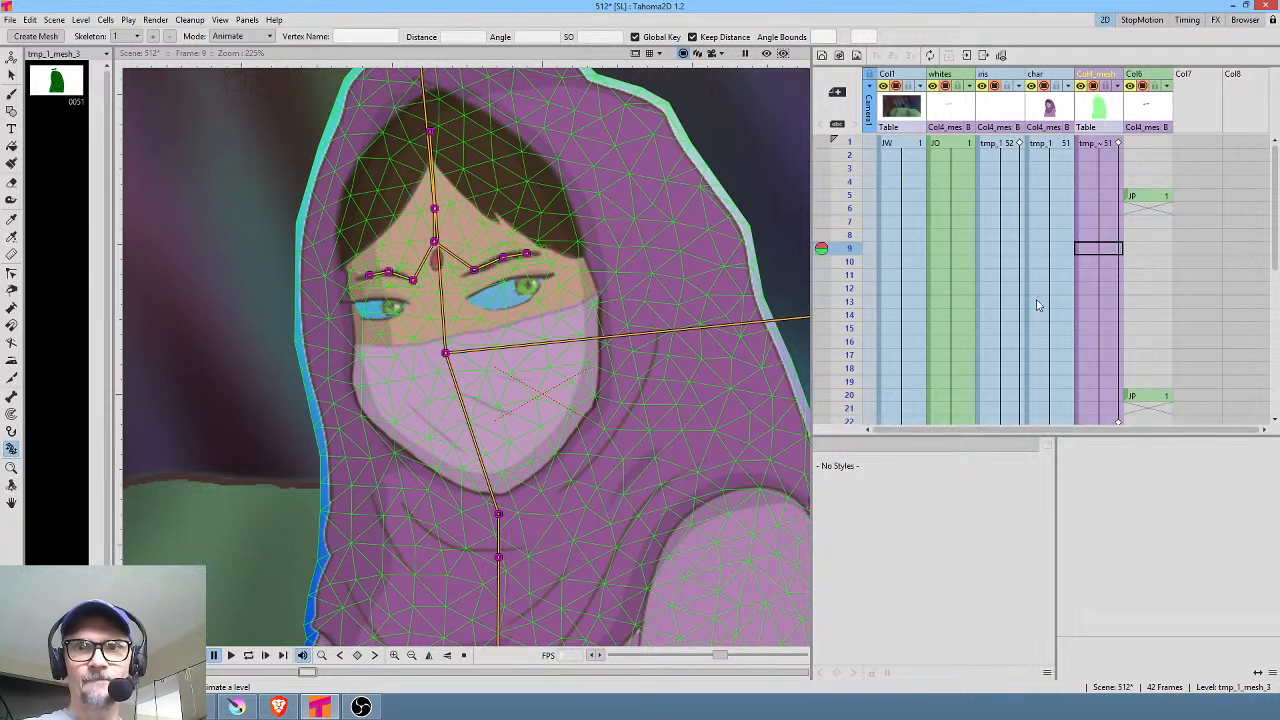
# Step: Delete the Col4_mesh keyframe at frame 22 and check the eyebrow pose around it
pyautogui.scroll(-2, 975, 290)
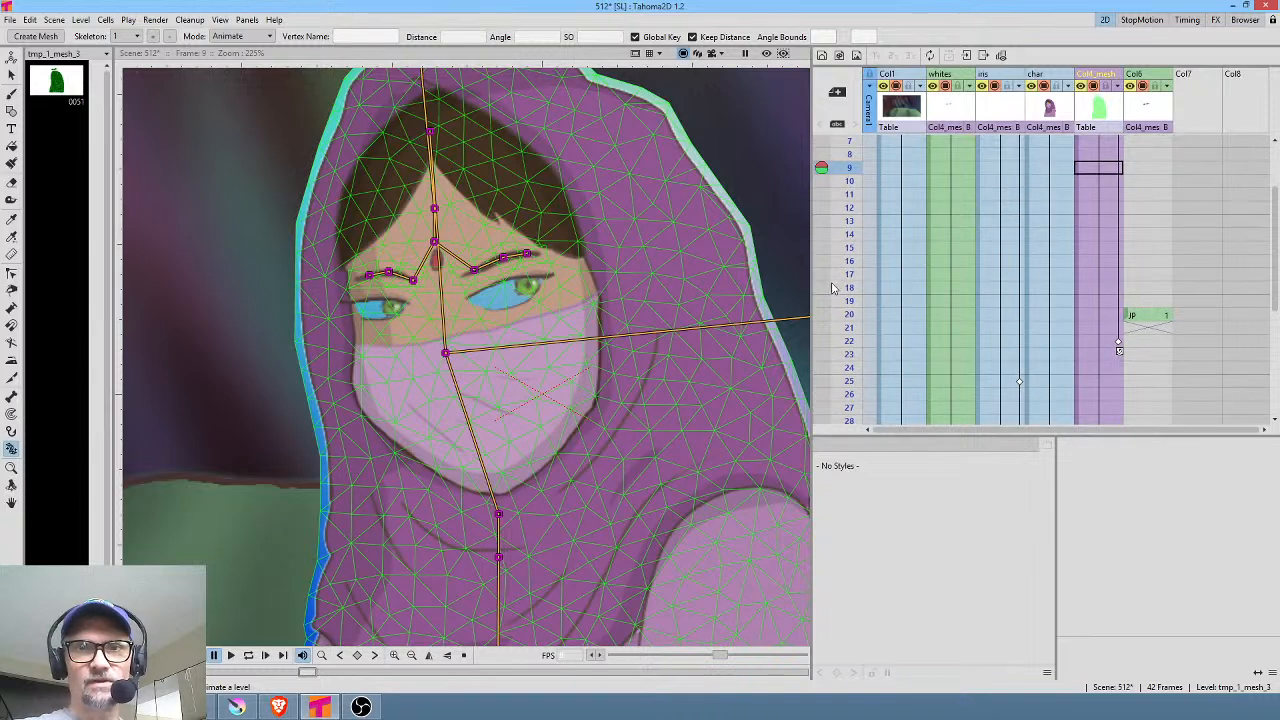
pyautogui.moveTo(845, 275)
pyautogui.mouseDown()
pyautogui.moveTo(862, 383)
pyautogui.moveTo(863, 320)
pyautogui.mouseUp()
pyautogui.click(864, 354)
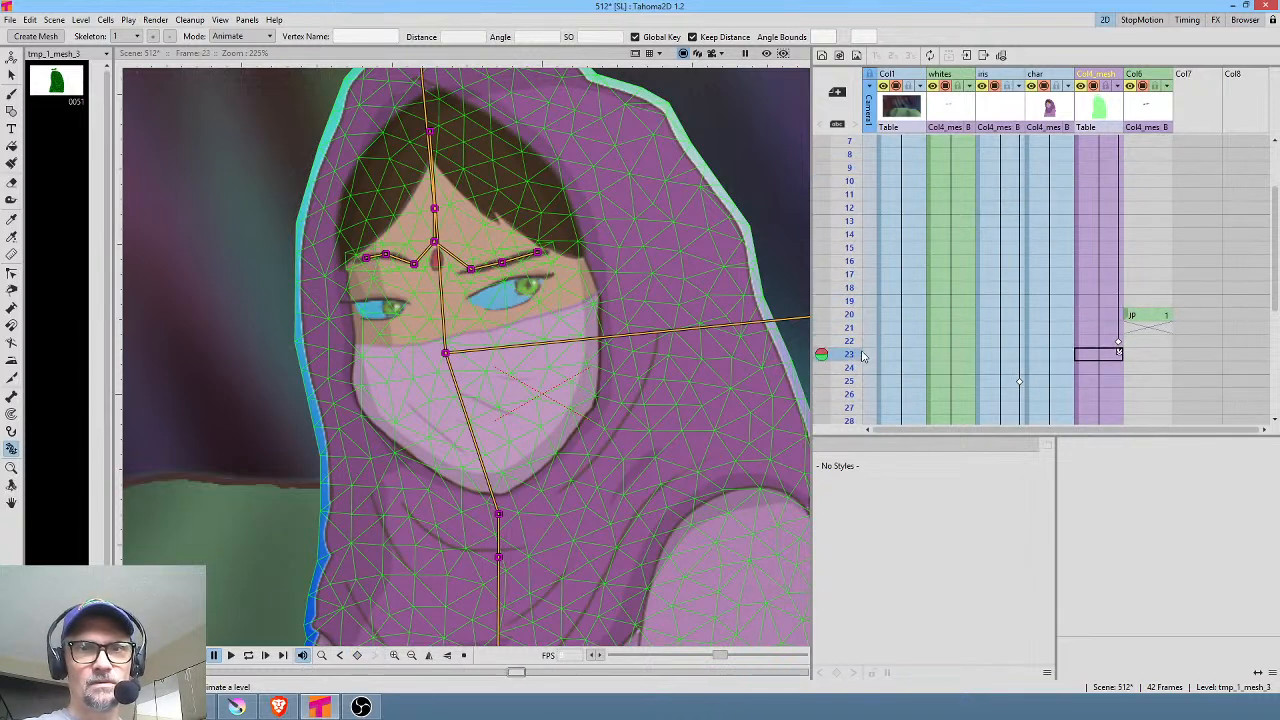
pyautogui.click(1118, 342)
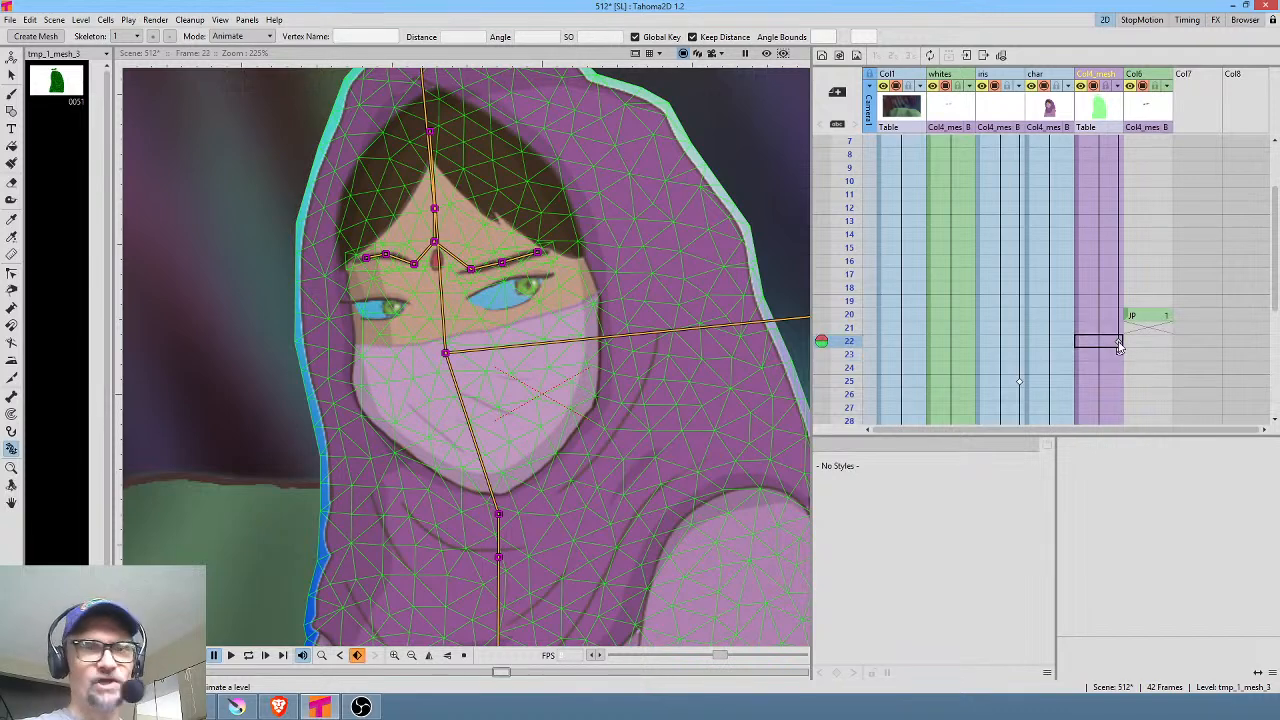
pyautogui.press('Delete')
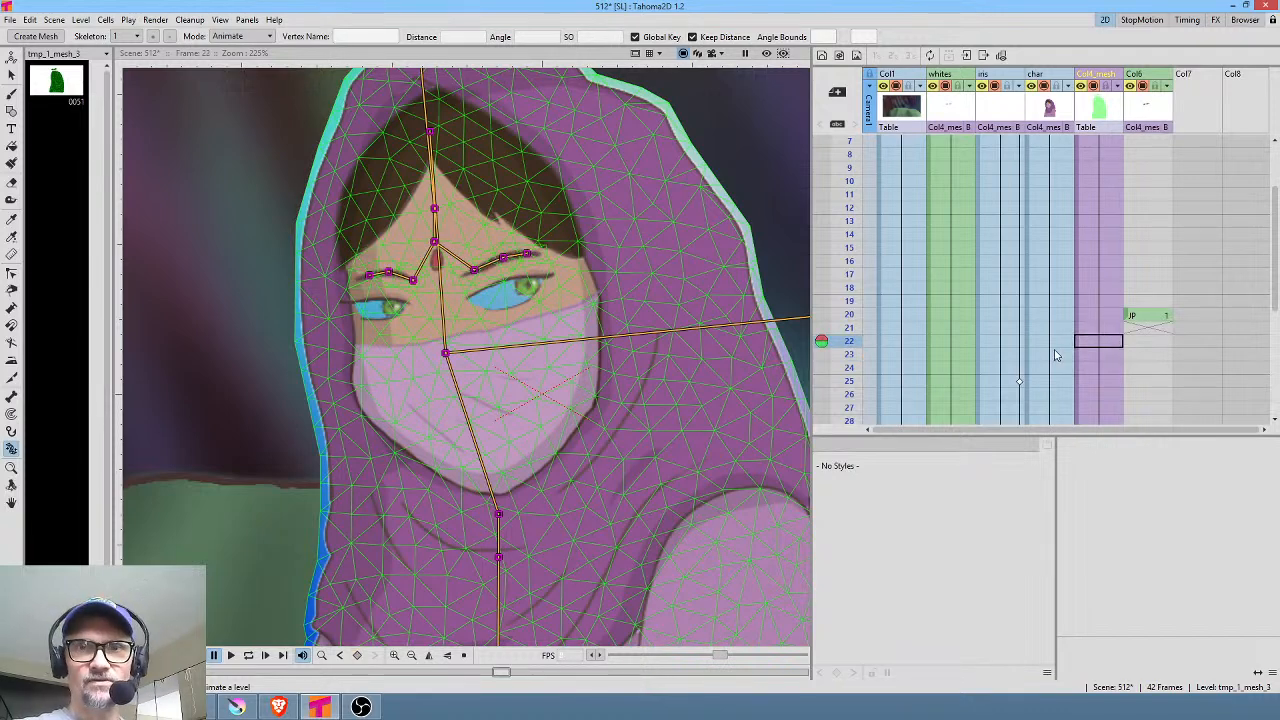
pyautogui.moveTo(858, 344)
pyautogui.mouseDown()
pyautogui.moveTo(853, 395)
pyautogui.moveTo(858, 341)
pyautogui.moveTo(858, 381)
pyautogui.moveTo(860, 354)
pyautogui.moveTo(875, 394)
pyautogui.moveTo(876, 357)
pyautogui.moveTo(884, 398)
pyautogui.moveTo(885, 356)
pyautogui.mouseUp()
pyautogui.scroll(3, 885, 358)
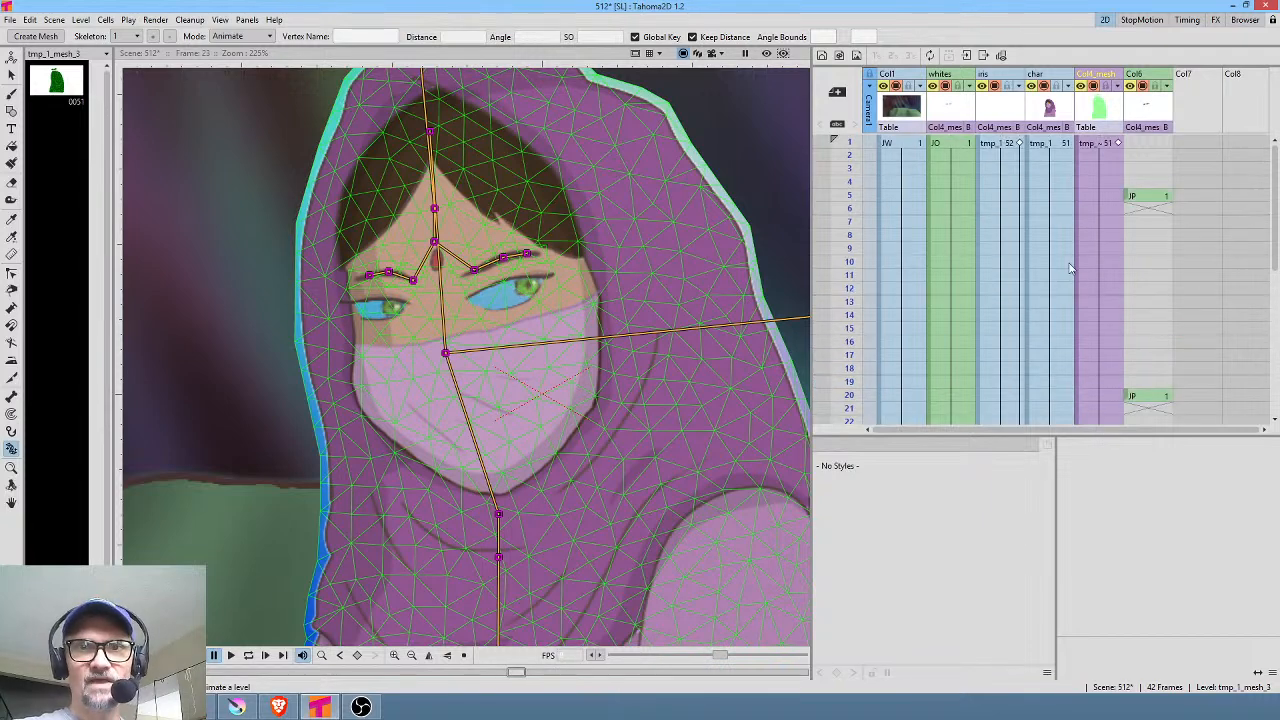
# Step: Move the iris column's keyframe from frame 25 up to frame 9
pyautogui.scroll(-3, 1009, 307)
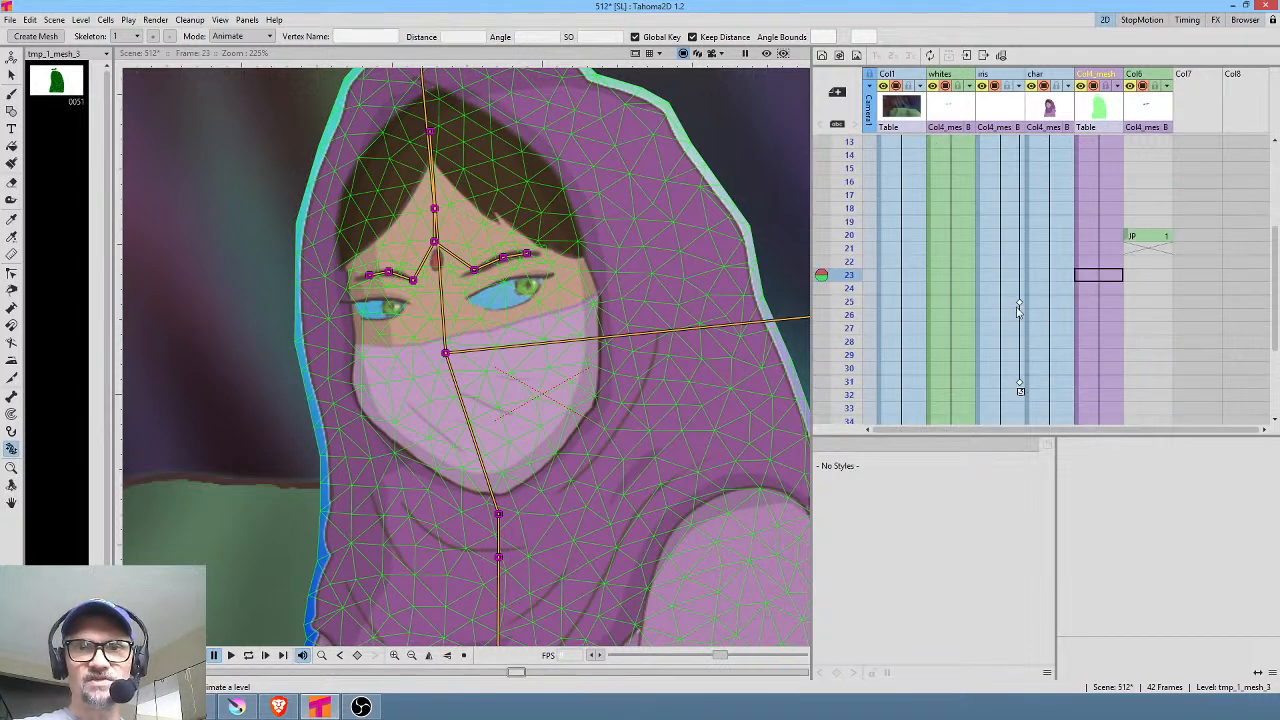
pyautogui.moveTo(851, 278); pyautogui.dragTo(856, 328)
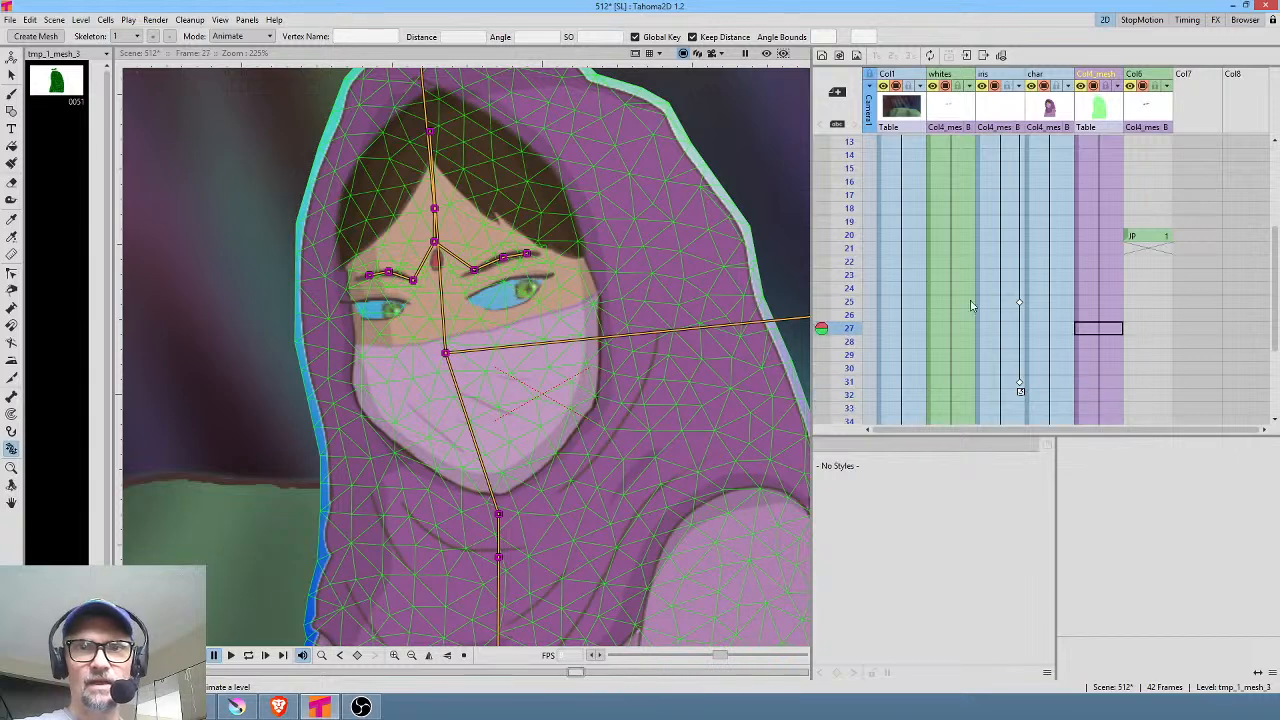
pyautogui.click(1085, 301)
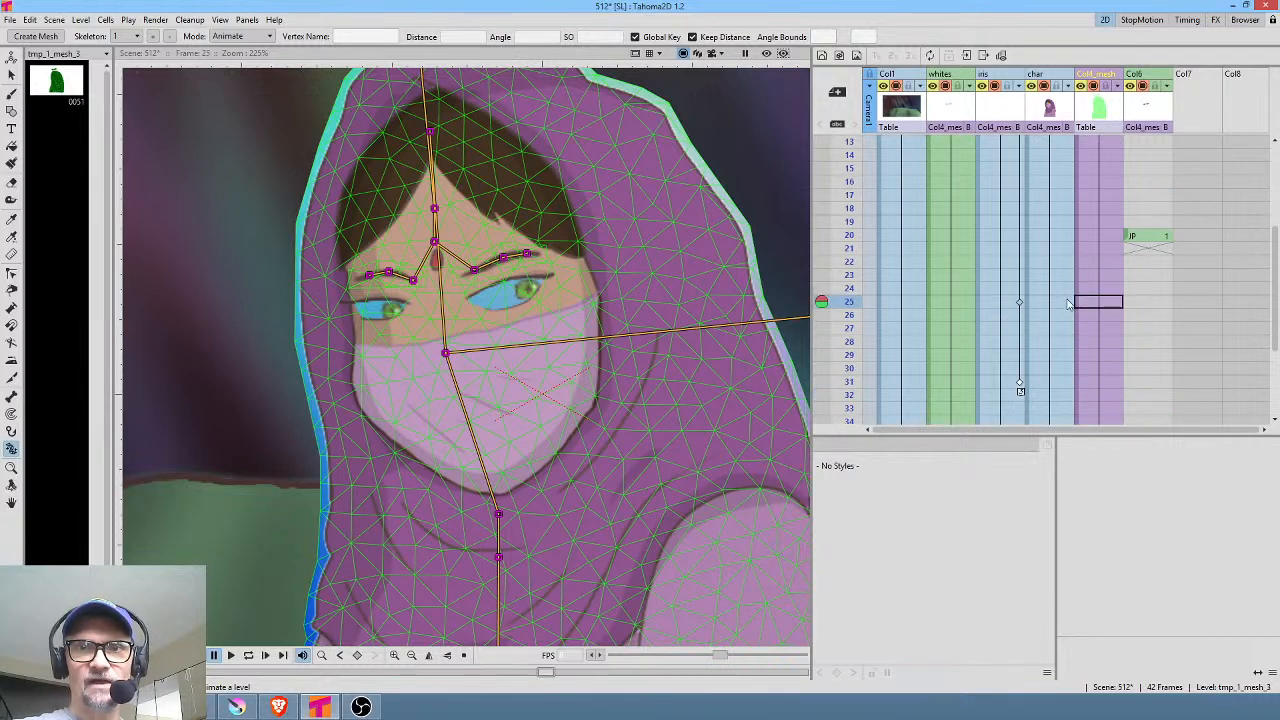
pyautogui.scroll(1, 1020, 178)
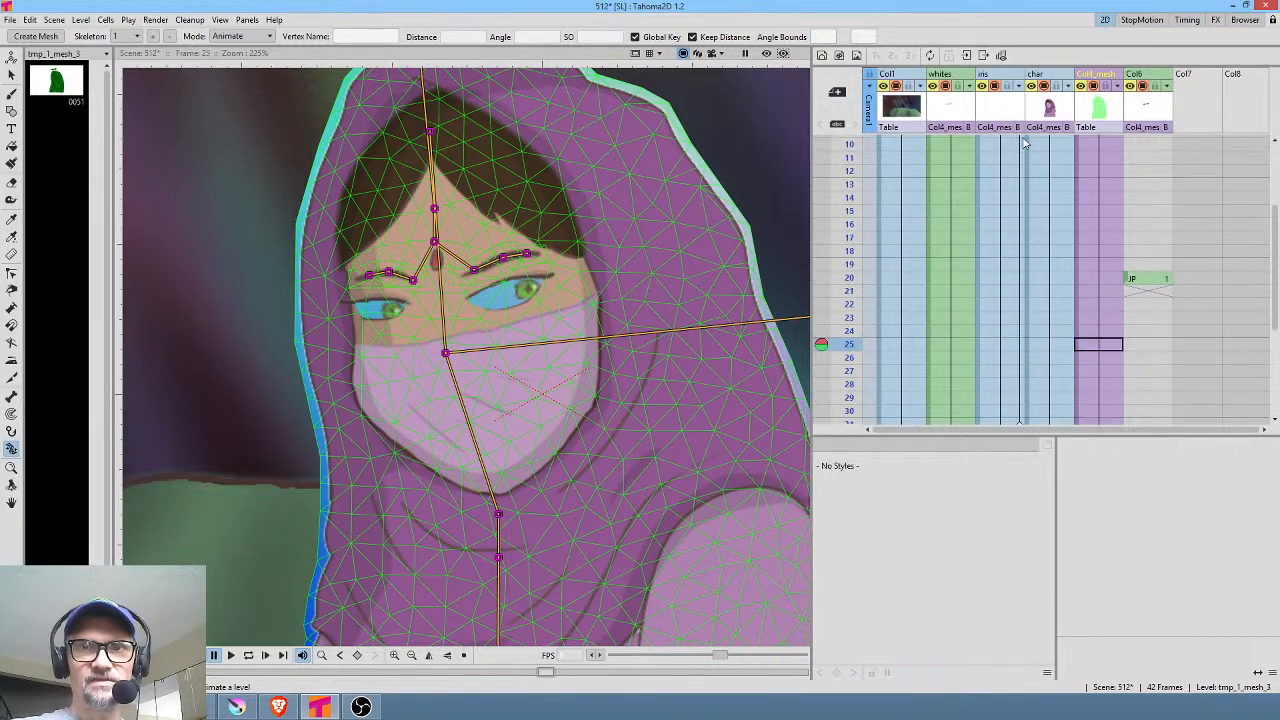
pyautogui.scroll(3, 1084, 185)
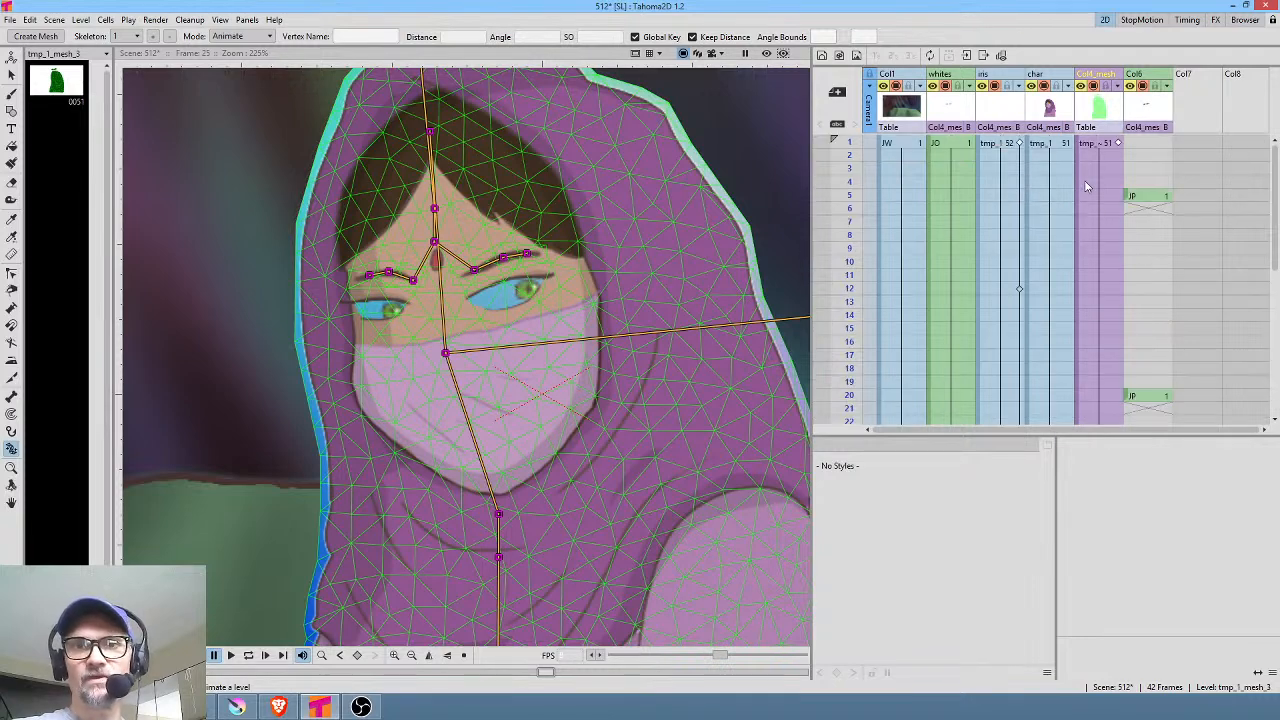
pyautogui.click(1020, 291)
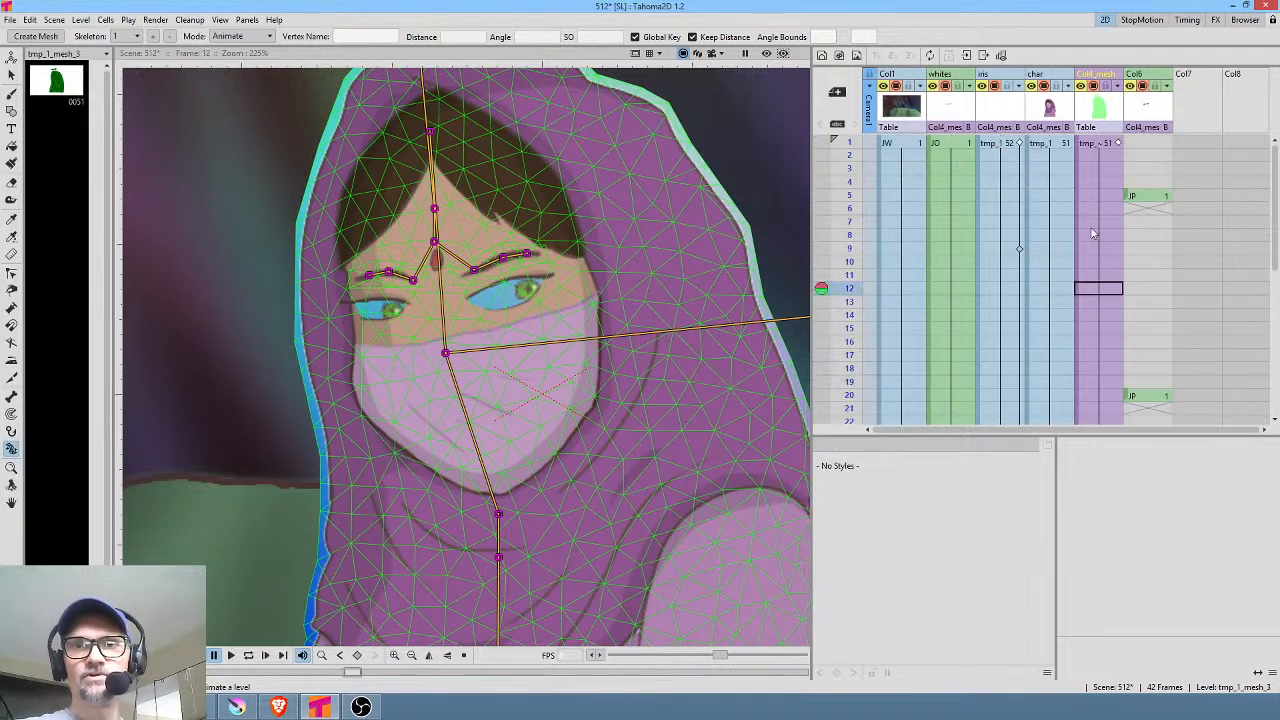
# Step: Check frame 24 in the Timing room and select the char column back in the 2D room
pyautogui.click(1187, 21)
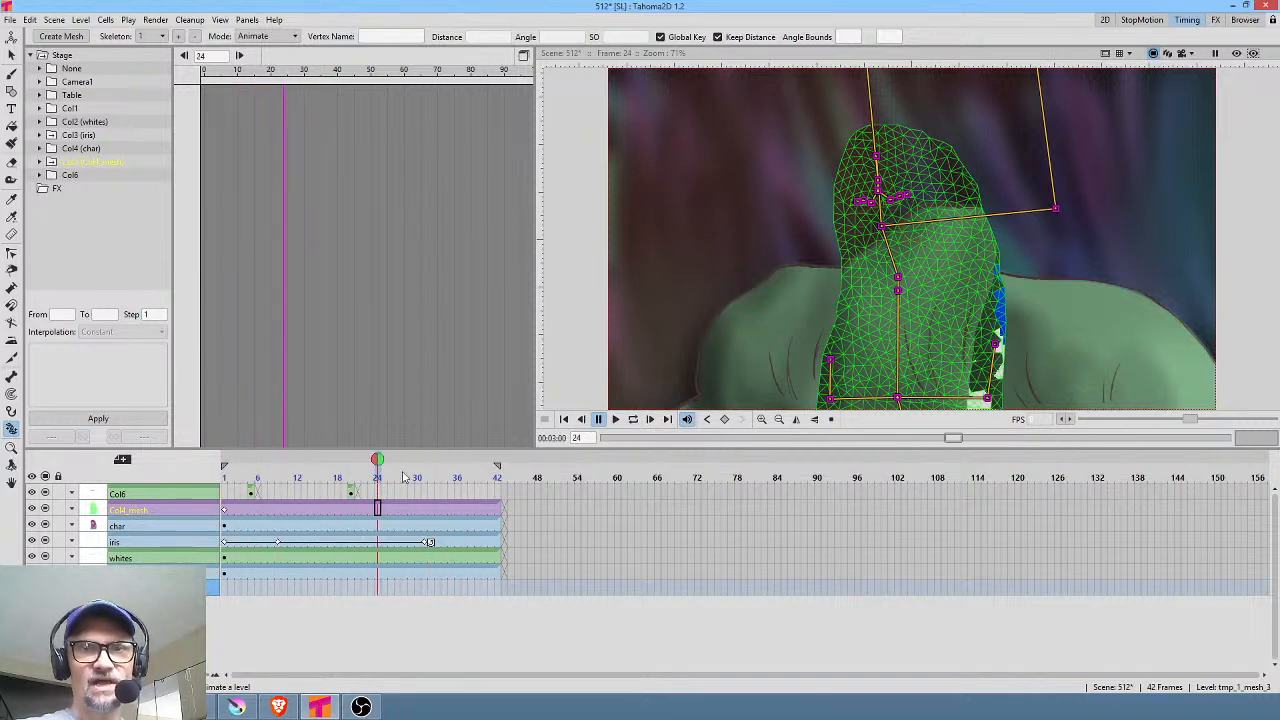
pyautogui.click(1106, 20)
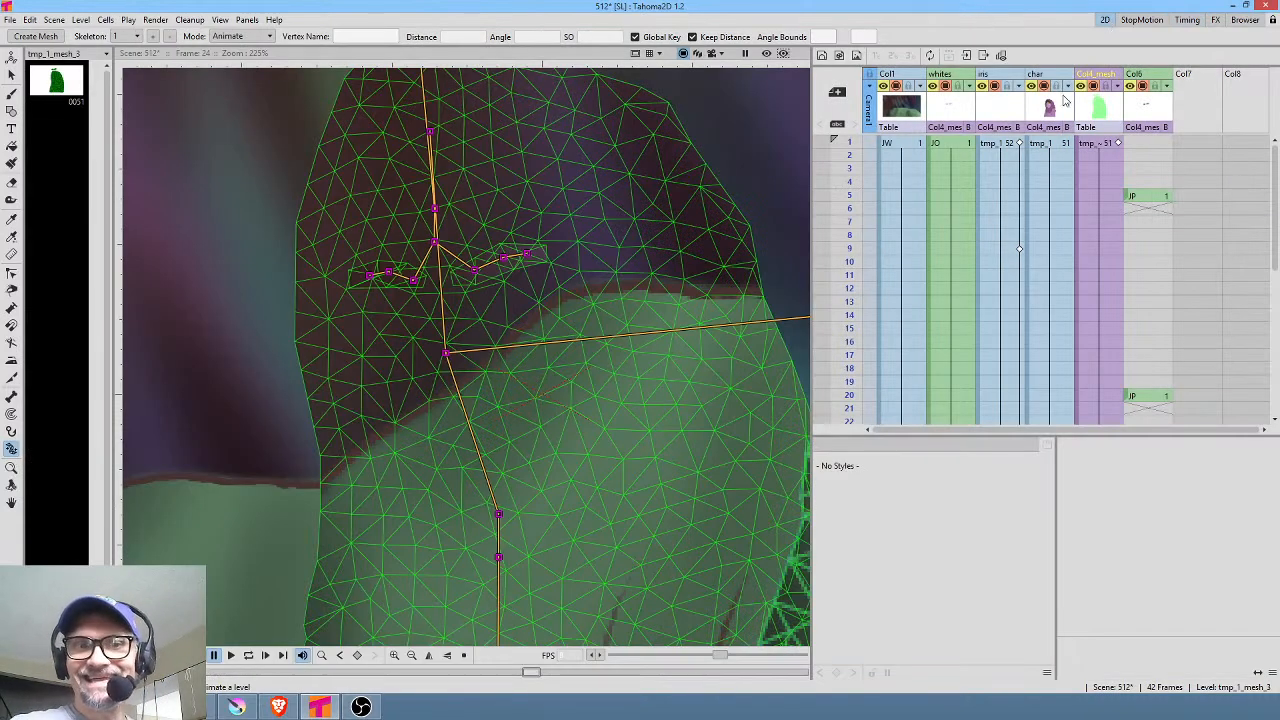
pyautogui.scroll(-3, 562, 301)
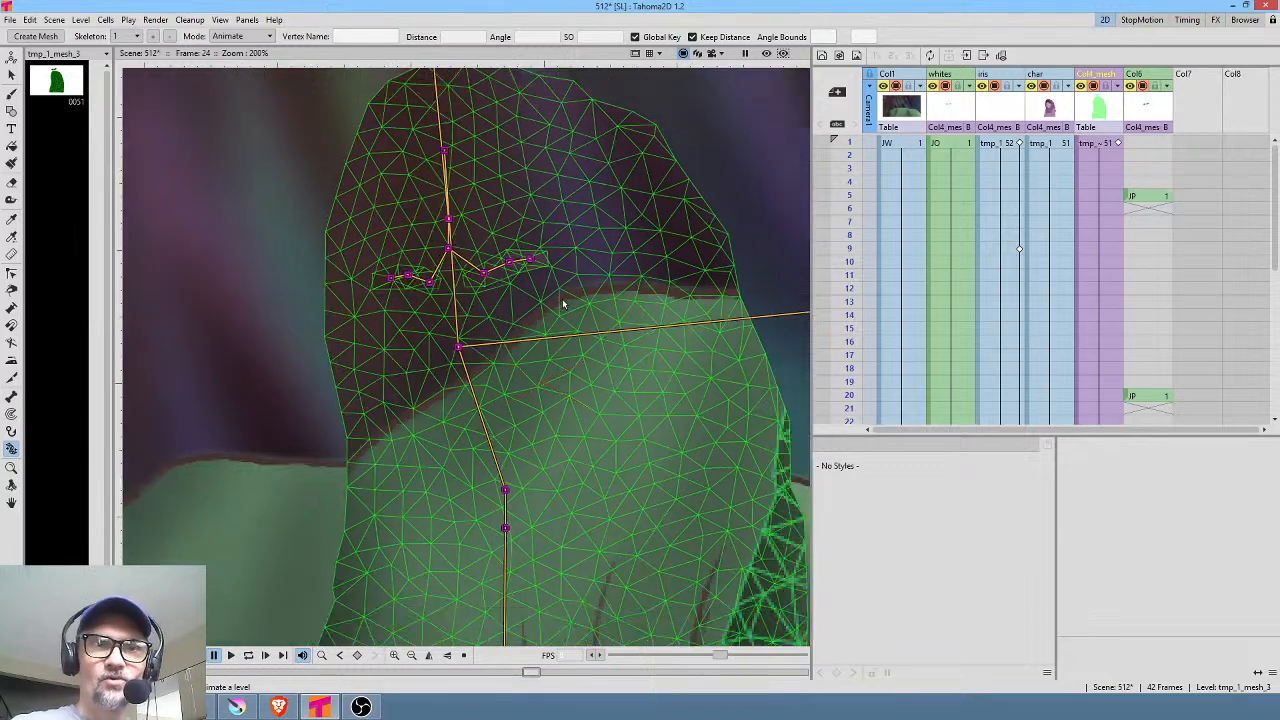
pyautogui.click(1062, 113)
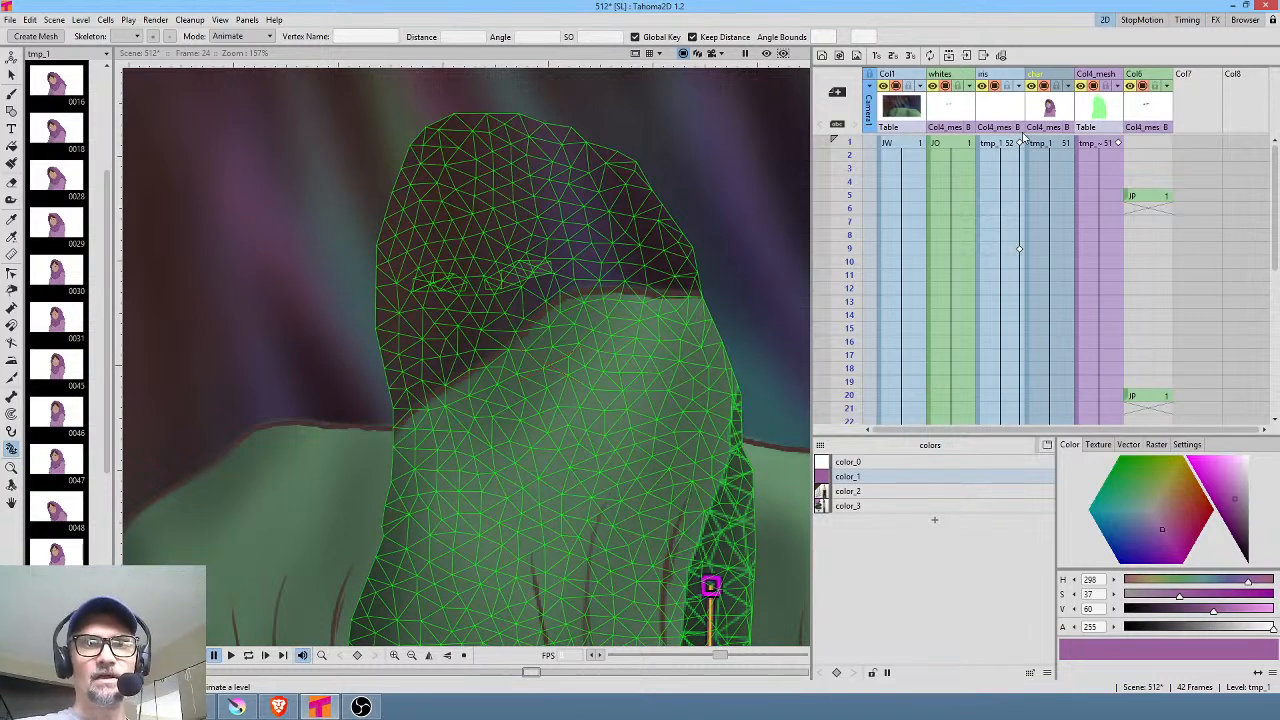
# Step: Check frame 24 in a temporary preview of the finished image, and select the Col4_mesh cell at frame 1
pyautogui.scroll(-5, 1045, 168)
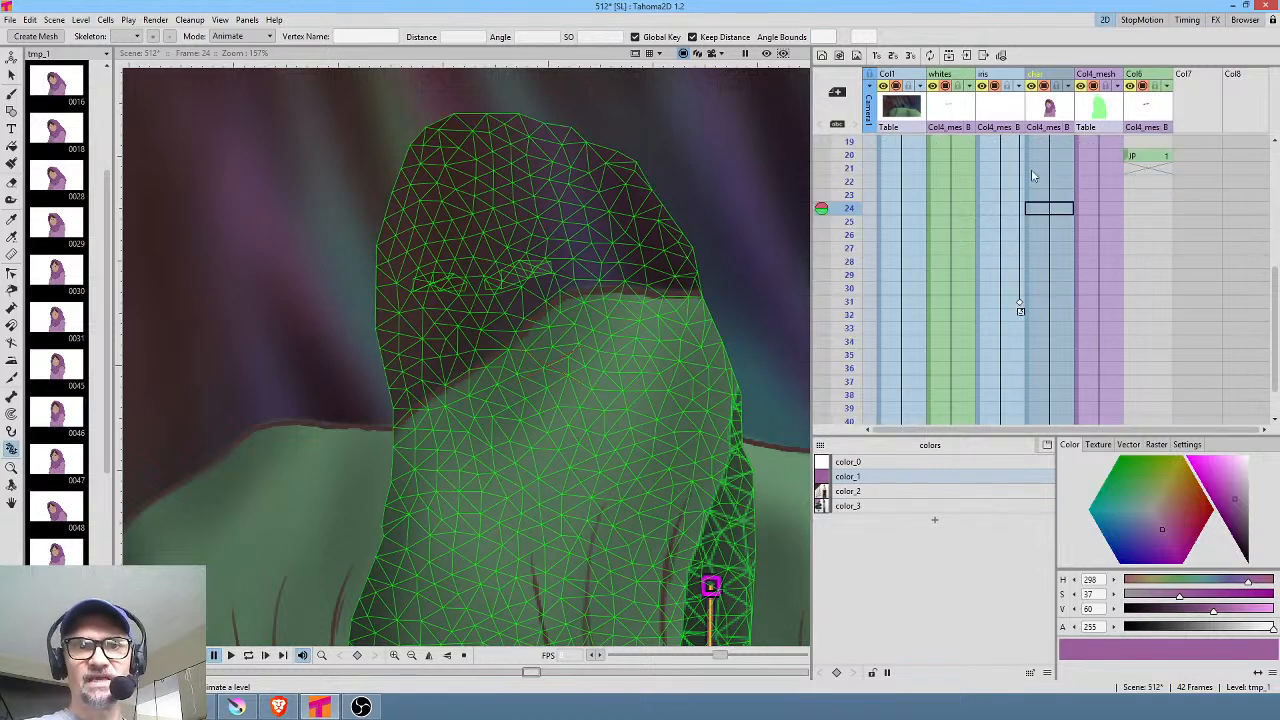
pyautogui.scroll(-2, 577, 323)
pyautogui.click(767, 54)
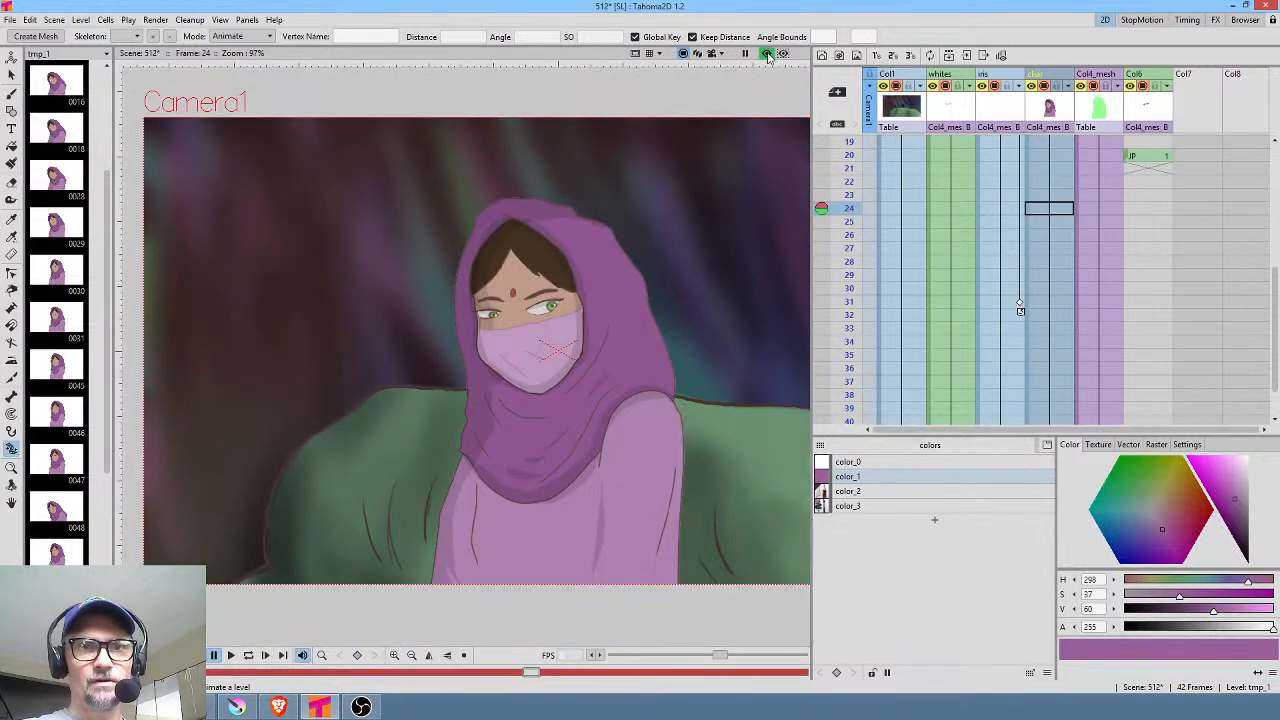
pyautogui.click(767, 54)
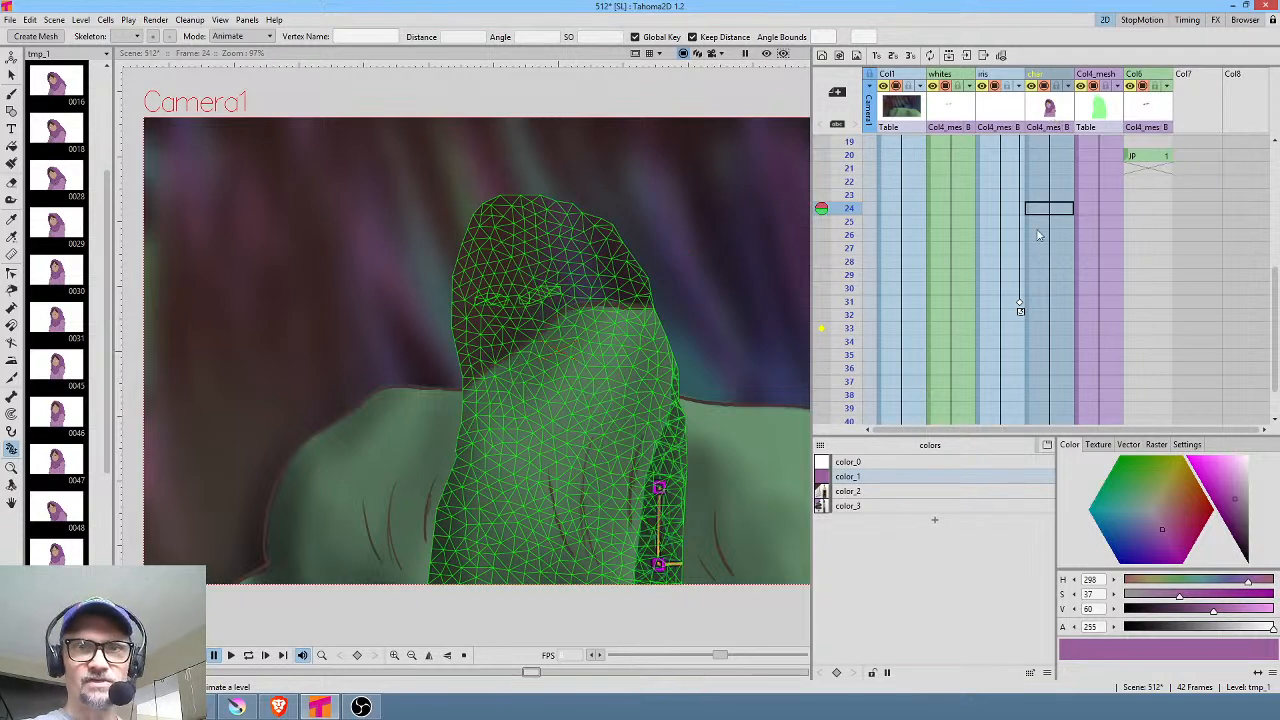
pyautogui.scroll(6, 1065, 206)
pyautogui.click(1100, 143)
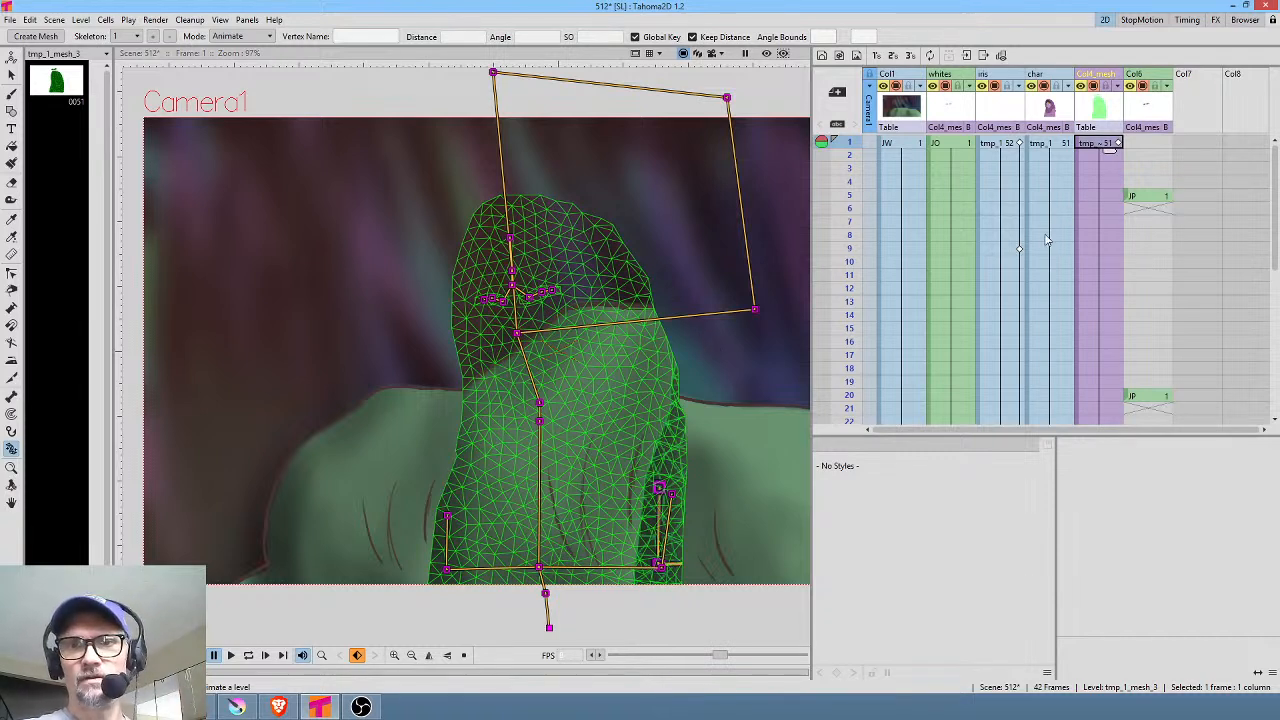
# Step: In the iris column, move the frame 31 keyframe up to frame 10 and the frame 9 keyframe to frame 8
pyautogui.scroll(-4, 1025, 245)
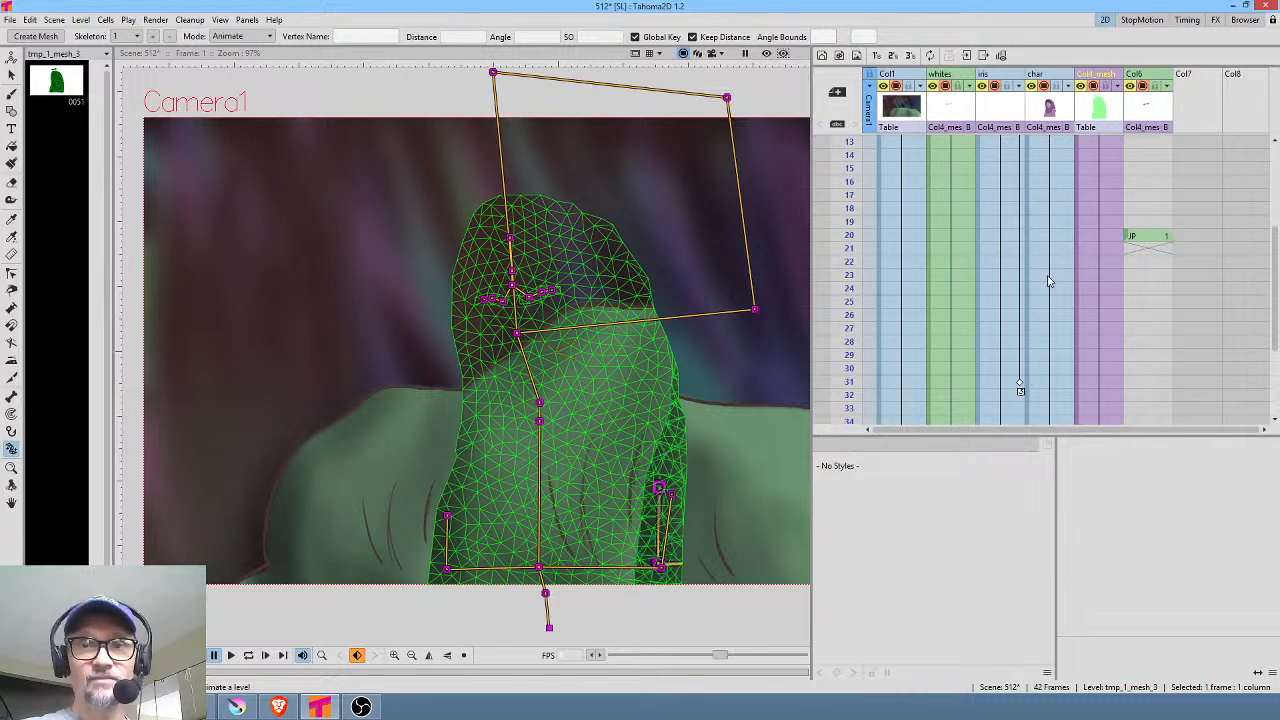
pyautogui.click(1020, 386)
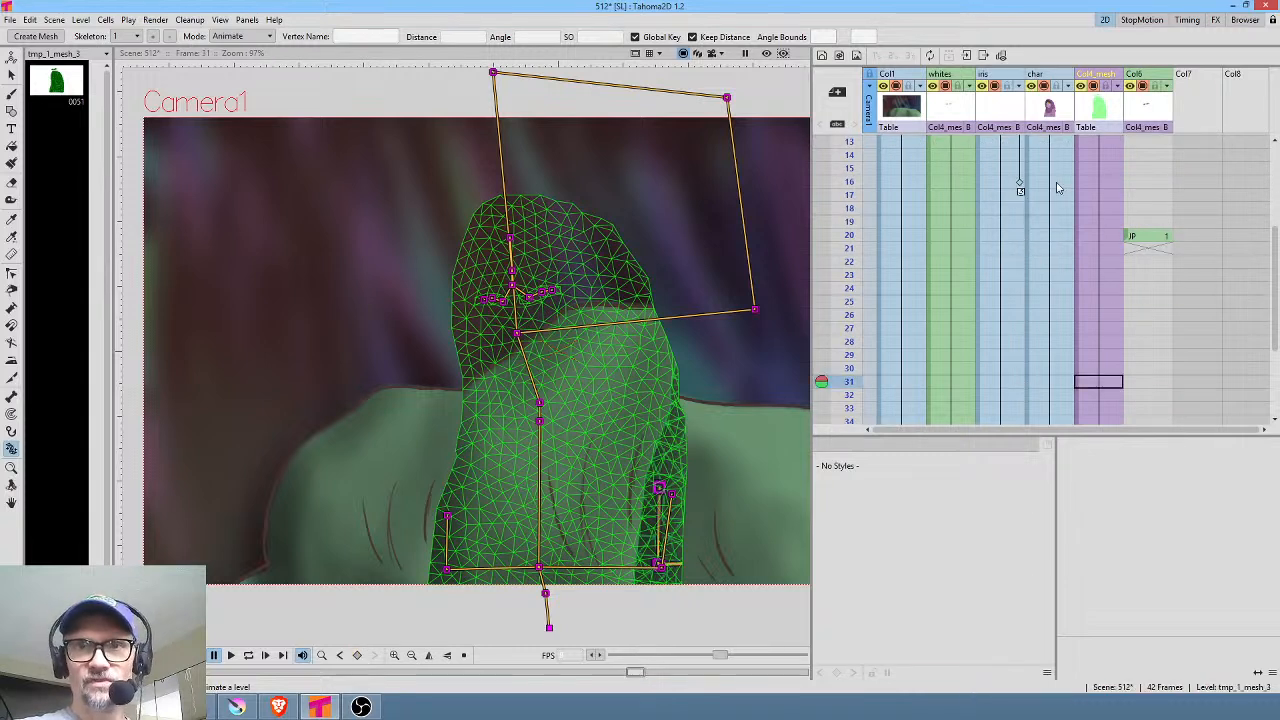
pyautogui.scroll(4, 1045, 280)
pyautogui.moveTo(1020, 343); pyautogui.dragTo(1022, 283)
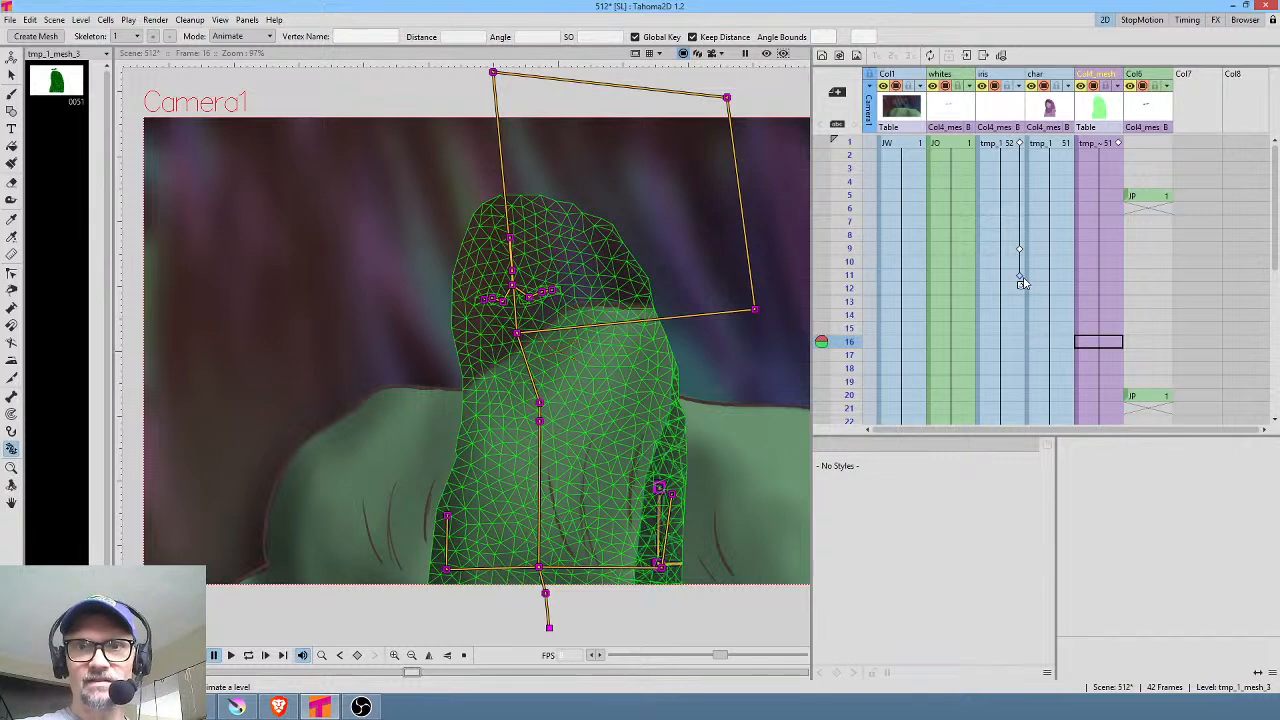
pyautogui.click(1021, 250)
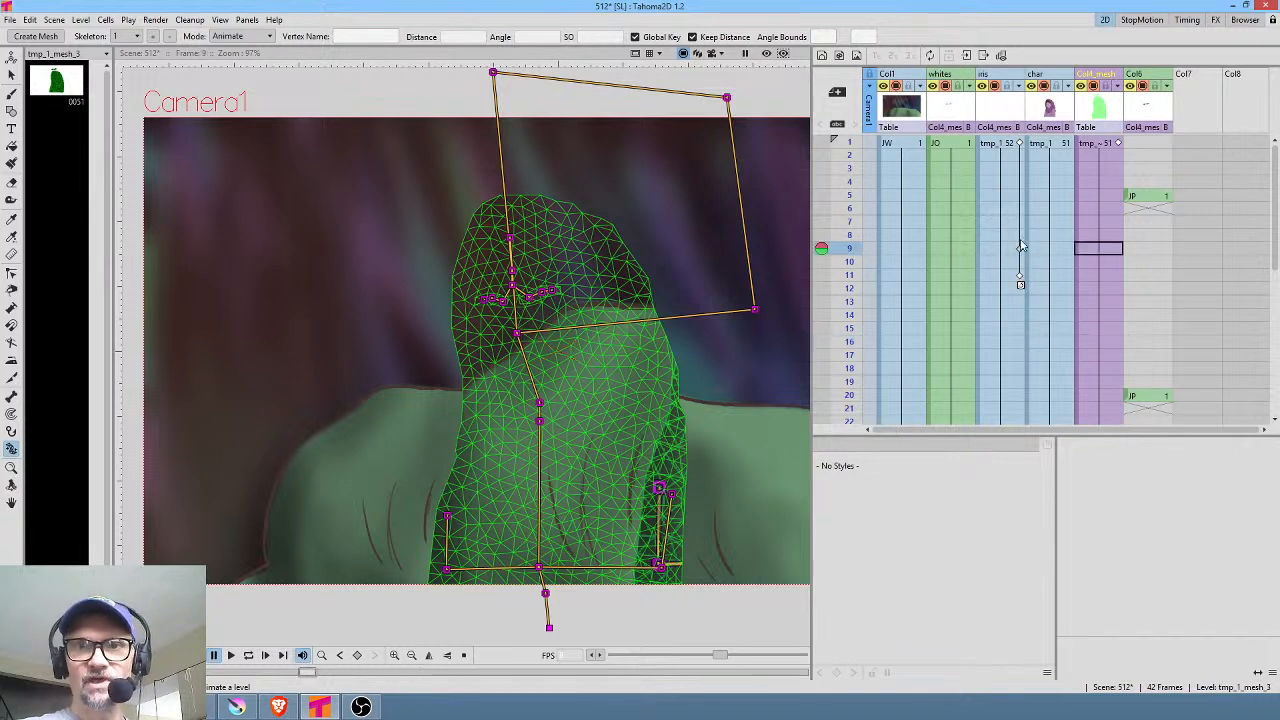
pyautogui.moveTo(1021, 252); pyautogui.dragTo(1022, 239)
pyautogui.click(1020, 279)
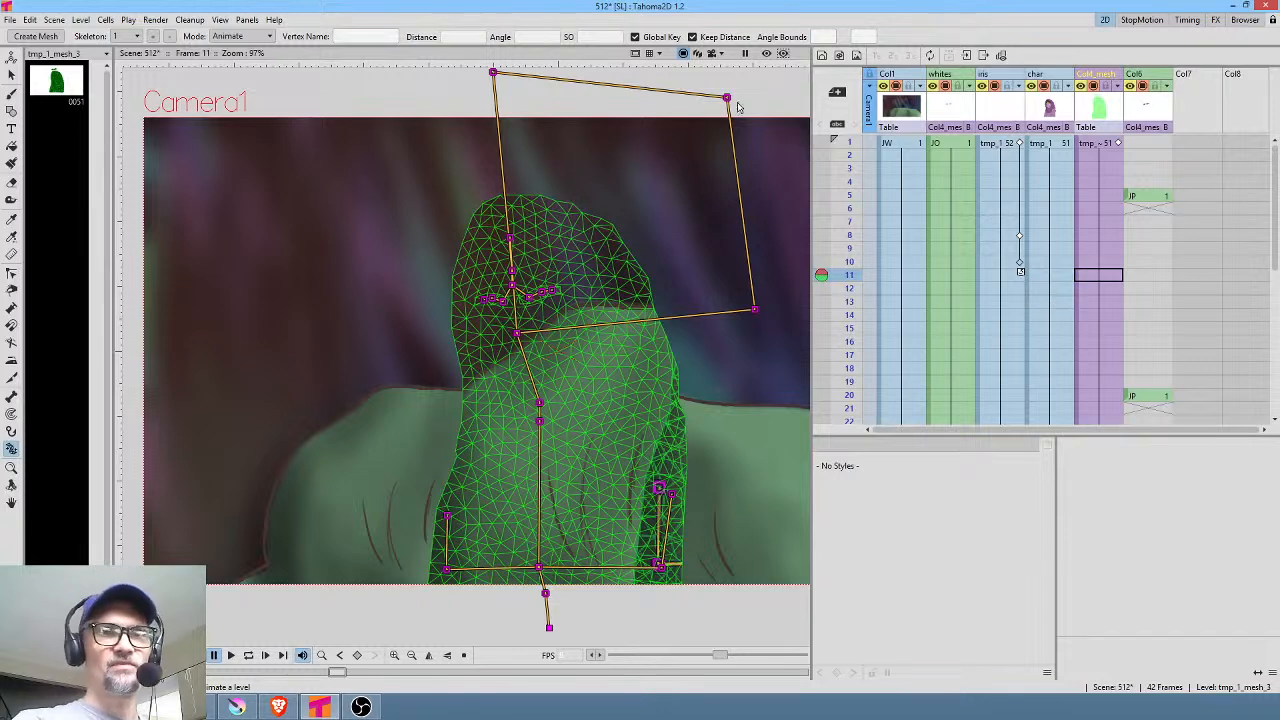
# Step: Save all changes in scene 512 and quit Tahoma2D
pyautogui.click(10, 20)
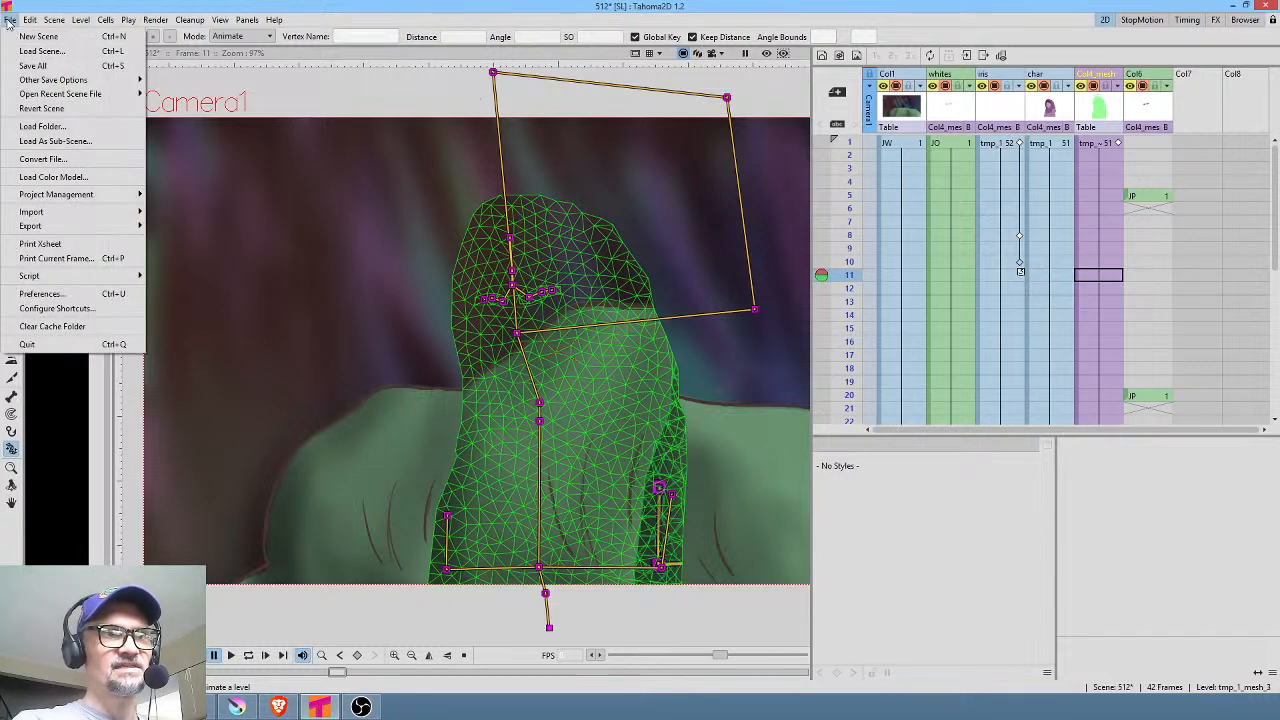
pyautogui.click(30, 66)
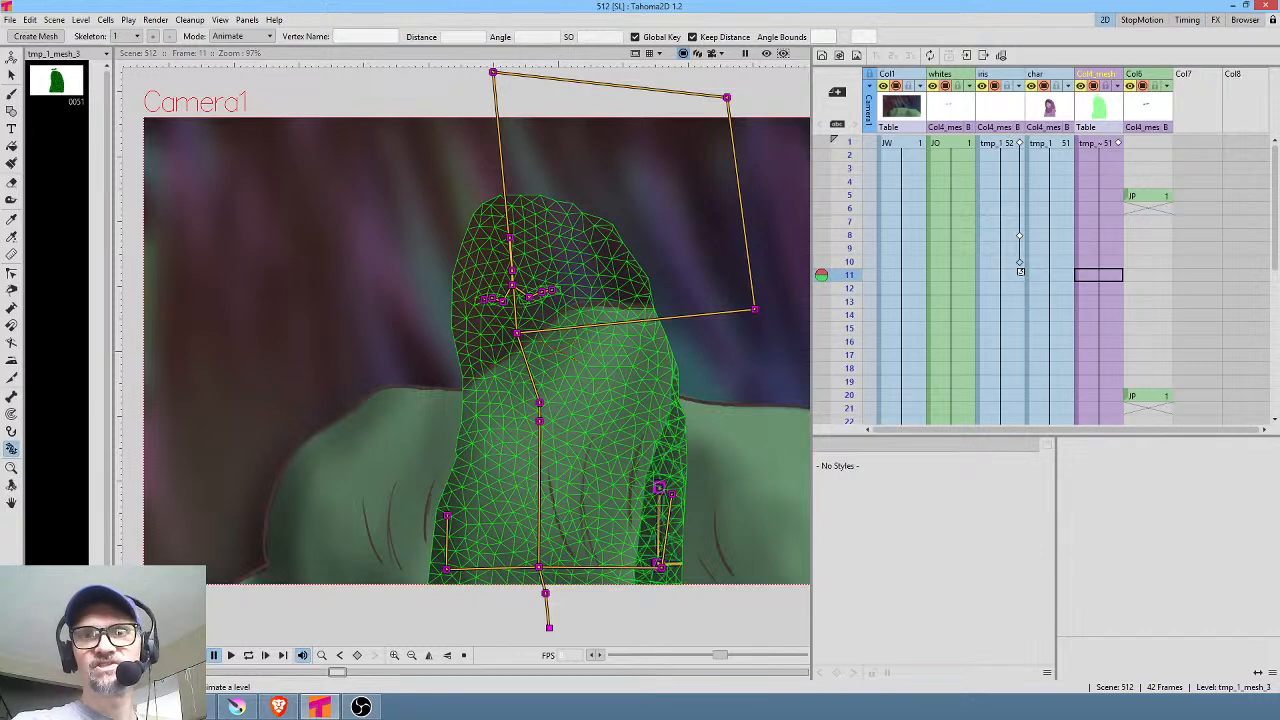
pyautogui.moveTo(1268, 10)
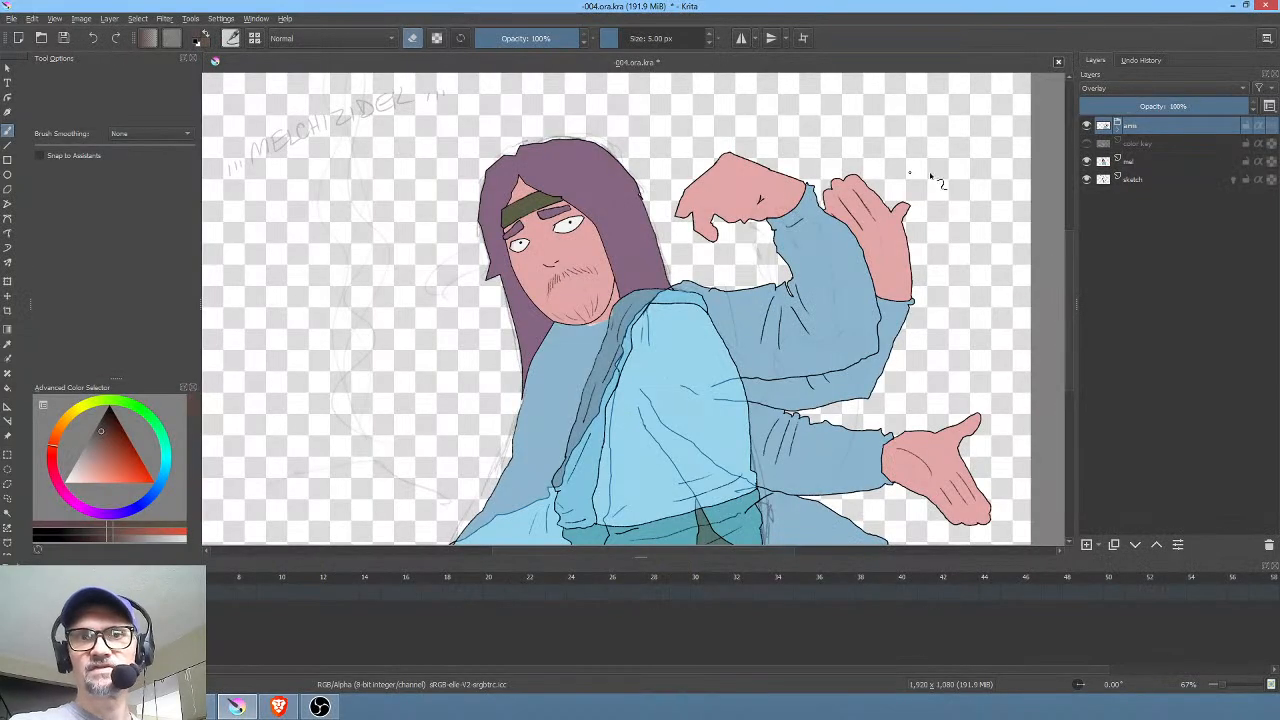
# Step: Close the -004.ora.kra document in Krita and reopen the recent scene 512 in a restarted Tahoma2D
pyautogui.click(1059, 66)
pyautogui.click(664, 372)
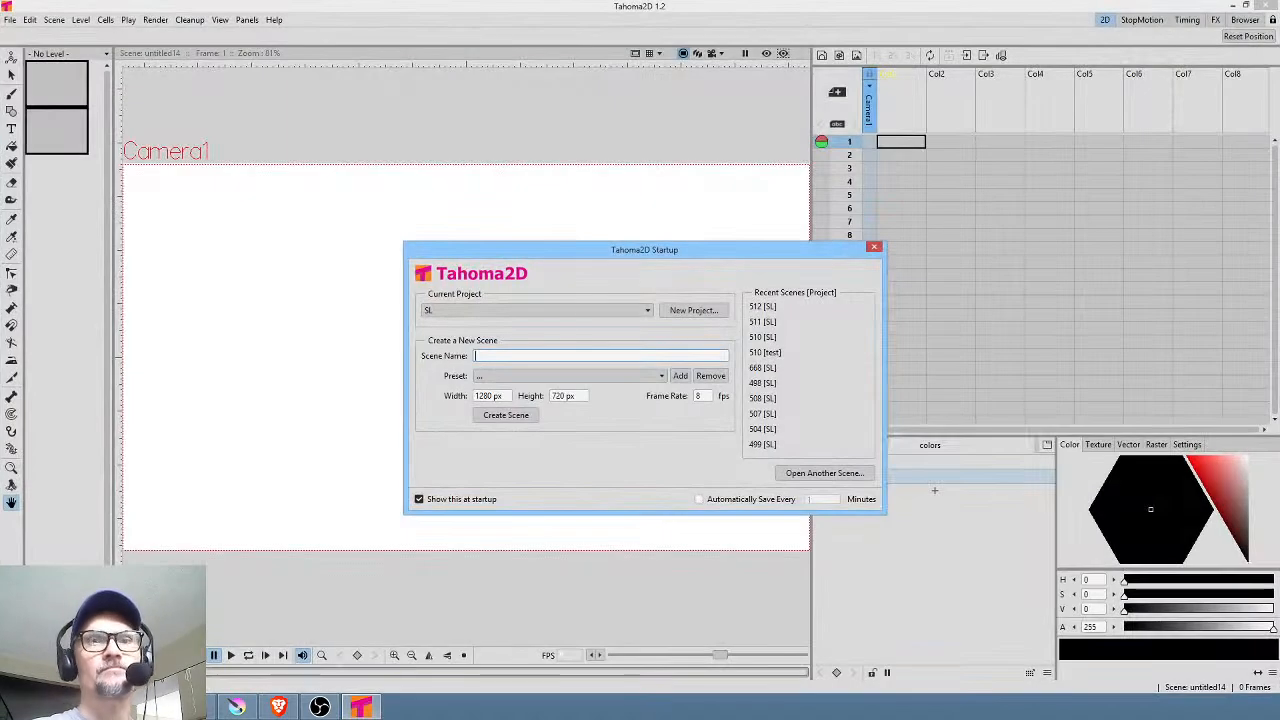
pyautogui.click(762, 307)
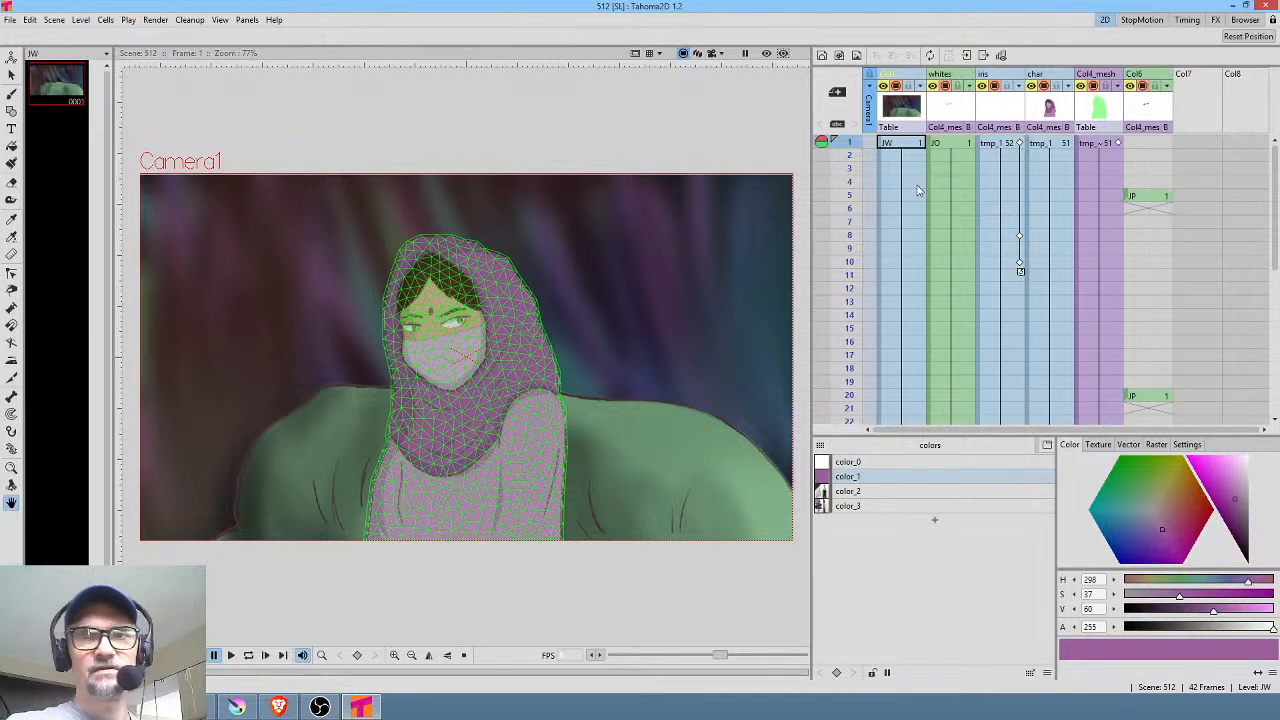
# Step: Activate the Skeleton tool on the Col4_mesh column at frame 1 and examine the detached eyebrow bones in Build Skeleton mode
pyautogui.click(1083, 145)
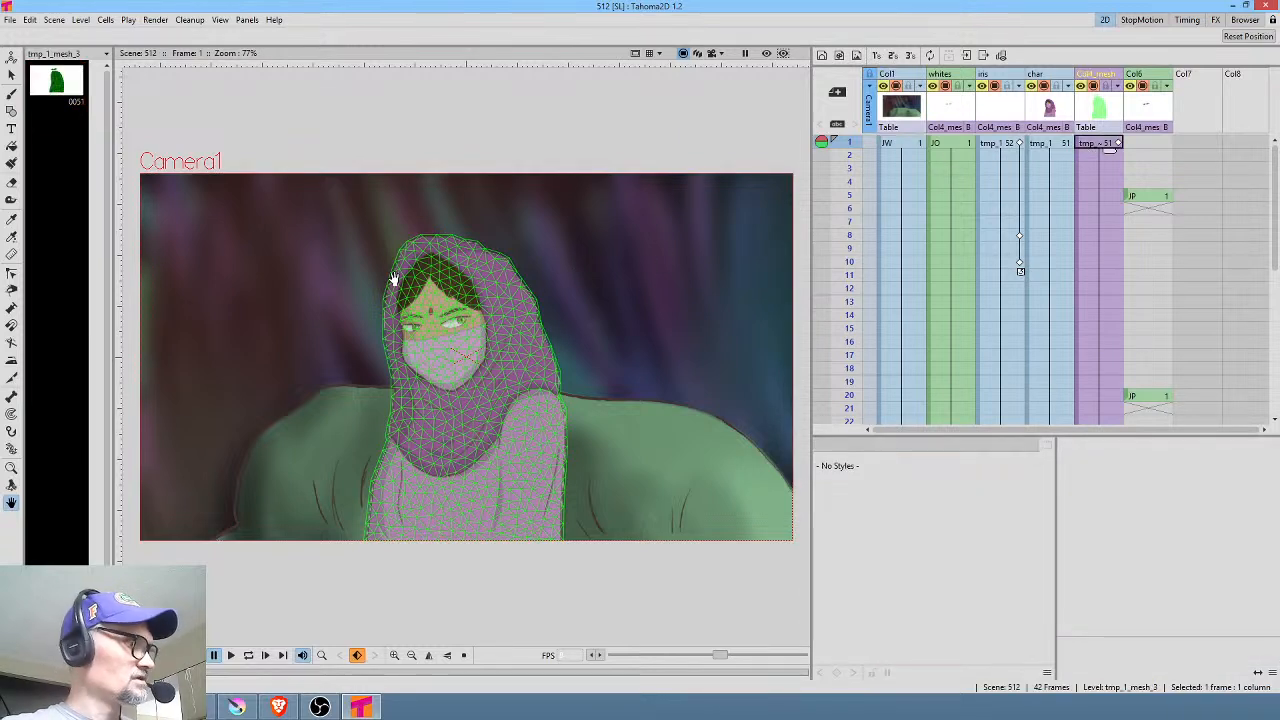
pyautogui.press('k')
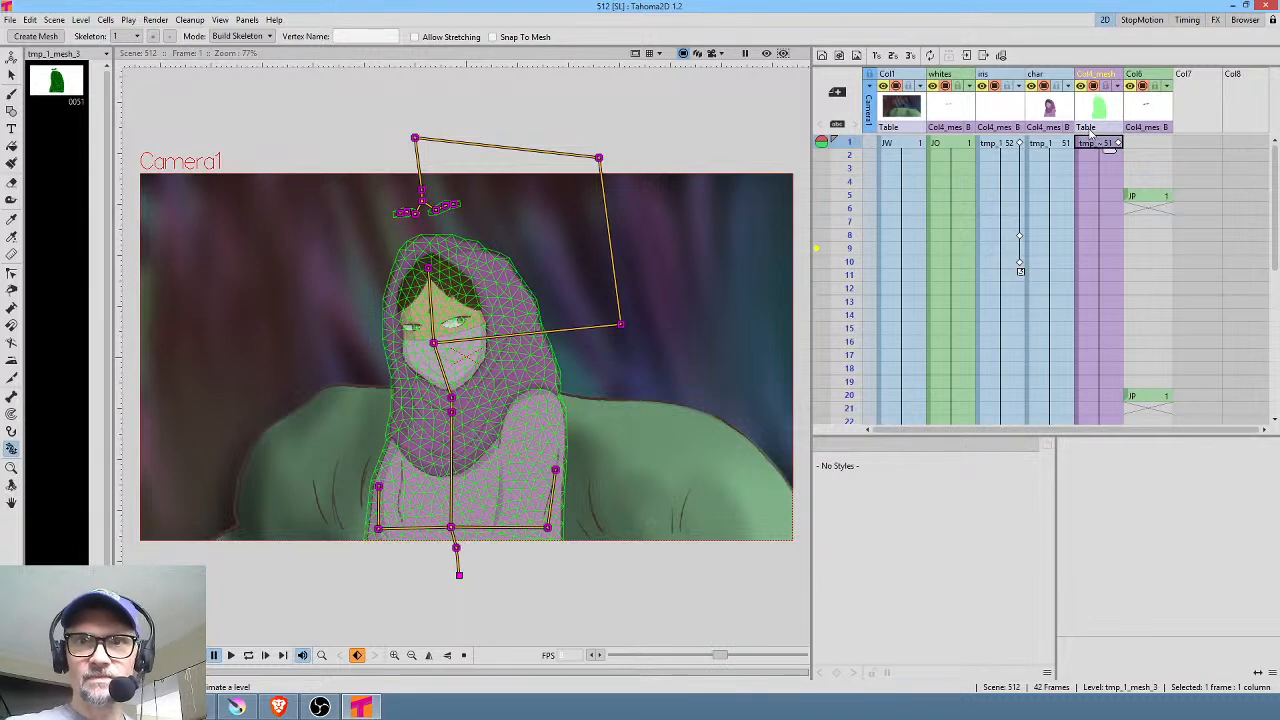
pyautogui.moveTo(848, 150)
pyautogui.mouseDown()
pyautogui.moveTo(855, 301)
pyautogui.moveTo(884, 143)
pyautogui.moveTo(890, 270)
pyautogui.moveTo(885, 145)
pyautogui.mouseUp()
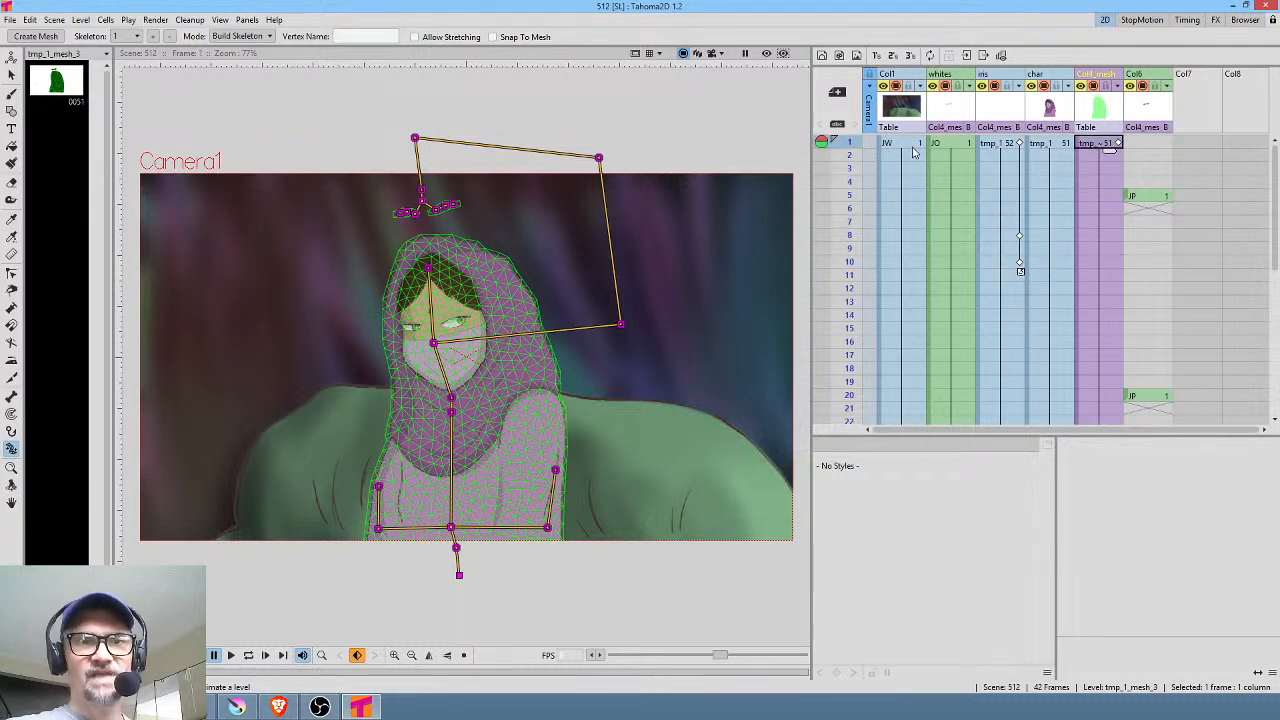
pyautogui.scroll(3, 476, 290)
pyautogui.scroll(1, 476, 290)
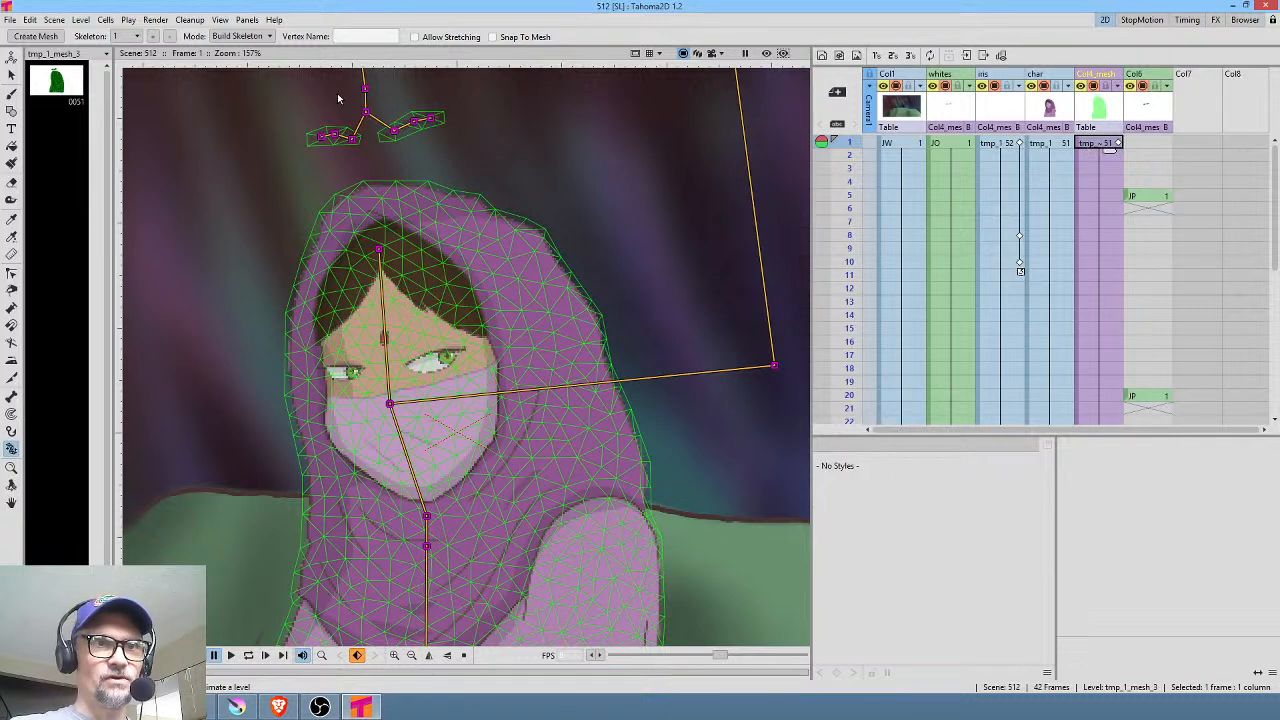
pyautogui.moveTo(484, 130); pyautogui.dragTo(502, 167)
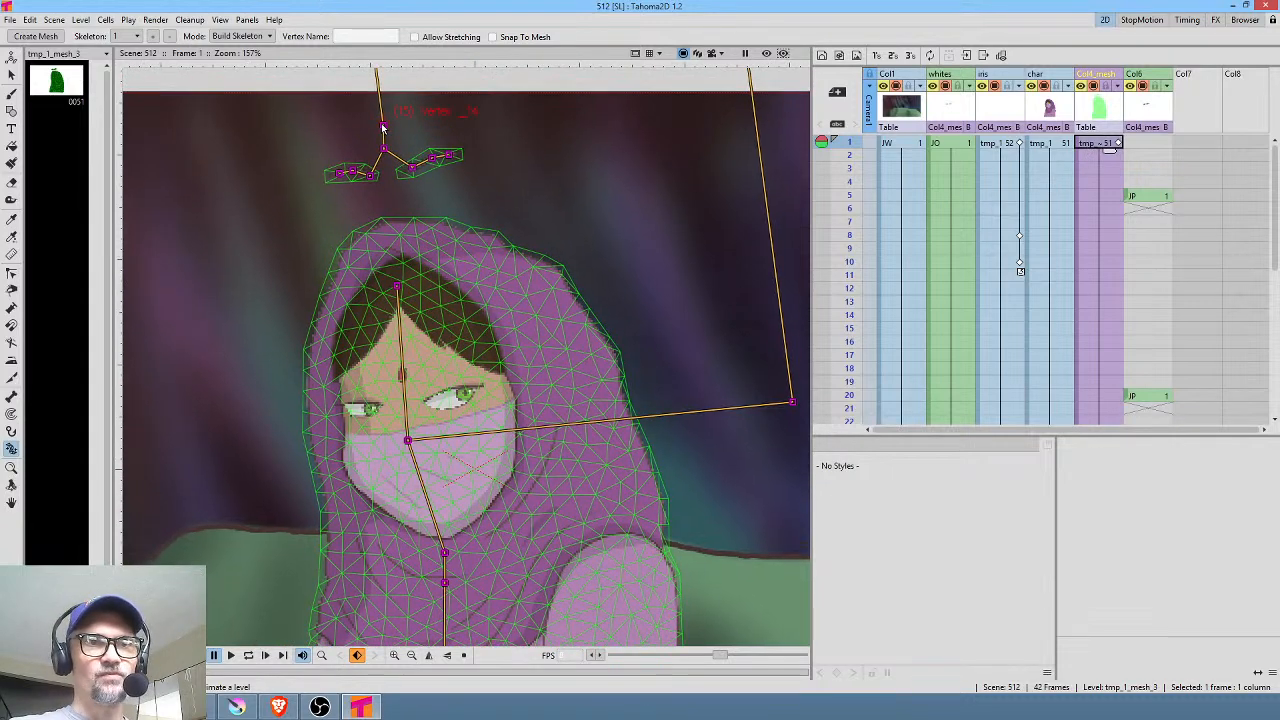
# Step: Switch the Skeleton tool to Animate mode and inspect the eyebrow bones' pose on the face
pyautogui.click(250, 37)
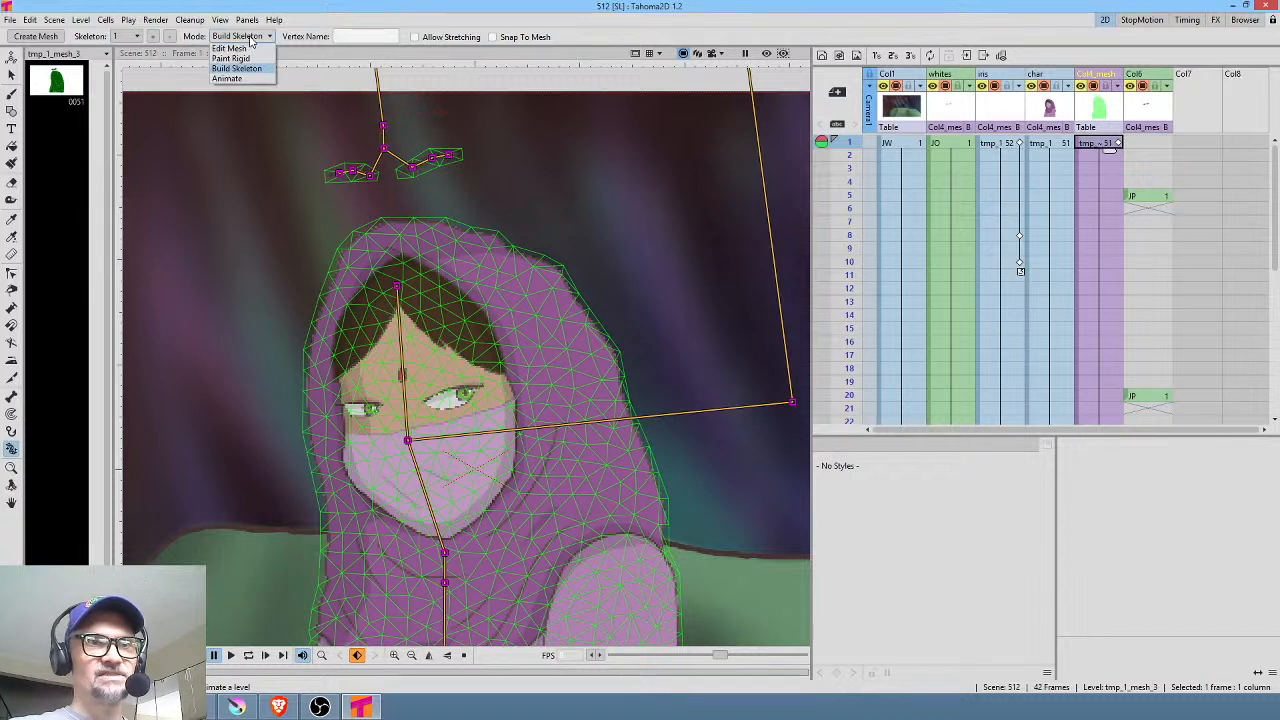
pyautogui.click(251, 39)
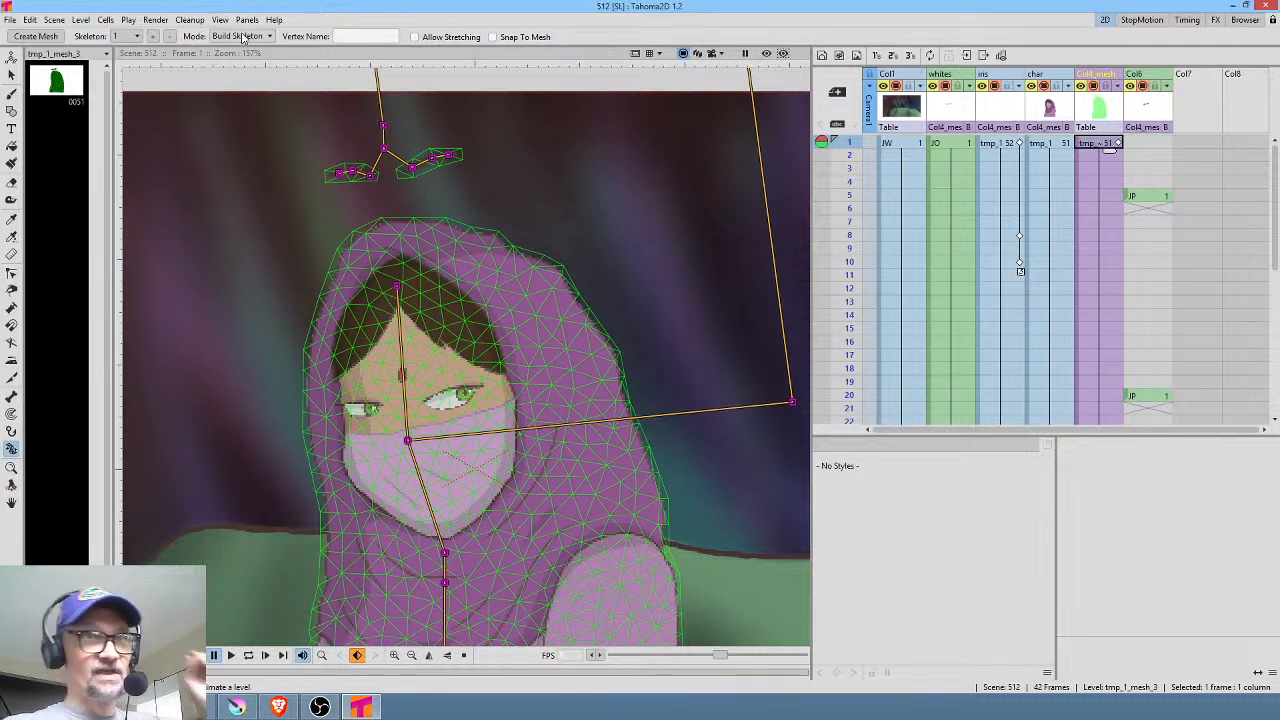
pyautogui.click(241, 37)
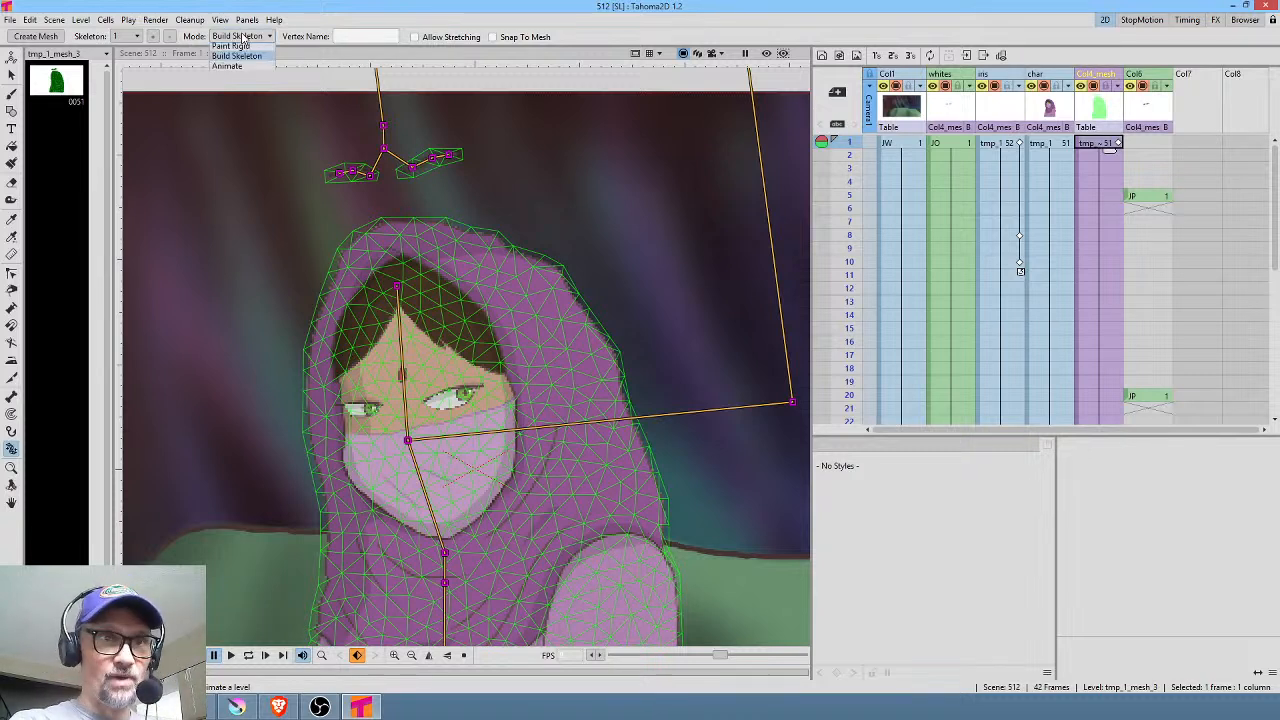
pyautogui.click(232, 85)
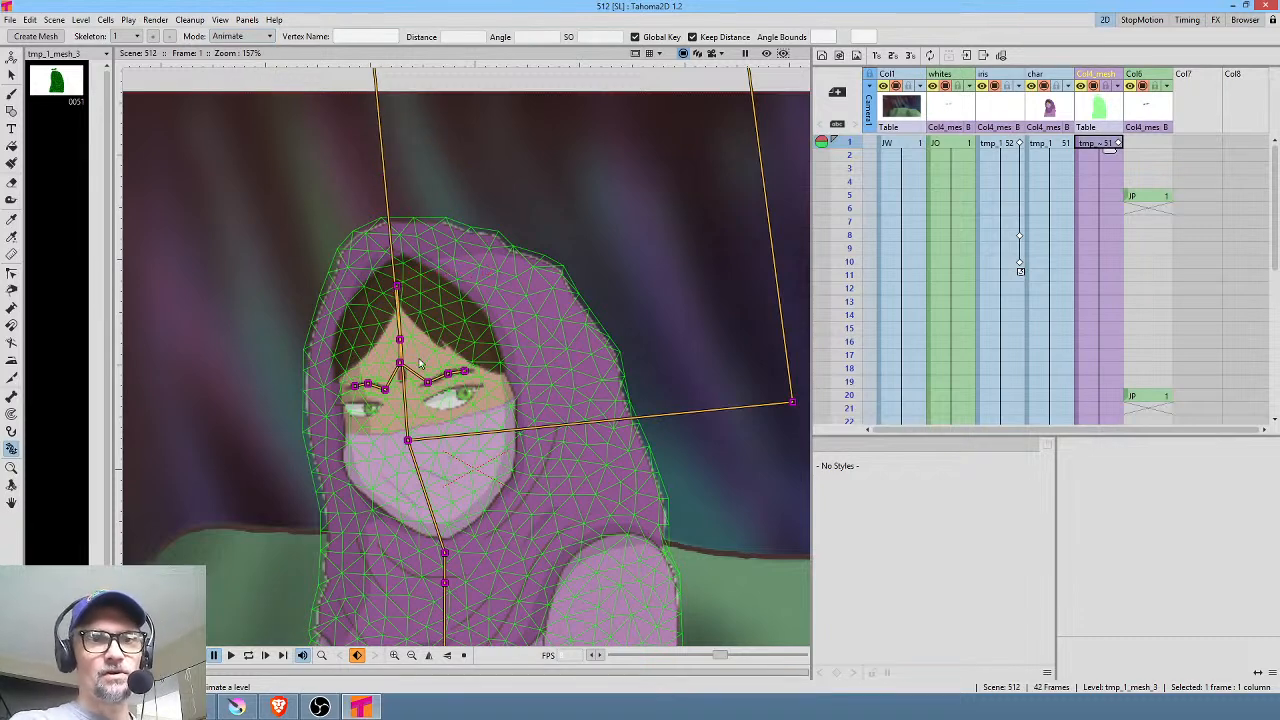
pyautogui.scroll(3, 530, 357)
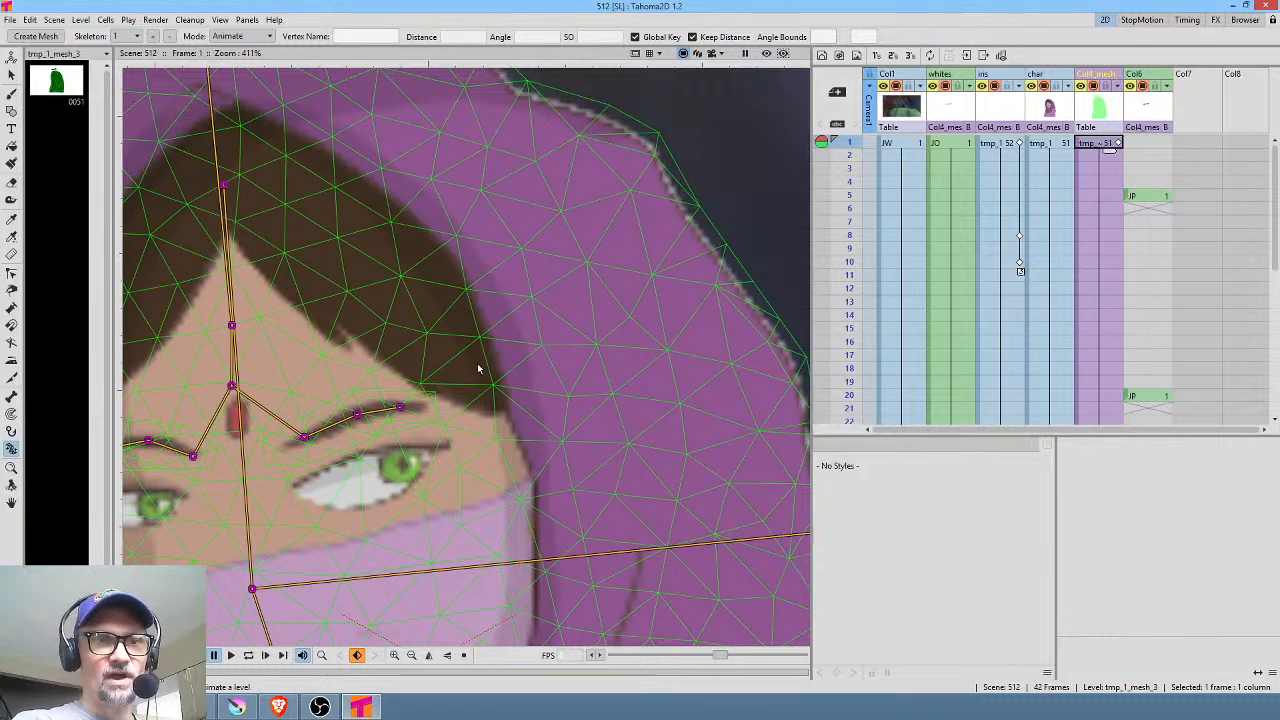
pyautogui.scroll(-2, 480, 366)
pyautogui.scroll(1, 531, 349)
pyautogui.scroll(-2, 453, 386)
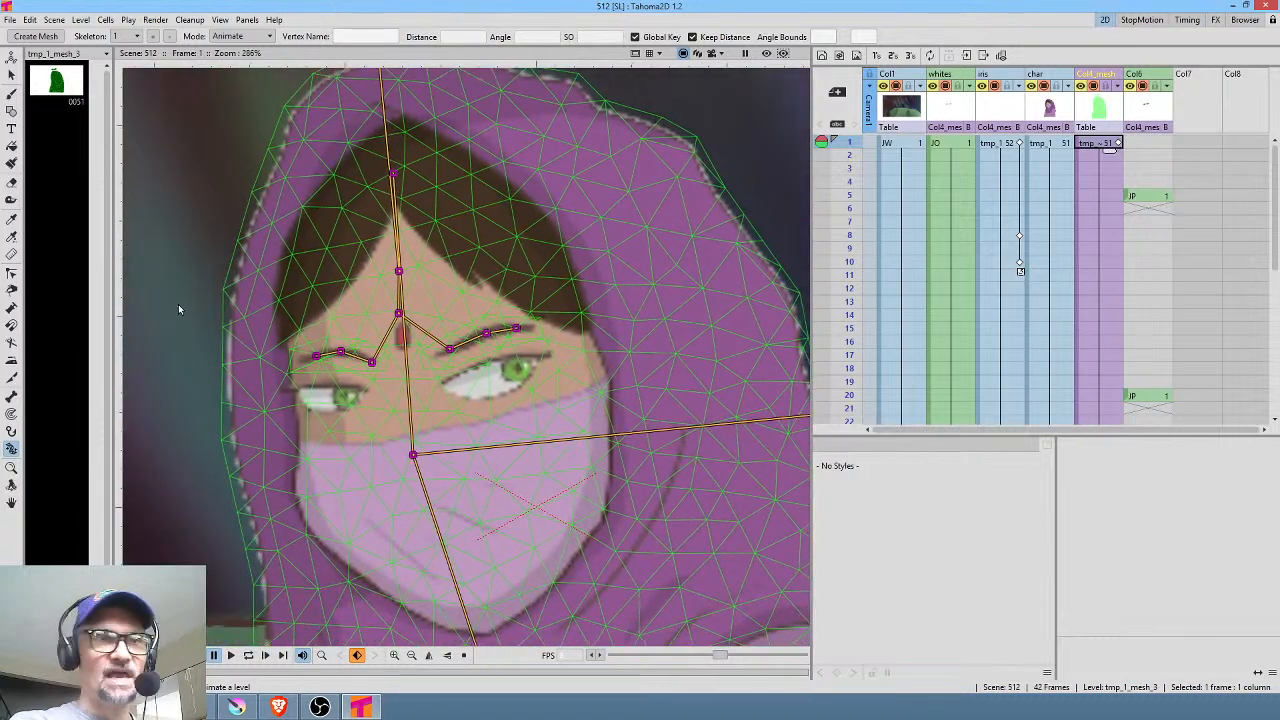
pyautogui.scroll(-2, 454, 235)
pyautogui.moveTo(547, 230); pyautogui.dragTo(510, 242)
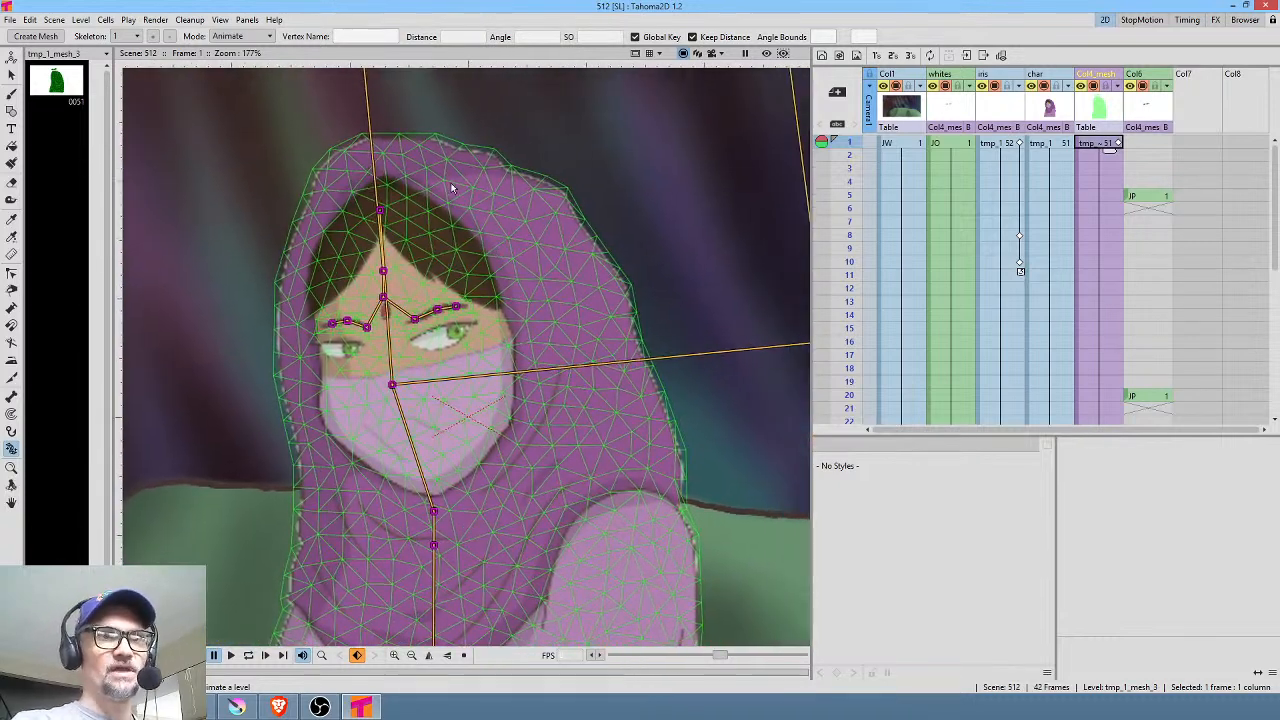
# Step: Return to Build Skeleton mode to examine the eyebrow bones and their connecting chain, and switch back to Animate mode
pyautogui.click(267, 37)
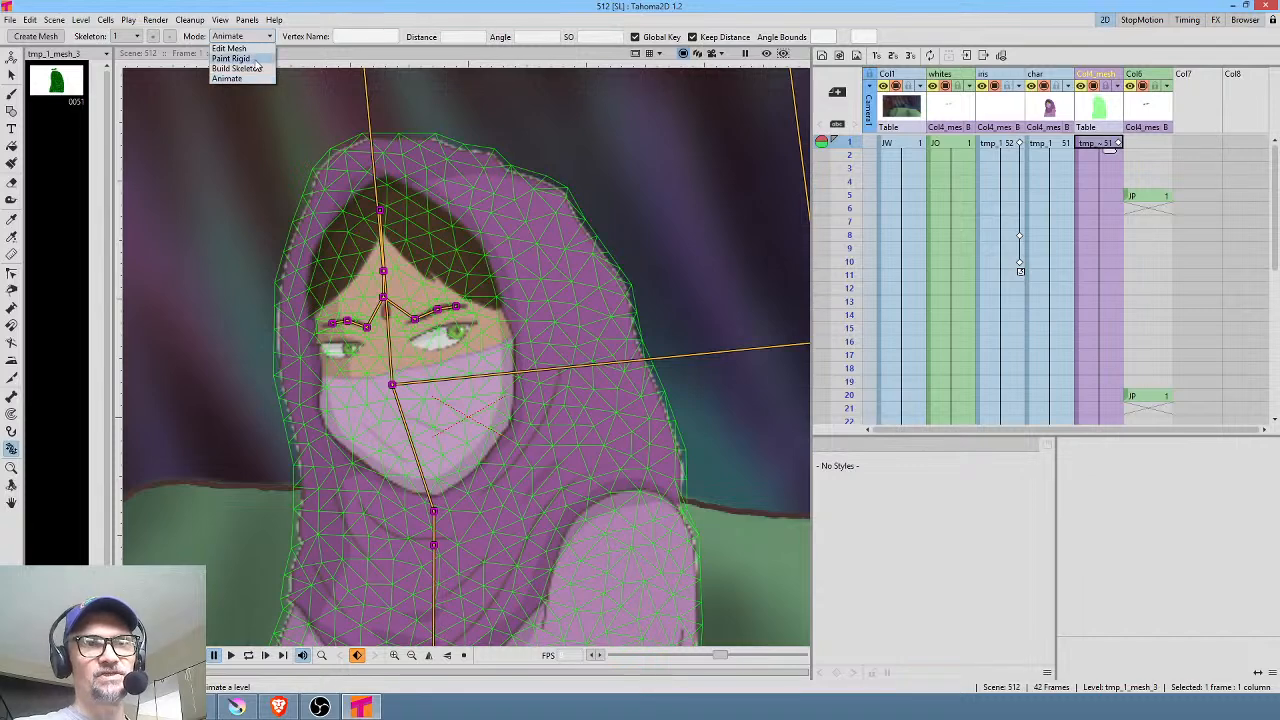
pyautogui.click(444, 12)
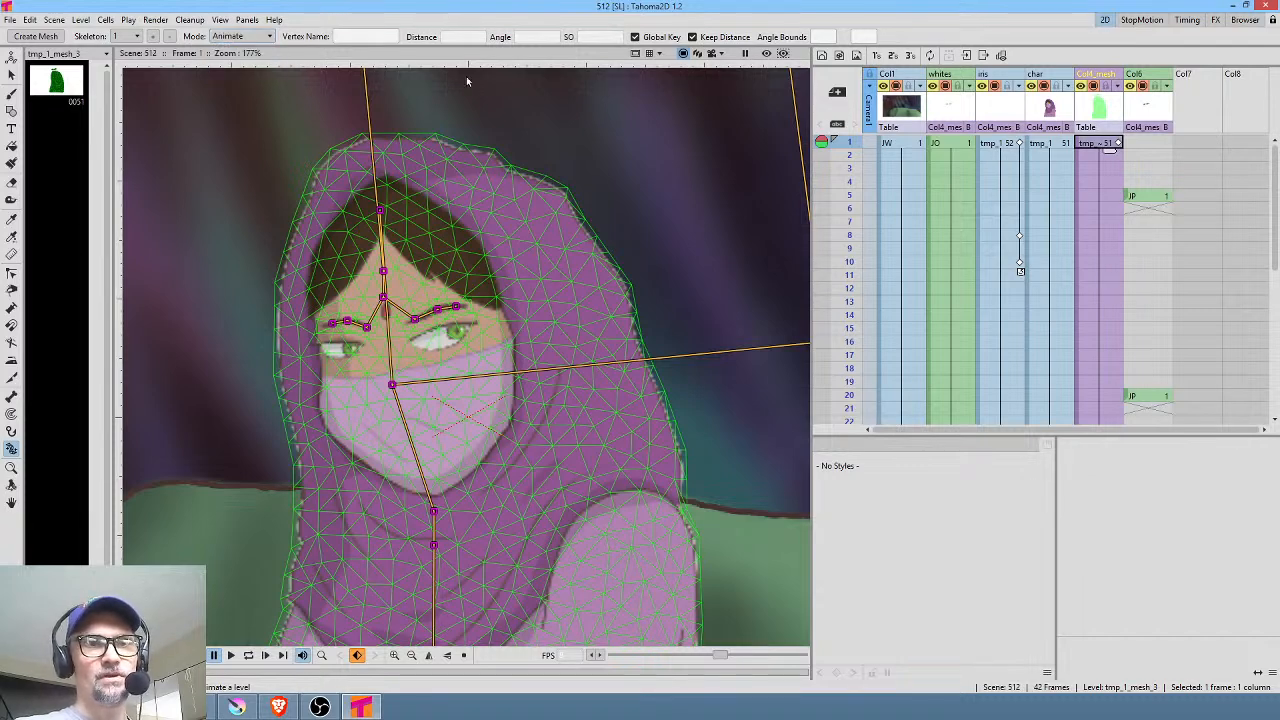
pyautogui.click(254, 38)
pyautogui.click(247, 69)
pyautogui.scroll(5, 480, 181)
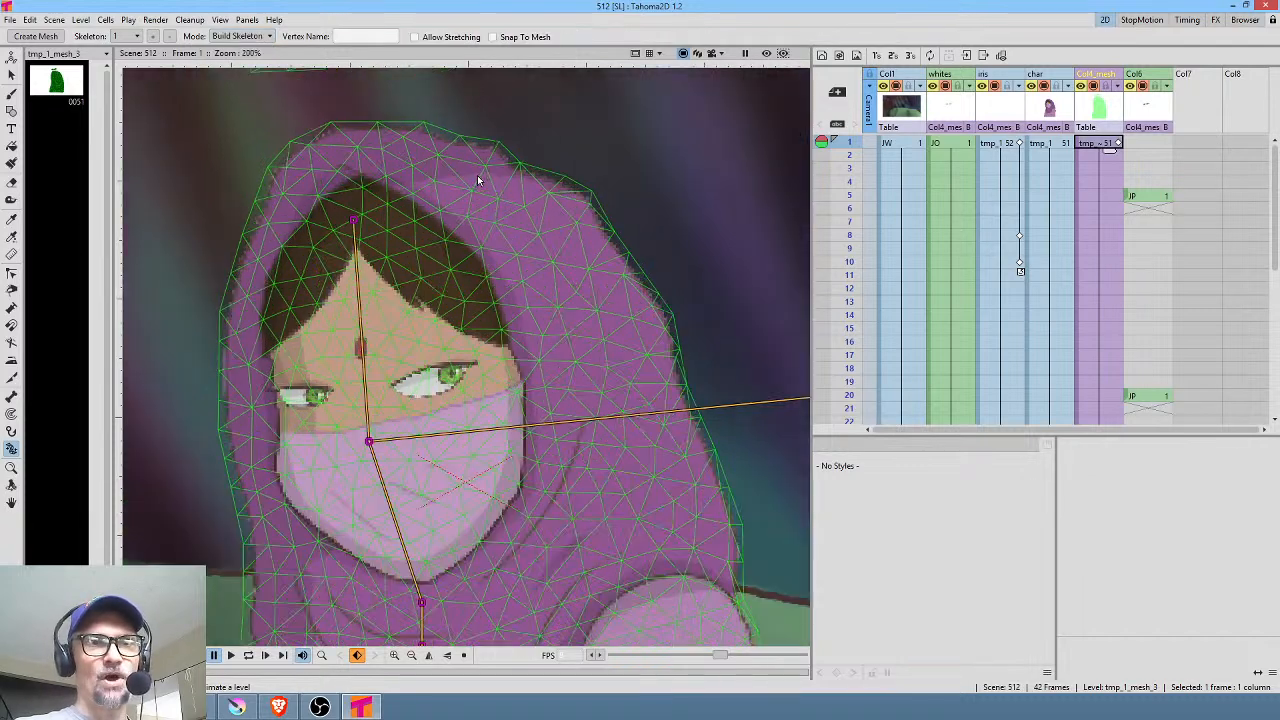
pyautogui.scroll(-9, 480, 186)
pyautogui.moveTo(533, 202); pyautogui.dragTo(529, 334)
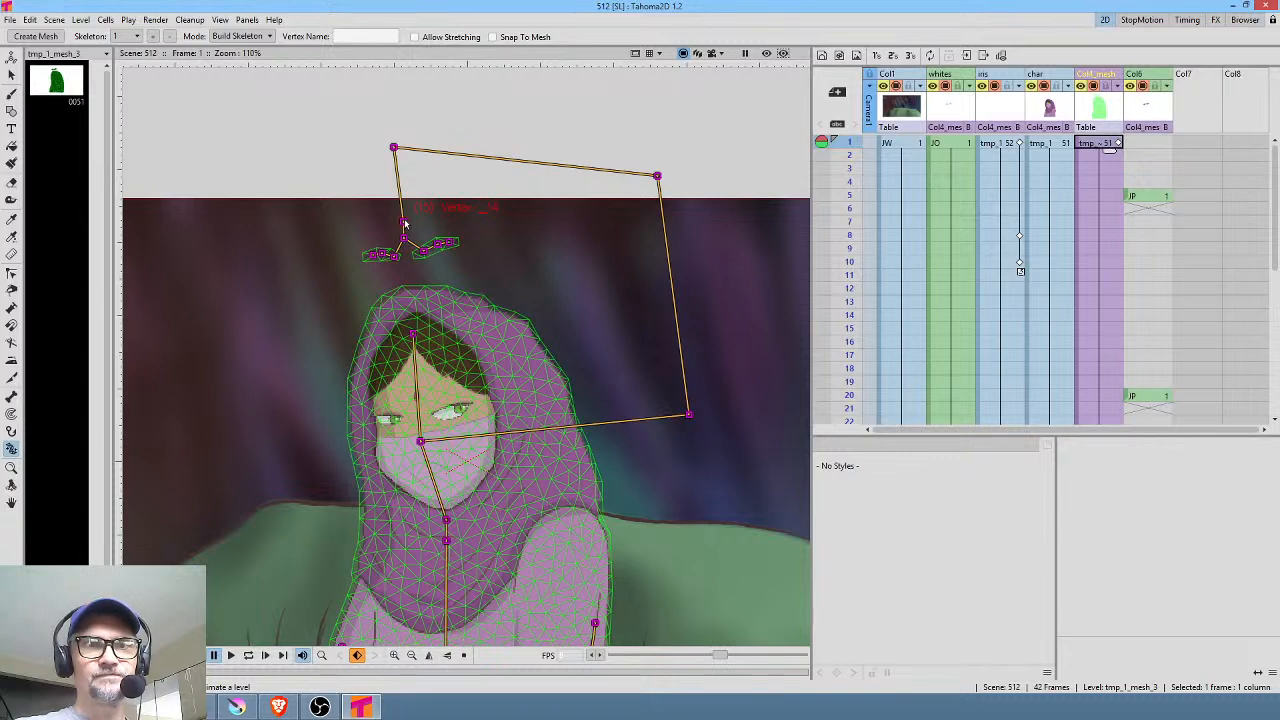
pyautogui.click(240, 36)
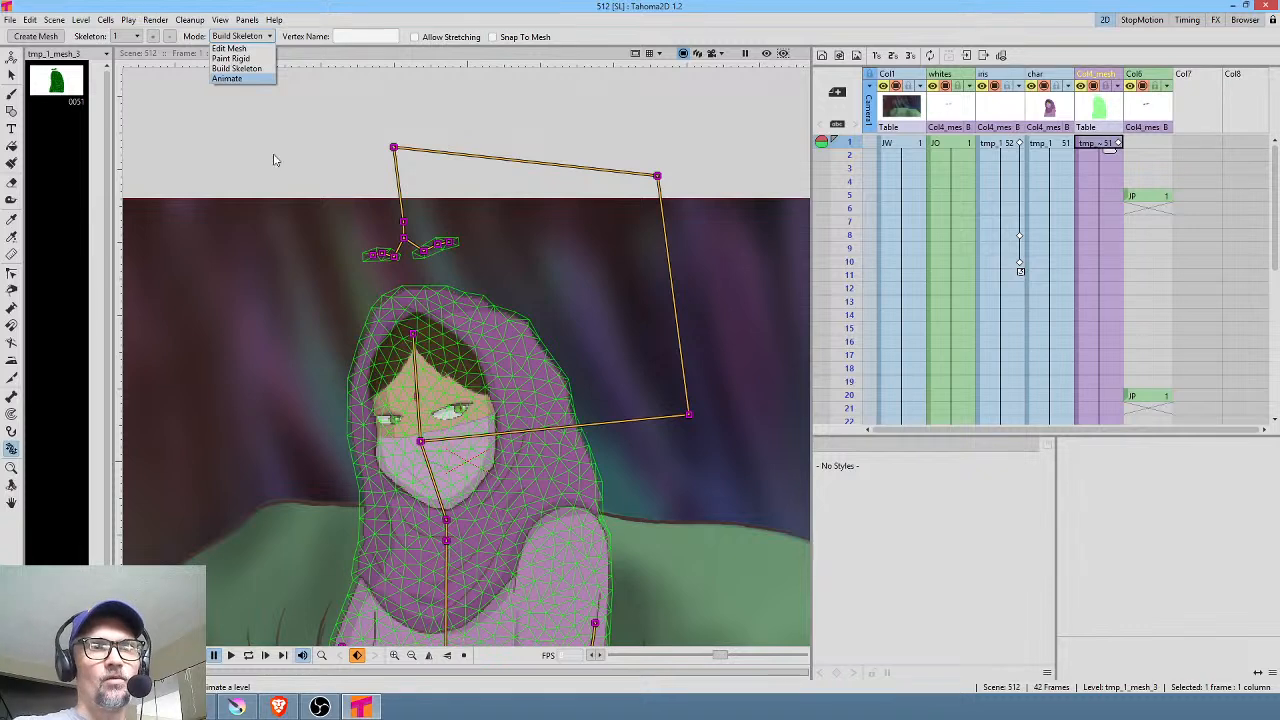
pyautogui.click(247, 79)
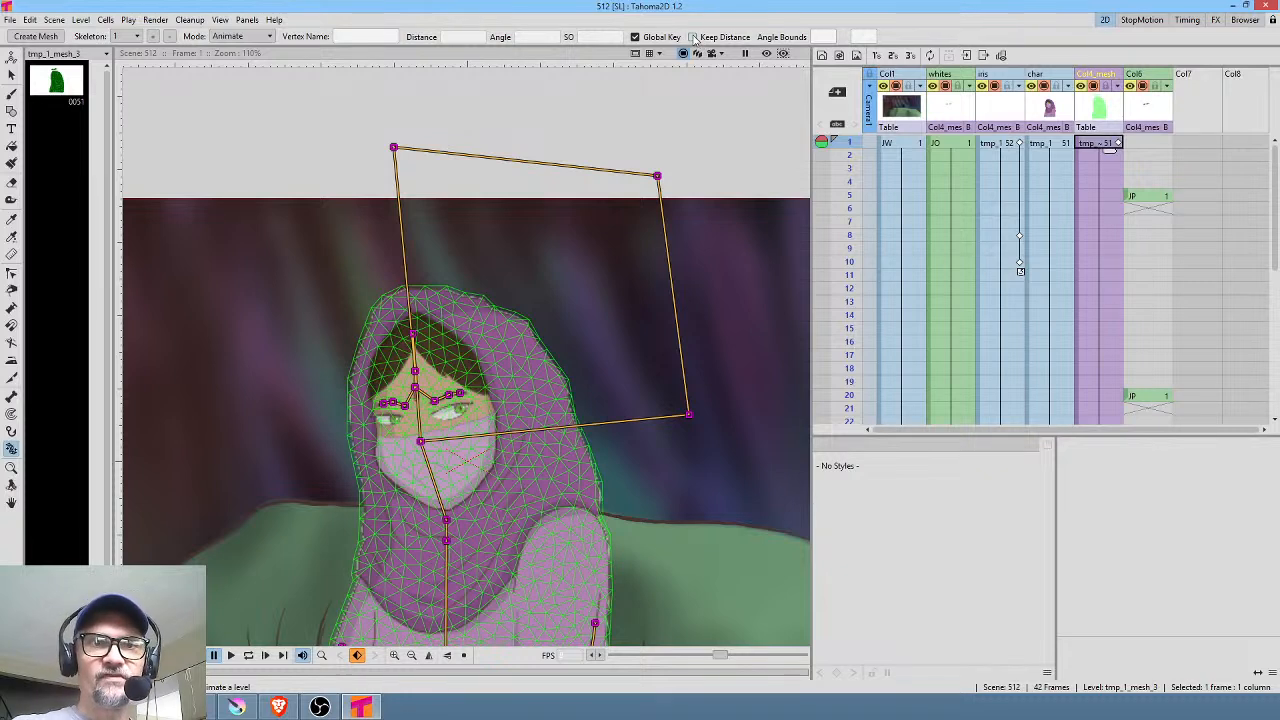
# Step: With Keep Distance off, try pulling Vertex _12 down to a distance of about -192 px, and undo the move
pyautogui.moveTo(659, 177); pyautogui.dragTo(678, 319)
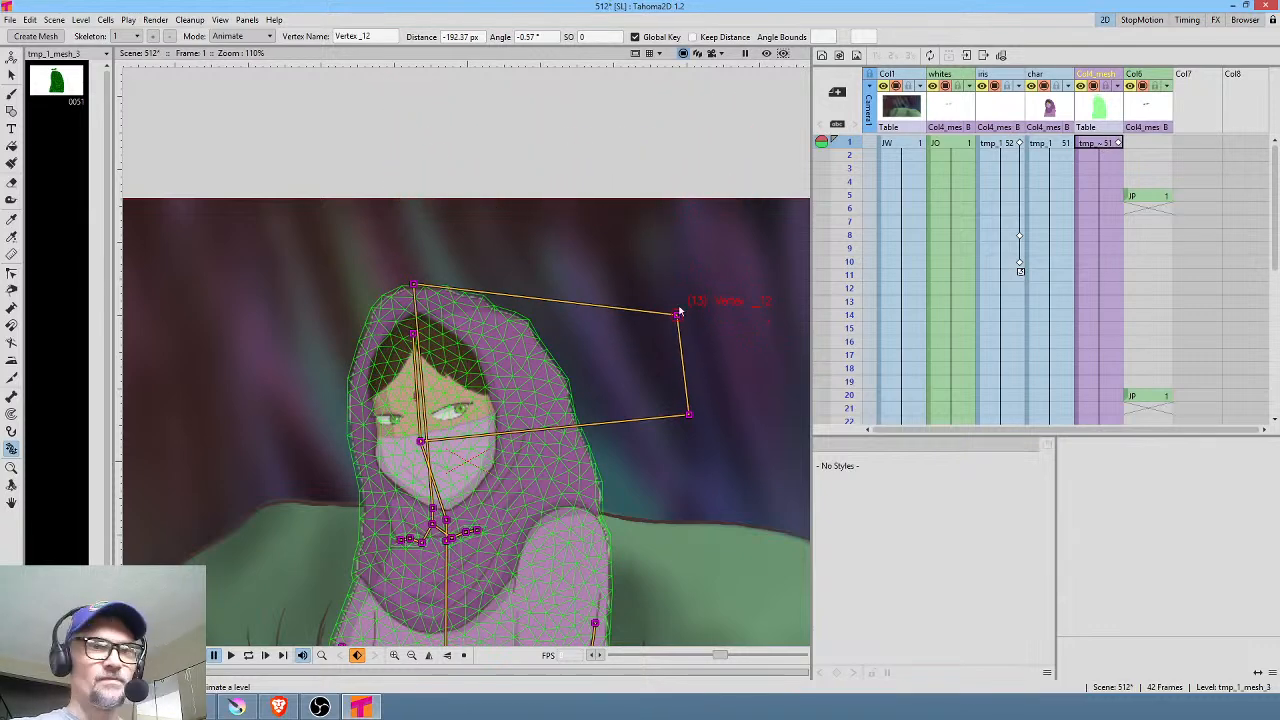
pyautogui.hotkey('ctrl', 'z')
# Step: Turn Keep Distance back on and rotate the eyebrow control bone at Vertex _12 to an angle of about -4.66°
pyautogui.click(698, 36)
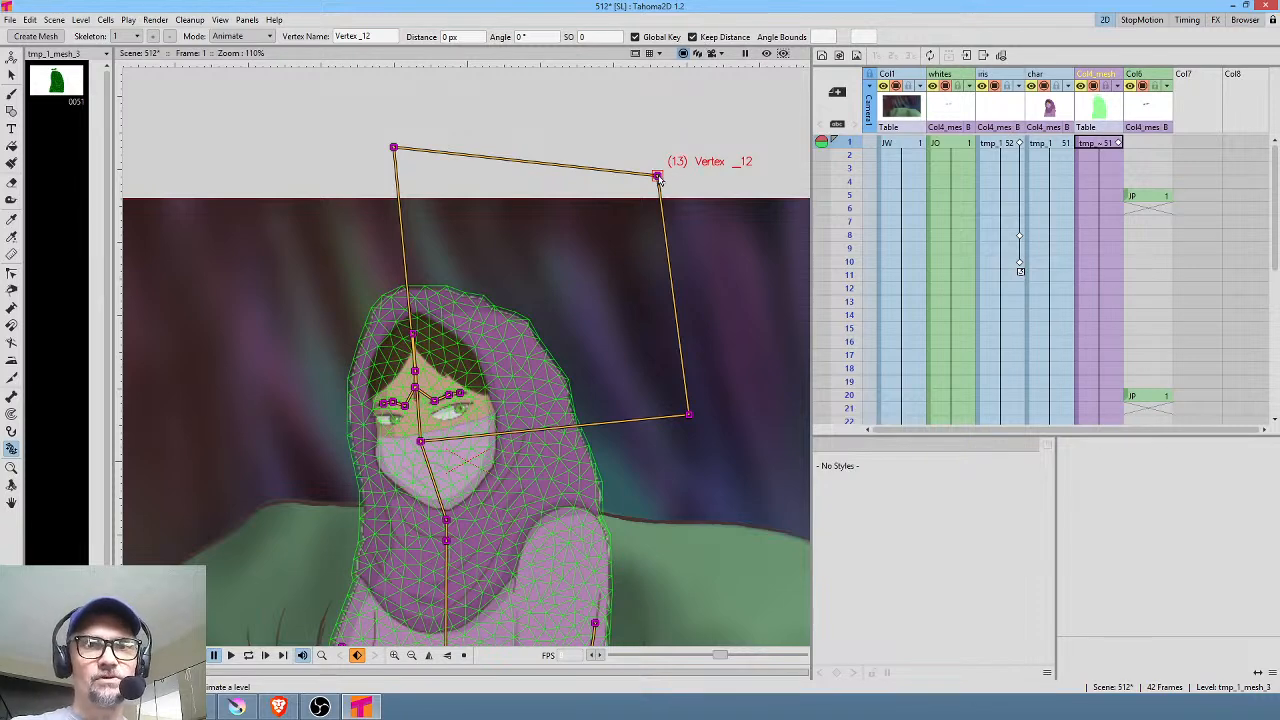
pyautogui.moveTo(656, 177)
pyautogui.mouseDown()
pyautogui.moveTo(571, 180)
pyautogui.moveTo(709, 180)
pyautogui.moveTo(677, 190)
pyautogui.mouseUp()
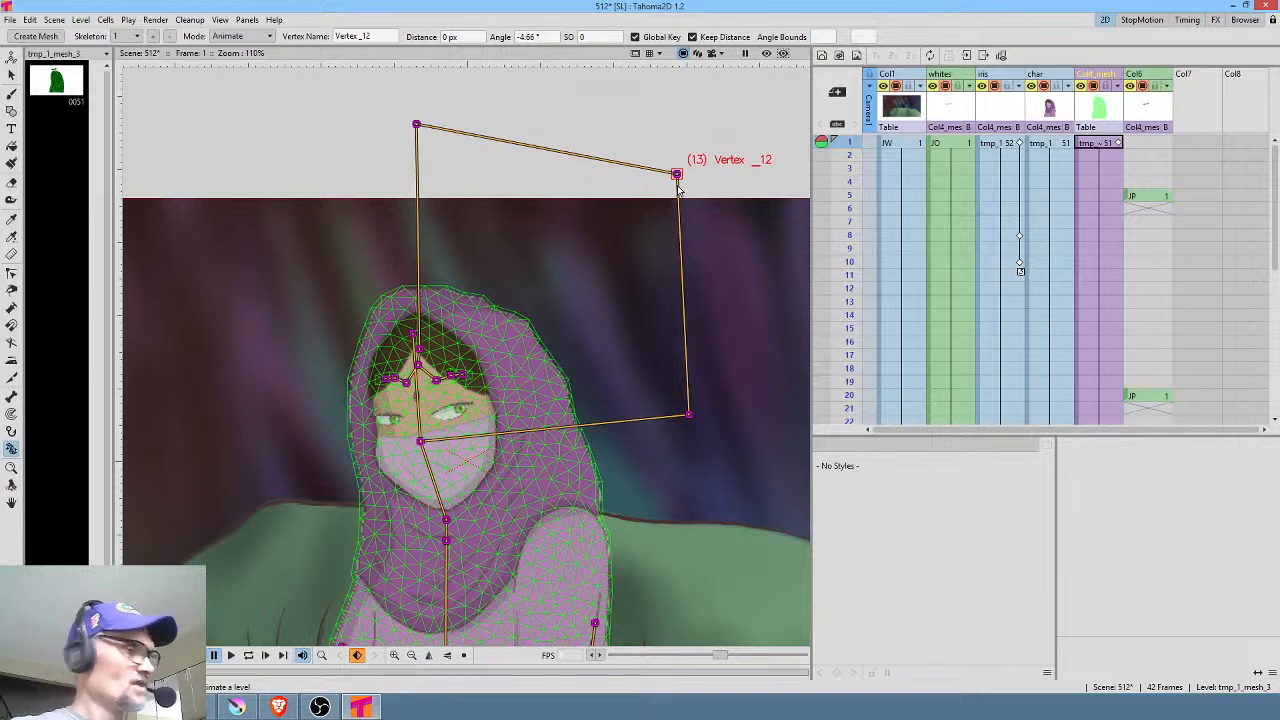
# Step: Undo the last eyebrow control bone rotation, and view drawing 51 of the char level on its own before returning to the scene
pyautogui.hotkey('ctrl', 'z')
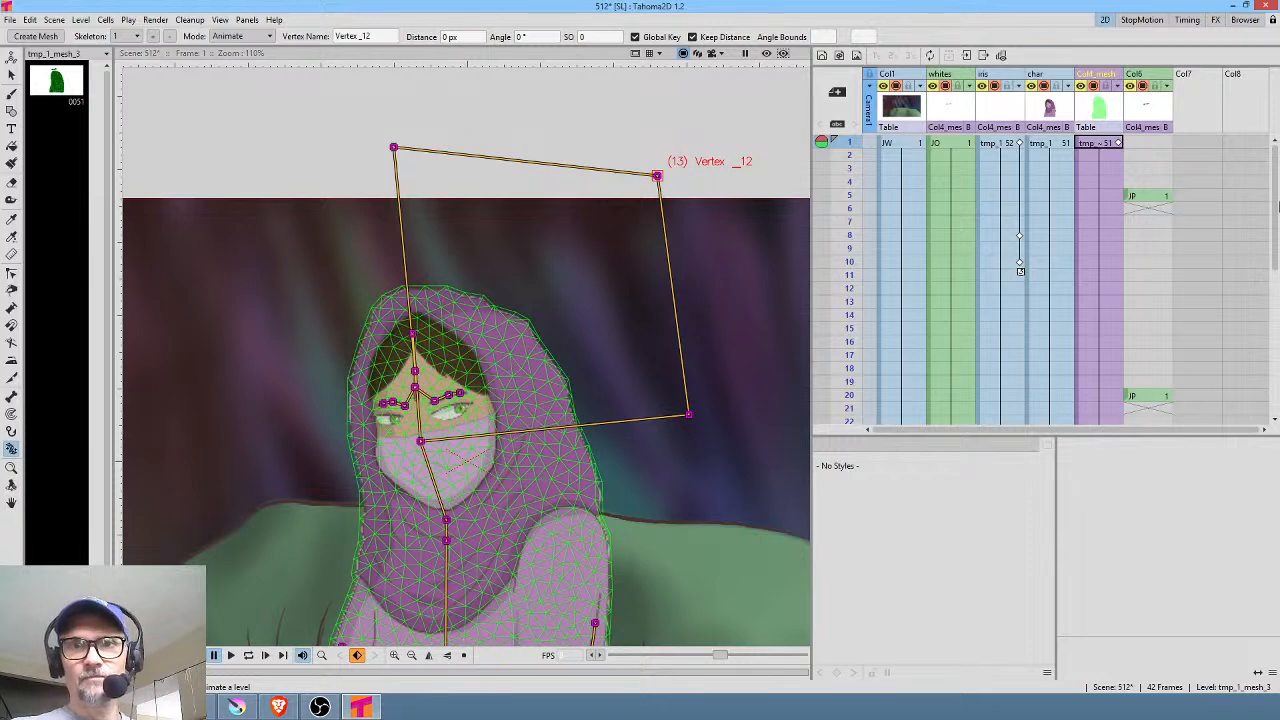
pyautogui.click(1047, 113)
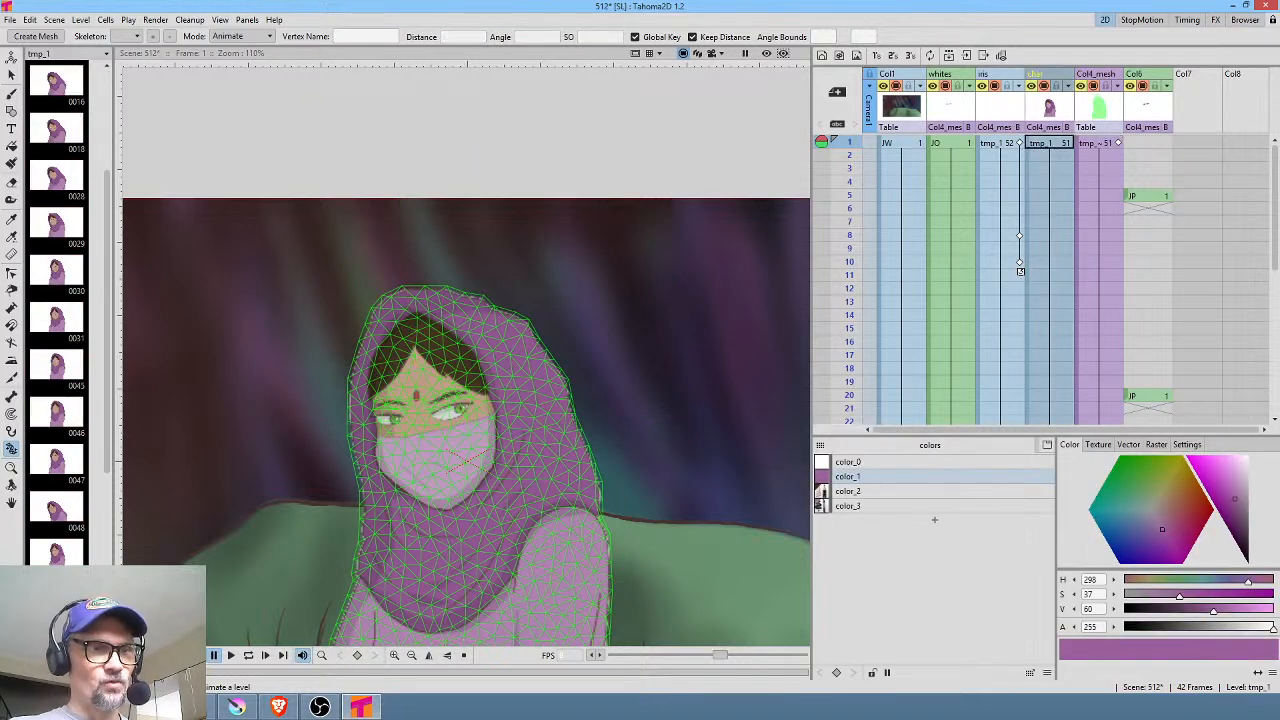
pyautogui.click(56, 648)
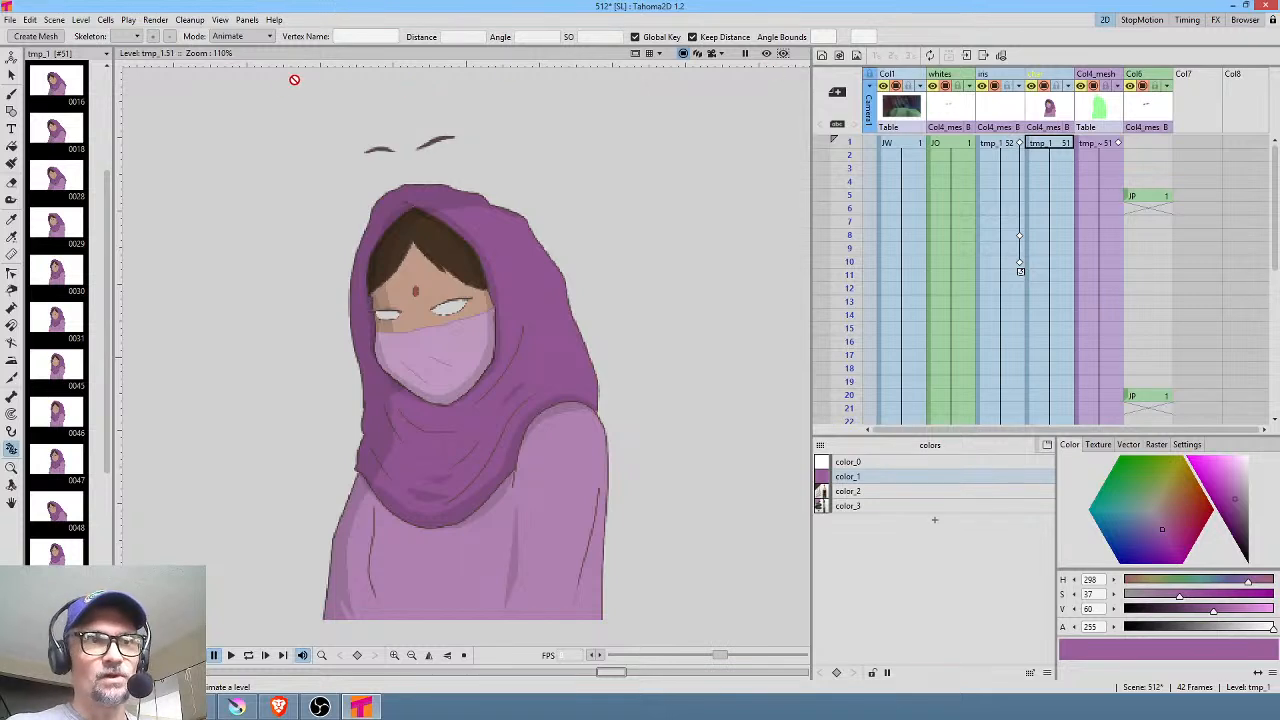
pyautogui.click(1072, 115)
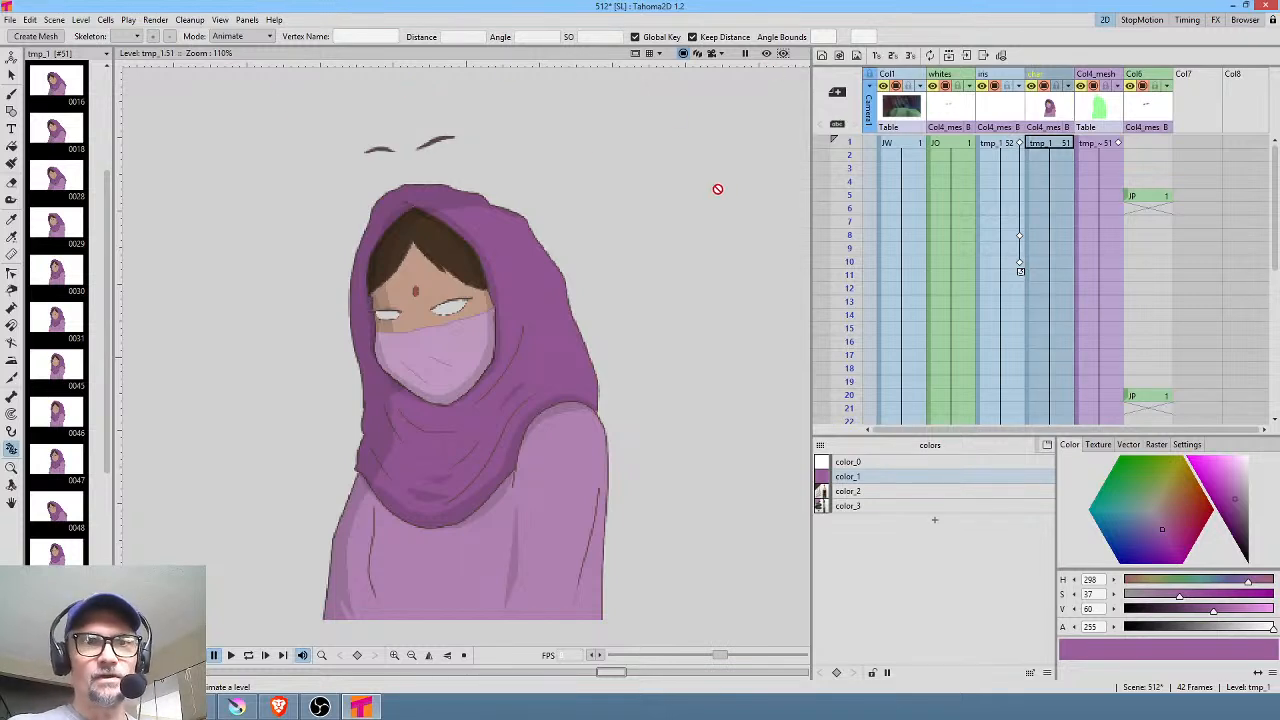
pyautogui.click(1050, 146)
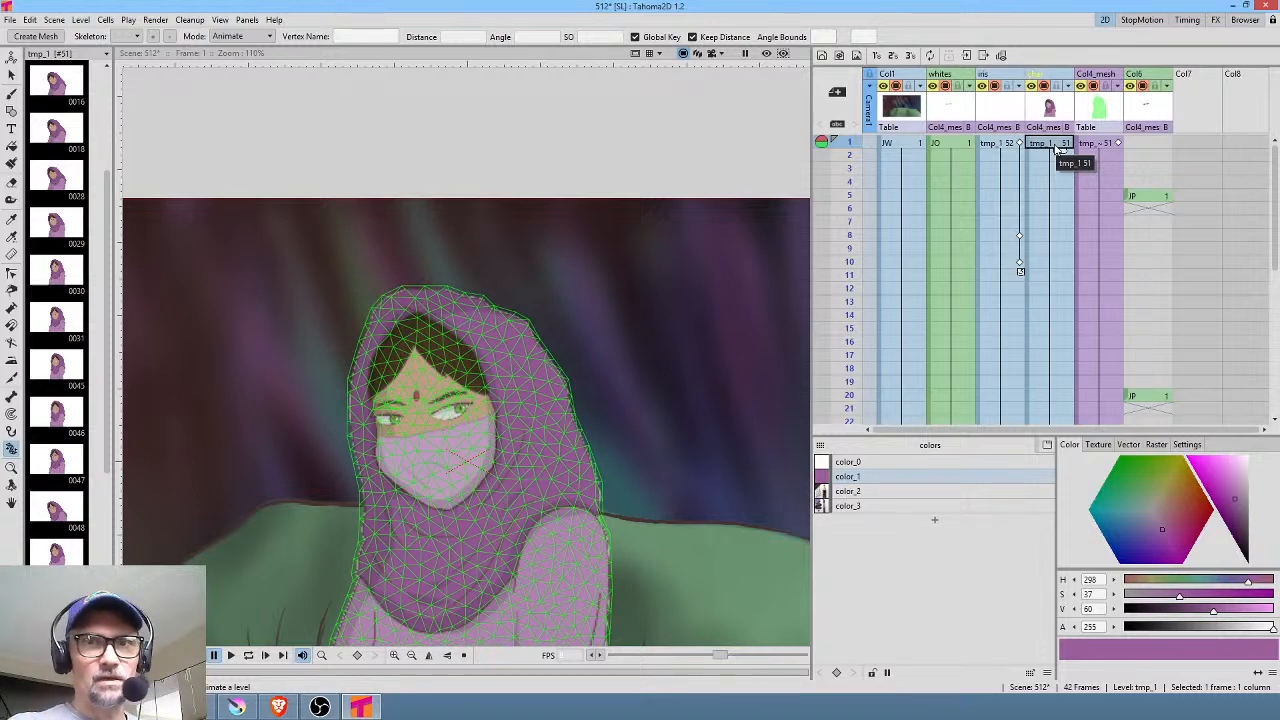
# Step: Select frame 1 of the Col4_mesh column and save the scene
pyautogui.click(1110, 144)
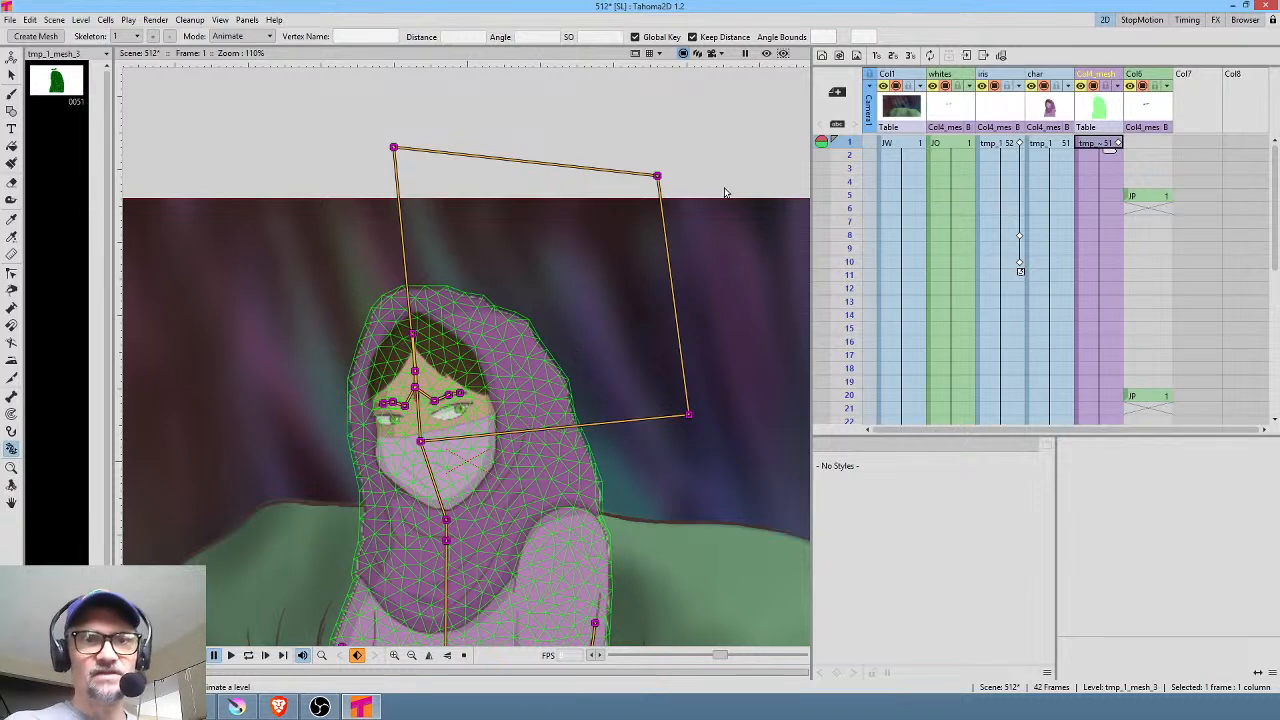
pyautogui.click(9, 20)
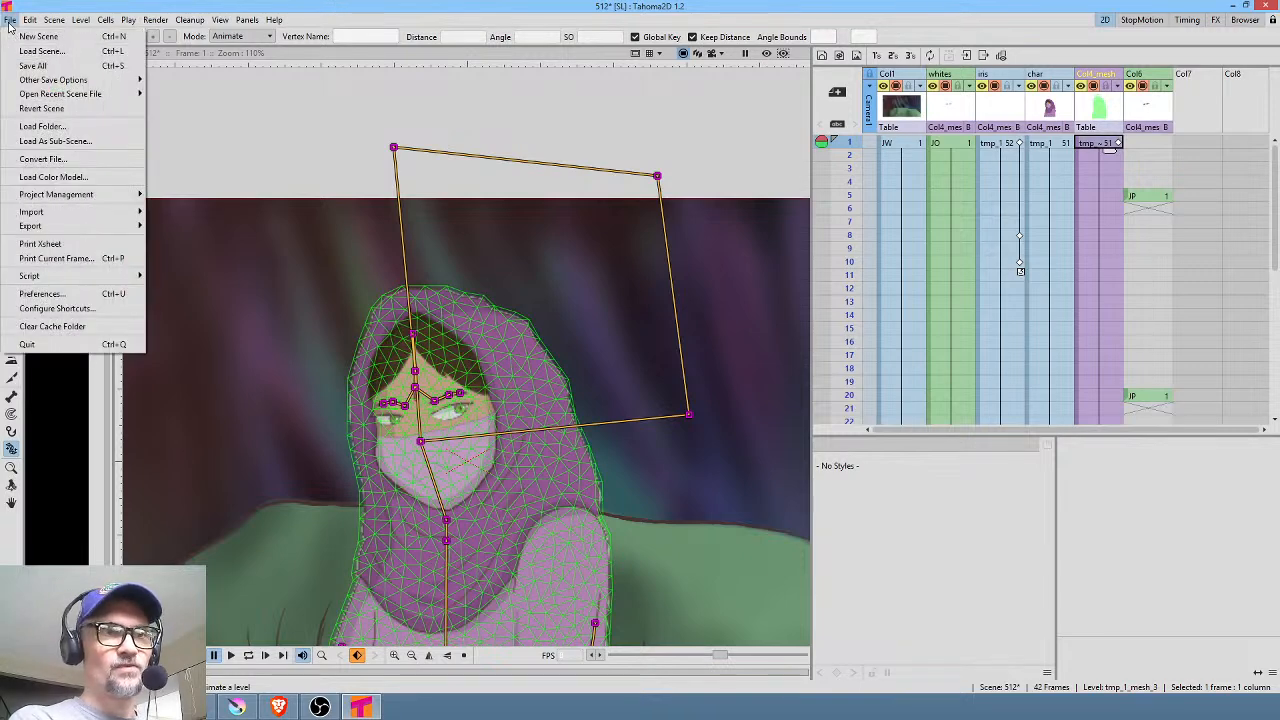
pyautogui.click(31, 77)
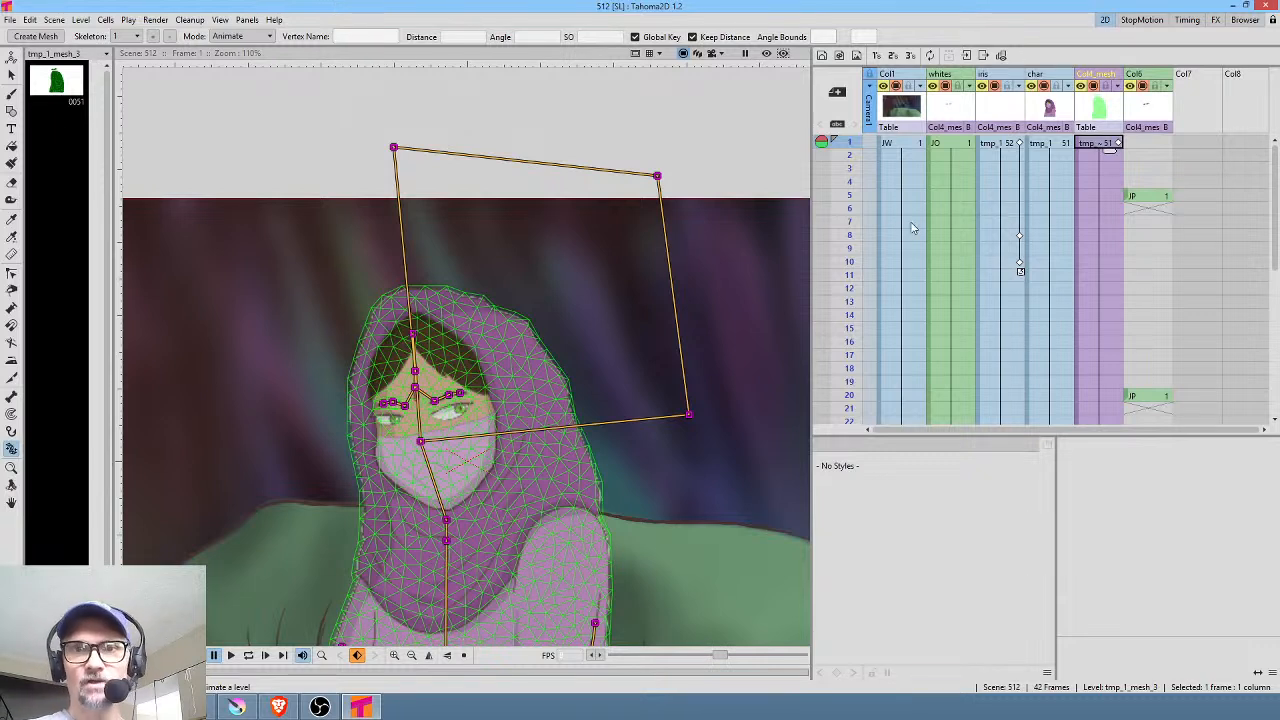
# Step: At frame 12, rotate the head bone at Vertex __9 to an angle of about -1.79°
pyautogui.click(850, 155)
pyautogui.moveTo(852, 156)
pyautogui.mouseDown()
pyautogui.moveTo(872, 330)
pyautogui.moveTo(879, 274)
pyautogui.mouseUp()
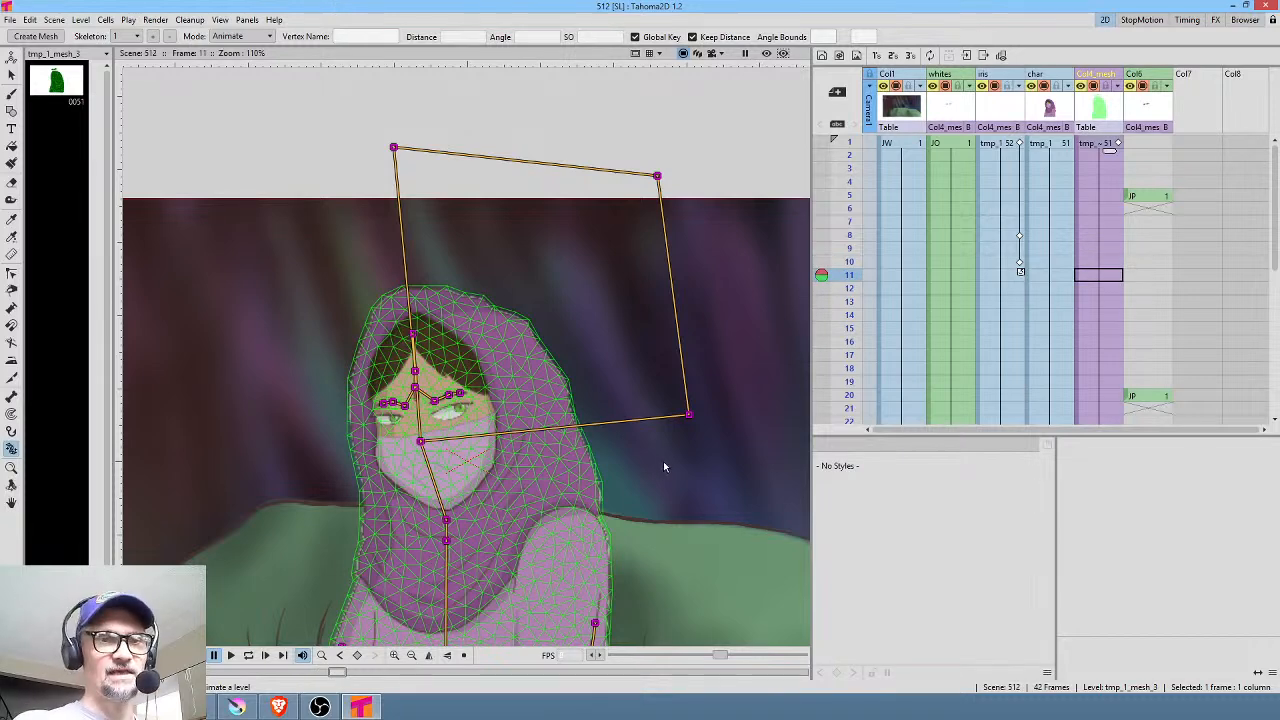
pyautogui.scroll(-3, 663, 466)
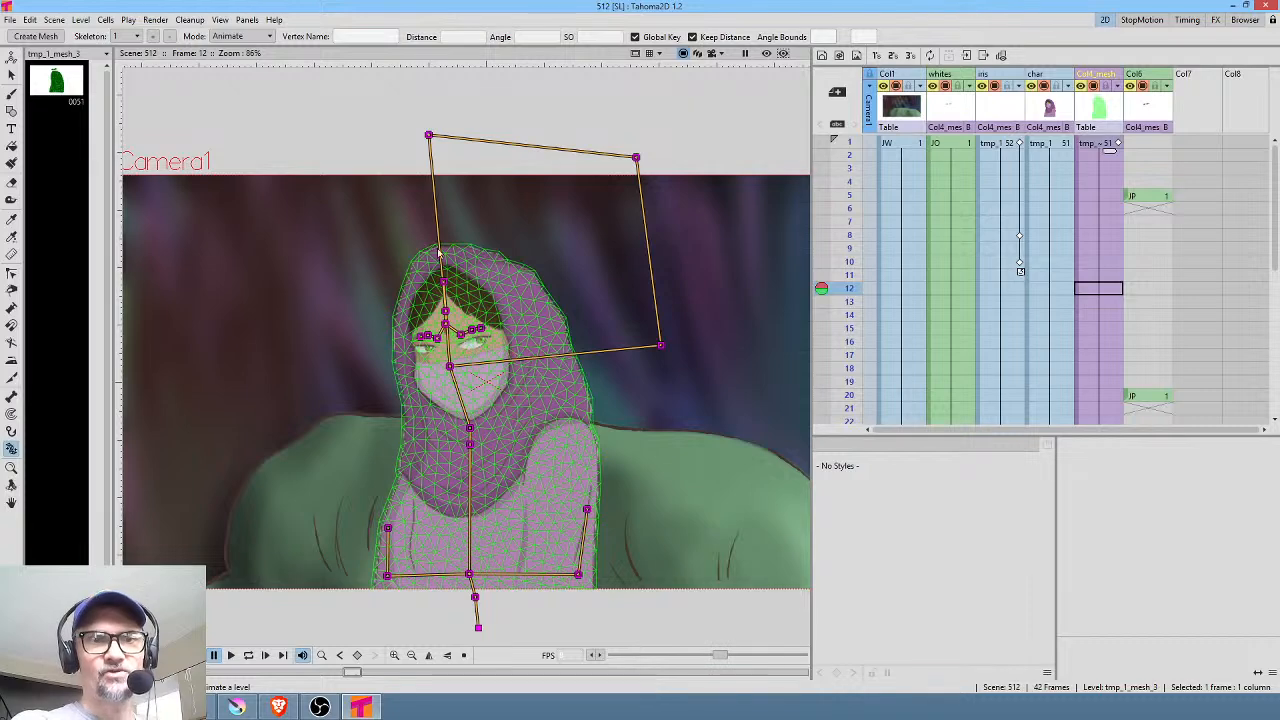
pyautogui.moveTo(449, 362)
pyautogui.mouseDown()
pyautogui.moveTo(440, 352)
pyautogui.moveTo(451, 356)
pyautogui.mouseUp()
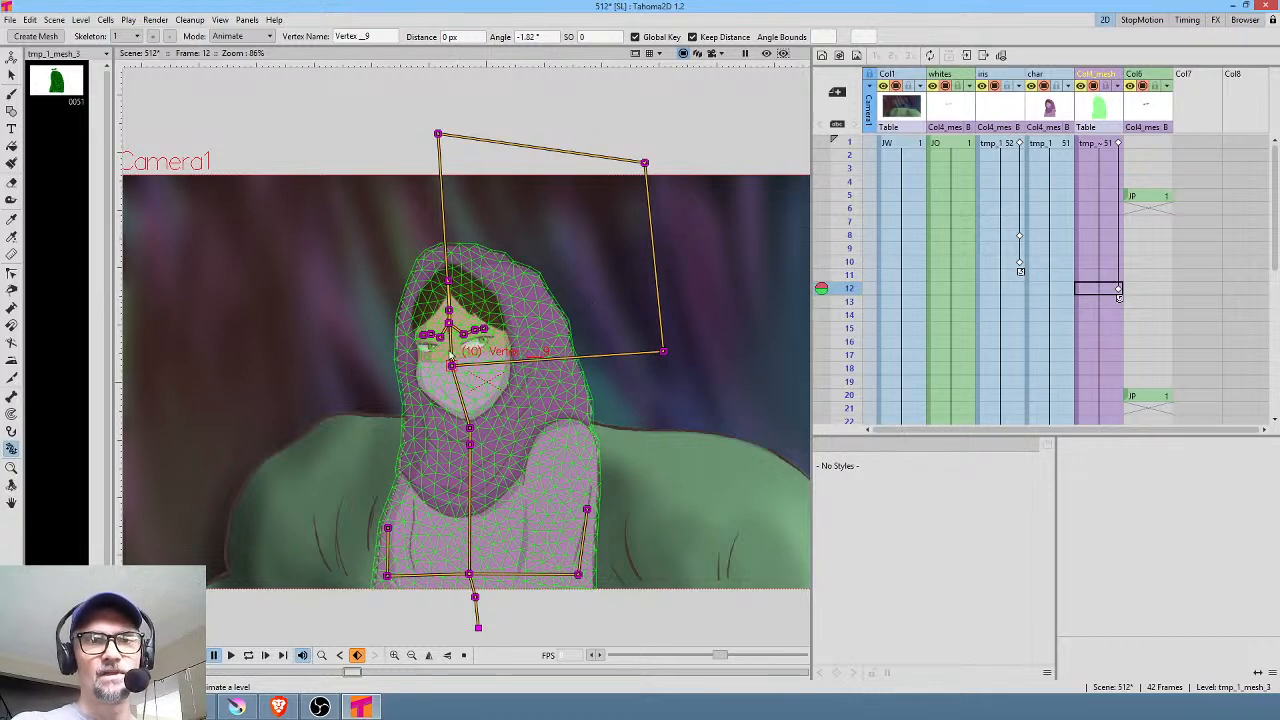
pyautogui.moveTo(452, 368)
pyautogui.mouseDown()
pyautogui.moveTo(468, 367)
pyautogui.moveTo(452, 368)
pyautogui.mouseUp()
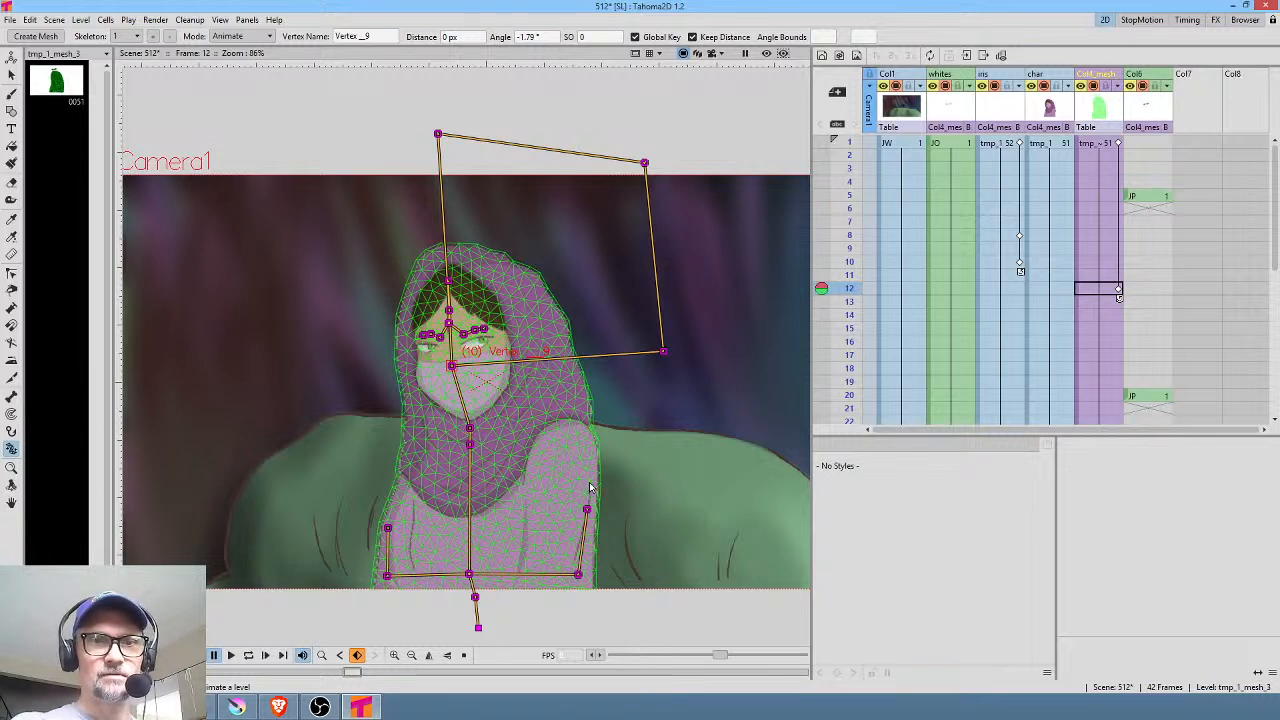
# Step: Return to frame 1 of the mesh column and save the scene and levels
pyautogui.click(1093, 145)
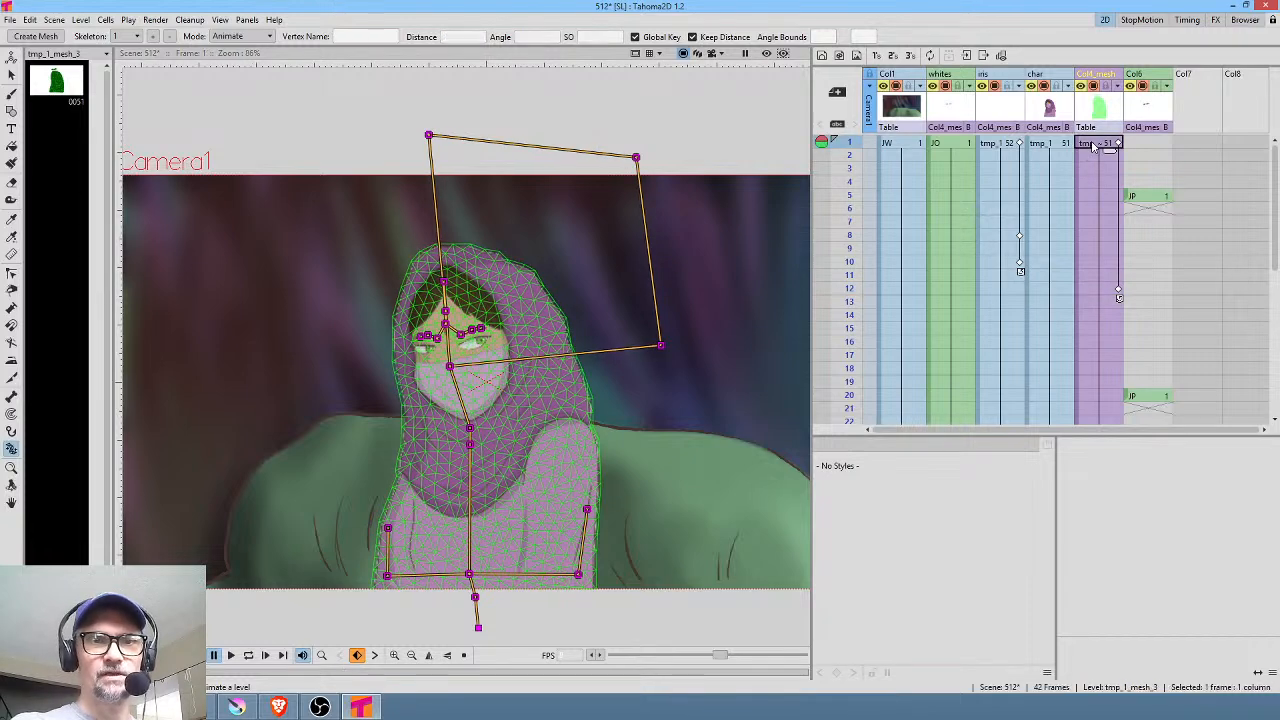
pyautogui.click(9, 20)
pyautogui.click(33, 65)
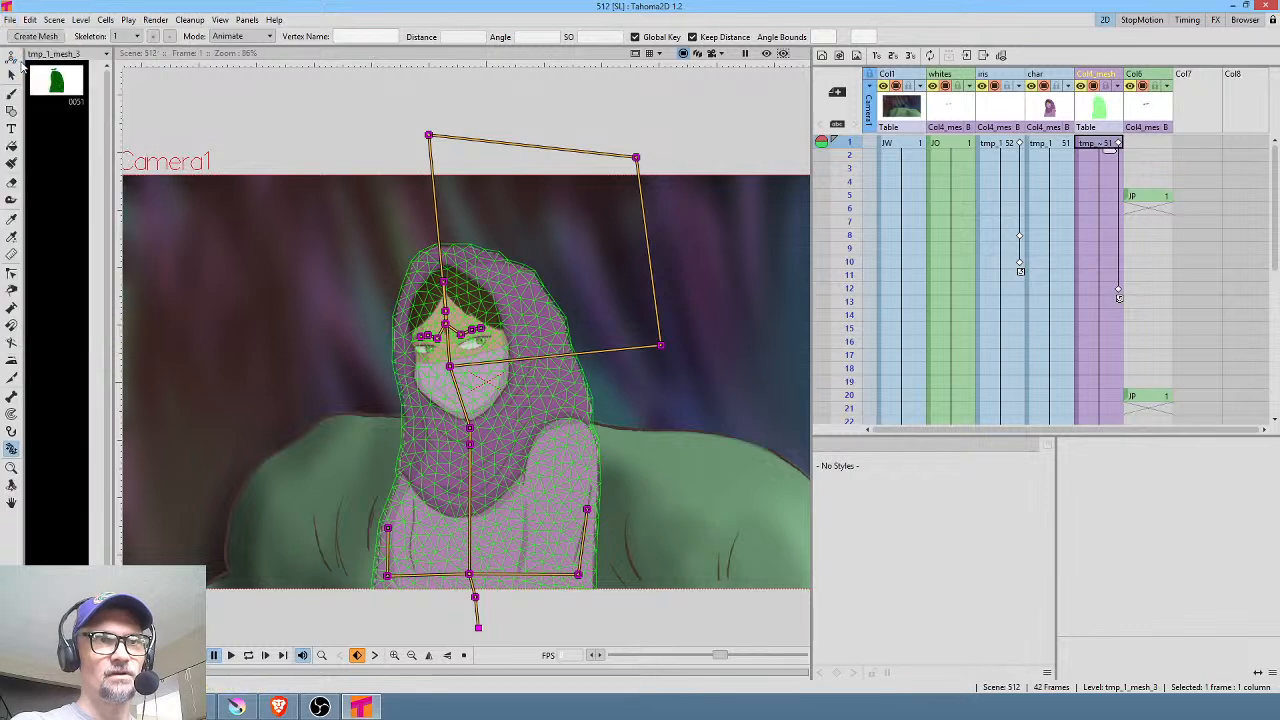
# Step: In Build Skeleton mode, move Vertex __6 on the arm up to the shoulder, and return to Animate mode
pyautogui.click(242, 37)
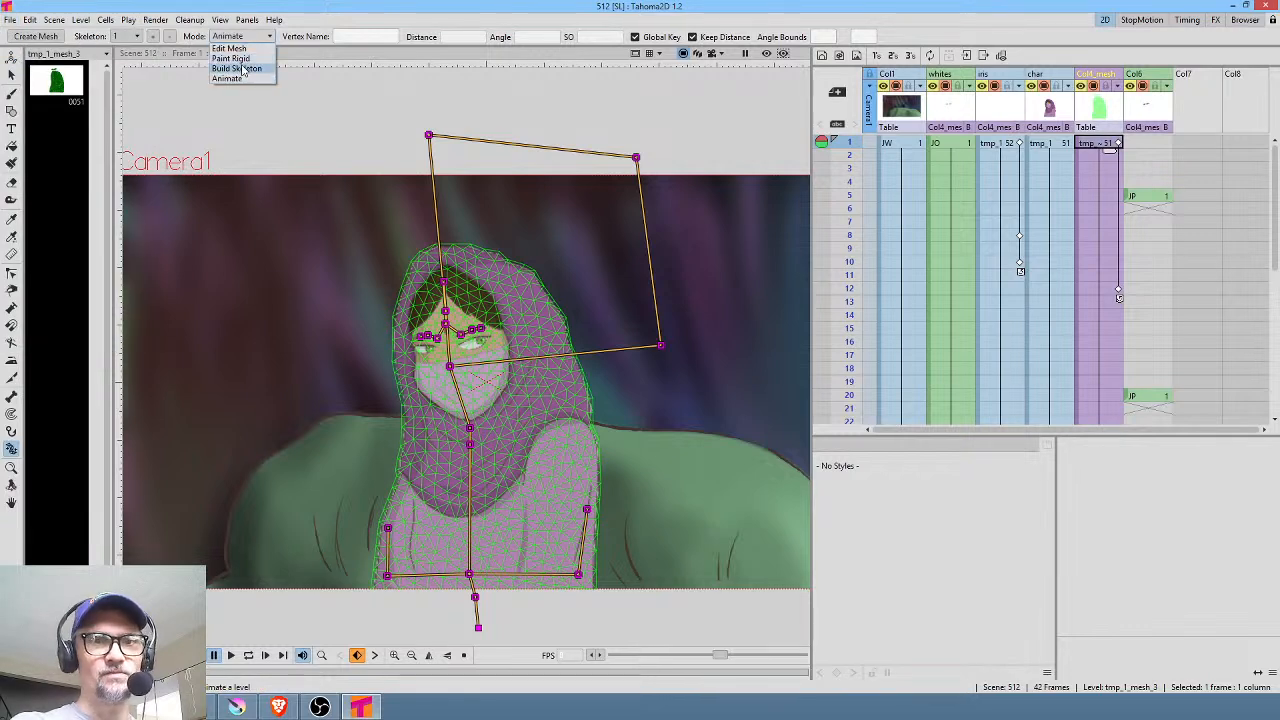
pyautogui.click(237, 68)
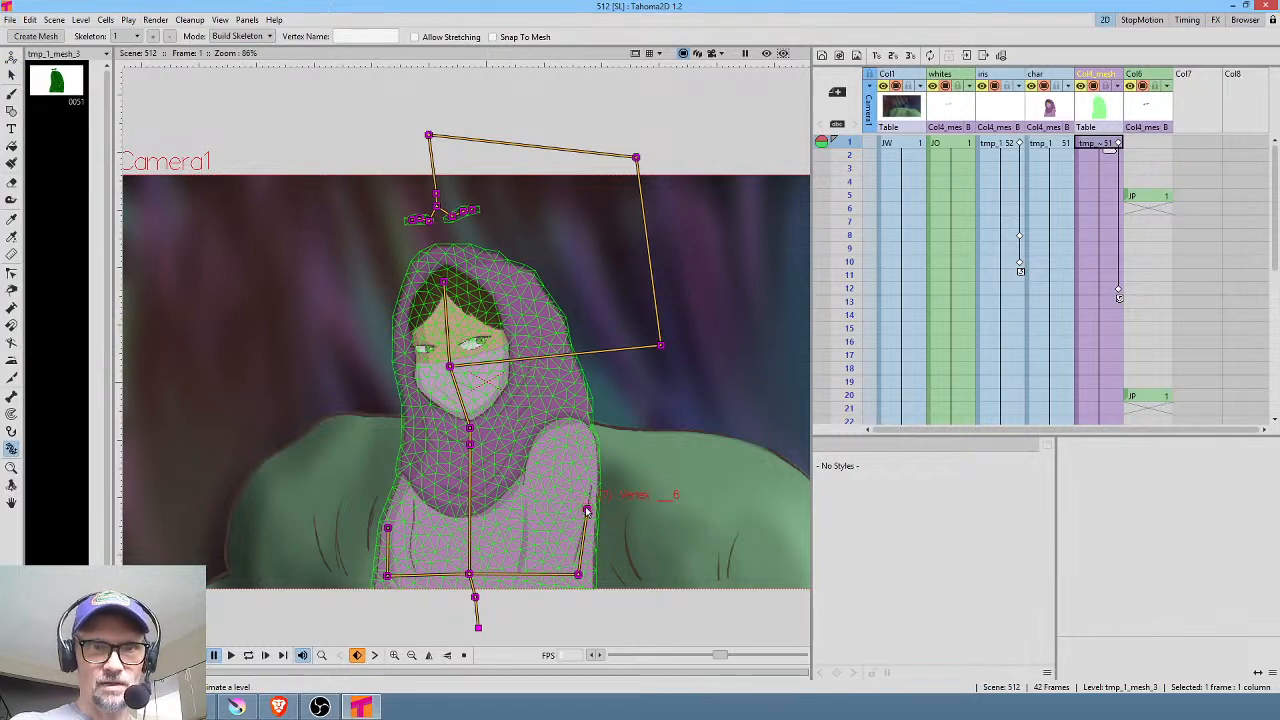
pyautogui.moveTo(585, 509); pyautogui.dragTo(573, 450)
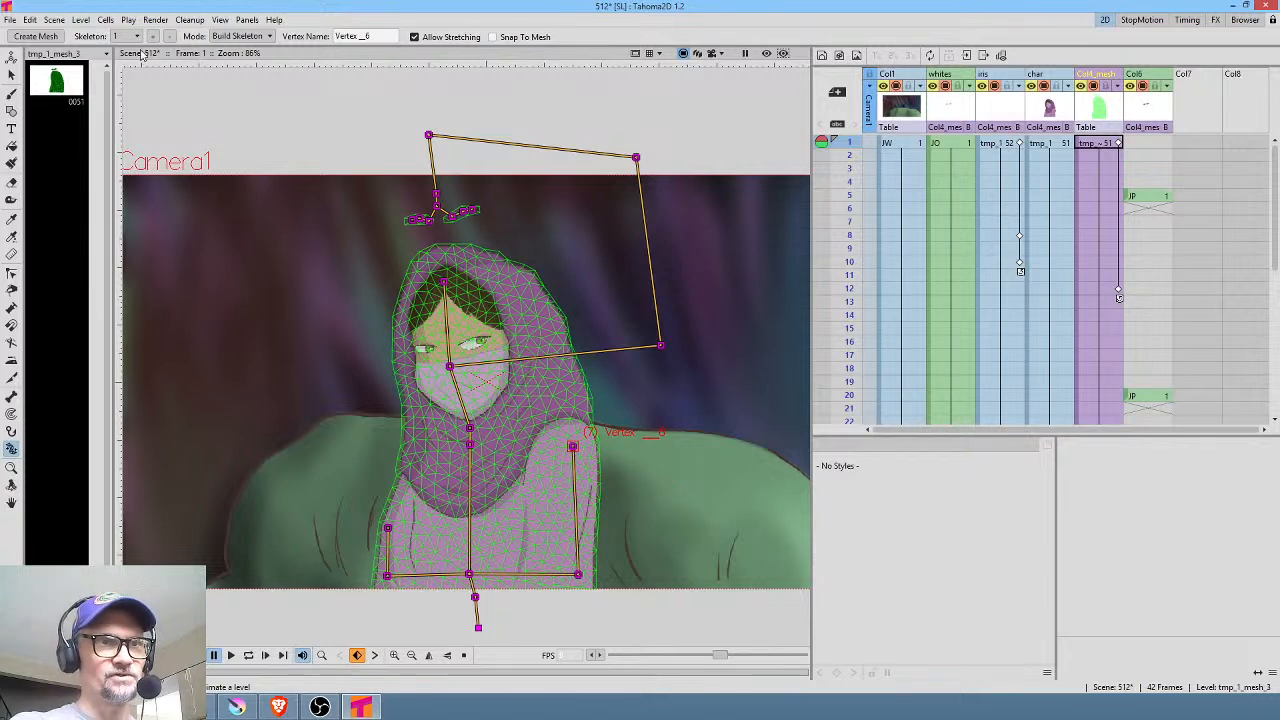
pyautogui.click(238, 36)
pyautogui.click(236, 78)
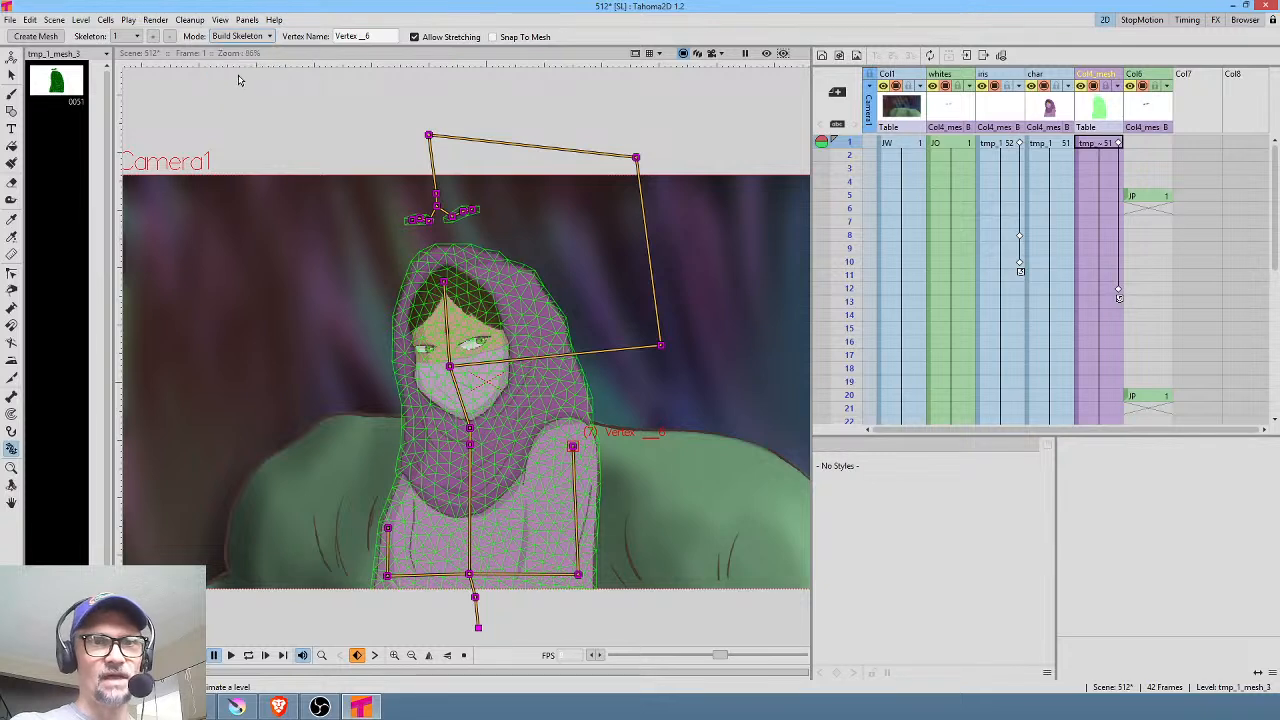
# Step: At frame 13, rotate the head bone at Vertex __9 to an angle of about -4.22°
pyautogui.moveTo(853, 145)
pyautogui.mouseDown()
pyautogui.moveTo(875, 343)
pyautogui.moveTo(862, 229)
pyautogui.moveTo(868, 301)
pyautogui.mouseUp()
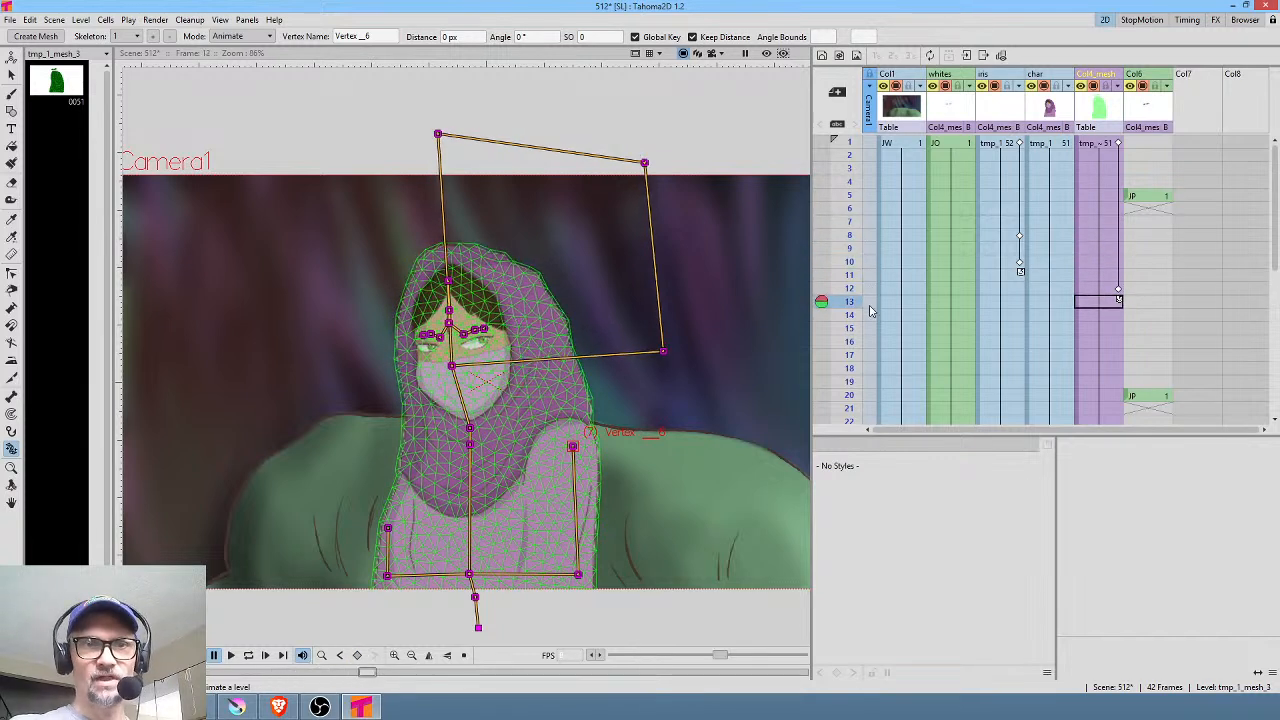
pyautogui.moveTo(457, 370); pyautogui.dragTo(455, 368)
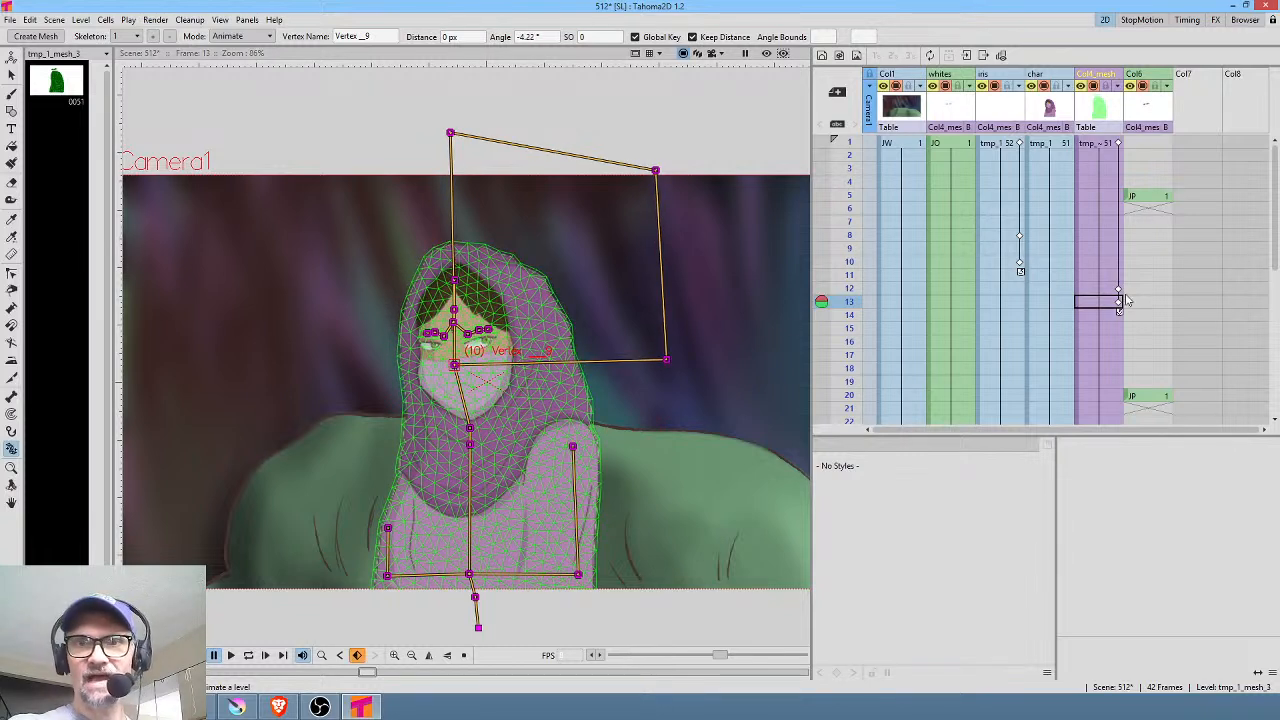
# Step: Review the Default Interpolation options in the Animation preferences and keep Constant
pyautogui.click(30, 20)
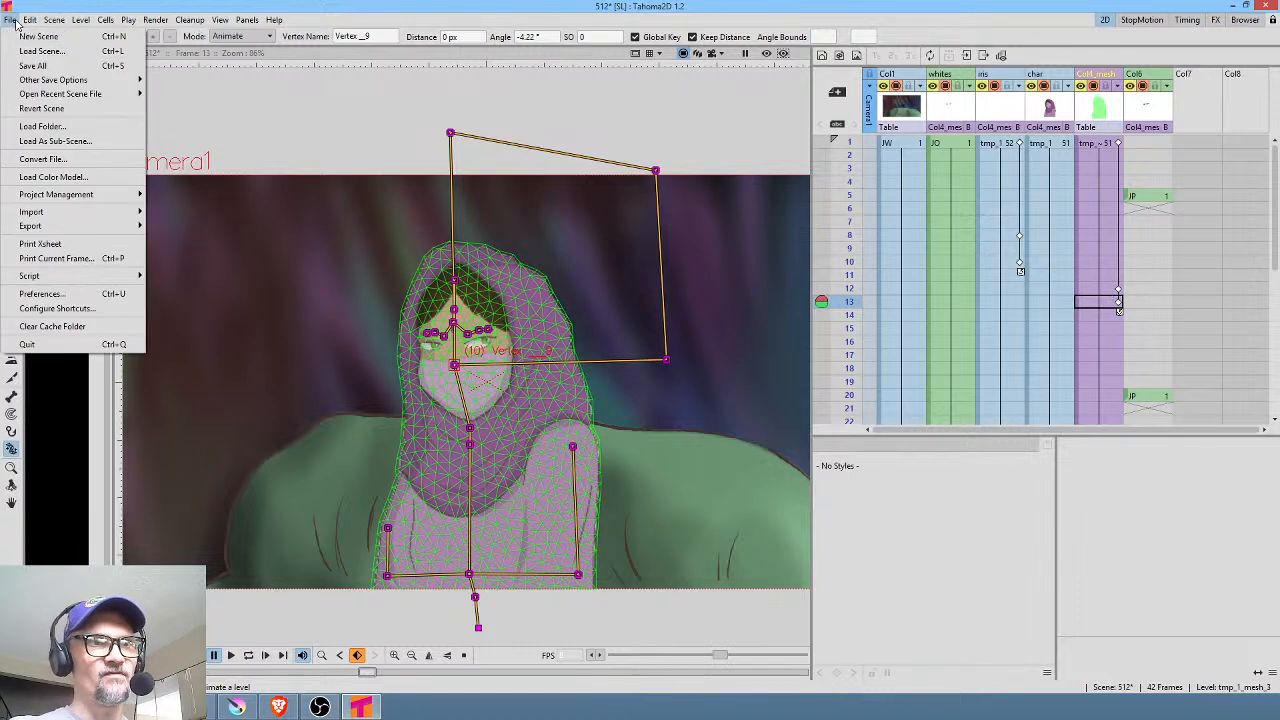
pyautogui.click(68, 302)
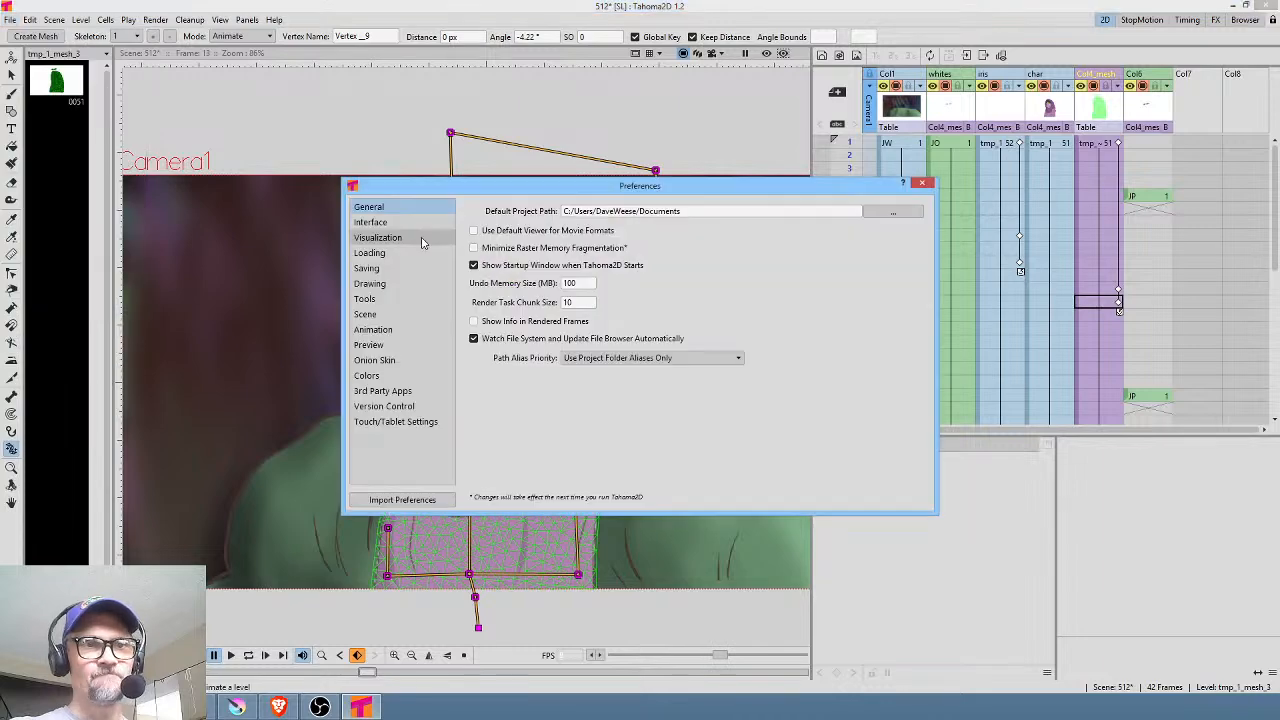
pyautogui.click(375, 330)
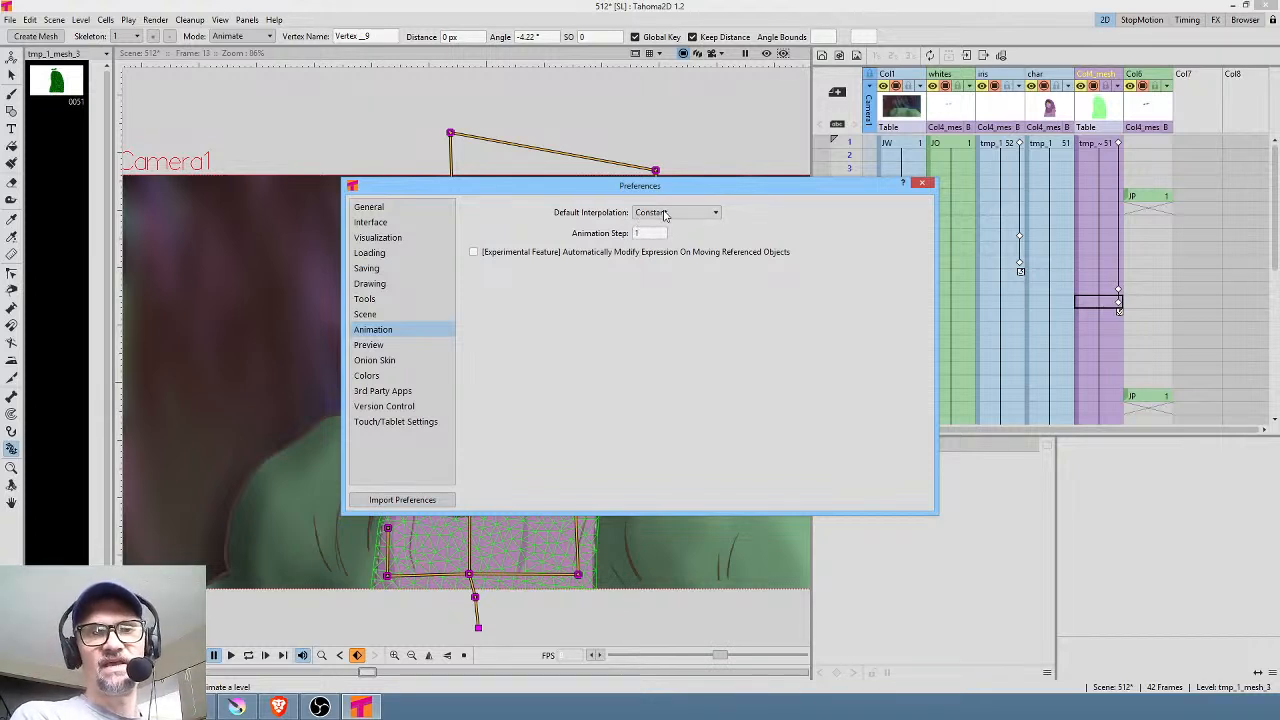
pyautogui.click(664, 214)
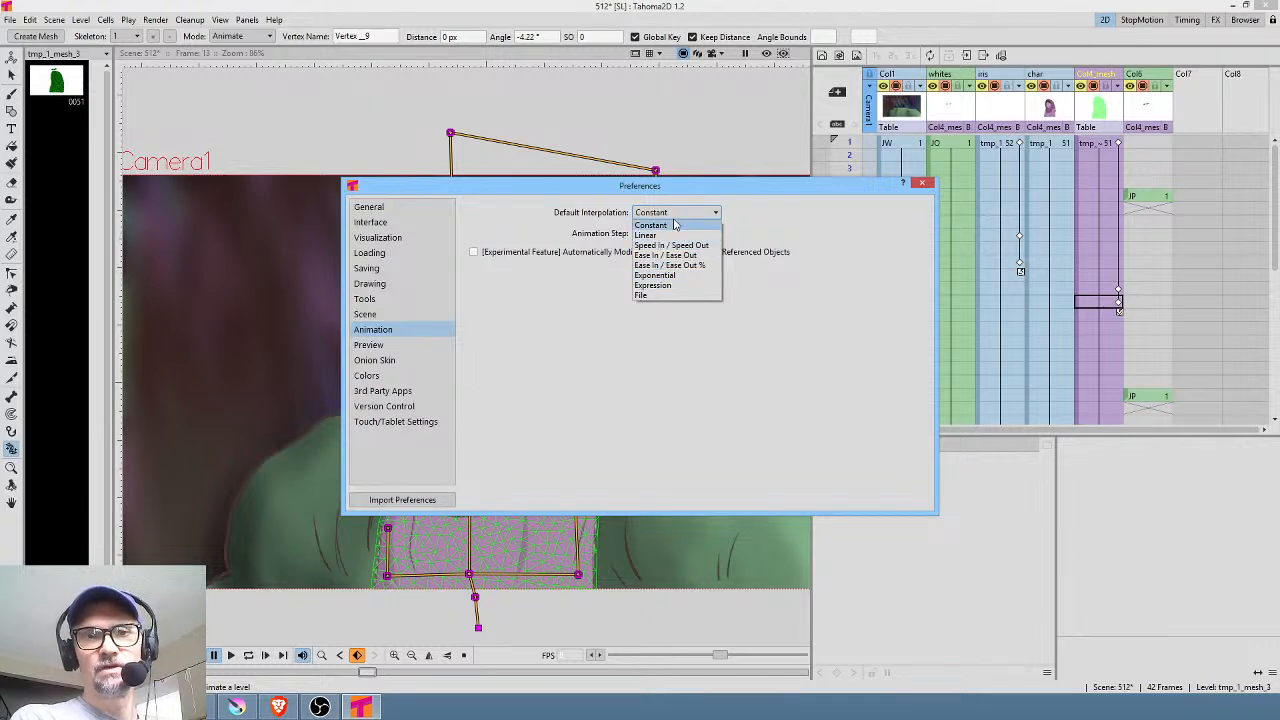
pyautogui.click(806, 231)
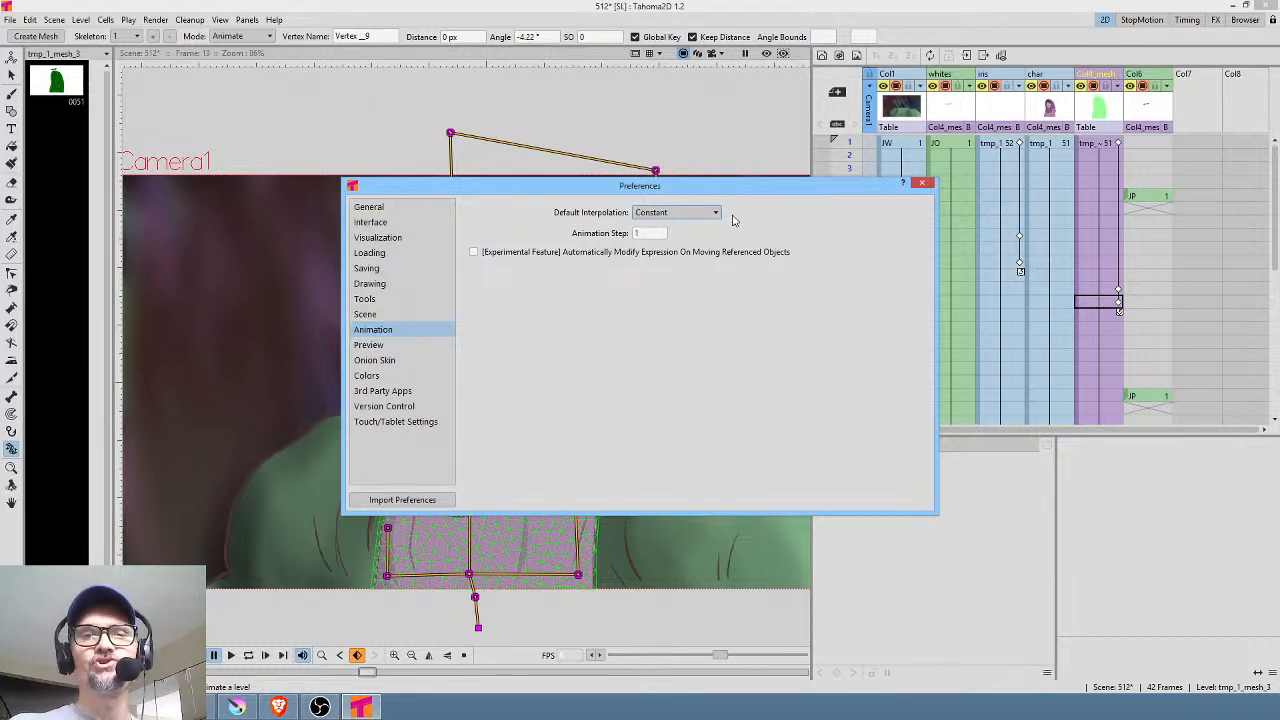
pyautogui.click(698, 219)
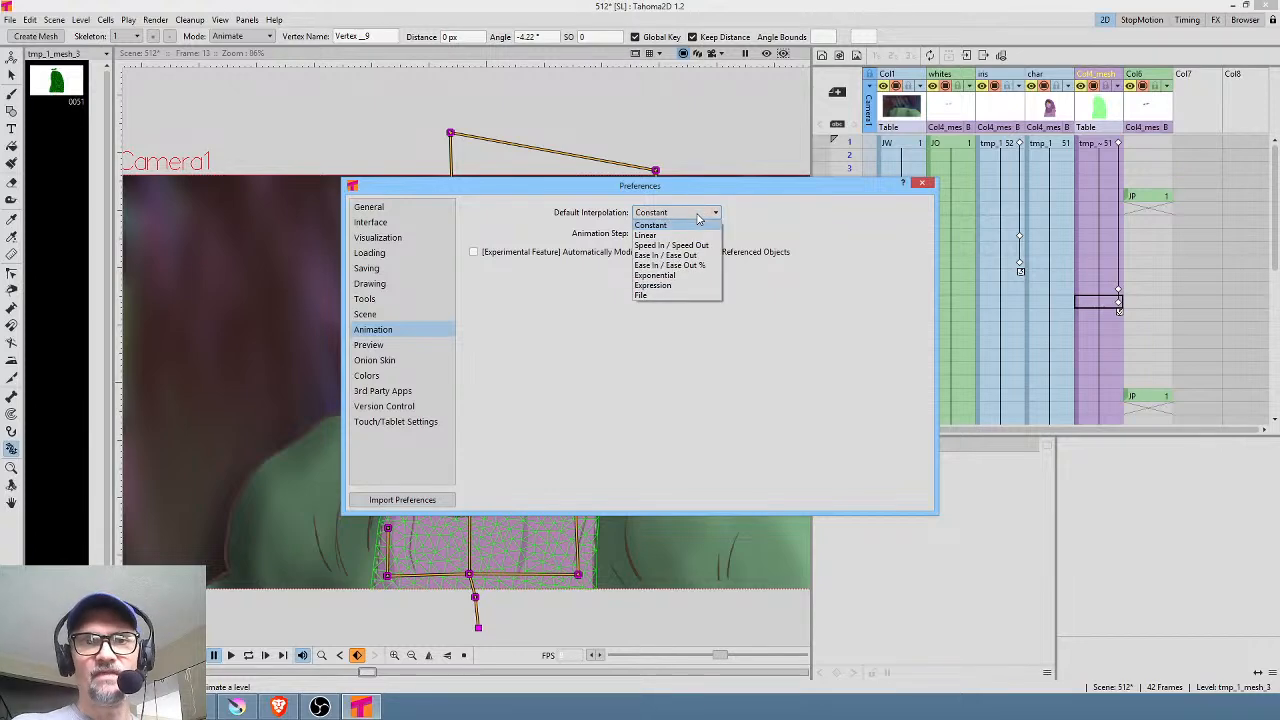
pyautogui.click(670, 228)
pyautogui.click(921, 185)
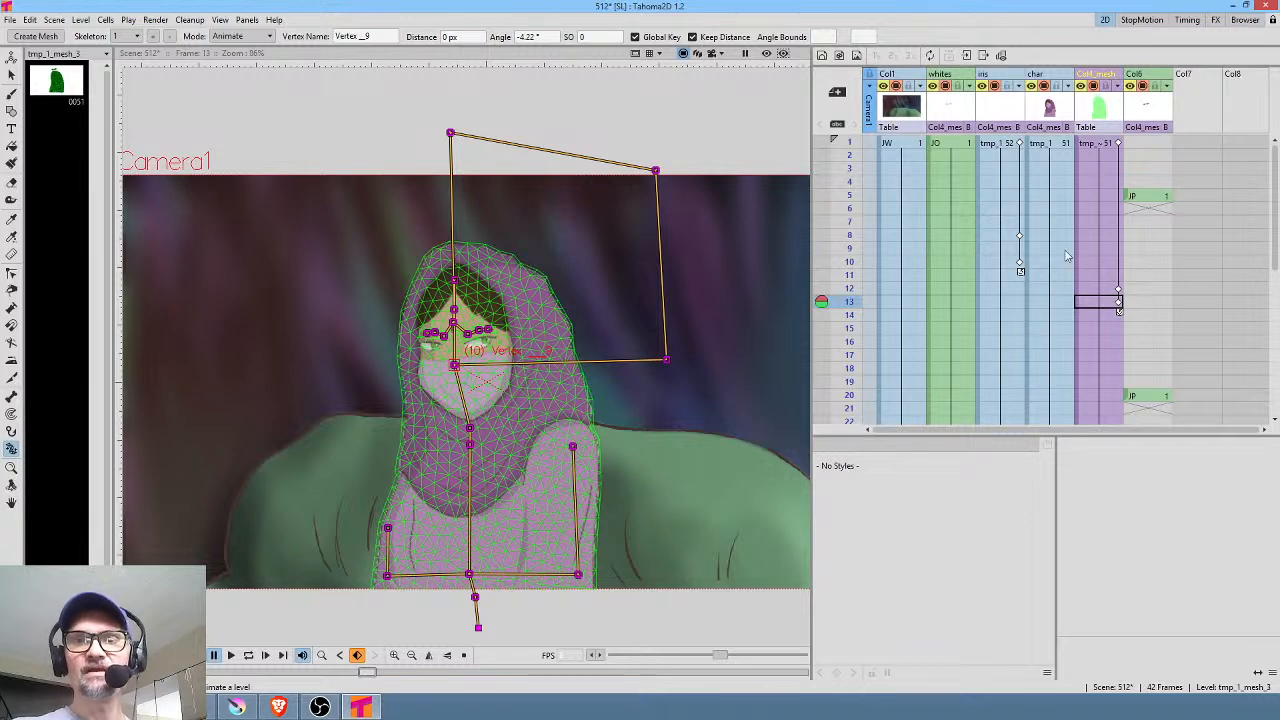
# Step: Compare the mesh poses at frames 1 and 12 and scrub between them to check how the keyframes hold
pyautogui.click(1106, 144)
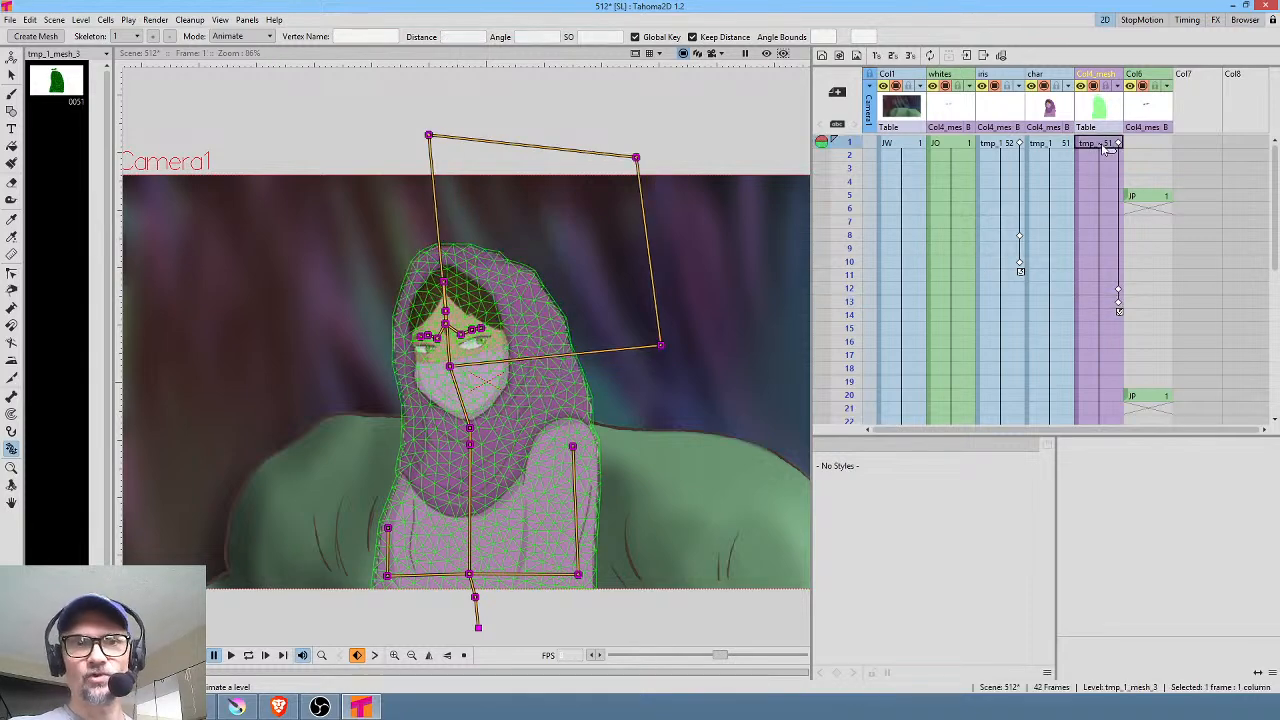
pyautogui.click(1100, 290)
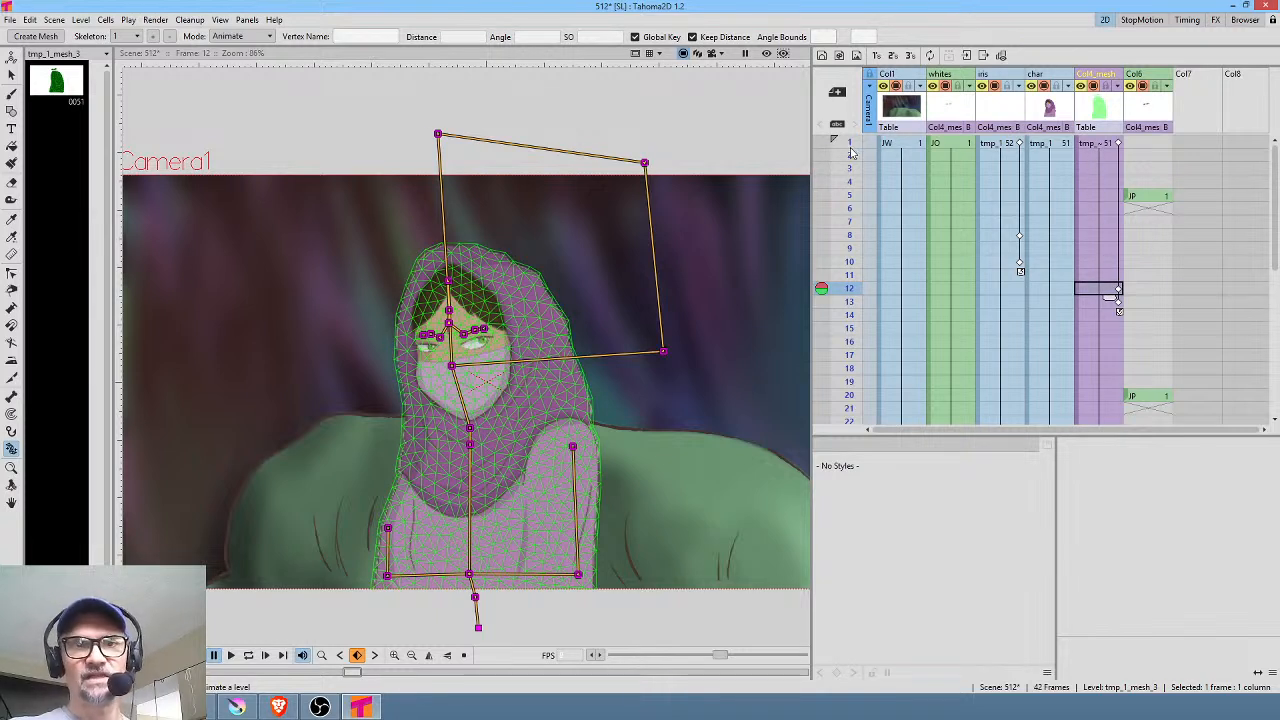
pyautogui.moveTo(851, 152); pyautogui.dragTo(870, 293)
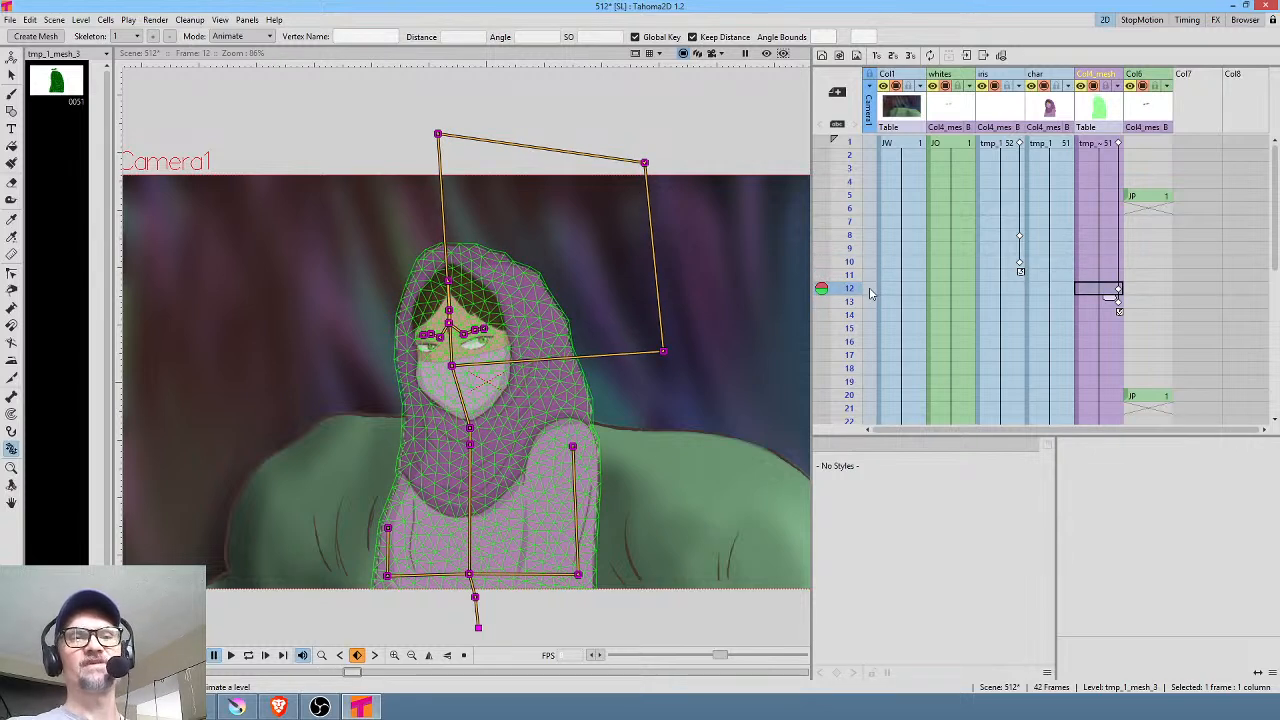
pyautogui.moveTo(869, 289); pyautogui.dragTo(893, 251)
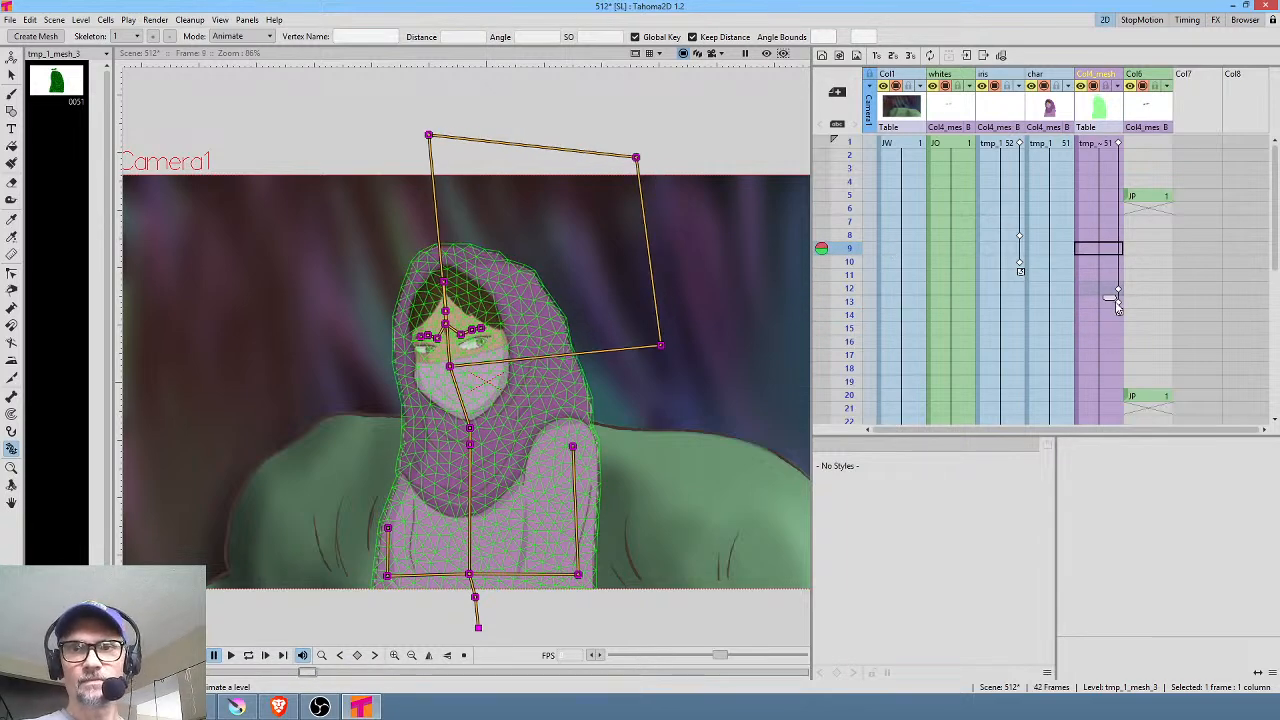
# Step: Delete the mesh column's keyframes at frames 13 and 12
pyautogui.click(1118, 305)
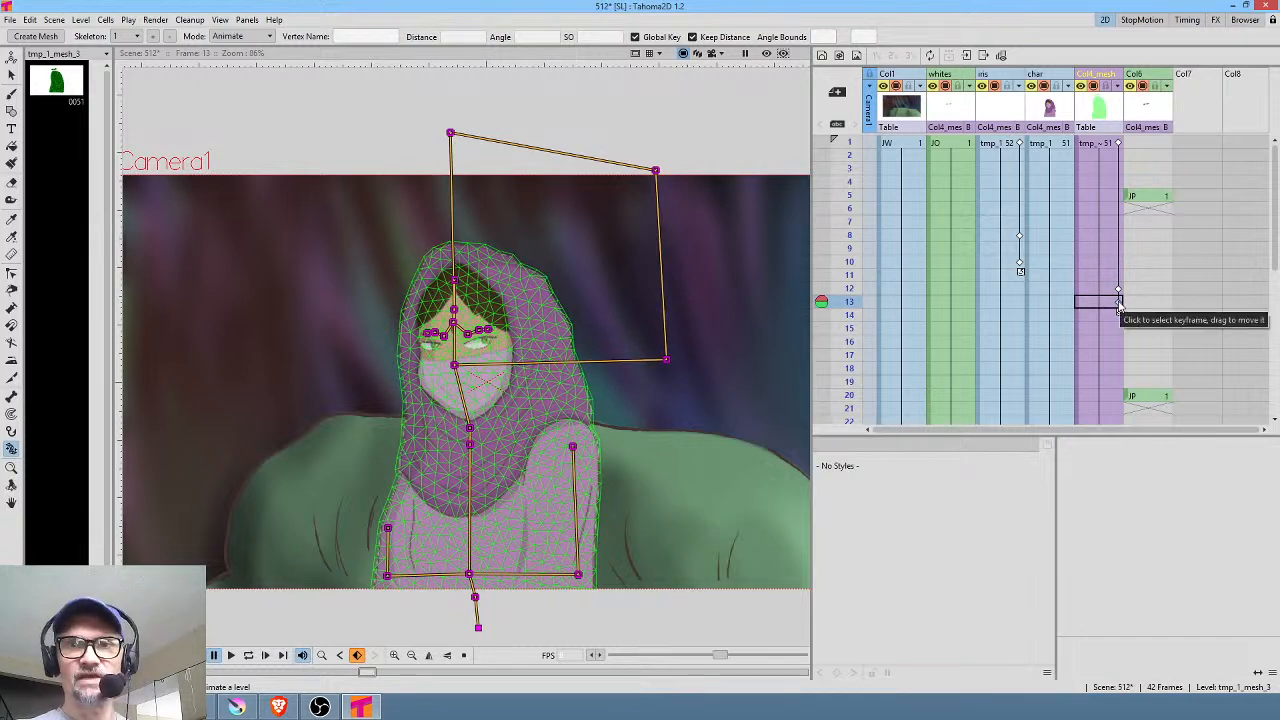
pyautogui.press('Delete')
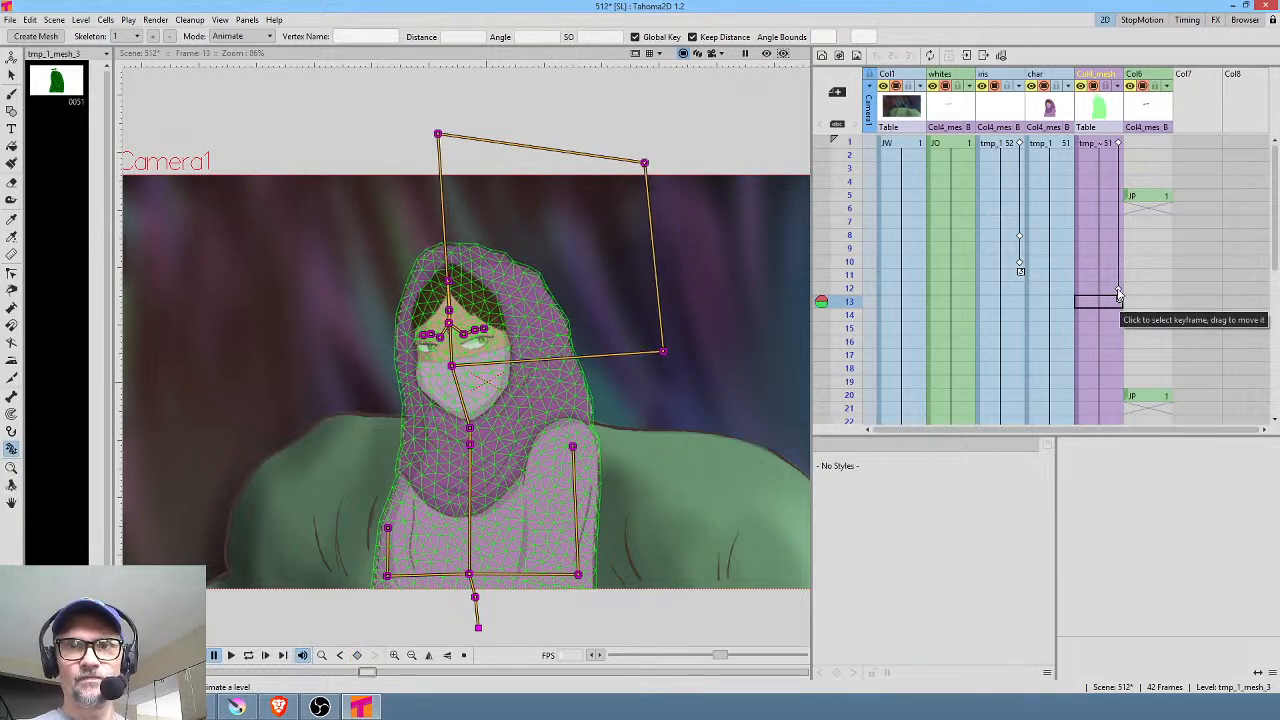
pyautogui.click(1118, 289)
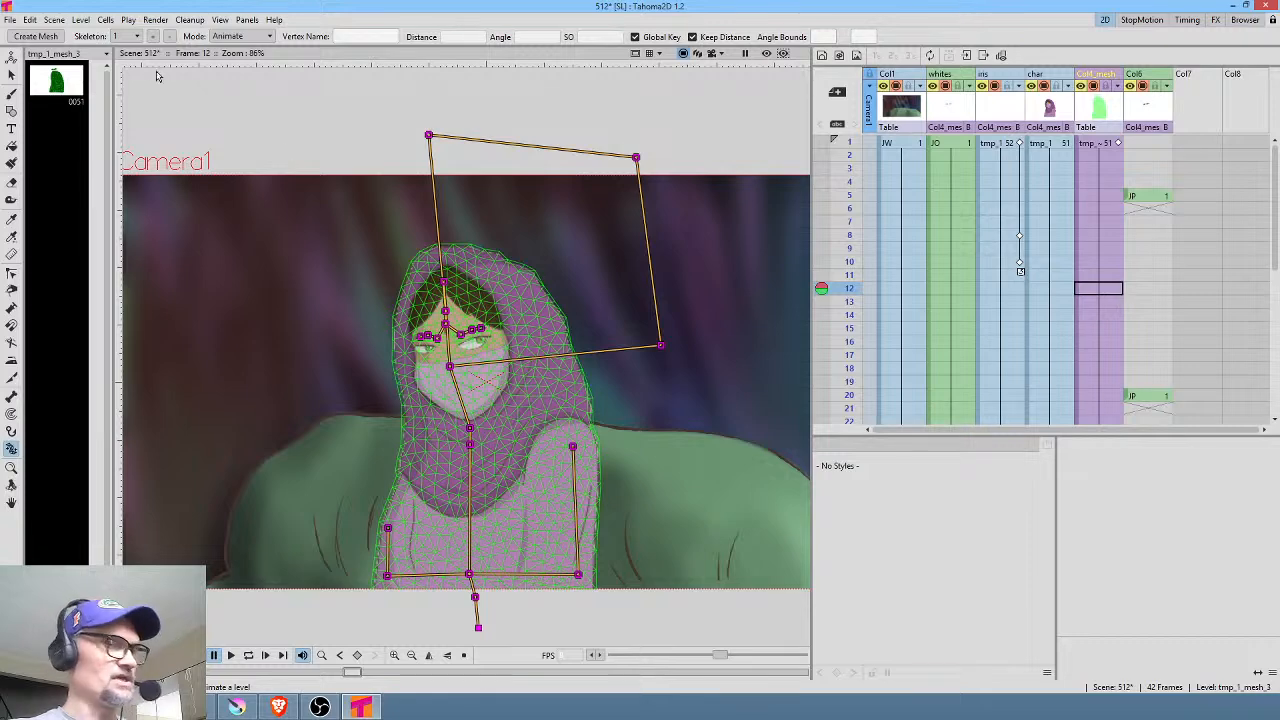
# Step: Set the Default Interpolation to Linear in the Animation preferences
pyautogui.click(10, 19)
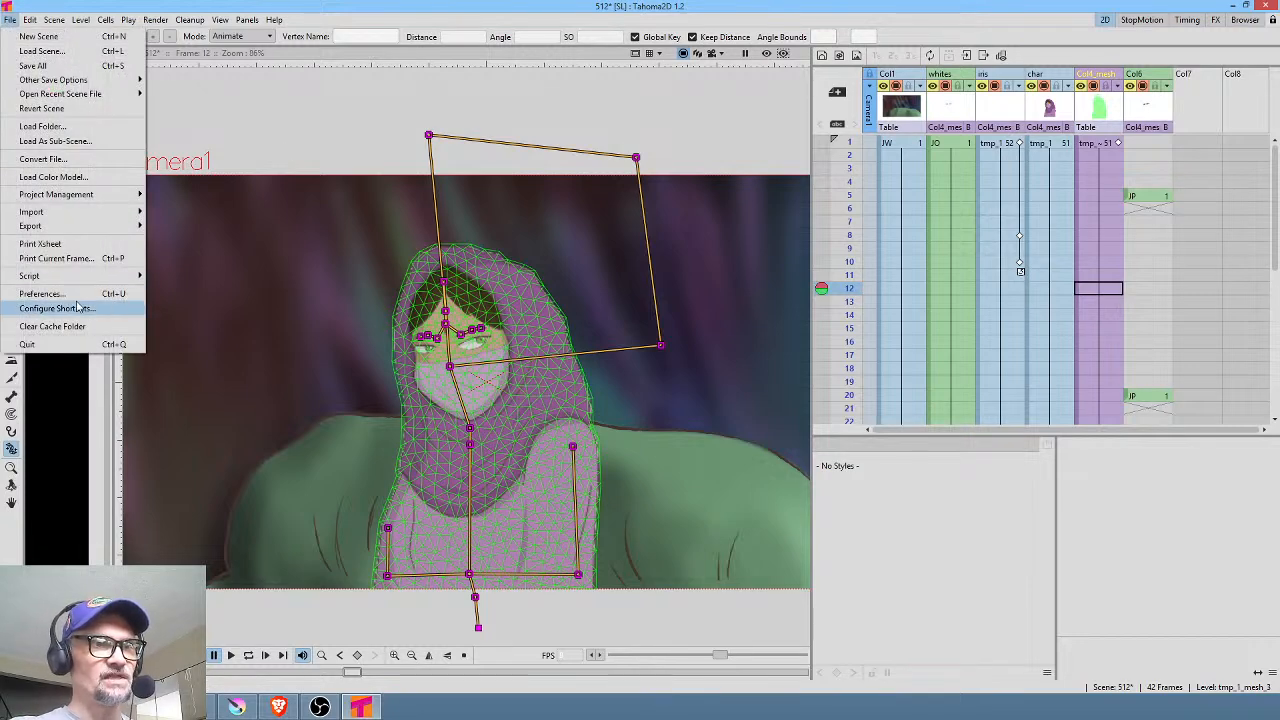
pyautogui.click(40, 293)
pyautogui.click(684, 213)
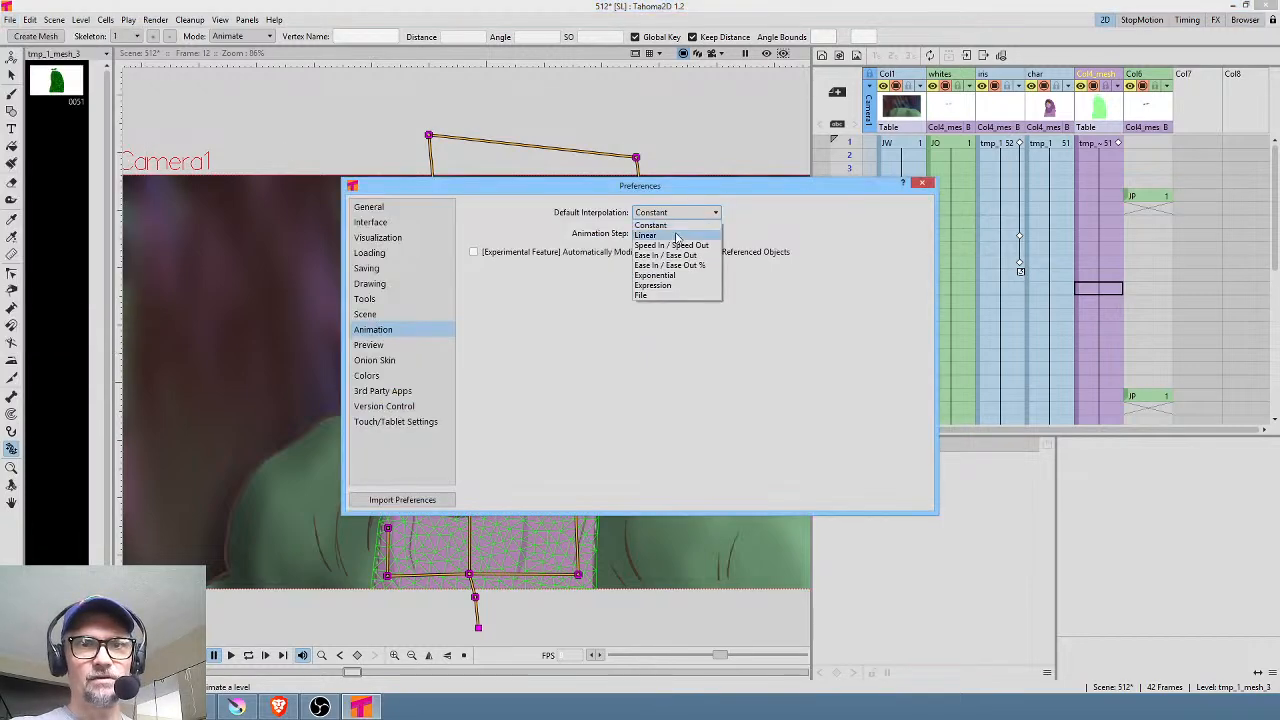
pyautogui.click(646, 235)
pyautogui.click(922, 182)
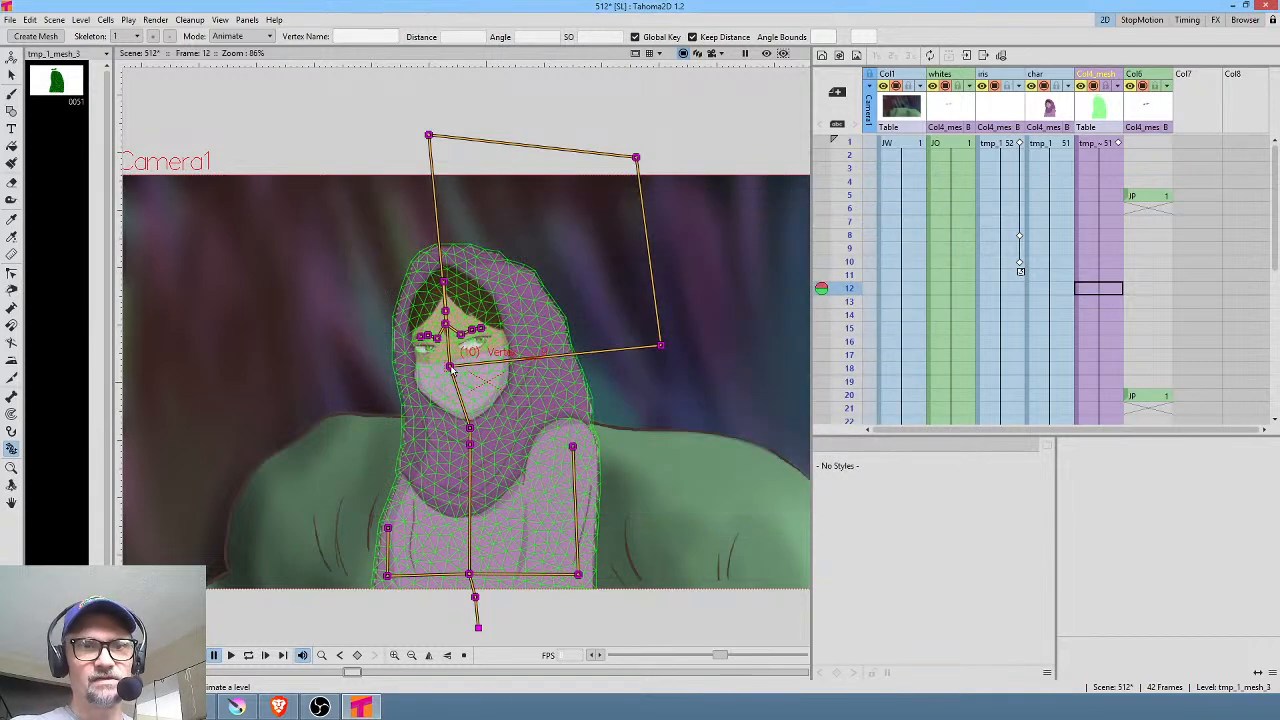
# Step: At frame 12, rotate the head bone at Vertex __9 to about -3.7° and scrub back to frame 1 to check the motion
pyautogui.moveTo(450, 368); pyautogui.dragTo(453, 365)
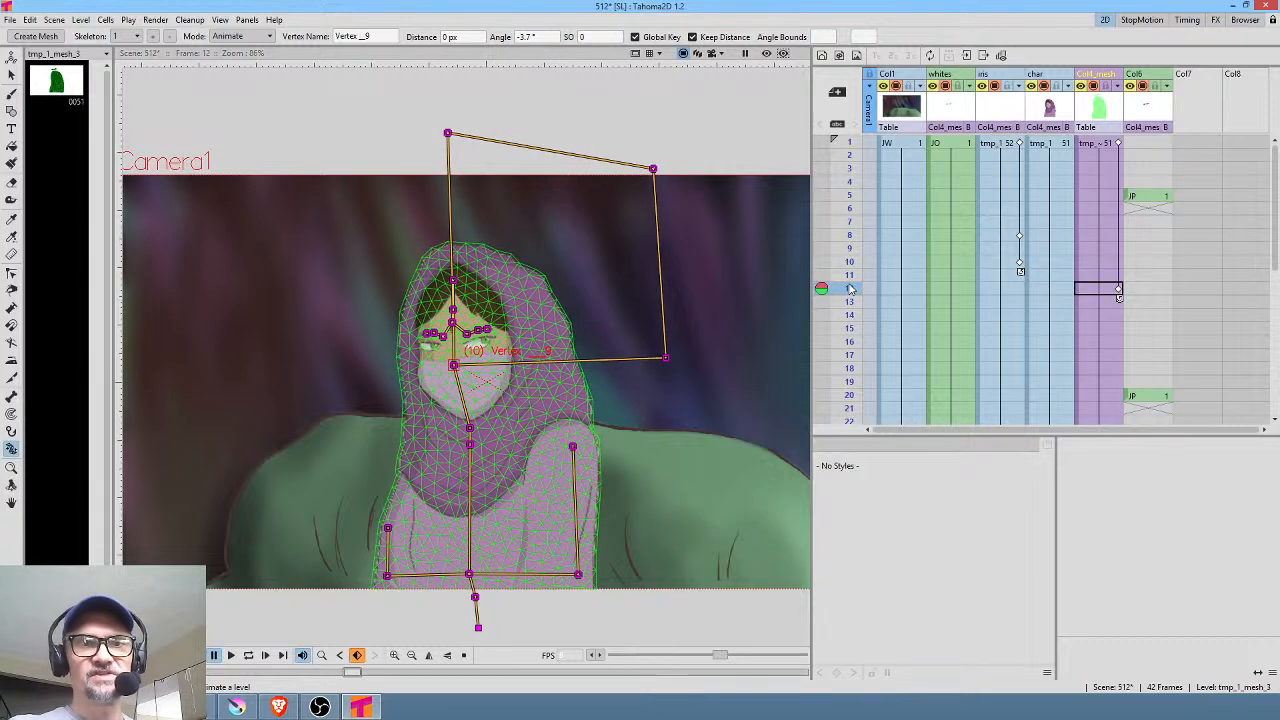
pyautogui.moveTo(850, 289)
pyautogui.mouseDown()
pyautogui.moveTo(862, 104)
pyautogui.moveTo(870, 275)
pyautogui.moveTo(855, 325)
pyautogui.moveTo(846, 96)
pyautogui.moveTo(851, 262)
pyautogui.moveTo(851, 126)
pyautogui.mouseUp()
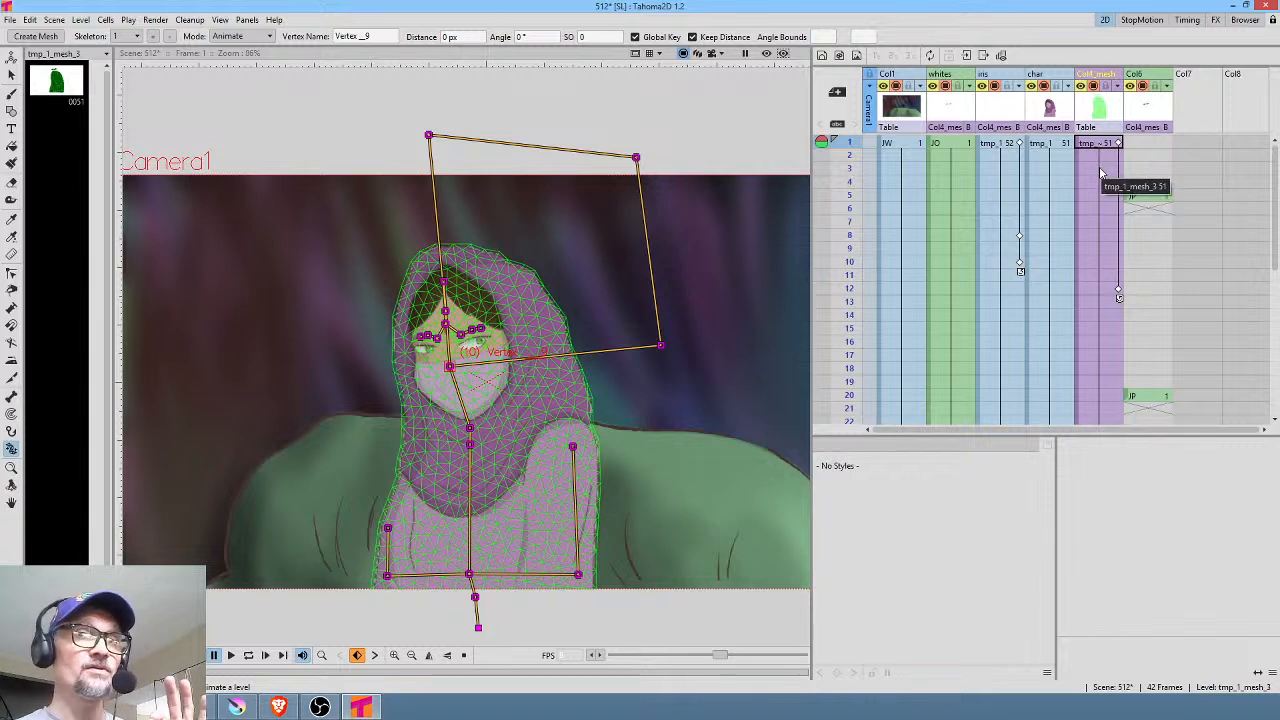
# Step: Move the mesh column's frame 1 keyframe to frame 9, then scrub and play the animation to check the head turn's timing
pyautogui.click(1120, 145)
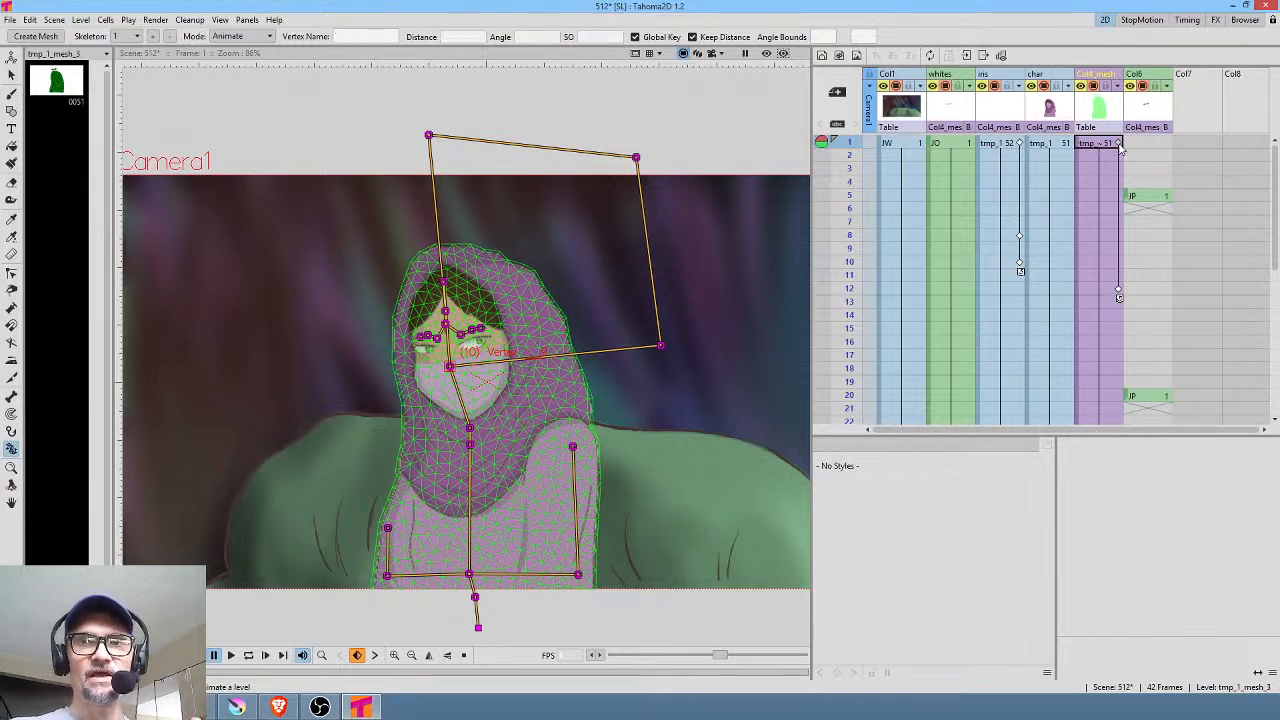
pyautogui.moveTo(1120, 145); pyautogui.dragTo(1120, 256)
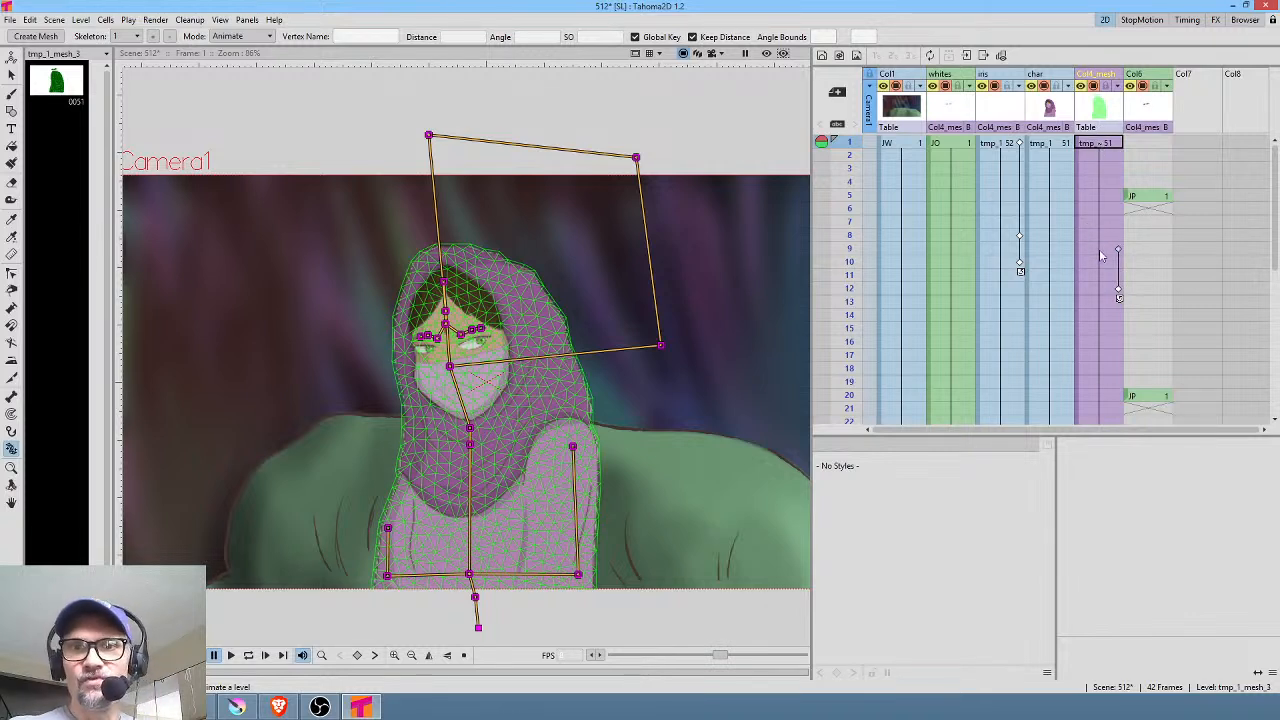
pyautogui.click(1100, 249)
pyautogui.click(1097, 144)
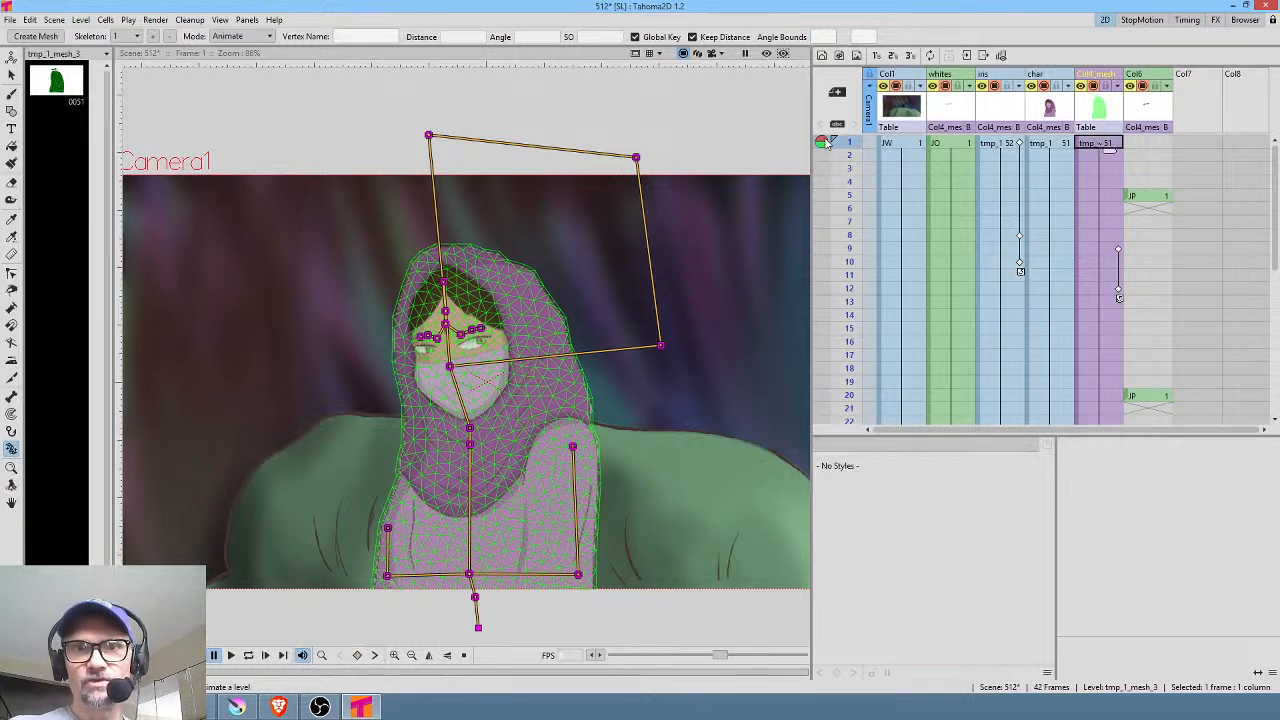
pyautogui.moveTo(850, 150)
pyautogui.mouseDown()
pyautogui.moveTo(866, 328)
pyautogui.moveTo(866, 196)
pyautogui.moveTo(866, 282)
pyautogui.moveTo(868, 222)
pyautogui.moveTo(885, 196)
pyautogui.moveTo(897, 257)
pyautogui.moveTo(906, 266)
pyautogui.moveTo(911, 234)
pyautogui.moveTo(927, 290)
pyautogui.moveTo(923, 212)
pyautogui.mouseUp()
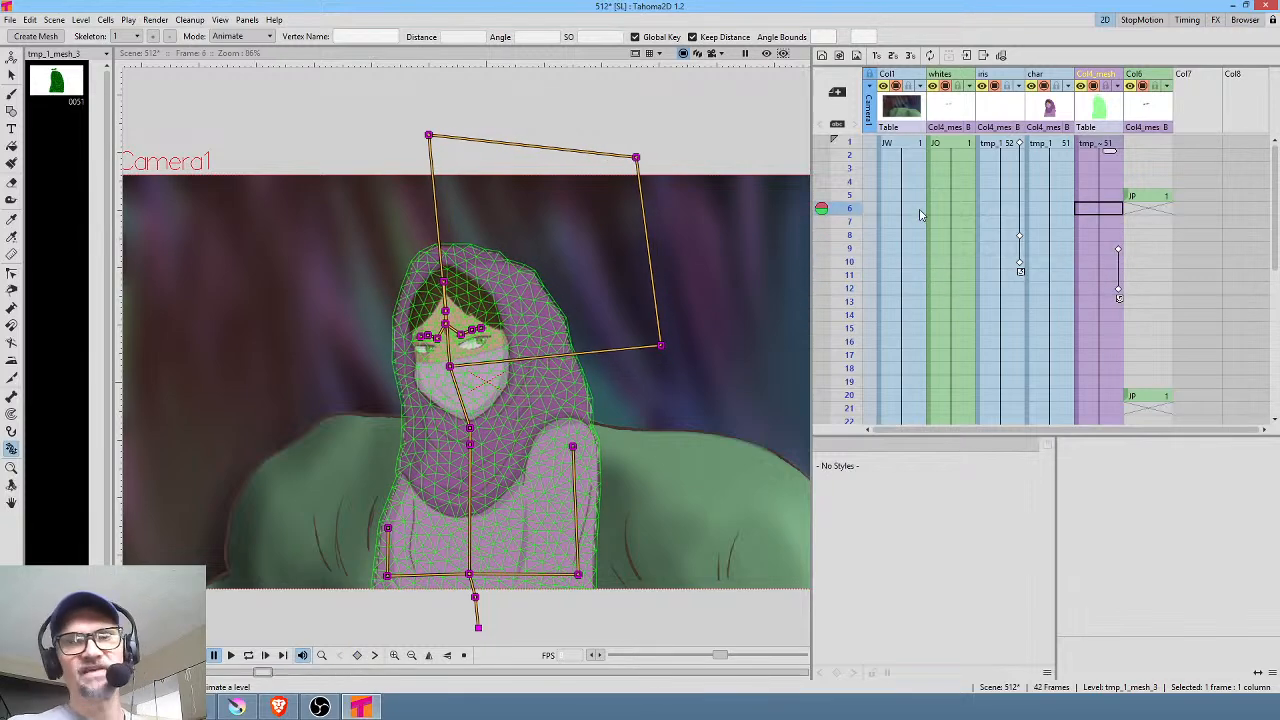
pyautogui.moveTo(1118, 249); pyautogui.dragTo(1121, 257)
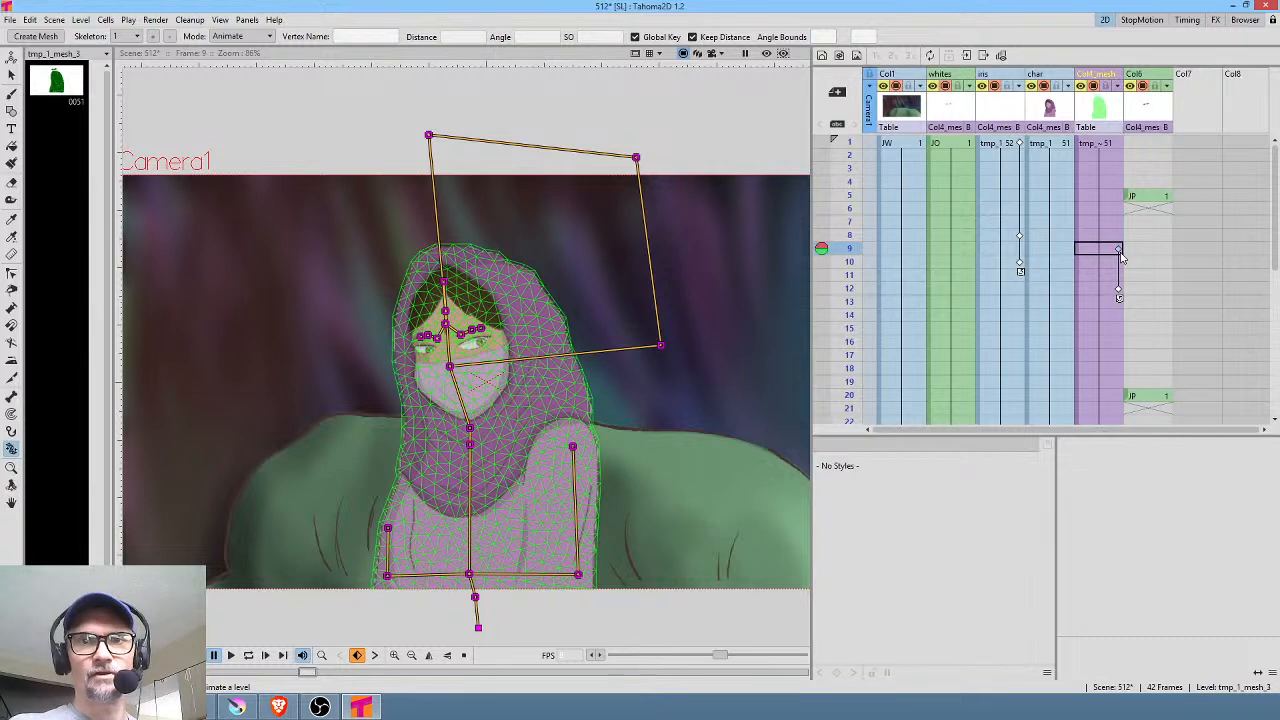
pyautogui.click(1101, 146)
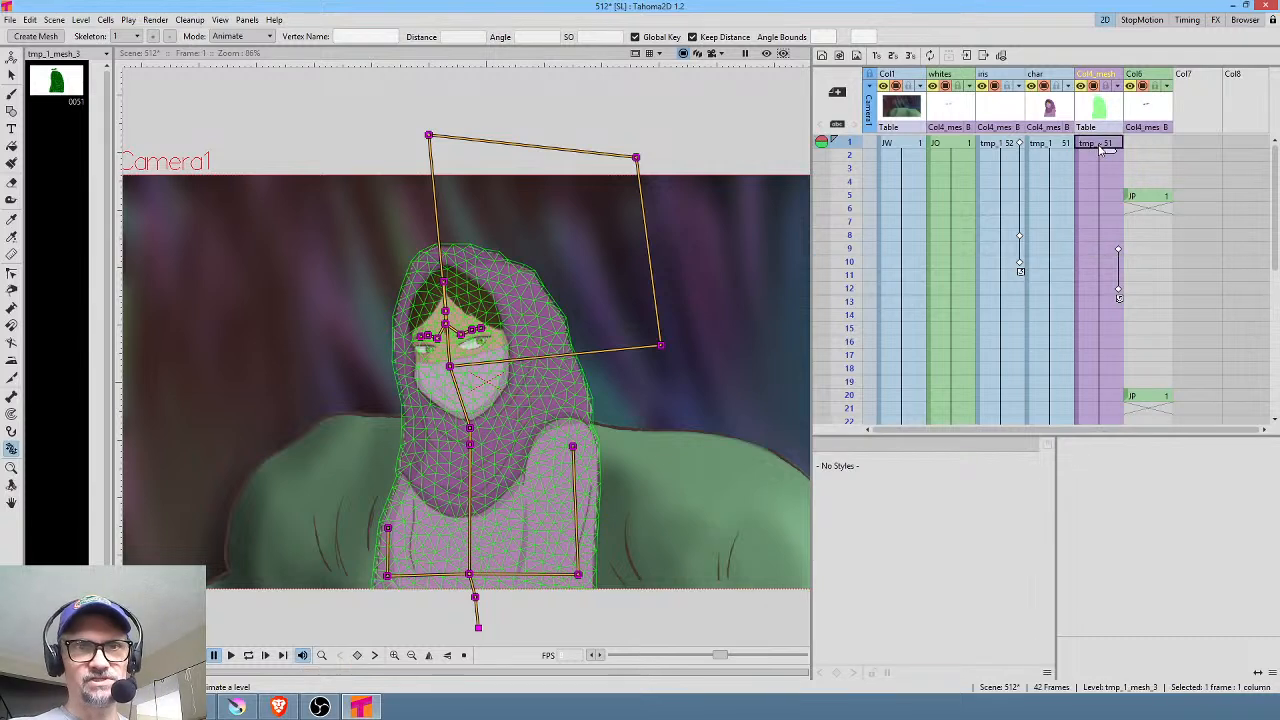
pyautogui.press('l')
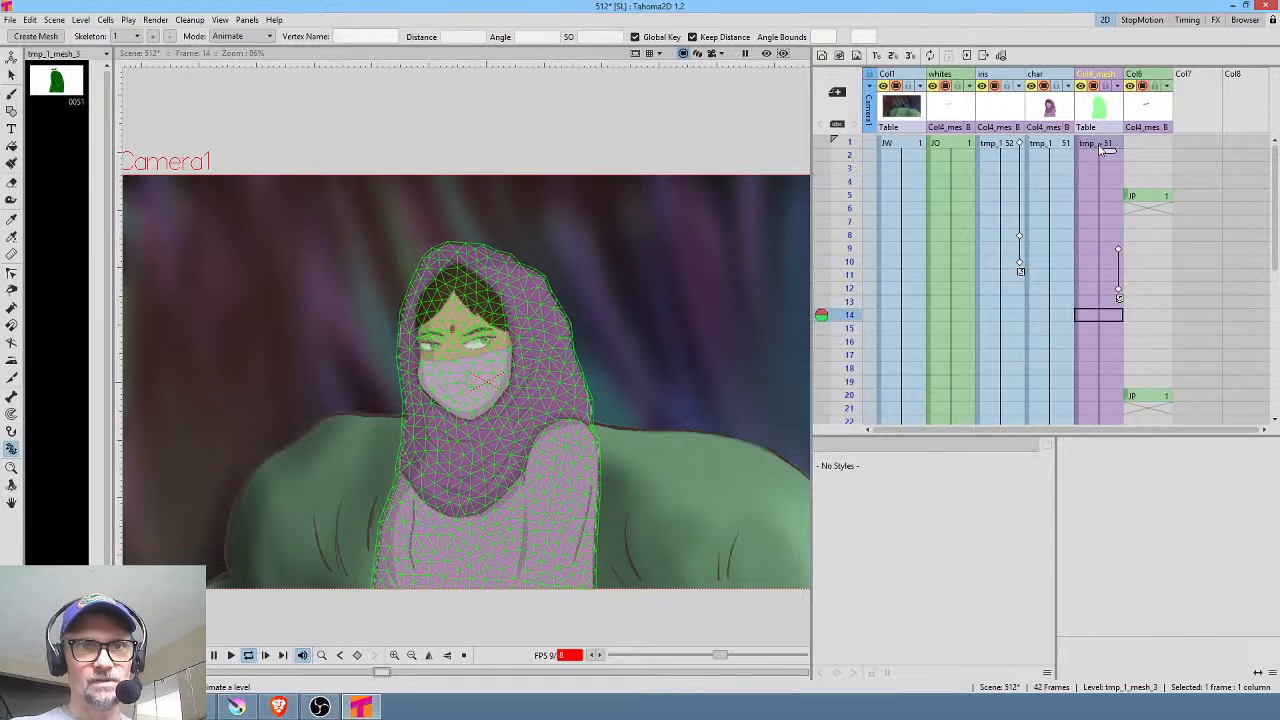
pyautogui.press('l')
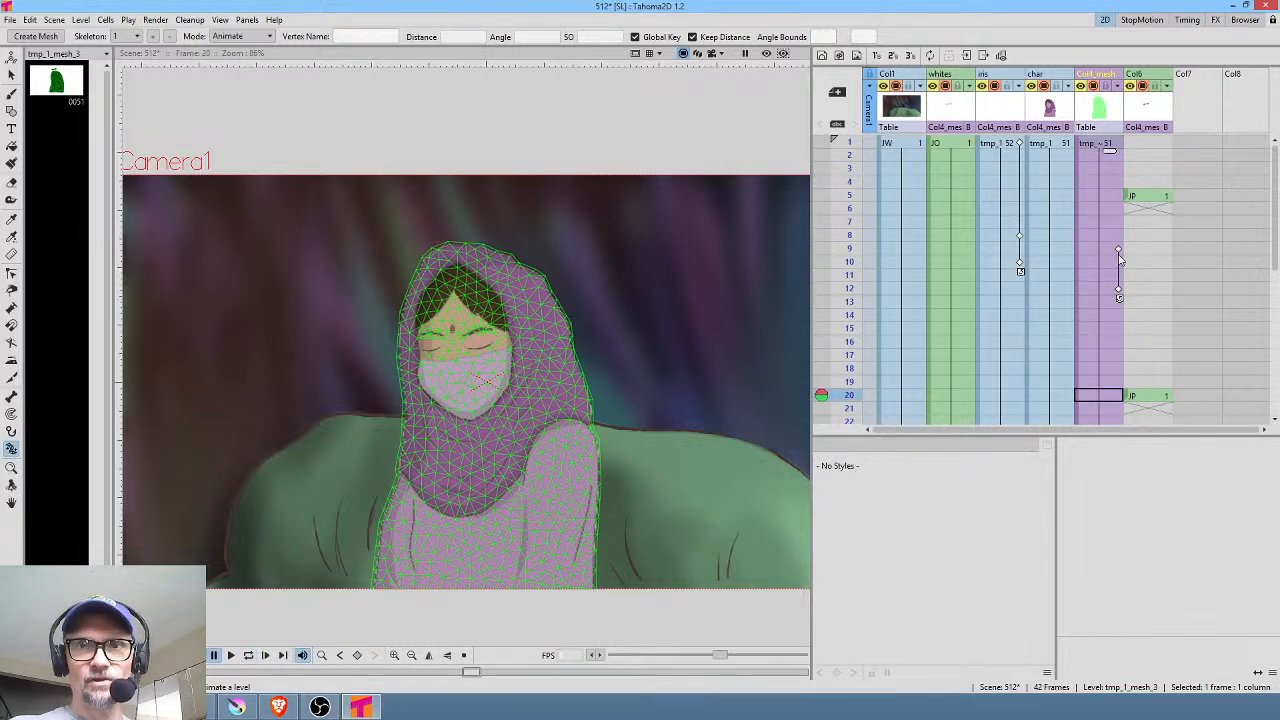
# Step: Move the mesh column's first keyframe to frame 10 and play back the faster head turn
pyautogui.click(1118, 251)
pyautogui.moveTo(1119, 252); pyautogui.dragTo(1120, 264)
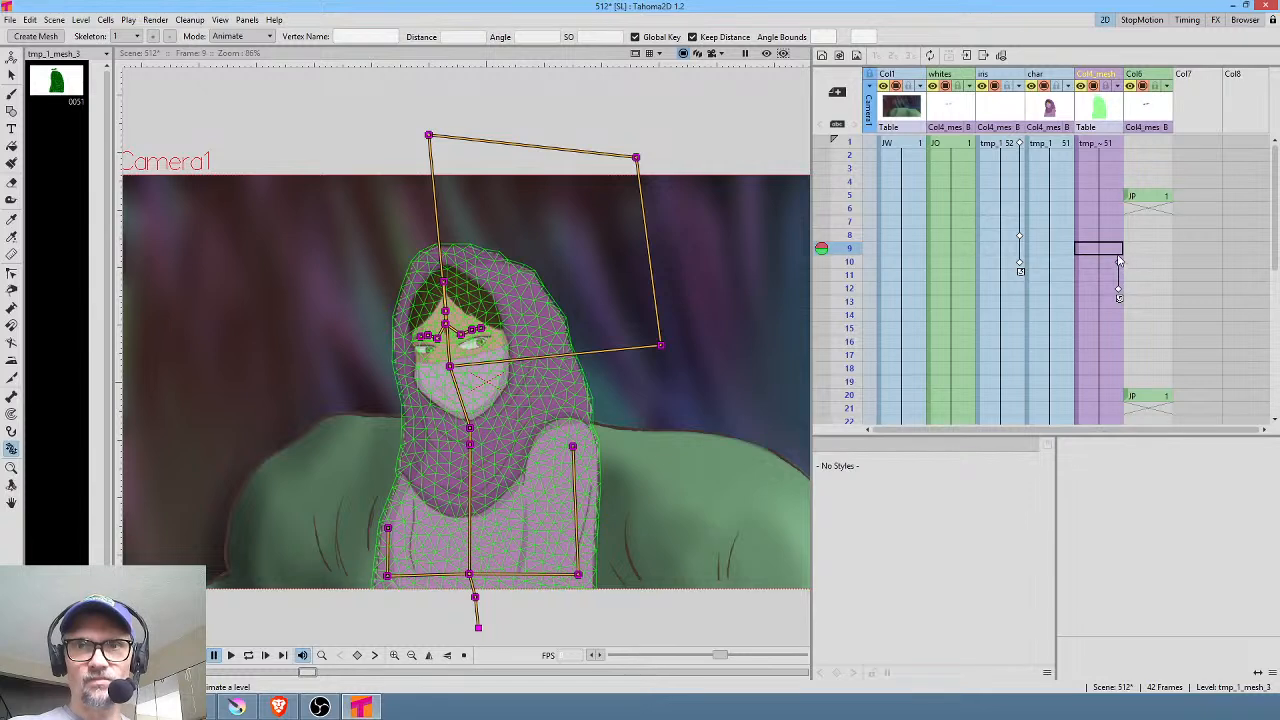
pyautogui.press('l')
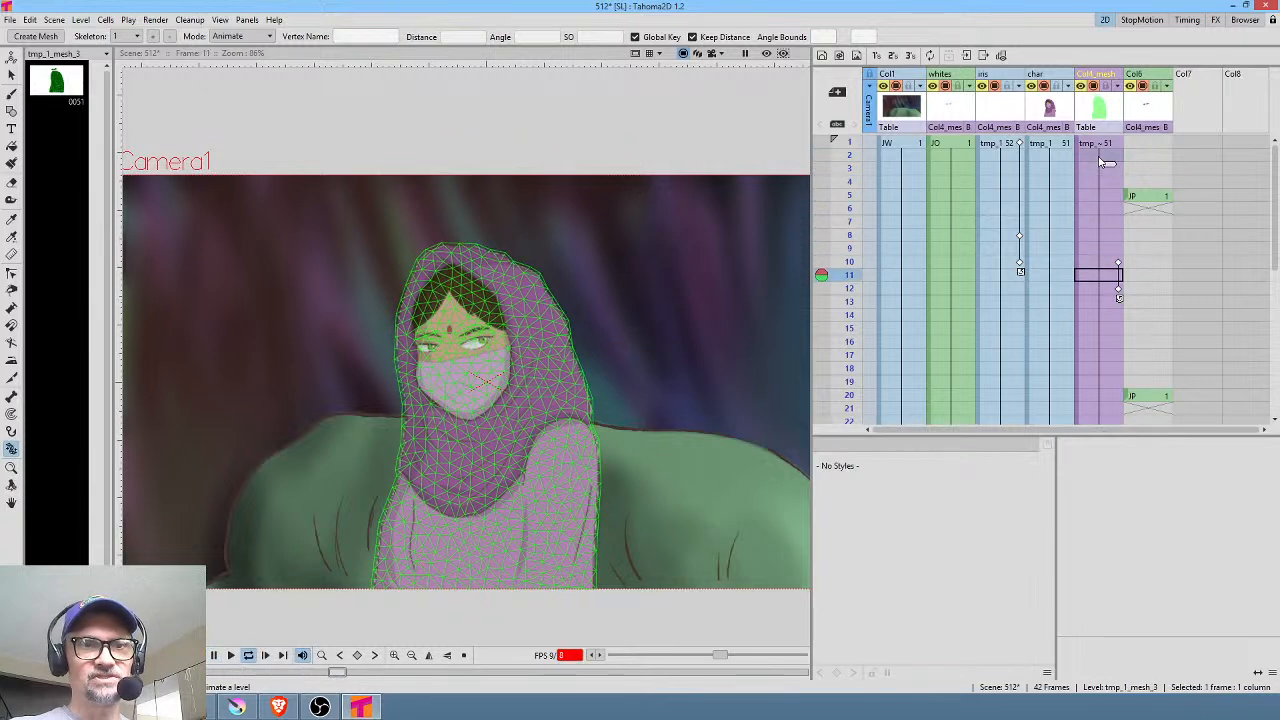
pyautogui.press('l')
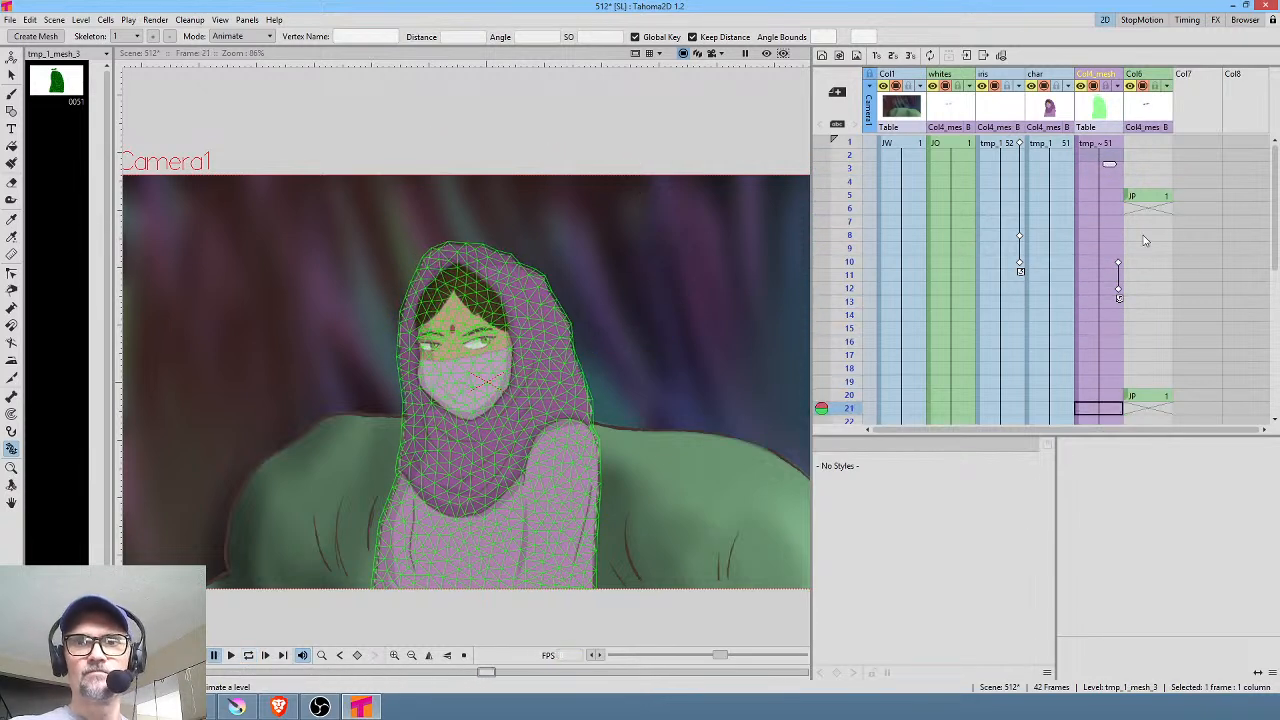
# Step: Replay the animation from frame 1 with a closer view of the face to examine the head and eye timing
pyautogui.click(1098, 143)
pyautogui.scroll(2, 533, 298)
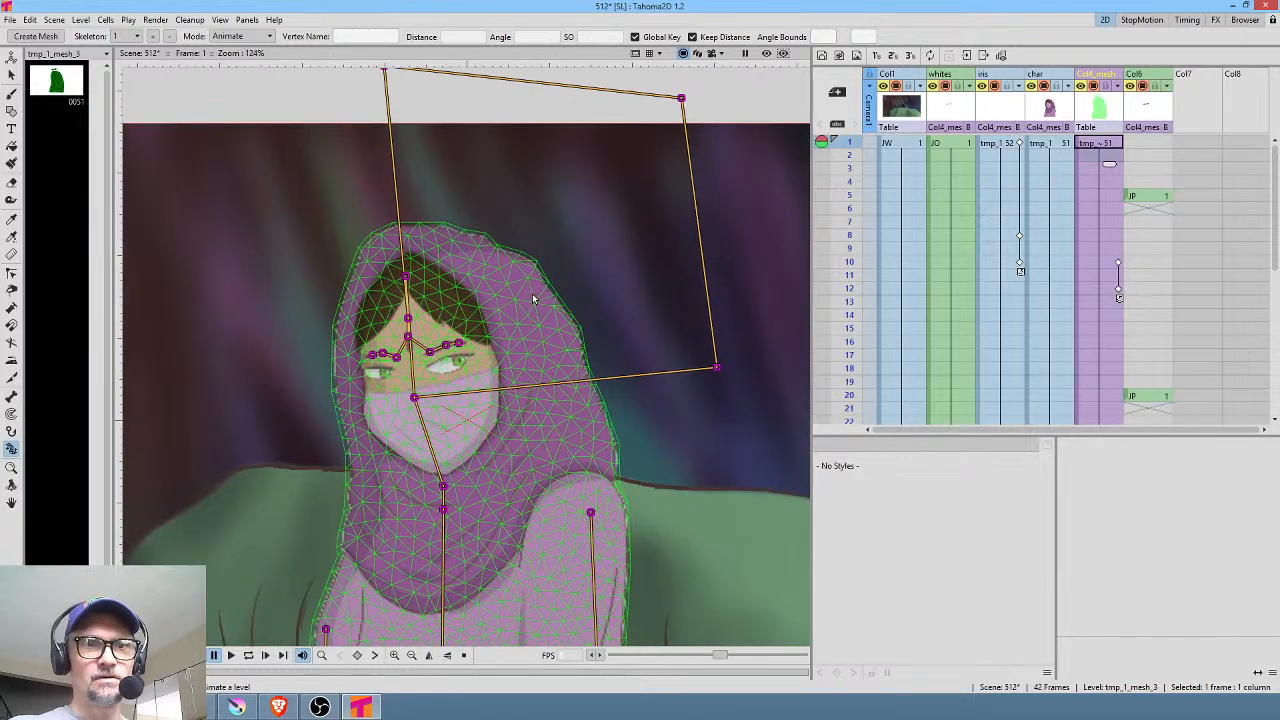
pyautogui.scroll(1, 533, 298)
pyautogui.press('l')
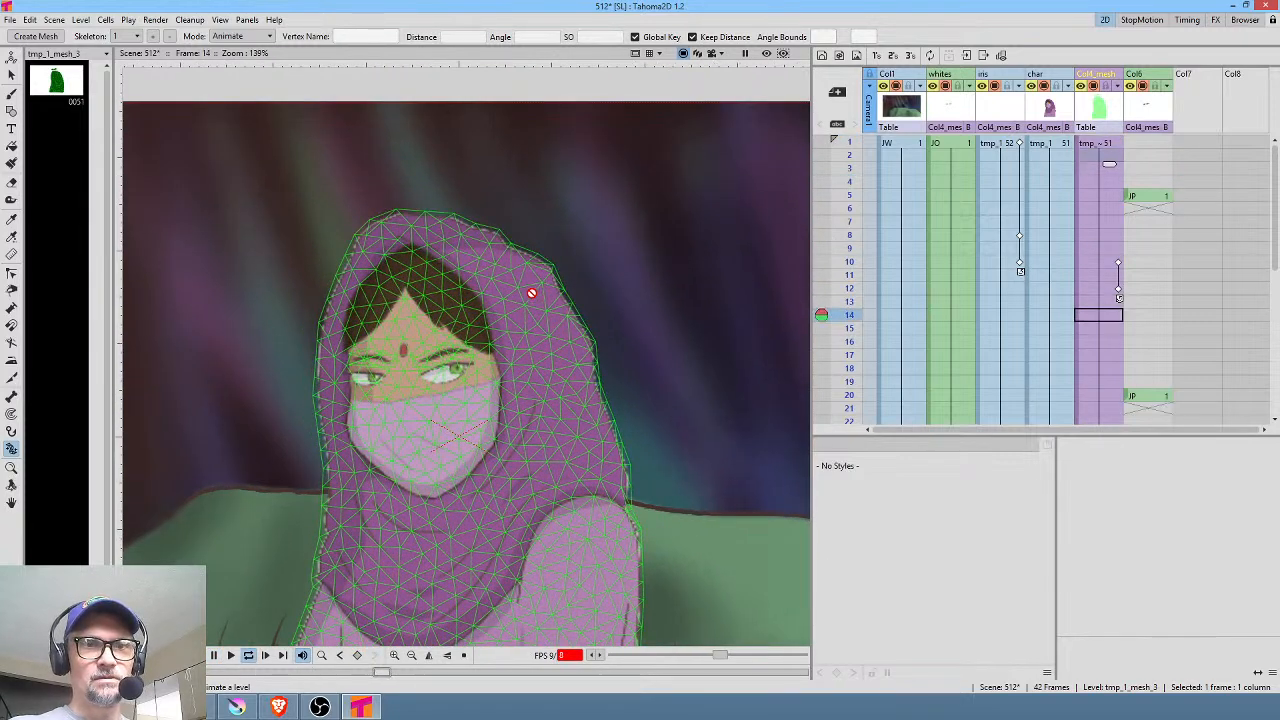
pyautogui.press('l')
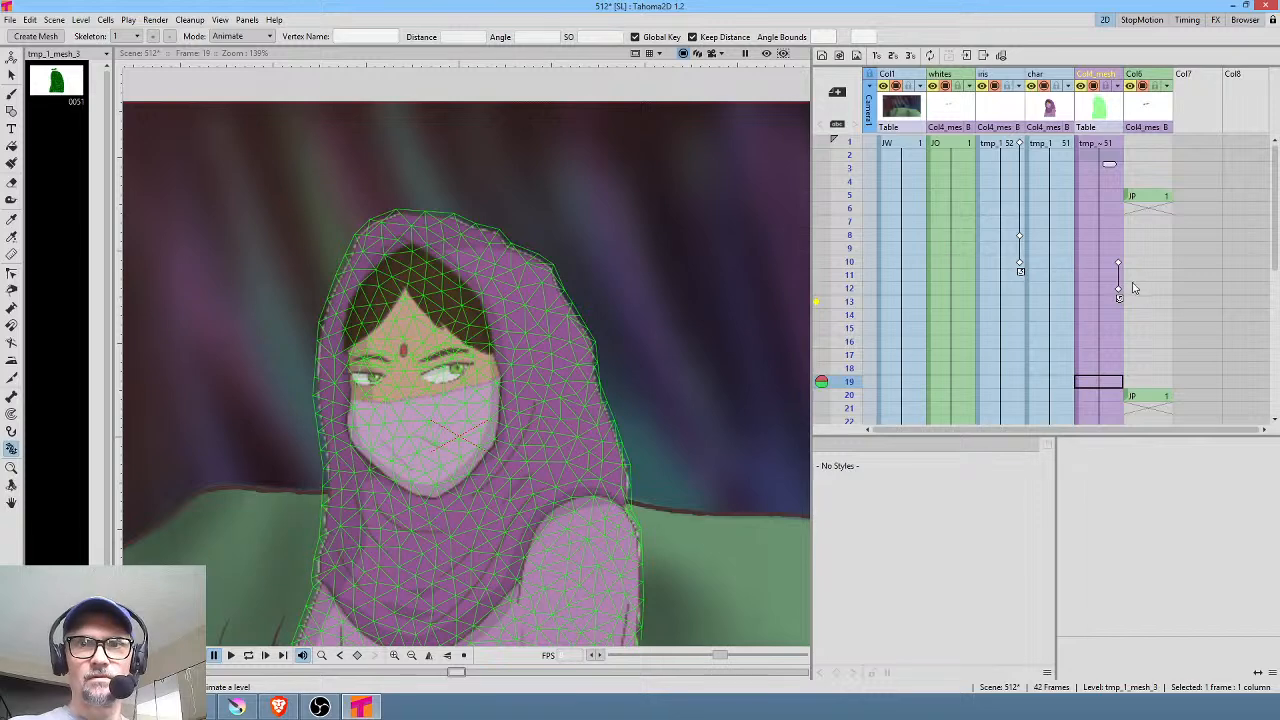
pyautogui.click(849, 143)
pyautogui.press('l')
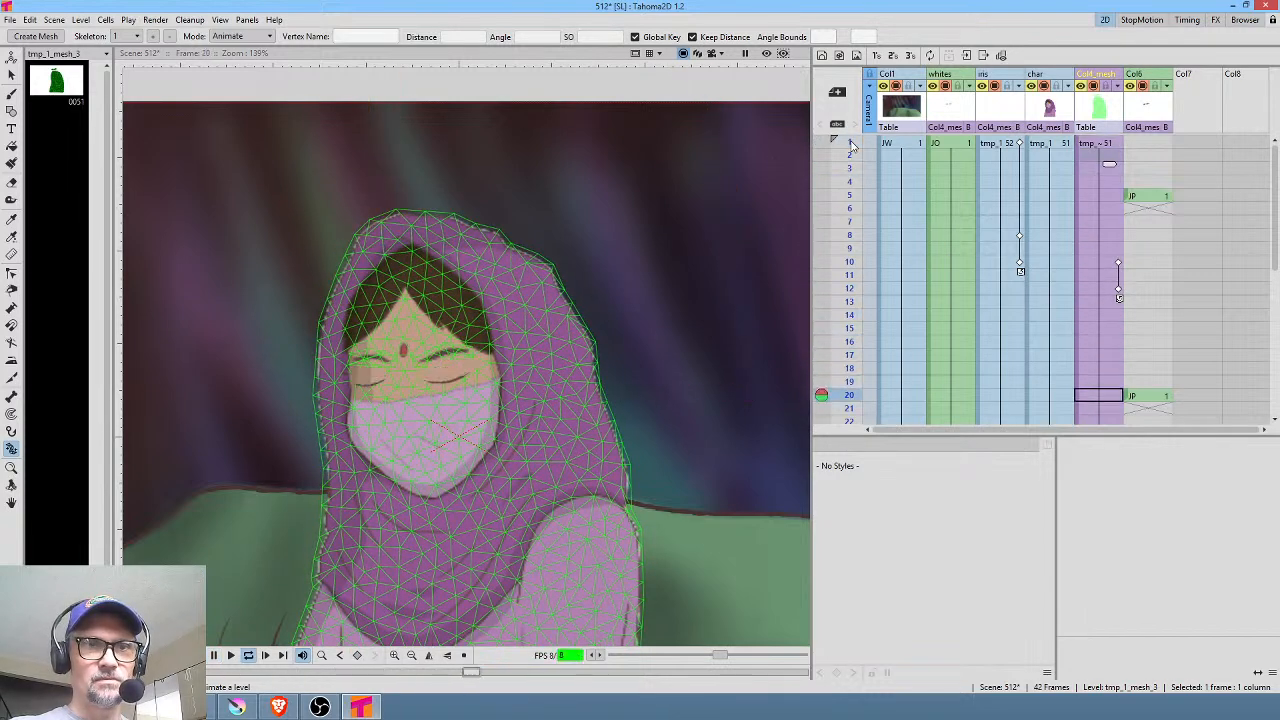
pyautogui.press('l')
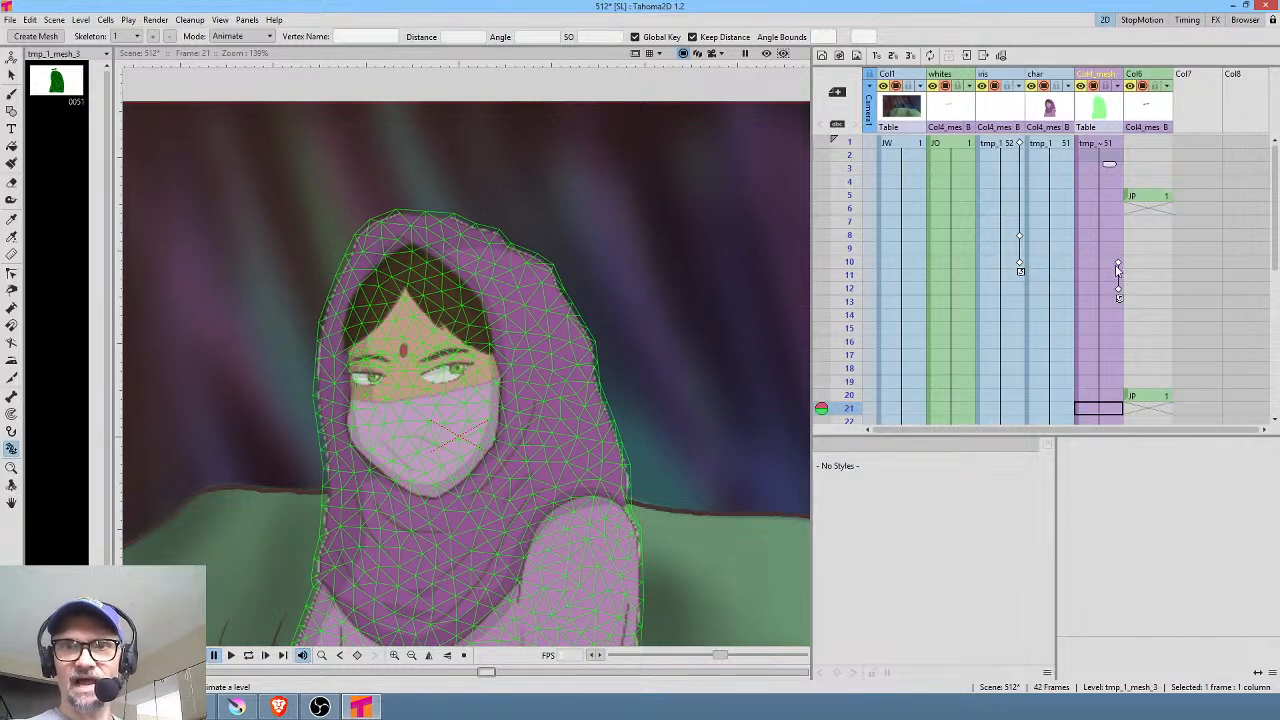
# Step: Shift both mesh column keyframes together so the head turn runs from frame 8 to frame 10
pyautogui.click(1118, 264)
pyautogui.click(1118, 290)
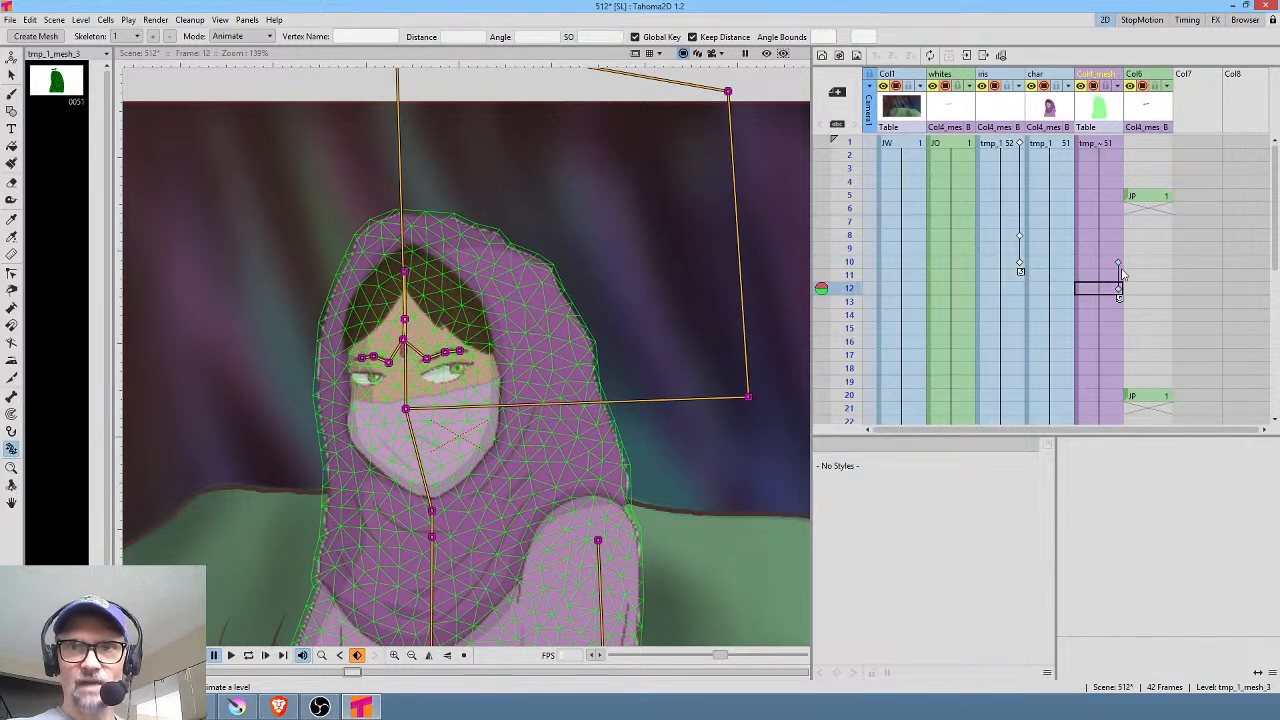
pyautogui.moveTo(1118, 264); pyautogui.dragTo(1122, 236)
pyautogui.press('Up')
pyautogui.press('Up')
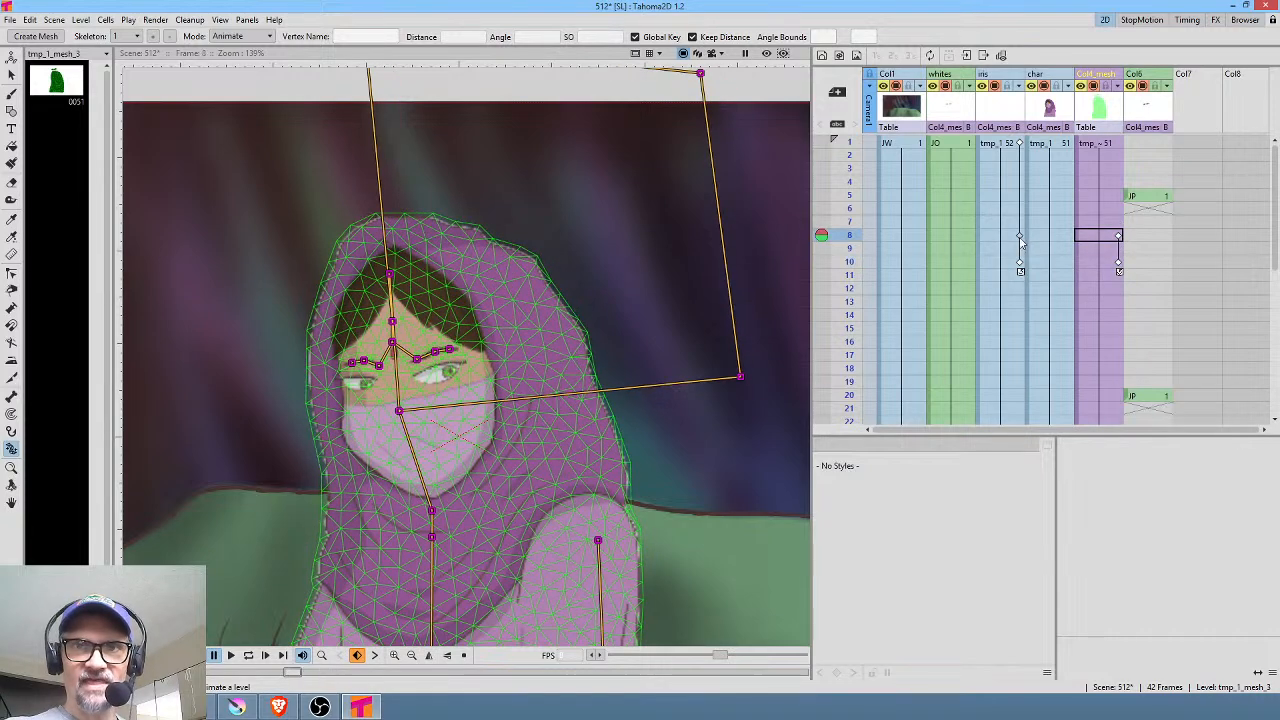
# Step: Move the iris column's last two keyframes to frames 12 and 14 and play the animation from frame 1
pyautogui.moveTo(1021, 242); pyautogui.dragTo(1030, 292)
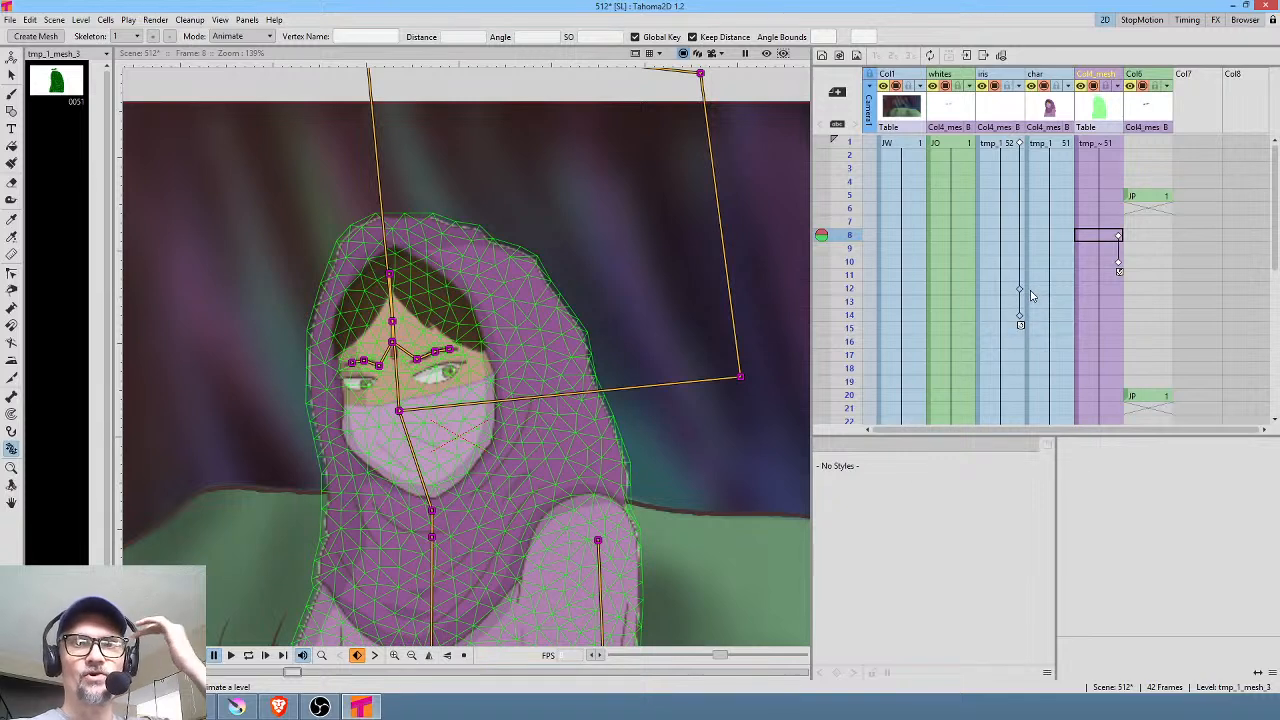
pyautogui.click(852, 145)
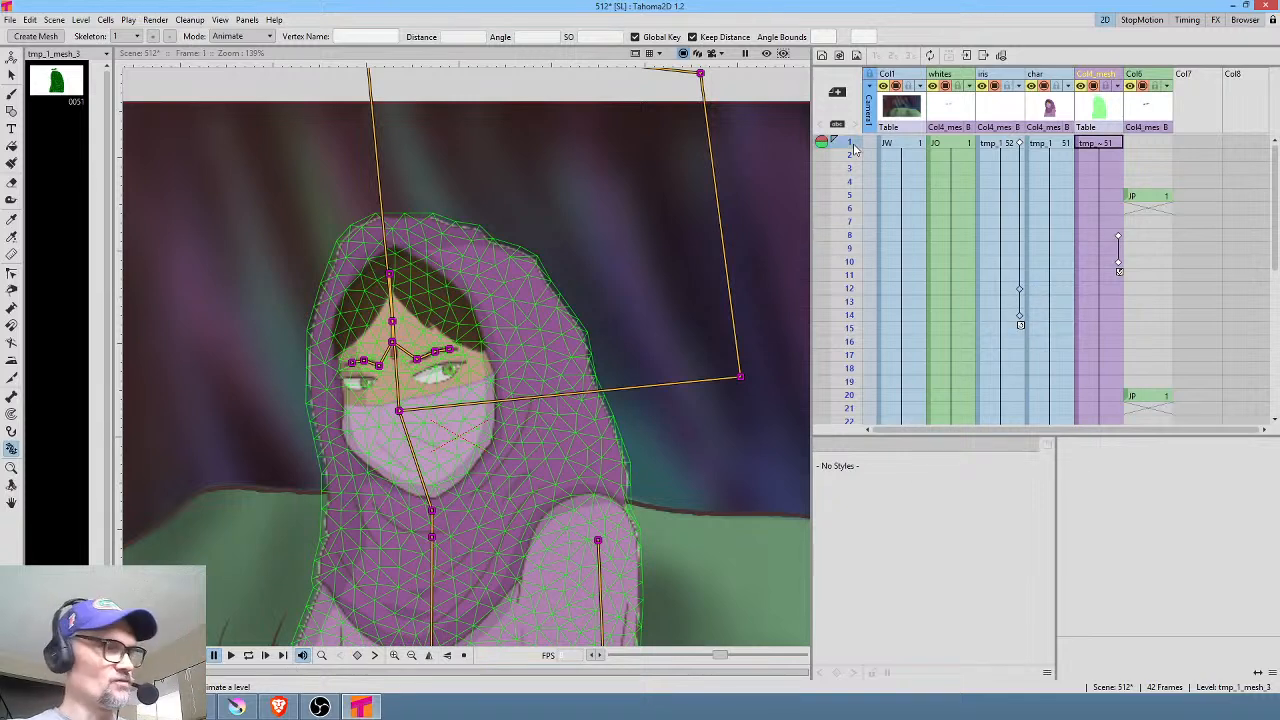
pyautogui.press('p')
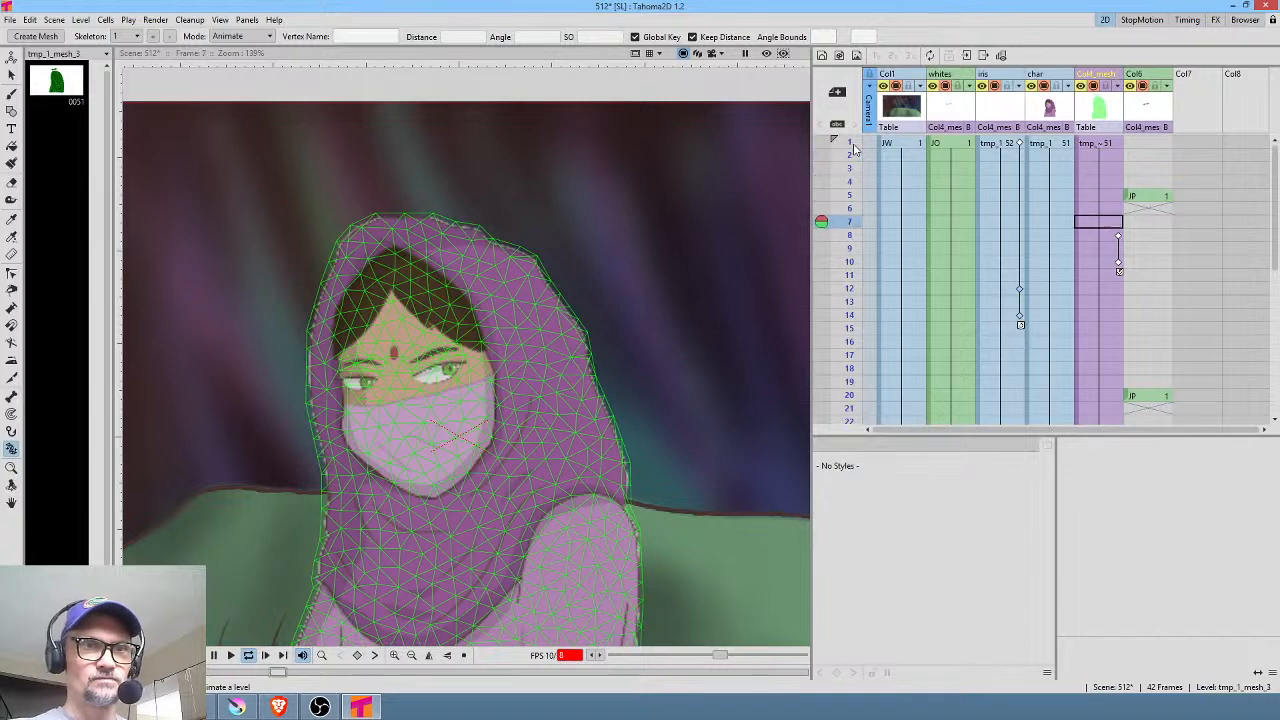
pyautogui.press('p')
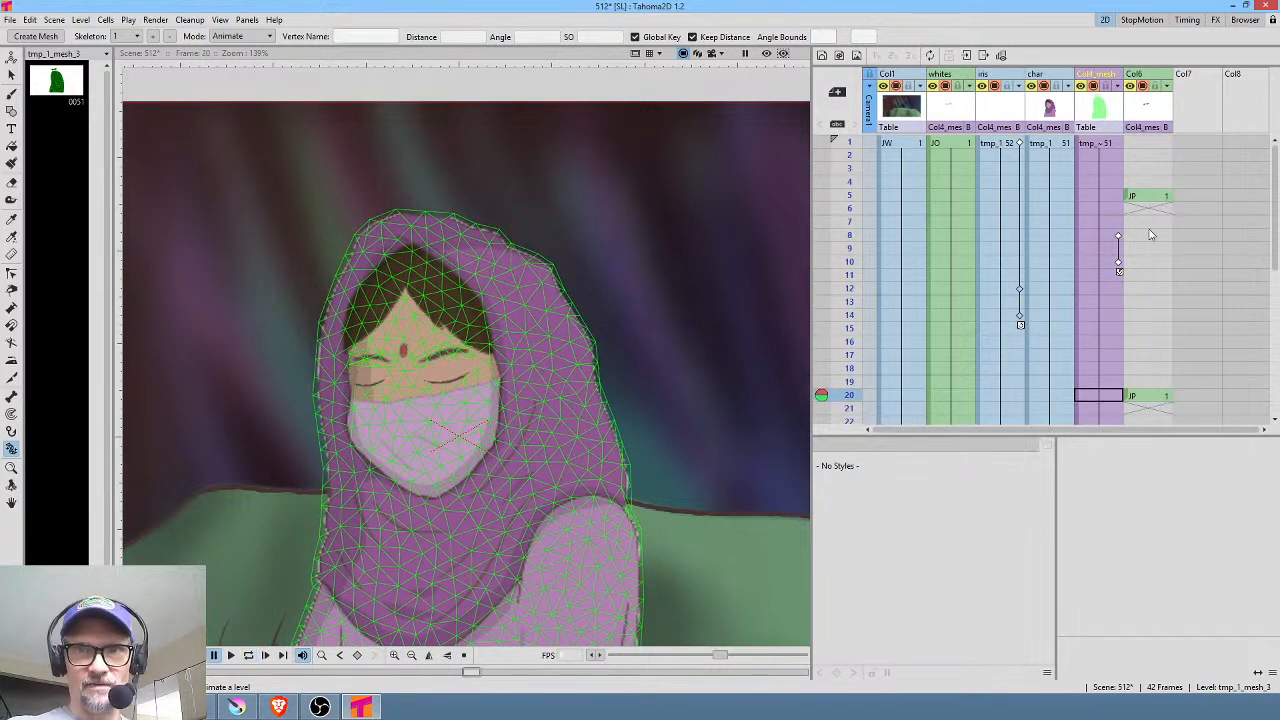
# Step: Shift the iris column's last two keyframes to frames 15 and 17 and play back the result
pyautogui.click(1020, 290)
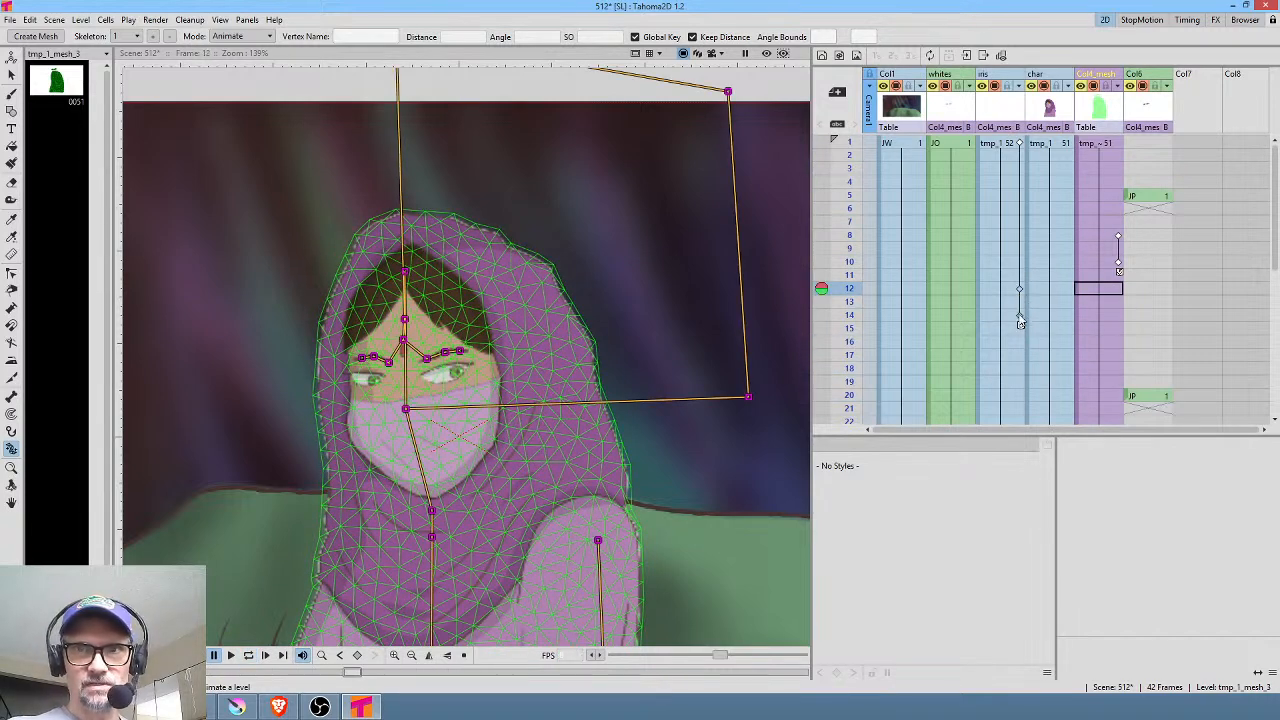
pyautogui.click(1020, 318)
pyautogui.click(1020, 290)
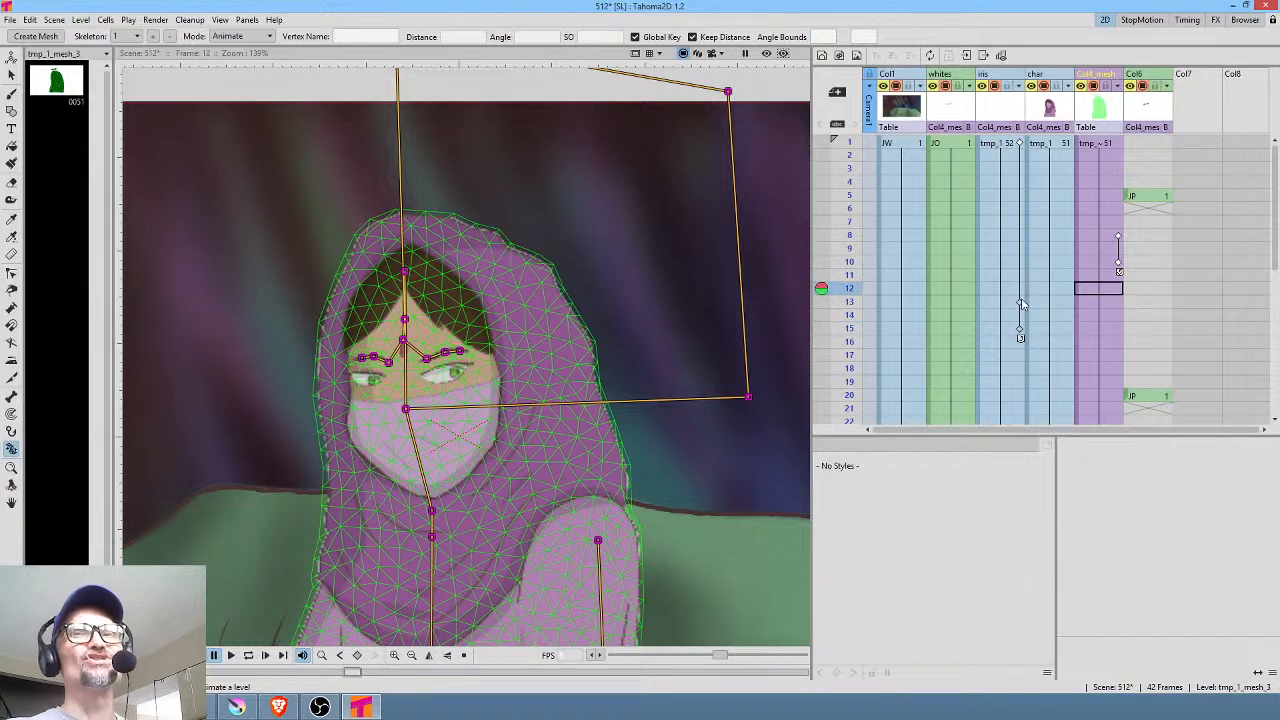
pyautogui.moveTo(1021, 301); pyautogui.dragTo(1022, 329)
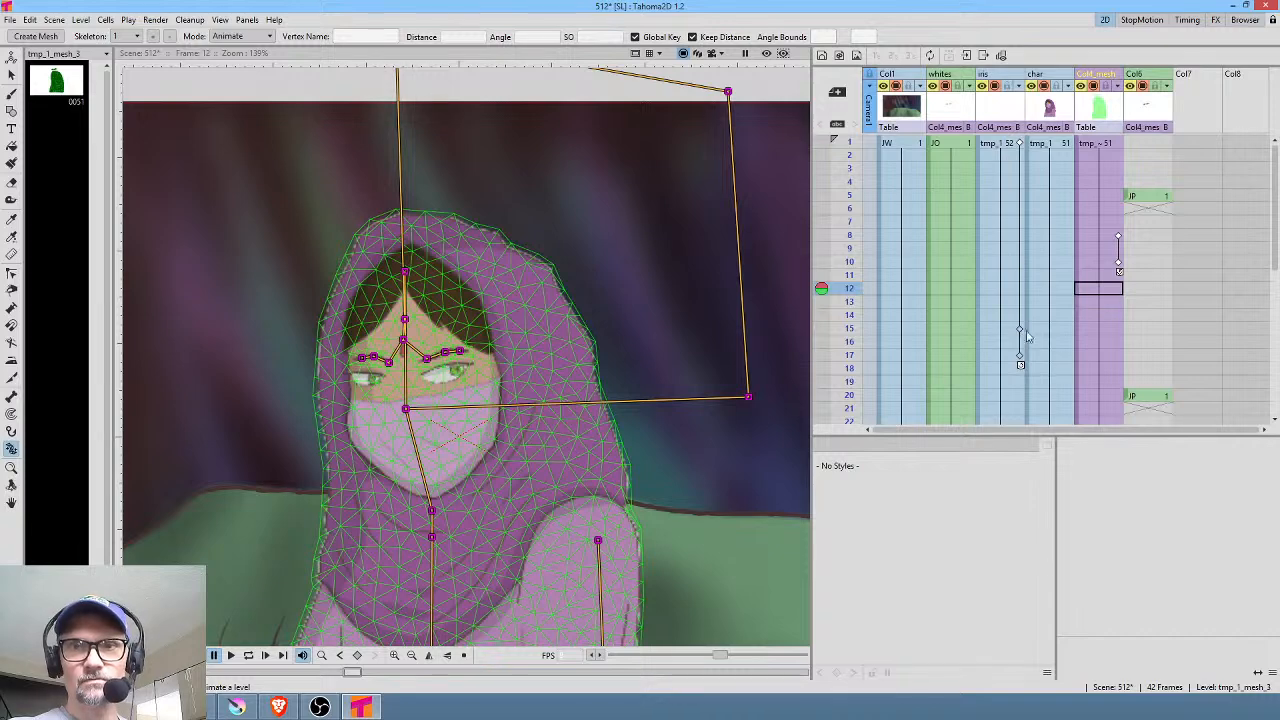
pyautogui.press('p')
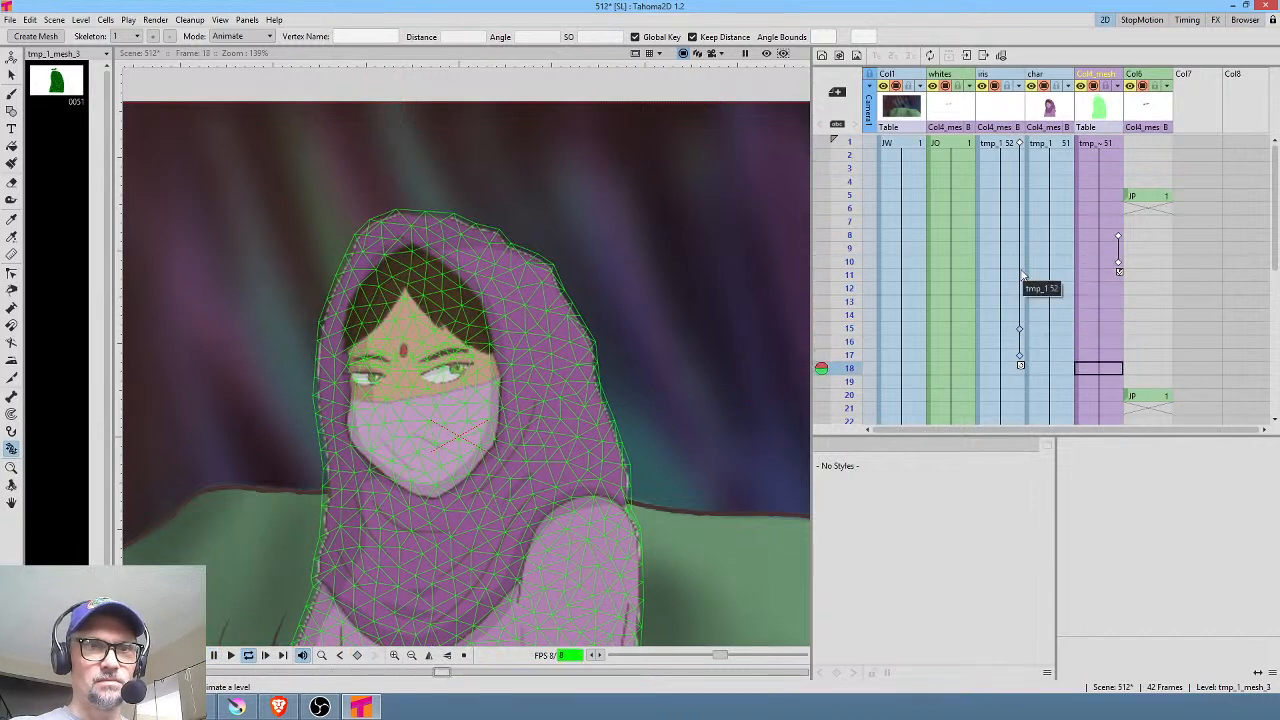
# Step: Move the iris column's last keyframe to frame 19, leaving the preceding one at frame 15
pyautogui.click(1020, 298)
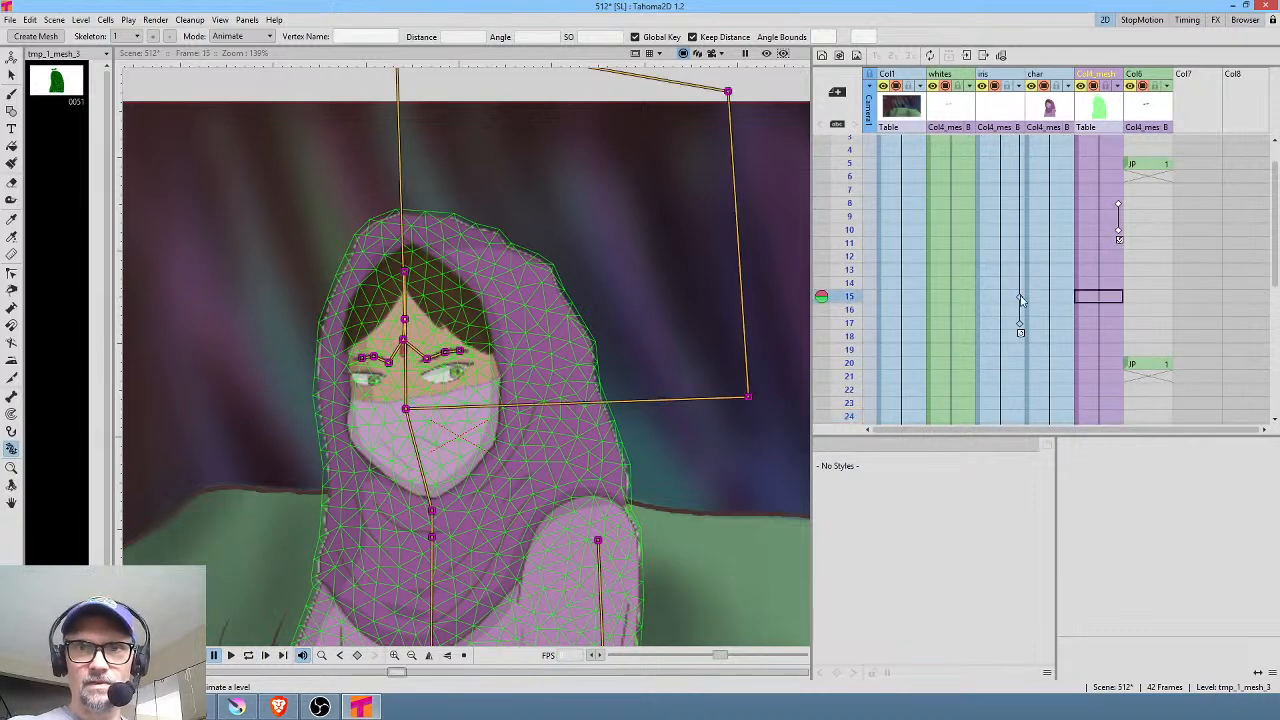
pyautogui.click(1019, 328)
pyautogui.moveTo(1019, 325); pyautogui.dragTo(1020, 358)
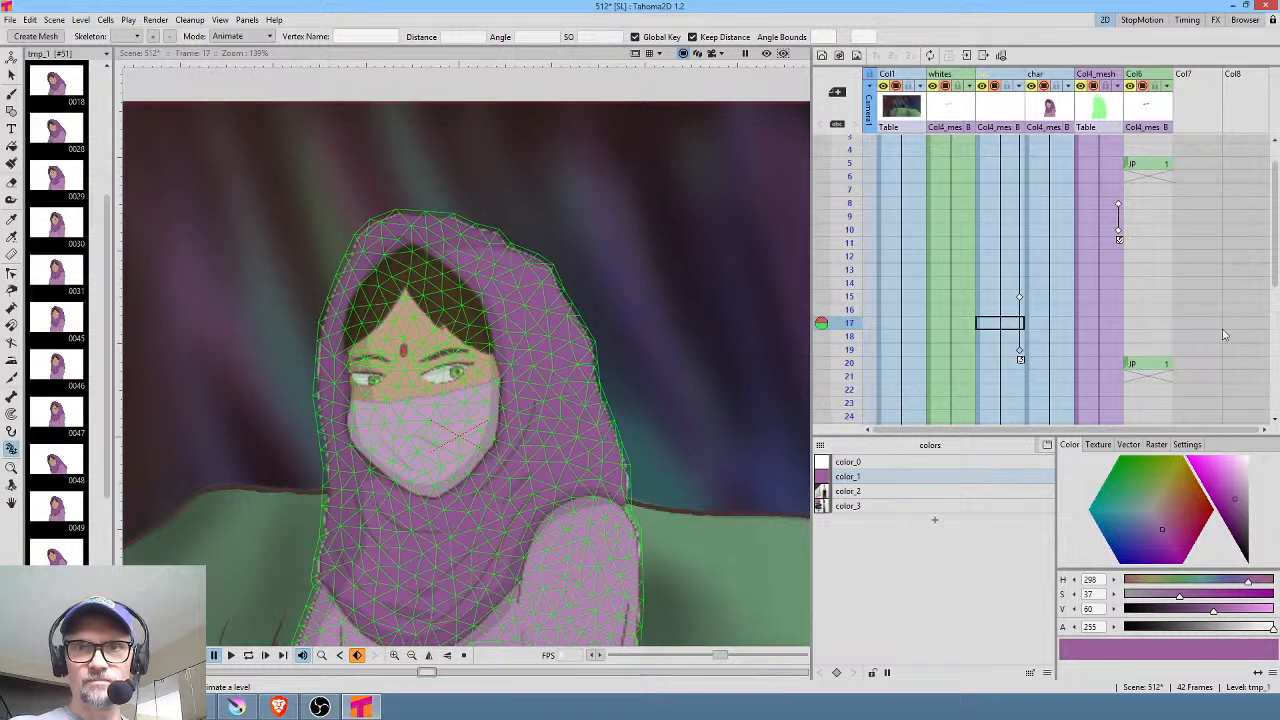
# Step: Move the second blink drawing in Col6 to frame 23 and play the animation from frame 1
pyautogui.click(1150, 365)
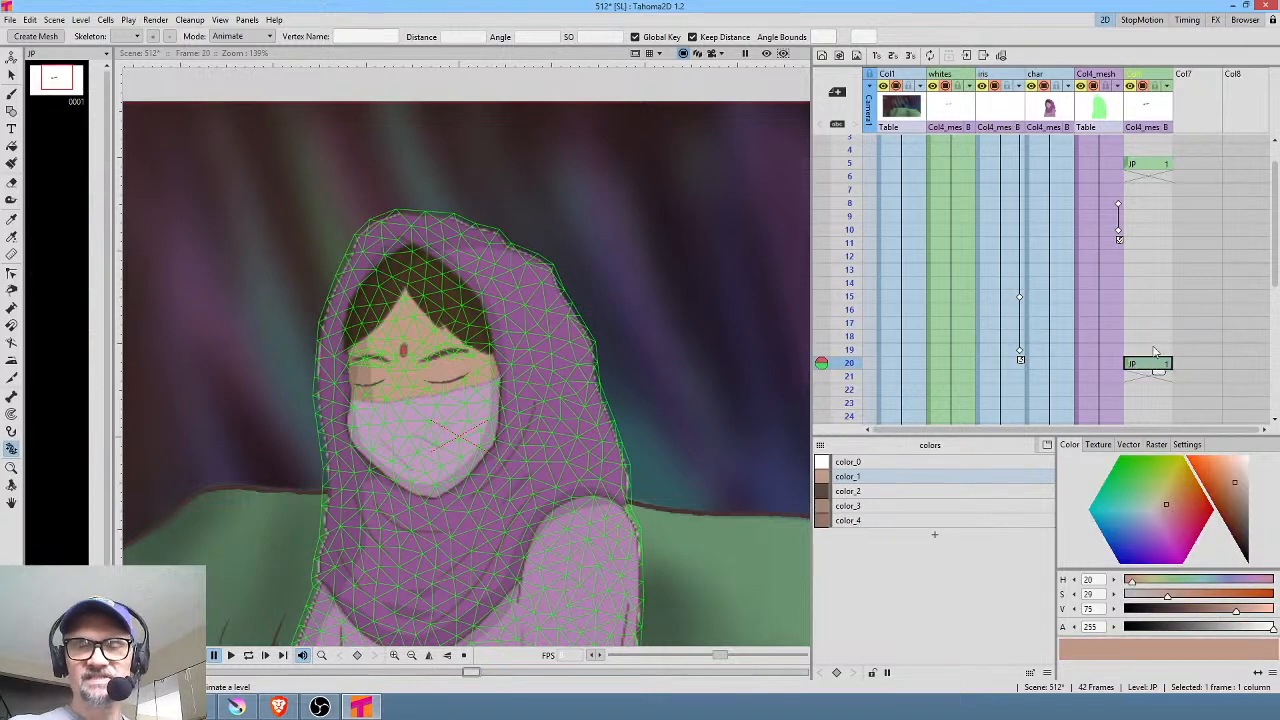
pyautogui.scroll(-2, 1150, 330)
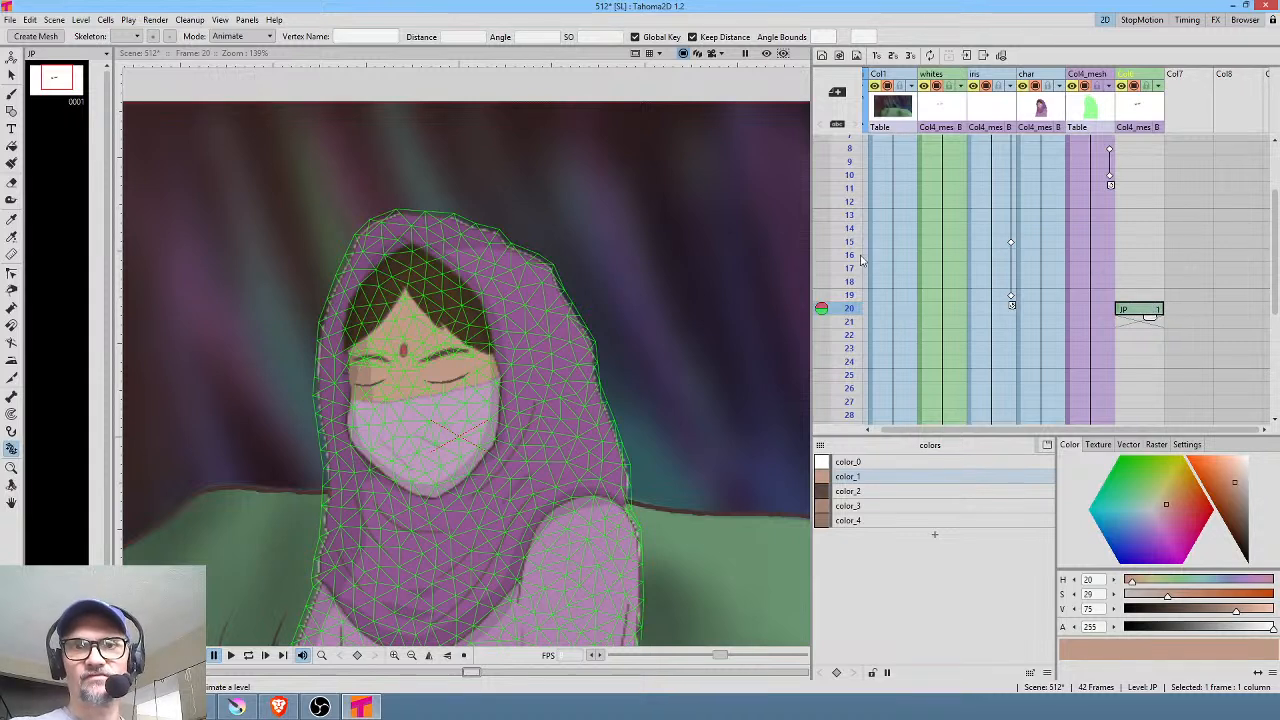
pyautogui.moveTo(850, 306); pyautogui.dragTo(845, 243)
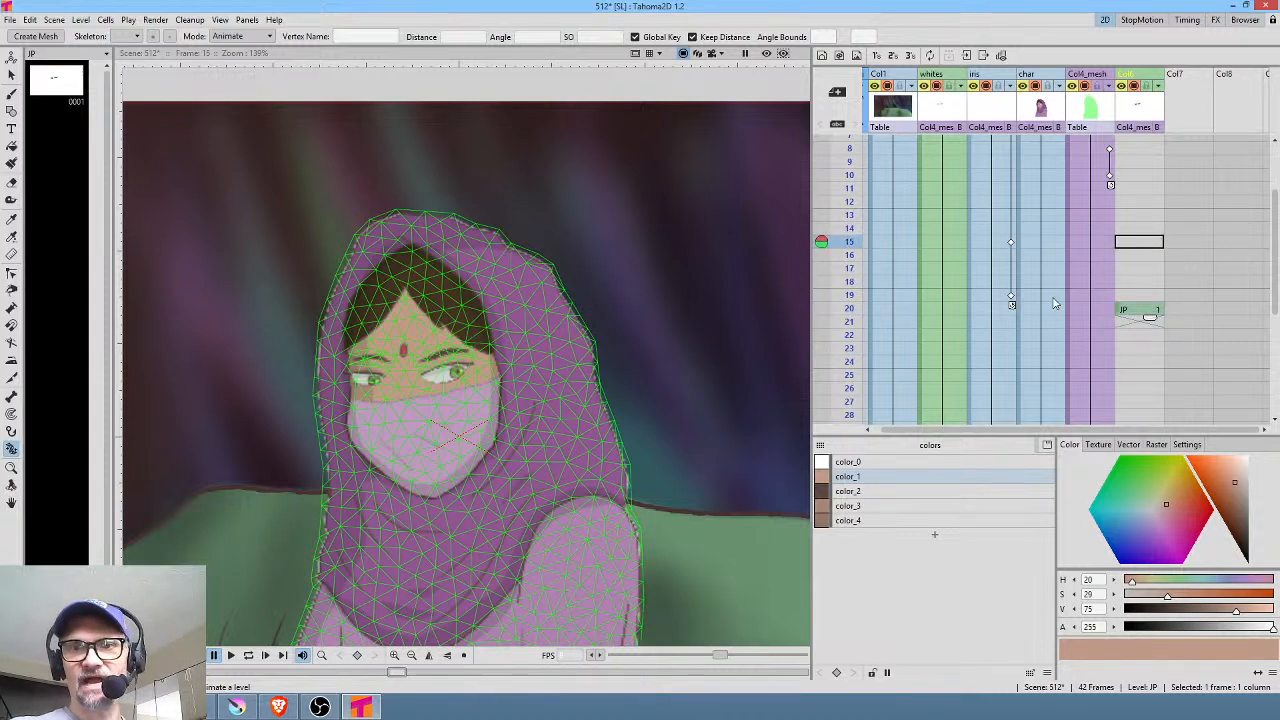
pyautogui.click(1127, 308)
pyautogui.moveTo(1120, 312); pyautogui.dragTo(1122, 350)
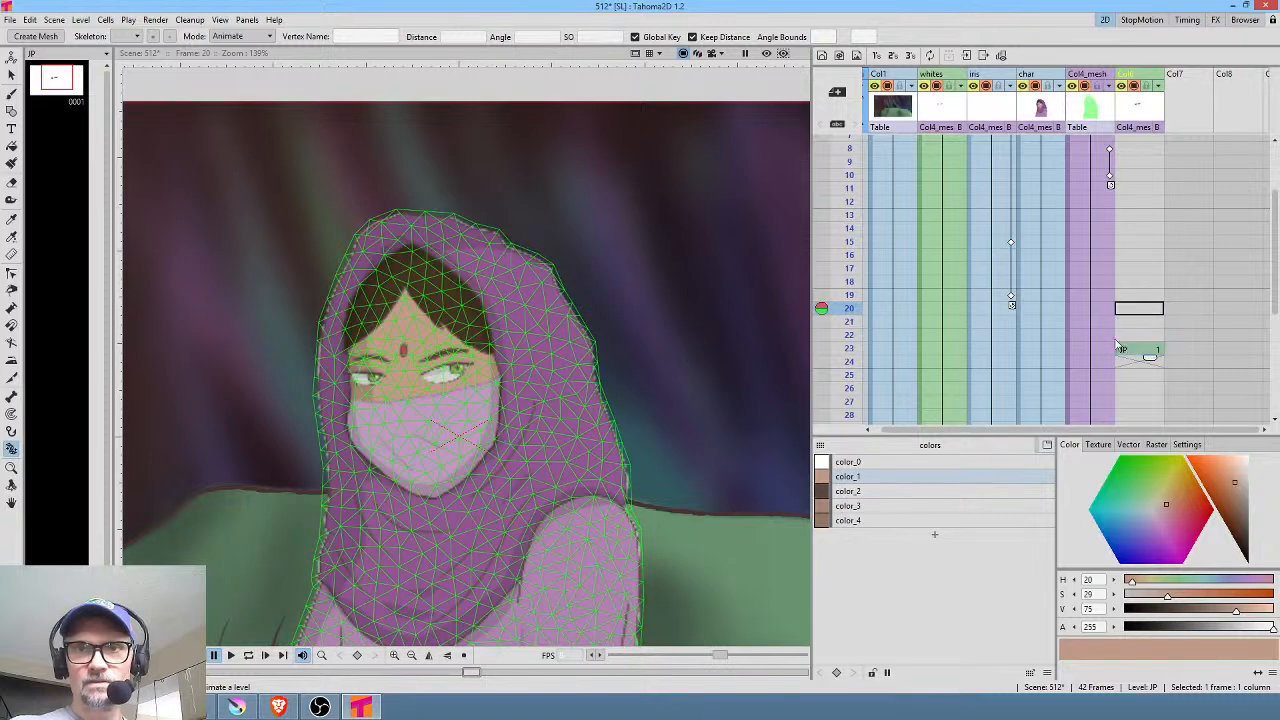
pyautogui.hotkey('alt', ',')
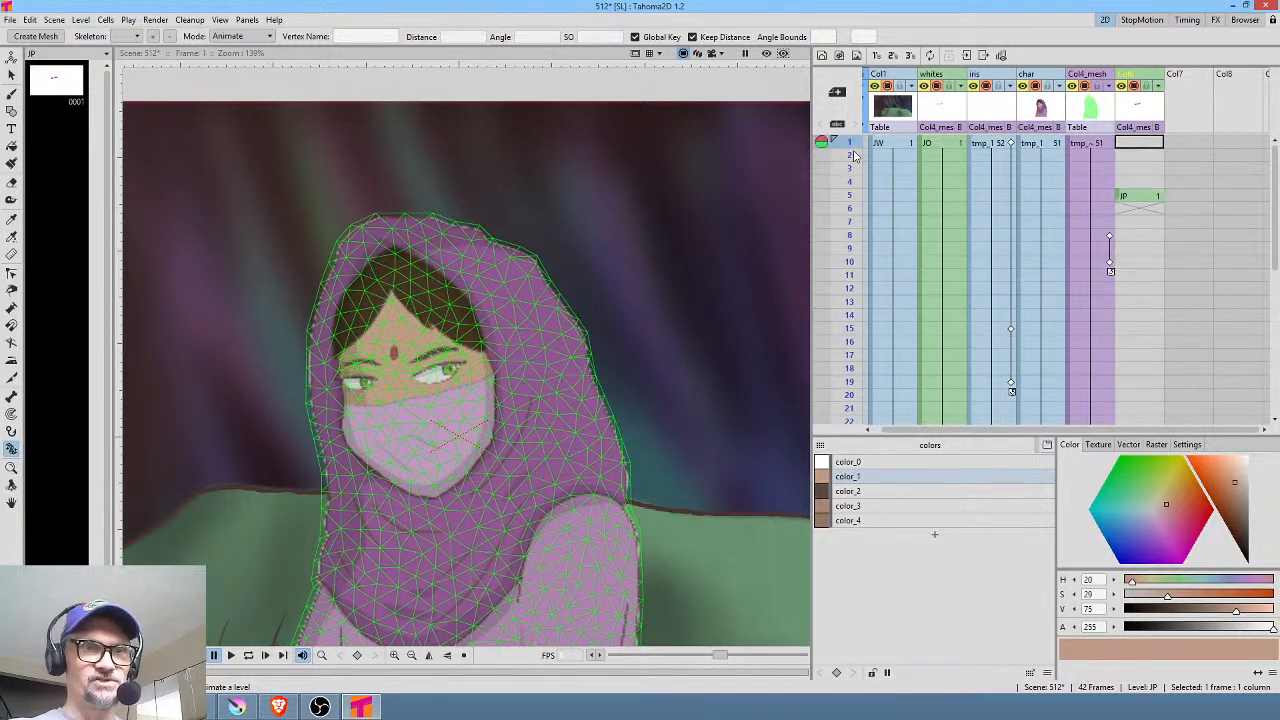
pyautogui.press('l')
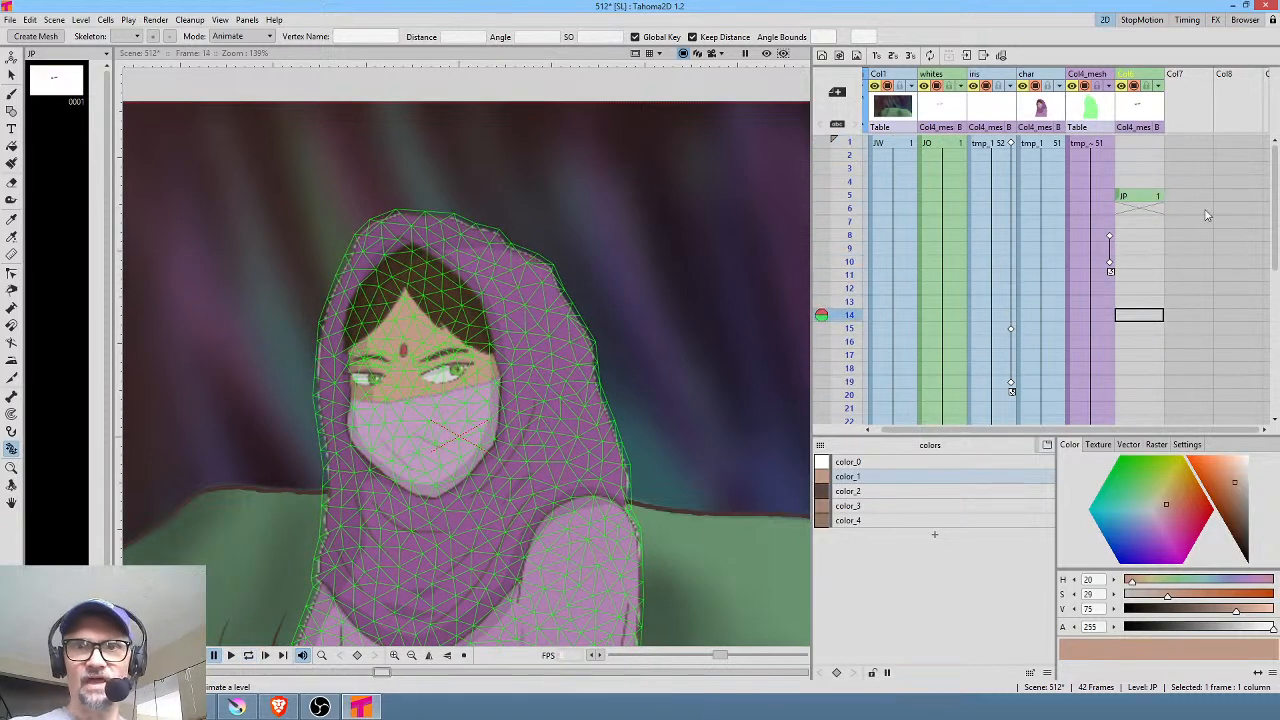
# Step: Move the first blink drawing in Col6 to frame 7 and play the animation from the start
pyautogui.click(1120, 198)
pyautogui.moveTo(1119, 200); pyautogui.dragTo(1135, 228)
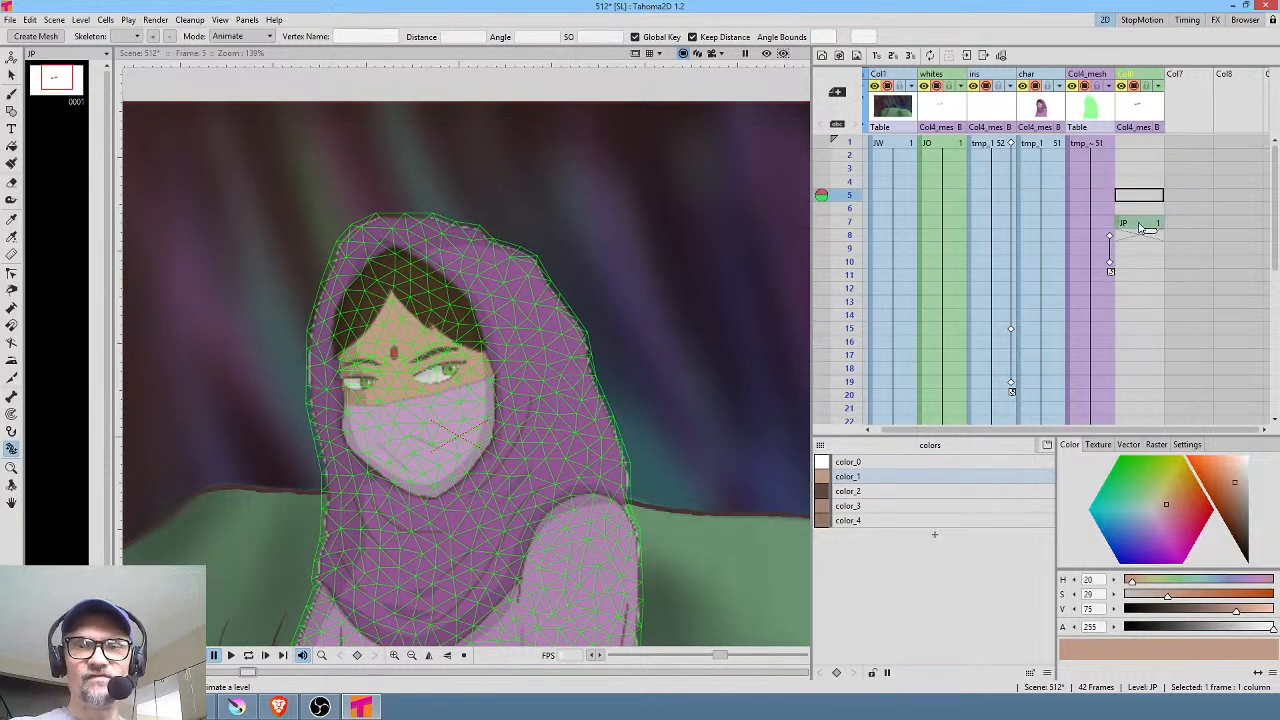
pyautogui.click(1139, 228)
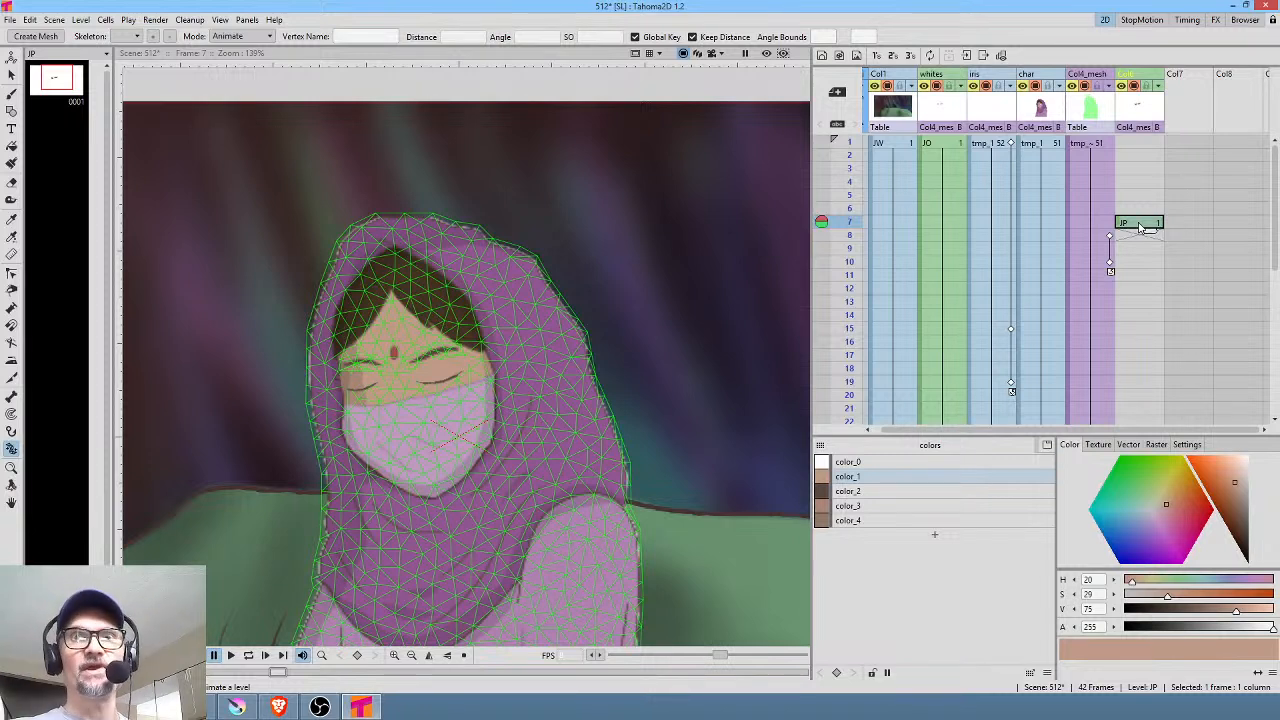
pyautogui.press('Home')
pyautogui.press('p')
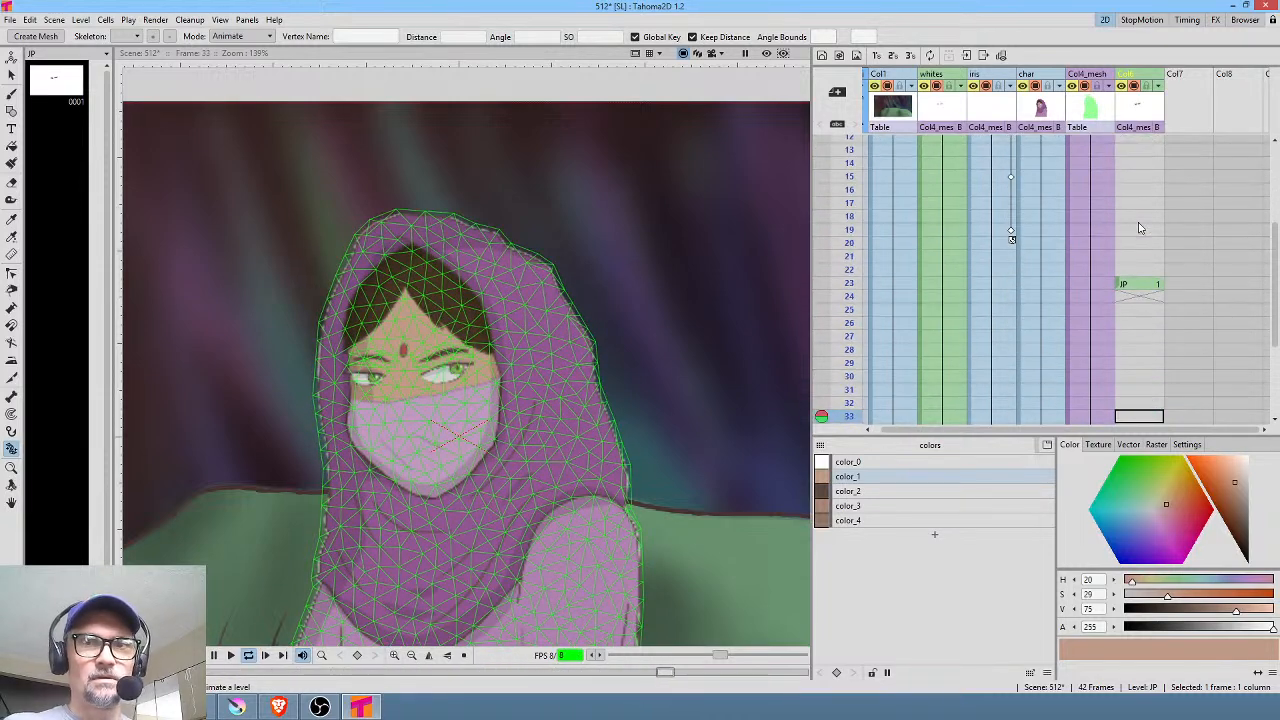
pyautogui.press('p')
pyautogui.scroll(2, 1129, 338)
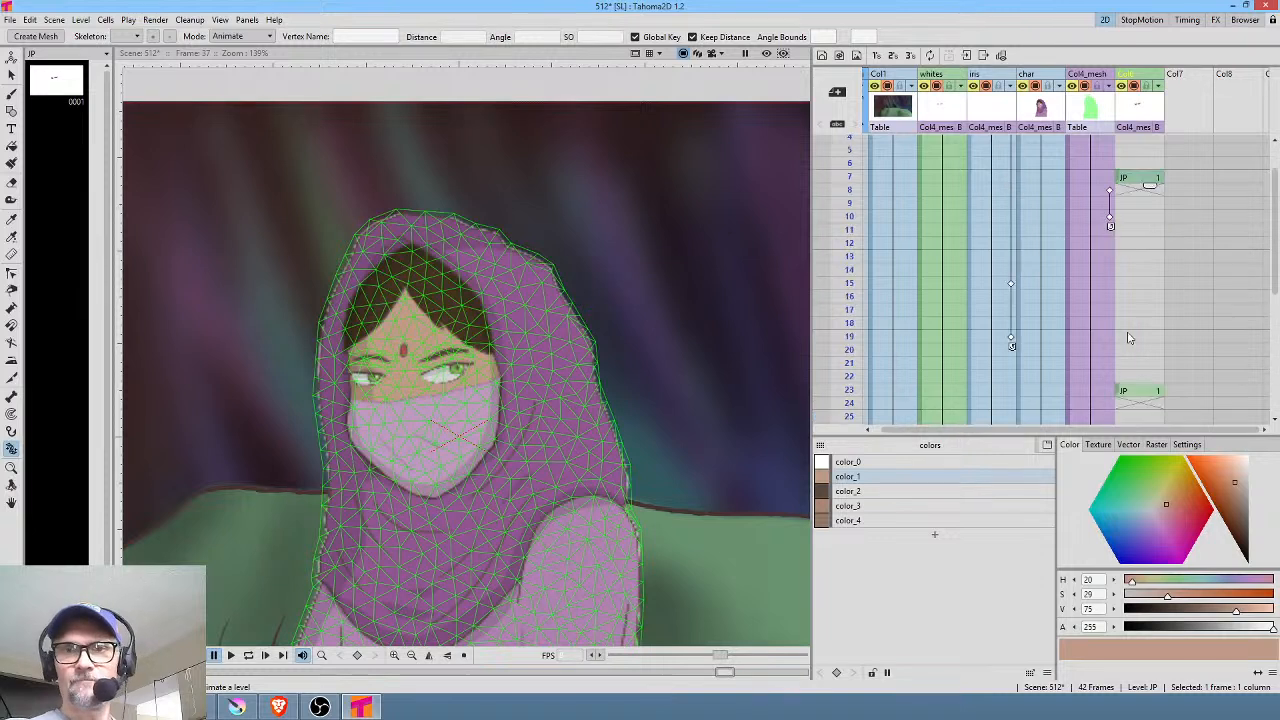
# Step: Scrub through frames 19 to 30 to review the second blink and the pose held after it
pyautogui.scroll(-2, 1138, 332)
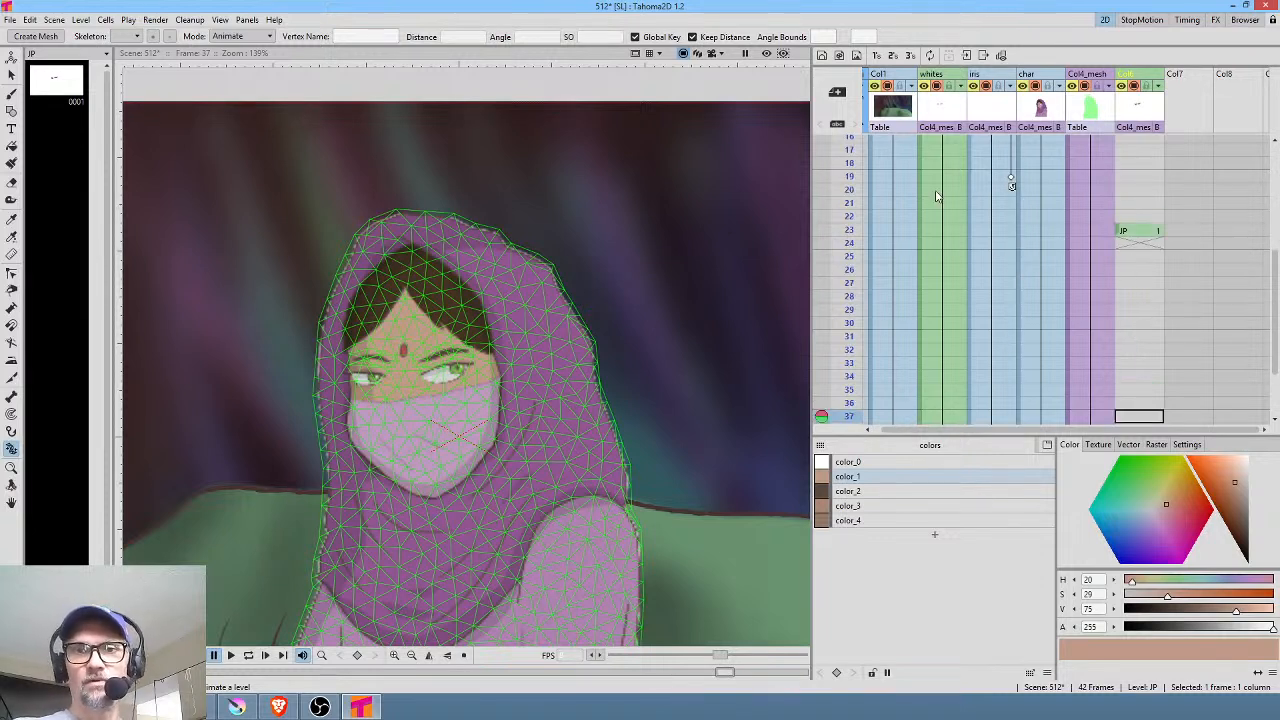
pyautogui.moveTo(851, 178)
pyautogui.mouseDown()
pyautogui.moveTo(886, 404)
pyautogui.moveTo(910, 190)
pyautogui.moveTo(925, 333)
pyautogui.mouseUp()
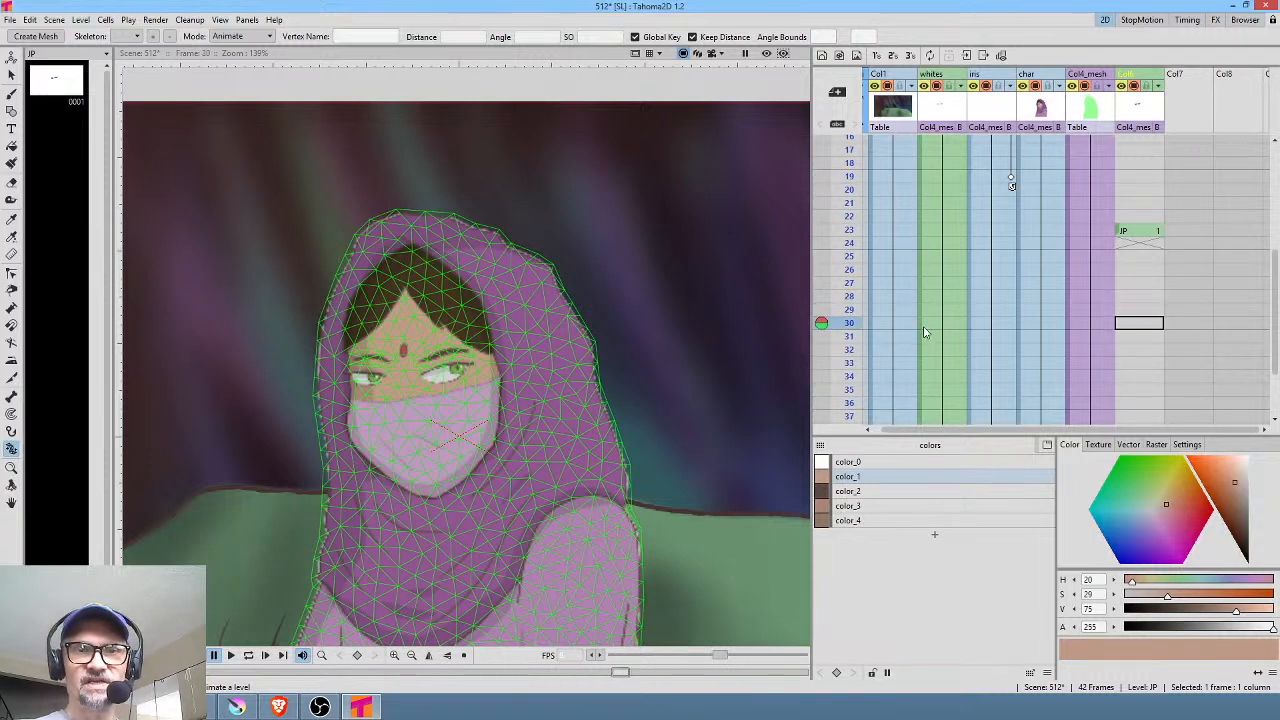
pyautogui.click(1091, 324)
pyautogui.scroll(5, 1089, 321)
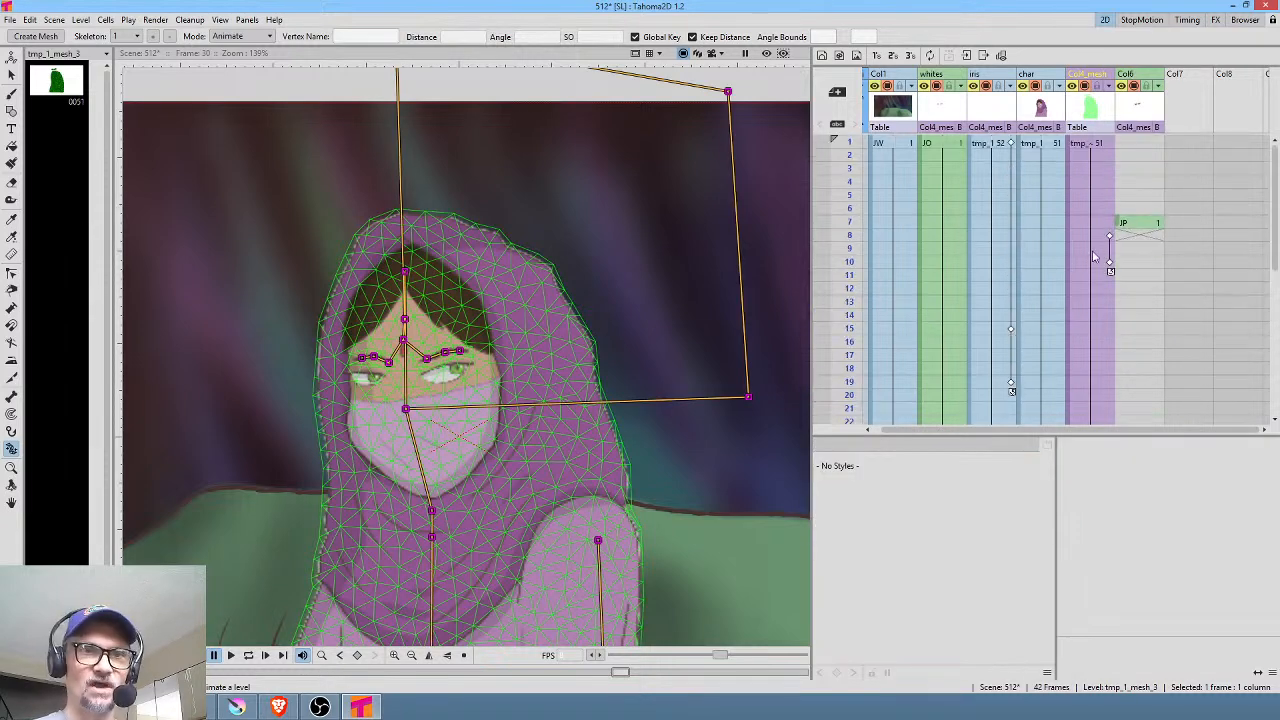
# Step: Set the default interpolation for animation to Constant in the preferences
pyautogui.click(10, 20)
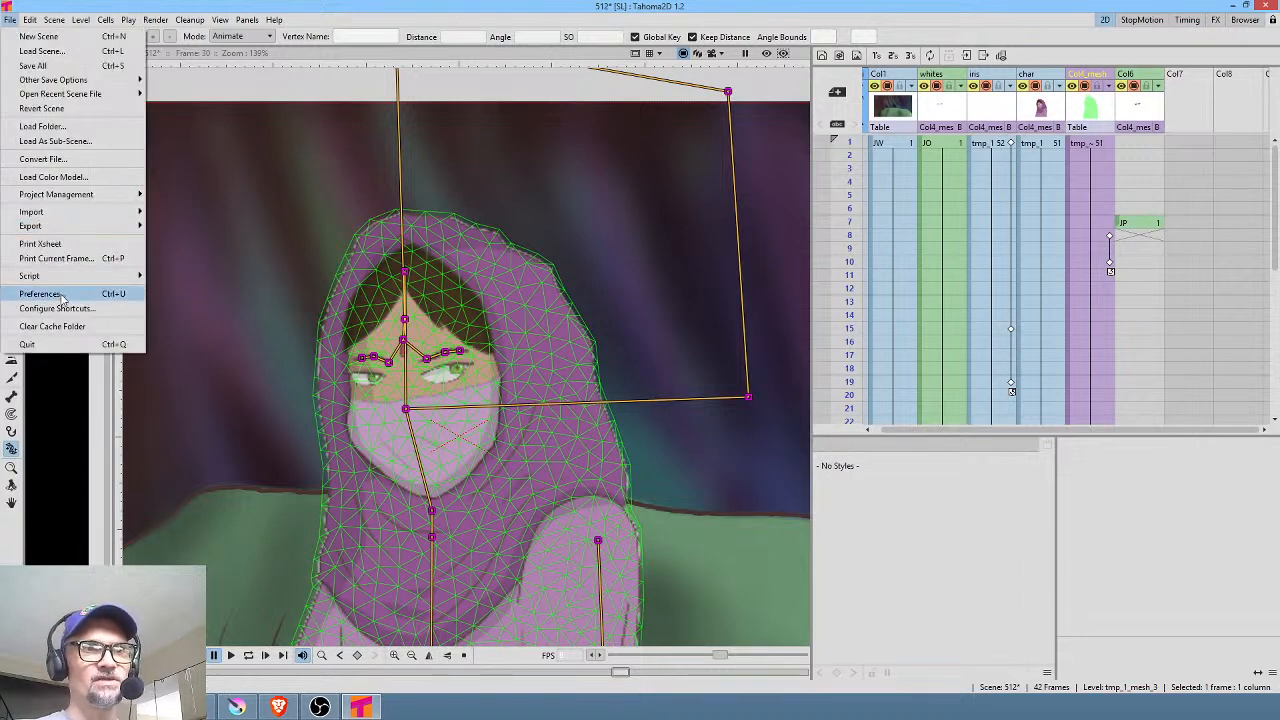
pyautogui.click(956, 270)
pyautogui.scroll(-2, 1097, 296)
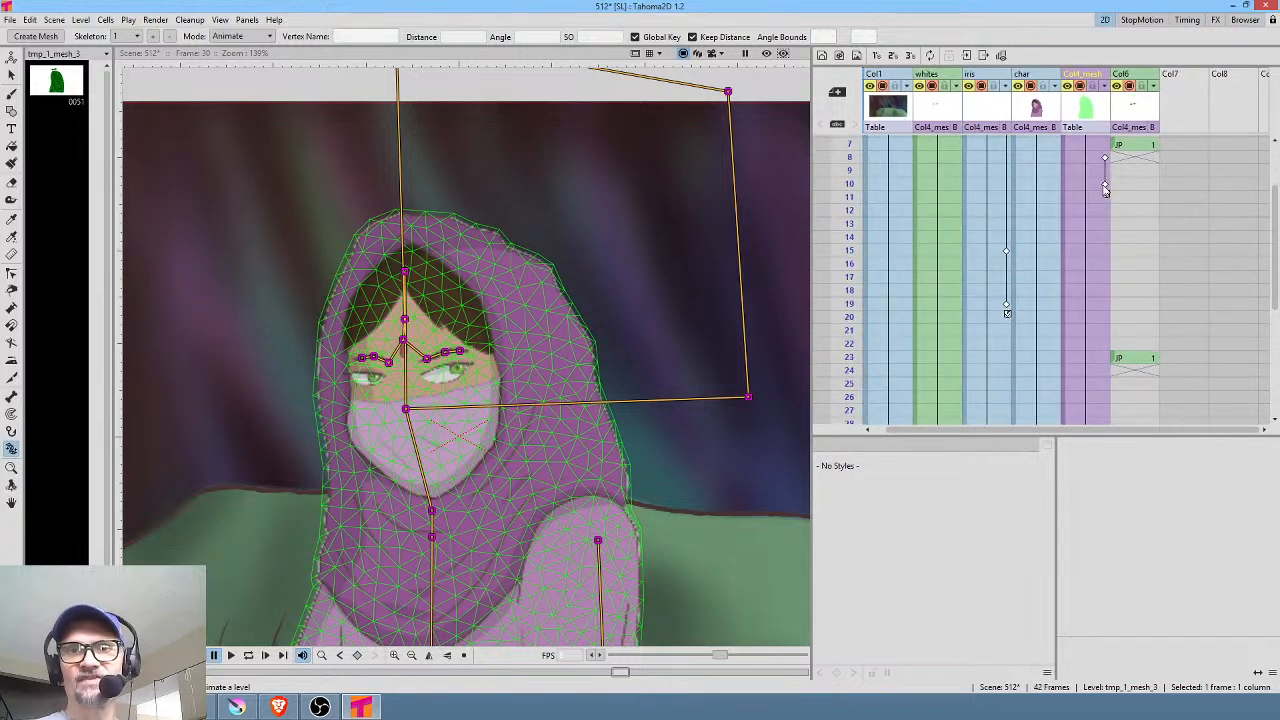
pyautogui.click(1104, 185)
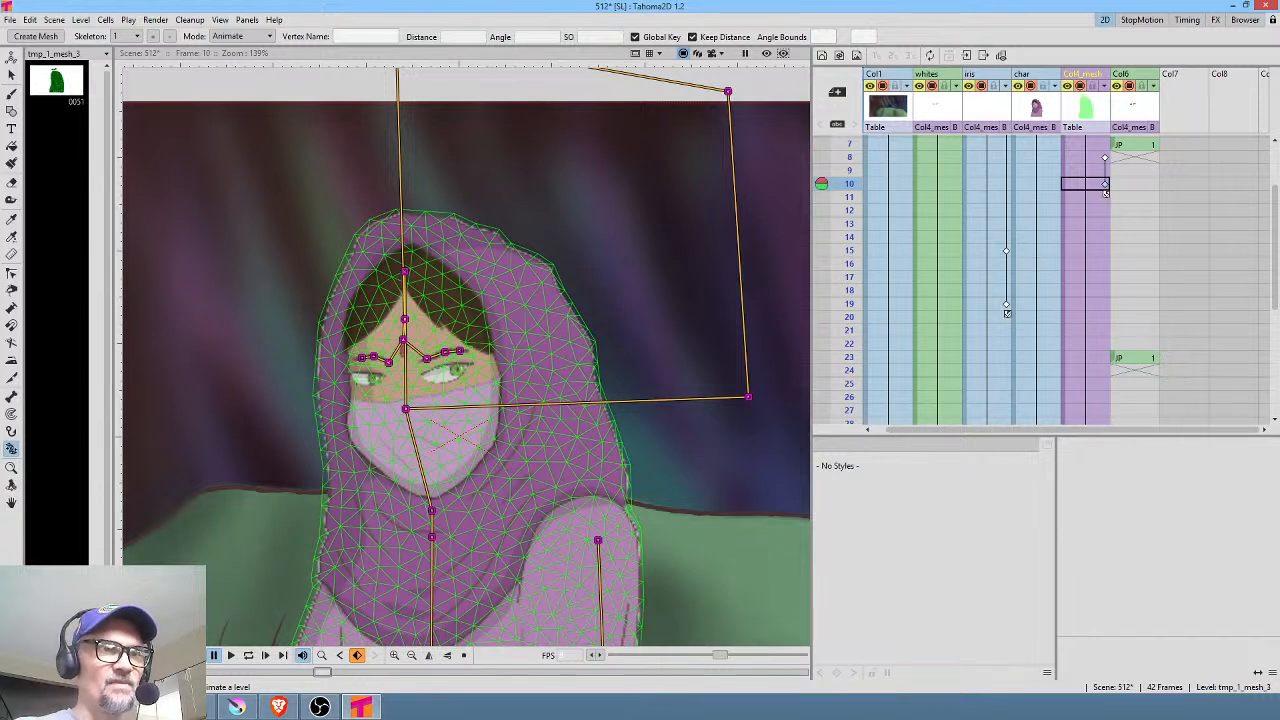
pyautogui.click(9, 19)
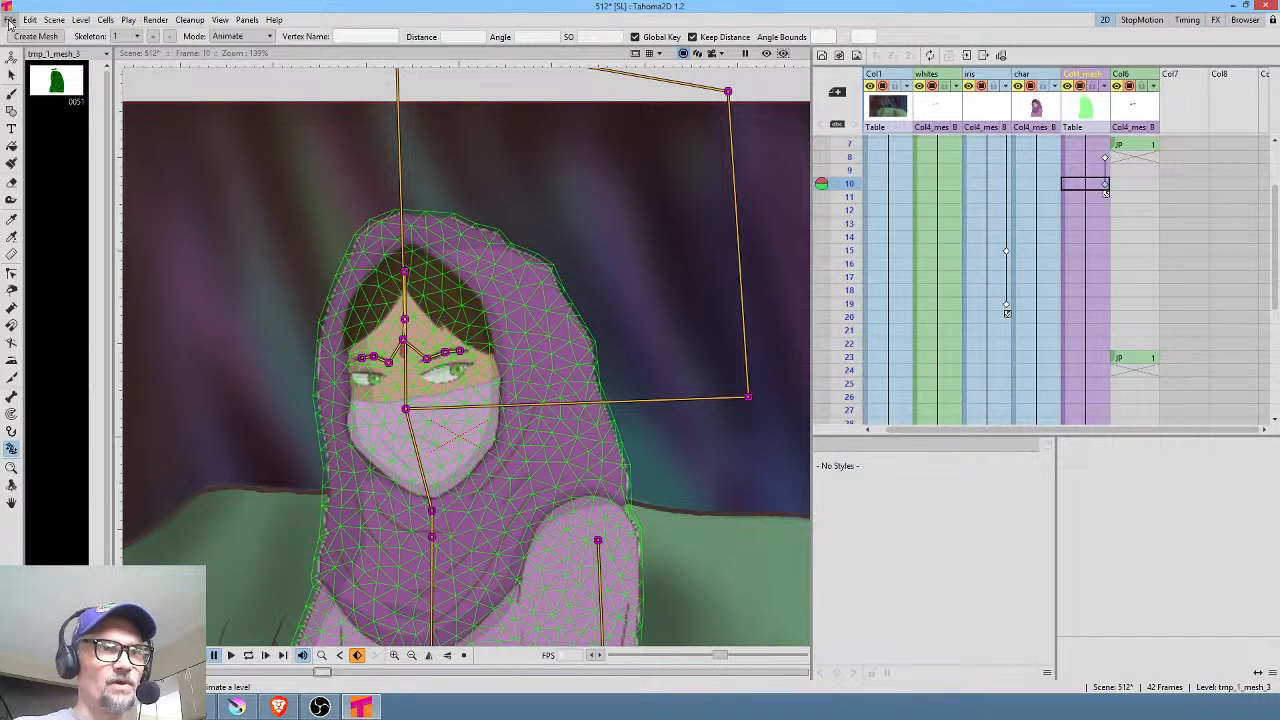
pyautogui.click(45, 293)
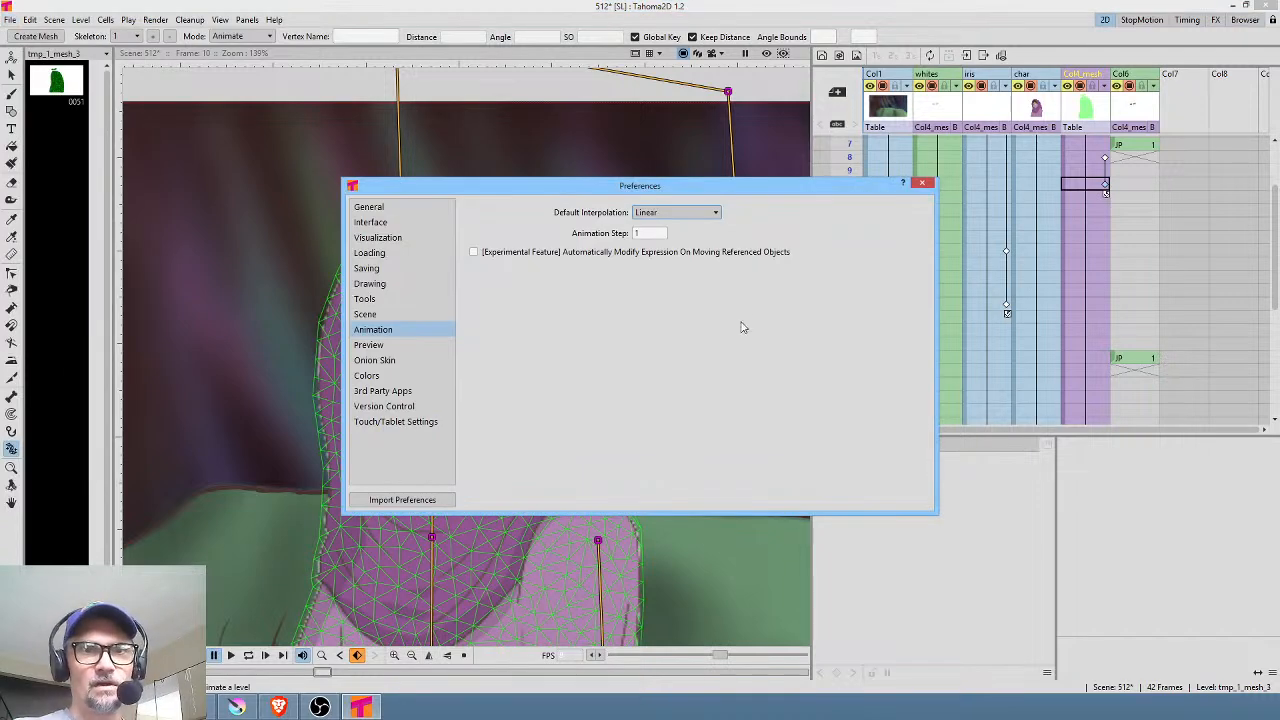
pyautogui.click(680, 213)
pyautogui.click(680, 228)
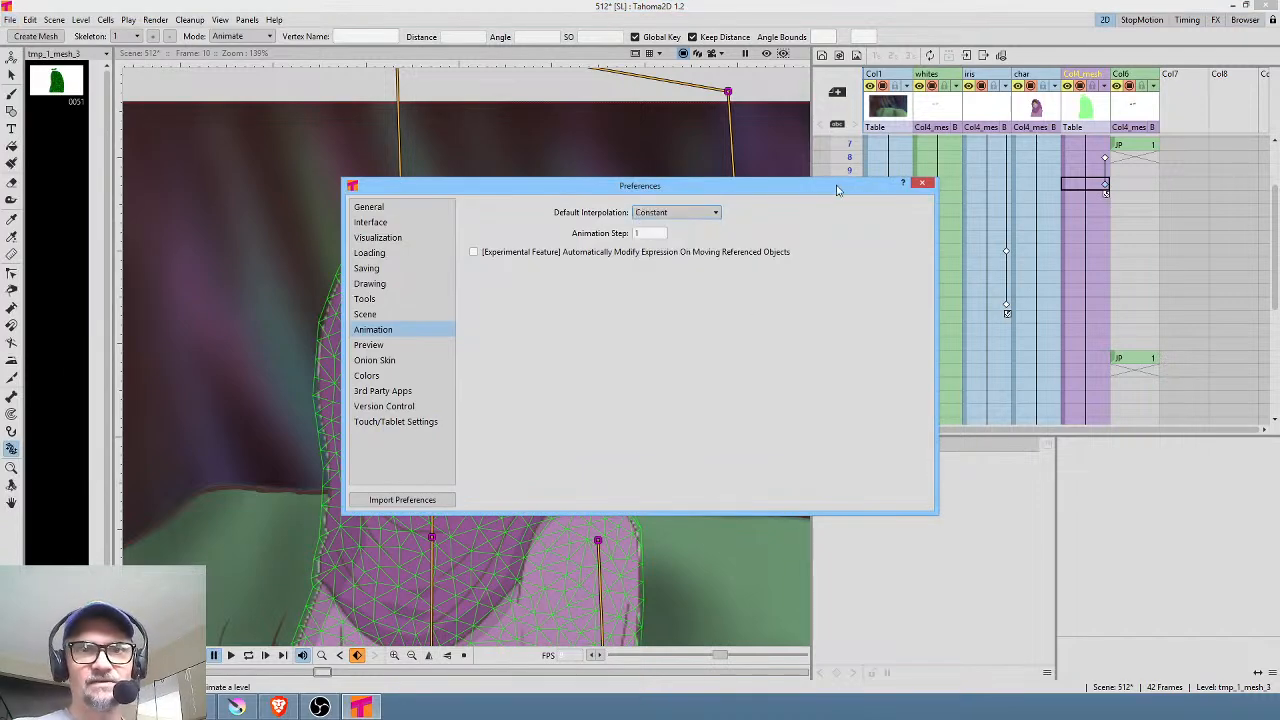
pyautogui.click(921, 183)
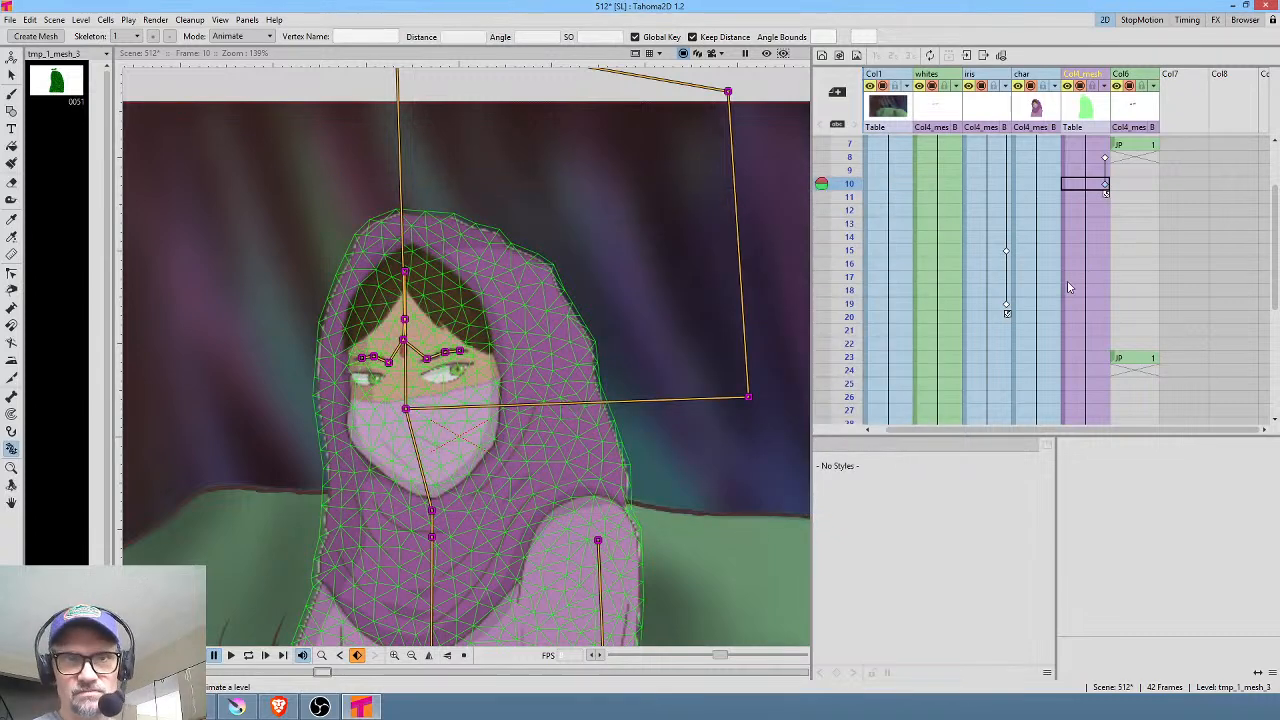
# Step: Try raising both eyebrows' mesh vertices at frame 26 with Global Key on and Keep Distance off, comparing the pose with frame 25
pyautogui.moveTo(851, 193); pyautogui.dragTo(865, 398)
pyautogui.scroll(-2, 1092, 214)
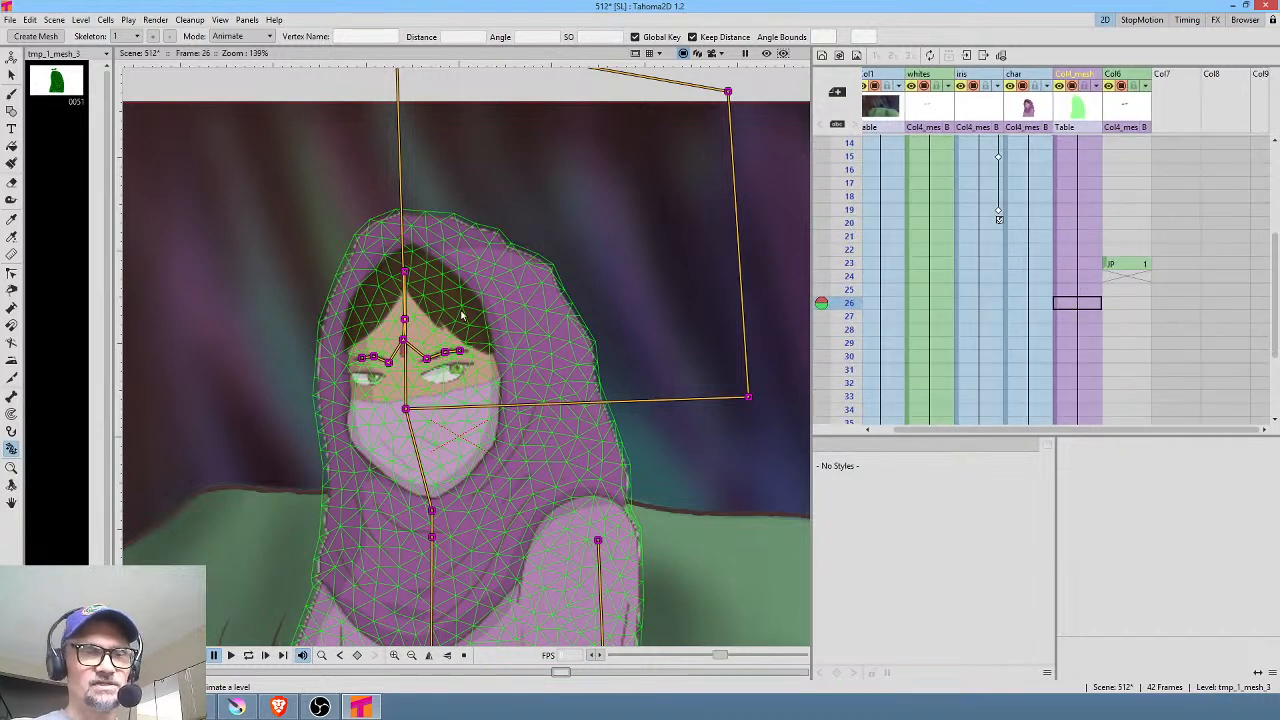
pyautogui.scroll(5, 430, 316)
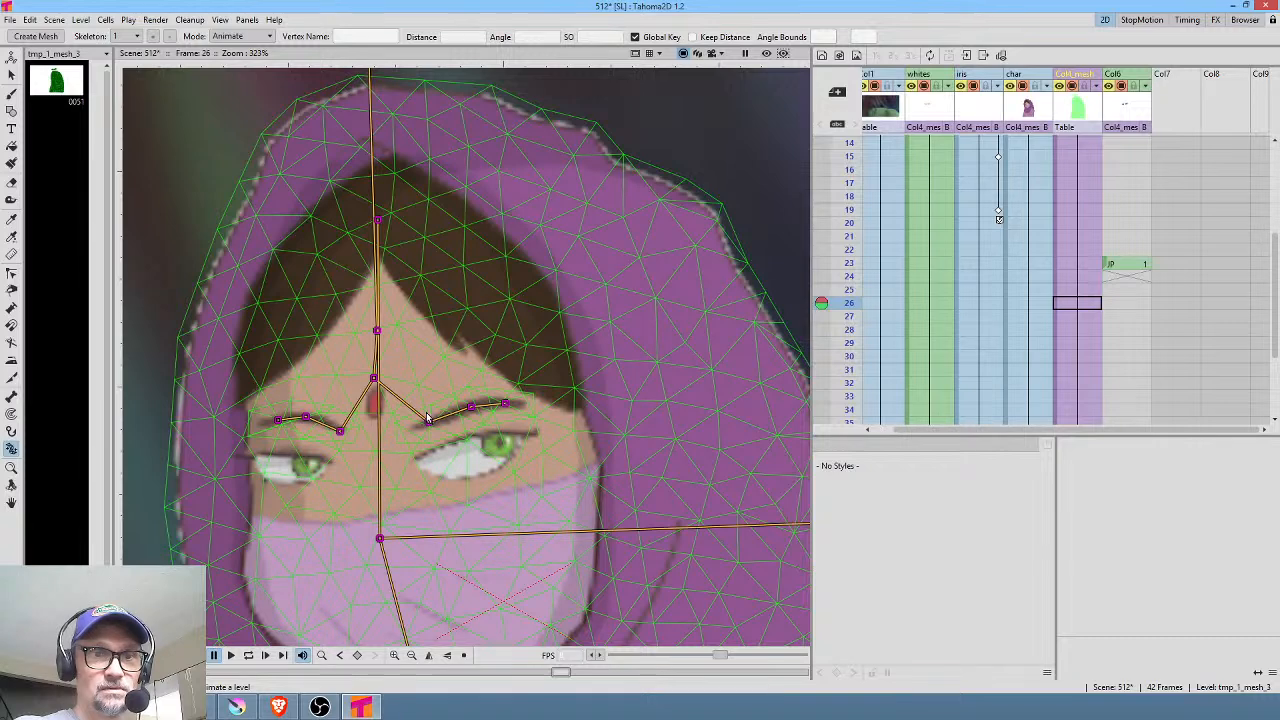
pyautogui.moveTo(427, 418); pyautogui.dragTo(423, 416)
pyautogui.moveTo(499, 390); pyautogui.dragTo(462, 398)
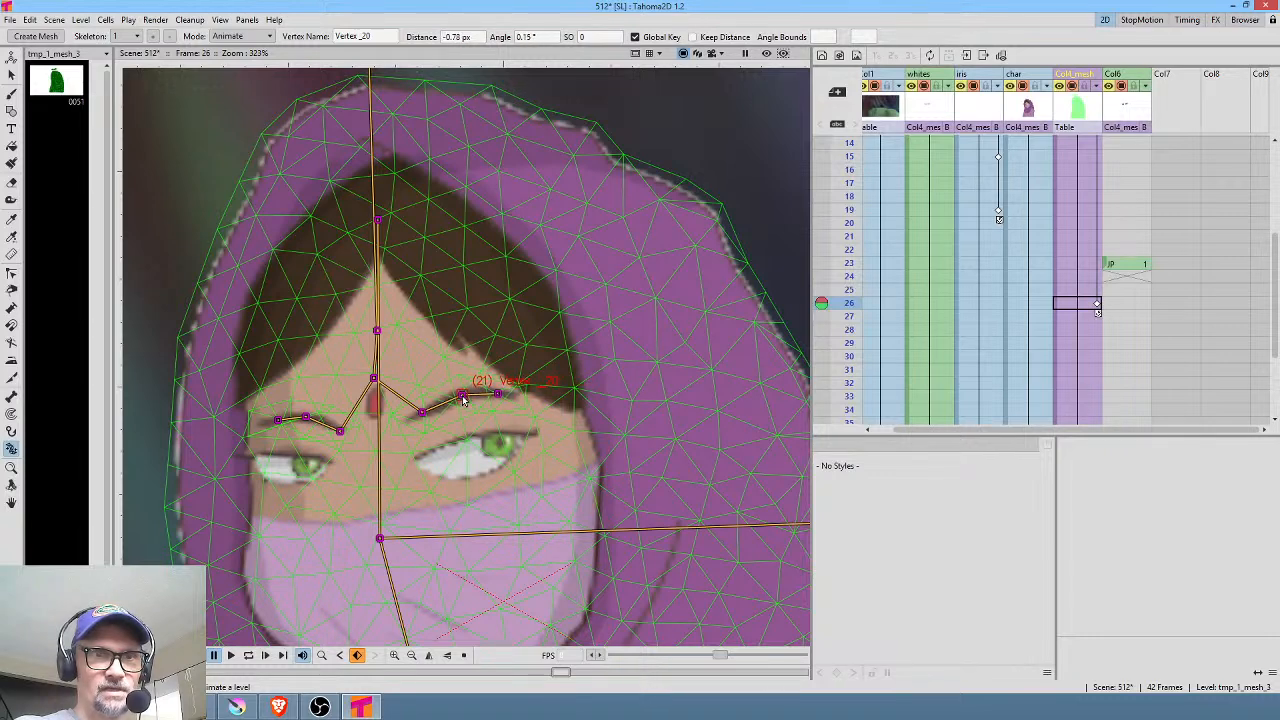
pyautogui.moveTo(340, 431); pyautogui.dragTo(307, 413)
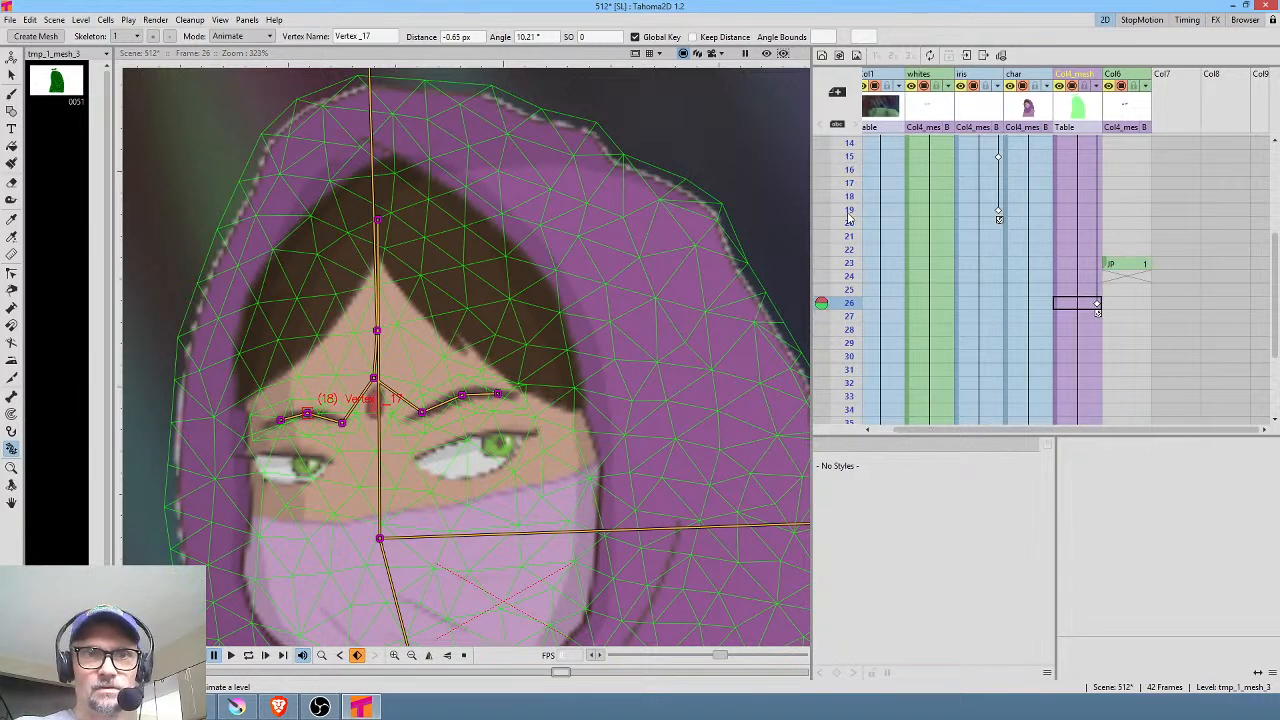
pyautogui.moveTo(846, 215)
pyautogui.mouseDown()
pyautogui.moveTo(850, 323)
pyautogui.moveTo(849, 244)
pyautogui.moveTo(847, 315)
pyautogui.moveTo(862, 287)
pyautogui.moveTo(866, 310)
pyautogui.mouseUp()
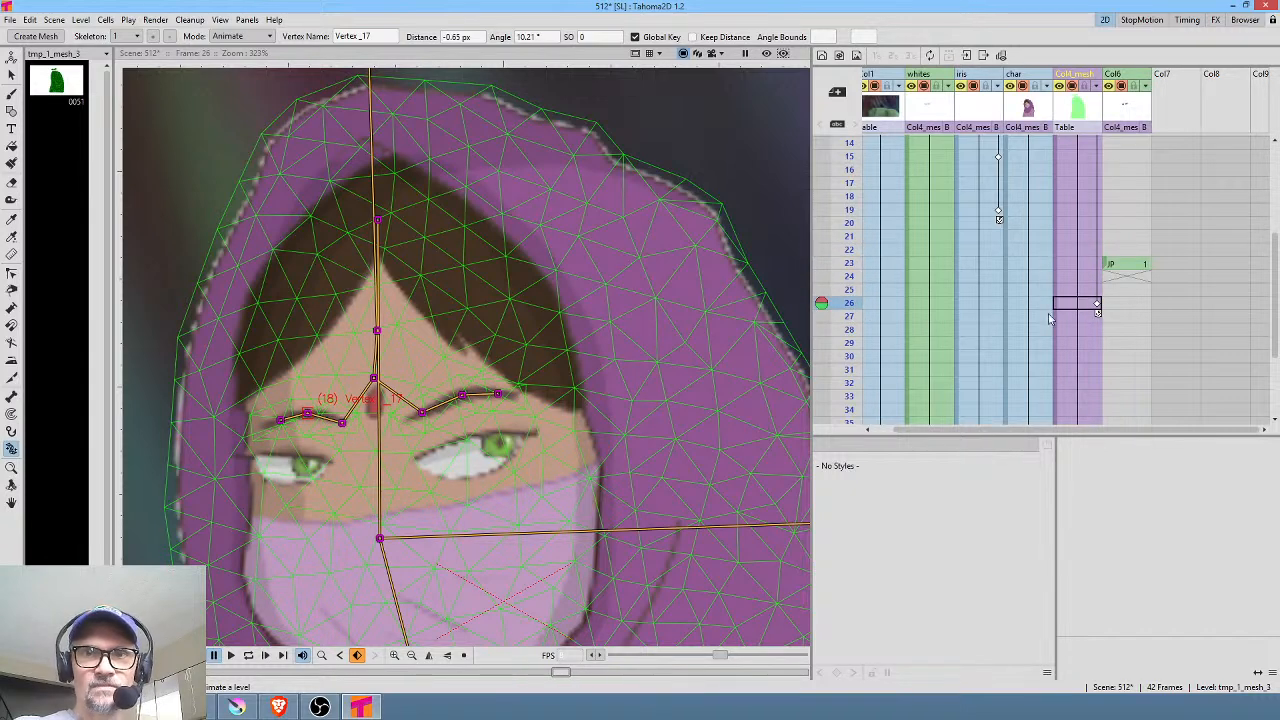
pyautogui.click(1078, 292)
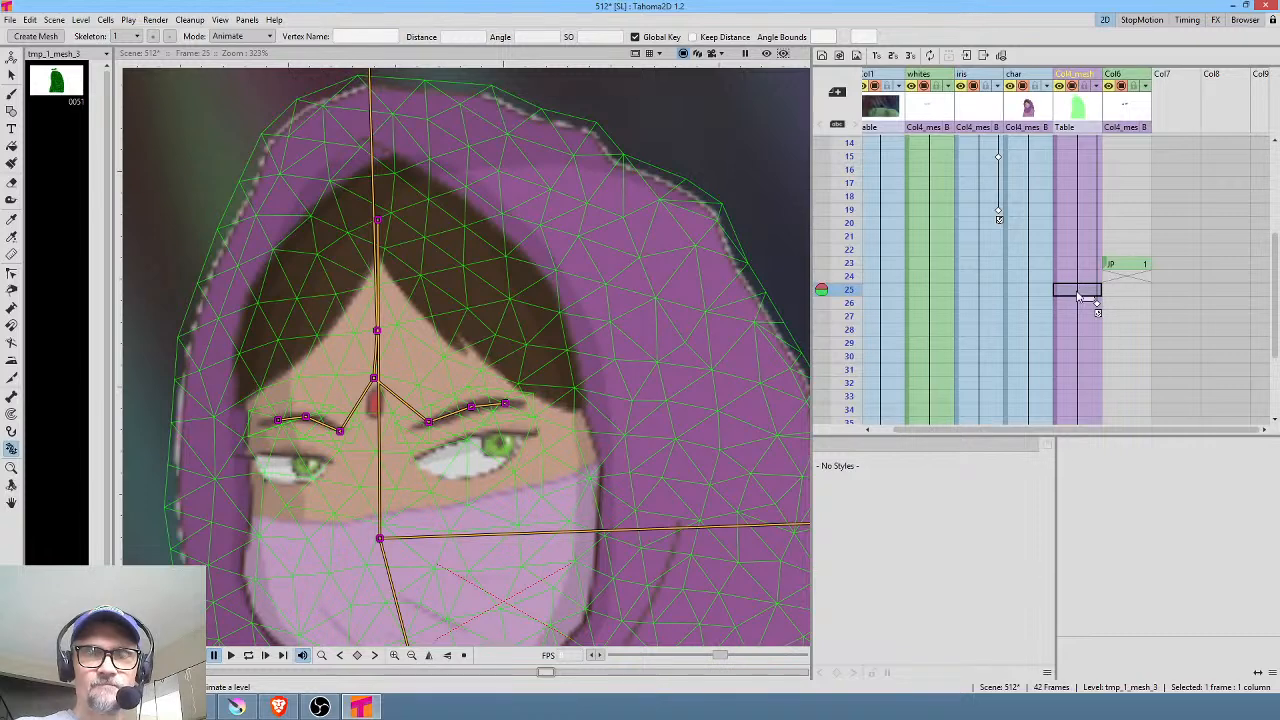
# Step: Try nudging the head bone's vertex above the mask at frame 25 with Global Key and Keep Distance on
pyautogui.scroll(-3, 514, 356)
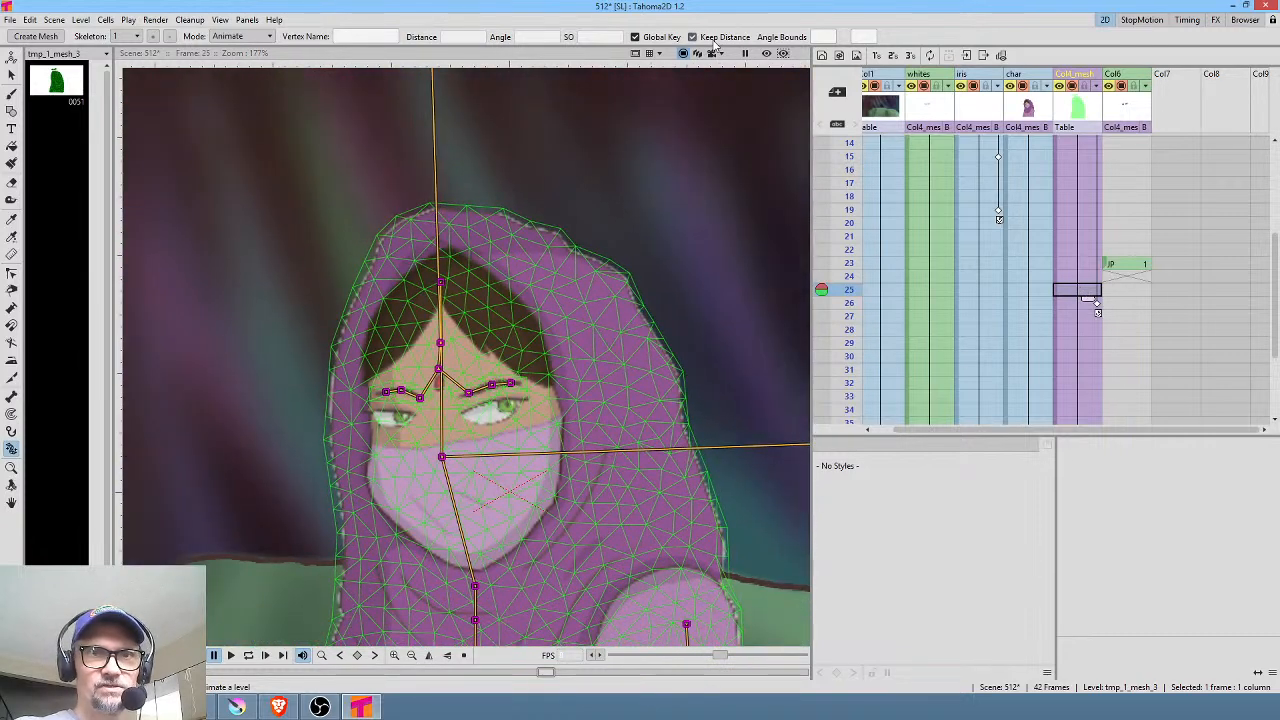
pyautogui.click(442, 457)
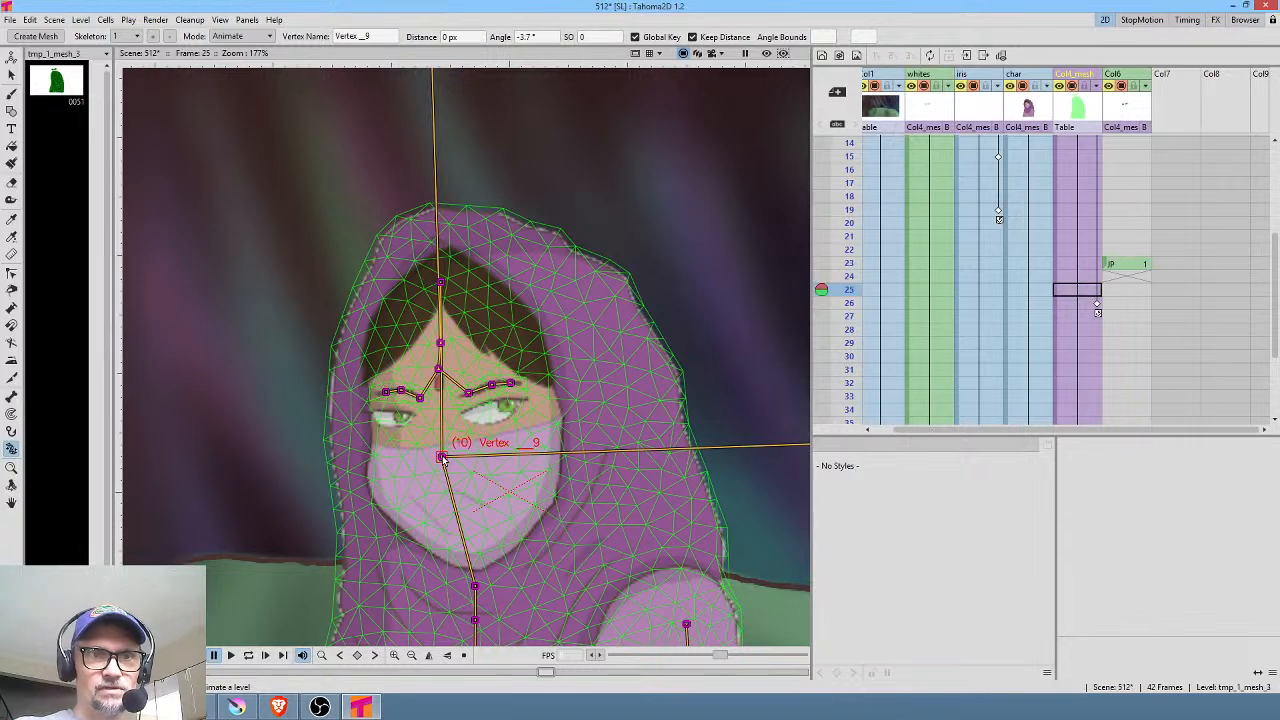
pyautogui.moveTo(443, 459); pyautogui.dragTo(447, 459)
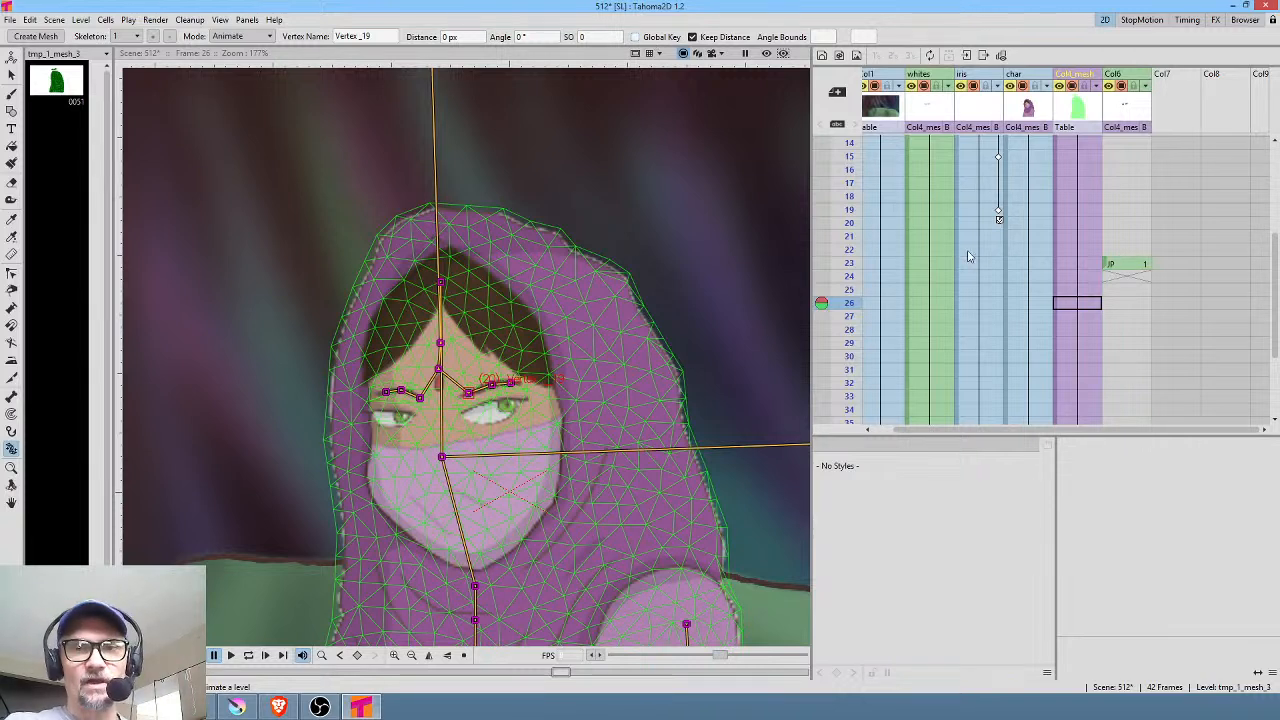
# Step: Raise both eyebrows' mesh vertices at frame 26 with Global Key and Keep Distance off
pyautogui.click(1087, 308)
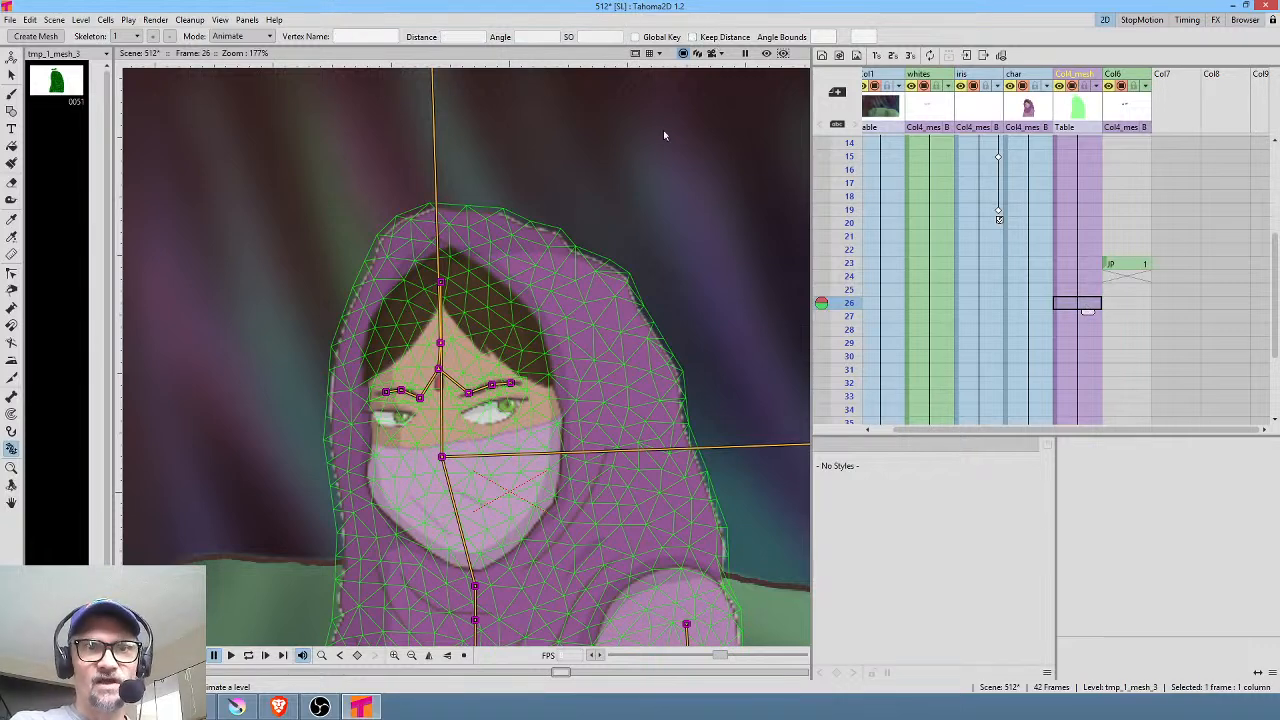
pyautogui.scroll(4, 390, 395)
pyautogui.moveTo(638, 375); pyautogui.dragTo(628, 350)
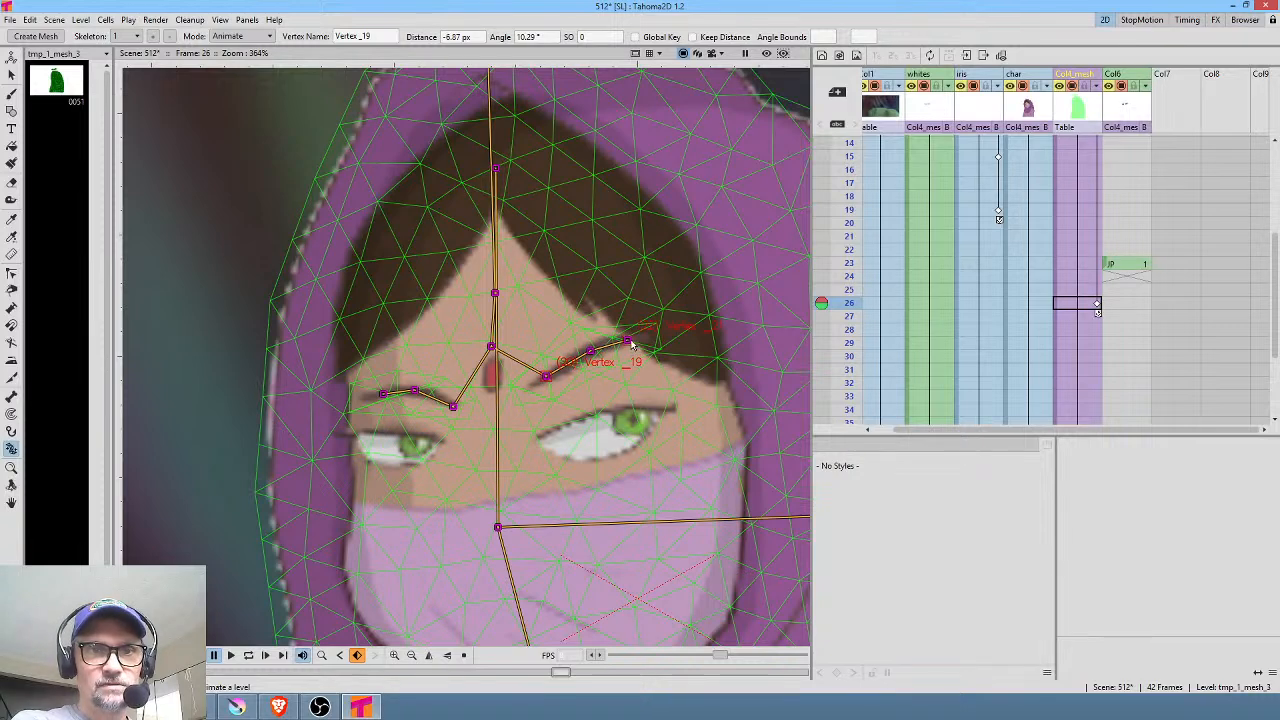
pyautogui.moveTo(455, 407); pyautogui.dragTo(418, 384)
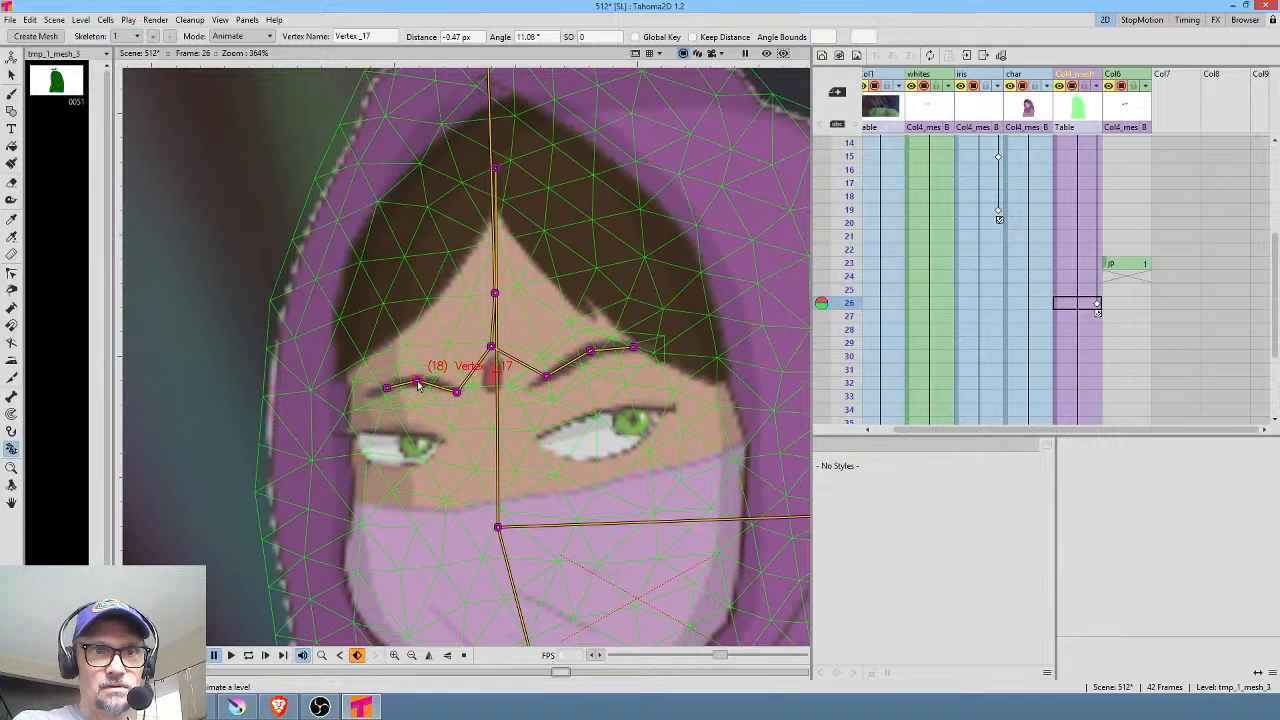
# Step: Tilt the head slightly at frame 25 by moving the bone vertex on the mask, with Keep Distance on and Global Key off
pyautogui.click(1088, 291)
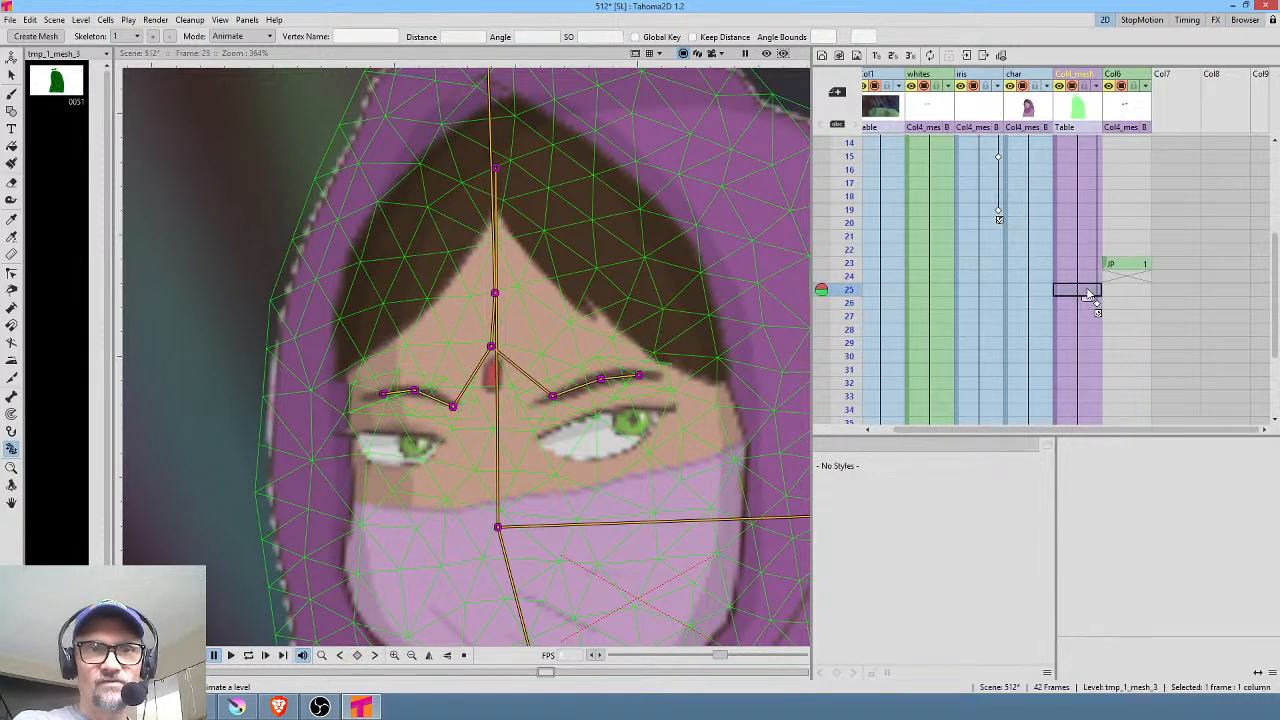
pyautogui.scroll(-2, 563, 355)
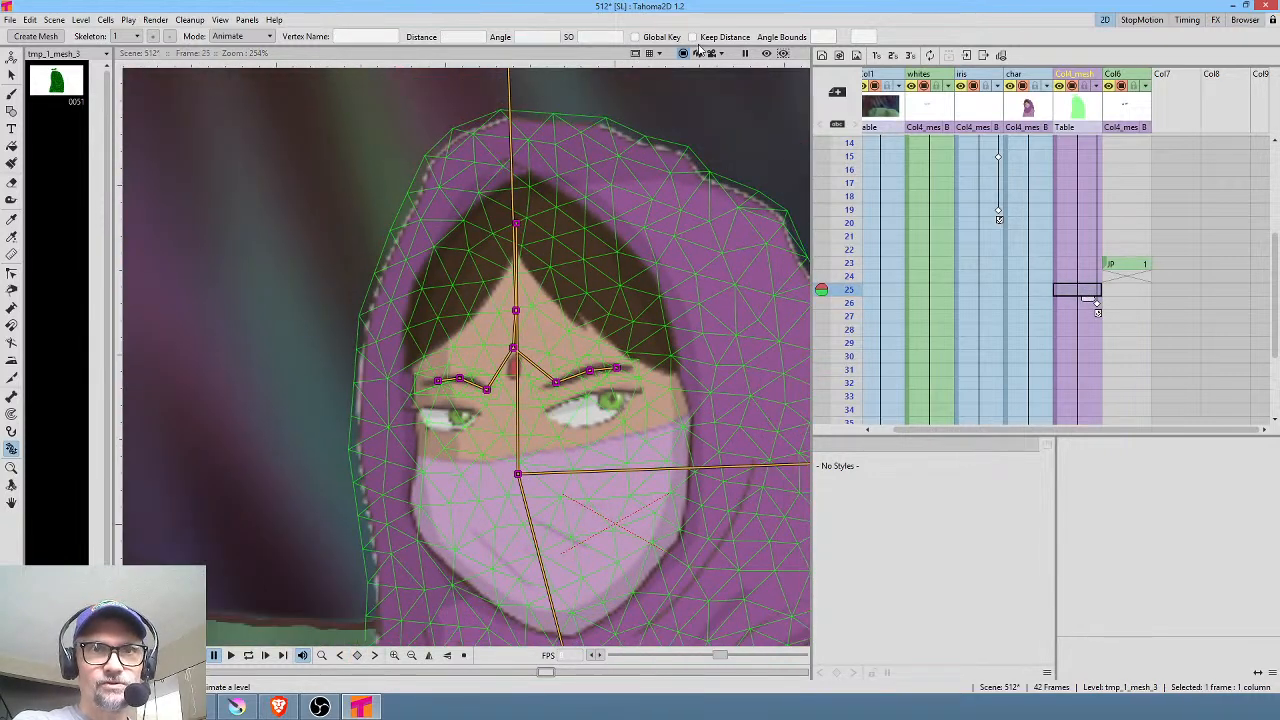
pyautogui.scroll(-1, 603, 228)
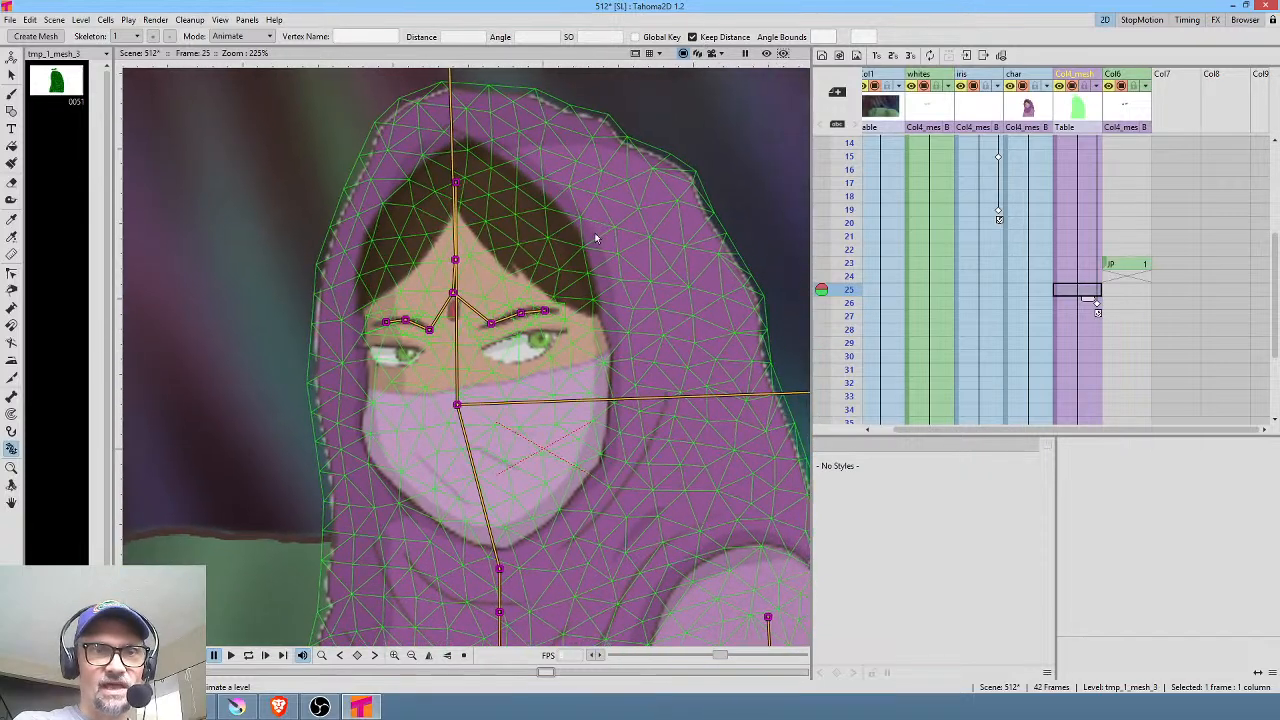
pyautogui.moveTo(463, 410); pyautogui.dragTo(461, 406)
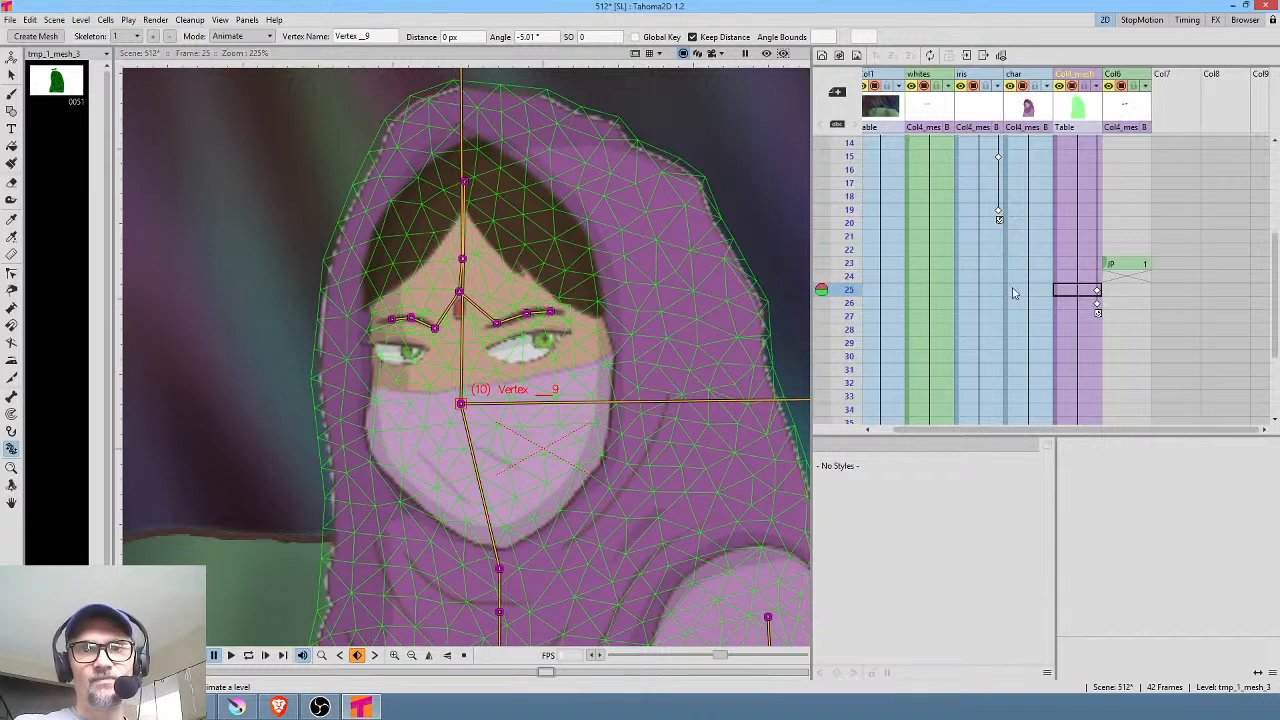
# Step: Compare the mesh pose at frames 25 and 26, and slightly lower the two outer vertices of the eyebrow above the larger eye at frame 26
pyautogui.click(1088, 306)
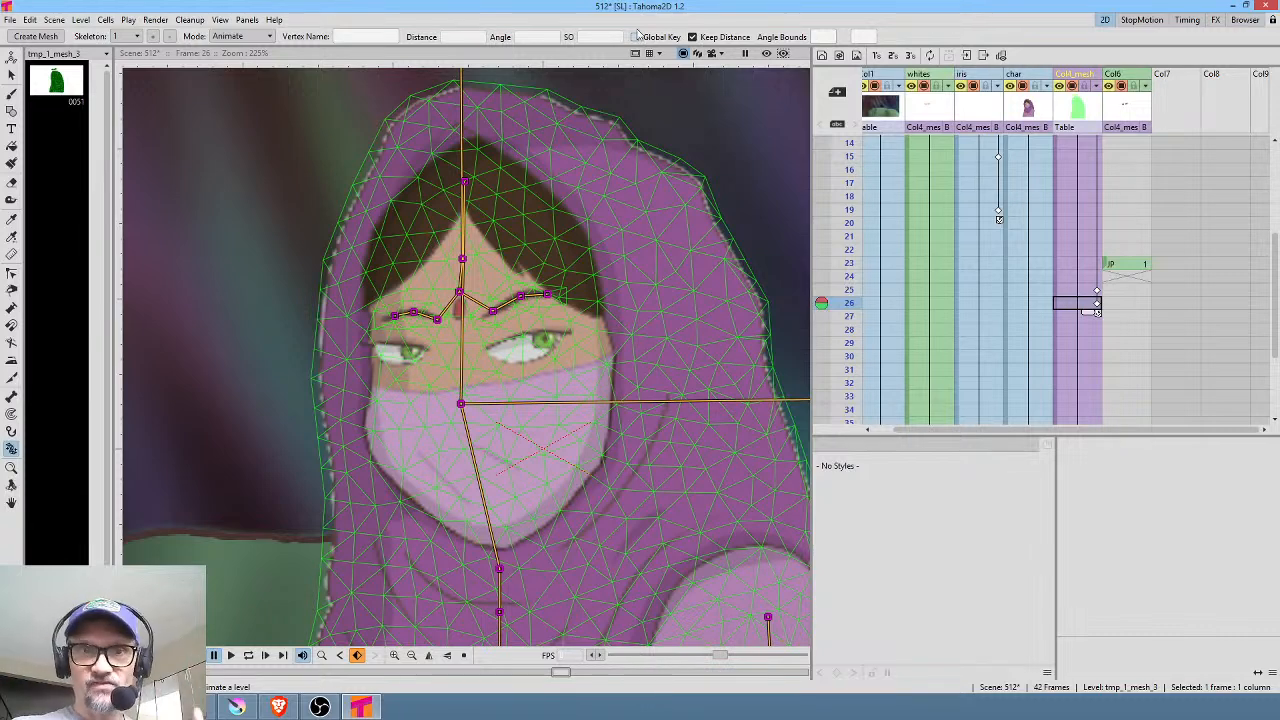
pyautogui.click(1058, 290)
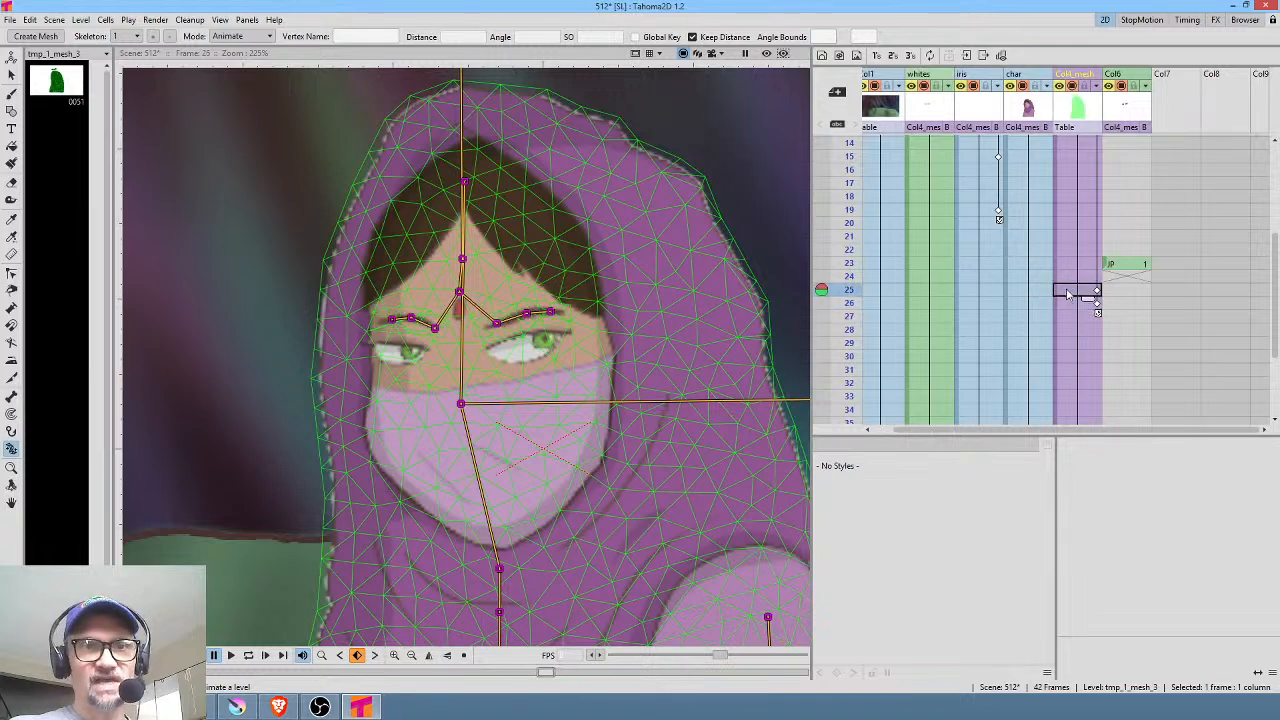
pyautogui.click(1078, 303)
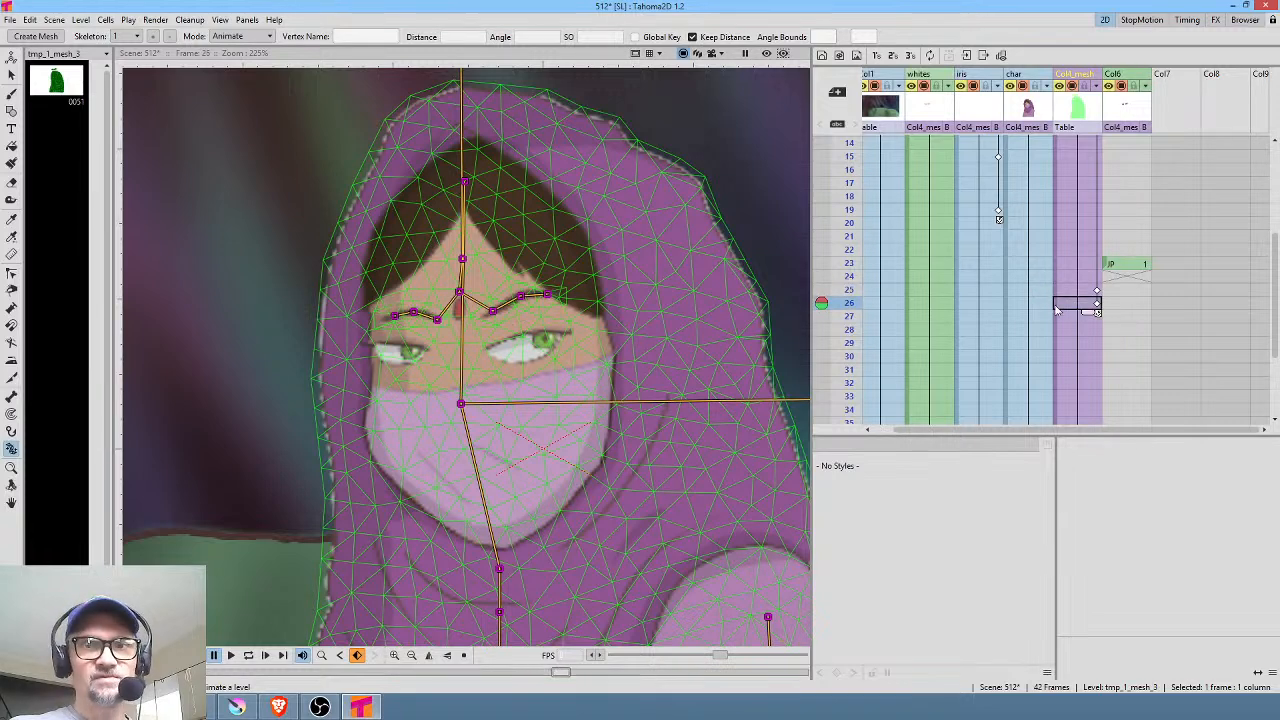
pyautogui.click(550, 300)
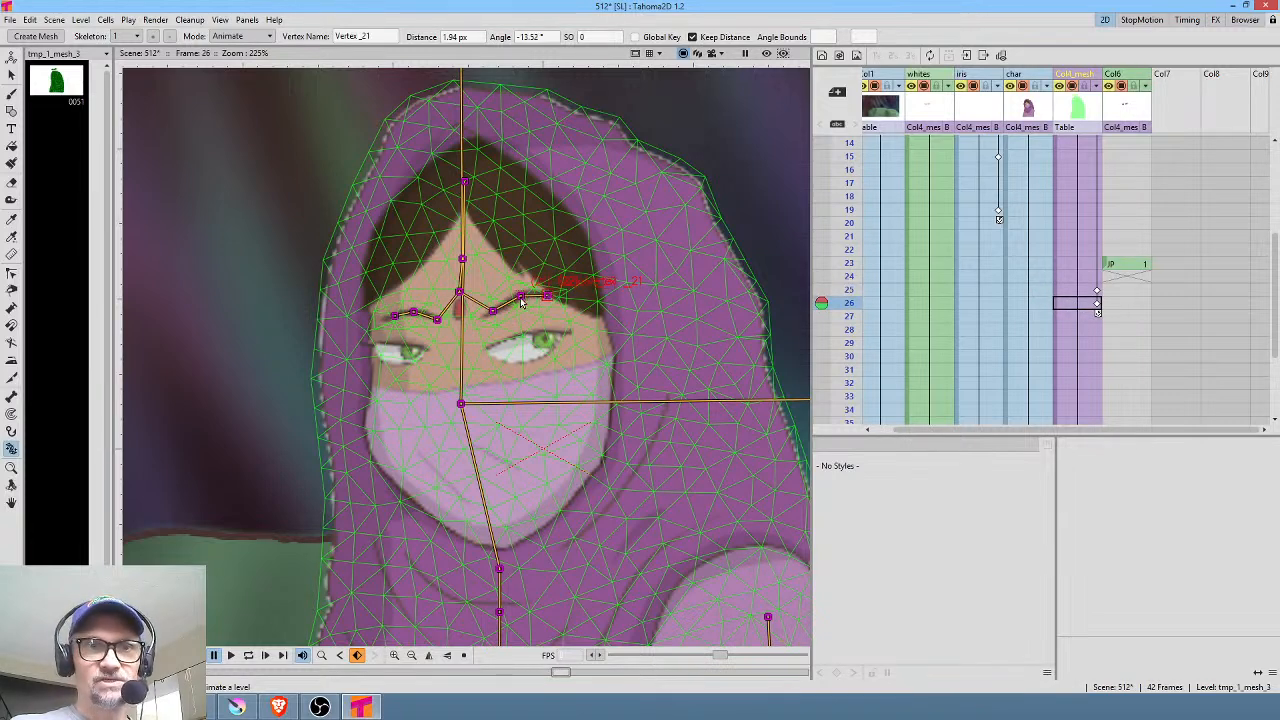
pyautogui.click(521, 300)
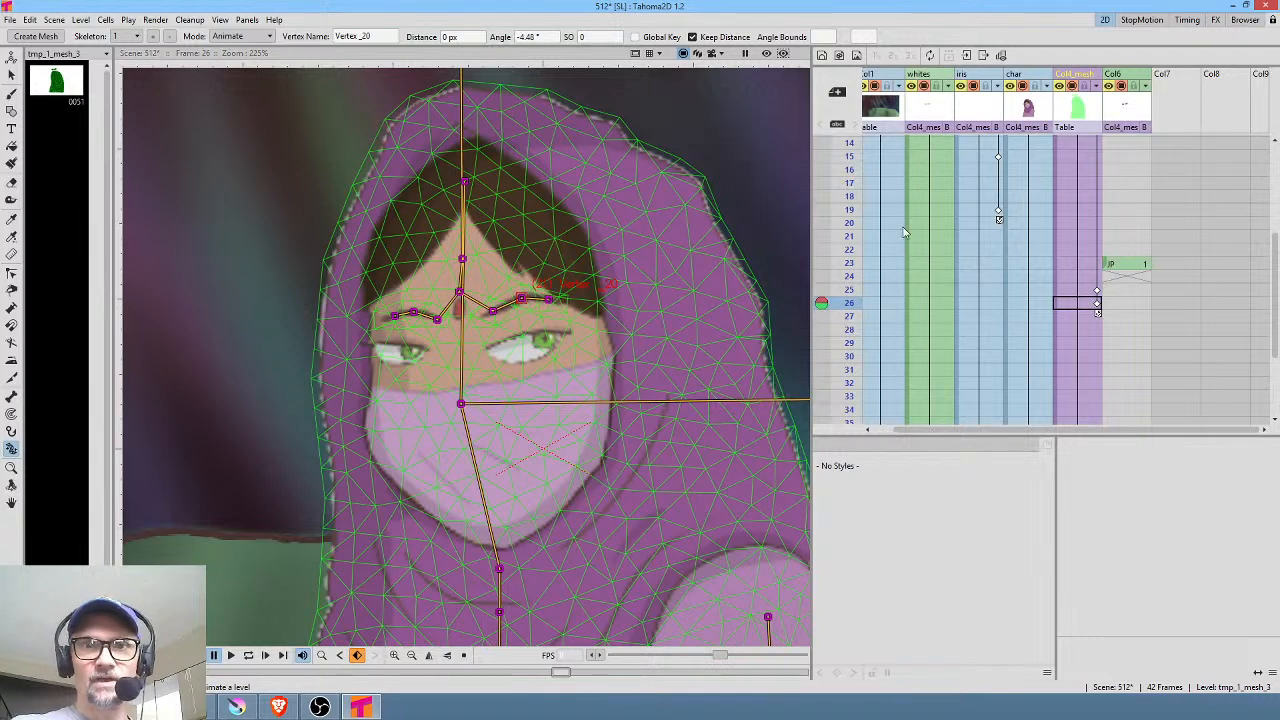
# Step: Review the keyframe timing down to the last frame and play the animation in a loop from frame 1 to check the head and eyebrow motion
pyautogui.click(851, 198)
pyautogui.click(853, 308)
pyautogui.moveTo(853, 308)
pyautogui.mouseDown()
pyautogui.moveTo(848, 373)
pyautogui.moveTo(847, 242)
pyautogui.moveTo(838, 378)
pyautogui.moveTo(847, 236)
pyautogui.moveTo(845, 329)
pyautogui.moveTo(824, 344)
pyautogui.moveTo(824, 331)
pyautogui.mouseUp()
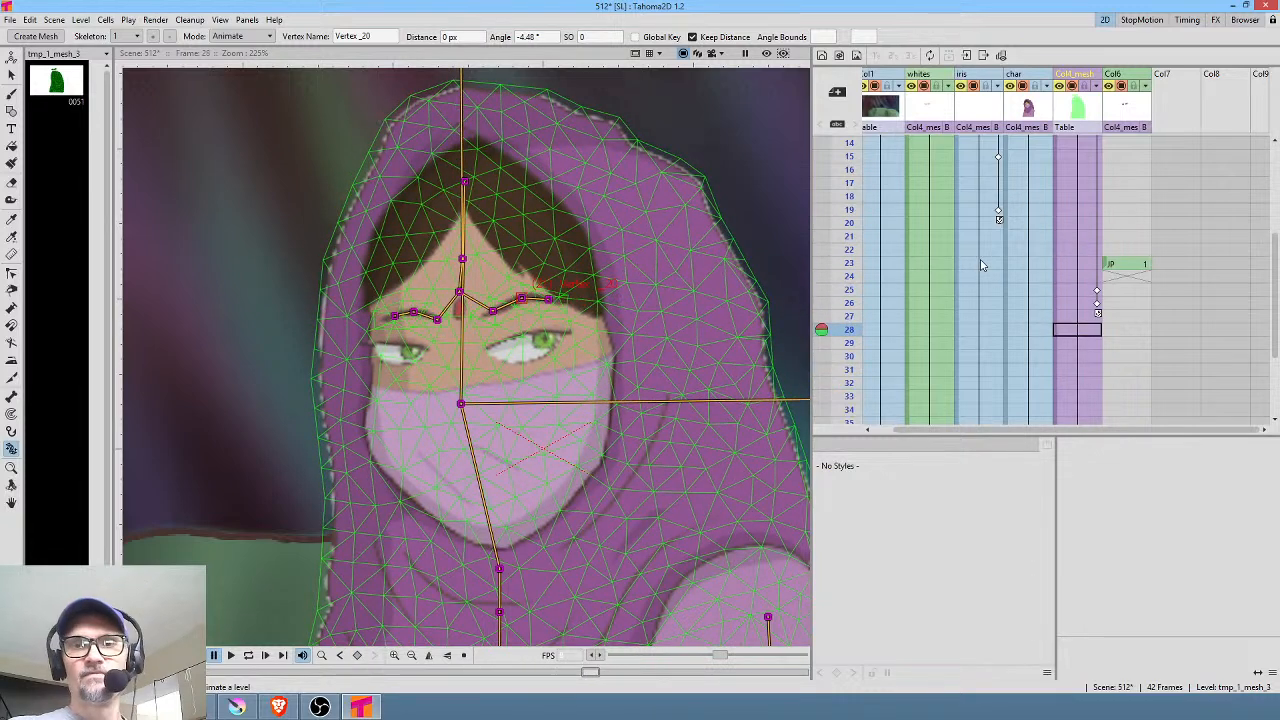
pyautogui.scroll(-4, 996, 266)
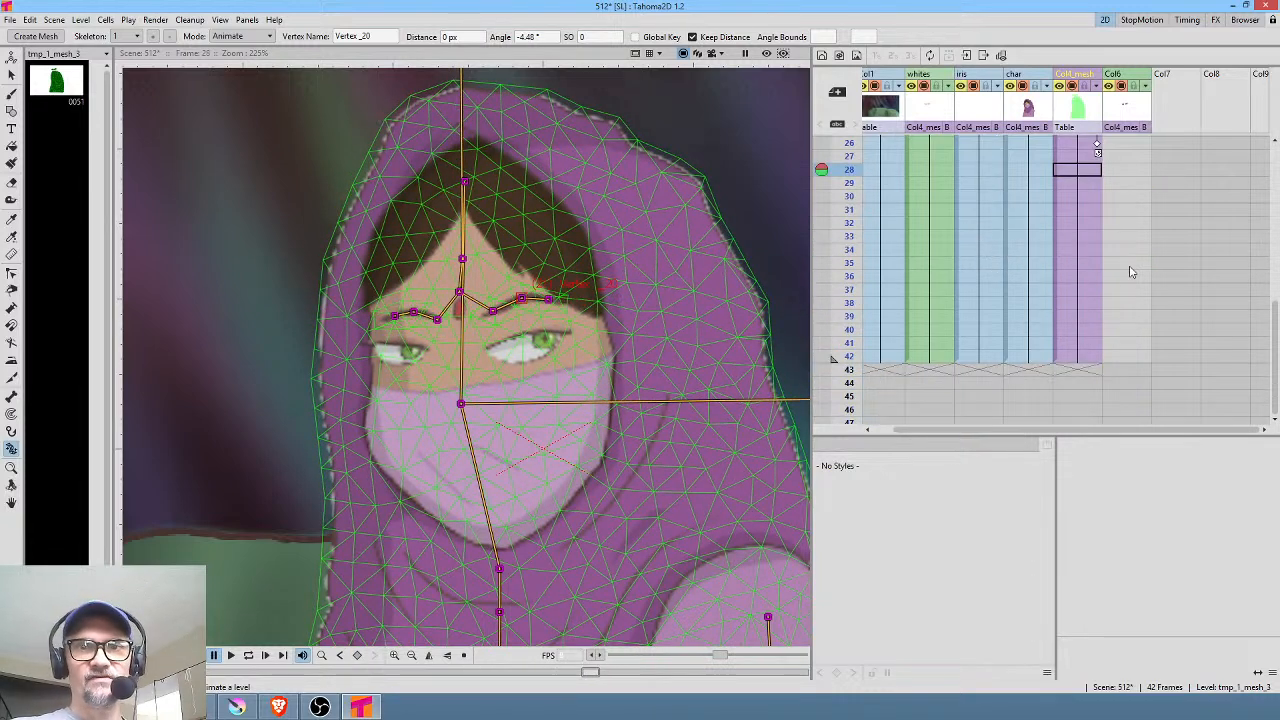
pyautogui.scroll(8, 980, 203)
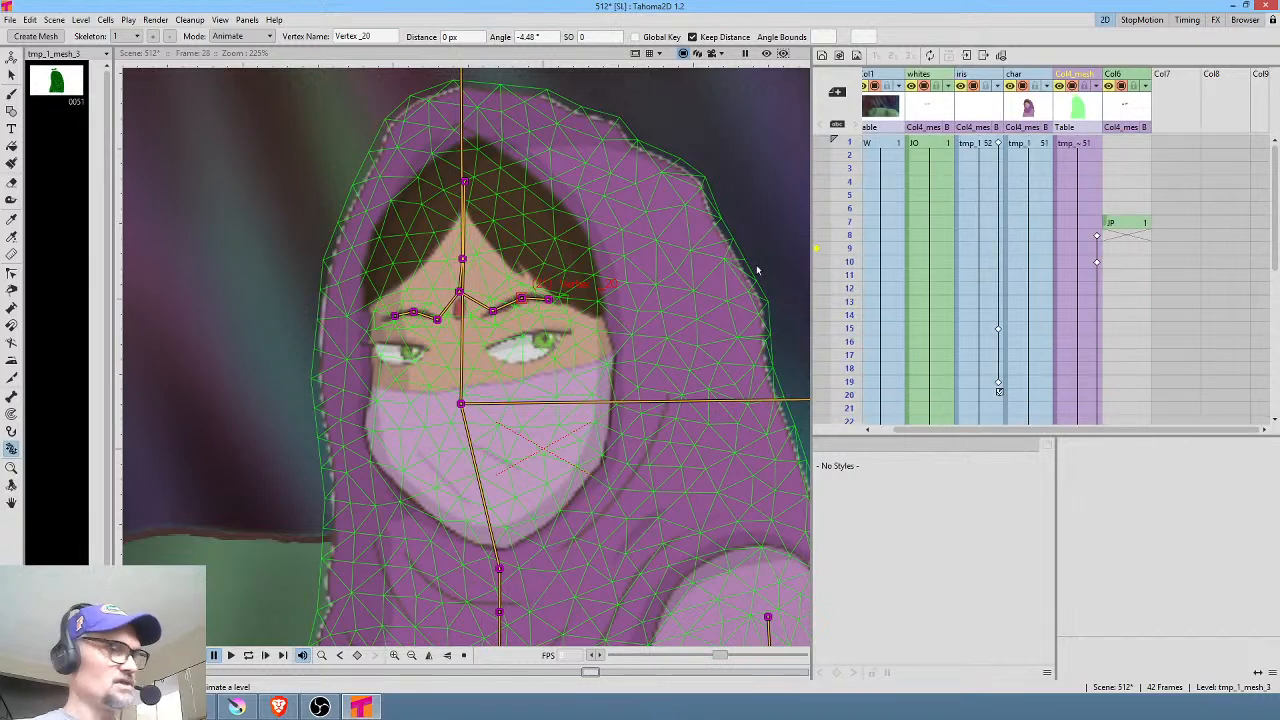
pyautogui.scroll(-4, 653, 269)
pyautogui.press('Home')
pyautogui.press('l')
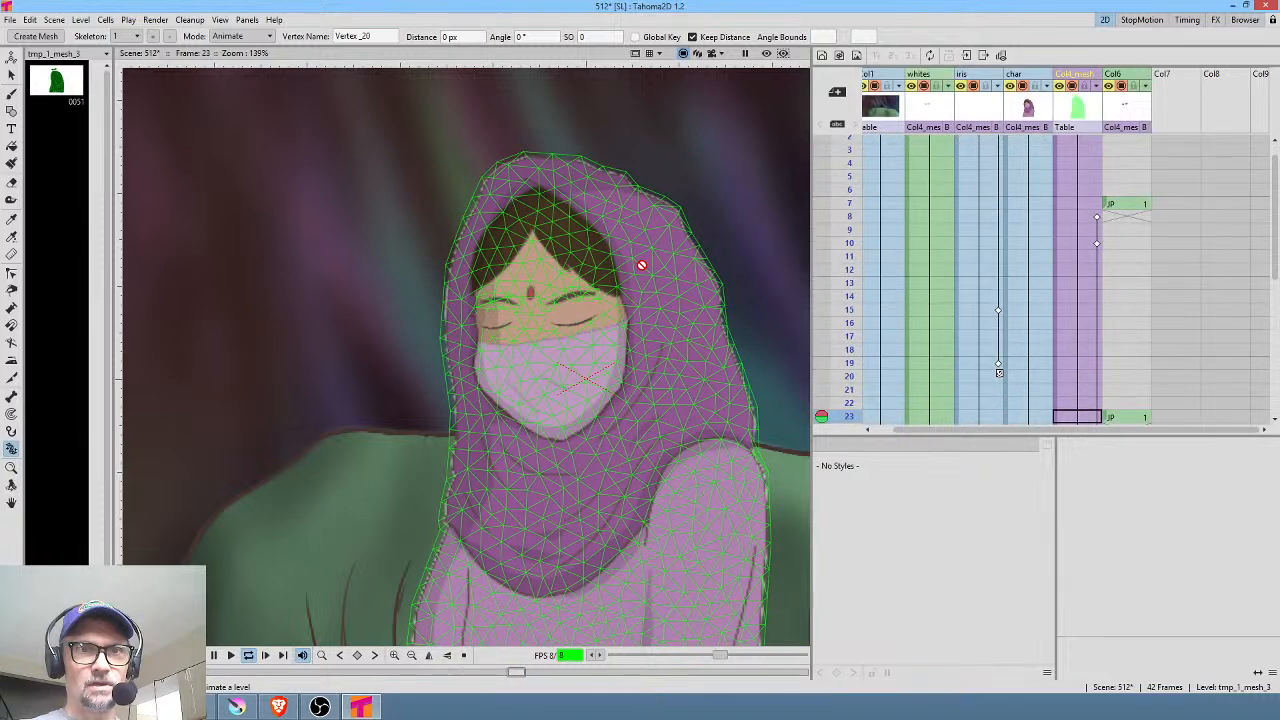
pyautogui.press('l')
pyautogui.press('Home')
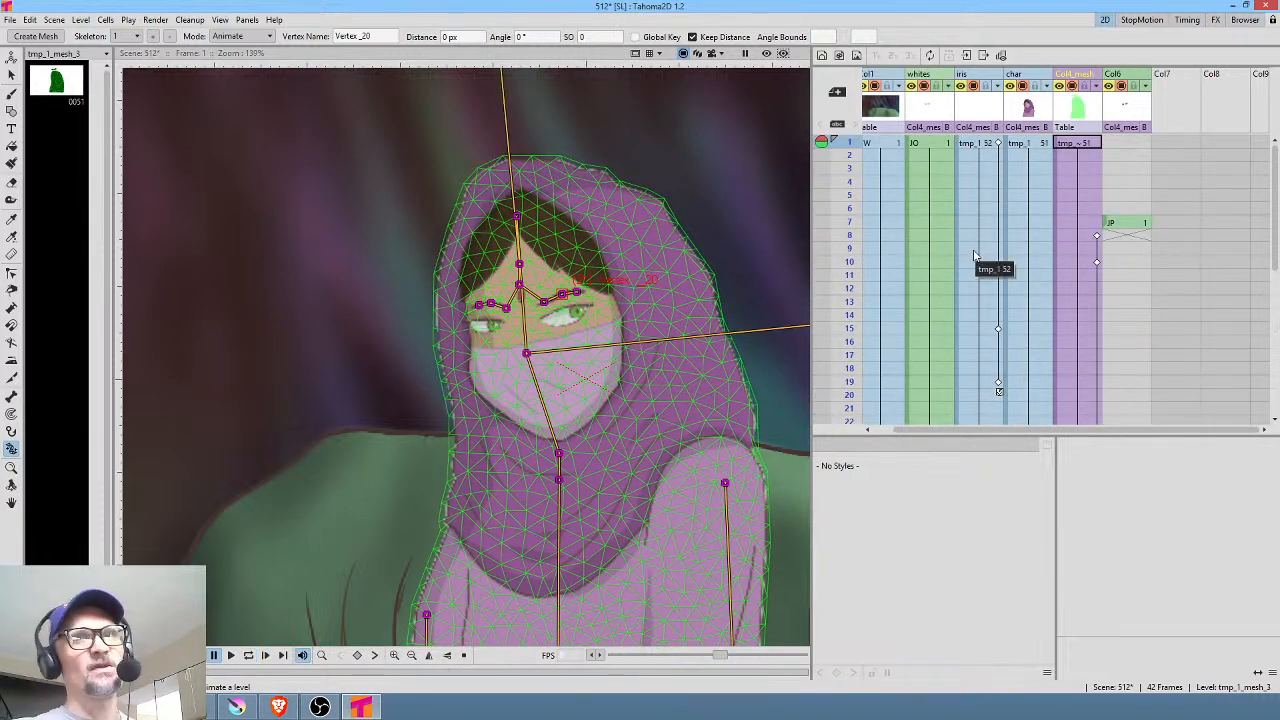
pyautogui.press('p')
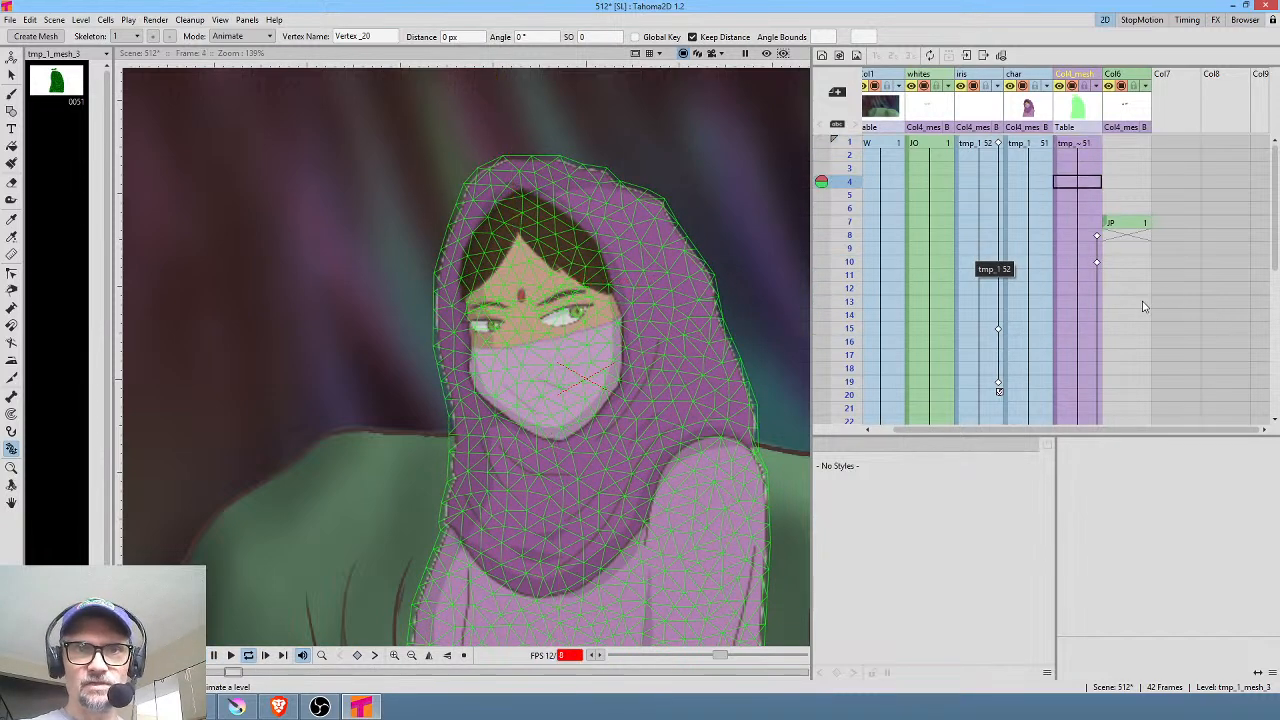
# Step: Shift the mesh column's two head-turn keyframes one frame earlier, to frames 7 and 9, so the turn starts with the first blink
pyautogui.click(1114, 224)
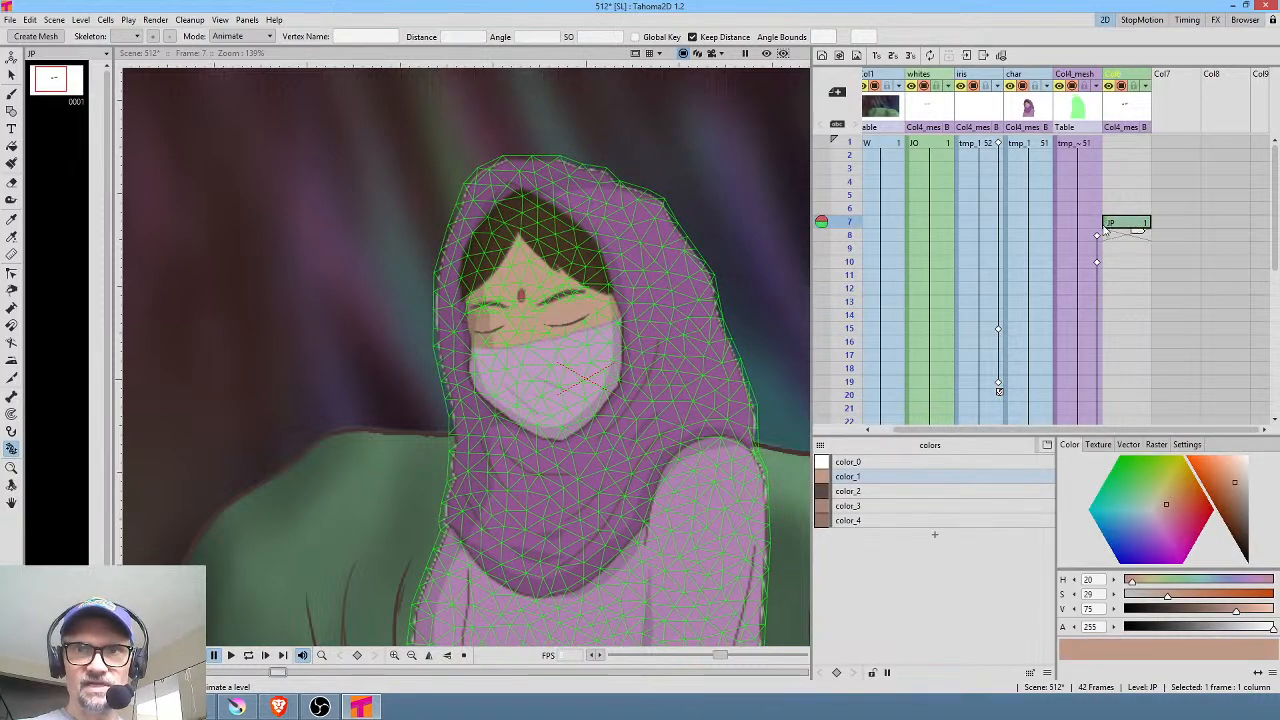
pyautogui.click(1100, 235)
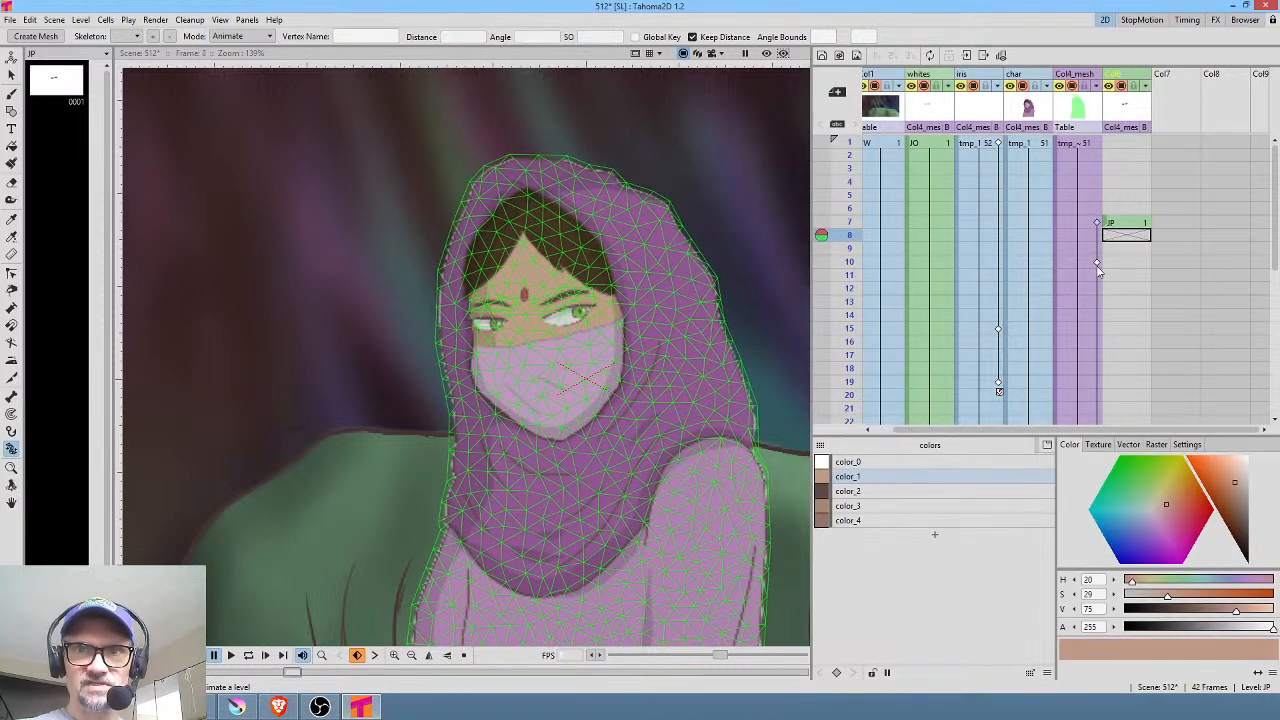
pyautogui.click(1100, 262)
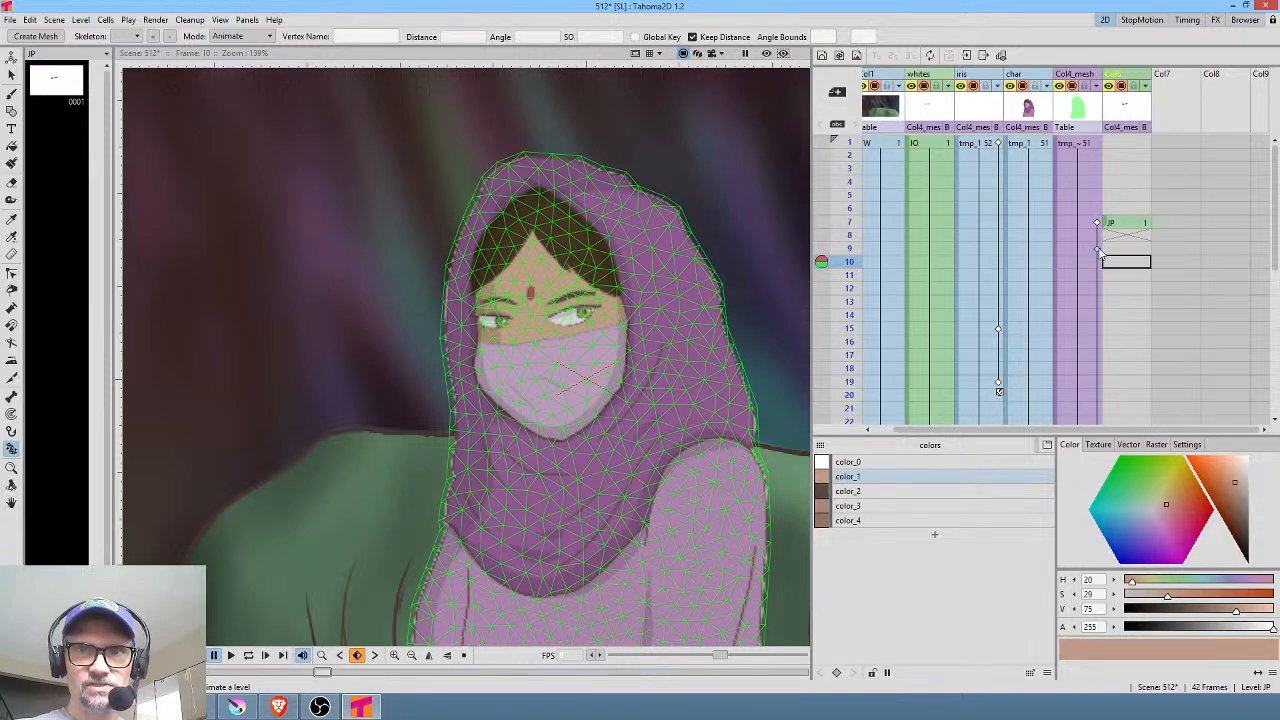
# Step: Play the animation in a loop to check the retimed head turn against the blinks and eyebrow raise
pyautogui.press('l')
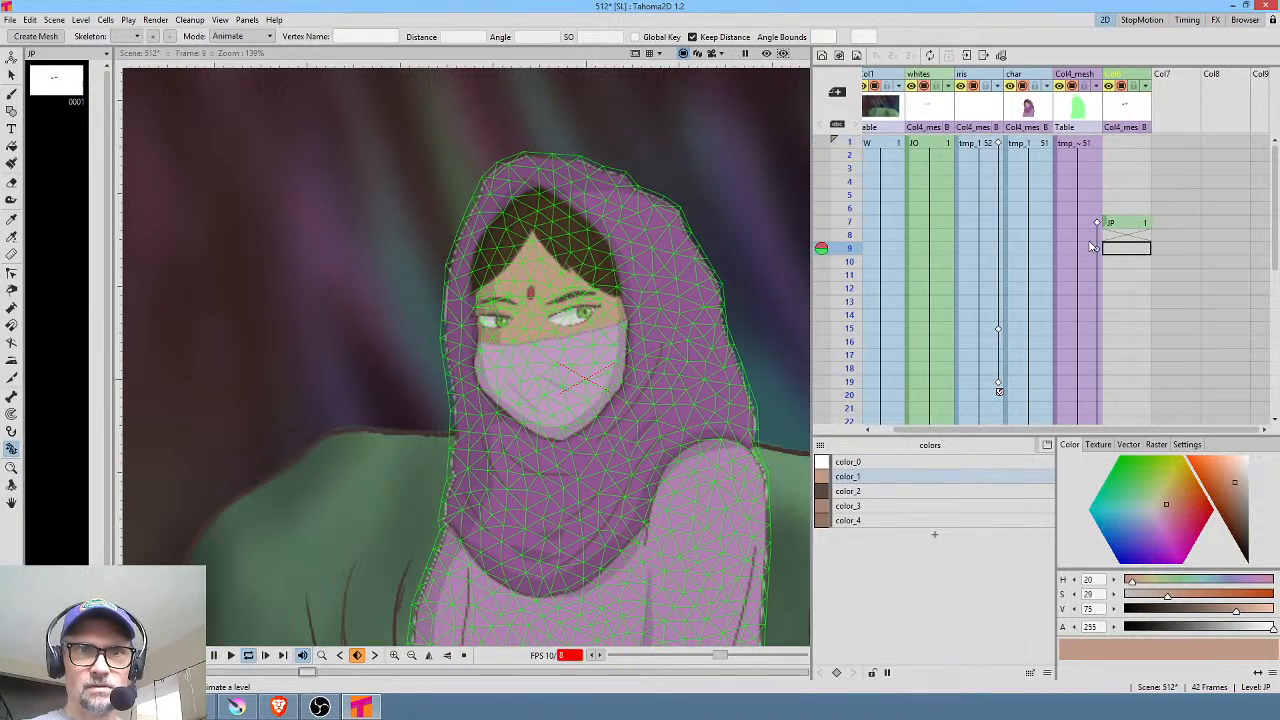
pyautogui.press('l')
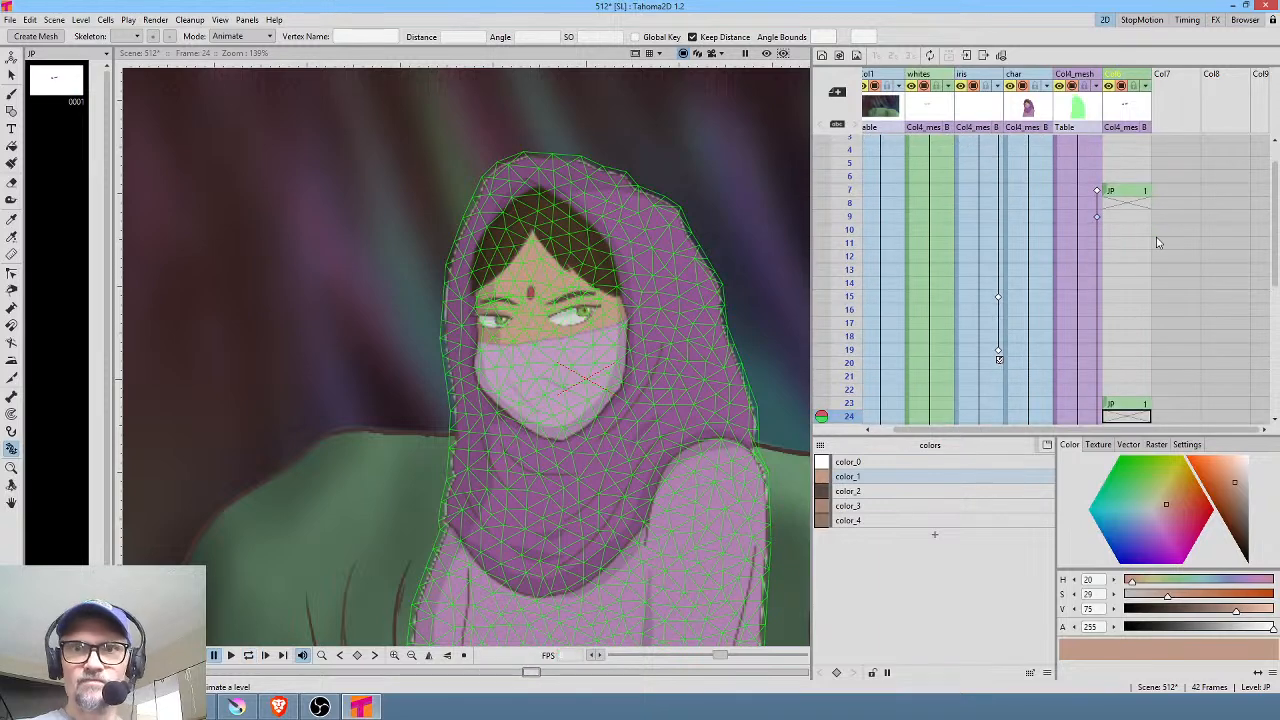
pyautogui.hotkey('alt', ',')
pyautogui.press('l')
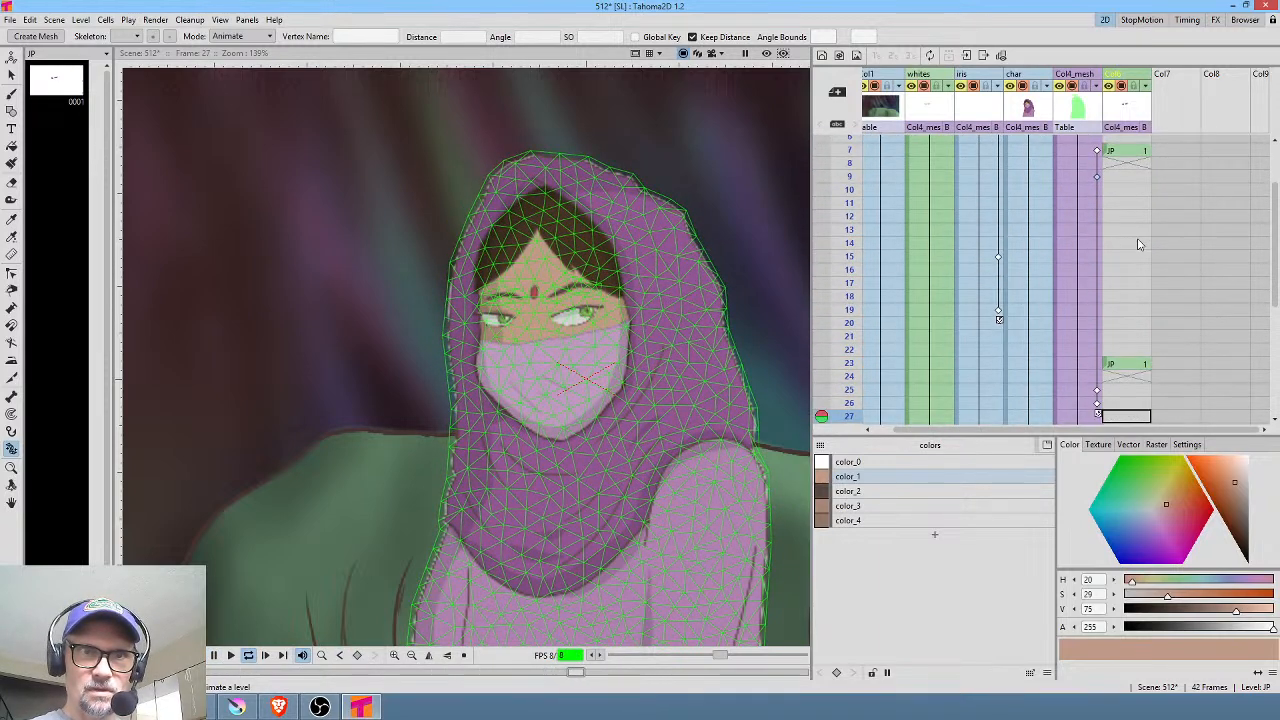
pyautogui.press('l')
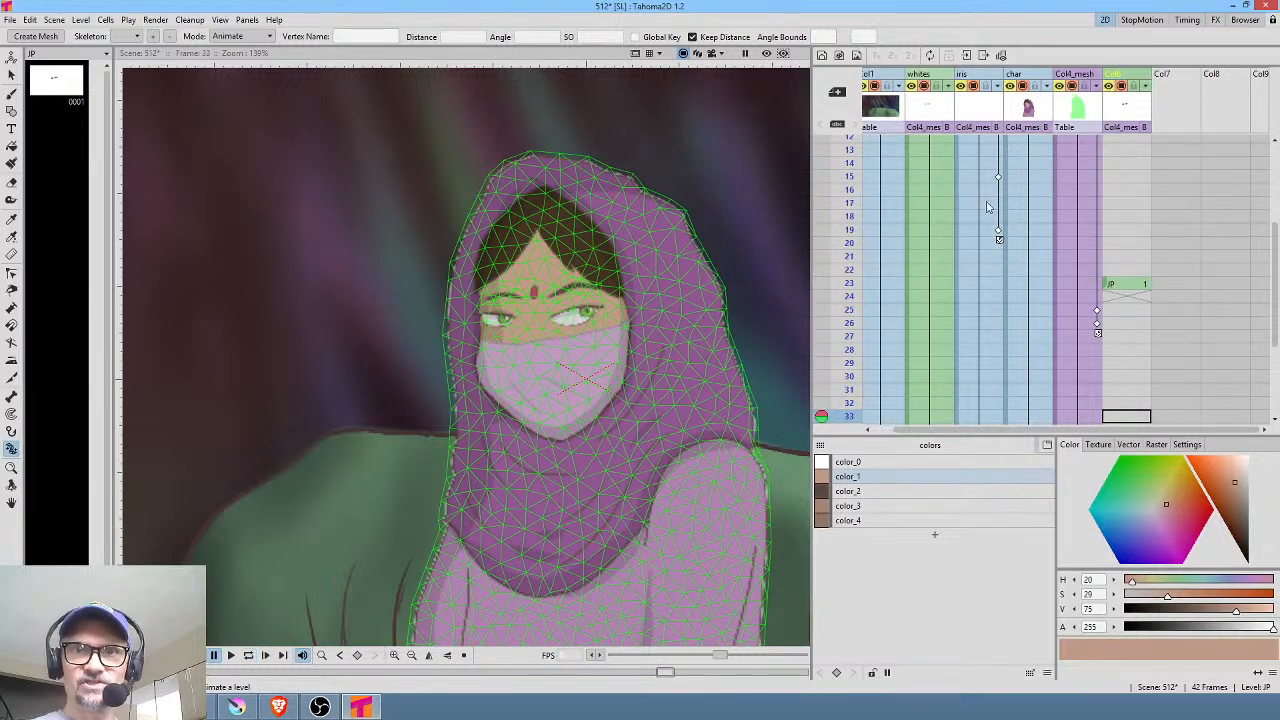
# Step: Move the closed-eyes JP drawing in the last column so that it starts at frame 24
pyautogui.moveTo(848, 168)
pyautogui.mouseDown()
pyautogui.moveTo(871, 310)
pyautogui.moveTo(874, 297)
pyautogui.mouseUp()
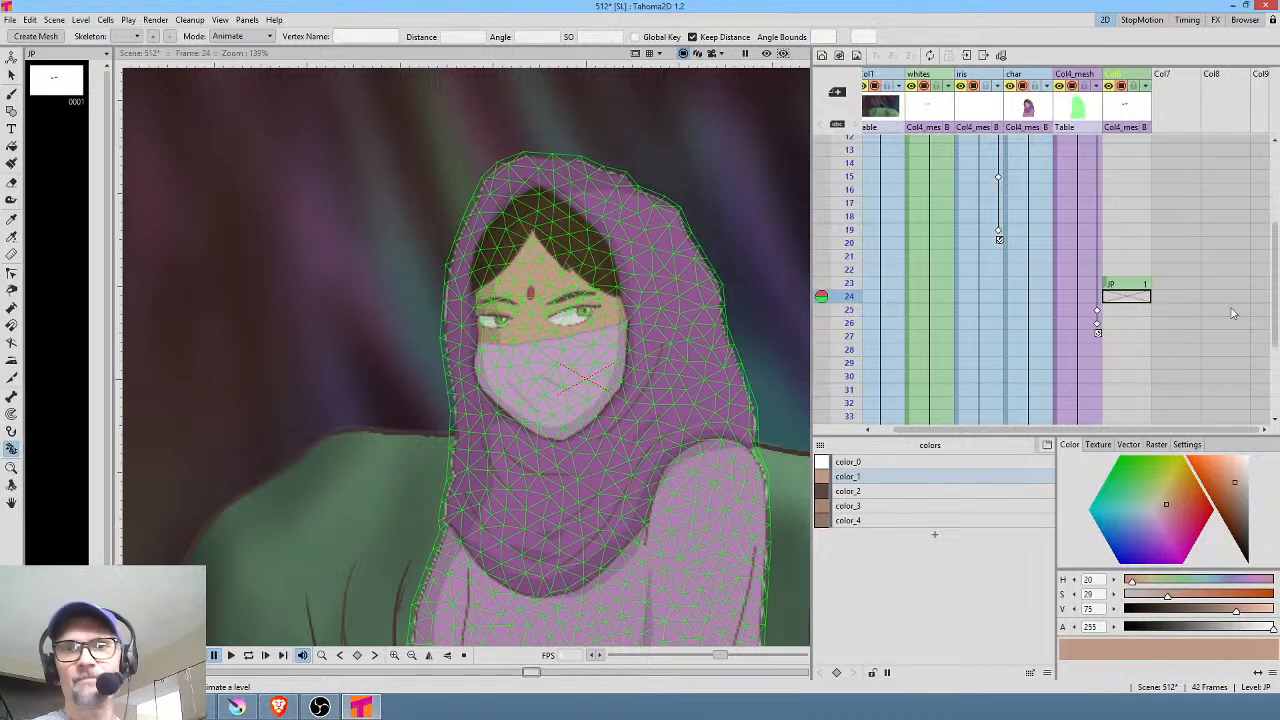
pyautogui.click(1112, 285)
pyautogui.moveTo(1107, 285)
pyautogui.mouseDown()
pyautogui.moveTo(1108, 313)
pyautogui.moveTo(1111, 299)
pyautogui.mouseUp()
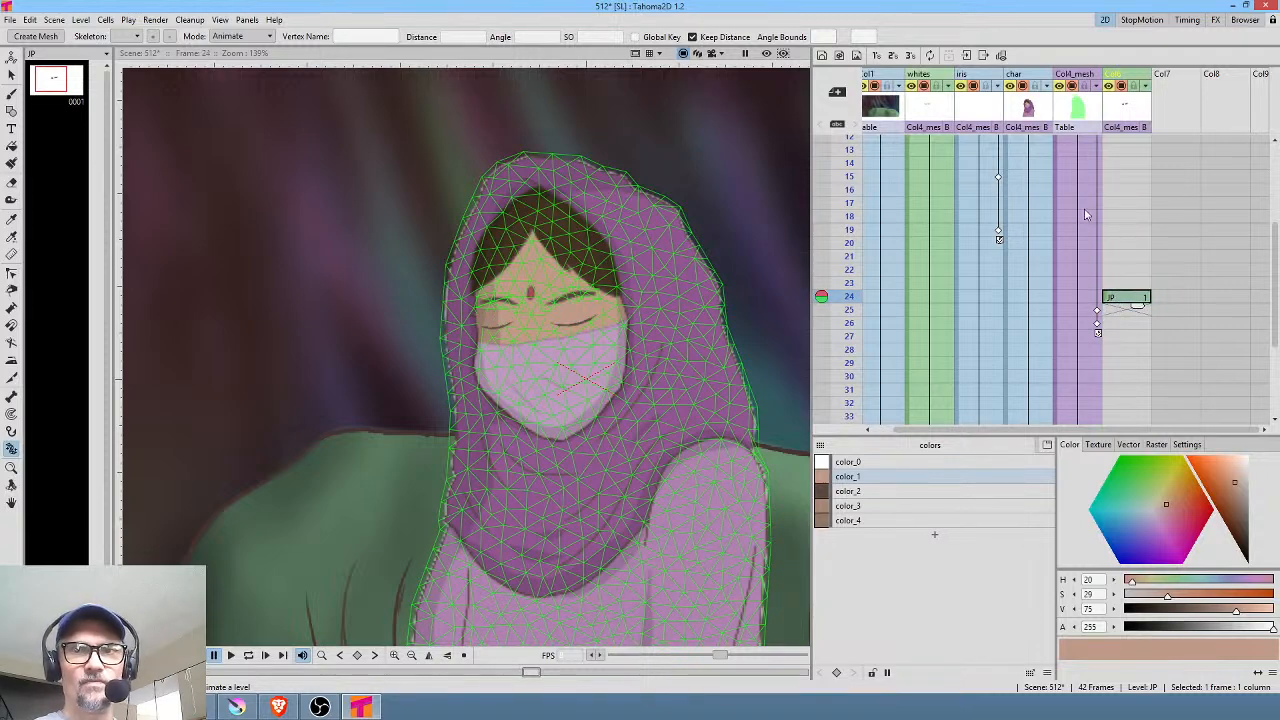
# Step: Play the animation twice, the second time from frame 26, to check the timing of the blink and head movement
pyautogui.hotkey('alt', ',')
pyautogui.press('l')
pyautogui.scroll(-1, 689, 325)
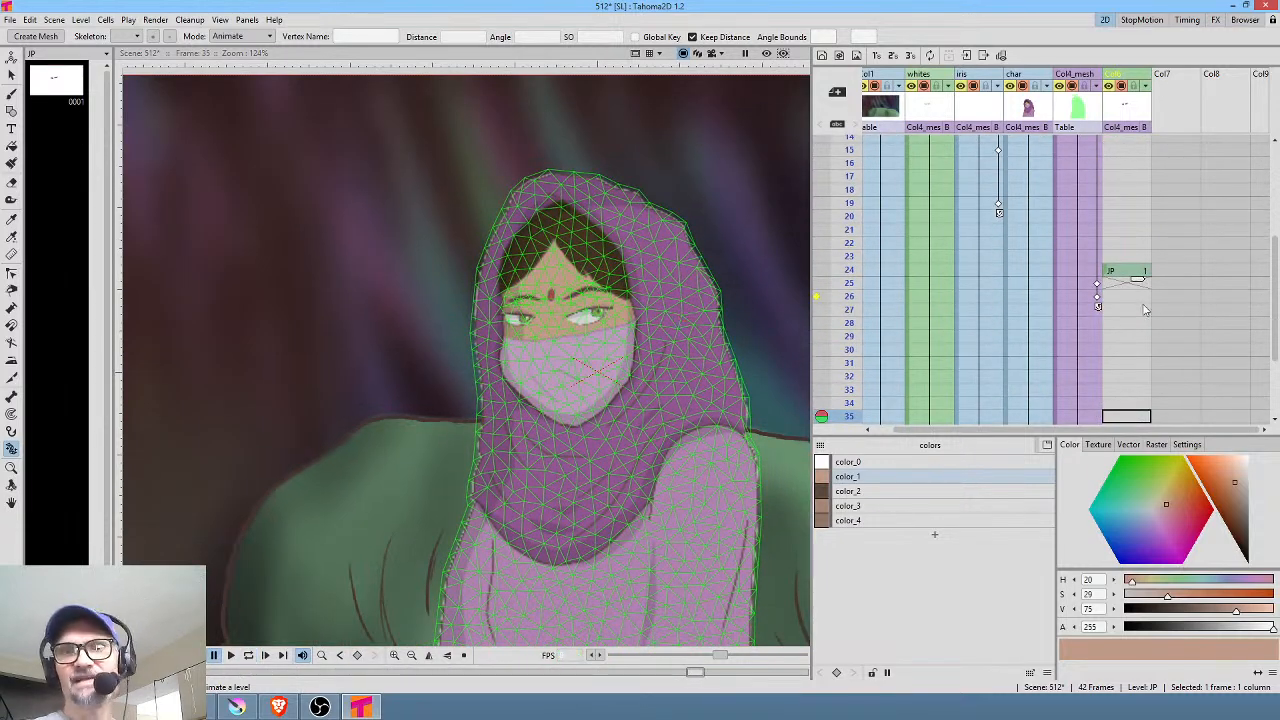
pyautogui.click(852, 241)
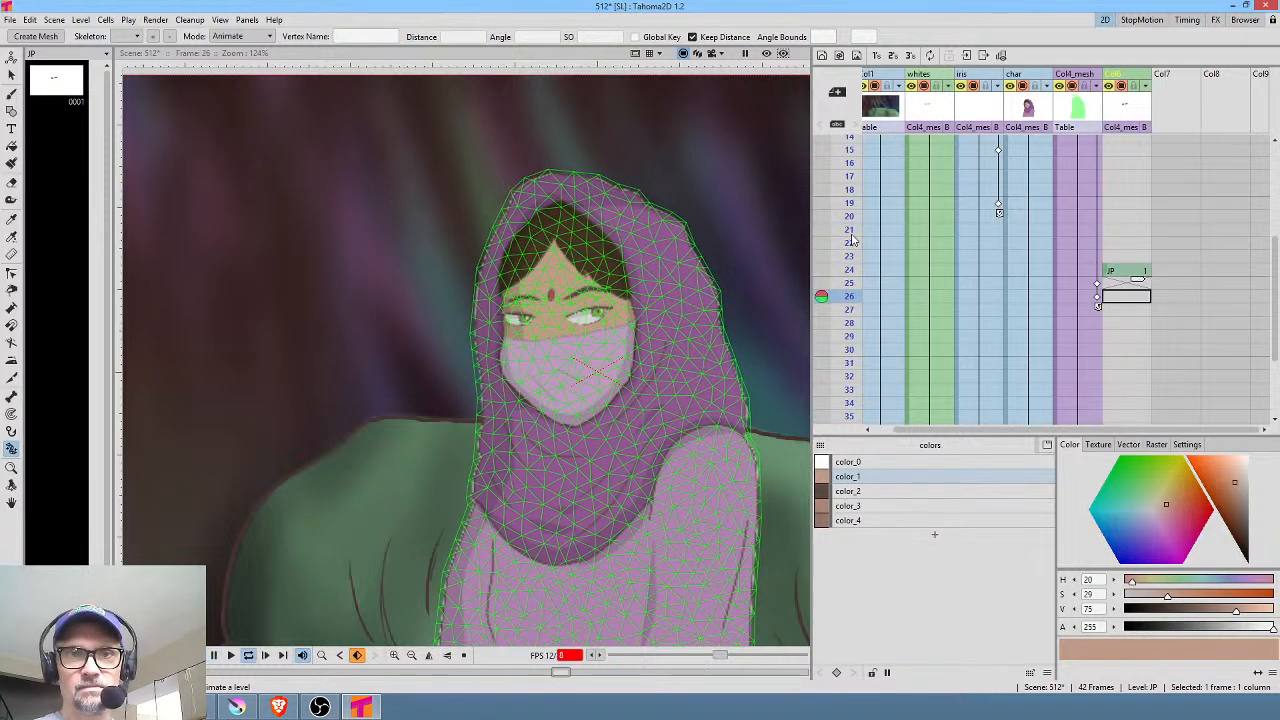
pyautogui.press('l')
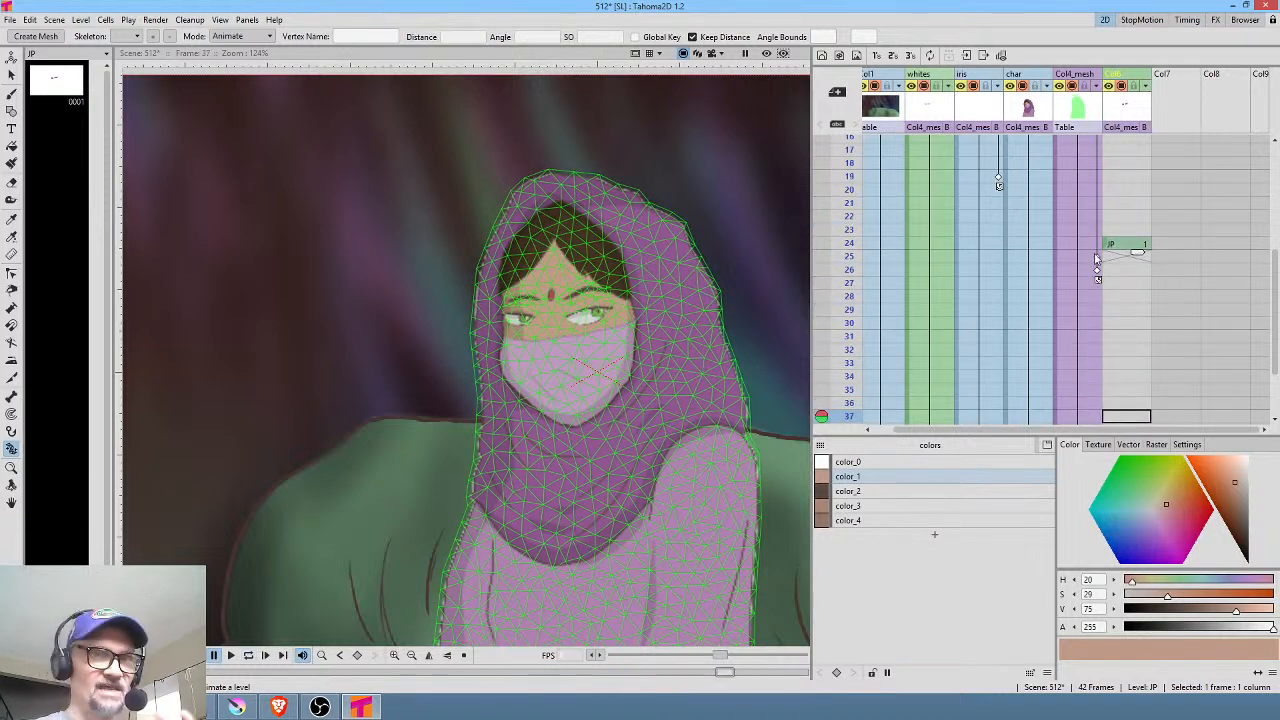
# Step: Remove six frames across all columns at frame 36 so that the scene ends at frame 36
pyautogui.scroll(-5, 1095, 350)
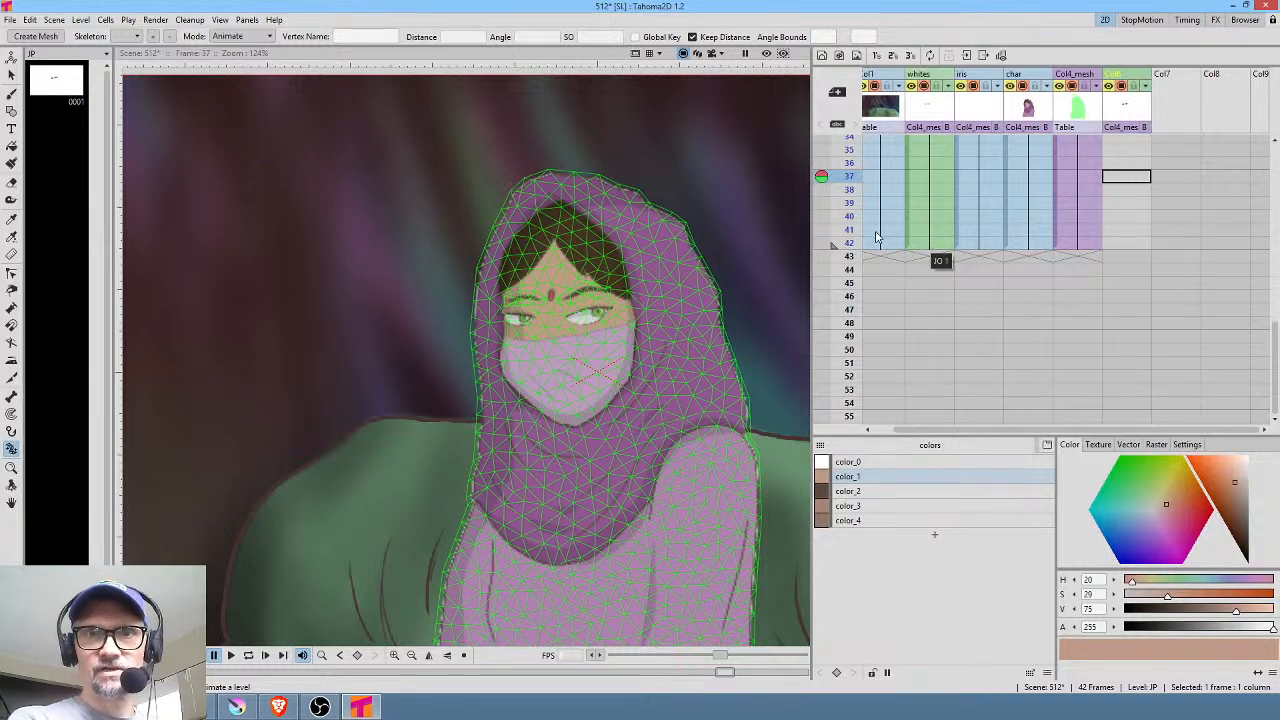
pyautogui.scroll(3, 900, 245)
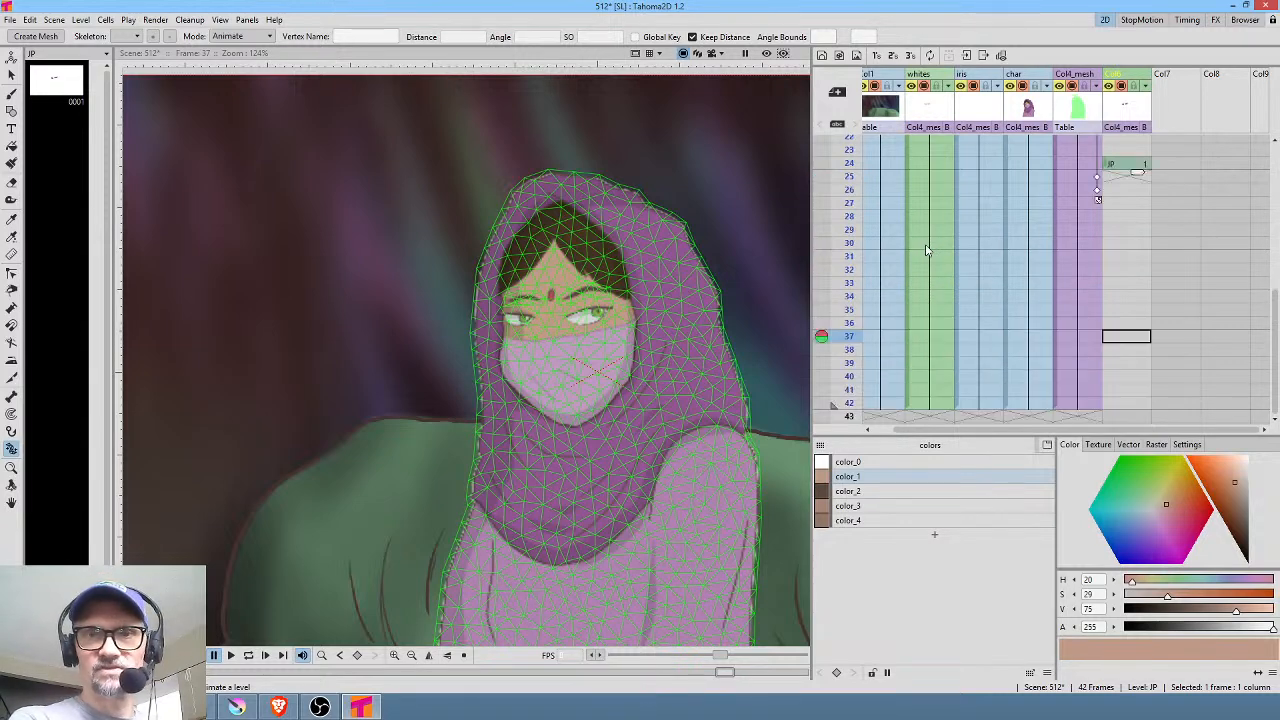
pyautogui.click(878, 325)
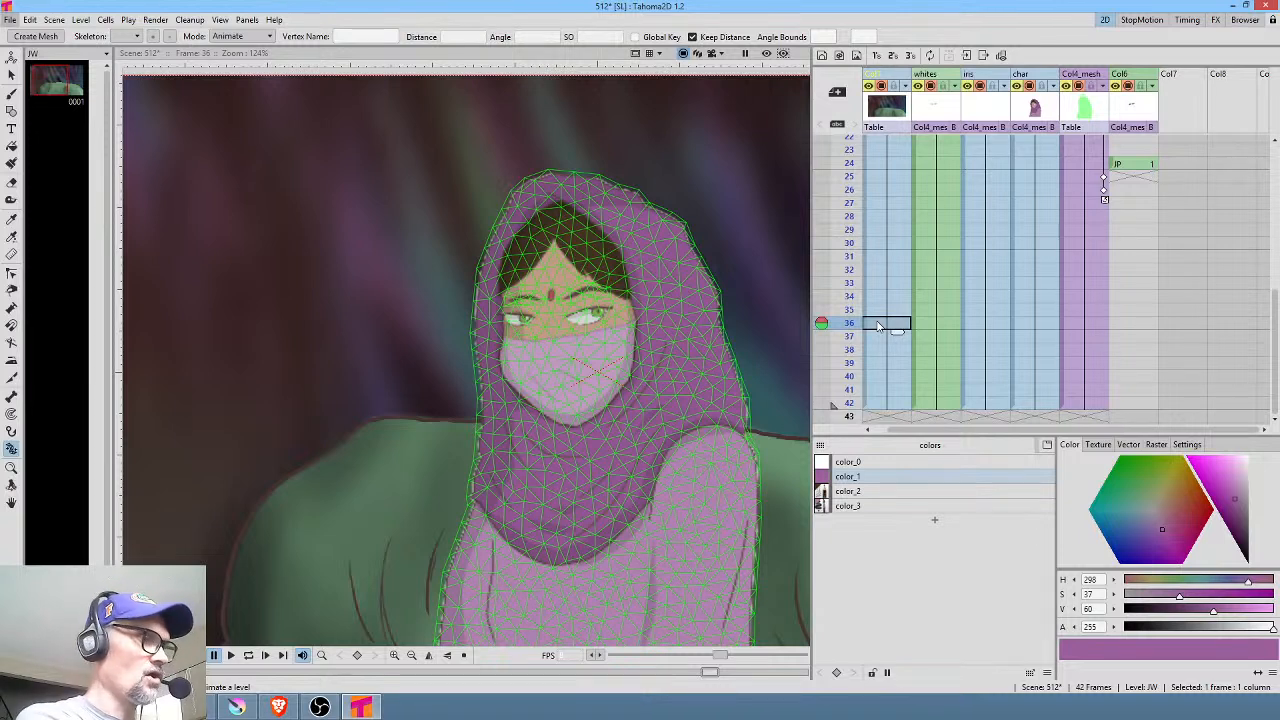
pyautogui.hotkey('alt', 'Delete')
pyautogui.hotkey('alt', 'Delete')
pyautogui.hotkey('alt', 'Delete')
pyautogui.hotkey('alt', 'Delete')
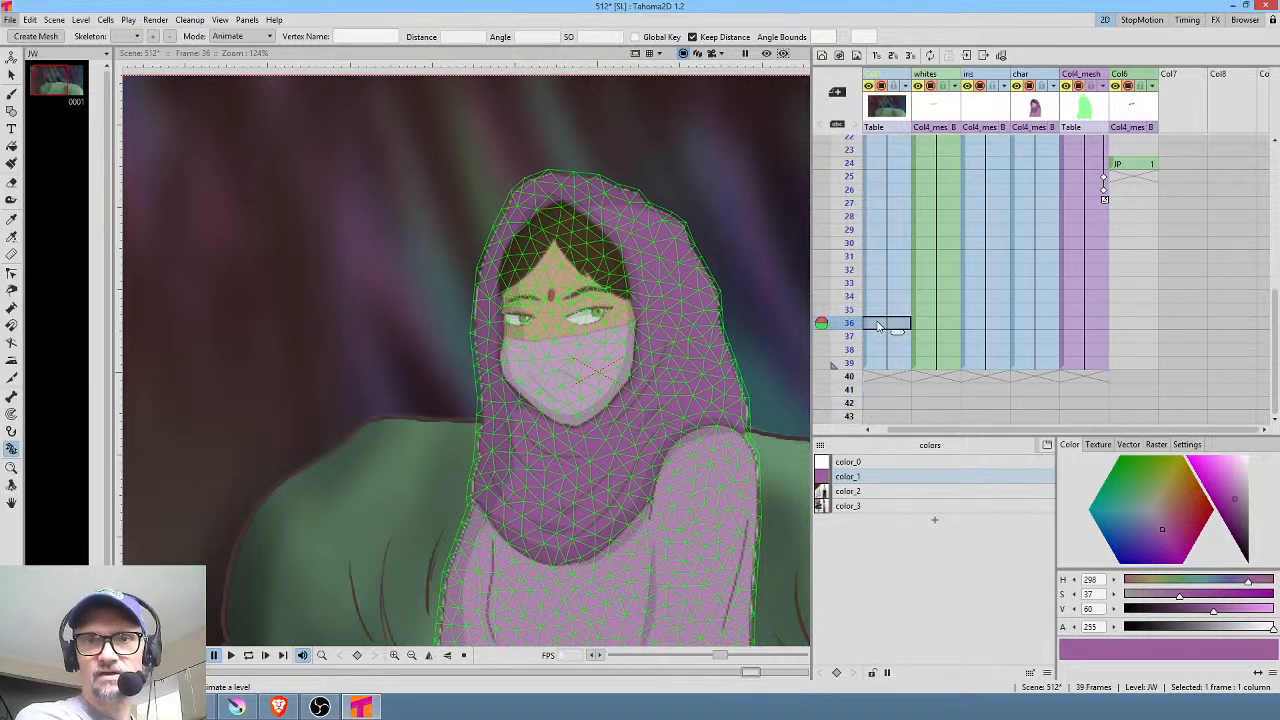
pyautogui.hotkey('alt', 'Delete')
pyautogui.hotkey('alt', 'Delete')
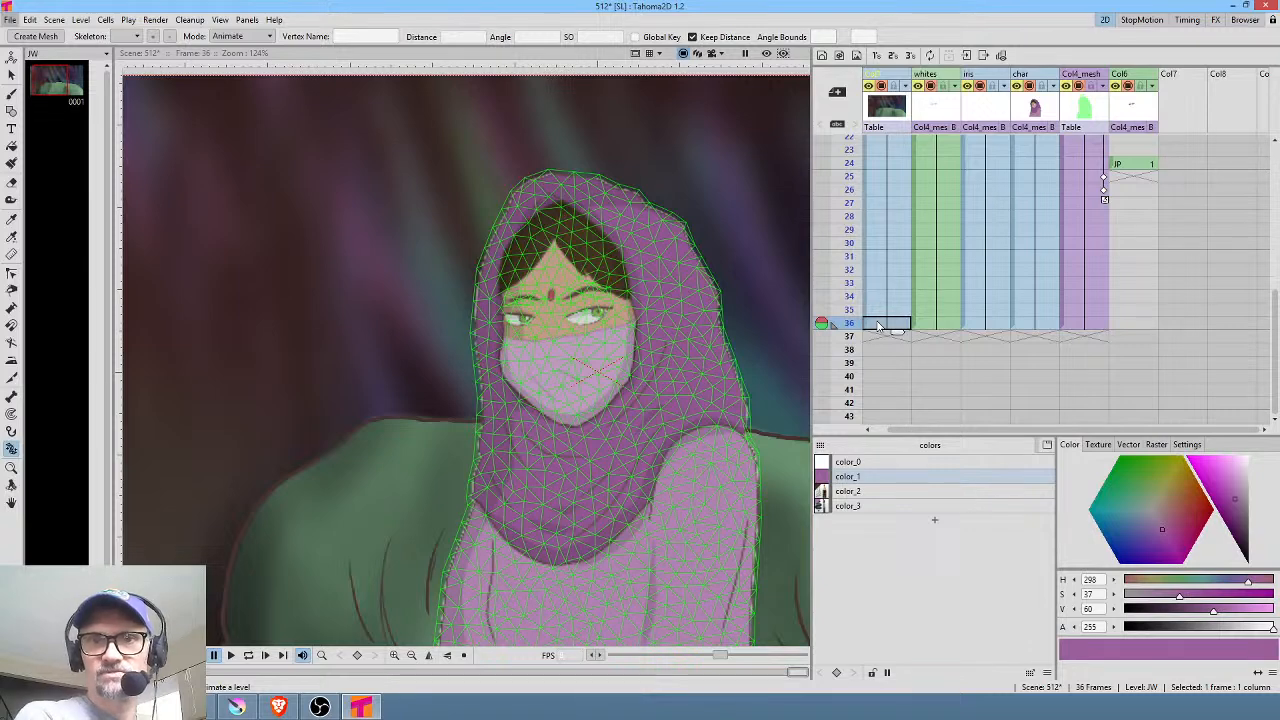
# Step: Review the output settings for rendering frames 1 to 36 as jpg, and save the scene with all its levels
pyautogui.click(160, 20)
pyautogui.click(186, 84)
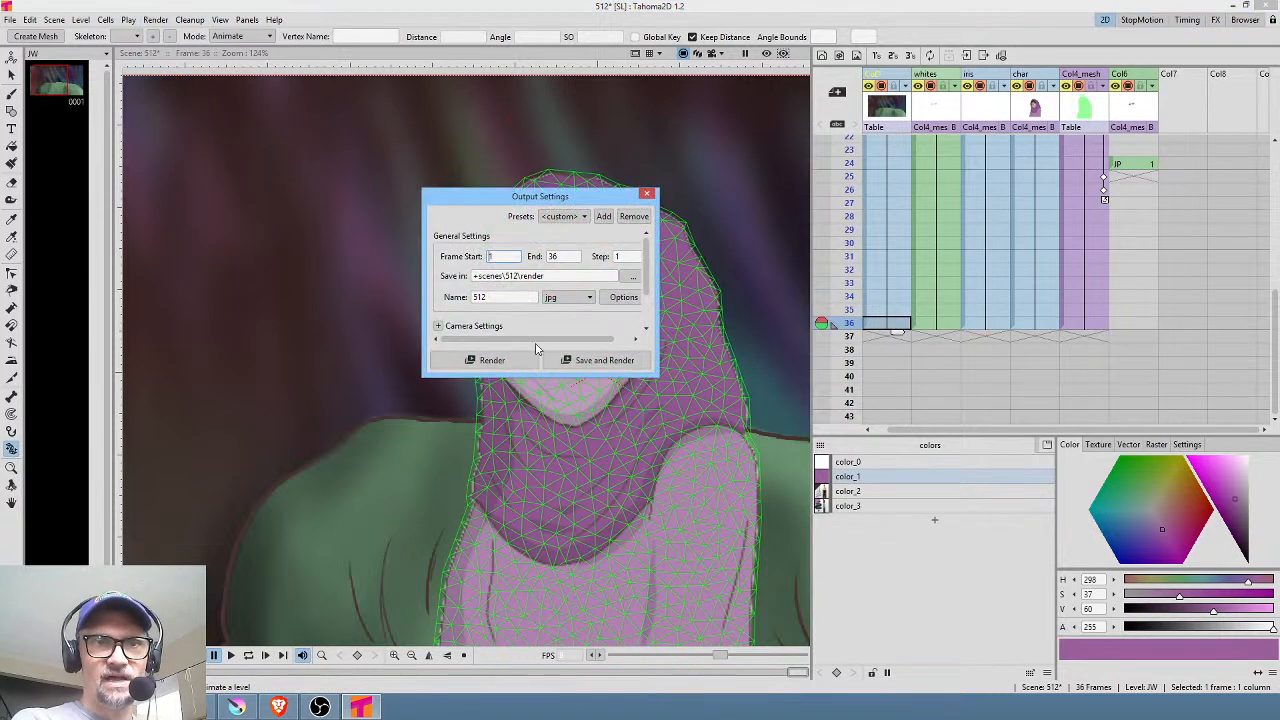
pyautogui.click(647, 195)
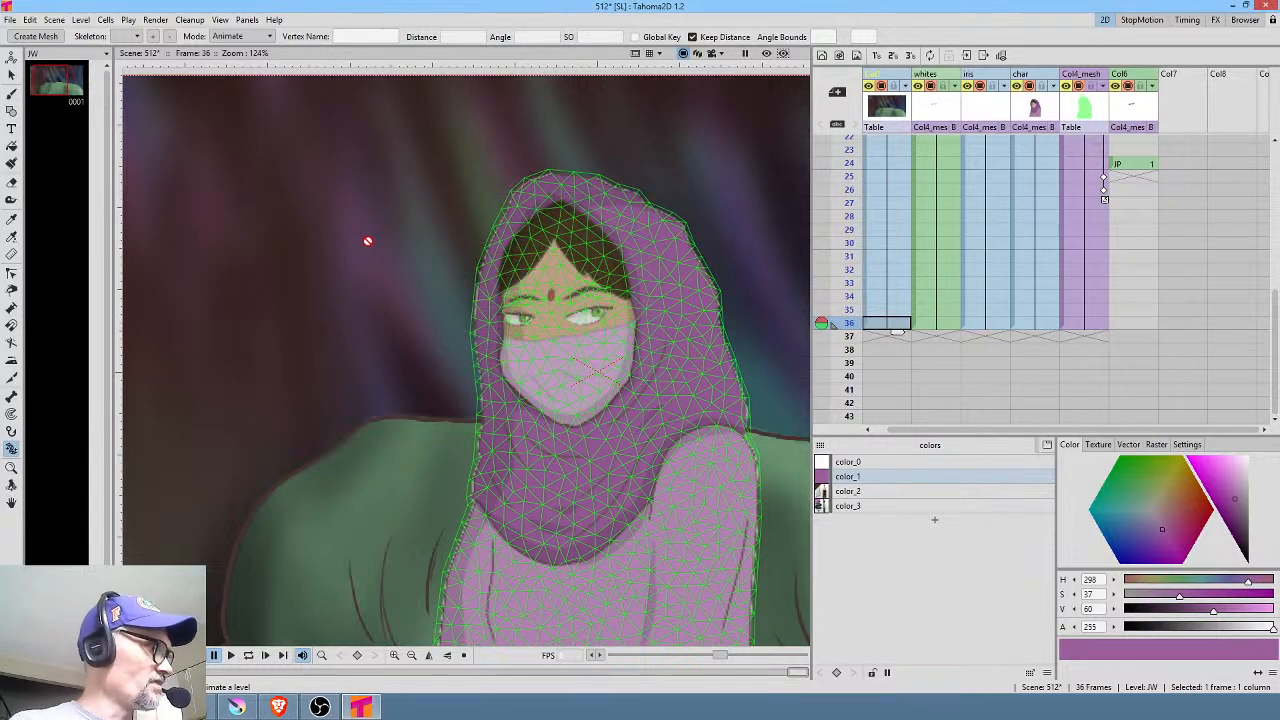
pyautogui.click(9, 20)
pyautogui.click(20, 70)
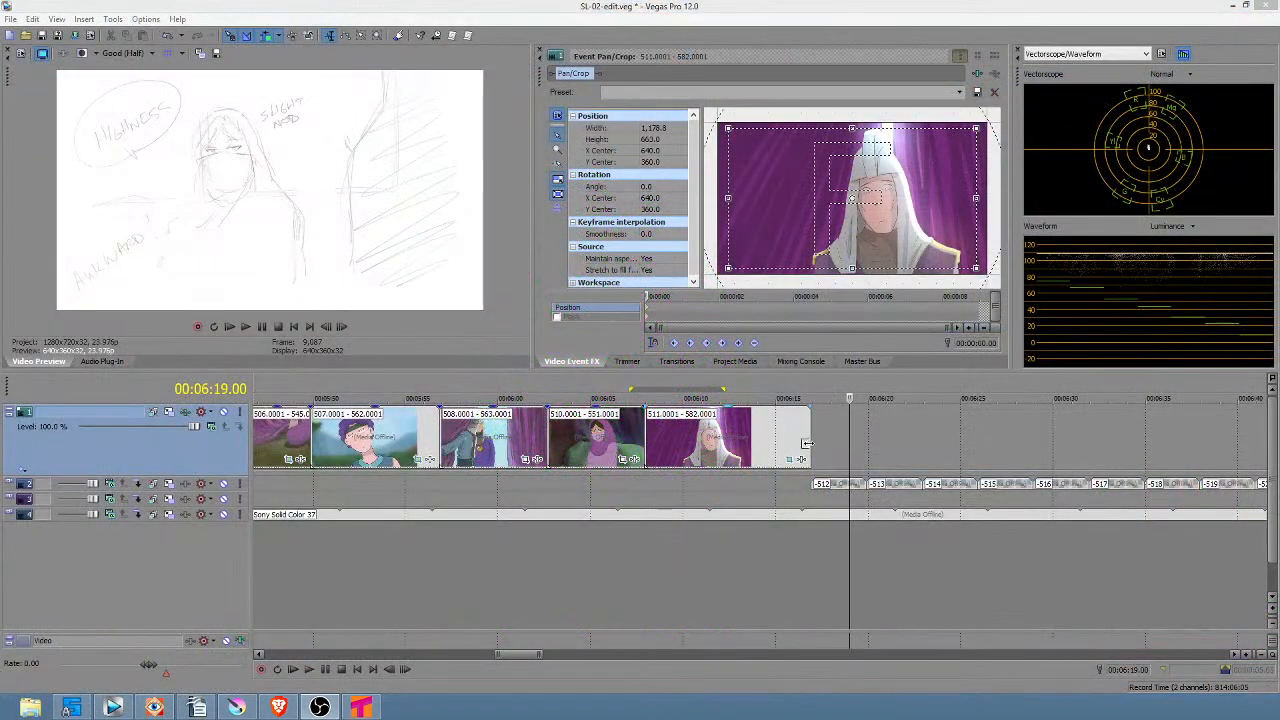
# Step: In Vegas Pro, delete the -512 storyboard event and shift the panels from -513 onward further along the timeline
pyautogui.click(830, 483)
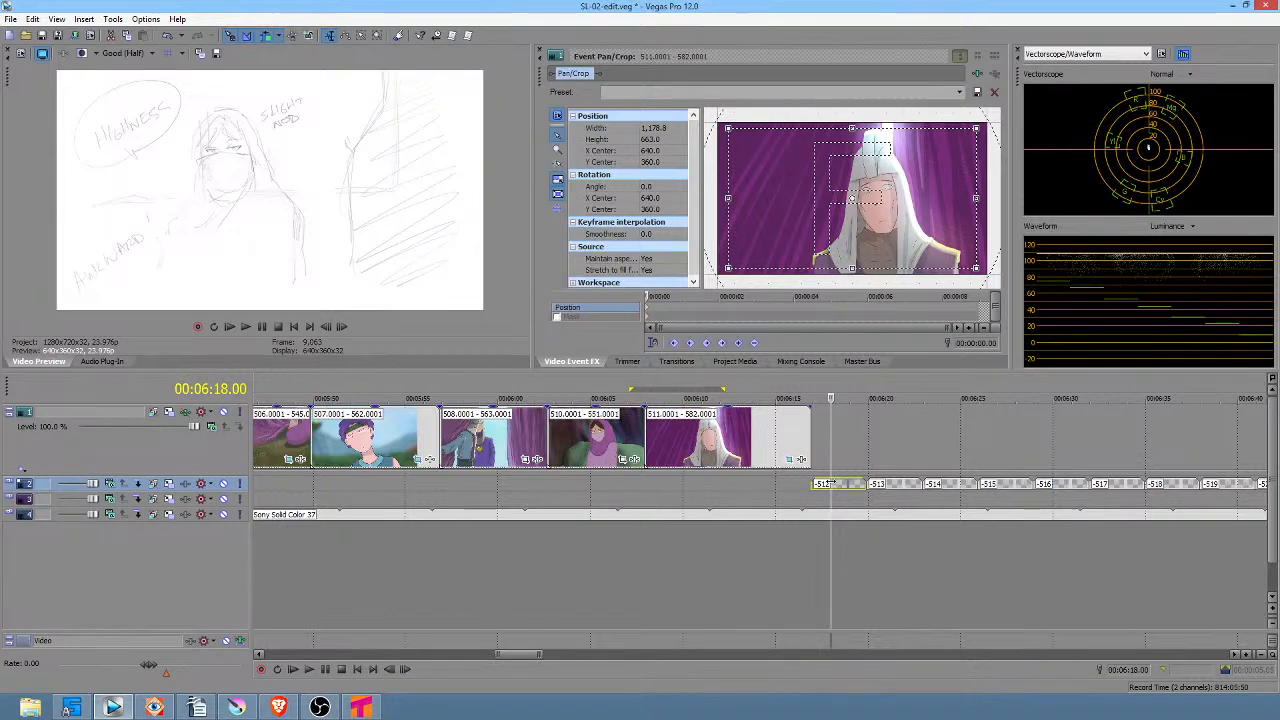
pyautogui.press('Delete')
pyautogui.moveTo(842, 488); pyautogui.dragTo(911, 488)
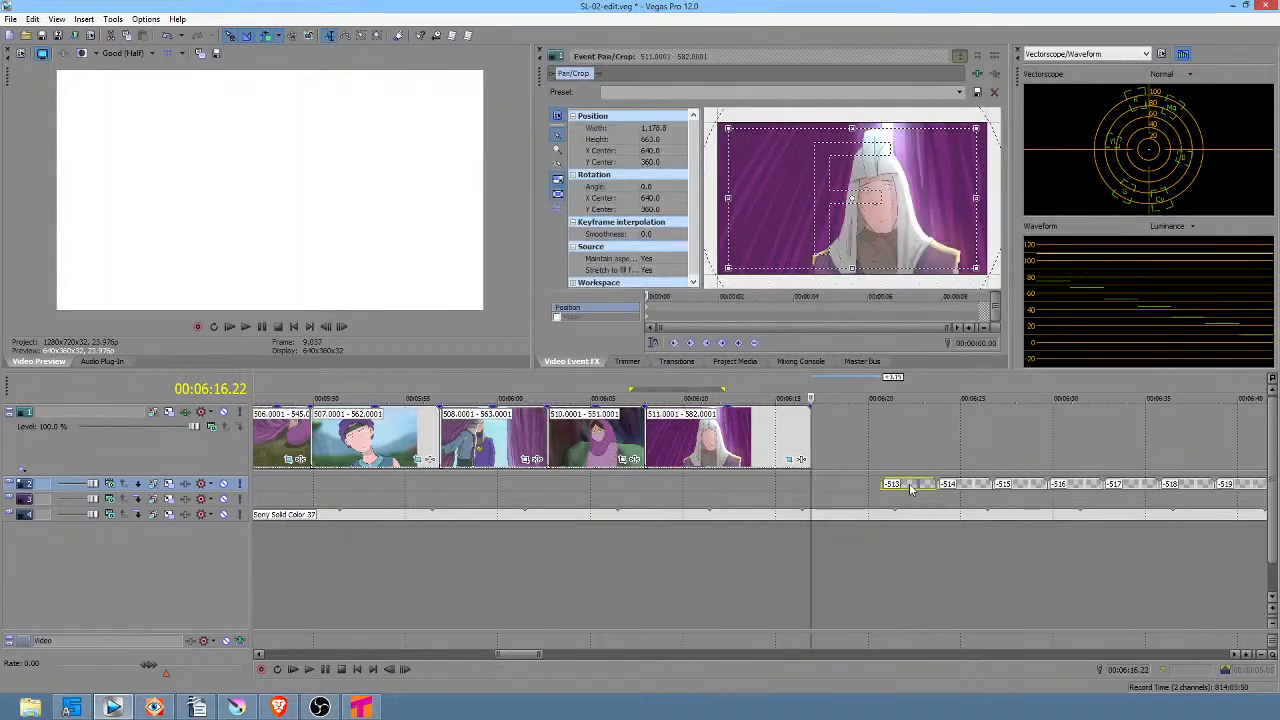
# Step: Import the rendered frames from the scenes\512\render folder into the project media as an image sequence starting with 512.0001.jpg
pyautogui.click(809, 440)
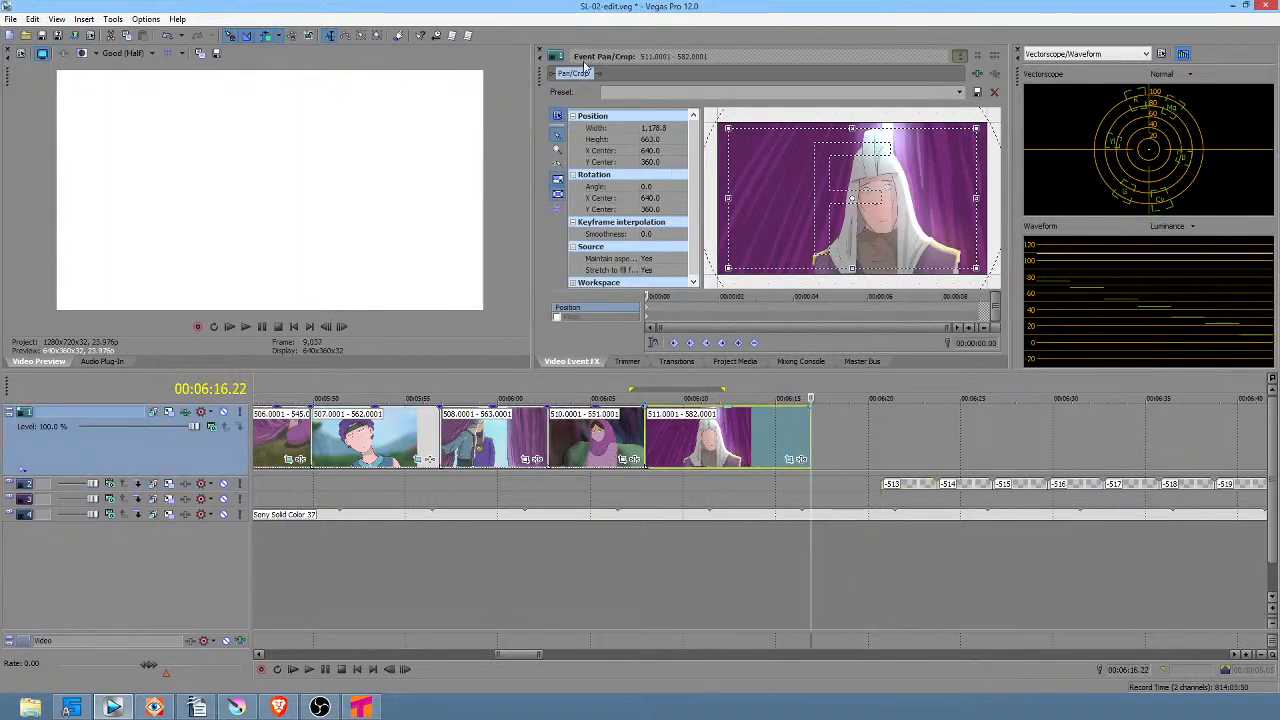
pyautogui.click(731, 362)
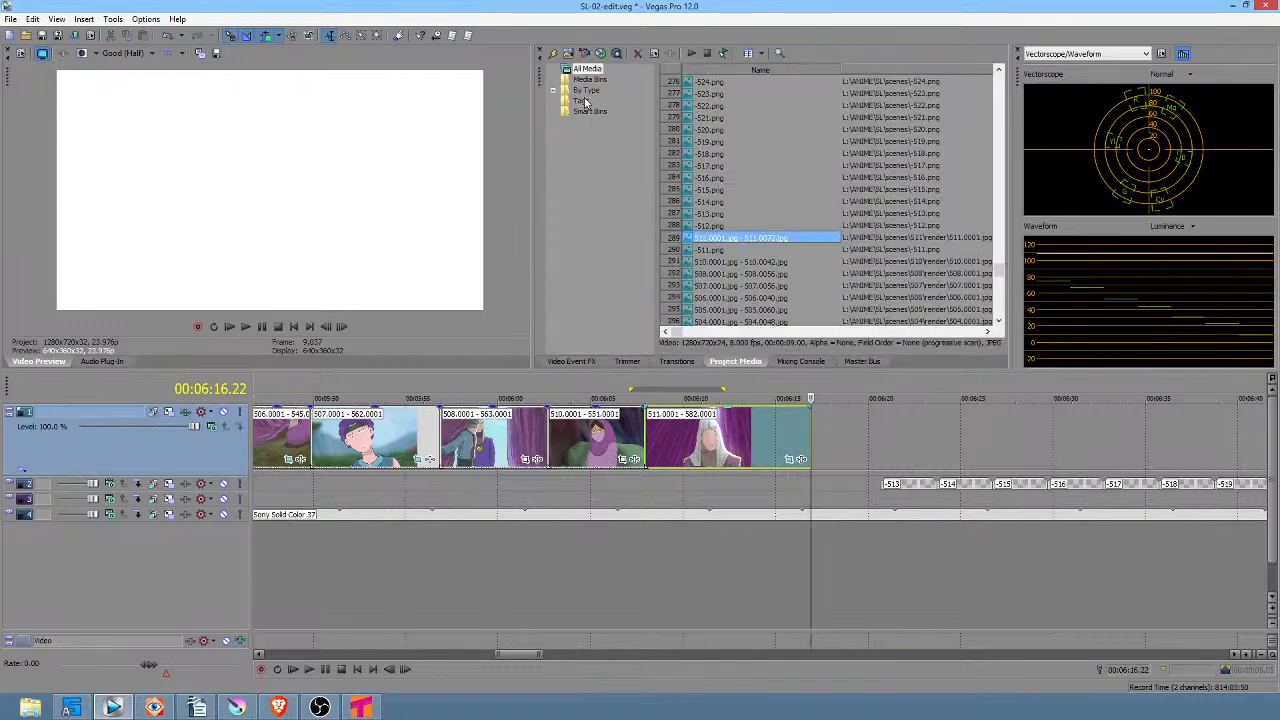
pyautogui.click(567, 54)
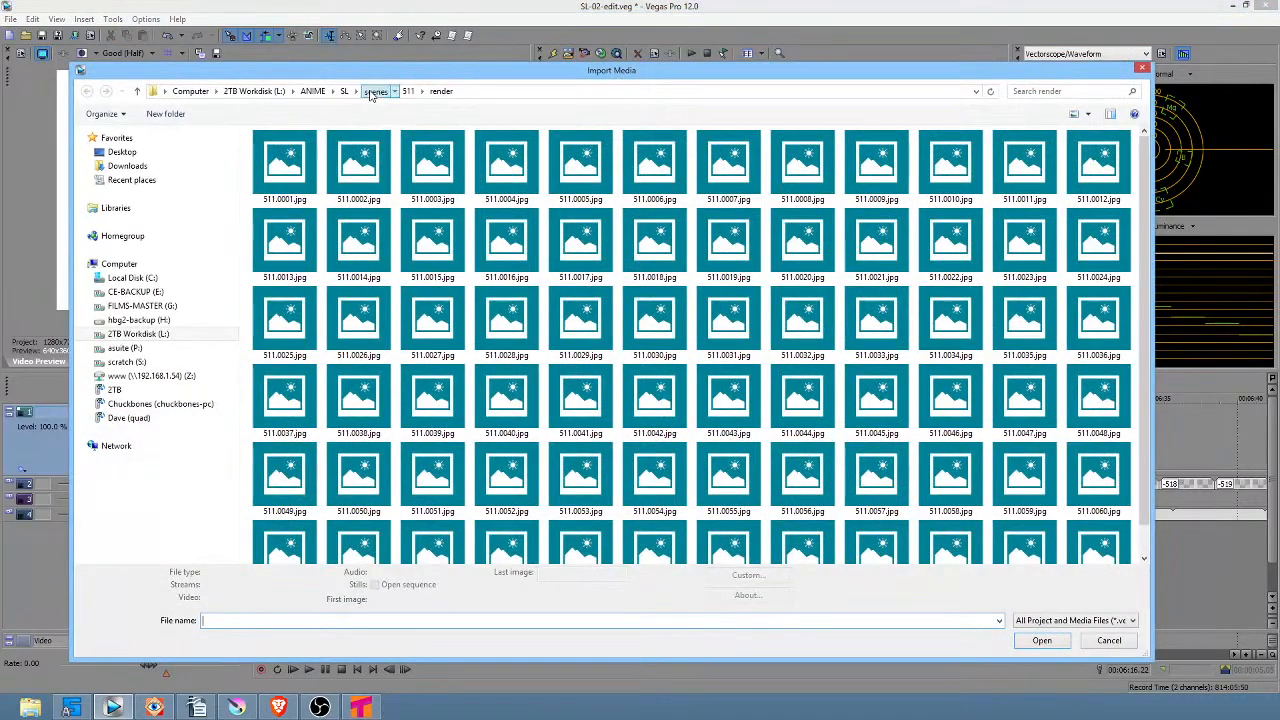
pyautogui.click(377, 91)
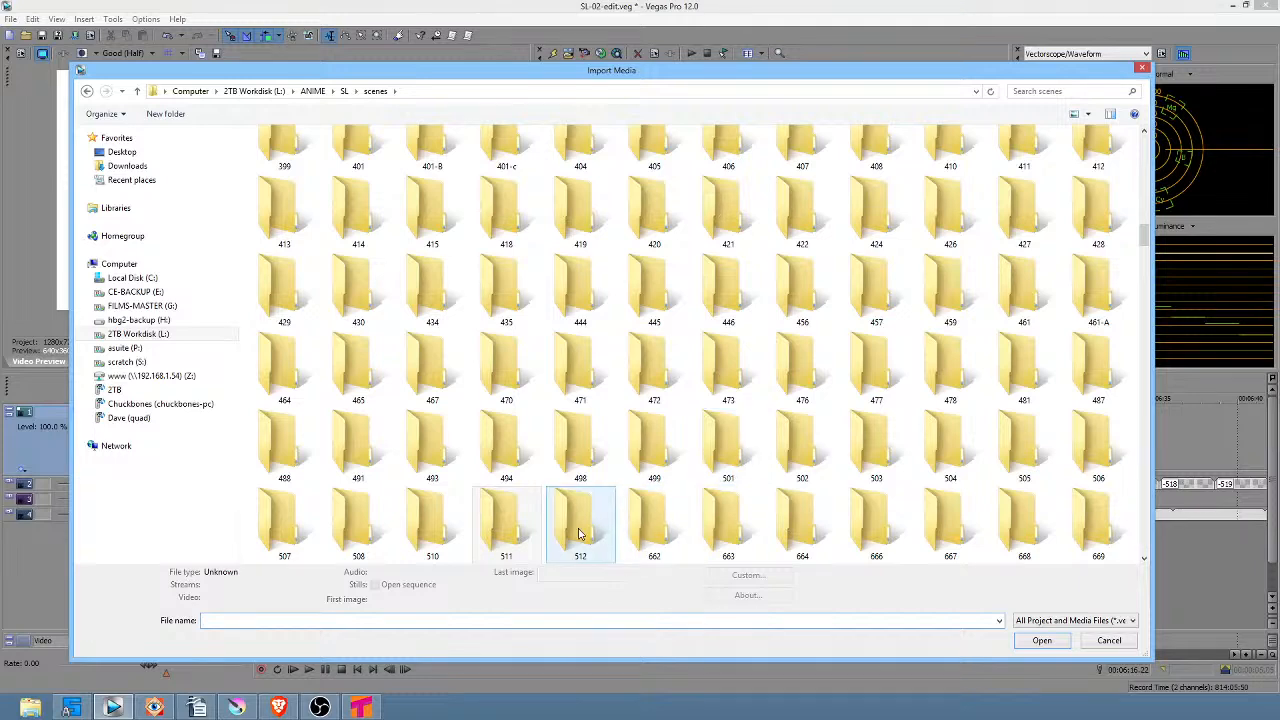
pyautogui.doubleClick(580, 525)
pyautogui.doubleClick(281, 152)
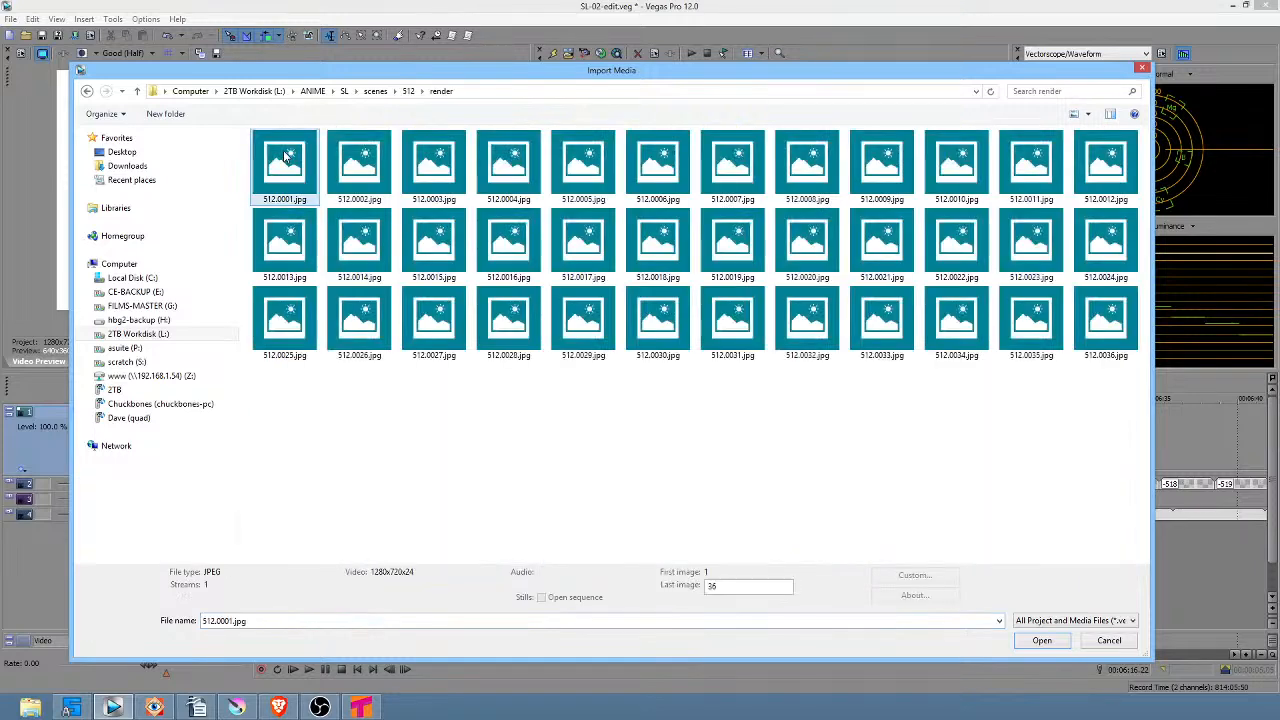
pyautogui.click(541, 597)
pyautogui.click(1041, 640)
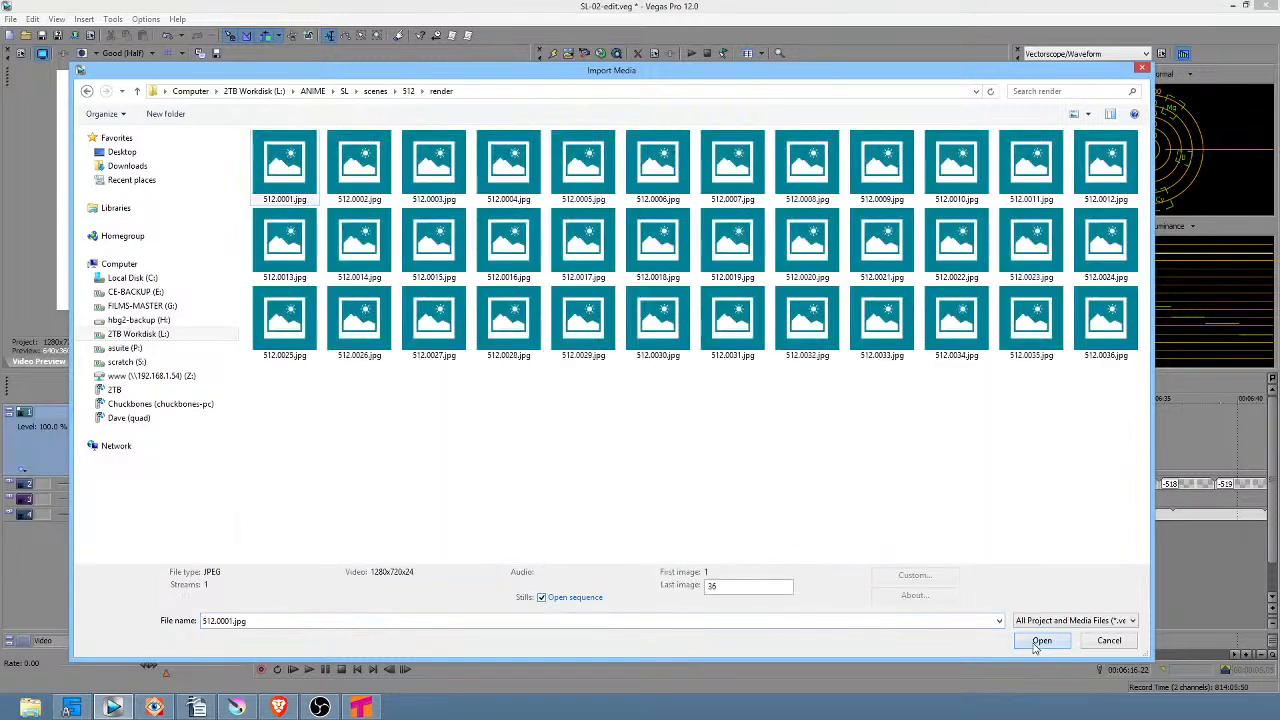
# Step: Set the frame rate of the imported 512 image sequence to 8 fps
pyautogui.doubleClick(702, 313)
pyautogui.write('8')
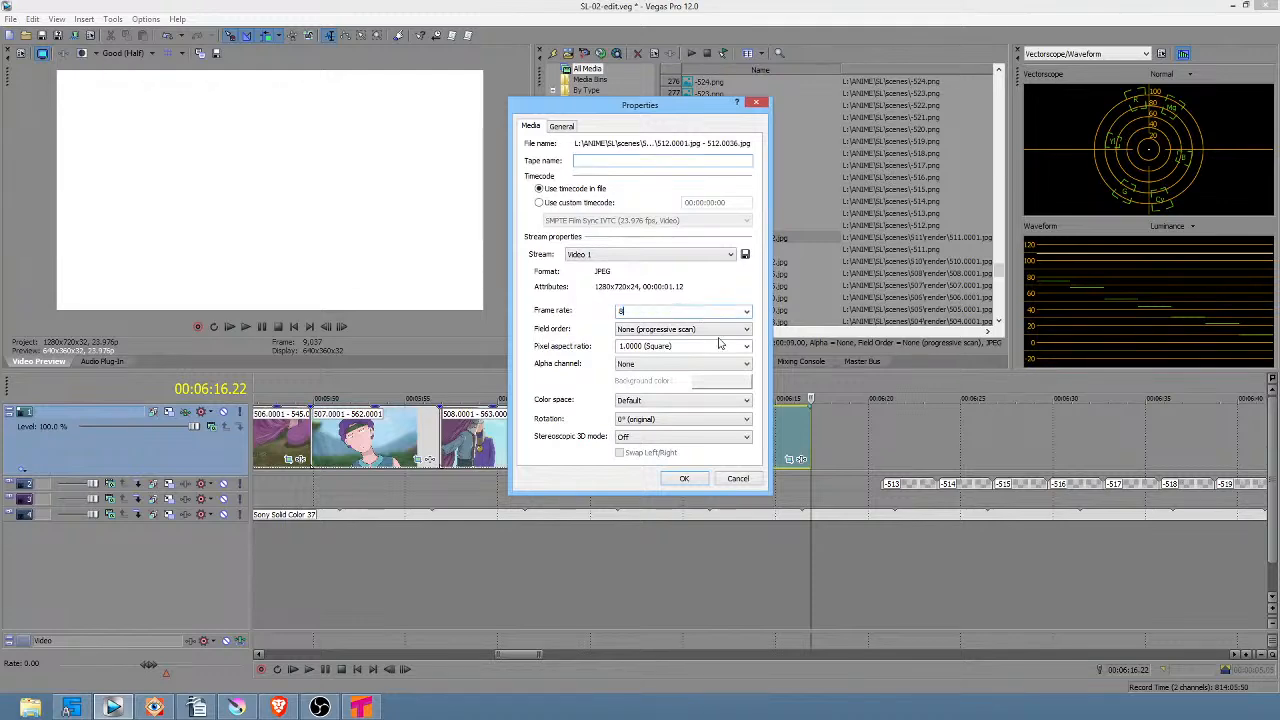
pyautogui.click(685, 479)
# Step: Place the 512 sequence directly after shot 511 on the first video track and disable resampling for it
pyautogui.moveTo(740, 226); pyautogui.dragTo(836, 440)
pyautogui.rightClick(836, 440)
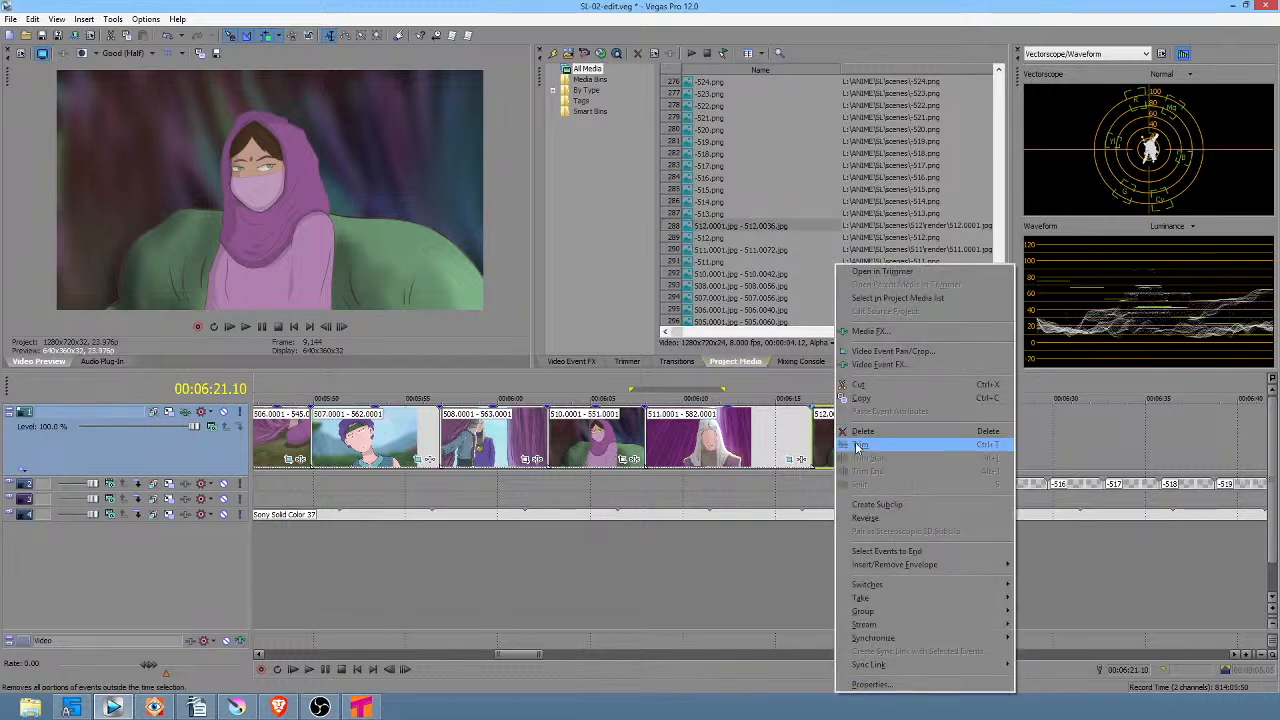
pyautogui.click(920, 684)
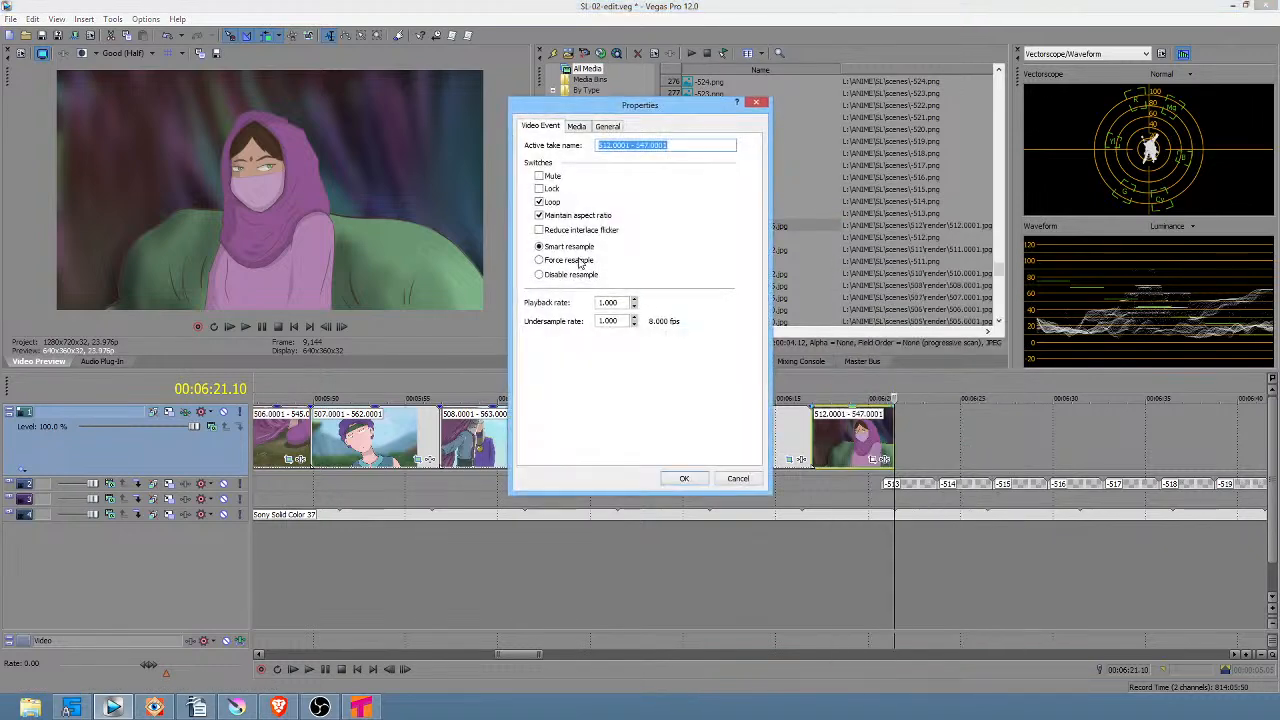
pyautogui.click(559, 278)
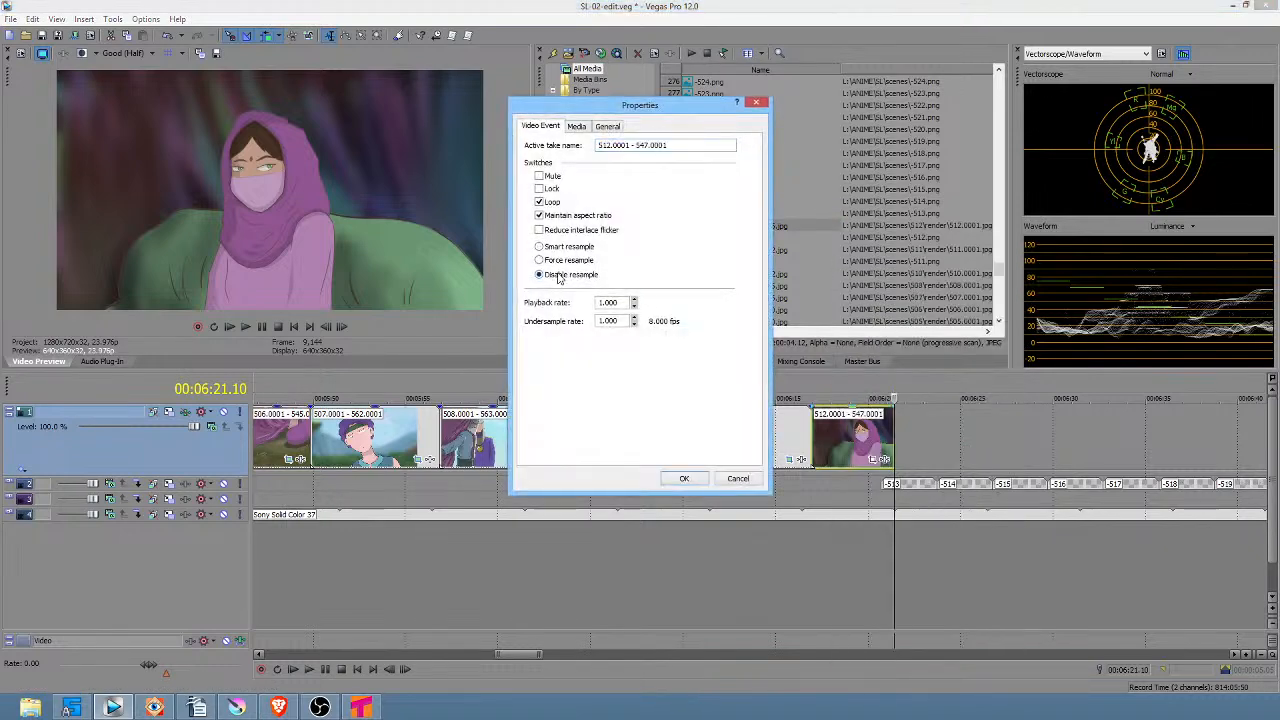
pyautogui.click(684, 480)
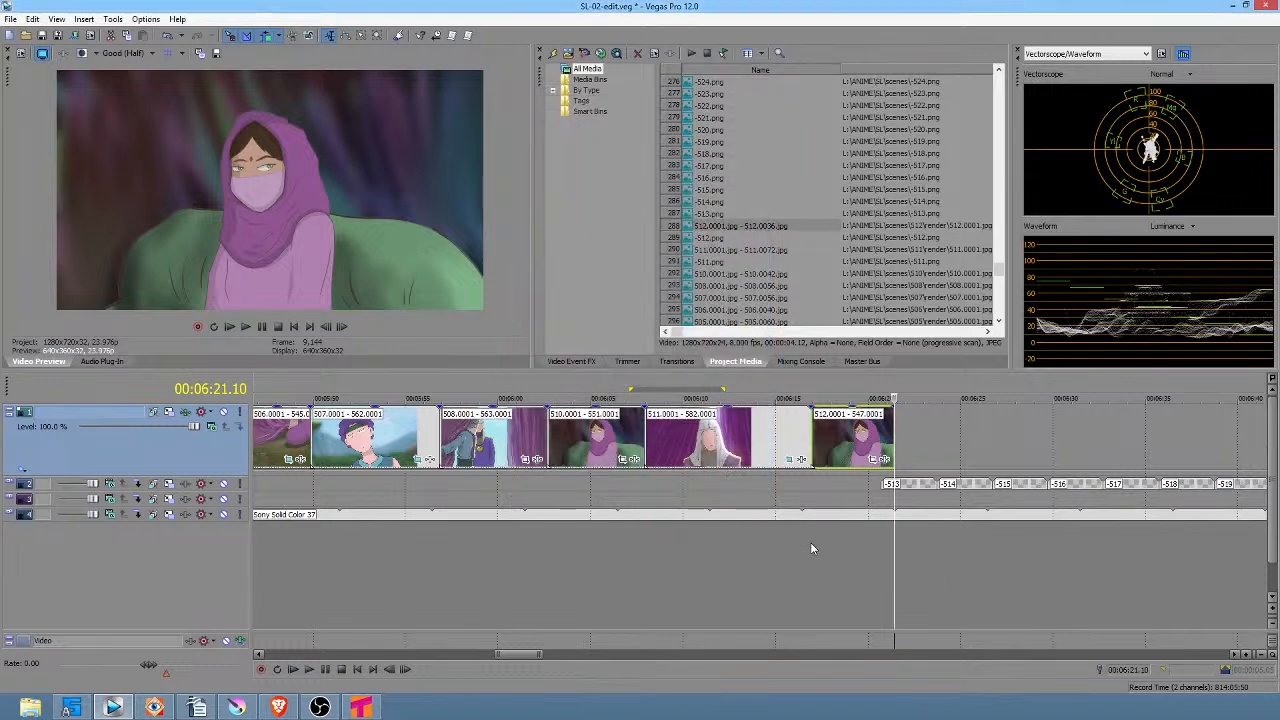
# Step: Play the edit from 00:06:16.00 to check the cut from shot 511 into shot 512
pyautogui.click(810, 547)
pyautogui.scroll(3, 810, 547)
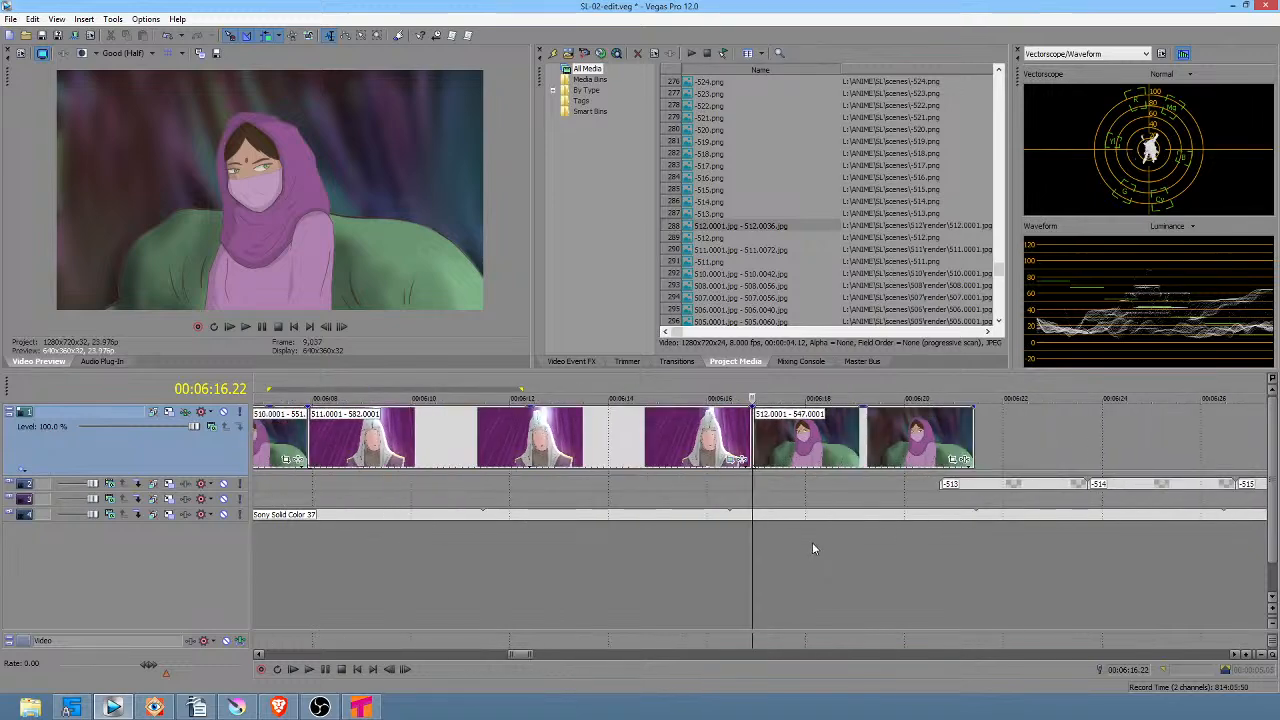
pyautogui.click(706, 524)
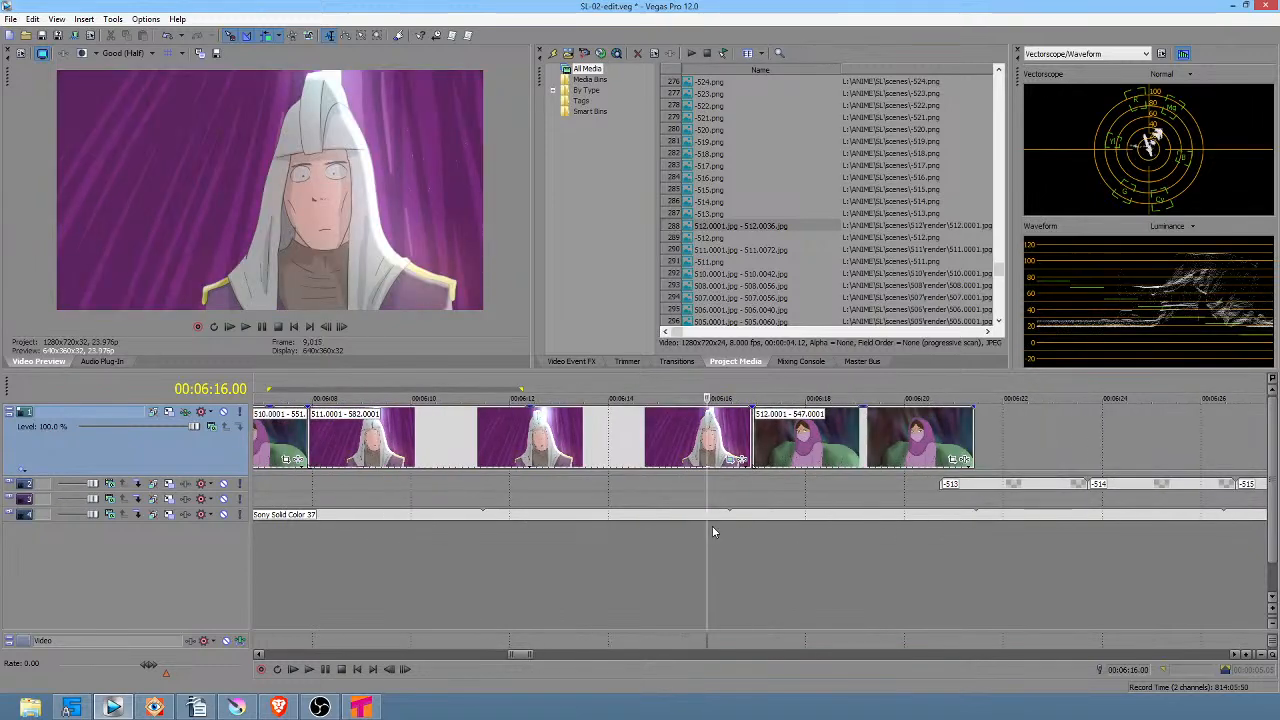
pyautogui.moveTo(813, 455); pyautogui.dragTo(814, 449)
pyautogui.press('space')
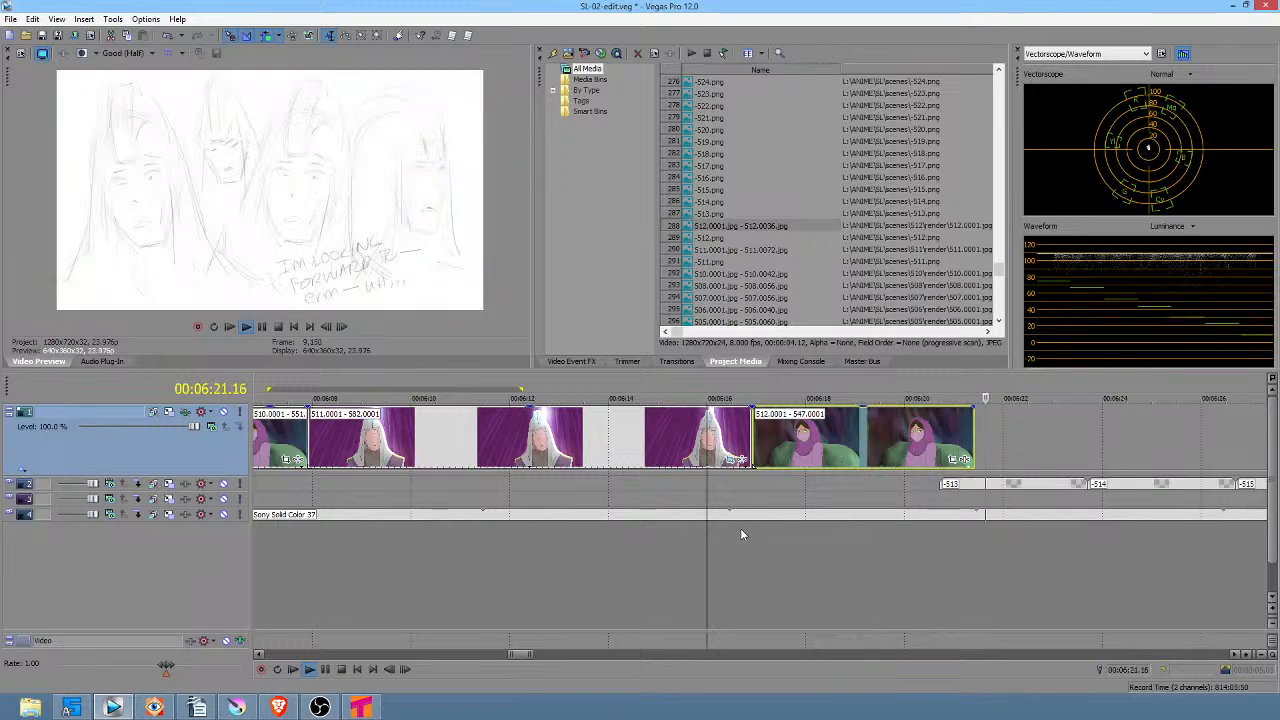
pyautogui.press('space')
# Step: Move the storyboard panels from -513 onward to start at the end of the 512 clip, and play the edit from just before shot 510
pyautogui.moveTo(990, 484); pyautogui.dragTo(1024, 486)
pyautogui.scroll(-3, 508, 525)
pyautogui.click(418, 533)
pyautogui.press('space')
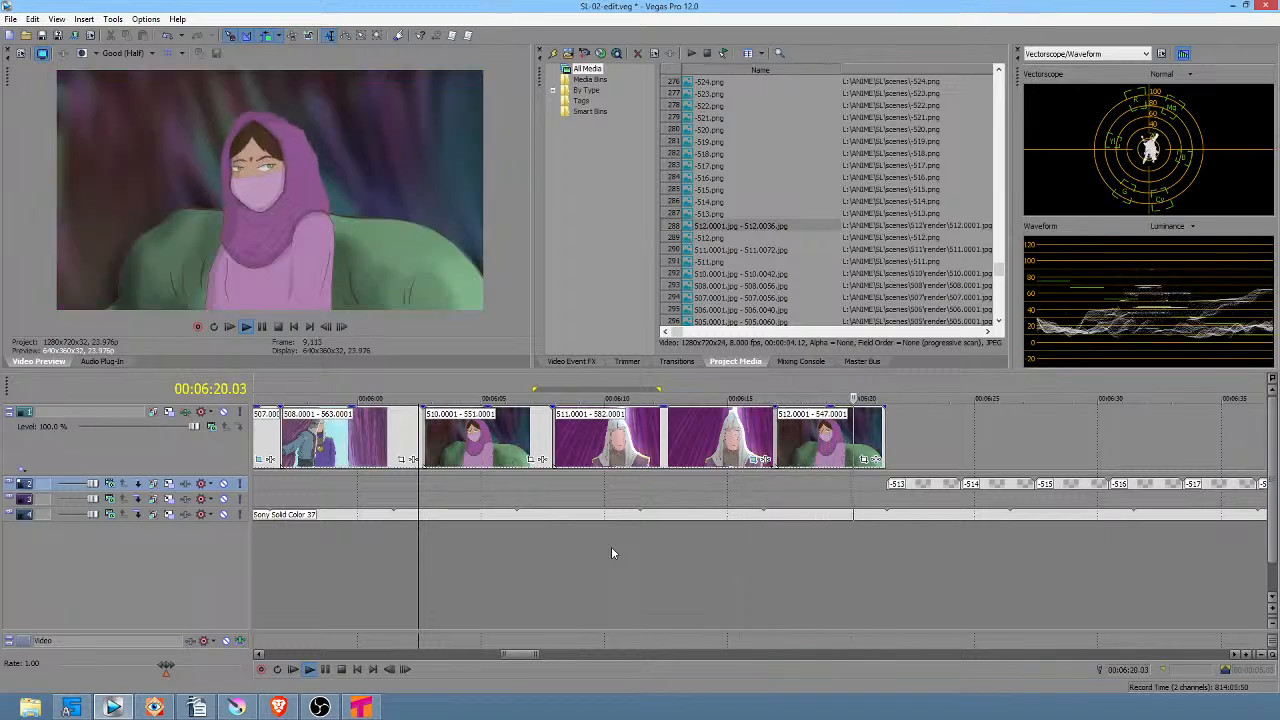
pyautogui.press('space')
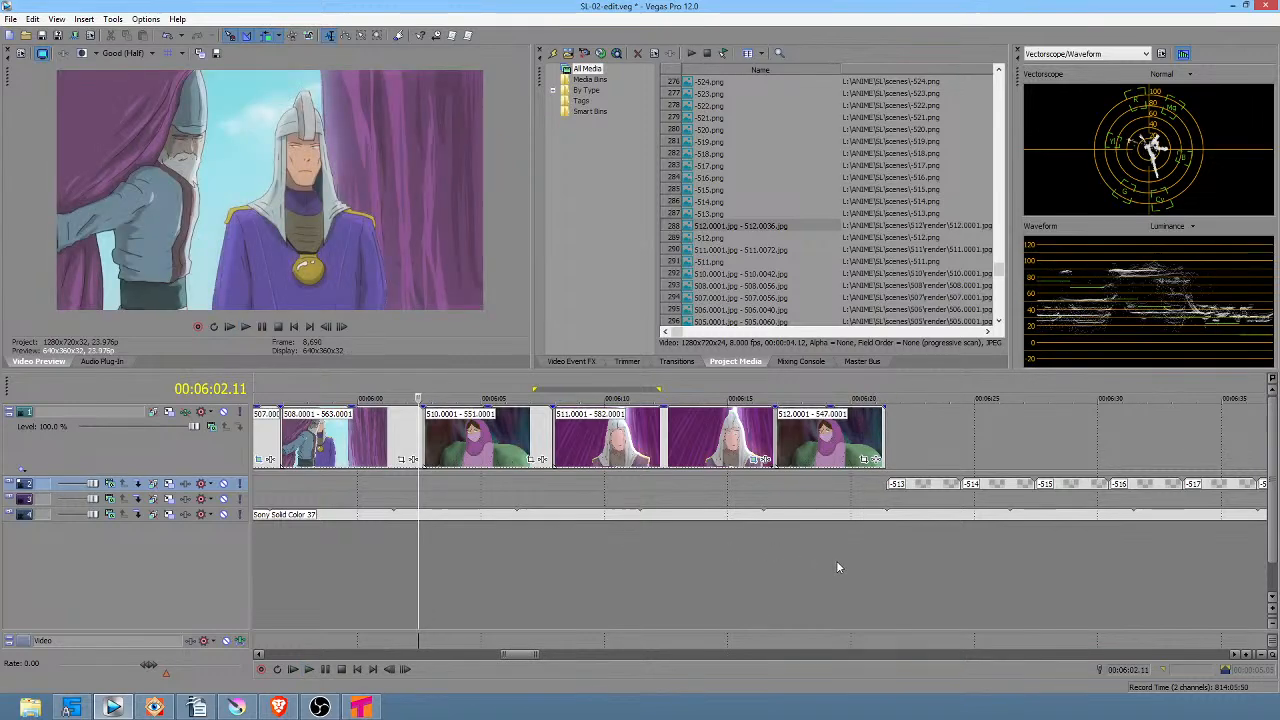
pyautogui.moveTo(838, 567); pyautogui.dragTo(860, 560)
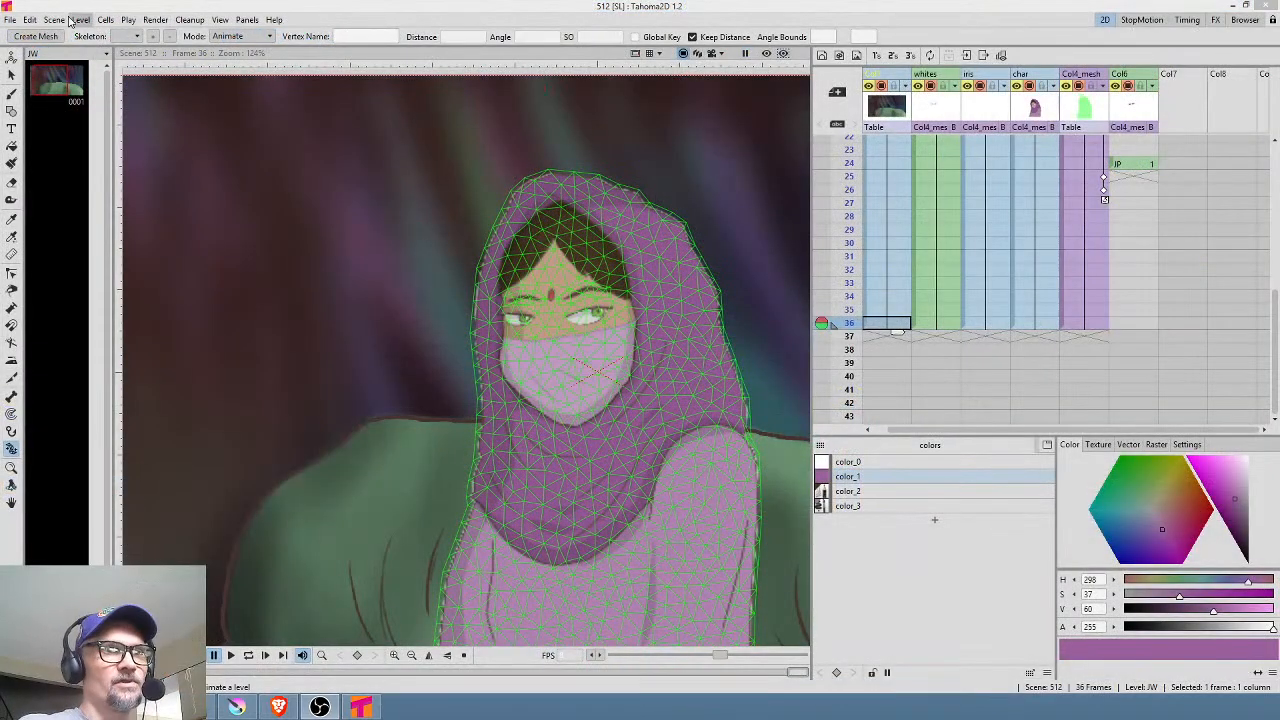
# Step: Save all of scene 512, and save the scene under the new name 514 in the scenes folder
pyautogui.click(9, 20)
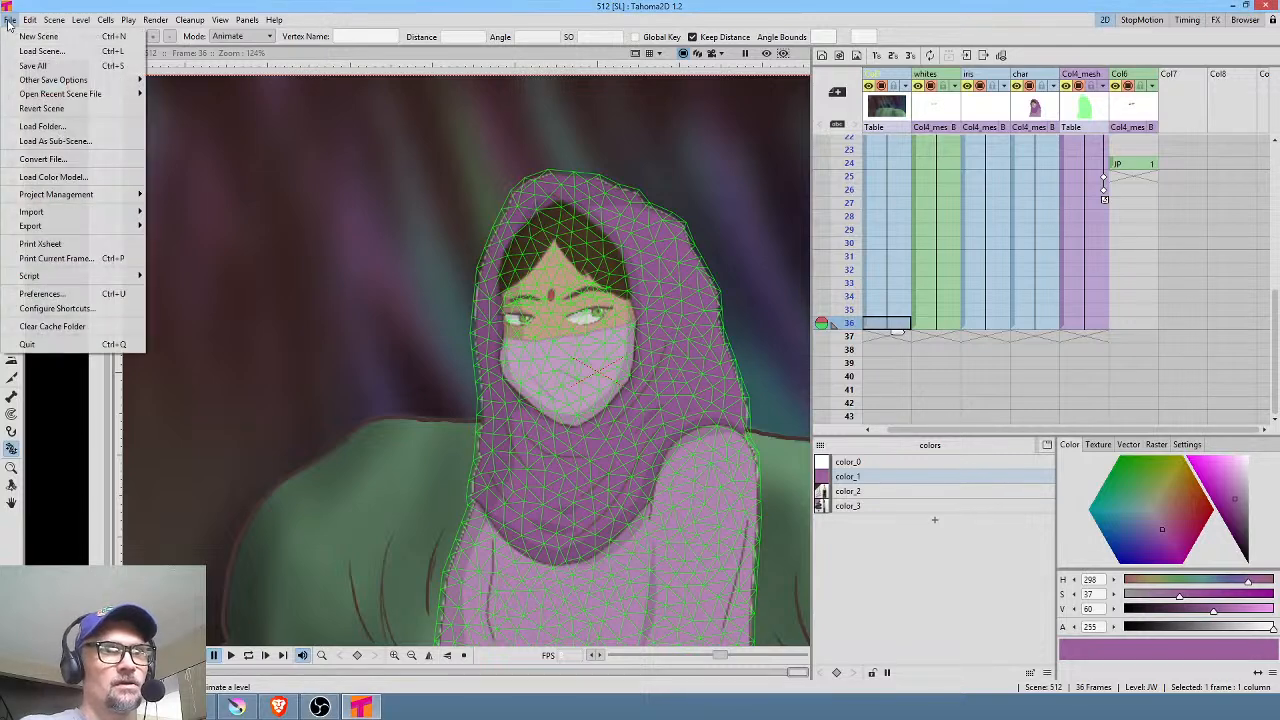
pyautogui.click(32, 65)
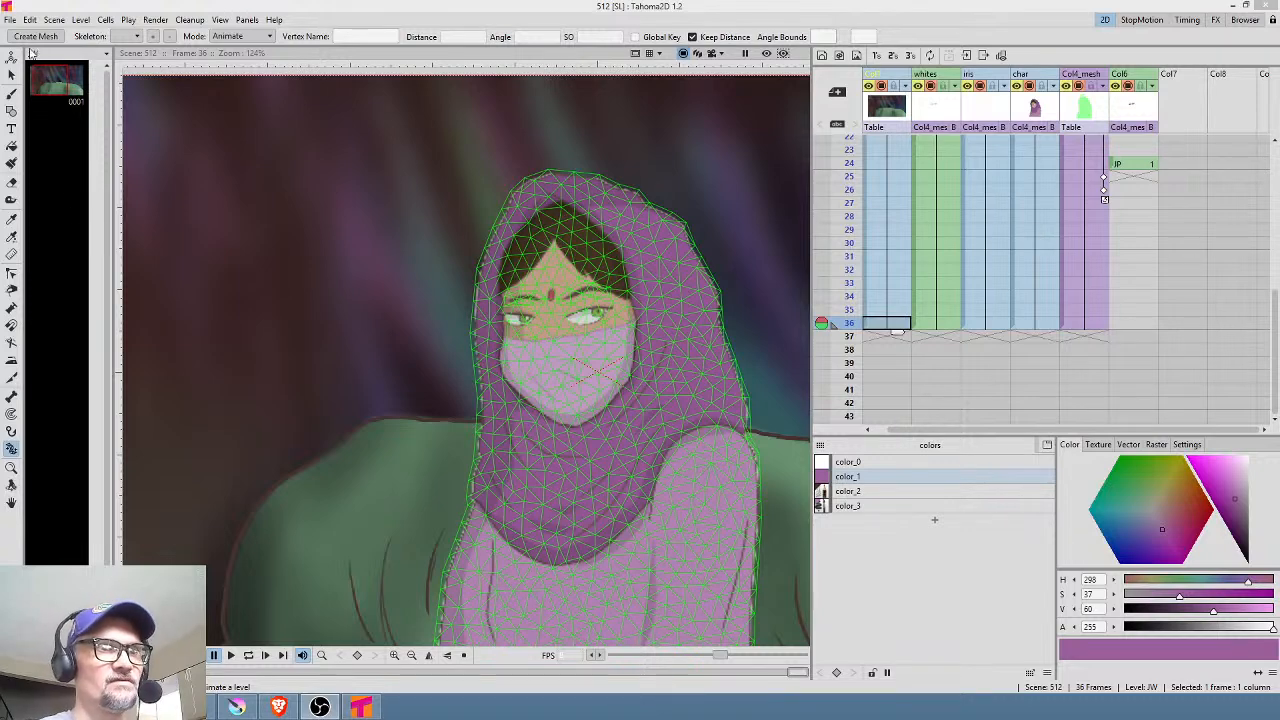
pyautogui.click(10, 22)
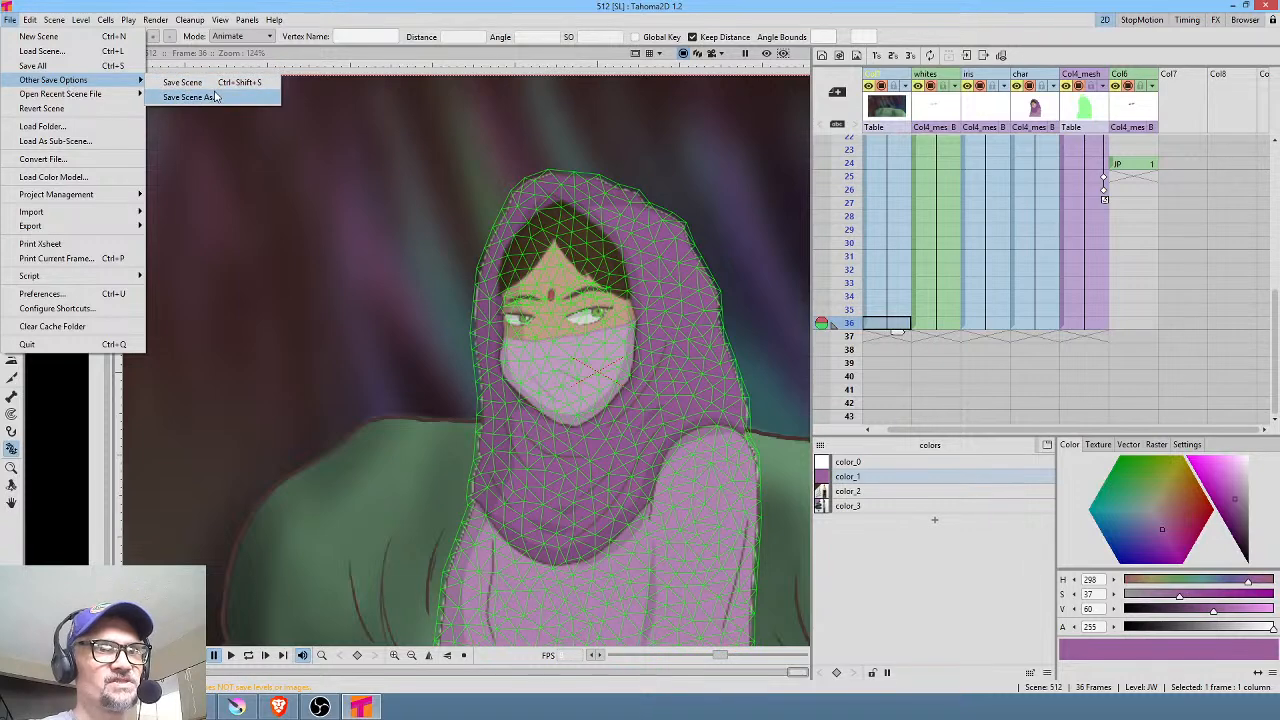
pyautogui.click(213, 97)
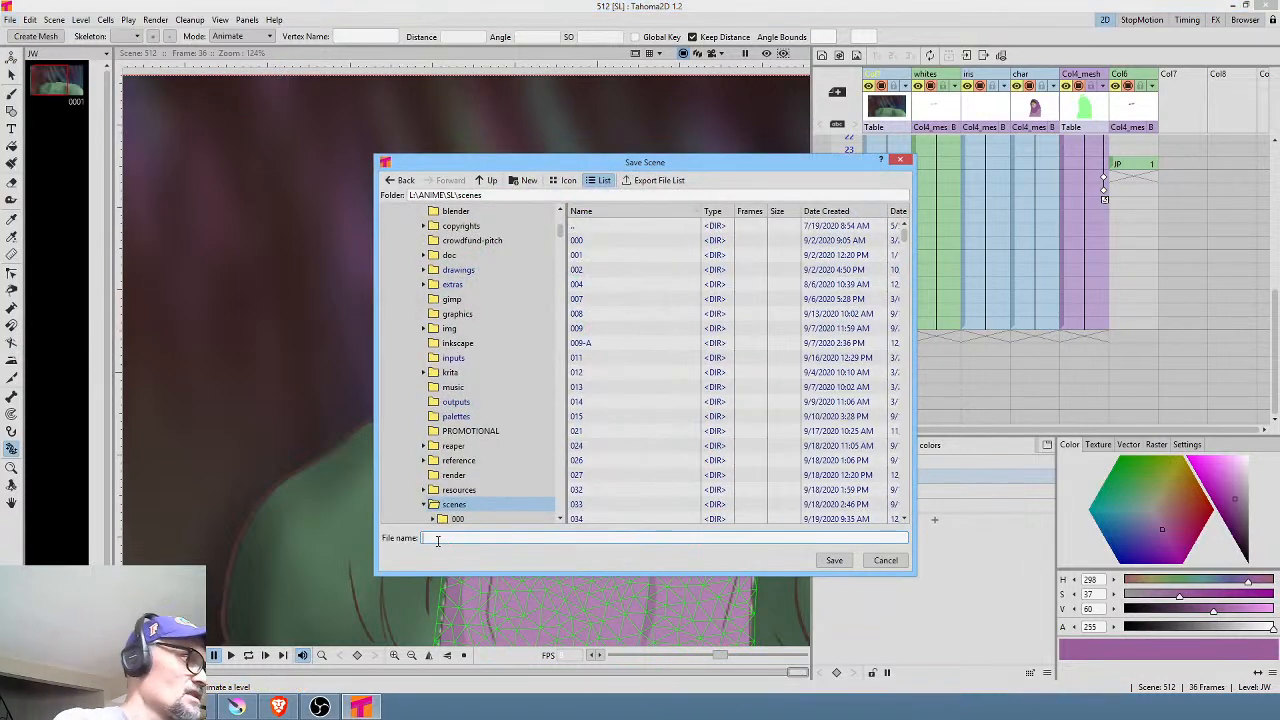
pyautogui.write('514')
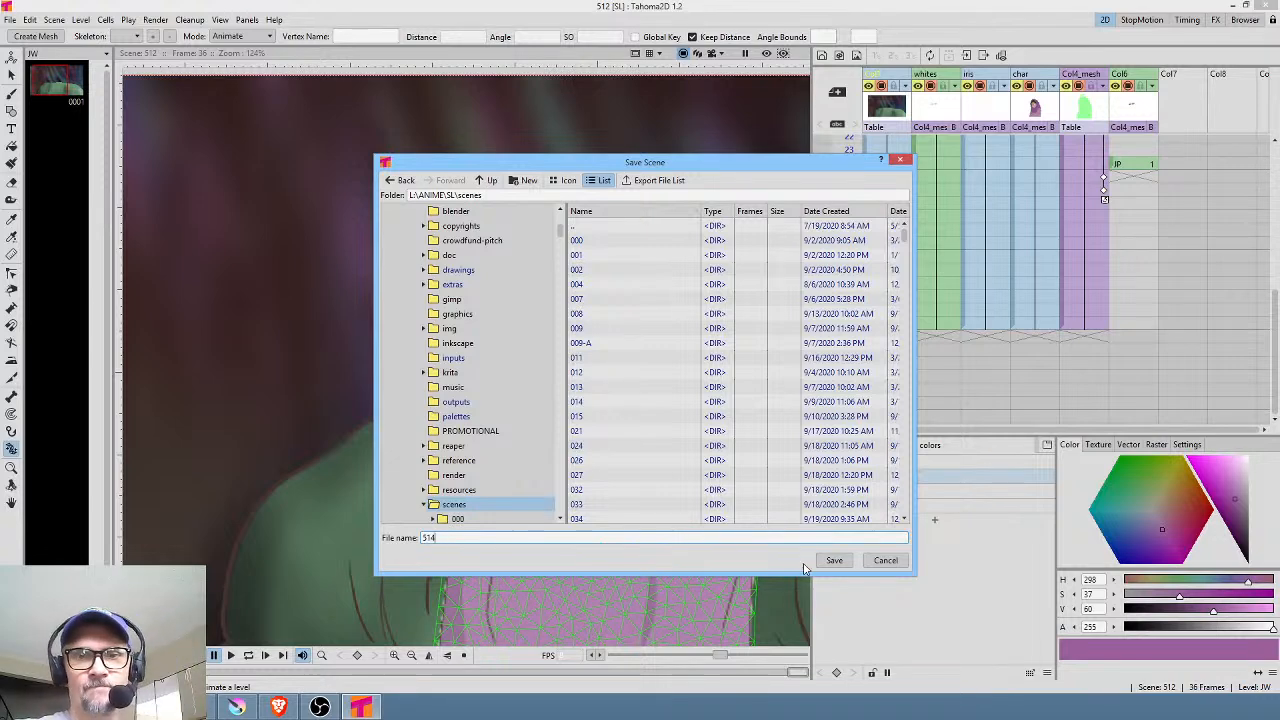
pyautogui.click(836, 560)
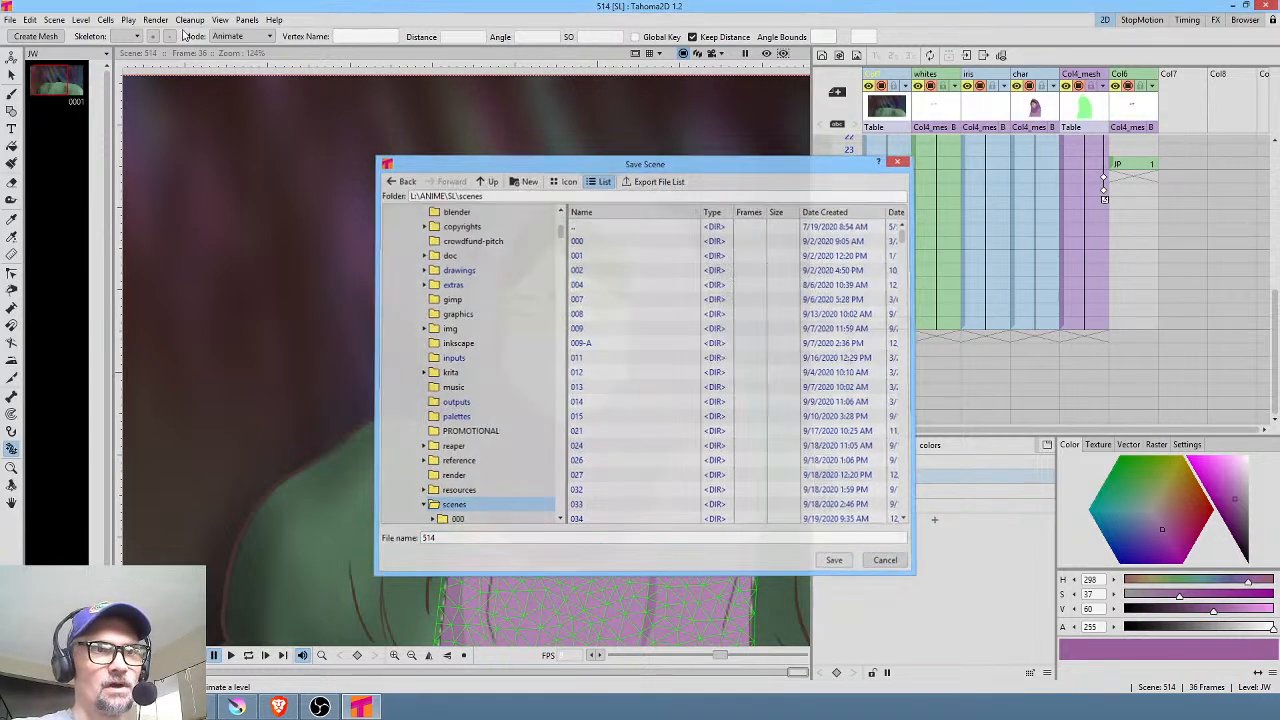
# Step: Set the render output folder to +scenes\514\render and save everything in the scene
pyautogui.click(157, 20)
pyautogui.click(167, 83)
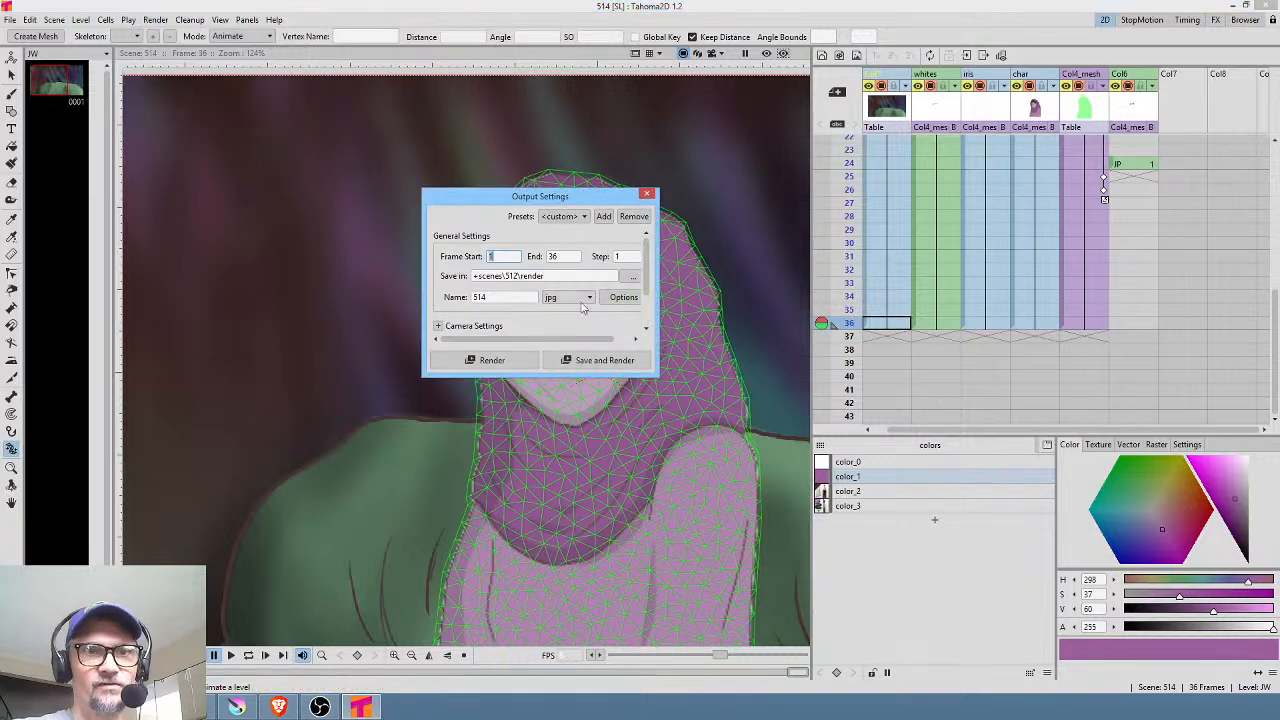
pyautogui.tripleClick(513, 275)
pyautogui.click(513, 277)
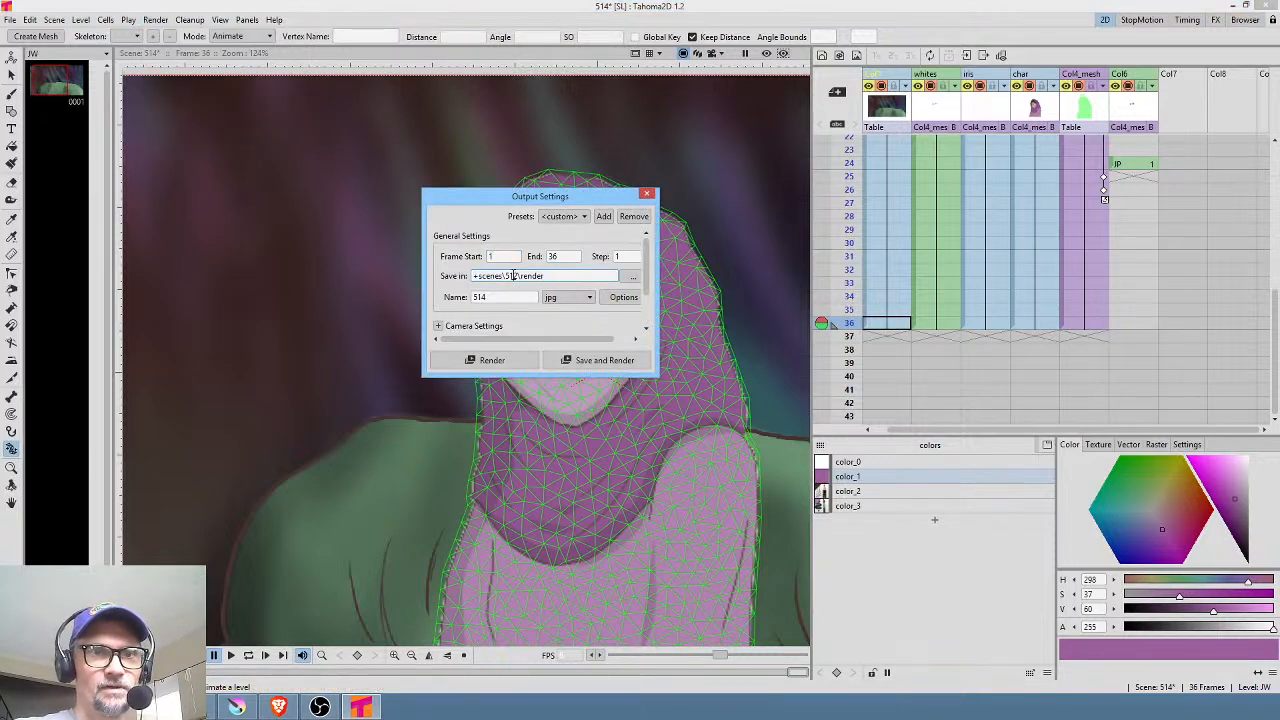
pyautogui.press('BackSpace')
pyautogui.write('4')
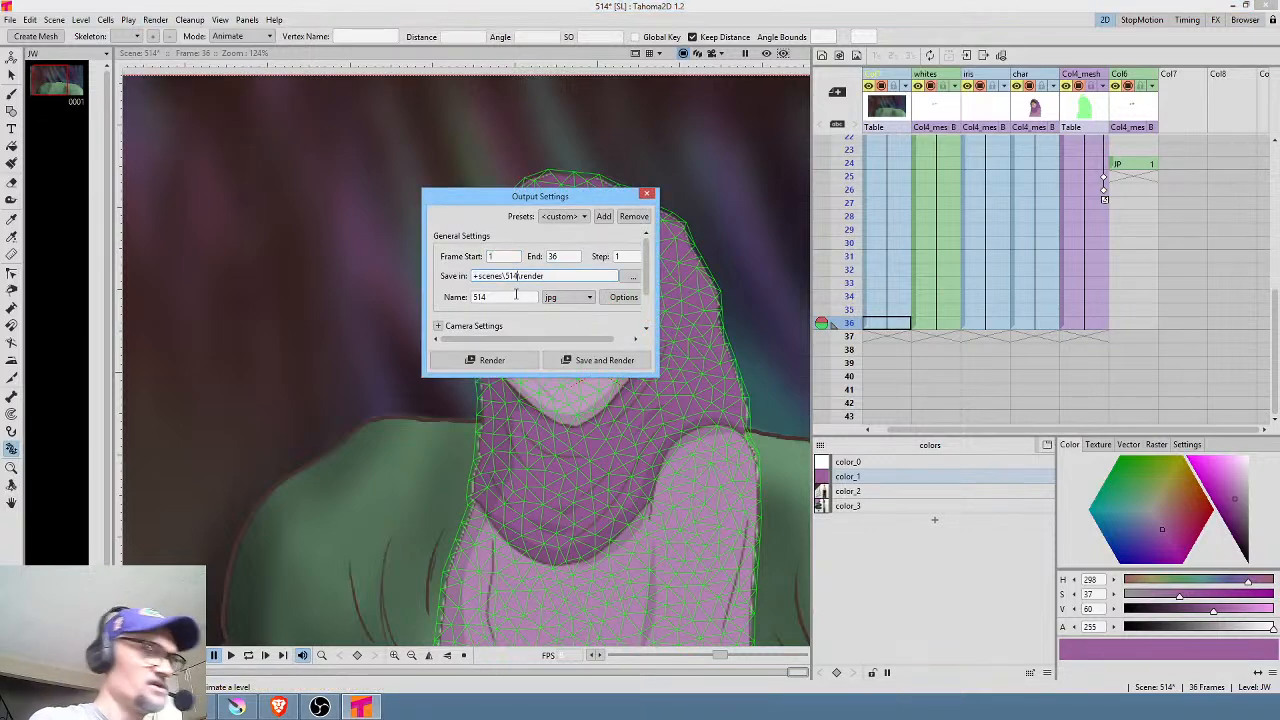
pyautogui.click(11, 20)
pyautogui.click(27, 65)
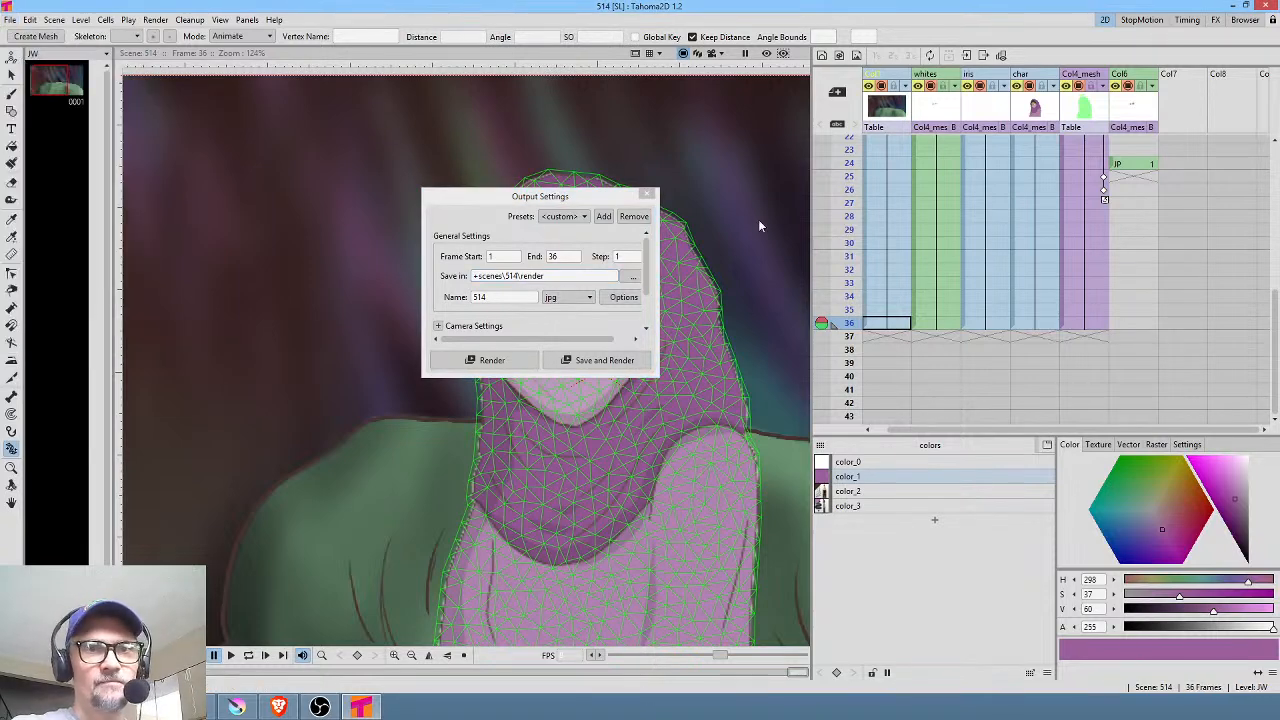
pyautogui.click(646, 196)
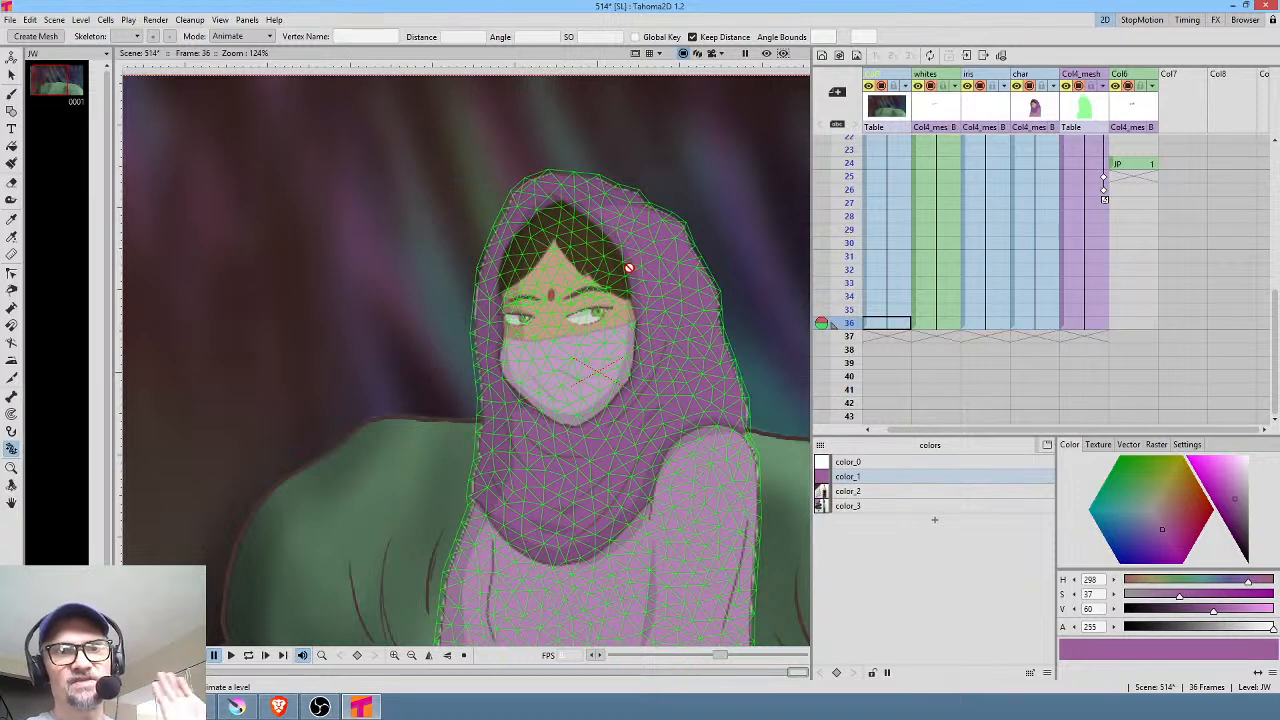
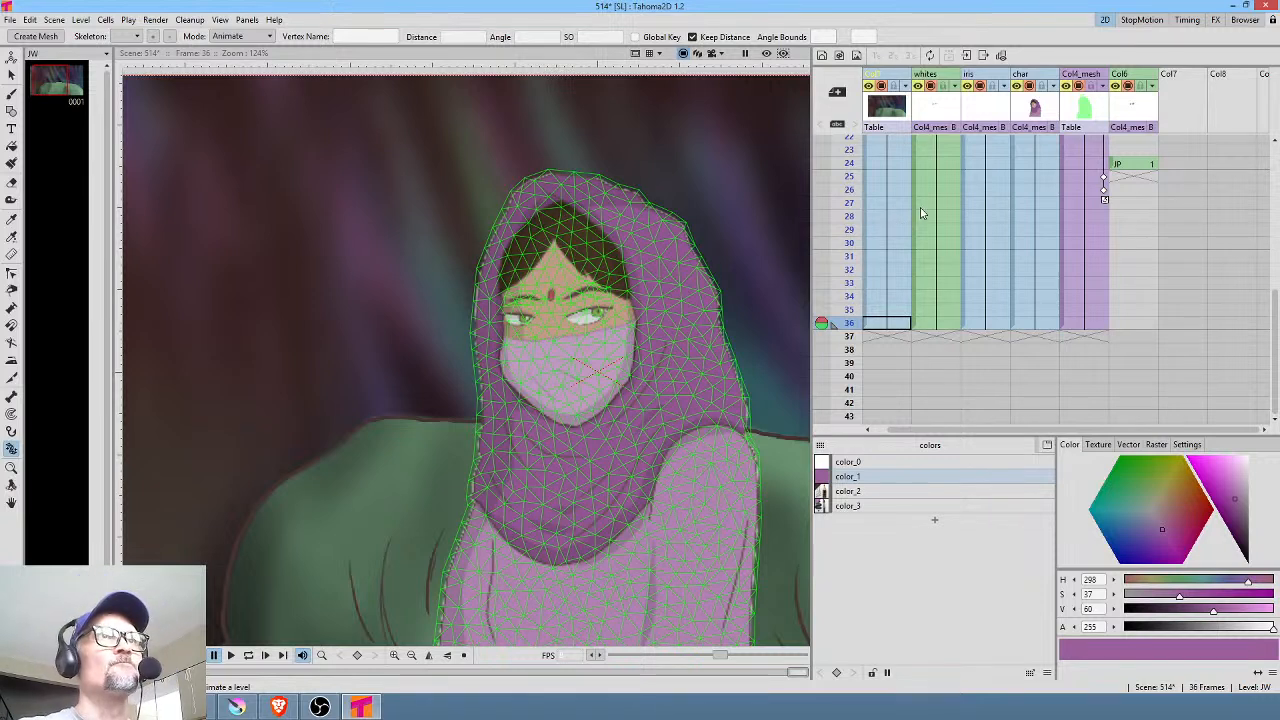
# Step: Scrub through the scene's frames and examine the head, eye and blink timing against the keyframes
pyautogui.click(845, 190)
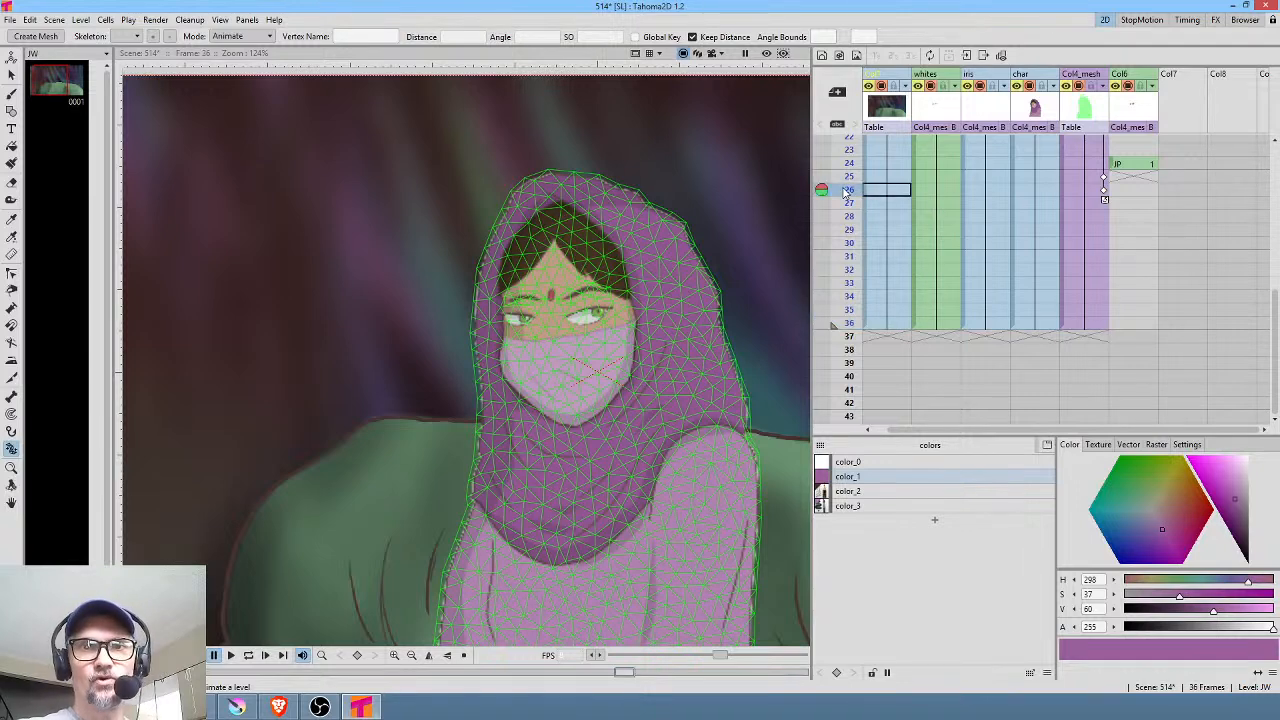
pyautogui.scroll(5, 845, 192)
pyautogui.moveTo(849, 150); pyautogui.dragTo(877, 313)
pyautogui.scroll(-2, 943, 268)
pyautogui.scroll(-1, 943, 269)
pyautogui.moveTo(846, 177); pyautogui.dragTo(848, 258)
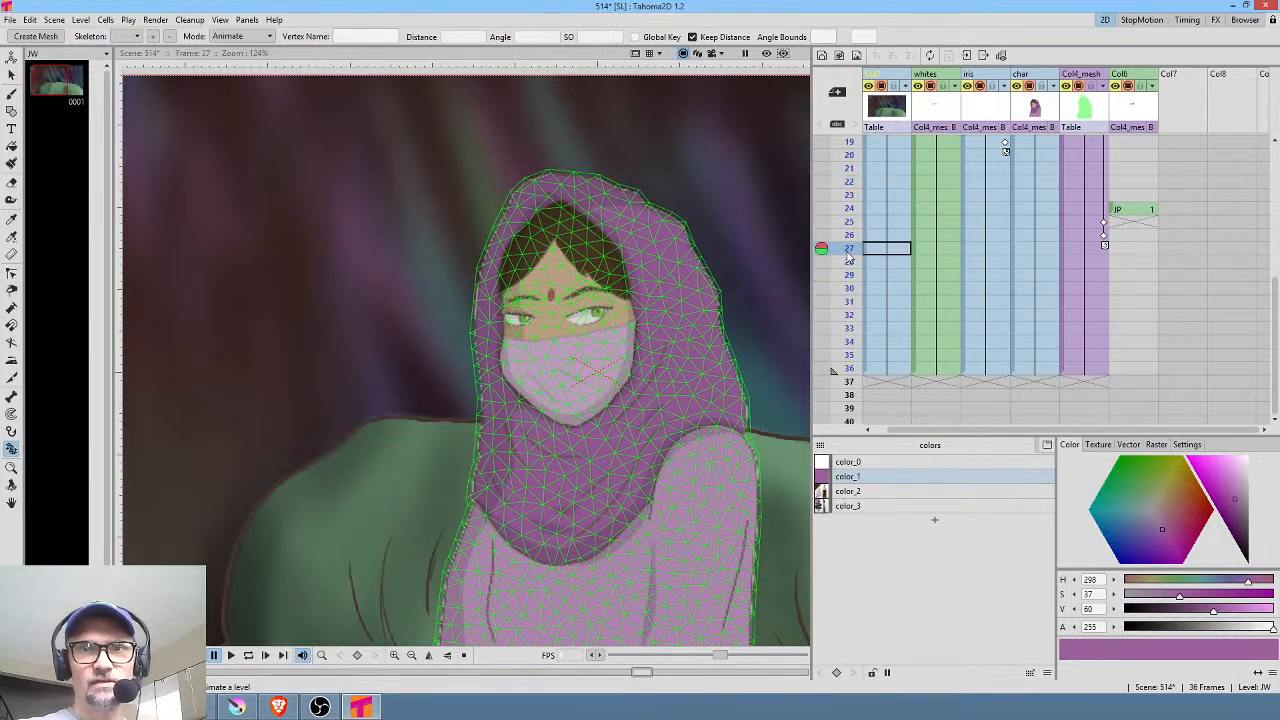
pyautogui.scroll(3, 926, 250)
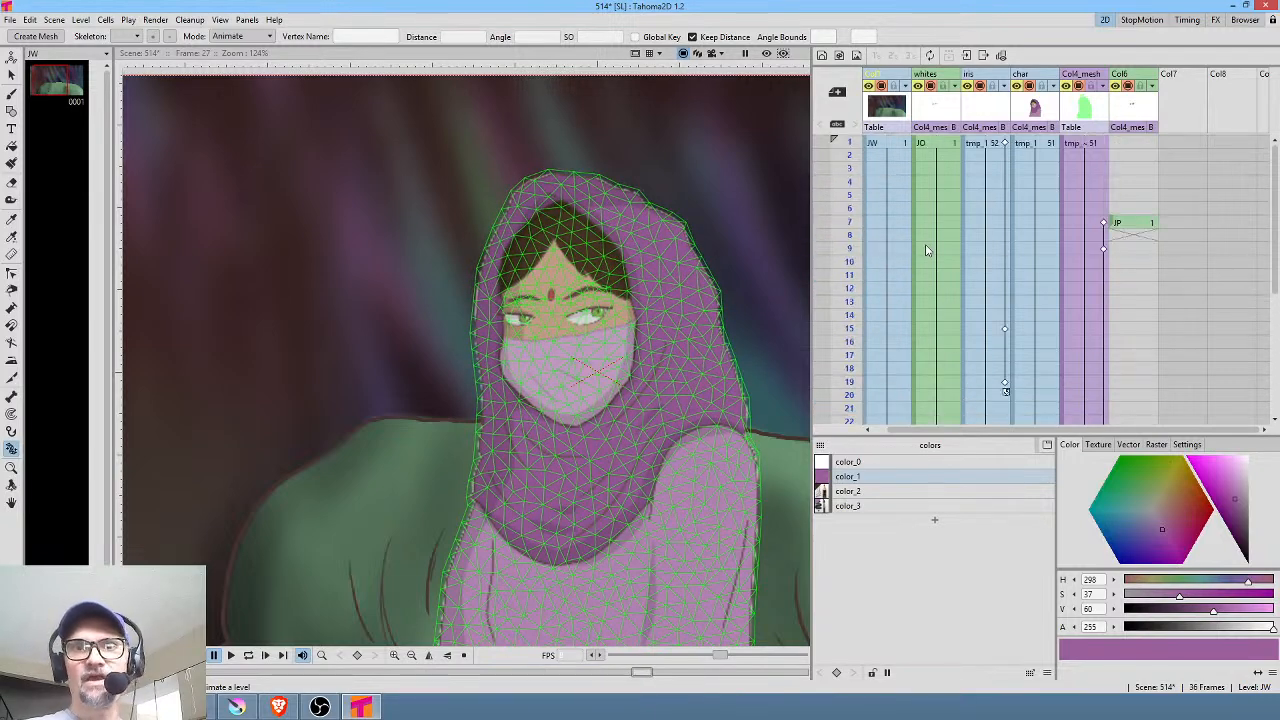
pyautogui.click(888, 146)
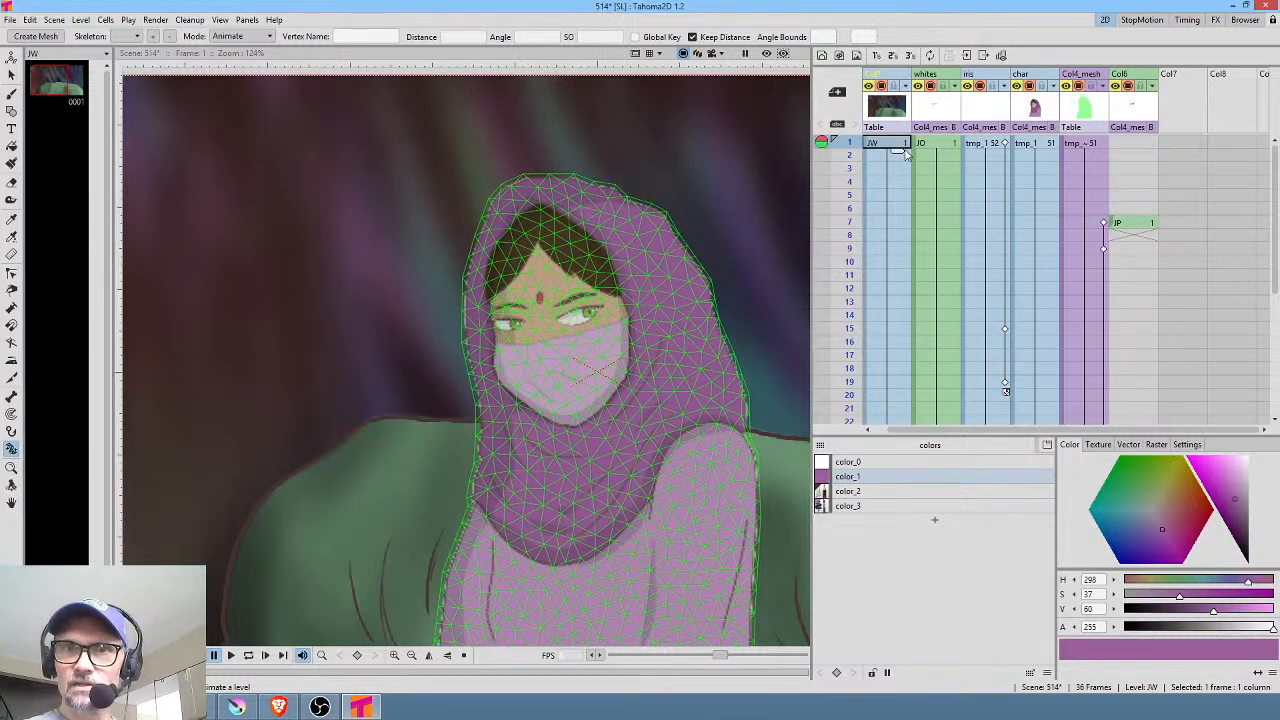
pyautogui.scroll(-4, 939, 176)
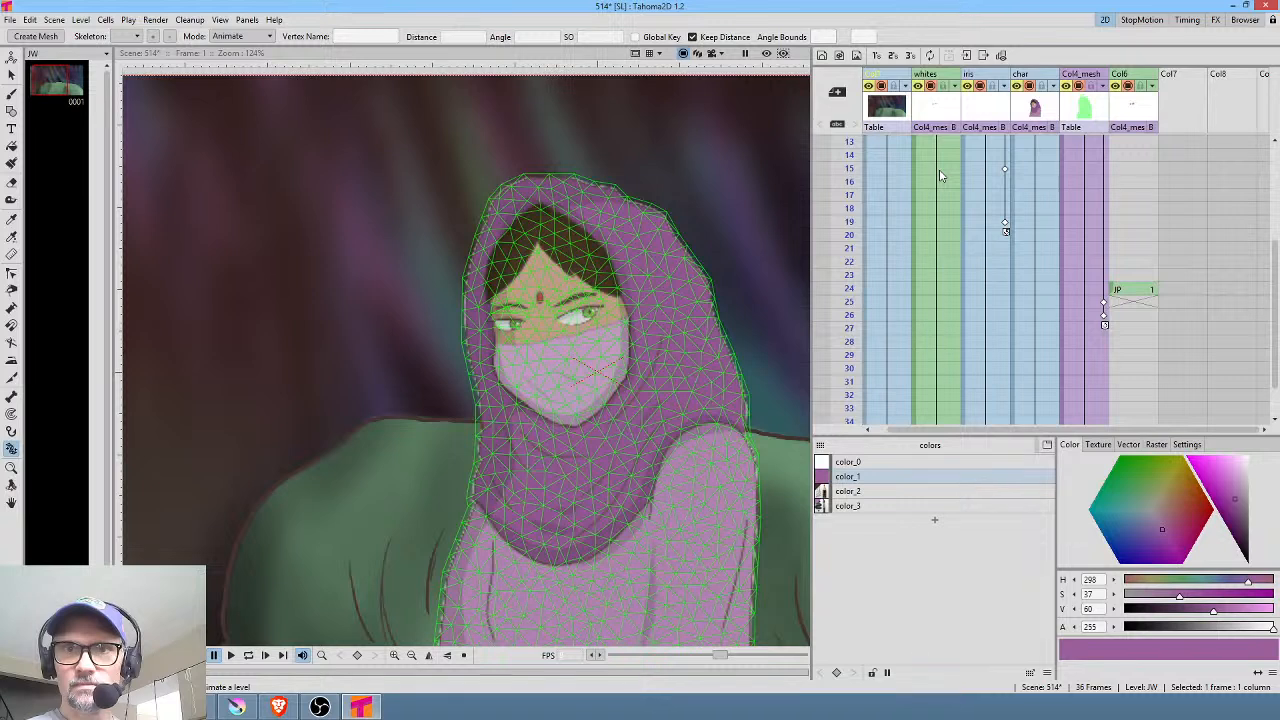
pyautogui.scroll(4, 939, 176)
# Step: Move the iris column's keyframe from frame 1 to frame 24
pyautogui.click(1005, 147)
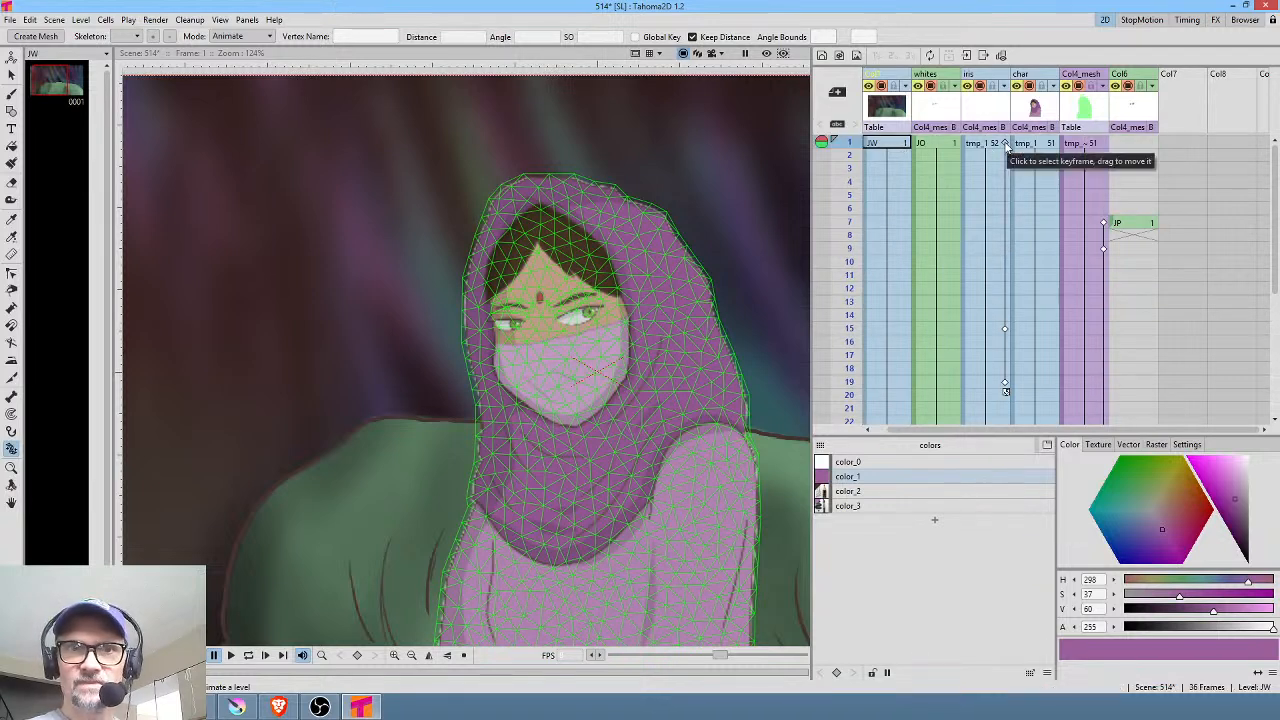
pyautogui.moveTo(981, 189)
pyautogui.mouseDown()
pyautogui.moveTo(982, 154)
pyautogui.moveTo(963, 188)
pyautogui.moveTo(975, 204)
pyautogui.mouseUp()
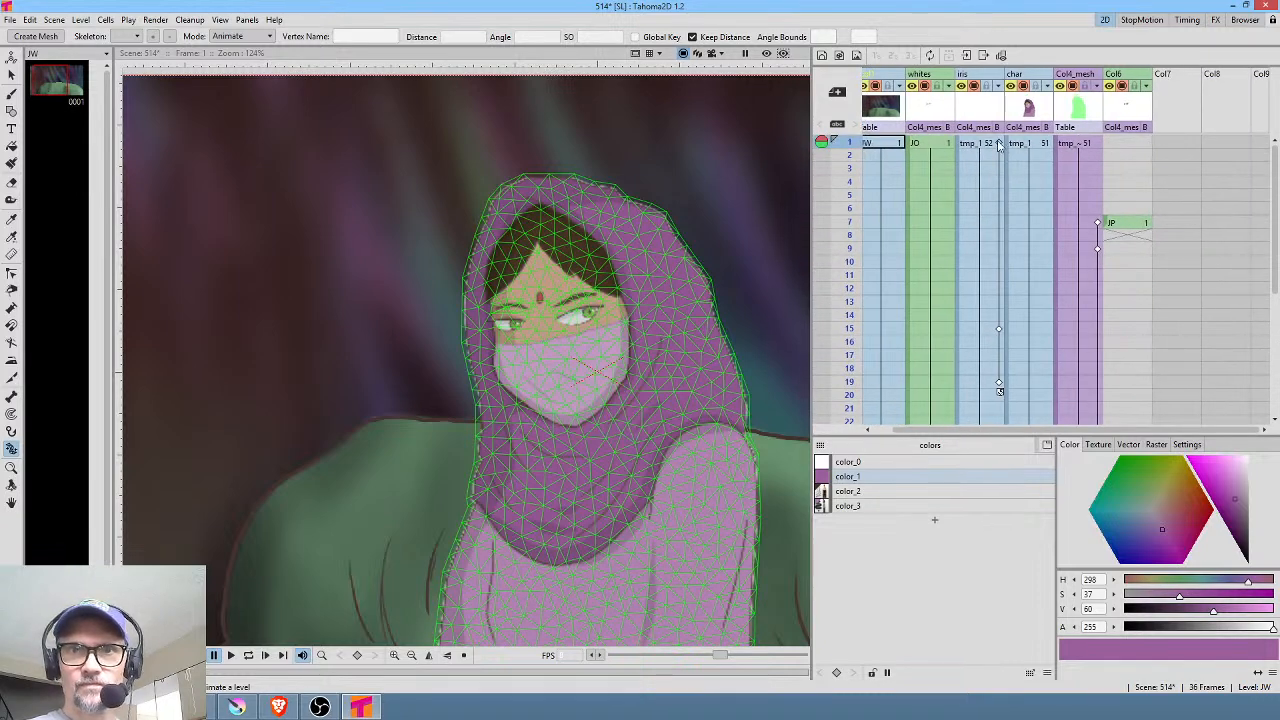
pyautogui.moveTo(999, 145); pyautogui.dragTo(999, 352)
pyautogui.scroll(2, 1050, 307)
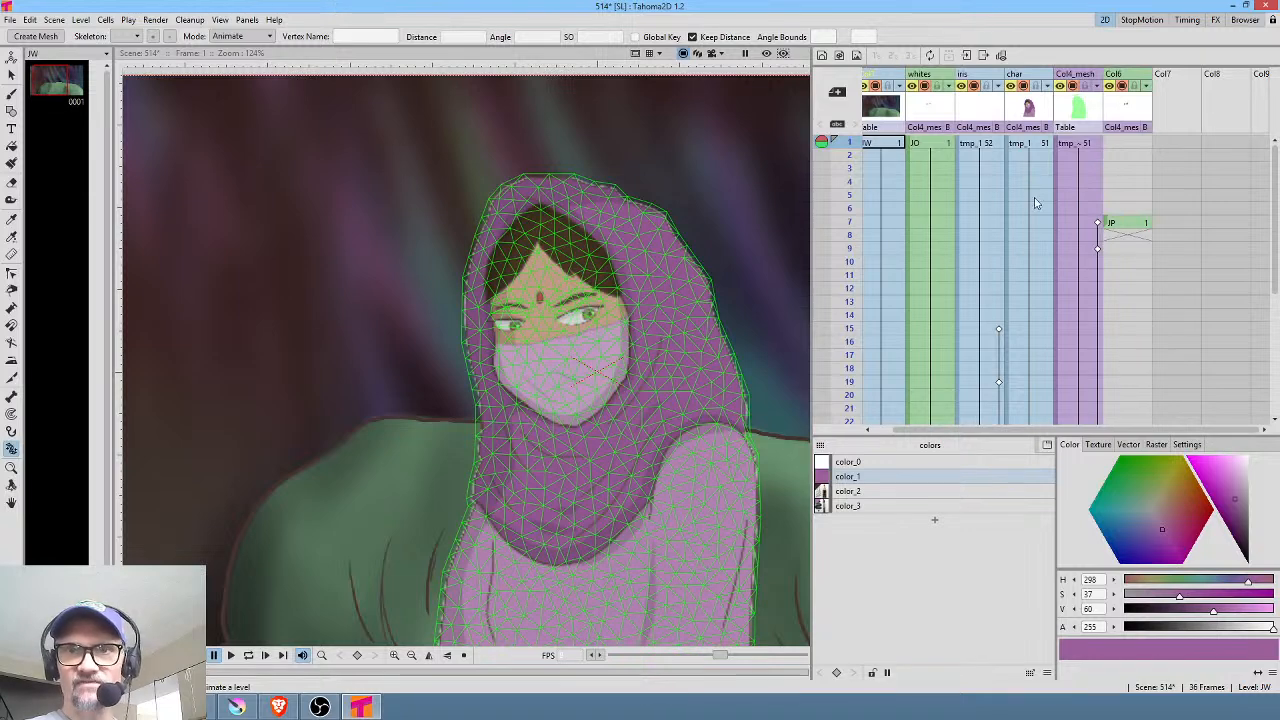
# Step: Move the Col4_mesh column's keyframe from frame 7 to frame 24
pyautogui.scroll(-2, 1071, 240)
pyautogui.scroll(2, 1078, 269)
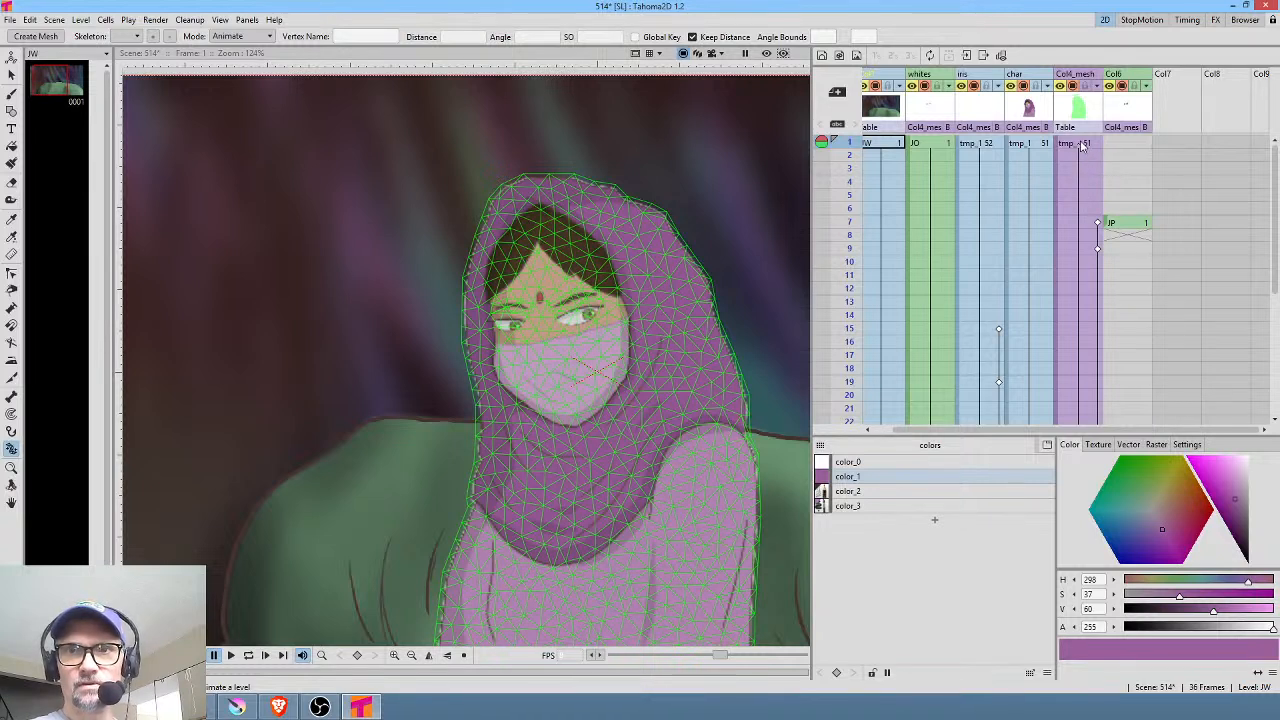
pyautogui.click(1098, 226)
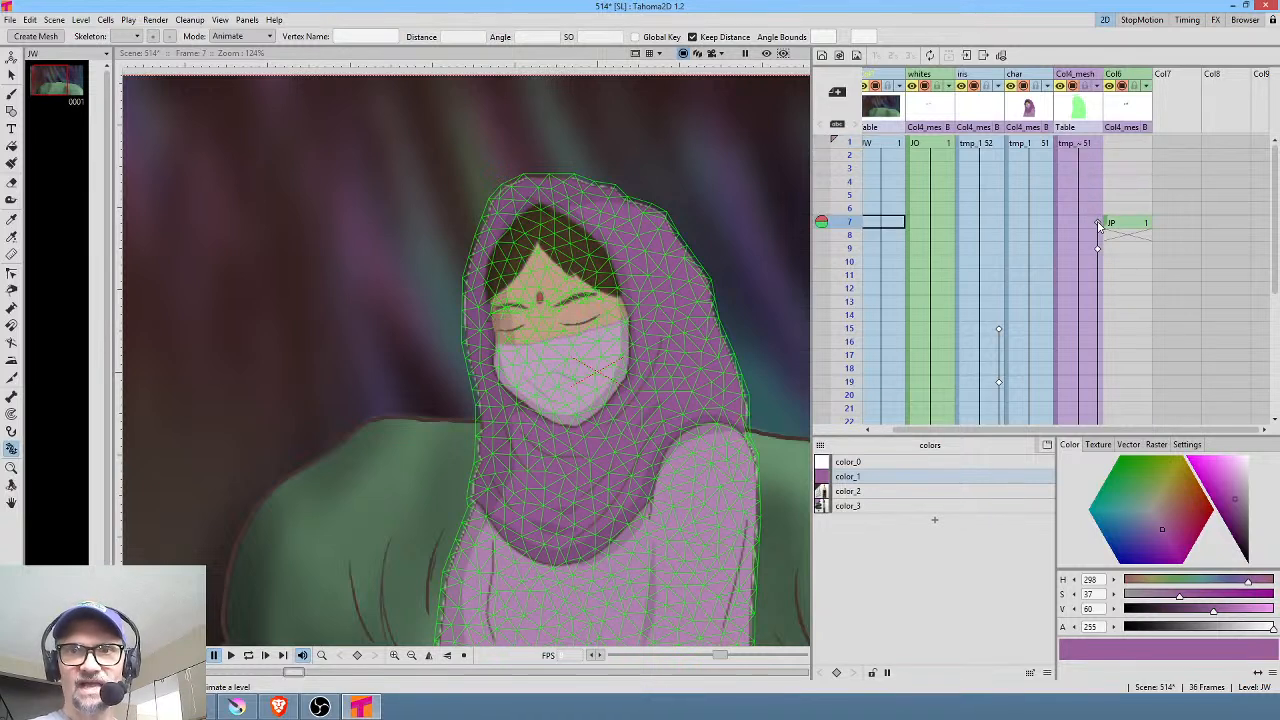
pyautogui.scroll(-2, 1114, 258)
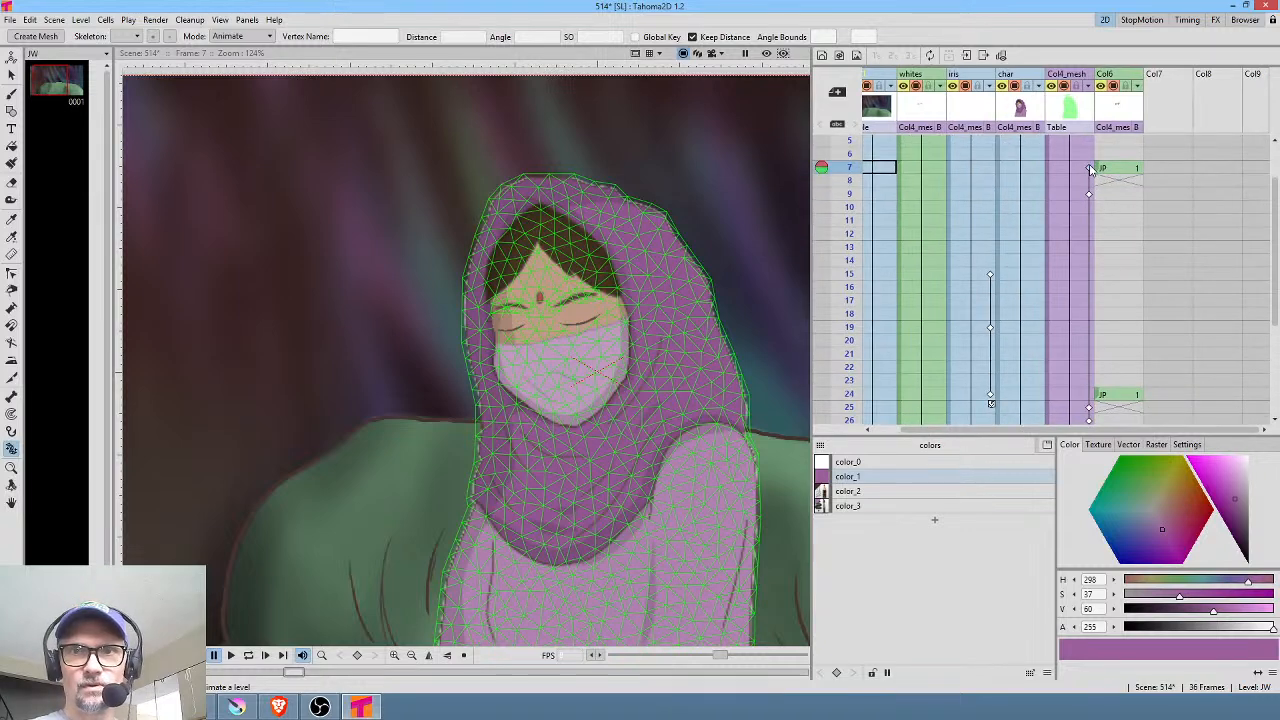
pyautogui.moveTo(1090, 172); pyautogui.dragTo(1096, 398)
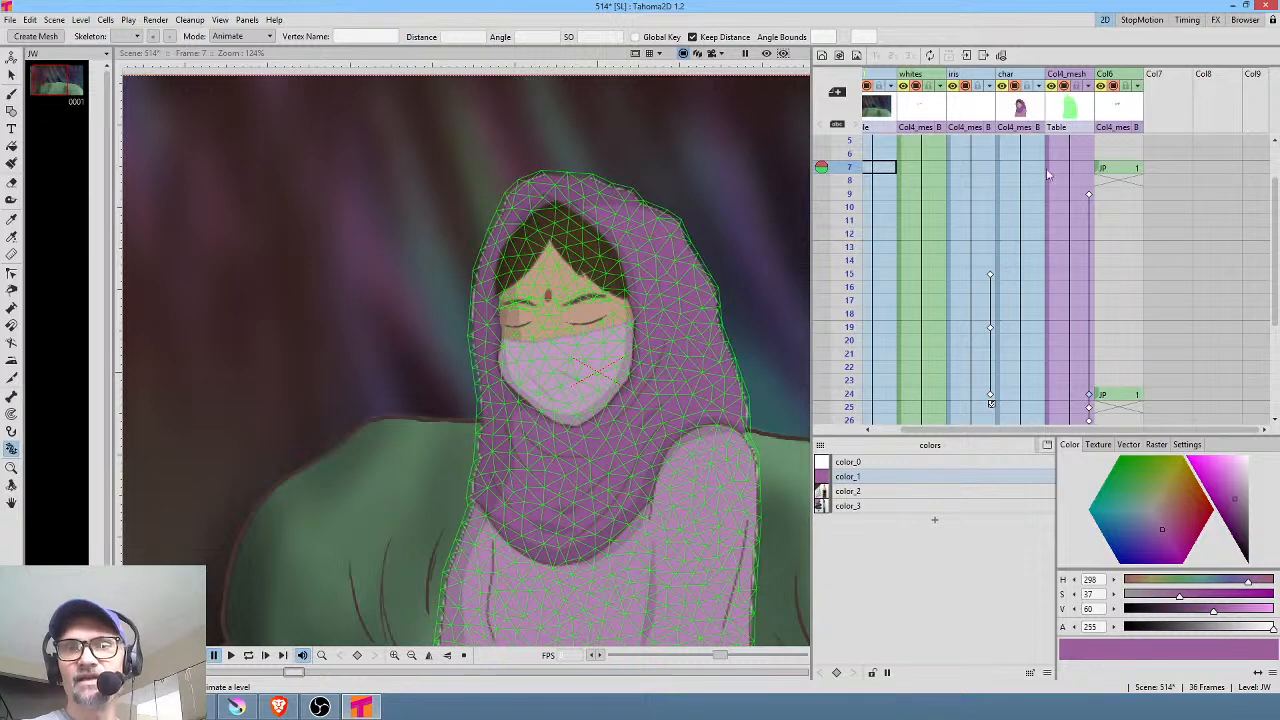
# Step: Remove the first 23 frames of the scene so the second blink starts at frame 1
pyautogui.scroll(2, 953, 151)
pyautogui.click(876, 143)
pyautogui.press('Delete')
pyautogui.press('Delete')
pyautogui.press('Delete')
pyautogui.press('Delete')
pyautogui.press('Delete')
pyautogui.press('Delete')
pyautogui.press('Delete')
pyautogui.press('Delete')
pyautogui.press('Delete')
pyautogui.press('Delete')
pyautogui.press('Delete')
pyautogui.press('Delete')
pyautogui.press('Delete')
pyautogui.press('Delete')
pyautogui.press('Delete')
pyautogui.press('Delete')
pyautogui.press('Delete')
pyautogui.press('Delete')
pyautogui.press('Delete')
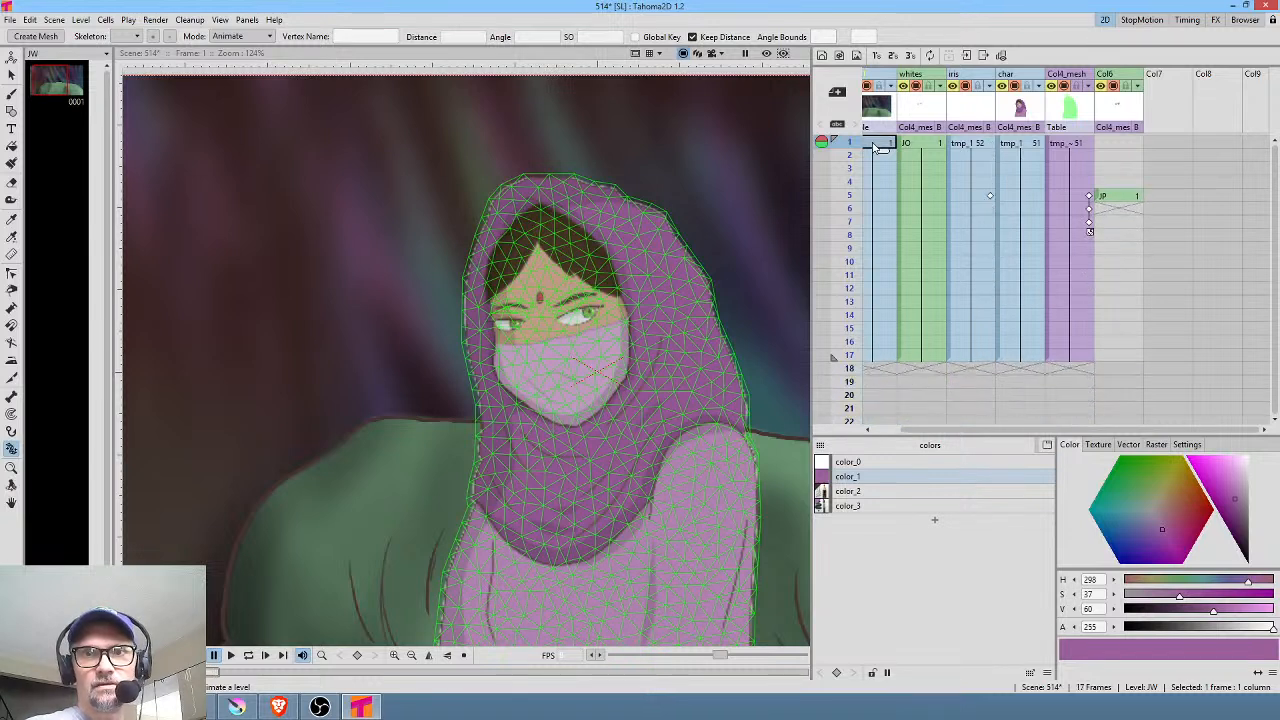
pyautogui.press('Delete')
pyautogui.press('Delete')
pyautogui.press('Delete')
pyautogui.press('Delete')
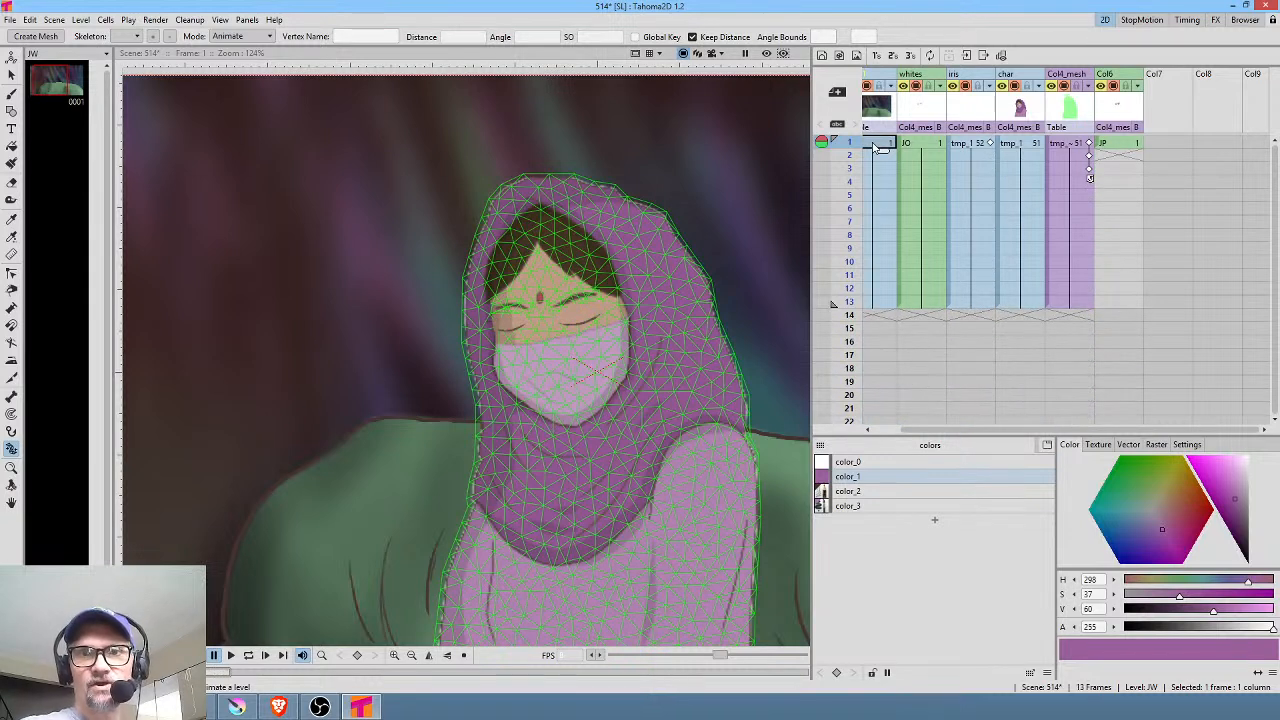
# Step: Move the closed-eyes drawing JP in Col6 from frame 1 to frame 6
pyautogui.click(1128, 148)
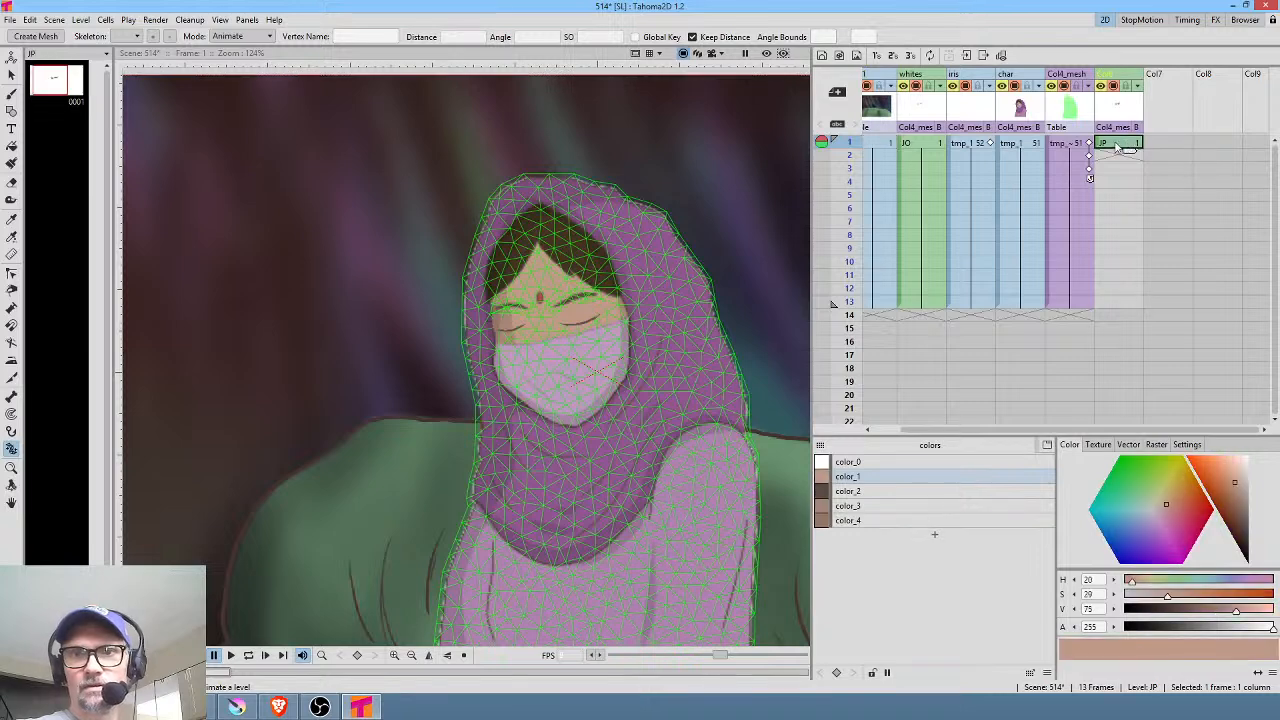
pyautogui.moveTo(1099, 147); pyautogui.dragTo(1100, 210)
pyautogui.moveTo(848, 147)
pyautogui.mouseDown()
pyautogui.moveTo(850, 195)
pyautogui.moveTo(851, 128)
pyautogui.mouseUp()
# Step: Try deleting the Col4_mesh column's keyframe at frame 1, and undo the deletion
pyautogui.click(1088, 144)
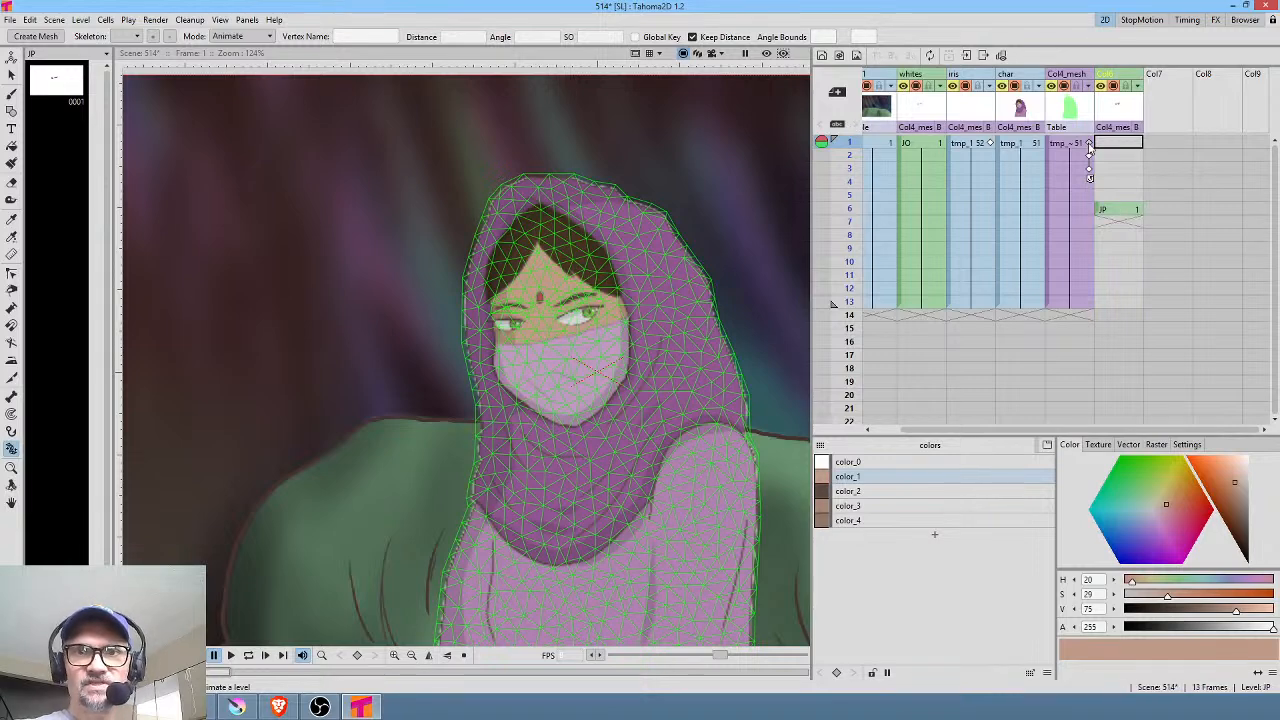
pyautogui.press('Delete')
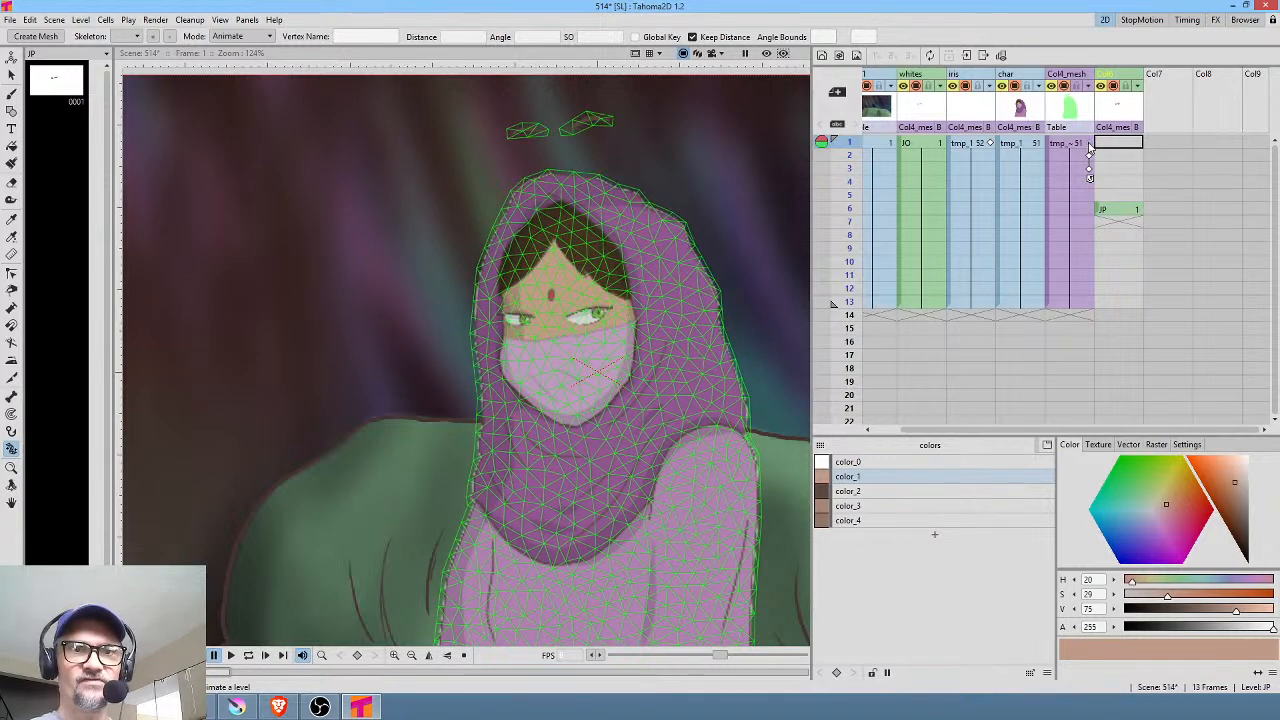
pyautogui.click(1096, 155)
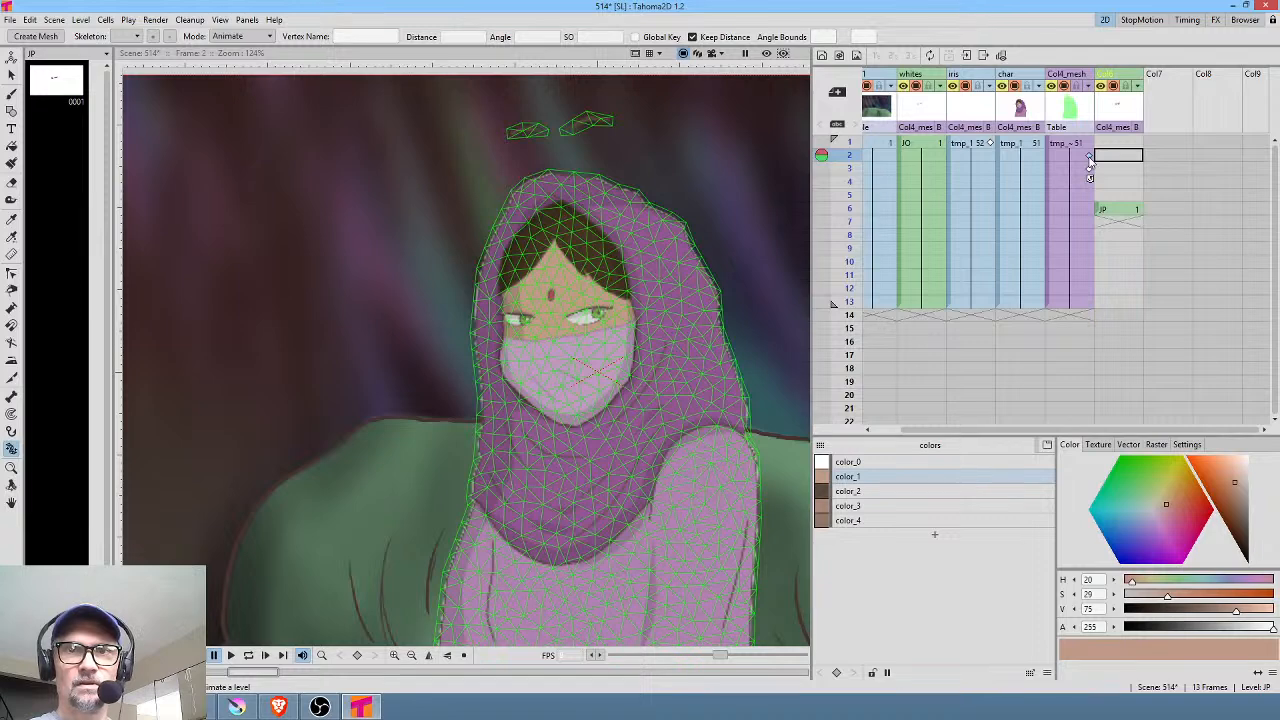
pyautogui.hotkey('ctrl', 'z')
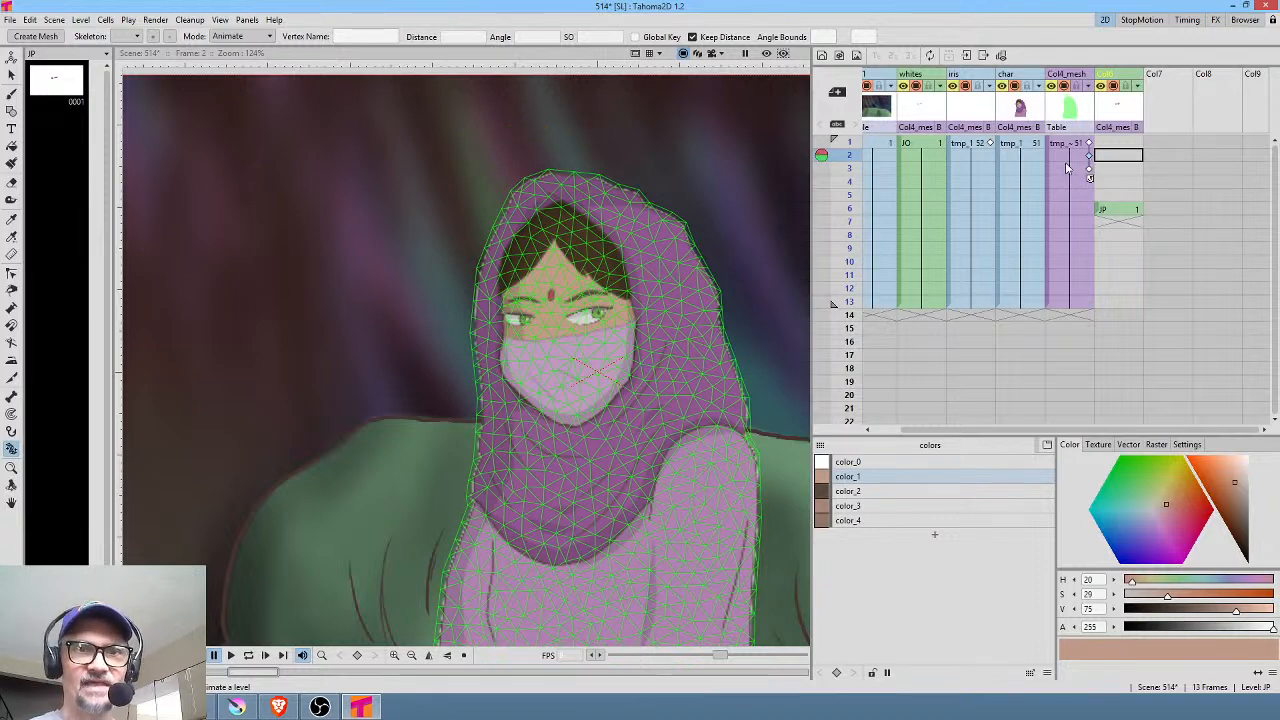
# Step: Compare the mesh poses at frames 1 and 2, and delete the Col4_mesh column's keyframe at frame 2
pyautogui.click(1081, 145)
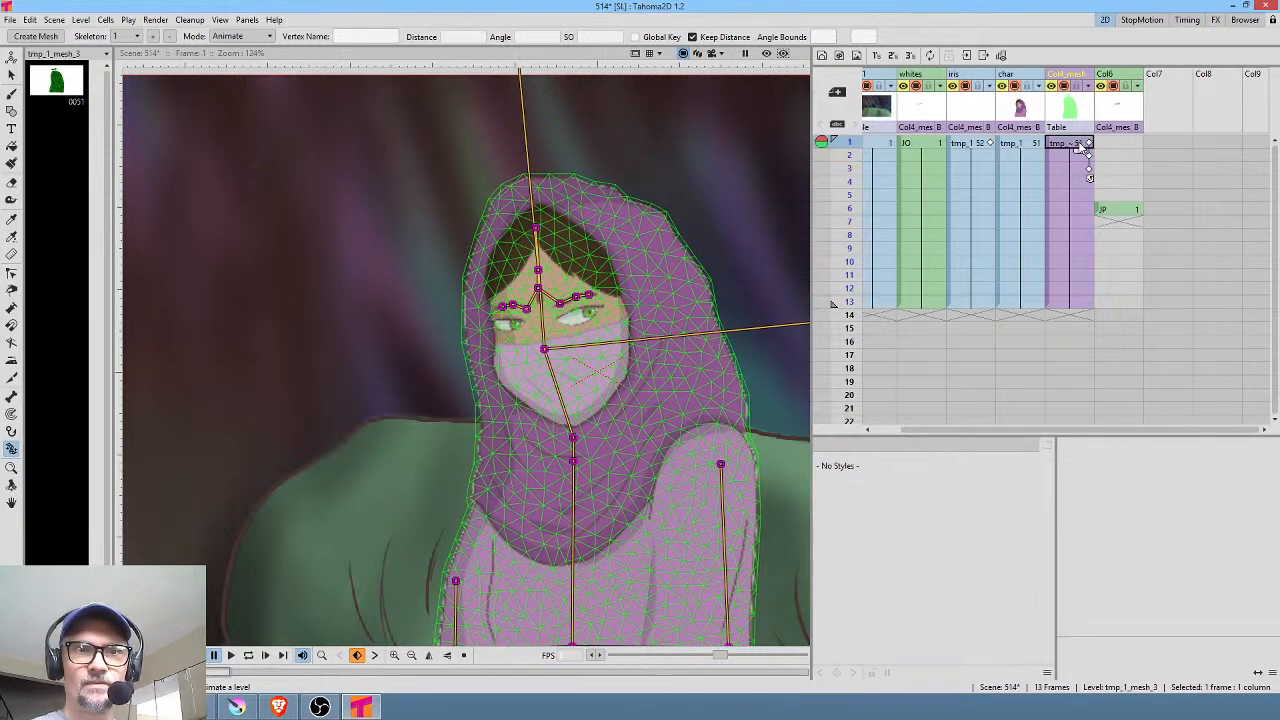
pyautogui.click(1076, 157)
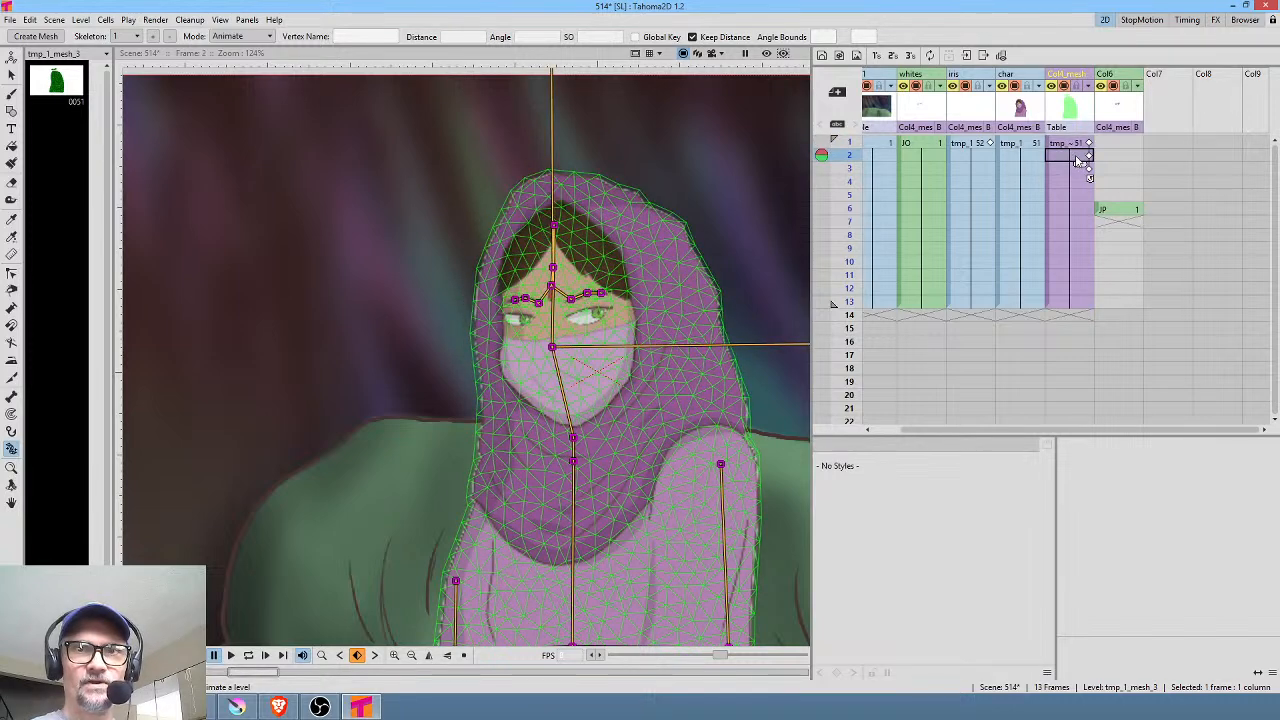
pyautogui.click(1076, 145)
pyautogui.click(1089, 157)
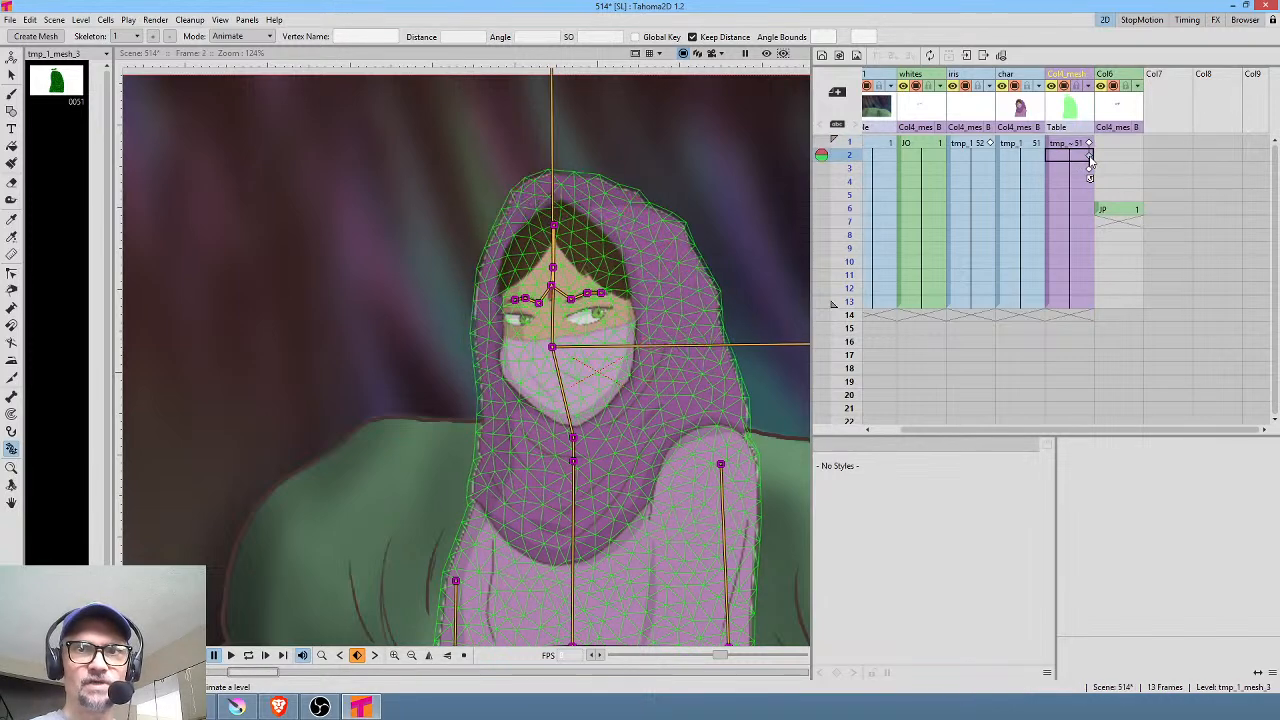
pyautogui.press('Delete')
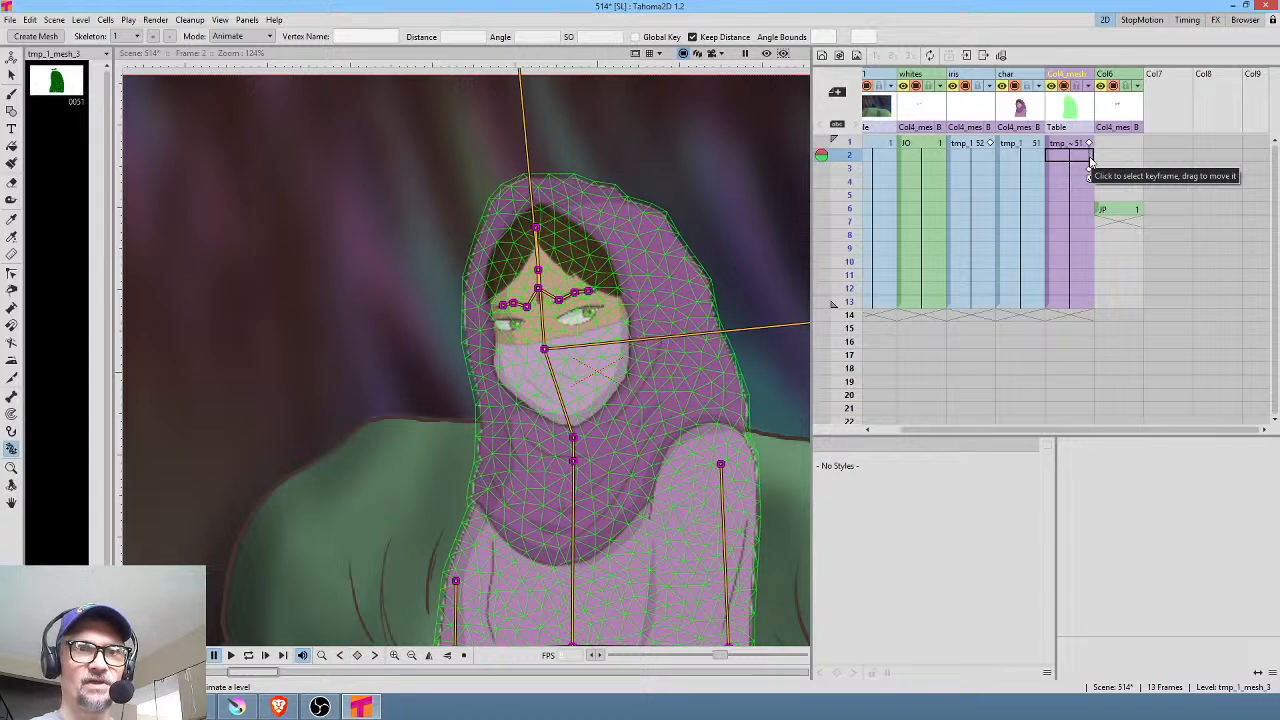
# Step: Delete the Col4_mesh keyframe at frame 3 and rotate the head at frame 1 to about -7.4° with the mask-centre vertex
pyautogui.click(1090, 170)
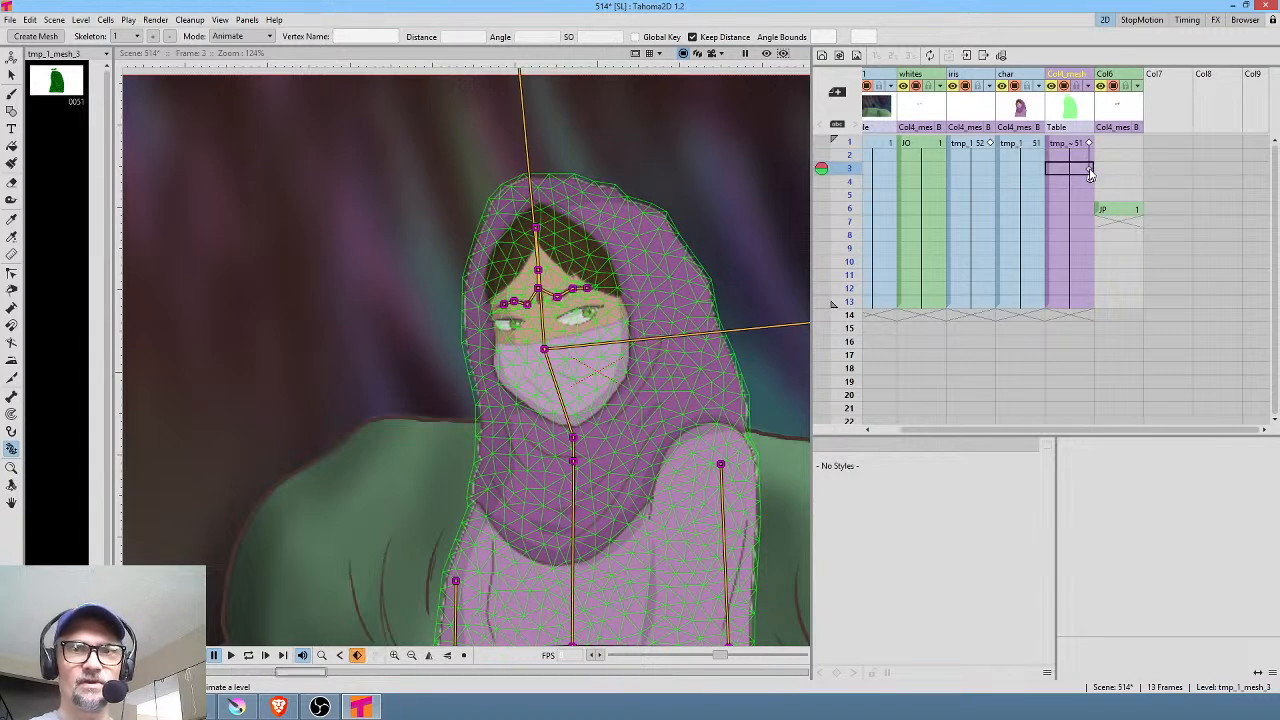
pyautogui.press('Delete')
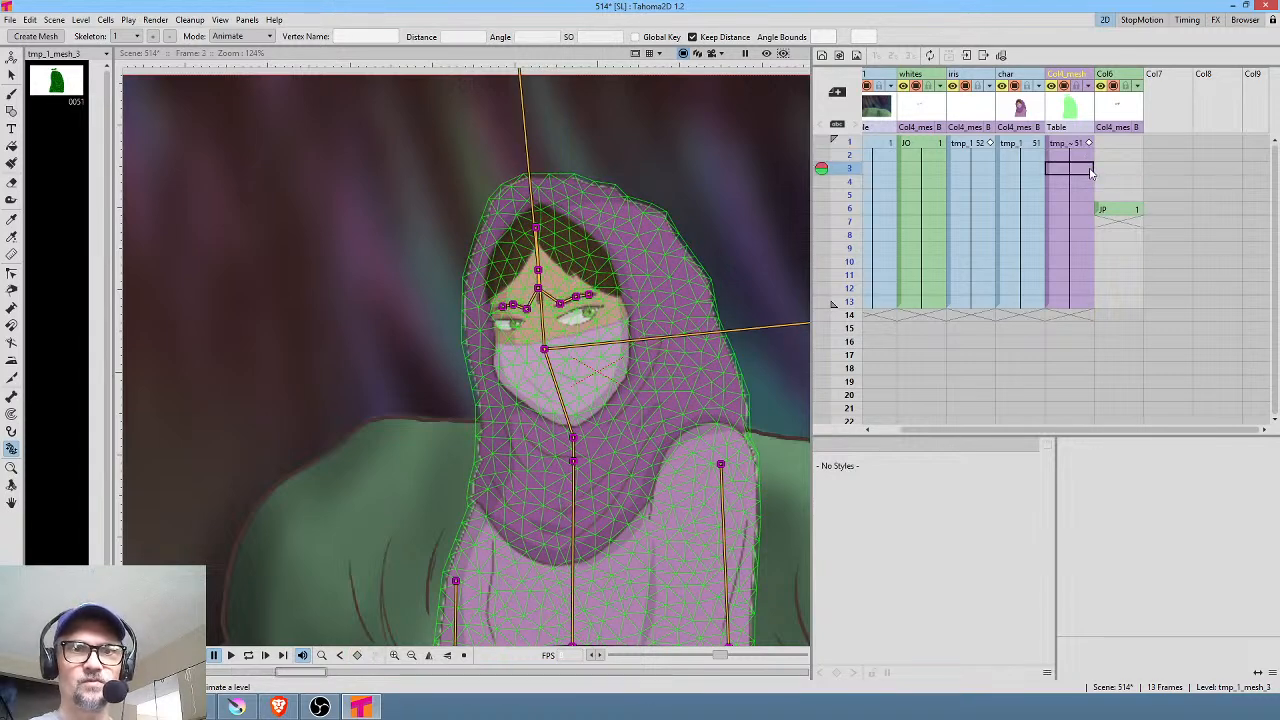
pyautogui.click(1080, 143)
pyautogui.scroll(3, 649, 300)
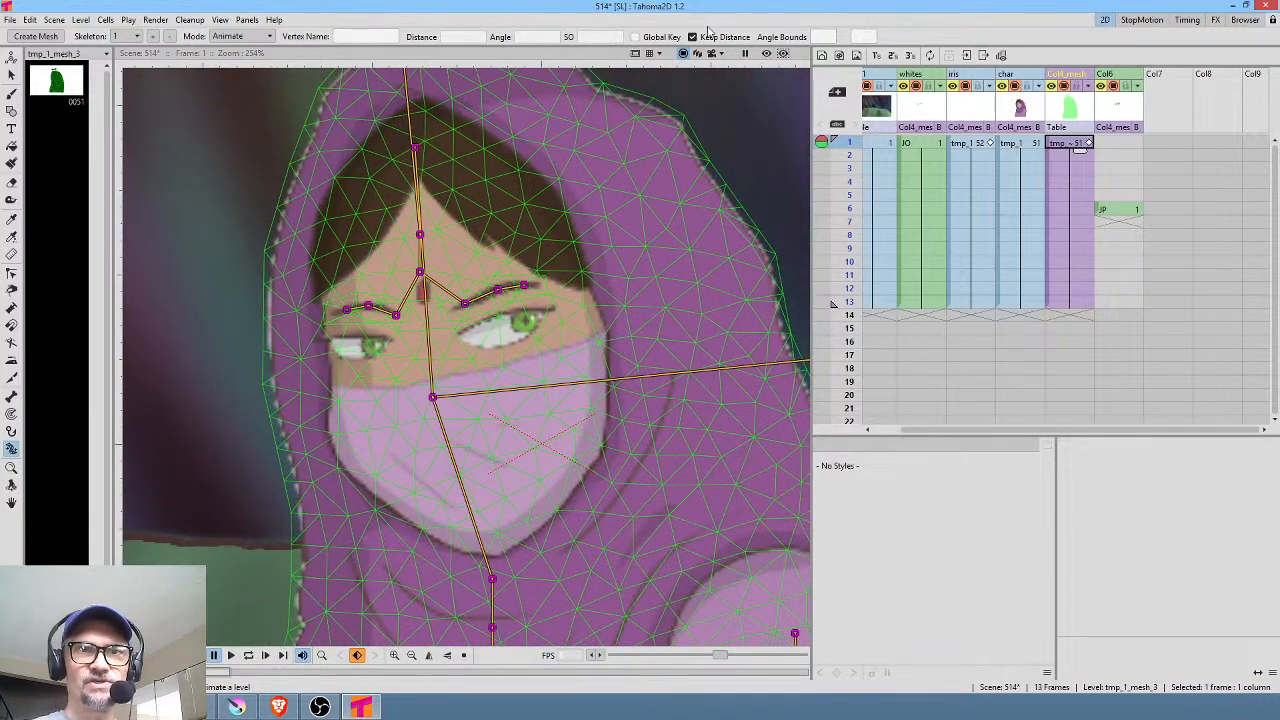
pyautogui.click(435, 398)
pyautogui.moveTo(437, 400); pyautogui.dragTo(457, 393)
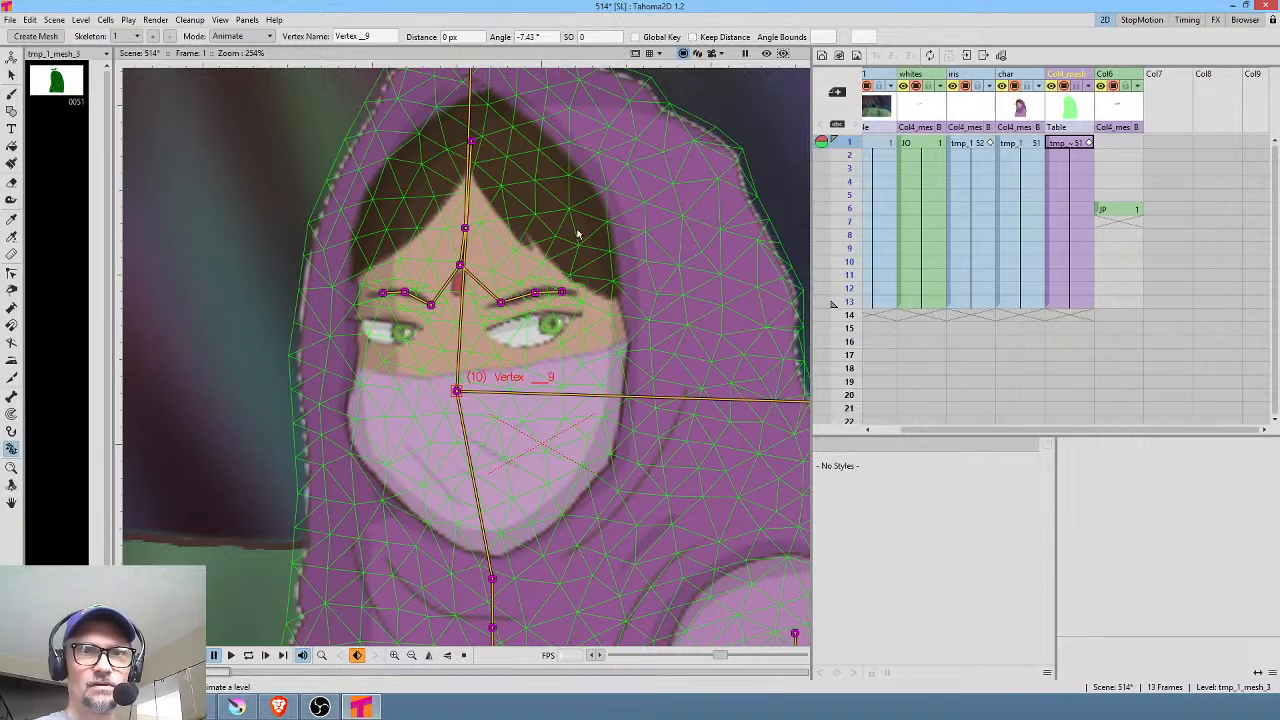
# Step: Reshape both eyebrows at frame 1 by shifting their mesh vertices with Keep Distance off, and preview the pose without the mesh
pyautogui.moveTo(461, 267); pyautogui.dragTo(561, 287)
pyautogui.moveTo(406, 291)
pyautogui.mouseDown()
pyautogui.moveTo(429, 301)
pyautogui.moveTo(403, 295)
pyautogui.mouseUp()
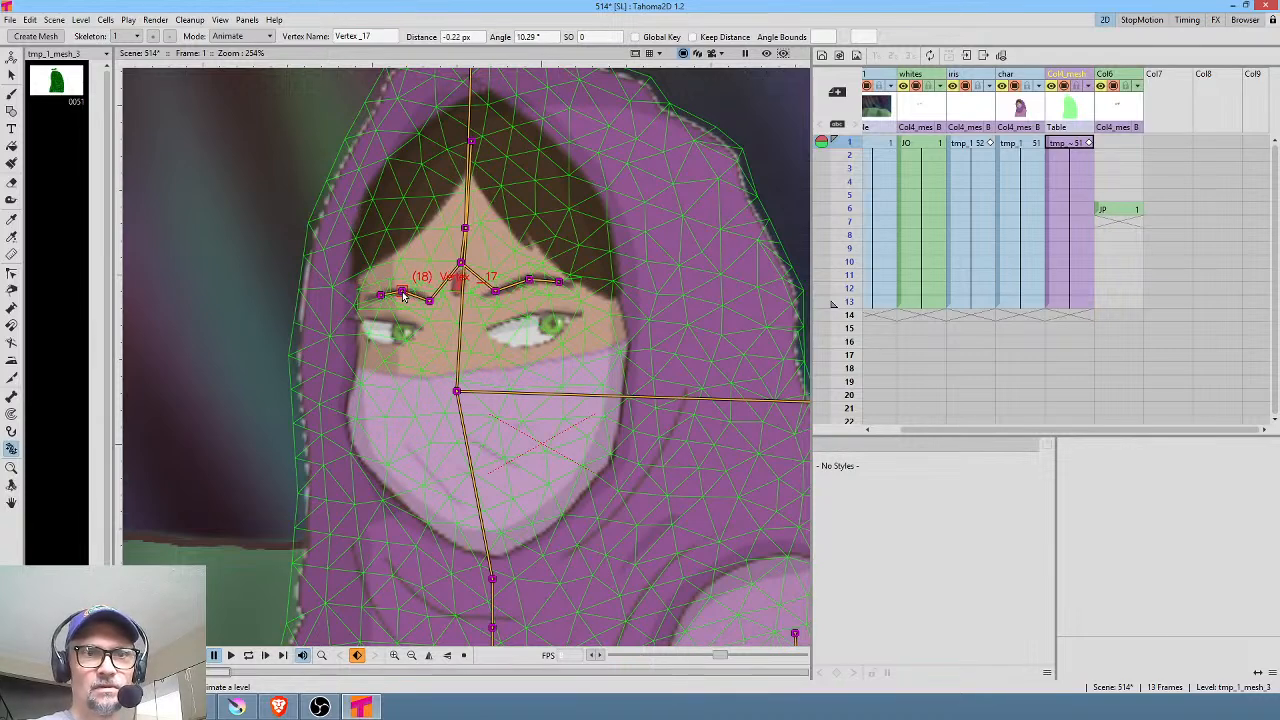
pyautogui.click(766, 53)
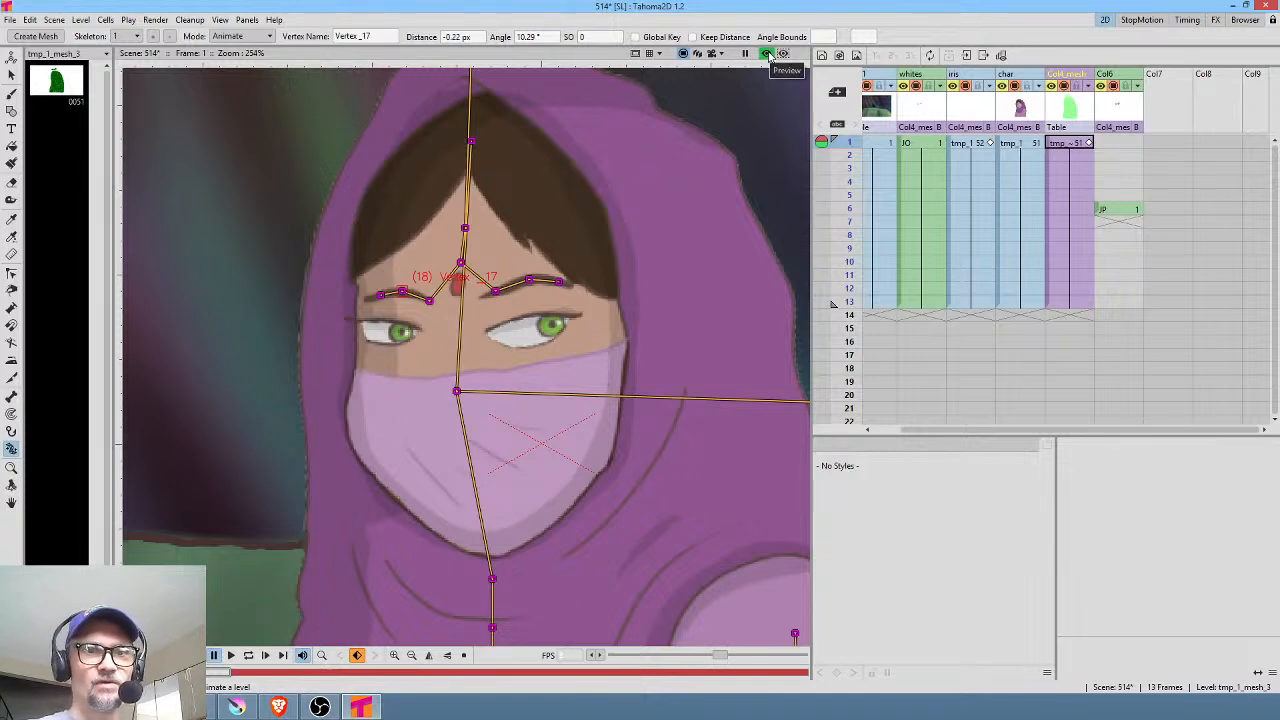
pyautogui.click(767, 54)
pyautogui.scroll(-2, 519, 326)
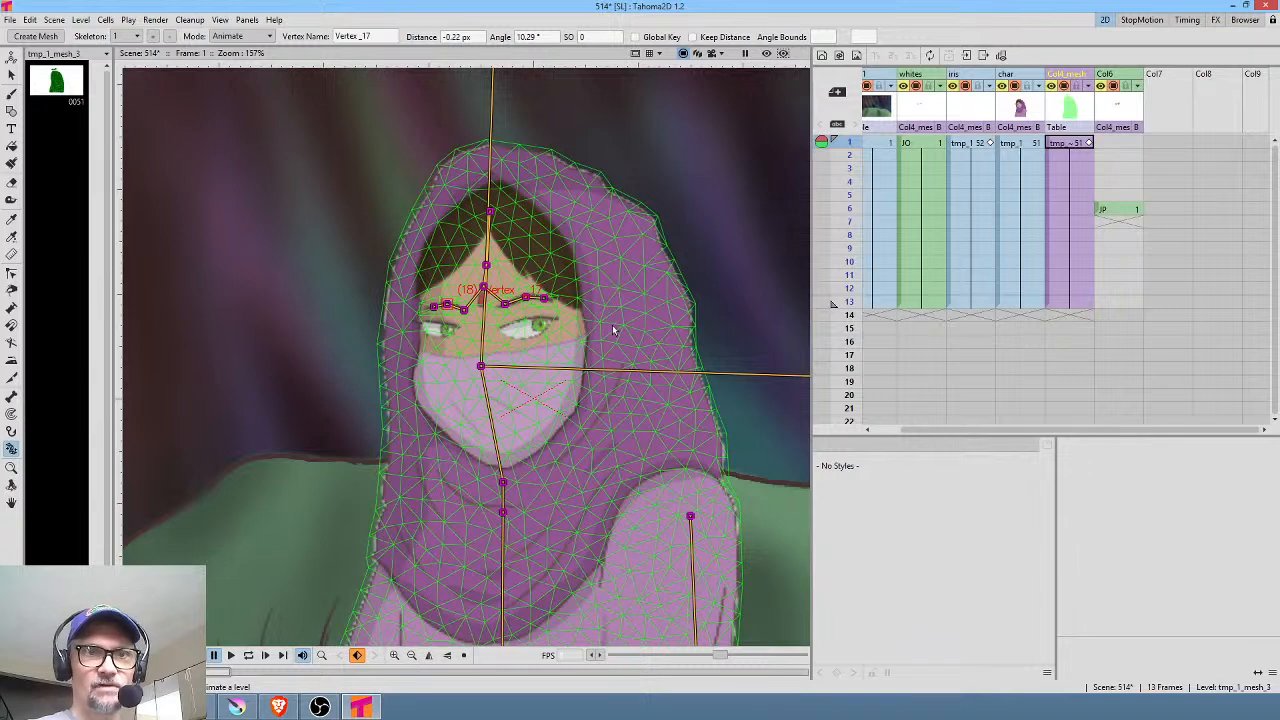
pyautogui.moveTo(851, 148)
pyautogui.mouseDown()
pyautogui.moveTo(862, 300)
pyautogui.moveTo(863, 124)
pyautogui.moveTo(856, 262)
pyautogui.moveTo(851, 136)
pyautogui.mouseUp()
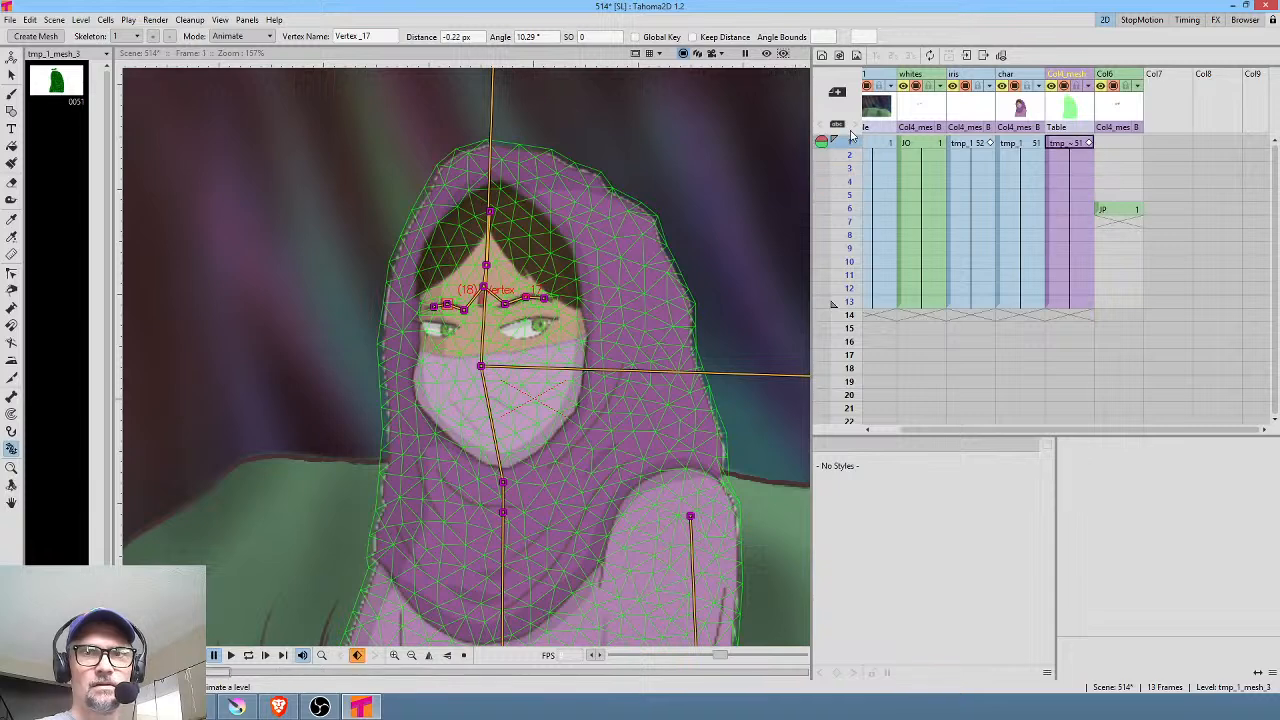
# Step: Extend the drawings' exposure from frame 13 so the scene lasts 24 frames
pyautogui.click(914, 304)
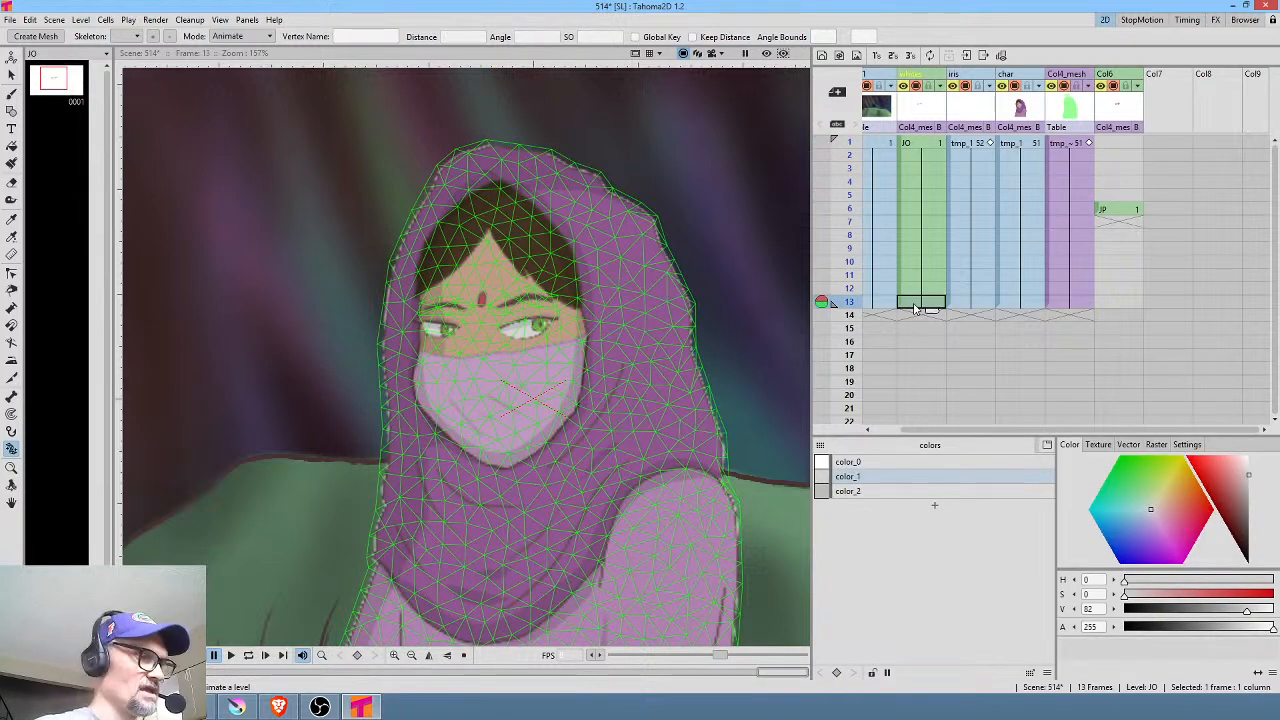
pyautogui.press('F5')
pyautogui.press('F5')
pyautogui.press('F5')
pyautogui.press('F5')
pyautogui.press('F5')
pyautogui.press('F5')
pyautogui.press('F5')
pyautogui.press('F5')
pyautogui.press('F5')
pyautogui.press('F5')
pyautogui.press('F5')
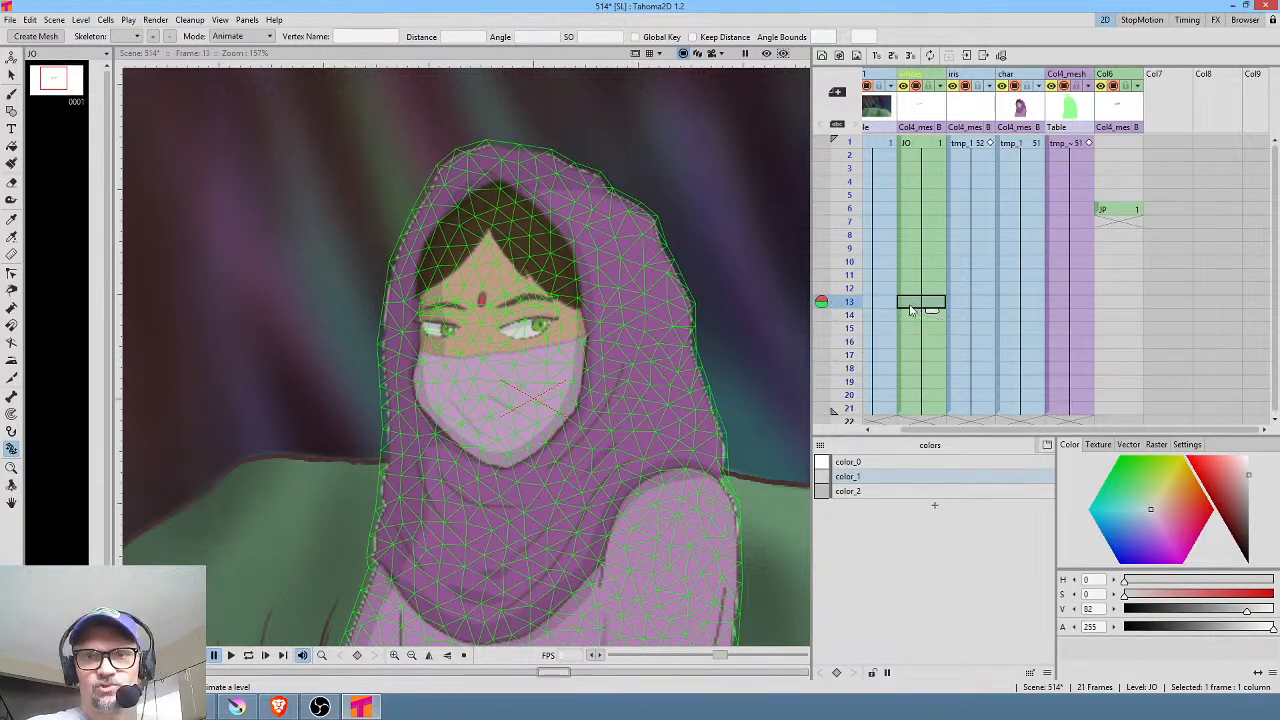
pyautogui.scroll(-5, 988, 283)
pyautogui.scroll(5, 988, 283)
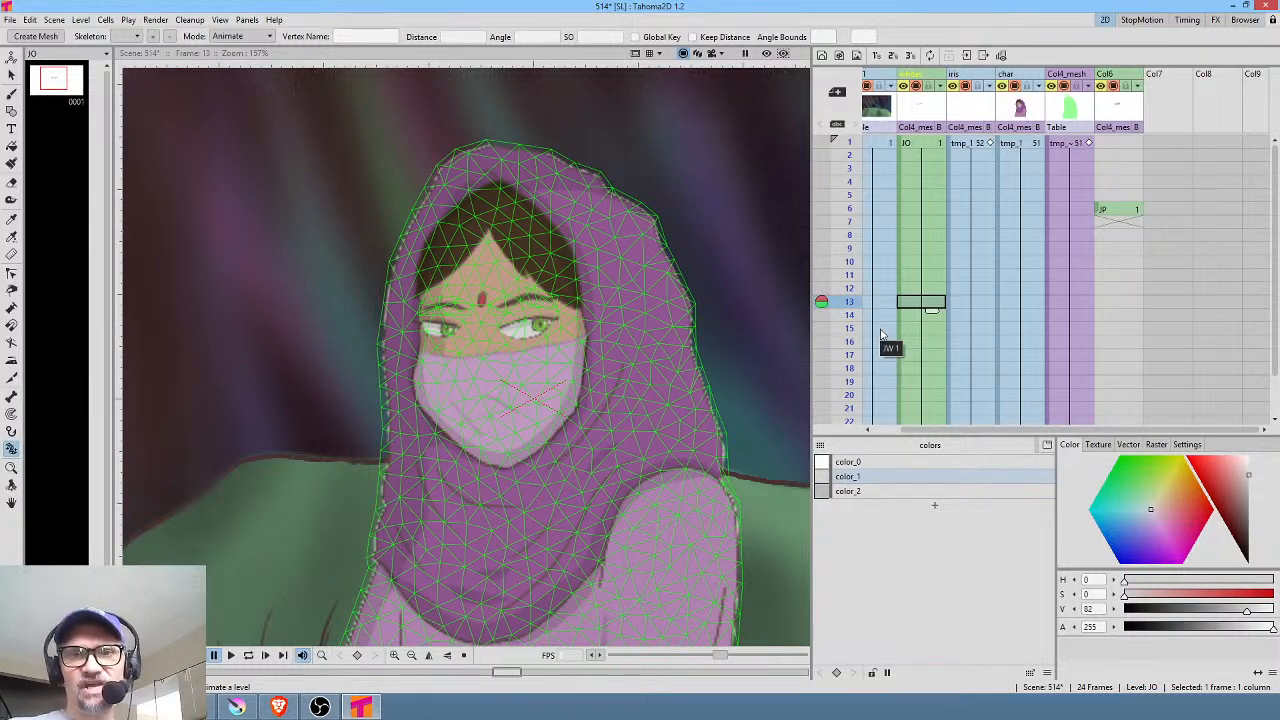
# Step: Scrub through the opening frames and play the scene to check its timing
pyautogui.moveTo(849, 155)
pyautogui.mouseDown()
pyautogui.moveTo(858, 298)
pyautogui.moveTo(850, 142)
pyautogui.moveTo(851, 208)
pyautogui.moveTo(903, 298)
pyautogui.moveTo(912, 136)
pyautogui.mouseUp()
pyautogui.press('p')
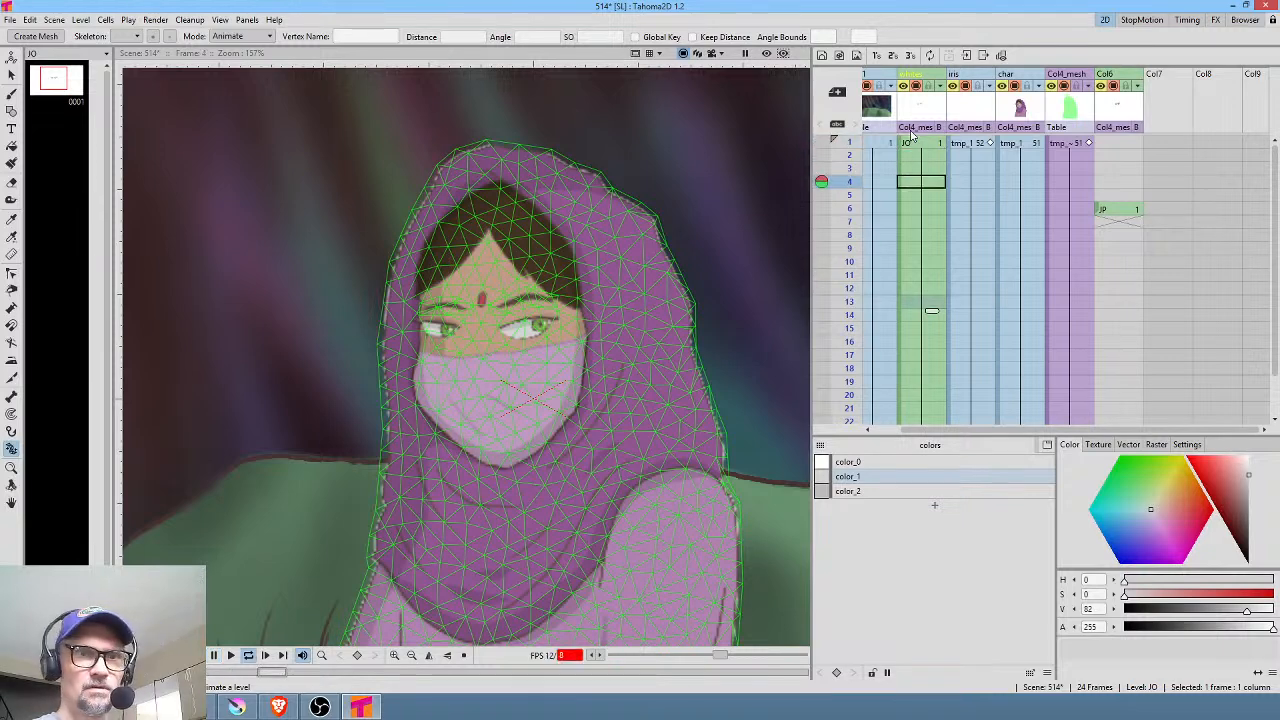
pyautogui.press('p')
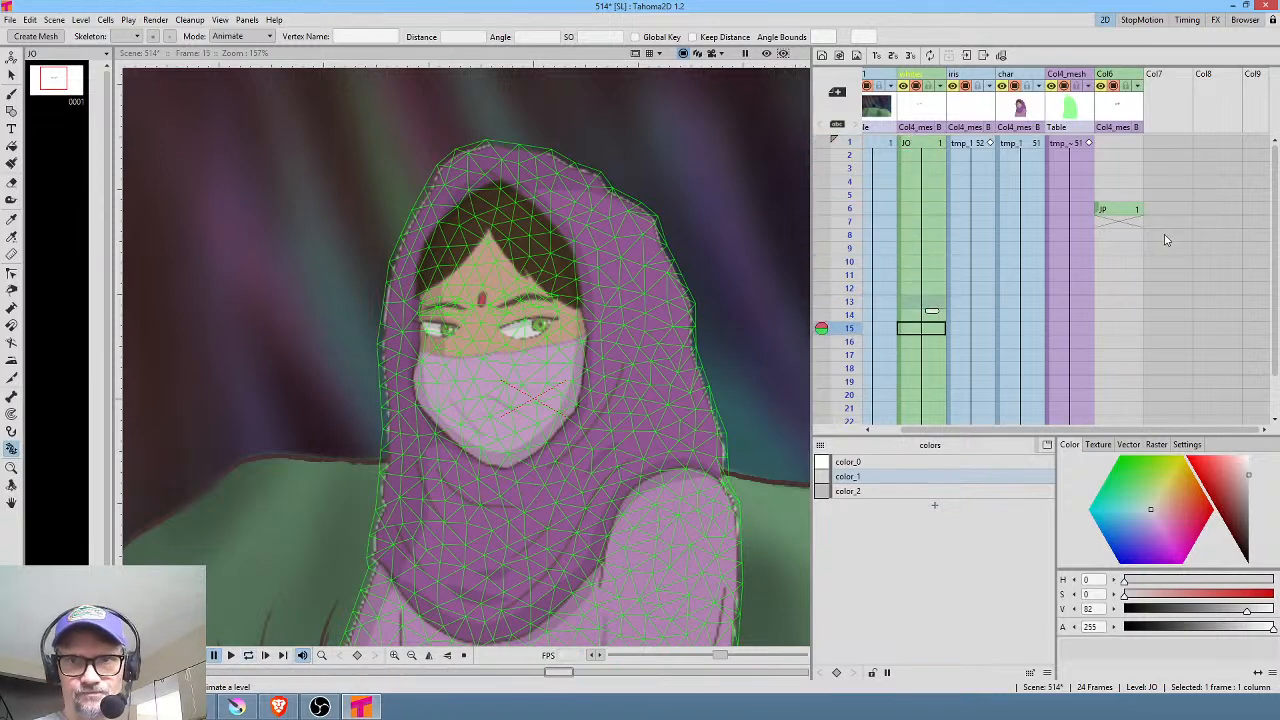
# Step: At frame 15 of Col4_mesh, tilt the head with Keep Distance on, and adjust both eyebrows' vertices with it off
pyautogui.click(1067, 333)
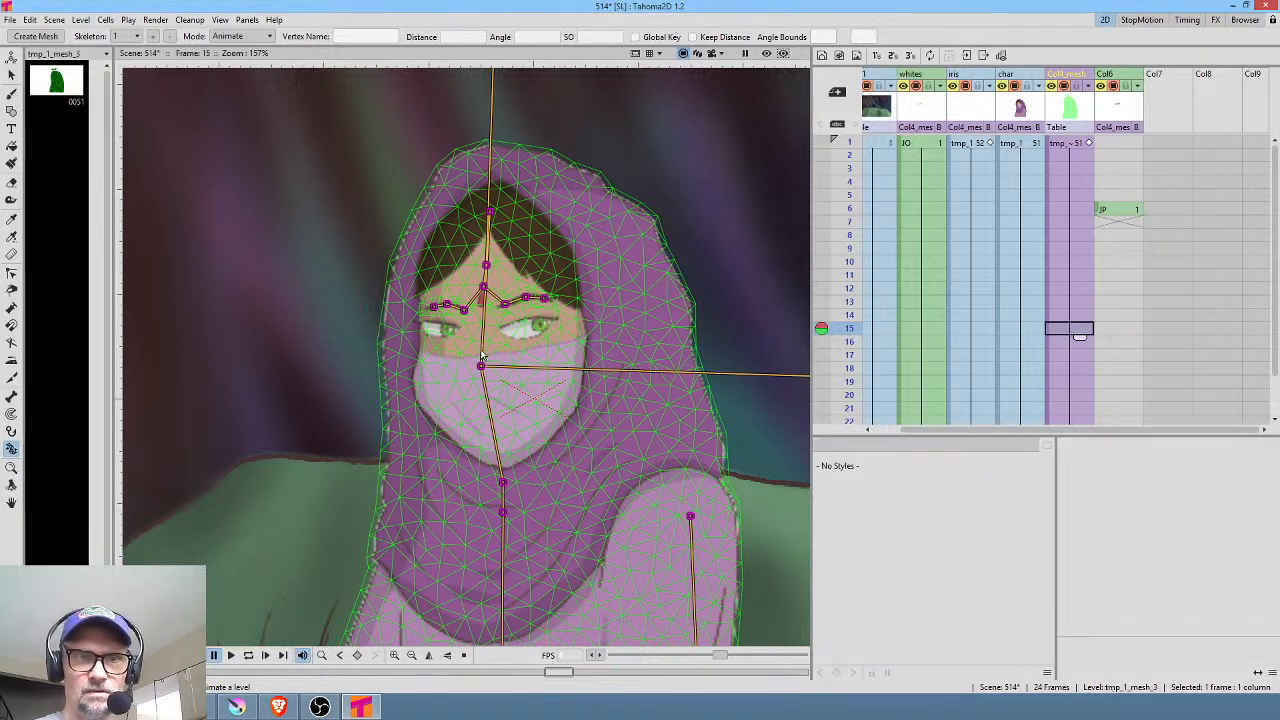
pyautogui.click(692, 38)
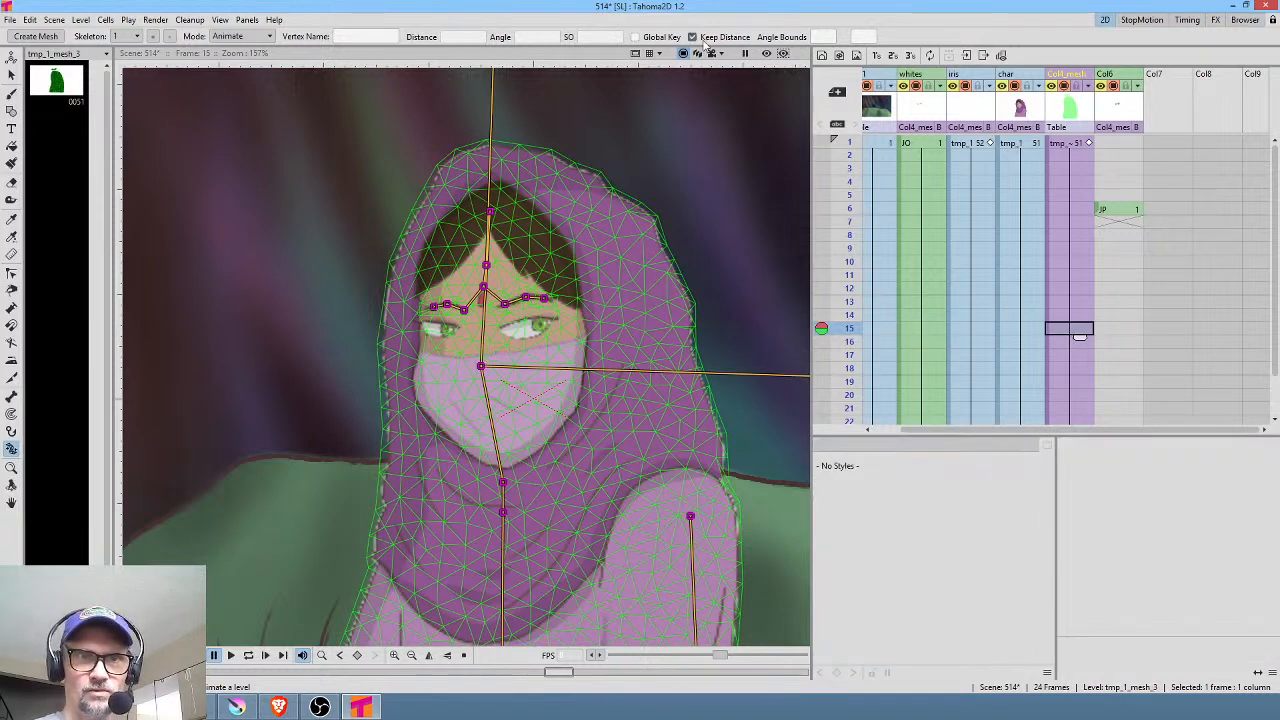
pyautogui.moveTo(481, 367); pyautogui.dragTo(495, 303)
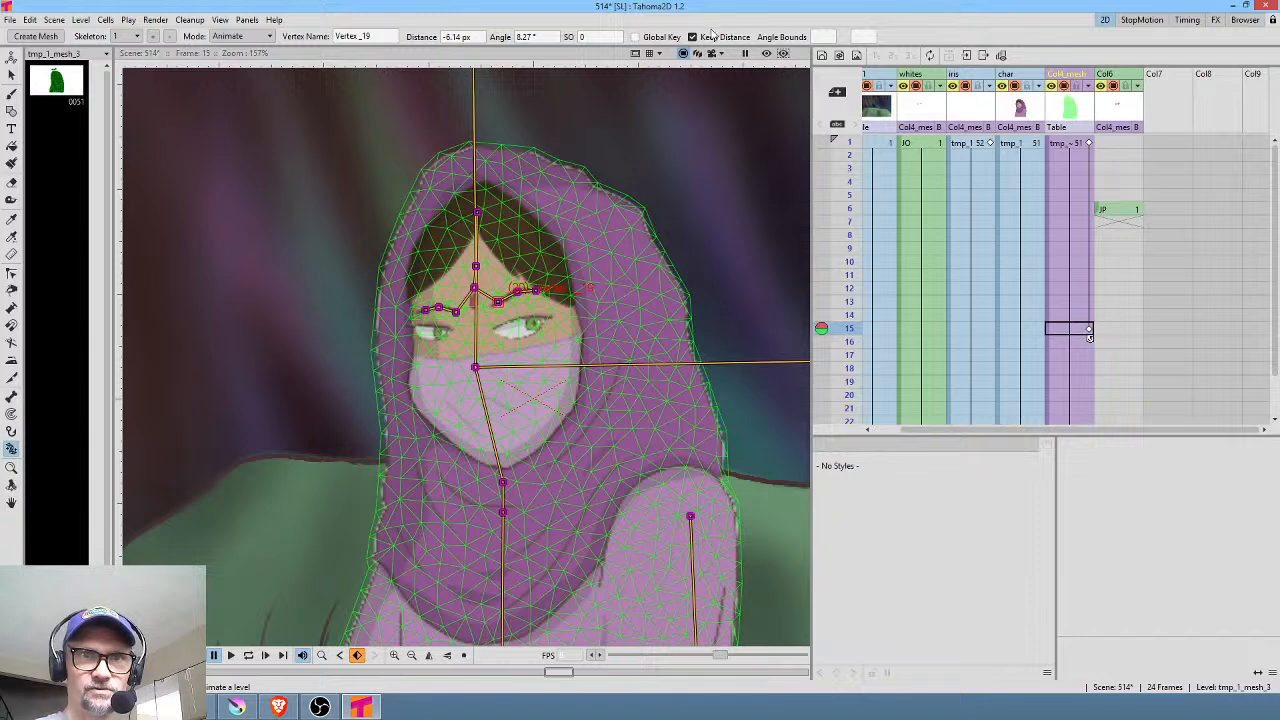
pyautogui.moveTo(497, 304); pyautogui.dragTo(493, 302)
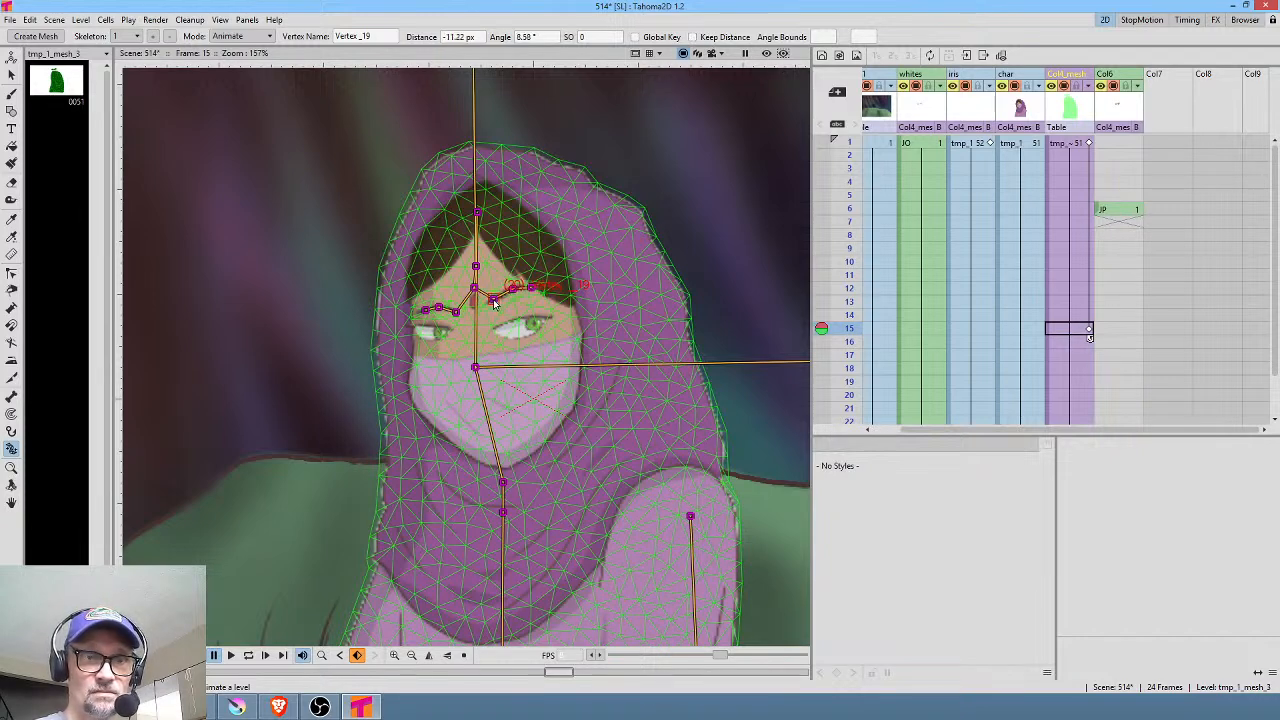
pyautogui.click(425, 309)
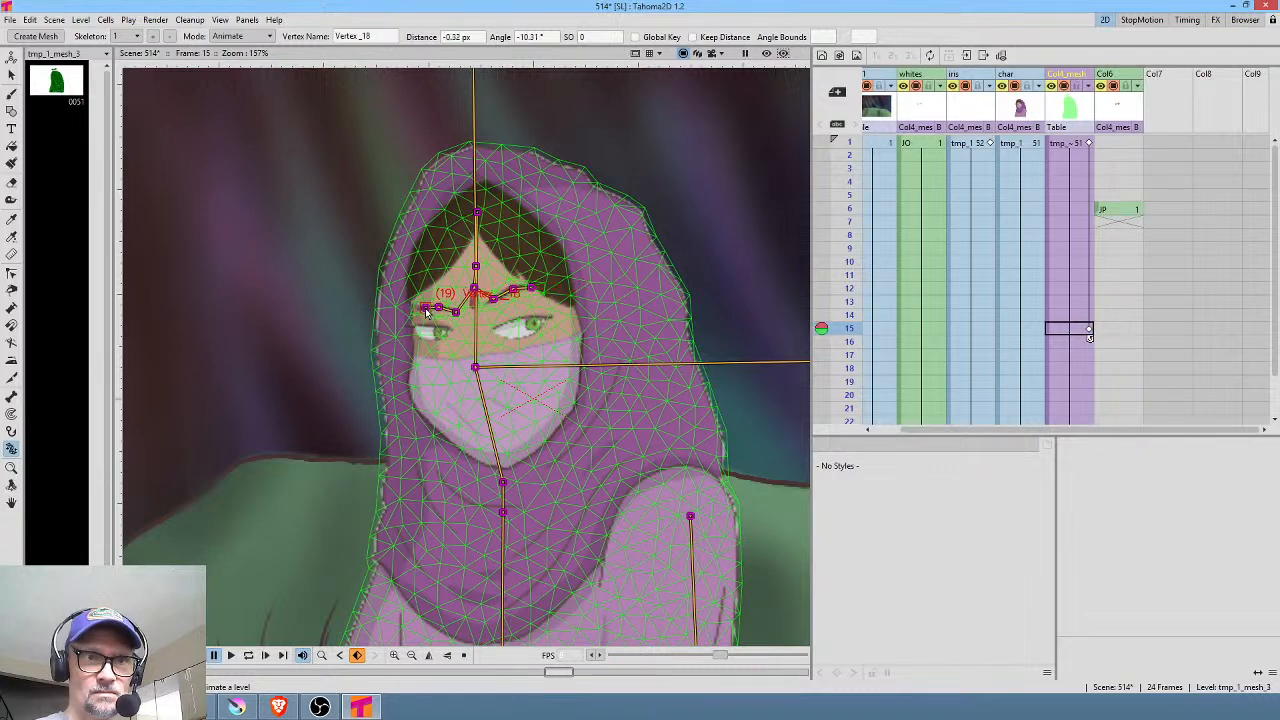
pyautogui.click(439, 313)
pyautogui.moveTo(439, 313); pyautogui.dragTo(438, 311)
pyautogui.moveTo(858, 228); pyautogui.dragTo(846, 380)
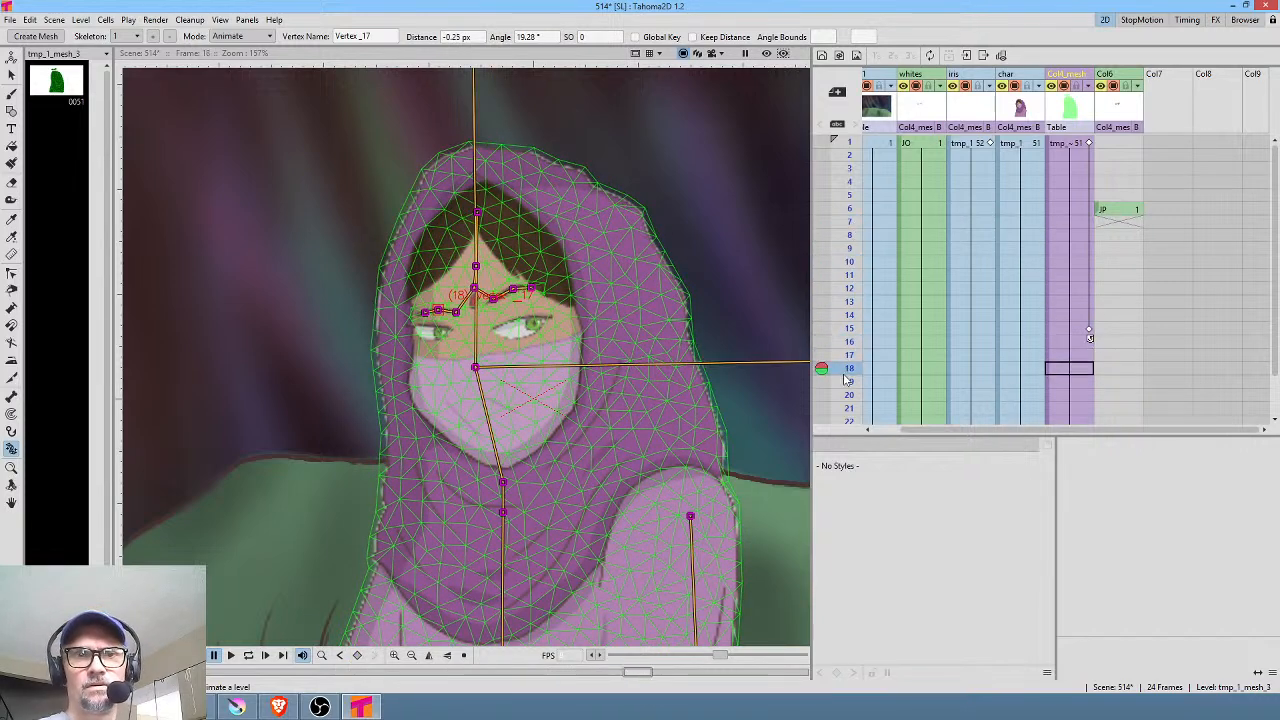
pyautogui.scroll(3, 522, 342)
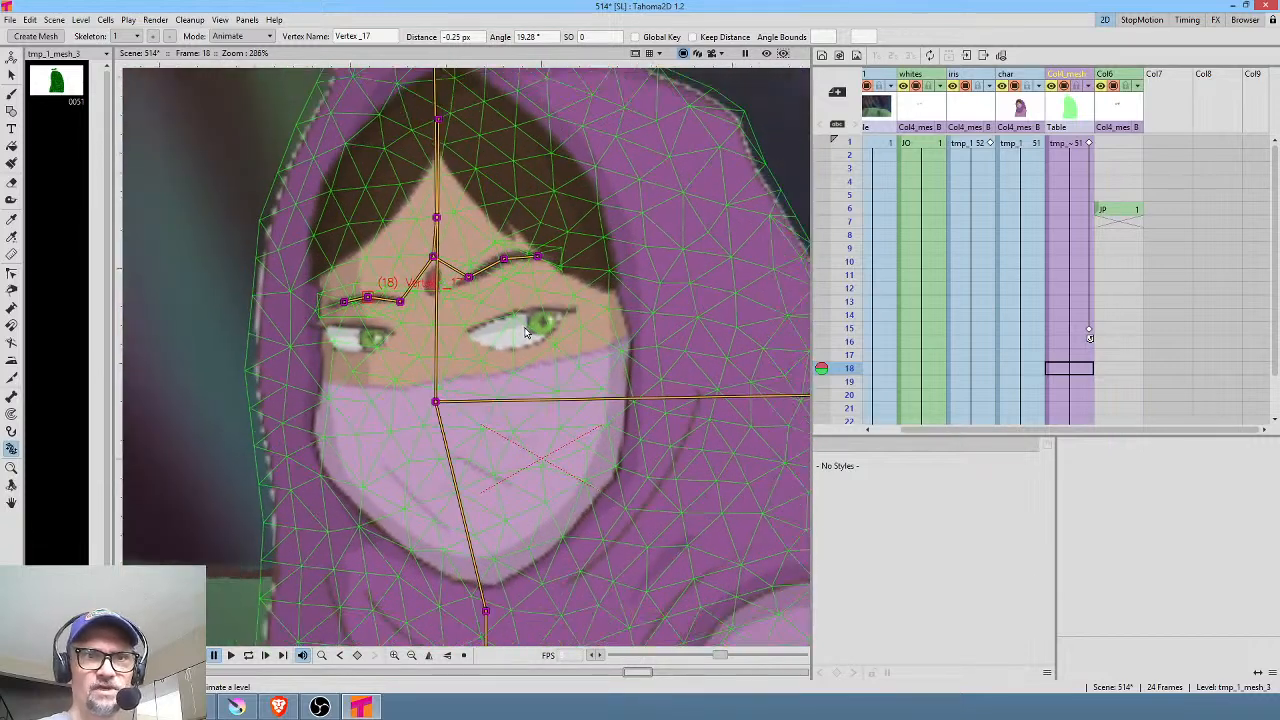
pyautogui.scroll(-3, 524, 332)
# Step: Duplicate drawing 51 of the char column's tmp_1 level into a new drawing 52
pyautogui.click(1018, 112)
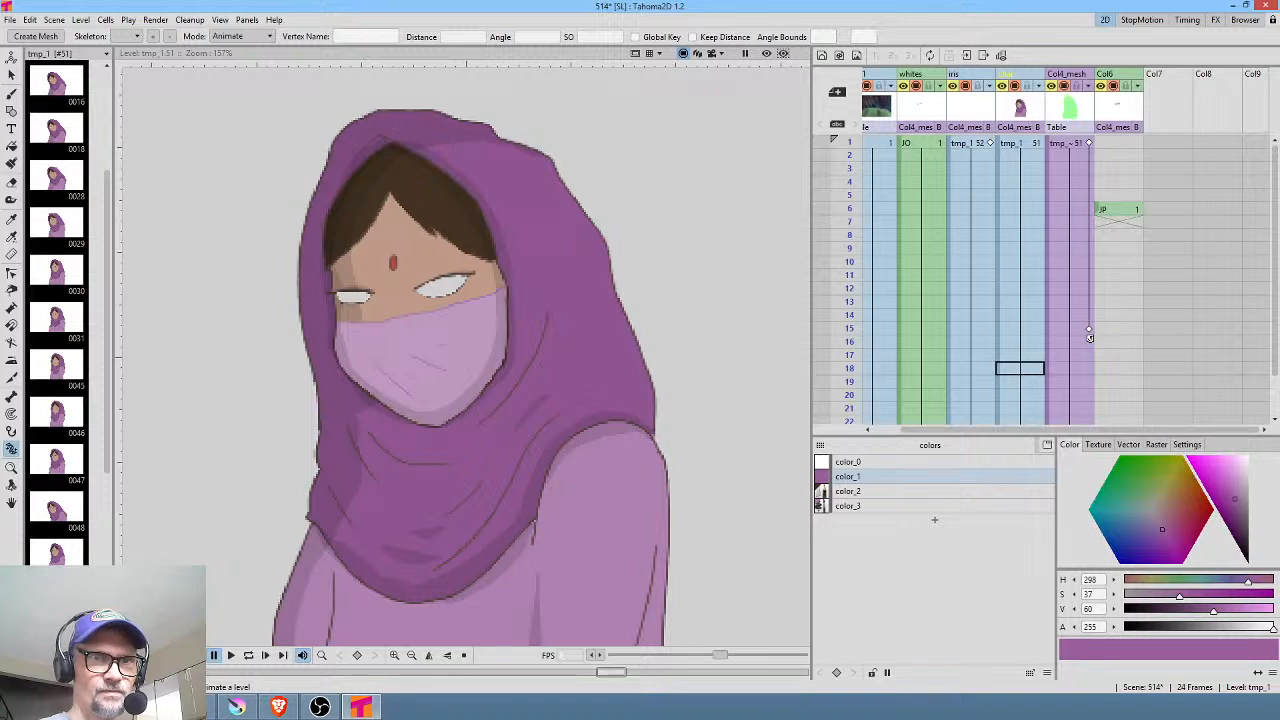
pyautogui.scroll(-5, 57, 283)
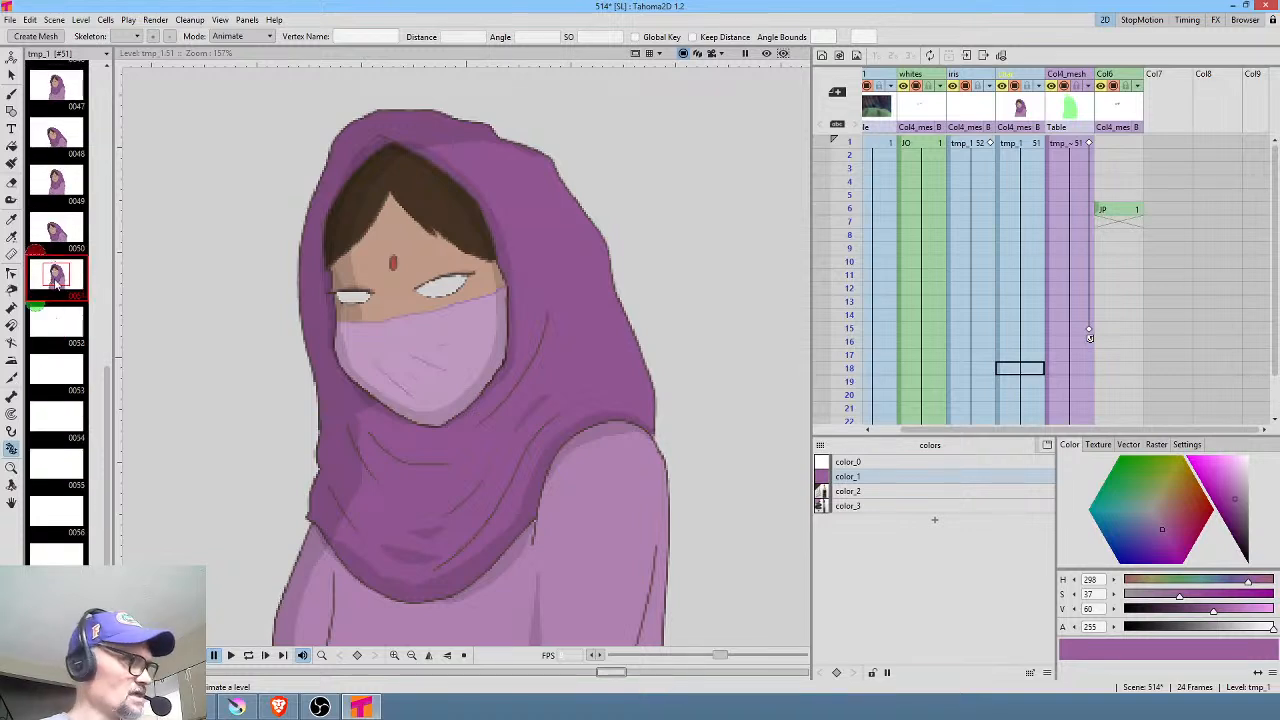
pyautogui.click(52, 330)
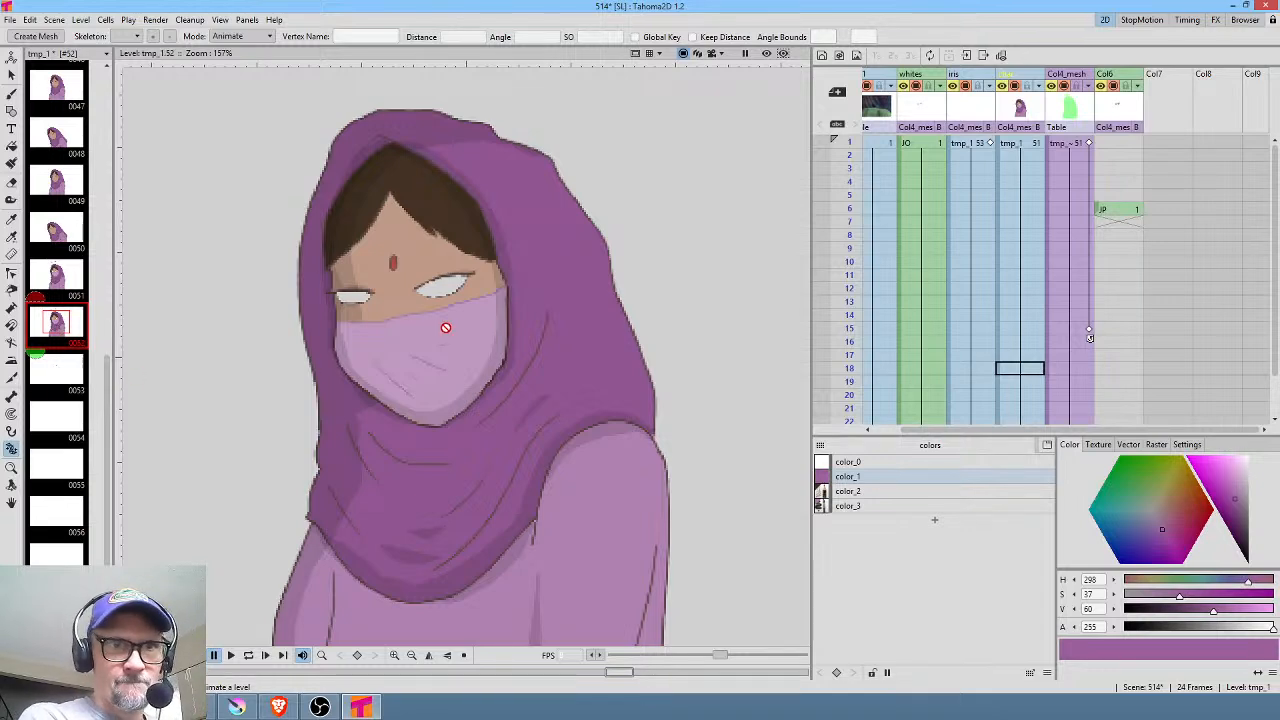
# Step: Paint a short horizontal brush stroke in color_3 on the forehead of drawing 52, above the red mark
pyautogui.scroll(5, 401, 334)
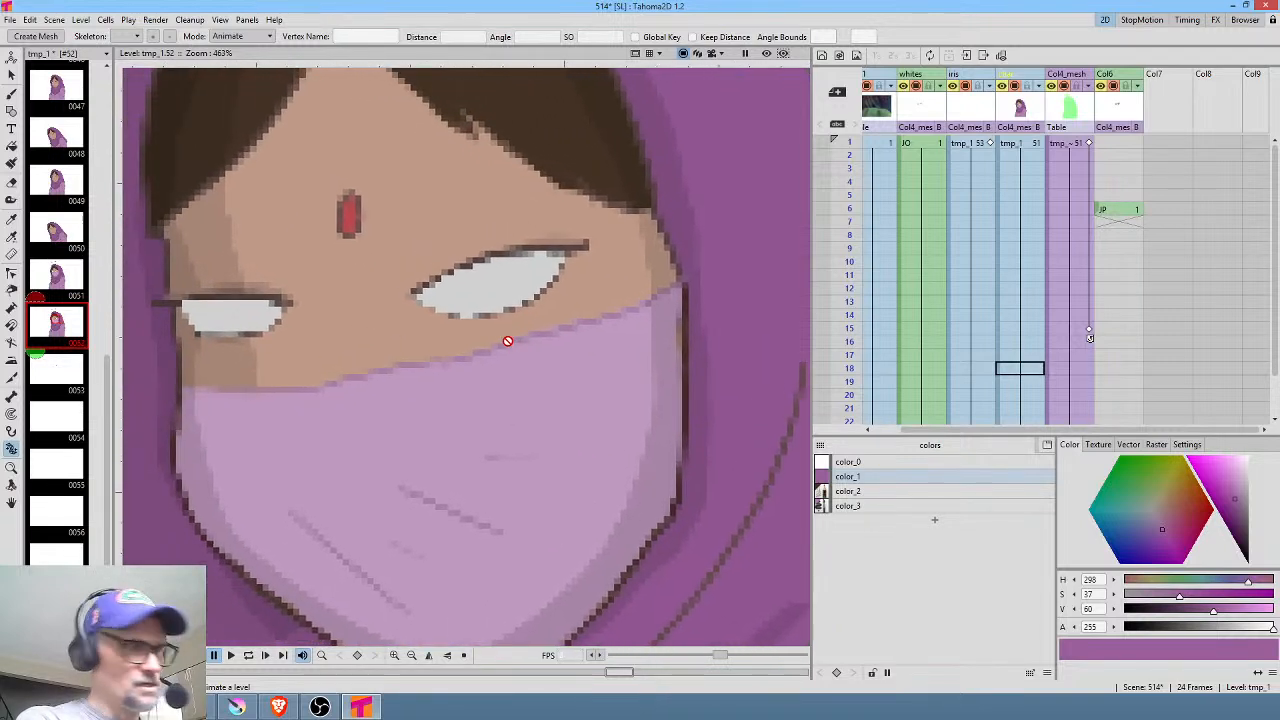
pyautogui.moveTo(514, 341); pyautogui.dragTo(483, 346)
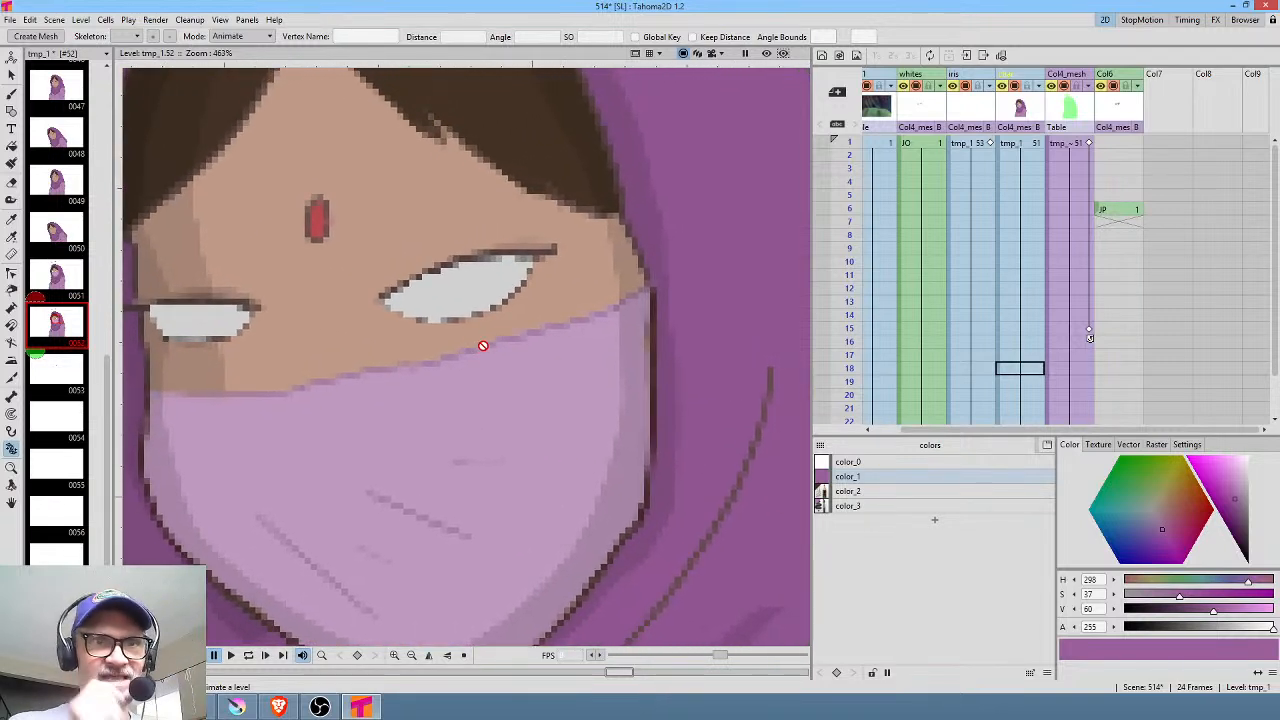
pyautogui.click(872, 507)
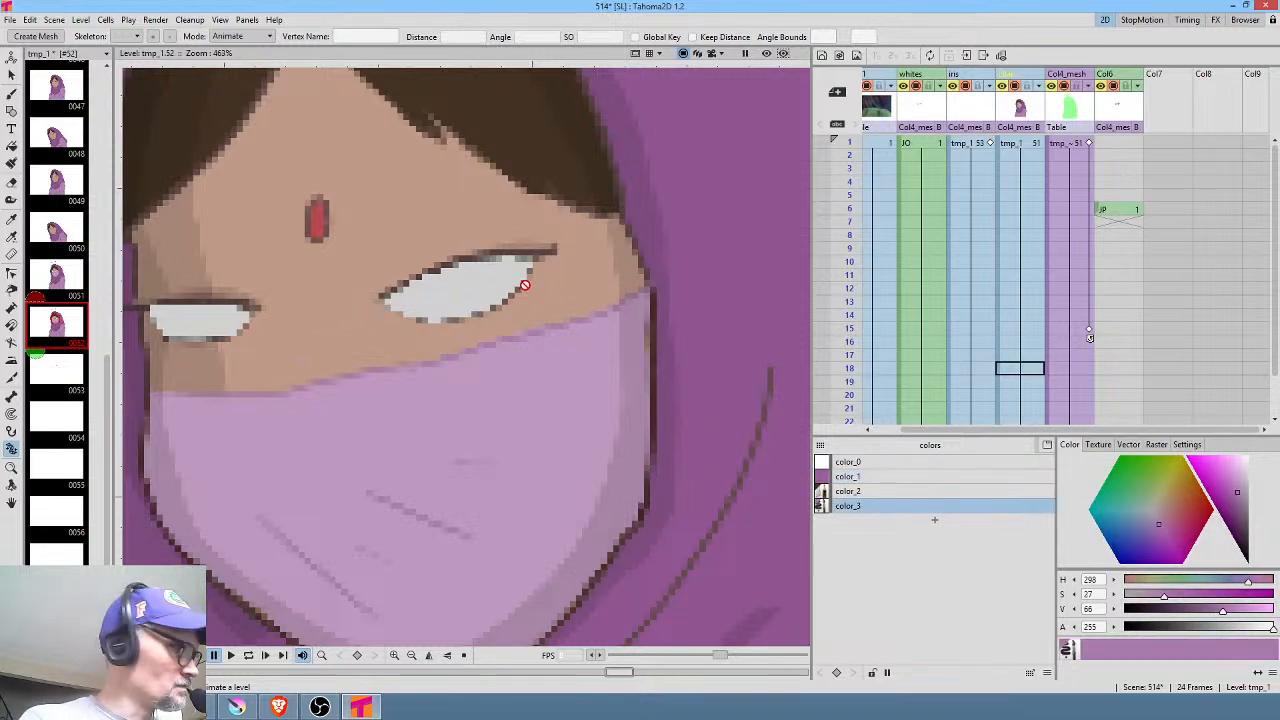
pyautogui.press('b')
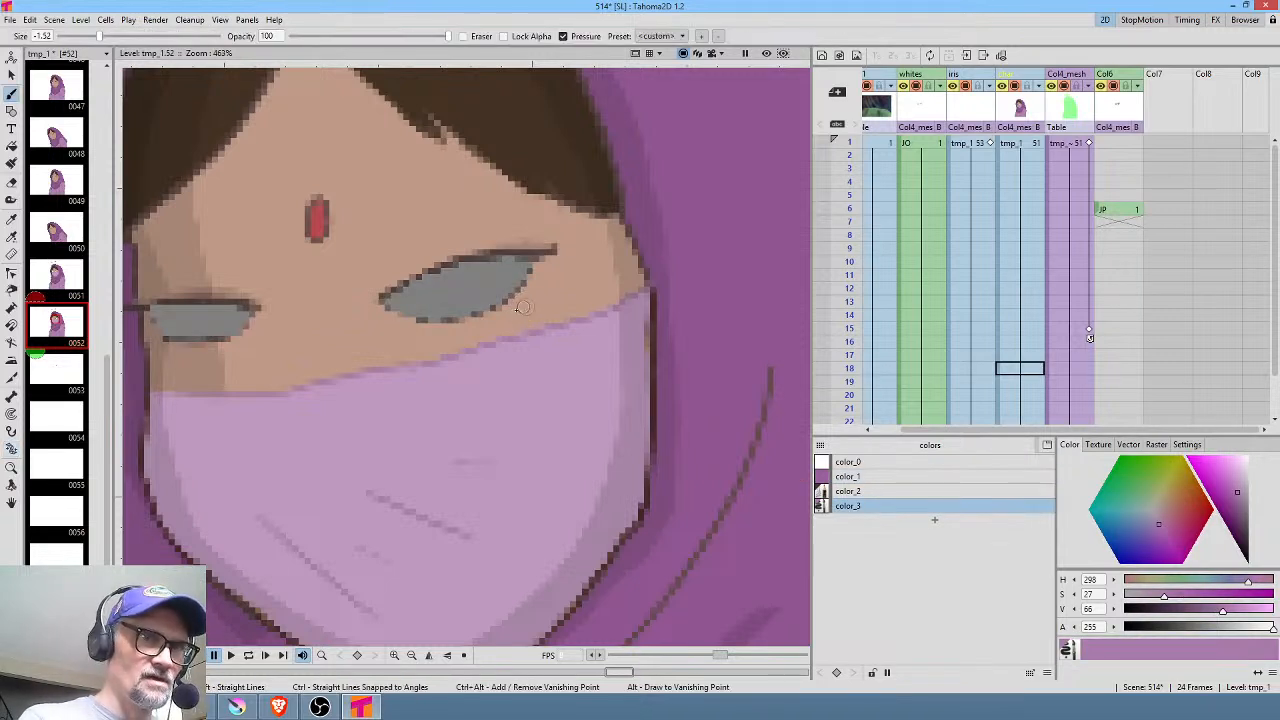
pyautogui.moveTo(386, 325); pyautogui.dragTo(437, 324)
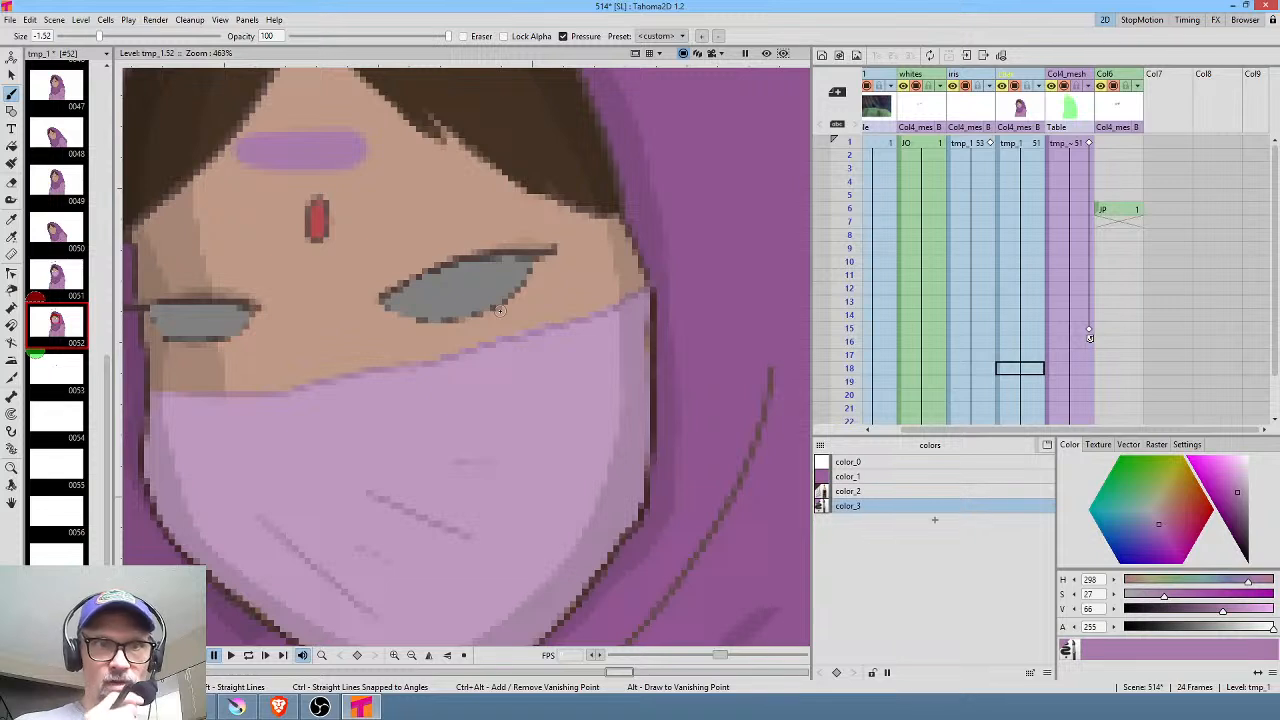
# Step: Compare drawings 51 and 52 of tmp_1, and save the scene with all its levels
pyautogui.click(45, 288)
pyautogui.click(46, 329)
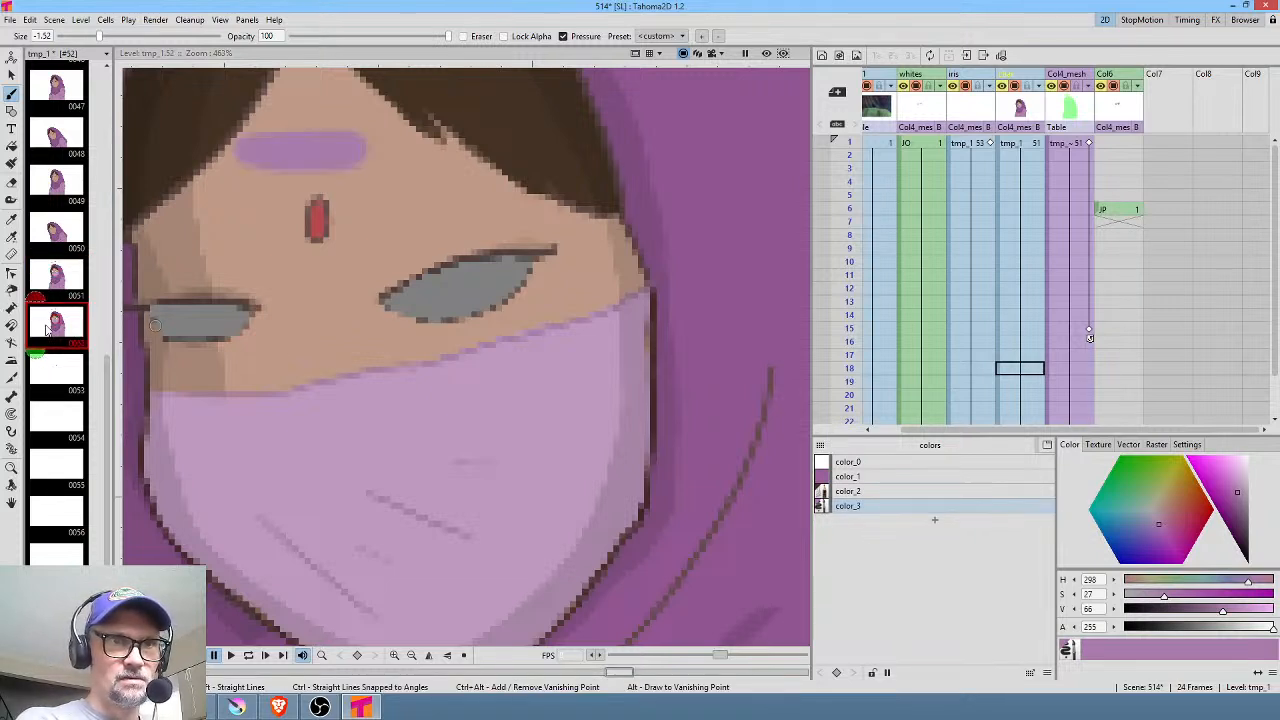
pyautogui.click(66, 287)
pyautogui.click(65, 321)
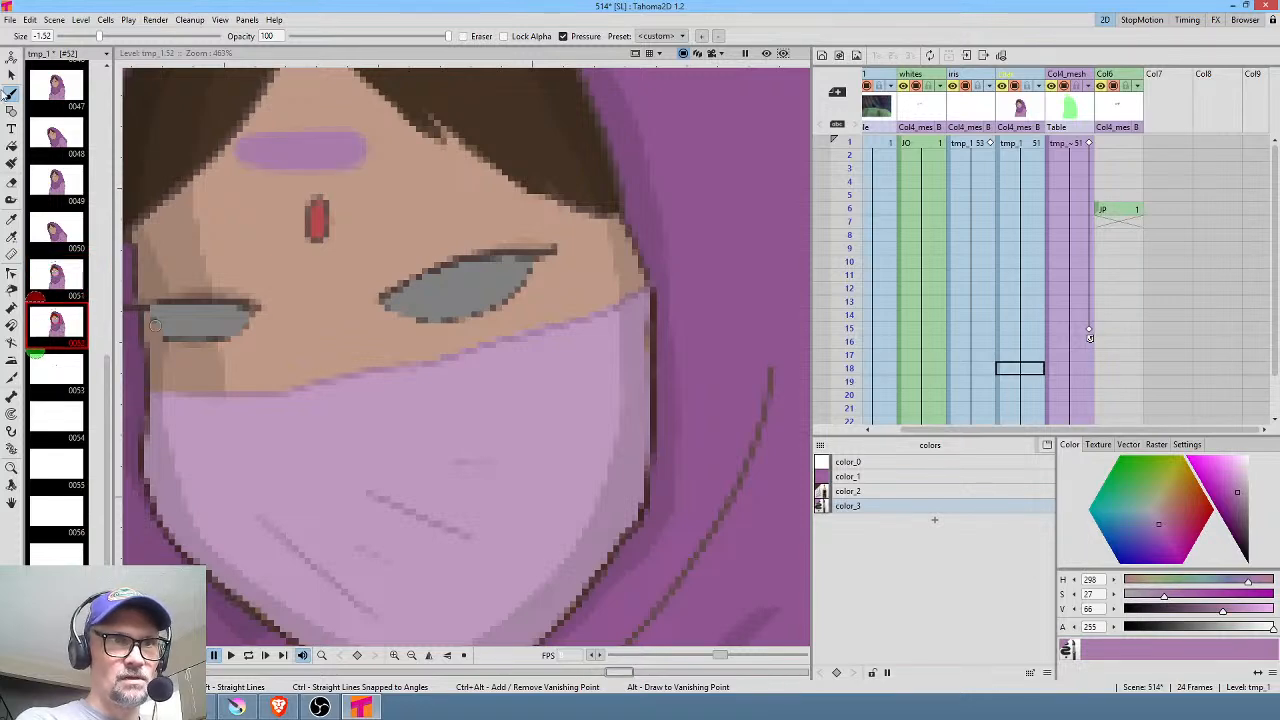
pyautogui.click(10, 20)
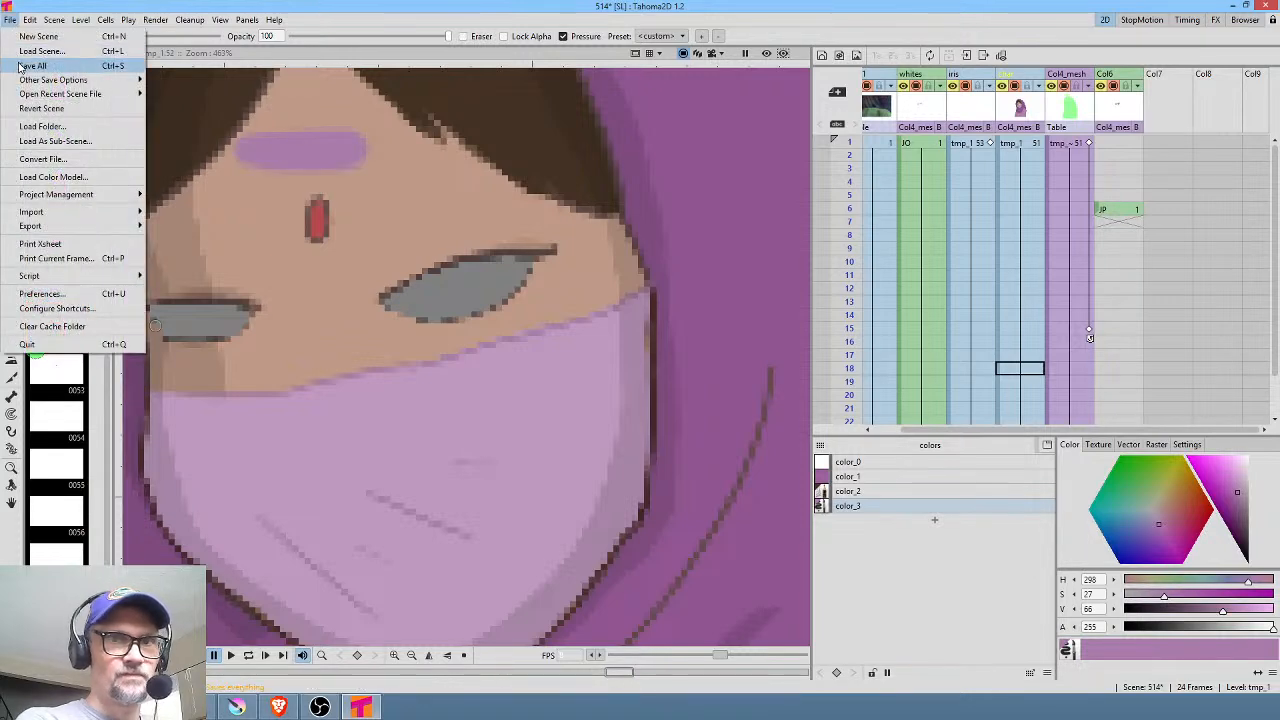
pyautogui.click(20, 66)
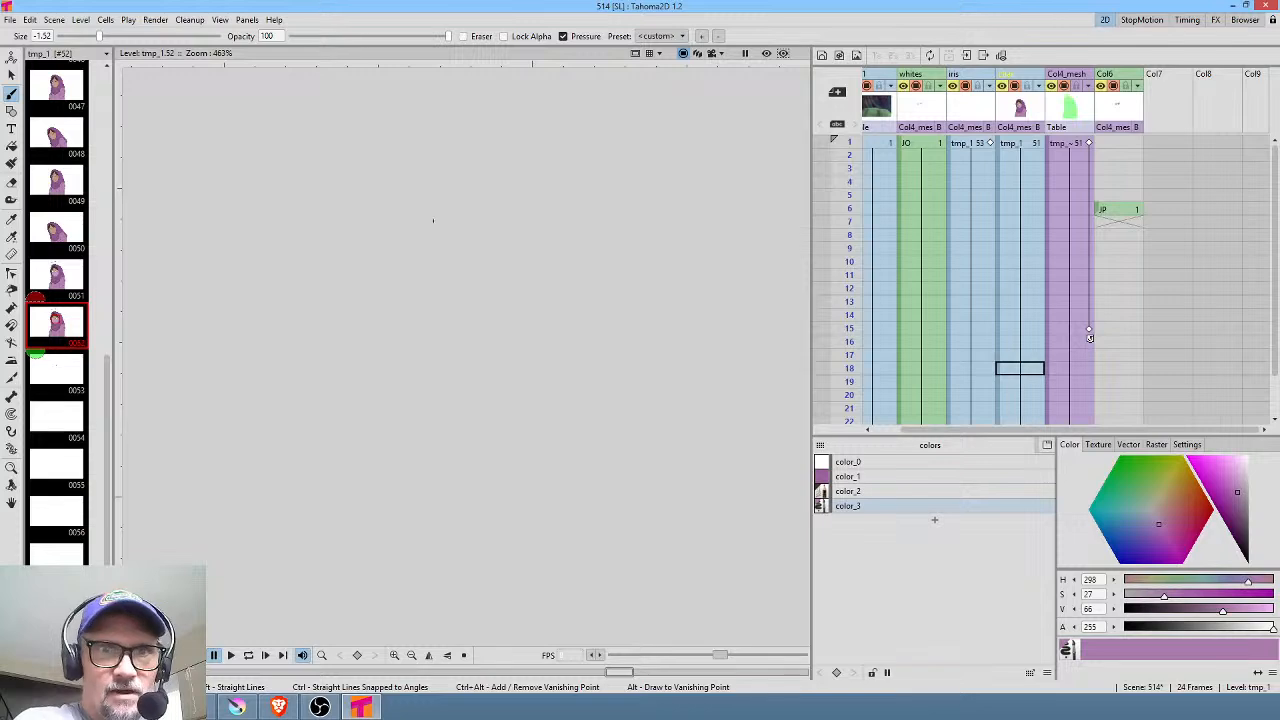
# Step: Switch between drawings 51 and 52 of tmp_1 to check the saved artwork
pyautogui.click(56, 278)
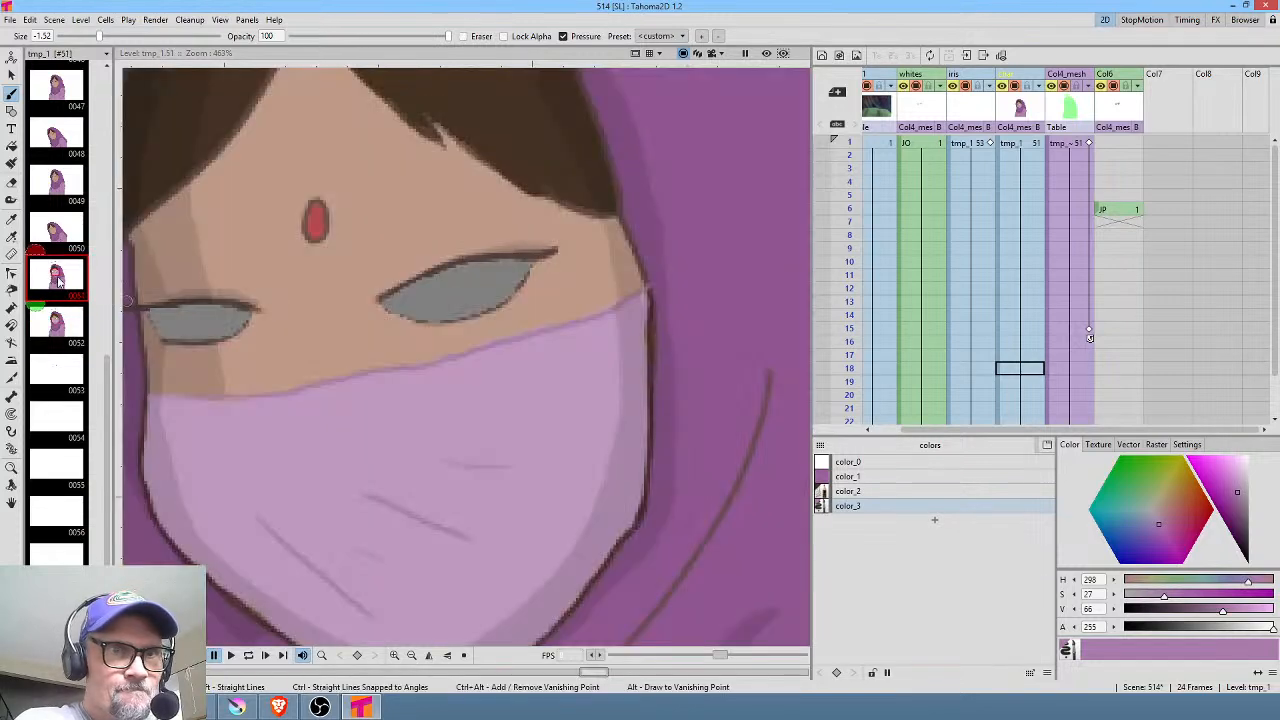
pyautogui.click(66, 330)
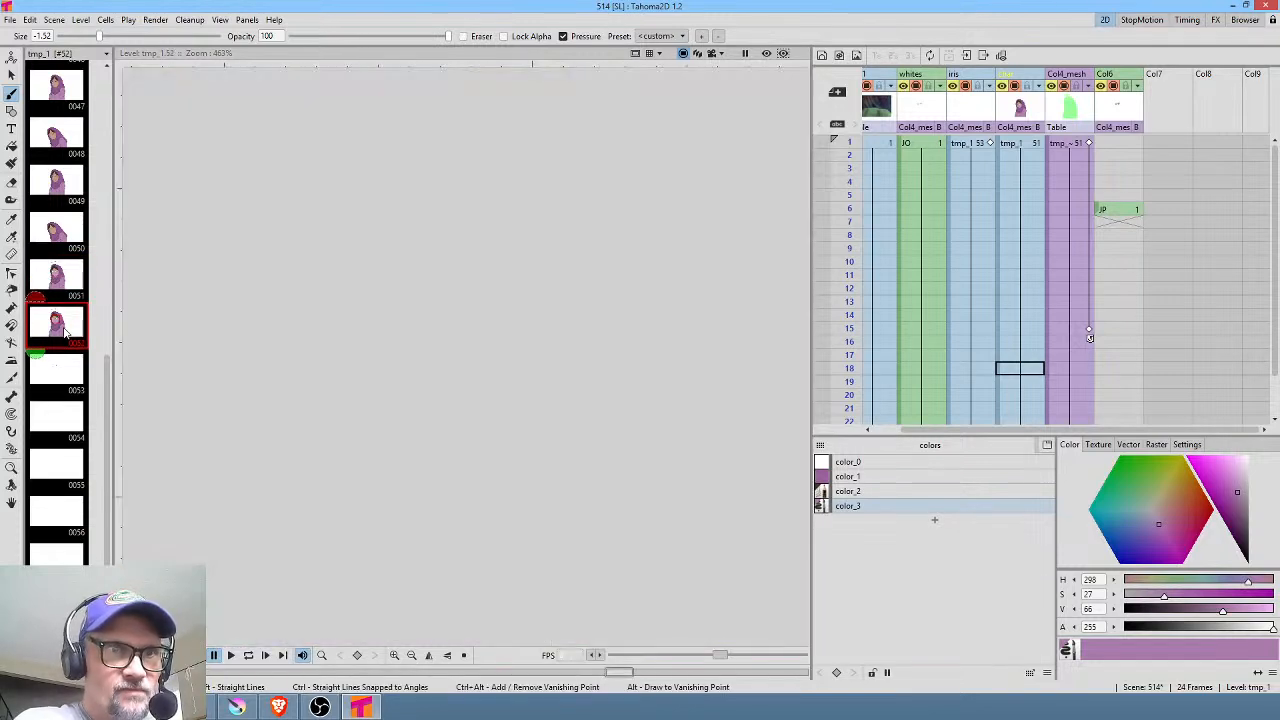
pyautogui.click(60, 272)
pyautogui.click(62, 318)
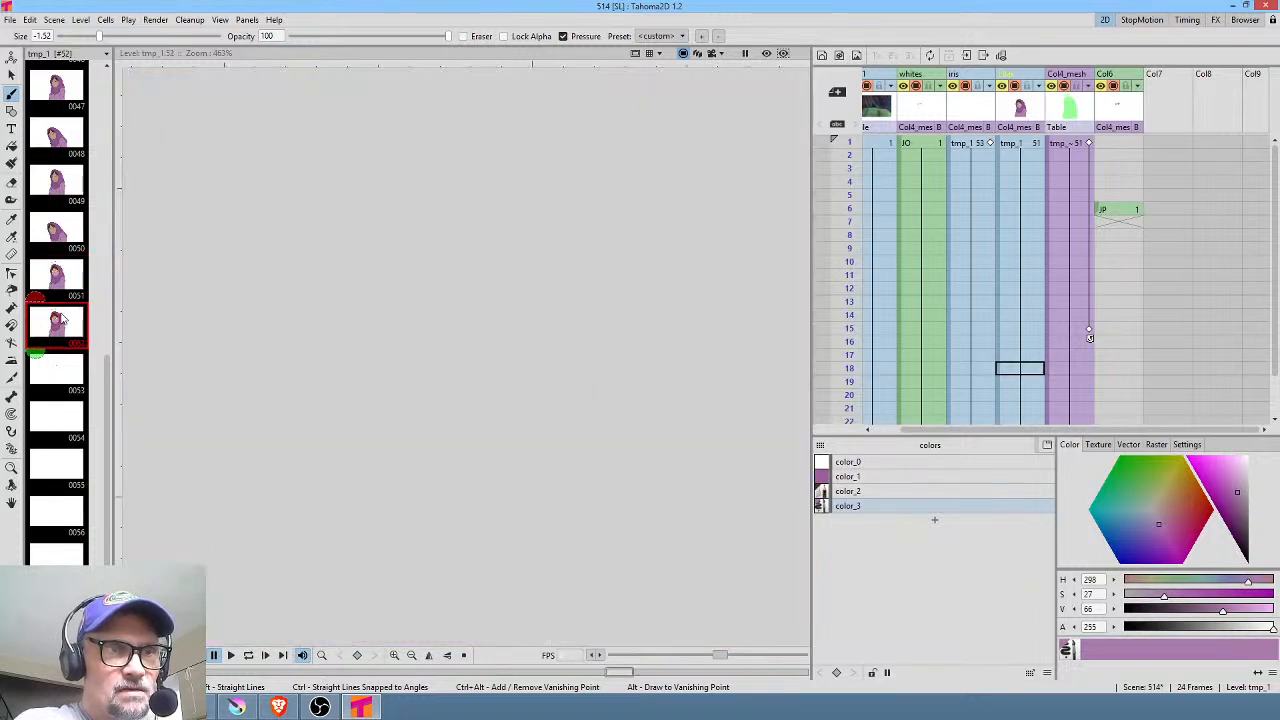
# Step: Reload scene 514 from the recently opened scenes
pyautogui.scroll(-20, 357, 317)
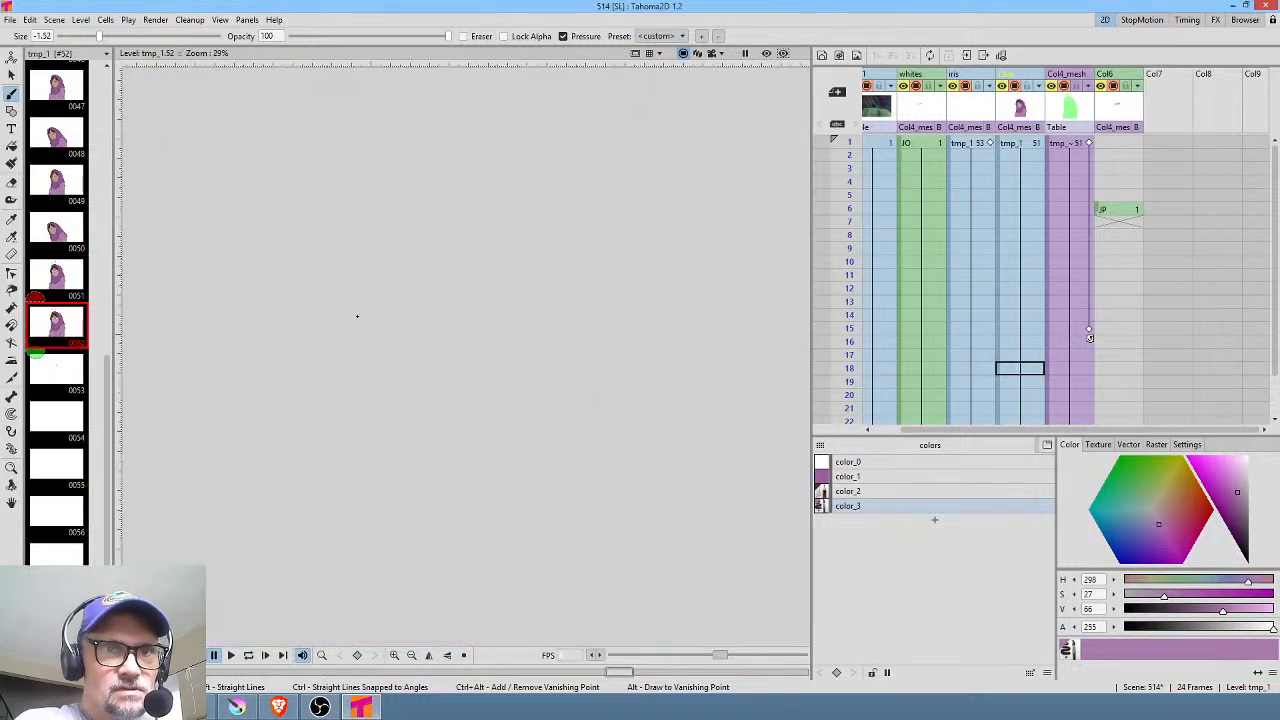
pyautogui.click(9, 20)
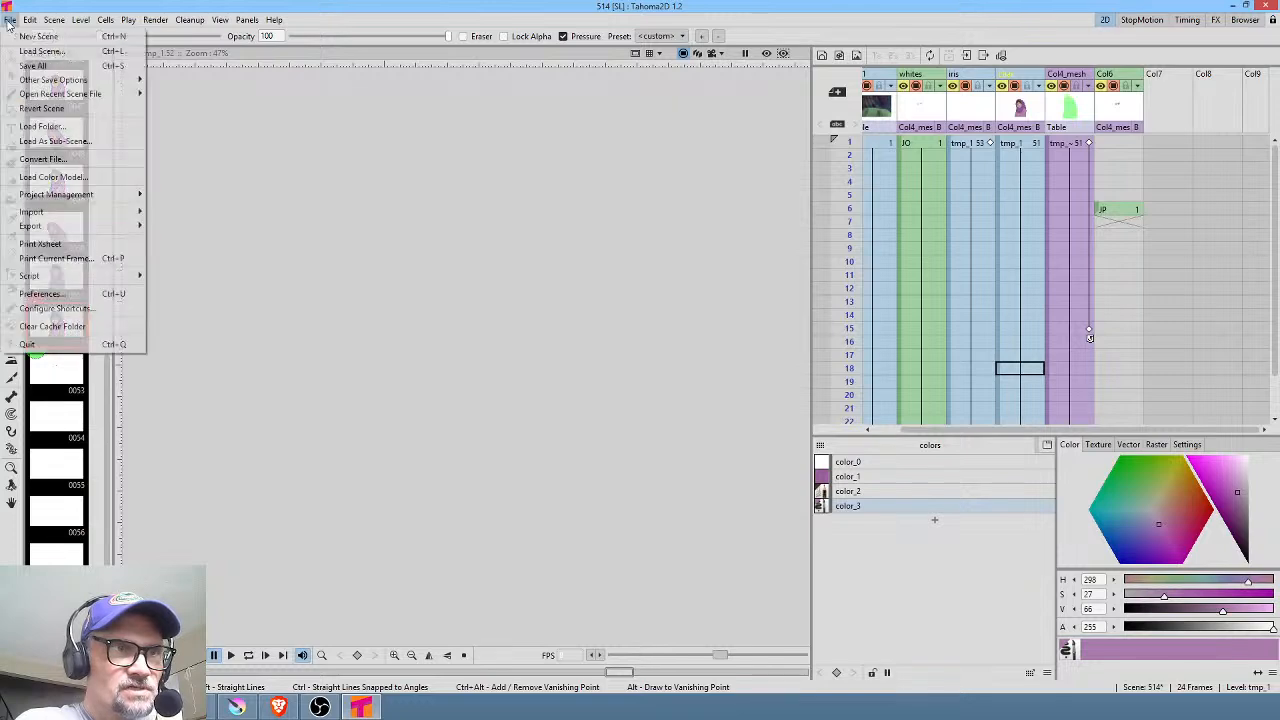
pyautogui.click(9, 20)
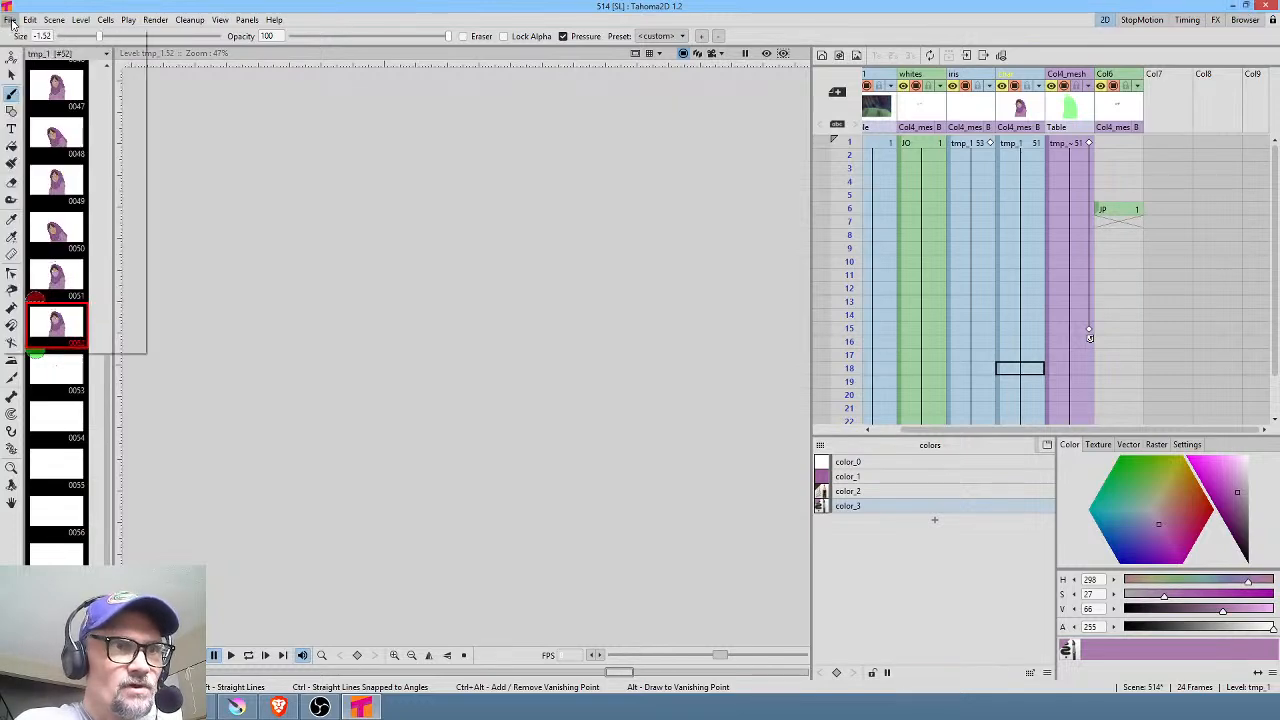
pyautogui.click(11, 22)
pyautogui.moveTo(36, 94)
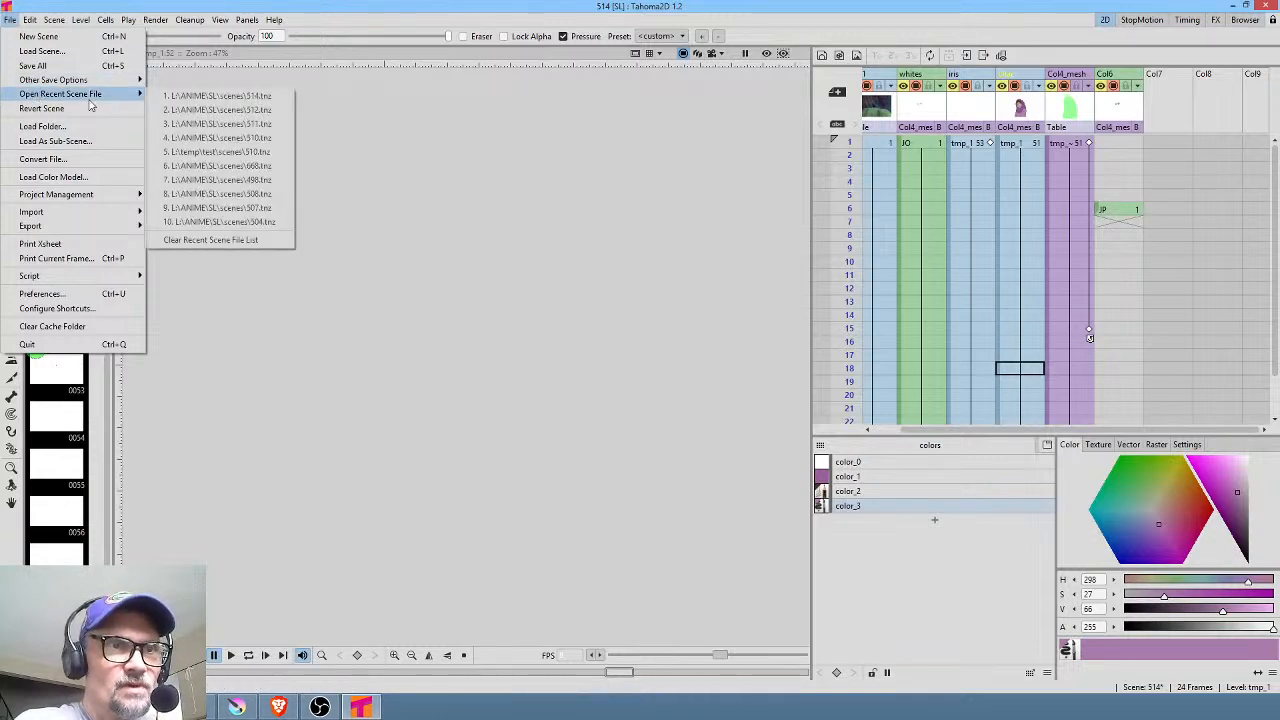
pyautogui.click(285, 96)
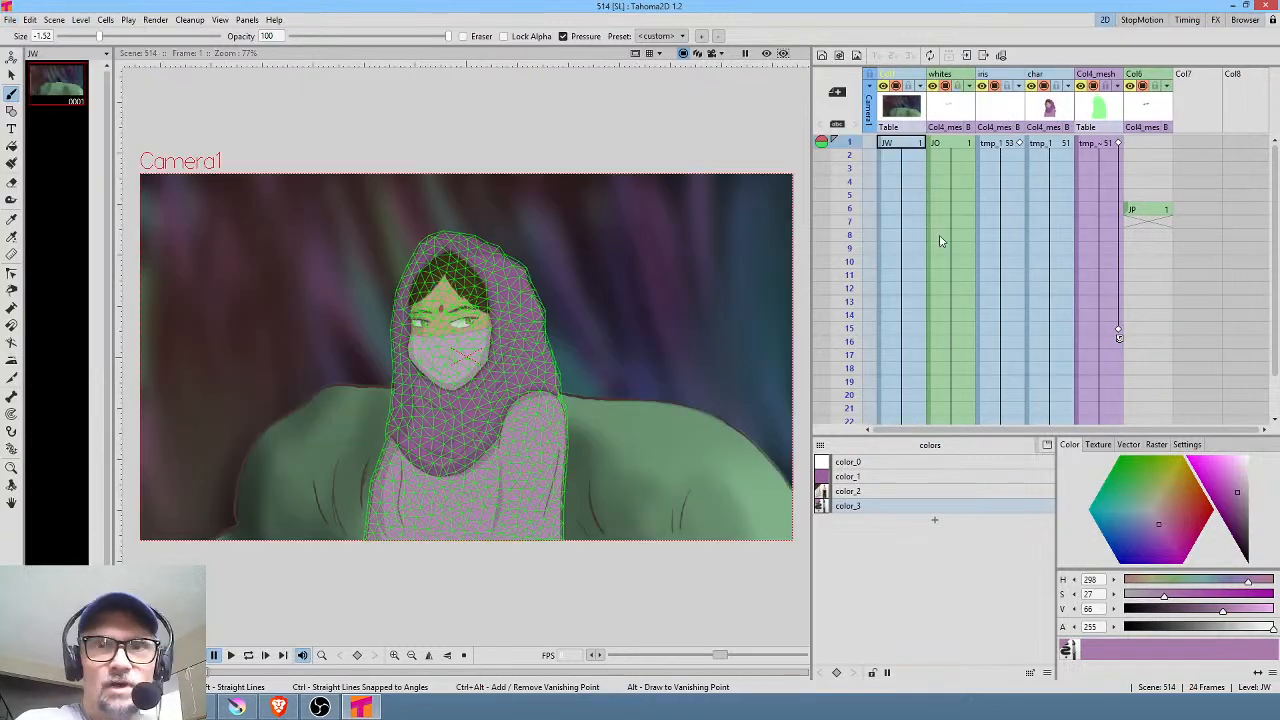
# Step: Inspect drawings 51 and 53 of the char column's tmp_1 level in the reloaded scene
pyautogui.click(1048, 145)
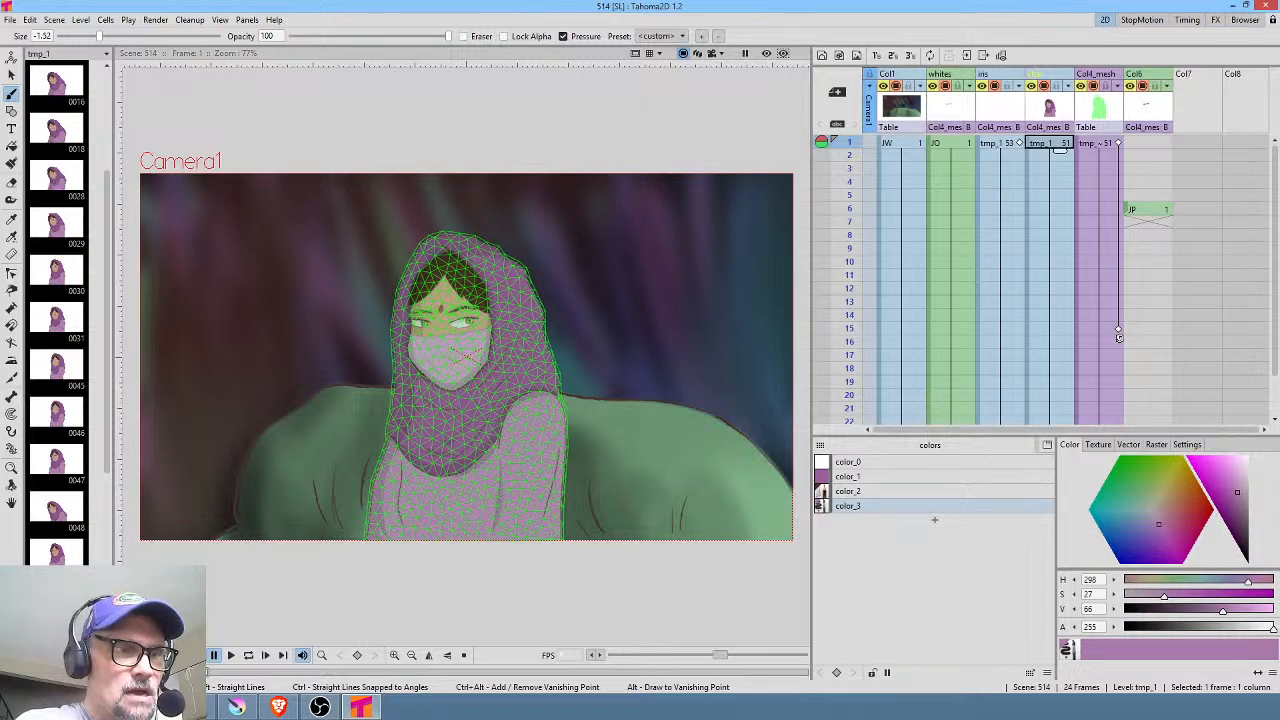
pyautogui.click(62, 280)
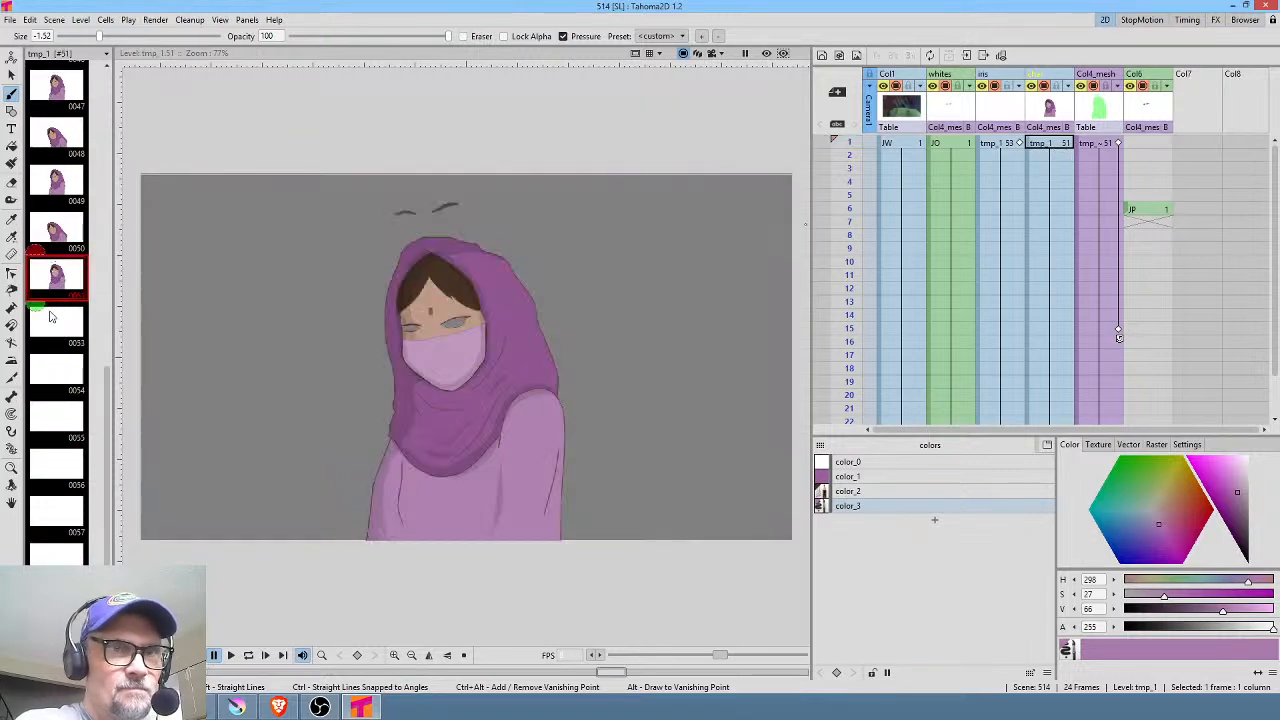
pyautogui.click(52, 316)
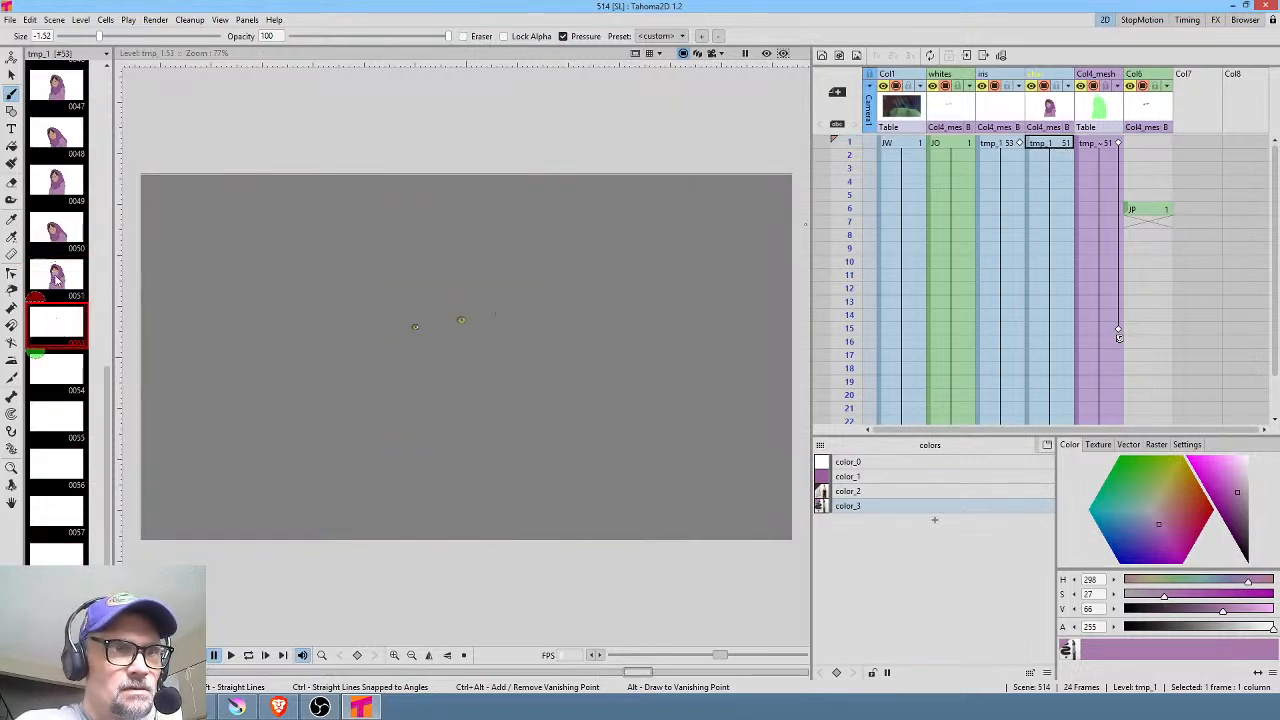
pyautogui.click(58, 282)
pyautogui.click(55, 250)
pyautogui.click(54, 285)
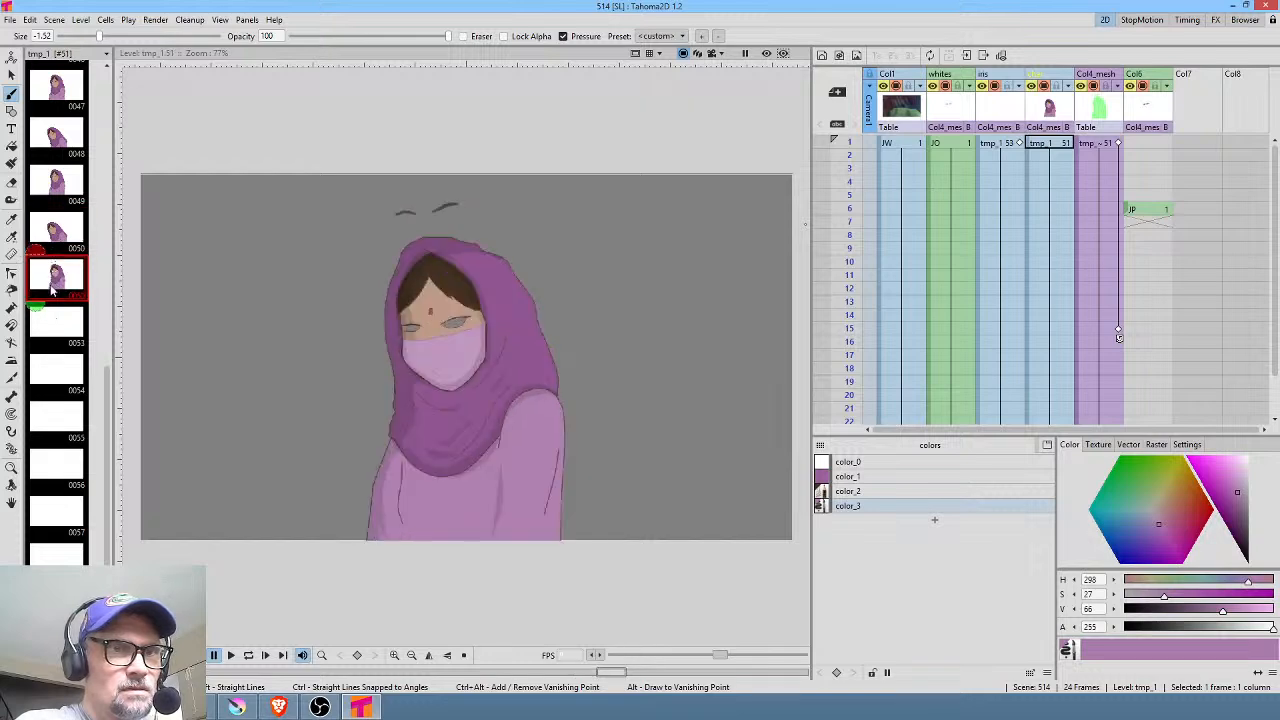
pyautogui.click(54, 320)
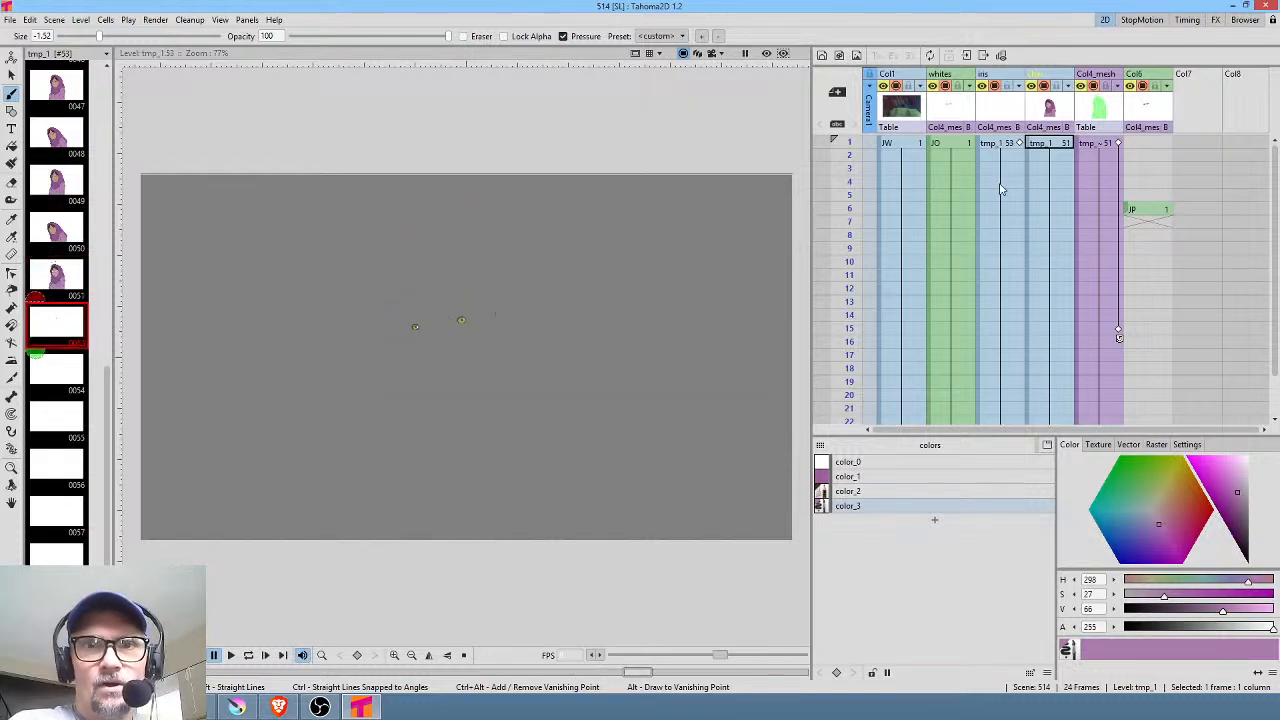
# Step: Scrub the scene to frame 3, and compare the eyes on drawings 53 and 51 of tmp_1 up close
pyautogui.moveTo(855, 143)
pyautogui.mouseDown()
pyautogui.moveTo(846, 329)
pyautogui.moveTo(849, 168)
pyautogui.mouseUp()
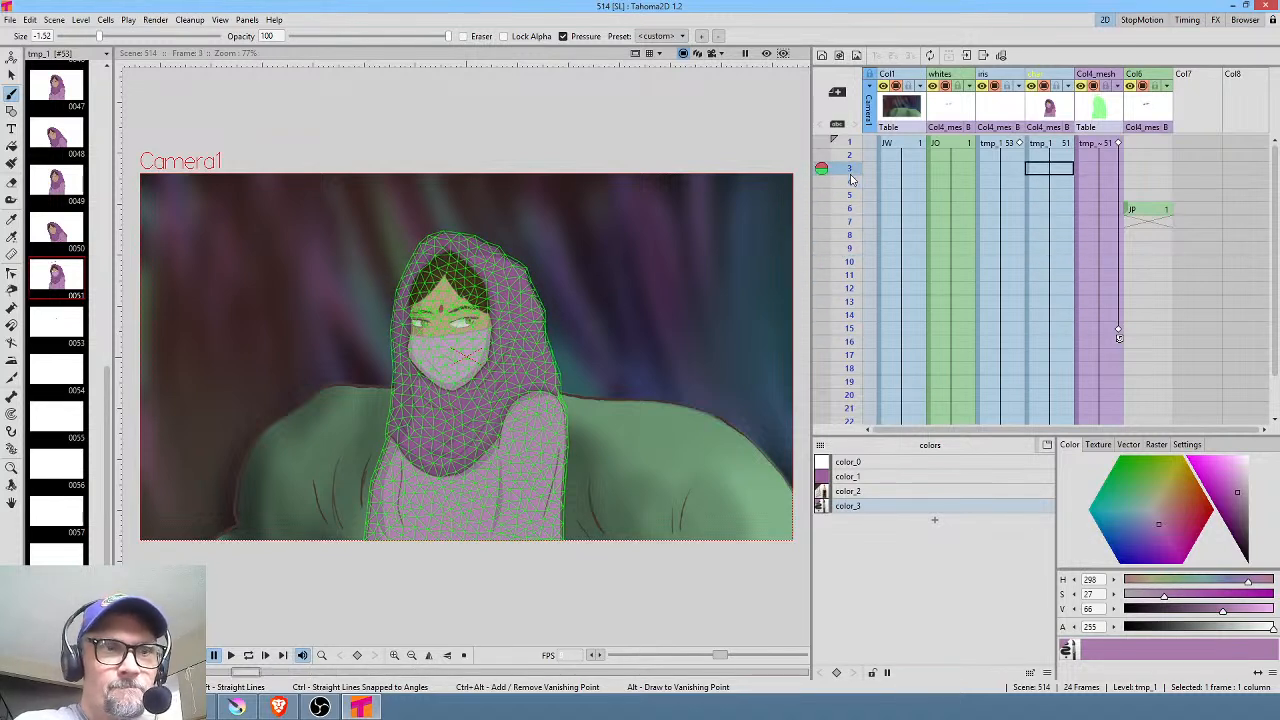
pyautogui.click(67, 322)
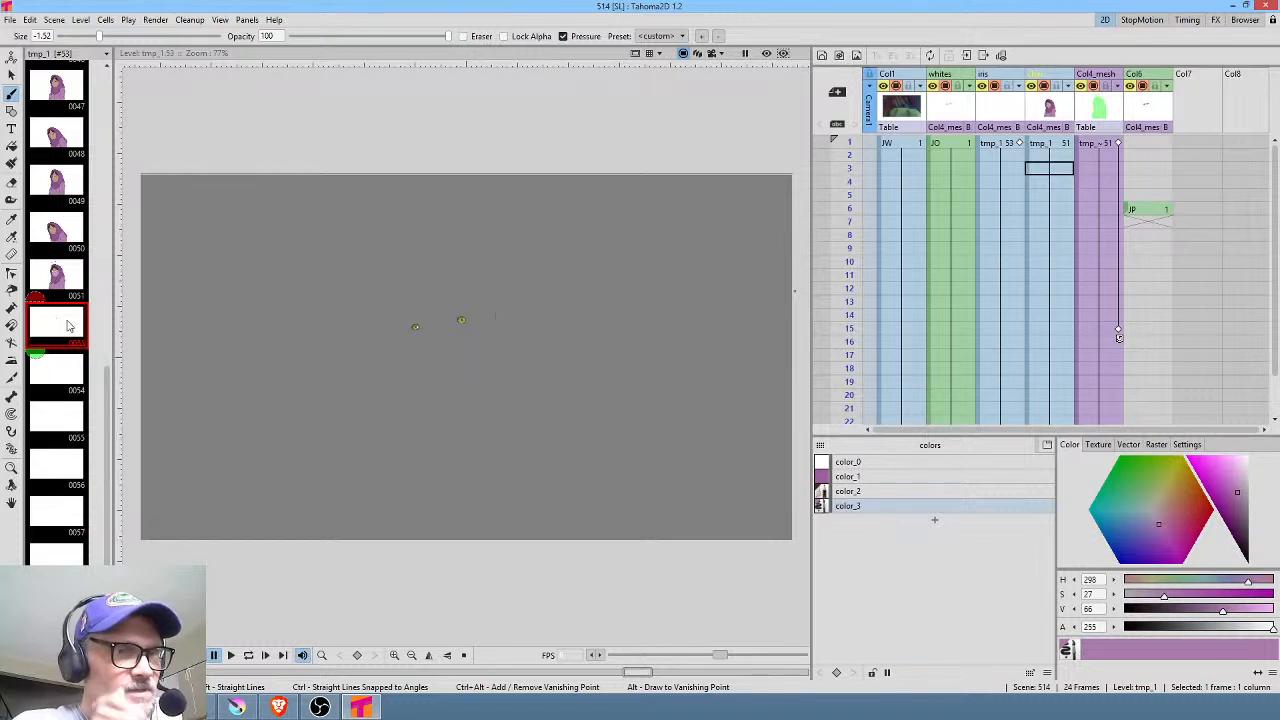
pyautogui.scroll(3, 440, 343)
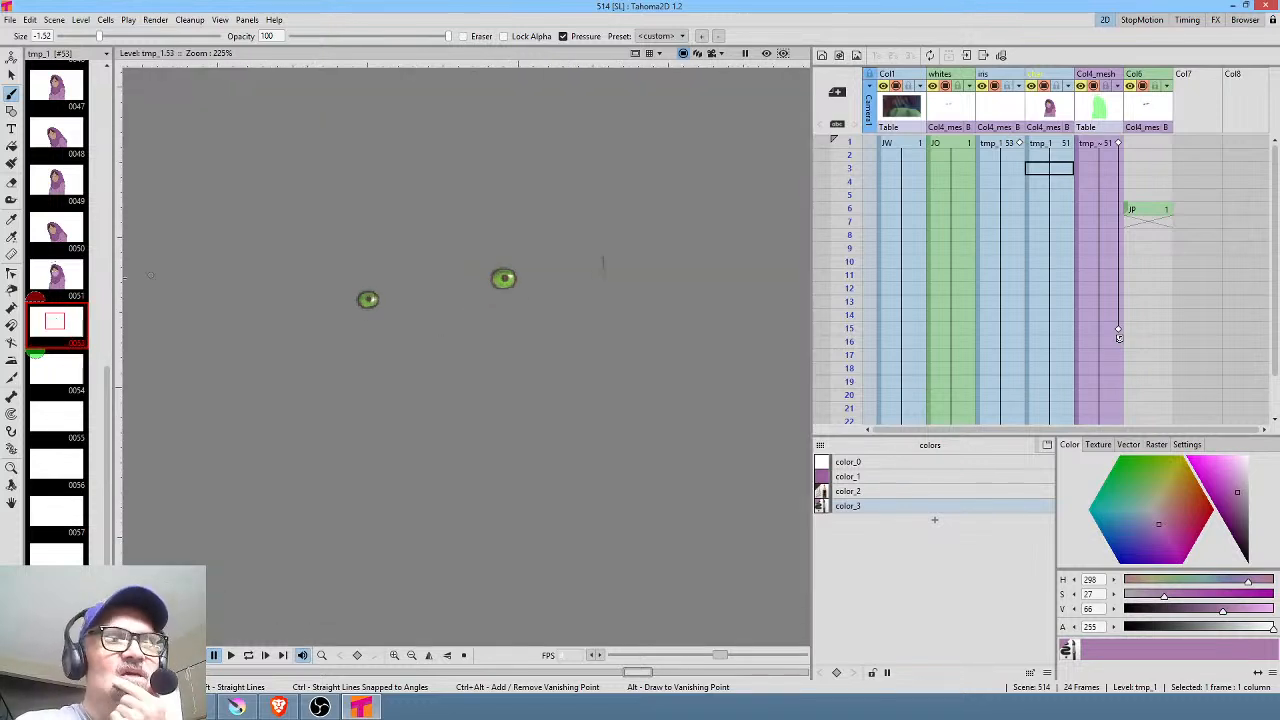
pyautogui.click(58, 280)
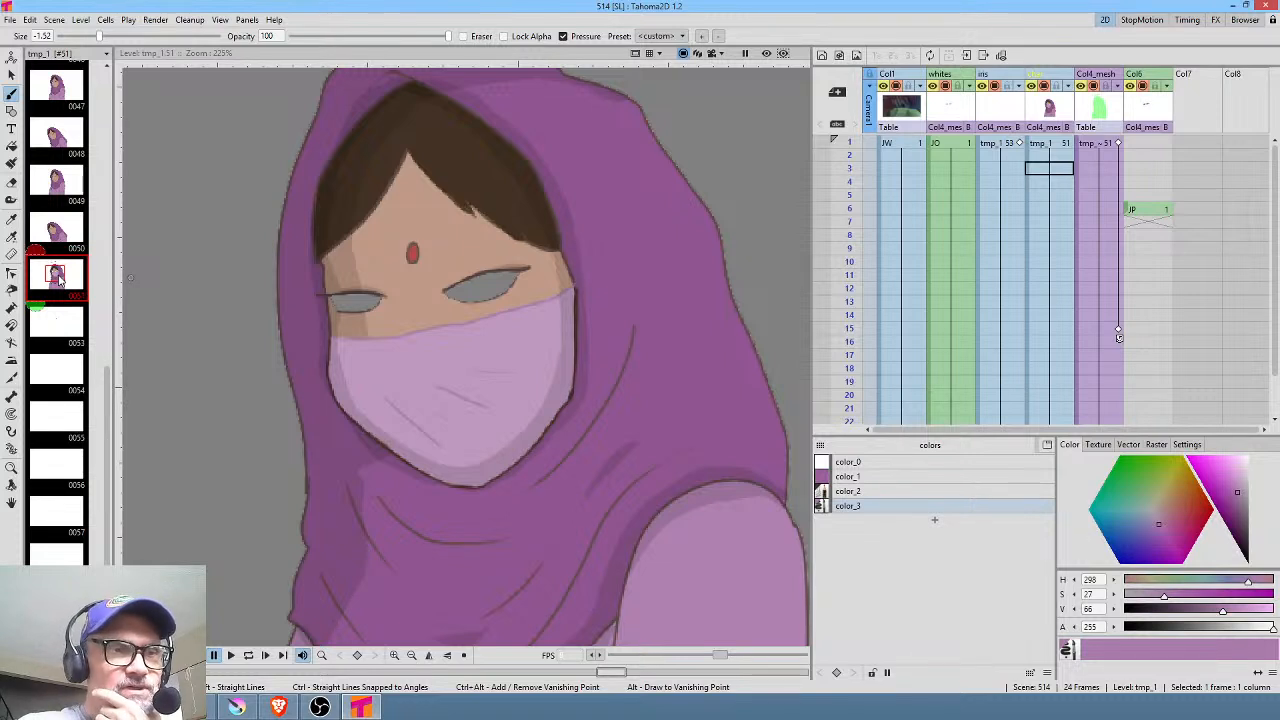
pyautogui.click(64, 320)
pyautogui.click(60, 284)
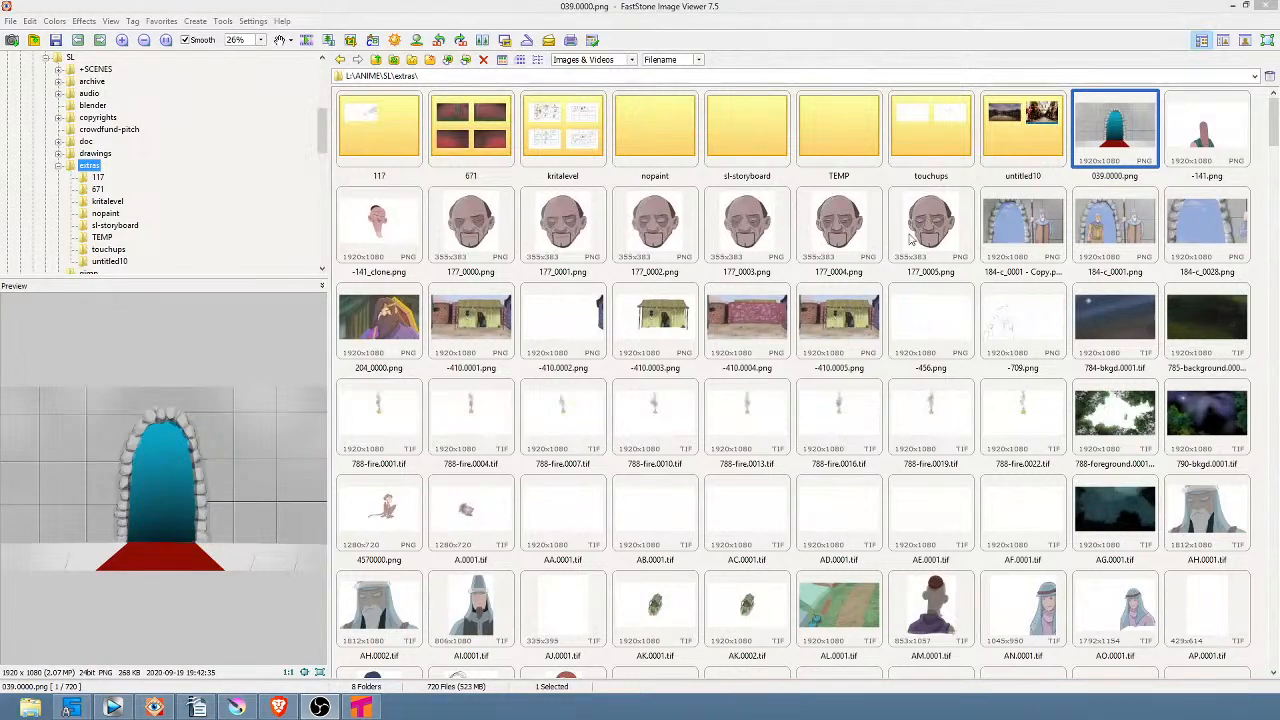
# Step: Switch to FastStone Image Viewer and examine tmp_1.0051.png and tmp_1.0054.png in the extras folder
pyautogui.click(852, 317)
pyautogui.scroll(-20, 852, 317)
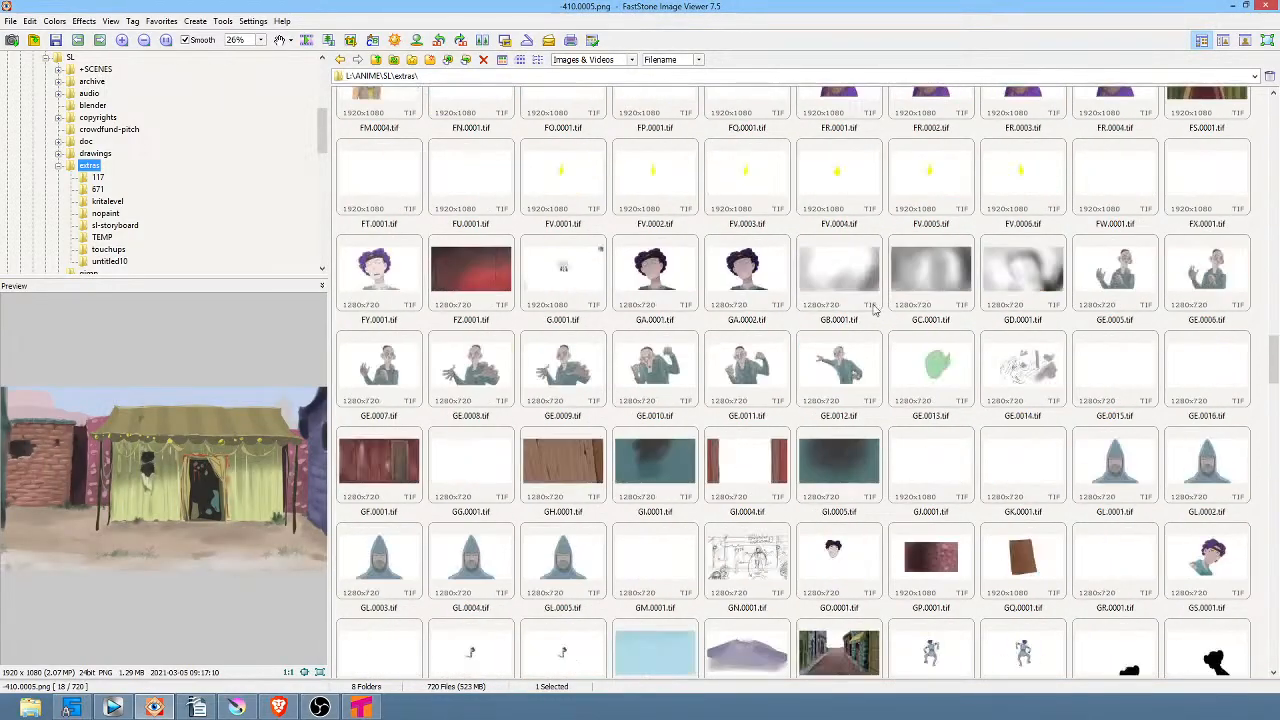
pyautogui.scroll(-15, 900, 296)
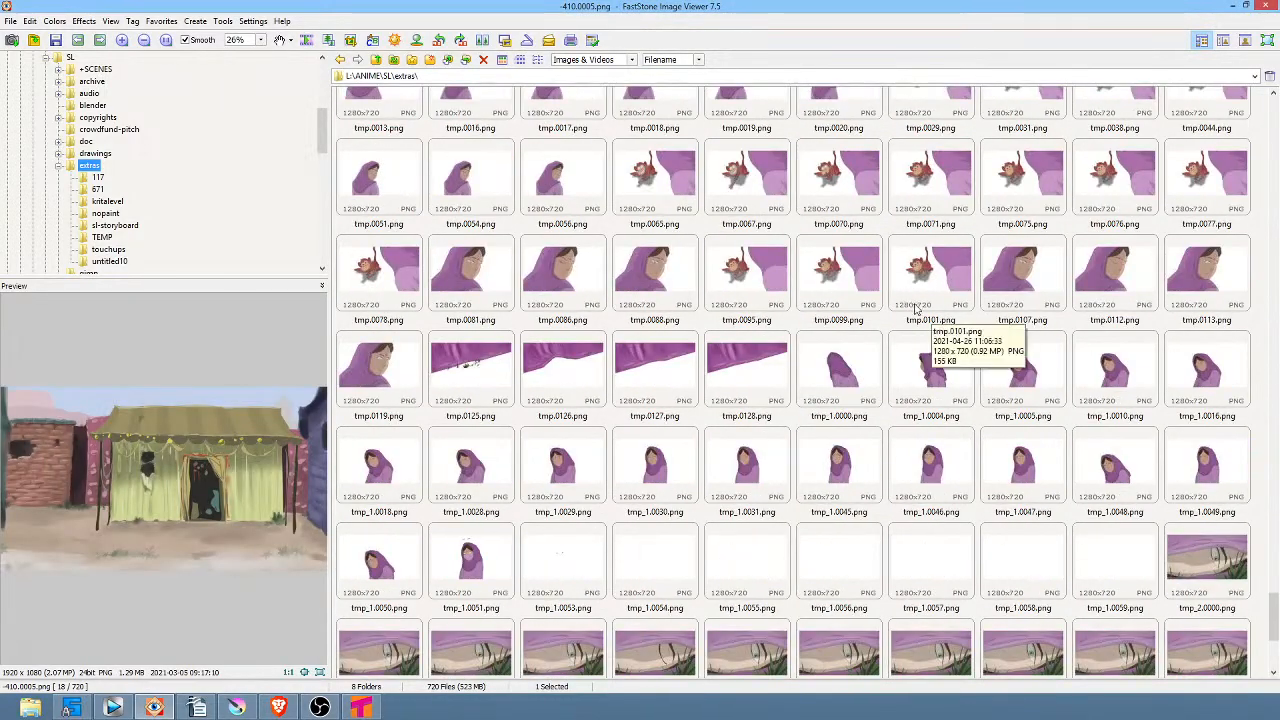
pyautogui.click(472, 556)
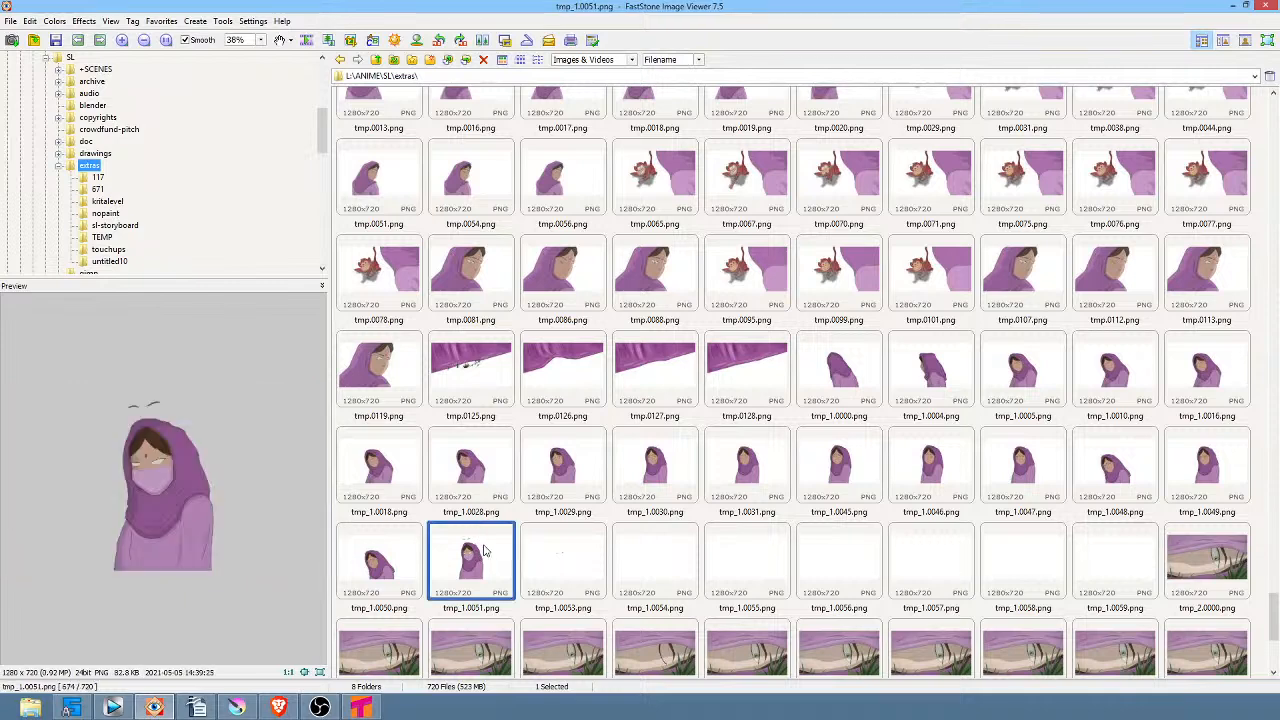
pyautogui.scroll(-3, 491, 552)
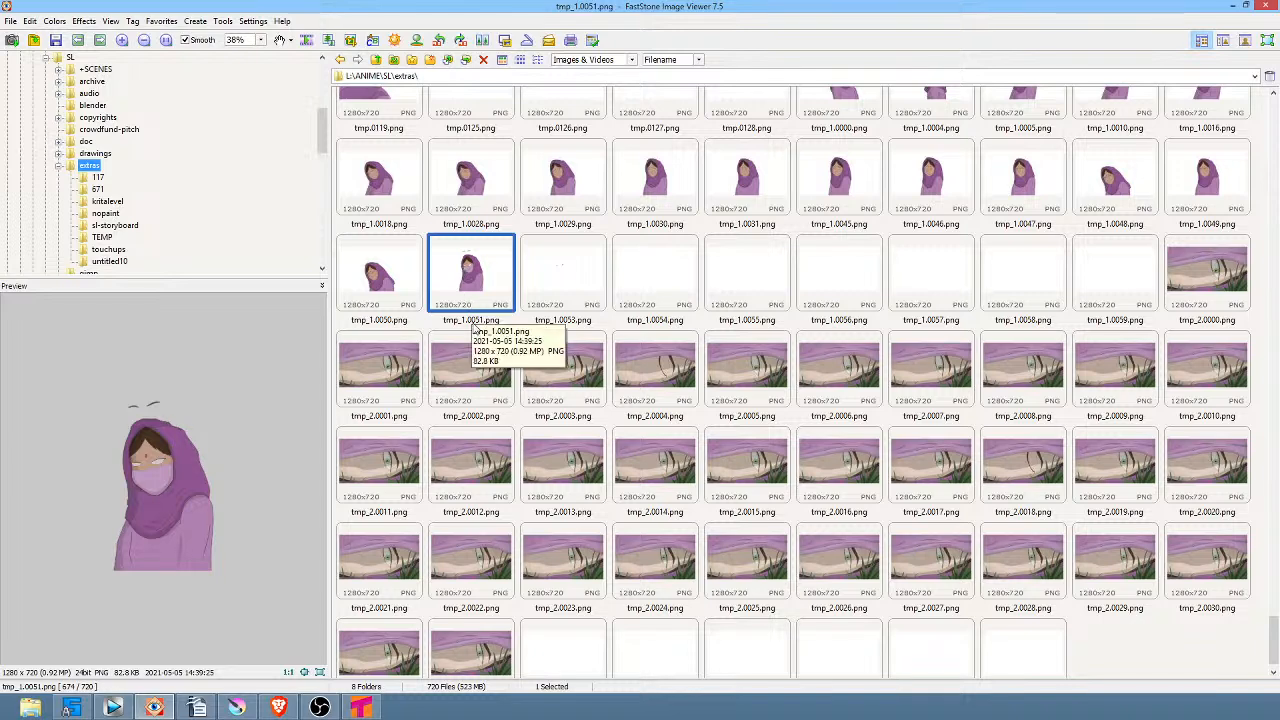
pyautogui.click(676, 280)
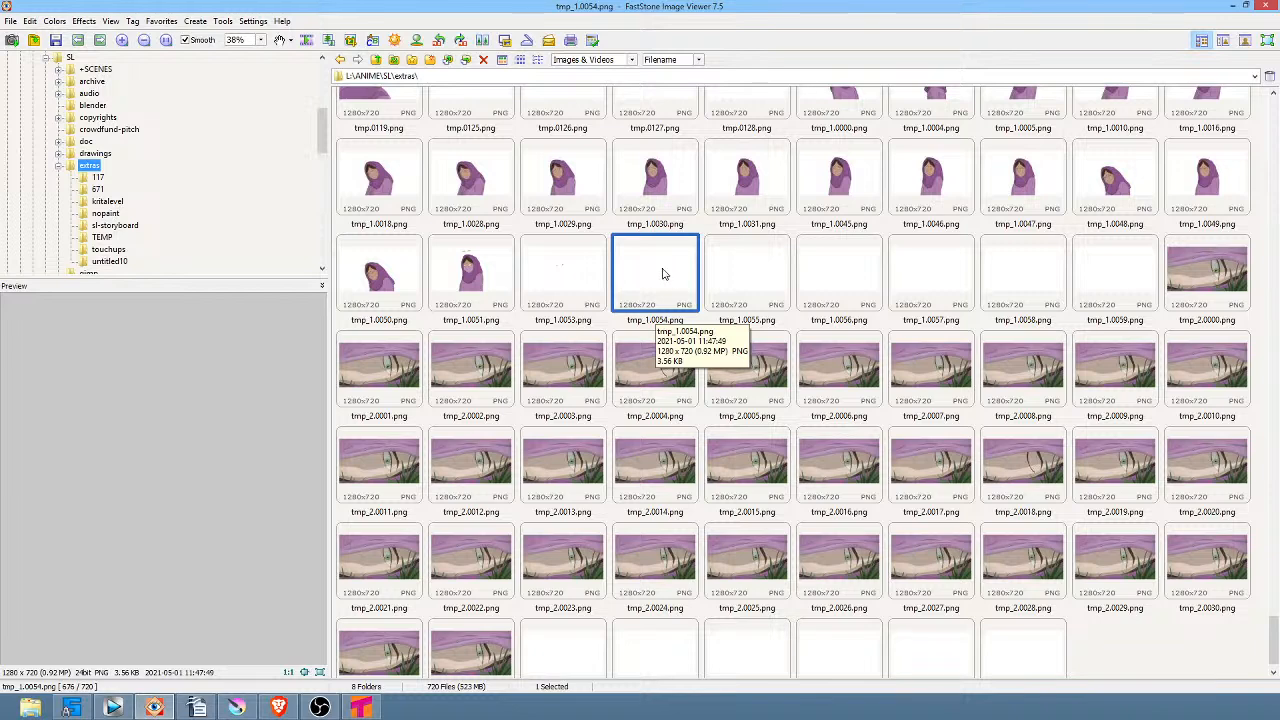
pyautogui.click(485, 267)
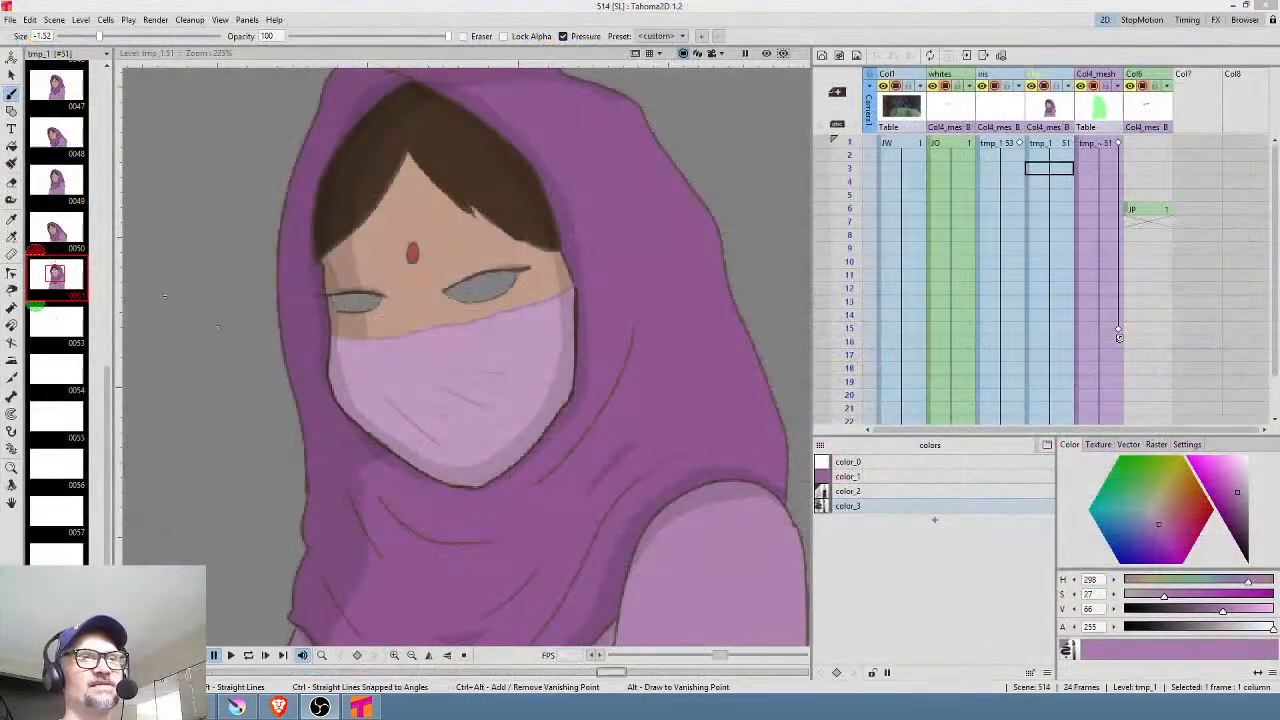
# Step: Return to Tahoma2D, check drawing 51 of tmp_1, and save the scene with all its levels
pyautogui.click(48, 371)
pyautogui.click(57, 275)
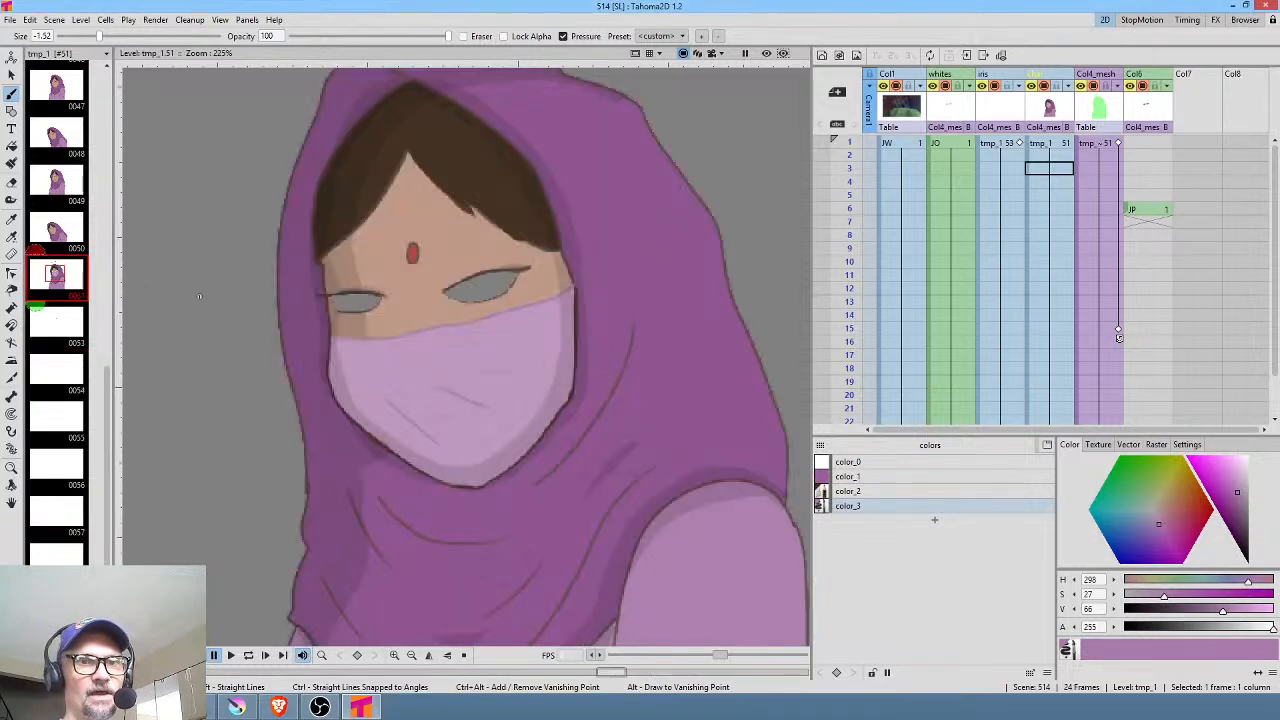
pyautogui.click(10, 20)
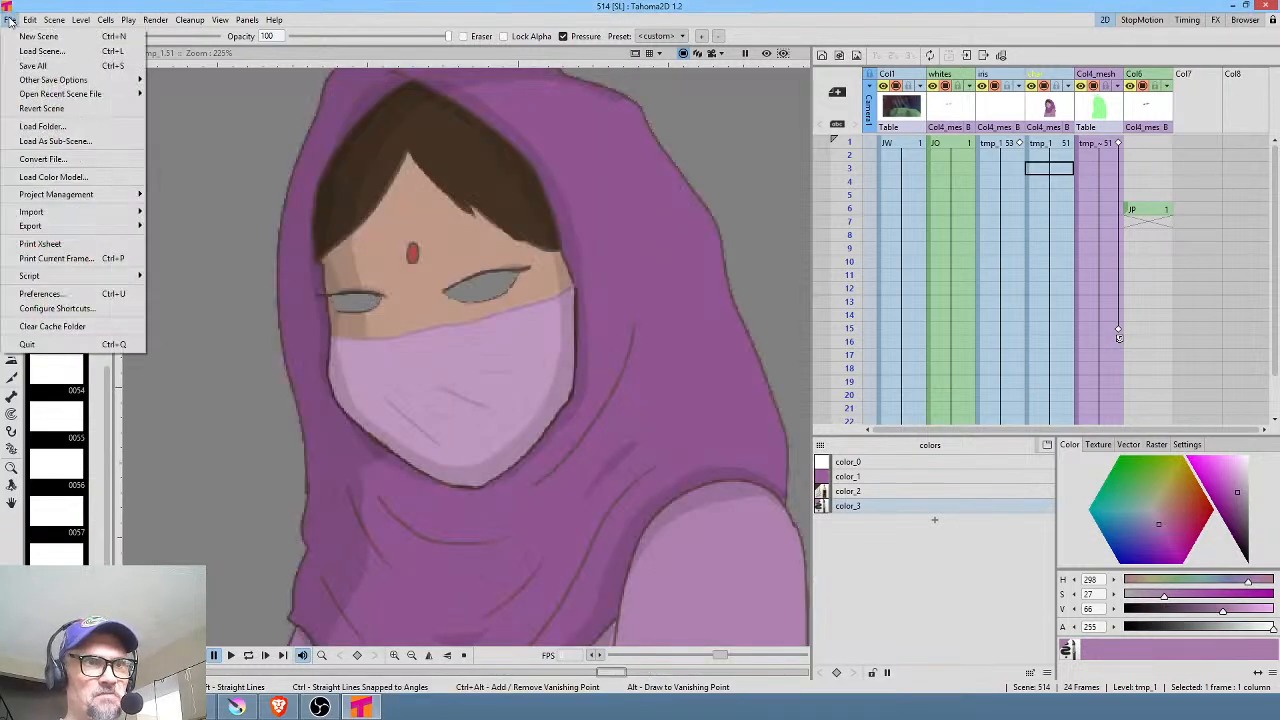
pyautogui.click(32, 66)
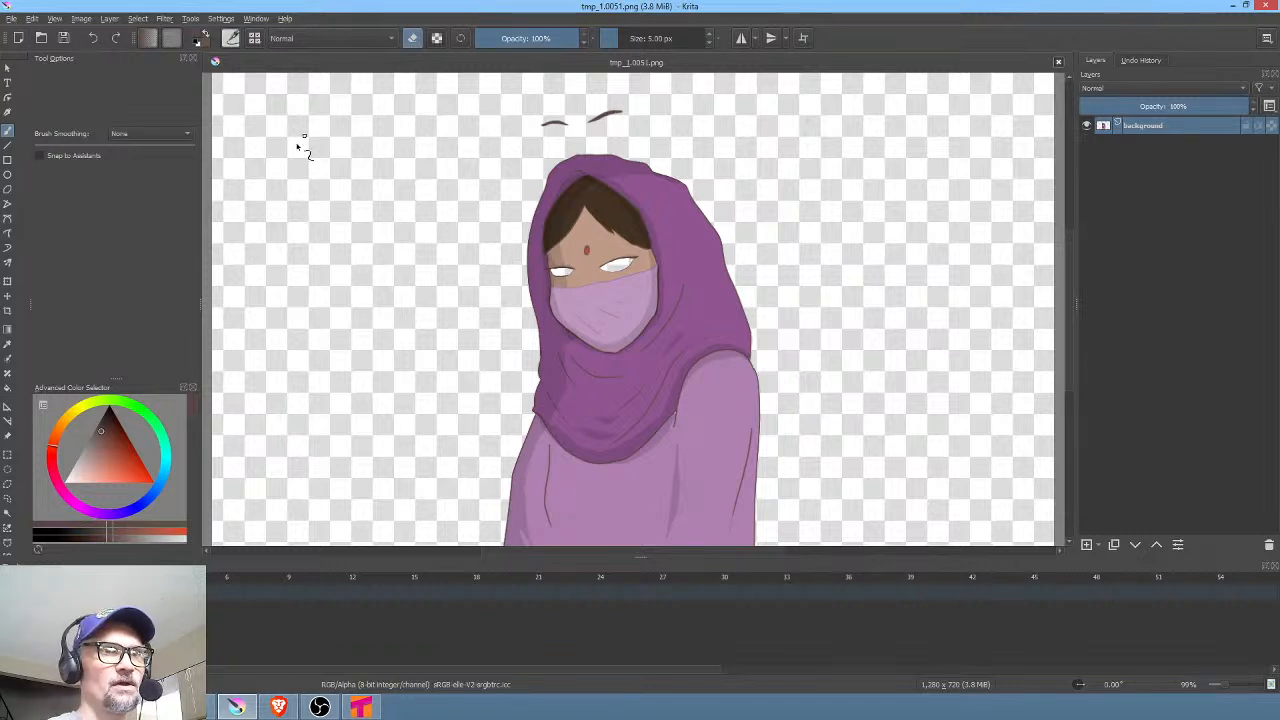
# Step: In Krita, save the open tmp_1.0051.png drawing under the new name tmp_1.0054.png in the extras folder
pyautogui.click(11, 18)
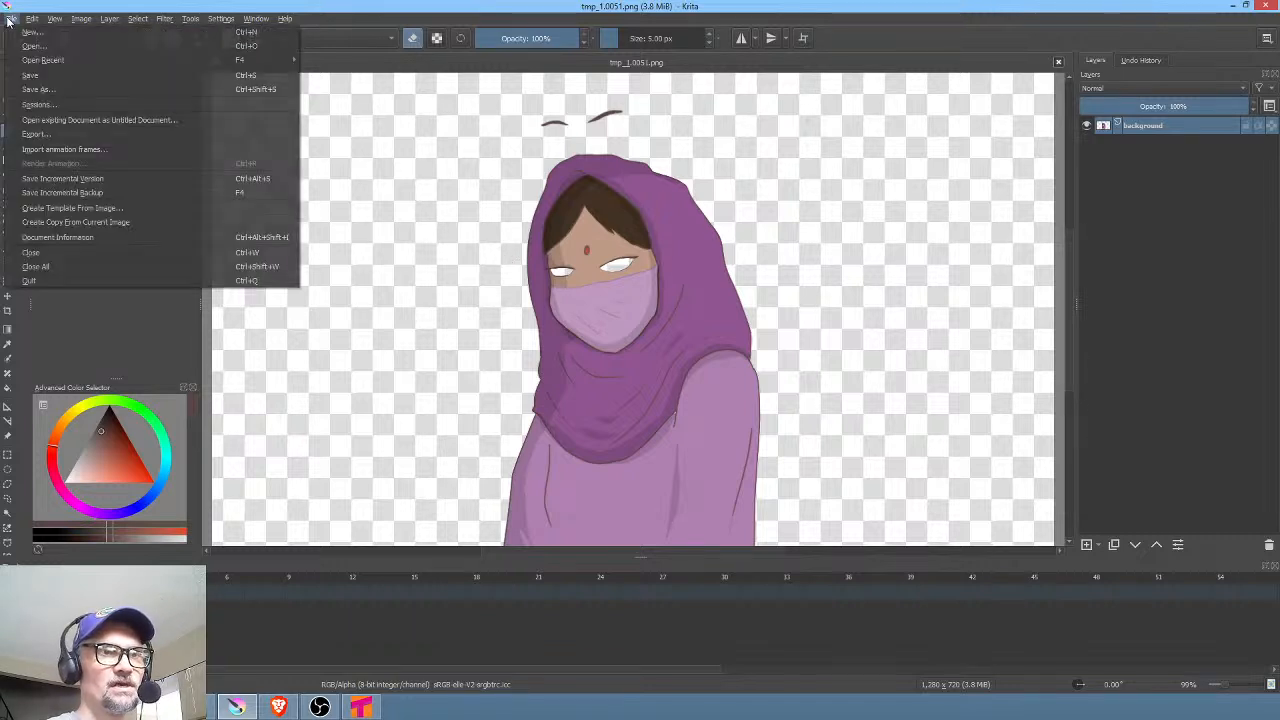
pyautogui.click(31, 90)
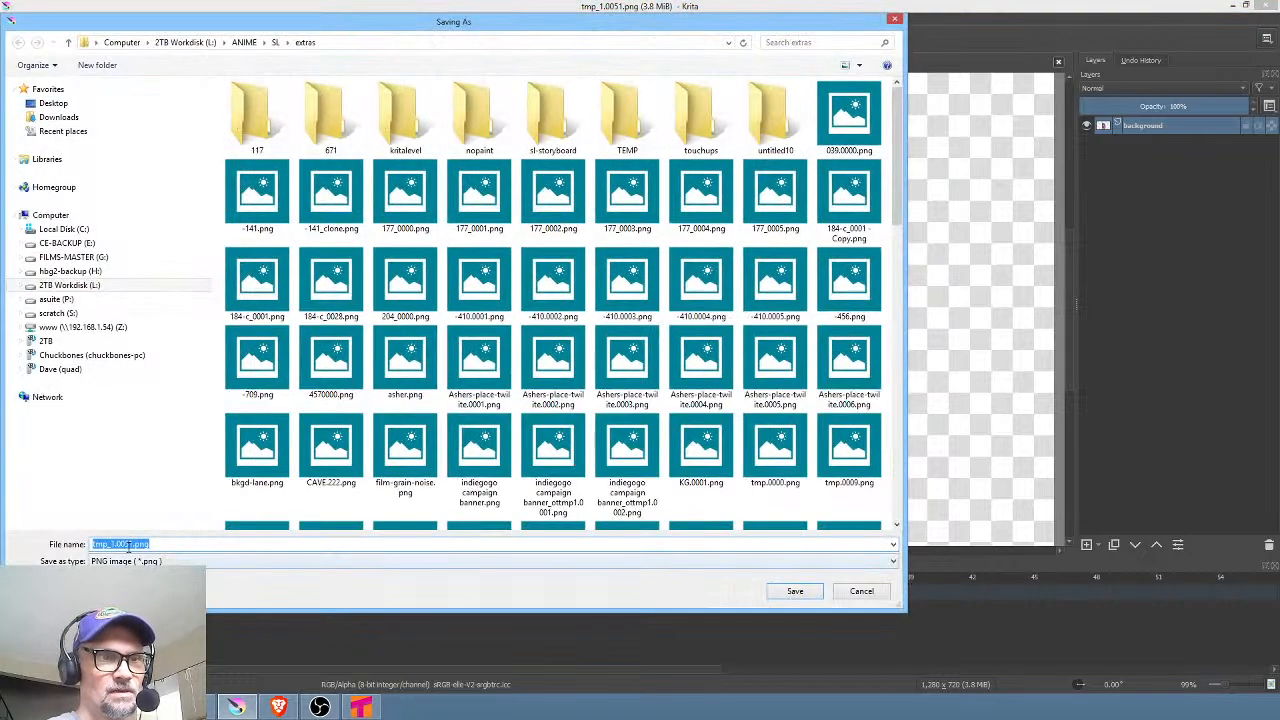
pyautogui.click(128, 544)
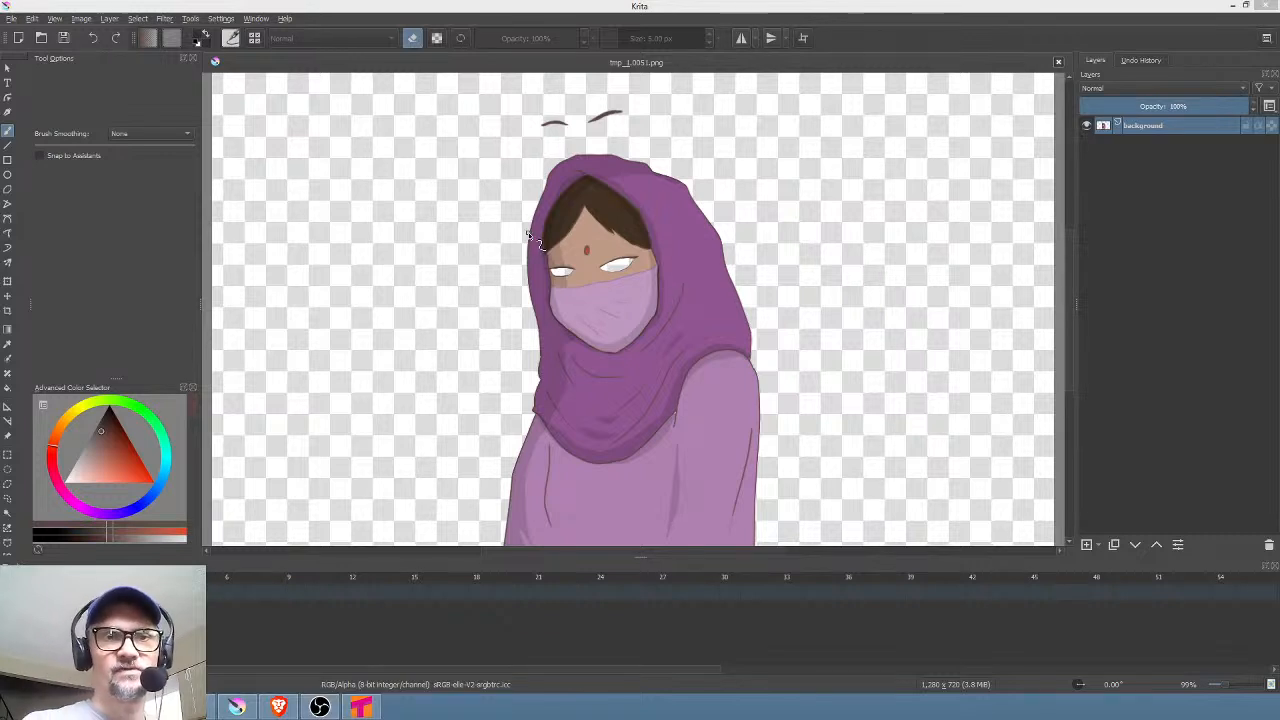
pyautogui.click(609, 12)
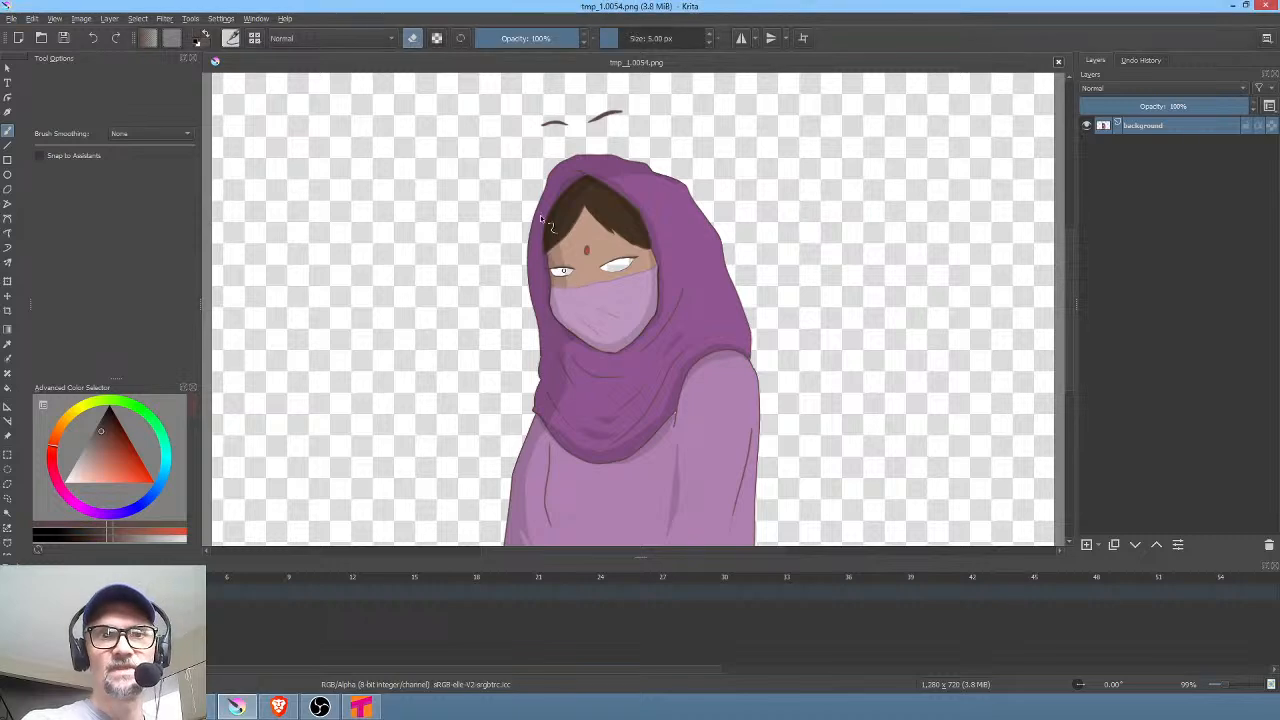
# Step: With a 4 px brush and the sampled skin tone, paint over the lower lid line of the larger eye
pyautogui.scroll(6, 529, 216)
pyautogui.scroll(-2, 545, 229)
pyautogui.moveTo(704, 261); pyautogui.dragTo(542, 161)
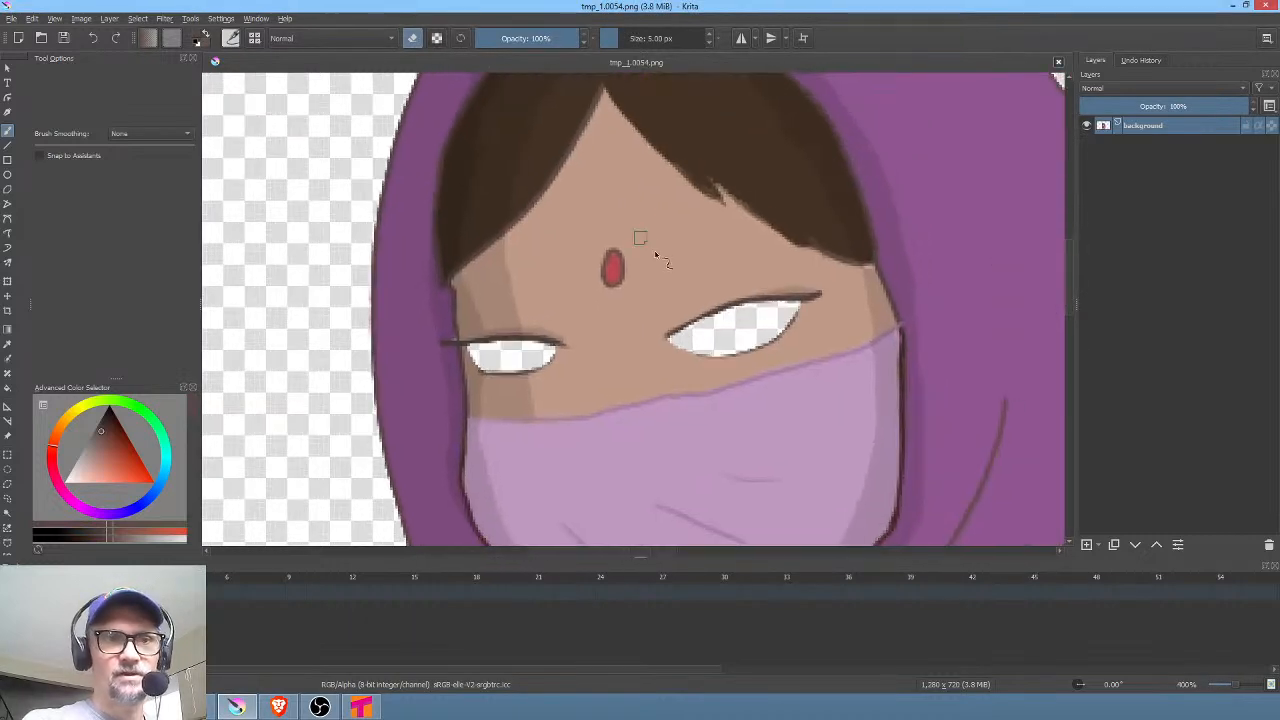
pyautogui.rightClick(933, 208)
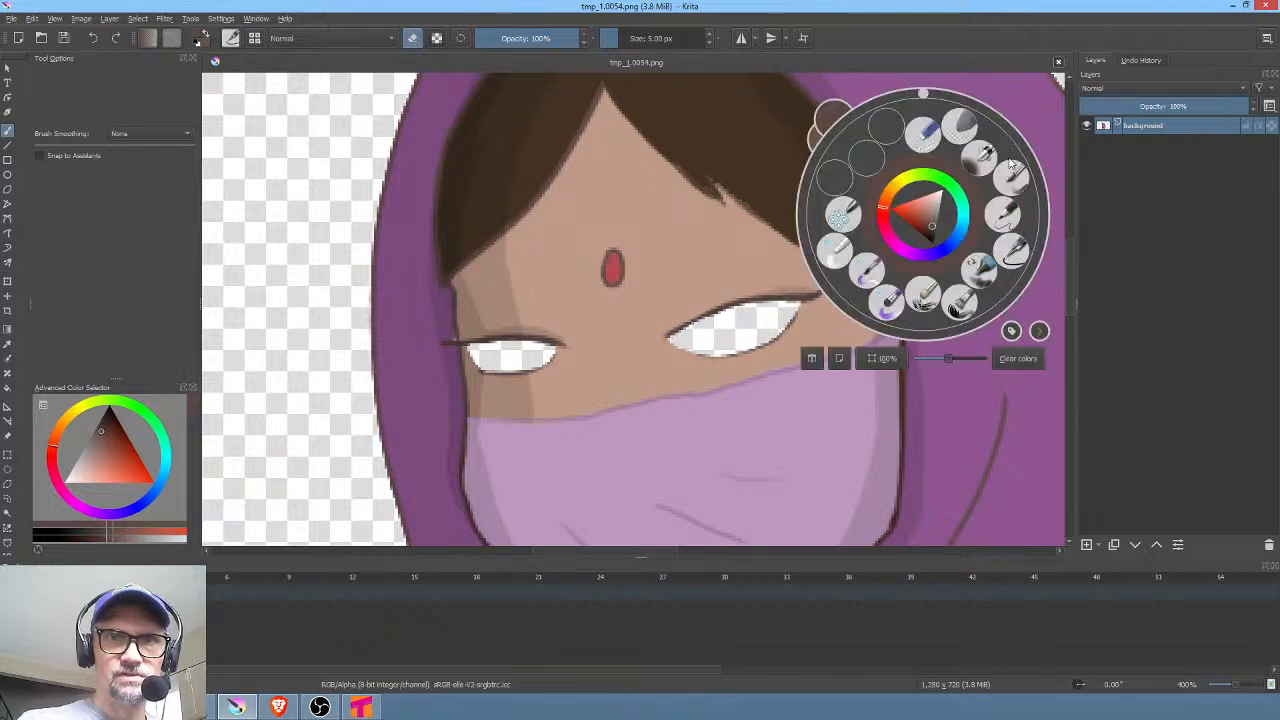
pyautogui.click(1006, 211)
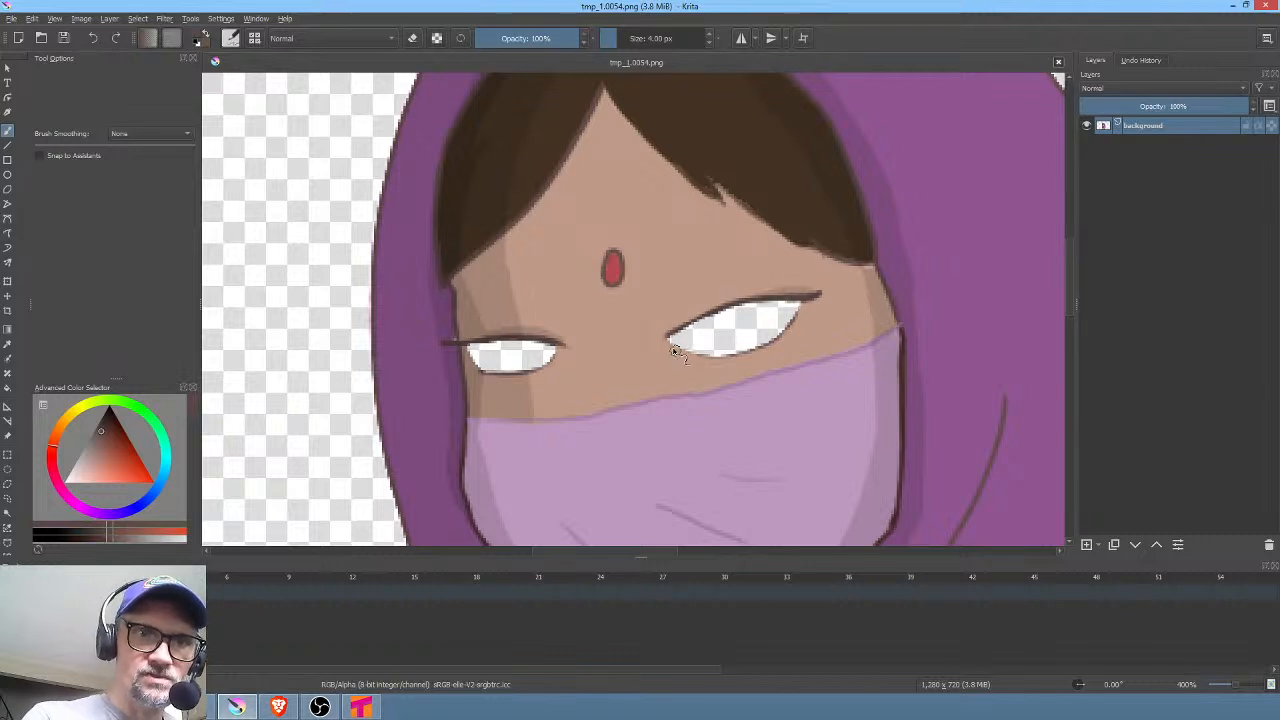
pyautogui.moveTo(668, 350); pyautogui.dragTo(688, 365)
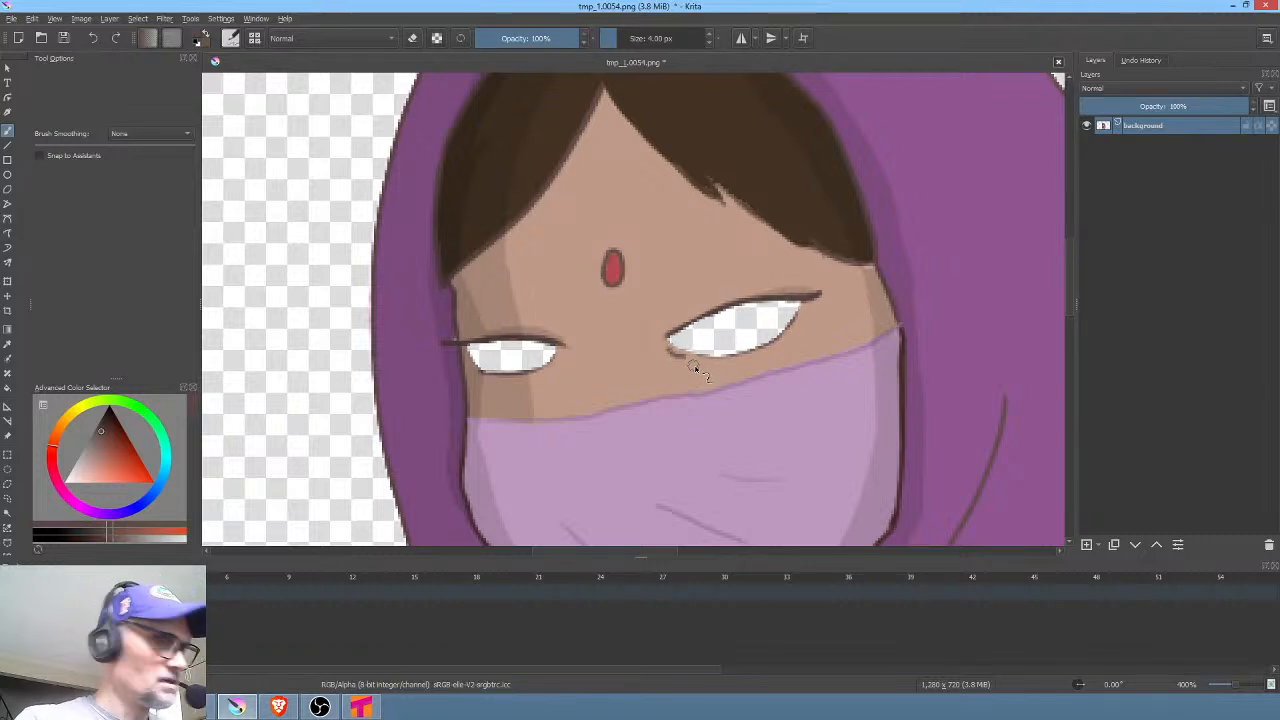
pyautogui.keyDown('ctrl'); pyautogui.click(695, 368); pyautogui.keyUp('ctrl')
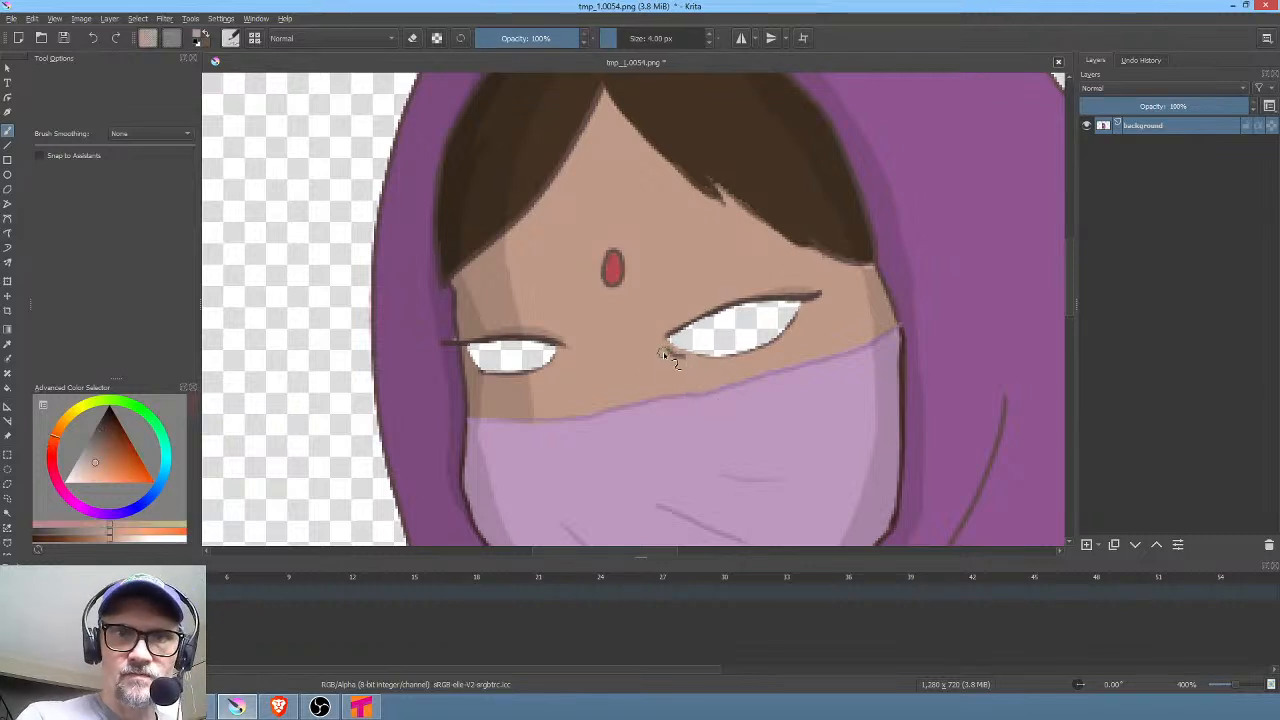
pyautogui.moveTo(677, 355)
pyautogui.mouseDown()
pyautogui.moveTo(811, 314)
pyautogui.moveTo(698, 356)
pyautogui.mouseUp()
pyautogui.moveTo(778, 342)
pyautogui.mouseDown()
pyautogui.moveTo(803, 315)
pyautogui.moveTo(722, 359)
pyautogui.moveTo(778, 342)
pyautogui.mouseUp()
# Step: Paint over the smaller eye's lower lid line with the skin tone and the sampled shadow tone beneath it
pyautogui.moveTo(505, 374)
pyautogui.mouseDown()
pyautogui.moveTo(564, 361)
pyautogui.moveTo(474, 365)
pyautogui.moveTo(534, 371)
pyautogui.mouseUp()
pyautogui.moveTo(534, 371); pyautogui.dragTo(486, 371)
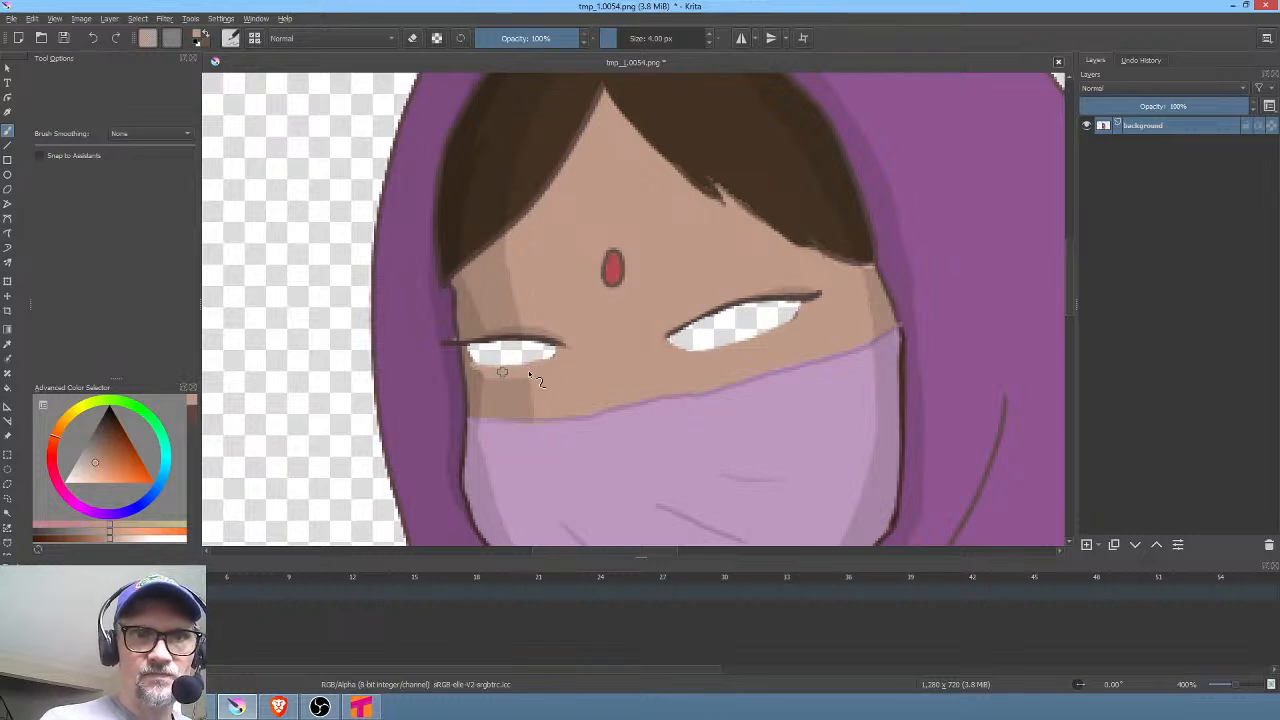
pyautogui.keyDown('ctrl'); pyautogui.click(513, 379); pyautogui.keyUp('ctrl')
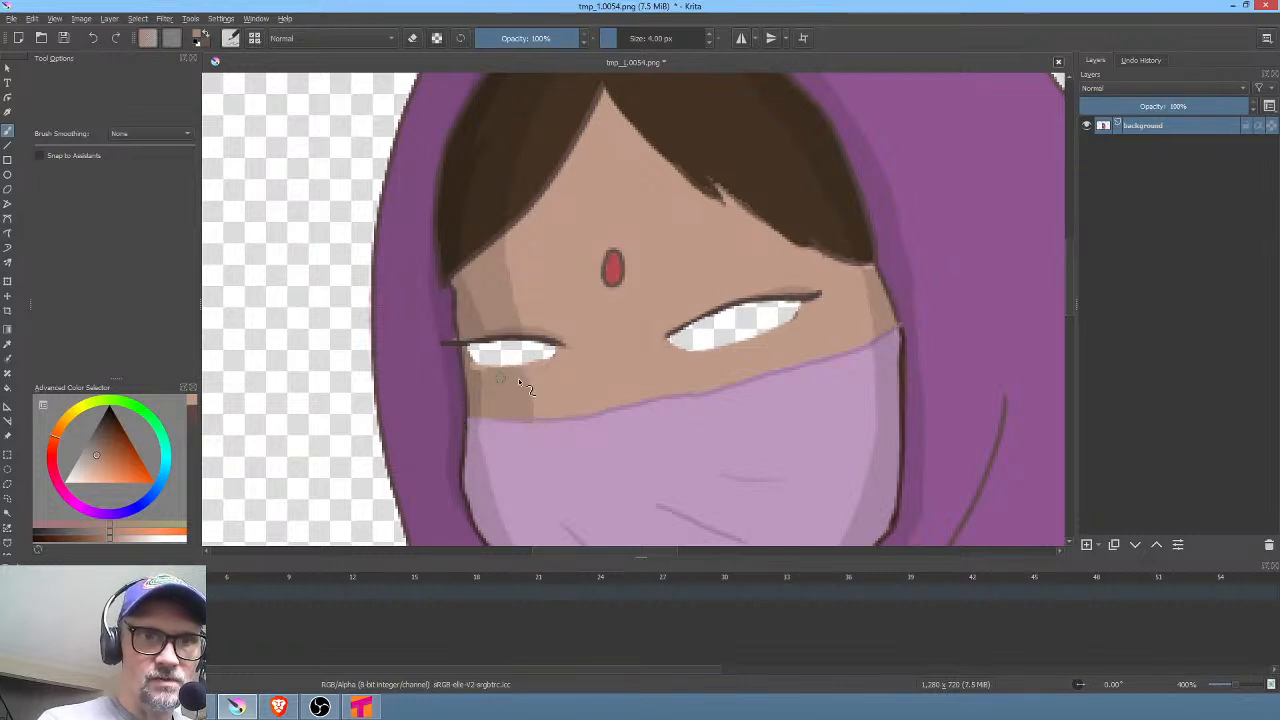
pyautogui.keyDown('ctrl'); pyautogui.click(477, 372); pyautogui.keyUp('ctrl')
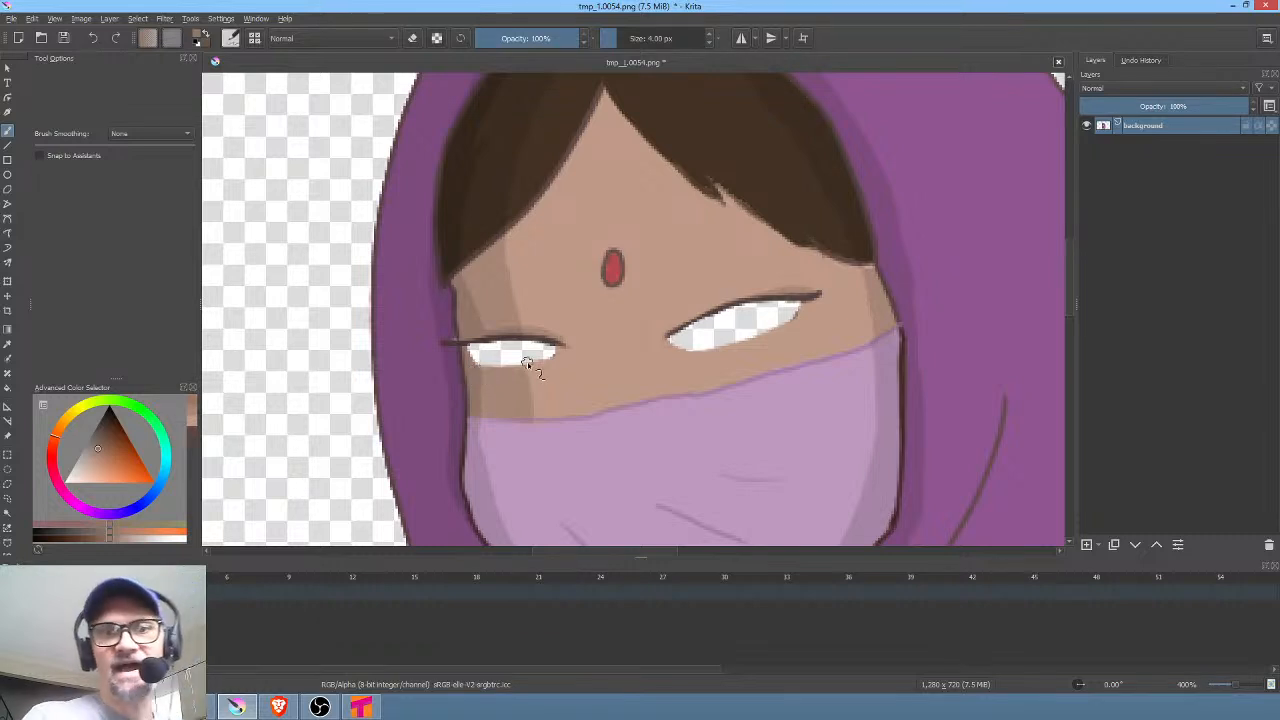
# Step: Sample the upper lid's dark colour, redraw thin lower lid lines on the eyes, and save tmp_1.0054.png with the existing PNG options
pyautogui.keyDown('ctrl'); pyautogui.click(803, 298); pyautogui.keyUp('ctrl')
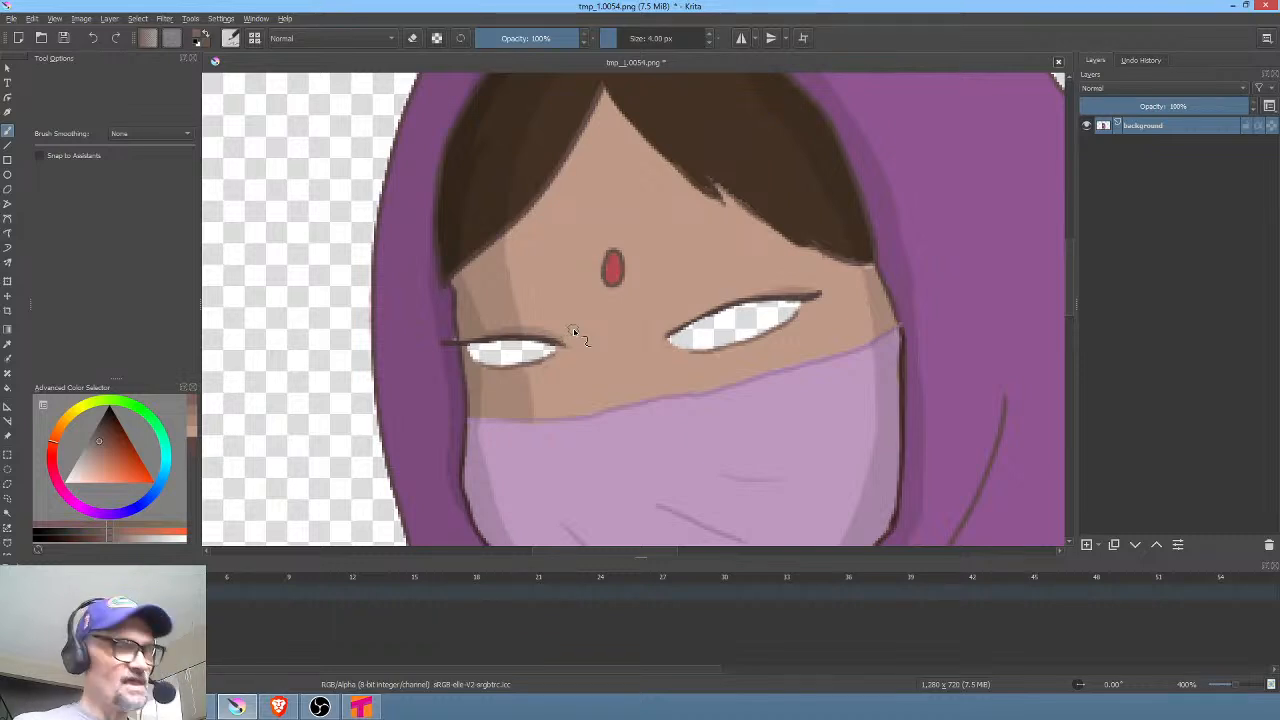
pyautogui.hotkey('ctrl', 's')
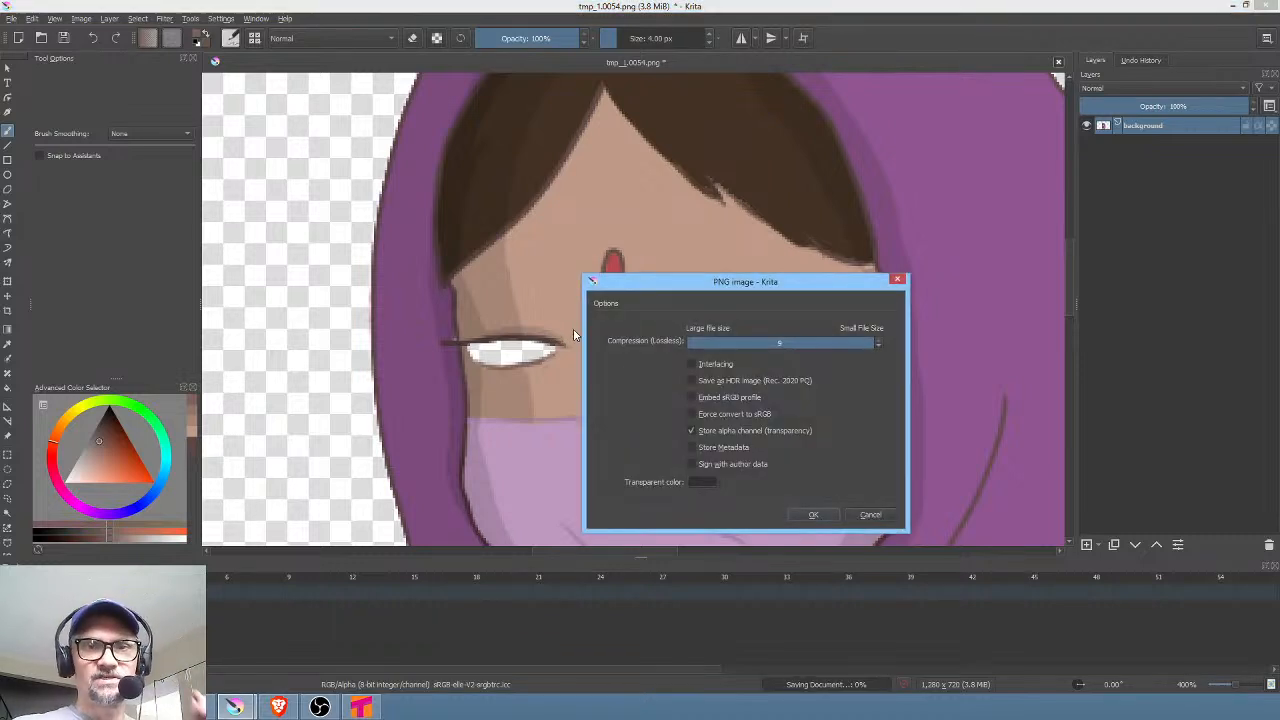
pyautogui.click(813, 514)
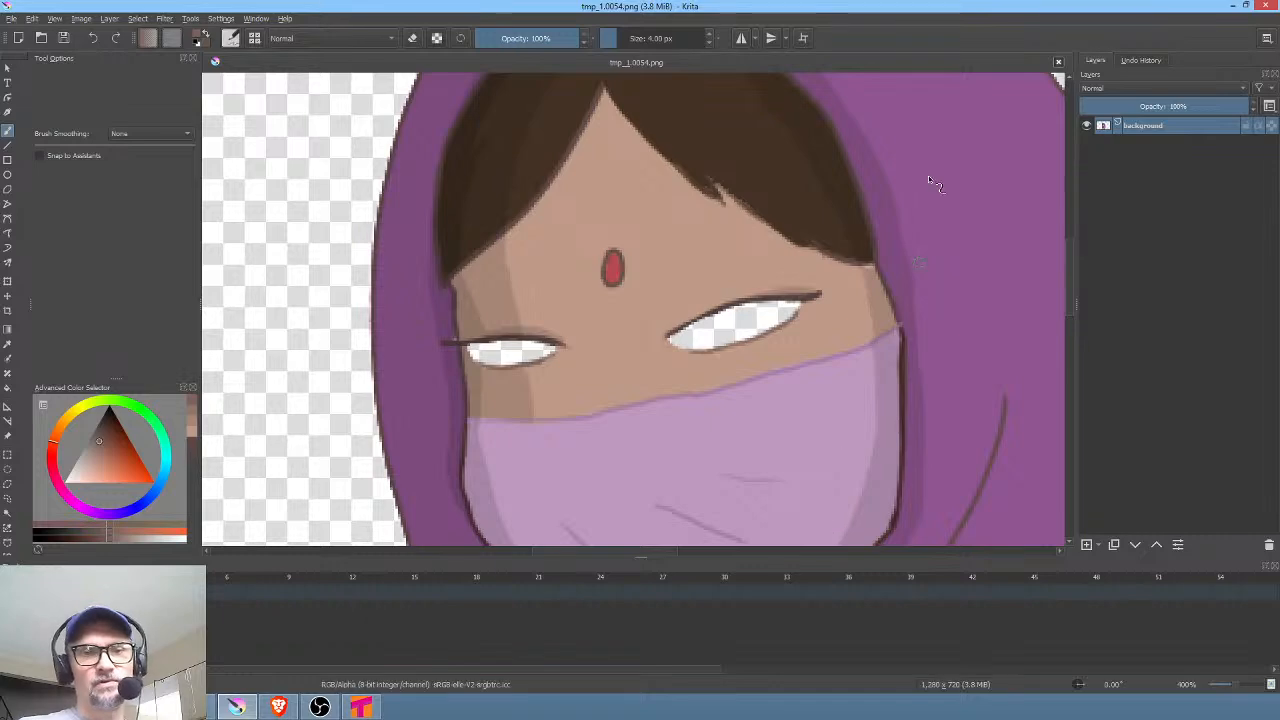
# Step: Switch to Tahoma2D and examine drawings 51, 53 and 54 of the tmp_1 level against the scene at frame 1
pyautogui.click(362, 707)
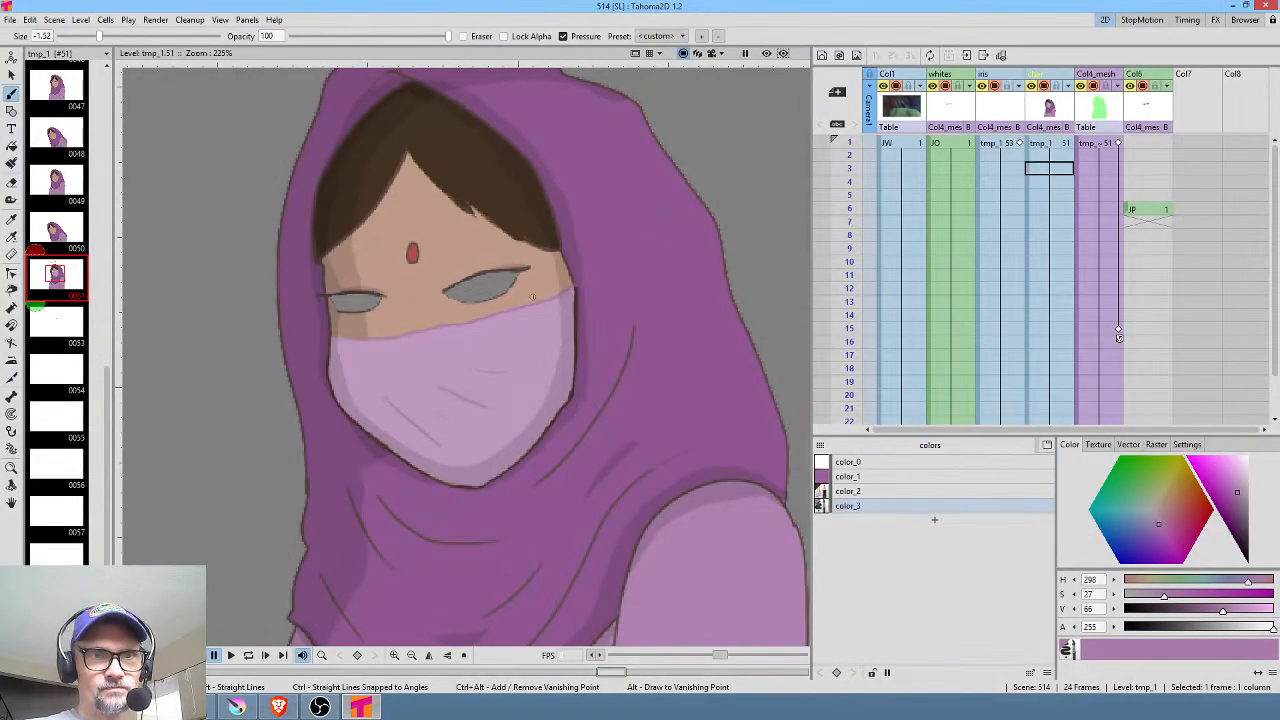
pyautogui.click(55, 368)
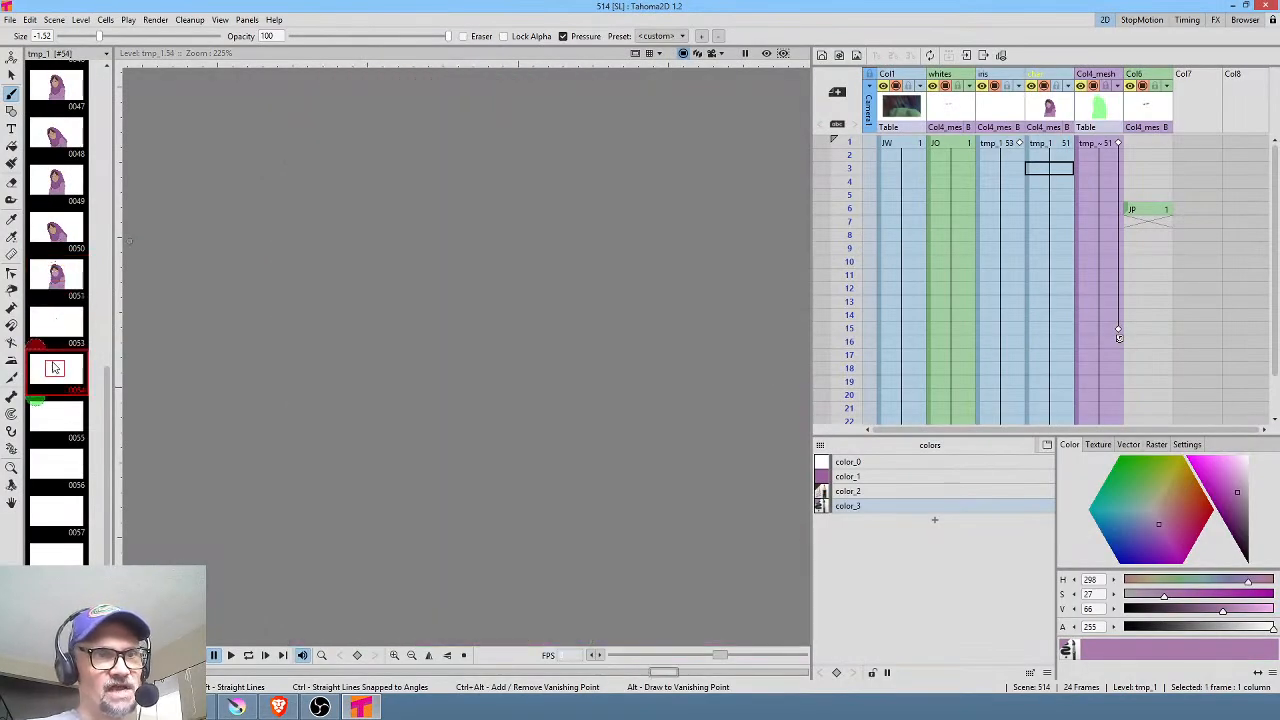
pyautogui.click(62, 275)
pyautogui.click(60, 320)
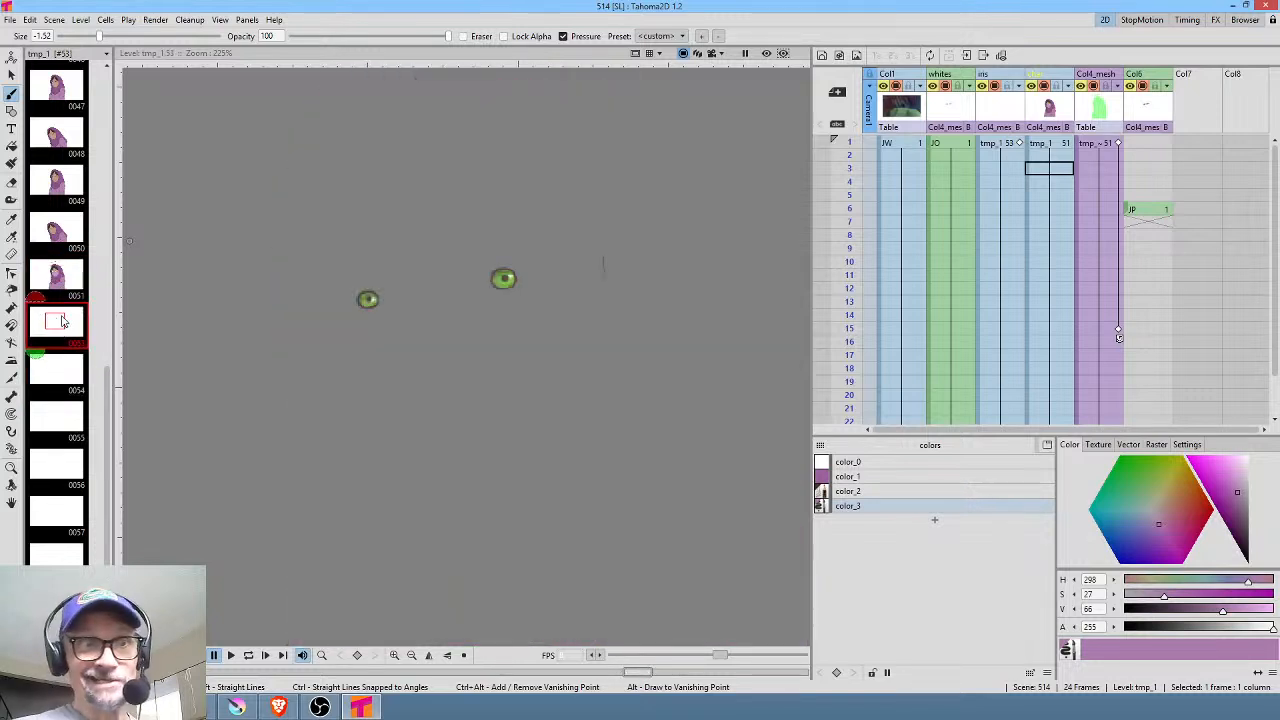
pyautogui.click(80, 290)
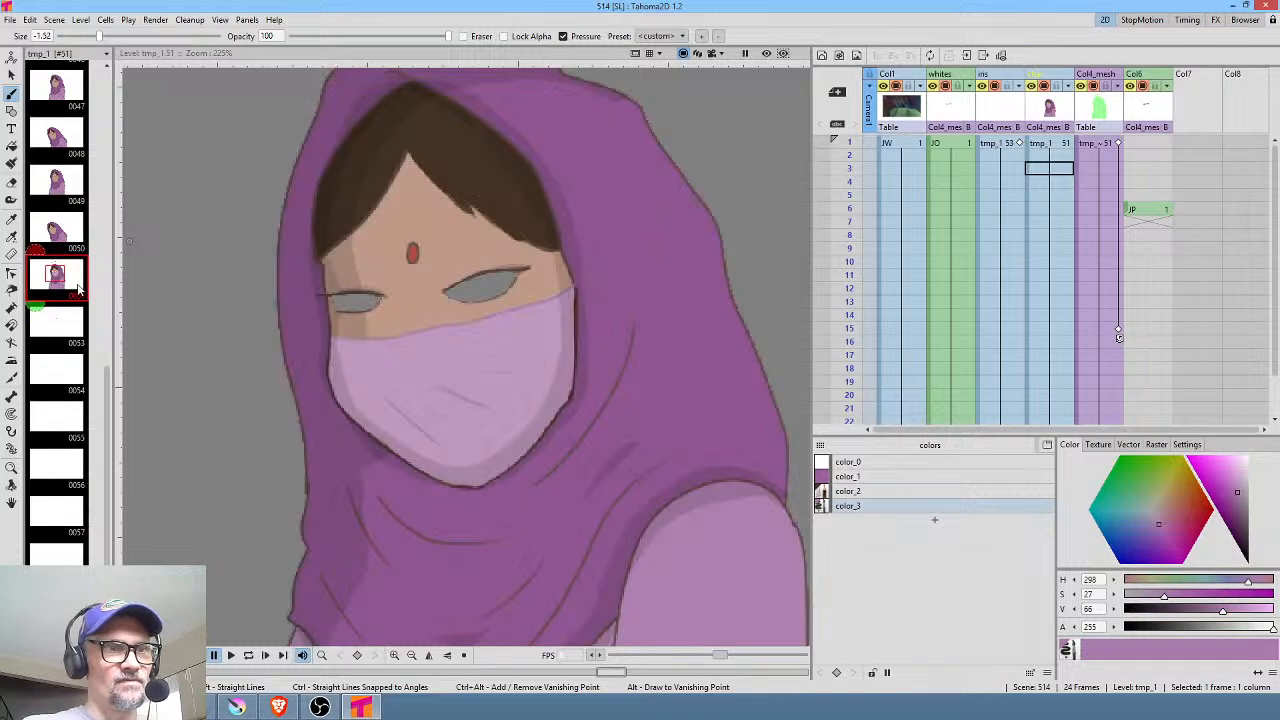
pyautogui.click(70, 344)
pyautogui.click(65, 380)
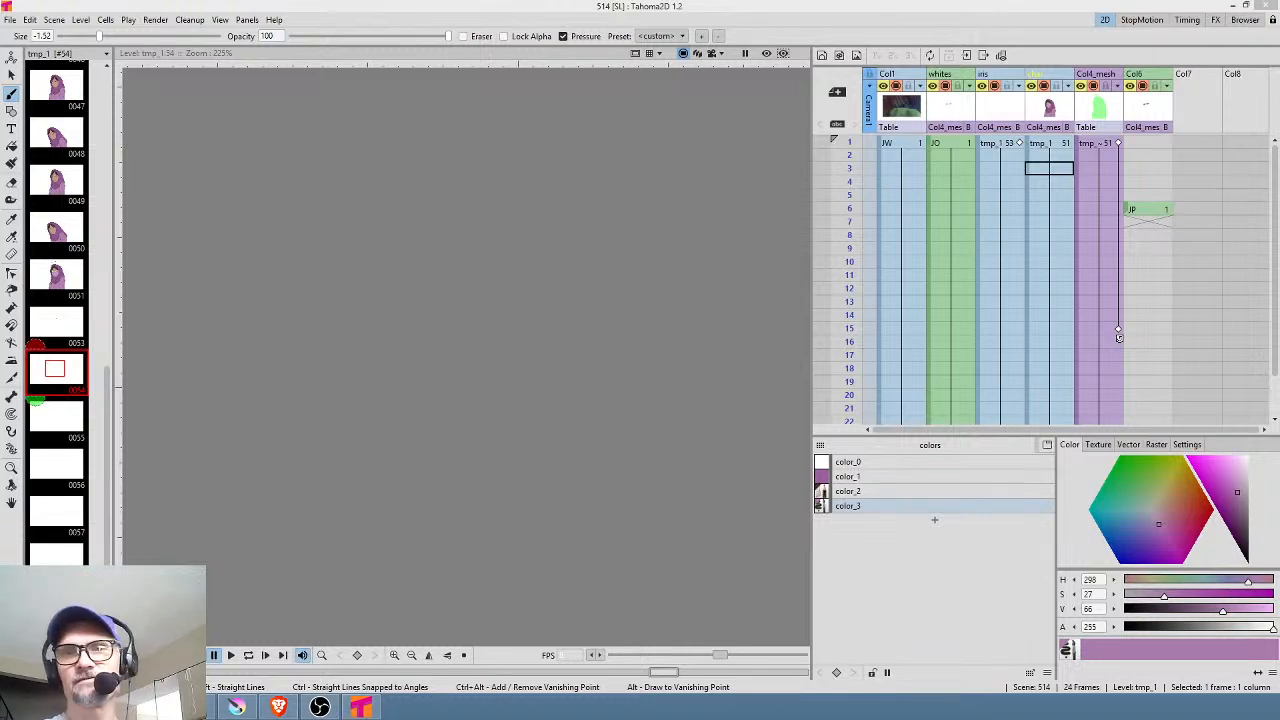
pyautogui.click(1010, 143)
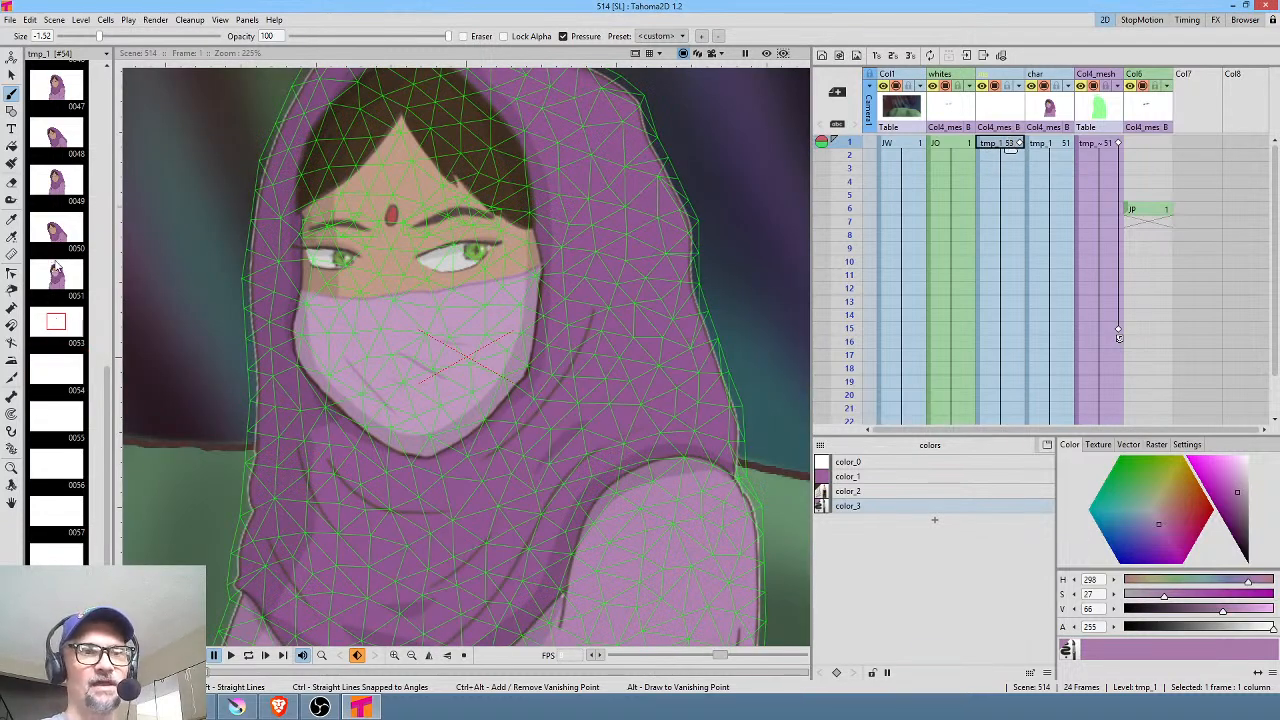
pyautogui.click(57, 270)
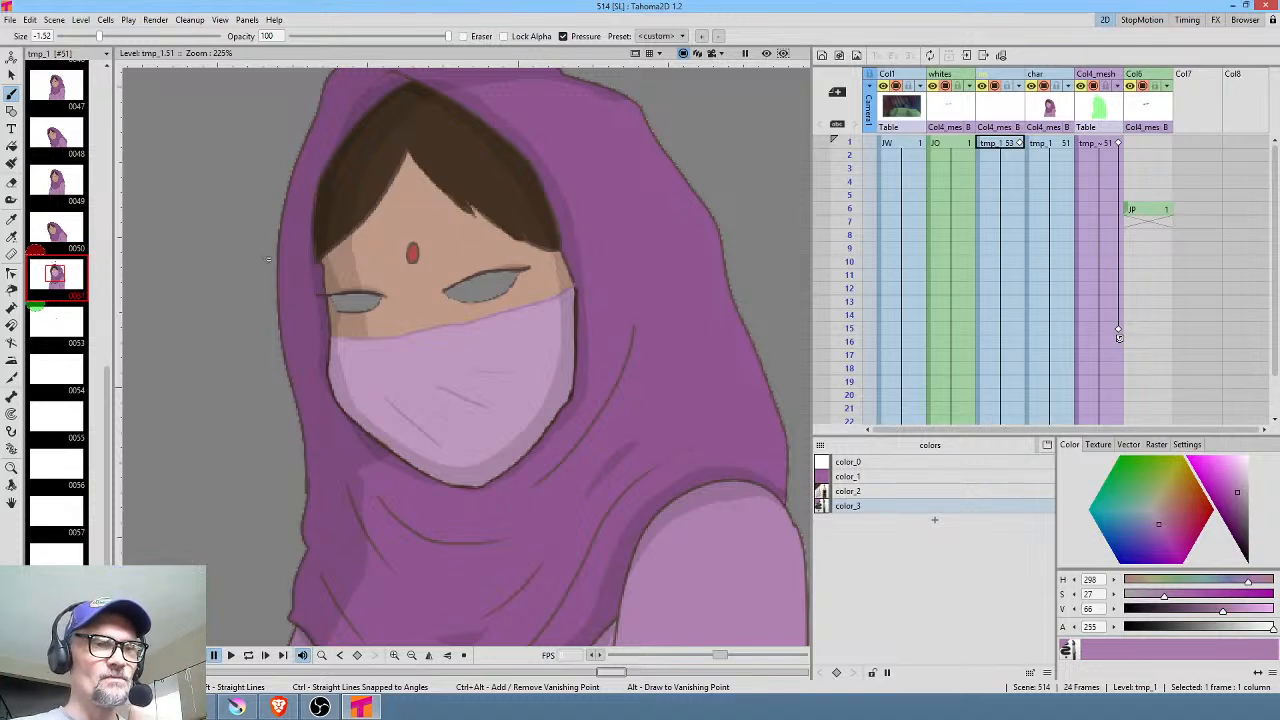
pyautogui.click(52, 320)
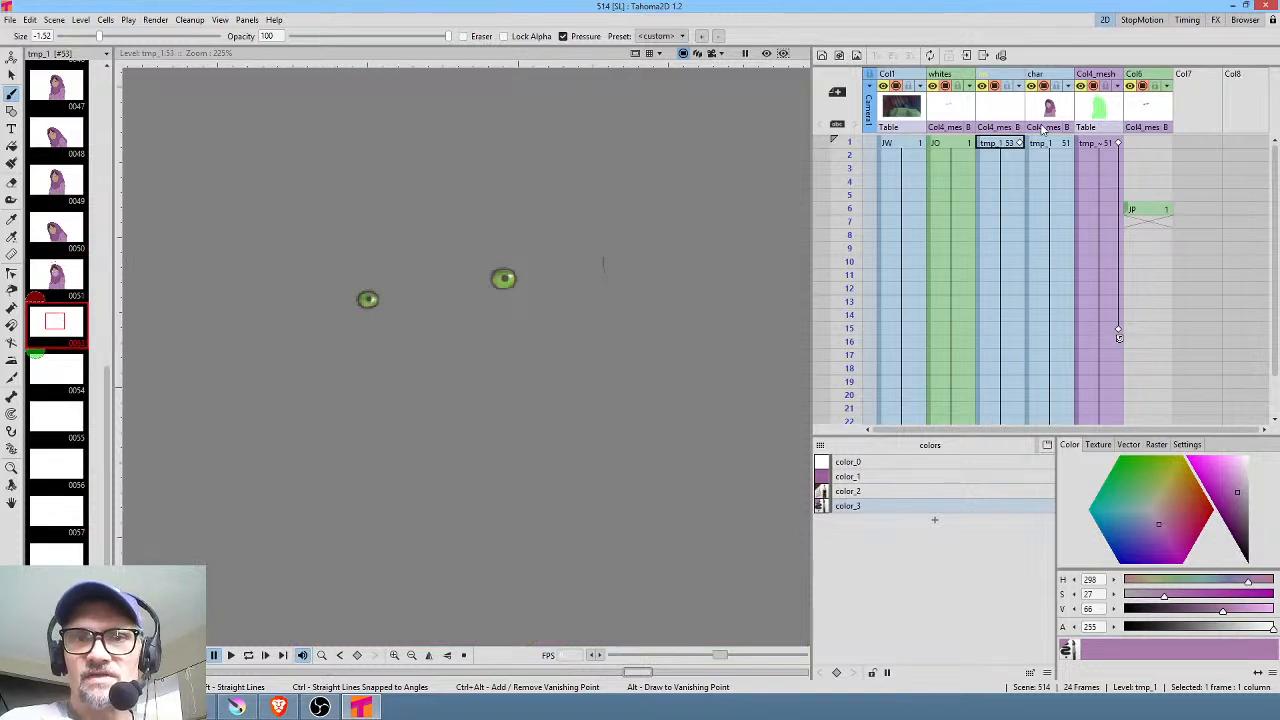
# Step: Open the level settings for the iris column's tmp_1 level and check its name and file path
pyautogui.click(1008, 117)
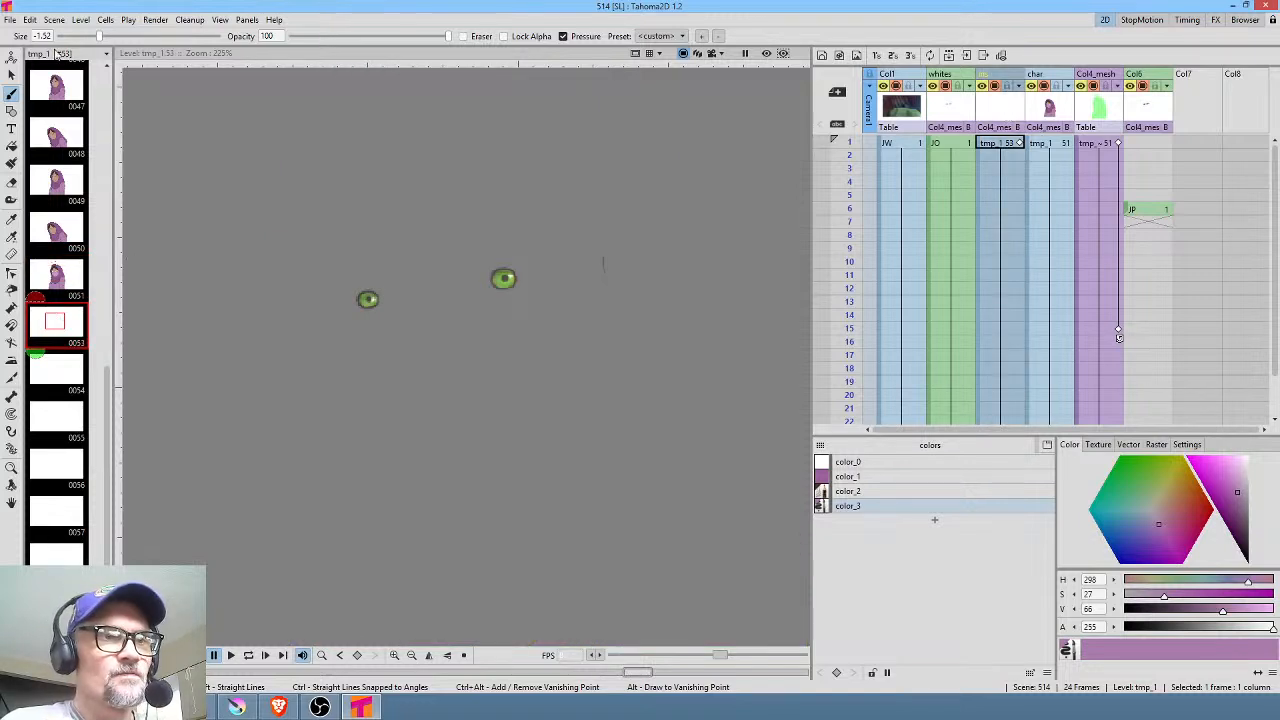
pyautogui.click(80, 20)
pyautogui.click(113, 340)
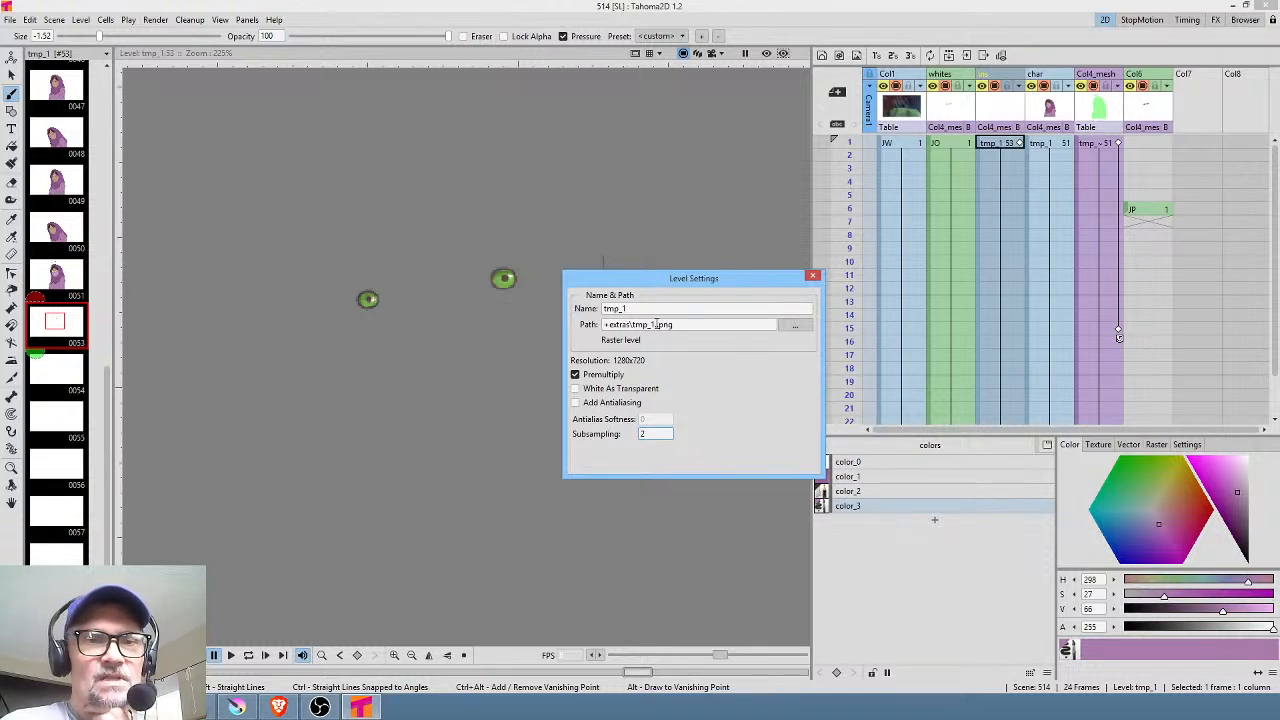
pyautogui.moveTo(655, 280); pyautogui.dragTo(624, 284)
pyautogui.click(1000, 115)
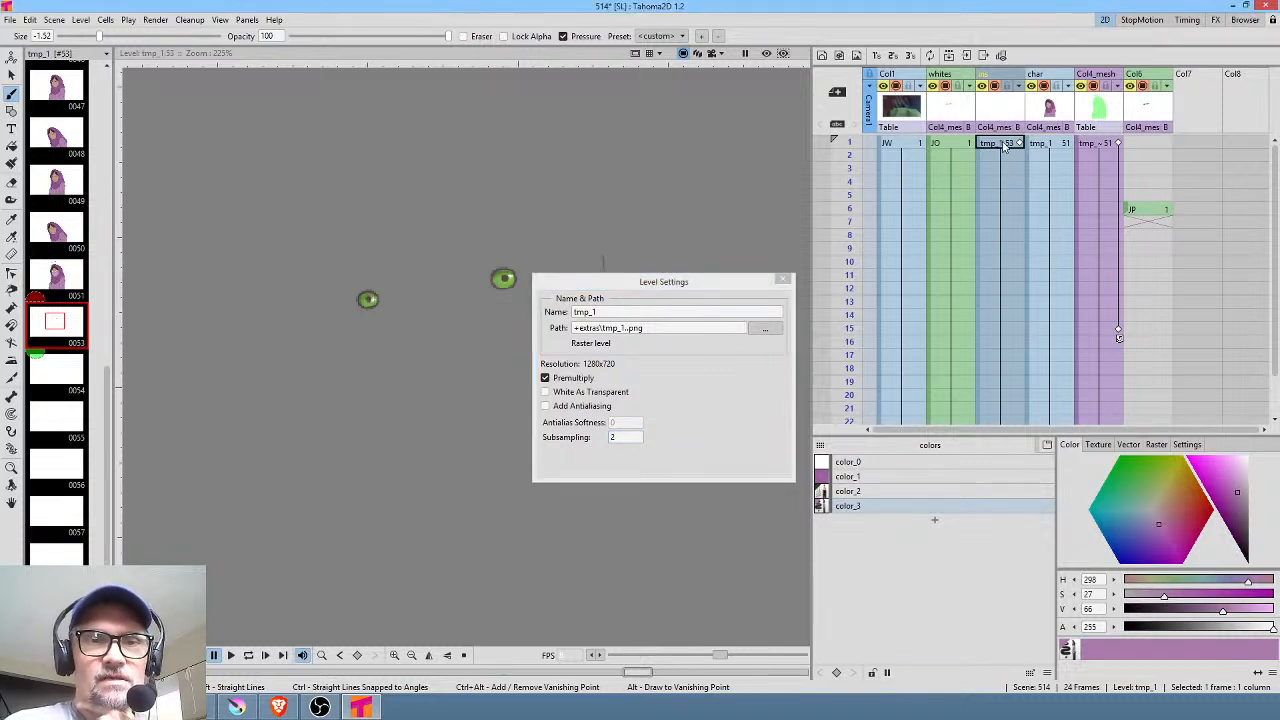
pyautogui.click(660, 328)
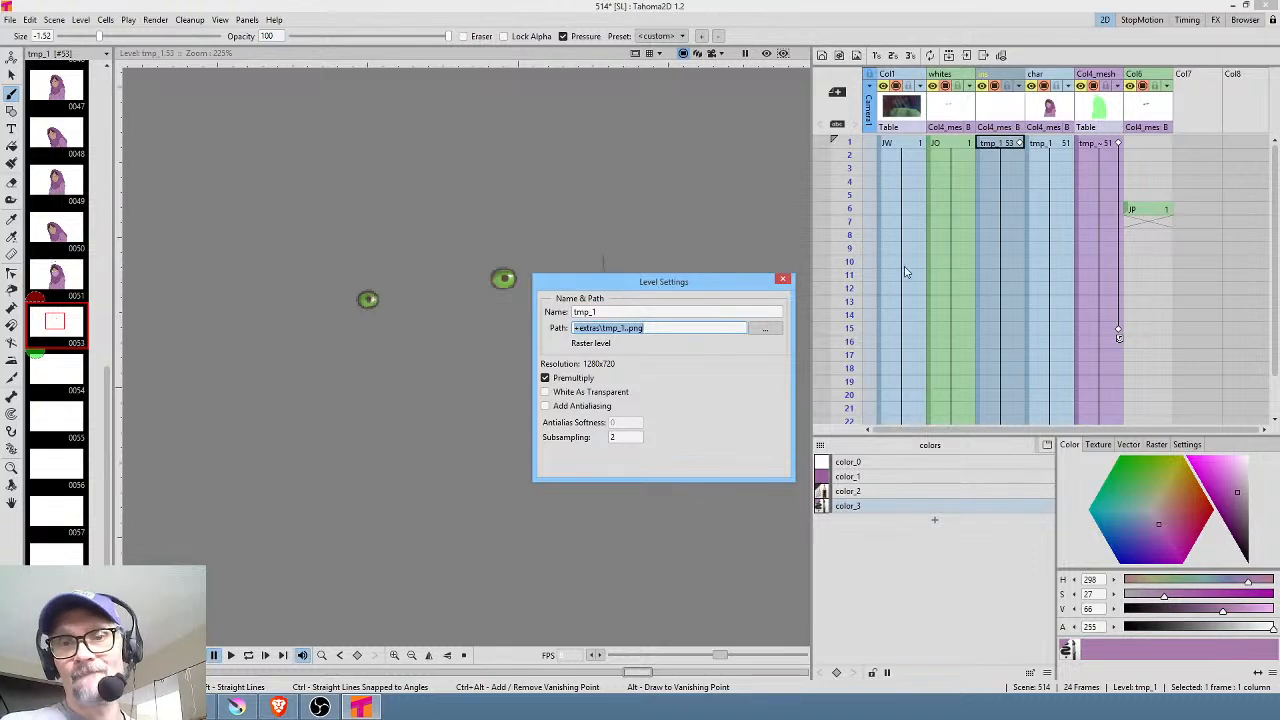
pyautogui.click(782, 280)
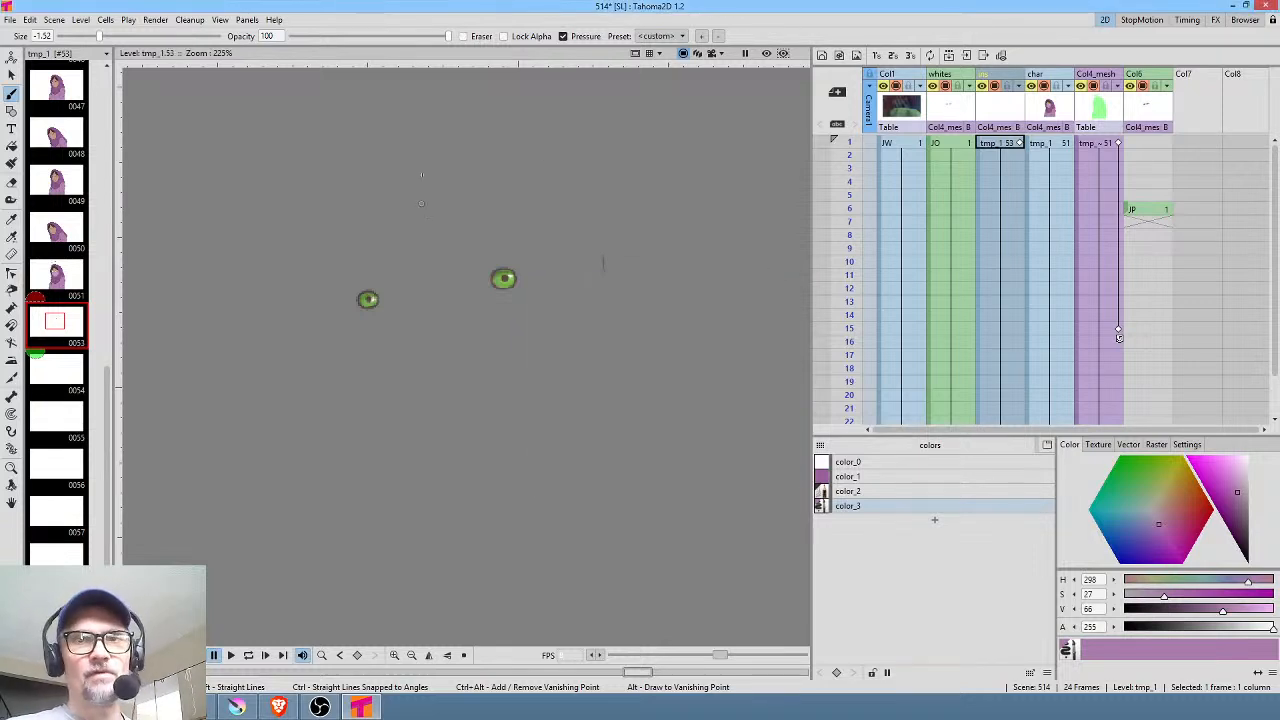
# Step: Reload scene 514 from the recent scenes, saving only the scene, and check drawing 54 of the char column's level
pyautogui.click(9, 20)
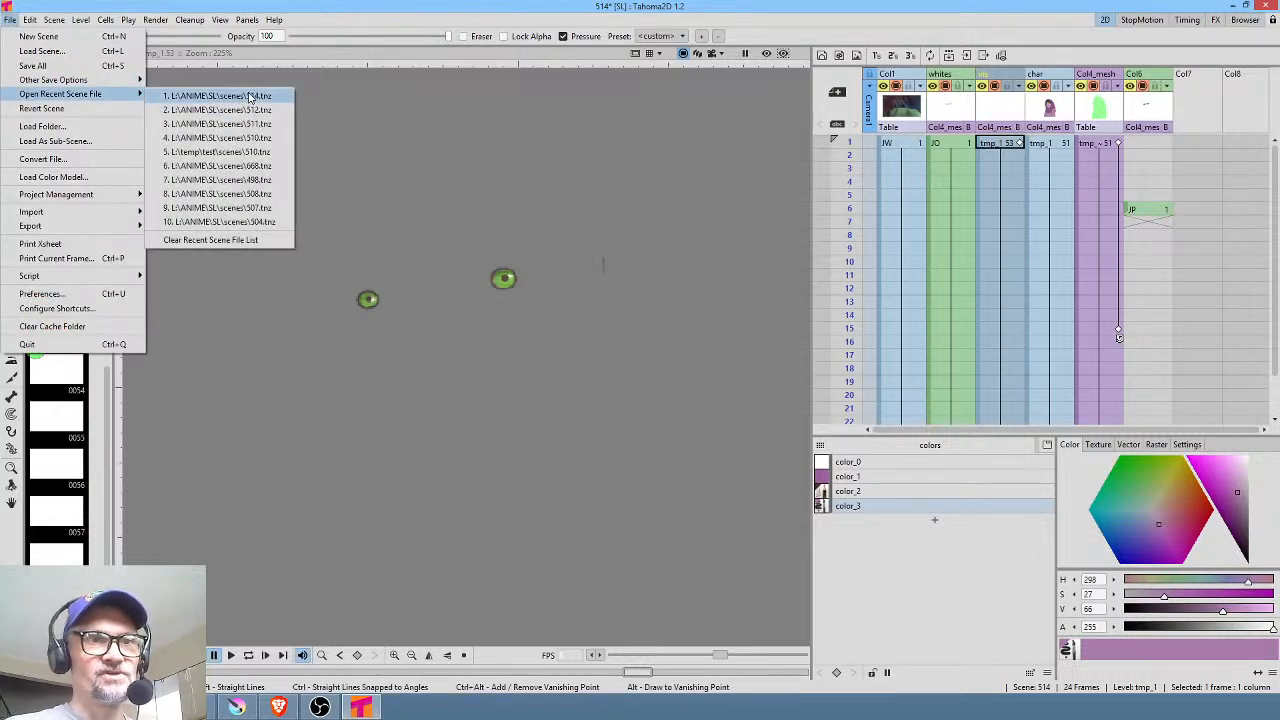
pyautogui.click(251, 95)
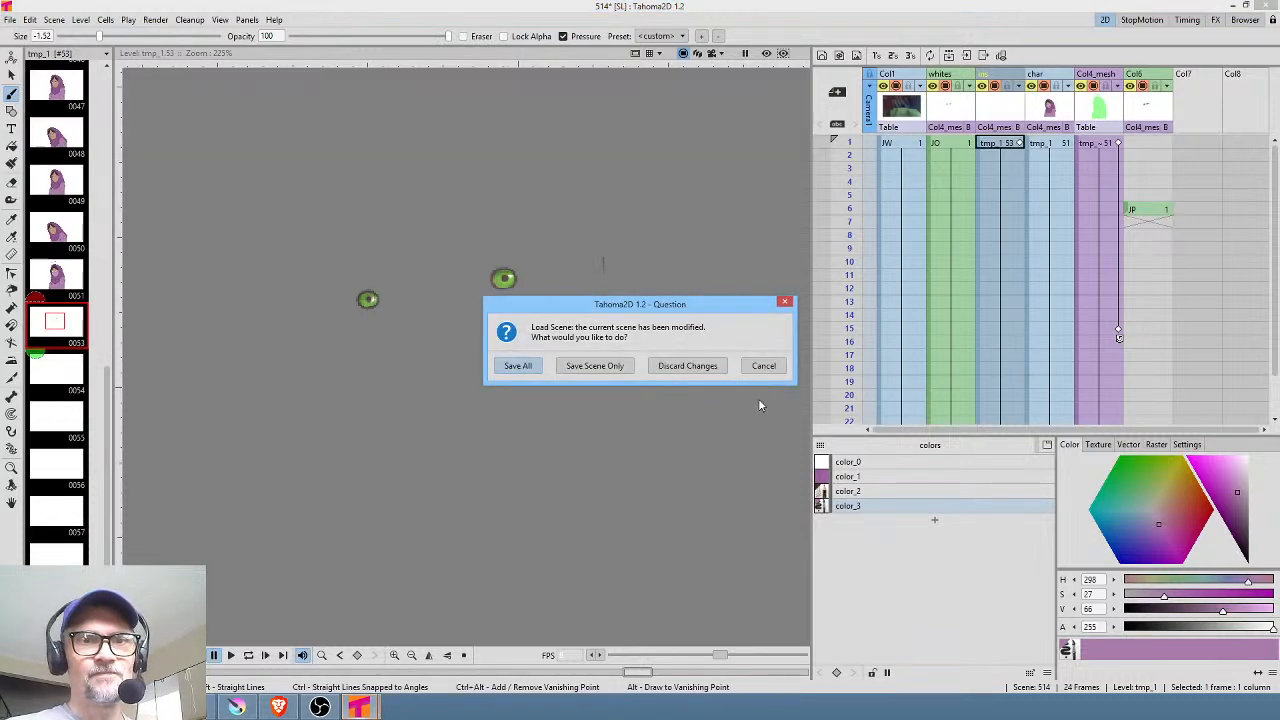
pyautogui.click(600, 368)
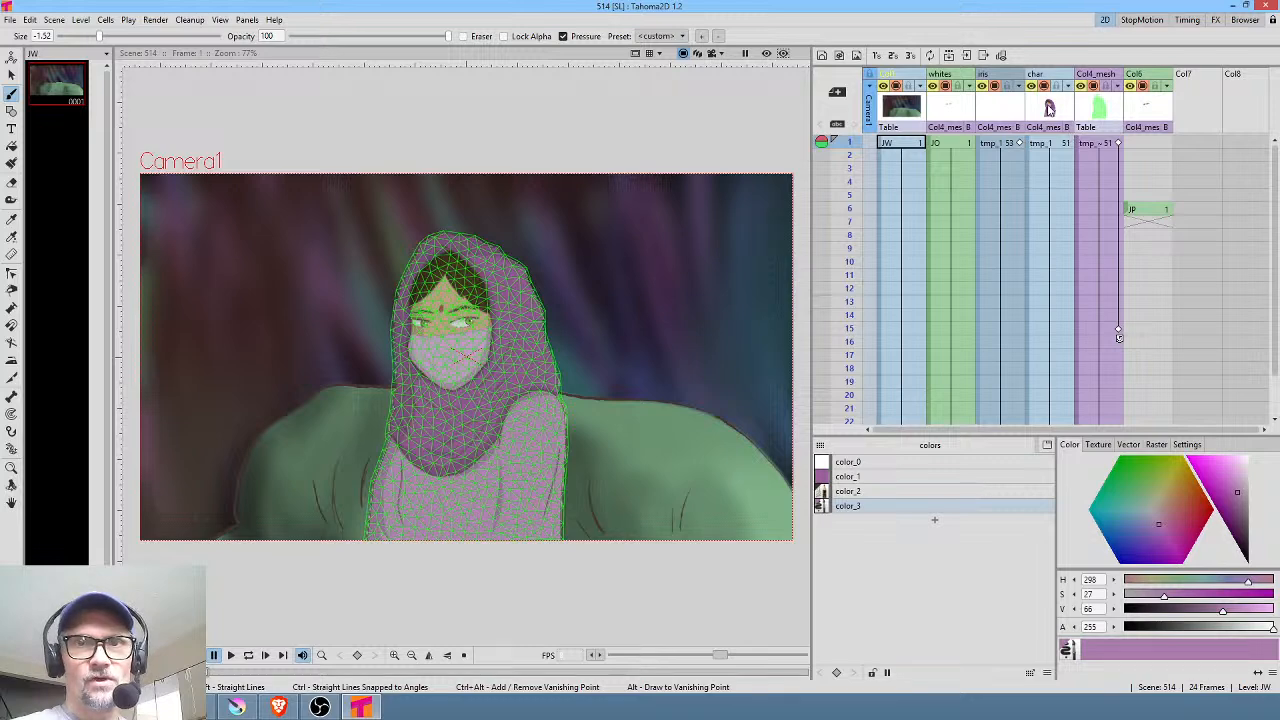
pyautogui.click(1048, 108)
pyautogui.click(56, 390)
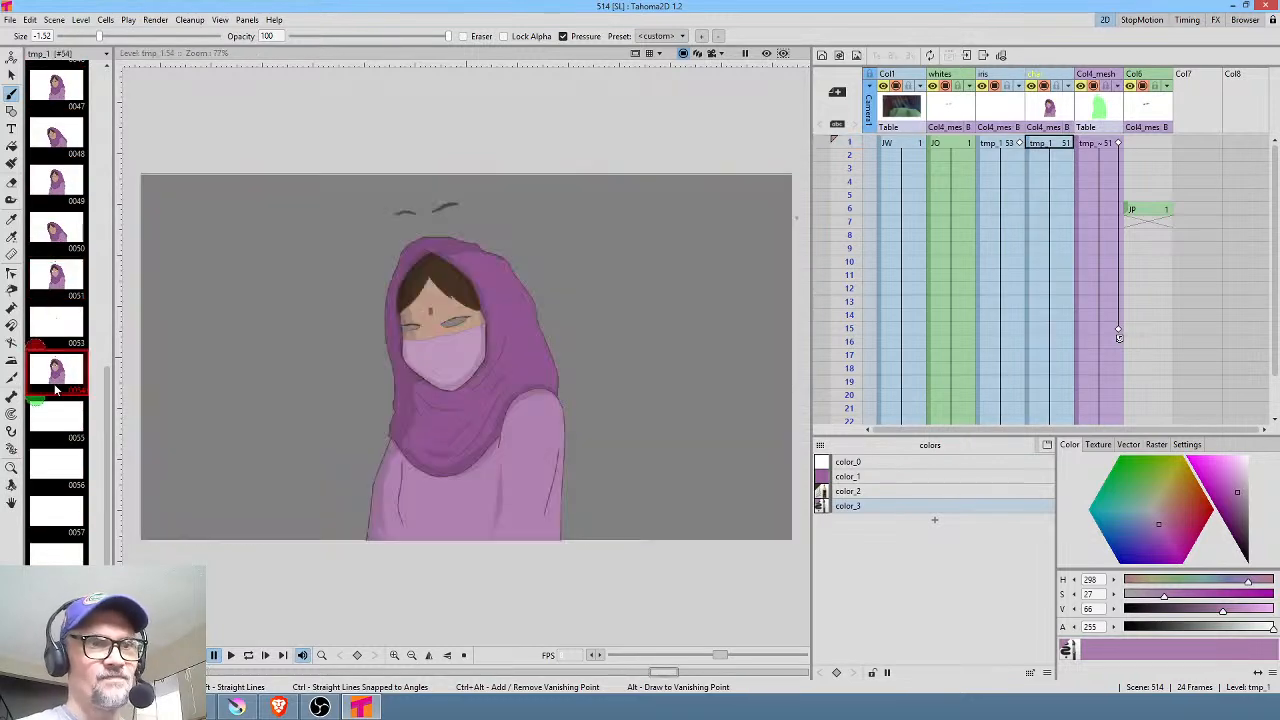
pyautogui.scroll(-2, 1093, 312)
pyautogui.scroll(2, 1088, 306)
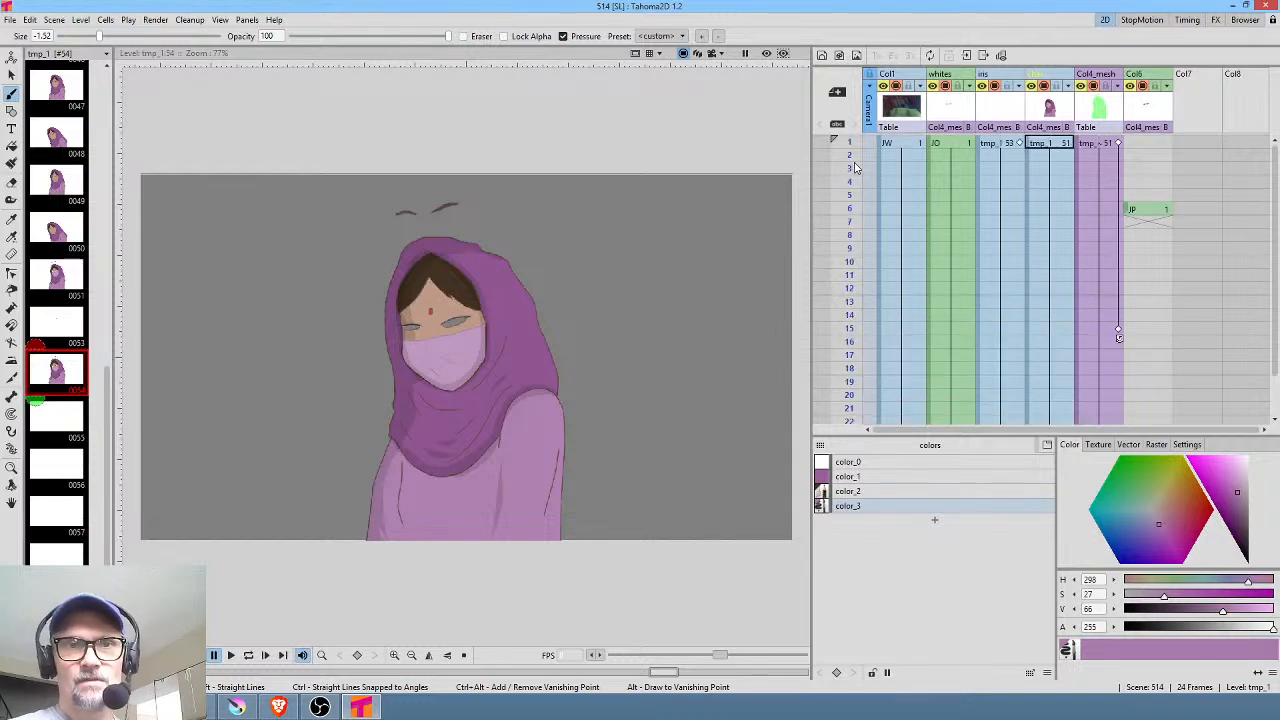
# Step: Scrub through the animation and delete the char column's cells from frame 17 to frame 24
pyautogui.moveTo(860, 170); pyautogui.dragTo(846, 385)
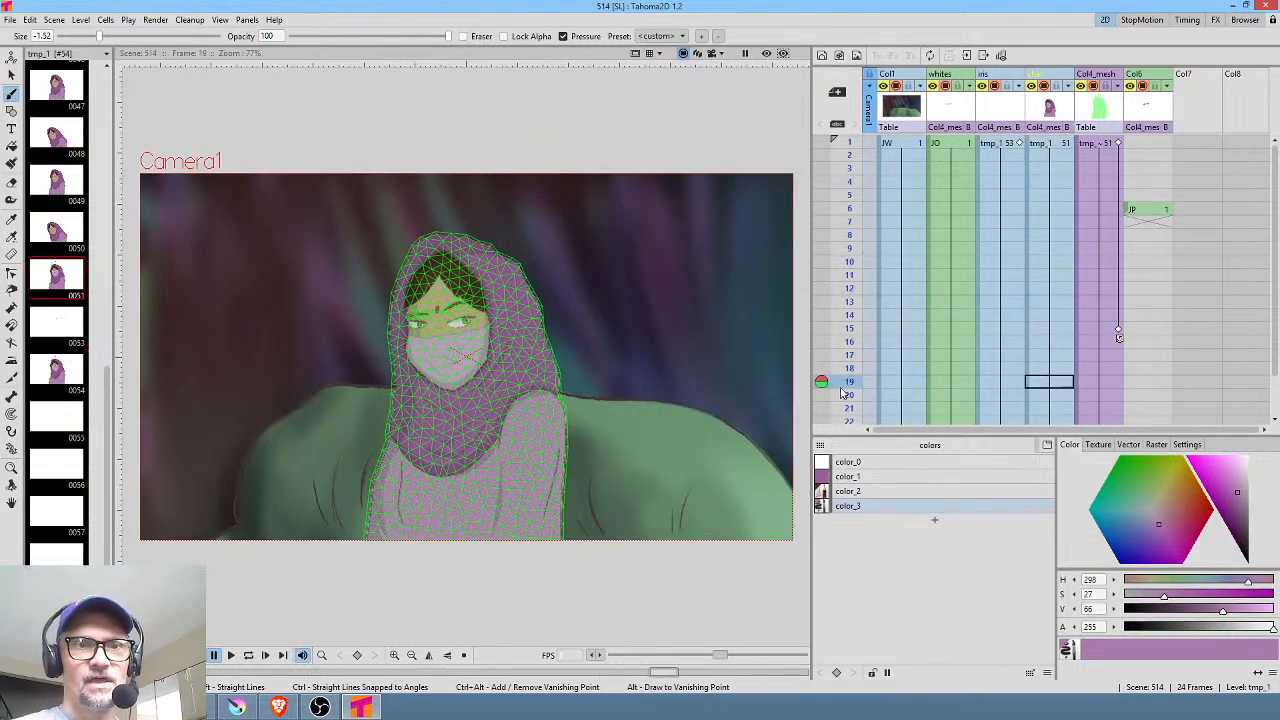
pyautogui.scroll(-1, 1050, 320)
pyautogui.click(1060, 282)
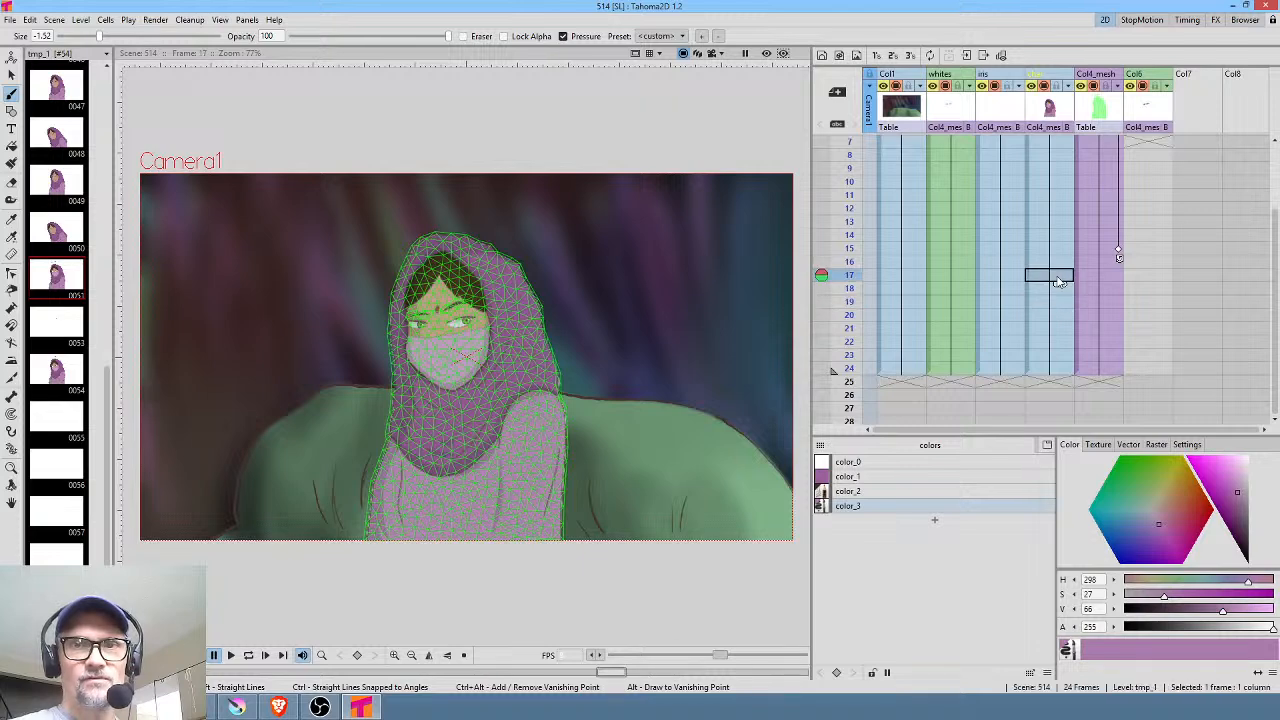
pyautogui.keyDown('shift'); pyautogui.click(1058, 375); pyautogui.keyUp('shift')
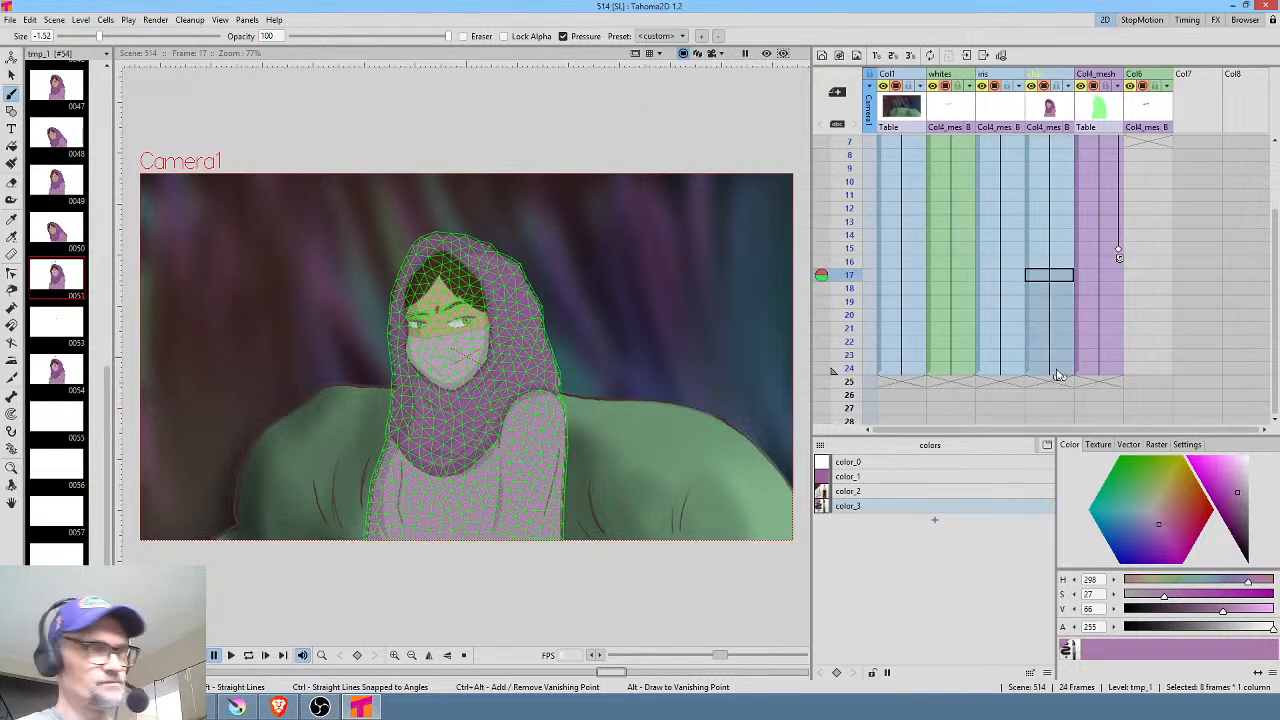
pyautogui.press('Delete')
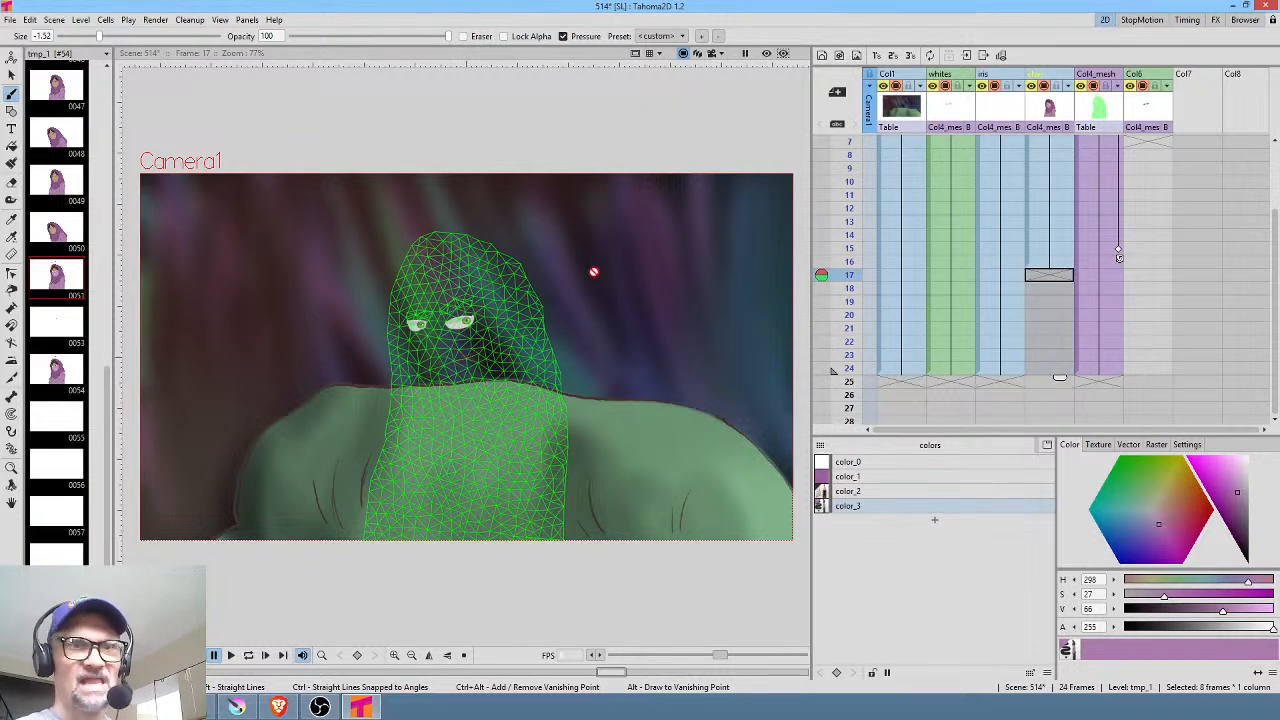
# Step: Fill frames 17 to 24 of the char column with drawing 54 of tmp_1
pyautogui.click(57, 370)
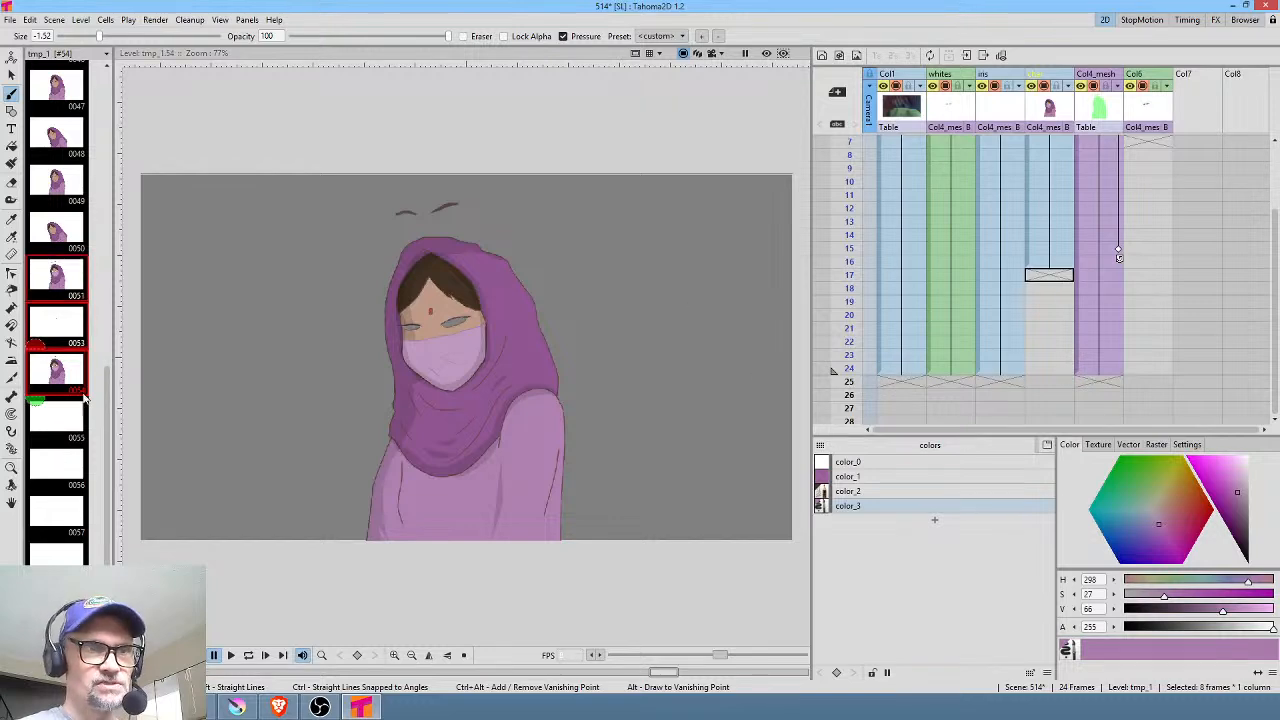
pyautogui.moveTo(57, 375); pyautogui.dragTo(1056, 377)
pyautogui.click(1051, 277)
# Step: Scrub the frames around 17 to check the change to drawing 54 on the face, and render scene 514
pyautogui.scroll(3, 548, 365)
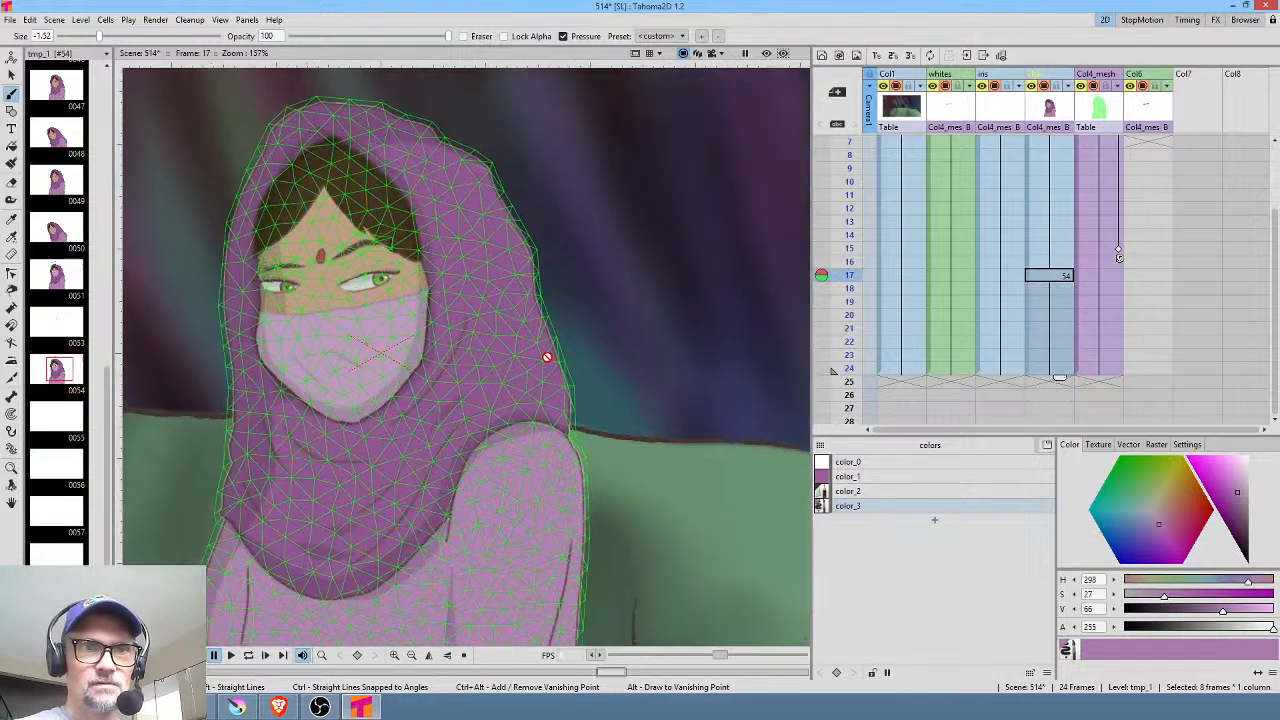
pyautogui.moveTo(851, 158)
pyautogui.mouseDown()
pyautogui.moveTo(847, 328)
pyautogui.moveTo(850, 206)
pyautogui.moveTo(850, 288)
pyautogui.mouseUp()
pyautogui.press('Up')
pyautogui.press('Up')
pyautogui.press('Up')
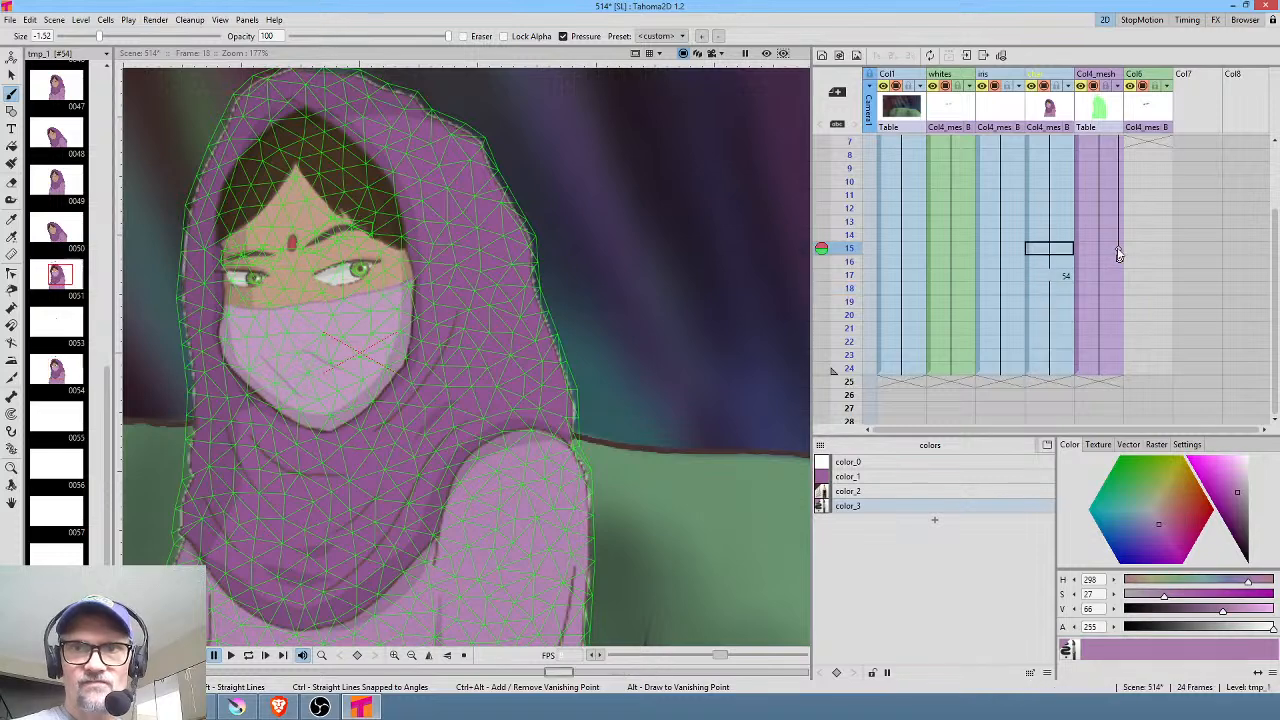
pyautogui.moveTo(852, 188)
pyautogui.mouseDown()
pyautogui.moveTo(842, 293)
pyautogui.moveTo(845, 236)
pyautogui.moveTo(845, 290)
pyautogui.moveTo(820, 253)
pyautogui.moveTo(835, 292)
pyautogui.moveTo(825, 265)
pyautogui.mouseUp()
pyautogui.hotkey('ctrl', 'shift', 'r')
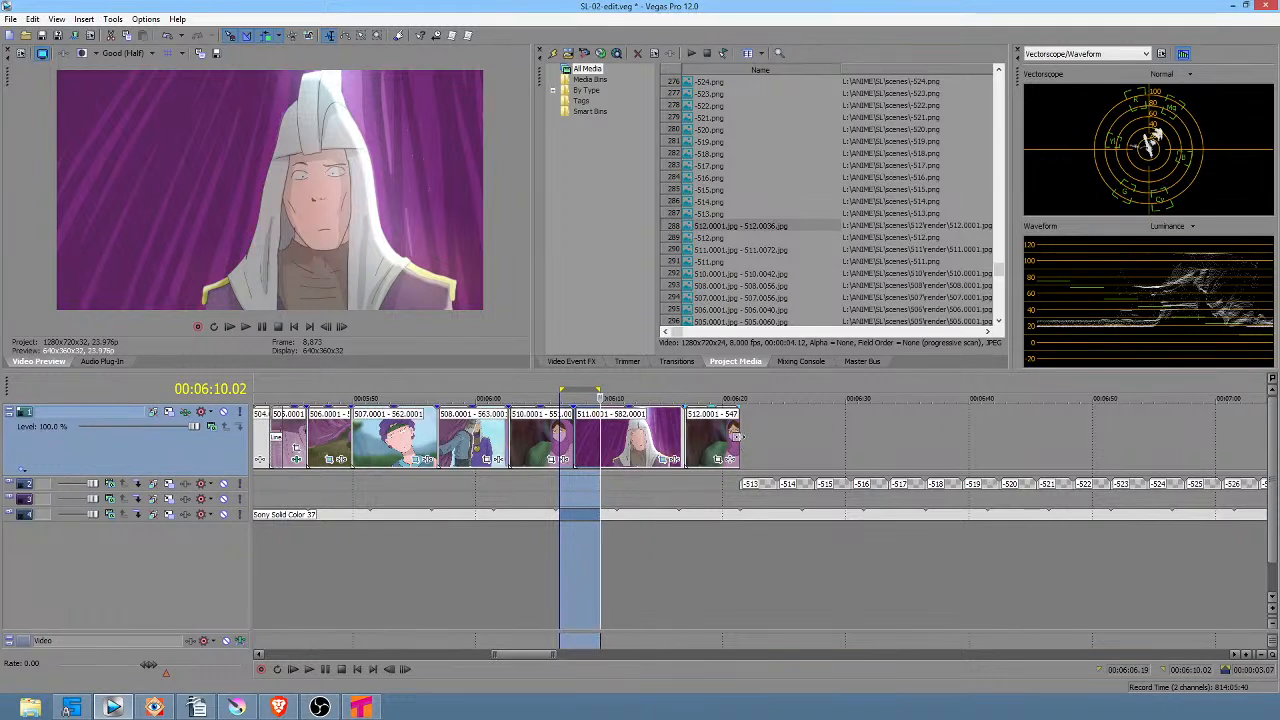
# Step: Import 514.0001.jpg to 514.0024.jpg from the scene 514 render folder into the Vegas Pro project as one image sequence
pyautogui.click(782, 438)
pyautogui.click(777, 437)
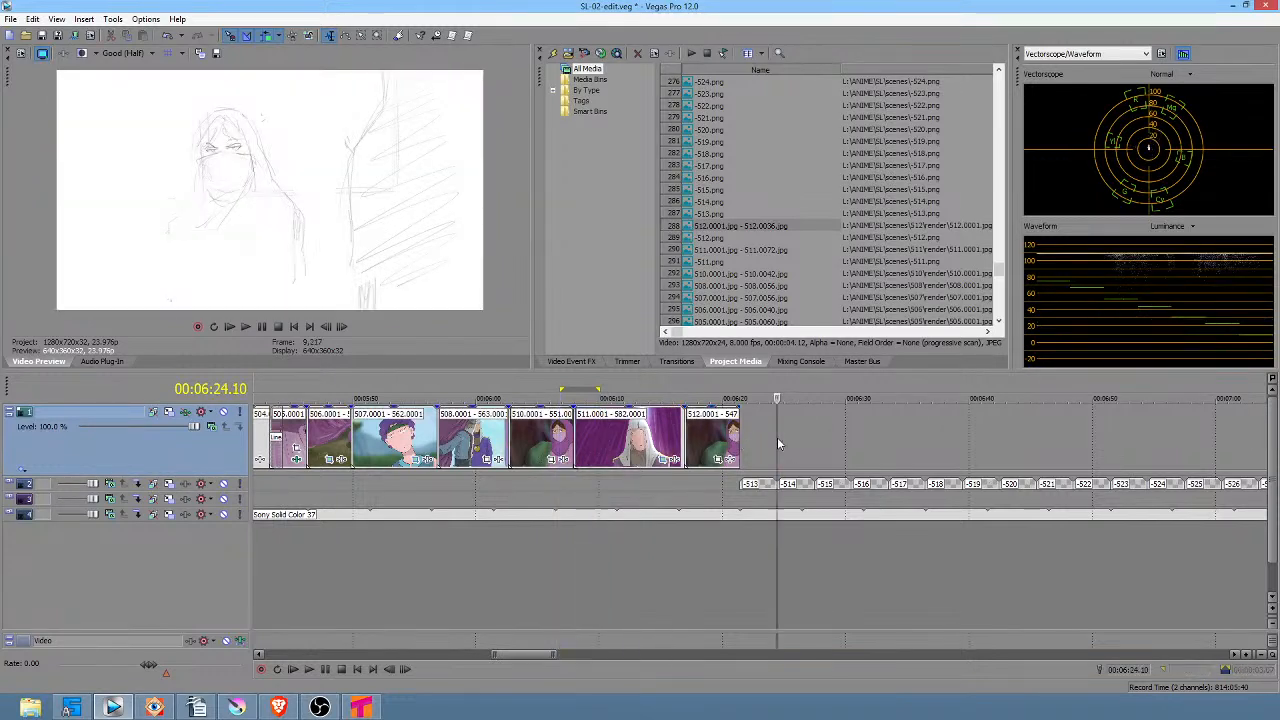
pyautogui.click(568, 54)
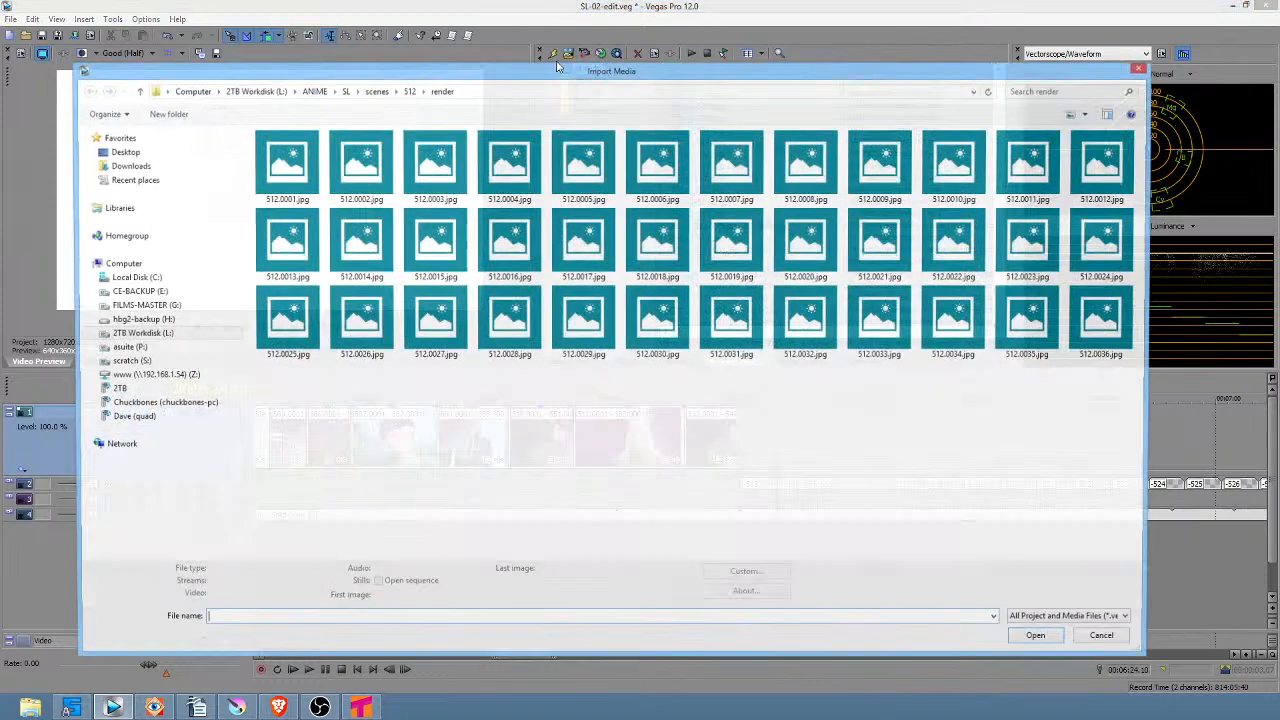
pyautogui.click(376, 91)
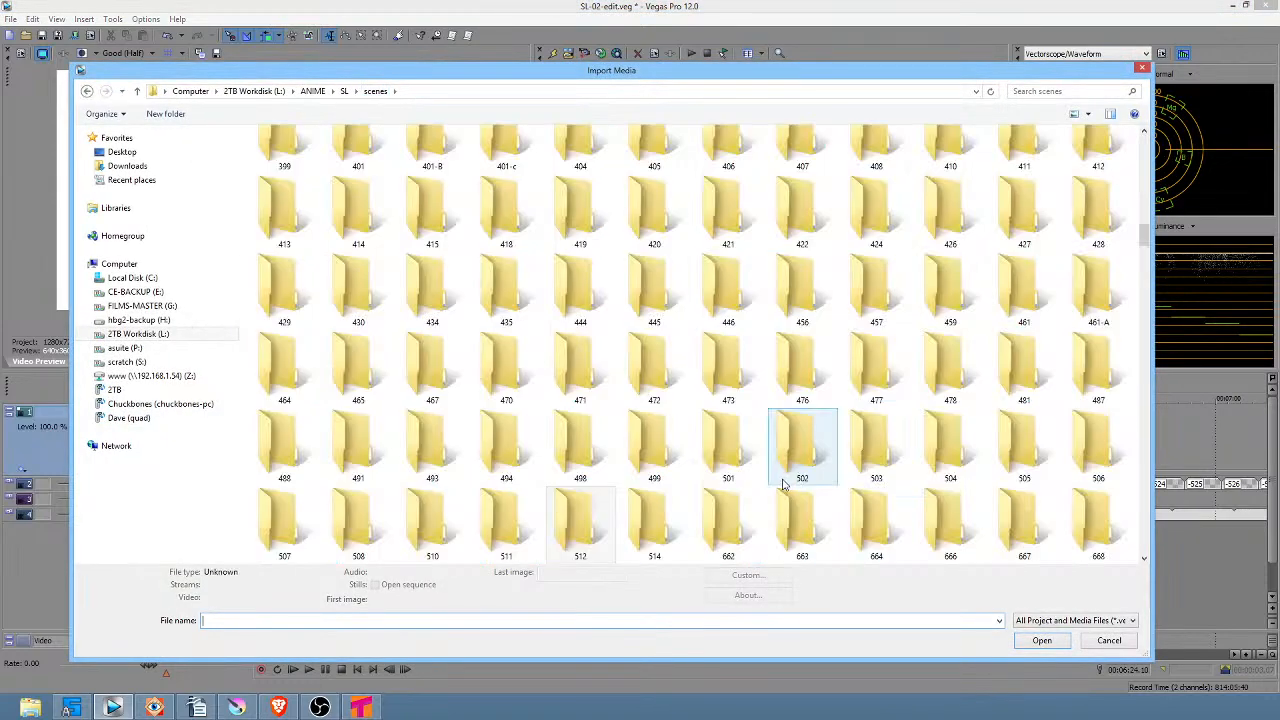
pyautogui.doubleClick(654, 521)
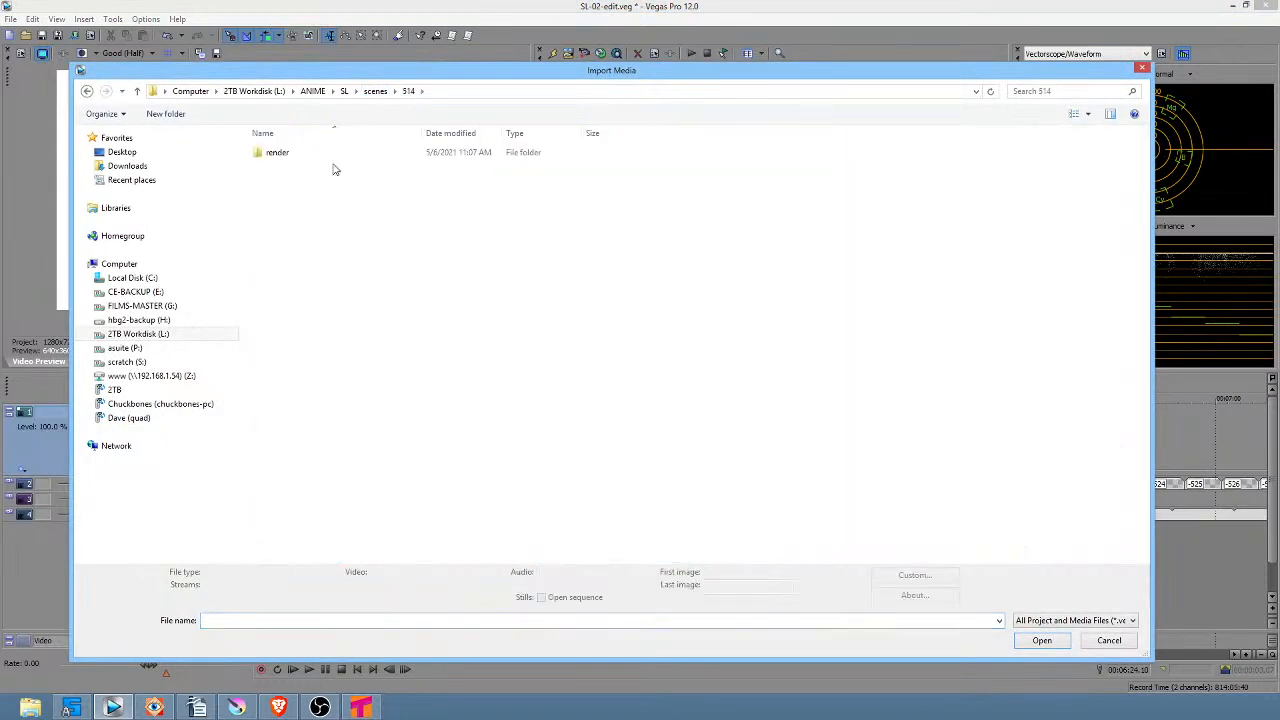
pyautogui.doubleClick(268, 155)
pyautogui.click(272, 160)
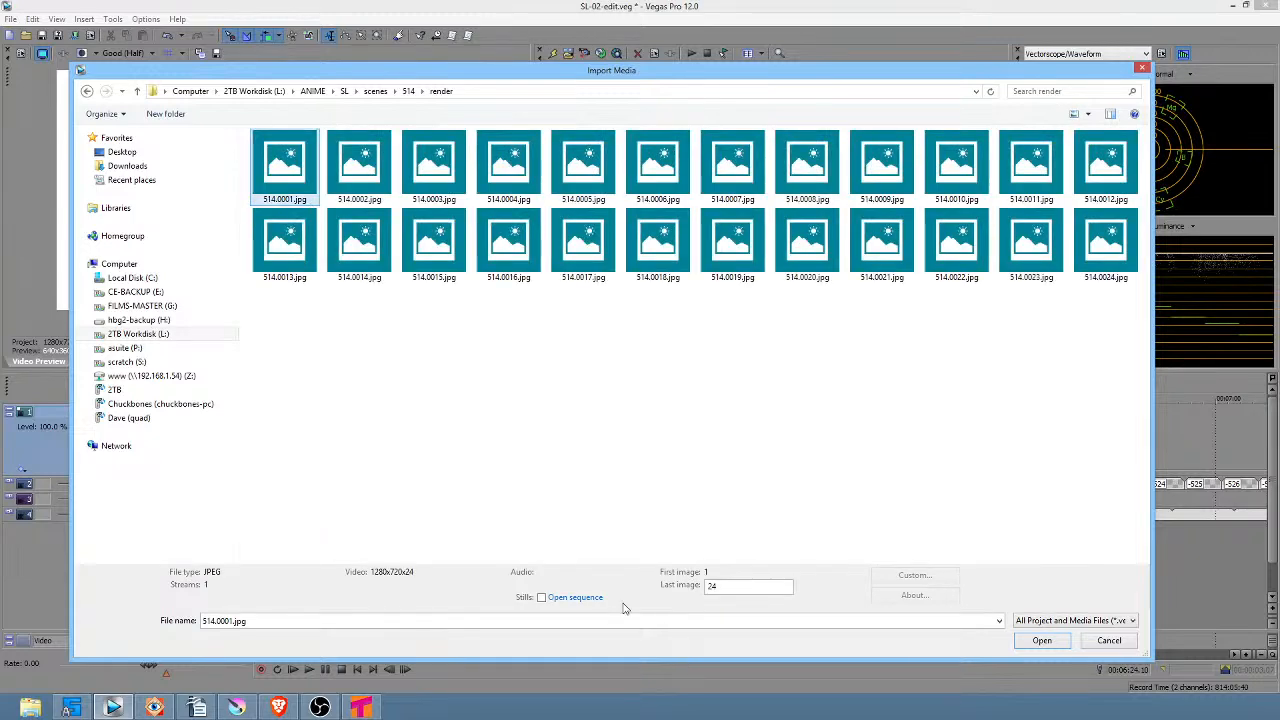
pyautogui.click(583, 597)
pyautogui.click(1040, 640)
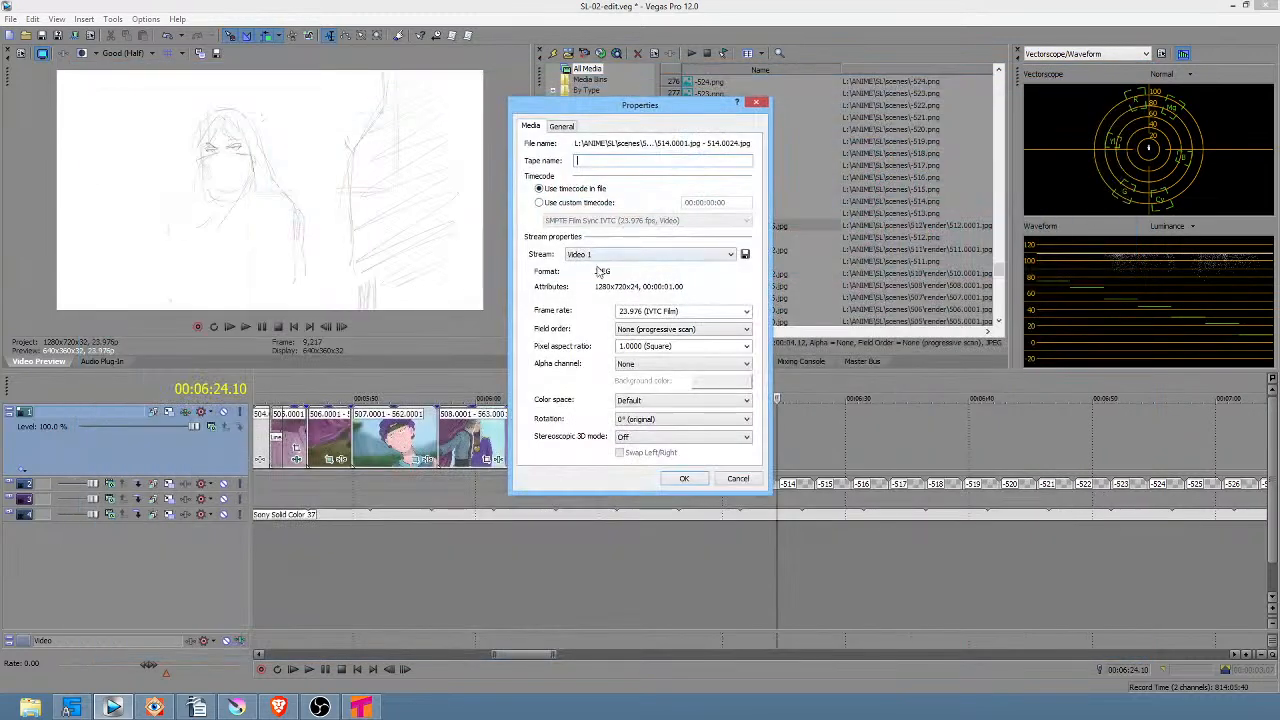
# Step: Set the imported 514 sequence's frame rate to 8 and accept its properties
pyautogui.click(698, 313)
pyautogui.write('8')
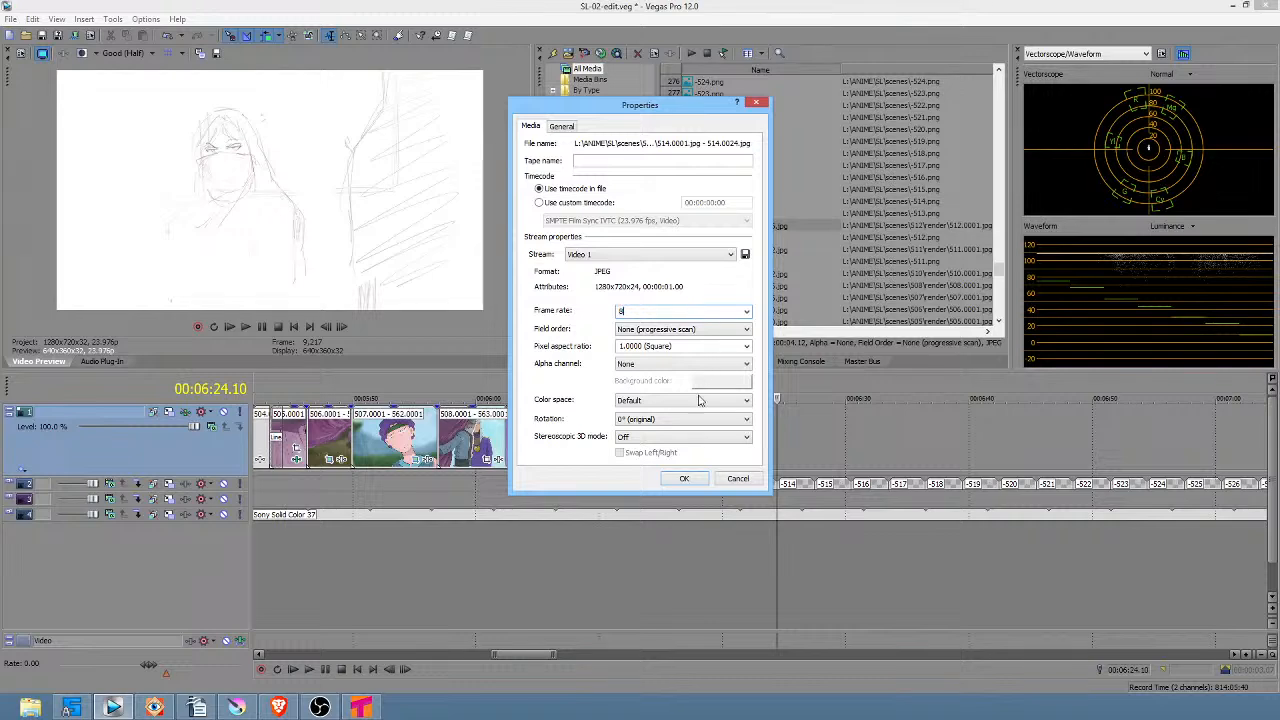
pyautogui.click(685, 480)
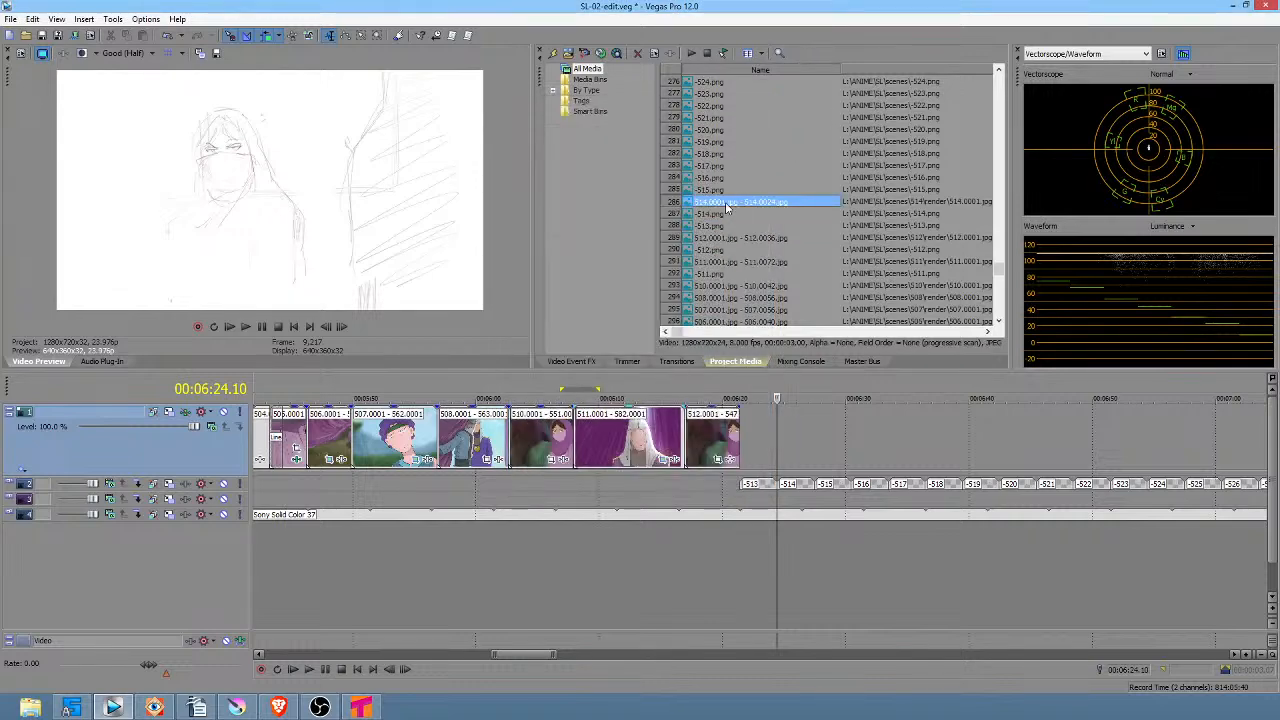
# Step: Place the scene 514 clip on the upper video track above its storyboard sketch and watch it full screen
pyautogui.moveTo(896, 437); pyautogui.dragTo(788, 437)
pyautogui.click(791, 435)
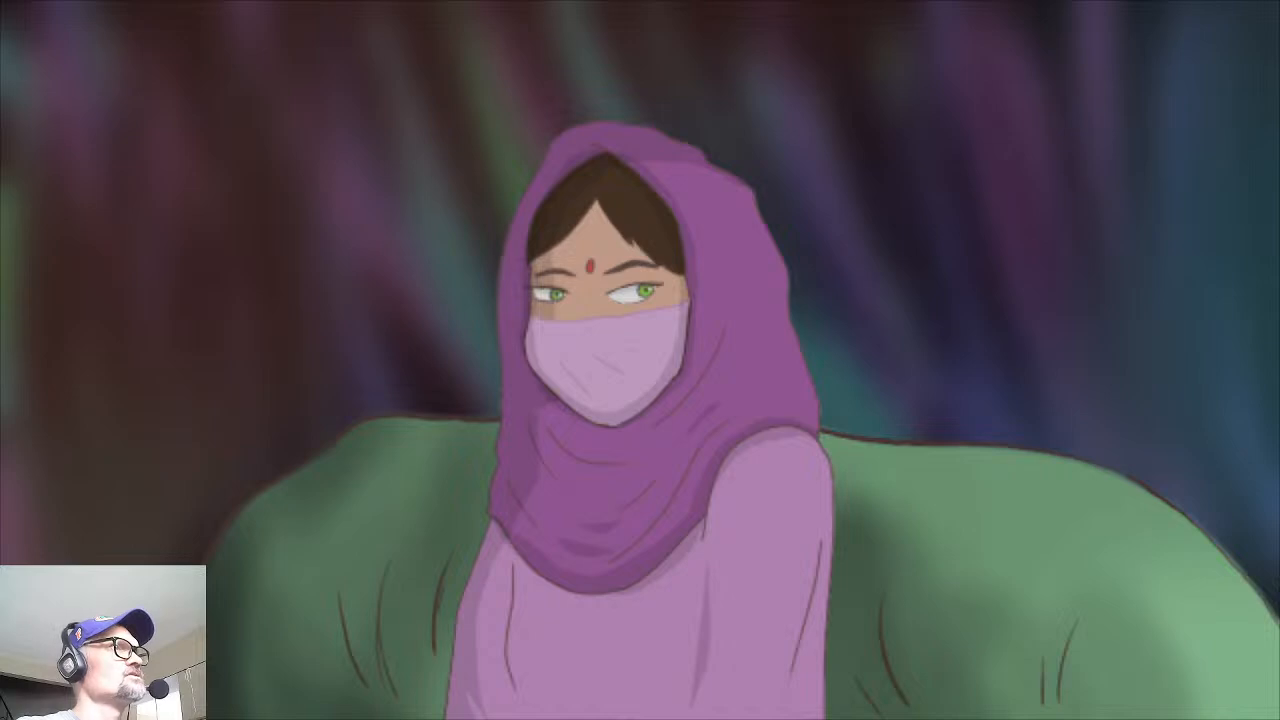
pyautogui.press('Escape')
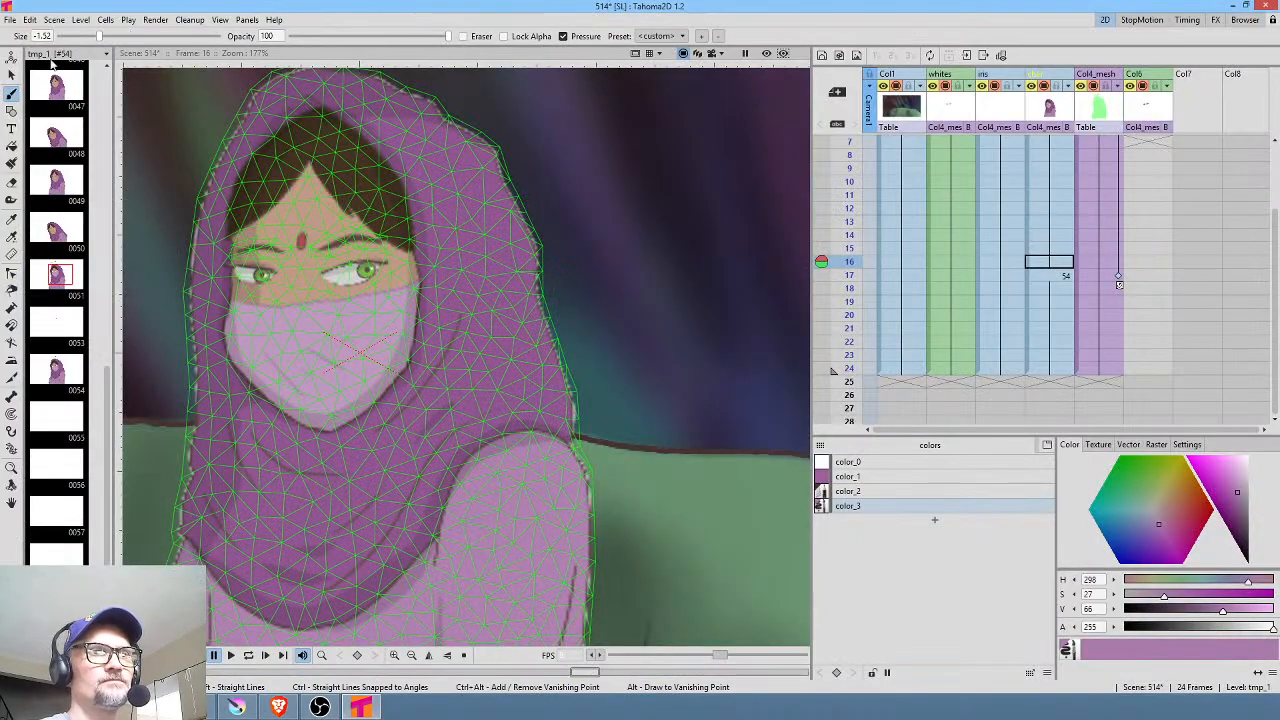
# Step: Save everything in scene 514 in Tahoma2D and open scene 511 from the recent scenes
pyautogui.click(9, 20)
pyautogui.click(32, 65)
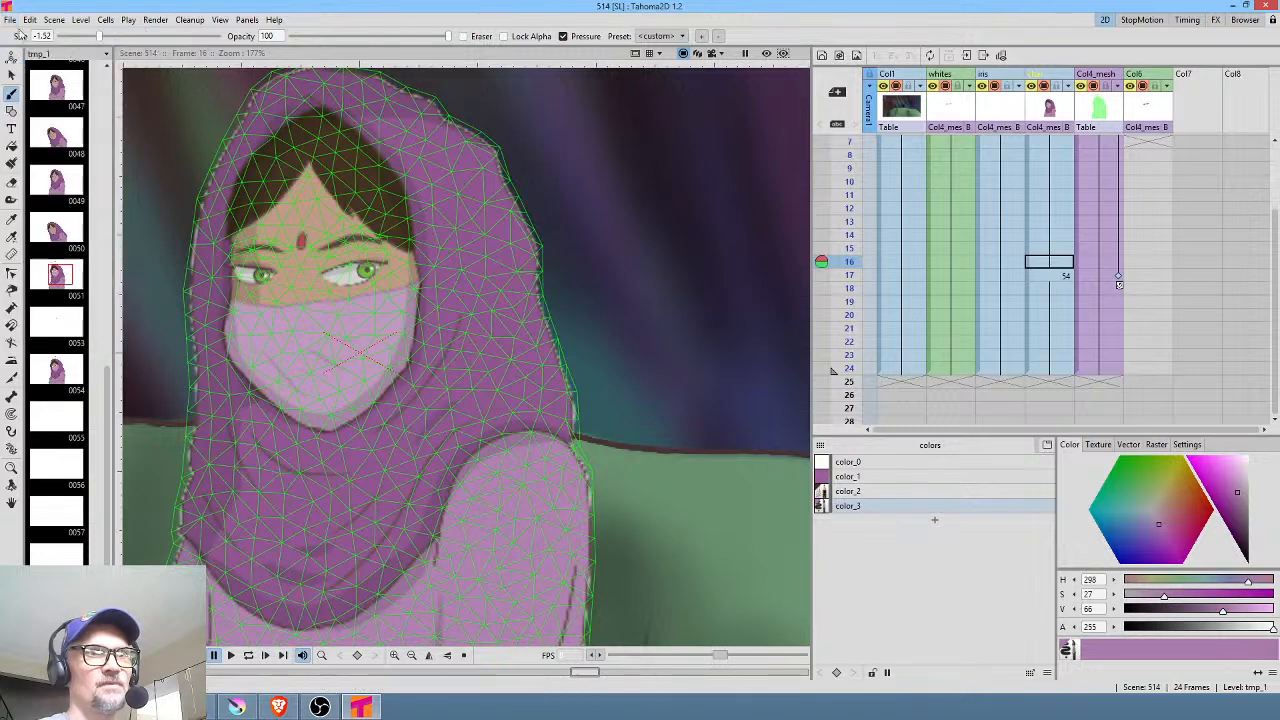
pyautogui.click(10, 20)
pyautogui.click(10, 20)
pyautogui.click(10, 20)
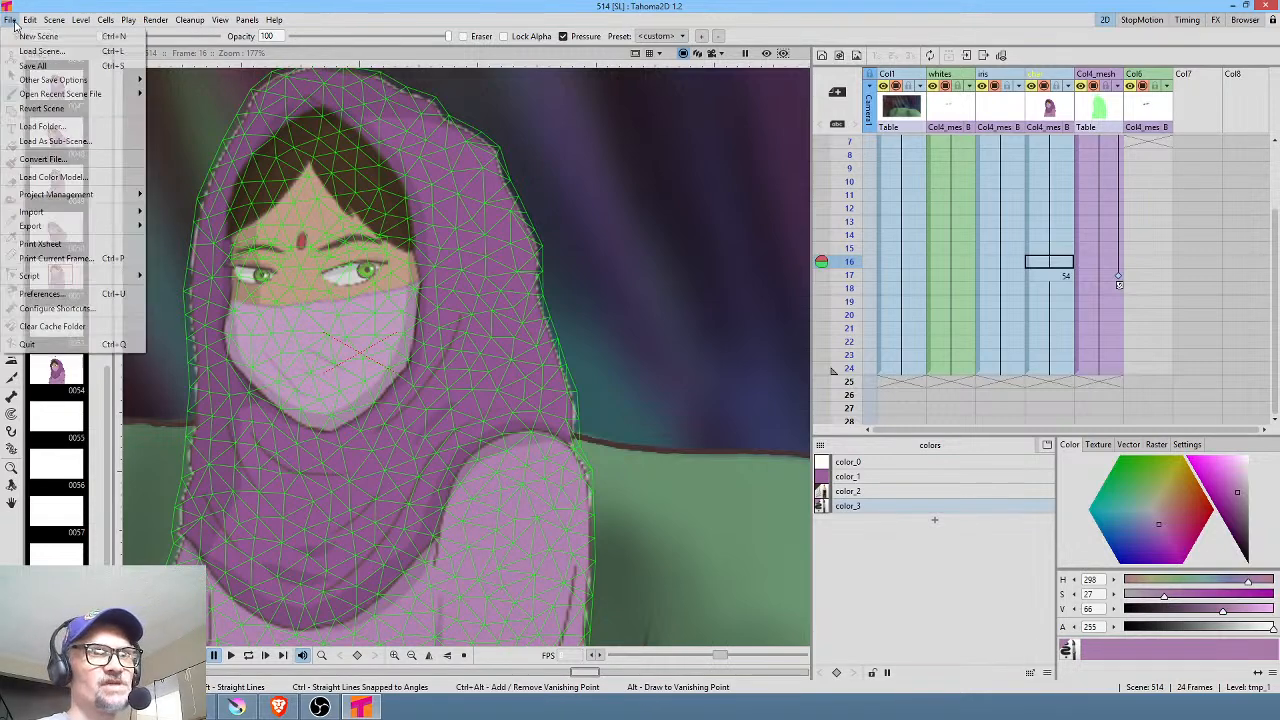
pyautogui.moveTo(57, 95)
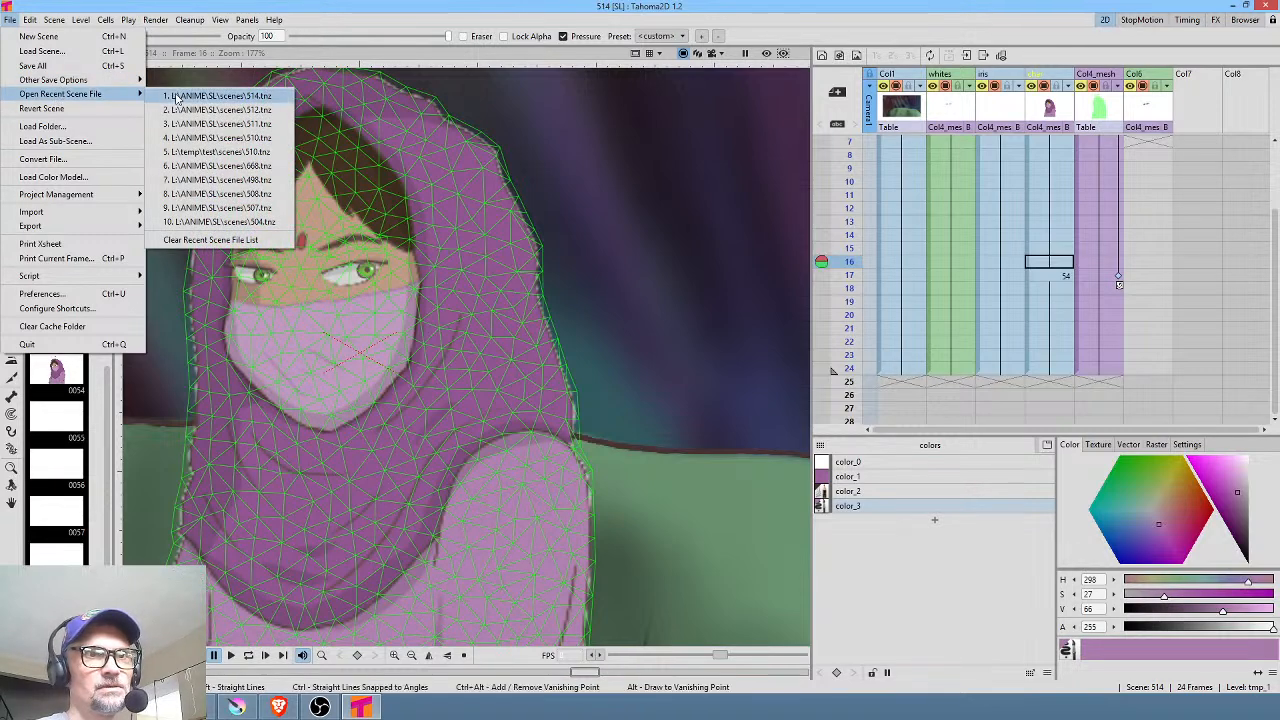
pyautogui.click(228, 124)
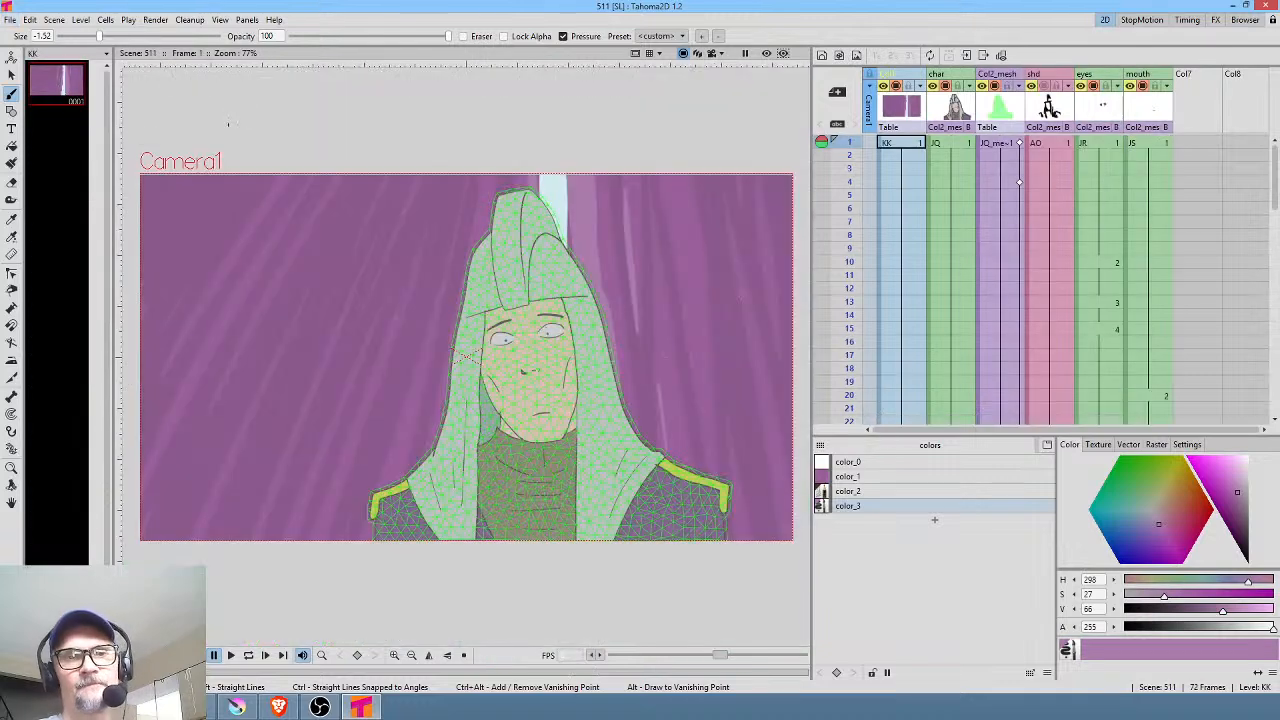
# Step: Save scene 511 as a new scene named 513 in the scenes folder
pyautogui.click(10, 20)
pyautogui.moveTo(42, 85)
pyautogui.click(235, 97)
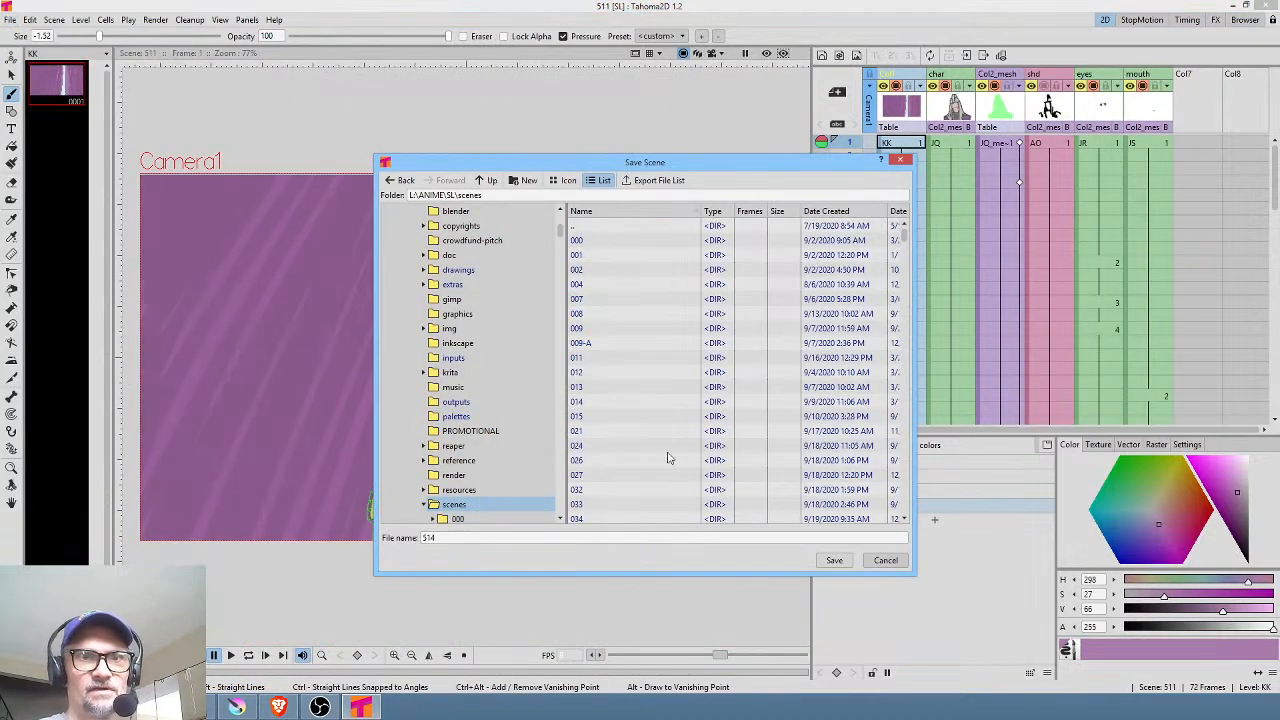
pyautogui.doubleClick(459, 537)
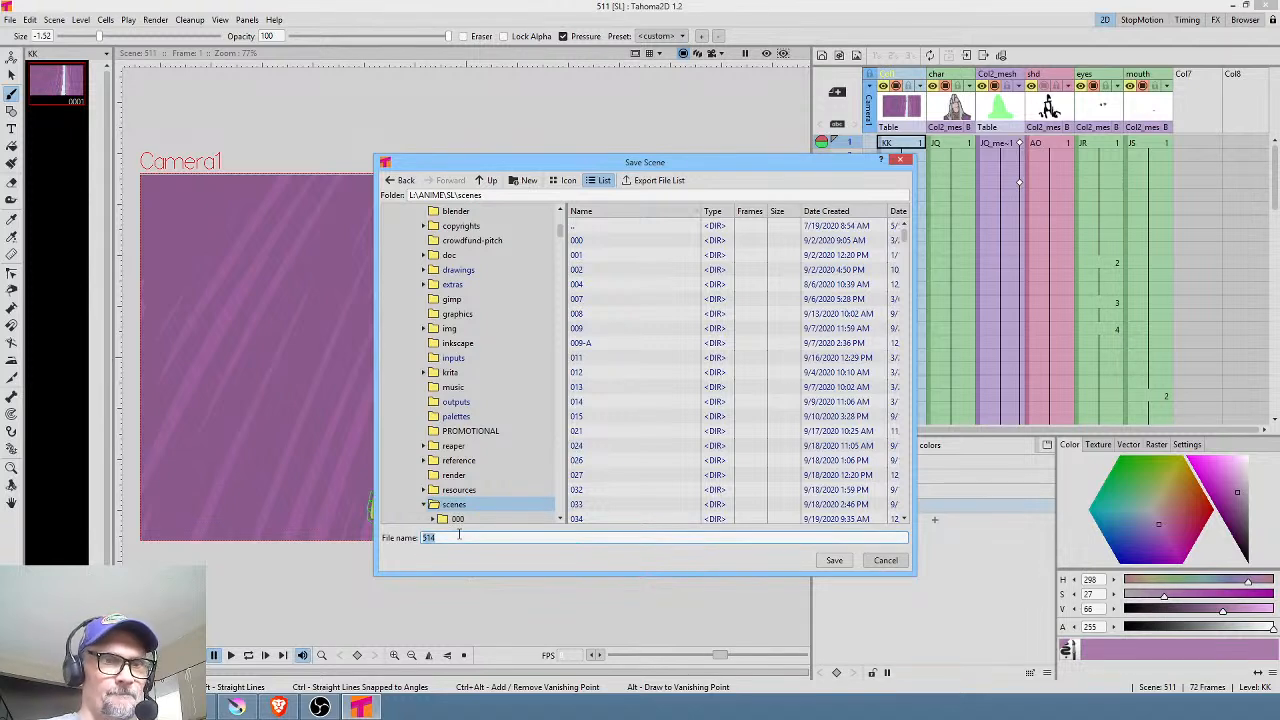
pyautogui.click(447, 537)
pyautogui.press('BackSpace')
pyautogui.write('3')
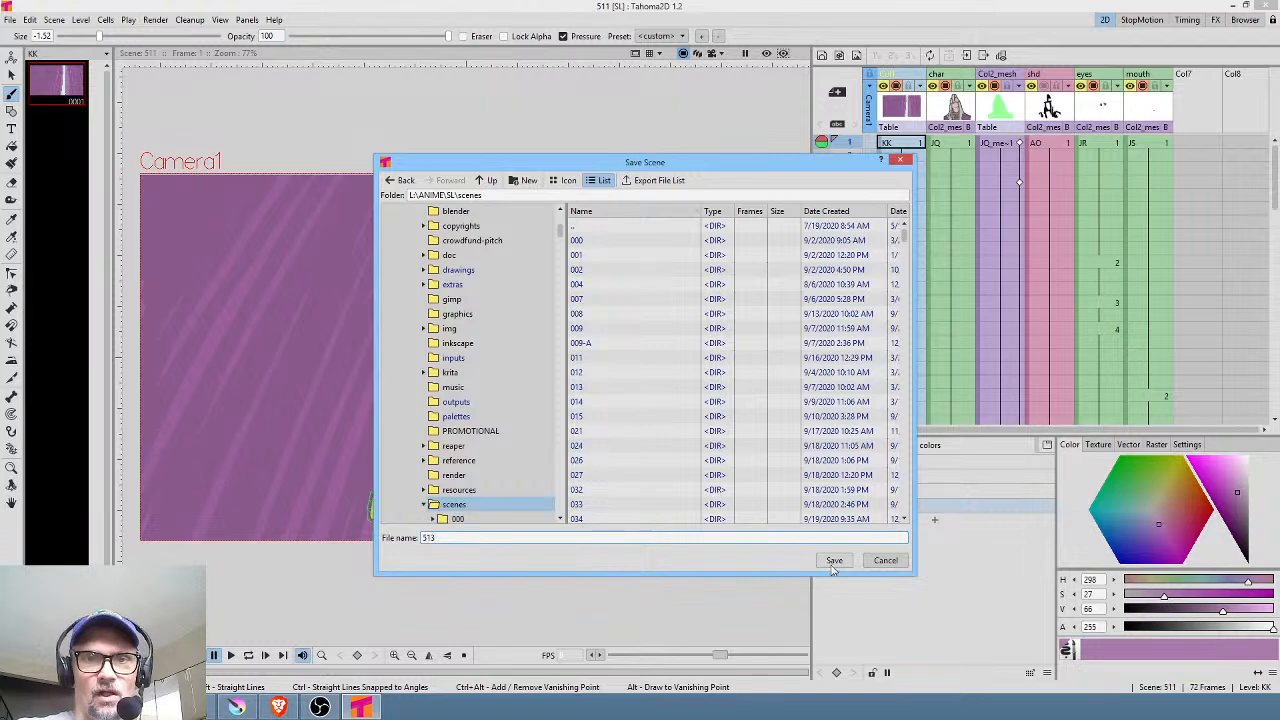
pyautogui.click(834, 561)
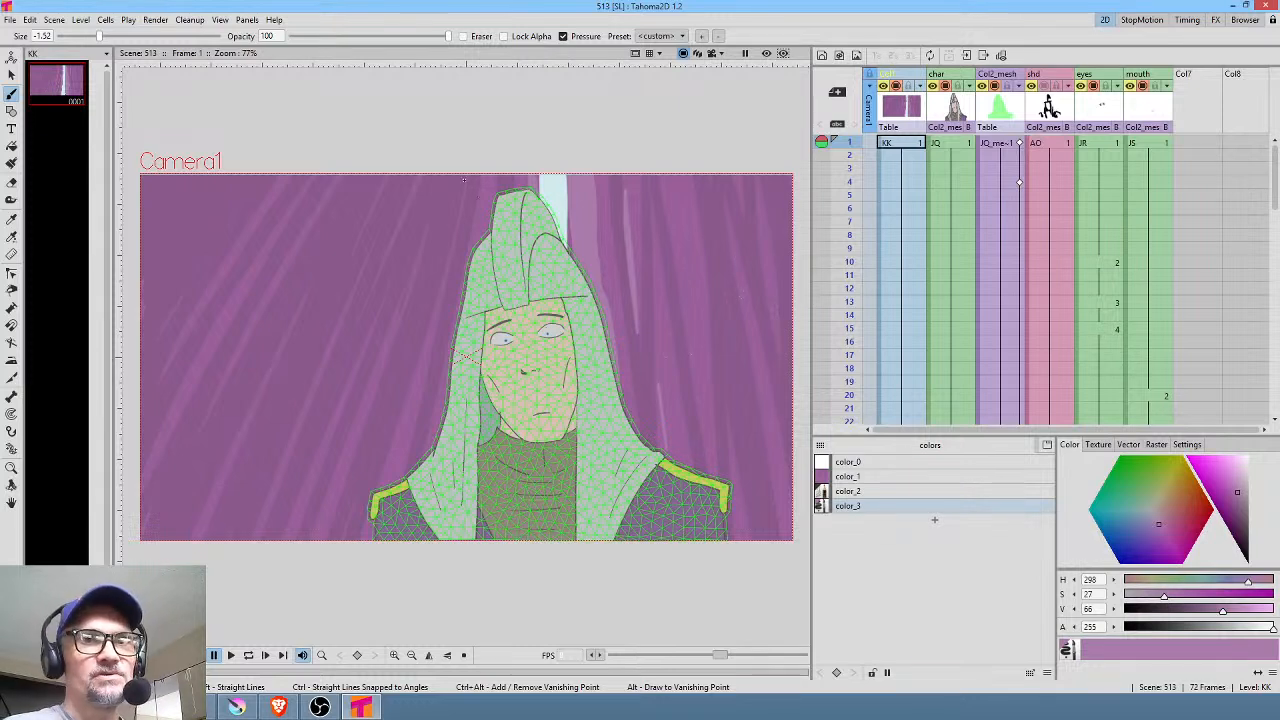
# Step: Preview frame 1 of scene 513 with its effects and scrub through the first six frames to check the head motion
pyautogui.click(766, 54)
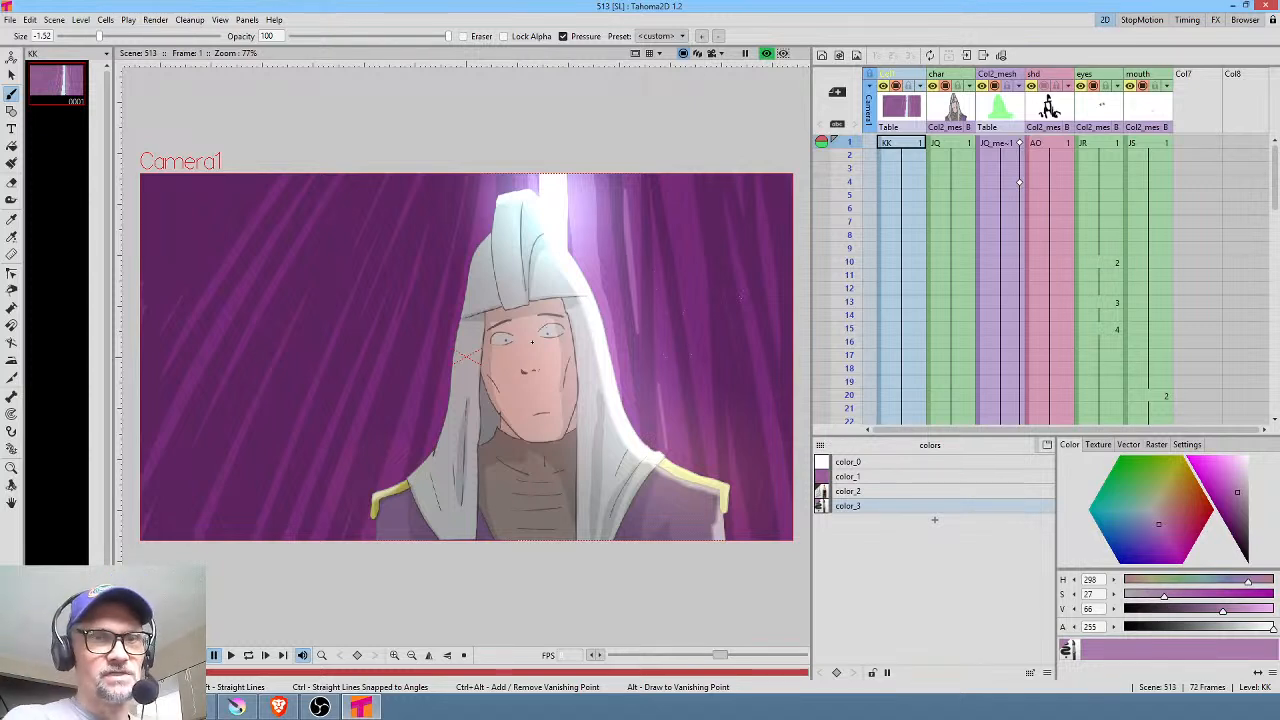
pyautogui.click(766, 54)
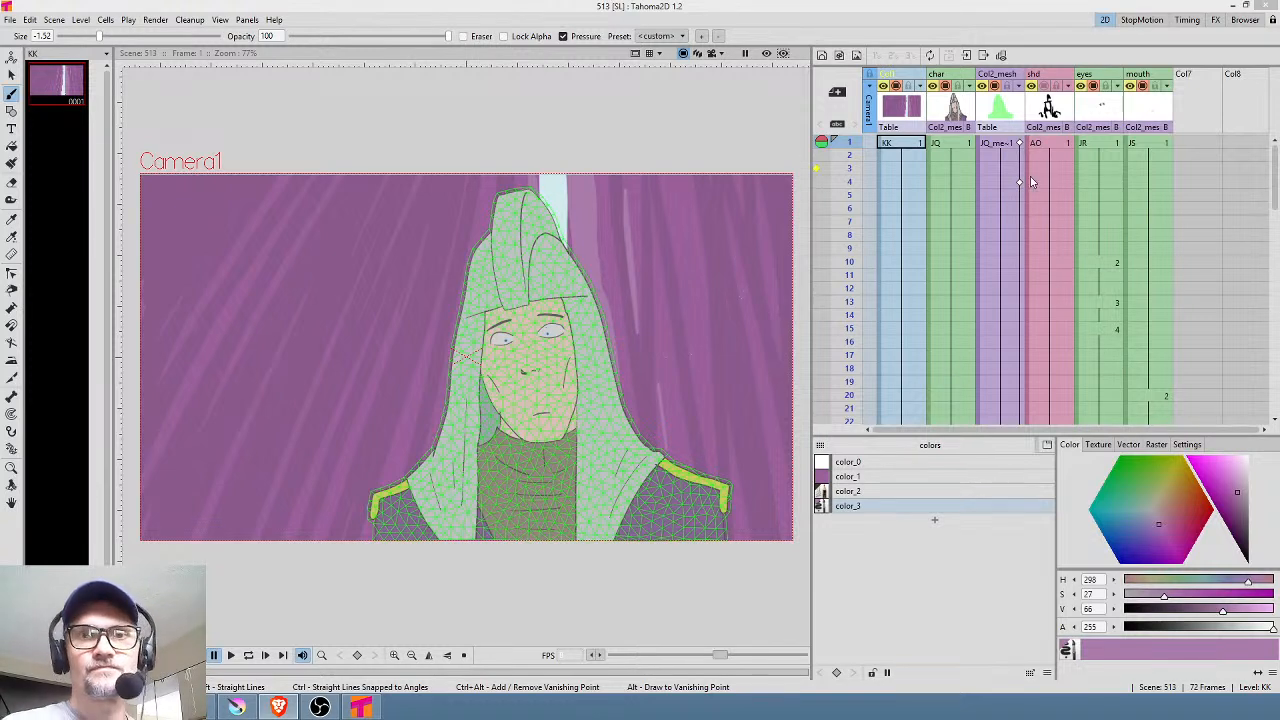
pyautogui.click(849, 157)
pyautogui.moveTo(849, 163)
pyautogui.mouseDown()
pyautogui.moveTo(856, 236)
pyautogui.moveTo(868, 144)
pyautogui.moveTo(872, 224)
pyautogui.moveTo(868, 128)
pyautogui.moveTo(866, 226)
pyautogui.moveTo(864, 140)
pyautogui.moveTo(858, 218)
pyautogui.mouseUp()
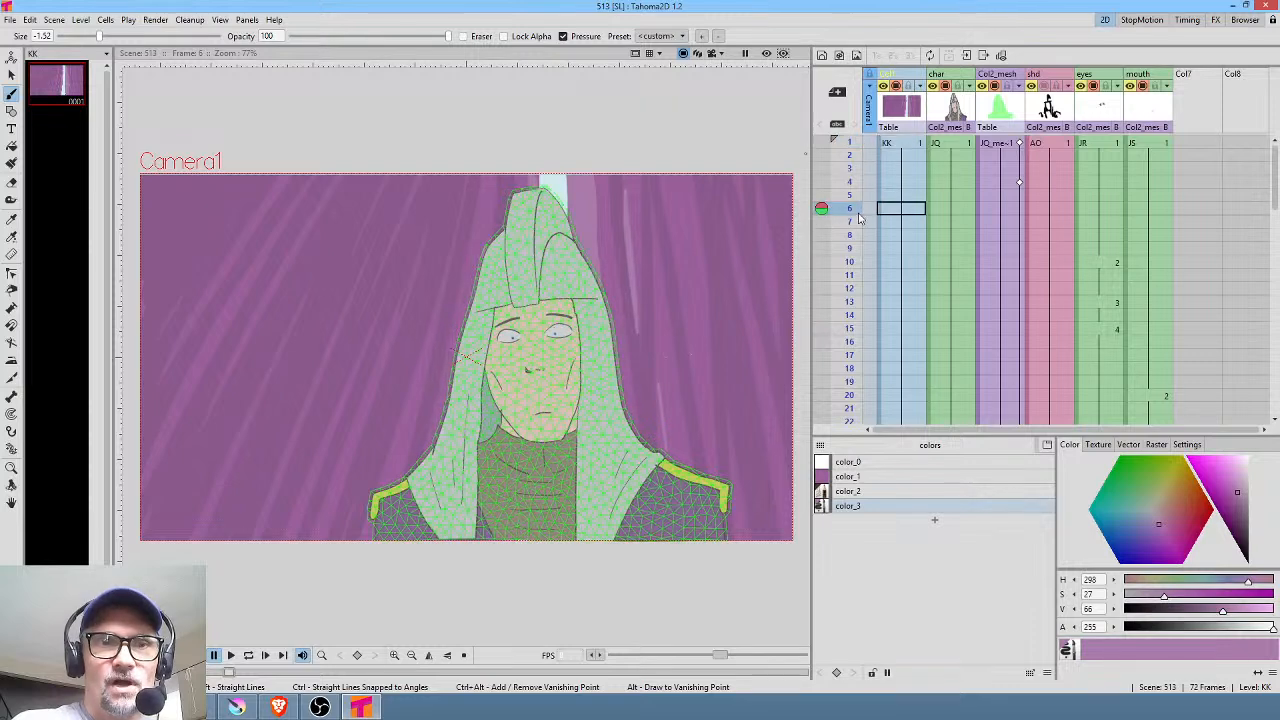
# Step: Switch the character mesh's Plastic tool to Build Skeleton mode and nudge the vertex at the nose slightly
pyautogui.click(1002, 145)
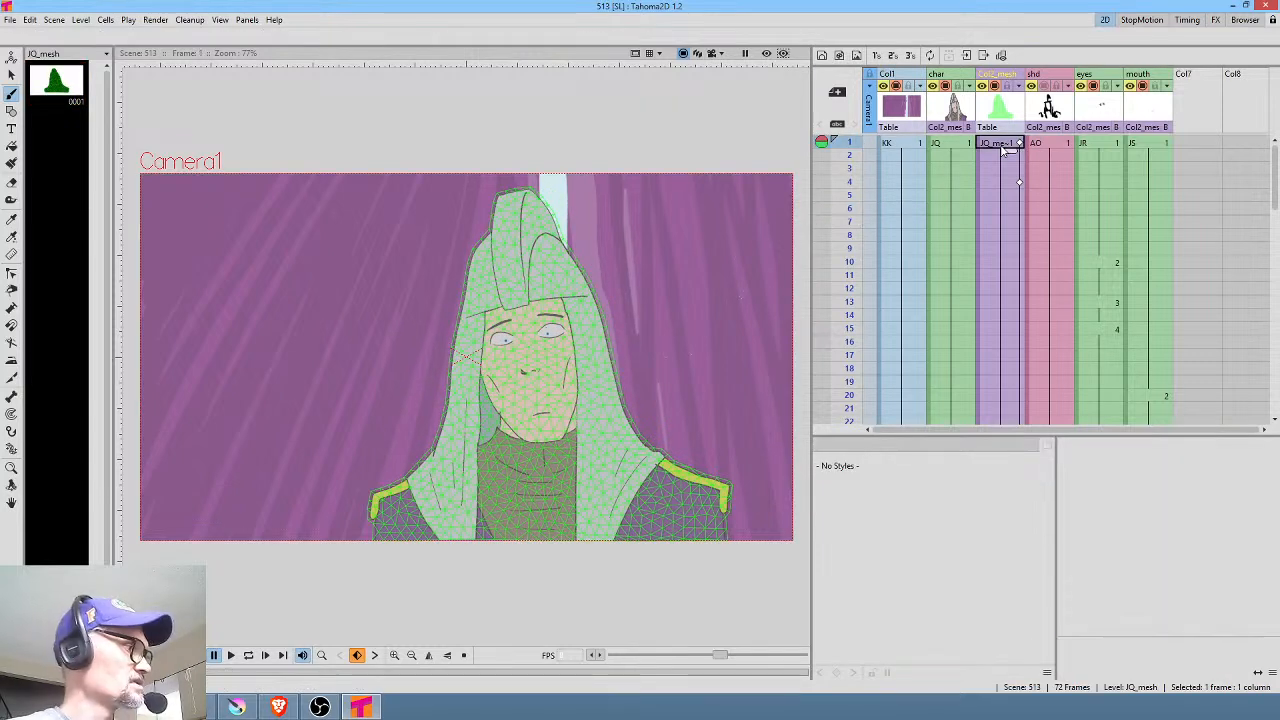
pyautogui.press('x')
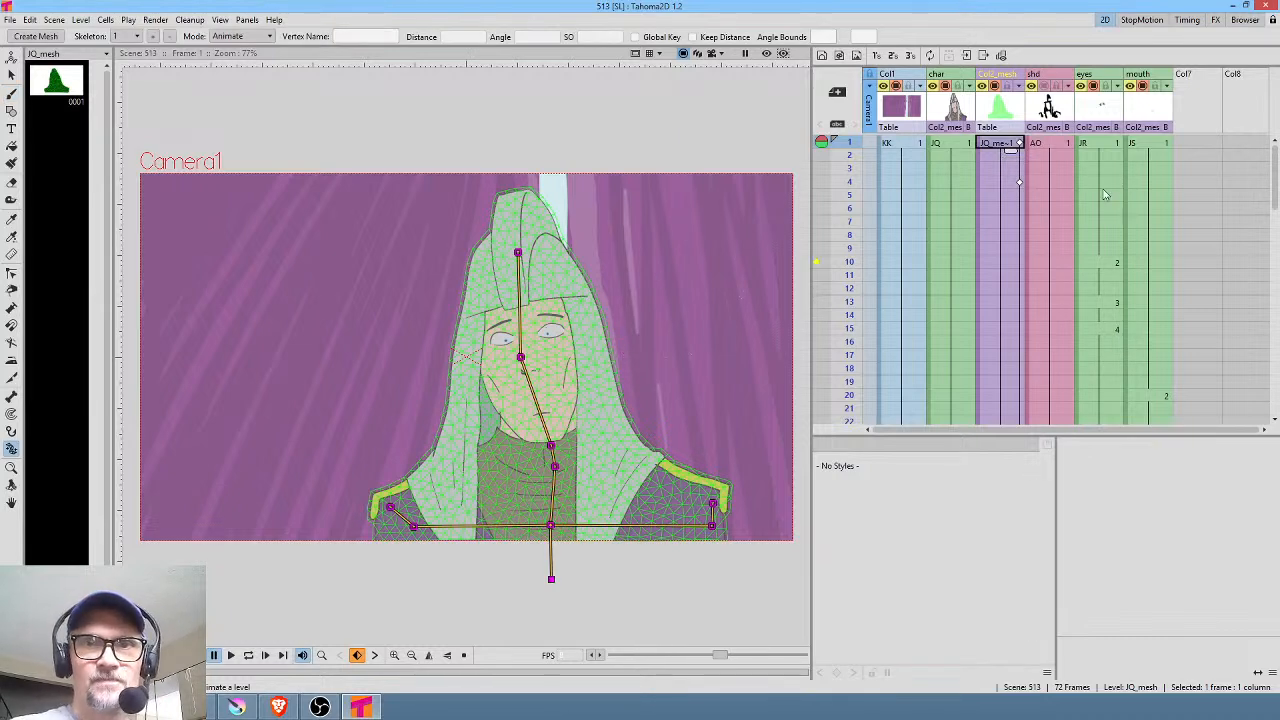
pyautogui.click(235, 36)
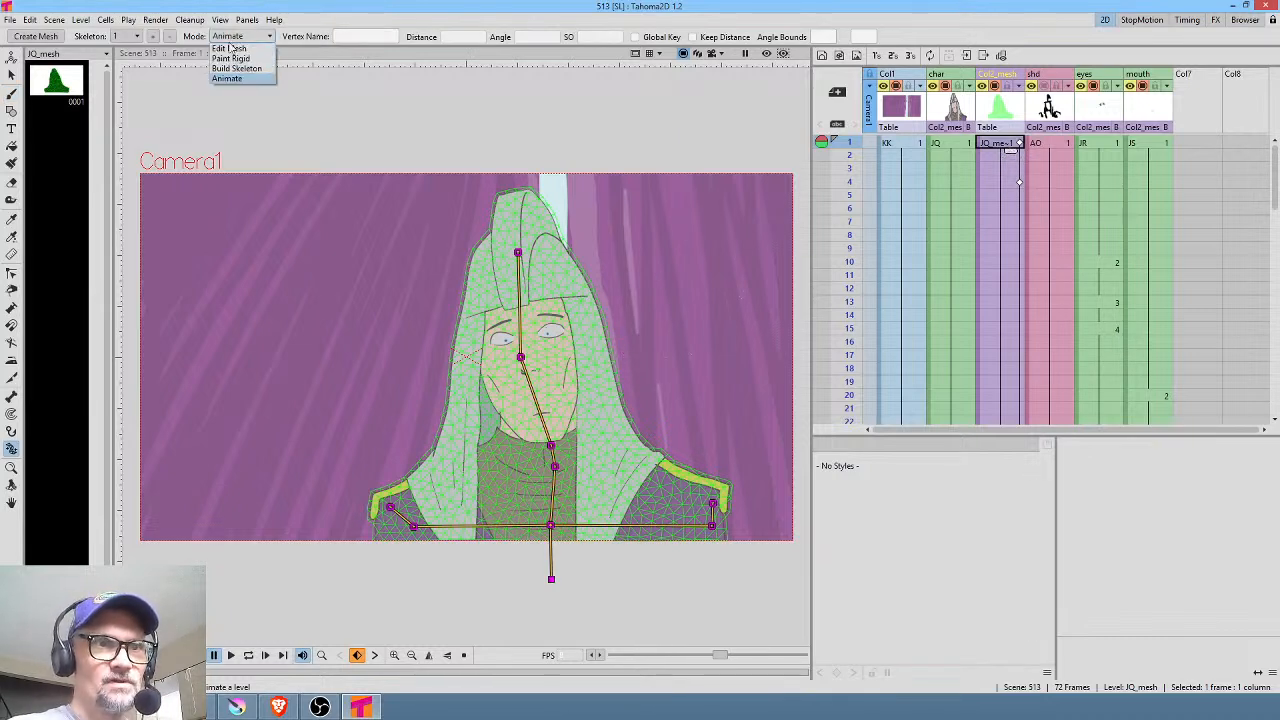
pyautogui.click(230, 69)
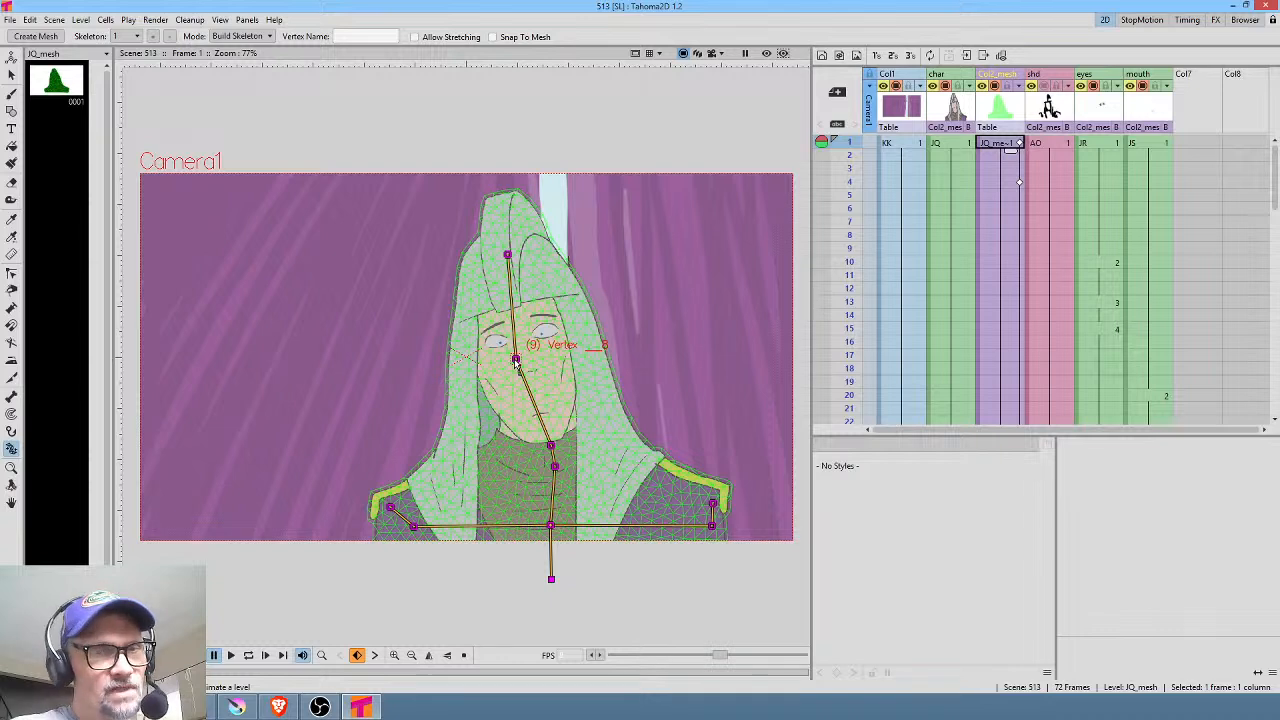
pyautogui.moveTo(516, 362); pyautogui.dragTo(519, 364)
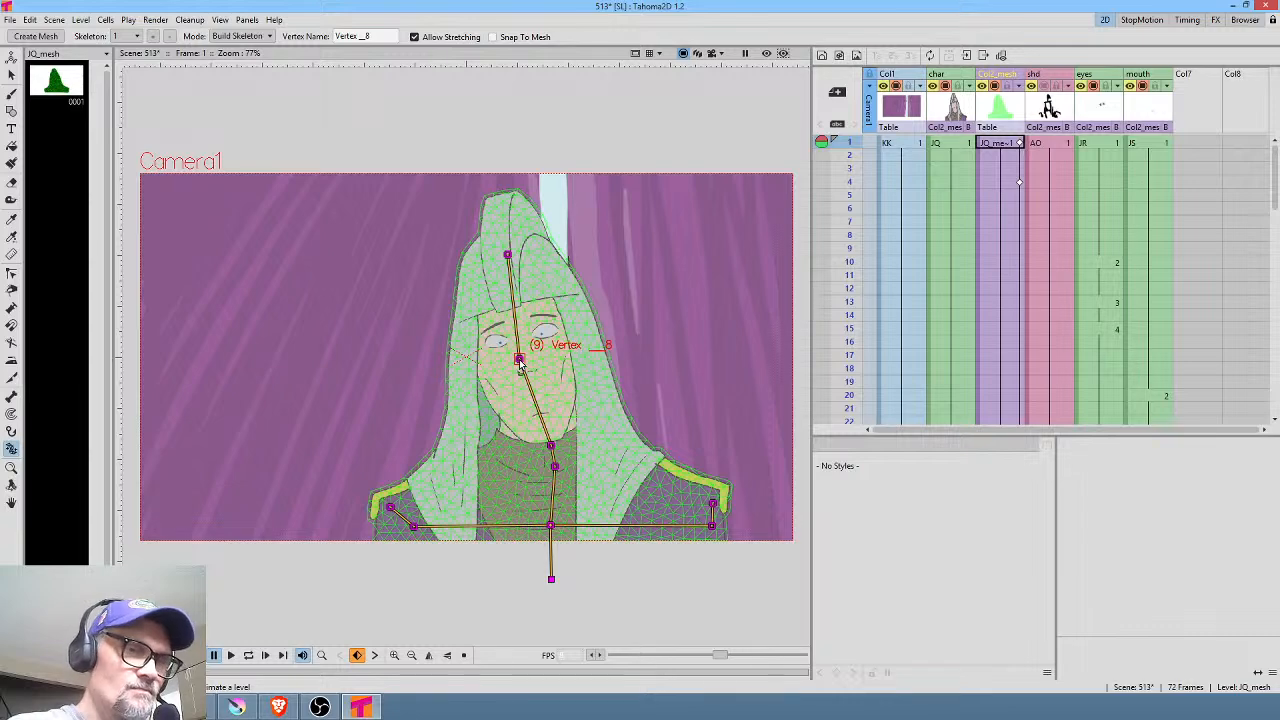
# Step: Open drawing 1 of the char column's JQ level for editing, with the face and hair in close view
pyautogui.click(966, 146)
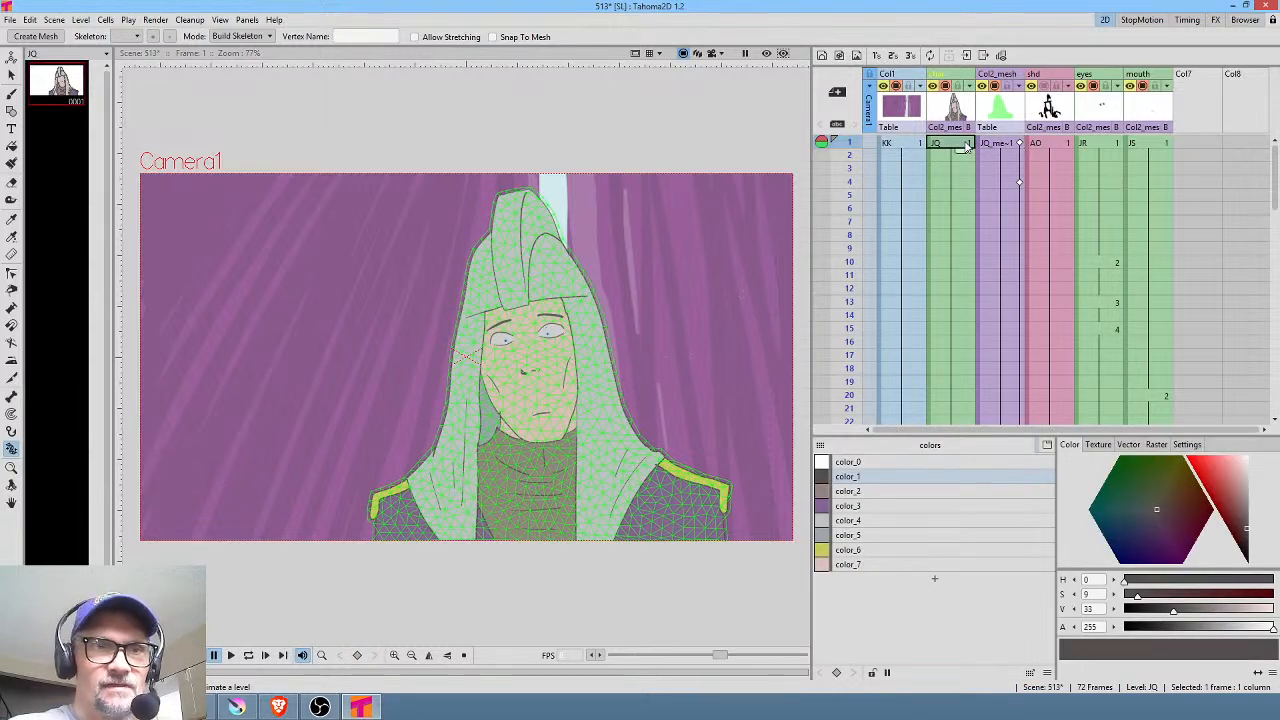
pyautogui.click(62, 82)
pyautogui.scroll(4, 486, 320)
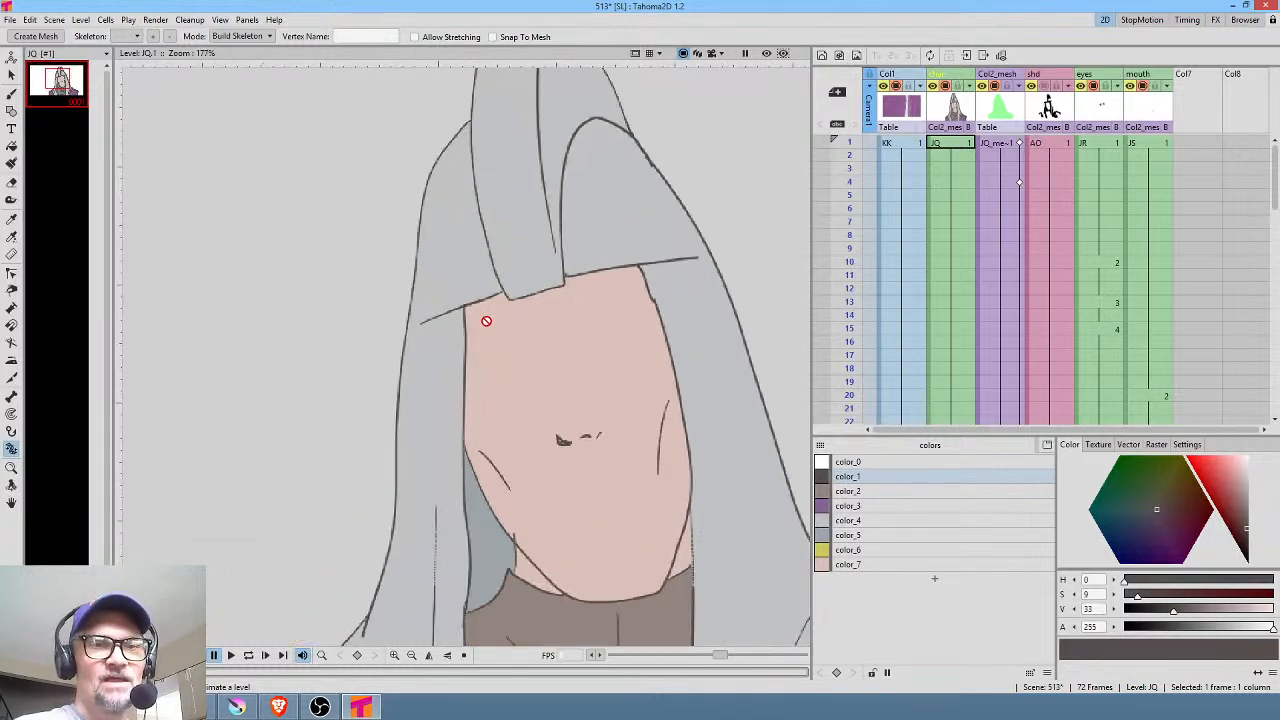
pyautogui.moveTo(534, 249); pyautogui.dragTo(500, 319)
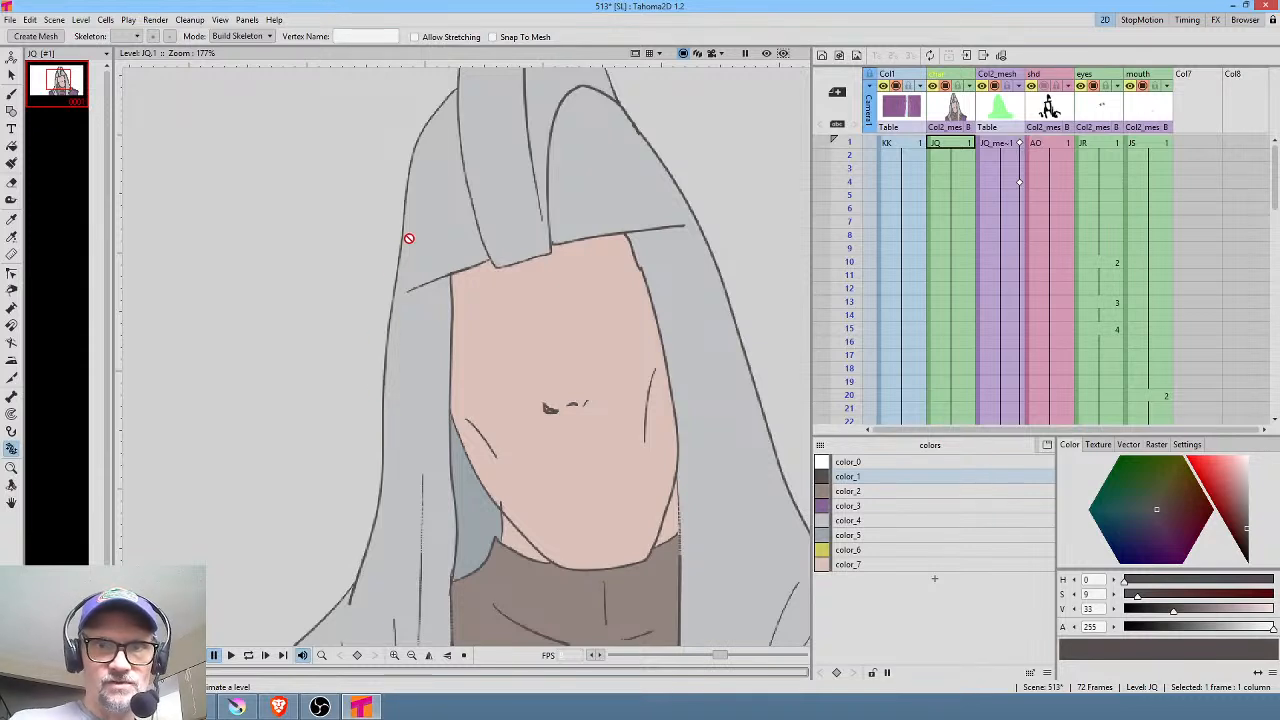
# Step: Erase the outer edge of the hair beside the face in Lines & Areas mode and pick color_1
pyautogui.click(870, 522)
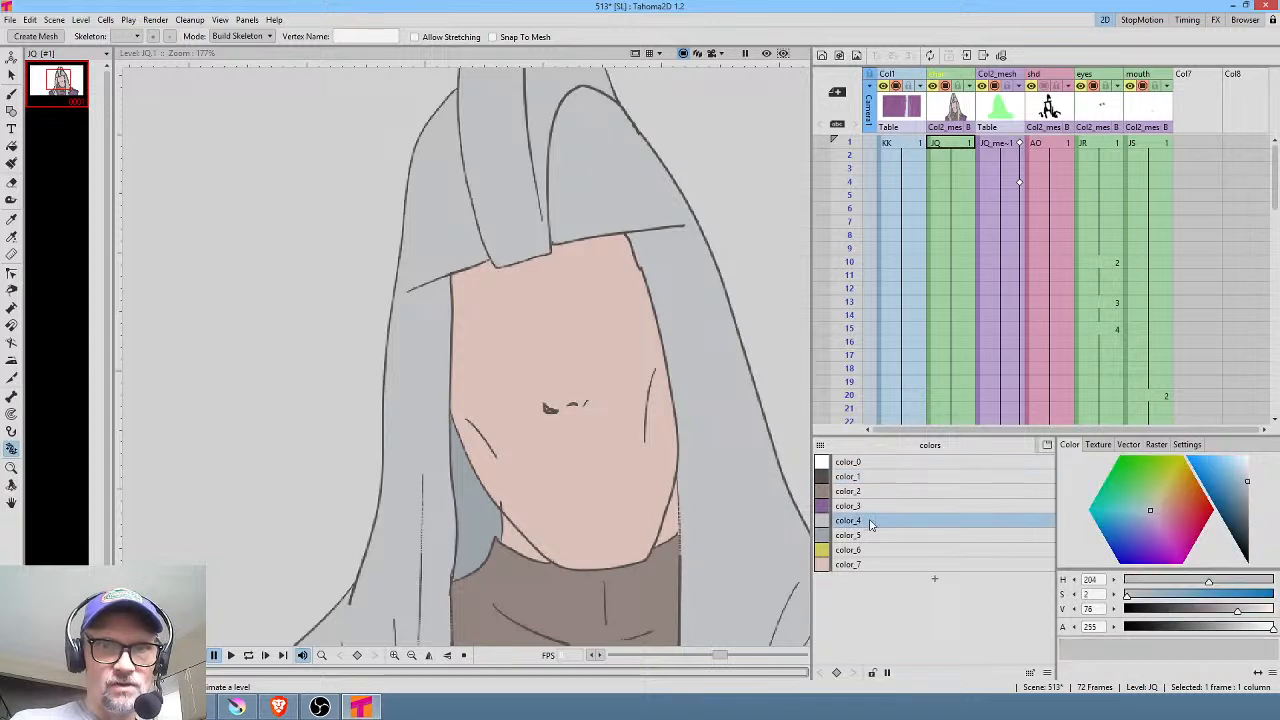
pyautogui.press('a')
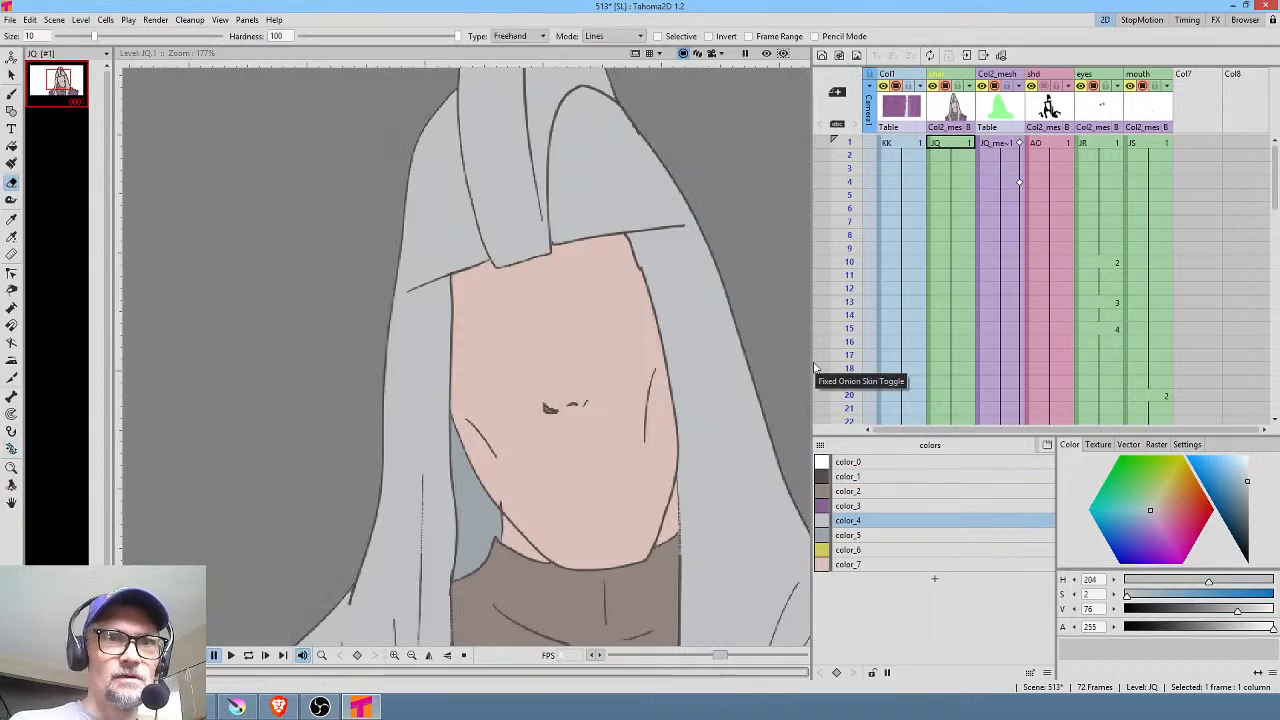
pyautogui.click(621, 37)
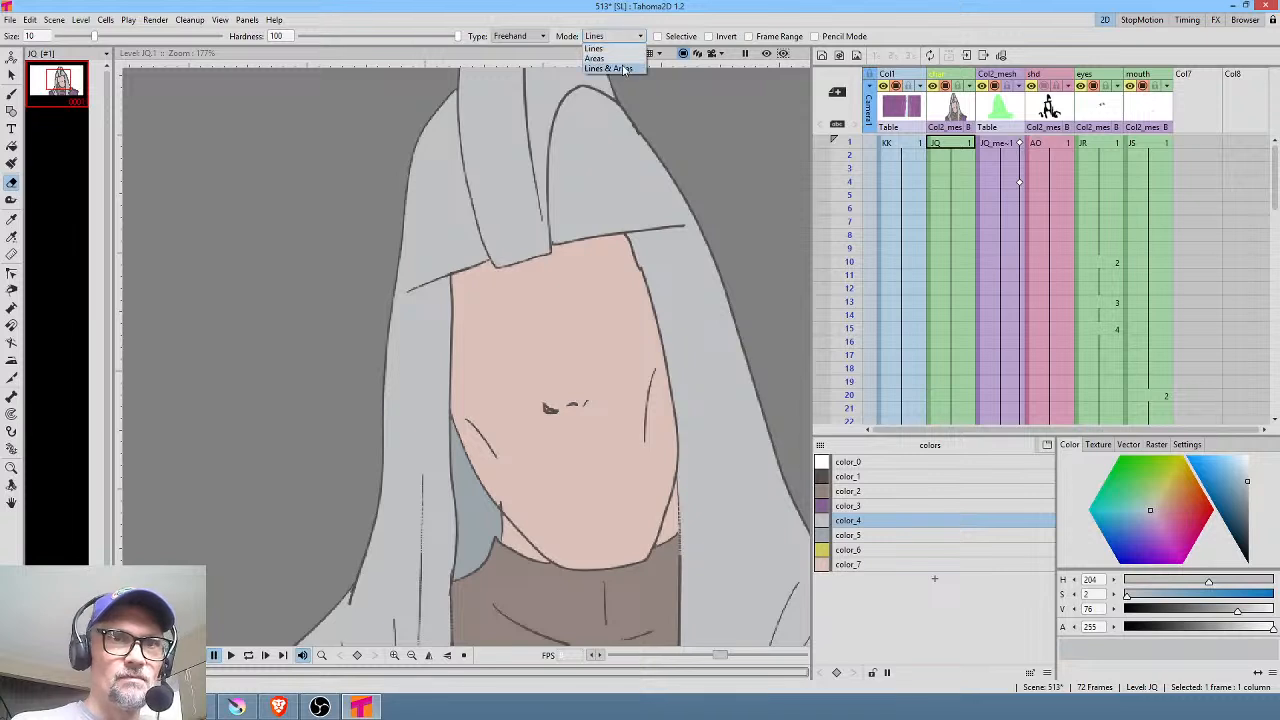
pyautogui.click(622, 68)
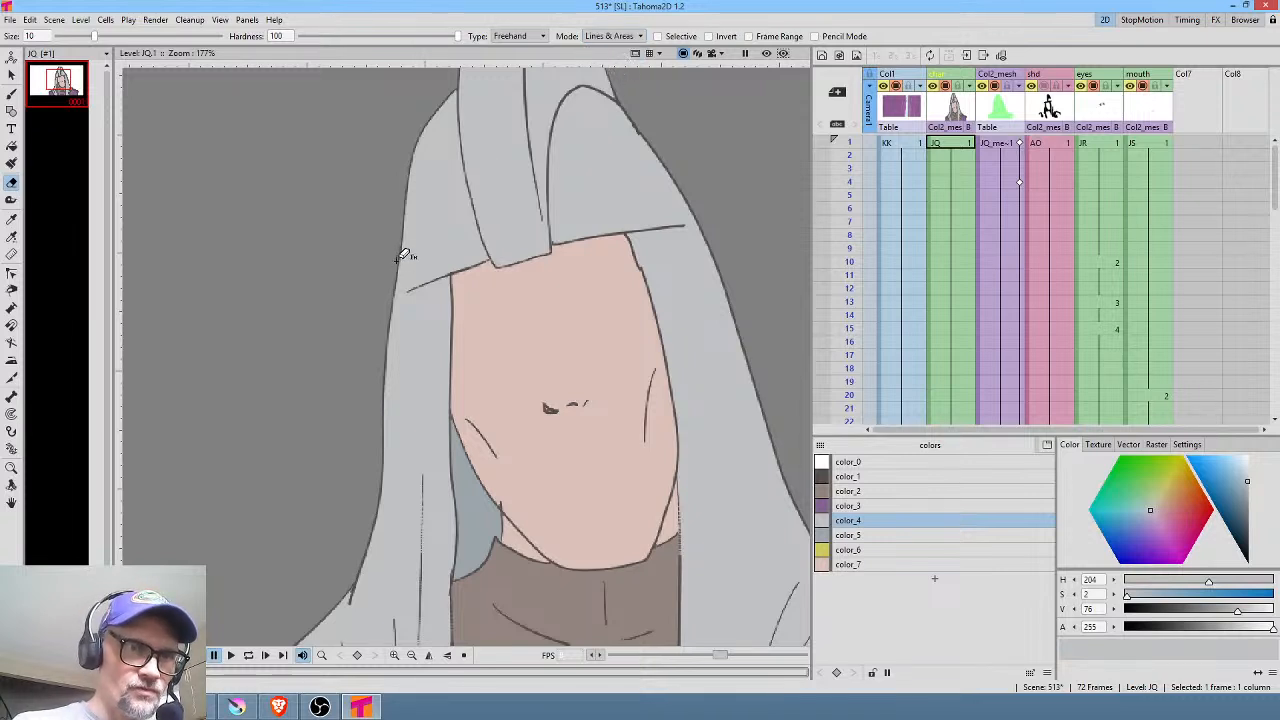
pyautogui.moveTo(393, 313)
pyautogui.mouseDown()
pyautogui.moveTo(388, 452)
pyautogui.moveTo(362, 391)
pyautogui.moveTo(381, 256)
pyautogui.mouseUp()
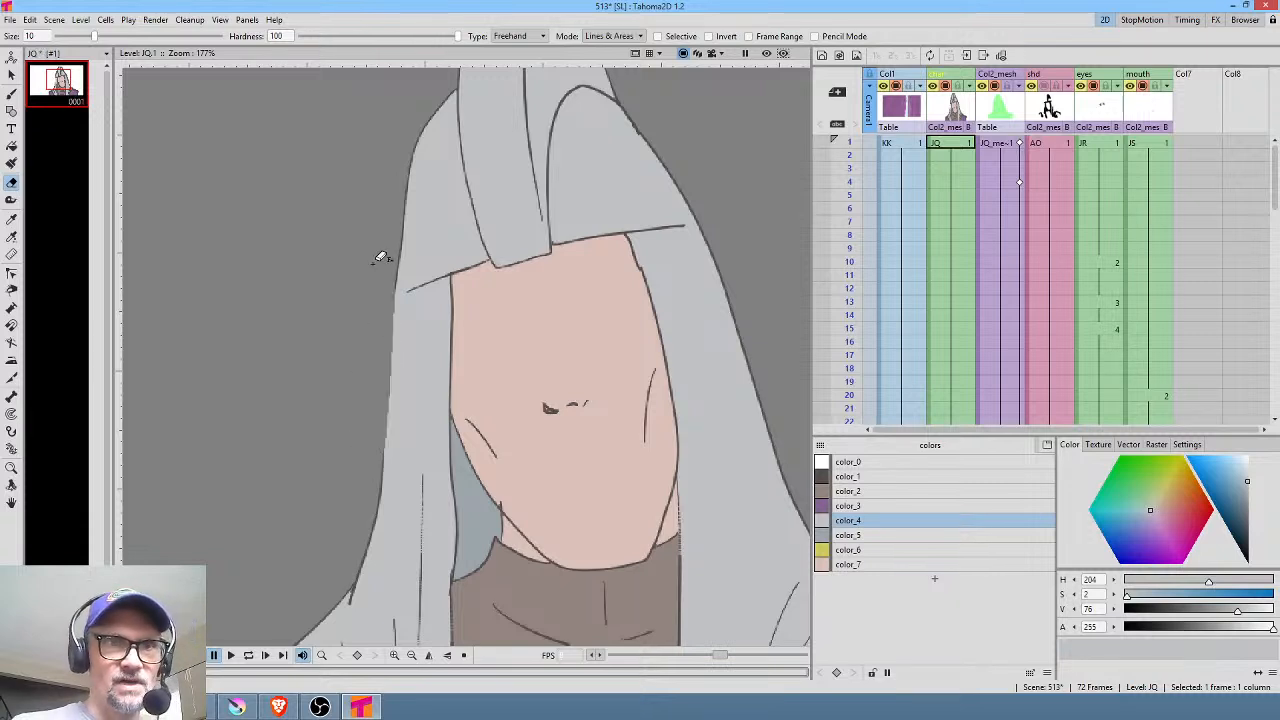
pyautogui.click(886, 476)
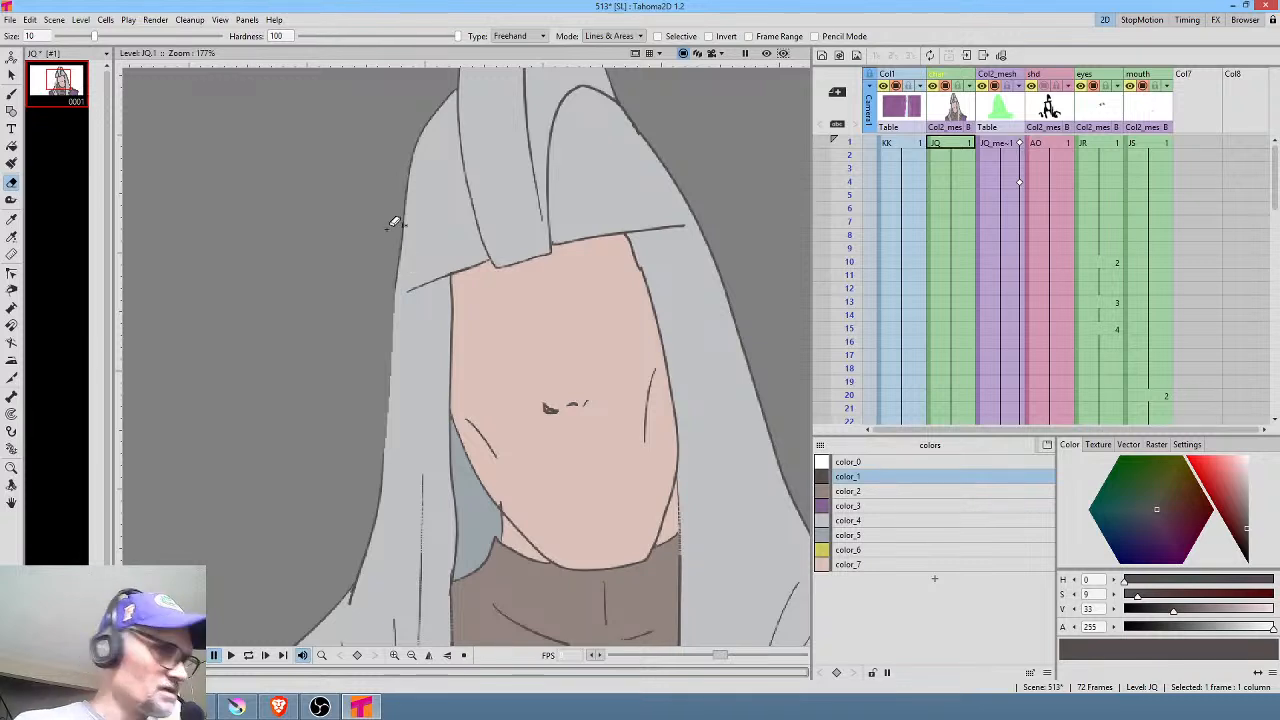
# Step: Redraw the erased outer edge of the hair beside the face with the Brush in color_1 and save everything
pyautogui.press('b')
pyautogui.moveTo(394, 292); pyautogui.dragTo(385, 496)
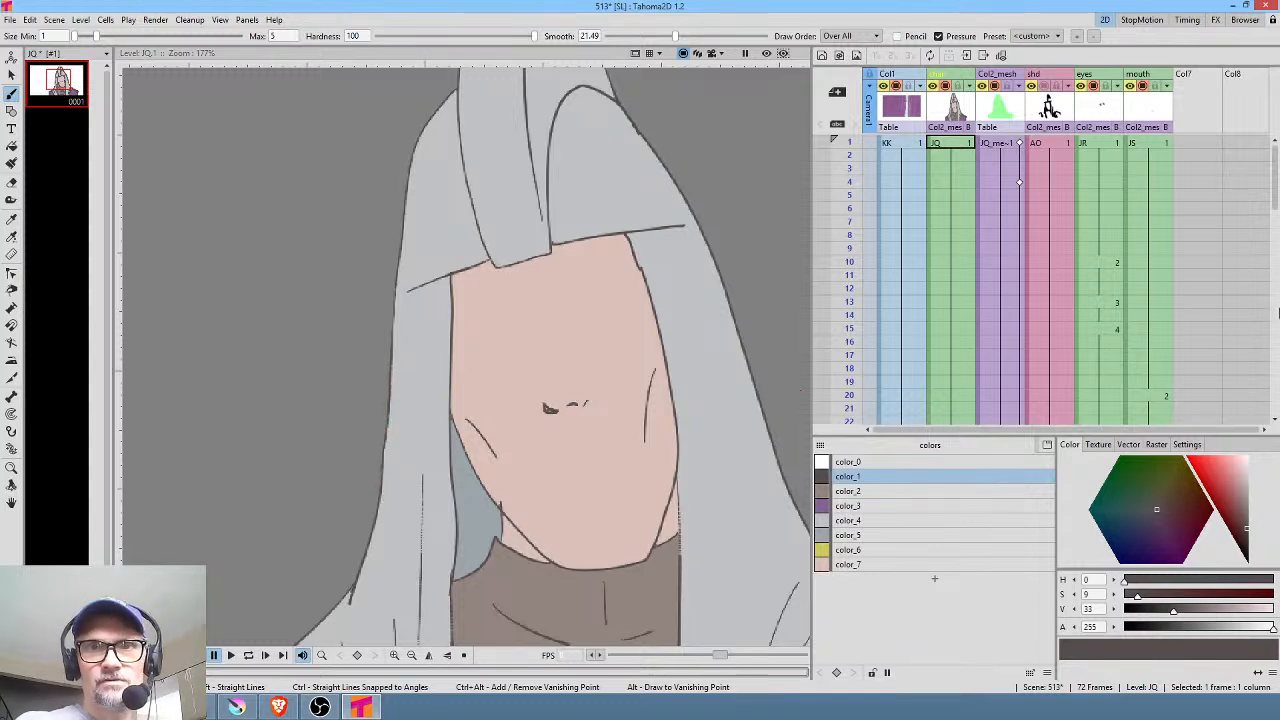
pyautogui.click(962, 150)
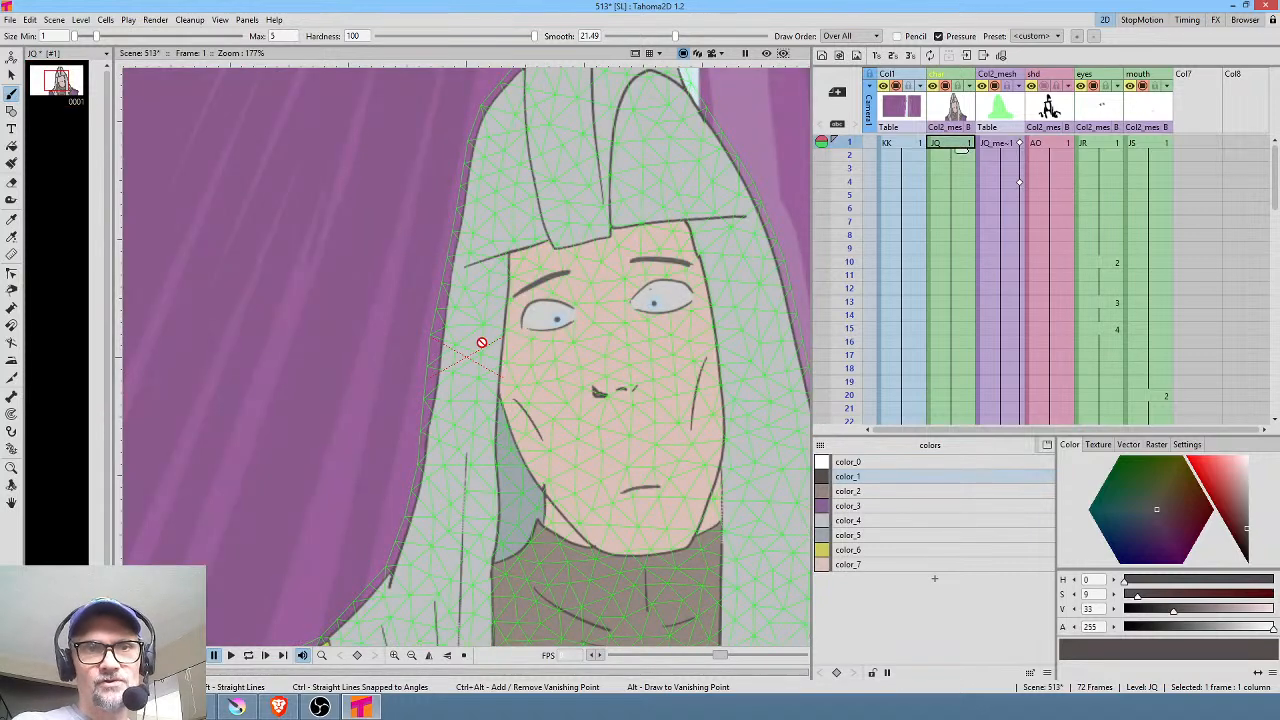
pyautogui.scroll(-2, 482, 342)
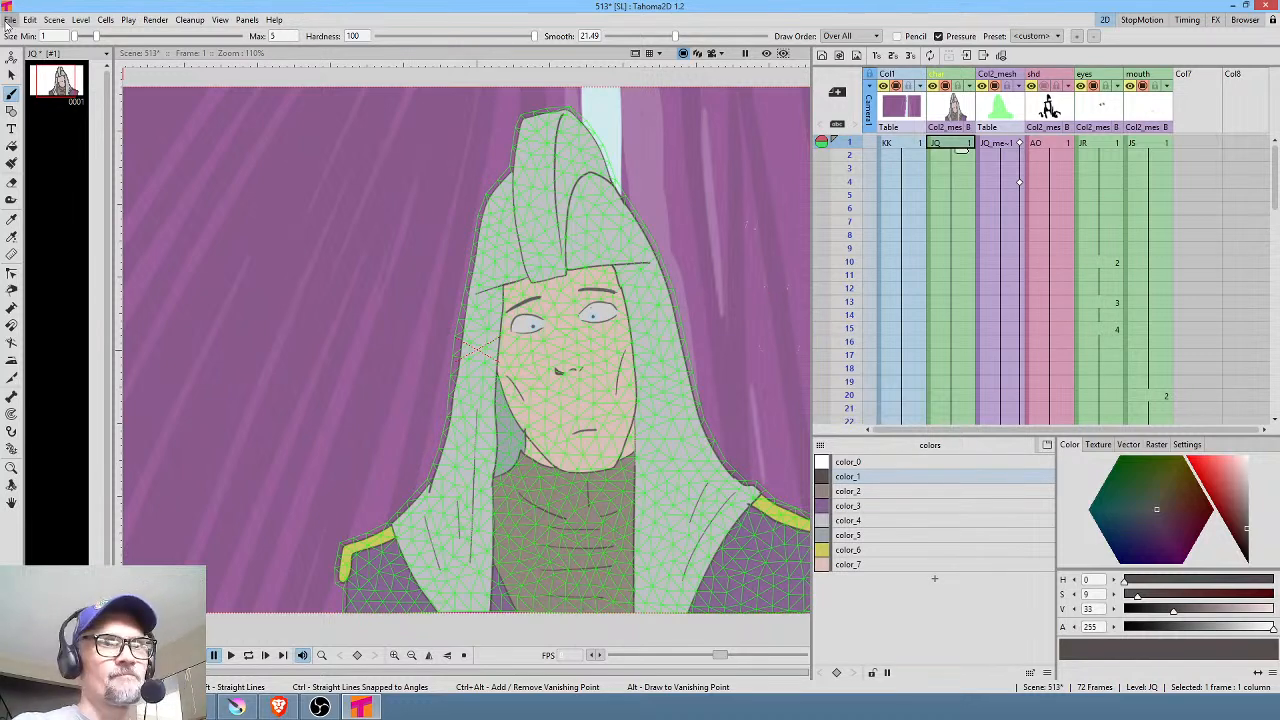
pyautogui.click(9, 20)
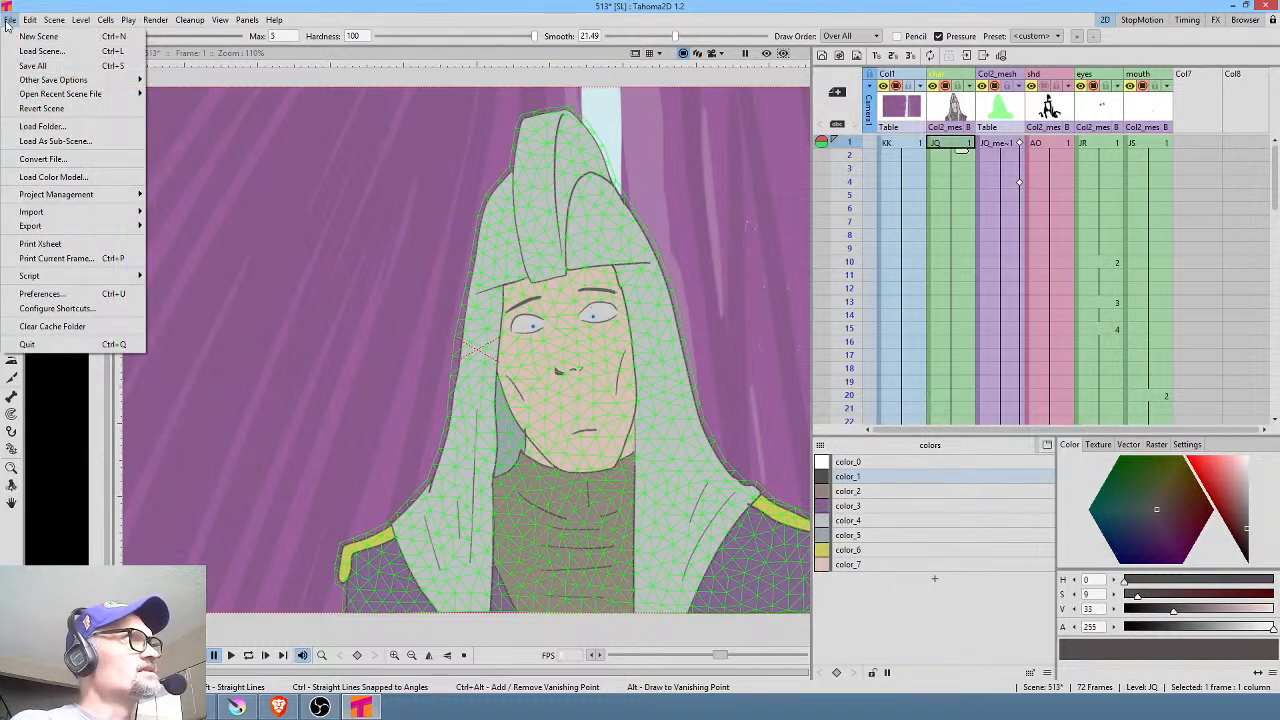
pyautogui.click(36, 66)
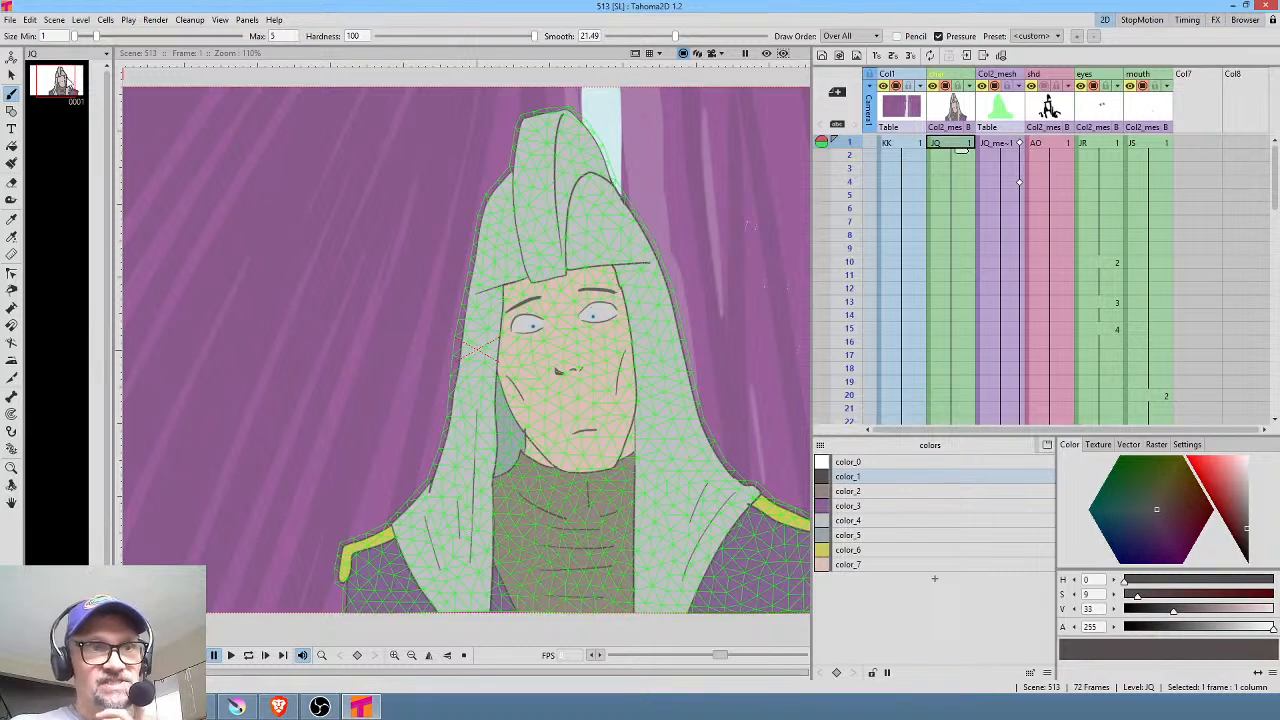
# Step: Check the render folder in scene 513's output settings and save everything
pyautogui.click(59, 86)
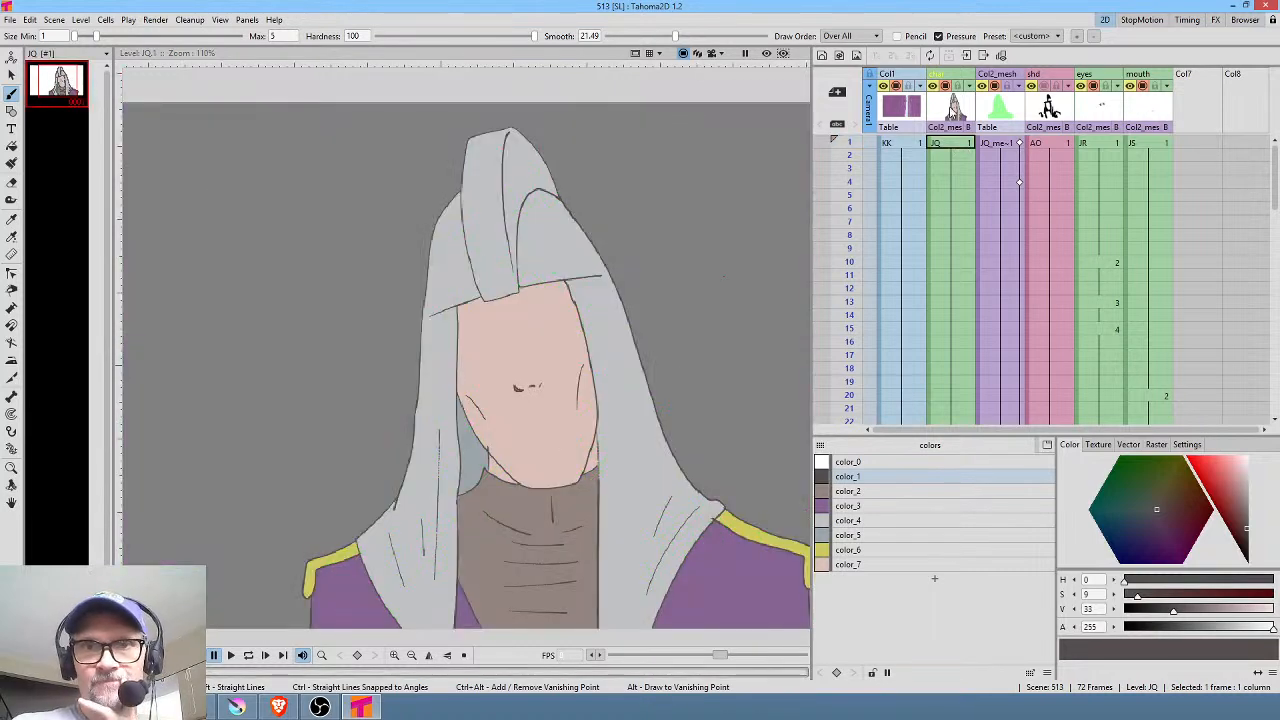
pyautogui.click(950, 108)
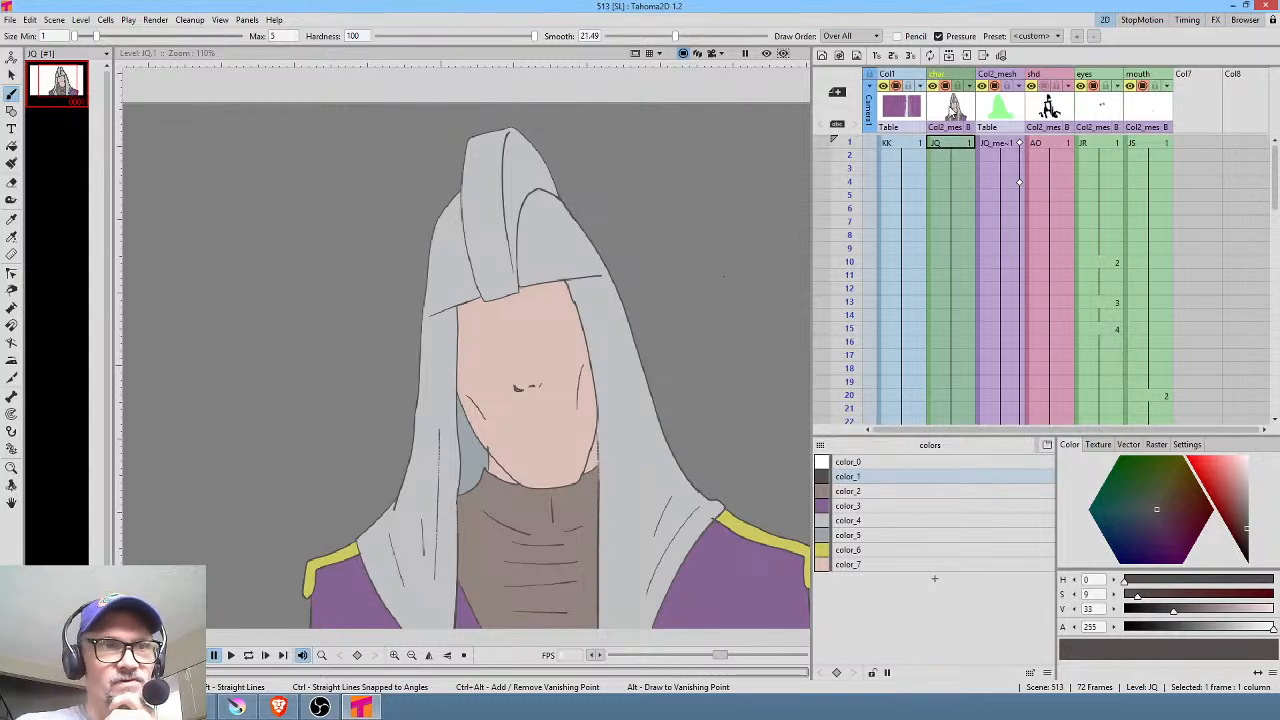
pyautogui.click(67, 85)
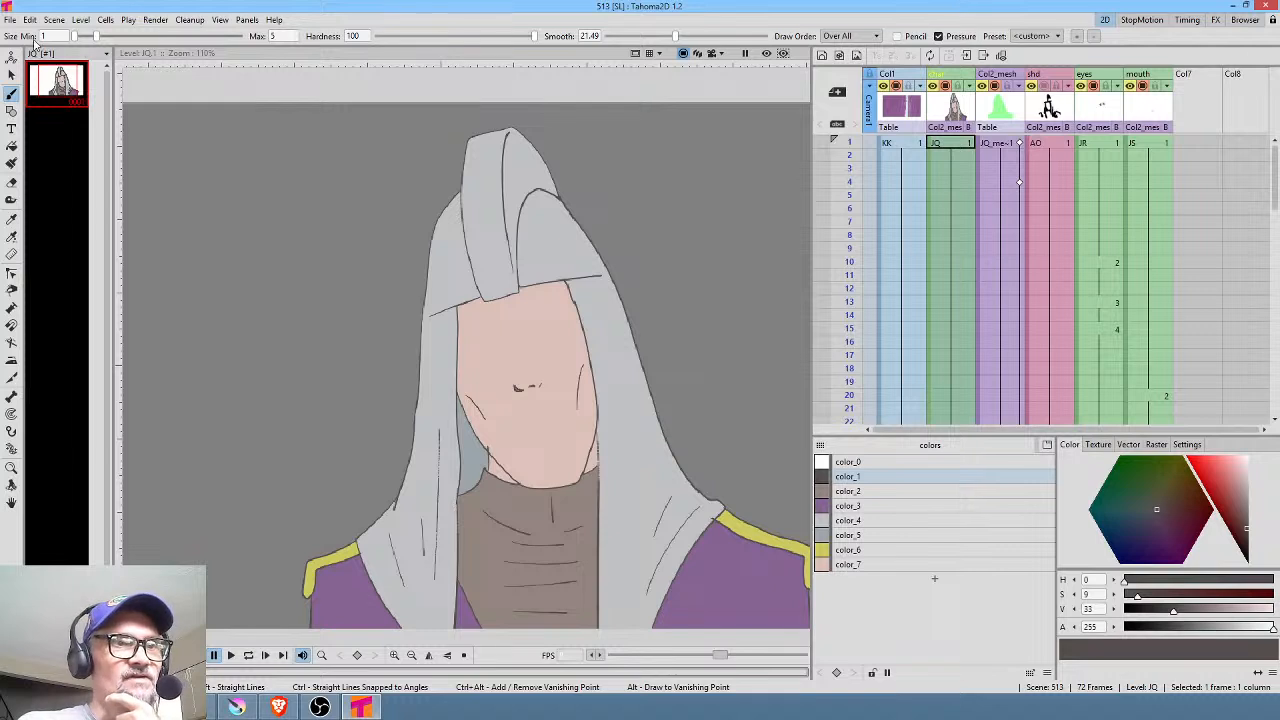
pyautogui.click(155, 20)
pyautogui.click(175, 80)
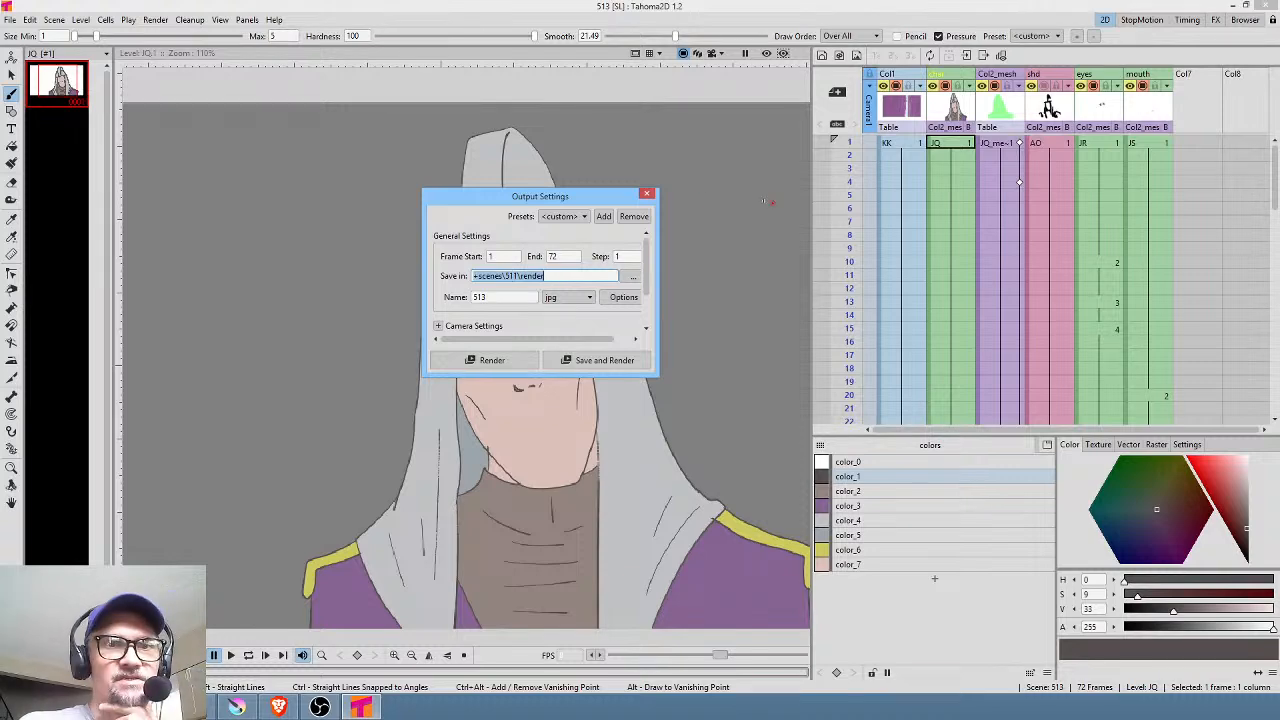
pyautogui.click(646, 193)
pyautogui.click(9, 20)
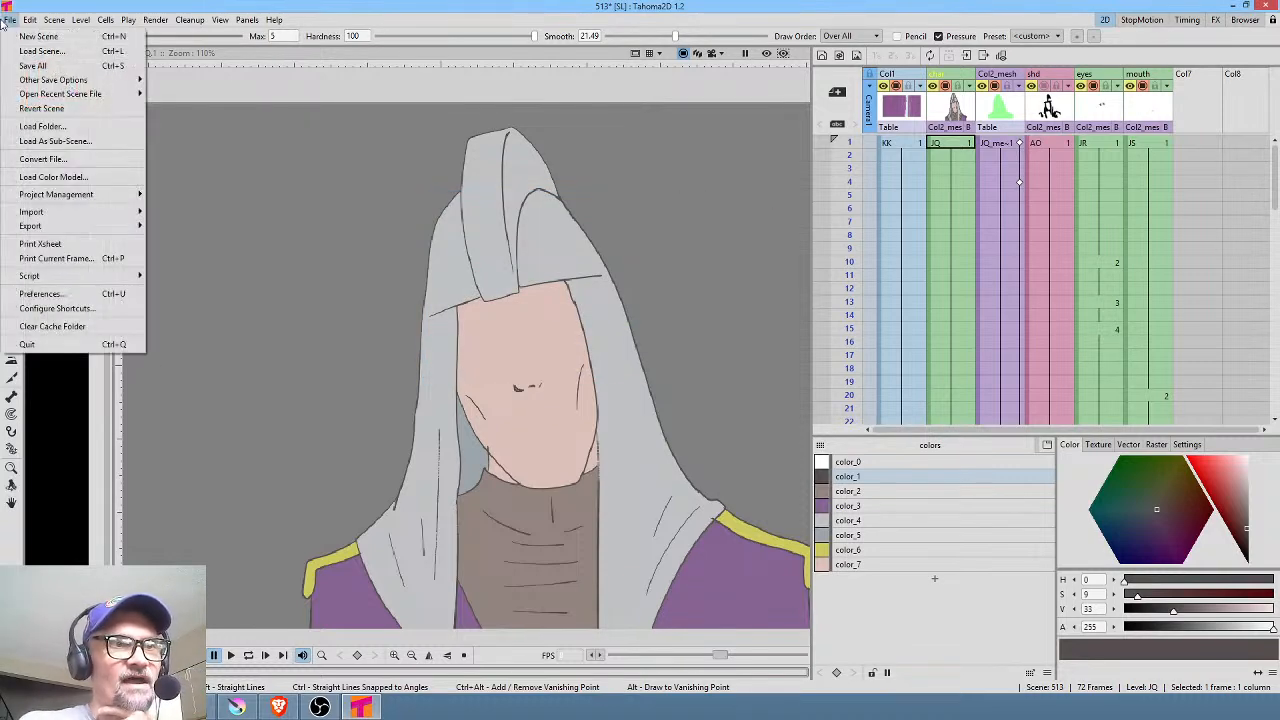
pyautogui.click(20, 64)
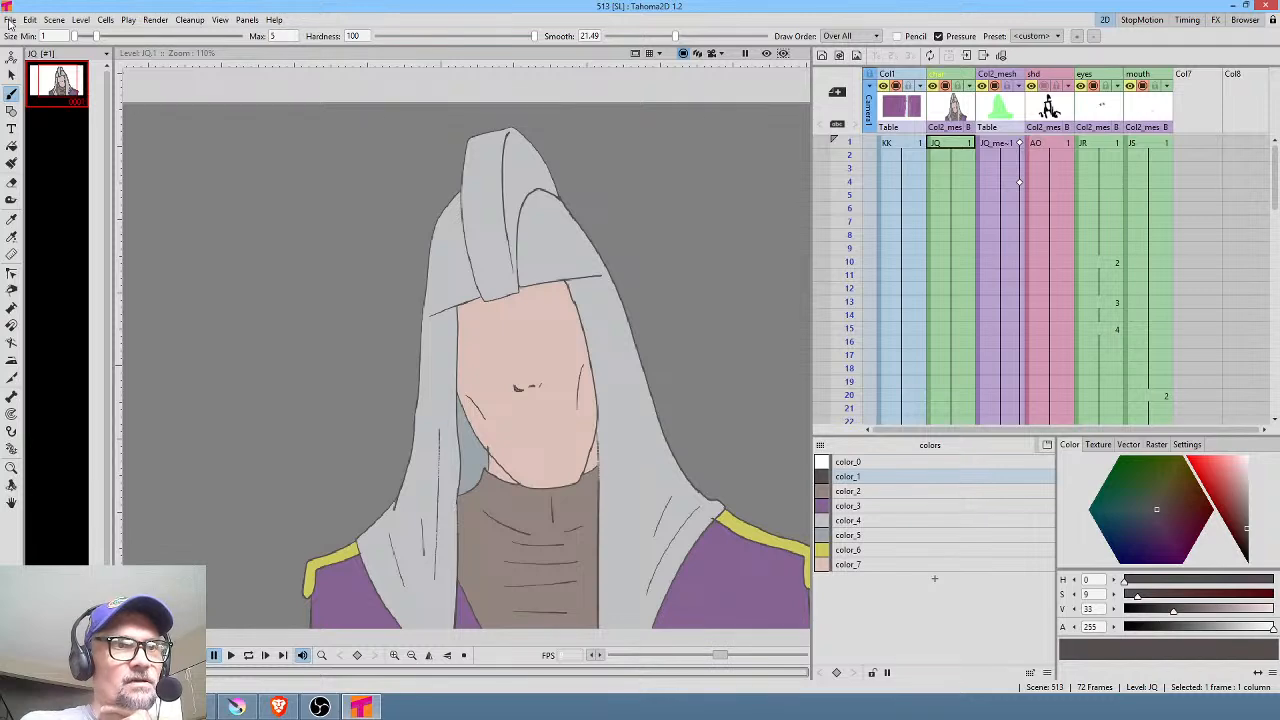
# Step: Open the recent scene 511 and examine the hair outline beside the face up close
pyautogui.click(9, 21)
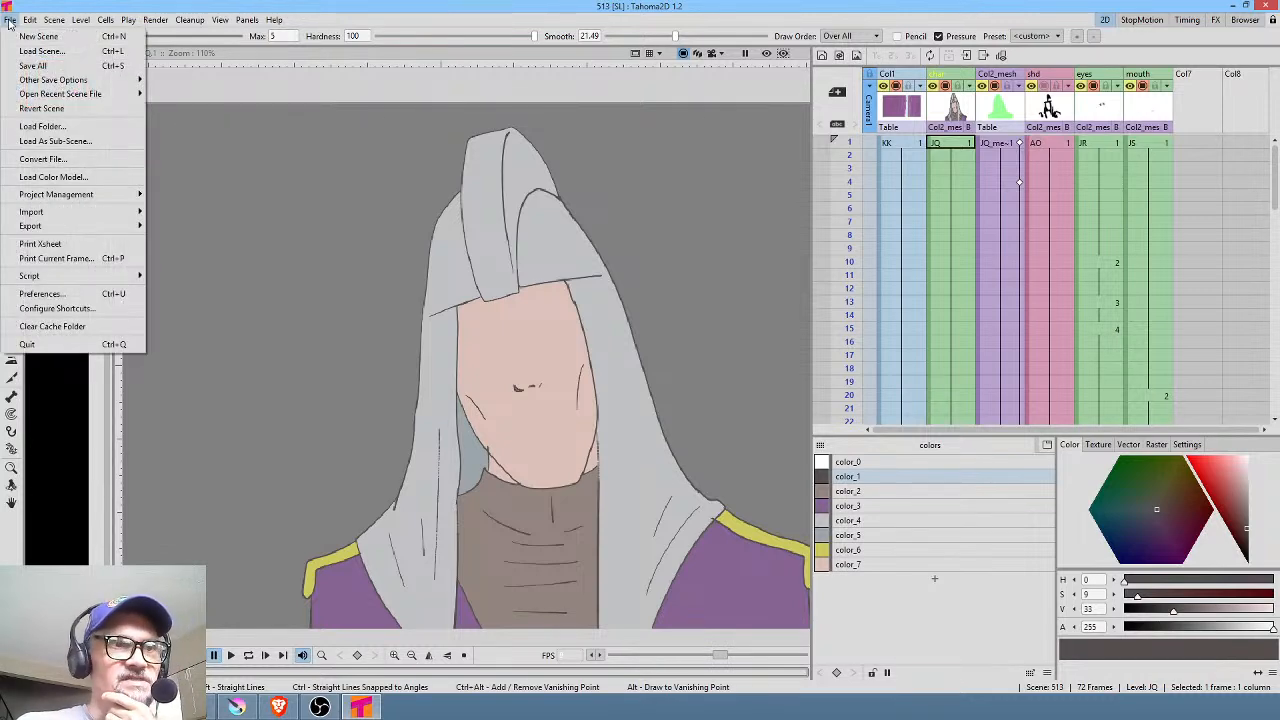
pyautogui.moveTo(66, 94)
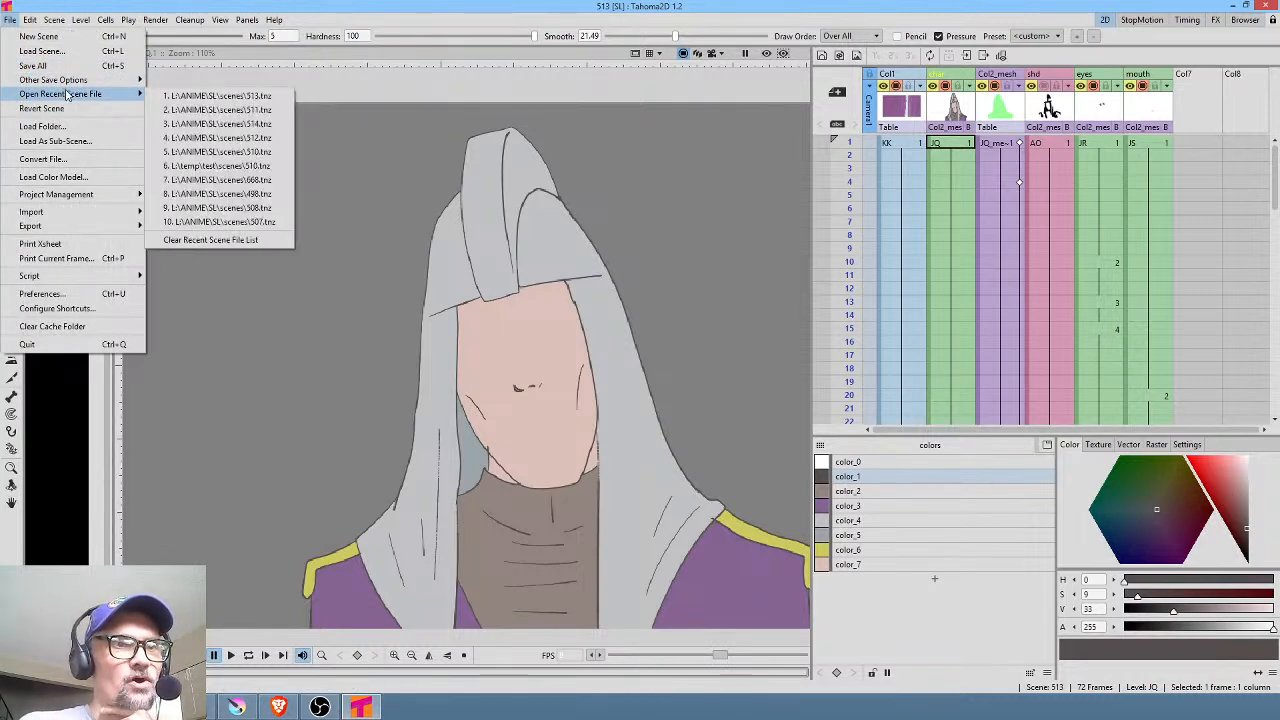
pyautogui.click(207, 111)
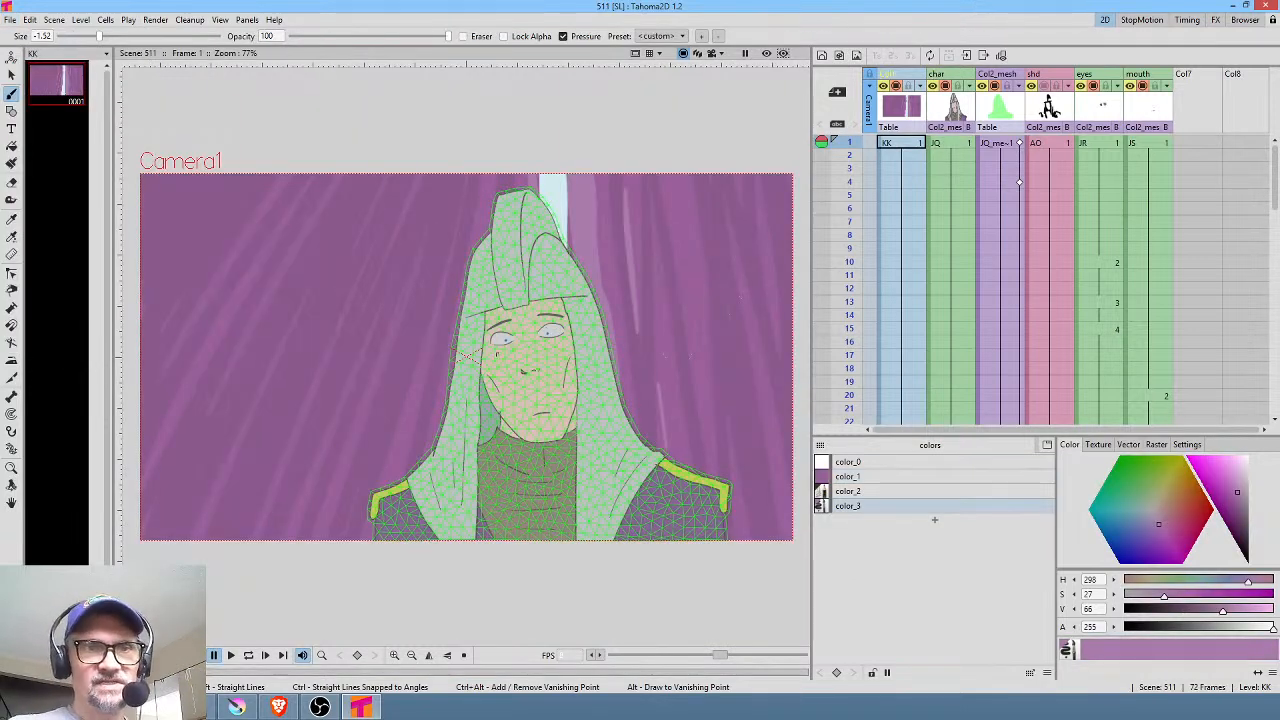
pyautogui.scroll(3, 498, 354)
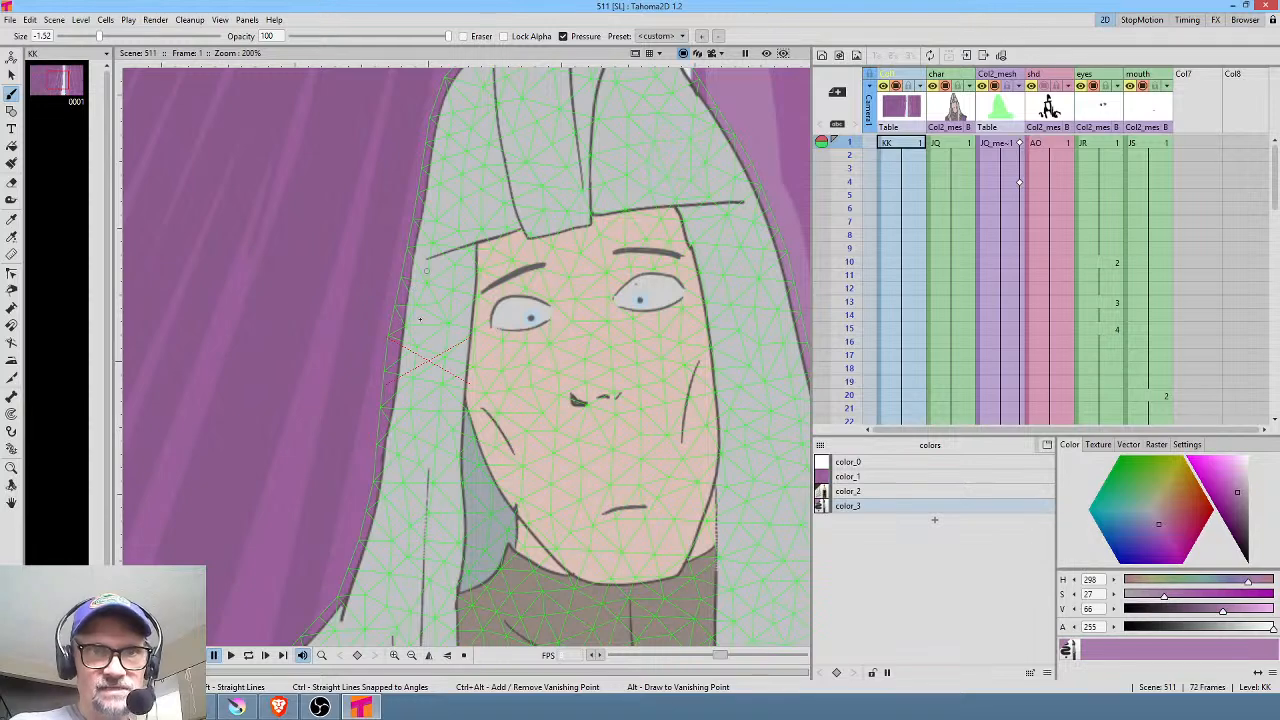
pyautogui.scroll(-3, 608, 273)
pyautogui.hotkey('ctrl', 'shift', 'r')
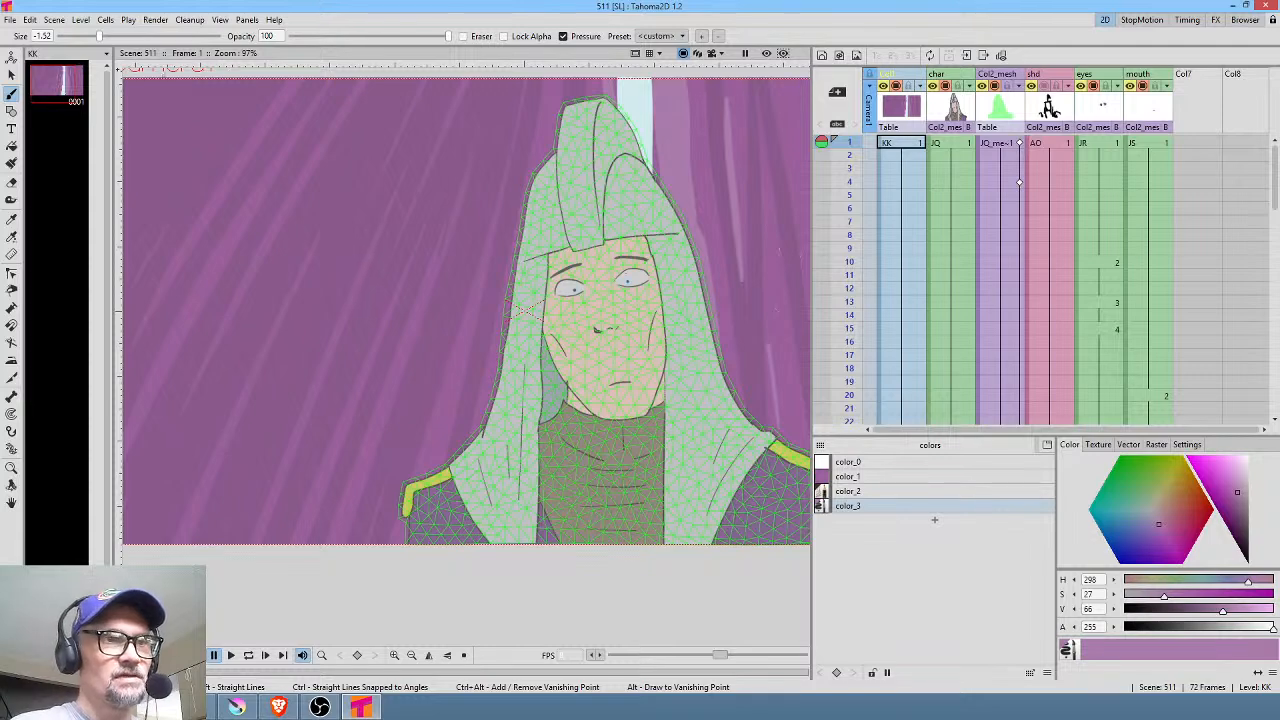
# Step: Reopen scene 513 from the recent scenes and scrub its opening frames to compare the mesh poses at frames 1 and 4
pyautogui.click(9, 20)
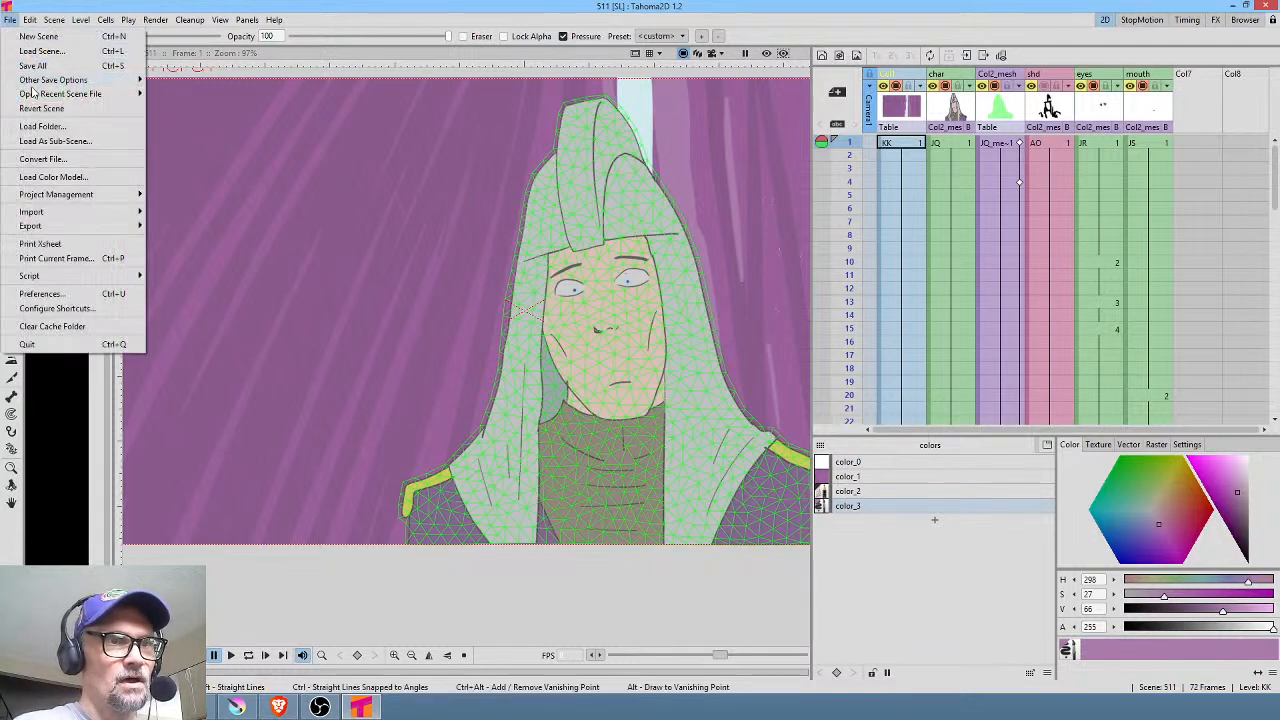
pyautogui.moveTo(42, 94)
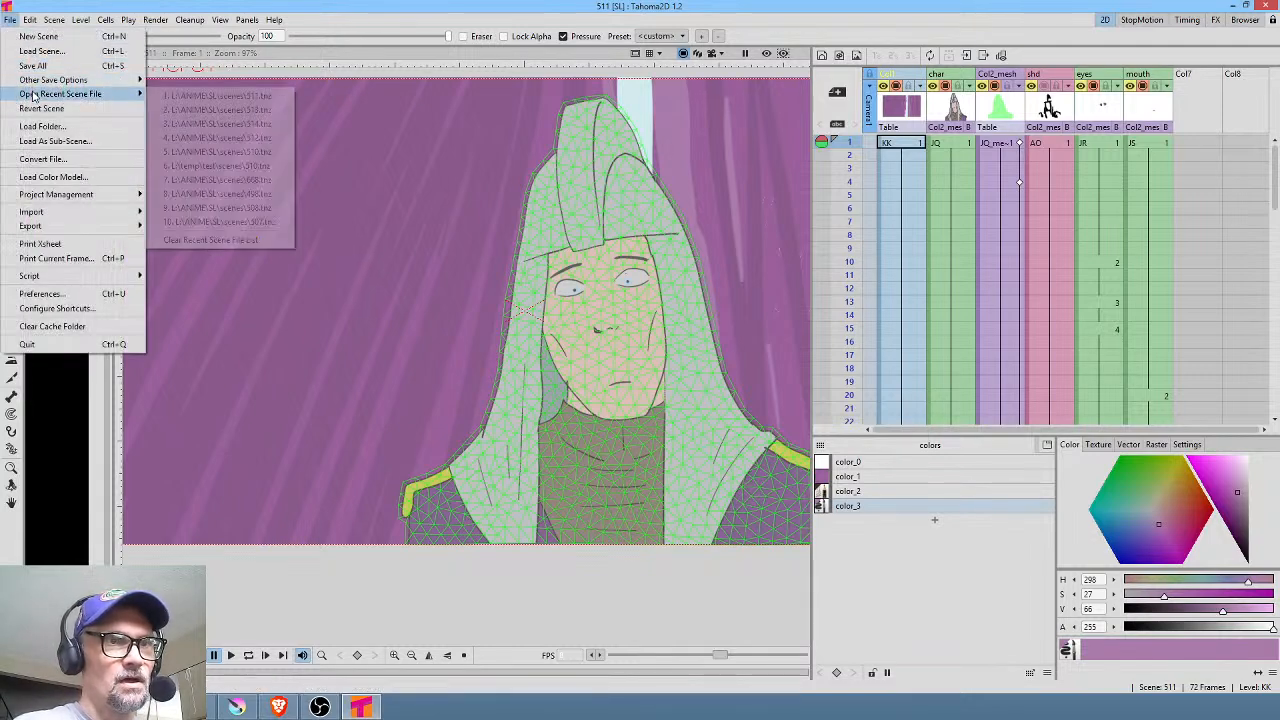
pyautogui.click(272, 112)
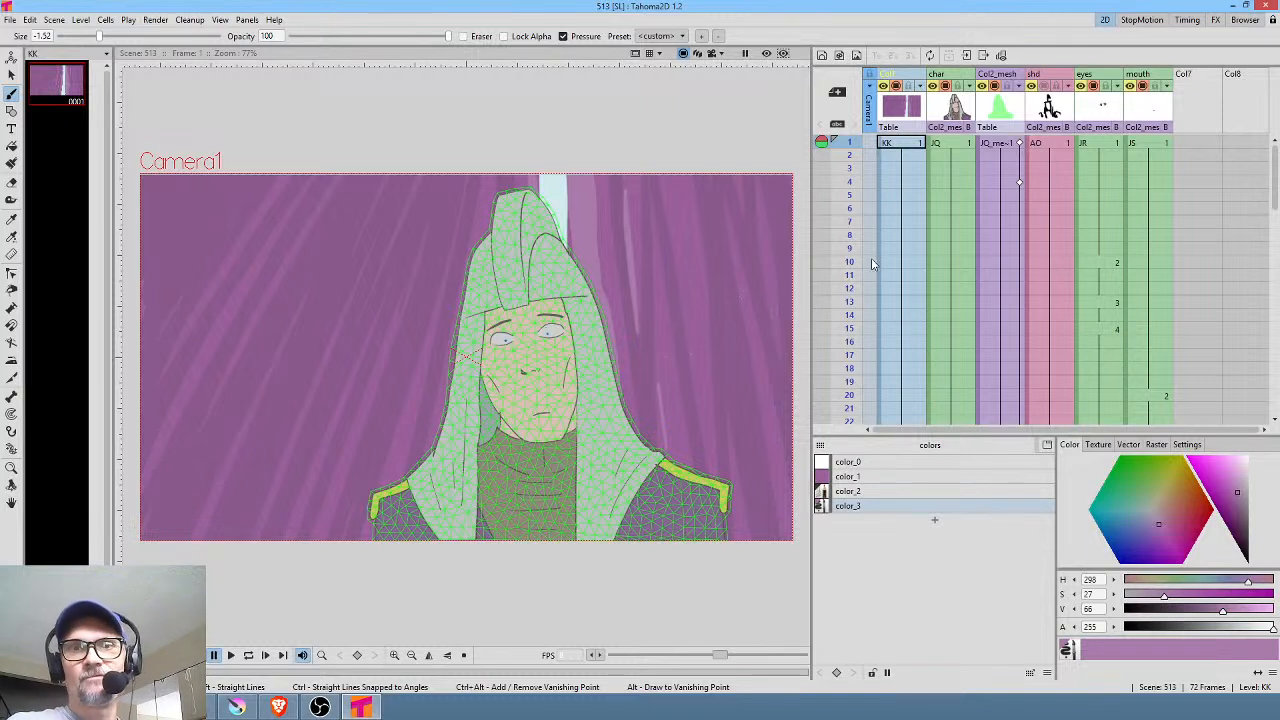
pyautogui.moveTo(854, 150)
pyautogui.mouseDown()
pyautogui.moveTo(851, 266)
pyautogui.moveTo(853, 129)
pyautogui.moveTo(858, 262)
pyautogui.moveTo(860, 137)
pyautogui.moveTo(866, 197)
pyautogui.moveTo(872, 146)
pyautogui.mouseUp()
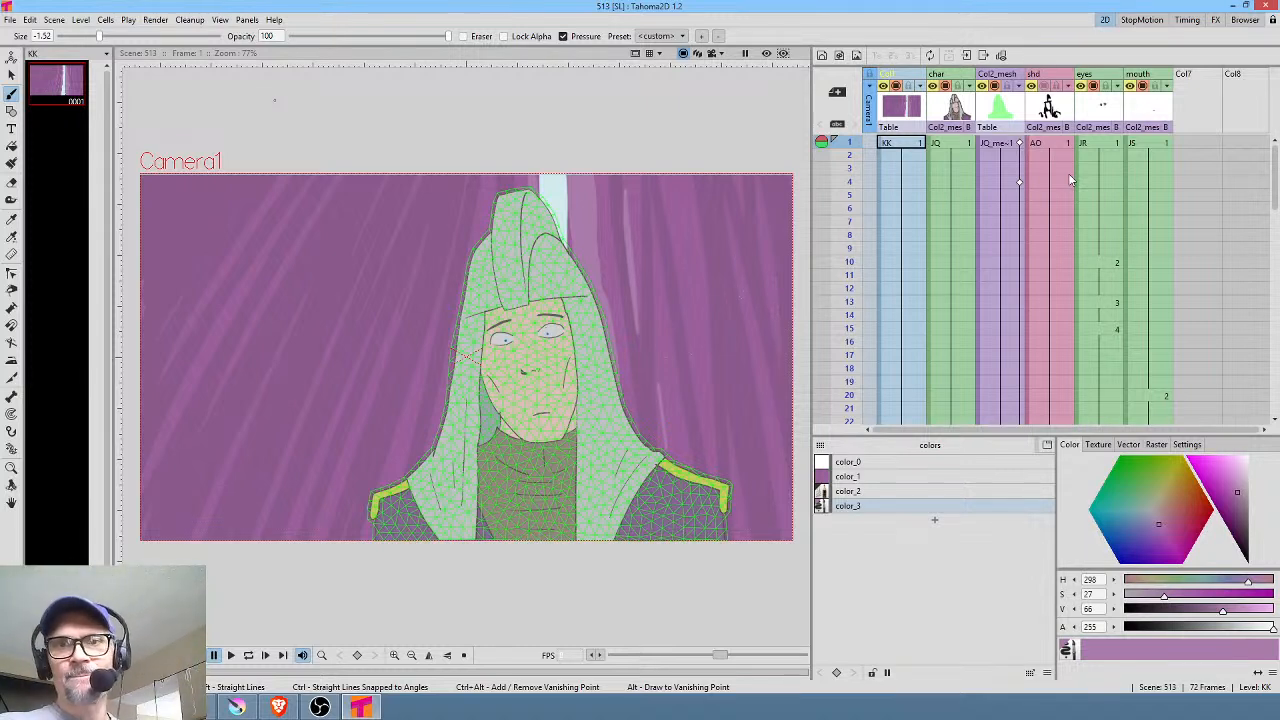
pyautogui.click(1006, 182)
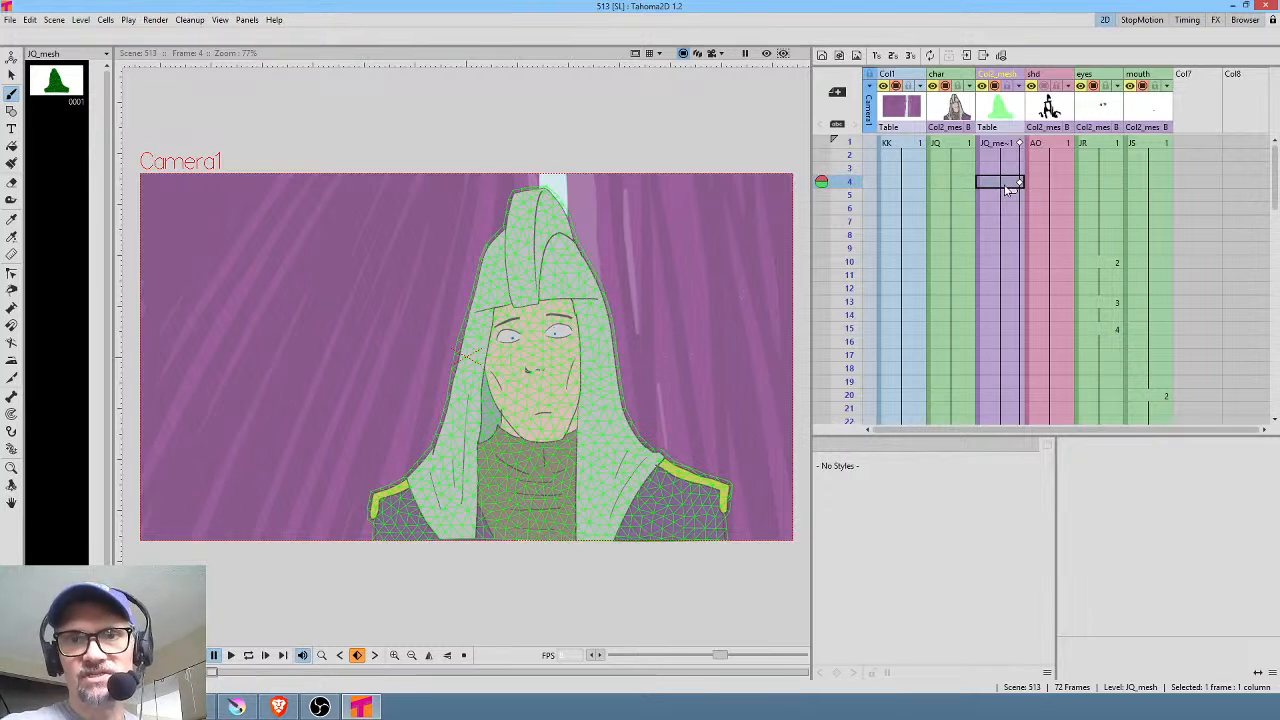
pyautogui.moveTo(851, 144)
pyautogui.mouseDown()
pyautogui.moveTo(851, 200)
pyautogui.moveTo(848, 143)
pyautogui.mouseUp()
pyautogui.moveTo(851, 210); pyautogui.dragTo(851, 148)
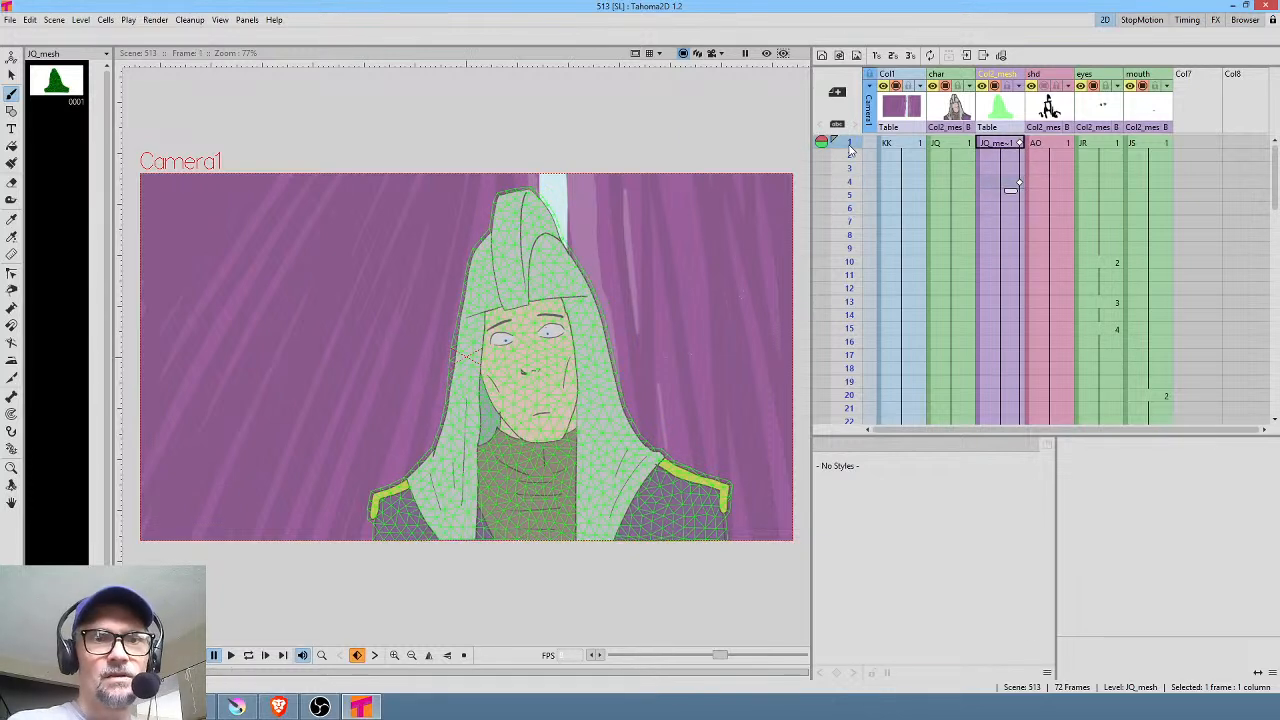
# Step: Look through the Xsheet to its end at frame 72, checking the character's pose at frames 62 and 70
pyautogui.scroll(-10, 1035, 305)
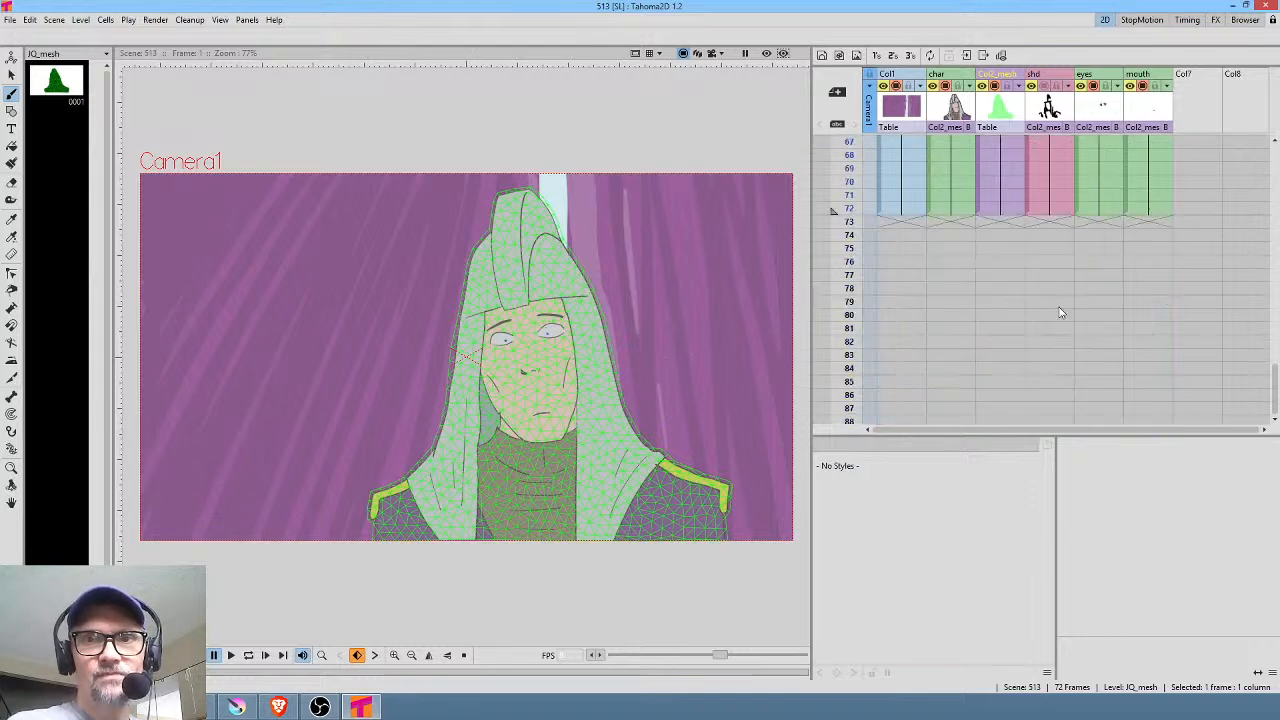
pyautogui.click(1049, 318)
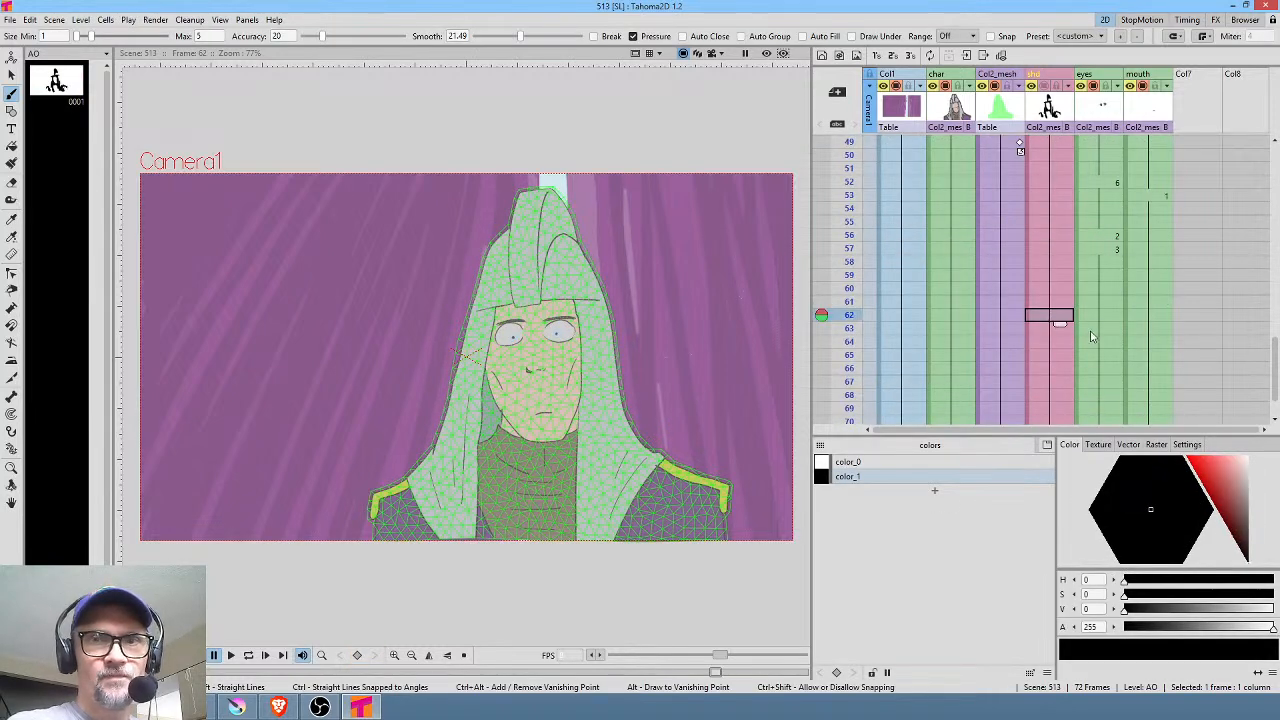
pyautogui.scroll(-3, 1080, 310)
pyautogui.click(1012, 262)
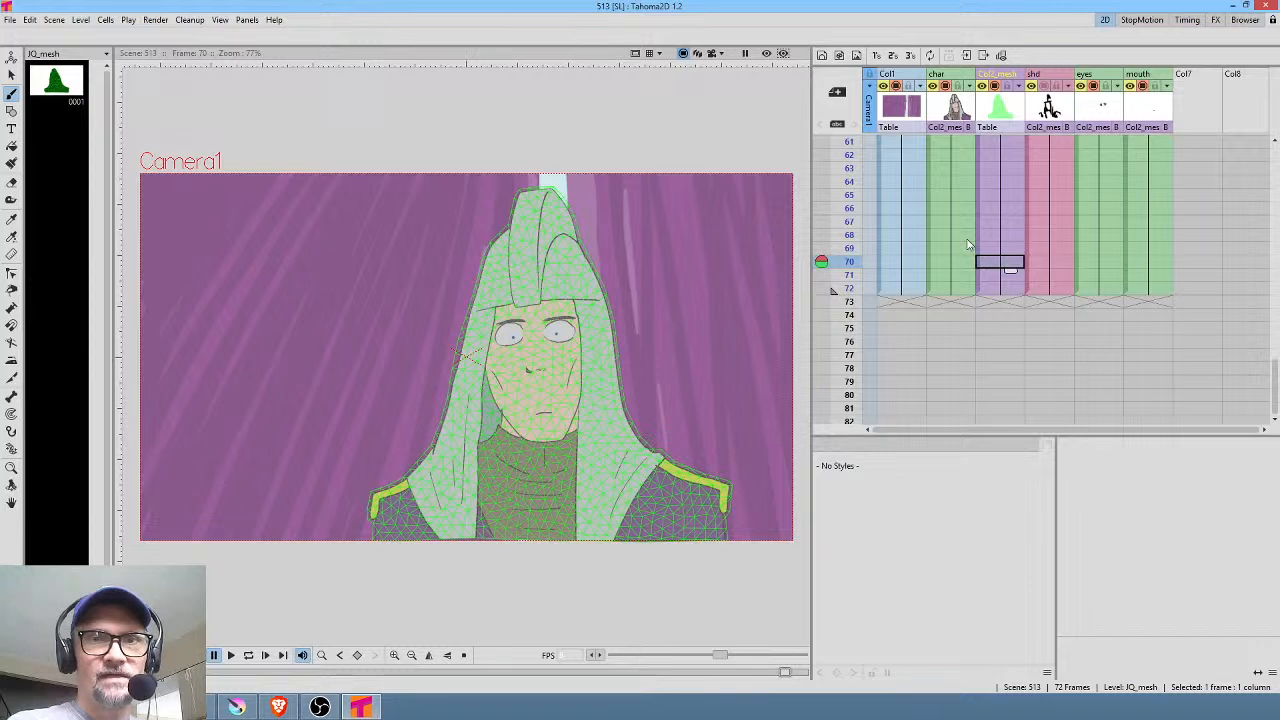
pyautogui.scroll(2, 967, 245)
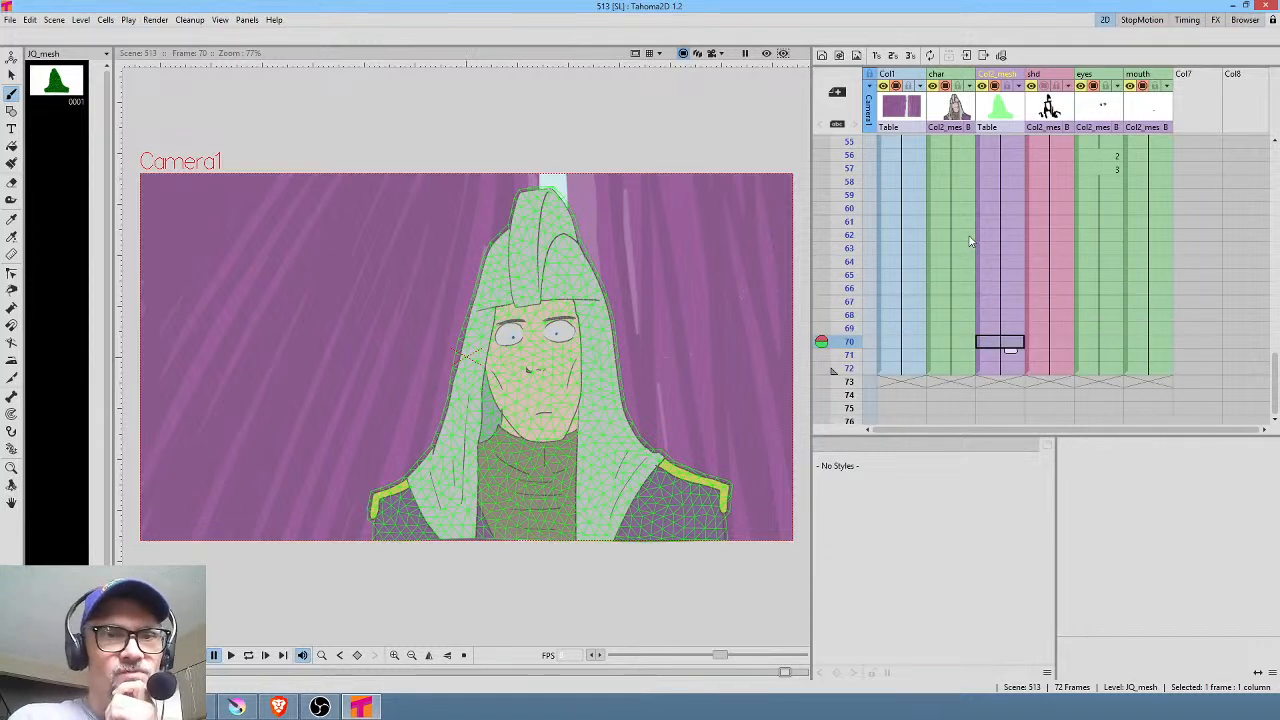
pyautogui.scroll(18, 1000, 237)
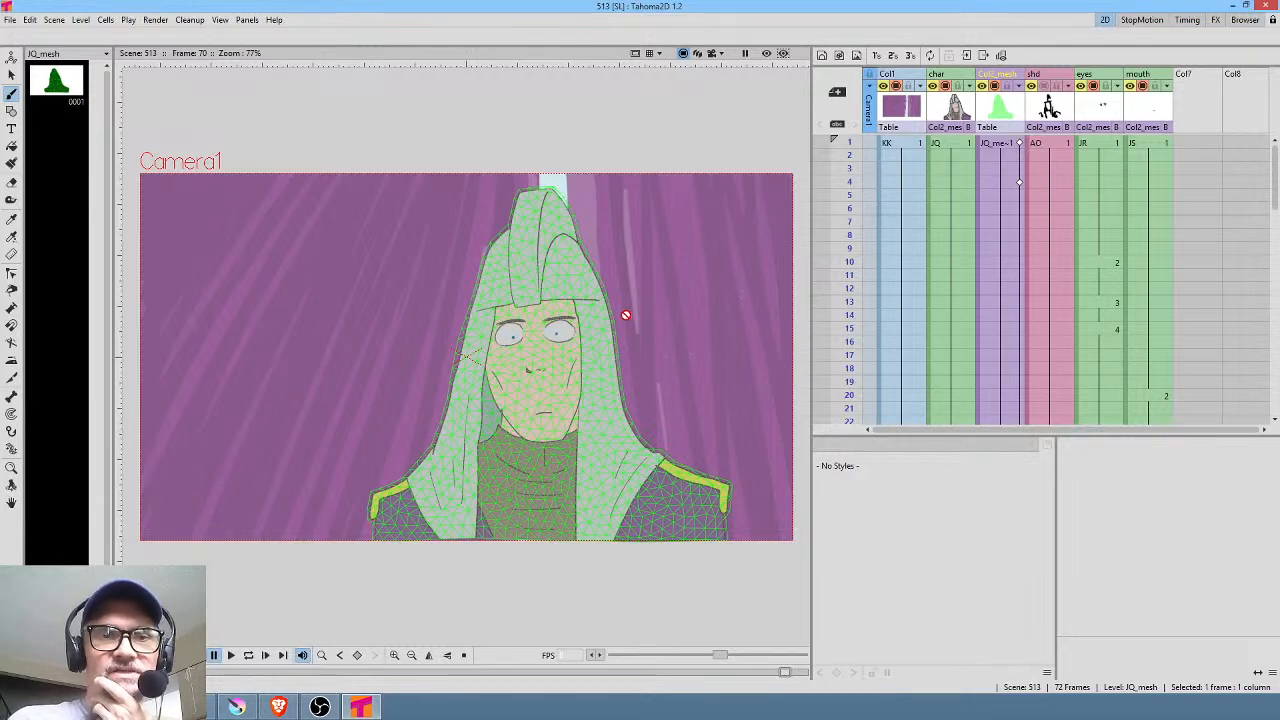
# Step: Check the head motion over frames 1 to 7 in a closer view and return to frame 1 of Col1
pyautogui.scroll(2, 625, 315)
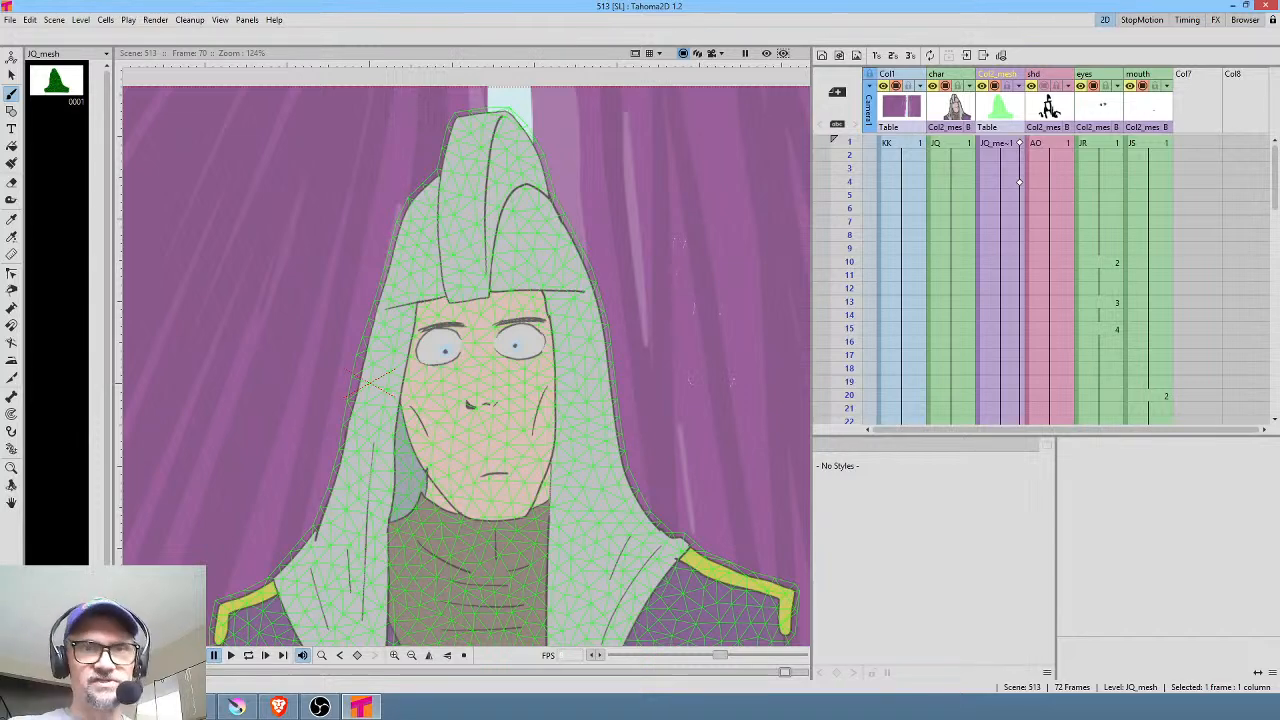
pyautogui.moveTo(857, 150)
pyautogui.mouseDown()
pyautogui.moveTo(857, 222)
pyautogui.moveTo(855, 139)
pyautogui.mouseUp()
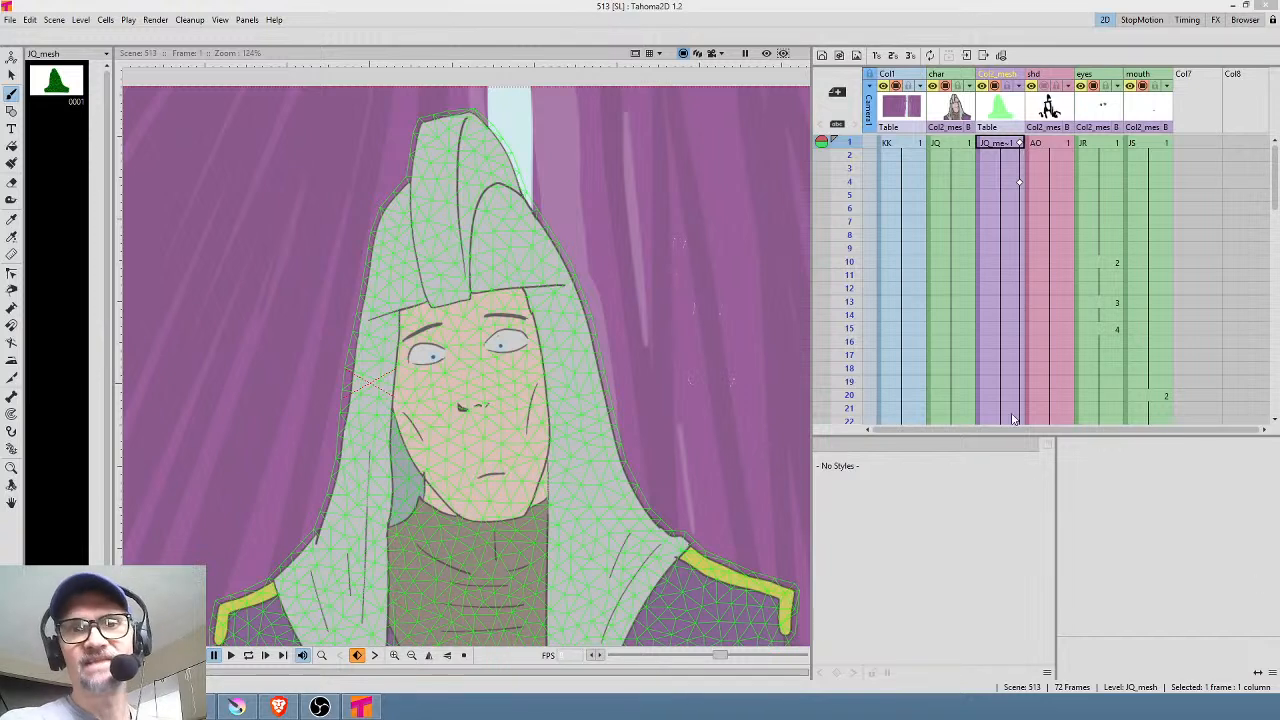
pyautogui.click(849, 156)
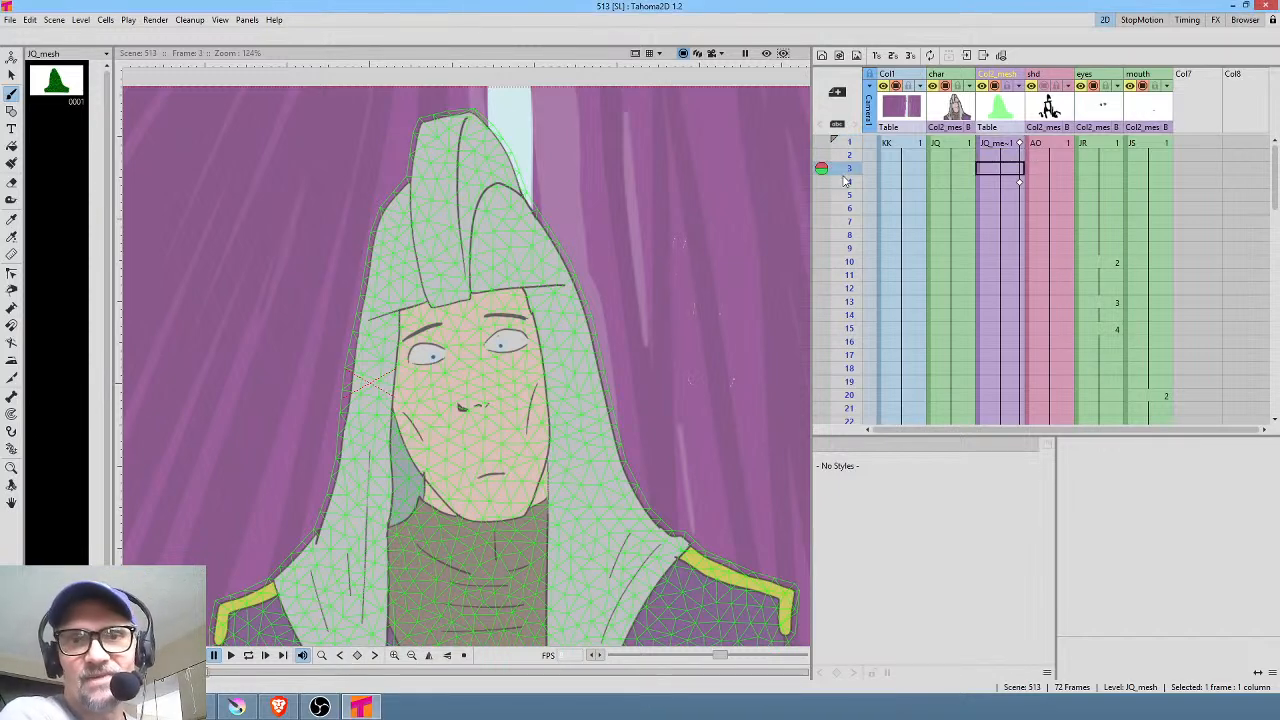
pyautogui.moveTo(837, 168)
pyautogui.mouseDown()
pyautogui.moveTo(850, 218)
pyautogui.moveTo(846, 158)
pyautogui.moveTo(853, 222)
pyautogui.mouseUp()
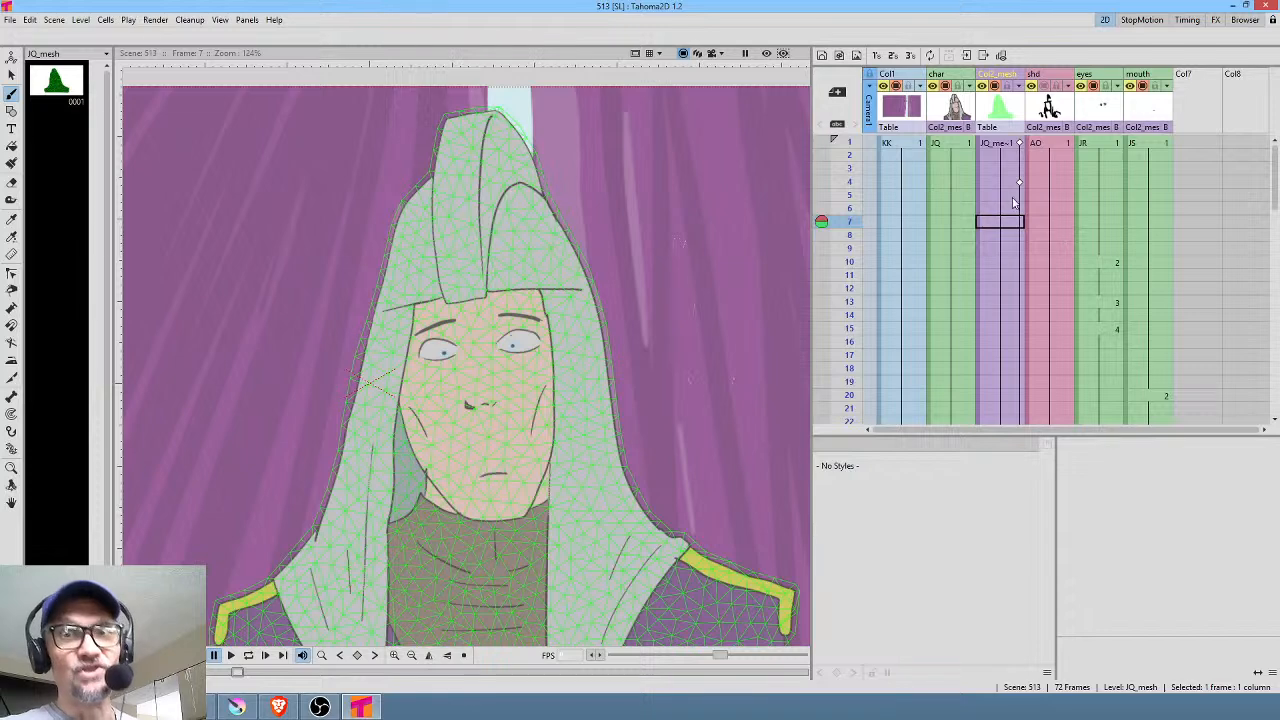
pyautogui.click(900, 146)
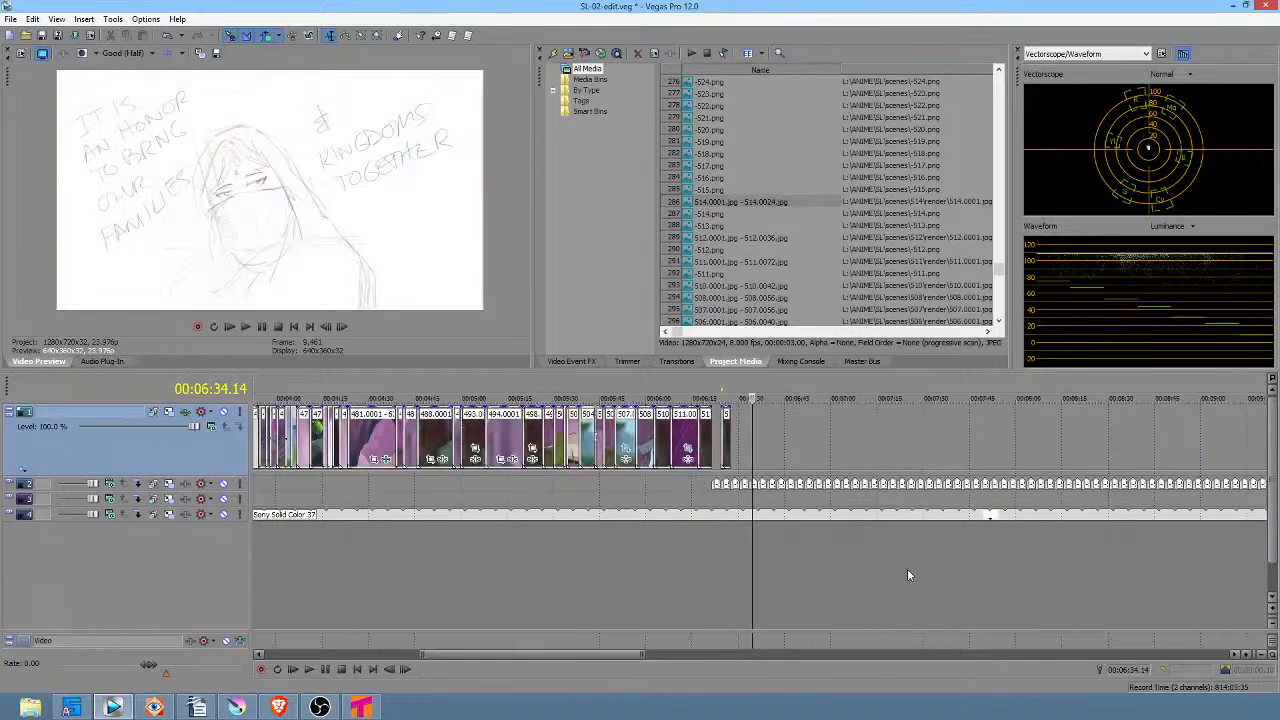
# Step: Switch to the Vegas Pro edit and mark a range across the timeline from 00:01:37.18 to review the whole project's extent
pyautogui.scroll(-5, 907, 575)
pyautogui.moveTo(1175, 578); pyautogui.dragTo(328, 565)
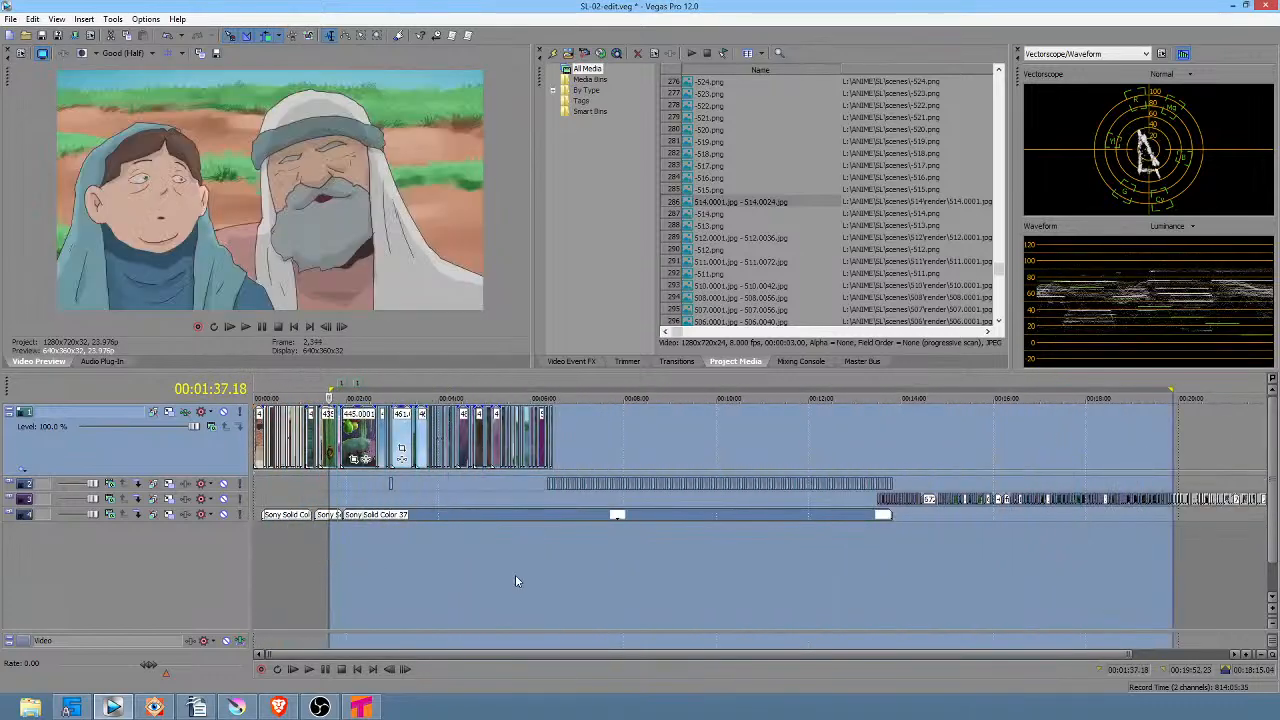
pyautogui.moveTo(376, 558); pyautogui.dragTo(497, 560)
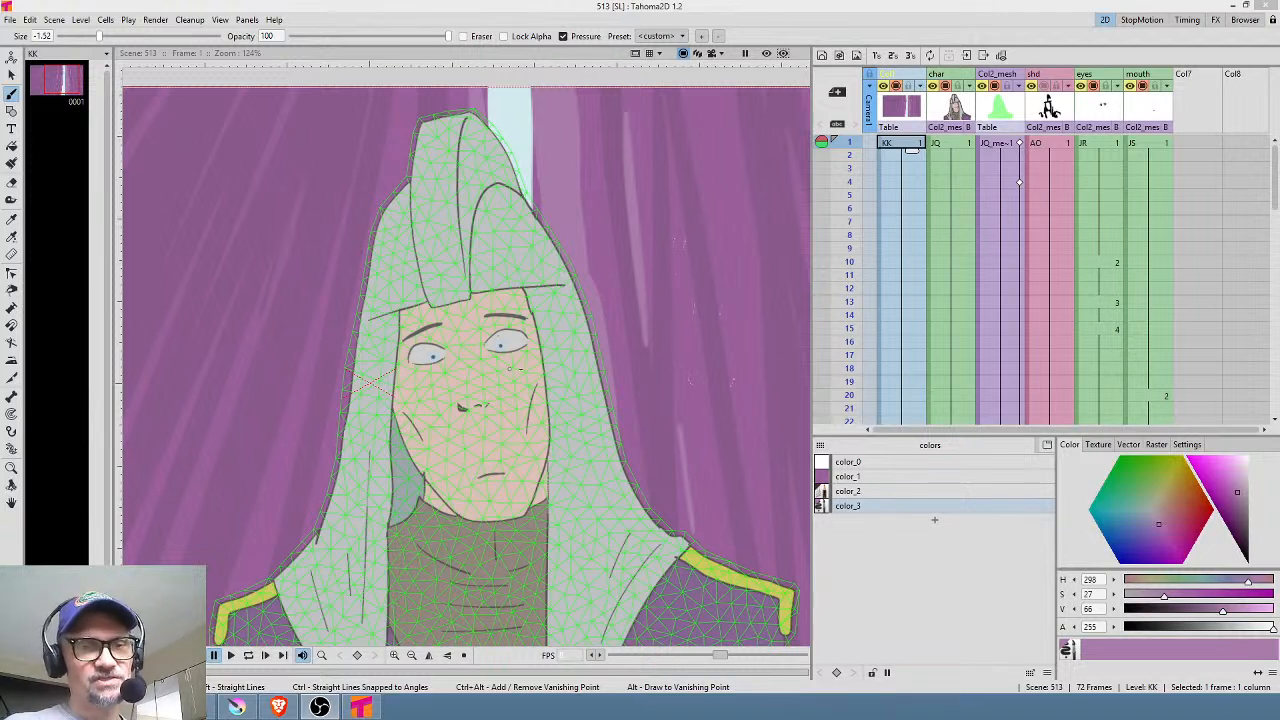
# Step: Switch to Krita and examine the veiled character in tmp_1.0054.png up close, undoing a trial loop stroke beside her
pyautogui.click(238, 706)
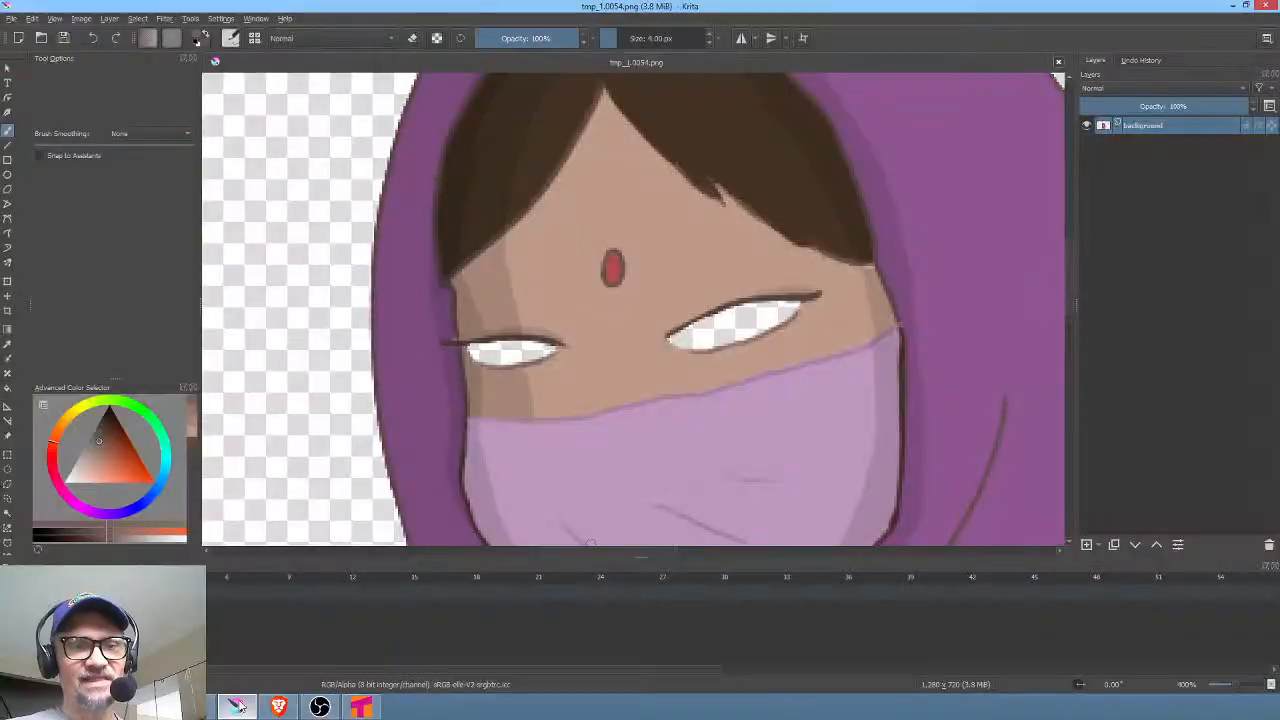
pyautogui.scroll(-5, 664, 357)
pyautogui.moveTo(815, 341); pyautogui.dragTo(767, 256)
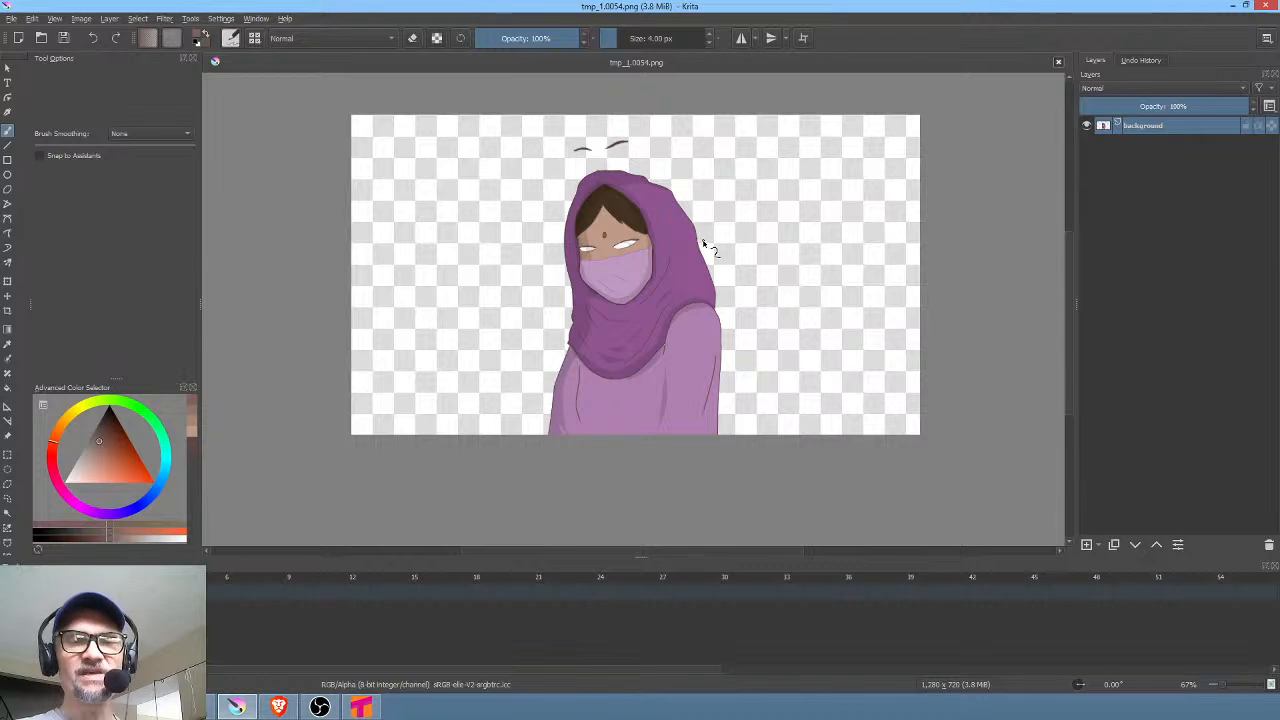
pyautogui.scroll(7, 688, 233)
pyautogui.scroll(-4, 688, 234)
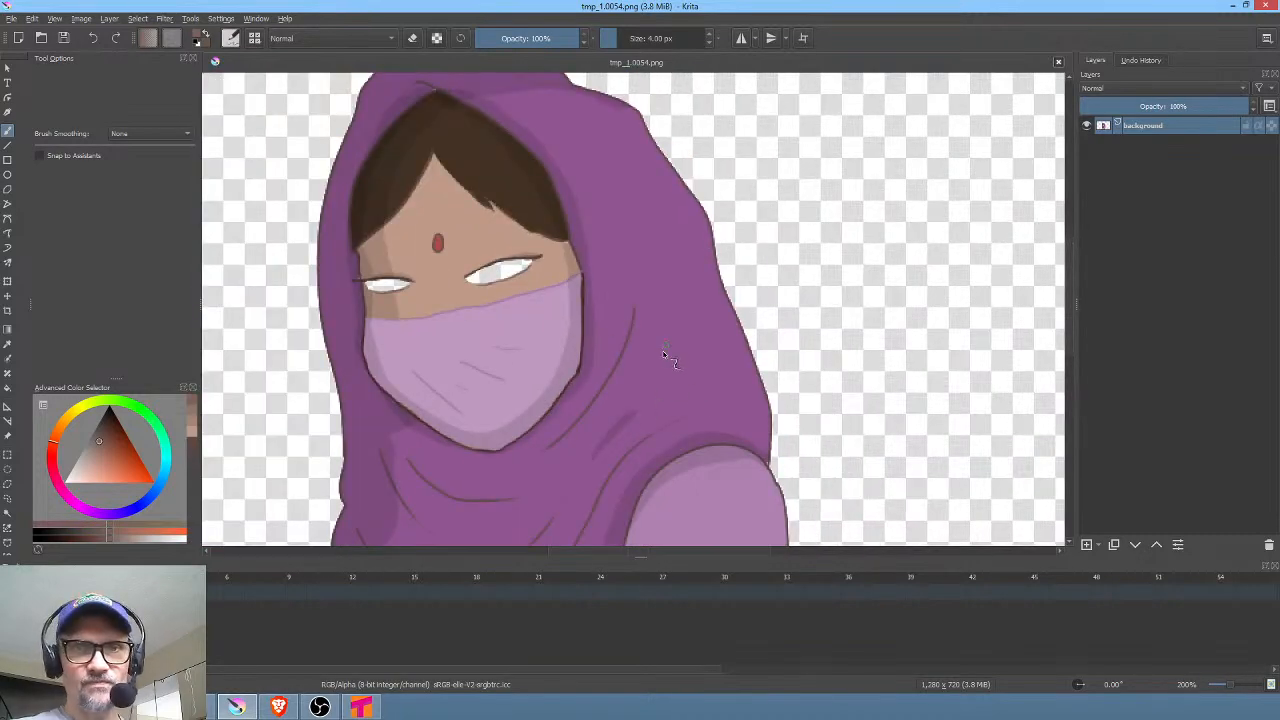
pyautogui.scroll(2, 663, 350)
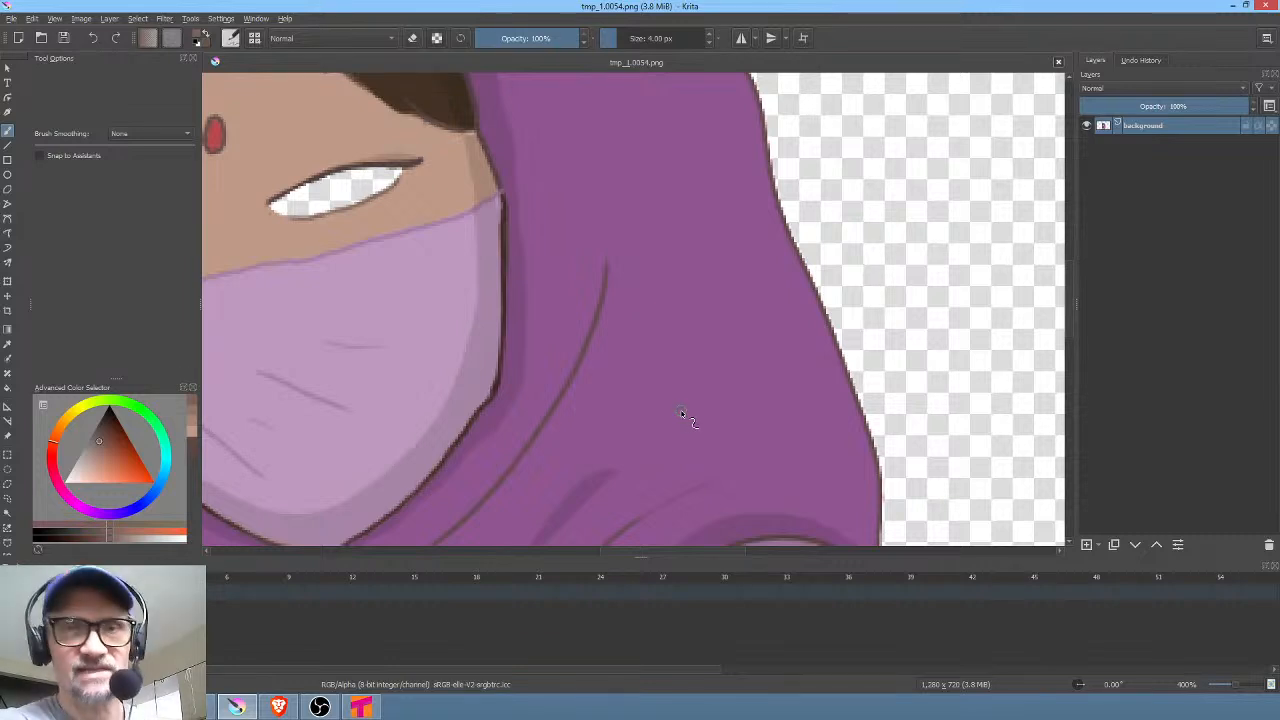
pyautogui.scroll(-3, 711, 375)
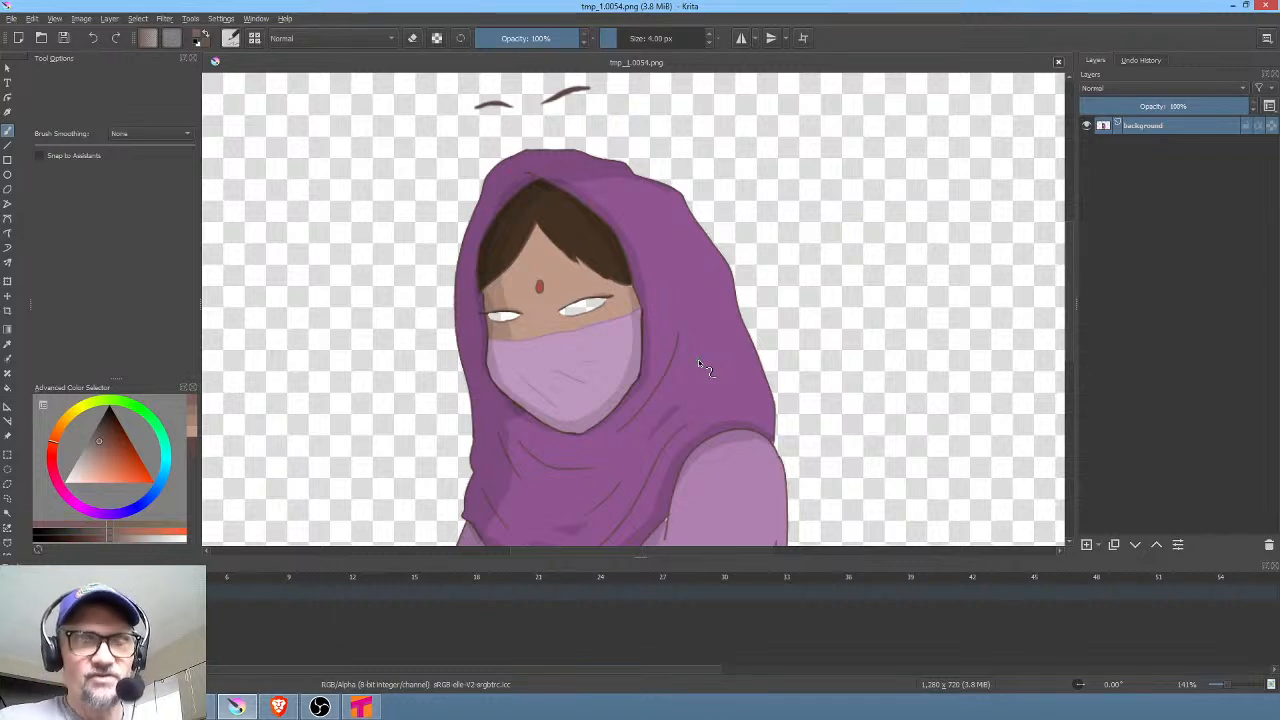
pyautogui.moveTo(866, 279)
pyautogui.mouseDown()
pyautogui.moveTo(813, 297)
pyautogui.moveTo(895, 357)
pyautogui.moveTo(868, 293)
pyautogui.mouseUp()
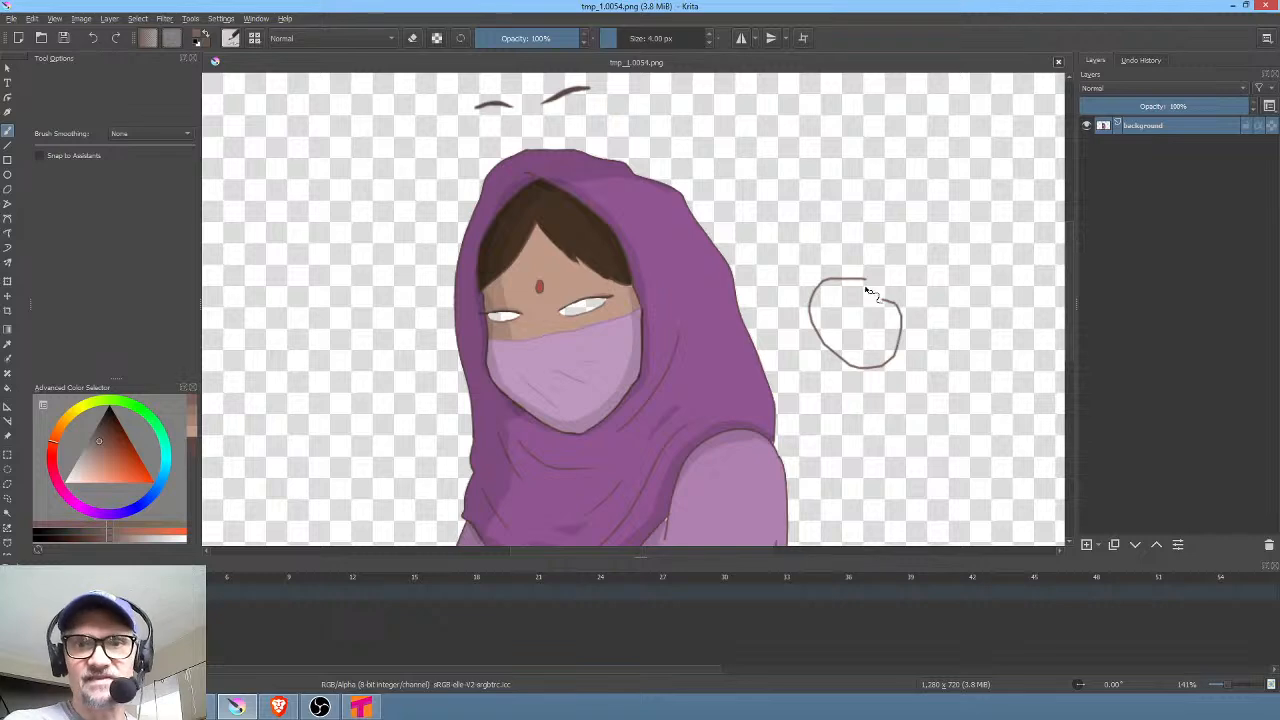
pyautogui.hotkey('ctrl', 'z')
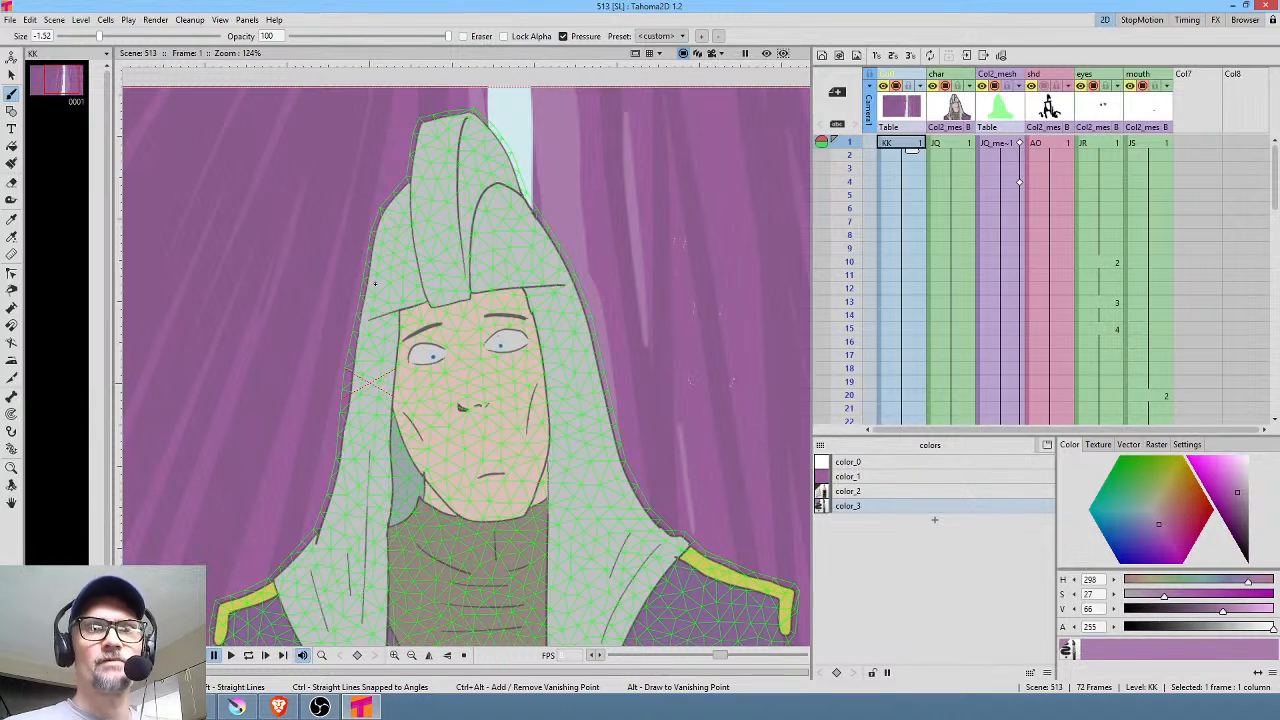
# Step: Return to Tahoma2D and scrub frames 1 to 10 of scene 513 to review the head turn and the eye change
pyautogui.moveTo(851, 143)
pyautogui.mouseDown()
pyautogui.moveTo(851, 299)
pyautogui.moveTo(847, 153)
pyautogui.mouseUp()
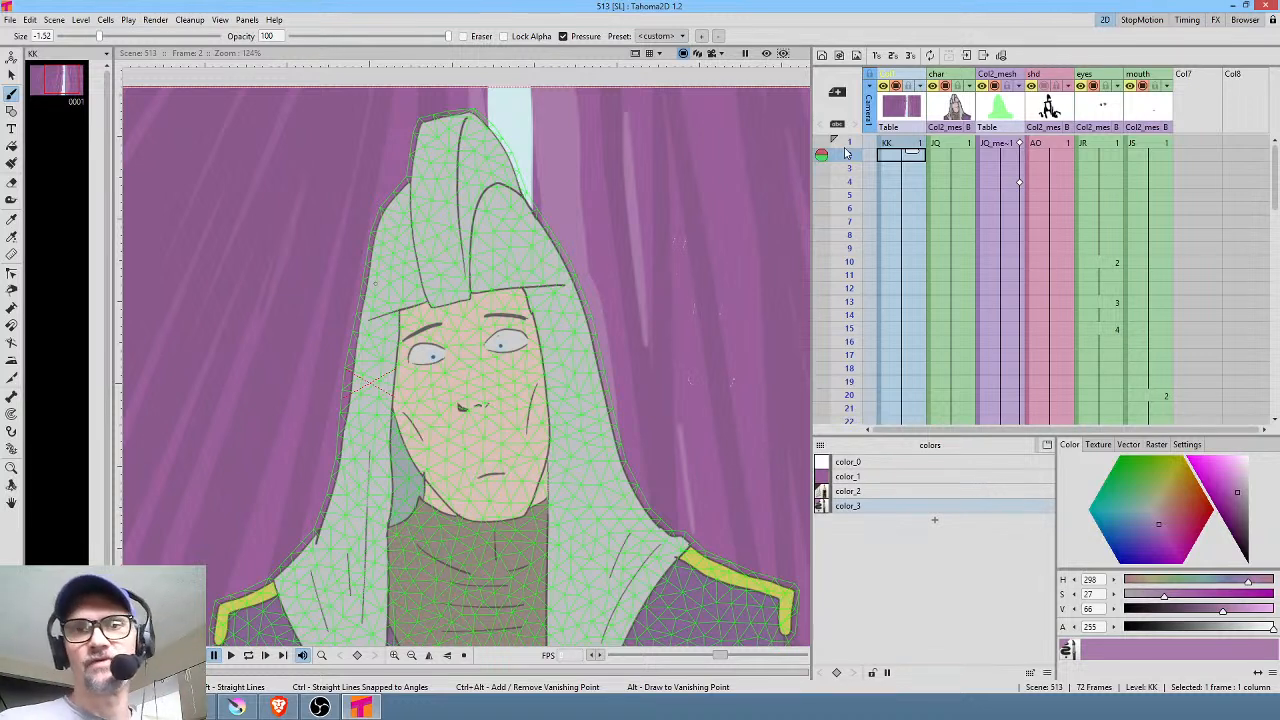
pyautogui.moveTo(850, 155); pyautogui.dragTo(852, 225)
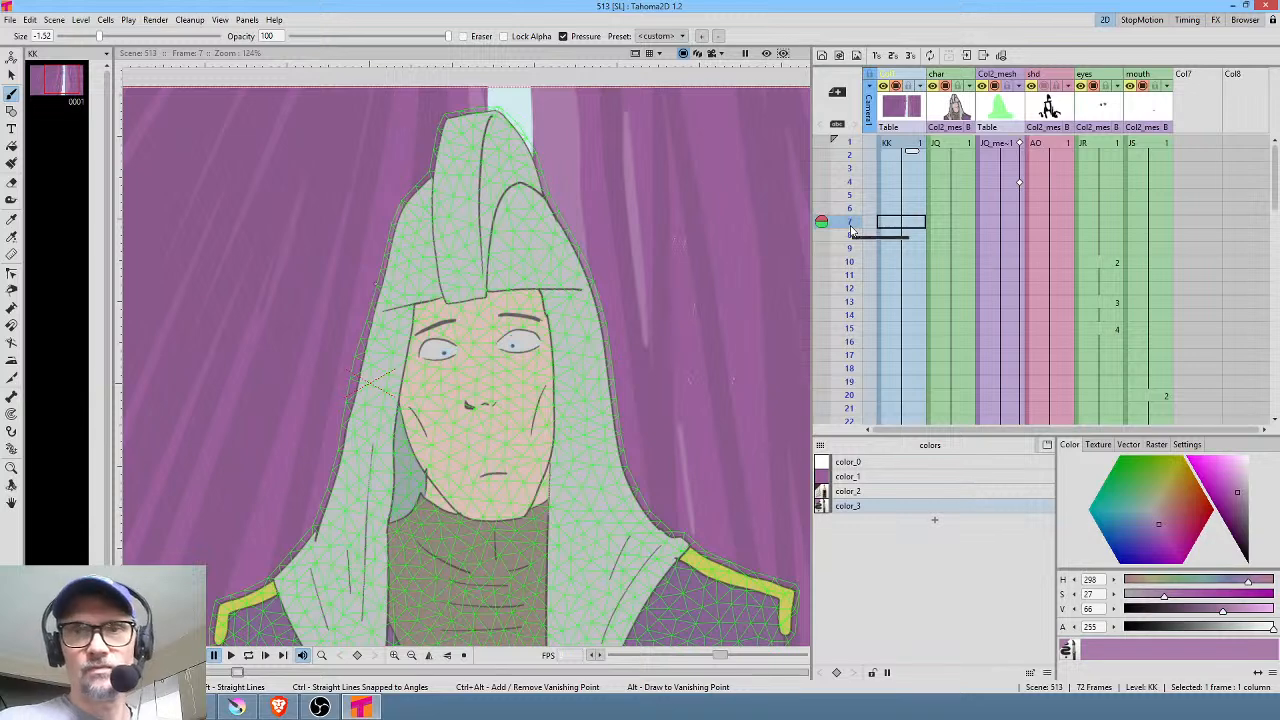
pyautogui.middleClick(1149, 271)
pyautogui.moveTo(1149, 258); pyautogui.dragTo(1141, 326)
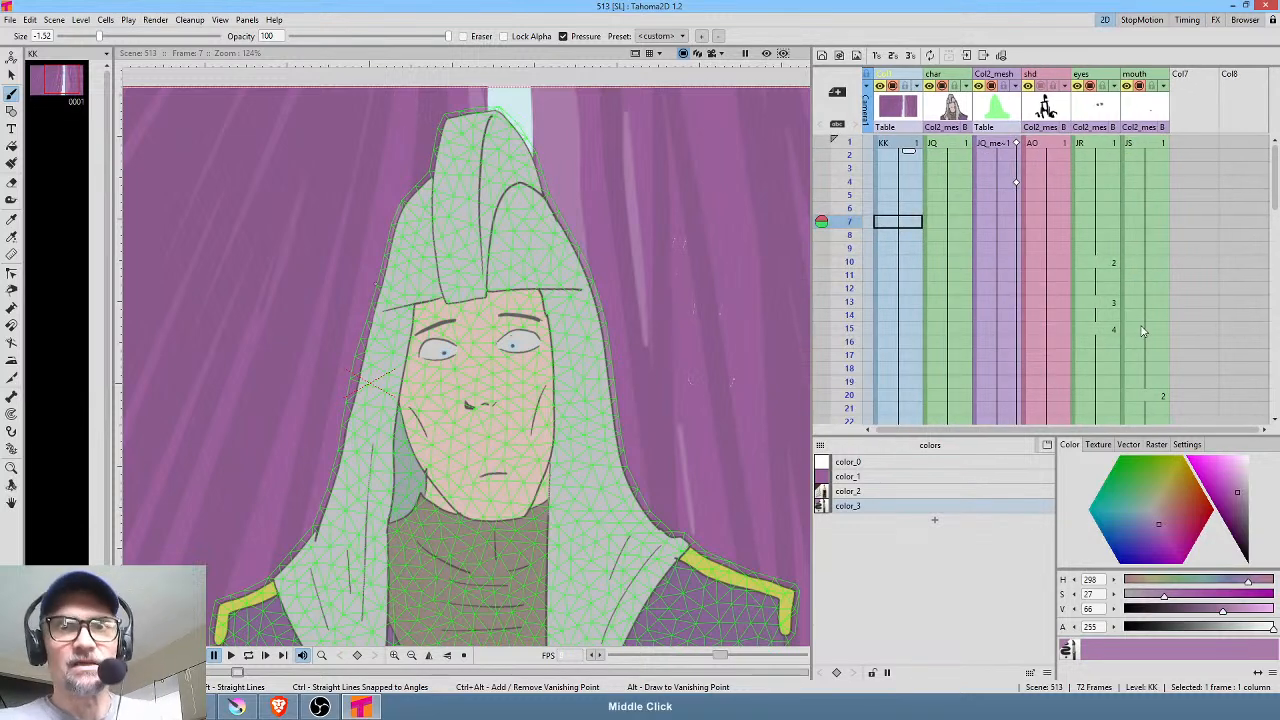
pyautogui.moveTo(857, 148); pyautogui.dragTo(851, 243)
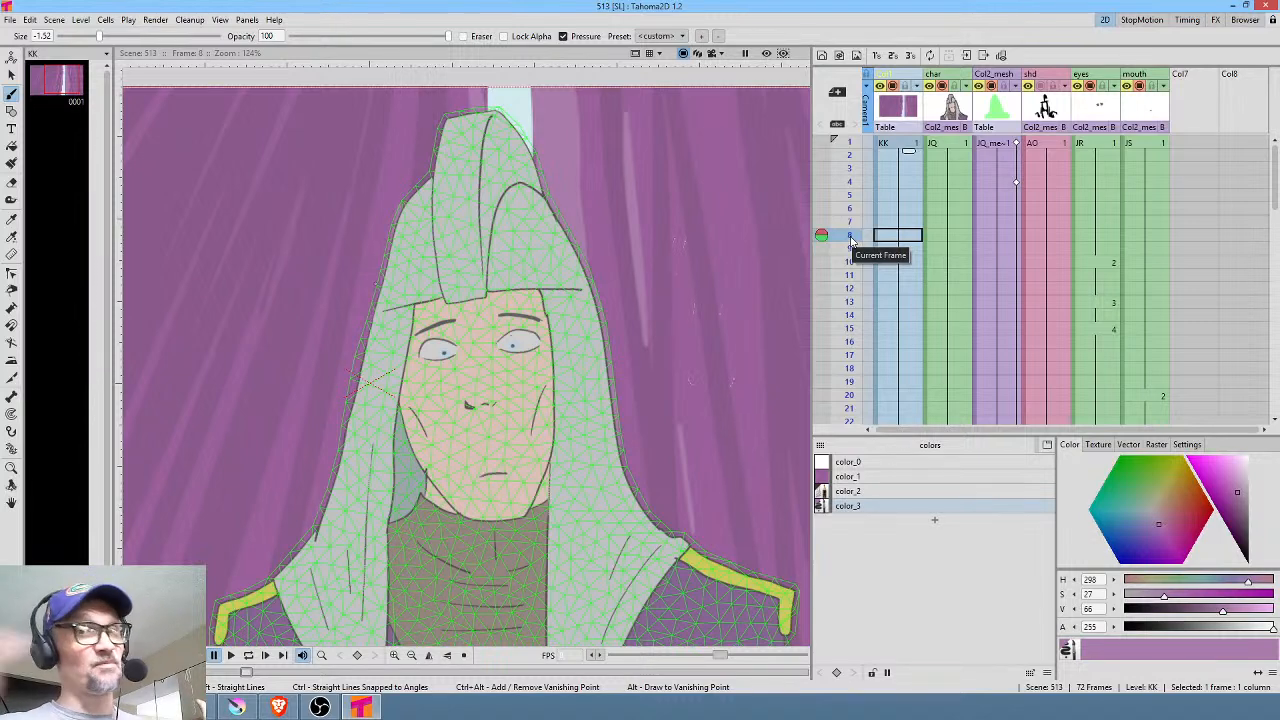
pyautogui.moveTo(853, 152)
pyautogui.mouseDown()
pyautogui.moveTo(853, 301)
pyautogui.moveTo(861, 152)
pyautogui.moveTo(853, 255)
pyautogui.mouseUp()
pyautogui.middleClick(1135, 203)
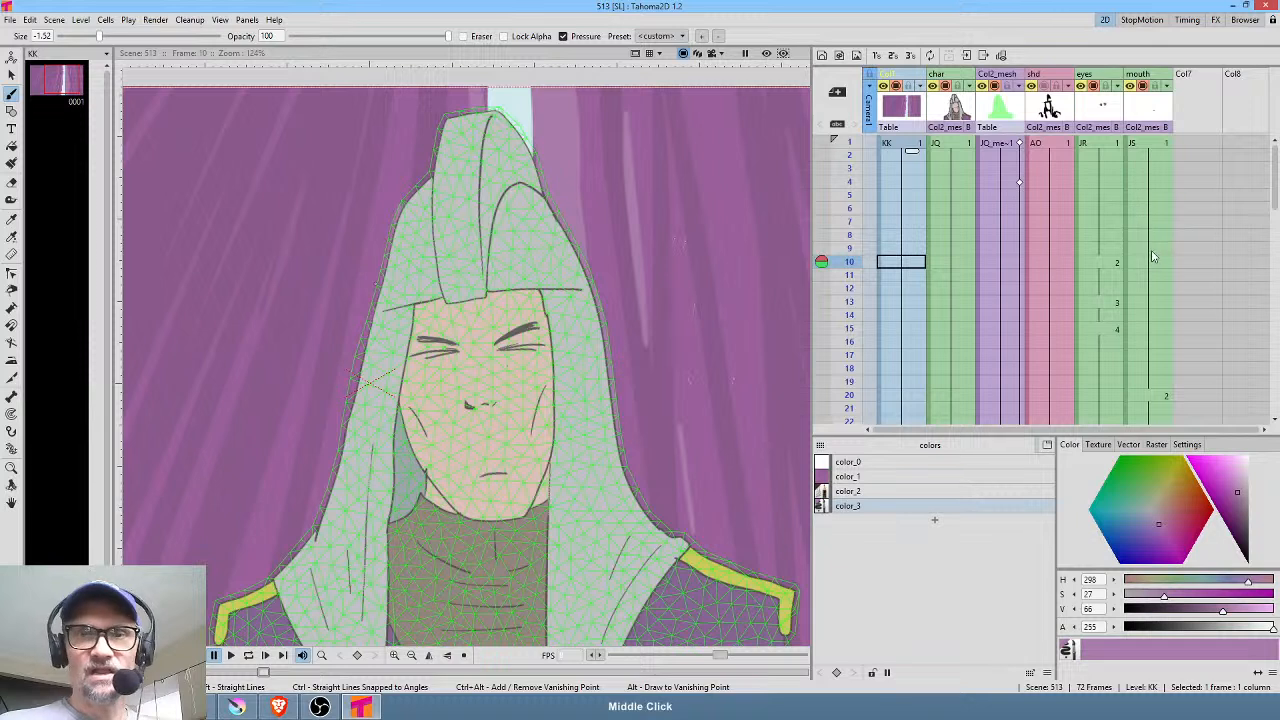
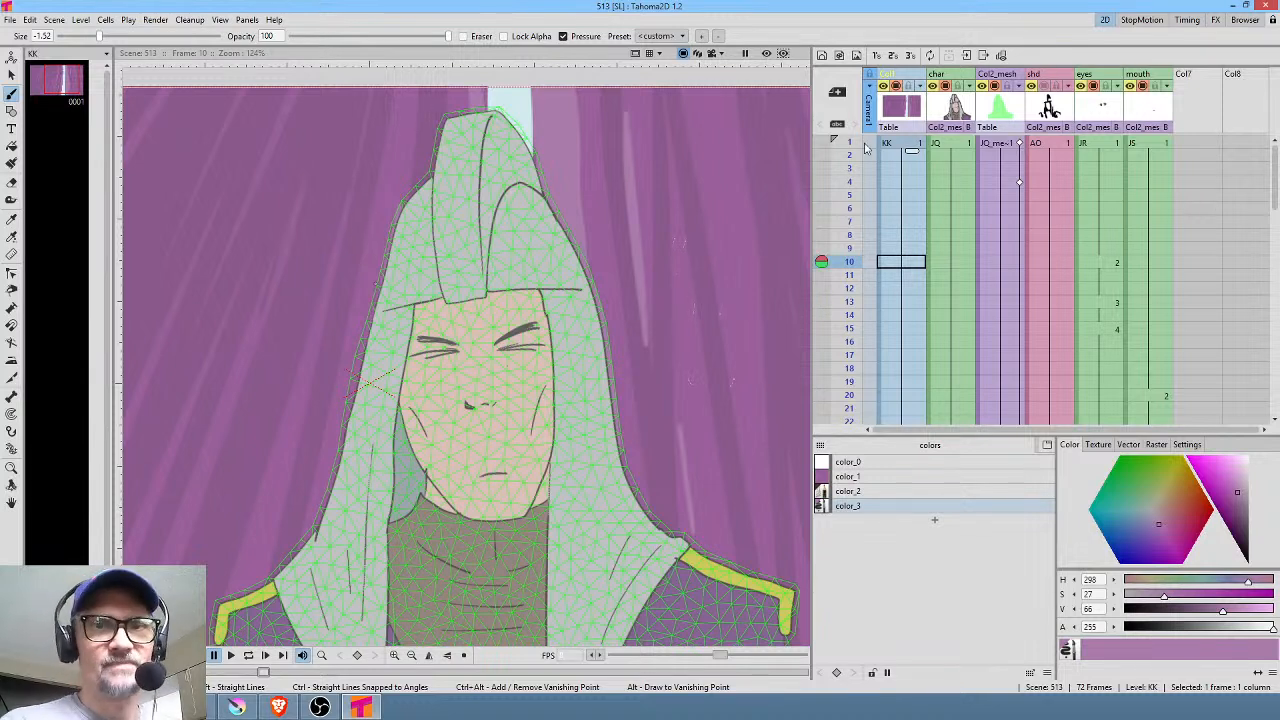
# Step: Review frames 1 to 10 again, then play the scene from frame 1 and stop at frame 21
pyautogui.moveTo(856, 148)
pyautogui.mouseDown()
pyautogui.moveTo(853, 287)
pyautogui.moveTo(853, 146)
pyautogui.moveTo(853, 261)
pyautogui.mouseUp()
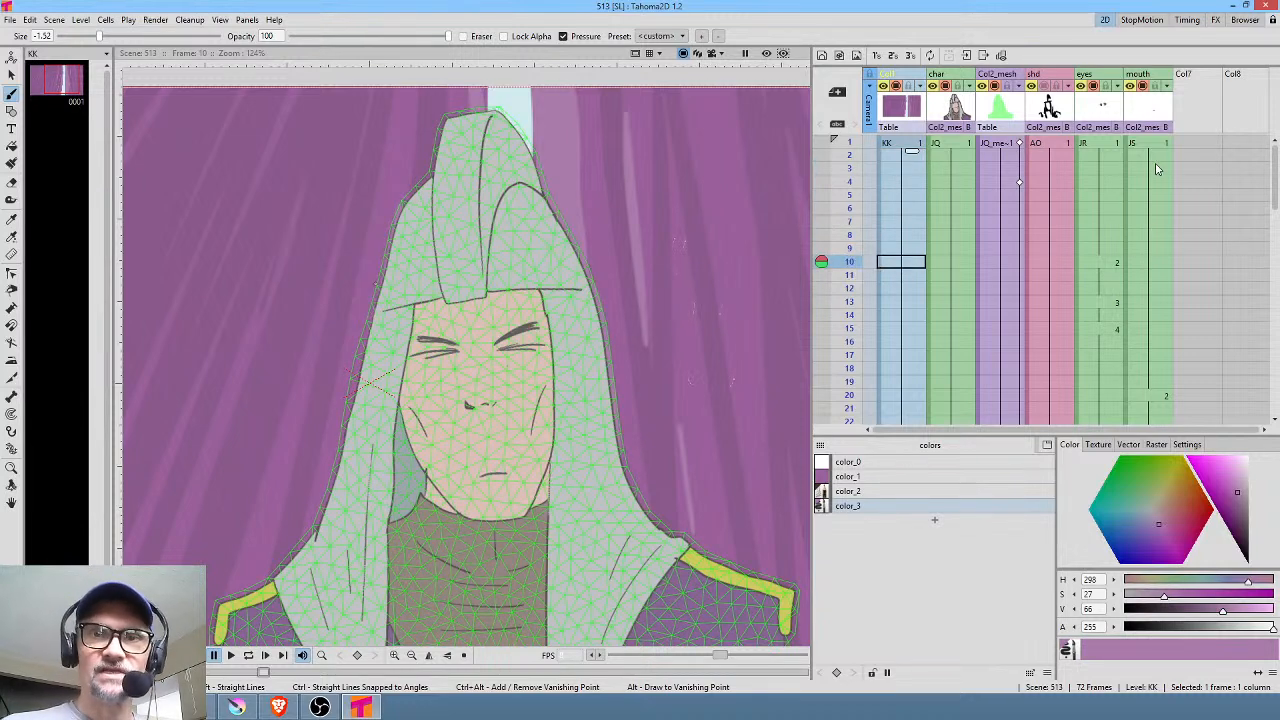
pyautogui.middleClick(1085, 262)
pyautogui.moveTo(851, 200); pyautogui.dragTo(851, 145)
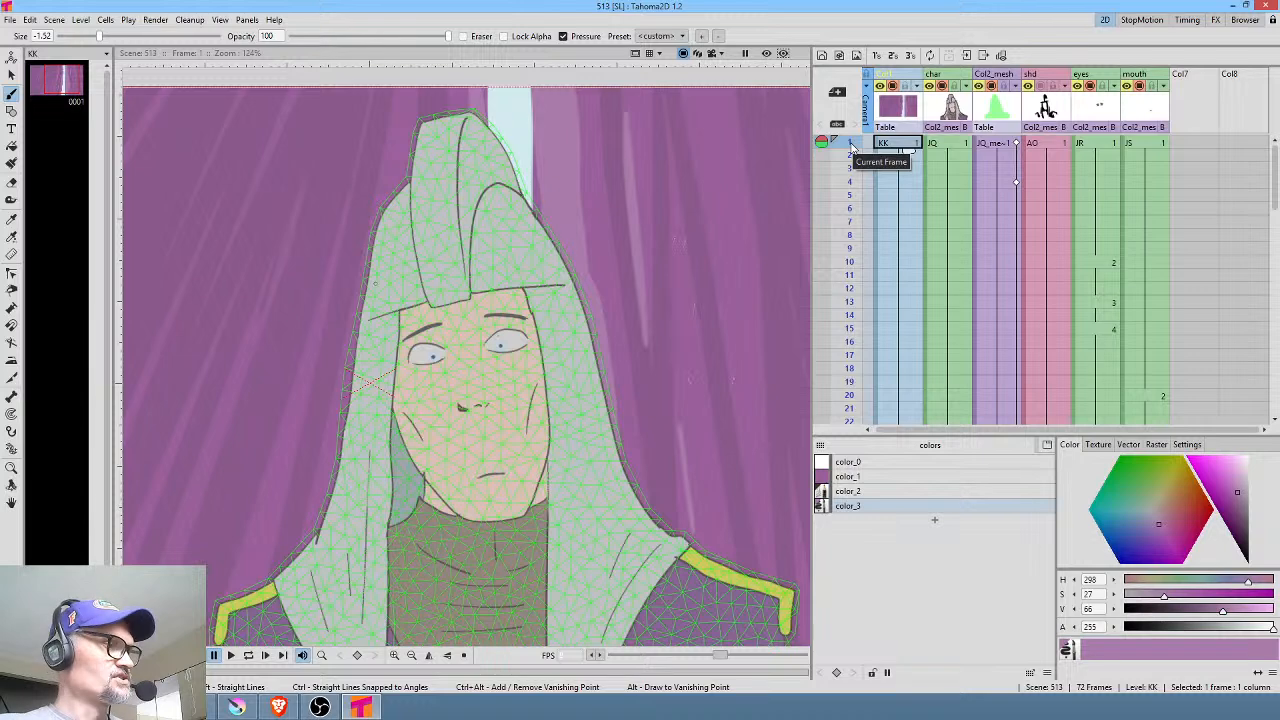
pyautogui.press('l')
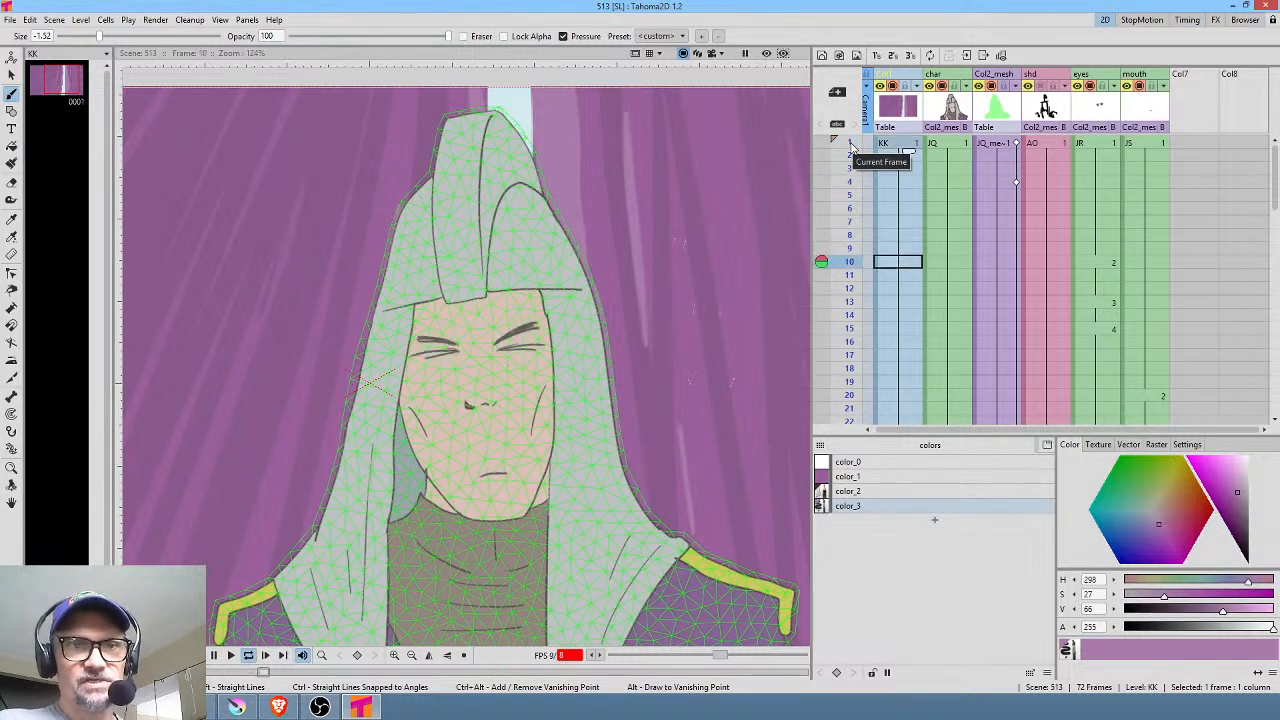
pyautogui.press('l')
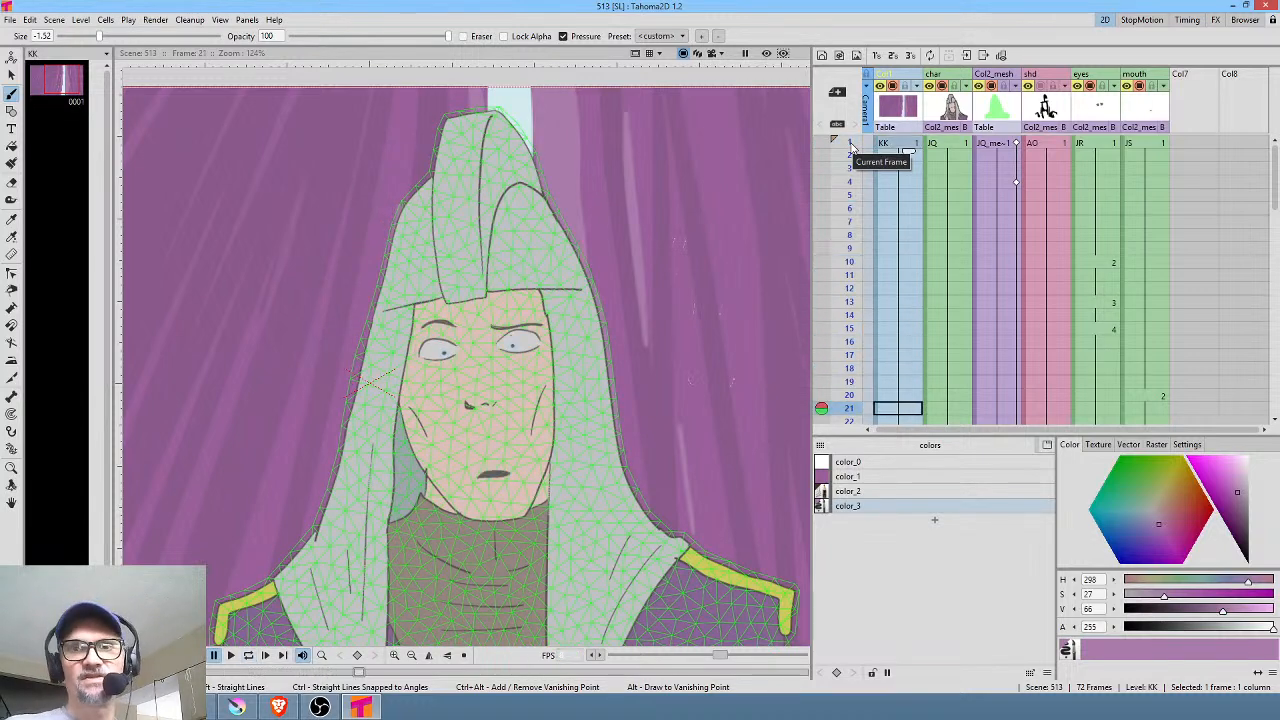
# Step: Look through the Xsheet from the eyes drawing at frame 10, scrubbing past frame 19 to check the expressions and mesh keys
pyautogui.click(1095, 266)
pyautogui.scroll(-10, 1100, 290)
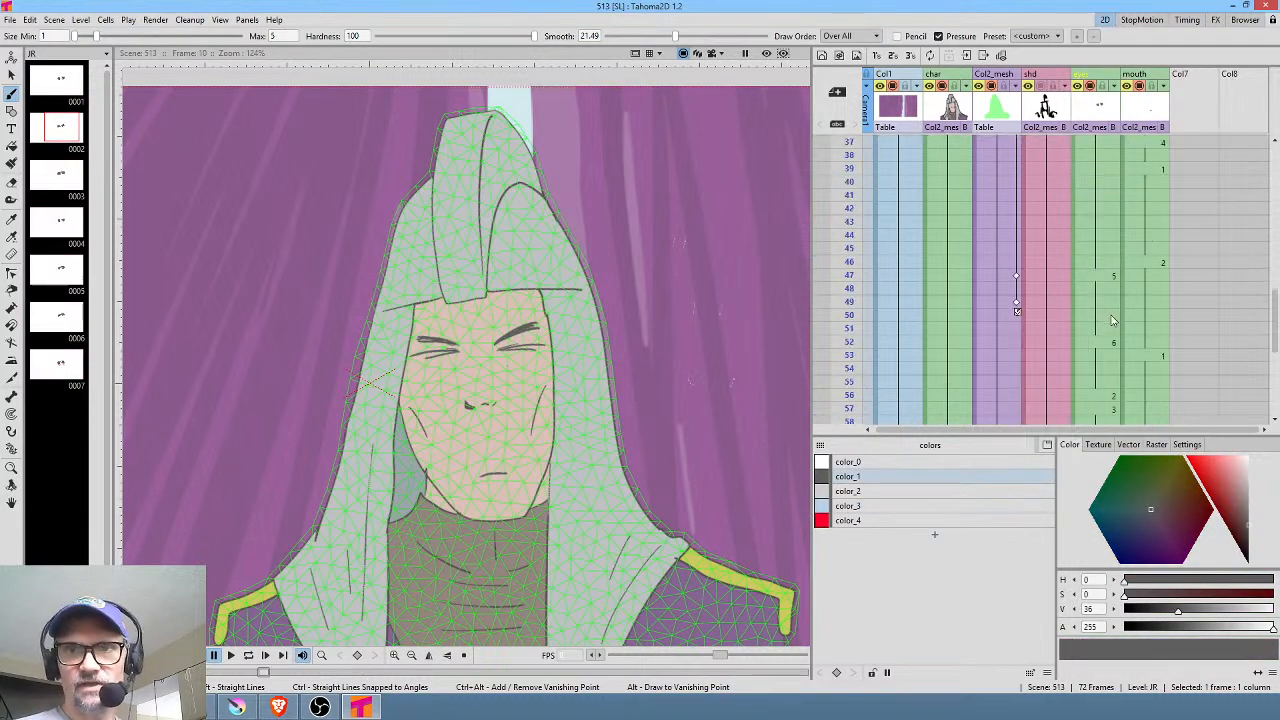
pyautogui.scroll(10, 1112, 326)
pyautogui.moveTo(854, 185); pyautogui.dragTo(853, 382)
pyautogui.scroll(-4, 990, 342)
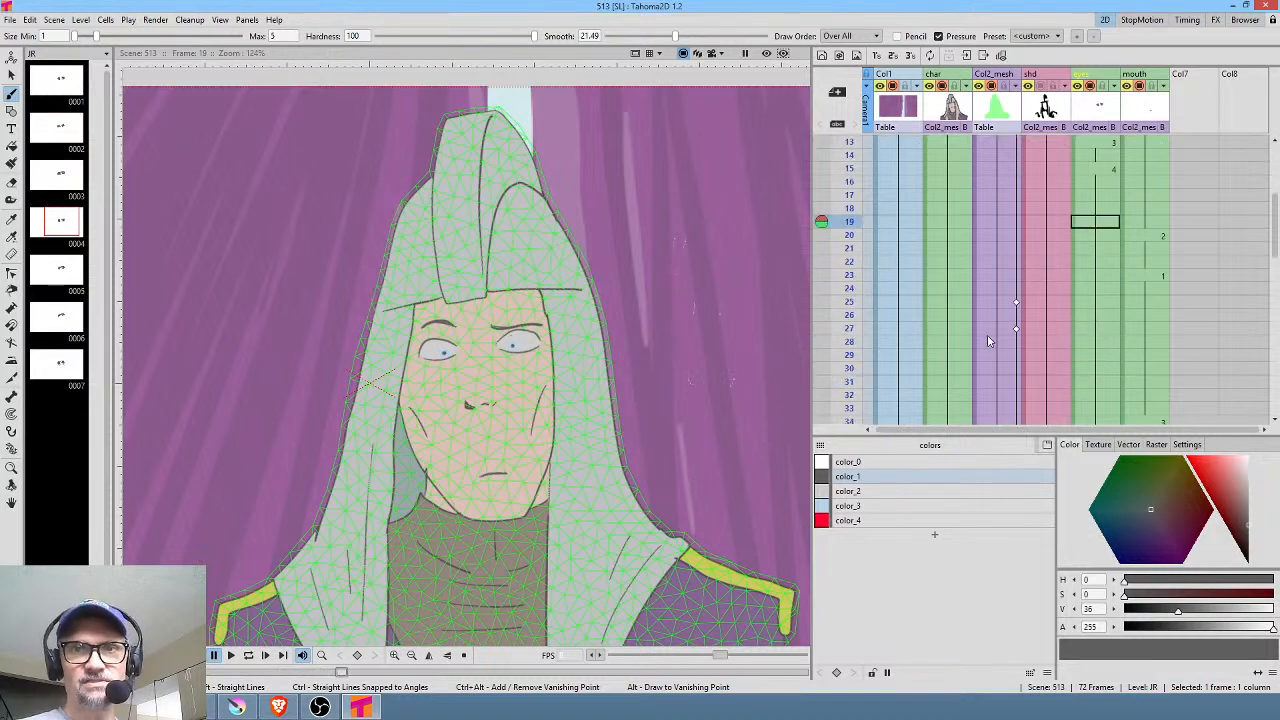
pyautogui.moveTo(853, 232); pyautogui.dragTo(846, 415)
pyautogui.scroll(4, 900, 300)
# Step: Undo the scene's edit history back to the stage where the Xsheet is 12 frames long
pyautogui.click(906, 238)
pyautogui.hotkey('ctrl', 'z')
pyautogui.hotkey('ctrl', 'z')
pyautogui.hotkey('ctrl', 'z')
pyautogui.hotkey('ctrl', 'z')
pyautogui.hotkey('ctrl', 'z')
pyautogui.hotkey('ctrl', 'z')
pyautogui.hotkey('ctrl', 'z')
pyautogui.hotkey('ctrl', 'z')
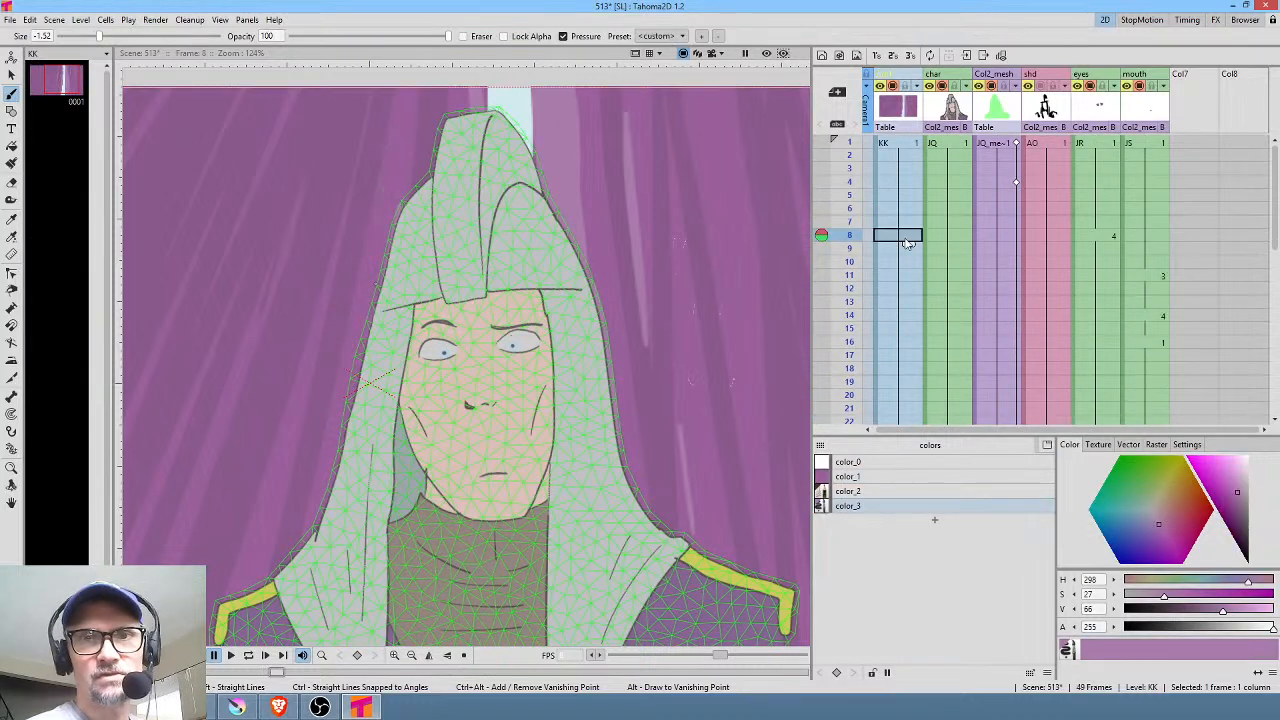
pyautogui.hotkey('ctrl', 'z')
pyautogui.hotkey('ctrl', 'z')
pyautogui.hotkey('ctrl', 'z')
pyautogui.hotkey('ctrl', 'z')
pyautogui.hotkey('ctrl', 'z')
pyautogui.hotkey('ctrl', 'z')
pyautogui.hotkey('ctrl', 'z')
pyautogui.hotkey('ctrl', 'z')
pyautogui.hotkey('ctrl', 'z')
pyautogui.hotkey('ctrl', 'z')
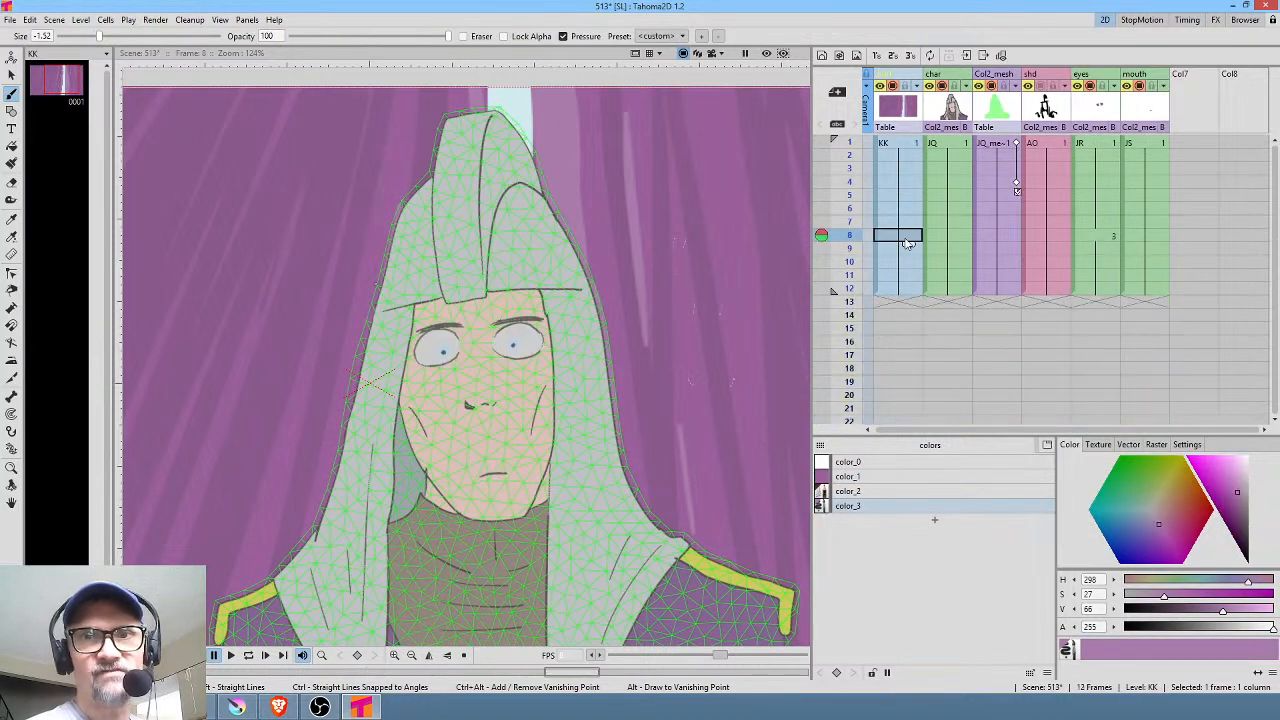
# Step: Redo the edits up to the stage where the Xsheet is 64 frames long and save everything
pyautogui.hotkey('ctrl', 'y')
pyautogui.hotkey('ctrl', 'y')
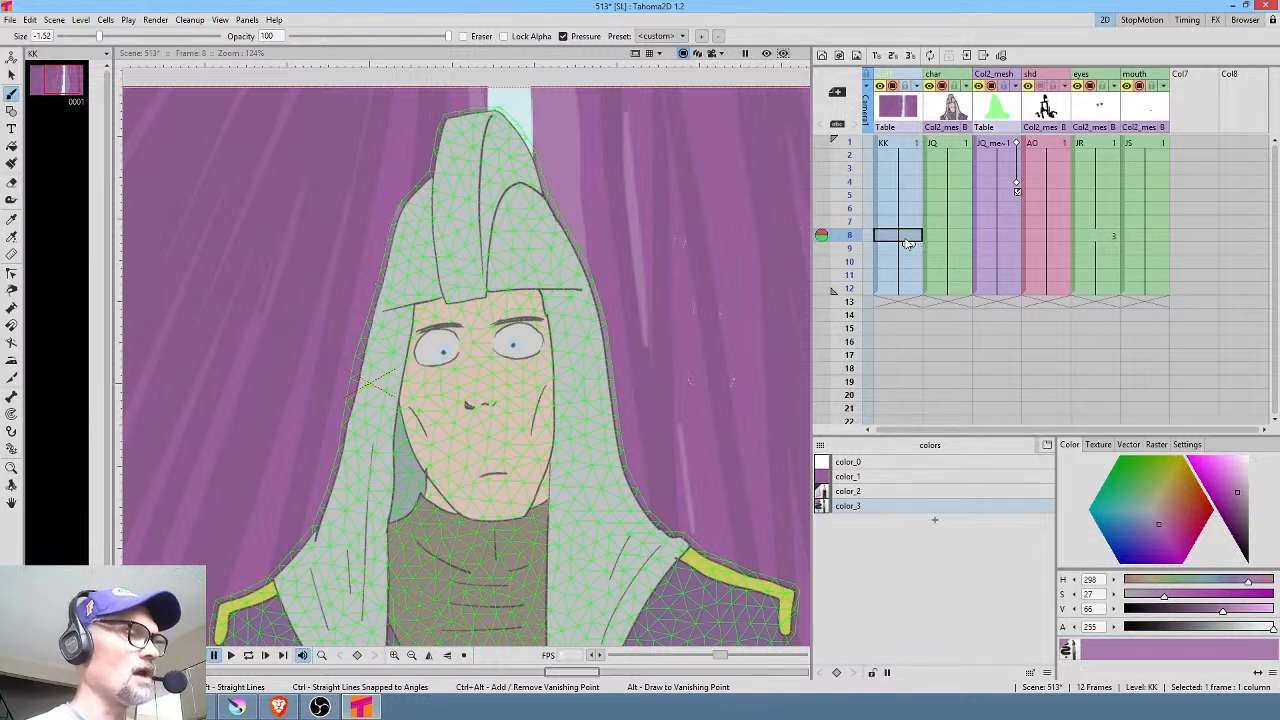
pyautogui.hotkey('ctrl', 'y')
pyautogui.hotkey('ctrl', 'y')
pyautogui.hotkey('ctrl', 'y')
pyautogui.hotkey('ctrl', 'y')
pyautogui.hotkey('ctrl', 'y')
pyautogui.hotkey('ctrl', 'y')
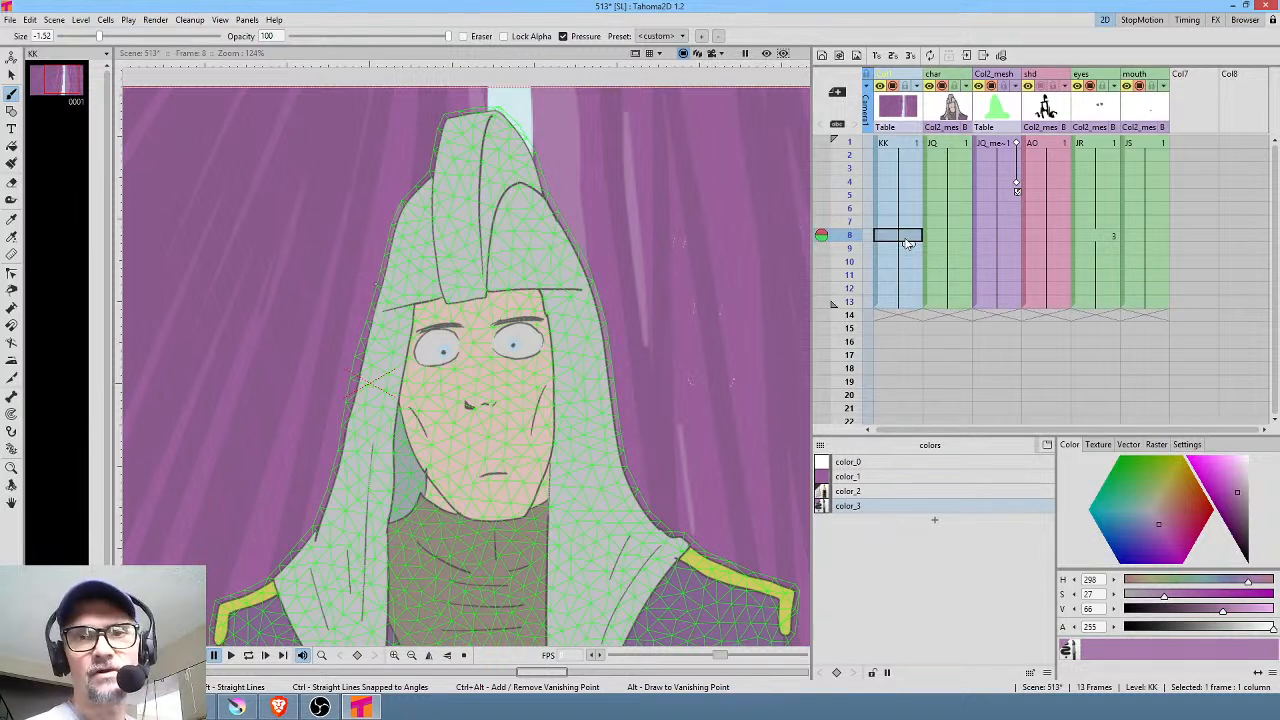
pyautogui.hotkey('ctrl', 'y')
pyautogui.hotkey('ctrl', 'y')
pyautogui.hotkey('ctrl', 'y')
pyautogui.hotkey('ctrl', 'y')
pyautogui.hotkey('ctrl', 'y')
pyautogui.hotkey('ctrl', 'y')
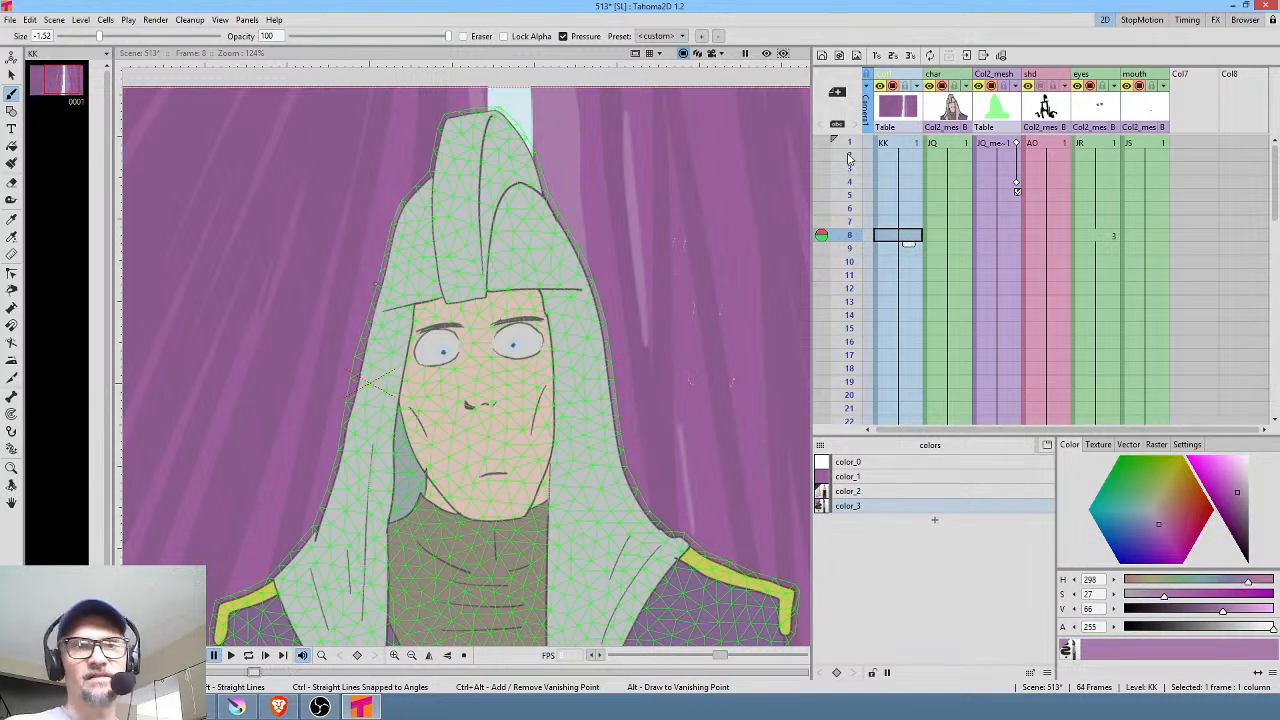
pyautogui.click(10, 20)
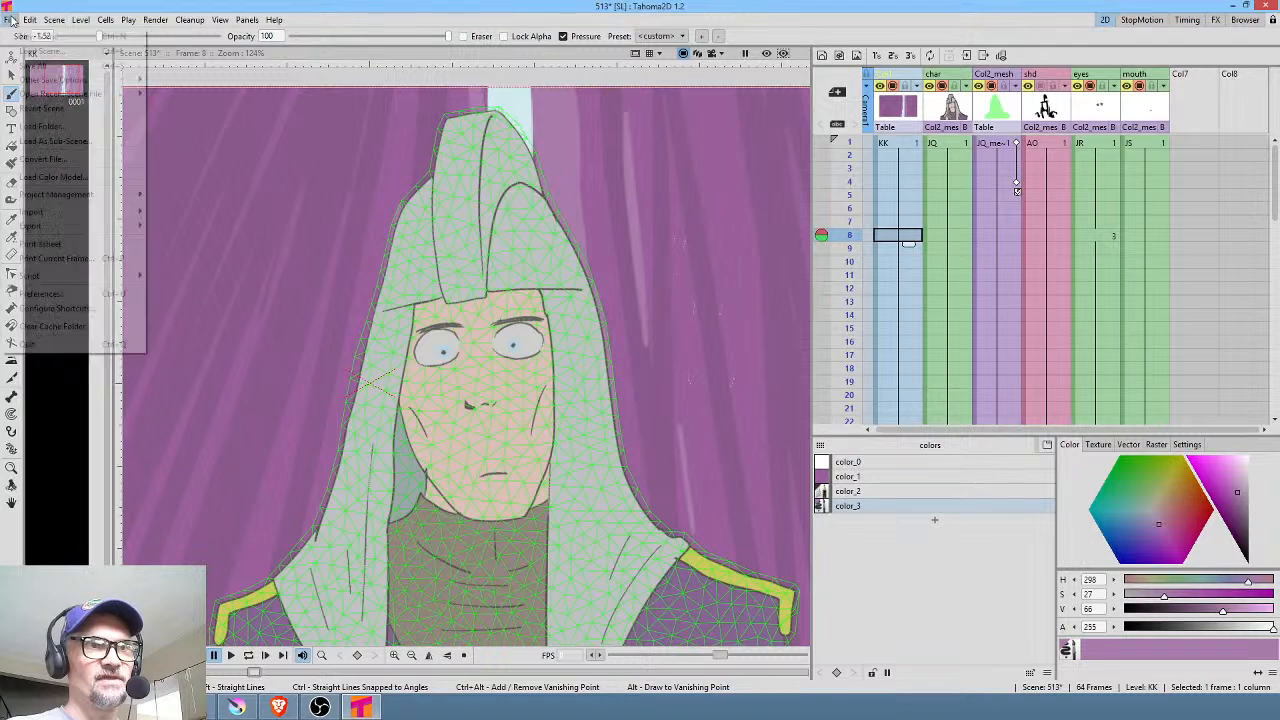
pyautogui.click(50, 64)
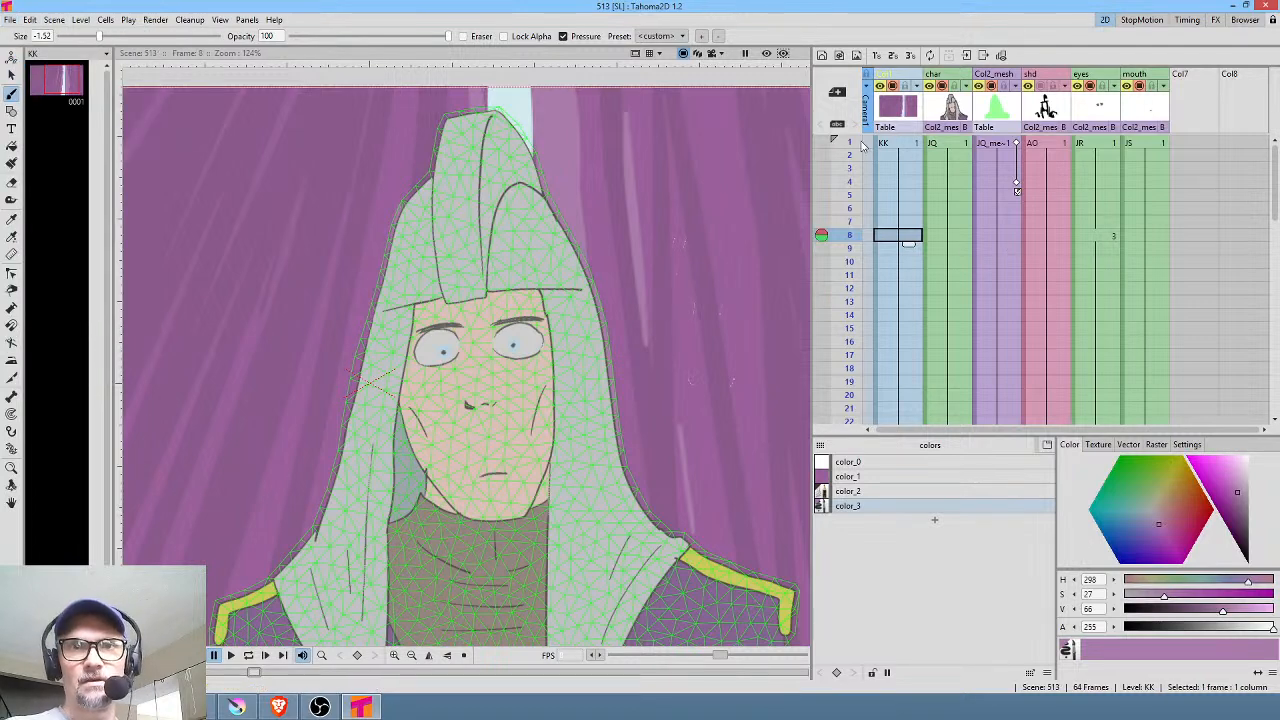
# Step: Scrub the opening frames, then clear the eyes column's cells from frame 8 through frame 64
pyautogui.click(849, 195)
pyautogui.moveTo(849, 152)
pyautogui.mouseDown()
pyautogui.moveTo(852, 274)
pyautogui.moveTo(850, 221)
pyautogui.moveTo(850, 248)
pyautogui.mouseUp()
pyautogui.click(1102, 226)
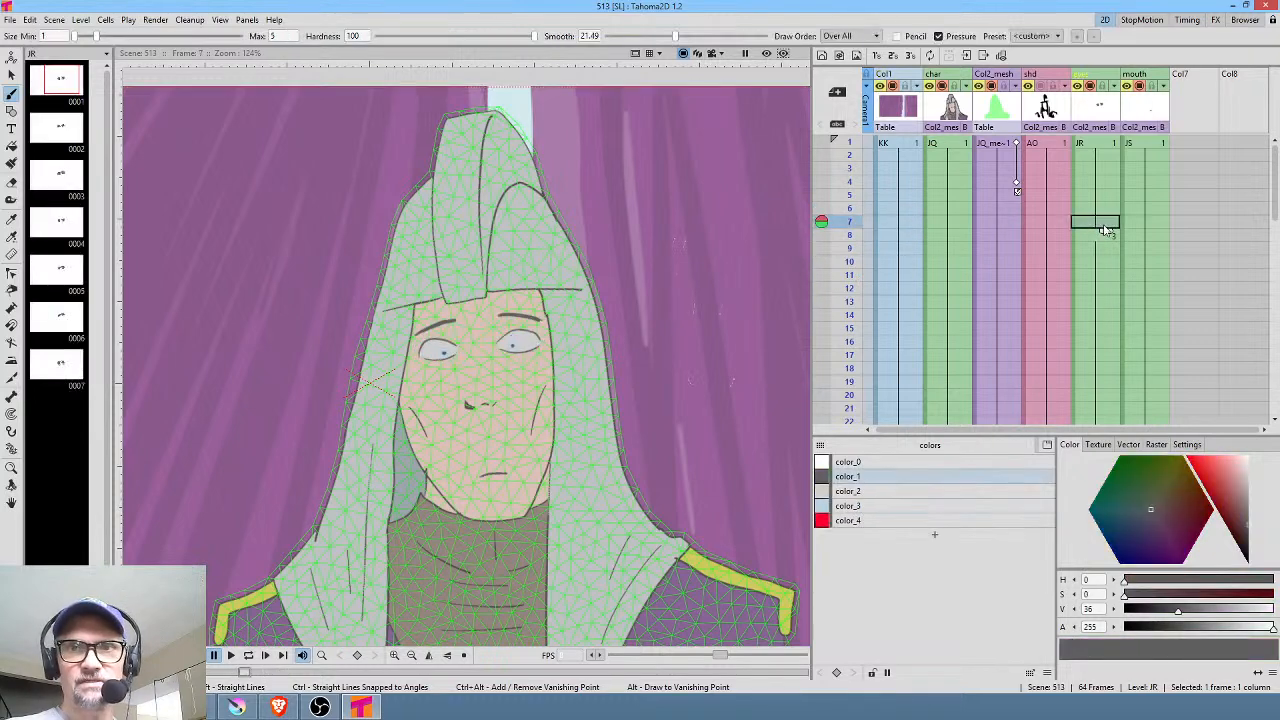
pyautogui.click(1103, 236)
pyautogui.scroll(-8, 1094, 262)
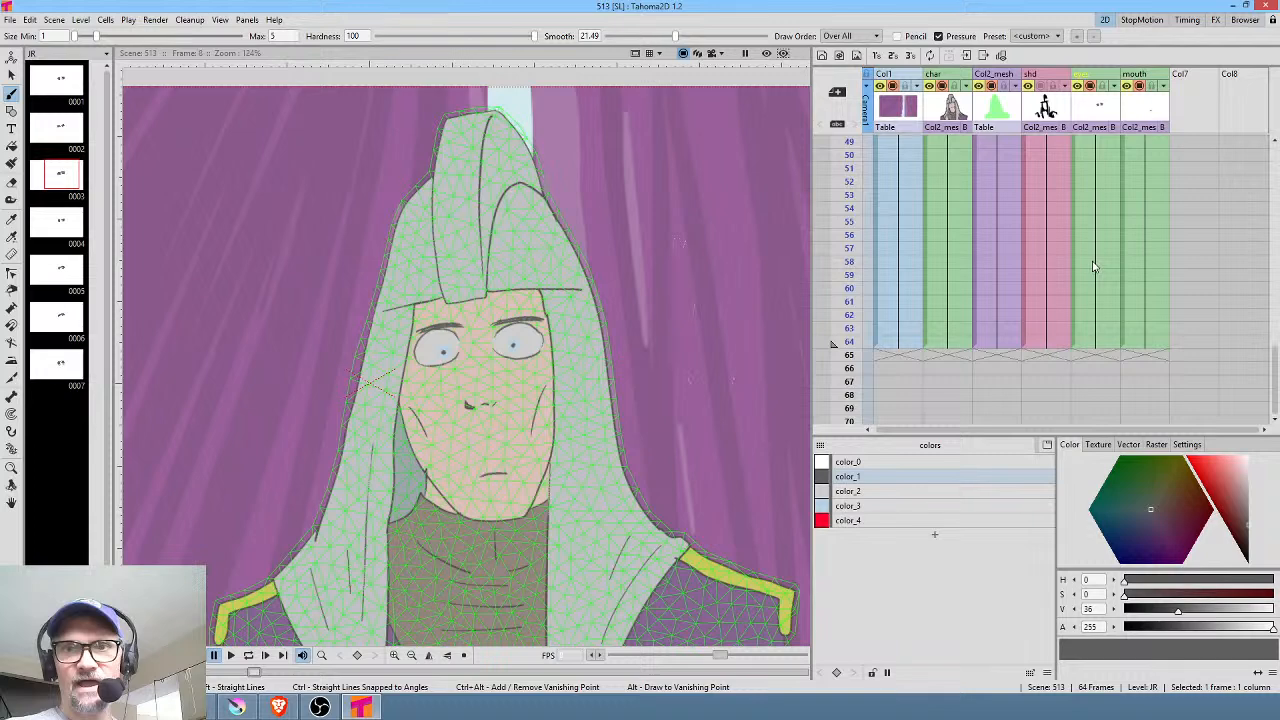
pyautogui.keyDown('shift'); pyautogui.click(1105, 345); pyautogui.keyUp('shift')
pyautogui.scroll(8, 1110, 335)
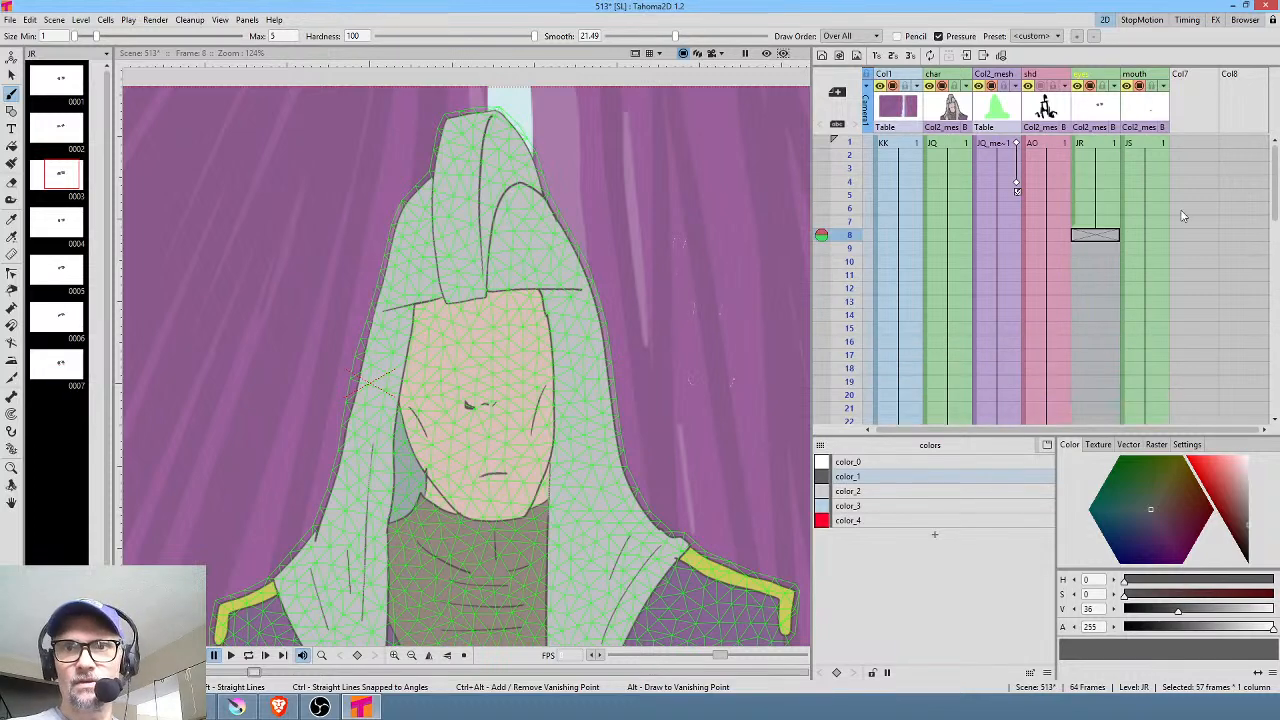
# Step: Extend eyes drawing 1 from frame 7 down to the scene's end at frame 64
pyautogui.click(1108, 226)
pyautogui.moveTo(1108, 232); pyautogui.dragTo(1100, 360)
pyautogui.scroll(1, 1099, 360)
pyautogui.scroll(7, 1099, 359)
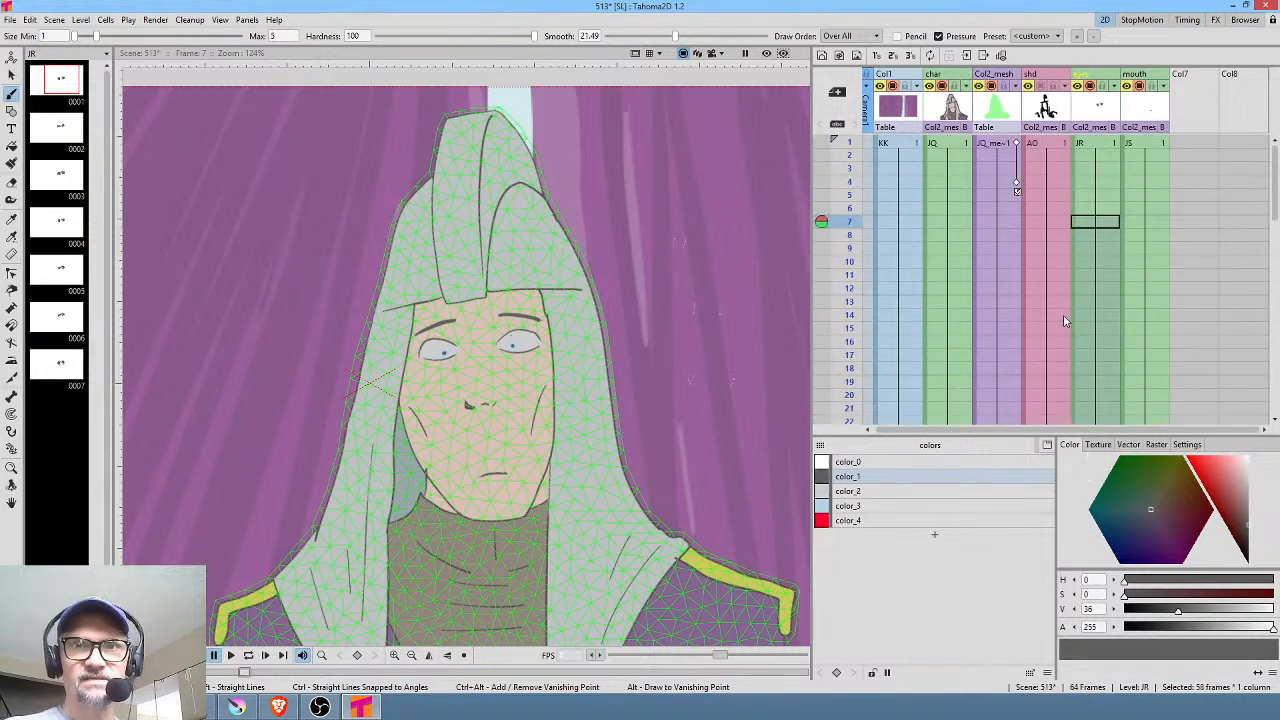
# Step: Check the head motion over frames 1 to 5 and preview the rendered look of frame 2
pyautogui.click(848, 157)
pyautogui.moveTo(847, 161); pyautogui.dragTo(830, 226)
pyautogui.click(843, 181)
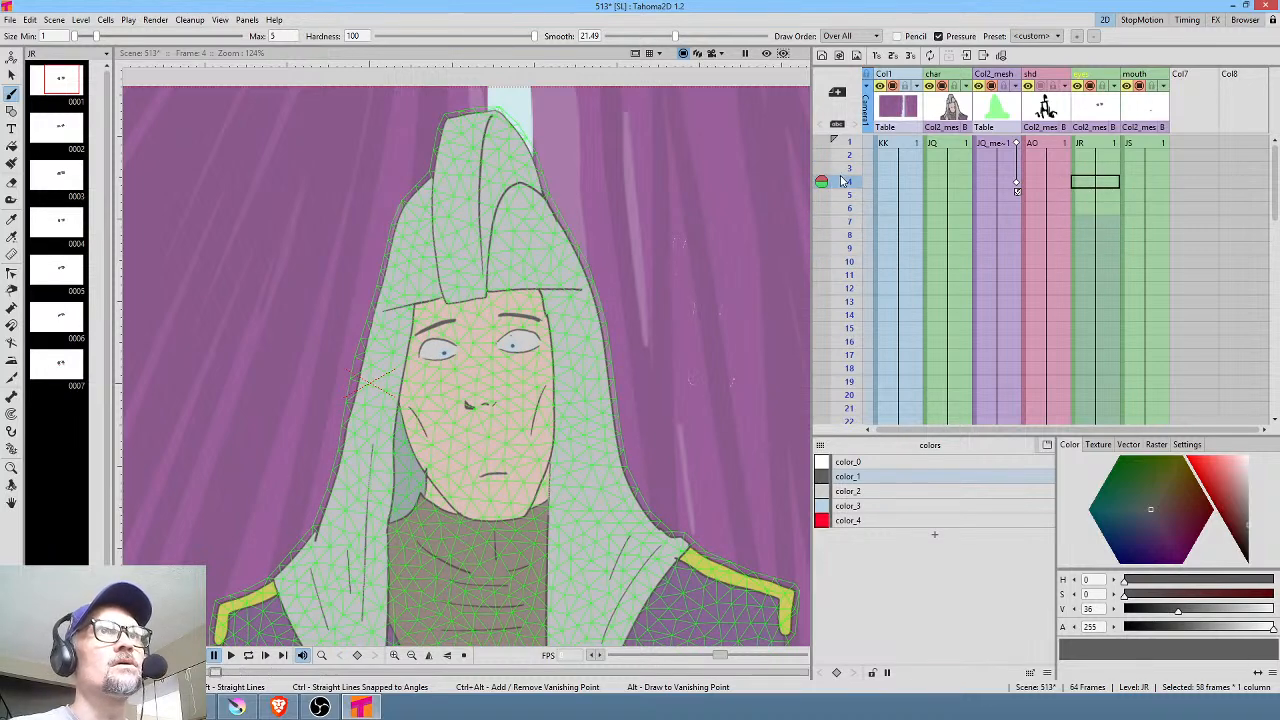
pyautogui.moveTo(843, 183)
pyautogui.mouseDown()
pyautogui.moveTo(842, 234)
pyautogui.moveTo(840, 212)
pyautogui.moveTo(804, 235)
pyautogui.moveTo(805, 264)
pyautogui.moveTo(887, 135)
pyautogui.moveTo(897, 248)
pyautogui.moveTo(903, 166)
pyautogui.mouseUp()
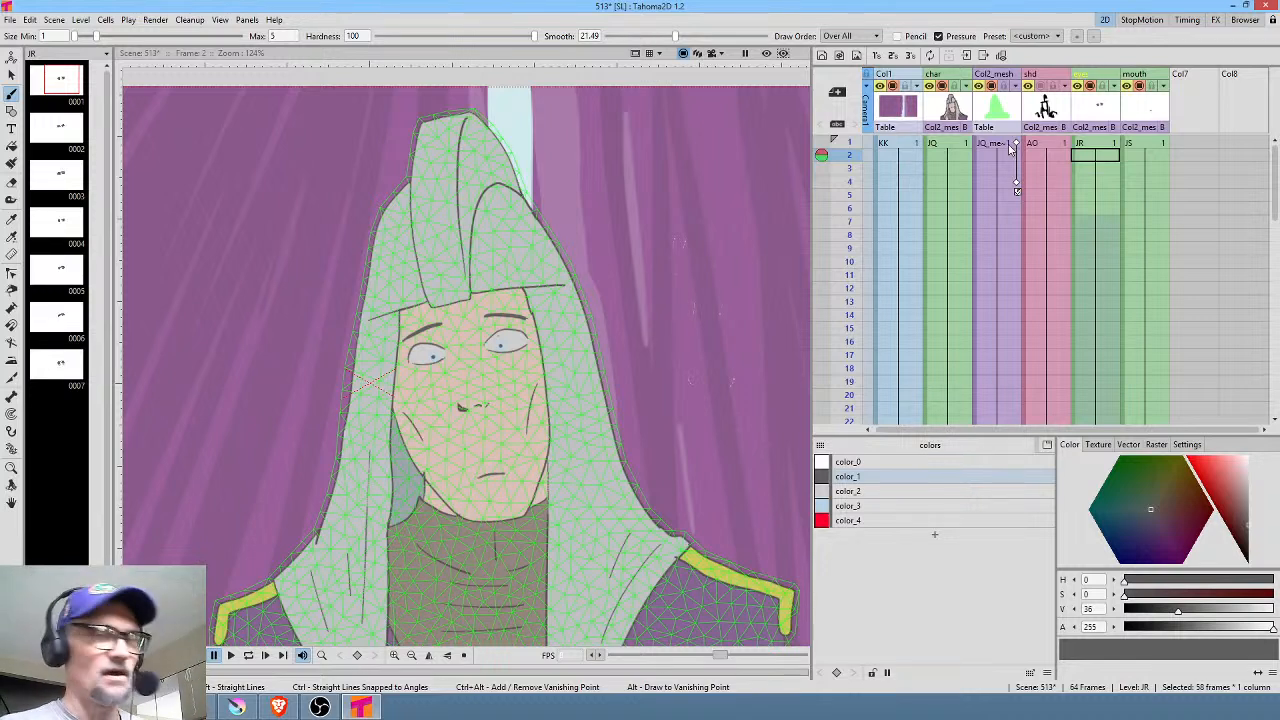
pyautogui.click(766, 54)
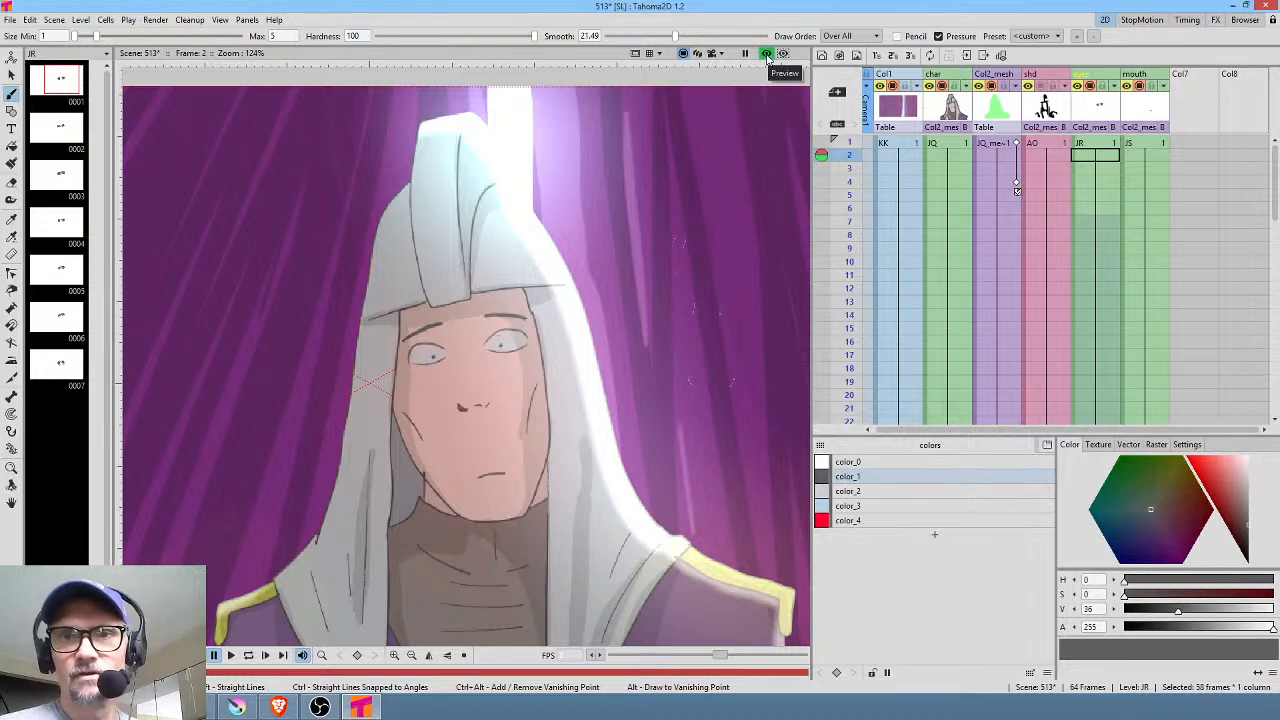
pyautogui.click(766, 54)
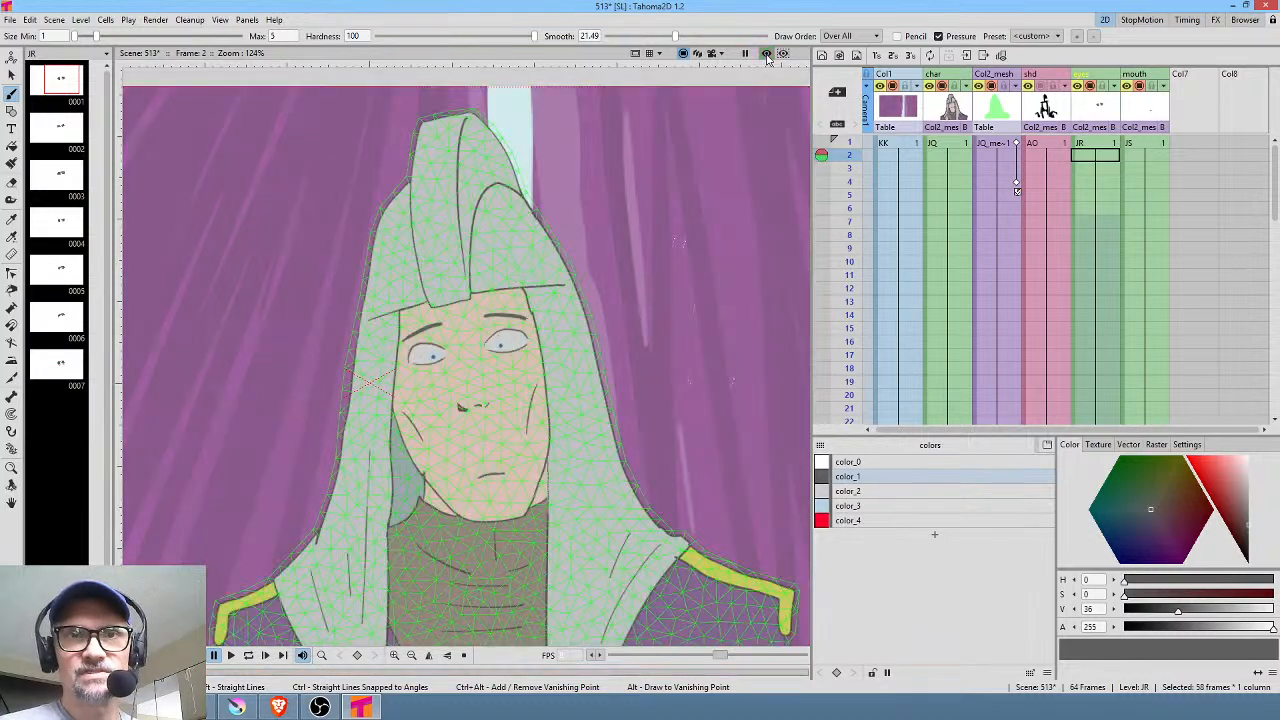
pyautogui.click(848, 142)
pyautogui.moveTo(847, 143)
pyautogui.mouseDown()
pyautogui.moveTo(847, 209)
pyautogui.moveTo(846, 159)
pyautogui.moveTo(853, 198)
pyautogui.mouseUp()
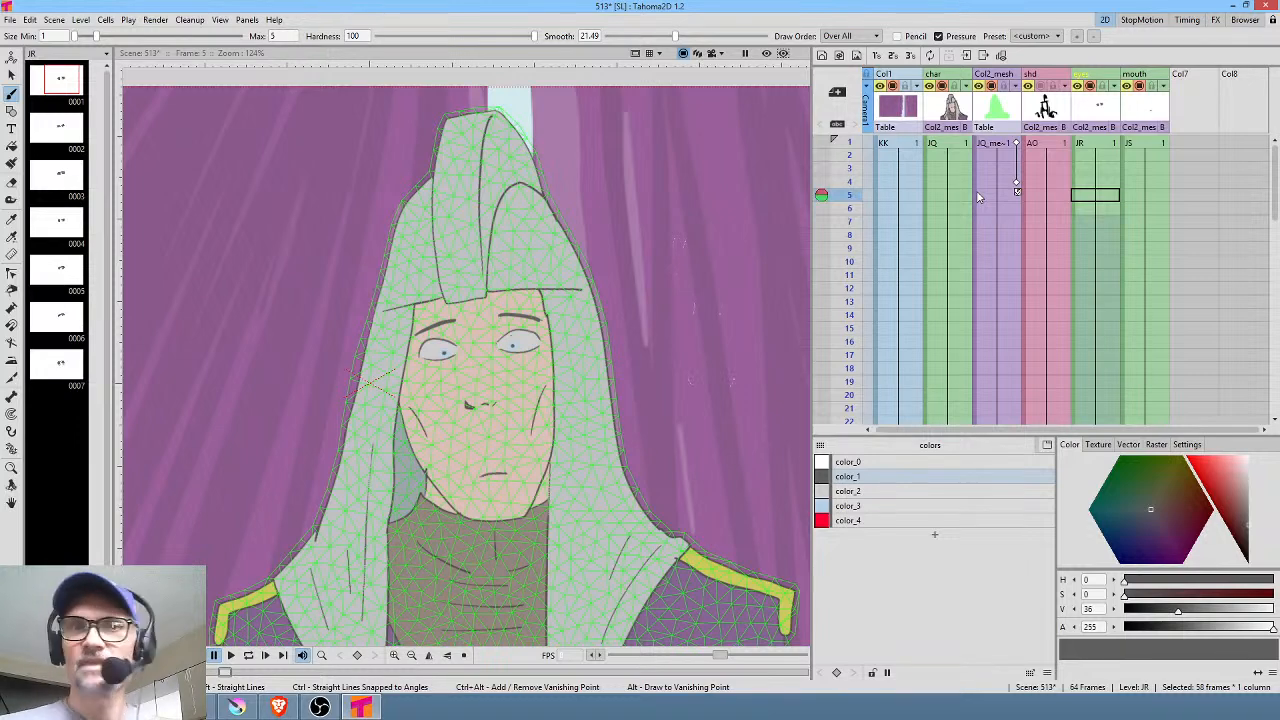
# Step: Scrub through the opening frames up to frame 12 to judge the head motion, and check the eyes, mouth and char columns
pyautogui.moveTo(855, 143); pyautogui.dragTo(846, 276)
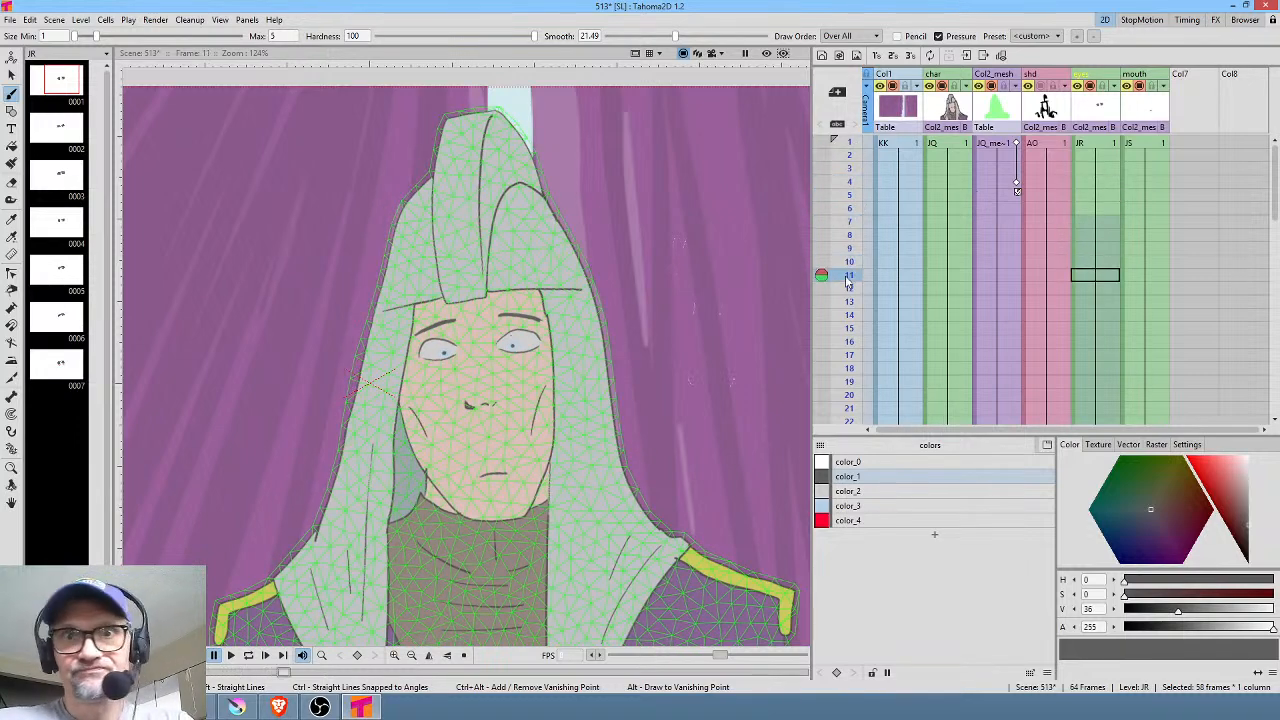
pyautogui.moveTo(1091, 322); pyautogui.dragTo(1095, 242)
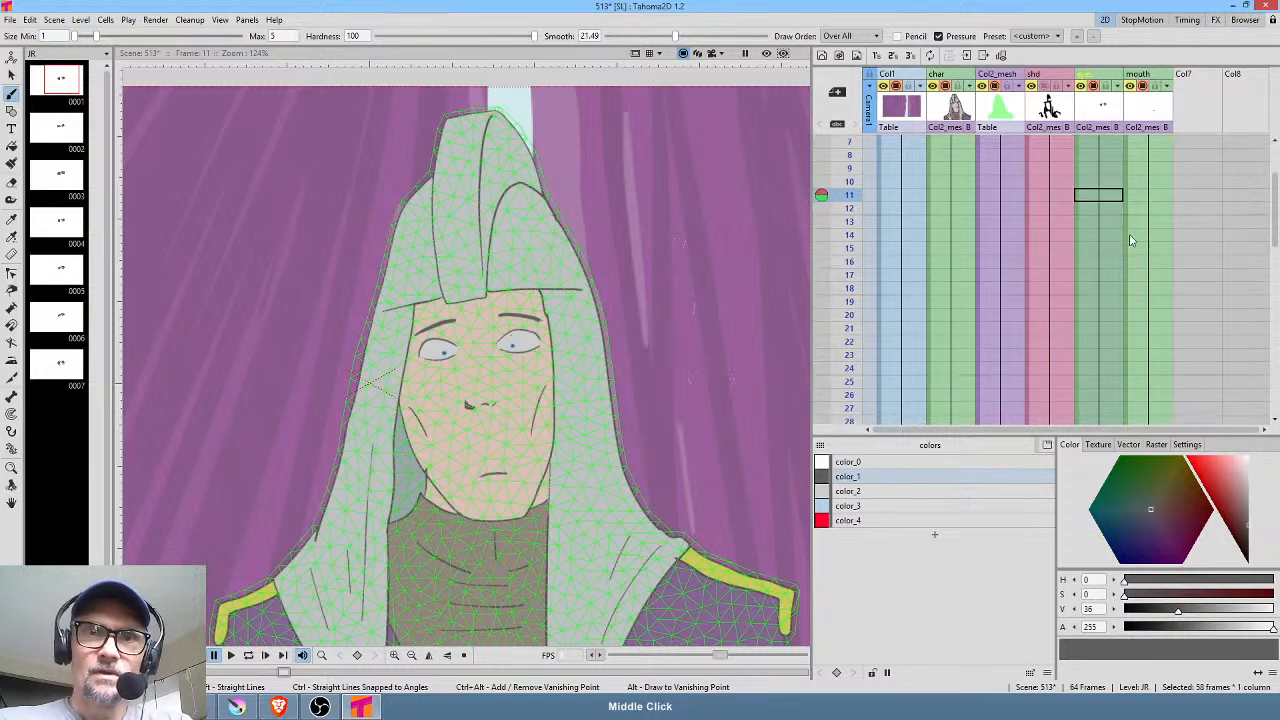
pyautogui.moveTo(910, 163); pyautogui.dragTo(909, 343)
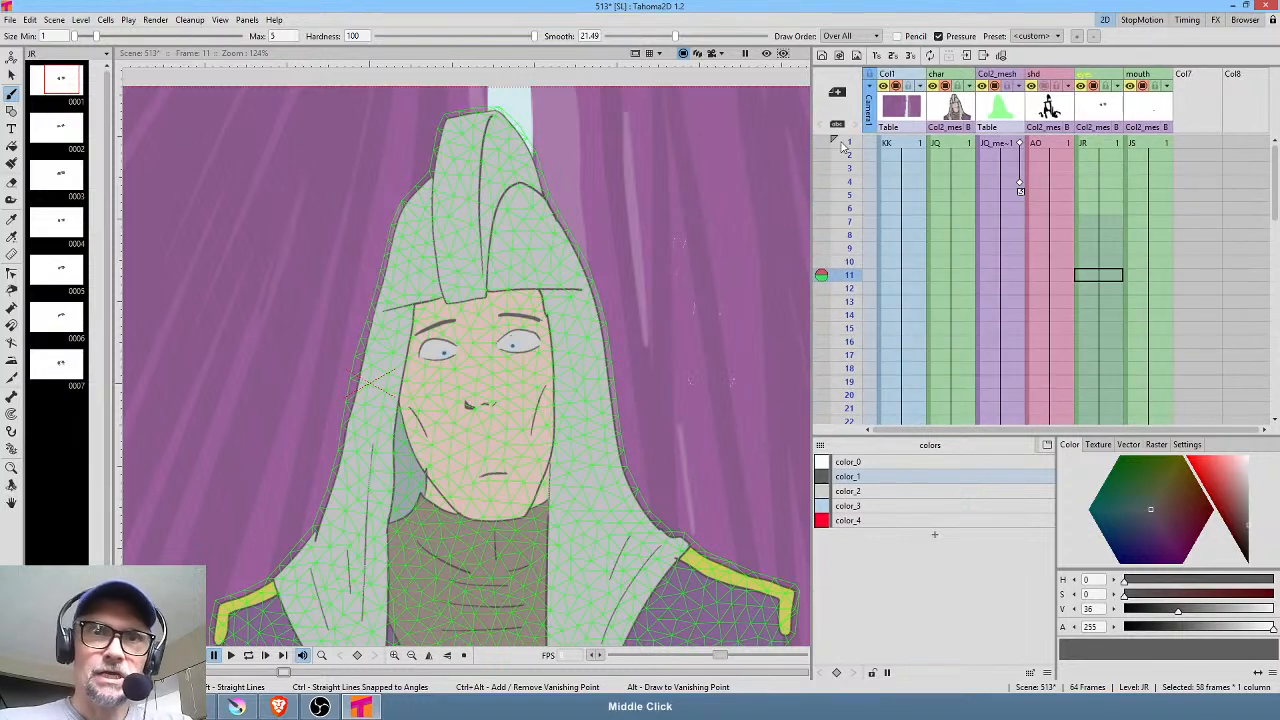
pyautogui.moveTo(852, 150); pyautogui.dragTo(849, 290)
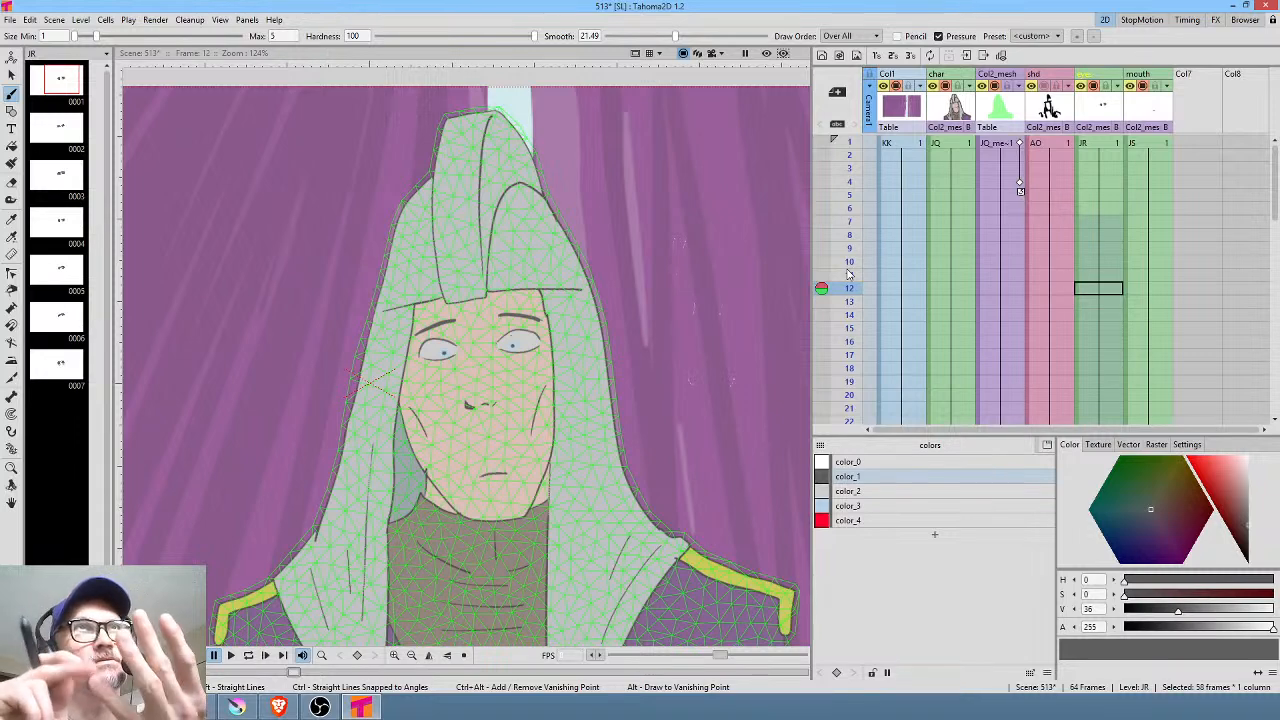
pyautogui.moveTo(852, 146); pyautogui.dragTo(858, 270)
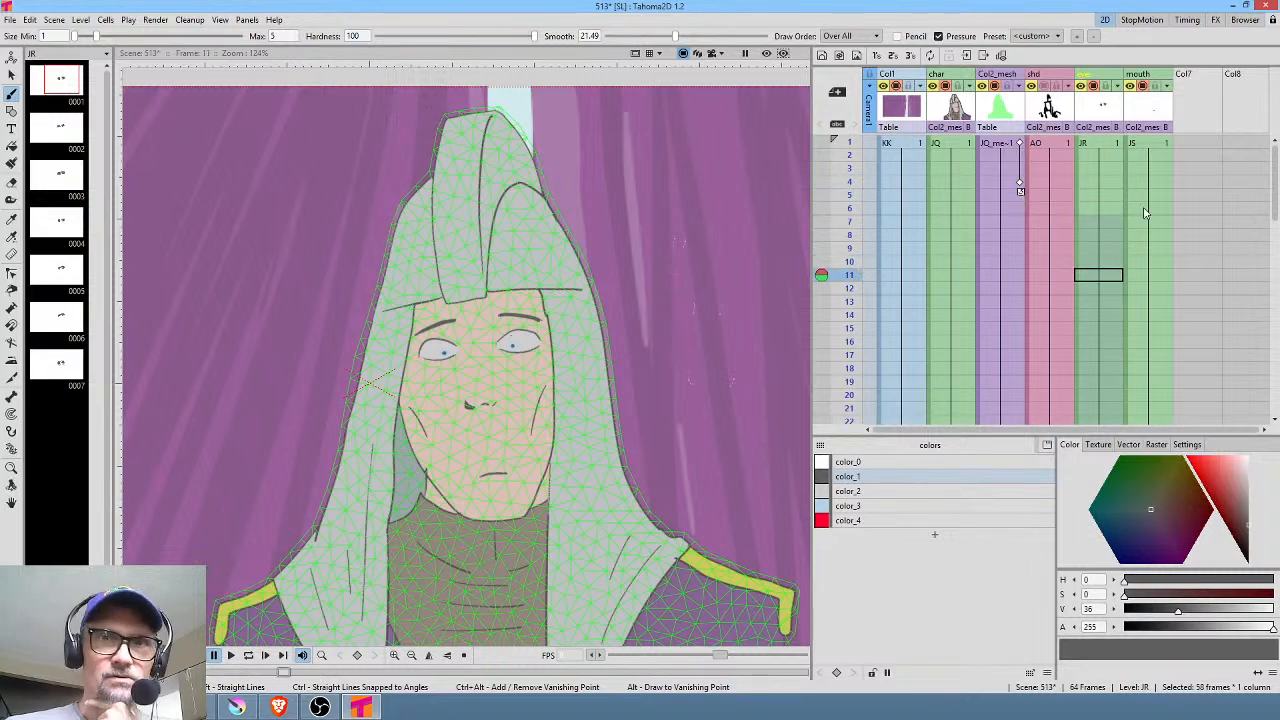
pyautogui.click(1104, 110)
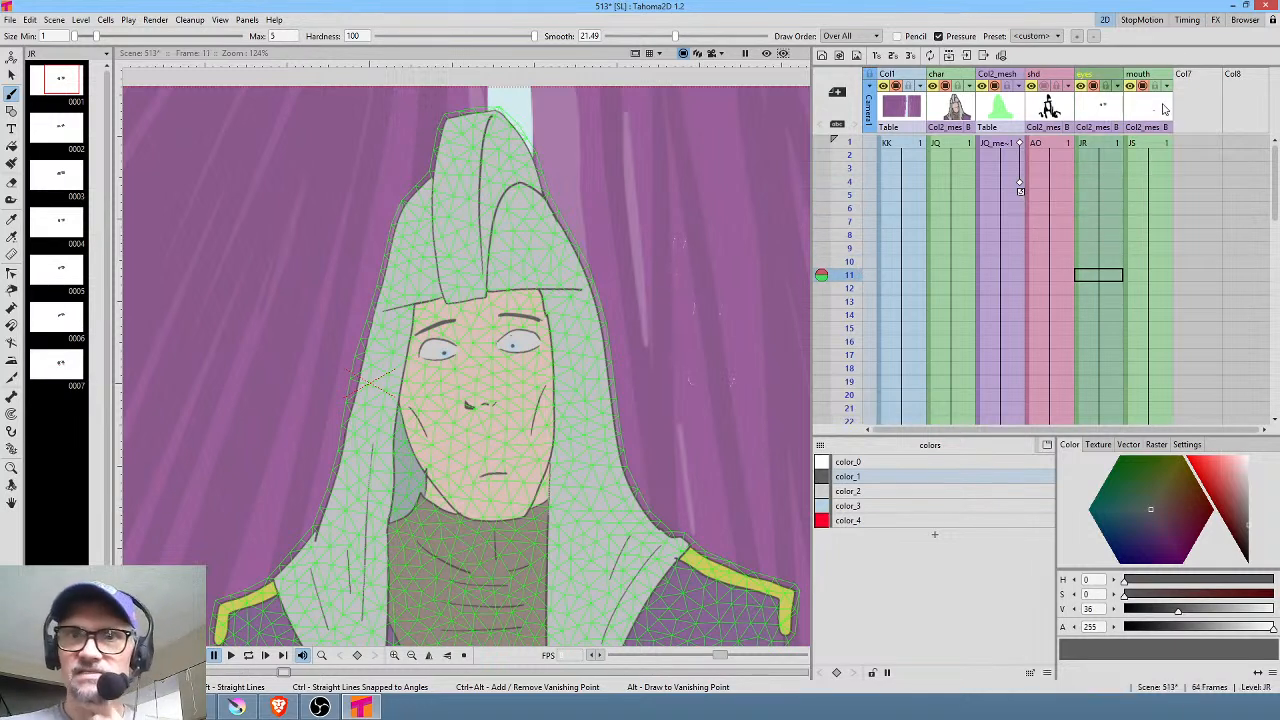
pyautogui.click(1148, 115)
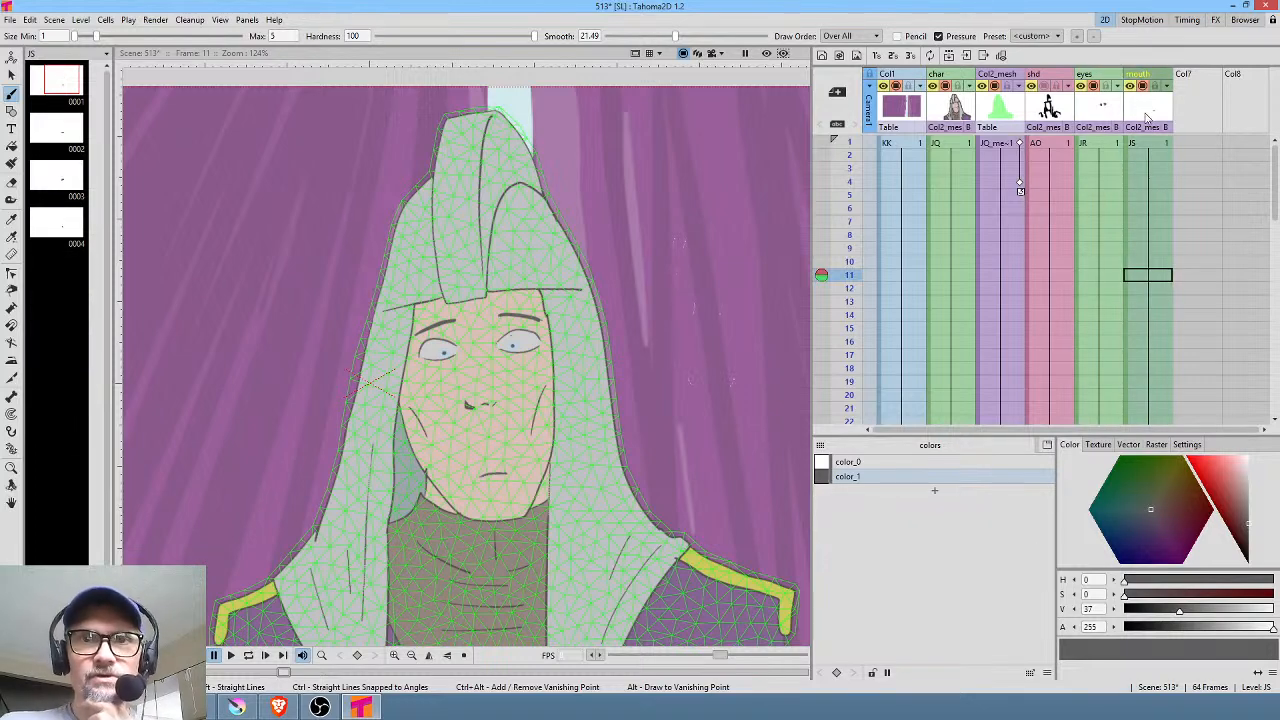
pyautogui.click(954, 143)
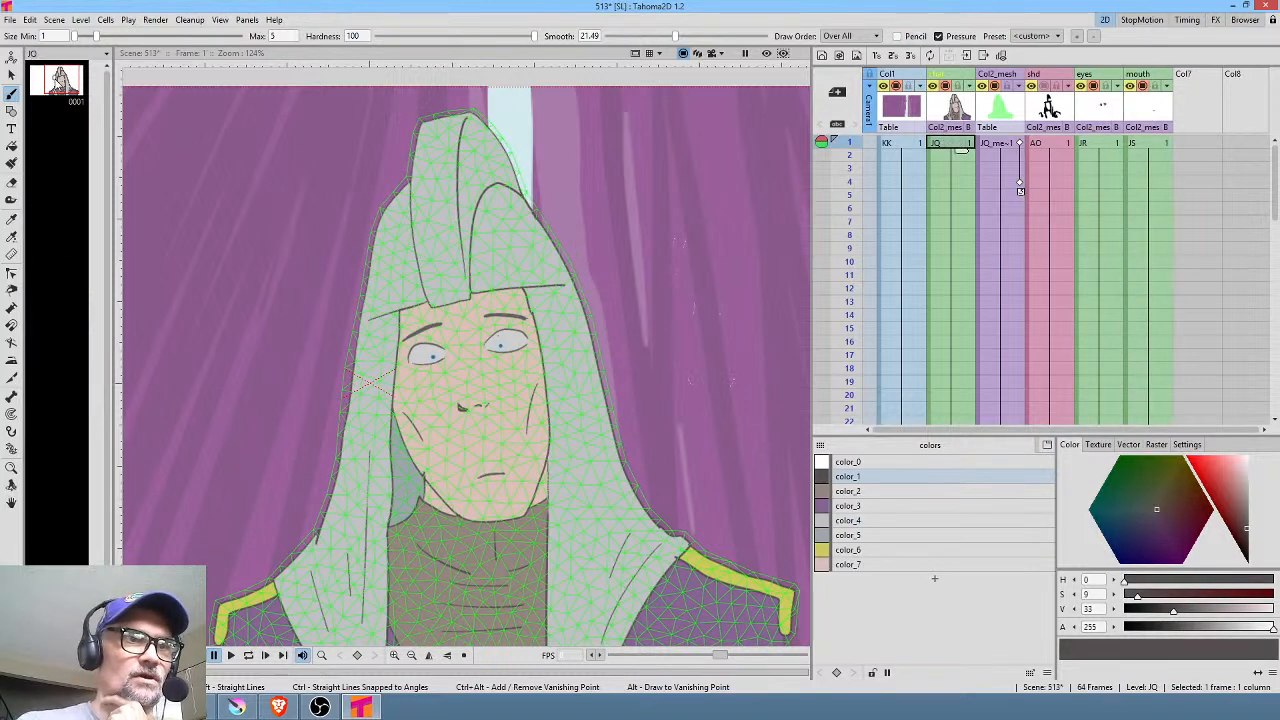
# Step: Examine the char drawing and compare eyes drawings 1 through 7 on their own
pyautogui.click(58, 84)
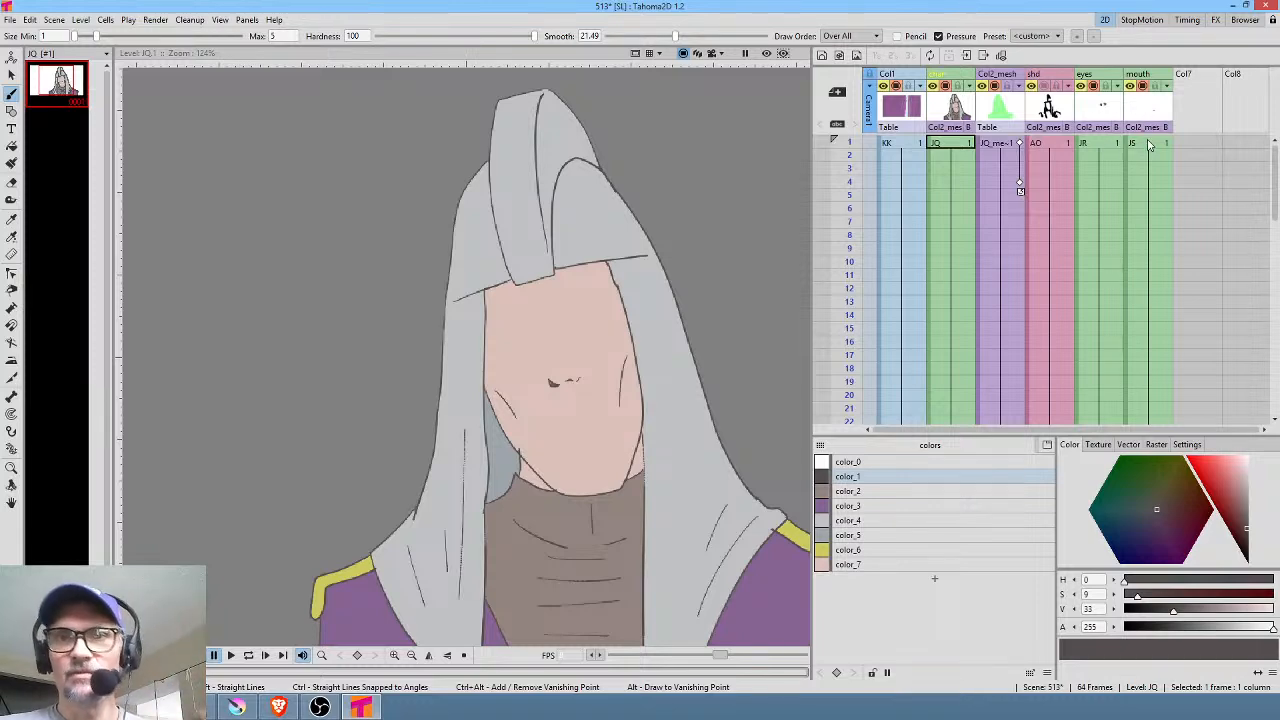
pyautogui.click(1116, 144)
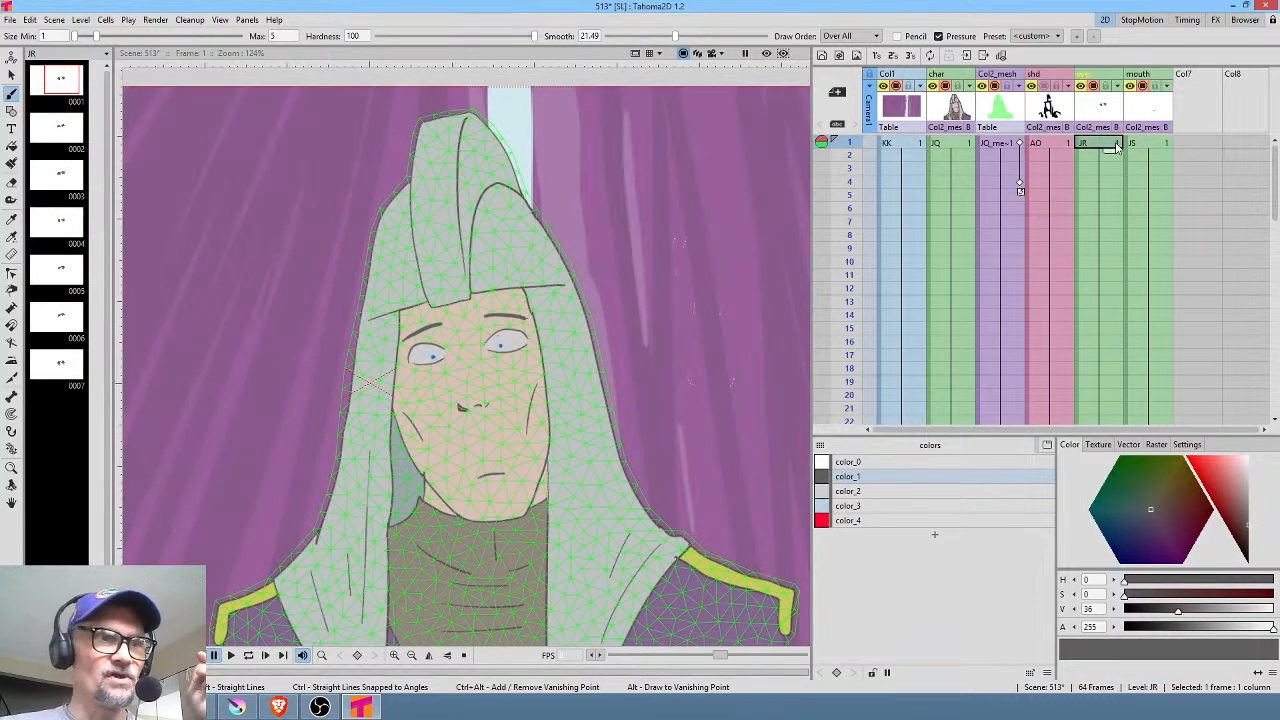
pyautogui.click(46, 145)
pyautogui.click(55, 184)
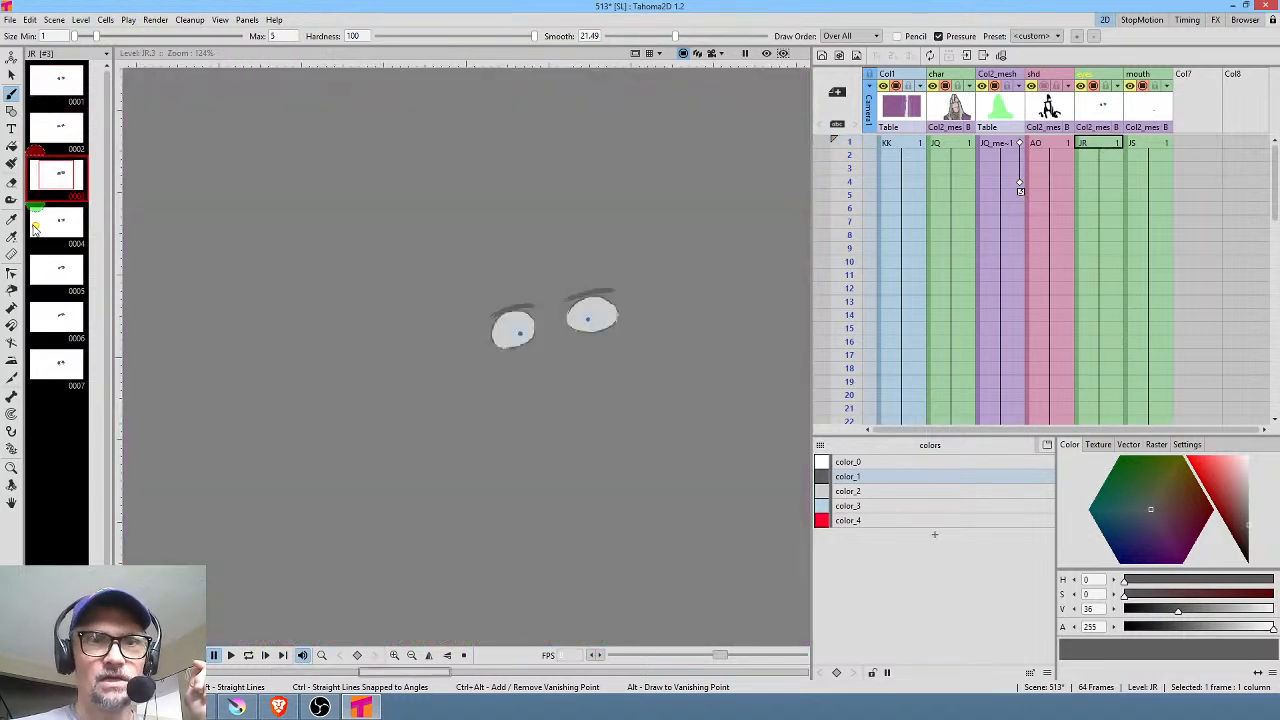
pyautogui.click(72, 229)
pyautogui.click(57, 277)
pyautogui.click(58, 322)
pyautogui.click(52, 368)
pyautogui.click(58, 312)
pyautogui.click(62, 280)
pyautogui.click(63, 221)
pyautogui.click(67, 177)
pyautogui.click(49, 134)
pyautogui.click(55, 95)
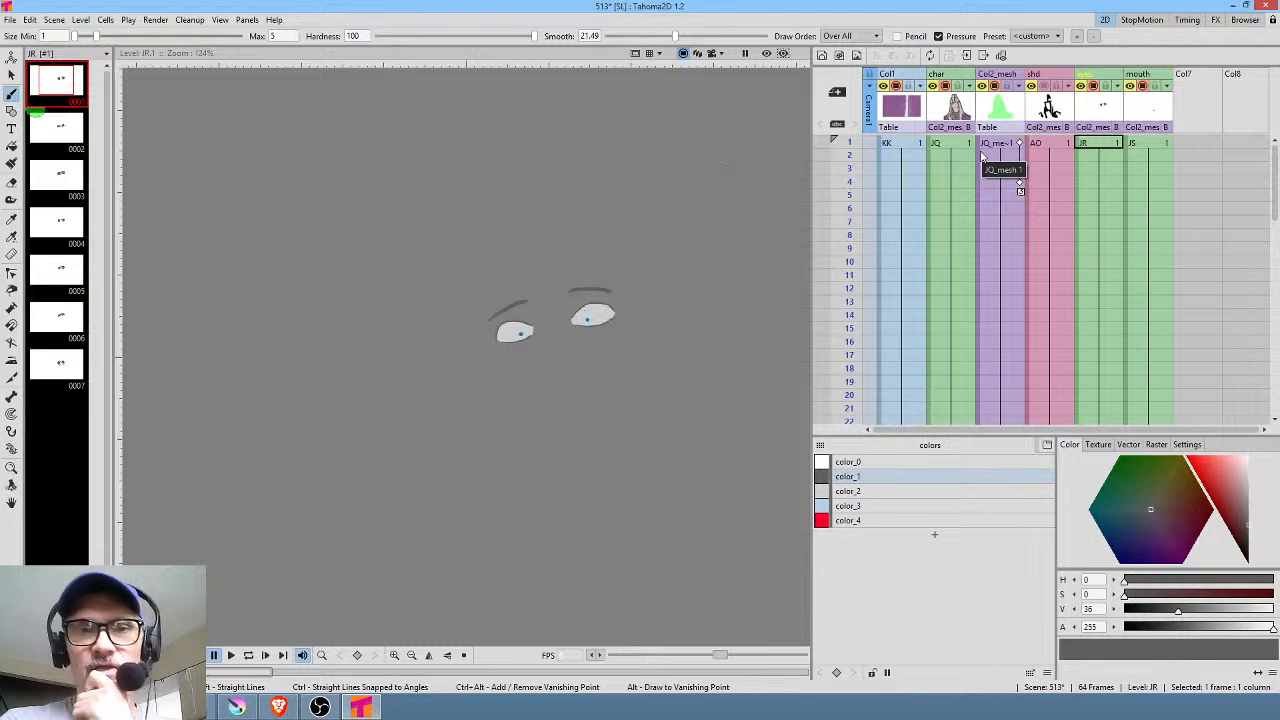
# Step: Place mouth drawing 2 at frame 5 of the mouth column and hold it through frame 7
pyautogui.click(906, 145)
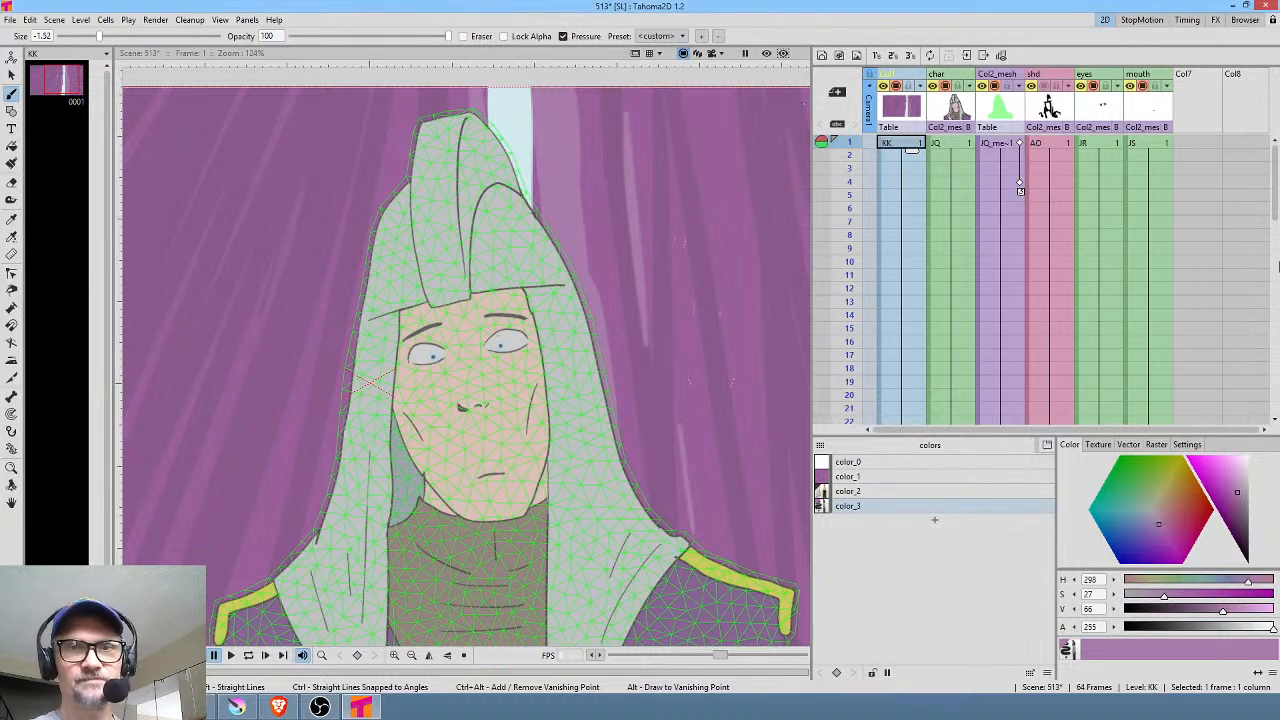
pyautogui.click(850, 155)
pyautogui.moveTo(850, 163)
pyautogui.mouseDown()
pyautogui.moveTo(852, 212)
pyautogui.moveTo(850, 143)
pyautogui.mouseUp()
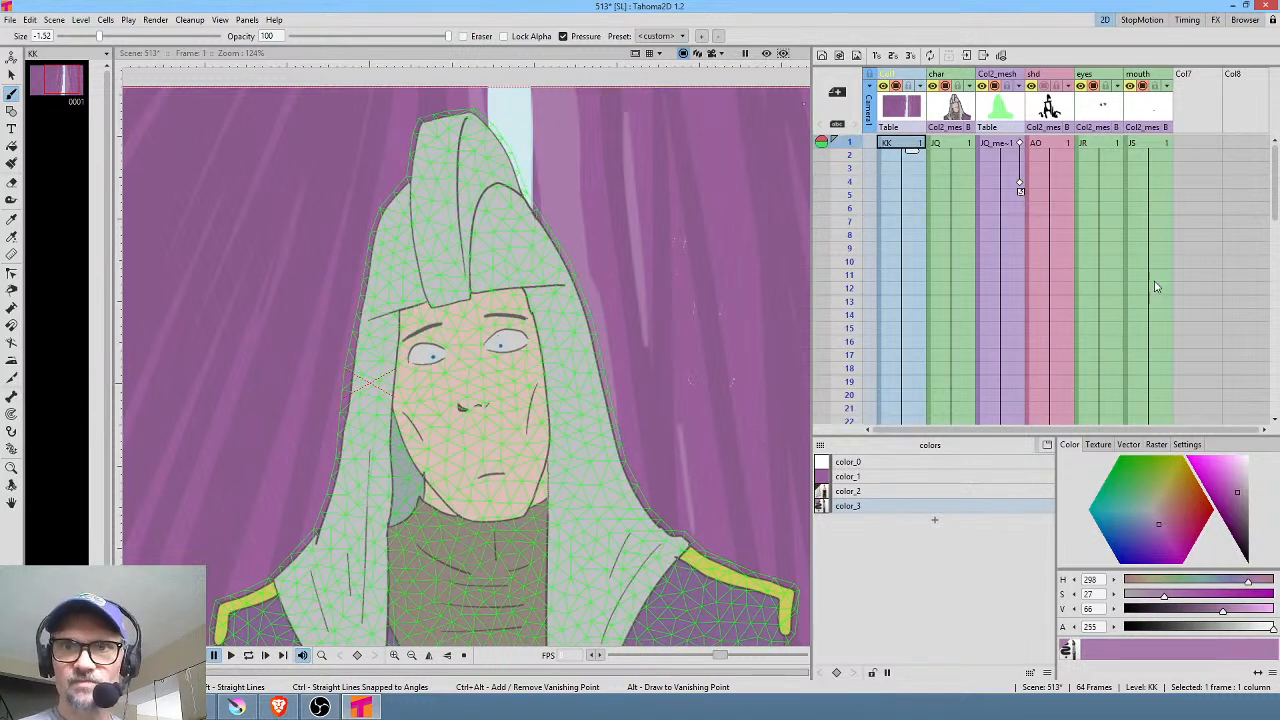
pyautogui.click(1151, 199)
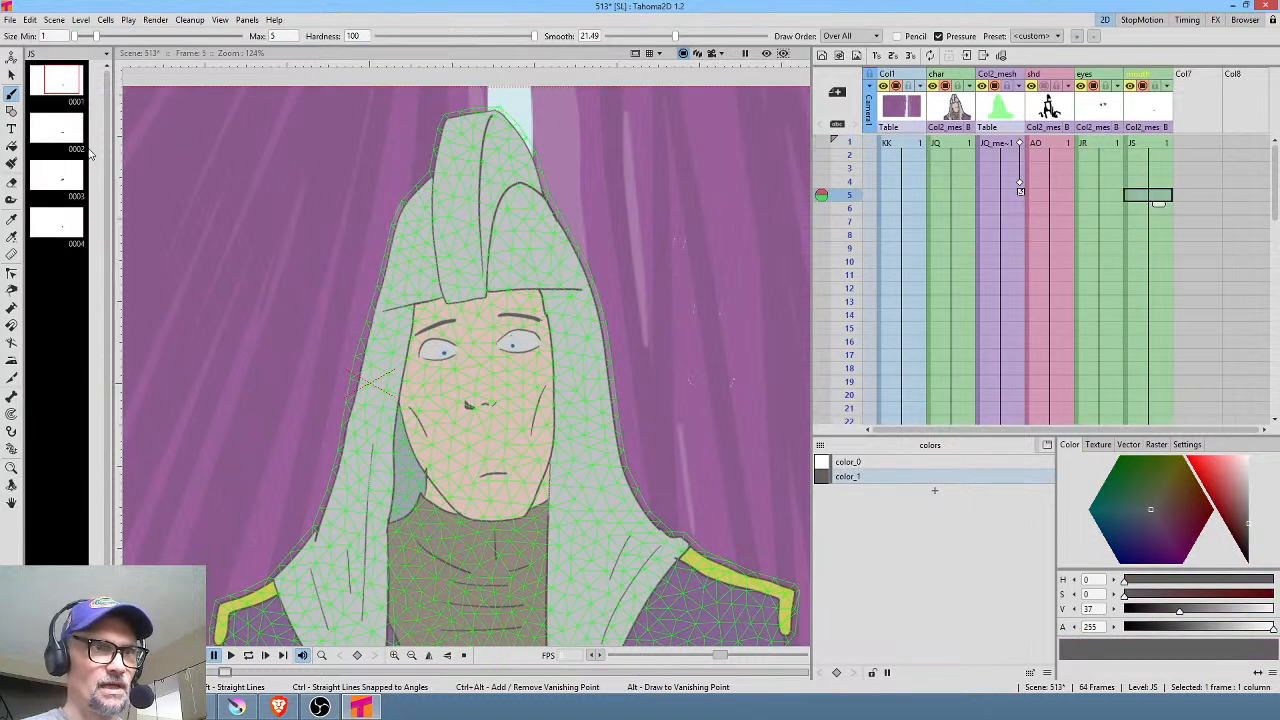
pyautogui.click(62, 132)
pyautogui.moveTo(62, 136); pyautogui.dragTo(1180, 200)
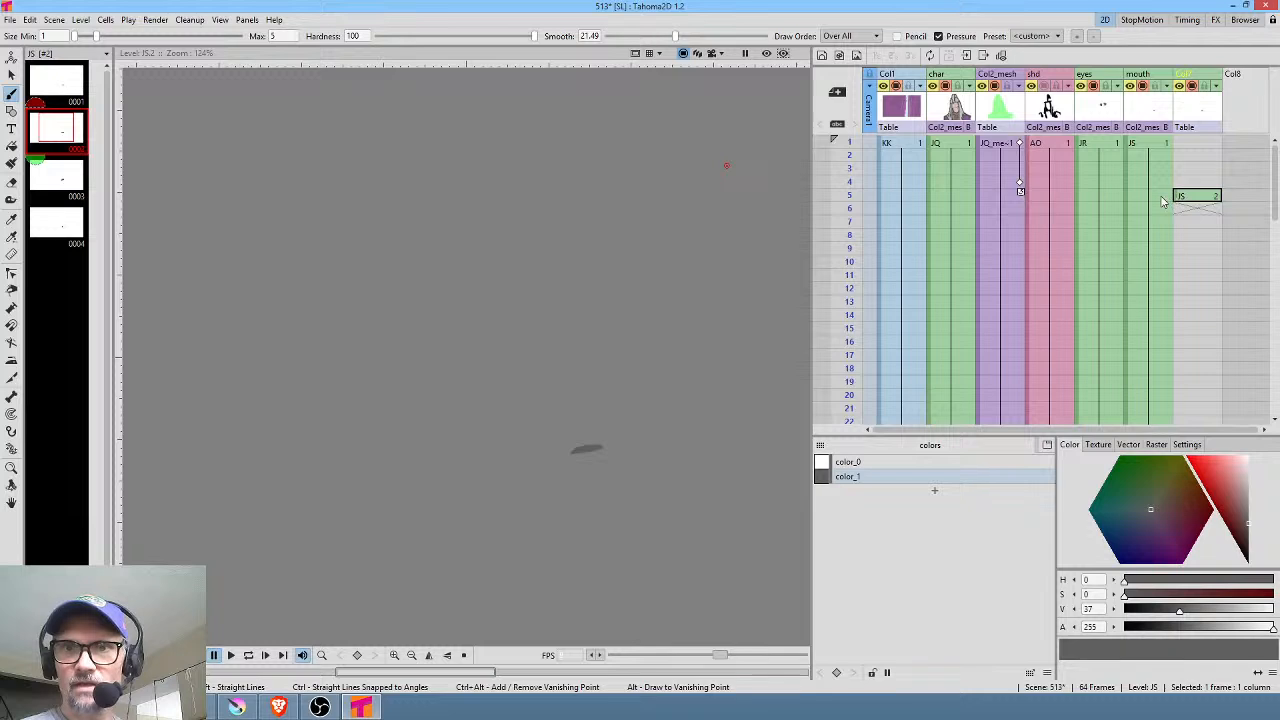
pyautogui.click(1160, 200)
pyautogui.press('Delete')
pyautogui.click(1184, 200)
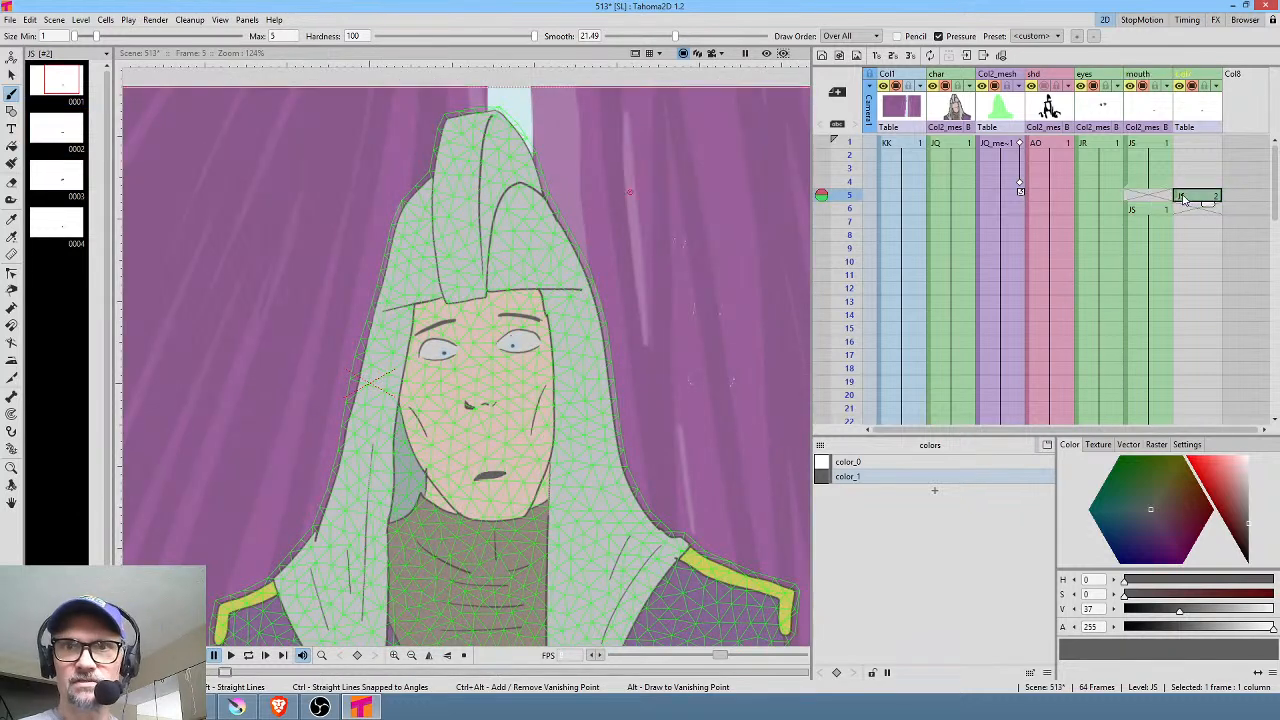
pyautogui.moveTo(1176, 198); pyautogui.dragTo(1150, 200)
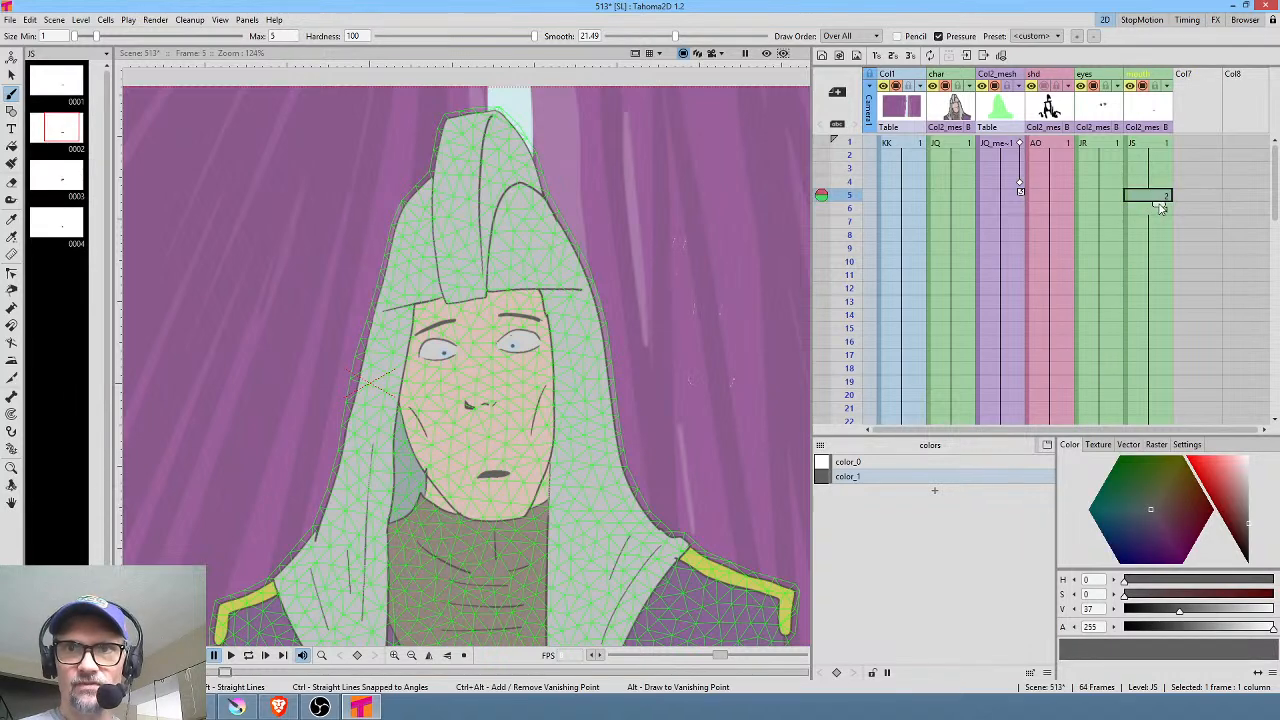
pyautogui.moveTo(1163, 246); pyautogui.dragTo(1162, 233)
# Step: Clear the eyes column's cells from frame 13 through frame 64
pyautogui.moveTo(846, 147)
pyautogui.mouseDown()
pyautogui.moveTo(850, 341)
pyautogui.moveTo(846, 139)
pyautogui.moveTo(861, 302)
pyautogui.mouseUp()
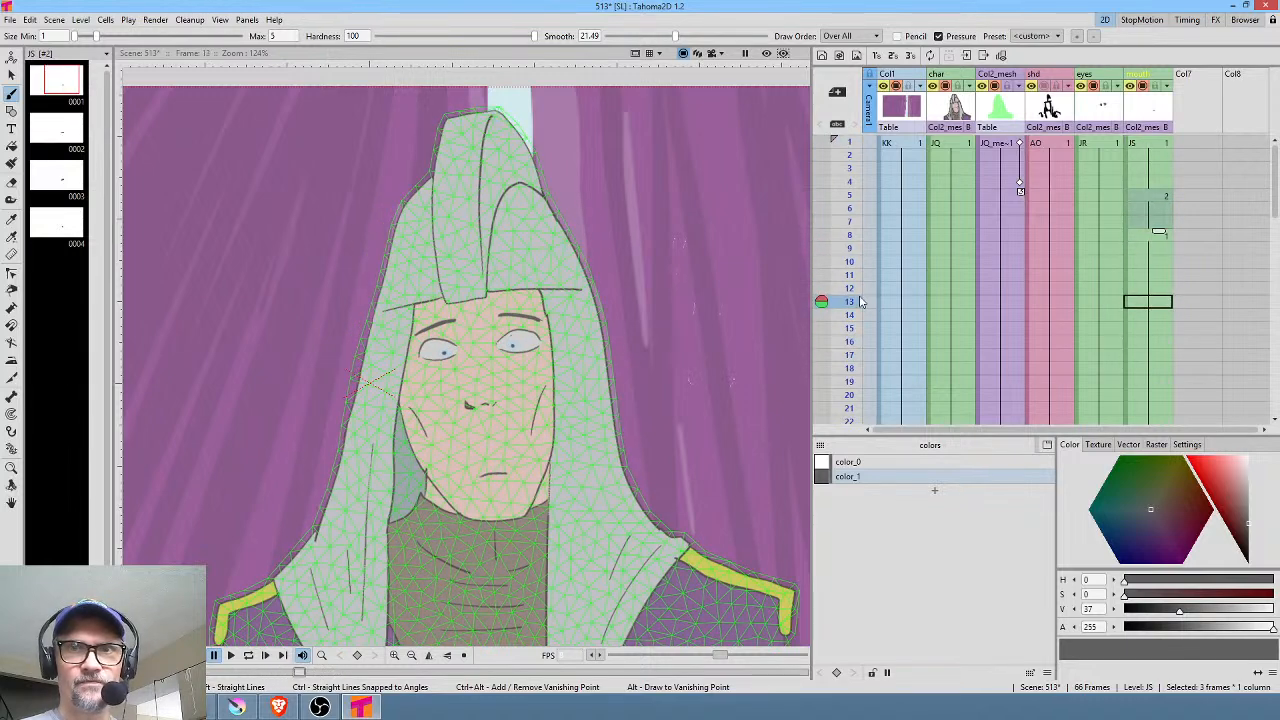
pyautogui.click(1100, 306)
pyautogui.scroll(-10, 1103, 323)
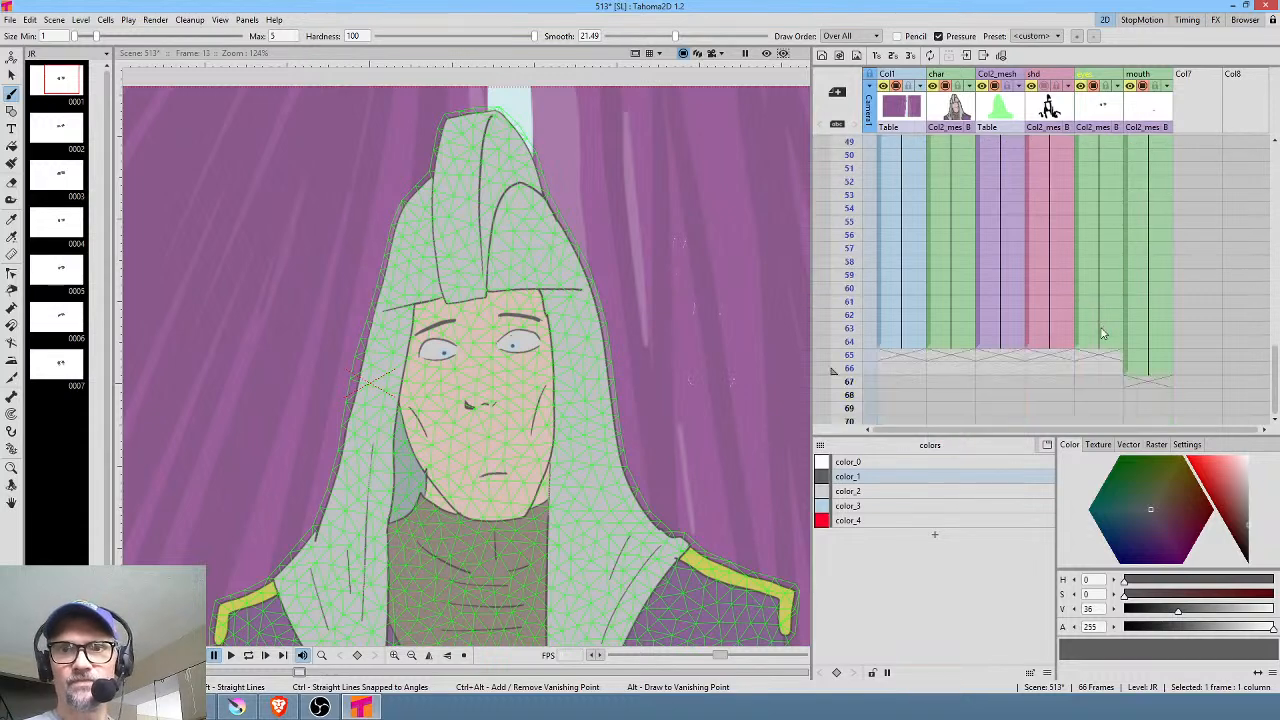
pyautogui.keyDown('shift'); pyautogui.click(1113, 184); pyautogui.keyUp('shift')
pyautogui.press('Delete')
pyautogui.scroll(10, 1113, 184)
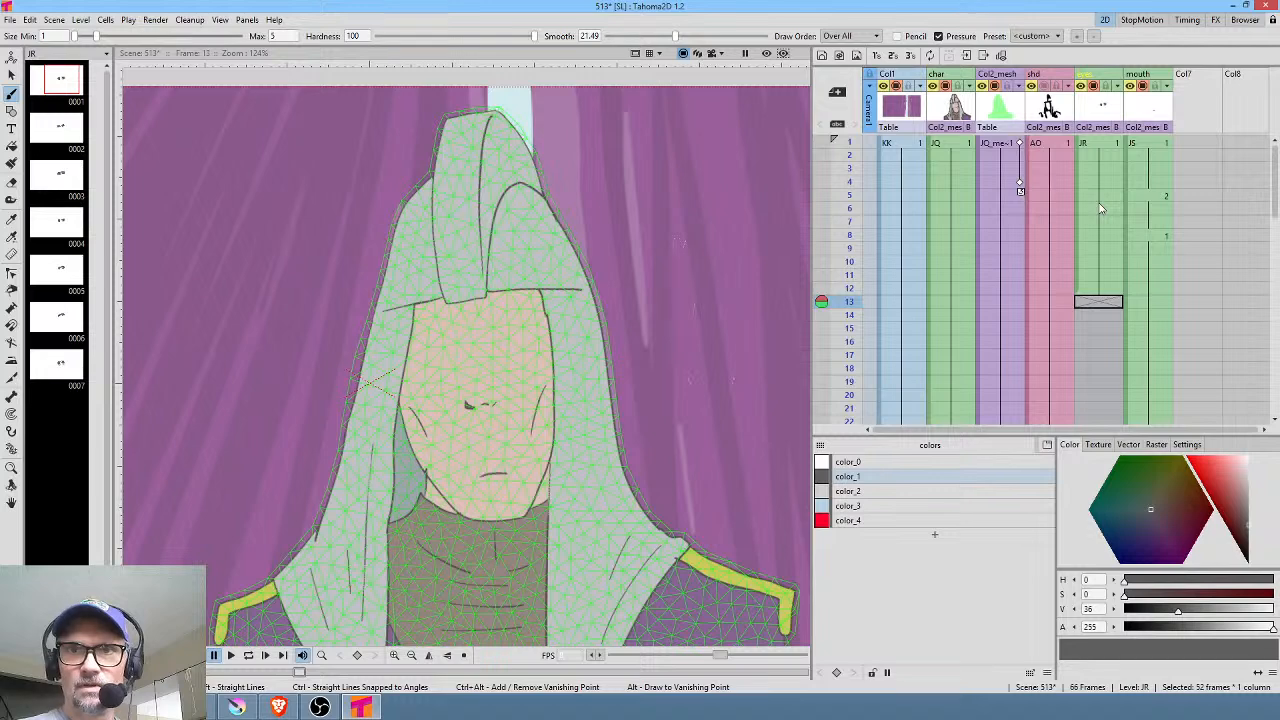
# Step: Place eyes drawing 2 at frame 13 of the eyes column and hold it through frame 14
pyautogui.click(1100, 305)
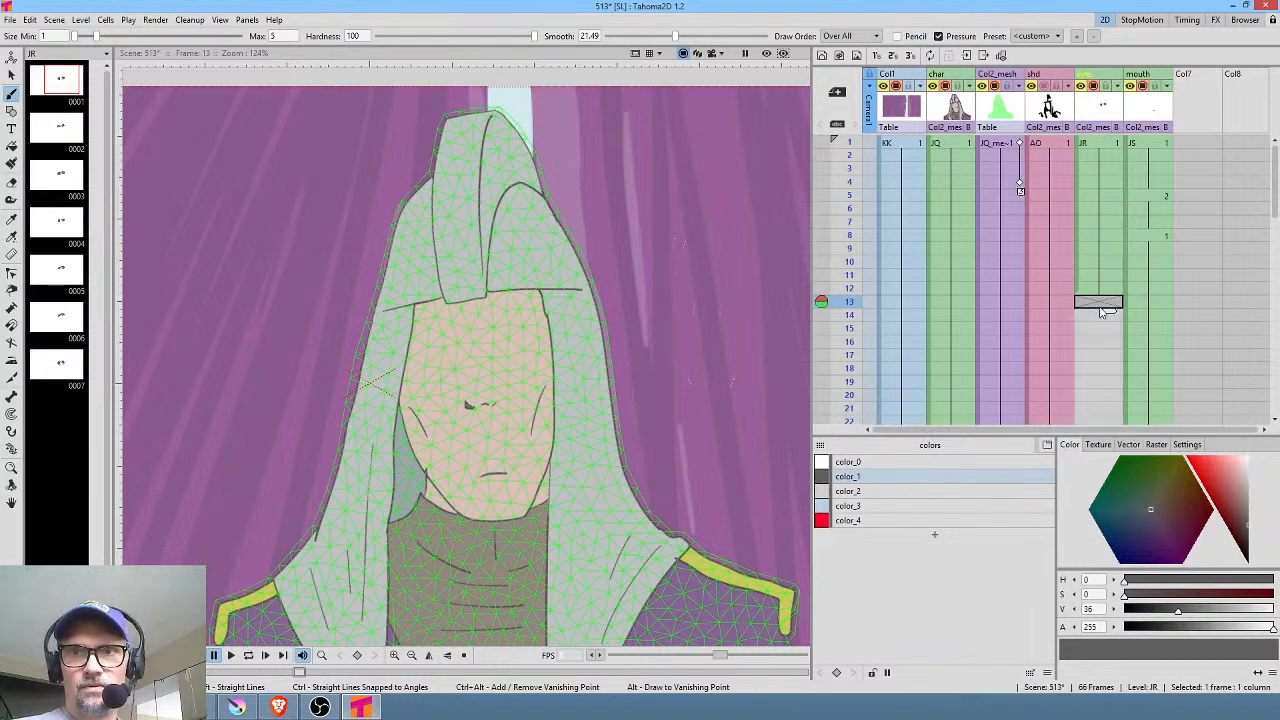
pyautogui.click(62, 86)
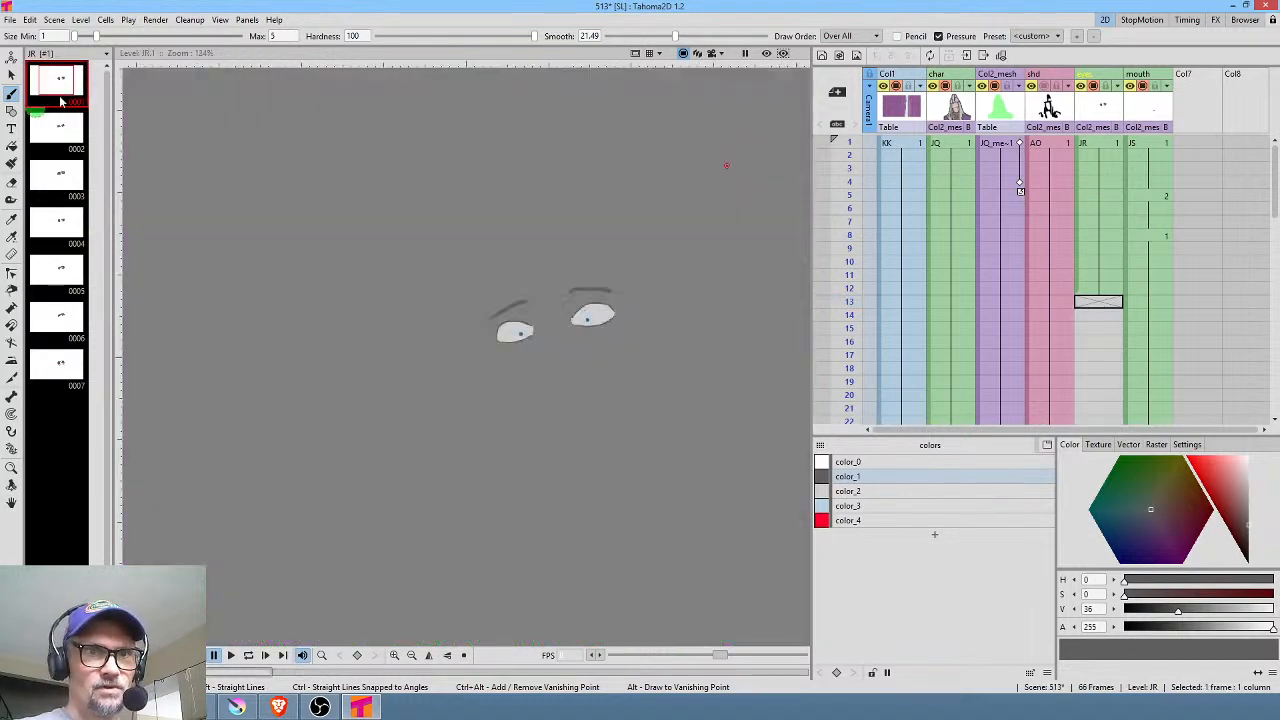
pyautogui.click(63, 127)
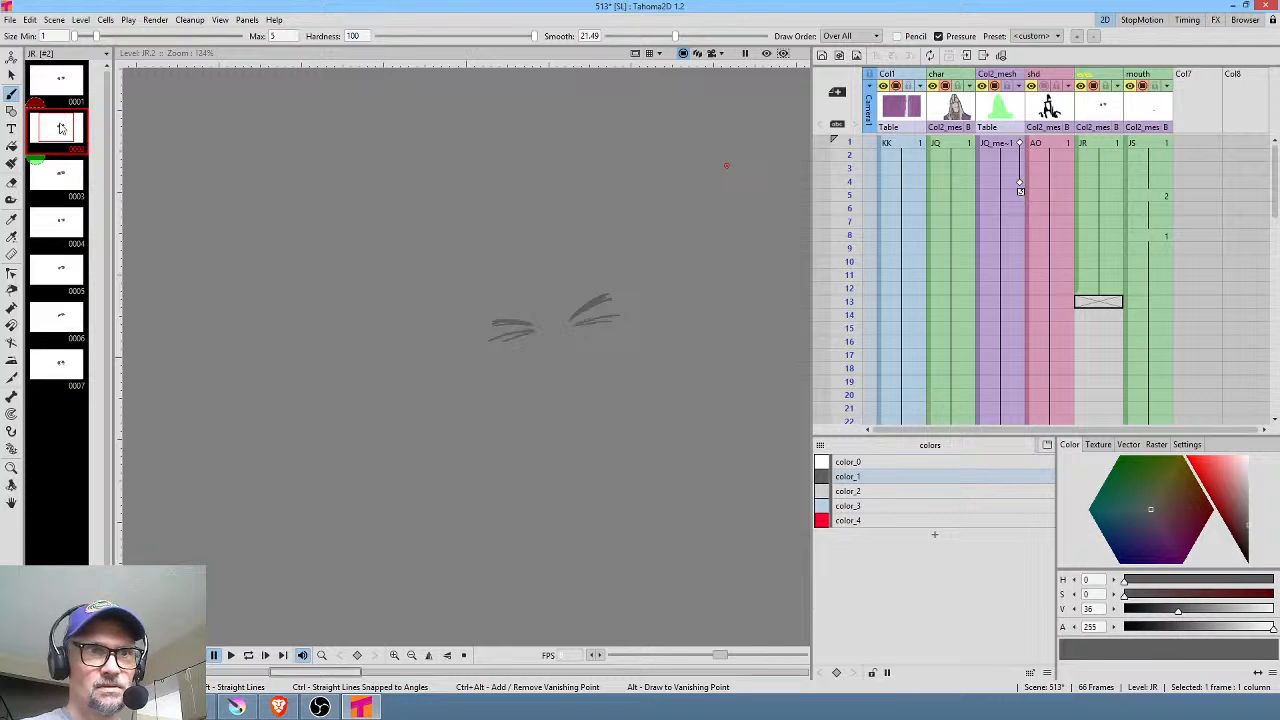
pyautogui.moveTo(63, 127); pyautogui.dragTo(1096, 303)
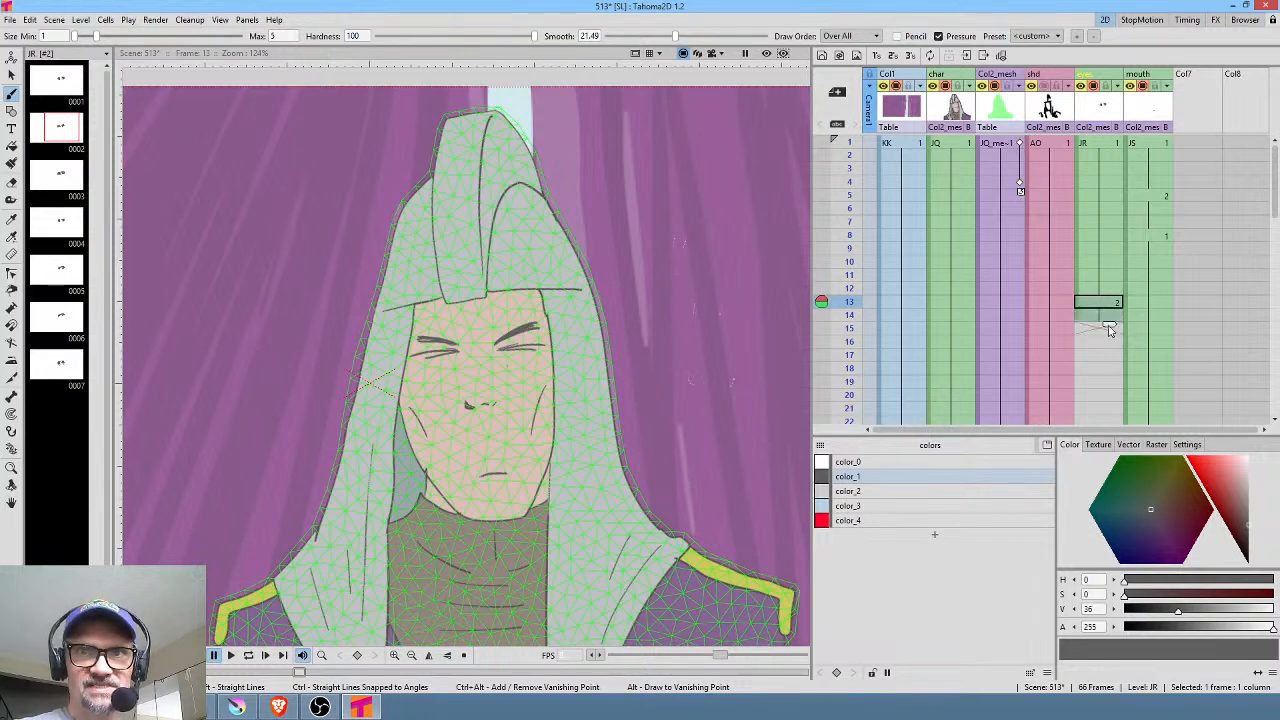
# Step: Compare the available eyes drawings, place drawing 7 at frame 15 of the eyes column, and check the frames just before the blink
pyautogui.click(60, 183)
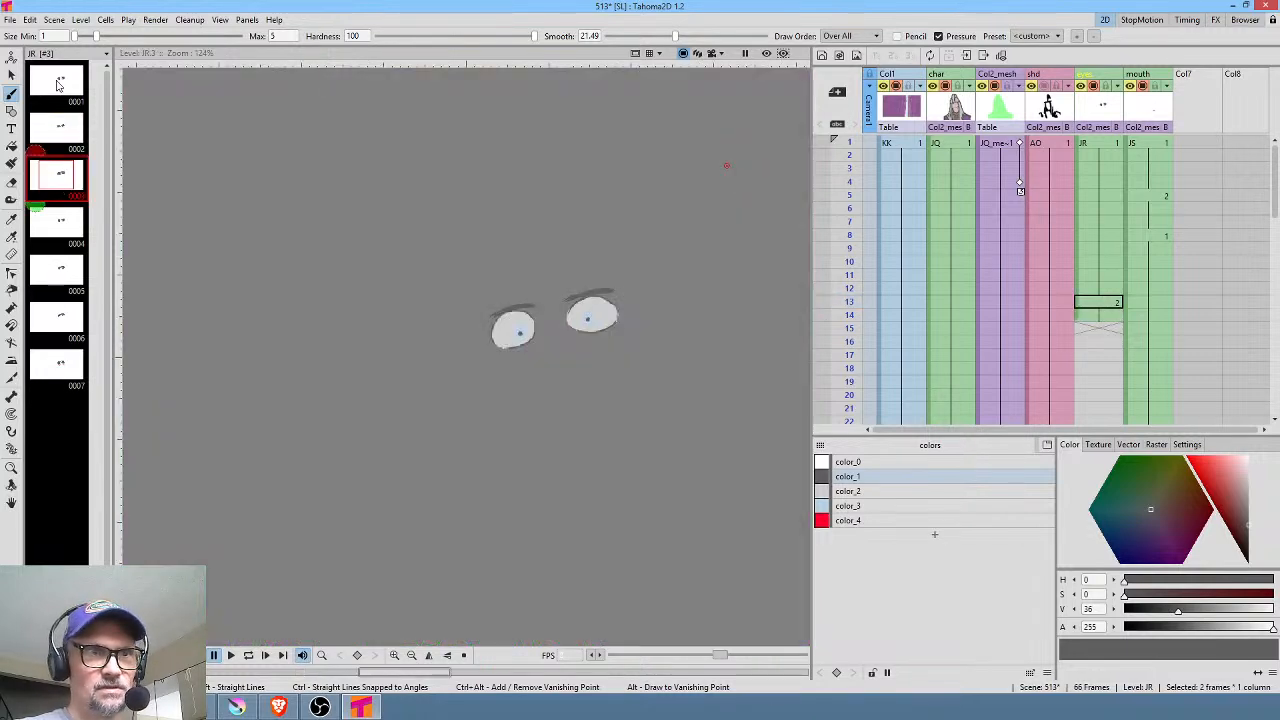
pyautogui.click(58, 85)
pyautogui.click(59, 123)
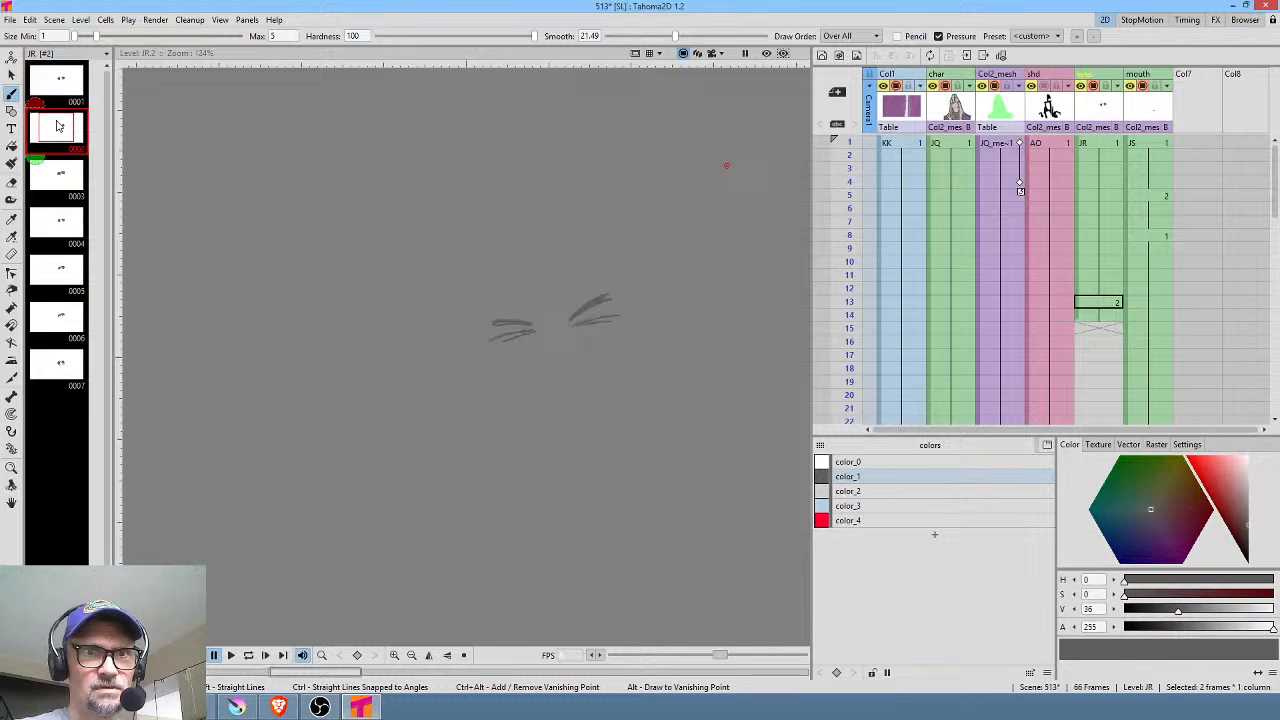
pyautogui.click(63, 188)
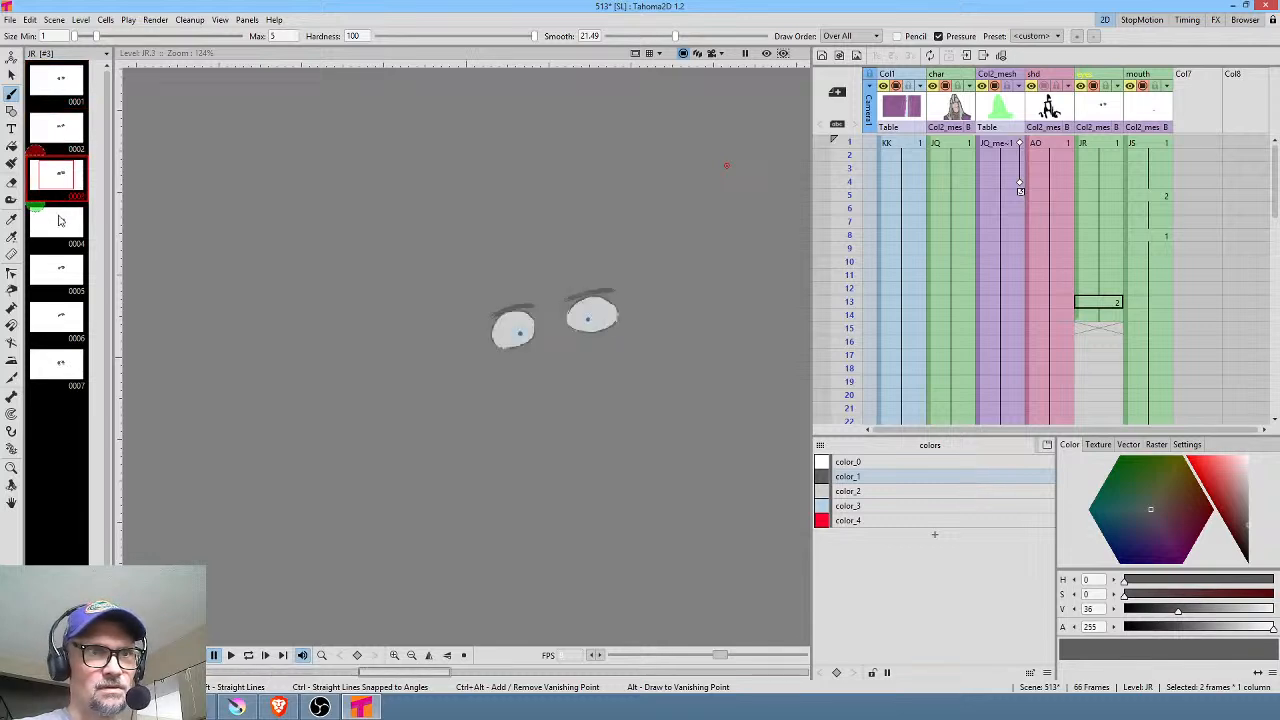
pyautogui.click(60, 221)
pyautogui.click(59, 268)
pyautogui.click(64, 322)
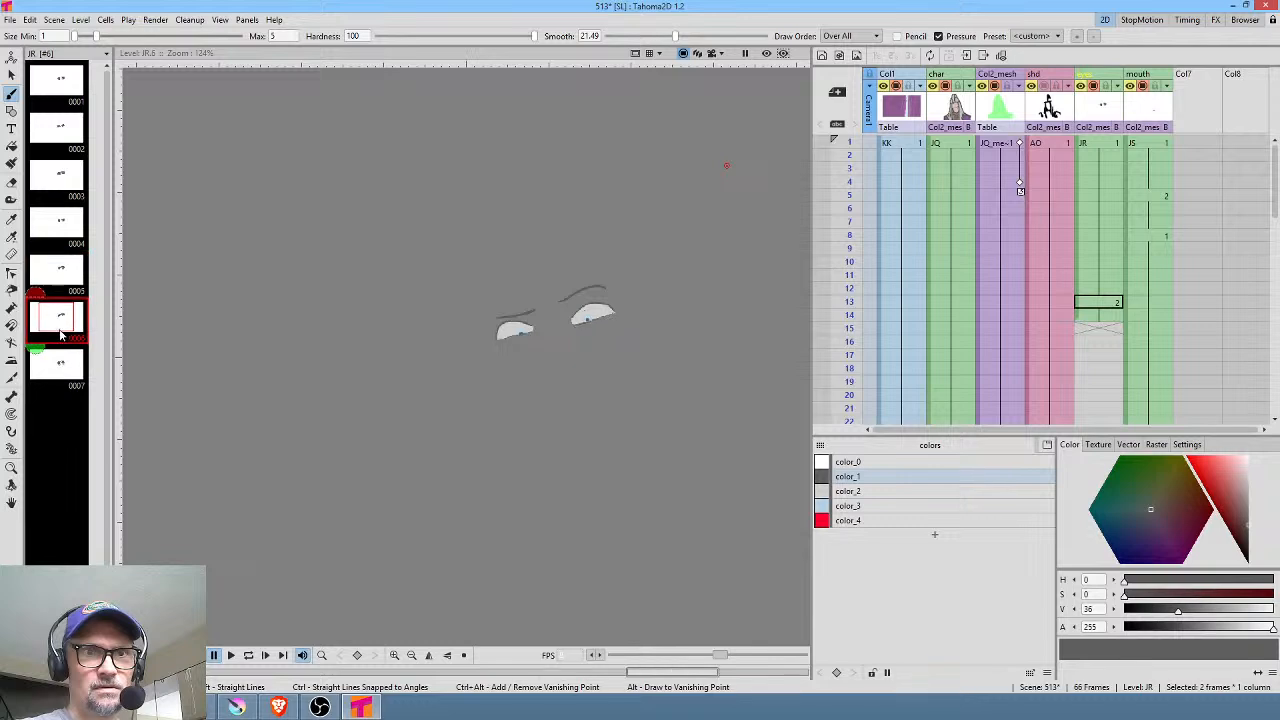
pyautogui.click(62, 366)
pyautogui.click(64, 328)
pyautogui.click(60, 366)
pyautogui.moveTo(60, 370); pyautogui.dragTo(1097, 333)
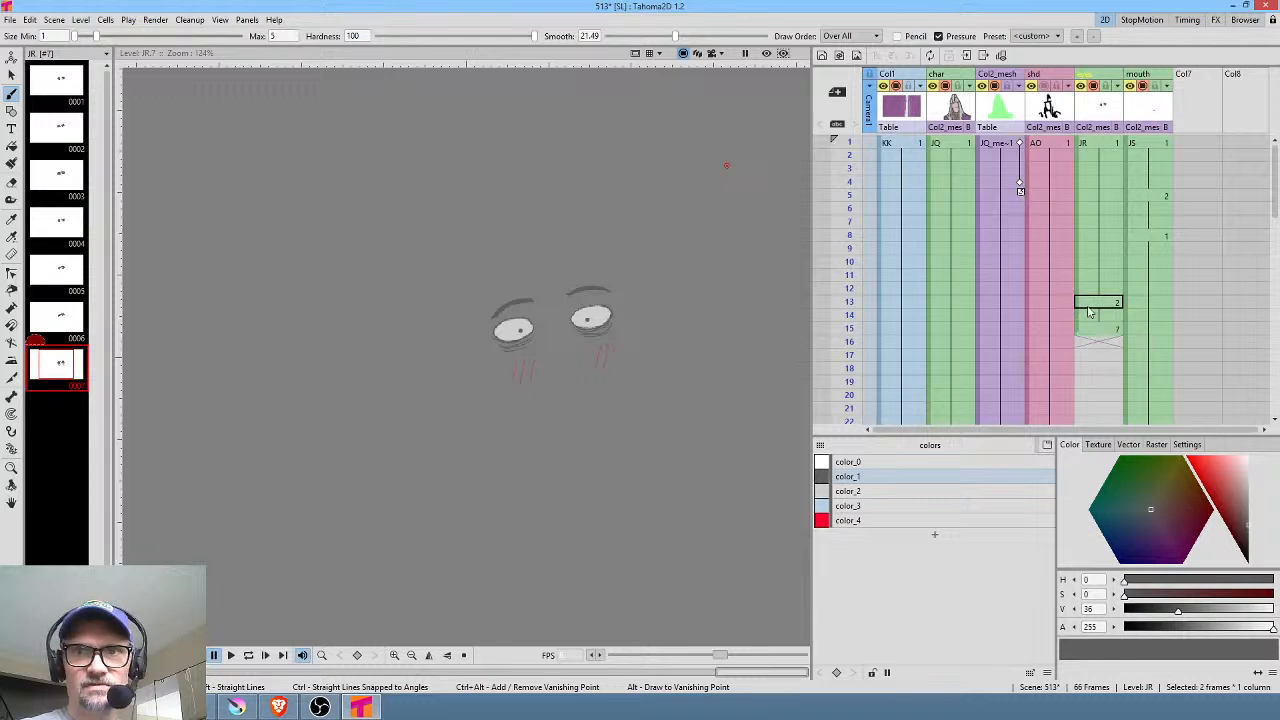
pyautogui.click(850, 262)
pyautogui.moveTo(850, 262)
pyautogui.mouseDown()
pyautogui.moveTo(850, 343)
pyautogui.moveTo(842, 296)
pyautogui.moveTo(835, 331)
pyautogui.moveTo(838, 288)
pyautogui.mouseUp()
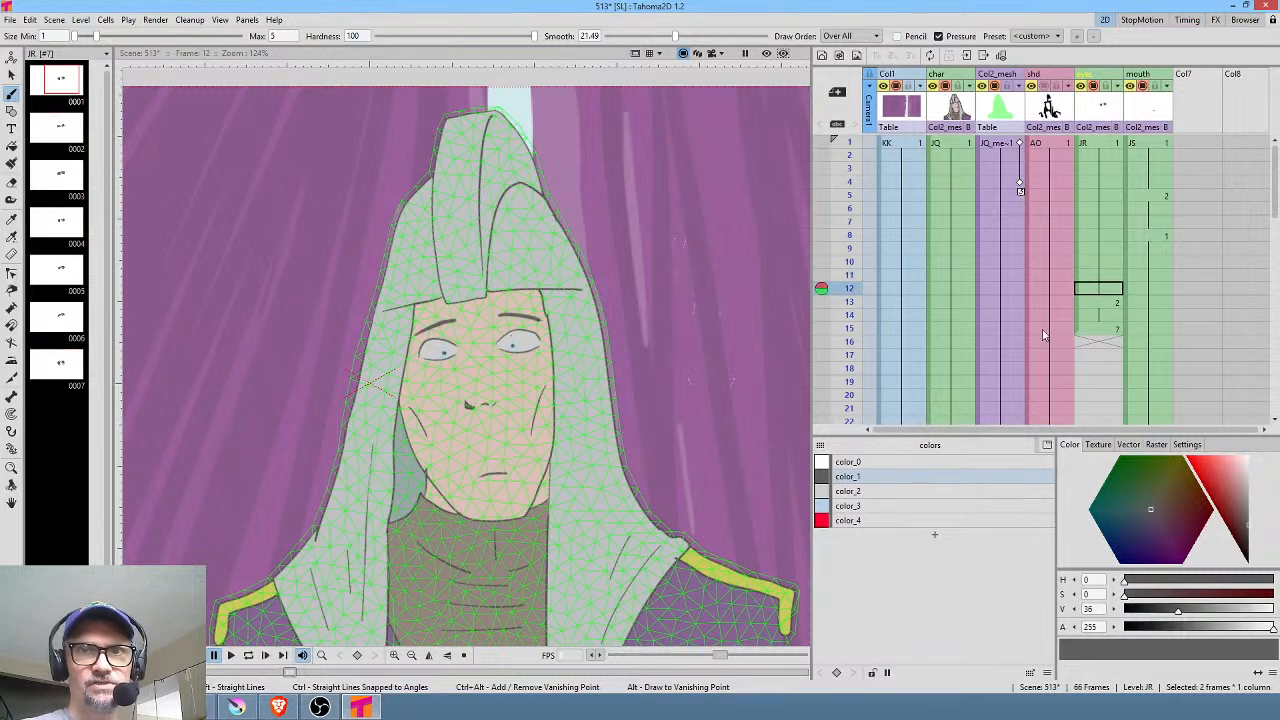
# Step: Replace the artwork of eyes drawing 7 with a freehand-selected copy of the eyes and brows from drawing 1
pyautogui.click(1105, 331)
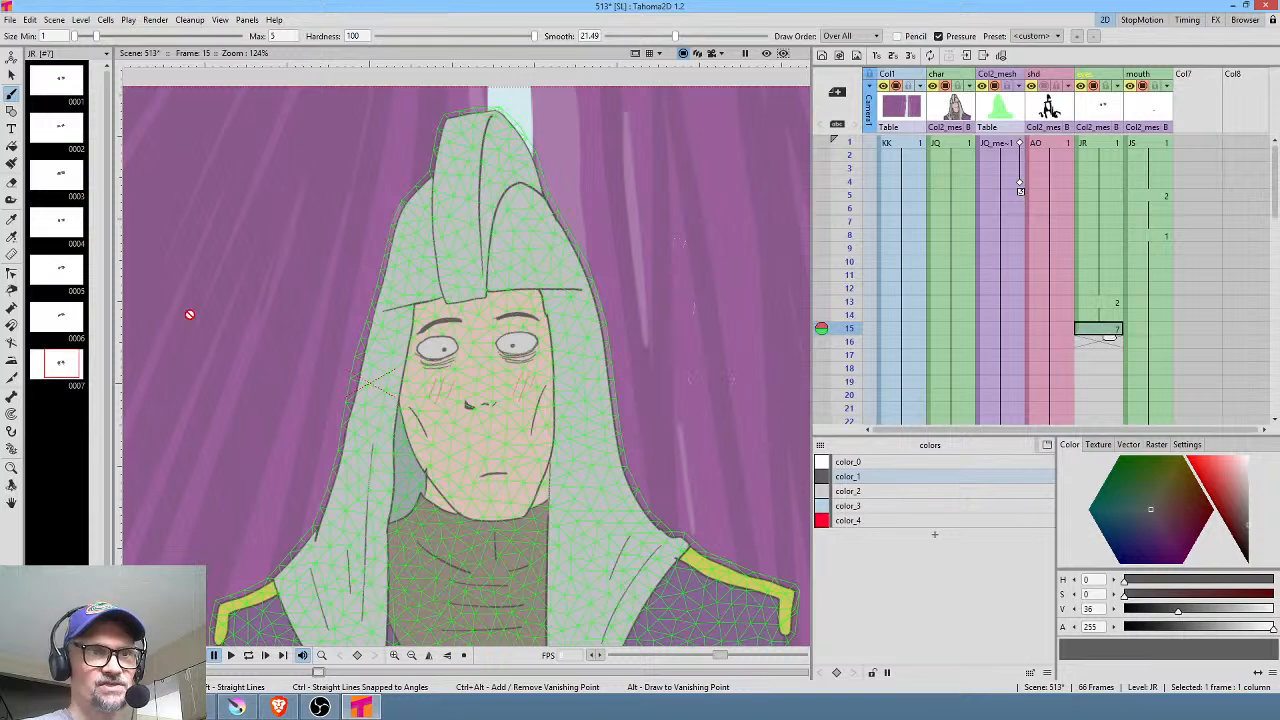
pyautogui.click(44, 89)
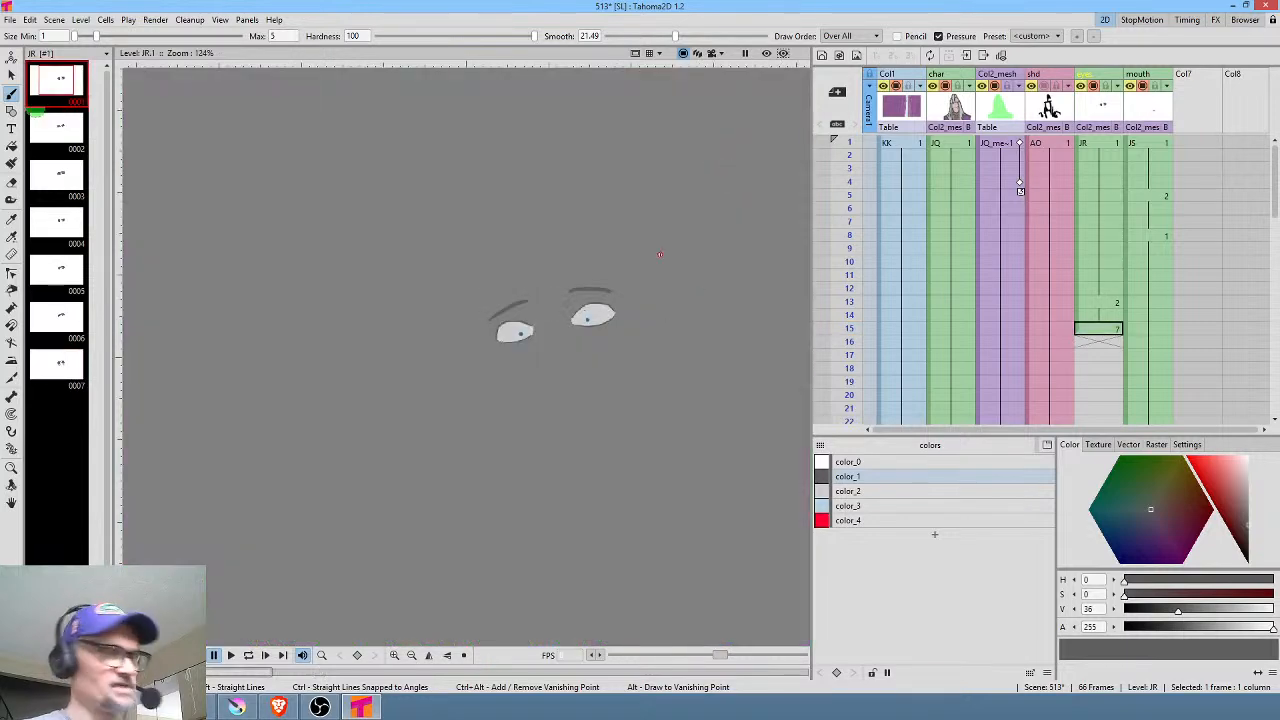
pyautogui.press('s')
pyautogui.moveTo(656, 240)
pyautogui.mouseDown()
pyautogui.moveTo(320, 292)
pyautogui.moveTo(641, 419)
pyautogui.moveTo(672, 271)
pyautogui.moveTo(584, 254)
pyautogui.moveTo(550, 222)
pyautogui.moveTo(377, 327)
pyautogui.moveTo(581, 448)
pyautogui.moveTo(627, 438)
pyautogui.mouseUp()
pyautogui.click(58, 365)
pyautogui.click(705, 363)
pyautogui.moveTo(705, 363)
pyautogui.mouseDown()
pyautogui.moveTo(464, 234)
pyautogui.moveTo(397, 418)
pyautogui.moveTo(655, 363)
pyautogui.mouseUp()
pyautogui.press('Delete')
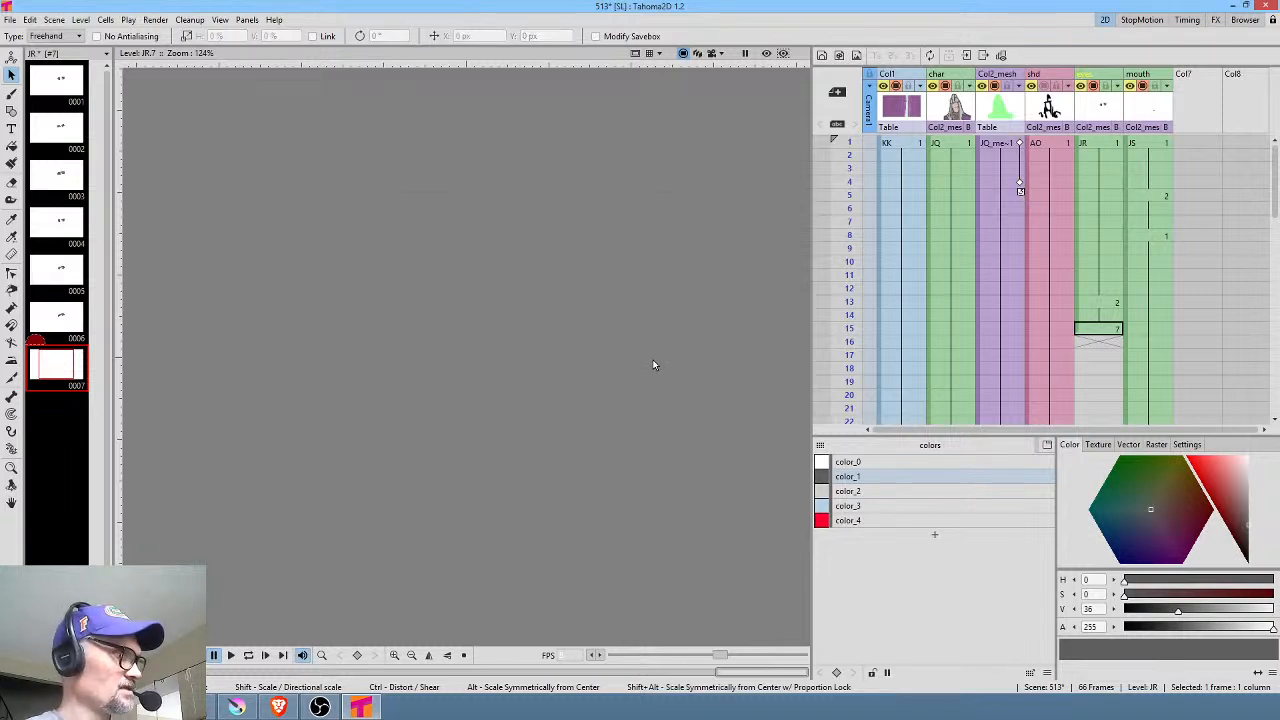
pyautogui.hotkey('ctrl', 'z')
pyautogui.scroll(4, 594, 303)
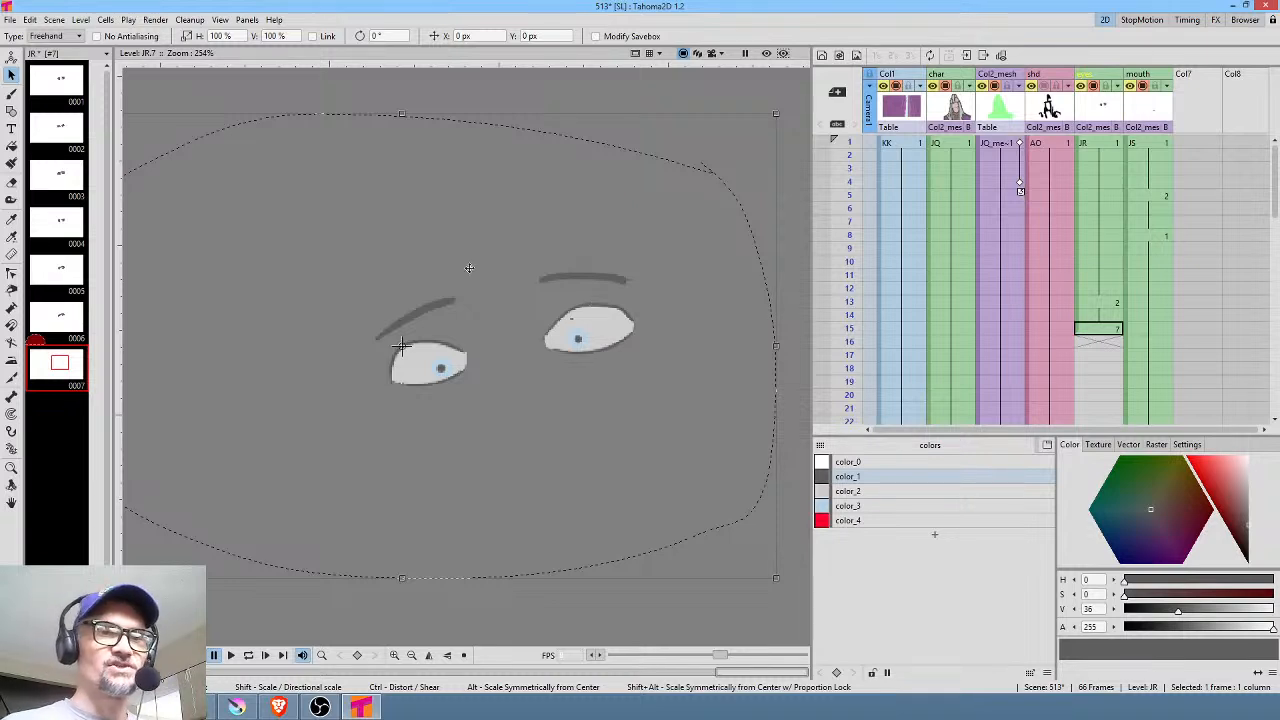
# Step: Rotate the left-hand eyebrow of eyes drawing 7 about -17° and reposition it just above its eye
pyautogui.press('Delete')
pyautogui.moveTo(478, 274)
pyautogui.mouseDown()
pyautogui.moveTo(338, 324)
pyautogui.moveTo(331, 370)
pyautogui.moveTo(480, 312)
pyautogui.moveTo(507, 290)
pyautogui.mouseUp()
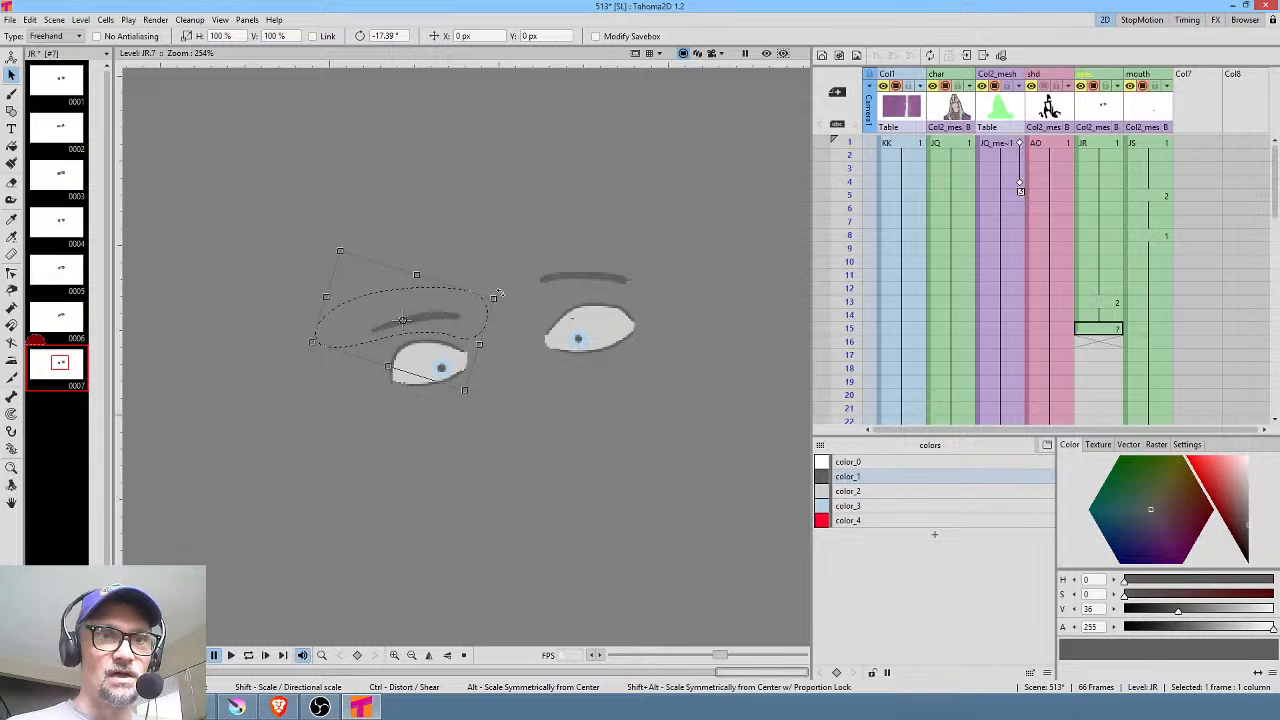
pyautogui.moveTo(443, 319); pyautogui.dragTo(448, 326)
# Step: Freehand-select the right-hand eyebrow of eyes drawing 7, rotate it about 15°, and lower it toward its eye
pyautogui.click(612, 258)
pyautogui.moveTo(562, 254); pyautogui.dragTo(512, 275)
pyautogui.moveTo(596, 296); pyautogui.dragTo(621, 246)
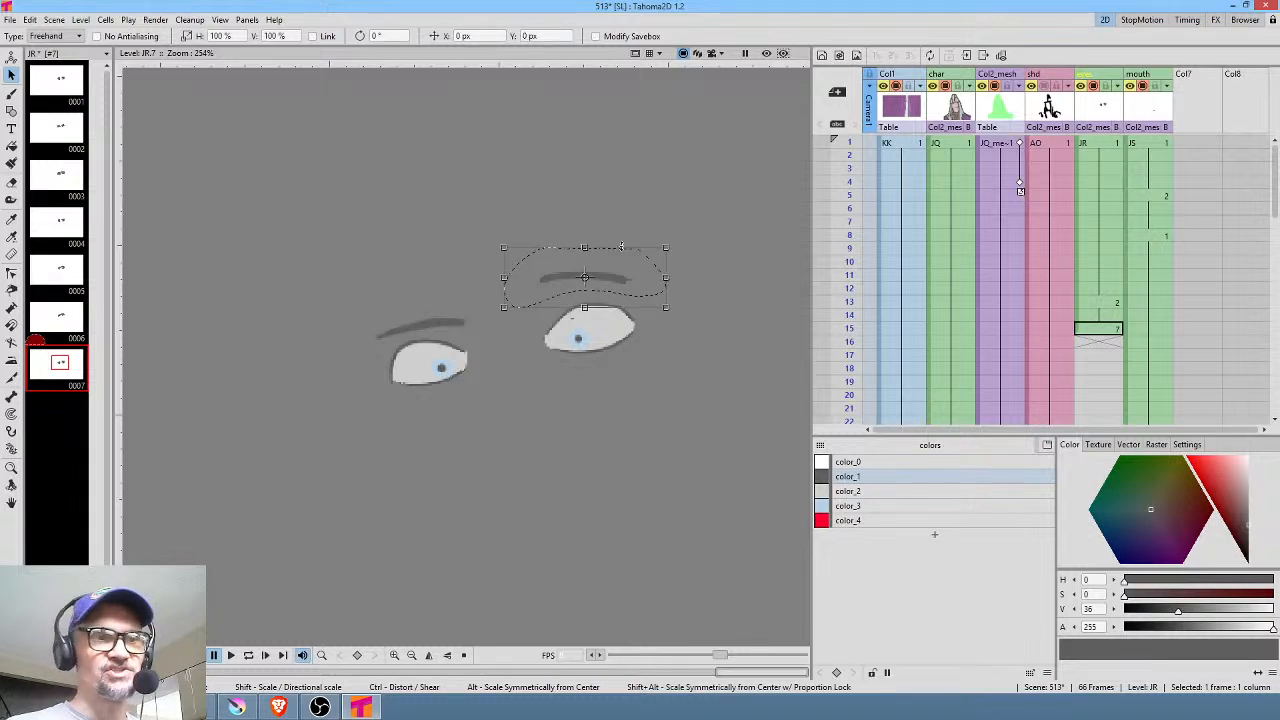
pyautogui.moveTo(679, 258); pyautogui.dragTo(661, 221)
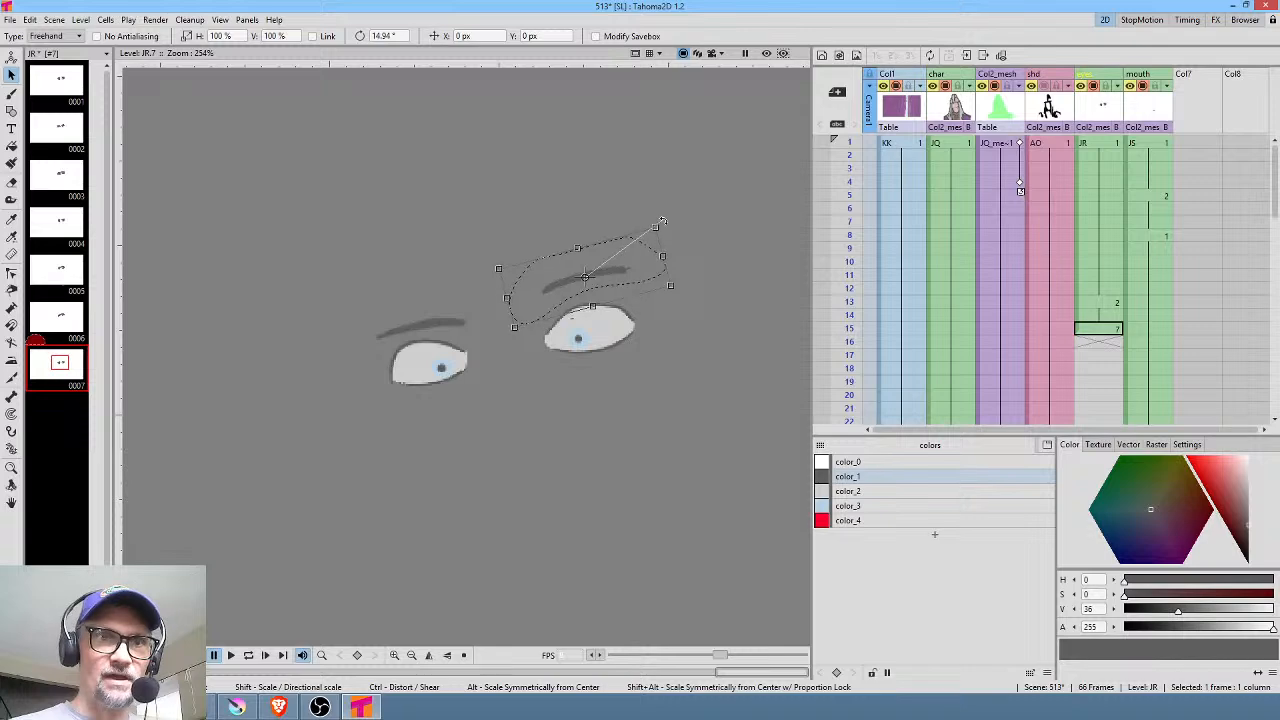
pyautogui.moveTo(623, 272); pyautogui.dragTo(611, 286)
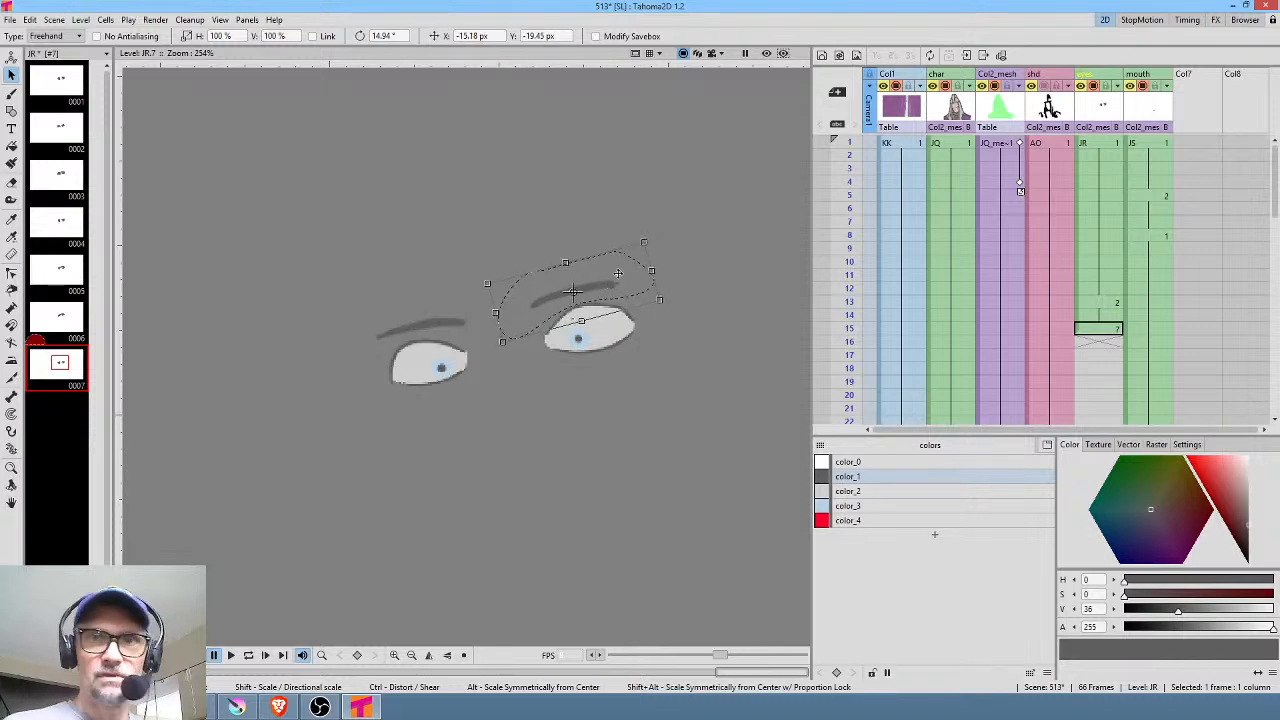
# Step: Return to the scene at frame 15 and extend eyes drawing 7 through frame 22 of the eyes column
pyautogui.click(1112, 334)
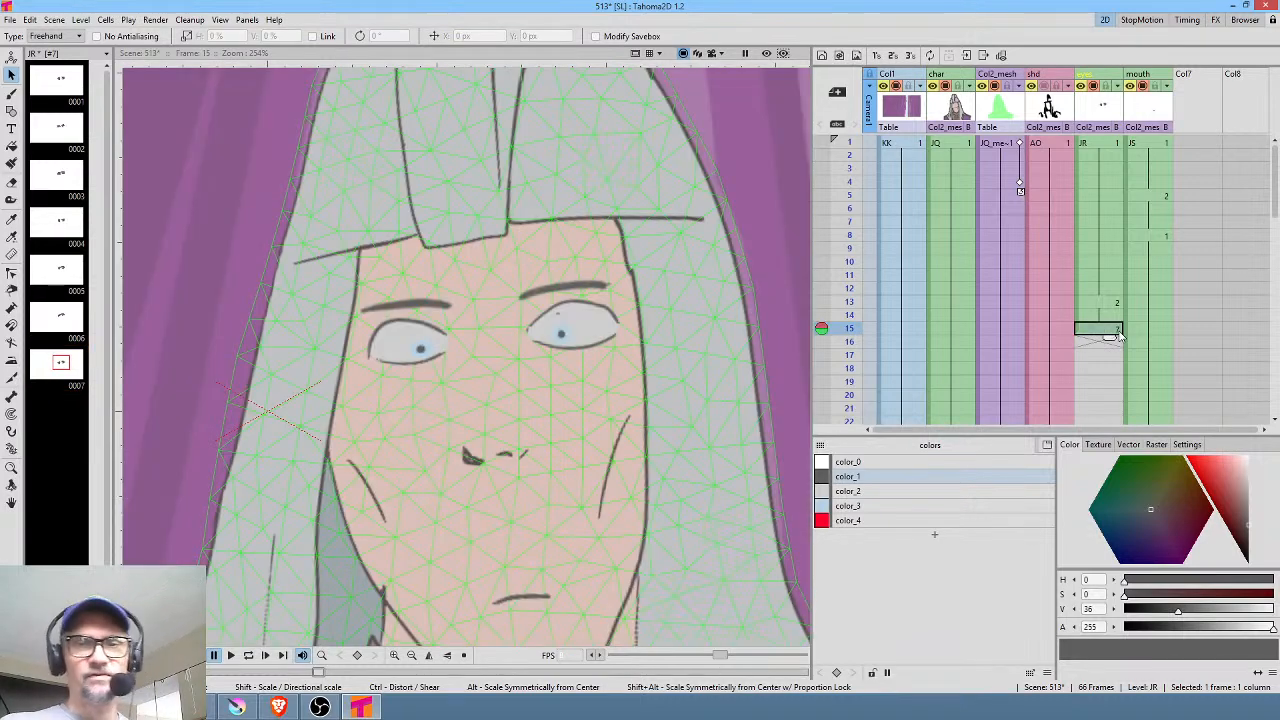
pyautogui.moveTo(849, 212); pyautogui.dragTo(849, 332)
pyautogui.scroll(-4, 1061, 301)
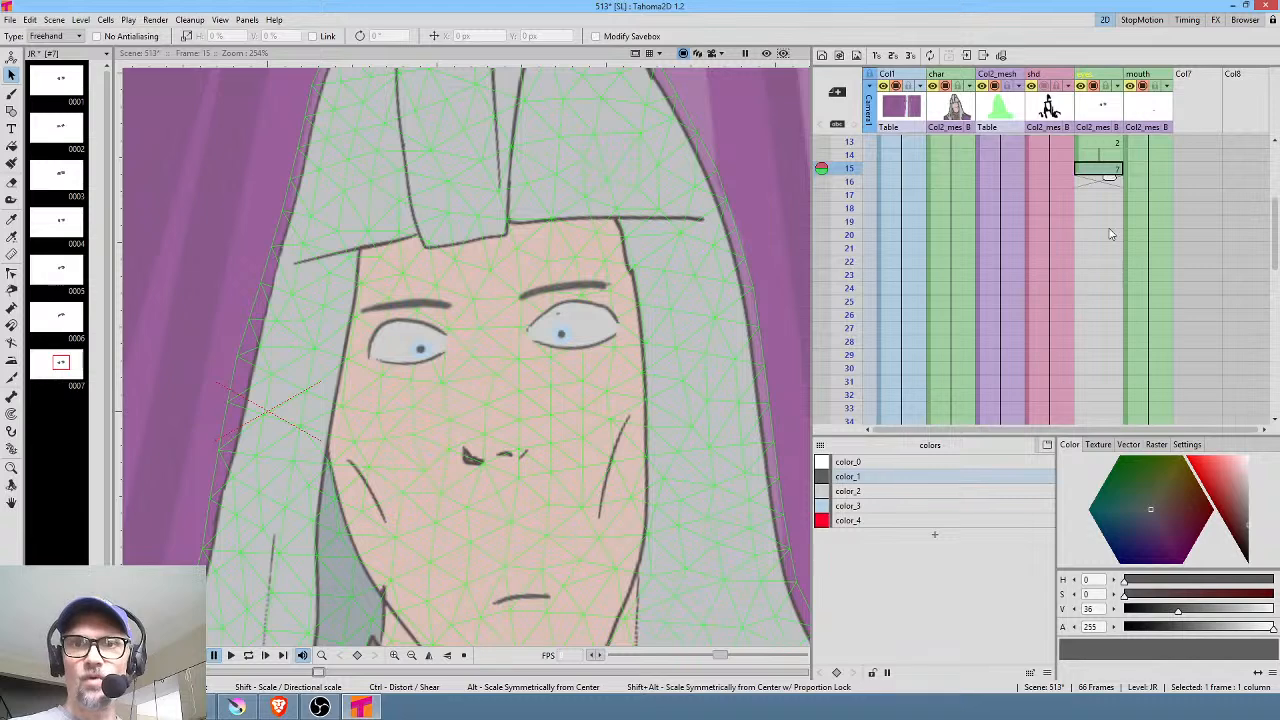
pyautogui.moveTo(1109, 177); pyautogui.dragTo(1098, 282)
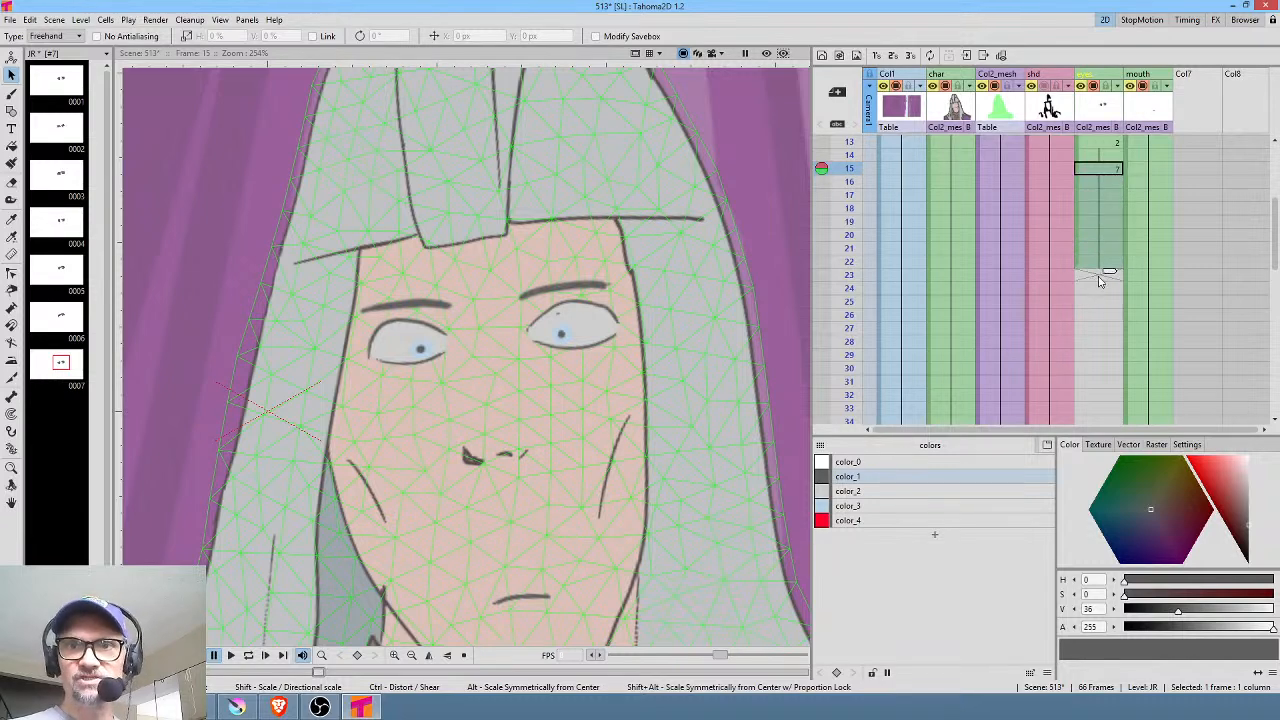
# Step: Scrub through the first 18 frames to check the blink, and view the mesh column's skeleton at frame 14
pyautogui.scroll(-4, 645, 318)
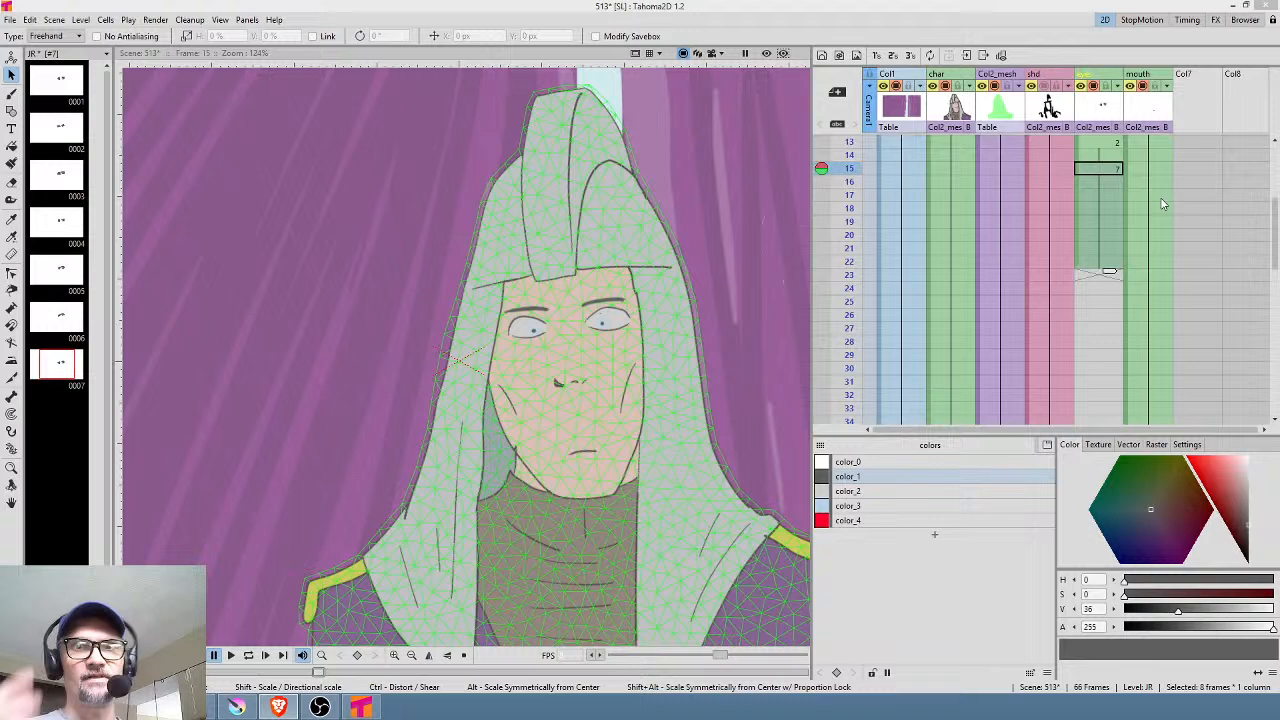
pyautogui.moveTo(1207, 201); pyautogui.dragTo(1217, 312)
pyautogui.moveTo(854, 160); pyautogui.dragTo(838, 229)
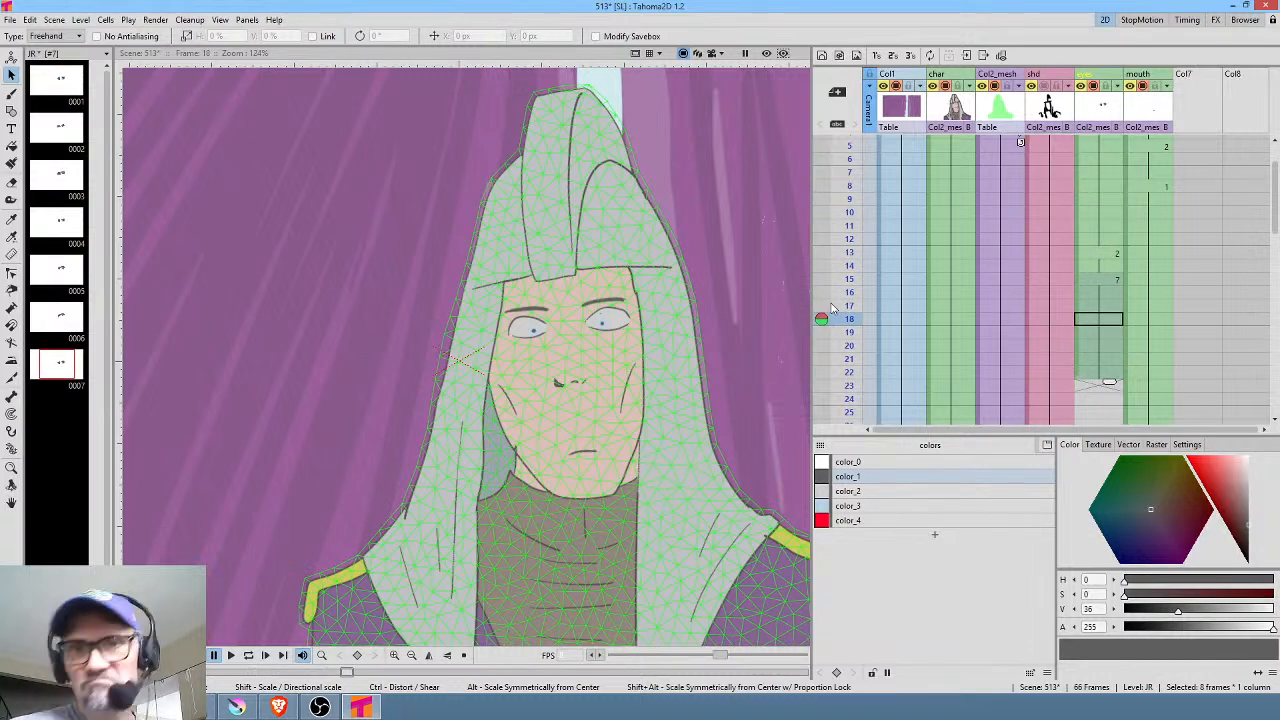
pyautogui.middleClick(934, 235)
pyautogui.click(938, 302)
pyautogui.moveTo(853, 146)
pyautogui.mouseDown()
pyautogui.moveTo(851, 171)
pyautogui.moveTo(851, 126)
pyautogui.moveTo(832, 373)
pyautogui.mouseUp()
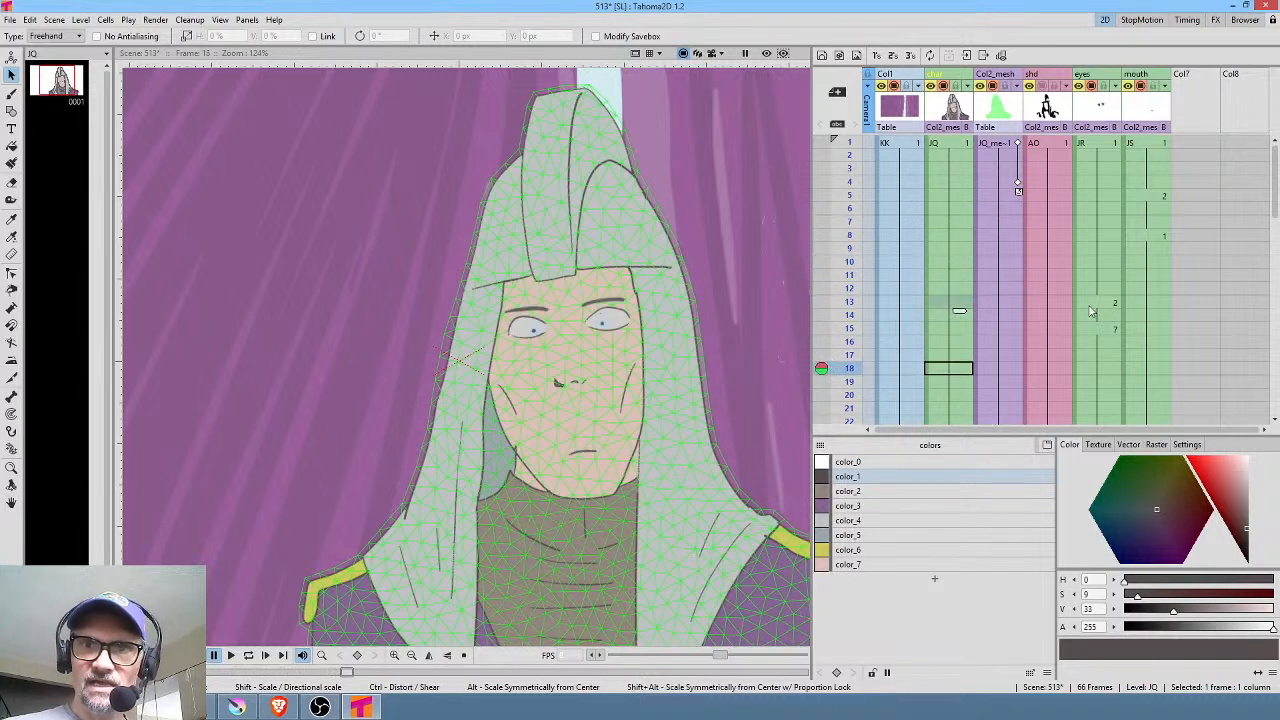
pyautogui.click(1011, 316)
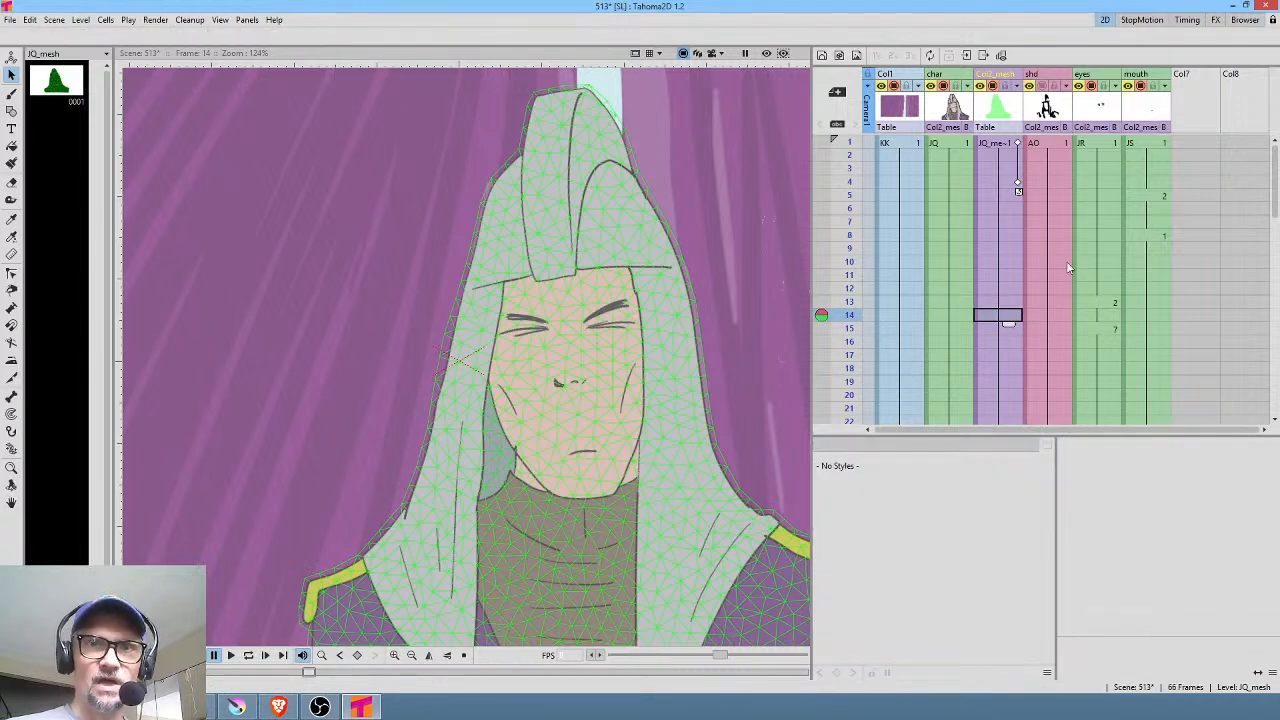
pyautogui.press('x')
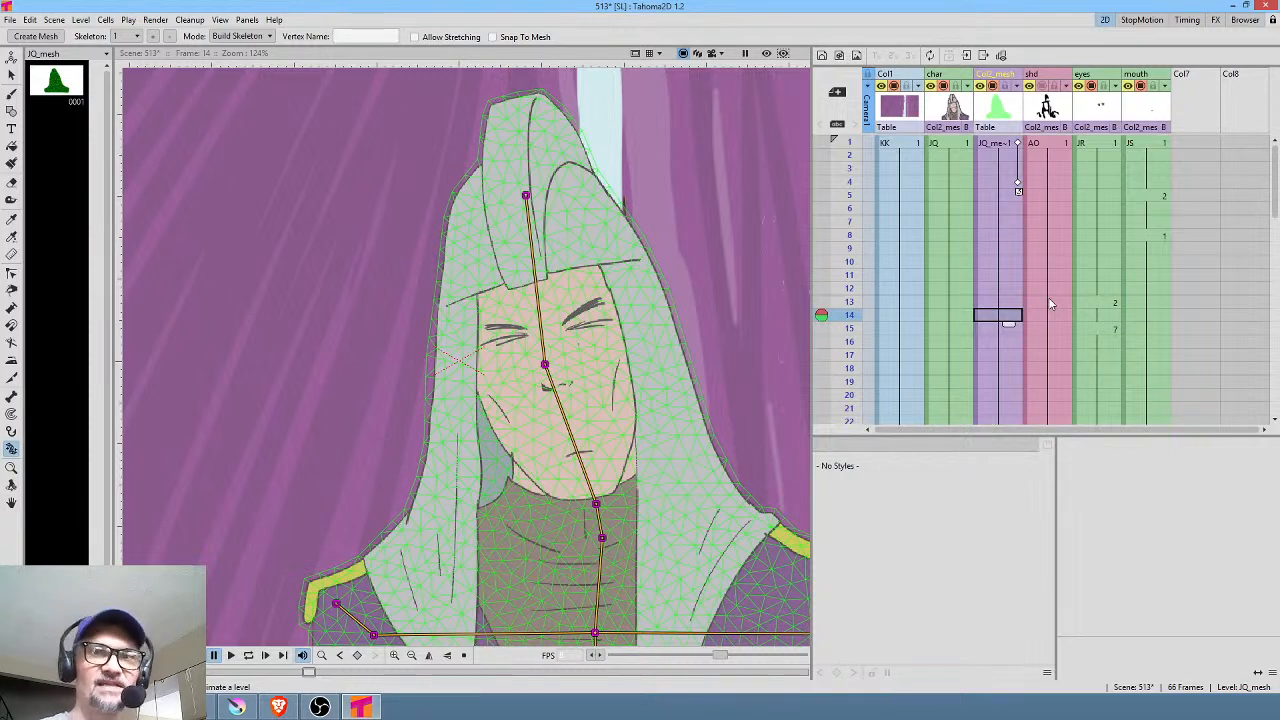
# Step: Open drawing 1 of the char column for editing and erase the neck line's stray end above the jawline
pyautogui.click(960, 143)
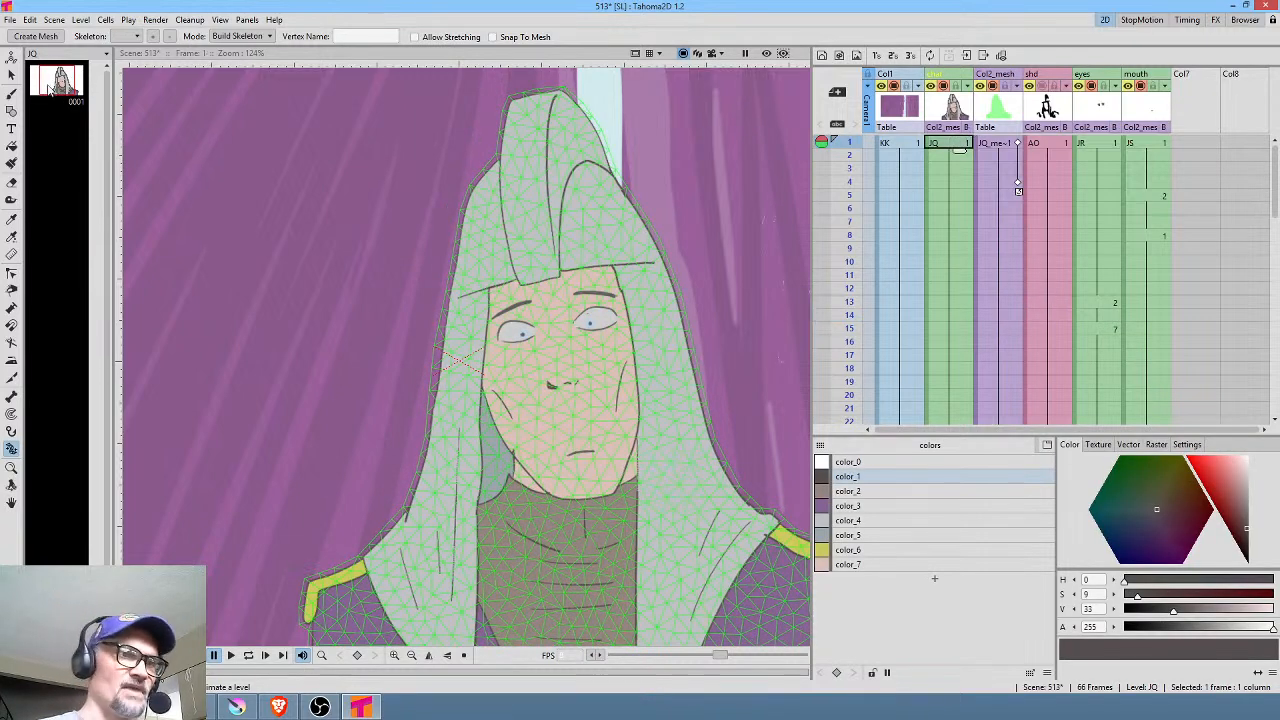
pyautogui.click(47, 85)
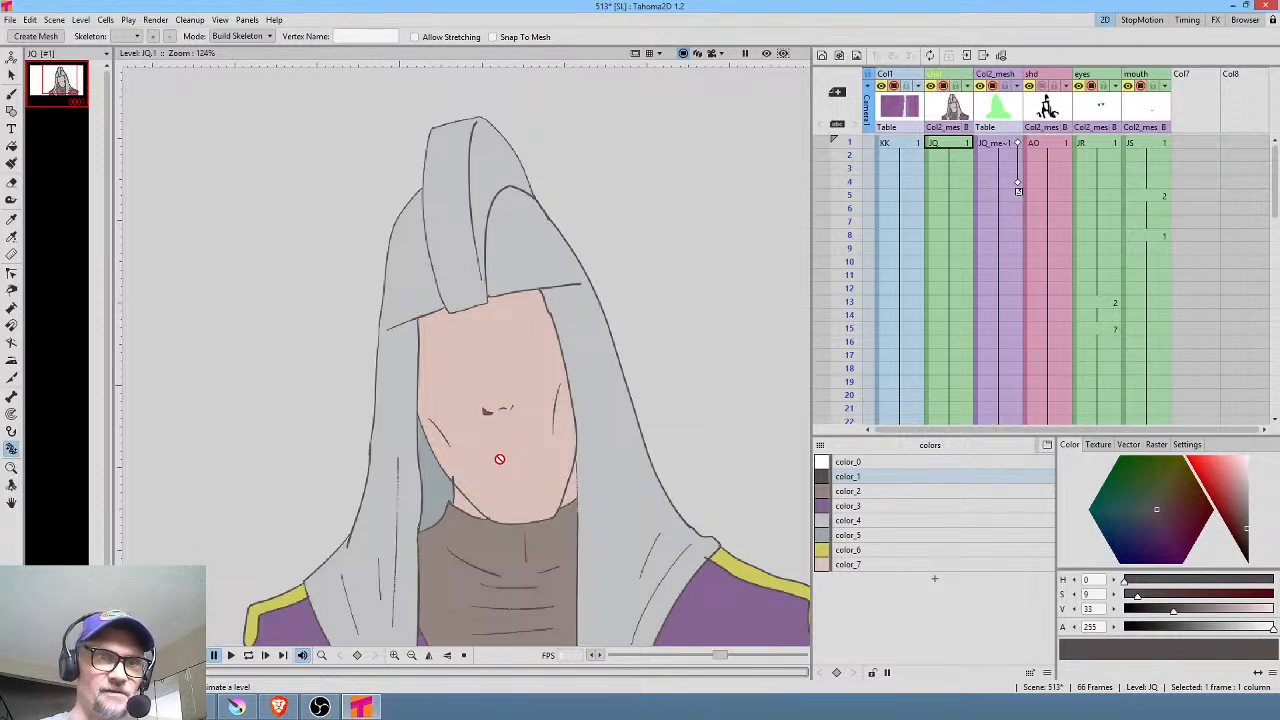
pyautogui.scroll(8, 499, 460)
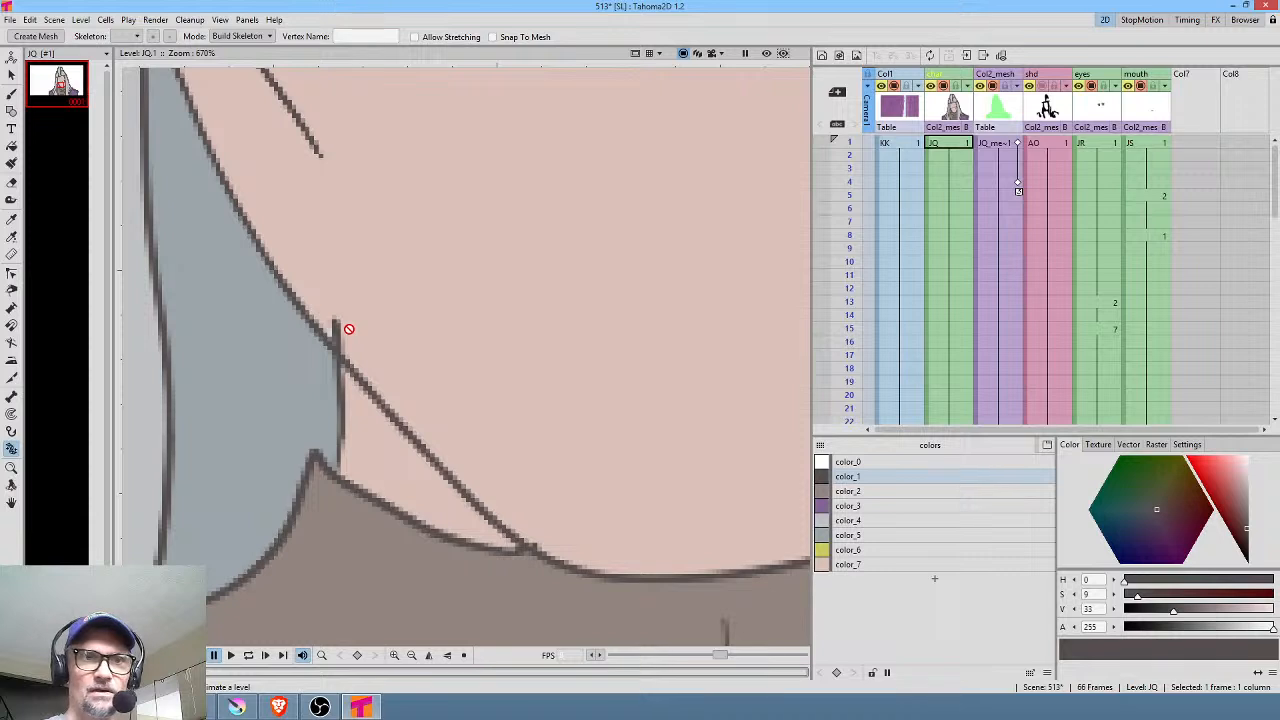
pyautogui.press('a')
pyautogui.moveTo(333, 272)
pyautogui.mouseDown()
pyautogui.moveTo(319, 301)
pyautogui.moveTo(326, 324)
pyautogui.moveTo(353, 359)
pyautogui.moveTo(368, 323)
pyautogui.mouseUp()
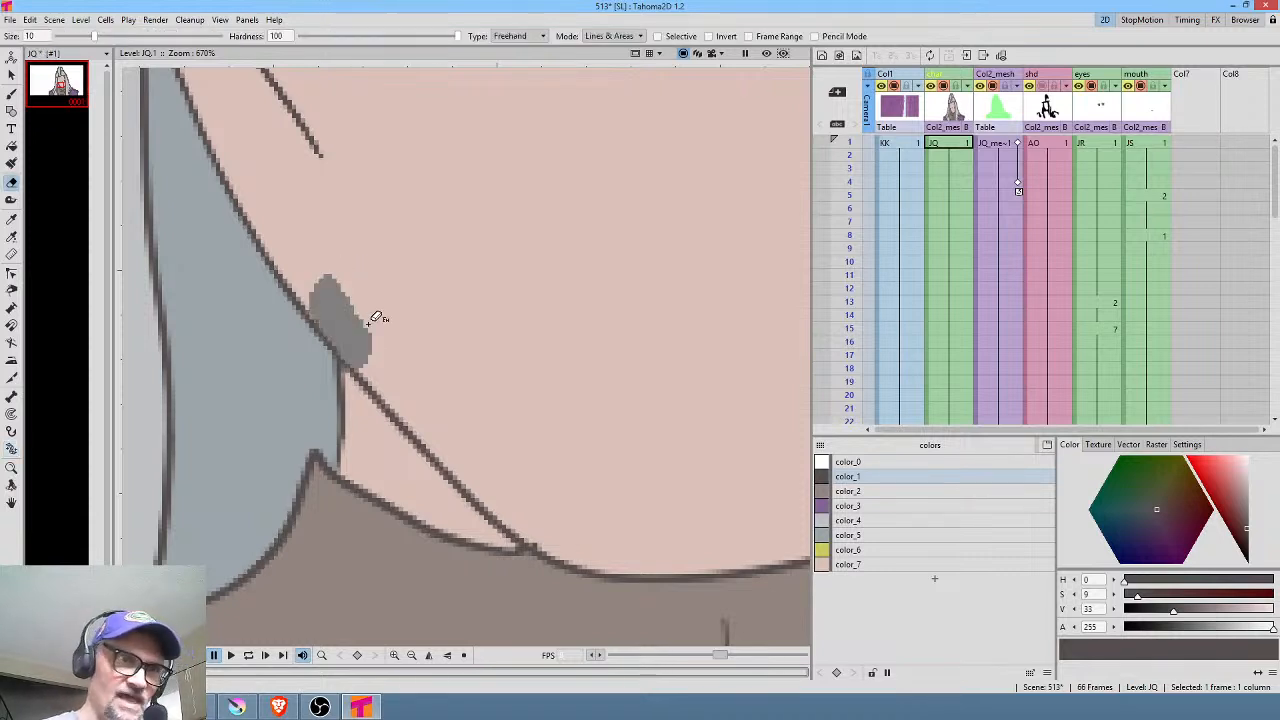
# Step: Fill the erased patch beside the jawline with color_7 and save the scene with all its levels
pyautogui.click(870, 564)
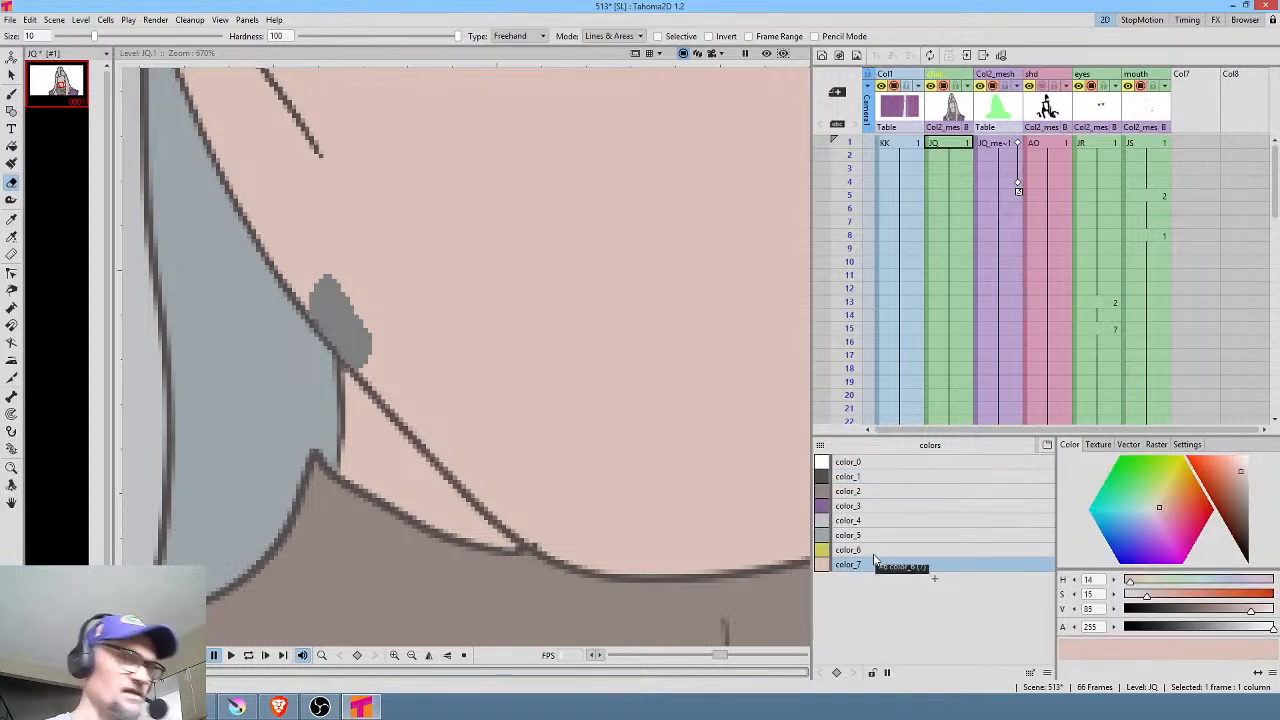
pyautogui.press('f')
pyautogui.click(349, 314)
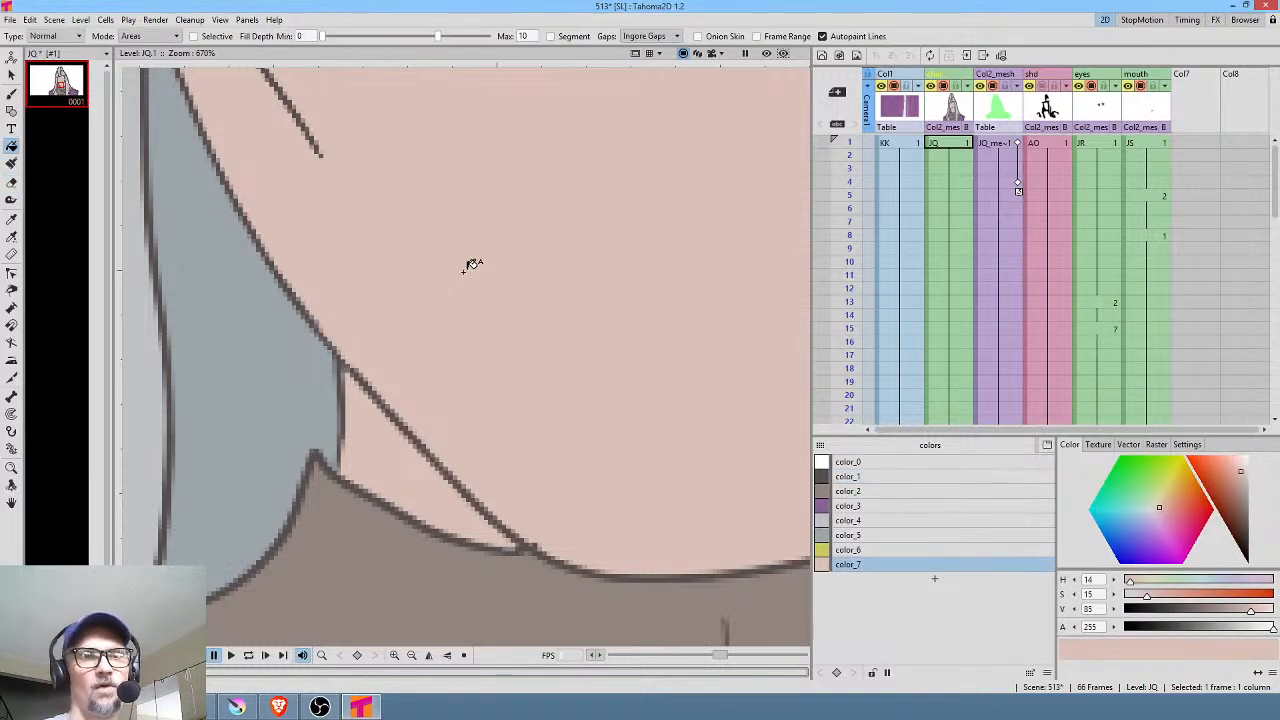
pyautogui.scroll(-2, 471, 266)
pyautogui.click(10, 21)
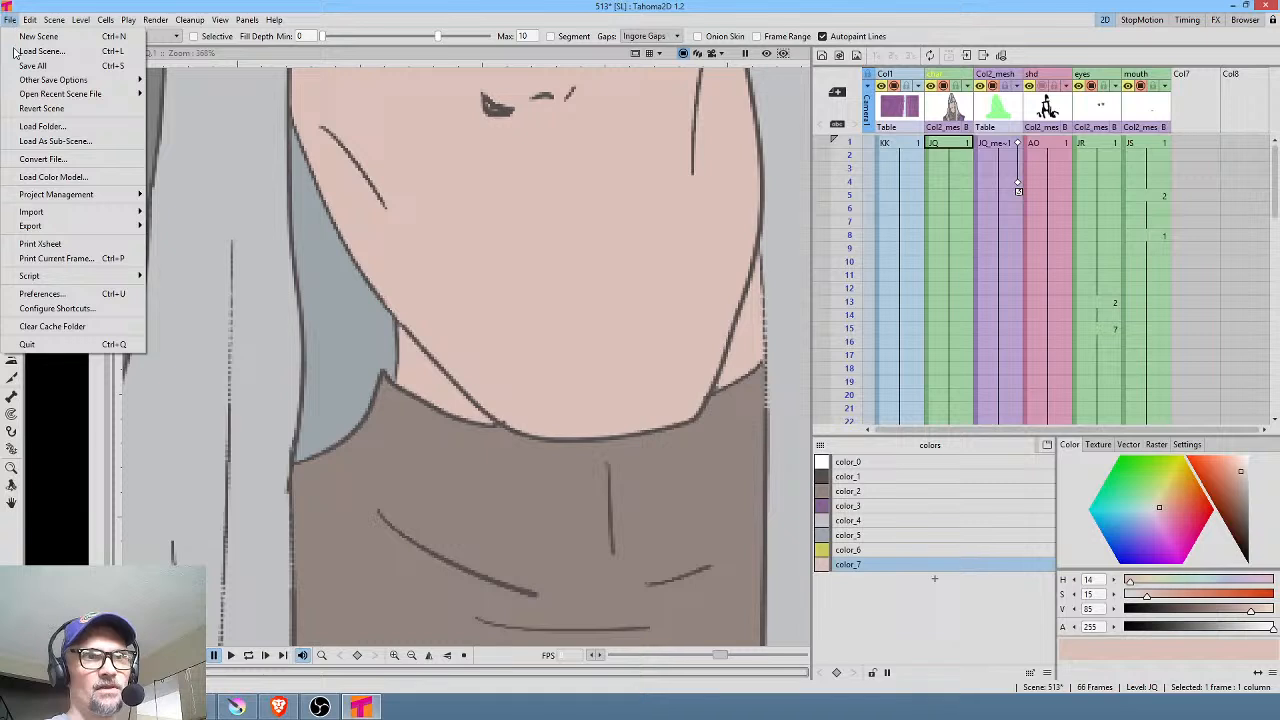
pyautogui.click(18, 66)
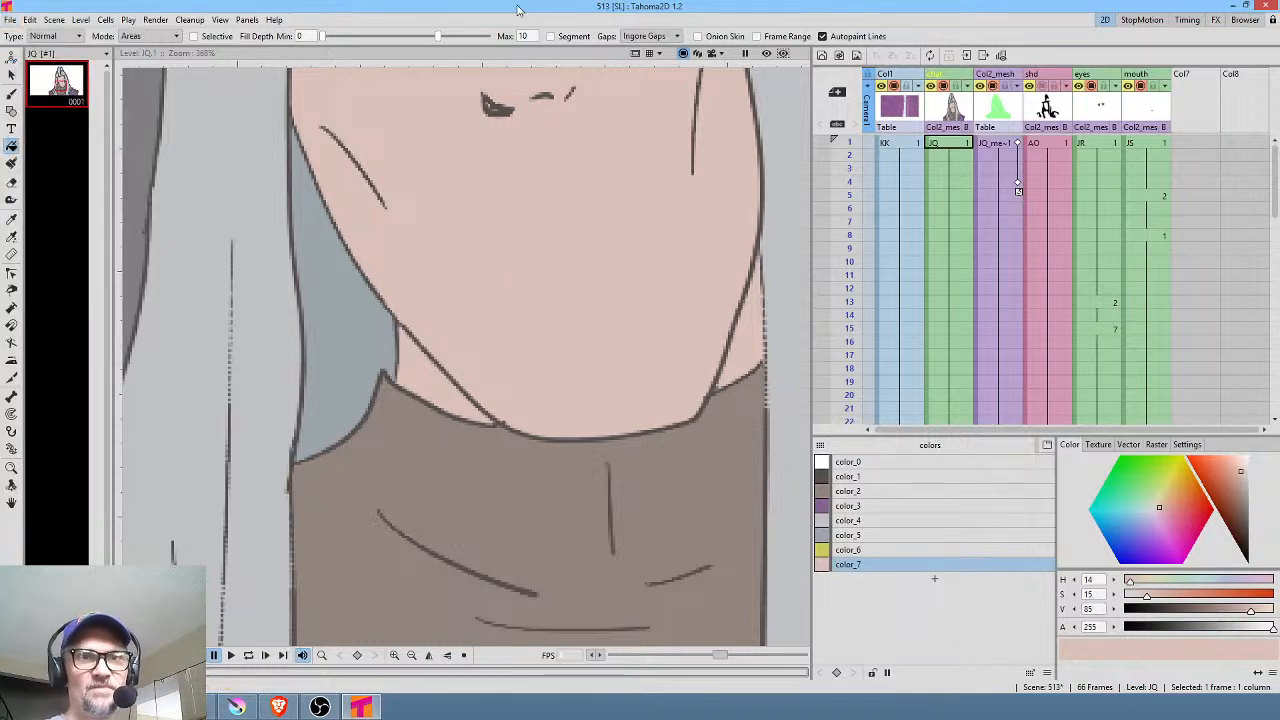
# Step: Erase the small line bump where the jawline meets the collar in the char drawing
pyautogui.scroll(4, 514, 349)
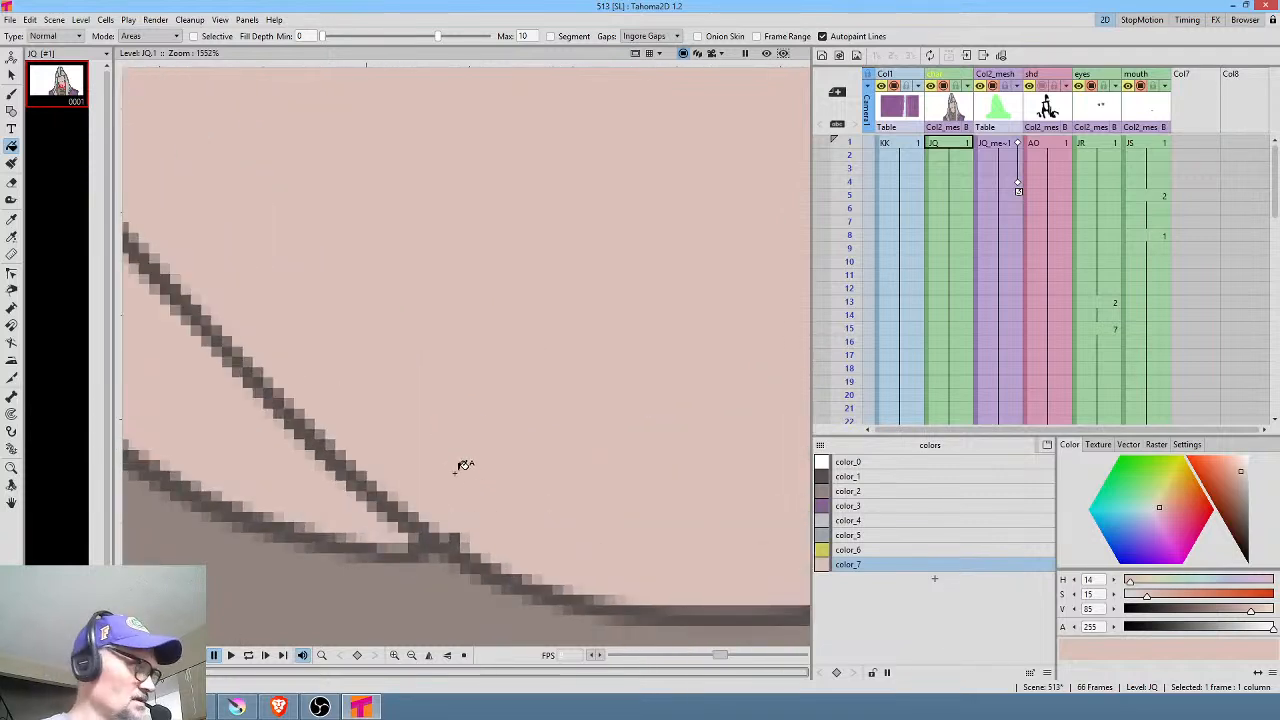
pyautogui.press('a')
pyautogui.moveTo(447, 518)
pyautogui.mouseDown()
pyautogui.moveTo(469, 534)
pyautogui.moveTo(497, 526)
pyautogui.mouseUp()
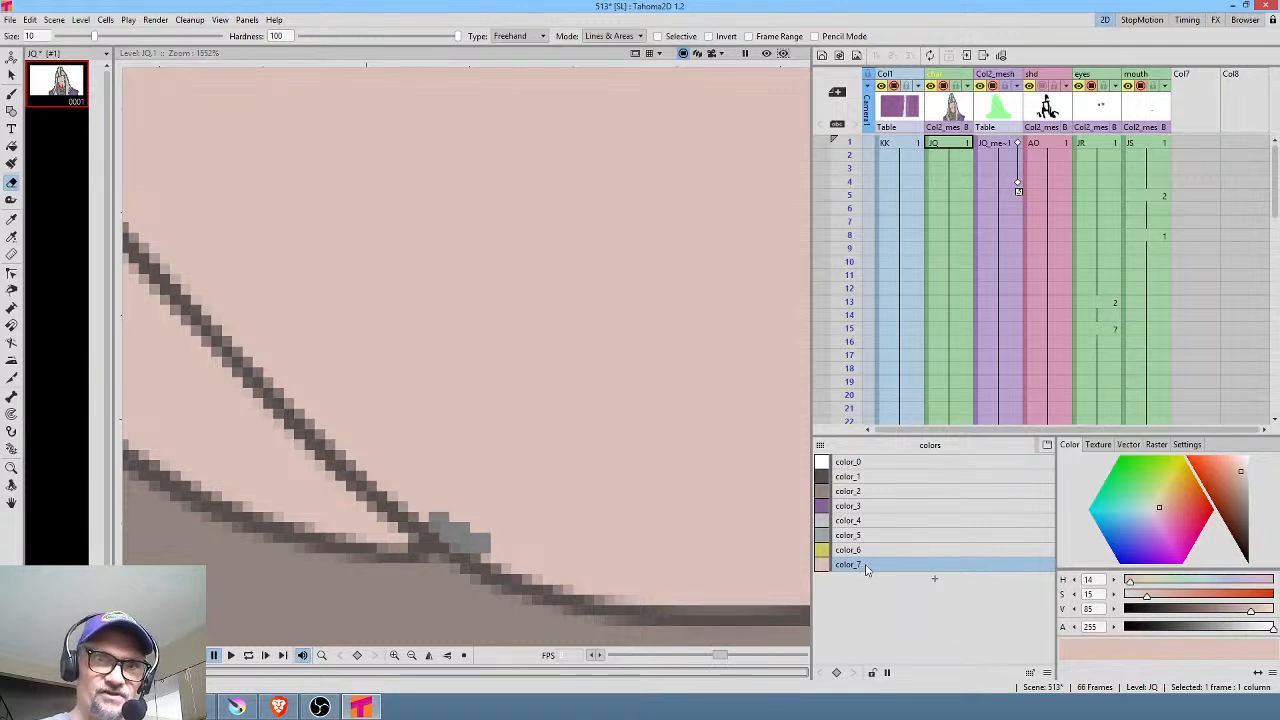
pyautogui.press('r')
pyautogui.click(476, 527)
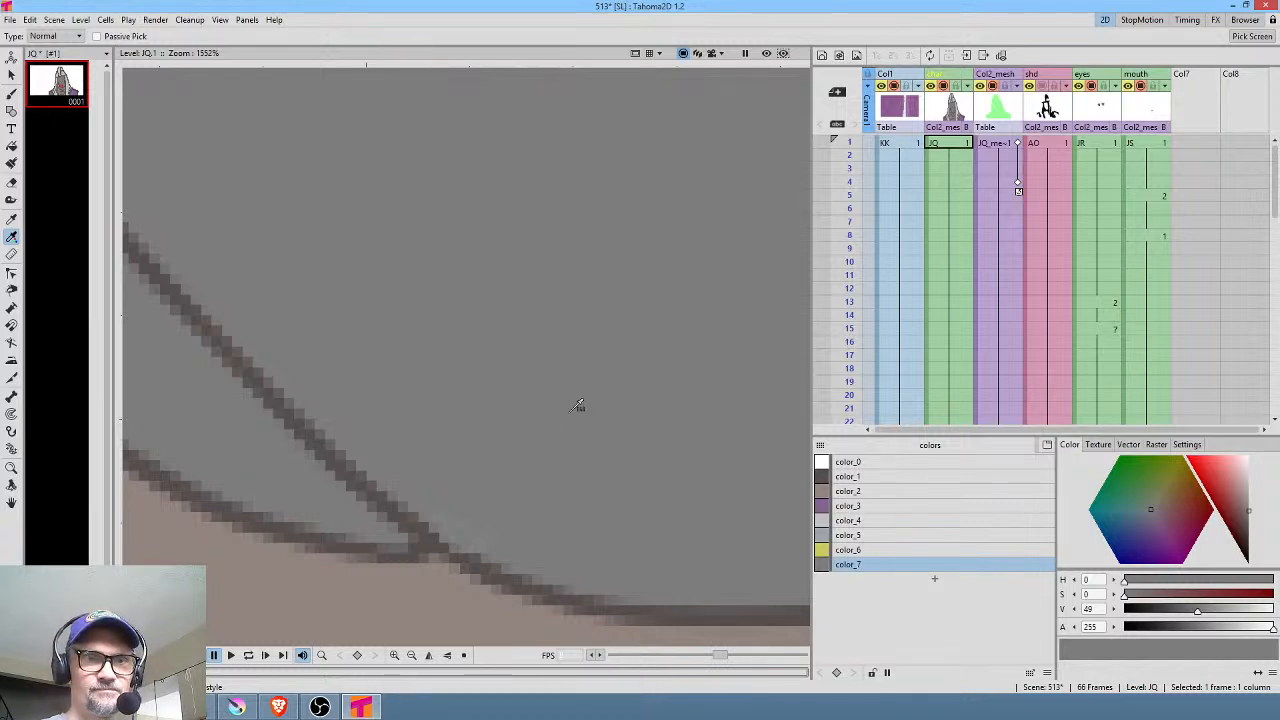
pyautogui.hotkey('ctrl', 'z')
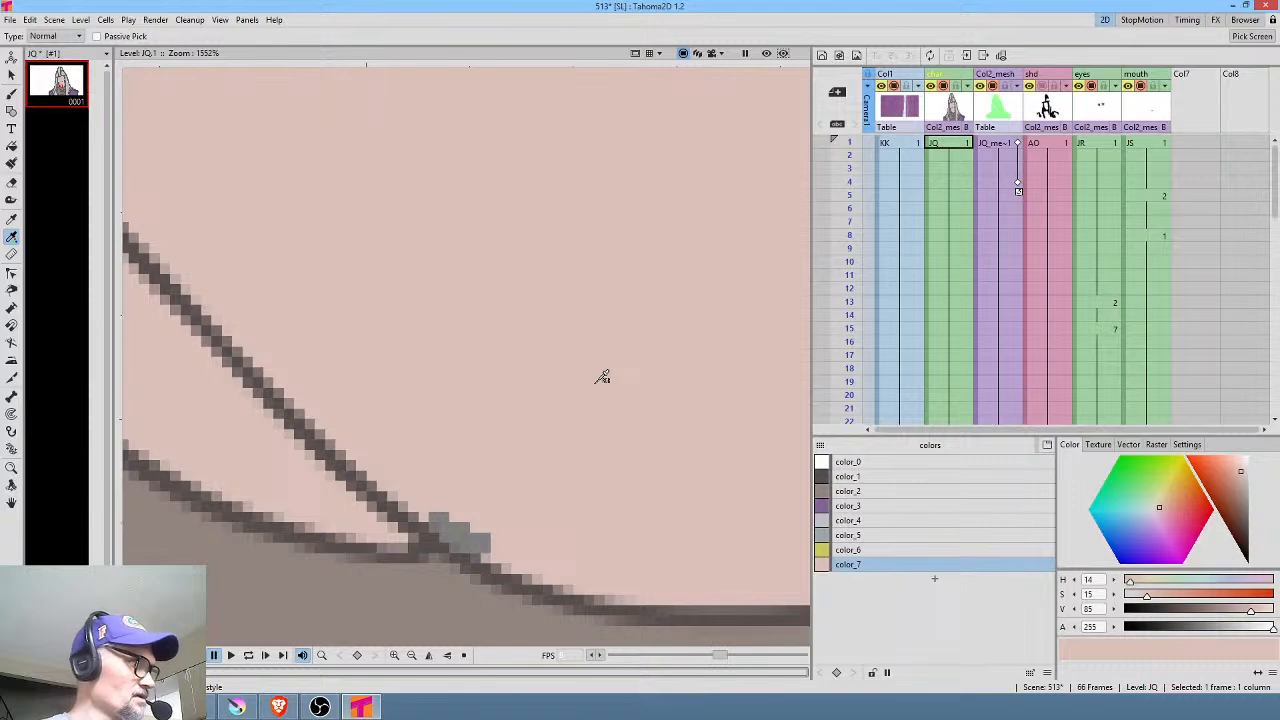
# Step: Fill the erased patch at the jaw and collar junction with color_7
pyautogui.press('f')
pyautogui.click(463, 537)
pyautogui.click(436, 514)
pyautogui.click(476, 538)
pyautogui.click(464, 527)
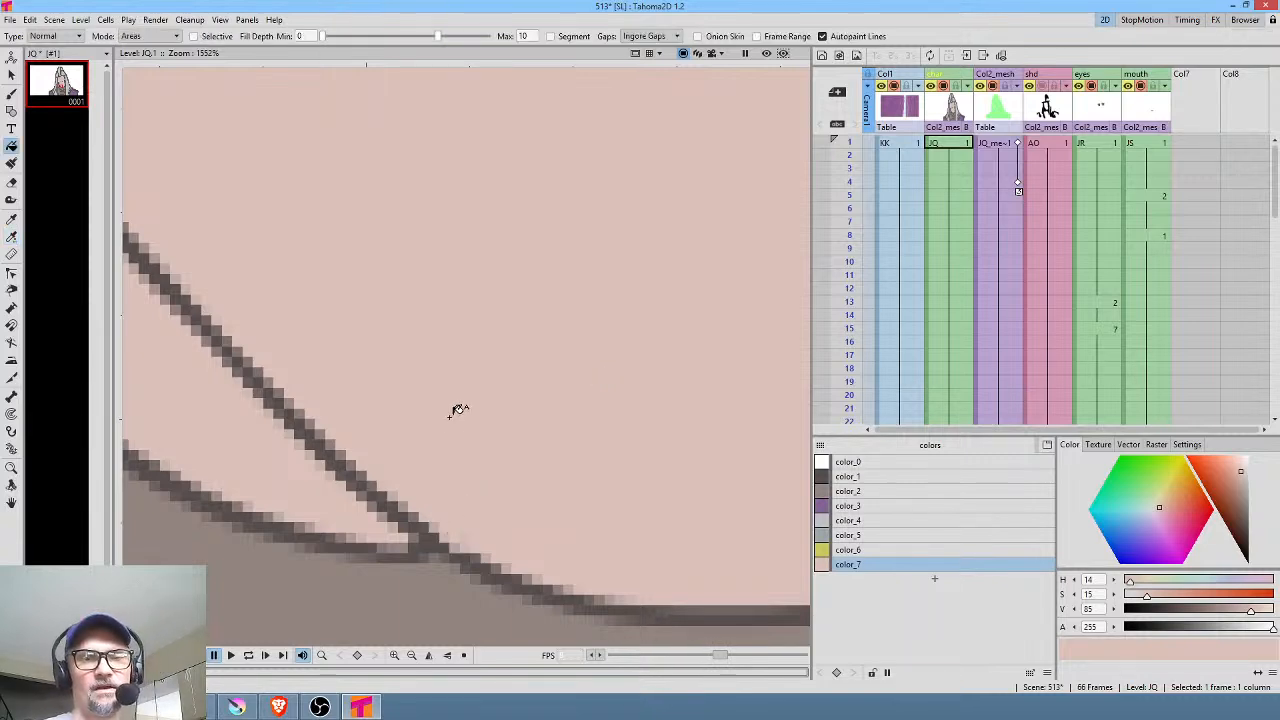
pyautogui.scroll(-5, 460, 415)
pyautogui.scroll(-2, 497, 393)
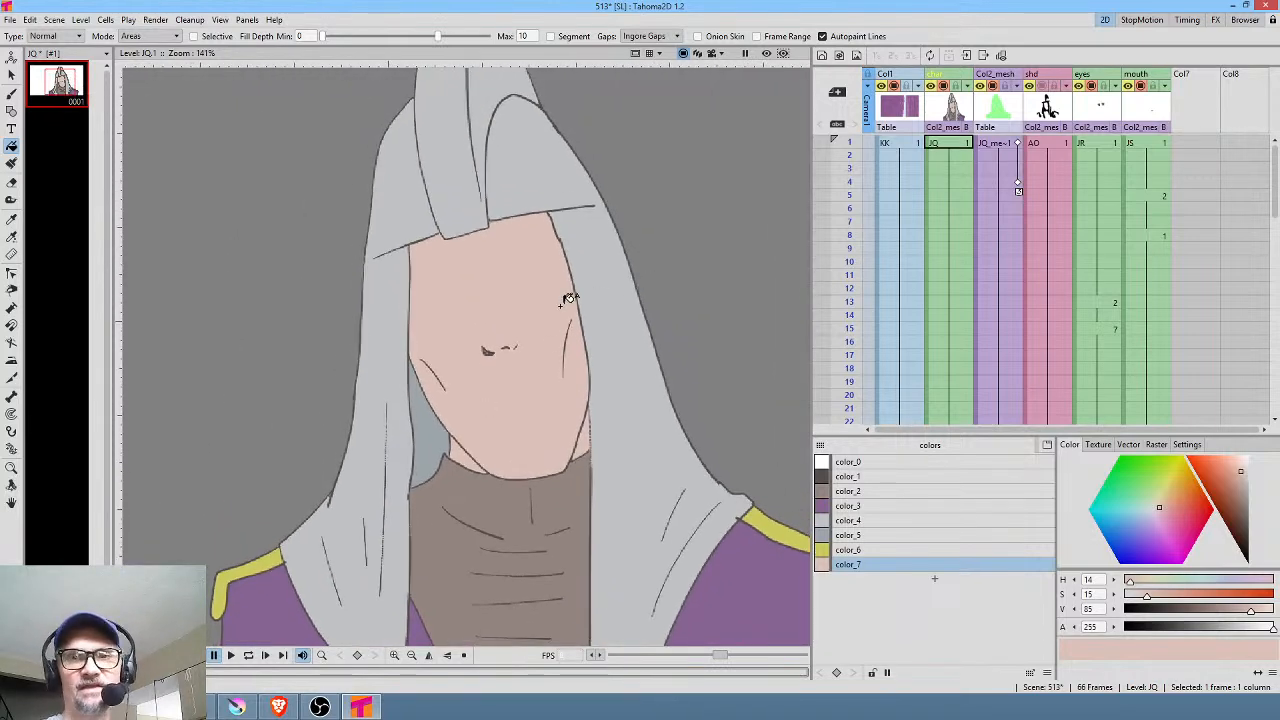
# Step: Return to the scene view at frame 1 and save the scene and all levels
pyautogui.click(953, 144)
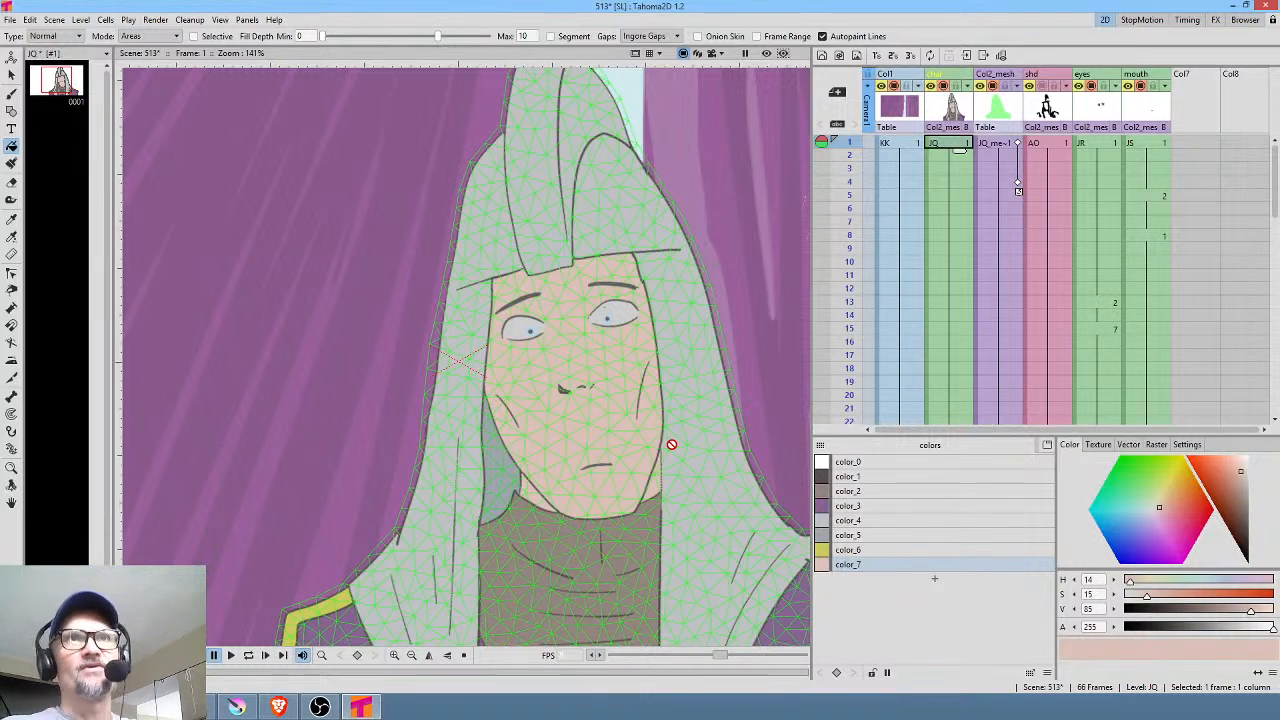
pyautogui.click(8, 20)
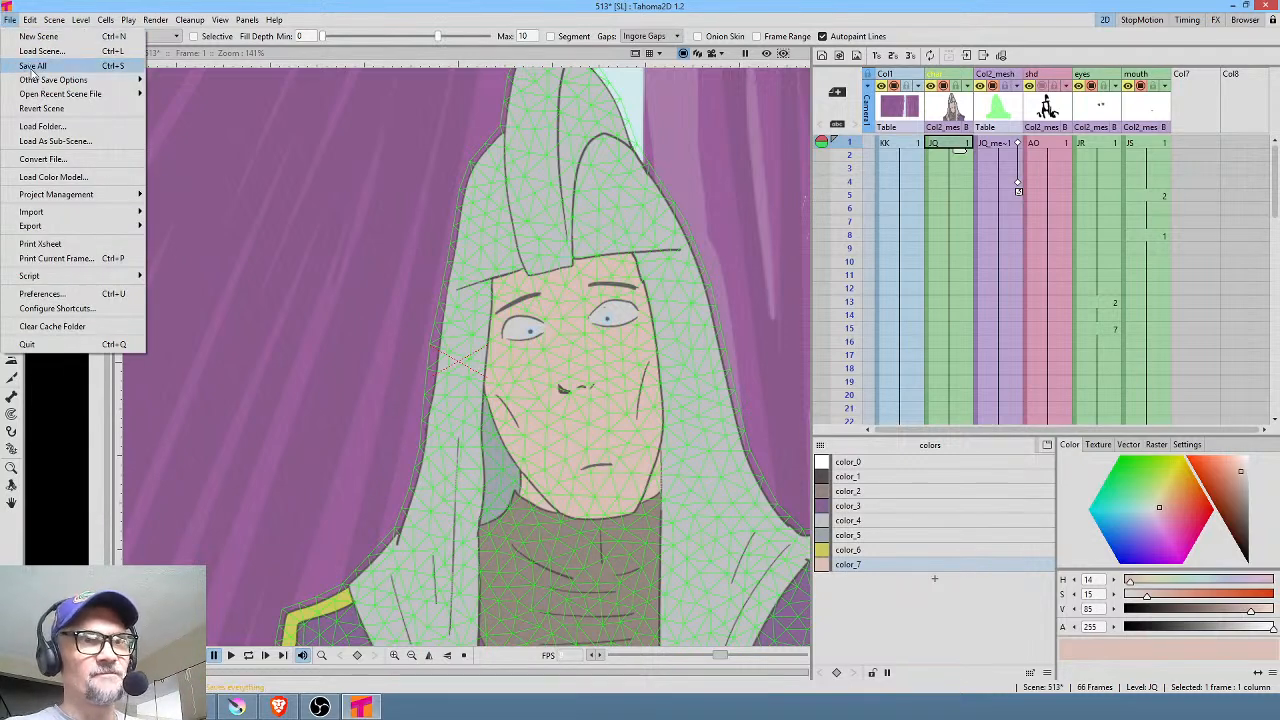
pyautogui.click(30, 63)
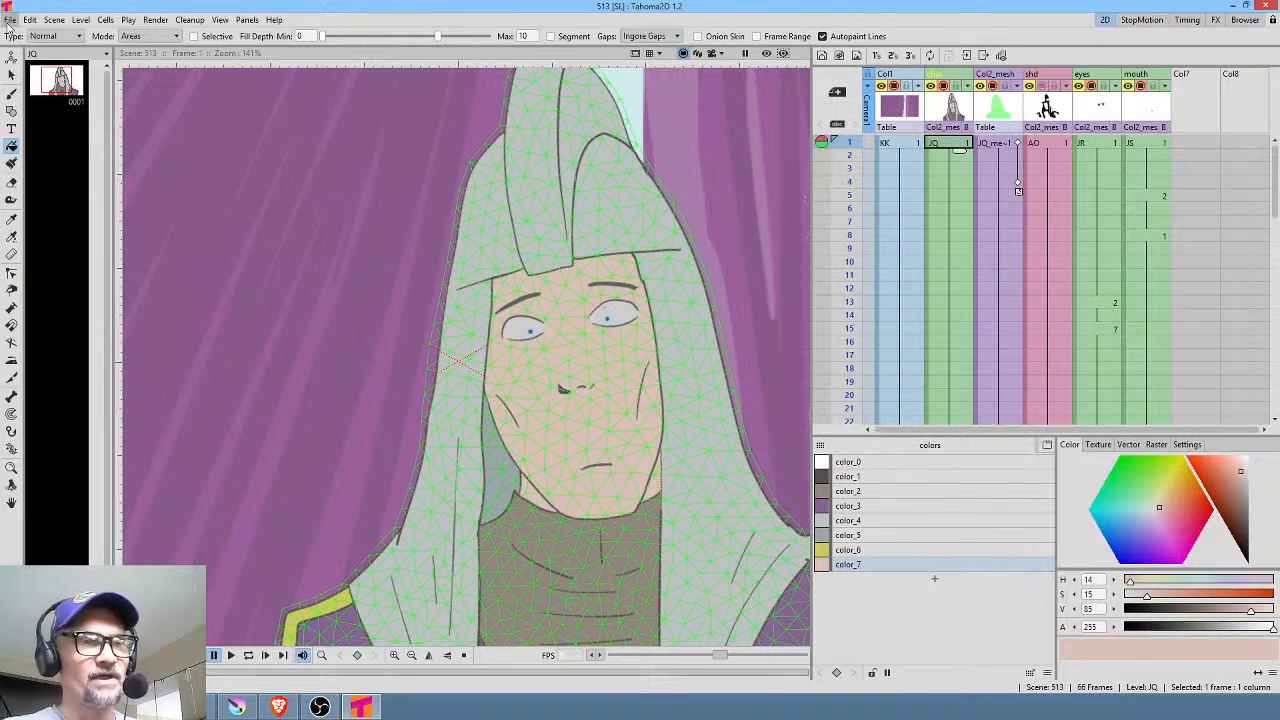
# Step: Open the recent scene 511.tnz and examine the character's jaw and neck lines up close
pyautogui.click(8, 22)
pyautogui.moveTo(44, 90)
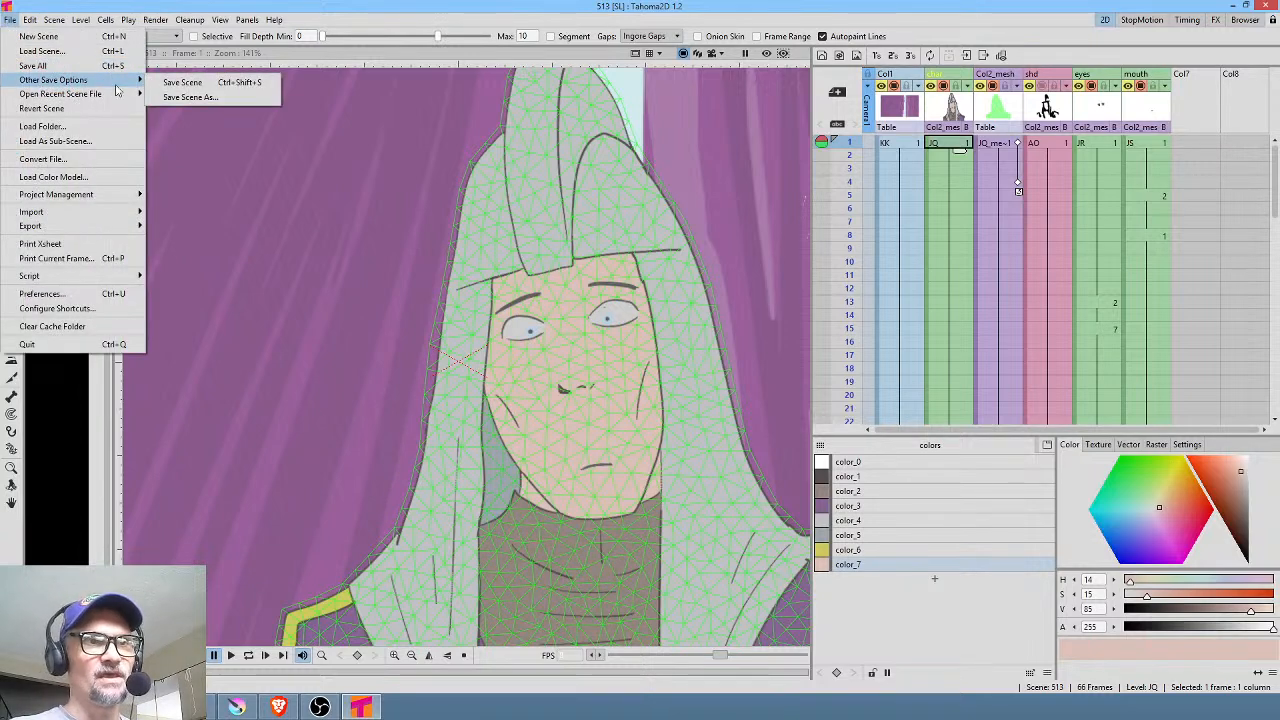
pyautogui.moveTo(120, 94)
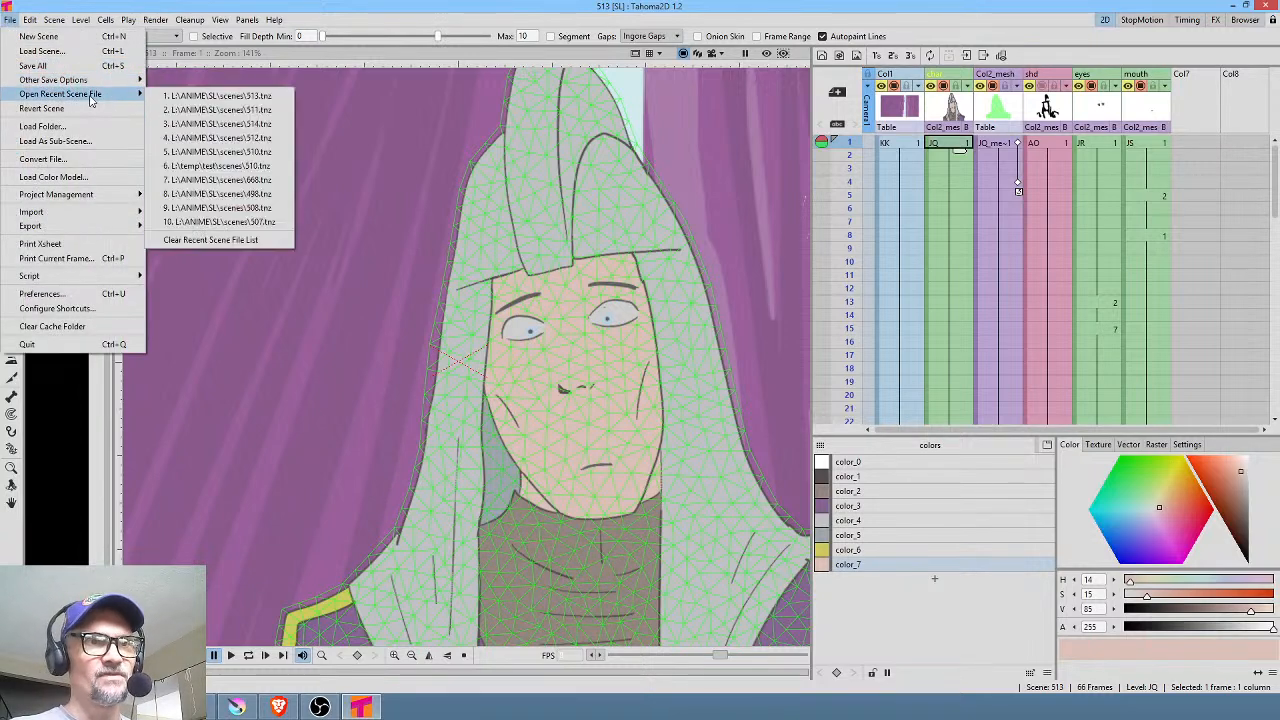
pyautogui.click(244, 112)
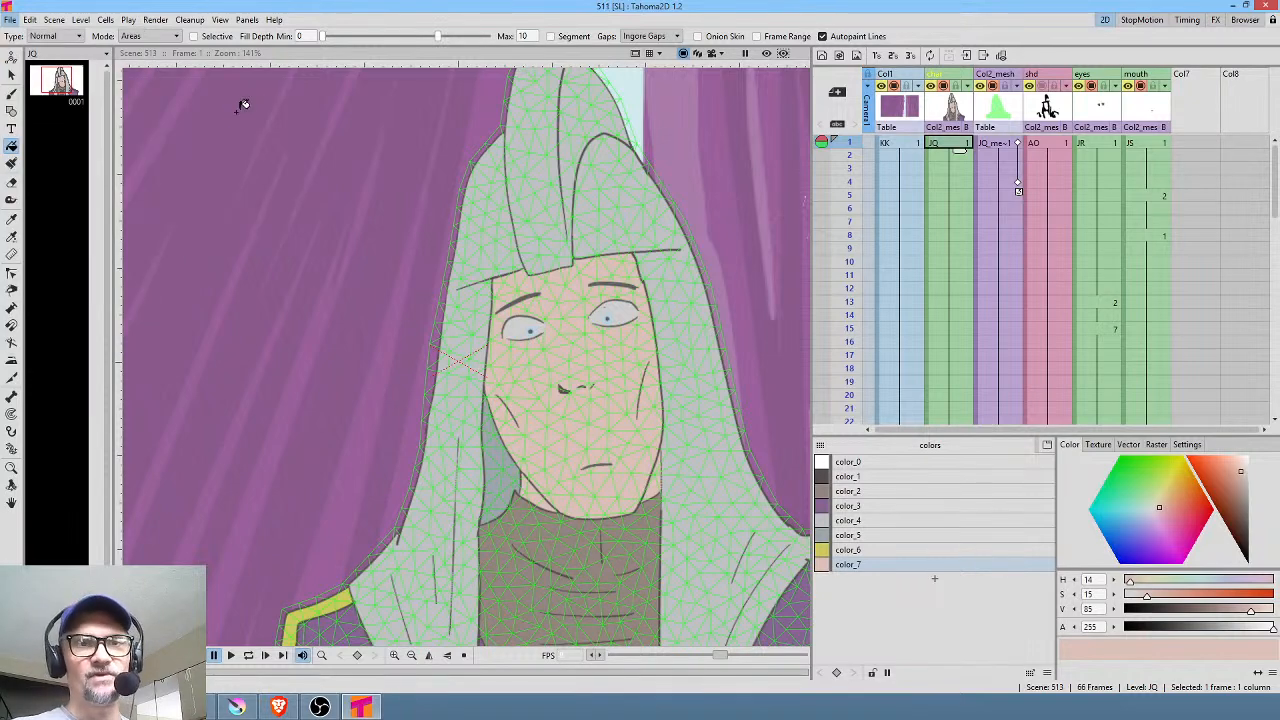
pyautogui.scroll(3, 537, 388)
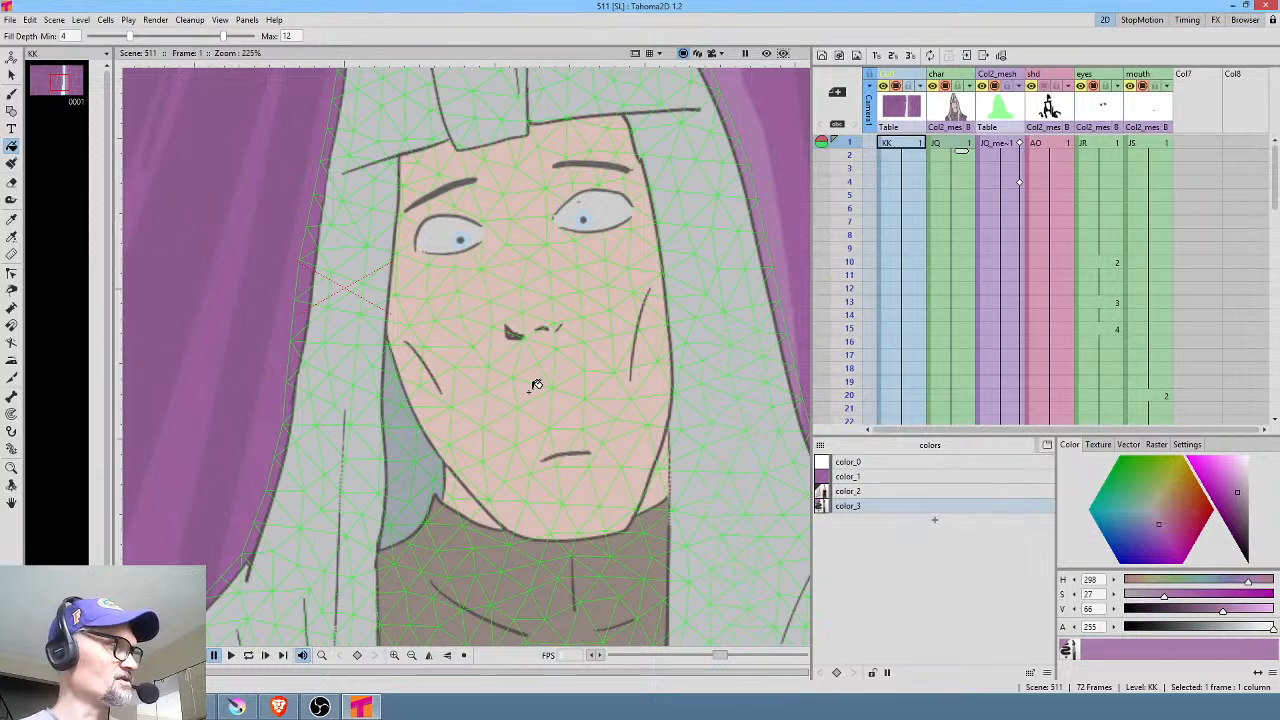
pyautogui.hotkey('ctrl', 'shift', 'r')
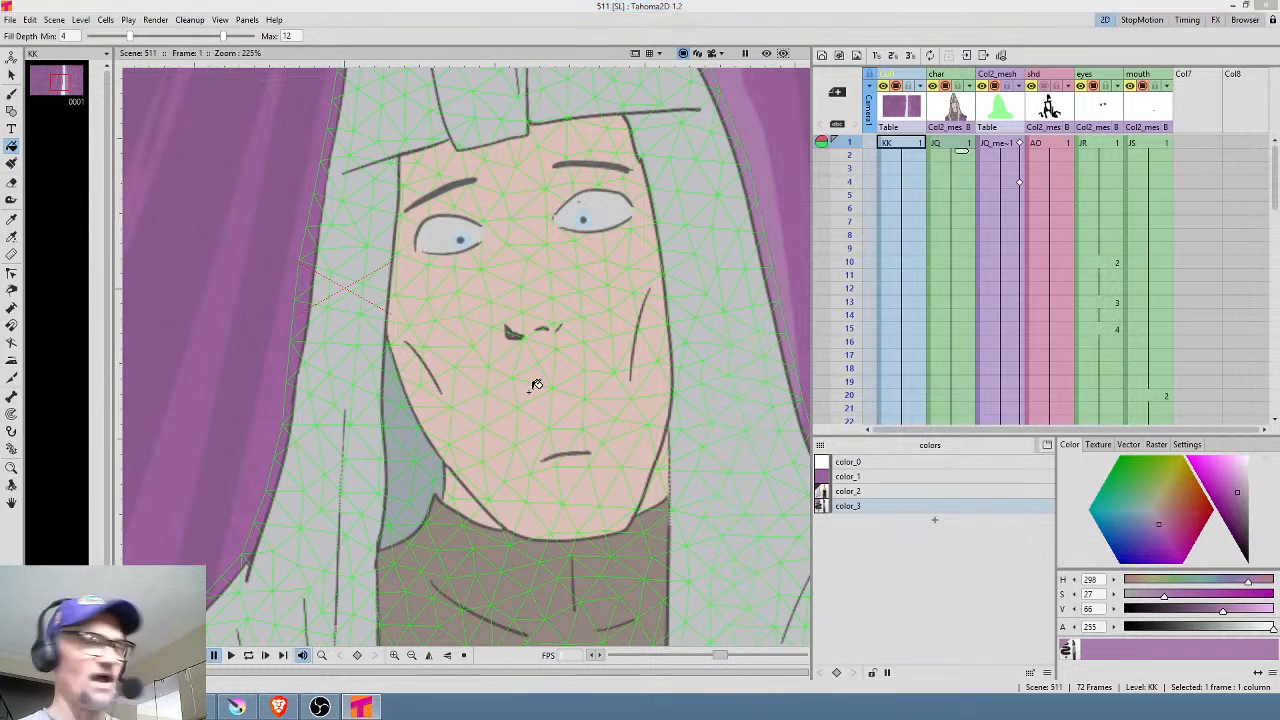
# Step: Open the recent scene 513.tnz
pyautogui.click(9, 20)
pyautogui.moveTo(38, 94)
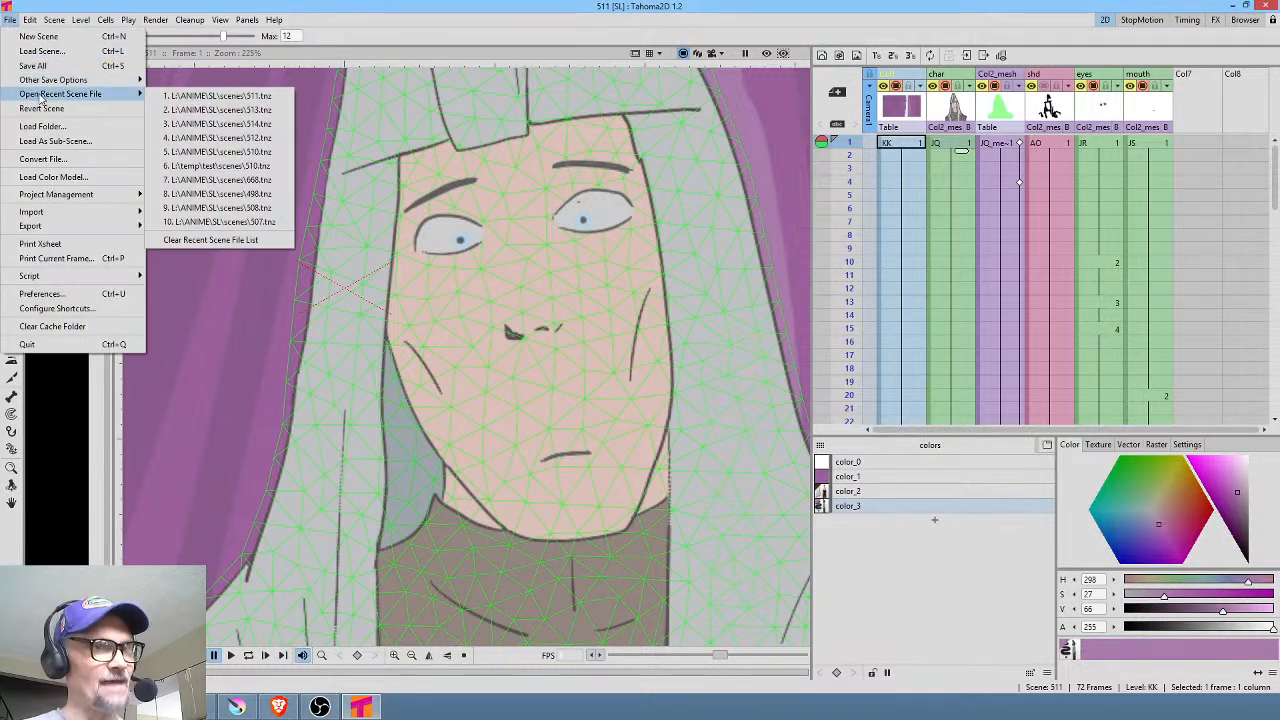
pyautogui.click(258, 112)
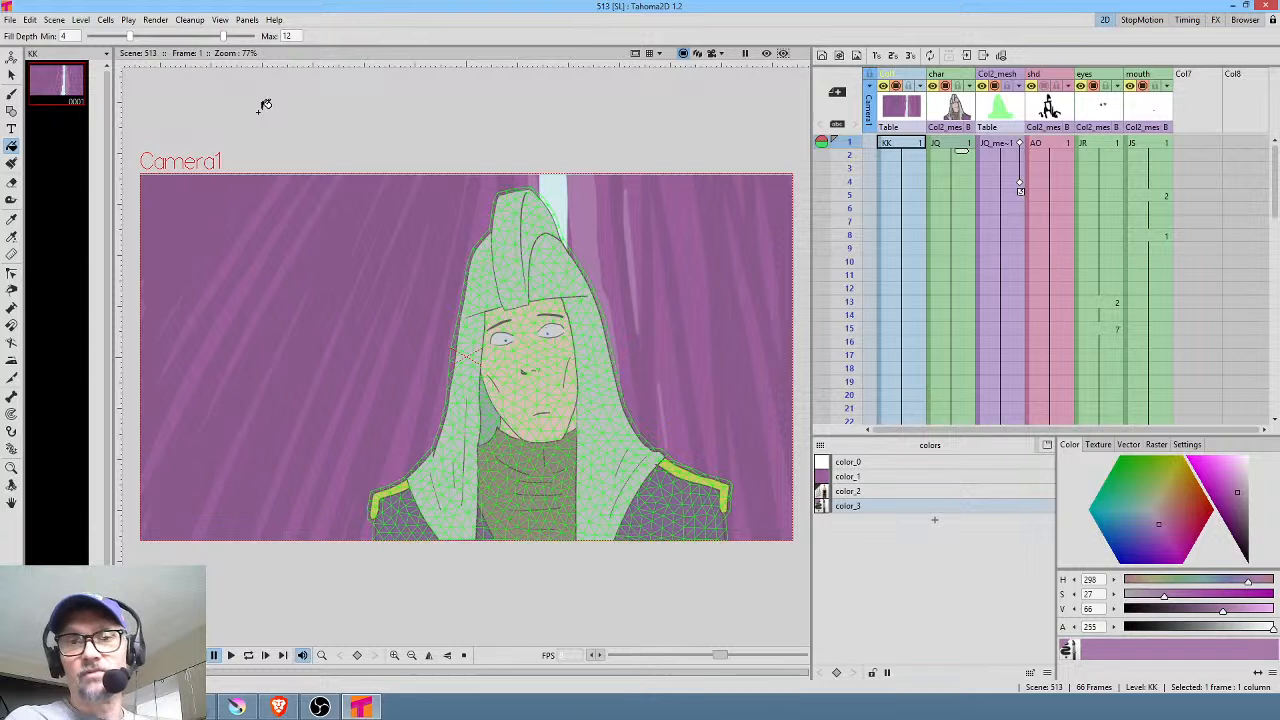
# Step: Scrub and step through the first 19 frames of scene 513 to examine the character's head, eye and mouth animation
pyautogui.moveTo(851, 145)
pyautogui.mouseDown()
pyautogui.moveTo(858, 340)
pyautogui.moveTo(860, 288)
pyautogui.mouseUp()
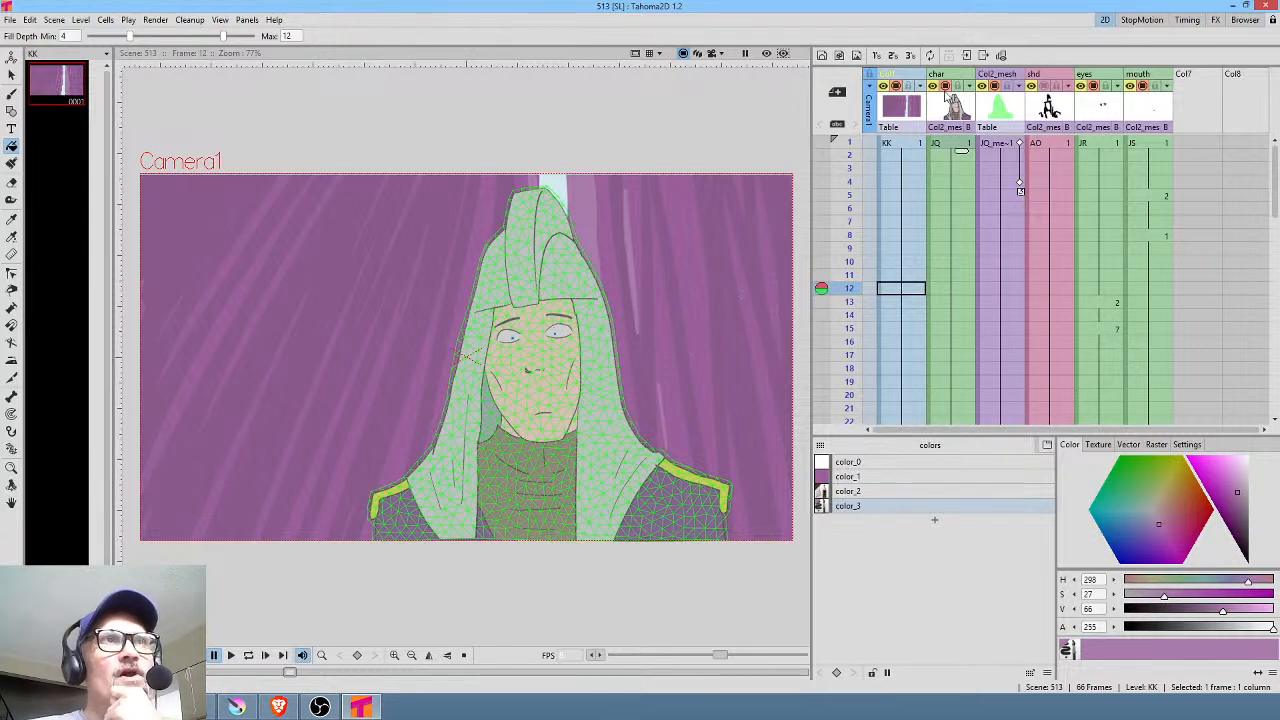
pyautogui.moveTo(850, 143)
pyautogui.mouseDown()
pyautogui.moveTo(848, 355)
pyautogui.moveTo(848, 275)
pyautogui.moveTo(849, 329)
pyautogui.mouseUp()
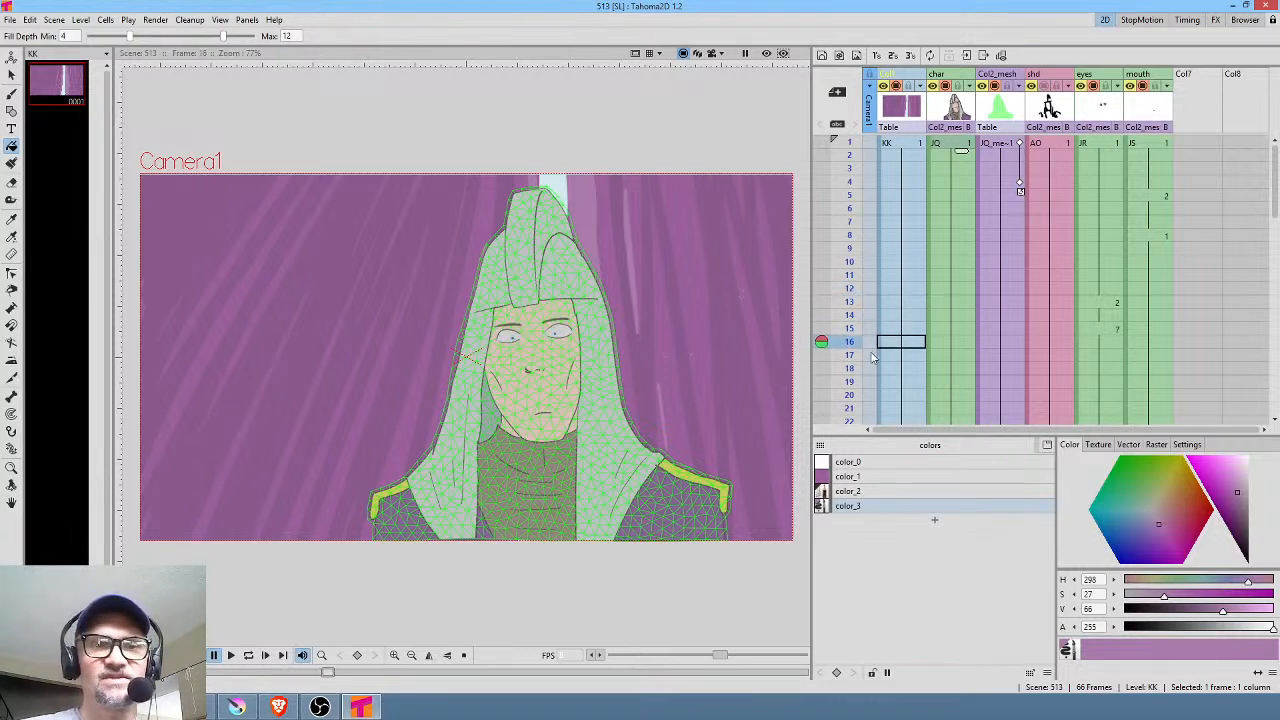
pyautogui.click(881, 369)
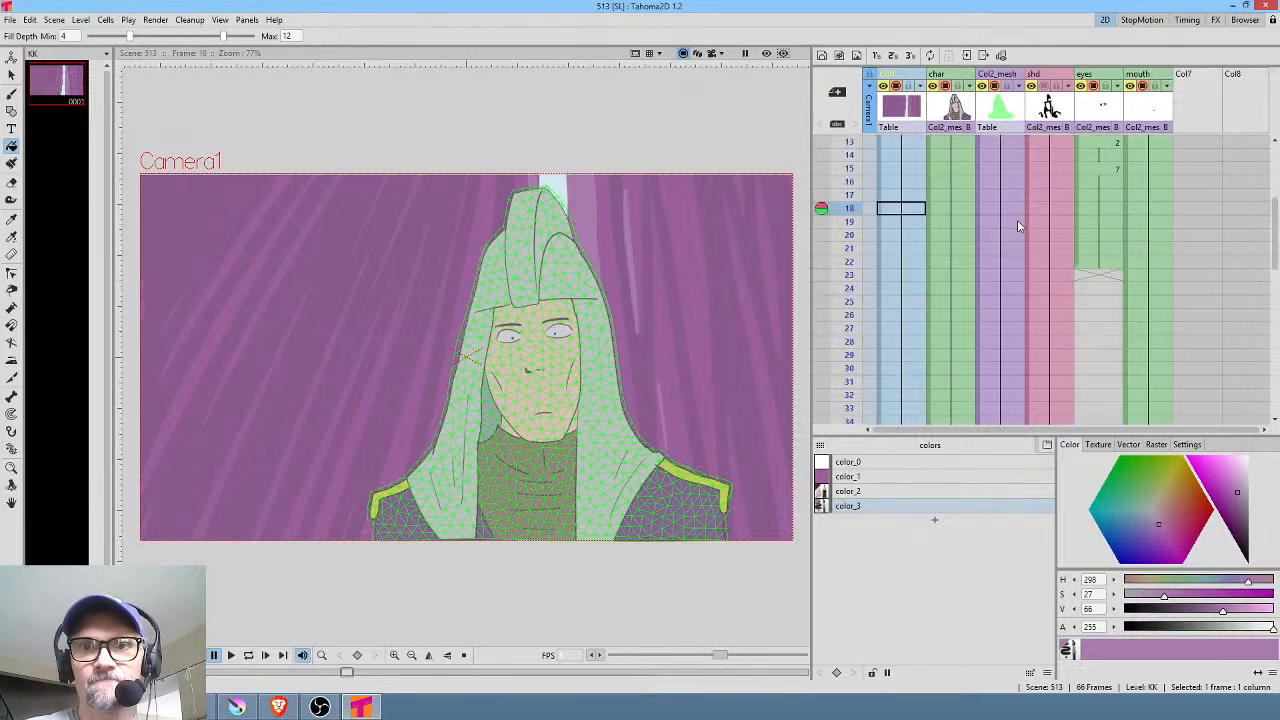
pyautogui.moveTo(863, 149); pyautogui.dragTo(883, 370)
pyautogui.press('Up')
pyautogui.press('Up')
pyautogui.press('Up')
pyautogui.press('Up')
pyautogui.press('Up')
pyautogui.press('Up')
pyautogui.press('Up')
pyautogui.press('Down')
pyautogui.press('Down')
pyautogui.press('Down')
pyautogui.press('Down')
pyautogui.press('Down')
pyautogui.press('Down')
pyautogui.press('Down')
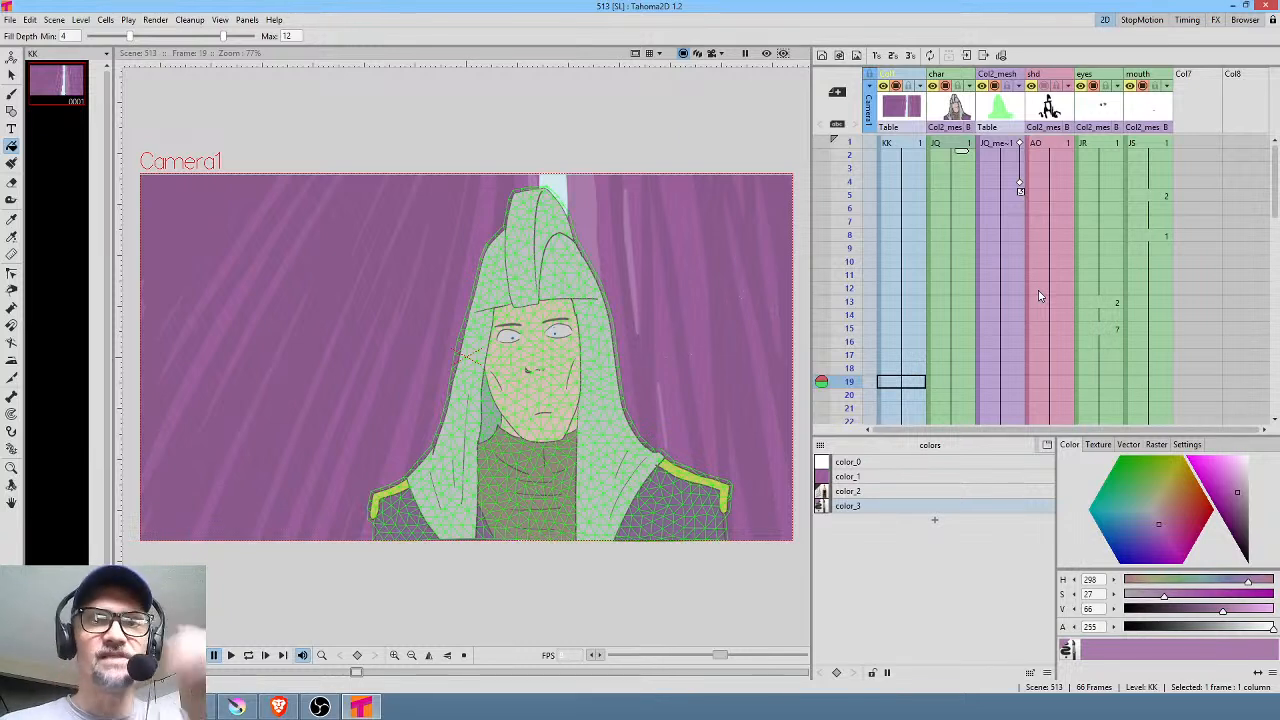
# Step: Examine the eye blink around frames 13 to 15 by scrubbing the surrounding frames up to frame 20
pyautogui.moveTo(851, 150); pyautogui.dragTo(850, 330)
pyautogui.middleClick(995, 300)
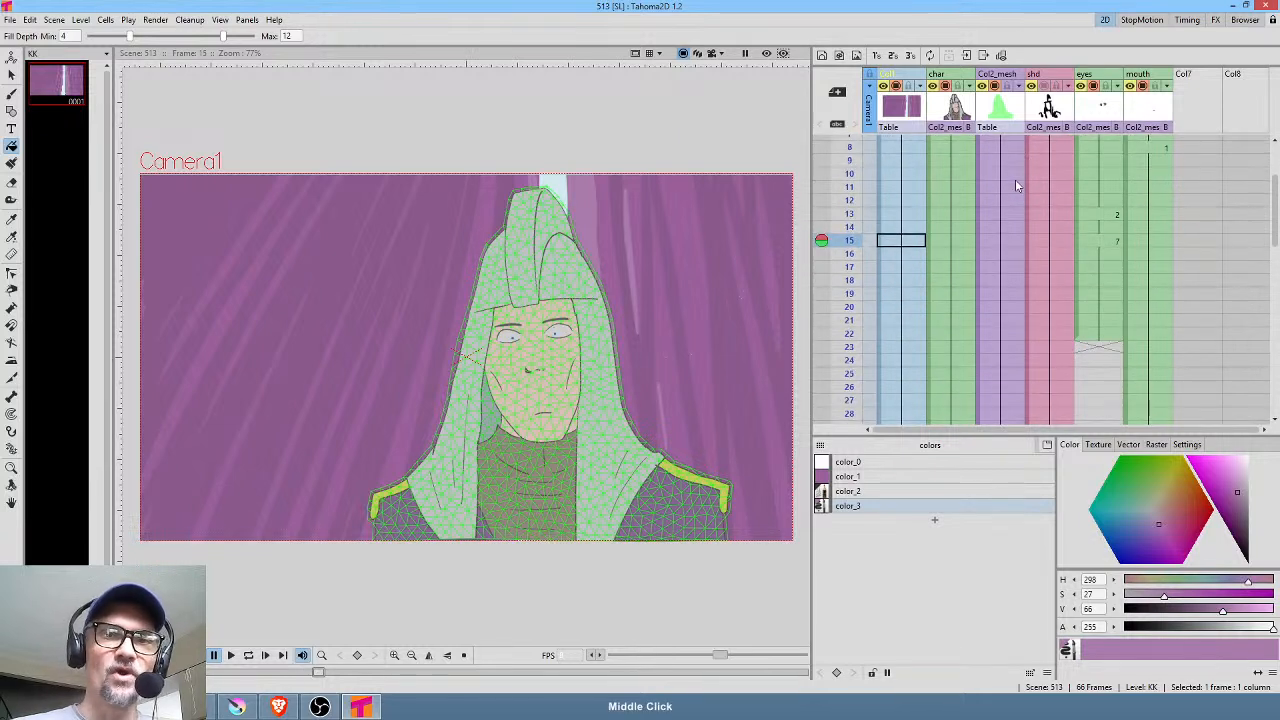
pyautogui.moveTo(852, 241)
pyautogui.mouseDown()
pyautogui.moveTo(850, 371)
pyautogui.moveTo(850, 254)
pyautogui.moveTo(850, 365)
pyautogui.moveTo(849, 314)
pyautogui.mouseUp()
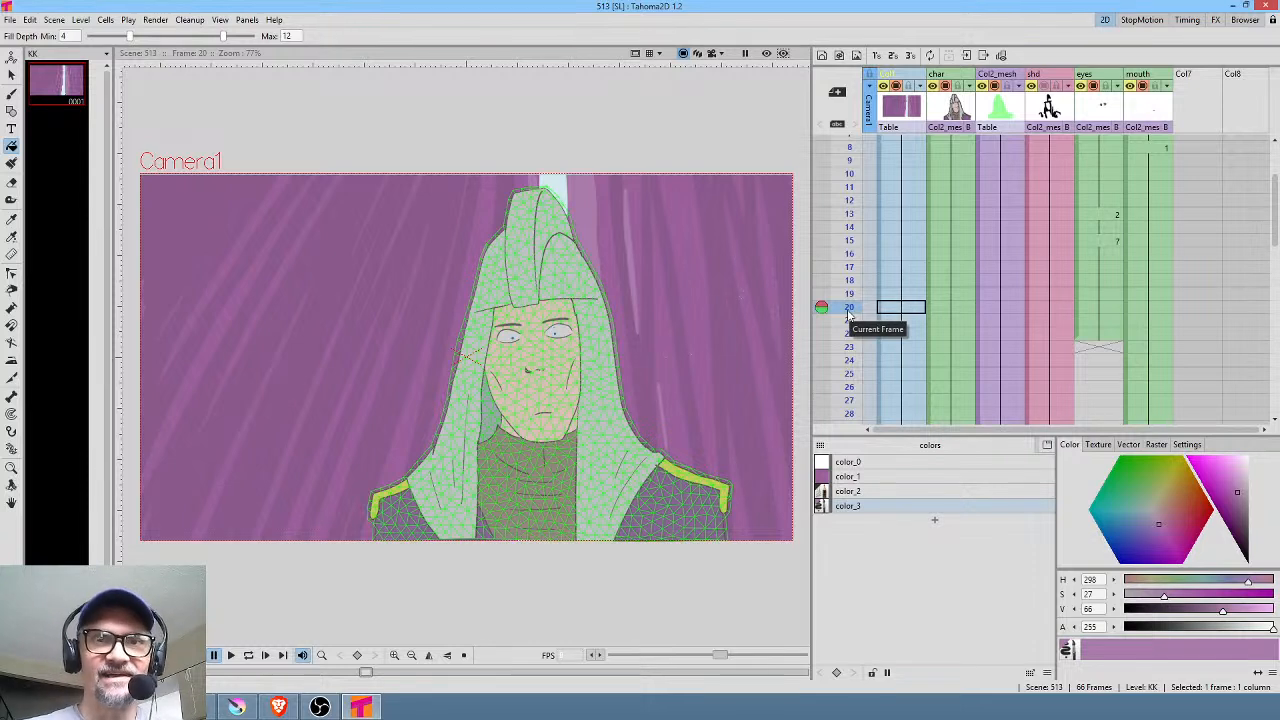
pyautogui.moveTo(849, 172); pyautogui.dragTo(849, 197)
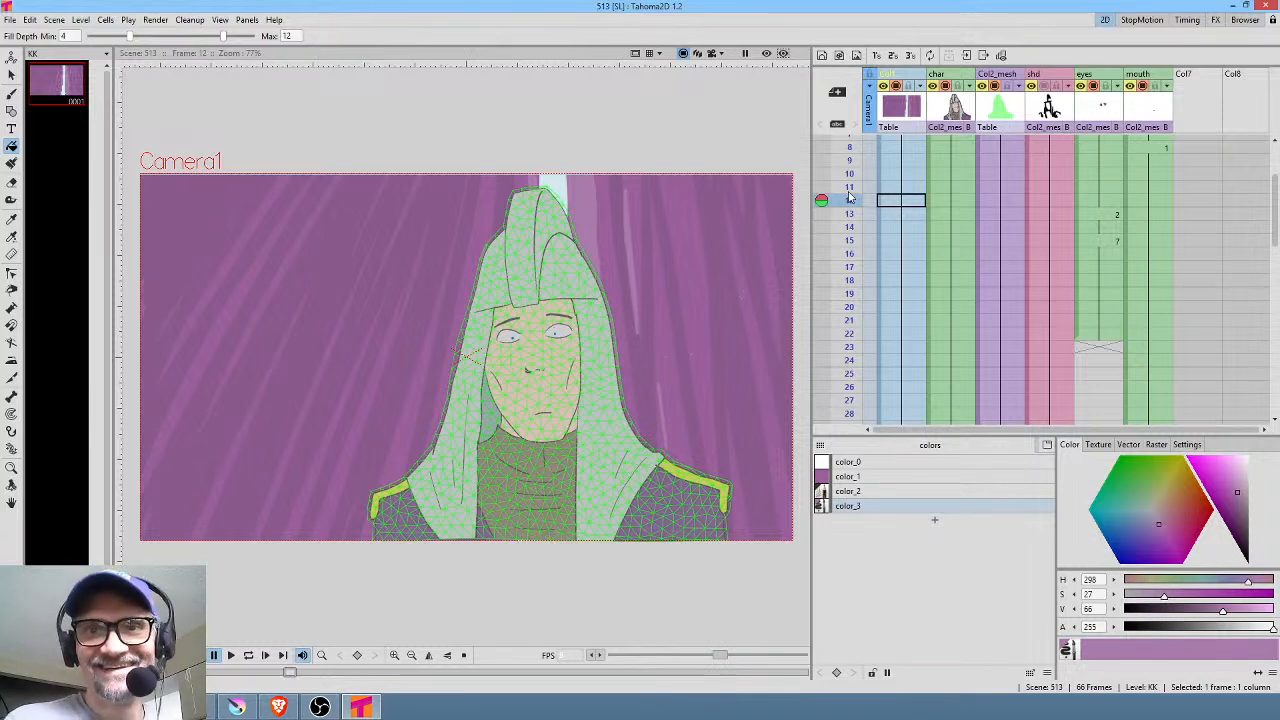
pyautogui.moveTo(850, 174)
pyautogui.mouseDown()
pyautogui.moveTo(852, 280)
pyautogui.moveTo(851, 211)
pyautogui.mouseUp()
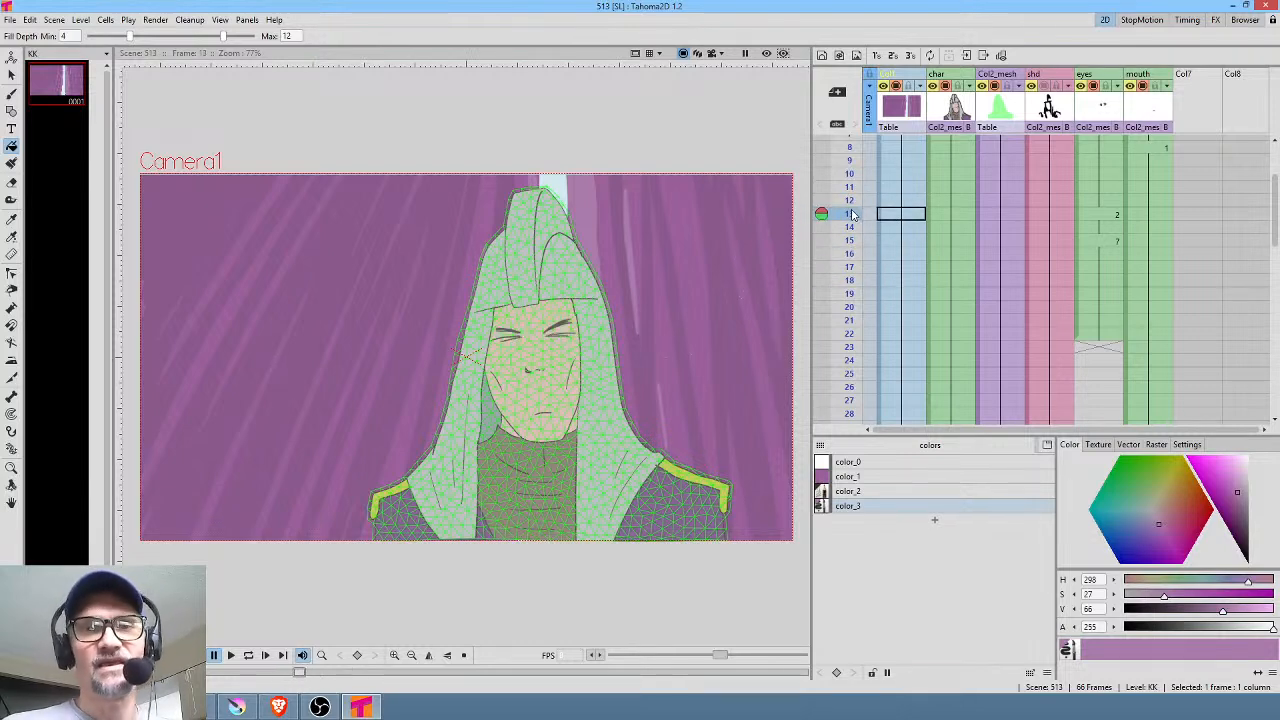
pyautogui.middleClick(930, 178)
pyautogui.moveTo(850, 148); pyautogui.dragTo(848, 355)
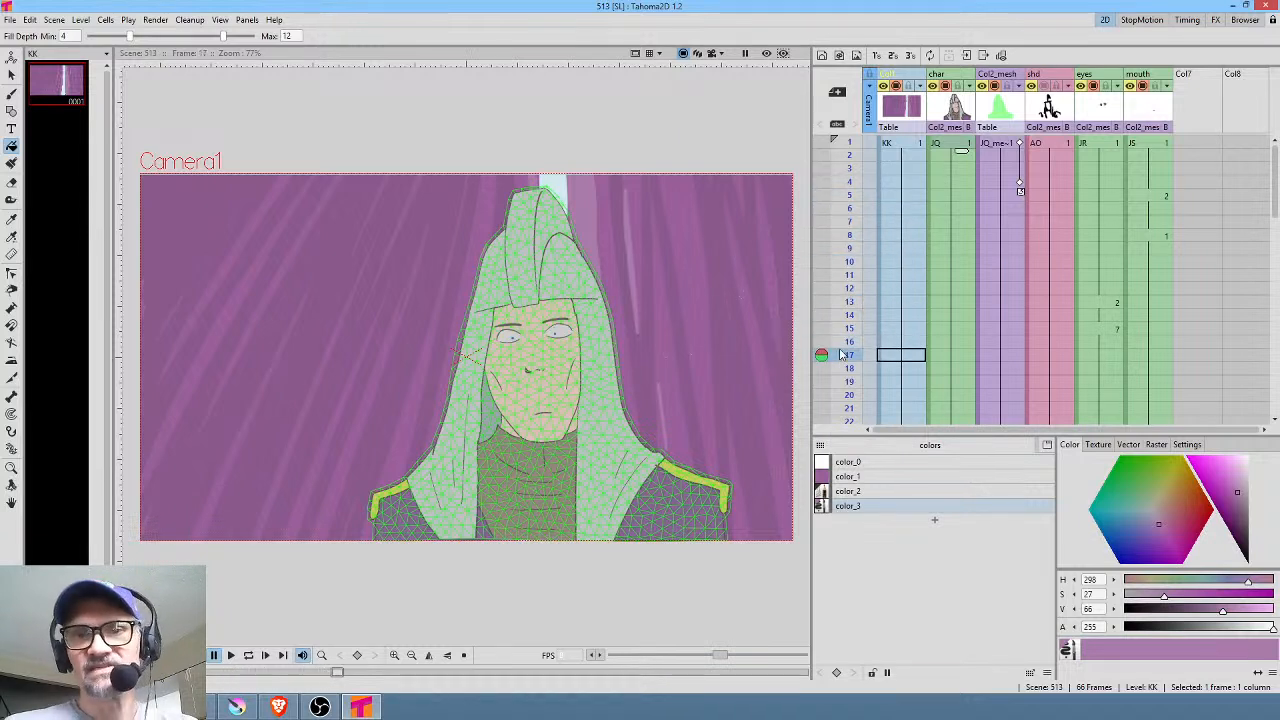
pyautogui.moveTo(849, 300); pyautogui.dragTo(849, 354)
pyautogui.middleClick(1109, 308)
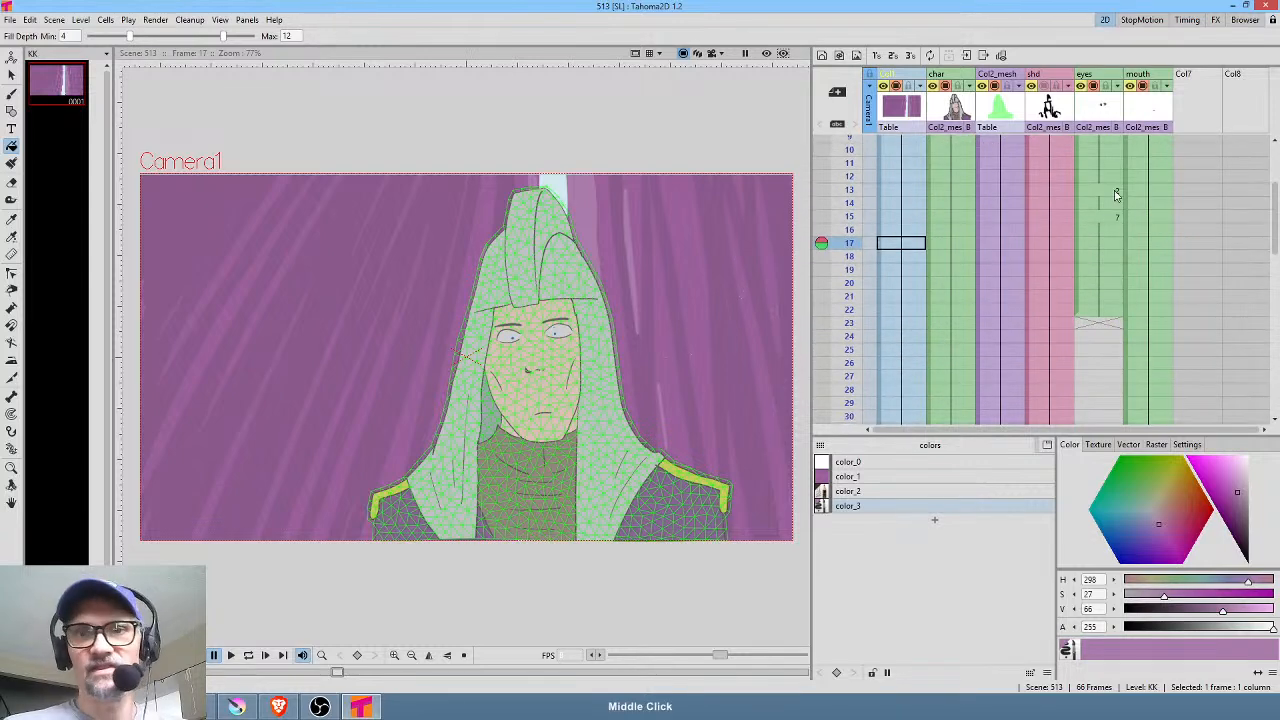
pyautogui.moveTo(850, 180); pyautogui.dragTo(846, 394)
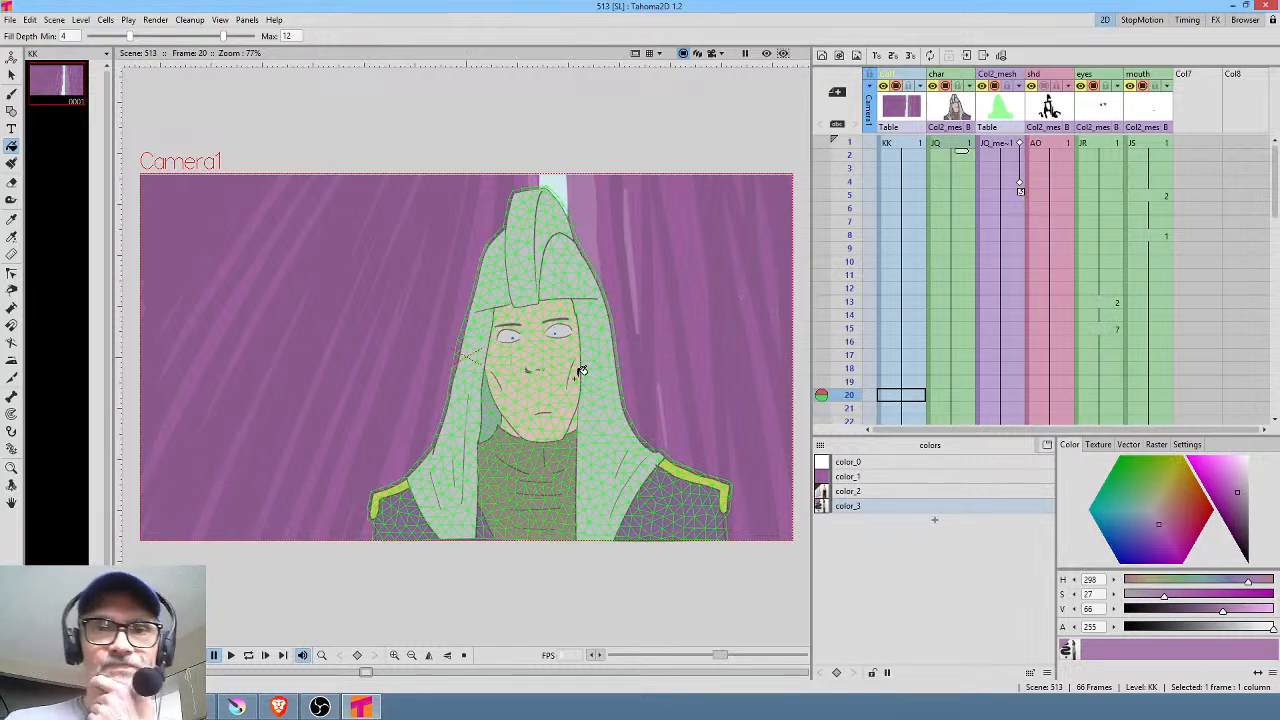
# Step: Review the blink timing against the opening head movement by scrubbing repeatedly between frames 1 and 21
pyautogui.middleClick(1095, 180)
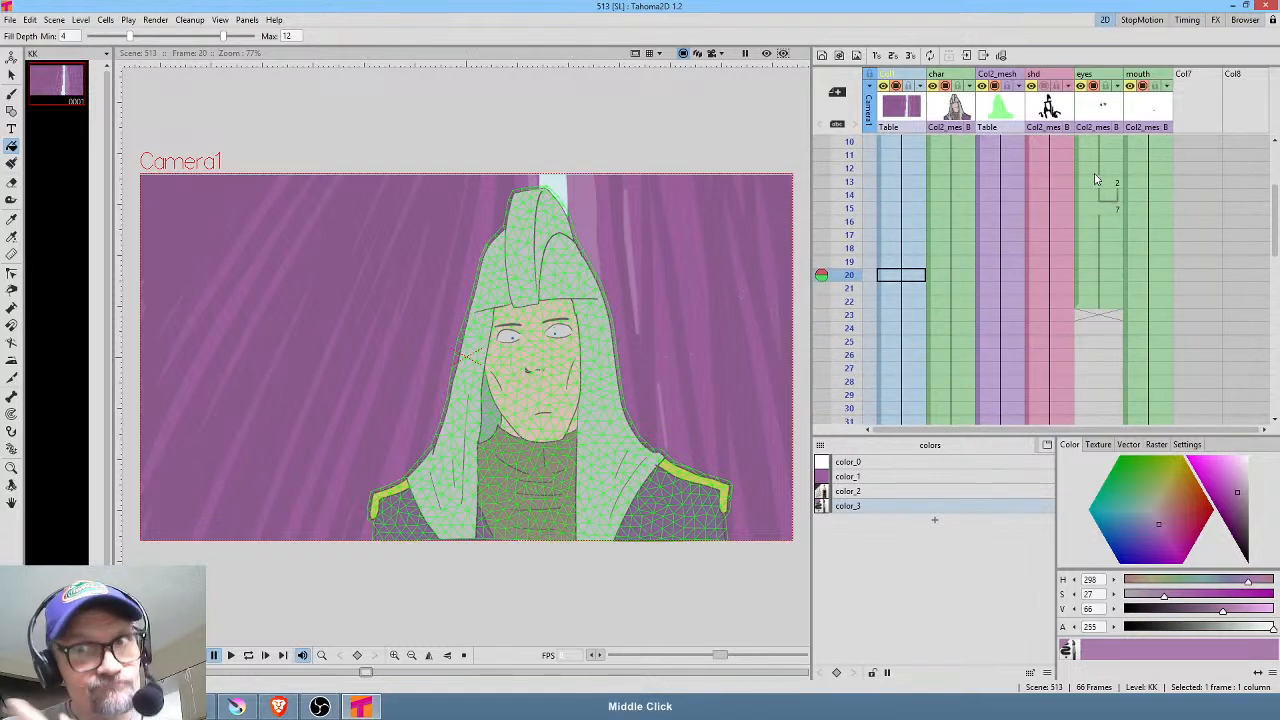
pyautogui.moveTo(853, 156); pyautogui.dragTo(840, 270)
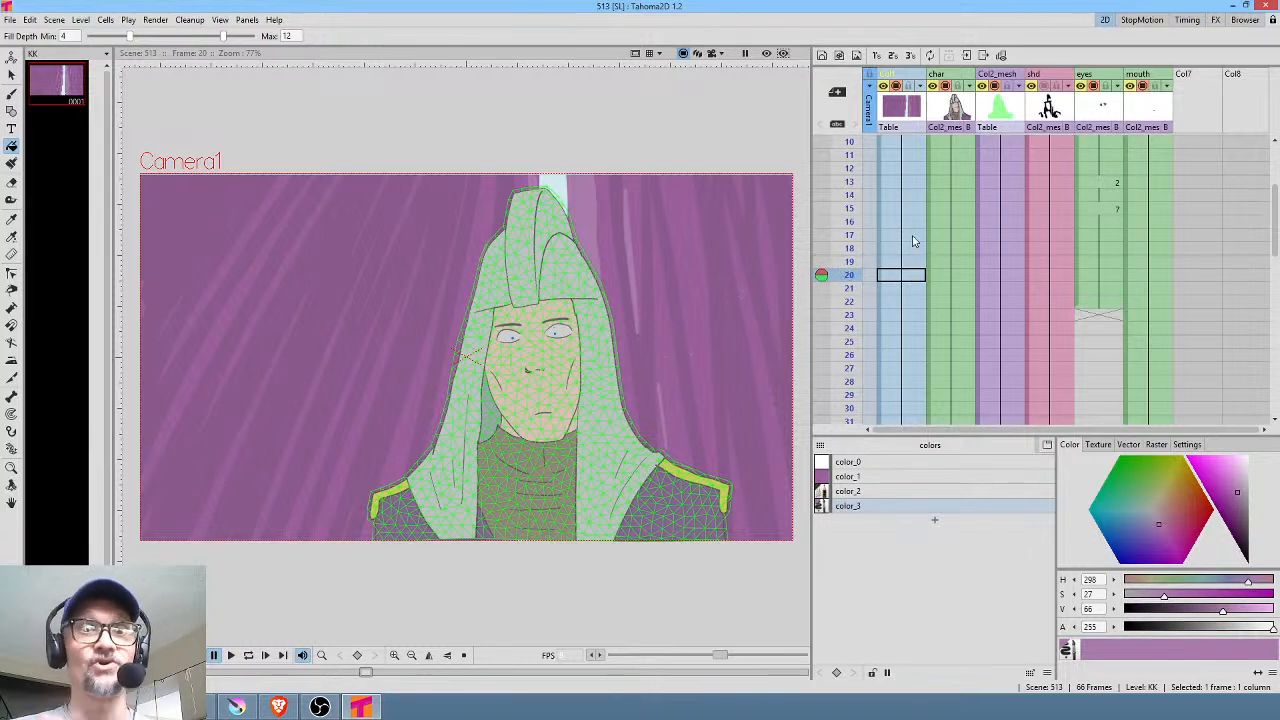
pyautogui.middleClick(1107, 235)
pyautogui.moveTo(851, 201)
pyautogui.mouseDown()
pyautogui.moveTo(853, 332)
pyautogui.moveTo(853, 315)
pyautogui.mouseUp()
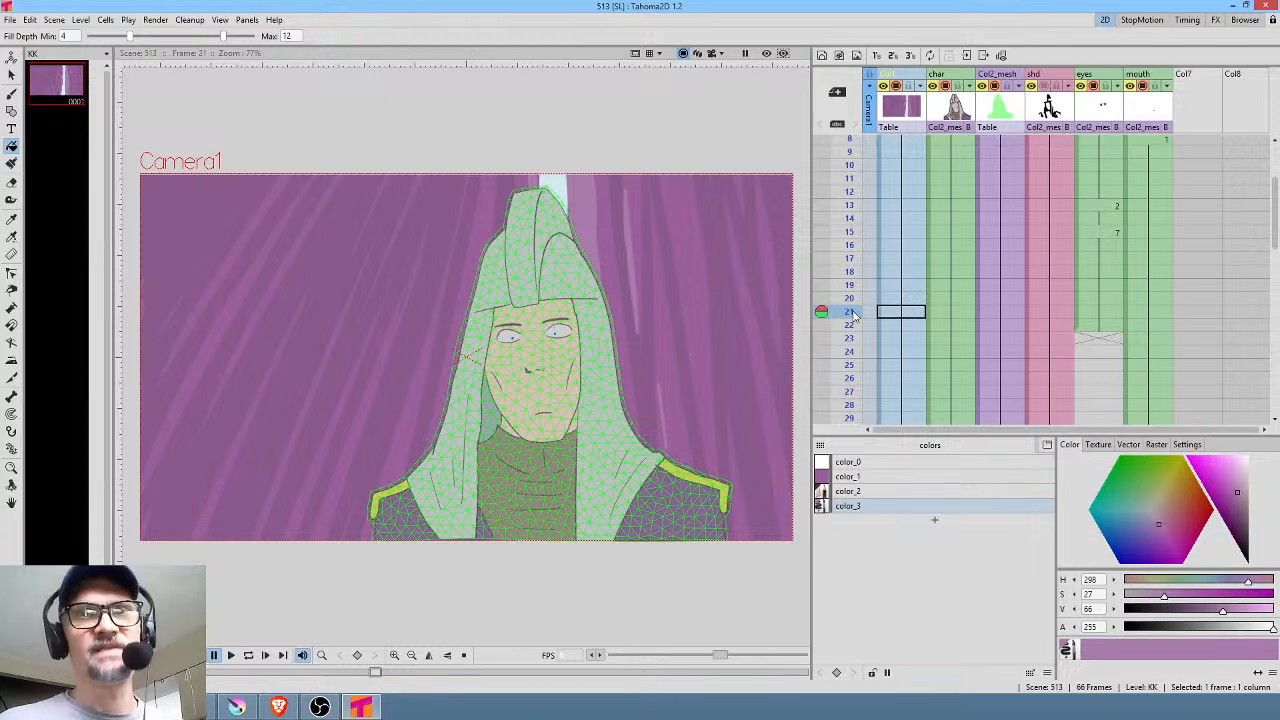
pyautogui.scroll(3, 1007, 370)
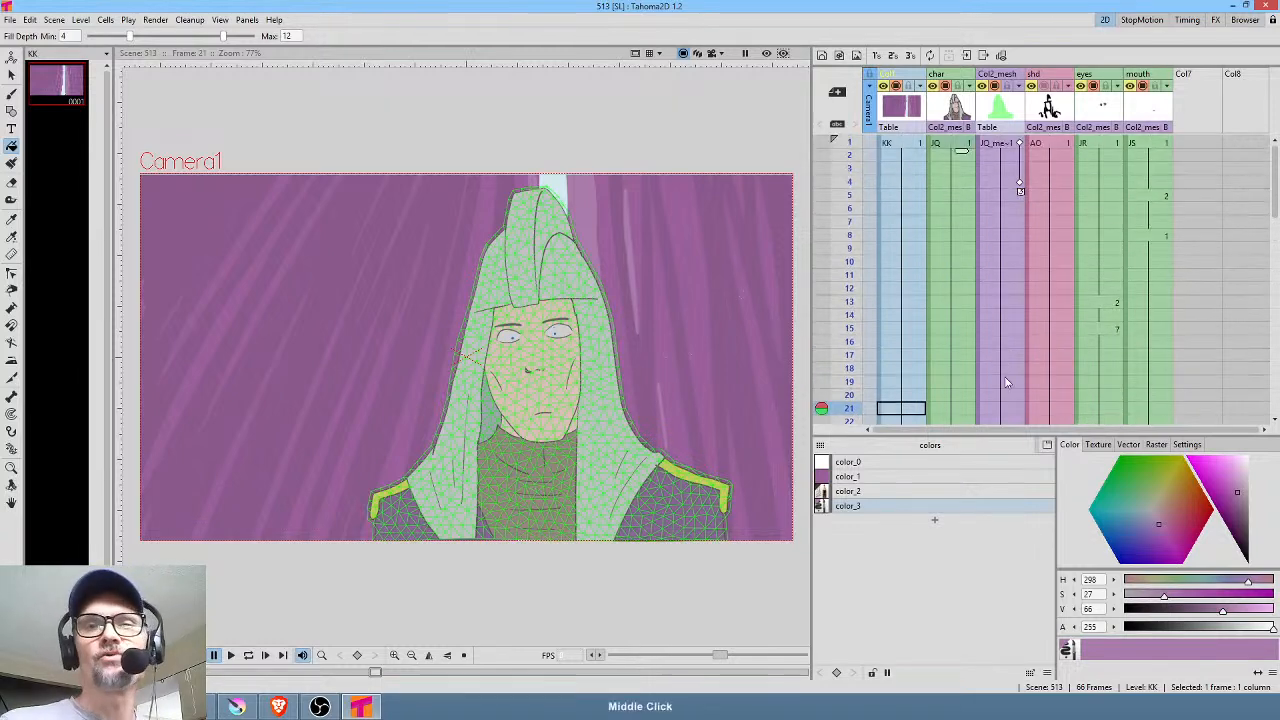
pyautogui.moveTo(850, 145); pyautogui.dragTo(860, 298)
pyautogui.scroll(-3, 1080, 262)
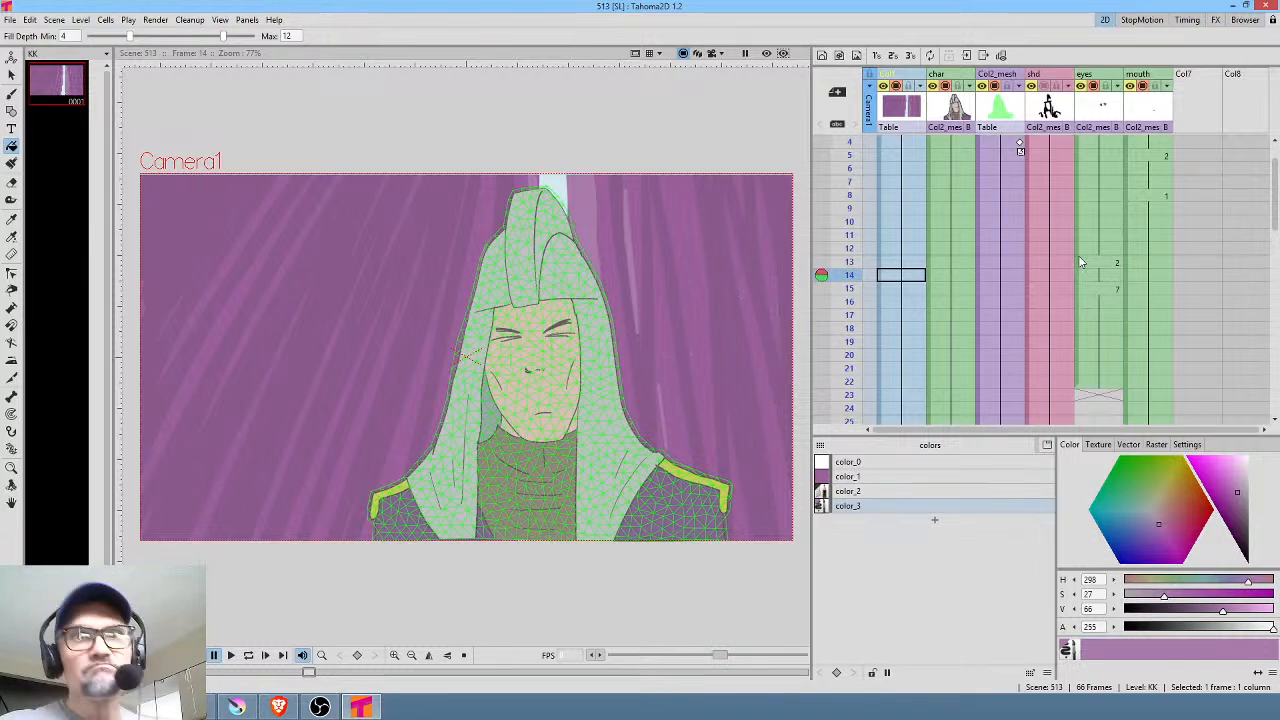
pyautogui.scroll(3, 1046, 230)
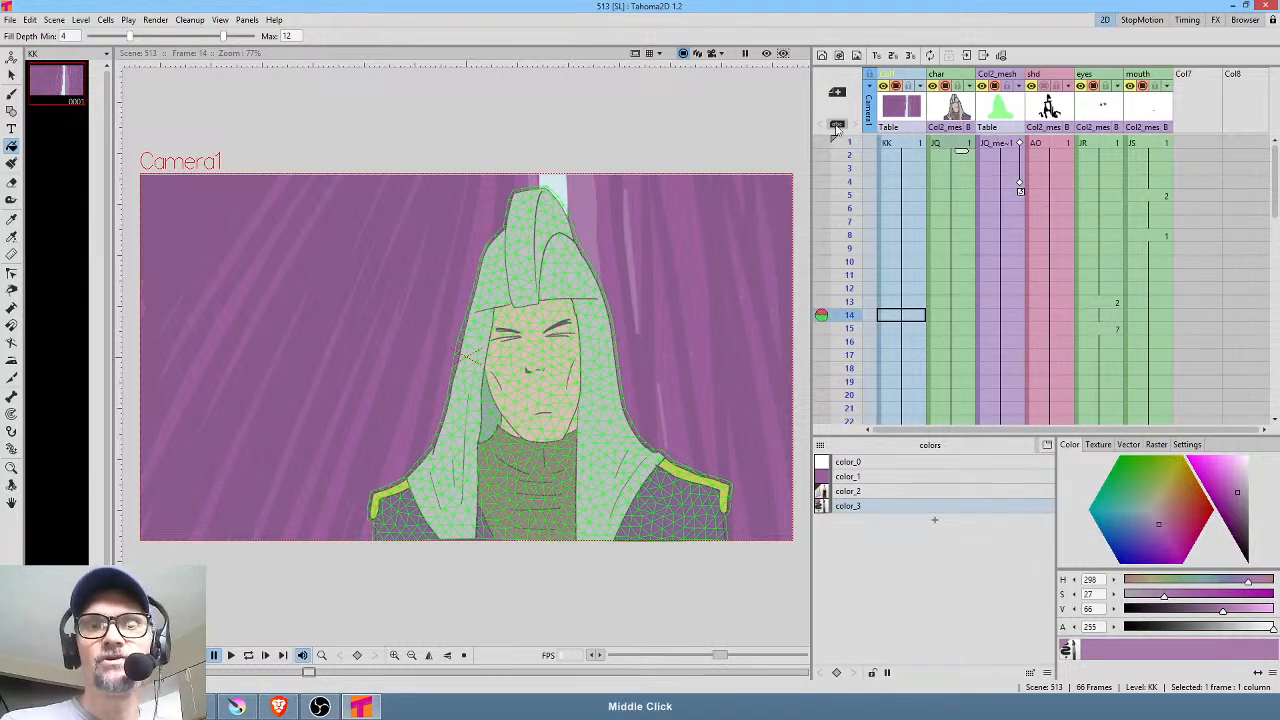
pyautogui.moveTo(850, 145); pyautogui.dragTo(843, 314)
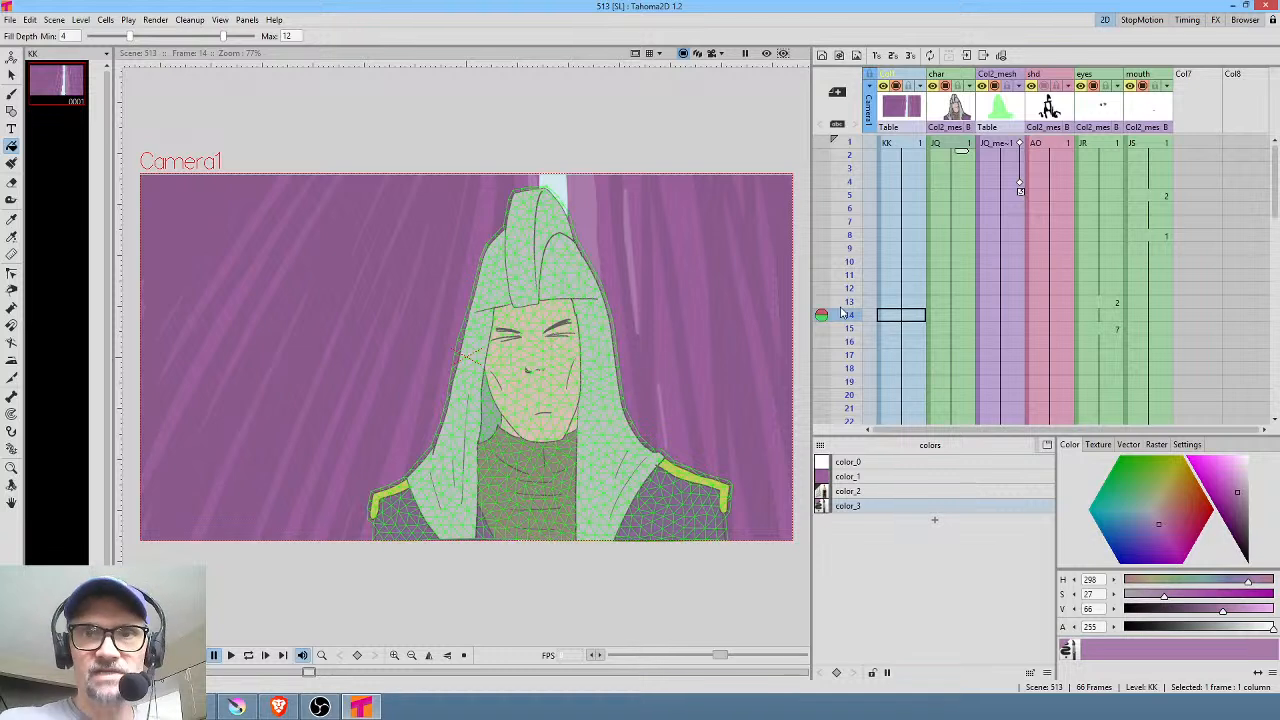
pyautogui.click(852, 156)
pyautogui.moveTo(852, 158); pyautogui.dragTo(851, 370)
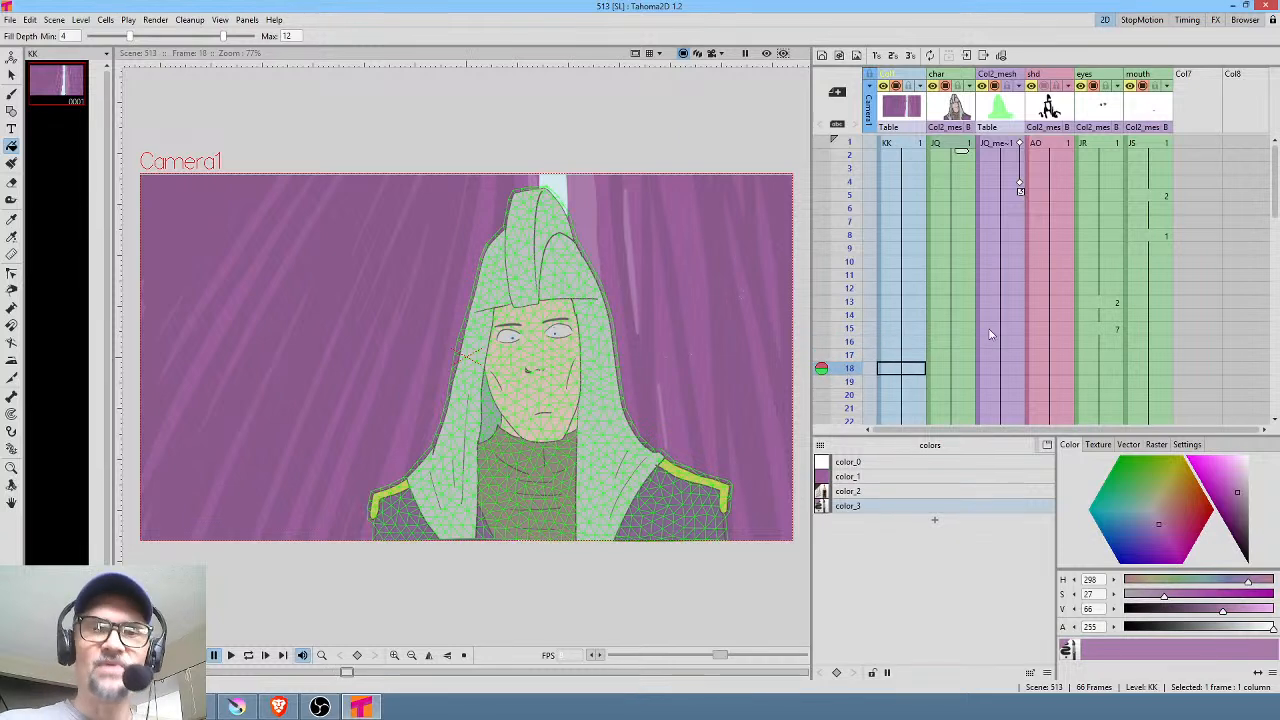
# Step: Preview frame 18 with its effects rendered, and return to the normal working view
pyautogui.moveTo(1002, 321); pyautogui.dragTo(1028, 201)
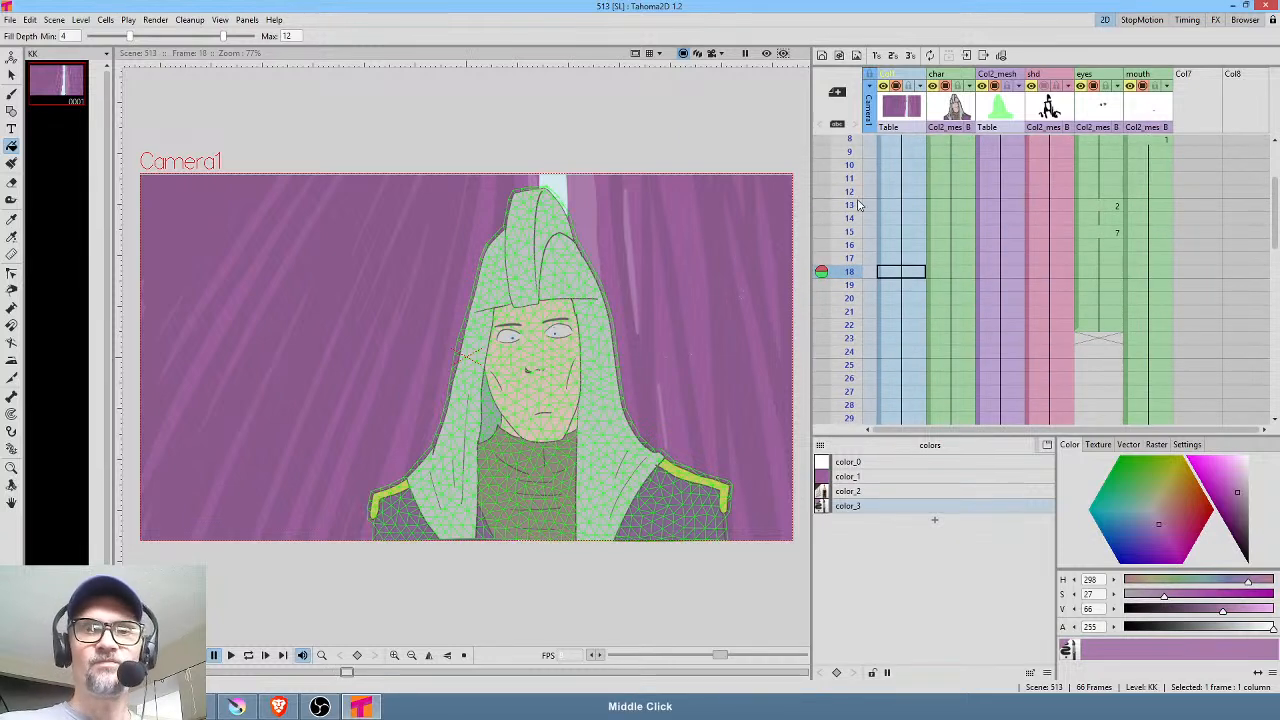
pyautogui.click(766, 54)
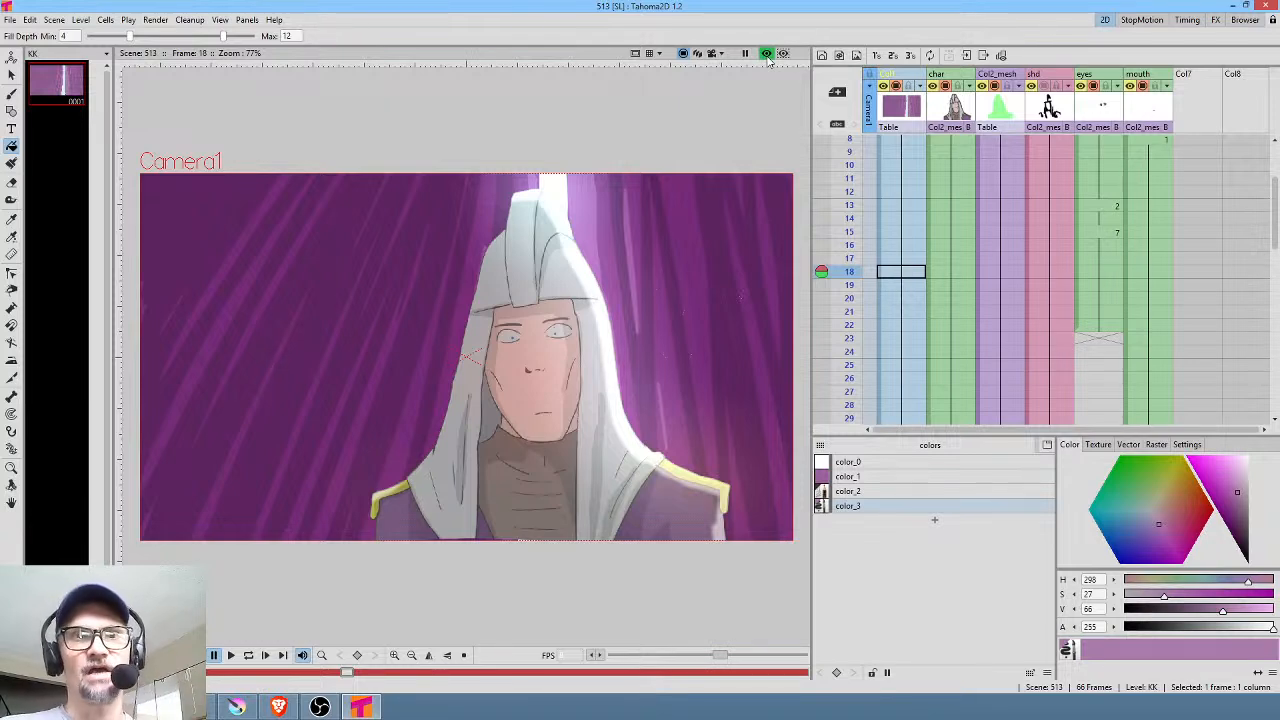
pyautogui.click(767, 54)
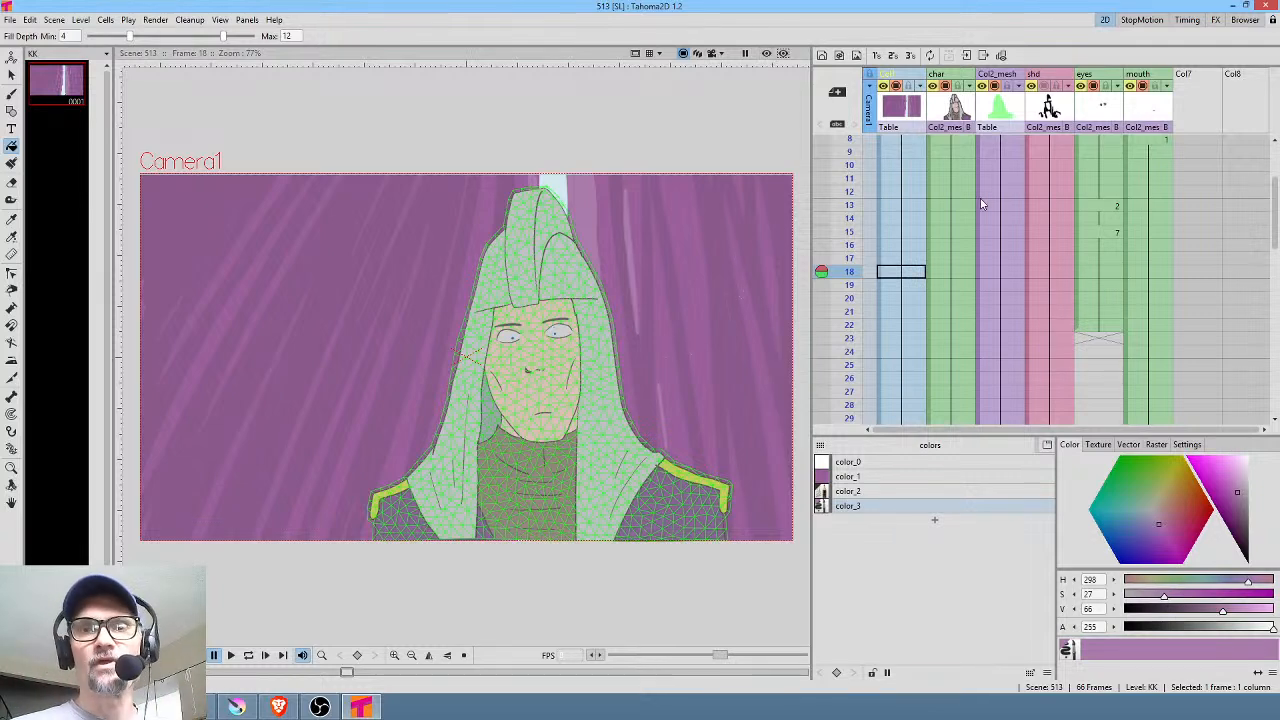
# Step: Scrub through the first 20 frames to review the character animation, stopping at frame 12
pyautogui.scroll(3, 855, 250)
pyautogui.click(855, 158)
pyautogui.moveTo(855, 160); pyautogui.dragTo(855, 368)
pyautogui.scroll(-2, 1062, 364)
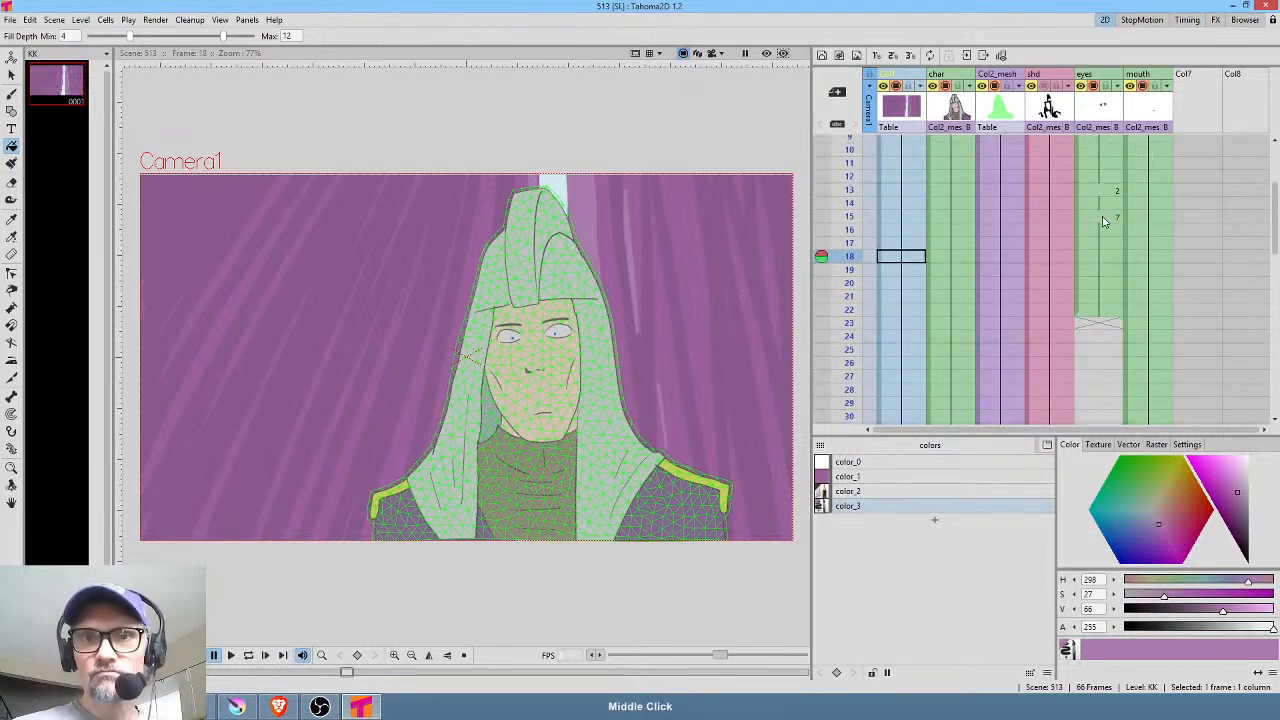
pyautogui.moveTo(852, 205)
pyautogui.mouseDown()
pyautogui.moveTo(848, 364)
pyautogui.moveTo(847, 282)
pyautogui.mouseUp()
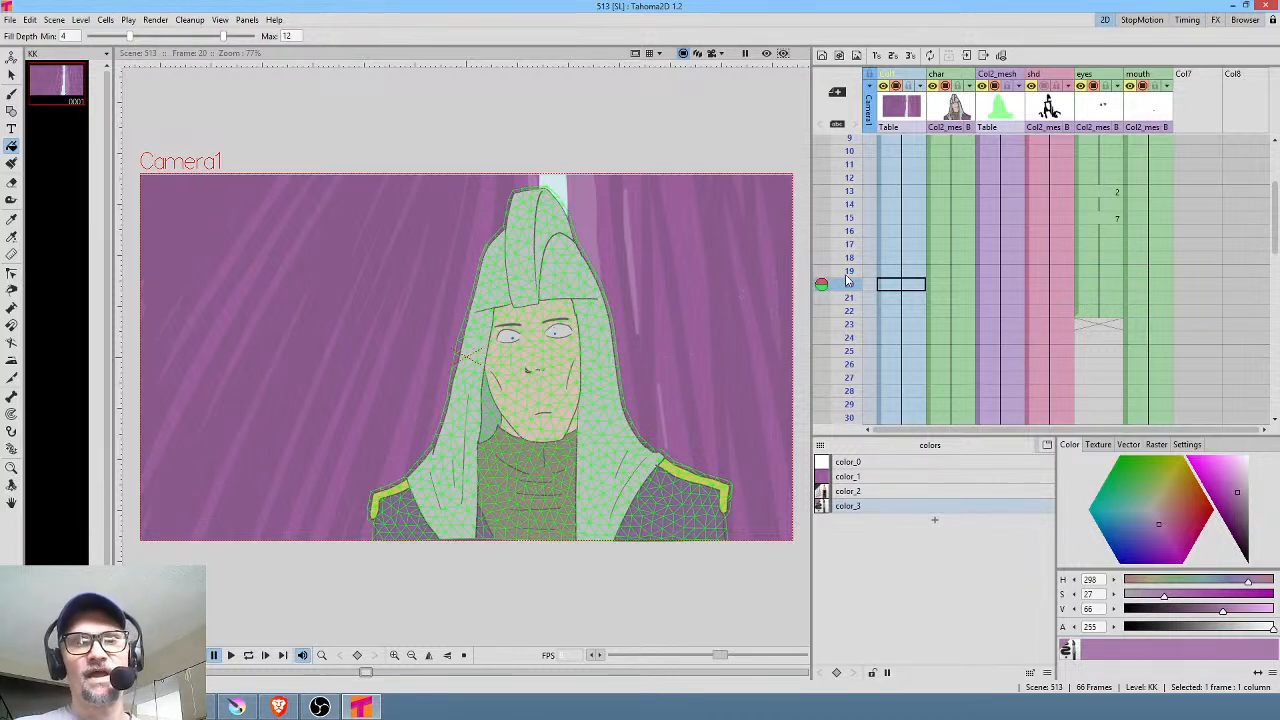
pyautogui.middleClick(950, 167)
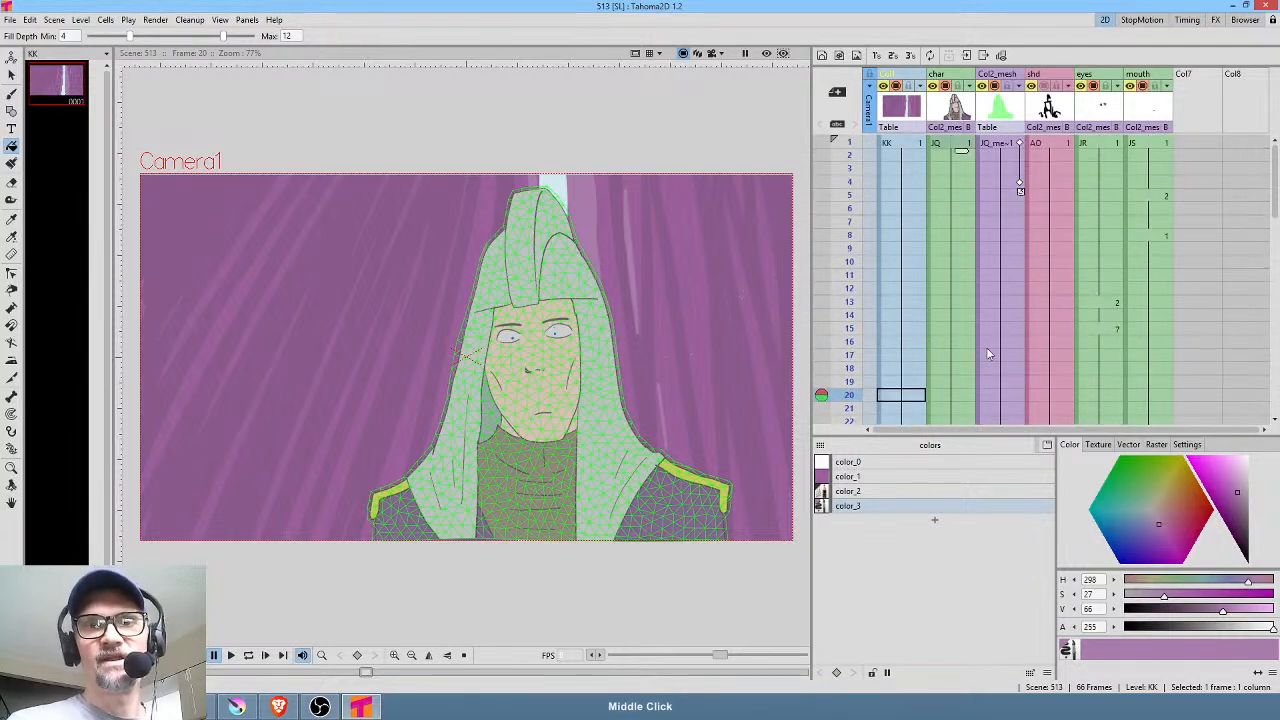
pyautogui.moveTo(852, 148); pyautogui.dragTo(855, 290)
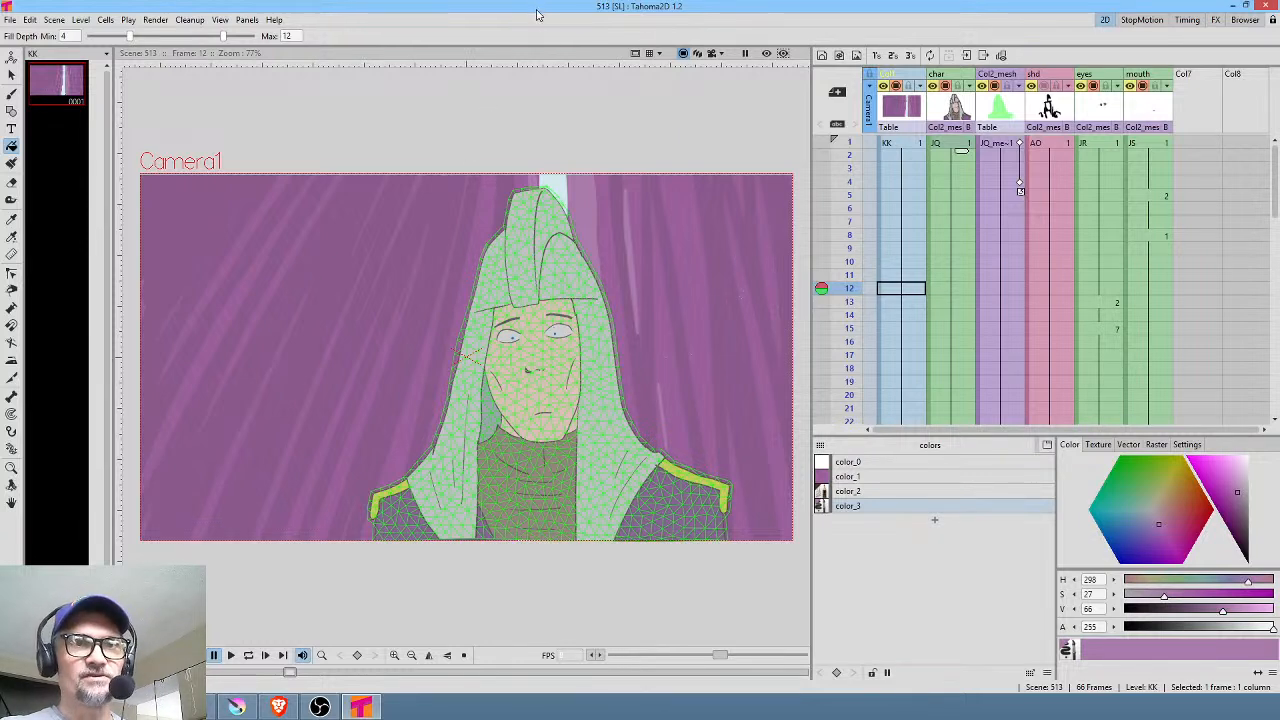
# Step: Show the FX Schematic, widen it to fit the chain from Scene to Output, and shift the Curves02 node slightly
pyautogui.press('s')
pyautogui.moveTo(692, 301); pyautogui.dragTo(549, 384)
pyautogui.moveTo(791, 323); pyautogui.dragTo(730, 284)
pyautogui.click(812, 494)
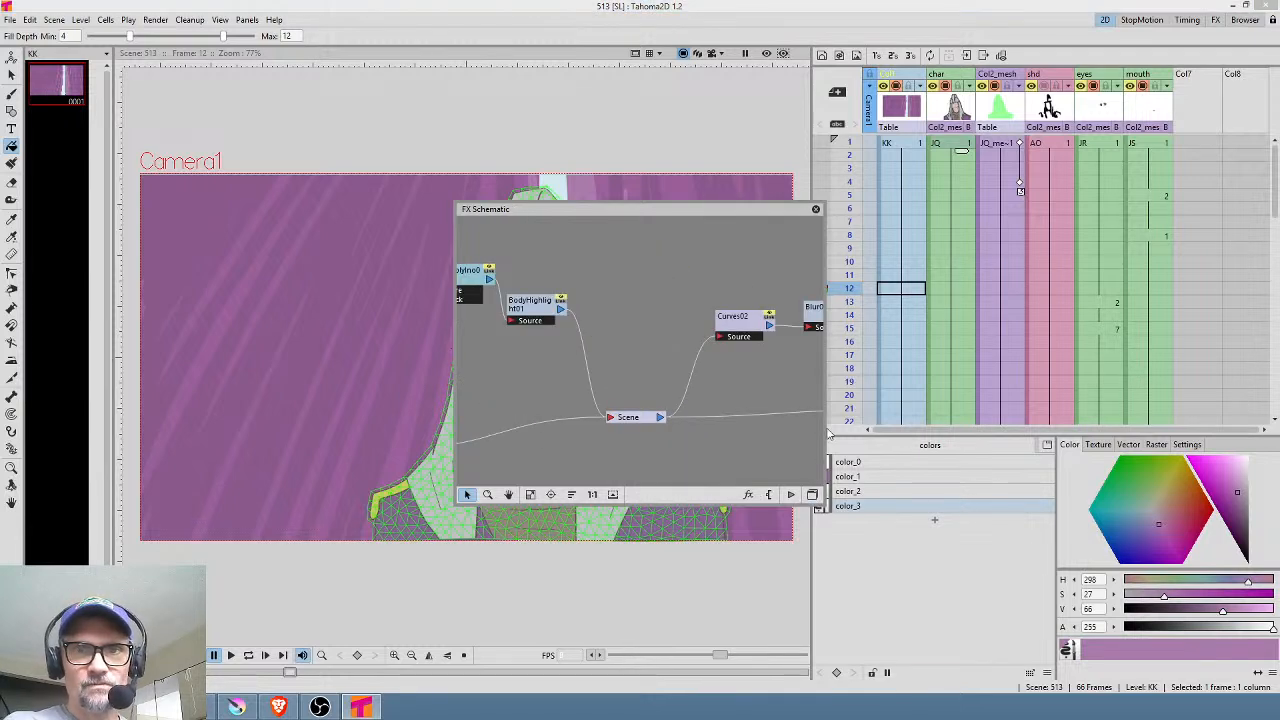
pyautogui.moveTo(822, 430); pyautogui.dragTo(1152, 430)
pyautogui.moveTo(997, 423); pyautogui.dragTo(908, 409)
pyautogui.moveTo(626, 395); pyautogui.dragTo(634, 389)
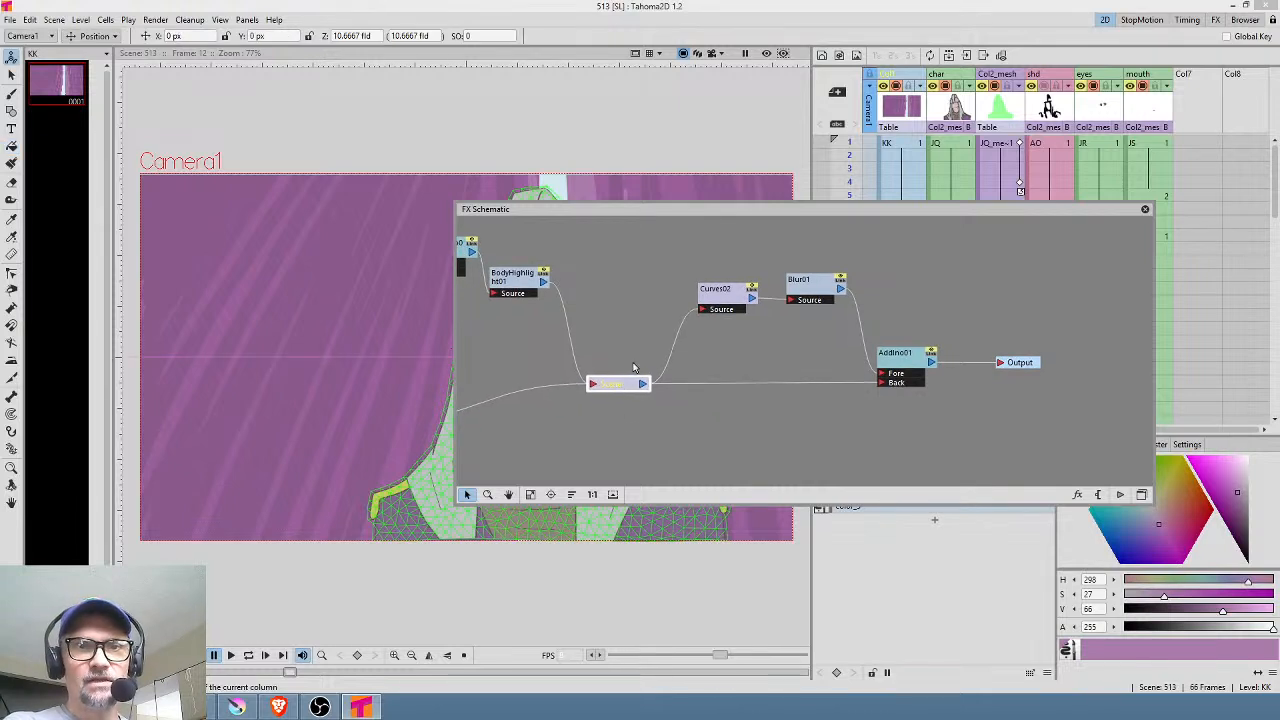
pyautogui.moveTo(716, 311); pyautogui.dragTo(702, 298)
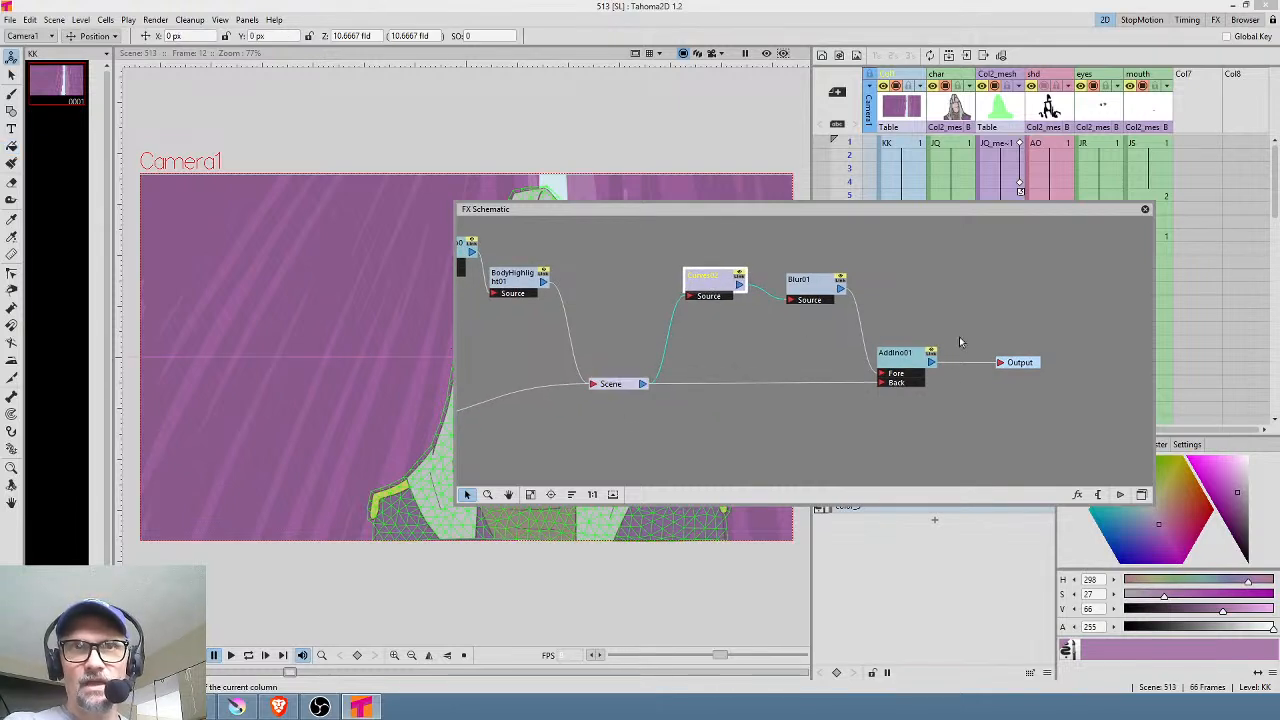
# Step: Connect the Scene node directly to Output, turn on the rendered preview, and move the schematic clear of the character
pyautogui.moveTo(646, 385); pyautogui.dragTo(1003, 362)
pyautogui.moveTo(903, 356); pyautogui.dragTo(935, 313)
pyautogui.click(767, 53)
pyautogui.moveTo(841, 211); pyautogui.dragTo(931, 352)
# Step: Route Curves02 and then Blur01 straight into Output to preview each node's result alone
pyautogui.moveTo(838, 428); pyautogui.dragTo(1086, 509)
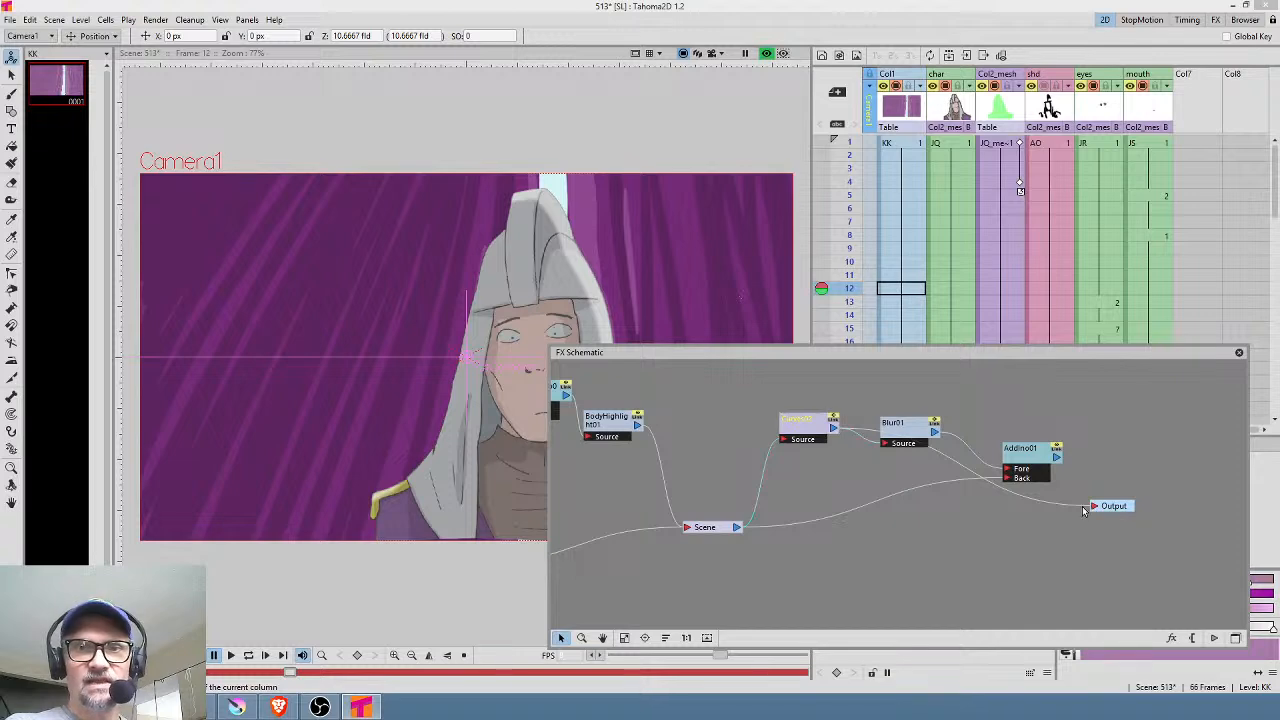
pyautogui.moveTo(664, 355); pyautogui.dragTo(610, 353)
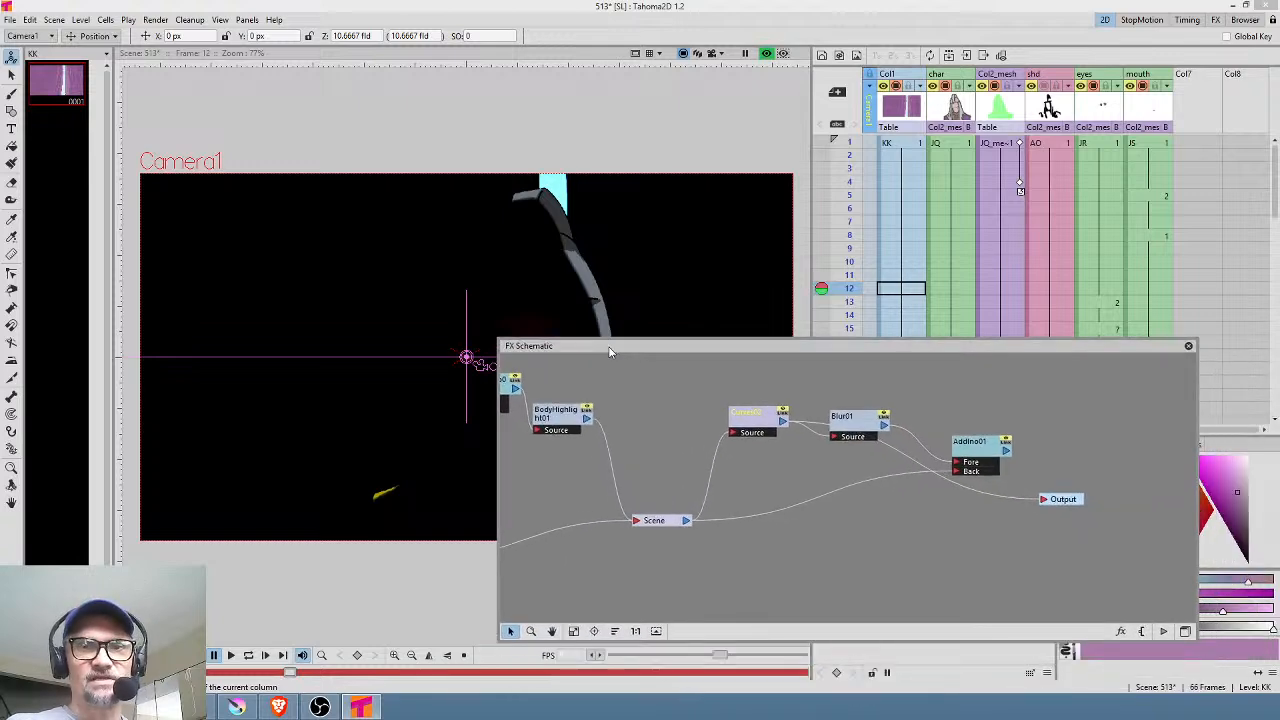
pyautogui.moveTo(884, 426); pyautogui.dragTo(1045, 502)
pyautogui.click(975, 530)
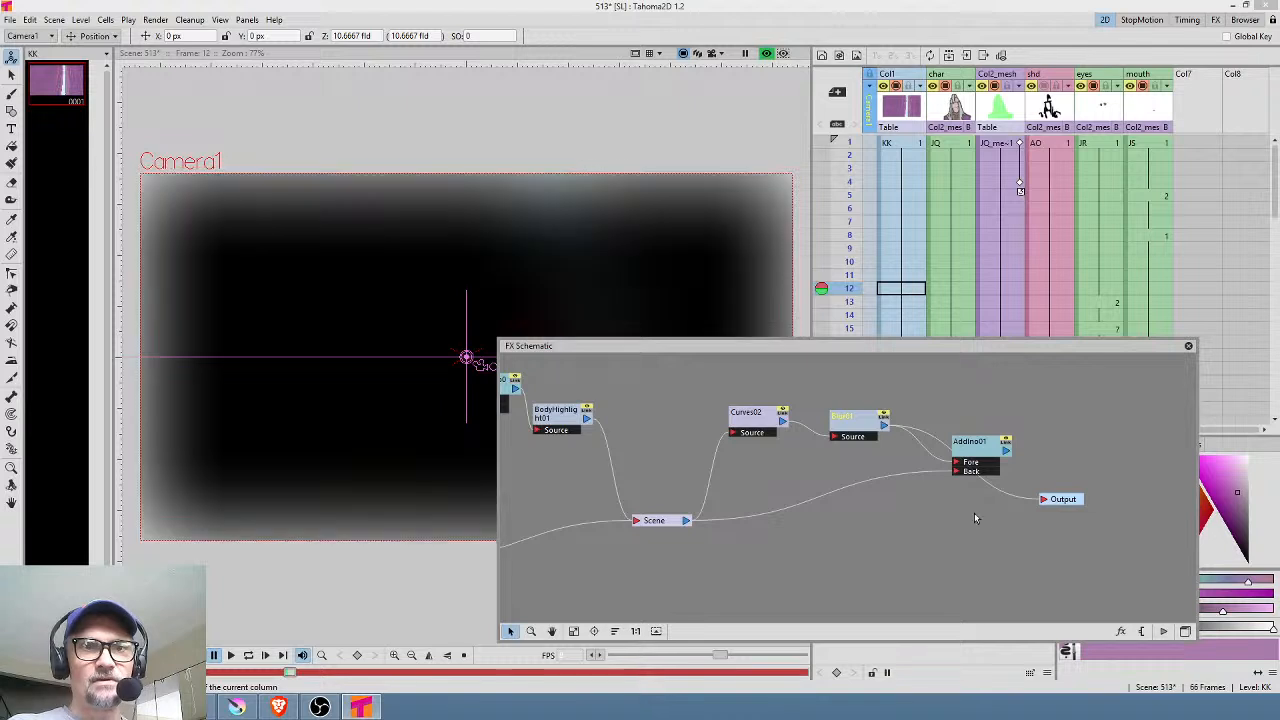
# Step: Reconnect AddIno01 to Output and lower the schematic to uncover more of the preview
pyautogui.moveTo(980, 452)
pyautogui.mouseDown()
pyautogui.moveTo(995, 432)
pyautogui.moveTo(982, 472)
pyautogui.mouseUp()
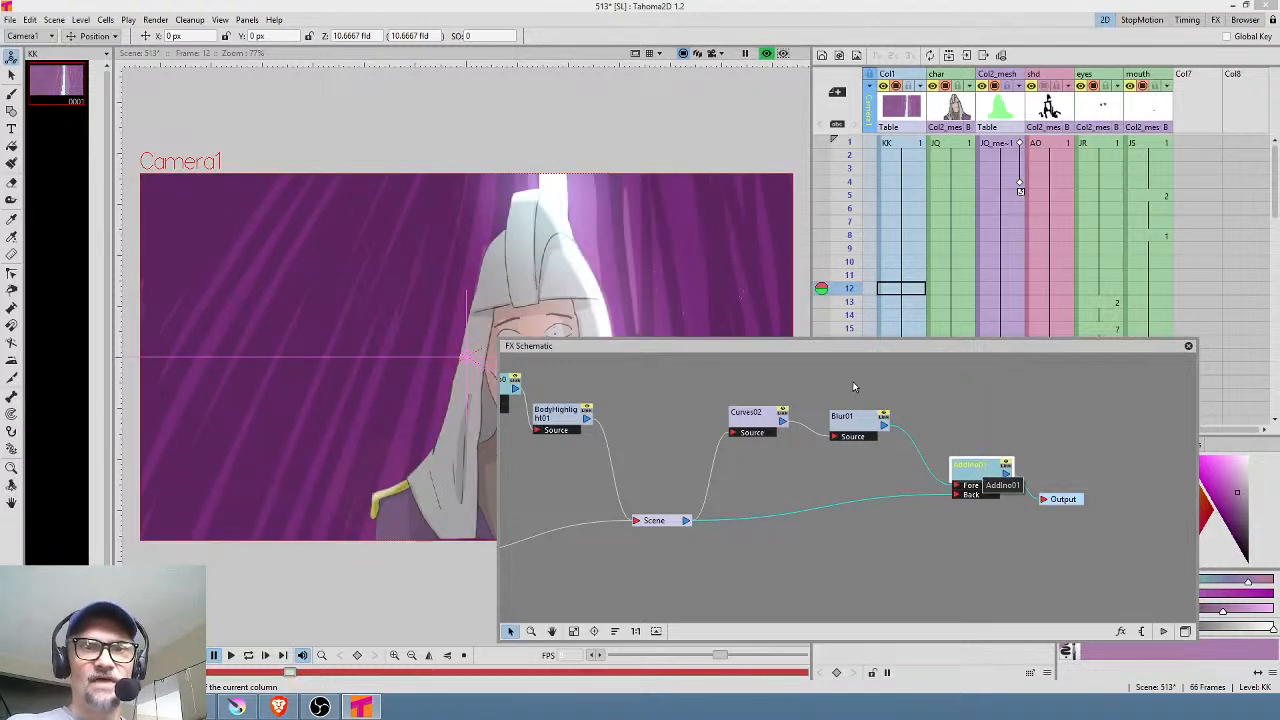
pyautogui.moveTo(835, 348); pyautogui.dragTo(841, 374)
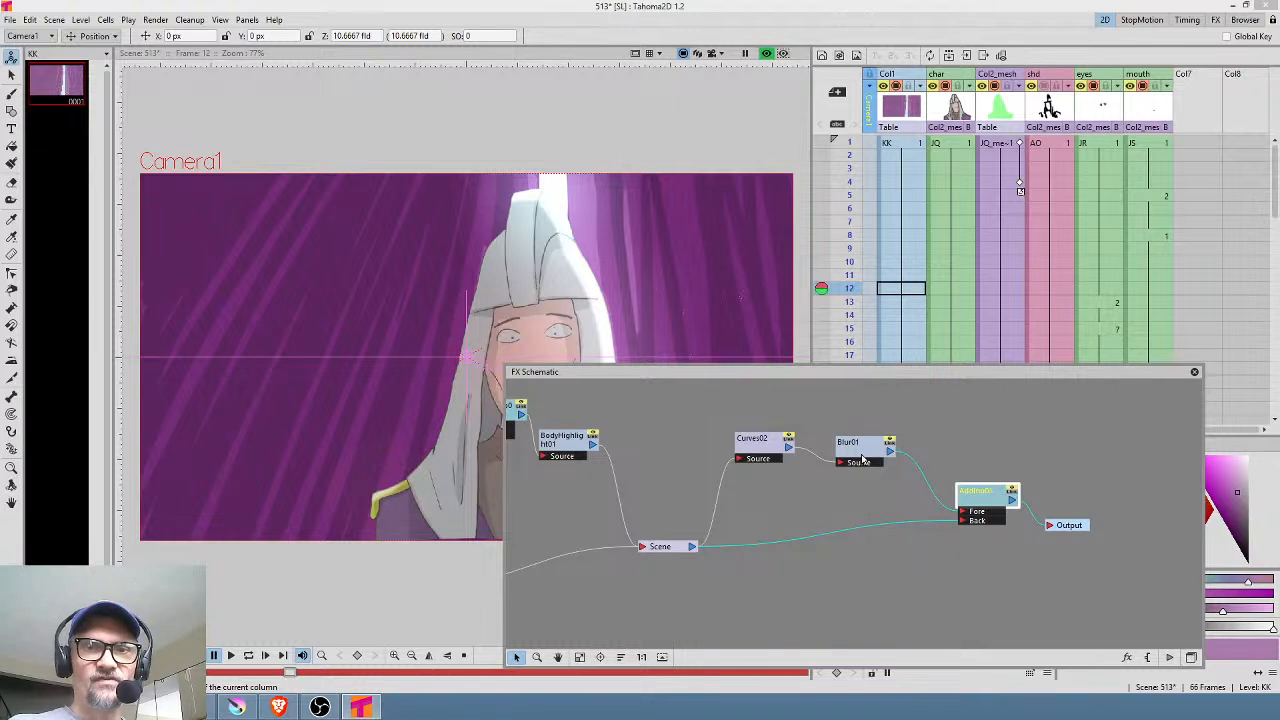
# Step: Open the Blur01 settings and set the blur value to 200 px
pyautogui.click(862, 458)
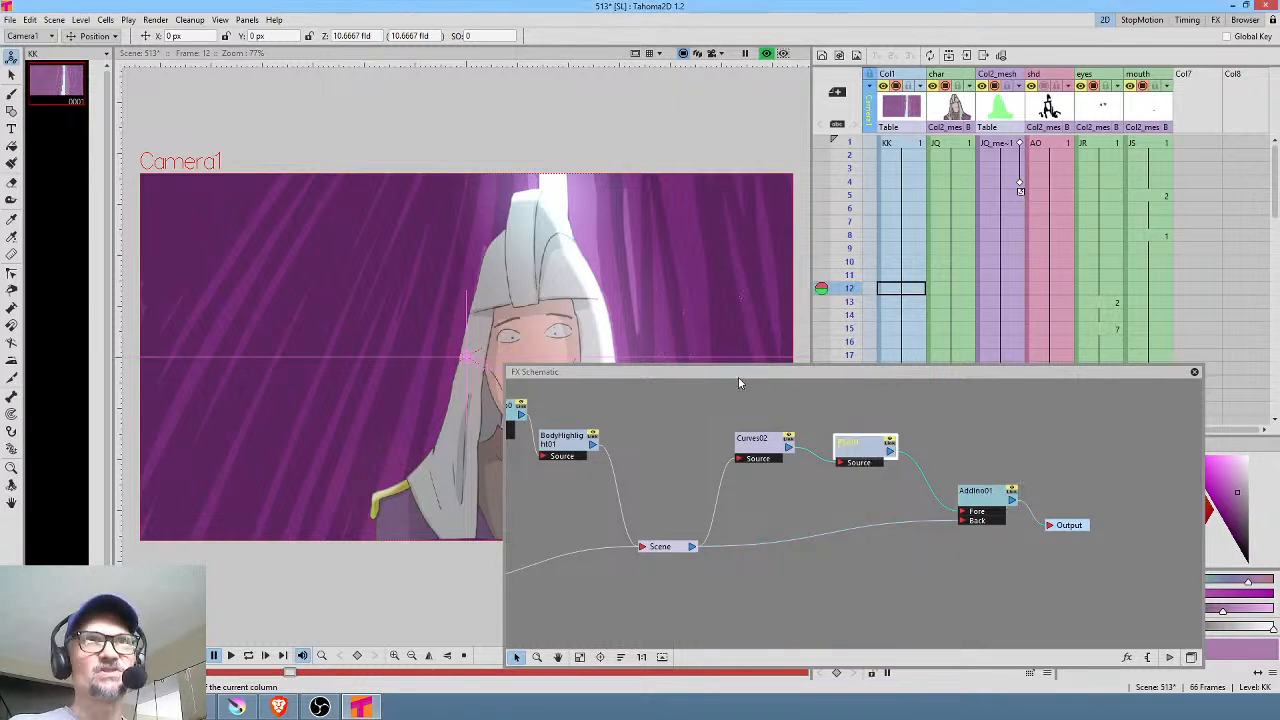
pyautogui.doubleClick(849, 443)
pyautogui.moveTo(834, 1); pyautogui.dragTo(803, 232)
pyautogui.click(737, 263)
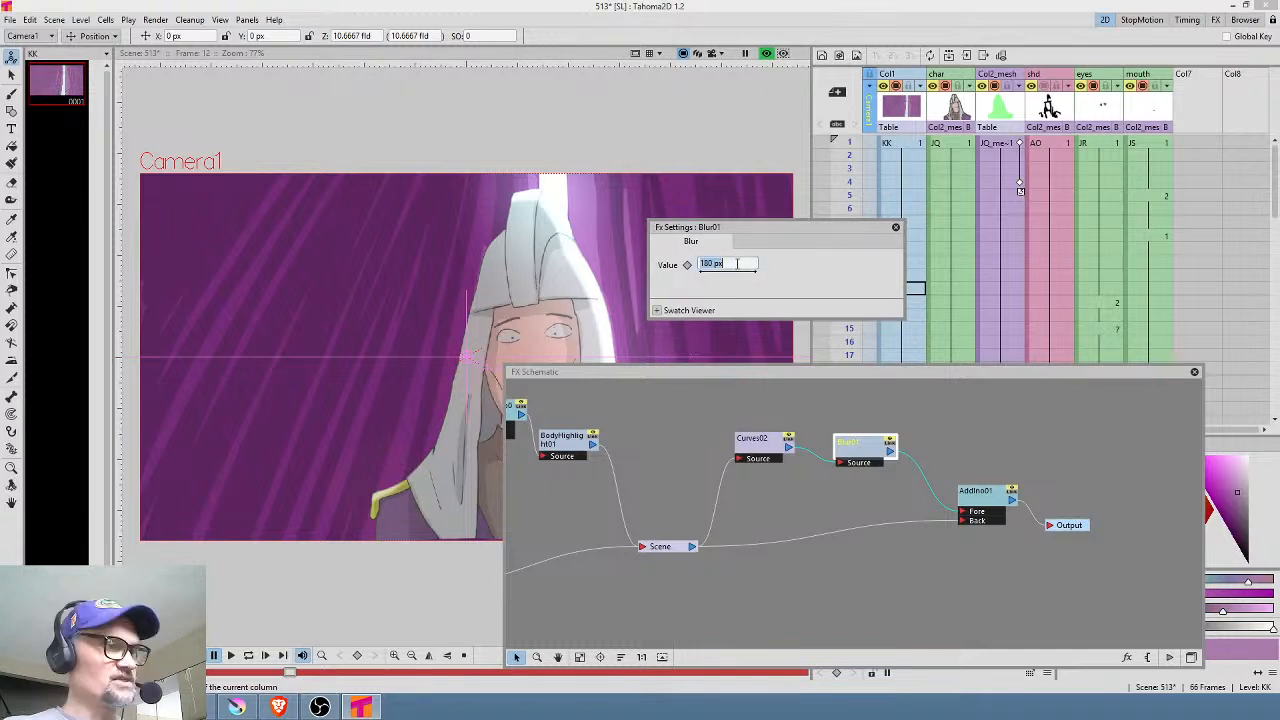
pyautogui.write('200')
pyautogui.press('Return')
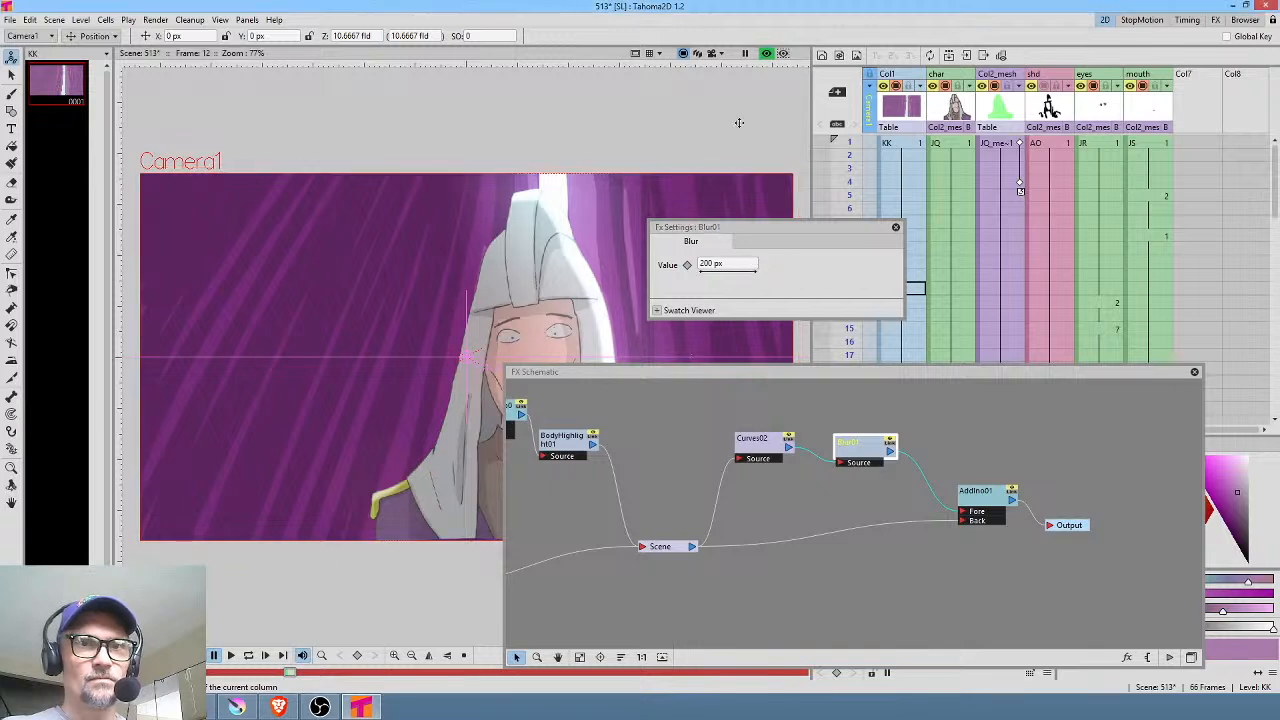
pyautogui.click(767, 54)
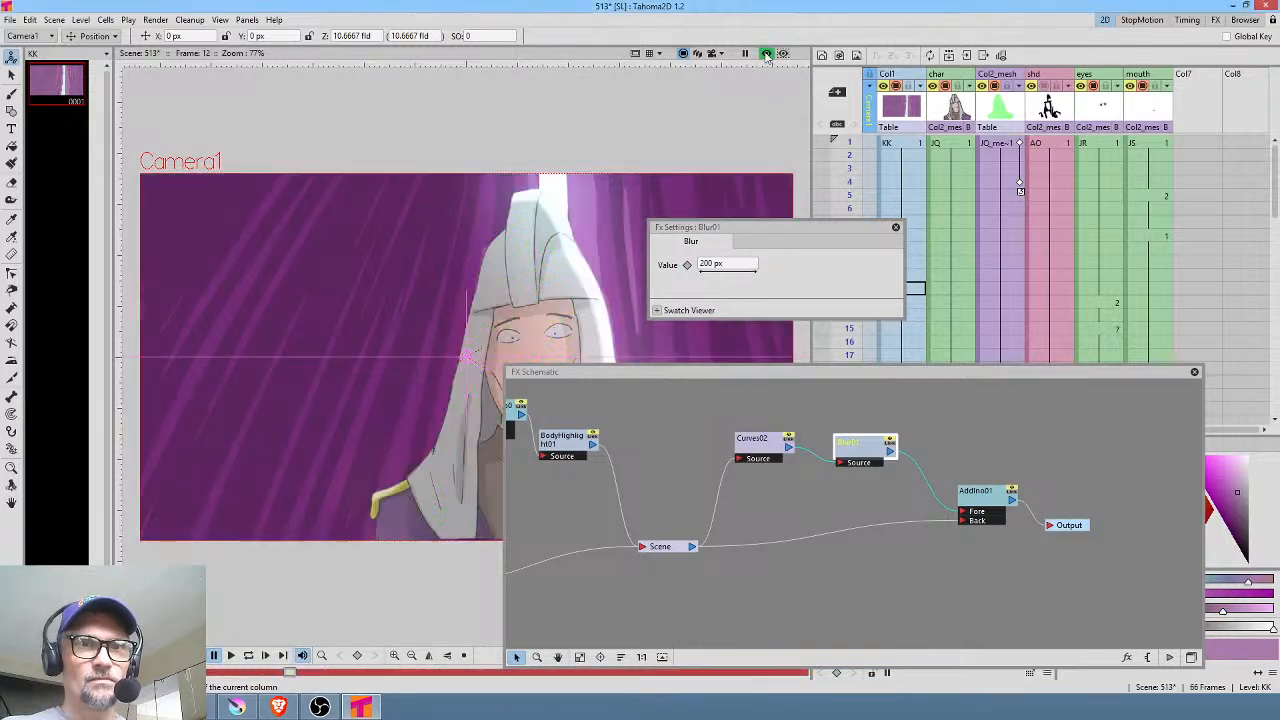
# Step: Set the Blur01 value to 100 px to compare a tighter glow
pyautogui.click(731, 263)
pyautogui.write('100')
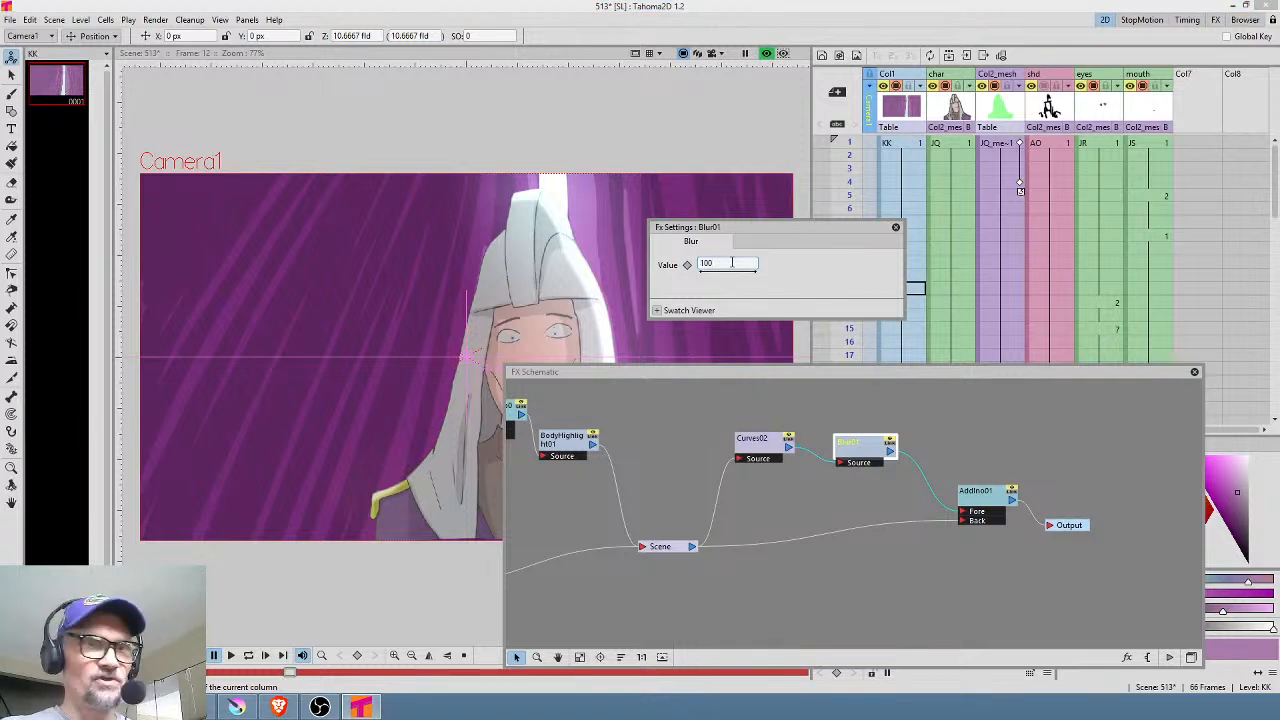
pyautogui.press('Return')
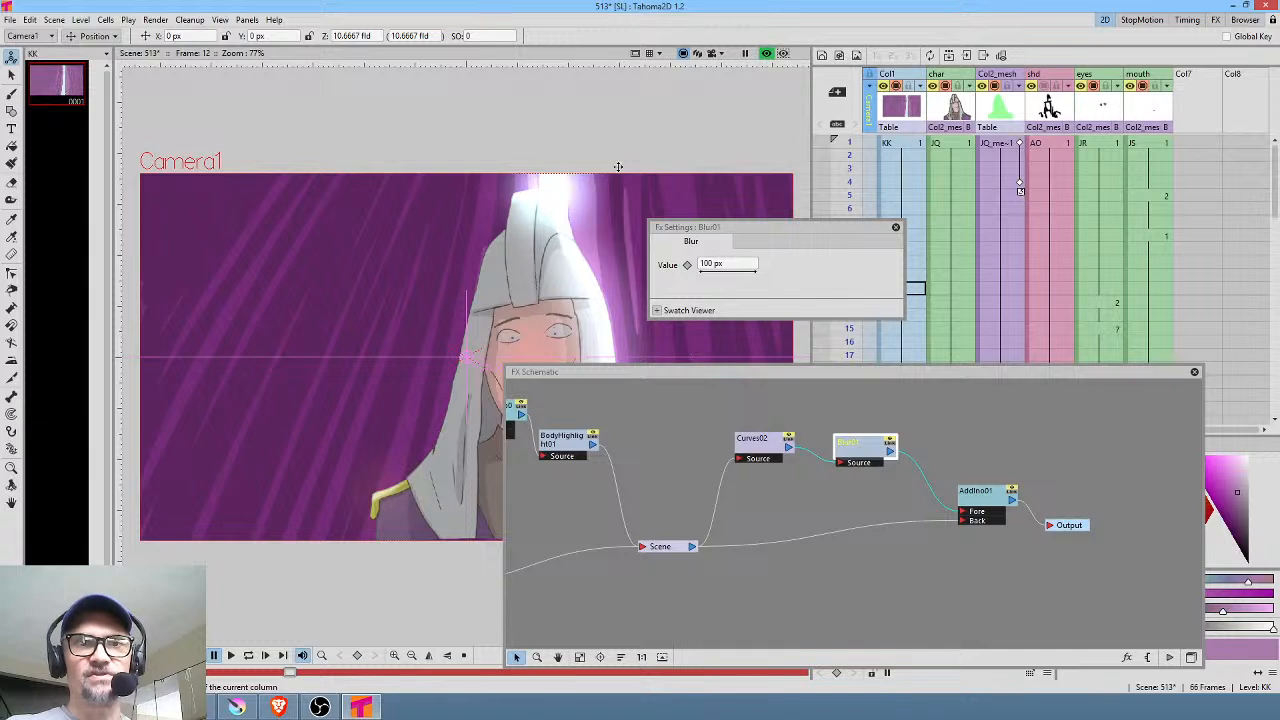
# Step: Set the Blur01 value to 180 px and close its settings
pyautogui.moveTo(690, 228); pyautogui.dragTo(716, 222)
pyautogui.click(769, 258)
pyautogui.write('150')
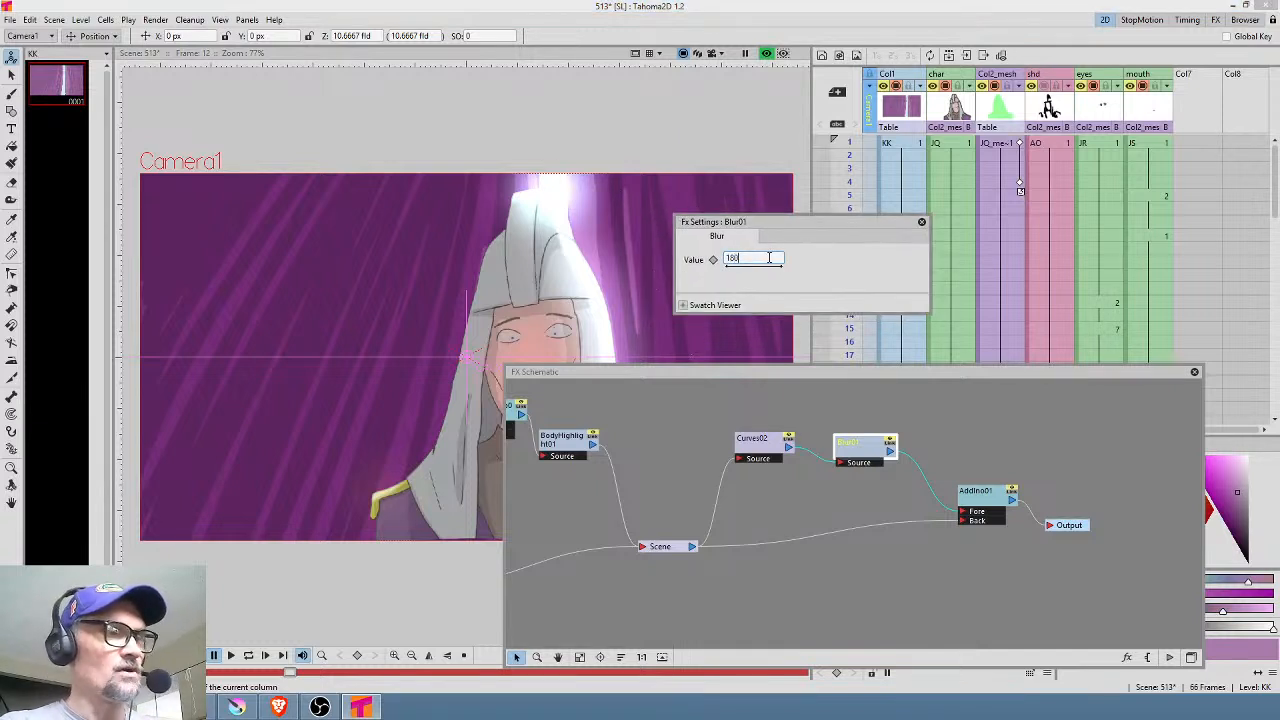
pyautogui.press('Return')
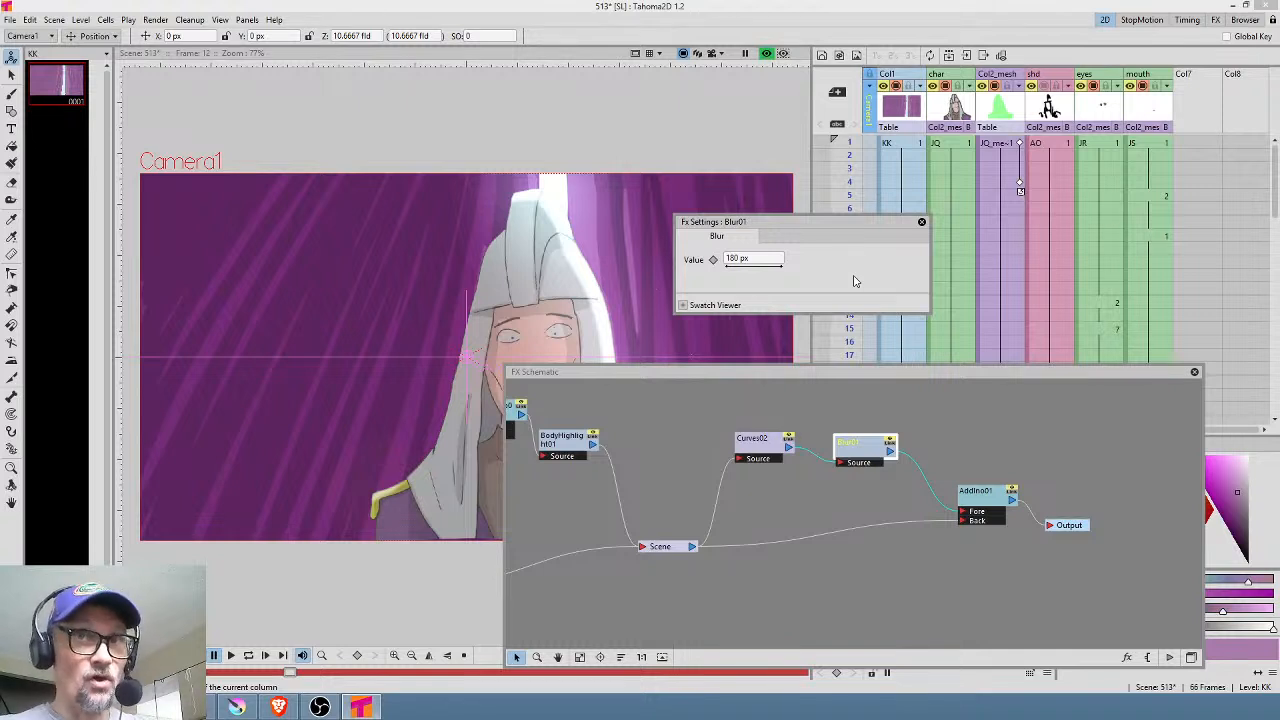
pyautogui.click(922, 223)
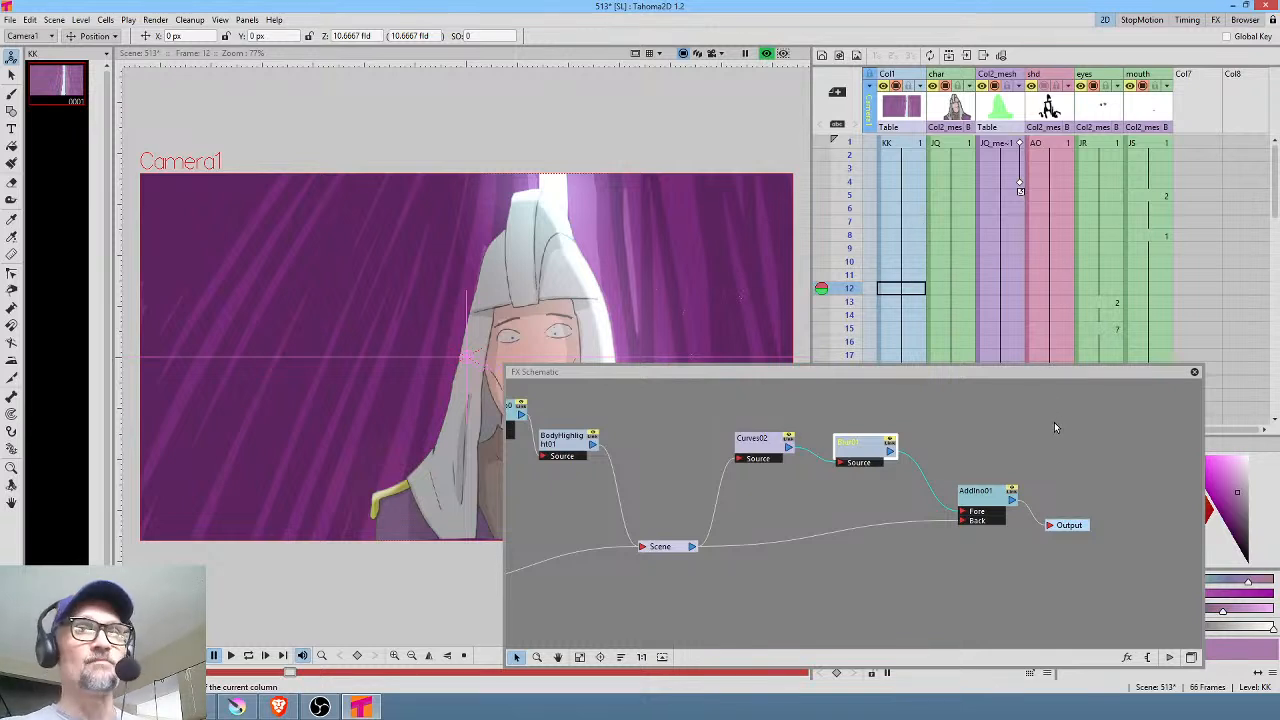
# Step: Move the Curves02, Blur01 and AddIno01 nodes closer together in the schematic
pyautogui.moveTo(770, 450); pyautogui.dragTo(762, 444)
pyautogui.moveTo(876, 460); pyautogui.dragTo(851, 452)
pyautogui.moveTo(985, 502); pyautogui.dragTo(927, 465)
pyautogui.click(752, 440)
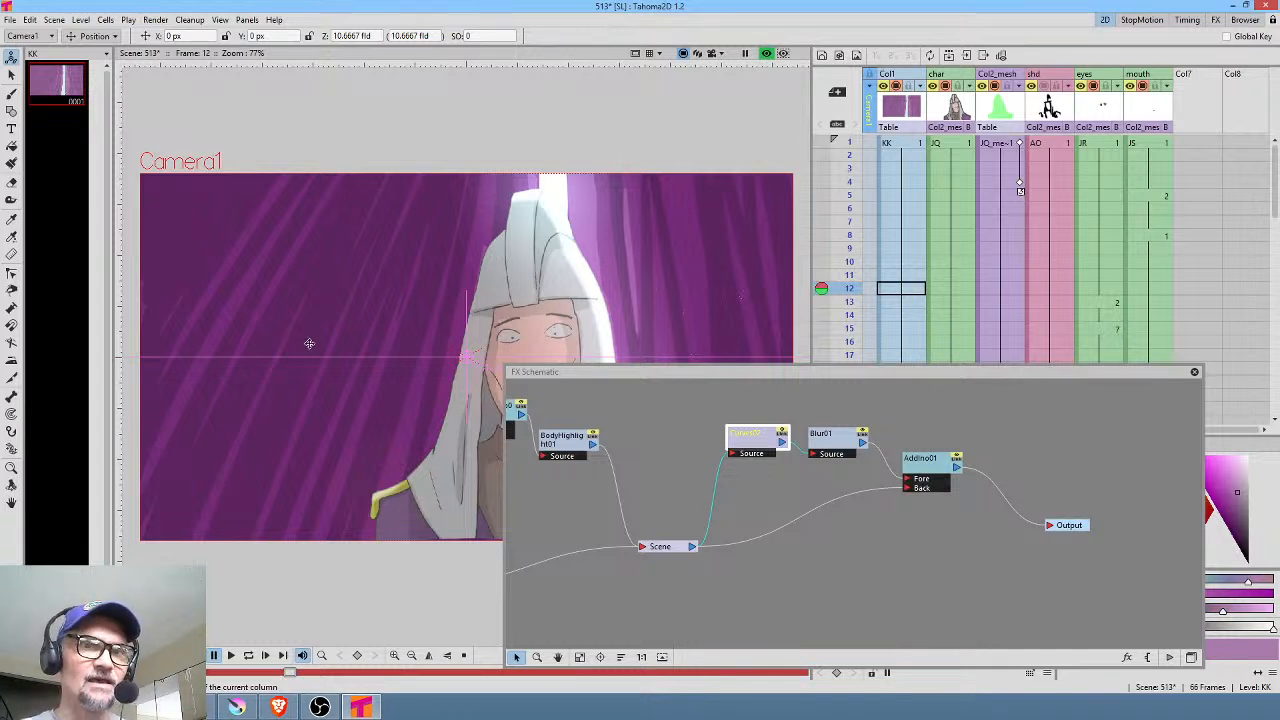
pyautogui.click(1068, 525)
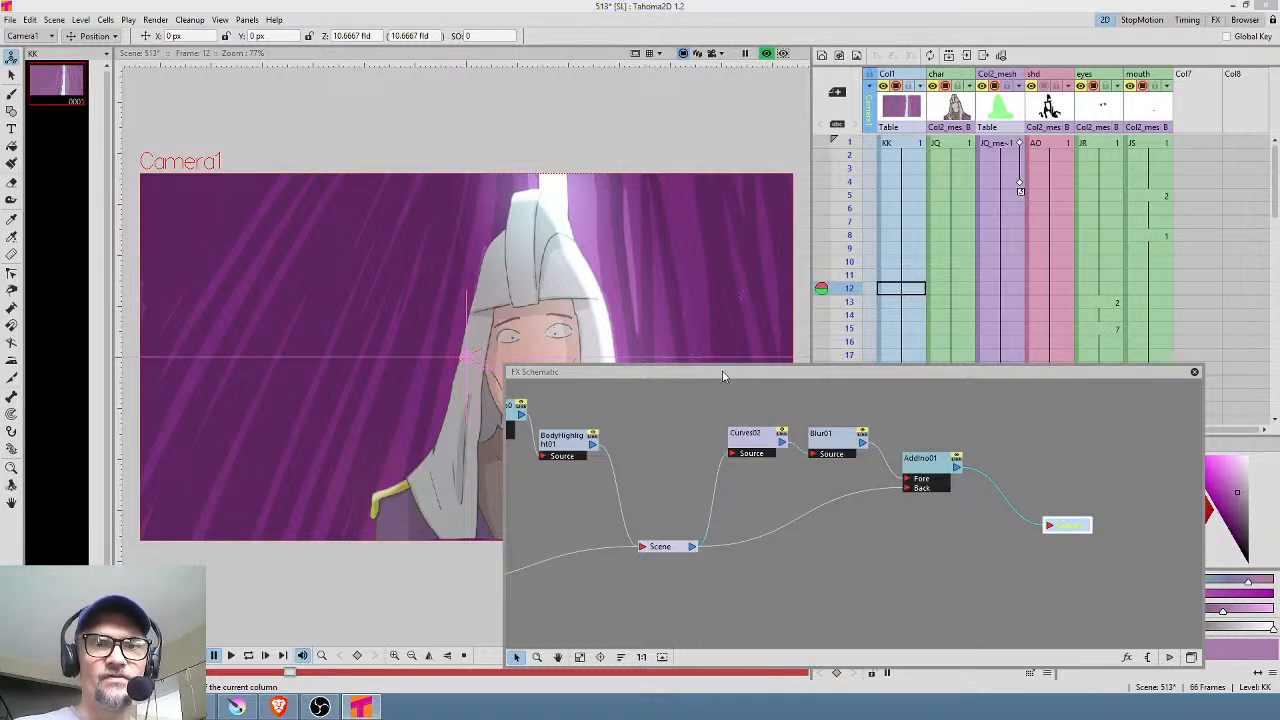
# Step: Move the schematic aside and inspect the glow on the character's headdress up close and at full-shot scale
pyautogui.moveTo(727, 372); pyautogui.dragTo(940, 368)
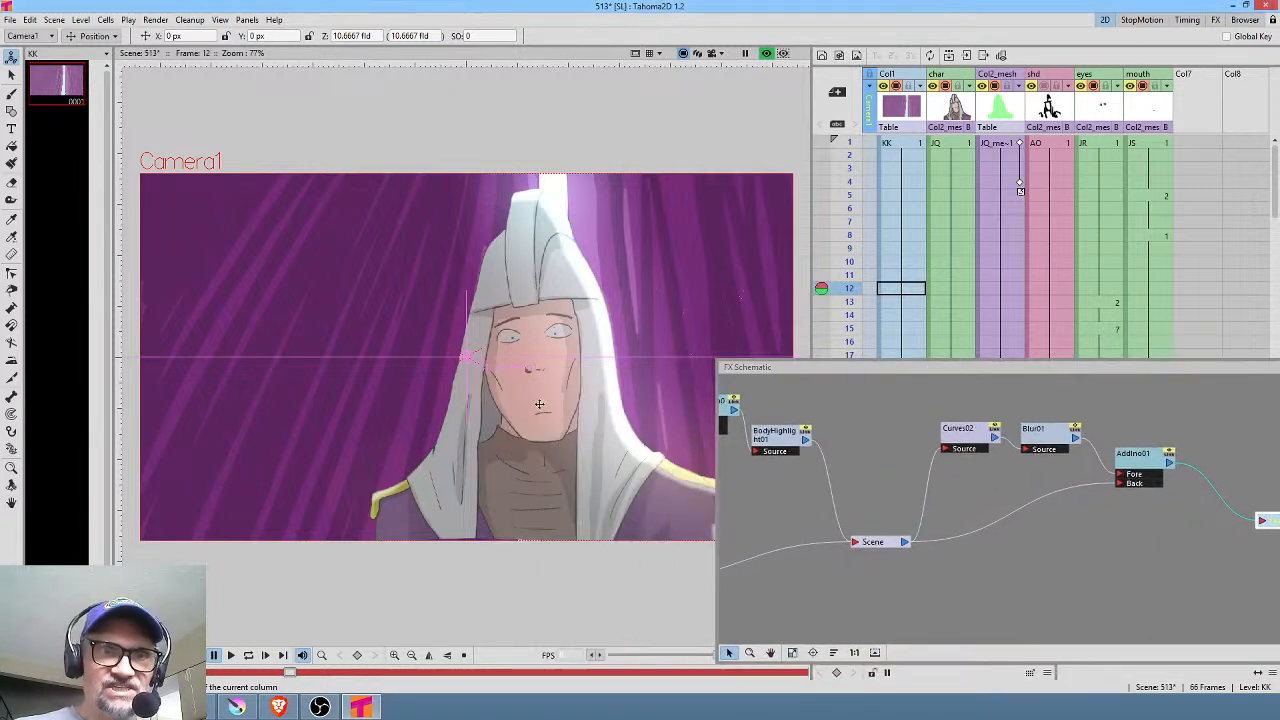
pyautogui.moveTo(566, 233); pyautogui.dragTo(564, 181)
pyautogui.hotkey('shift', 'space')
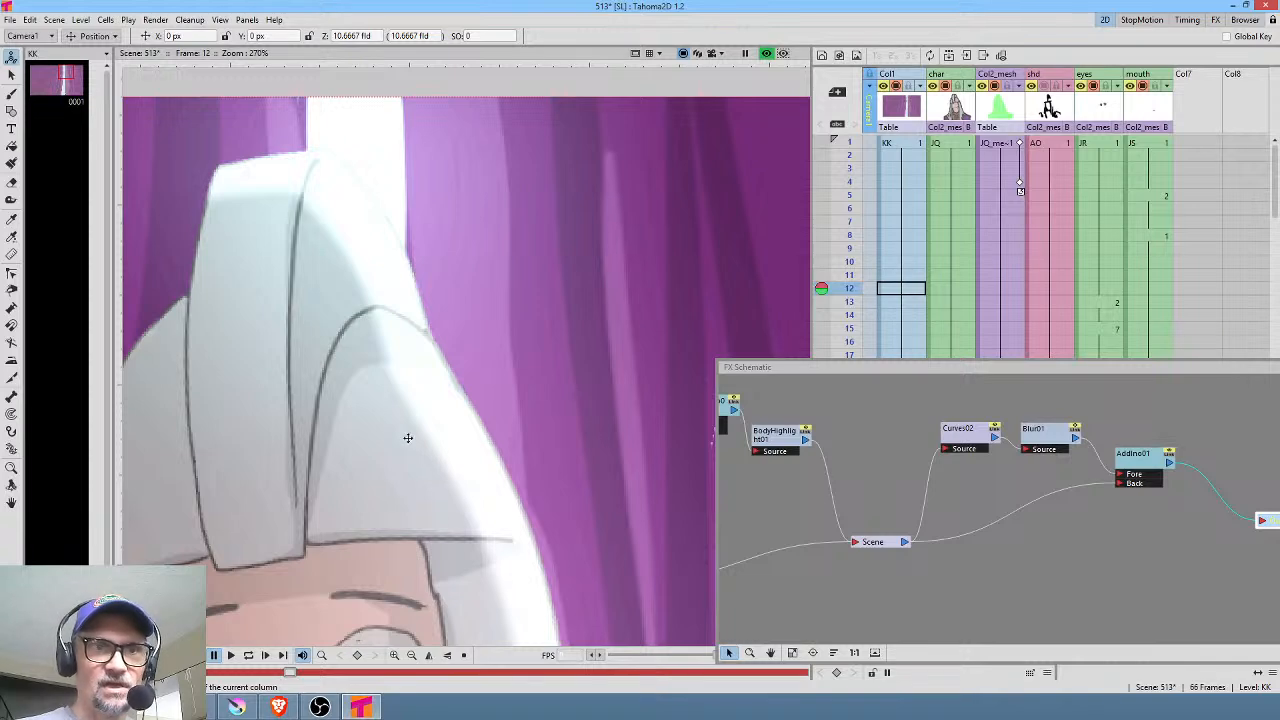
pyautogui.hotkey('shift', 'space')
pyautogui.moveTo(568, 326); pyautogui.dragTo(546, 440)
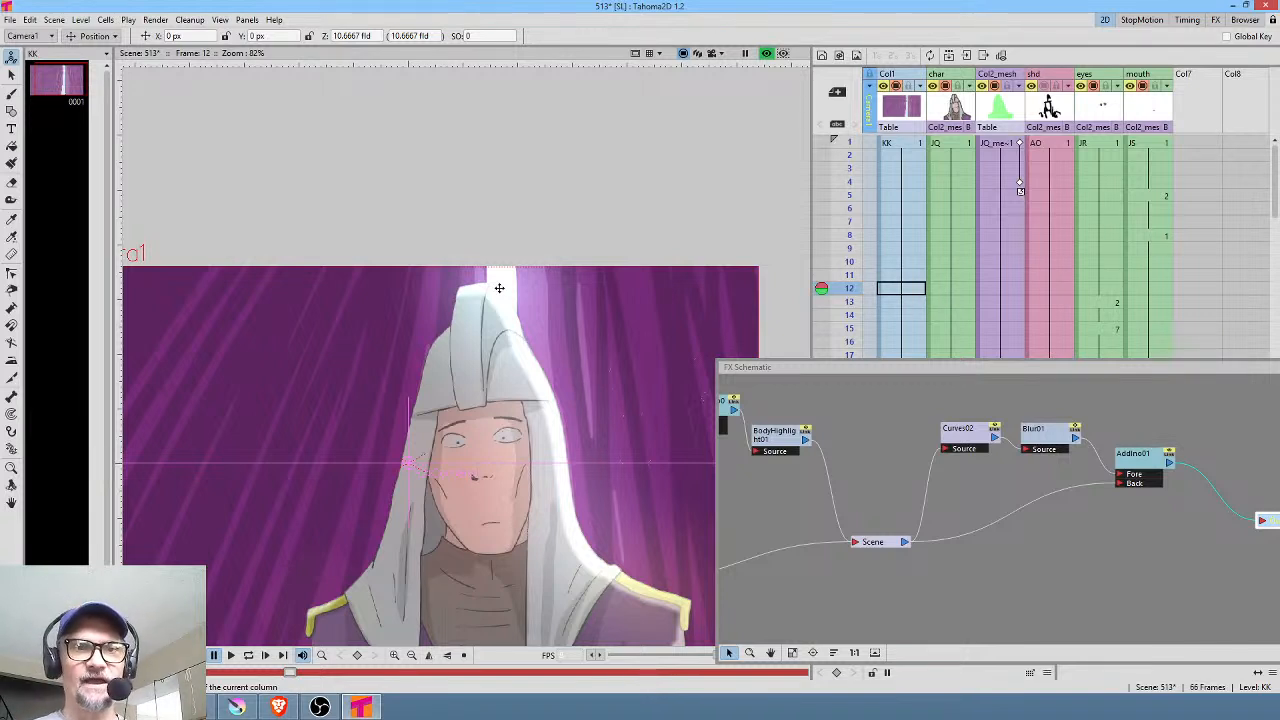
# Step: Reposition the schematic and open the Curves02 effect settings
pyautogui.moveTo(1121, 534); pyautogui.dragTo(1003, 541)
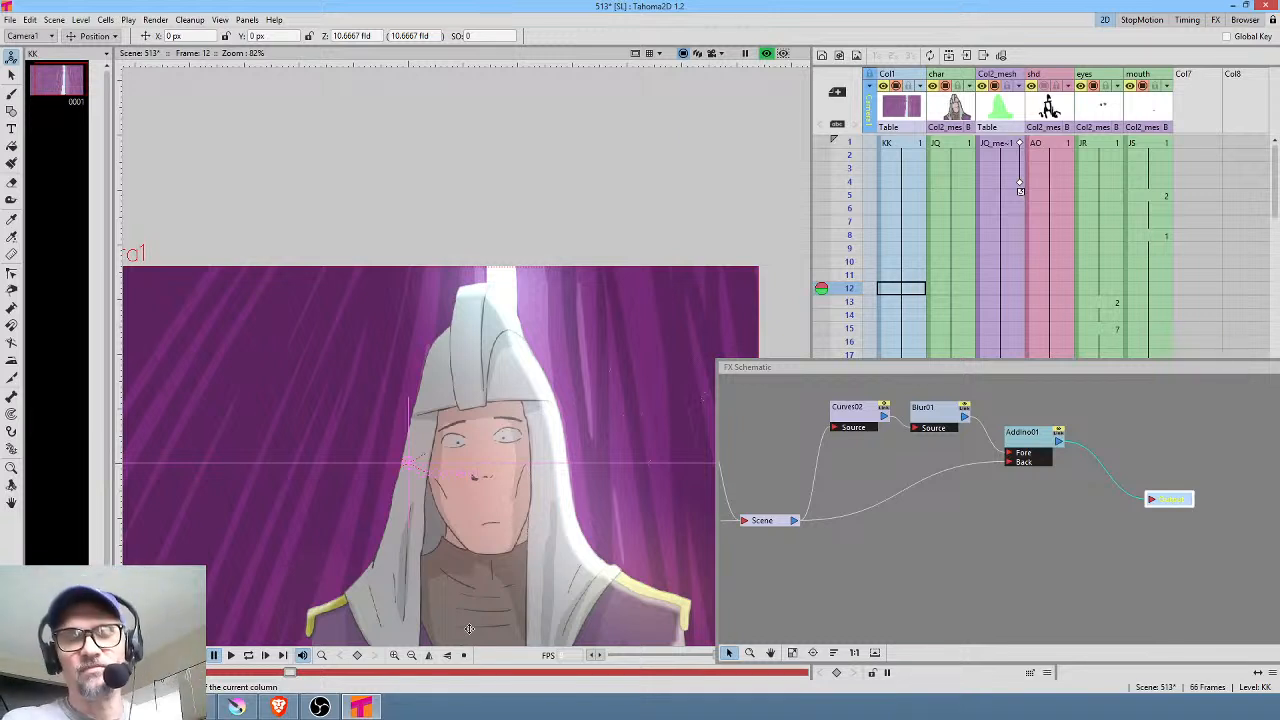
pyautogui.moveTo(1064, 496)
pyautogui.mouseDown()
pyautogui.moveTo(1029, 497)
pyautogui.moveTo(1082, 487)
pyautogui.mouseUp()
pyautogui.scroll(-3, 1082, 487)
pyautogui.moveTo(1156, 436); pyautogui.dragTo(1118, 443)
pyautogui.moveTo(1137, 368); pyautogui.dragTo(1051, 273)
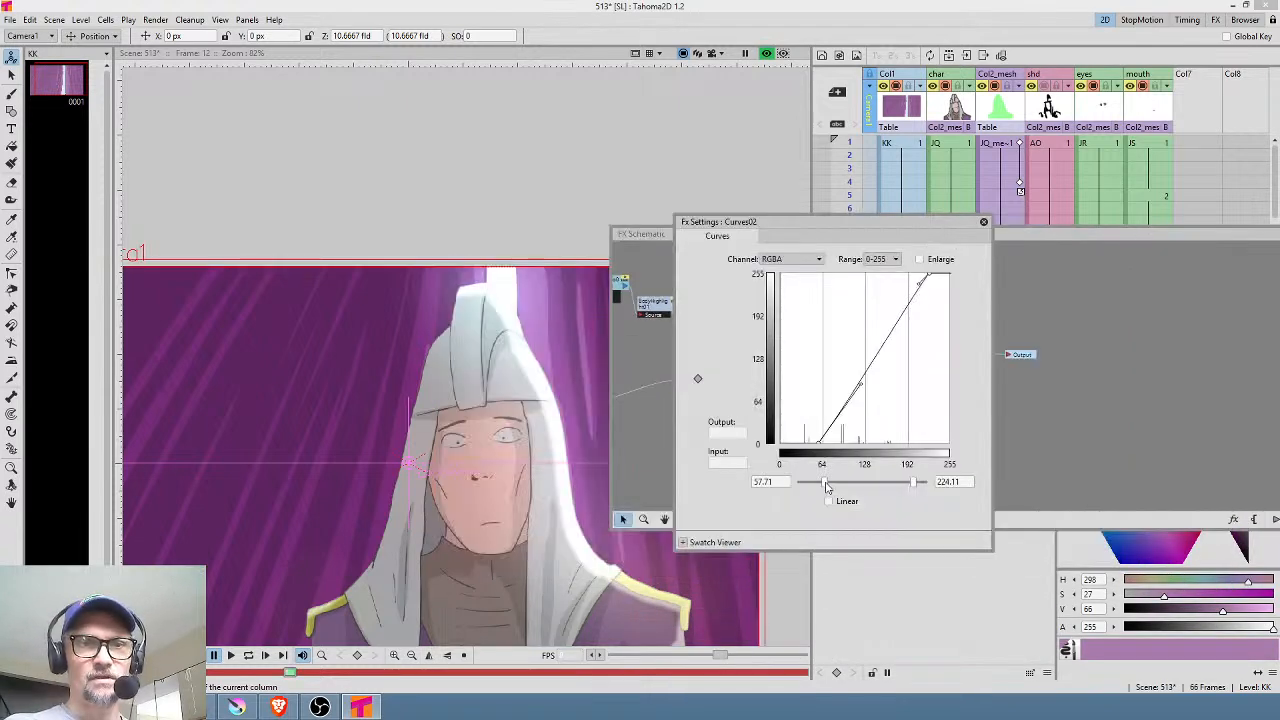
# Step: Try lower input limits of 136.89, 0 and 132.87 on the Curves02 RGBA curve, ending at 170.45
pyautogui.moveTo(826, 487); pyautogui.dragTo(866, 487)
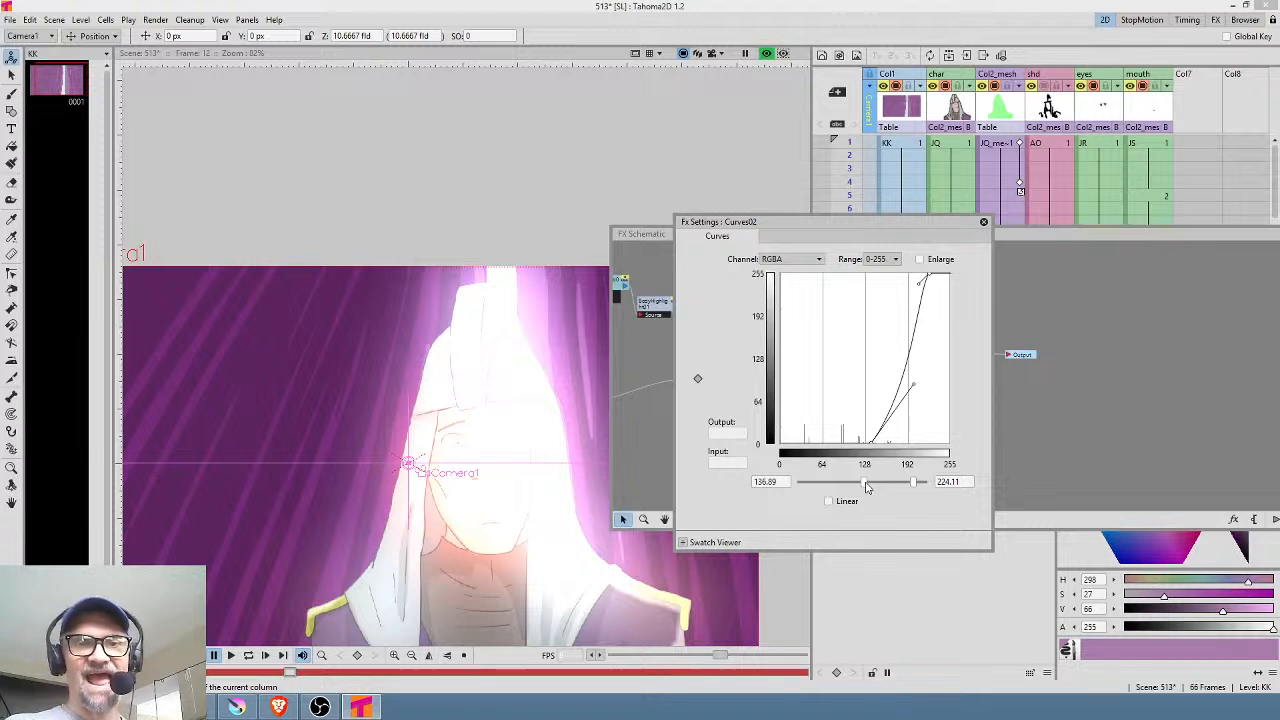
pyautogui.moveTo(866, 487); pyautogui.dragTo(800, 487)
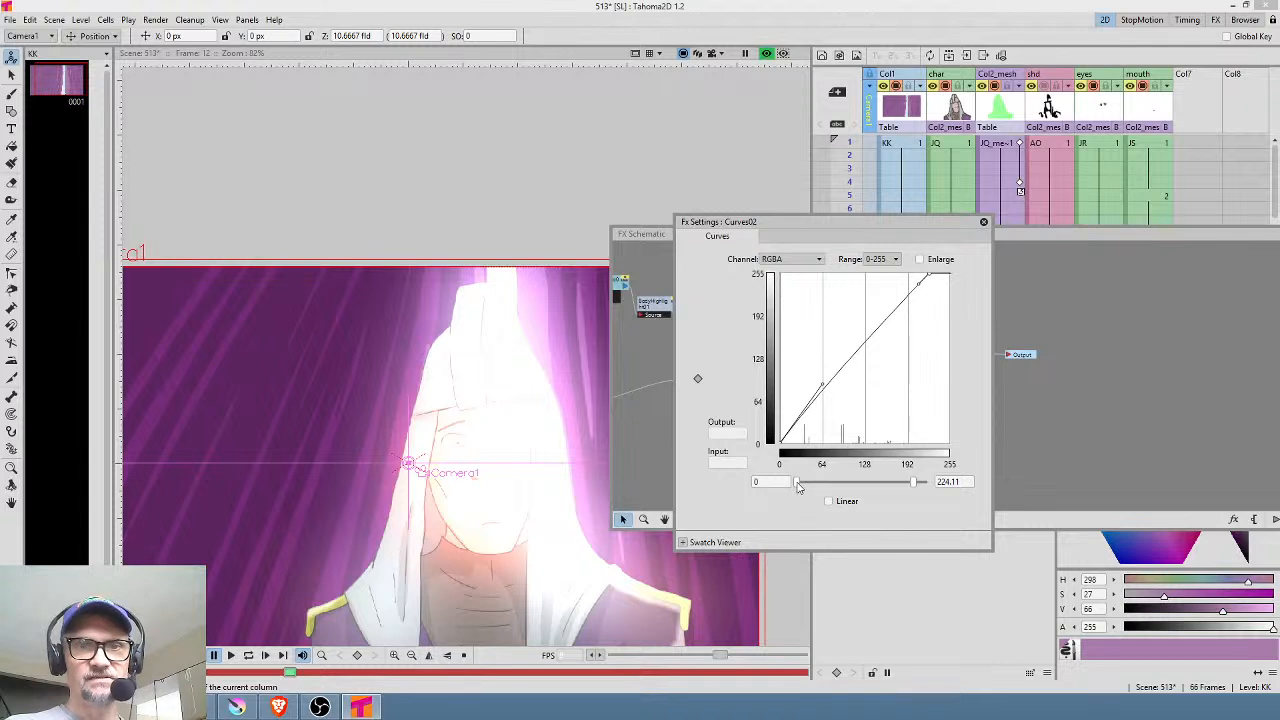
pyautogui.moveTo(798, 485); pyautogui.dragTo(865, 487)
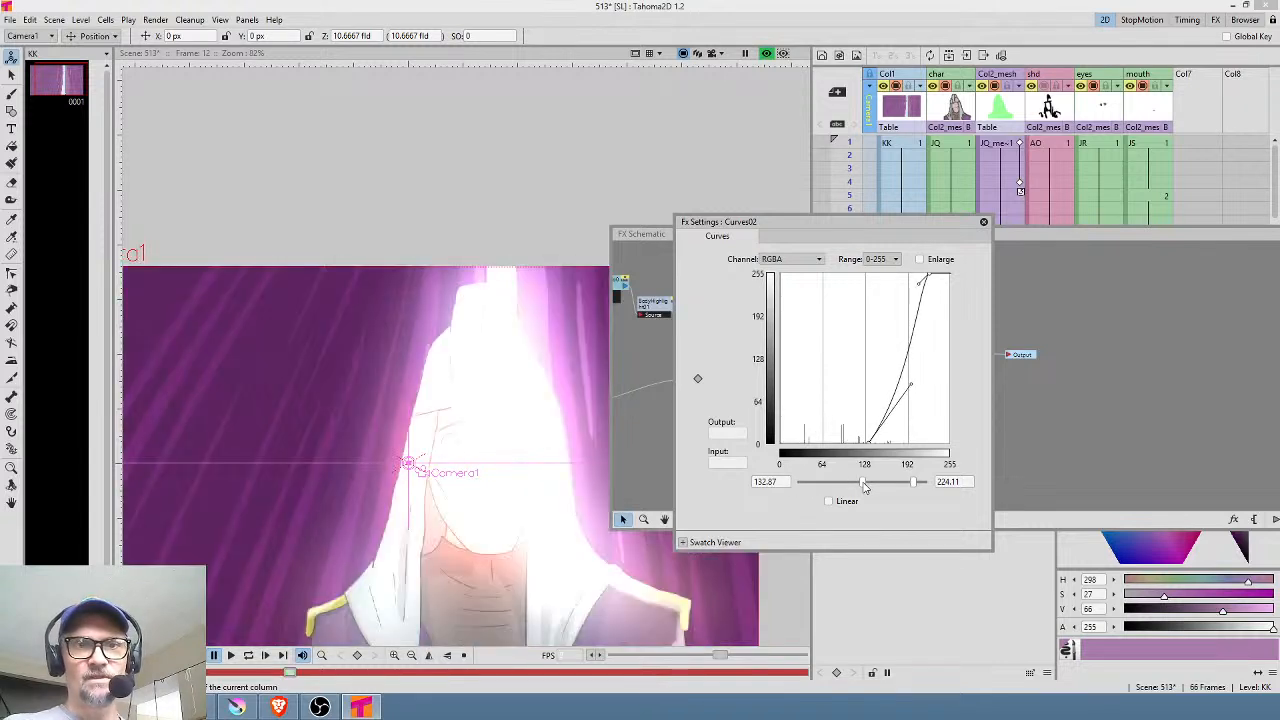
pyautogui.moveTo(865, 487); pyautogui.dragTo(882, 493)
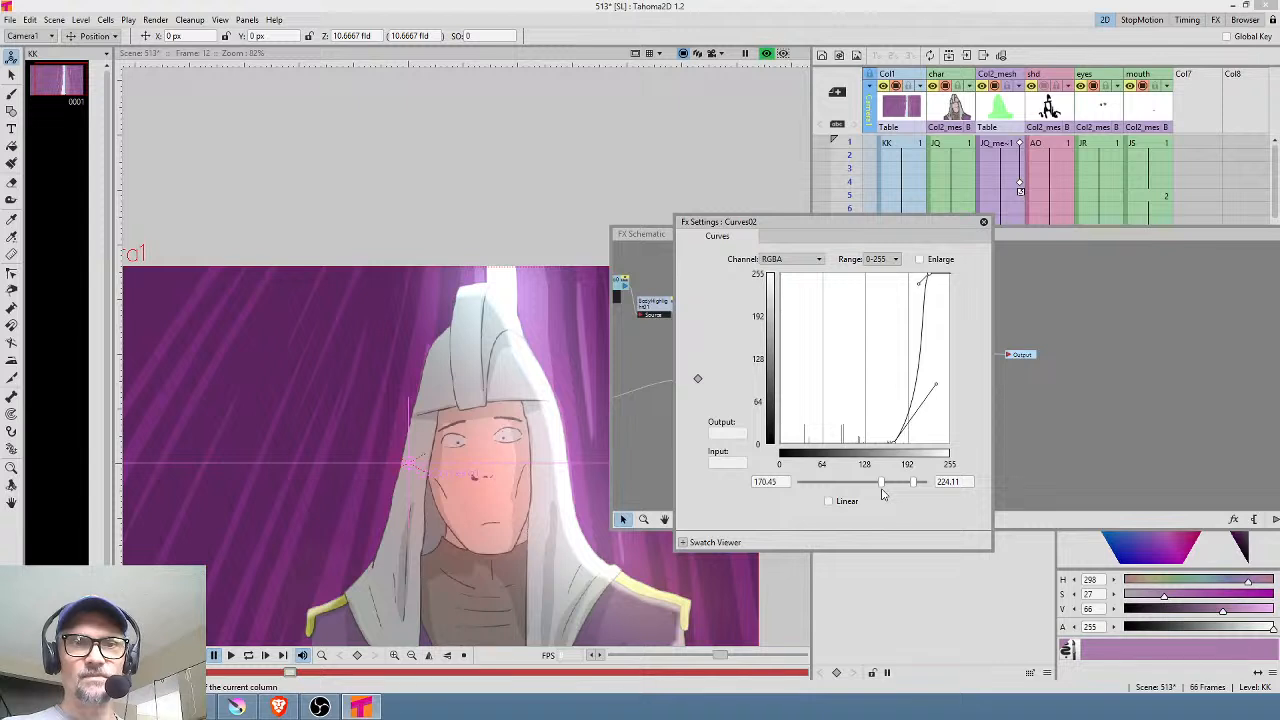
# Step: Set the lower input limit of the Curves02 RGBA curve to 179.84 and close its effect settings
pyautogui.moveTo(883, 491); pyautogui.dragTo(886, 487)
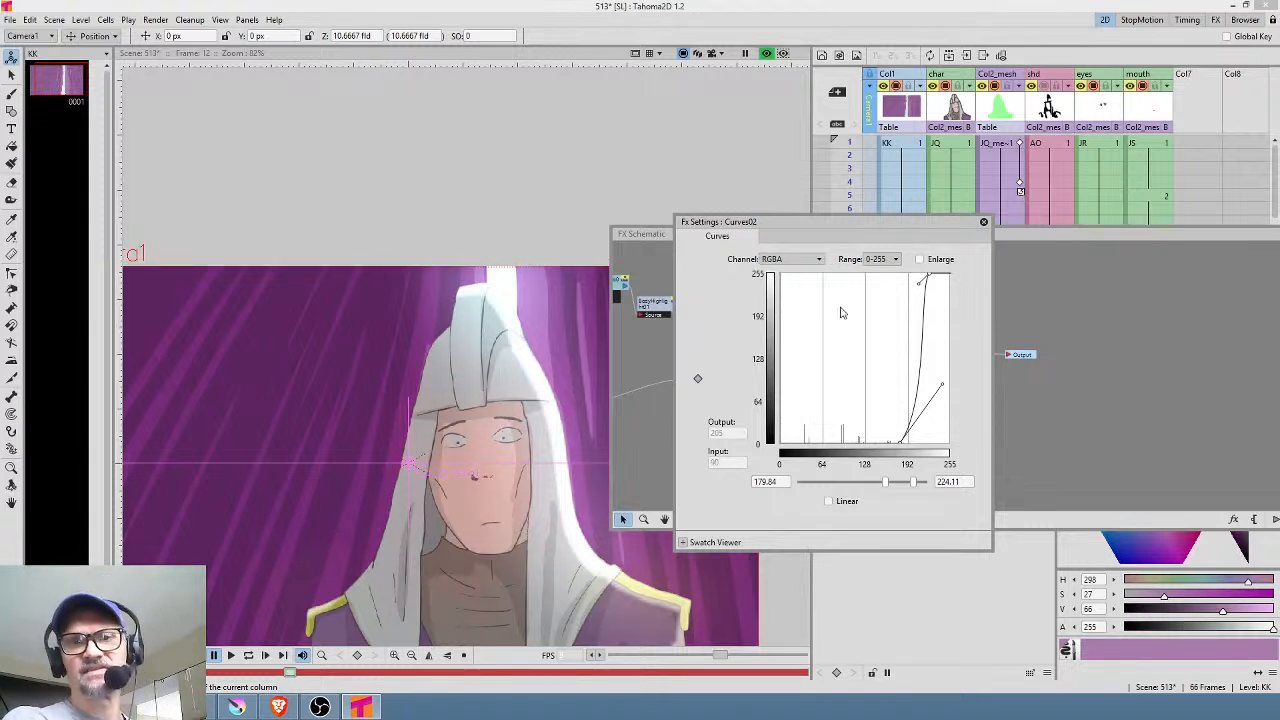
pyautogui.click(984, 224)
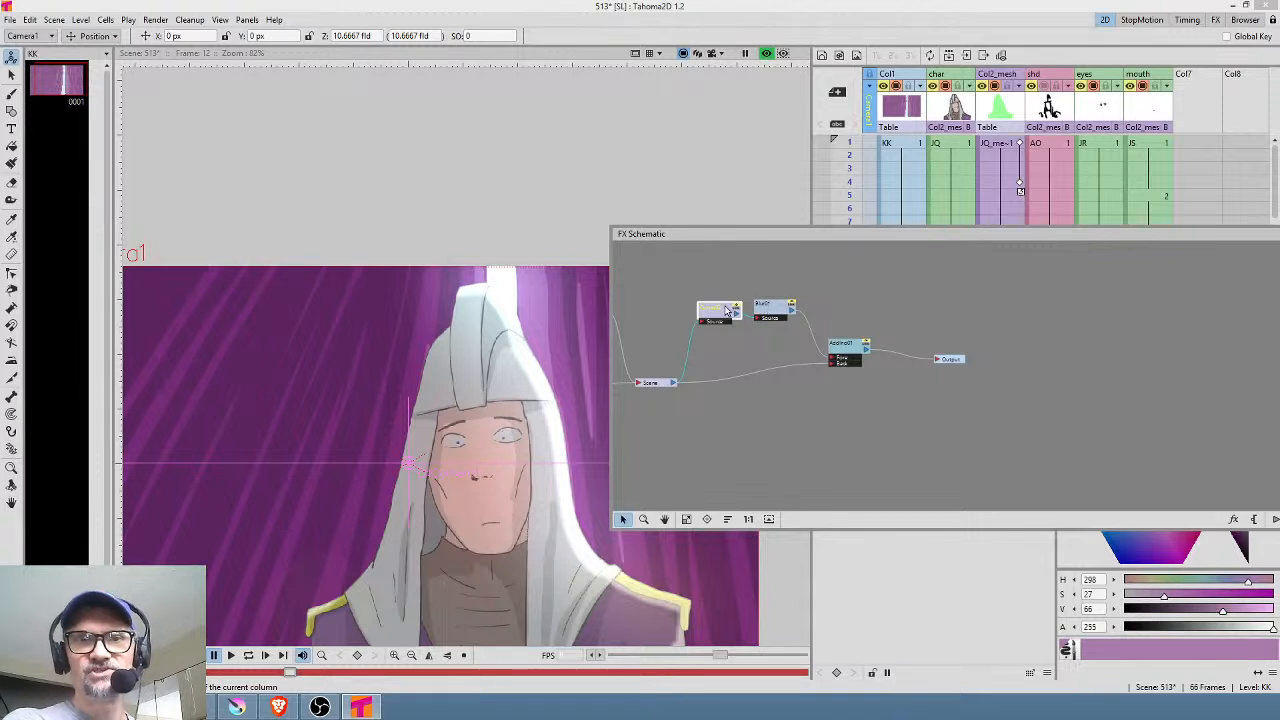
# Step: Move the AddIno01 node slightly higher in the schematic, nearer the level of the Blur01 node
pyautogui.click(770, 313)
pyautogui.moveTo(843, 350)
pyautogui.mouseDown()
pyautogui.moveTo(843, 320)
pyautogui.moveTo(842, 336)
pyautogui.mouseUp()
pyautogui.moveTo(1083, 311); pyautogui.dragTo(1113, 311)
pyautogui.scroll(-3, 1113, 311)
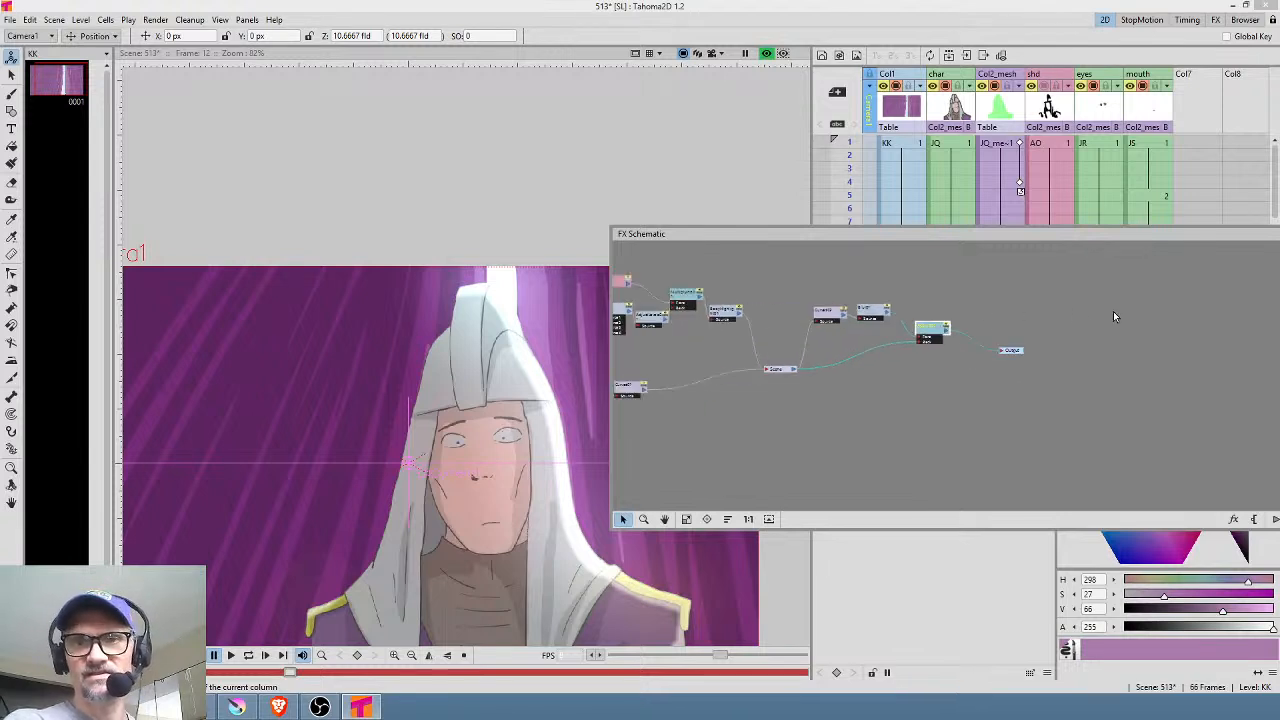
pyautogui.scroll(-1, 1203, 300)
# Step: Move and narrow the FX Schematic window so it fits around the node tree, and nudge the Blur01 node away from Curves02
pyautogui.moveTo(1278, 302)
pyautogui.mouseDown()
pyautogui.moveTo(1249, 308)
pyautogui.moveTo(1279, 312)
pyautogui.mouseUp()
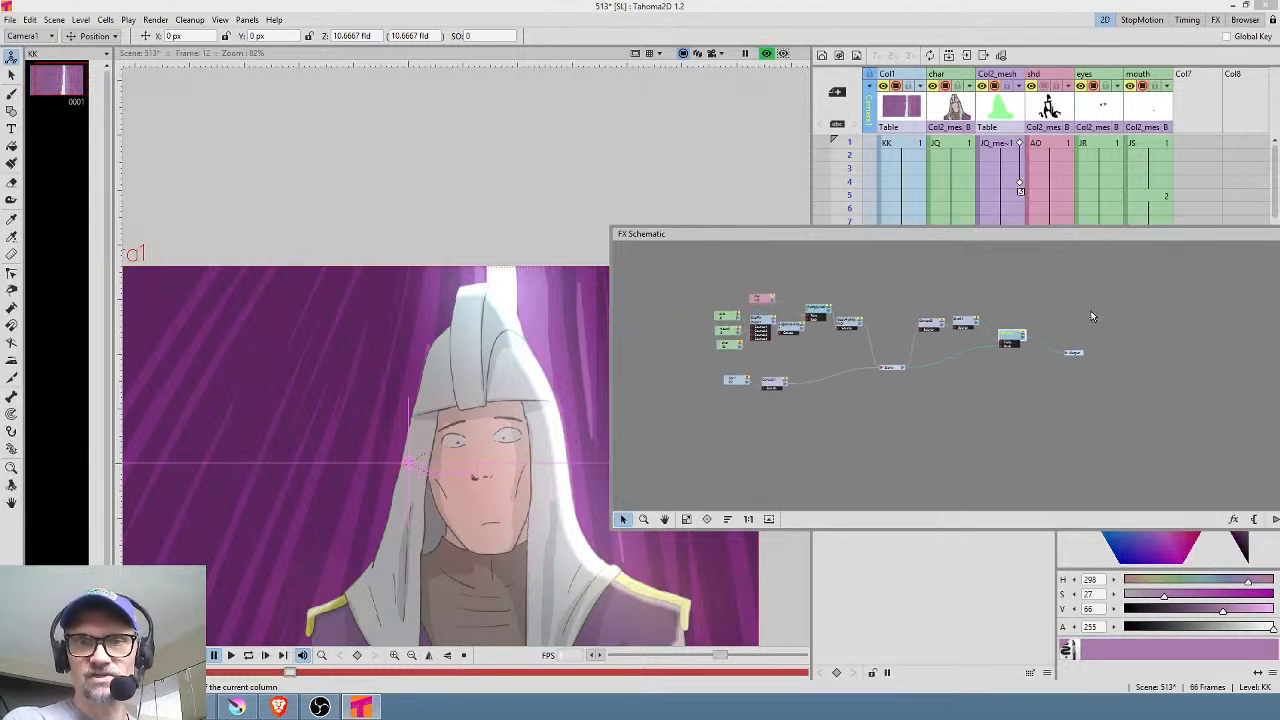
pyautogui.moveTo(989, 234); pyautogui.dragTo(703, 203)
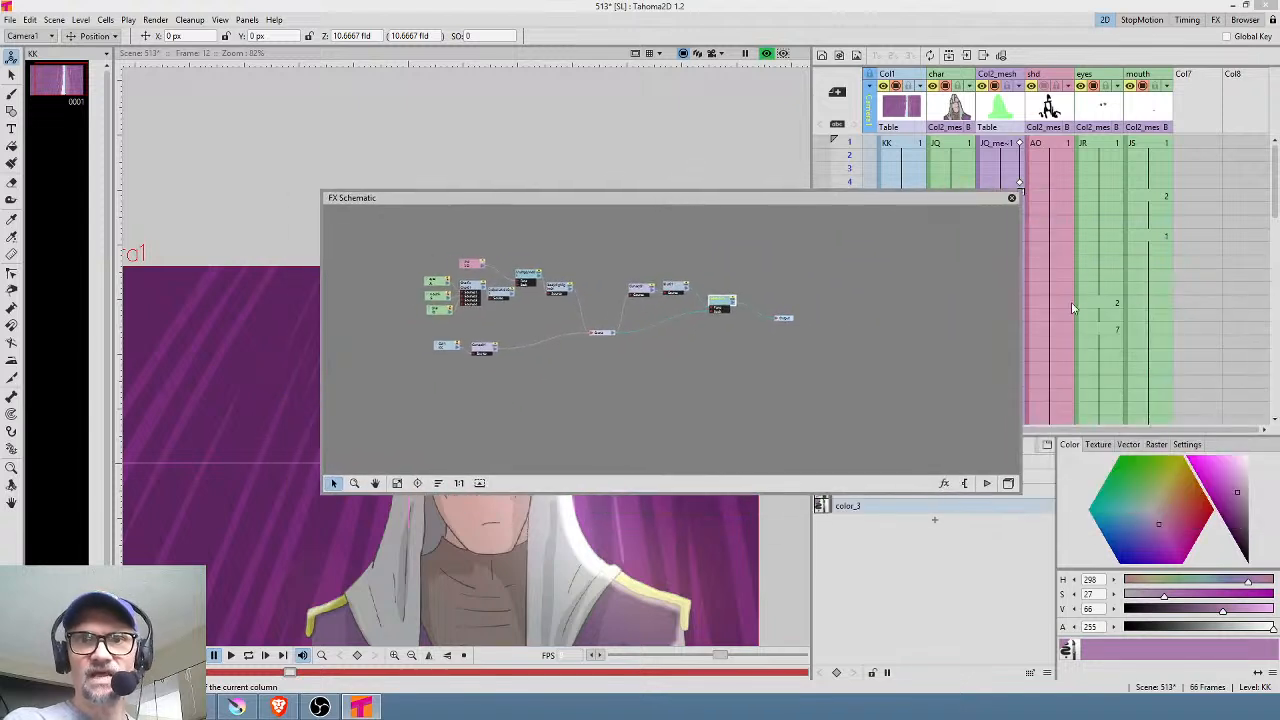
pyautogui.moveTo(1021, 310); pyautogui.dragTo(857, 314)
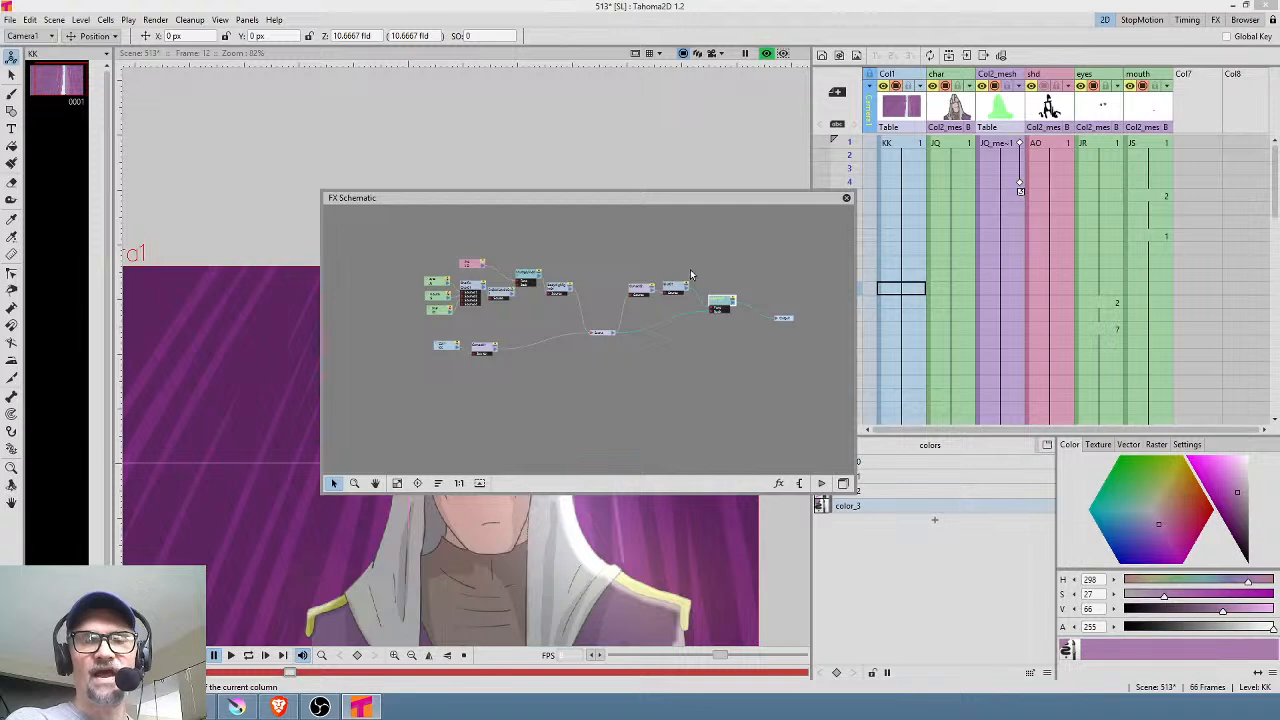
pyautogui.moveTo(676, 287); pyautogui.dragTo(688, 282)
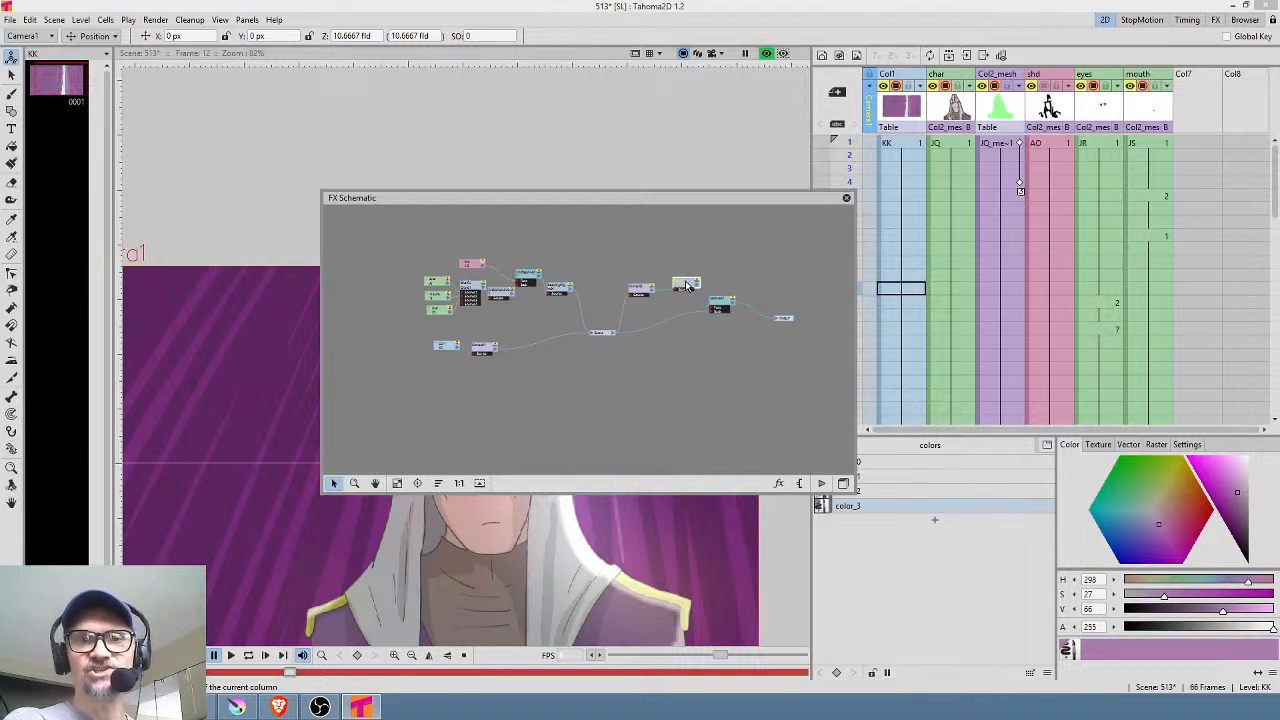
# Step: Close the FX Schematic and inspect the glow on the character's headdress up close and at full-shot scale
pyautogui.click(846, 198)
pyautogui.scroll(5, 520, 340)
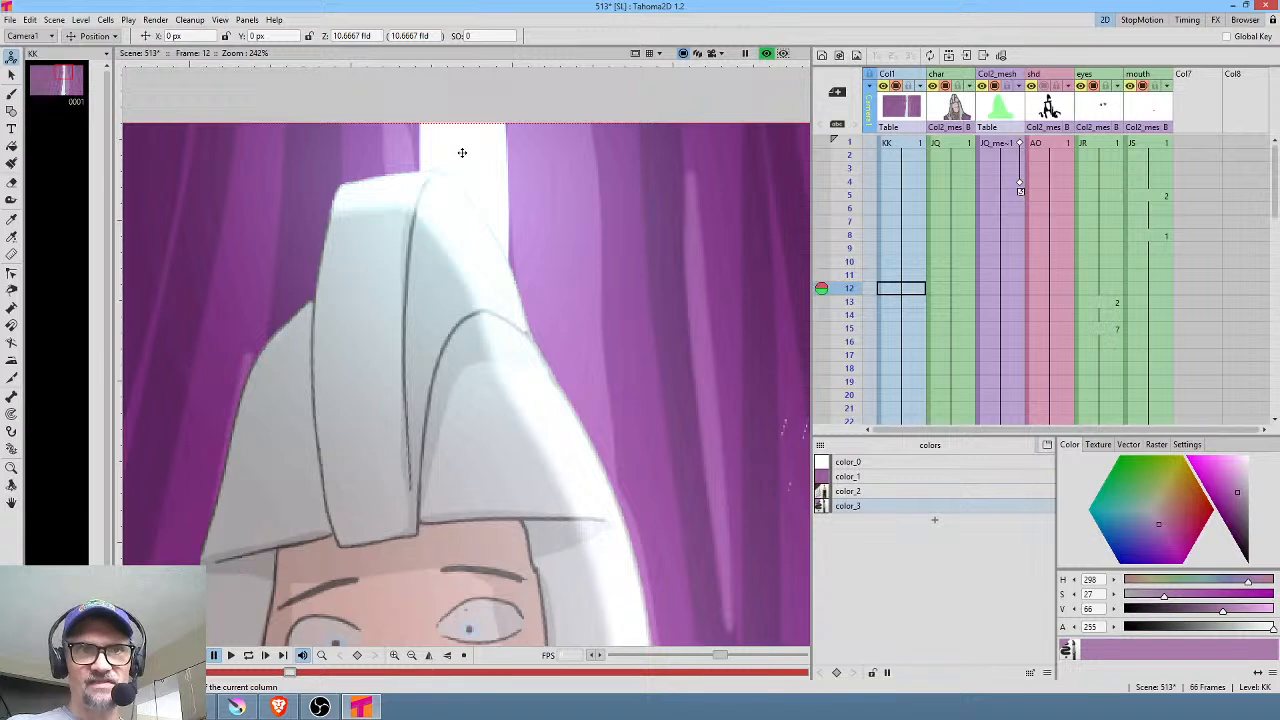
pyautogui.scroll(-2, 530, 516)
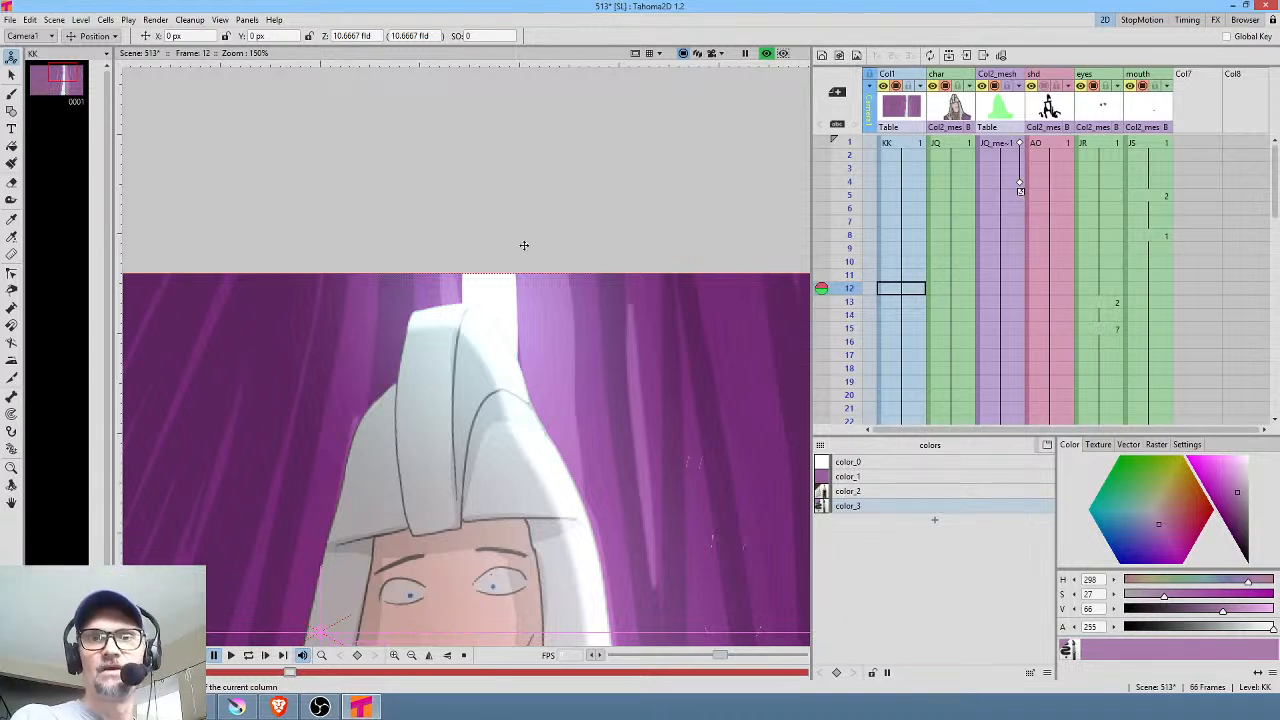
pyautogui.scroll(-3, 580, 474)
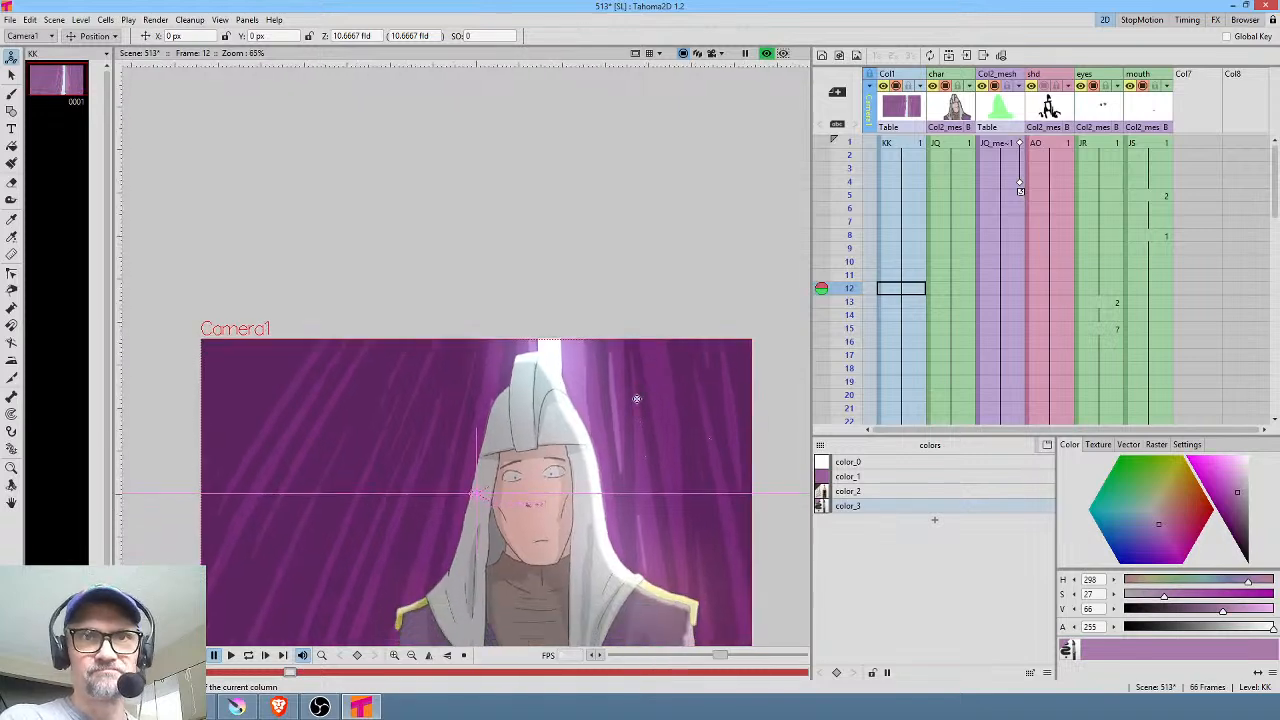
# Step: Turn off the rendered preview and select frame 1 of the Col2_mesh column
pyautogui.click(767, 54)
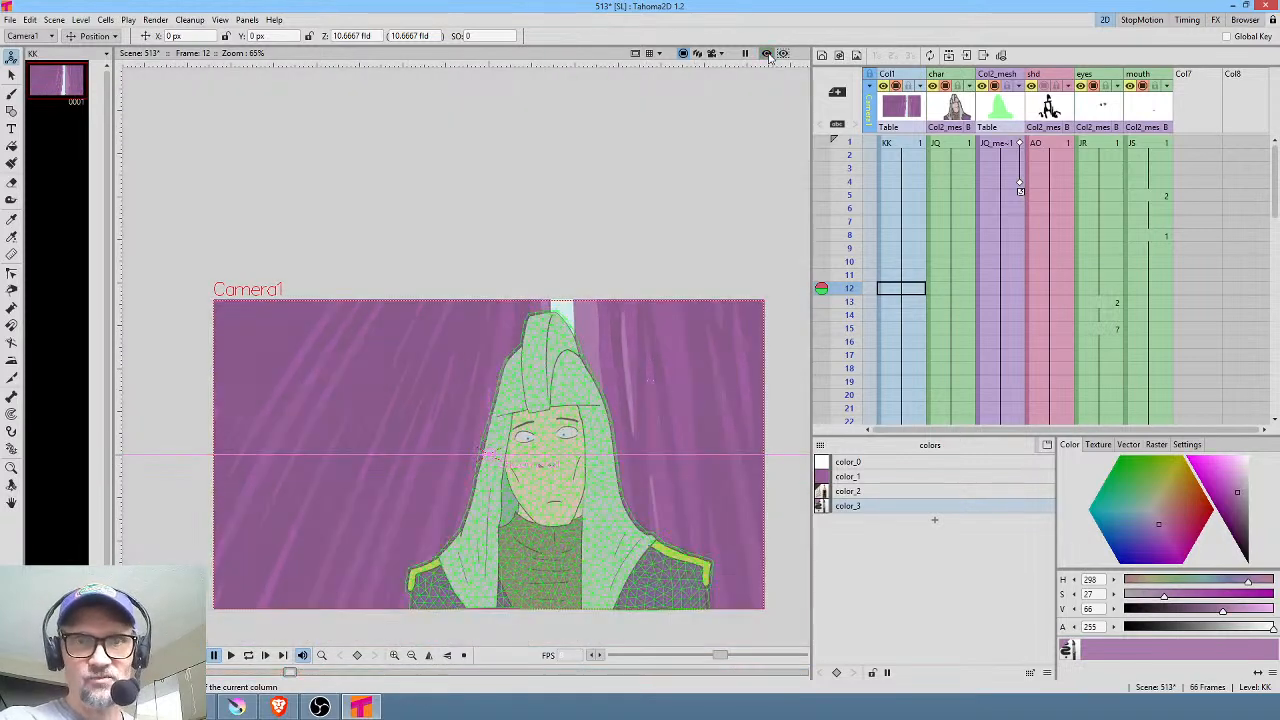
pyautogui.click(1005, 146)
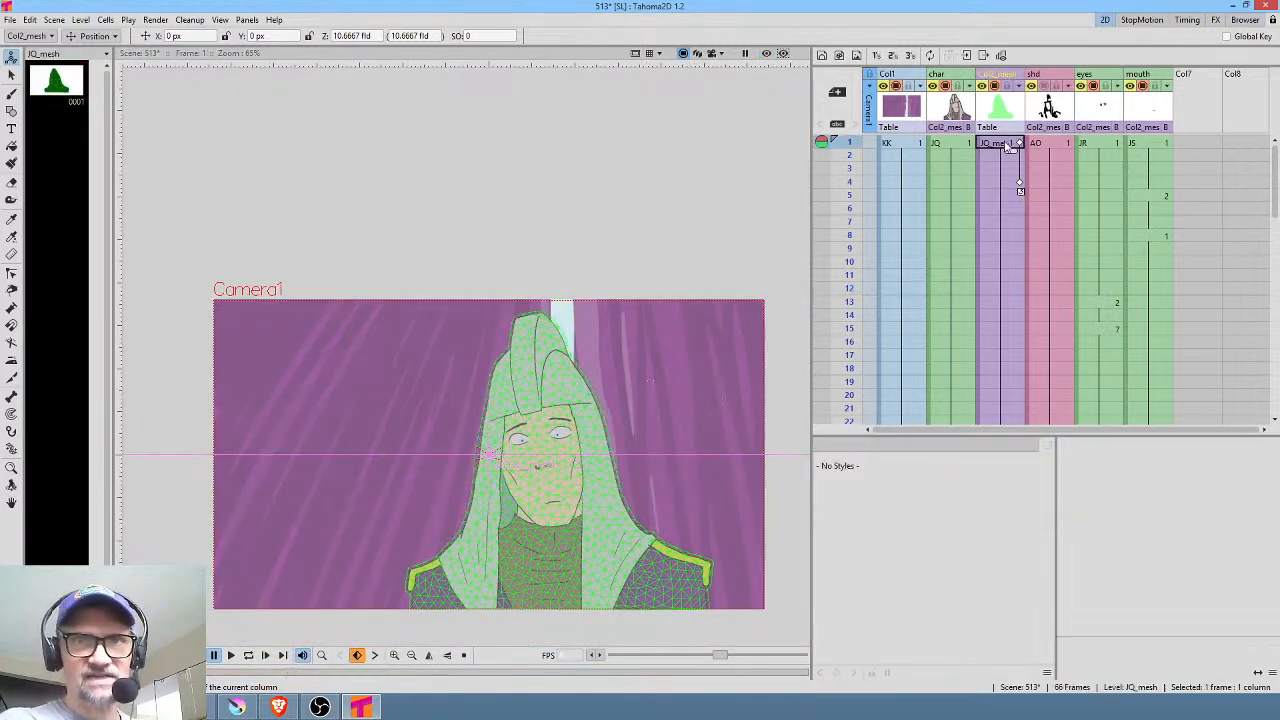
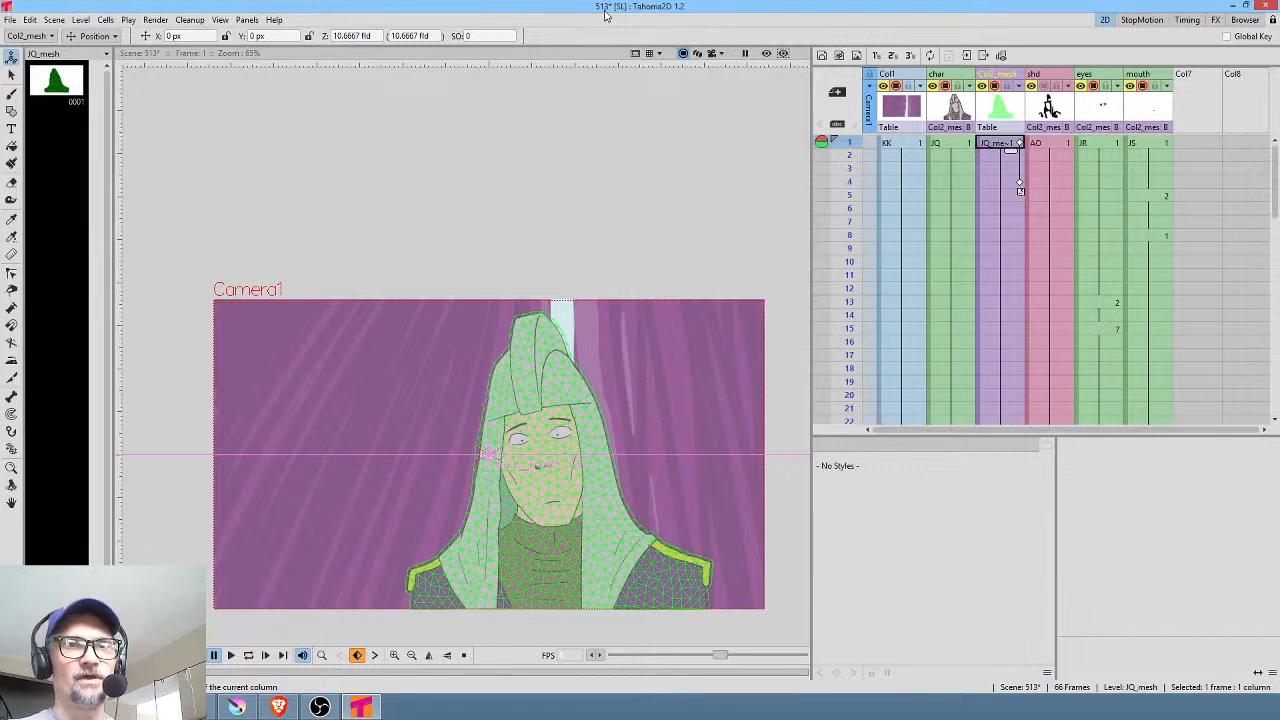
# Step: Reopen the FX Schematic beside the previewed close-up of the character and move the Curves02 node slightly higher
pyautogui.hotkey('alt', 's')
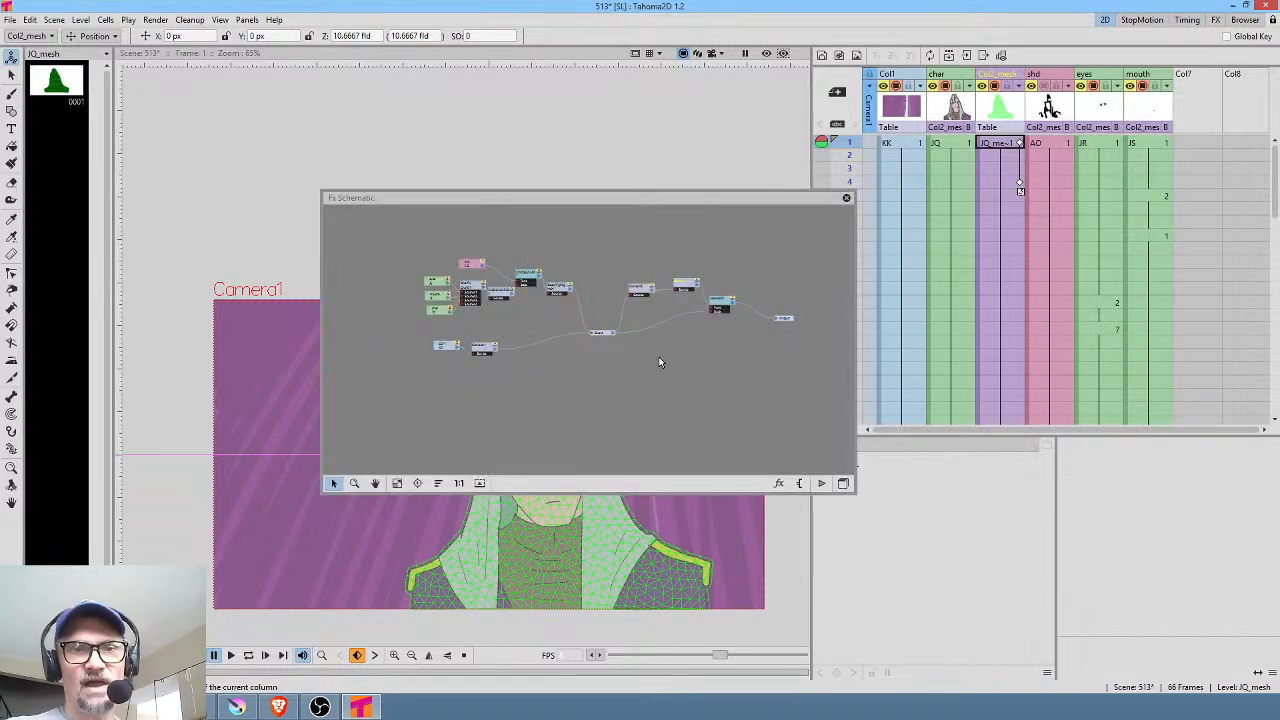
pyautogui.click(766, 53)
pyautogui.moveTo(746, 187); pyautogui.dragTo(1077, 208)
pyautogui.scroll(2, 494, 412)
pyautogui.scroll(1, 494, 412)
pyautogui.moveTo(494, 412); pyautogui.dragTo(312, 335)
pyautogui.moveTo(978, 308); pyautogui.dragTo(980, 294)
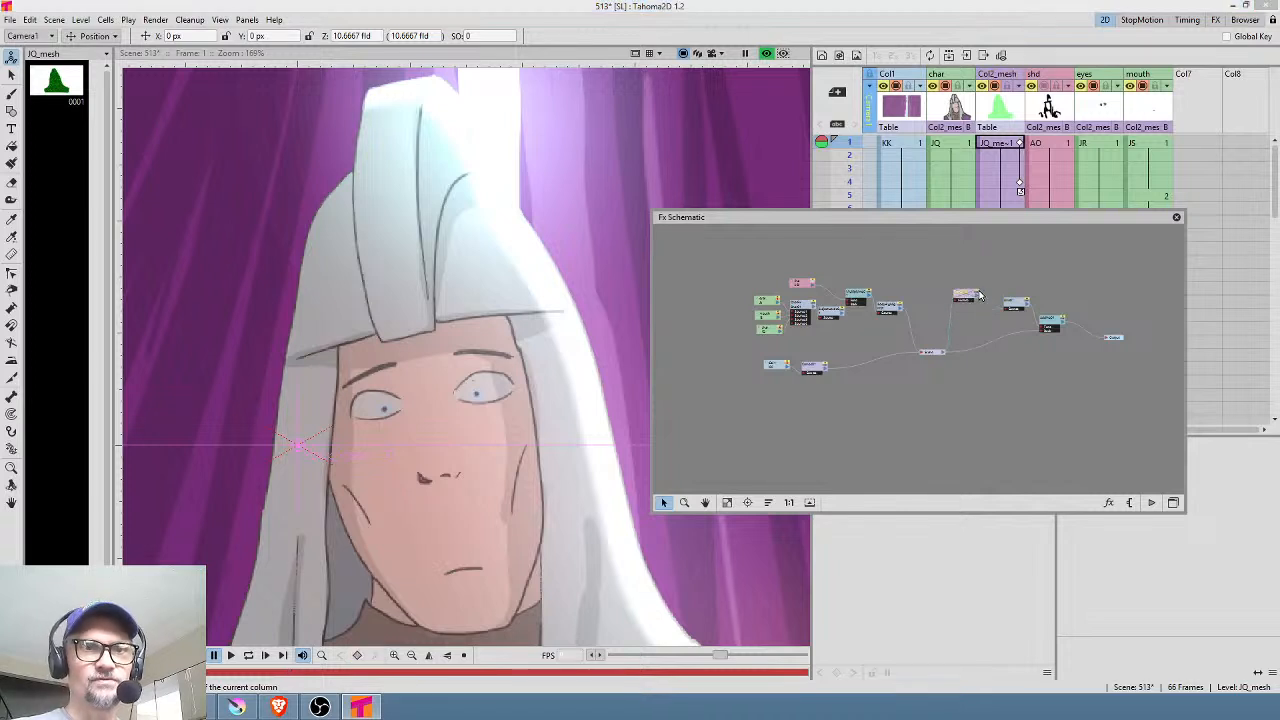
# Step: Disable the Curves02 effect and try AddIno01 opacity values of 0.5 and 2.994
pyautogui.click(978, 292)
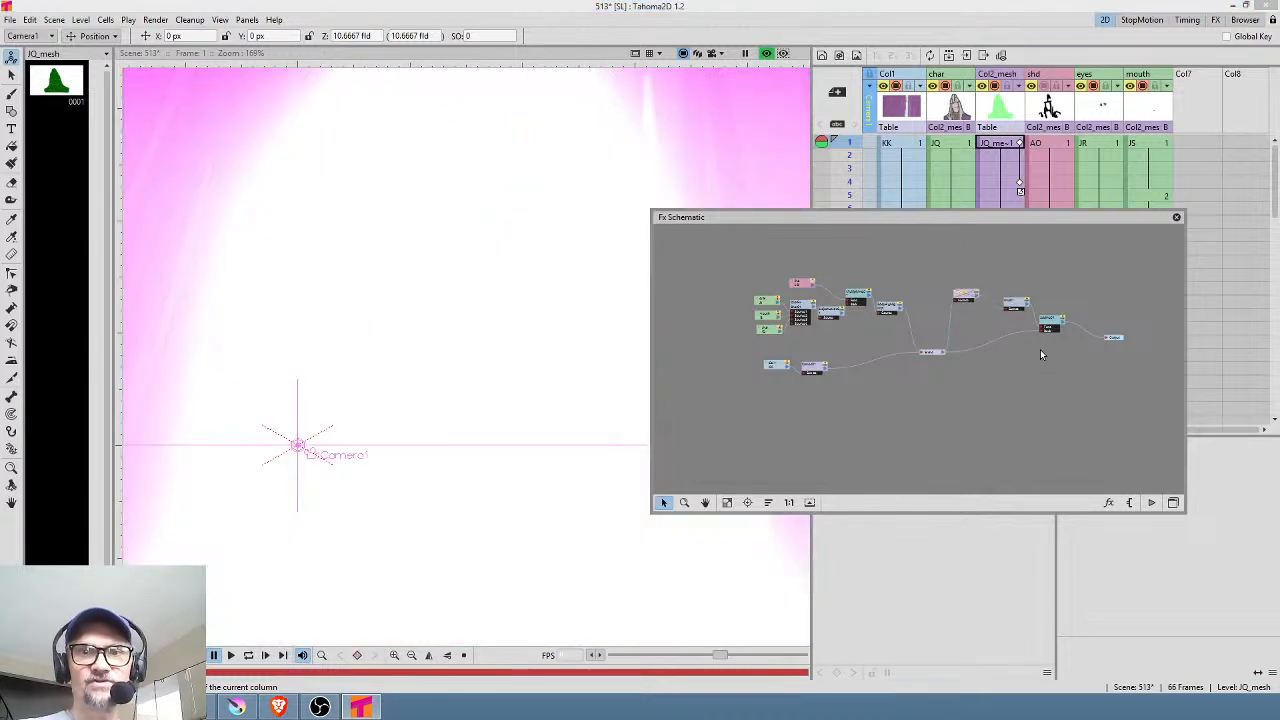
pyautogui.doubleClick(1050, 323)
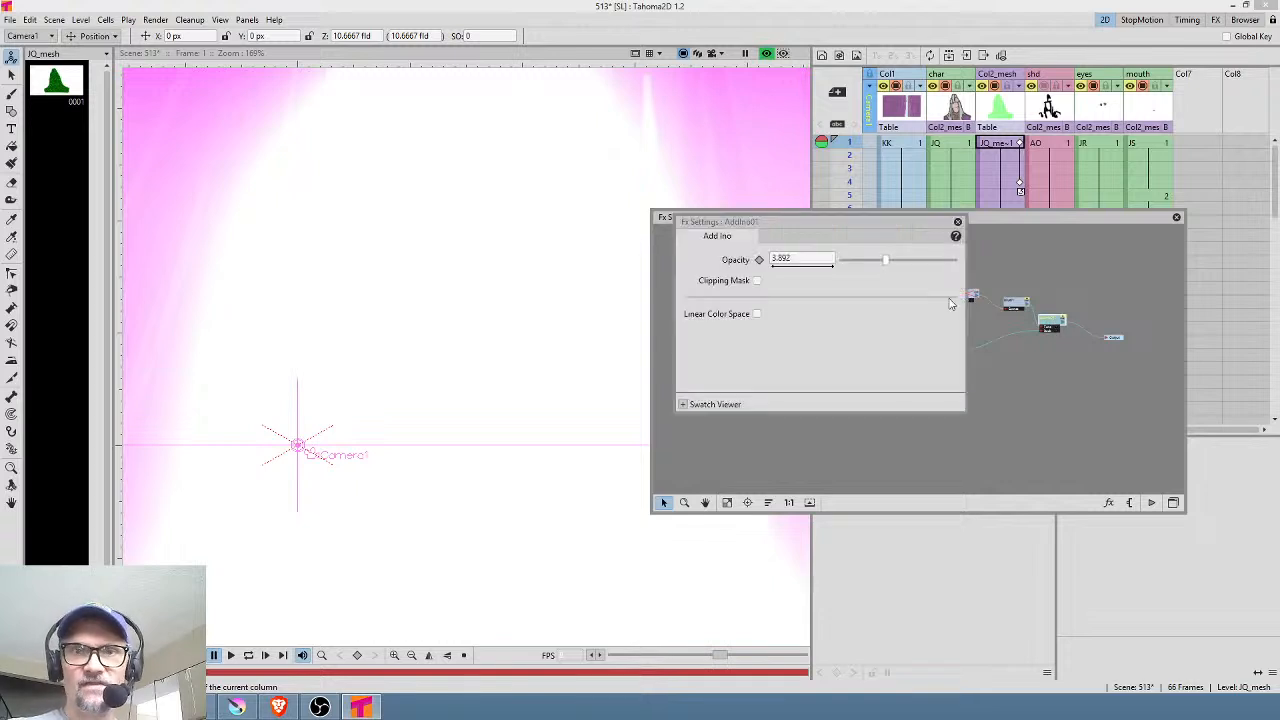
pyautogui.click(1016, 305)
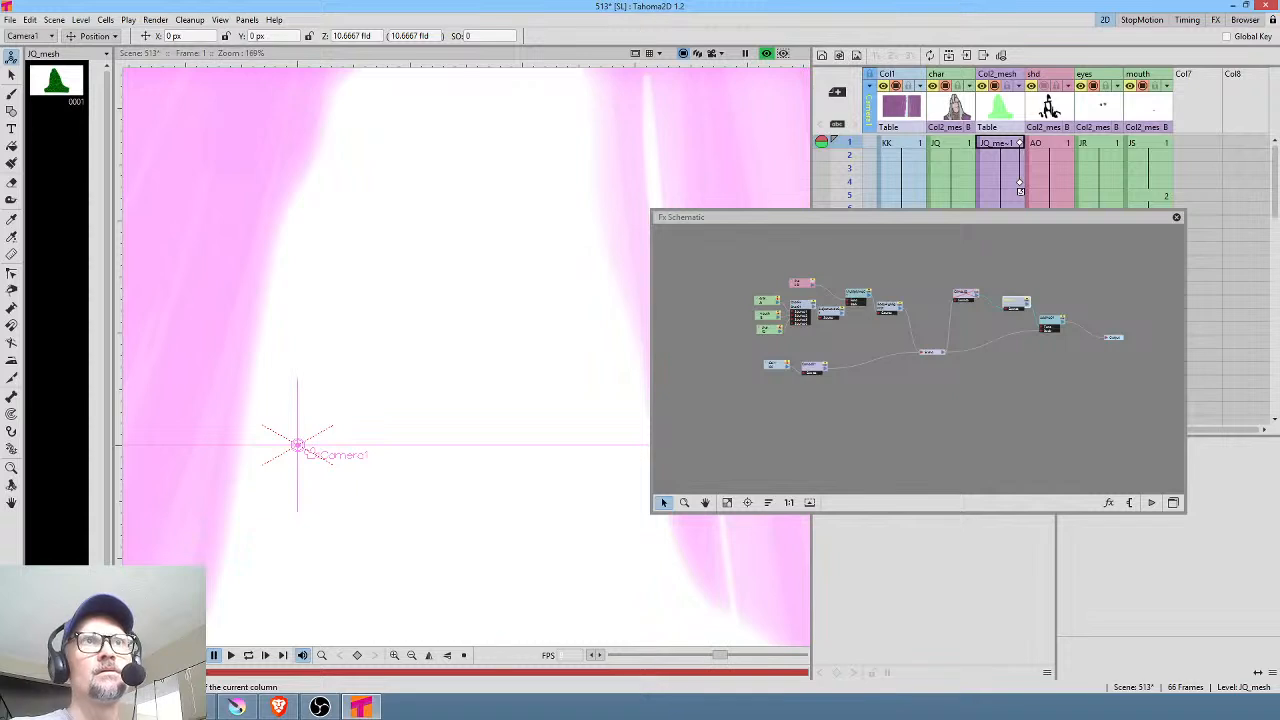
pyautogui.click(1052, 323)
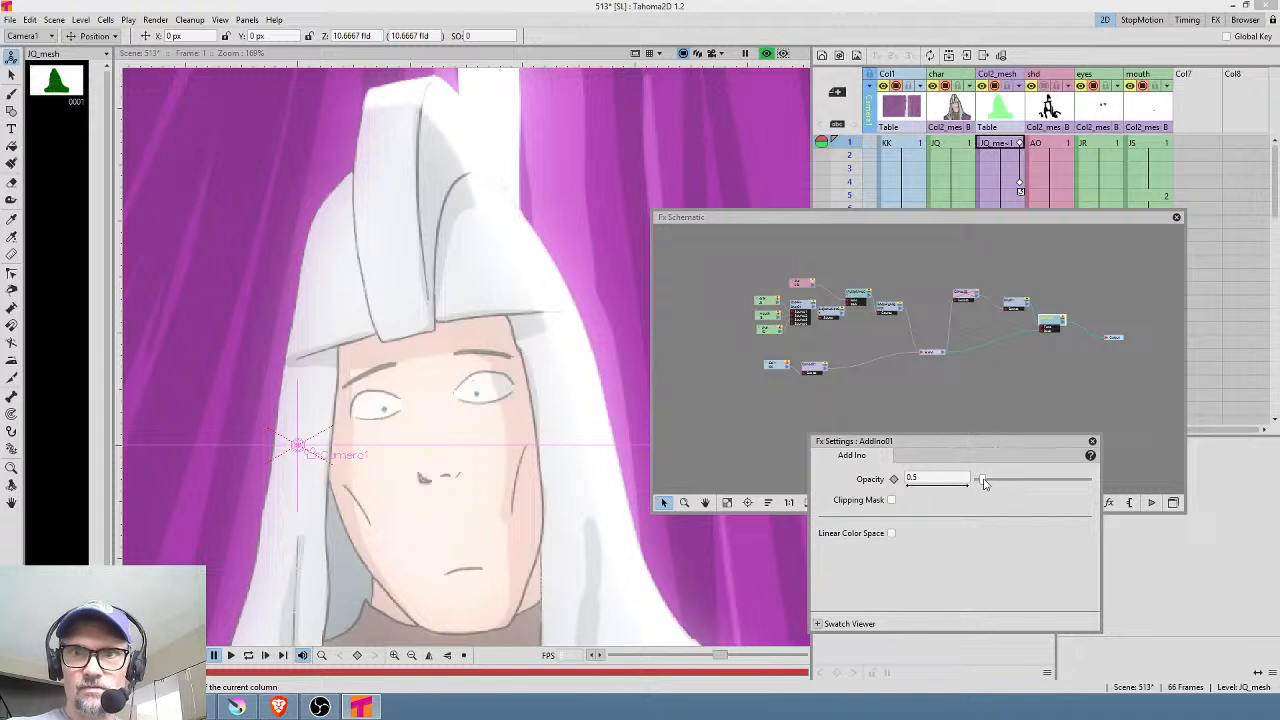
pyautogui.moveTo(983, 482); pyautogui.dragTo(1011, 487)
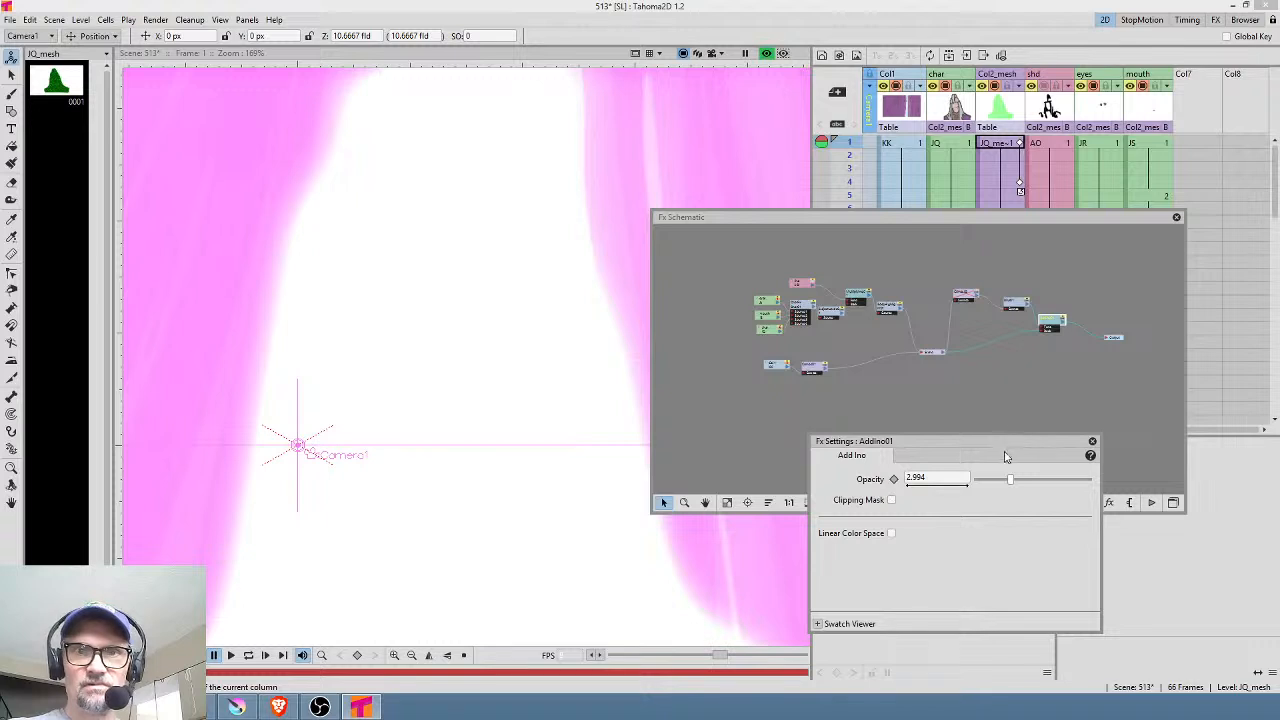
# Step: Undo the AddIno01 opacity changes and re-enable the Curves02 effect
pyautogui.hotkey('ctrl', 'z')
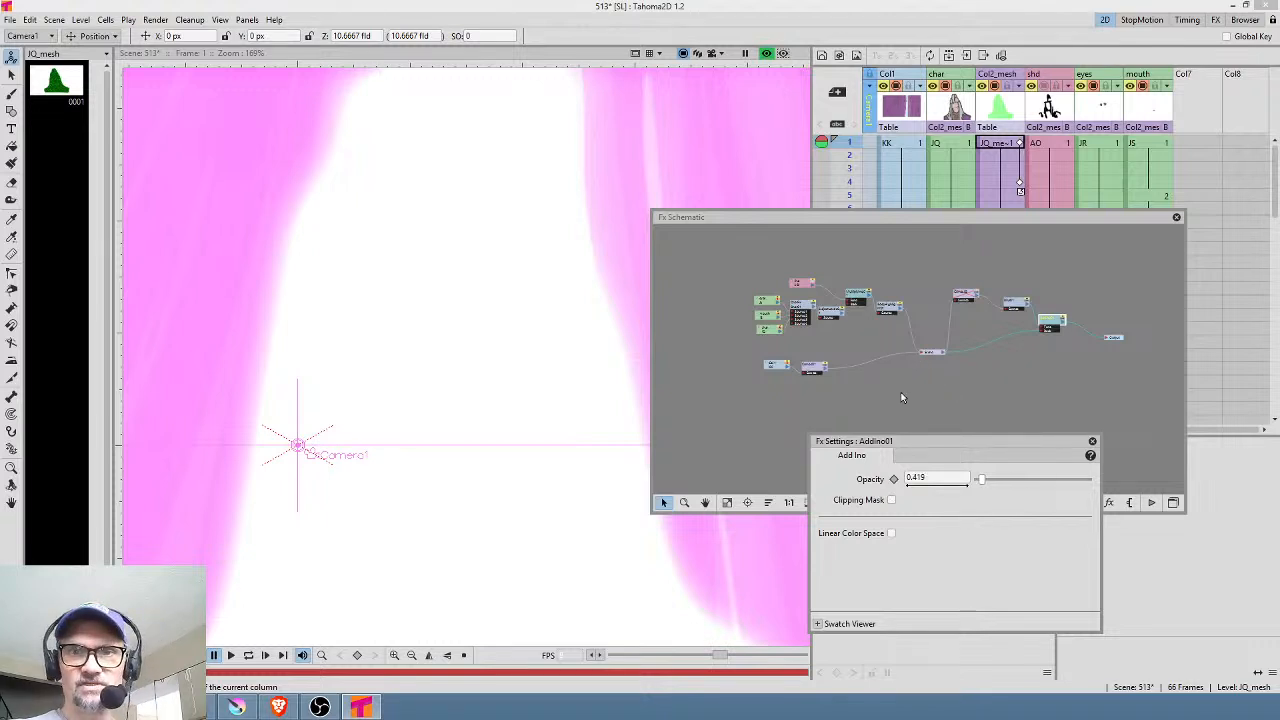
pyautogui.hotkey('ctrl', 'z')
pyautogui.hotkey('ctrl', 'z')
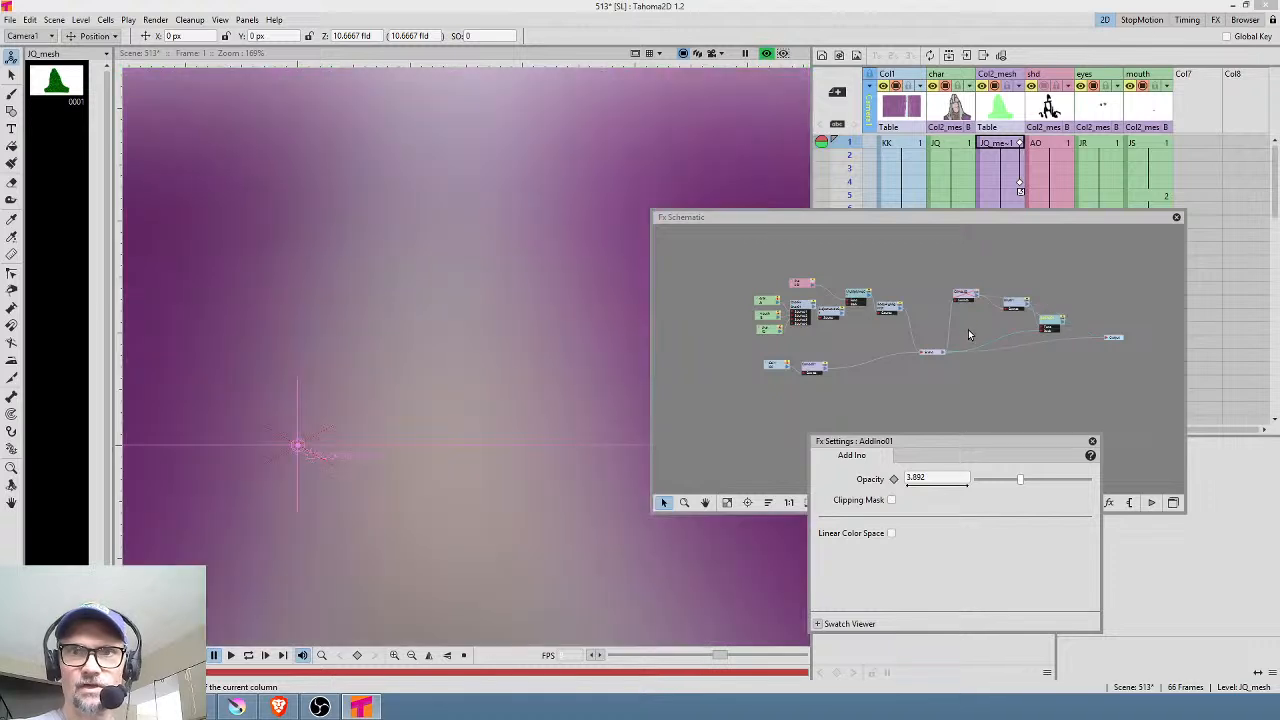
pyautogui.hotkey('ctrl', 'z')
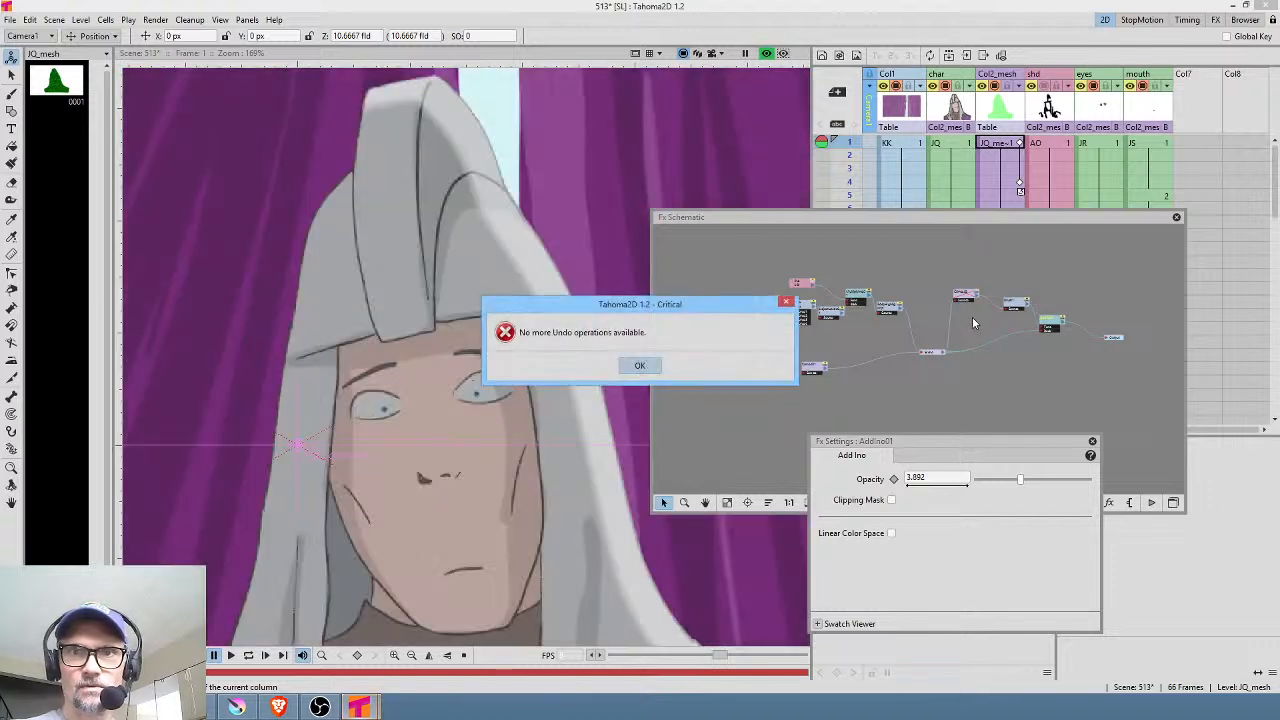
pyautogui.click(645, 366)
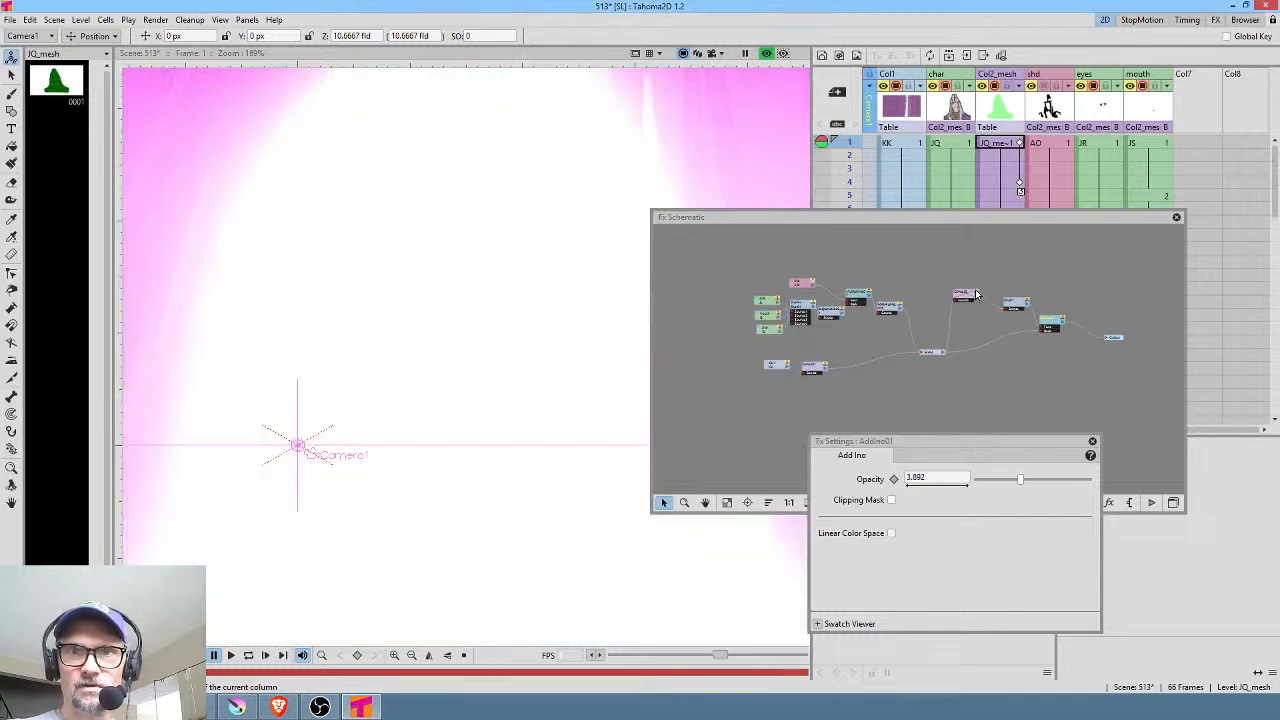
pyautogui.click(977, 293)
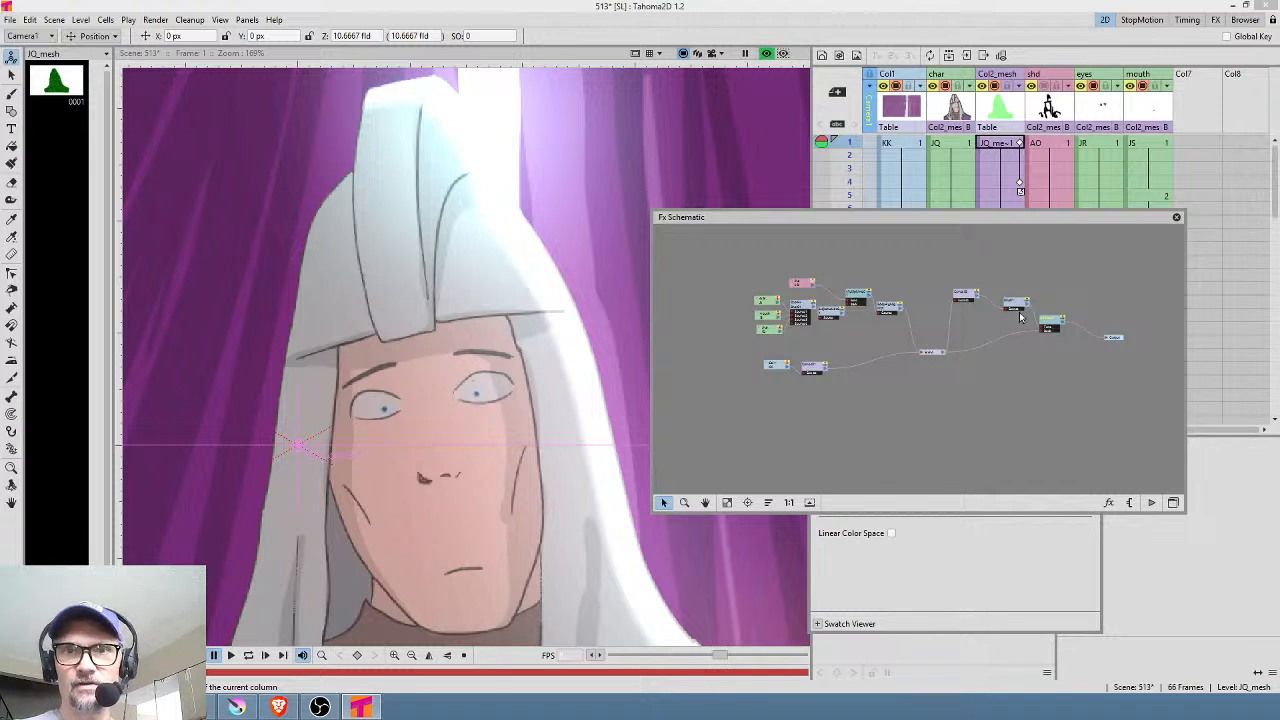
# Step: Point out the Blur01 and AddIno01 nodes, close the schematic and examine the glow over the whole shot
pyautogui.click(1016, 304)
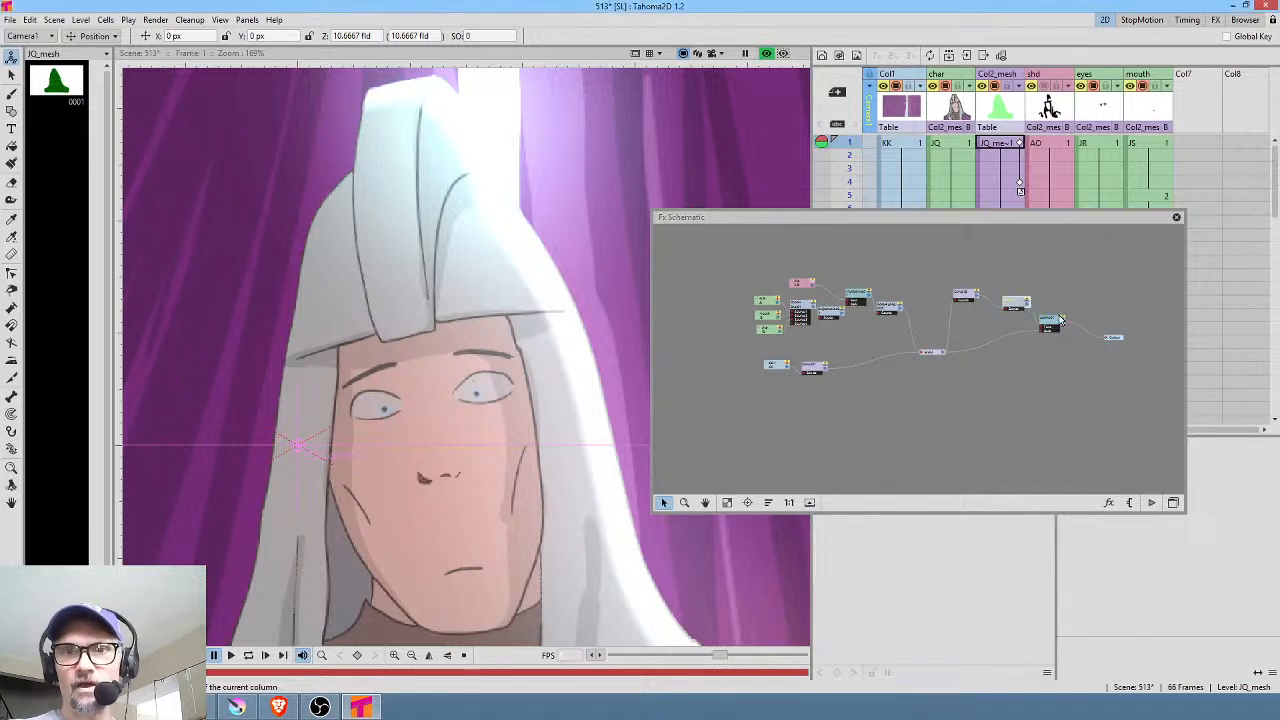
pyautogui.click(1053, 324)
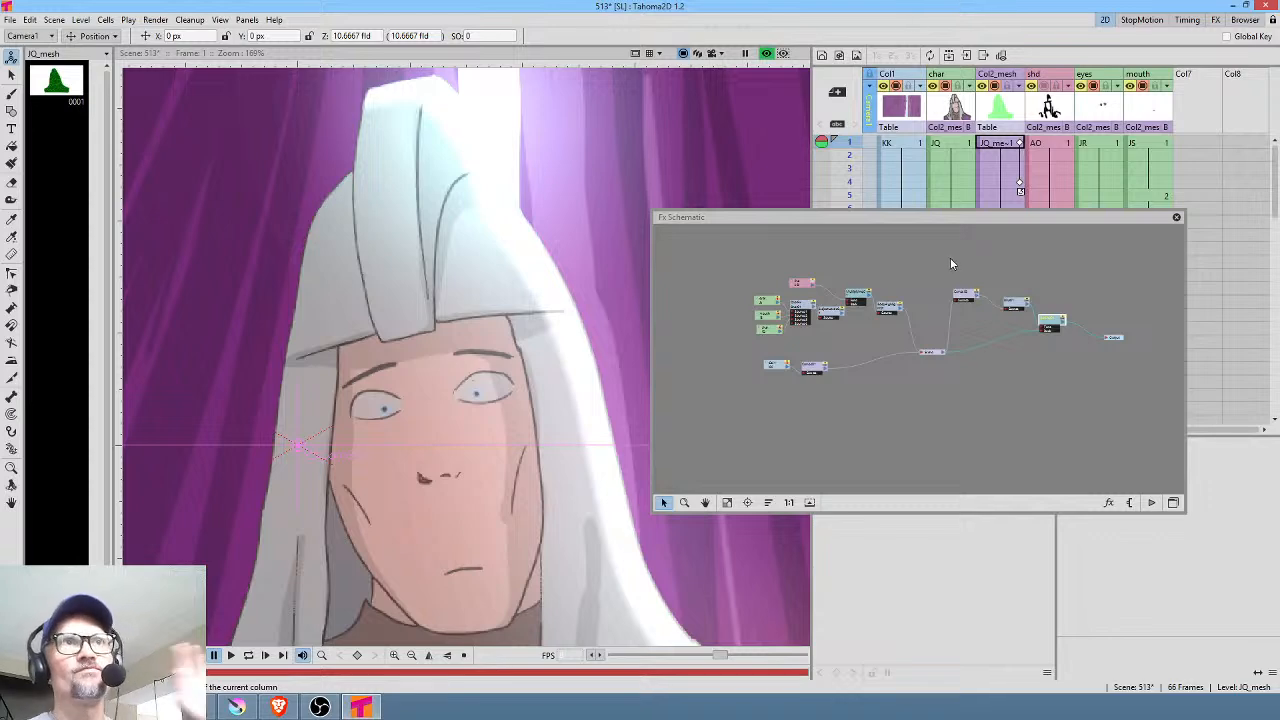
pyautogui.click(1176, 217)
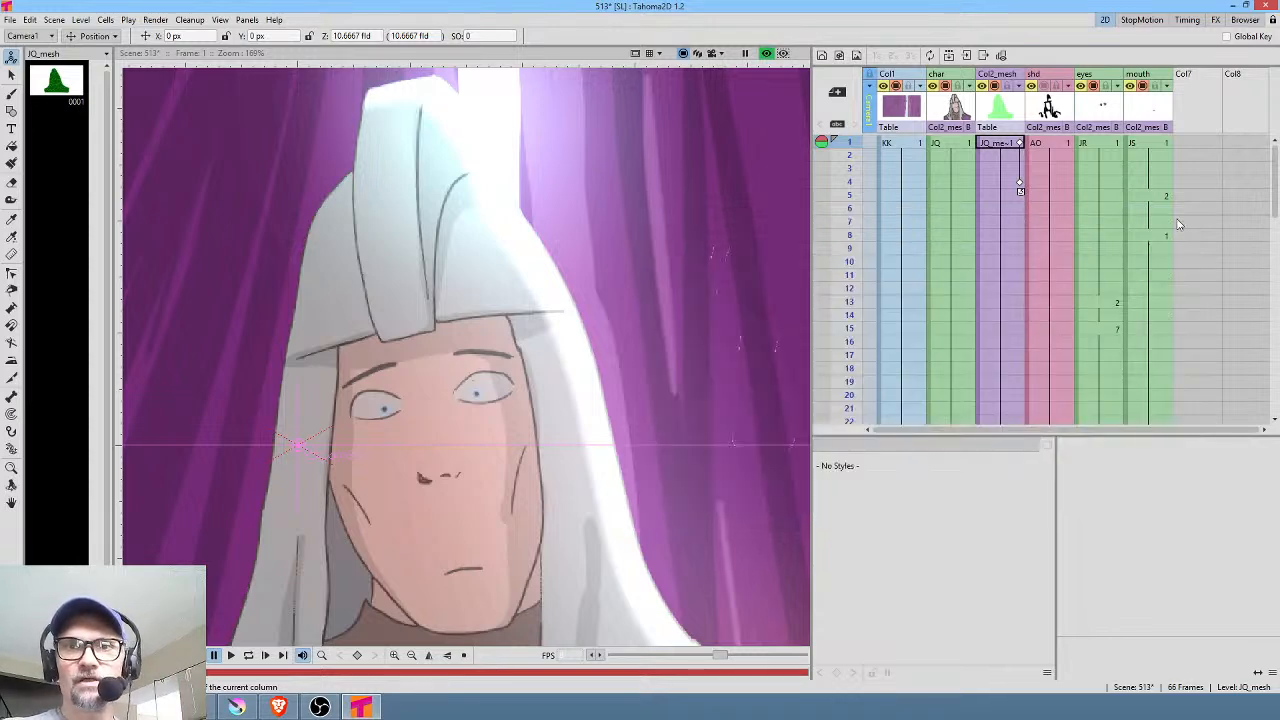
pyautogui.scroll(-4, 660, 245)
pyautogui.moveTo(666, 247); pyautogui.dragTo(603, 241)
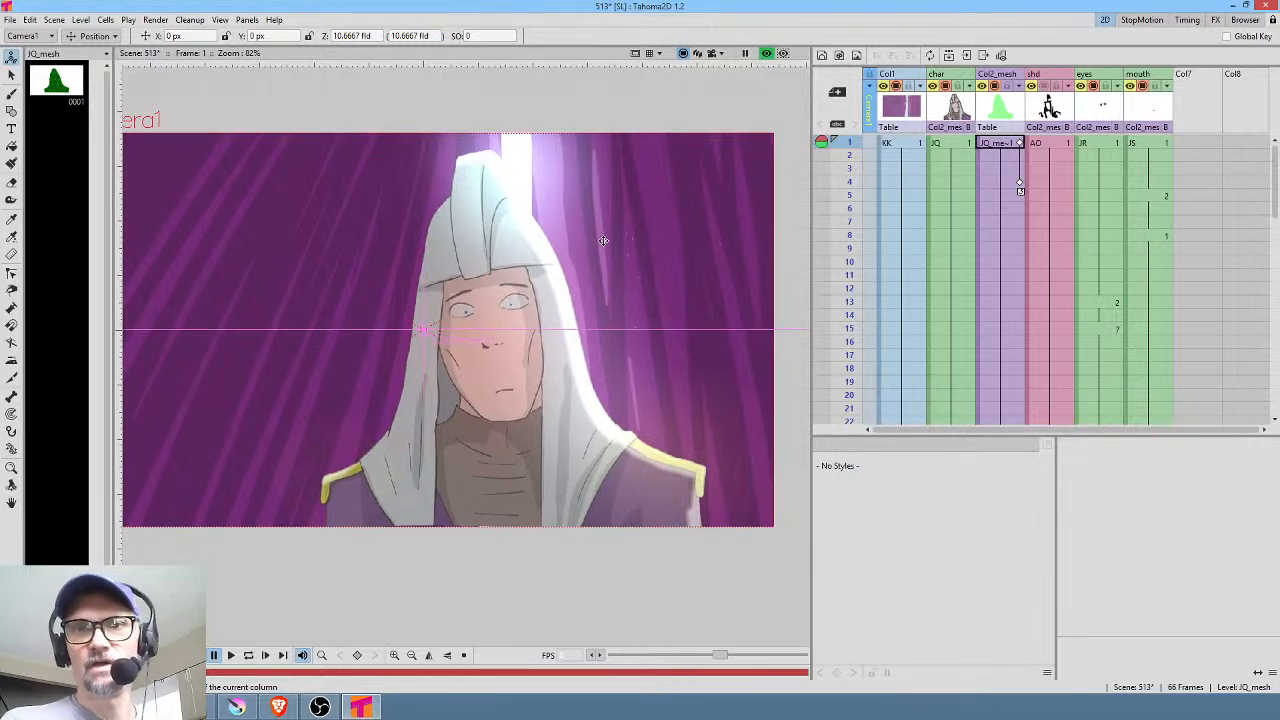
# Step: Turn off the rendered preview and step through the animation to frame 15 of the Col2_mesh column
pyautogui.click(767, 55)
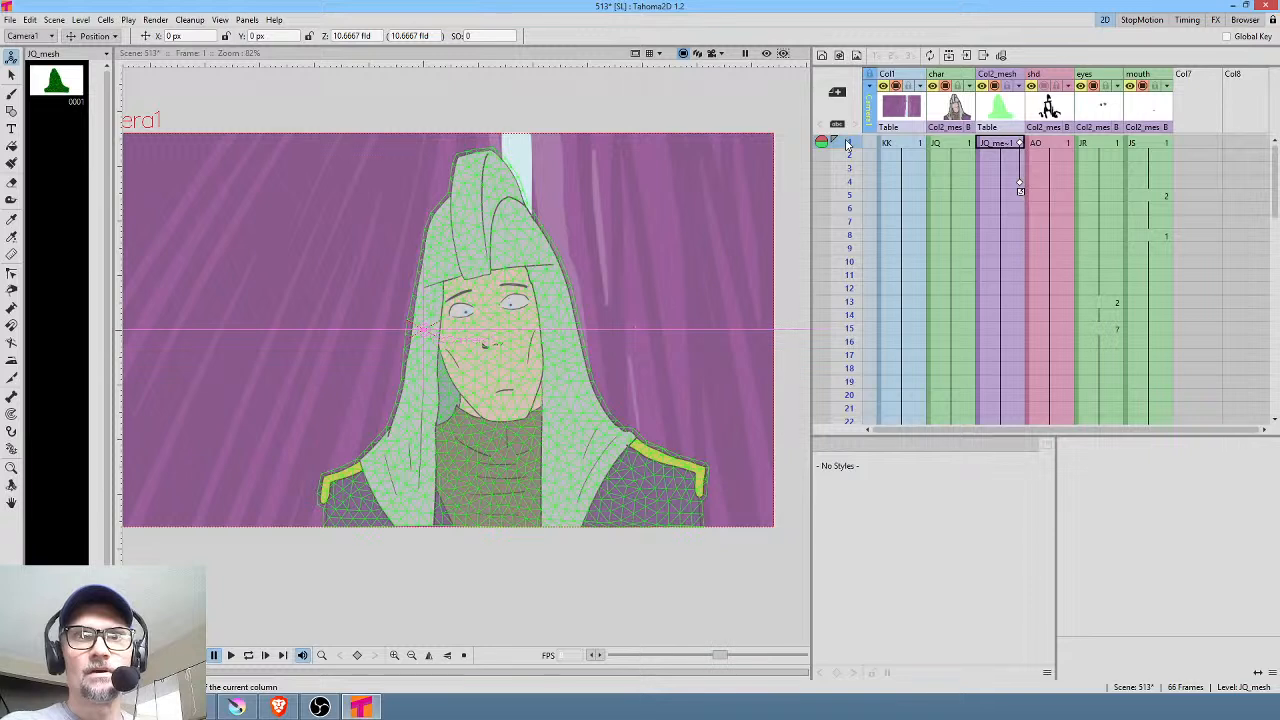
pyautogui.moveTo(847, 145)
pyautogui.mouseDown()
pyautogui.moveTo(858, 315)
pyautogui.moveTo(860, 221)
pyautogui.moveTo(880, 166)
pyautogui.mouseUp()
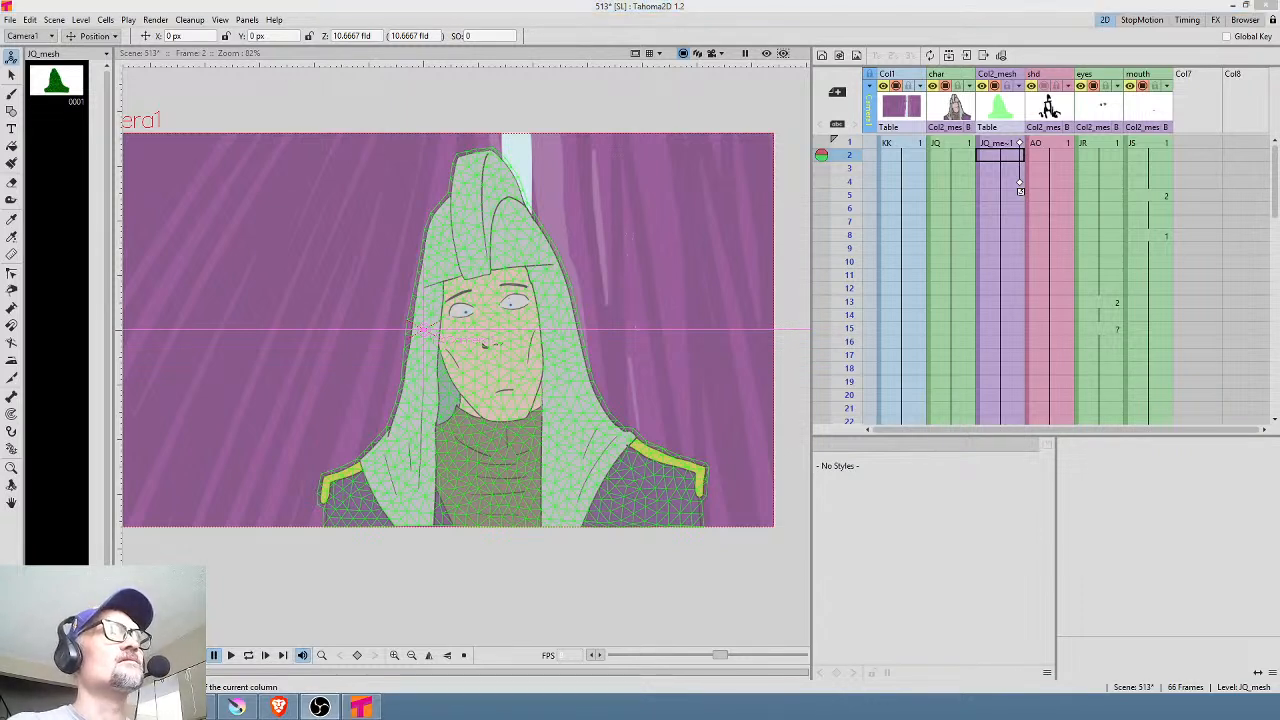
pyautogui.click(907, 153)
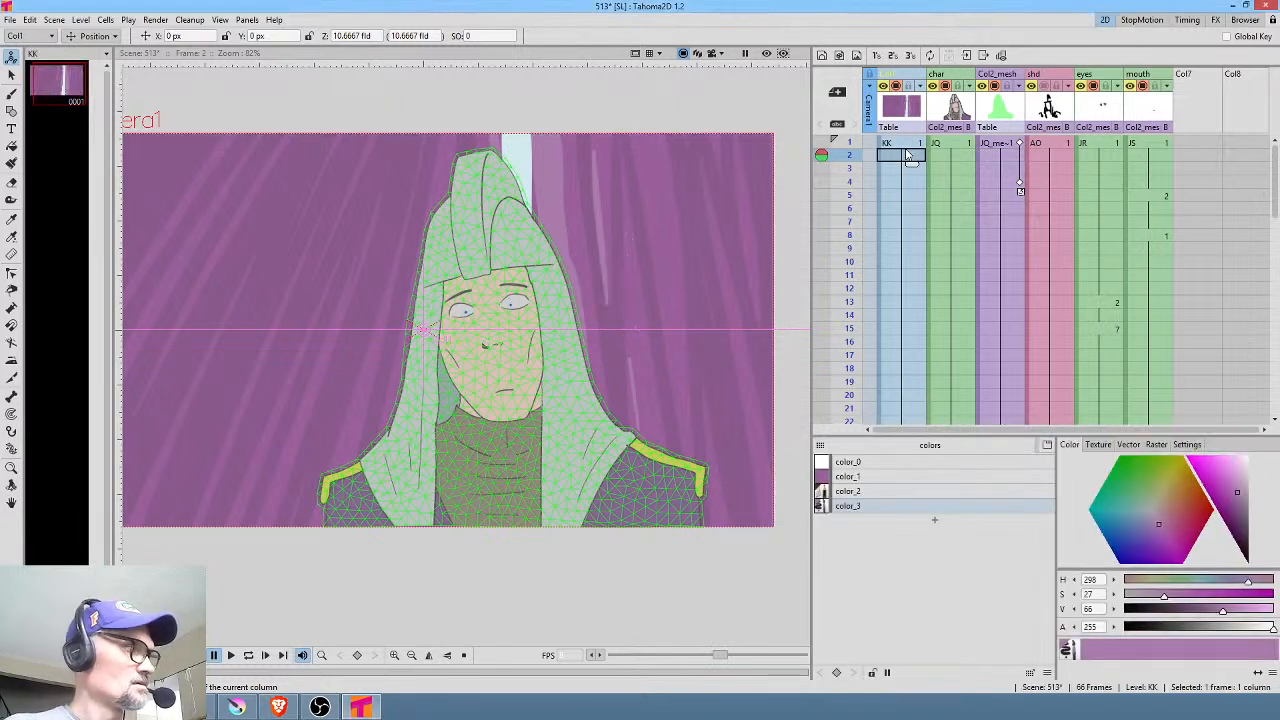
pyautogui.press('p')
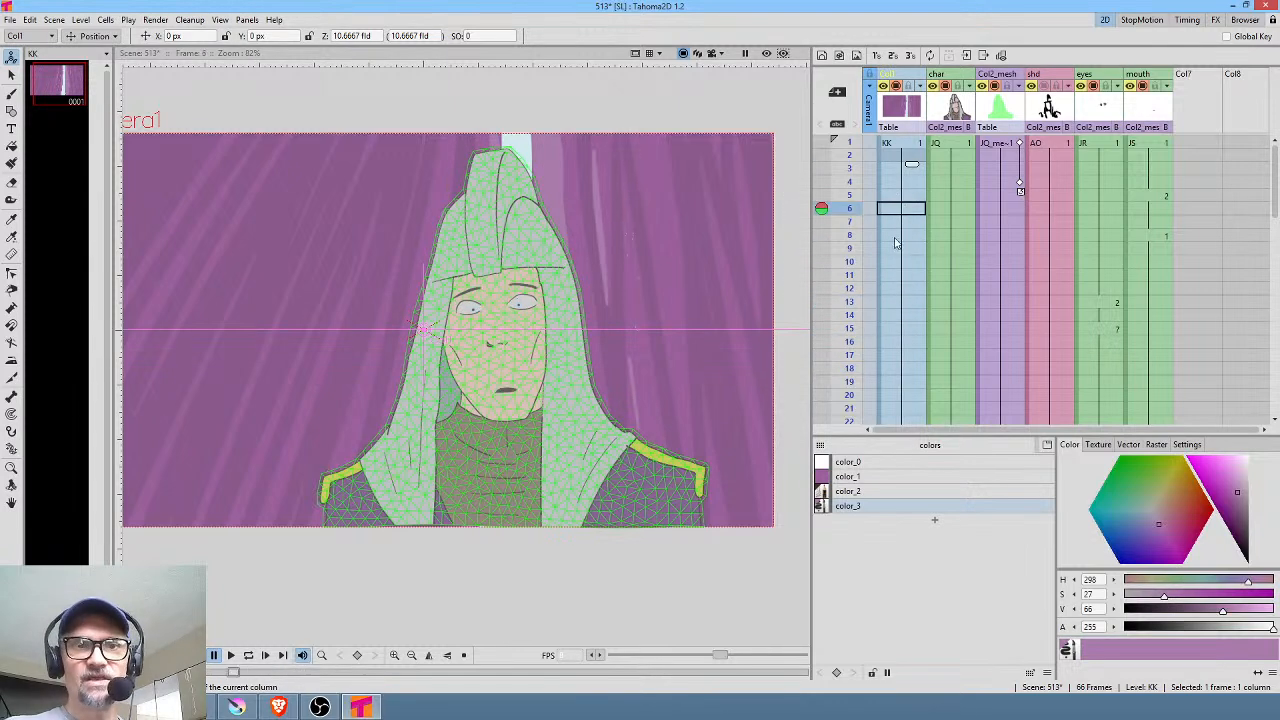
pyautogui.click(895, 334)
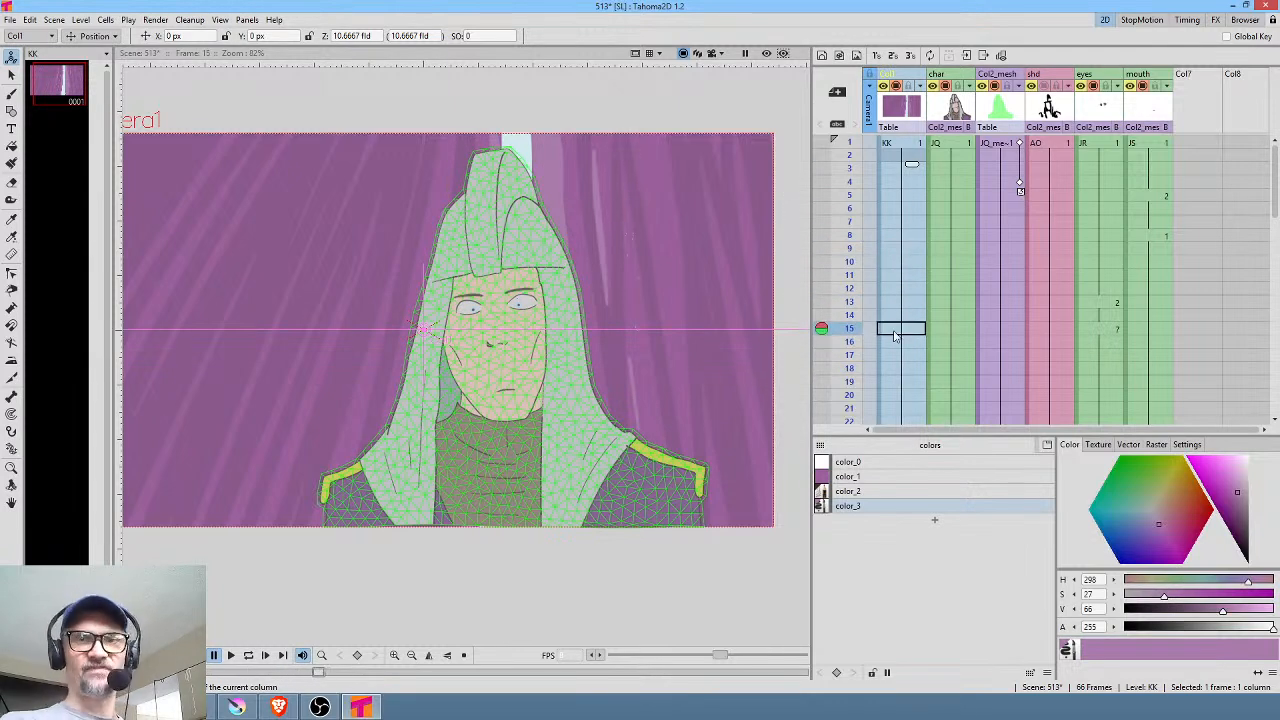
pyautogui.click(1005, 332)
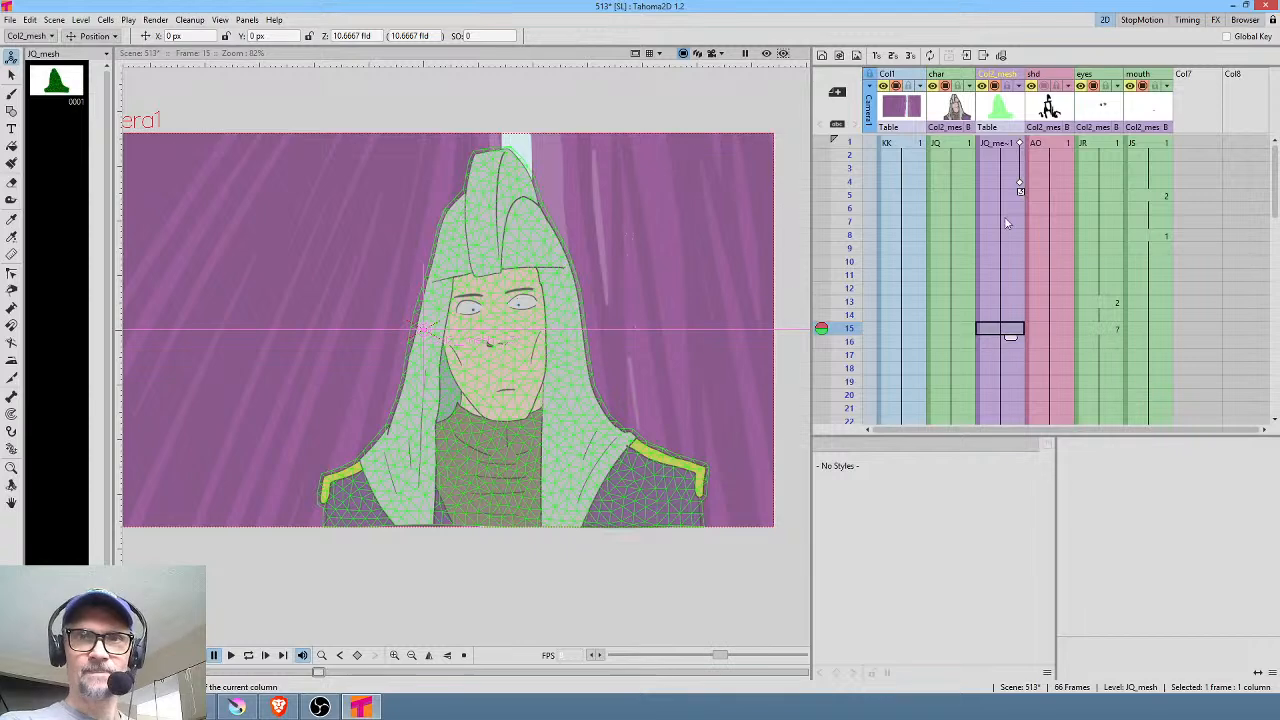
# Step: Switch the Skeleton tool to Animate mode and pose the head at frame 15, moving Vertex__9 and Vertex__8 to stretch it upward
pyautogui.press('k')
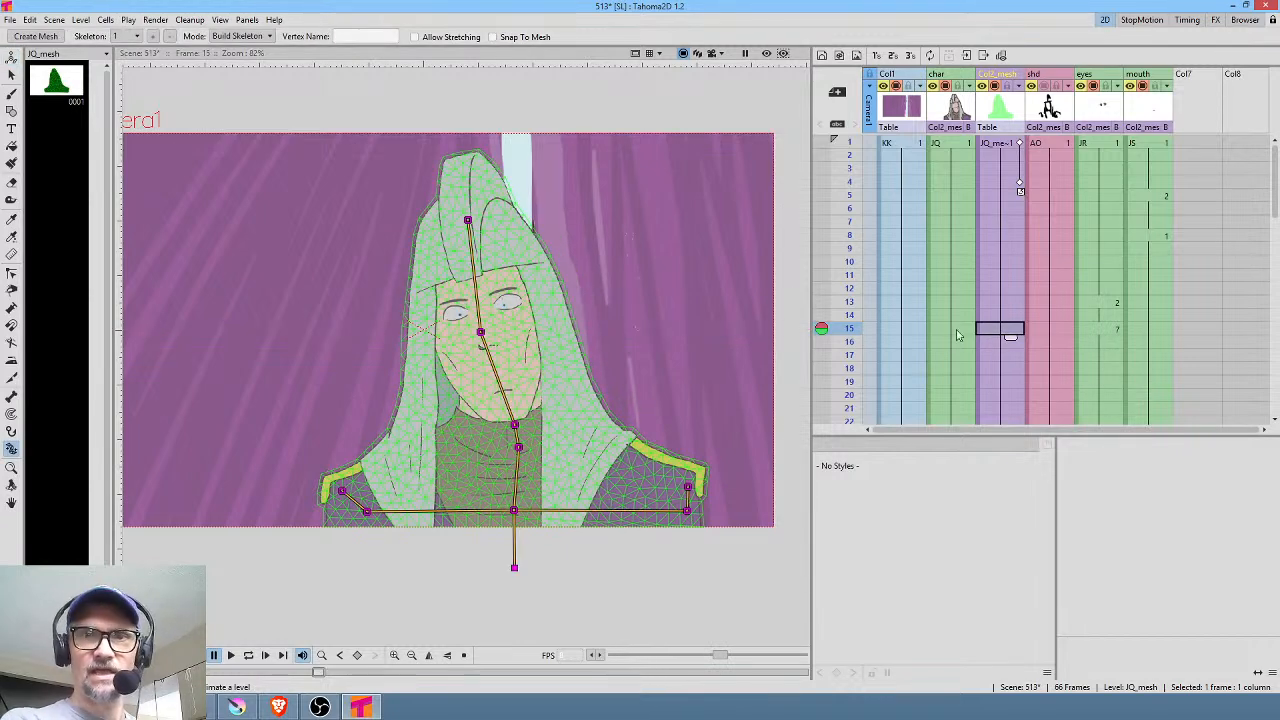
pyautogui.click(240, 36)
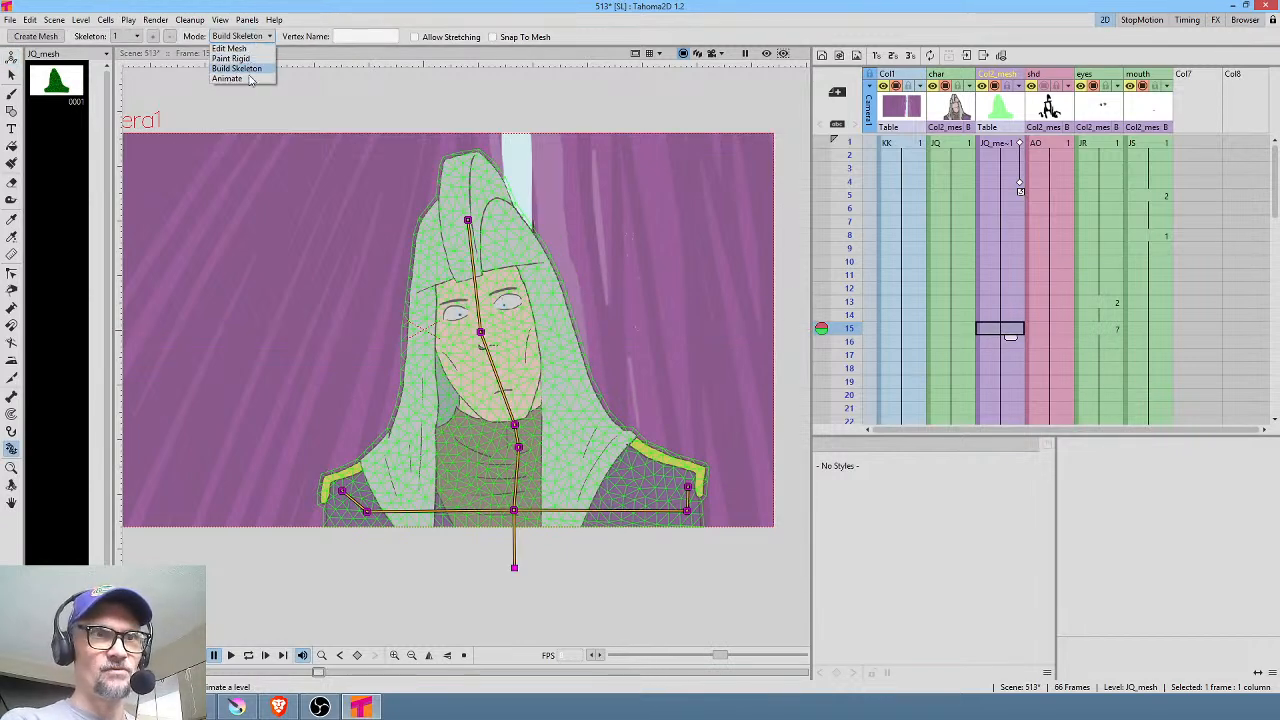
pyautogui.click(240, 56)
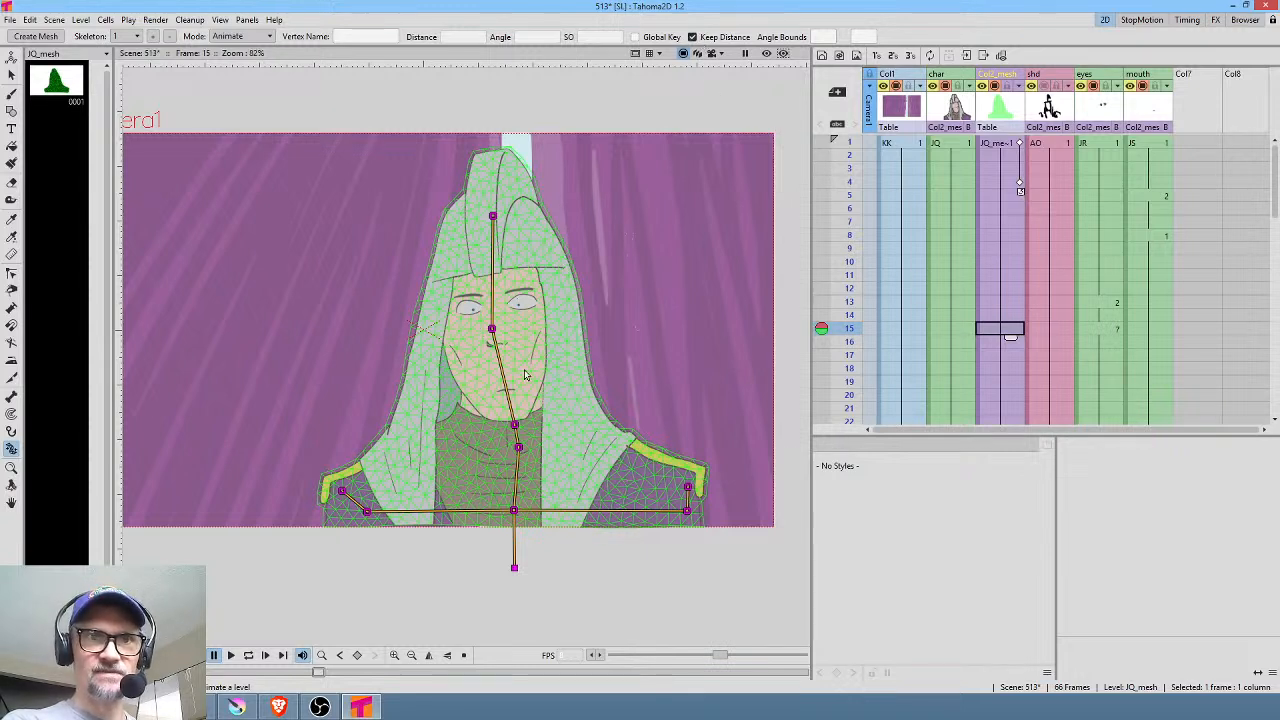
pyautogui.moveTo(492, 330); pyautogui.dragTo(502, 216)
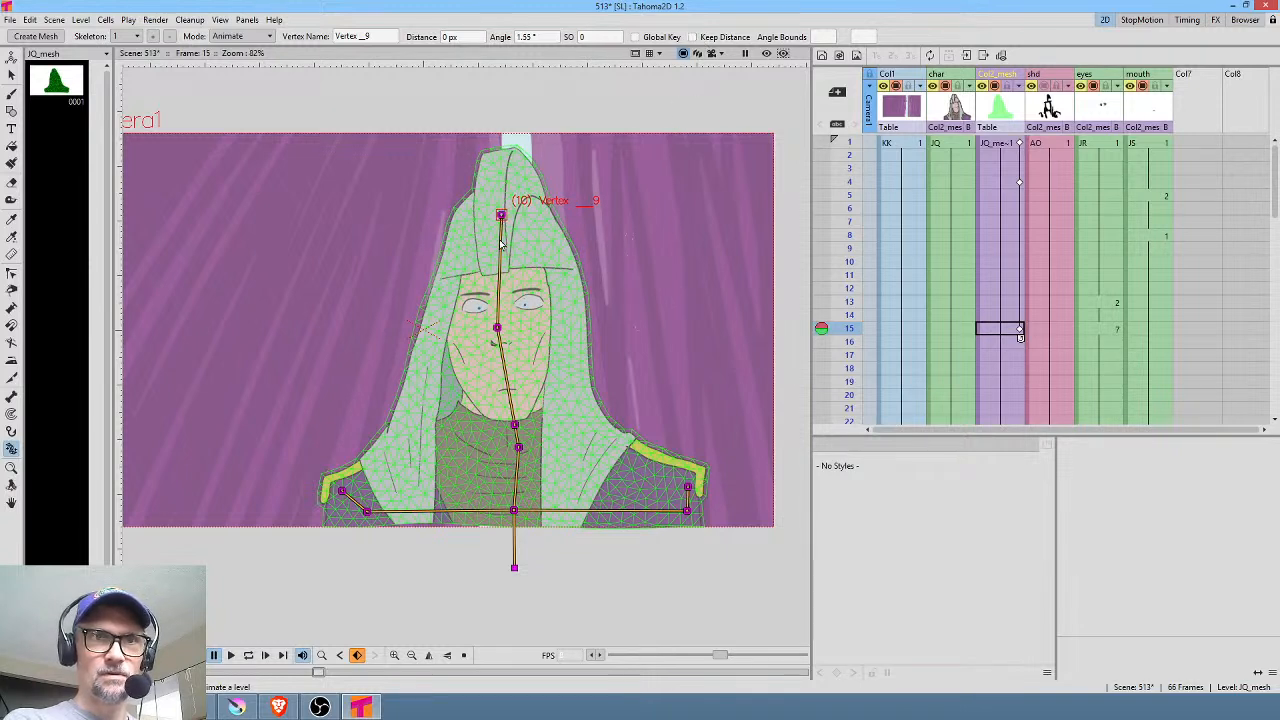
pyautogui.moveTo(501, 216); pyautogui.dragTo(503, 205)
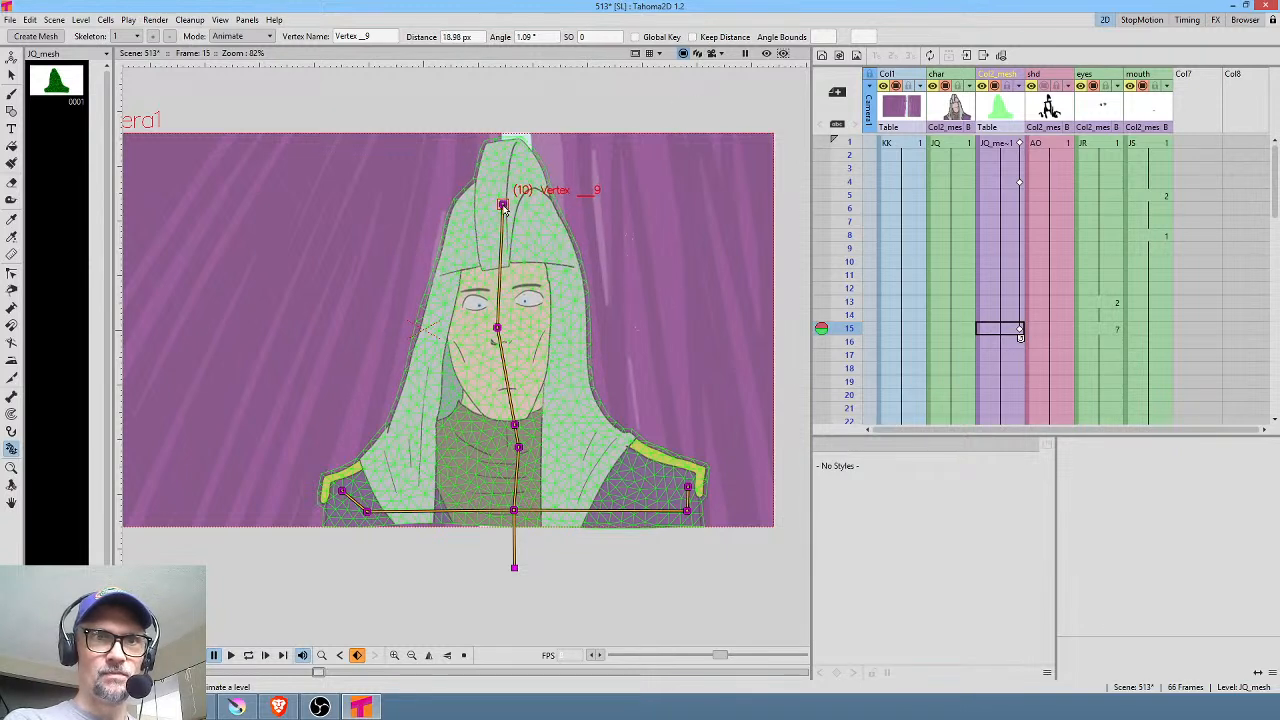
pyautogui.moveTo(497, 328); pyautogui.dragTo(498, 327)
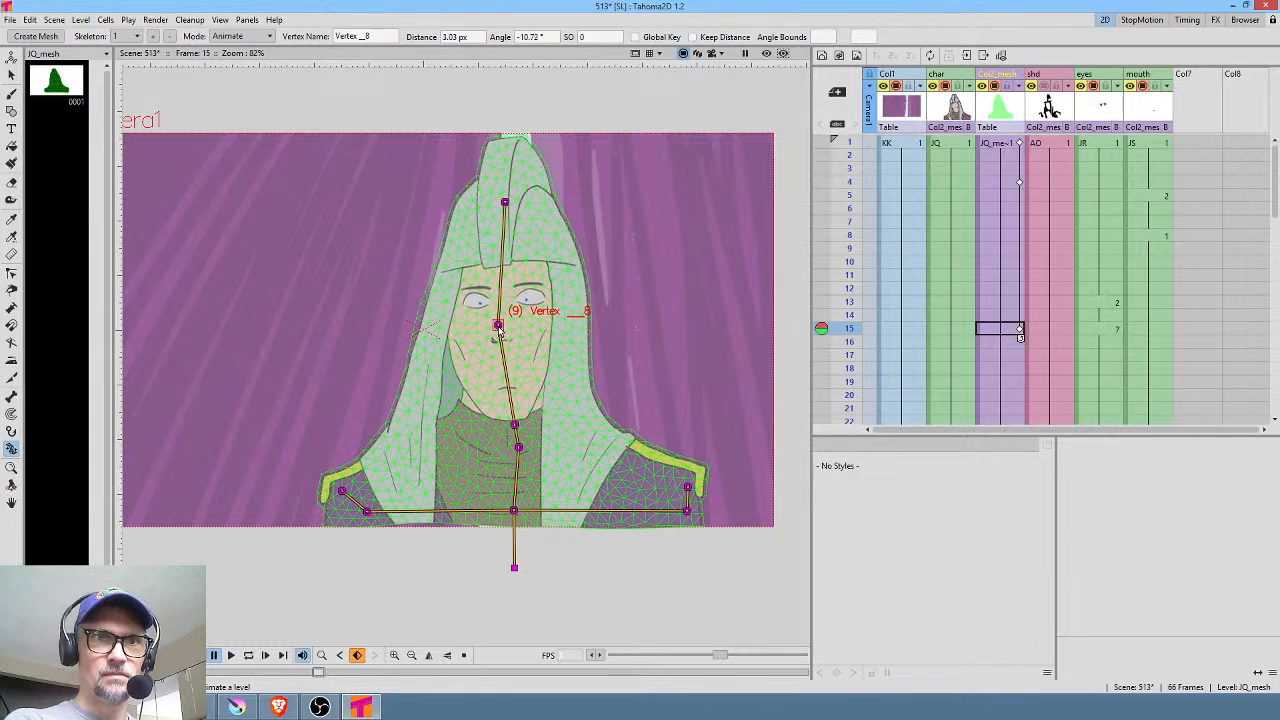
# Step: Copy the Col2_mesh keyframe from frame 4 to frame 16
pyautogui.click(1003, 341)
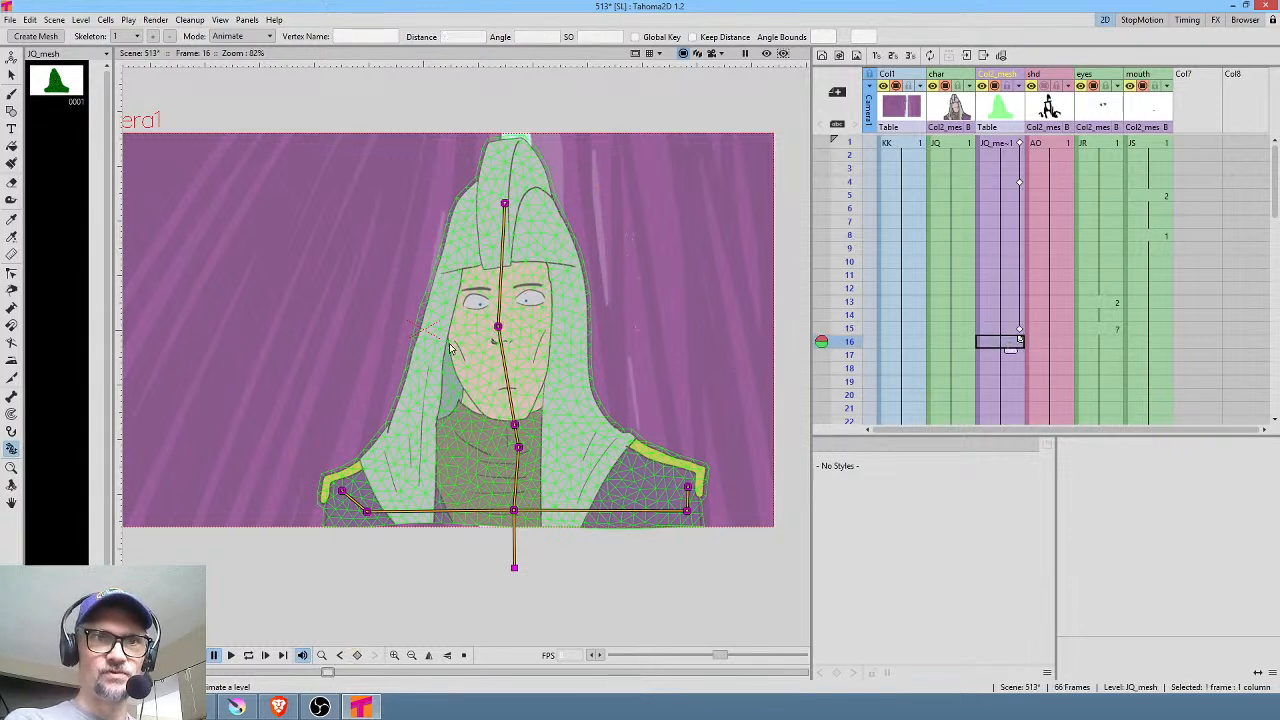
pyautogui.click(1000, 182)
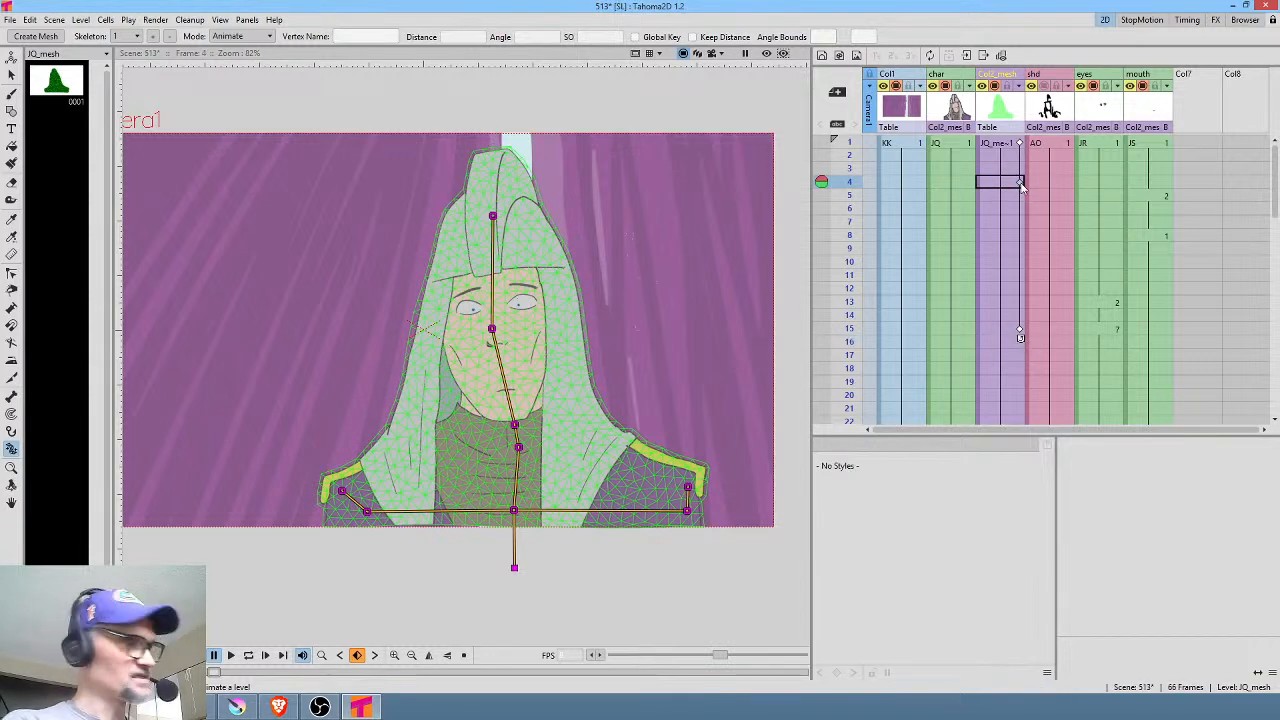
pyautogui.click(1010, 343)
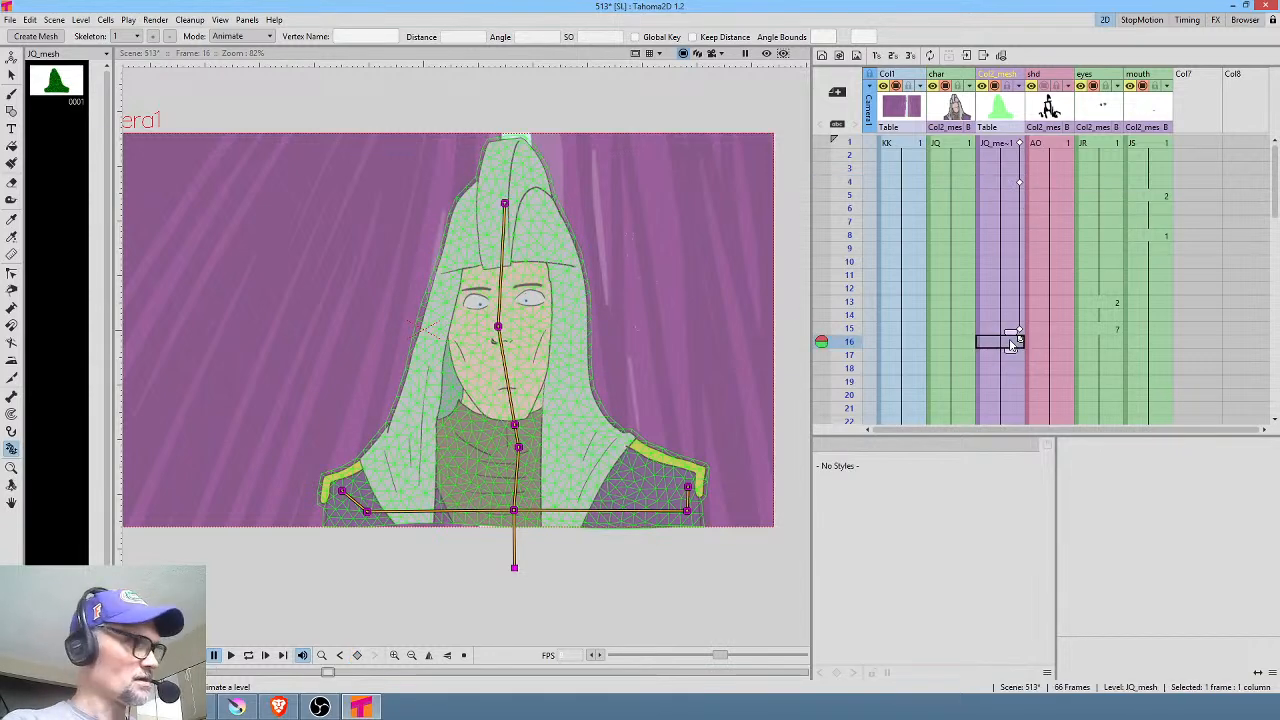
pyautogui.hotkey('ctrl', 'v')
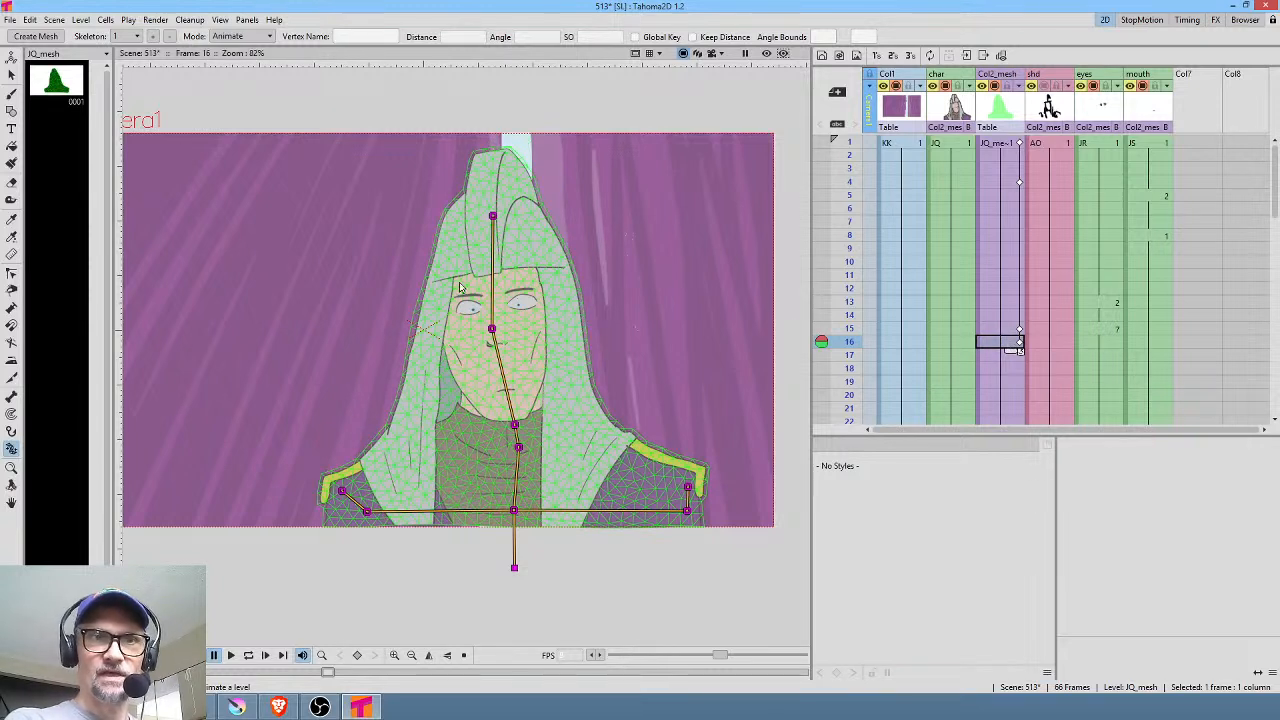
# Step: With Keep Distance enabled, pose the head at frame 16, rotating Vertex__8 to about -9.37° and Vertex__6 to about -1.89°, and save the scene
pyautogui.click(721, 38)
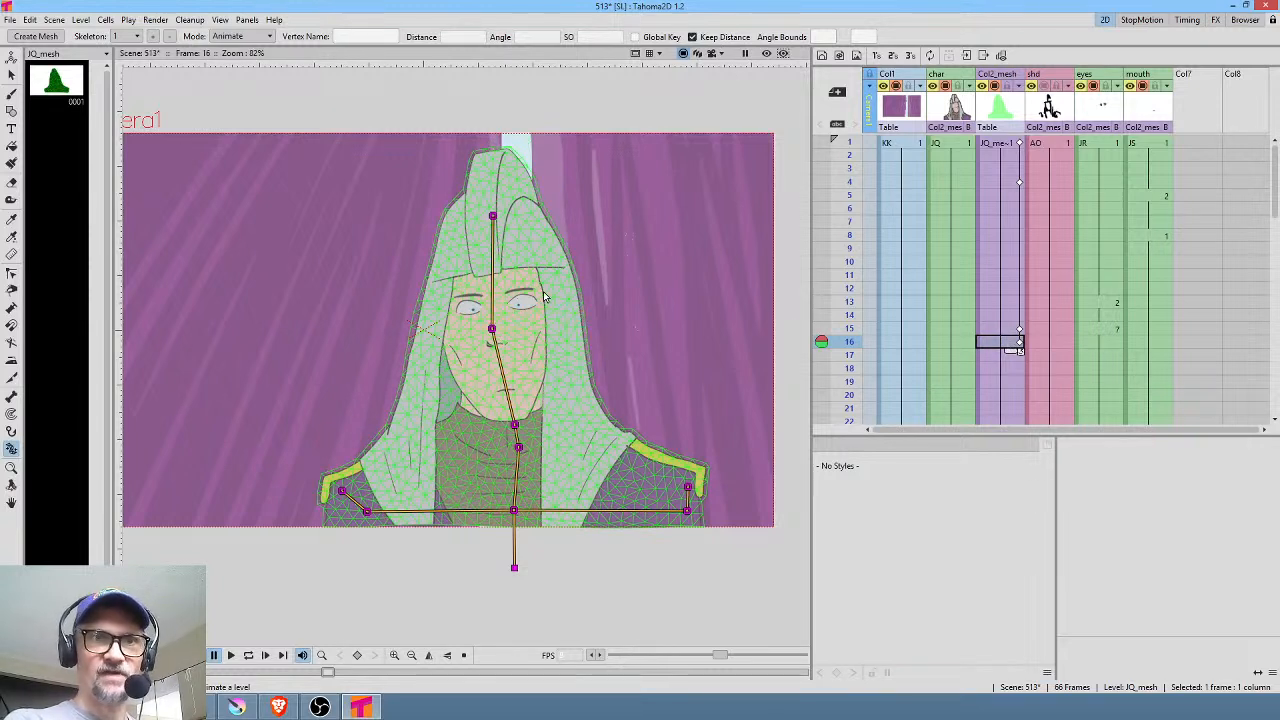
pyautogui.moveTo(491, 328); pyautogui.dragTo(496, 328)
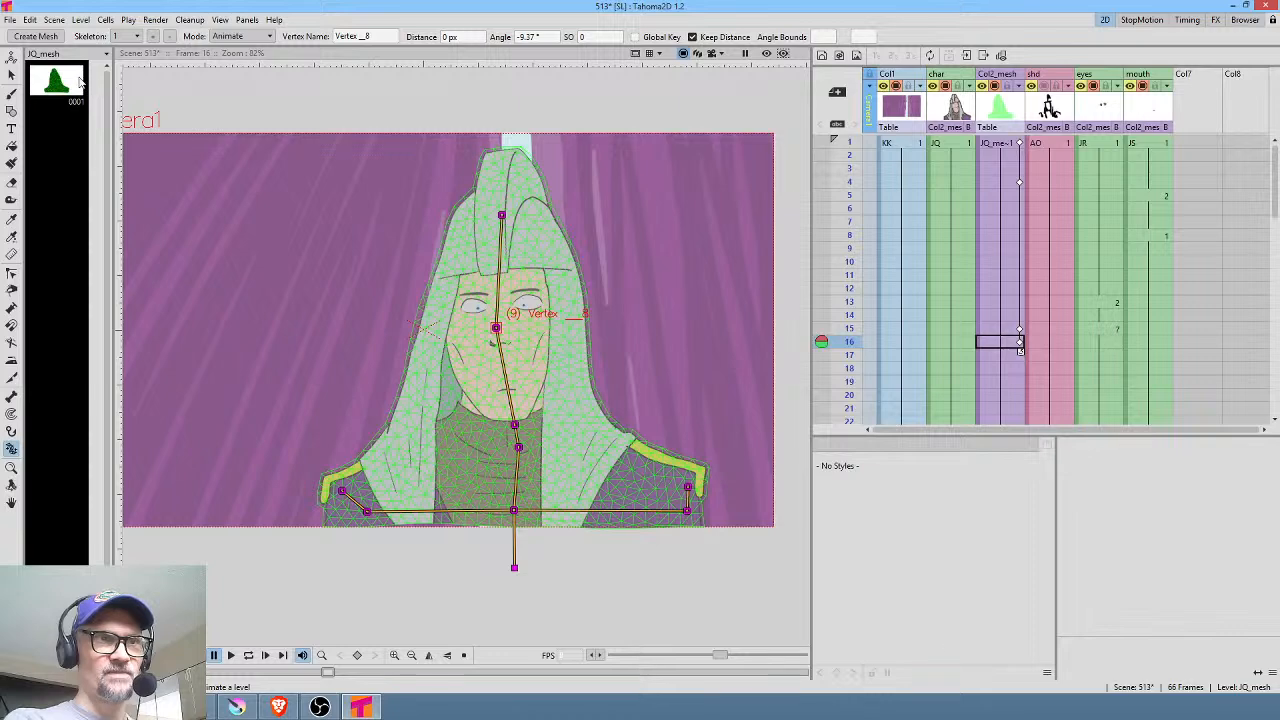
pyautogui.click(9, 19)
pyautogui.click(20, 66)
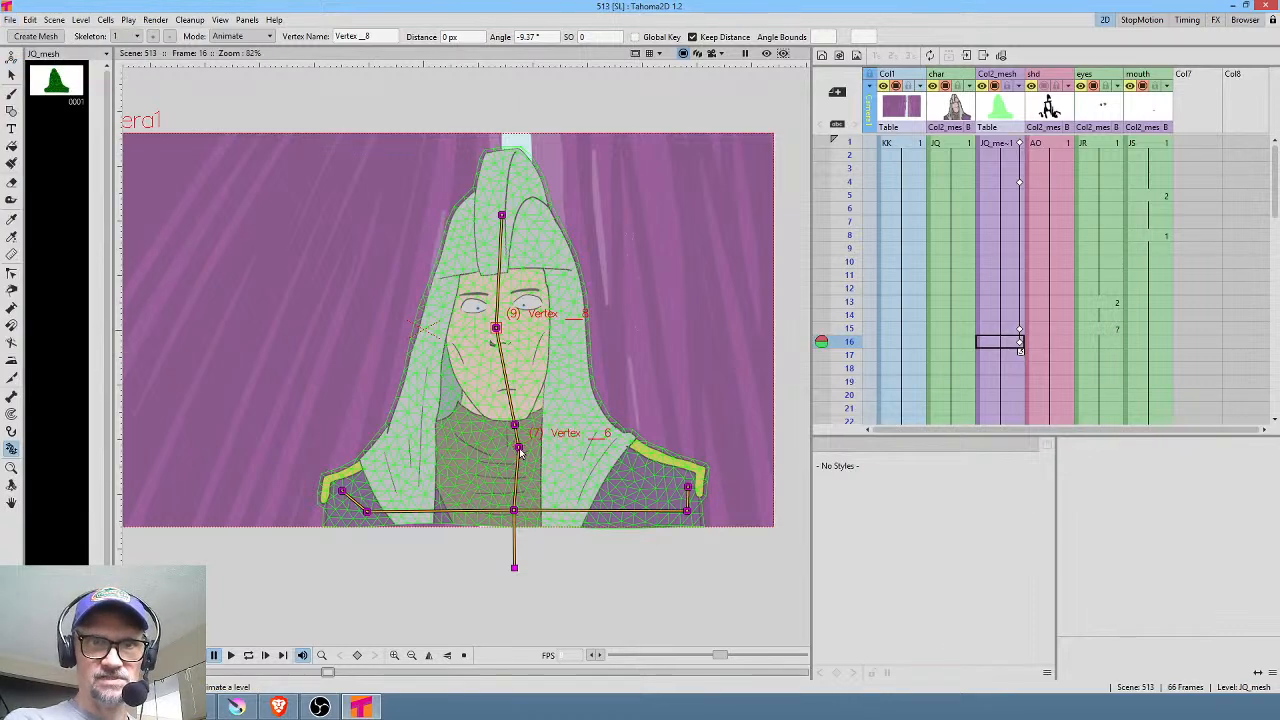
pyautogui.moveTo(515, 425); pyautogui.dragTo(521, 447)
# Step: Play through the first 20 frames to examine the timing of the head movement against the eyes and mouth columns
pyautogui.moveTo(850, 250); pyautogui.dragTo(866, 382)
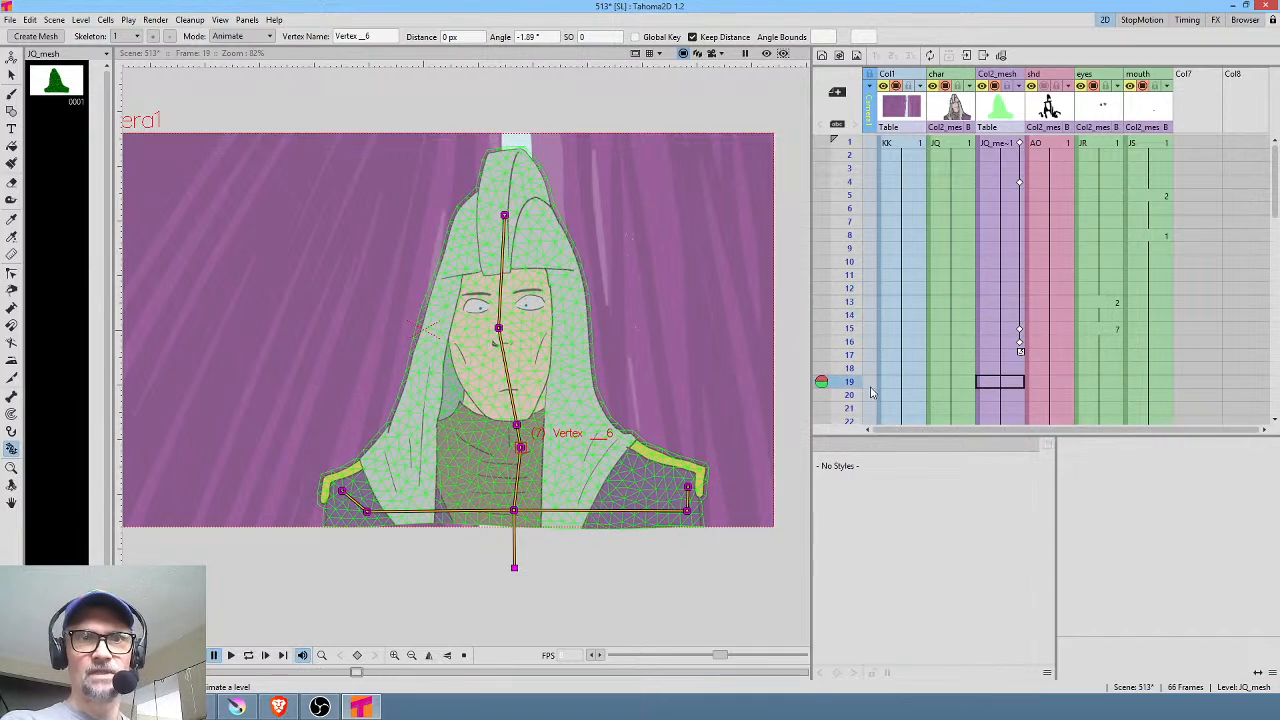
pyautogui.scroll(-4, 1087, 345)
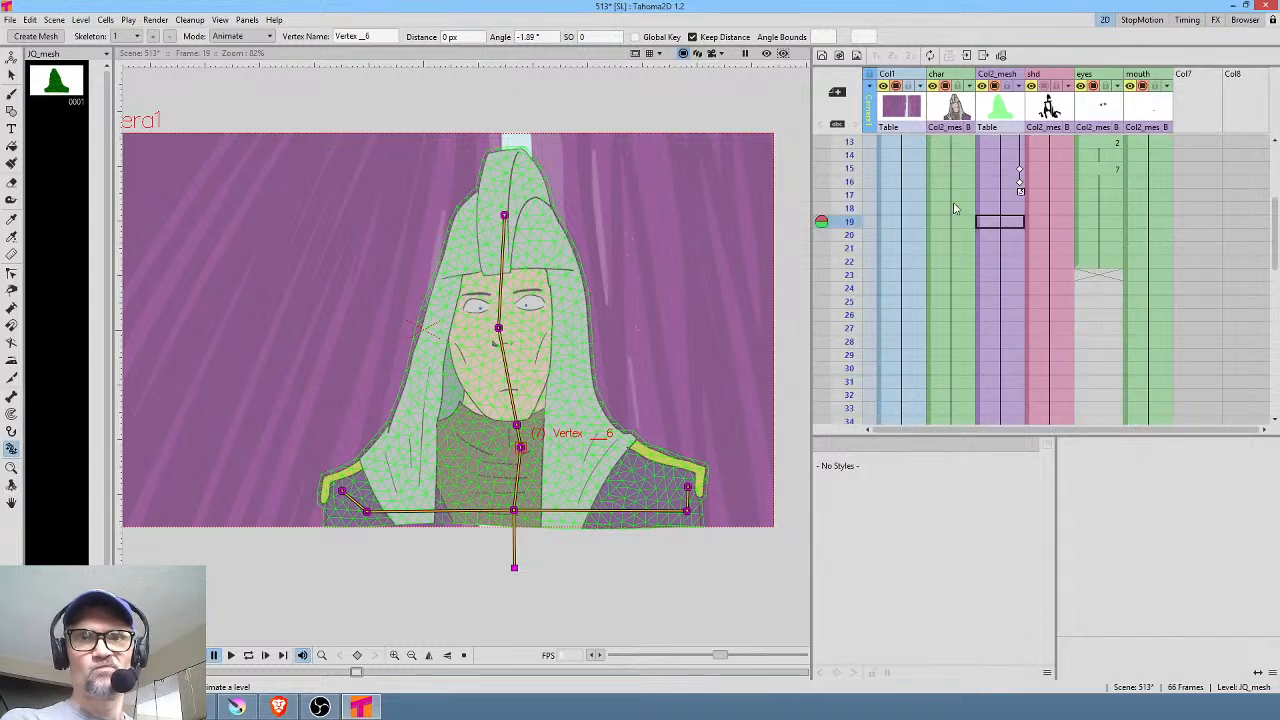
pyautogui.scroll(2, 998, 230)
pyautogui.moveTo(866, 176); pyautogui.dragTo(912, 107)
pyautogui.press('Down')
pyautogui.press('Down')
pyautogui.press('Down')
pyautogui.press('Down')
pyautogui.press('Down')
pyautogui.press('Down')
pyautogui.press('Down')
pyautogui.press('Down')
pyautogui.press('Down')
pyautogui.press('Down')
pyautogui.press('Down')
pyautogui.press('Down')
pyautogui.press('Down')
pyautogui.press('Down')
pyautogui.press('Down')
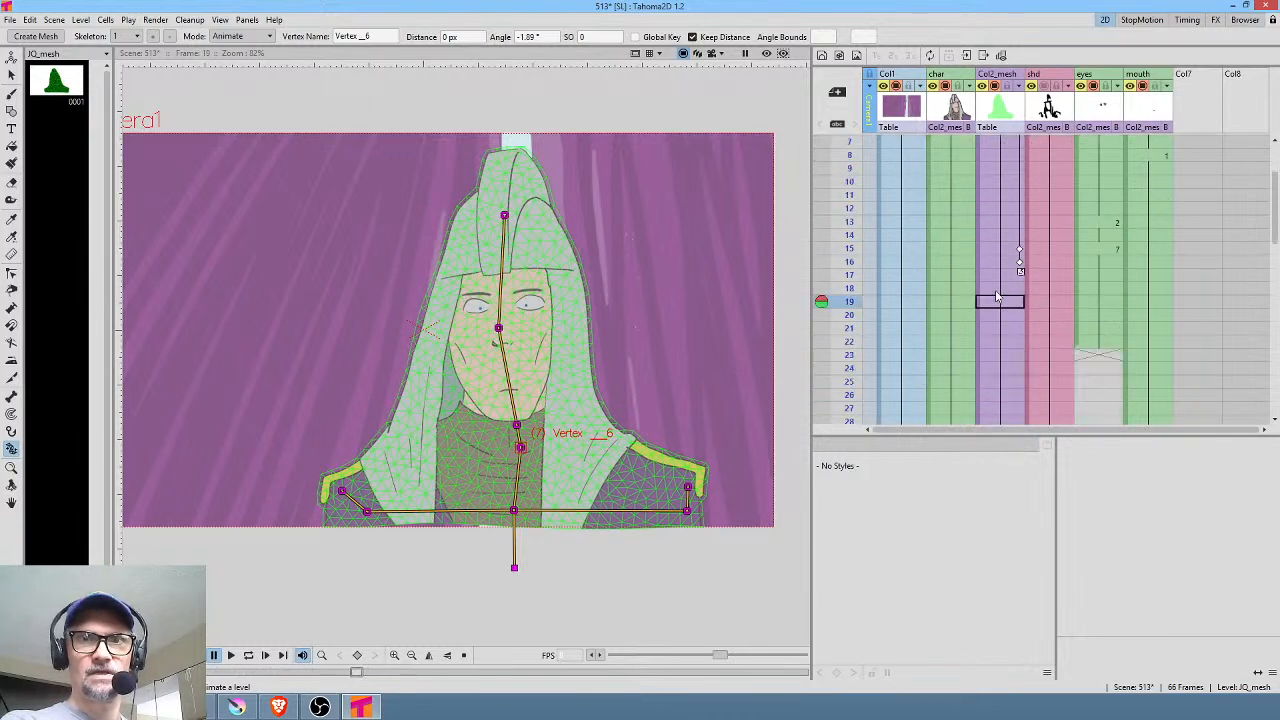
pyautogui.click(860, 315)
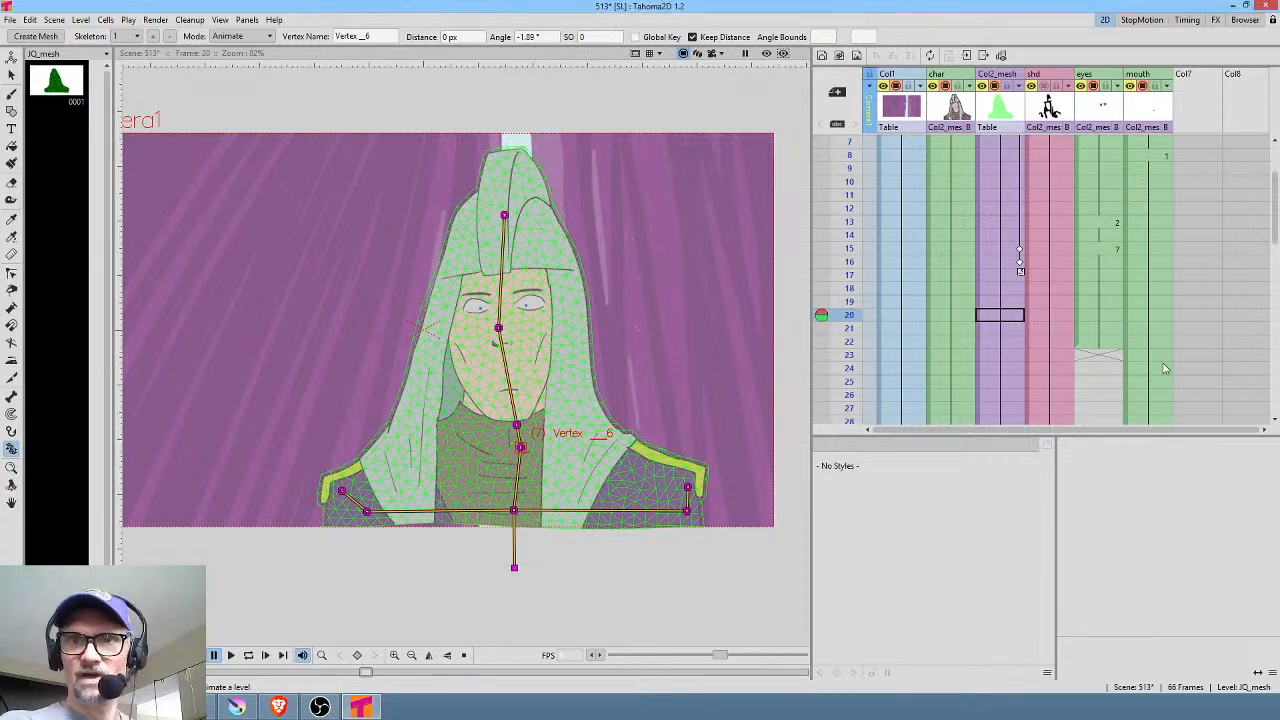
# Step: Clear the mouth column's exposure from frame 18 to its end, leaving the eyes column's exposure as it was
pyautogui.moveTo(1107, 318)
pyautogui.mouseDown()
pyautogui.moveTo(1107, 358)
pyautogui.moveTo(1107, 320)
pyautogui.mouseUp()
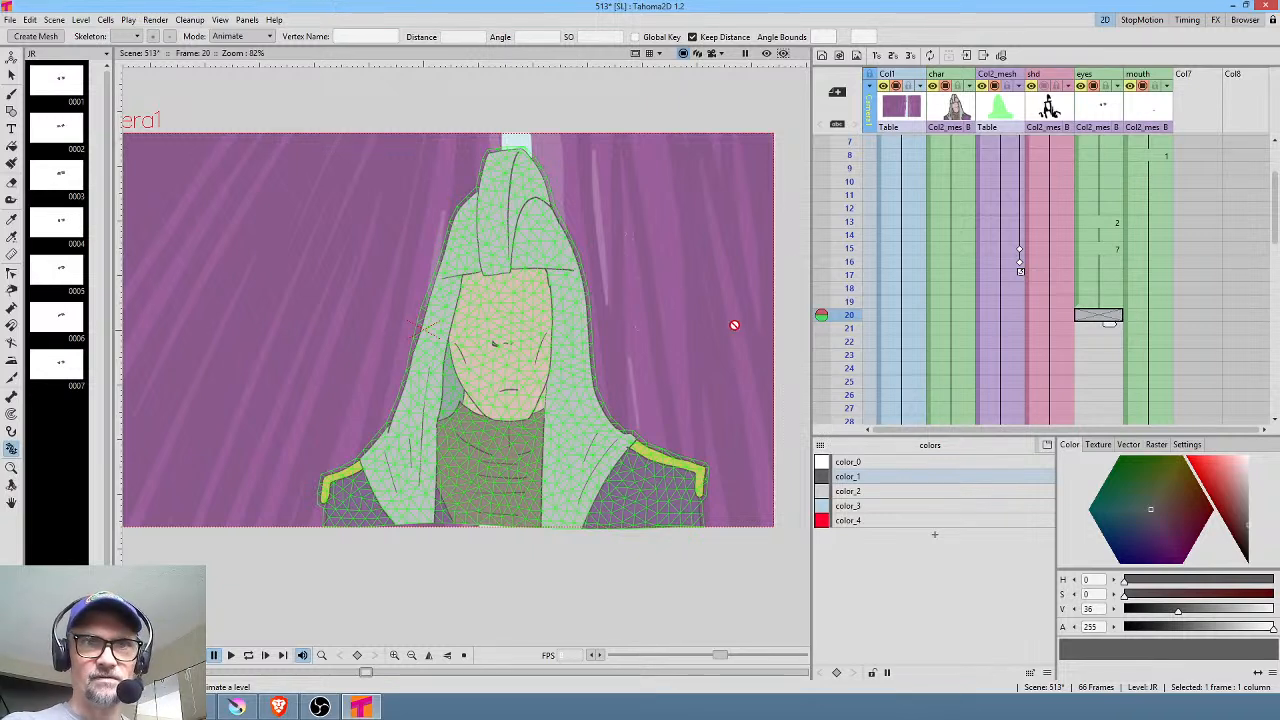
pyautogui.hotkey('ctrl', 'z')
pyautogui.moveTo(1158, 288); pyautogui.dragTo(1158, 372)
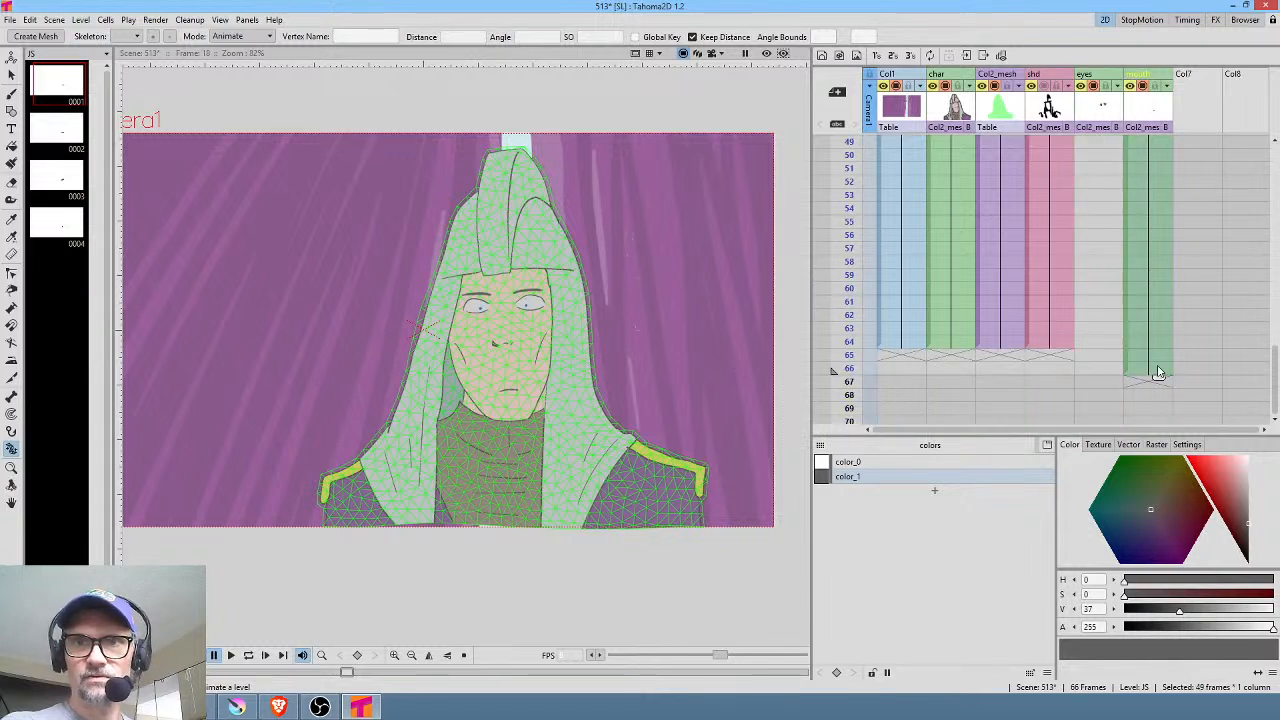
pyautogui.press('Delete')
pyautogui.scroll(8, 1161, 309)
pyautogui.click(1158, 371)
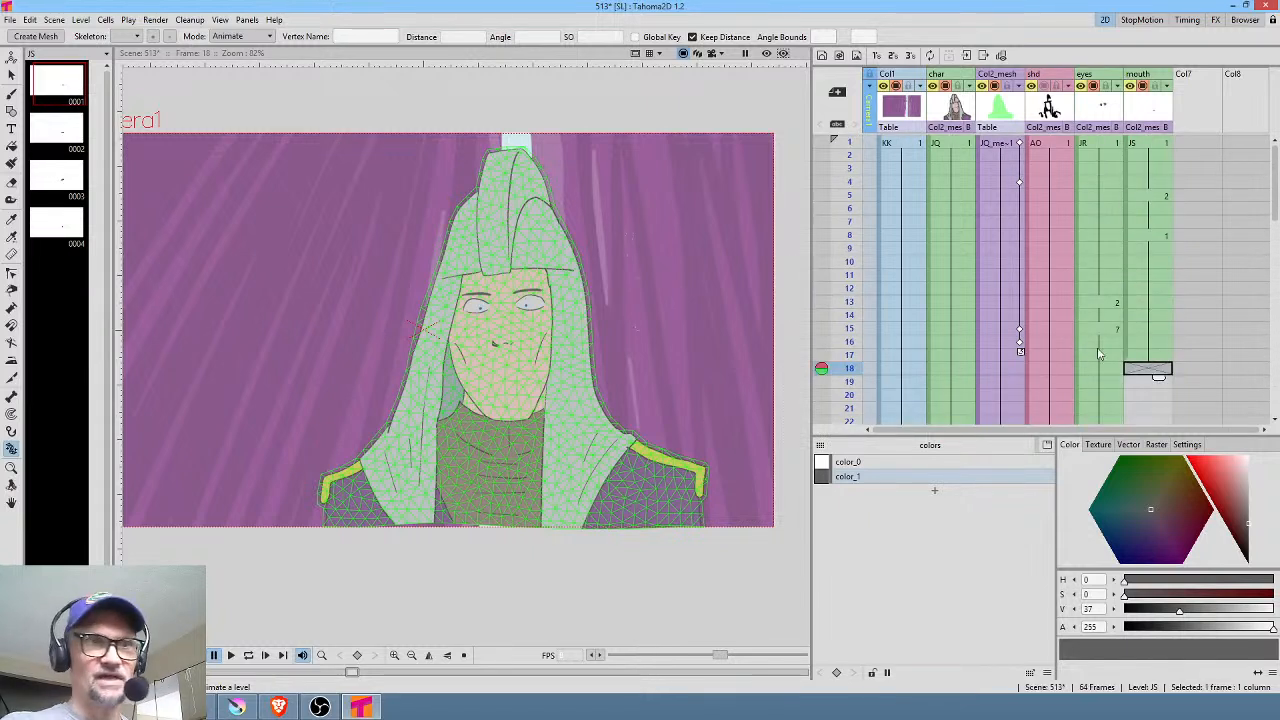
# Step: Preview mouth drawings 2 to 4 and place drawings 2 and 3 in the mouth column from frame 18
pyautogui.moveTo(63, 137)
pyautogui.mouseDown()
pyautogui.moveTo(68, 180)
pyautogui.moveTo(64, 148)
pyautogui.mouseUp()
pyautogui.click(59, 172)
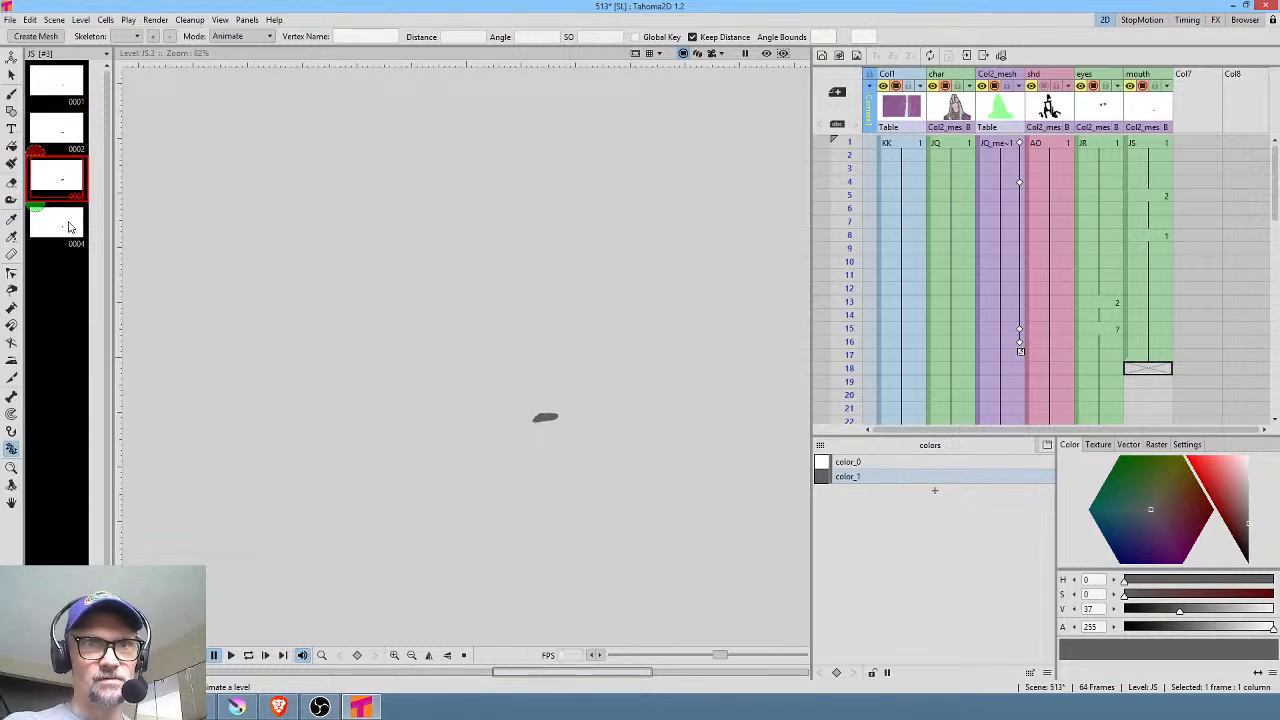
pyautogui.click(69, 231)
pyautogui.moveTo(55, 140); pyautogui.dragTo(61, 172)
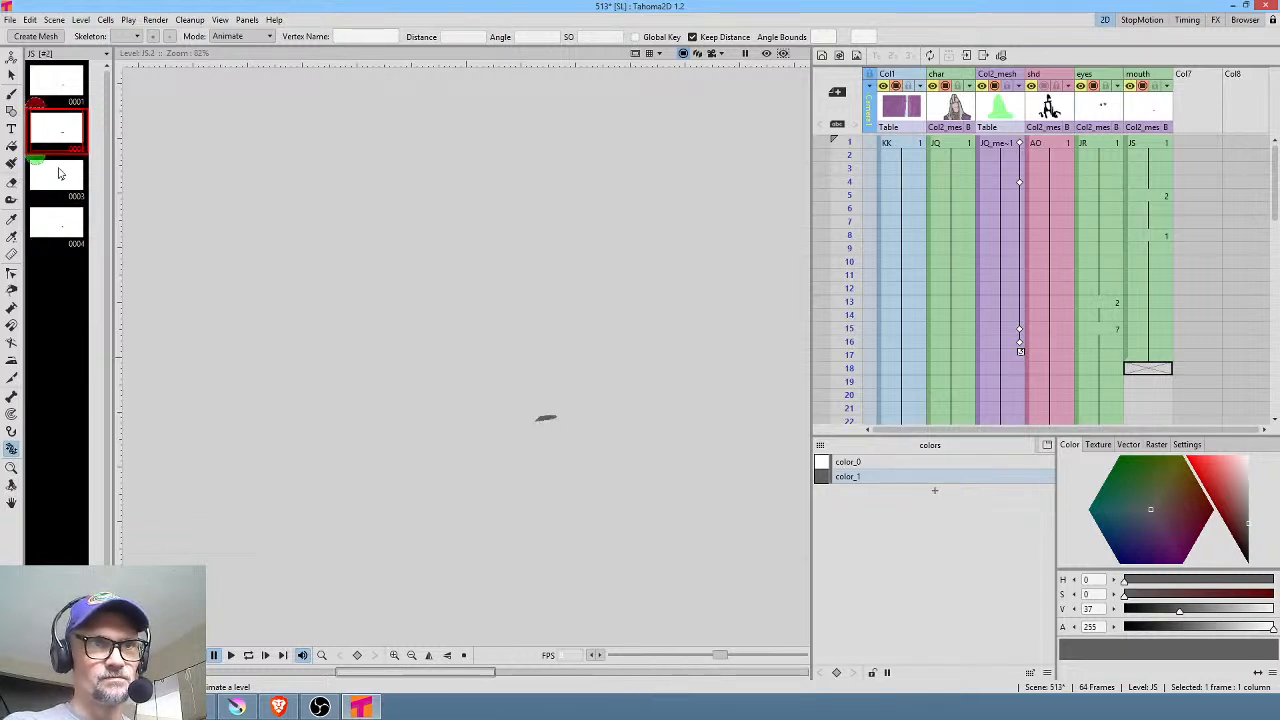
pyautogui.moveTo(65, 128); pyautogui.dragTo(1150, 371)
# Step: Reframe the mouth drawings at frames 18 and 19 so each one holds for two frames
pyautogui.rightClick(1150, 371)
pyautogui.click(1148, 376)
pyautogui.rightClick(1156, 370)
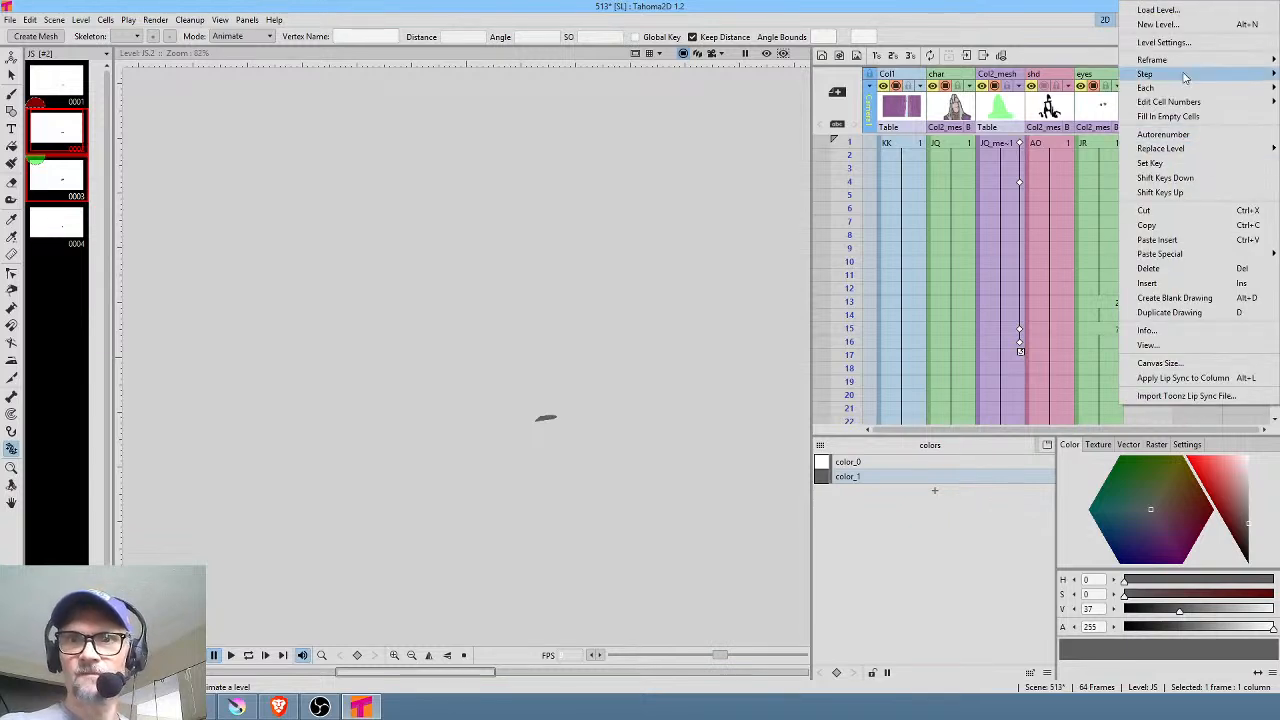
pyautogui.moveTo(1180, 60)
pyautogui.click(1069, 80)
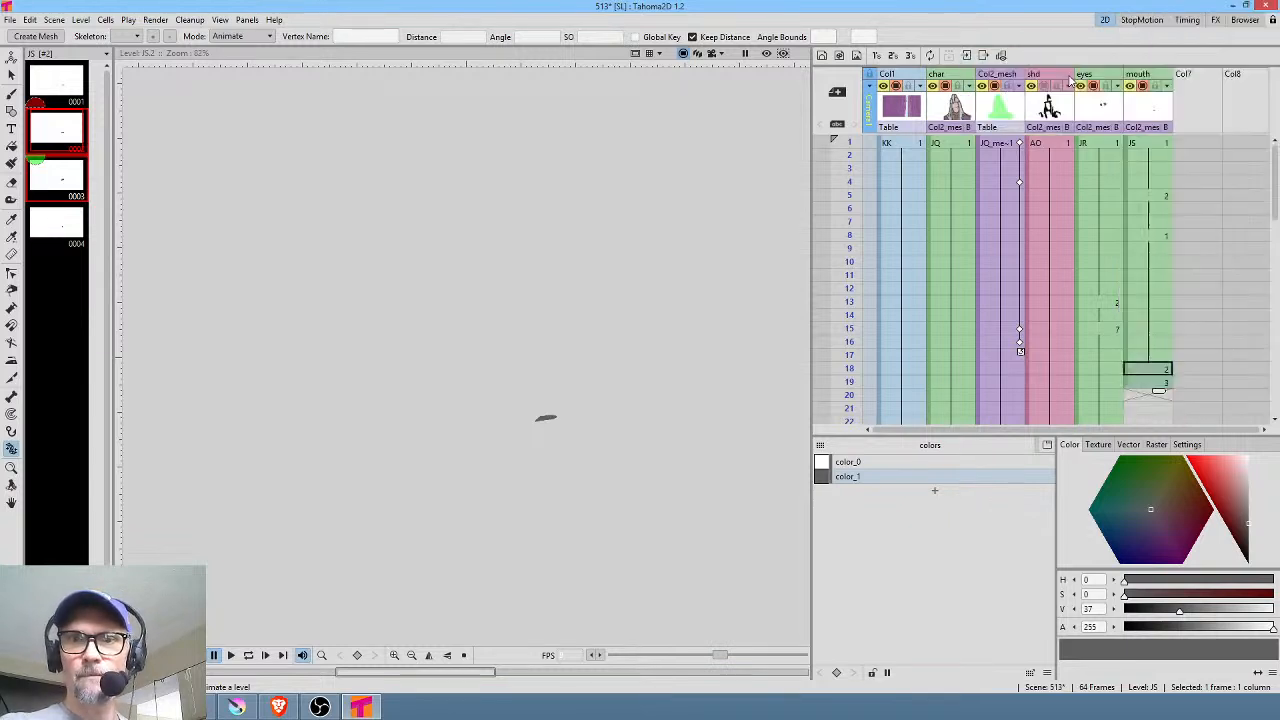
# Step: Repeat the four-frame mouth cycle of drawings 2 and 3 two more times, through frame 29
pyautogui.scroll(-3, 1143, 370)
pyautogui.moveTo(1137, 260); pyautogui.dragTo(1152, 308)
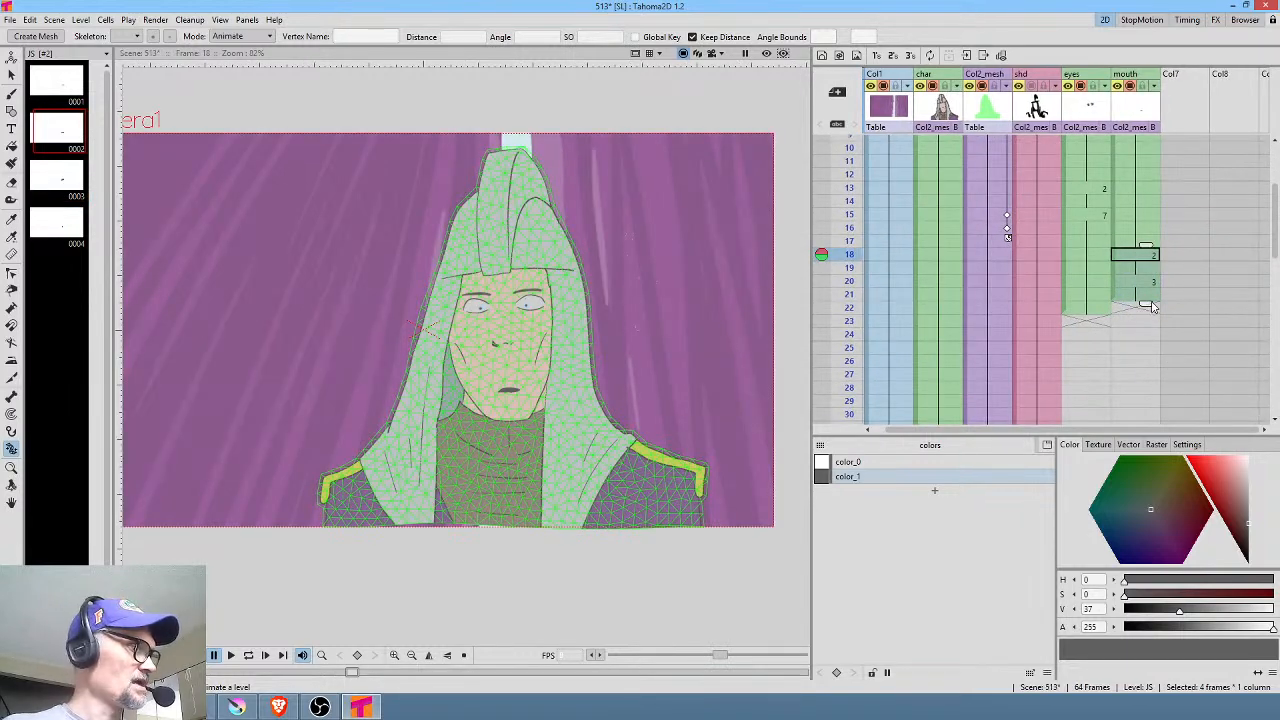
pyautogui.hotkey('ctrl', 'v')
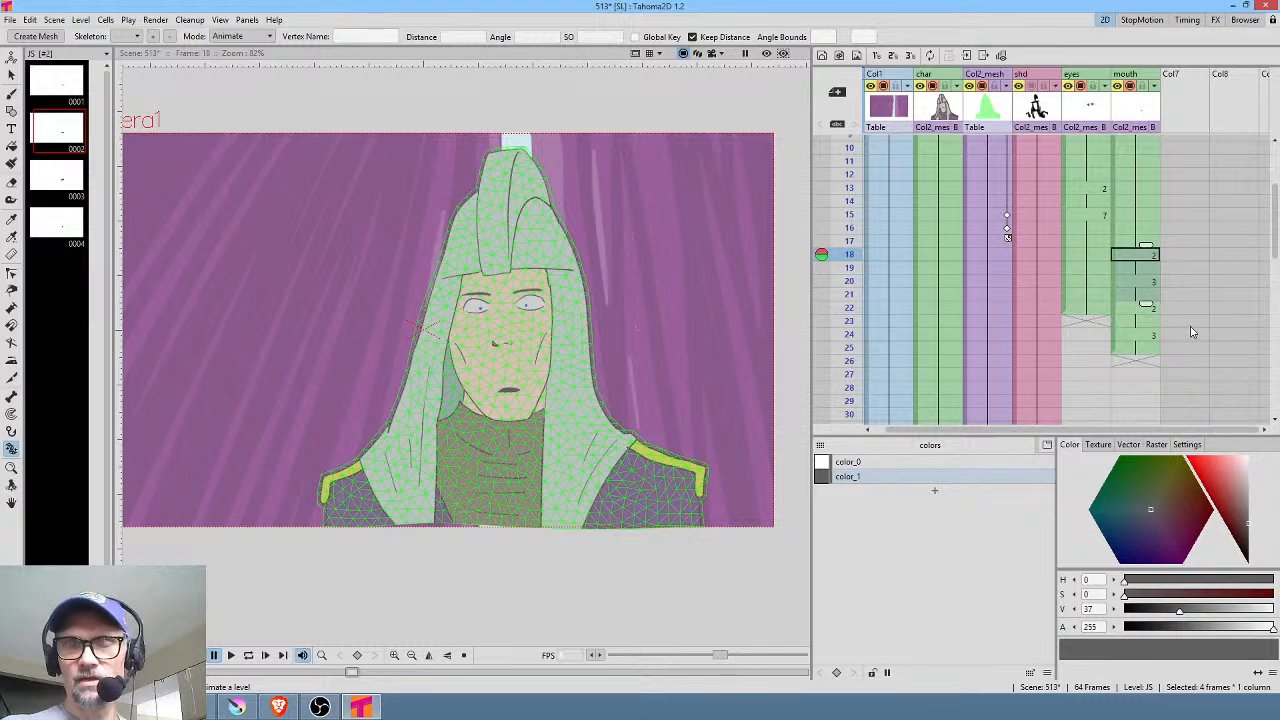
pyautogui.hotkey('ctrl', 'v')
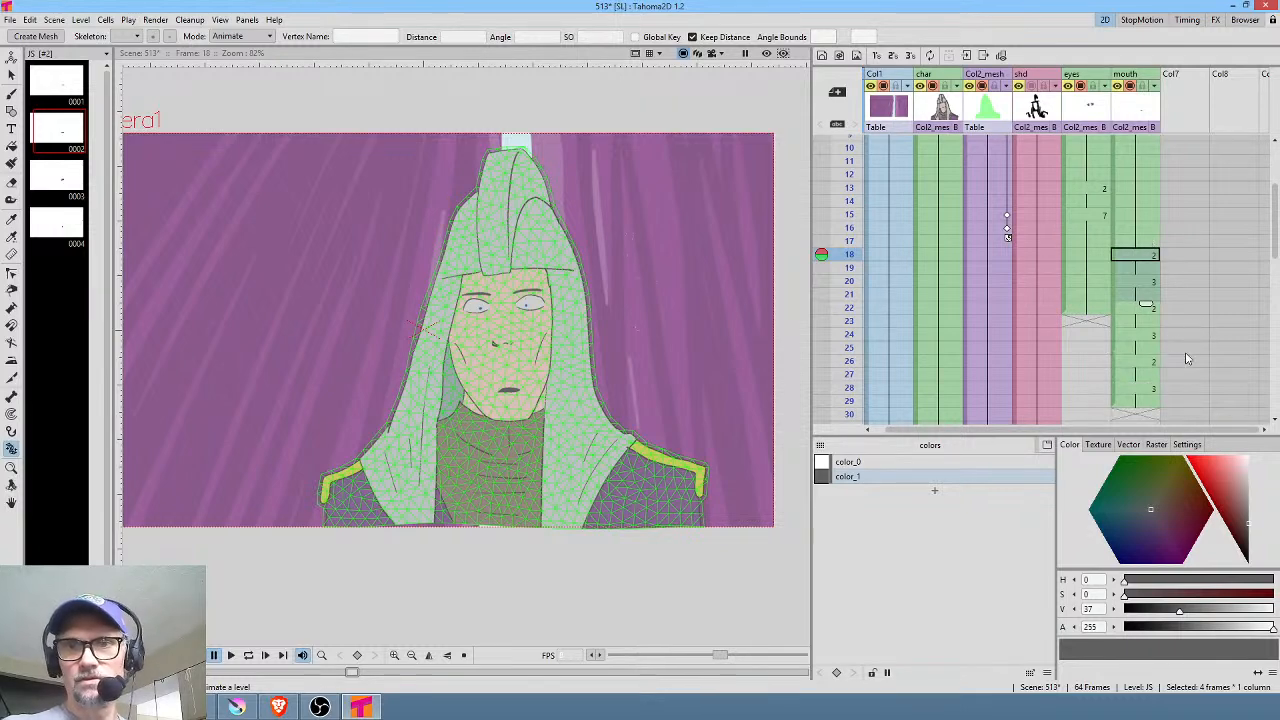
# Step: Place mouth drawing 4 at frame 30 and extend its hold through frame 32
pyautogui.scroll(-2, 1182, 303)
pyautogui.click(56, 224)
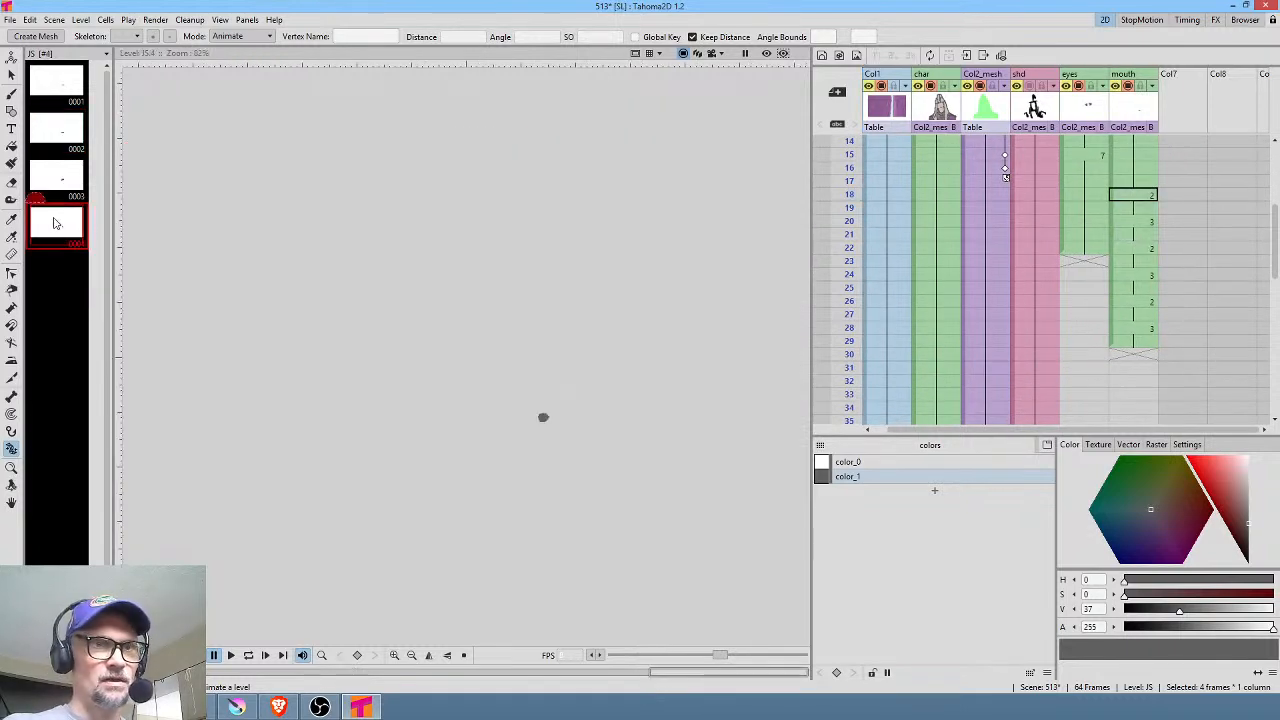
pyautogui.click(1145, 357)
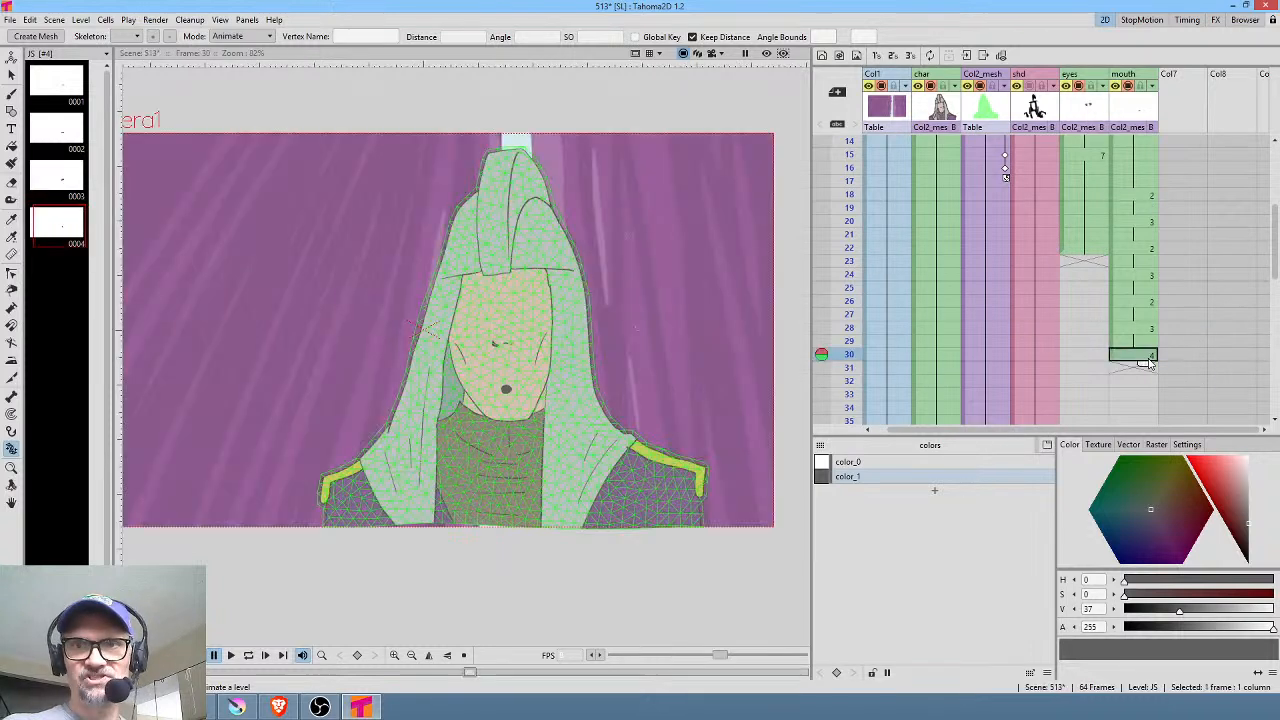
pyautogui.moveTo(1143, 368); pyautogui.dragTo(1145, 397)
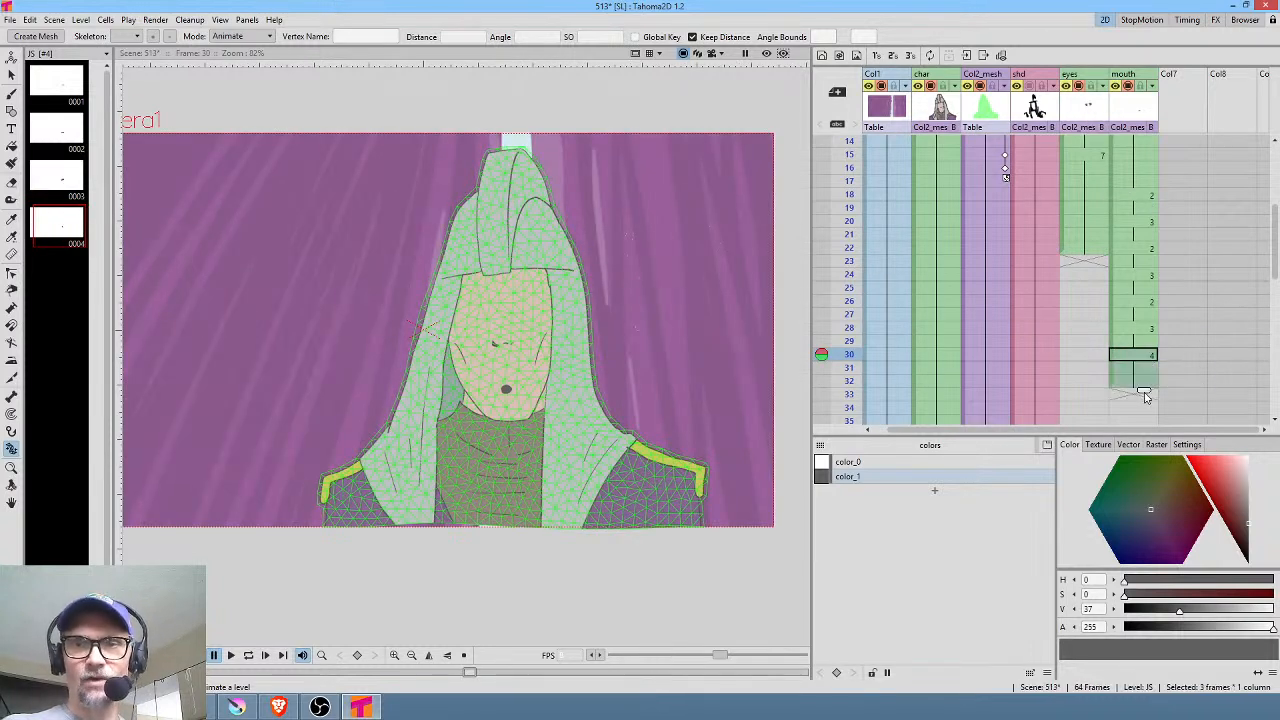
# Step: Place the closed mouth drawing 1 at frame 33 and extend its hold through frame 41
pyautogui.click(56, 82)
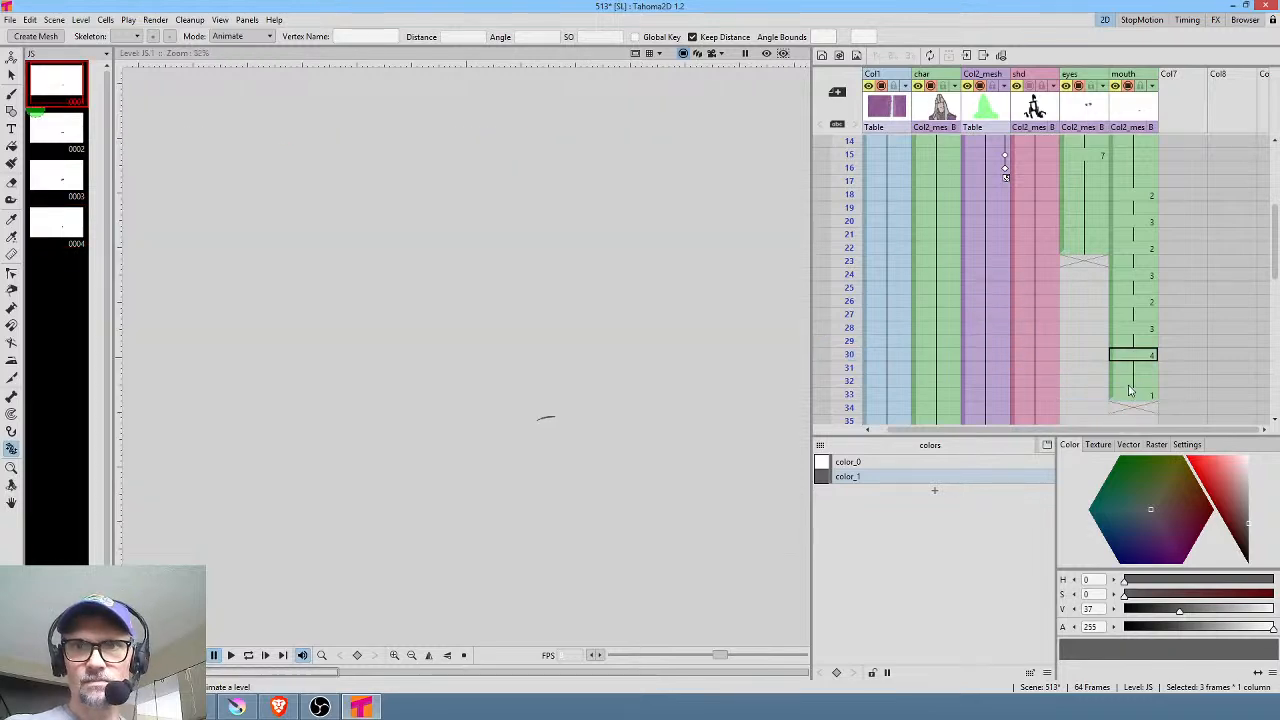
pyautogui.scroll(-6, 1043, 326)
pyautogui.click(1150, 155)
pyautogui.moveTo(1148, 168); pyautogui.dragTo(1143, 272)
pyautogui.click(1143, 274)
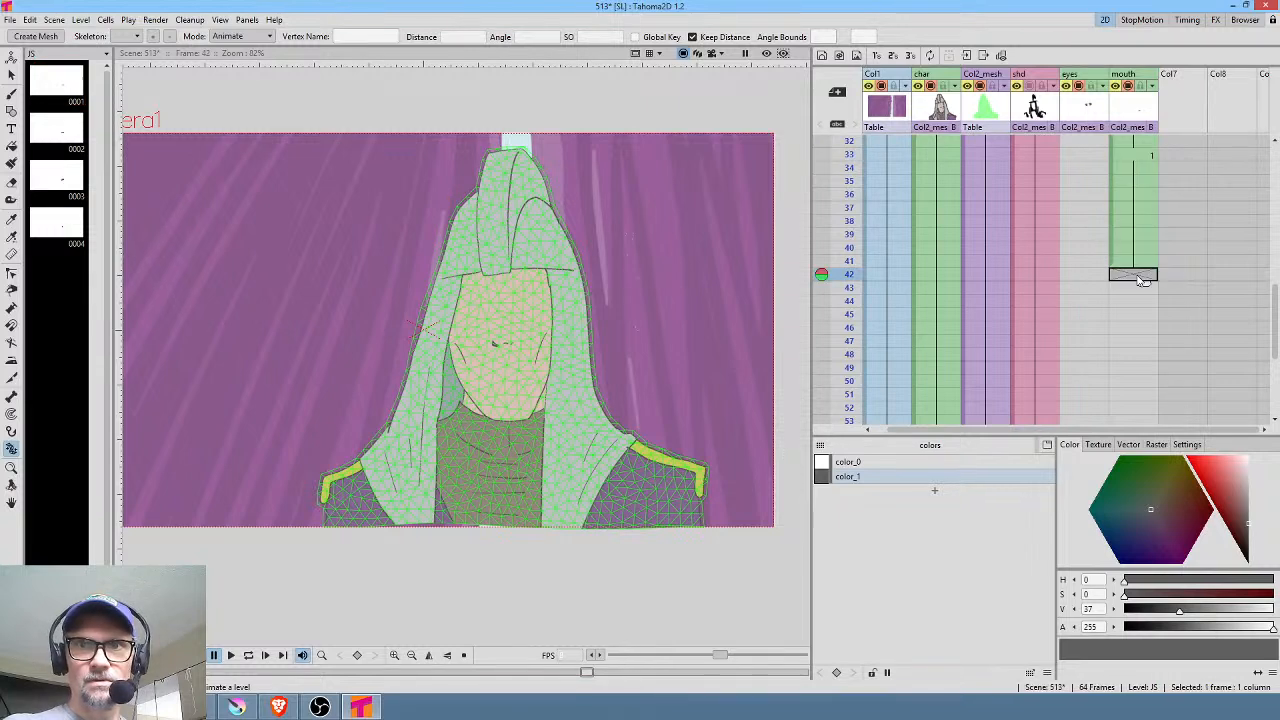
# Step: Place mouth drawing 3 at frame 42 and extend its hold through frame 44
pyautogui.click(58, 181)
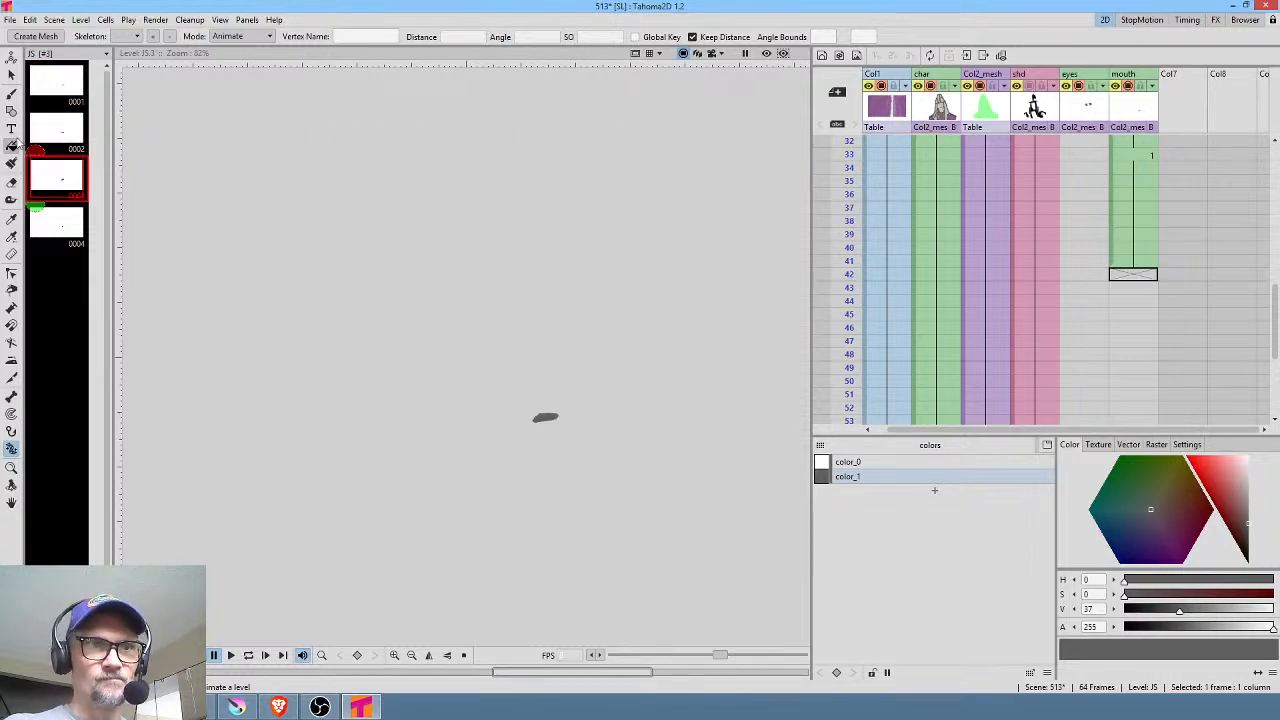
pyautogui.moveTo(46, 175); pyautogui.dragTo(1145, 280)
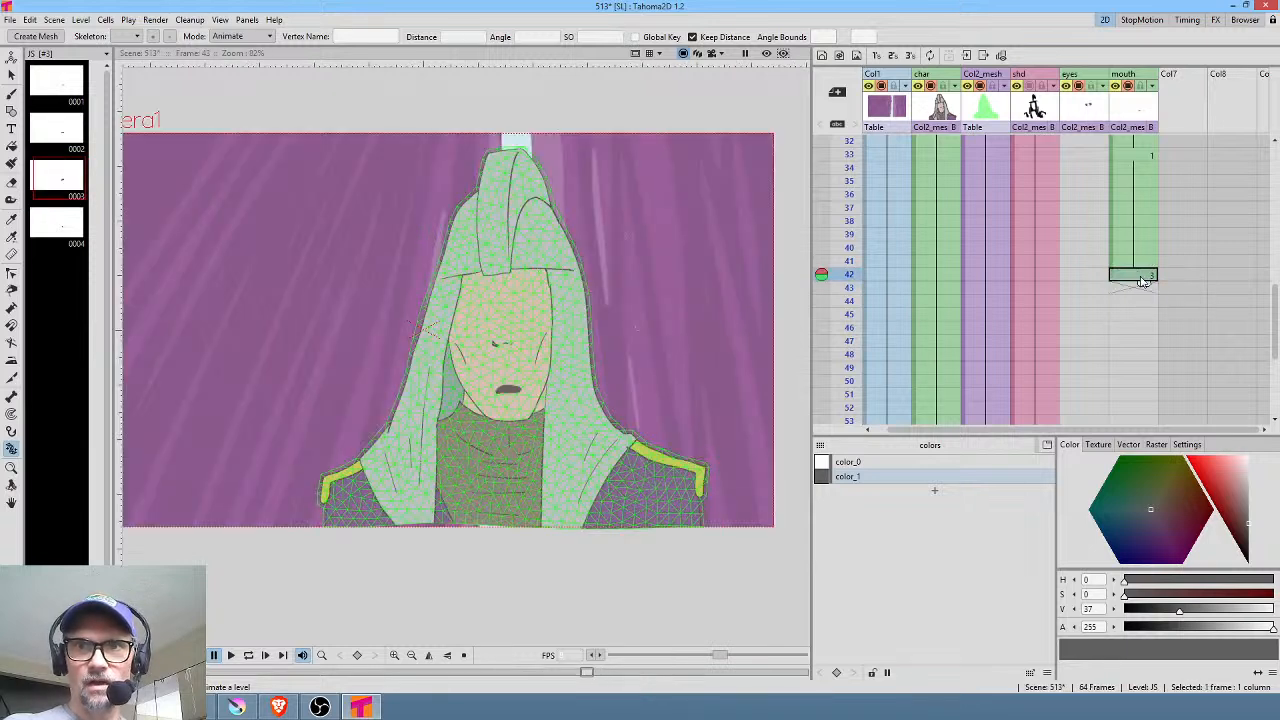
pyautogui.moveTo(1145, 285); pyautogui.dragTo(1143, 312)
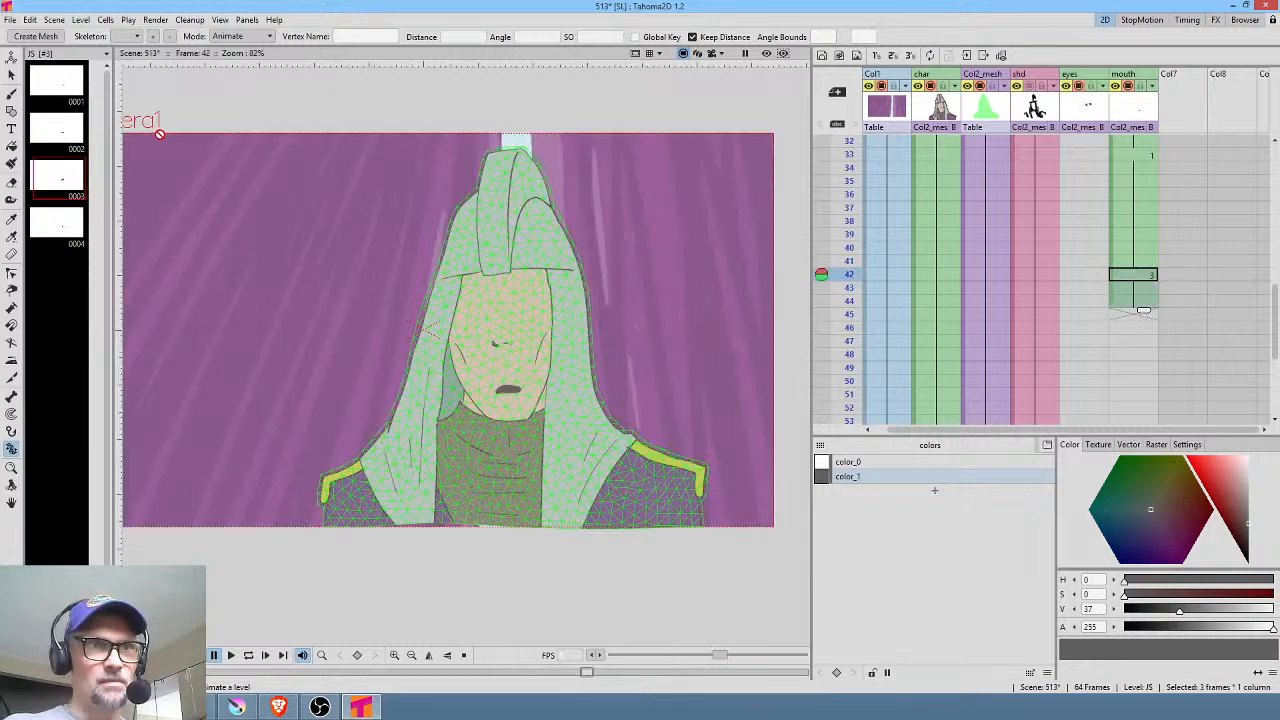
# Step: Place the closed mouth drawing 1 at frame 45 and extend its hold through frame 64
pyautogui.click(40, 87)
pyautogui.moveTo(50, 88); pyautogui.dragTo(1132, 318)
pyautogui.scroll(-2, 1153, 333)
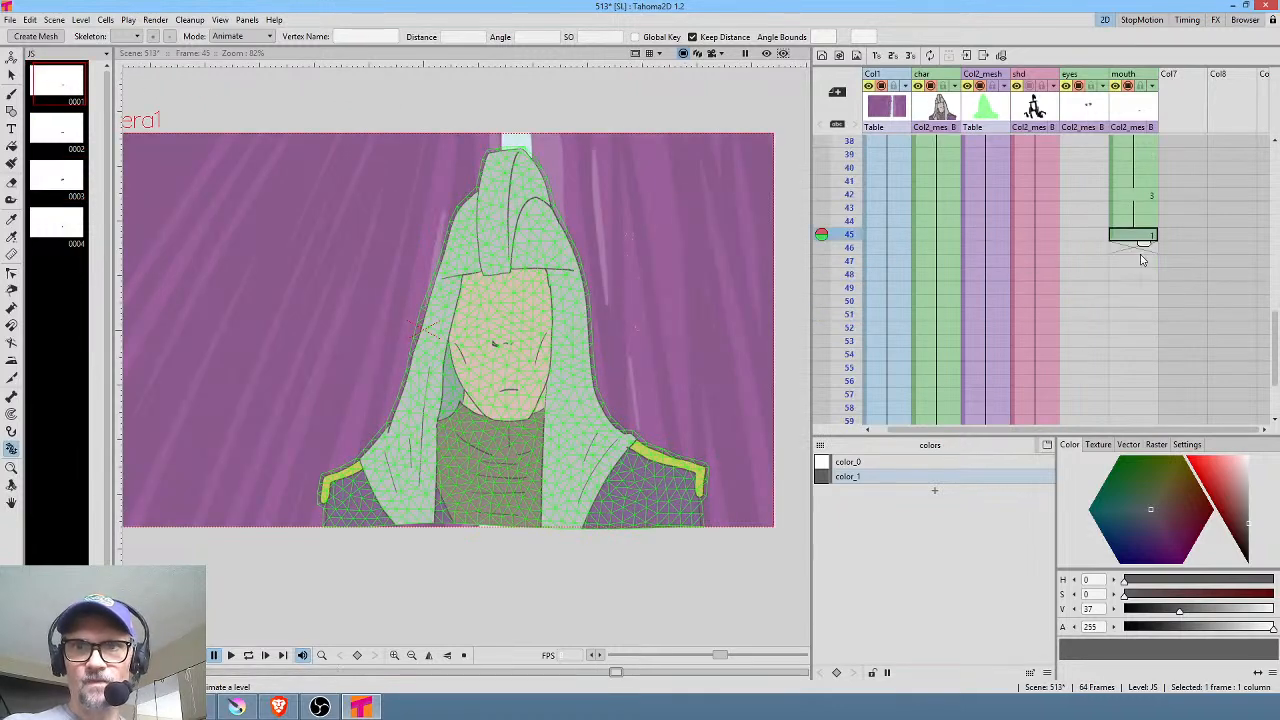
pyautogui.moveTo(1144, 244)
pyautogui.mouseDown()
pyautogui.moveTo(1147, 477)
pyautogui.moveTo(1145, 302)
pyautogui.mouseUp()
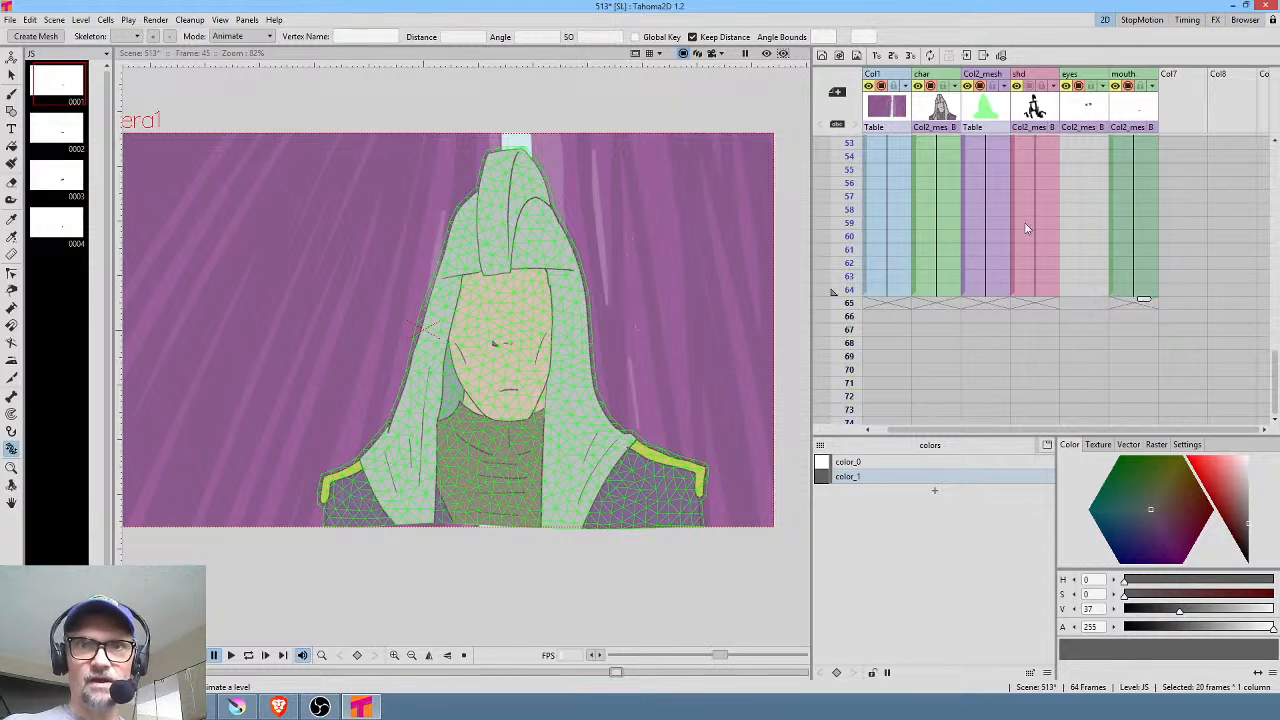
# Step: Extend the hold of eye drawing 7 from frame 22 through frame 64 in the eyes column
pyautogui.scroll(9, 1040, 220)
pyautogui.scroll(-2, 1106, 445)
pyautogui.click(1091, 357)
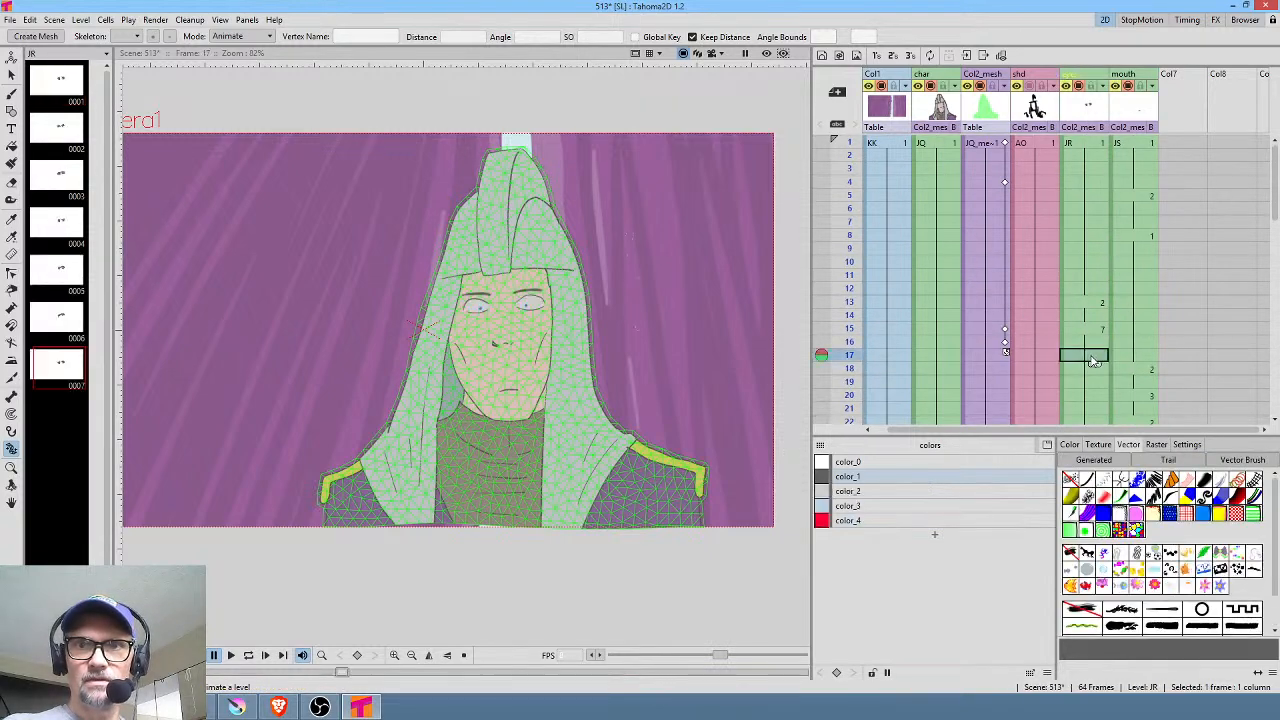
pyautogui.scroll(2, 1078, 456)
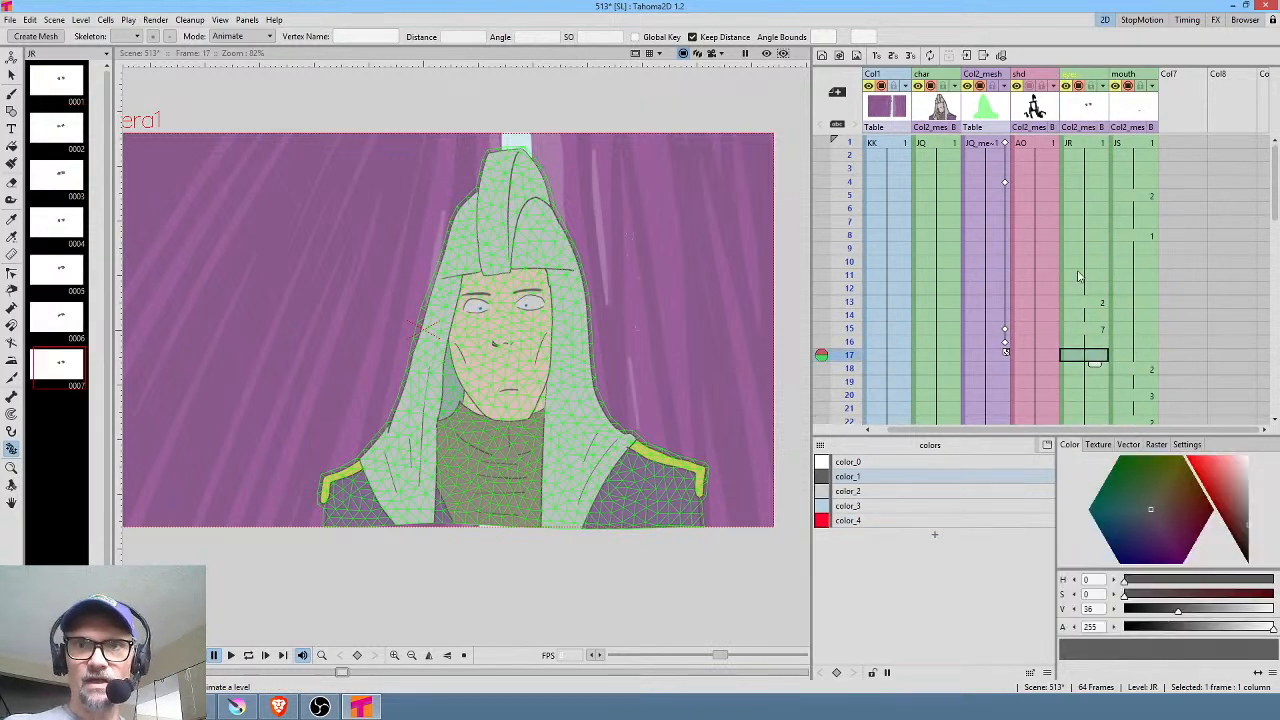
pyautogui.scroll(-6, 1088, 350)
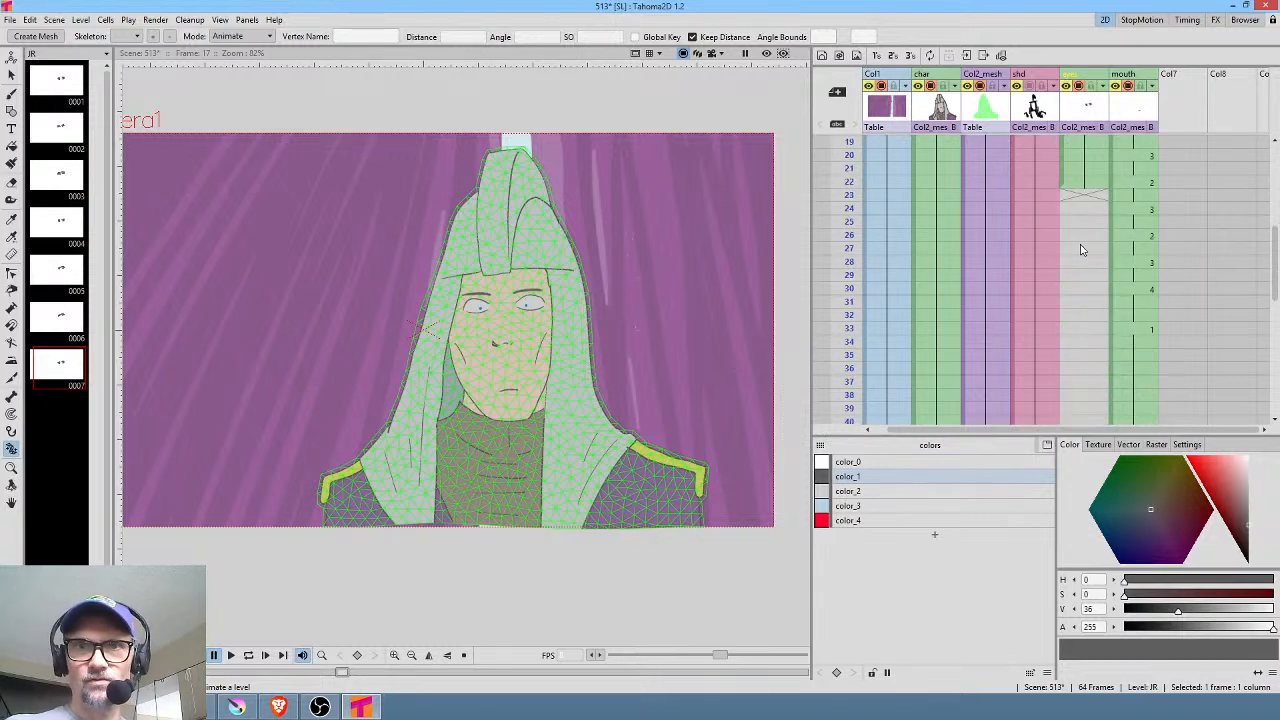
pyautogui.click(1082, 195)
pyautogui.click(1093, 185)
pyautogui.moveTo(1095, 195); pyautogui.dragTo(1106, 303)
pyautogui.scroll(15, 1077, 214)
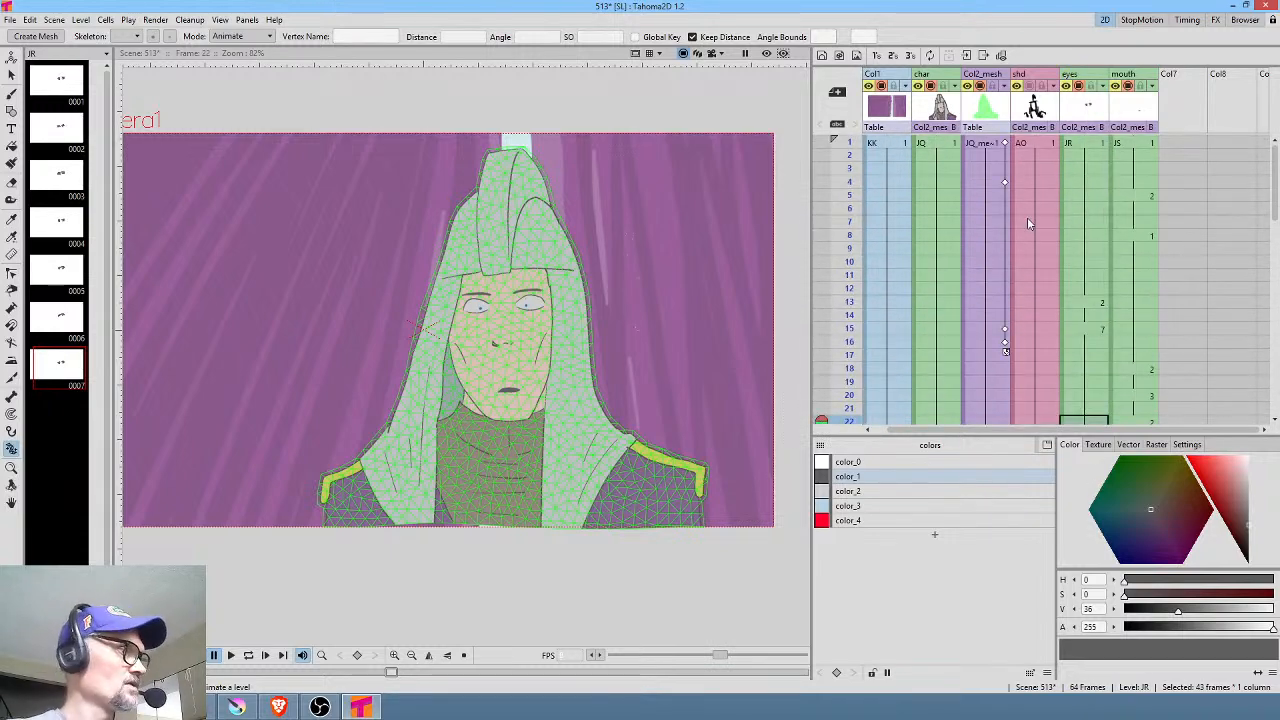
# Step: Play the shot from the first frame to check the mouth timing against the dialogue
pyautogui.hotkey('alt', ',')
pyautogui.press('l')
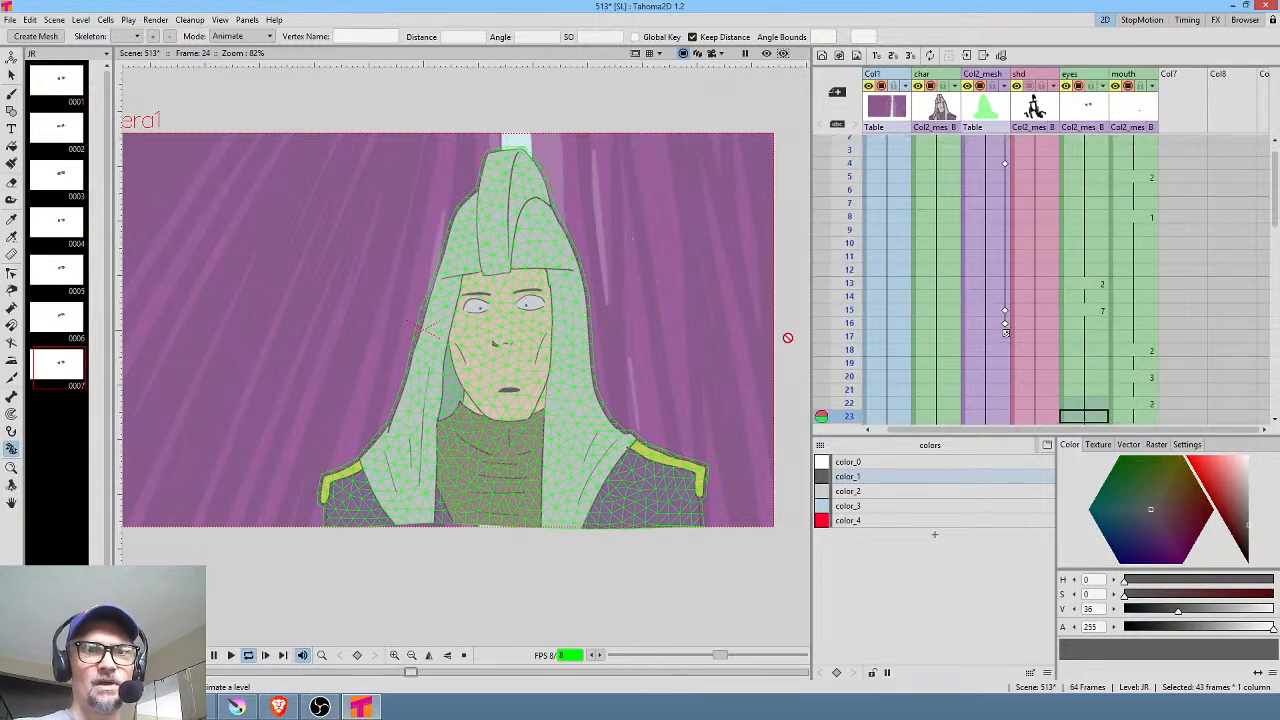
pyautogui.press('l')
# Step: Insert five hold frames at frame 17 of the mouth column so drawing 2 starts at frame 23, and play back the timing
pyautogui.click(1133, 317)
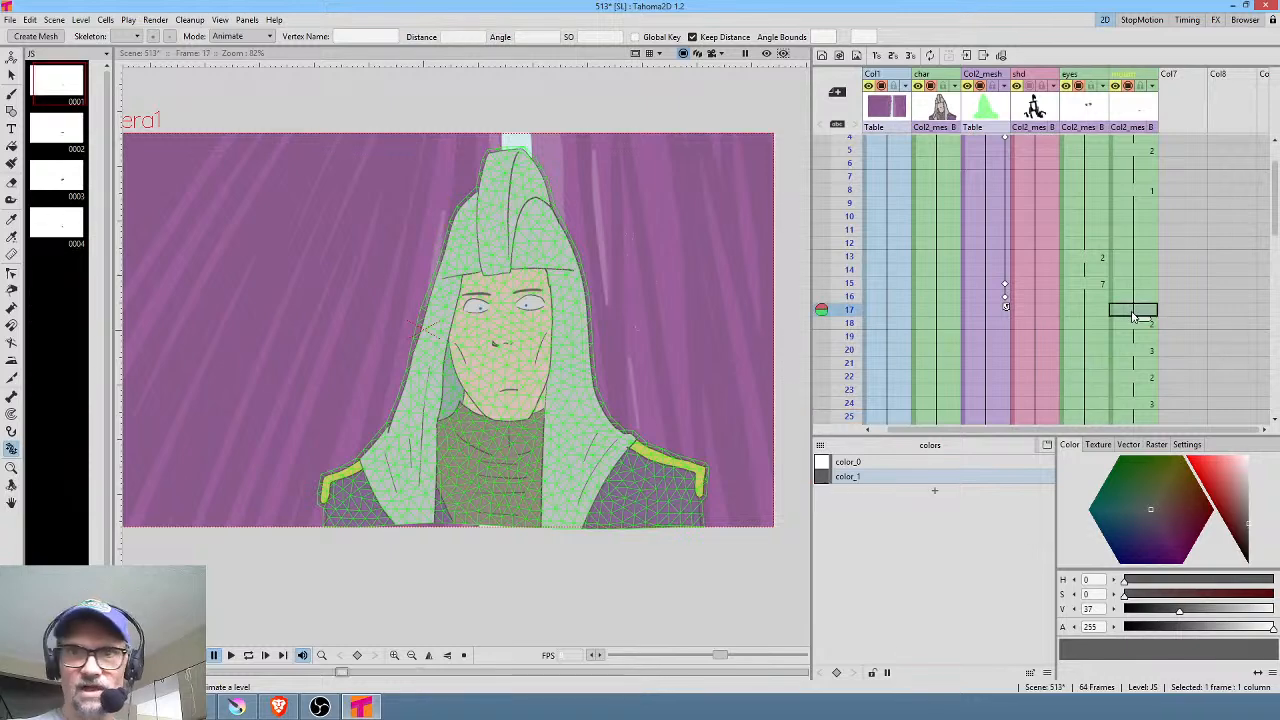
pyautogui.press('Insert')
pyautogui.press('Insert')
pyautogui.press('Insert')
pyautogui.press('Insert')
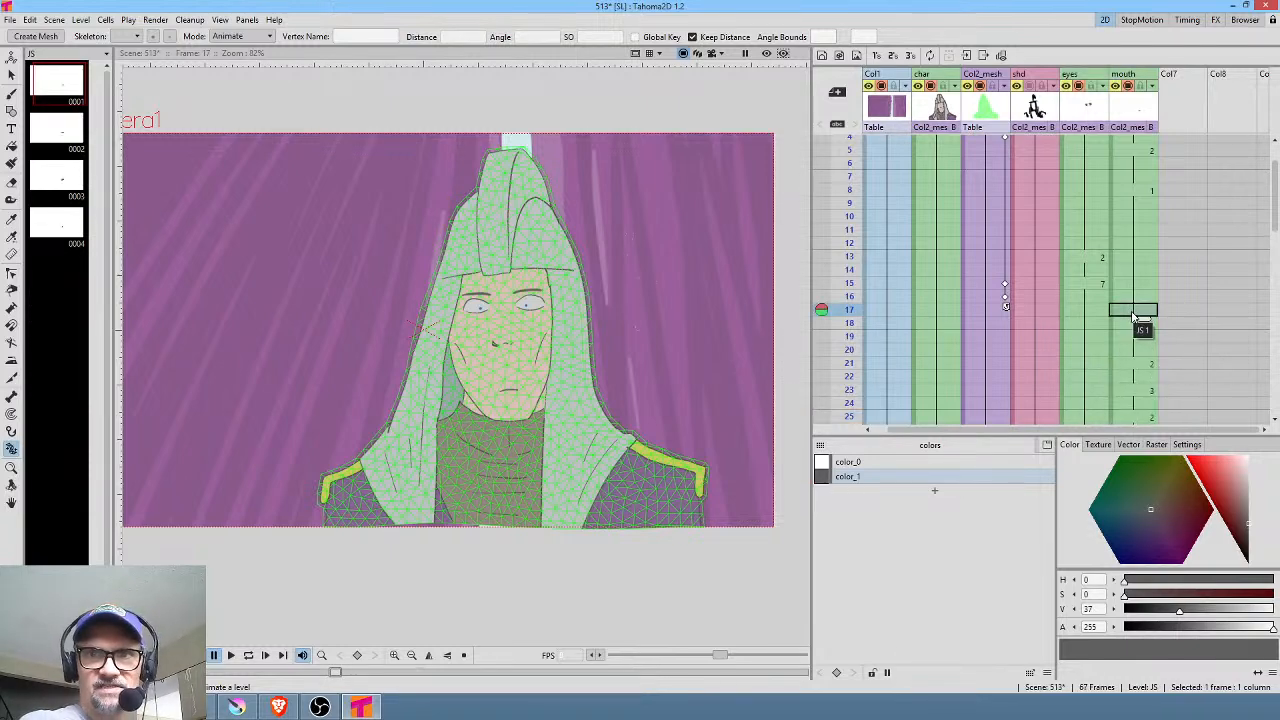
pyautogui.press('l')
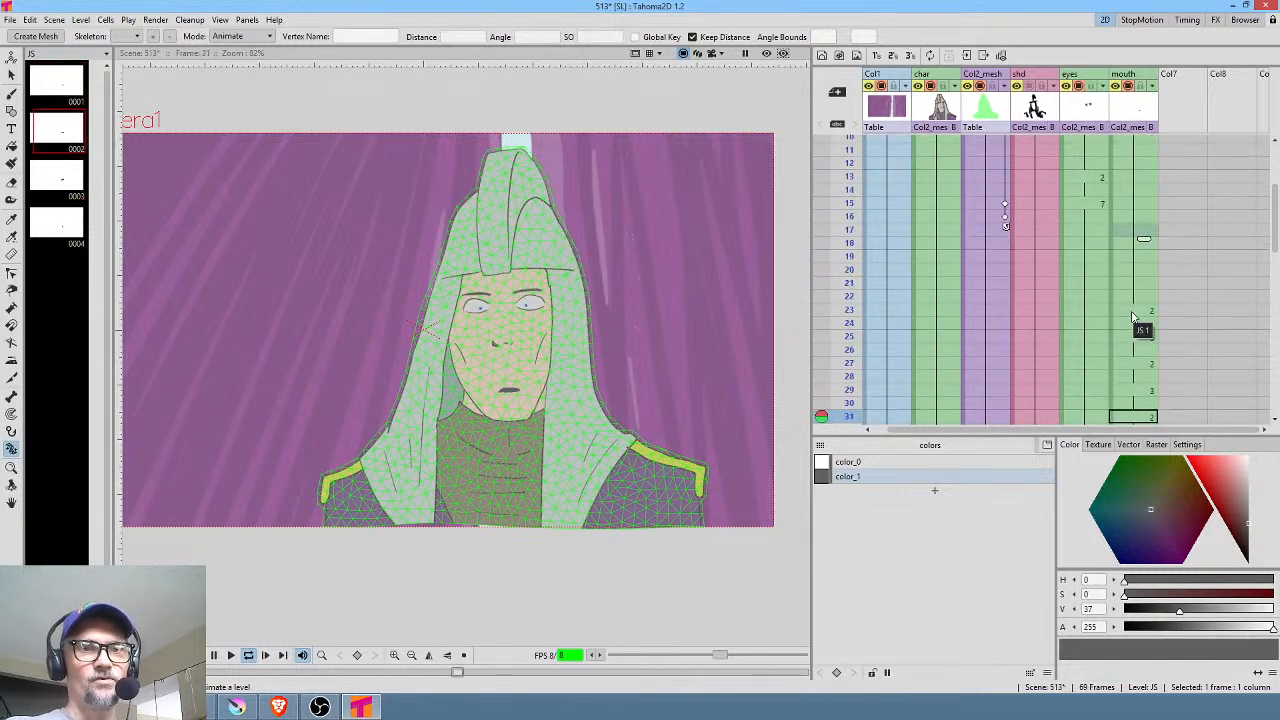
pyautogui.press('l')
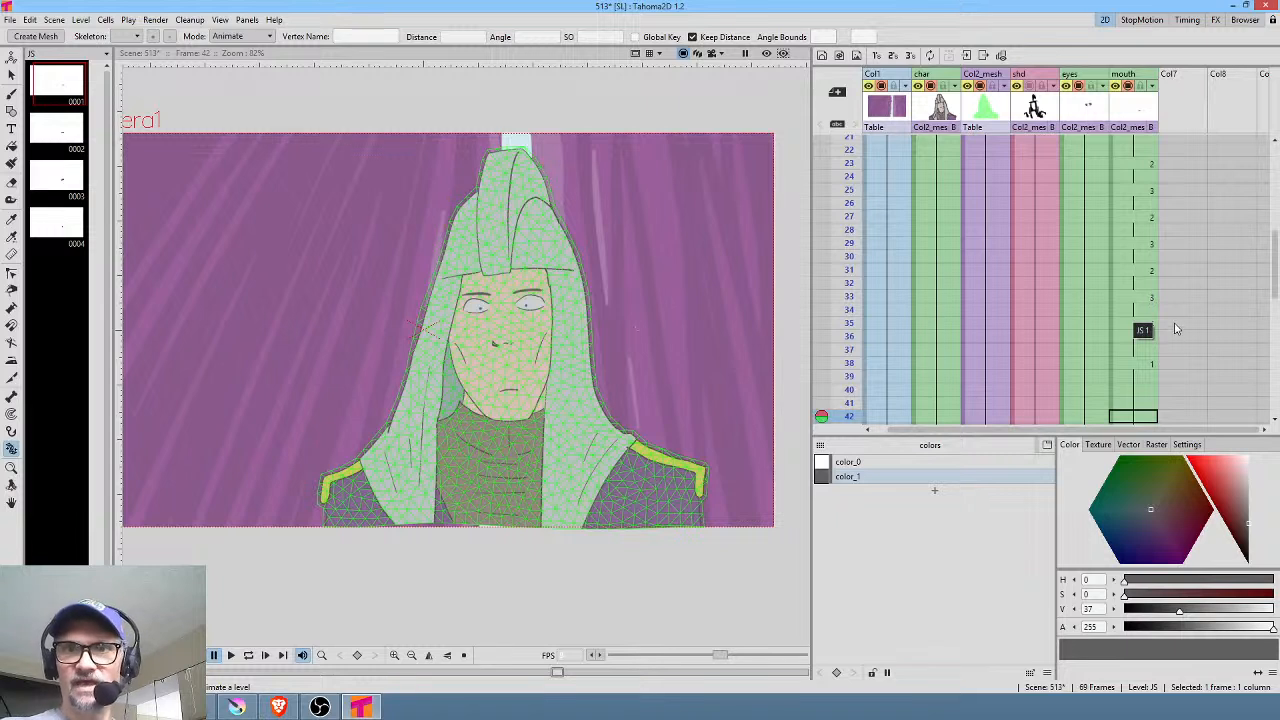
# Step: Clear mouth drawing 4 from frames 35 to 37
pyautogui.click(1152, 298)
pyautogui.click(1149, 324)
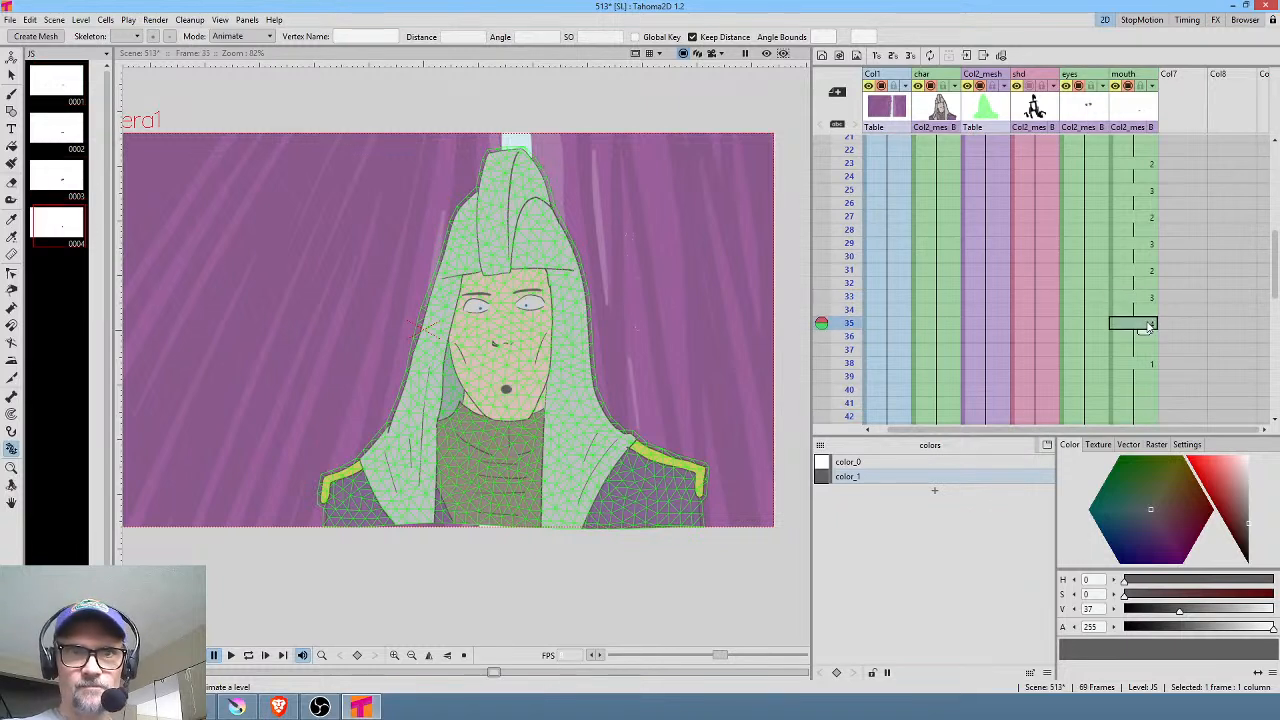
pyautogui.keyDown('shift'); pyautogui.click(1142, 356); pyautogui.keyUp('shift')
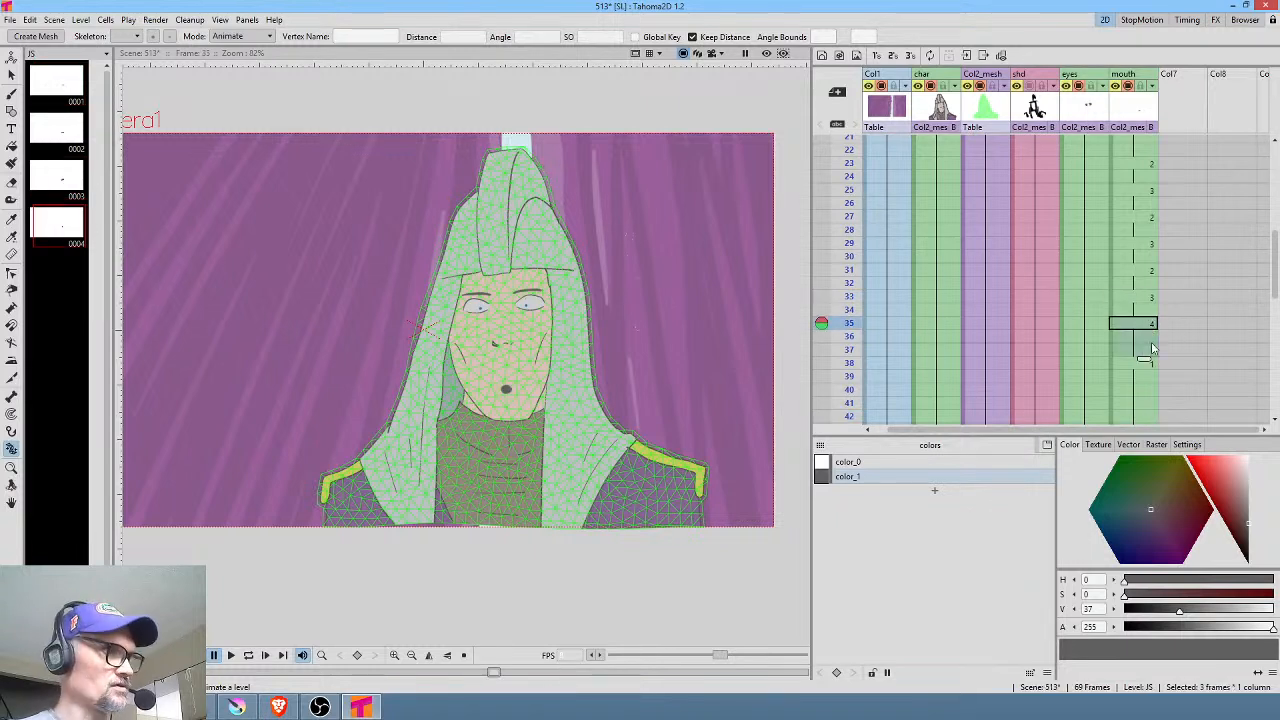
pyautogui.press('Delete')
pyautogui.click(1138, 312)
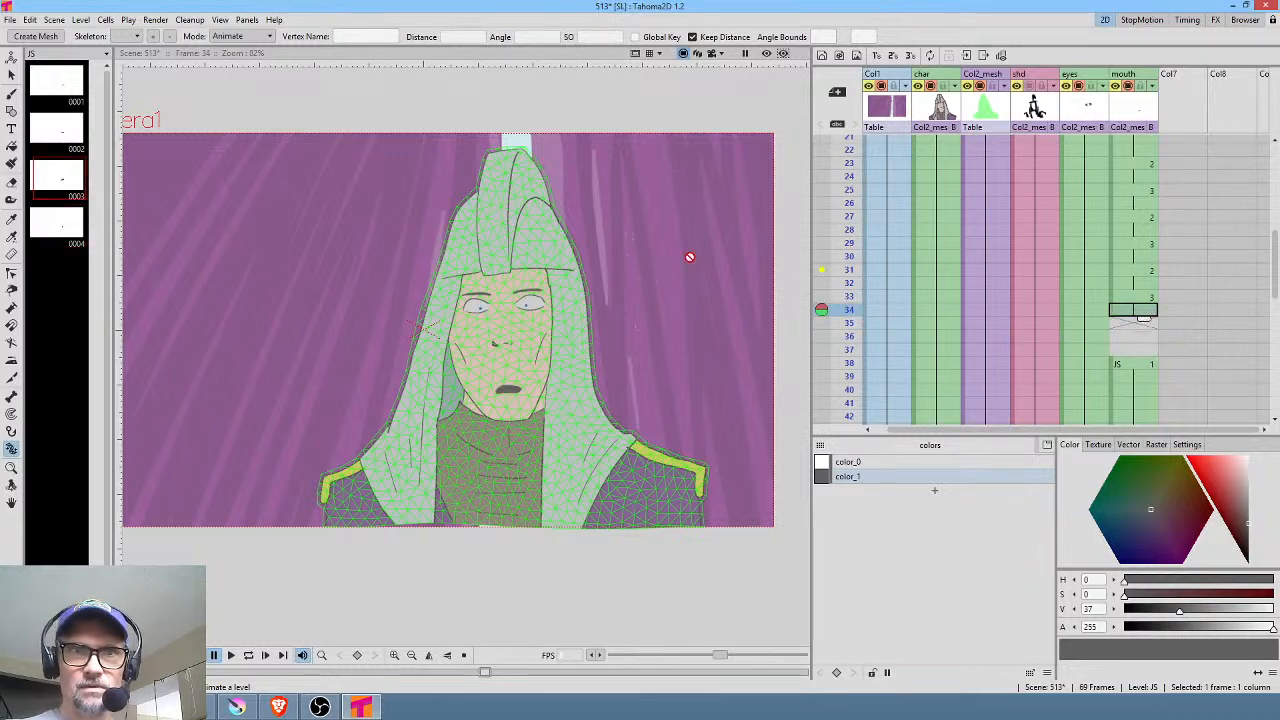
# Step: Play the mouth animation from frame 23 to check the end of the talking cycle
pyautogui.click(845, 163)
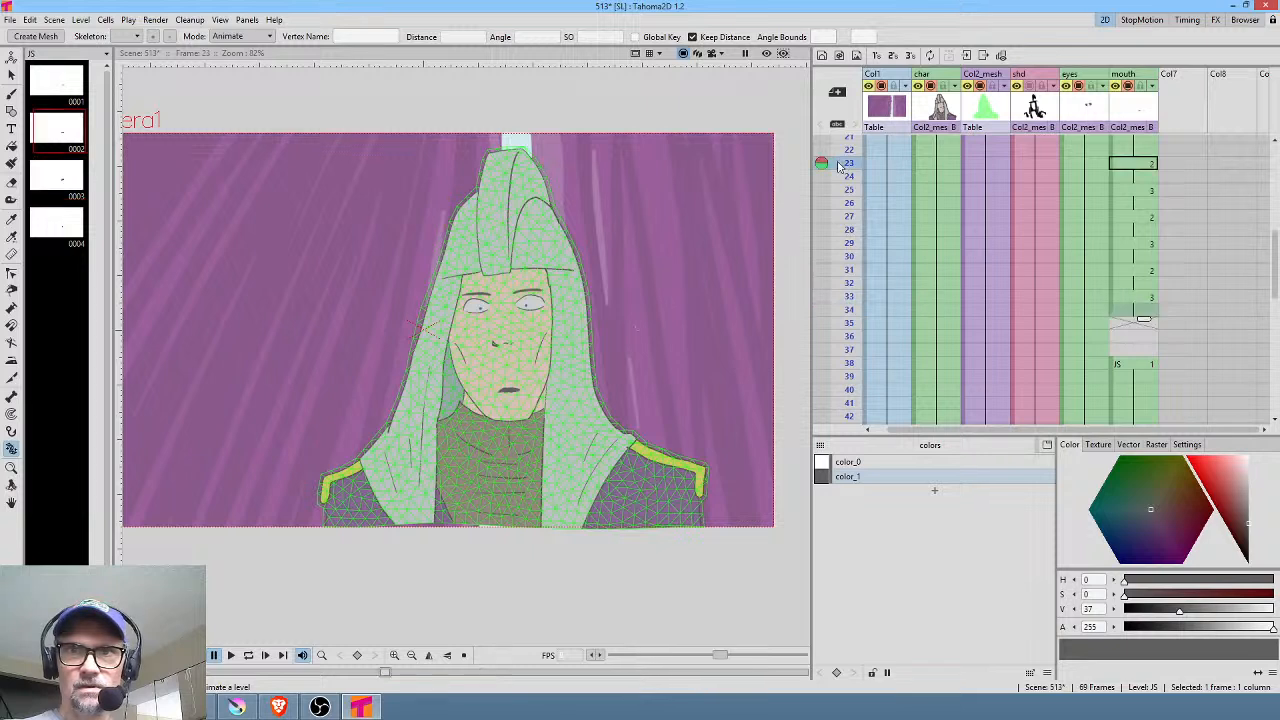
pyautogui.click(1141, 163)
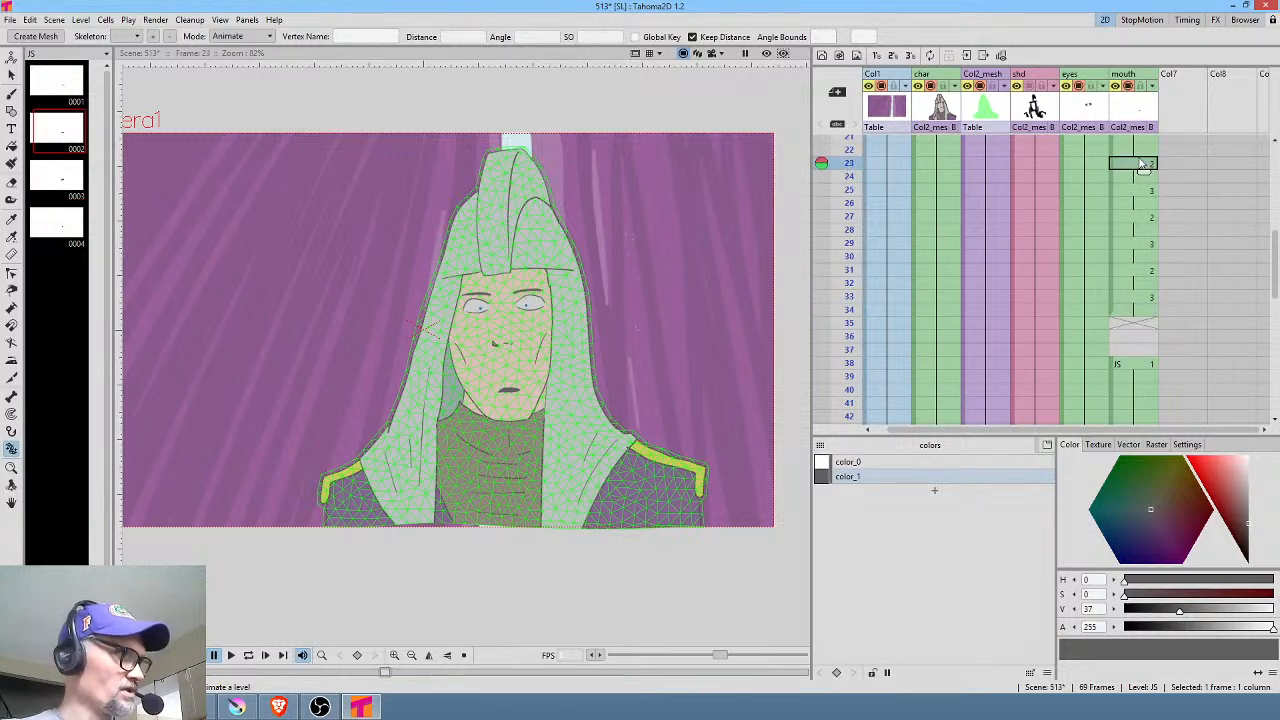
pyautogui.press('l')
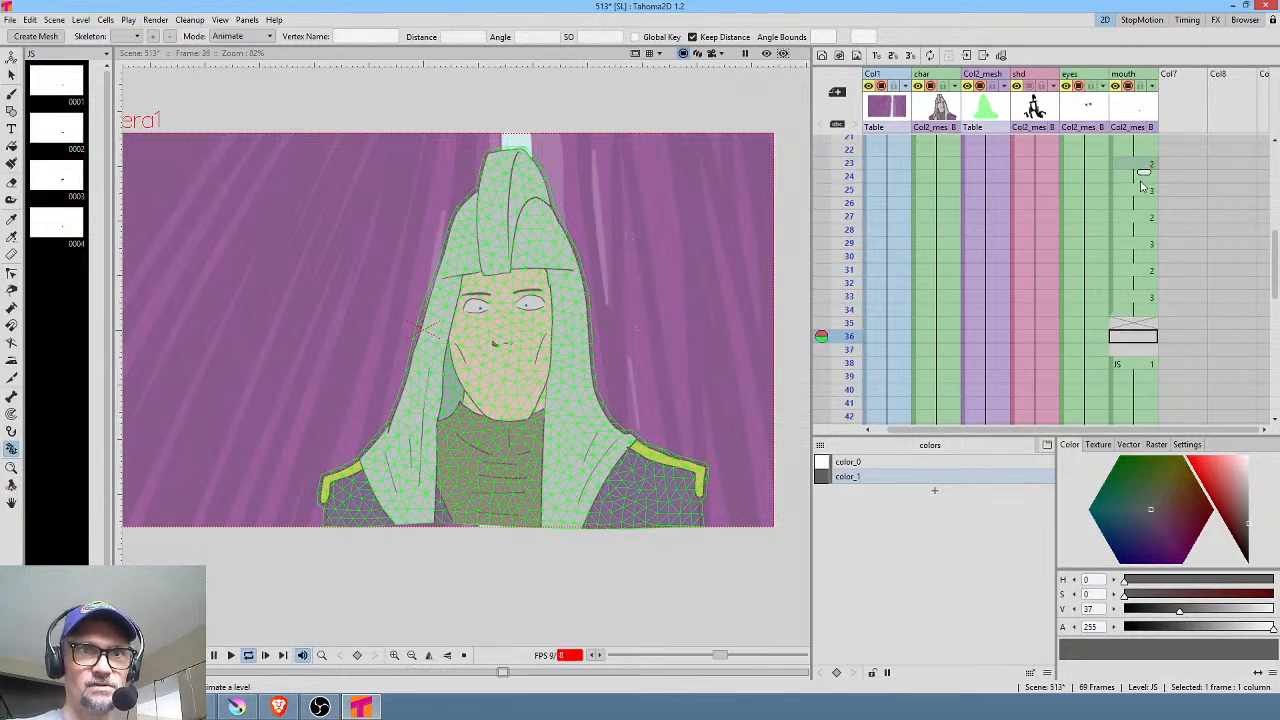
pyautogui.press('l')
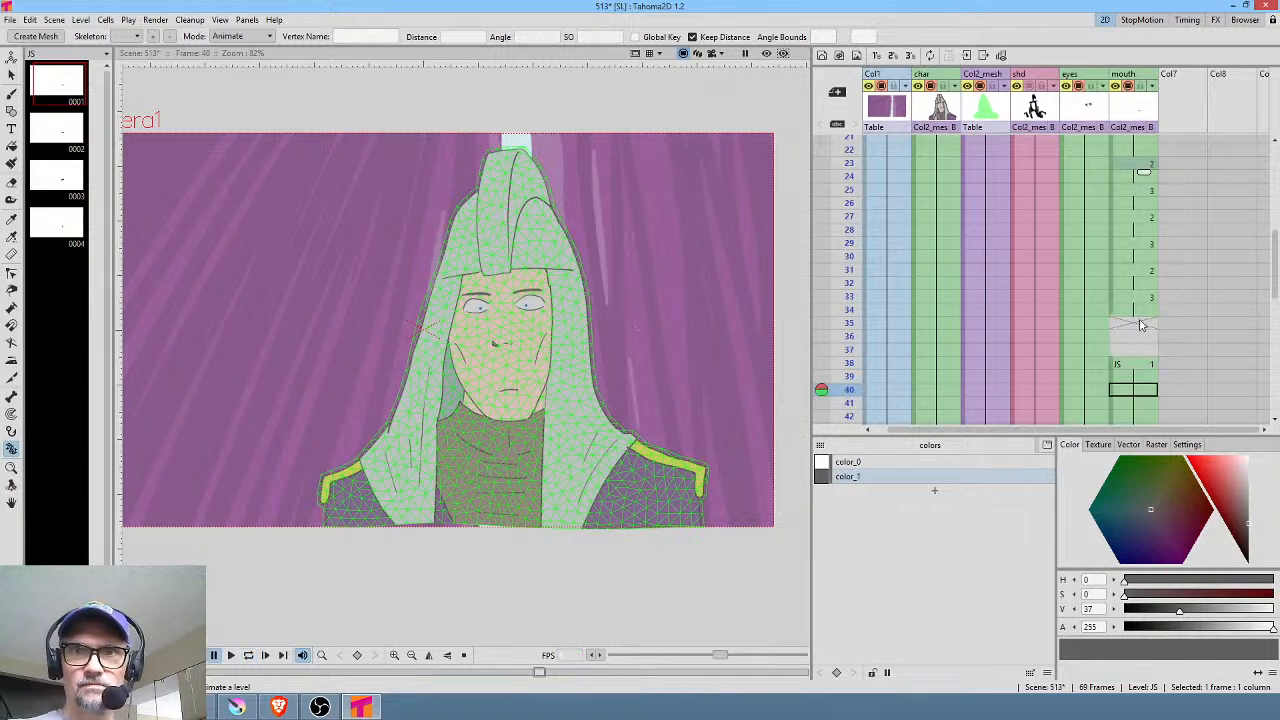
# Step: Close the gap in the mouth column so the closed mouth drawing 1 starts at frame 35, and play back from frame 23
pyautogui.moveTo(1113, 383); pyautogui.dragTo(1121, 333)
pyautogui.click(1150, 167)
pyautogui.press('l')
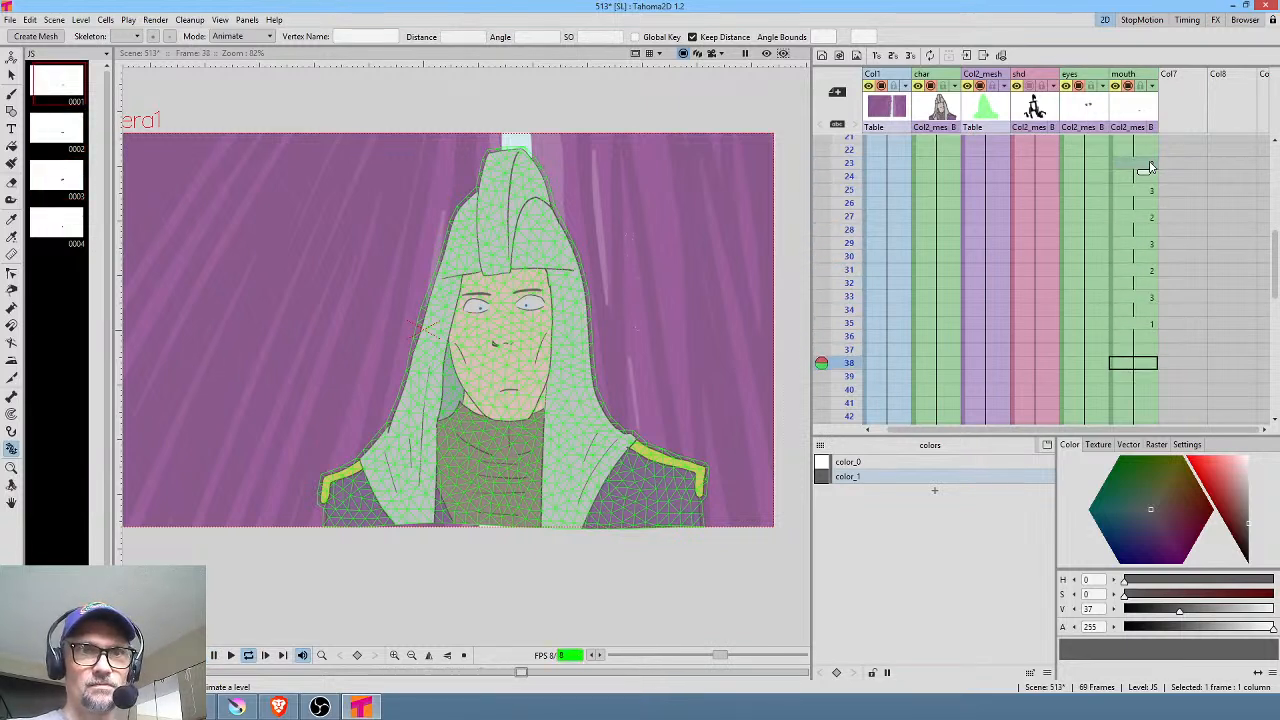
pyautogui.press('l')
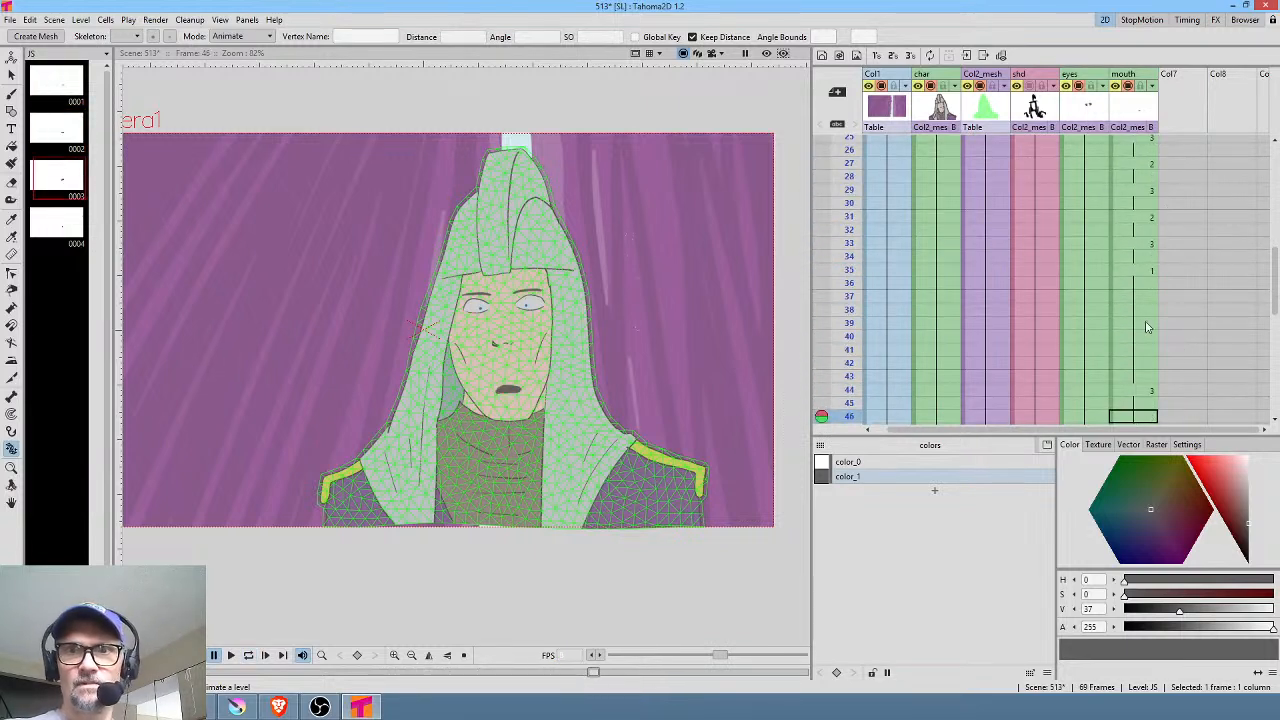
# Step: Clear the eyes column from frame 38 through frame 69
pyautogui.click(1082, 315)
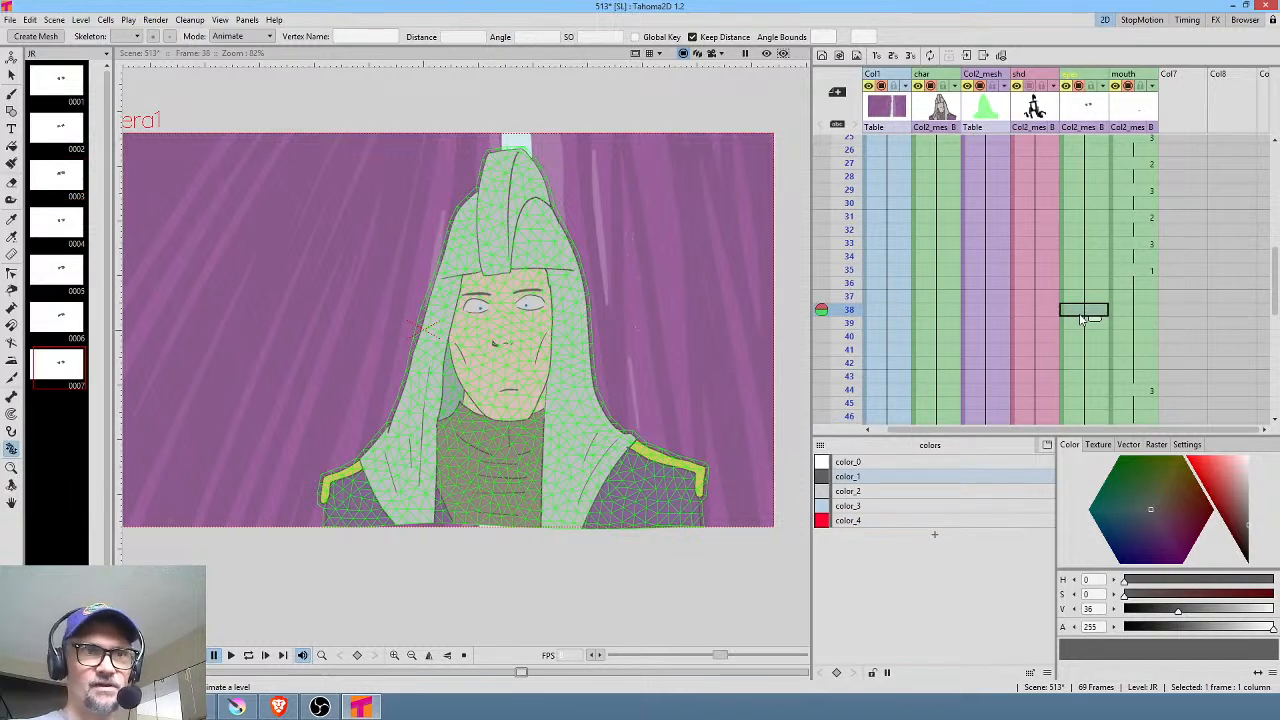
pyautogui.scroll(-6, 1088, 320)
pyautogui.keyDown('shift'); pyautogui.click(1090, 244); pyautogui.keyUp('shift')
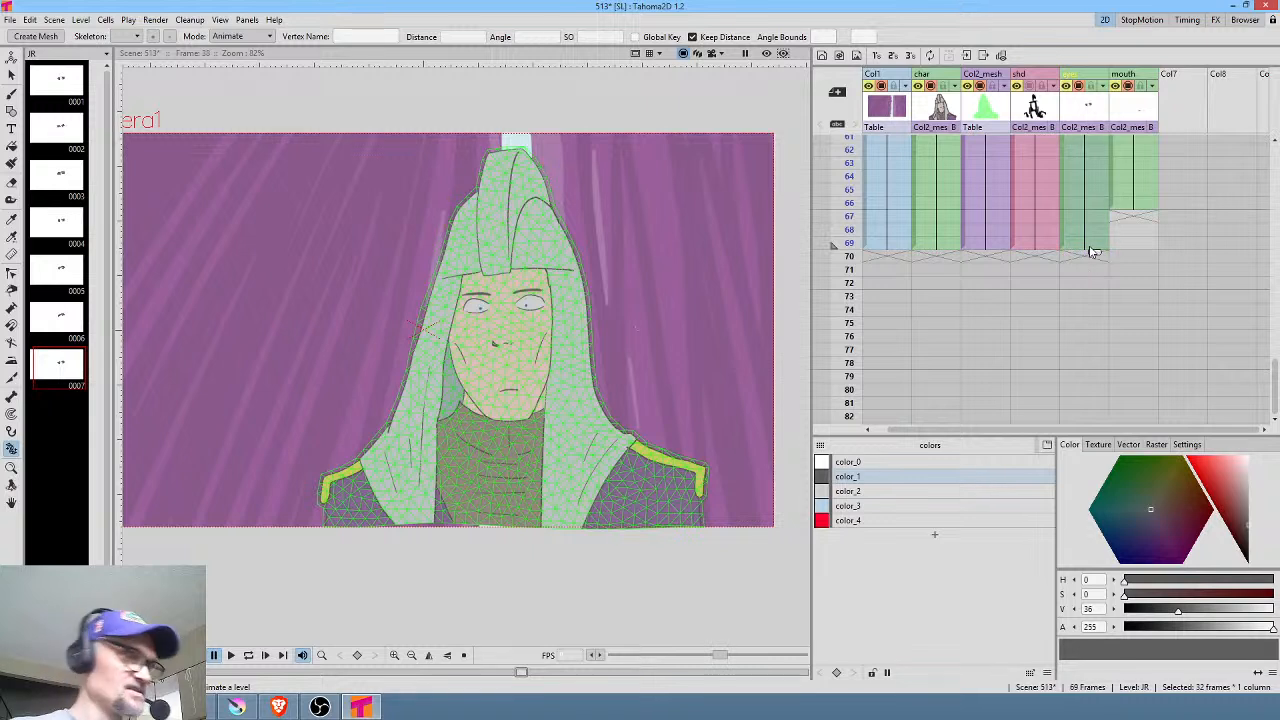
pyautogui.press('Delete')
pyautogui.scroll(6, 1075, 240)
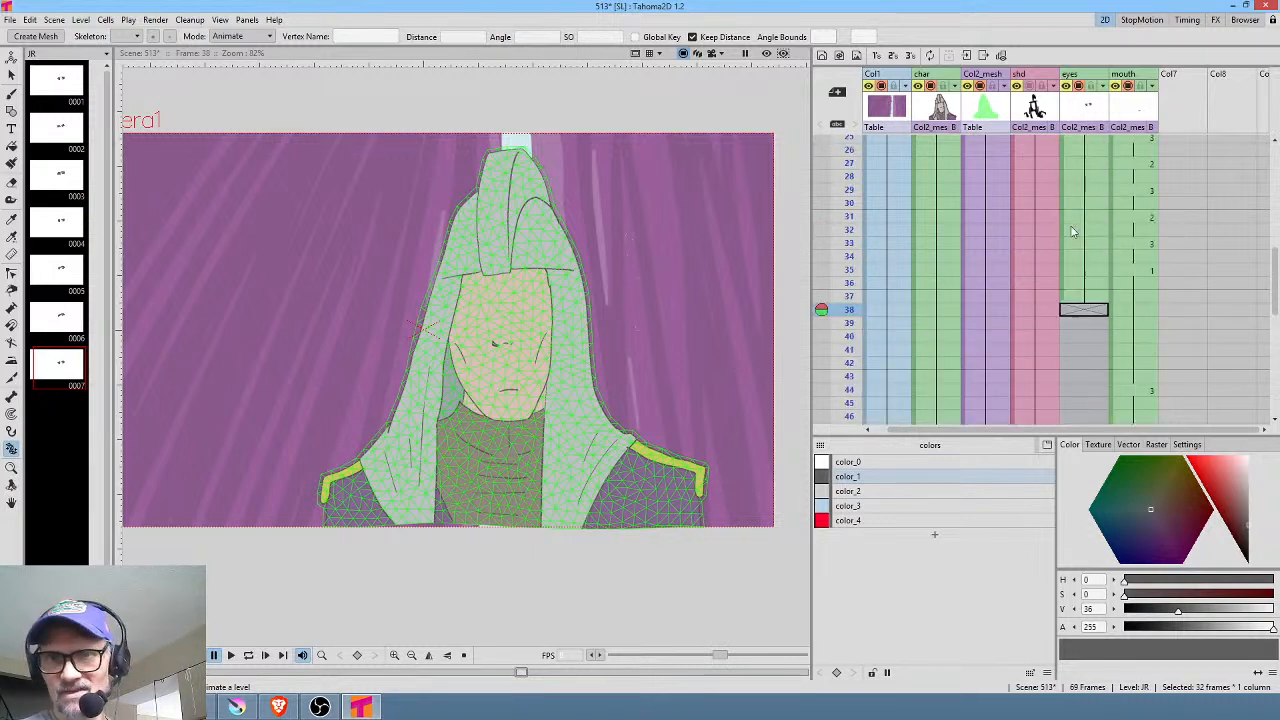
# Step: Place eye drawing 5 at frame 38 and extend its hold through frame 41
pyautogui.click(1086, 309)
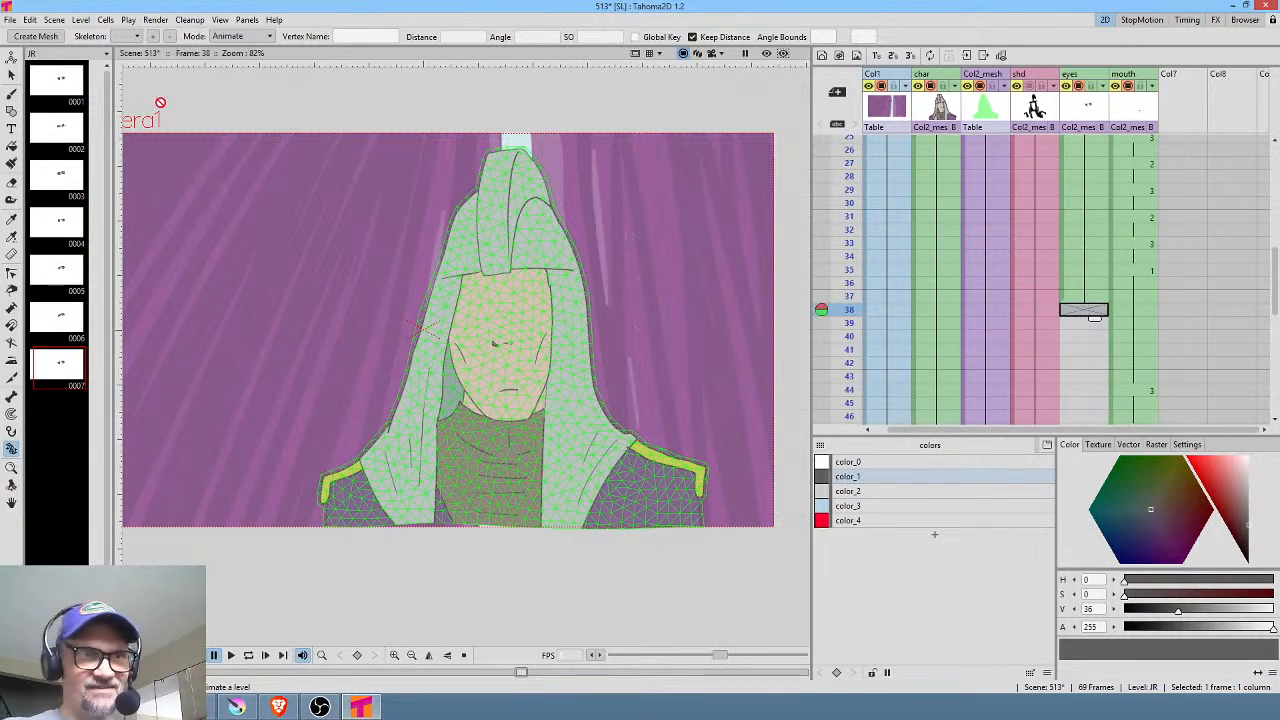
pyautogui.click(60, 274)
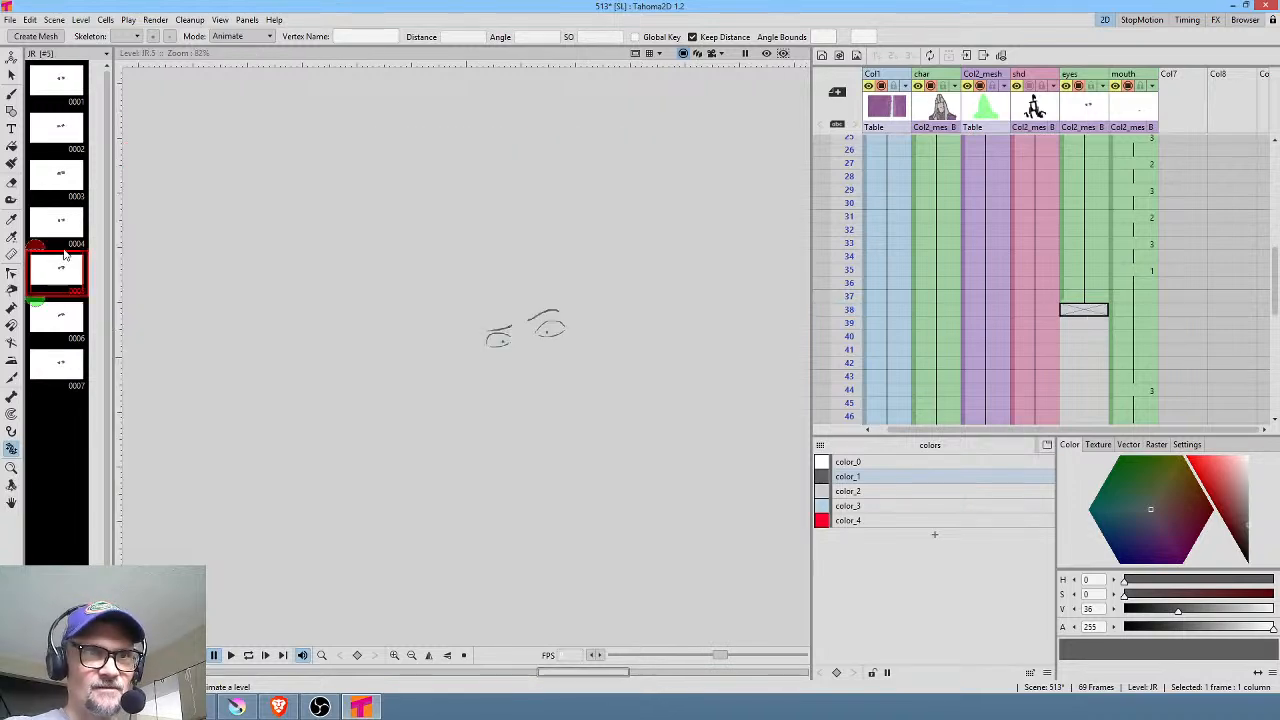
pyautogui.moveTo(853, 175); pyautogui.dragTo(857, 320)
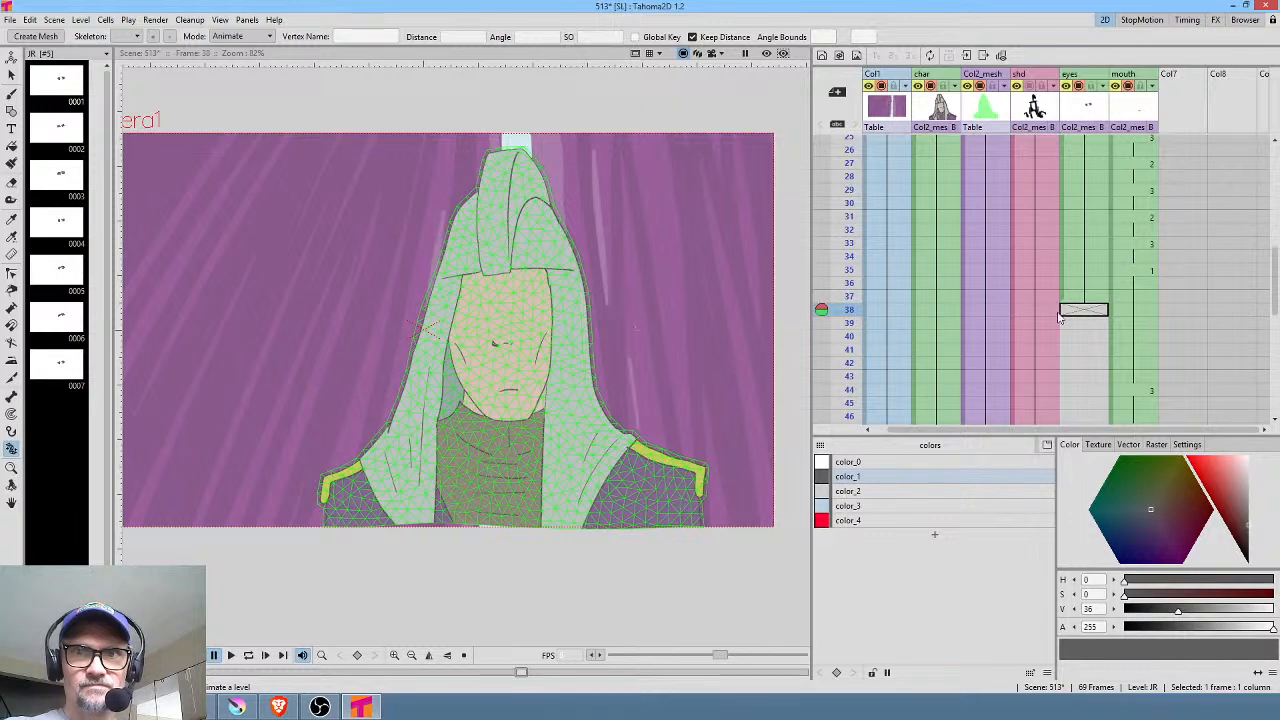
pyautogui.click(50, 275)
pyautogui.moveTo(60, 275); pyautogui.dragTo(1092, 362)
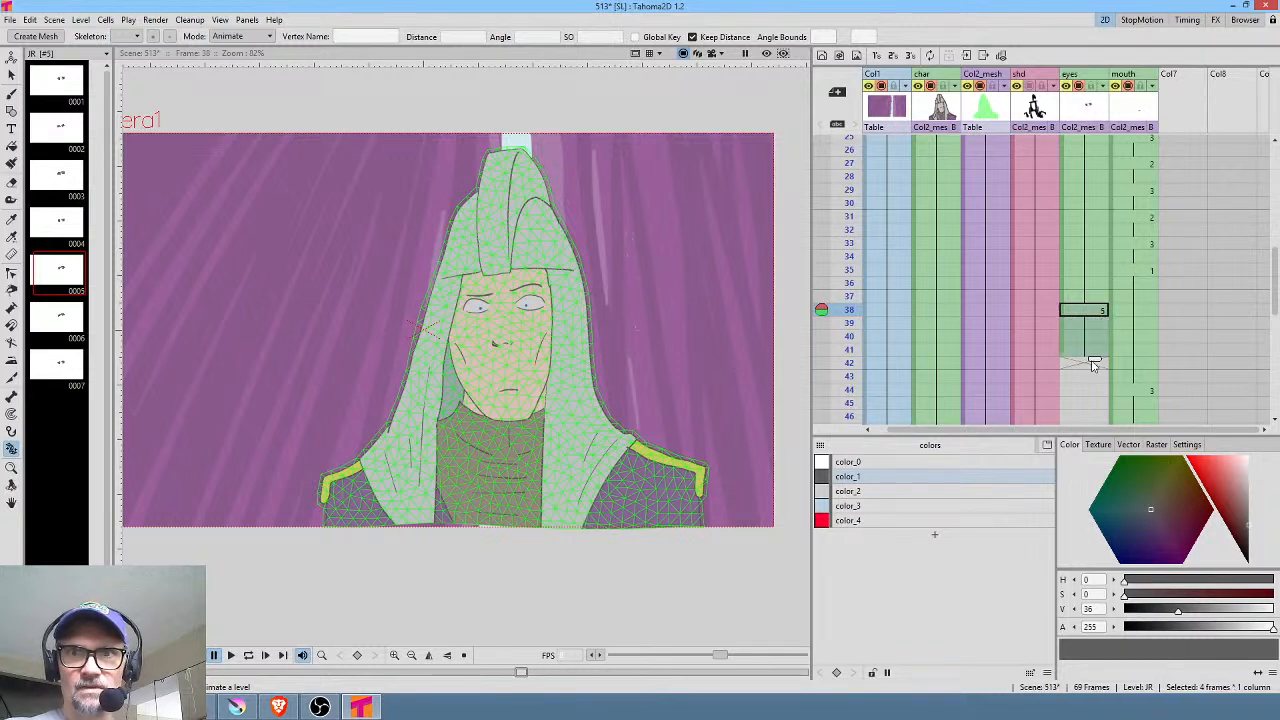
# Step: Scrub across the eye change and extend the hold of eye drawing 5 through frame 49
pyautogui.moveTo(840, 170)
pyautogui.mouseDown()
pyautogui.moveTo(848, 309)
pyautogui.moveTo(876, 376)
pyautogui.moveTo(891, 367)
pyautogui.mouseUp()
pyautogui.scroll(-3, 1168, 290)
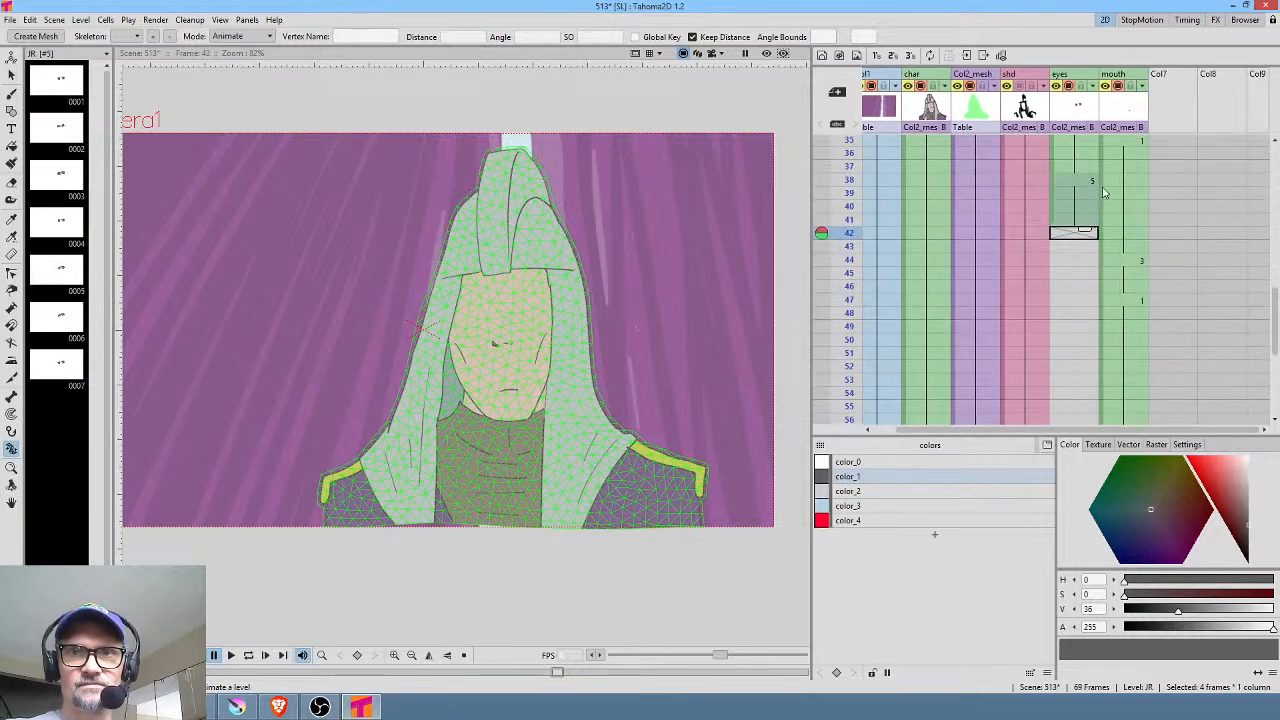
pyautogui.moveTo(1090, 237); pyautogui.dragTo(1085, 336)
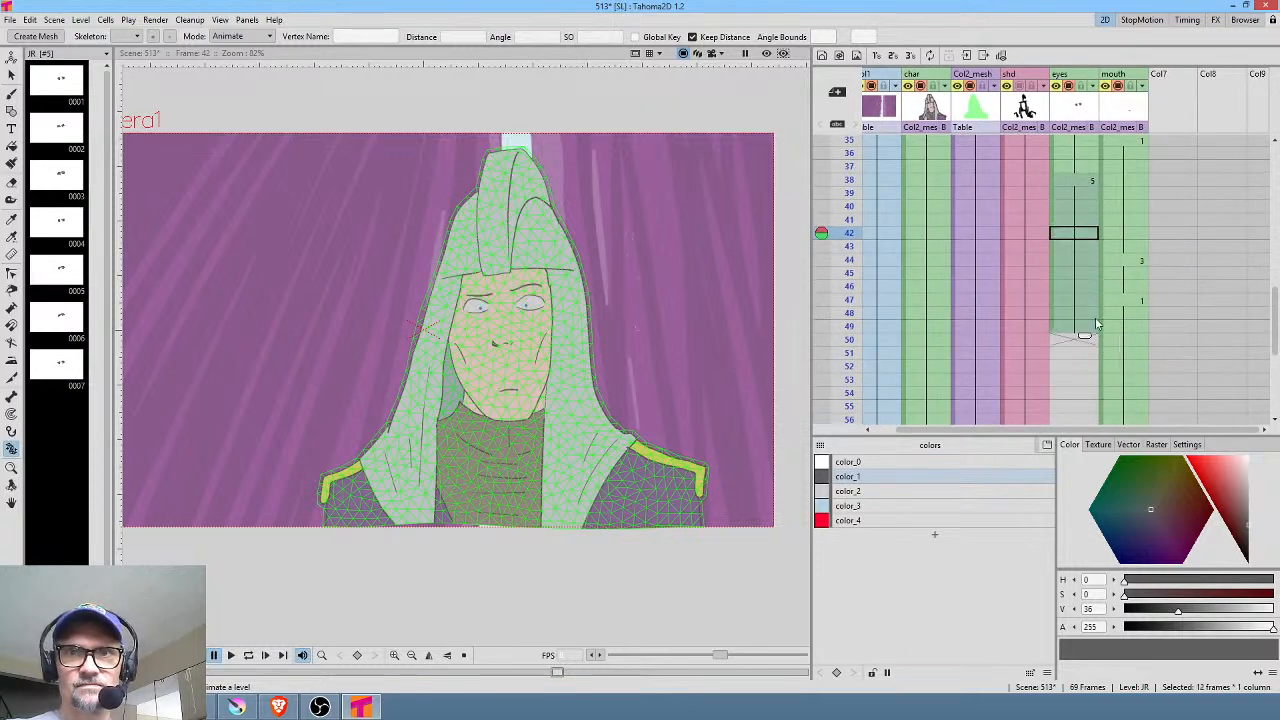
# Step: Scrub through the timeline to check how the eye changes and mouth drawings work together
pyautogui.click(852, 156)
pyautogui.moveTo(845, 190)
pyautogui.mouseDown()
pyautogui.moveTo(847, 355)
pyautogui.moveTo(856, 341)
pyautogui.mouseUp()
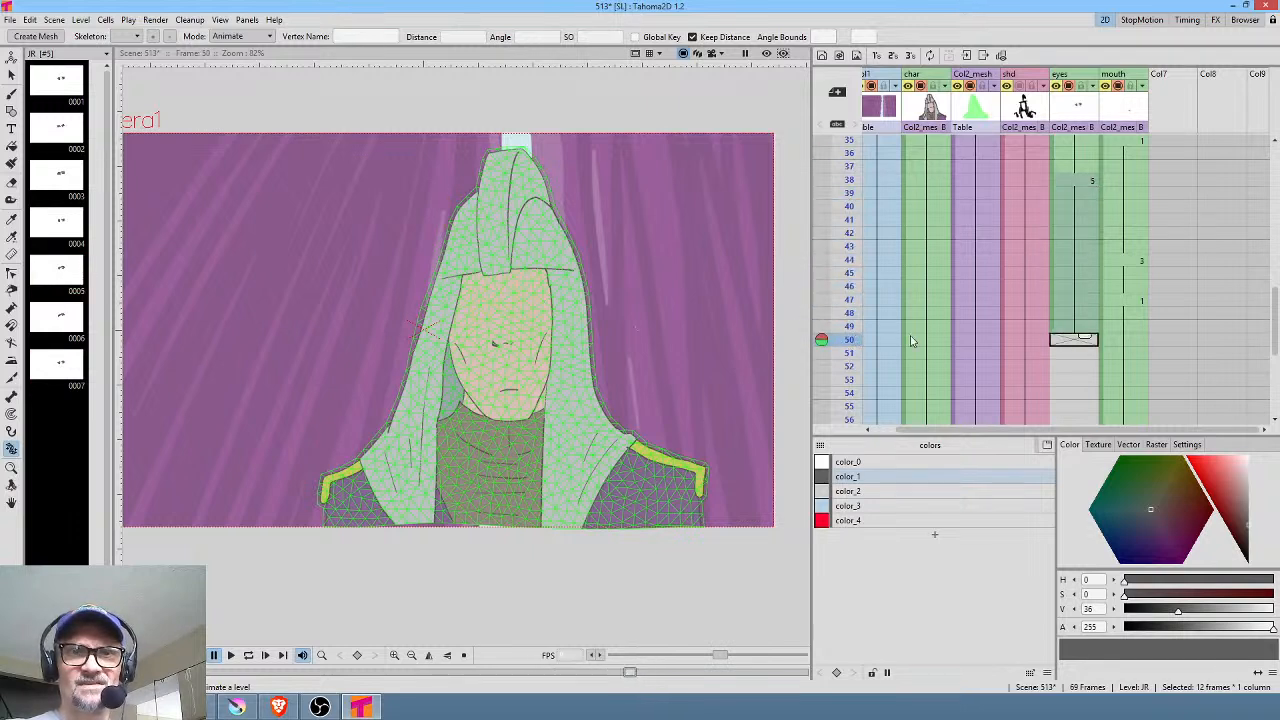
pyautogui.click(1080, 340)
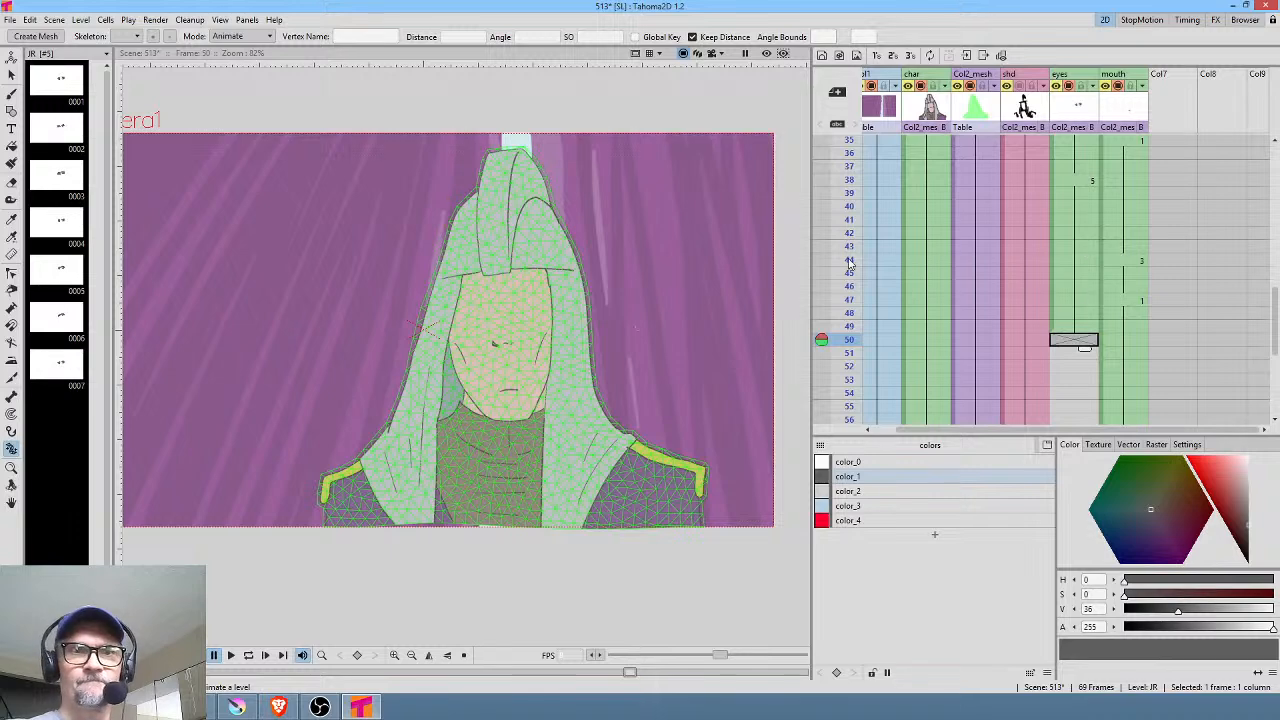
pyautogui.scroll(-2, 551, 240)
pyautogui.scroll(2, 574, 240)
pyautogui.scroll(-1, 737, 217)
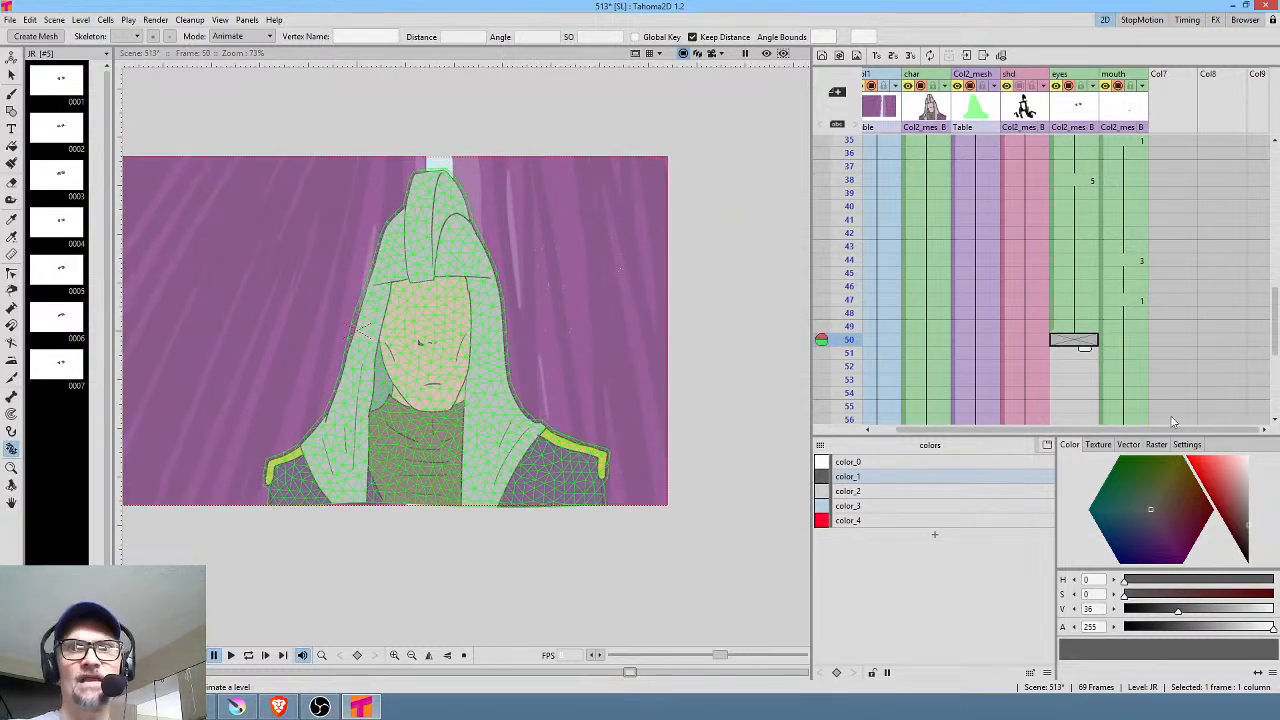
pyautogui.scroll(4, 965, 263)
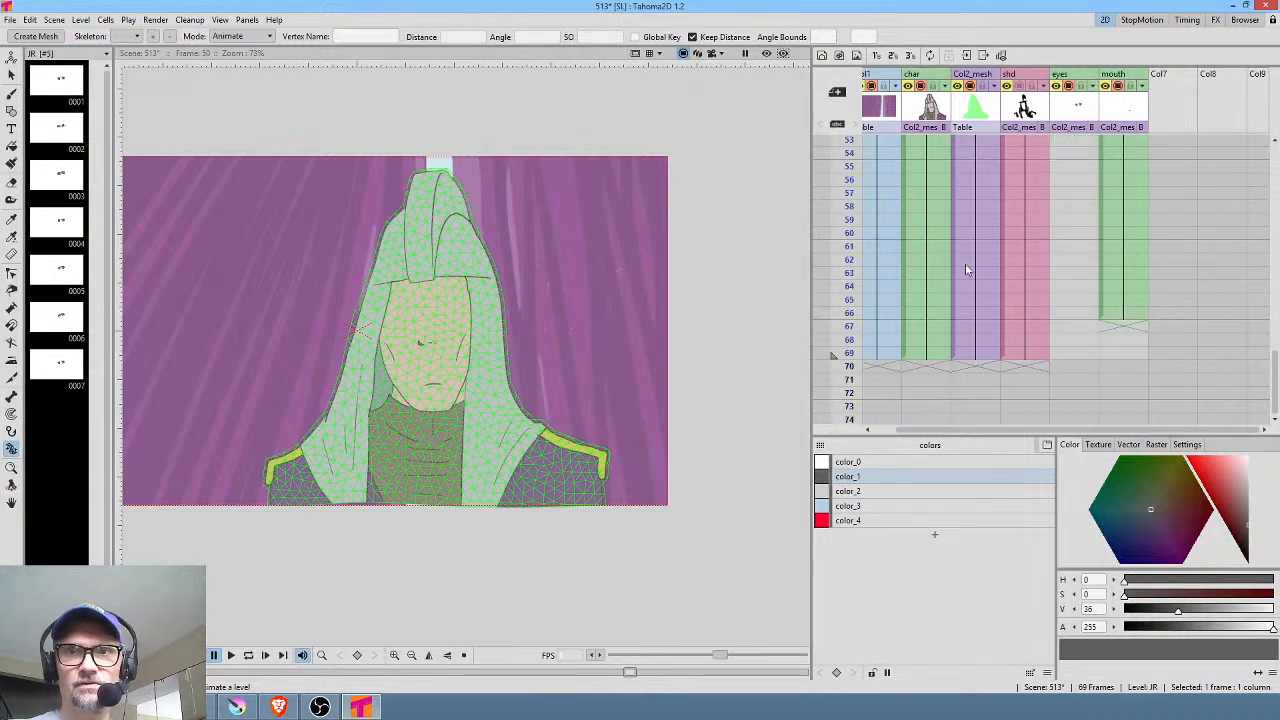
pyautogui.moveTo(848, 166)
pyautogui.mouseDown()
pyautogui.moveTo(853, 385)
pyautogui.moveTo(857, 135)
pyautogui.moveTo(862, 332)
pyautogui.moveTo(878, 362)
pyautogui.mouseUp()
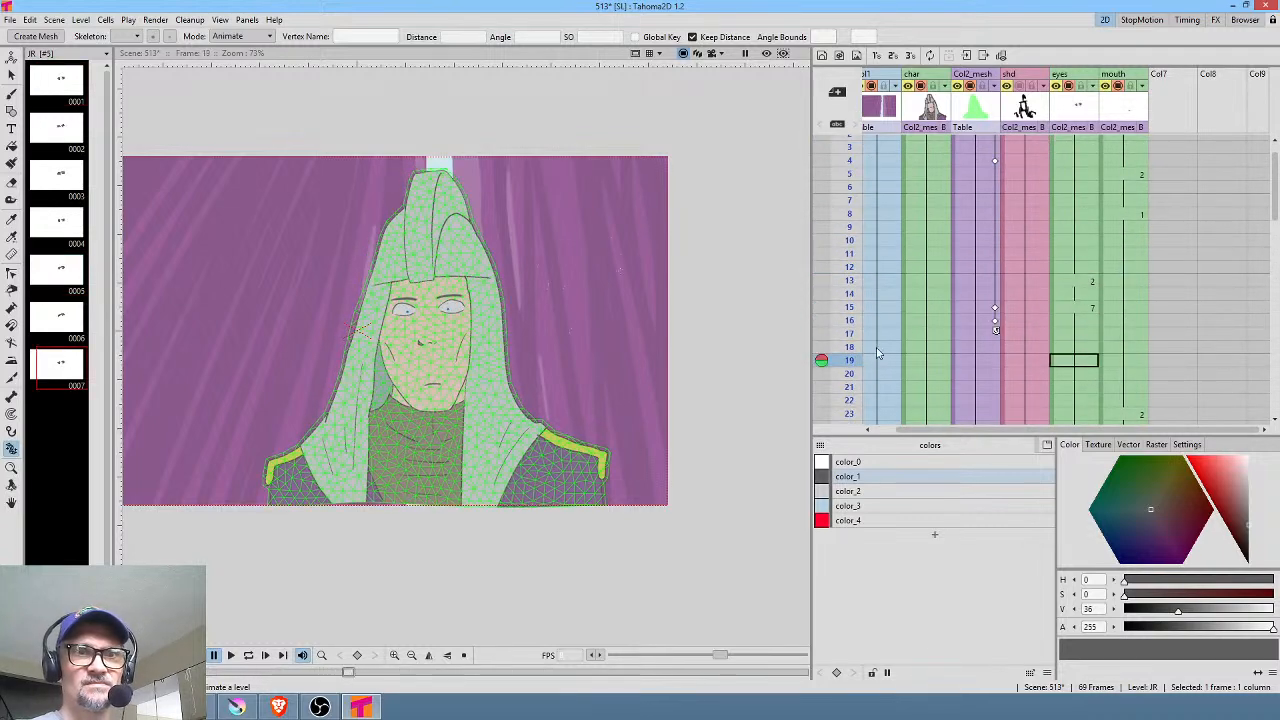
pyautogui.scroll(-4, 898, 303)
pyautogui.moveTo(848, 200); pyautogui.dragTo(855, 387)
pyautogui.scroll(-4, 918, 360)
pyautogui.moveTo(848, 227)
pyautogui.mouseDown()
pyautogui.moveTo(870, 413)
pyautogui.moveTo(880, 420)
pyautogui.moveTo(904, 342)
pyautogui.moveTo(942, 340)
pyautogui.mouseUp()
# Step: Extend the hold of eye drawing 5 through frame 69
pyautogui.click(1086, 349)
pyautogui.moveTo(1102, 299); pyautogui.dragTo(1074, 196)
pyautogui.moveTo(1062, 260); pyautogui.dragTo(1055, 362)
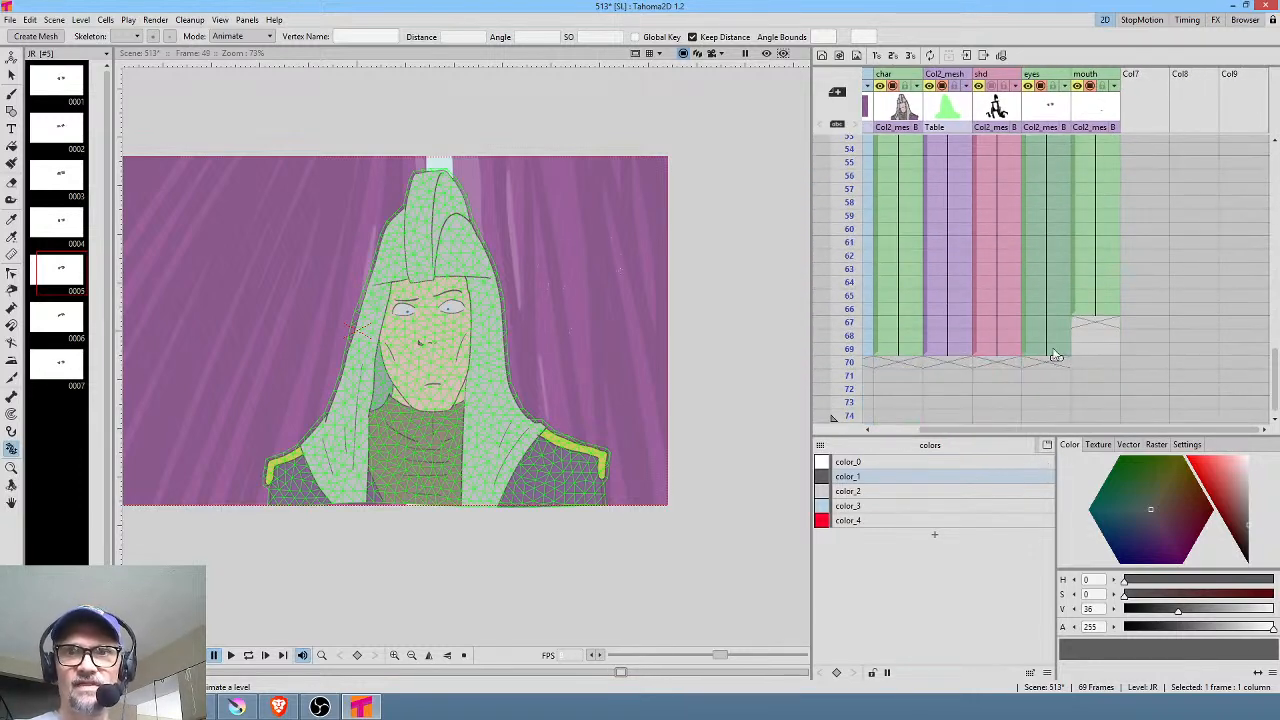
# Step: Extend the hold of mouth drawing 1 through frame 69
pyautogui.click(1103, 312)
pyautogui.moveTo(1110, 323); pyautogui.dragTo(1106, 357)
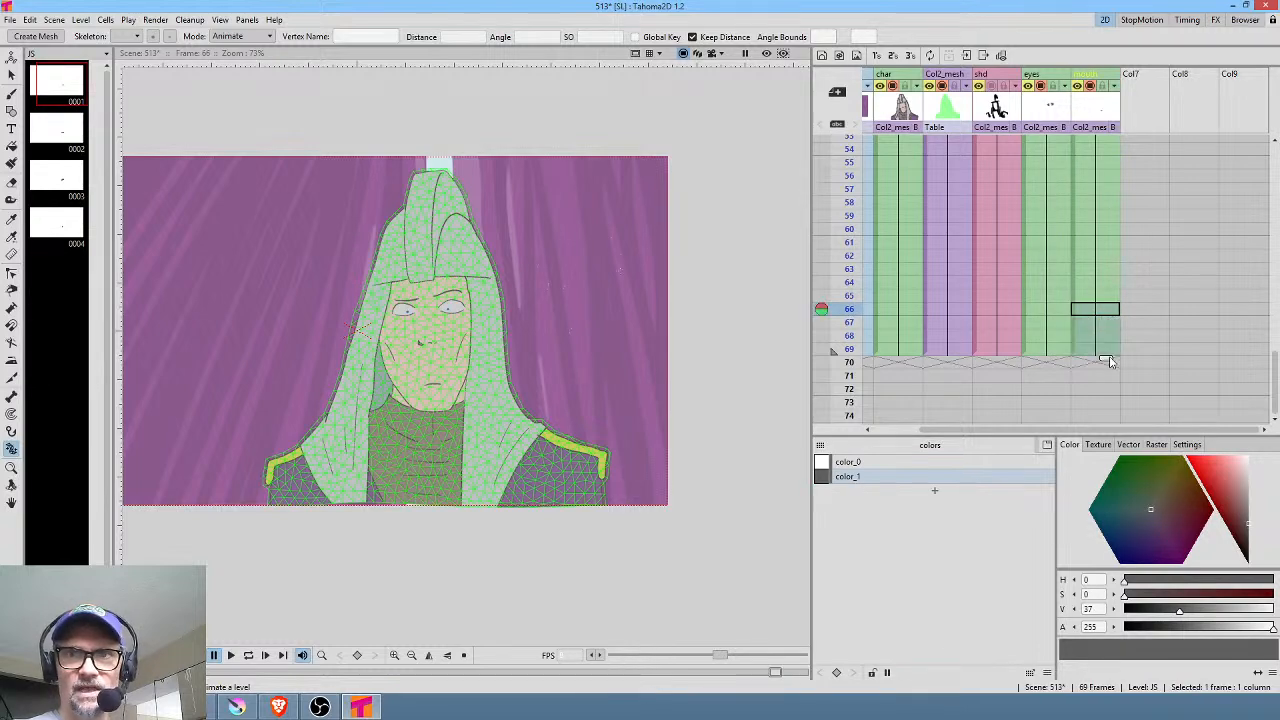
# Step: Tilt the head at frame 47 by moving the mesh skeleton's vertex near the nose to an angle of -4.83°
pyautogui.scroll(15, 1051, 260)
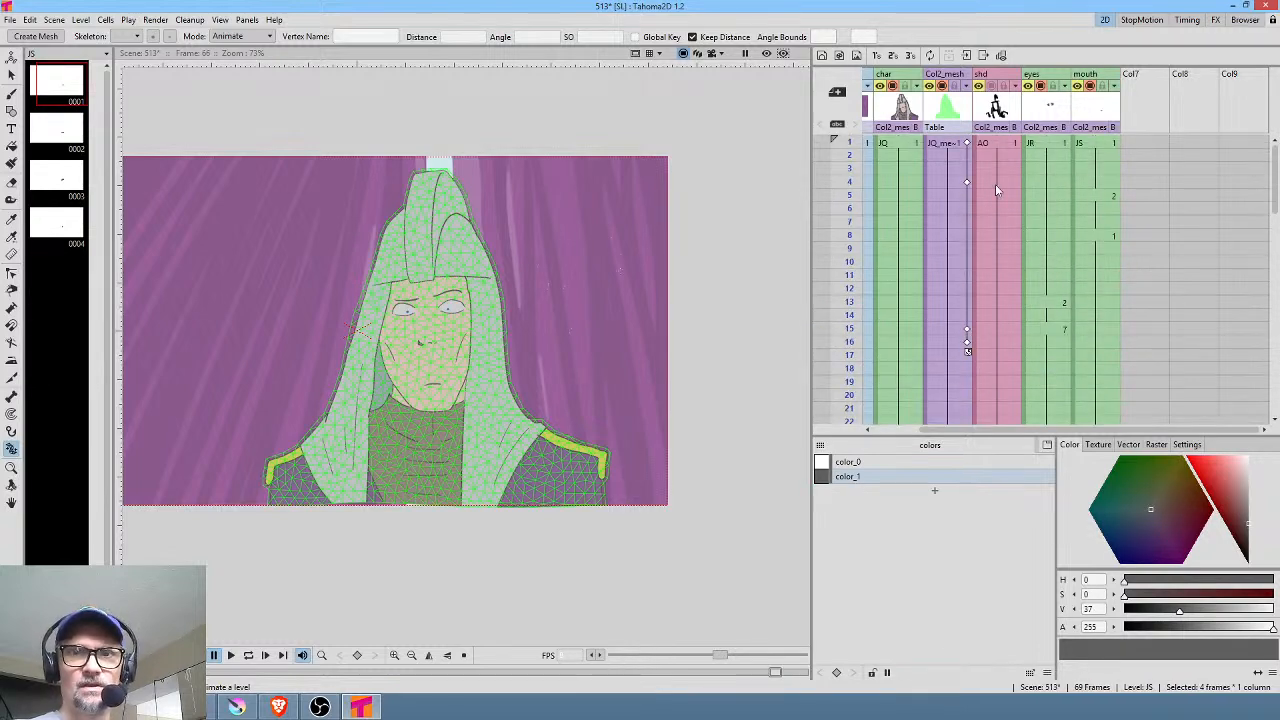
pyautogui.click(948, 222)
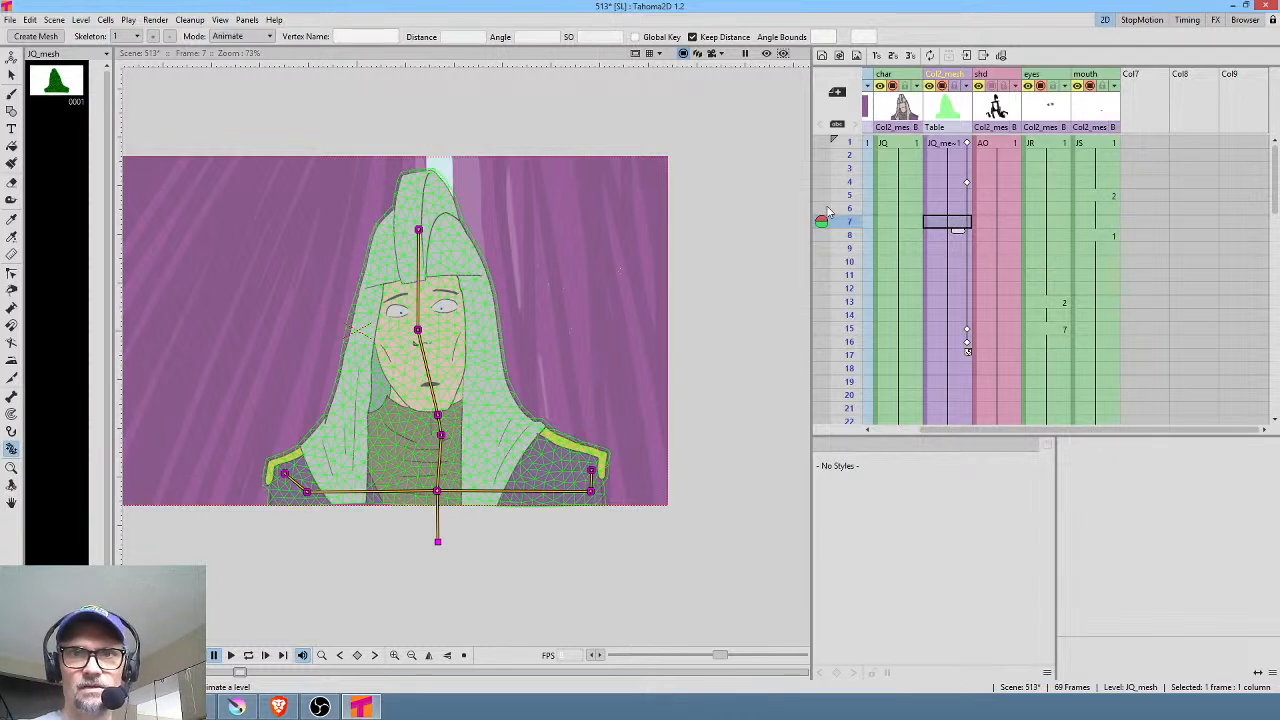
pyautogui.click(843, 343)
pyautogui.scroll(-2, 867, 300)
pyautogui.moveTo(855, 217); pyautogui.dragTo(857, 320)
pyautogui.moveTo(865, 386)
pyautogui.mouseDown()
pyautogui.moveTo(864, 443)
pyautogui.moveTo(892, 310)
pyautogui.moveTo(886, 413)
pyautogui.moveTo(890, 313)
pyautogui.moveTo(887, 375)
pyautogui.mouseUp()
pyautogui.scroll(-2, 962, 302)
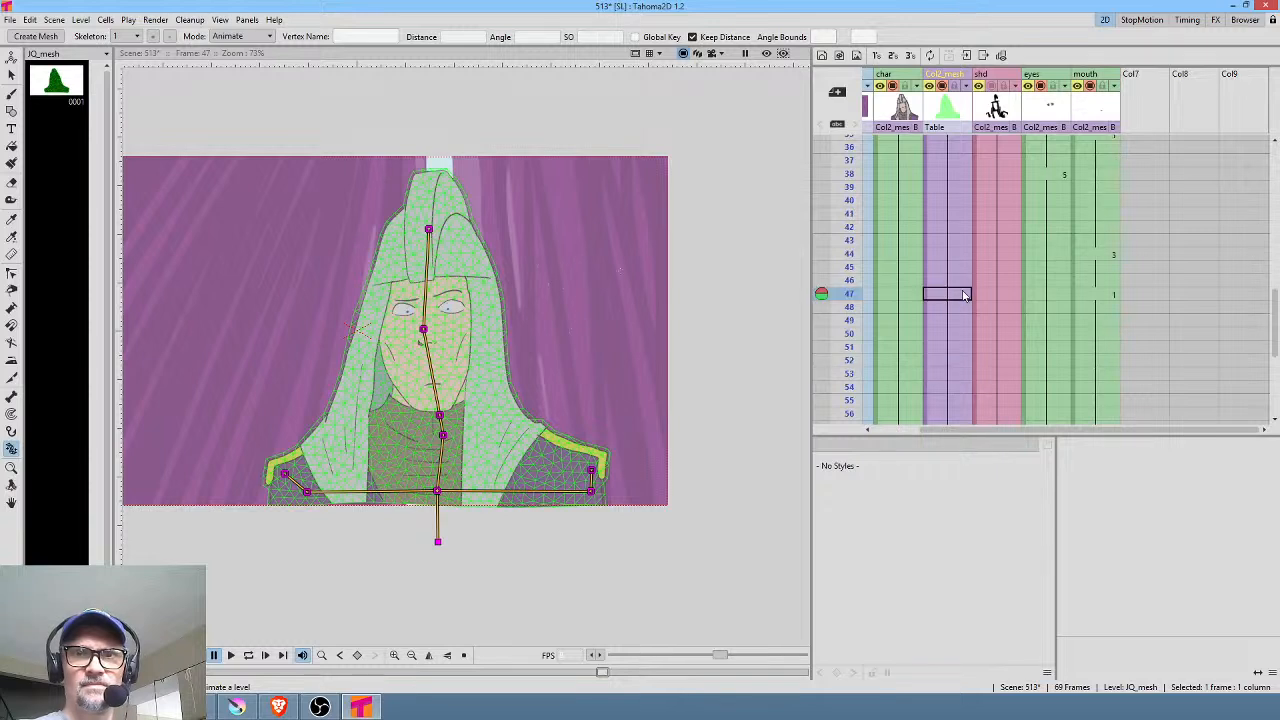
pyautogui.moveTo(423, 329); pyautogui.dragTo(417, 333)
# Step: Scrub across the head tilt and move its mesh keyframe from frame 47 to frame 51
pyautogui.moveTo(852, 200); pyautogui.dragTo(849, 309)
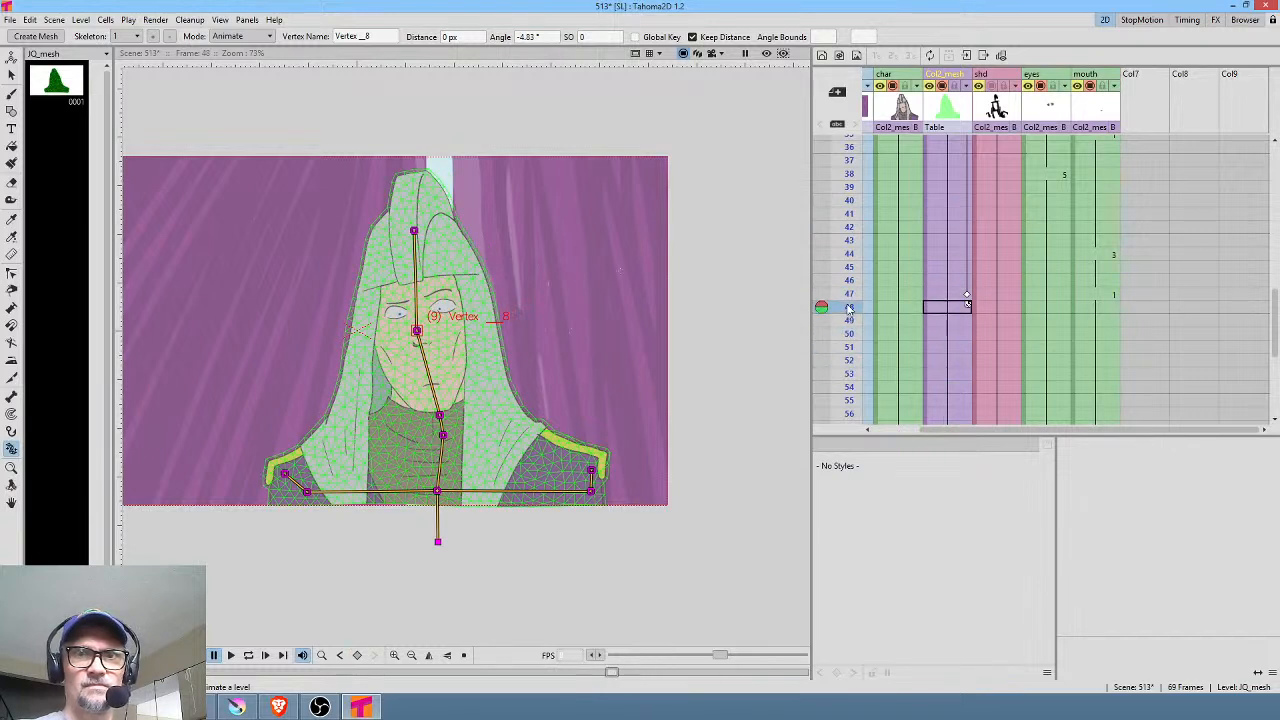
pyautogui.click(966, 293)
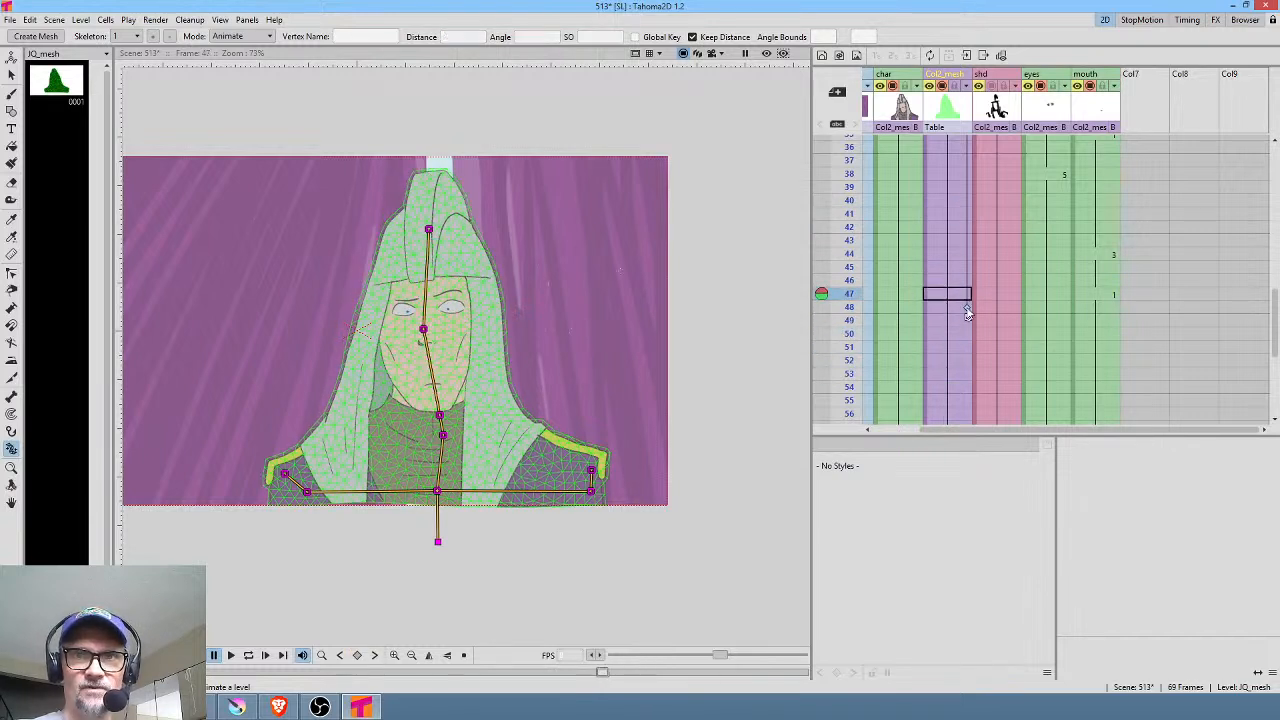
pyautogui.moveTo(855, 155); pyautogui.dragTo(871, 364)
# Step: Replace the eye drawing at frame 56 with closed-eye drawing 2
pyautogui.click(946, 366)
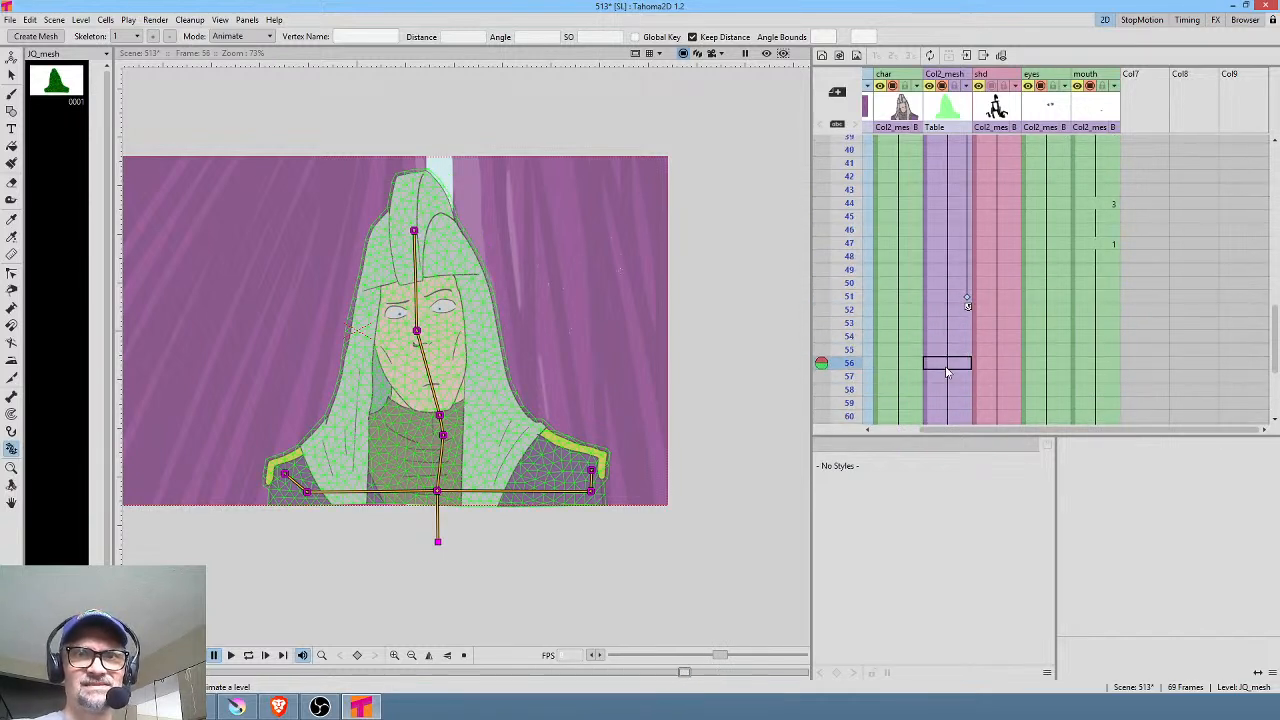
pyautogui.click(1050, 365)
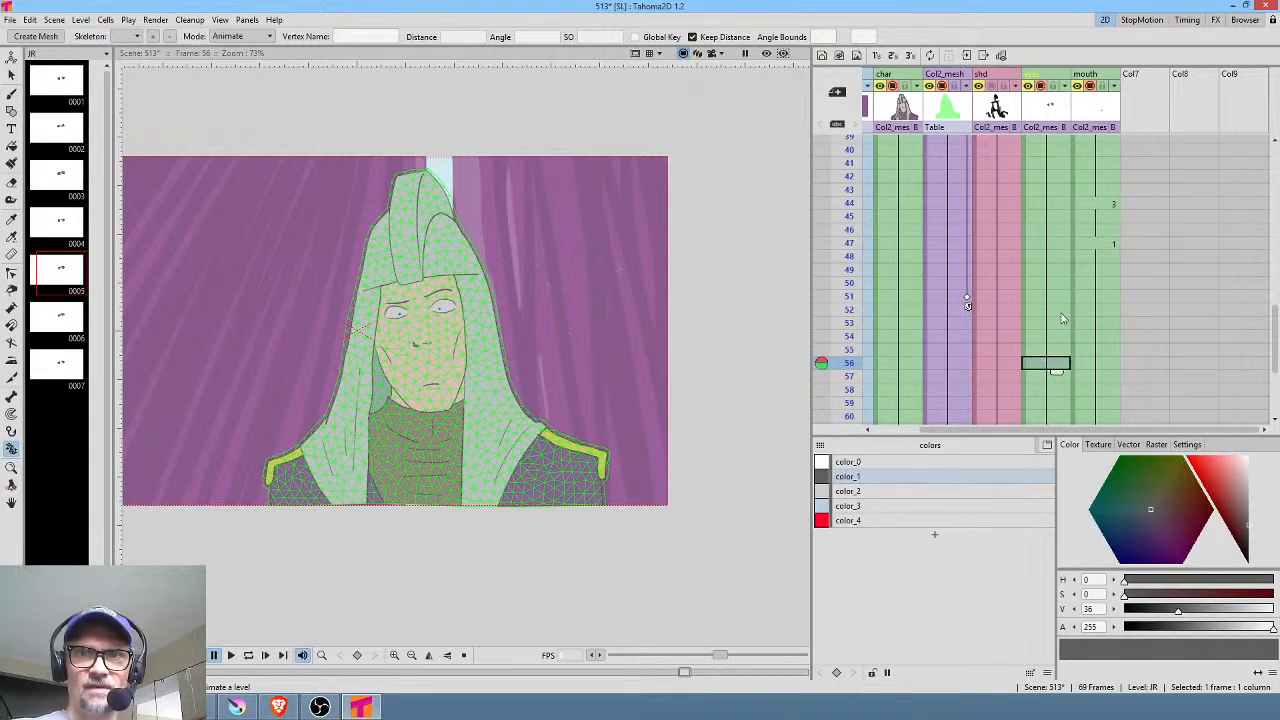
pyautogui.press('Delete')
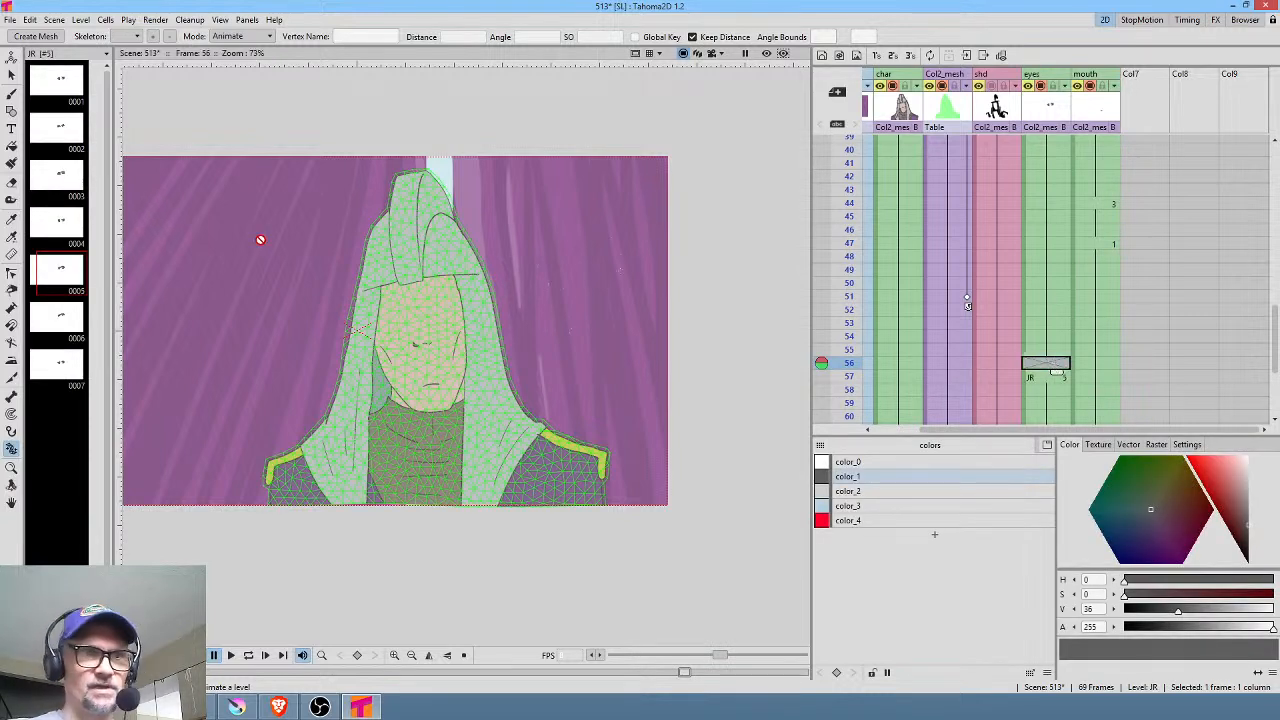
pyautogui.click(65, 222)
pyautogui.click(64, 188)
pyautogui.click(77, 130)
pyautogui.moveTo(66, 133)
pyautogui.mouseDown()
pyautogui.moveTo(802, 272)
pyautogui.moveTo(1068, 370)
pyautogui.mouseUp()
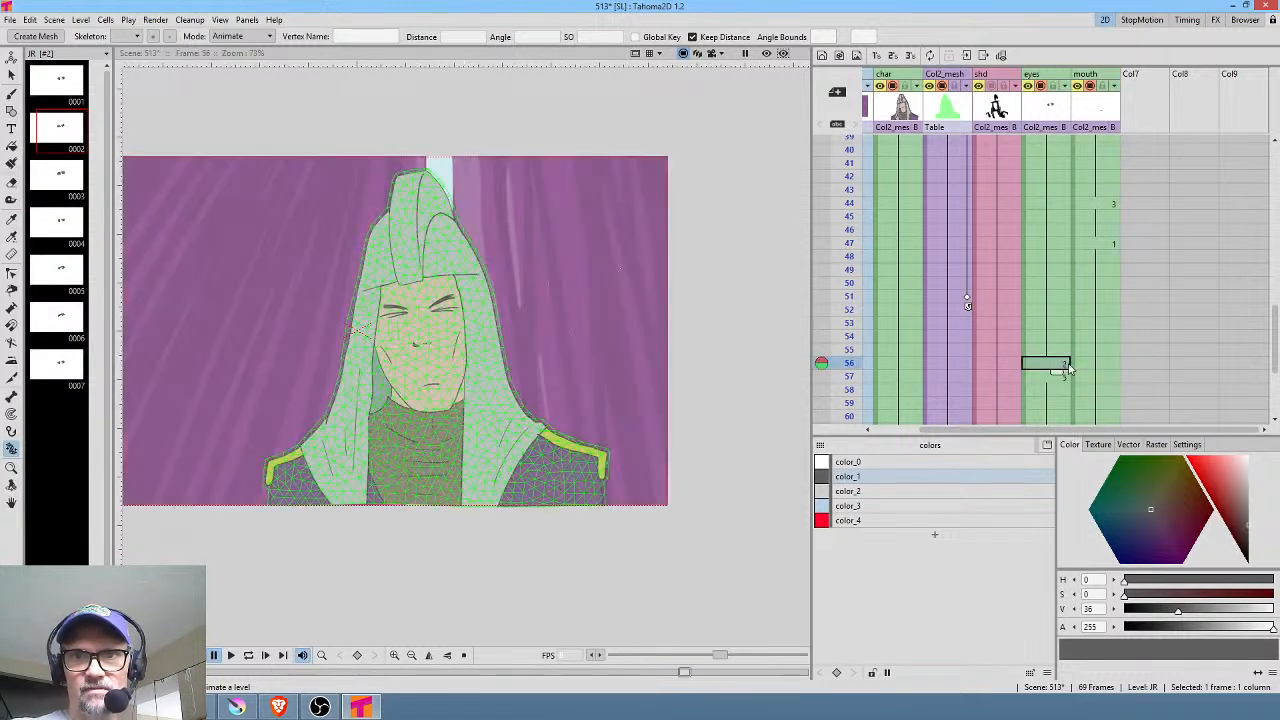
# Step: Clear the eyes column from frame 57 through frame 69 and extend the hold of eye drawing 2 through frame 57
pyautogui.click(1052, 377)
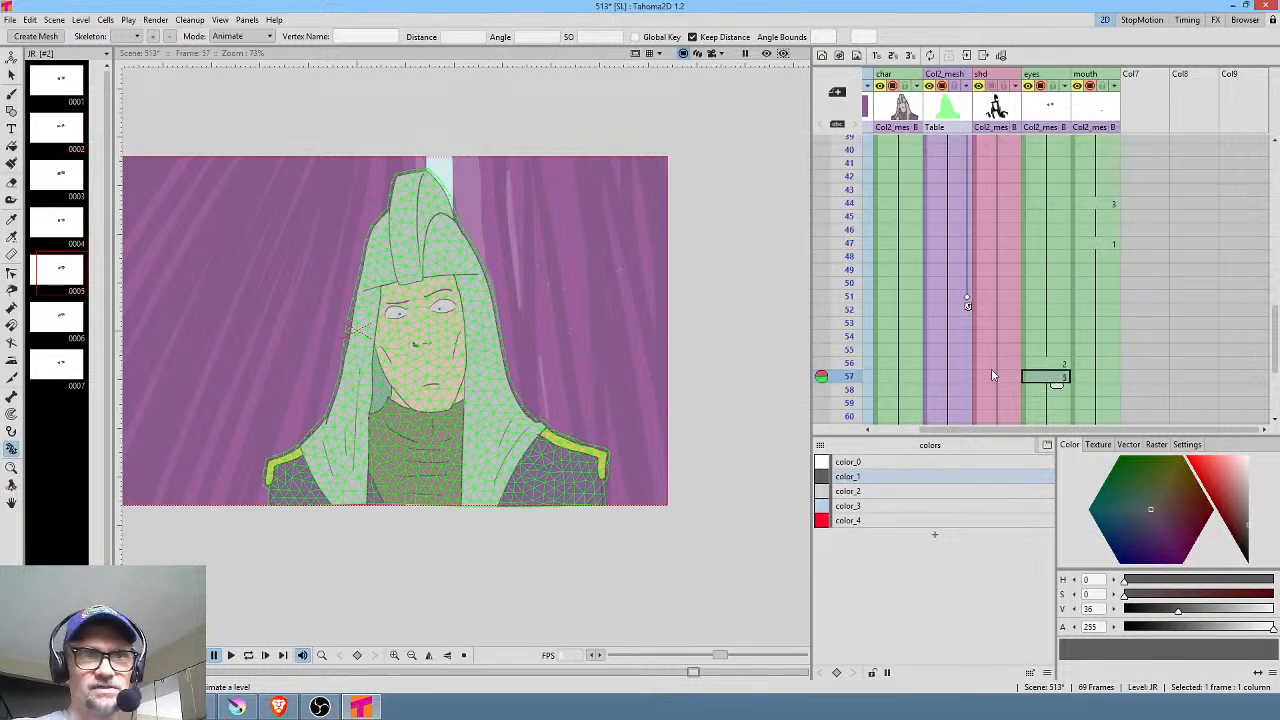
pyautogui.scroll(-4, 1052, 337)
pyautogui.keyDown('shift'); pyautogui.click(1045, 378); pyautogui.keyUp('shift')
pyautogui.press('Delete')
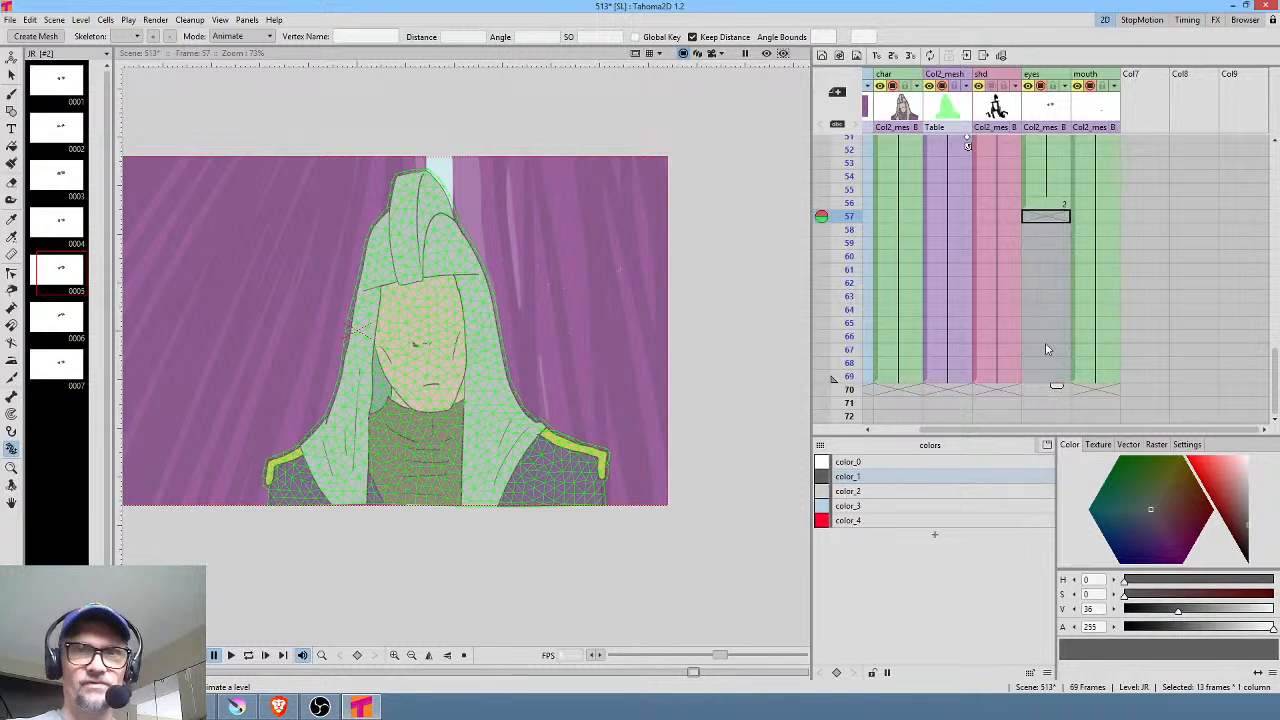
pyautogui.click(1045, 203)
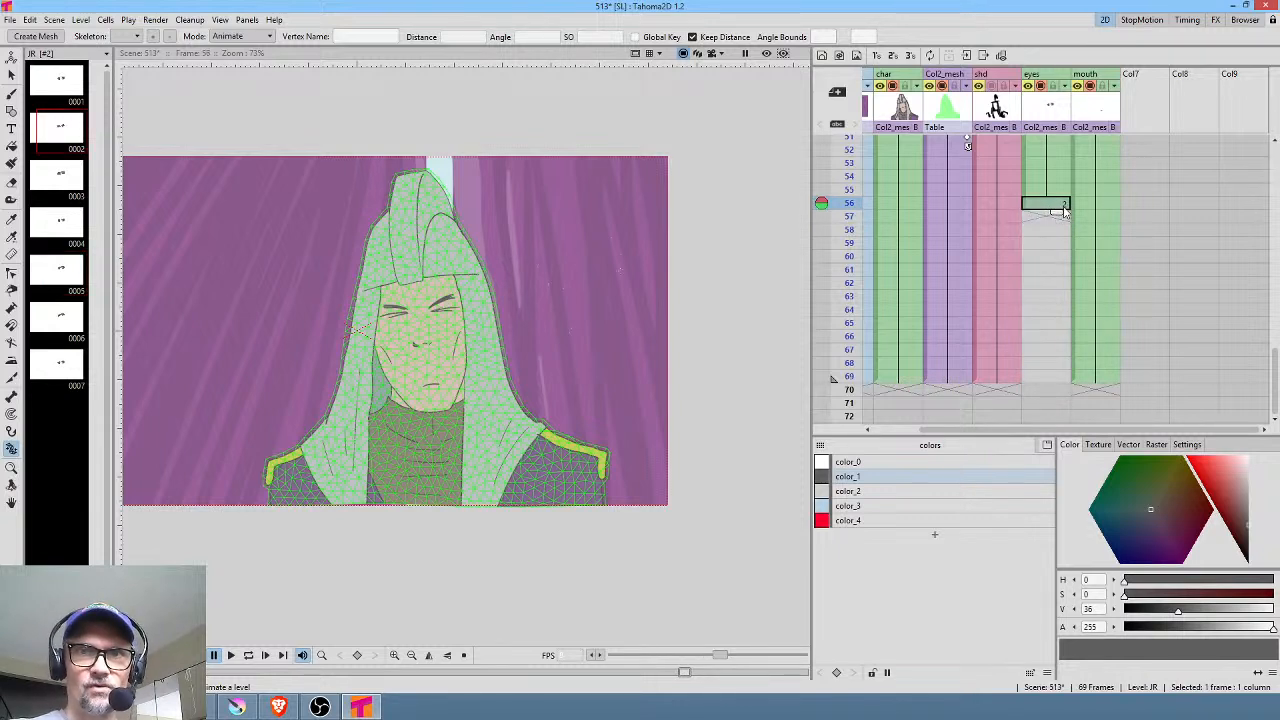
# Step: Try eye drawing 1 at frame 58, holding it through frame 69
pyautogui.click(1047, 230)
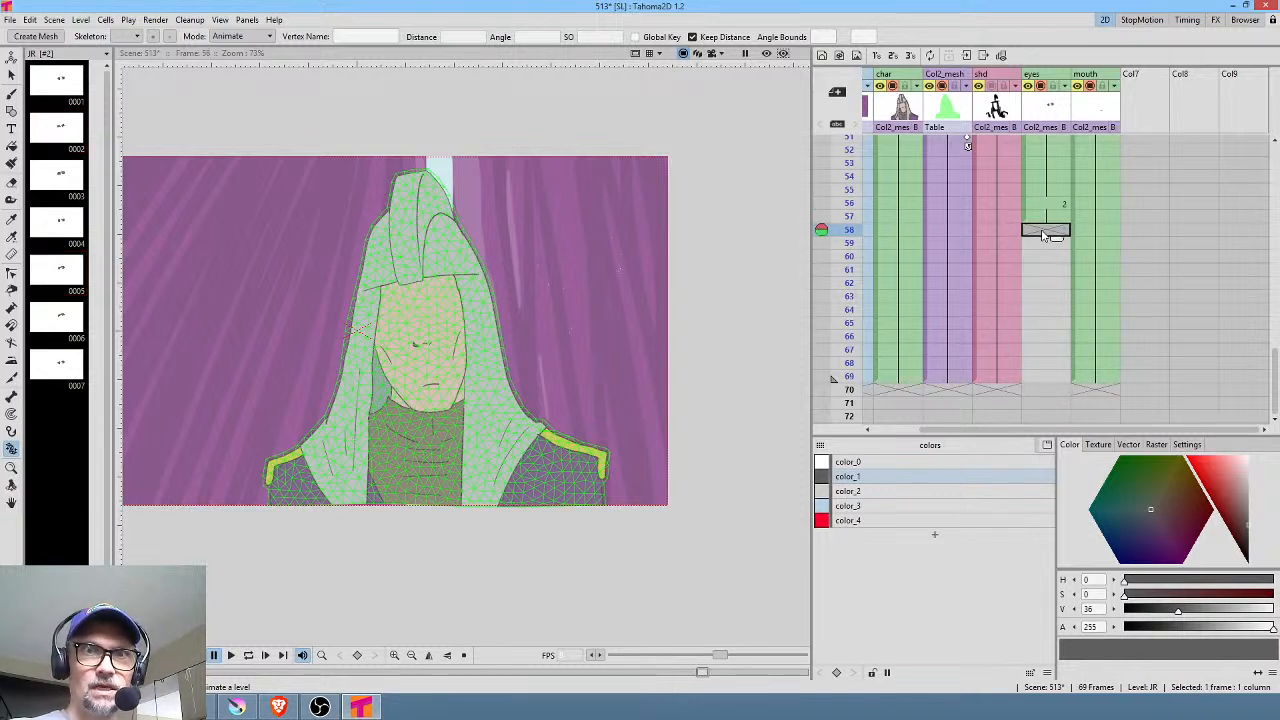
pyautogui.click(47, 140)
pyautogui.click(56, 100)
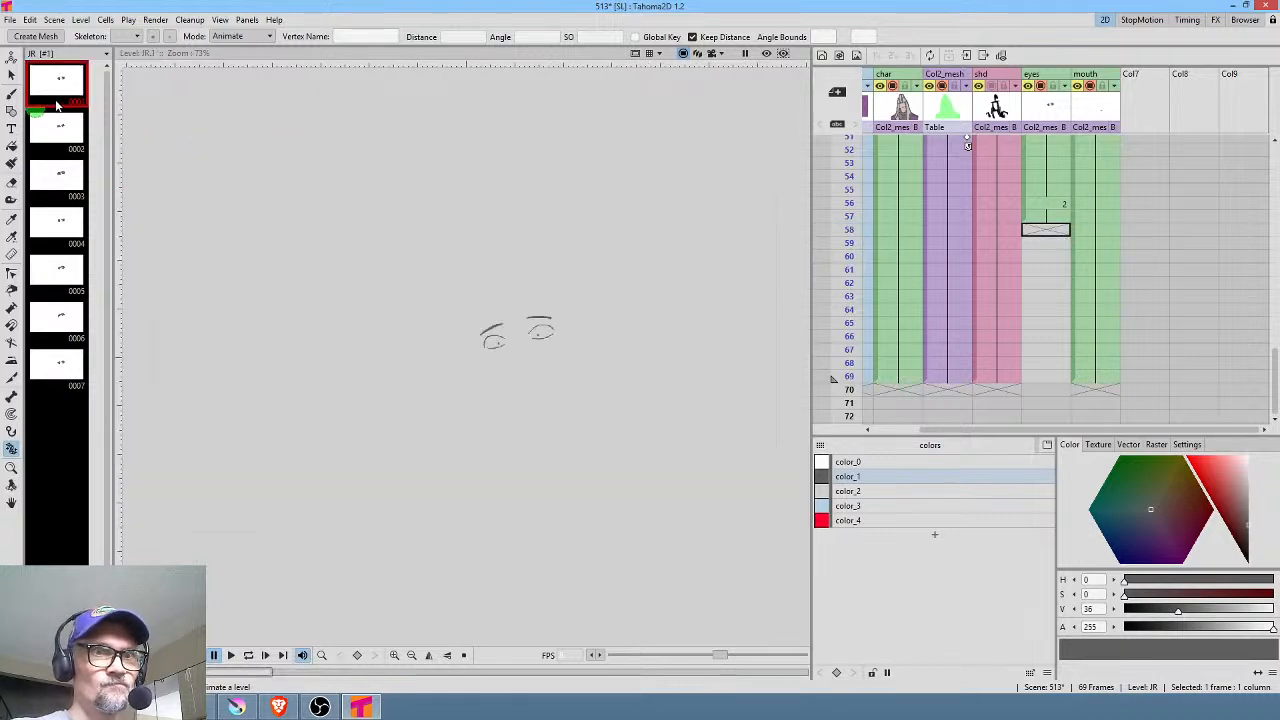
pyautogui.moveTo(59, 103); pyautogui.dragTo(1051, 386)
pyautogui.click(1045, 237)
# Step: Compare eye drawings 6 and 7, and clear the eyes column from frame 59 through frame 69
pyautogui.click(45, 375)
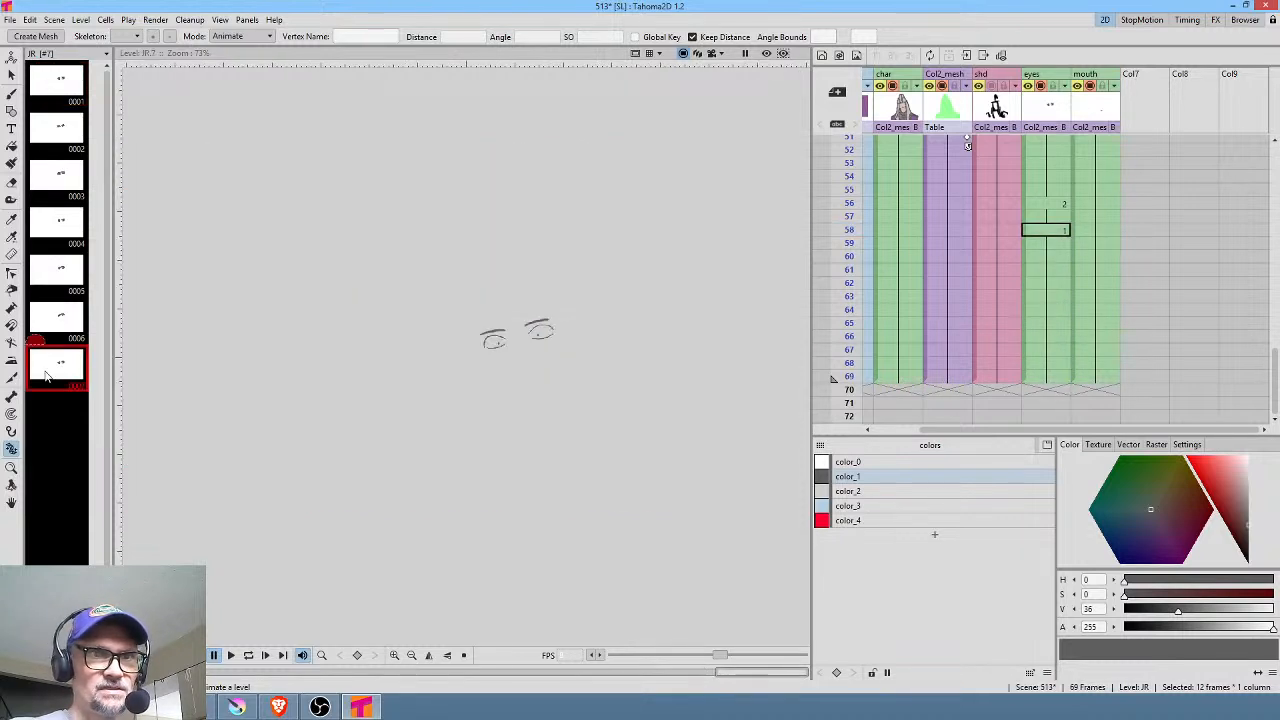
pyautogui.click(68, 324)
pyautogui.click(61, 358)
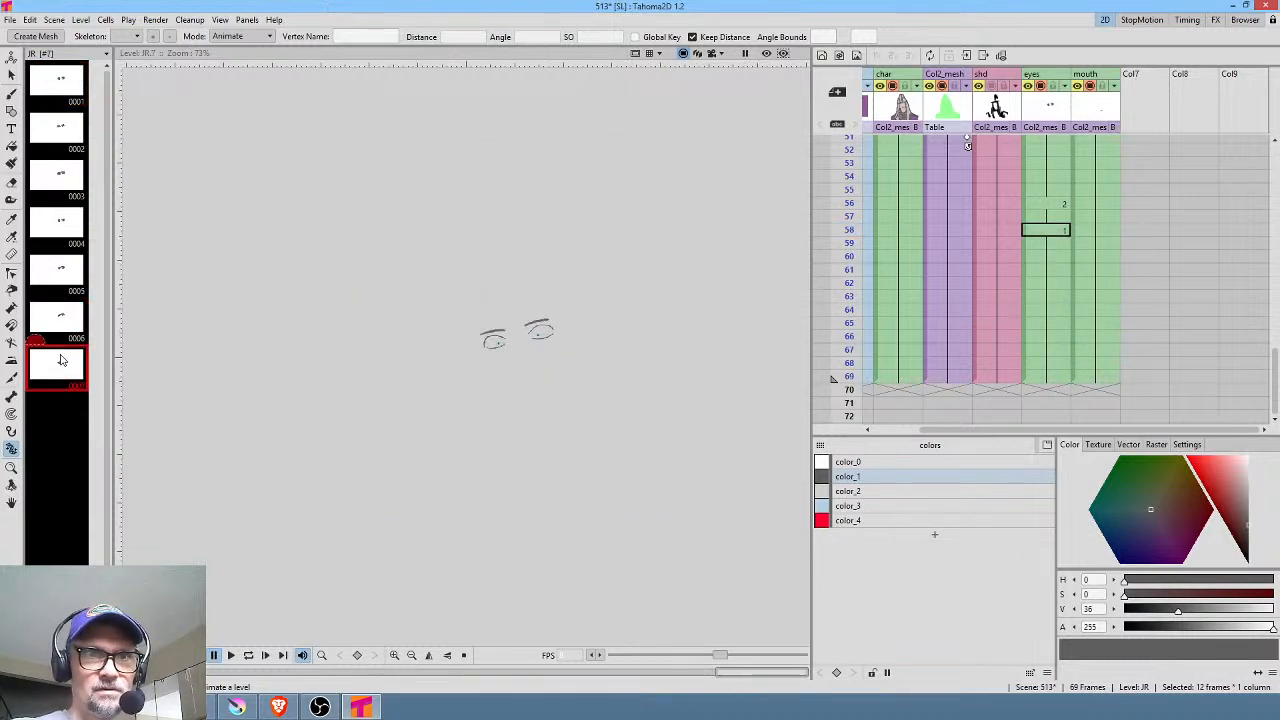
pyautogui.click(1057, 245)
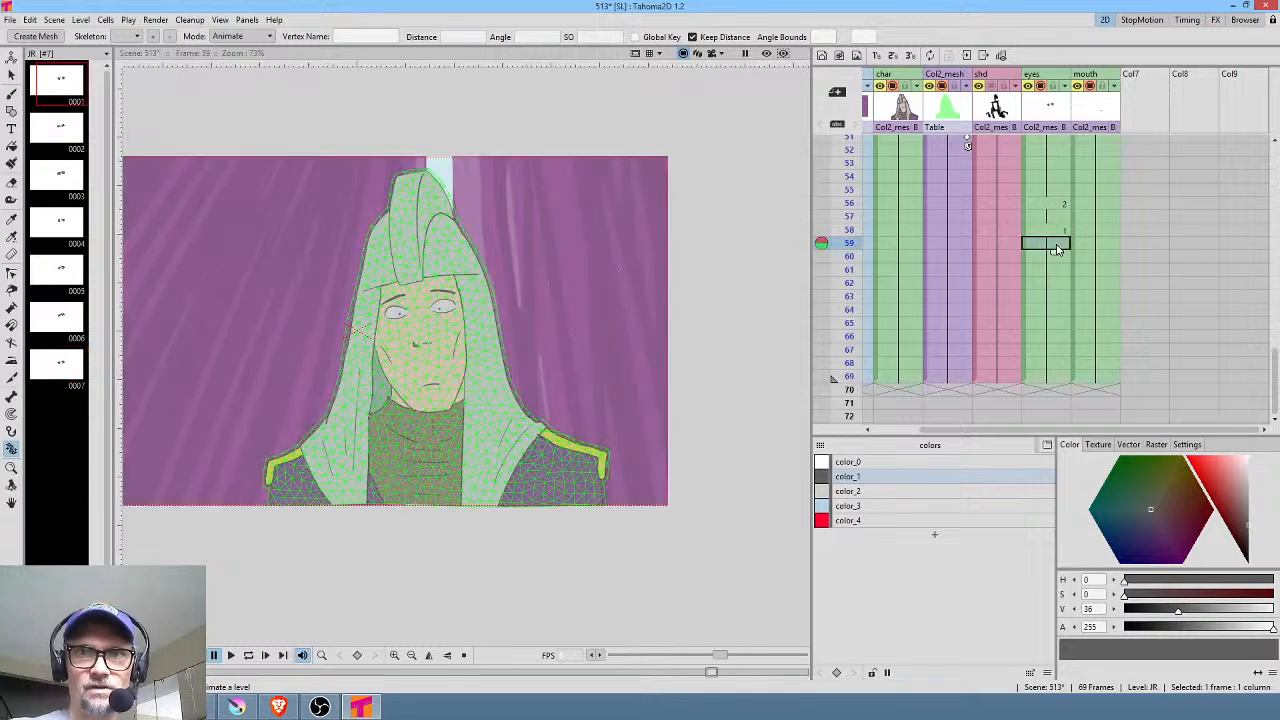
pyautogui.keyDown('shift'); pyautogui.click(1053, 385); pyautogui.keyUp('shift')
pyautogui.press('Delete')
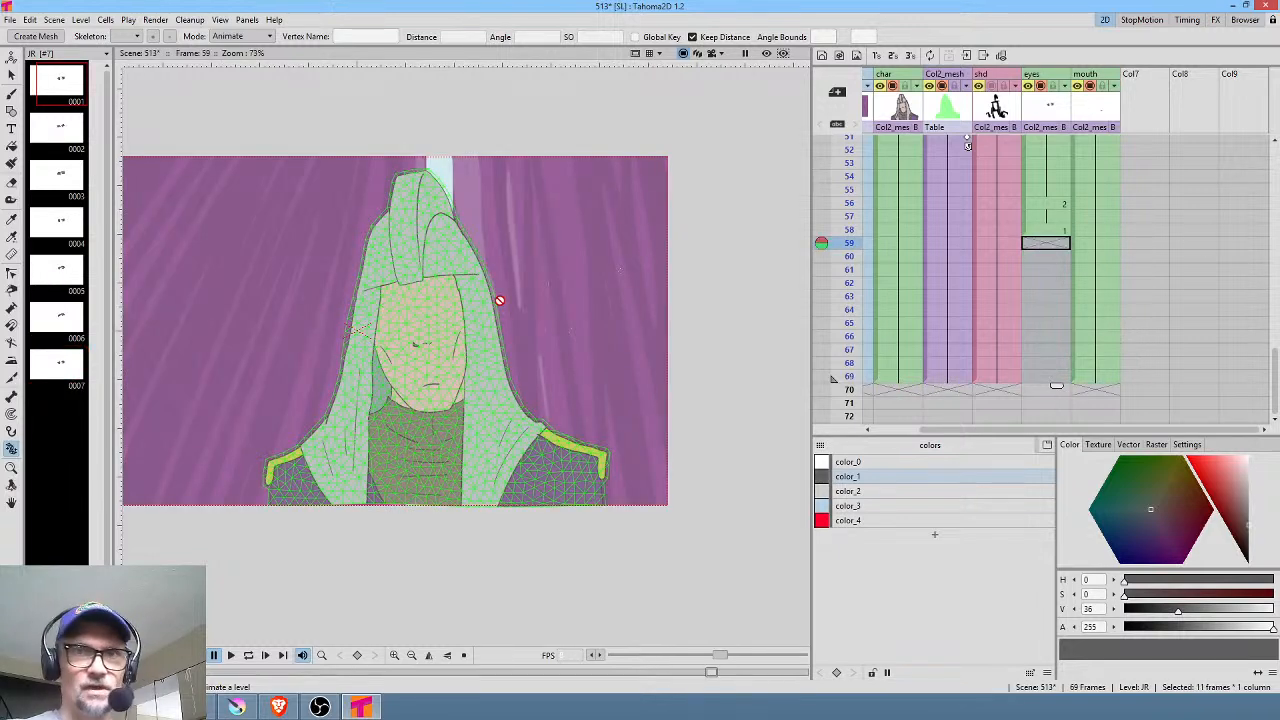
# Step: Try eye drawing 7 at frame 59, scrub across the eye change and remove the drawing from that frame
pyautogui.click(67, 363)
pyautogui.moveTo(43, 363); pyautogui.dragTo(1052, 254)
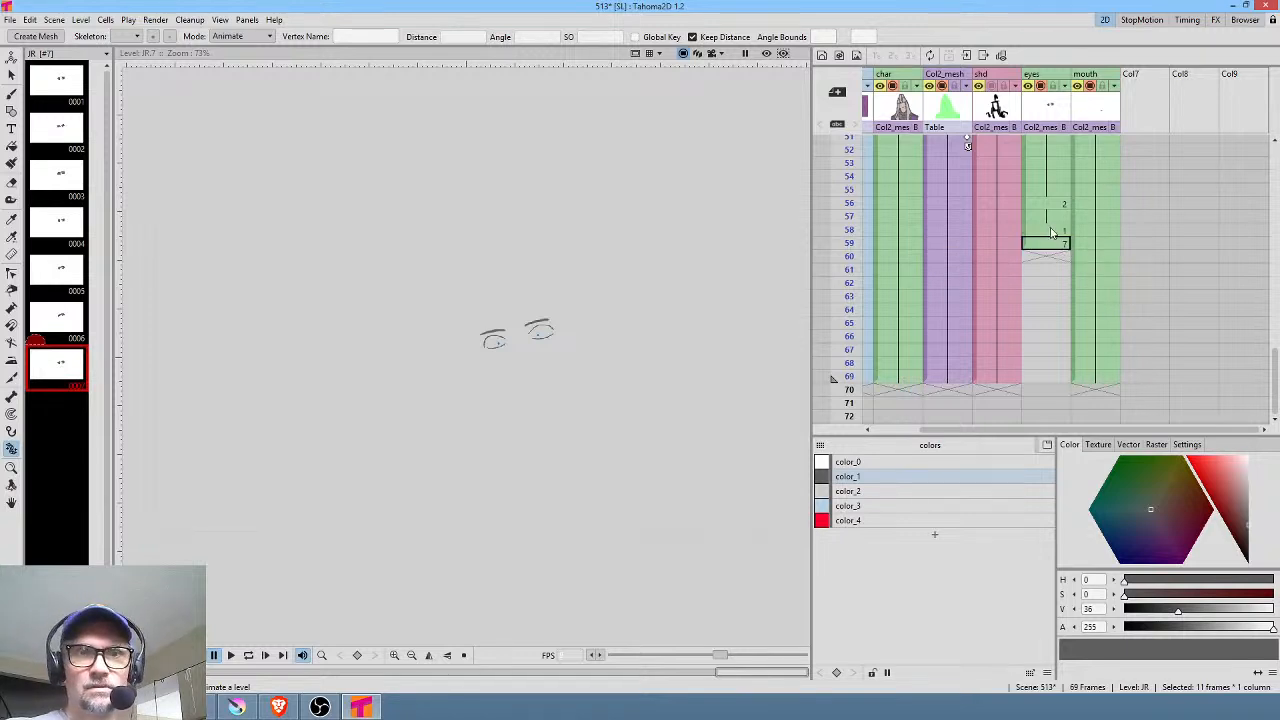
pyautogui.click(1047, 243)
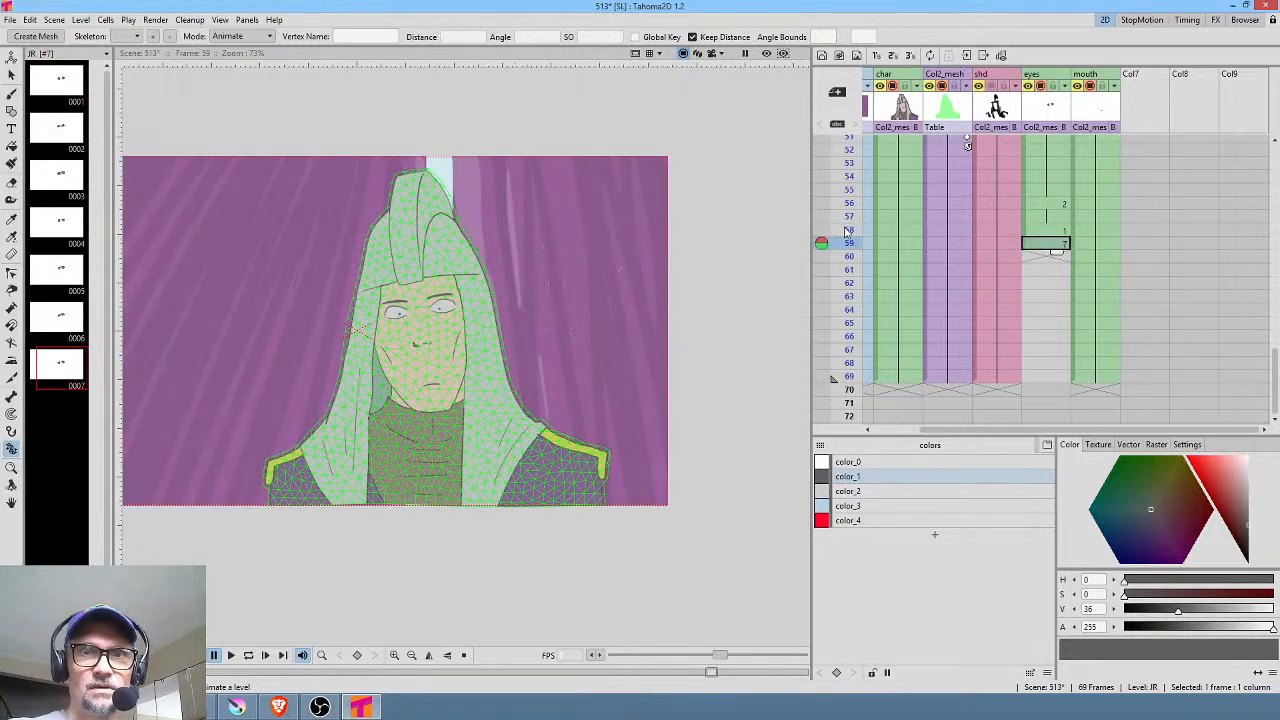
pyautogui.moveTo(849, 177)
pyautogui.mouseDown()
pyautogui.moveTo(850, 262)
pyautogui.moveTo(850, 230)
pyautogui.moveTo(852, 256)
pyautogui.moveTo(870, 220)
pyautogui.moveTo(868, 233)
pyautogui.mouseUp()
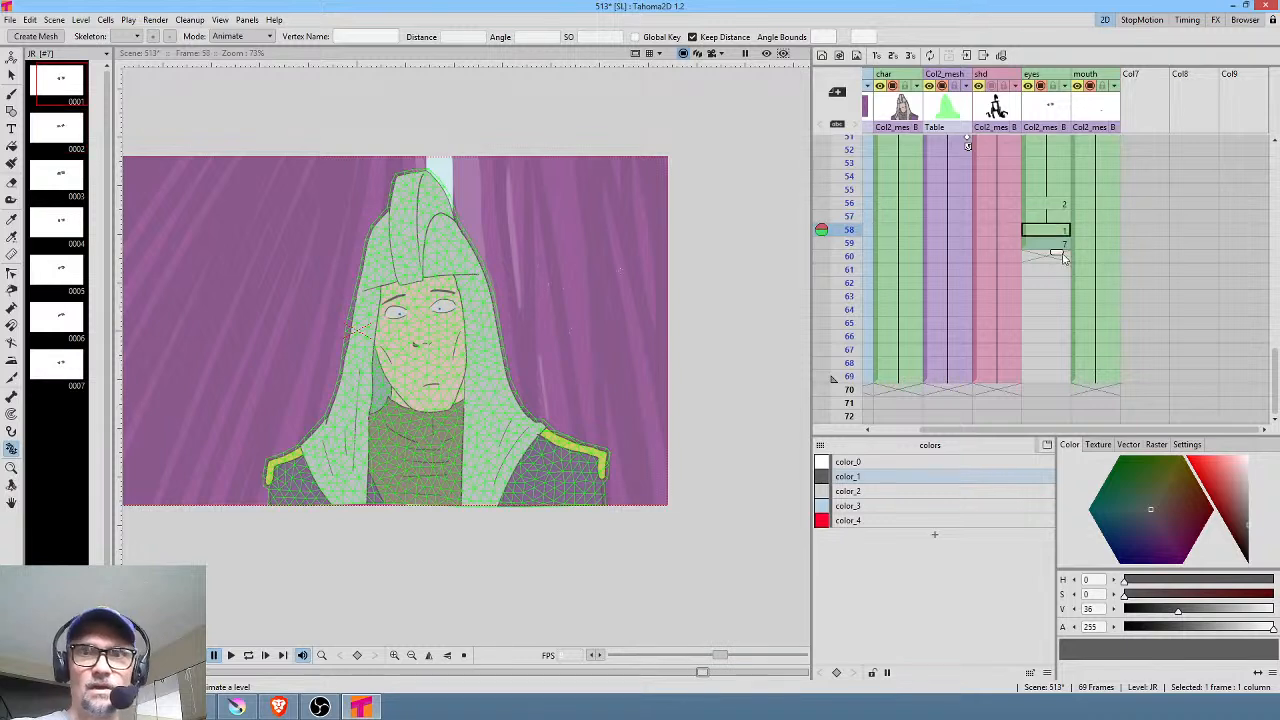
pyautogui.click(1040, 246)
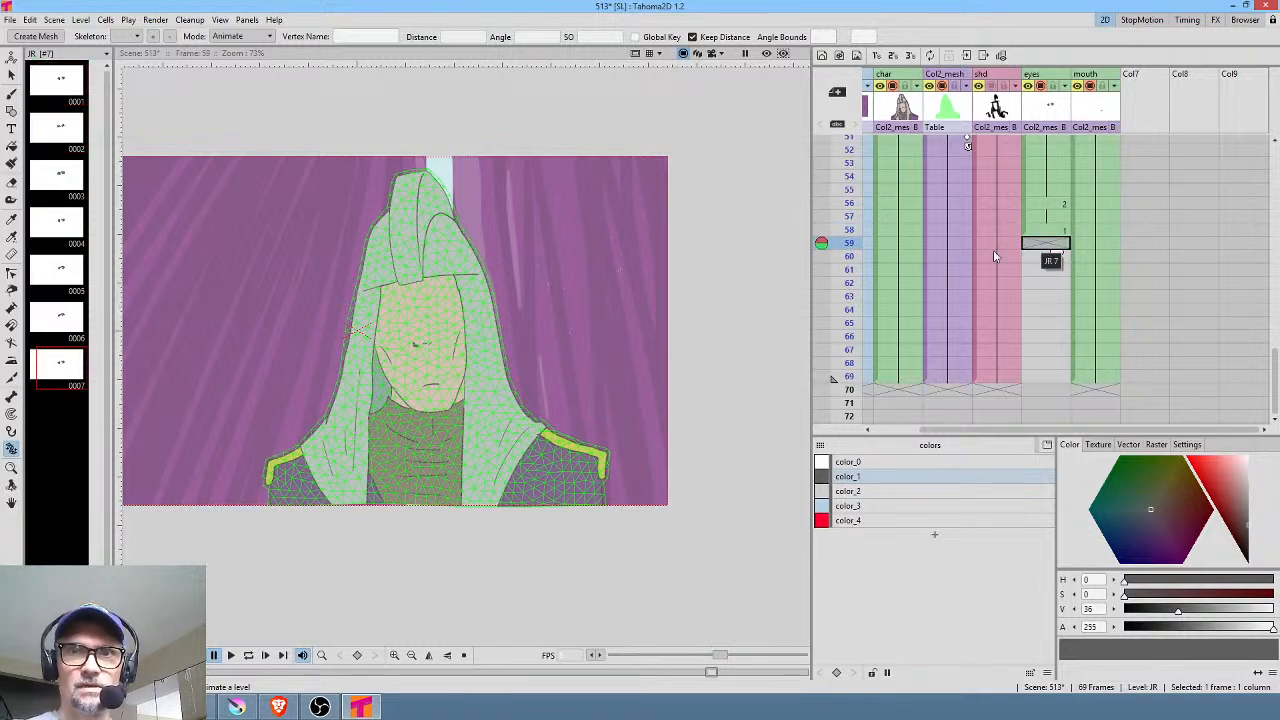
# Step: Compare eye drawings 5, 6 and 7, and remove eye drawing 1 from frame 58
pyautogui.click(1064, 230)
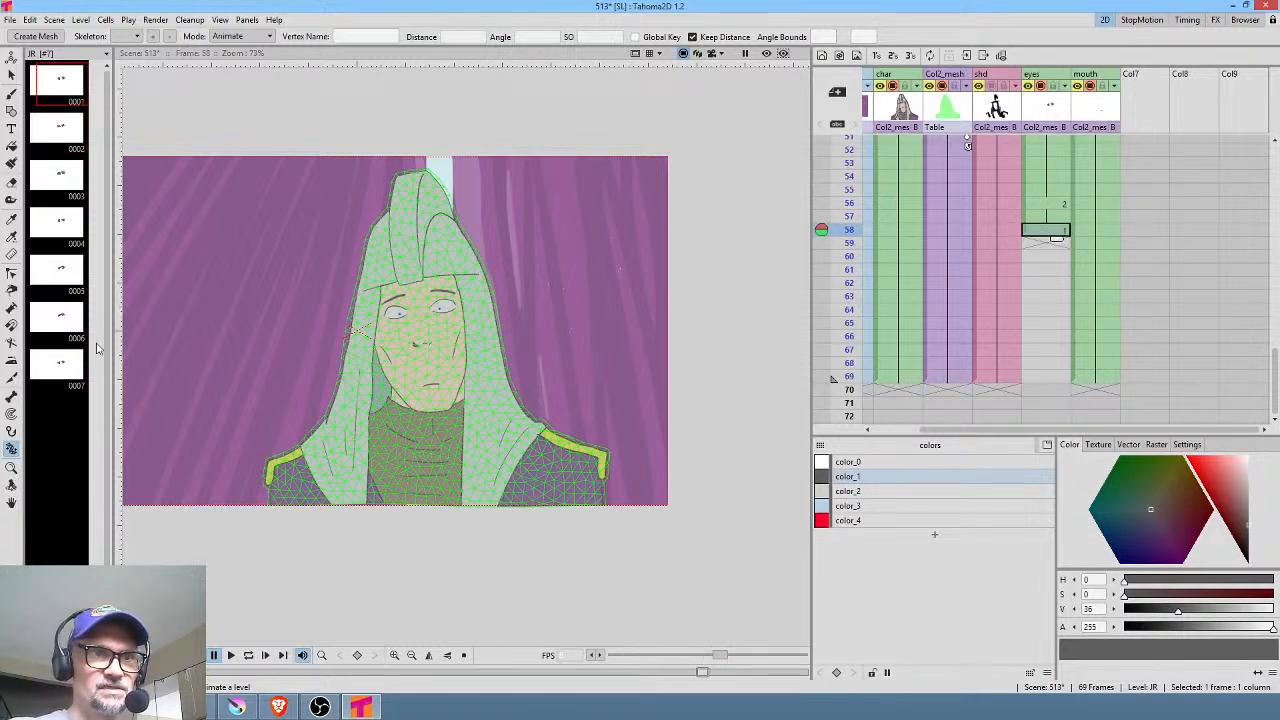
pyautogui.click(67, 369)
pyautogui.click(67, 318)
pyautogui.click(70, 284)
pyautogui.click(72, 330)
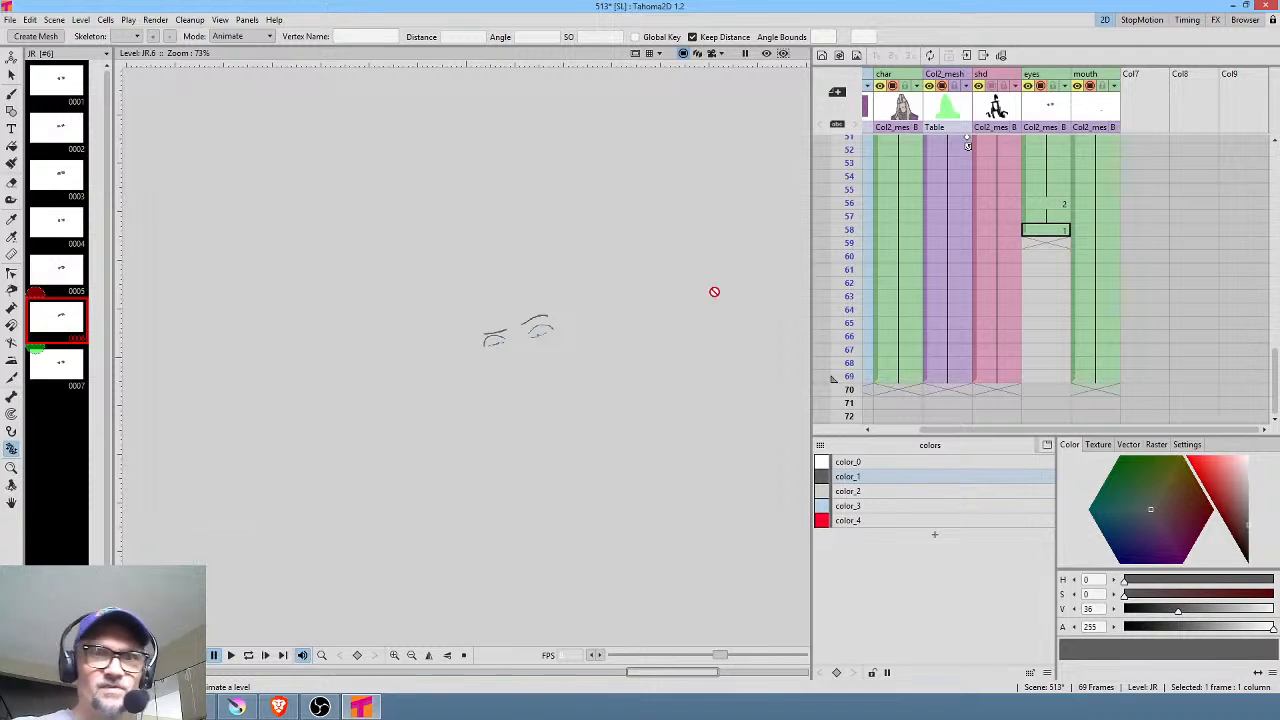
pyautogui.click(1062, 233)
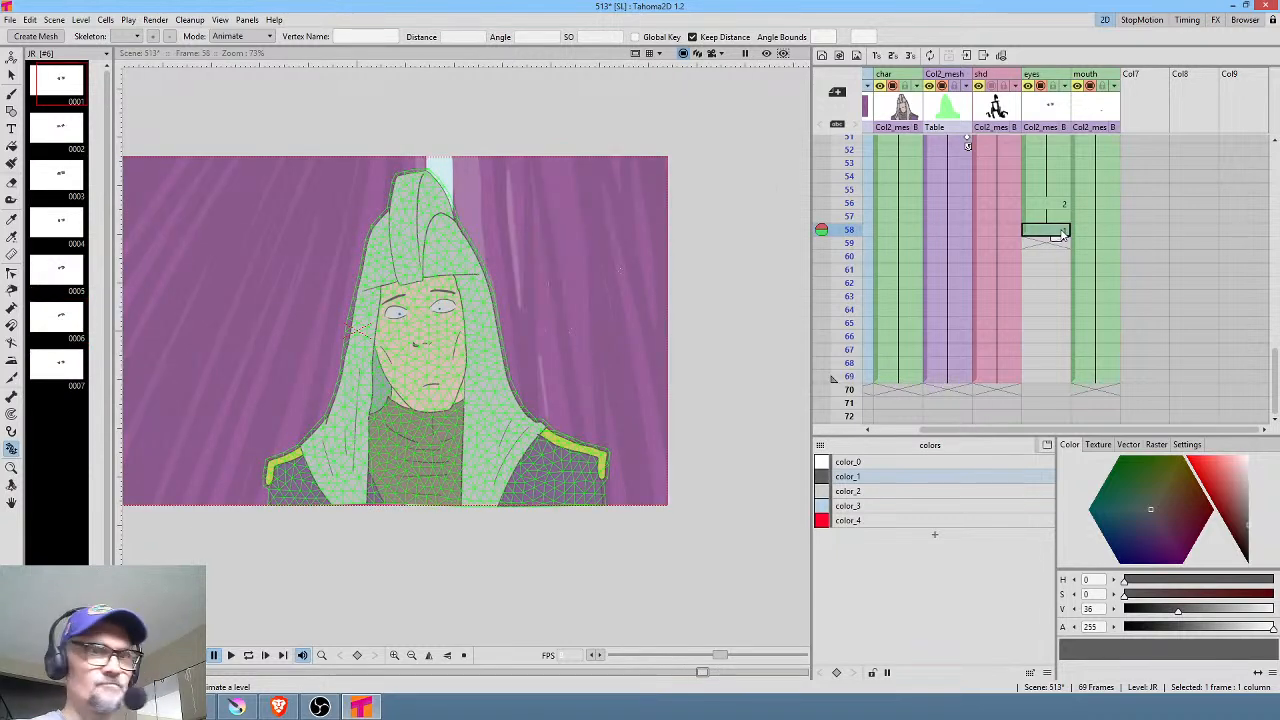
pyautogui.click(67, 330)
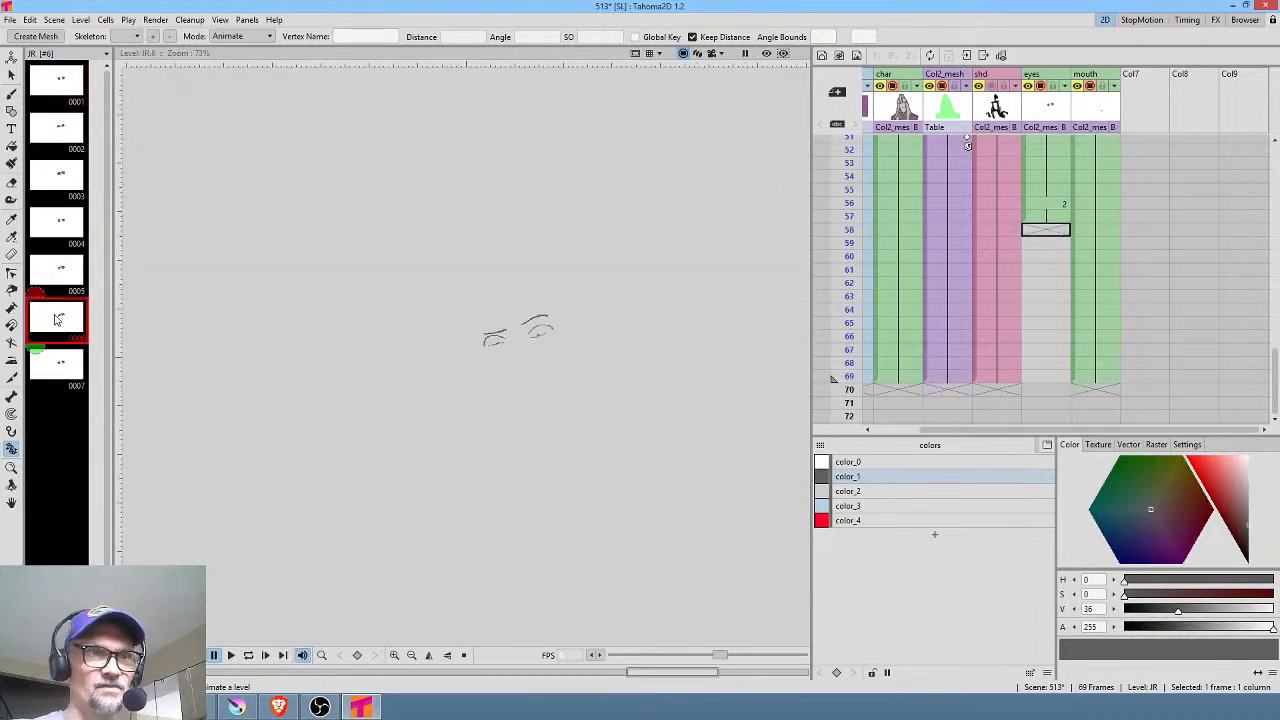
# Step: Try eye drawing 6 at frame 58 with its hold extended through frame 68, and scrub across the change
pyautogui.click(1066, 236)
pyautogui.moveTo(1062, 248); pyautogui.dragTo(1013, 358)
pyautogui.moveTo(851, 170)
pyautogui.mouseDown()
pyautogui.moveTo(851, 256)
pyautogui.moveTo(851, 191)
pyautogui.moveTo(851, 216)
pyautogui.mouseUp()
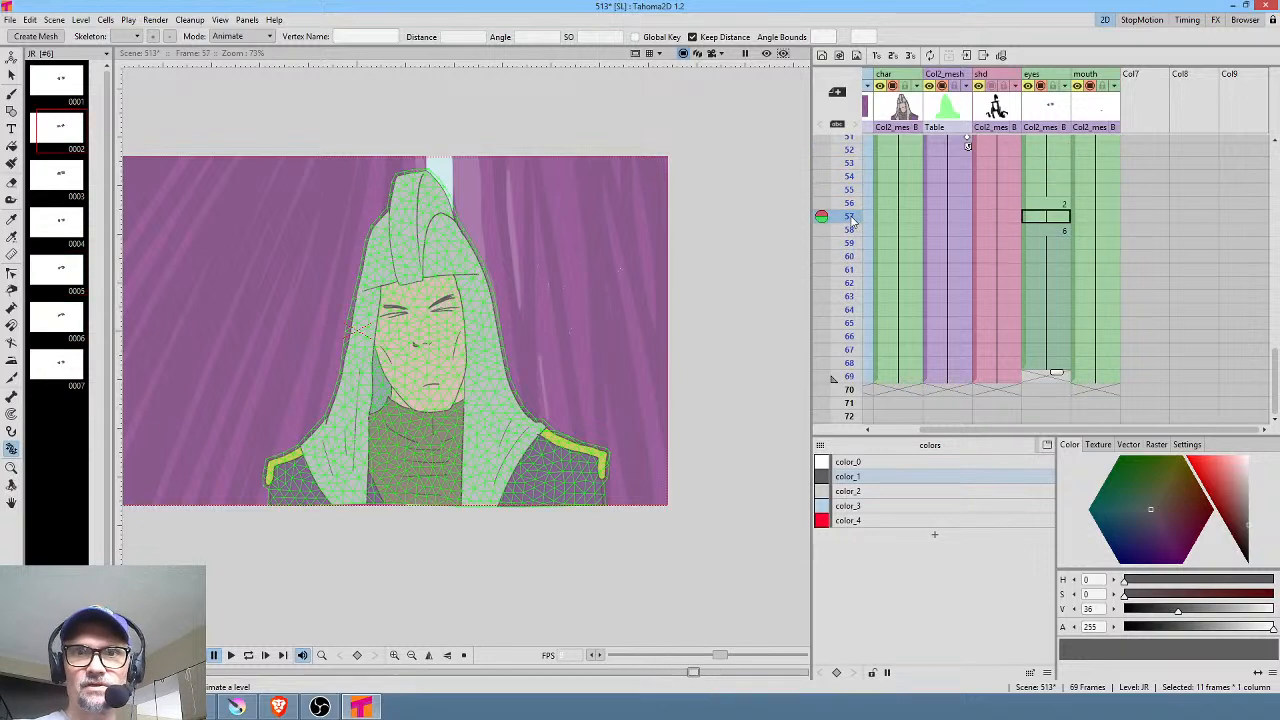
# Step: Clear the eyes column from frame 58 through frame 69
pyautogui.click(1040, 231)
pyautogui.keyDown('shift'); pyautogui.click(1042, 380); pyautogui.keyUp('shift')
pyautogui.press('Delete')
# Step: Duplicate eye drawing 7 in the level strip and open the copy
pyautogui.click(61, 366)
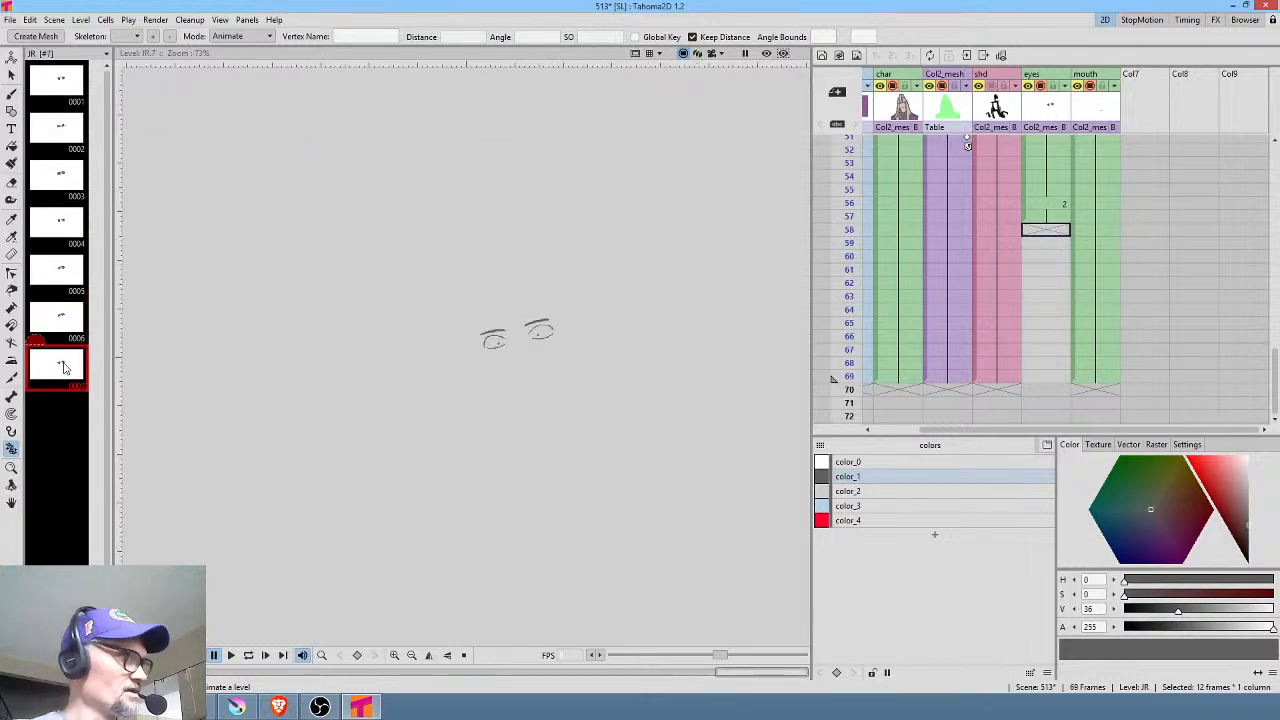
pyautogui.press('d')
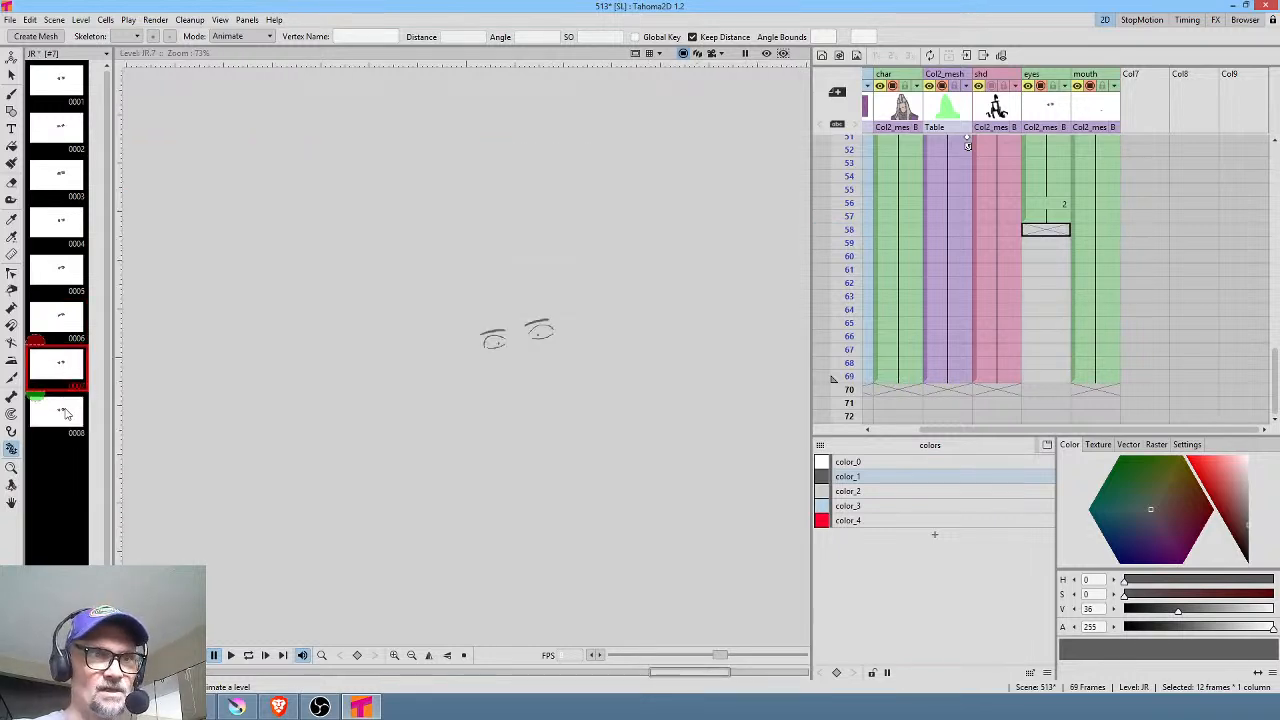
pyautogui.click(65, 414)
# Step: Copy the eyes and eyebrows of drawing 1 and use them to replace the contents of drawing 8
pyautogui.click(56, 85)
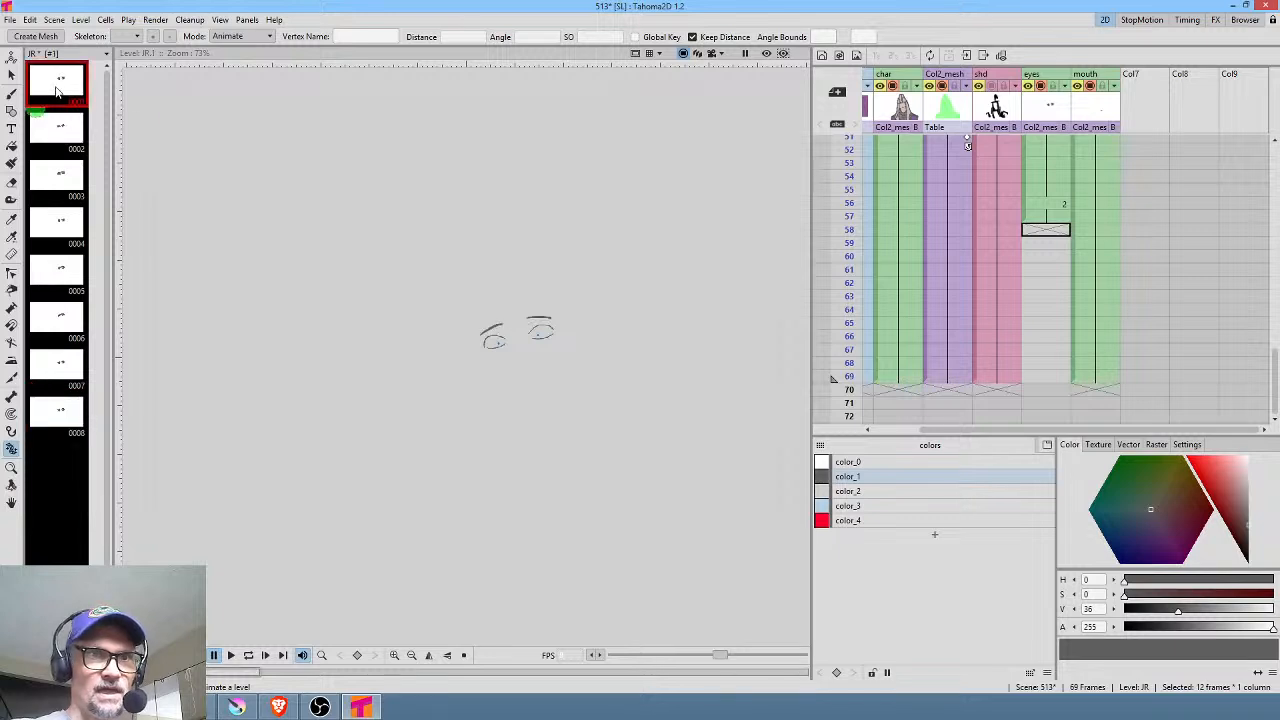
pyautogui.press('s')
pyautogui.moveTo(572, 290)
pyautogui.mouseDown()
pyautogui.moveTo(363, 320)
pyautogui.moveTo(589, 254)
pyautogui.moveTo(566, 287)
pyautogui.mouseUp()
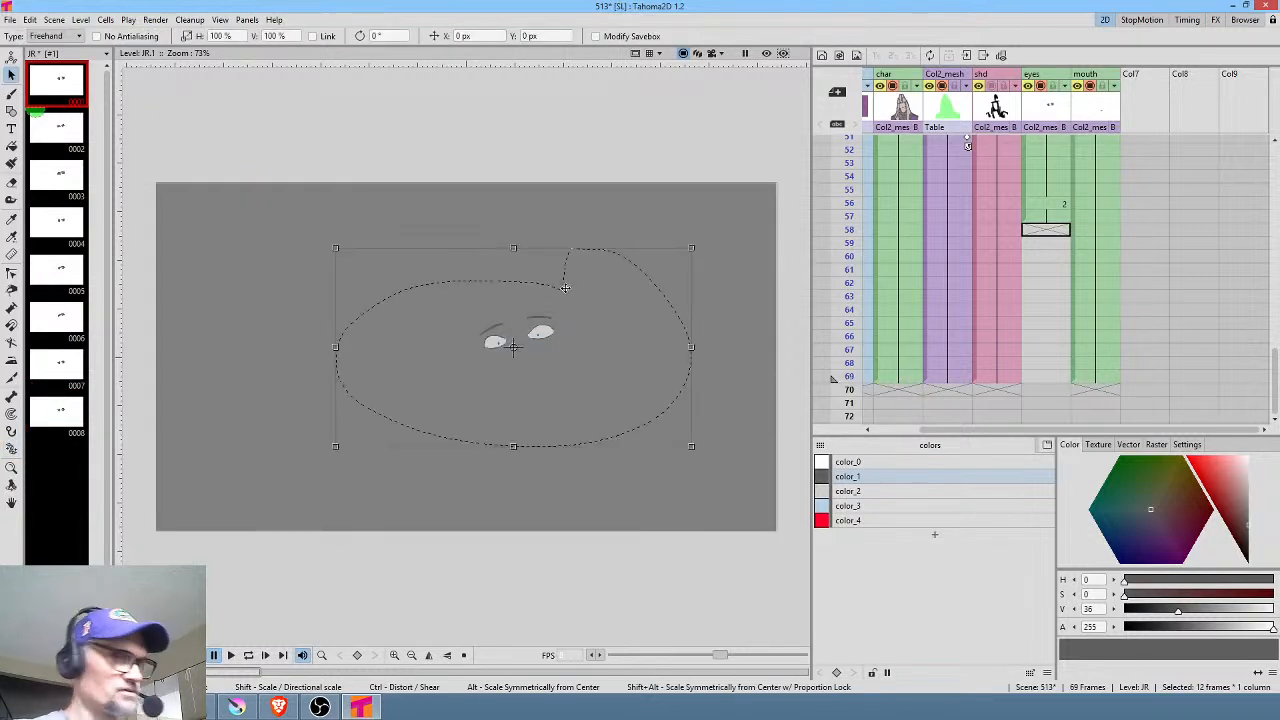
pyautogui.click(56, 412)
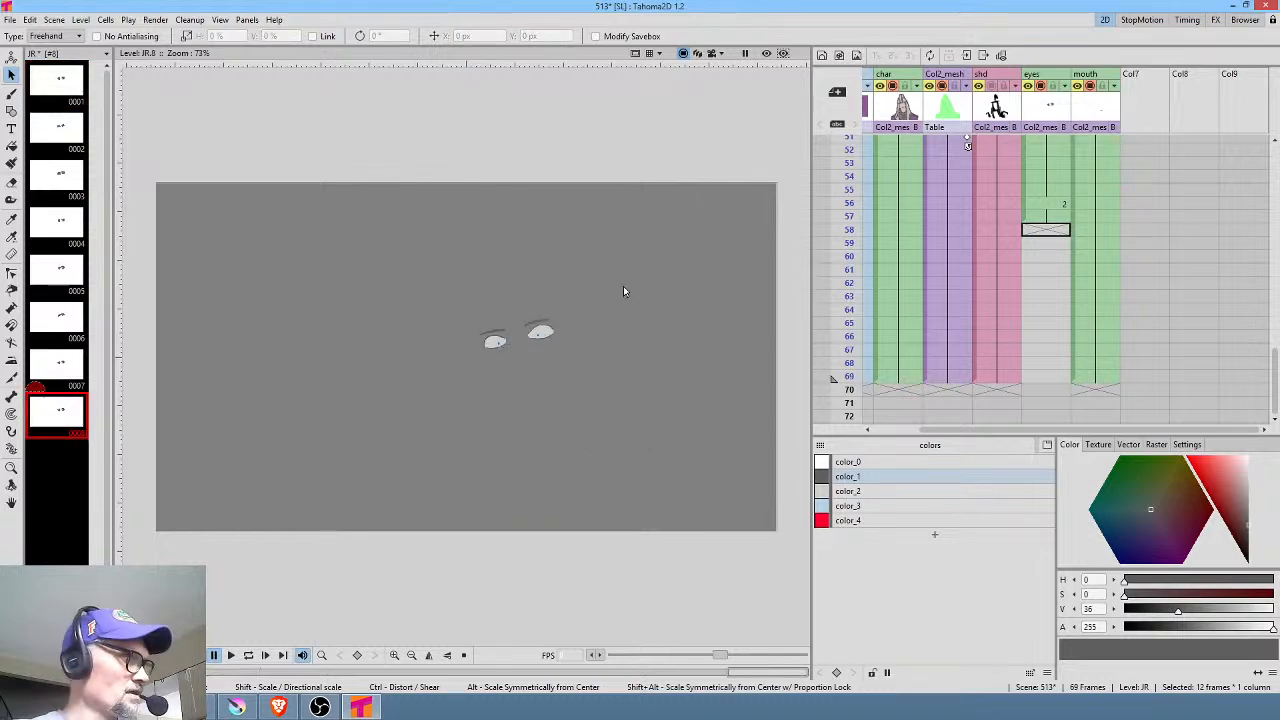
pyautogui.moveTo(611, 277)
pyautogui.mouseDown()
pyautogui.moveTo(634, 351)
pyautogui.moveTo(600, 280)
pyautogui.mouseUp()
pyautogui.press('Delete')
pyautogui.hotkey('ctrl', 'z')
# Step: Draw raised lower lid lines with color_1 across both eyes in eye drawing 8
pyautogui.scroll(5, 565, 332)
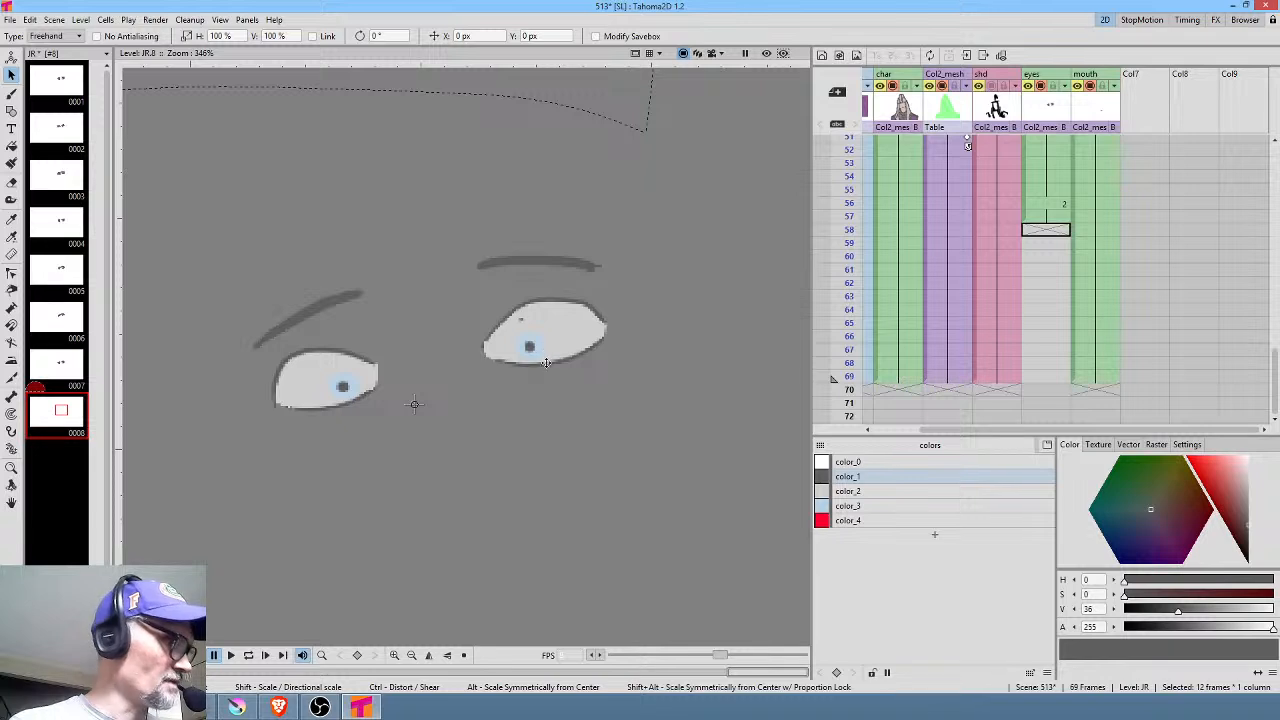
pyautogui.press('b')
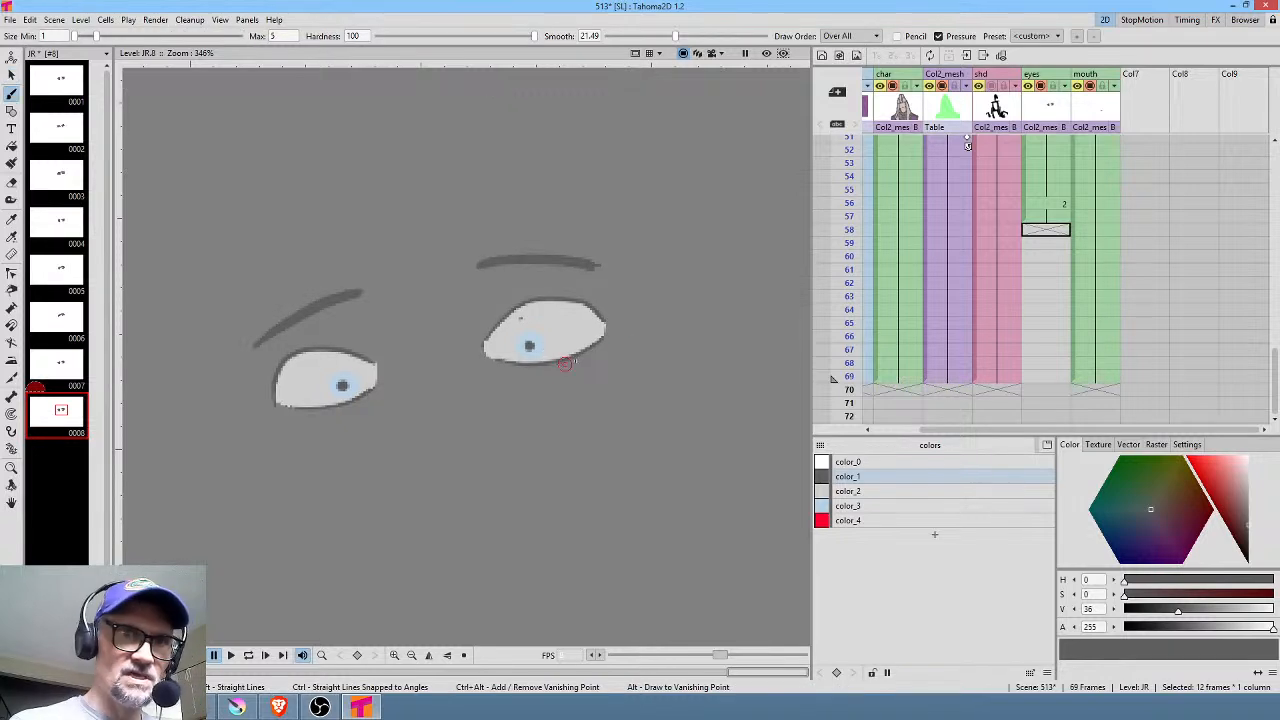
pyautogui.click(880, 477)
pyautogui.moveTo(493, 358); pyautogui.dragTo(603, 334)
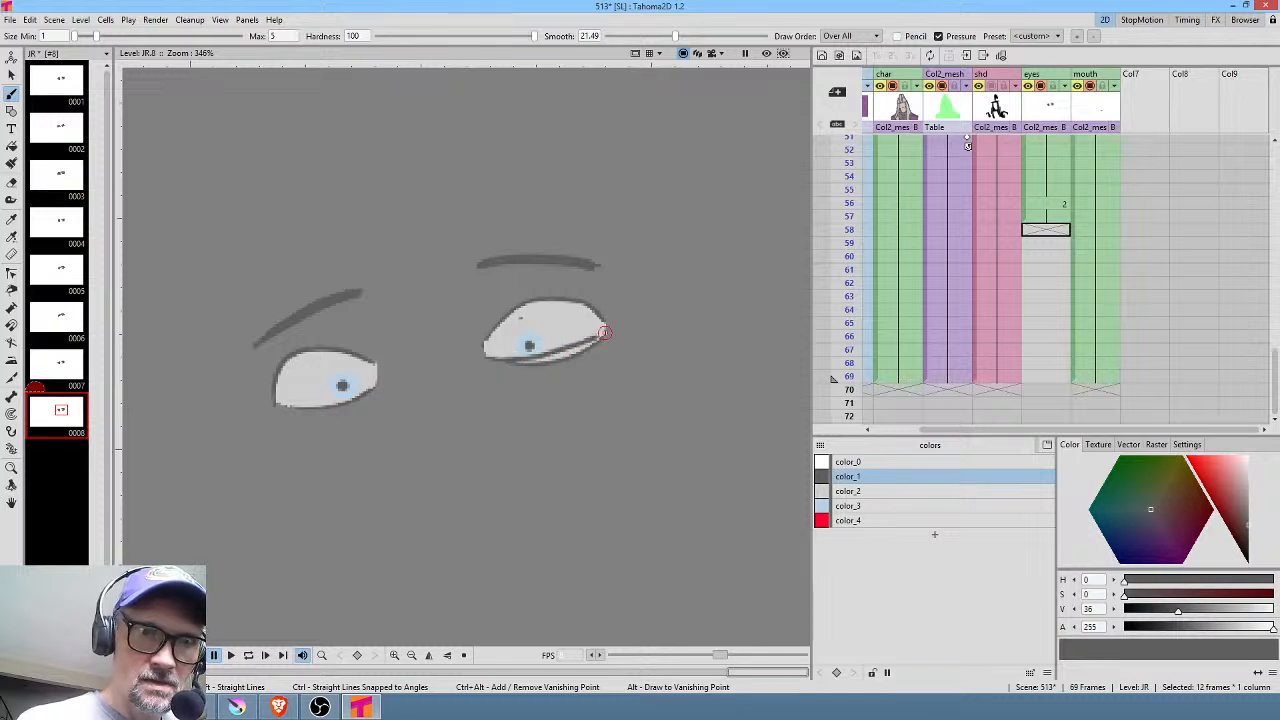
pyautogui.moveTo(278, 404)
pyautogui.mouseDown()
pyautogui.moveTo(362, 386)
pyautogui.moveTo(388, 364)
pyautogui.mouseUp()
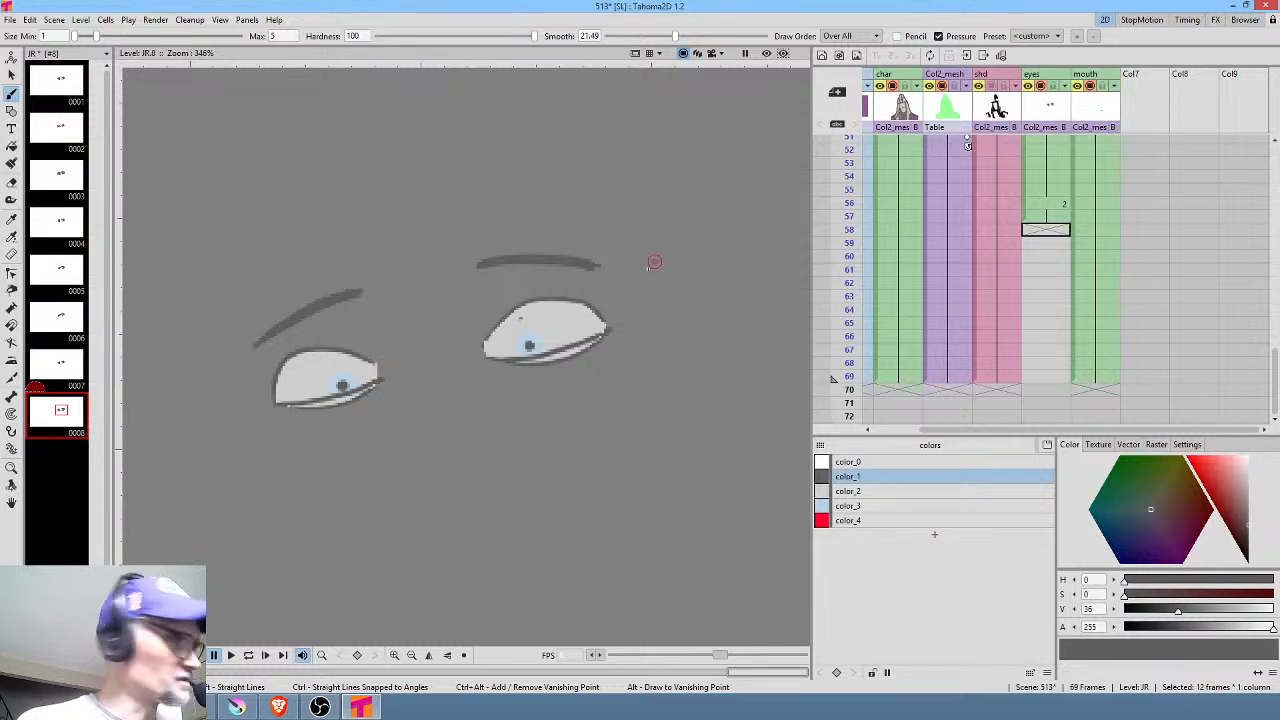
# Step: Erase the old lower lids and leftover eye white below the new lid lines, and trim their outer ends
pyautogui.press('a')
pyautogui.moveTo(588, 338); pyautogui.dragTo(498, 364)
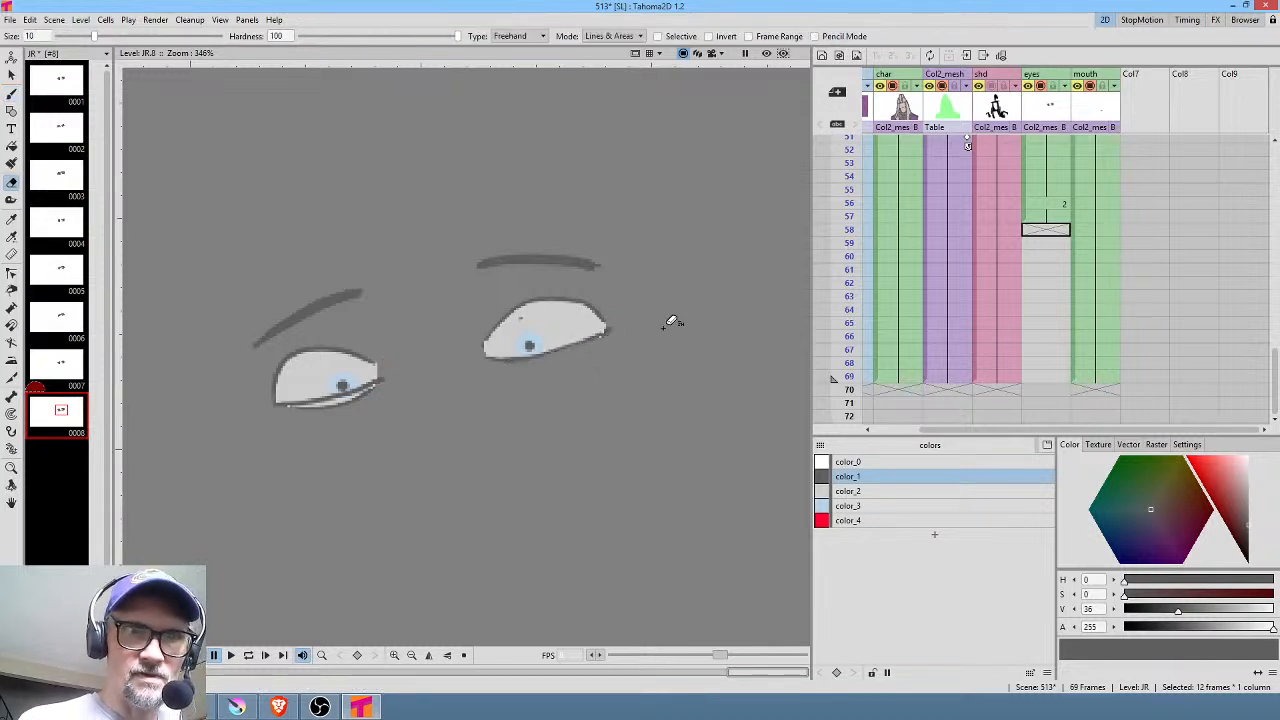
pyautogui.moveTo(400, 366); pyautogui.dragTo(277, 403)
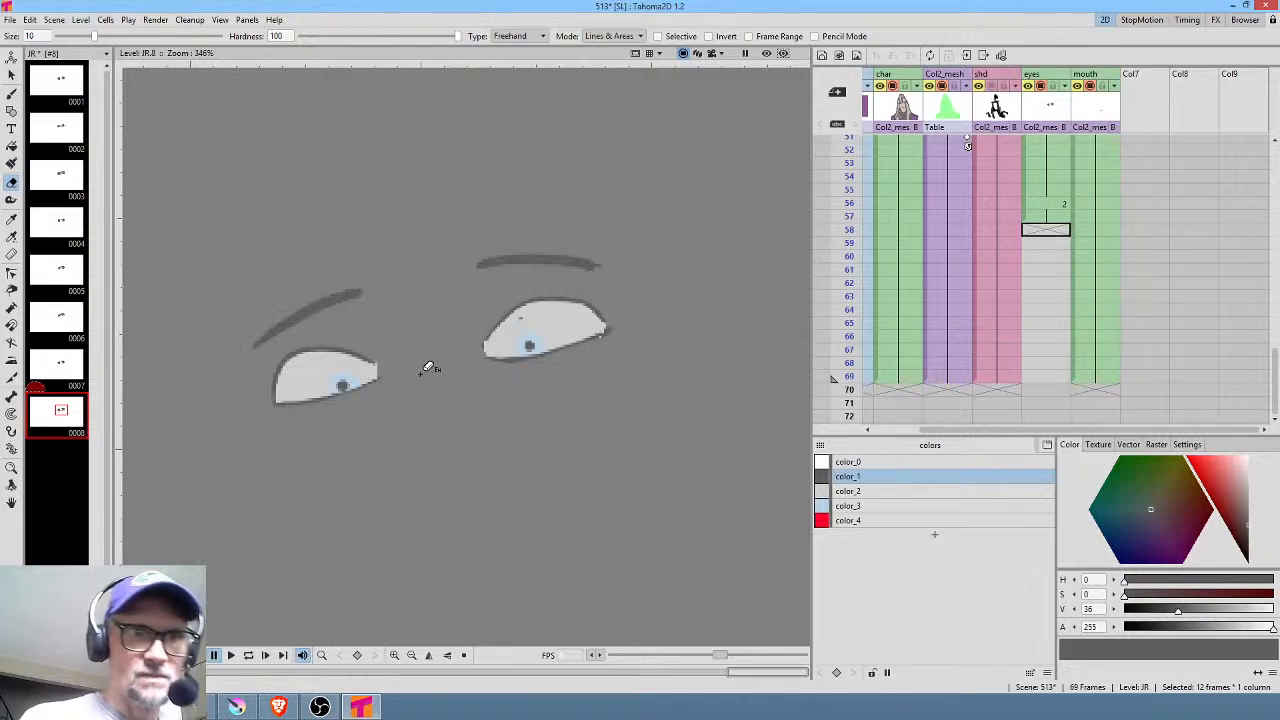
pyautogui.moveTo(594, 342); pyautogui.dragTo(609, 337)
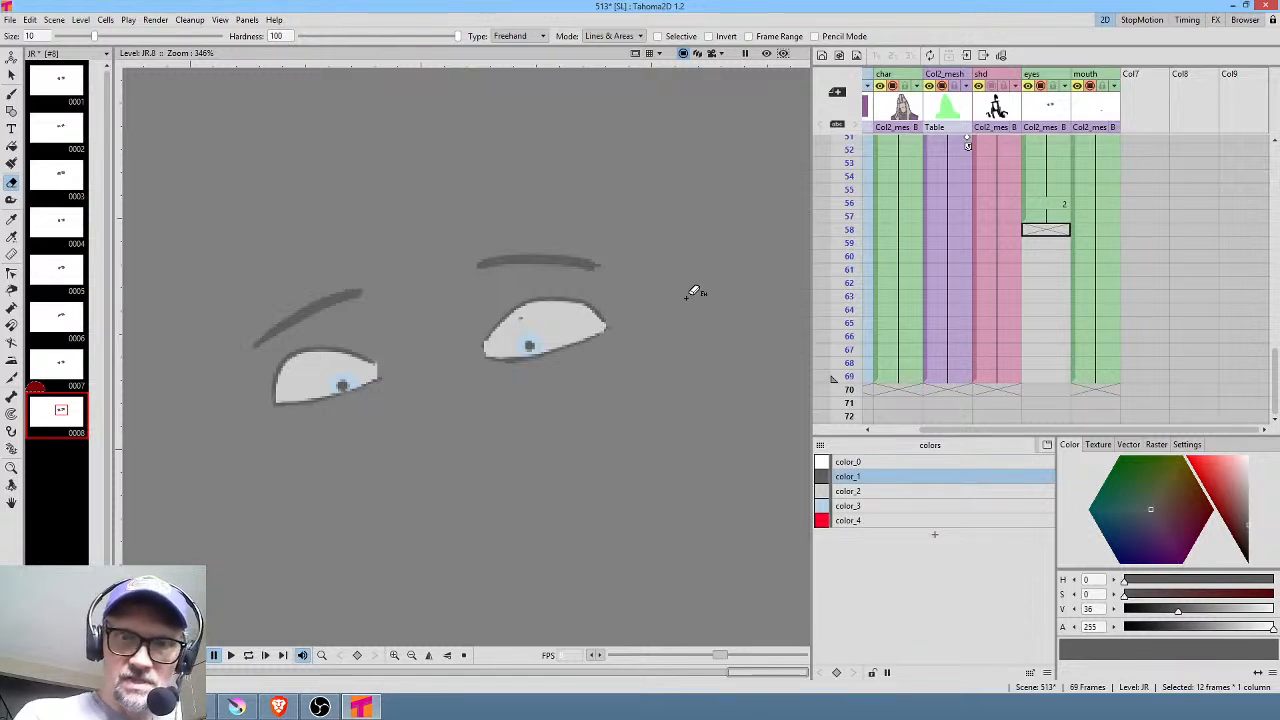
# Step: Erase the stray speck in the white of the eye and fill the hole with color_2
pyautogui.click(877, 491)
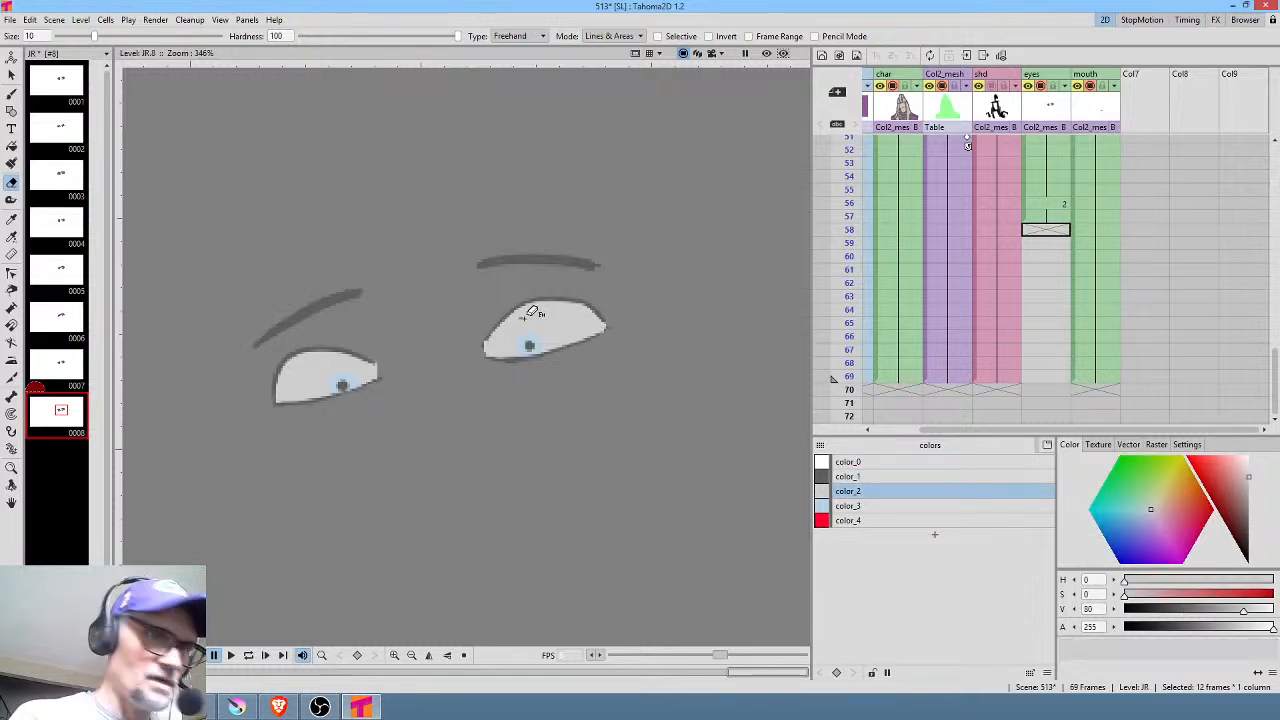
pyautogui.click(520, 318)
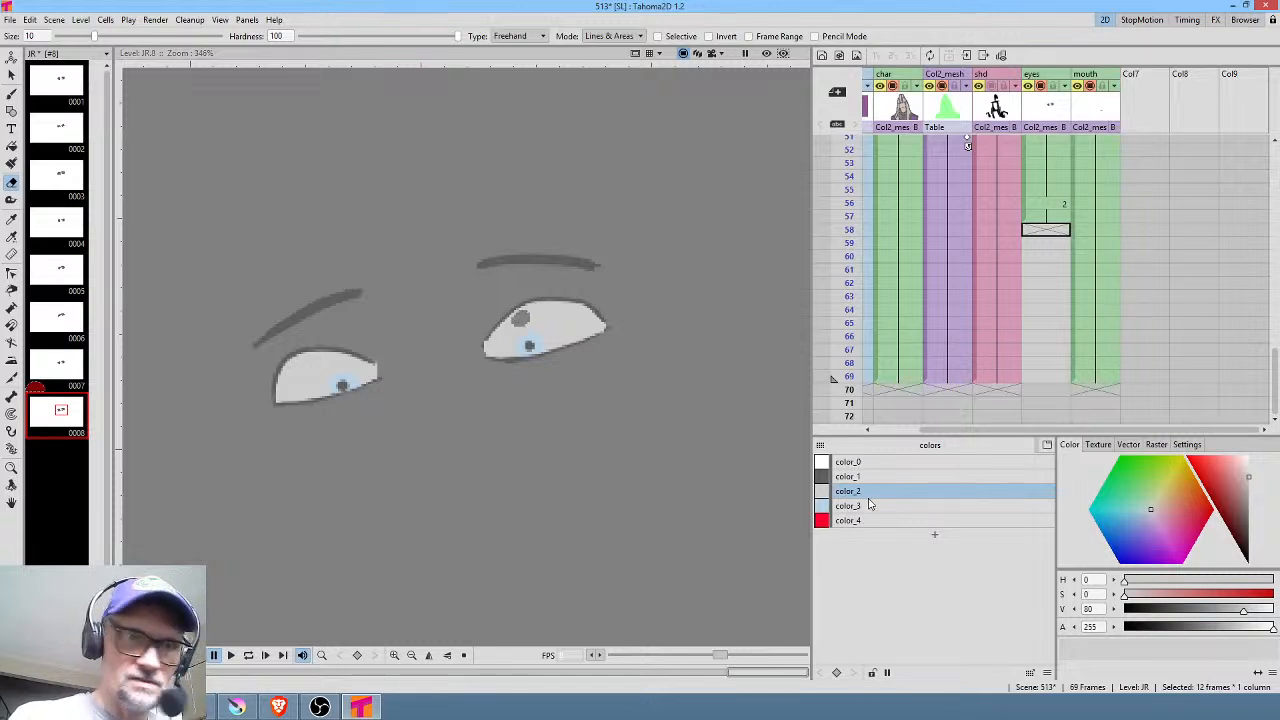
pyautogui.press('f')
pyautogui.click(524, 314)
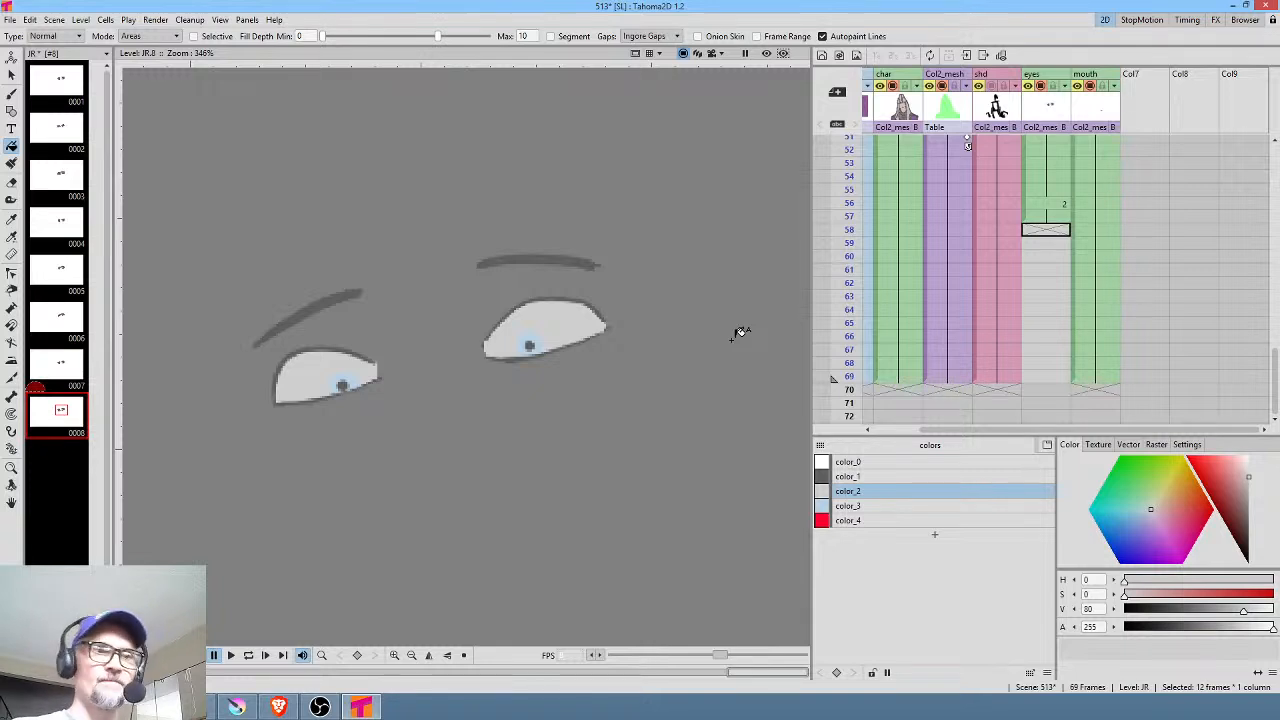
# Step: Place eye drawing 8 at frame 58 of the eyes column and extend its hold through frame 69
pyautogui.click(60, 420)
pyautogui.moveTo(60, 420); pyautogui.dragTo(1046, 384)
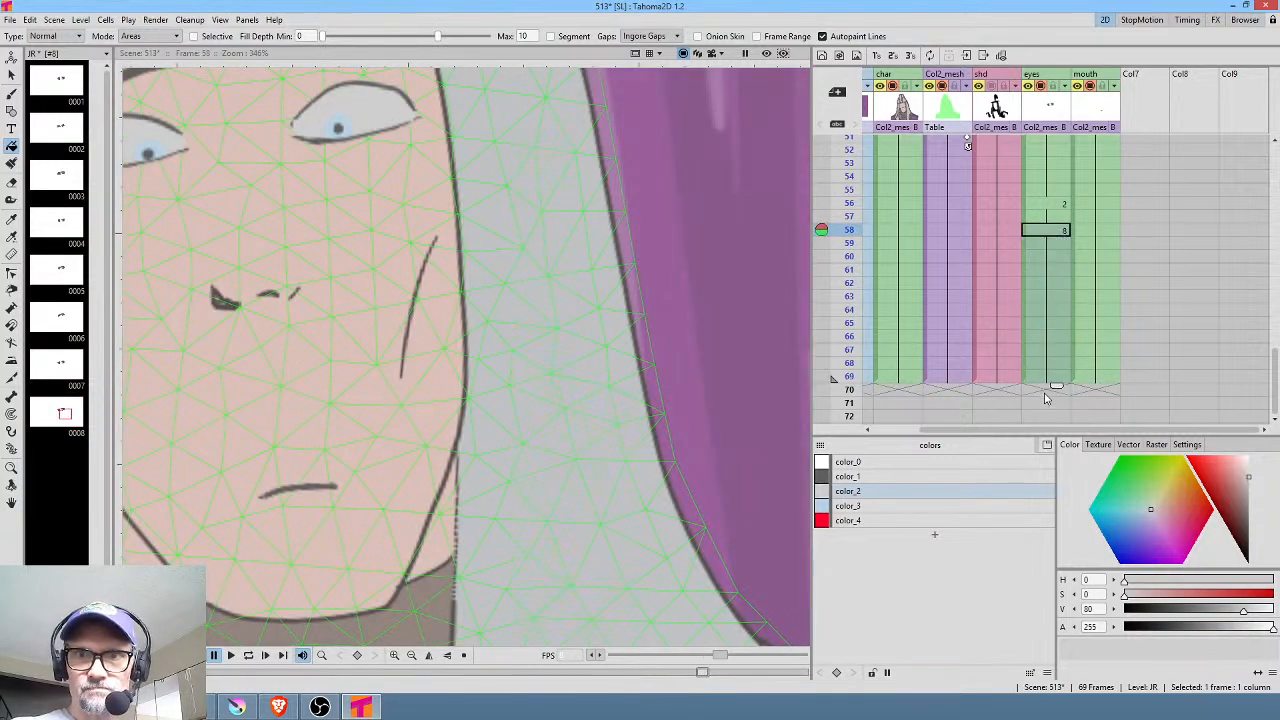
pyautogui.scroll(-5, 260, 282)
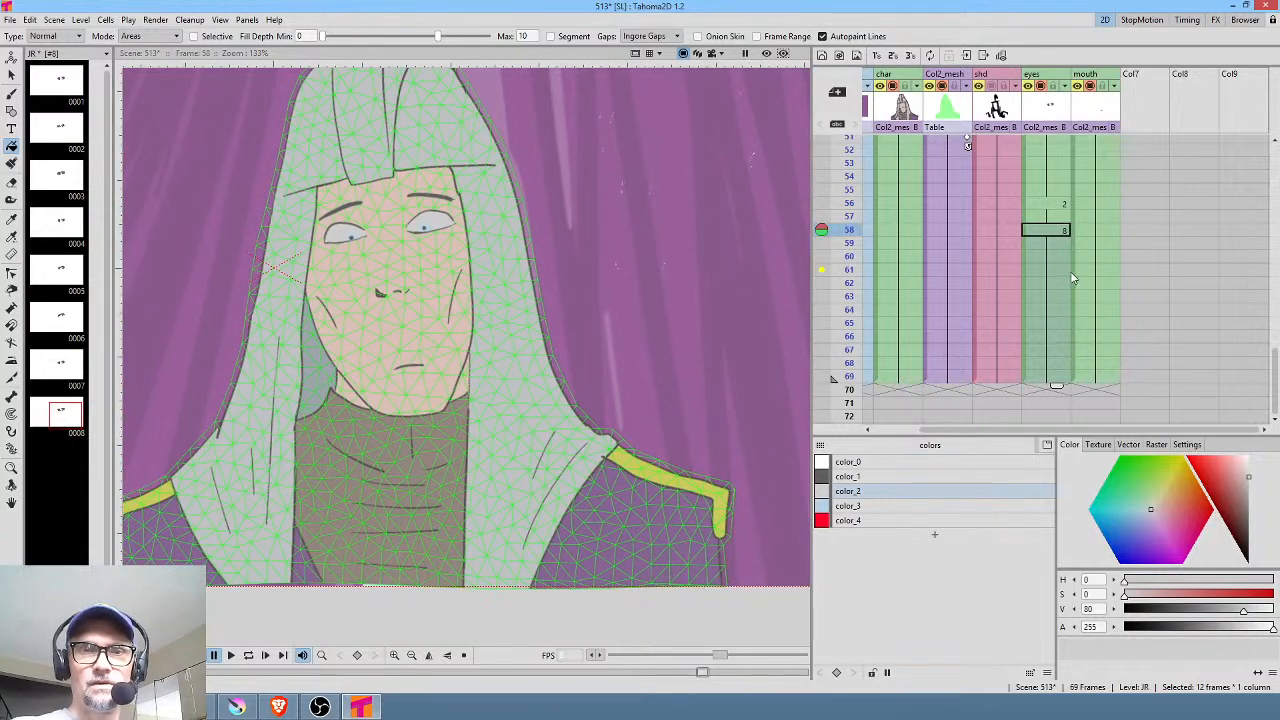
# Step: Scrub through the shot up to frame 54 to review the eye expression changes during the head movement
pyautogui.scroll(10, 1007, 233)
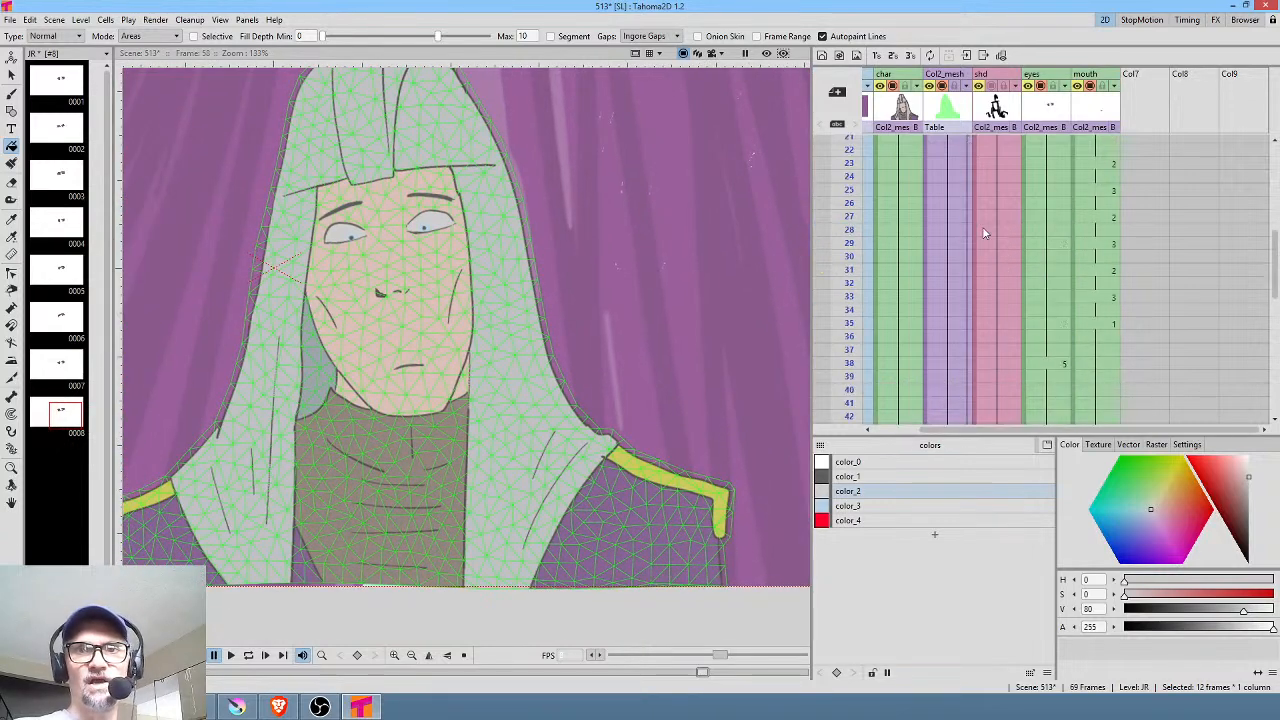
pyautogui.moveTo(858, 150); pyautogui.dragTo(899, 260)
pyautogui.scroll(2, 963, 245)
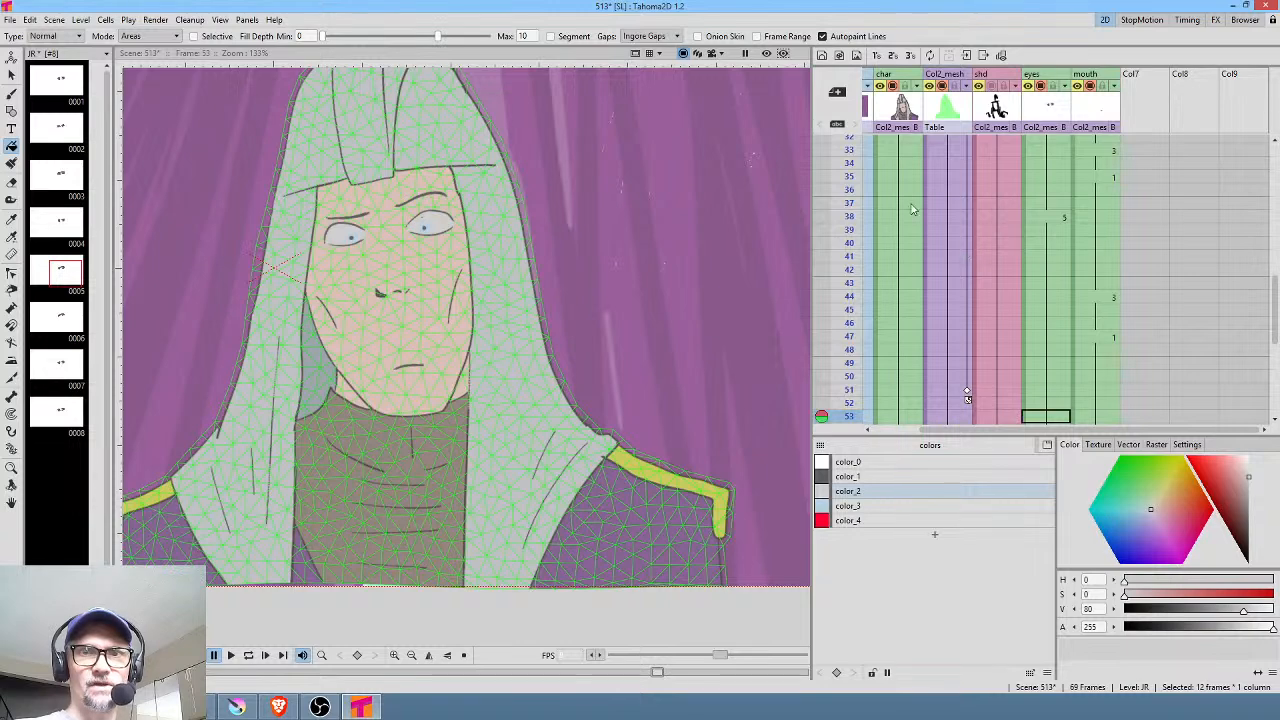
pyautogui.moveTo(855, 172); pyautogui.dragTo(854, 390)
pyautogui.scroll(-1, 966, 332)
pyautogui.moveTo(848, 248); pyautogui.dragTo(850, 354)
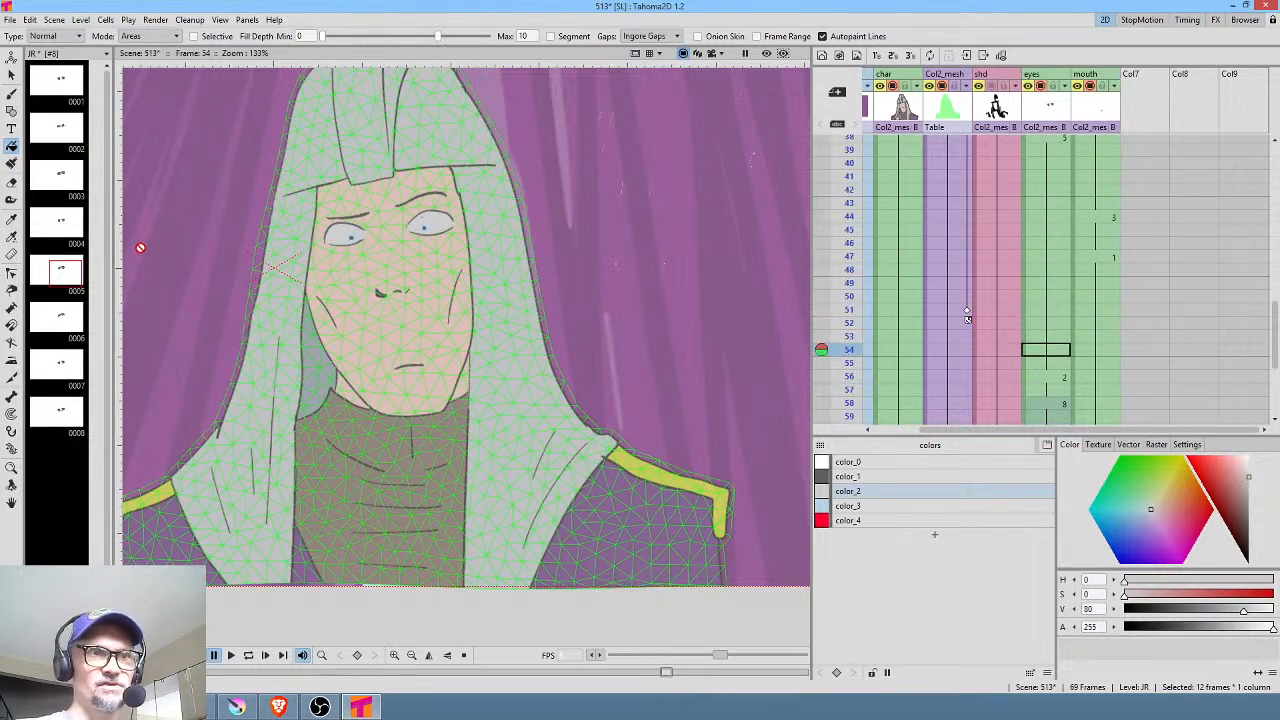
# Step: Compare eye drawings 3, 4 and 5 in the level strip with the eyes used at frame 52
pyautogui.click(70, 225)
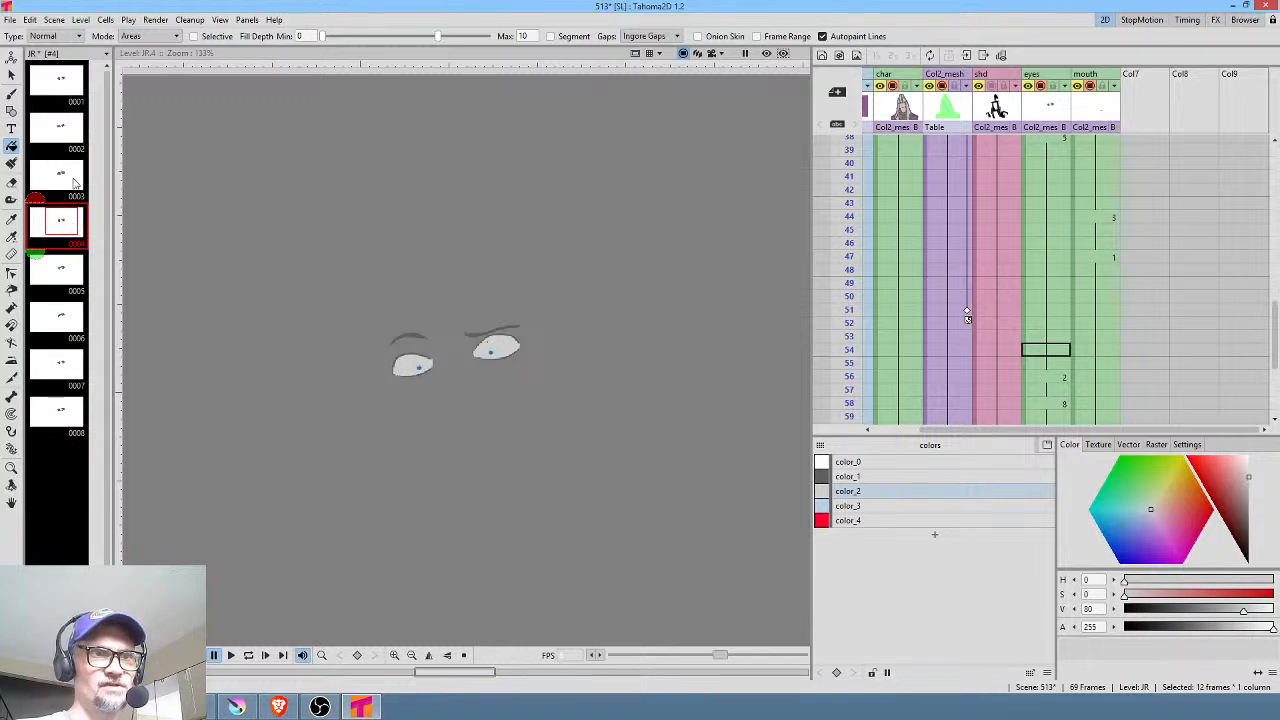
pyautogui.click(70, 178)
pyautogui.click(66, 220)
pyautogui.click(62, 178)
pyautogui.click(62, 226)
pyautogui.click(67, 271)
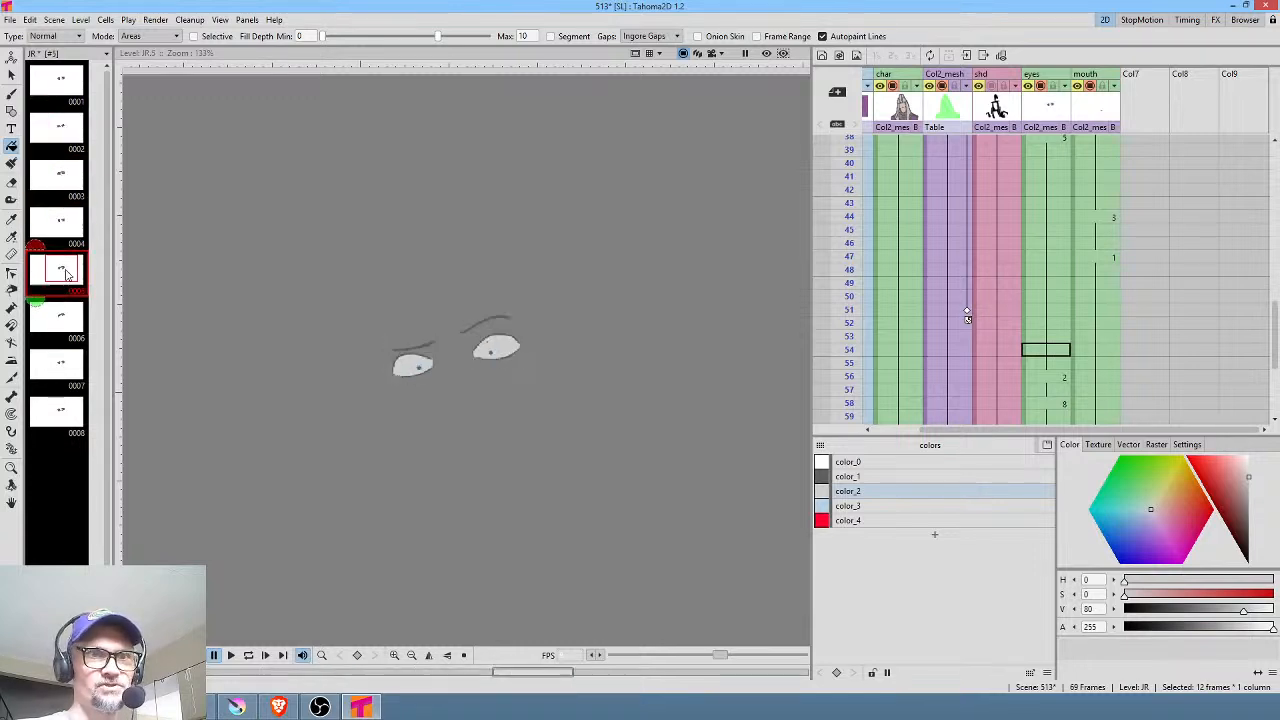
pyautogui.click(1057, 325)
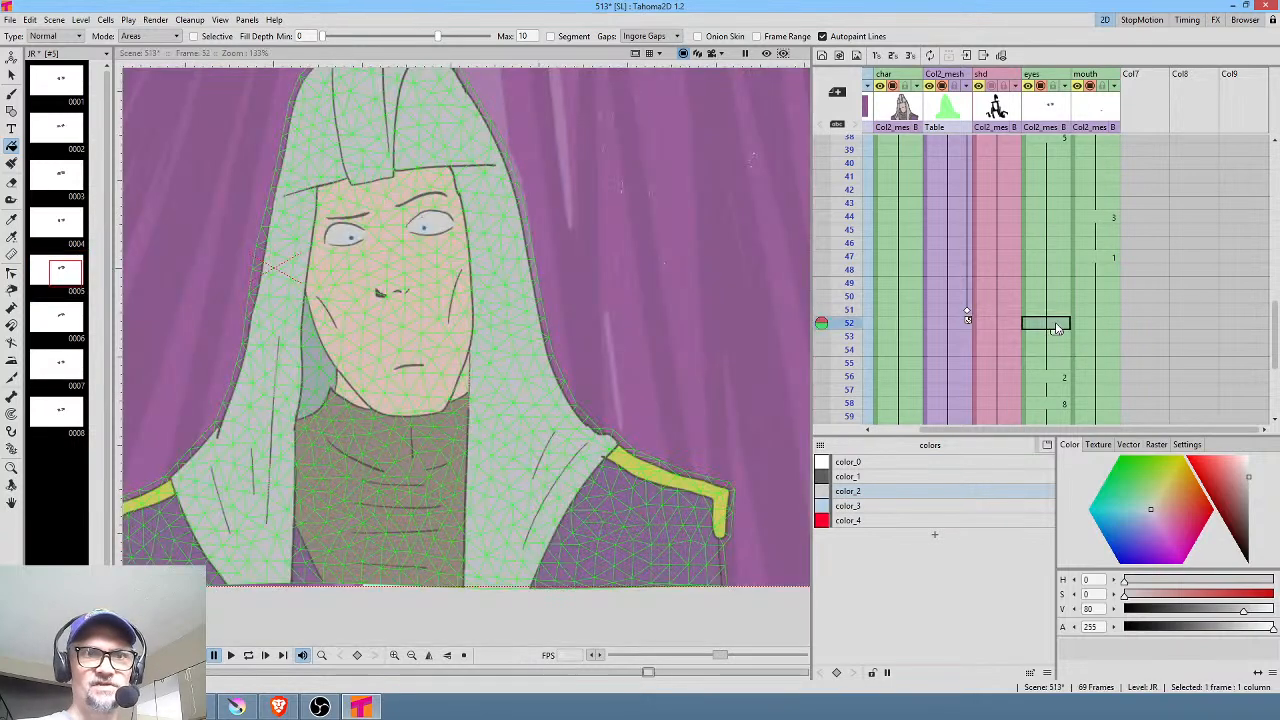
pyautogui.click(55, 228)
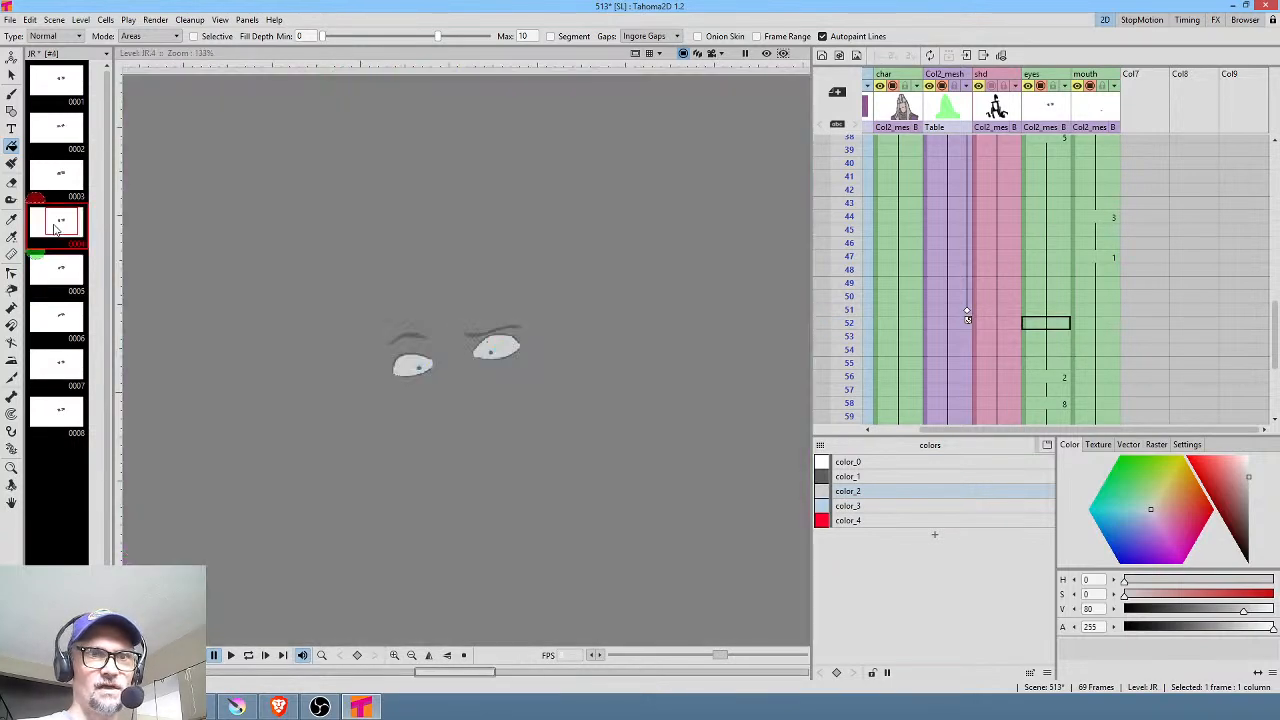
# Step: Clear the eyes column from frame 50 through 55 and try eye drawing 5 held over those frames
pyautogui.click(1062, 298)
pyautogui.keyDown('shift'); pyautogui.click(1060, 366); pyautogui.keyUp('shift')
pyautogui.scroll(-2, 1060, 366)
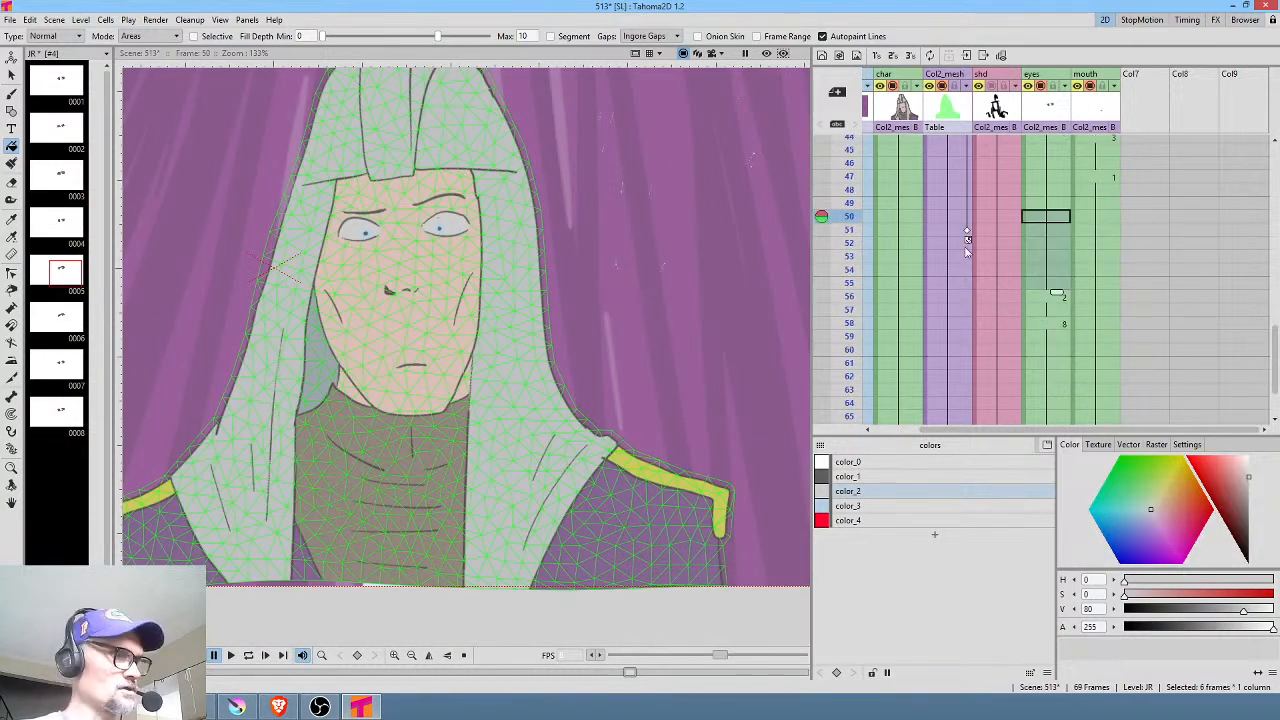
pyautogui.press('Delete')
pyautogui.click(70, 272)
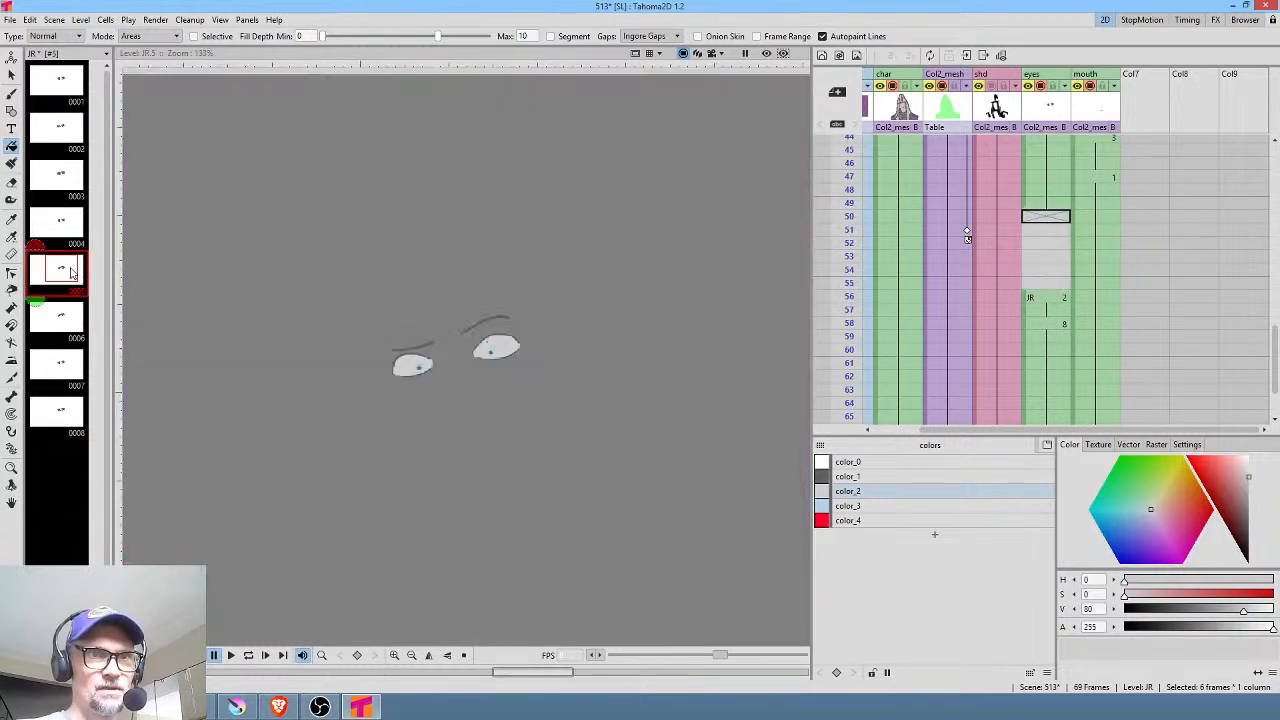
pyautogui.moveTo(60, 272); pyautogui.dragTo(1155, 294)
pyautogui.moveTo(1123, 231); pyautogui.dragTo(1028, 232)
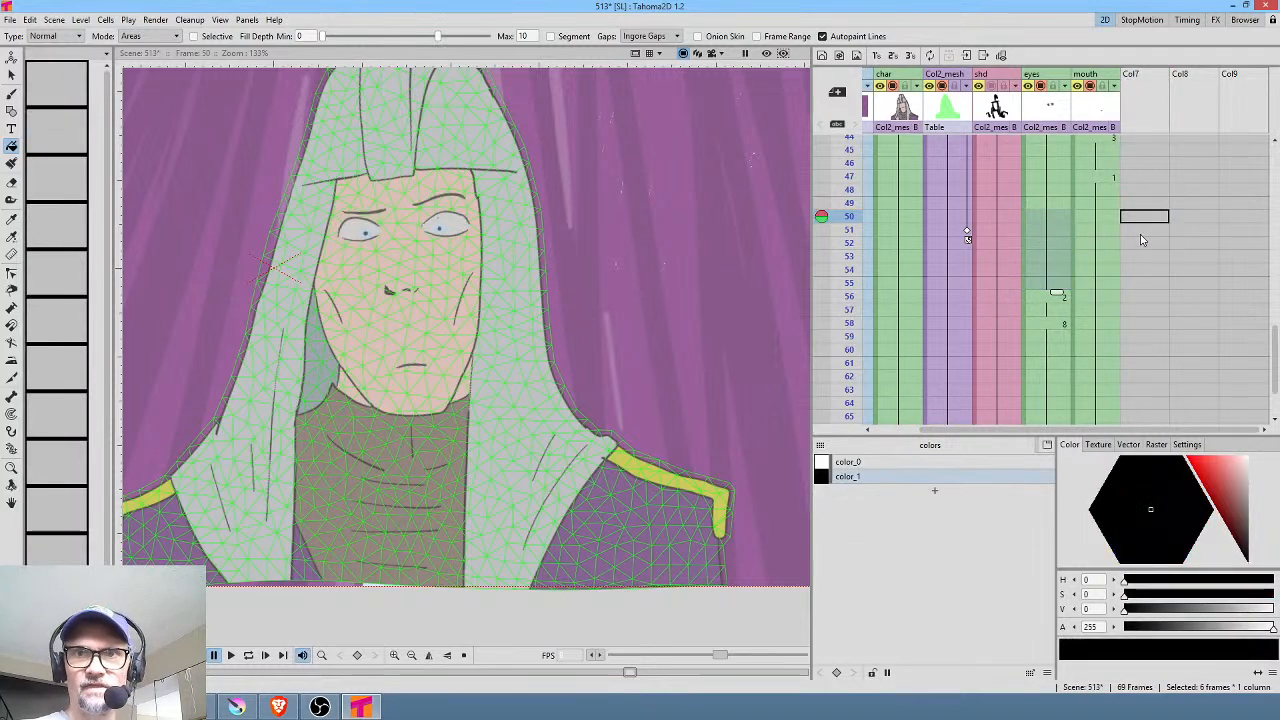
pyautogui.scroll(2, 1089, 232)
pyautogui.scroll(-2, 1093, 241)
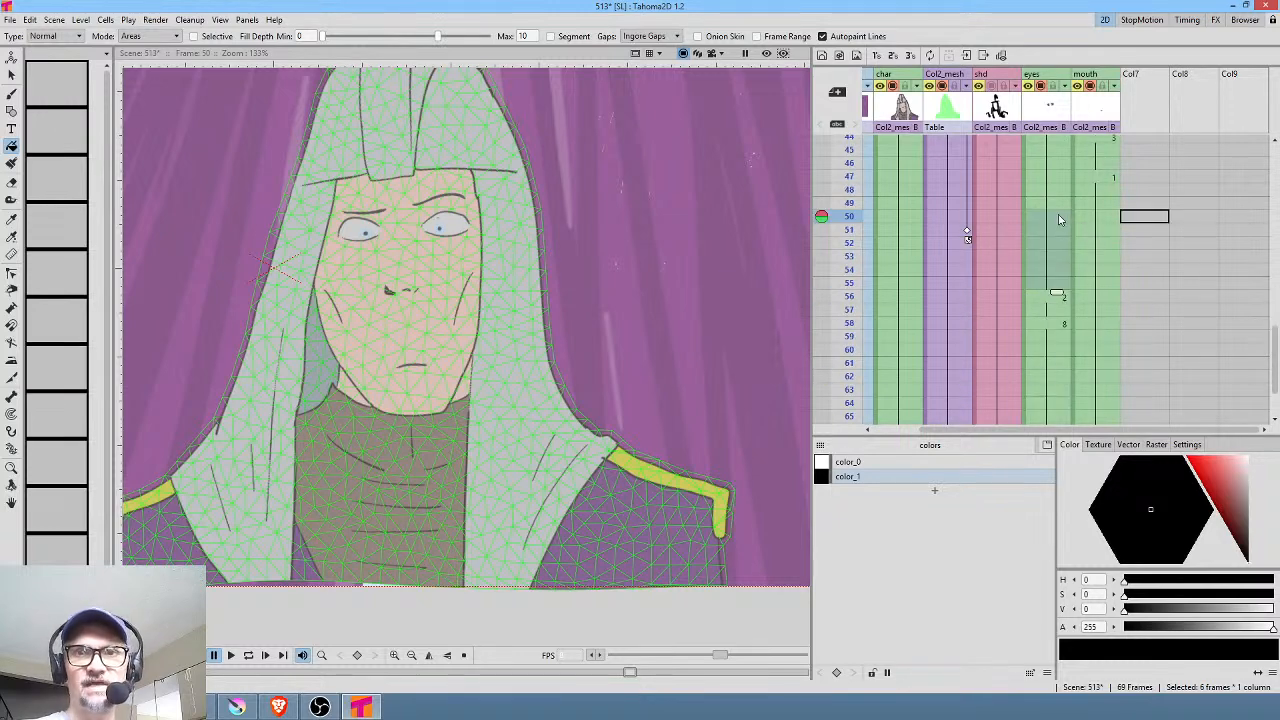
# Step: Replace the eyes in frames 50 through 55 with eye drawing 4, and scrub across the change
pyautogui.click(1062, 220)
pyautogui.keyDown('shift'); pyautogui.click(1057, 288); pyautogui.keyUp('shift')
pyautogui.press('Delete')
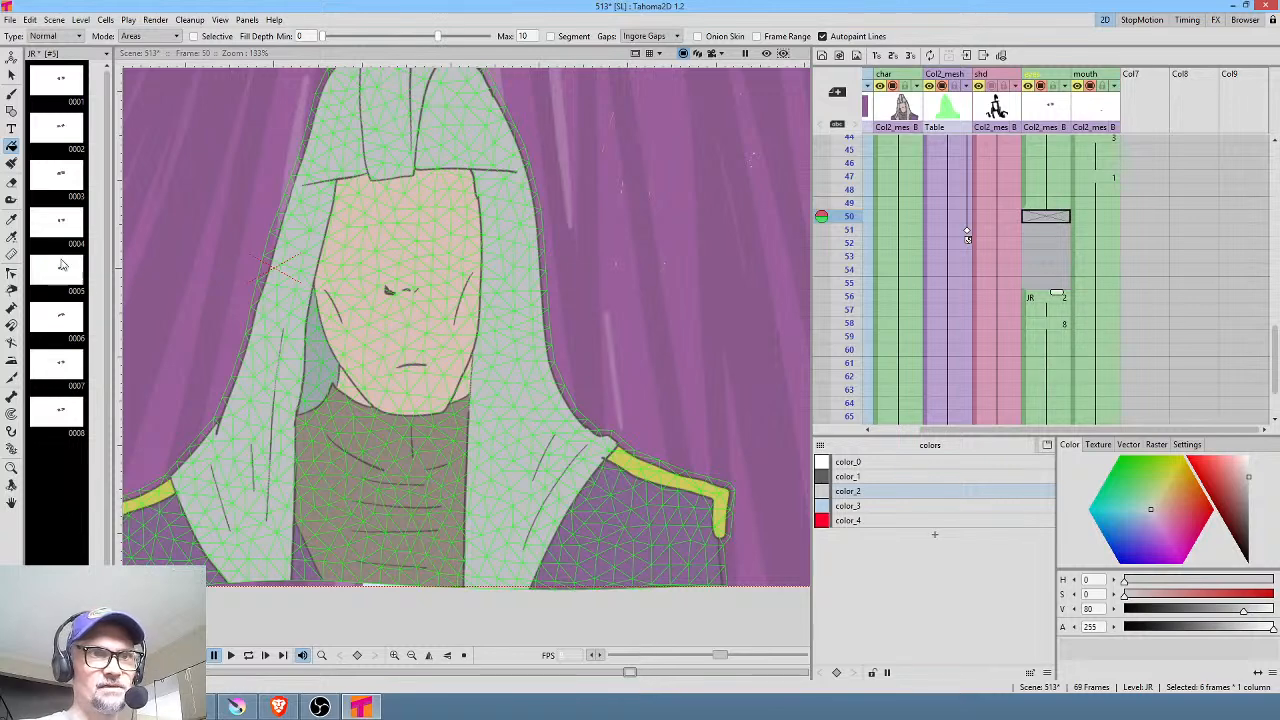
pyautogui.click(62, 265)
pyautogui.click(67, 232)
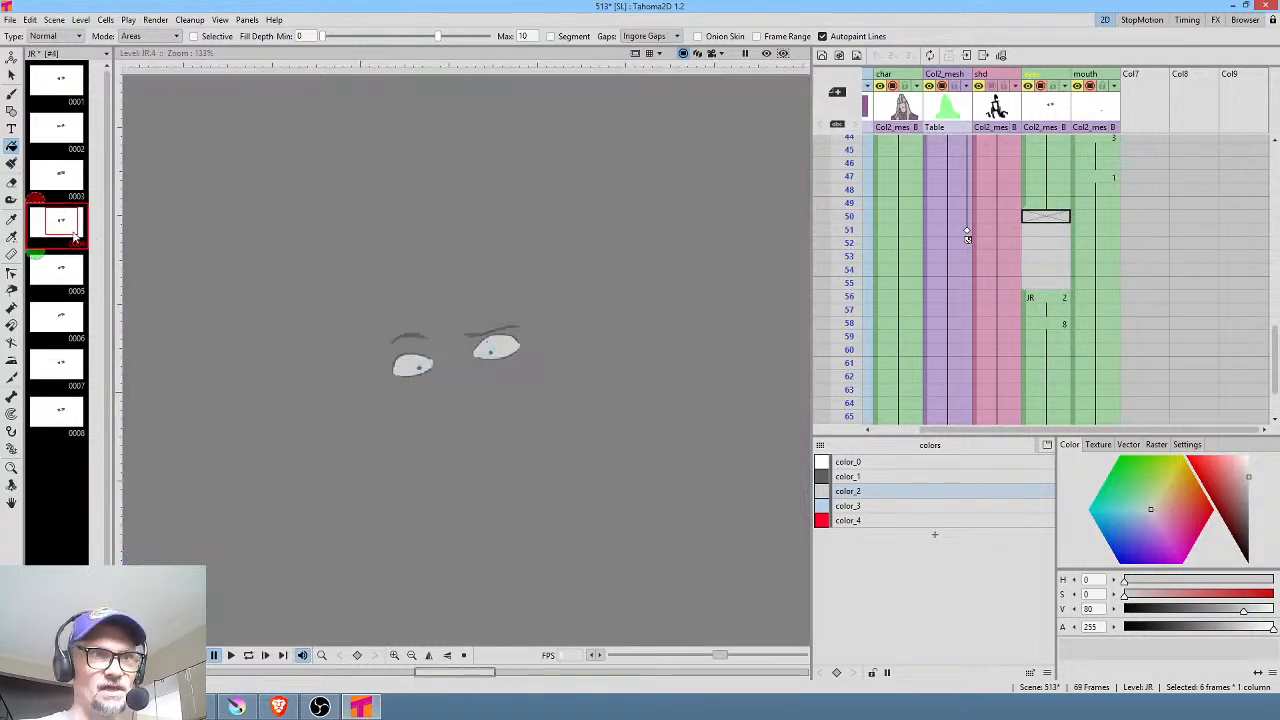
pyautogui.moveTo(60, 224); pyautogui.dragTo(1155, 298)
pyautogui.moveTo(1130, 254); pyautogui.dragTo(1033, 254)
pyautogui.moveTo(850, 157)
pyautogui.mouseDown()
pyautogui.moveTo(848, 347)
pyautogui.moveTo(860, 285)
pyautogui.moveTo(863, 336)
pyautogui.mouseUp()
pyautogui.scroll(-4, 1078, 246)
pyautogui.scroll(5, 1080, 247)
# Step: Lengthen the scene to 84 frames by inserting hold frames at frame 66 across the columns
pyautogui.scroll(-3, 1098, 250)
pyautogui.click(1062, 272)
pyautogui.press('Insert')
pyautogui.press('Insert')
pyautogui.press('Insert')
pyautogui.press('Insert')
pyautogui.press('Insert')
pyautogui.press('Insert')
pyautogui.press('Insert')
pyautogui.press('Insert')
pyautogui.press('Insert')
pyautogui.press('Insert')
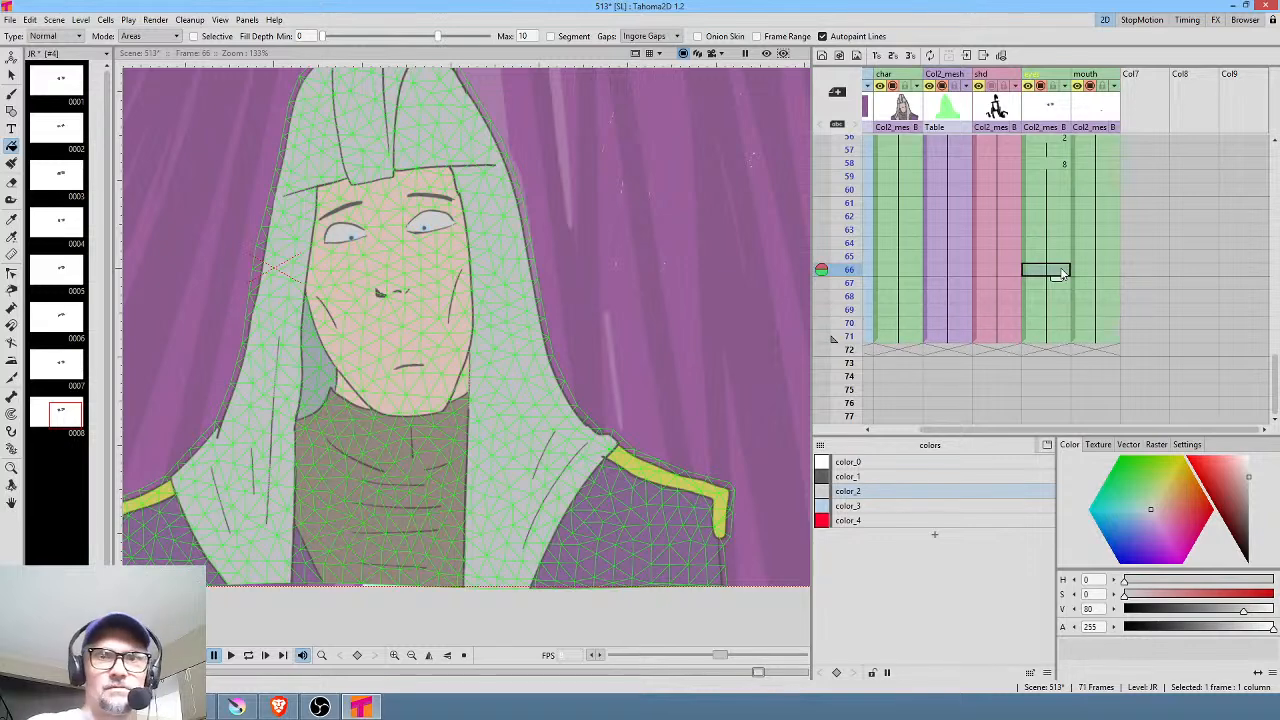
pyautogui.press('Insert')
pyautogui.press('Insert')
pyautogui.press('Insert')
pyautogui.press('Insert')
pyautogui.press('Insert')
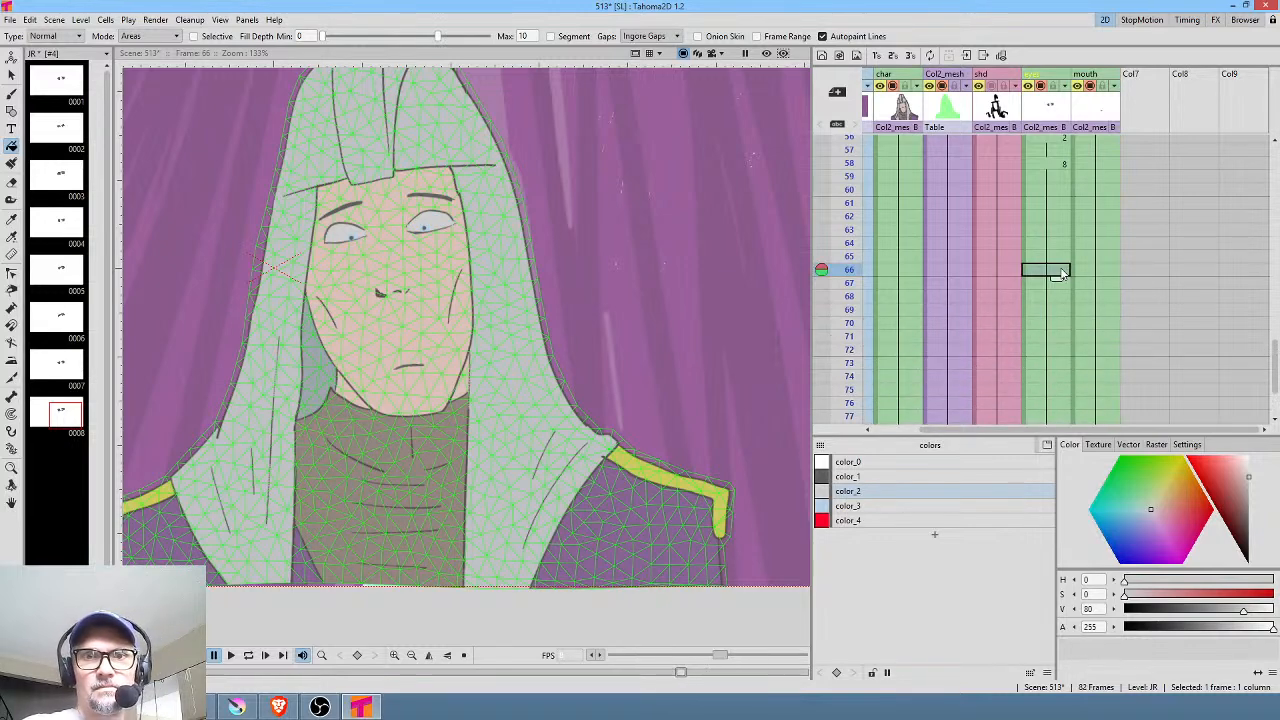
# Step: Draw diagonal blush hatch strokes under both eyes on a new drawing in Col7 at frame 61
pyautogui.click(1145, 205)
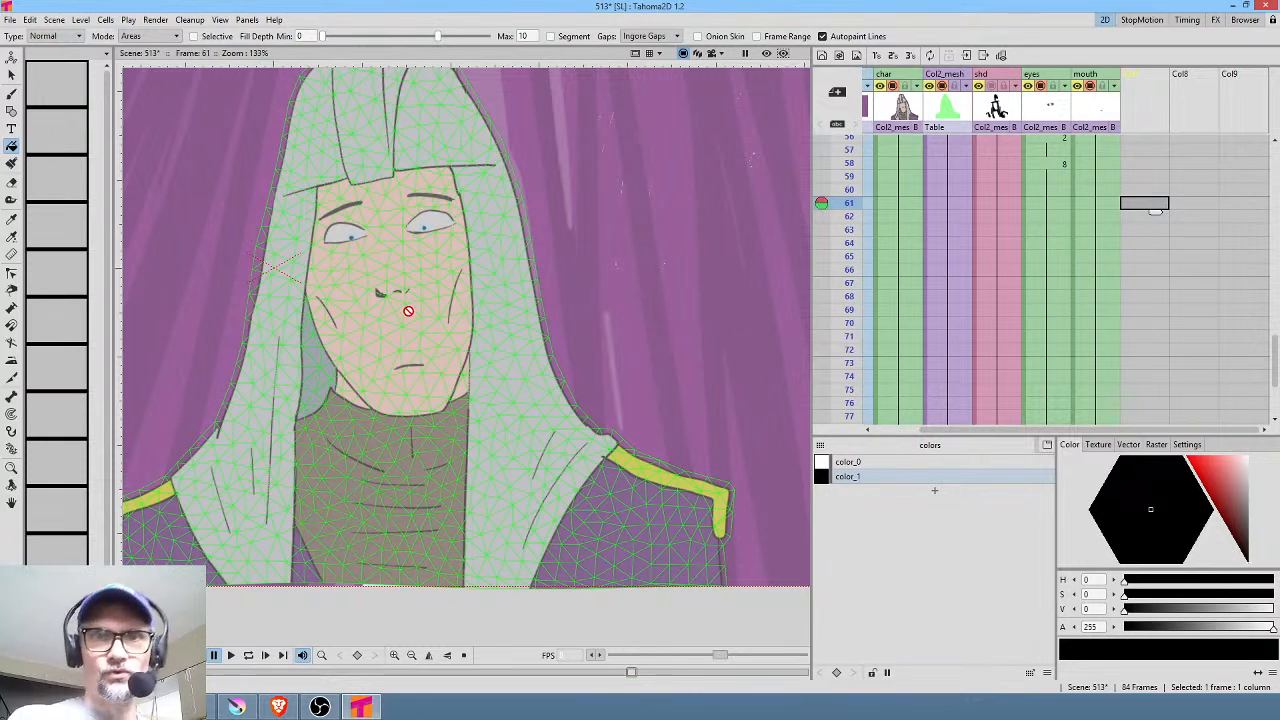
pyautogui.press('b')
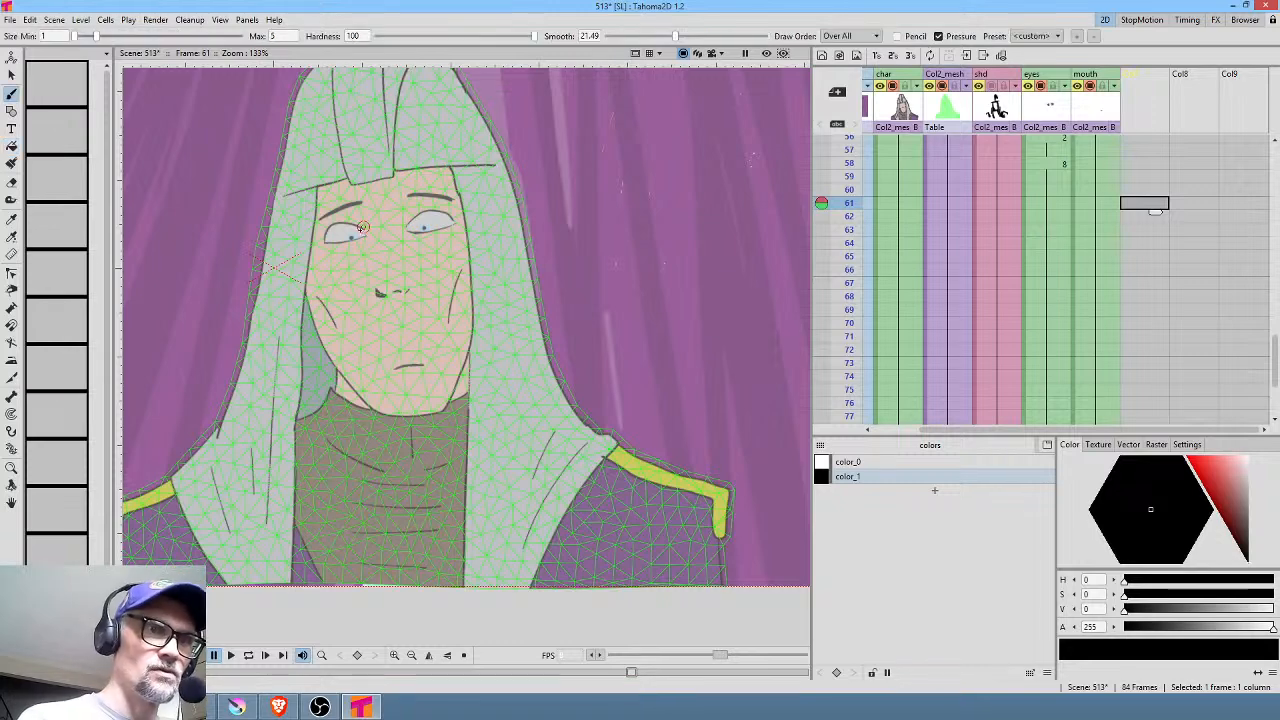
pyautogui.click(333, 268)
pyautogui.moveTo(363, 261); pyautogui.dragTo(356, 286)
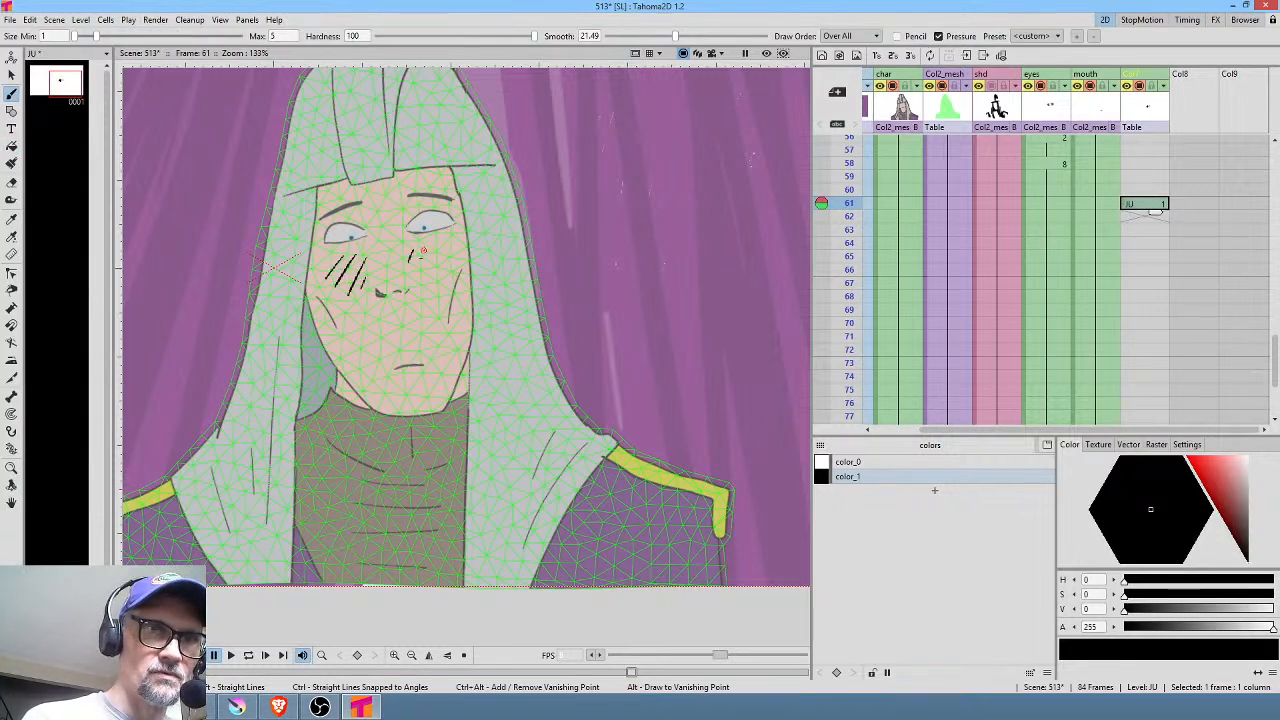
pyautogui.moveTo(438, 243)
pyautogui.mouseDown()
pyautogui.moveTo(426, 280)
pyautogui.moveTo(438, 284)
pyautogui.mouseUp()
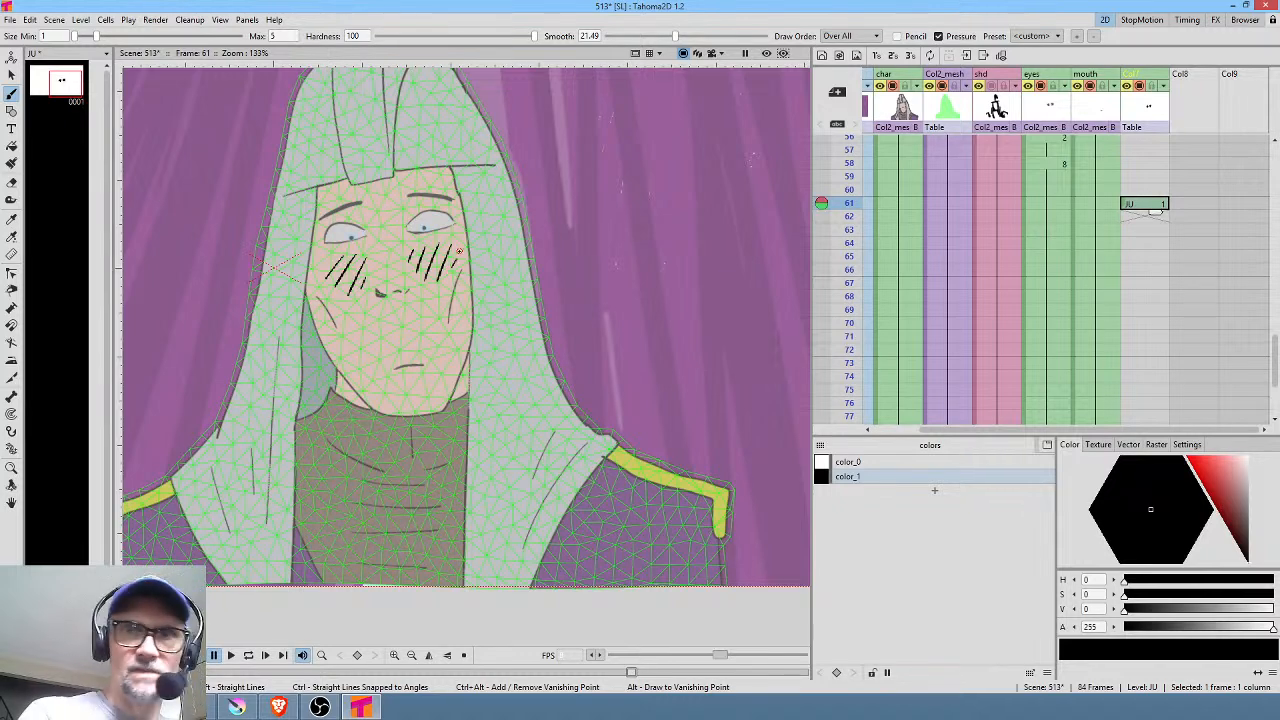
# Step: Recolor the blush strokes red with alpha 66 and extend their hold through frame 72
pyautogui.moveTo(1234, 482); pyautogui.dragTo(1194, 468)
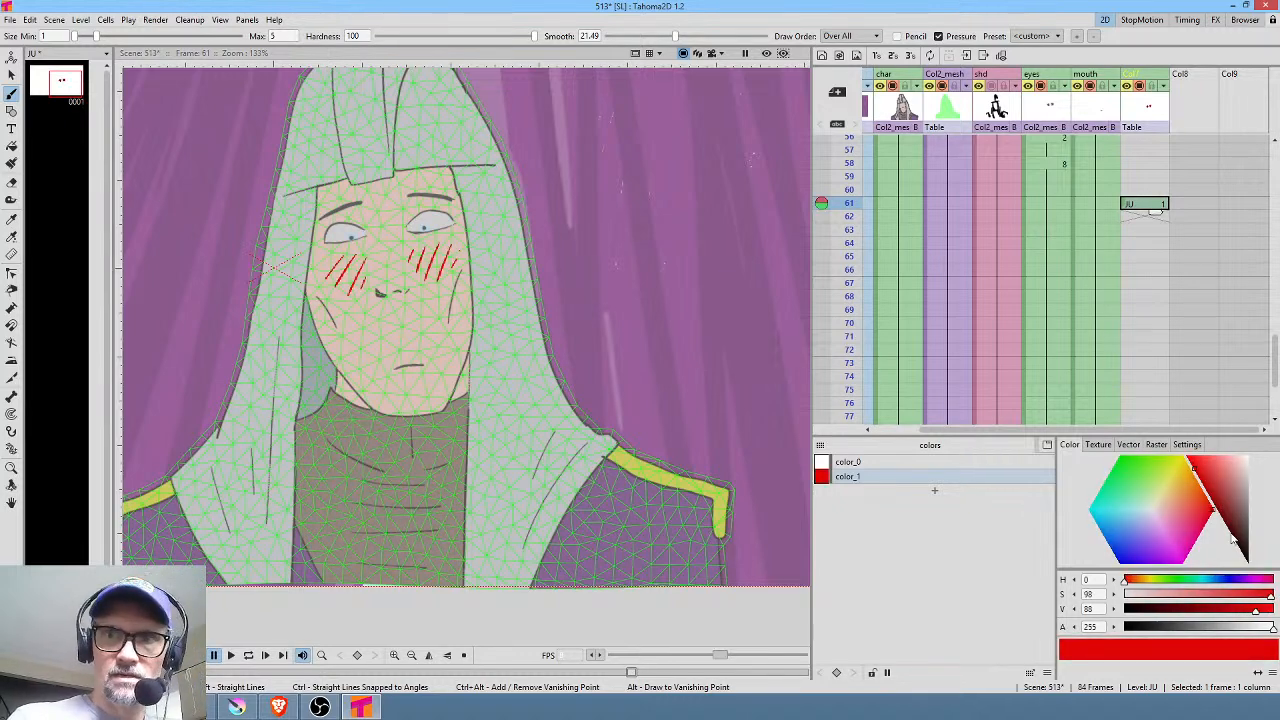
pyautogui.moveTo(1273, 630)
pyautogui.mouseDown()
pyautogui.moveTo(1130, 634)
pyautogui.moveTo(1162, 634)
pyautogui.mouseUp()
pyautogui.moveTo(1157, 208); pyautogui.dragTo(1155, 368)
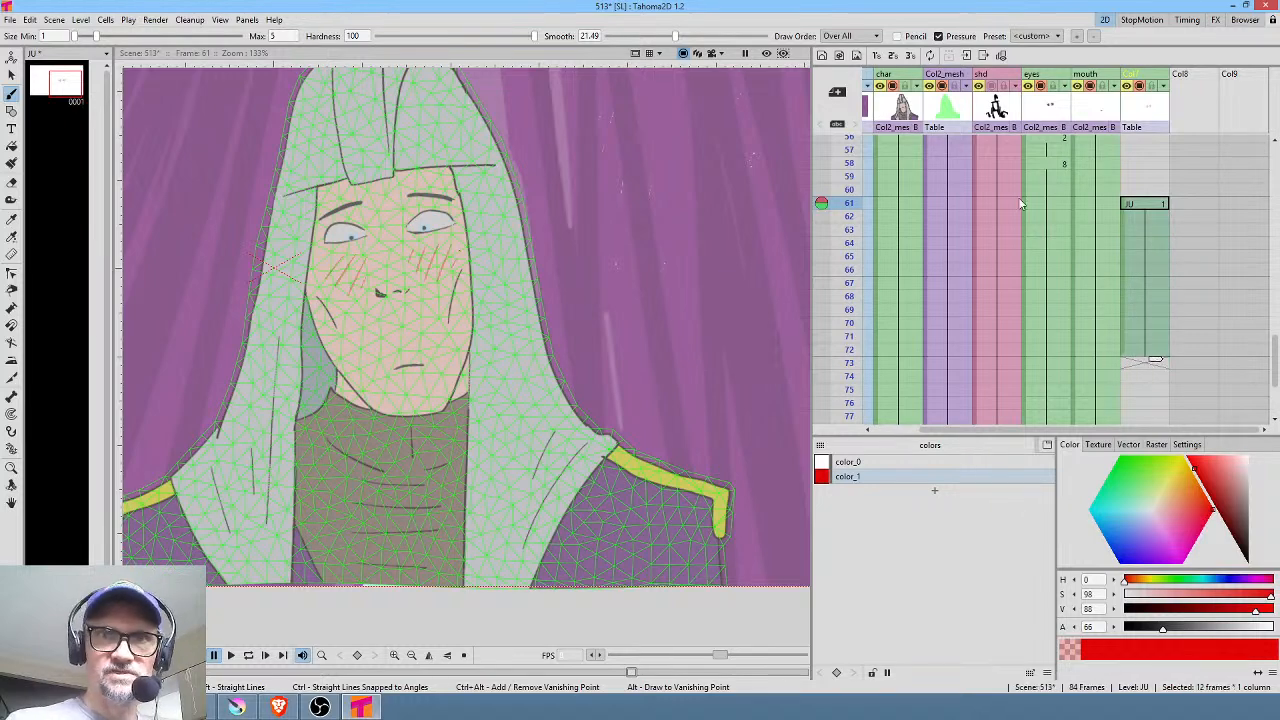
# Step: Play the shot in a loop to review the blush timing, and stop playback
pyautogui.click(858, 179)
pyautogui.press('l')
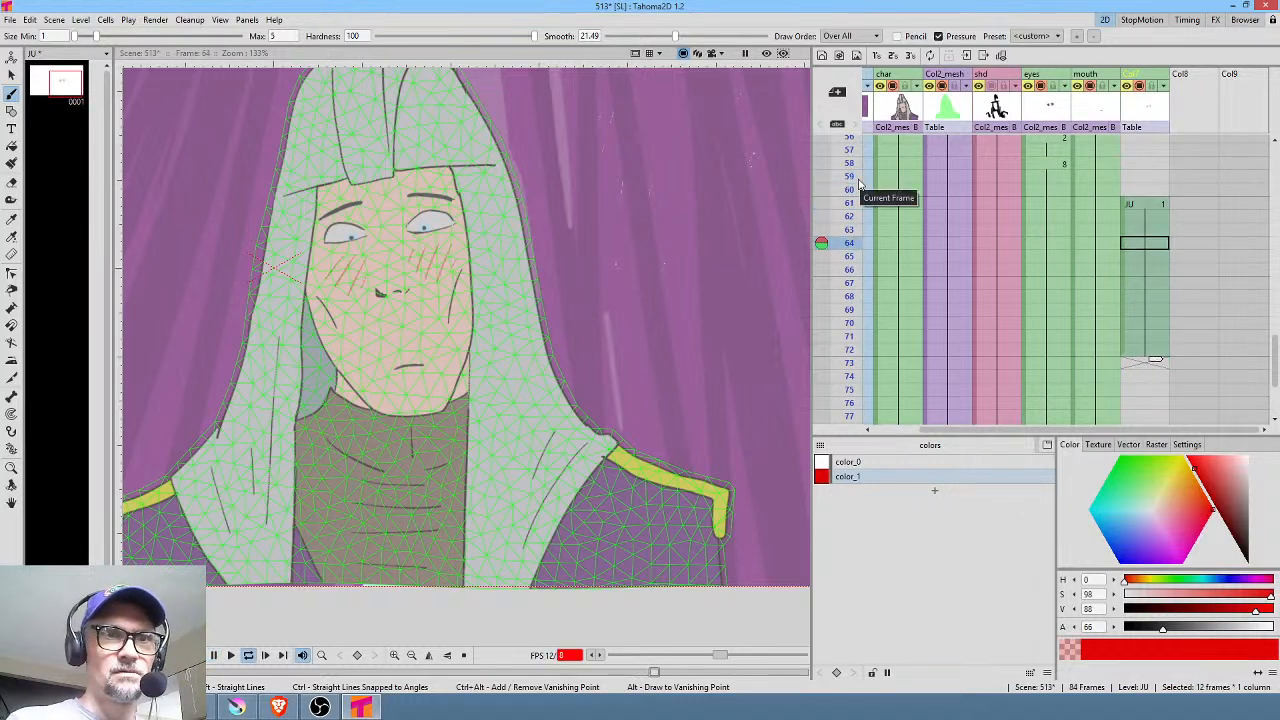
pyautogui.press('l')
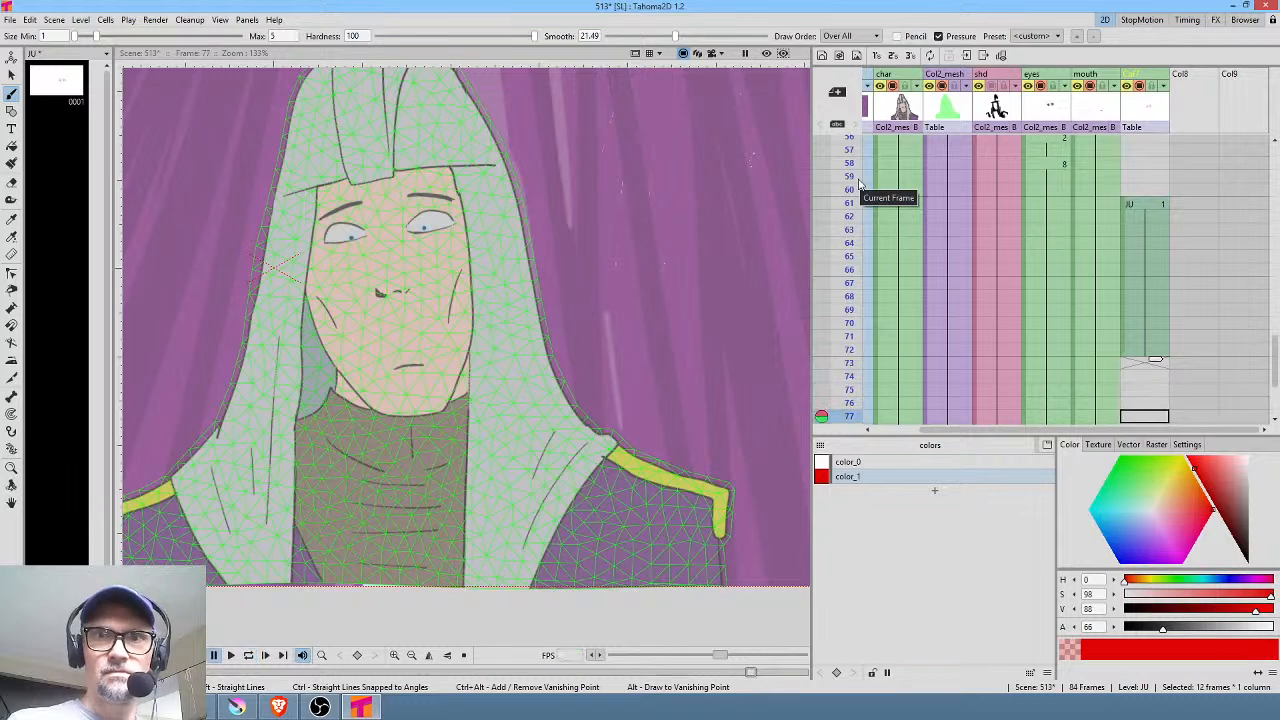
# Step: Extend the blush drawing's hold through frame 76 and play the shot in a loop to check it
pyautogui.moveTo(1155, 364); pyautogui.dragTo(1153, 418)
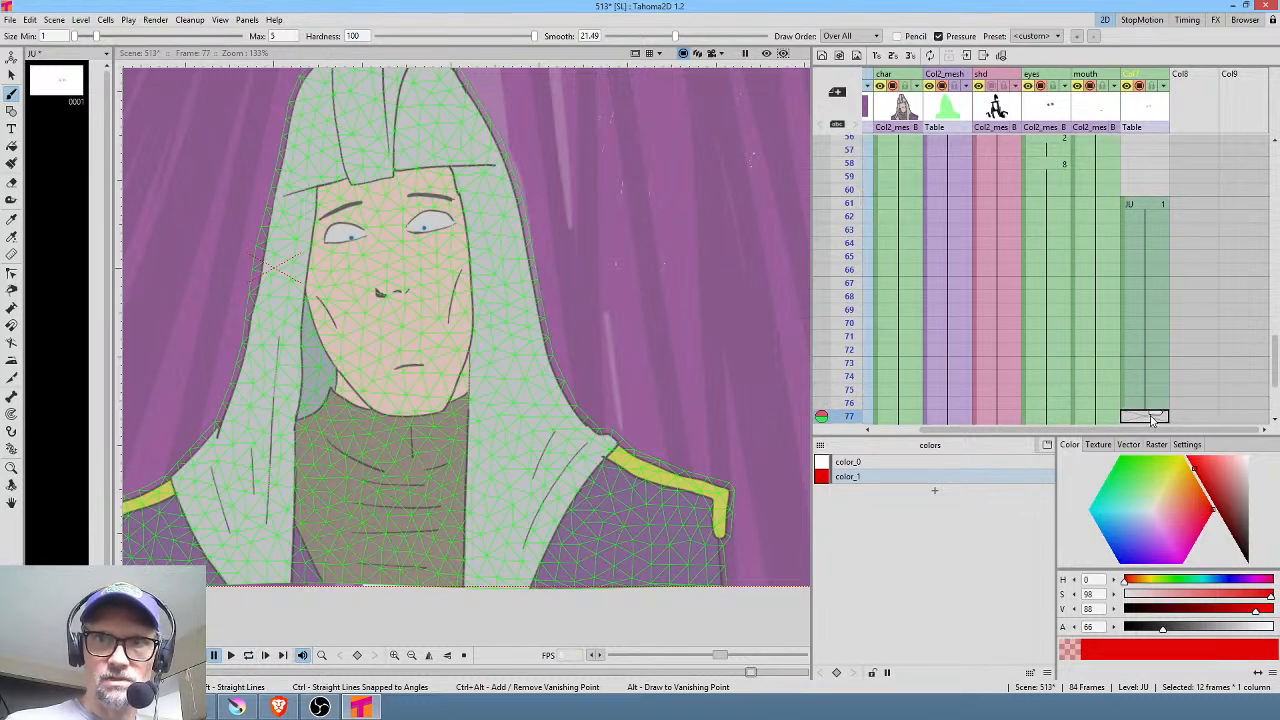
pyautogui.click(847, 189)
pyautogui.press('l')
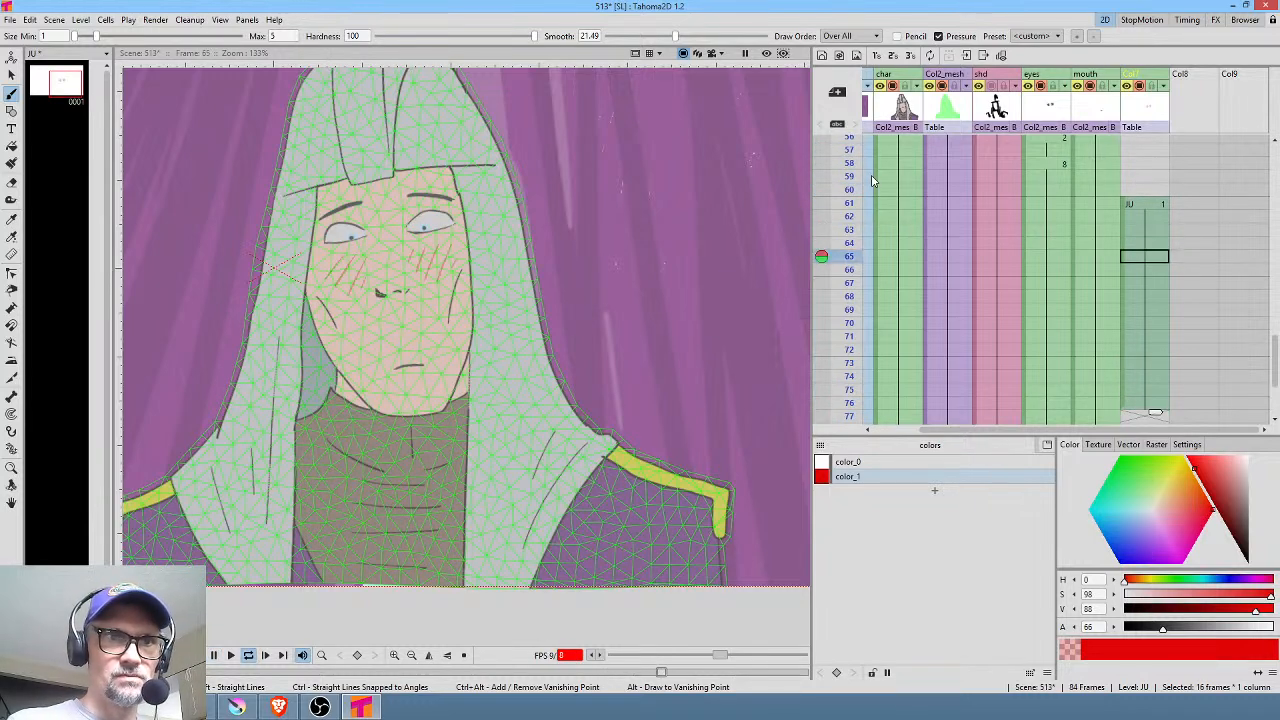
pyautogui.press('l')
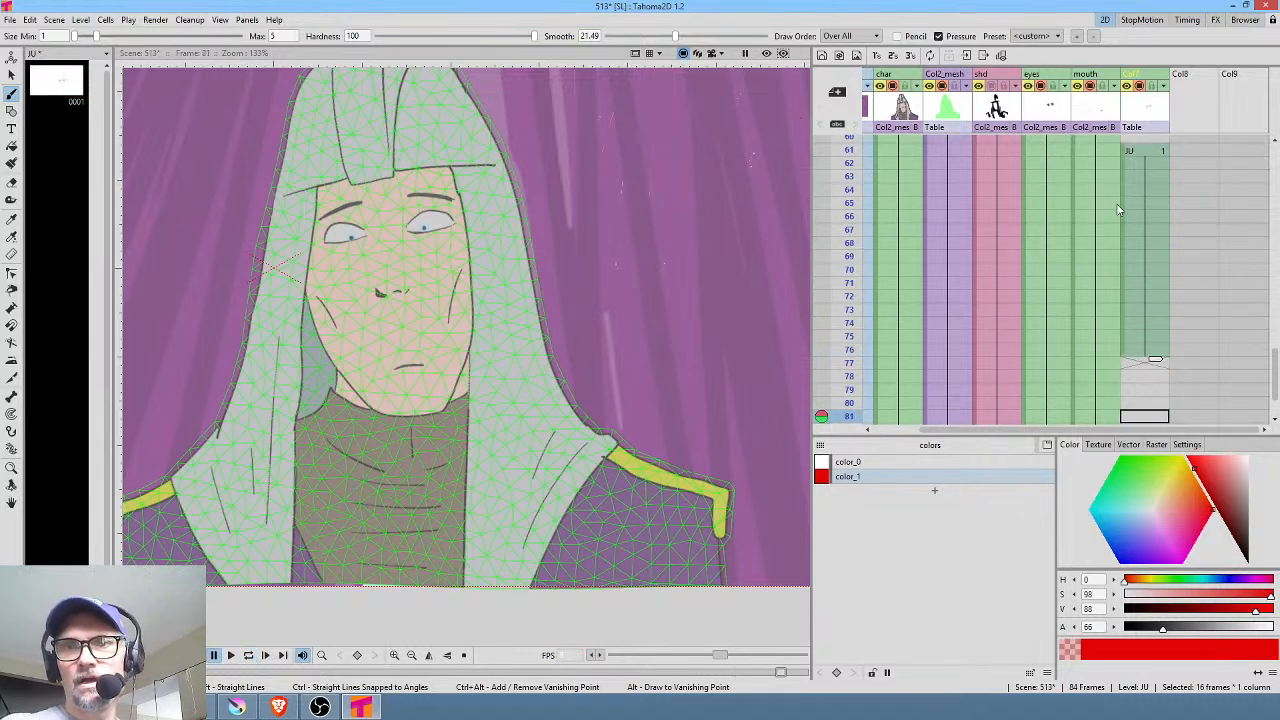
# Step: Rename the column holding the blush drawing as "blush"
pyautogui.click(1149, 153)
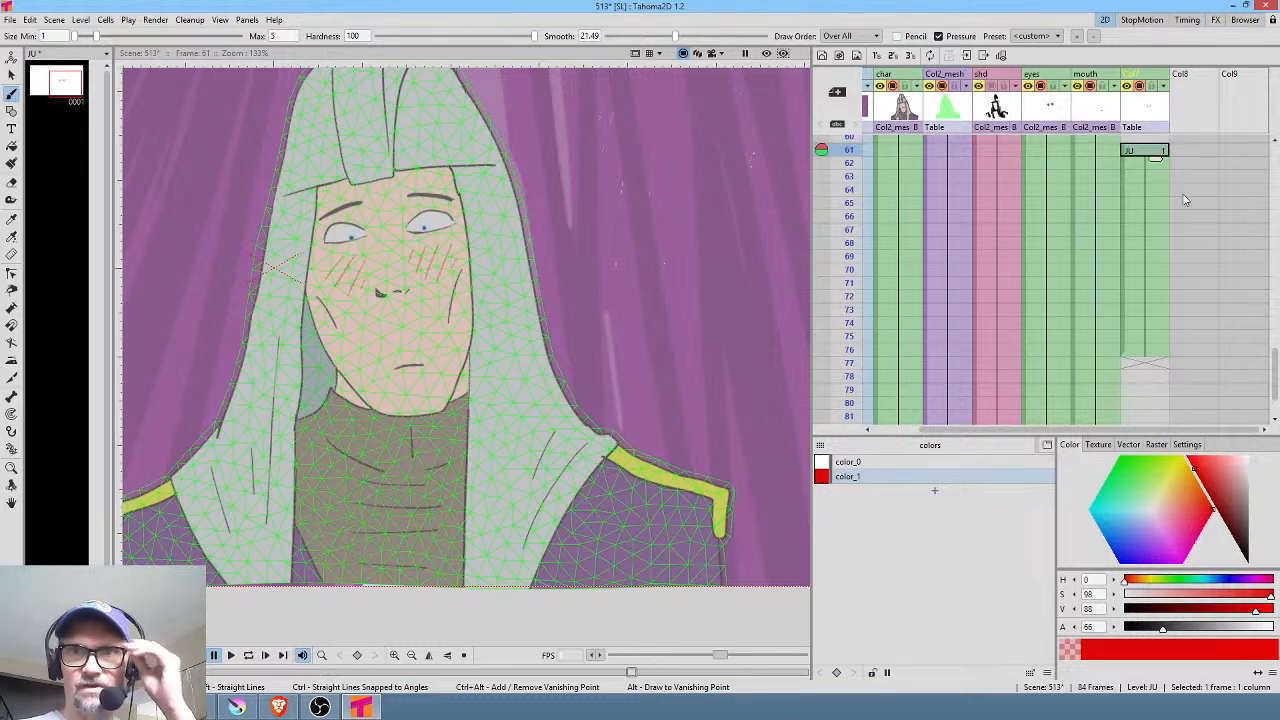
pyautogui.click(1130, 74)
pyautogui.write('blush')
pyautogui.press('Return')
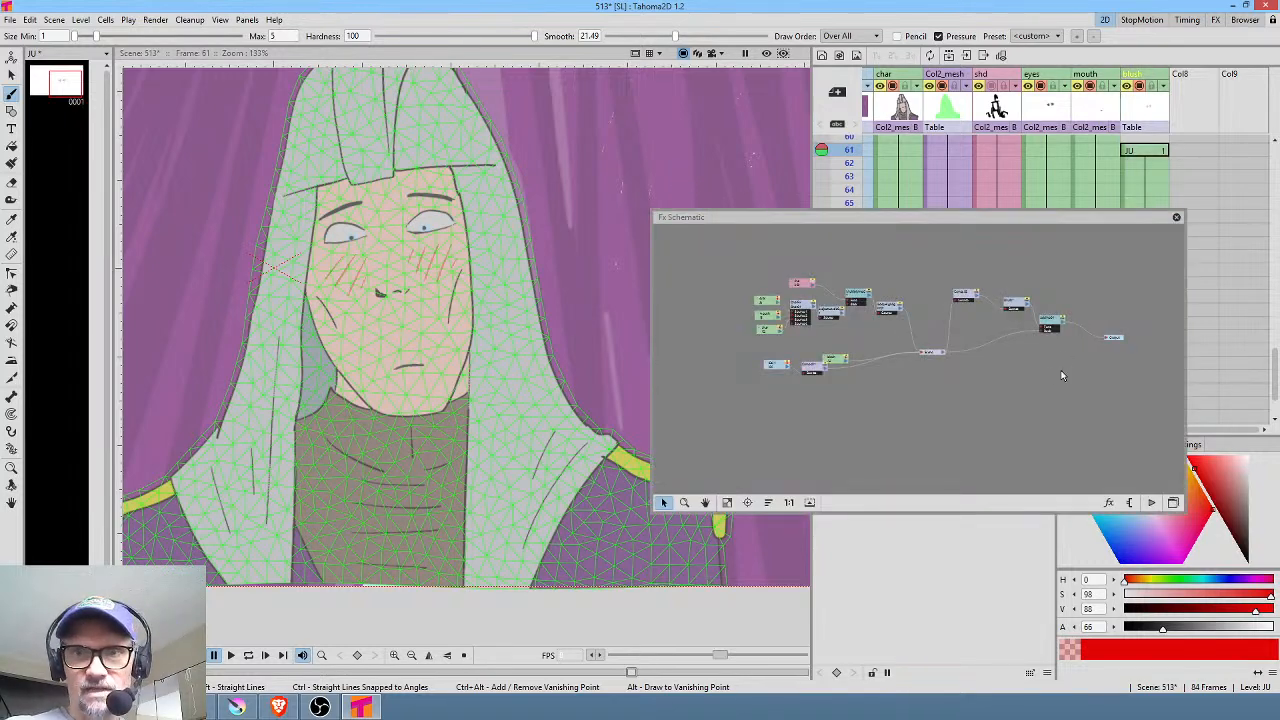
# Step: Insert an Adjust Levels effect between the blush and Scene nodes in the FX schematic and spread the nodes apart
pyautogui.moveTo(1047, 374); pyautogui.dragTo(986, 397)
pyautogui.moveTo(862, 408); pyautogui.dragTo(887, 402)
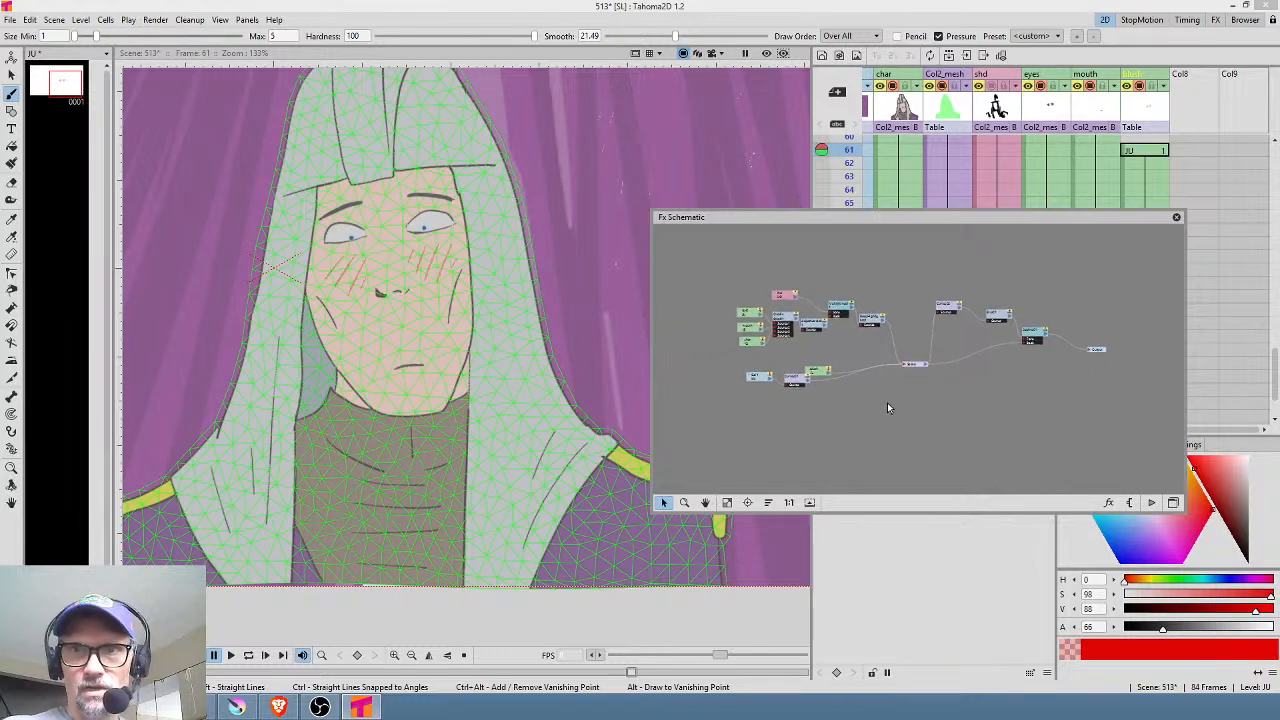
pyautogui.scroll(6, 894, 376)
pyautogui.moveTo(747, 370); pyautogui.dragTo(806, 449)
pyautogui.moveTo(963, 388); pyautogui.dragTo(1045, 332)
pyautogui.rightClick(950, 346)
pyautogui.moveTo(985, 350)
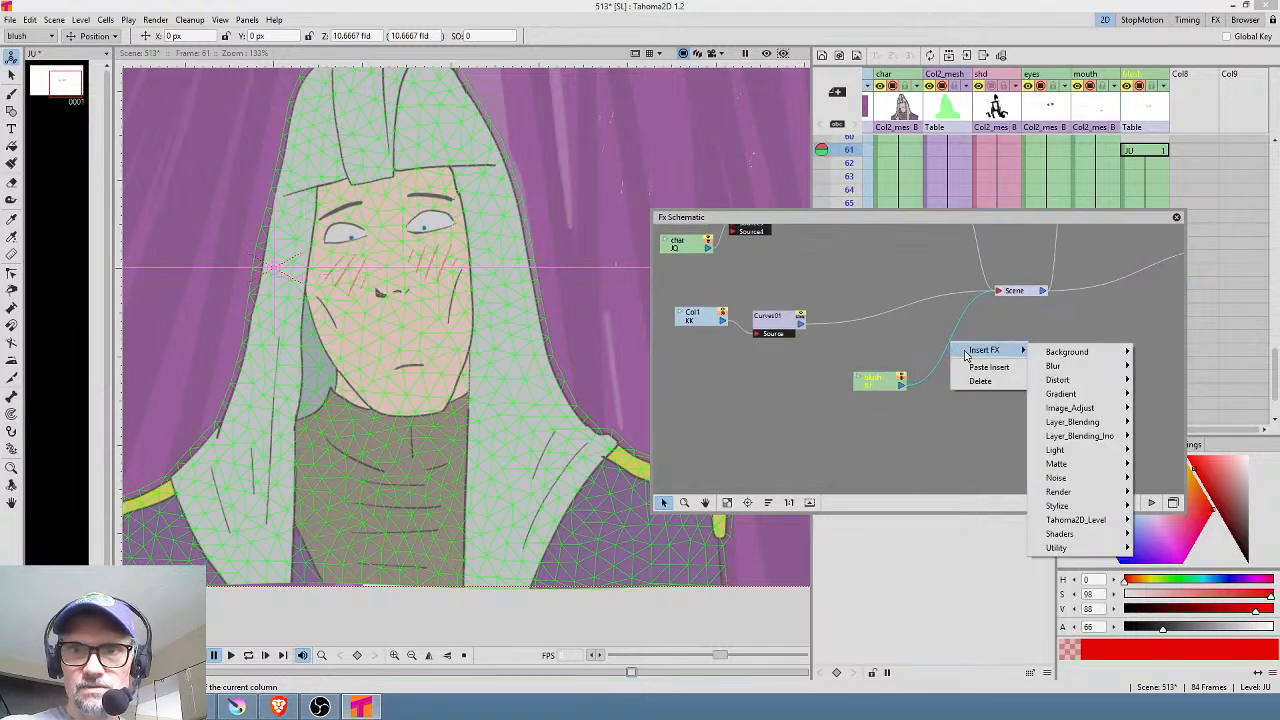
pyautogui.moveTo(1110, 394)
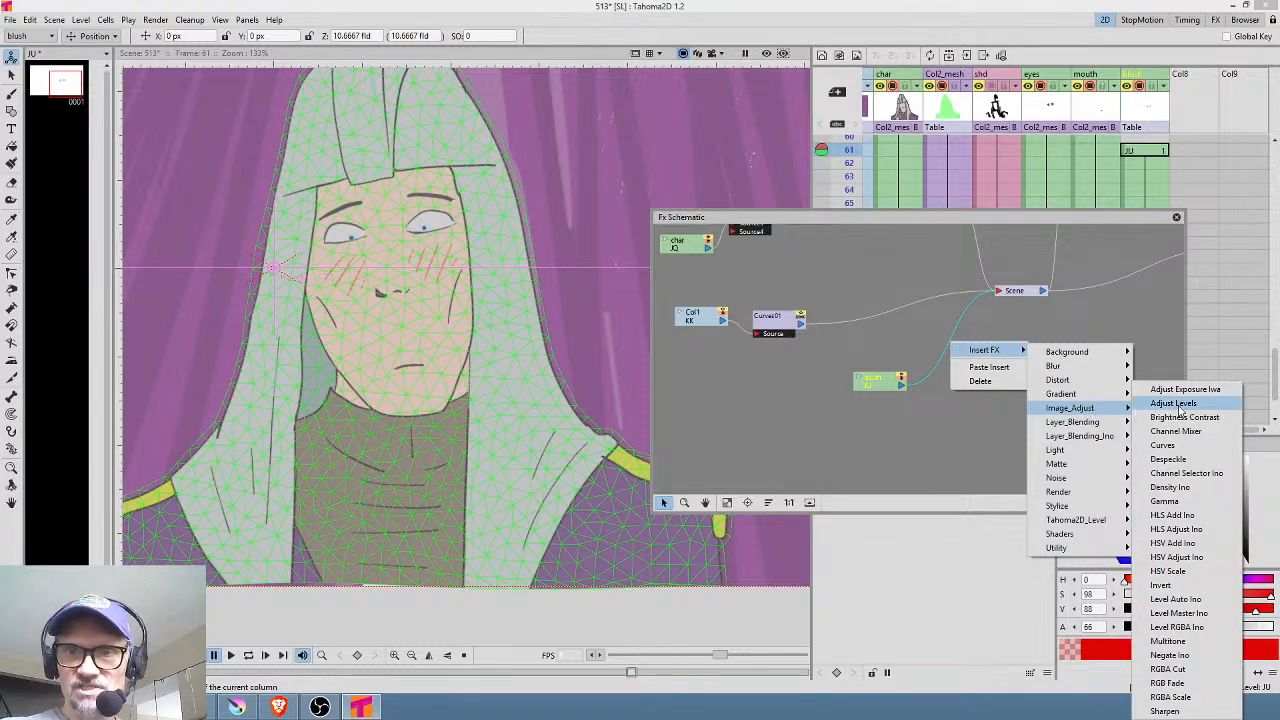
pyautogui.click(1176, 403)
pyautogui.moveTo(884, 390); pyautogui.dragTo(755, 390)
pyautogui.moveTo(965, 388); pyautogui.dragTo(872, 388)
pyautogui.scroll(3, 880, 390)
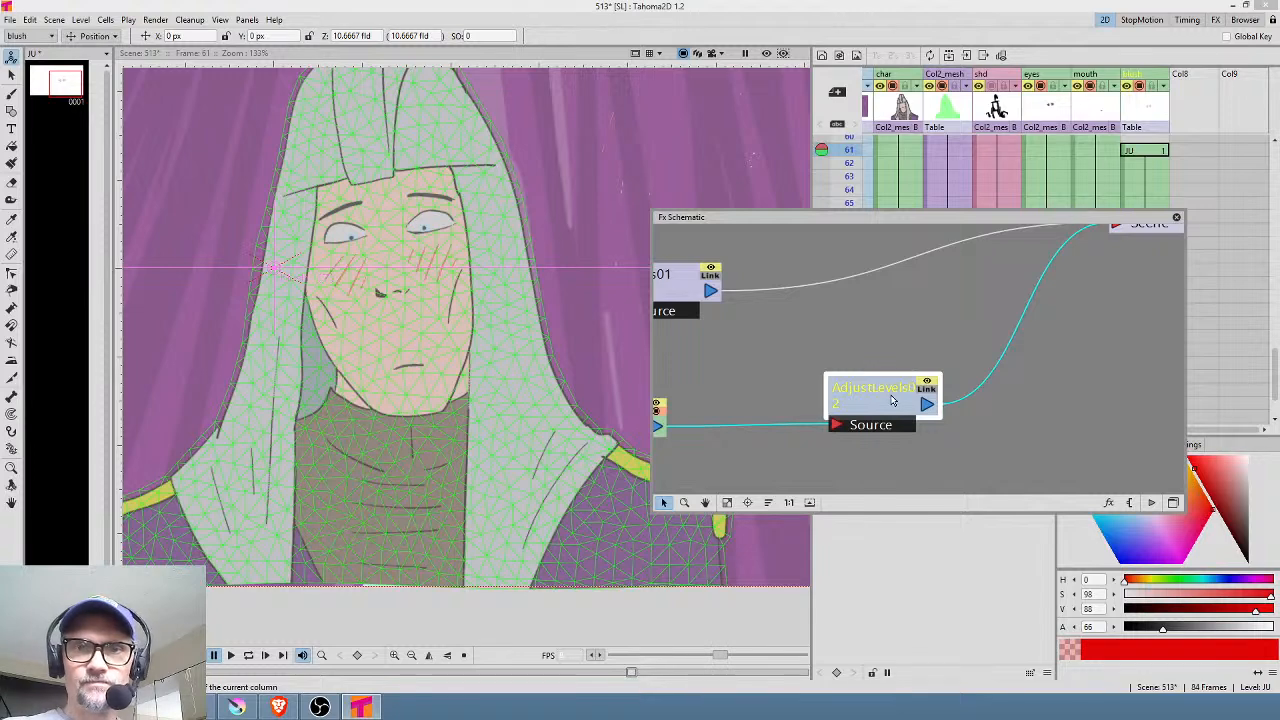
# Step: Keyframe the blush Adjust Levels effect's maximum Alpha Output at 0 on frame 61
pyautogui.moveTo(695, 0); pyautogui.dragTo(550, 214)
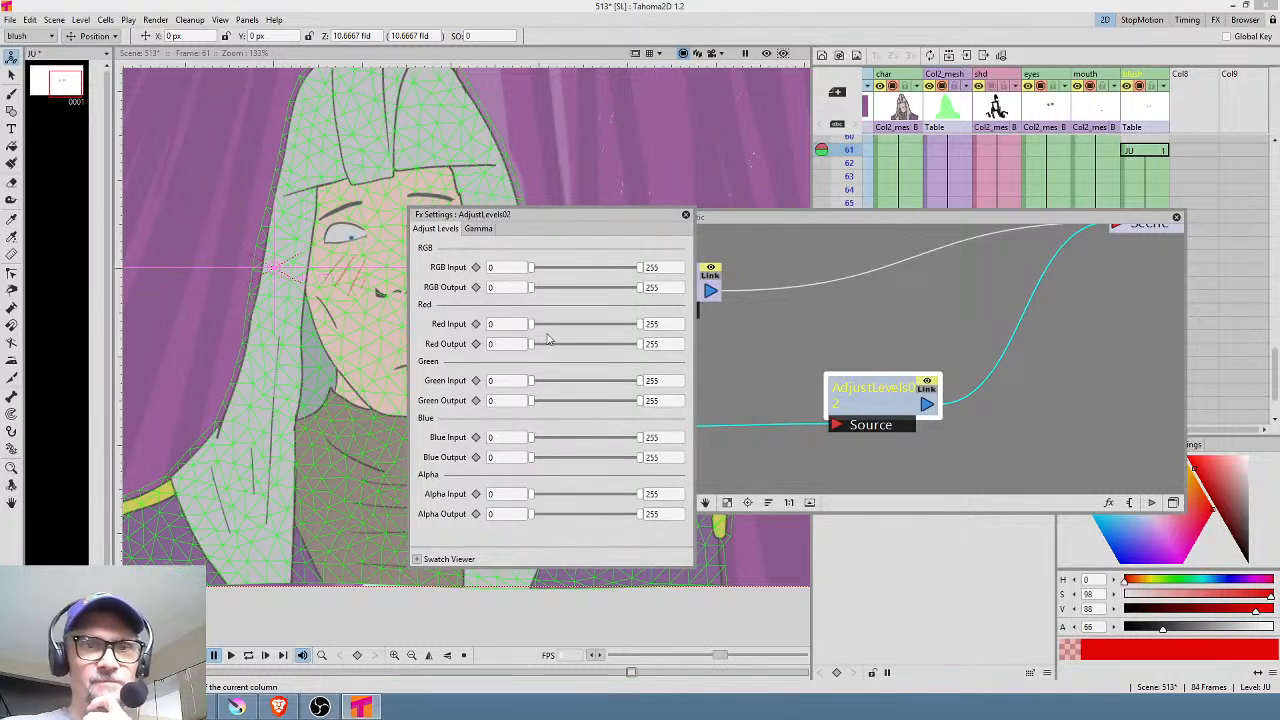
pyautogui.click(476, 515)
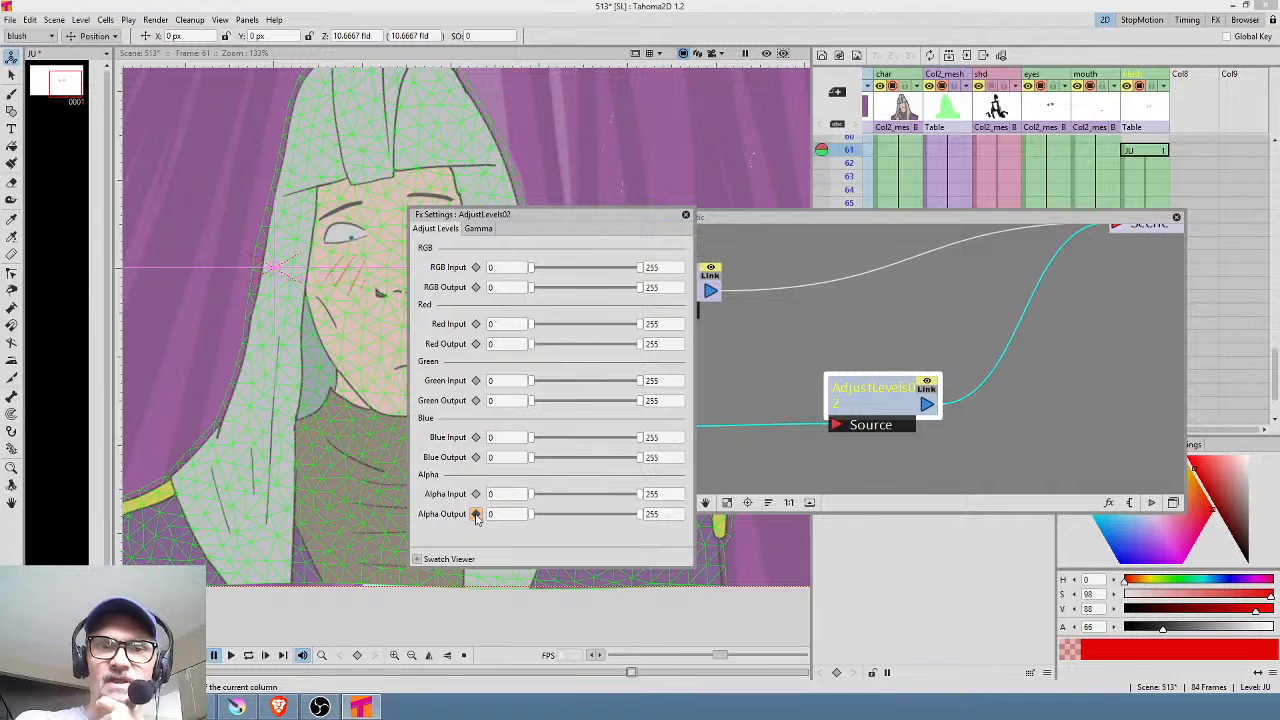
pyautogui.click(476, 515)
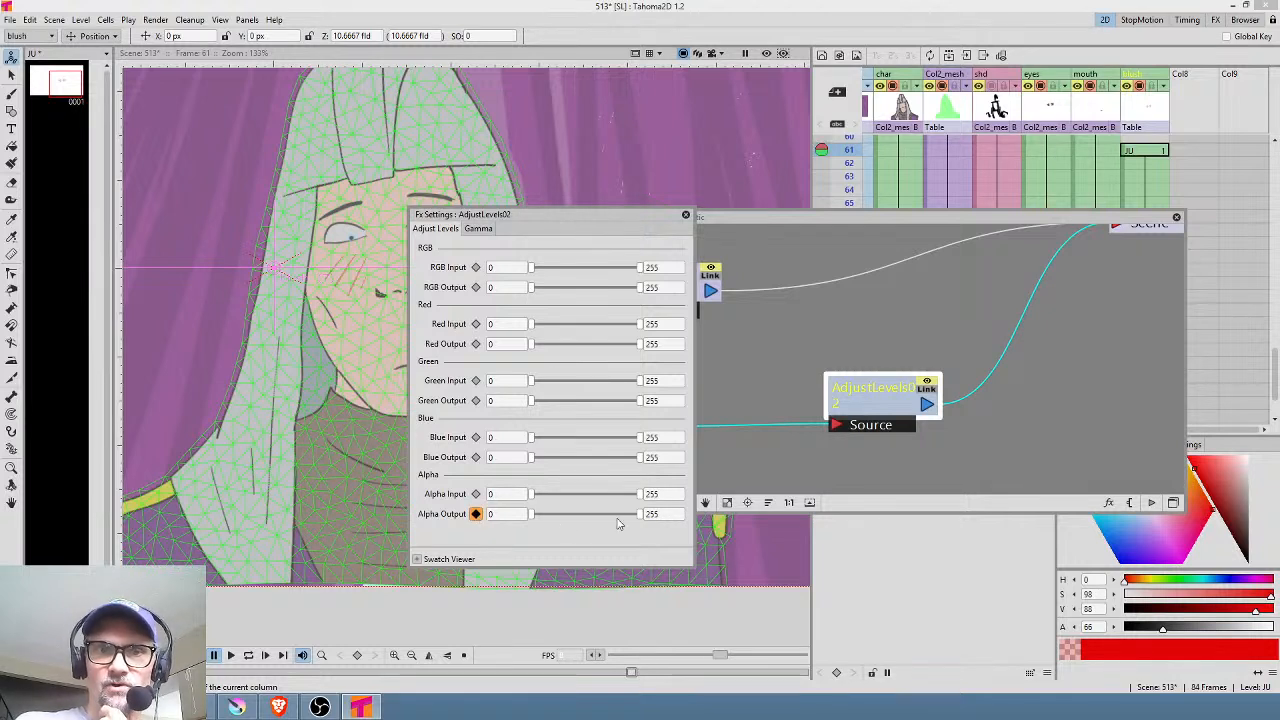
pyautogui.moveTo(640, 517); pyautogui.dragTo(491, 517)
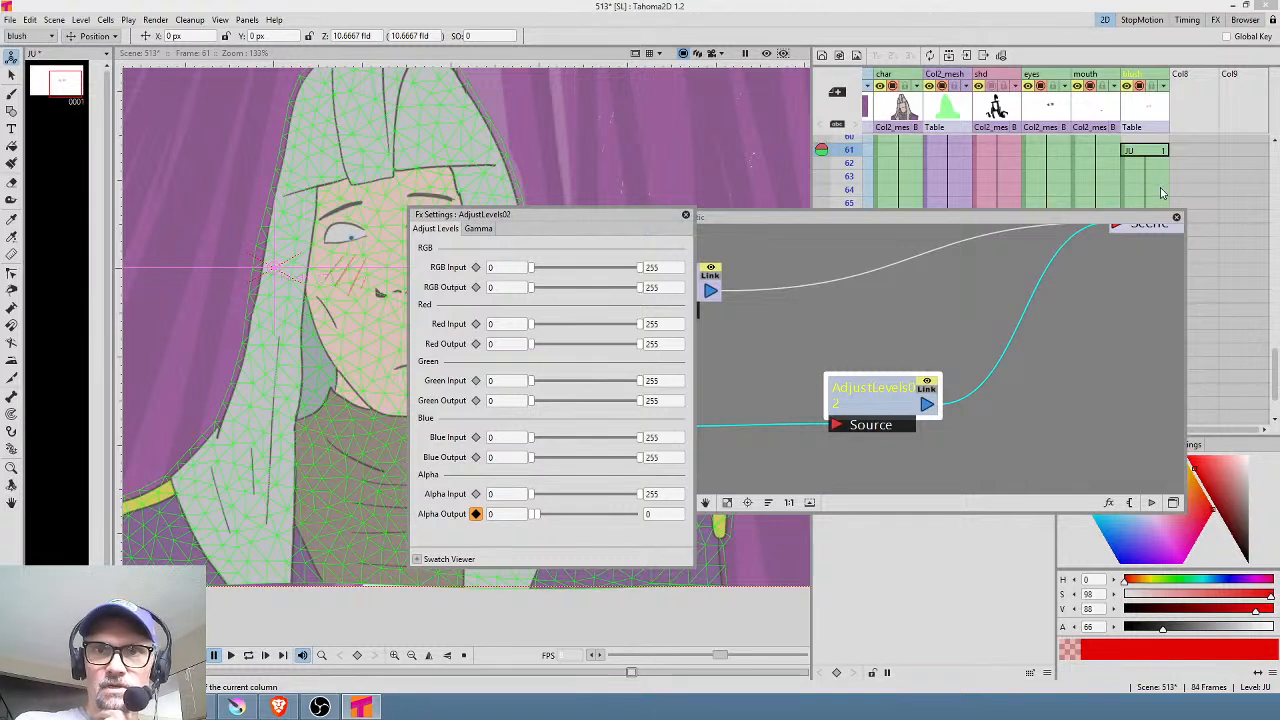
# Step: Keyframe the maximum Alpha Output at 255 on frame 64, with the rendered preview turned on
pyautogui.click(1160, 189)
pyautogui.click(540, 517)
pyautogui.moveTo(536, 516); pyautogui.dragTo(602, 517)
pyautogui.click(765, 54)
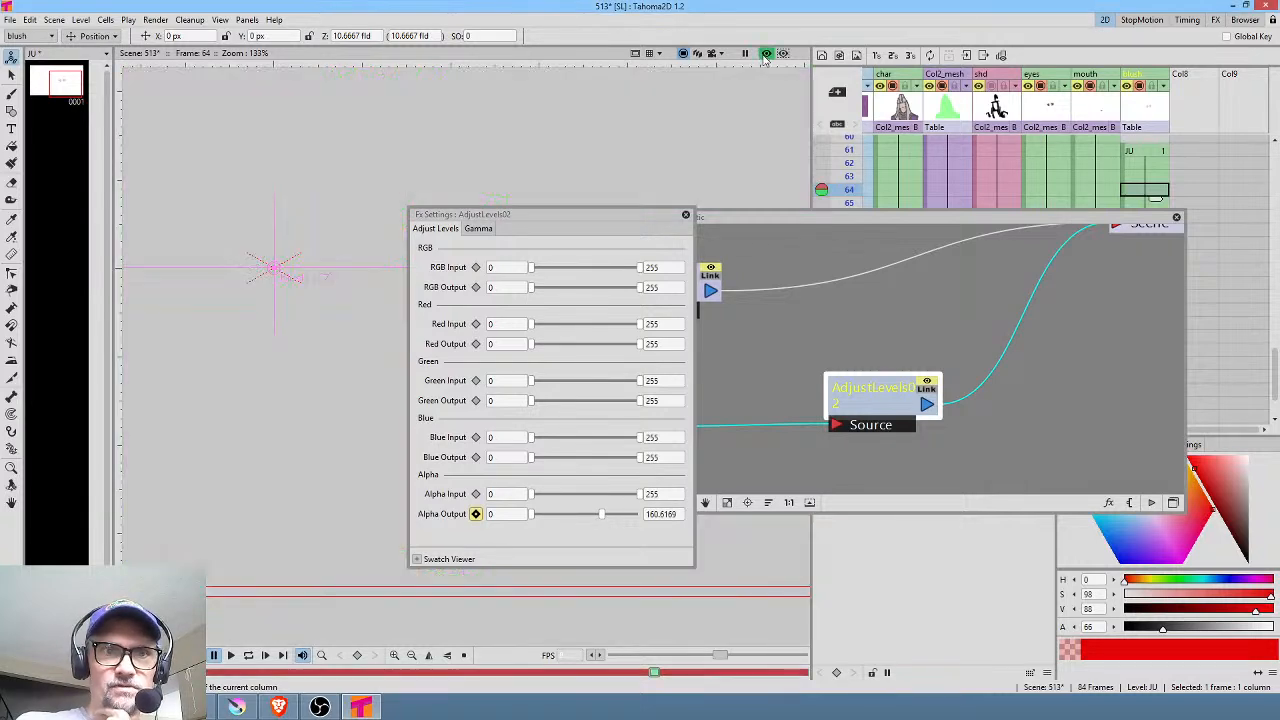
pyautogui.moveTo(563, 220); pyautogui.dragTo(719, 286)
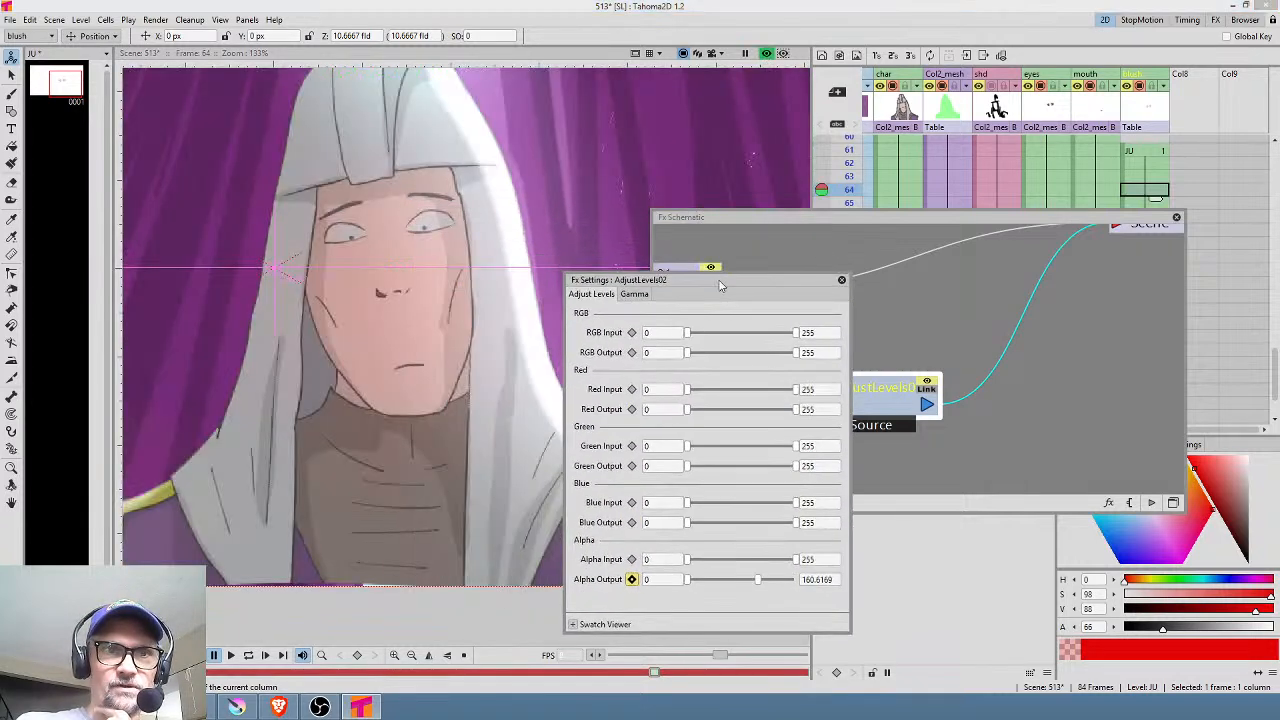
pyautogui.moveTo(758, 584); pyautogui.dragTo(824, 583)
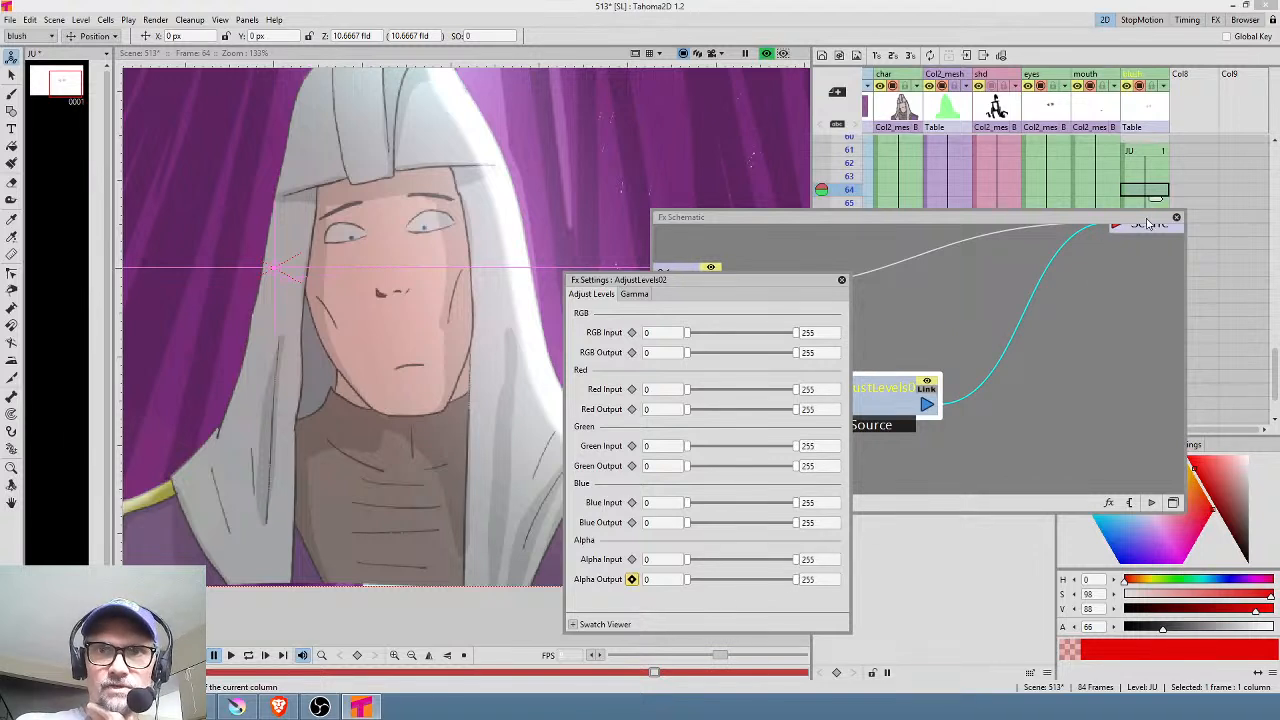
# Step: Check the blush fade across the frames around 61 and re-key the Alpha Output on frame 61
pyautogui.click(1177, 219)
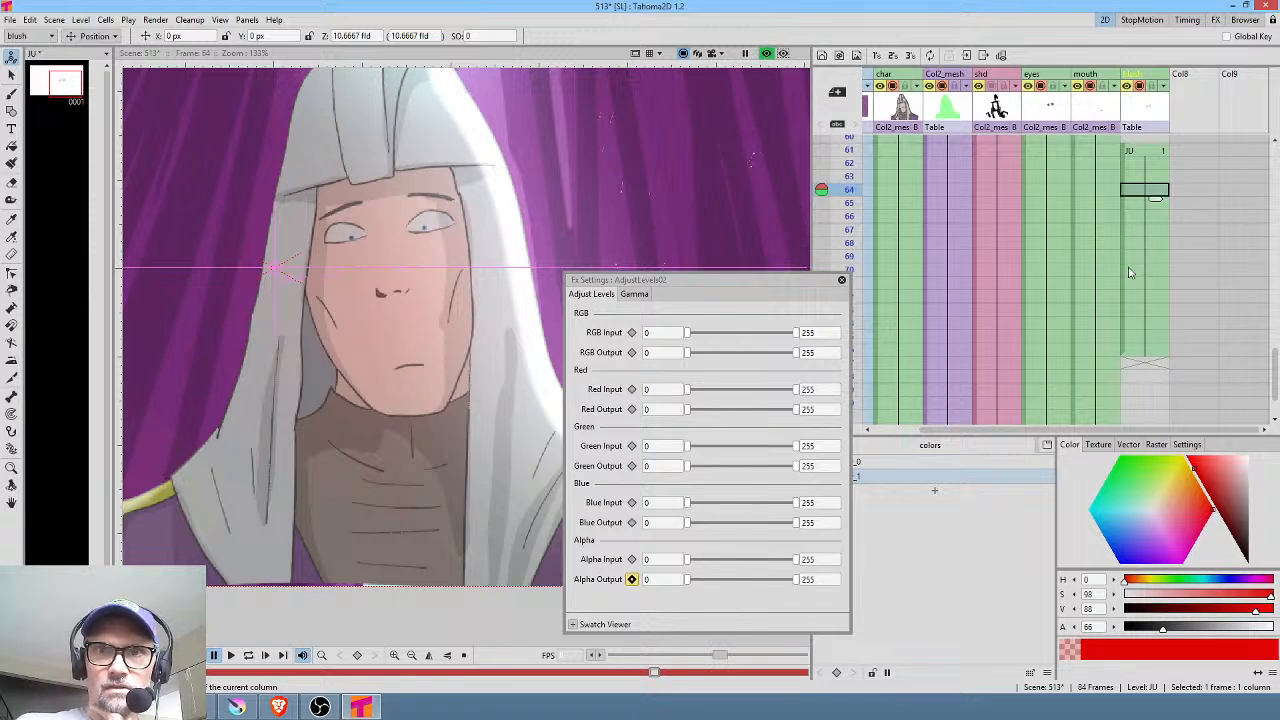
pyautogui.click(1203, 194)
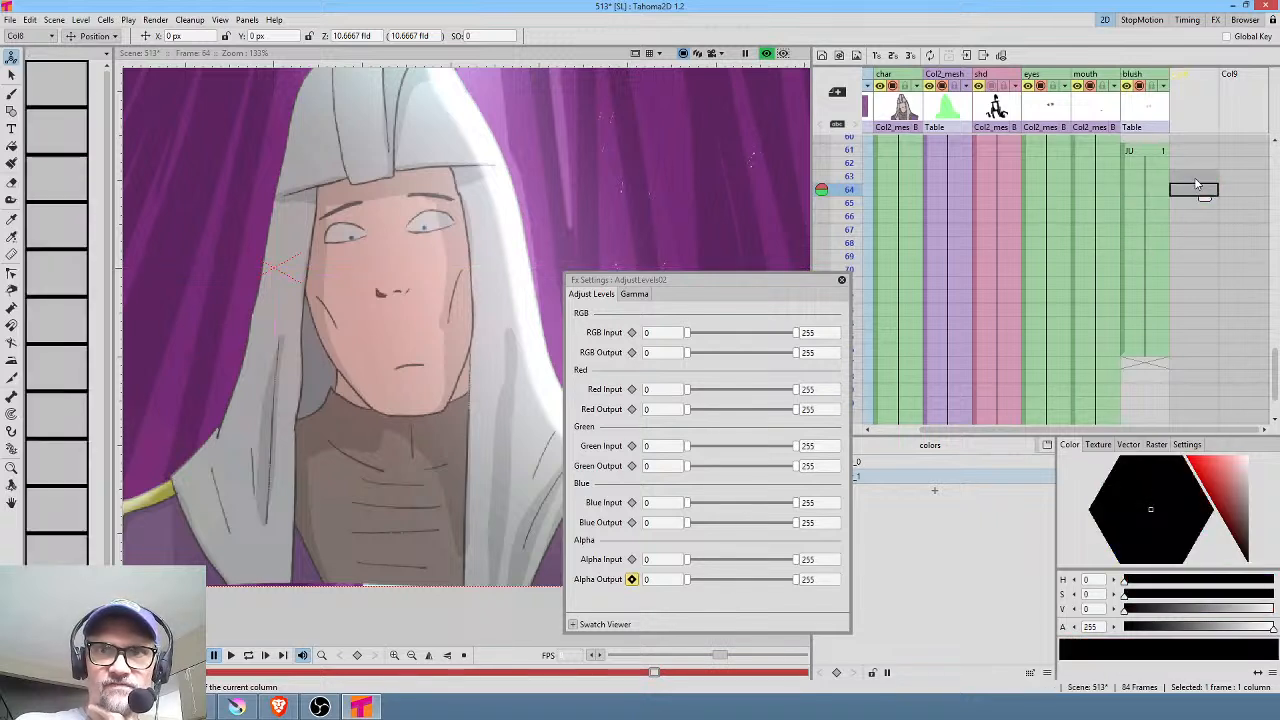
pyautogui.moveTo(850, 184)
pyautogui.mouseDown()
pyautogui.moveTo(853, 152)
pyautogui.moveTo(862, 228)
pyautogui.moveTo(871, 158)
pyautogui.moveTo(886, 270)
pyautogui.mouseUp()
pyautogui.click(1140, 151)
pyautogui.click(1141, 250)
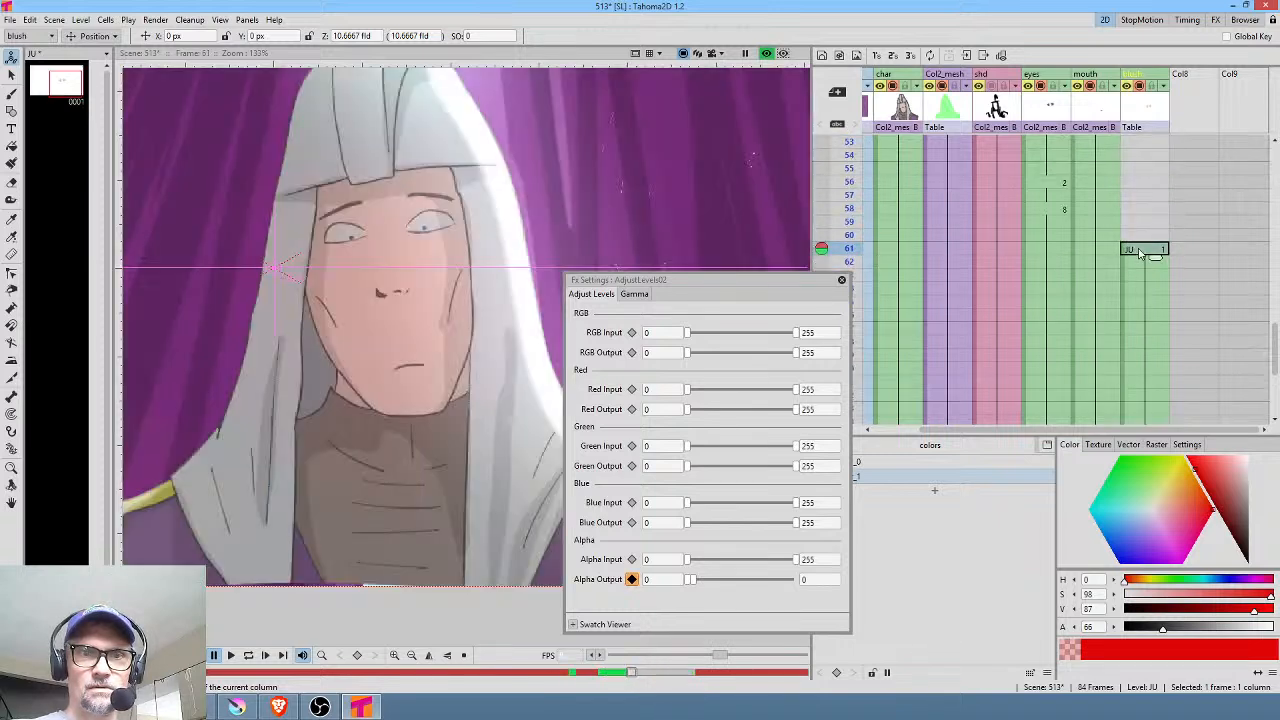
pyautogui.click(632, 580)
pyautogui.click(633, 580)
# Step: Set the default animation interpolation to Linear in the preferences
pyautogui.click(10, 20)
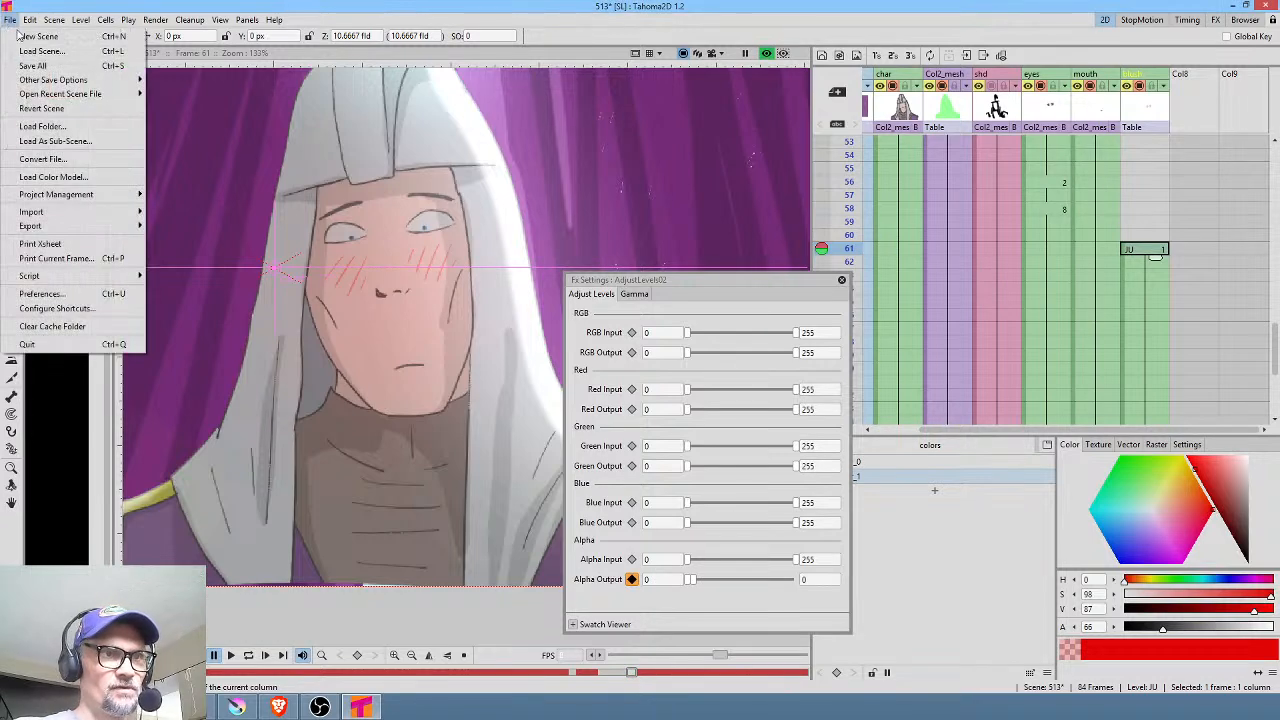
pyautogui.click(92, 296)
pyautogui.click(715, 215)
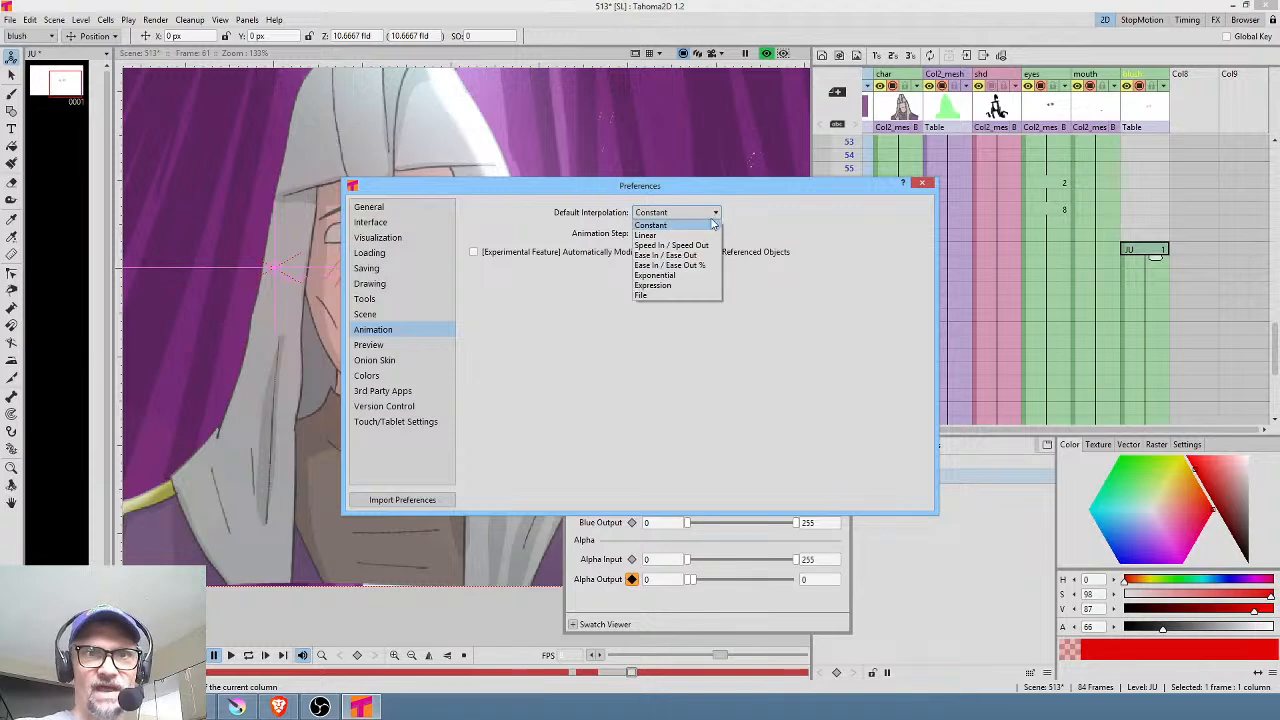
pyautogui.click(648, 235)
pyautogui.click(923, 184)
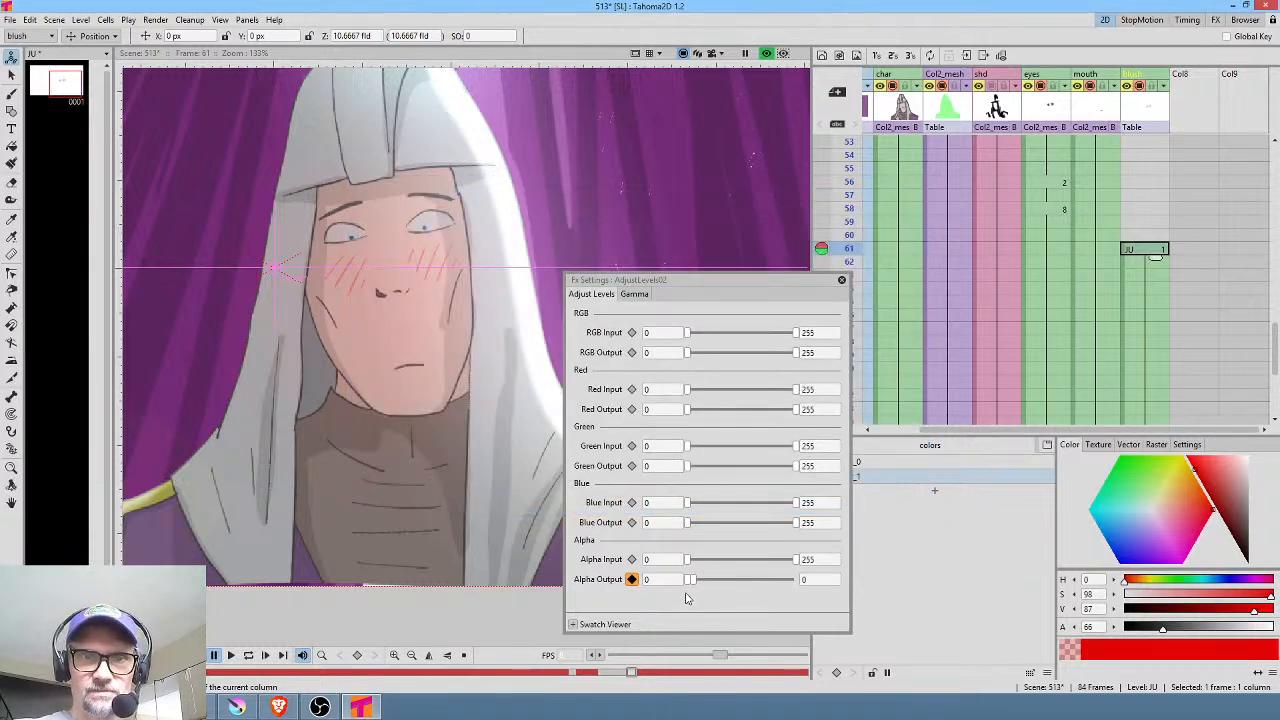
# Step: Raise the maximum Alpha Output key to about 1.66 on frame 61 and set it to 255 on frame 64
pyautogui.moveTo(690, 580); pyautogui.dragTo(693, 581)
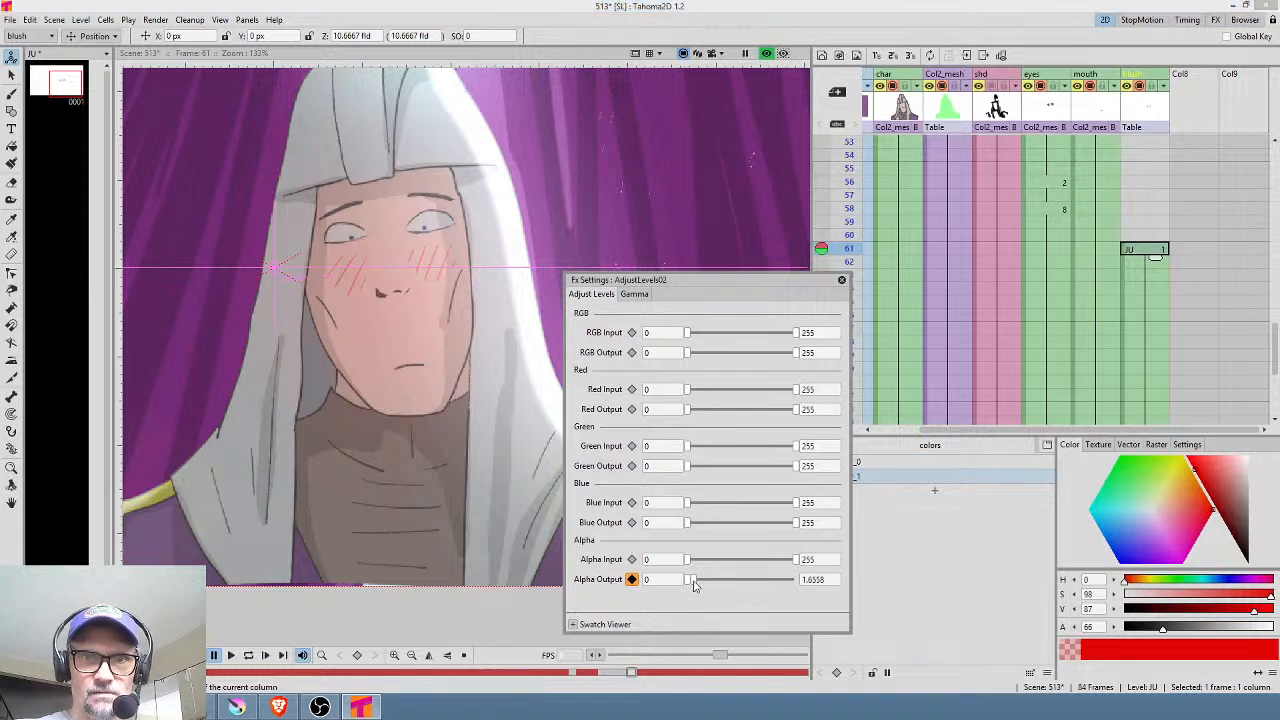
pyautogui.click(1158, 290)
pyautogui.moveTo(697, 583); pyautogui.dragTo(801, 586)
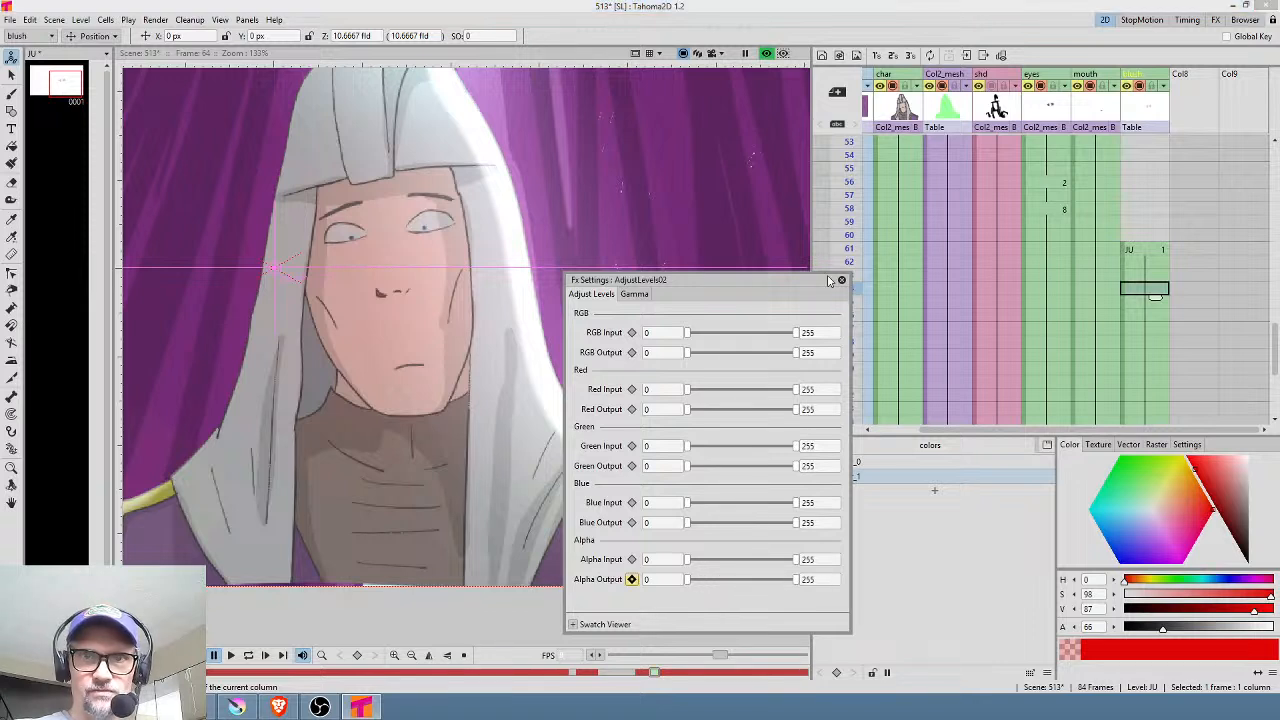
pyautogui.moveTo(777, 289); pyautogui.dragTo(768, 287)
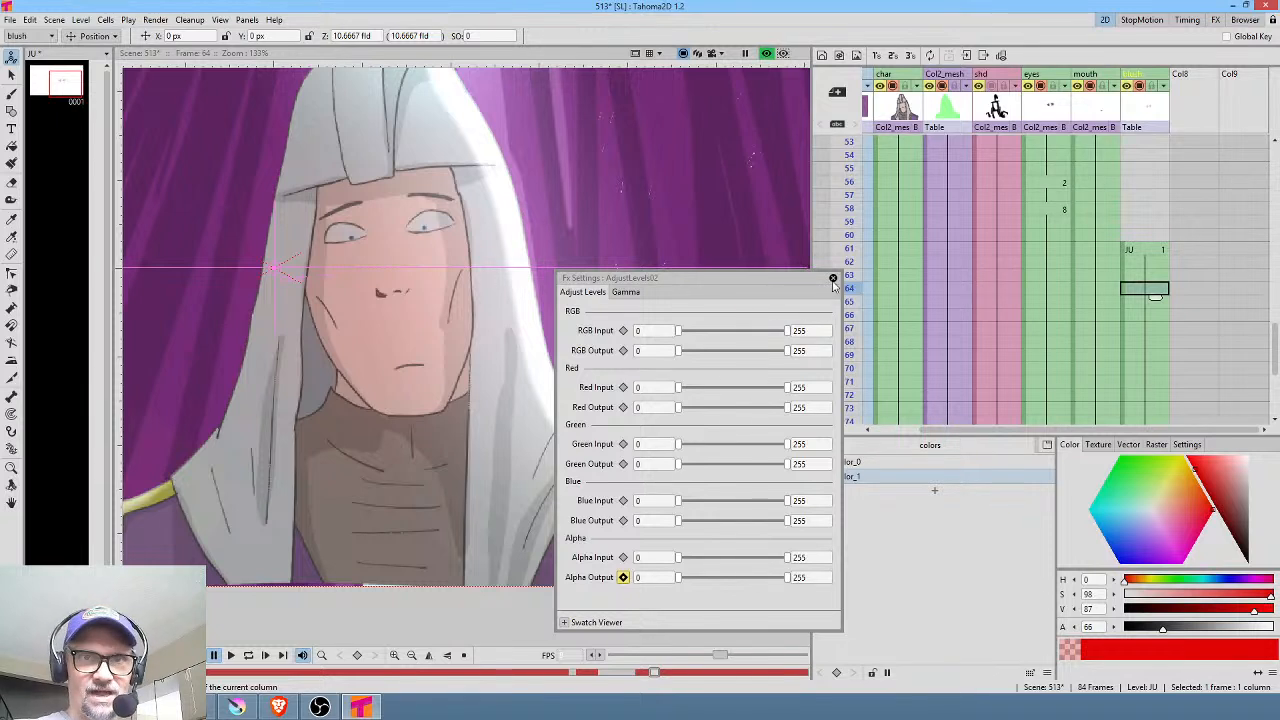
# Step: Reopen the FX schematic and make room between the Add Ino node and the Output node
pyautogui.press('F3')
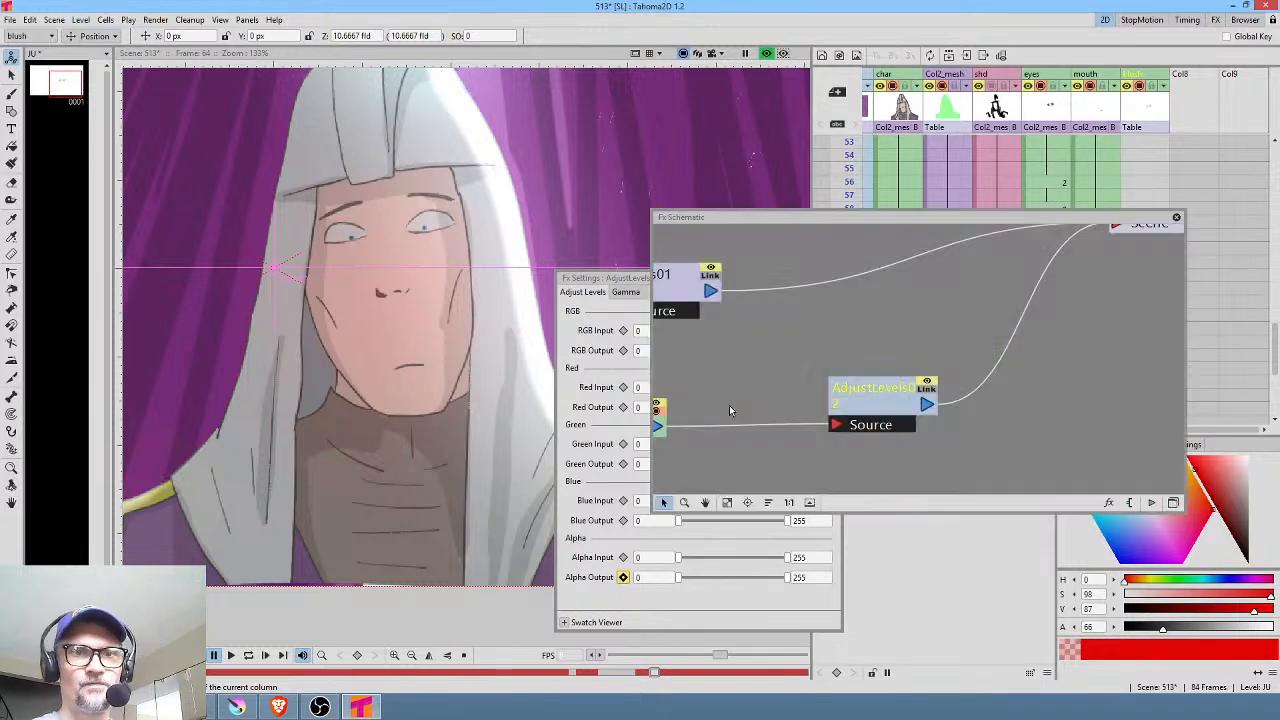
pyautogui.scroll(-8, 862, 381)
pyautogui.scroll(7, 858, 361)
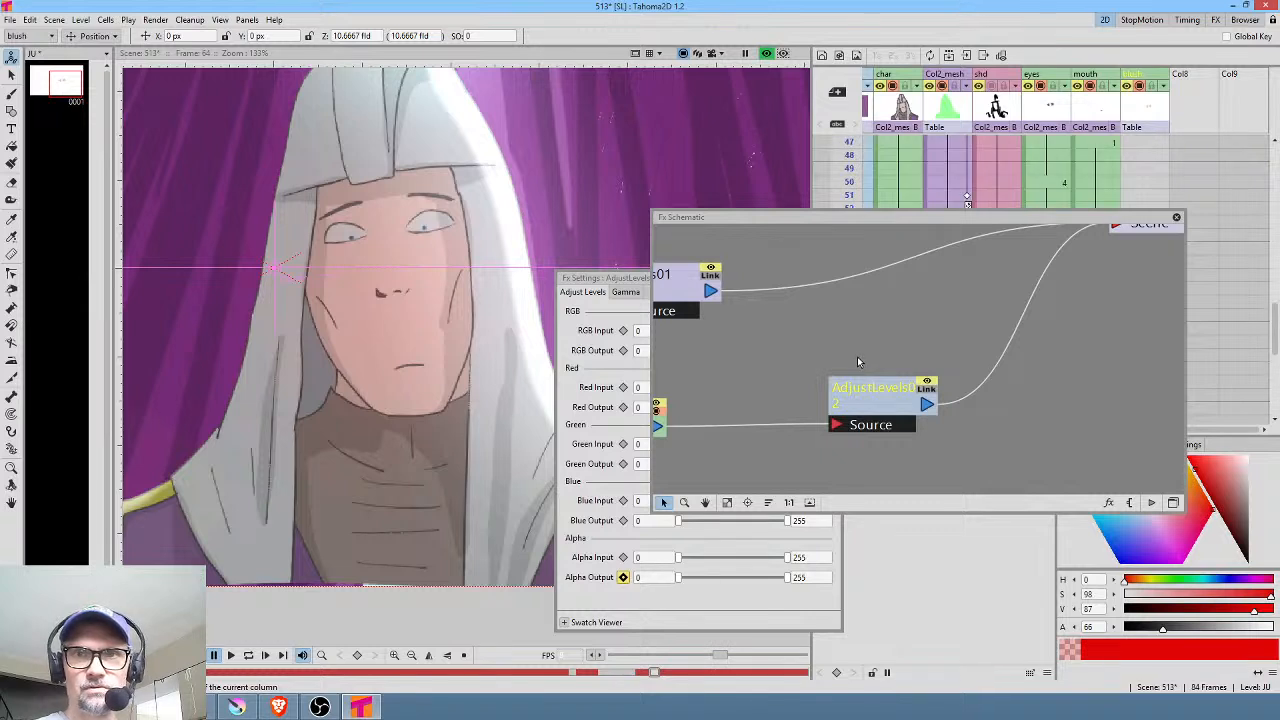
pyautogui.click(905, 352)
pyautogui.scroll(-8, 909, 354)
pyautogui.scroll(-3, 910, 354)
pyautogui.moveTo(1012, 374); pyautogui.dragTo(912, 392)
pyautogui.moveTo(1015, 311); pyautogui.dragTo(1013, 323)
pyautogui.scroll(5, 1055, 340)
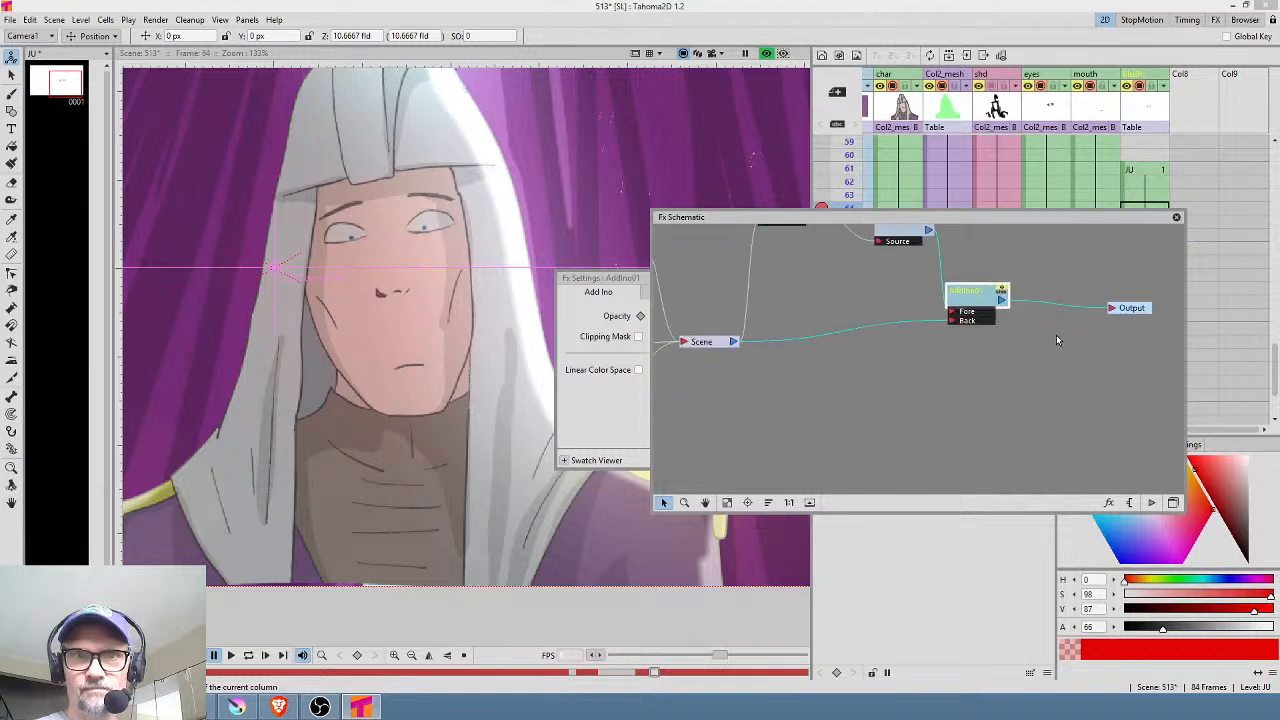
pyautogui.moveTo(942, 292)
pyautogui.mouseDown()
pyautogui.moveTo(979, 292)
pyautogui.moveTo(960, 279)
pyautogui.mouseUp()
pyautogui.moveTo(1035, 333); pyautogui.dragTo(1115, 364)
pyautogui.scroll(-5, 1051, 372)
# Step: Insert an Over effect between the Add Ino node and the Output node
pyautogui.rightClick(1042, 353)
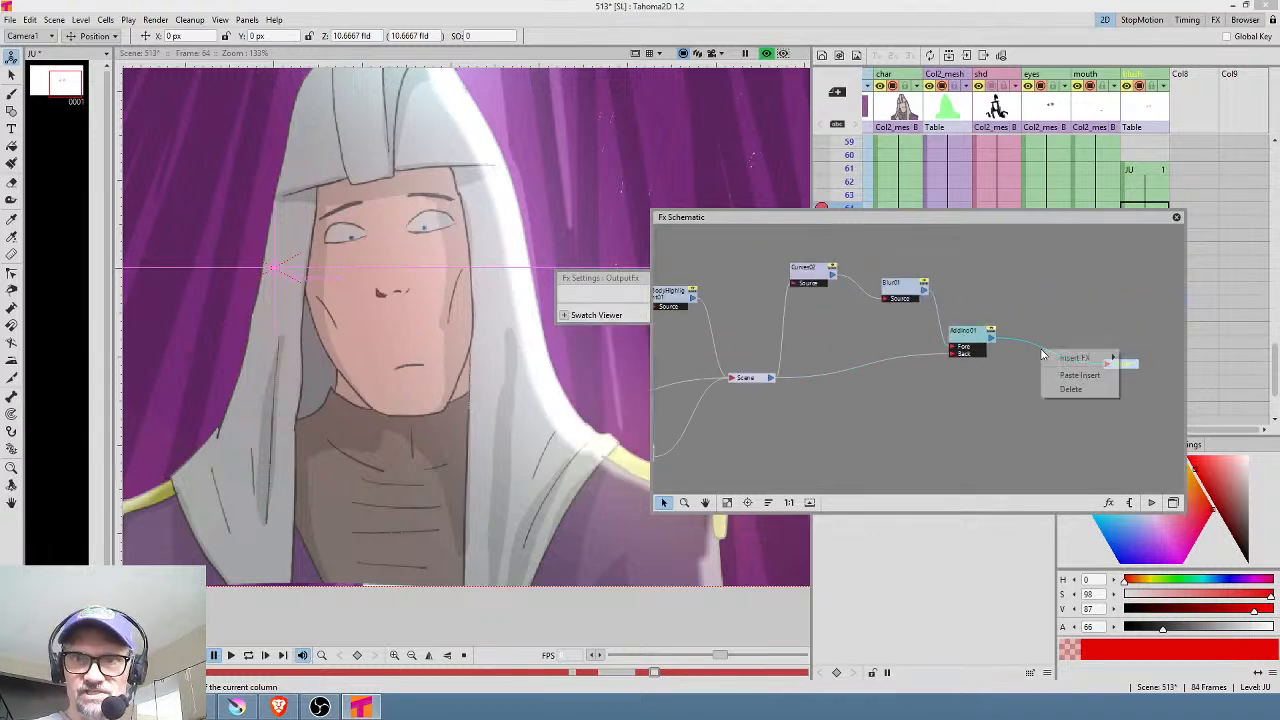
pyautogui.moveTo(1056, 358)
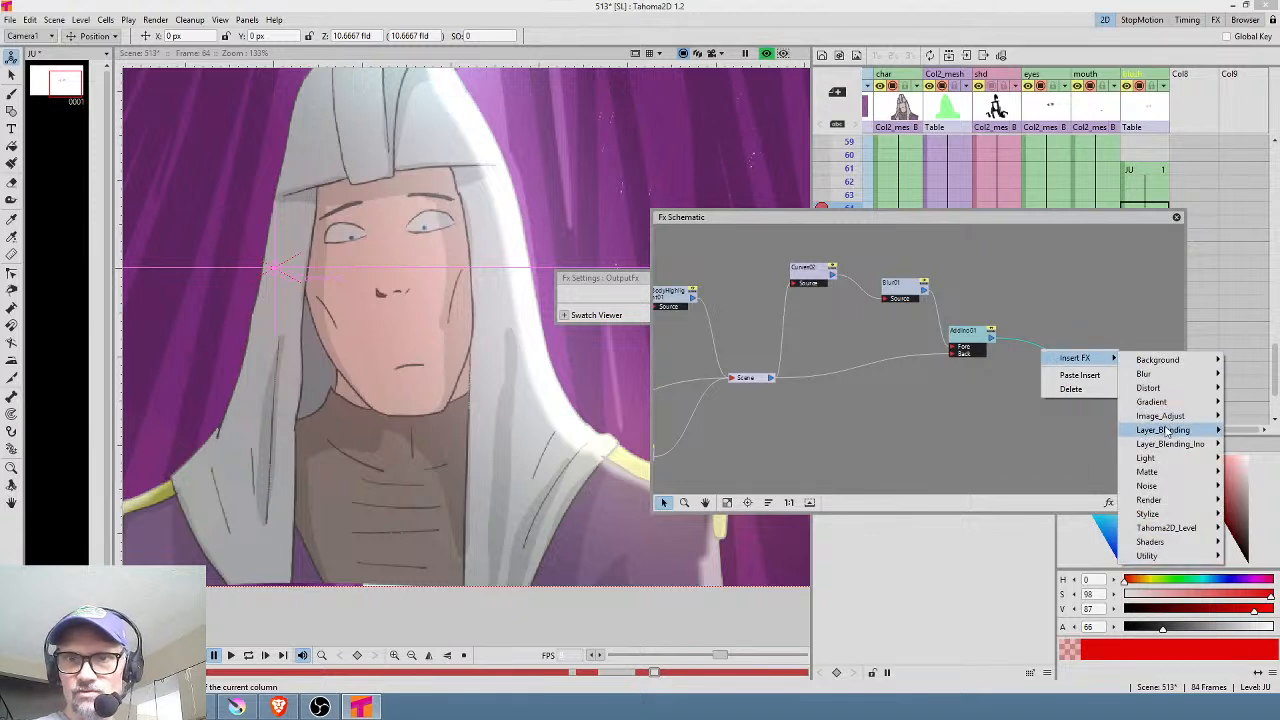
pyautogui.moveTo(1160, 430)
pyautogui.click(1040, 544)
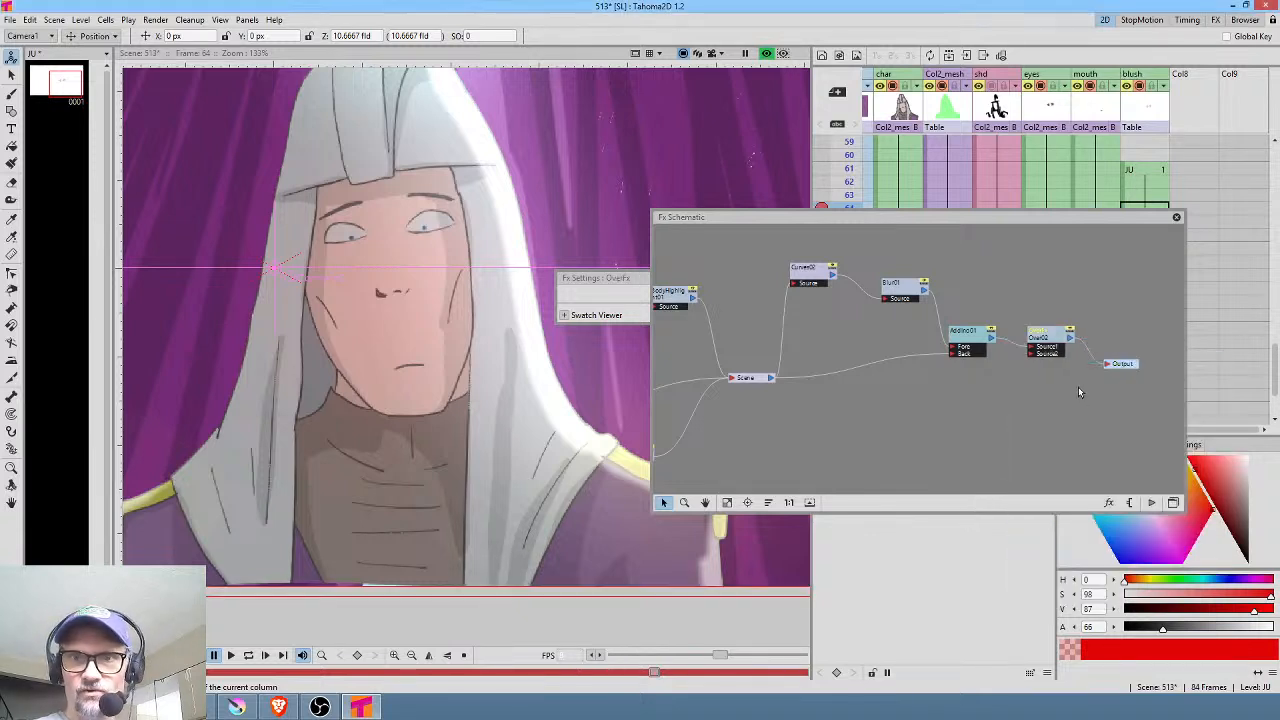
# Step: Connect the blush Adjust Levels node to a source of the Over node and move the Output node farther away
pyautogui.click(990, 341)
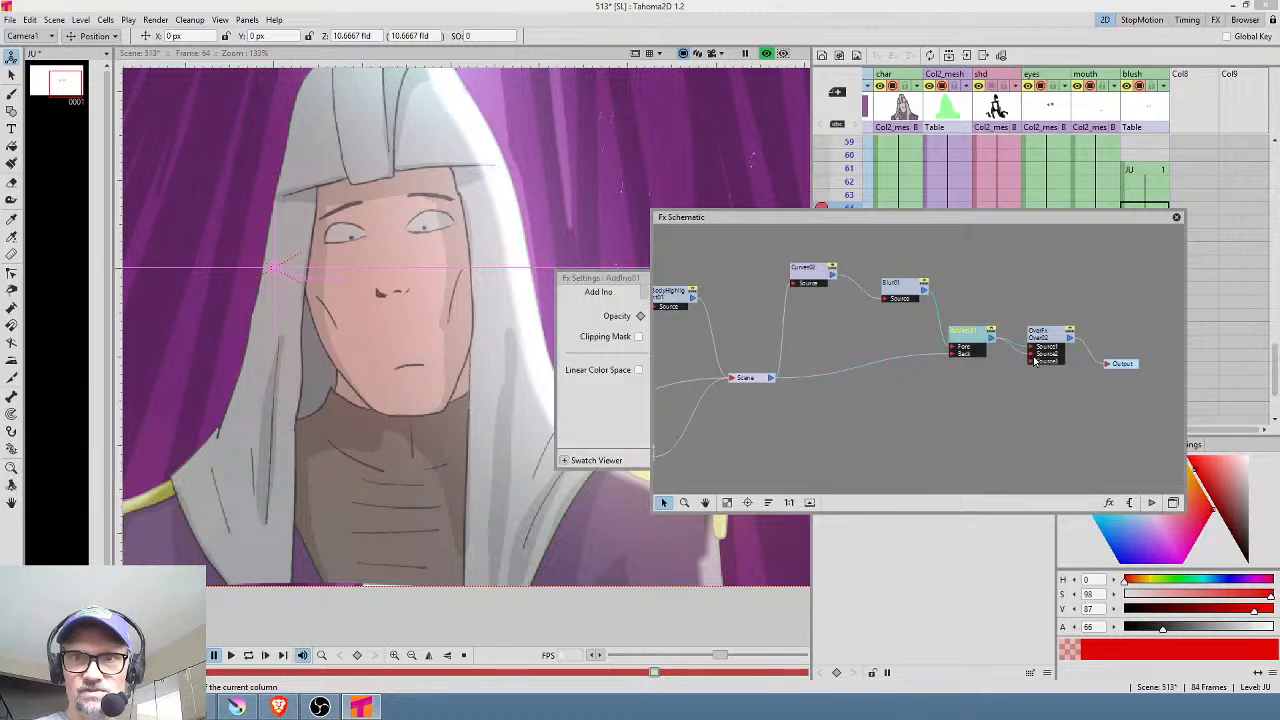
pyautogui.scroll(-2, 827, 421)
pyautogui.moveTo(720, 438); pyautogui.dragTo(961, 380)
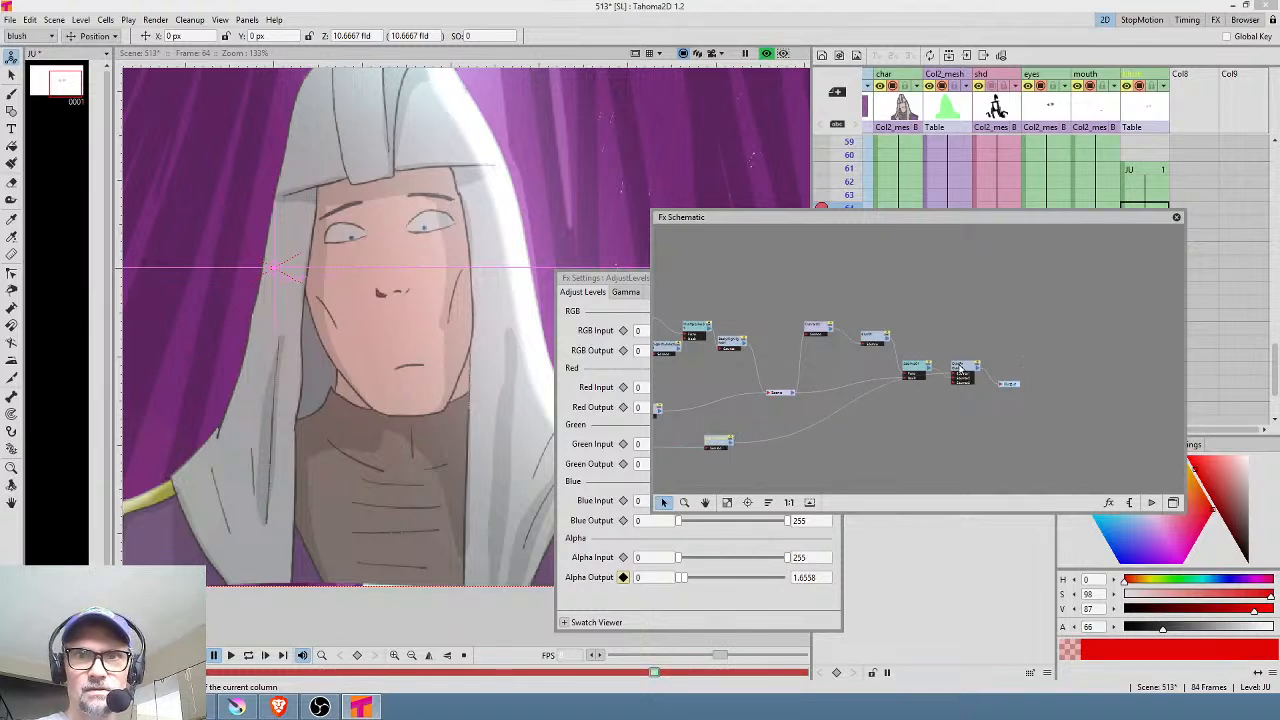
pyautogui.click(963, 373)
pyautogui.moveTo(964, 375); pyautogui.dragTo(1040, 382)
pyautogui.click(1177, 219)
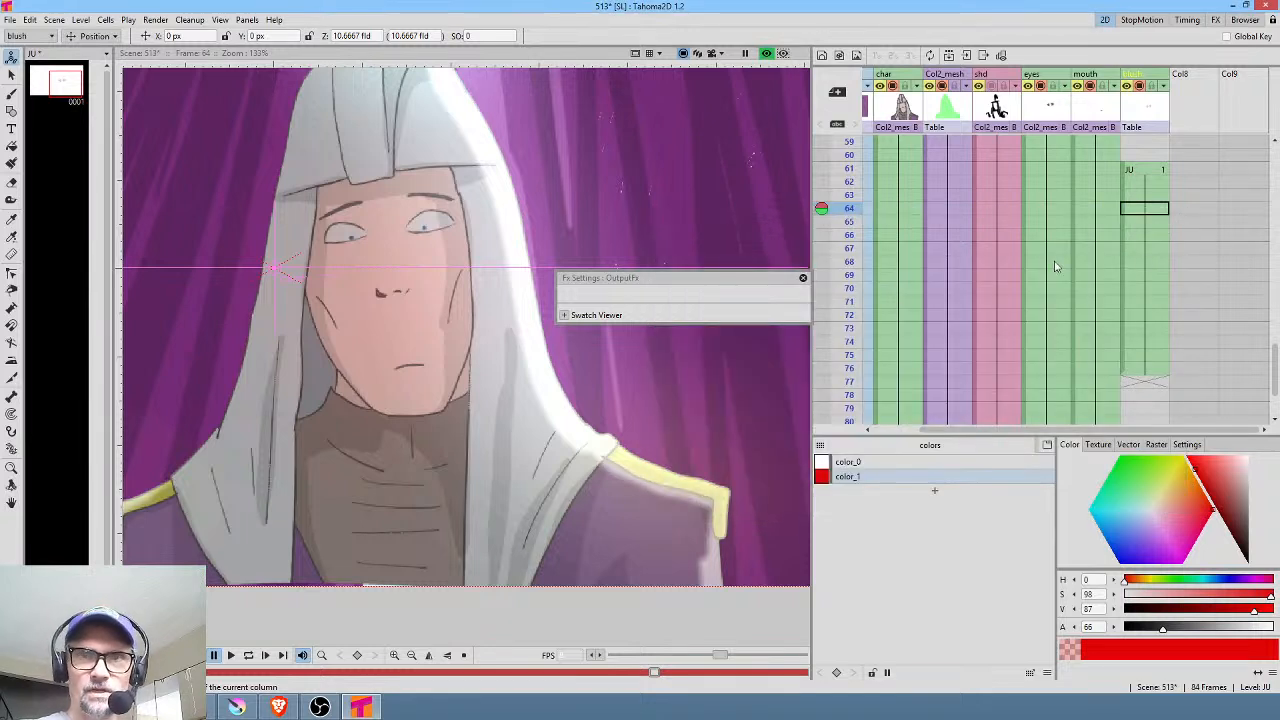
pyautogui.hotkey('alt', 's')
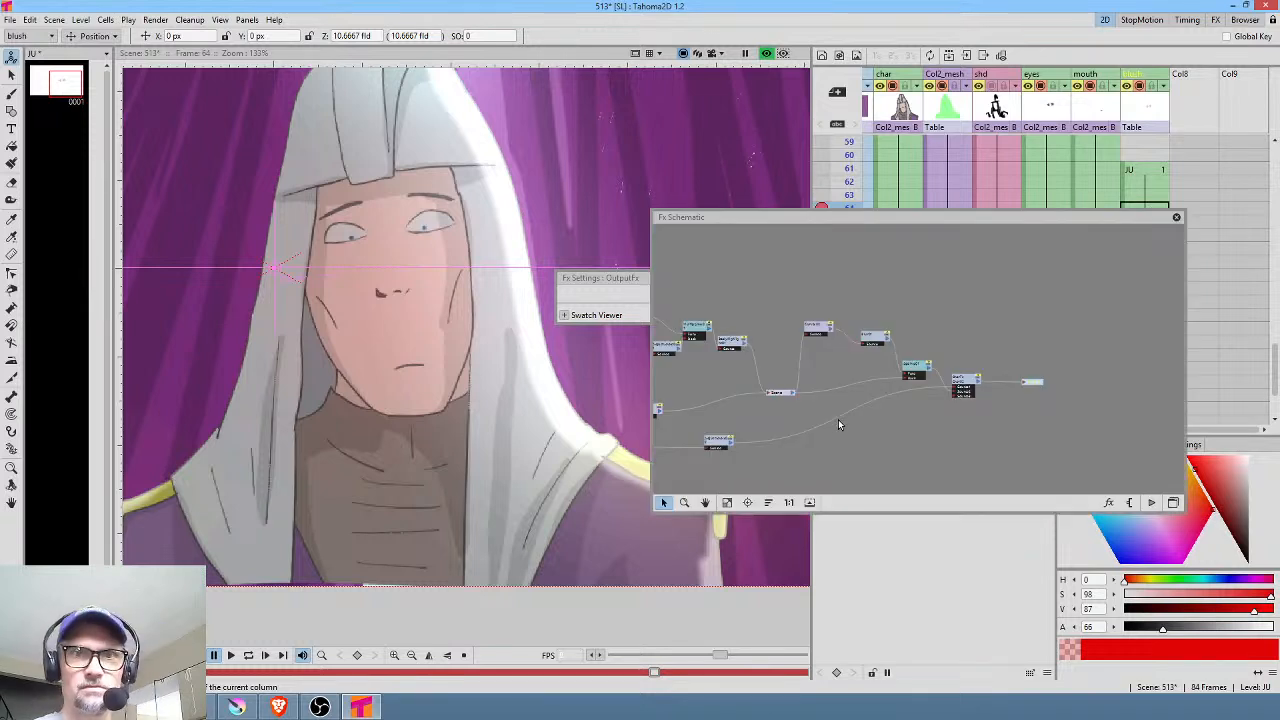
# Step: Key the blush Adjust Levels node's maximum Alpha Output at 255 on frame 64 and close the settings
pyautogui.click(723, 443)
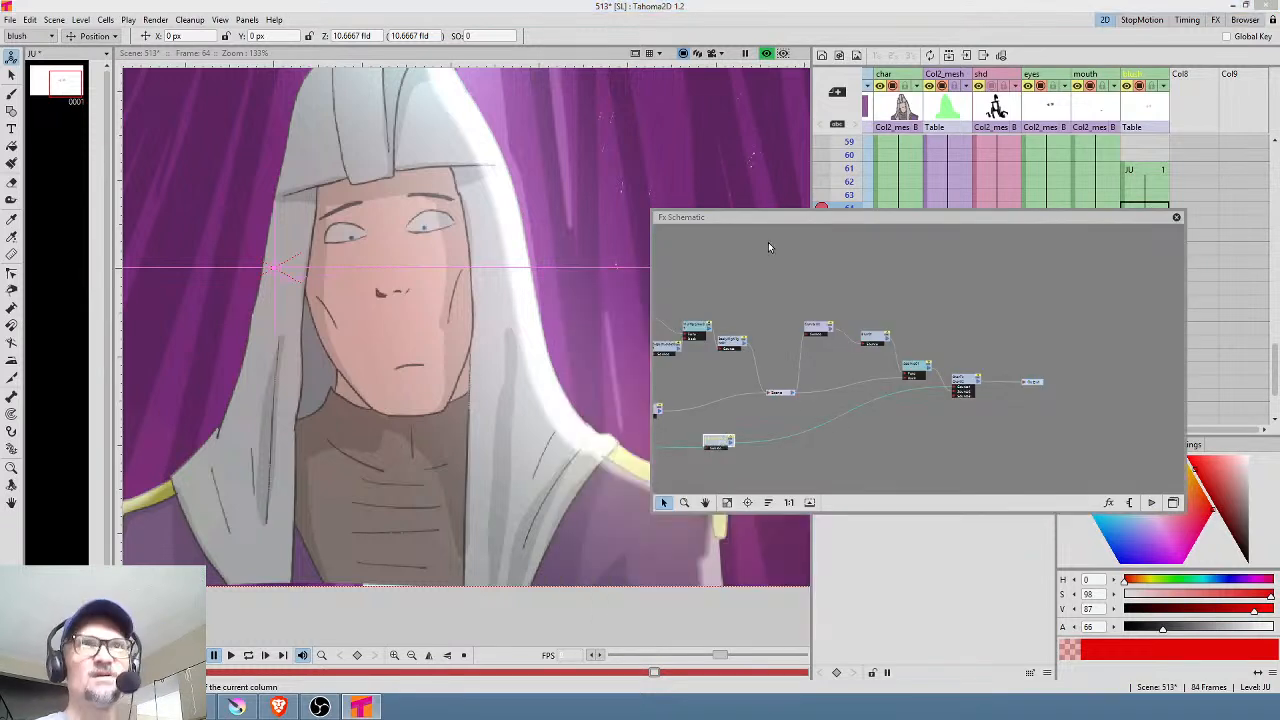
pyautogui.doubleClick(719, 442)
pyautogui.moveTo(1018, 132); pyautogui.dragTo(1070, 273)
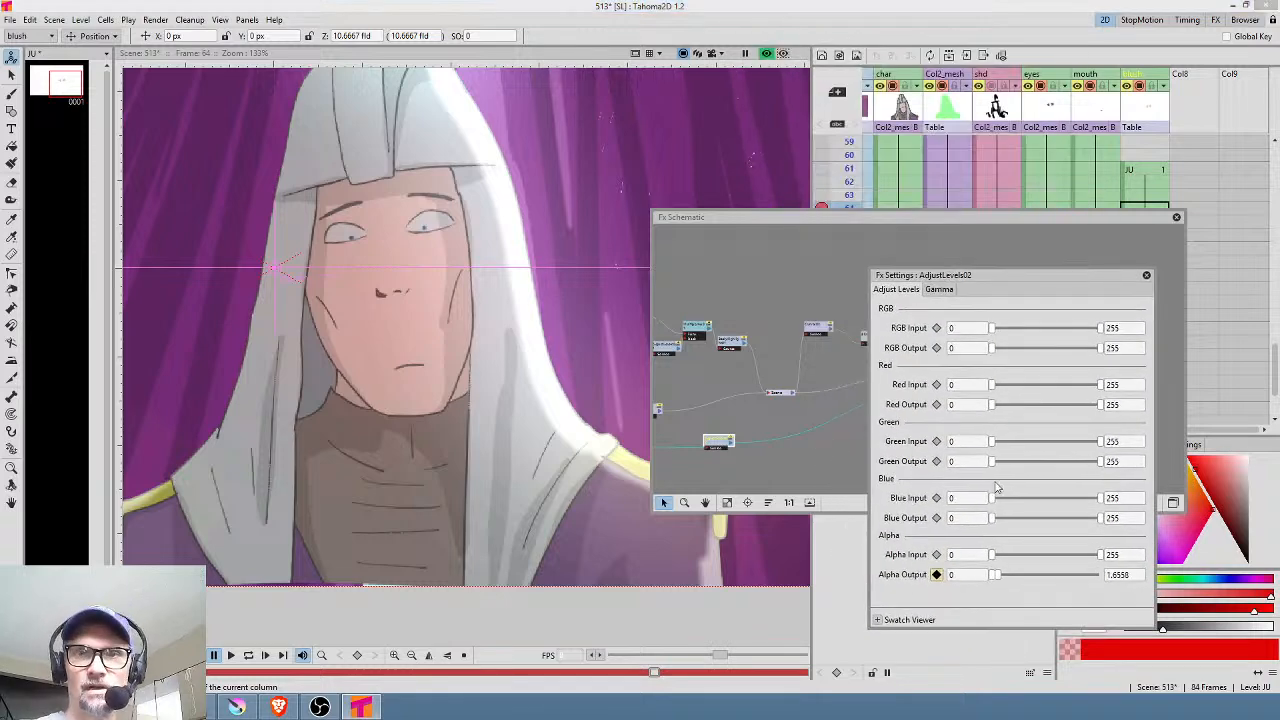
pyautogui.click(1176, 217)
pyautogui.moveTo(851, 169); pyautogui.dragTo(860, 209)
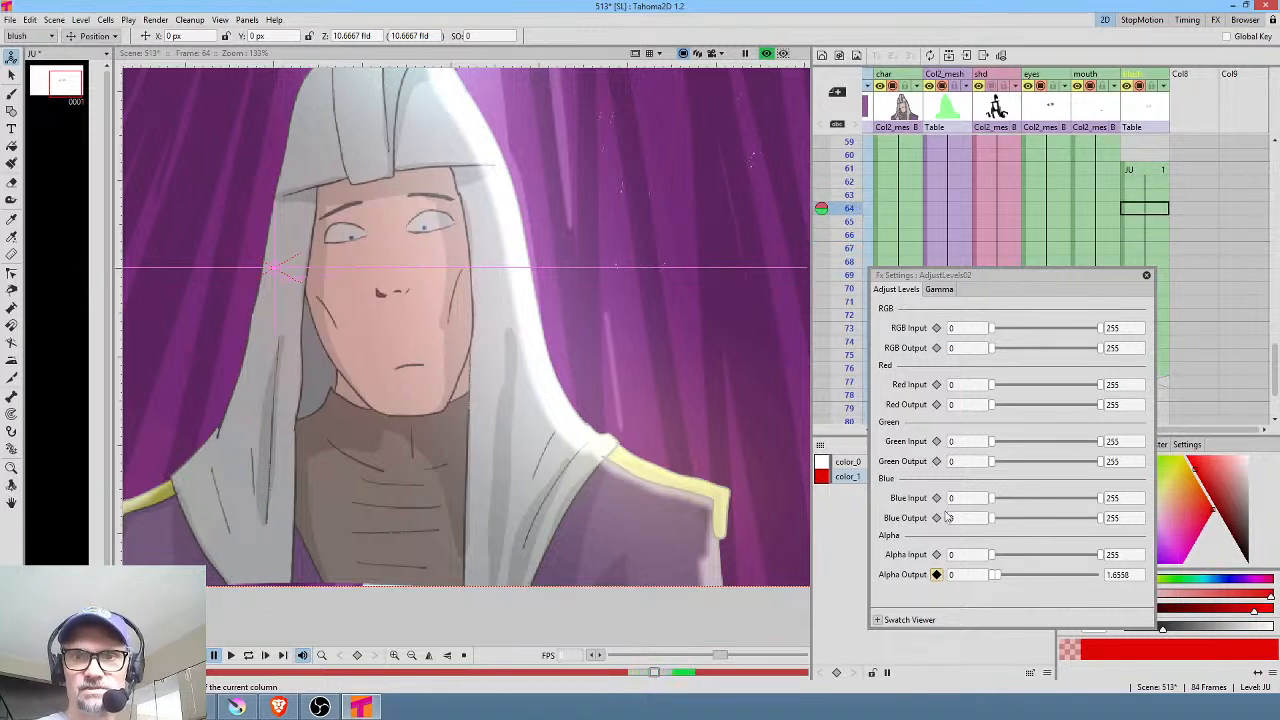
pyautogui.moveTo(998, 578); pyautogui.dragTo(1106, 582)
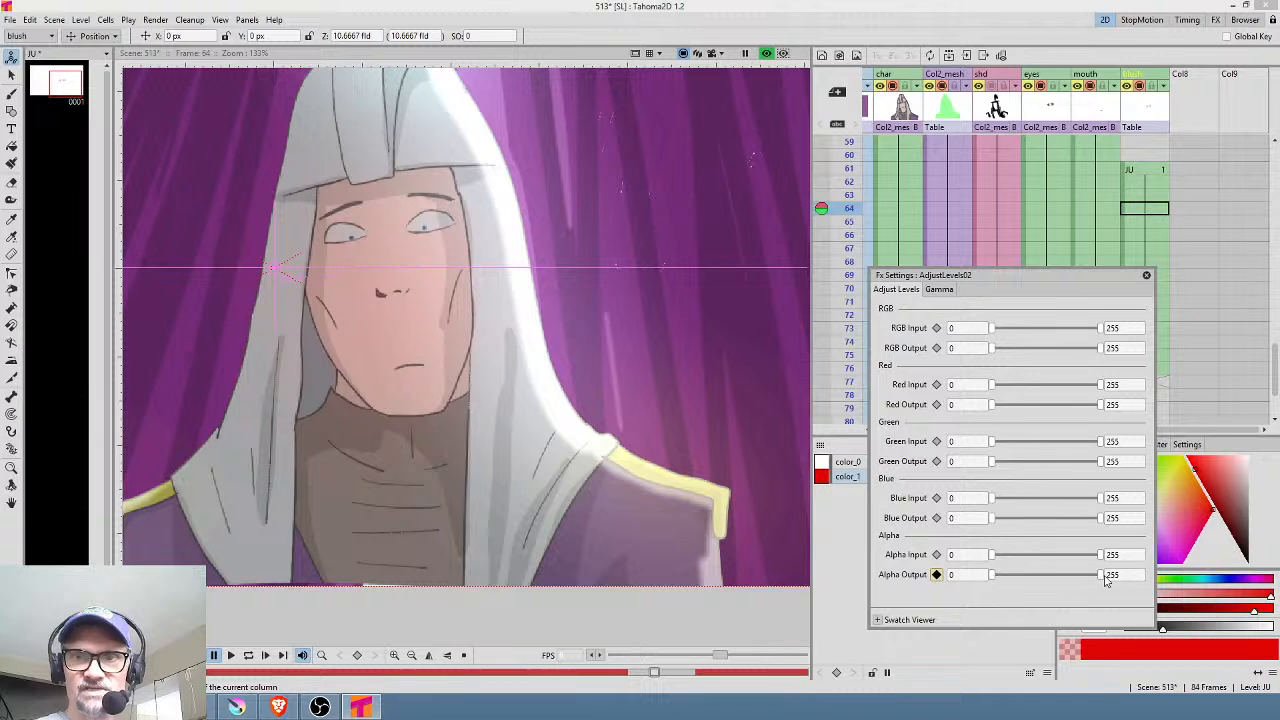
pyautogui.click(936, 574)
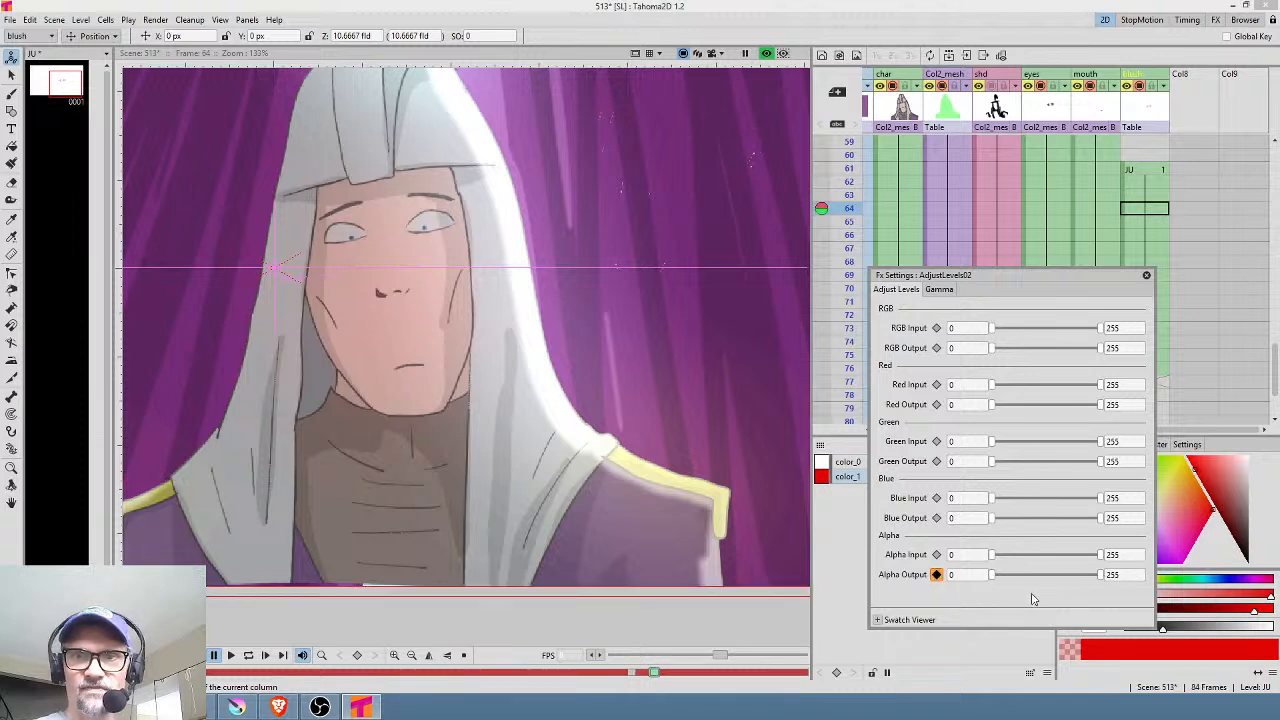
pyautogui.moveTo(860, 209)
pyautogui.mouseDown()
pyautogui.moveTo(864, 160)
pyautogui.moveTo(868, 225)
pyautogui.moveTo(850, 167)
pyautogui.moveTo(852, 215)
pyautogui.mouseUp()
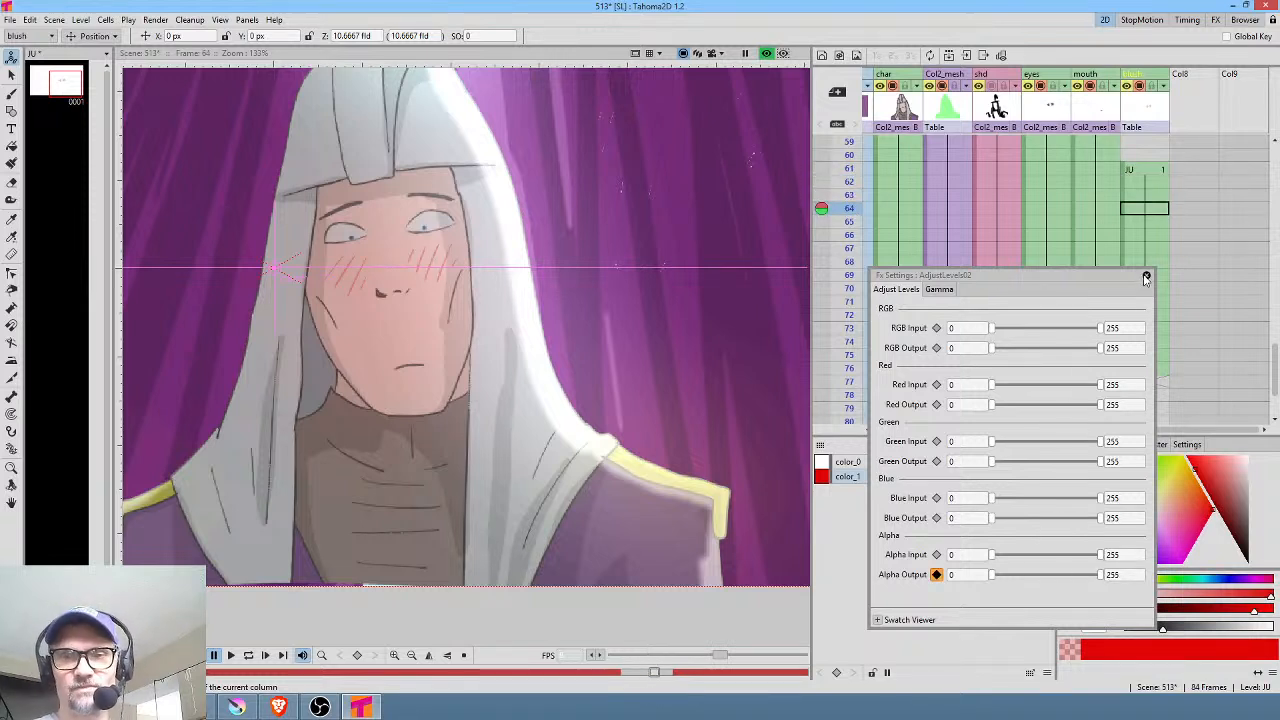
pyautogui.click(1147, 277)
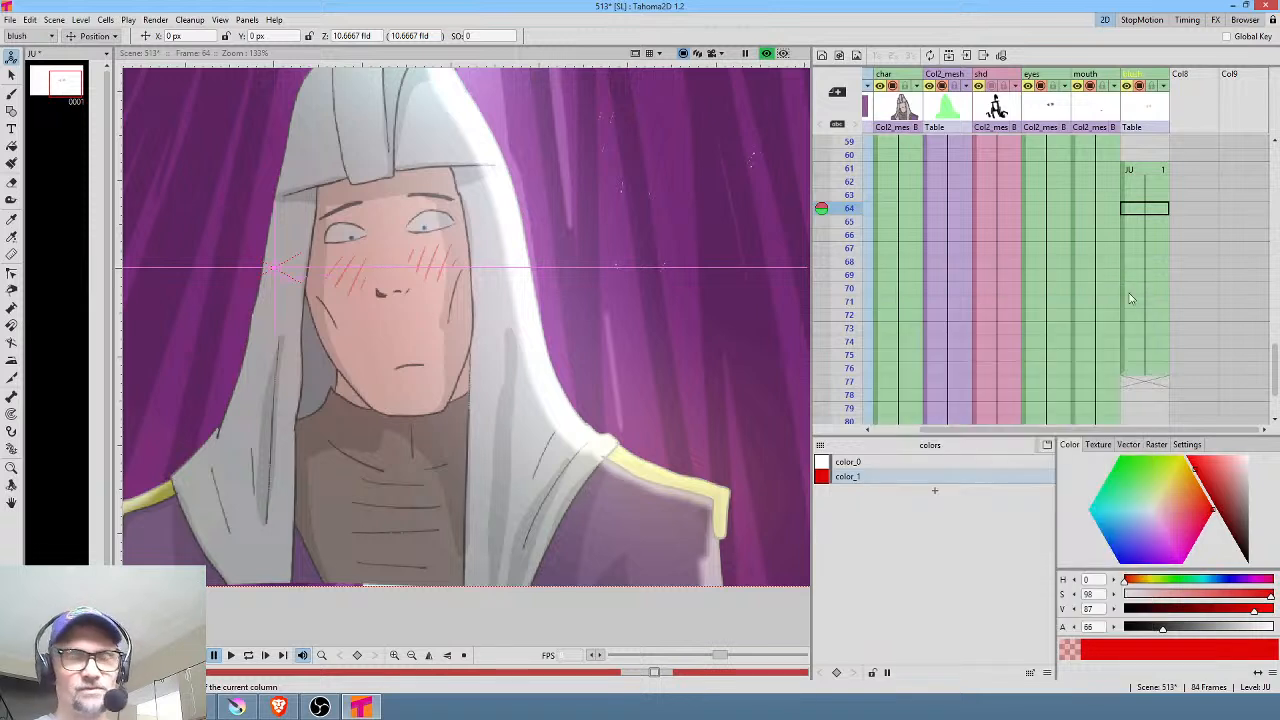
# Step: Open the Function Editor and display the max Alpha Output curve of the blush Adjust Levels effect
pyautogui.hotkey('ctrl', 'f')
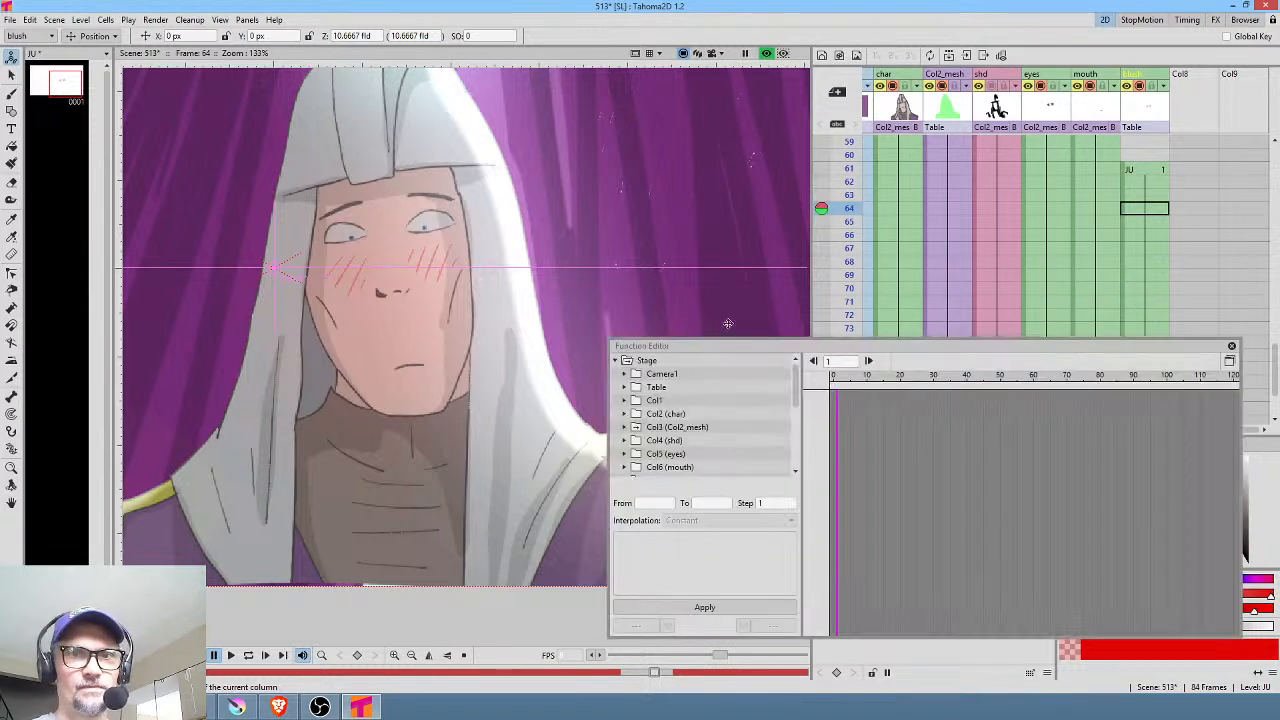
pyautogui.moveTo(867, 352); pyautogui.dragTo(566, 268)
pyautogui.moveTo(497, 318); pyautogui.dragTo(505, 382)
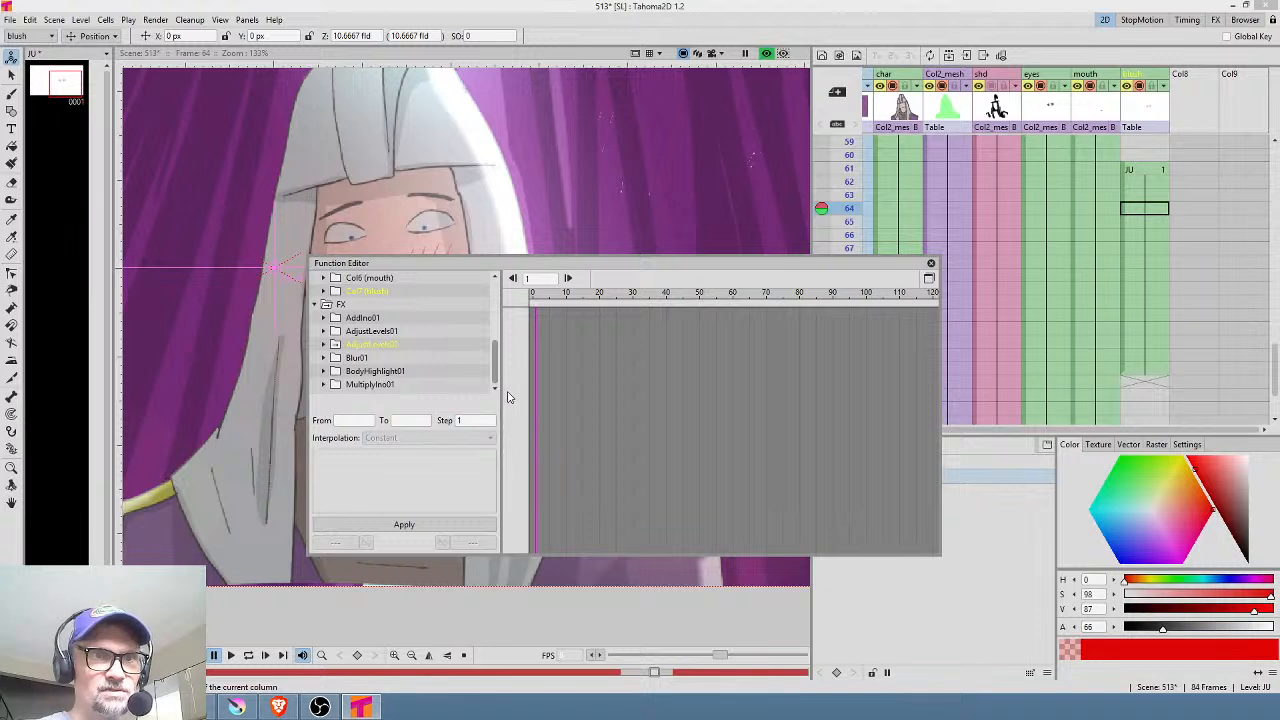
pyautogui.click(325, 345)
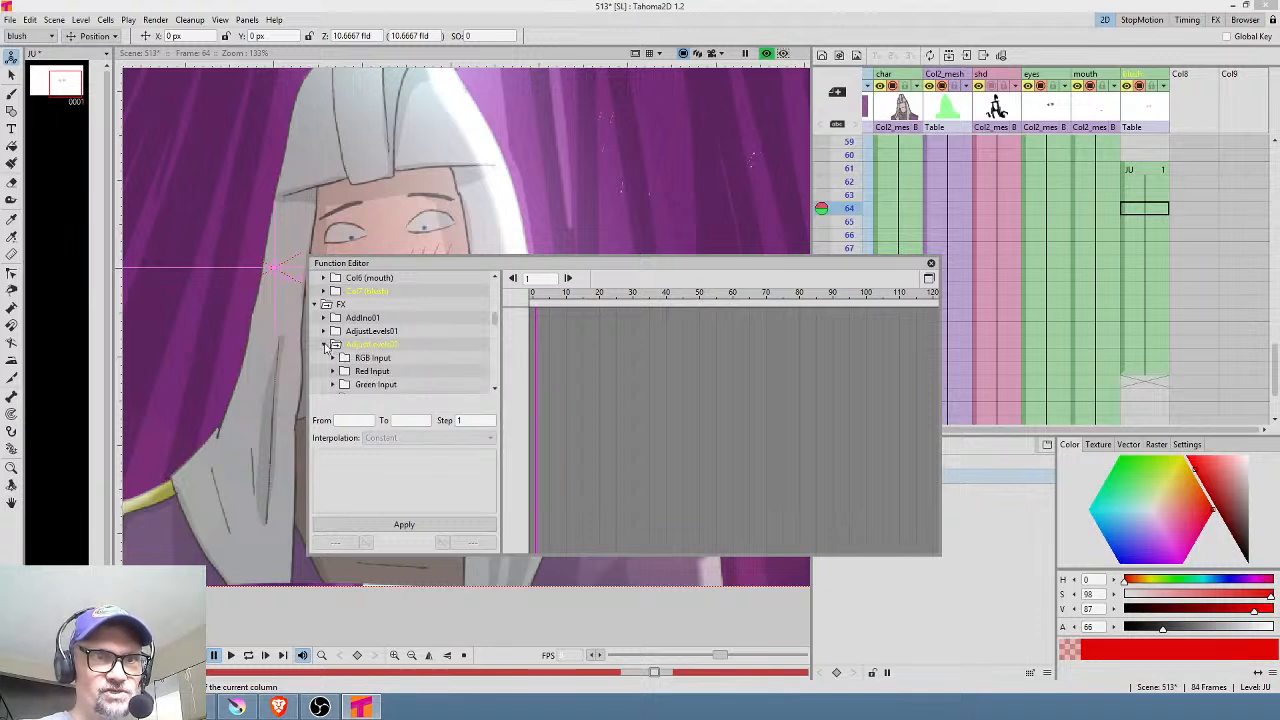
pyautogui.moveTo(497, 327); pyautogui.dragTo(494, 365)
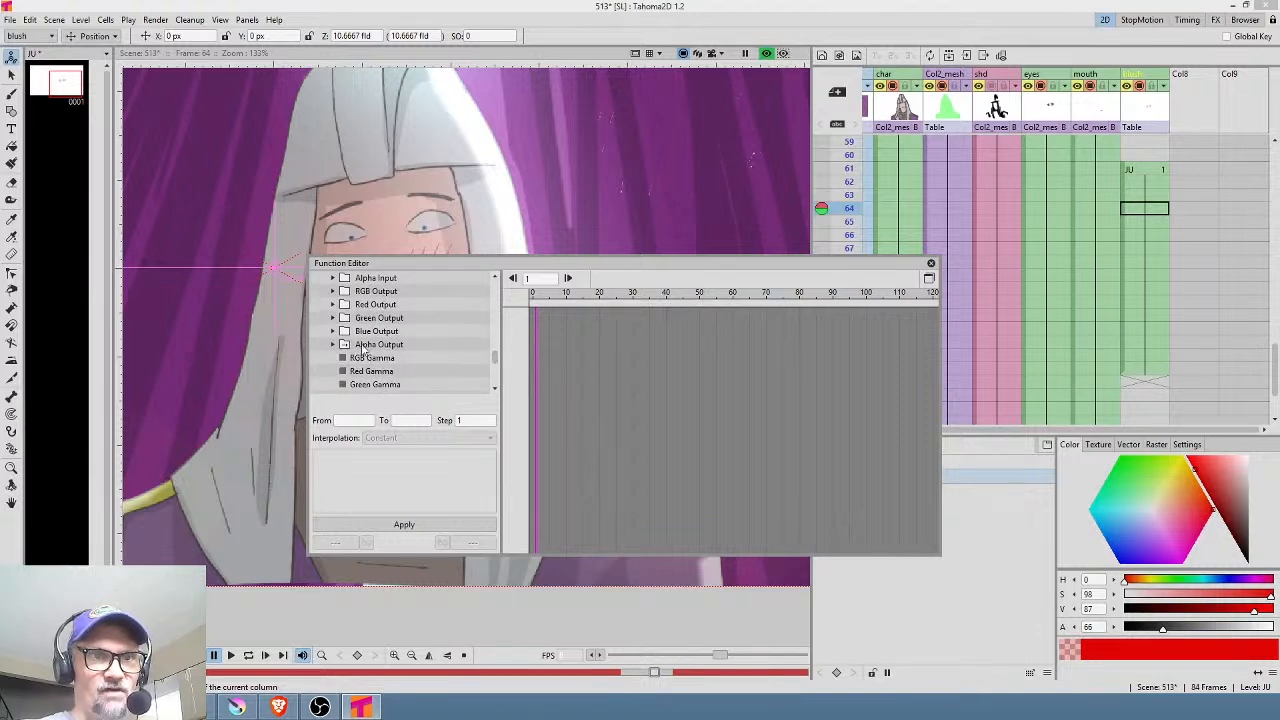
pyautogui.click(334, 344)
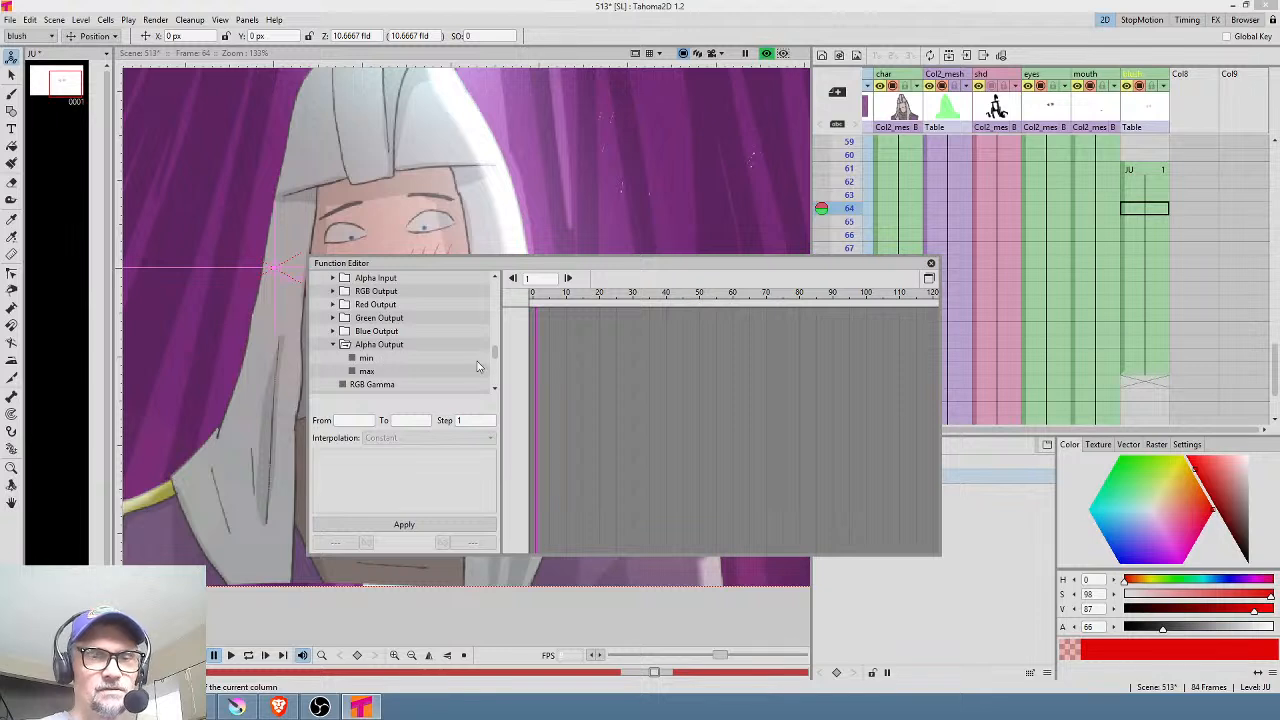
pyautogui.moveTo(495, 354); pyautogui.dragTo(496, 358)
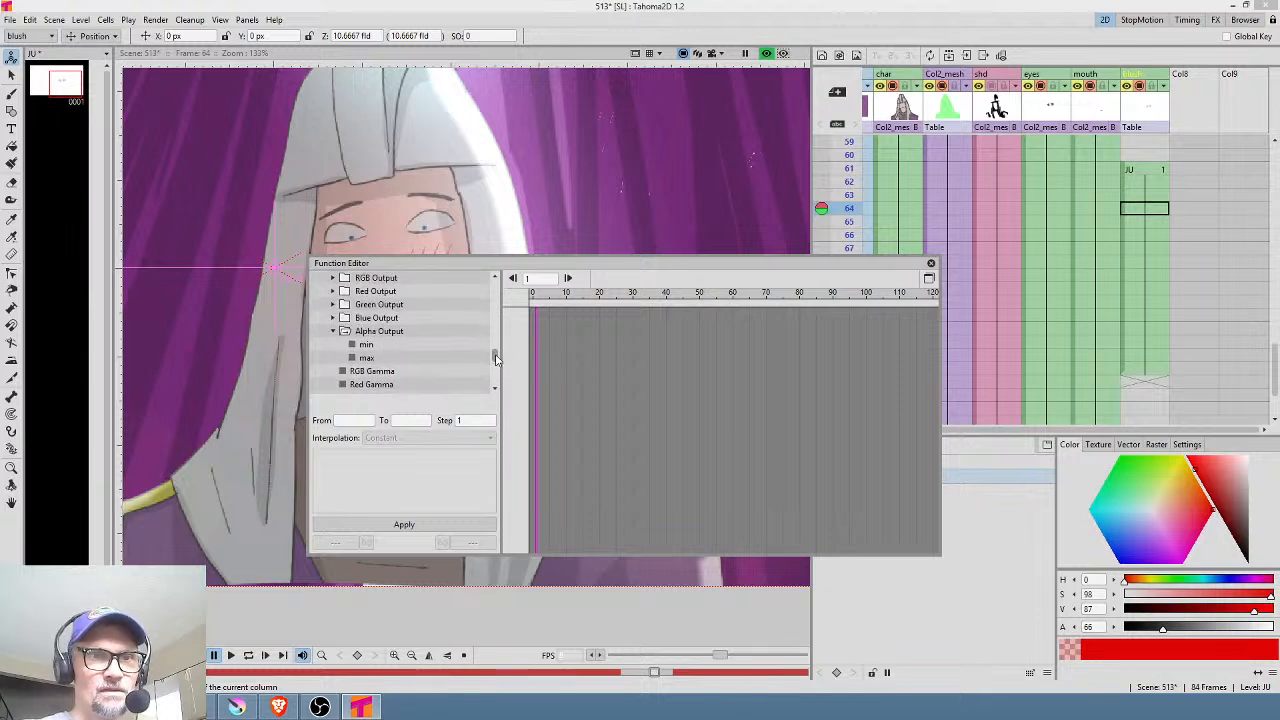
pyautogui.click(407, 358)
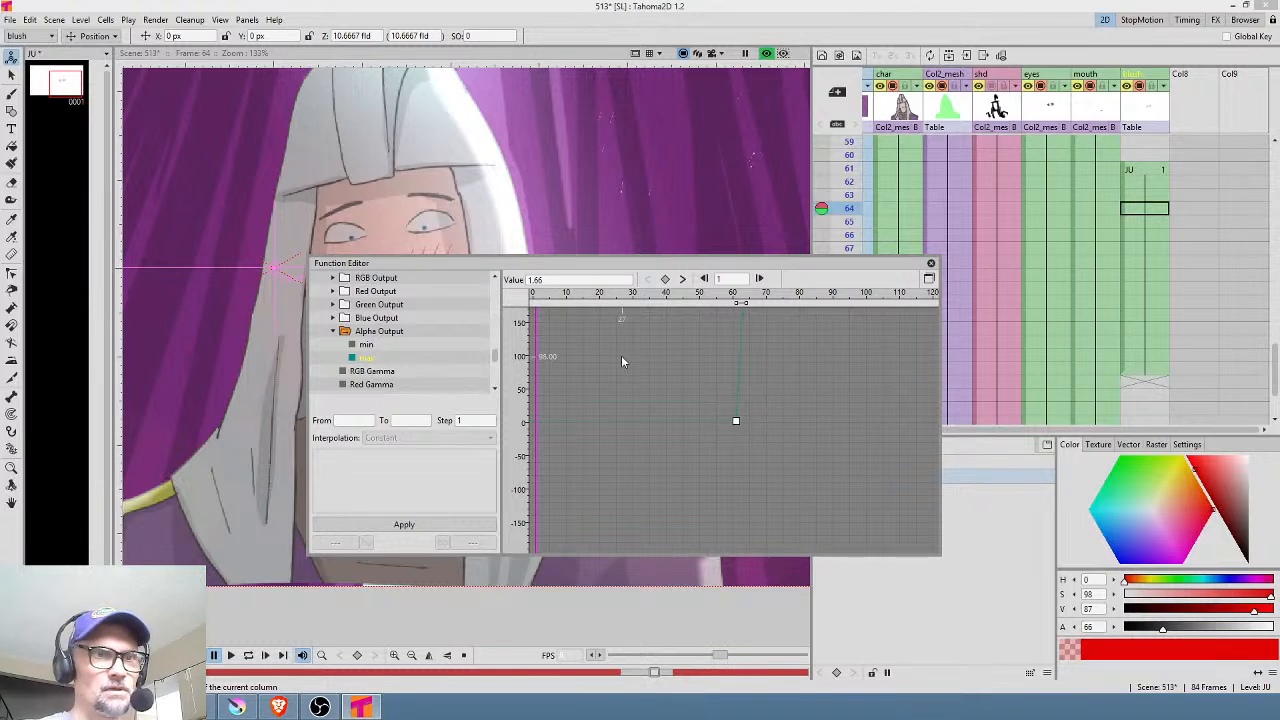
# Step: Check the blush Adjust Levels settings from the FX schematic and close both windows
pyautogui.hotkey('alt', 's')
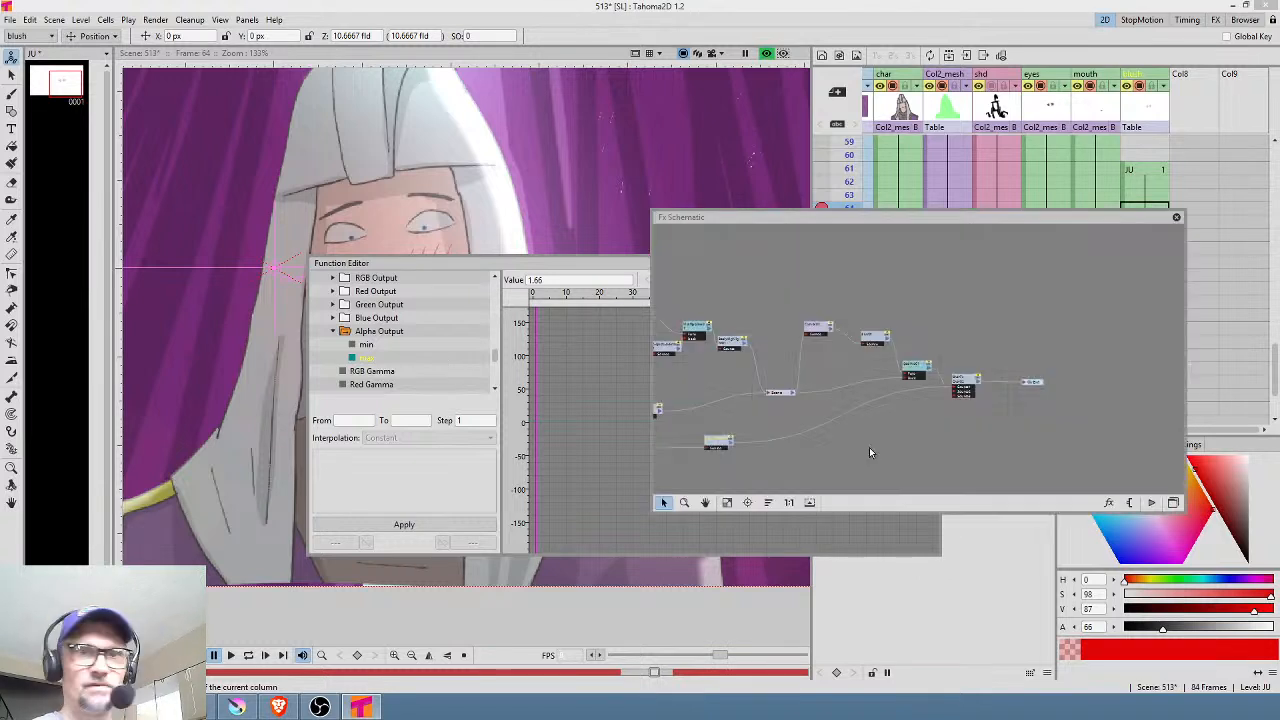
pyautogui.doubleClick(722, 446)
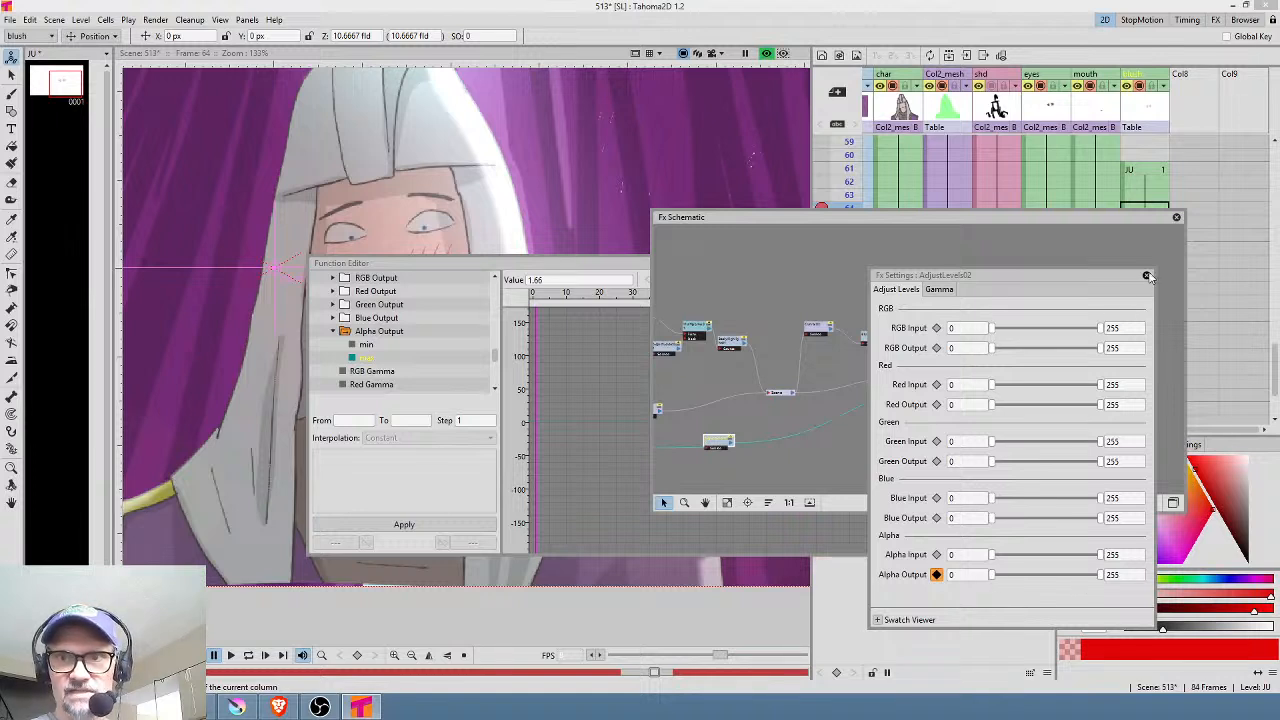
pyautogui.click(1147, 276)
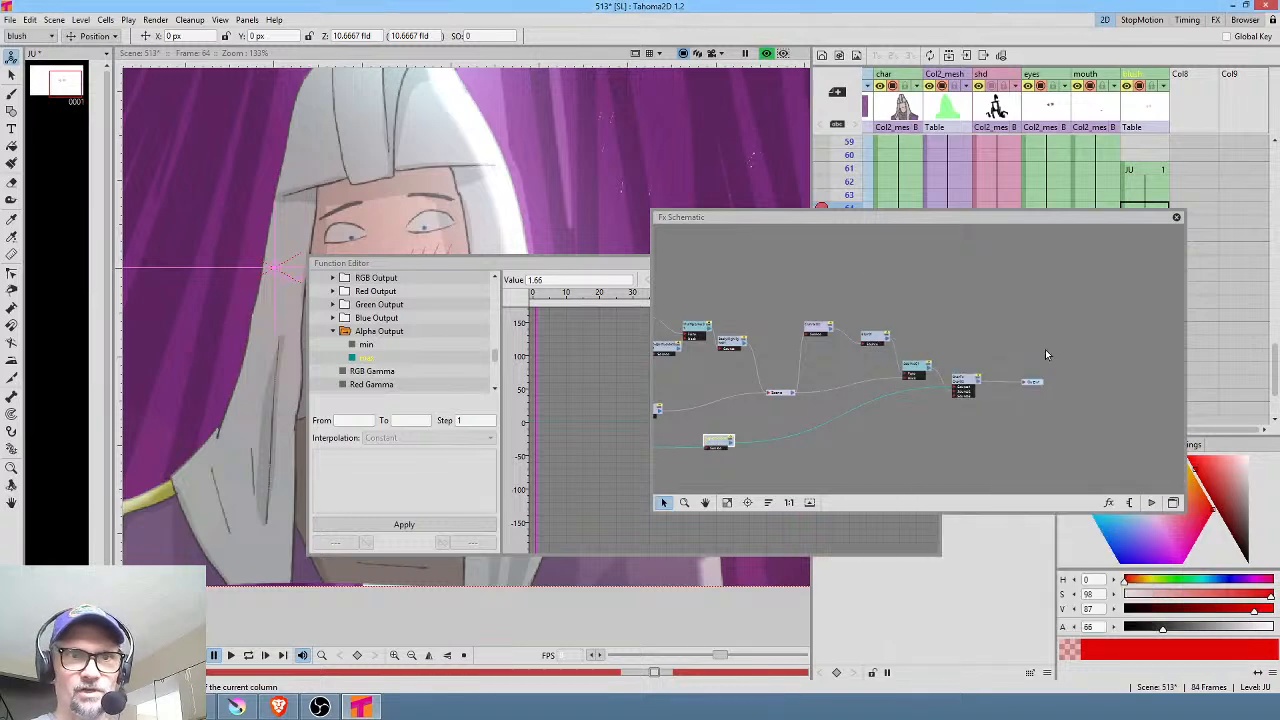
pyautogui.click(1177, 218)
pyautogui.click(1152, 213)
# Step: Add max Alpha Output keys of 255 on frame 70 and about -8 on frame 73 to fade the blush out
pyautogui.scroll(2, 727, 418)
pyautogui.moveTo(769, 409); pyautogui.dragTo(720, 482)
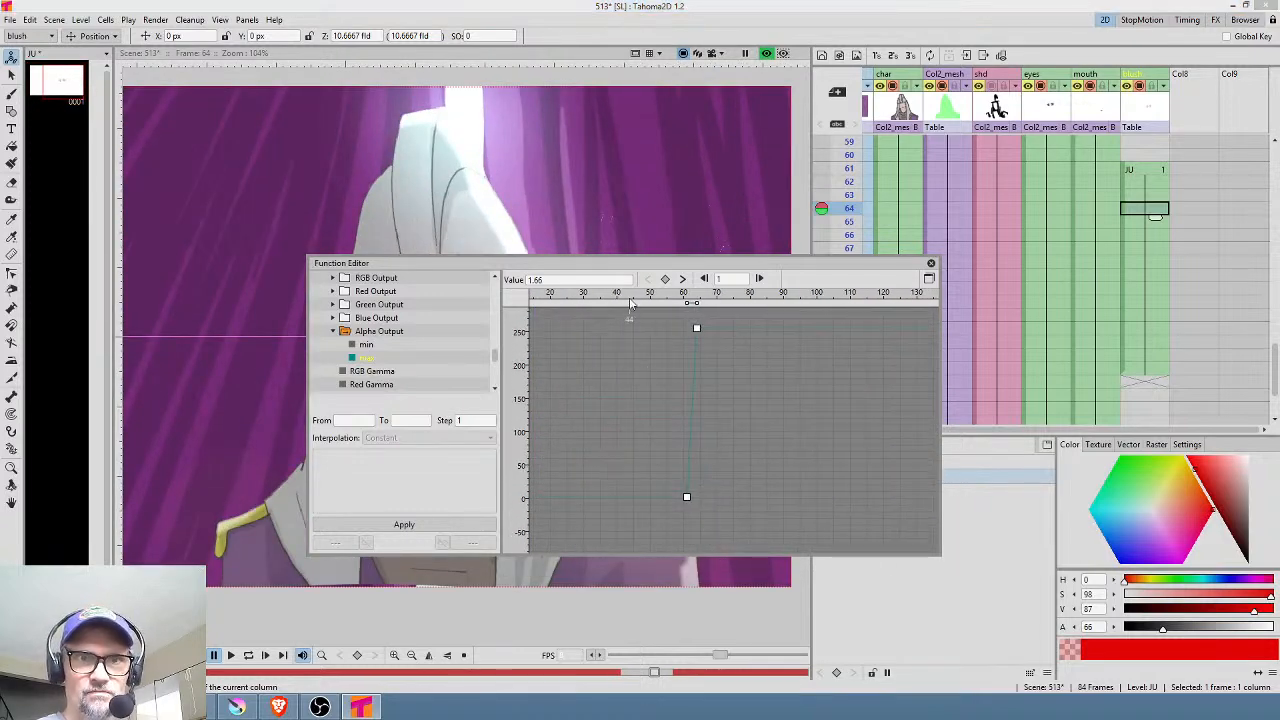
pyautogui.moveTo(642, 295); pyautogui.dragTo(815, 303)
pyautogui.moveTo(817, 444); pyautogui.dragTo(653, 446)
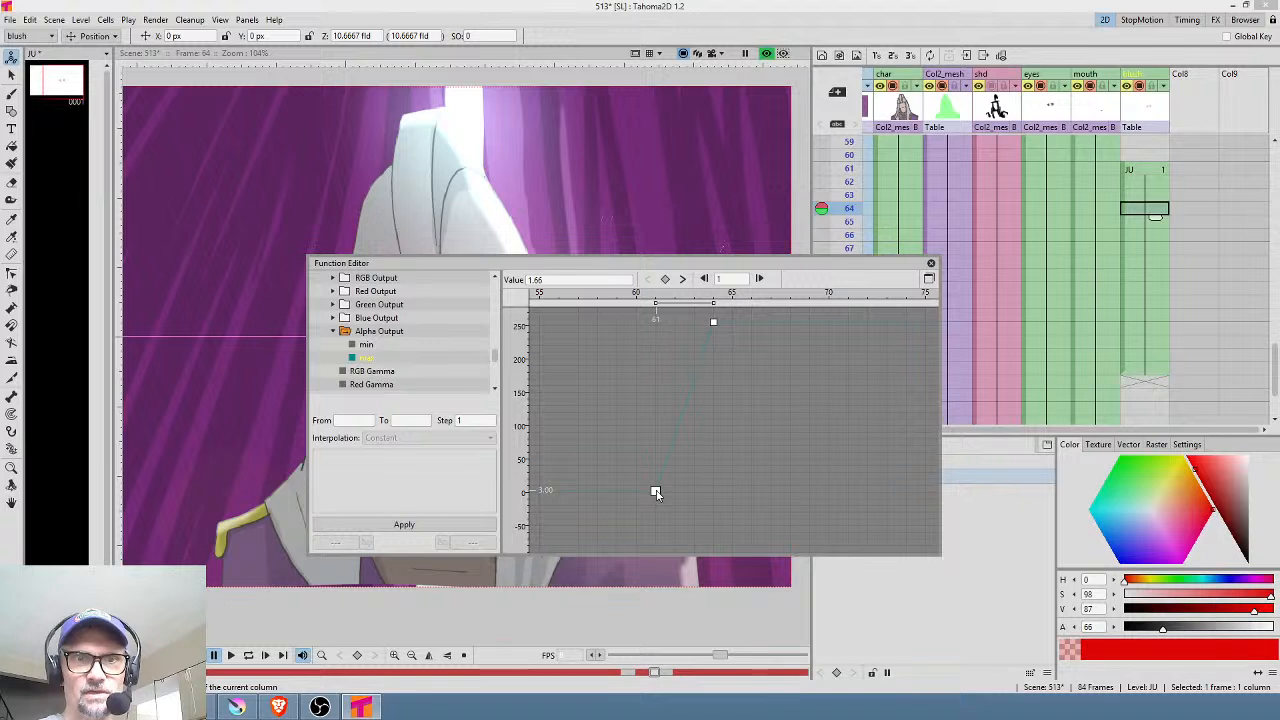
pyautogui.moveTo(788, 371); pyautogui.dragTo(672, 371)
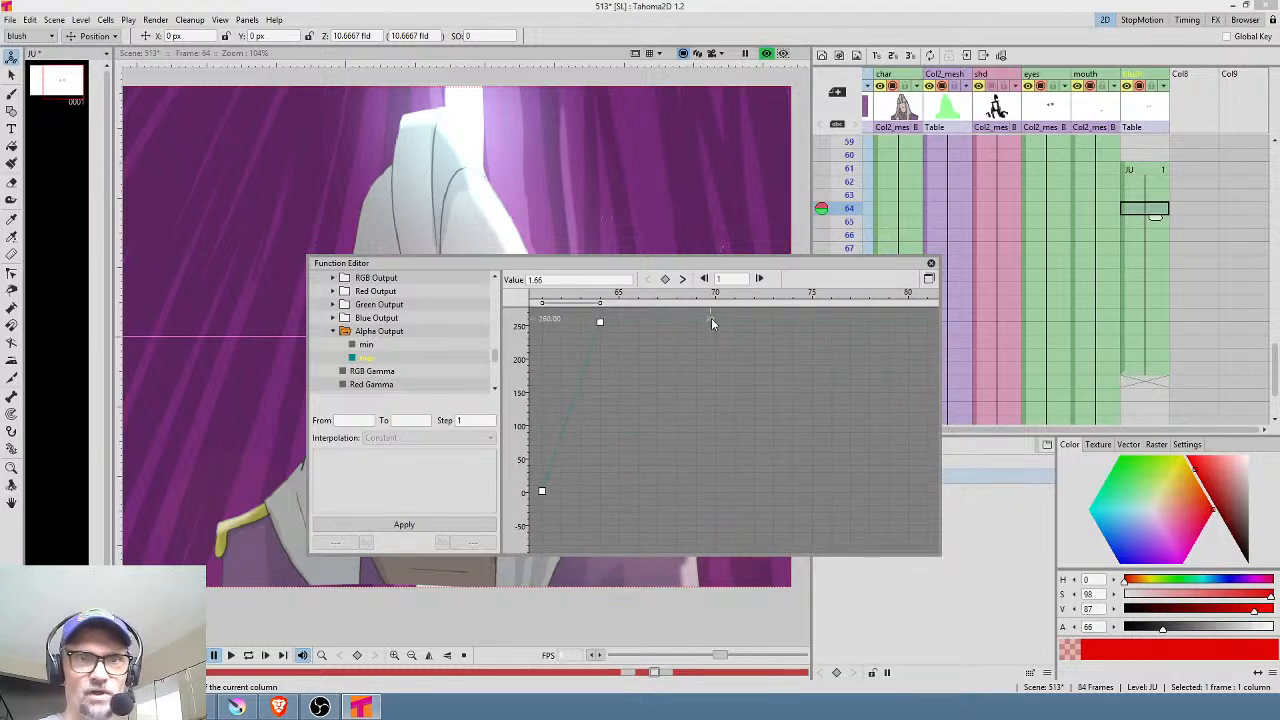
pyautogui.click(714, 321)
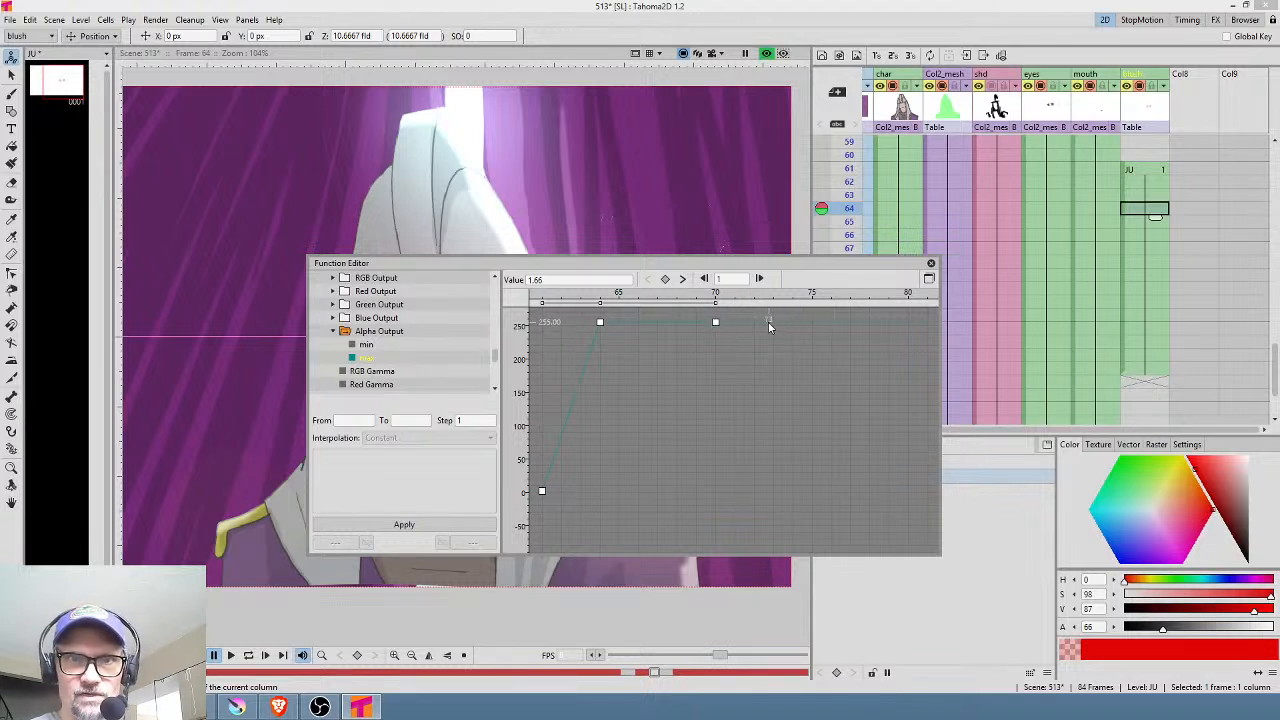
pyautogui.click(757, 321)
pyautogui.moveTo(757, 321); pyautogui.dragTo(770, 503)
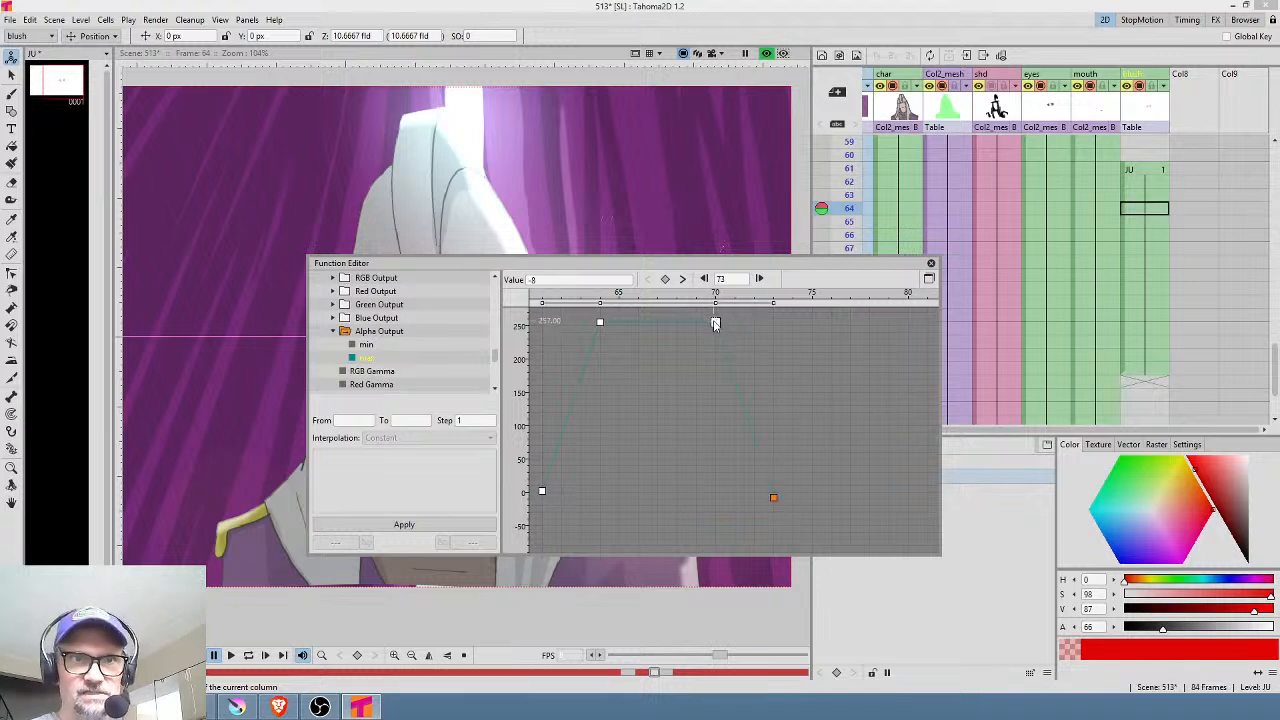
# Step: Lower the frame 64 key to about 253, go to frame 73, and enlarge the Function Editor
pyautogui.click(600, 322)
pyautogui.moveTo(603, 325); pyautogui.dragTo(604, 328)
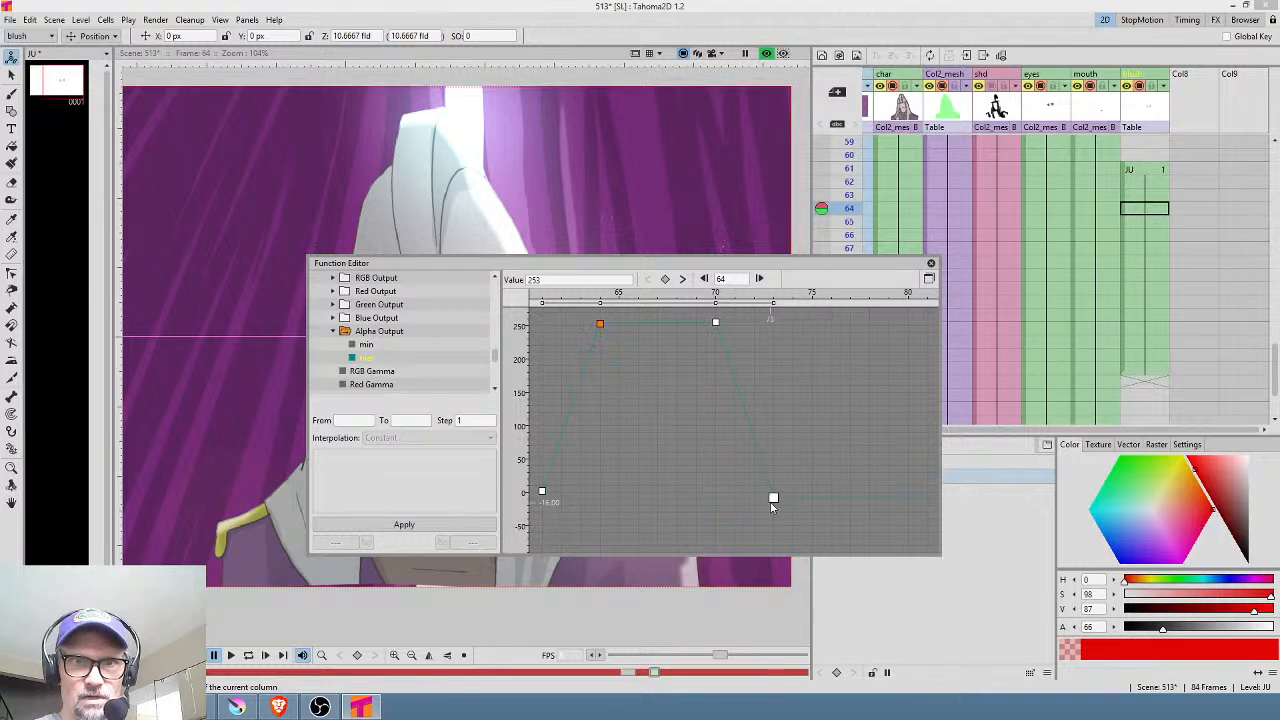
pyautogui.moveTo(783, 375); pyautogui.dragTo(827, 388)
pyautogui.scroll(-2, 784, 383)
pyautogui.scroll(2, 783, 386)
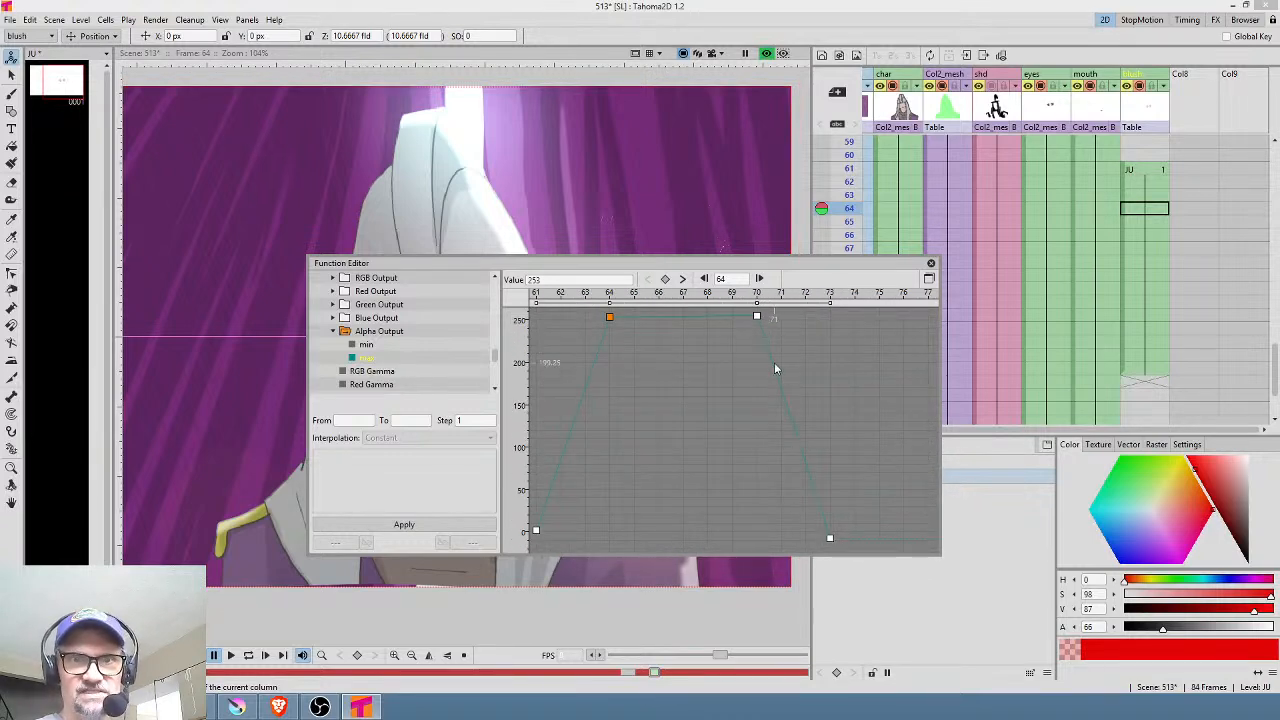
pyautogui.moveTo(834, 391)
pyautogui.mouseDown()
pyautogui.moveTo(872, 391)
pyautogui.moveTo(848, 401)
pyautogui.mouseUp()
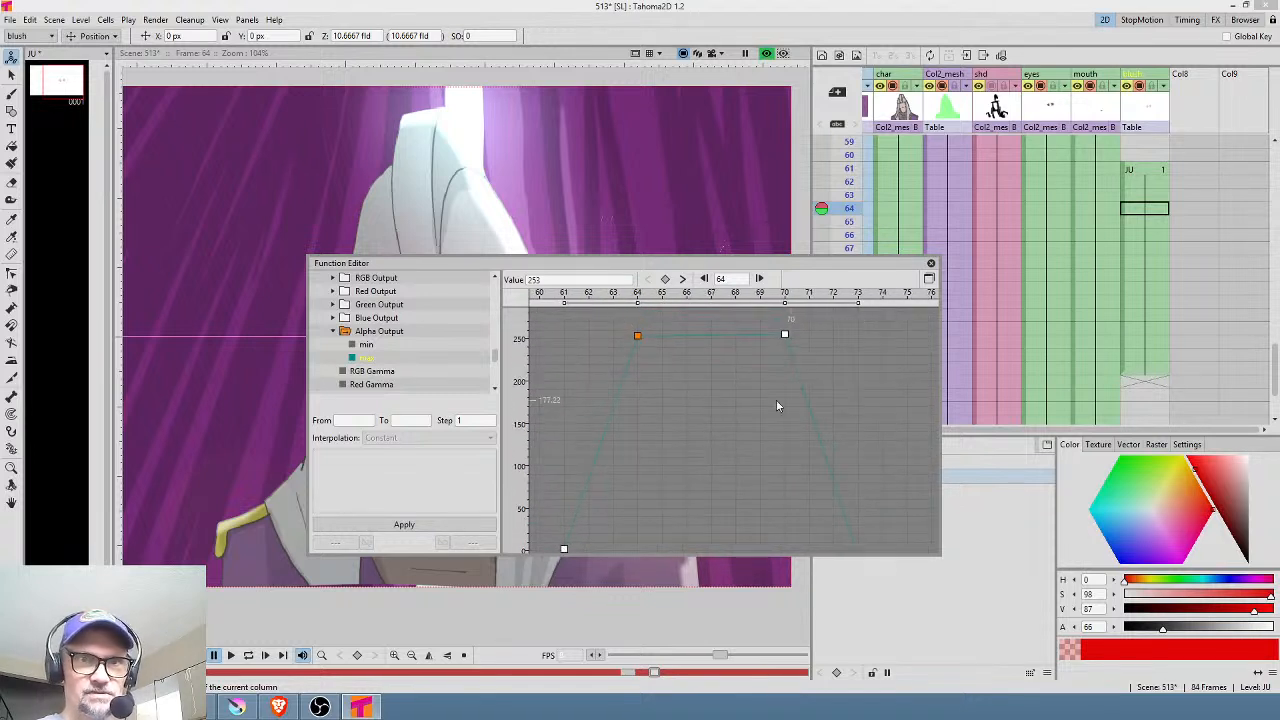
pyautogui.moveTo(855, 188); pyautogui.dragTo(856, 336)
pyautogui.moveTo(860, 398); pyautogui.dragTo(786, 357)
pyautogui.moveTo(937, 551); pyautogui.dragTo(990, 660)
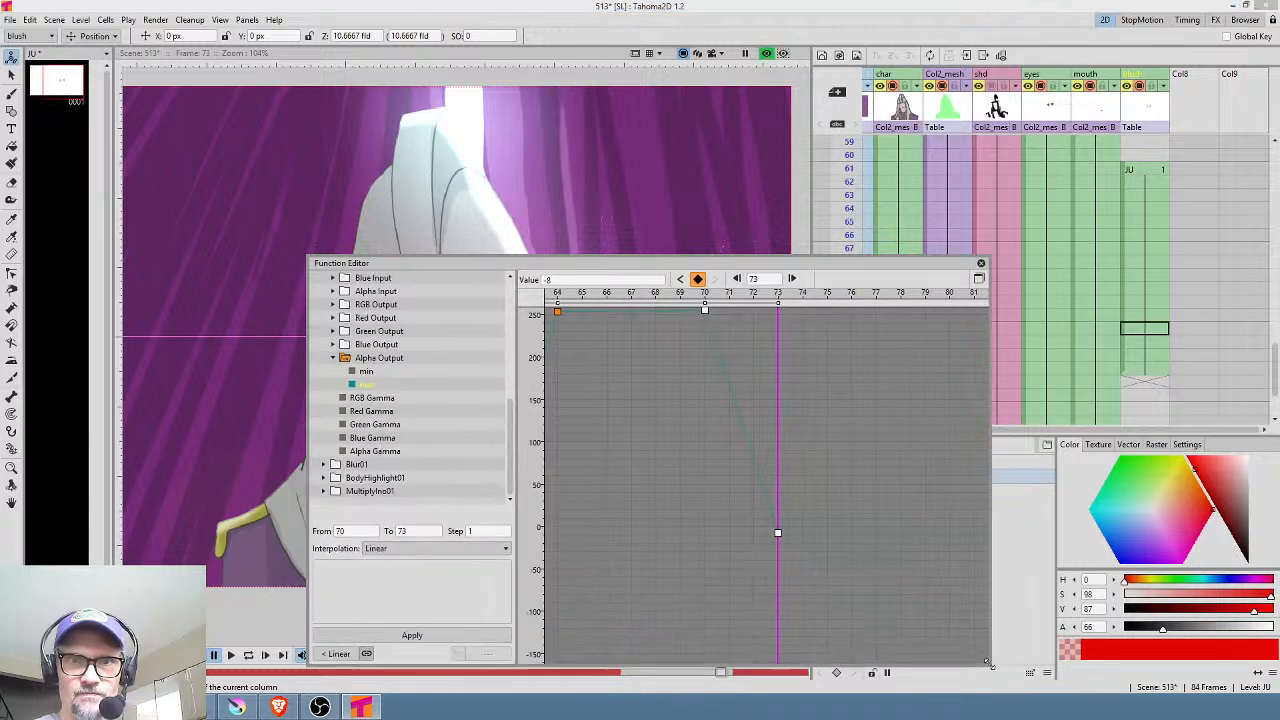
# Step: Move the final fade-out key to frame 76 and the frame 70 key to frame 72 at about 251.85
pyautogui.click(1148, 371)
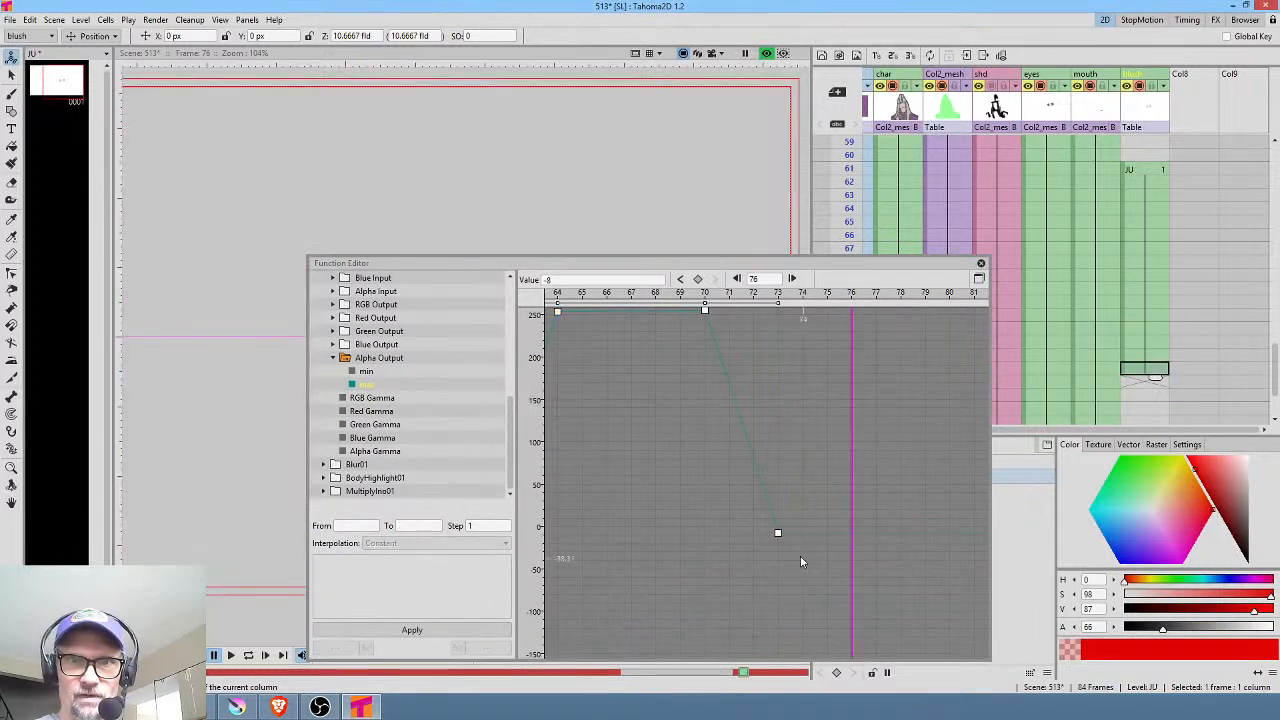
pyautogui.moveTo(777, 535); pyautogui.dragTo(851, 537)
pyautogui.click(705, 310)
pyautogui.moveTo(735, 318); pyautogui.dragTo(767, 323)
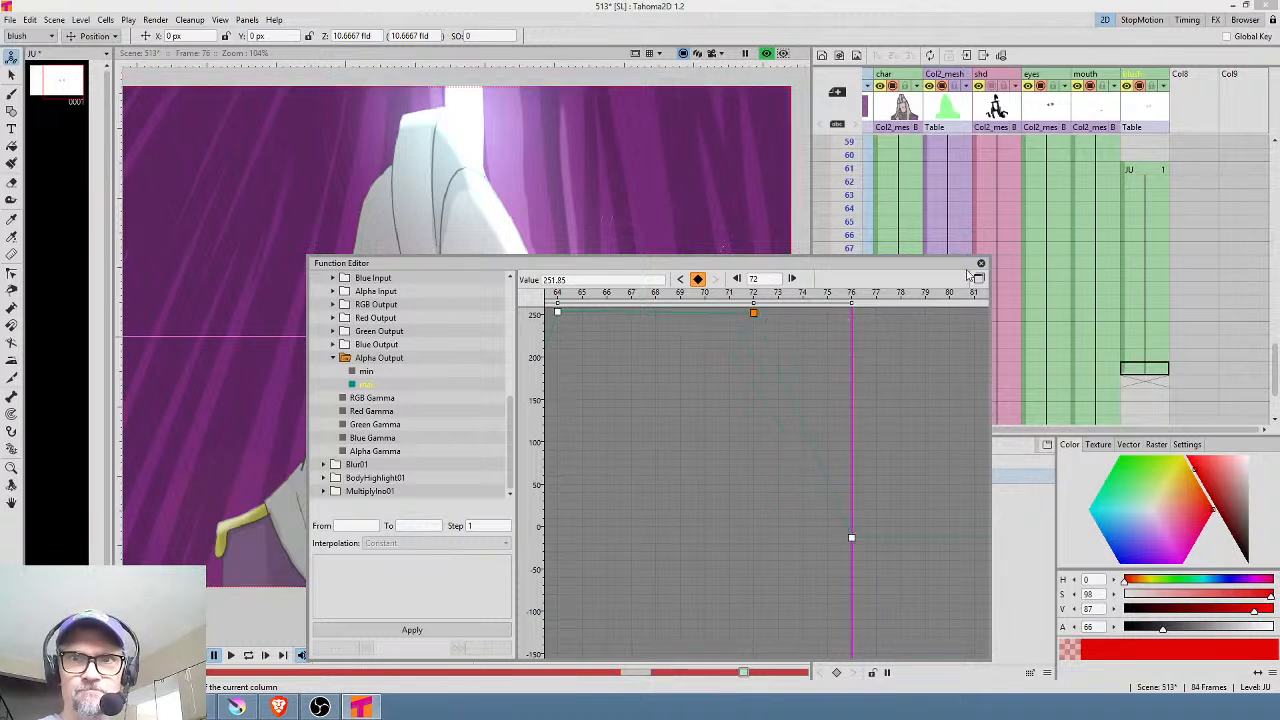
# Step: Scrub through the blush frames to frame 76 to review the fade, closing the Function Editor
pyautogui.moveTo(808, 394); pyautogui.dragTo(898, 416)
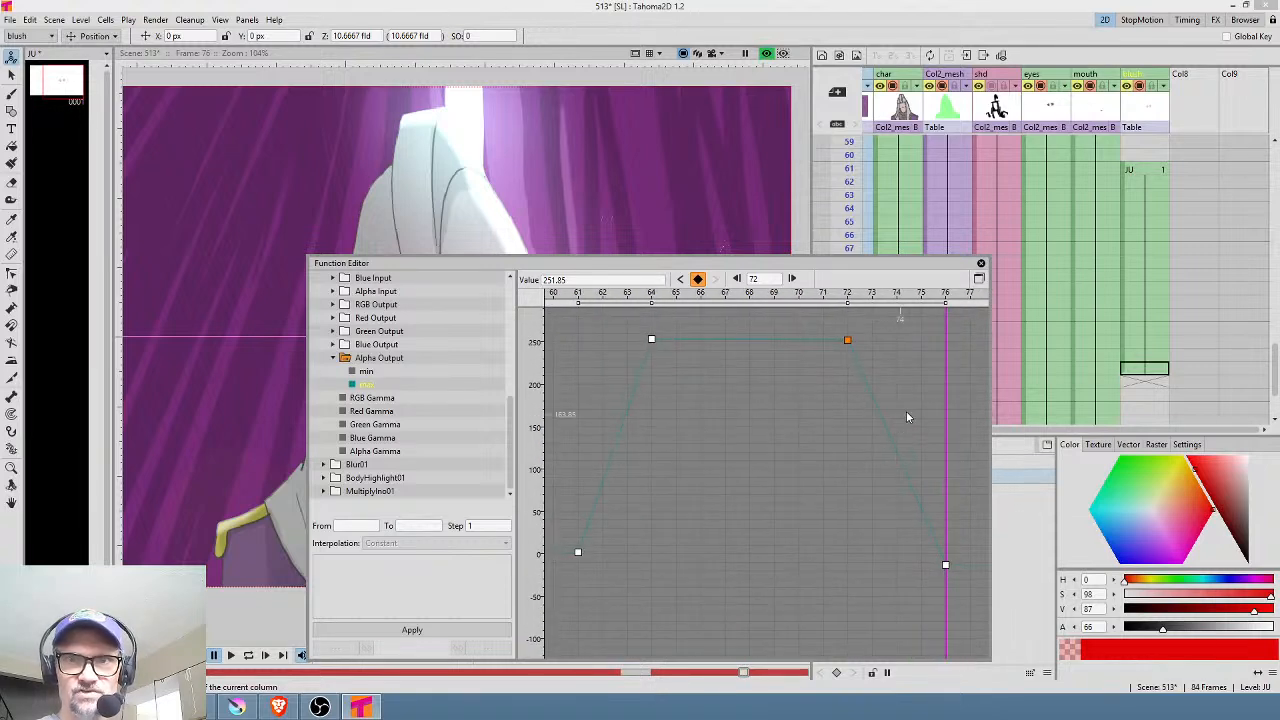
pyautogui.moveTo(851, 154); pyautogui.dragTo(865, 332)
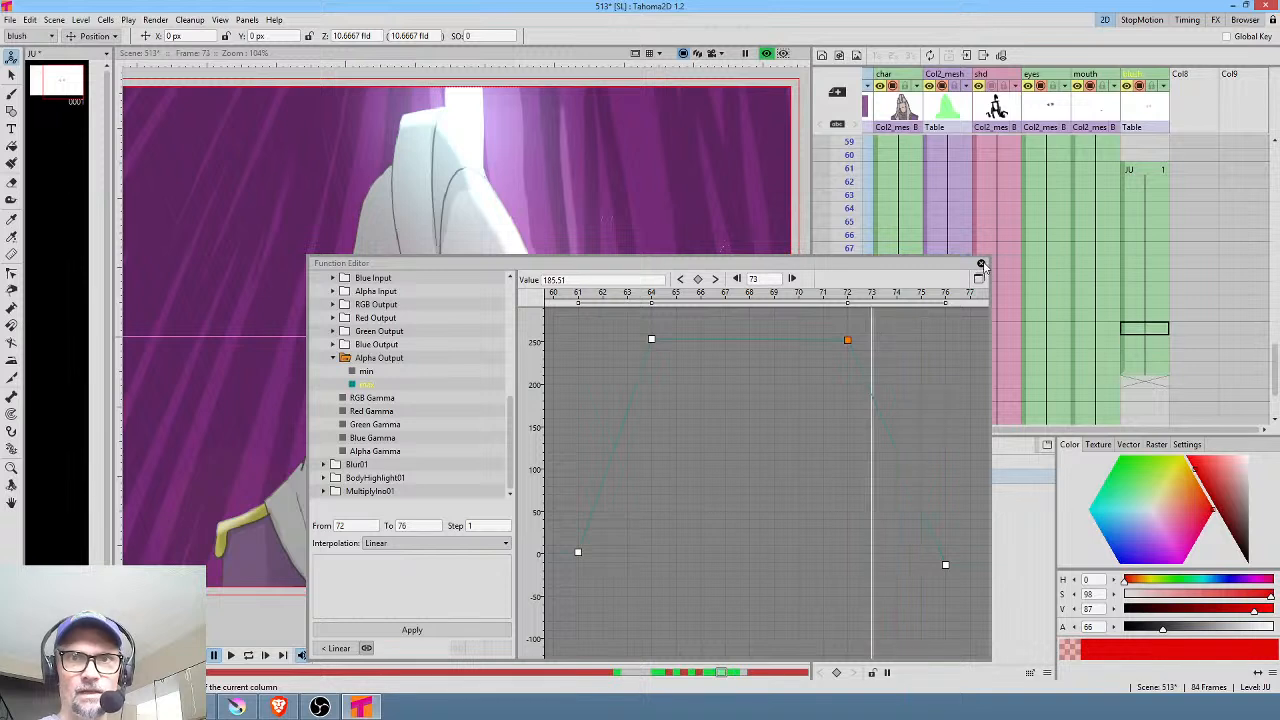
pyautogui.click(982, 264)
pyautogui.moveTo(849, 155); pyautogui.dragTo(868, 372)
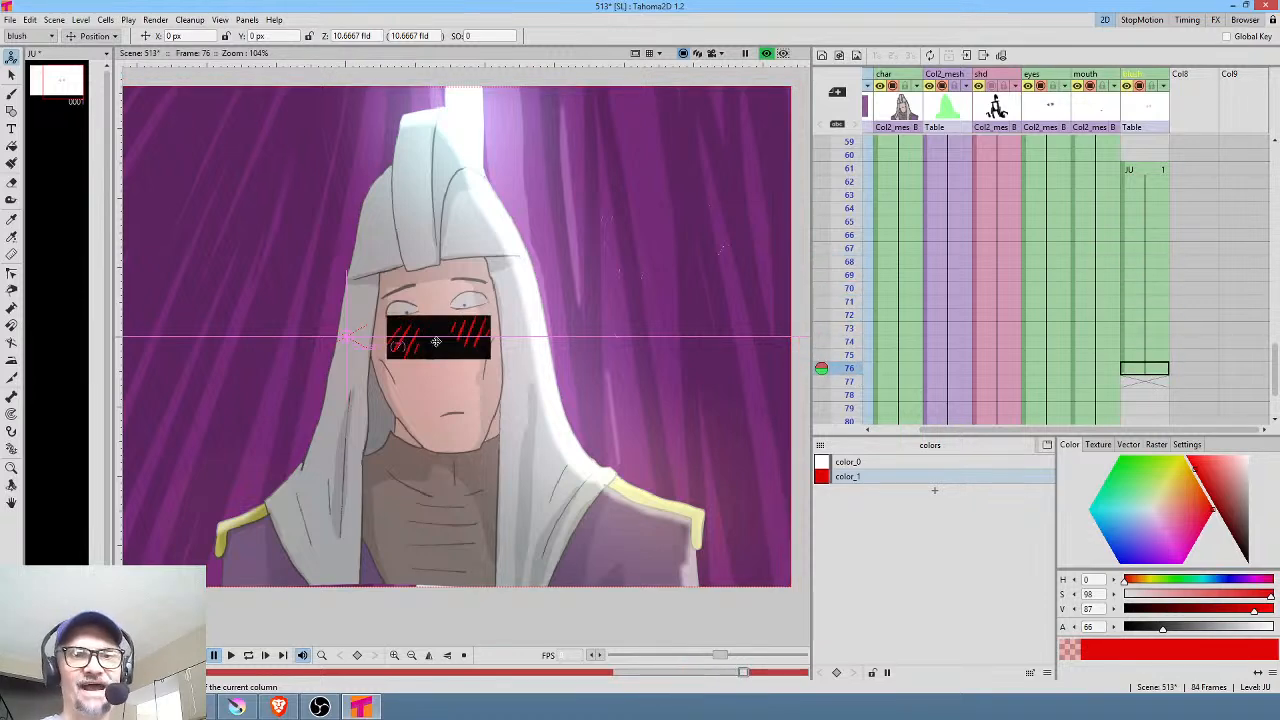
# Step: Inspect the blush on frame 76 and its Adjust Levels alpha settings in the FX schematic
pyautogui.scroll(3, 481, 325)
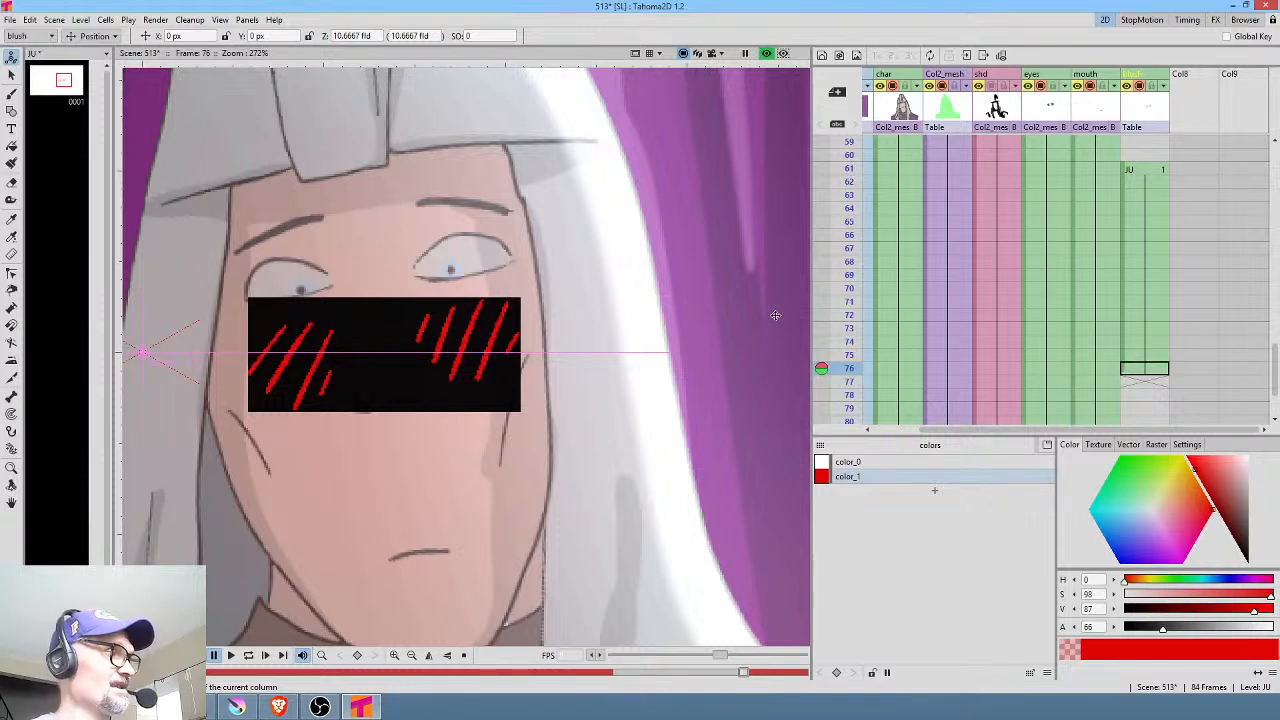
pyautogui.hotkey('ctrl', 'f')
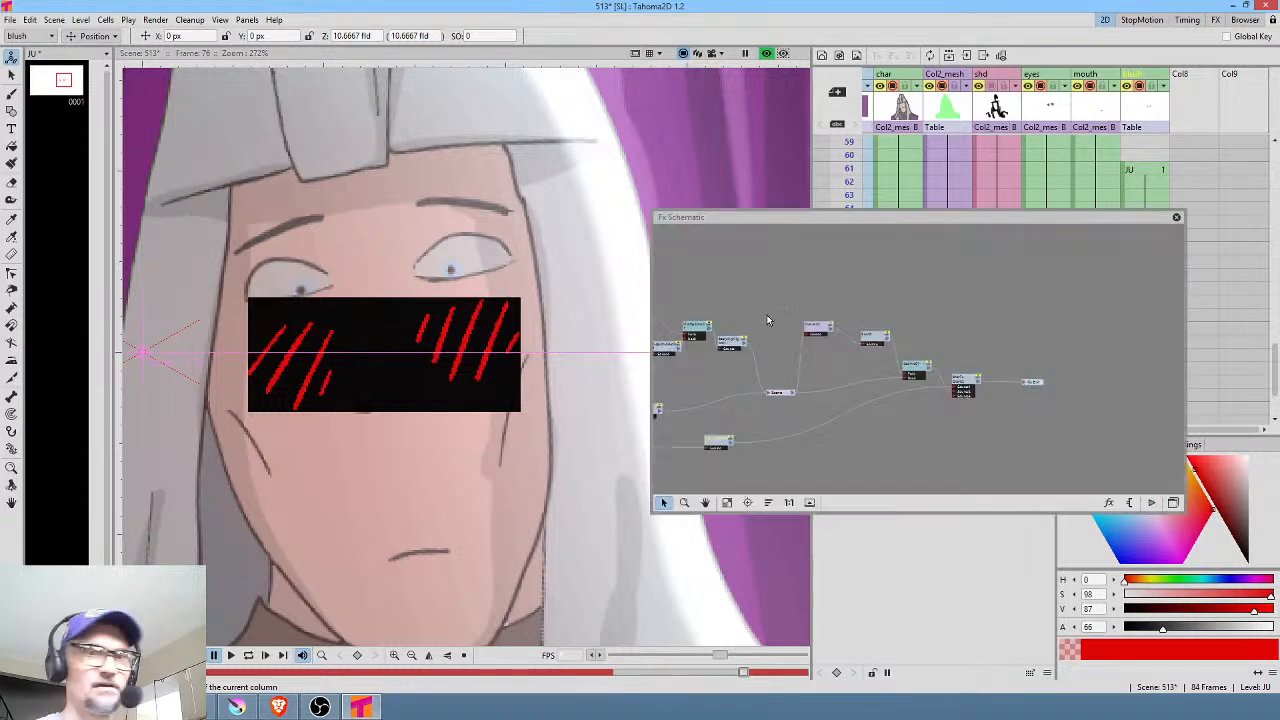
pyautogui.doubleClick(718, 443)
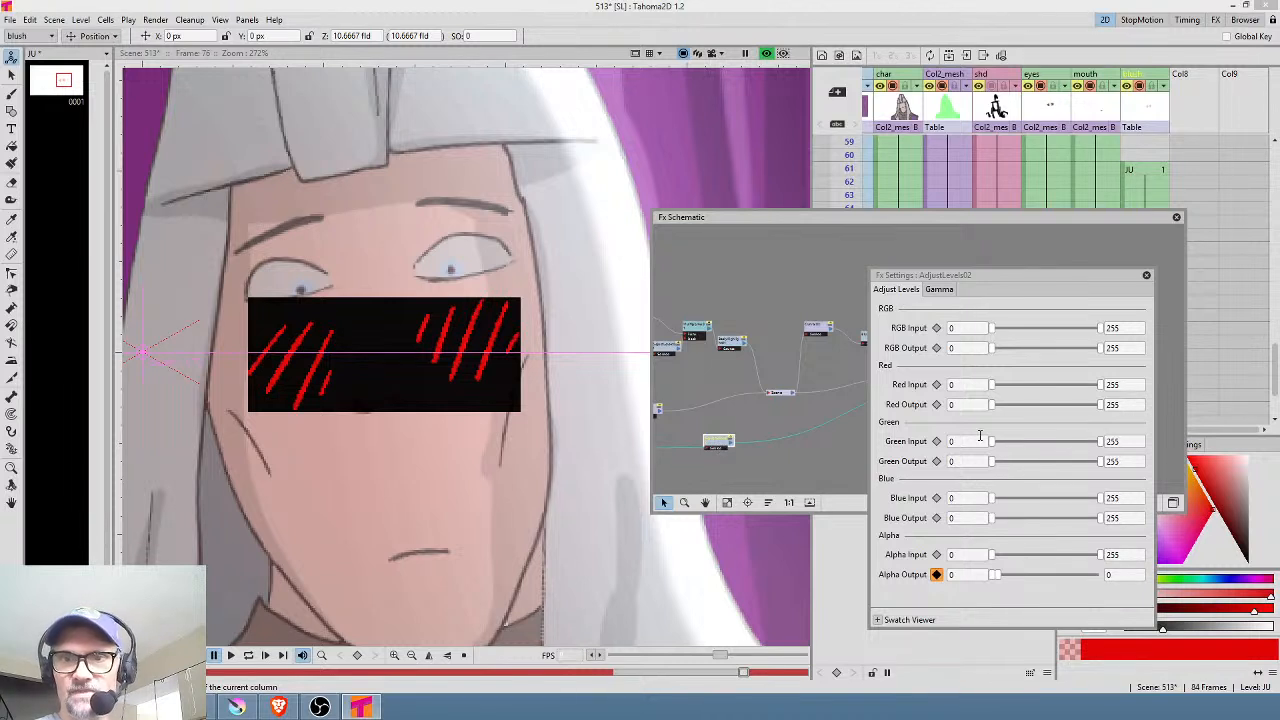
pyautogui.click(1145, 276)
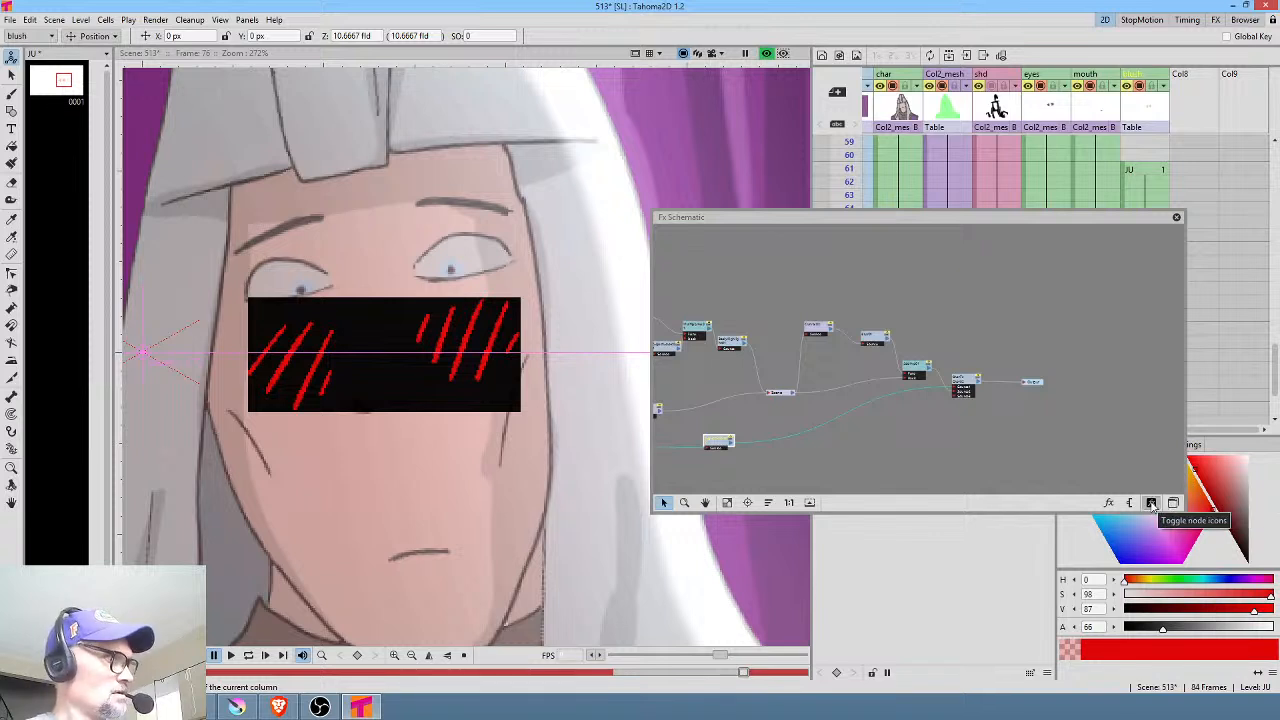
# Step: Open the Function Editor and raise the frame 76 key on AdjustLevels02's Alpha Output max curve to about 3.8
pyautogui.press('F7')
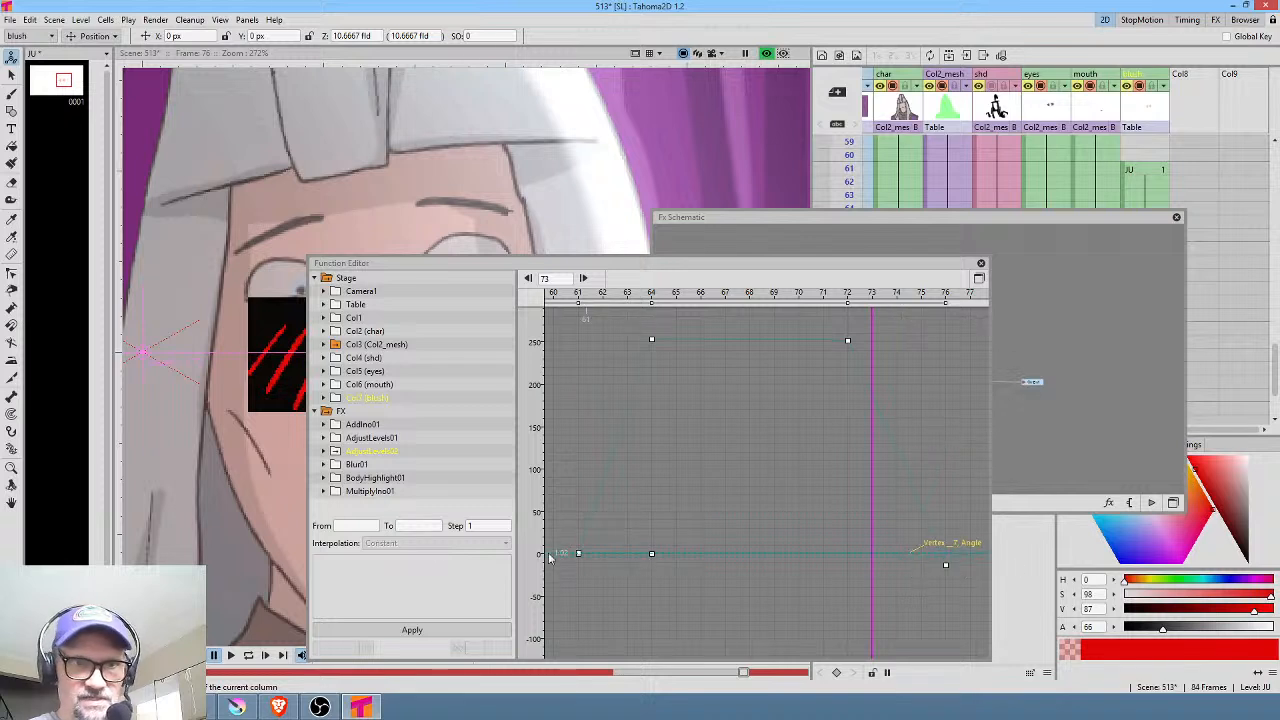
pyautogui.click(323, 452)
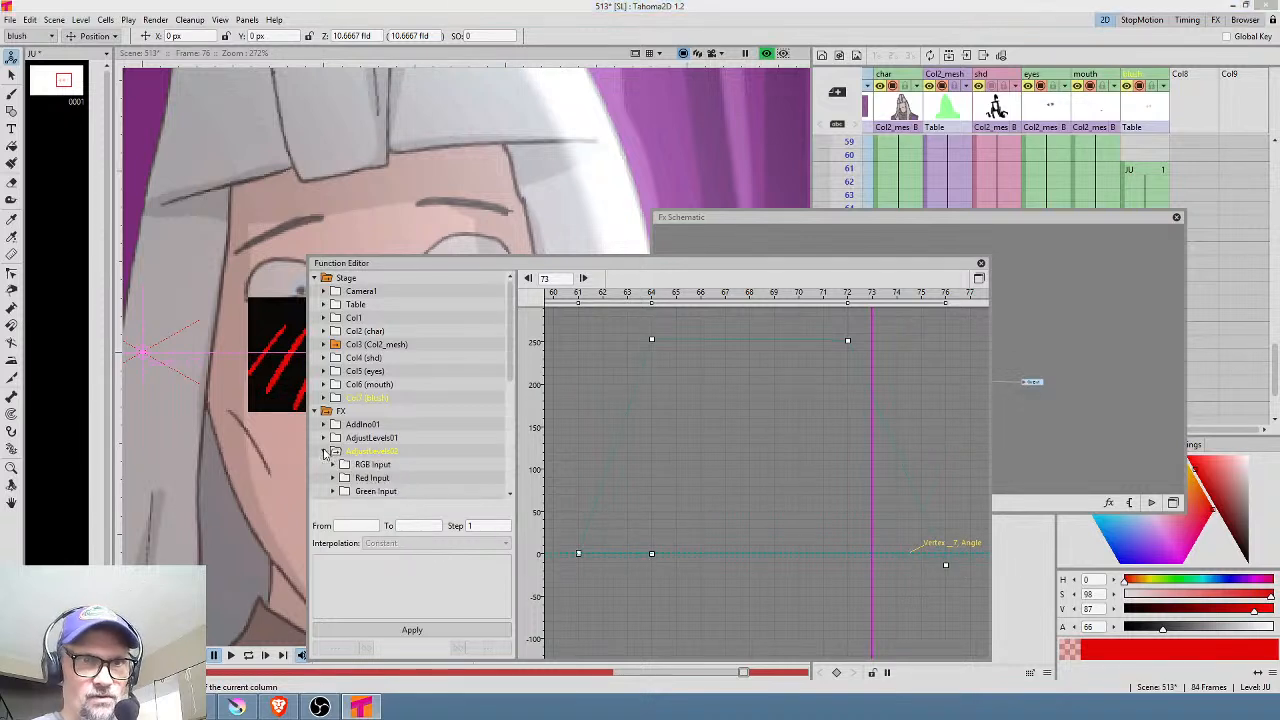
pyautogui.scroll(-1, 459, 443)
pyautogui.scroll(-2, 459, 443)
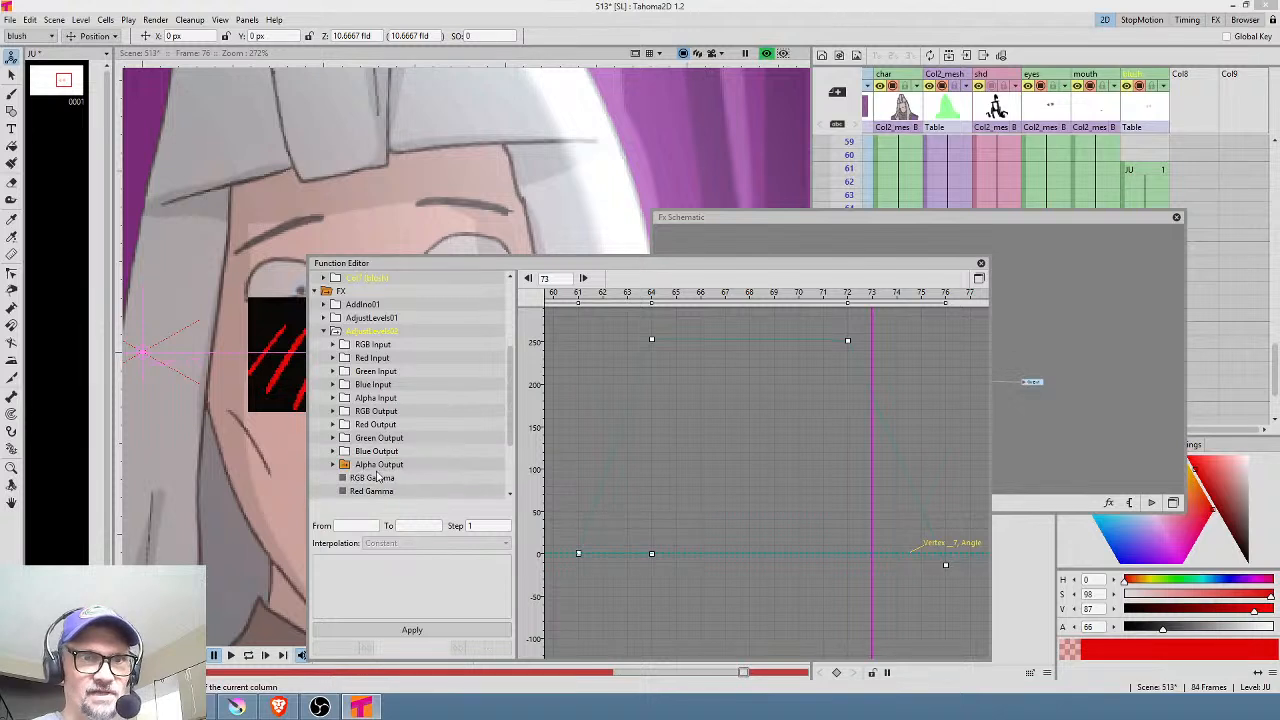
pyautogui.click(335, 465)
pyautogui.scroll(-1, 415, 482)
pyautogui.click(393, 452)
pyautogui.moveTo(927, 568); pyautogui.dragTo(871, 562)
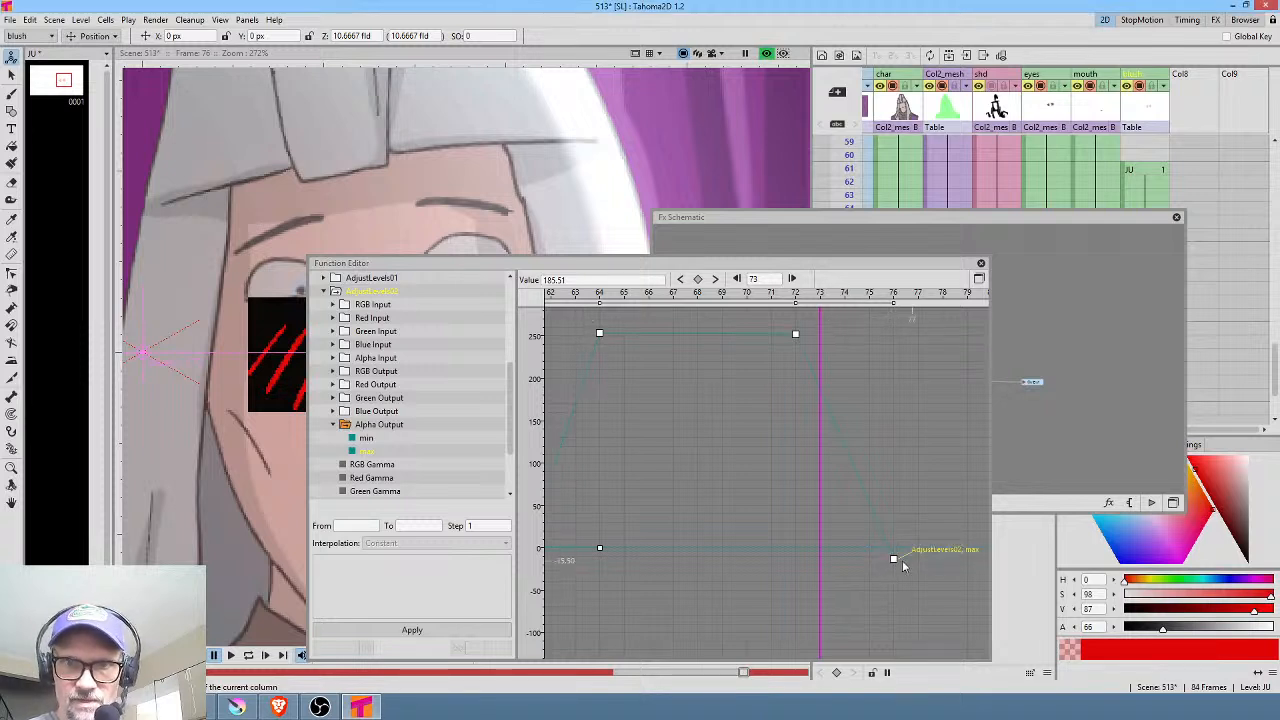
pyautogui.click(894, 558)
pyautogui.moveTo(895, 560); pyautogui.dragTo(896, 553)
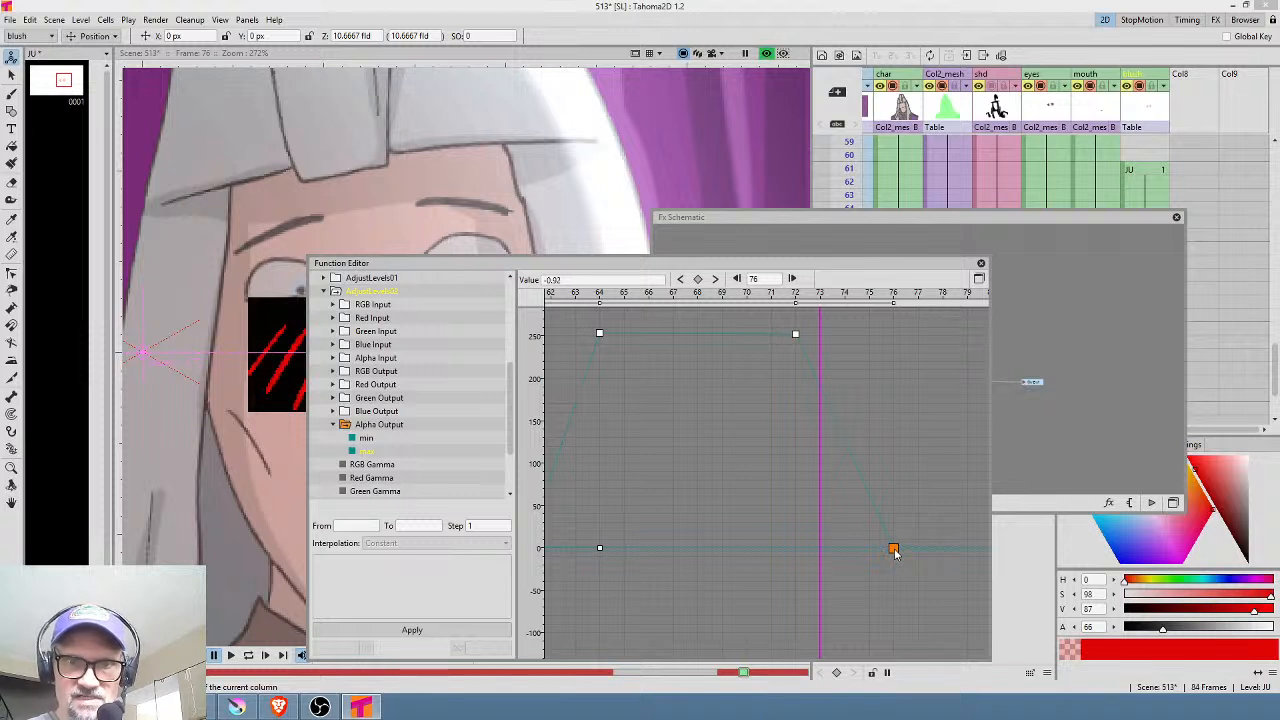
pyautogui.moveTo(895, 552); pyautogui.dragTo(895, 546)
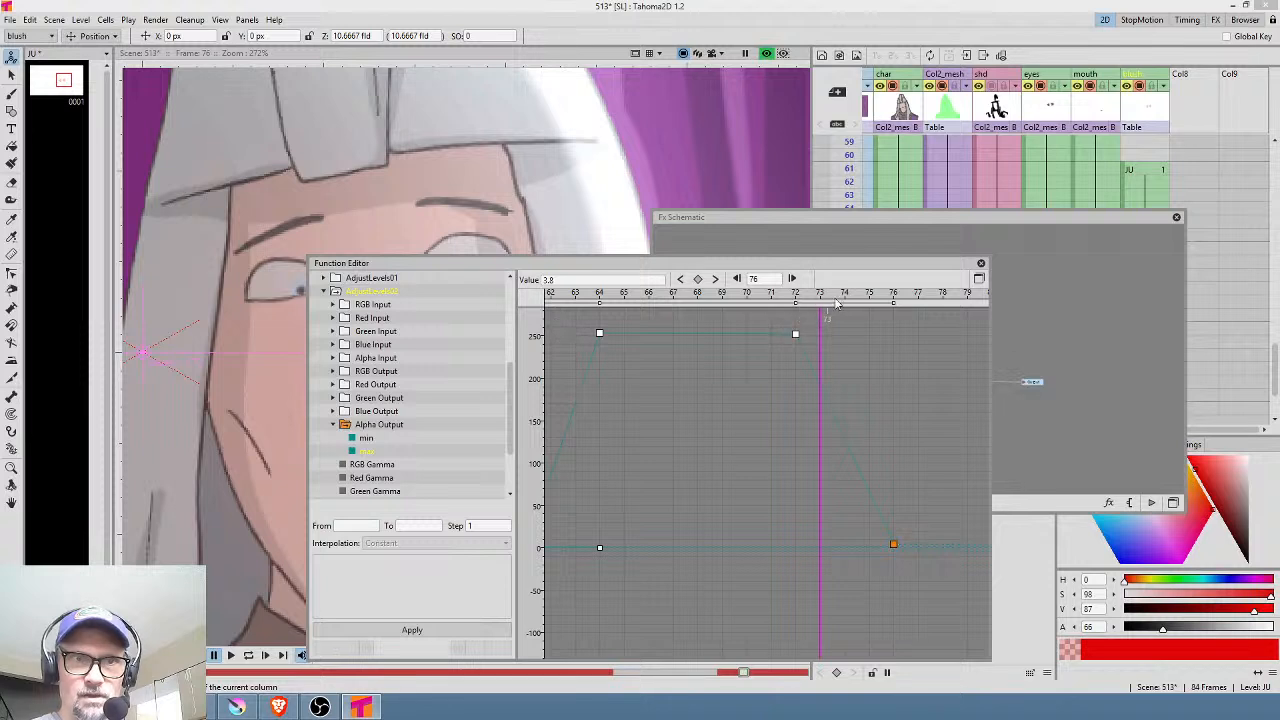
# Step: Fine-tune the frame 76 alpha max key to about 2.23, and close the Function Editor and FX schematic
pyautogui.scroll(3, 838, 298)
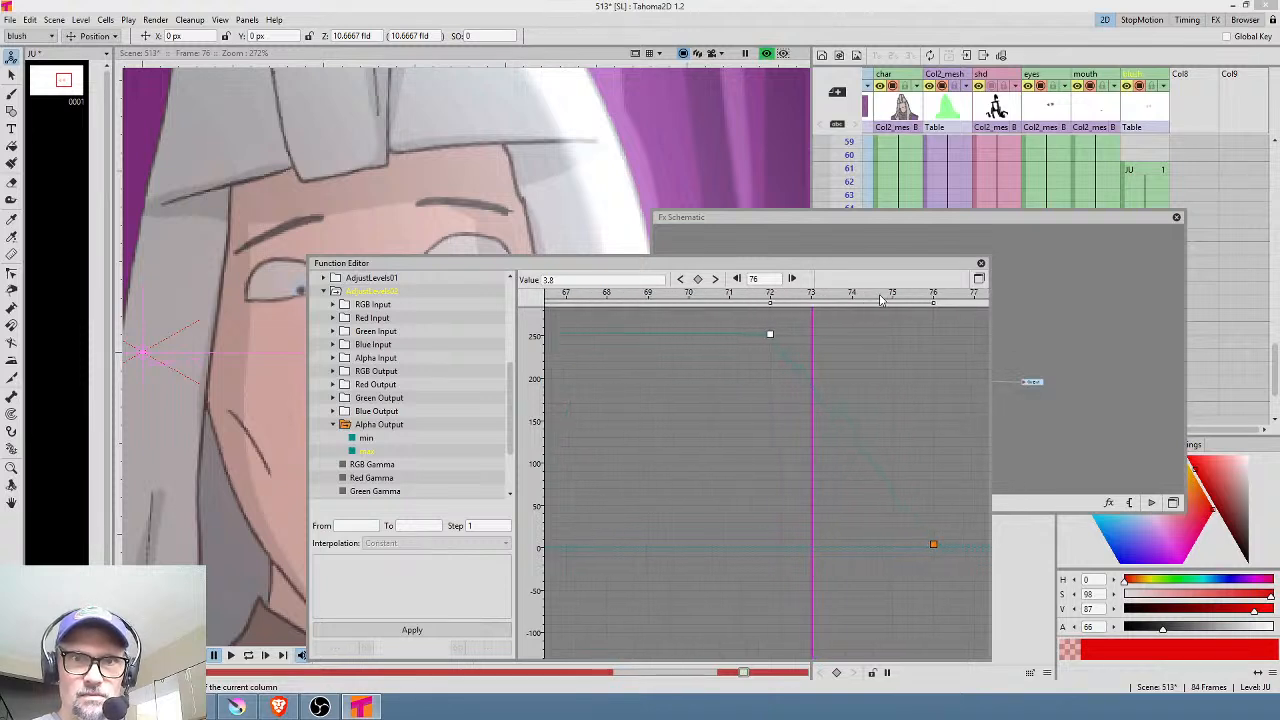
pyautogui.scroll(-1, 843, 297)
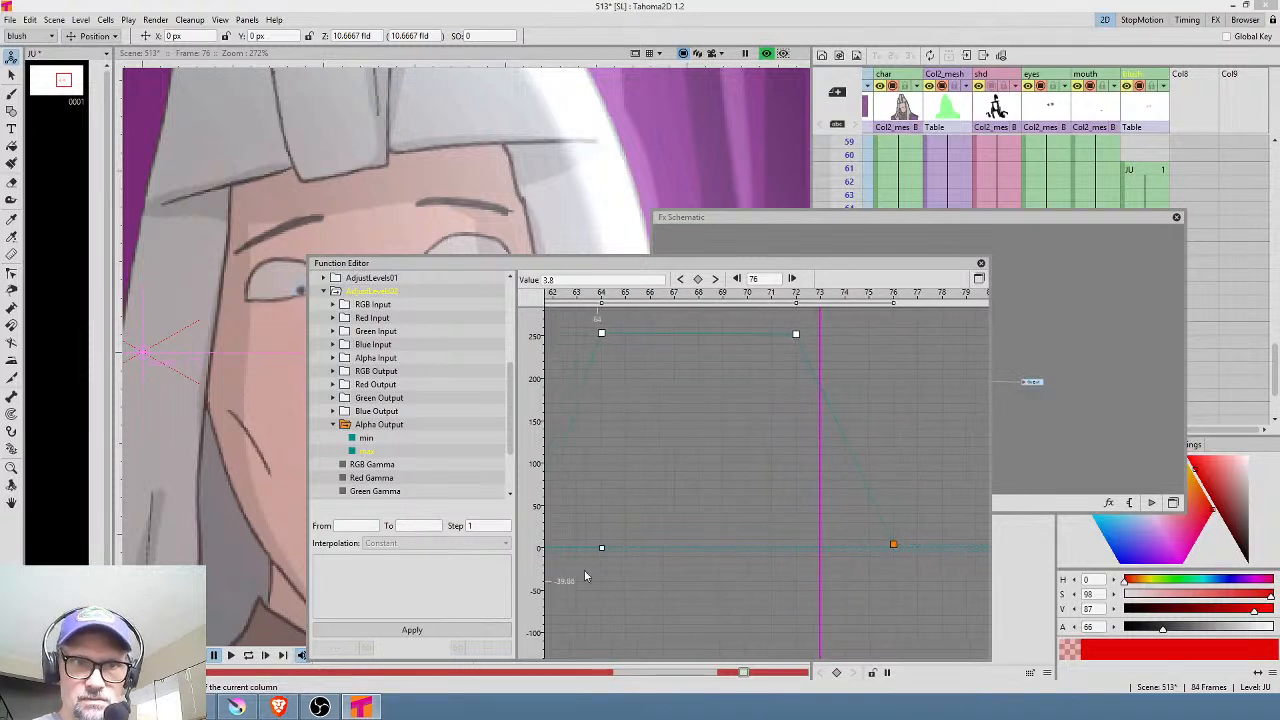
pyautogui.moveTo(893, 545); pyautogui.dragTo(895, 553)
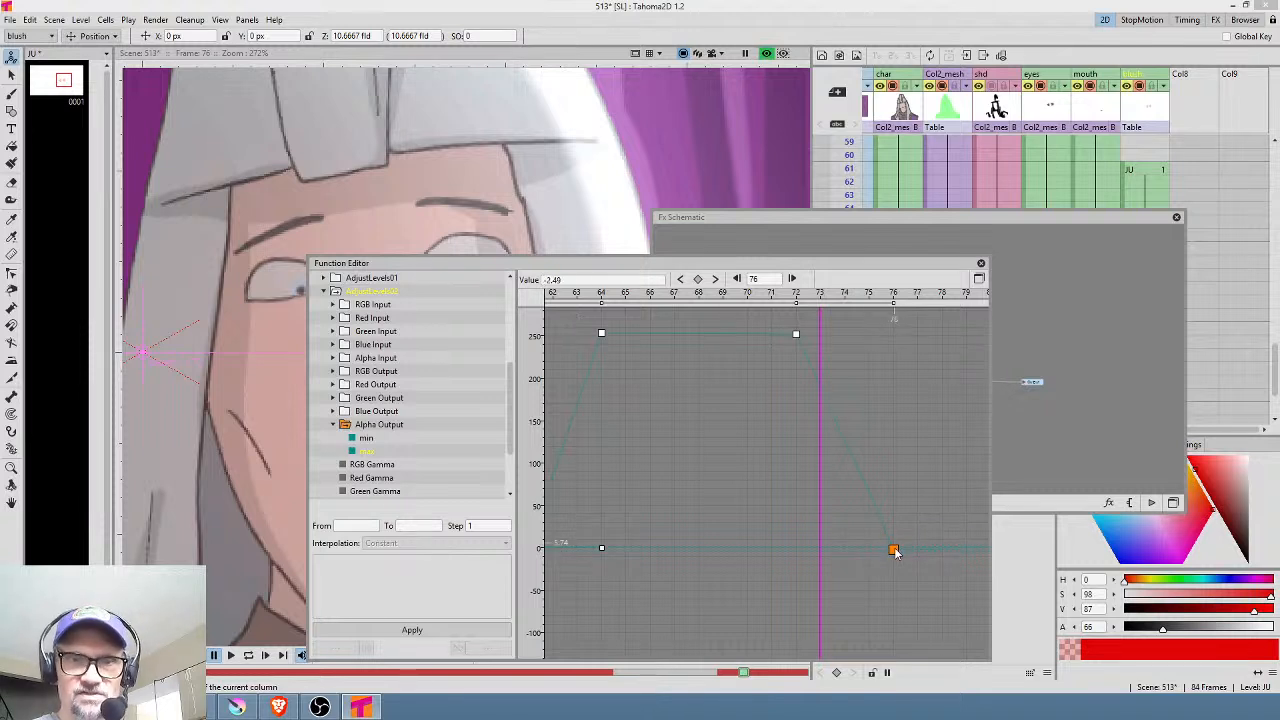
pyautogui.moveTo(530, 264); pyautogui.dragTo(757, 225)
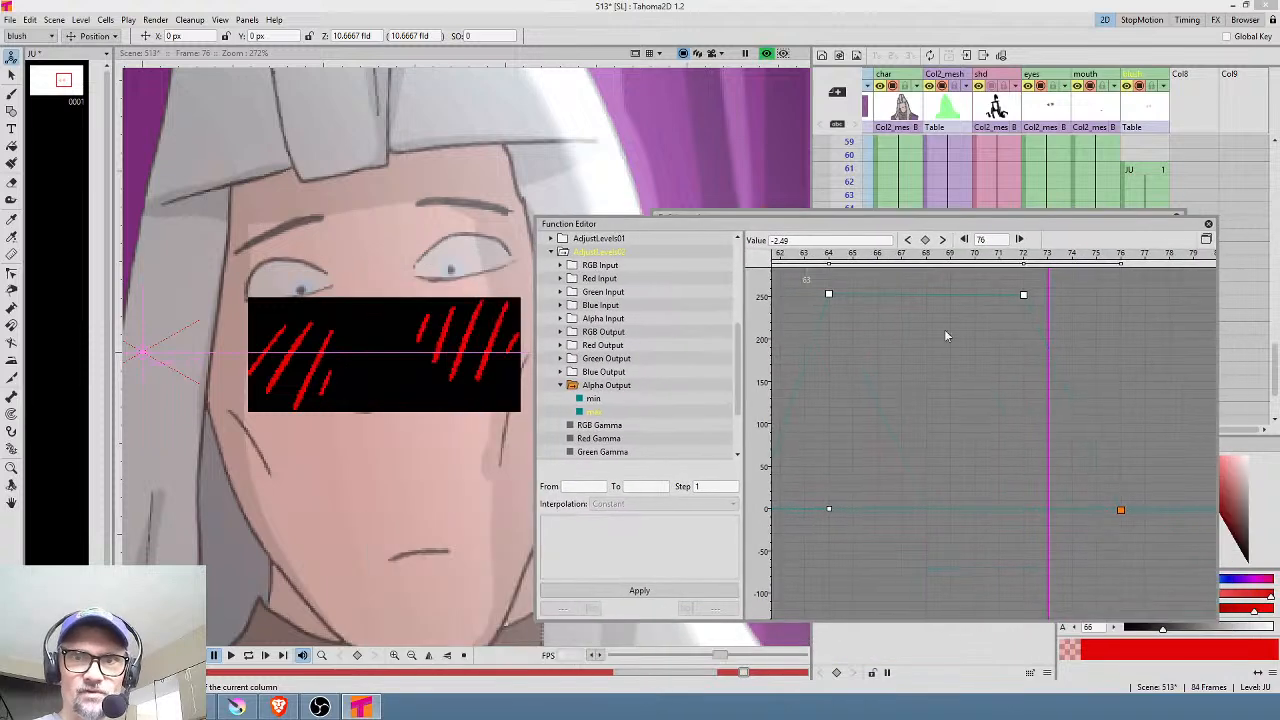
pyautogui.moveTo(1122, 512); pyautogui.dragTo(1122, 509)
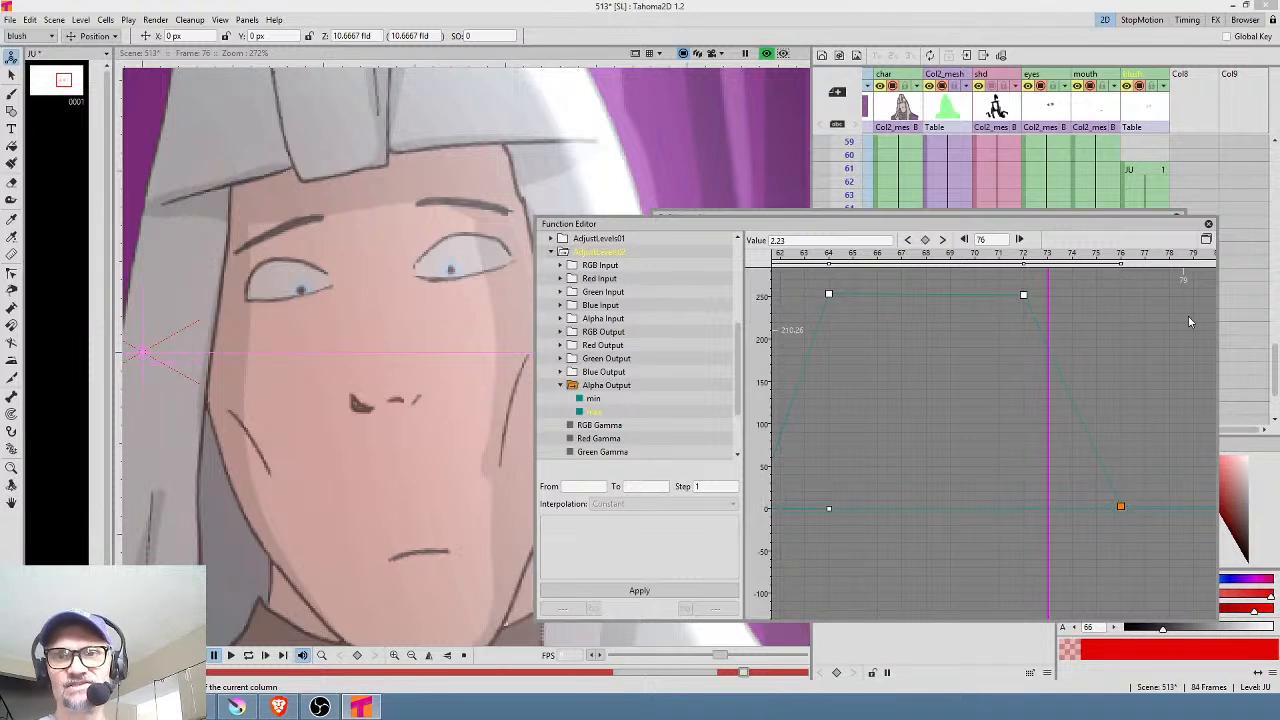
pyautogui.click(1208, 225)
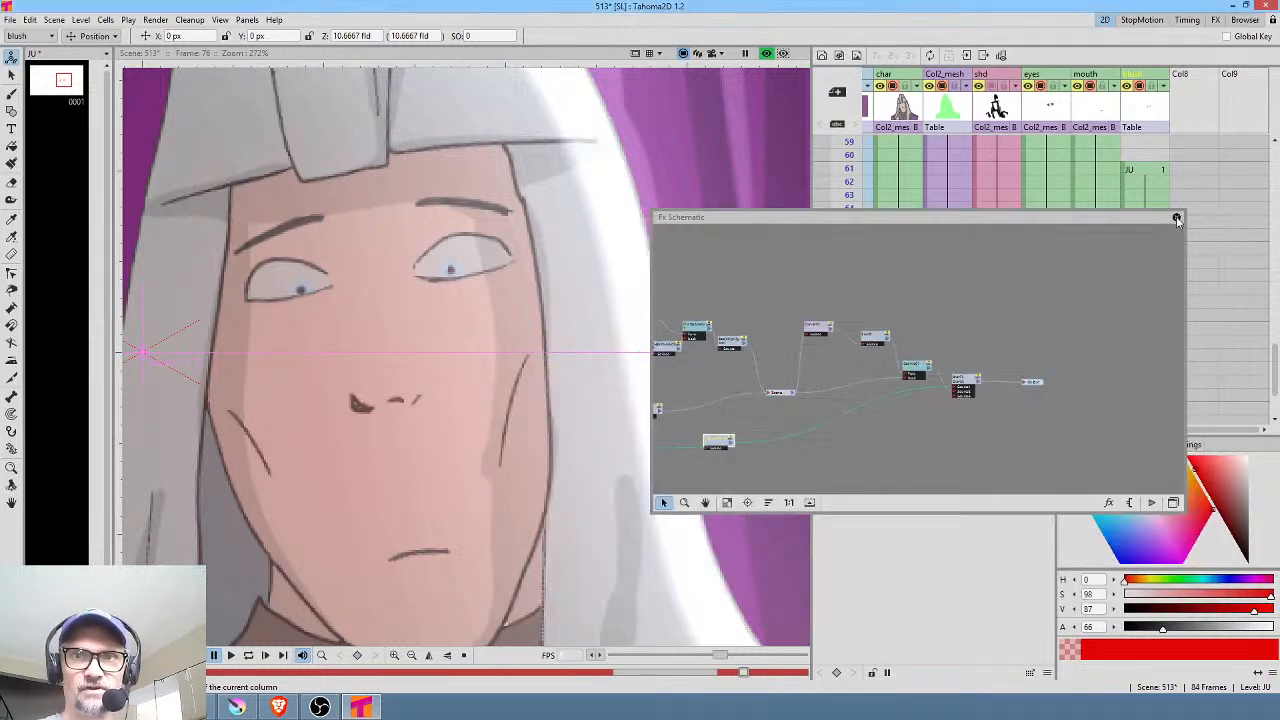
pyautogui.click(1177, 219)
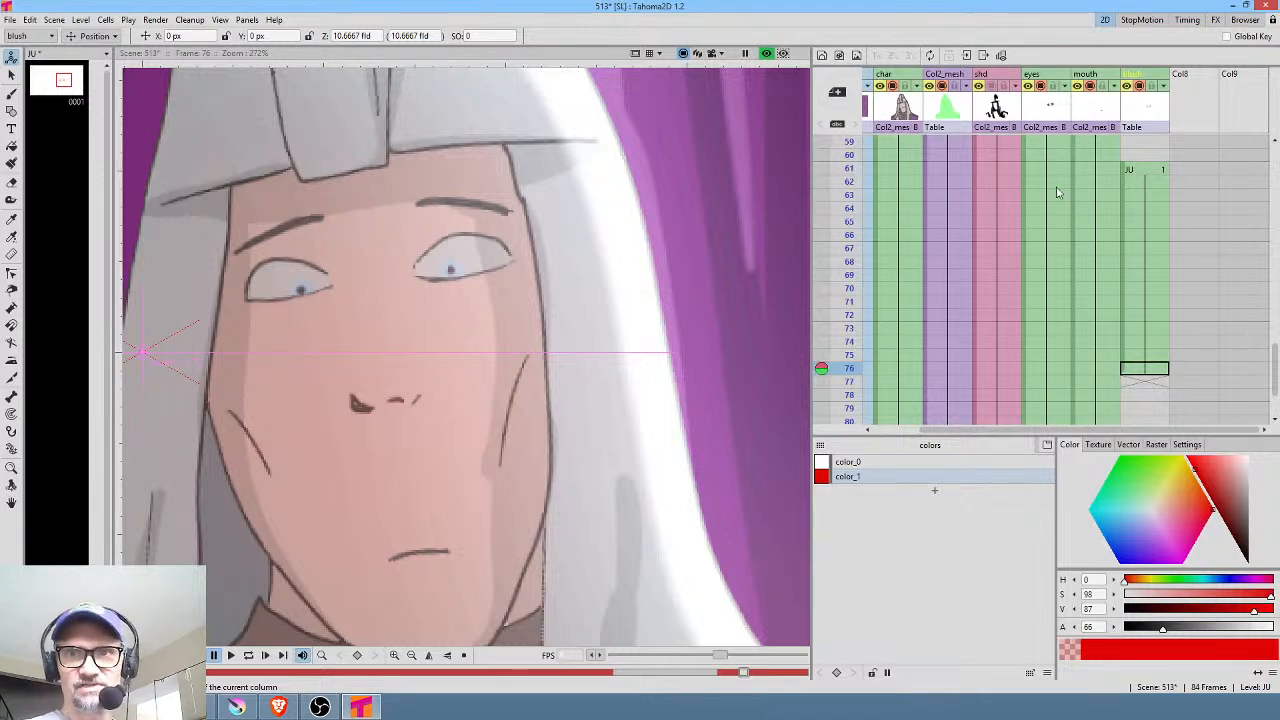
# Step: Scrub the blush frames and extend the blush column's drawing from frame 76 to frame 84
pyautogui.moveTo(855, 163)
pyautogui.mouseDown()
pyautogui.moveTo(872, 394)
pyautogui.moveTo(878, 171)
pyautogui.moveTo(890, 344)
pyautogui.moveTo(890, 233)
pyautogui.moveTo(889, 280)
pyautogui.mouseUp()
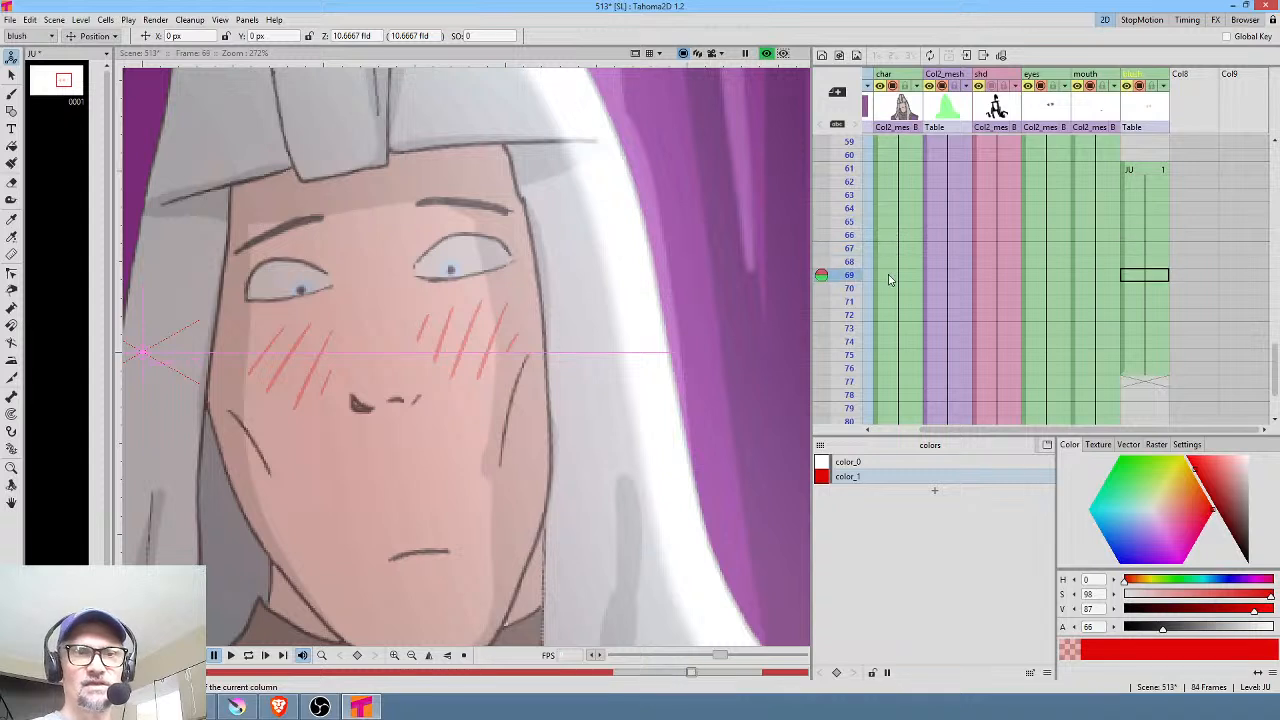
pyautogui.click(1161, 370)
pyautogui.scroll(-1, 1169, 371)
pyautogui.moveTo(1157, 300); pyautogui.dragTo(1147, 408)
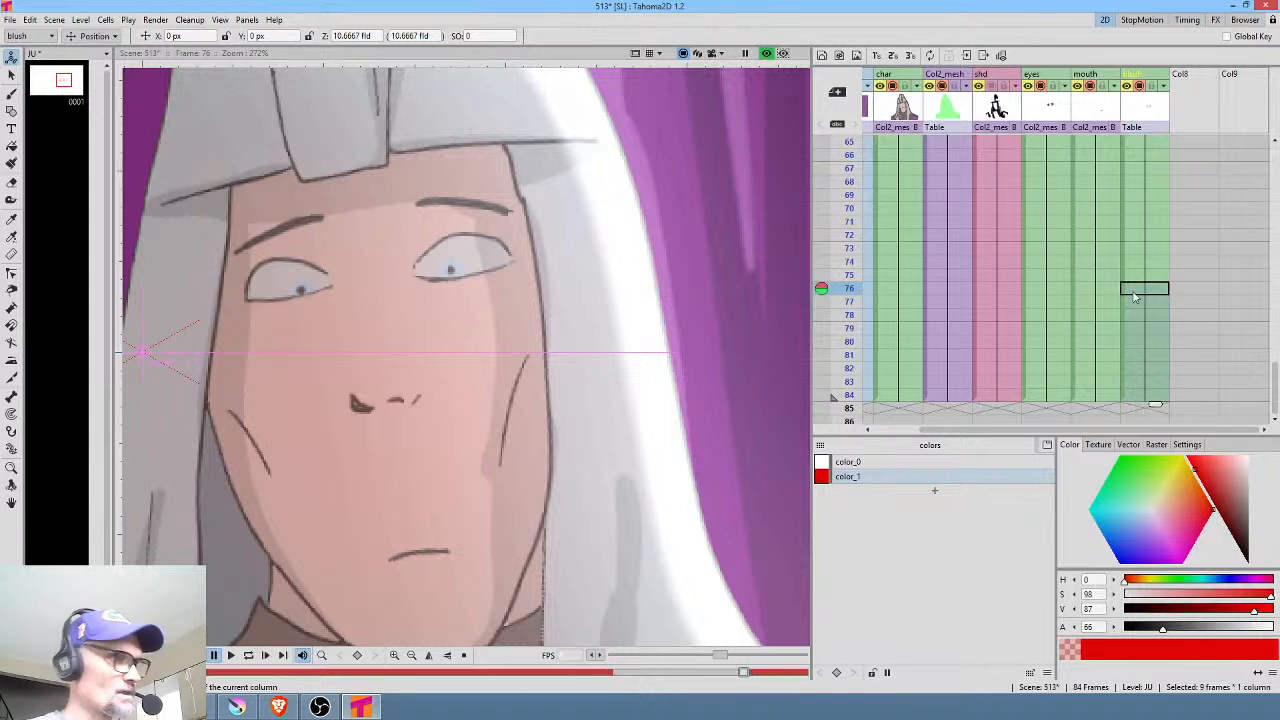
# Step: Delete the frame 72 and frame 76 keys from the AdjustLevels02 alpha max curve, and close the Function Editor and FX schematic
pyautogui.hotkey('alt', 's')
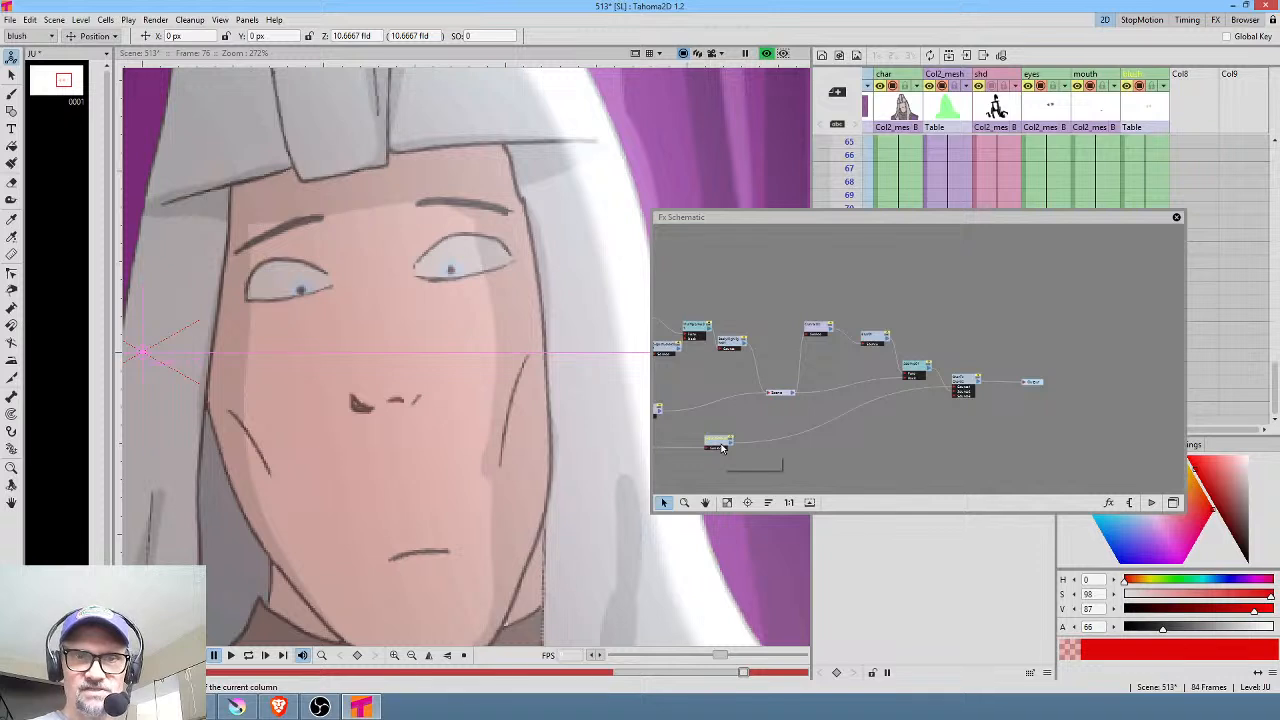
pyautogui.hotkey('alt', 'f')
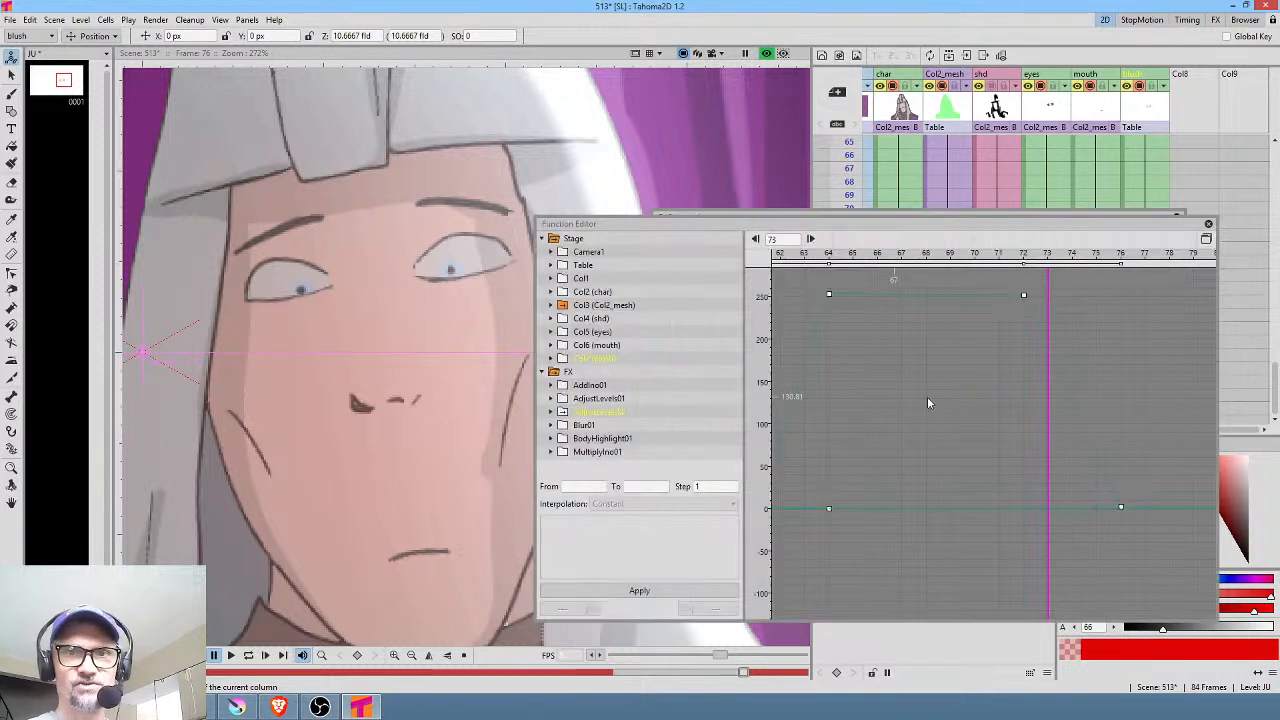
pyautogui.click(1120, 507)
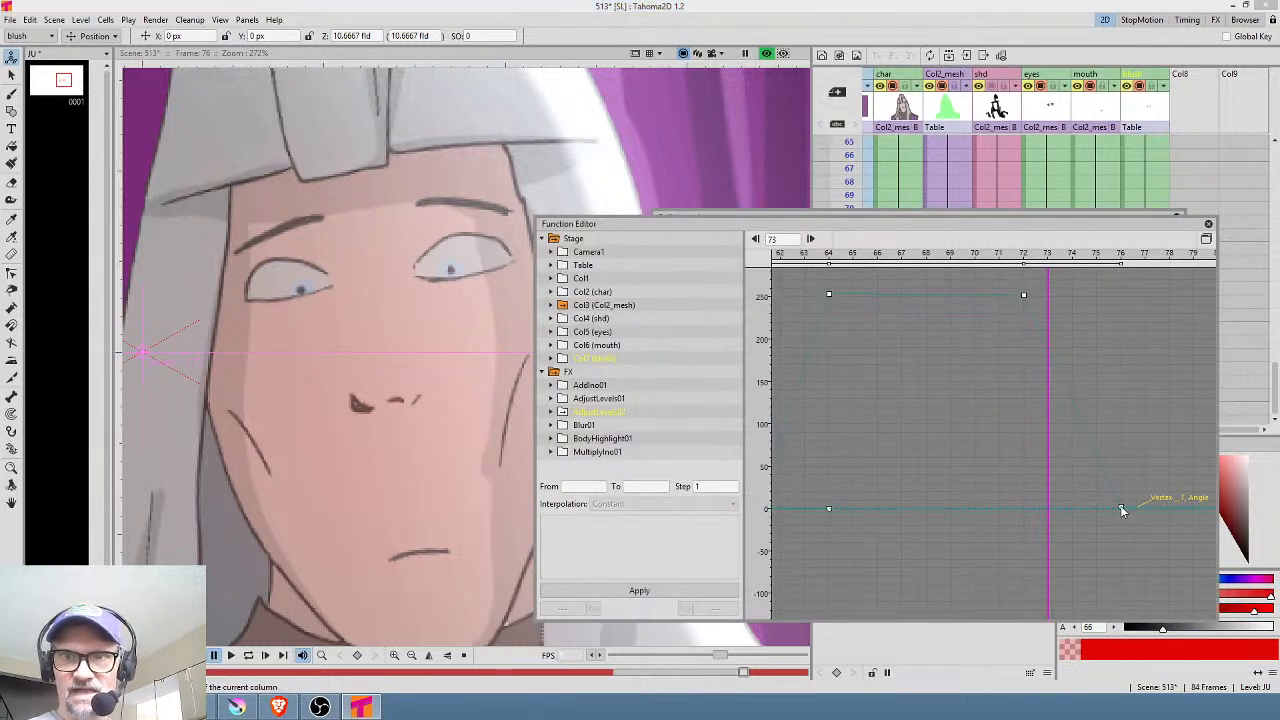
pyautogui.moveTo(1102, 492)
pyautogui.mouseDown()
pyautogui.moveTo(1142, 517)
pyautogui.moveTo(1148, 545)
pyautogui.mouseUp()
pyautogui.press('Delete')
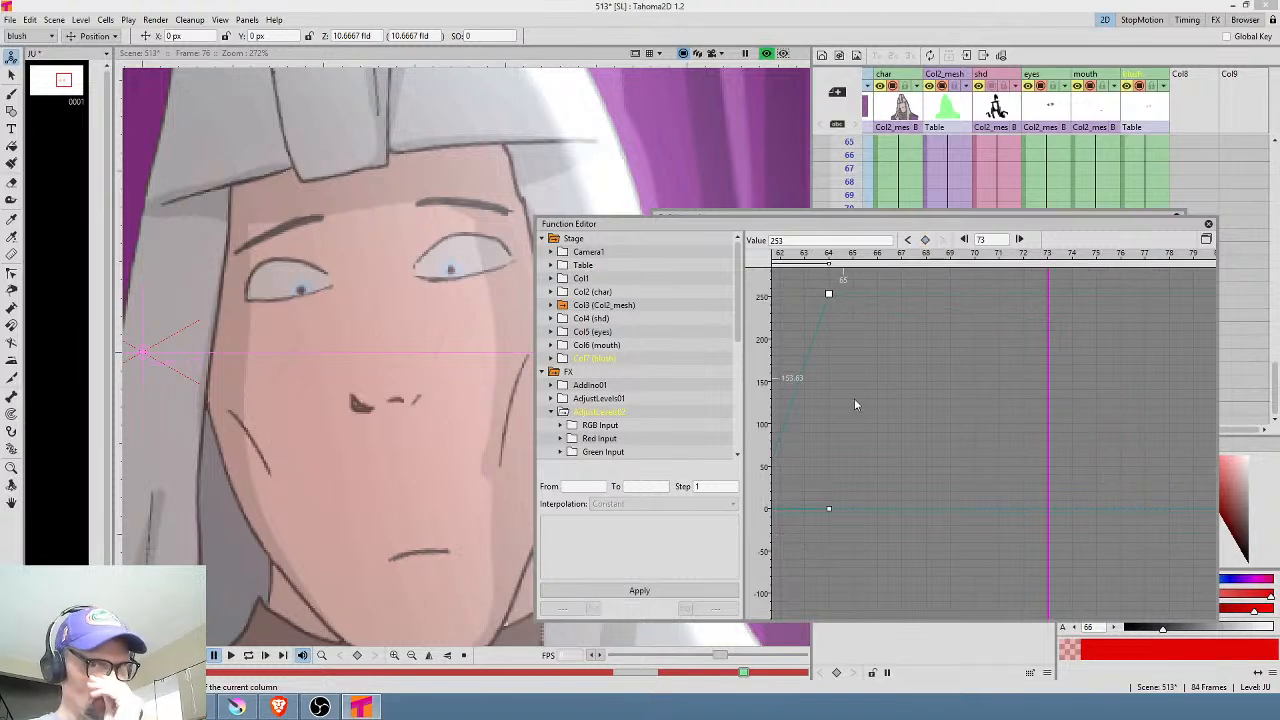
pyautogui.click(1208, 224)
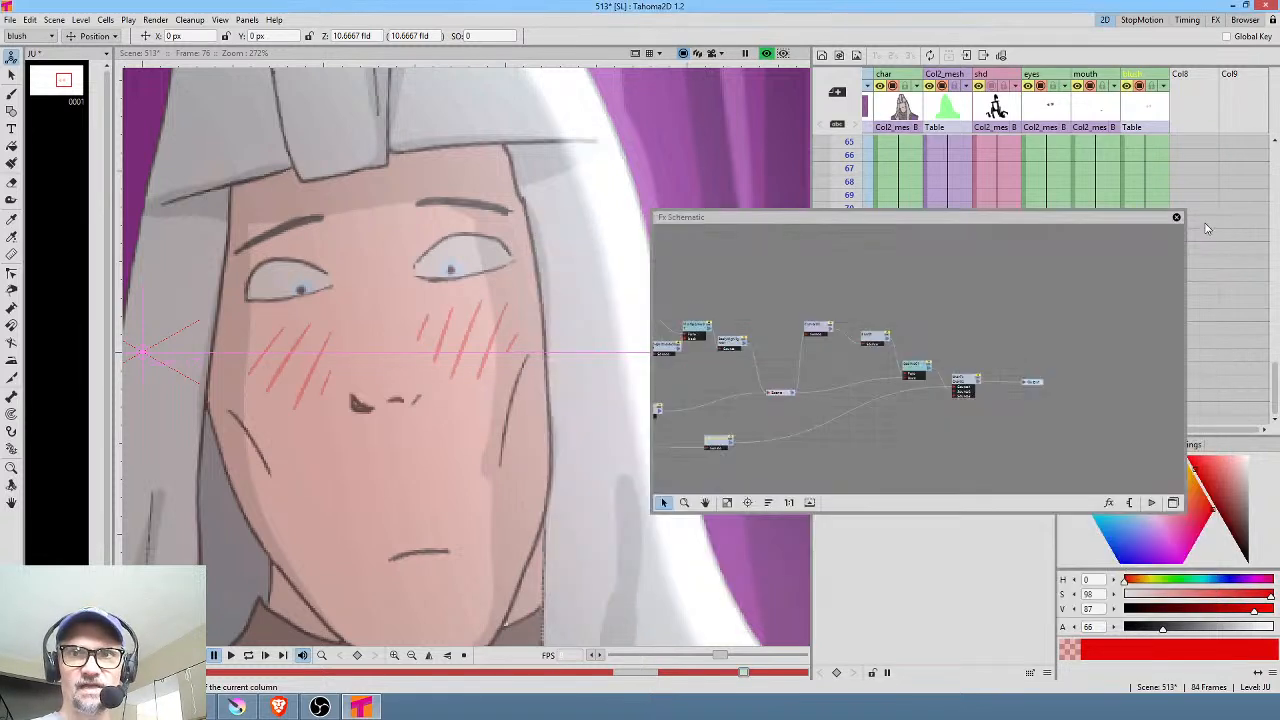
pyautogui.click(1175, 213)
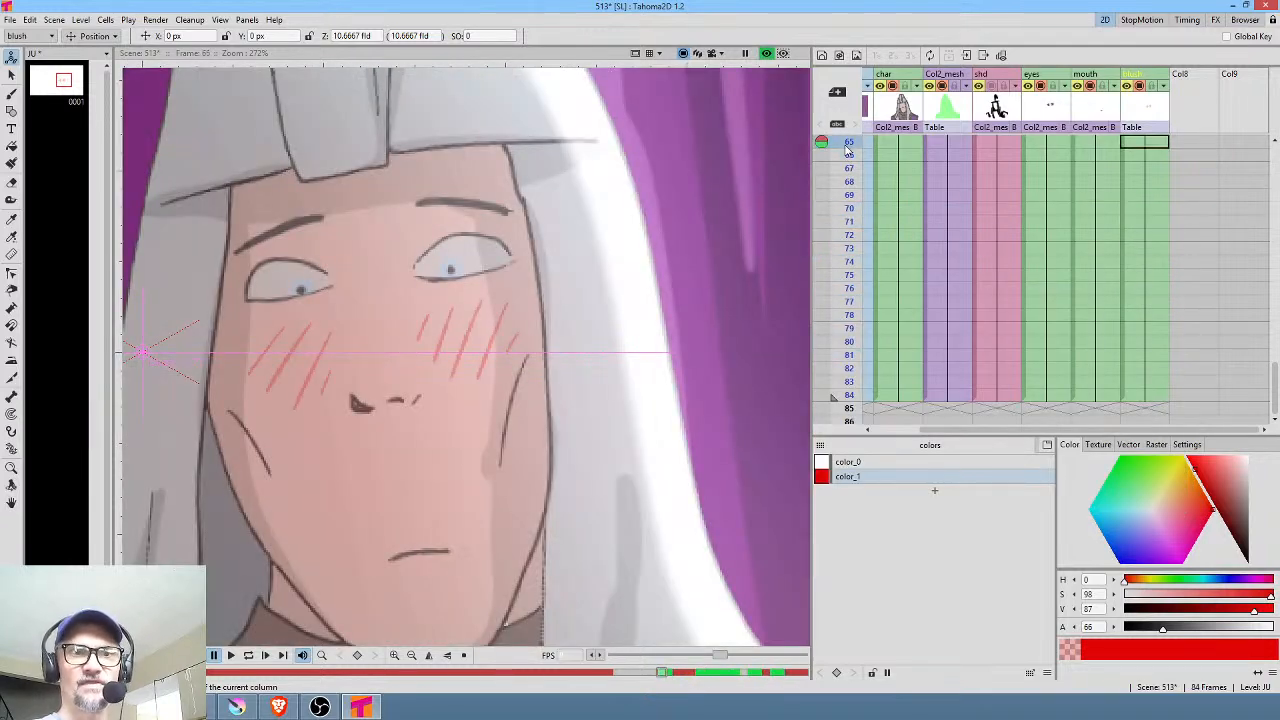
# Step: Review the blush from frame 65 to frame 78 and set the alpha of color_1 to 76
pyautogui.moveTo(846, 187)
pyautogui.mouseDown()
pyautogui.moveTo(860, 361)
pyautogui.moveTo(874, 330)
pyautogui.moveTo(872, 381)
pyautogui.moveTo(880, 290)
pyautogui.moveTo(889, 357)
pyautogui.moveTo(900, 244)
pyautogui.moveTo(910, 350)
pyautogui.mouseUp()
pyautogui.moveTo(983, 330); pyautogui.dragTo(994, 250)
pyautogui.moveTo(855, 230)
pyautogui.mouseDown()
pyautogui.moveTo(850, 385)
pyautogui.moveTo(866, 300)
pyautogui.moveTo(866, 326)
pyautogui.mouseUp()
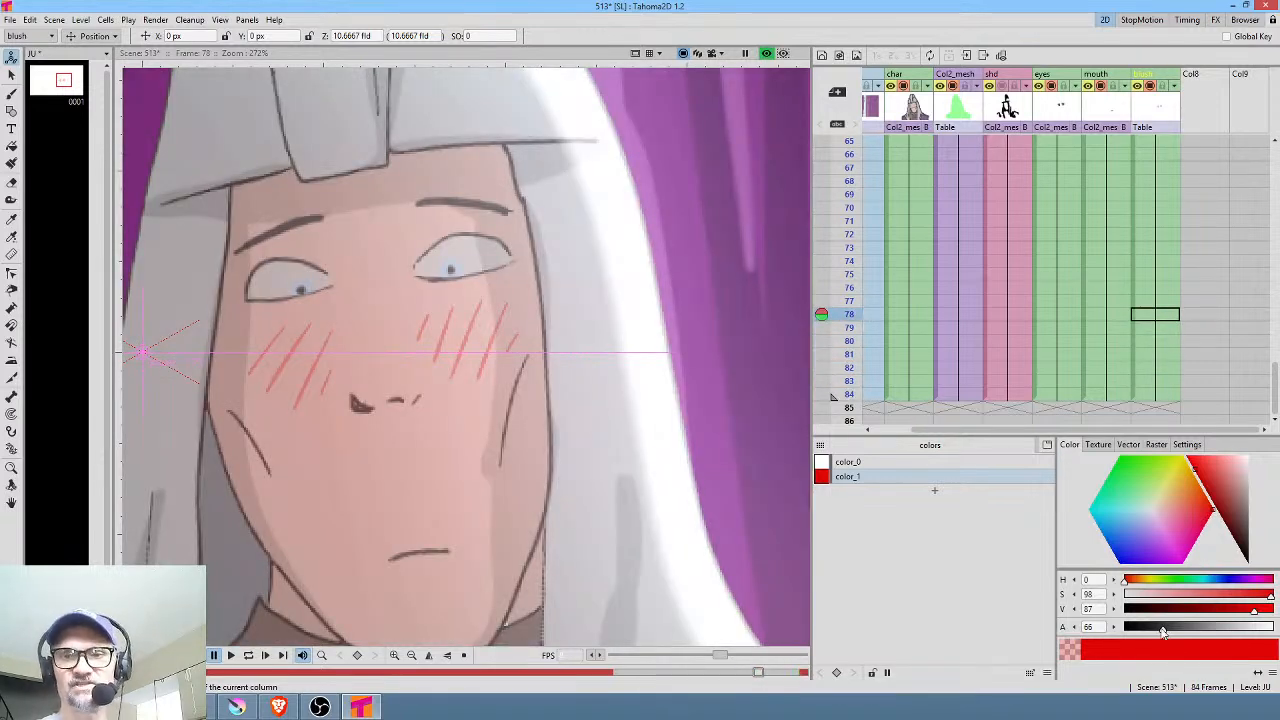
pyautogui.moveTo(1157, 632); pyautogui.dragTo(1130, 637)
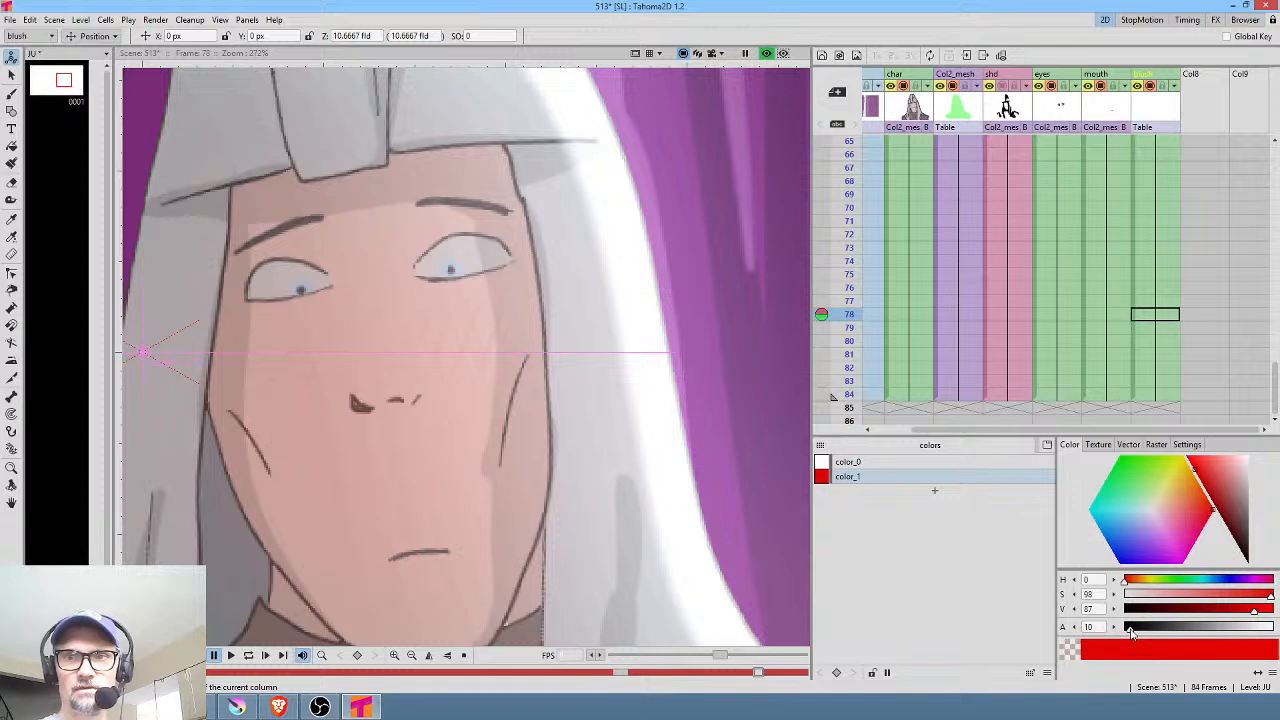
pyautogui.moveTo(1130, 634); pyautogui.dragTo(1179, 632)
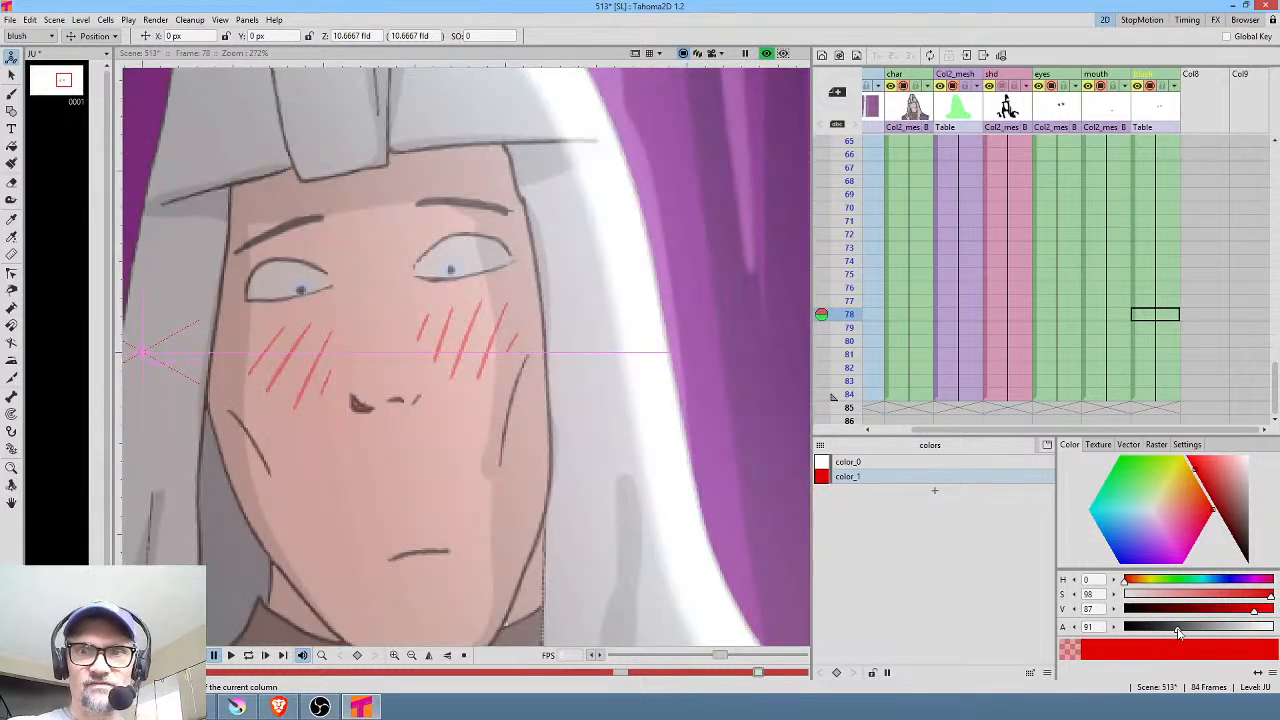
pyautogui.moveTo(1179, 632); pyautogui.dragTo(1170, 634)
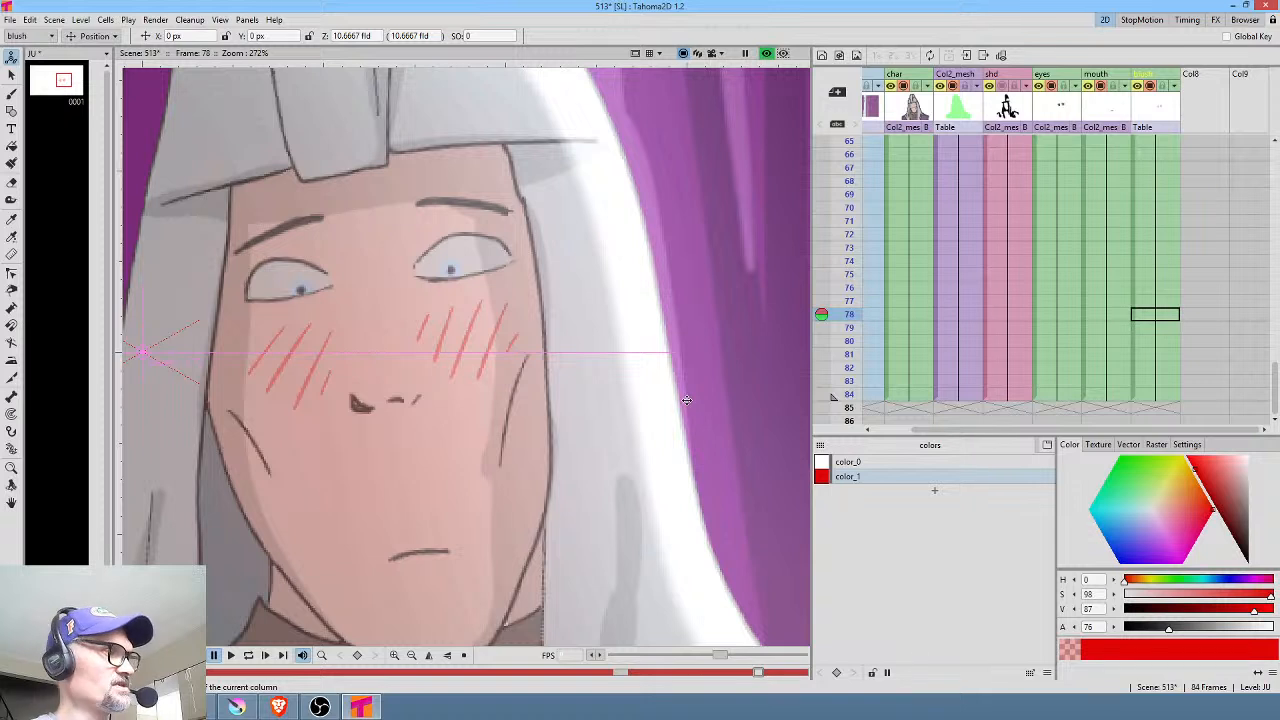
# Step: Reopen the Function Editor and go to frame 64 at the end of the AdjustLevels02 fade-in curve
pyautogui.hotkey('ctrl', 'f')
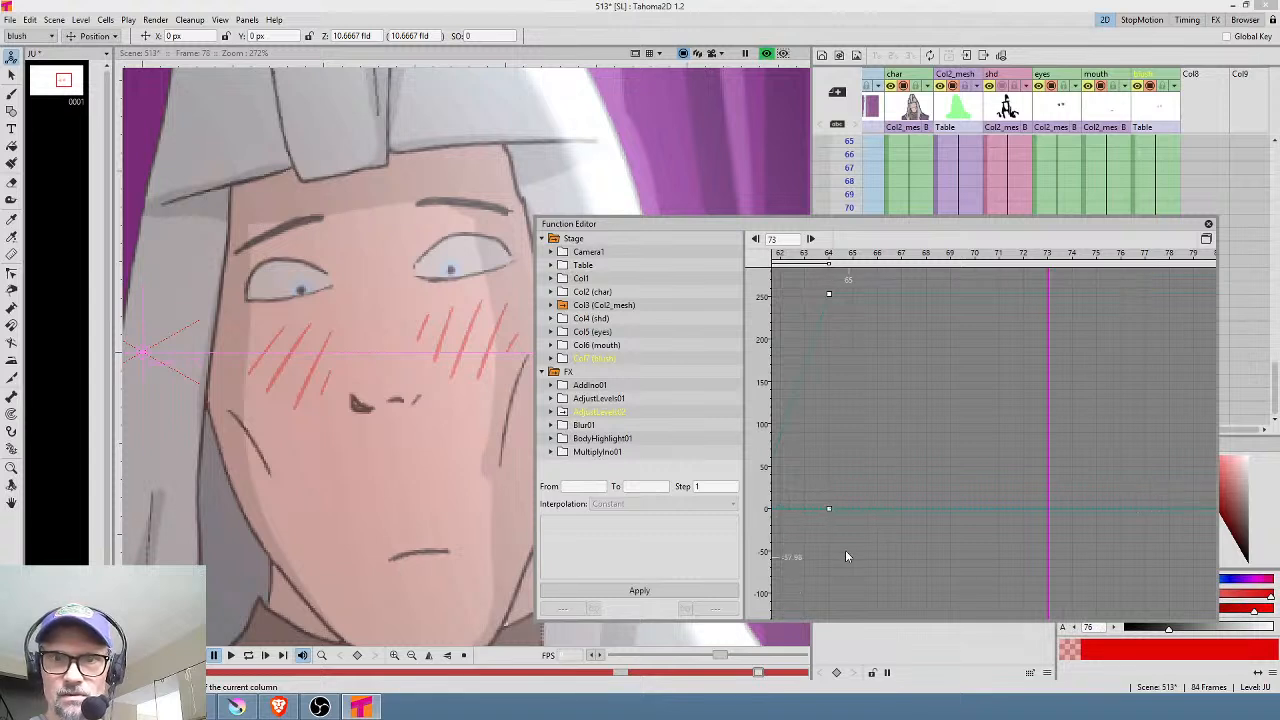
pyautogui.scroll(-3, 848, 262)
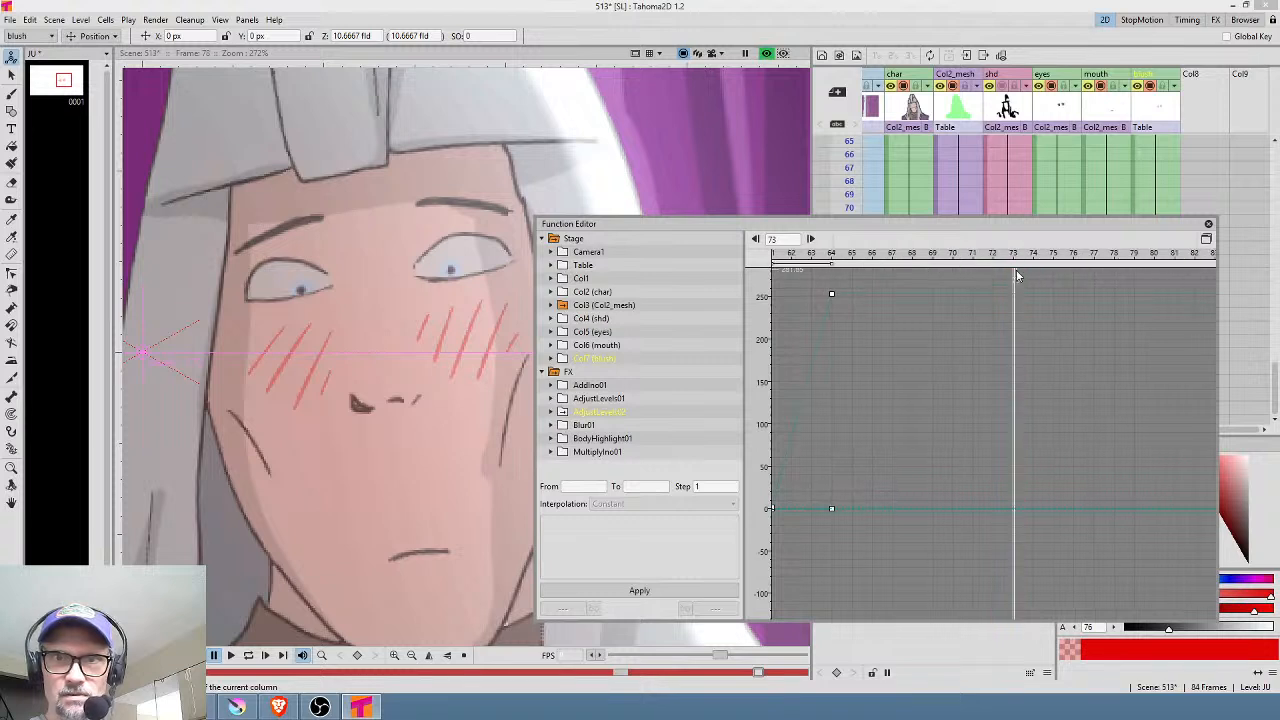
pyautogui.moveTo(1013, 277); pyautogui.dragTo(836, 277)
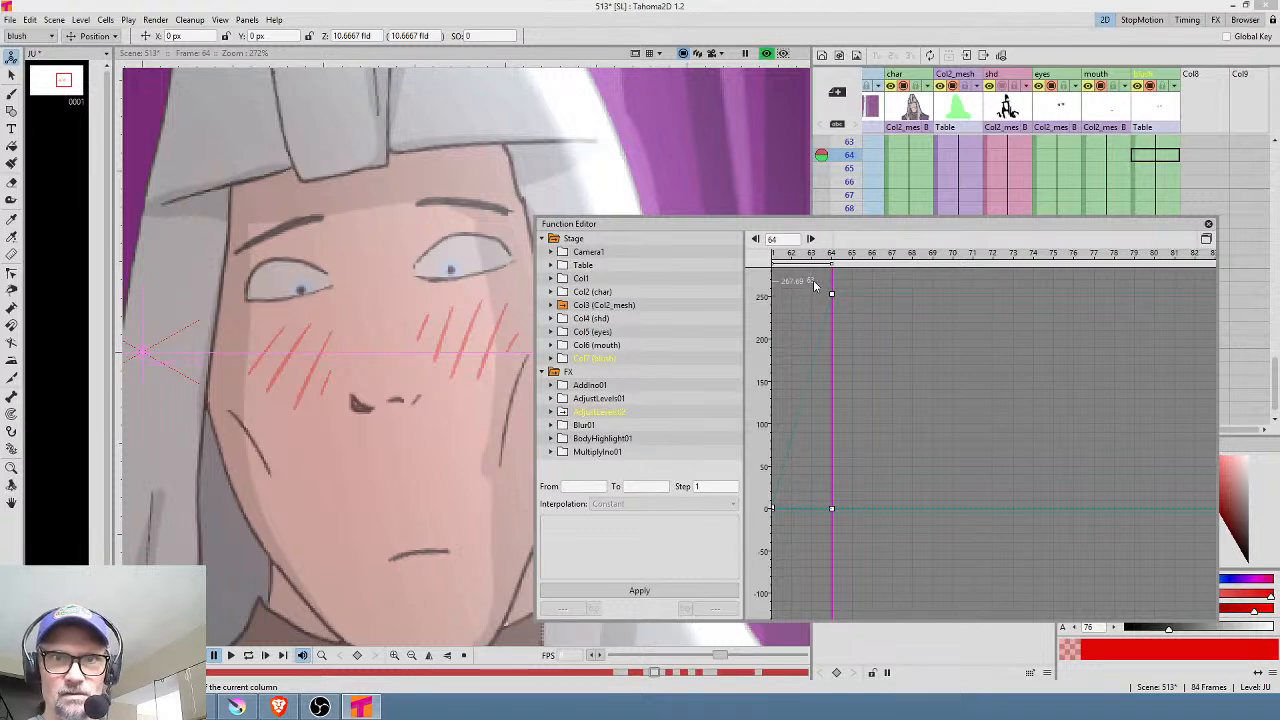
pyautogui.rightClick(813, 282)
pyautogui.click(967, 298)
pyautogui.moveTo(832, 295)
pyautogui.mouseDown()
pyautogui.moveTo(815, 295)
pyautogui.moveTo(851, 302)
pyautogui.mouseUp()
pyautogui.moveTo(898, 340); pyautogui.dragTo(979, 376)
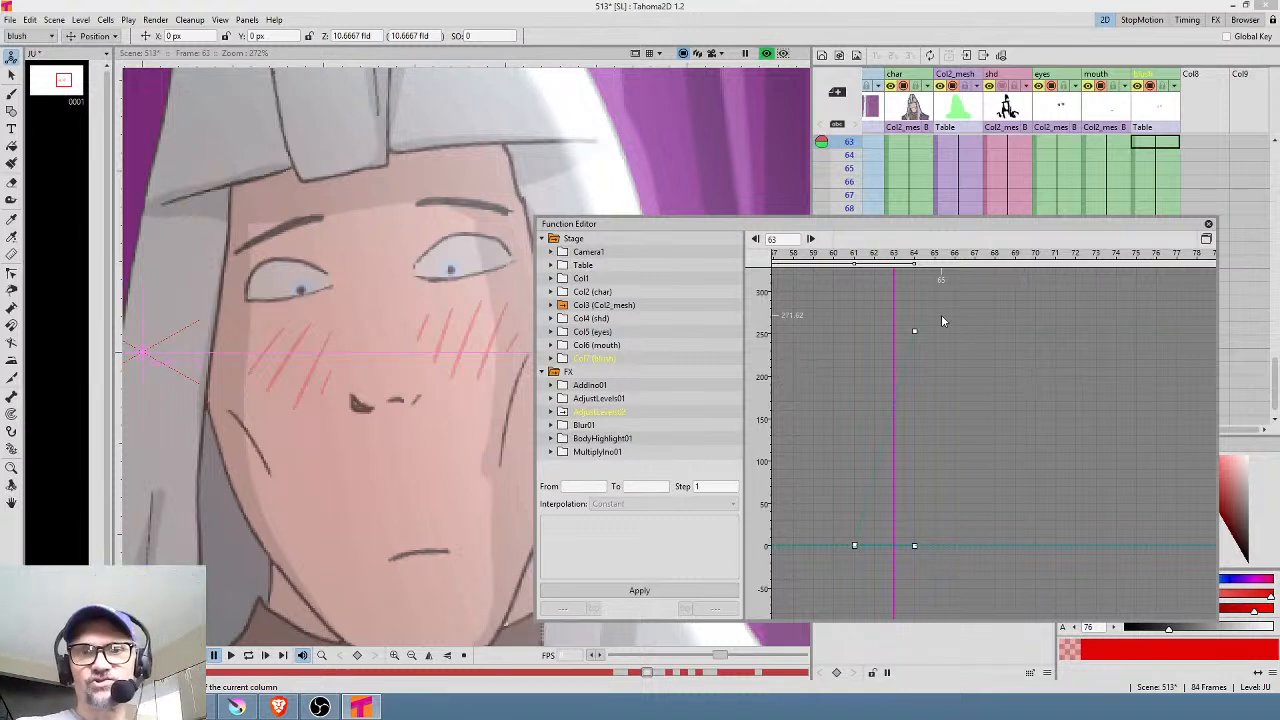
pyautogui.moveTo(897, 315); pyautogui.dragTo(914, 330)
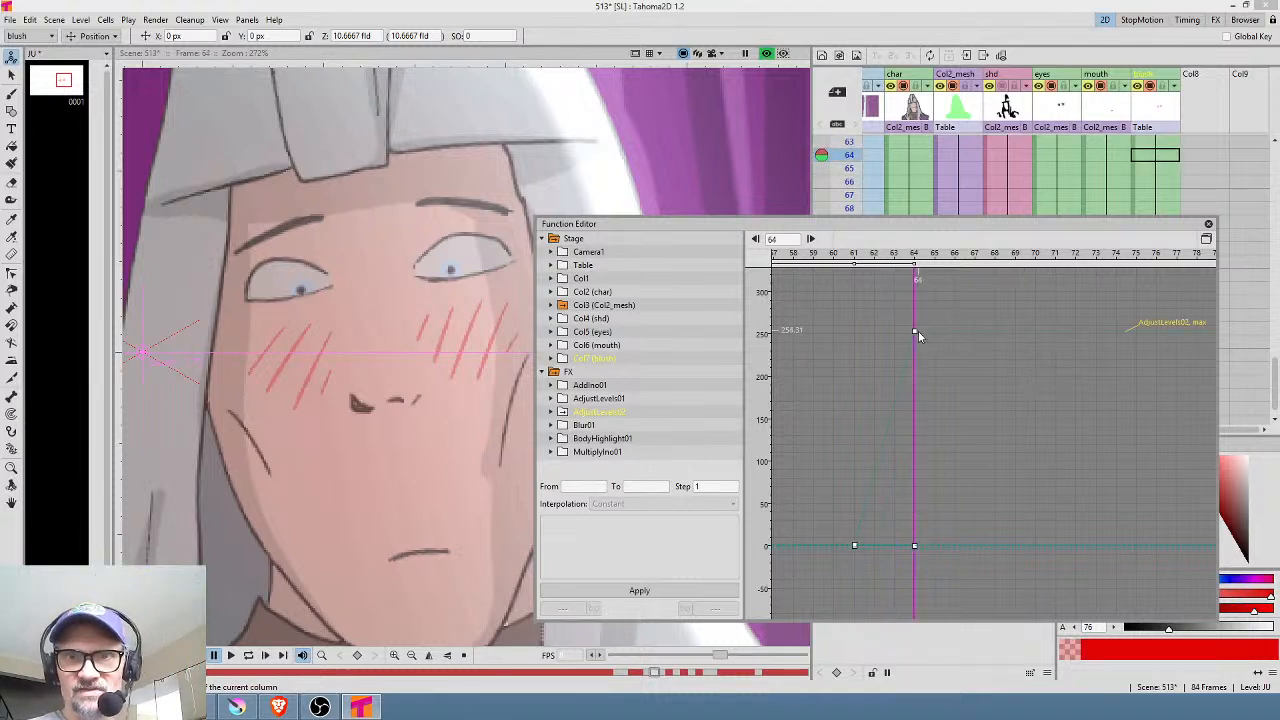
# Step: Set the AdjustLevels02 fade-in curve's frame 64 key to 255 and its frame 61 key to 0
pyautogui.click(898, 382)
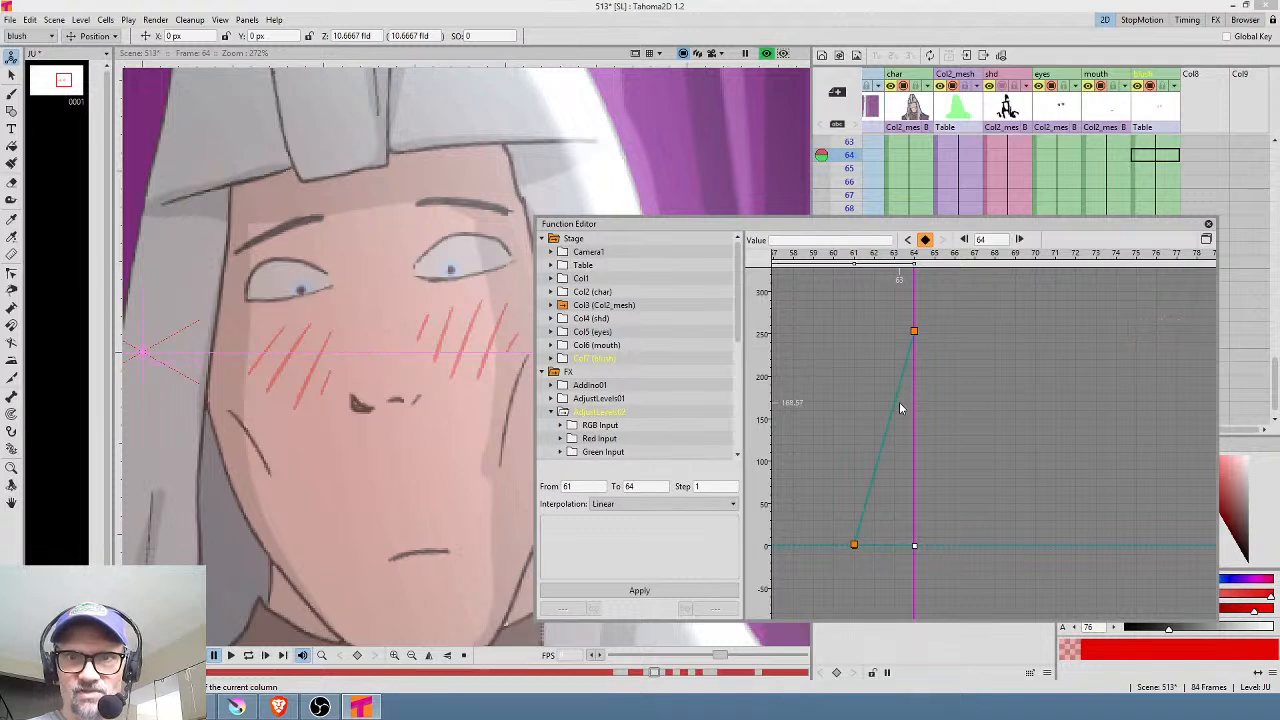
pyautogui.click(914, 331)
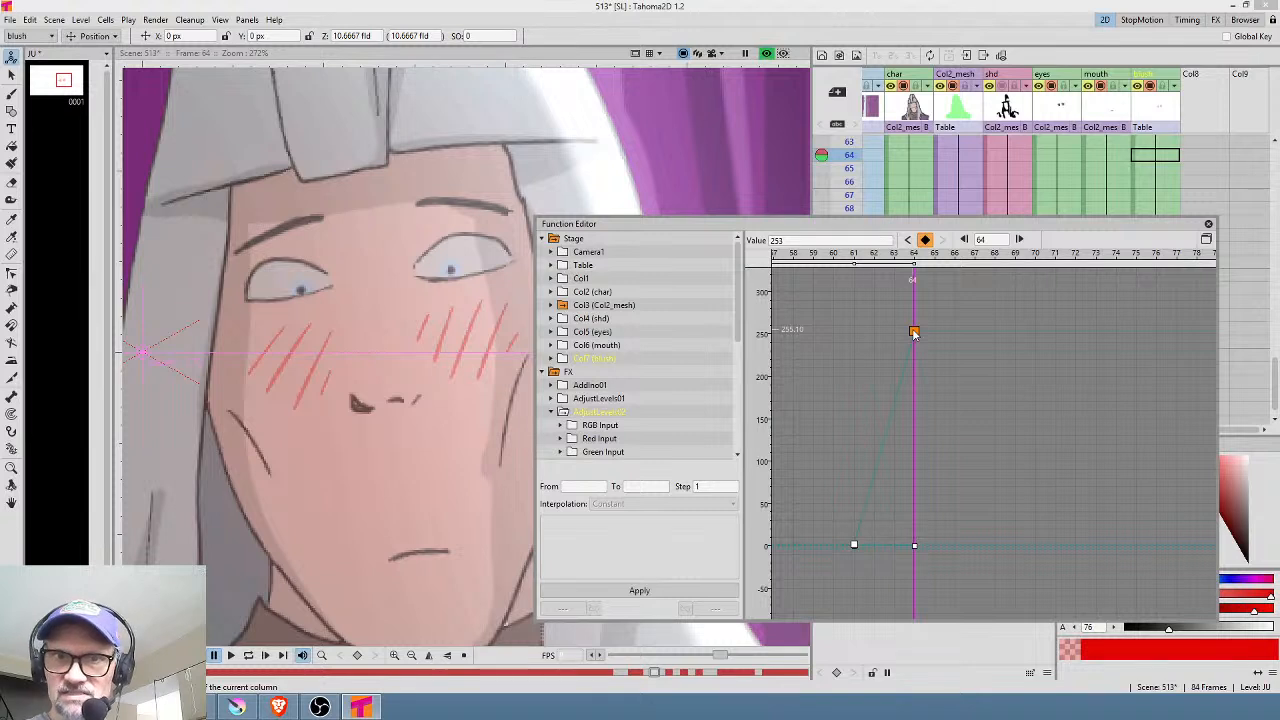
pyautogui.click(798, 238)
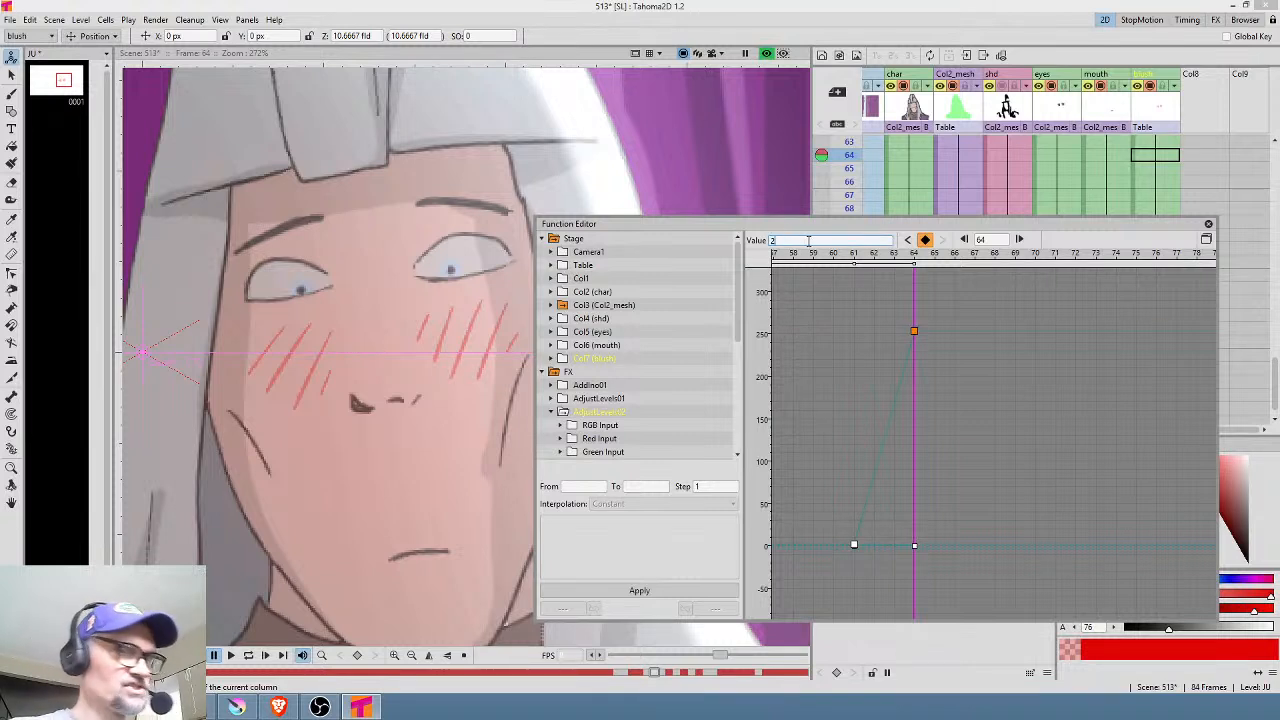
pyautogui.click(853, 545)
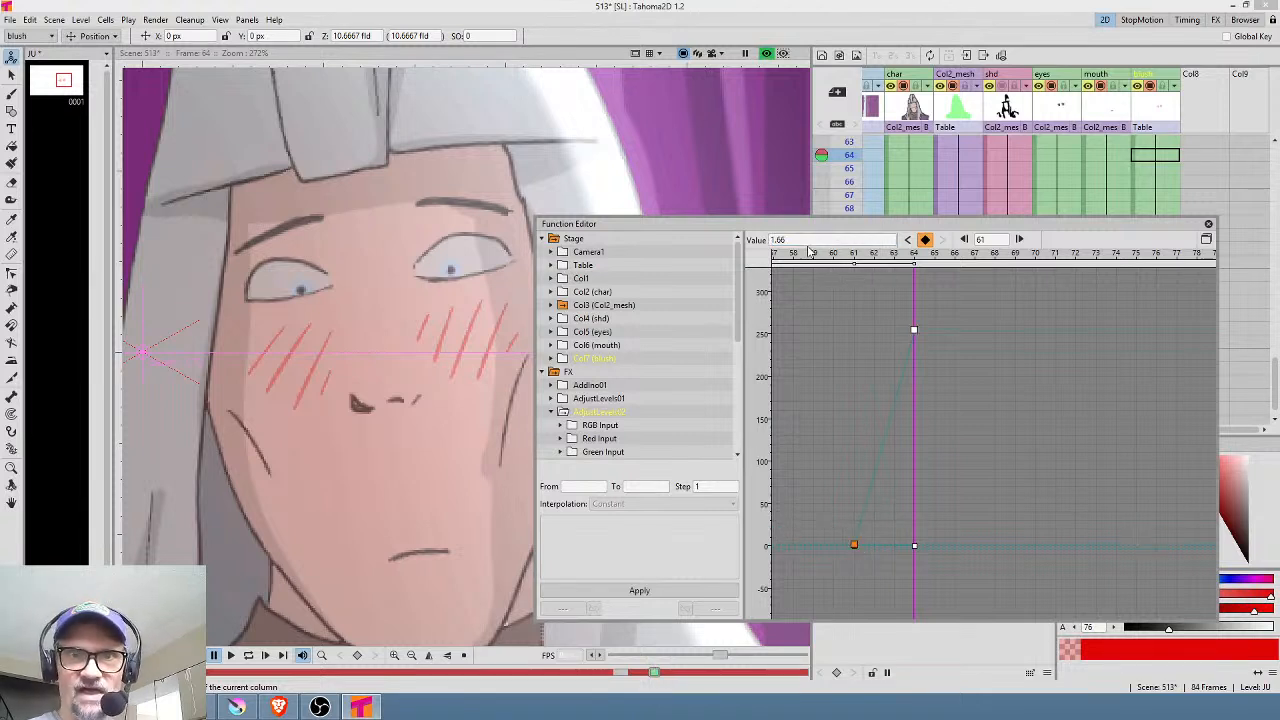
pyautogui.click(800, 240)
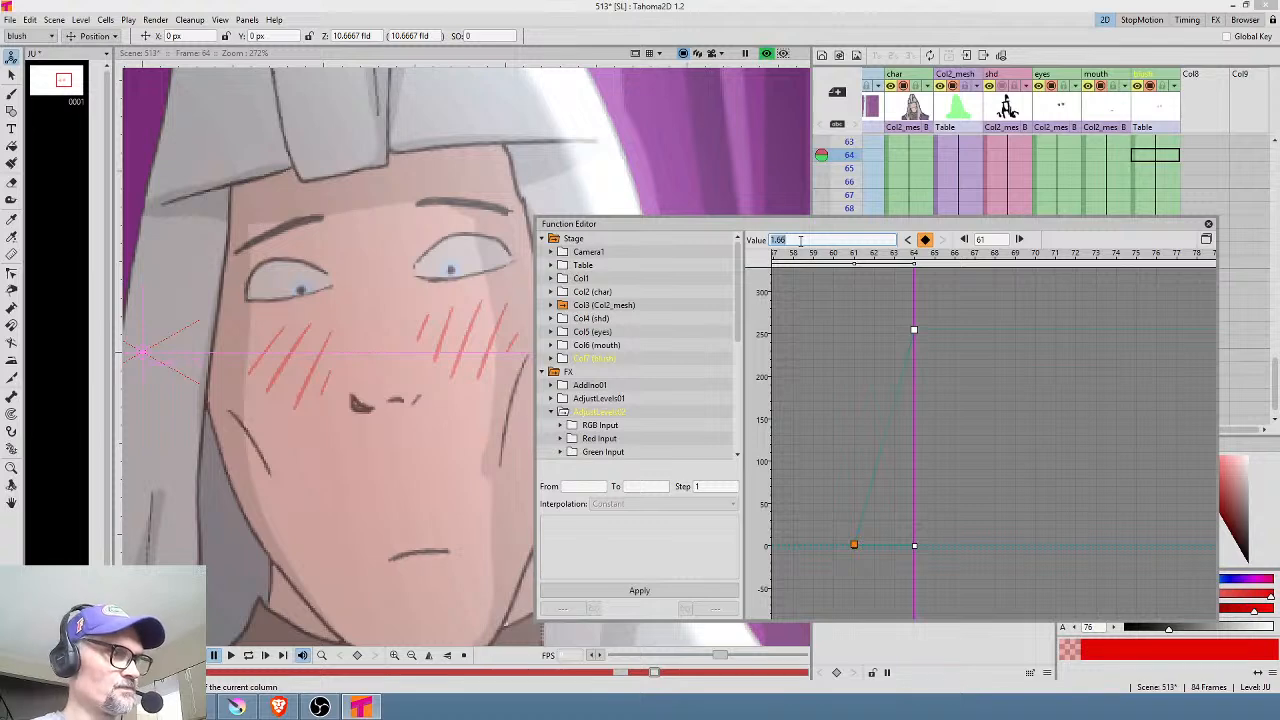
pyautogui.press('Return')
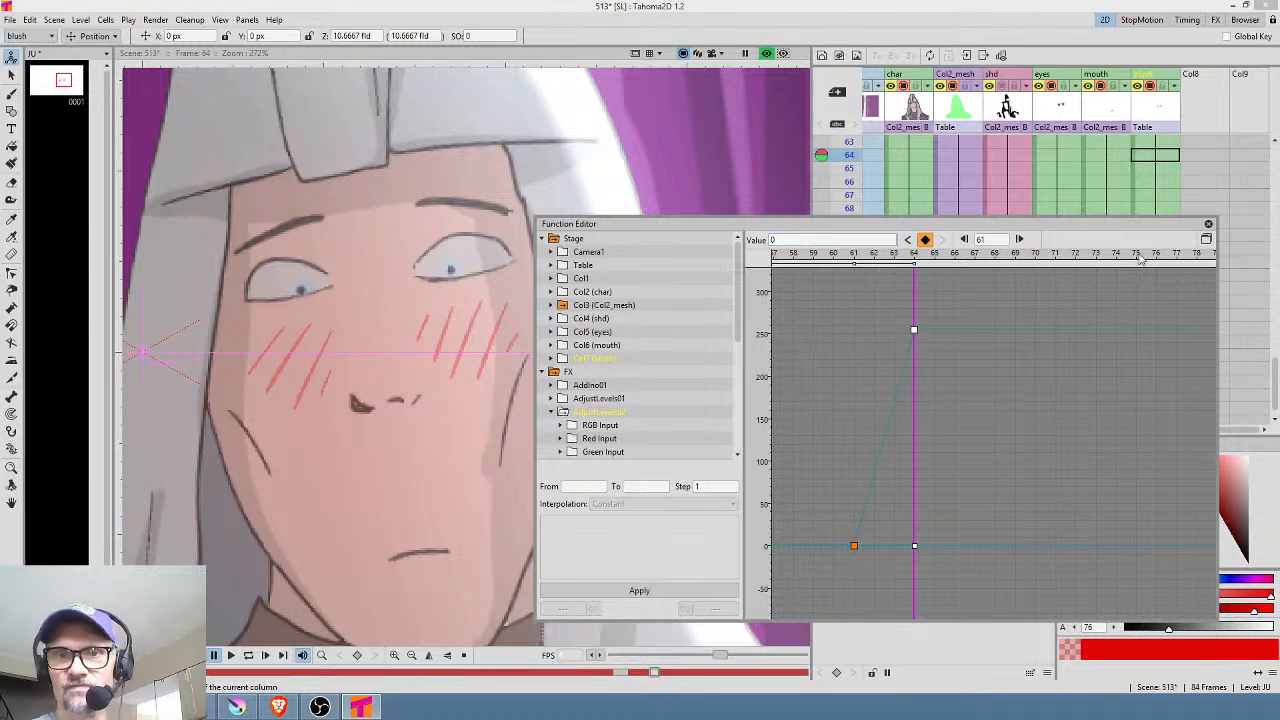
# Step: Check the blush fade-in from frame 61 to frame 65 and close the Function Editor
pyautogui.click(850, 281)
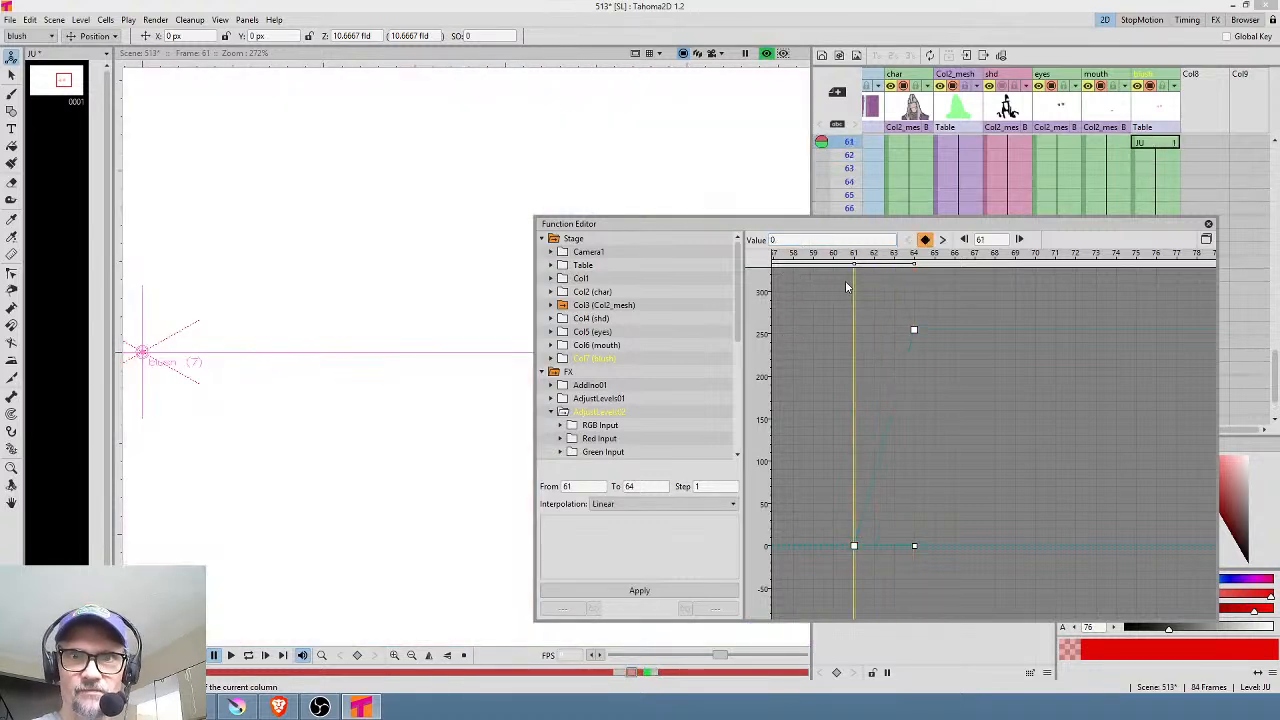
pyautogui.moveTo(877, 284); pyautogui.dragTo(935, 280)
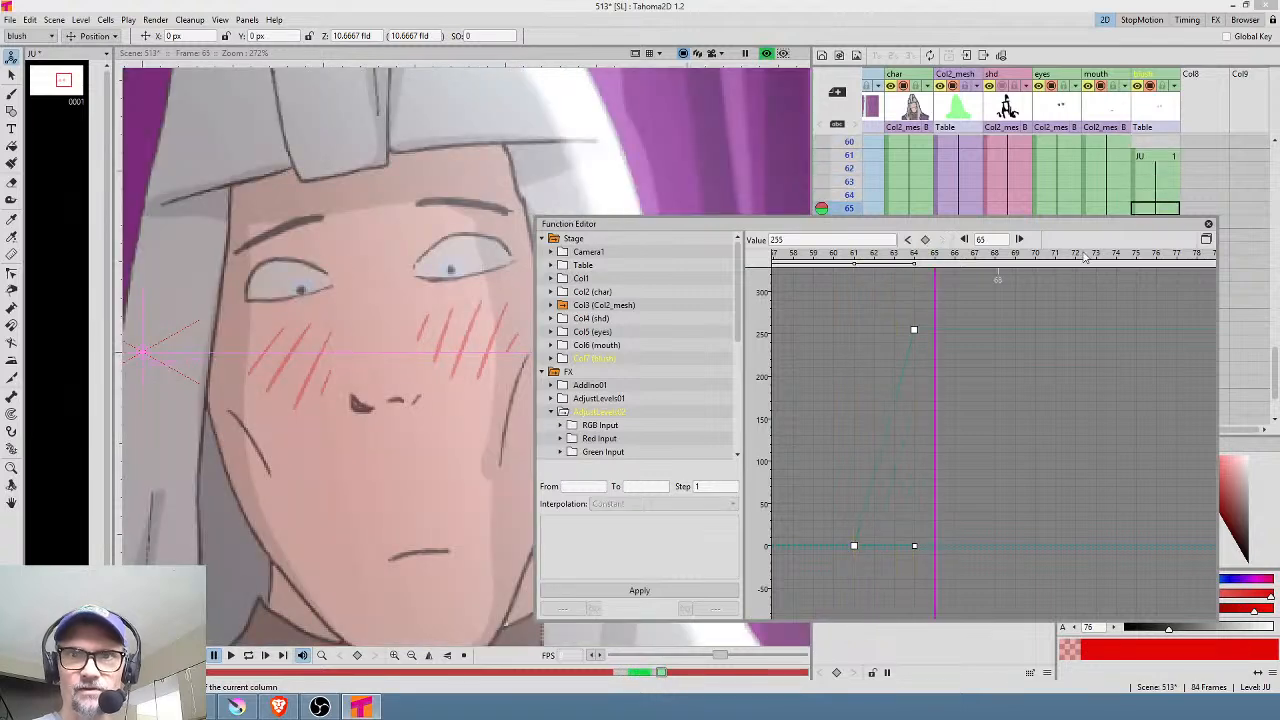
pyautogui.click(1208, 224)
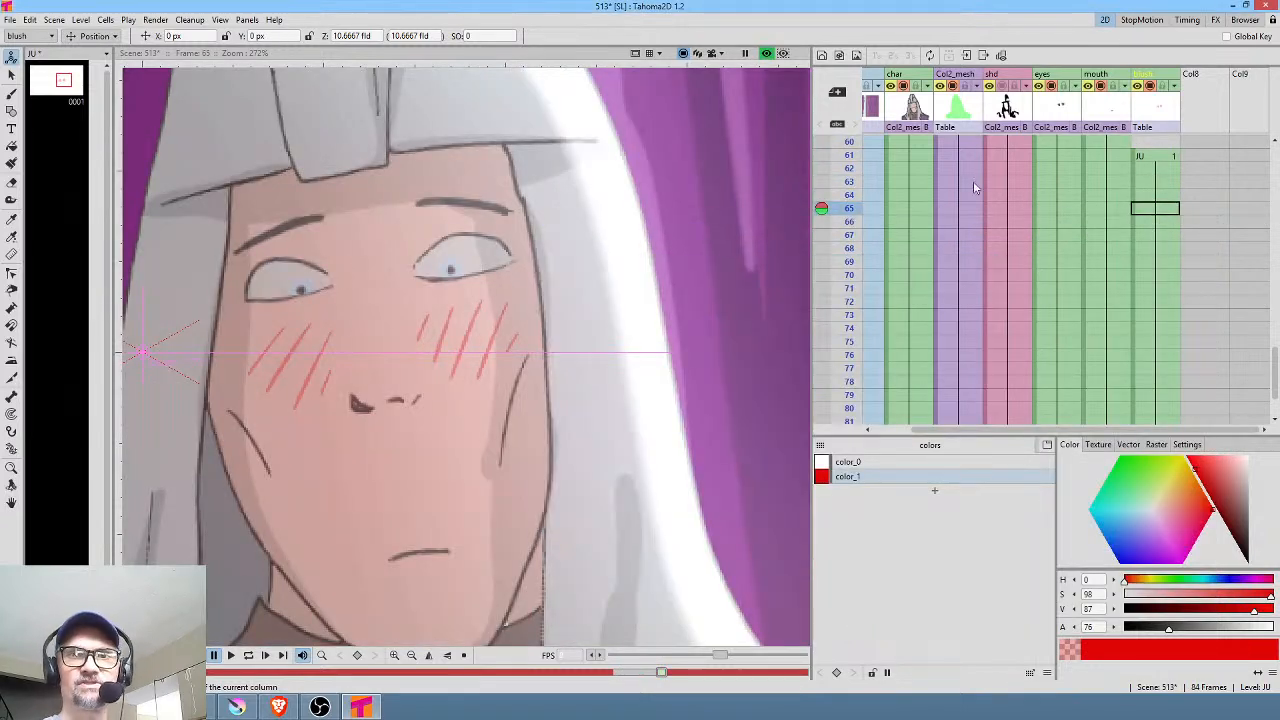
# Step: Scrub the blush to frame 67 and save the scene
pyautogui.moveTo(856, 155); pyautogui.dragTo(852, 234)
pyautogui.rightClick(30, 48)
pyautogui.click(33, 64)
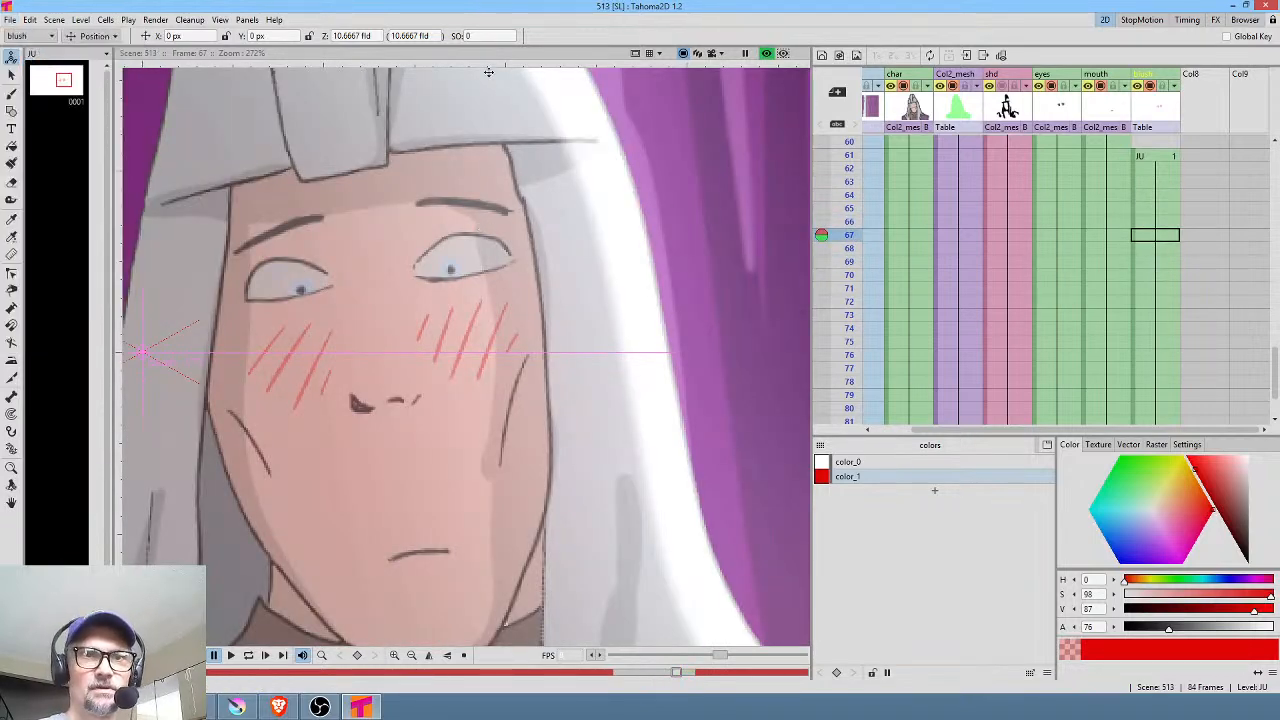
# Step: Set the output folder to +scenes\513\render, then save and render the scene
pyautogui.scroll(-3, 504, 183)
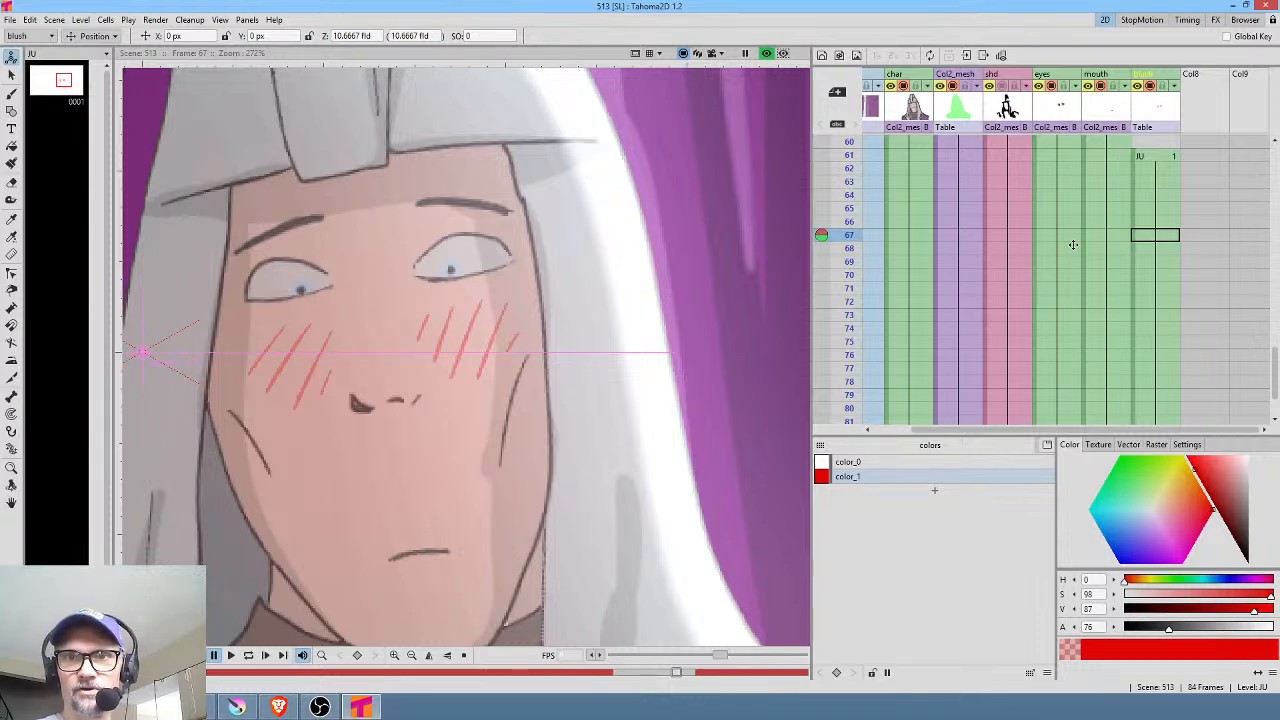
pyautogui.scroll(-2, 557, 223)
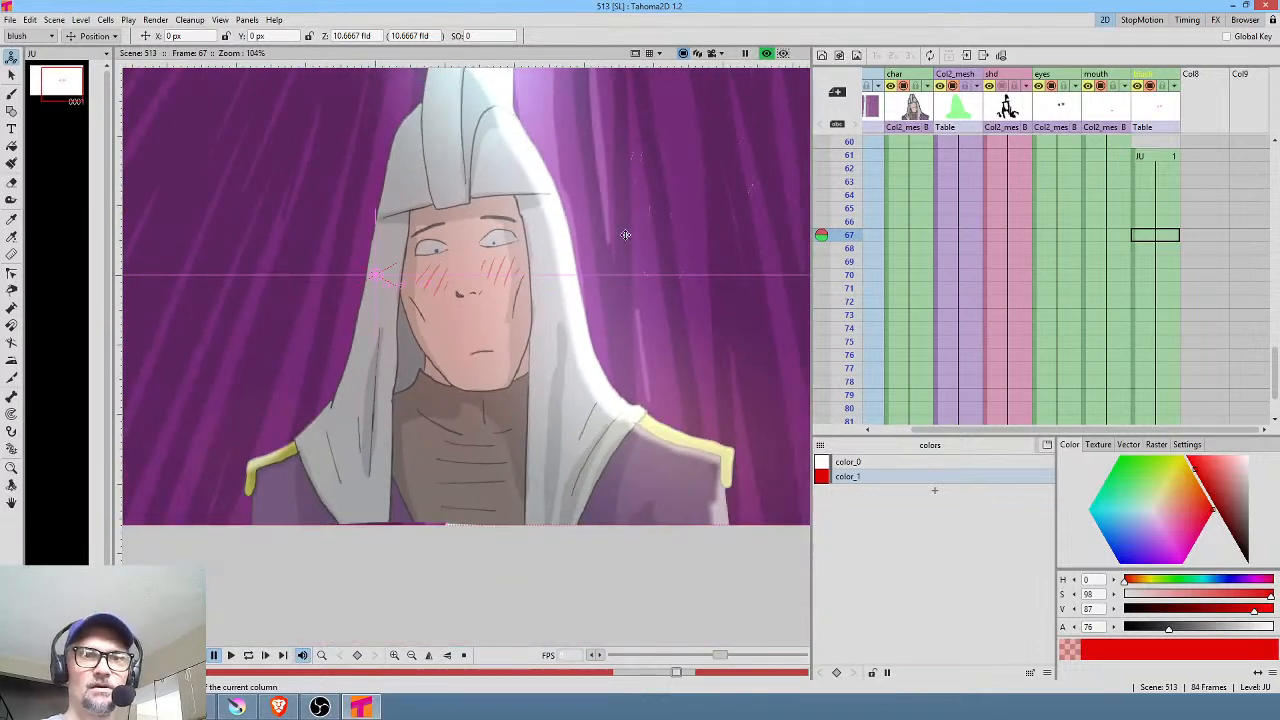
pyautogui.scroll(1, 623, 234)
pyautogui.scroll(15, 1020, 238)
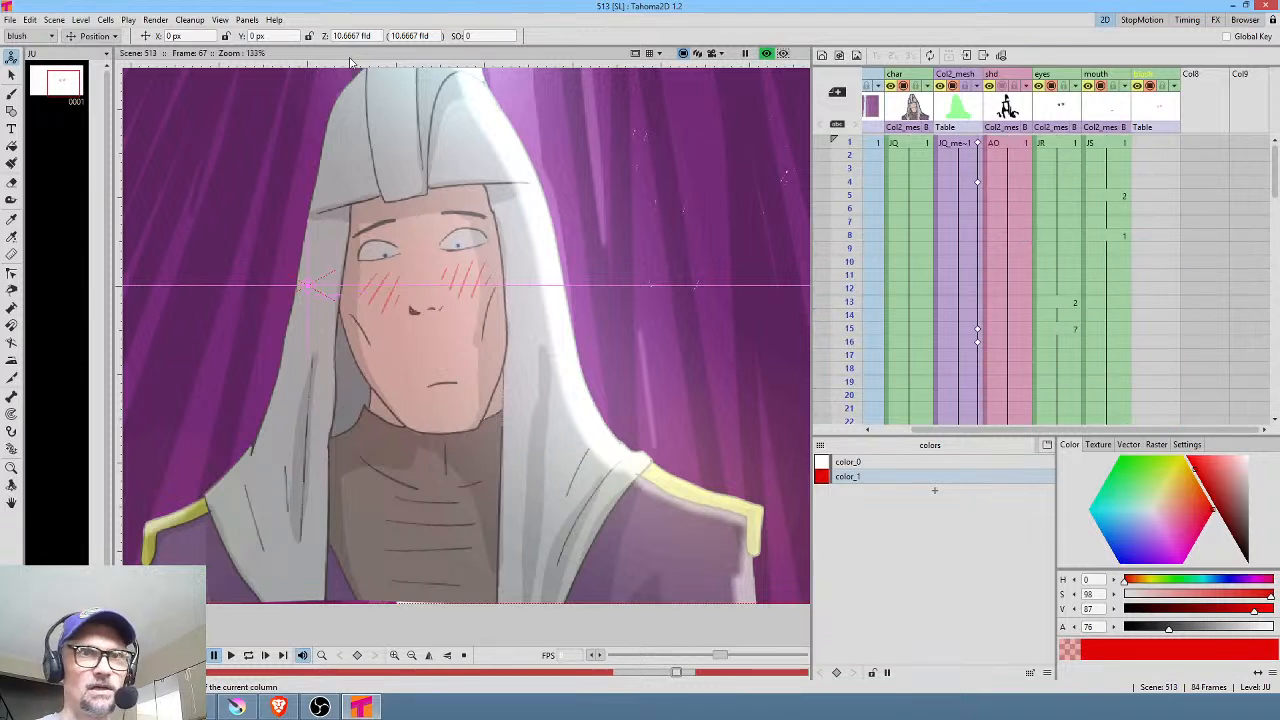
pyautogui.click(156, 20)
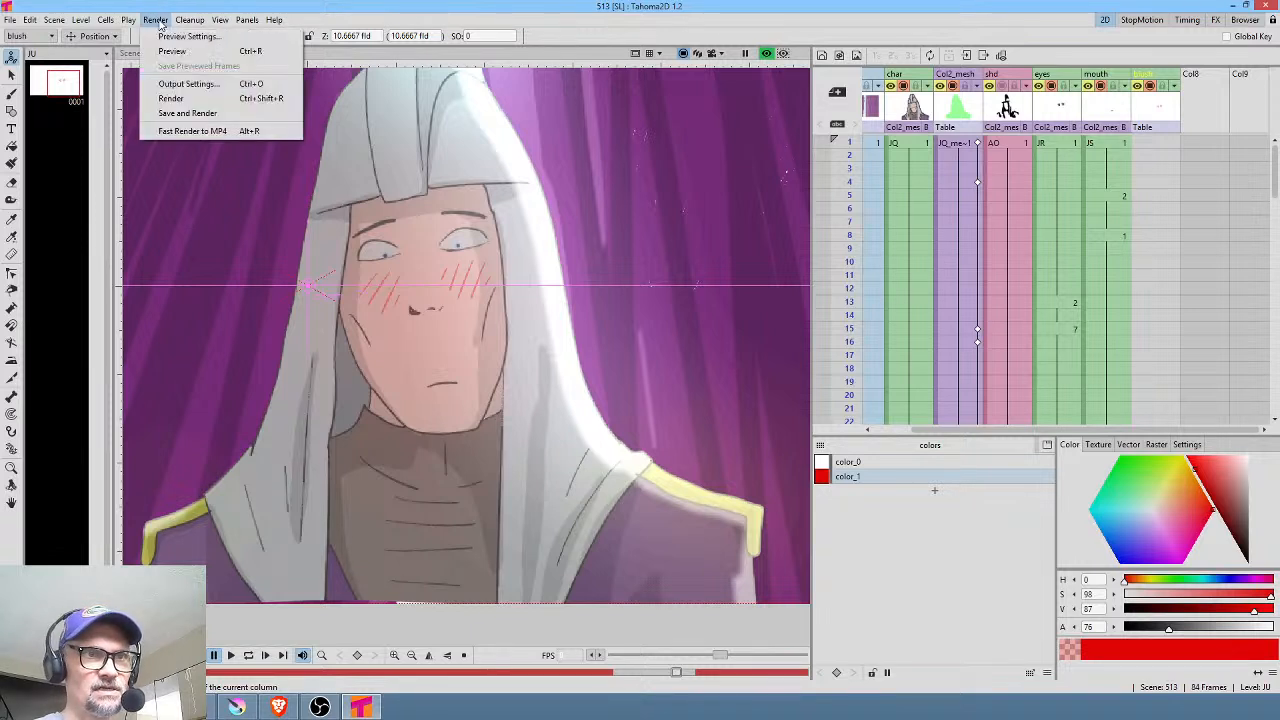
pyautogui.click(175, 82)
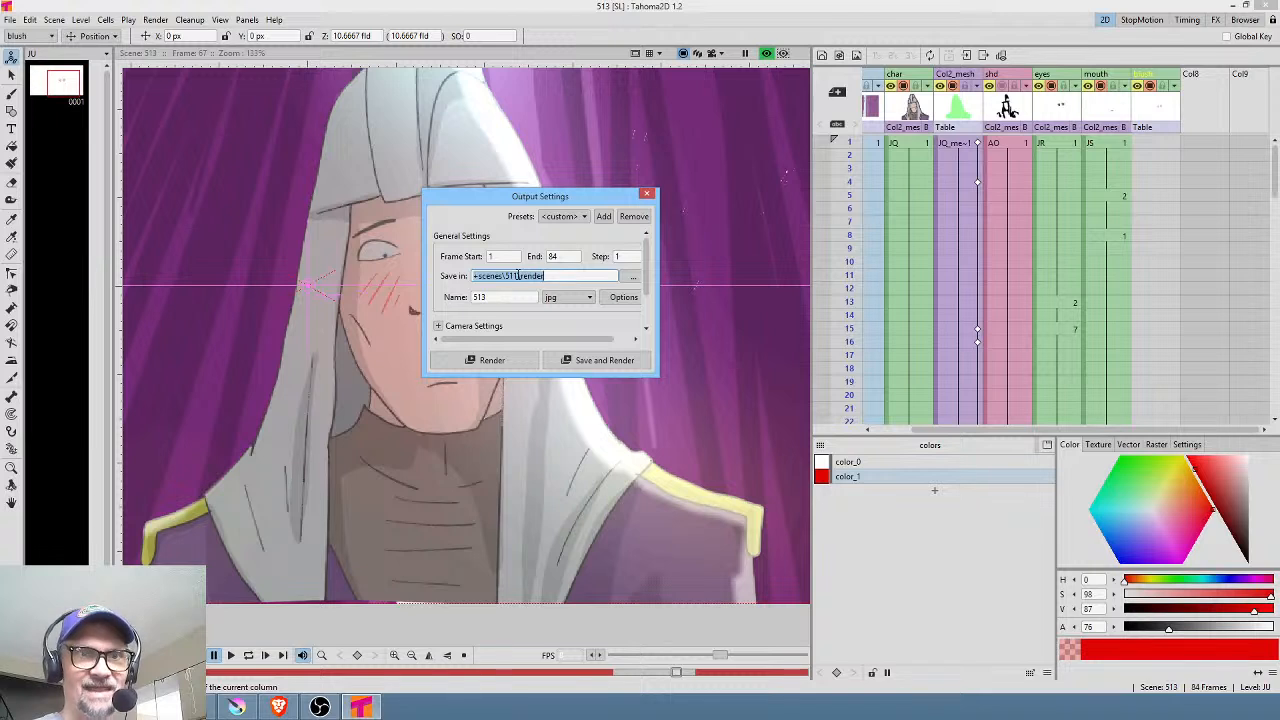
pyautogui.click(514, 276)
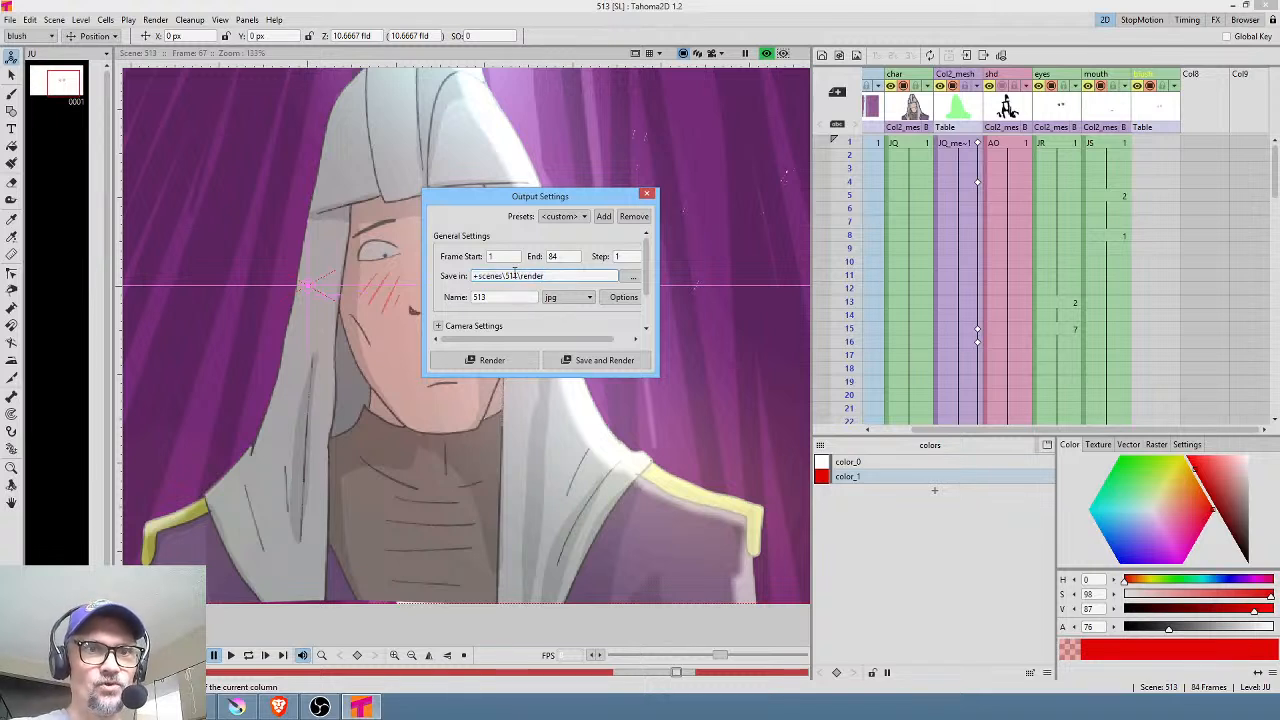
pyautogui.press('BackSpace')
pyautogui.write('3')
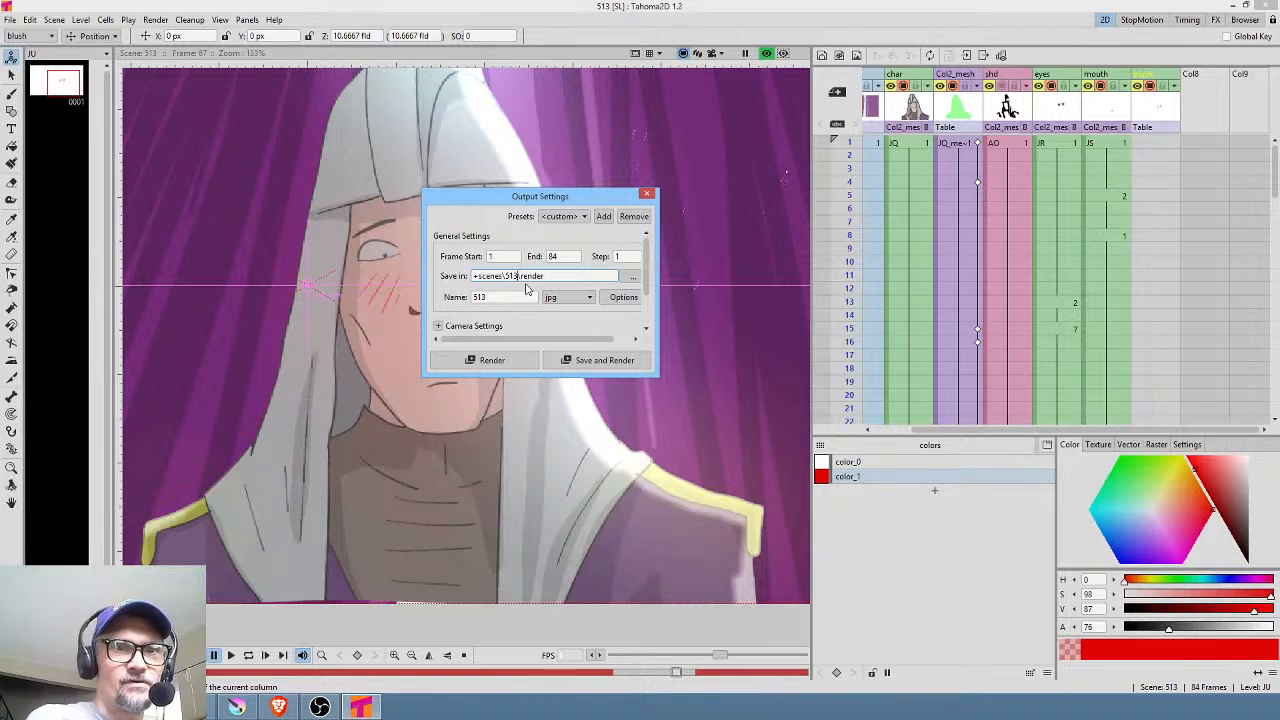
pyautogui.click(594, 361)
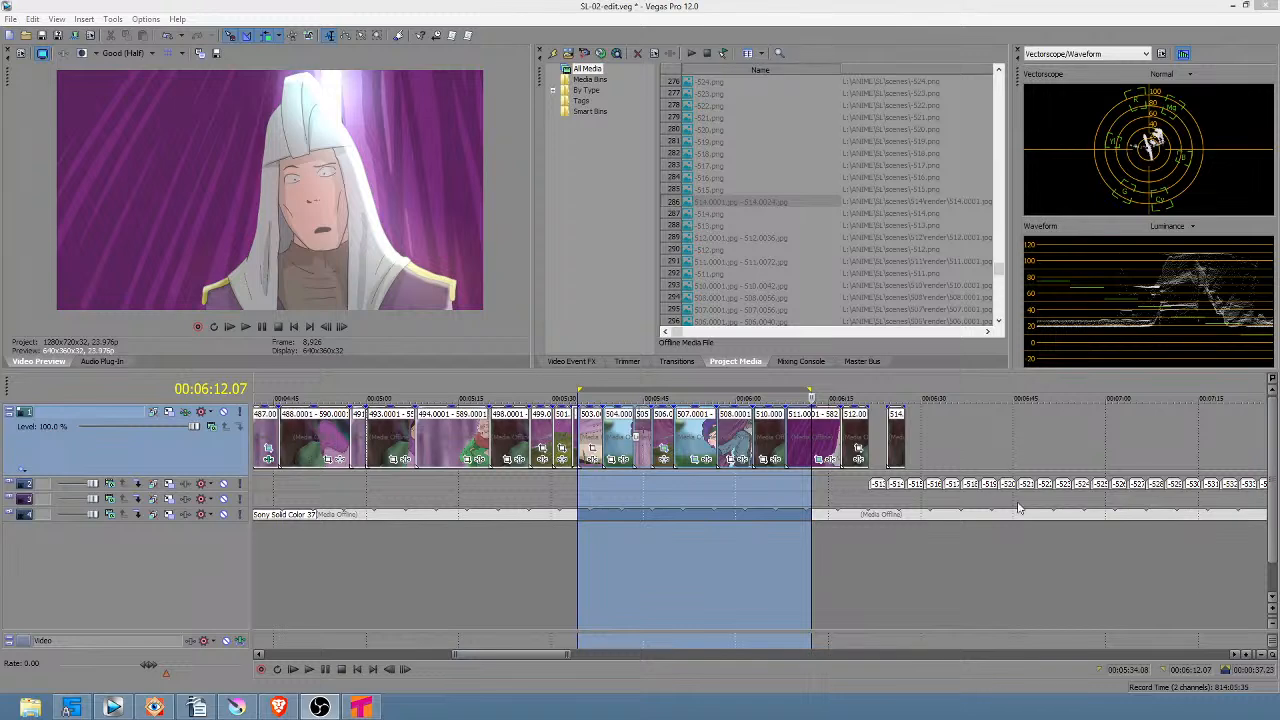
# Step: In Vegas Pro, delete the -513 and -514 storyboard stills and move the -515 still to the end of the 514 clip
pyautogui.click(882, 447)
pyautogui.scroll(6, 882, 447)
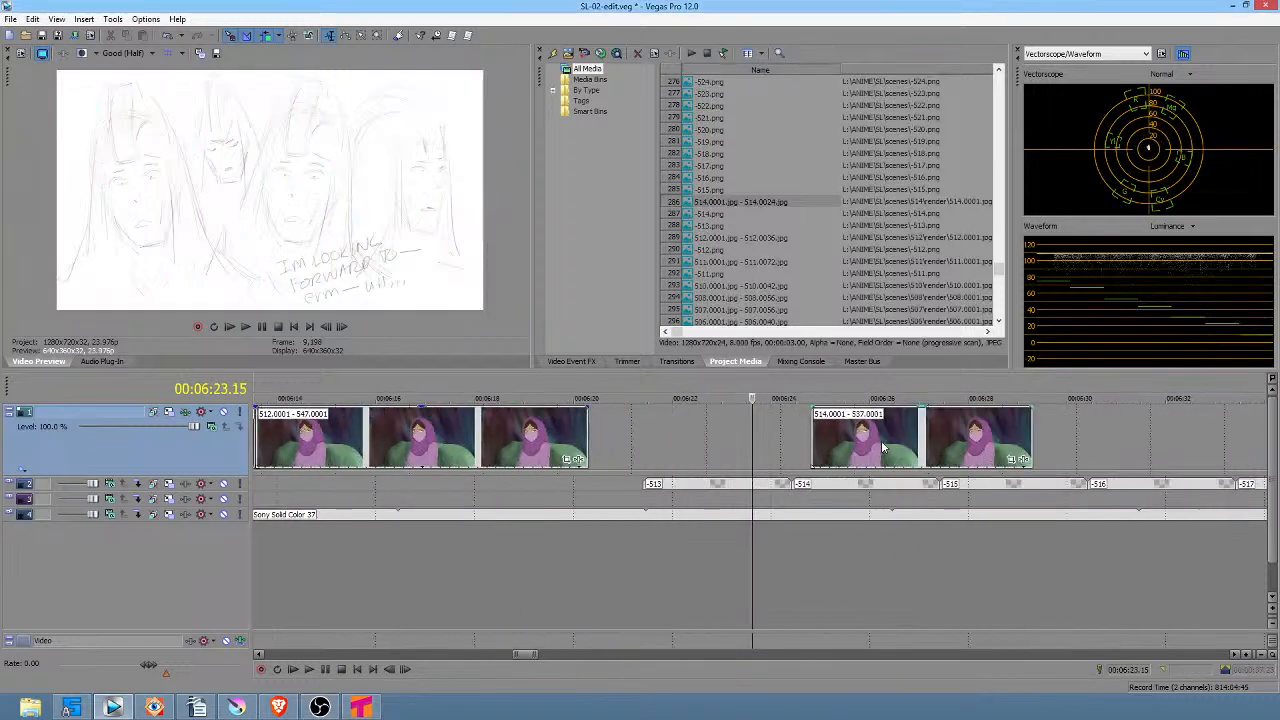
pyautogui.click(655, 484)
pyautogui.press('Delete')
pyautogui.click(660, 486)
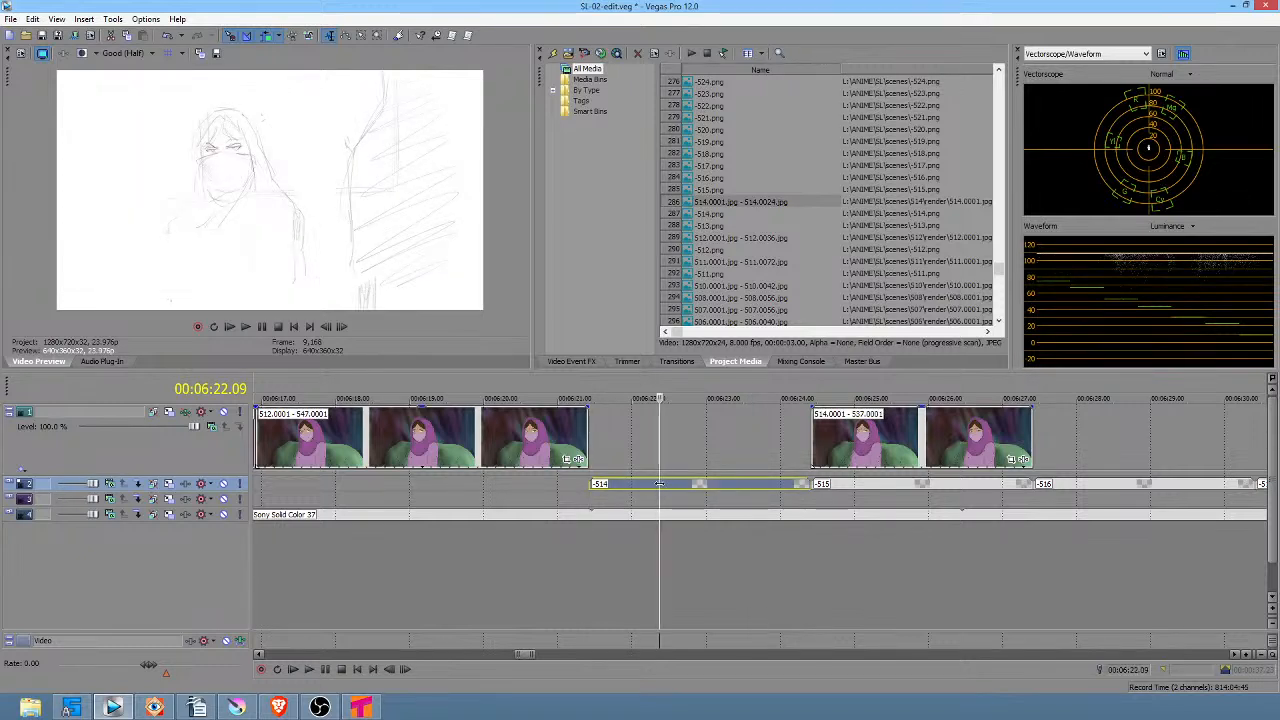
pyautogui.press('Delete')
pyautogui.moveTo(672, 489); pyautogui.dragTo(1114, 487)
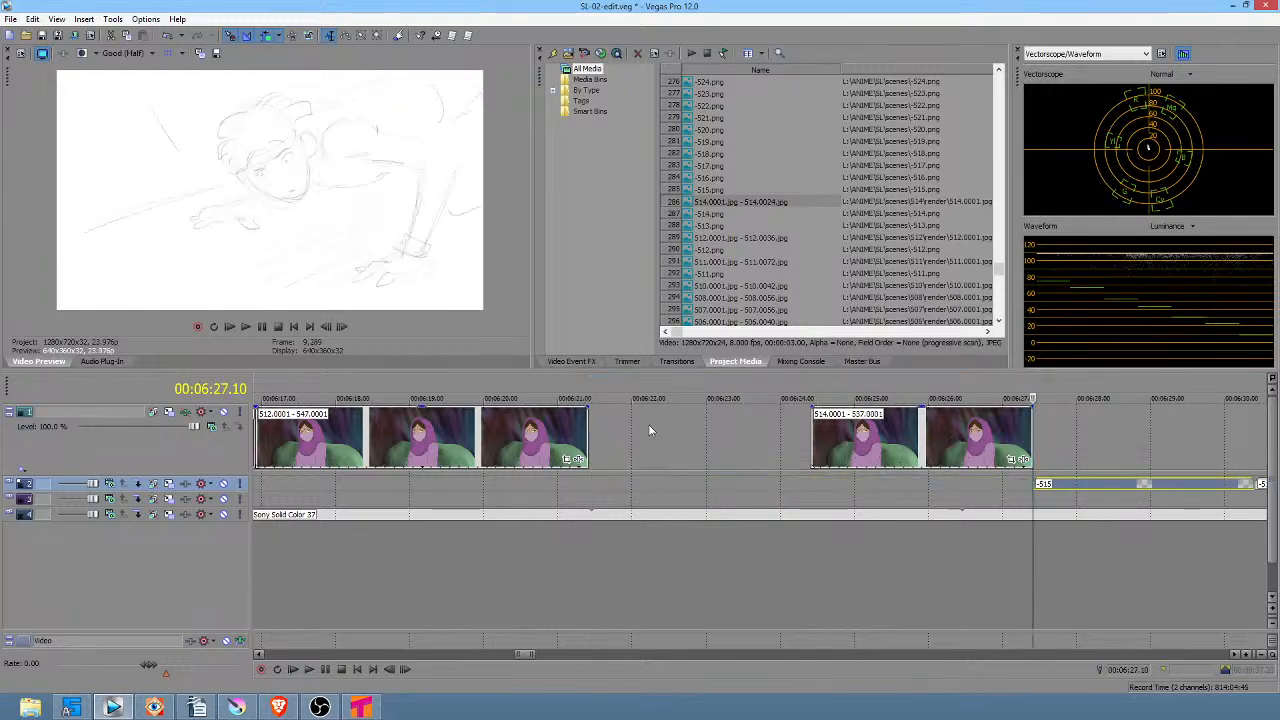
# Step: Place the edit cursor at the end of the 512 clip and import scenes\513\render\513.0001.jpg as an image sequence ending at image 84
pyautogui.click(585, 434)
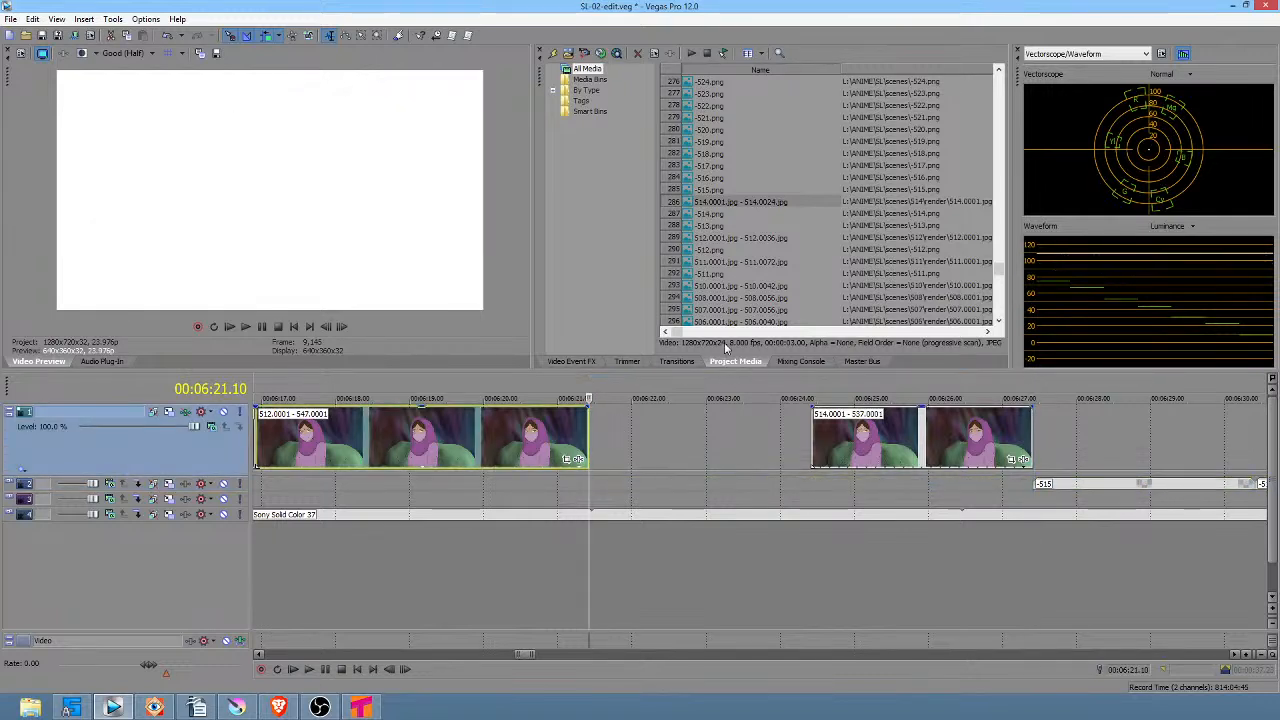
pyautogui.click(570, 55)
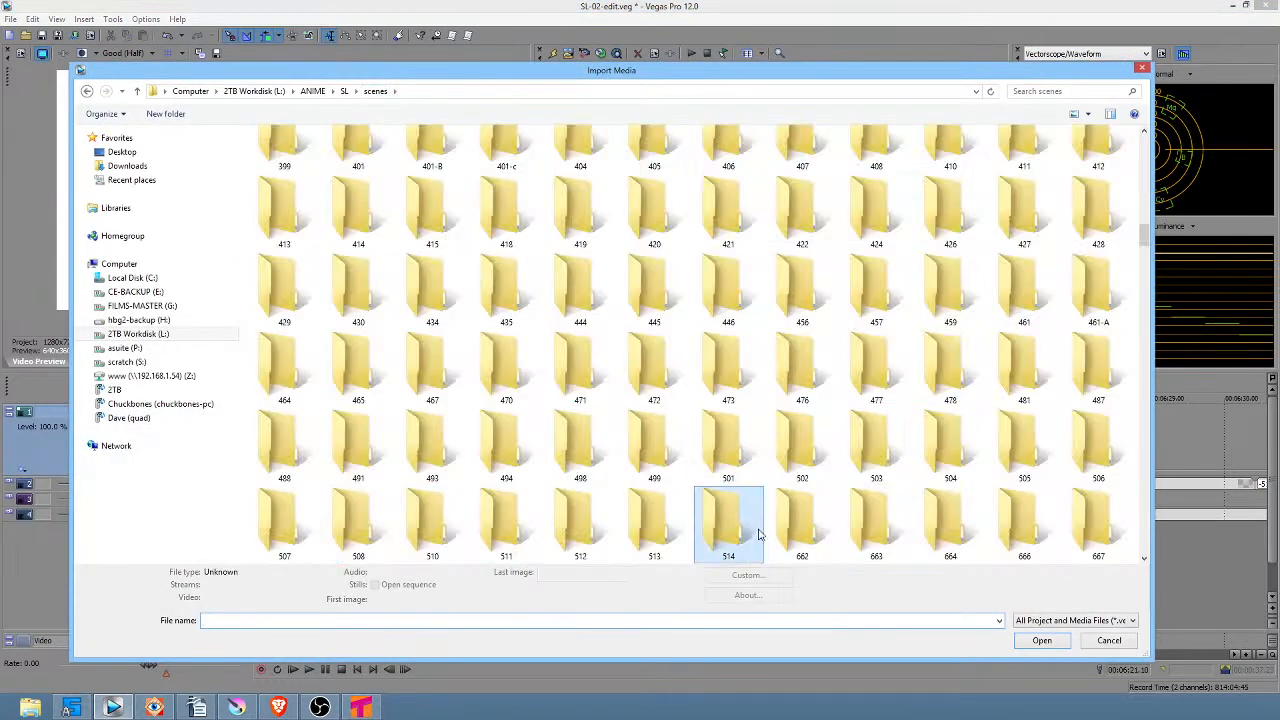
pyautogui.doubleClick(662, 523)
pyautogui.doubleClick(272, 155)
pyautogui.click(277, 160)
pyautogui.click(590, 598)
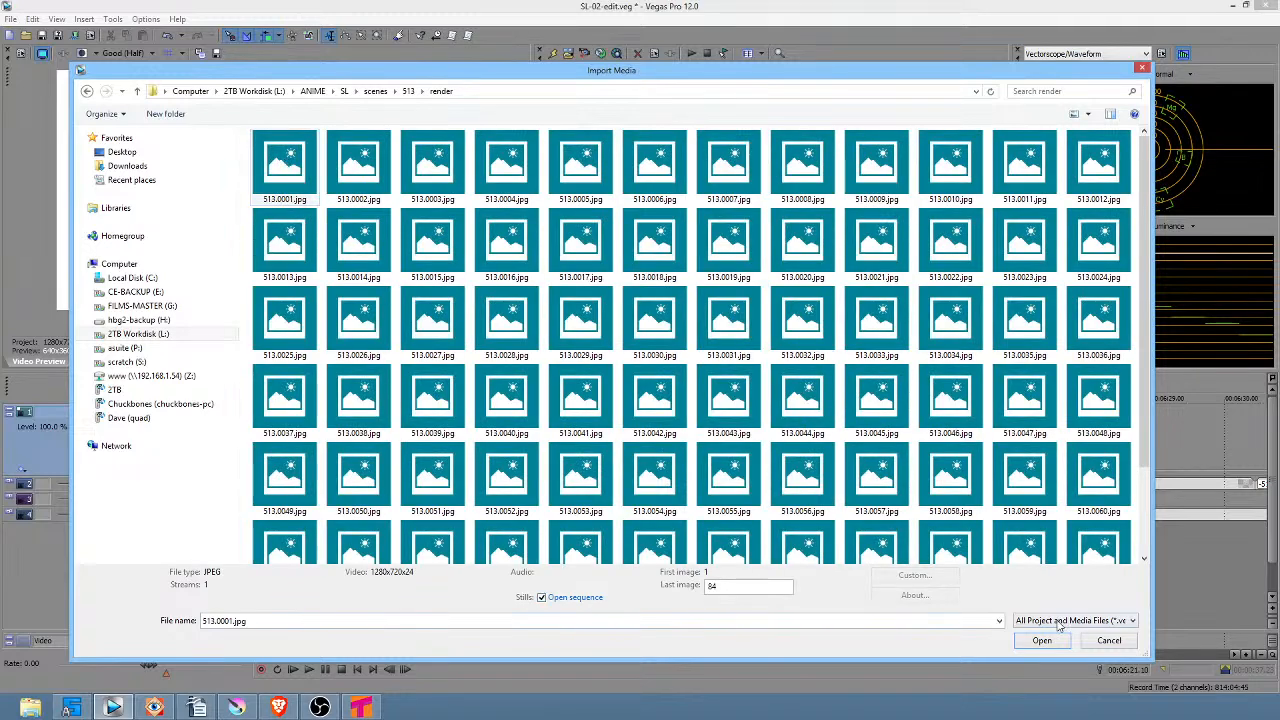
pyautogui.click(1042, 640)
# Step: Set the imported 513 sequence's frame rate to 8 fps
pyautogui.click(697, 311)
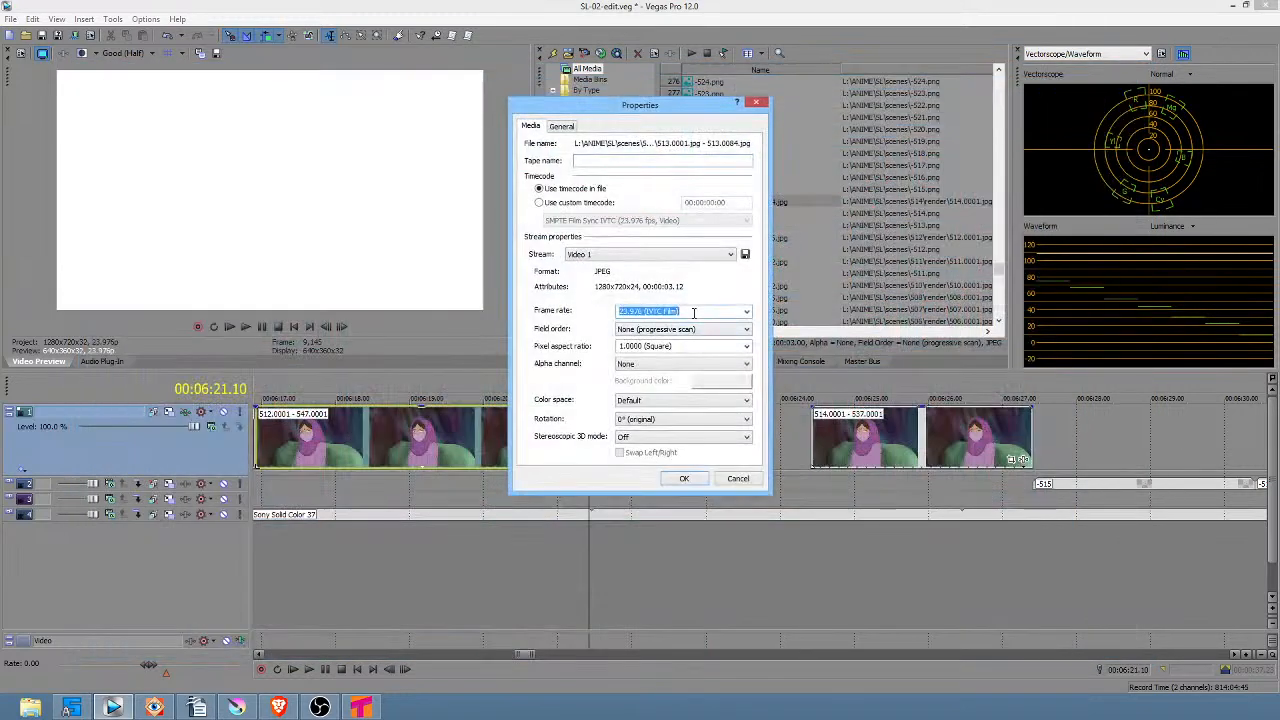
pyautogui.write('8')
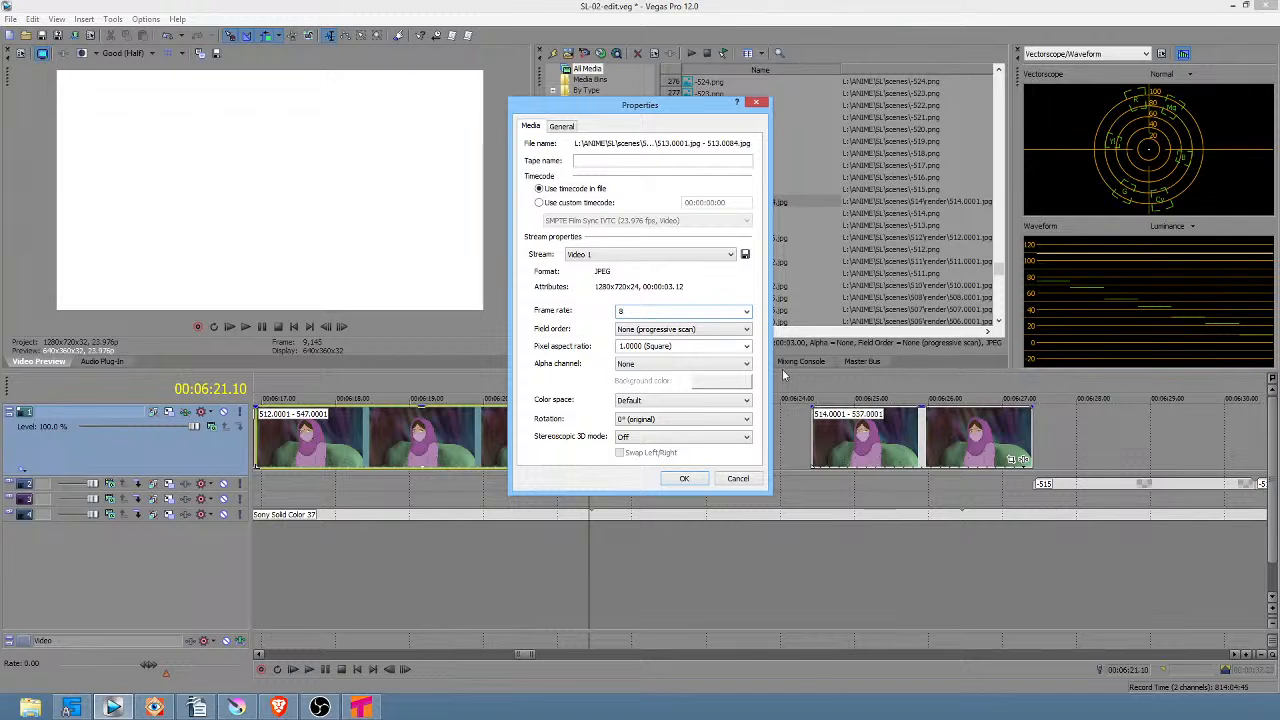
pyautogui.click(41, 57)
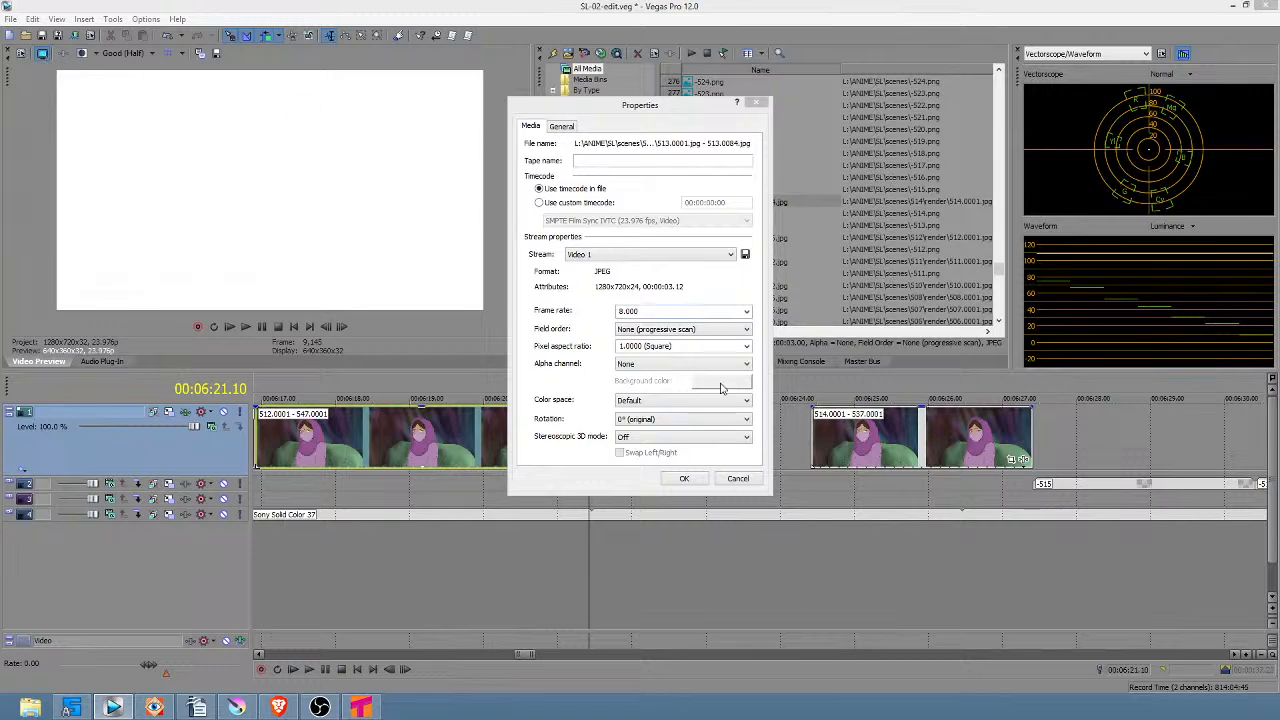
pyautogui.click(685, 479)
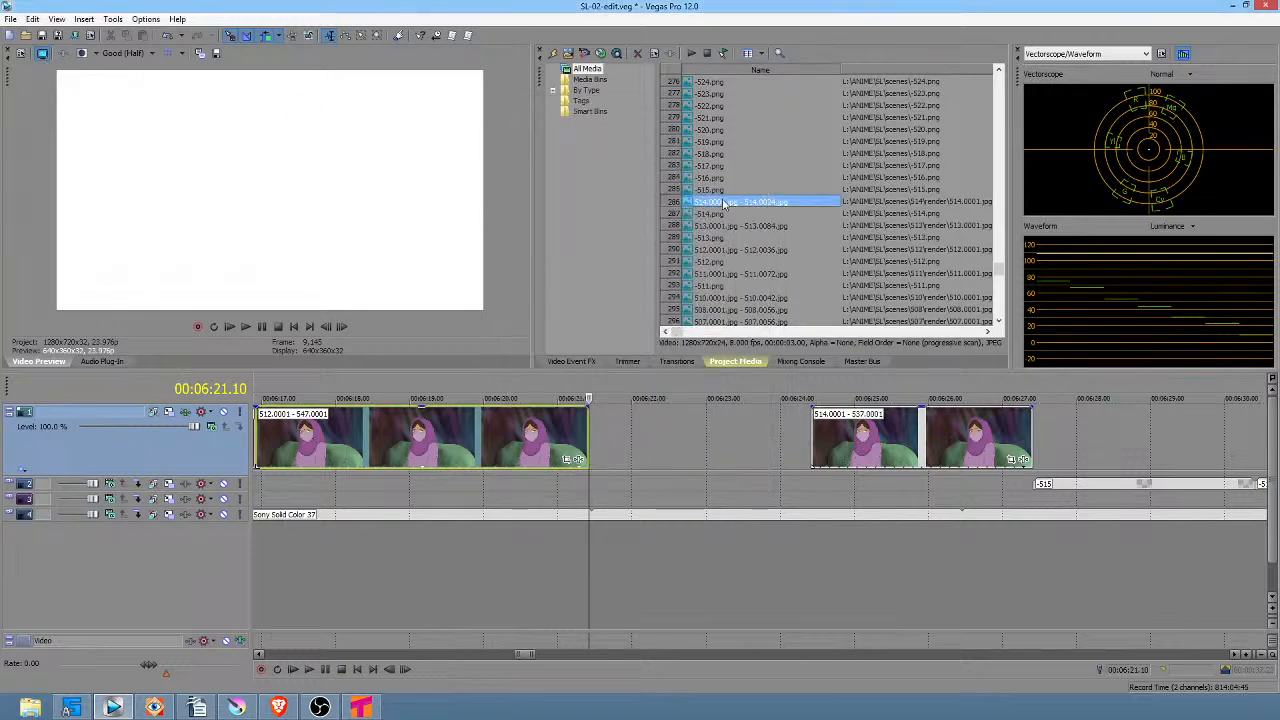
# Step: Place the 513.0001.jpg - 513.0084.jpg sequence directly after the 512 clip on the first track and adjust its clip properties
pyautogui.moveTo(741, 228); pyautogui.dragTo(598, 432)
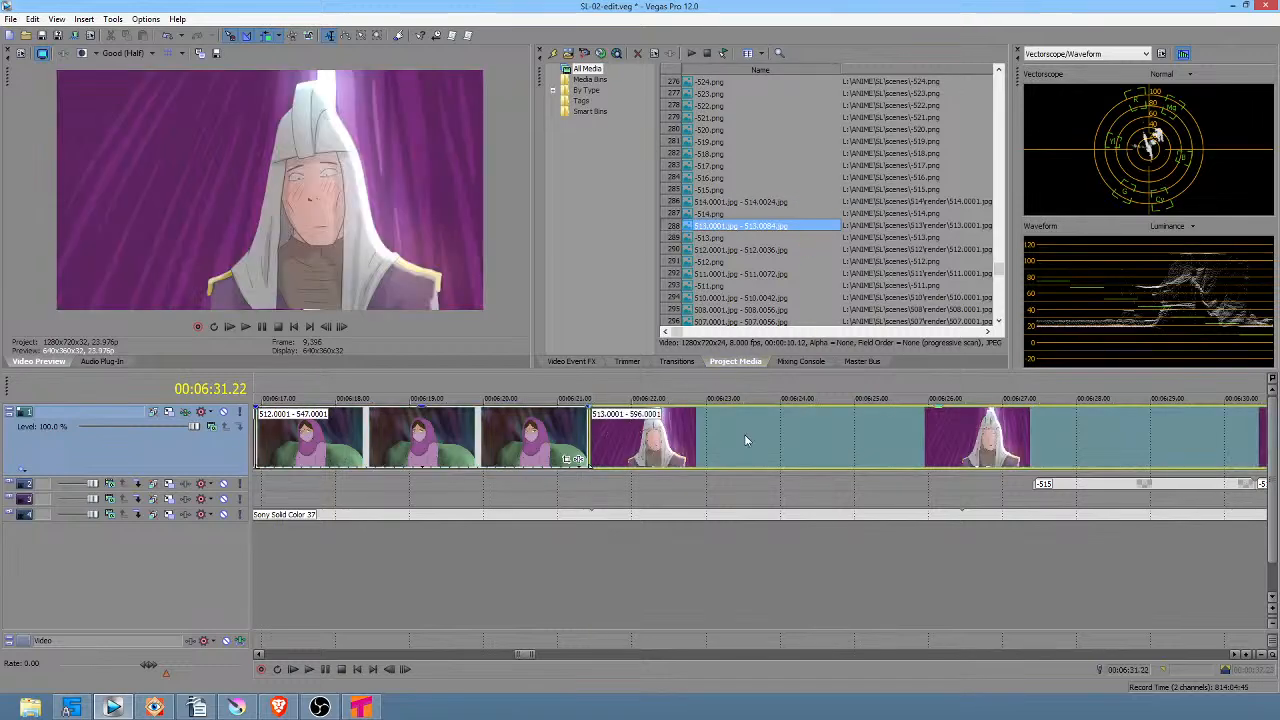
pyautogui.rightClick(744, 440)
pyautogui.click(770, 430)
pyautogui.click(560, 275)
pyautogui.click(684, 478)
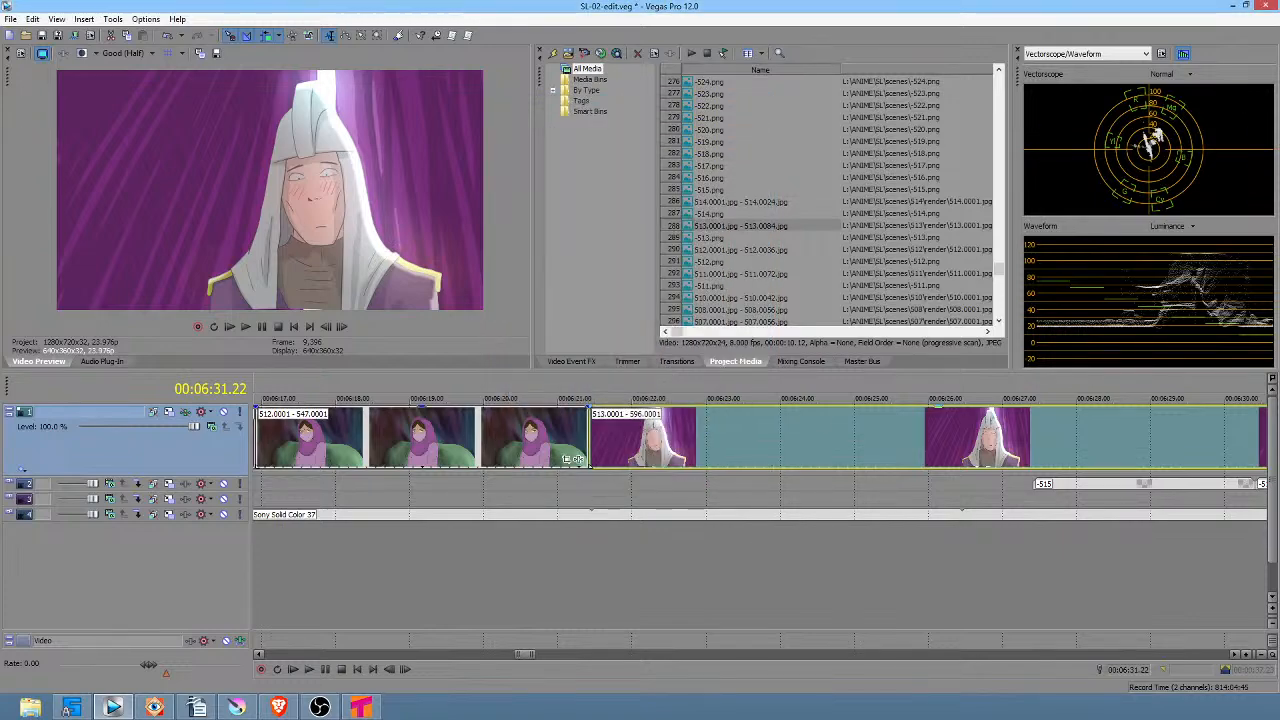
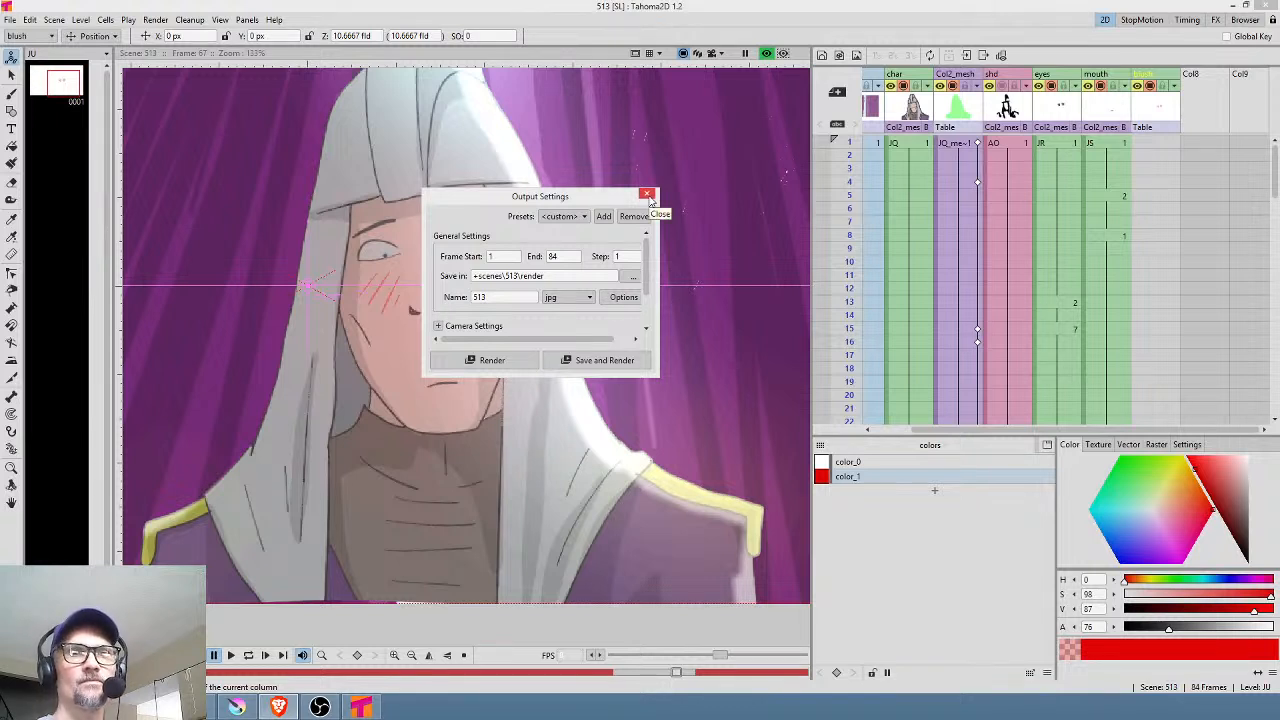
# Step: Back in Tahoma2D, close the Output Settings, go to frame 8 and turn off the rendered preview
pyautogui.click(648, 195)
pyautogui.moveTo(848, 153); pyautogui.dragTo(849, 235)
pyautogui.click(768, 54)
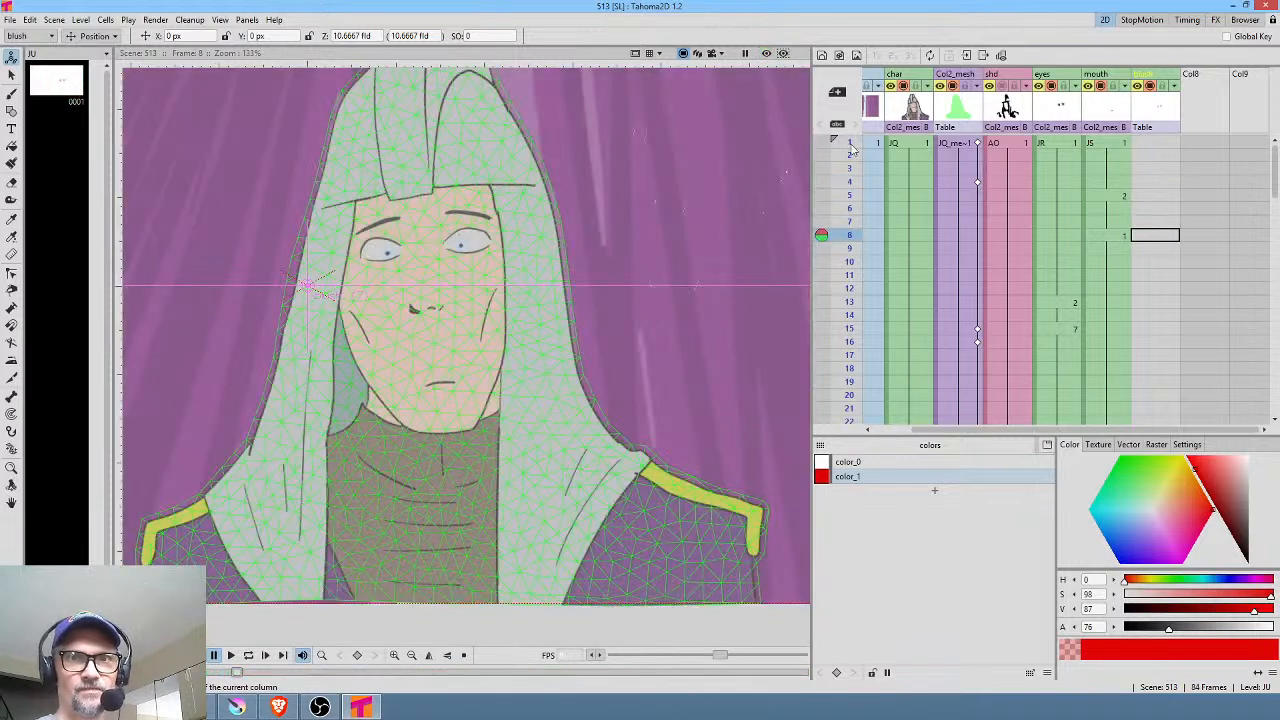
# Step: Scrub the unrendered scene from frame 1 to frame 16 to examine the mesh and eye animation
pyautogui.moveTo(851, 163); pyautogui.dragTo(866, 303)
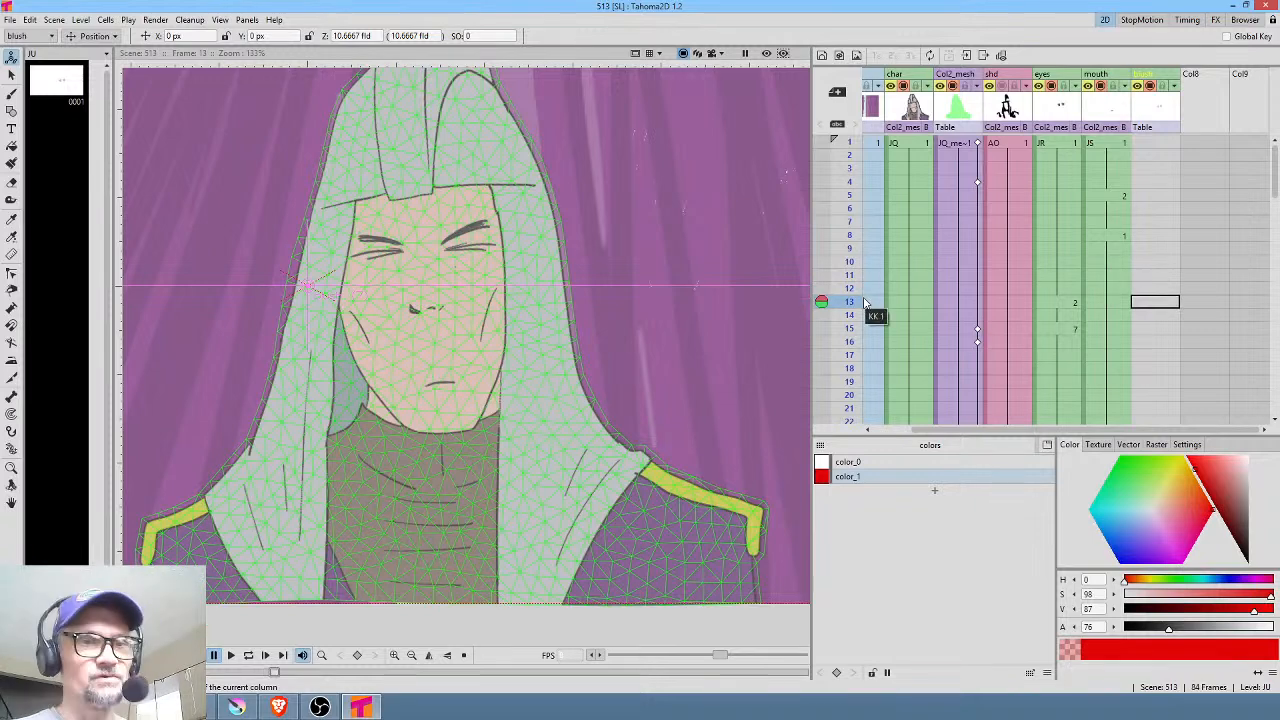
pyautogui.scroll(-4, 868, 285)
pyautogui.scroll(2, 858, 272)
pyautogui.scroll(2, 856, 270)
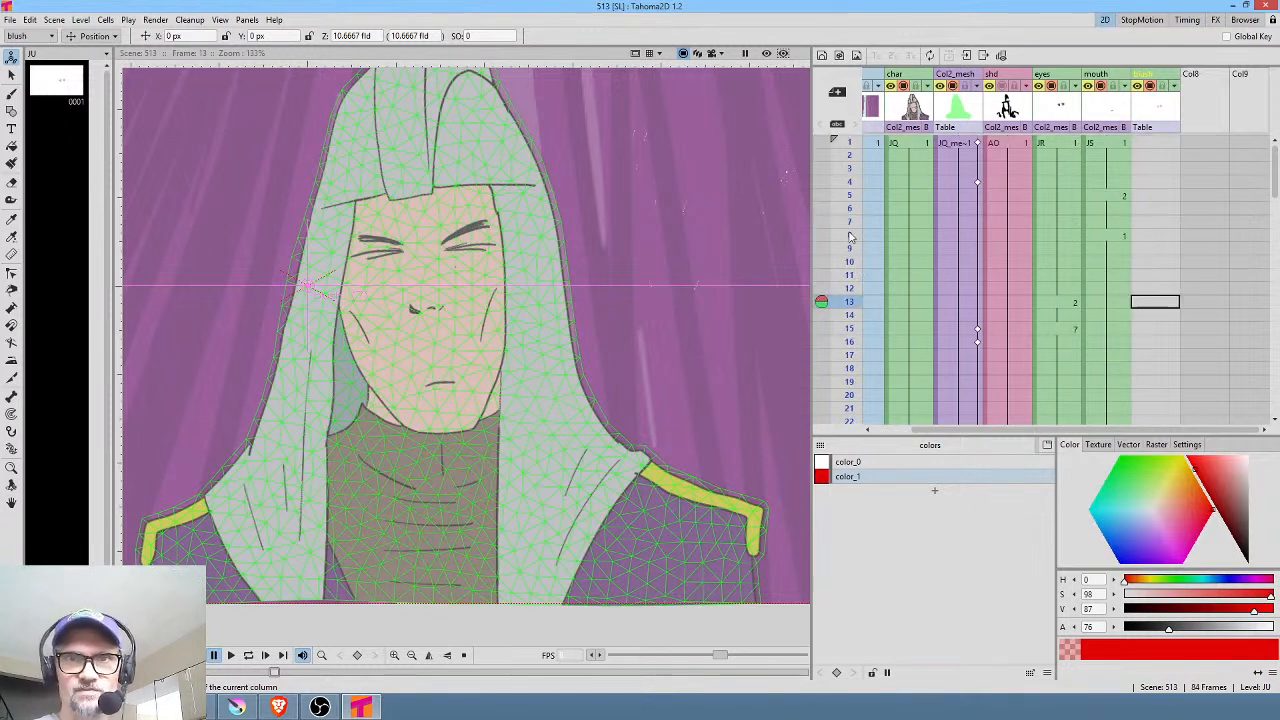
pyautogui.moveTo(851, 155); pyautogui.dragTo(857, 348)
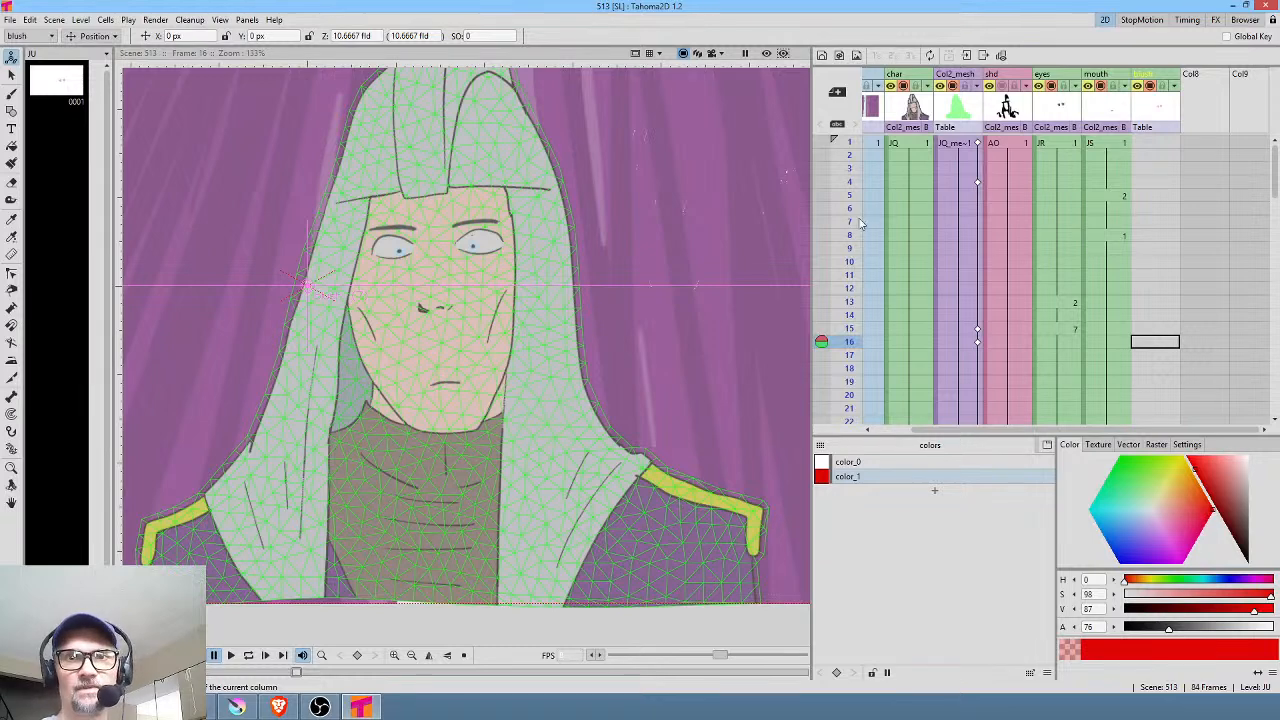
# Step: Select the JQ_mesh cell at frame 1, show its Plastic skeleton and set the tool mode to Build Skeleton
pyautogui.scroll(-4, 952, 196)
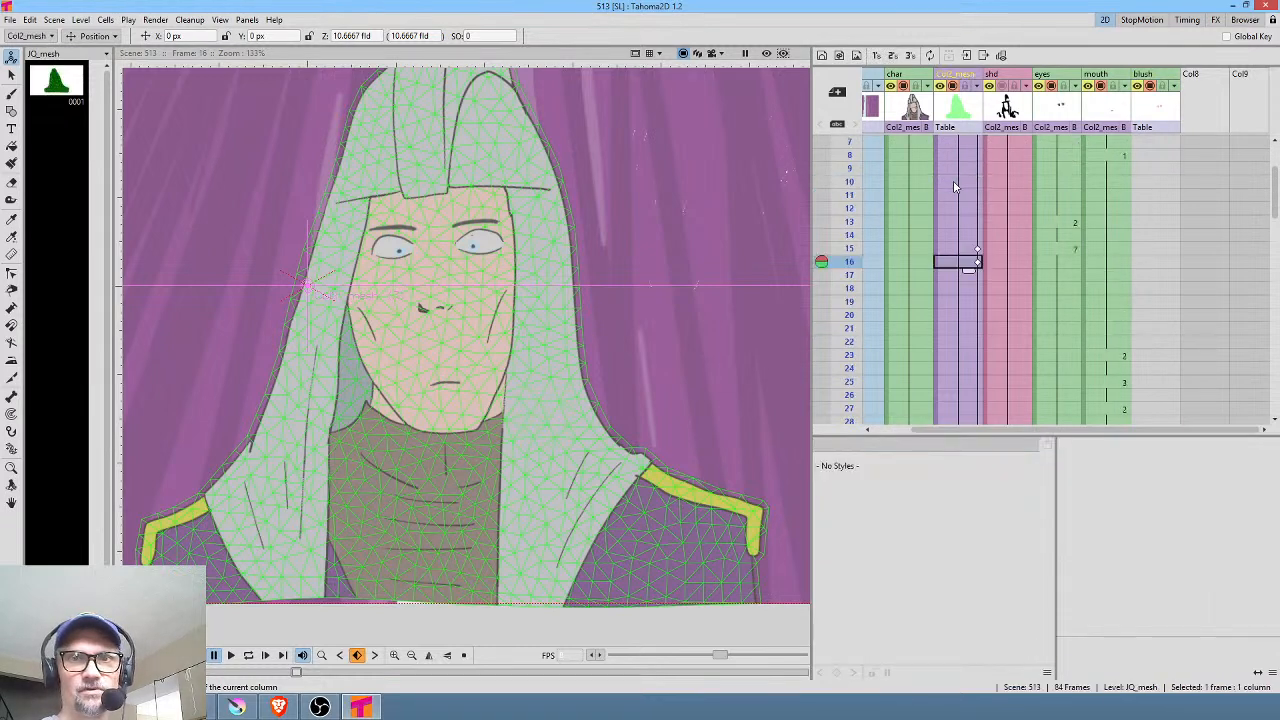
pyautogui.scroll(2, 954, 187)
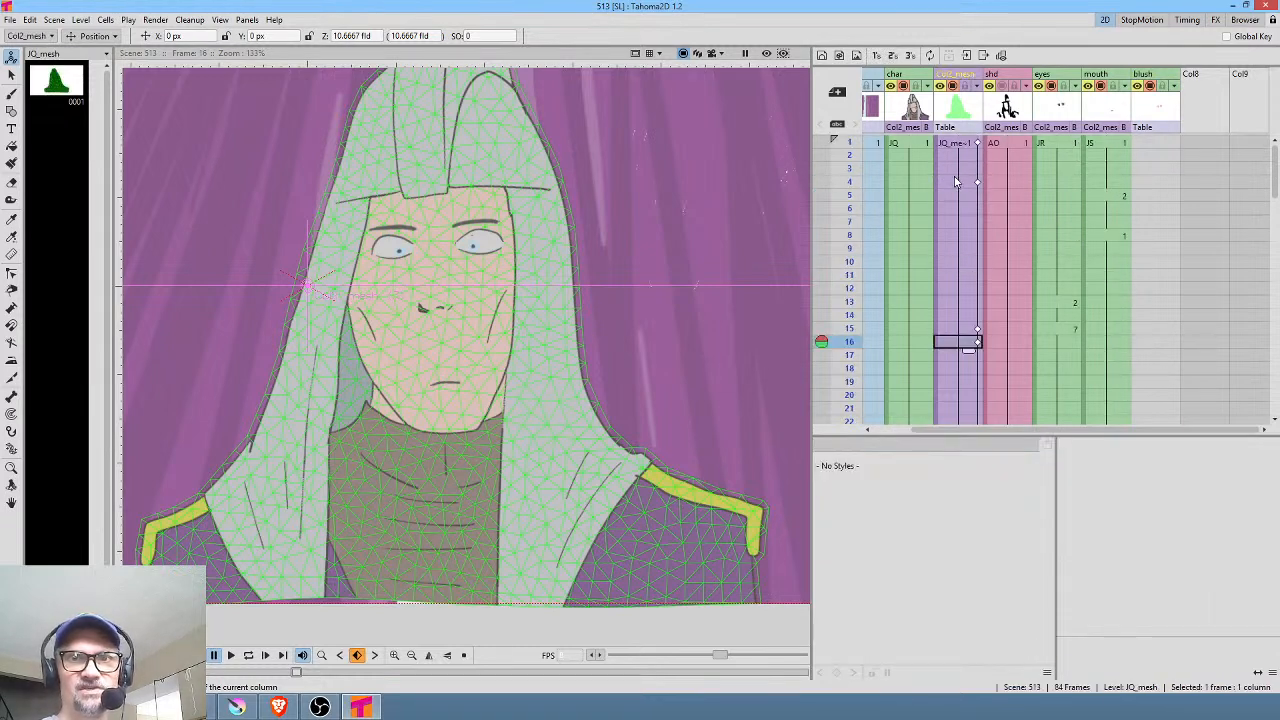
pyautogui.click(957, 143)
pyautogui.scroll(-2, 533, 322)
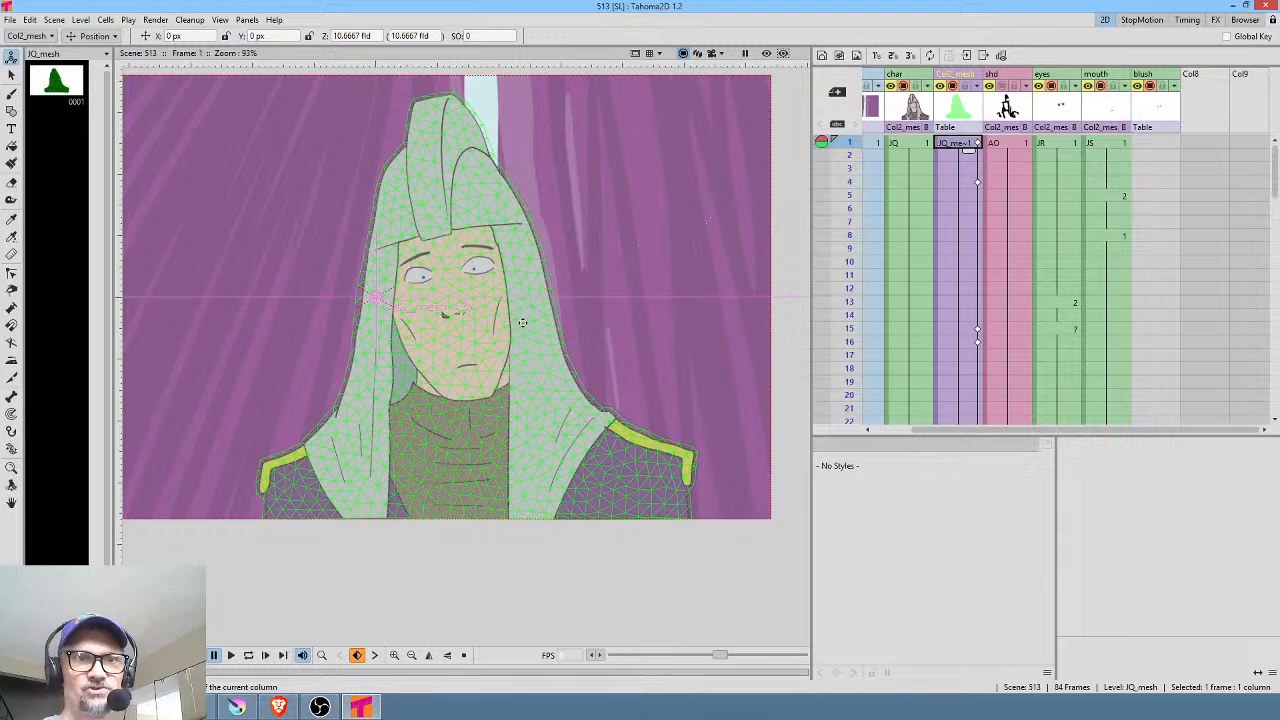
pyautogui.moveTo(519, 322); pyautogui.dragTo(553, 336)
pyautogui.press('x')
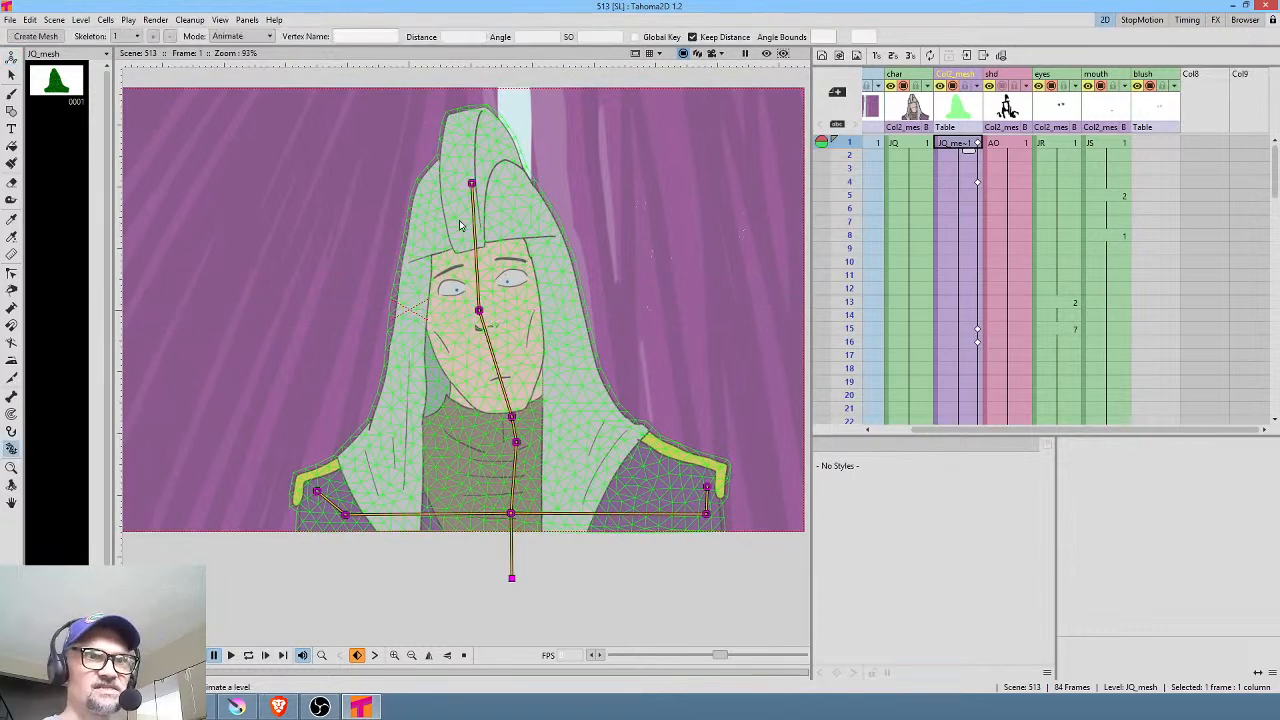
pyautogui.click(242, 36)
pyautogui.click(238, 68)
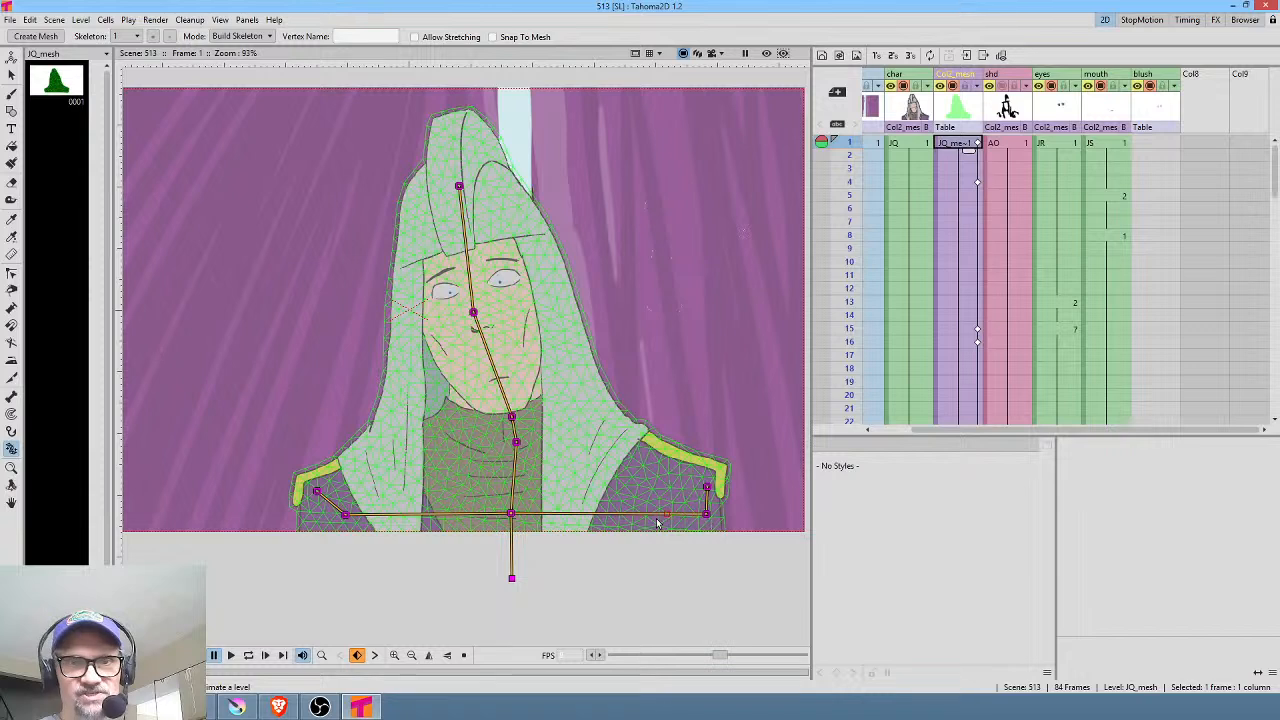
# Step: Add five vertices along the skeleton's horizontal shoulder line, two on one side of the spine and three on the other
pyautogui.click(400, 516)
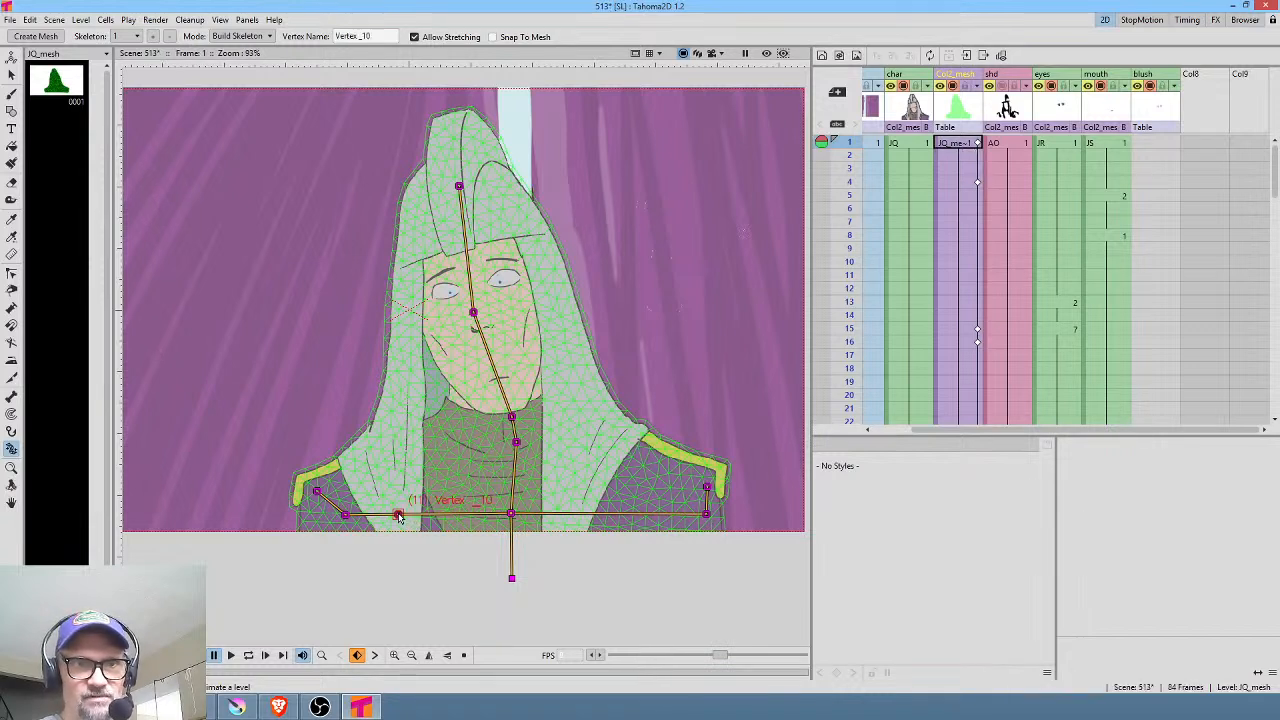
pyautogui.click(452, 516)
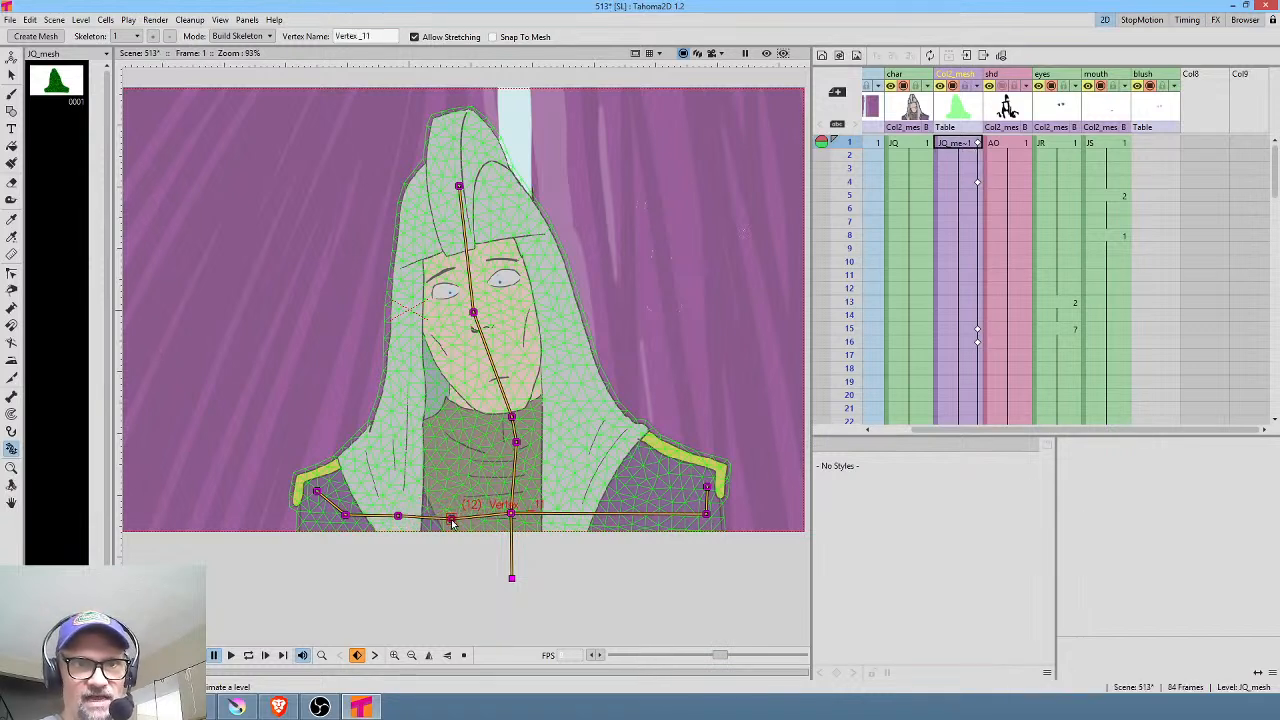
pyautogui.click(552, 516)
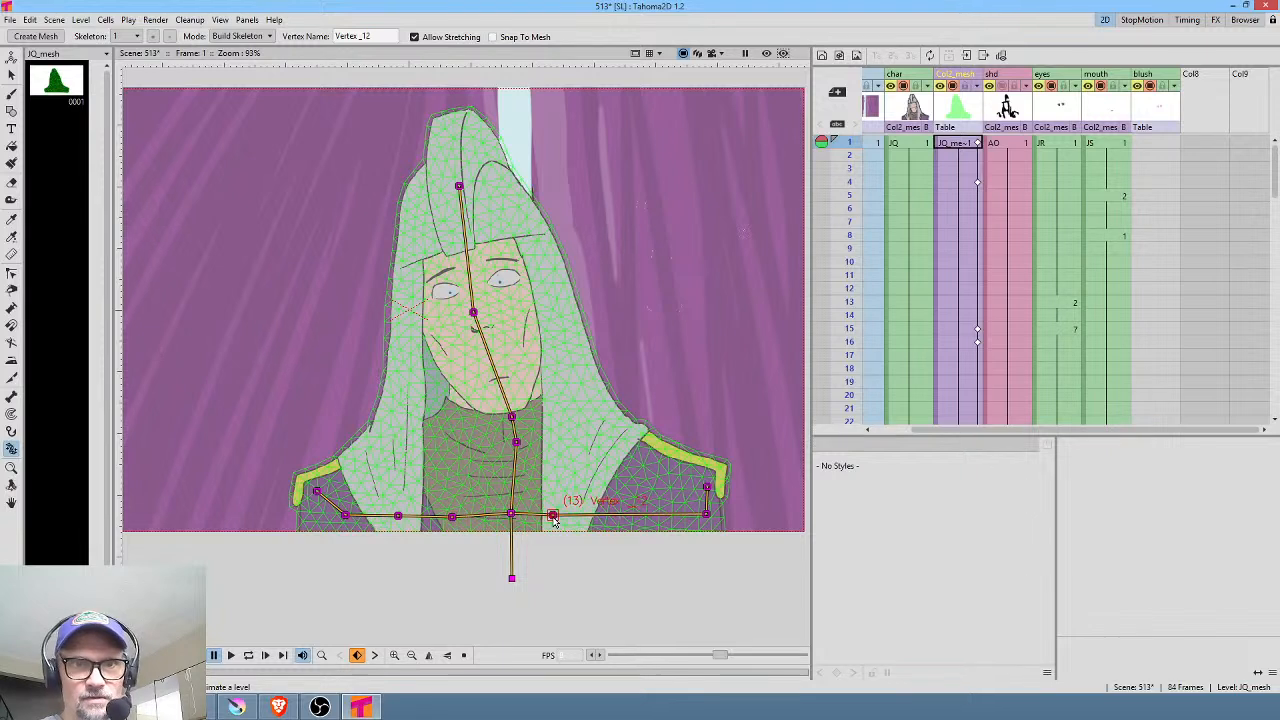
pyautogui.click(610, 519)
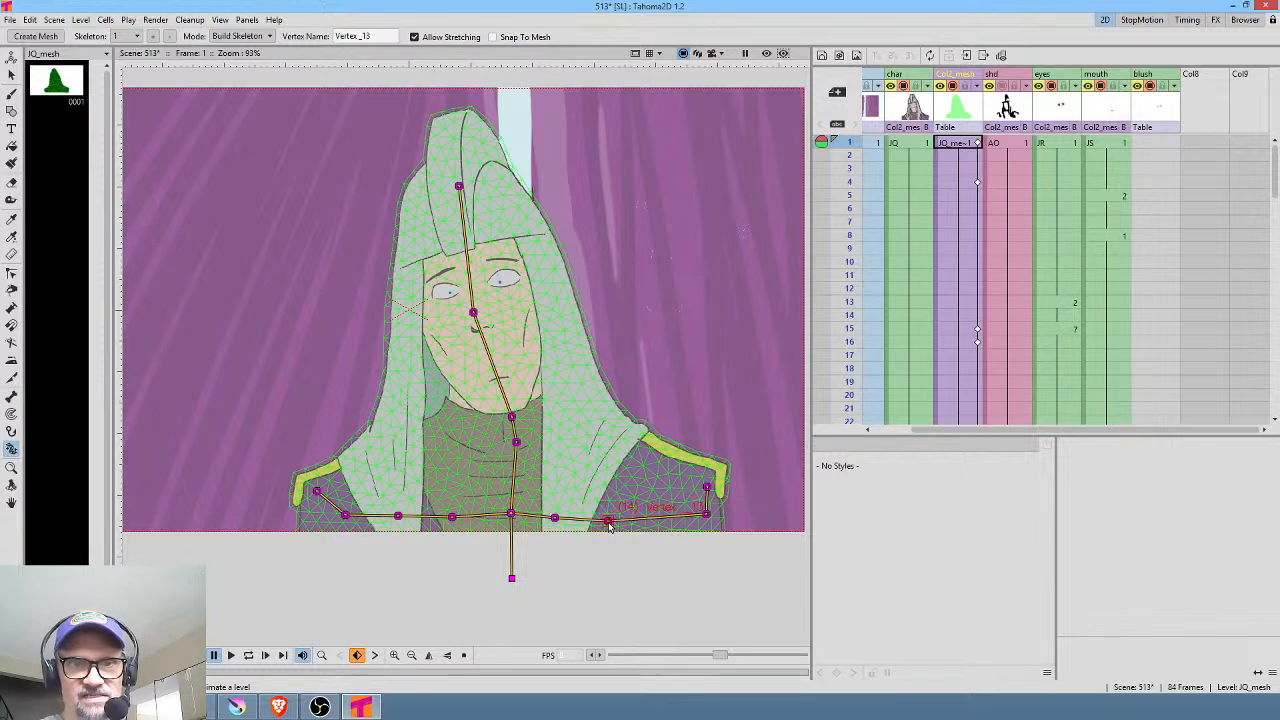
pyautogui.click(658, 518)
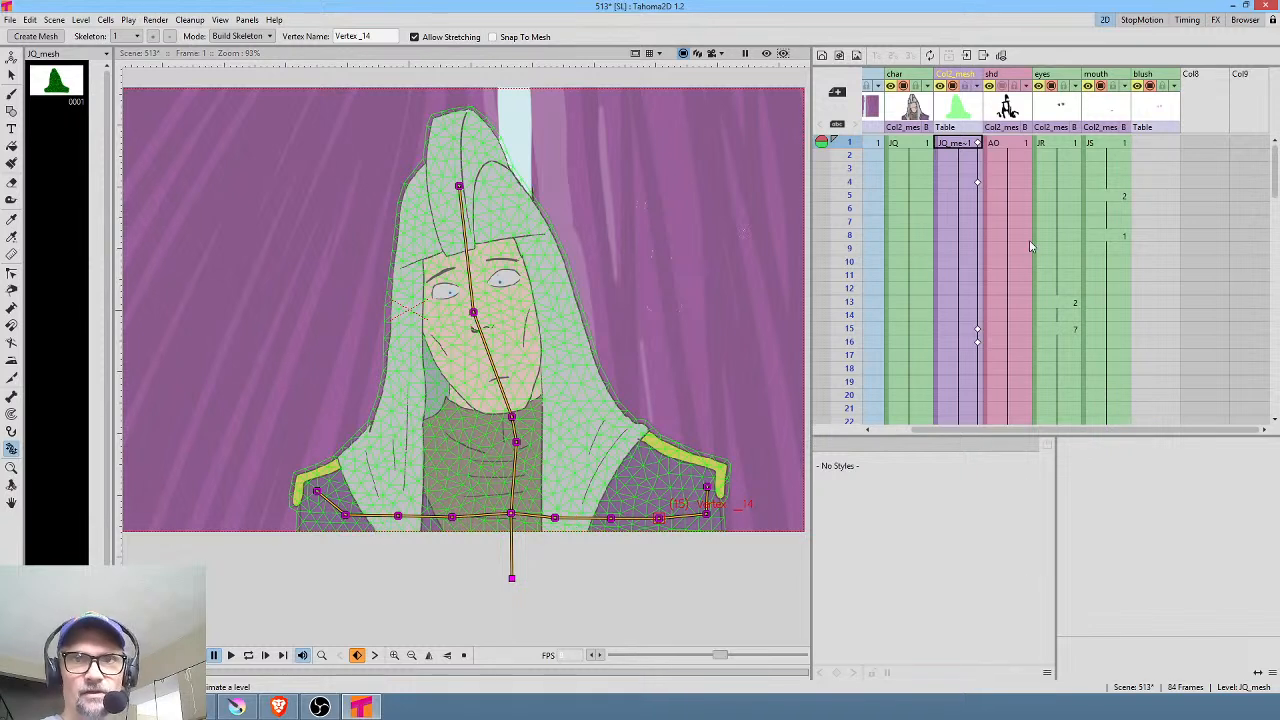
# Step: Return the skeleton to Animate mode, scrub the mesh animation from frame 1 to frame 12 and save all changes to scene 513
pyautogui.click(255, 38)
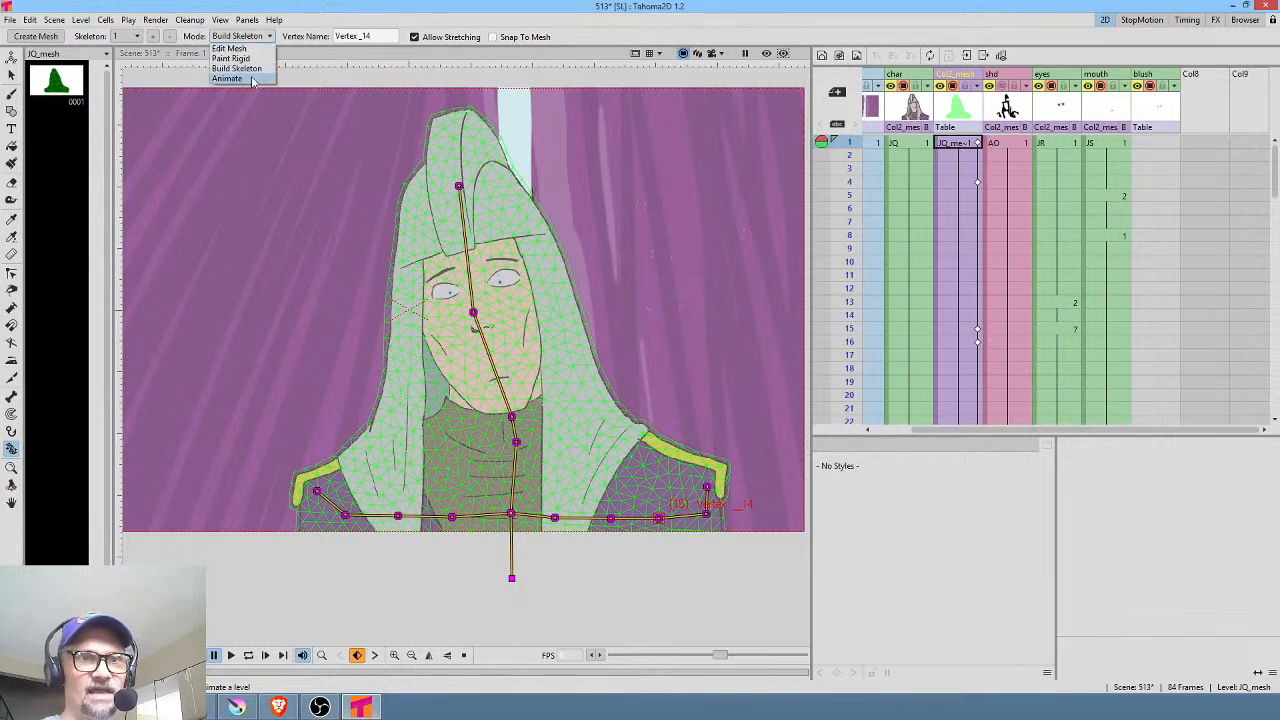
pyautogui.click(254, 82)
pyautogui.moveTo(853, 150); pyautogui.dragTo(866, 290)
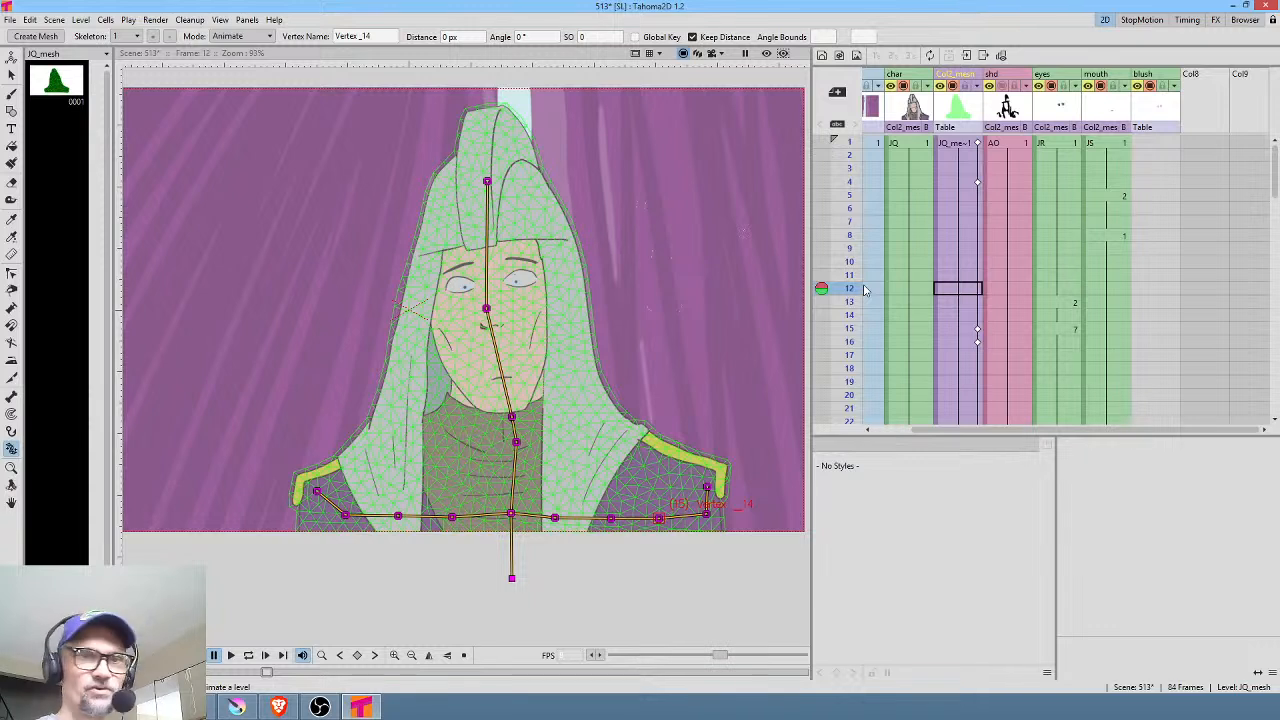
pyautogui.hotkey('ctrl', 'shift', 'r')
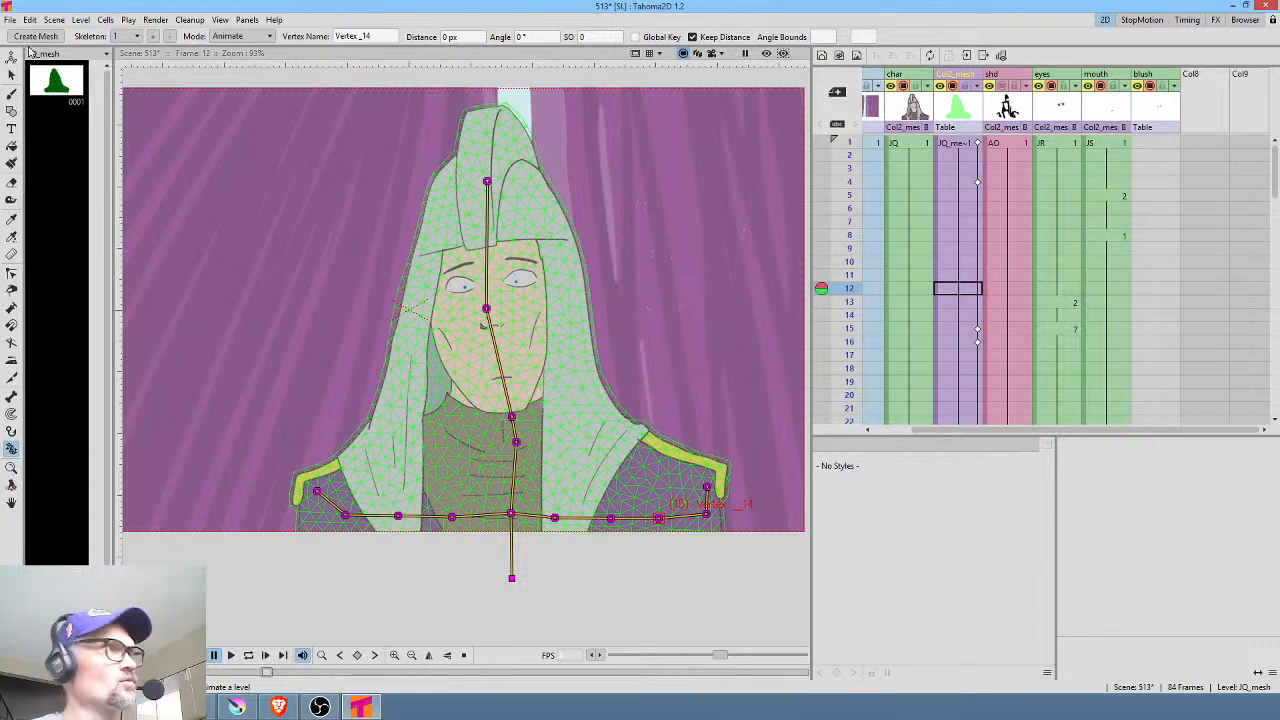
pyautogui.click(9, 20)
pyautogui.click(35, 67)
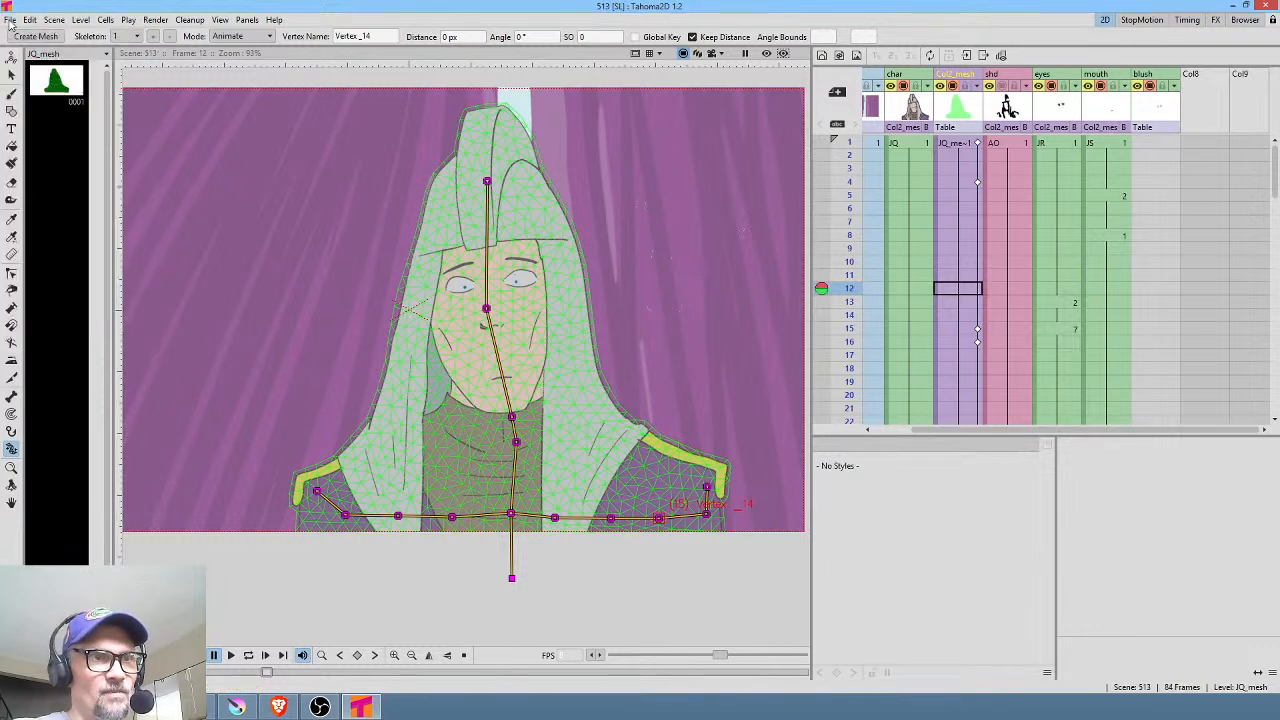
# Step: Open the recent scene 511.tnz and select its JQ_mesh cell at frame 1 to show the skeleton
pyautogui.click(9, 20)
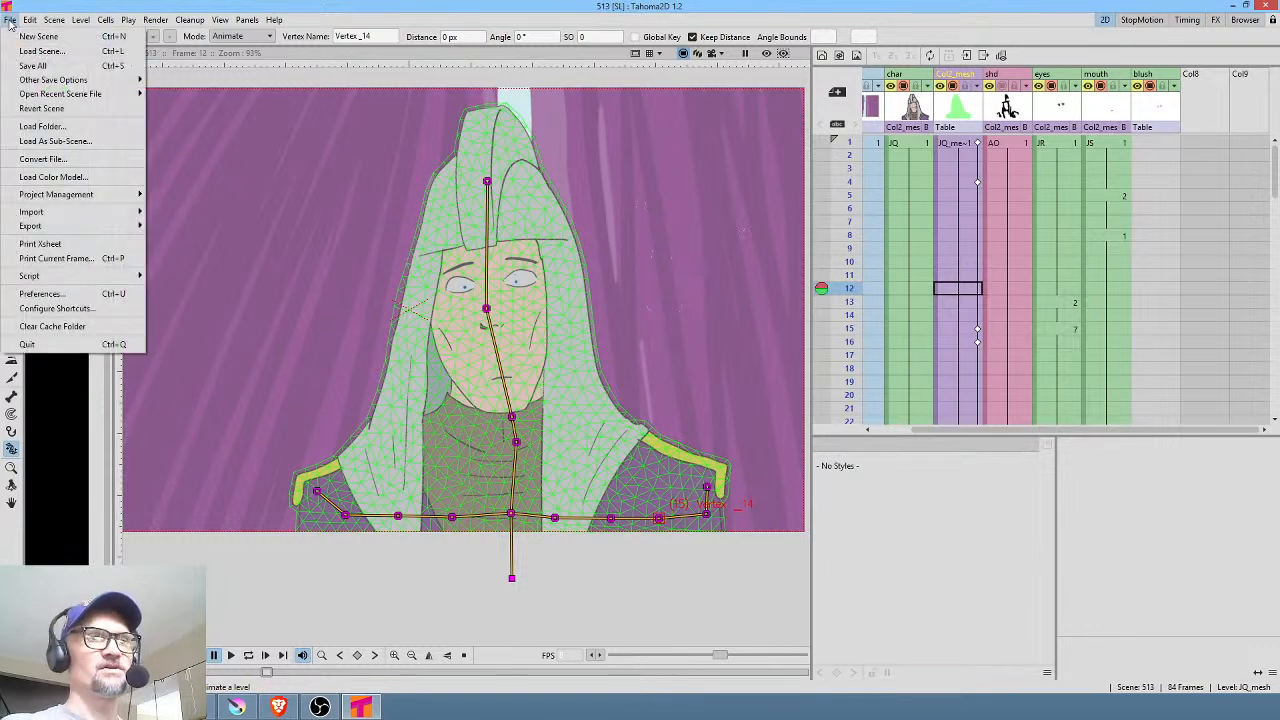
pyautogui.moveTo(38, 93)
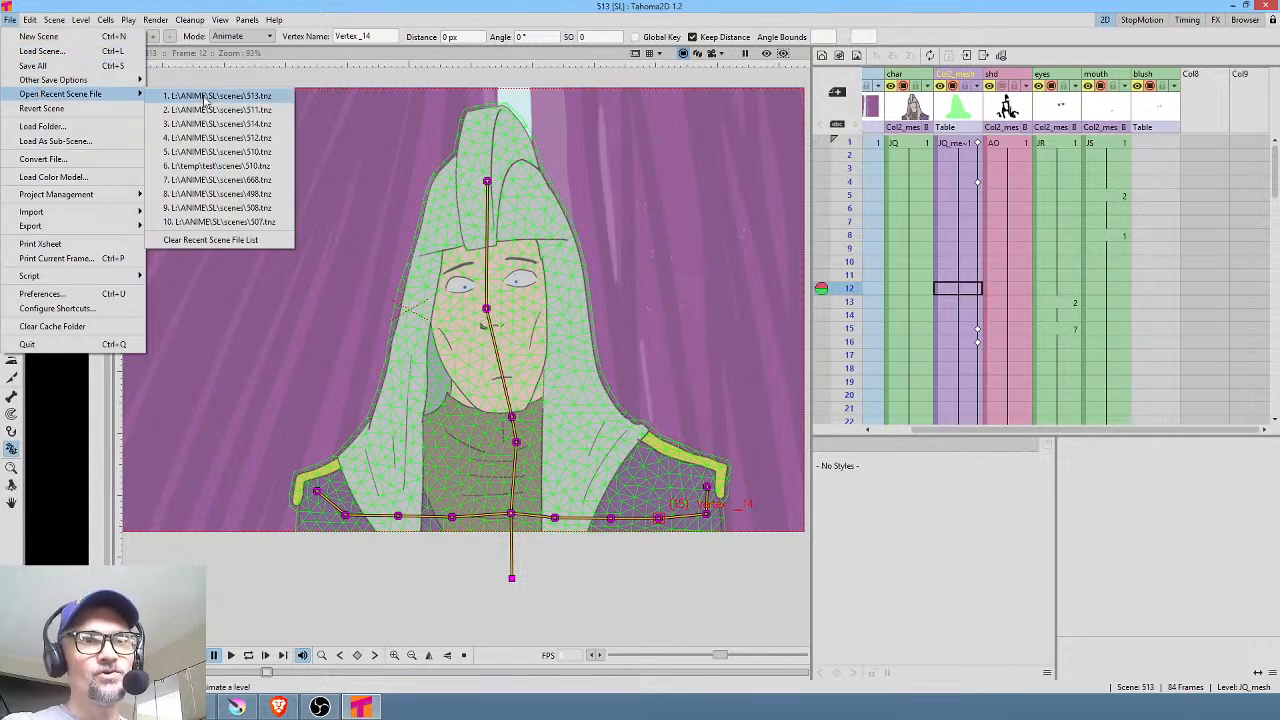
pyautogui.click(239, 112)
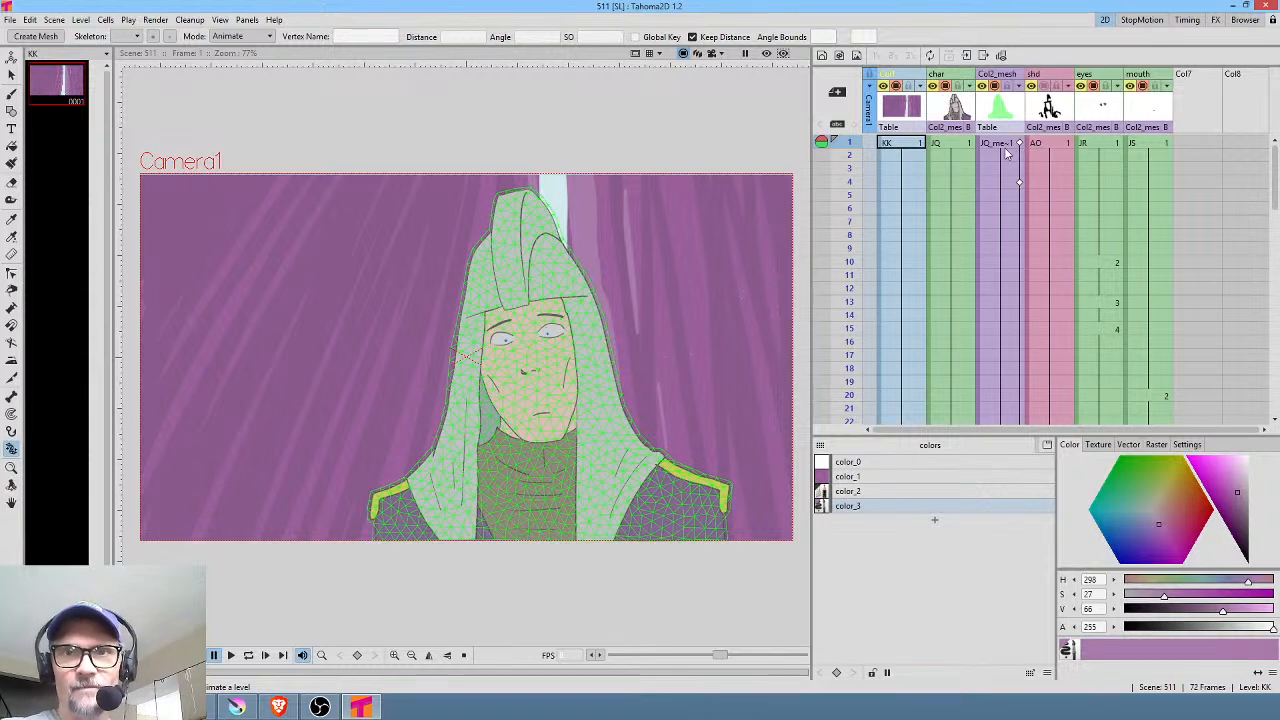
pyautogui.click(1008, 145)
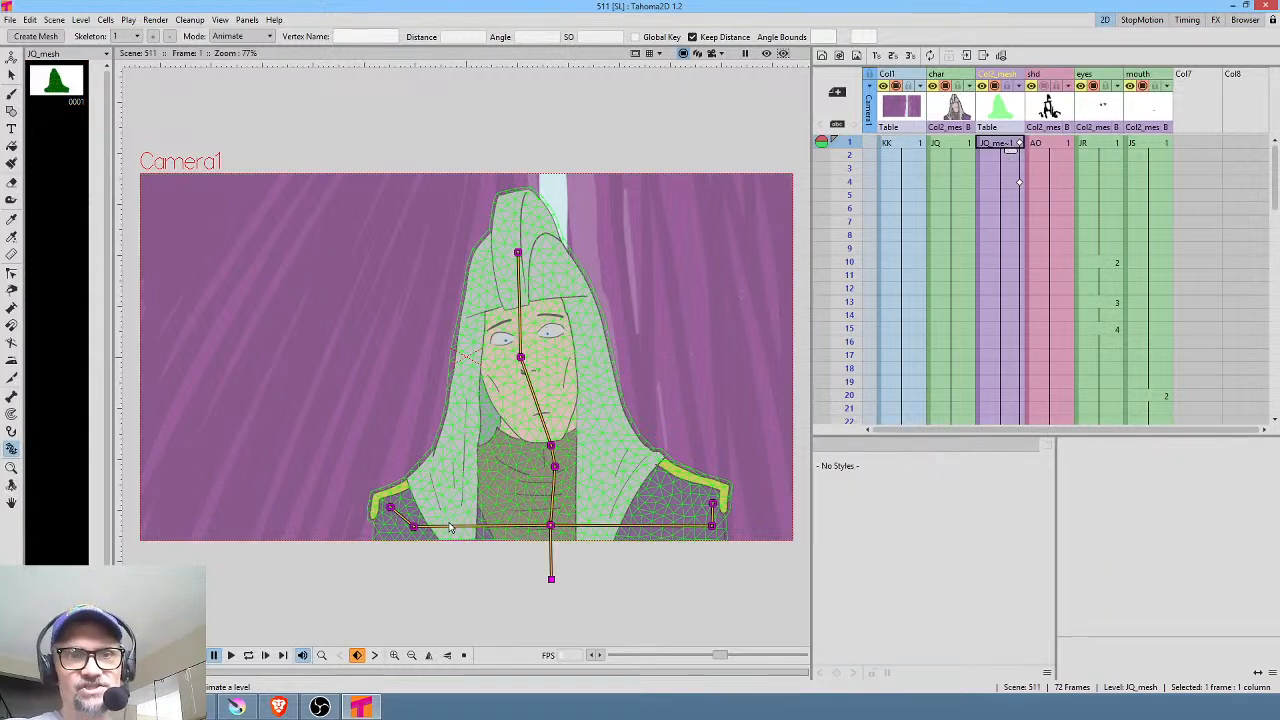